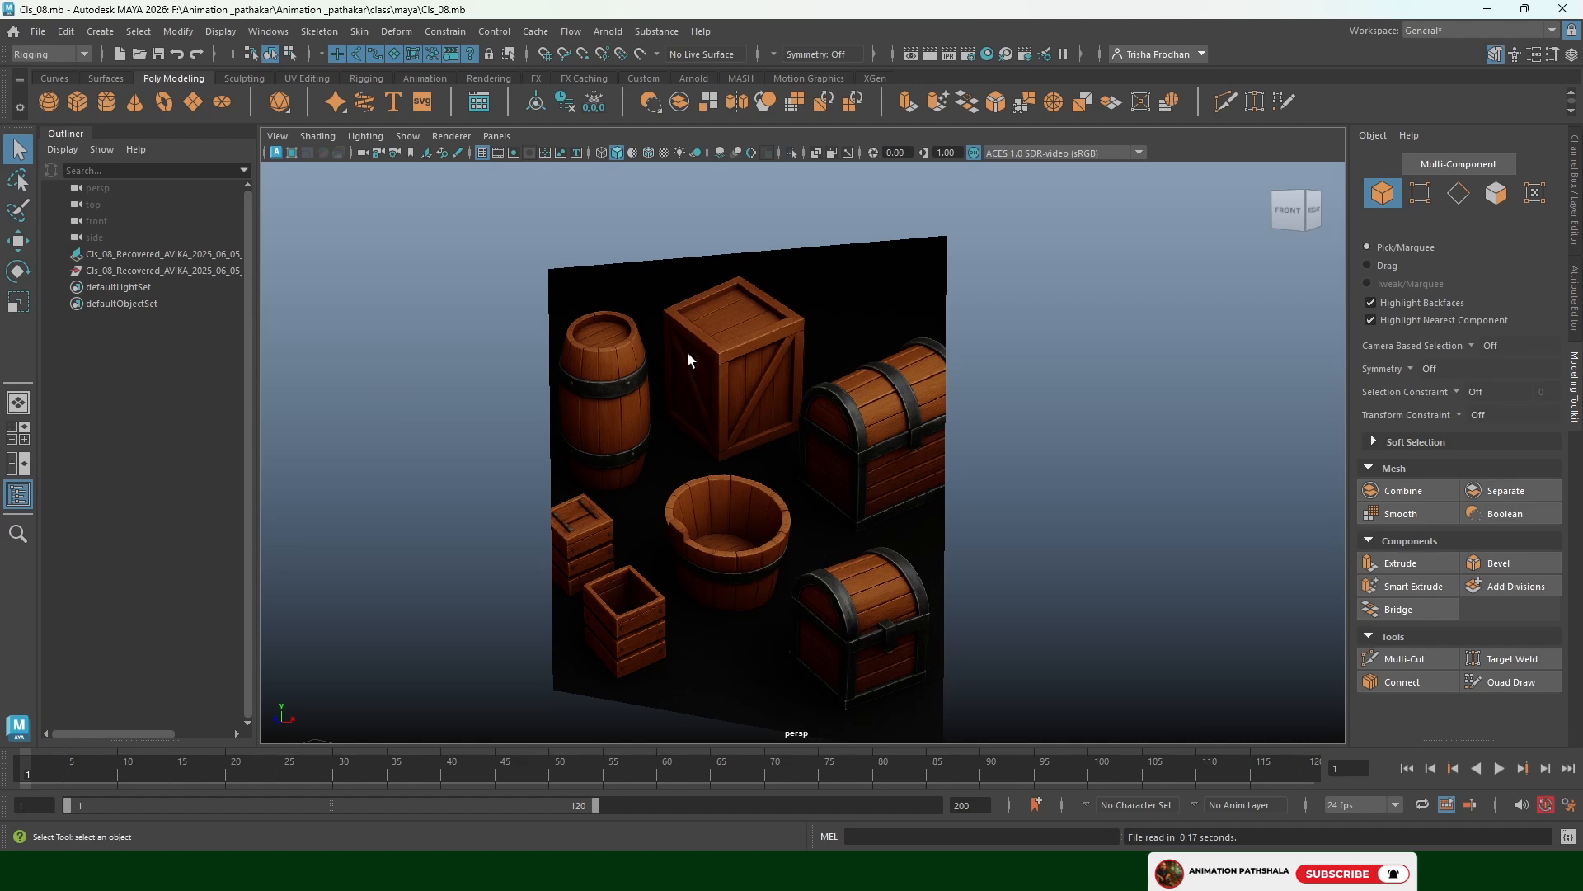
# Examine the wooden props in the reference image from several distances and angles
pyautogui.scroll(-3, 776, 475)
pyautogui.keyDown('alt'); pyautogui.moveTo(706, 473); pyautogui.dragTo(756, 468); pyautogui.keyUp('alt')
pyautogui.scroll(5, 763, 462)
pyautogui.keyDown('alt'); pyautogui.moveTo(766, 460); pyautogui.dragTo(883, 382, button='middle'); pyautogui.keyUp('alt')
pyautogui.scroll(1, 824, 429)
pyautogui.keyDown('alt'); pyautogui.moveTo(808, 443); pyautogui.dragTo(809, 428); pyautogui.keyUp('alt')
pyautogui.keyDown('alt'); pyautogui.moveTo(809, 428); pyautogui.dragTo(862, 371, button='middle'); pyautogui.keyUp('alt')
pyautogui.scroll(-4, 803, 421)
pyautogui.keyDown('alt'); pyautogui.moveTo(863, 371); pyautogui.dragTo(778, 399); pyautogui.keyUp('alt')
pyautogui.scroll(3, 802, 425)
pyautogui.scroll(-3, 760, 453)
pyautogui.moveTo(759, 453)
pyautogui.keyDown('alt'); pyautogui.mouseDown(button='middle')
pyautogui.moveTo(756, 467)
pyautogui.moveTo(810, 439)
pyautogui.moveTo(737, 454)
pyautogui.mouseUp(button='middle'); pyautogui.keyUp('alt')
pyautogui.scroll(4, 757, 467)
pyautogui.scroll(5, 816, 449)
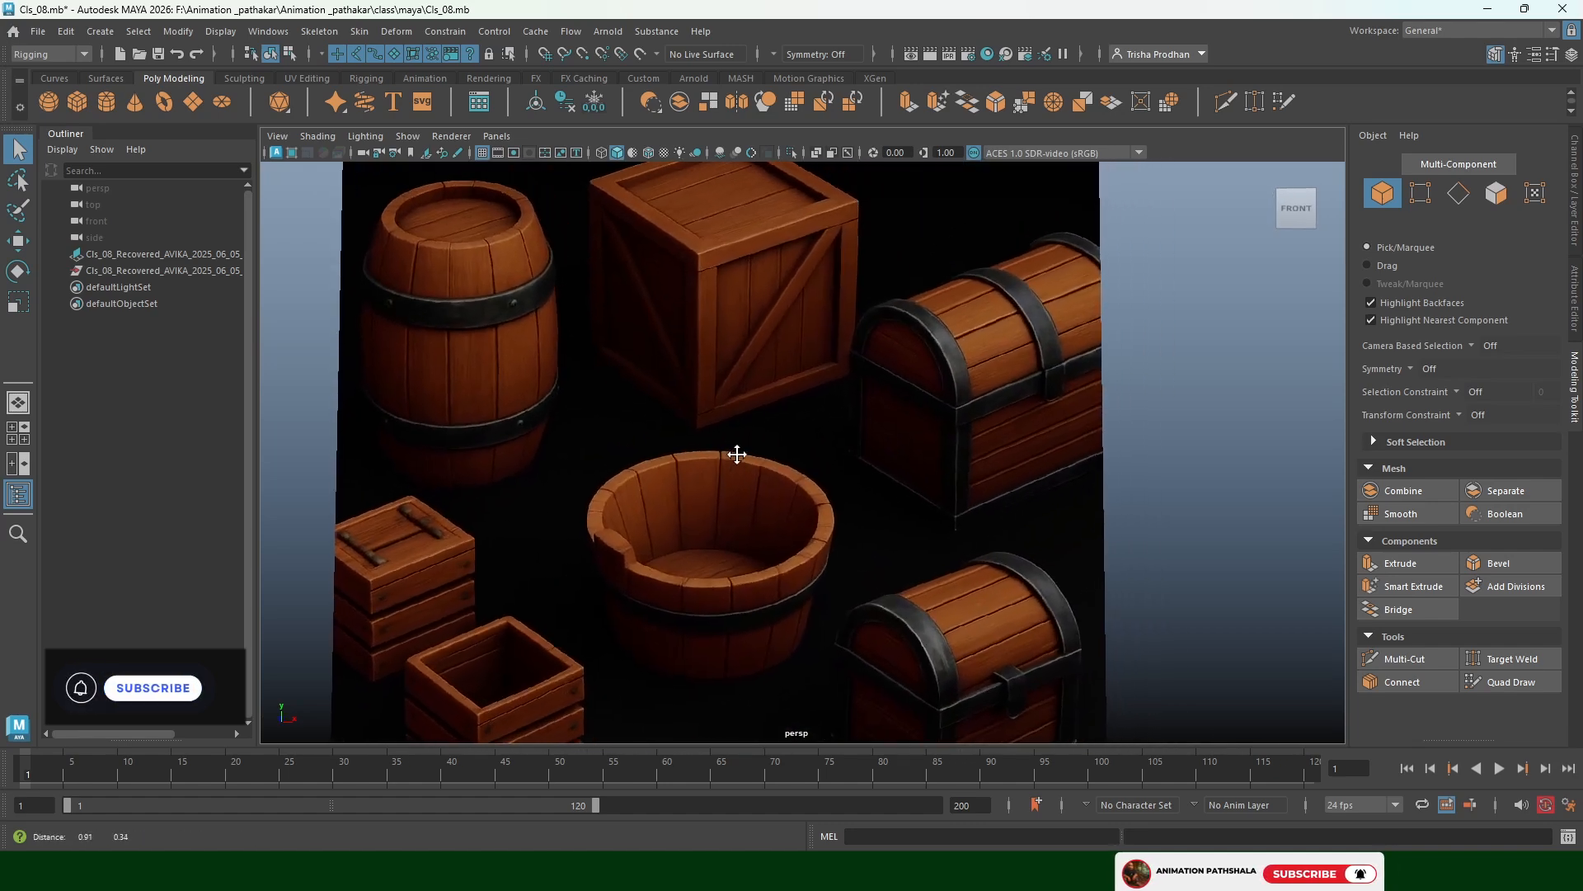
pyautogui.scroll(-3, 738, 449)
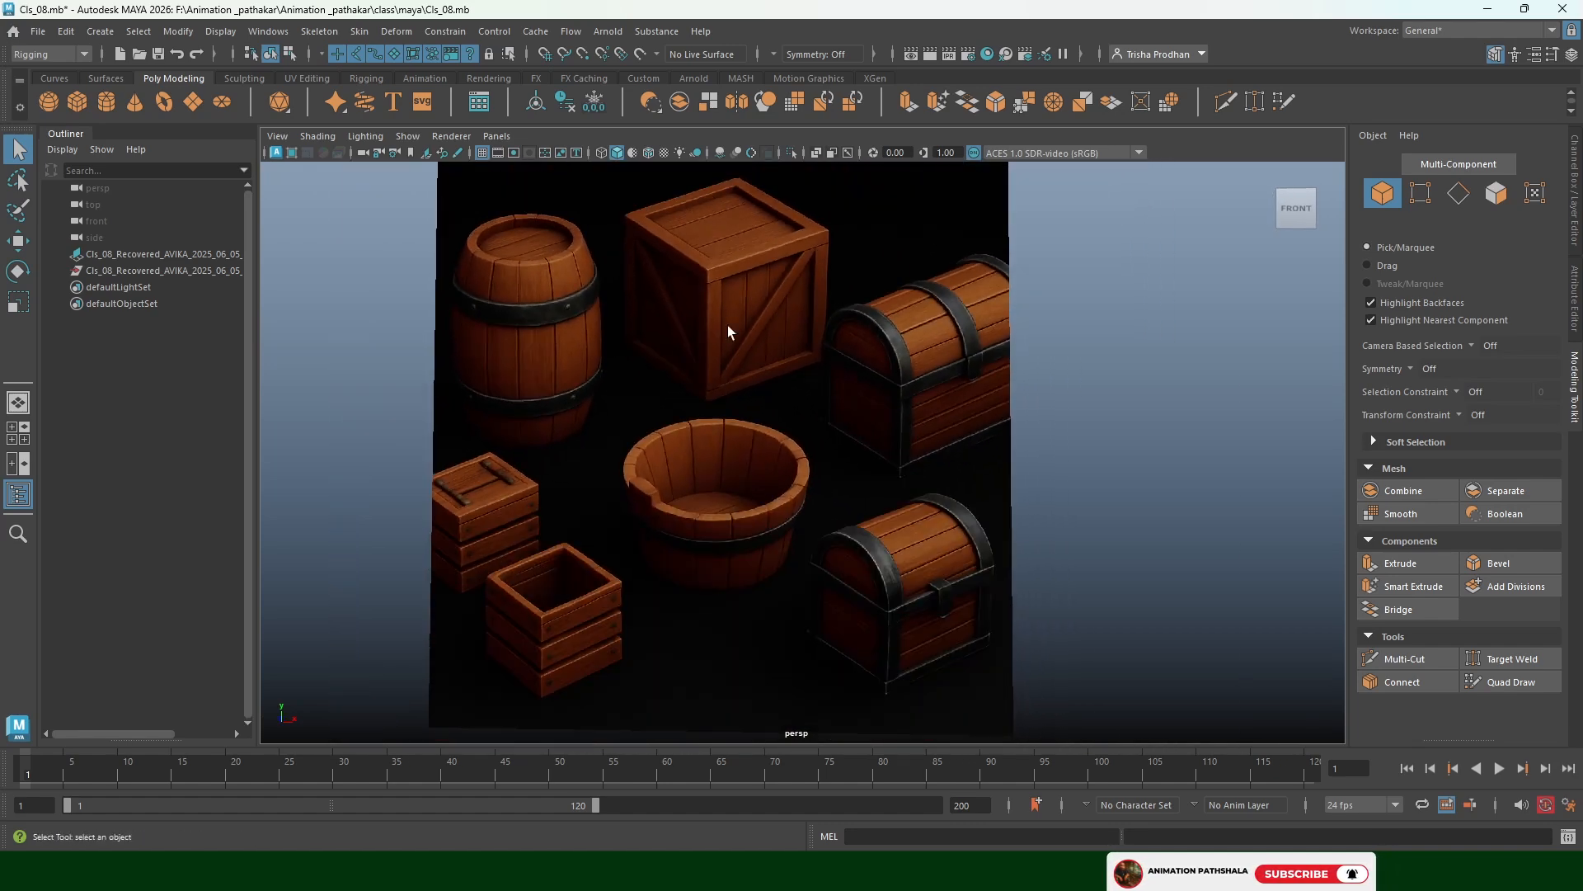
pyautogui.scroll(-2, 800, 442)
pyautogui.scroll(2, 837, 347)
pyautogui.keyDown('alt'); pyautogui.moveTo(837, 347); pyautogui.dragTo(827, 484); pyautogui.keyUp('alt')
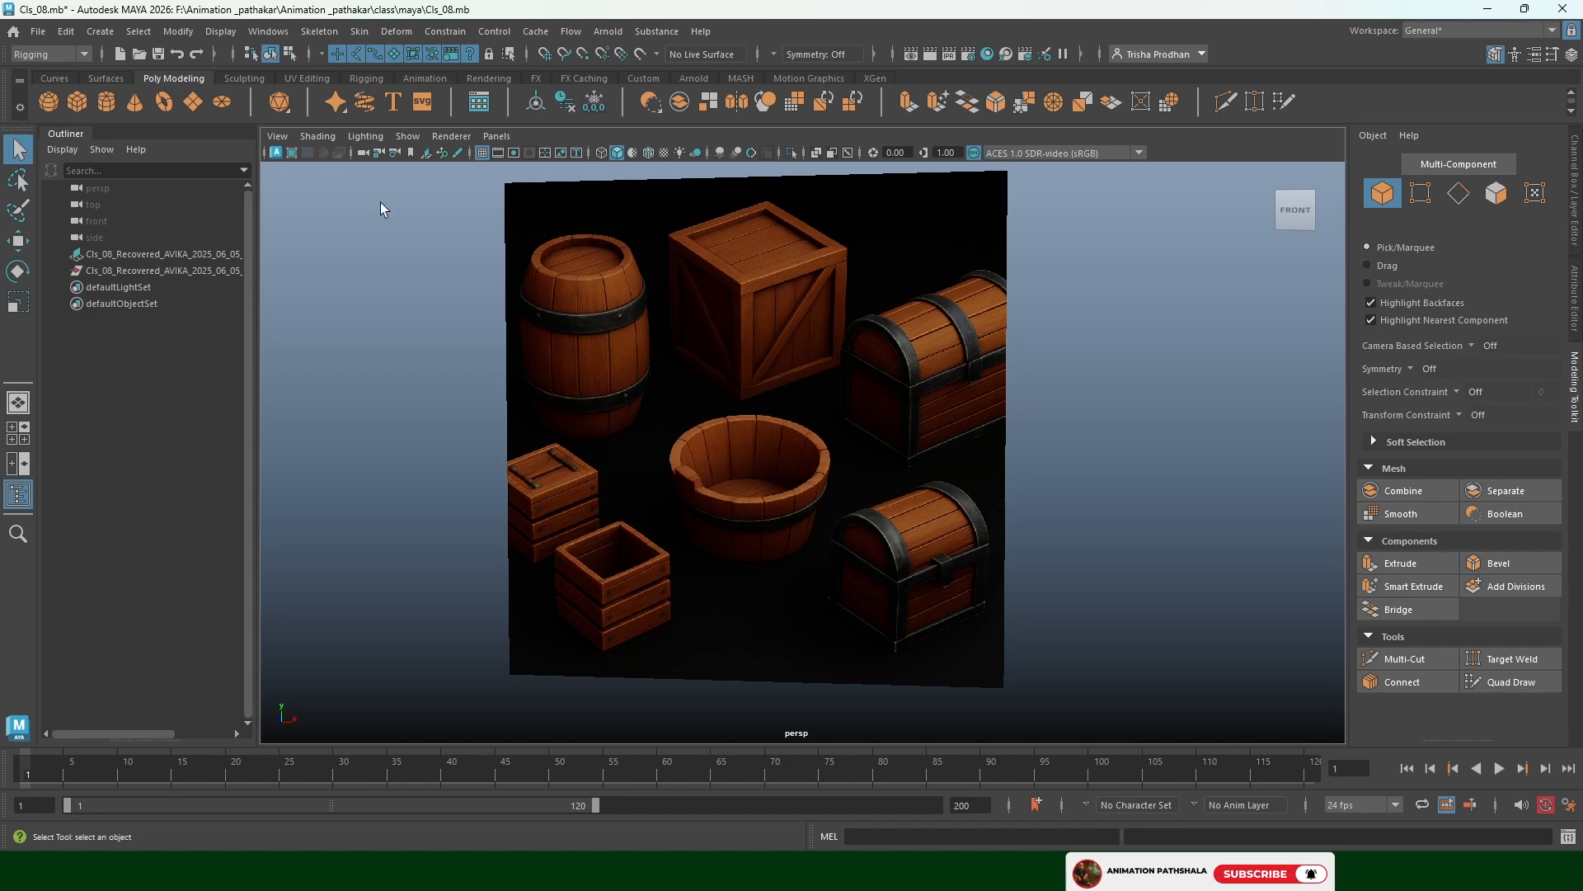
pyautogui.scroll(-4, 946, 518)
pyautogui.scroll(3, 724, 363)
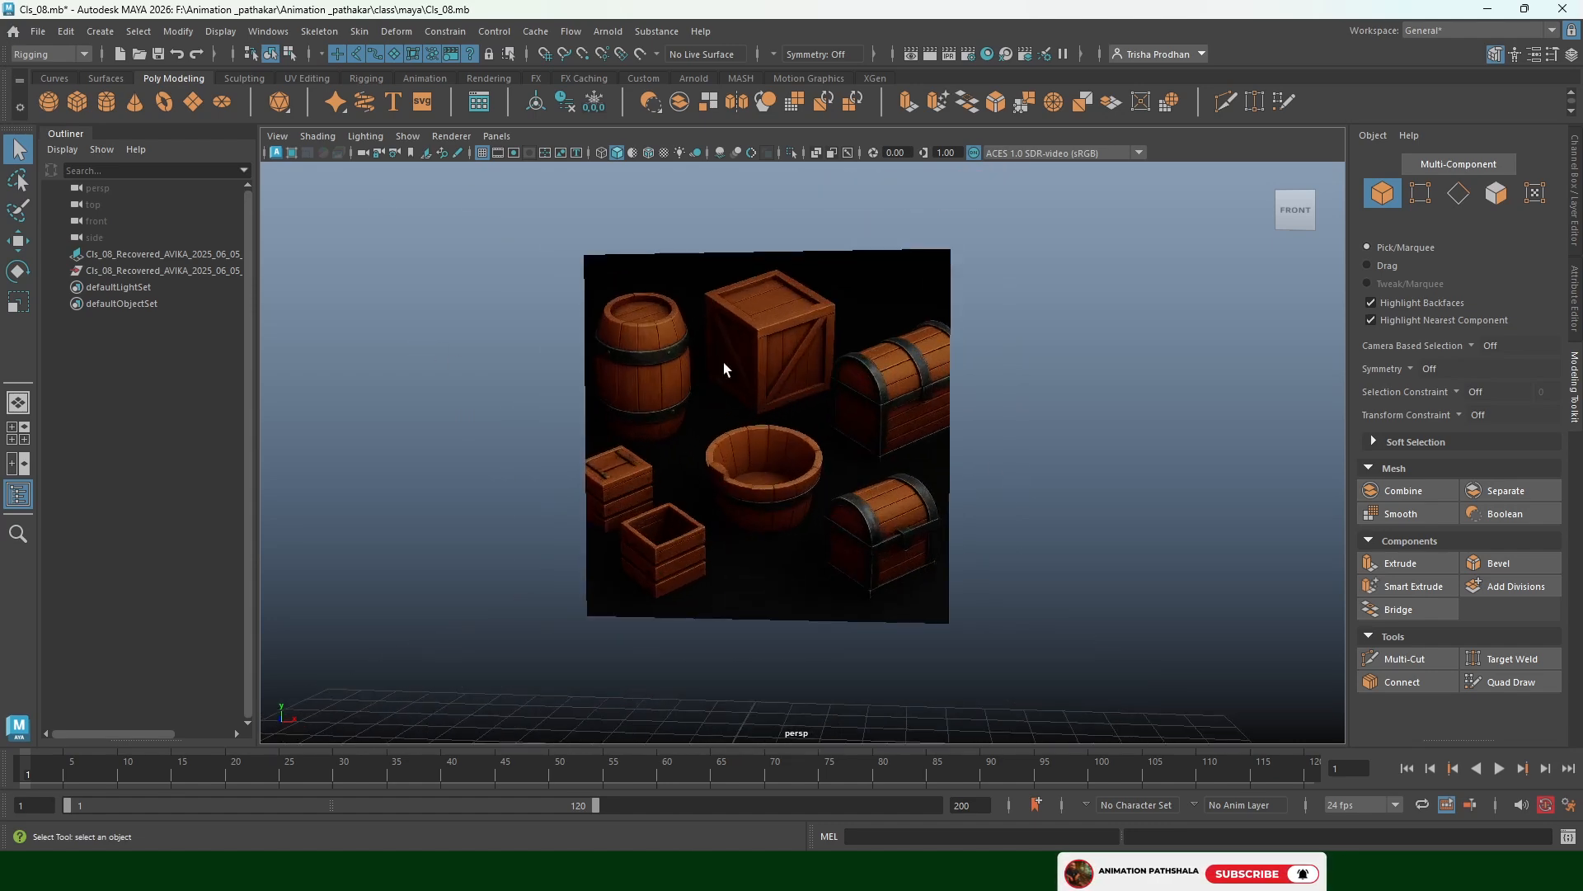
# Raise the reference image plane in the front view to about 11.8 on the Y axis
pyautogui.press('space')
pyautogui.moveTo(760, 353); pyautogui.dragTo(759, 389)
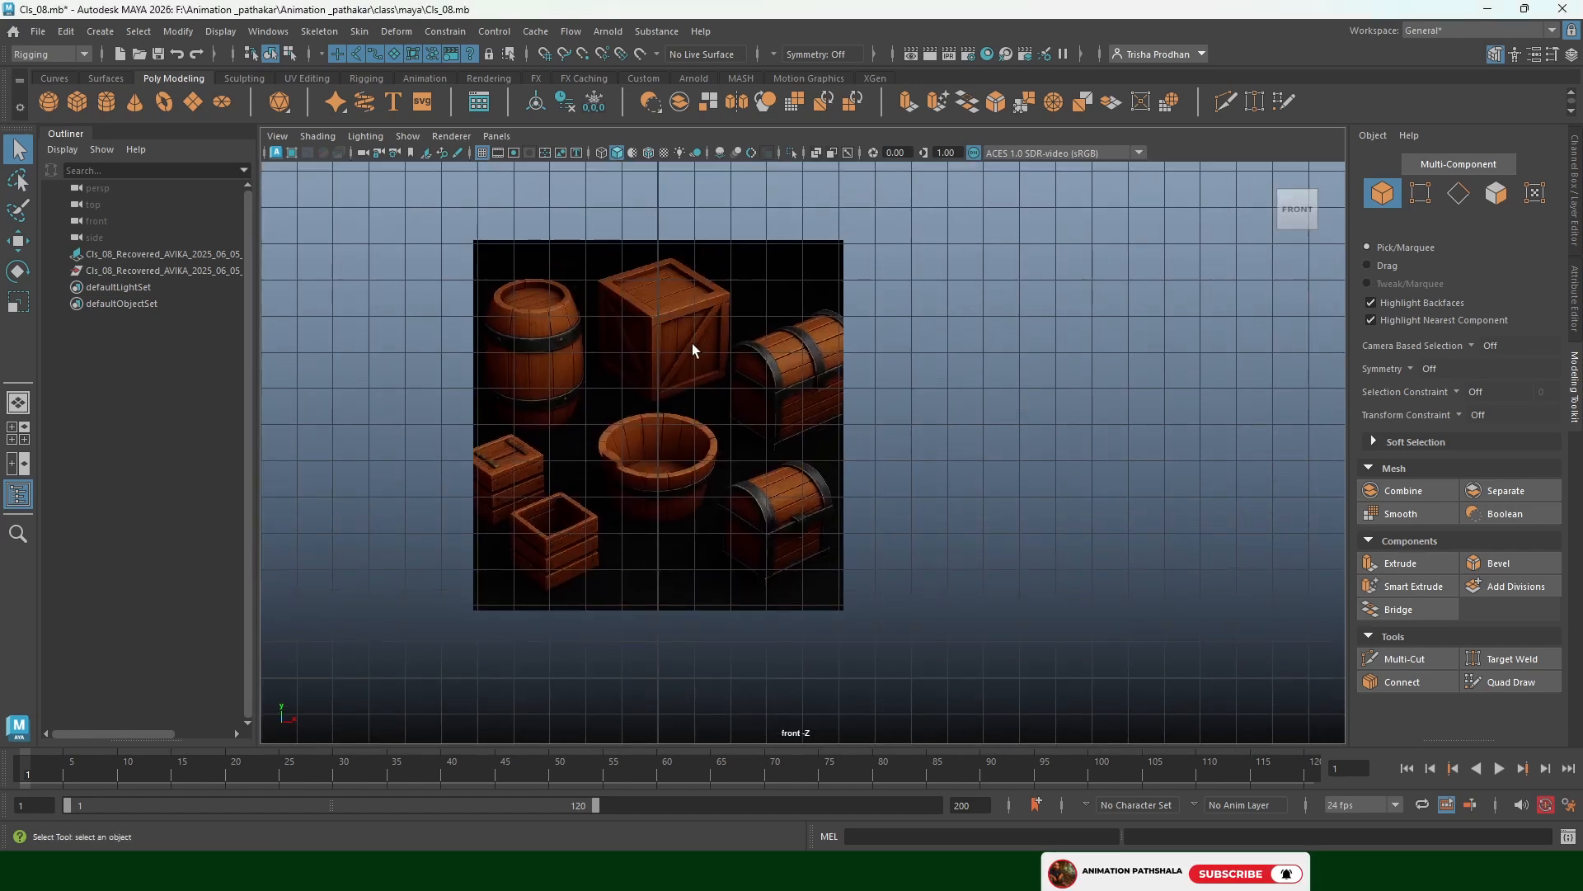
pyautogui.press('w')
pyautogui.click(1576, 235)
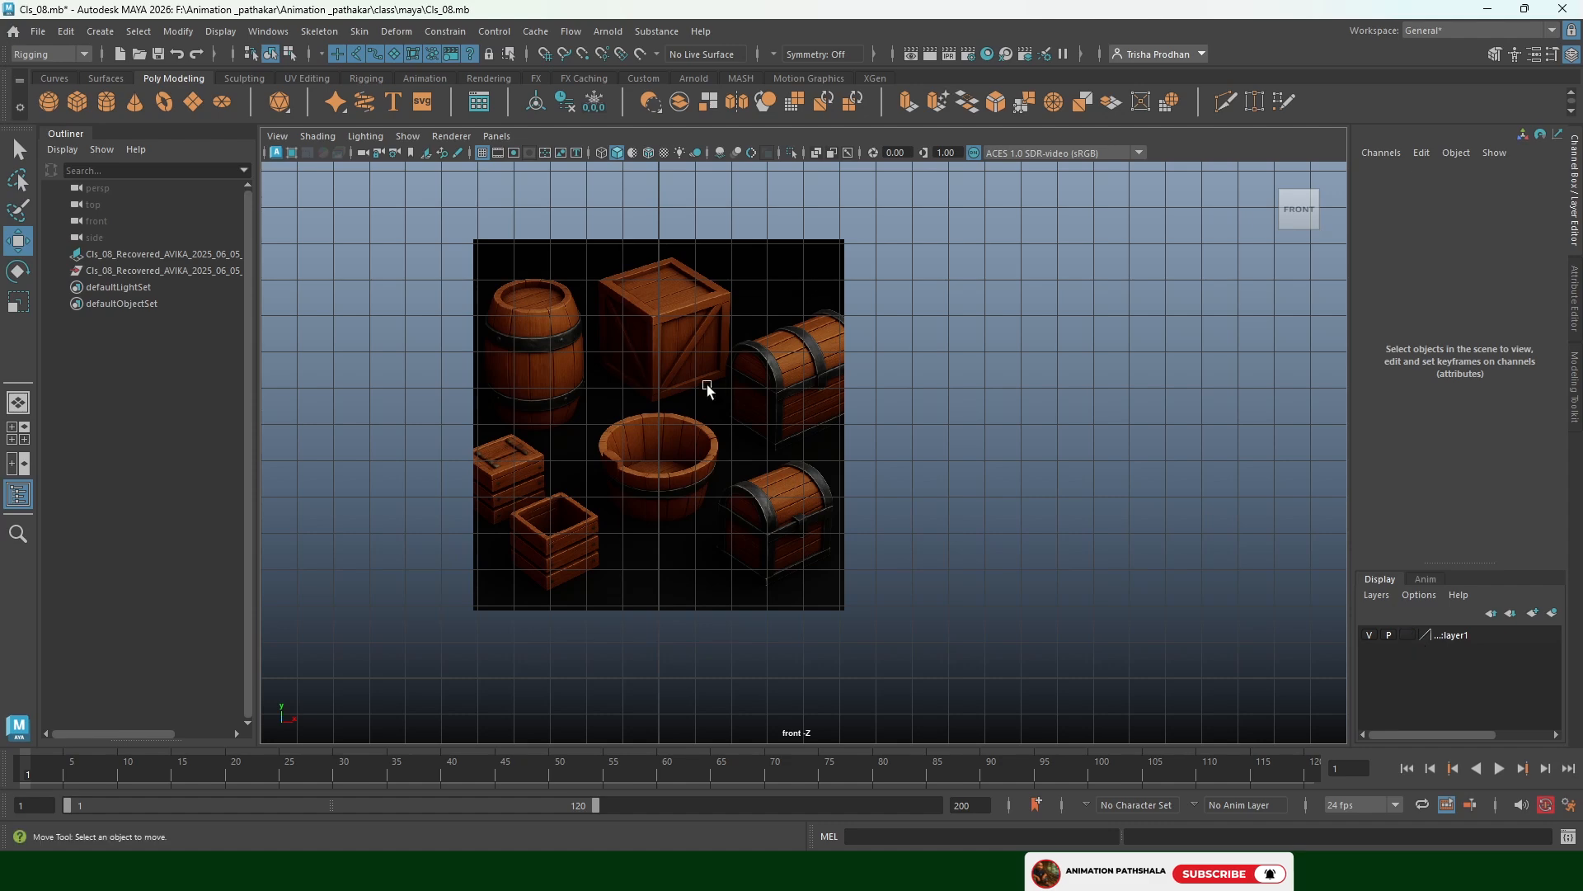
pyautogui.click(544, 336)
pyautogui.scroll(-2, 674, 365)
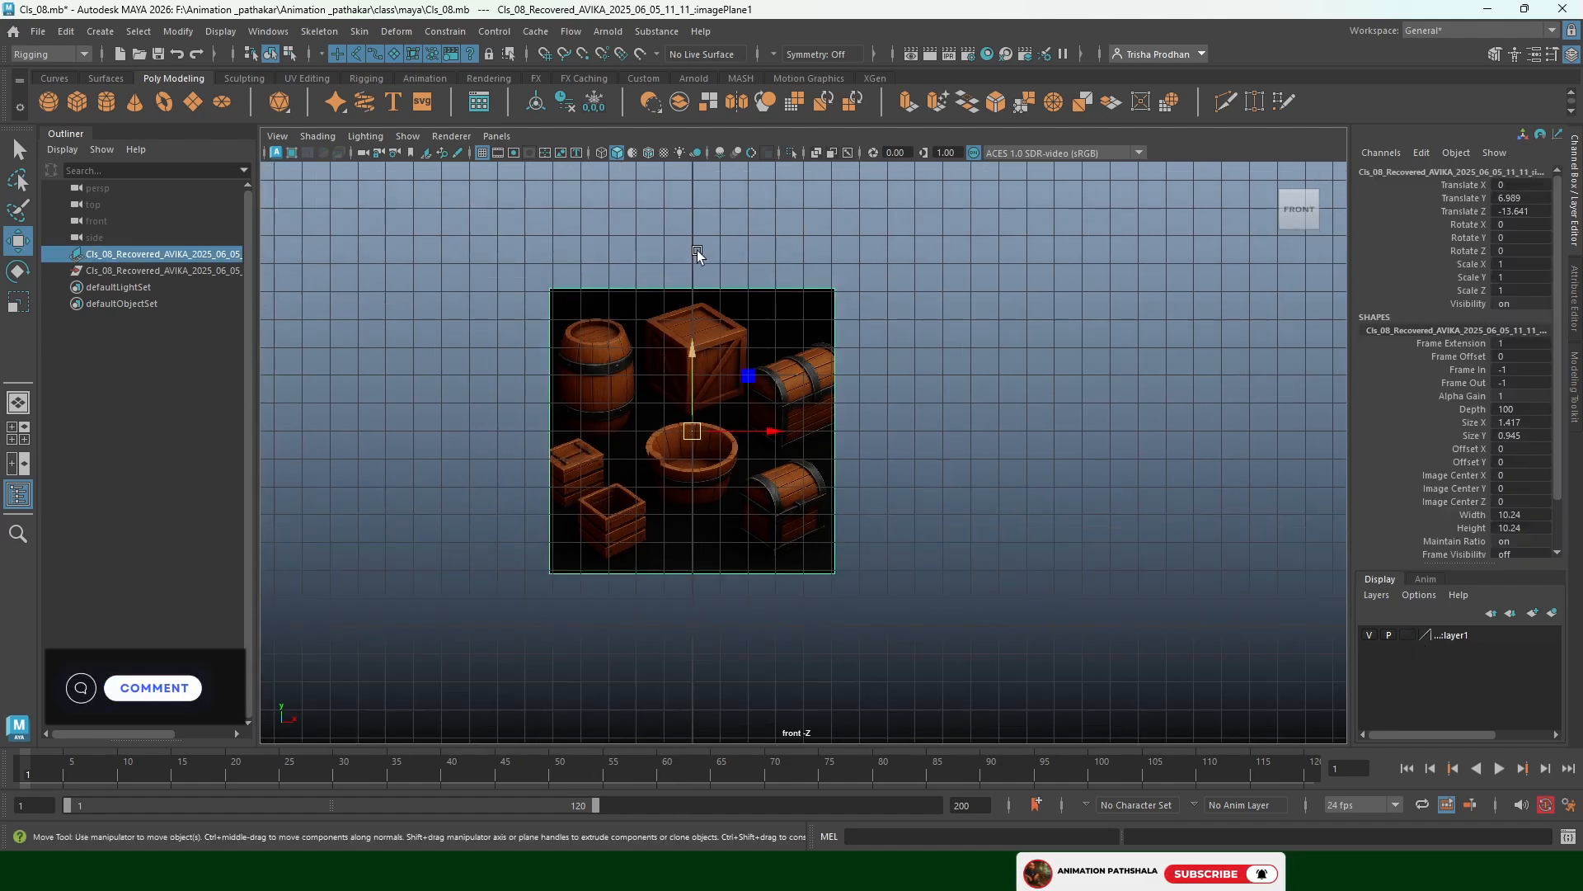
pyautogui.moveTo(689, 362); pyautogui.dragTo(693, 229)
# Tear off the front view into a separate floating window and shrink it to a small reference size
pyautogui.click(497, 137)
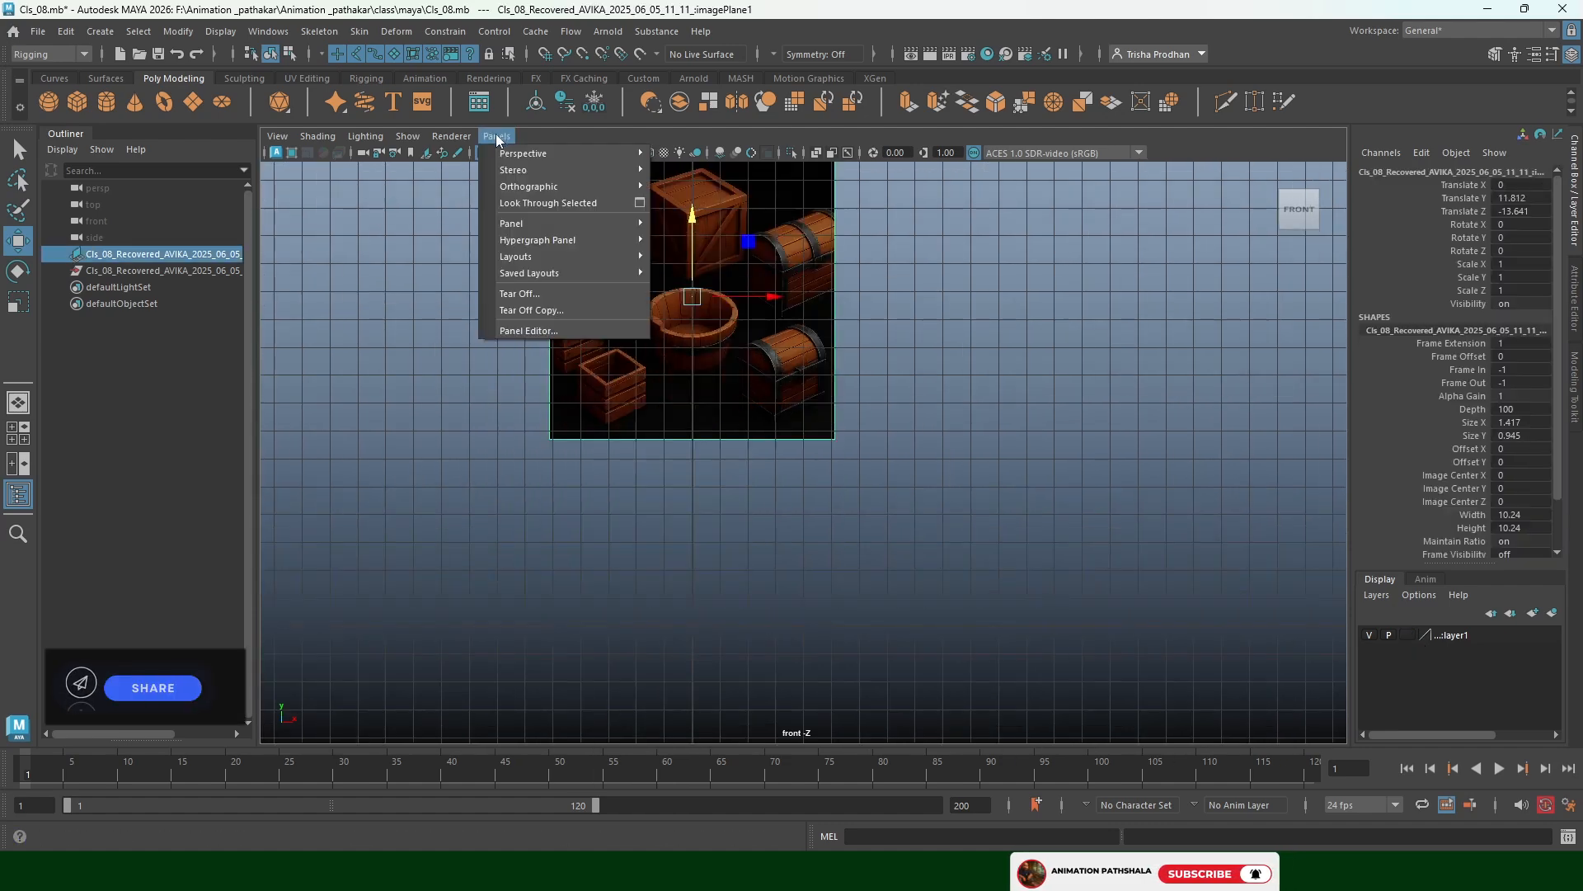
pyautogui.click(526, 294)
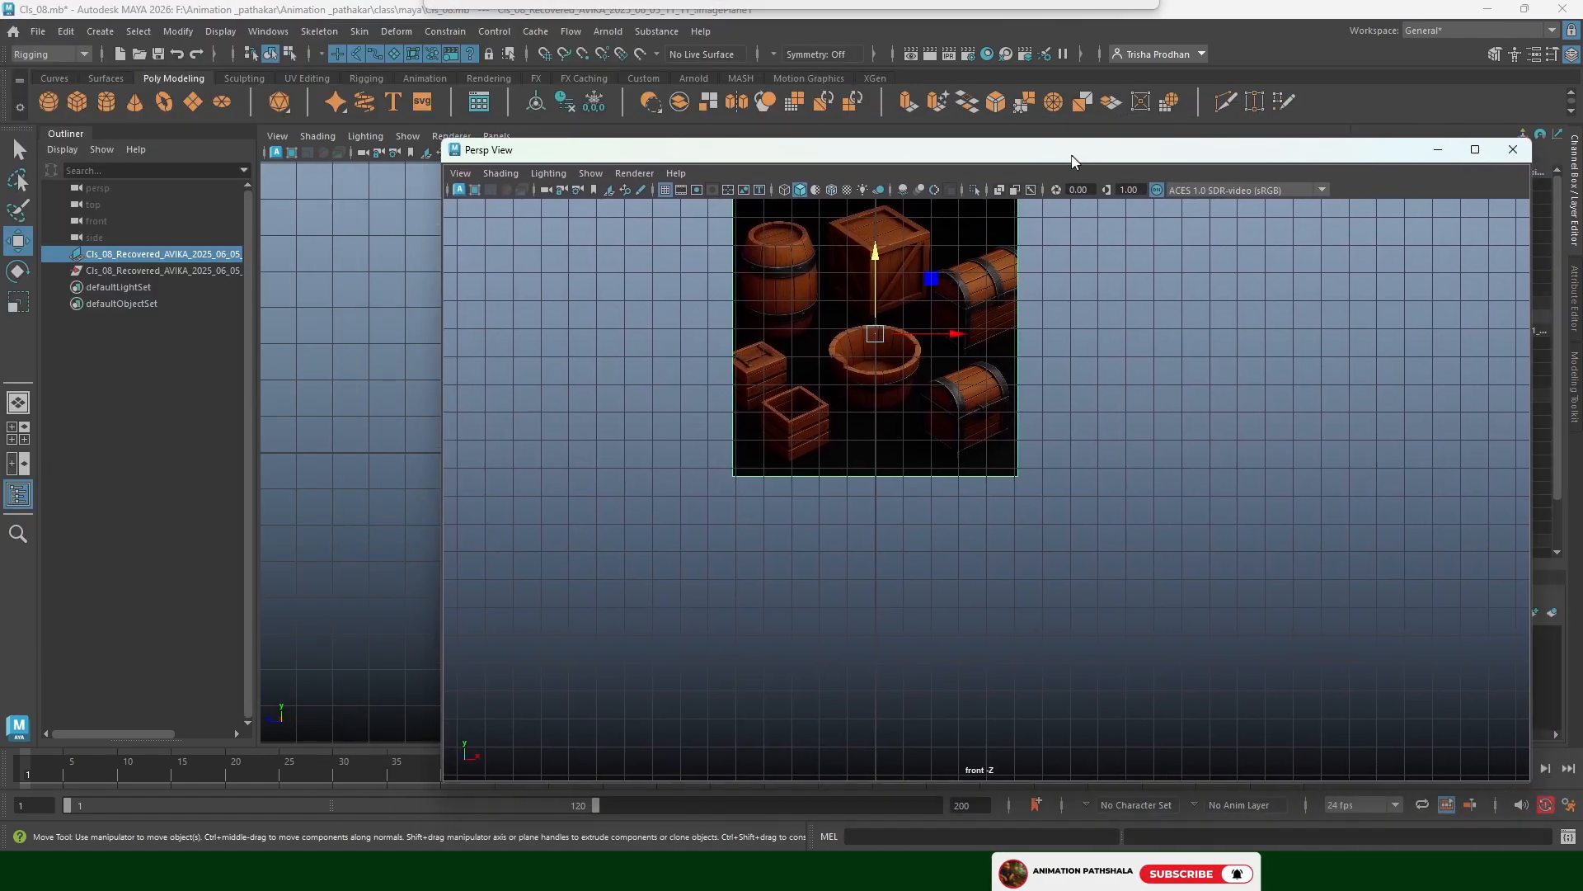
pyautogui.moveTo(569, 433); pyautogui.dragTo(388, 291)
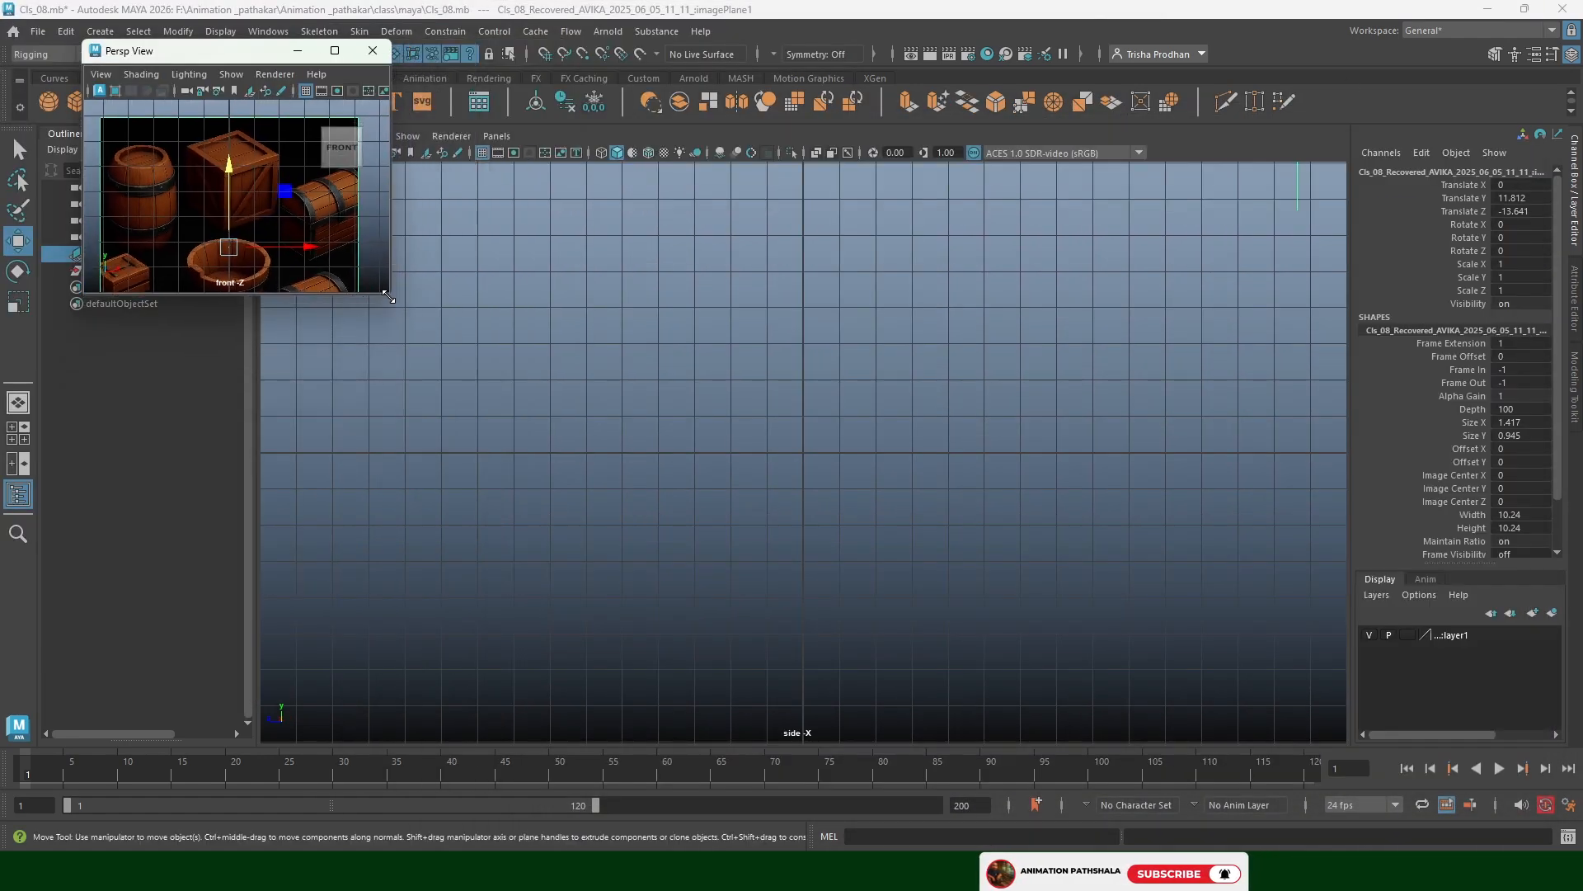
# Hide the grid in the floating view, frame the wooden crate in it and place the window over the Outliner
pyautogui.click(305, 89)
pyautogui.scroll(3, 241, 190)
pyautogui.moveTo(241, 191)
pyautogui.keyDown('alt'); pyautogui.mouseDown(button='middle')
pyautogui.moveTo(265, 204)
pyautogui.moveTo(261, 190)
pyautogui.mouseUp(button='middle'); pyautogui.keyUp('alt')
pyautogui.click(440, 194)
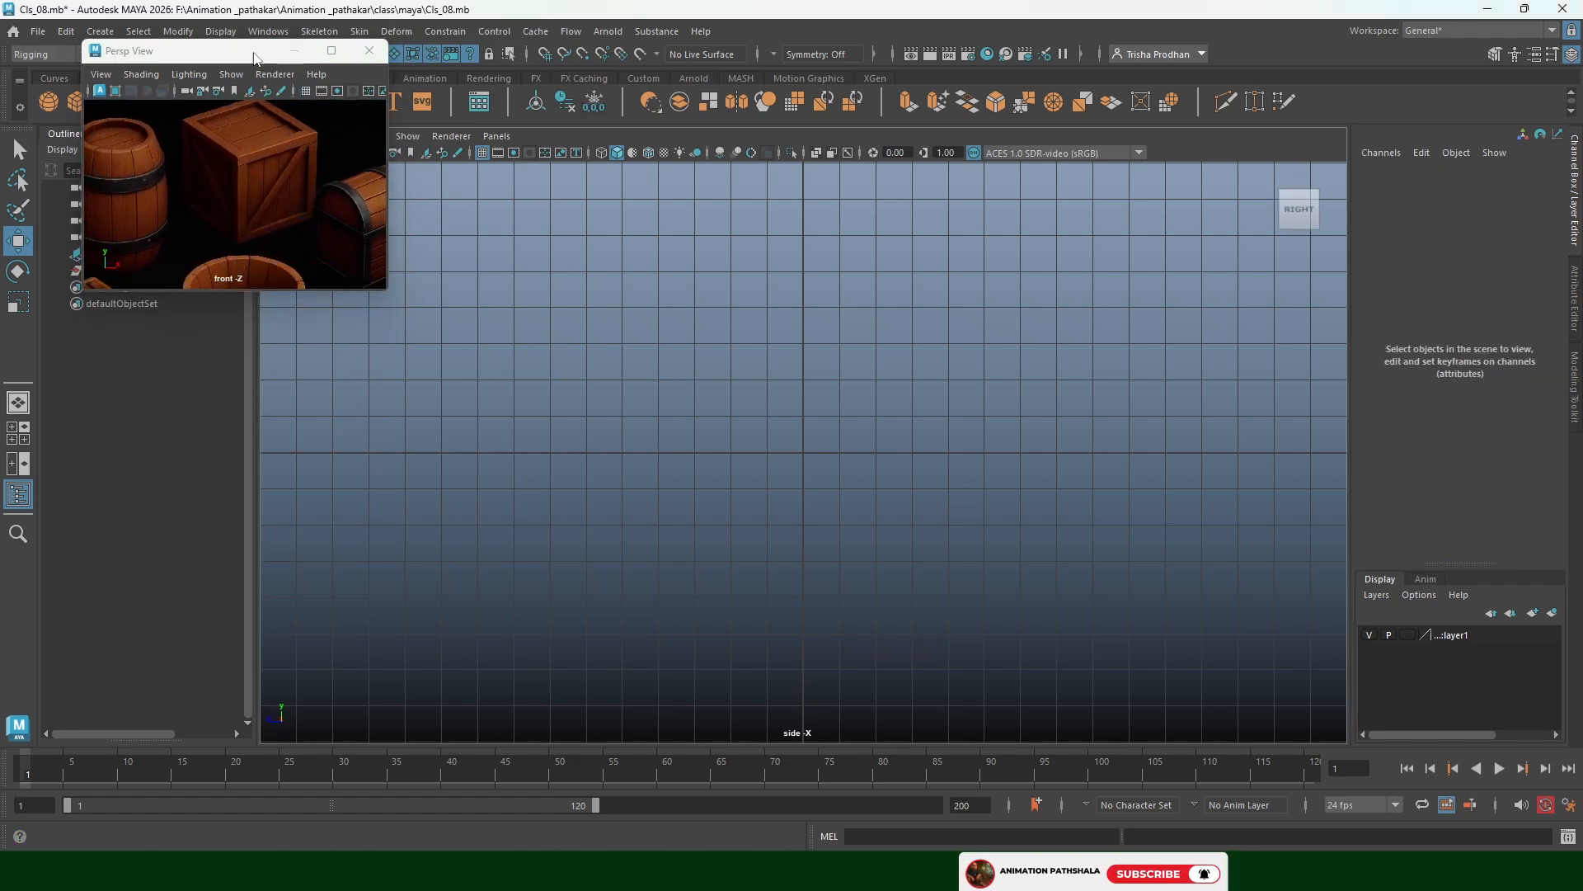
pyautogui.moveTo(258, 54); pyautogui.dragTo(279, 188)
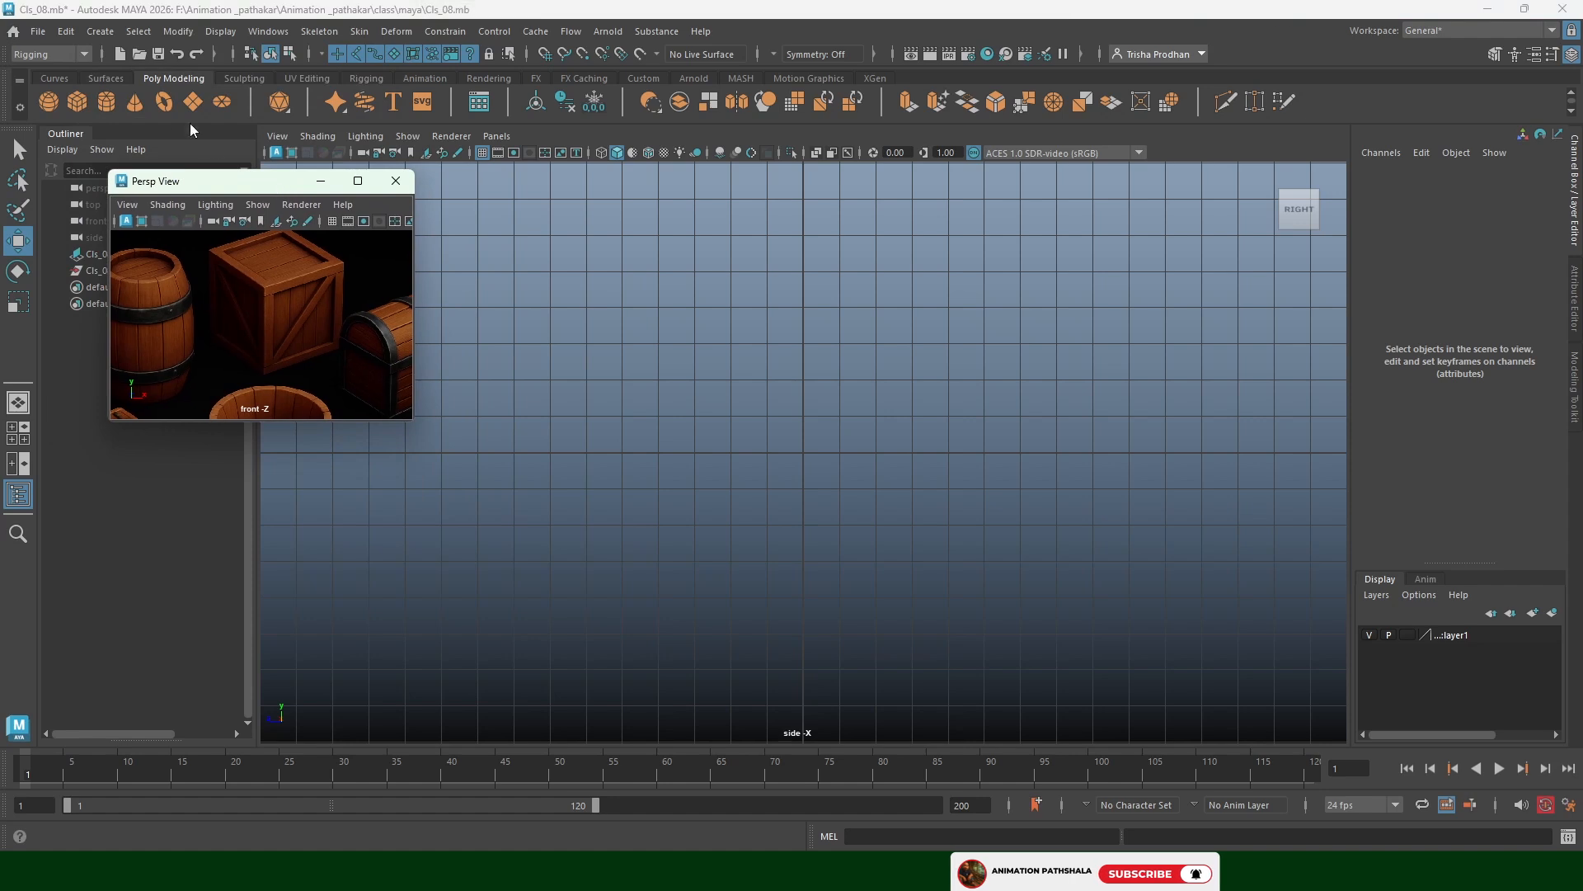
# Create a polygon cube on the grid in the top view and set its width, height and depth to 5
pyautogui.click(76, 100)
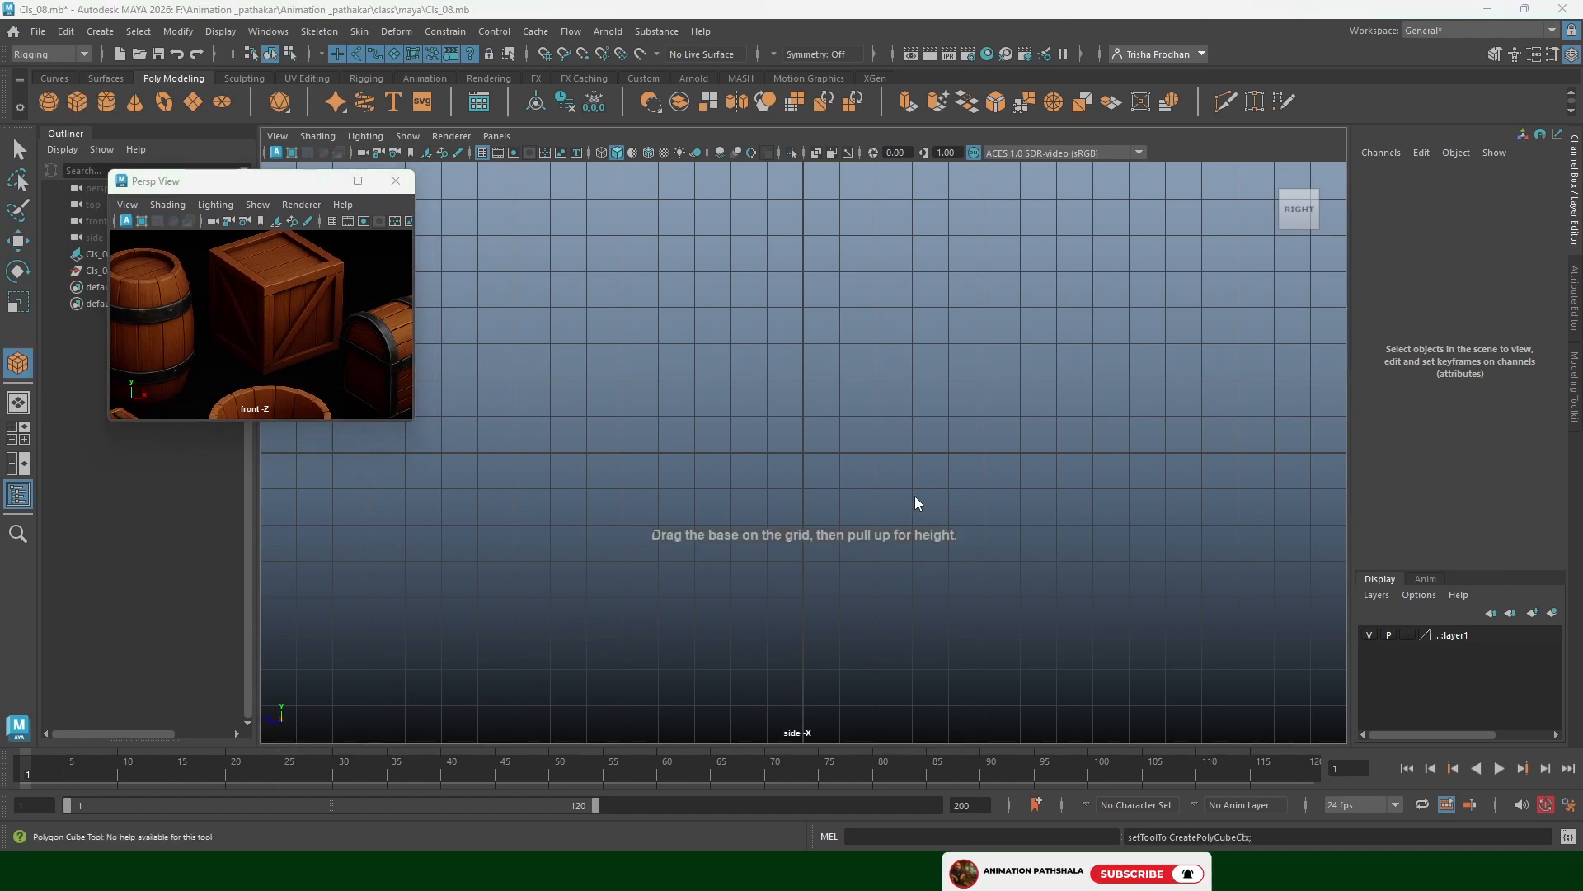
pyautogui.press('space')
pyautogui.moveTo(914, 497); pyautogui.dragTo(926, 543)
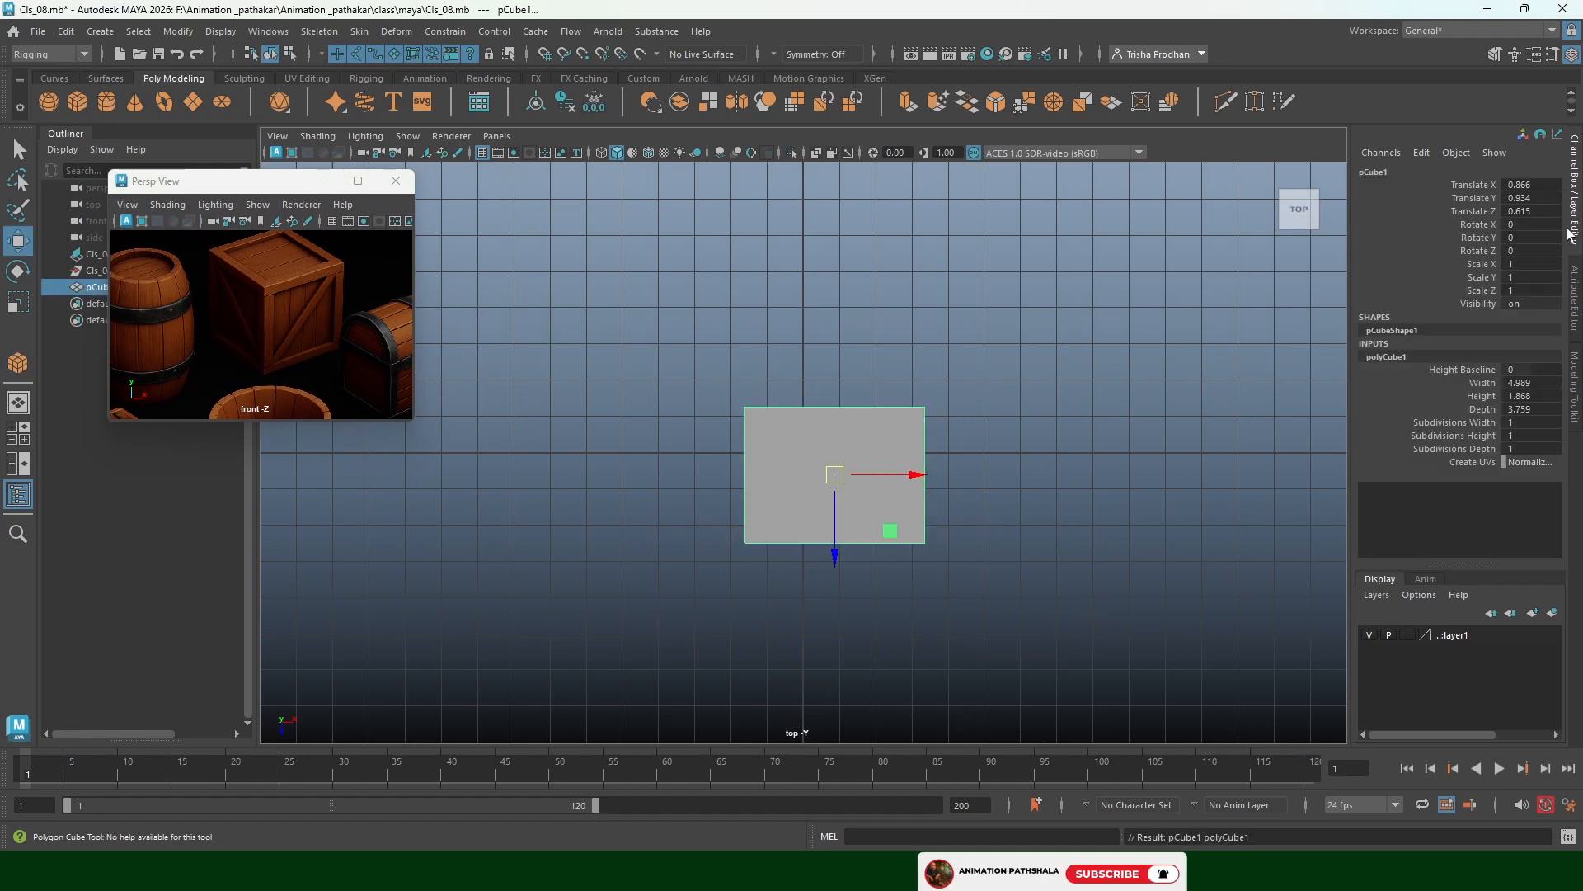
pyautogui.moveTo(1532, 385); pyautogui.dragTo(1534, 410)
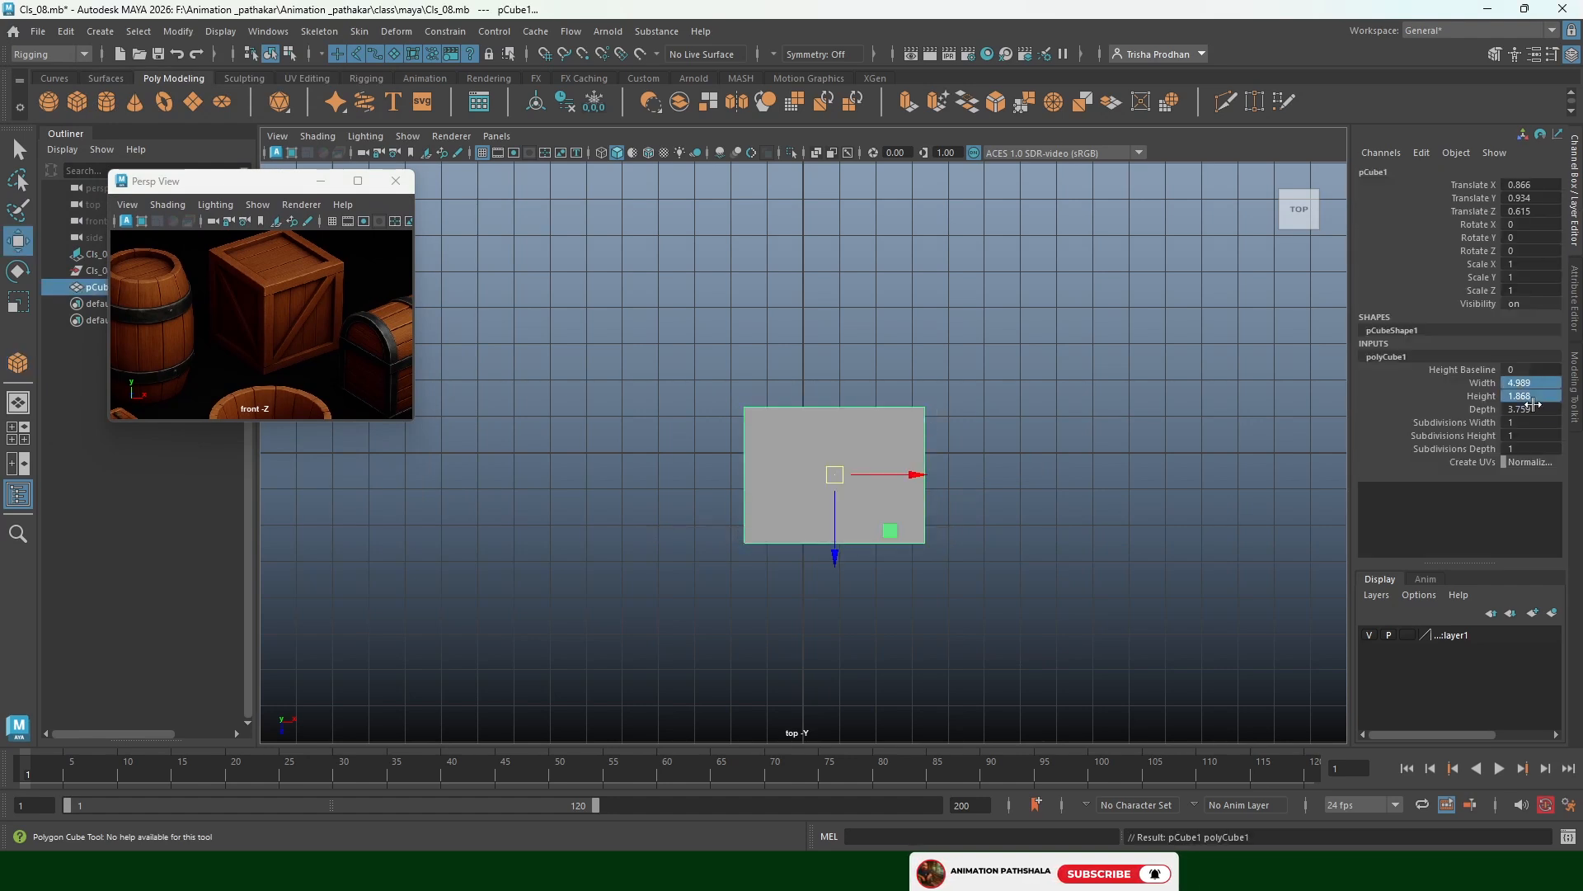
pyautogui.write('5')
pyautogui.press('Return')
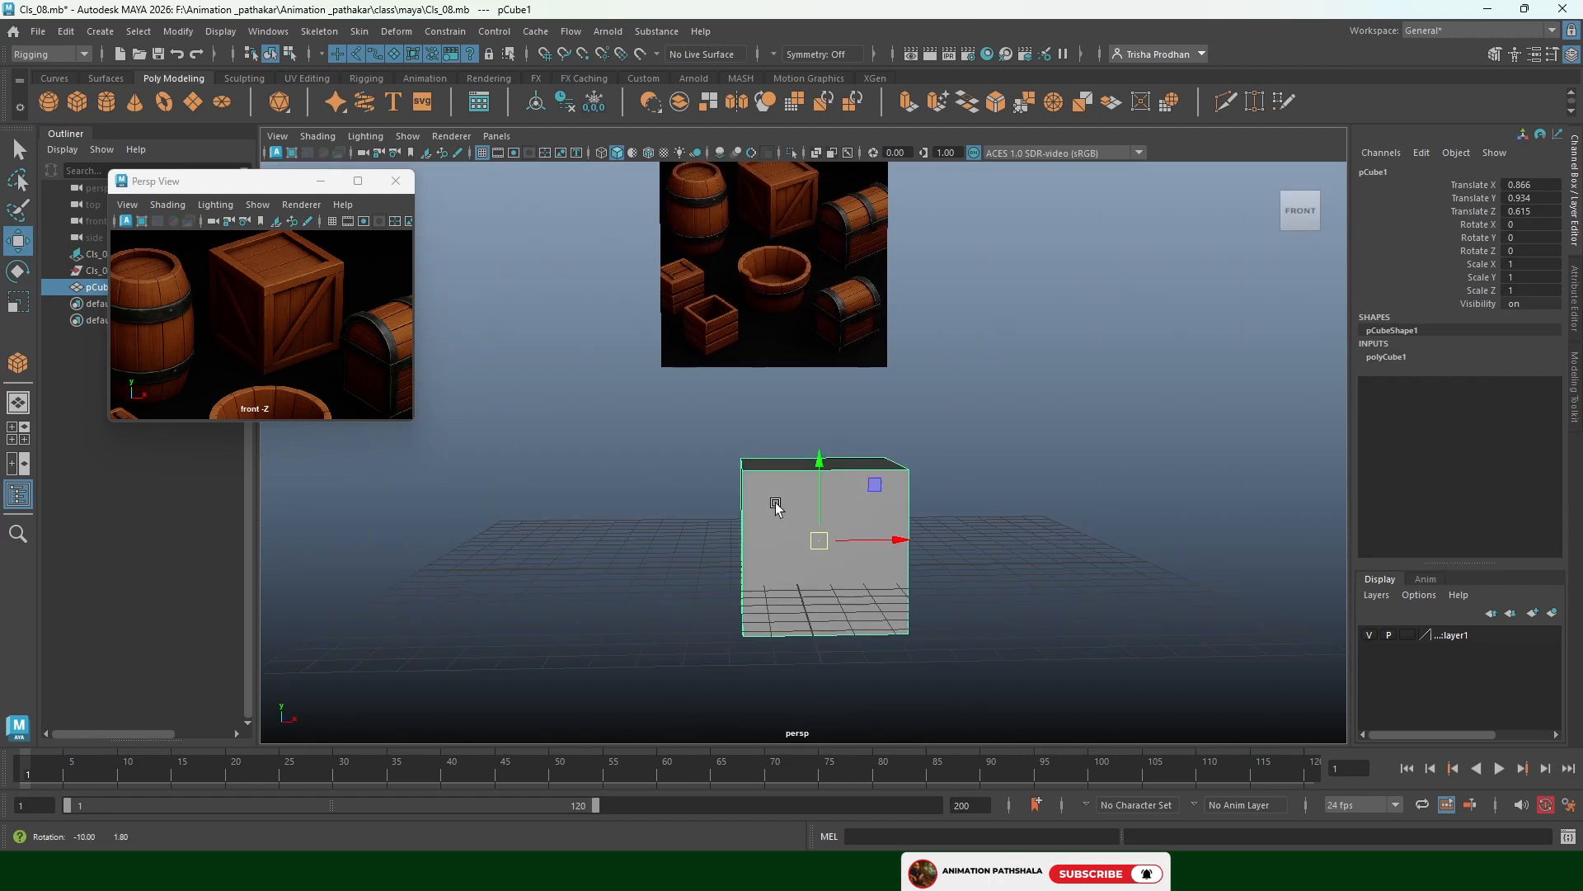
# Set the cube's X, Y and Z translation to 0, and raise it to about 2.67 in Y
pyautogui.moveTo(1528, 186); pyautogui.dragTo(1533, 212)
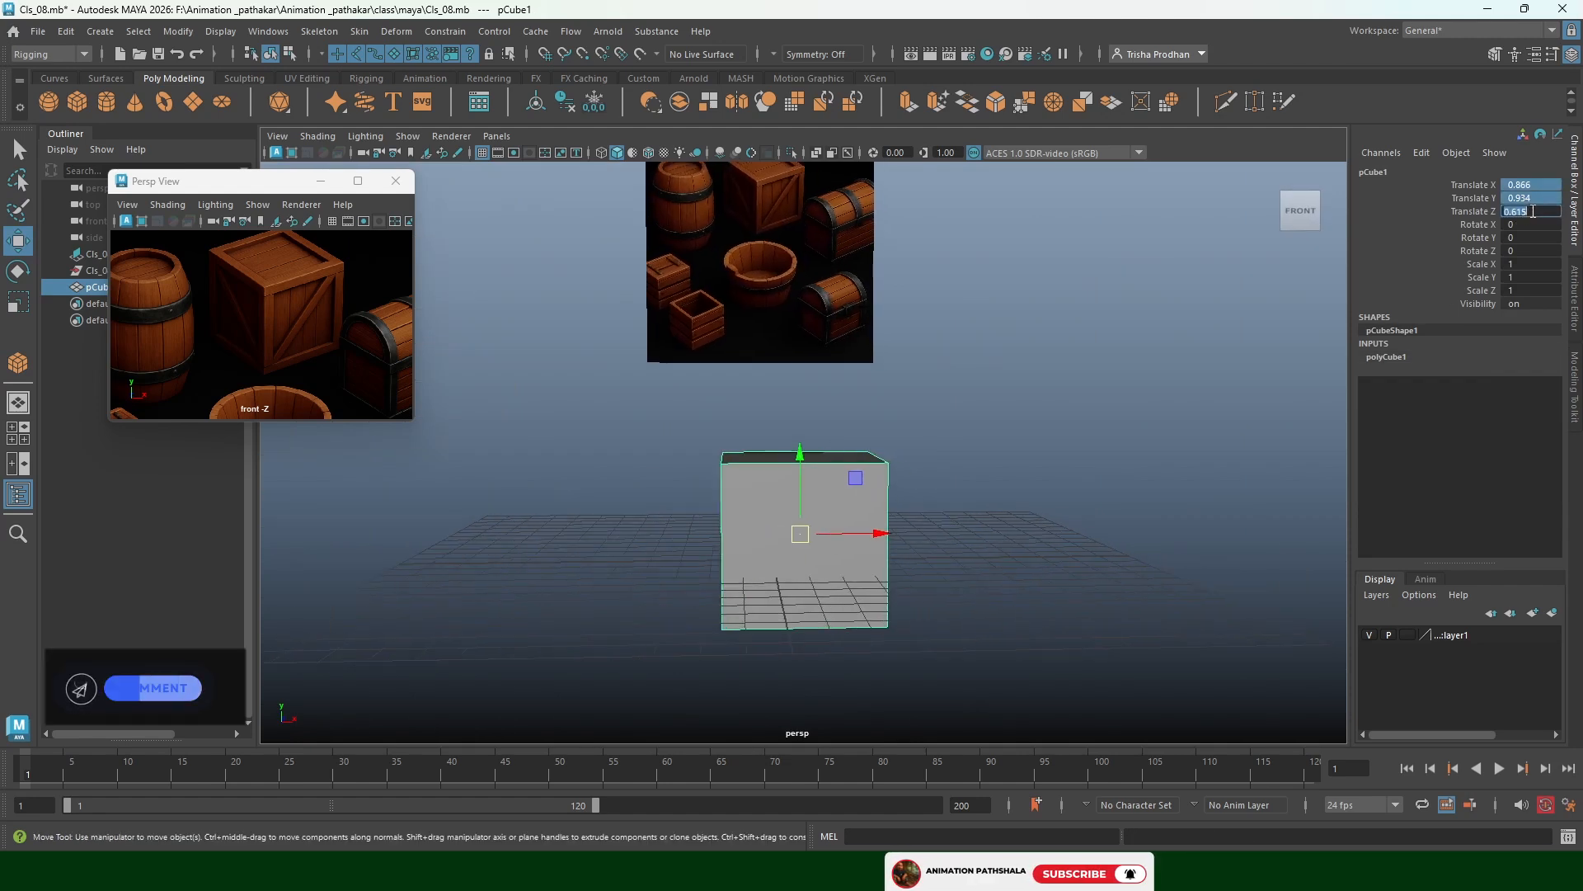
pyautogui.write('0')
pyautogui.press('Return')
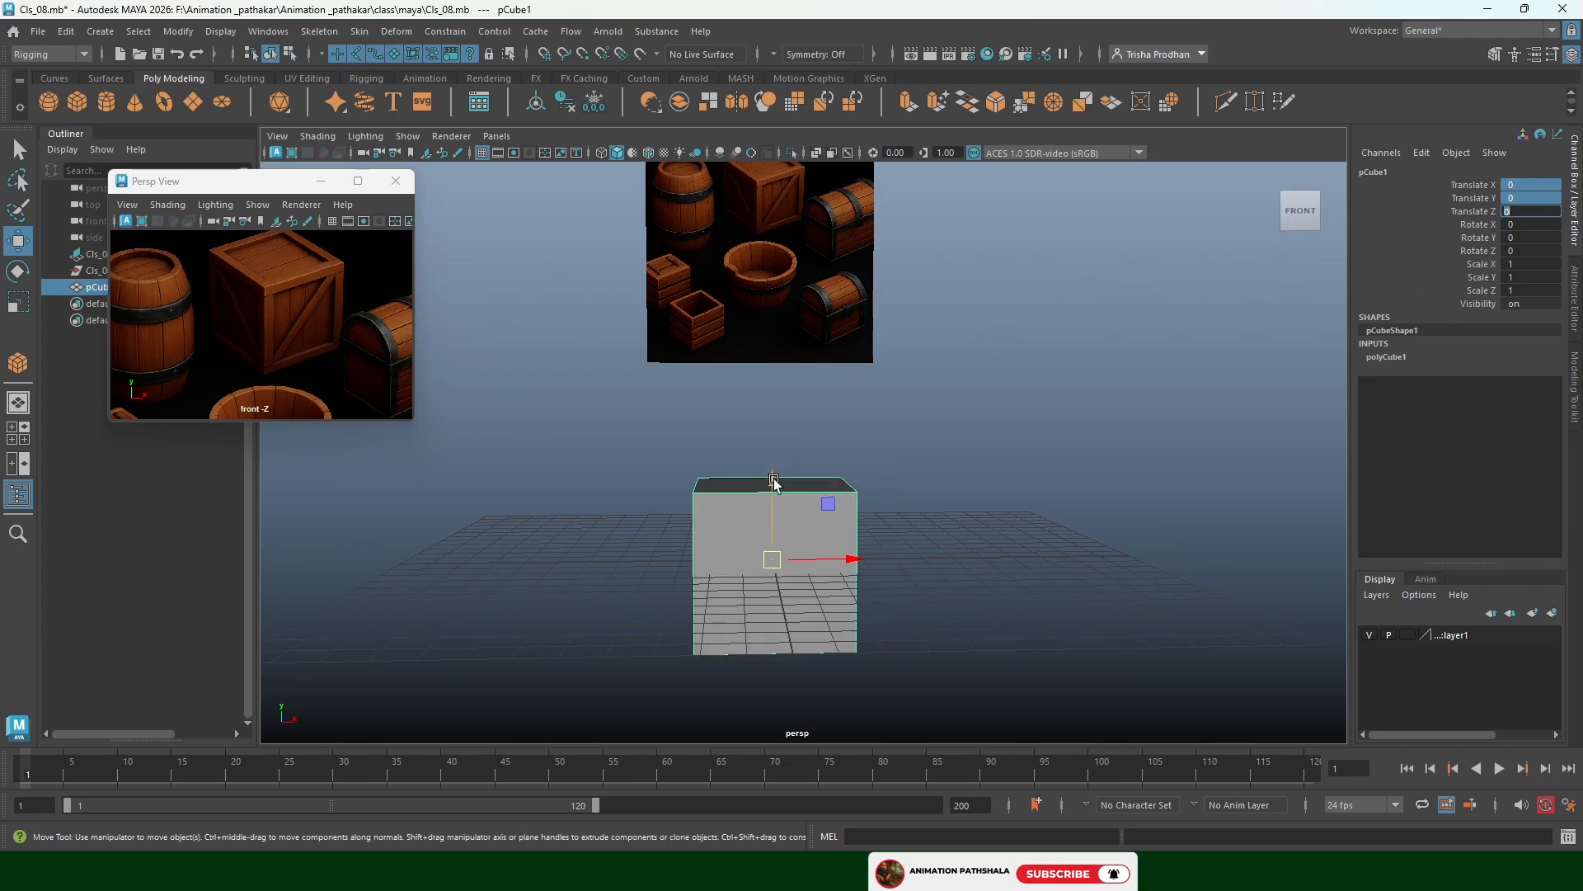
pyautogui.moveTo(773, 480); pyautogui.dragTo(704, 460)
pyautogui.moveTo(703, 459)
pyautogui.keyDown('alt'); pyautogui.mouseDown(button='right')
pyautogui.moveTo(767, 442)
pyautogui.moveTo(703, 453)
pyautogui.moveTo(699, 472)
pyautogui.mouseUp(button='right'); pyautogui.keyUp('alt')
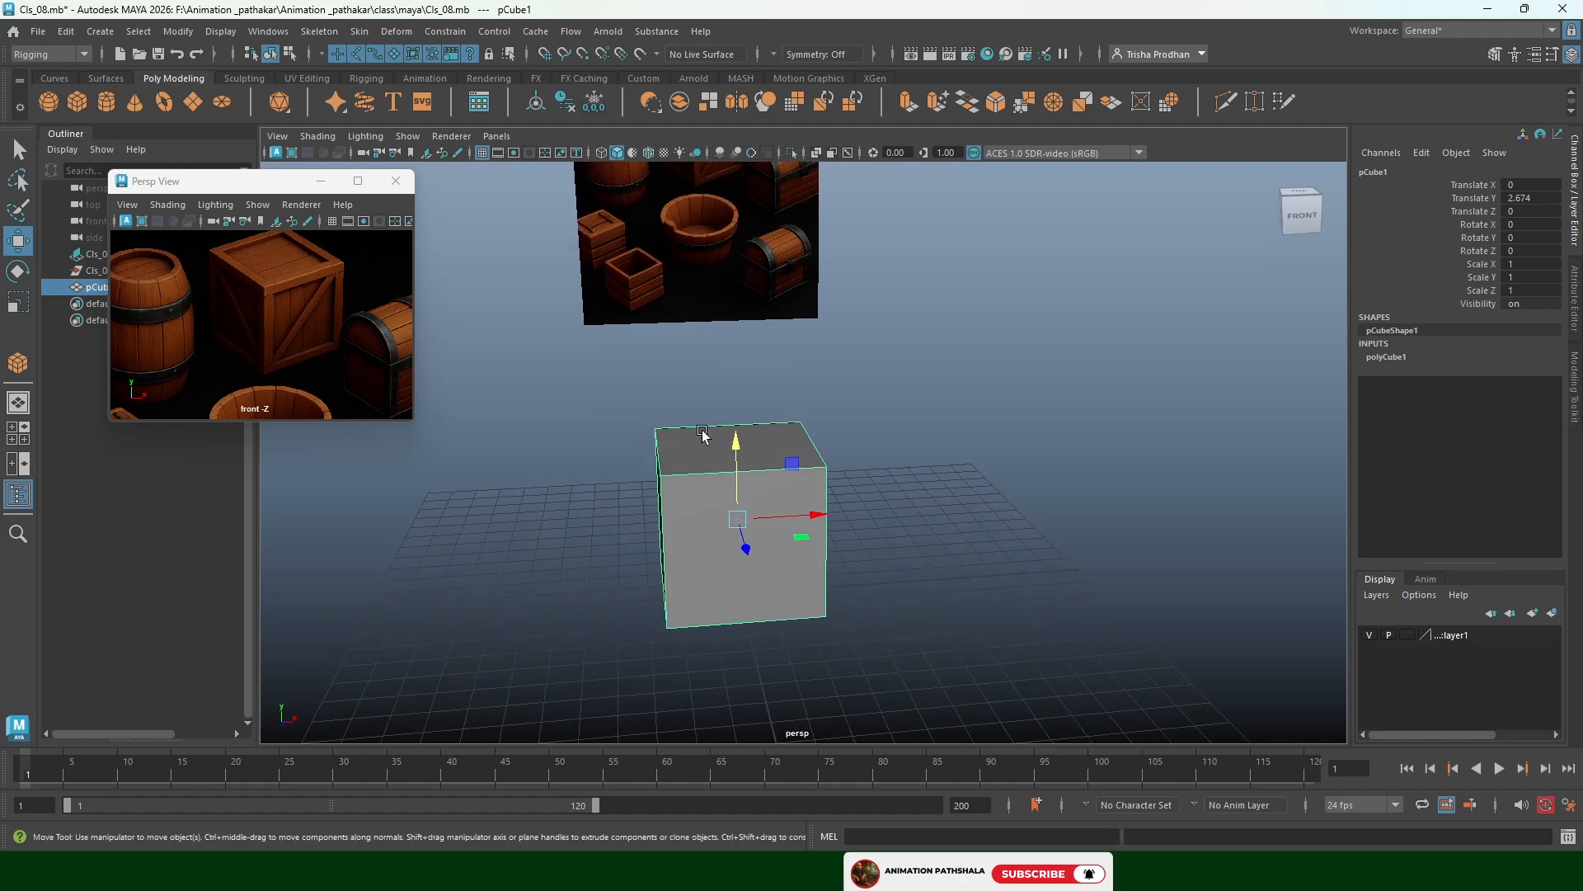
# Select all edges of the cube and apply a Bevel to them
pyautogui.rightClick(702, 436)
pyautogui.click(697, 336)
pyautogui.moveTo(577, 367); pyautogui.dragTo(878, 650)
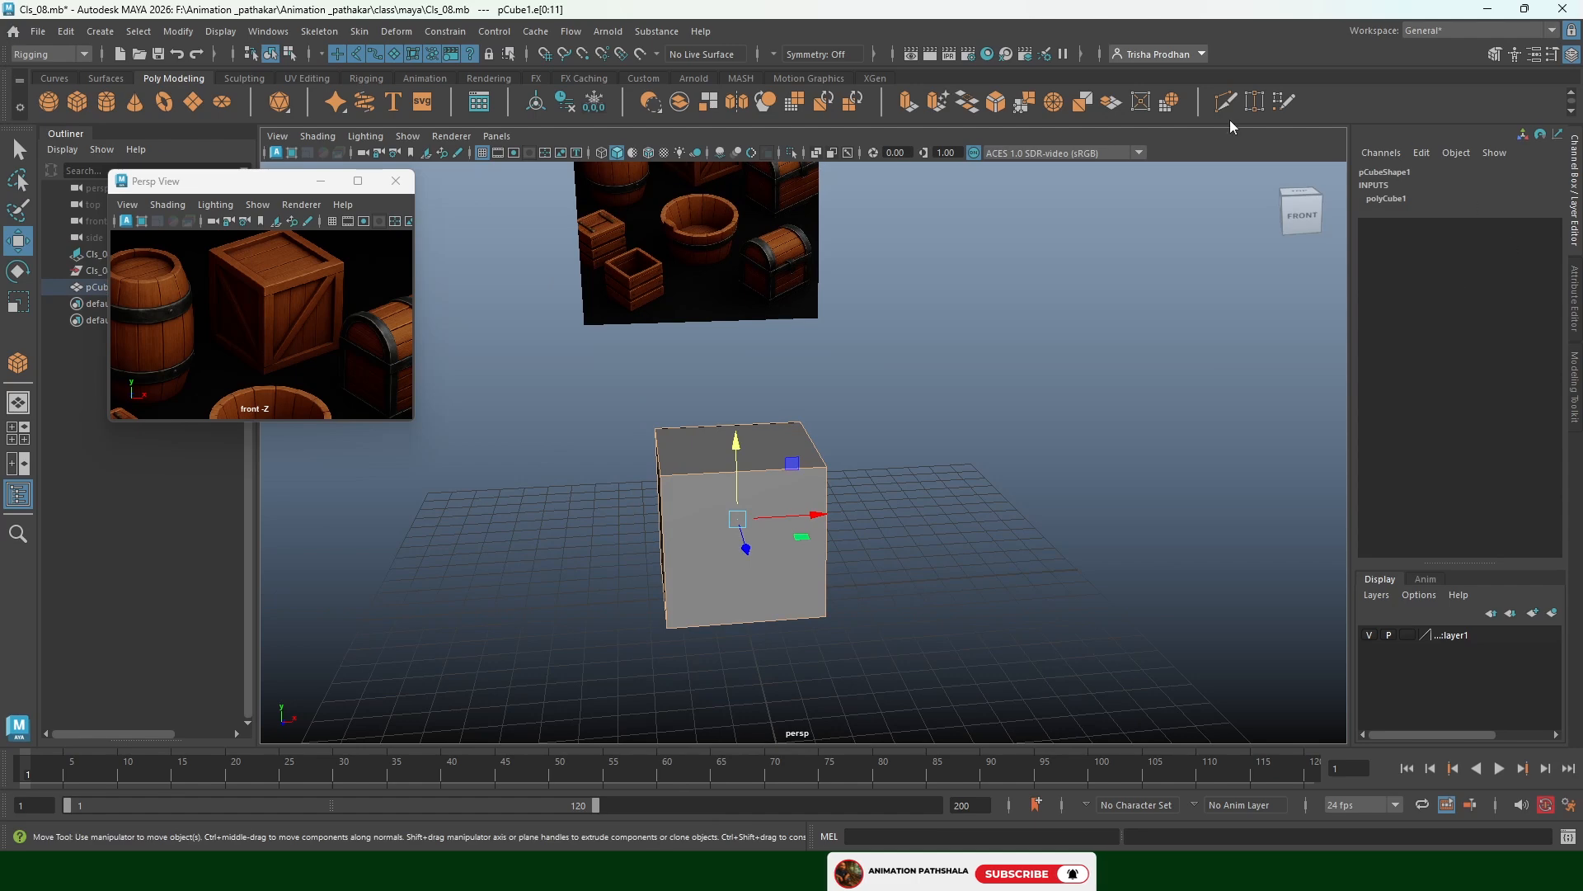
pyautogui.click(1496, 55)
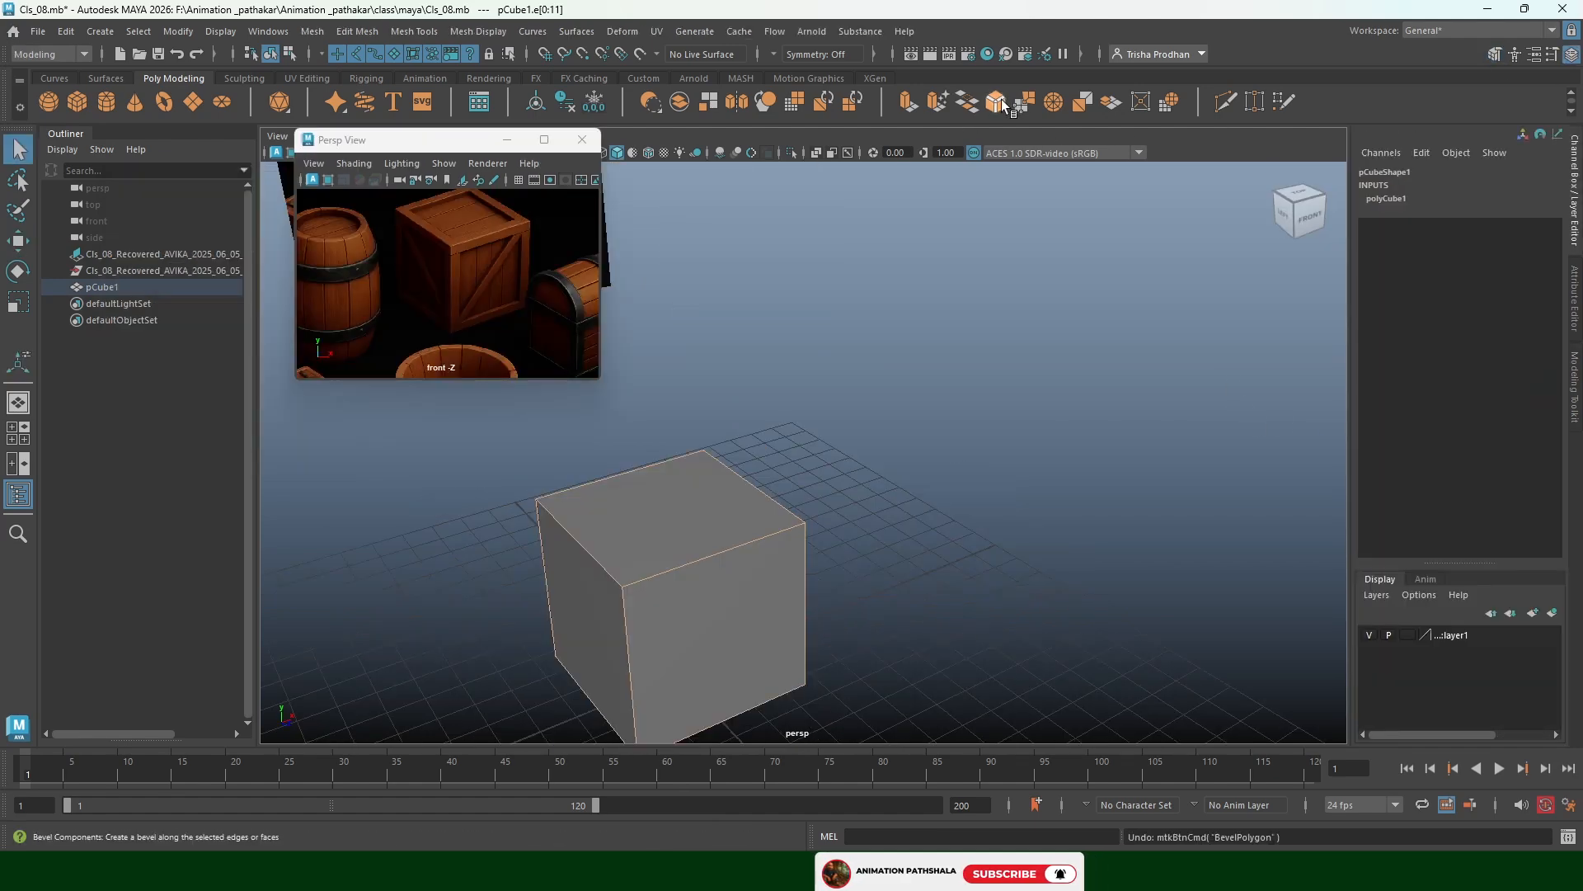
pyautogui.click(1001, 99)
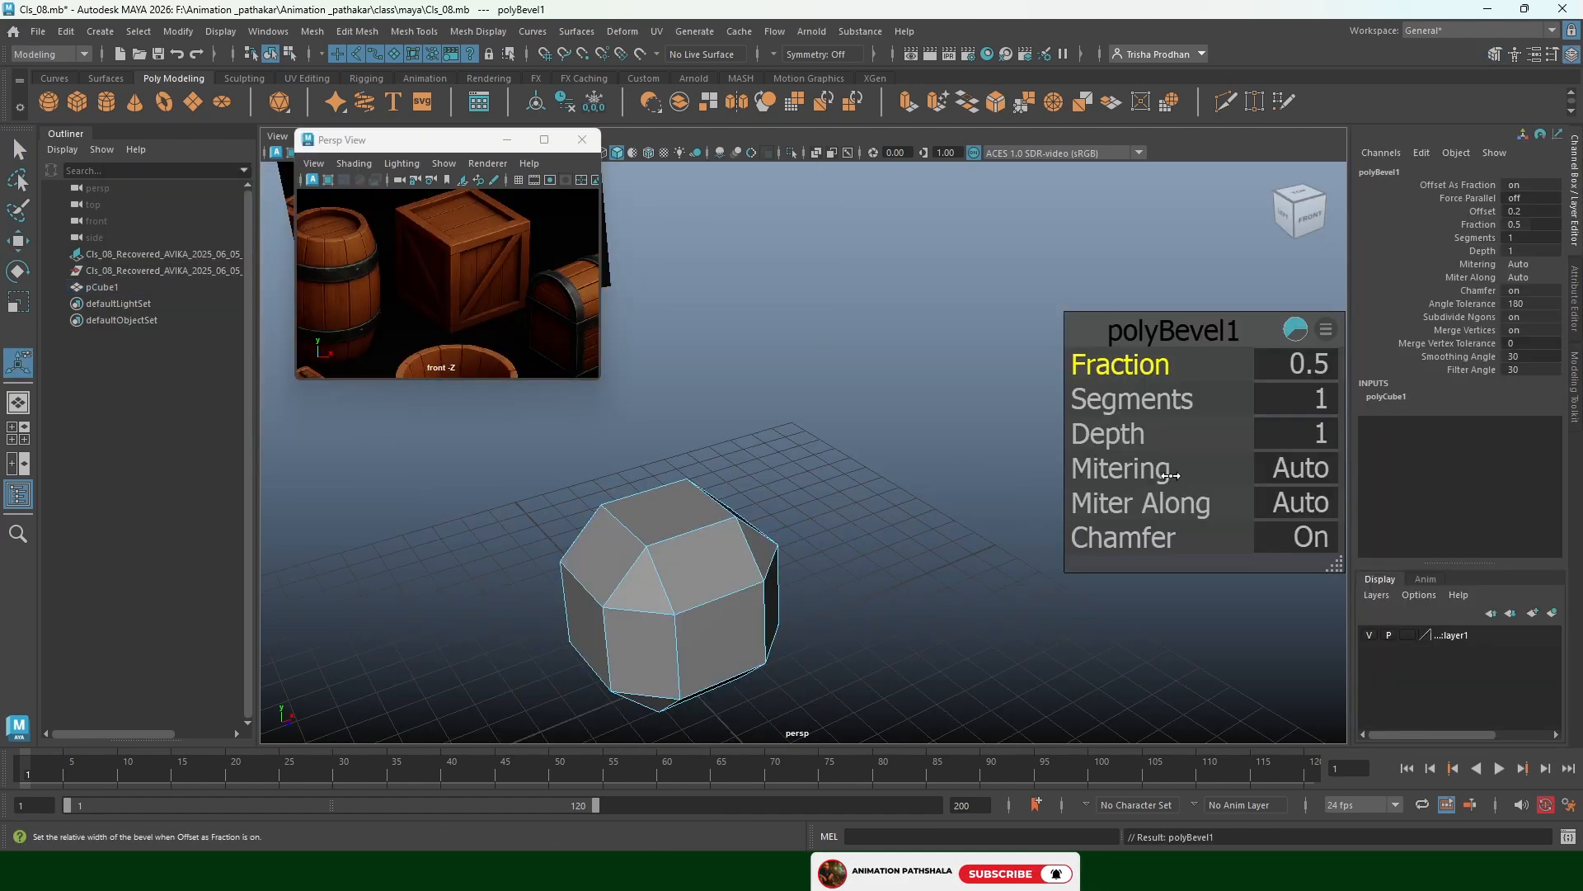
# Set the bevel fraction to 0.2 and turn Chamfer off
pyautogui.click(1333, 363)
pyautogui.write('.2')
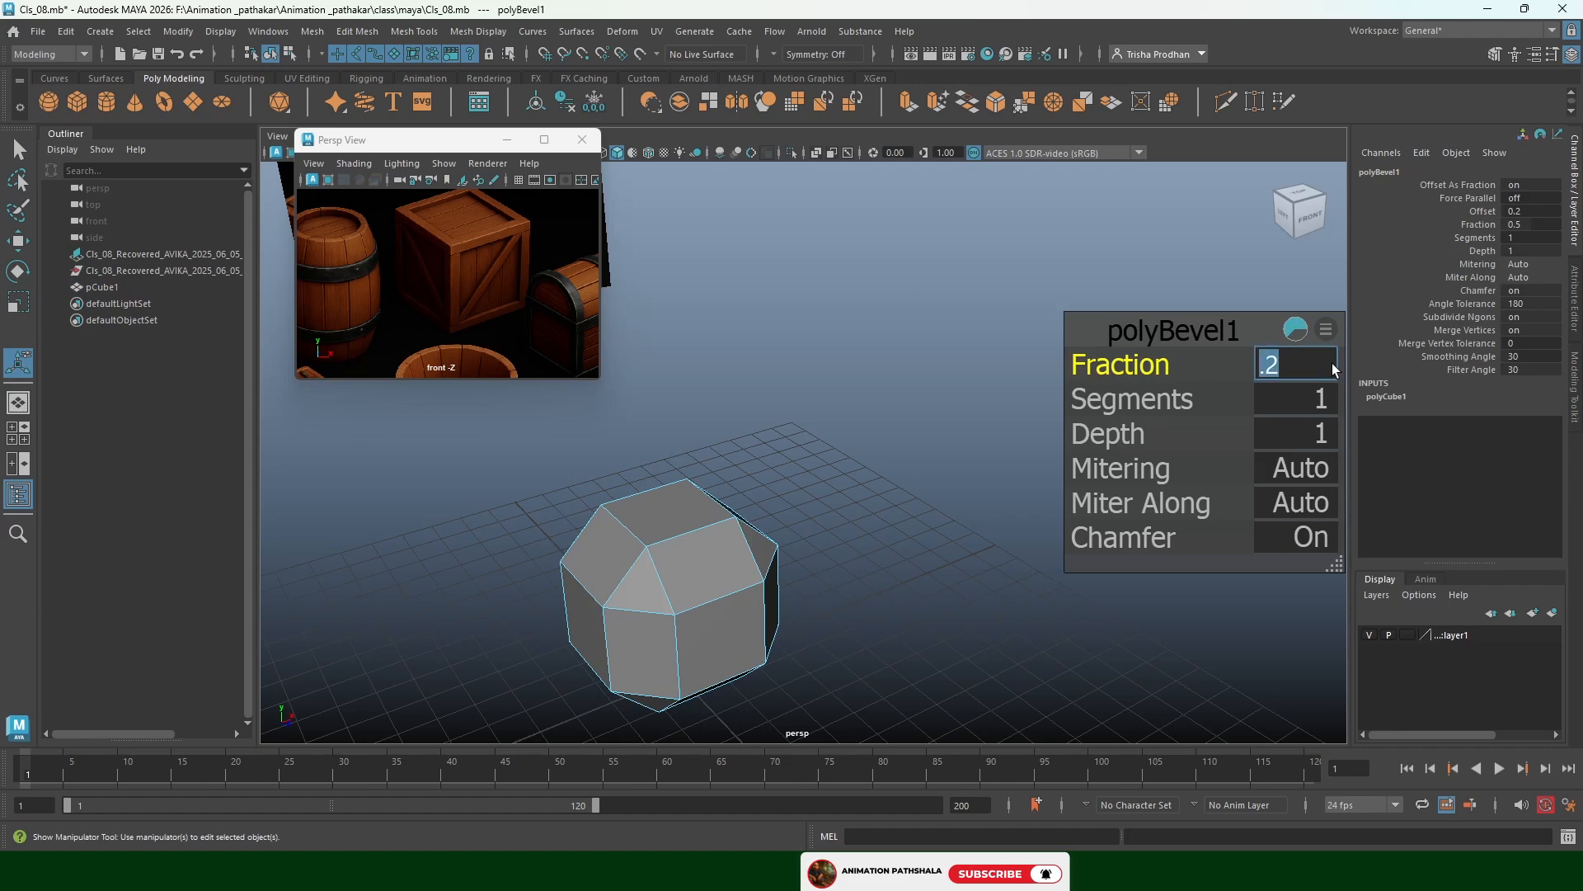
pyautogui.press('Return')
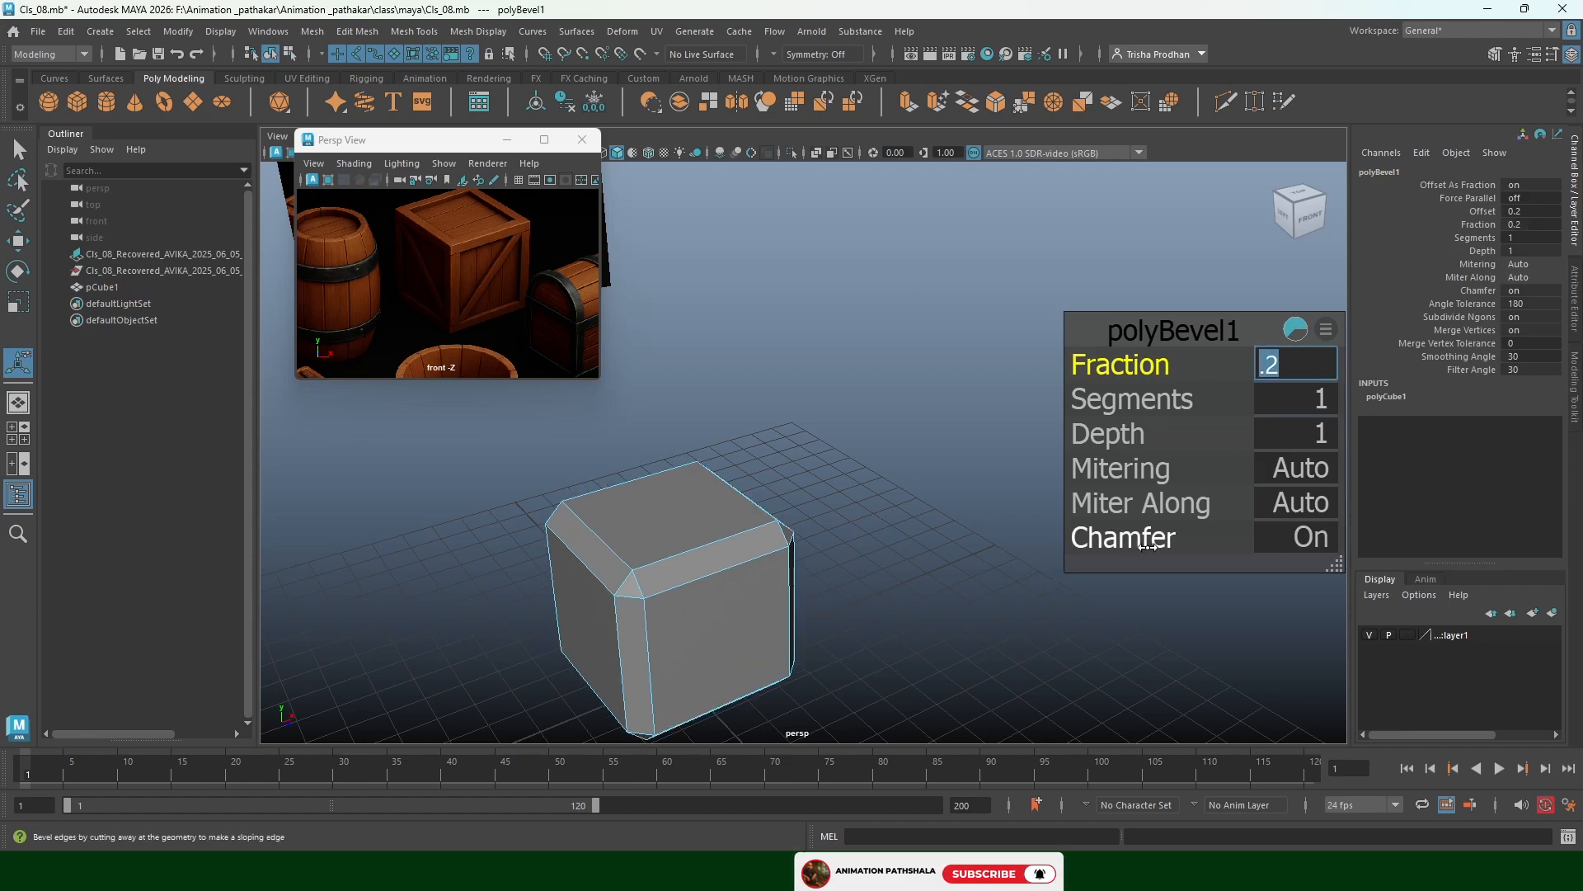
pyautogui.moveTo(1123, 537); pyautogui.dragTo(1062, 547)
pyautogui.keyDown('alt'); pyautogui.moveTo(624, 523); pyautogui.dragTo(675, 526); pyautogui.keyUp('alt')
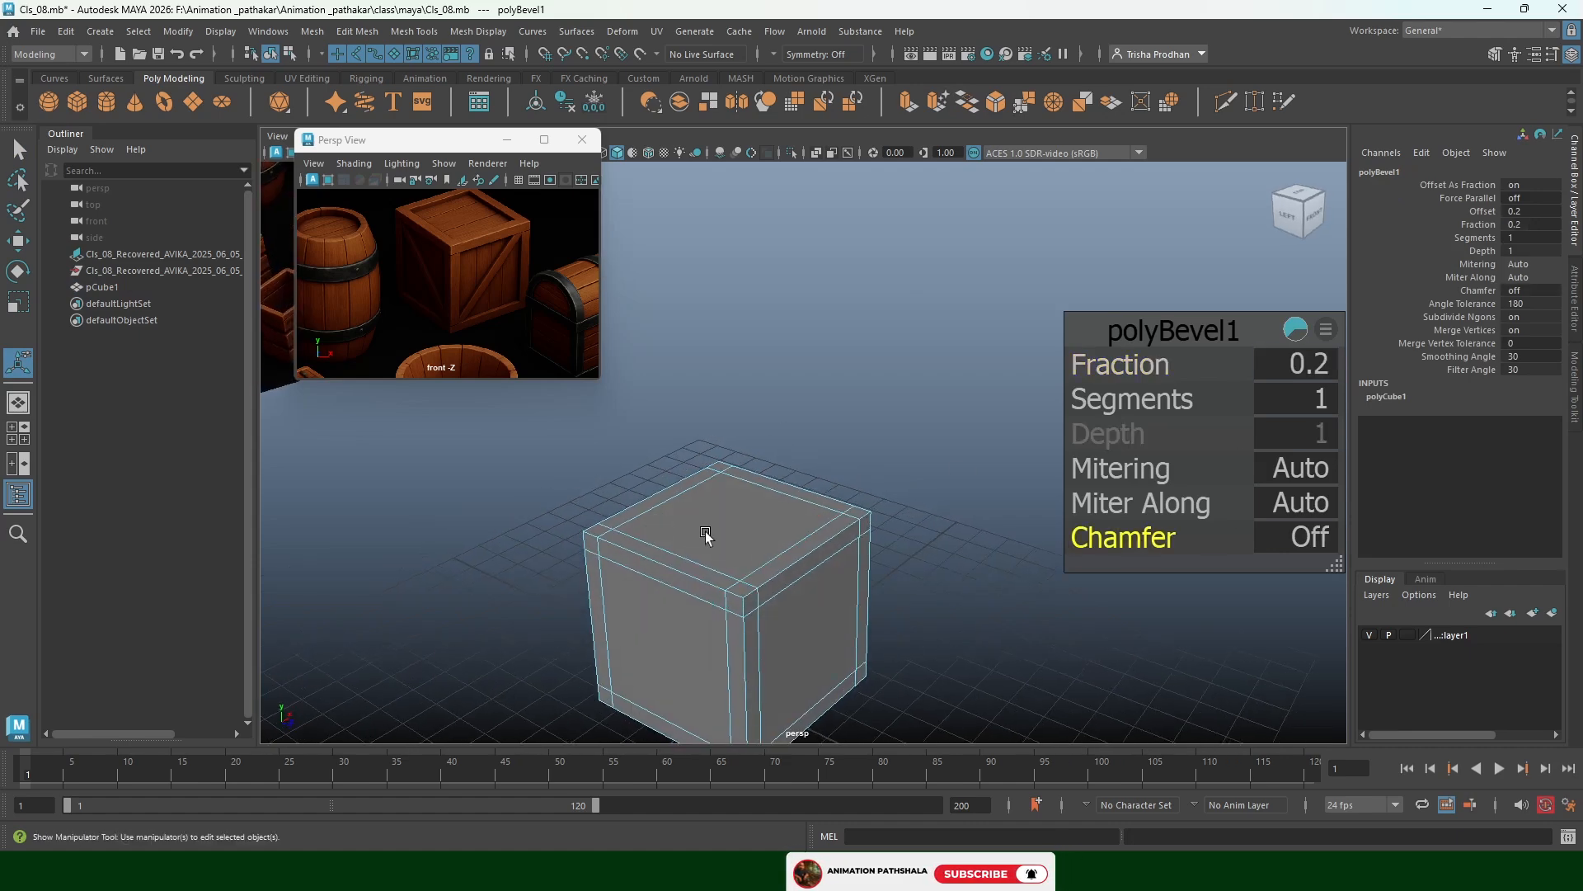
# Select all faces of the beveled cube
pyautogui.scroll(3, 711, 537)
pyautogui.keyDown('alt'); pyautogui.moveTo(710, 536); pyautogui.dragTo(655, 442, button='middle'); pyautogui.keyUp('alt')
pyautogui.keyDown('alt'); pyautogui.moveTo(654, 441); pyautogui.dragTo(629, 466); pyautogui.keyUp('alt')
pyautogui.keyDown('alt'); pyautogui.moveTo(749, 460); pyautogui.dragTo(784, 473, button='middle'); pyautogui.keyUp('alt')
pyautogui.scroll(2, 785, 474)
pyautogui.moveTo(813, 422); pyautogui.dragTo(1028, 300, button='right')
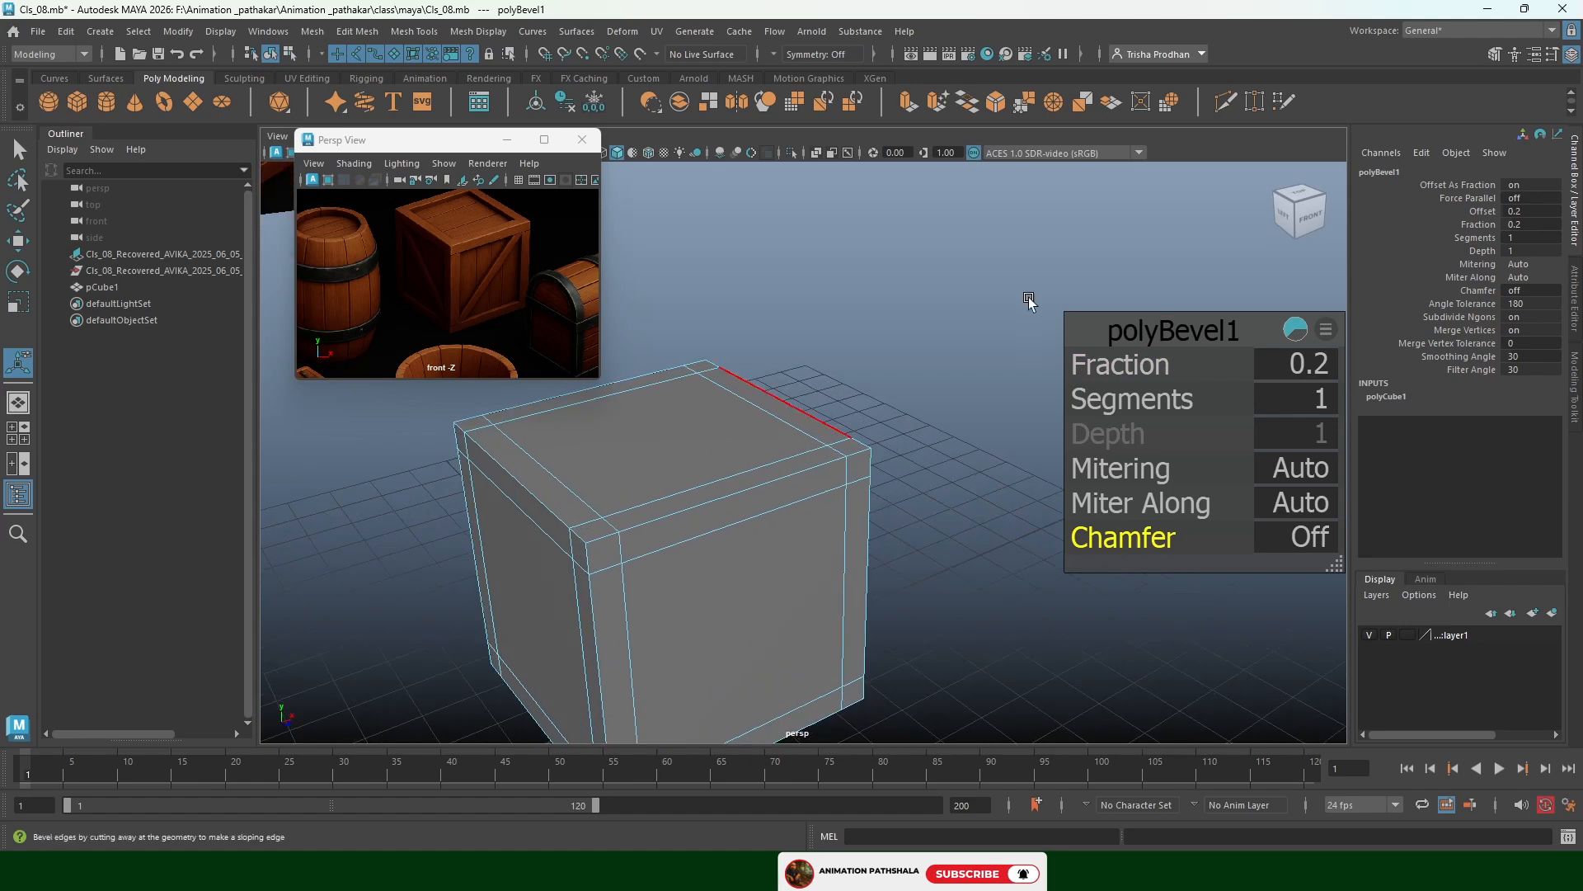
pyautogui.scroll(-4, 734, 429)
pyautogui.keyDown('alt'); pyautogui.moveTo(720, 449); pyautogui.dragTo(904, 421, button='middle'); pyautogui.keyUp('alt')
pyautogui.moveTo(919, 379); pyautogui.dragTo(924, 423, button='right')
pyautogui.click(932, 421)
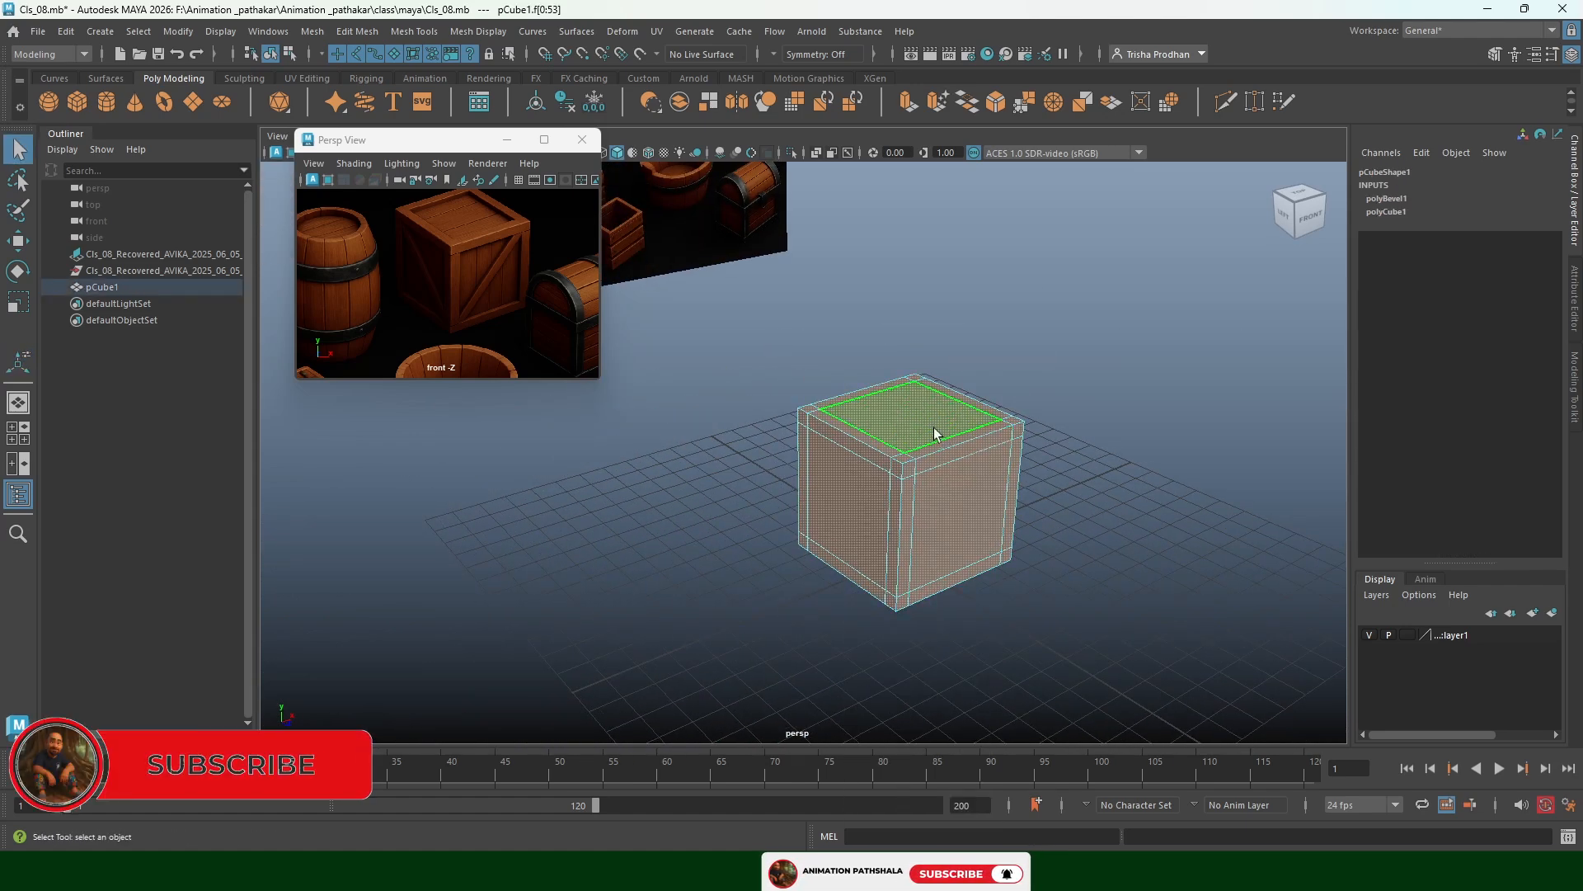
# Deselect the large central faces on the cube's top and bottom using the top view
pyautogui.press('space')
pyautogui.moveTo(1075, 378); pyautogui.dragTo(969, 381)
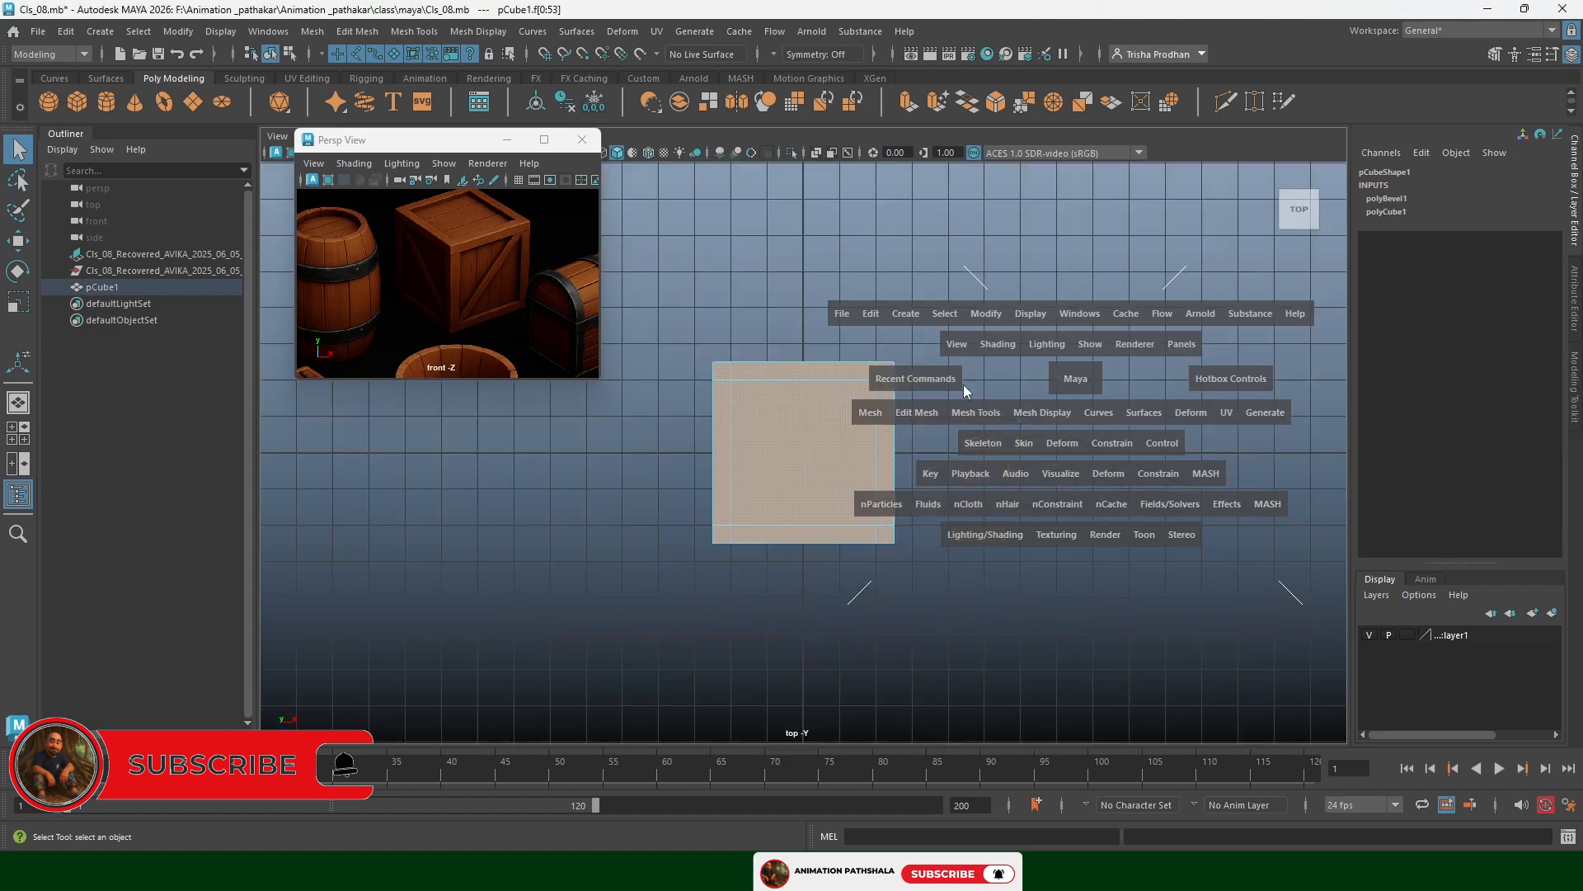
pyautogui.keyDown('ctrl'); pyautogui.moveTo(822, 468); pyautogui.dragTo(822, 469); pyautogui.keyUp('ctrl')
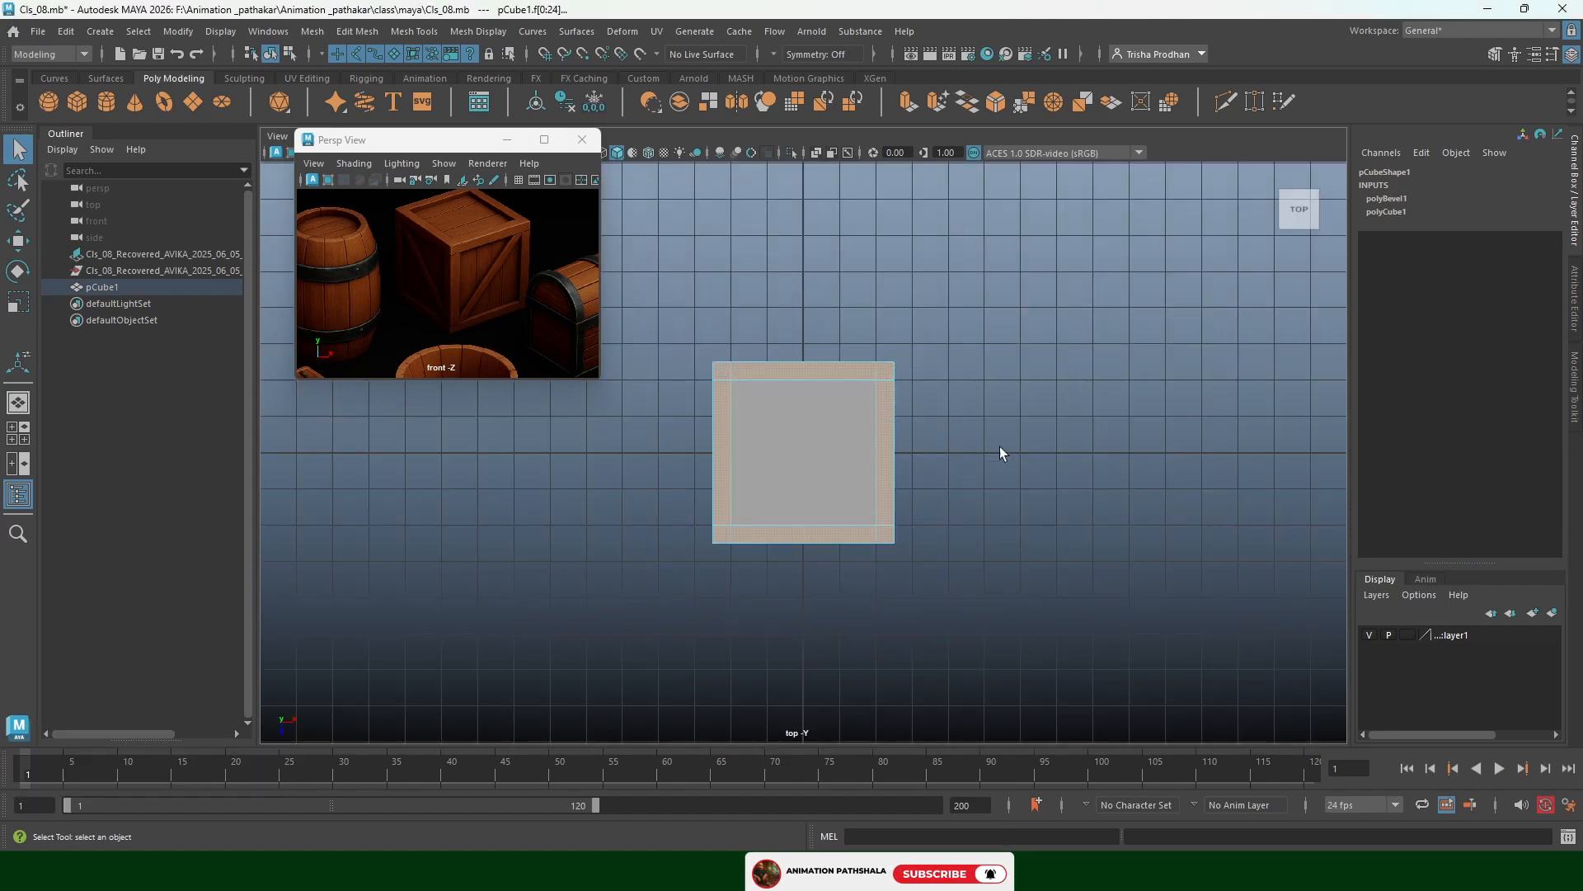
# Deselect the large central faces on the cube's front and back using the front view
pyautogui.press('space')
pyautogui.moveTo(1000, 447); pyautogui.dragTo(993, 485)
pyautogui.scroll(-10, 967, 471)
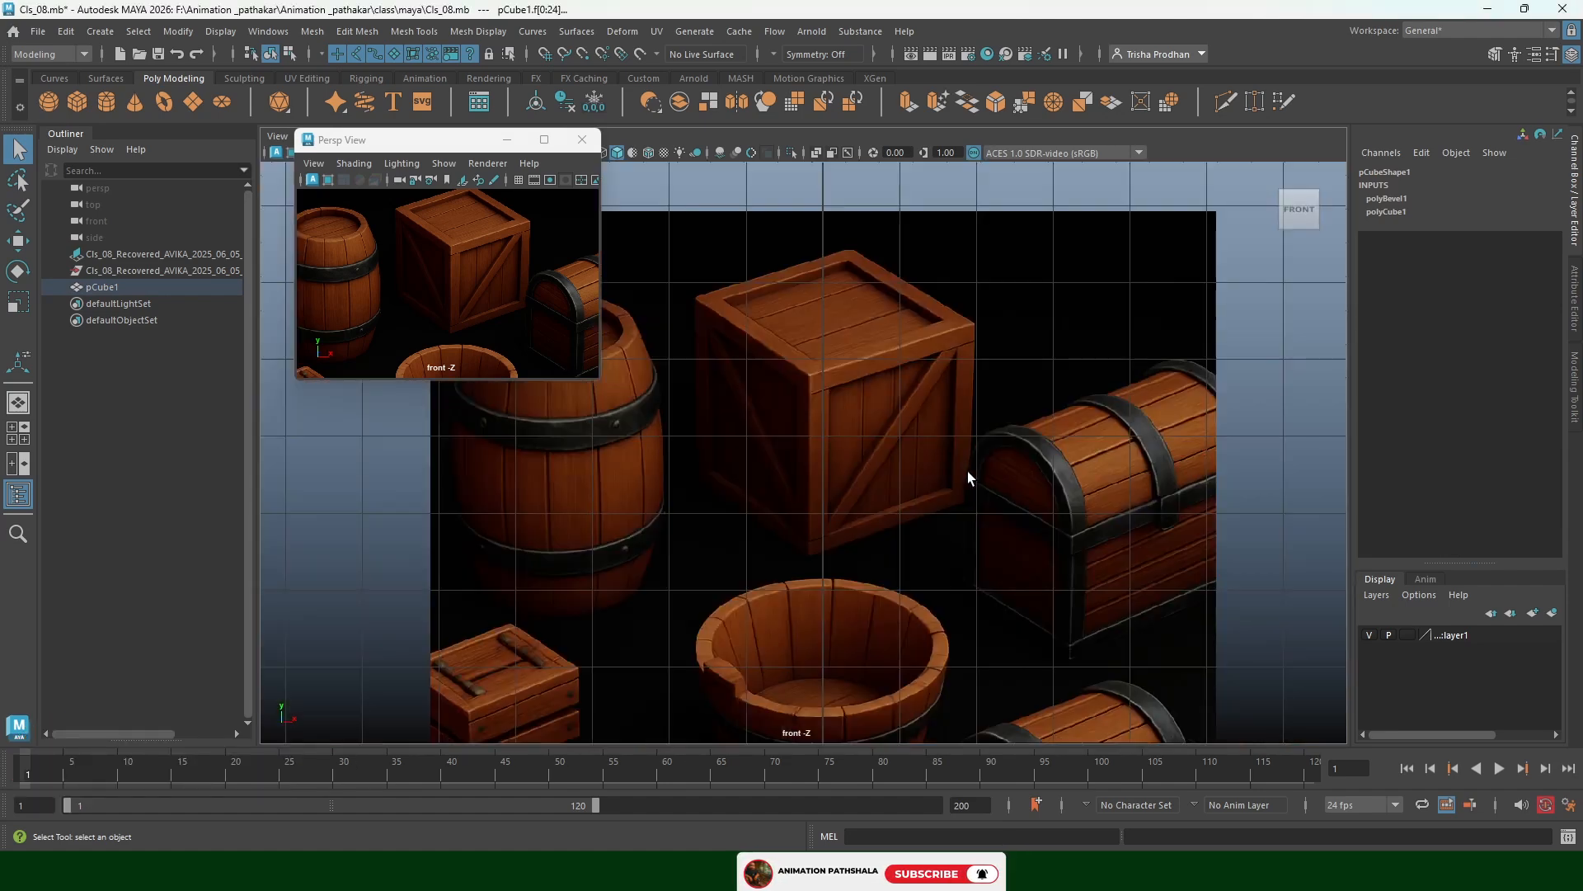
pyautogui.keyDown('alt'); pyautogui.moveTo(803, 650); pyautogui.dragTo(824, 499, button='middle'); pyautogui.keyUp('alt')
pyautogui.scroll(3, 825, 498)
pyautogui.click(842, 541)
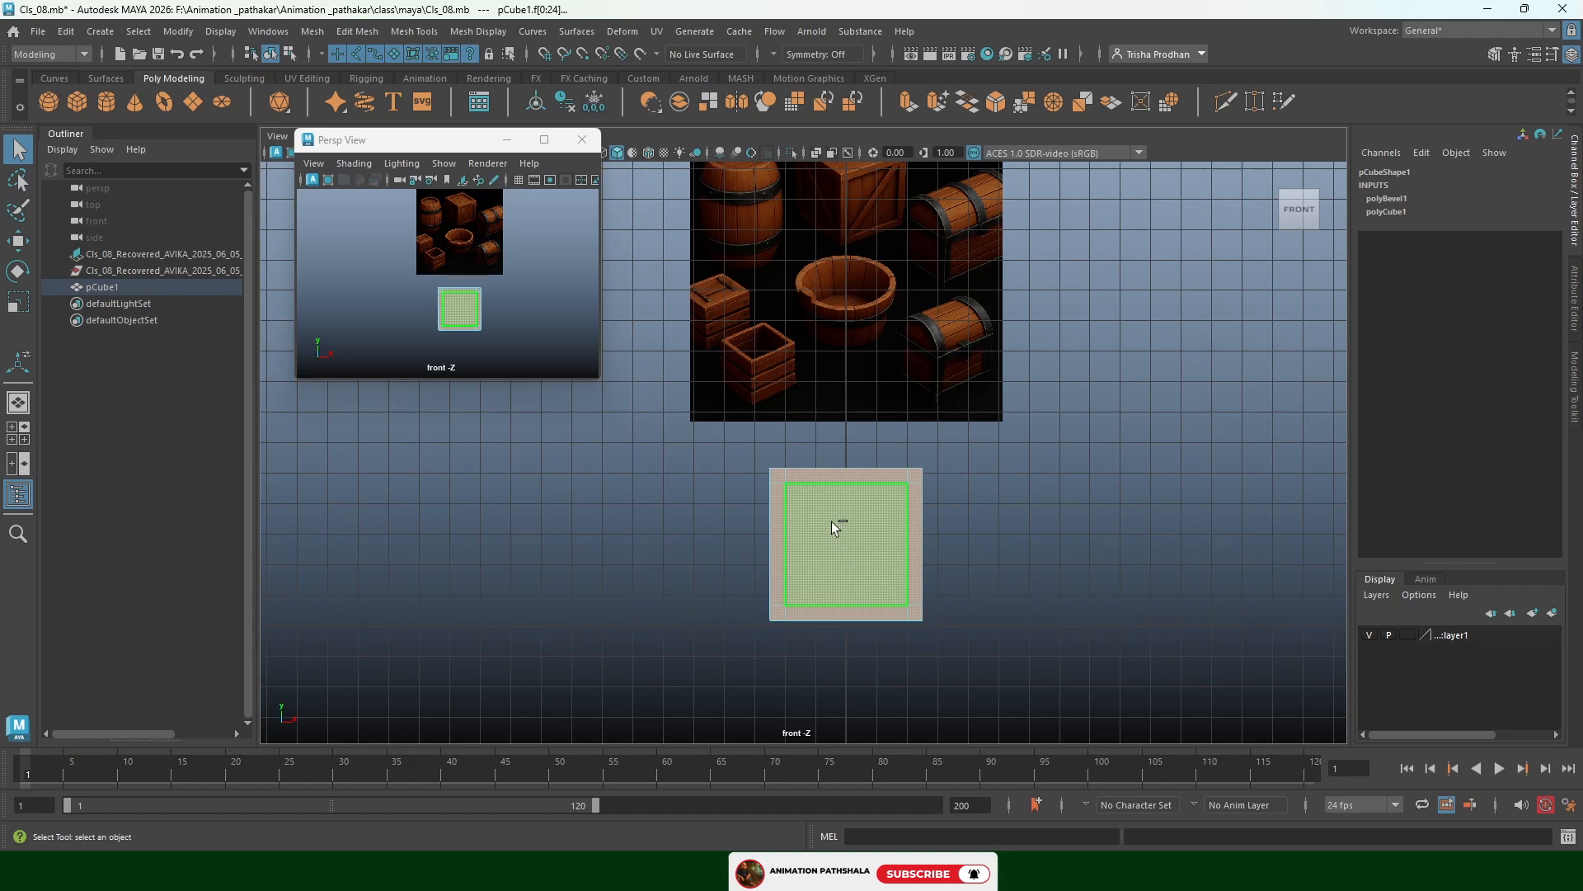
# Deselect the large central faces on the cube's two remaining sides in the side view and inspect the frame selection in perspective
pyautogui.press('space')
pyautogui.moveTo(1017, 485); pyautogui.dragTo(1082, 489)
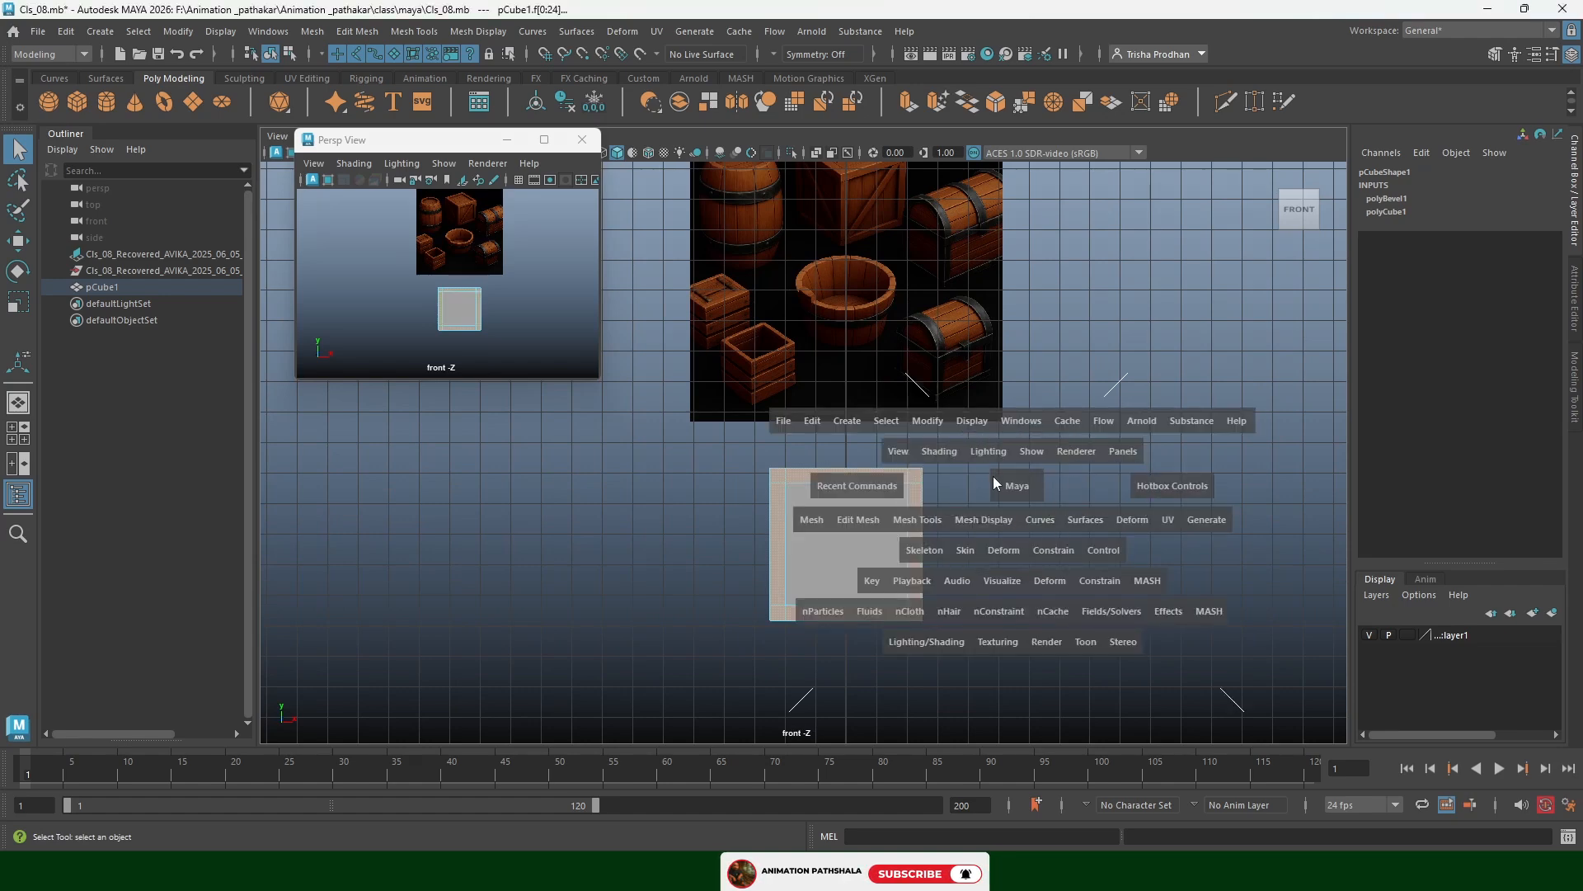
pyautogui.click(802, 370)
pyautogui.press('space')
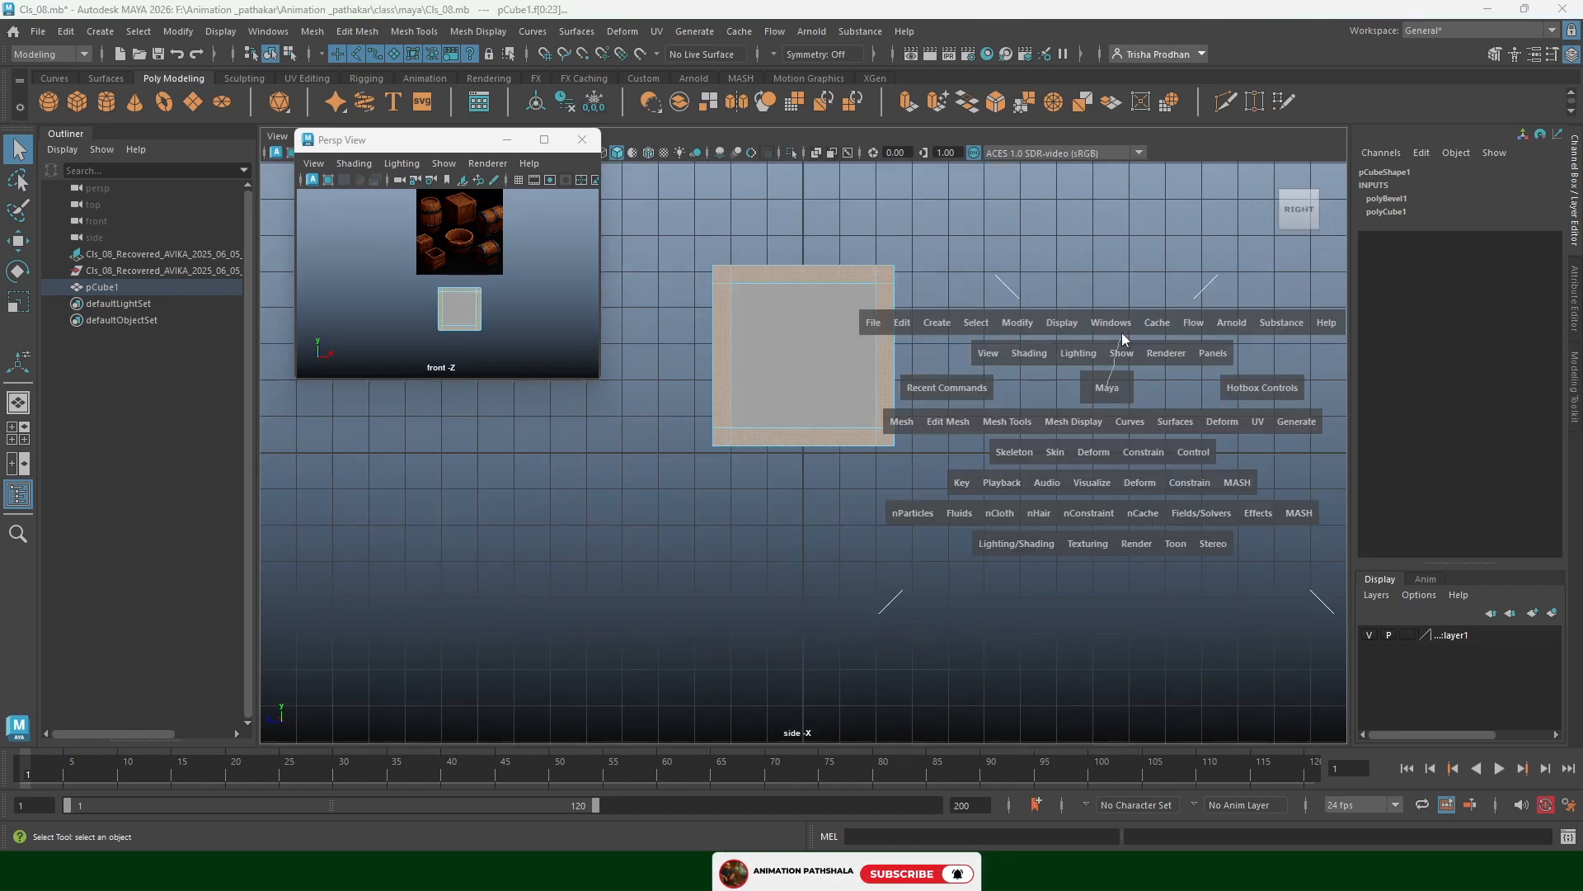
pyautogui.moveTo(1107, 388); pyautogui.dragTo(970, 399)
pyautogui.keyDown('alt'); pyautogui.moveTo(885, 450); pyautogui.dragTo(872, 488); pyautogui.keyUp('alt')
pyautogui.scroll(2, 901, 448)
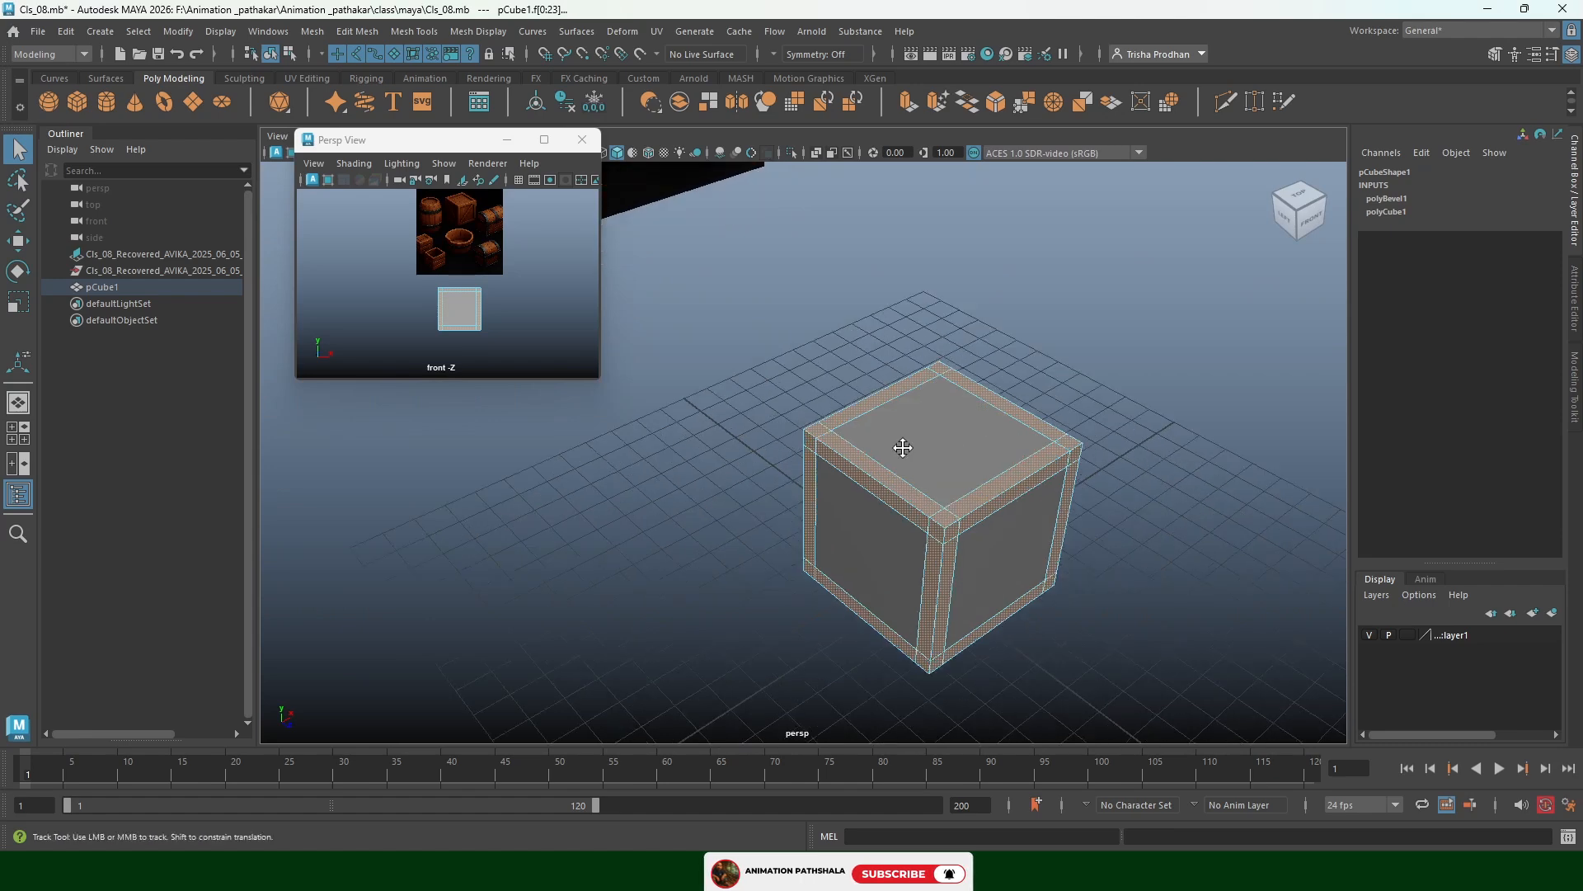
pyautogui.keyDown('alt'); pyautogui.moveTo(902, 448); pyautogui.dragTo(837, 460, button='middle'); pyautogui.keyUp('alt')
pyautogui.keyDown('alt'); pyautogui.moveTo(837, 461); pyautogui.dragTo(834, 460); pyautogui.keyUp('alt')
pyautogui.click(834, 466)
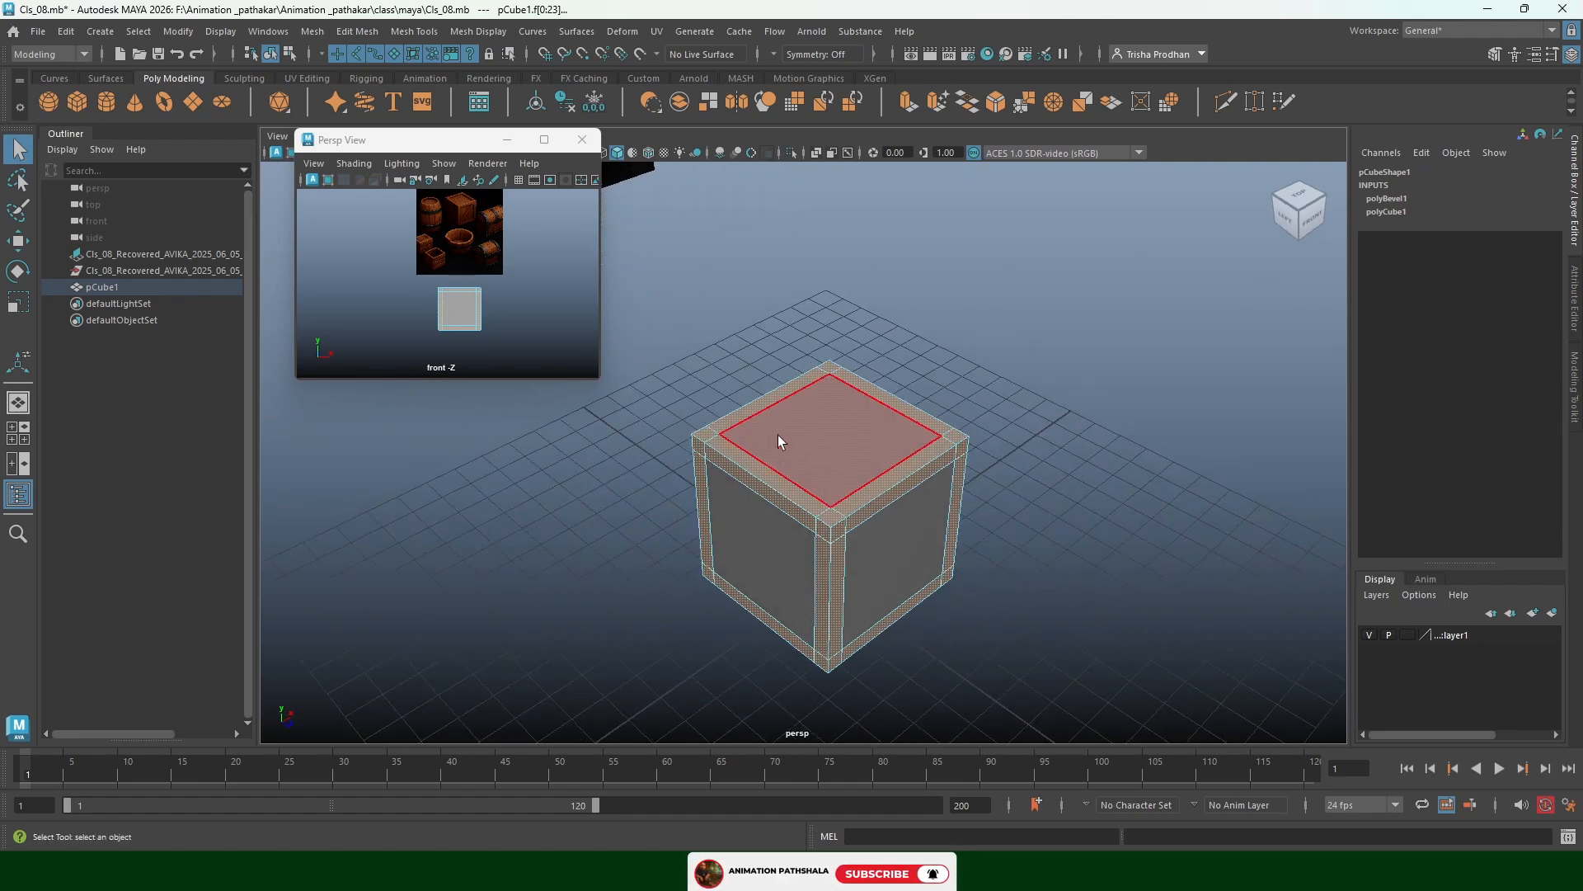
# Extrude the selected border faces of the cube with a thickness of 0.25 and clear the selection
pyautogui.hotkey('ctrl', 'e')
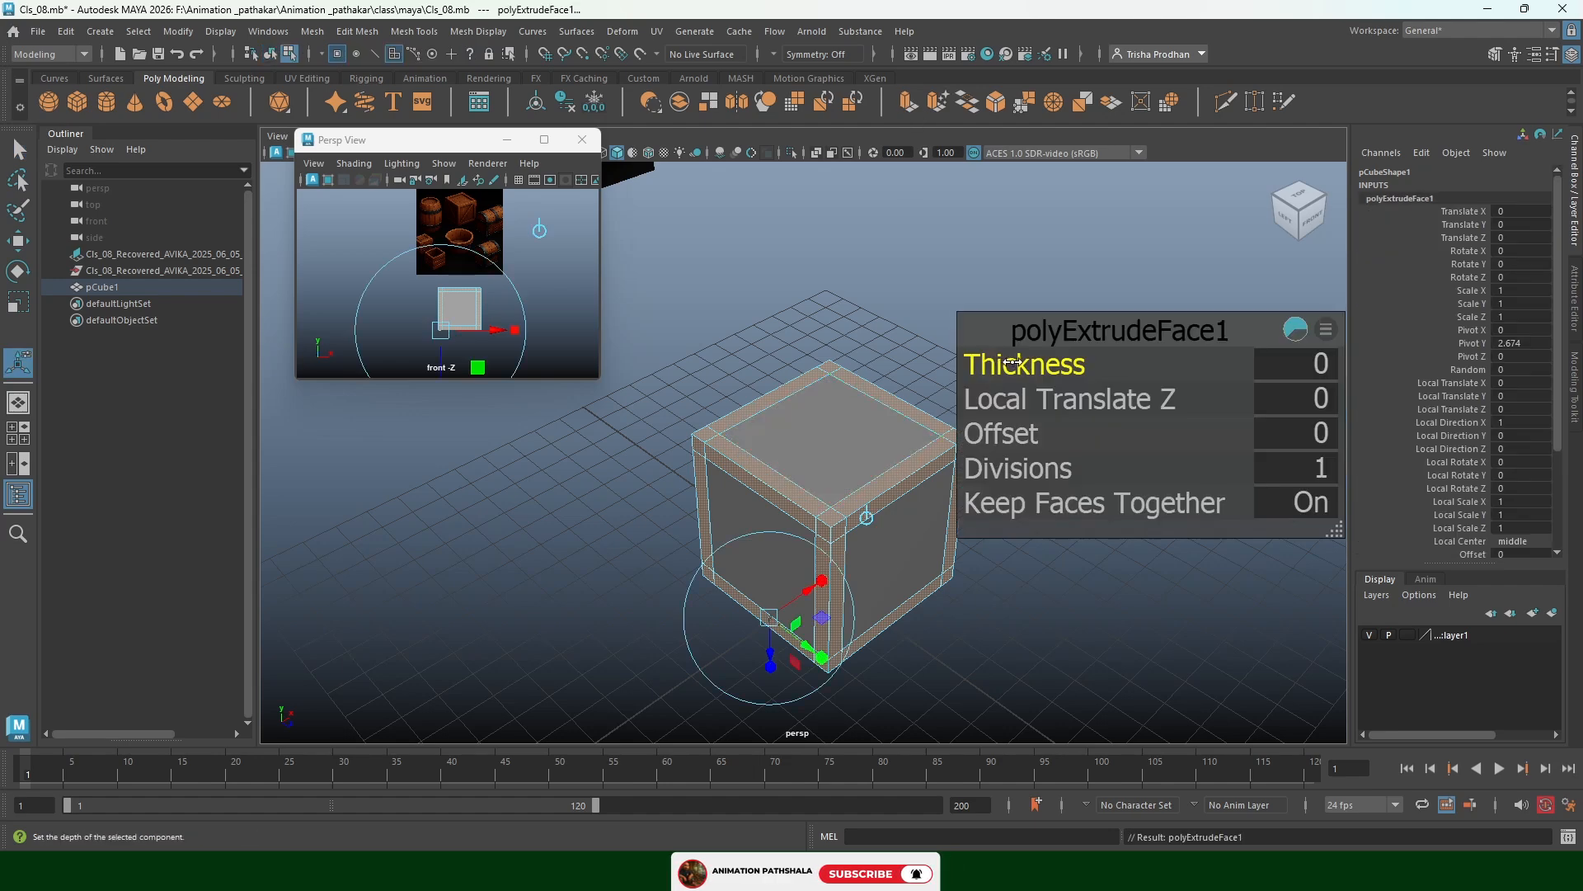
pyautogui.moveTo(1013, 362); pyautogui.dragTo(1016, 364)
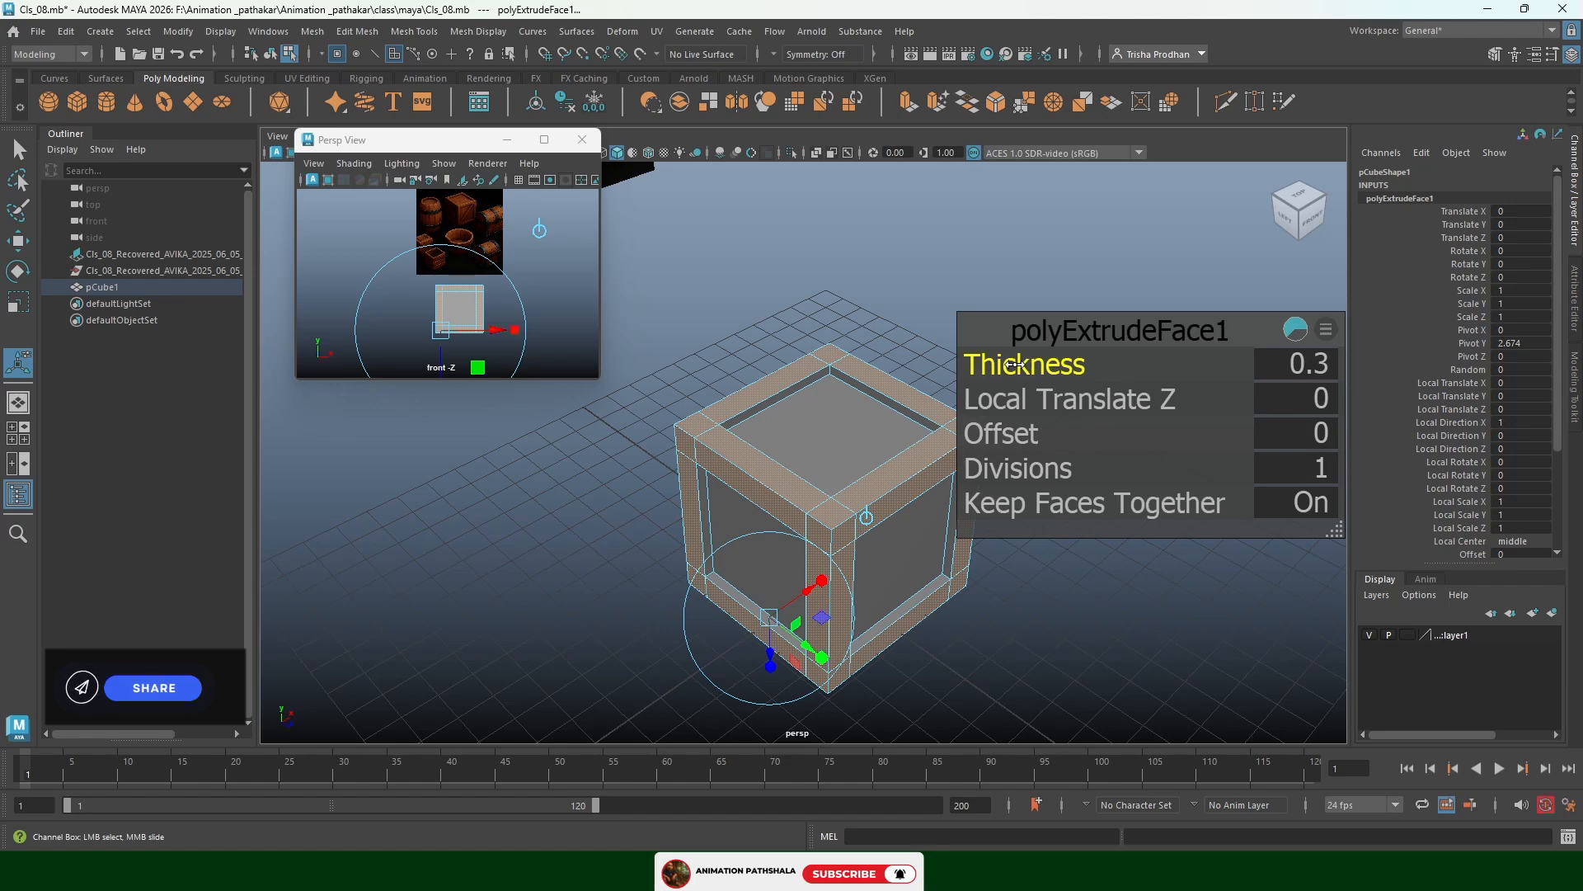
pyautogui.moveTo(1016, 363); pyautogui.dragTo(1016, 364)
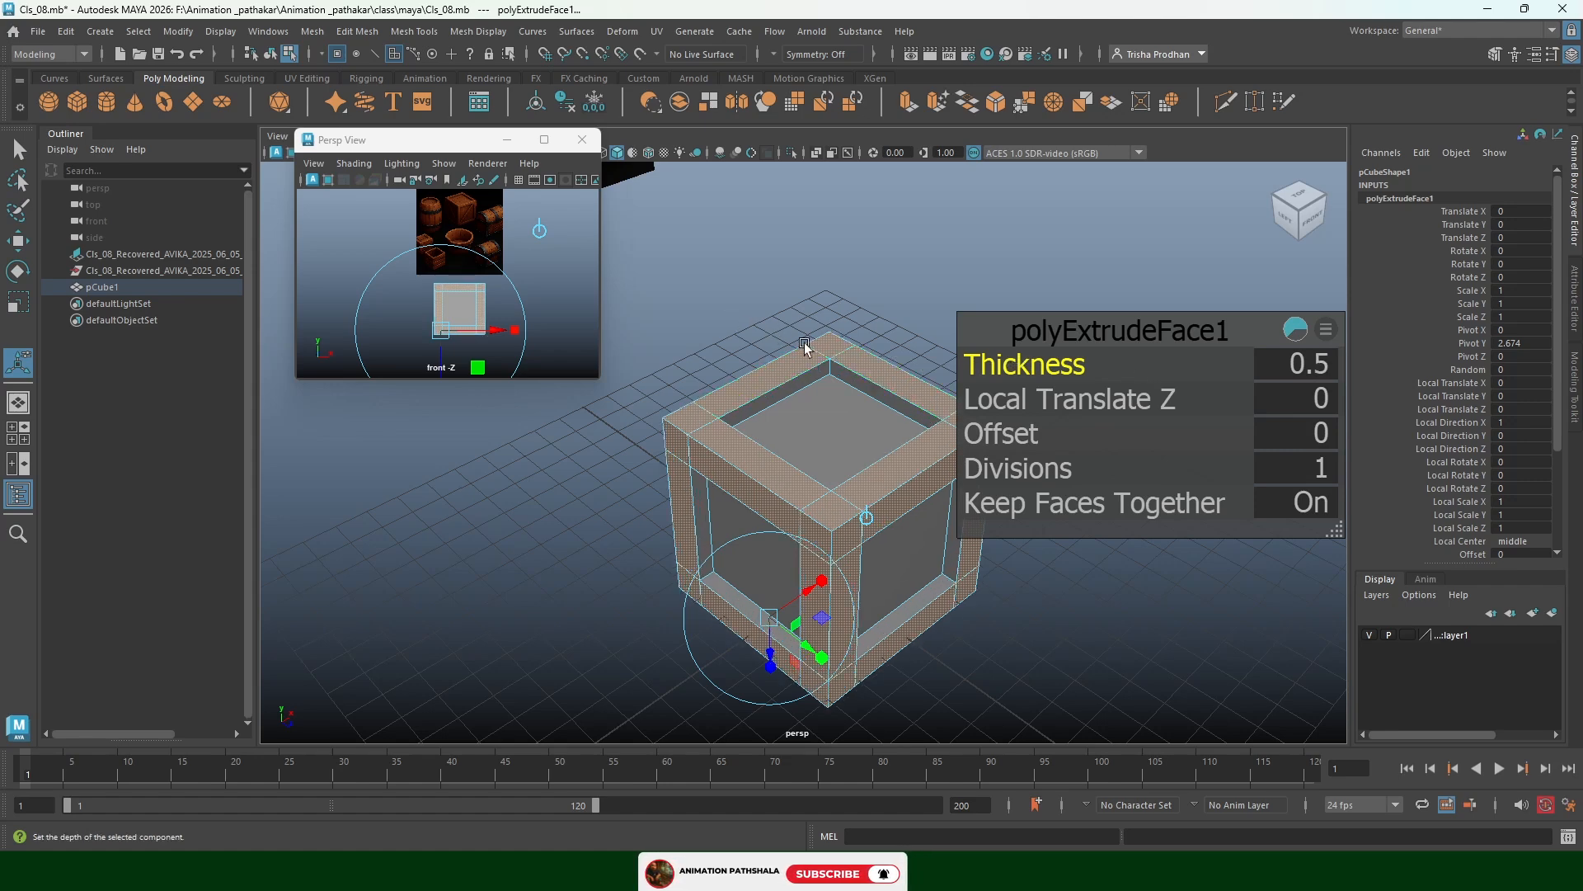
pyautogui.keyDown('alt'); pyautogui.moveTo(805, 346); pyautogui.dragTo(757, 313); pyautogui.keyUp('alt')
pyautogui.keyDown('alt'); pyautogui.moveTo(831, 320); pyautogui.dragTo(758, 330, button='middle'); pyautogui.keyUp('alt')
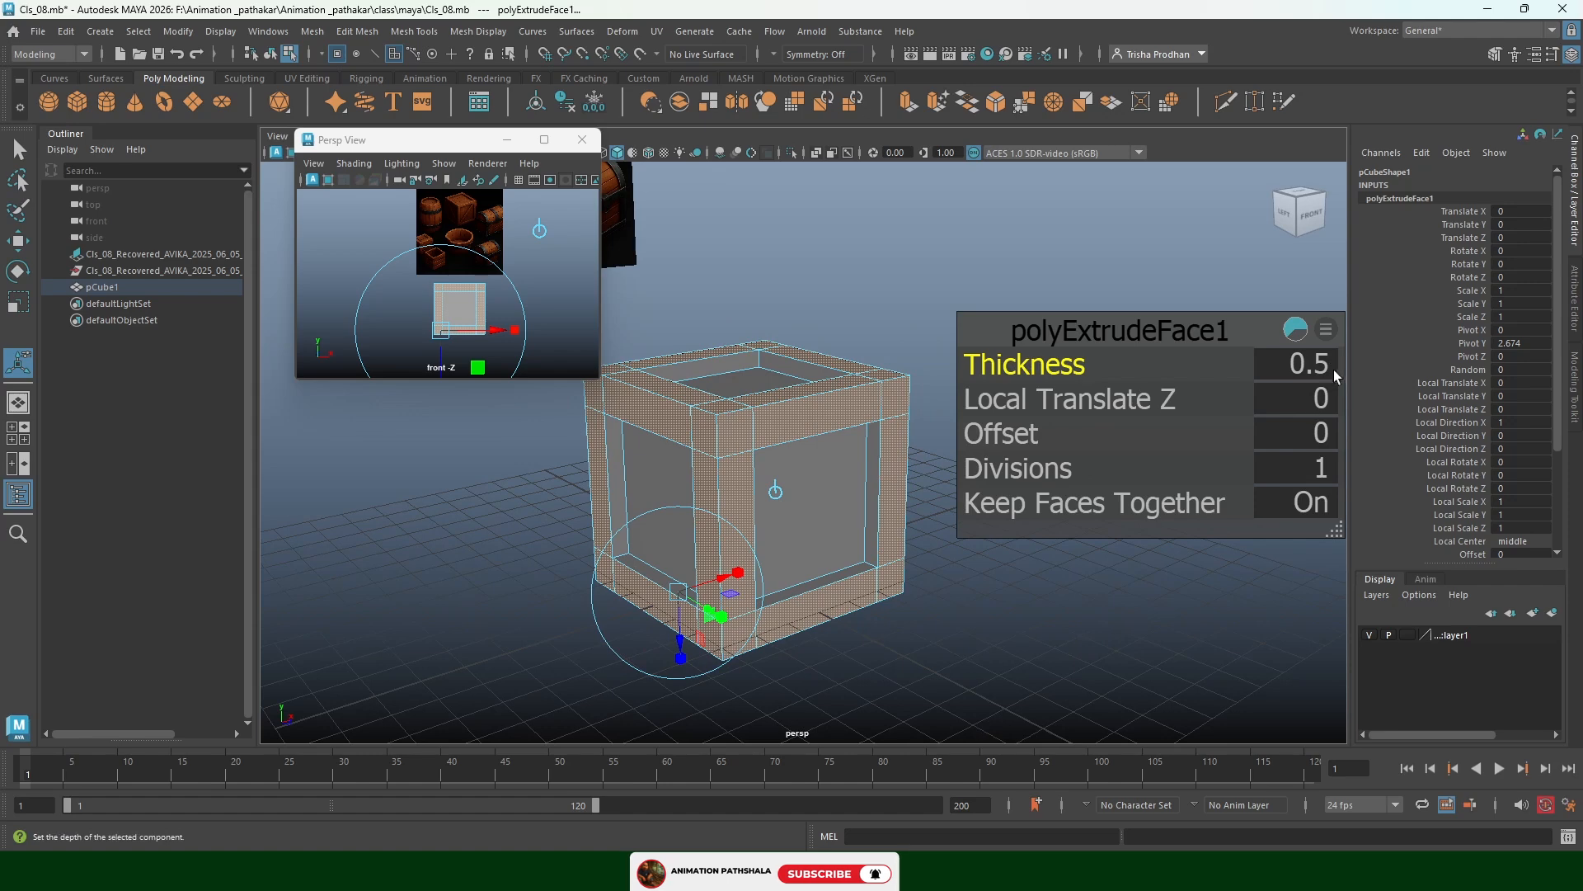
pyautogui.click(1323, 368)
pyautogui.write('.25')
pyautogui.press('Return')
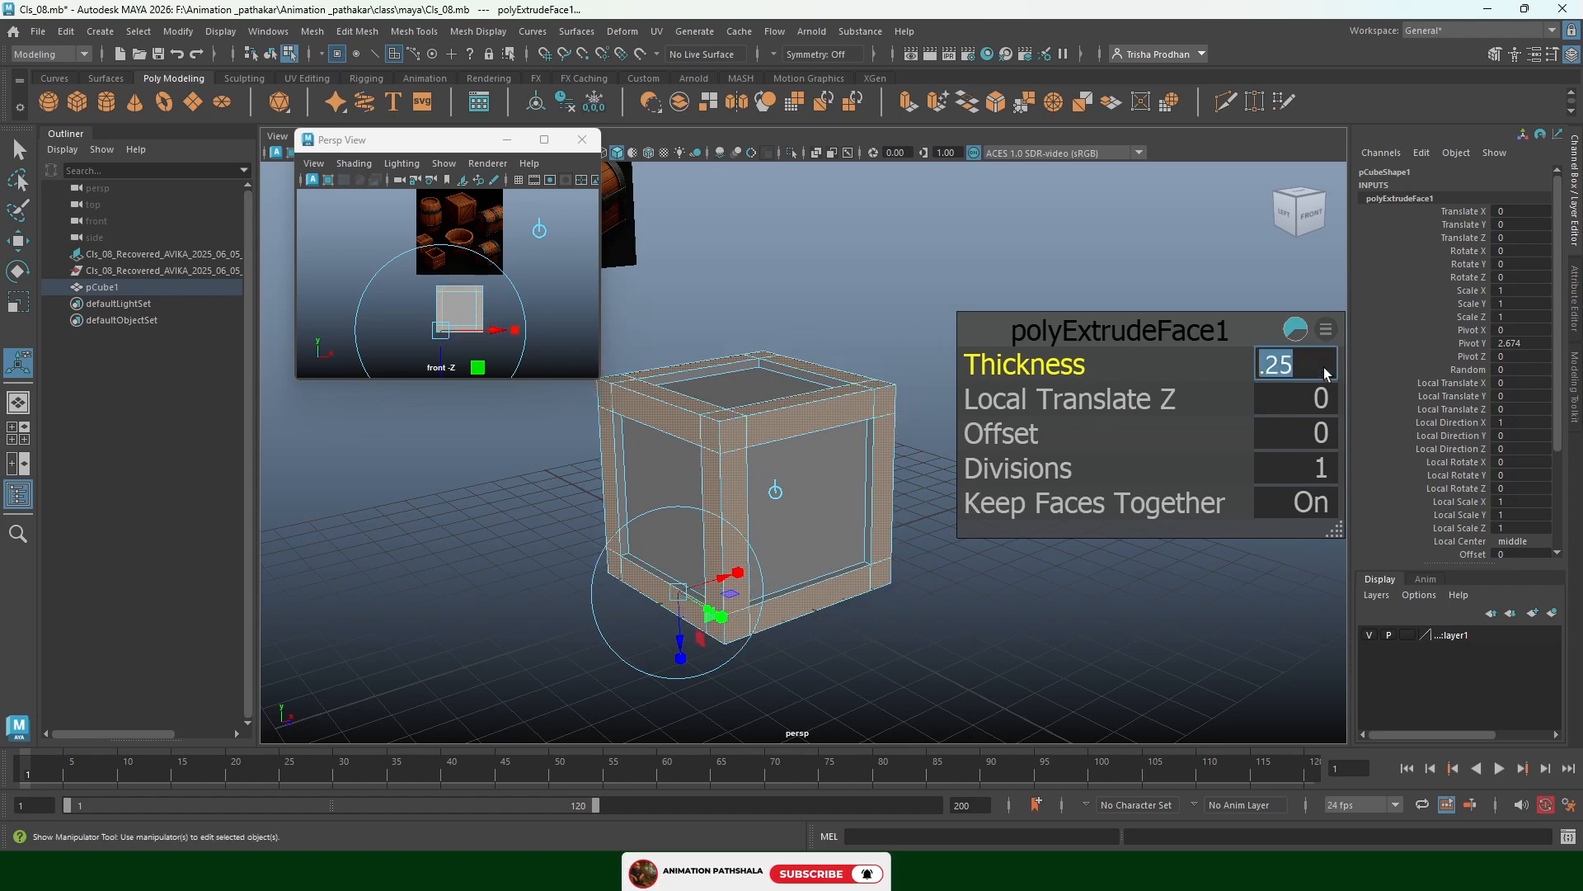
pyautogui.click(896, 270)
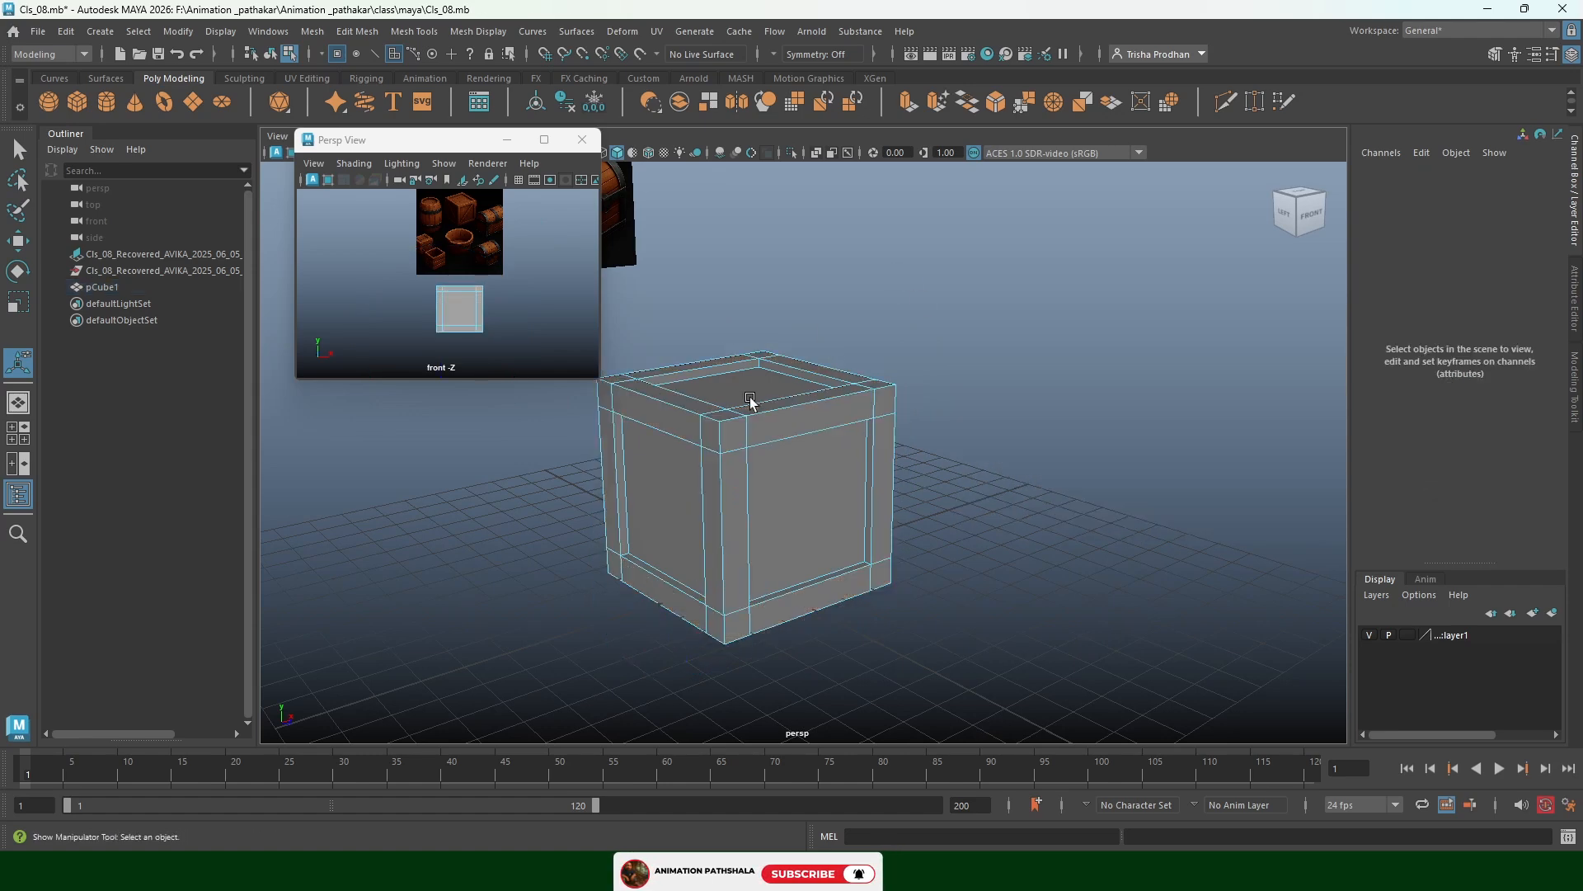
# Inspect the extruded crate frame and undo its thickness changes
pyautogui.scroll(5, 775, 396)
pyautogui.keyDown('alt'); pyautogui.moveTo(800, 384); pyautogui.dragTo(801, 414, button='middle'); pyautogui.keyUp('alt')
pyautogui.keyDown('alt'); pyautogui.moveTo(709, 418); pyautogui.dragTo(761, 453); pyautogui.keyUp('alt')
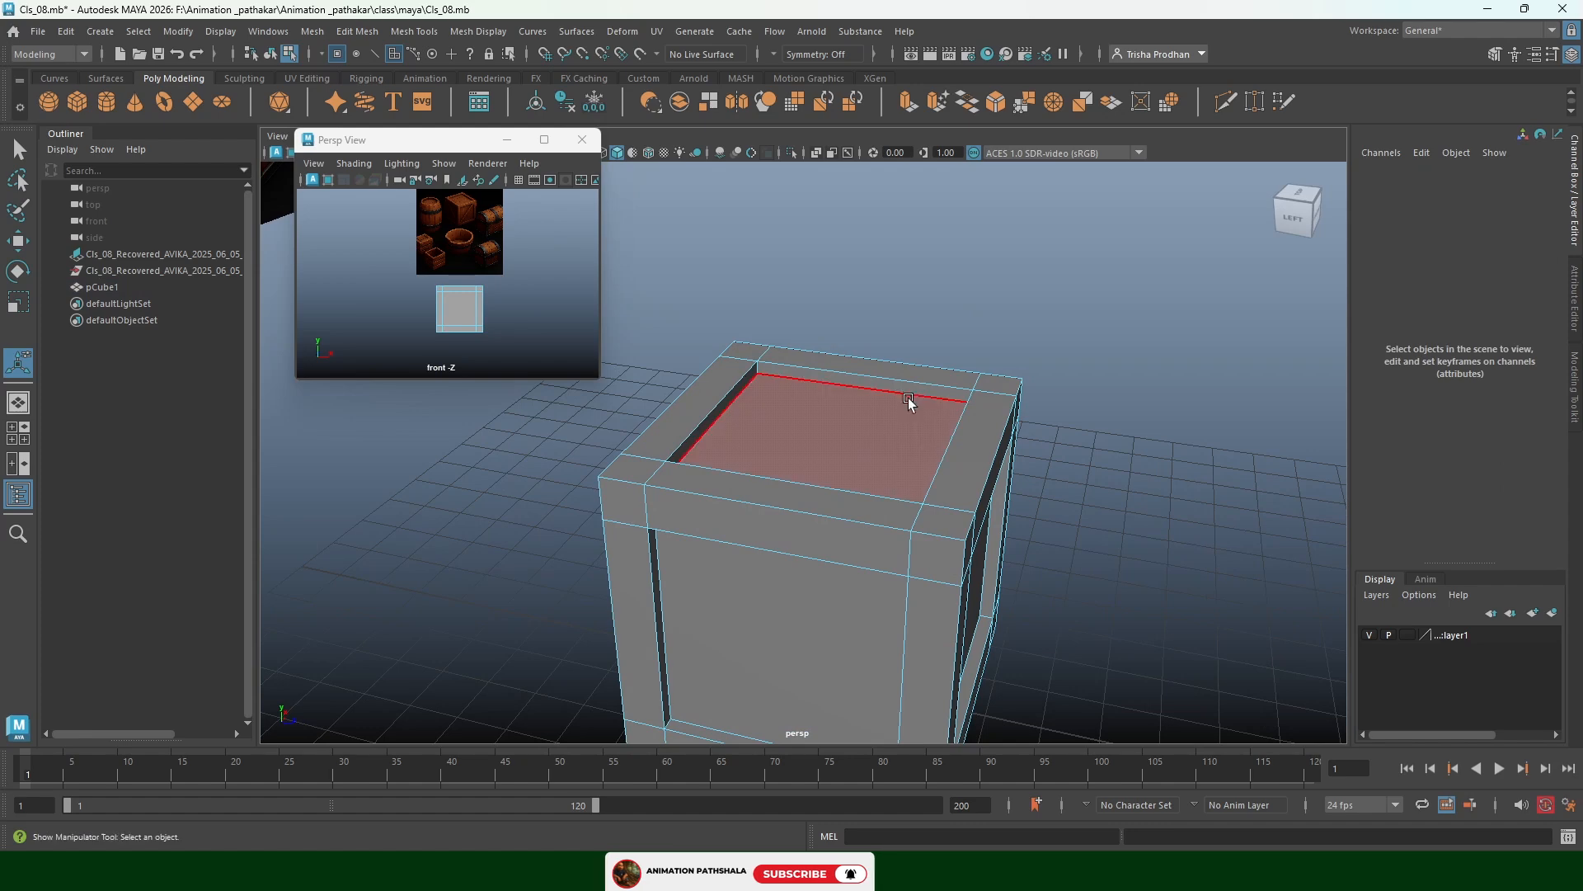
pyautogui.scroll(-4, 908, 399)
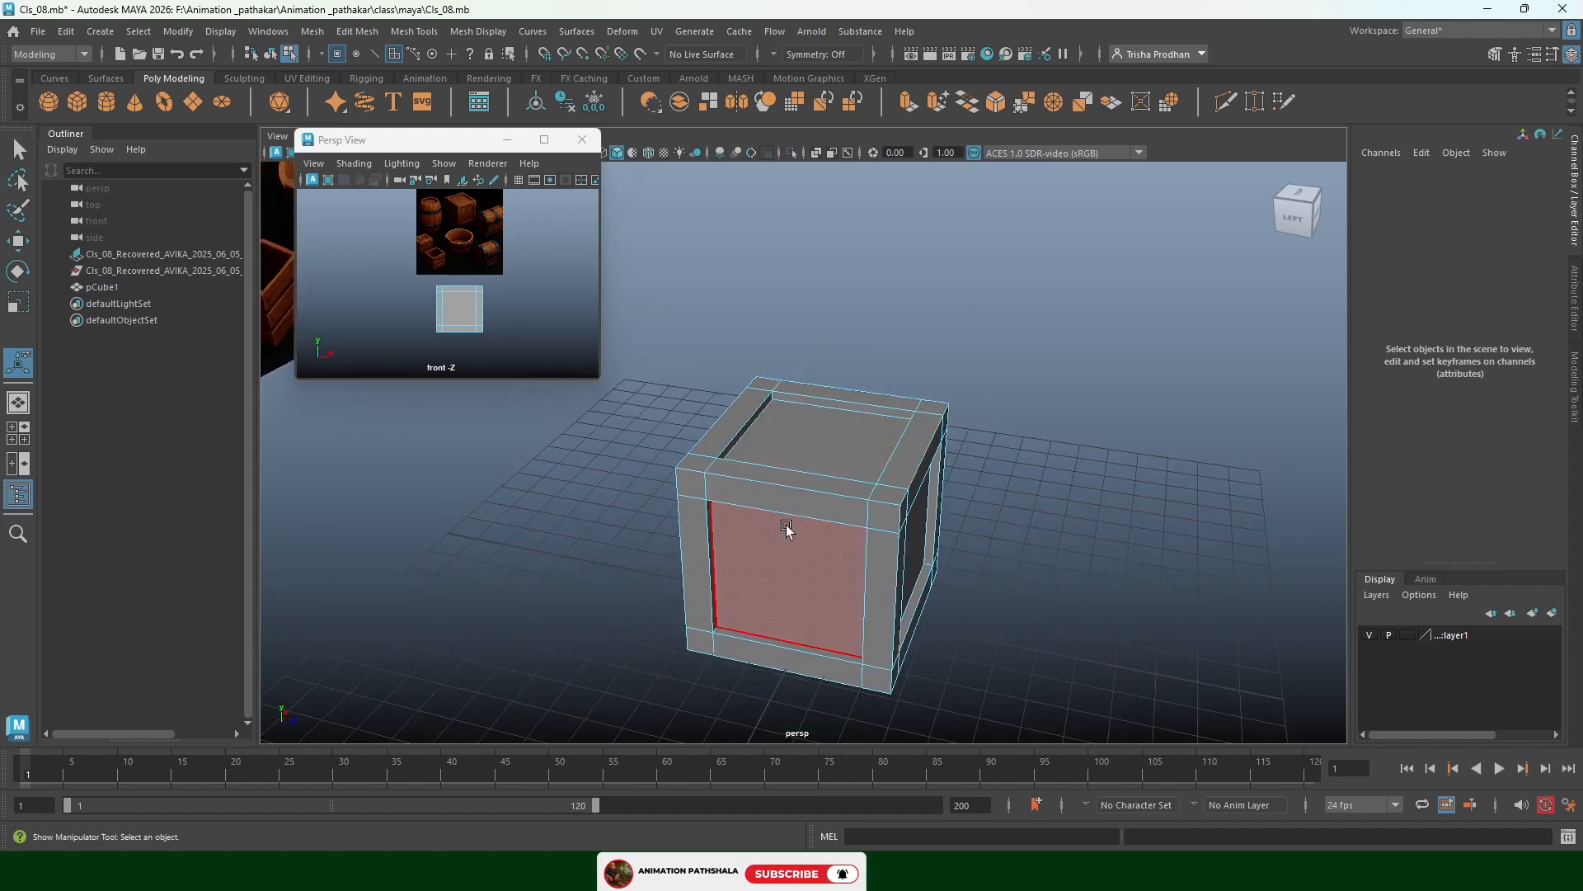
pyautogui.hotkey('ctrl', 'z')
pyautogui.hotkey('ctrl', 'z')
pyautogui.hotkey('ctrl', 'z')
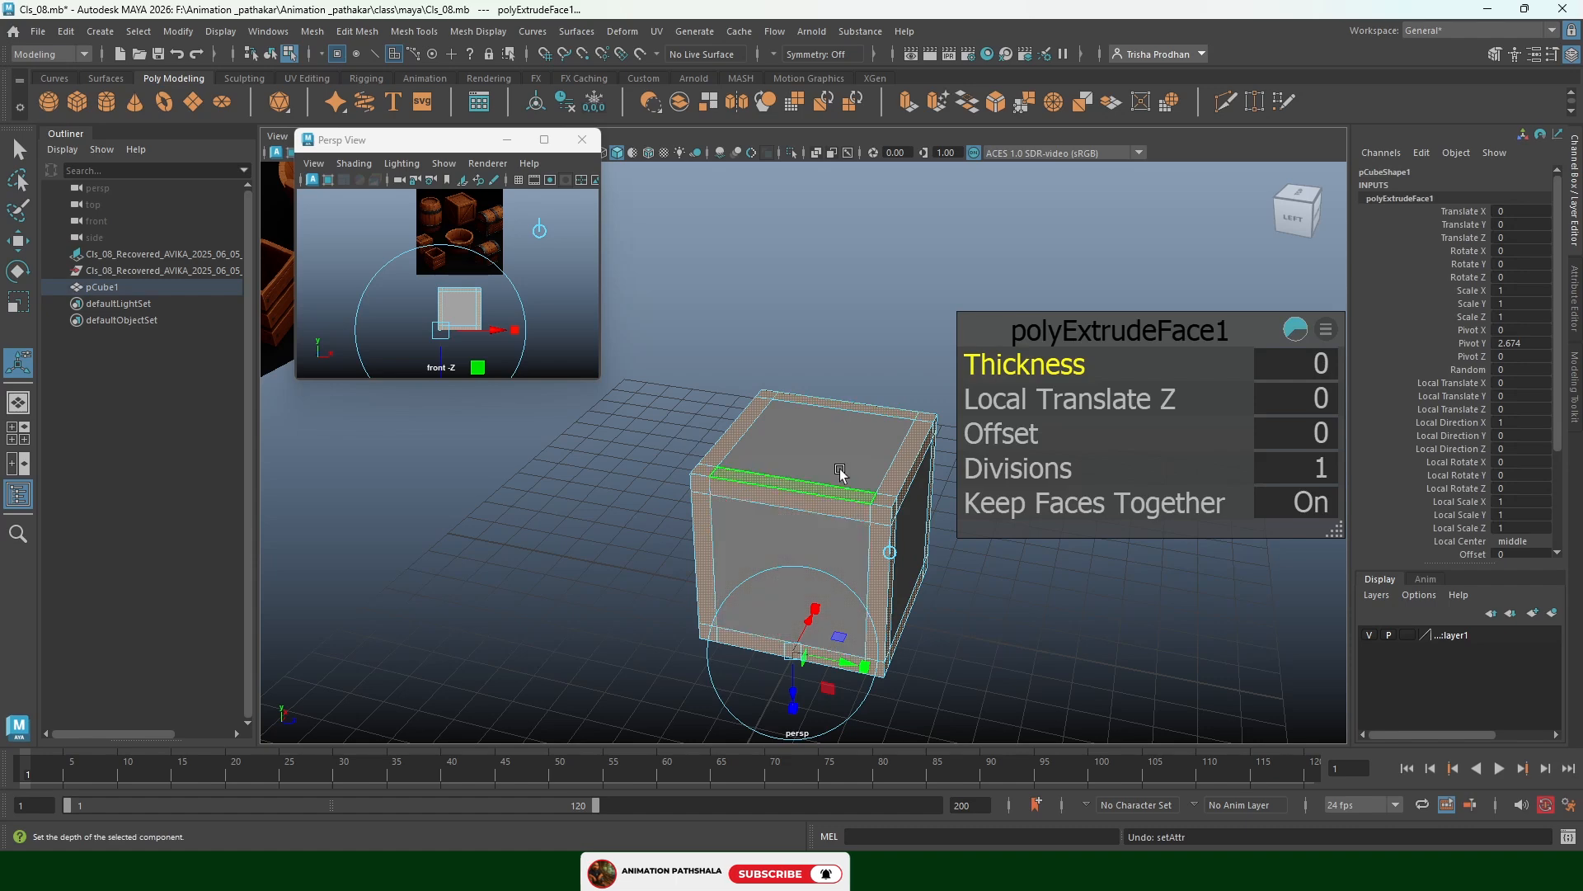
# Examine the wooden crate's frame and recessed panels up close in the reference image
pyautogui.scroll(3, 480, 248)
pyautogui.scroll(-5, 483, 266)
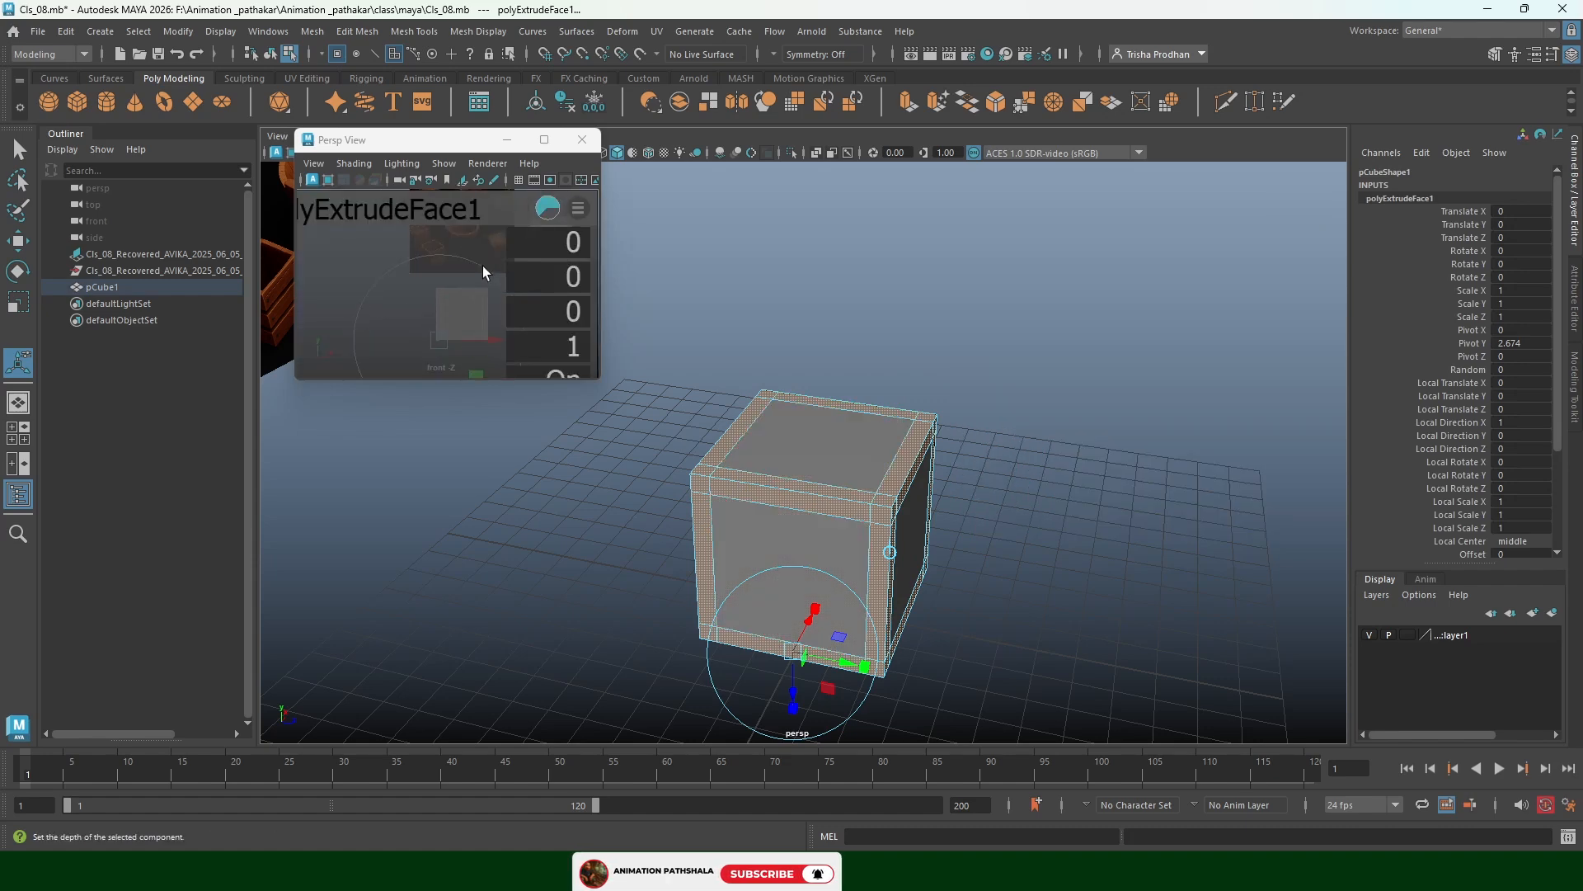
pyautogui.click(1016, 439)
pyautogui.scroll(-2, 917, 425)
pyautogui.scroll(-2, 917, 426)
pyautogui.scroll(6, 502, 294)
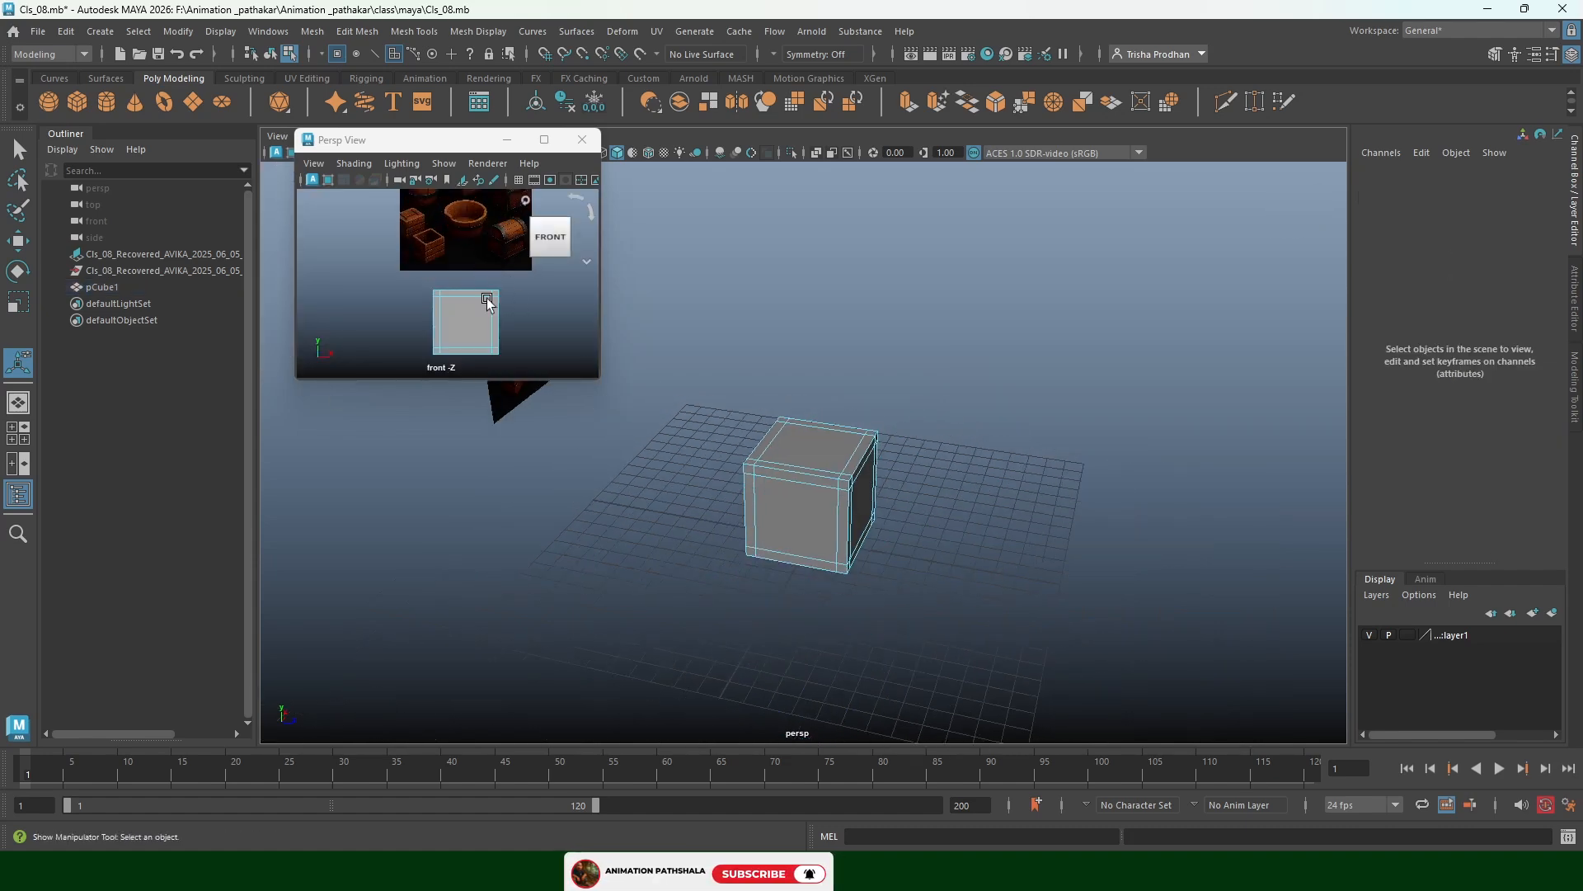
pyautogui.keyDown('alt'); pyautogui.moveTo(446, 258); pyautogui.dragTo(491, 321, button='middle'); pyautogui.keyUp('alt')
pyautogui.scroll(-4, 448, 295)
pyautogui.scroll(6, 475, 275)
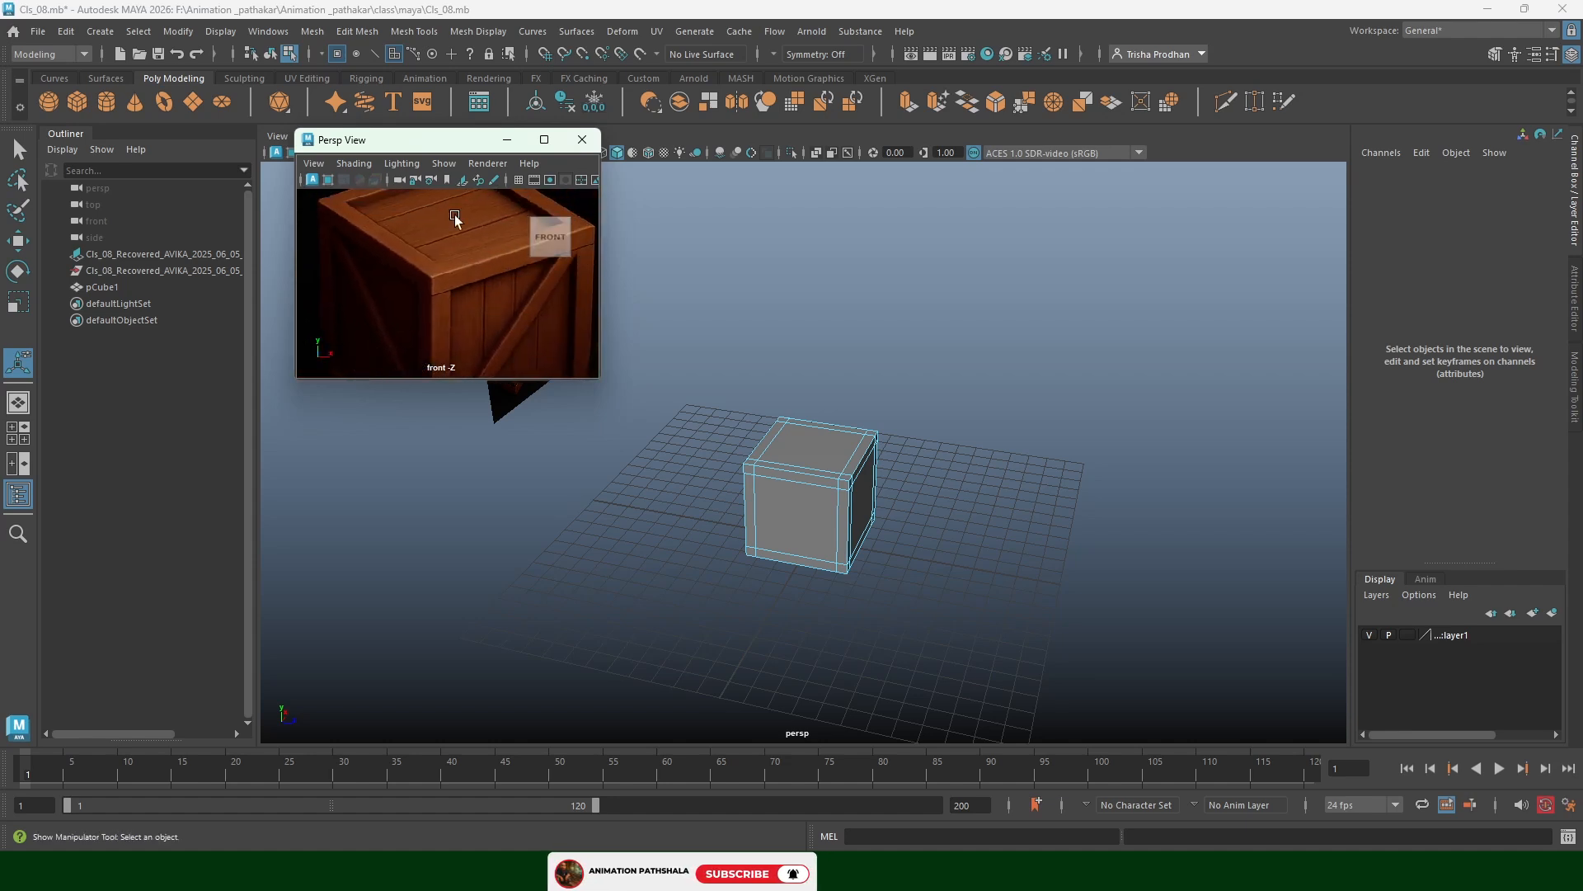
pyautogui.keyDown('alt'); pyautogui.moveTo(818, 454); pyautogui.dragTo(821, 453, button='middle'); pyautogui.keyUp('alt')
pyautogui.scroll(2, 799, 469)
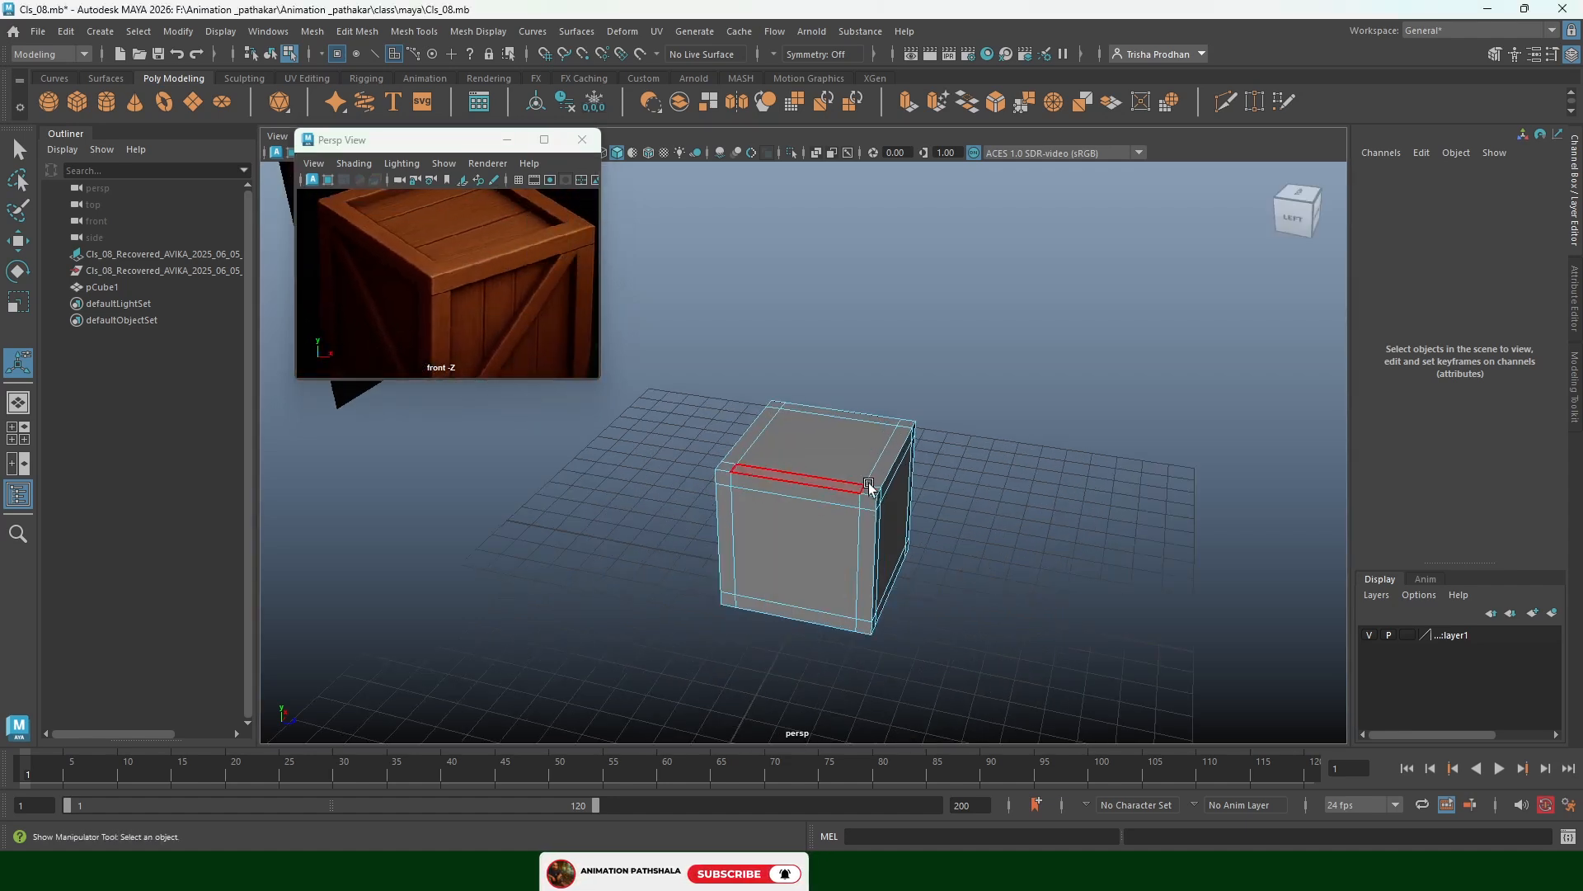
# Select all faces of the cube and deselect the large central face on each of its six sides
pyautogui.scroll(-3, 868, 483)
pyautogui.moveTo(732, 346); pyautogui.dragTo(997, 647)
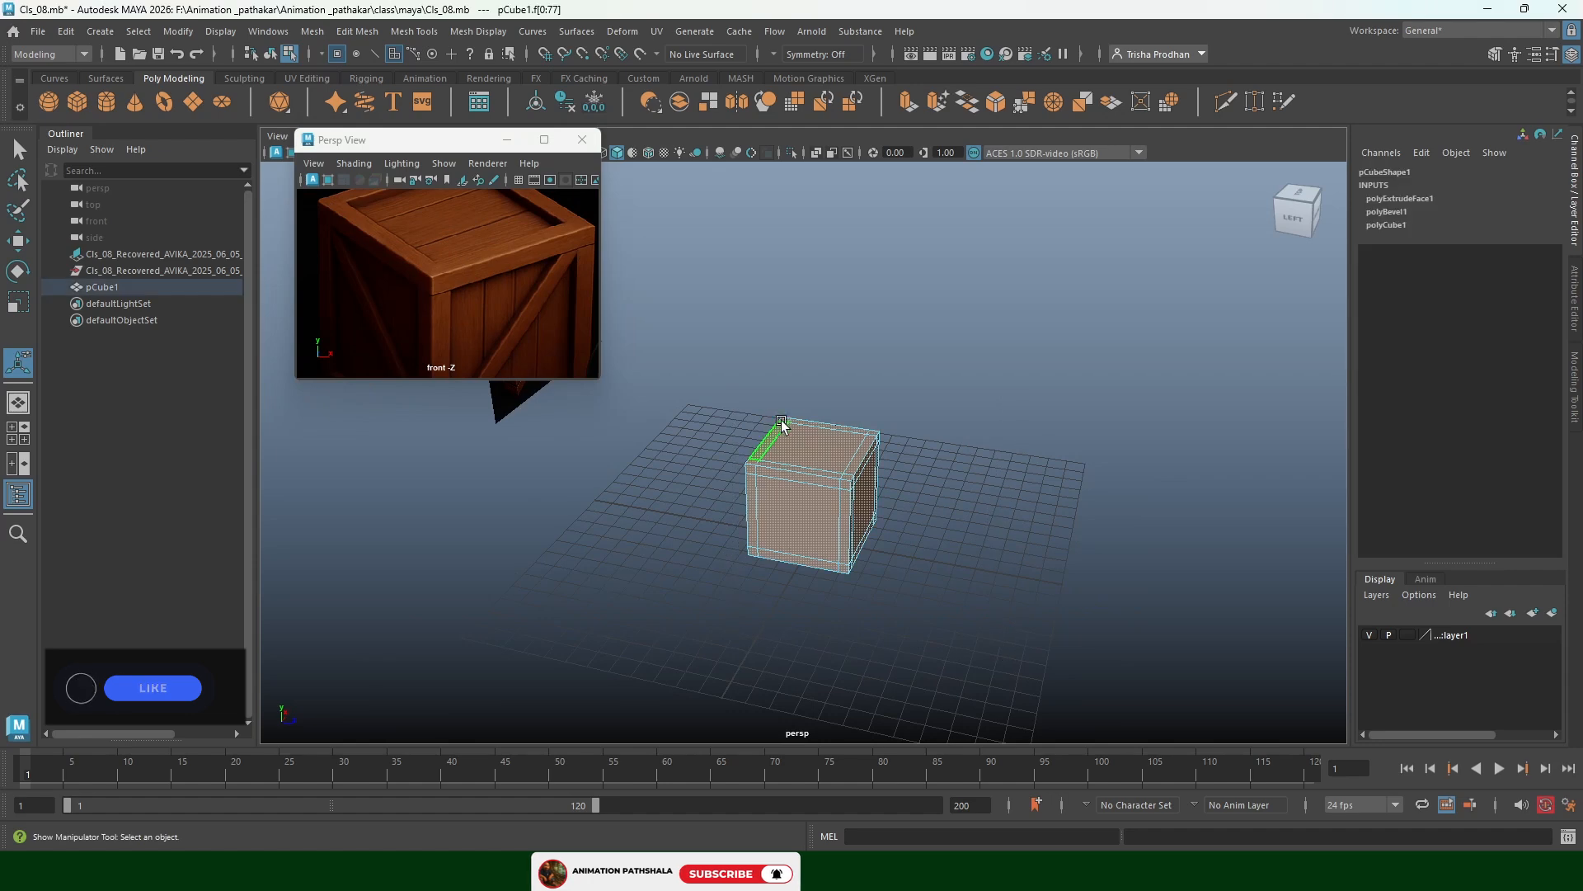
pyautogui.keyDown('ctrl'); pyautogui.click(807, 449); pyautogui.keyUp('ctrl')
pyautogui.keyDown('ctrl'); pyautogui.click(807, 513); pyautogui.keyUp('ctrl')
pyautogui.keyDown('ctrl'); pyautogui.click(865, 499); pyautogui.keyUp('ctrl')
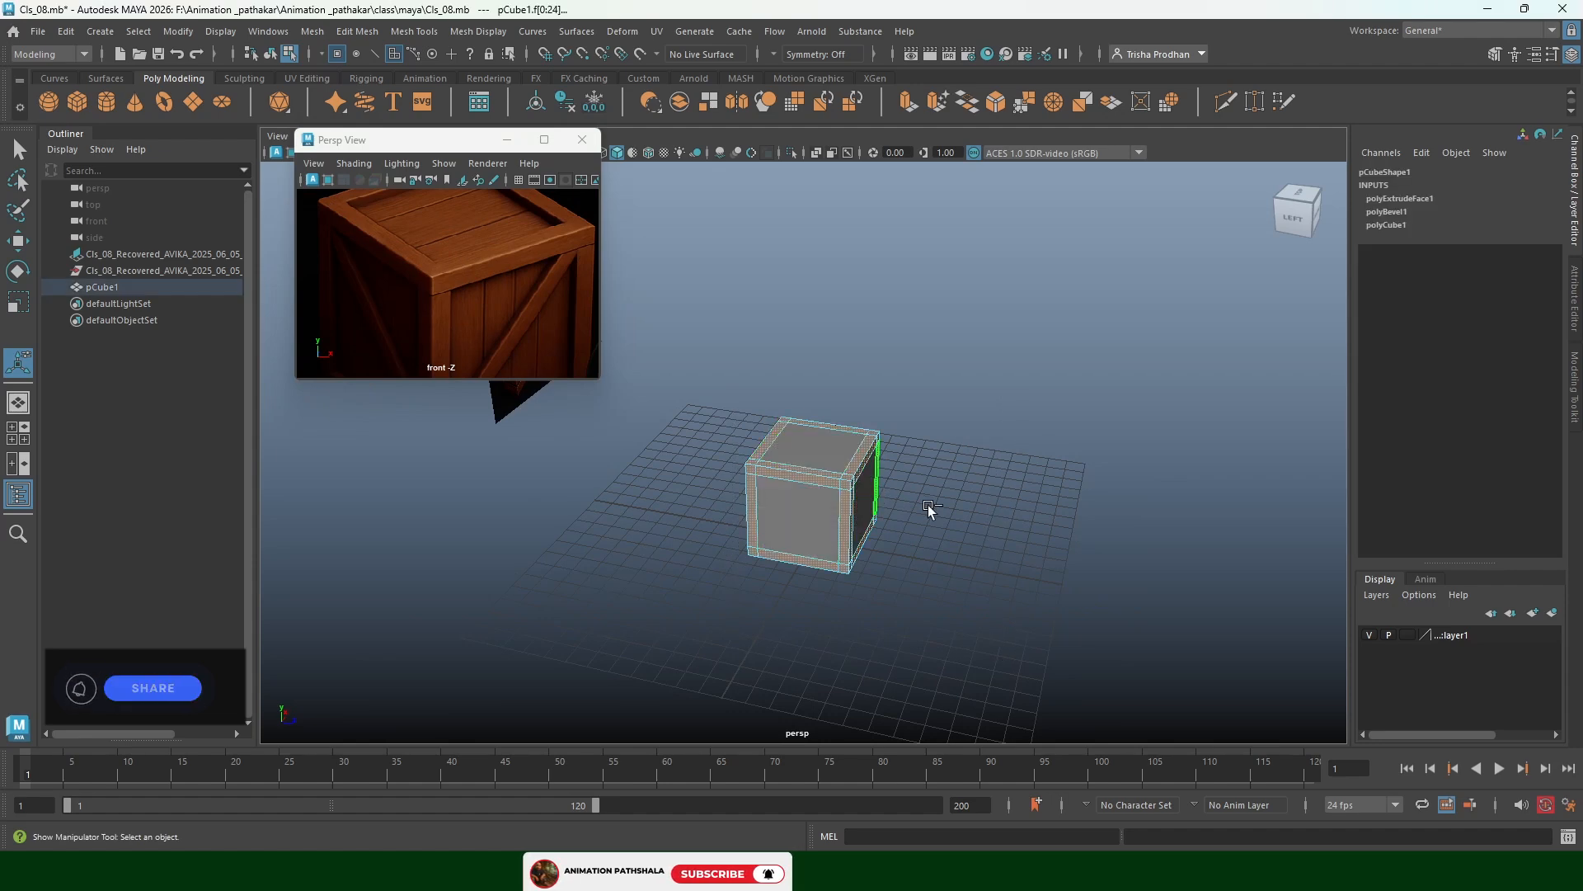
pyautogui.keyDown('alt'); pyautogui.moveTo(710, 521); pyautogui.dragTo(817, 346); pyautogui.keyUp('alt')
pyautogui.keyDown('ctrl'); pyautogui.click(838, 474); pyautogui.keyUp('ctrl')
pyautogui.keyDown('ctrl'); pyautogui.click(870, 464); pyautogui.keyUp('ctrl')
pyautogui.keyDown('alt'); pyautogui.moveTo(1008, 454); pyautogui.dragTo(620, 569); pyautogui.keyUp('alt')
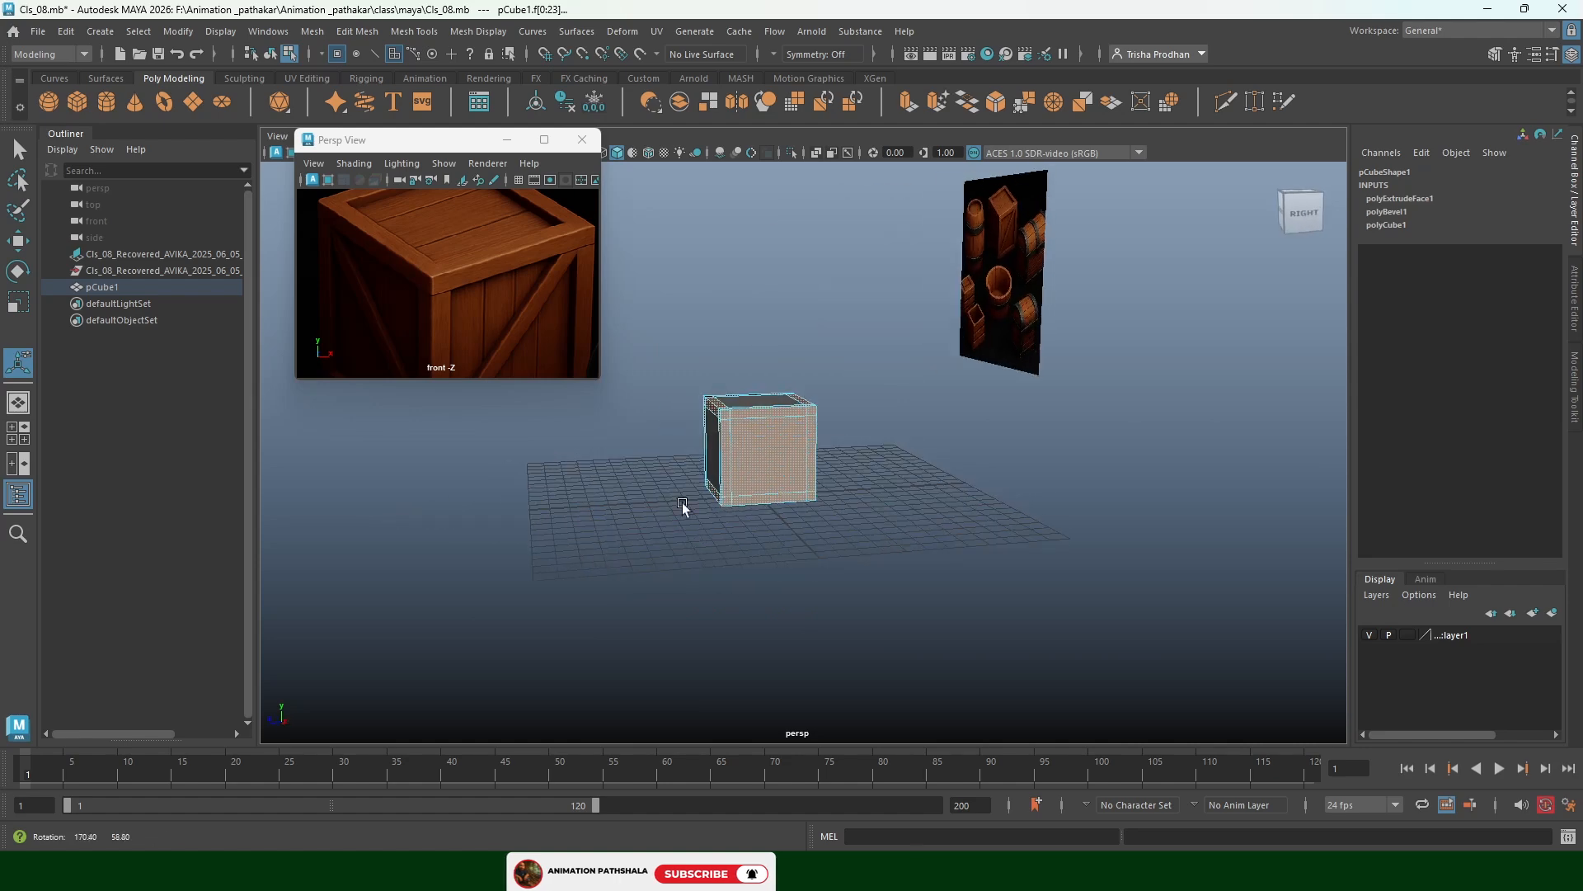
pyautogui.keyDown('ctrl'); pyautogui.click(779, 446); pyautogui.keyUp('ctrl')
pyautogui.scroll(-1, 764, 475)
pyautogui.keyDown('alt'); pyautogui.moveTo(768, 518); pyautogui.dragTo(742, 470); pyautogui.keyUp('alt')
# Extract the selected border faces into a separate mesh and select polySurface1
pyautogui.keyDown('shift'); pyautogui.moveTo(759, 466); pyautogui.dragTo(717, 753, button='right'); pyautogui.keyUp('shift')
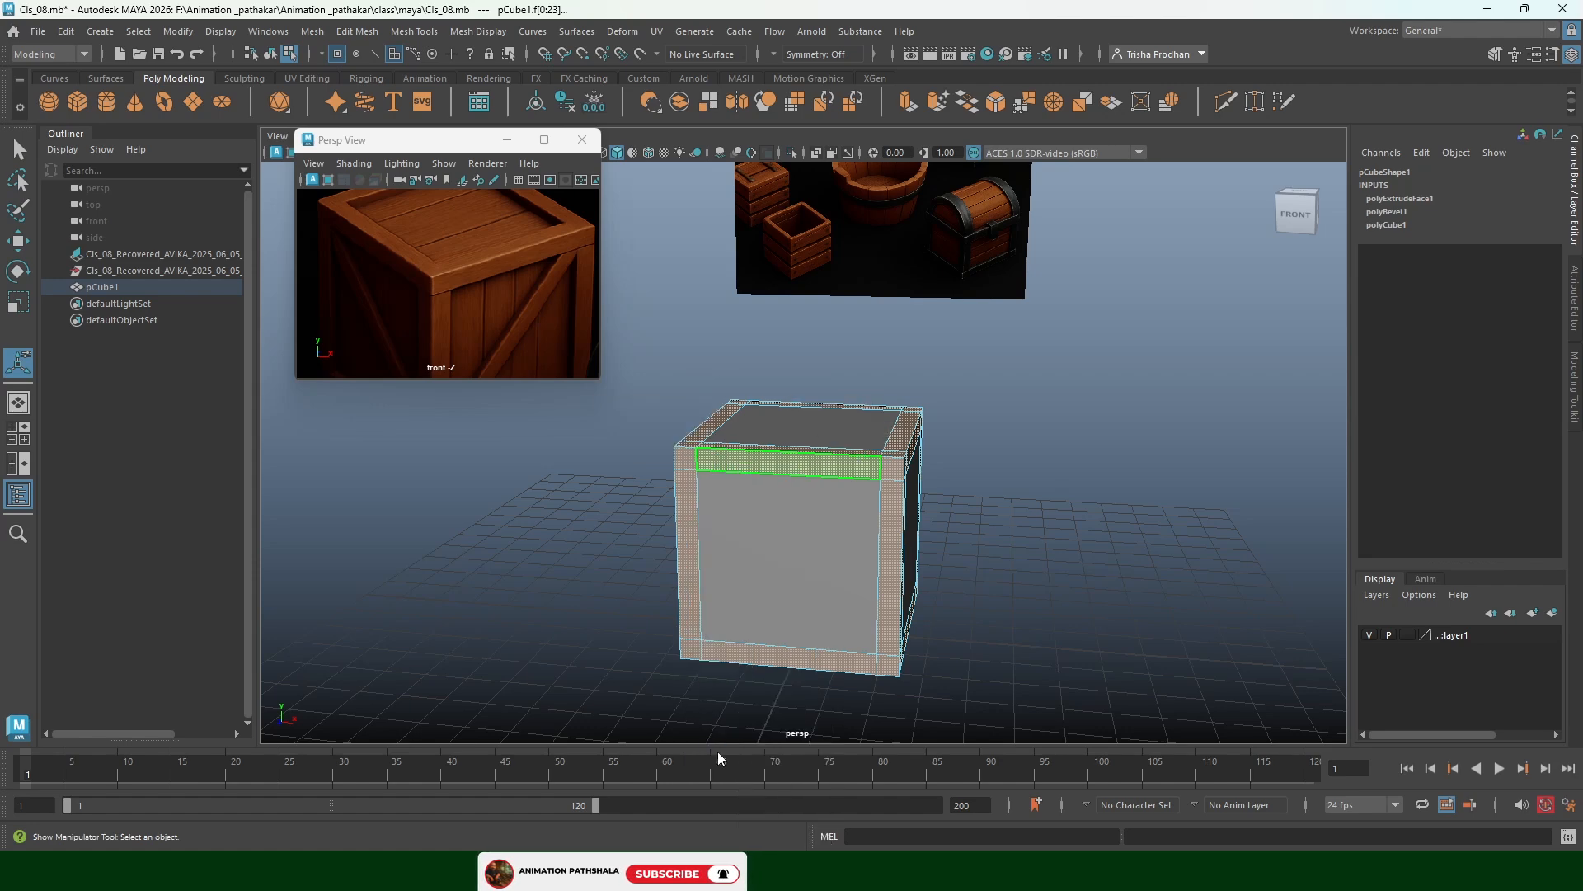
pyautogui.click(390, 445)
pyautogui.click(132, 309)
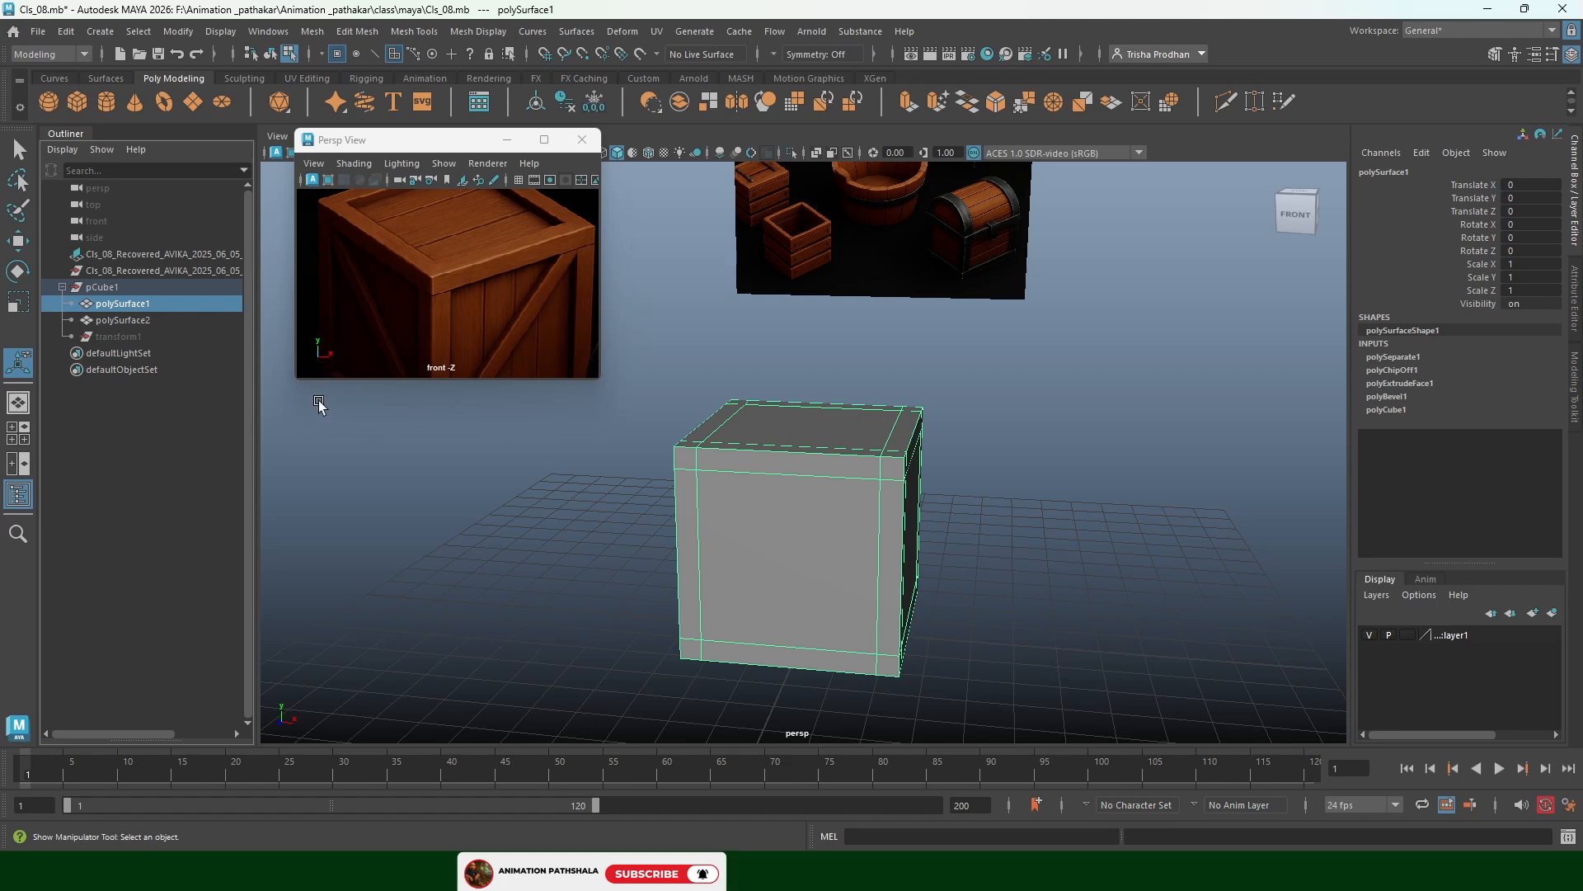
# Move polySurface1 about 5.9 units along X, away from the extracted frame
pyautogui.press('s')
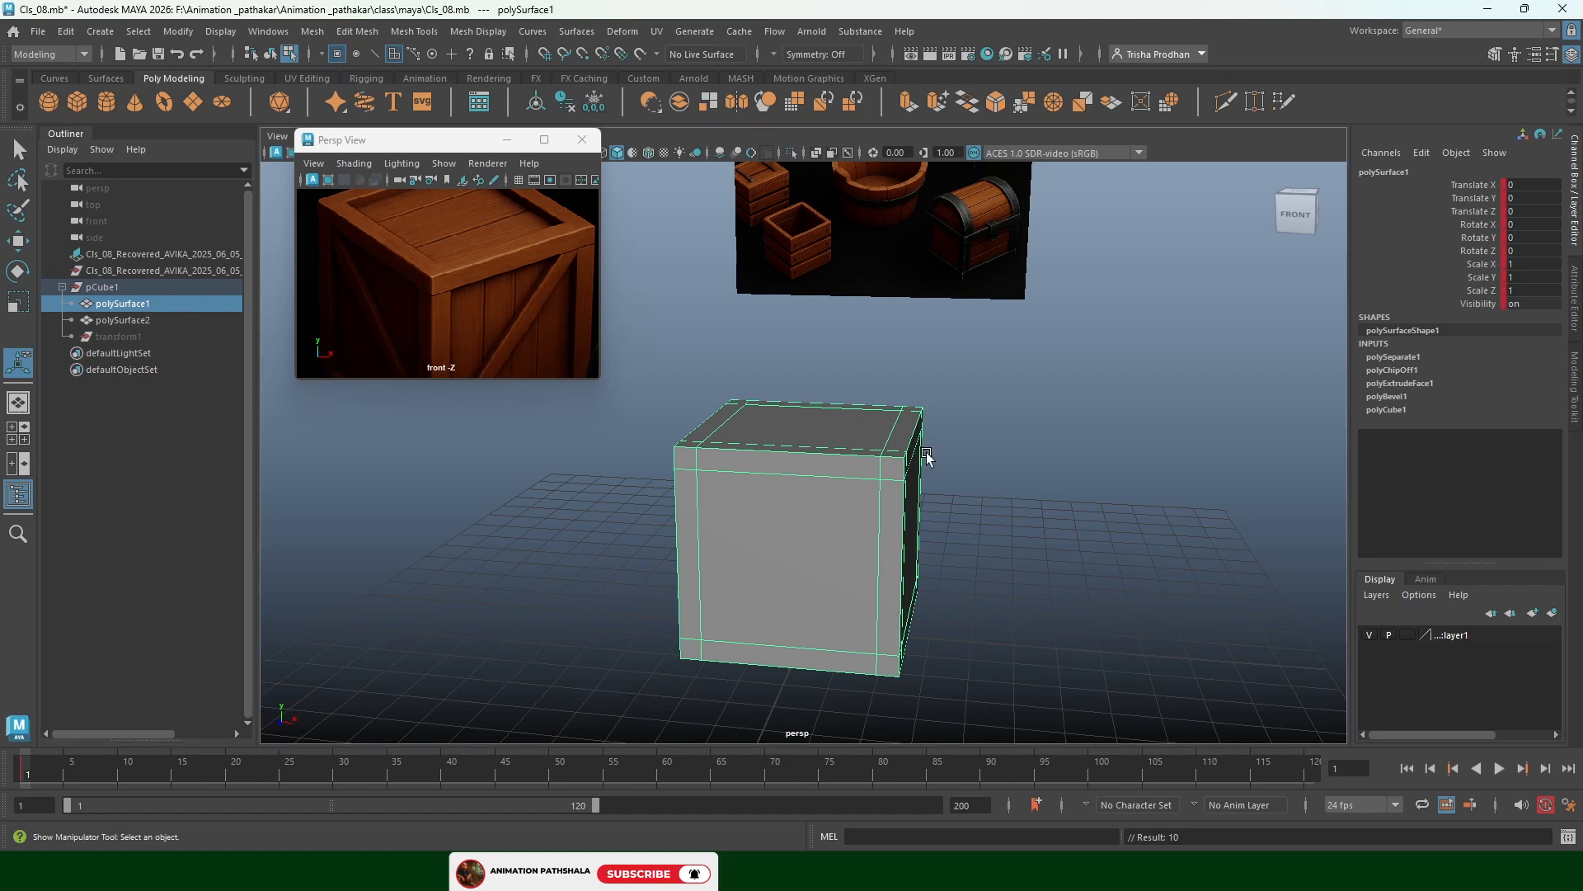
pyautogui.hotkey('ctrl', 'z')
pyautogui.press('w')
pyautogui.press('F11')
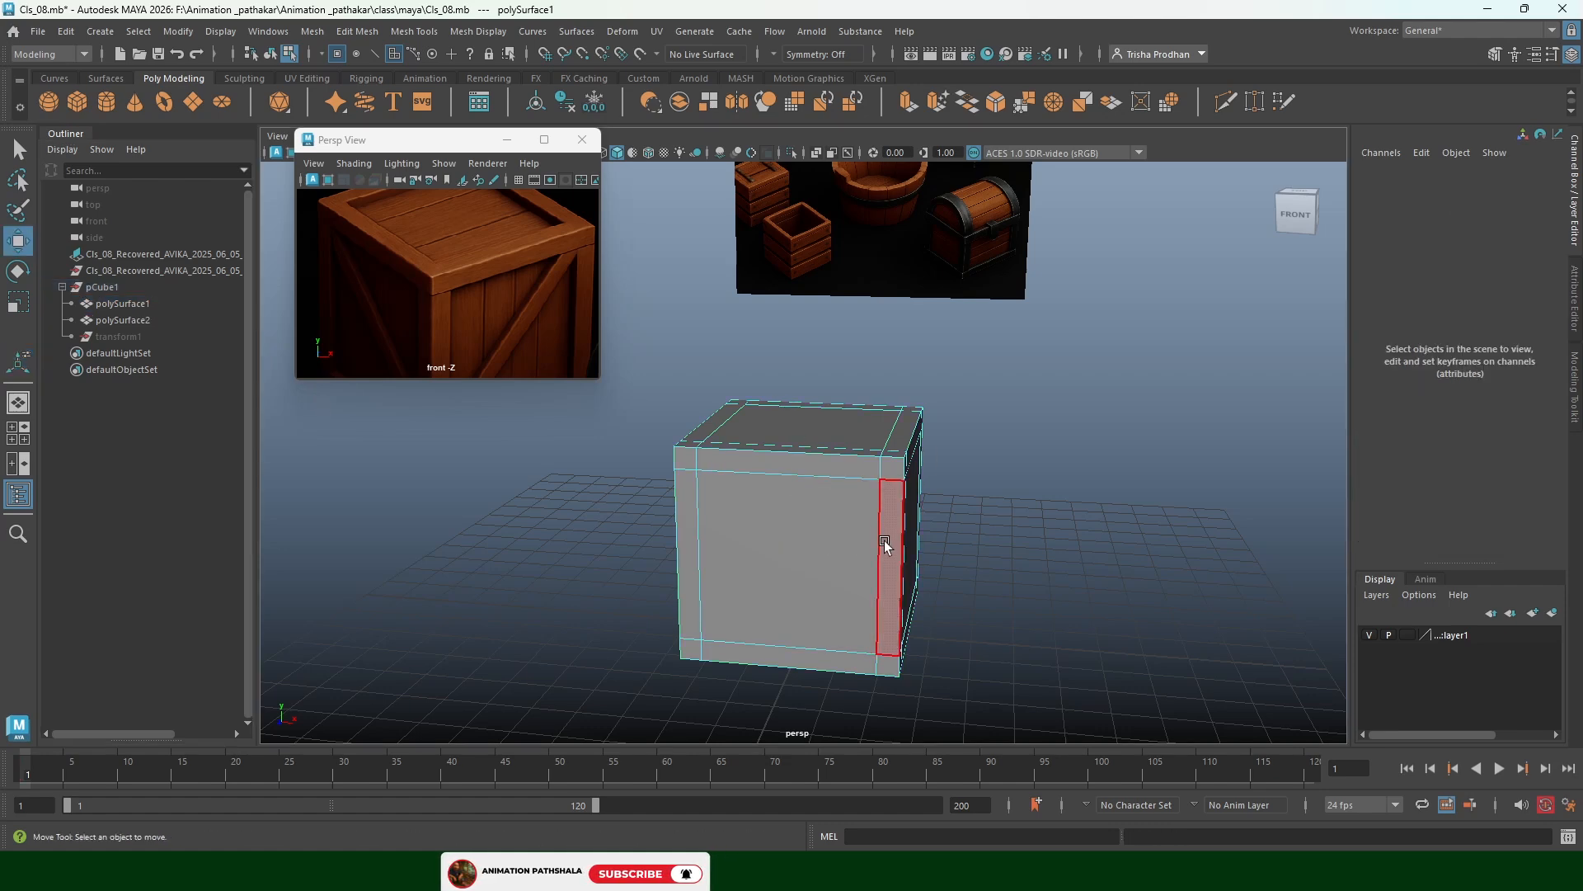
pyautogui.doubleClick(978, 432)
pyautogui.click(890, 475)
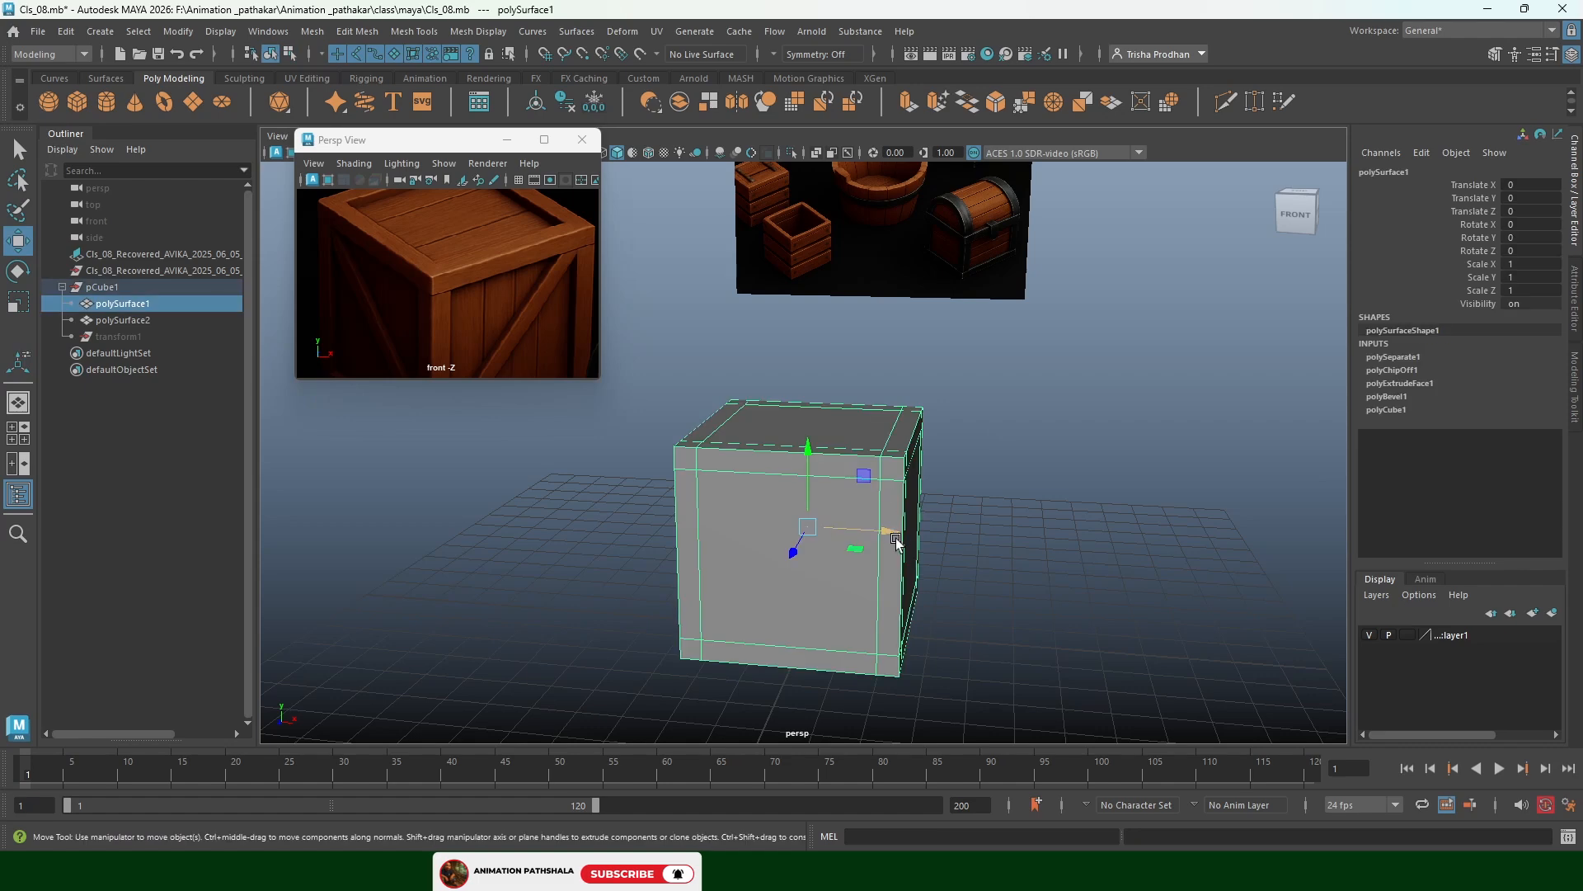
pyautogui.moveTo(896, 534); pyautogui.dragTo(1147, 548)
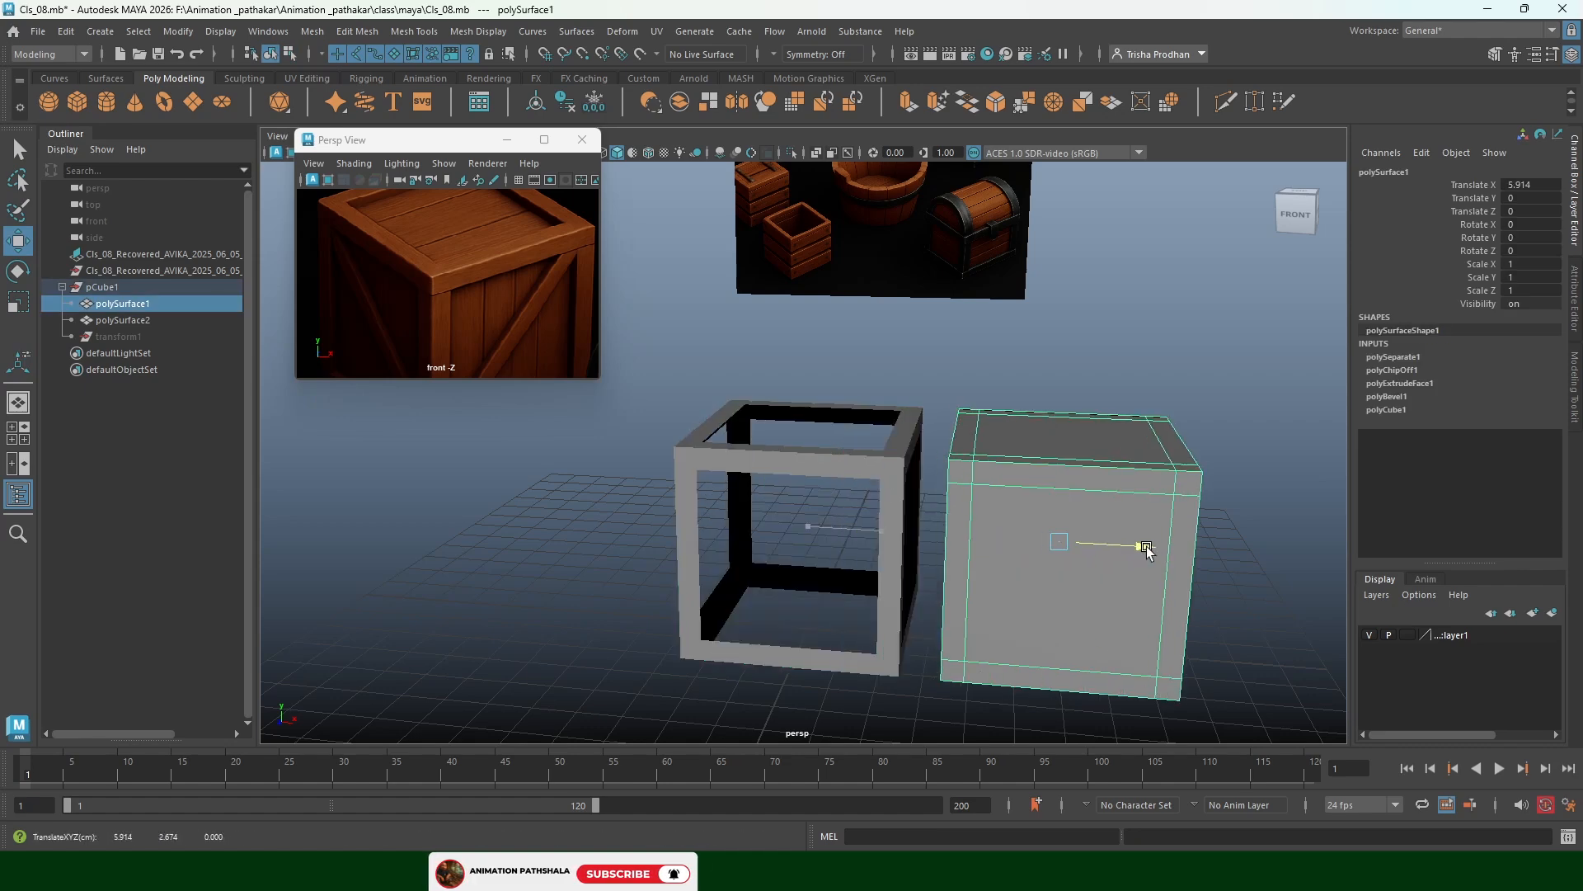
# Rename polySurface1 as Box and the frame mesh polySurface2 as Edge
pyautogui.doubleClick(1387, 172)
pyautogui.write('B')
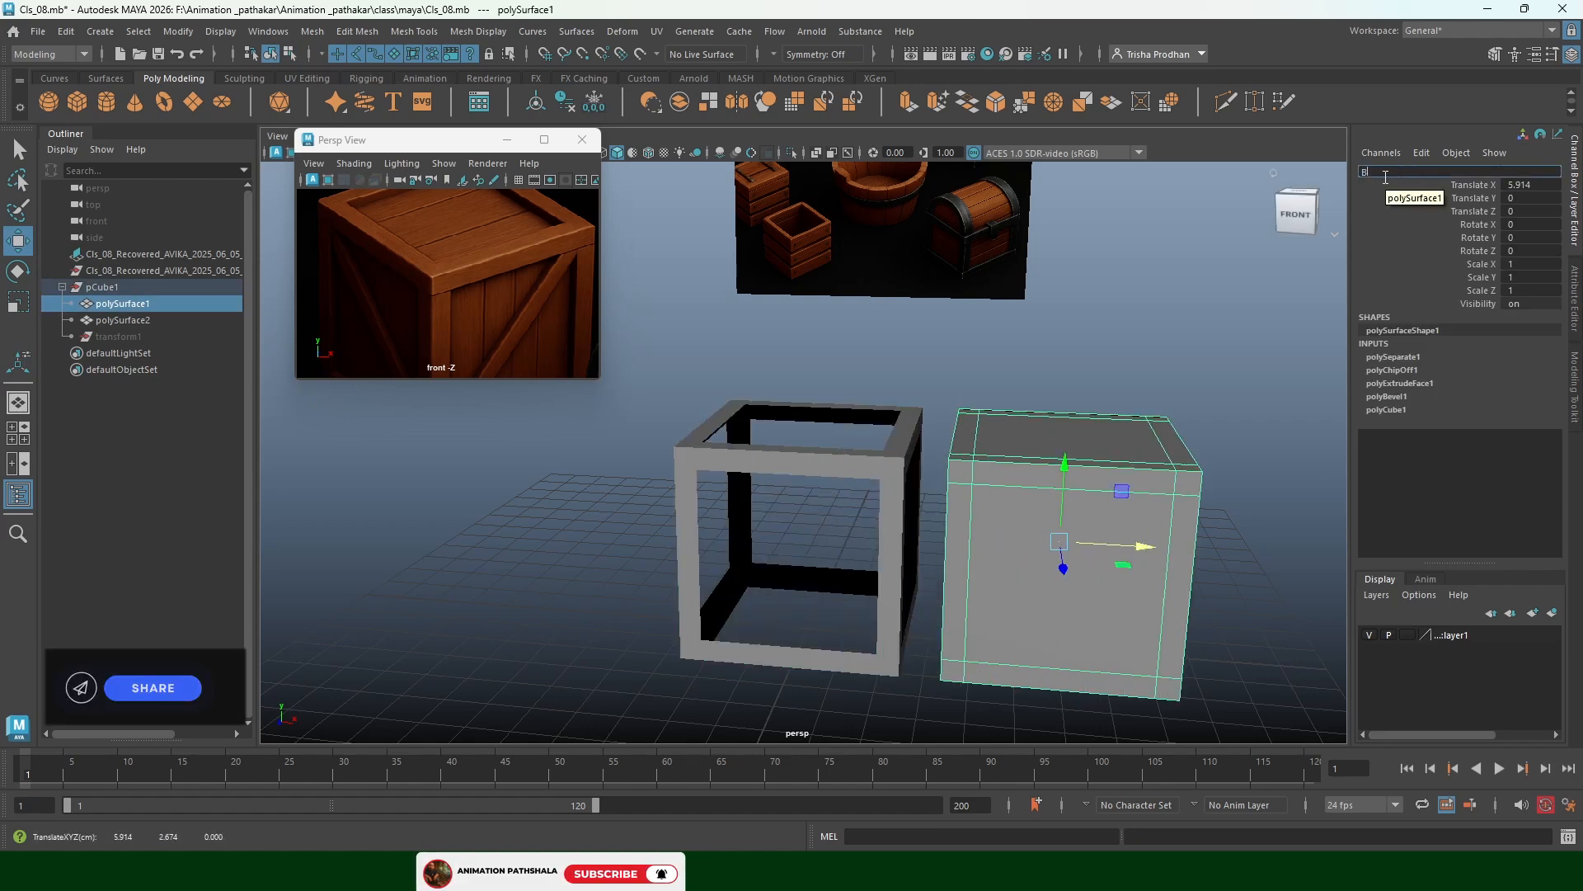
pyautogui.write('ox')
pyautogui.press('Return')
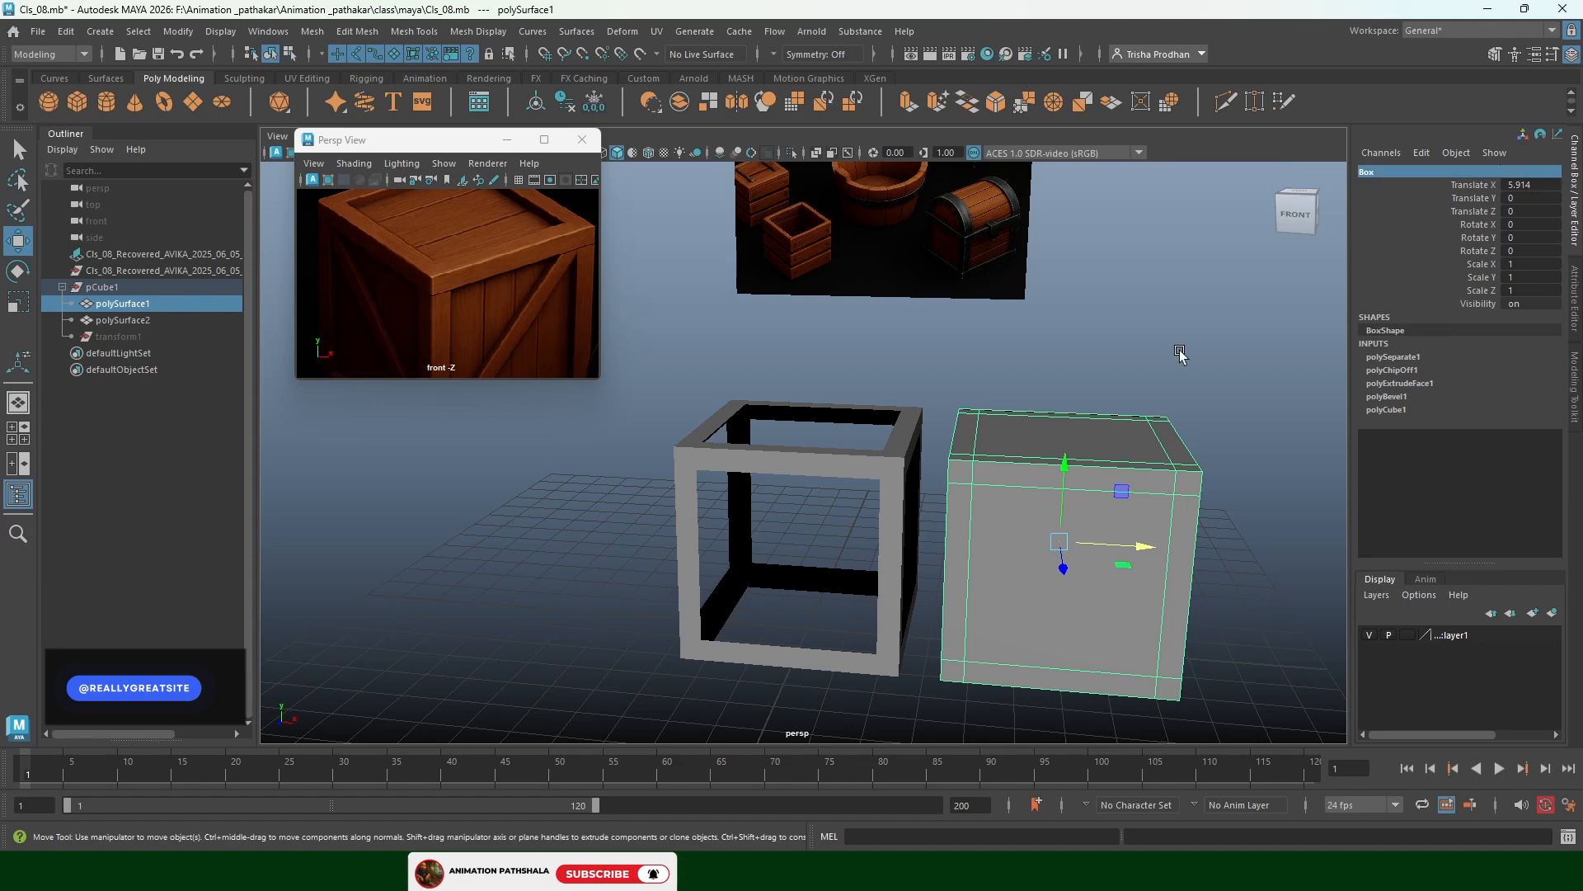
pyautogui.click(1180, 355)
pyautogui.click(128, 322)
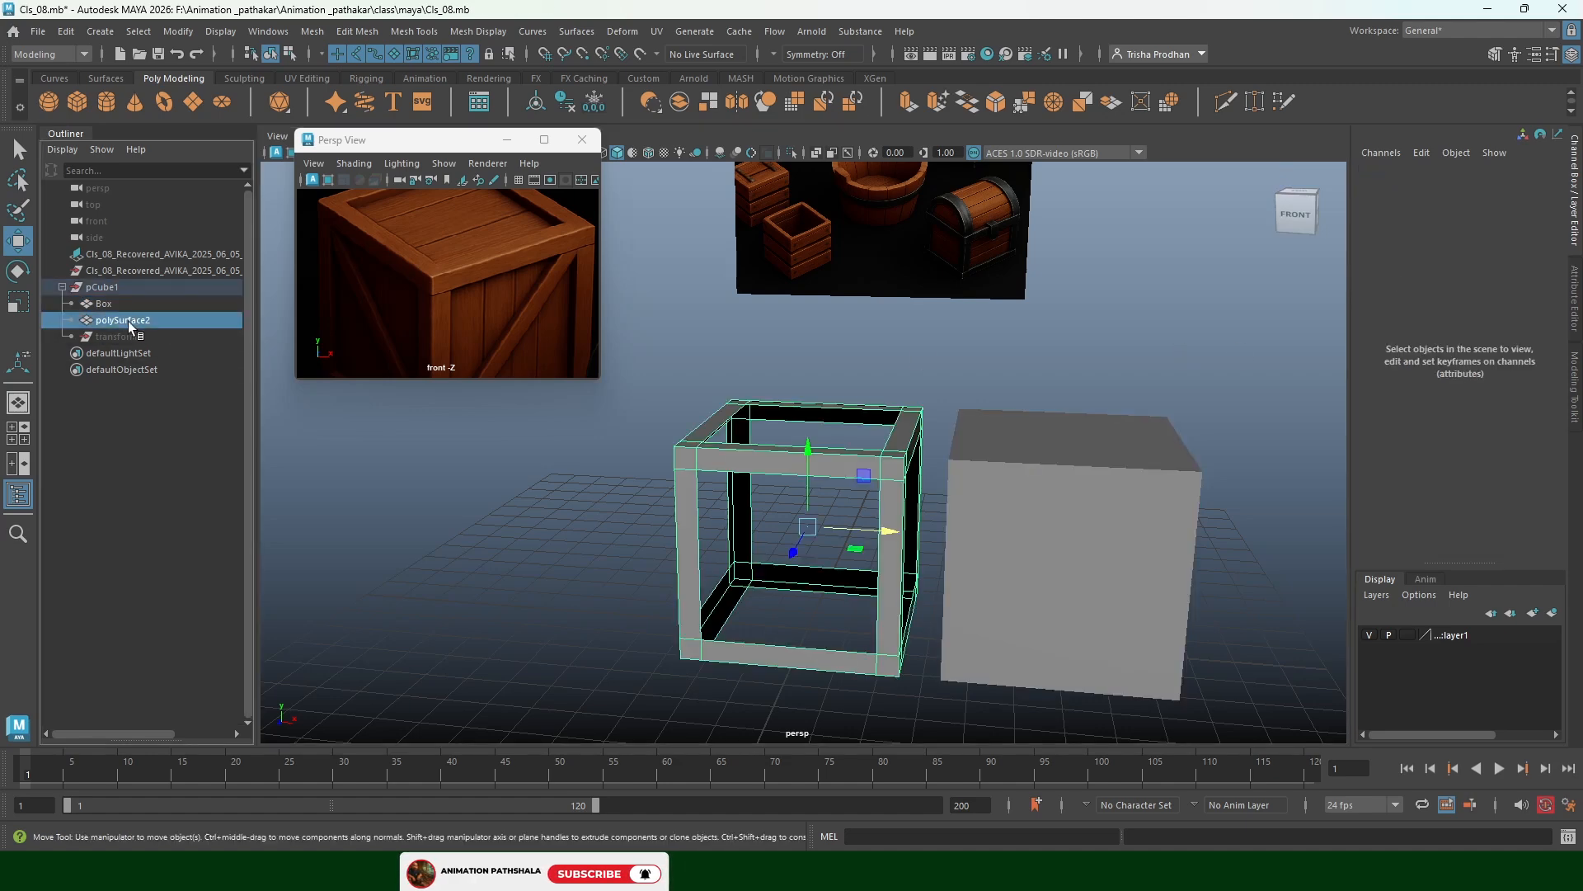
pyautogui.doubleClick(1410, 172)
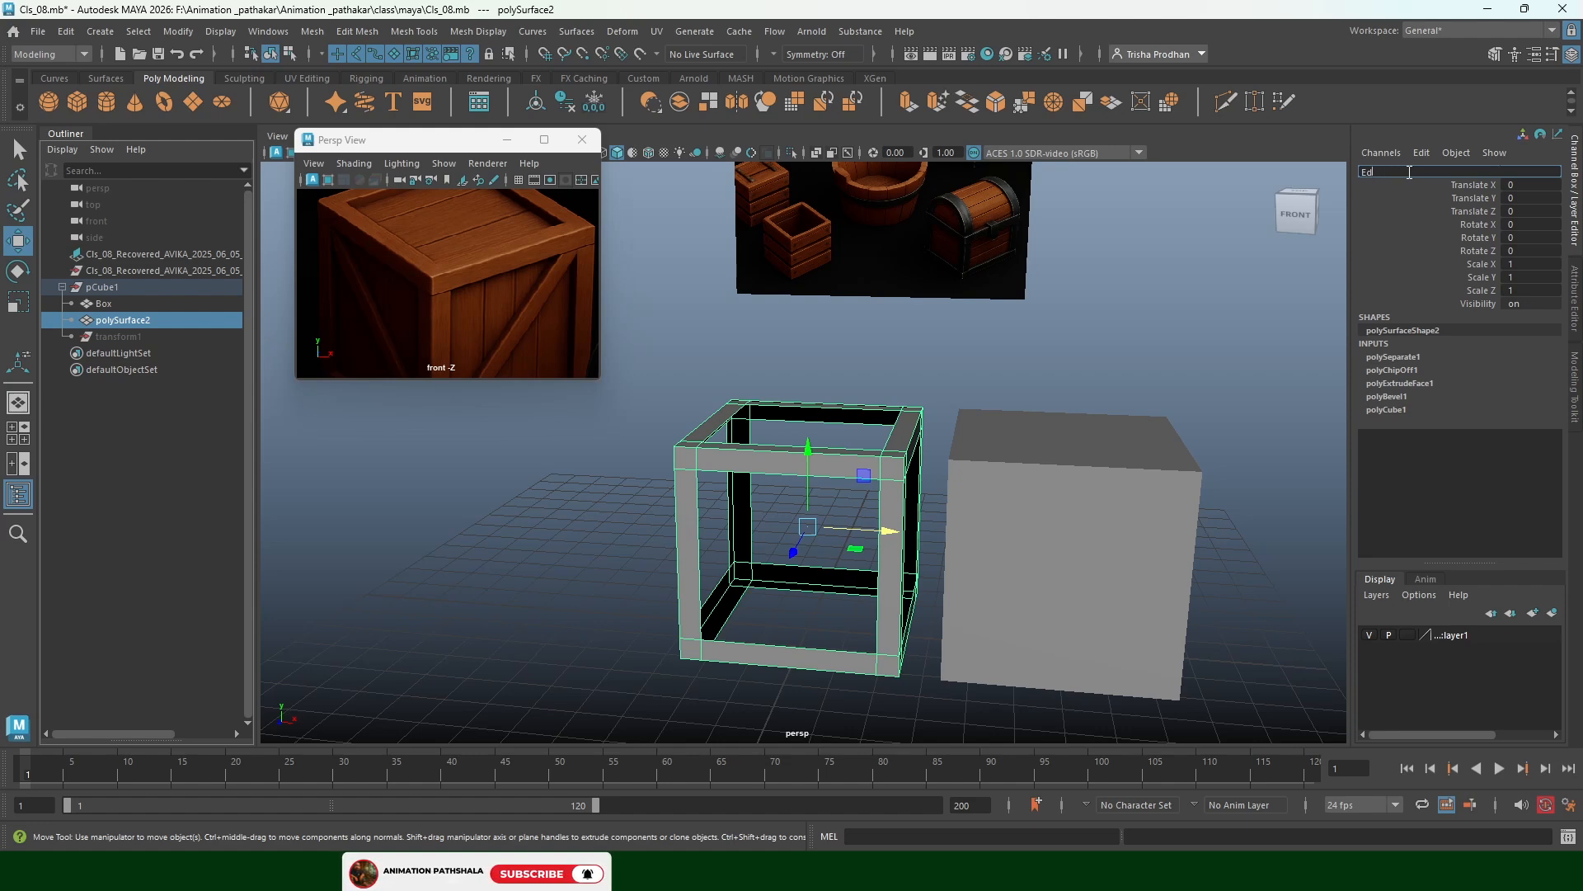
pyautogui.press('Return')
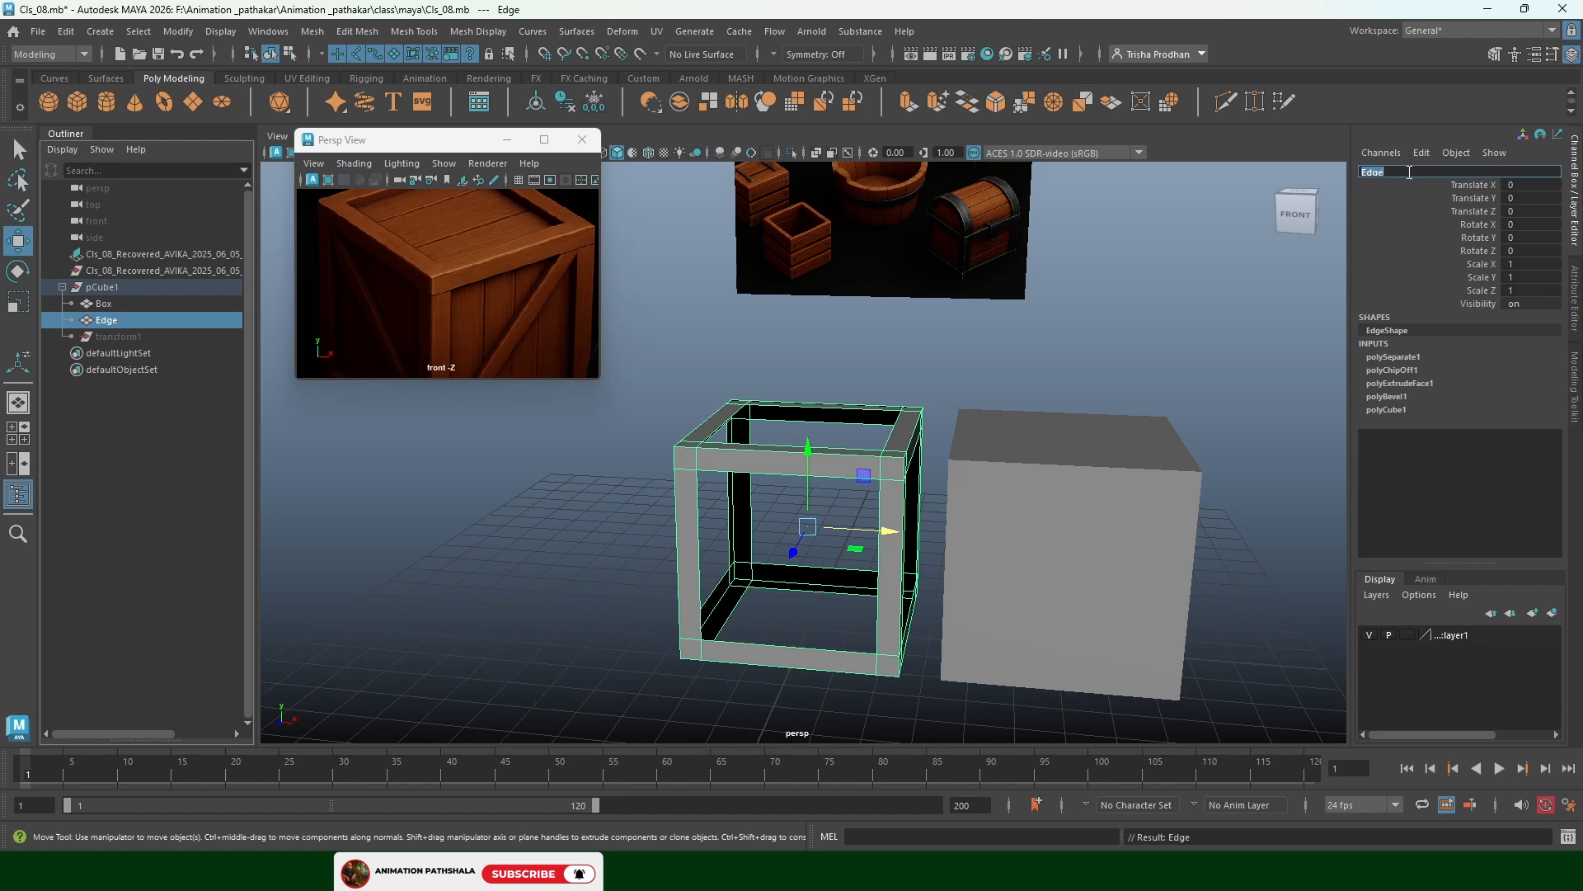
# Set the Box mesh's Translate X to 0
pyautogui.press('Left')
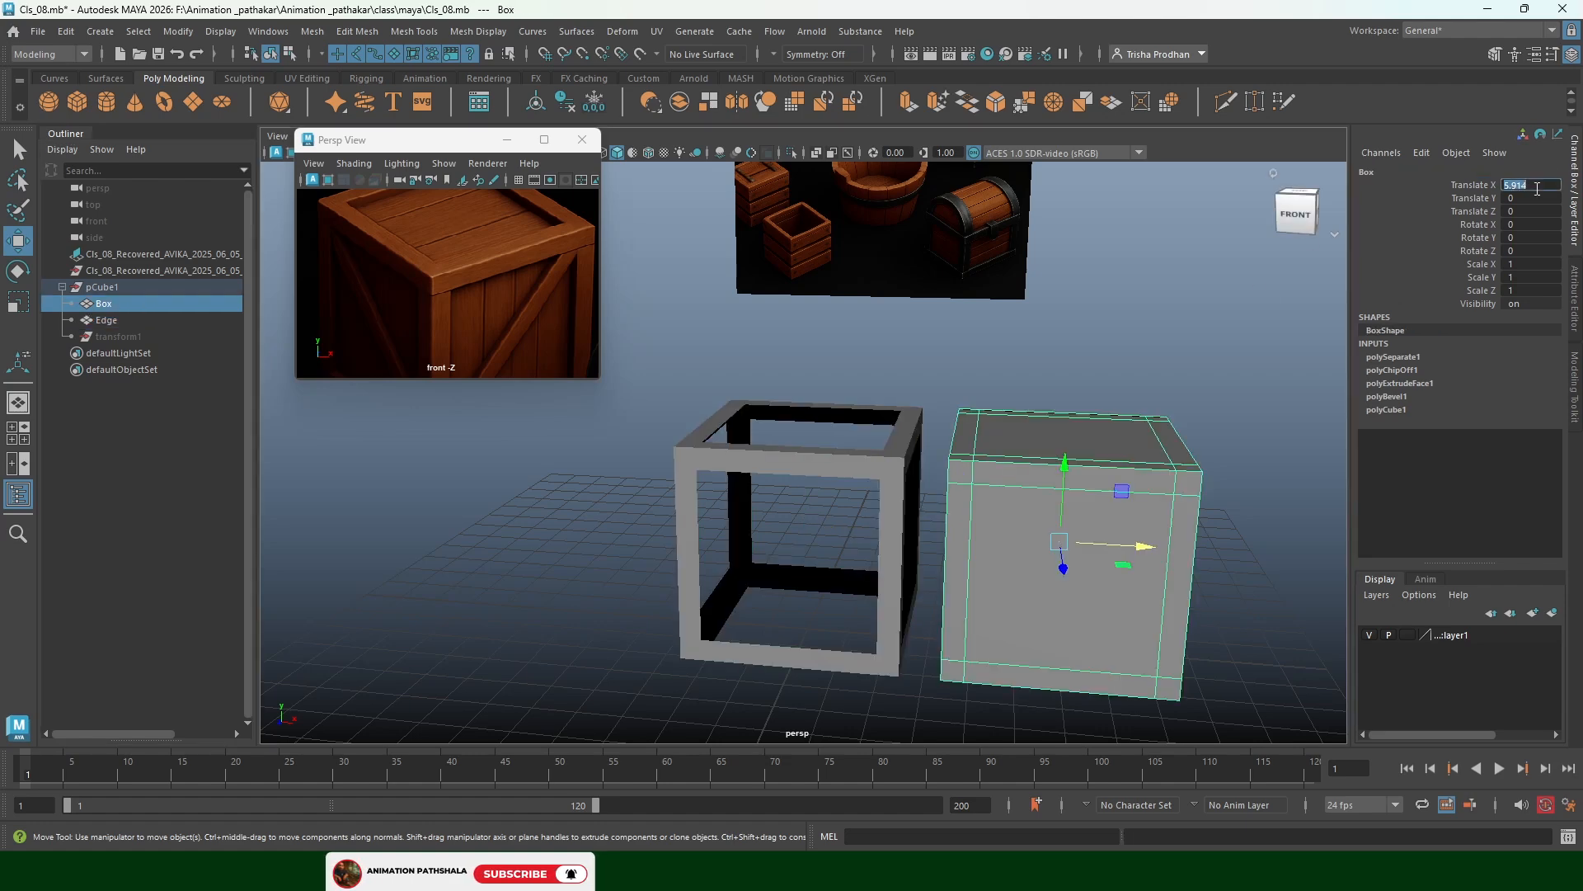
pyautogui.write('0')
pyautogui.press('Return')
# Extrude the Edge mesh's faces with a thickness of 0.25, clear the selection and inspect the raised frame
pyautogui.click(136, 321)
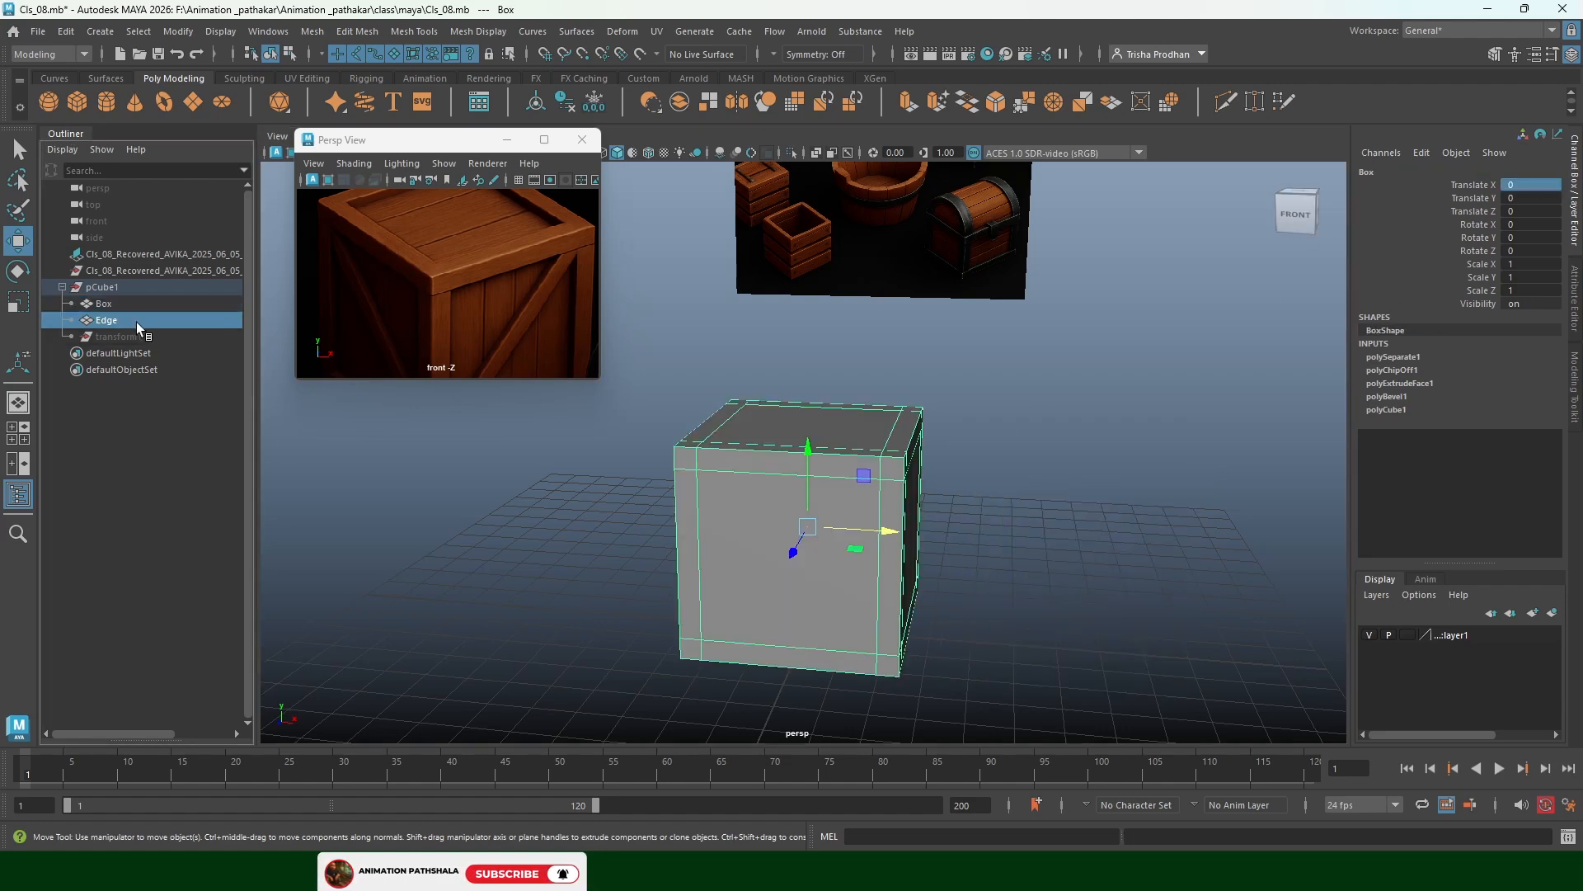
pyautogui.click(908, 101)
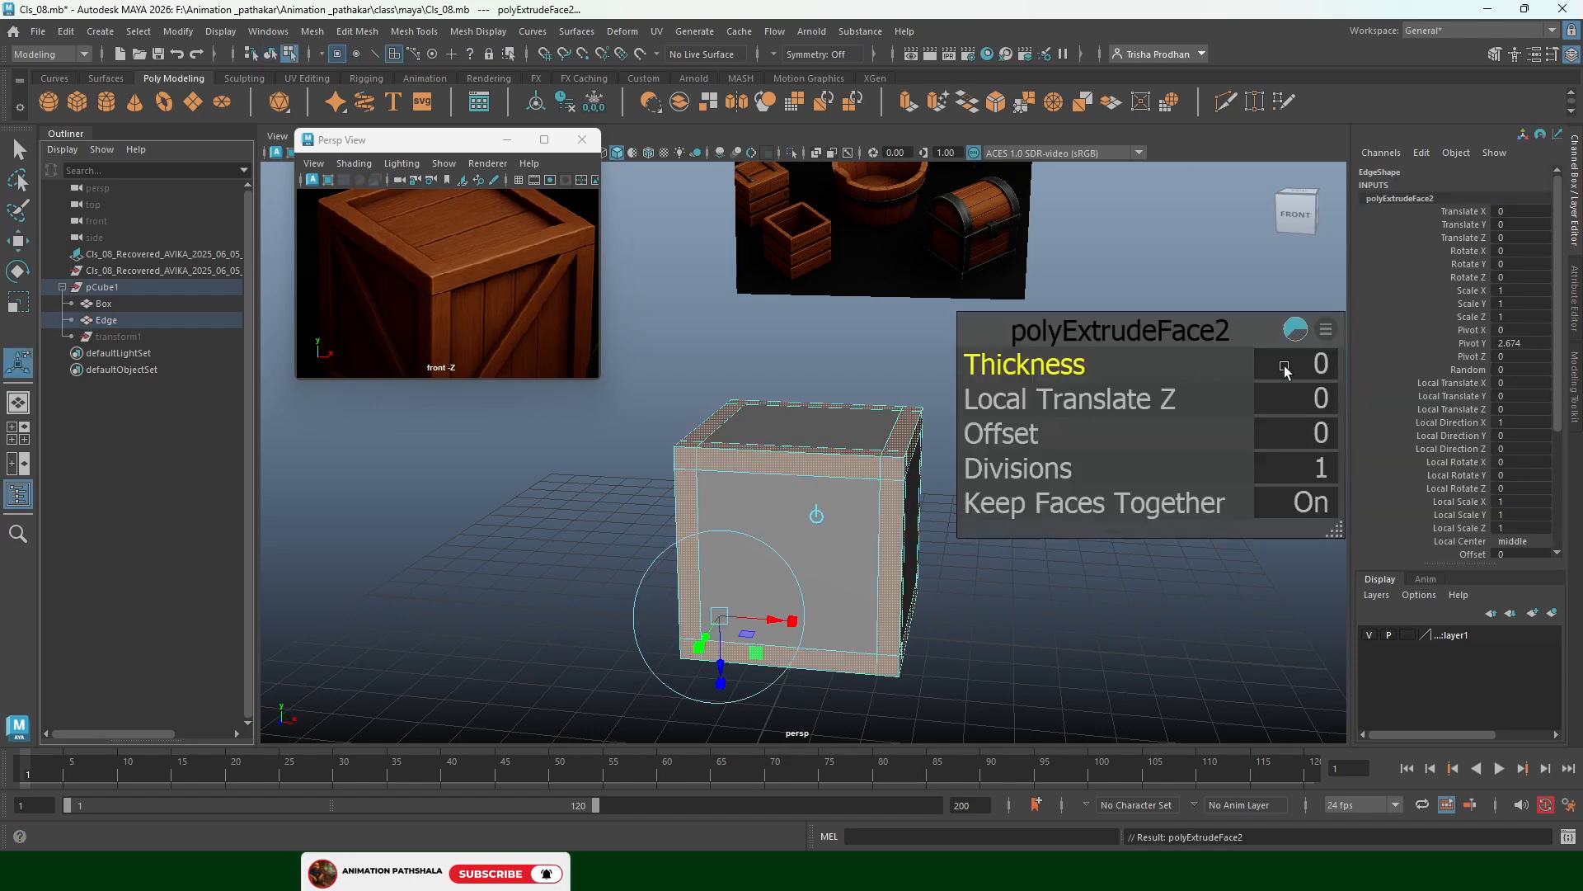
pyautogui.moveTo(1047, 368); pyautogui.dragTo(1285, 371)
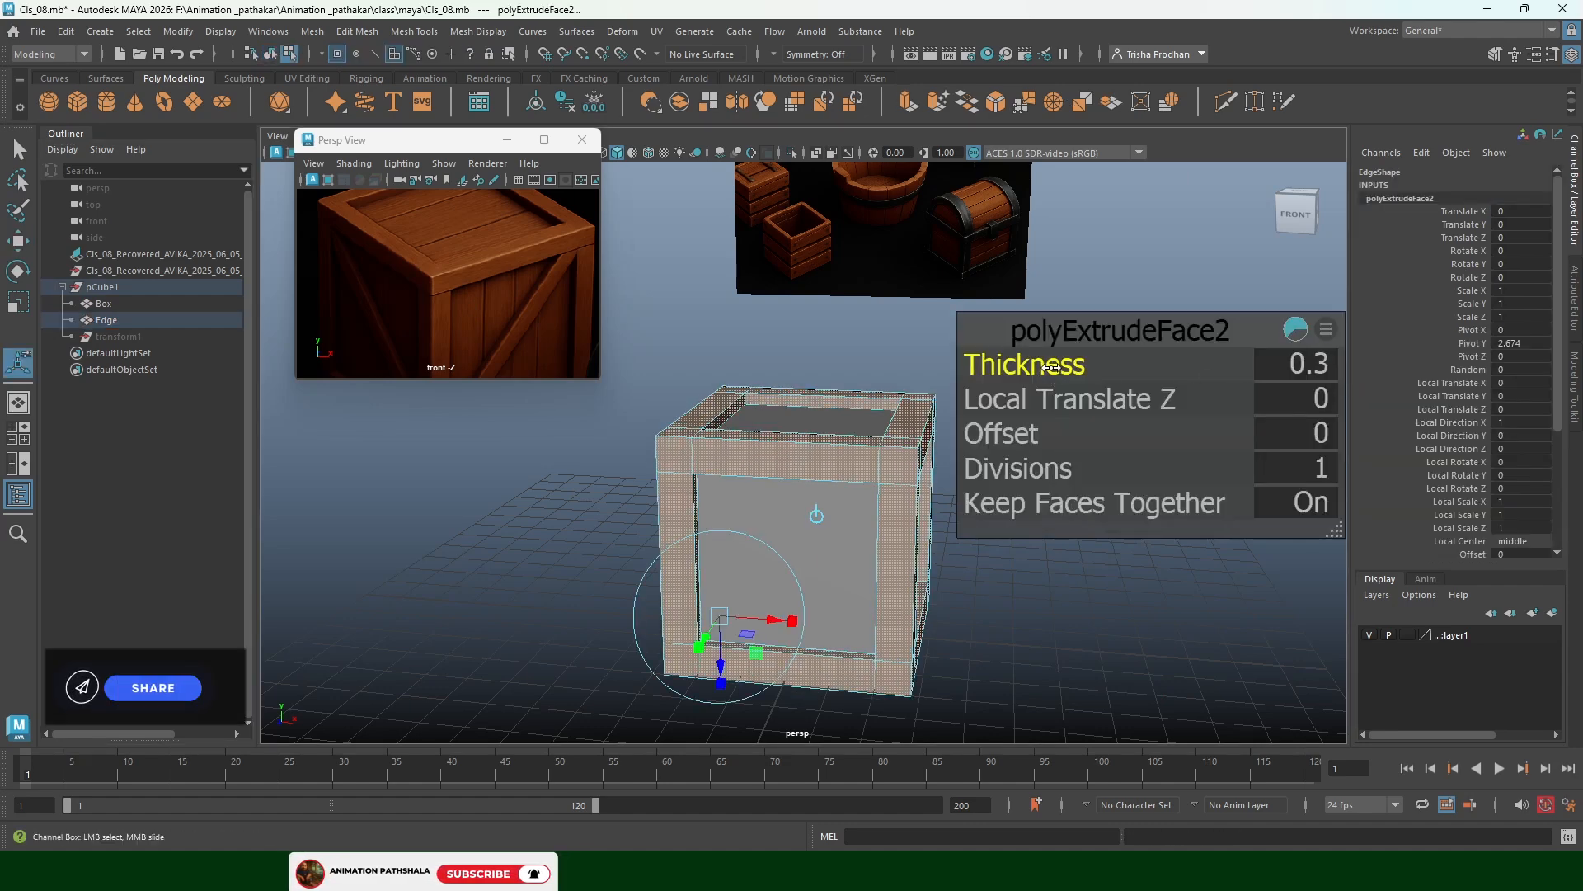
pyautogui.click(1303, 369)
pyautogui.write('.25')
pyautogui.press('Return')
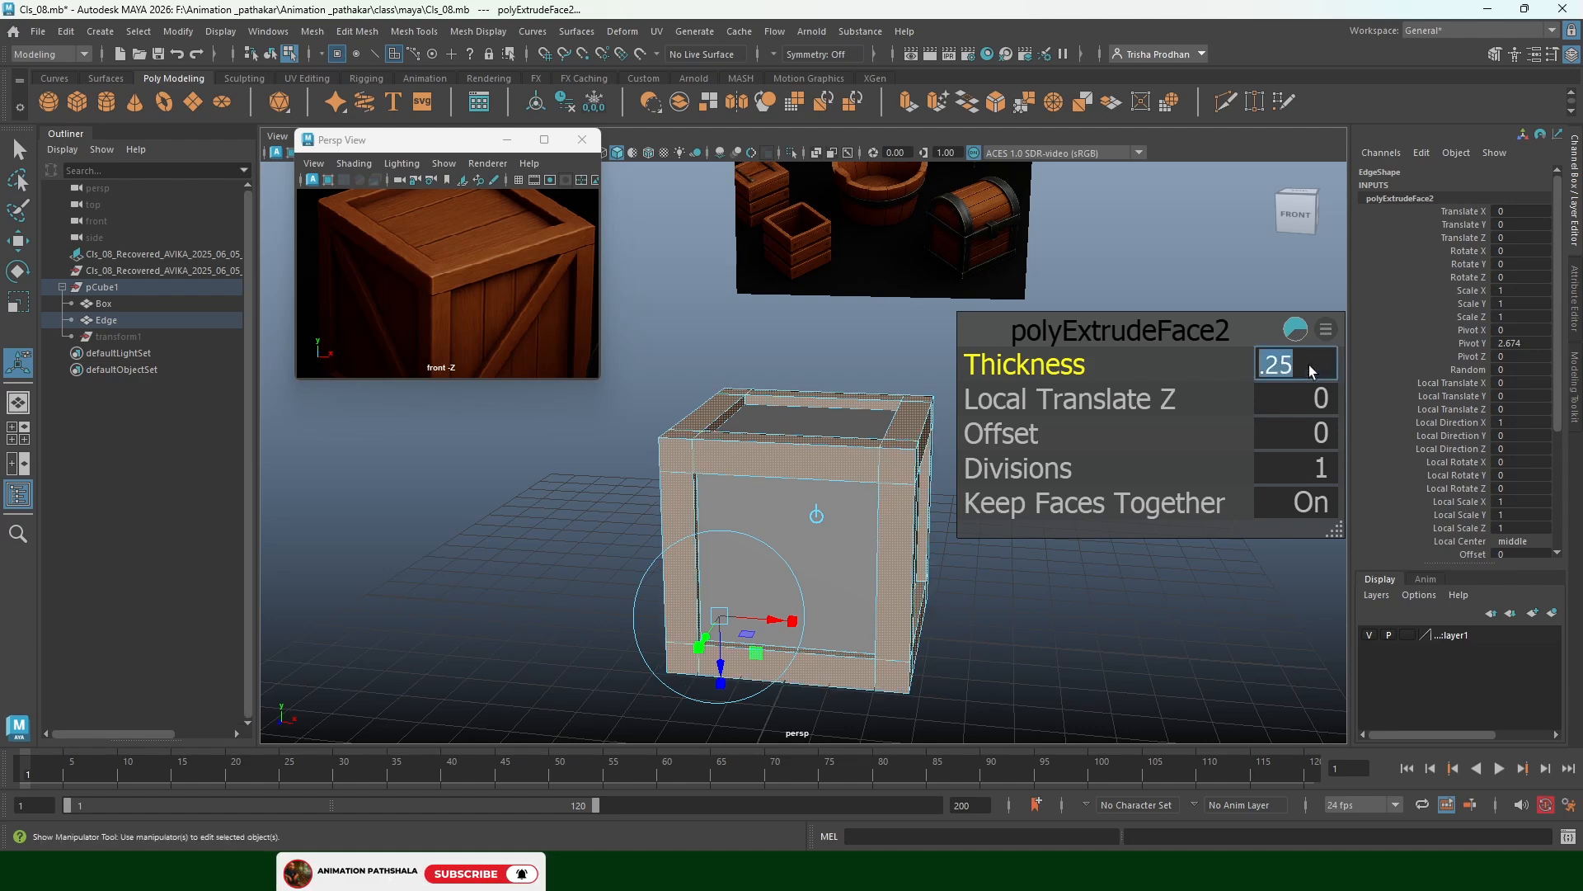
pyautogui.click(569, 504)
pyautogui.keyDown('alt'); pyautogui.moveTo(891, 498); pyautogui.dragTo(701, 551); pyautogui.keyUp('alt')
pyautogui.scroll(5, 827, 505)
pyautogui.scroll(-5, 837, 549)
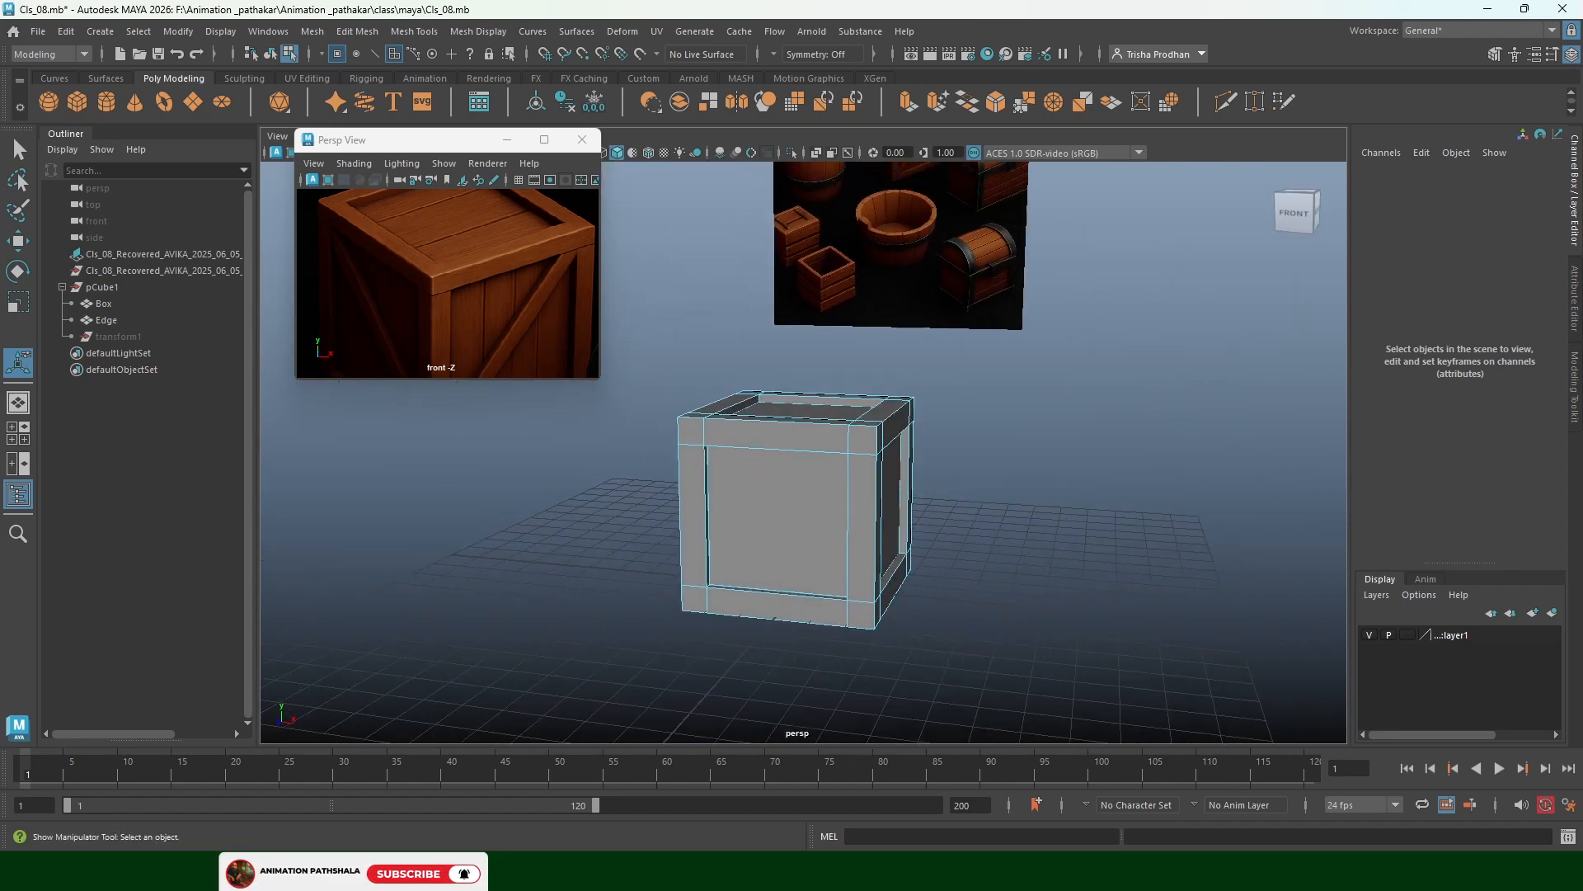
# Create a narrow polygon plane, about 0.69 wide and 5.46 high, over the crate's vertical edge board in the side view
pyautogui.click(192, 102)
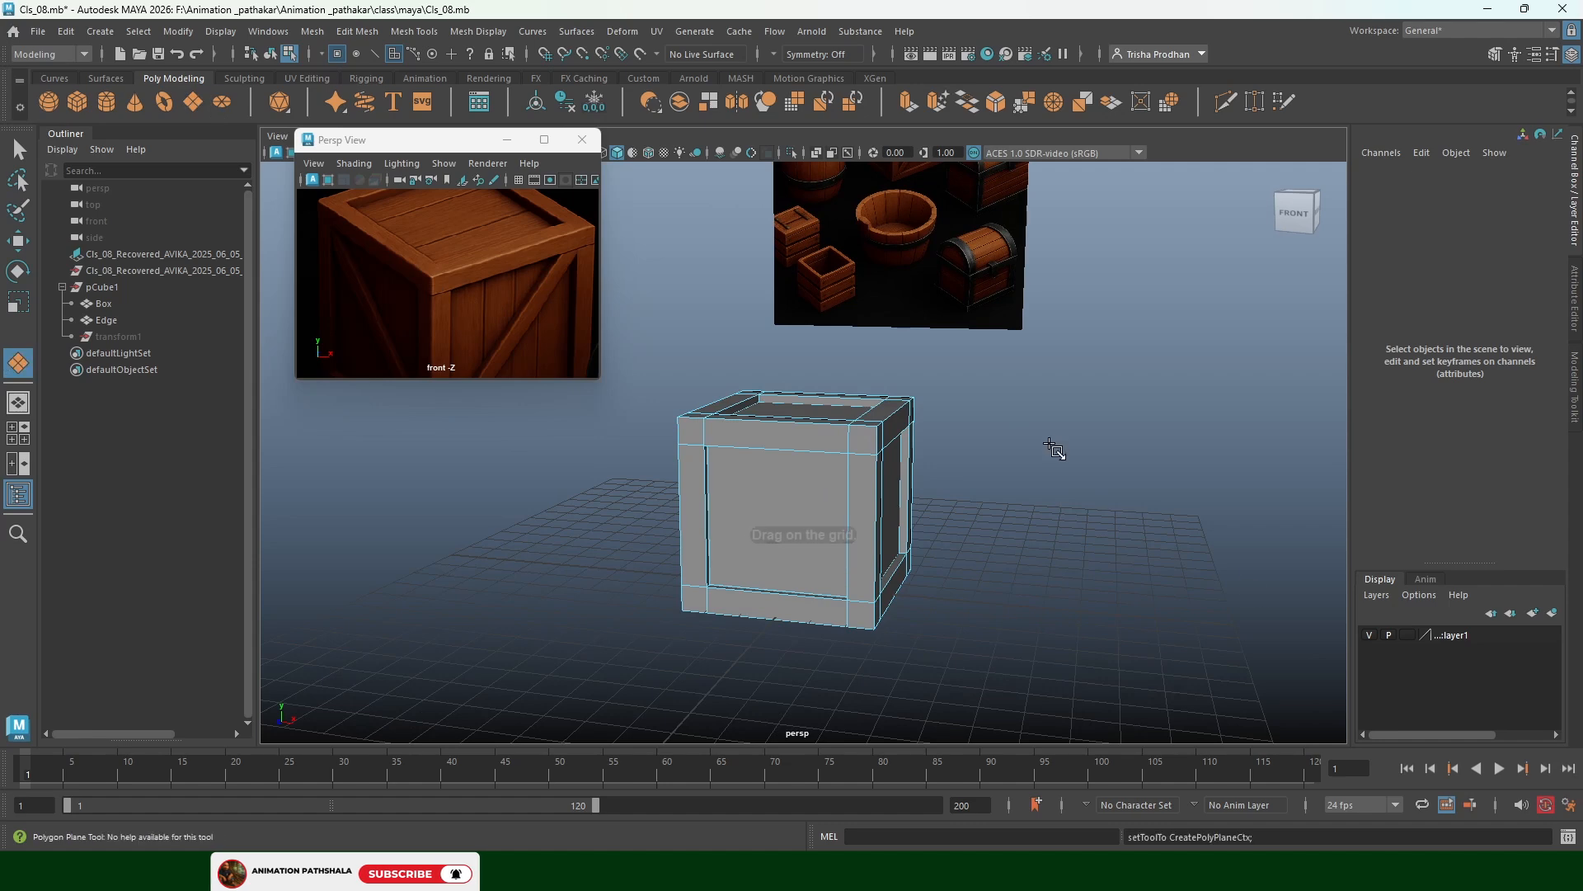
pyautogui.press('space')
pyautogui.moveTo(1054, 449); pyautogui.dragTo(1130, 440)
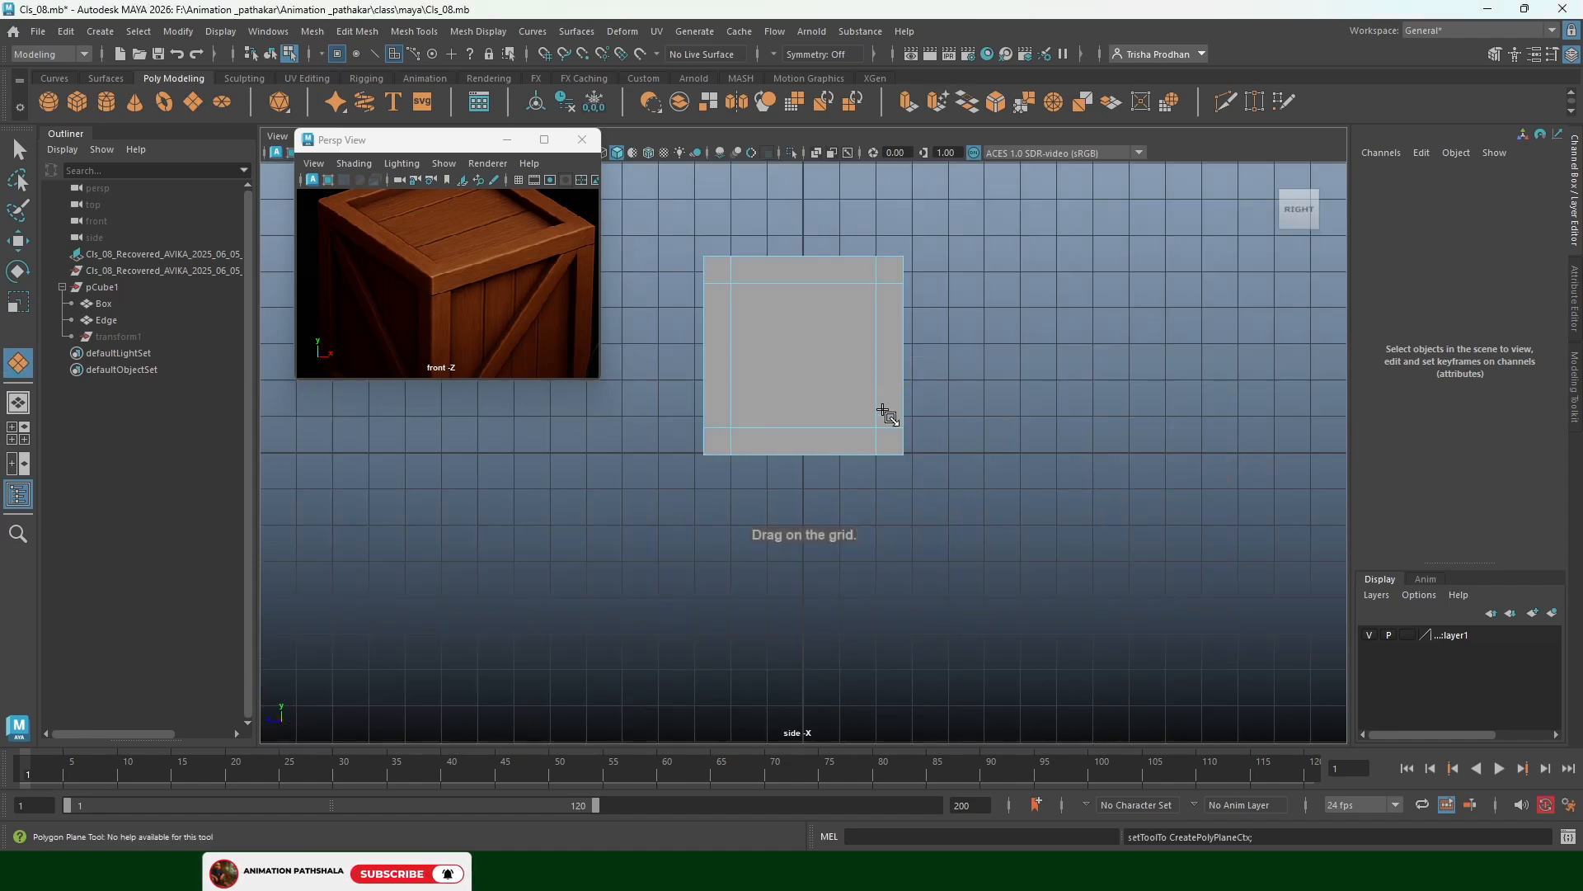
pyautogui.keyDown('alt'); pyautogui.moveTo(887, 415); pyautogui.dragTo(893, 514, button='middle'); pyautogui.keyUp('alt')
pyautogui.scroll(2, 775, 408)
pyautogui.scroll(2, 953, 395)
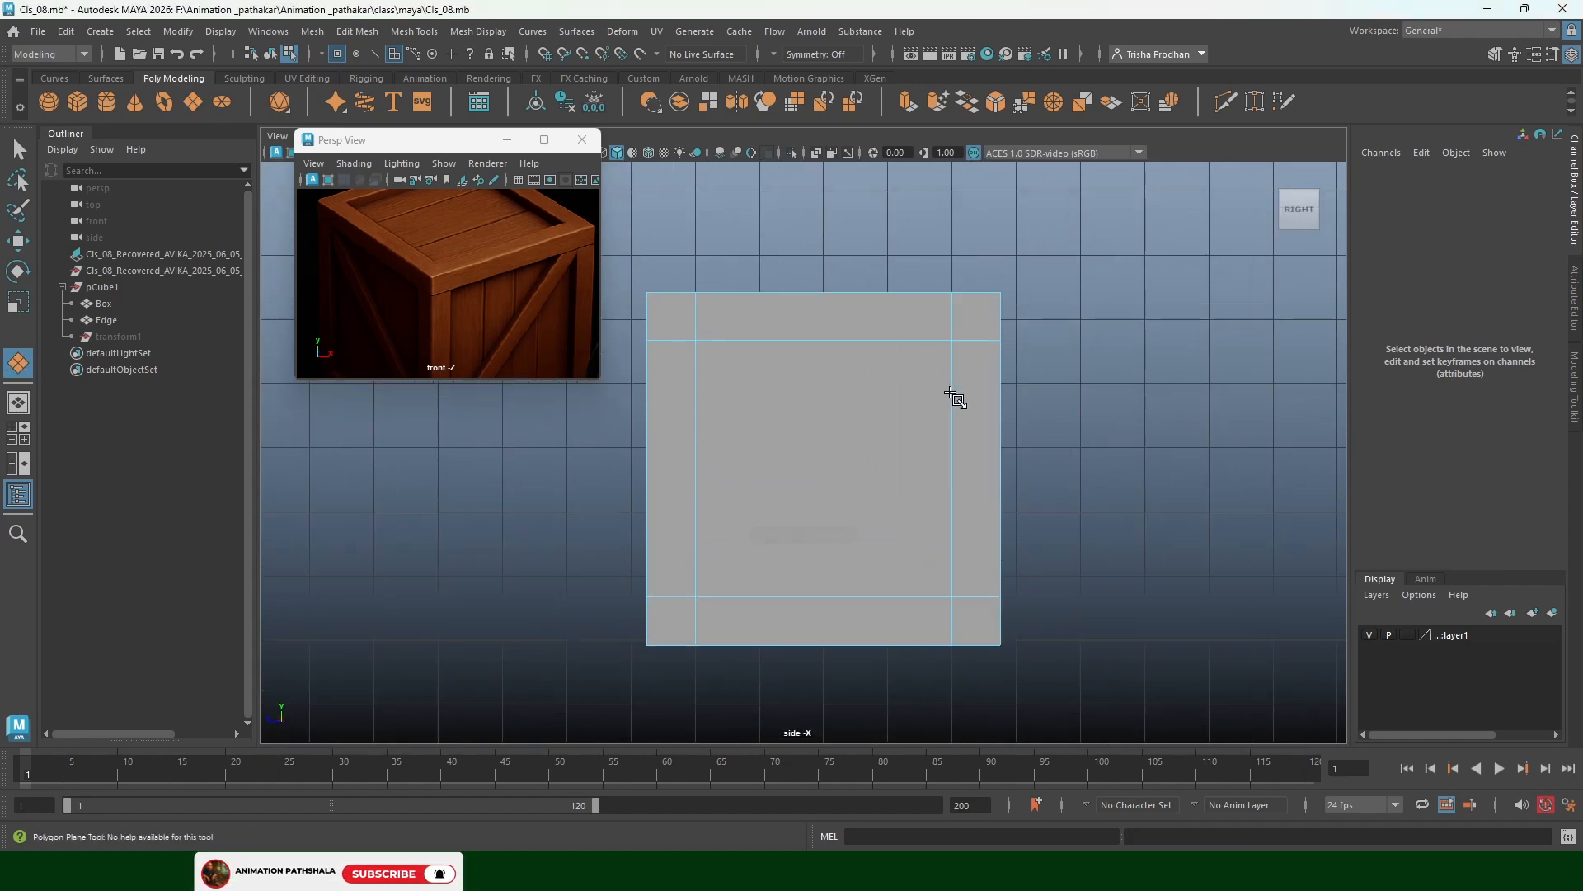
pyautogui.scroll(1, 951, 393)
pyautogui.keyDown('alt'); pyautogui.moveTo(951, 392); pyautogui.dragTo(953, 448, button='middle'); pyautogui.keyUp('alt')
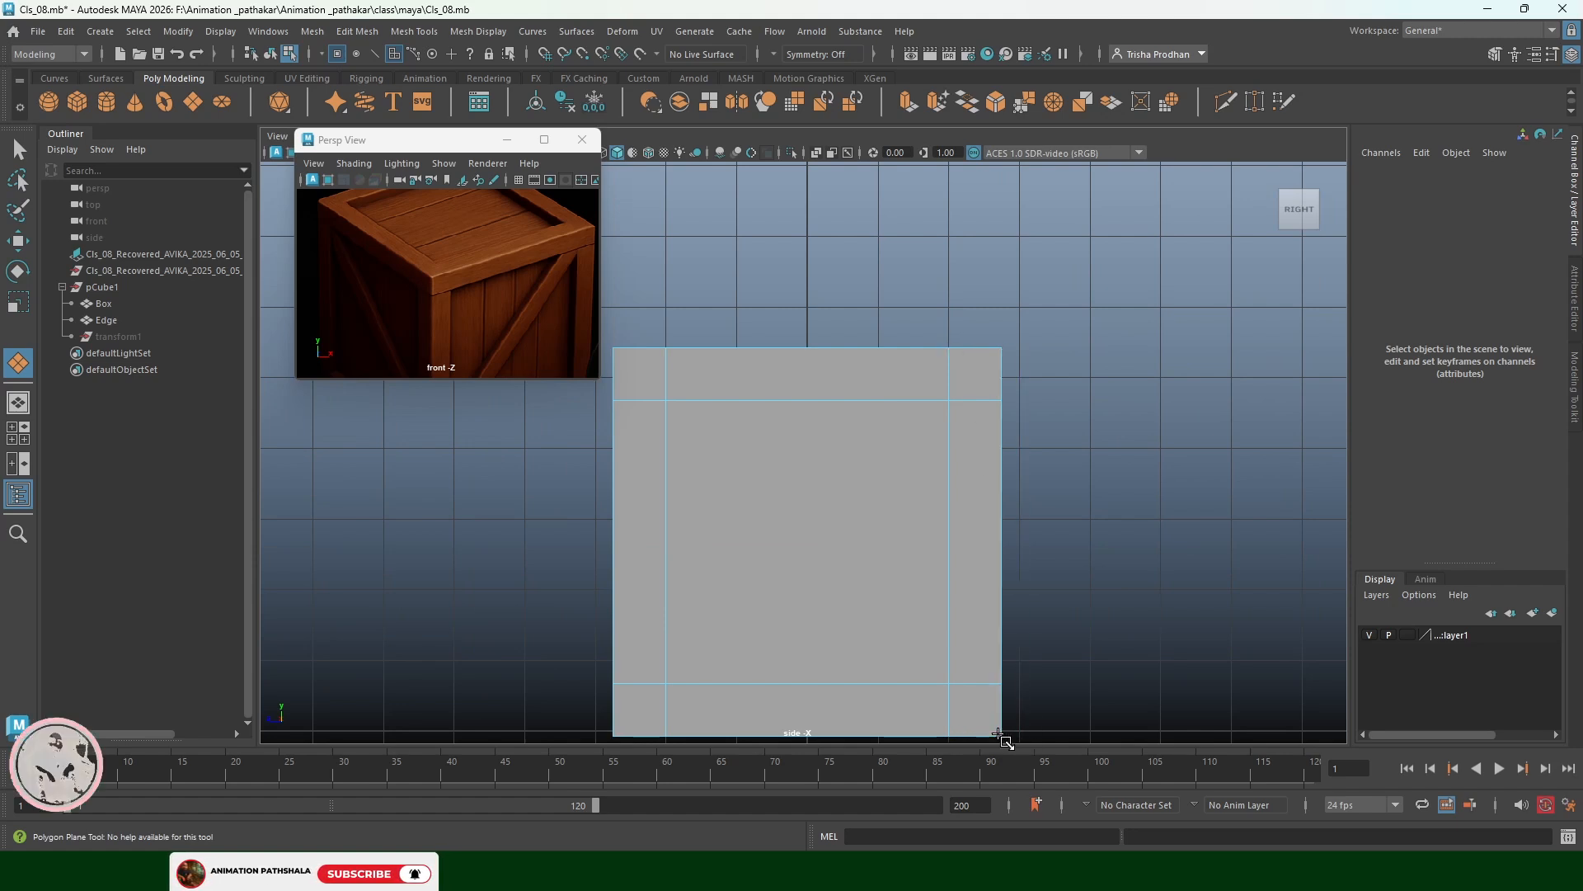
pyautogui.press('w')
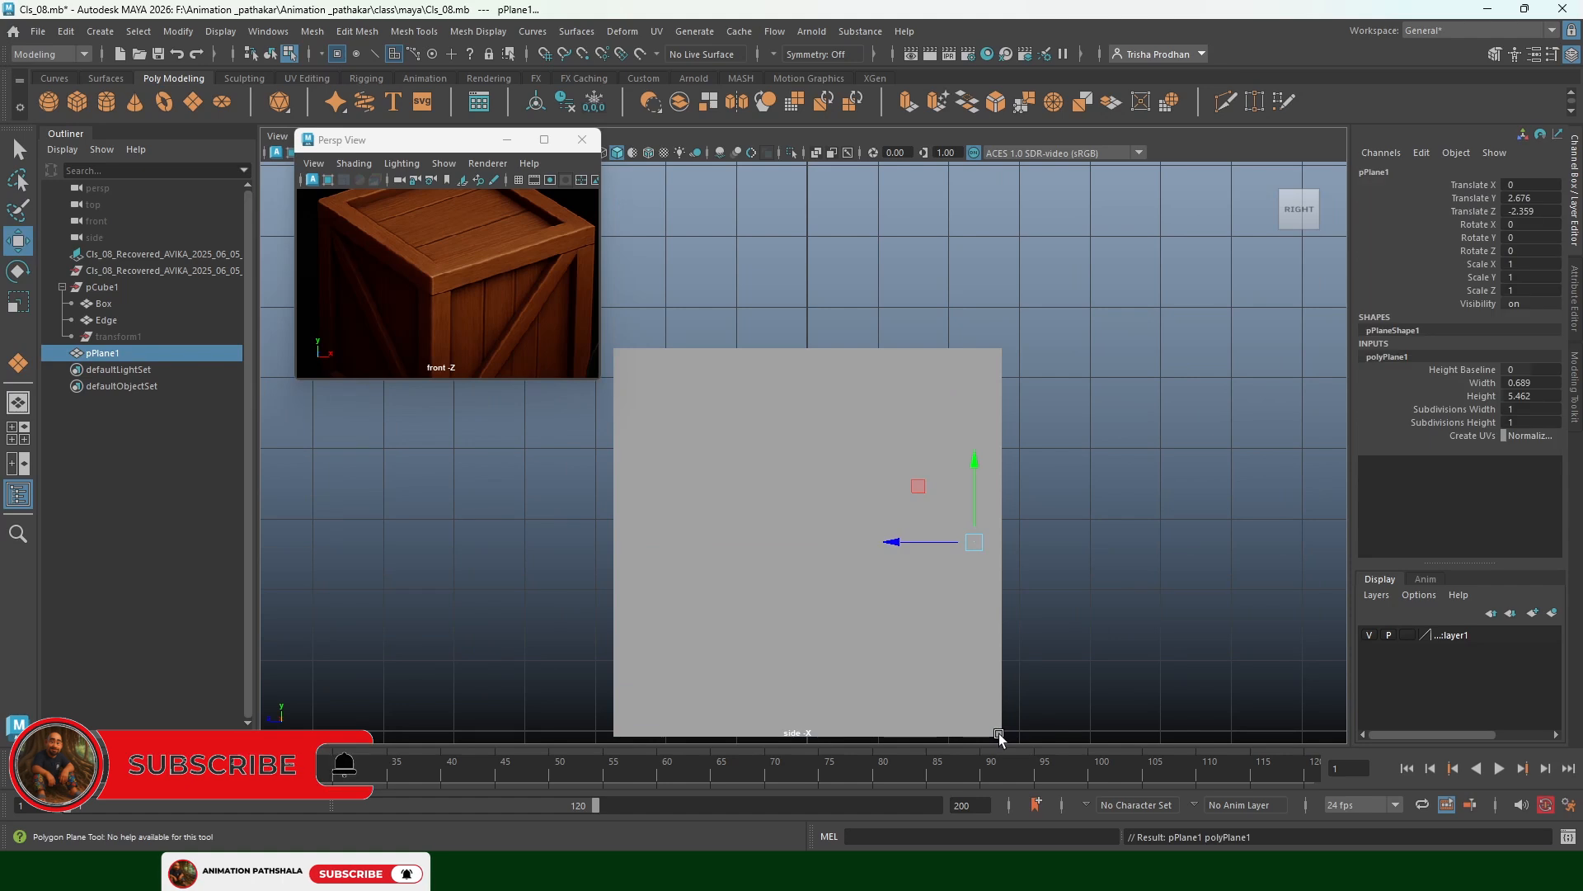
# Show the side view in wireframe and move the plane's pivot to its lower outer corner at the crate's bottom corner
pyautogui.press('4')
pyautogui.scroll(-2, 969, 536)
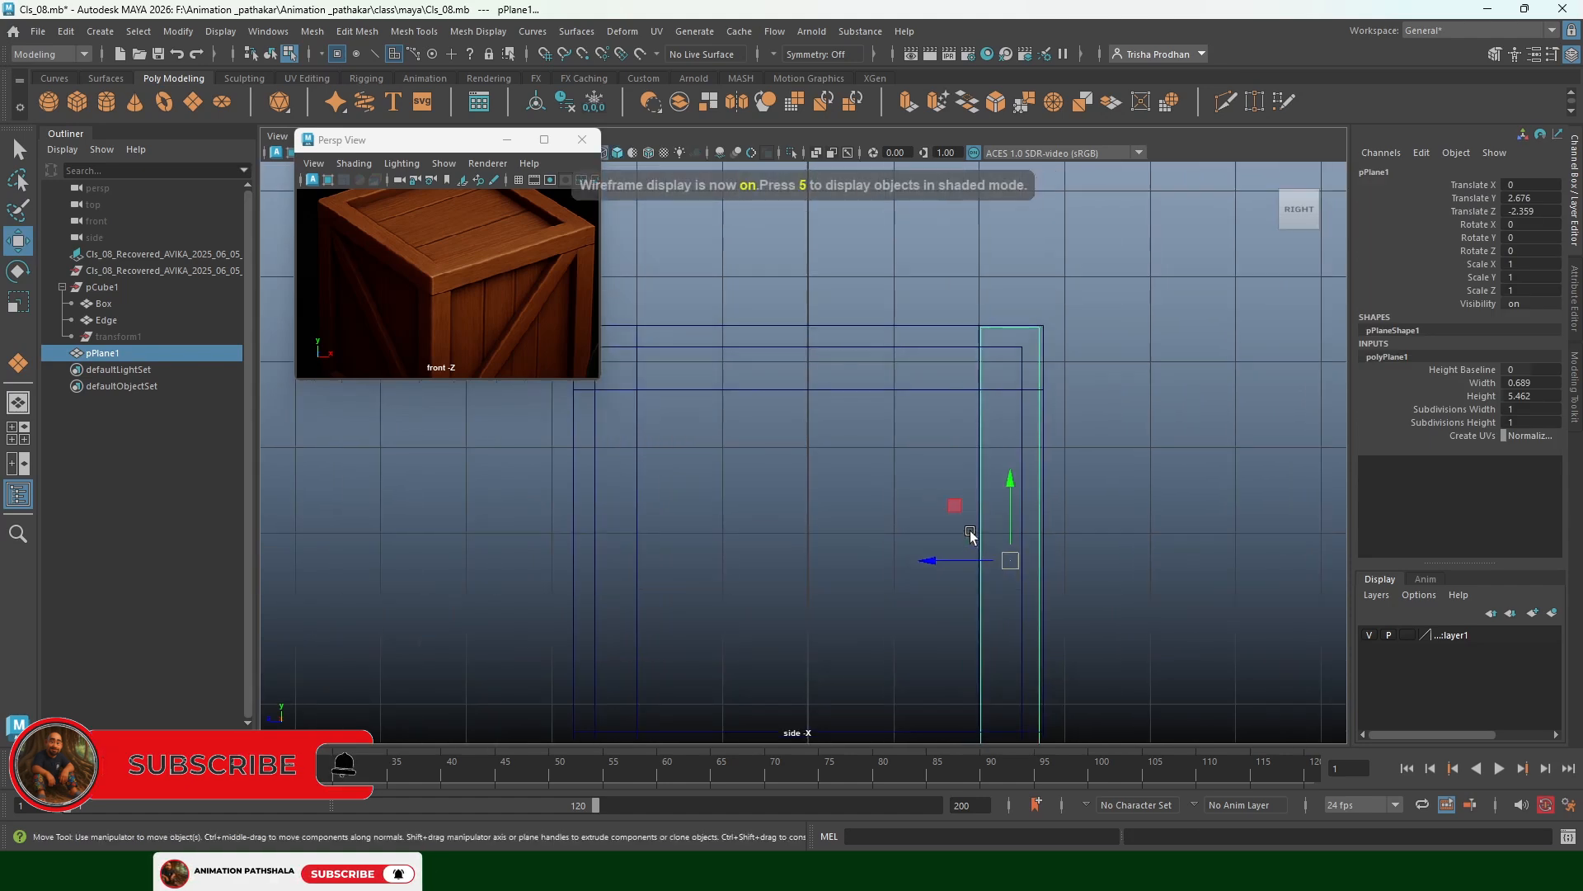
pyautogui.scroll(-2, 1049, 536)
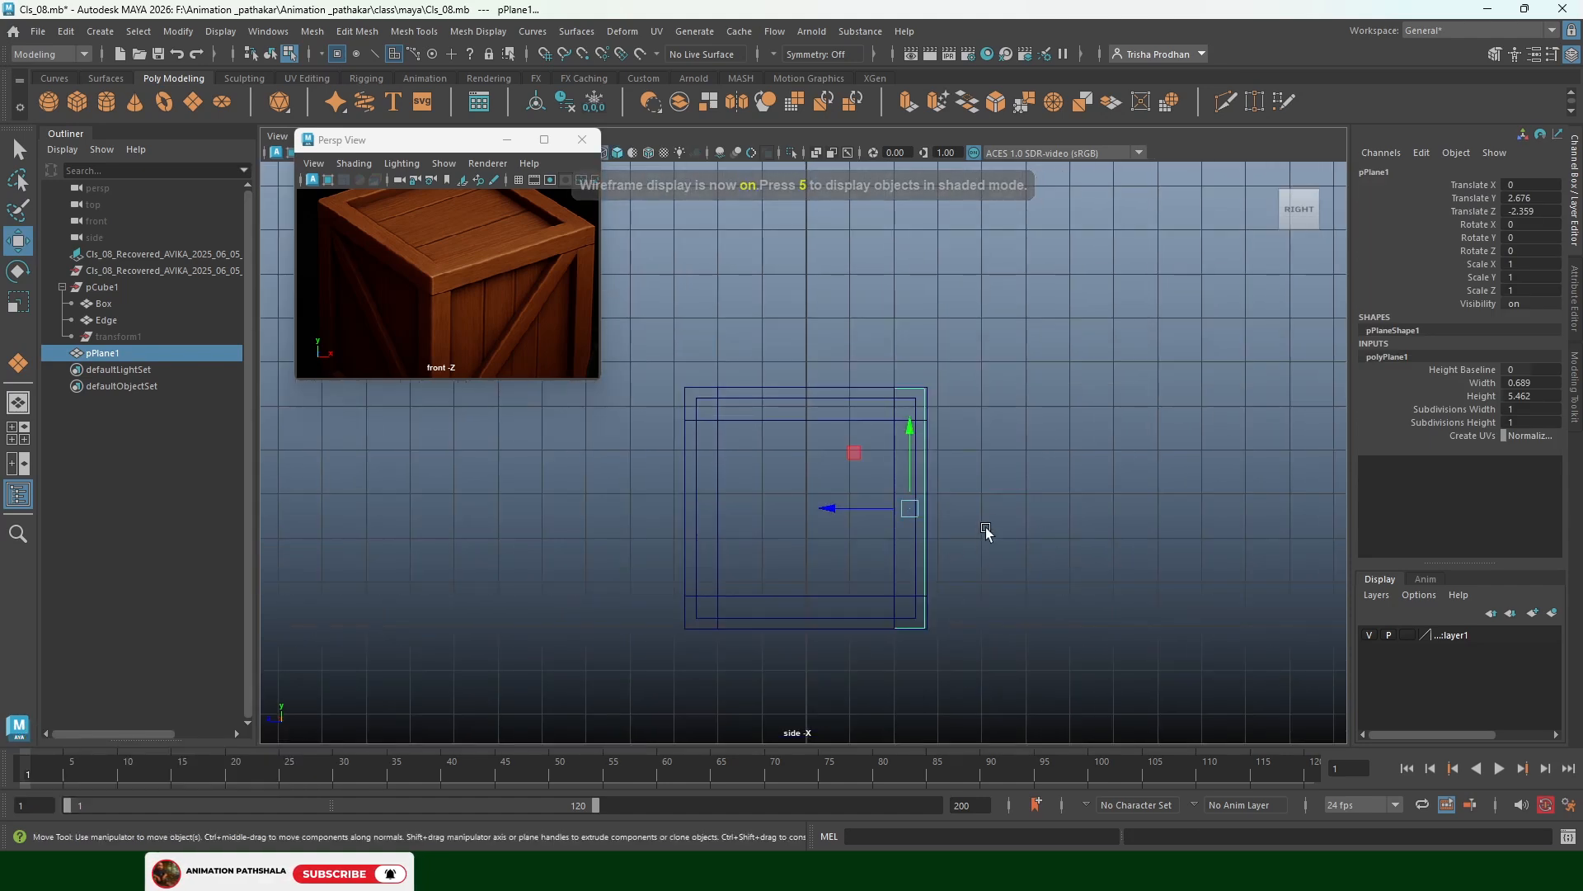
pyautogui.scroll(2, 986, 537)
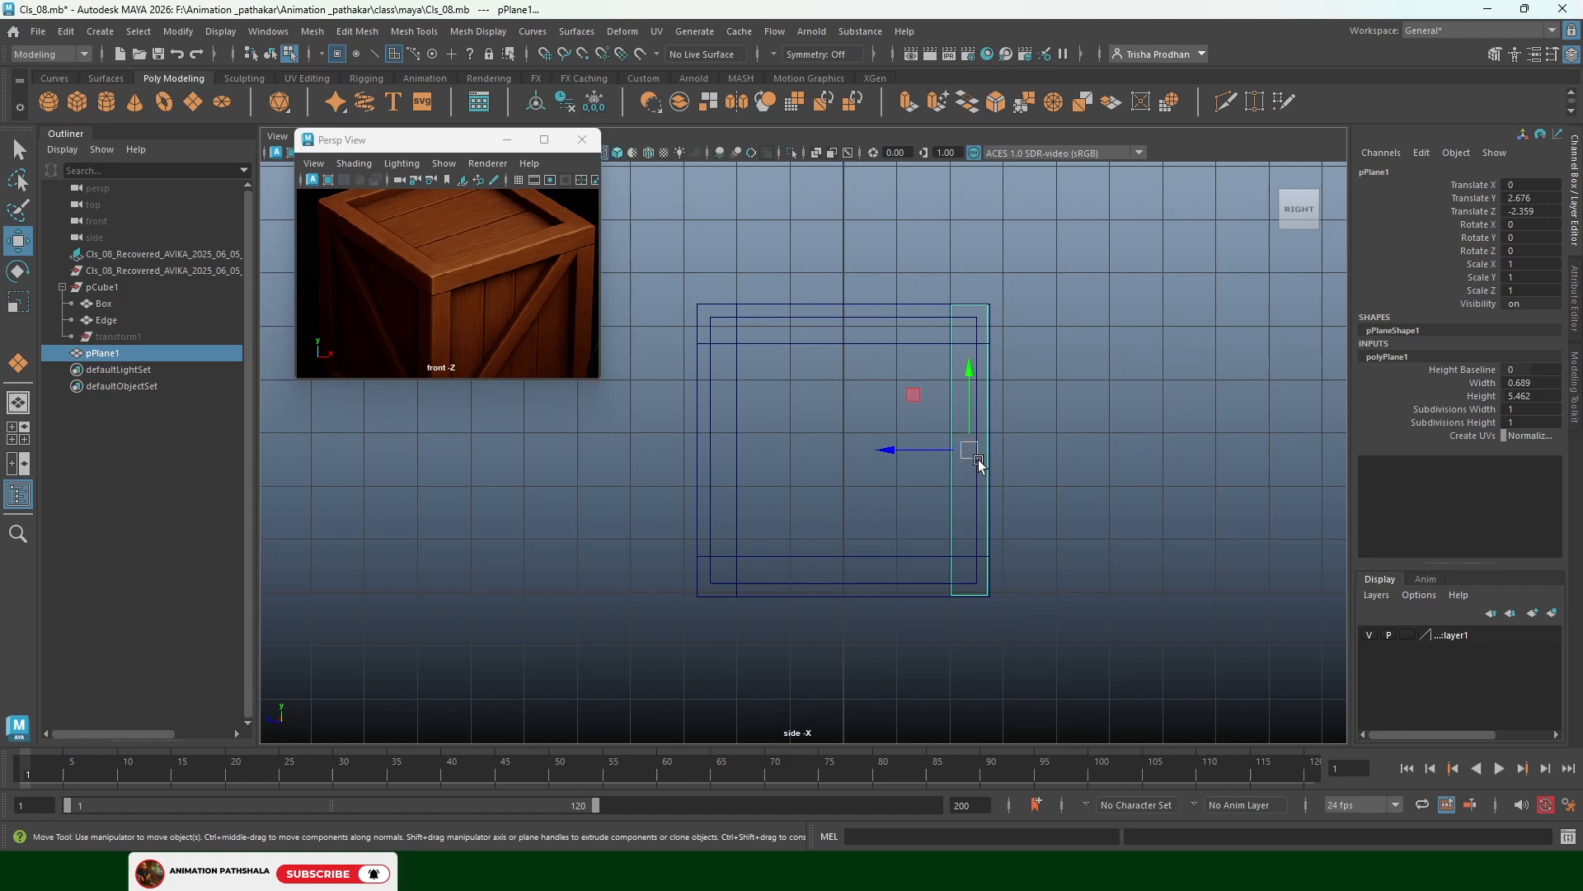
pyautogui.press('e')
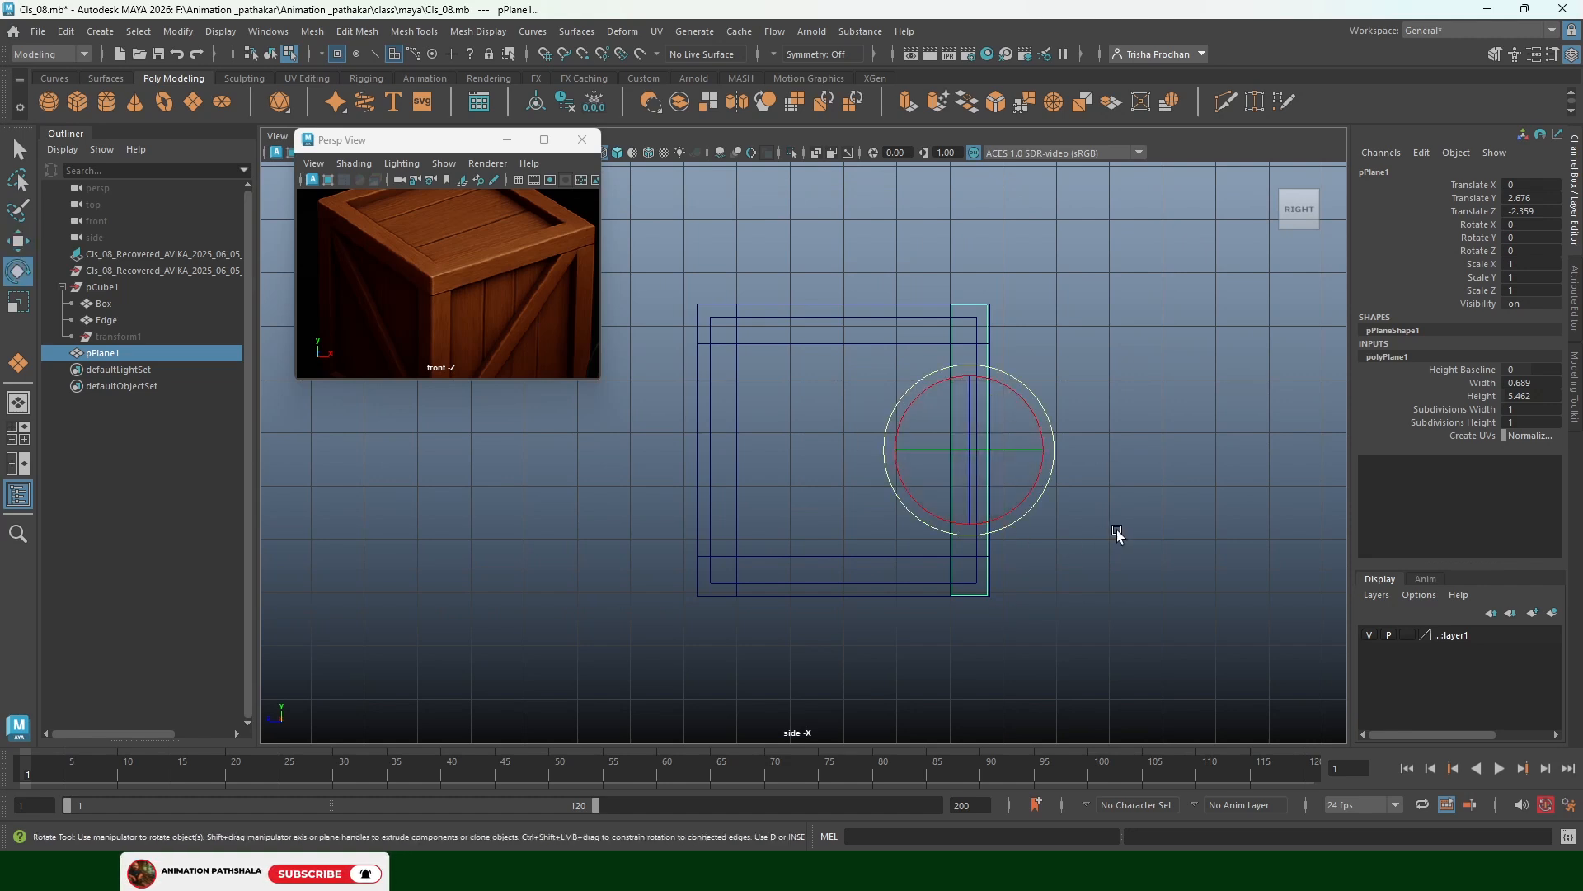
pyautogui.press('w')
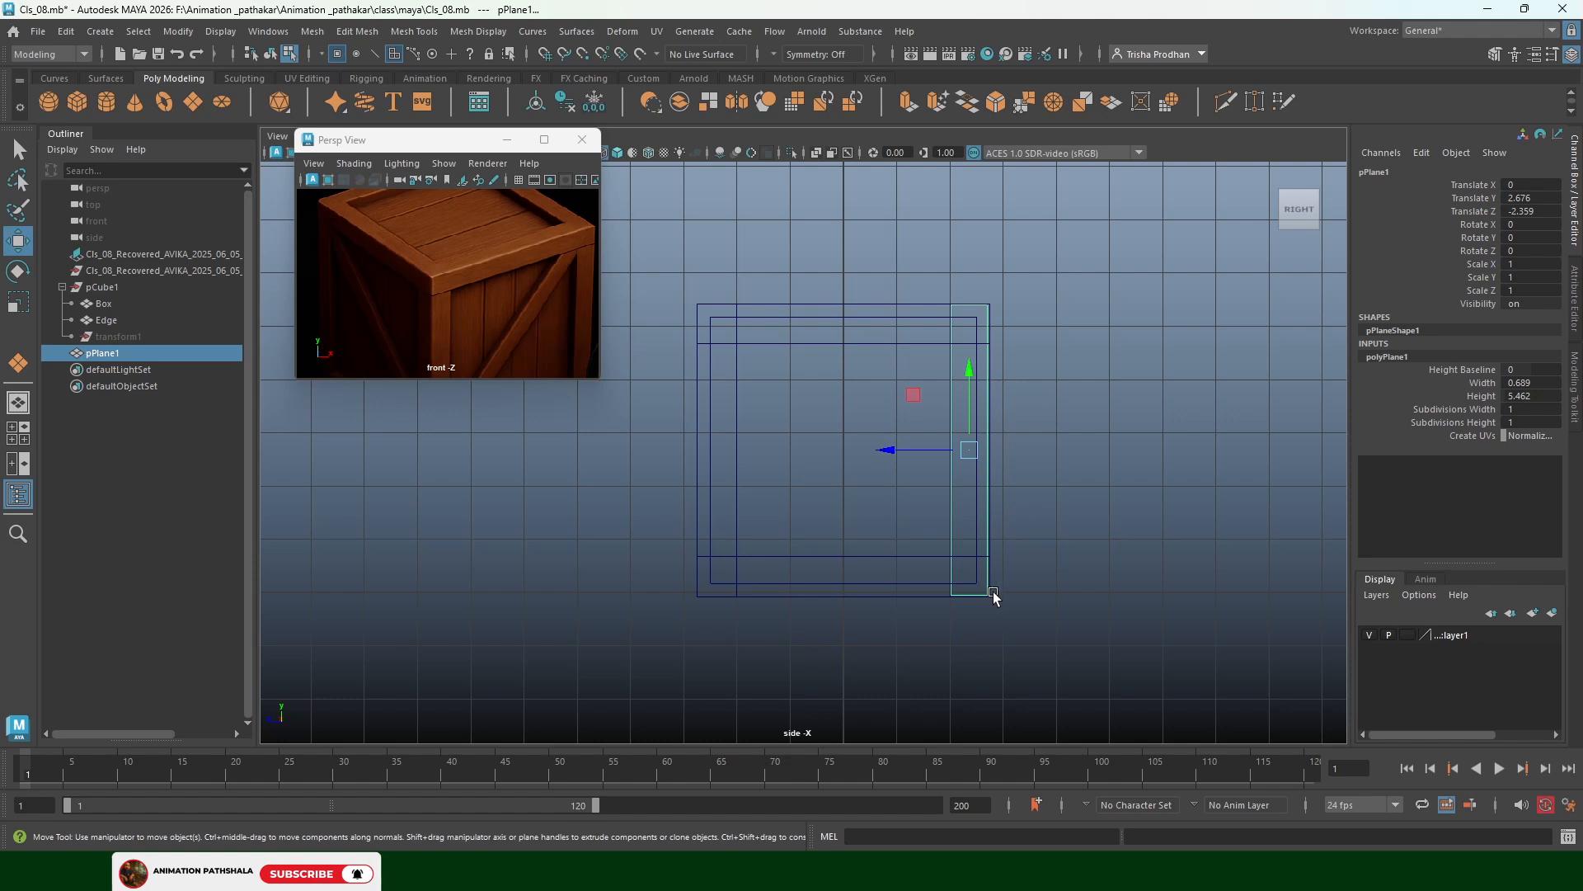
pyautogui.press('d')
pyautogui.moveTo(969, 453); pyautogui.dragTo(988, 598)
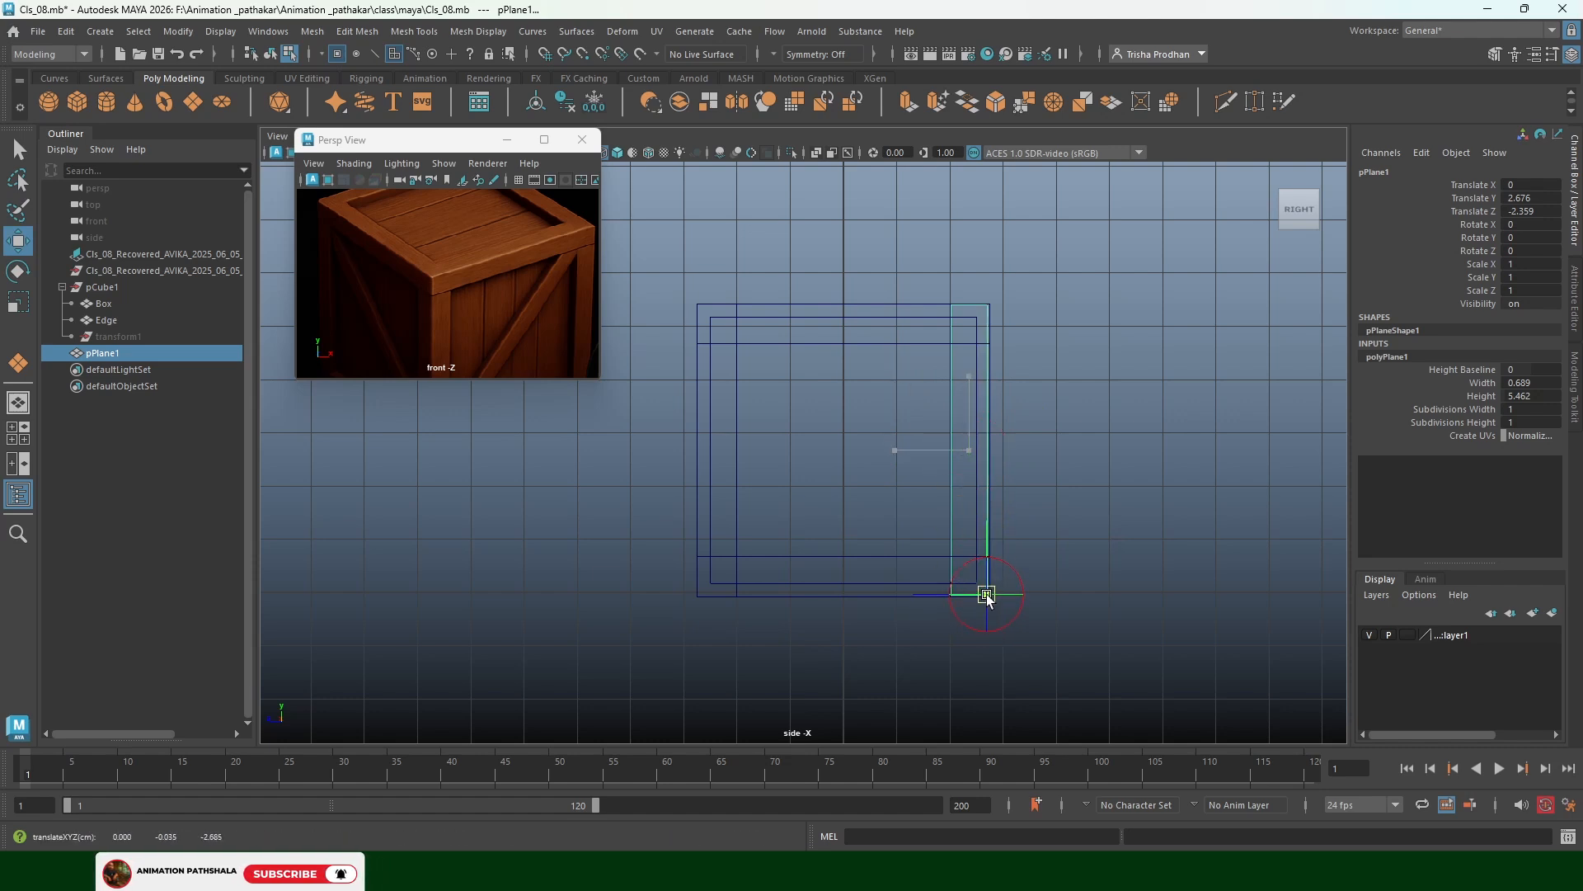
pyautogui.press('d')
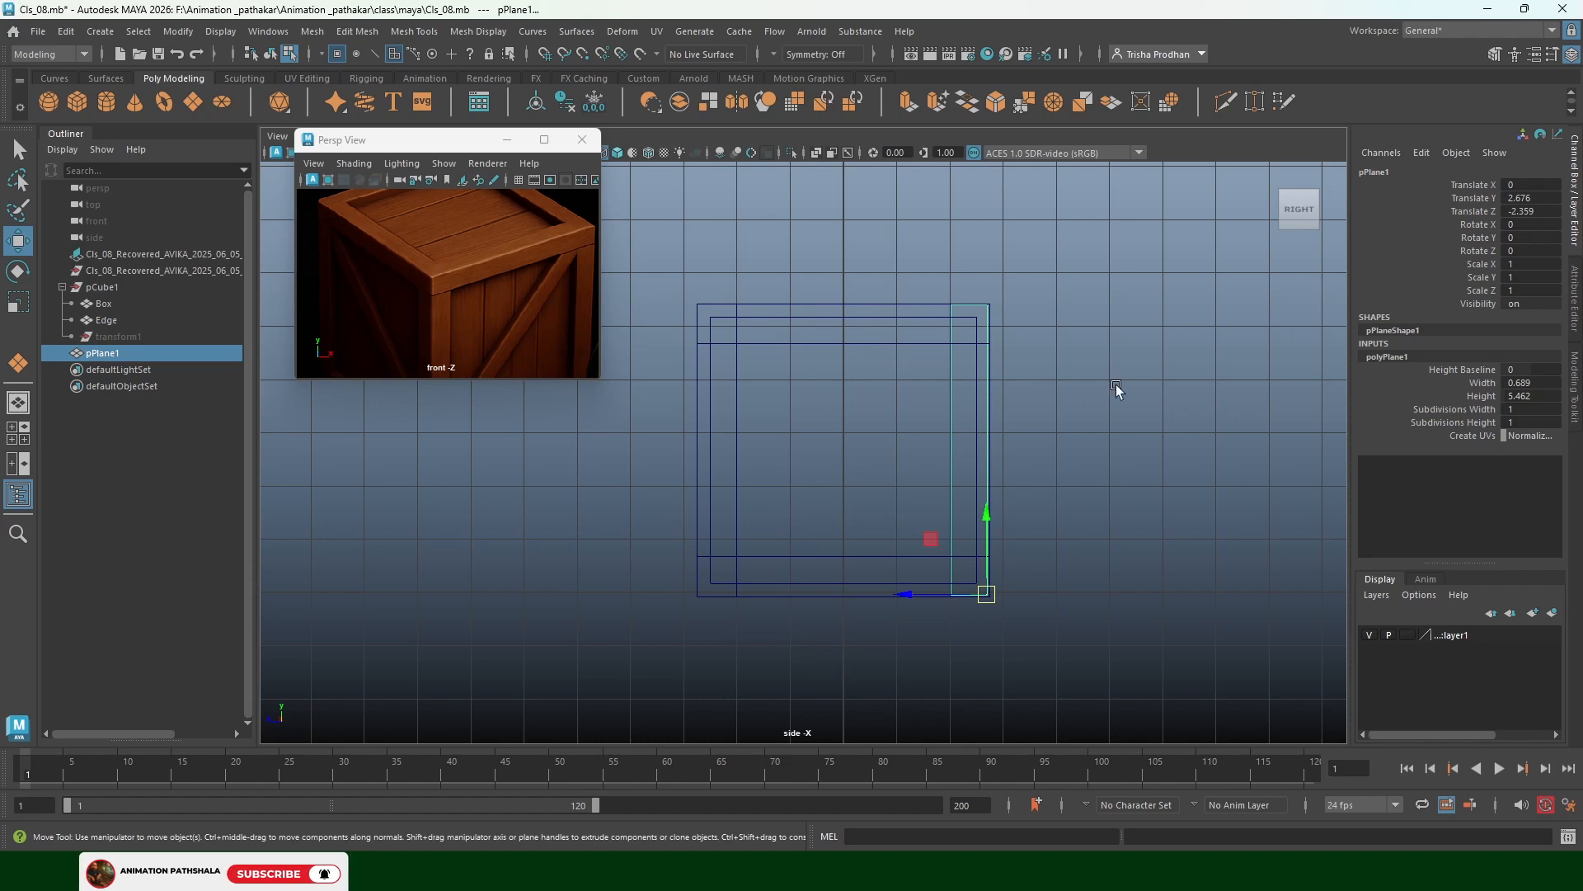
# Rotate the plane about its corner pivot, setting Rotate X to 45 degrees, and clear the selection
pyautogui.press('e')
pyautogui.moveTo(1008, 535); pyautogui.dragTo(998, 529)
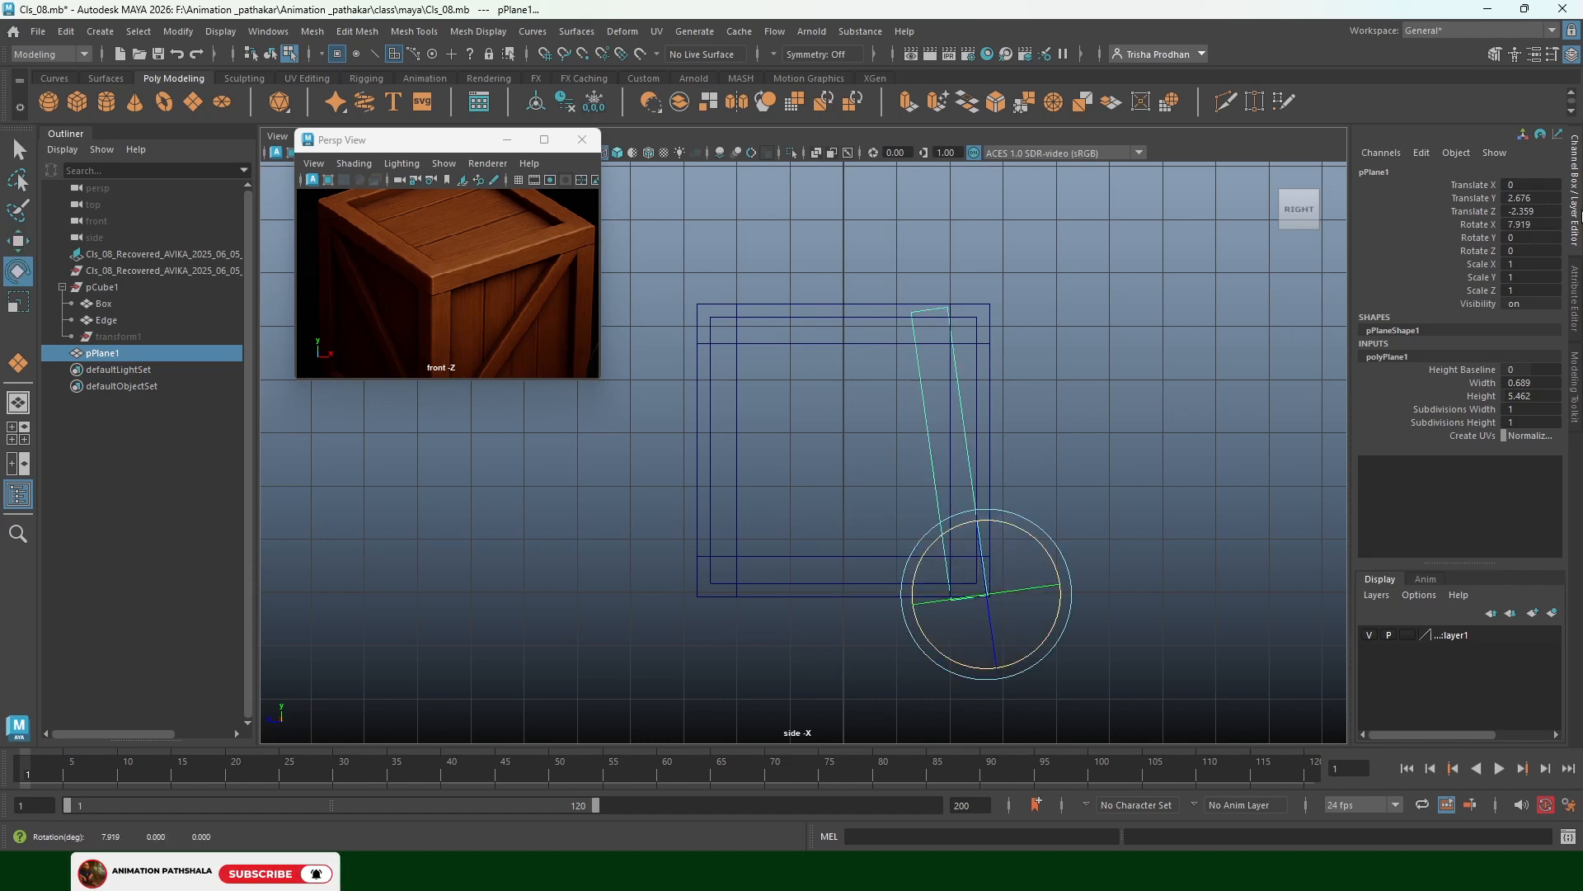
pyautogui.click(1547, 224)
pyautogui.write('45')
pyautogui.press('Return')
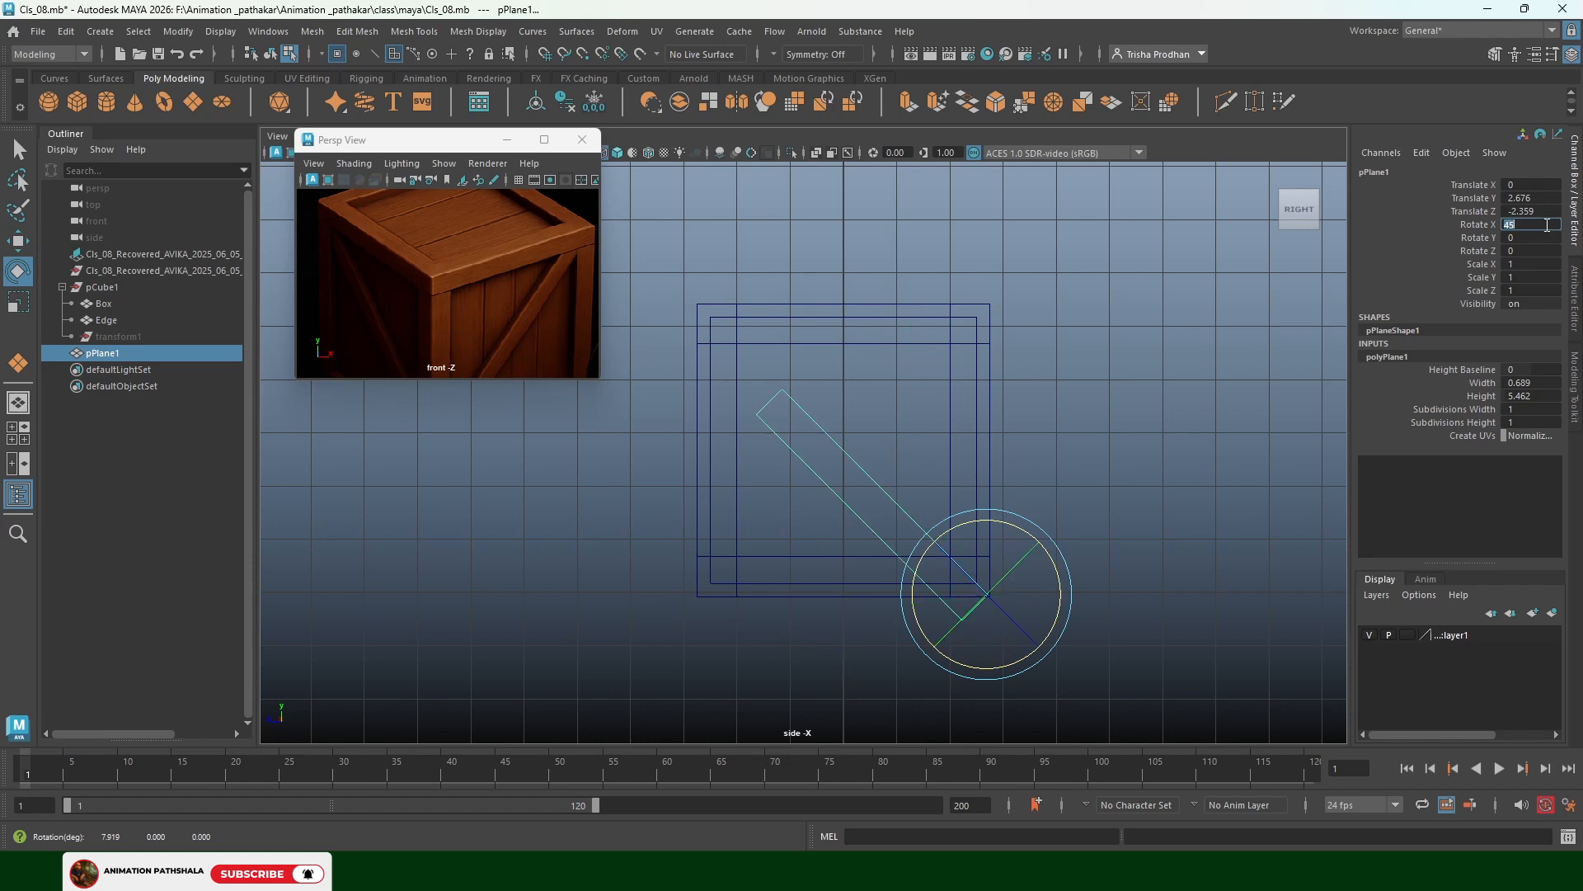
pyautogui.click(1175, 421)
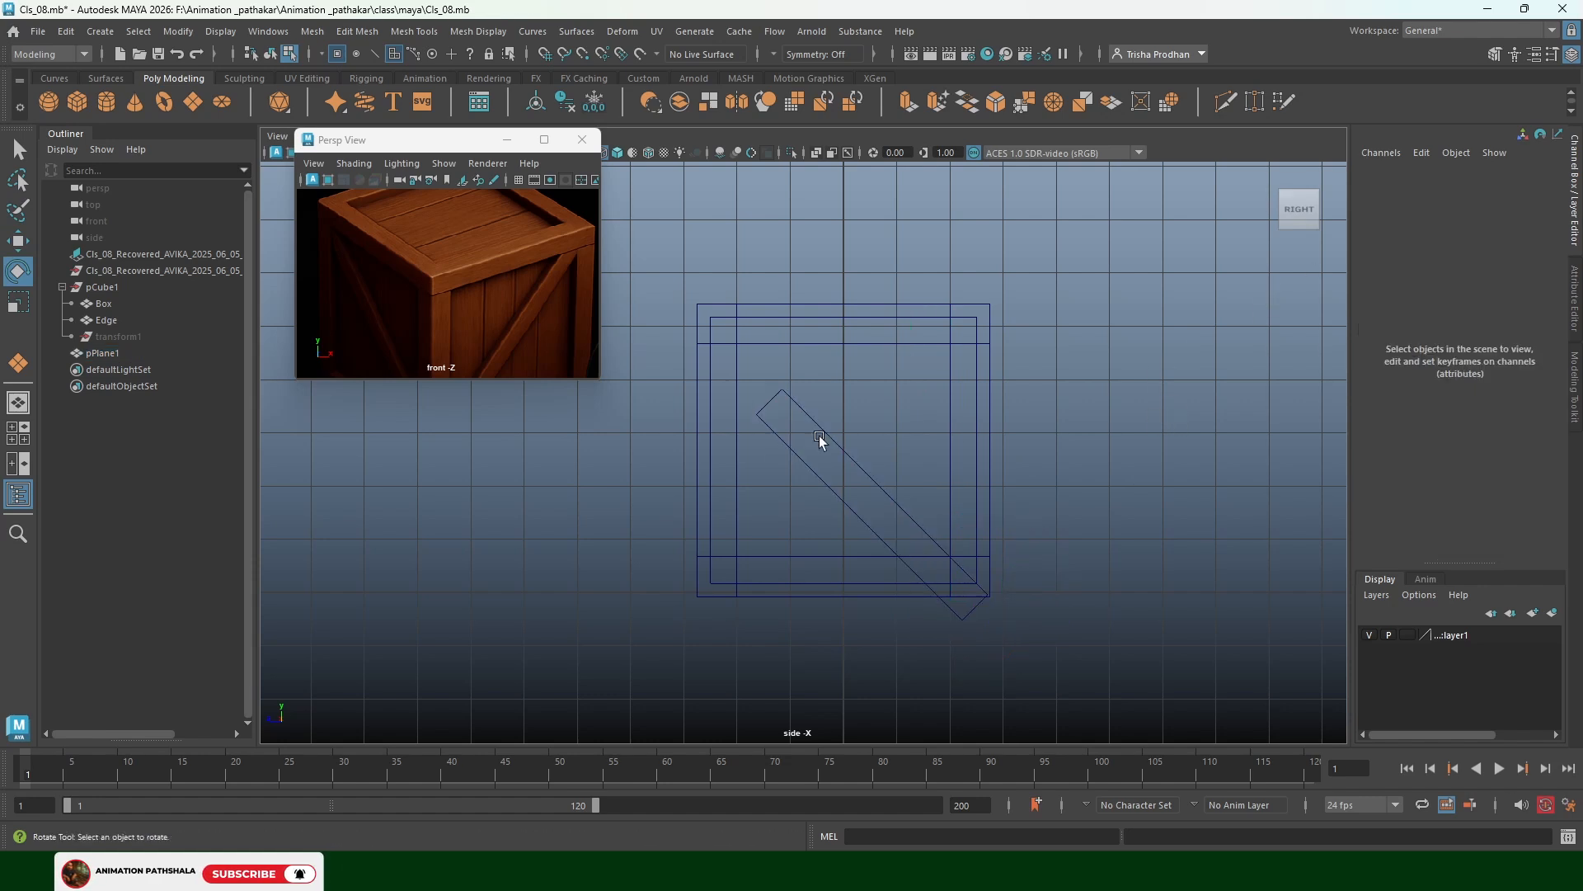
# Scale the diagonal plane along its length to a Scale Y of about 1.18
pyautogui.press('r')
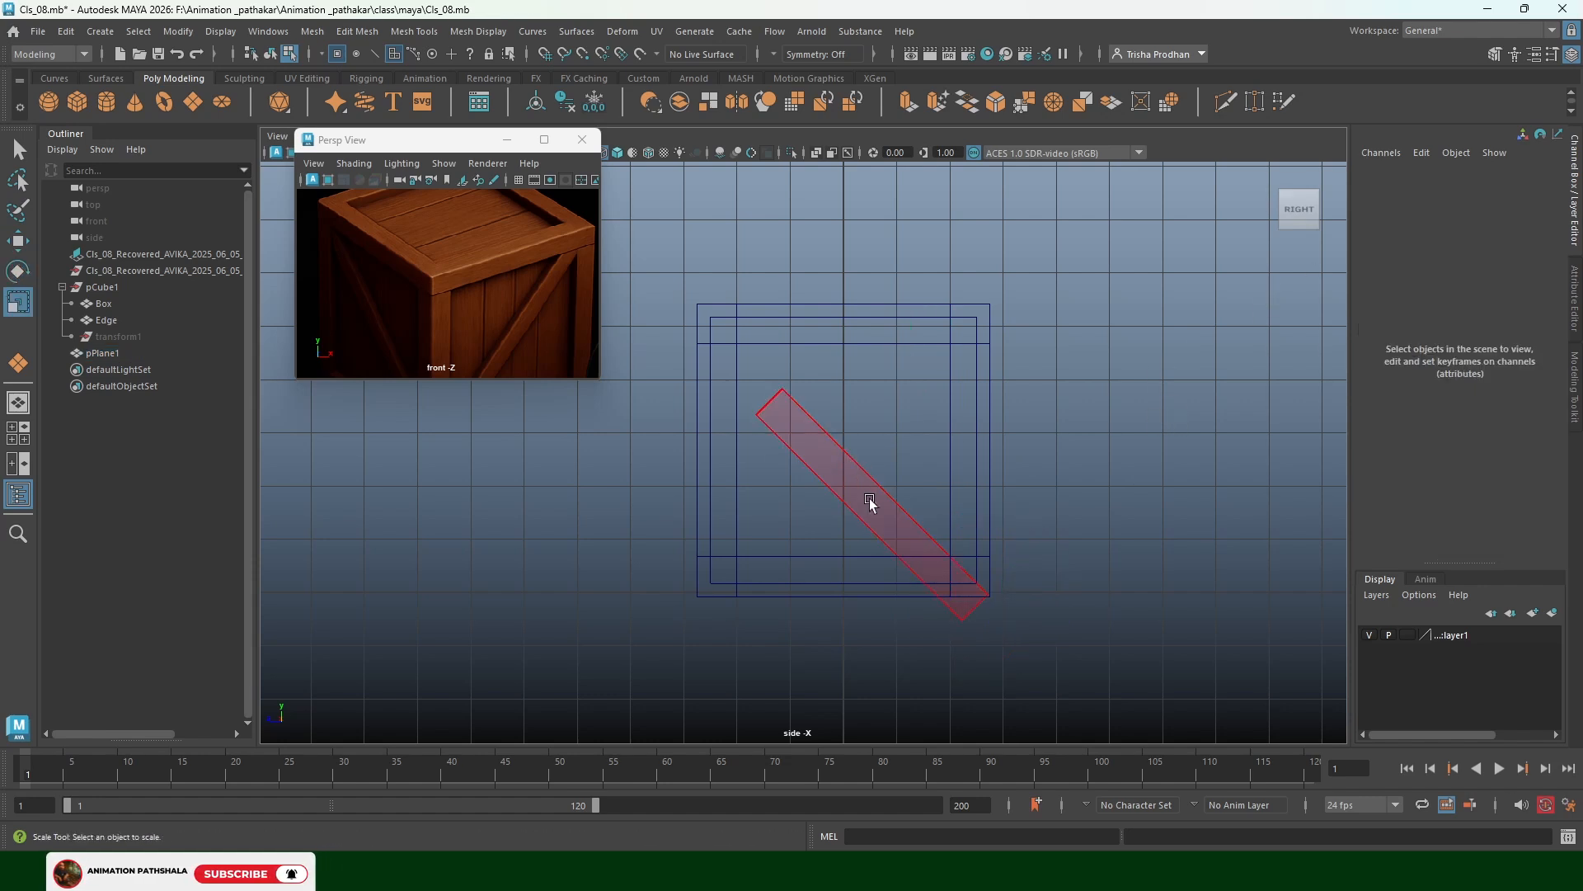
pyautogui.click(890, 504)
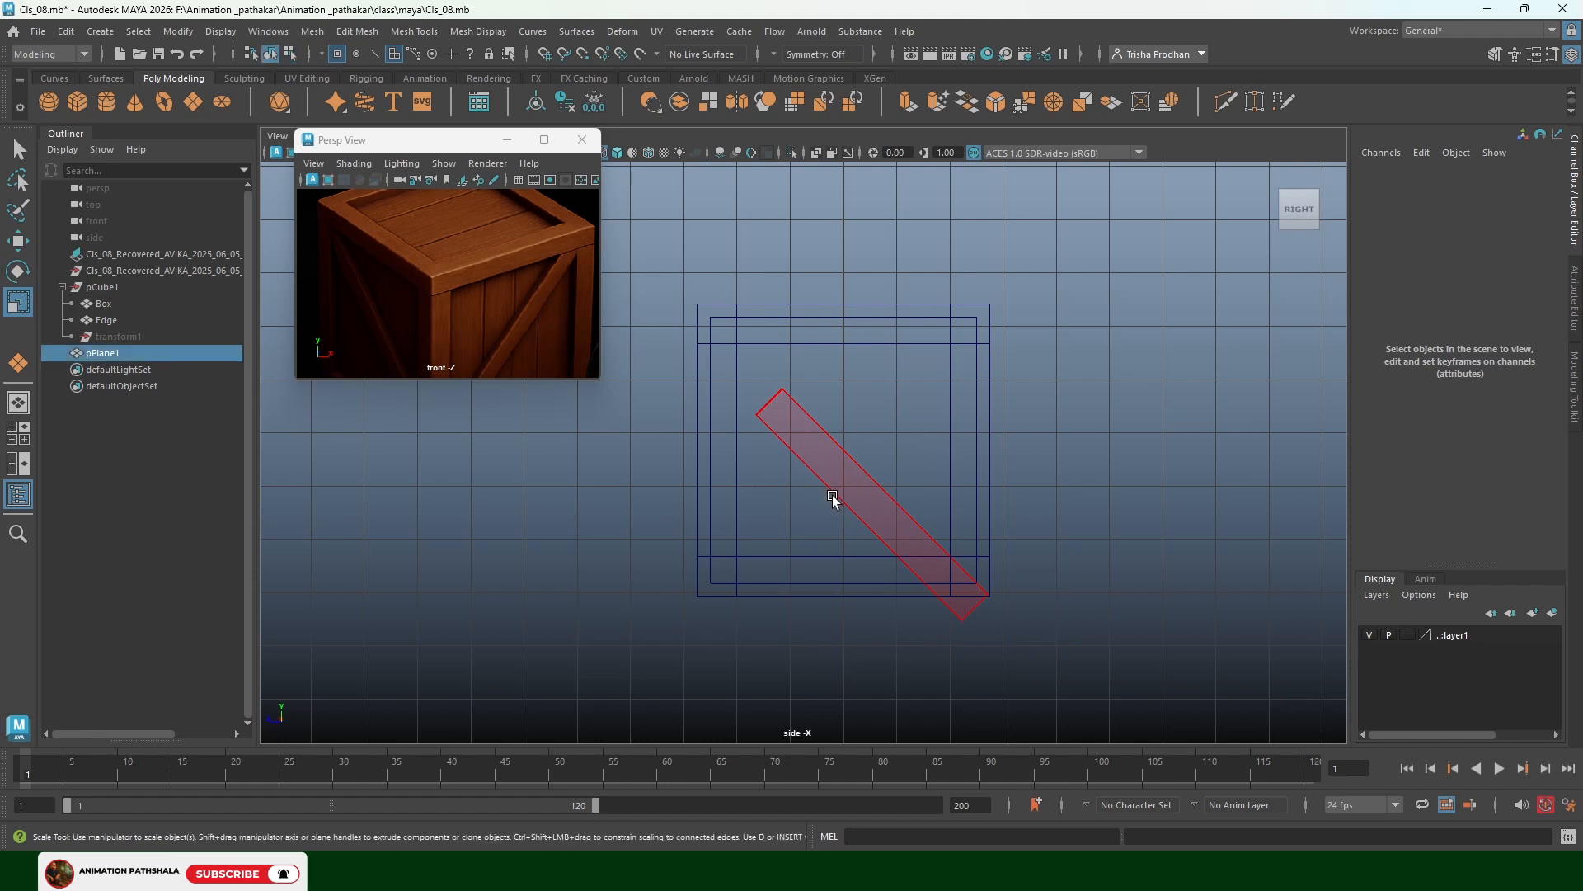
pyautogui.click(934, 545)
pyautogui.click(938, 541)
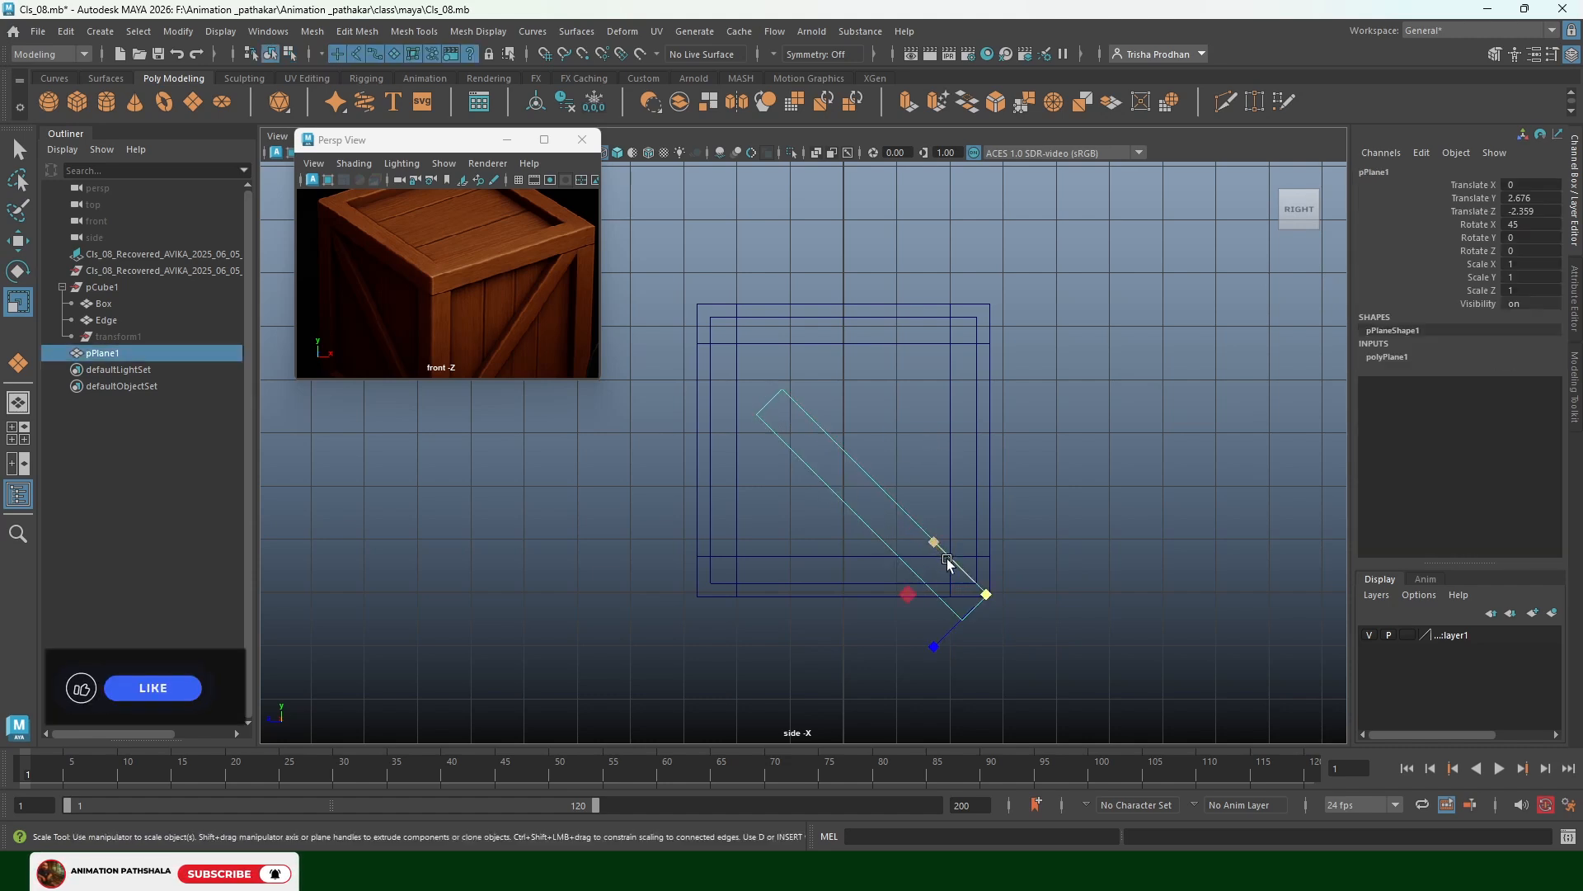
pyautogui.moveTo(948, 547); pyautogui.dragTo(923, 538, button='middle')
pyautogui.moveTo(923, 535); pyautogui.dragTo(937, 541)
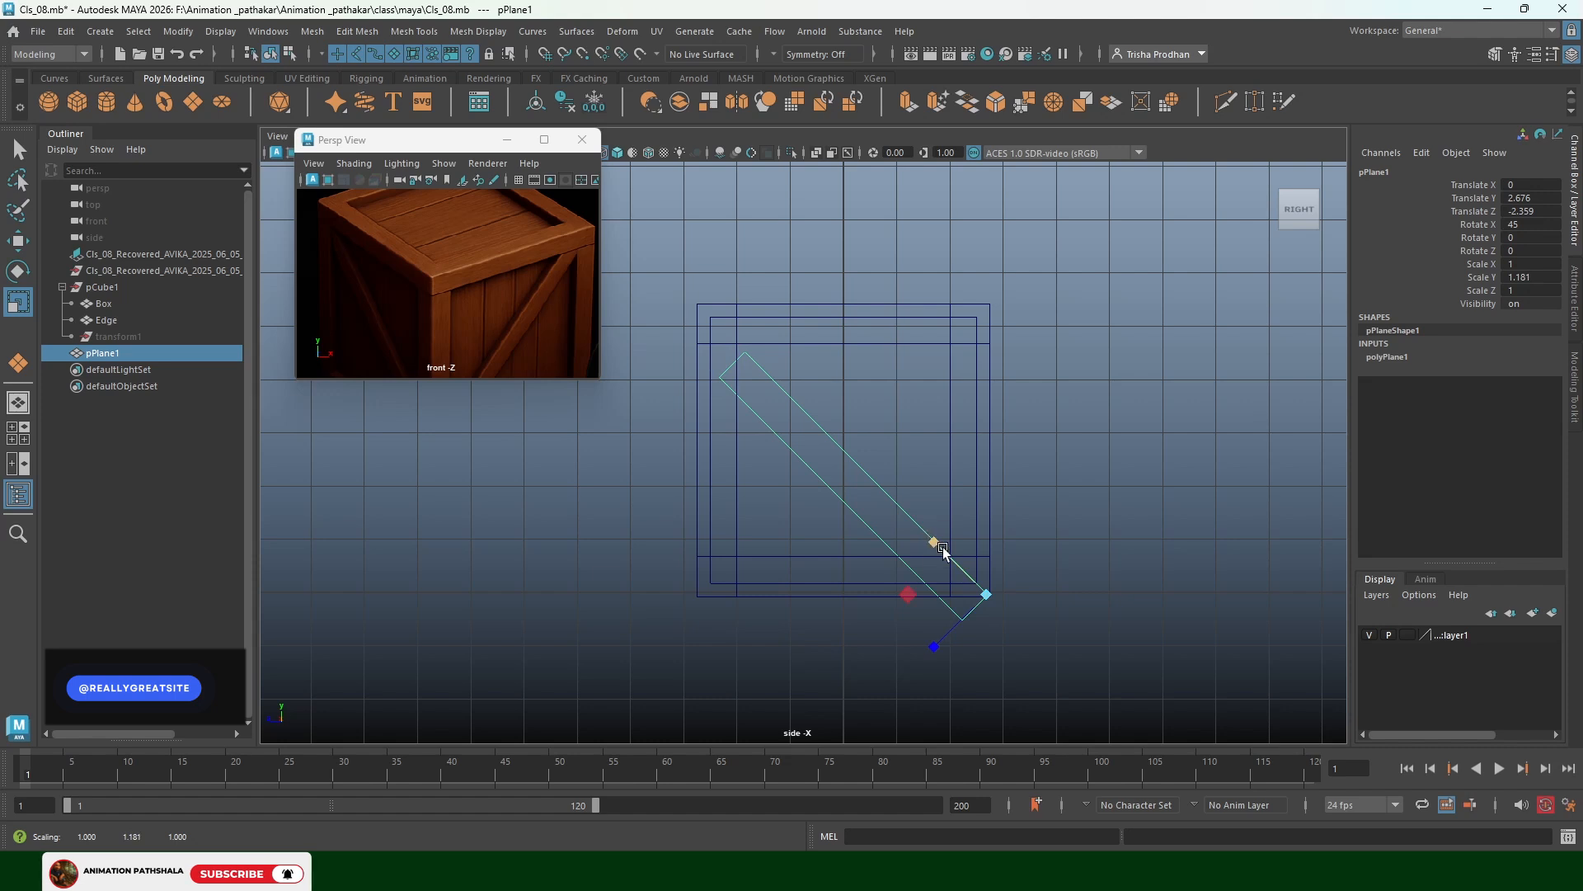
# Fit the diagonal plane inside the frame at about Y 3.33, Z -2.22, and move it outside the crate to about X 3.63
pyautogui.press('w')
pyautogui.moveTo(993, 605); pyautogui.dragTo(984, 560)
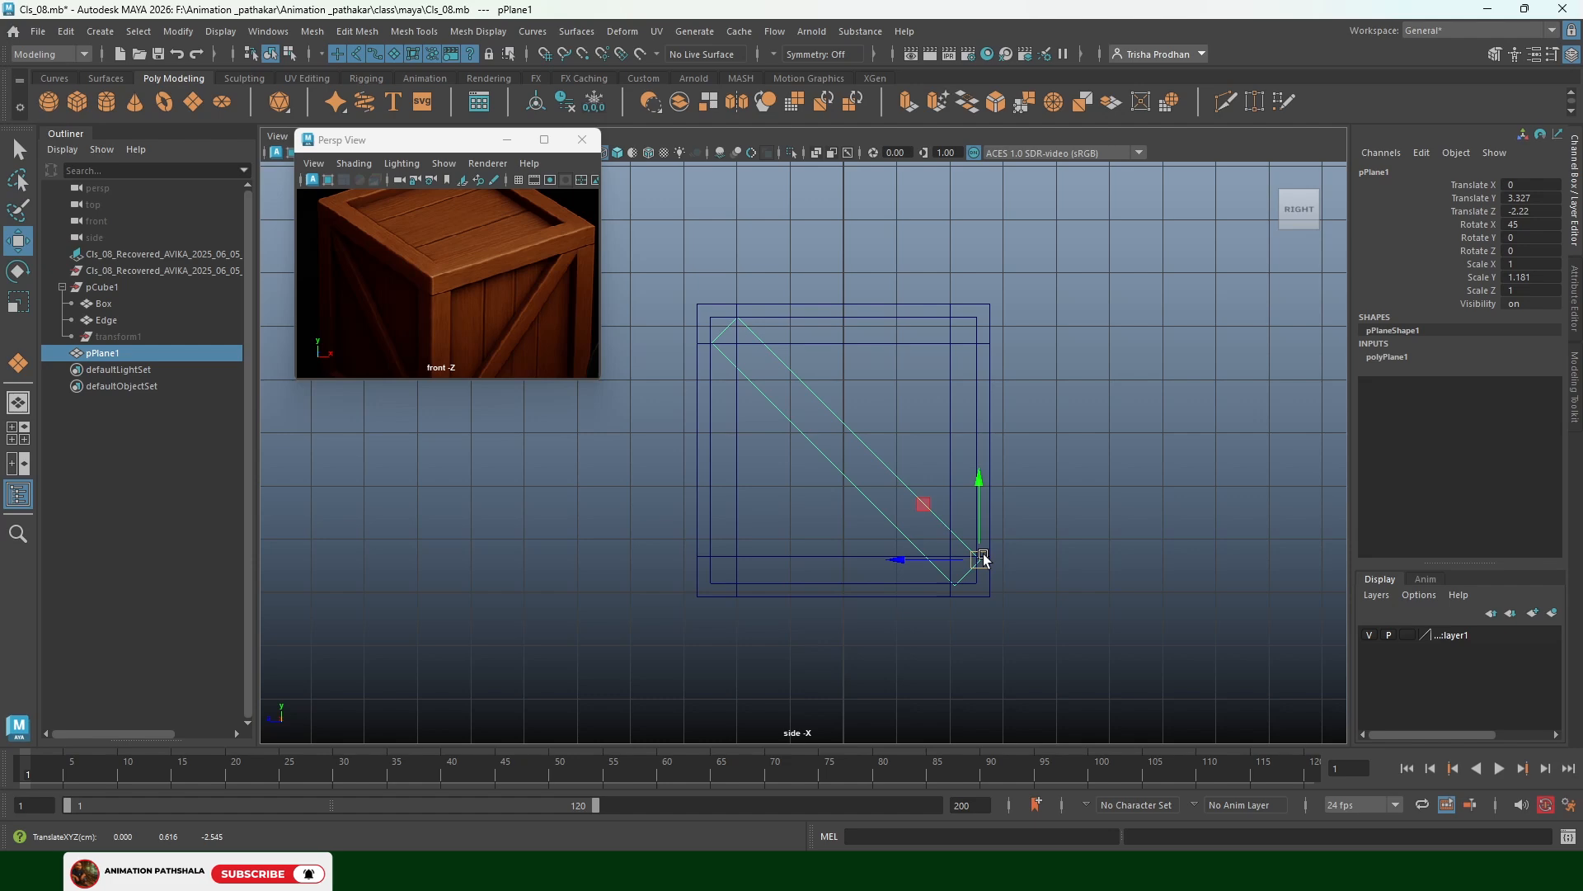
pyautogui.press('5')
pyautogui.press('space')
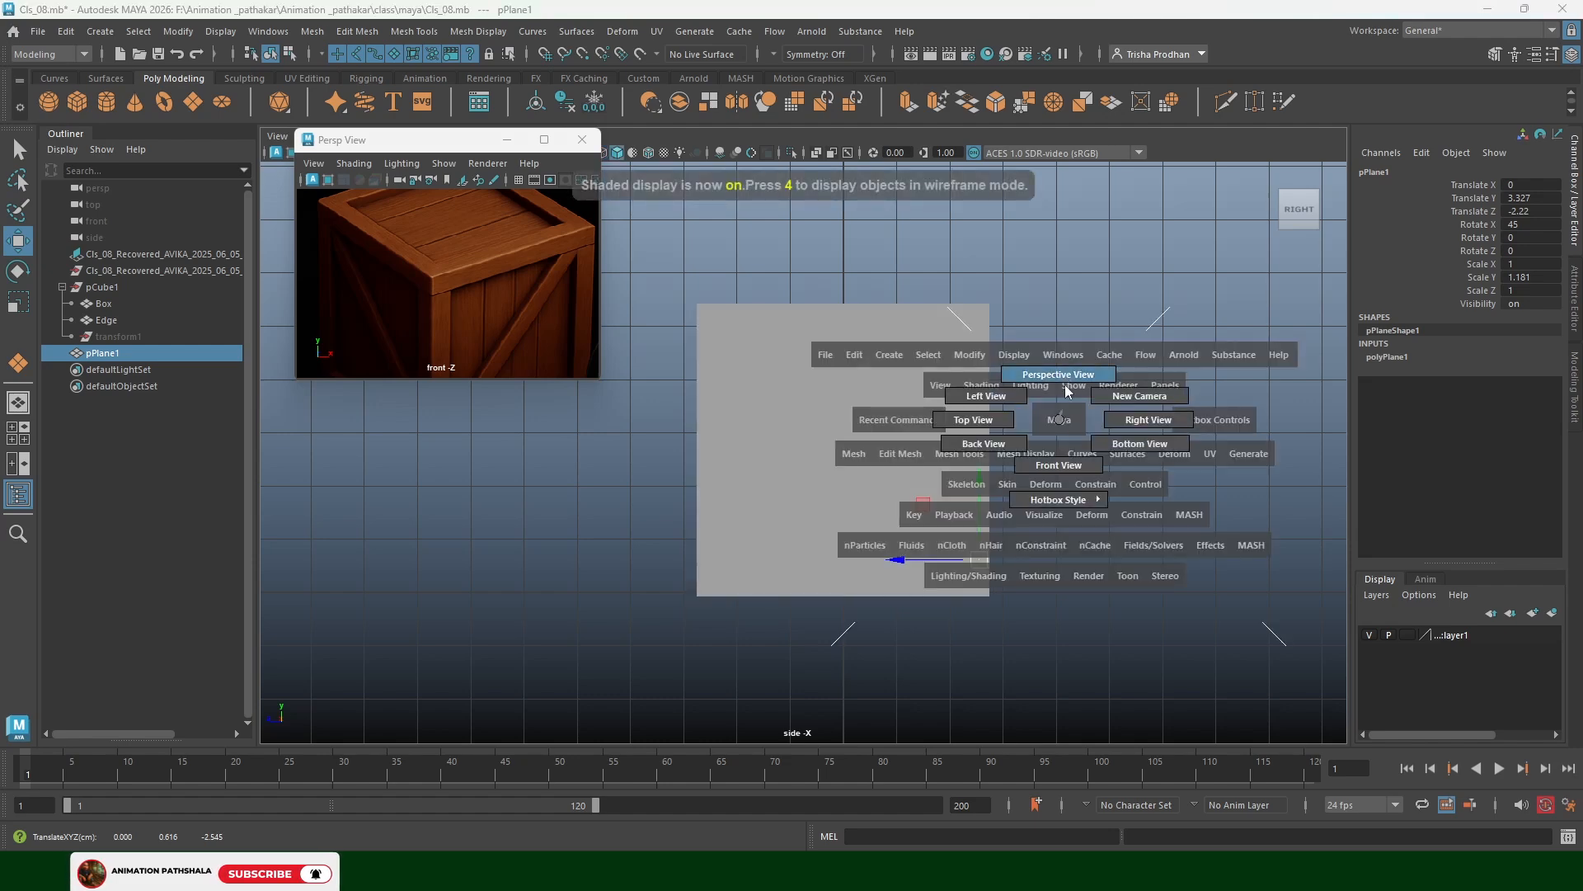
pyautogui.press('space')
pyautogui.keyDown('alt'); pyautogui.moveTo(883, 441); pyautogui.dragTo(913, 548); pyautogui.keyUp('alt')
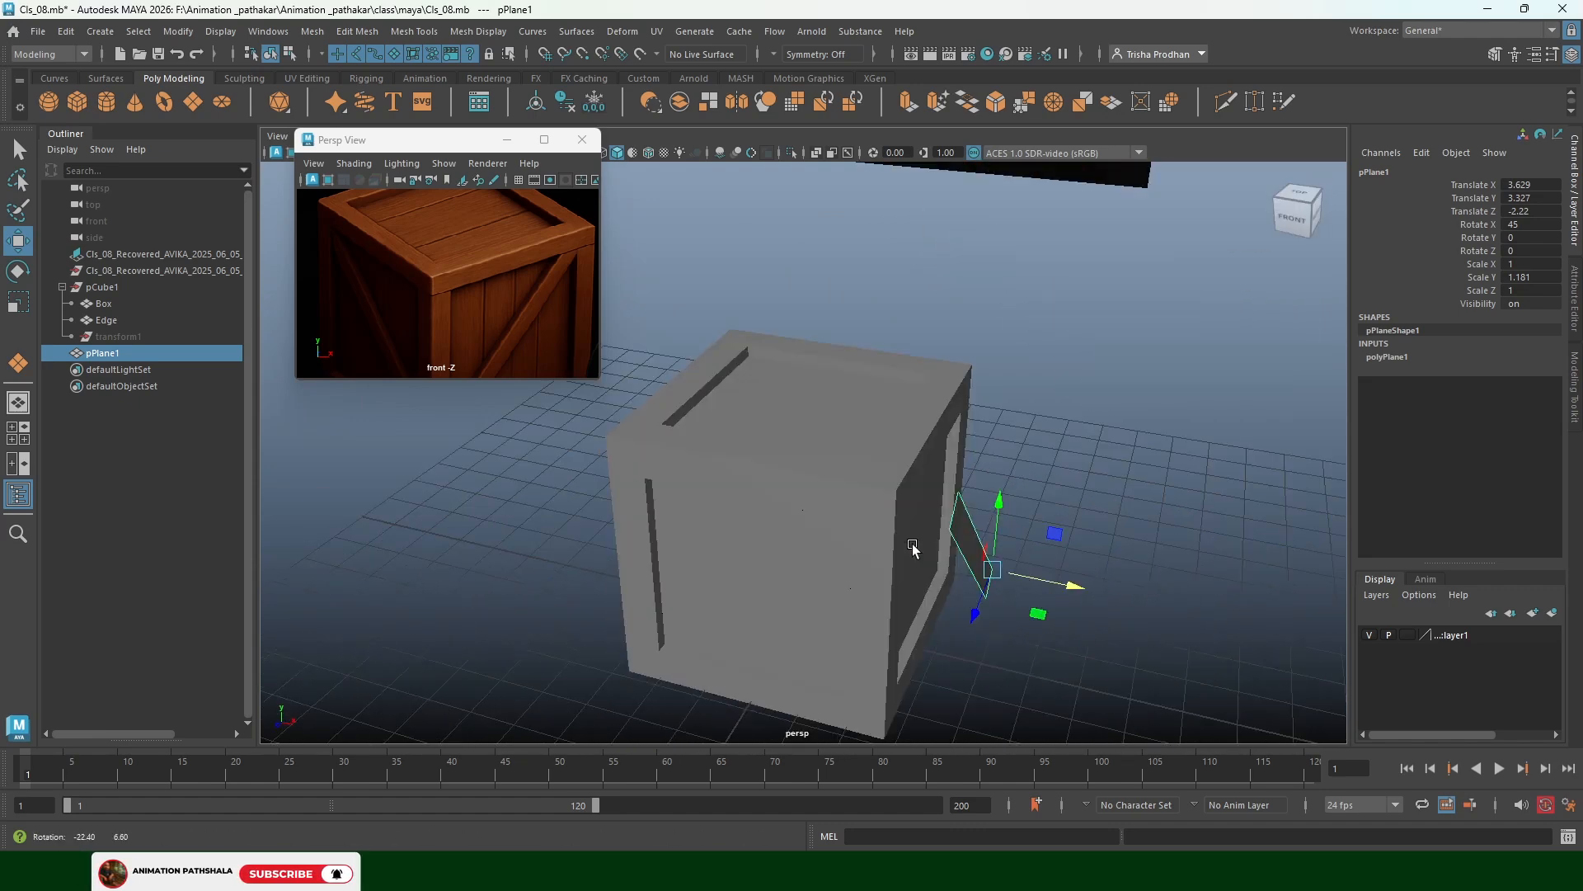
# Extrude the diagonal plane into a board with a thickness of 0.15
pyautogui.scroll(5, 913, 549)
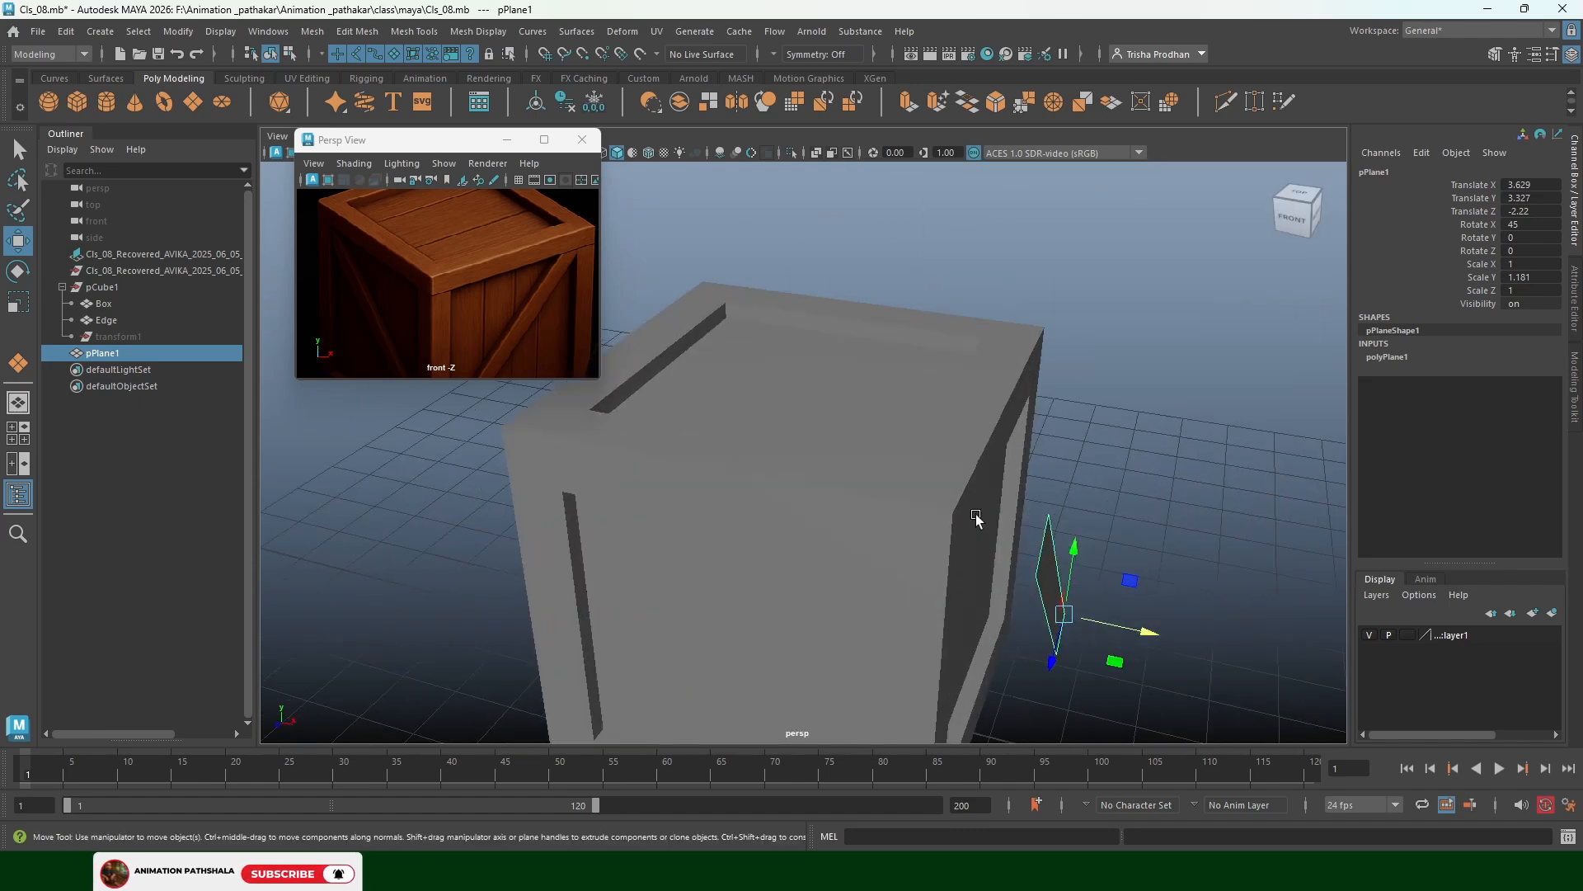
pyautogui.click(927, 107)
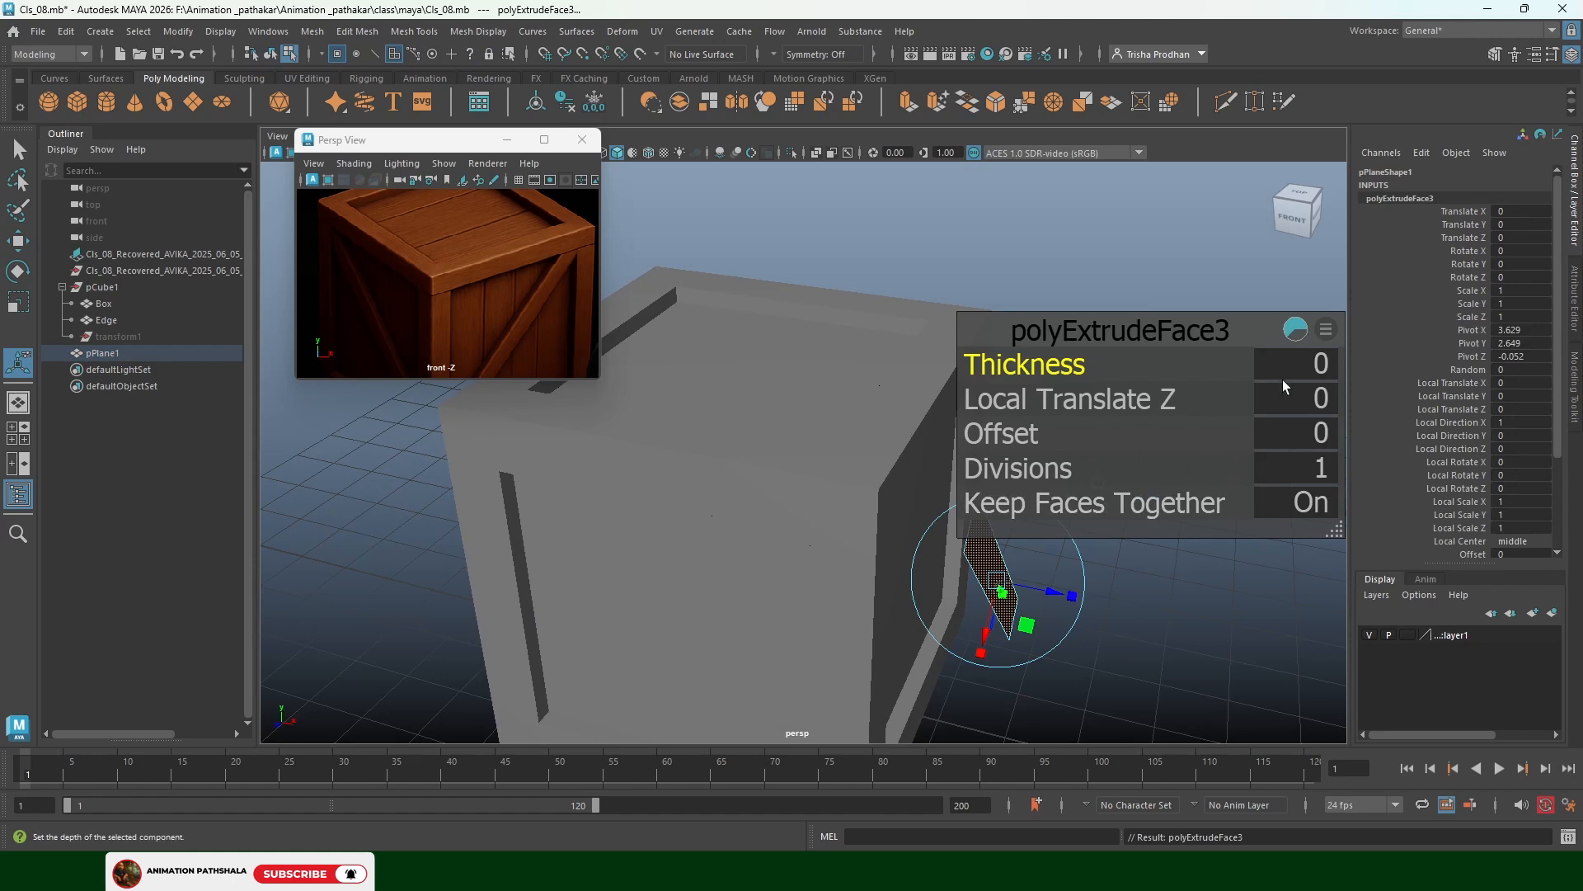
pyautogui.click(1326, 368)
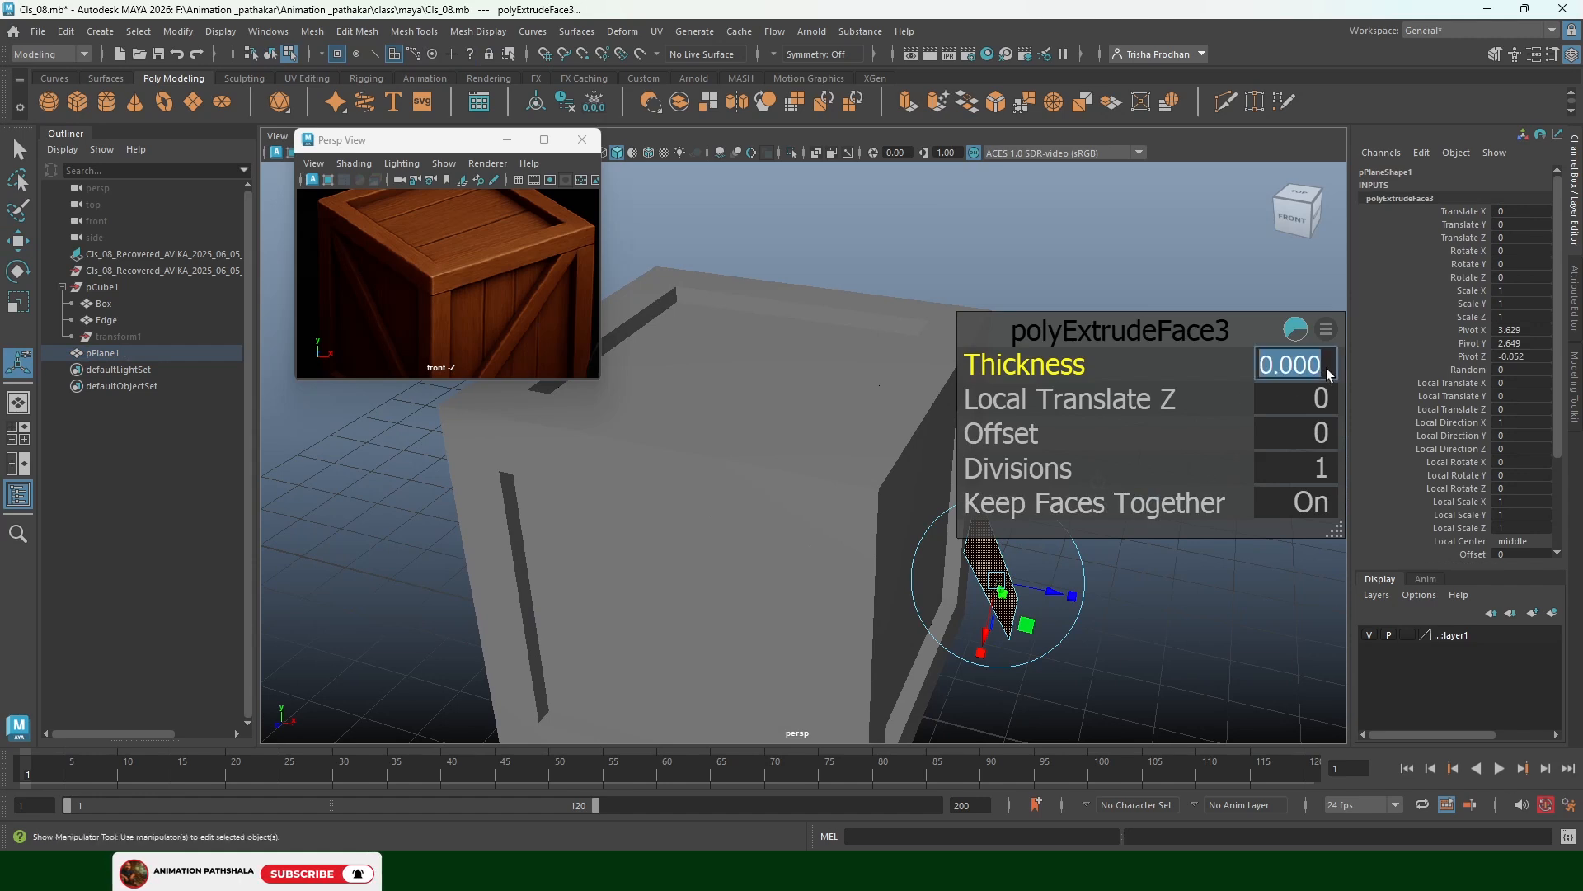
pyautogui.write('.25')
pyautogui.press('Return')
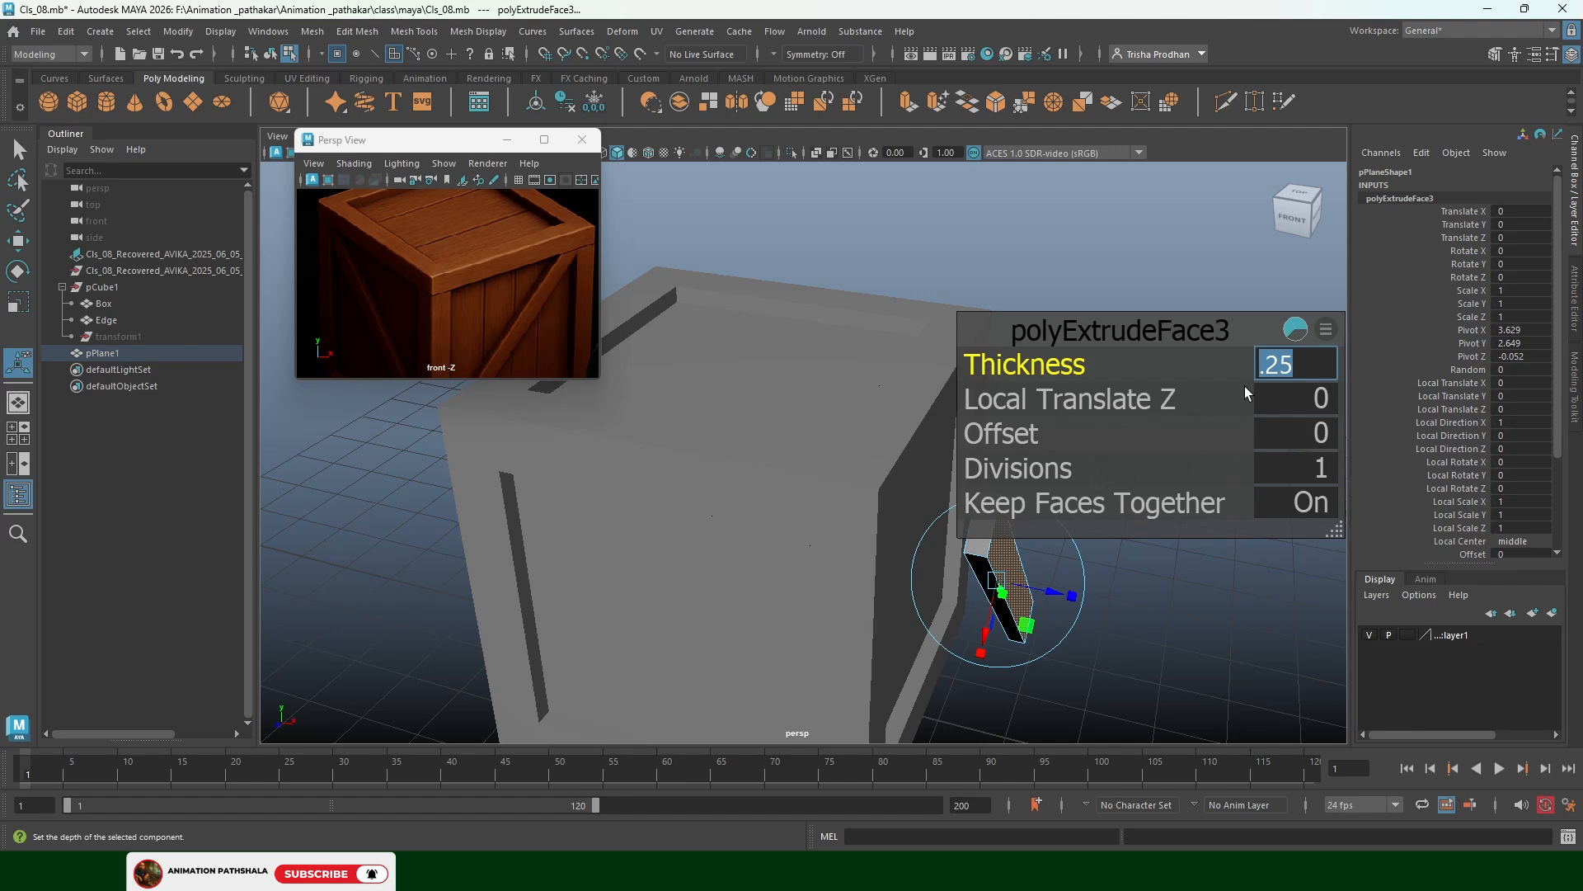
pyautogui.write('.15')
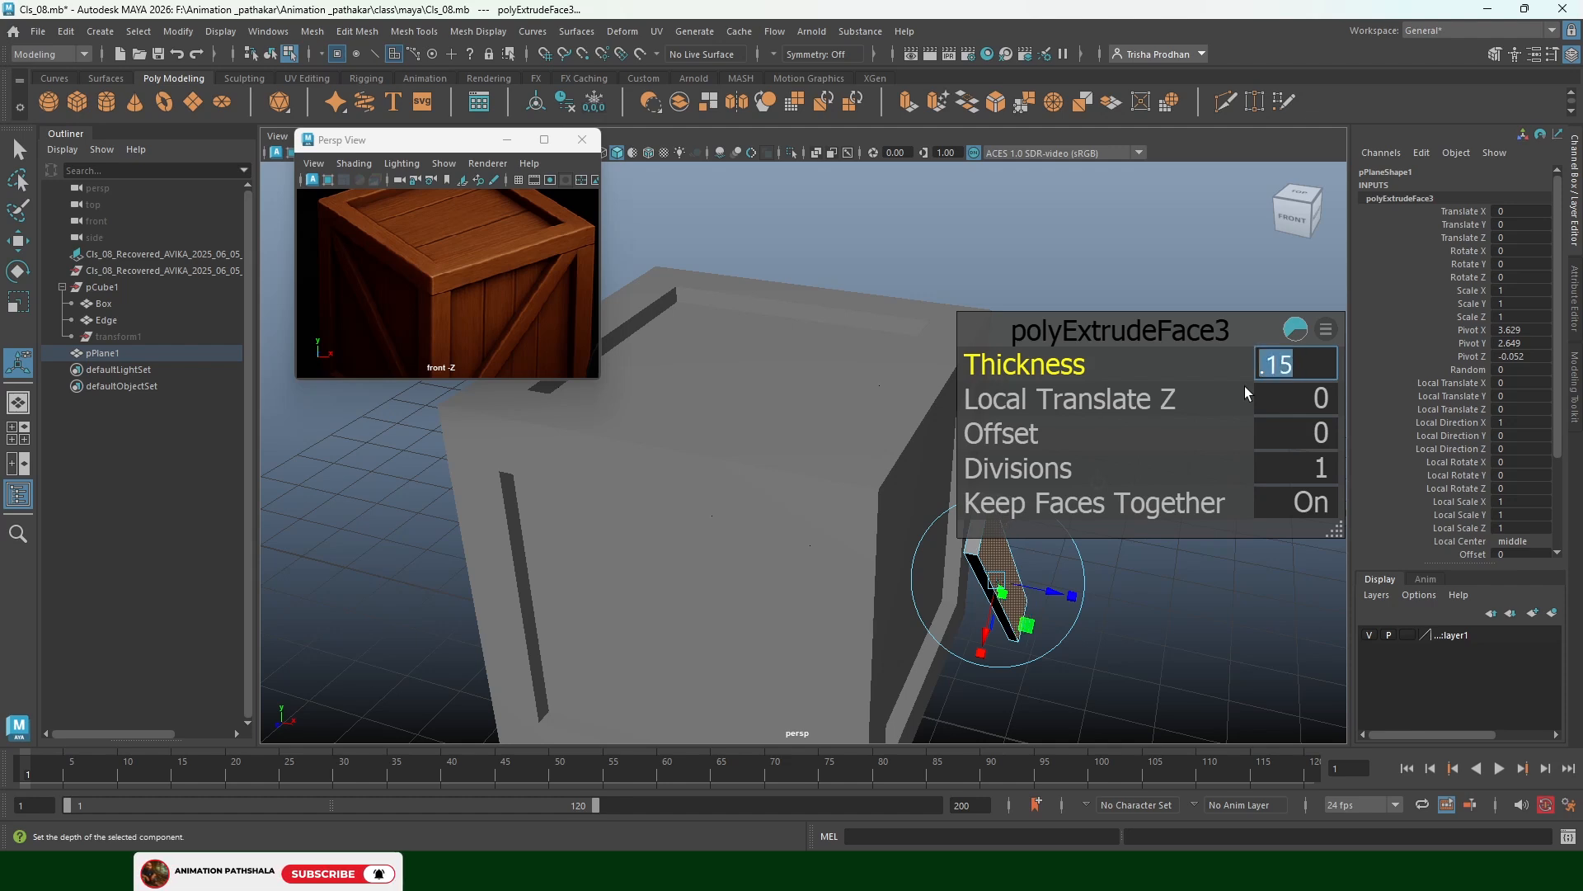
pyautogui.press('Return')
pyautogui.click(1026, 595)
pyautogui.press('q')
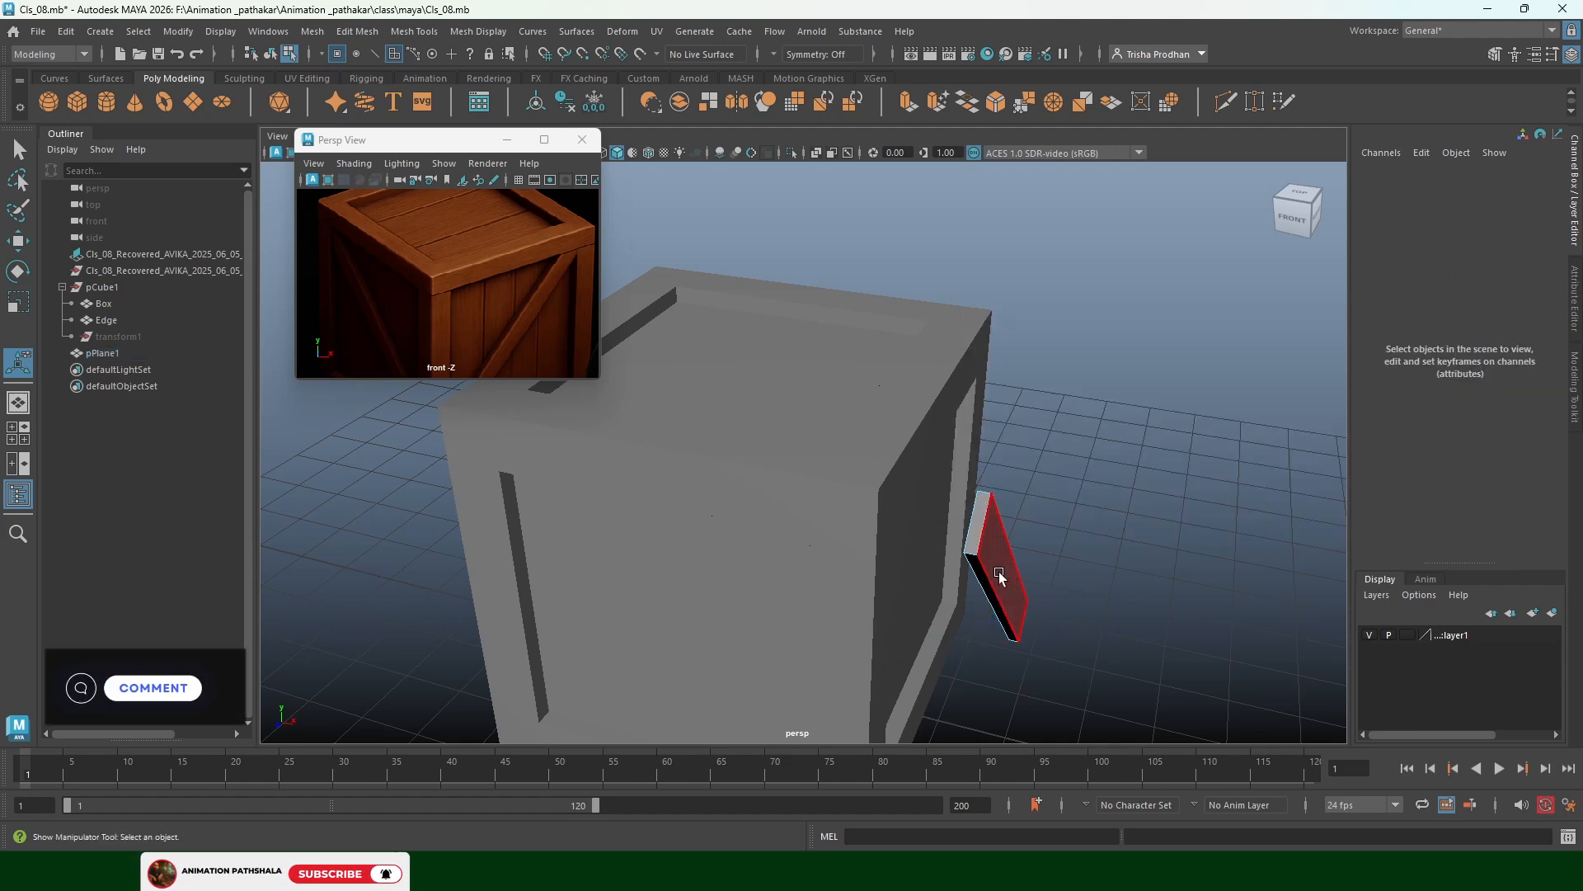
# Move the diagonal board along X to about 2.58, into the recess in the crate's side, and clear the selection
pyautogui.click(998, 571)
pyautogui.click(1075, 439)
pyautogui.click(996, 560)
pyautogui.press('w')
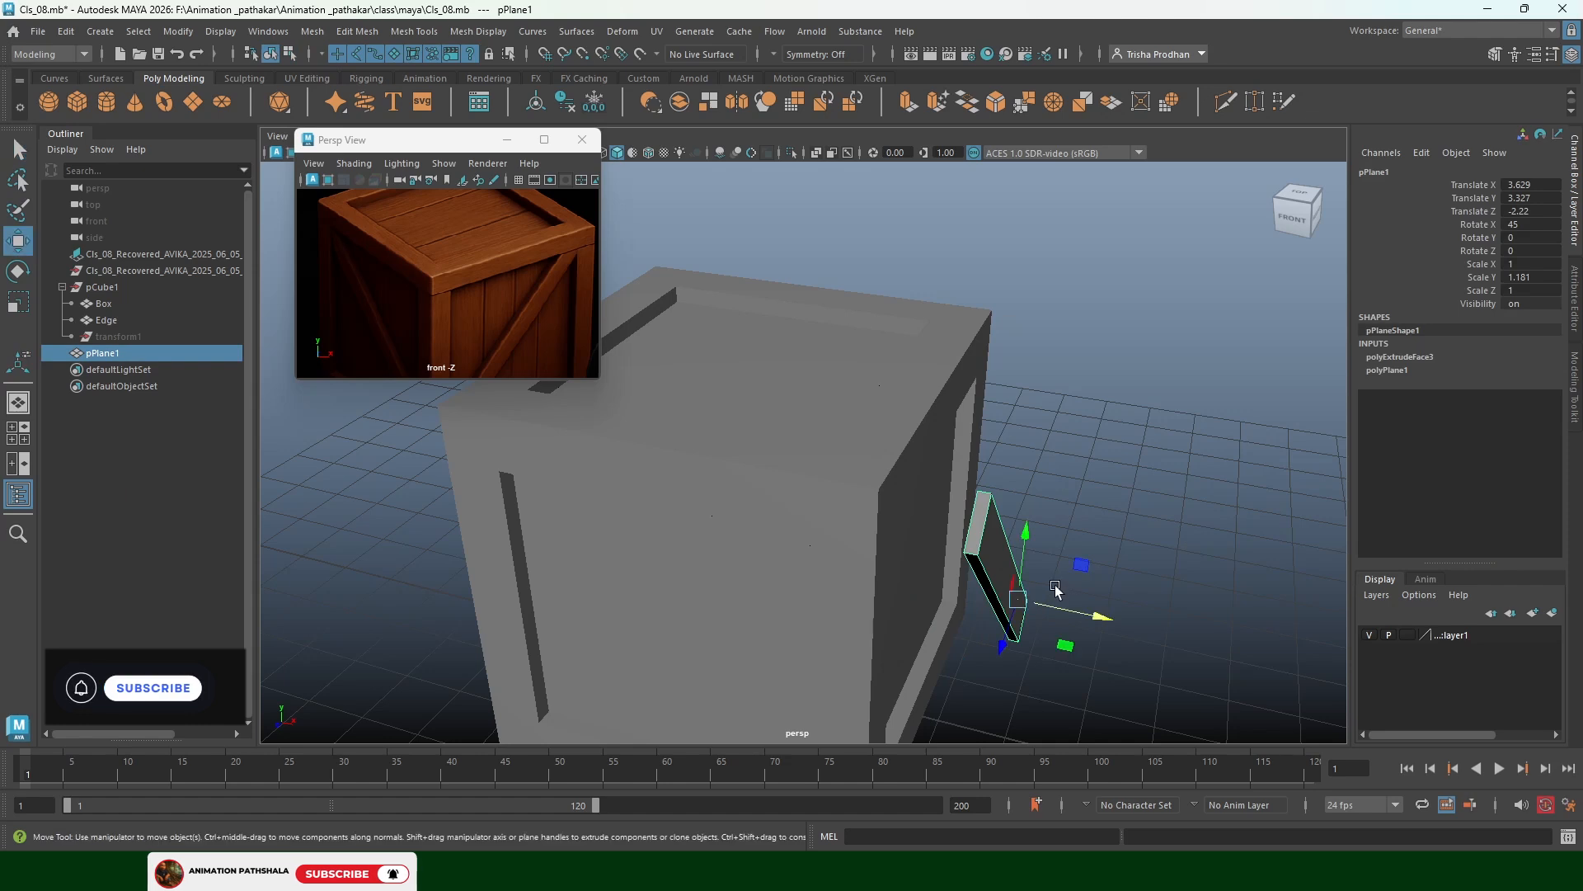
pyautogui.moveTo(1087, 614); pyautogui.dragTo(1030, 612)
pyautogui.click(1090, 536)
# Examine the diagonal board from several angles, checking how its lower end meets the frame's corner
pyautogui.keyDown('alt'); pyautogui.moveTo(1109, 540); pyautogui.dragTo(1041, 572); pyautogui.keyUp('alt')
pyautogui.scroll(3, 976, 628)
pyautogui.keyDown('alt'); pyautogui.moveTo(976, 629); pyautogui.dragTo(993, 565); pyautogui.keyUp('alt')
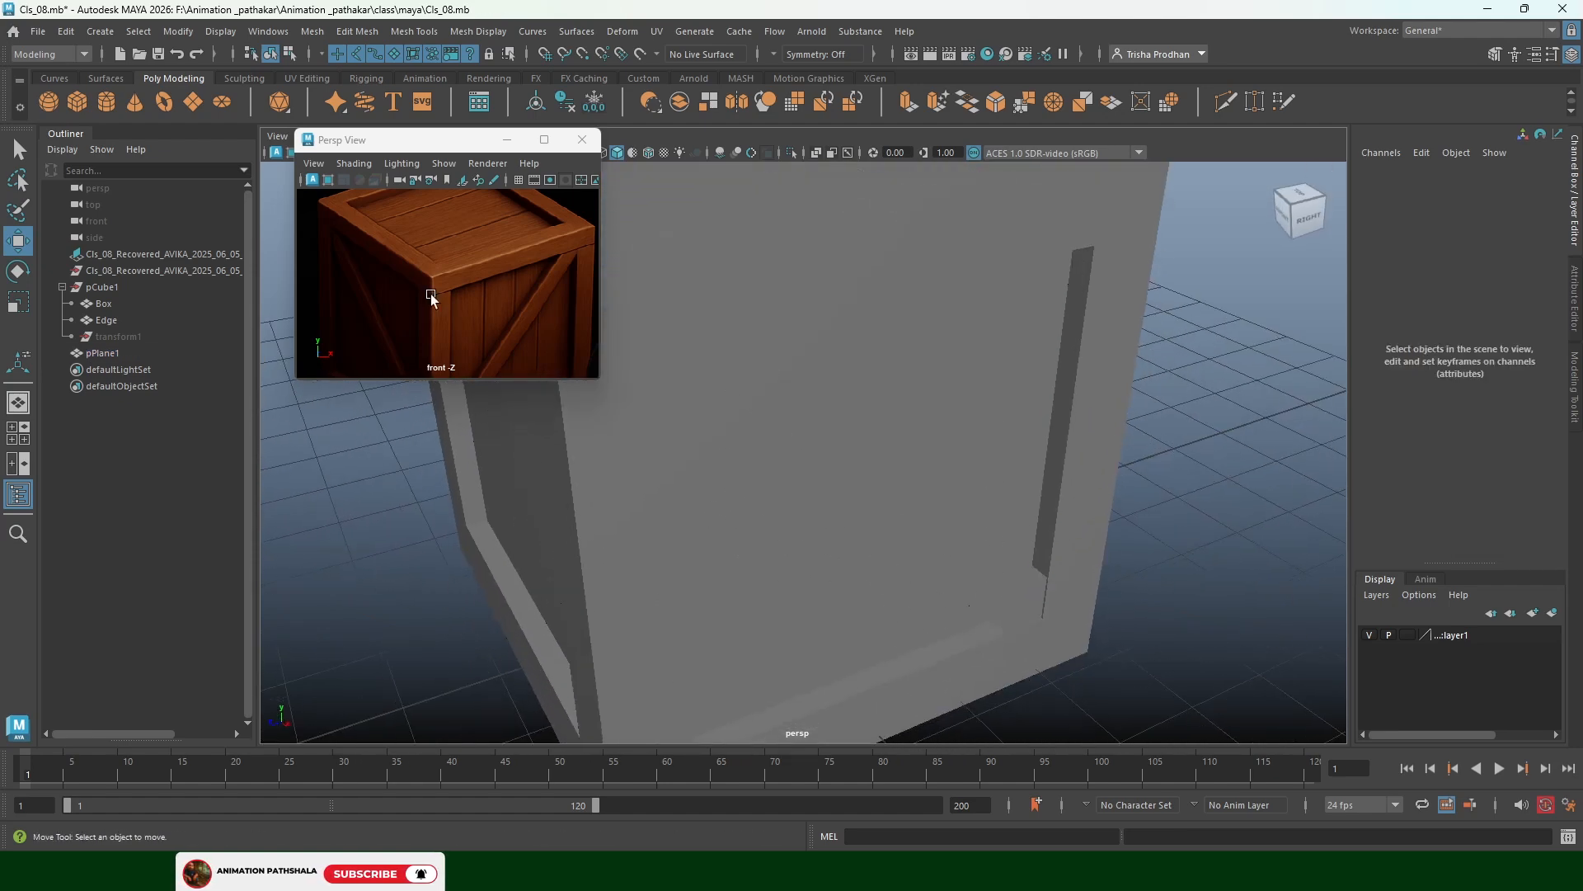
pyautogui.scroll(-5, 982, 518)
pyautogui.keyDown('alt'); pyautogui.moveTo(850, 517); pyautogui.dragTo(890, 467); pyautogui.keyUp('alt')
pyautogui.click(894, 509)
pyautogui.scroll(5, 978, 547)
pyautogui.keyDown('alt'); pyautogui.moveTo(1138, 662); pyautogui.dragTo(1069, 633, button='middle'); pyautogui.keyUp('alt')
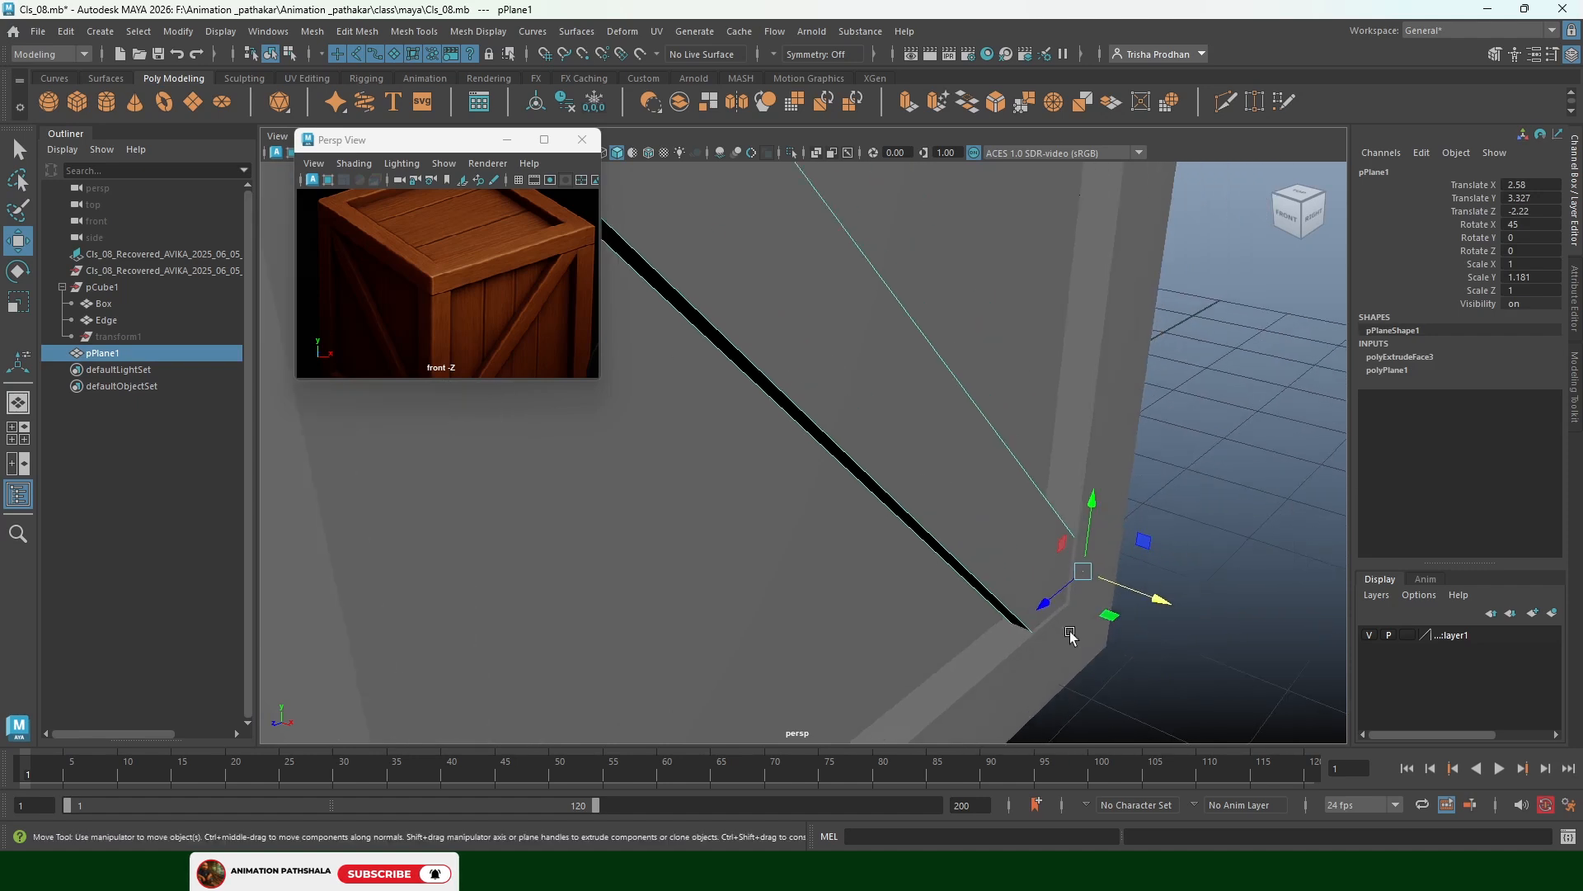
pyautogui.keyDown('alt'); pyautogui.moveTo(975, 535); pyautogui.dragTo(968, 557); pyautogui.keyUp('alt')
# Clear the selection and display wireframe on shaded for the whole crate in the perspective view
pyautogui.click(1191, 537)
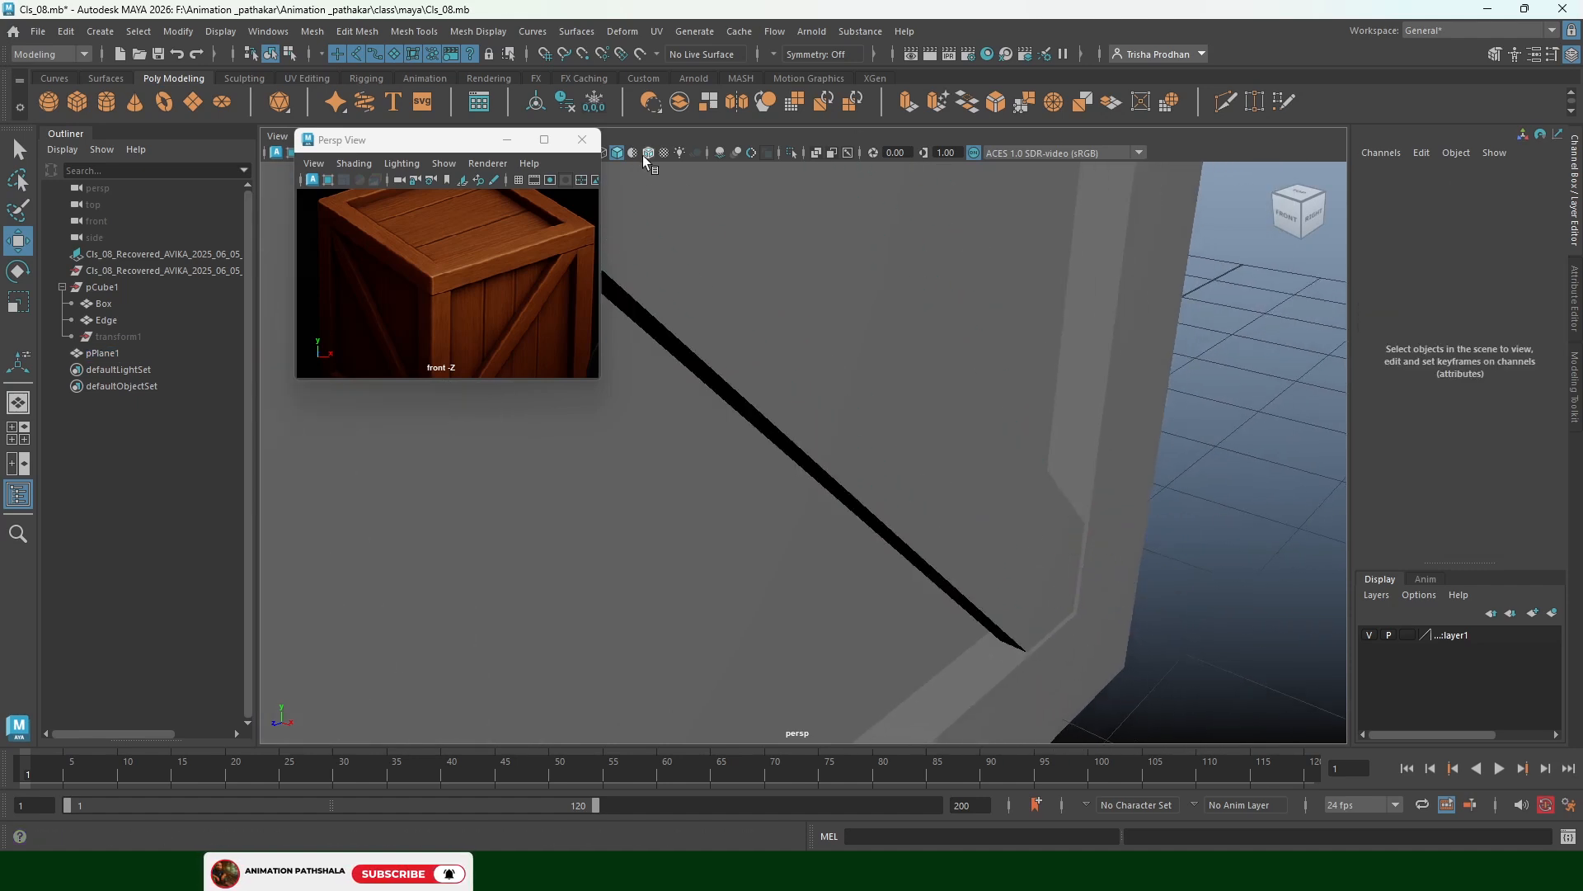
pyautogui.scroll(-10, 1078, 588)
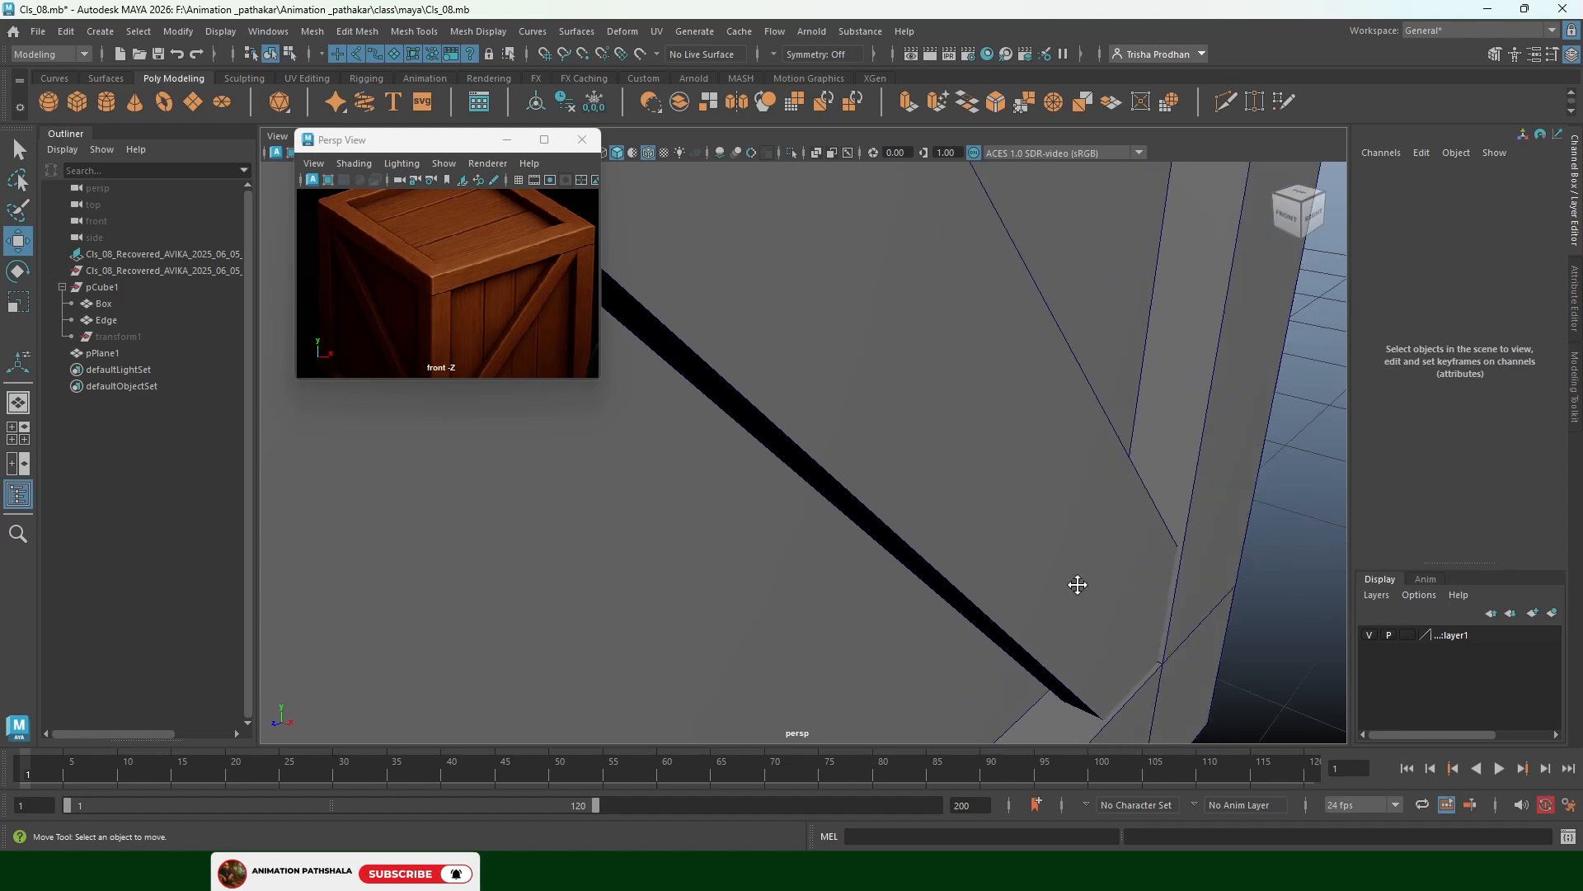
pyautogui.keyDown('alt'); pyautogui.moveTo(904, 437); pyautogui.dragTo(1120, 487); pyautogui.keyUp('alt')
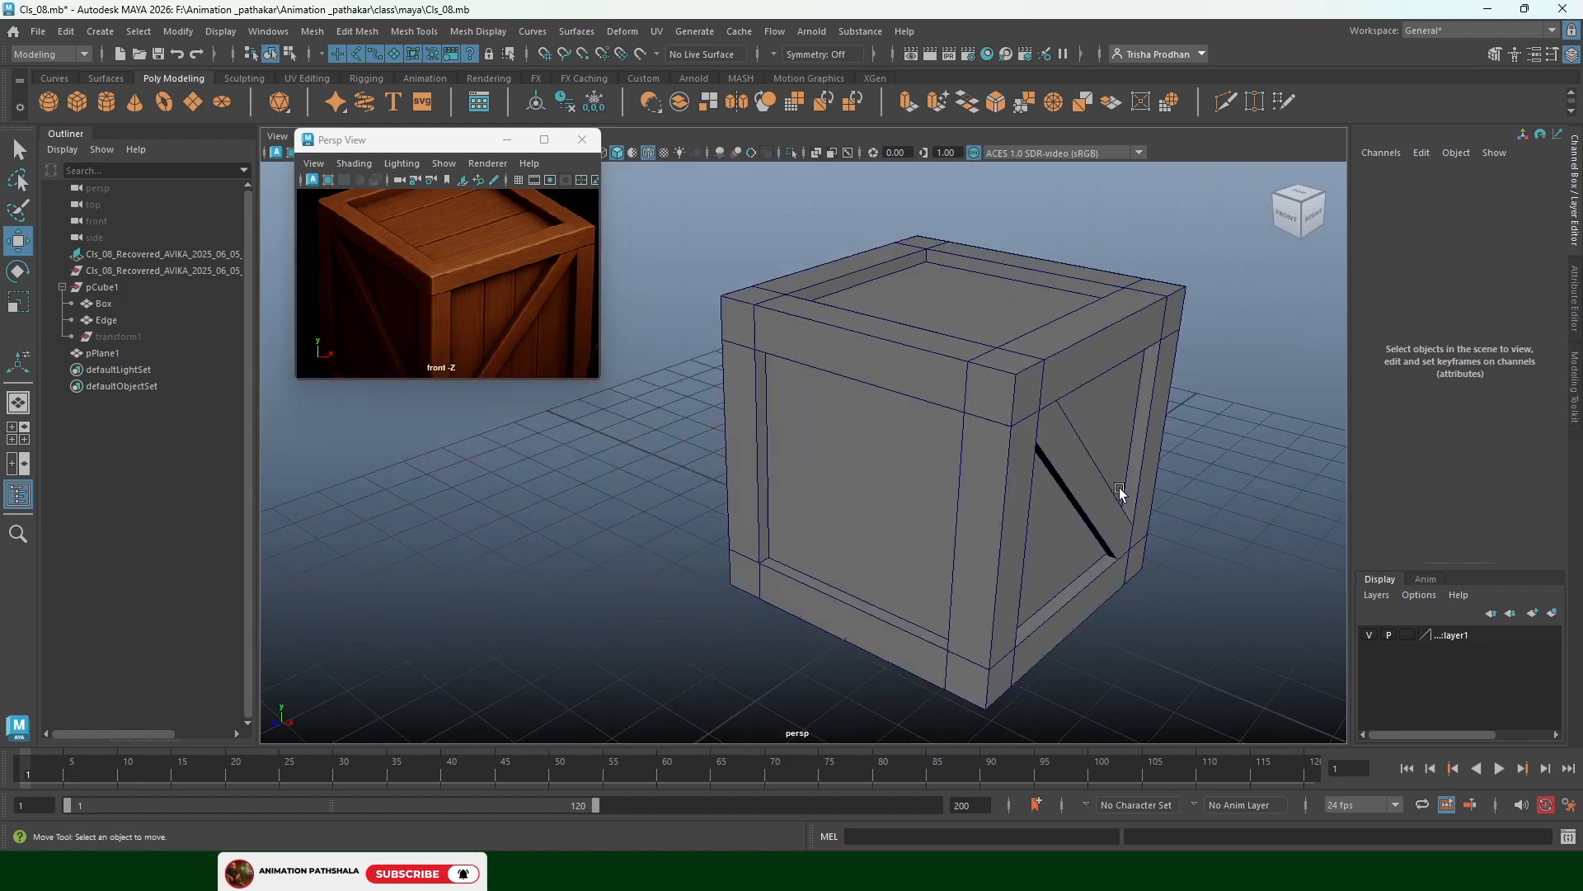
# Duplicate the diagonal board and move the copy along X to about -2.99, at the crate's opposite side
pyautogui.click(1110, 492)
pyautogui.keyDown('alt'); pyautogui.moveTo(1077, 541); pyautogui.dragTo(911, 474); pyautogui.keyUp('alt')
pyautogui.hotkey('ctrl', 'd')
pyautogui.keyDown('alt'); pyautogui.moveTo(744, 524); pyautogui.dragTo(864, 516); pyautogui.keyUp('alt')
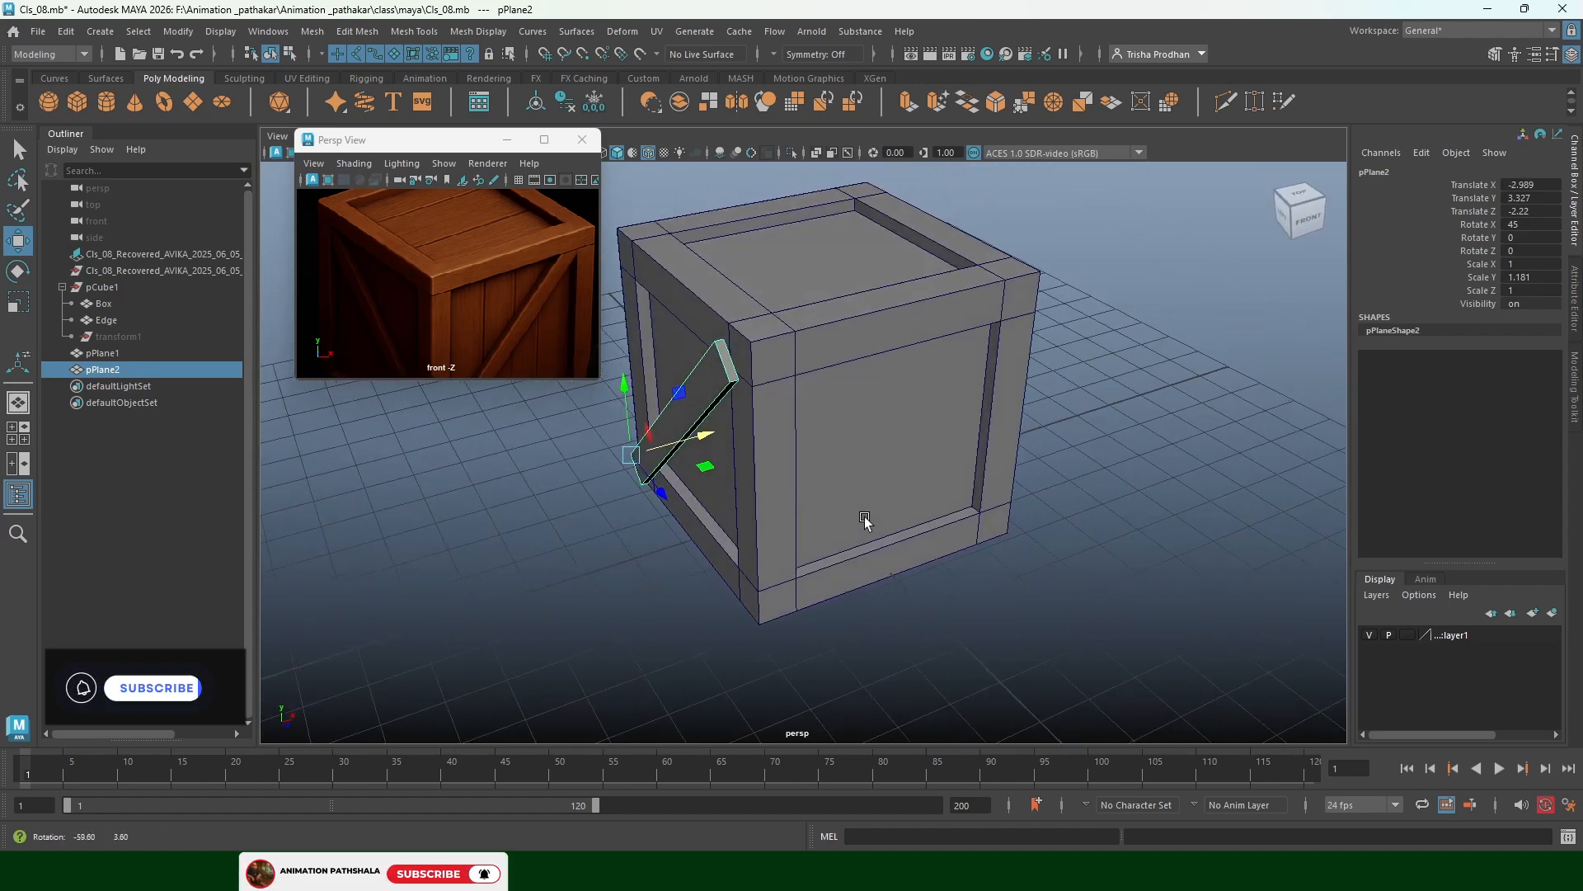
# Move the copied diagonal board along X to about -2.73, into the recess in the crate's side
pyautogui.moveTo(703, 434); pyautogui.dragTo(712, 437)
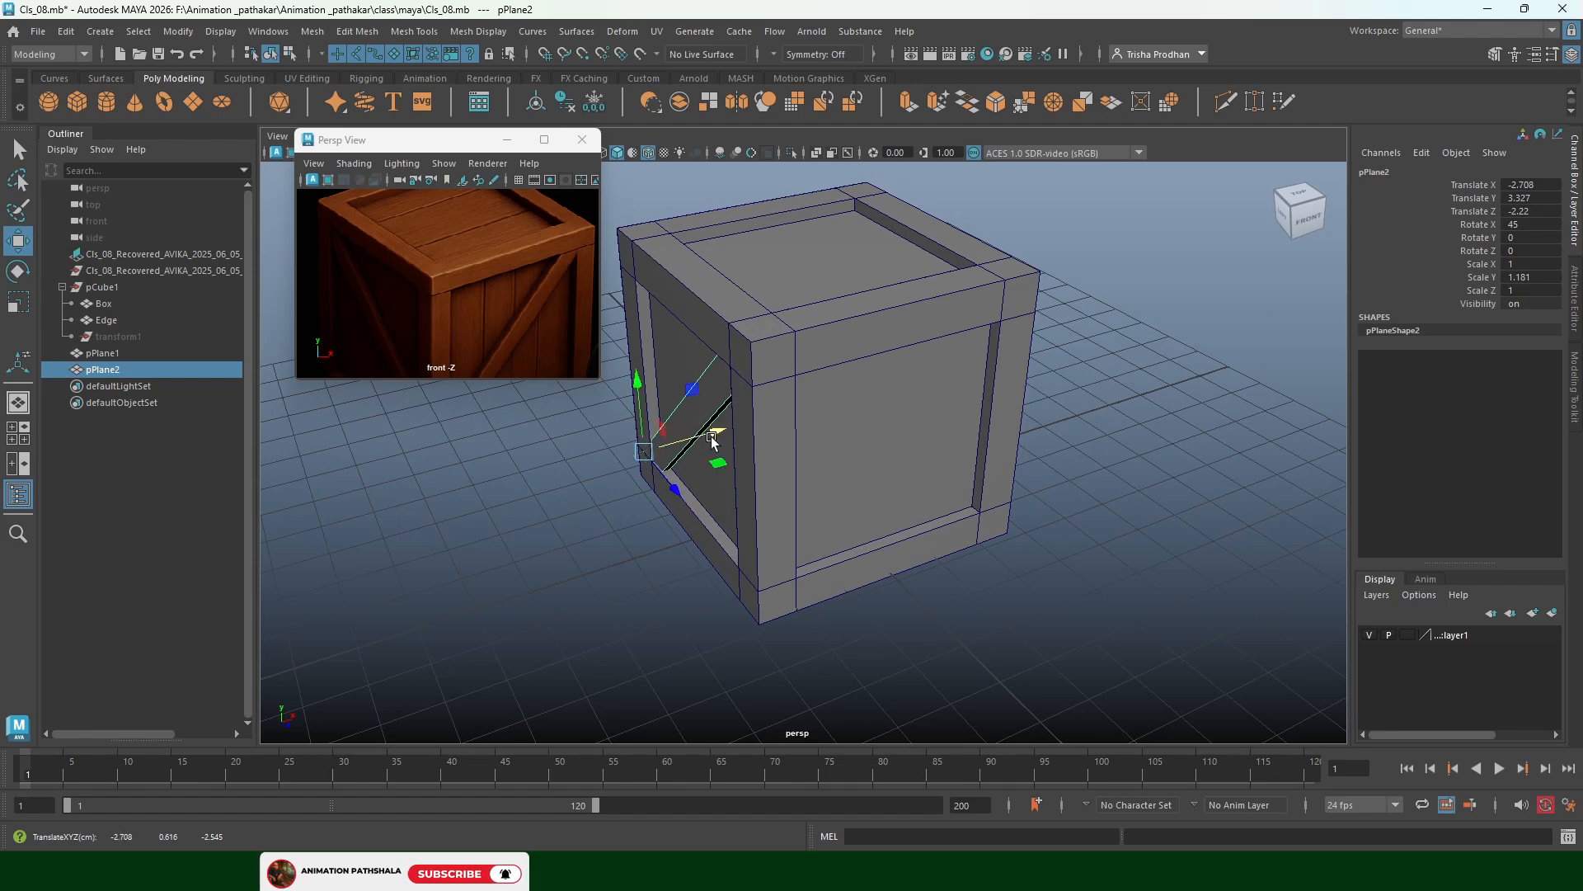
pyautogui.scroll(5, 661, 490)
pyautogui.keyDown('alt'); pyautogui.moveTo(660, 491); pyautogui.dragTo(942, 502, button='middle'); pyautogui.keyUp('alt')
pyautogui.scroll(4, 942, 501)
pyautogui.scroll(4, 942, 504)
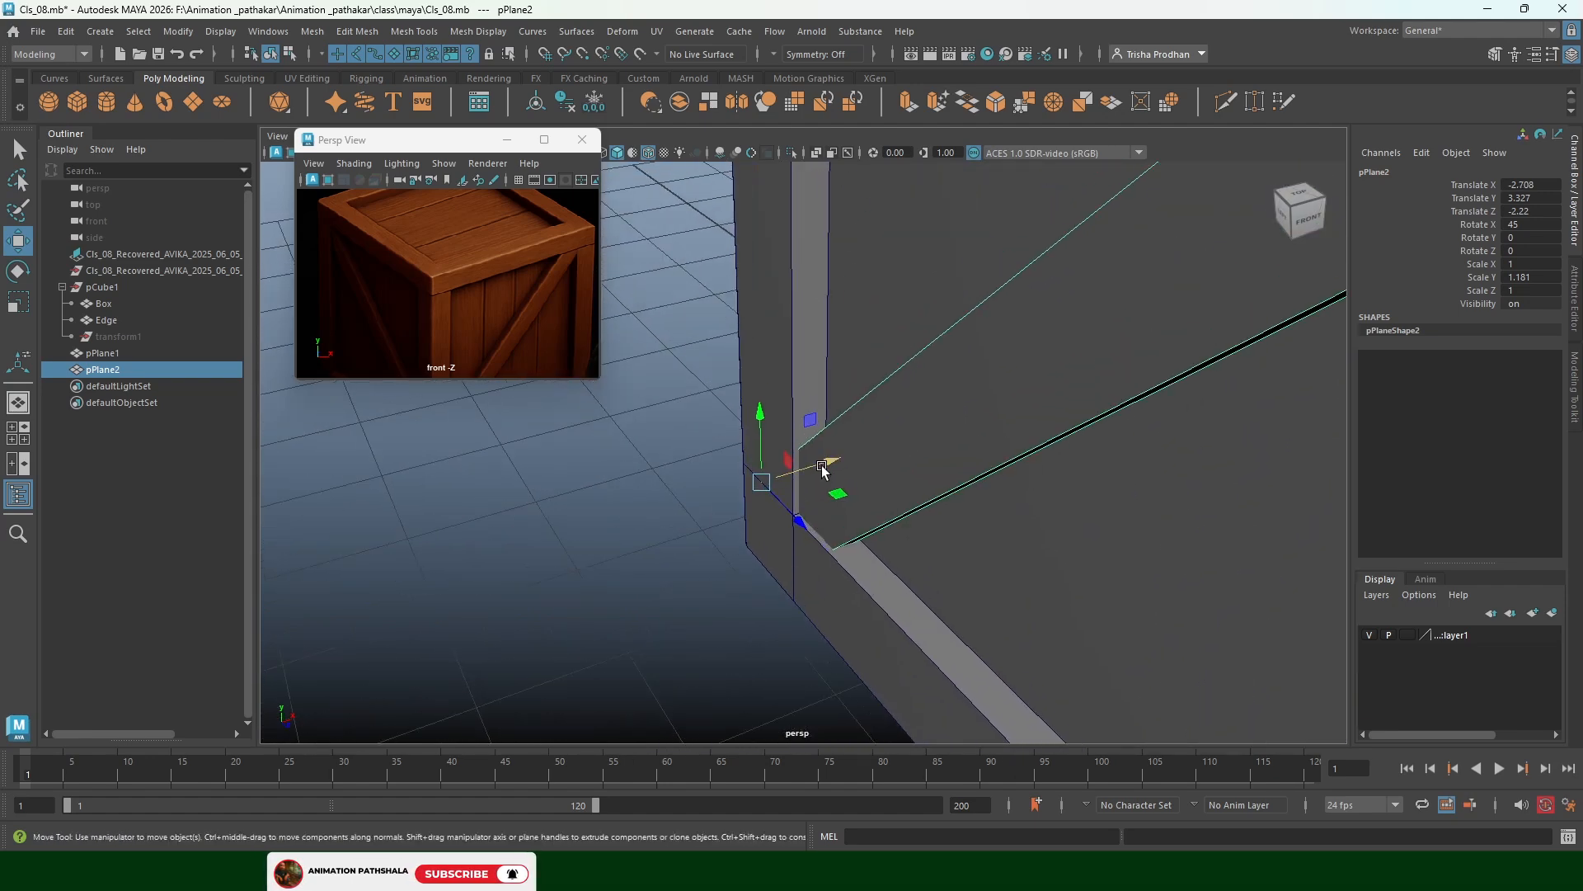
pyautogui.moveTo(827, 467); pyautogui.dragTo(824, 467)
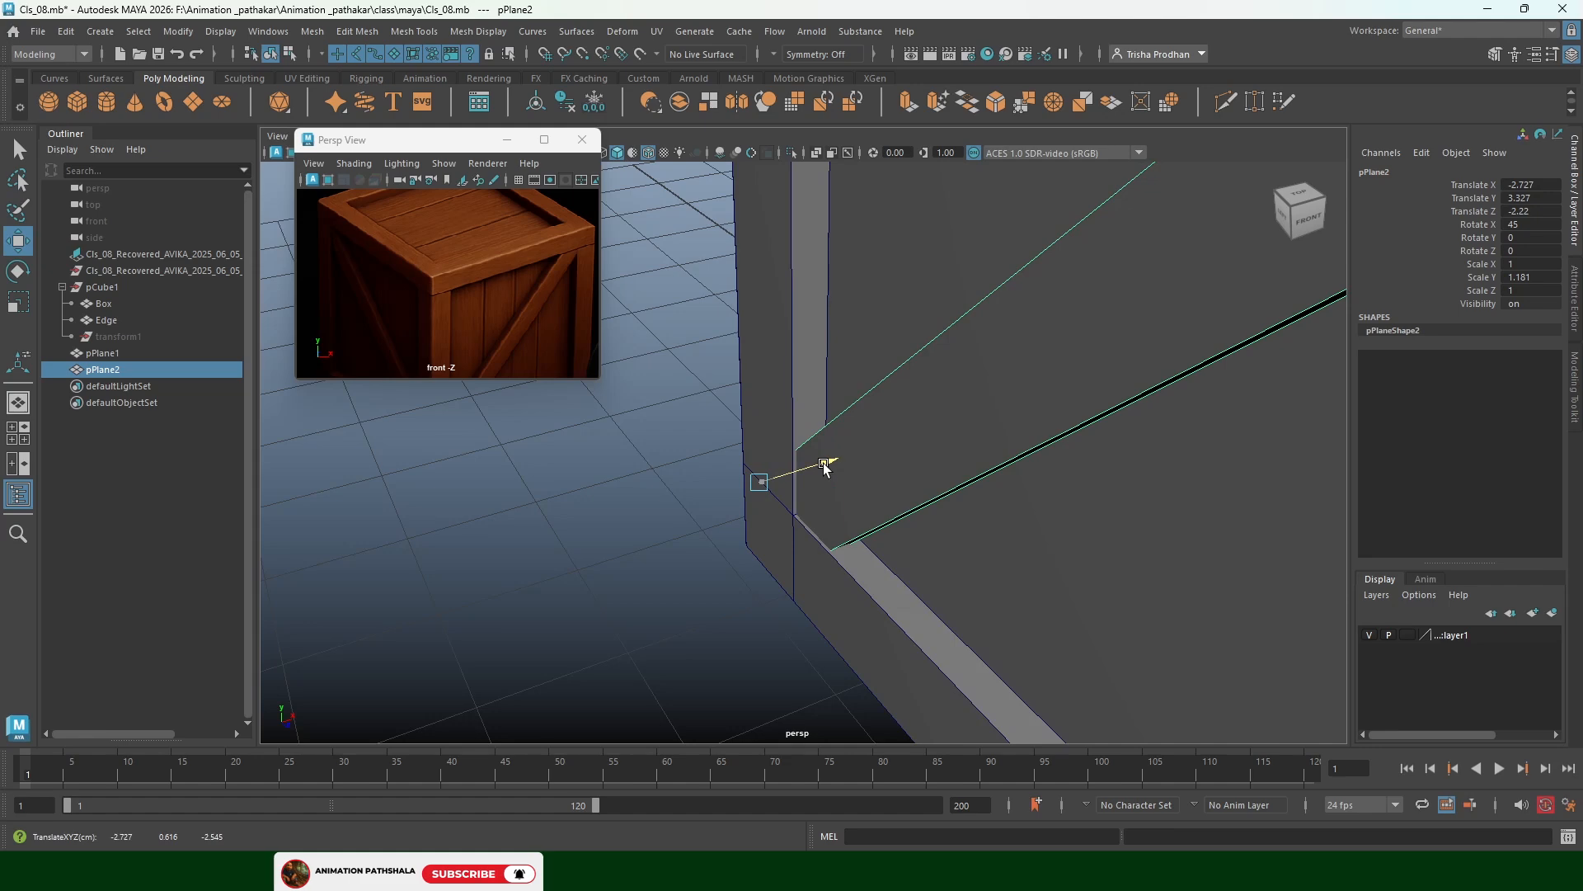
pyautogui.scroll(-10, 915, 468)
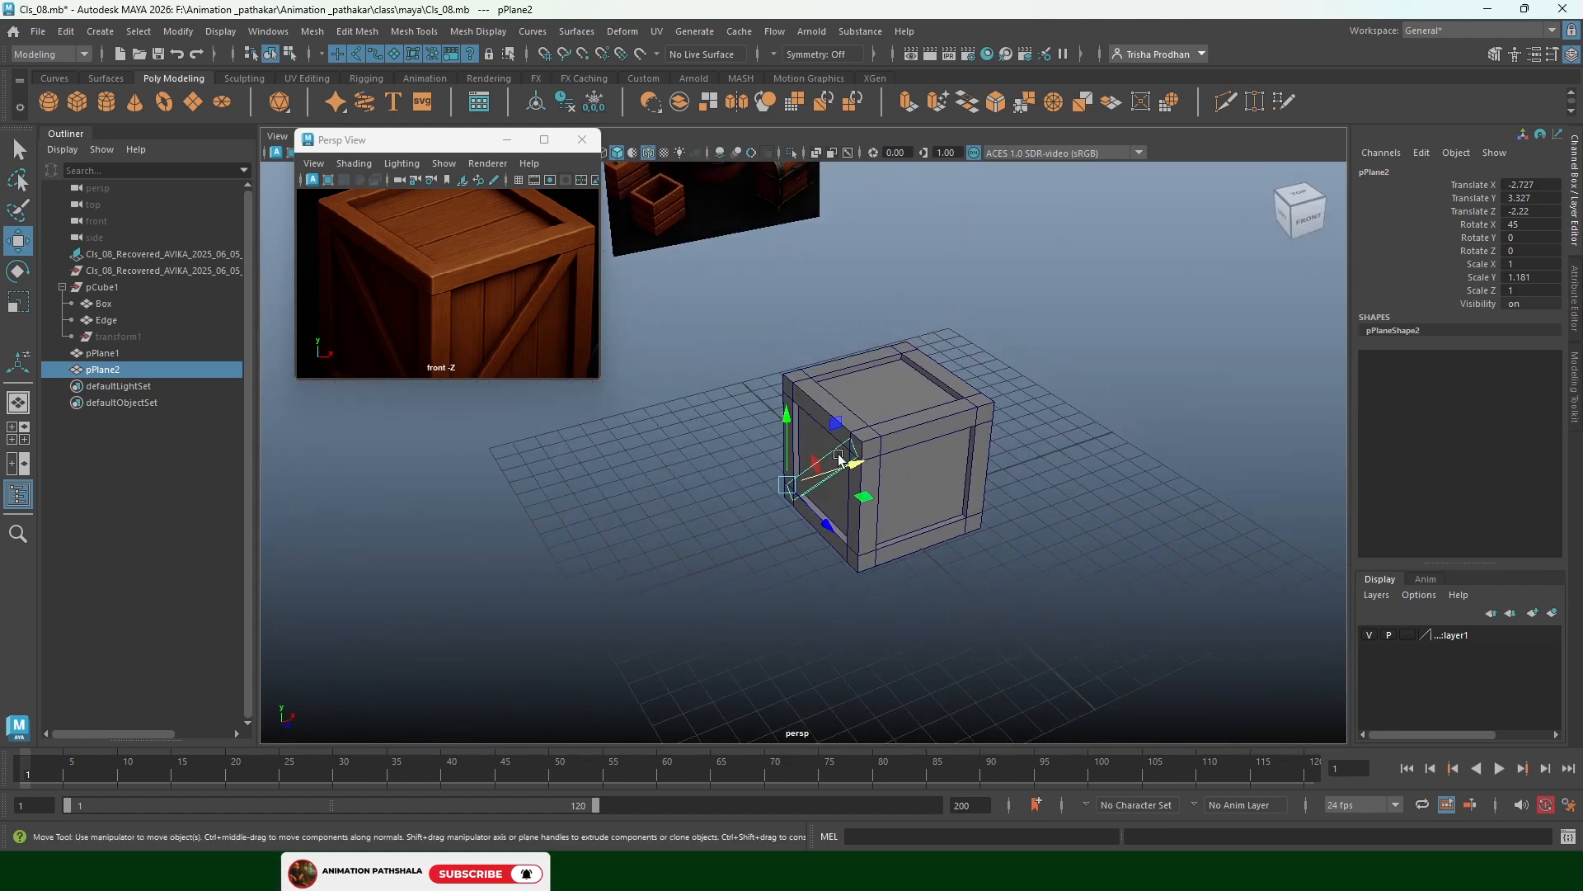
# Duplicate the diagonal board and move the copy along Z to about 3.2, past the crate's front face
pyautogui.hotkey('ctrl', 'd')
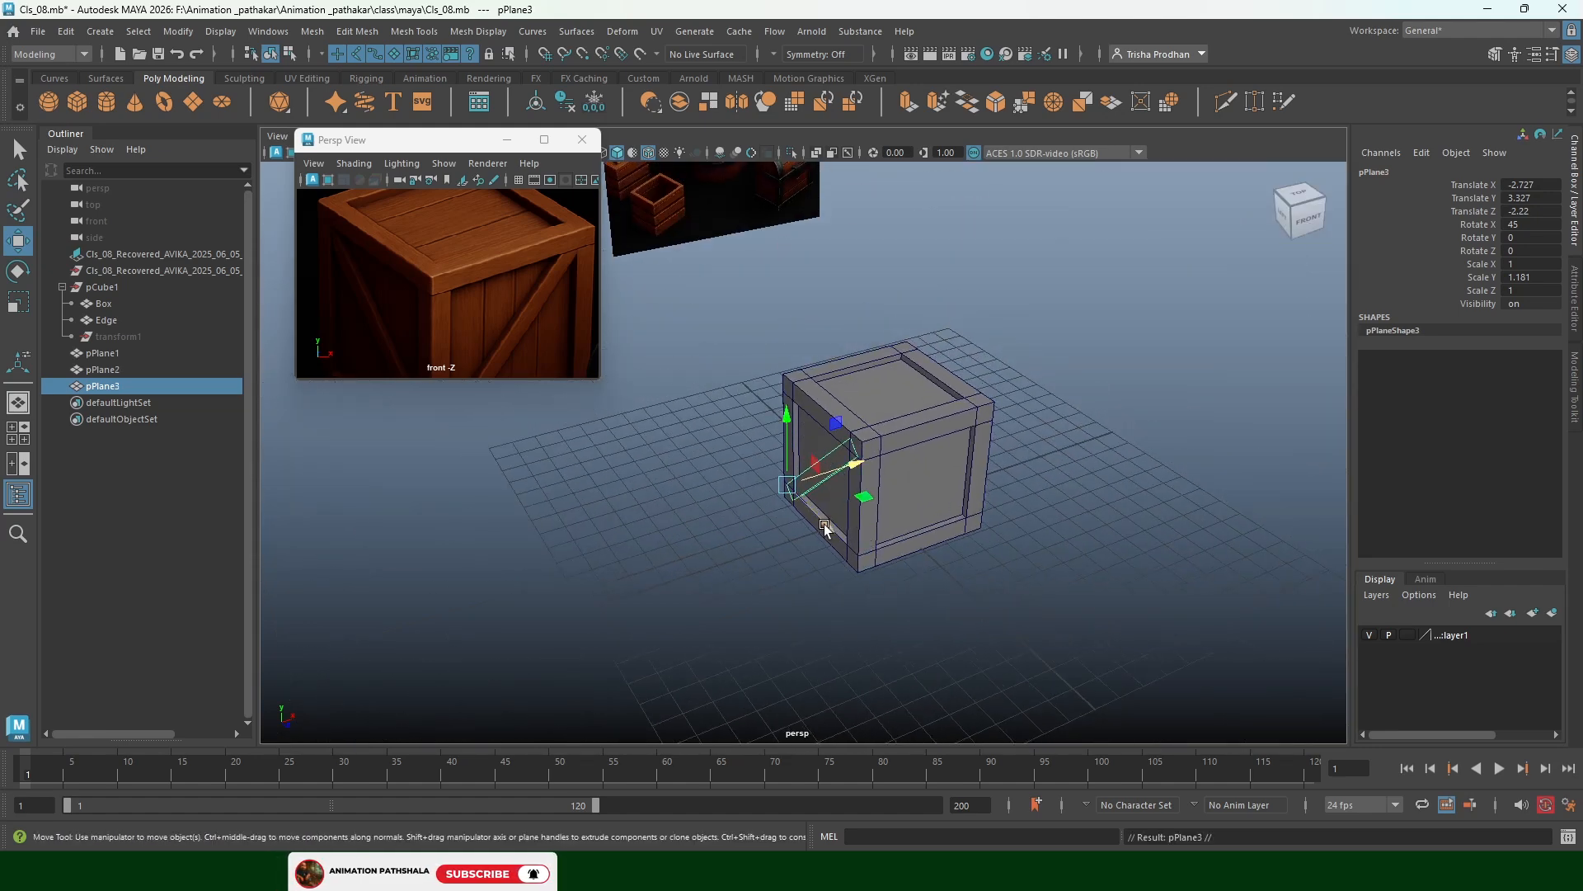
pyautogui.moveTo(825, 525); pyautogui.dragTo(917, 597)
pyautogui.moveTo(1066, 542)
pyautogui.keyDown('alt'); pyautogui.mouseDown()
pyautogui.moveTo(1007, 531)
pyautogui.moveTo(1126, 538)
pyautogui.moveTo(1078, 514)
pyautogui.mouseUp(); pyautogui.keyUp('alt')
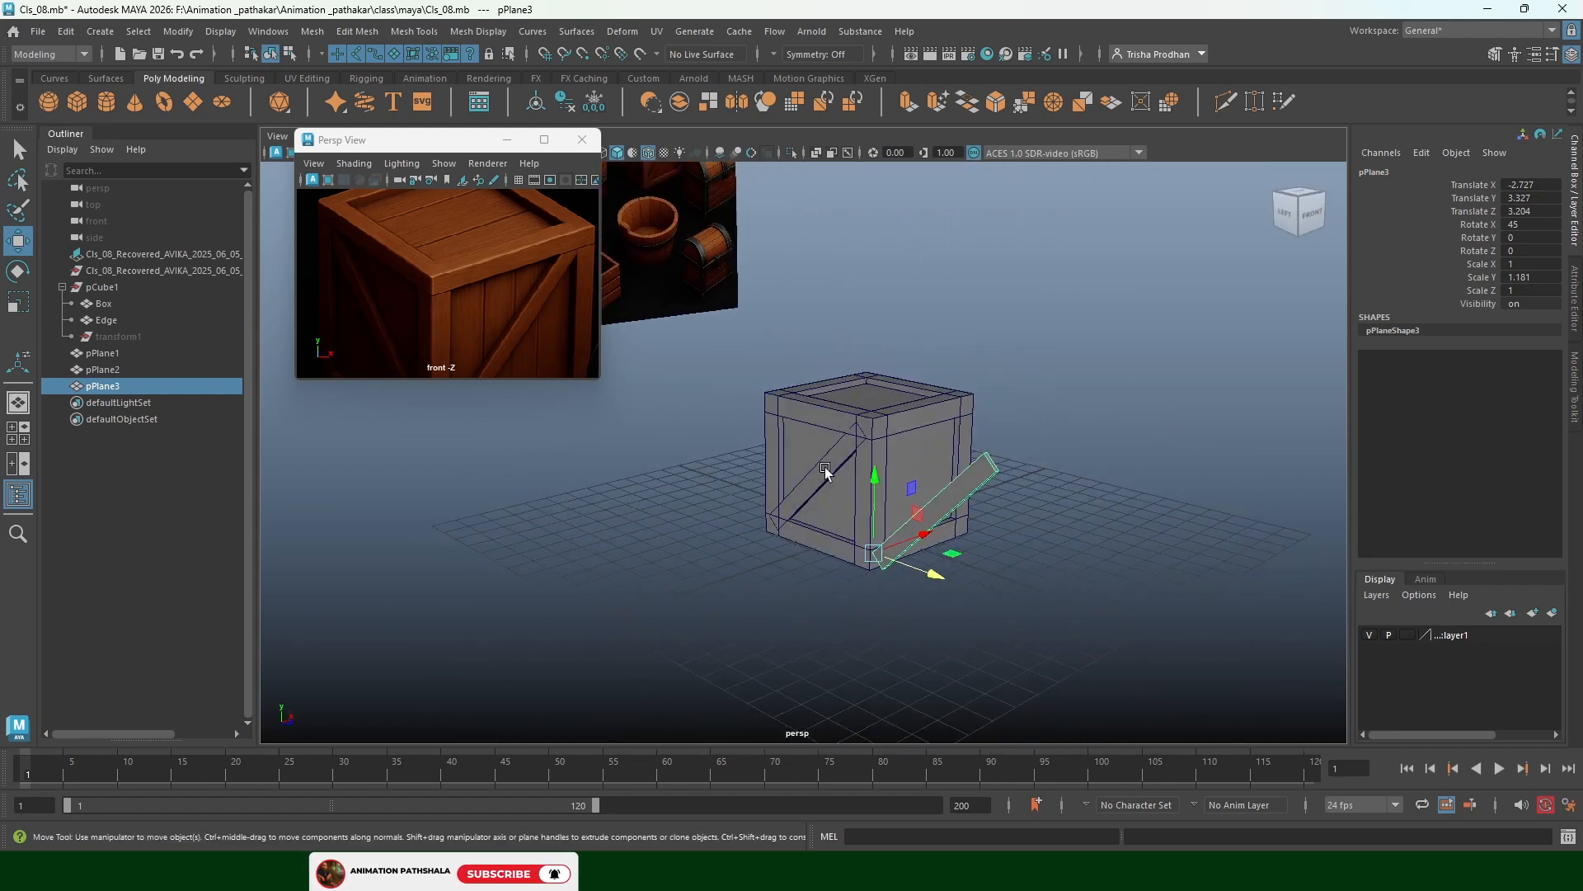
pyautogui.keyDown('alt'); pyautogui.moveTo(965, 565); pyautogui.dragTo(907, 581); pyautogui.keyUp('alt')
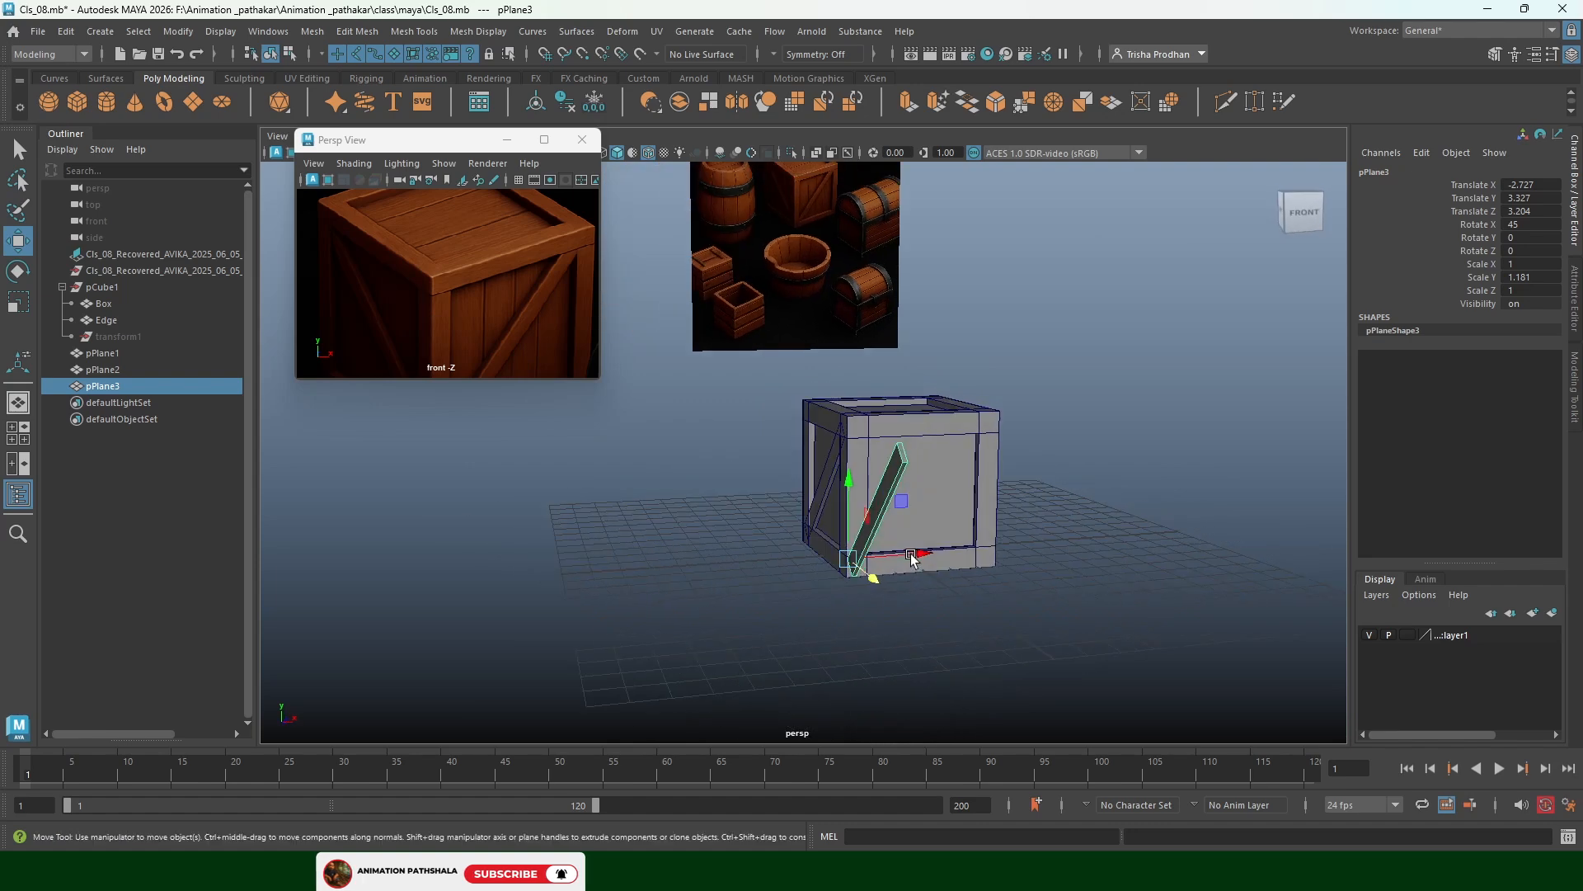
pyautogui.press('e')
pyautogui.moveTo(841, 629); pyautogui.dragTo(1014, 596)
pyautogui.hotkey('ctrl', 'z')
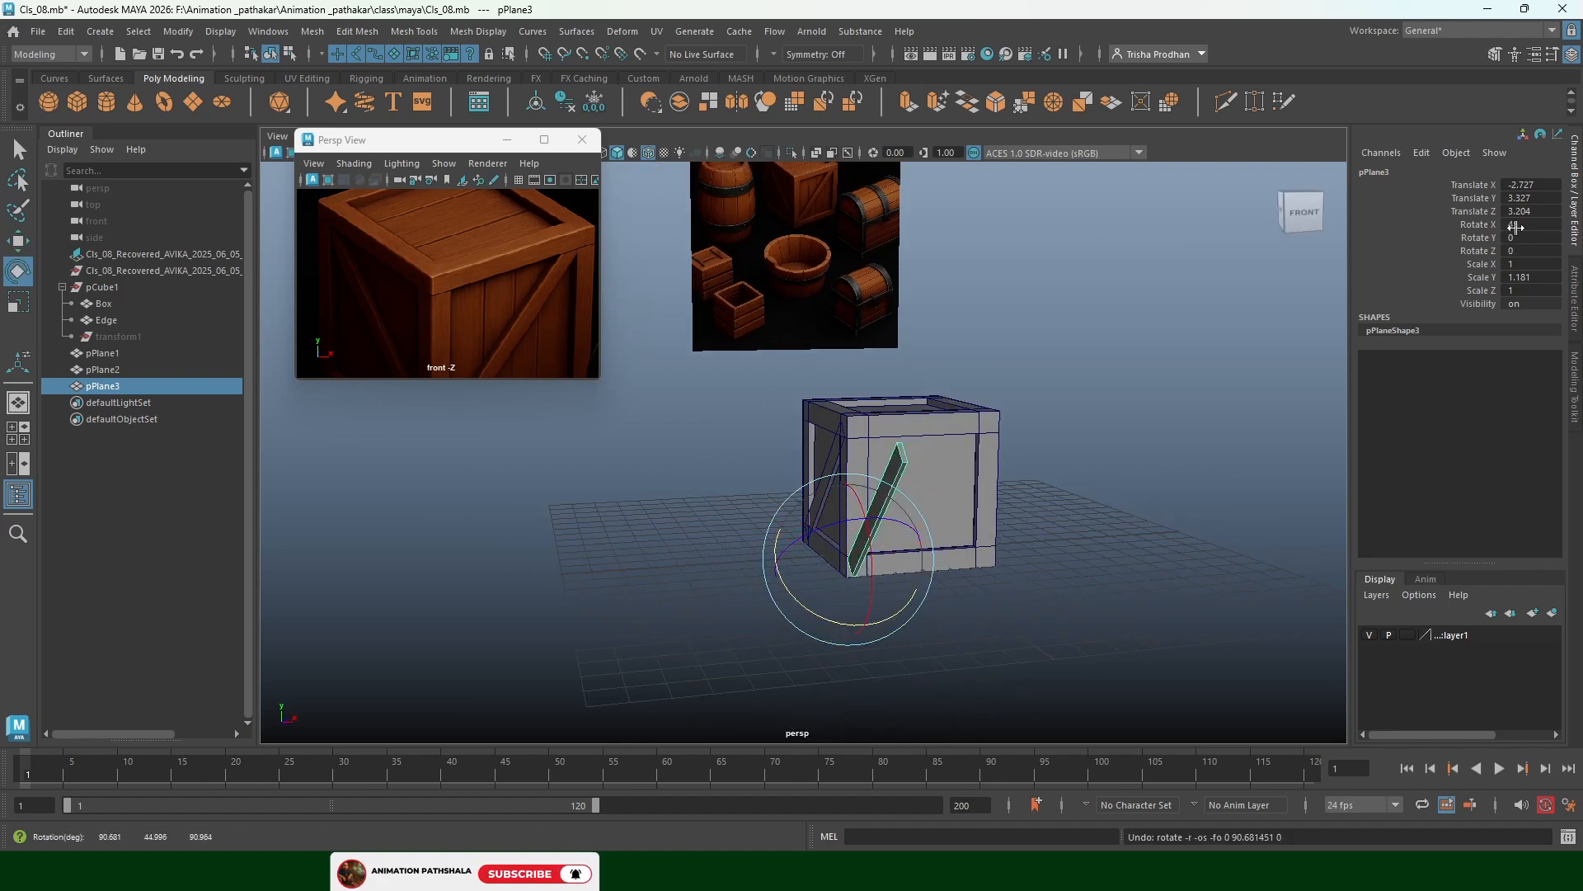
# Set the new board's Rotate X to 0 and Rotate Y to -90 so it faces the crate's front
pyautogui.write('0')
pyautogui.press('Return')
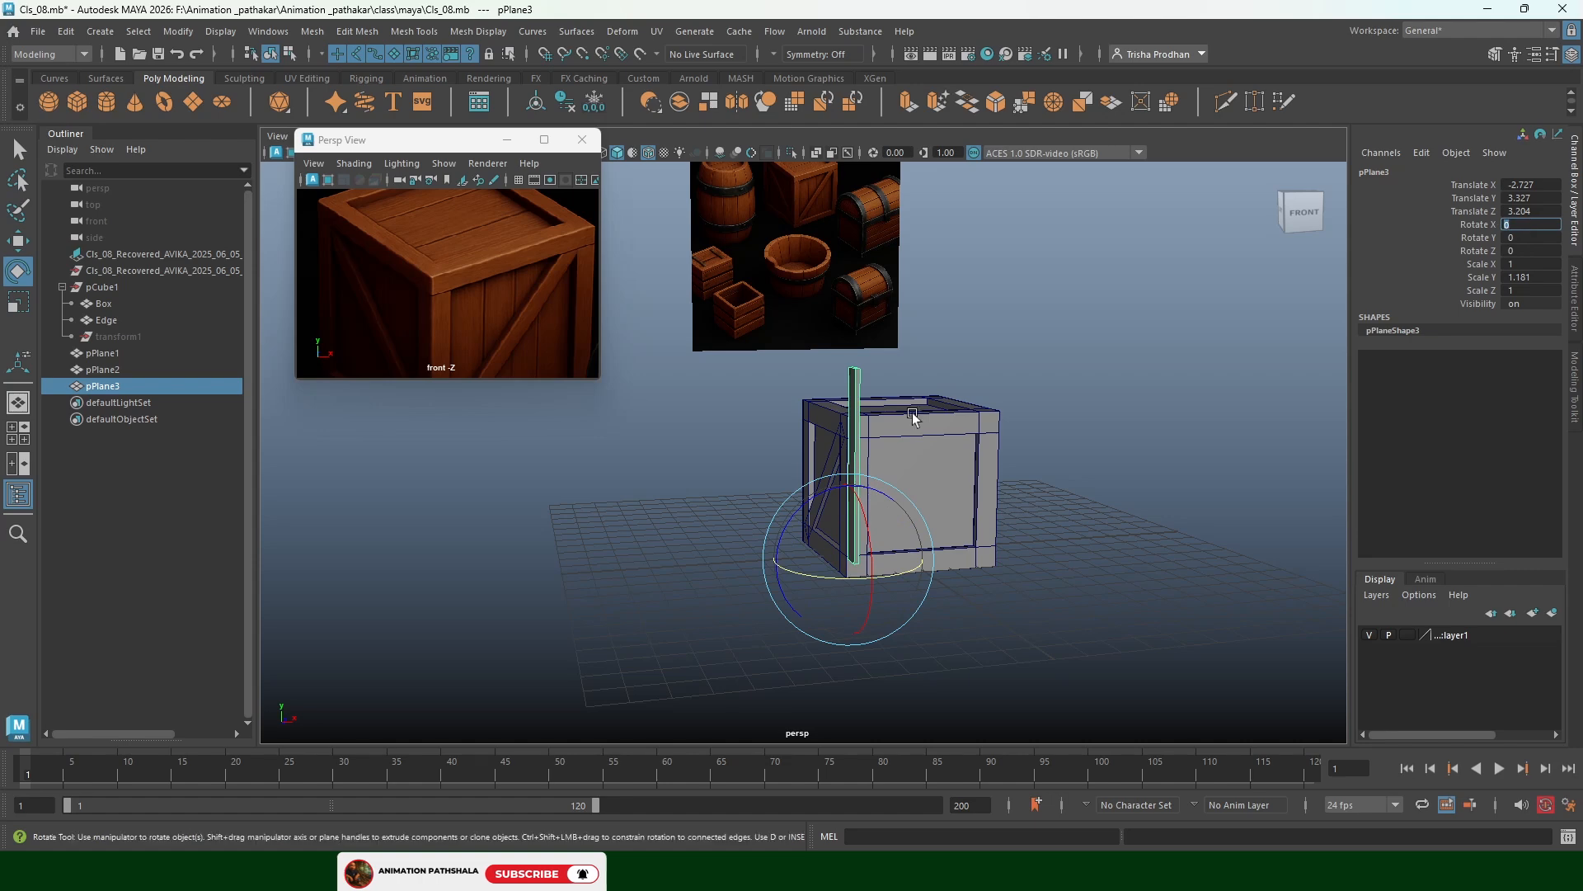
pyautogui.moveTo(901, 571); pyautogui.dragTo(785, 568)
pyautogui.doubleClick(1549, 239)
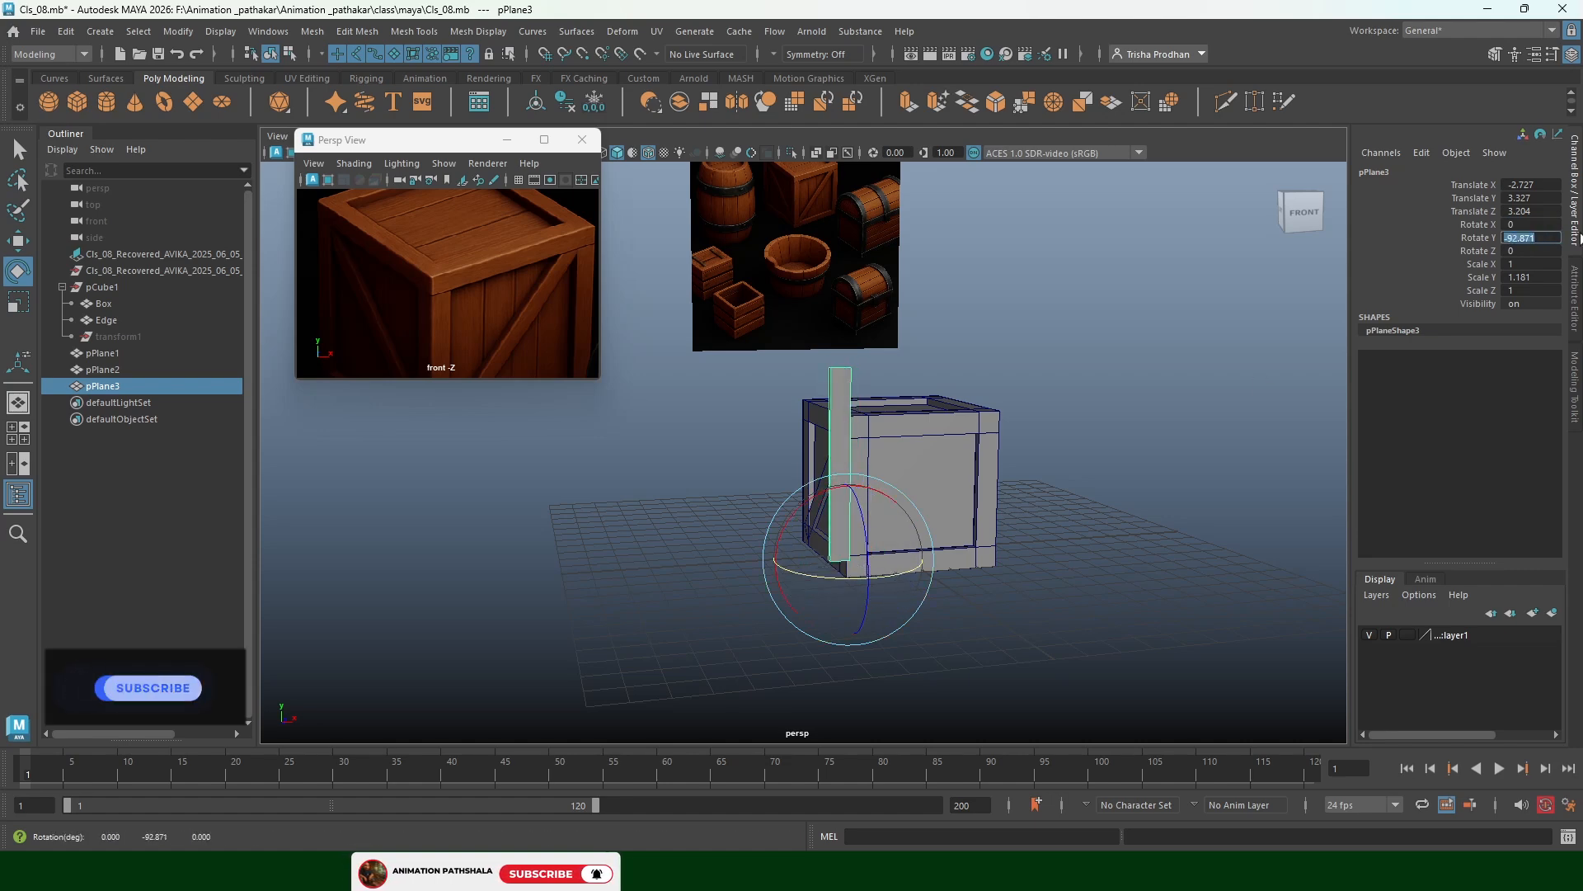
pyautogui.press('BackSpace')
pyautogui.press('Return')
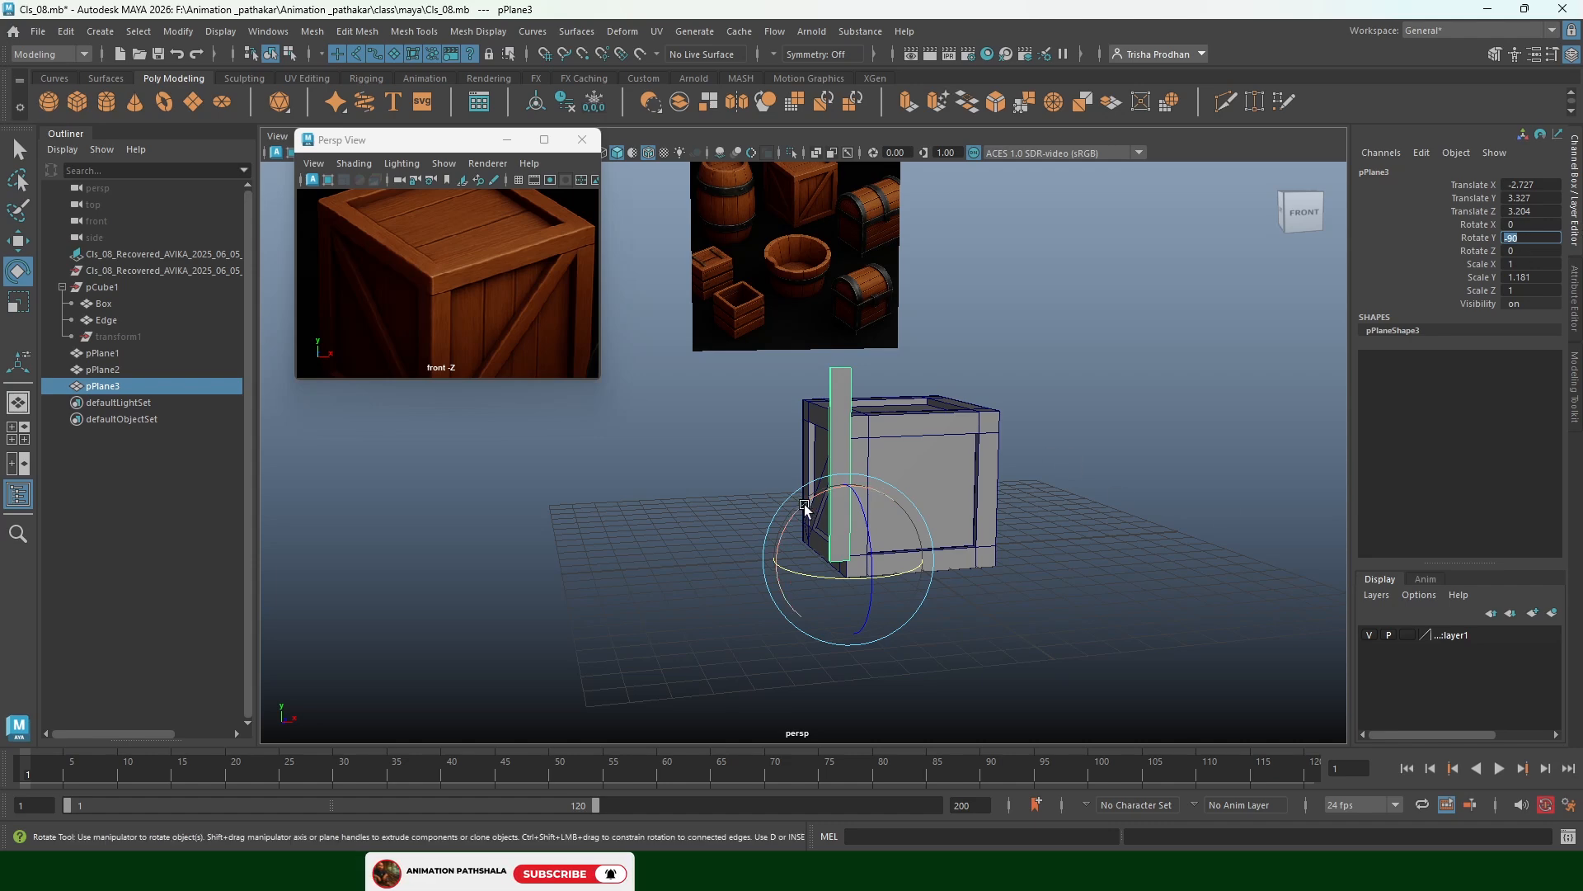
# Tilt the front board by setting its Rotate X to 45
pyautogui.moveTo(805, 507); pyautogui.dragTo(760, 538)
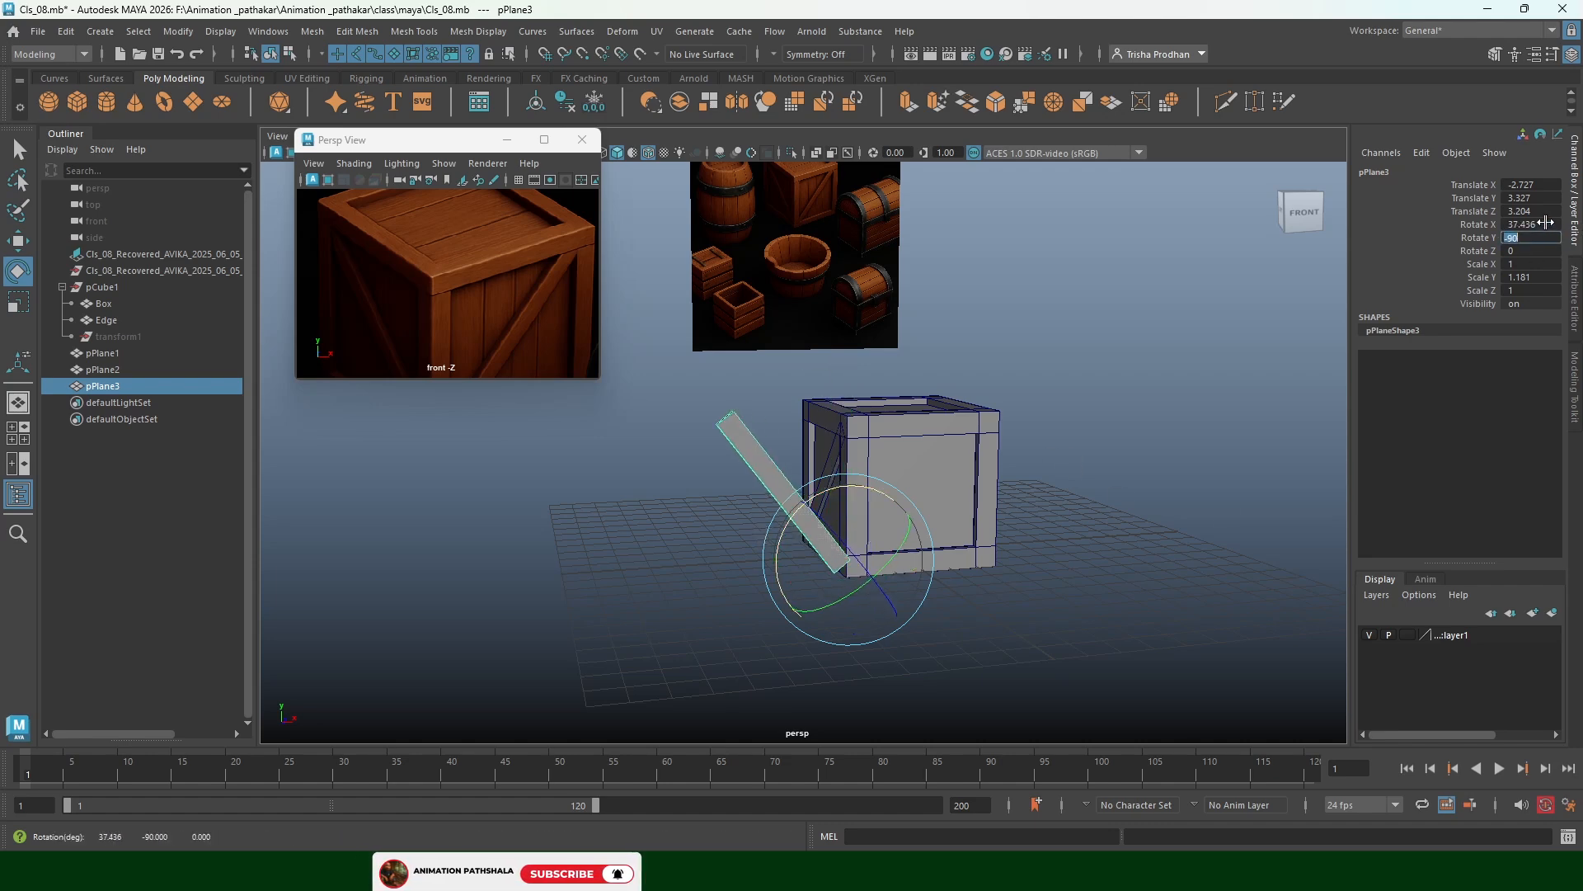
pyautogui.write('45')
pyautogui.press('Return')
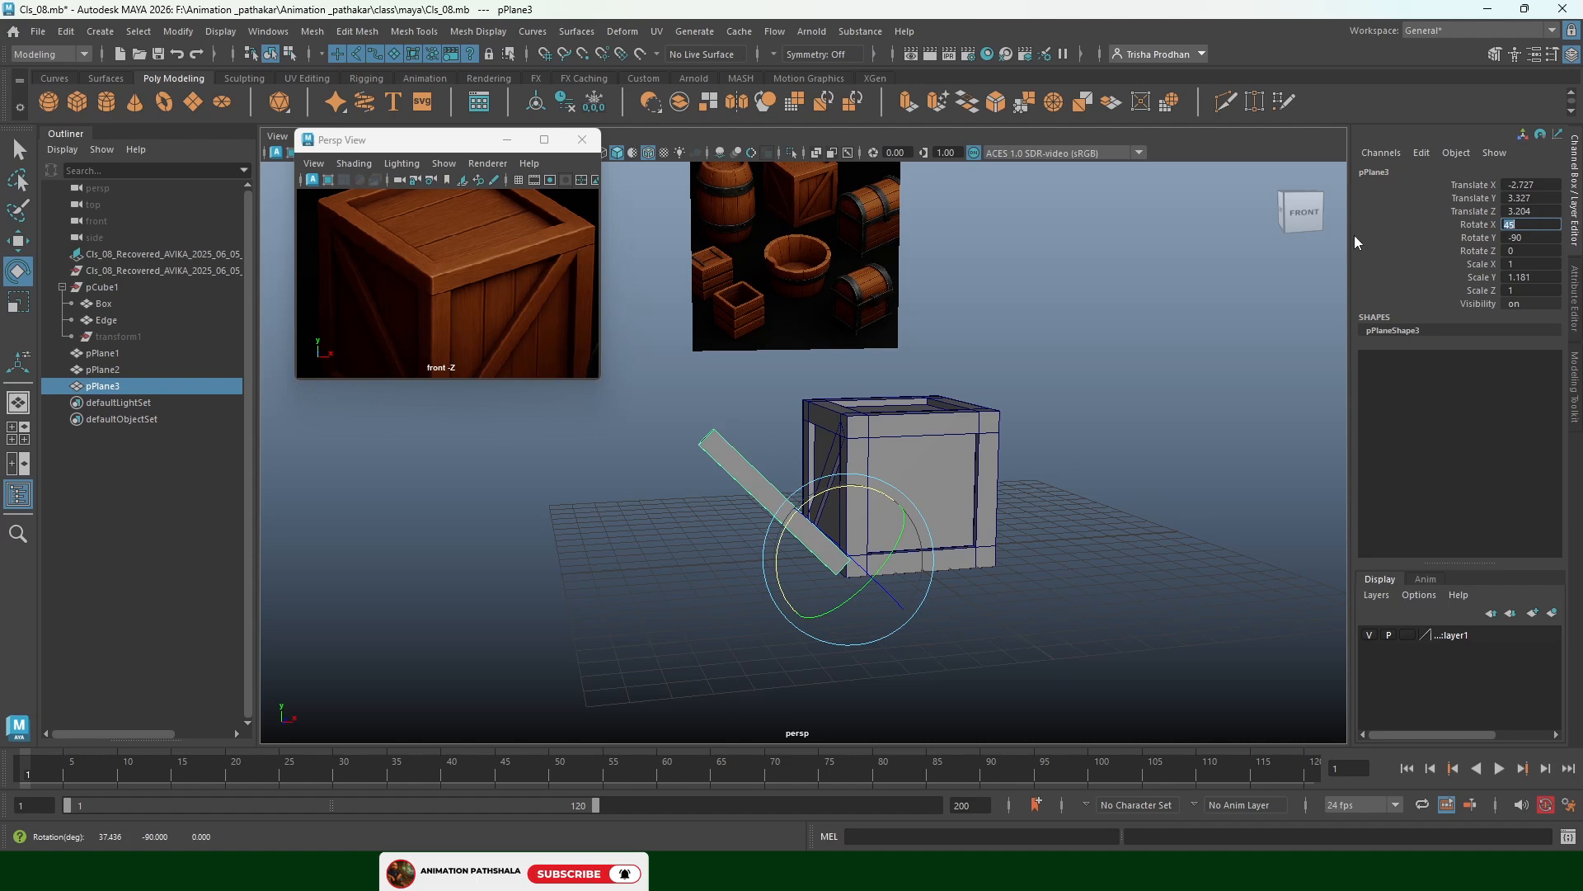
# Move the front board to the frame's opposite lower corner, at X 2, Y about 3.39 and Z about 3.08
pyautogui.click(1117, 427)
pyautogui.click(809, 534)
pyautogui.keyDown('alt'); pyautogui.moveTo(925, 548); pyautogui.dragTo(905, 488, button='middle'); pyautogui.keyUp('alt')
pyautogui.press('w')
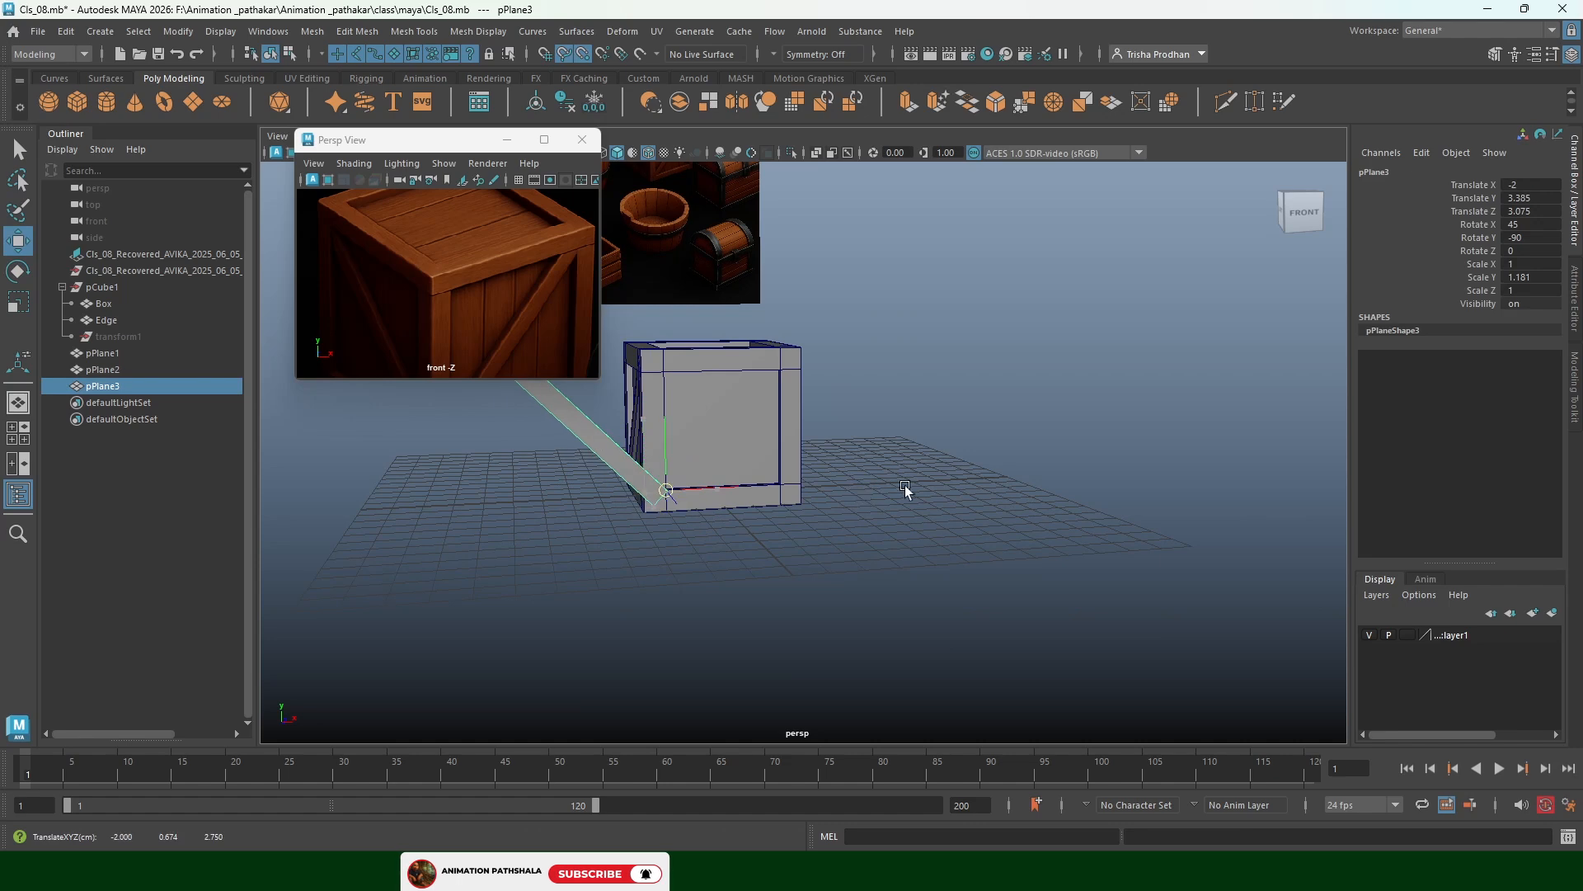
pyautogui.moveTo(733, 481); pyautogui.dragTo(873, 522)
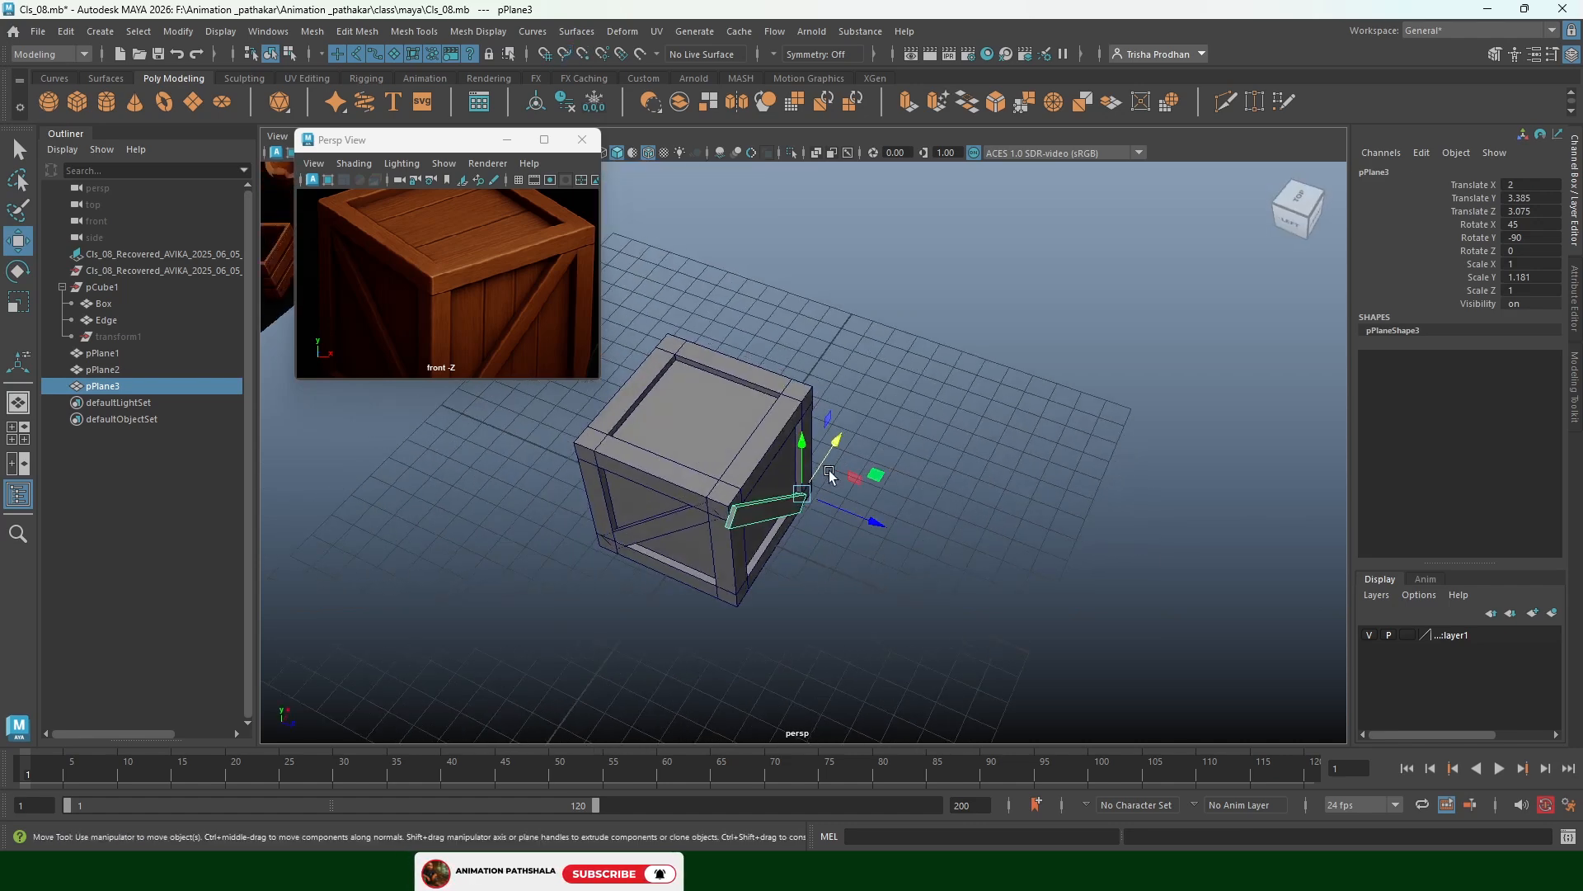
# Move the front board into the front recess, along Z to about 2.76 and along X to about 2.46
pyautogui.moveTo(852, 446); pyautogui.dragTo(868, 522)
pyautogui.scroll(8, 889, 527)
pyautogui.keyDown('alt'); pyautogui.moveTo(891, 527); pyautogui.dragTo(940, 492, button='middle'); pyautogui.keyUp('alt')
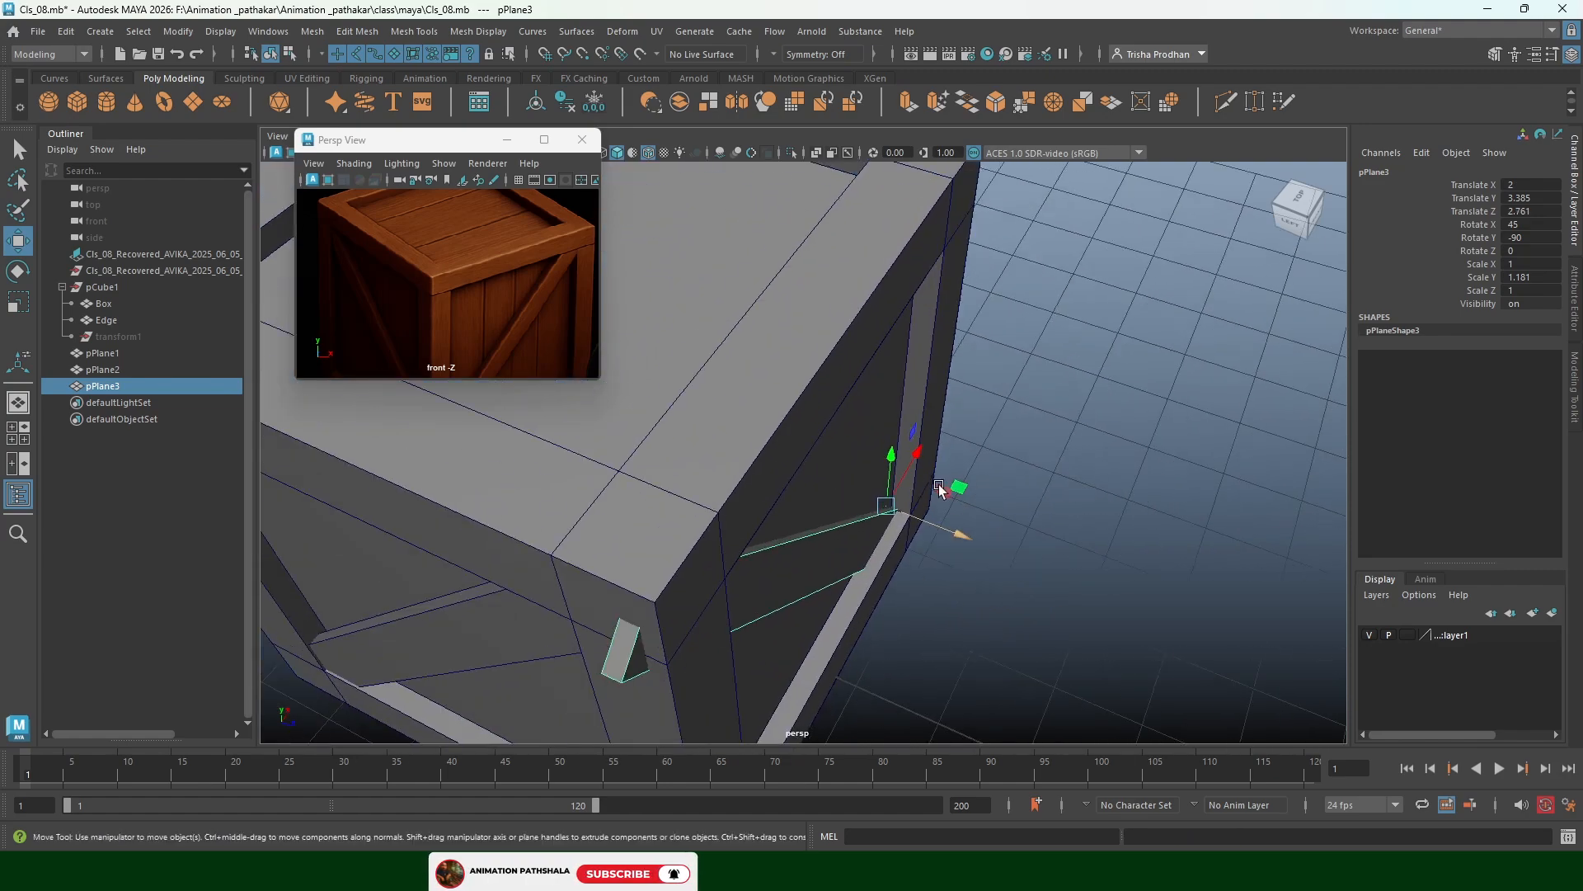
pyautogui.keyDown('alt'); pyautogui.moveTo(948, 499); pyautogui.dragTo(927, 541); pyautogui.keyUp('alt')
# Switch to the front view, frame the crate's front face and display it in wireframe
pyautogui.press('space')
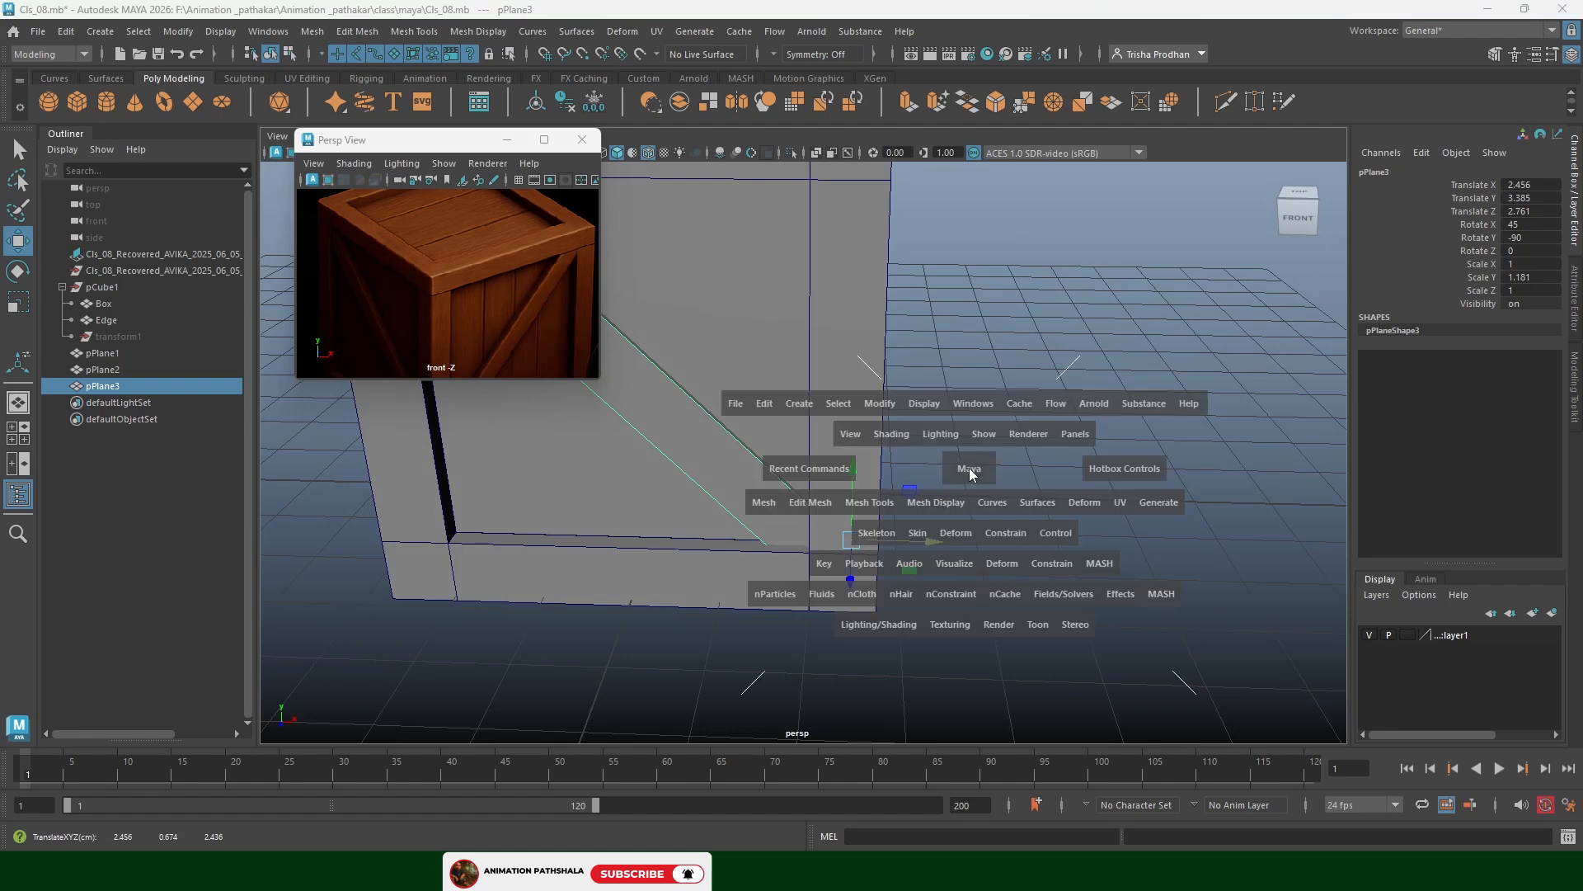
pyautogui.moveTo(969, 469); pyautogui.dragTo(968, 513)
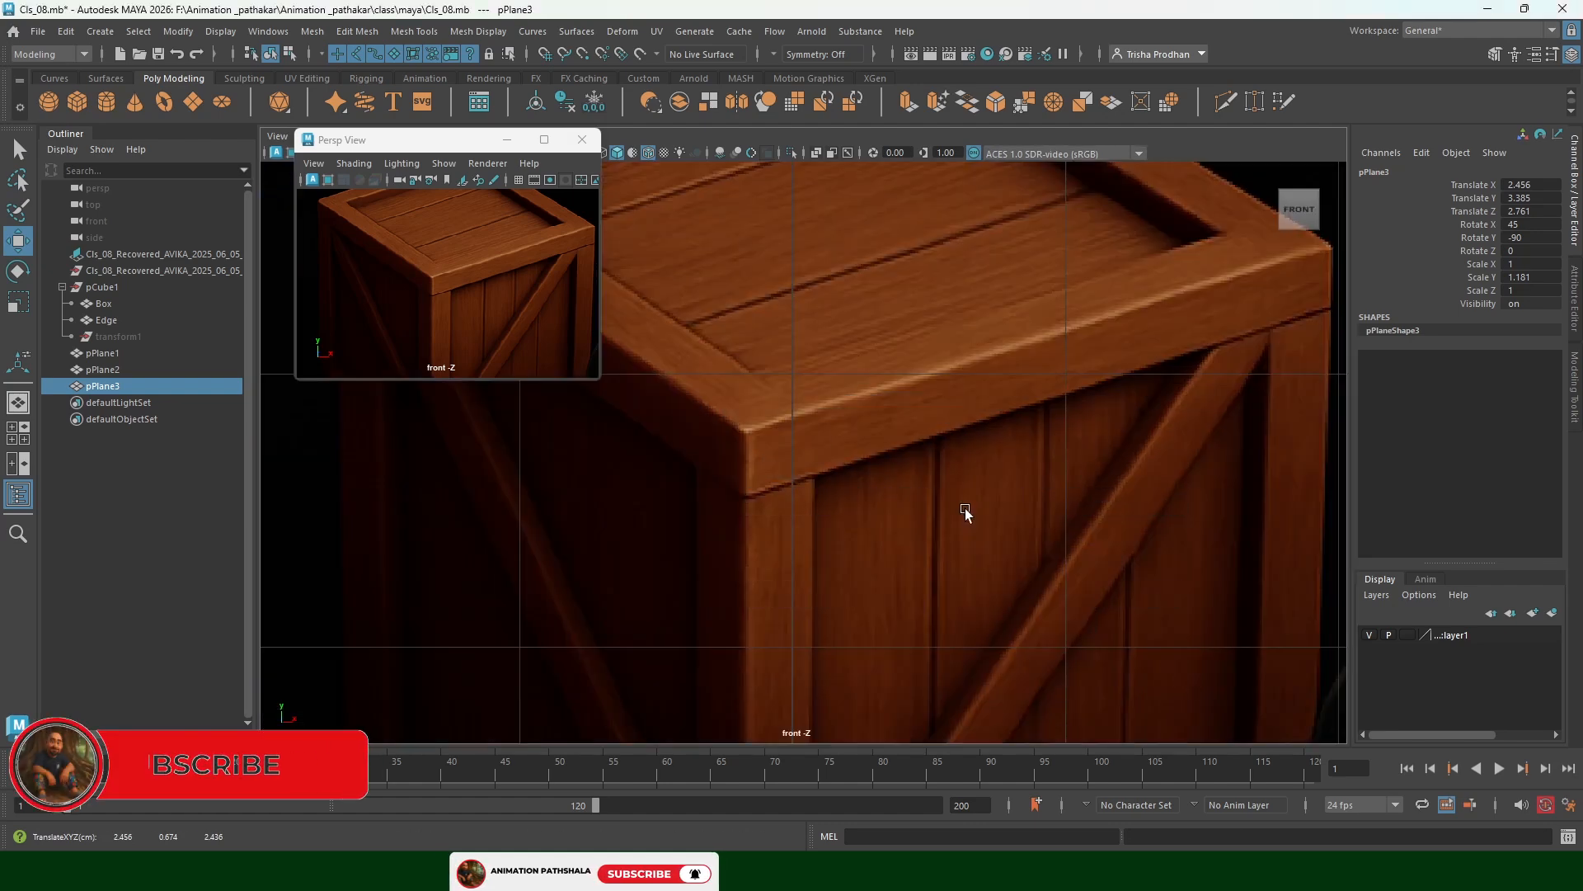
pyautogui.scroll(-5, 967, 503)
pyautogui.keyDown('alt'); pyautogui.moveTo(781, 671); pyautogui.dragTo(869, 537, button='middle'); pyautogui.keyUp('alt')
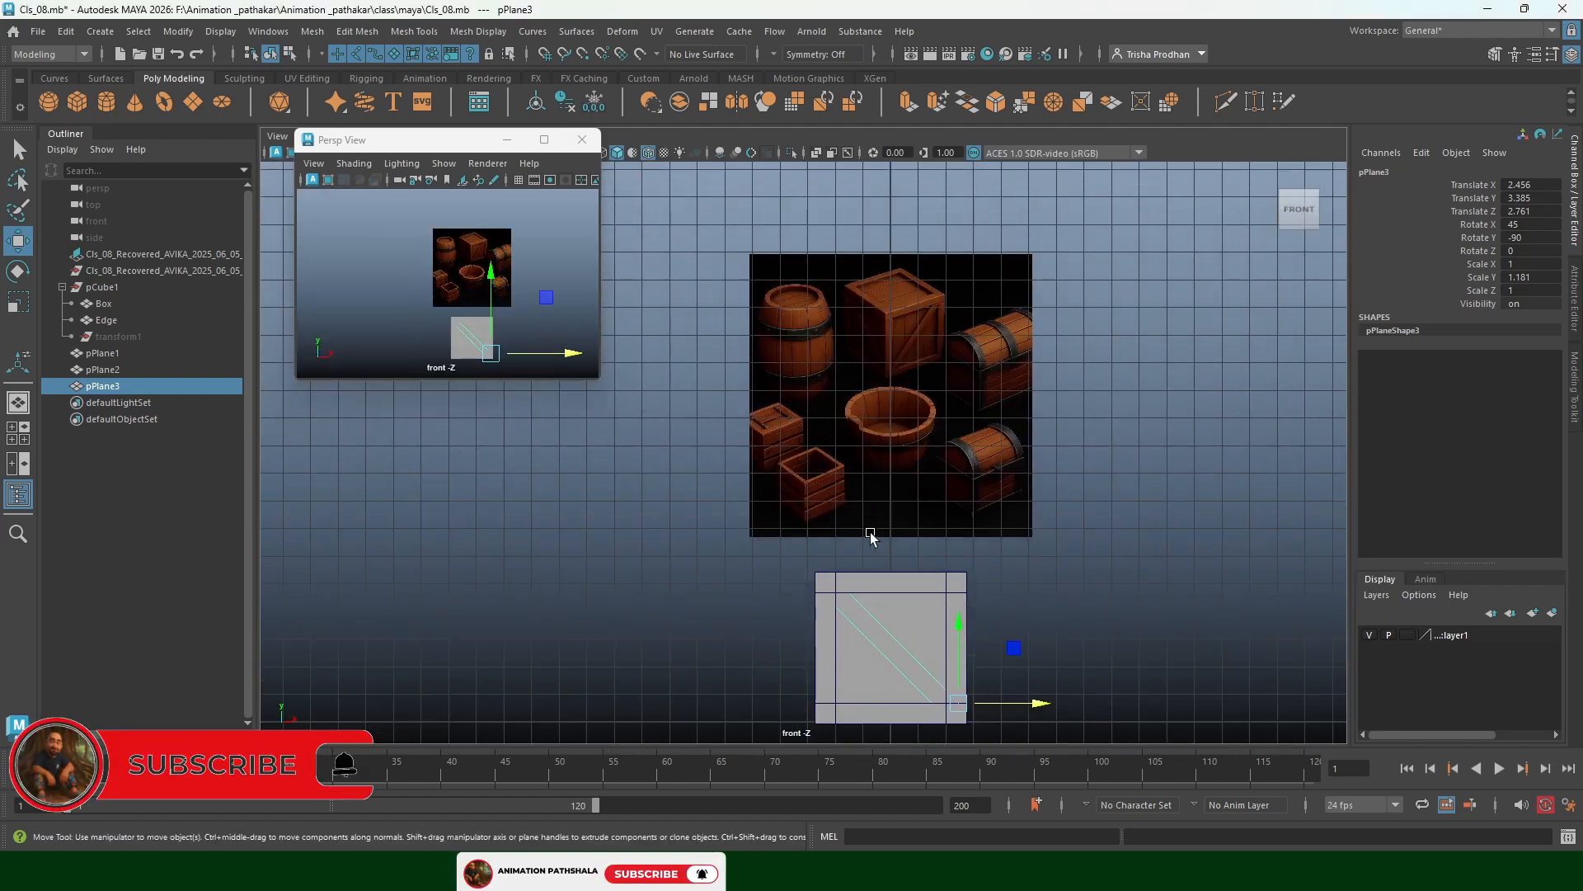
pyautogui.scroll(4, 891, 503)
pyautogui.keyDown('alt'); pyautogui.moveTo(908, 479); pyautogui.dragTo(908, 175, button='middle'); pyautogui.keyUp('alt')
pyautogui.scroll(5, 1039, 552)
pyautogui.keyDown('alt'); pyautogui.moveTo(1097, 529); pyautogui.dragTo(967, 551, button='middle'); pyautogui.keyUp('alt')
pyautogui.scroll(1, 973, 558)
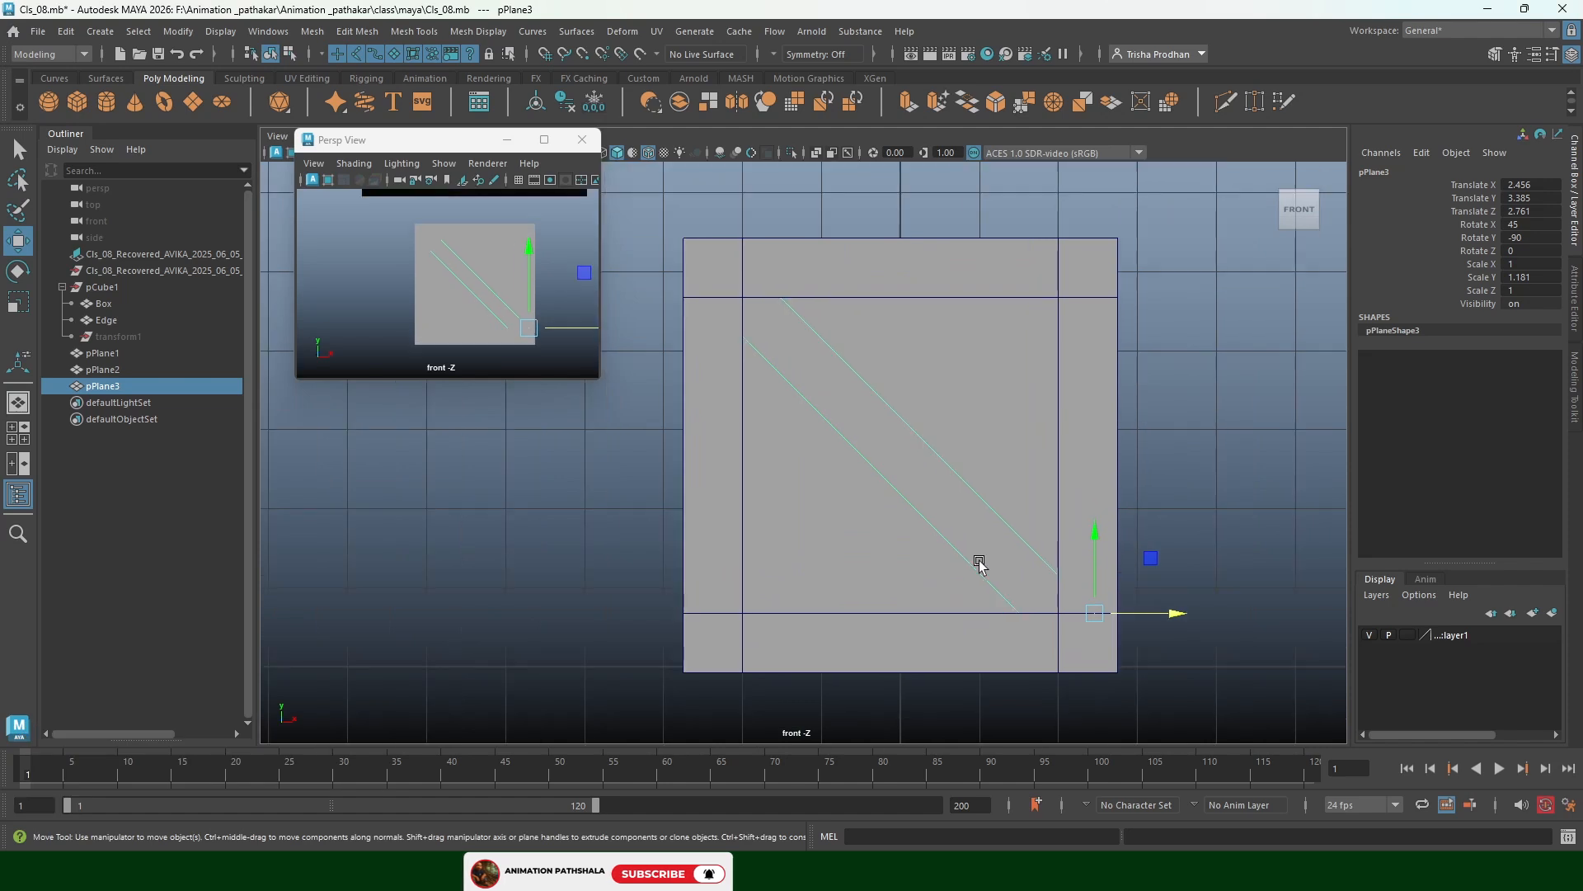
pyautogui.press('4')
pyautogui.scroll(3, 1072, 623)
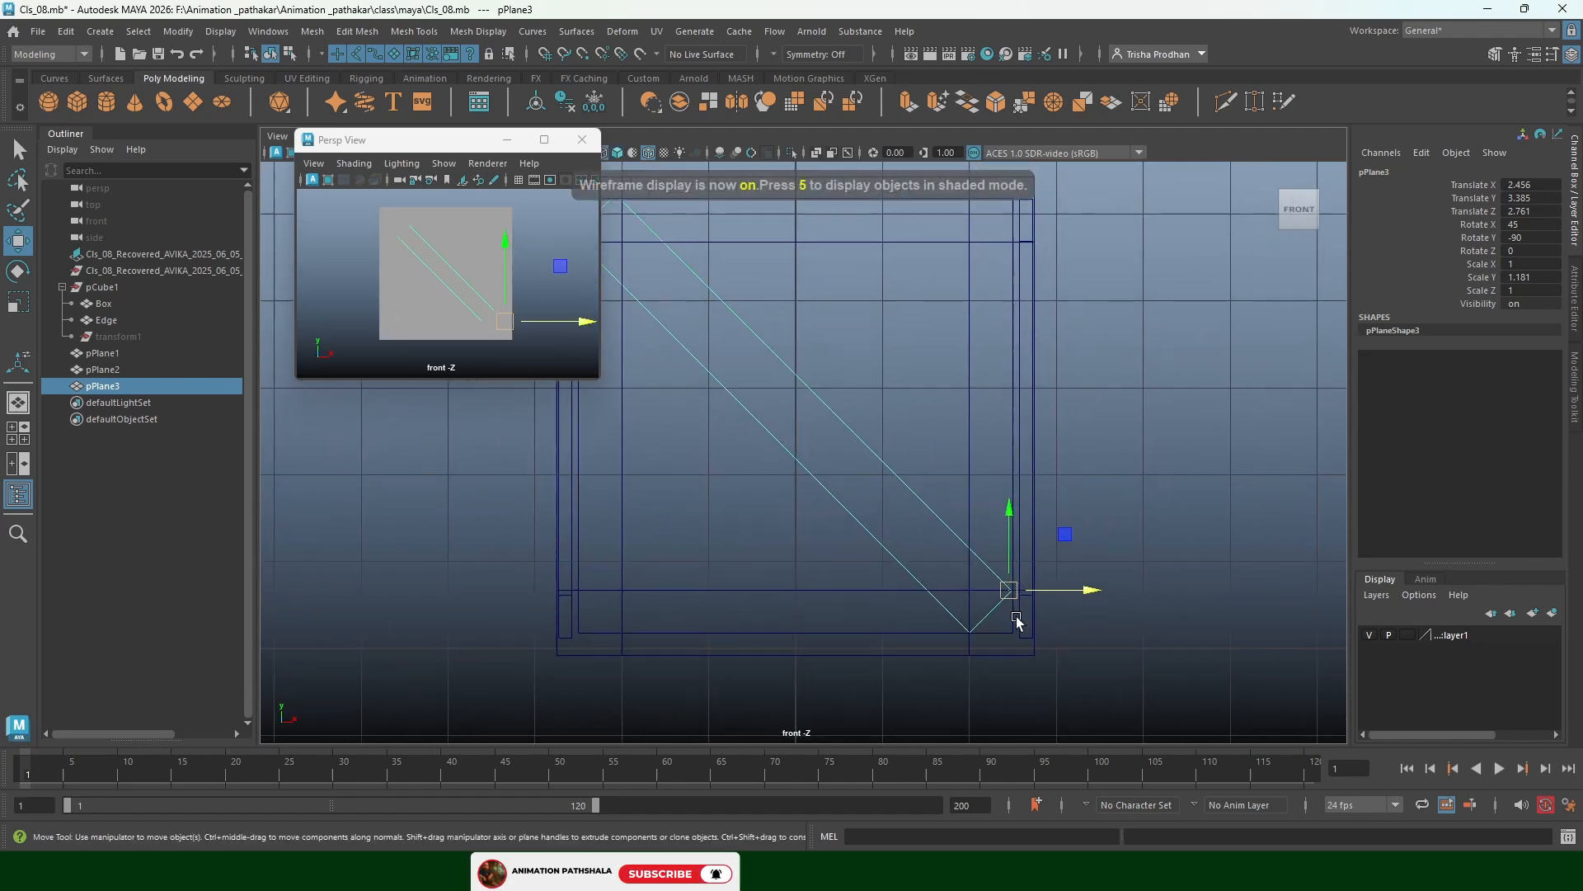
# Fit the front board diagonally between the frame's corners, at about X 2.64 and Y 3.23
pyautogui.keyDown('alt'); pyautogui.moveTo(1007, 619); pyautogui.dragTo(948, 613, button='middle'); pyautogui.keyUp('alt')
pyautogui.moveTo(997, 614); pyautogui.dragTo(1018, 629)
pyautogui.keyDown('alt'); pyautogui.moveTo(844, 427); pyautogui.dragTo(1199, 667, button='middle'); pyautogui.keyUp('alt')
pyautogui.scroll(-4, 1171, 652)
pyautogui.scroll(-2, 948, 530)
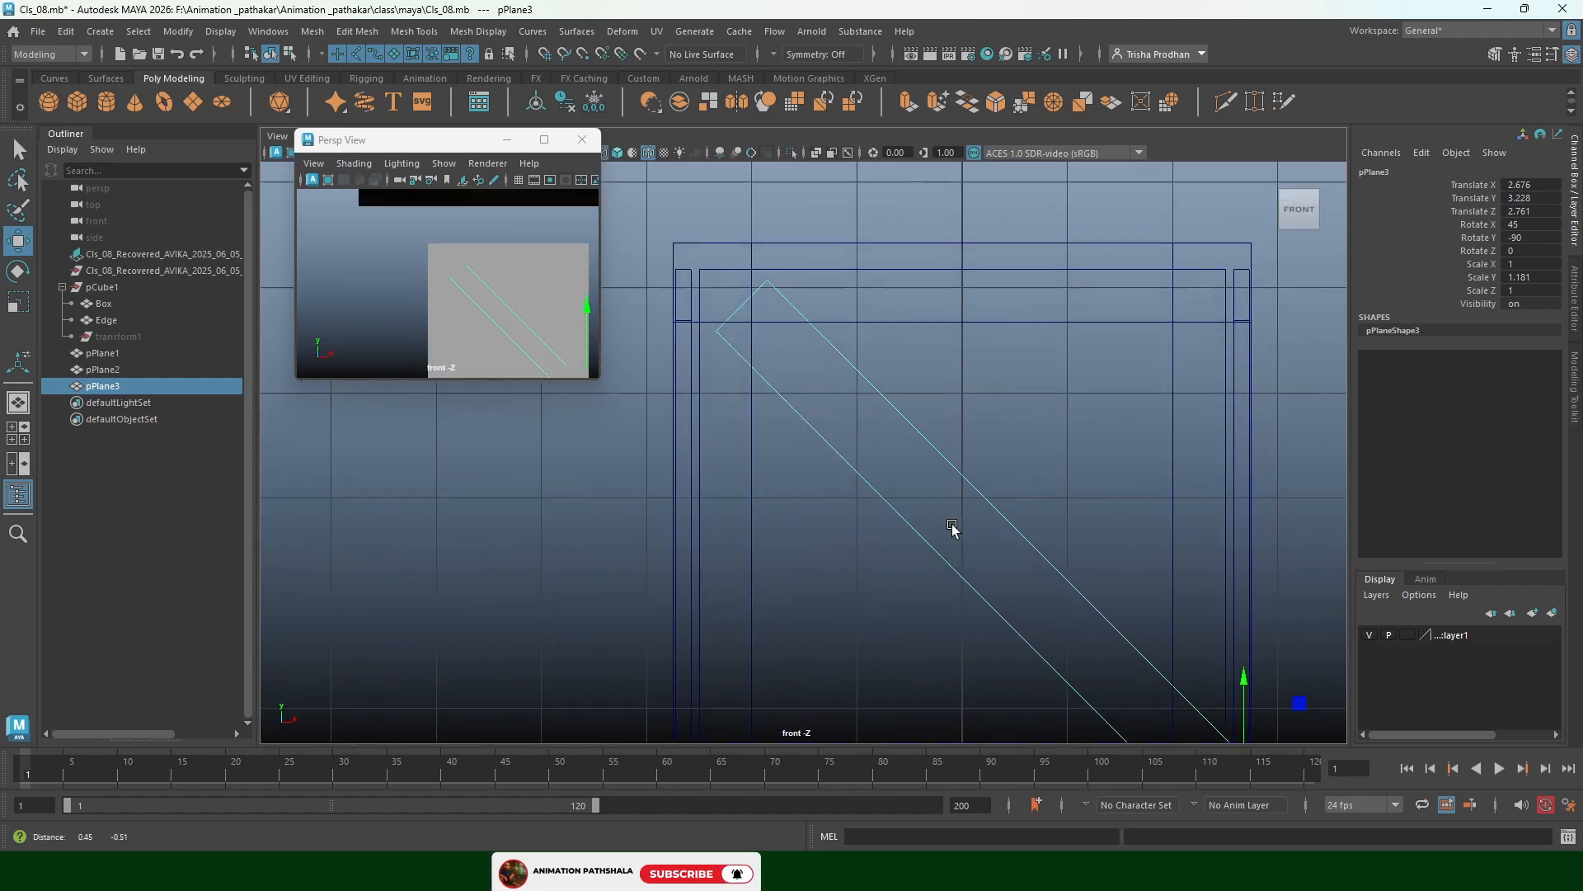
pyautogui.keyDown('alt'); pyautogui.moveTo(1119, 599); pyautogui.dragTo(1084, 527, button='middle'); pyautogui.keyUp('alt')
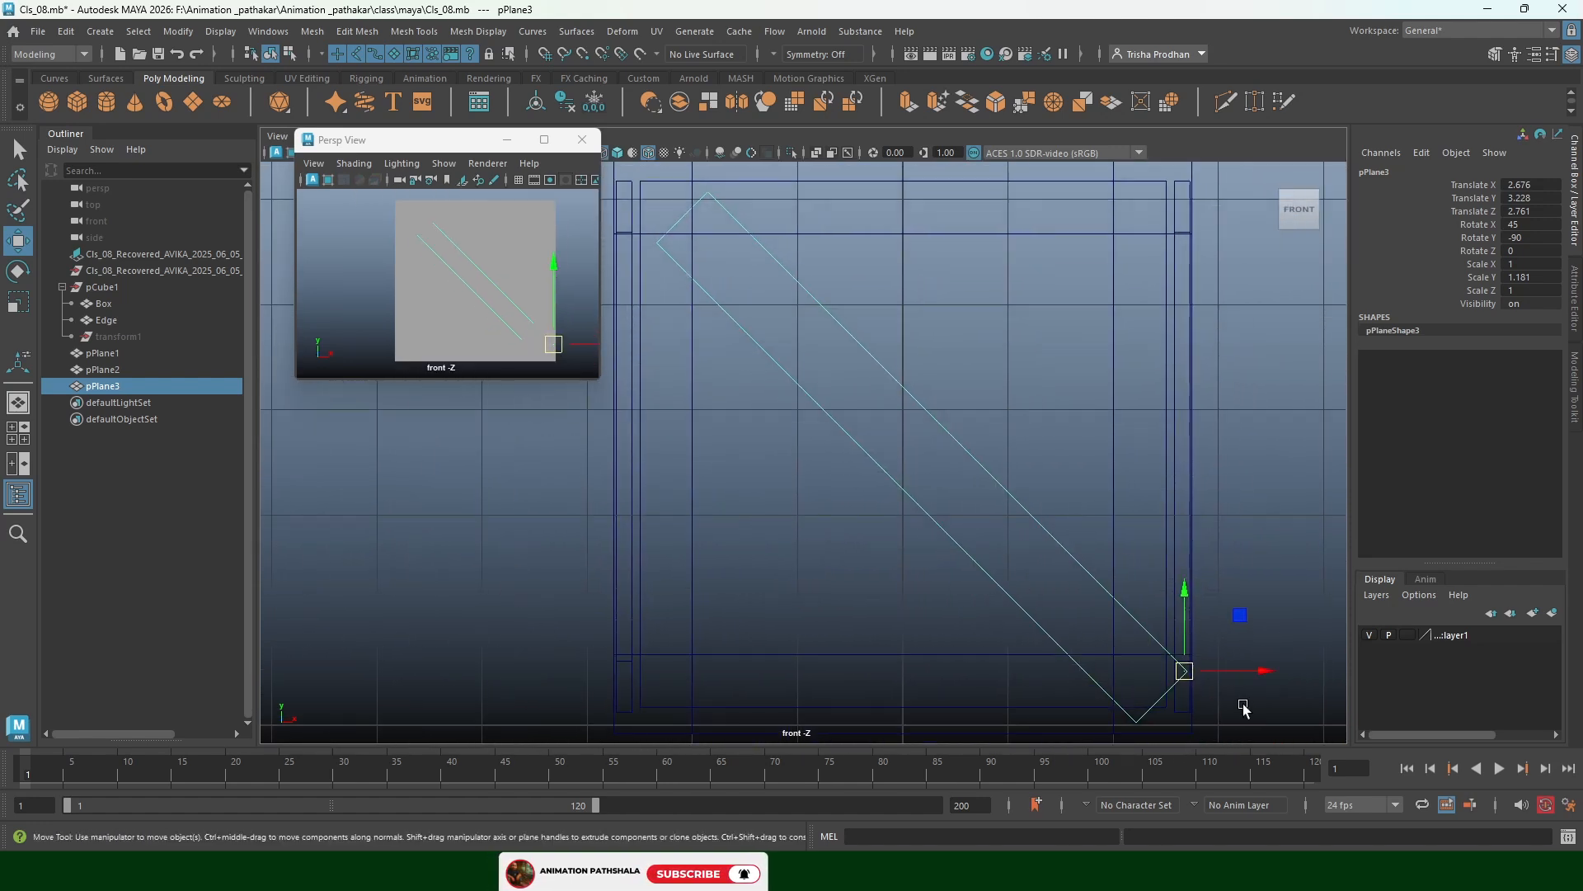
pyautogui.moveTo(1184, 672); pyautogui.dragTo(1180, 673)
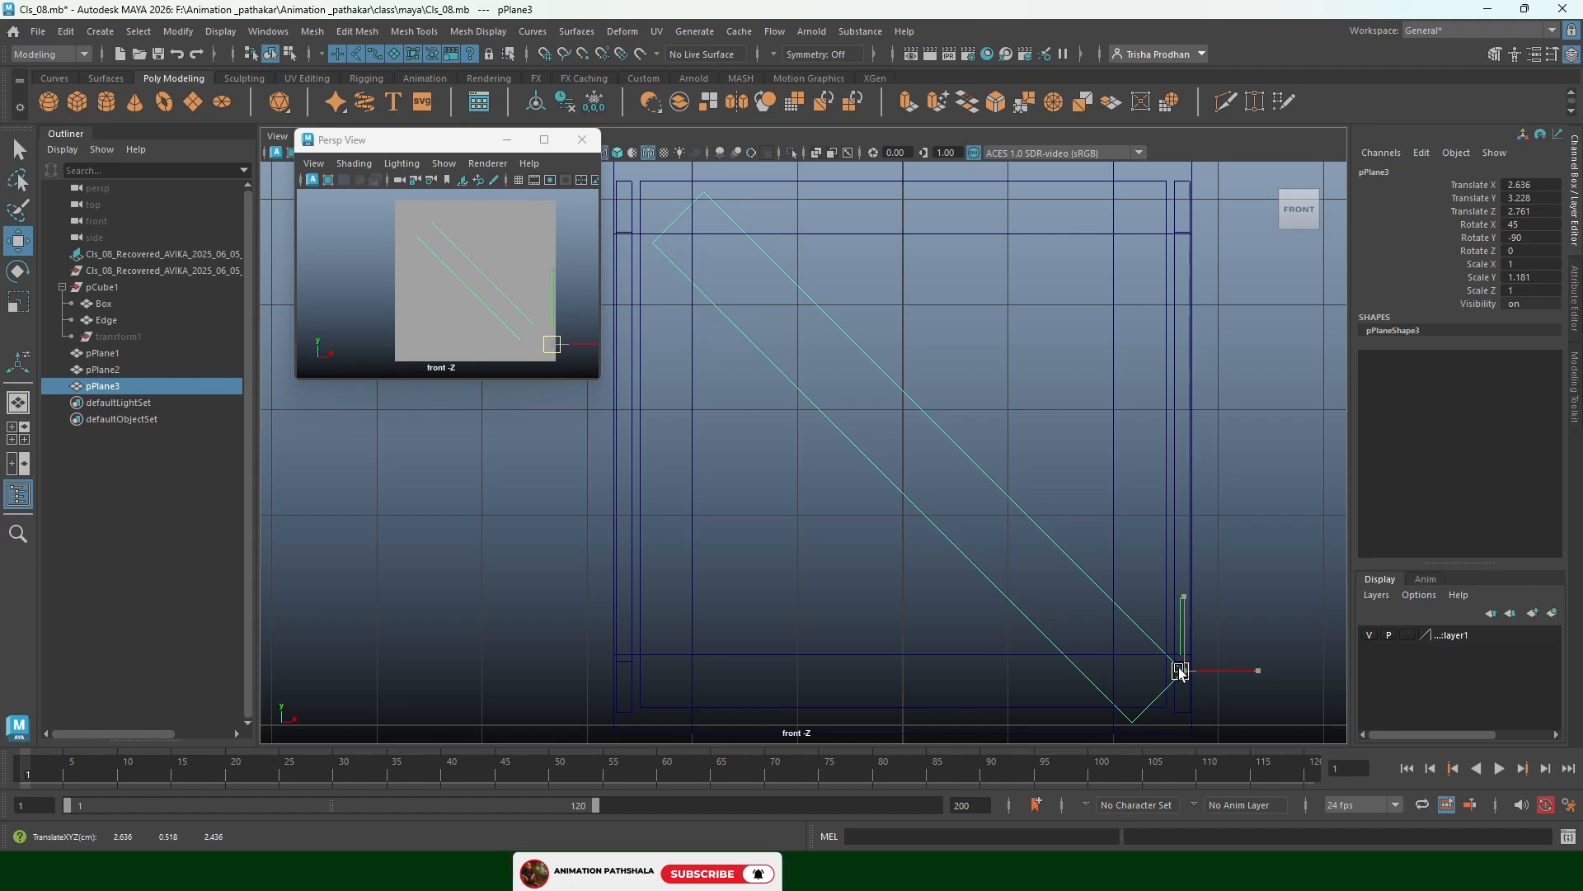
# Return to the perspective view with shaded display and show the crate's +X side
pyautogui.press('space')
pyautogui.moveTo(1027, 425); pyautogui.dragTo(1033, 376)
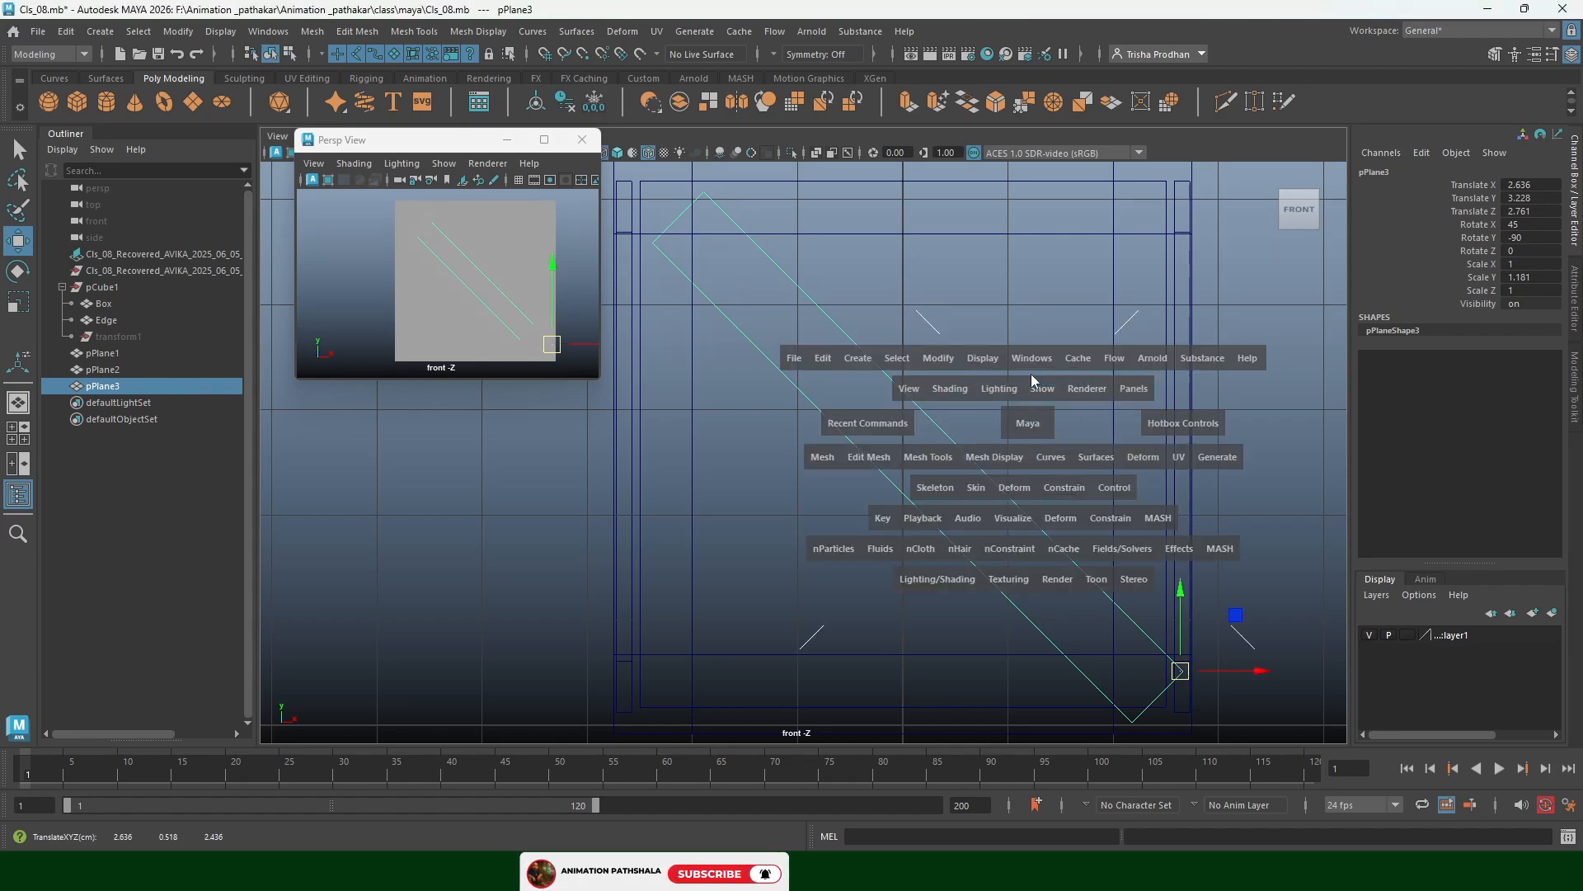
pyautogui.moveTo(1000, 428)
pyautogui.keyDown('alt'); pyautogui.mouseDown()
pyautogui.moveTo(876, 498)
pyautogui.moveTo(1007, 498)
pyautogui.moveTo(719, 459)
pyautogui.moveTo(872, 483)
pyautogui.moveTo(1132, 471)
pyautogui.moveTo(927, 431)
pyautogui.moveTo(828, 437)
pyautogui.moveTo(827, 404)
pyautogui.moveTo(892, 431)
pyautogui.mouseUp(); pyautogui.keyUp('alt')
pyautogui.press('5')
pyautogui.scroll(-3, 1033, 435)
# Raise the original side board along Y to about 7.94 and set its Rotate X to 135 to reverse the diagonal
pyautogui.click(892, 433)
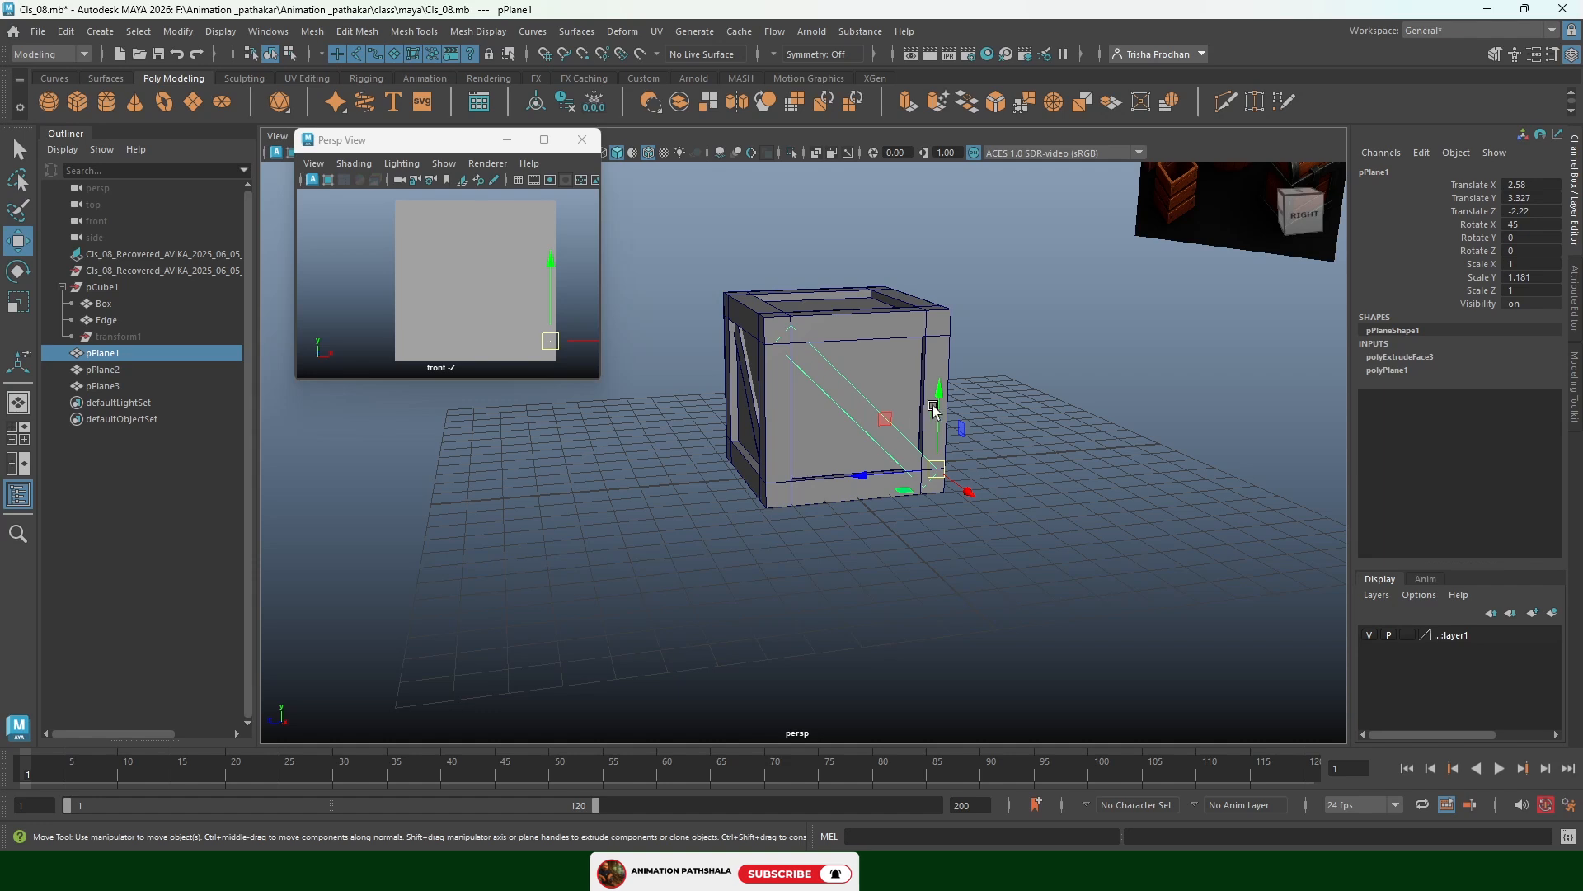
pyautogui.moveTo(940, 394); pyautogui.dragTo(950, 236)
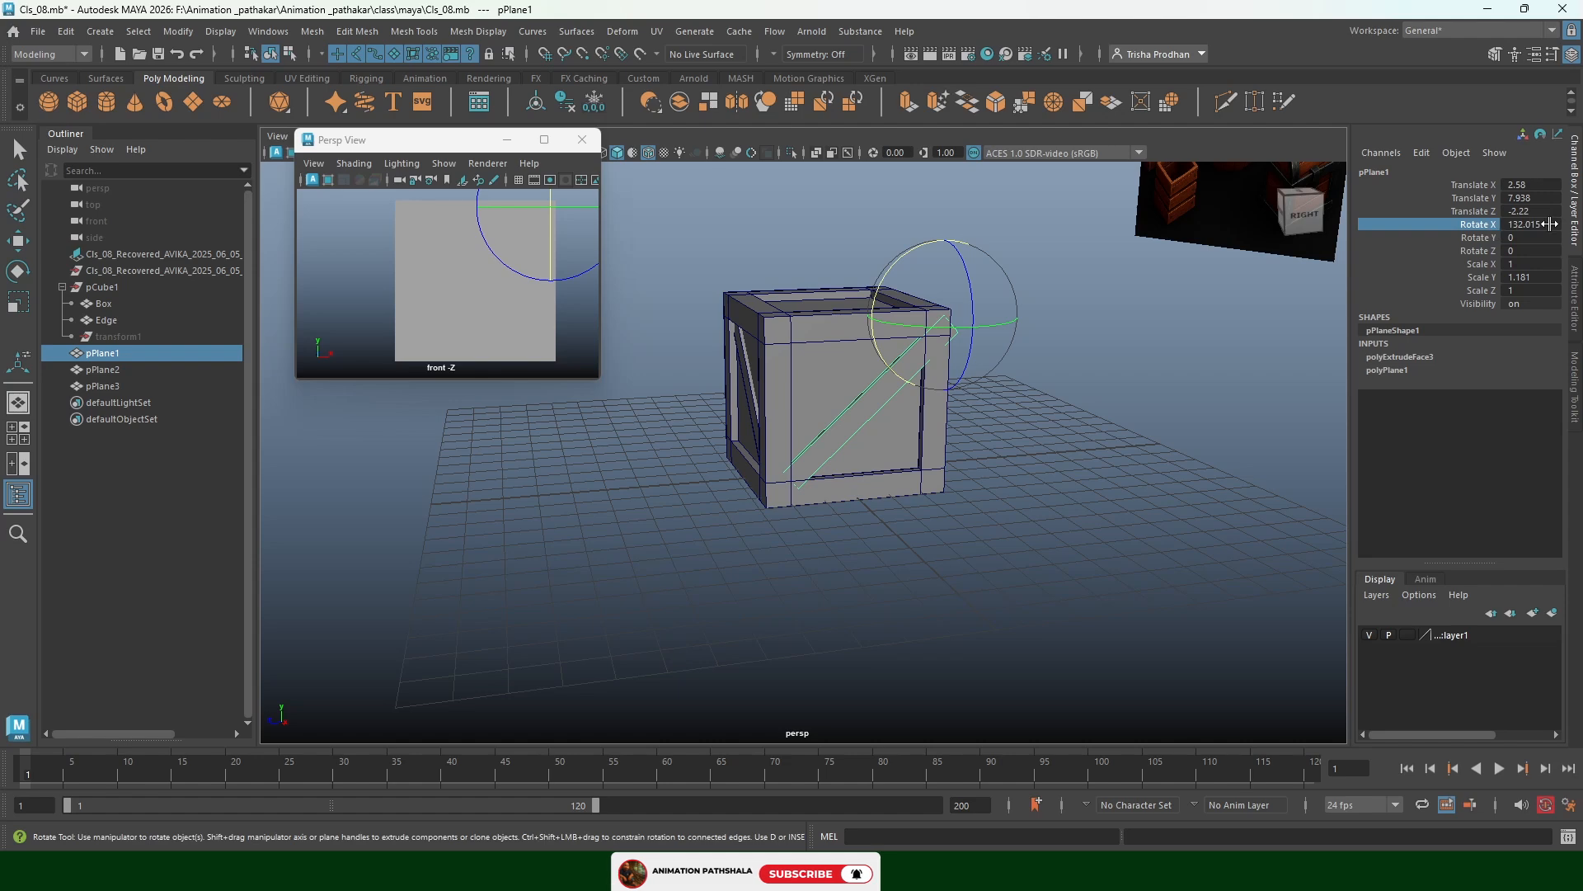
pyautogui.doubleClick(1549, 224)
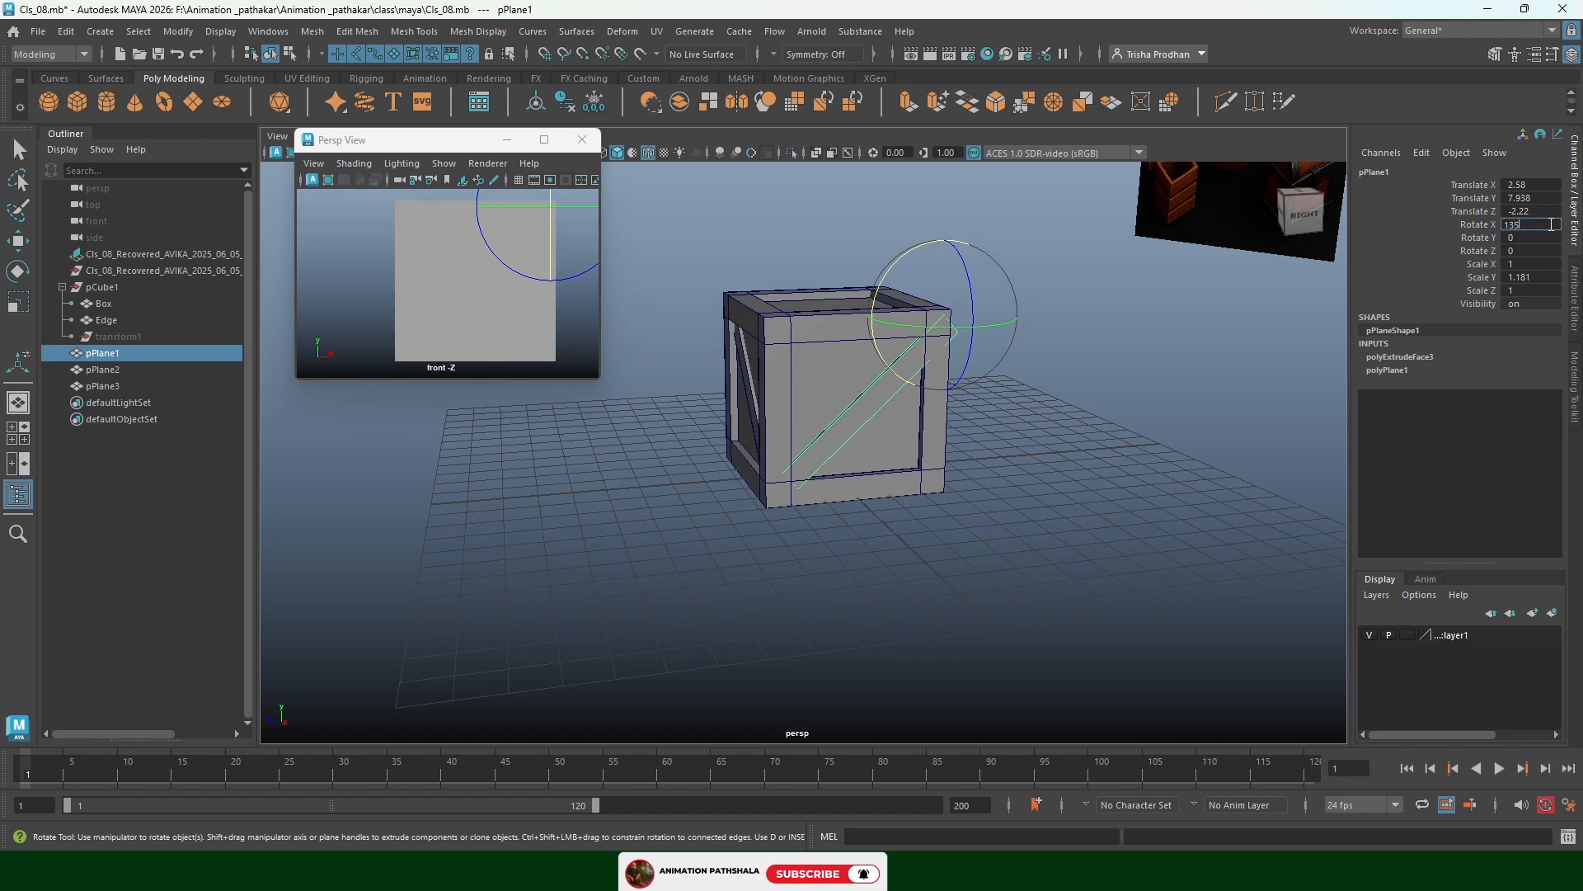
pyautogui.write('135')
pyautogui.press('Return')
# Move the reversed side board along Z to about -1.78 so that its ends fit the frame's corners
pyautogui.press('w')
pyautogui.scroll(3, 859, 399)
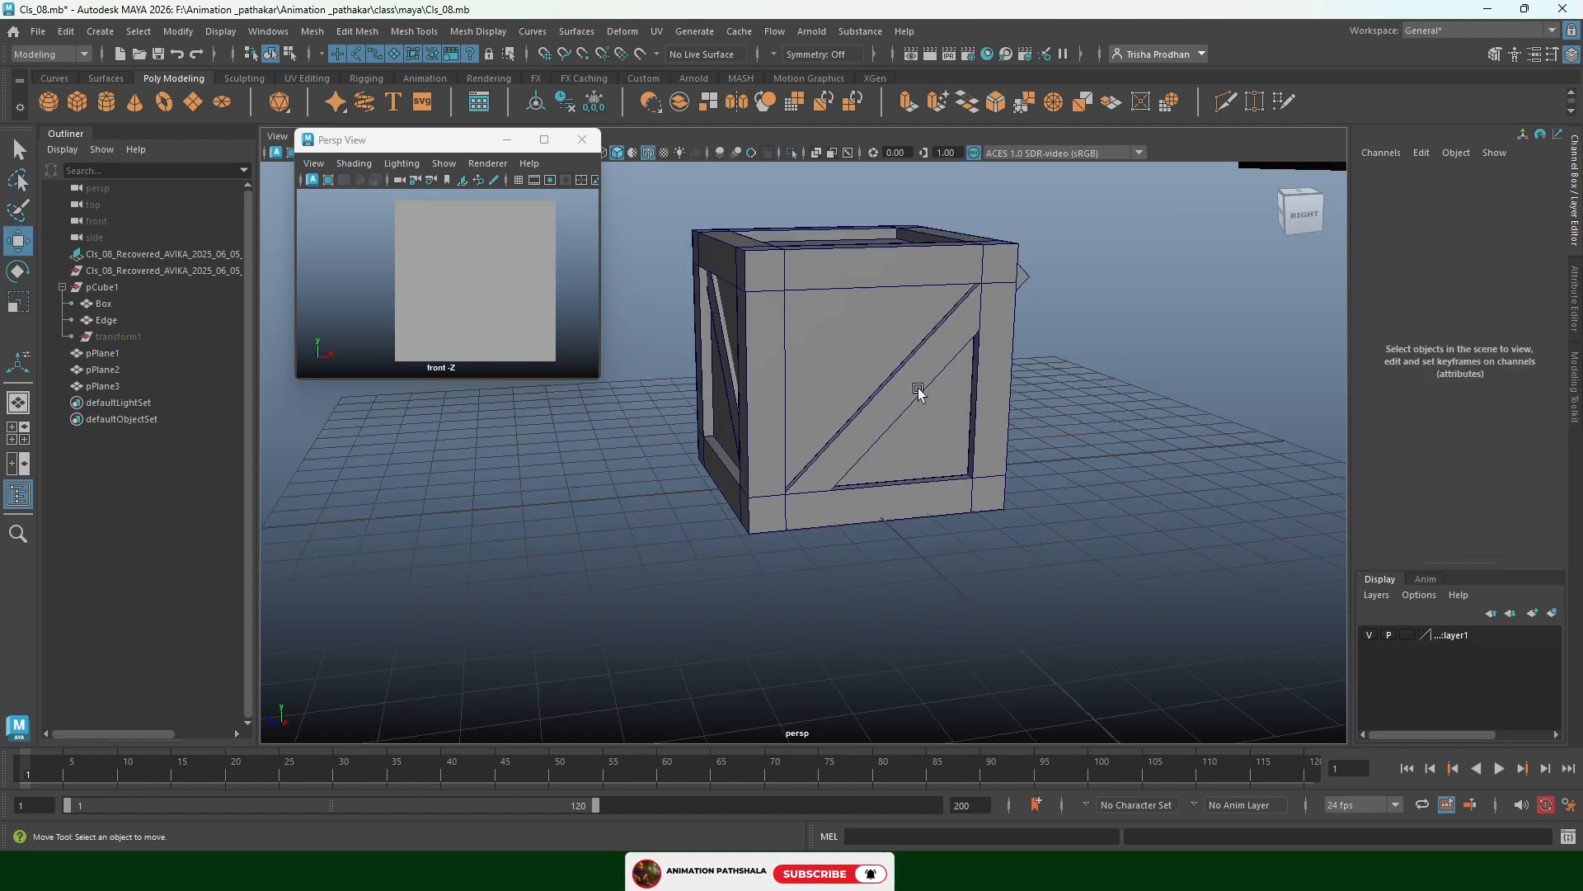
pyautogui.moveTo(934, 256); pyautogui.dragTo(911, 255)
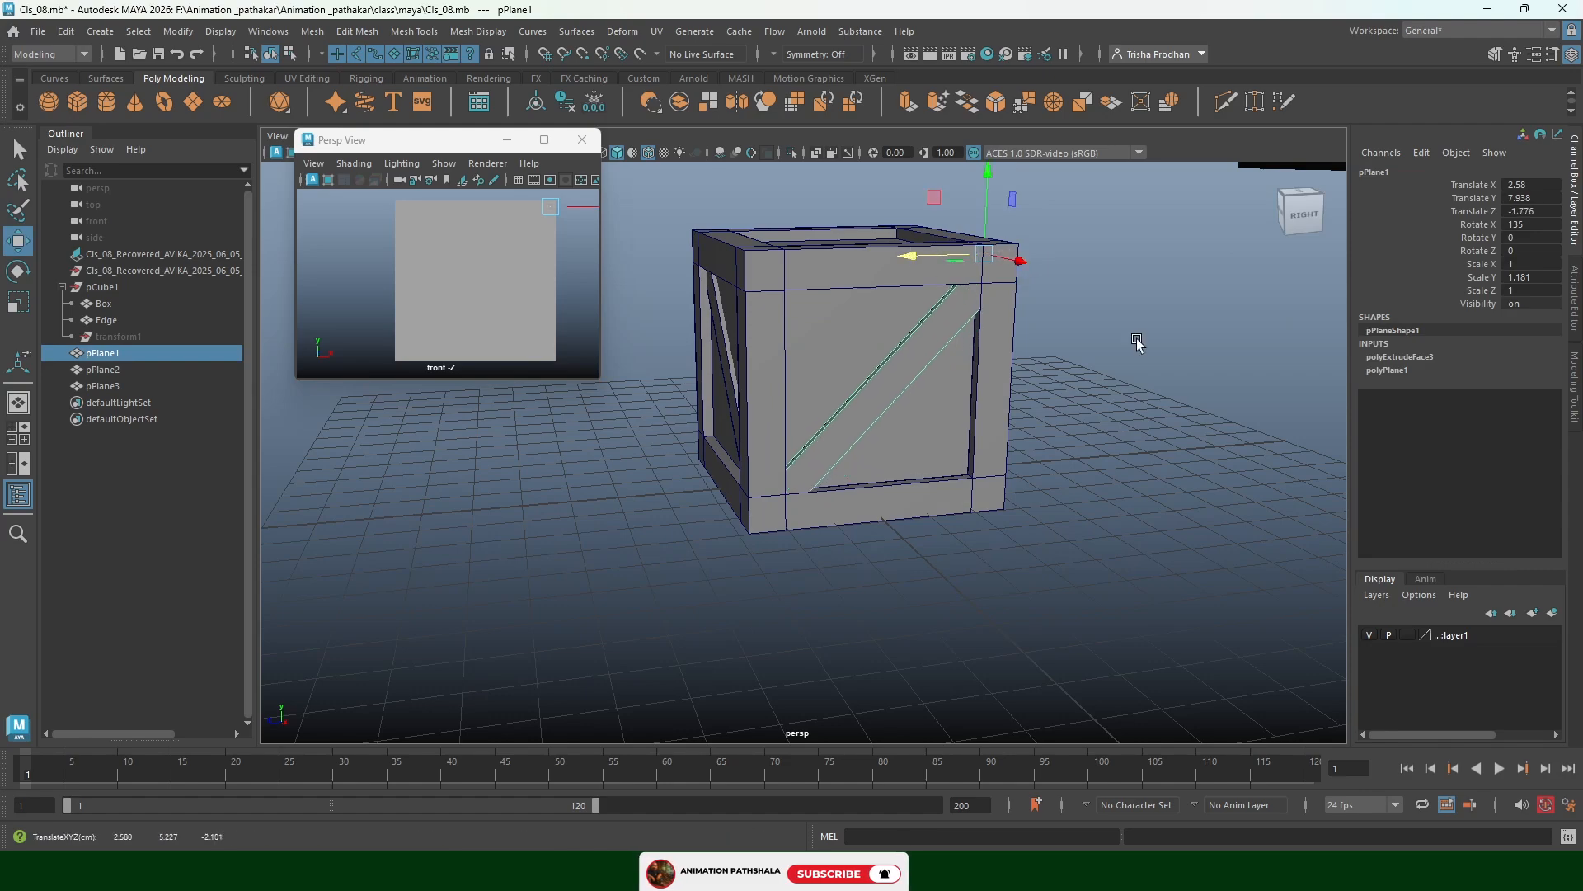
pyautogui.moveTo(1137, 341)
pyautogui.keyDown('alt'); pyautogui.mouseDown()
pyautogui.moveTo(962, 353)
pyautogui.moveTo(1258, 333)
pyautogui.moveTo(1124, 343)
pyautogui.mouseUp(); pyautogui.keyUp('alt')
# Duplicate the front diagonal board and move the copy along Z to about -3.59, behind the crate
pyautogui.click(761, 359)
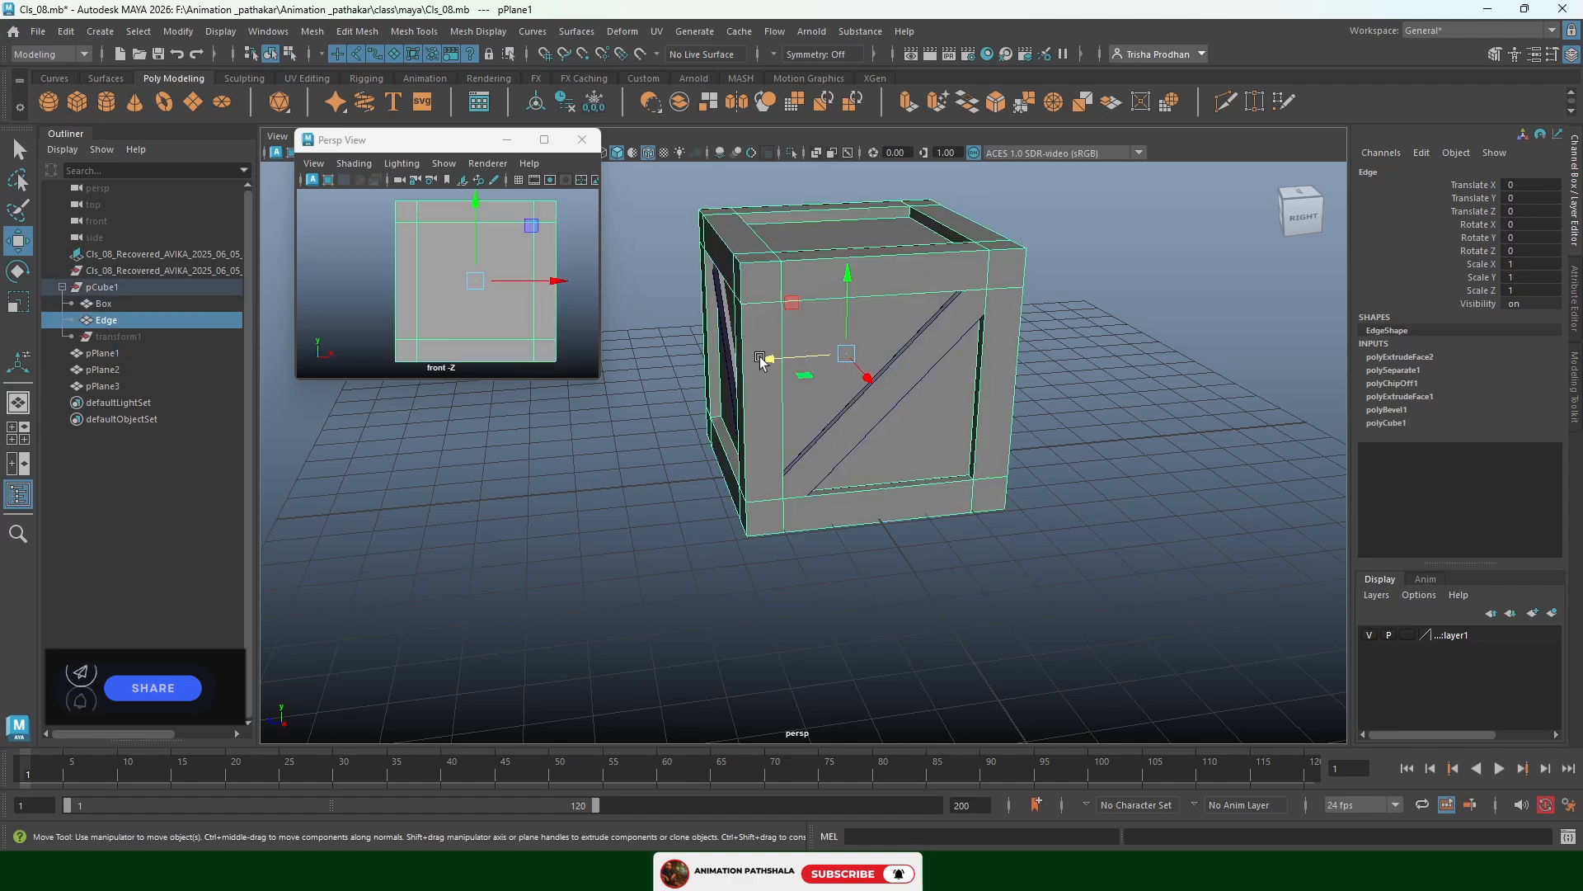
pyautogui.click(751, 382)
pyautogui.hotkey('ctrl', 'd')
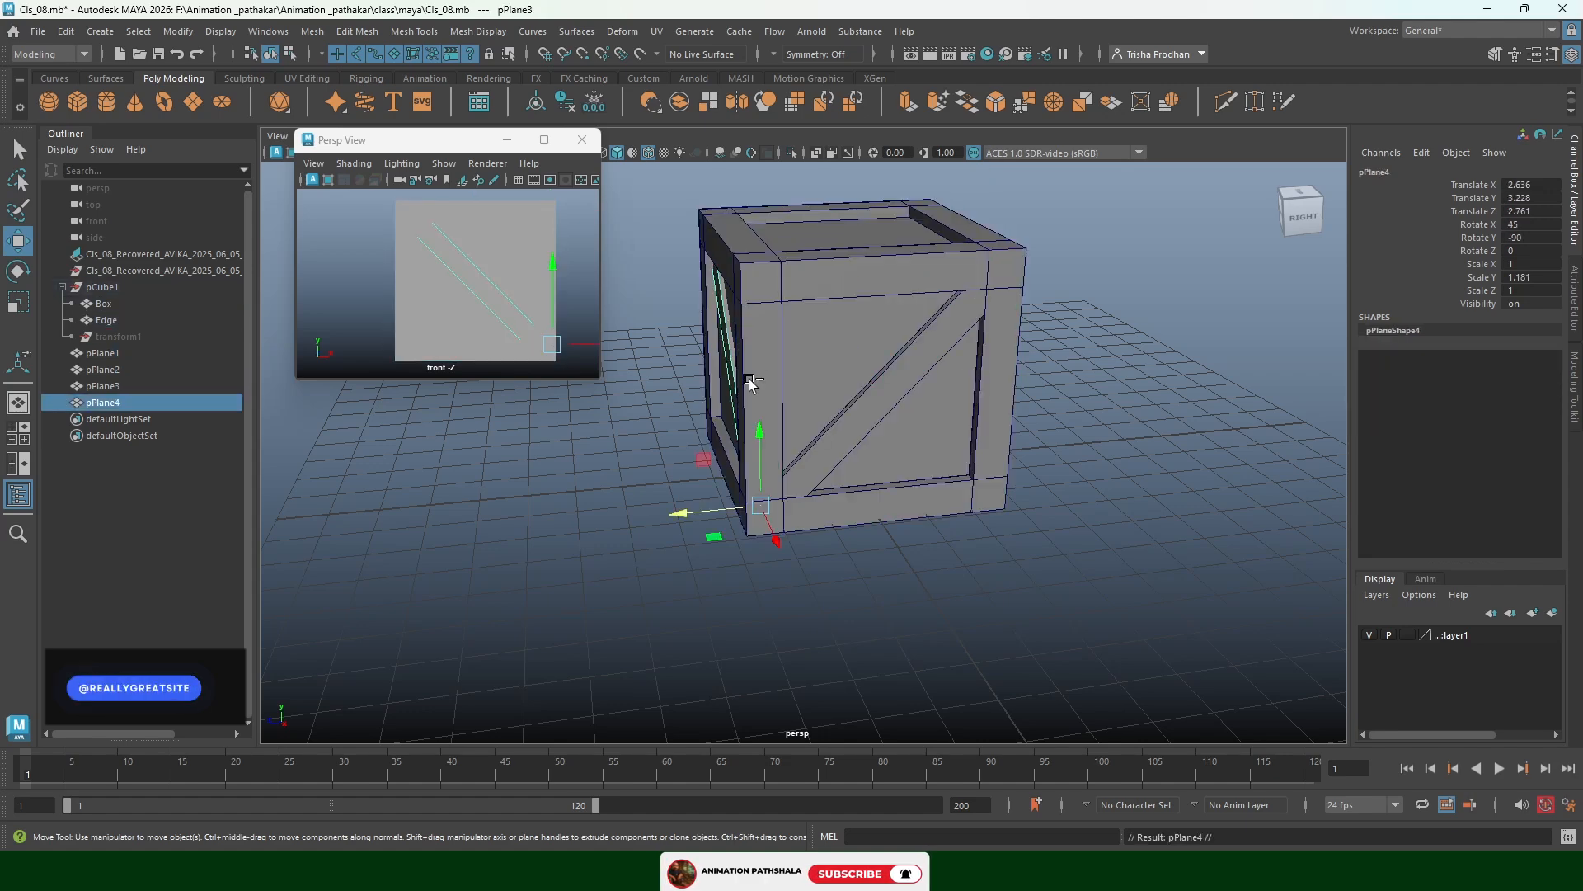
pyautogui.moveTo(688, 514); pyautogui.dragTo(986, 478)
pyautogui.keyDown('alt'); pyautogui.moveTo(1154, 441); pyautogui.dragTo(1046, 421); pyautogui.keyUp('alt')
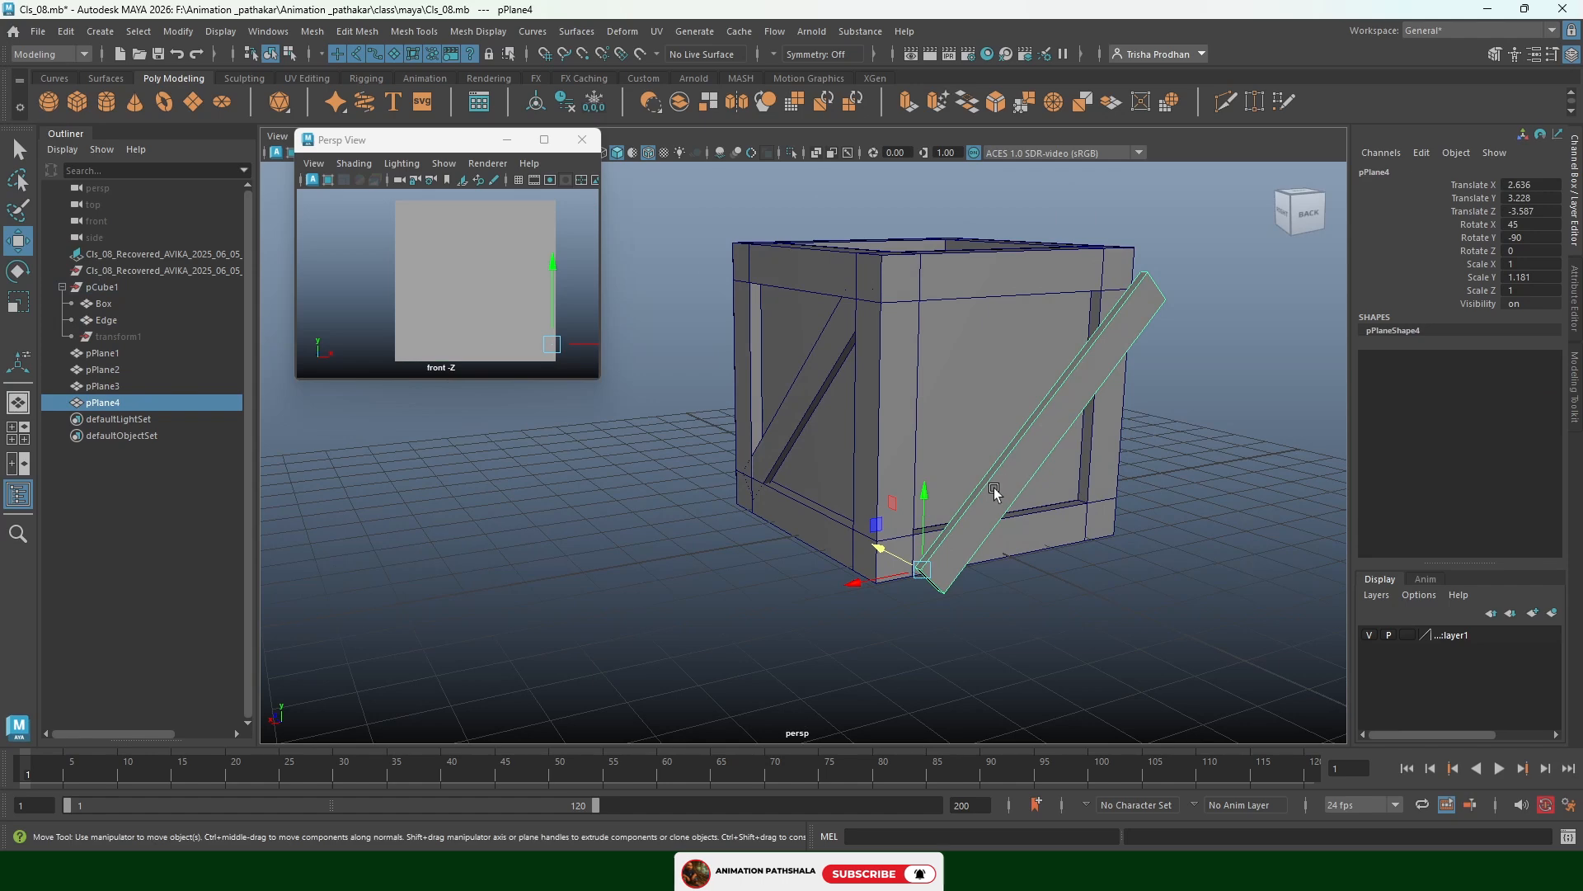
pyautogui.scroll(-3, 1031, 478)
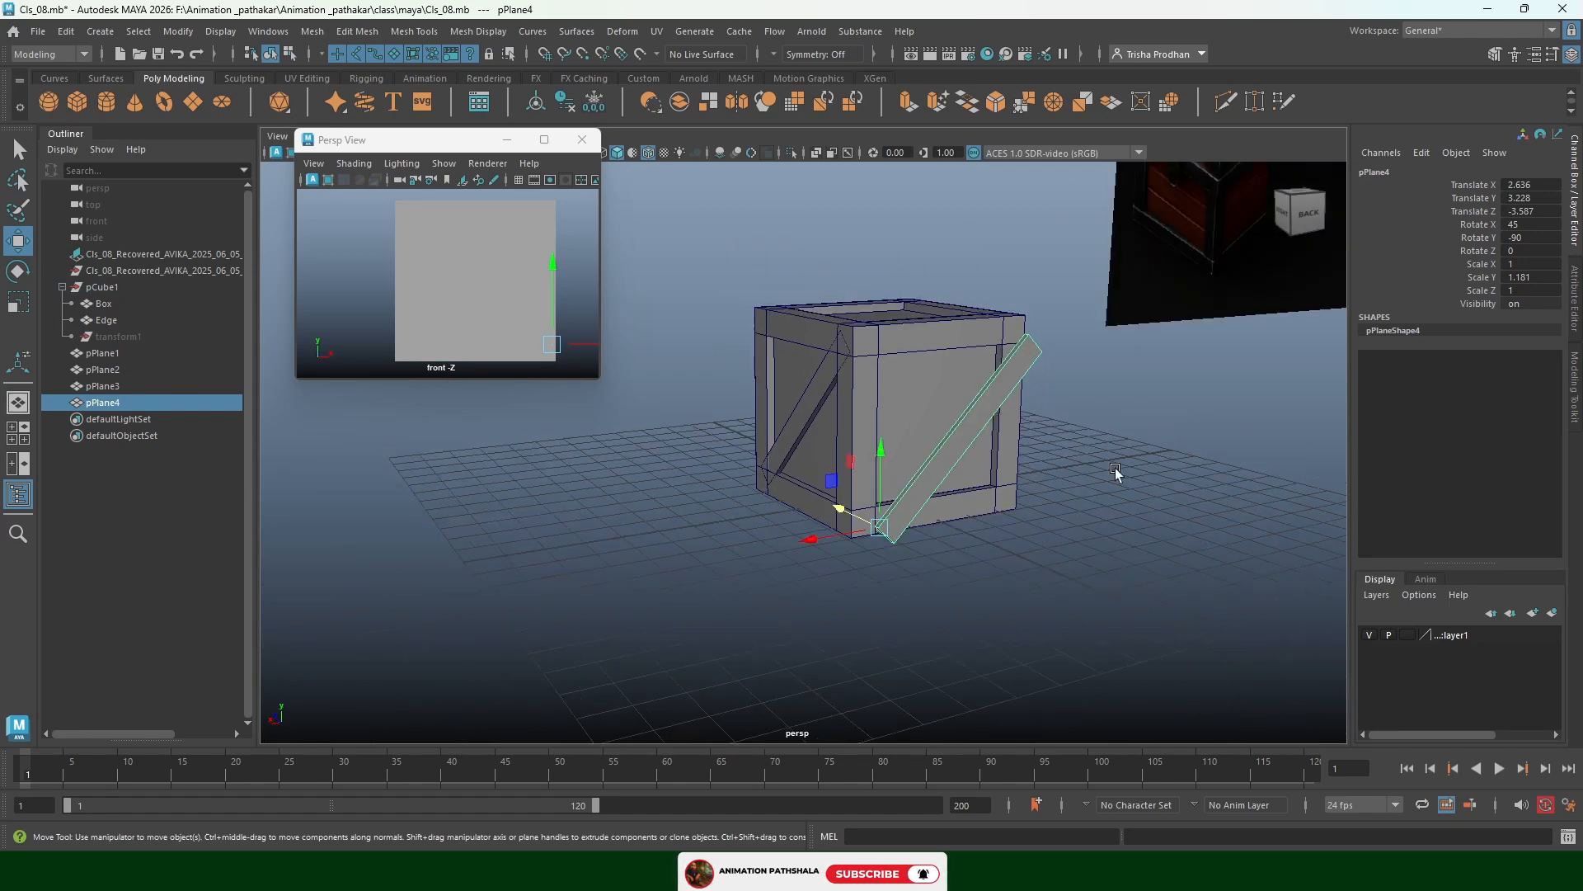
pyautogui.click(1116, 472)
pyautogui.click(973, 421)
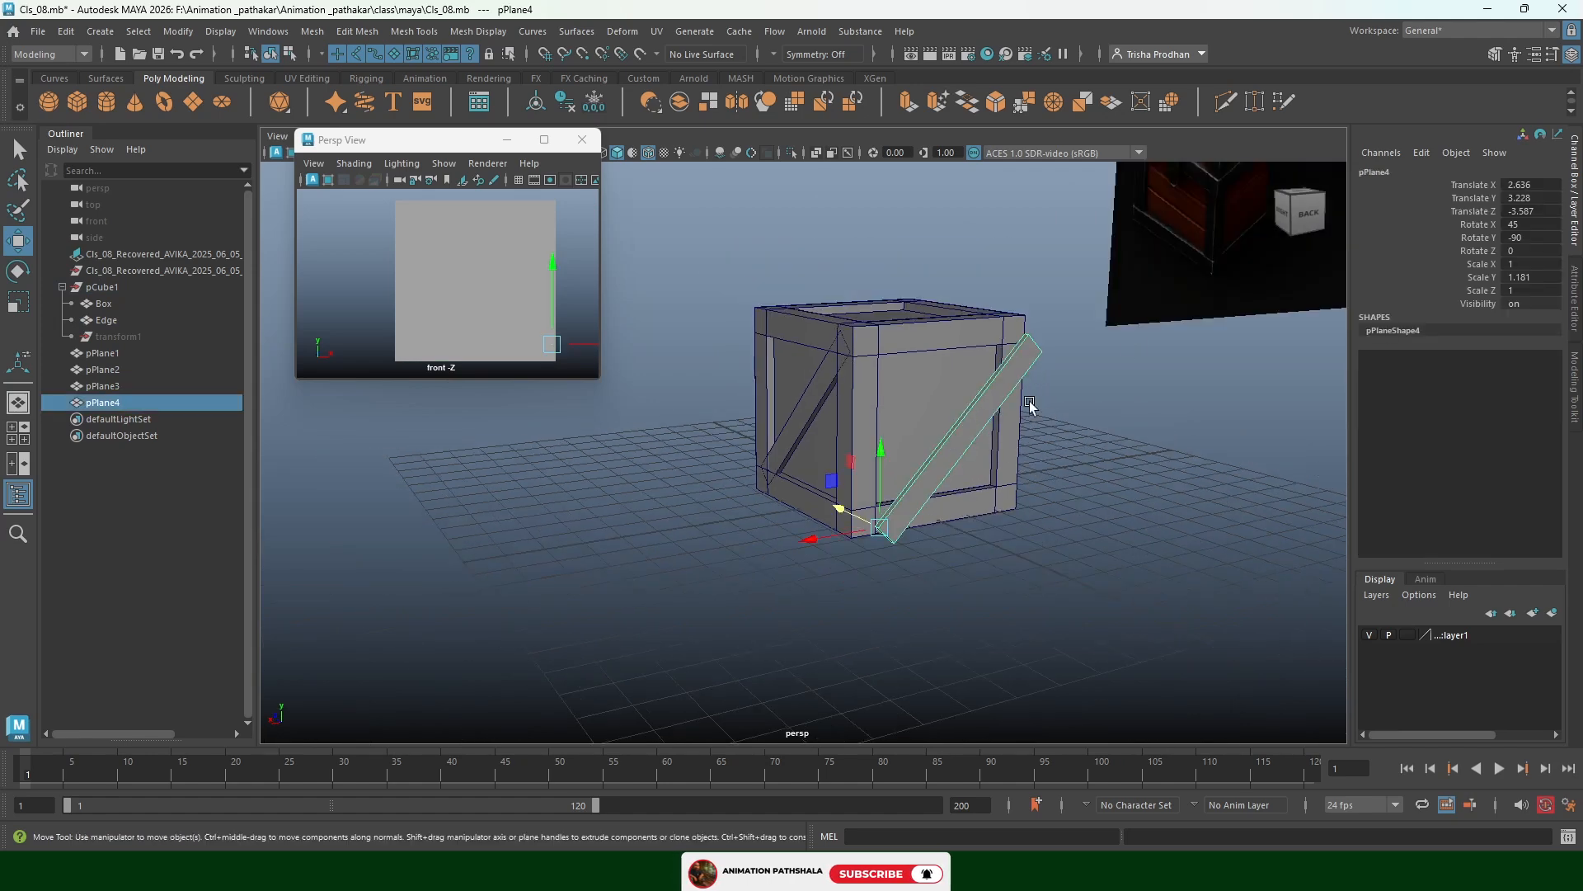
# Center the copied back board's pivot, freeze its transformations and set Scale Y to -1 to mirror the diagonal
pyautogui.click(594, 102)
pyautogui.click(536, 101)
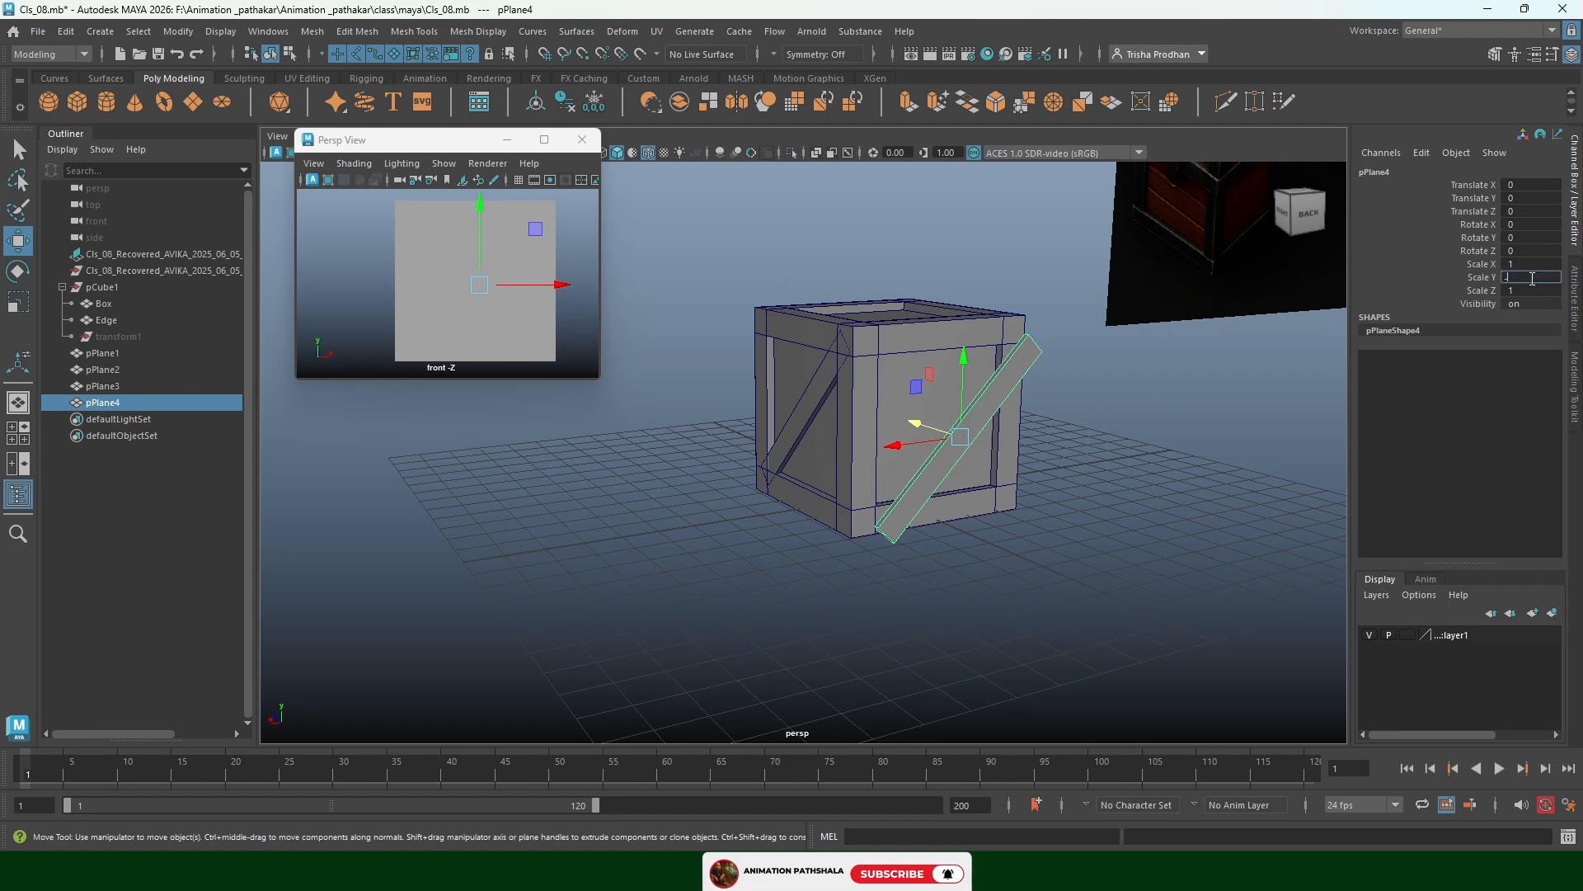
pyautogui.press('Return')
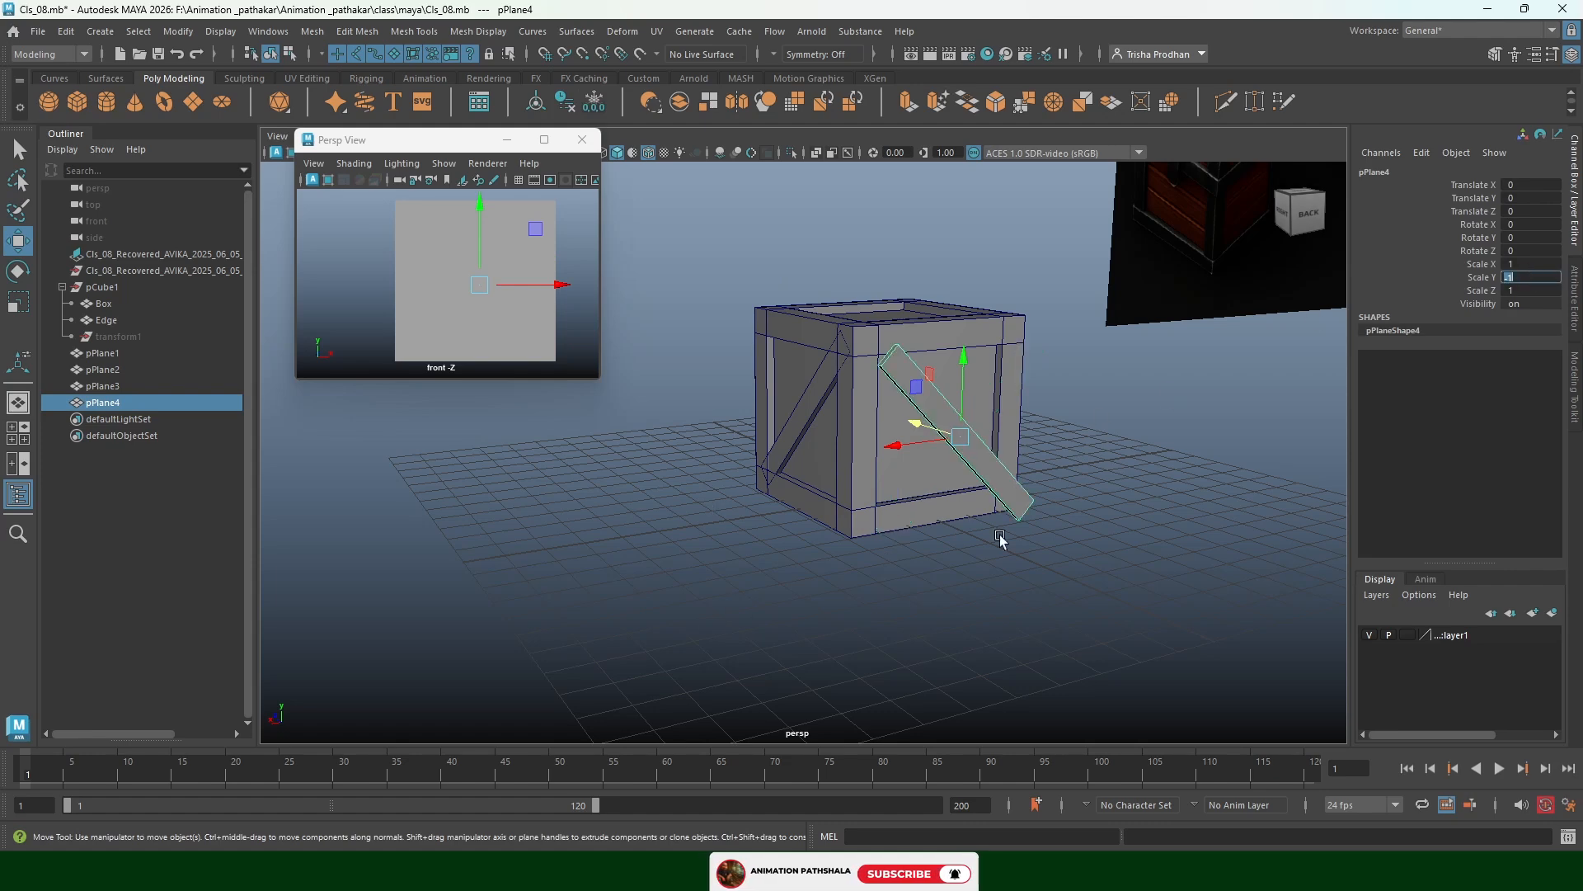
# Move the mirrored board along Z to seat it inside the crate's back frame, and clear the selection
pyautogui.keyDown('alt'); pyautogui.moveTo(1000, 538); pyautogui.dragTo(892, 423); pyautogui.keyUp('alt')
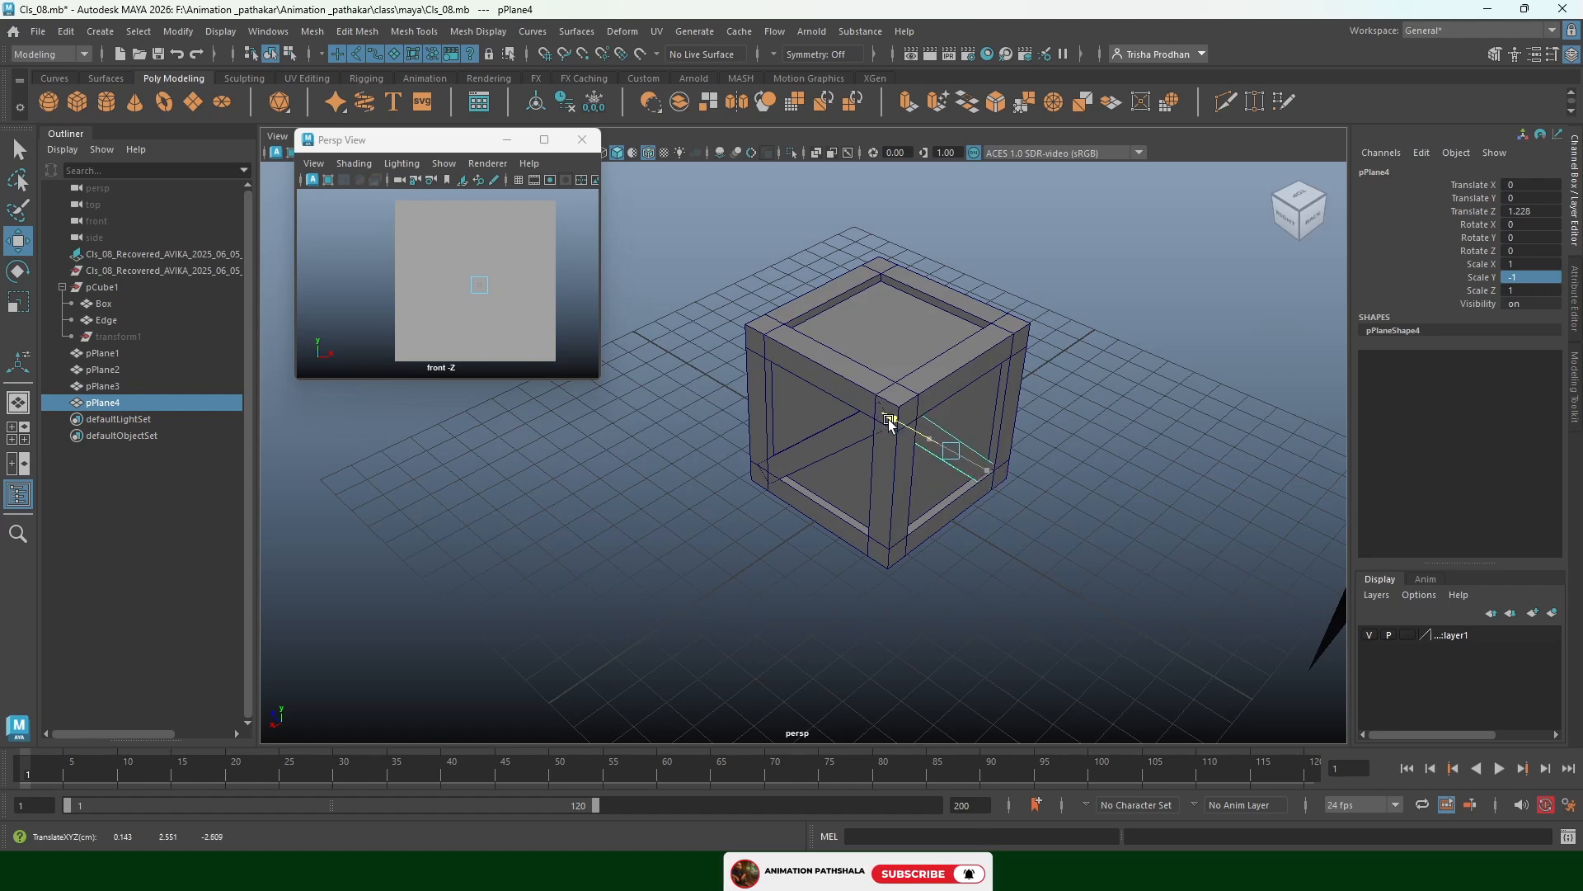
pyautogui.keyDown('alt'); pyautogui.moveTo(888, 419); pyautogui.dragTo(672, 412); pyautogui.keyUp('alt')
pyautogui.moveTo(772, 557); pyautogui.dragTo(792, 535)
pyautogui.click(1127, 482)
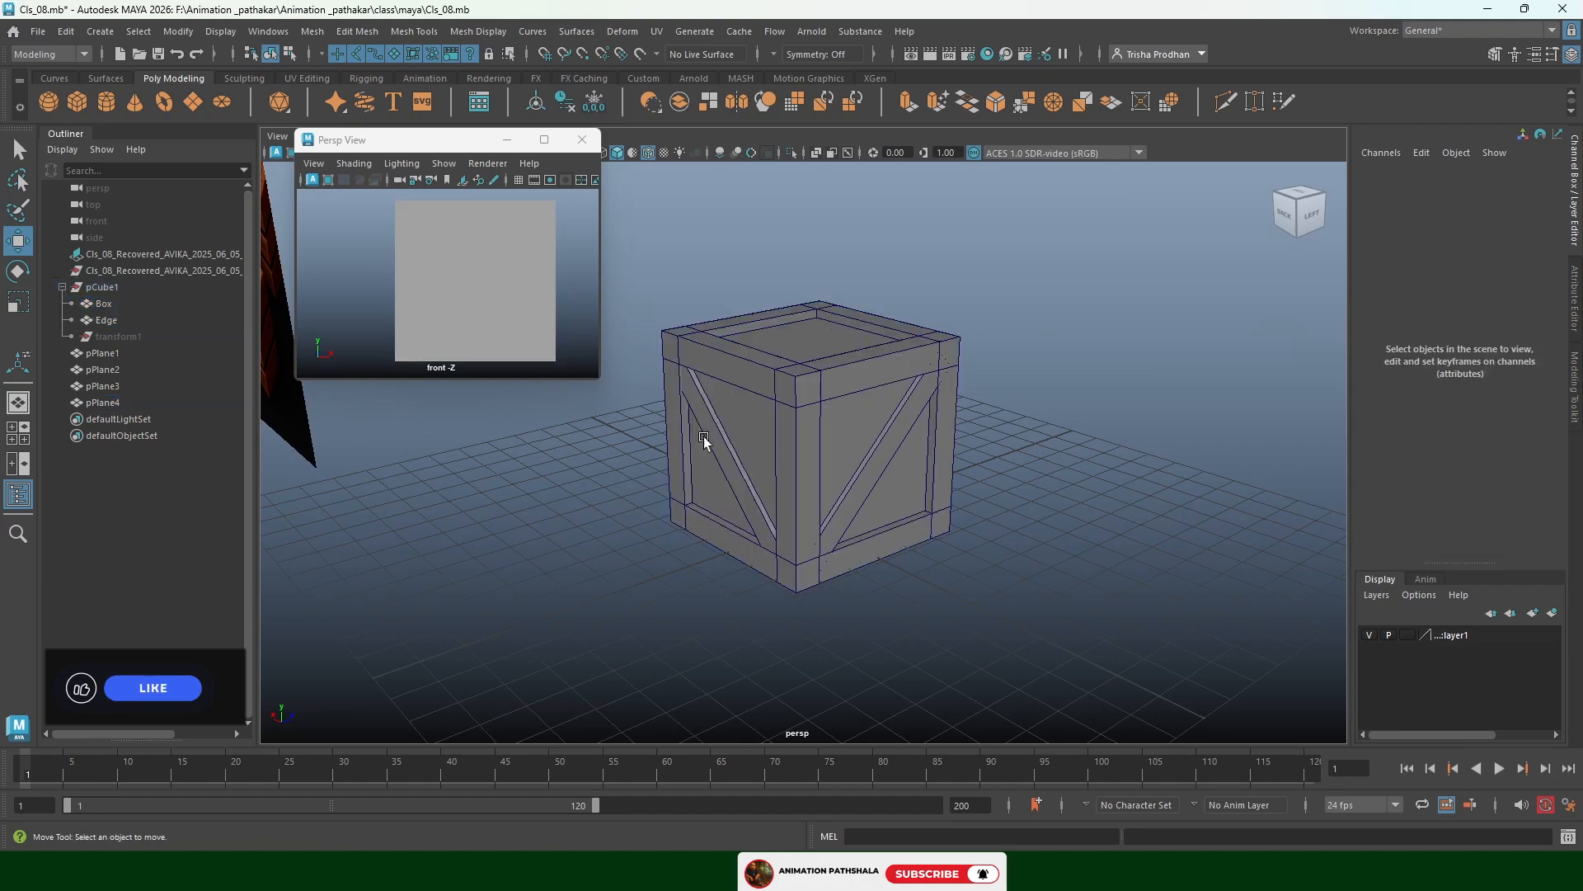
# Examine the crate's diagonal boards from all sides and compare the model with the reference image
pyautogui.keyDown('alt'); pyautogui.moveTo(1129, 361); pyautogui.dragTo(651, 437); pyautogui.keyUp('alt')
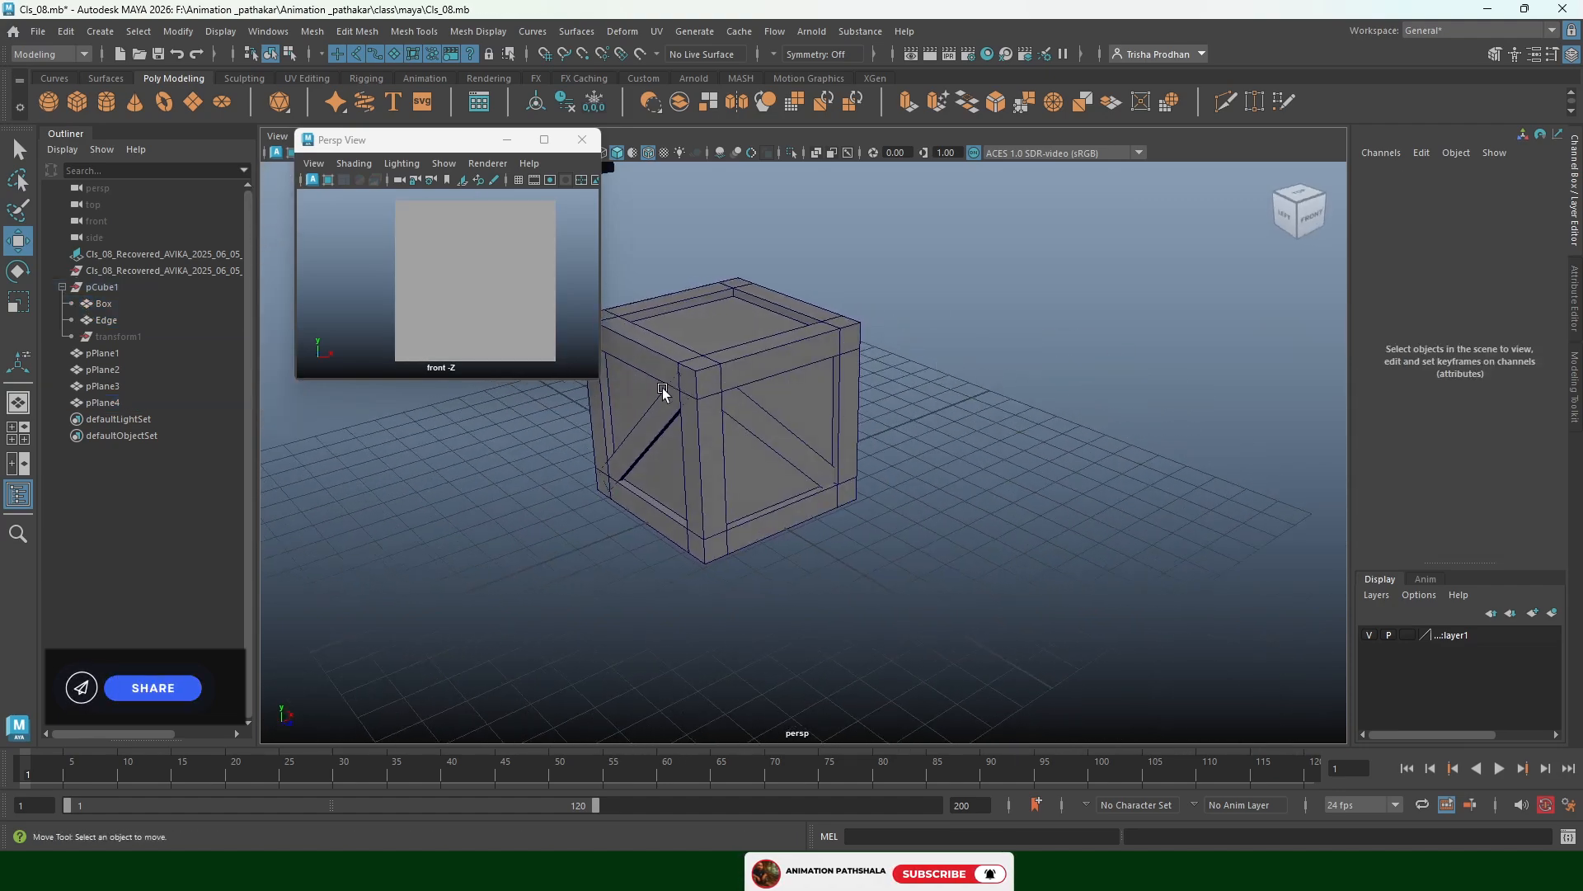
pyautogui.scroll(5, 635, 449)
pyautogui.keyDown('alt'); pyautogui.moveTo(635, 449); pyautogui.dragTo(1011, 583, button='middle'); pyautogui.keyUp('alt')
pyautogui.keyDown('alt'); pyautogui.moveTo(1012, 584); pyautogui.dragTo(1254, 552); pyautogui.keyUp('alt')
pyautogui.keyDown('alt'); pyautogui.moveTo(1254, 552); pyautogui.dragTo(1081, 526, button='right'); pyautogui.keyUp('alt')
pyautogui.keyDown('alt'); pyautogui.moveTo(1081, 526); pyautogui.dragTo(820, 498); pyautogui.keyUp('alt')
pyautogui.keyDown('alt'); pyautogui.moveTo(820, 498); pyautogui.dragTo(918, 446, button='right'); pyautogui.keyUp('alt')
pyautogui.scroll(-5, 918, 446)
pyautogui.keyDown('alt'); pyautogui.moveTo(825, 495); pyautogui.dragTo(872, 528); pyautogui.keyUp('alt')
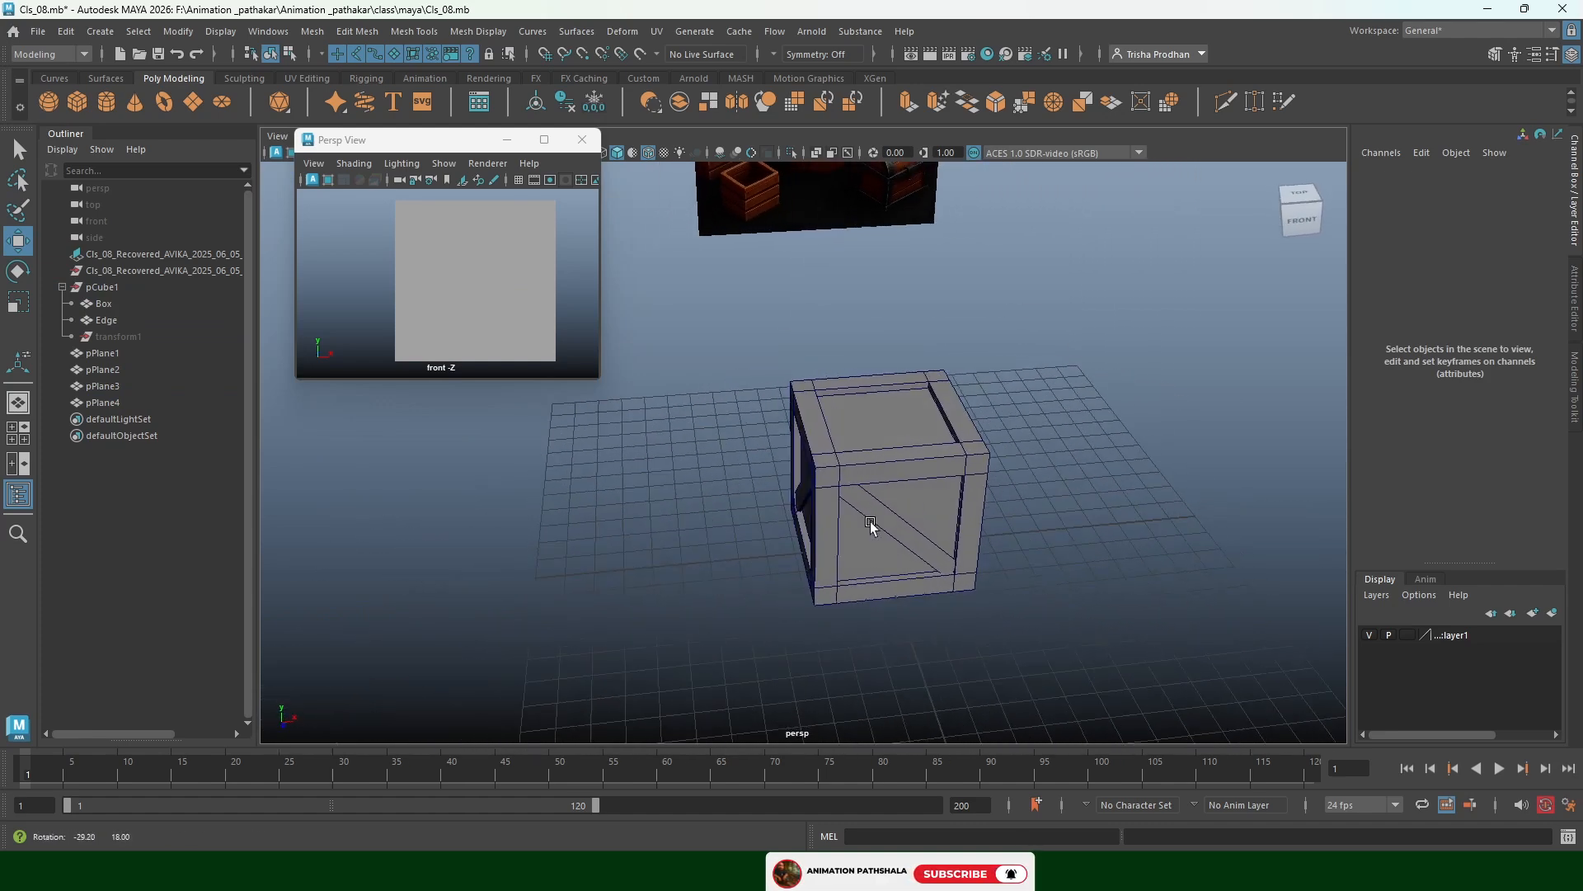
pyautogui.scroll(2, 963, 489)
pyautogui.scroll(-4, 963, 488)
pyautogui.scroll(-3, 964, 488)
pyautogui.keyDown('alt'); pyautogui.moveTo(963, 488); pyautogui.dragTo(892, 492); pyautogui.keyUp('alt')
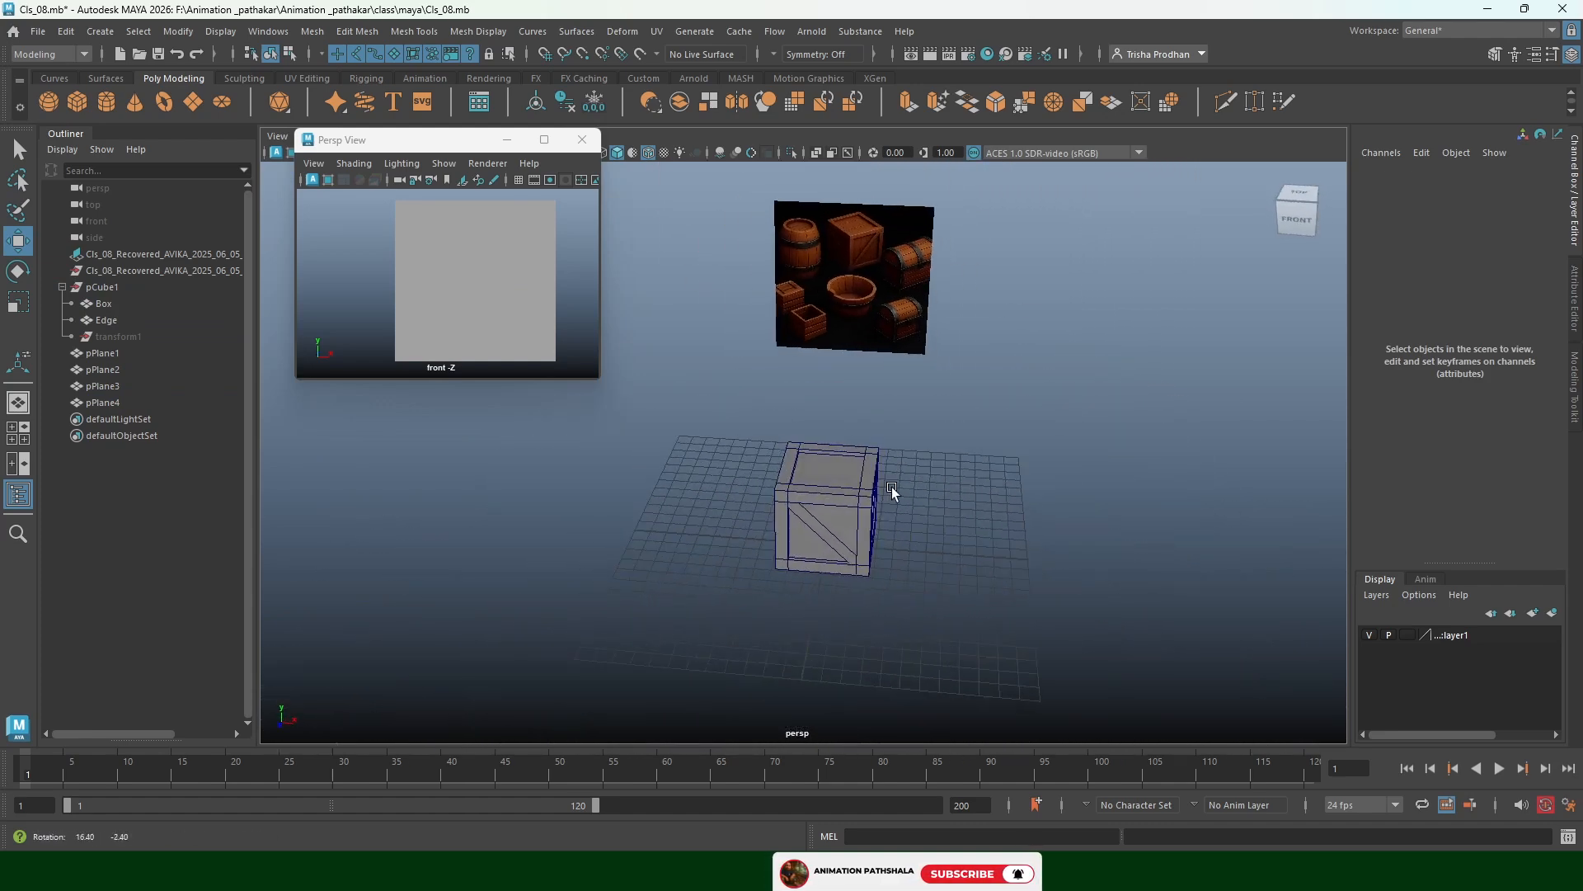
pyautogui.scroll(6, 874, 485)
pyautogui.scroll(4, 910, 521)
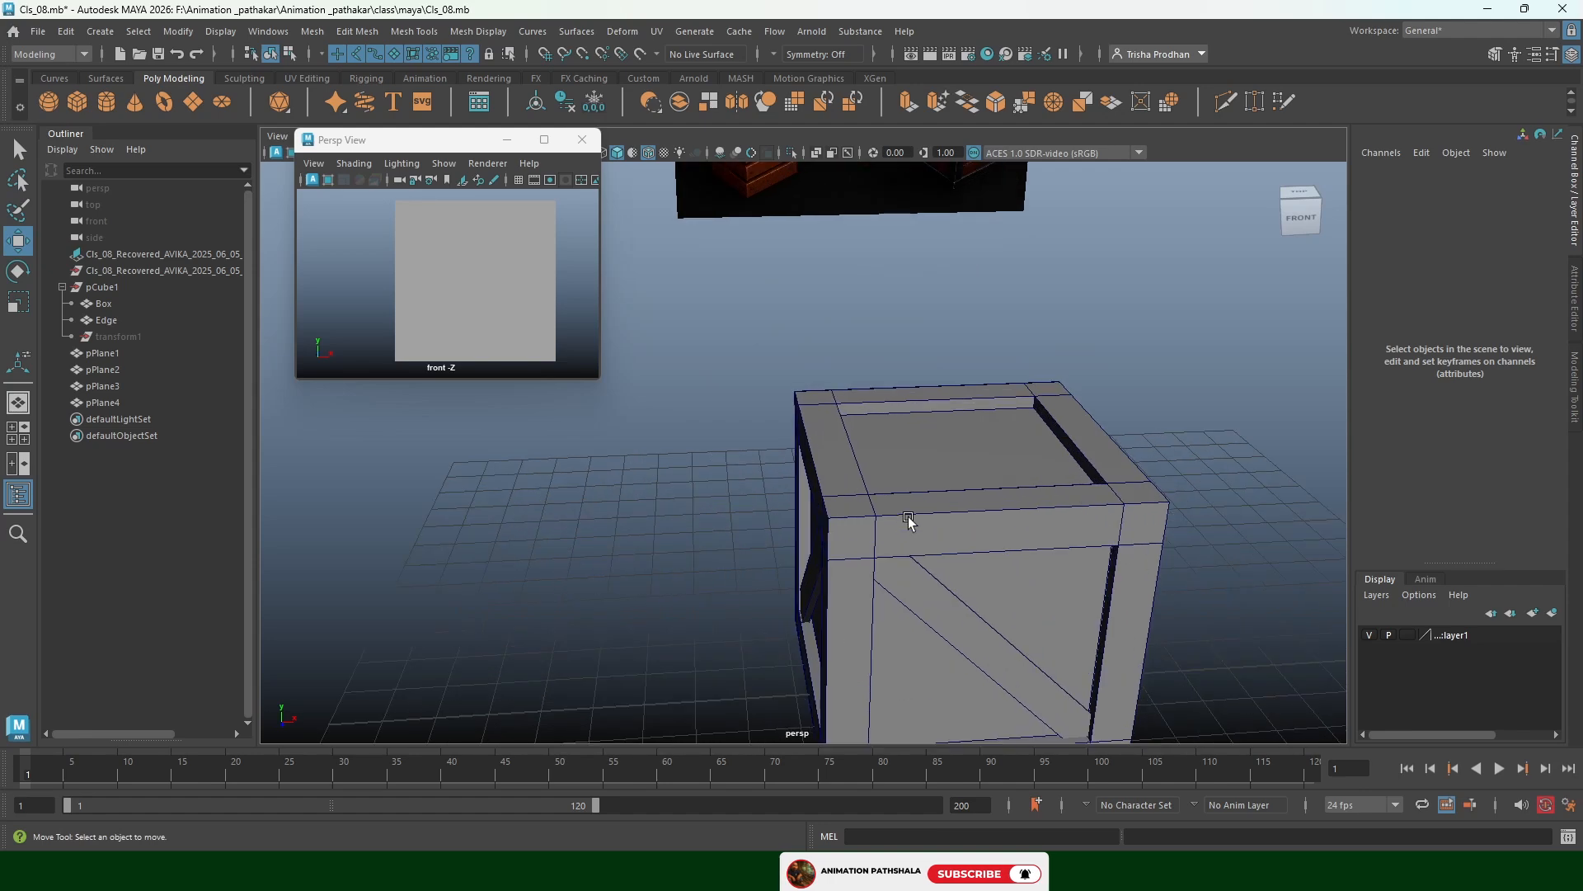
pyautogui.keyDown('alt'); pyautogui.moveTo(888, 538); pyautogui.dragTo(925, 507); pyautogui.keyUp('alt')
pyautogui.click(975, 472)
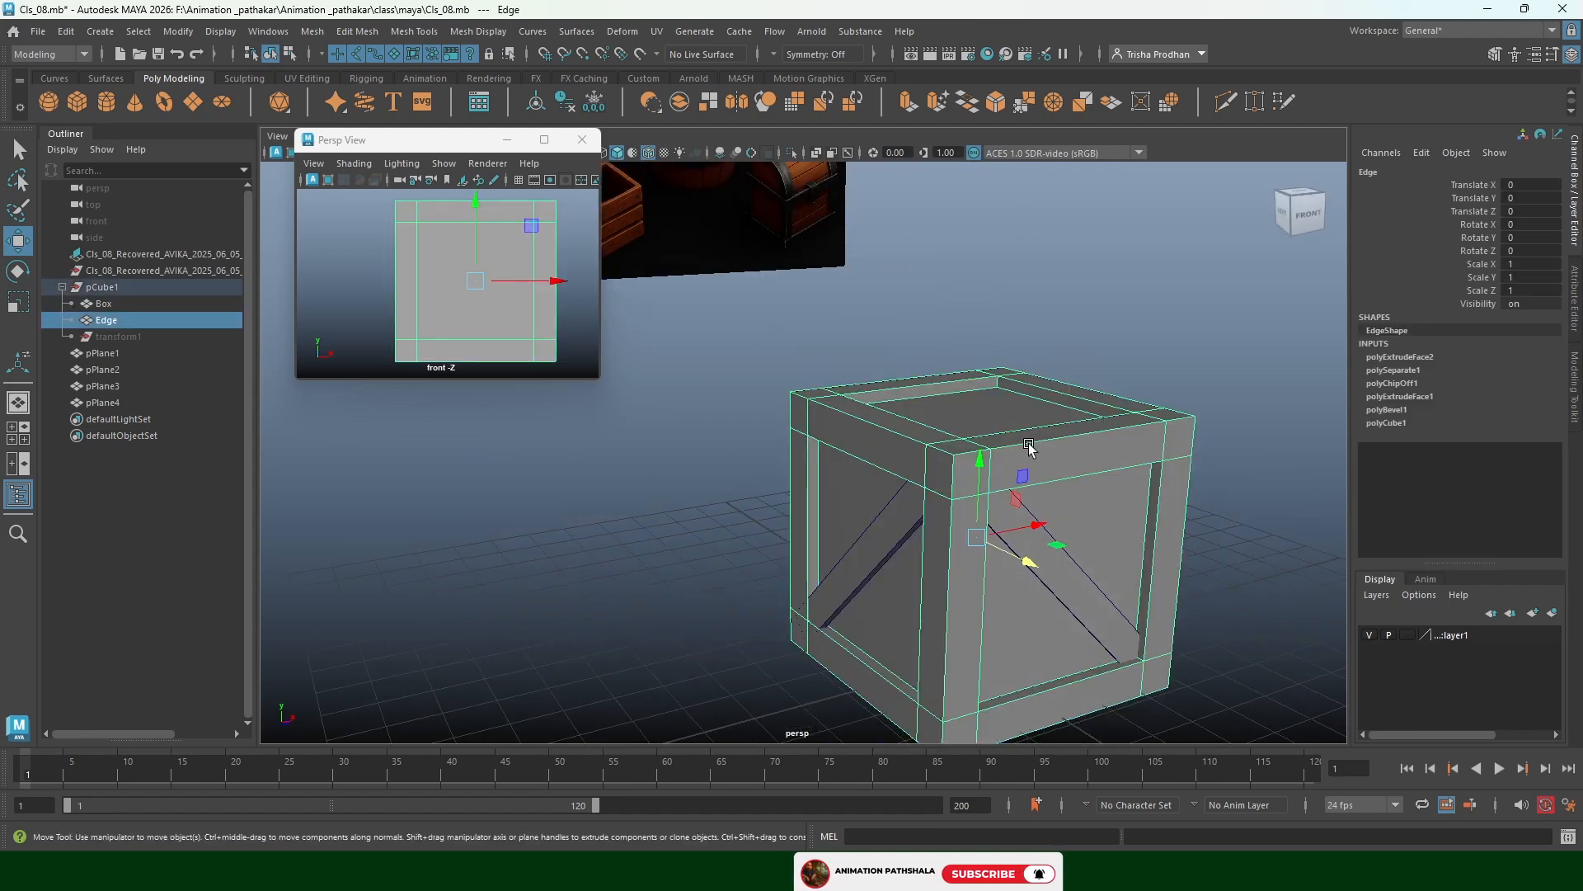
pyautogui.moveTo(1029, 443); pyautogui.dragTo(1029, 373, button='right')
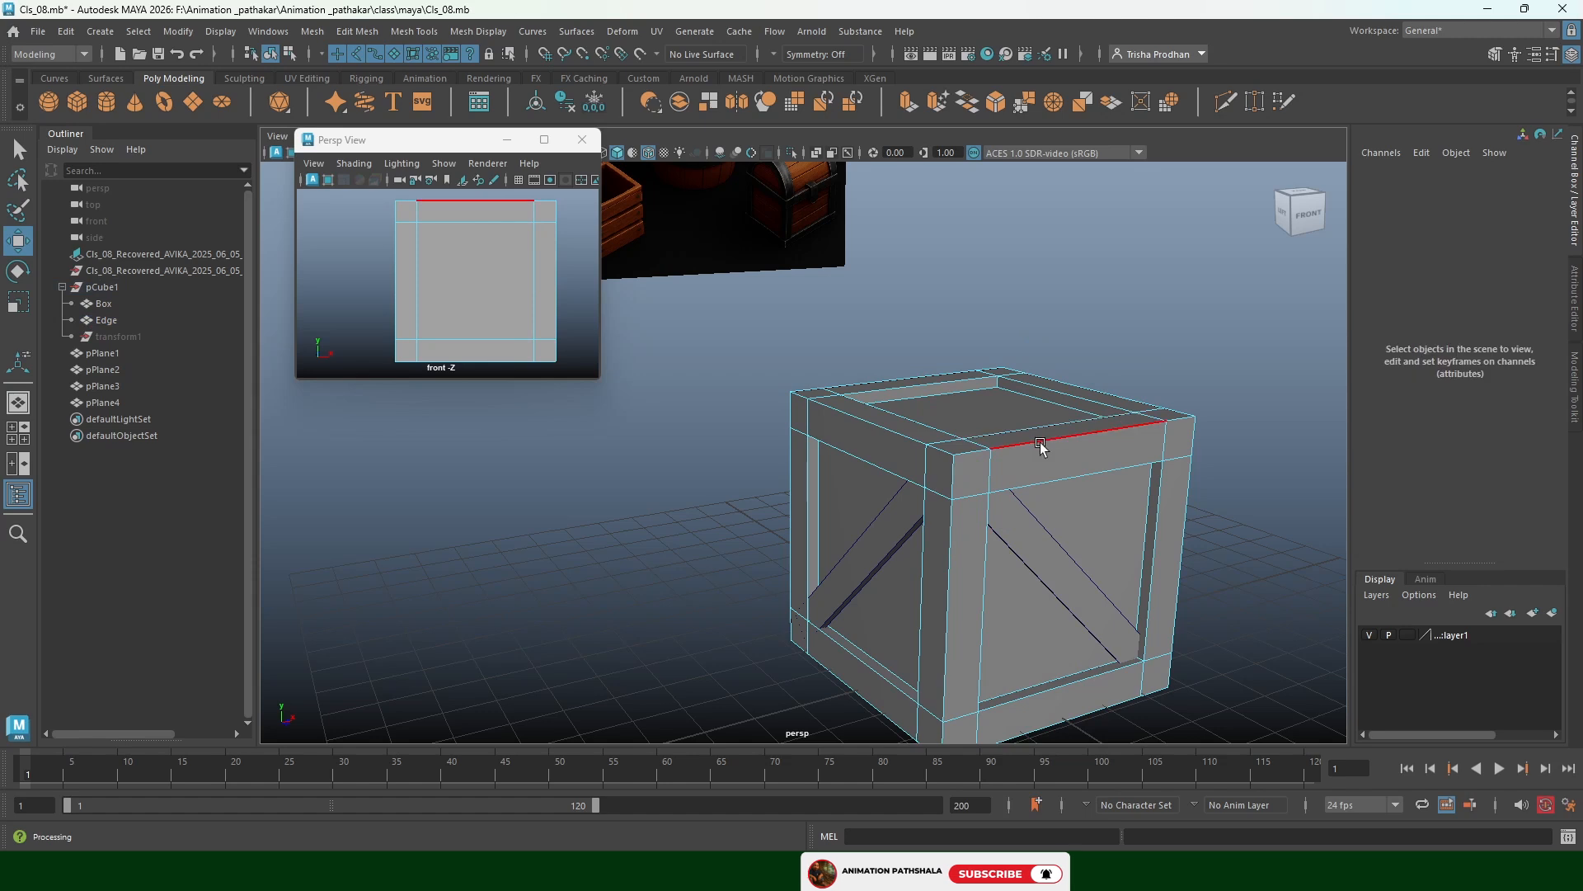
pyautogui.click(1041, 442)
pyautogui.keyDown('shift'); pyautogui.doubleClick(953, 477); pyautogui.keyUp('shift')
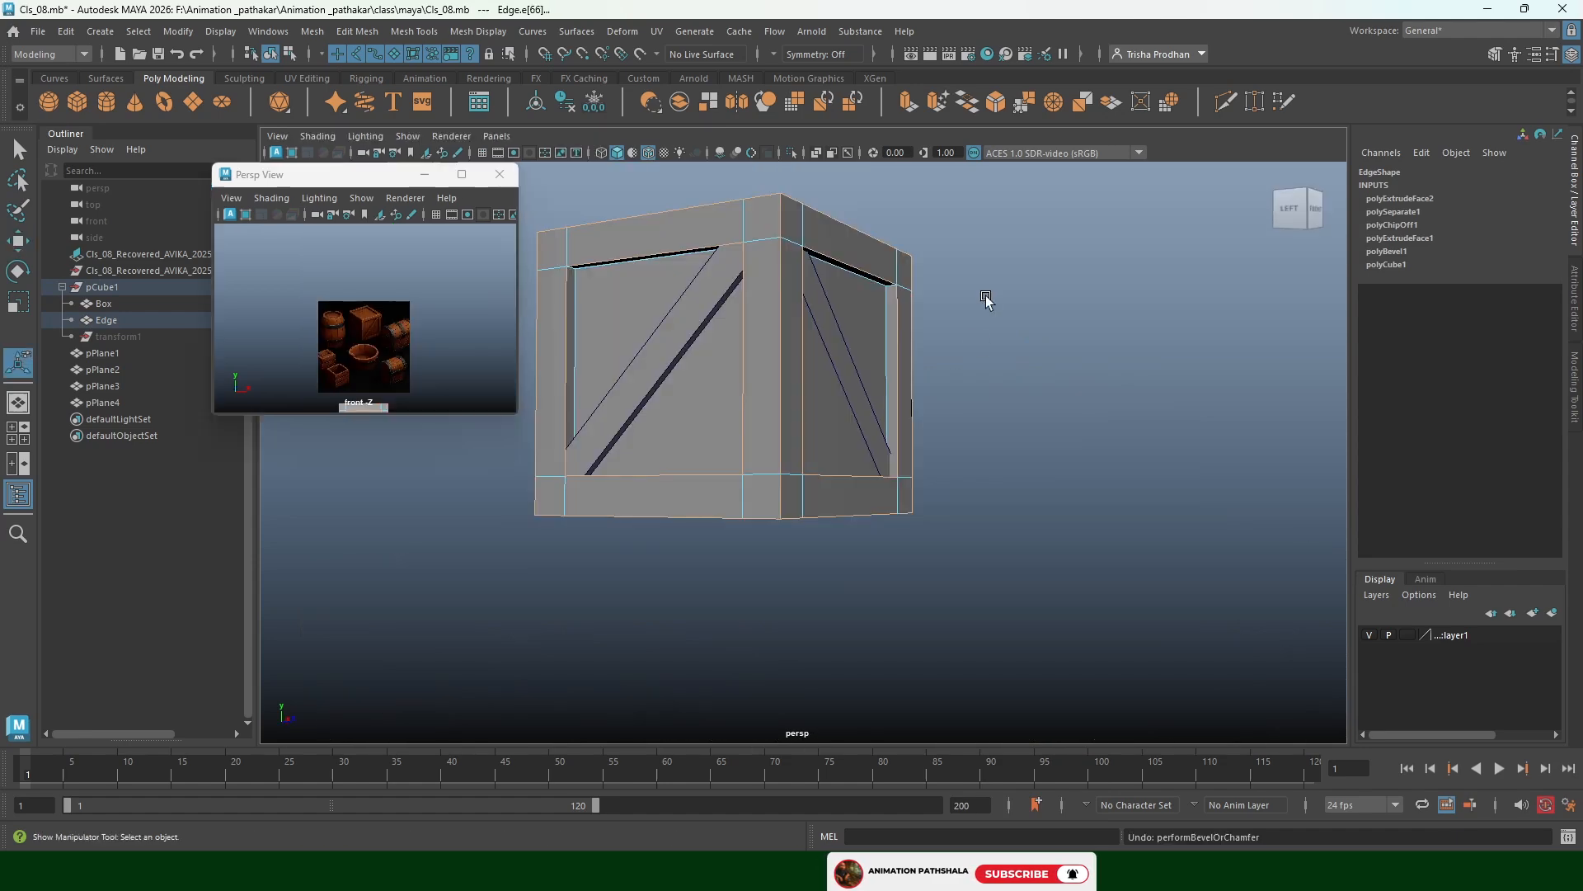
pyautogui.keyDown('alt'); pyautogui.moveTo(986, 299); pyautogui.dragTo(898, 350); pyautogui.keyUp('alt')
pyautogui.moveTo(897, 348); pyautogui.dragTo(1002, 249, button='right')
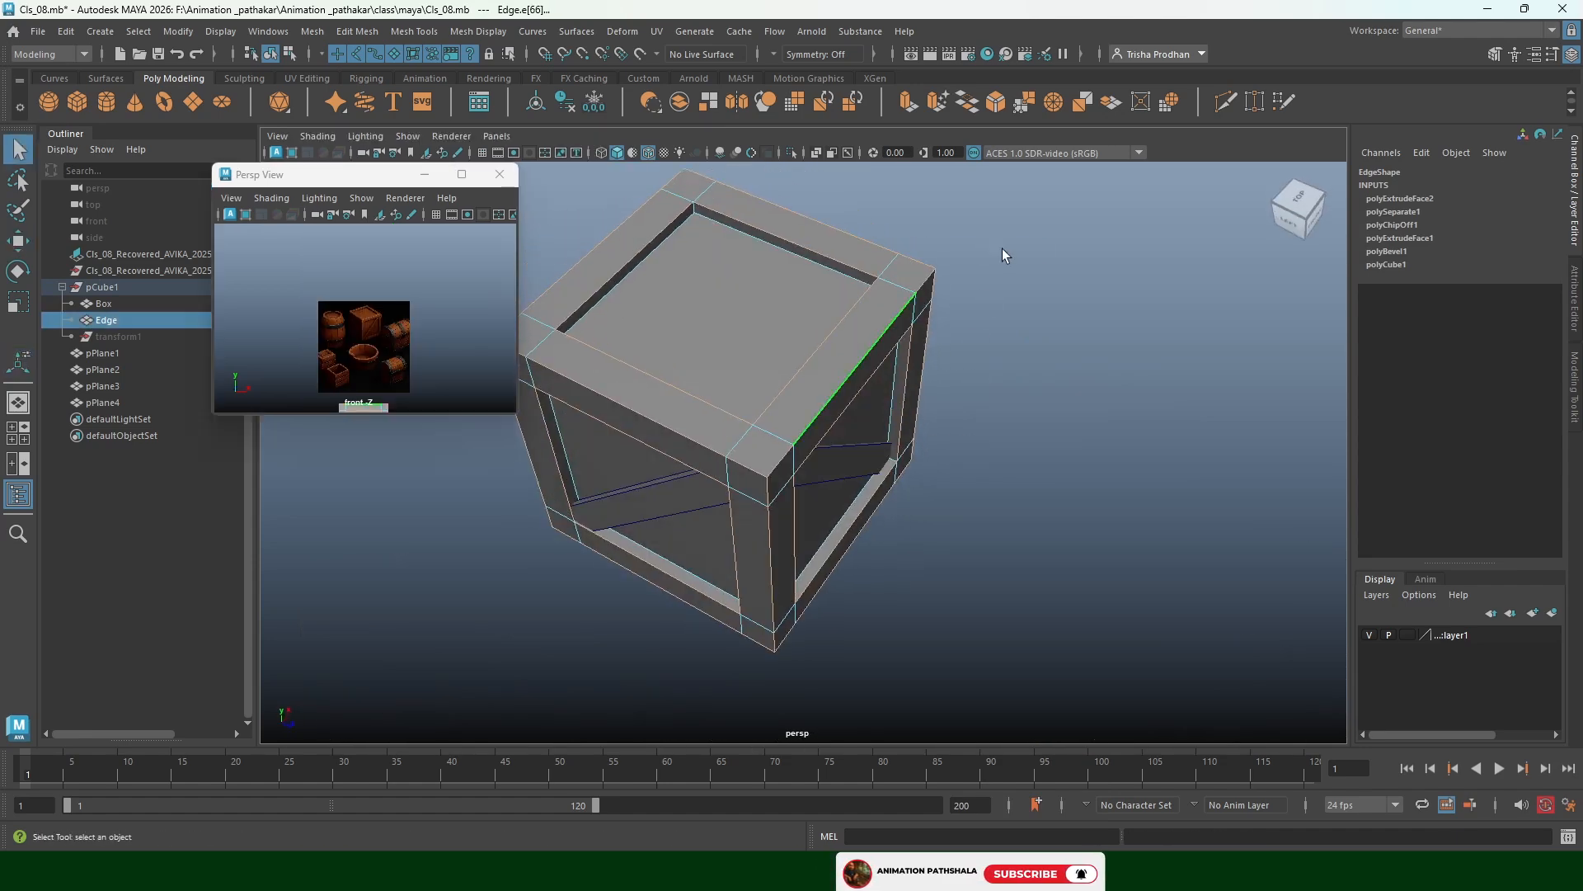
pyautogui.click(1002, 250)
pyautogui.click(877, 326)
pyautogui.hotkey('ctrl', 'z')
pyautogui.hotkey('ctrl', 'z')
pyautogui.hotkey('ctrl', 'z')
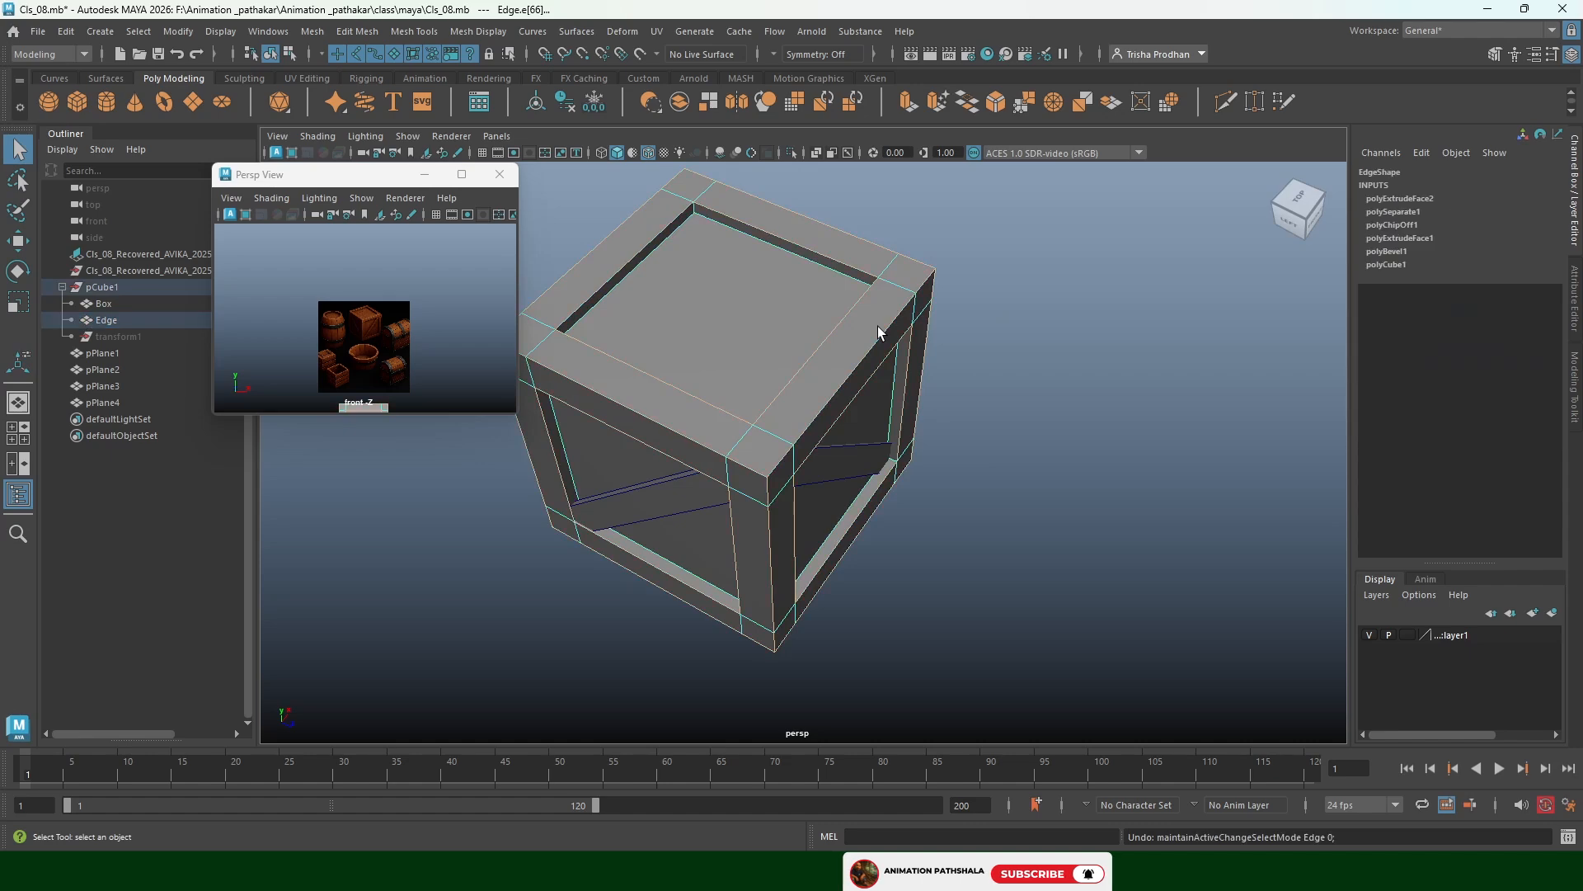
pyautogui.moveTo(831, 251); pyautogui.dragTo(903, 233, button='right')
pyautogui.click(902, 234)
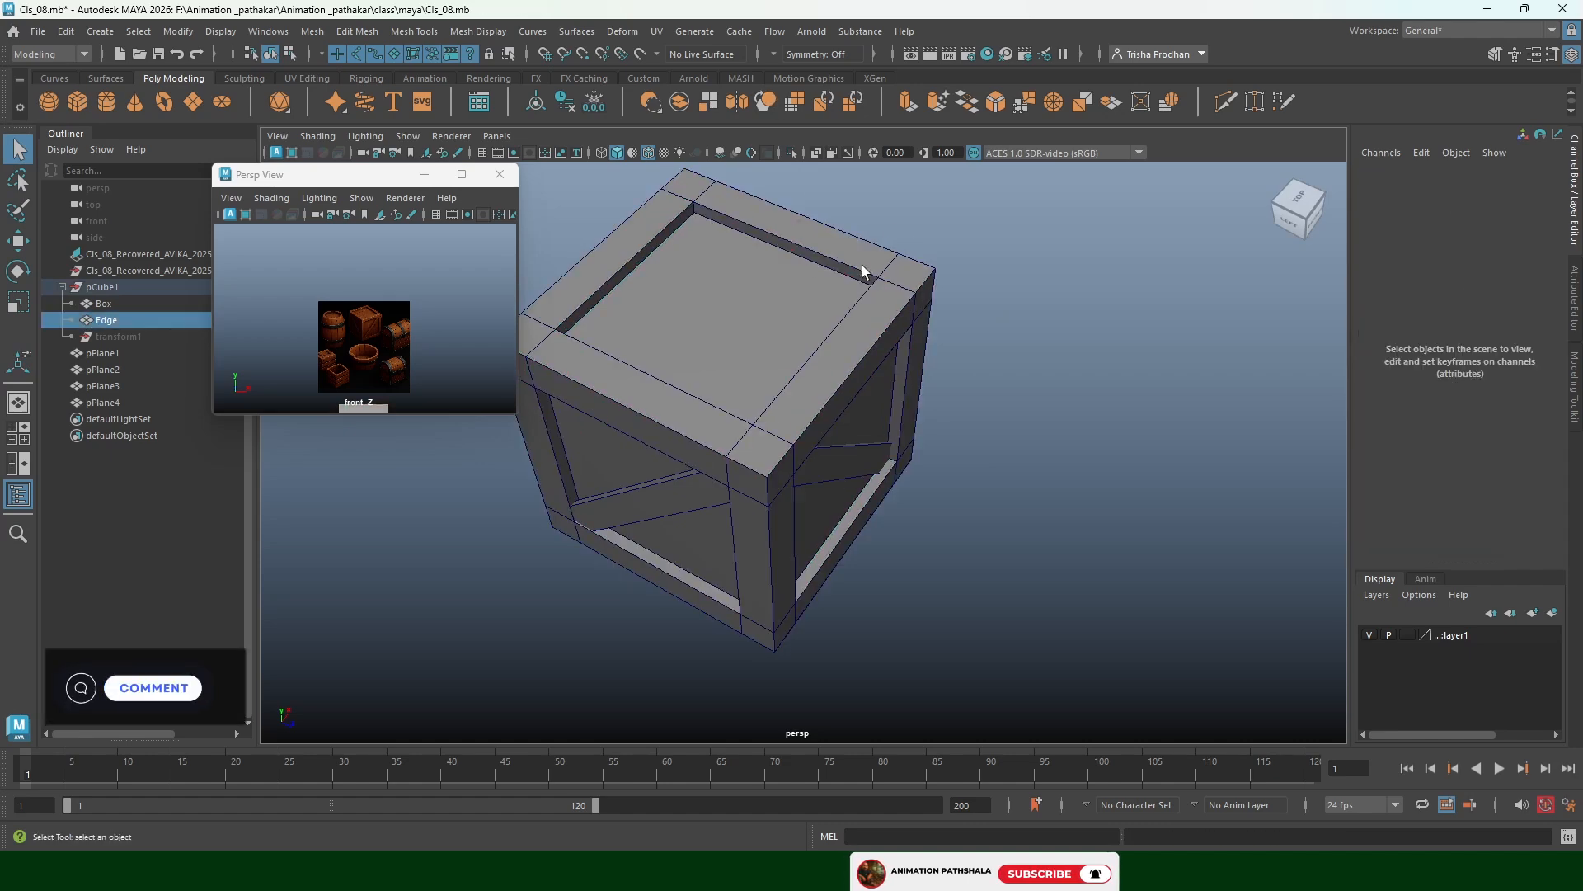
# Isolate the crate's edge frame and select the edges running along its beams
pyautogui.click(863, 265)
pyautogui.click(794, 152)
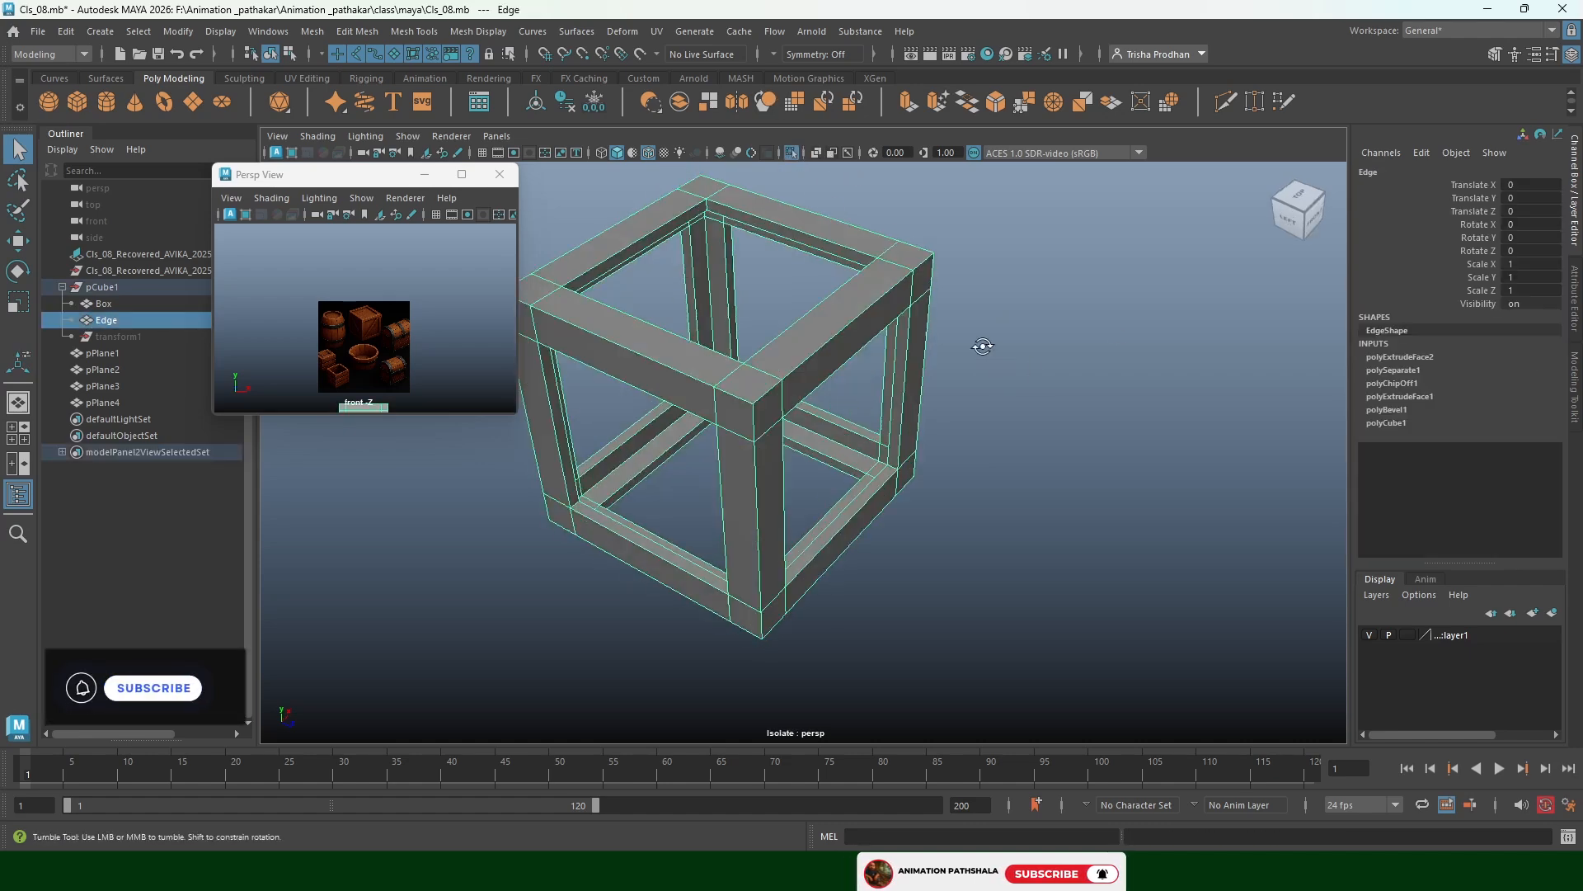
pyautogui.keyDown('alt'); pyautogui.moveTo(982, 342); pyautogui.dragTo(886, 309); pyautogui.keyUp('alt')
pyautogui.scroll(-3, 890, 323)
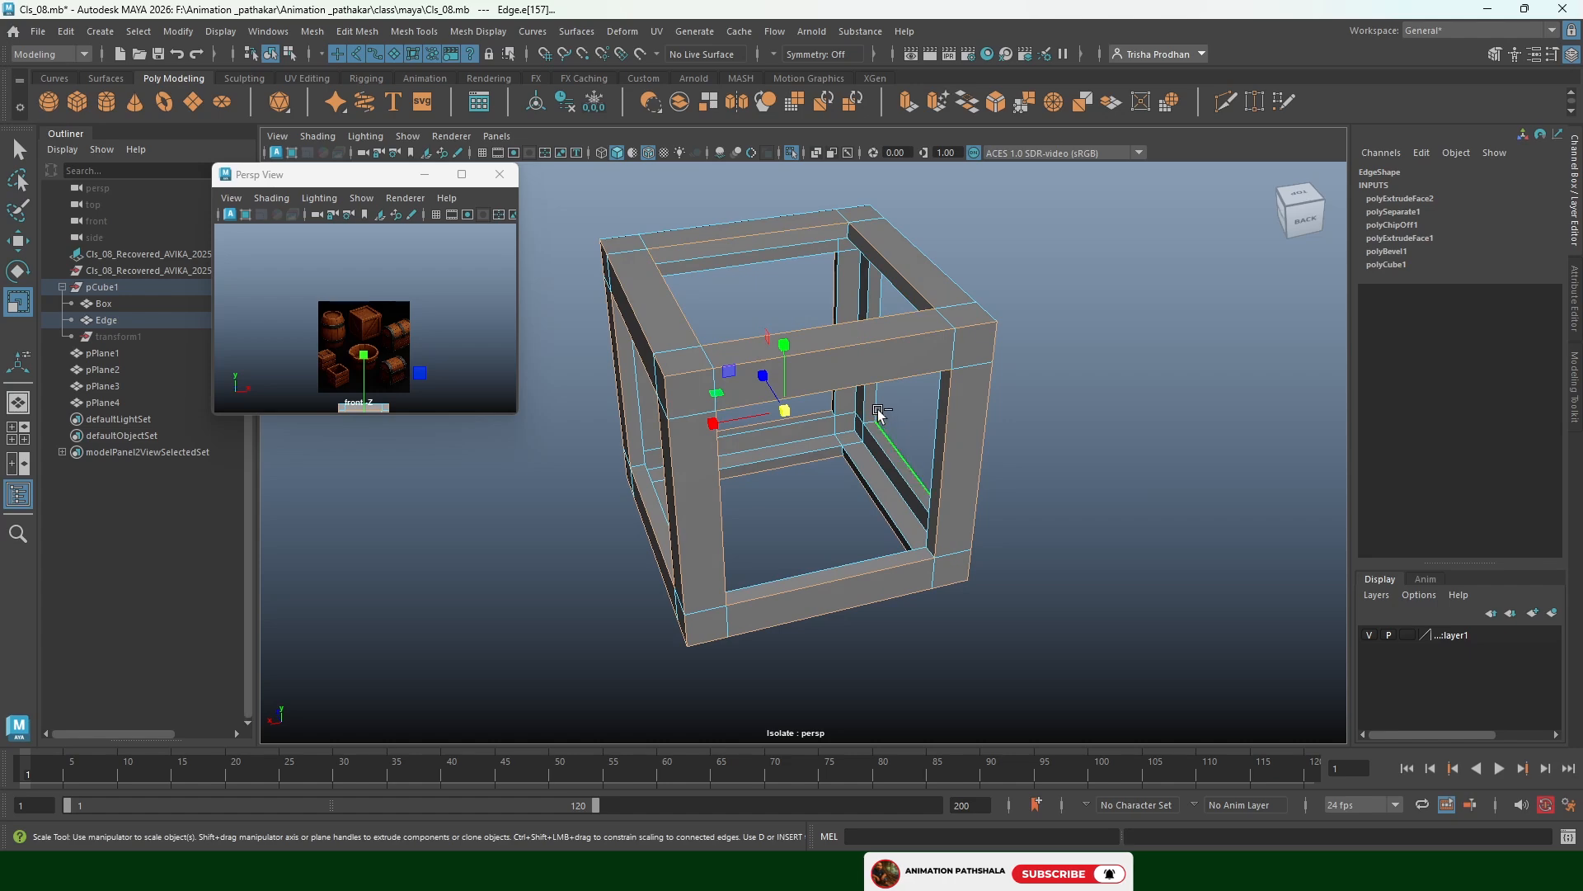
pyautogui.keyDown('alt'); pyautogui.moveTo(895, 408); pyautogui.dragTo(889, 329); pyautogui.keyUp('alt')
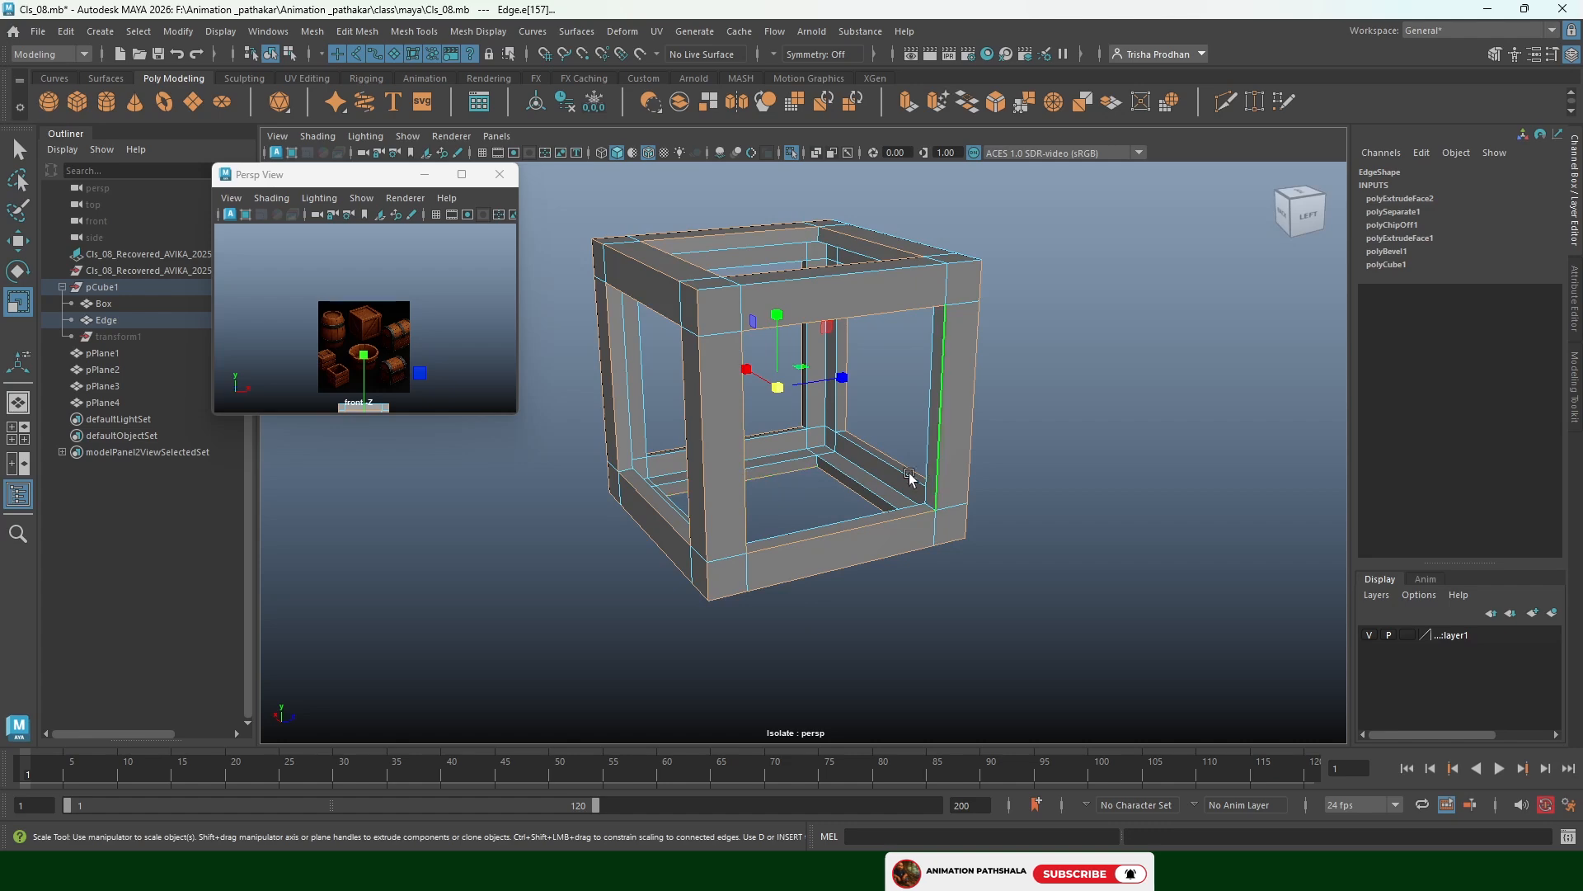
pyautogui.keyDown('alt'); pyautogui.moveTo(910, 477); pyautogui.dragTo(989, 289); pyautogui.keyUp('alt')
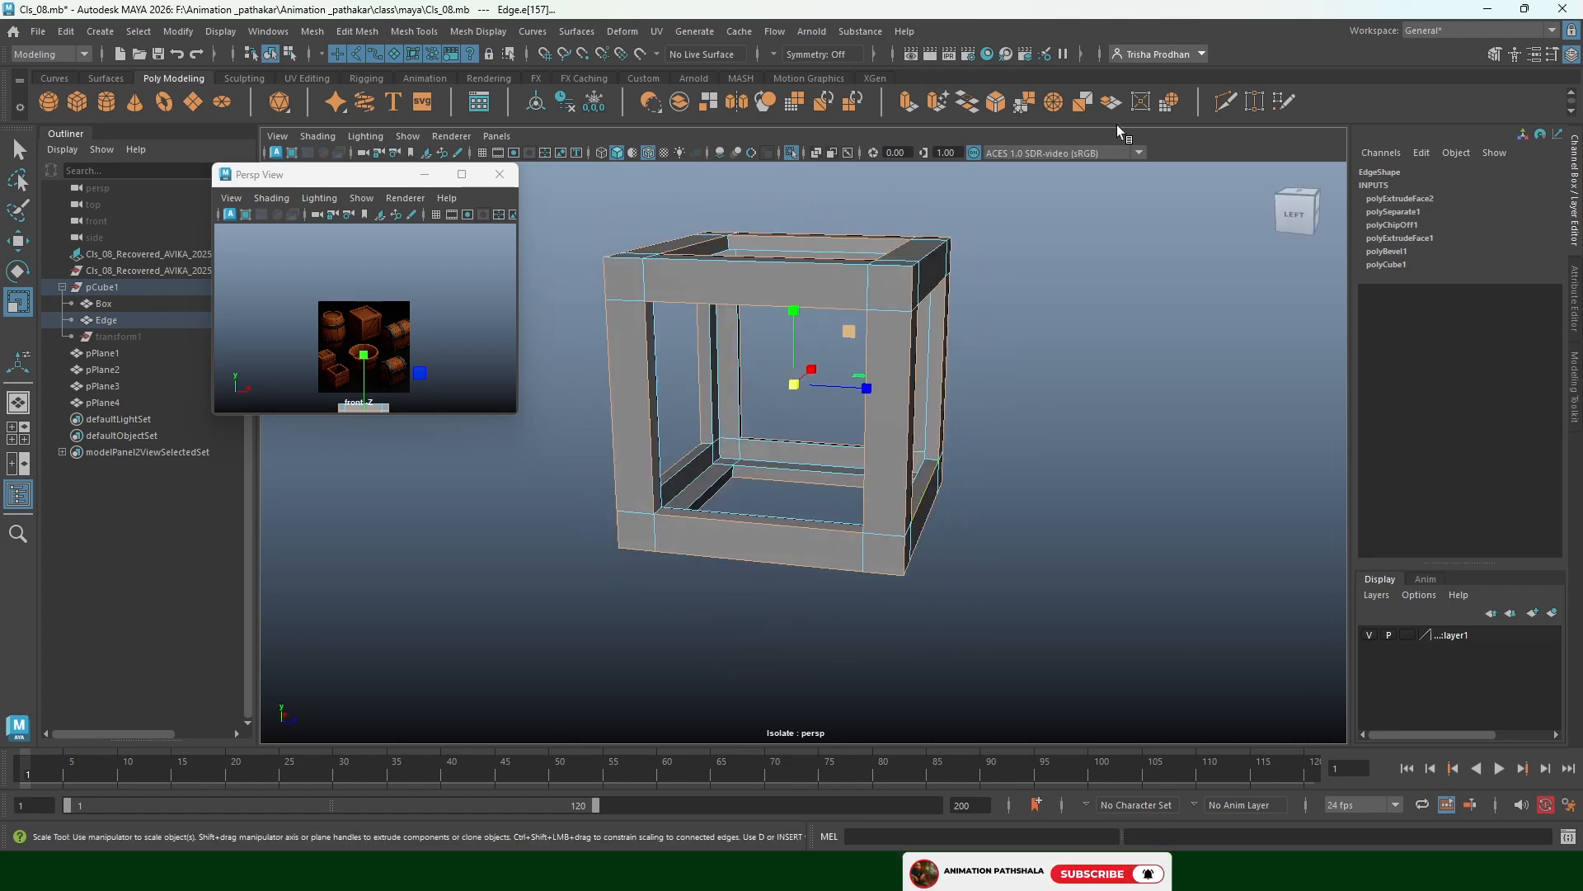
# Bevel the selected frame edges with a Fraction of 0.2 and 2 Segments
pyautogui.click(995, 101)
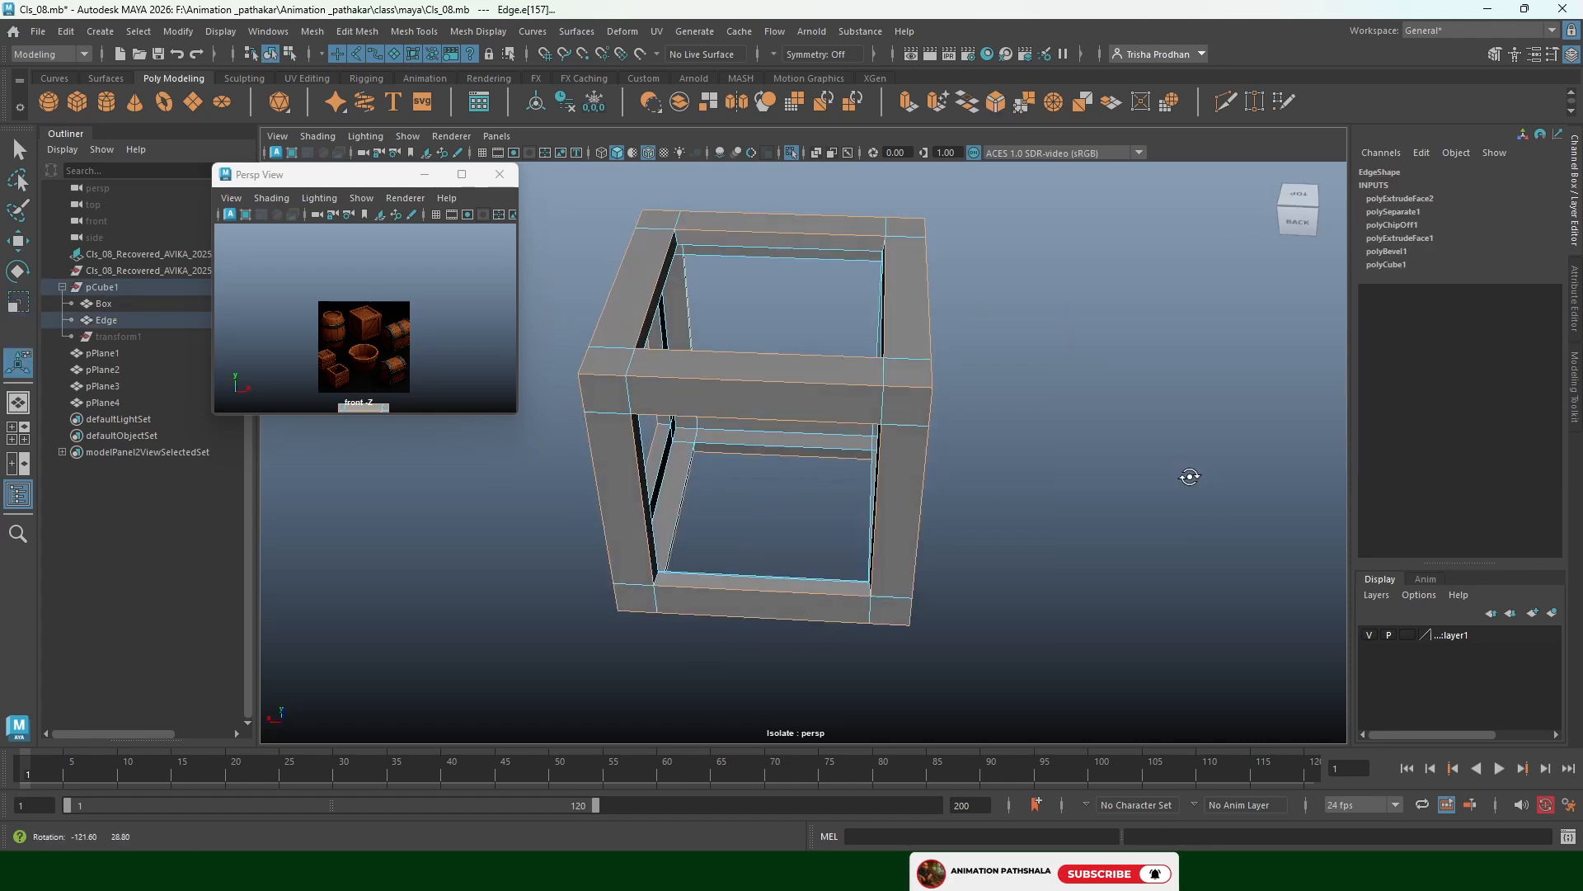
pyautogui.click(996, 103)
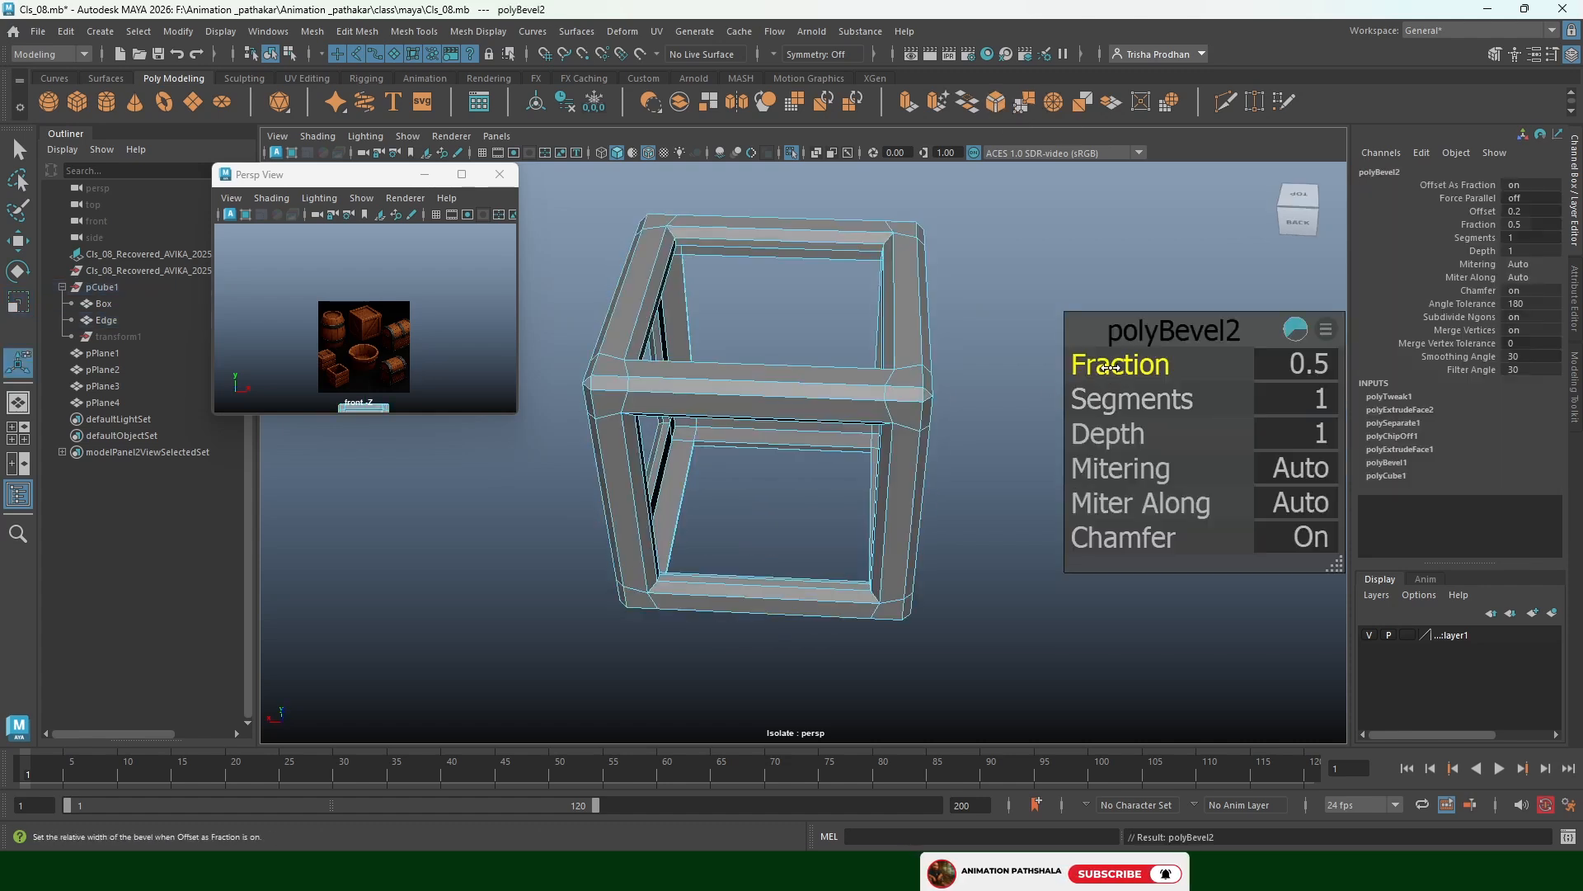
pyautogui.moveTo(1115, 368); pyautogui.dragTo(1106, 365)
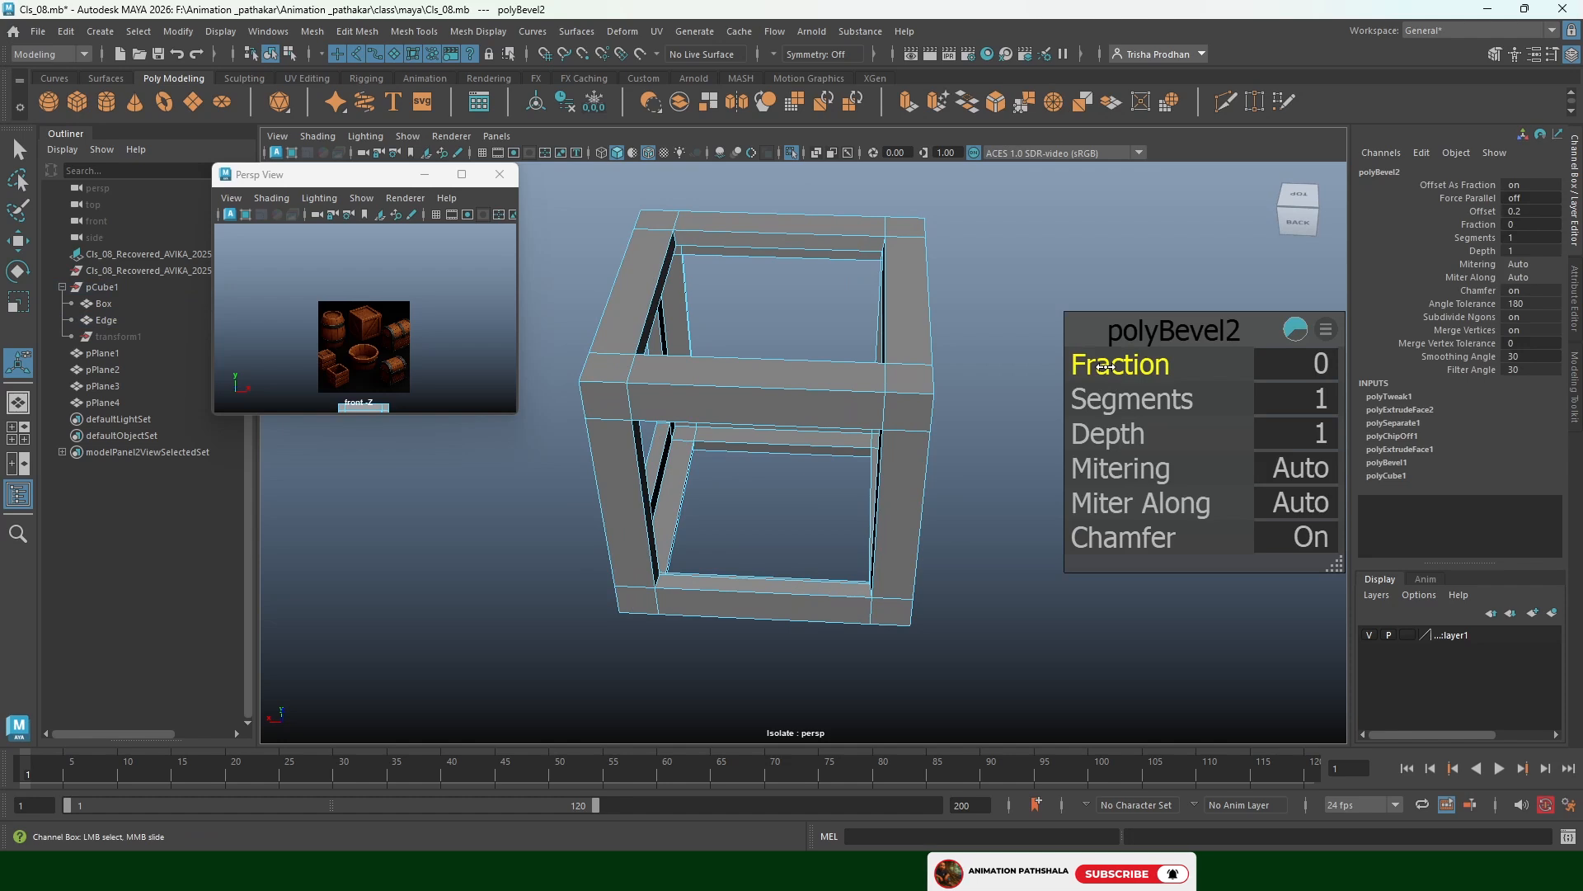
pyautogui.click(1320, 371)
pyautogui.write('.1')
pyautogui.press('Return')
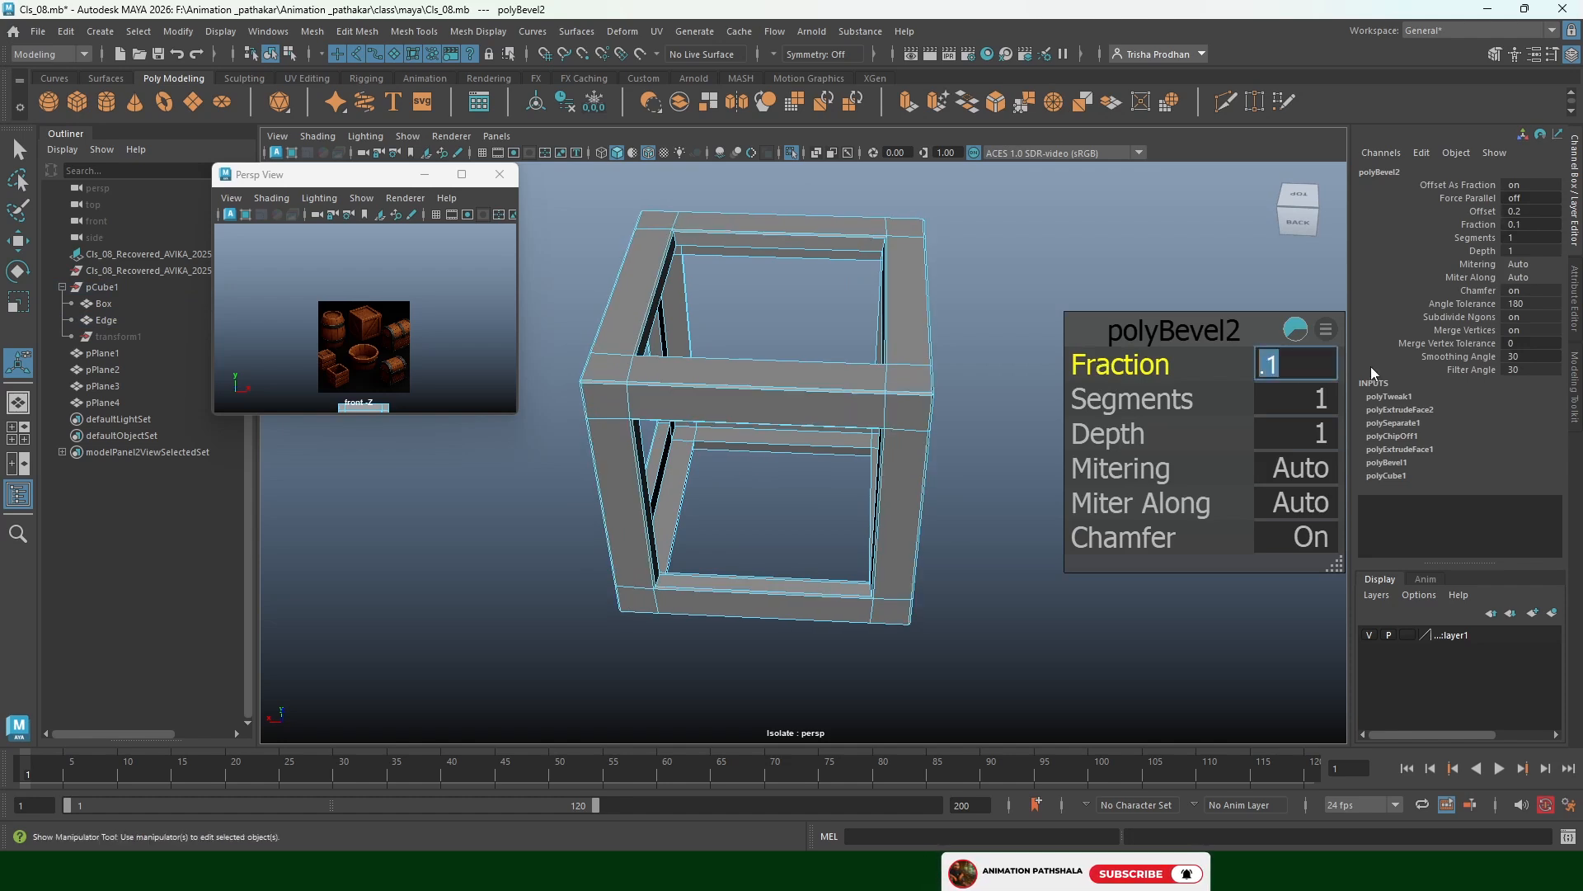
pyautogui.write('.2')
pyautogui.press('Return')
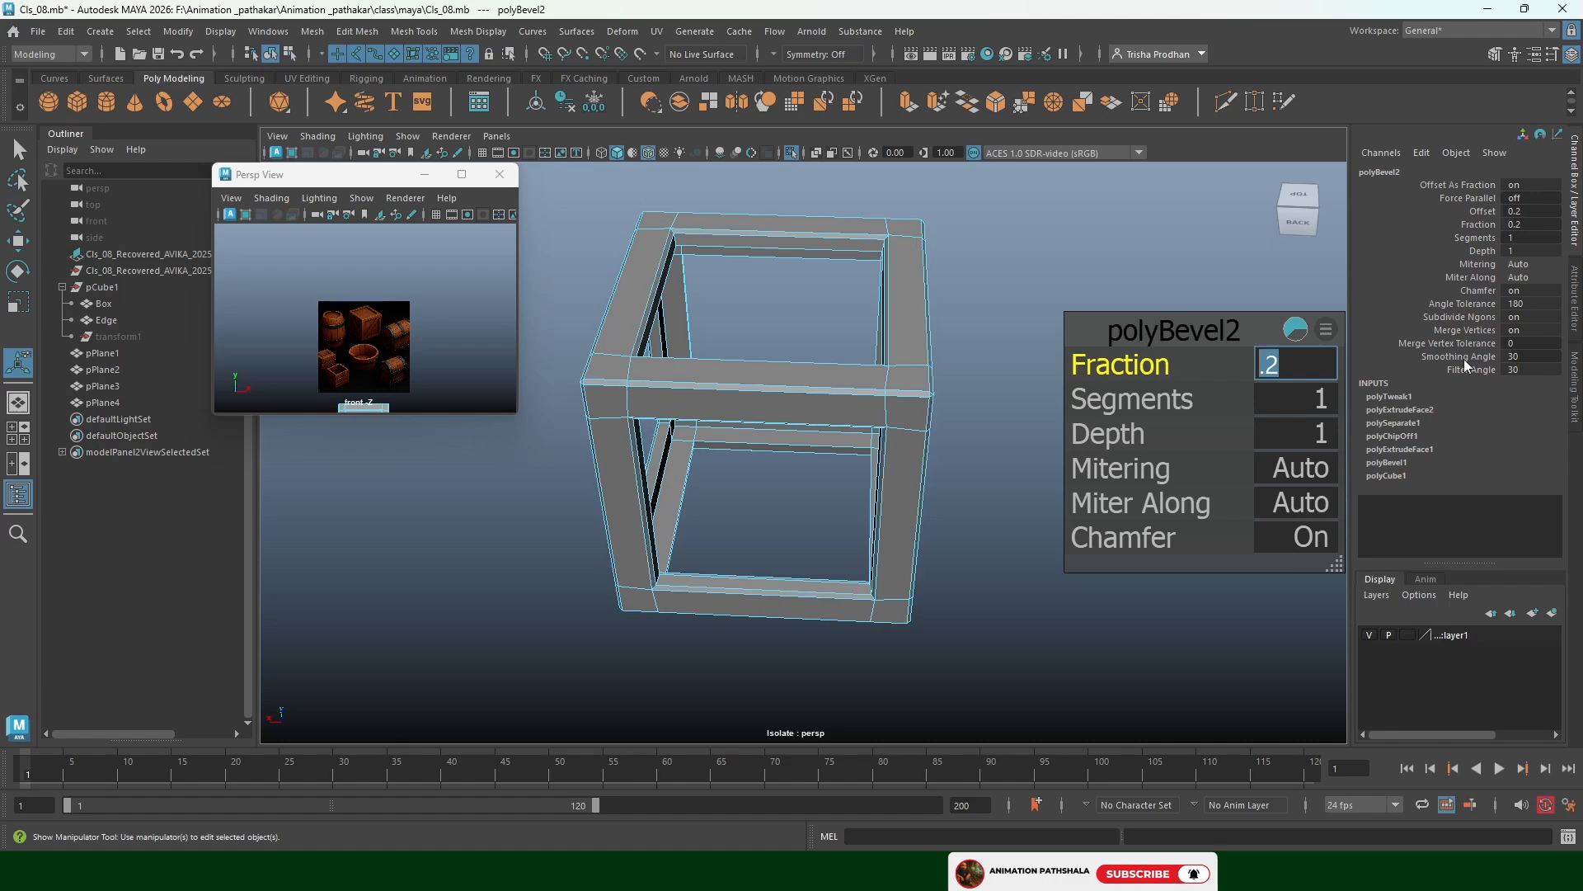
pyautogui.moveTo(1146, 401); pyautogui.dragTo(1181, 403)
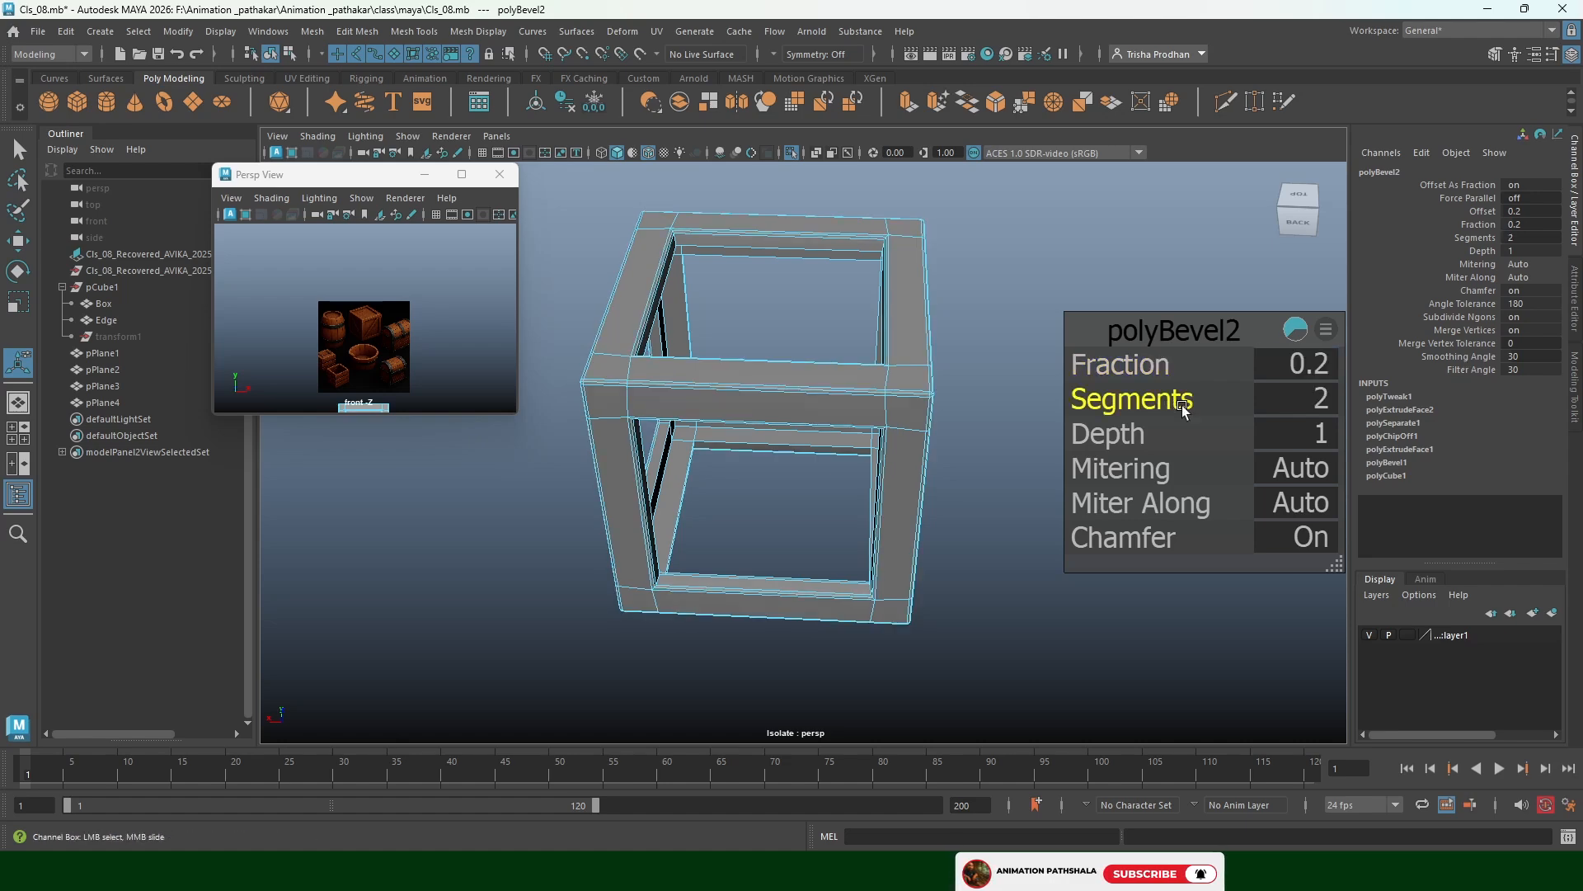
# Return to object selection, turn off isolation so the whole crate shows, and clear the selection
pyautogui.keyDown('alt'); pyautogui.moveTo(711, 361); pyautogui.dragTo(877, 364); pyautogui.keyUp('alt')
pyautogui.press('q')
pyautogui.click(979, 237)
pyautogui.scroll(-2, 808, 377)
pyautogui.hotkey('ctrl', '1')
pyautogui.click(806, 421)
pyautogui.press('r')
pyautogui.click(1050, 318)
pyautogui.scroll(-3, 890, 341)
pyautogui.keyDown('alt'); pyautogui.moveTo(1050, 318); pyautogui.dragTo(1151, 326); pyautogui.keyUp('alt')
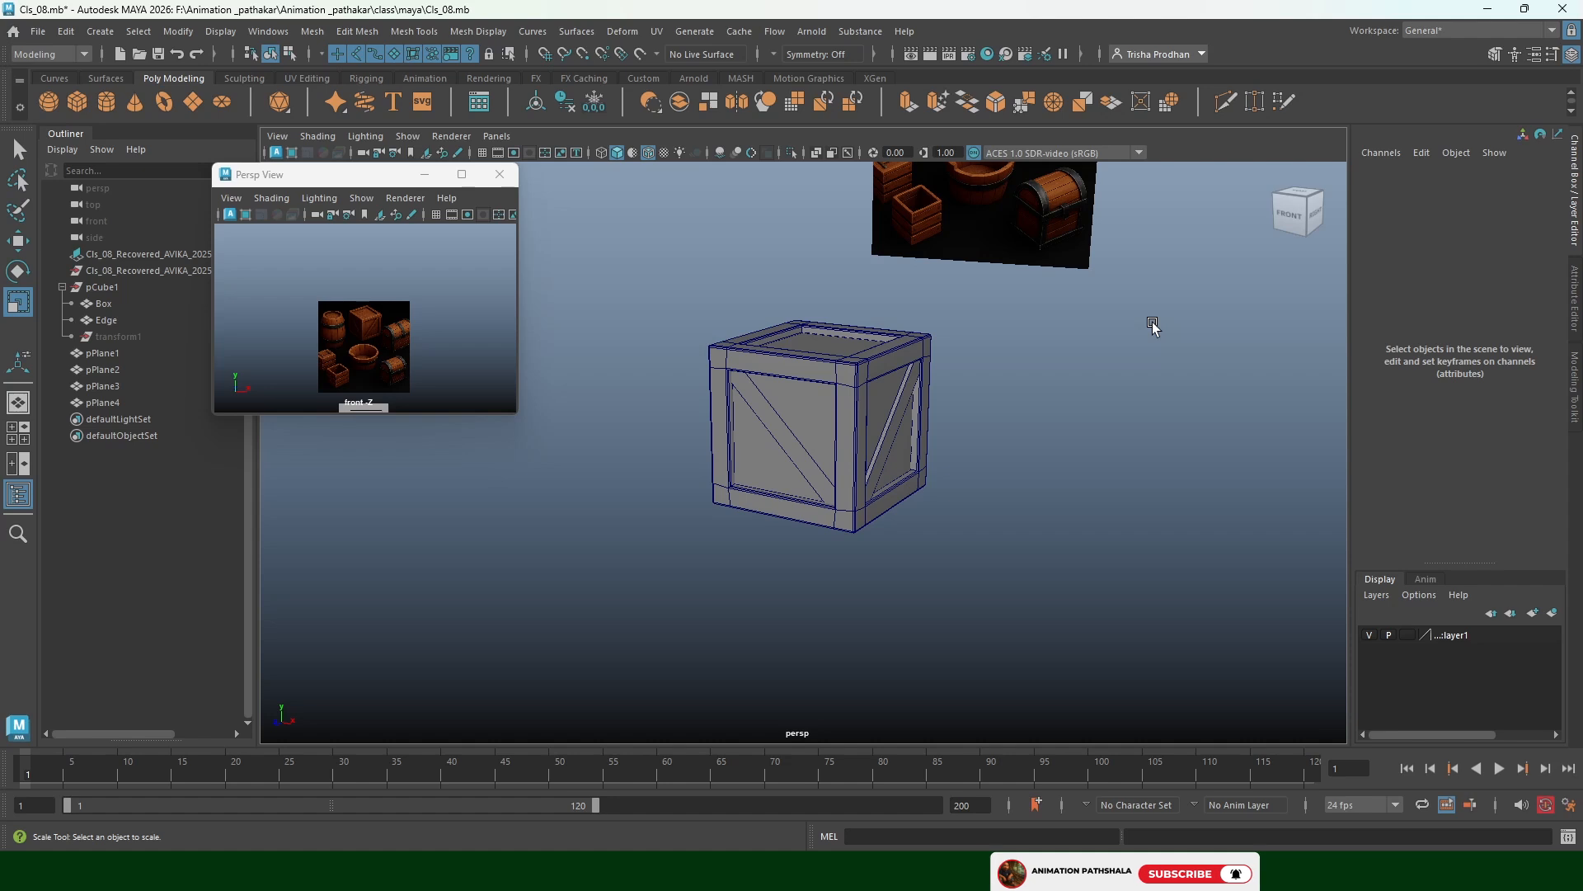
# Examine the reference crate's frame and planks up close and compare them with the bevelled model
pyautogui.scroll(2, 891, 437)
pyautogui.scroll(2, 940, 486)
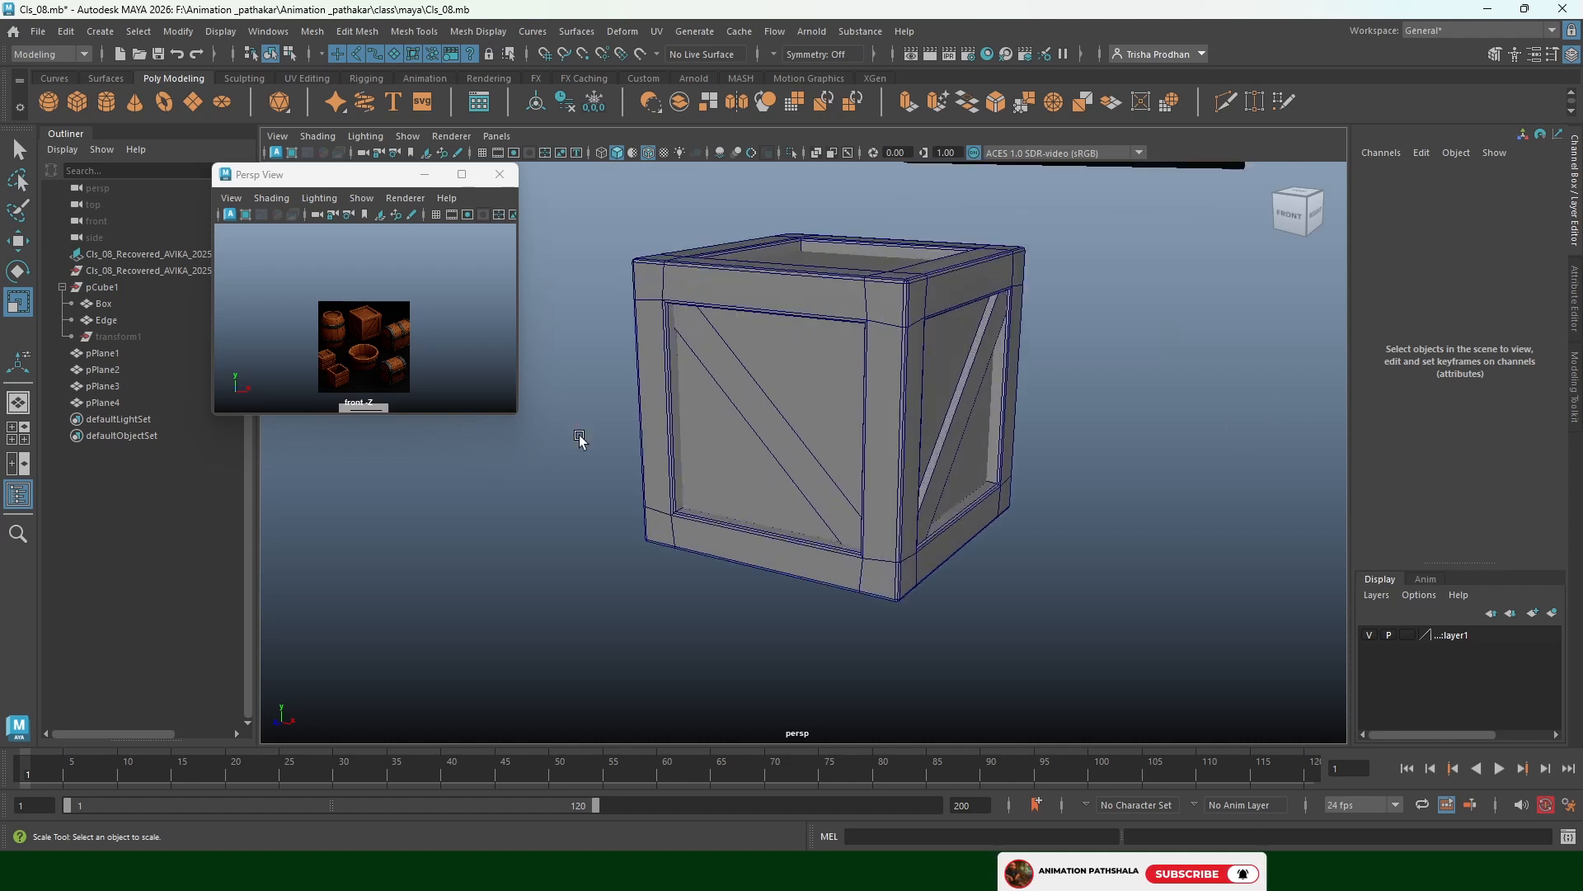
pyautogui.scroll(6, 392, 341)
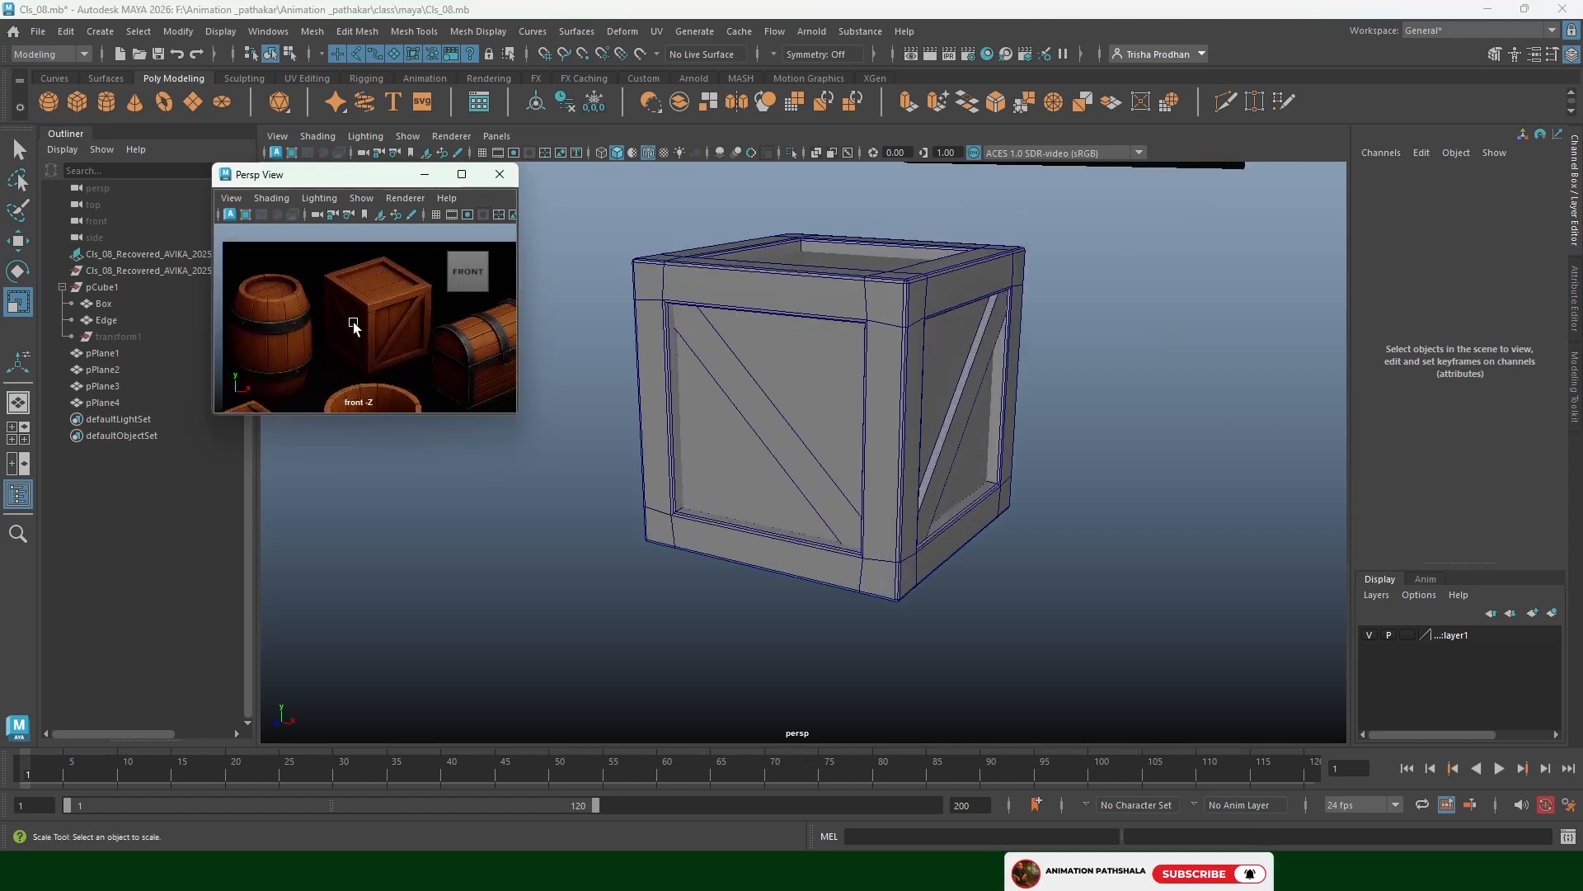
pyautogui.keyDown('alt'); pyautogui.moveTo(358, 355); pyautogui.dragTo(352, 359, button='middle'); pyautogui.keyUp('alt')
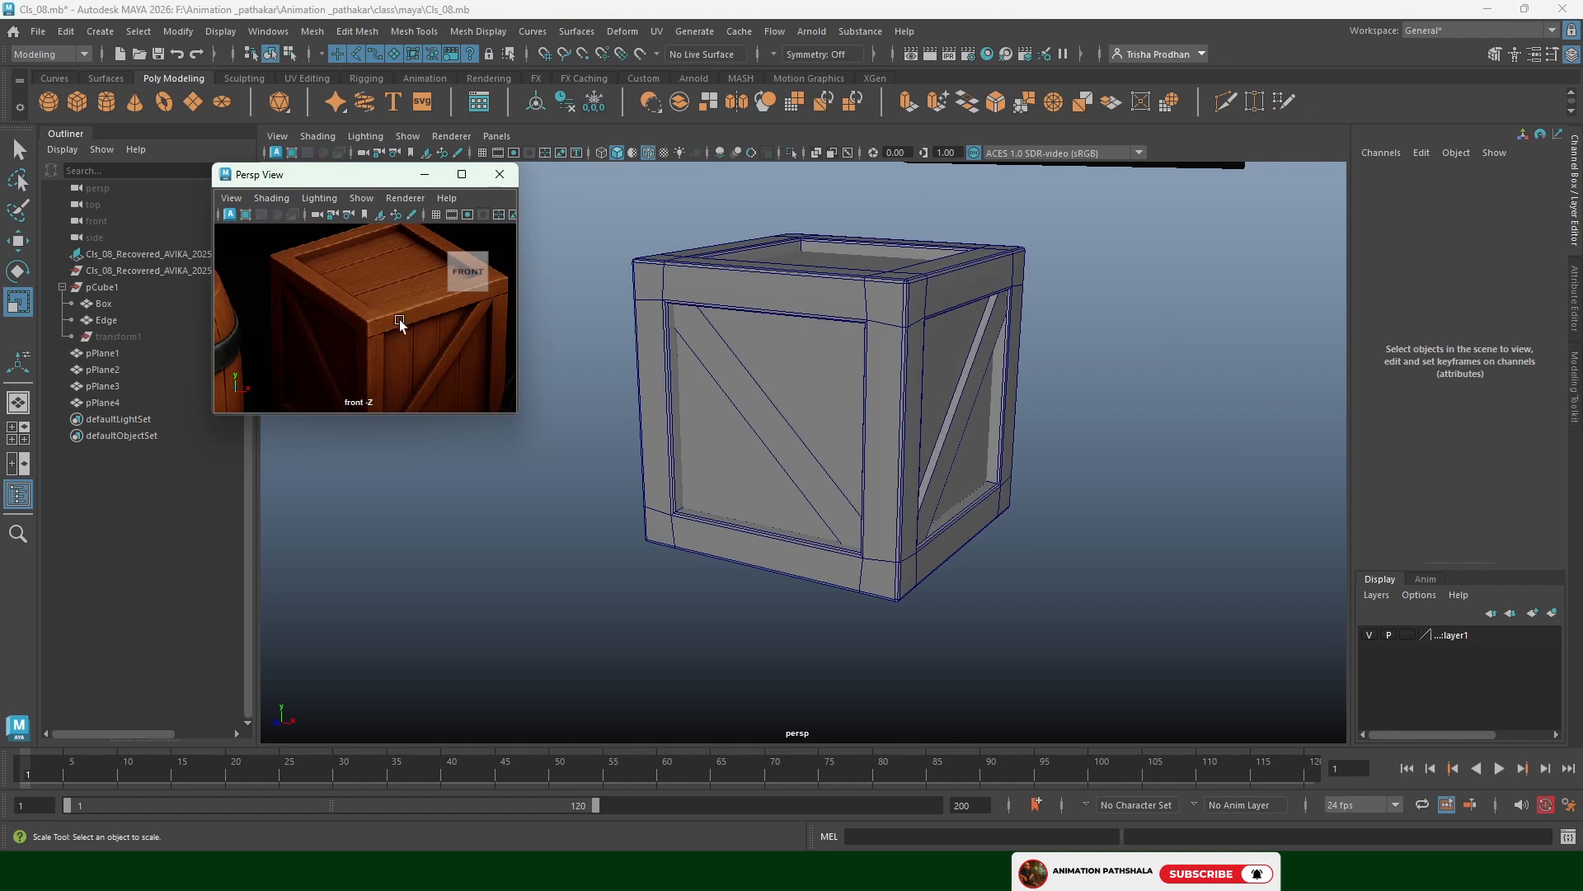
pyautogui.scroll(-5, 399, 322)
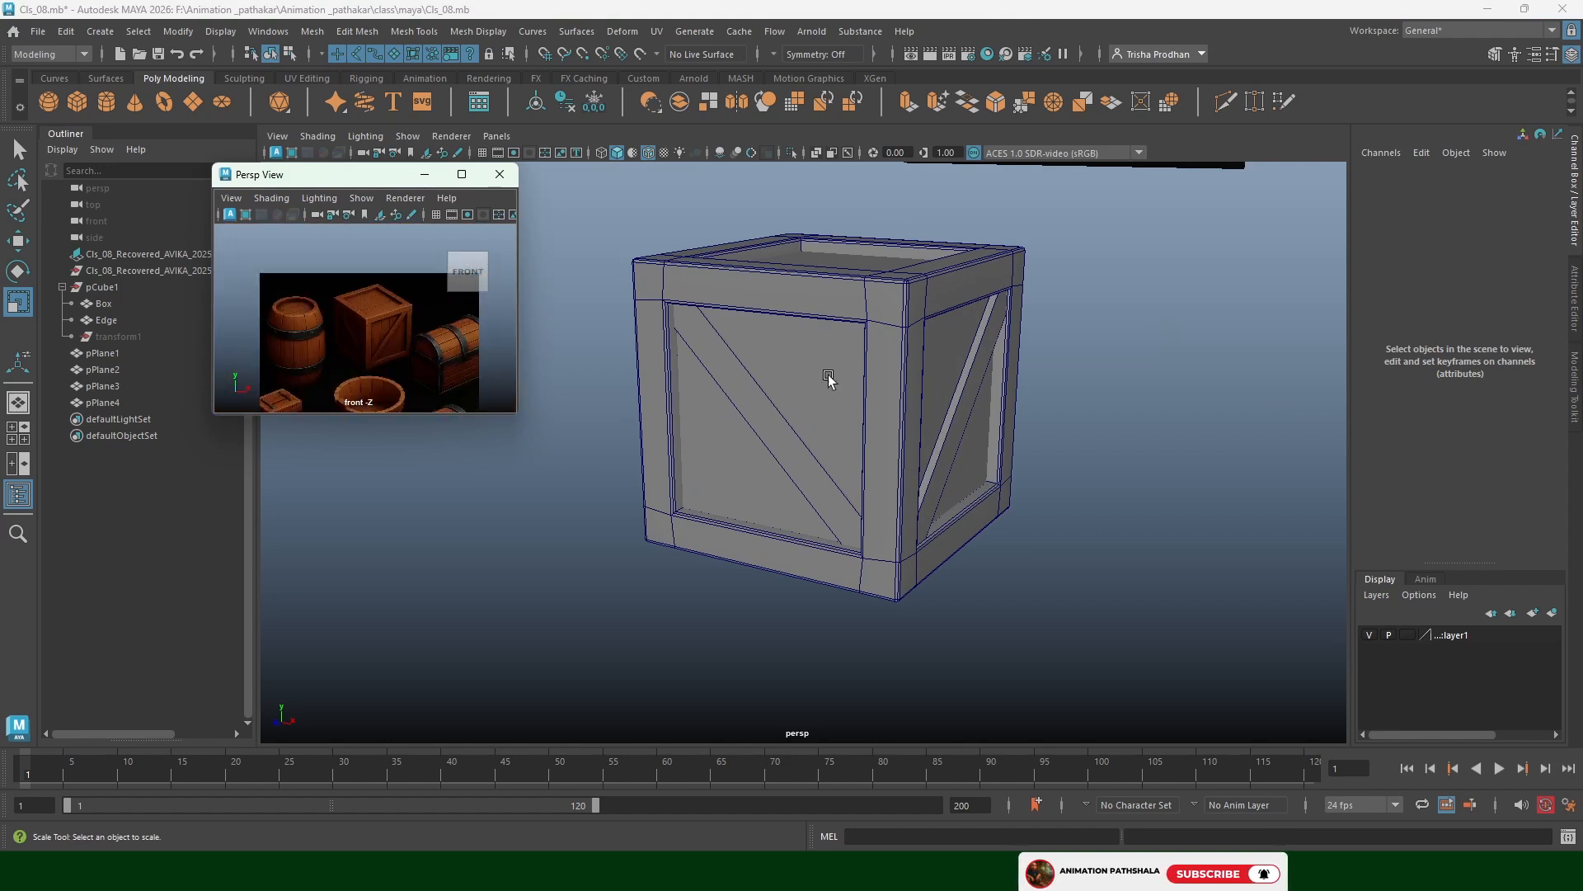
# Isolate the inner box and select its horizontal edges
pyautogui.keyDown('alt'); pyautogui.moveTo(829, 378); pyautogui.dragTo(800, 247); pyautogui.keyUp('alt')
pyautogui.click(813, 357)
pyautogui.click(792, 154)
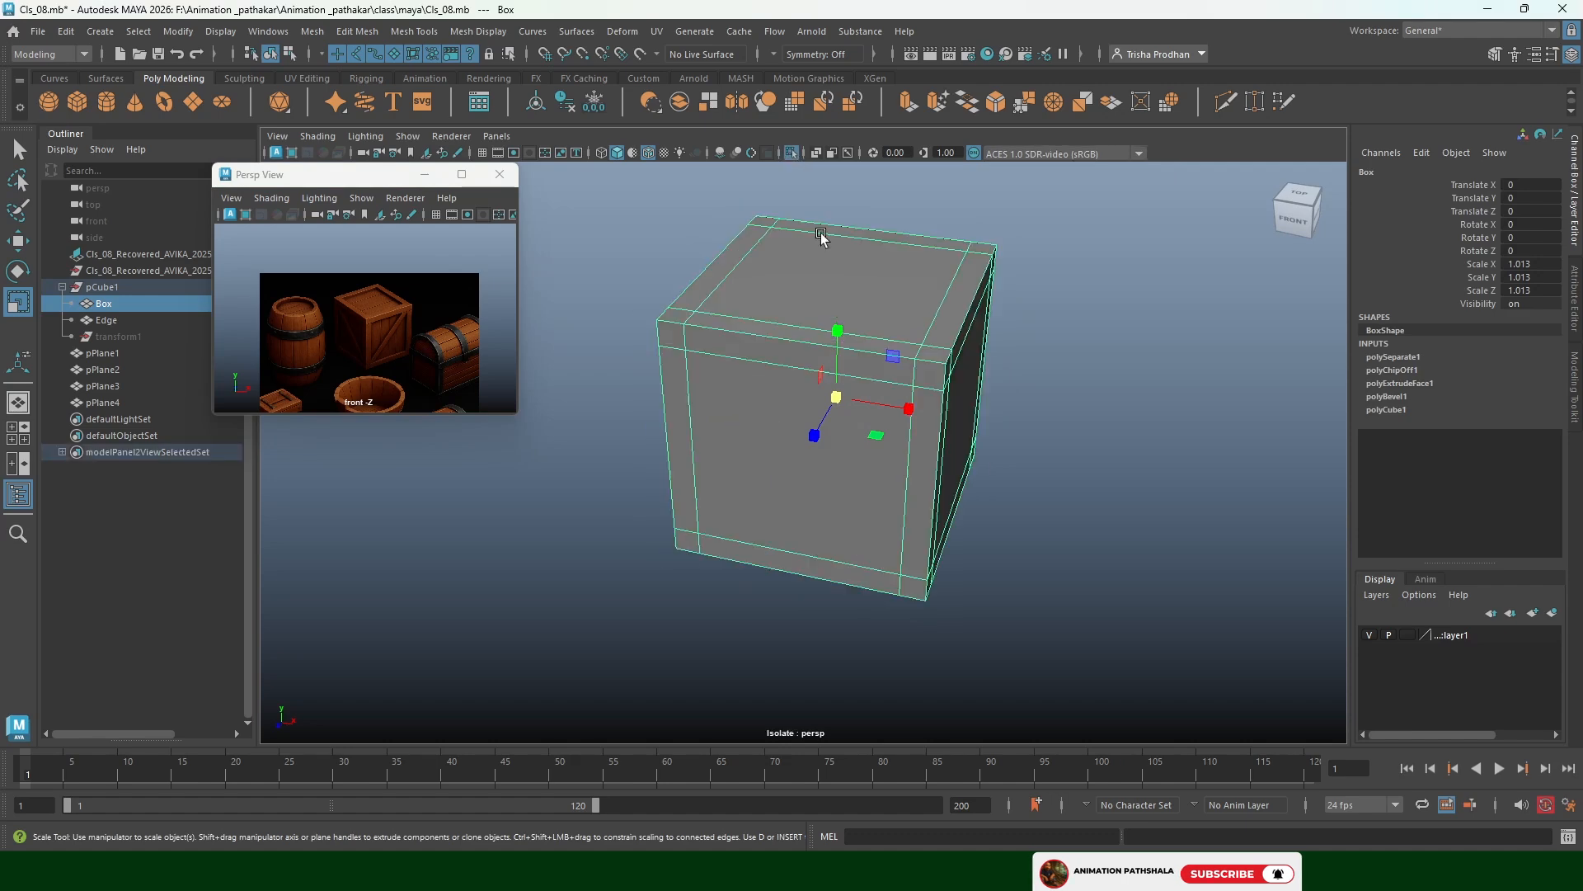
pyautogui.keyDown('alt'); pyautogui.moveTo(876, 401); pyautogui.dragTo(742, 381); pyautogui.keyUp('alt')
pyautogui.moveTo(858, 348); pyautogui.dragTo(857, 314, button='right')
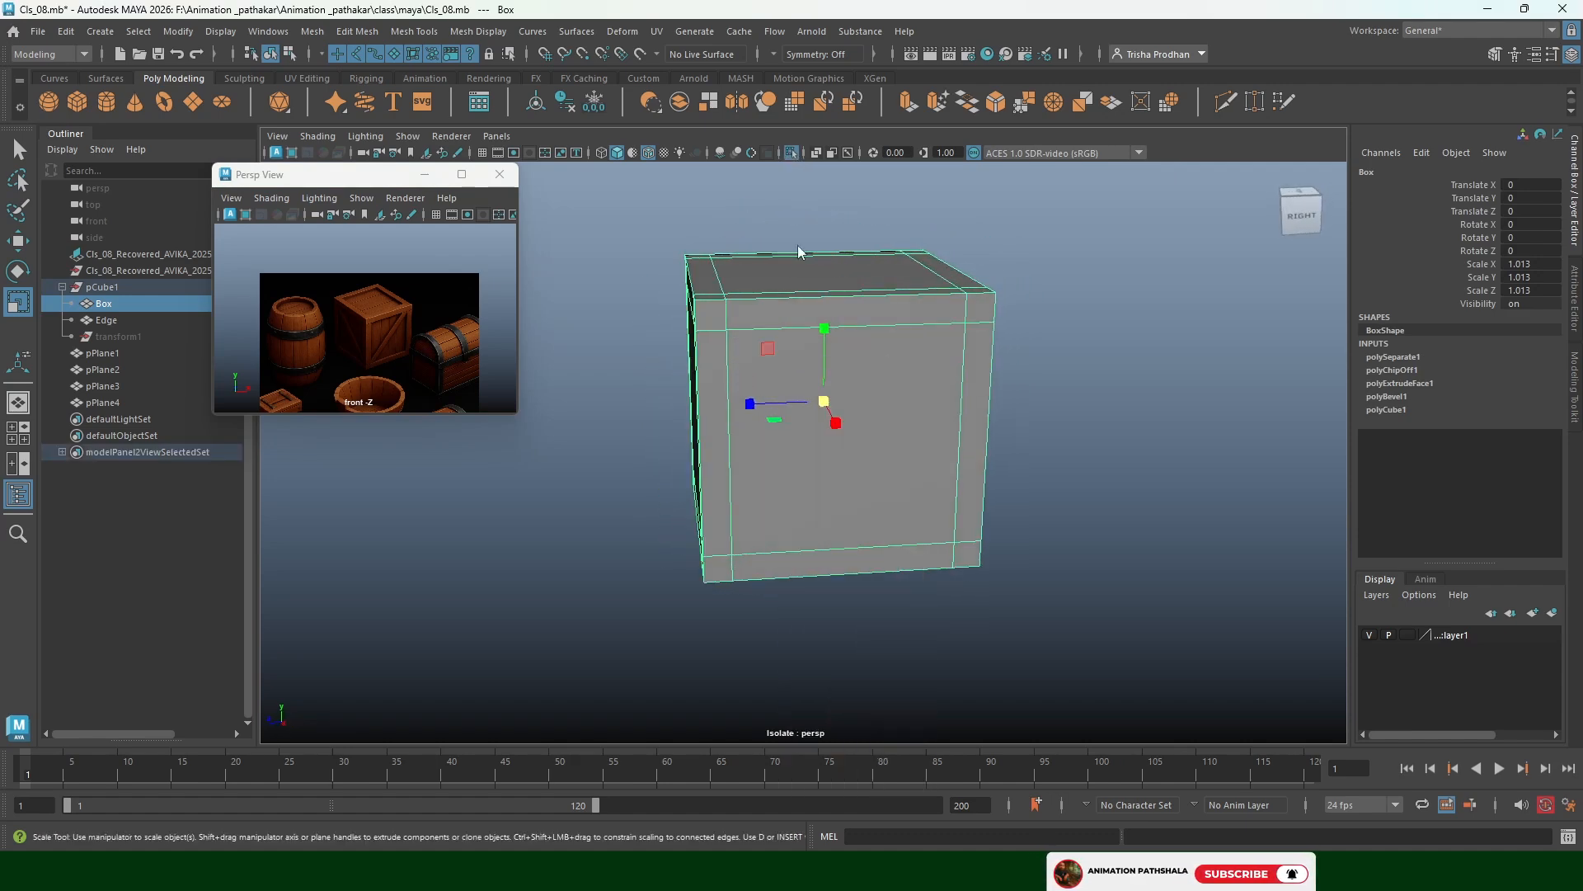
pyautogui.click(882, 547)
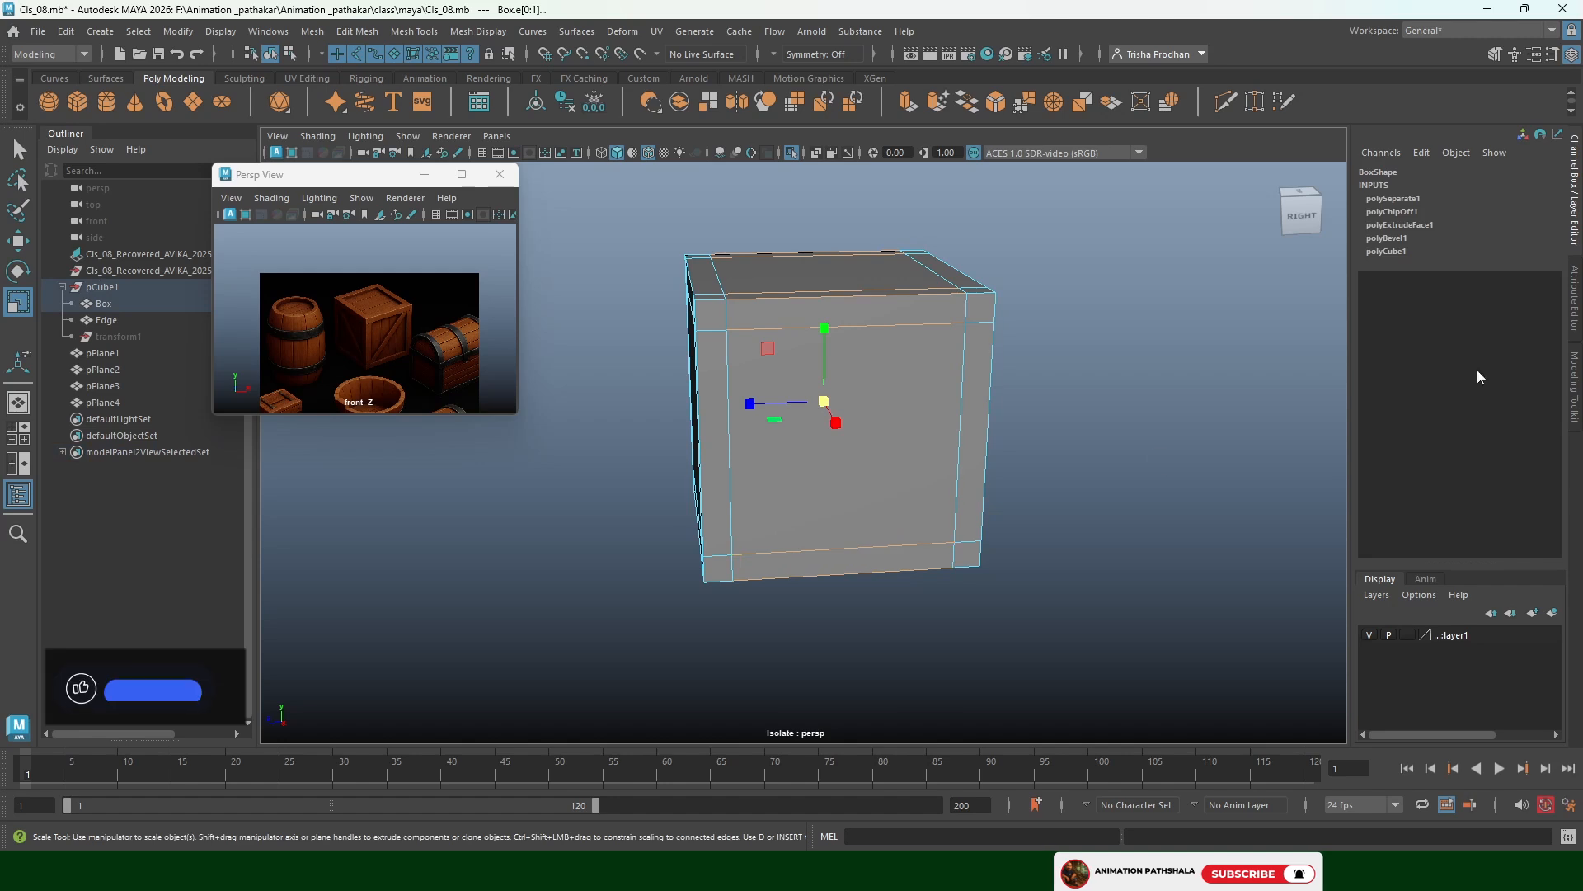
# Open the Modeling Toolkit and examine the plank divisions on the reference crate
pyautogui.click(1495, 55)
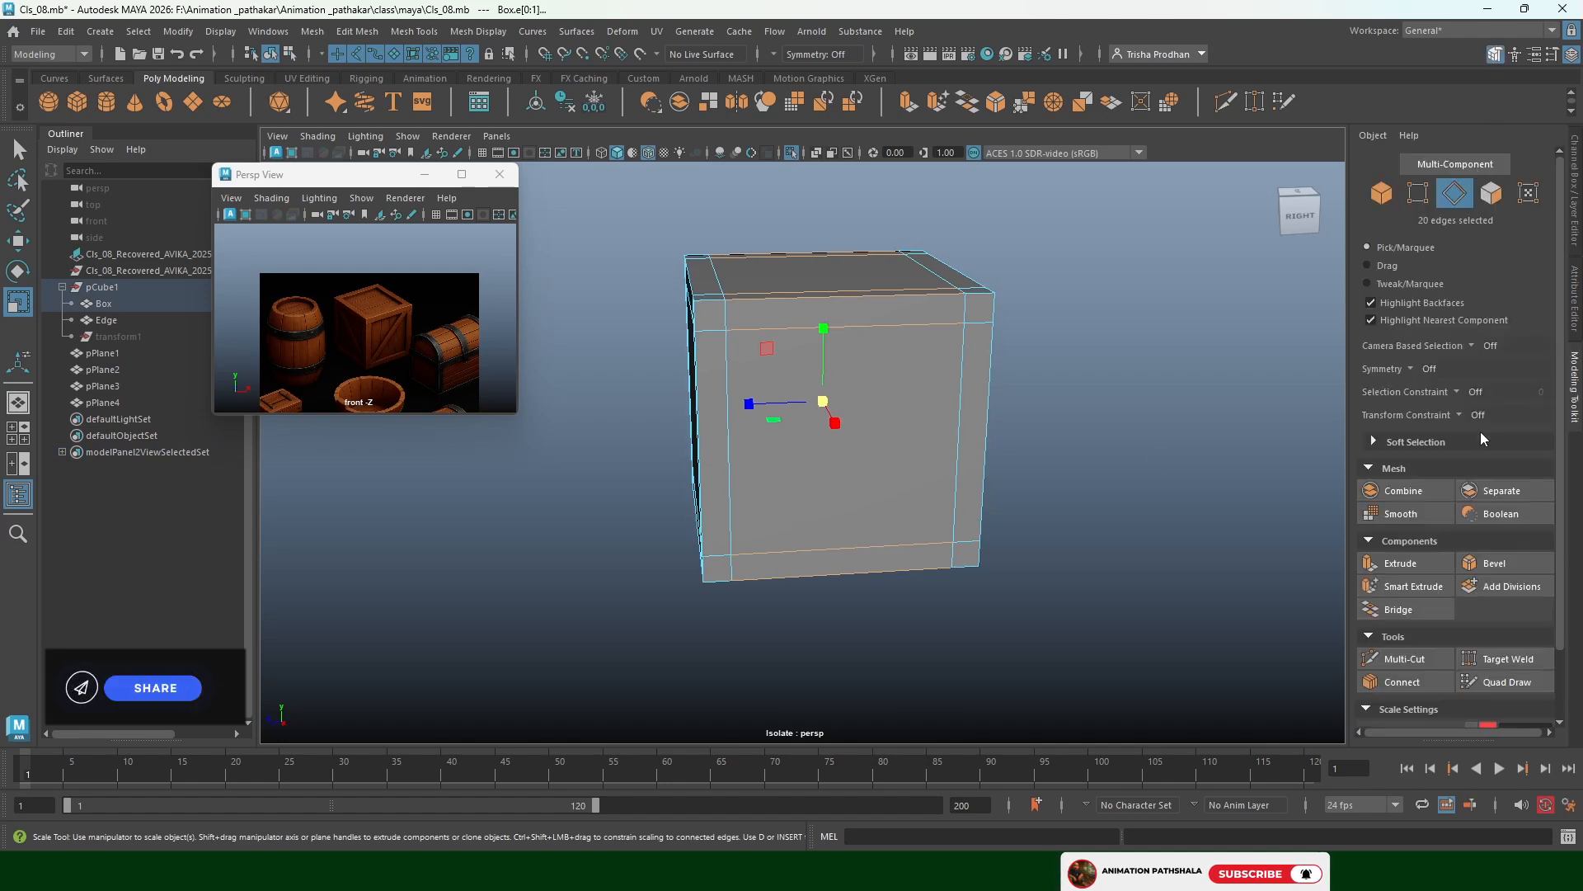
pyautogui.scroll(5, 321, 305)
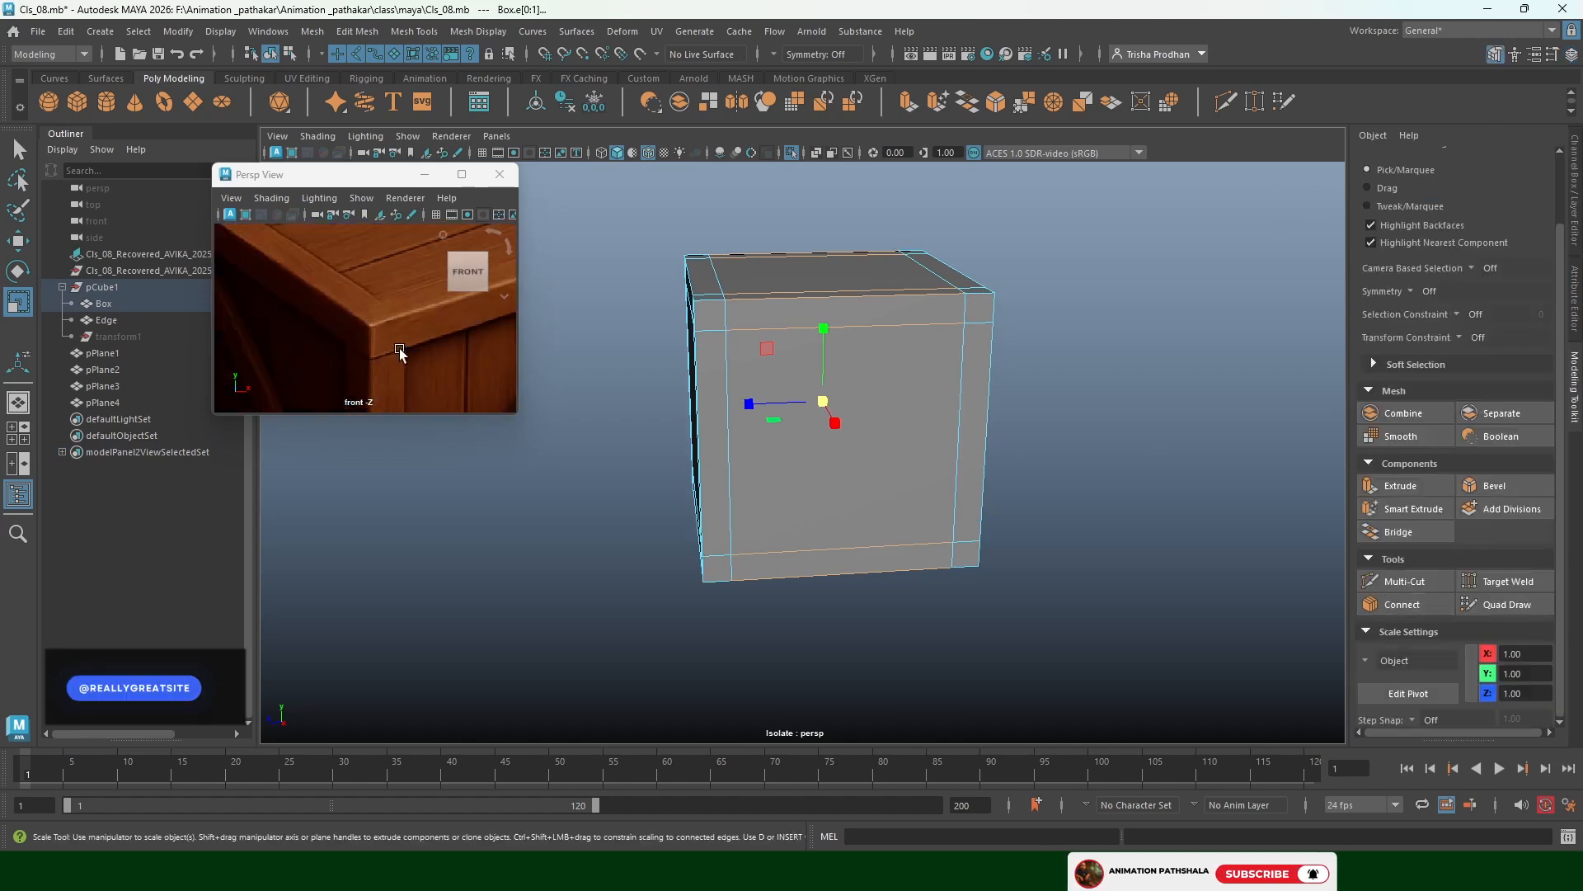
pyautogui.keyDown('alt'); pyautogui.moveTo(400, 346); pyautogui.dragTo(325, 329); pyautogui.keyUp('alt')
pyautogui.scroll(-5, 325, 329)
pyautogui.scroll(5, 380, 347)
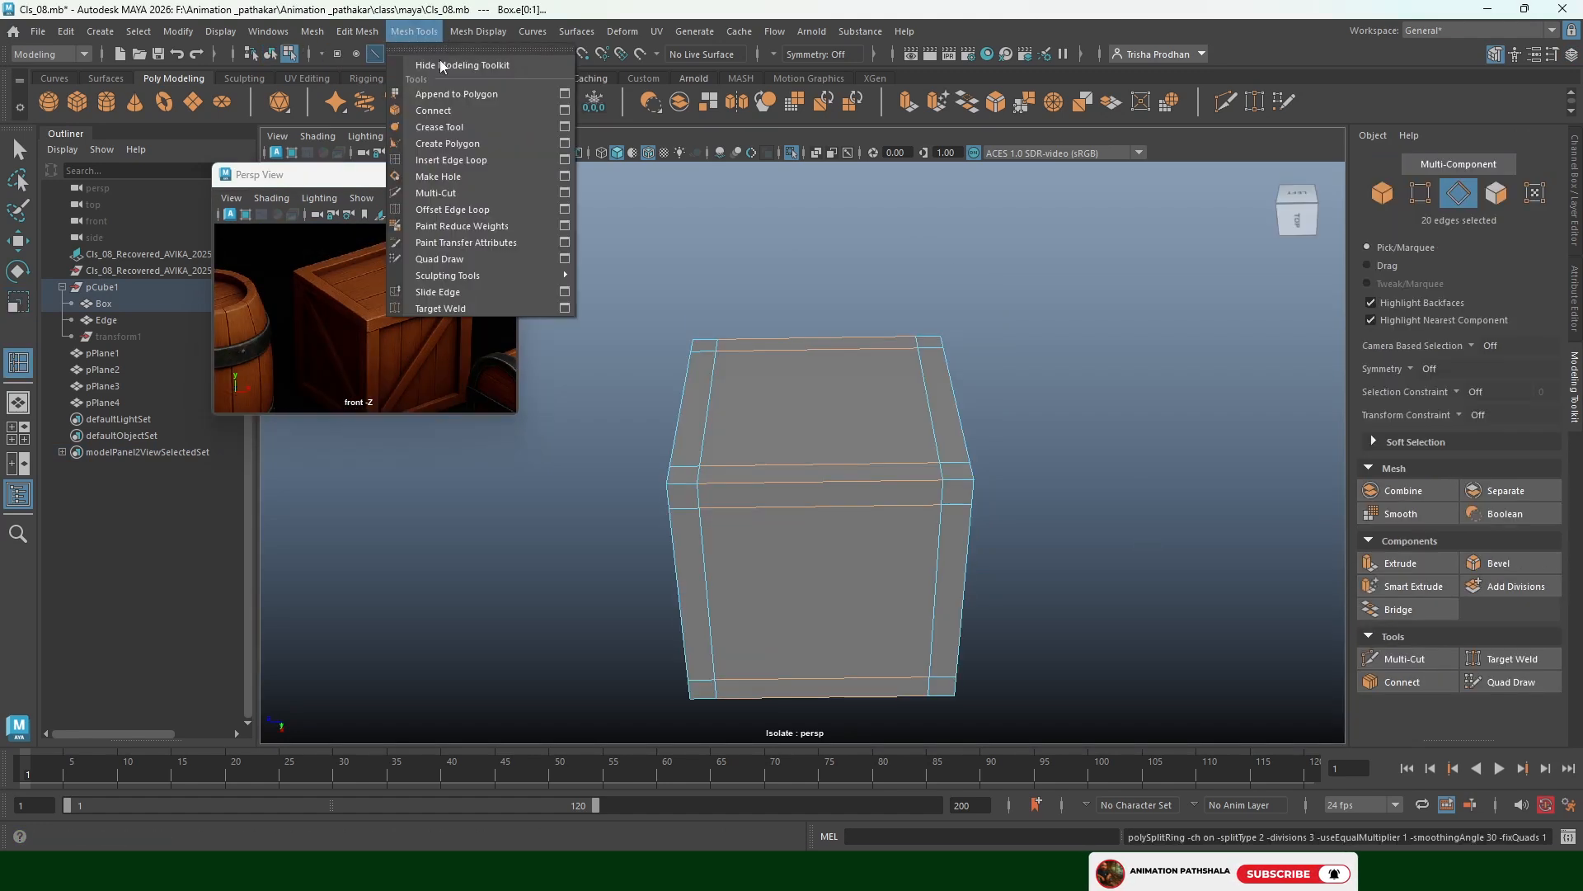
# Insert three evenly spaced edge loops around the inner box with Insert Edge Loop, and reset the tool's settings
pyautogui.click(566, 159)
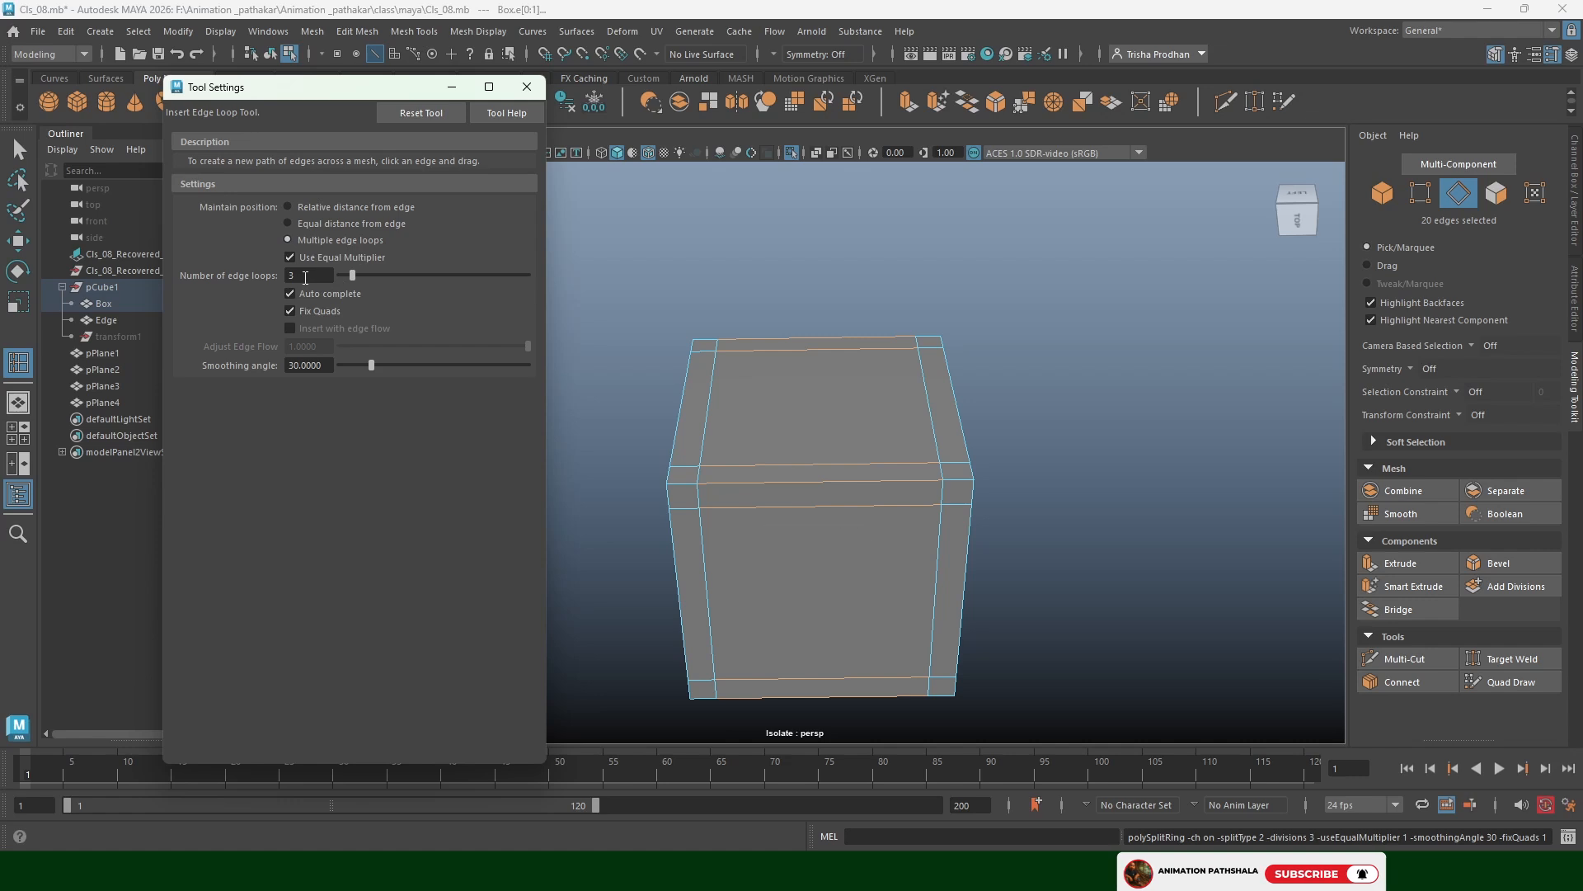
pyautogui.click(757, 485)
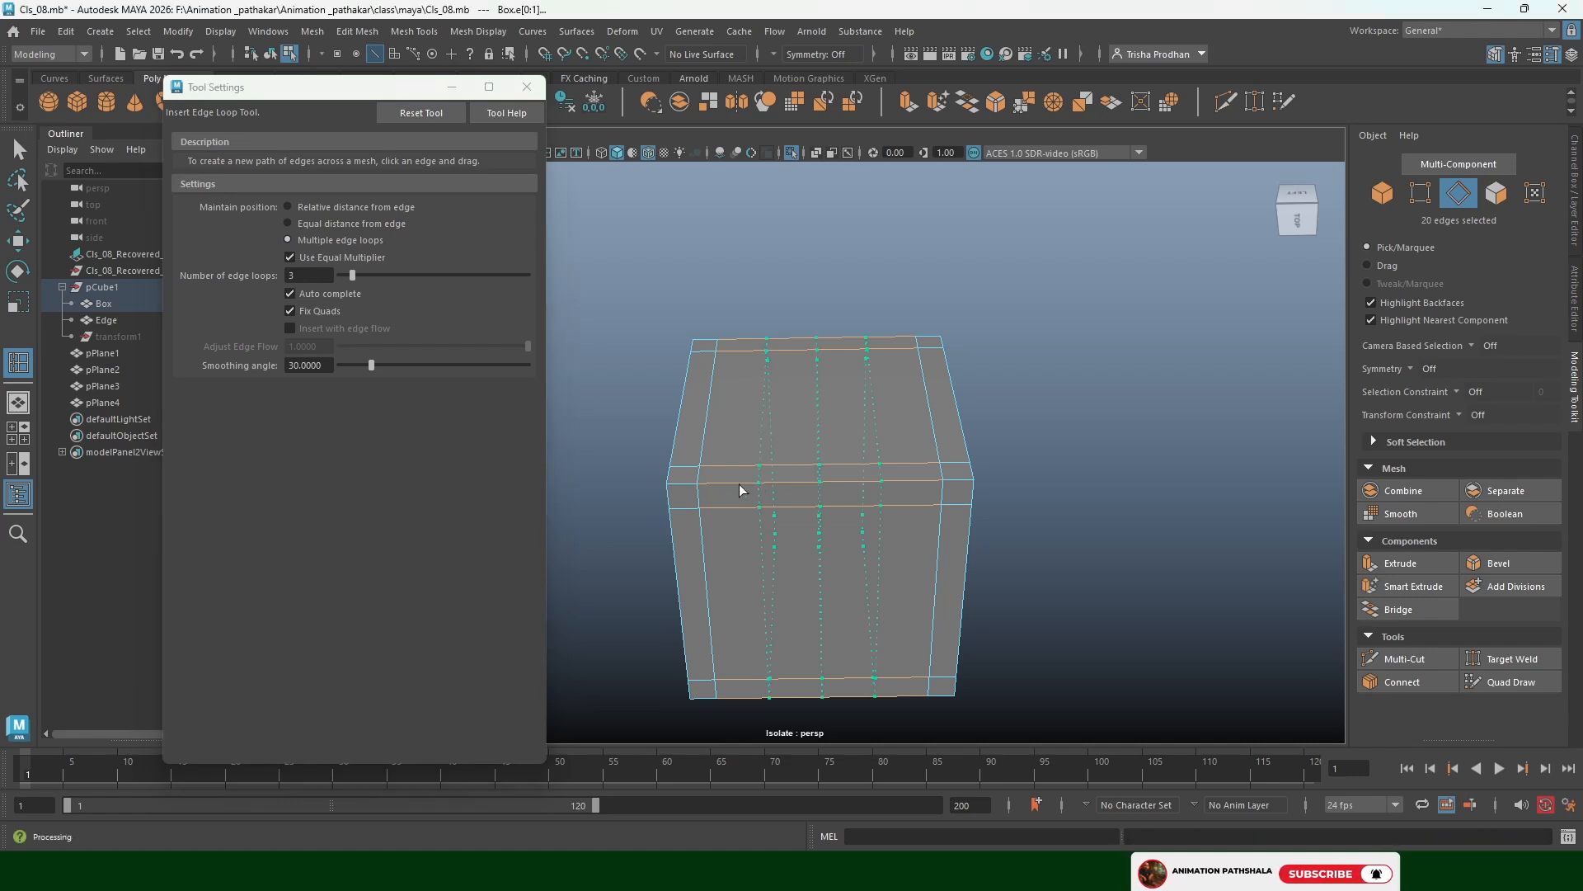
pyautogui.moveTo(740, 489); pyautogui.dragTo(922, 506)
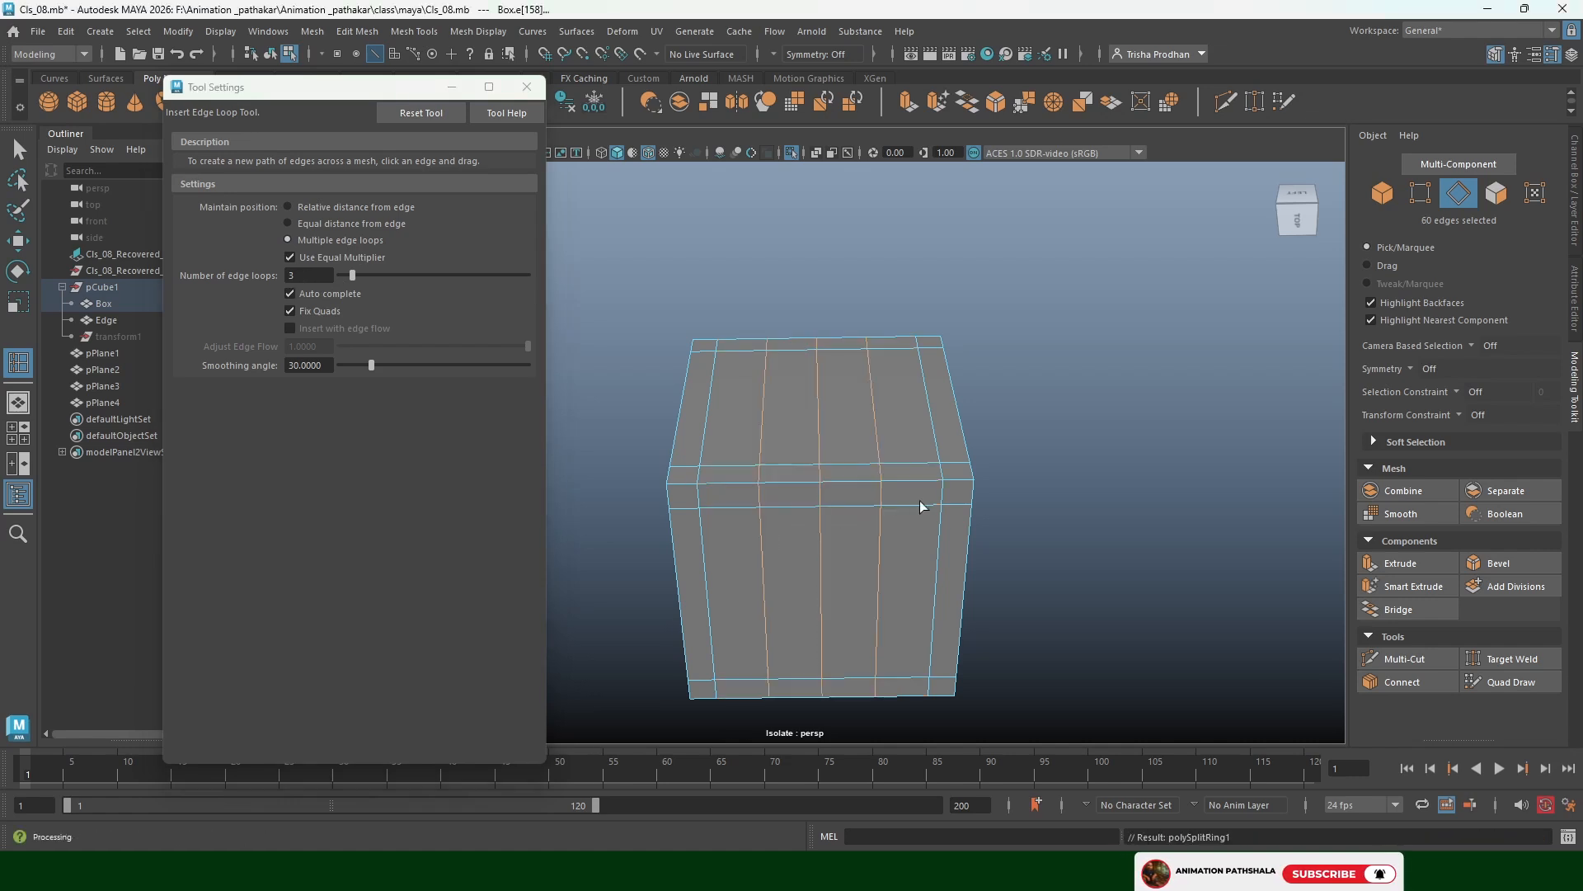
pyautogui.click(421, 112)
pyautogui.click(527, 87)
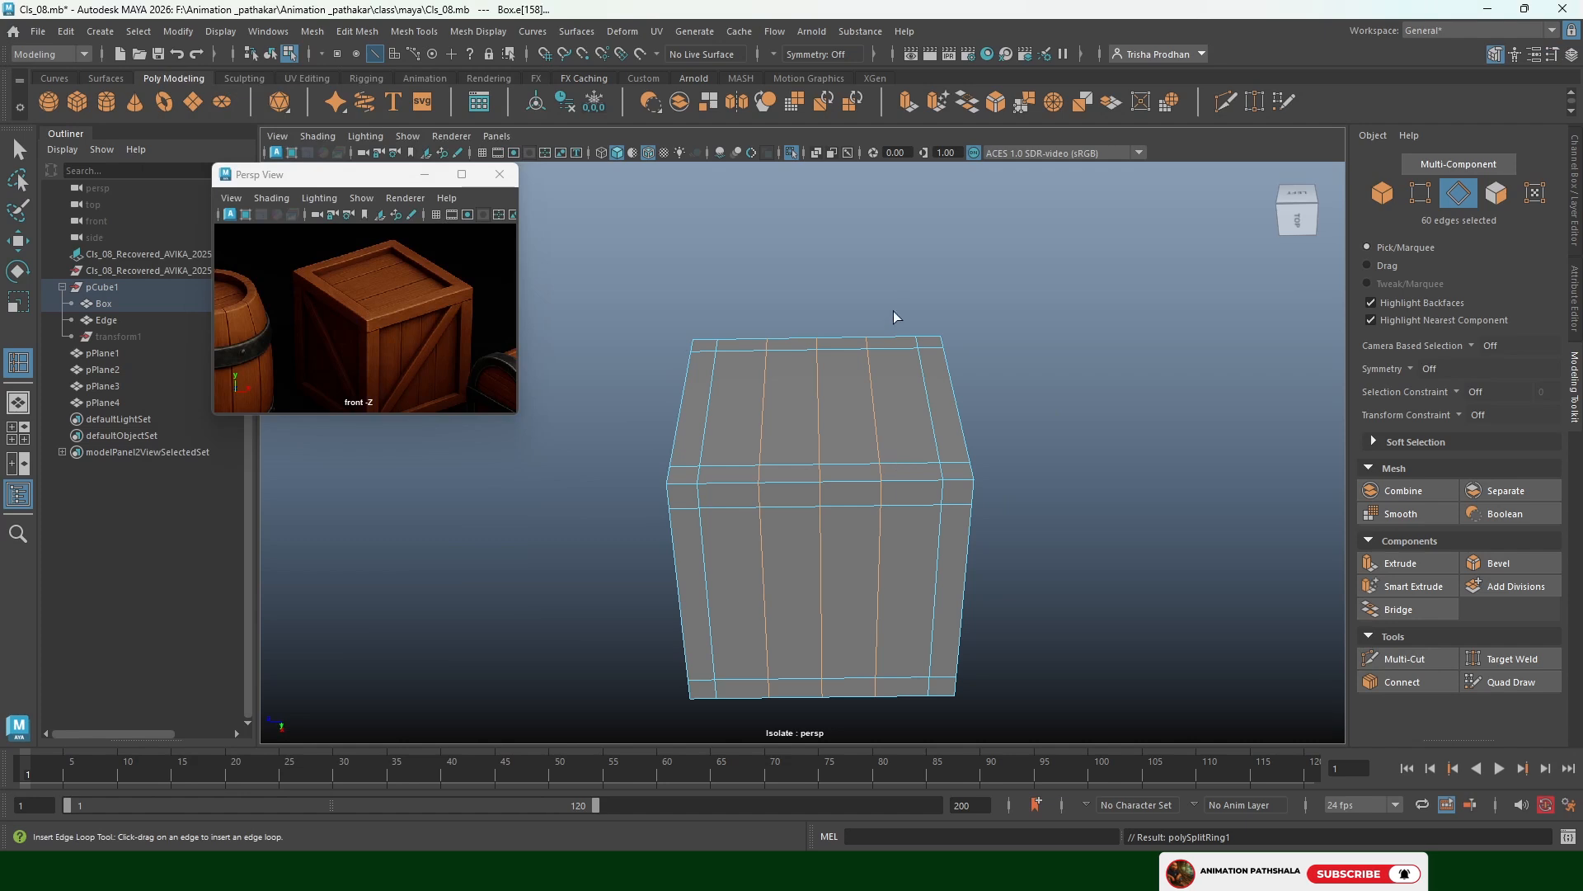
# Bevel the three new edge loops on the inner box with a fraction of 0.05
pyautogui.press('w')
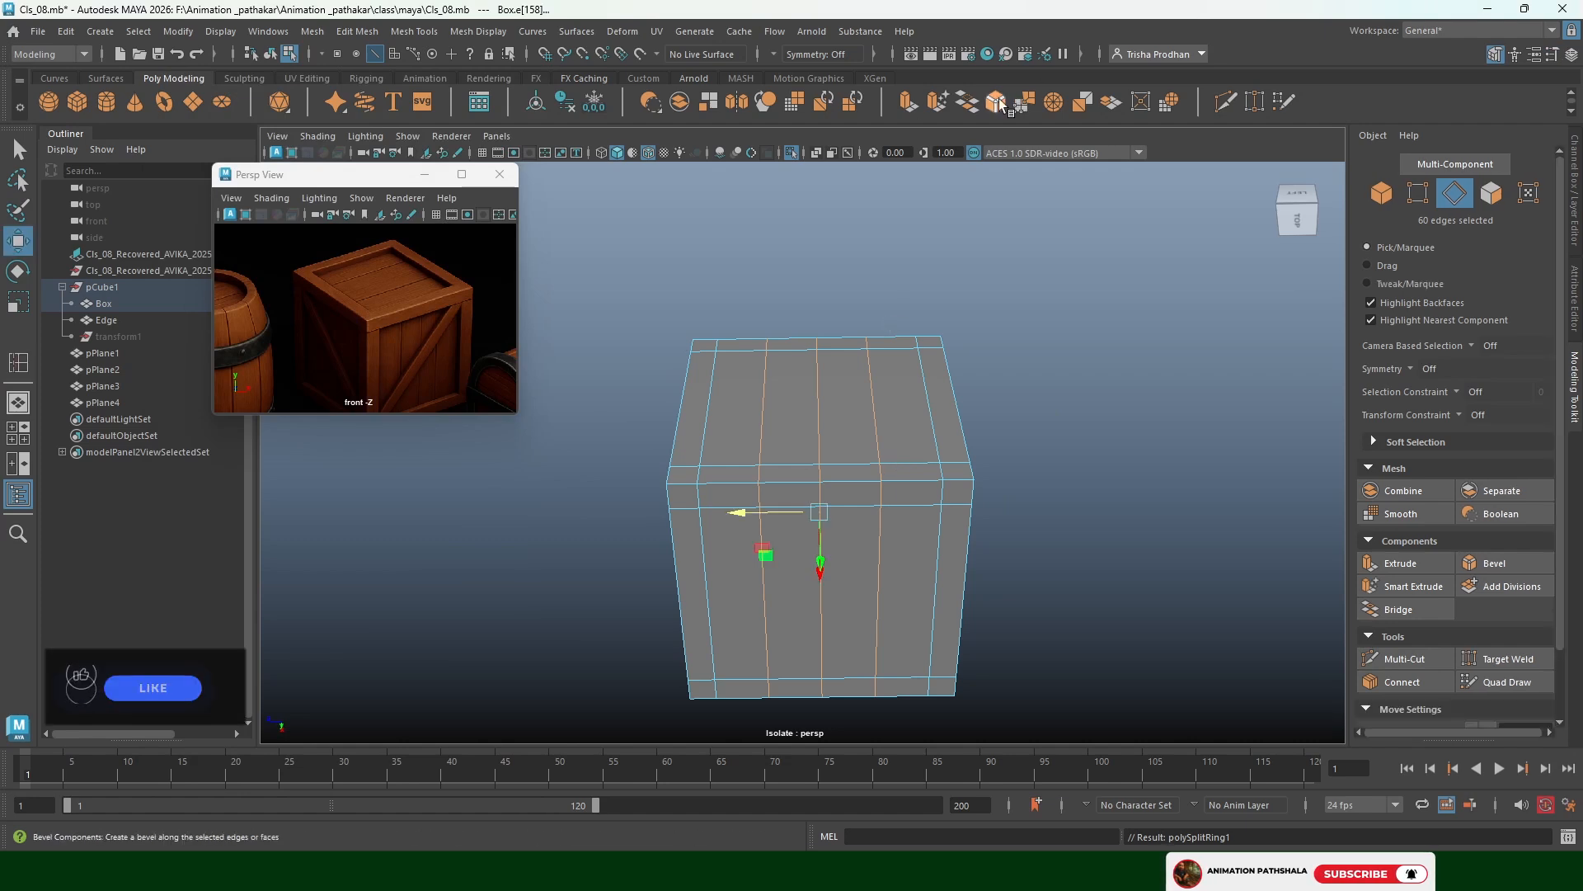
pyautogui.click(996, 102)
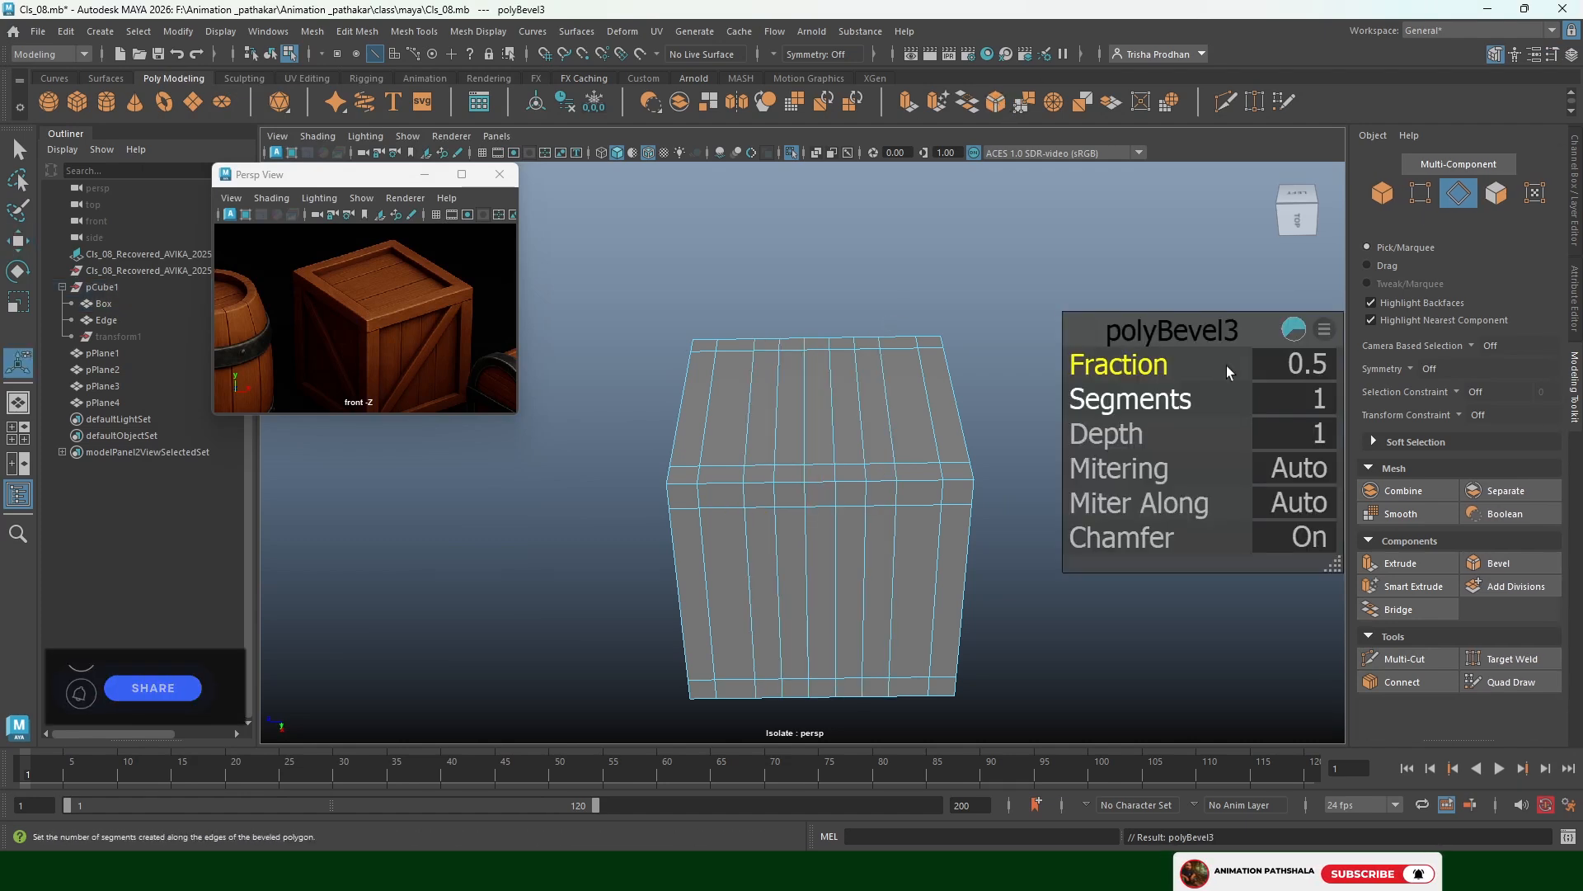
pyautogui.click(1288, 370)
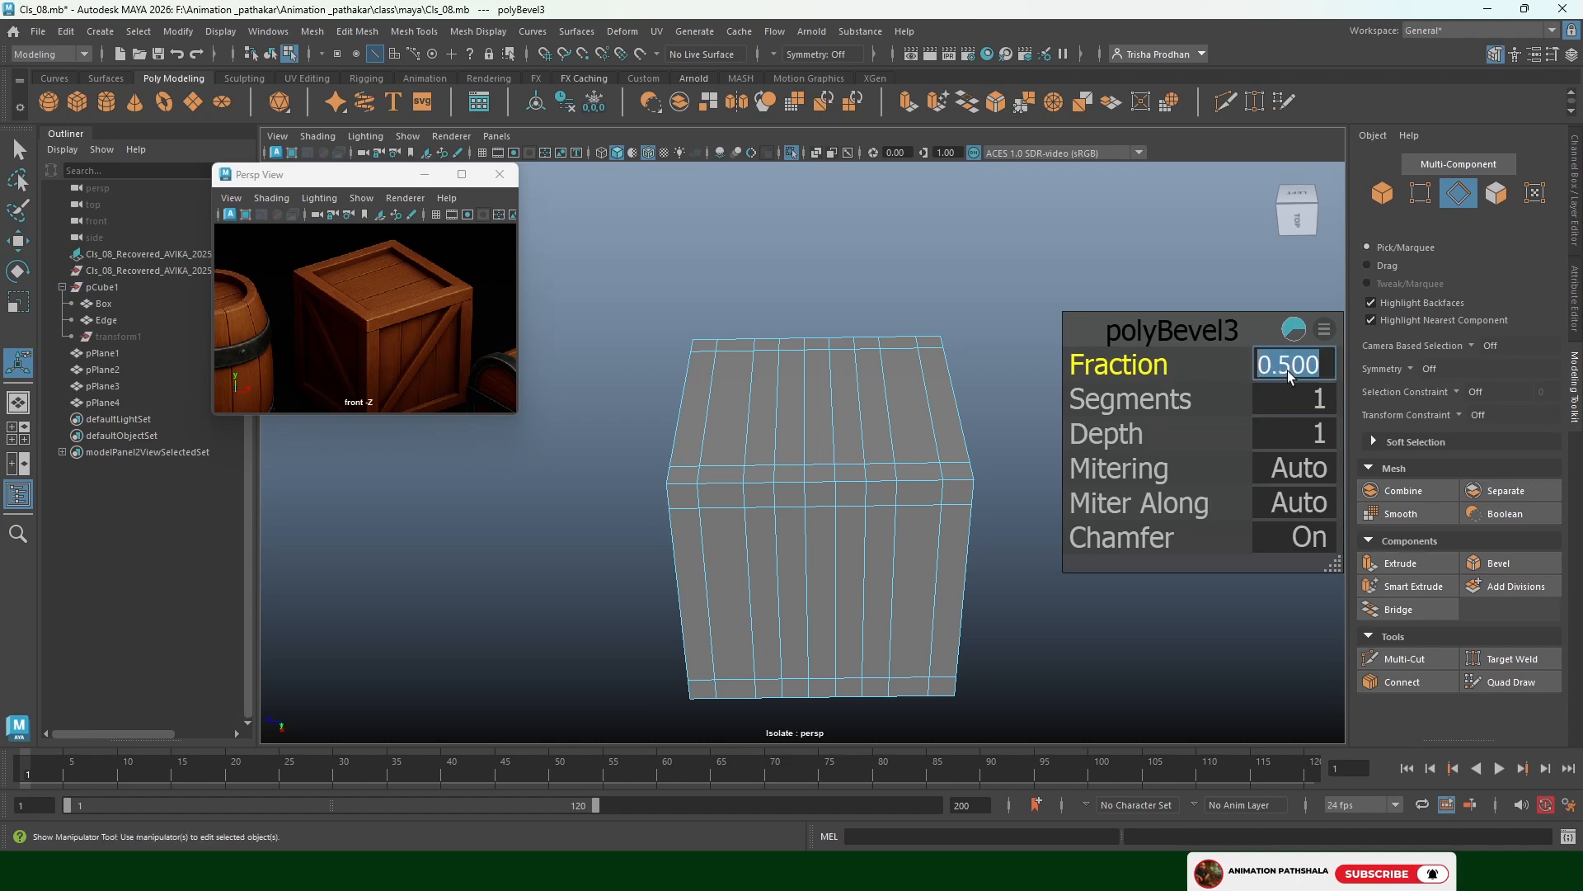
pyautogui.press('Return')
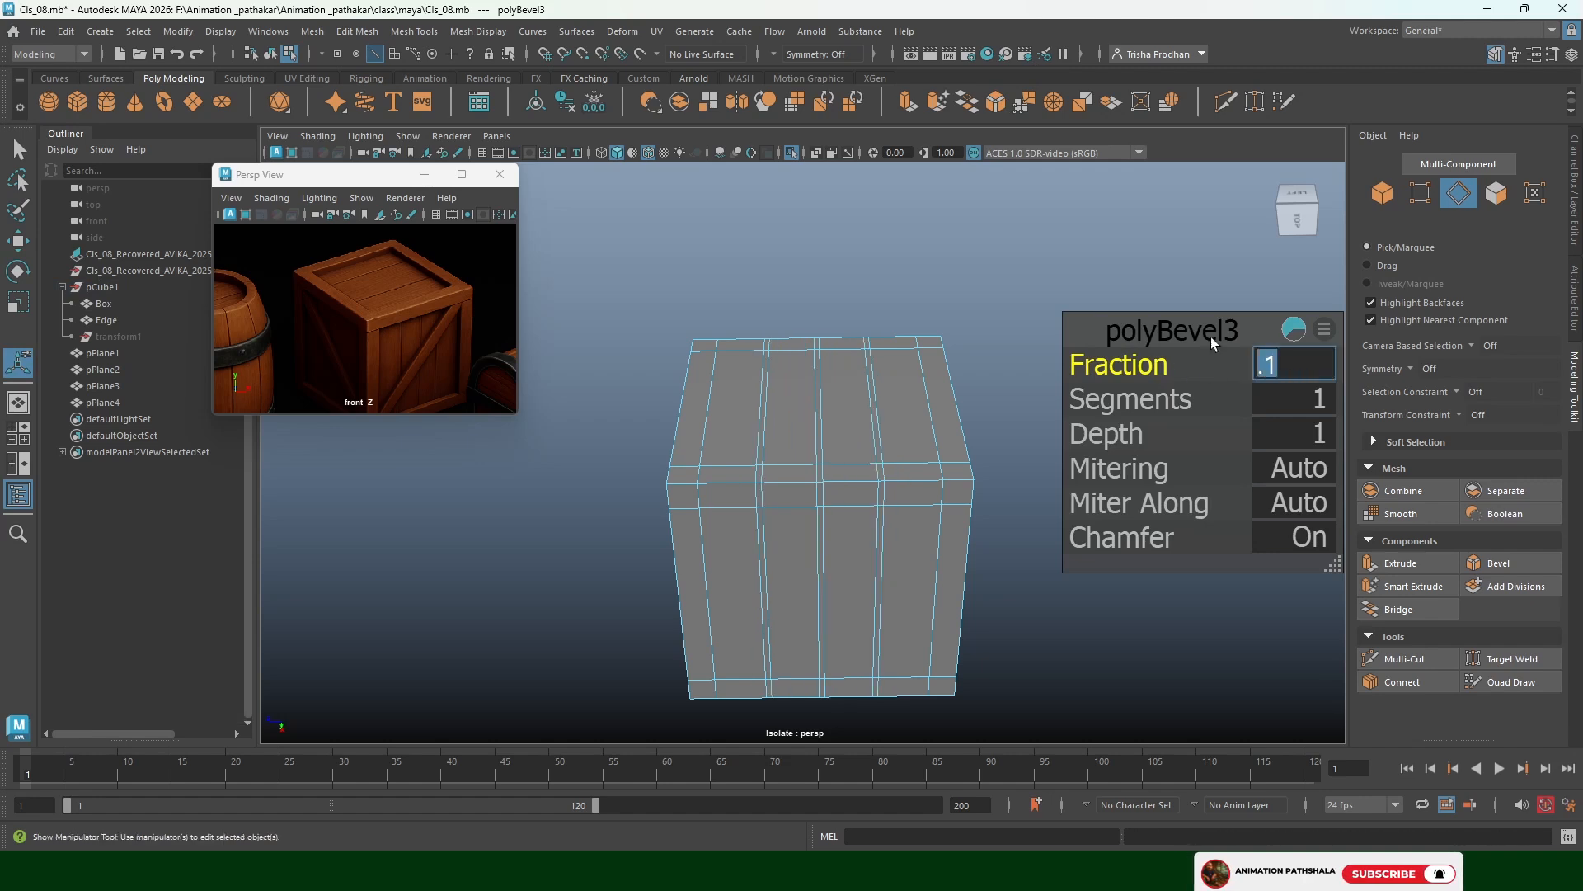
pyautogui.scroll(3, 866, 418)
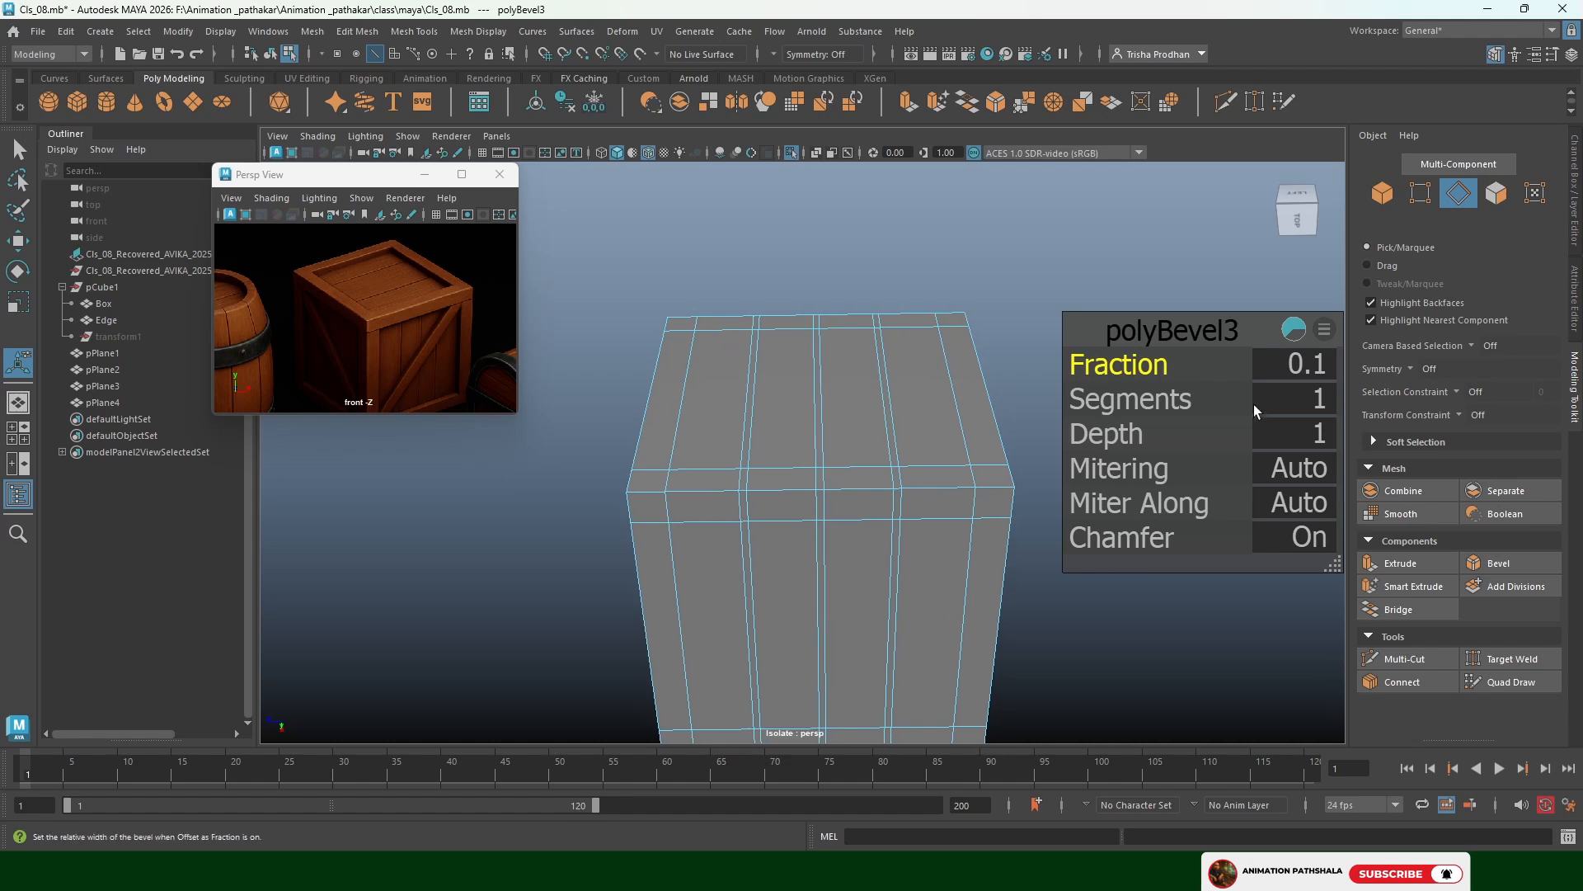
pyautogui.click(1321, 368)
pyautogui.write('.0')
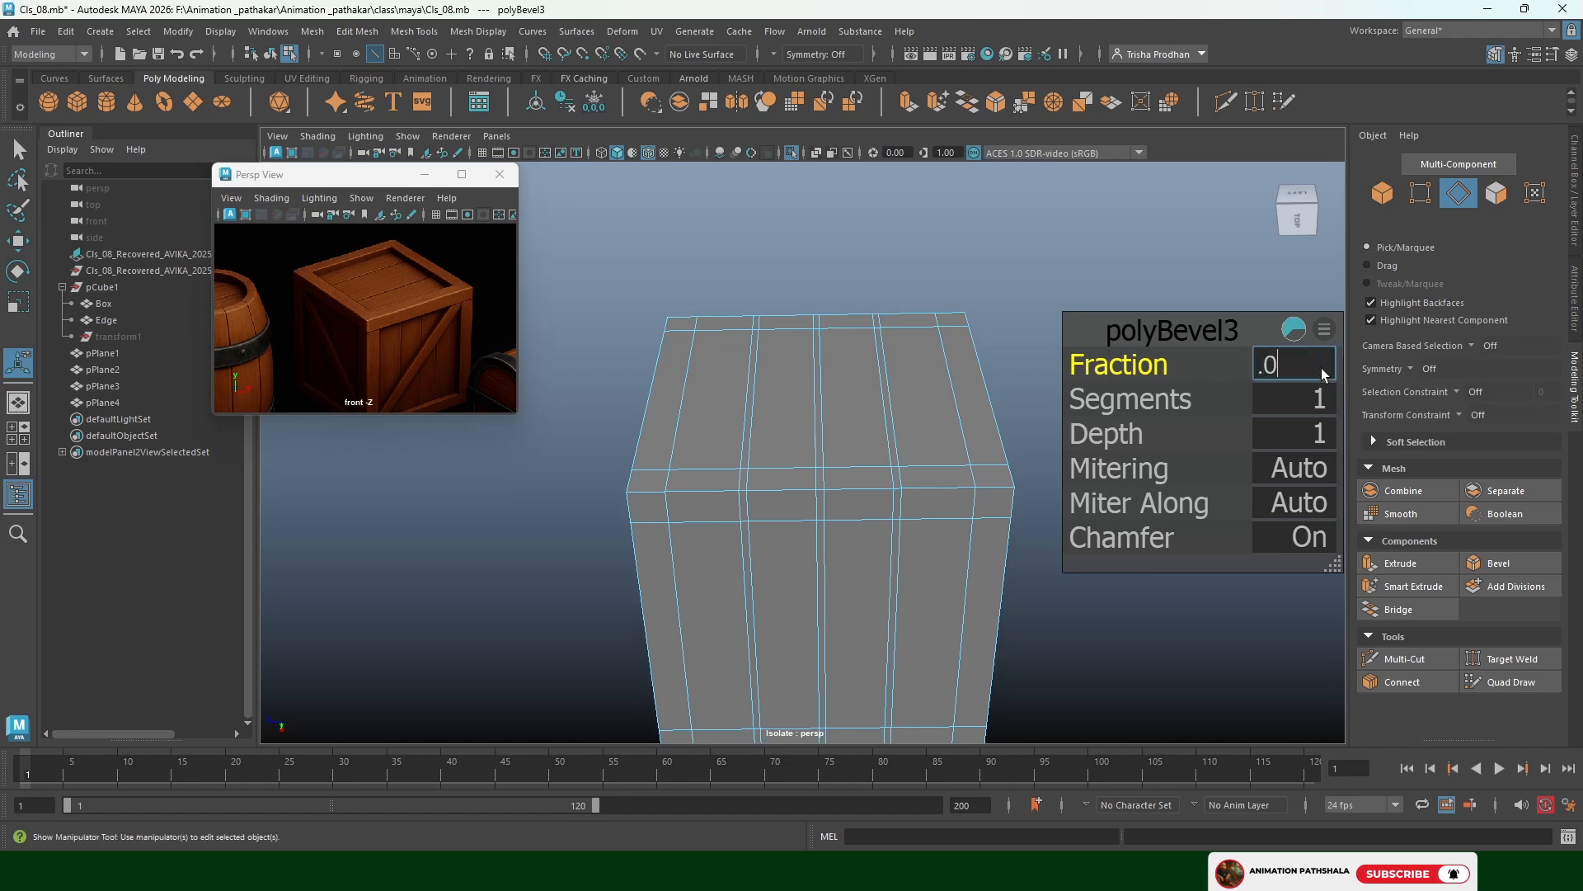
pyautogui.write('9')
pyautogui.press('Return')
pyautogui.write('.')
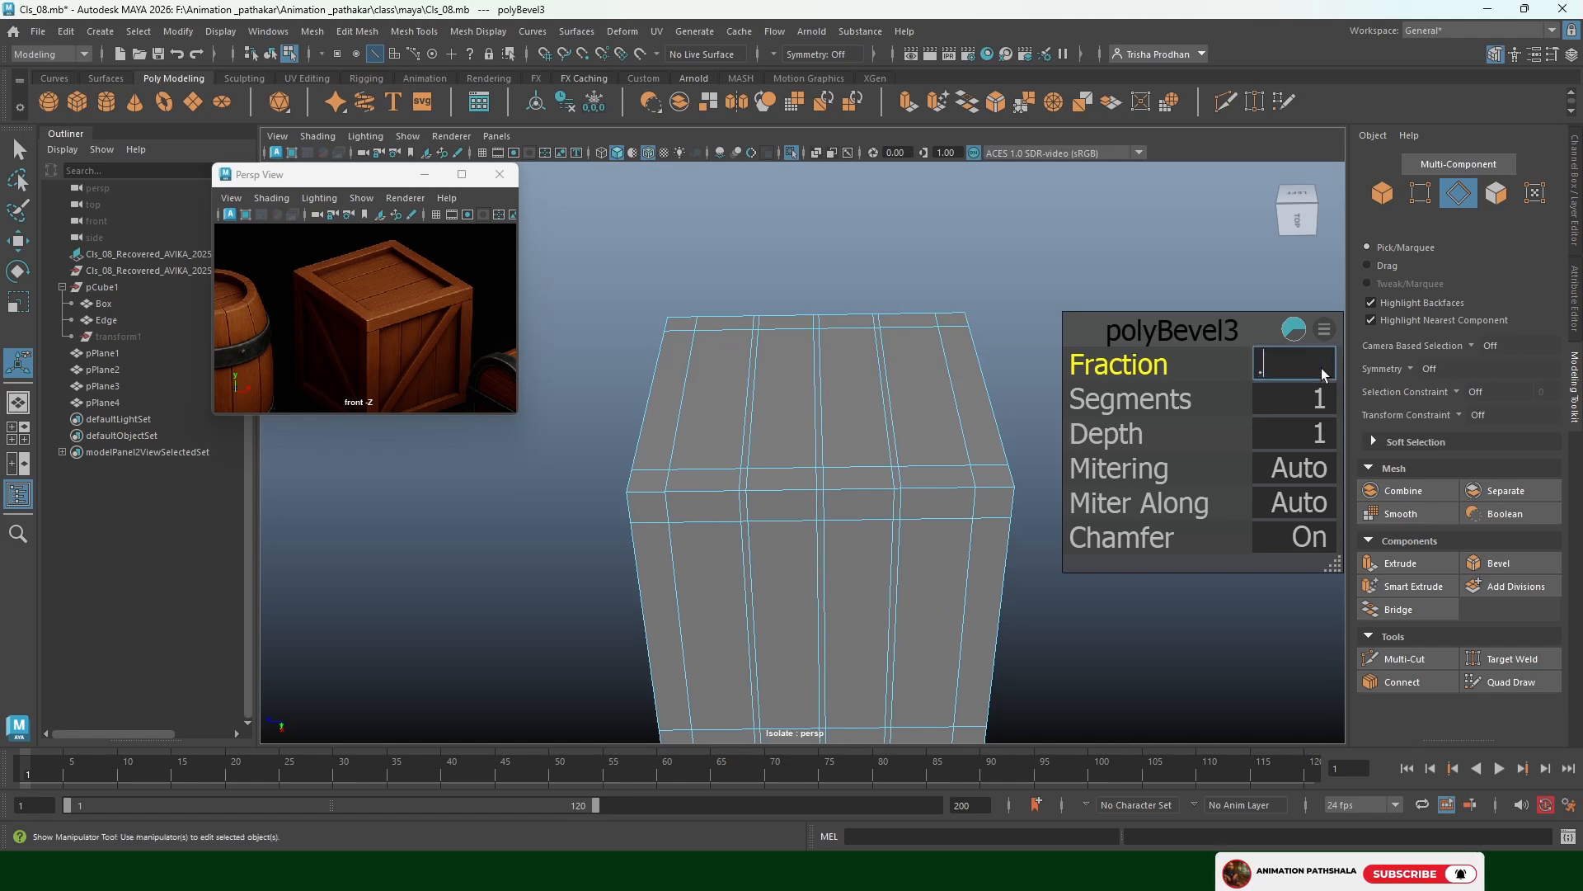
pyautogui.write('05')
pyautogui.press('Return')
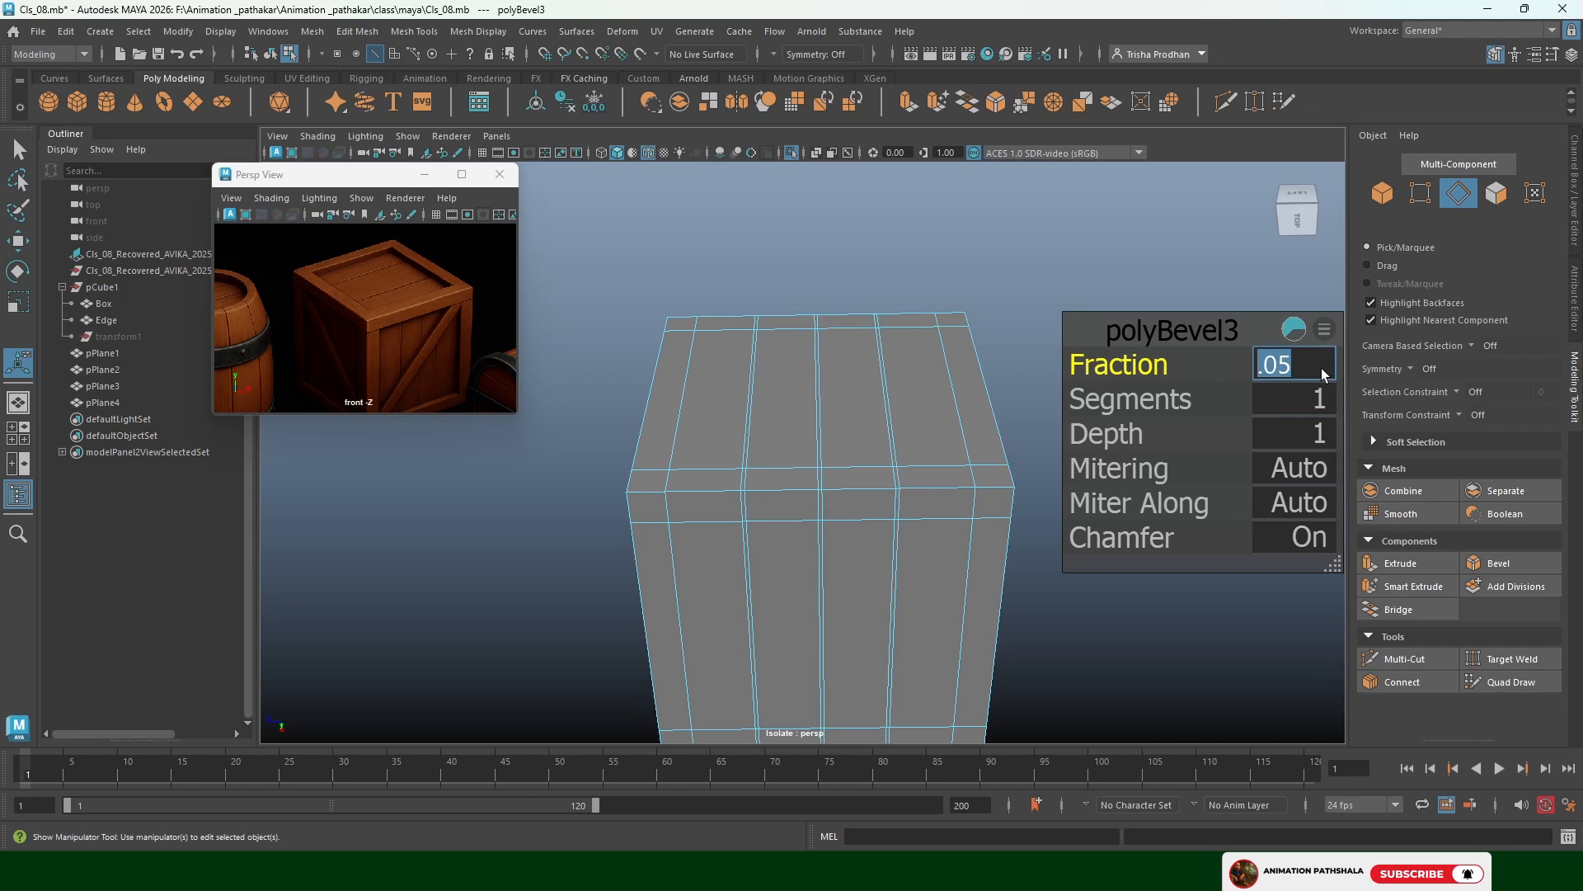
# Select the three narrow face loops created by the bevel around the inner box
pyautogui.scroll(2, 806, 520)
pyautogui.keyDown('alt'); pyautogui.moveTo(807, 520); pyautogui.dragTo(767, 393, button='middle'); pyautogui.keyUp('alt')
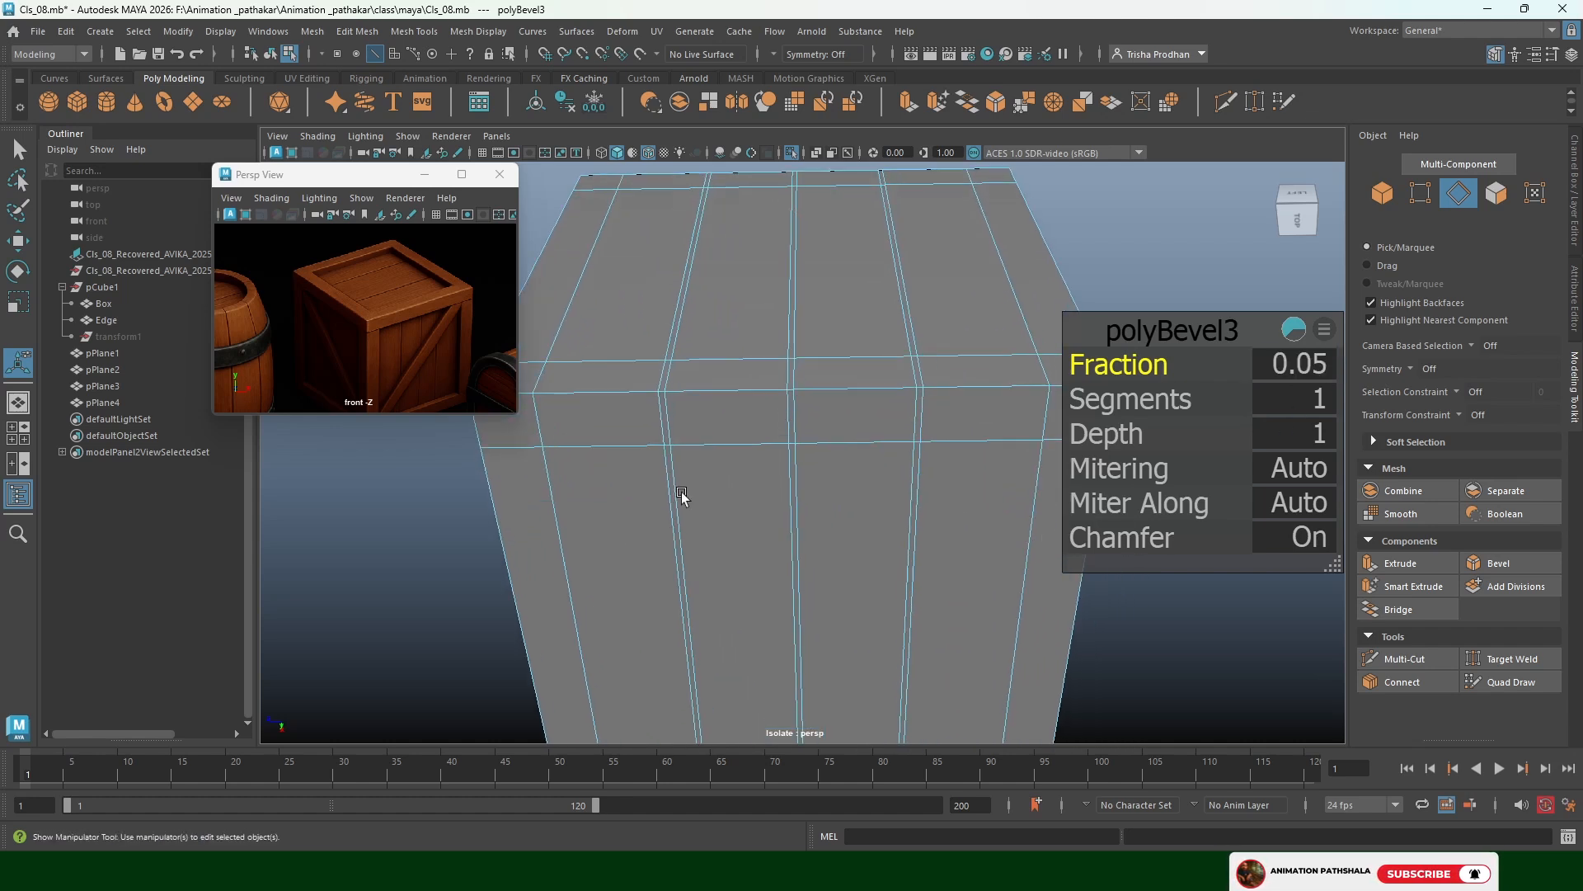
pyautogui.moveTo(672, 486); pyautogui.dragTo(664, 549, button='right')
pyautogui.doubleClick(671, 495)
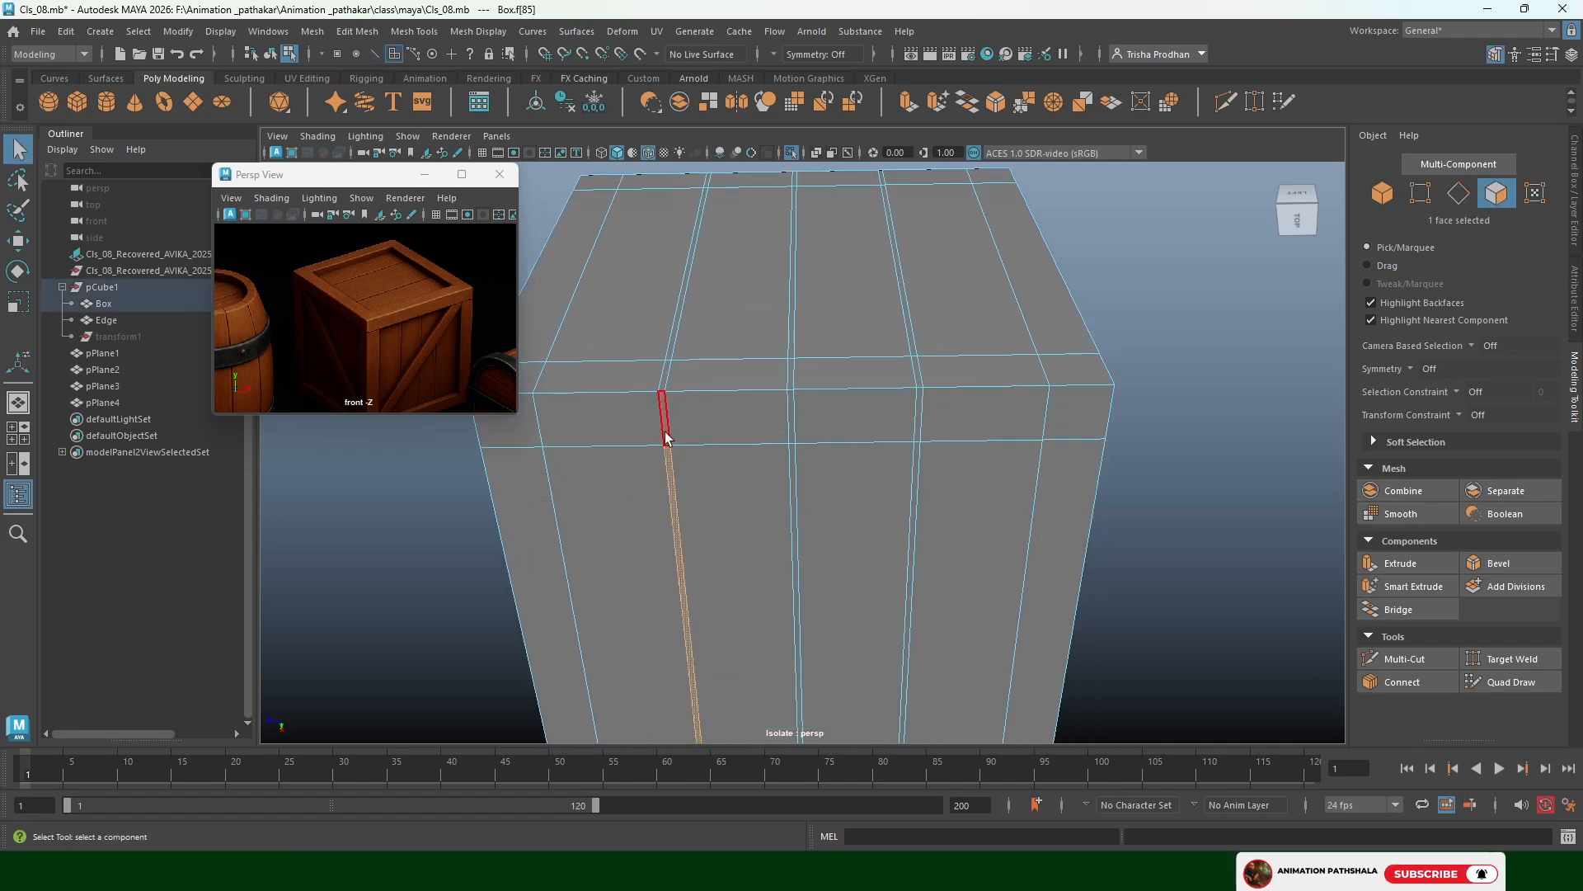
pyautogui.keyDown('shift'); pyautogui.doubleClick(793, 453); pyautogui.keyUp('shift')
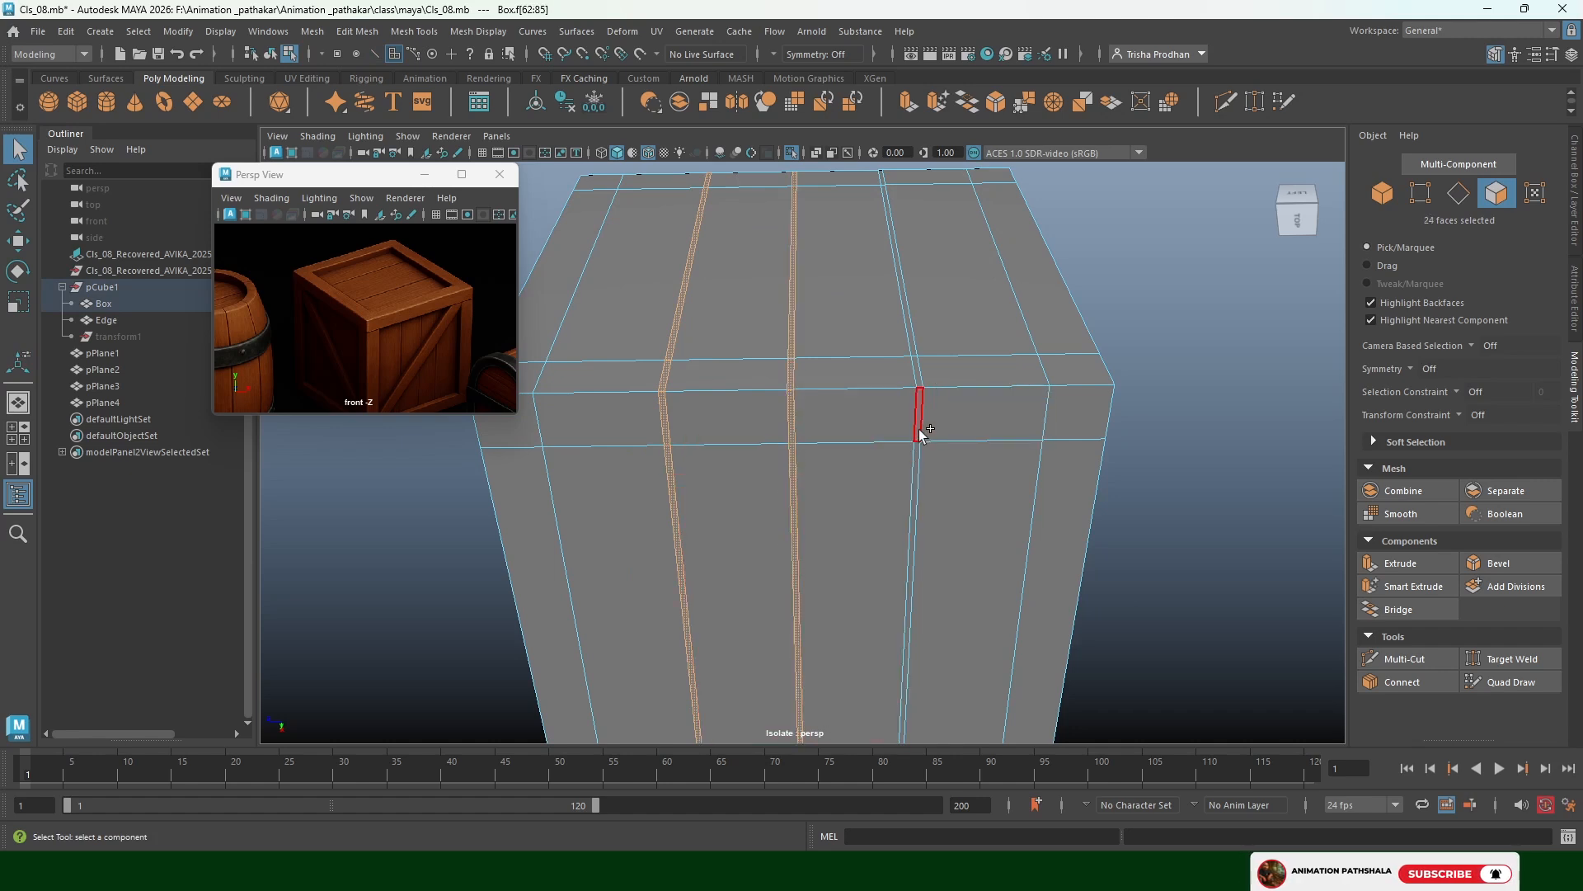
pyautogui.keyDown('shift'); pyautogui.doubleClick(919, 436); pyautogui.keyUp('shift')
pyautogui.scroll(-5, 841, 502)
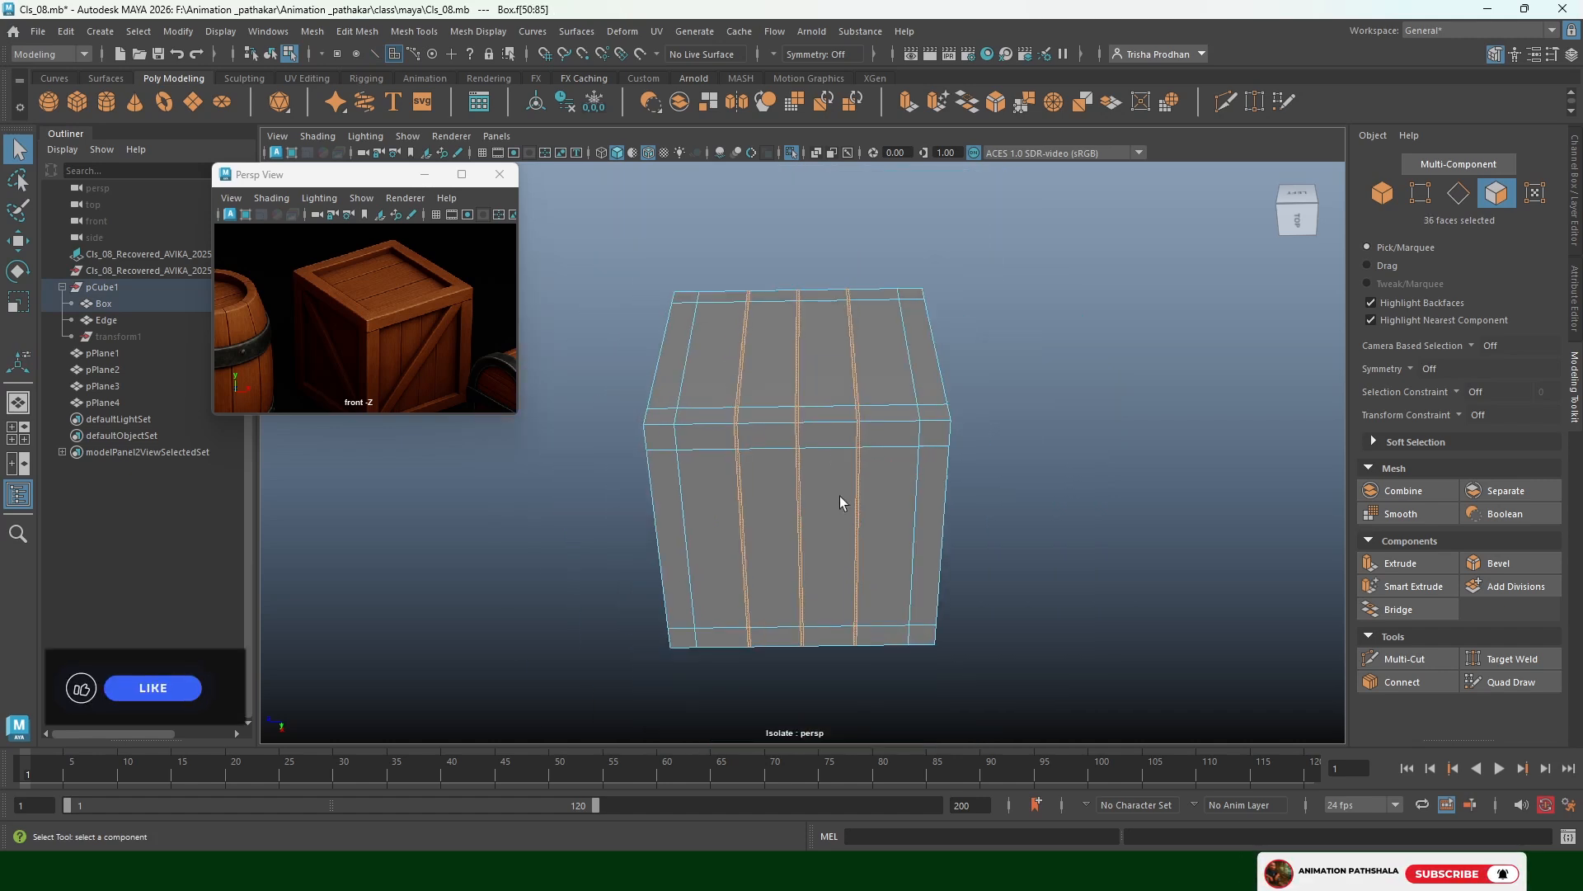
pyautogui.keyDown('alt'); pyautogui.moveTo(841, 503); pyautogui.dragTo(880, 512); pyautogui.keyUp('alt')
# Extrude the selected face loops inward with a thickness of -0.05 to form plank grooves
pyautogui.click(908, 104)
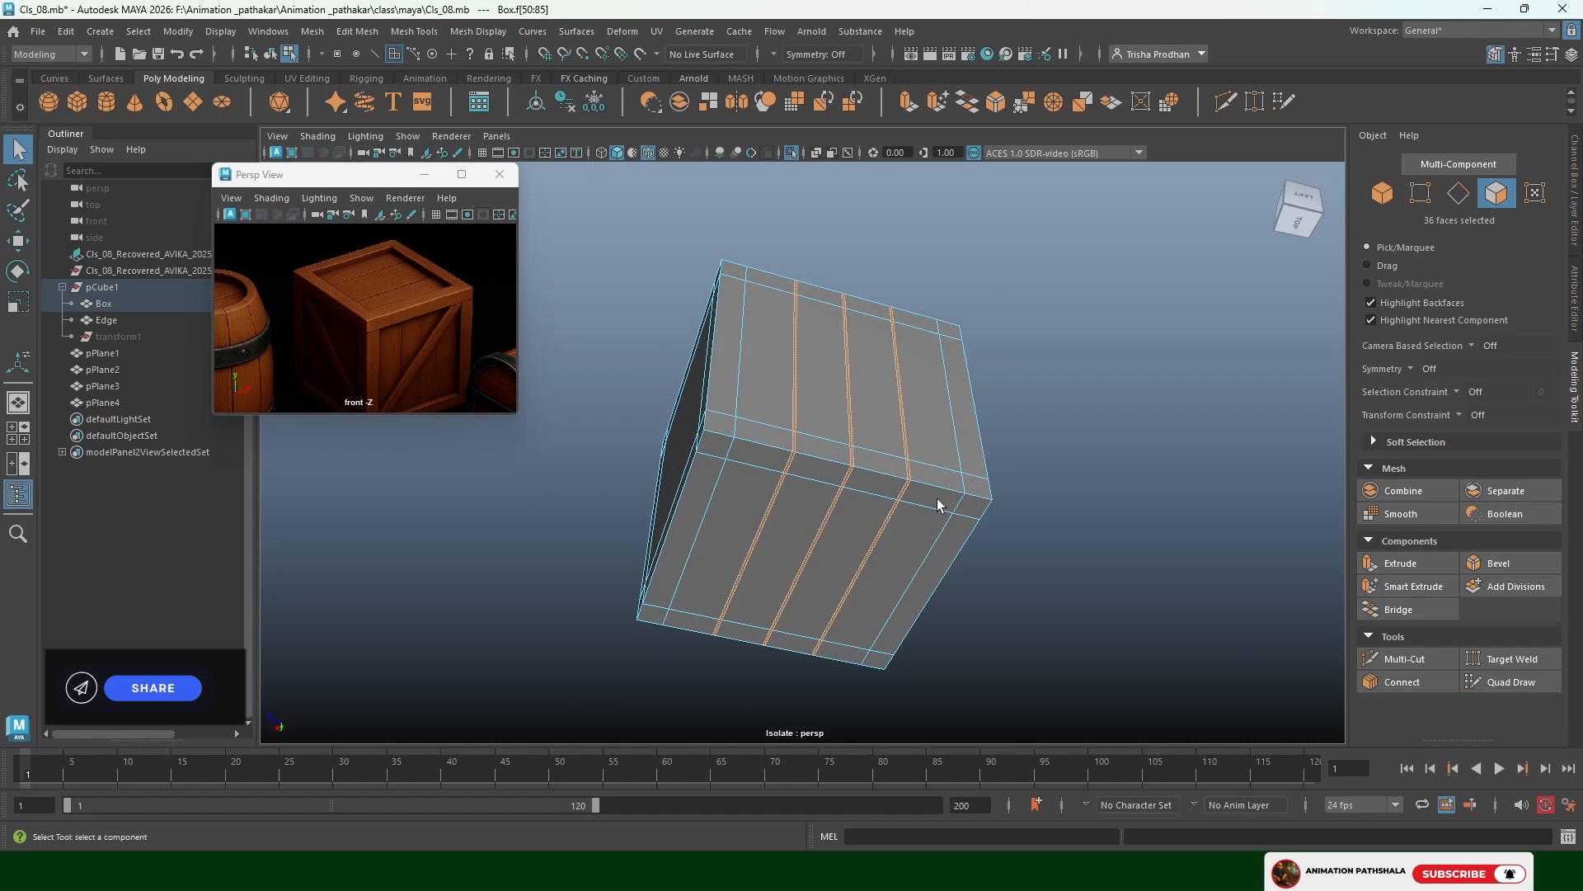
pyautogui.scroll(6, 884, 494)
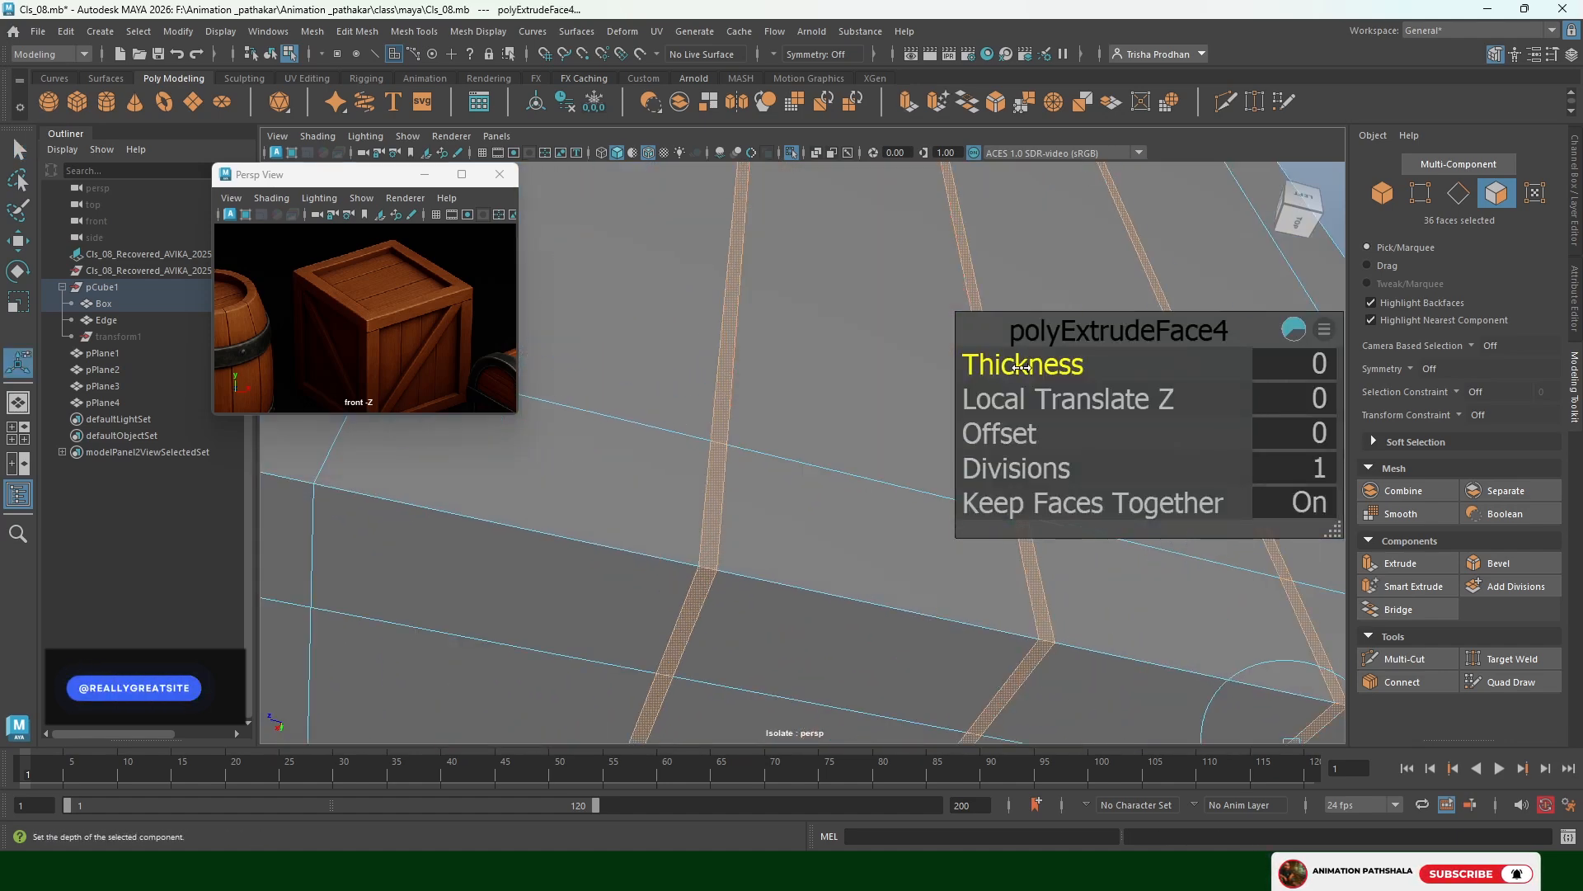
pyautogui.moveTo(1030, 363)
pyautogui.mouseDown()
pyautogui.moveTo(1074, 363)
pyautogui.moveTo(1030, 365)
pyautogui.mouseUp()
pyautogui.click(1319, 365)
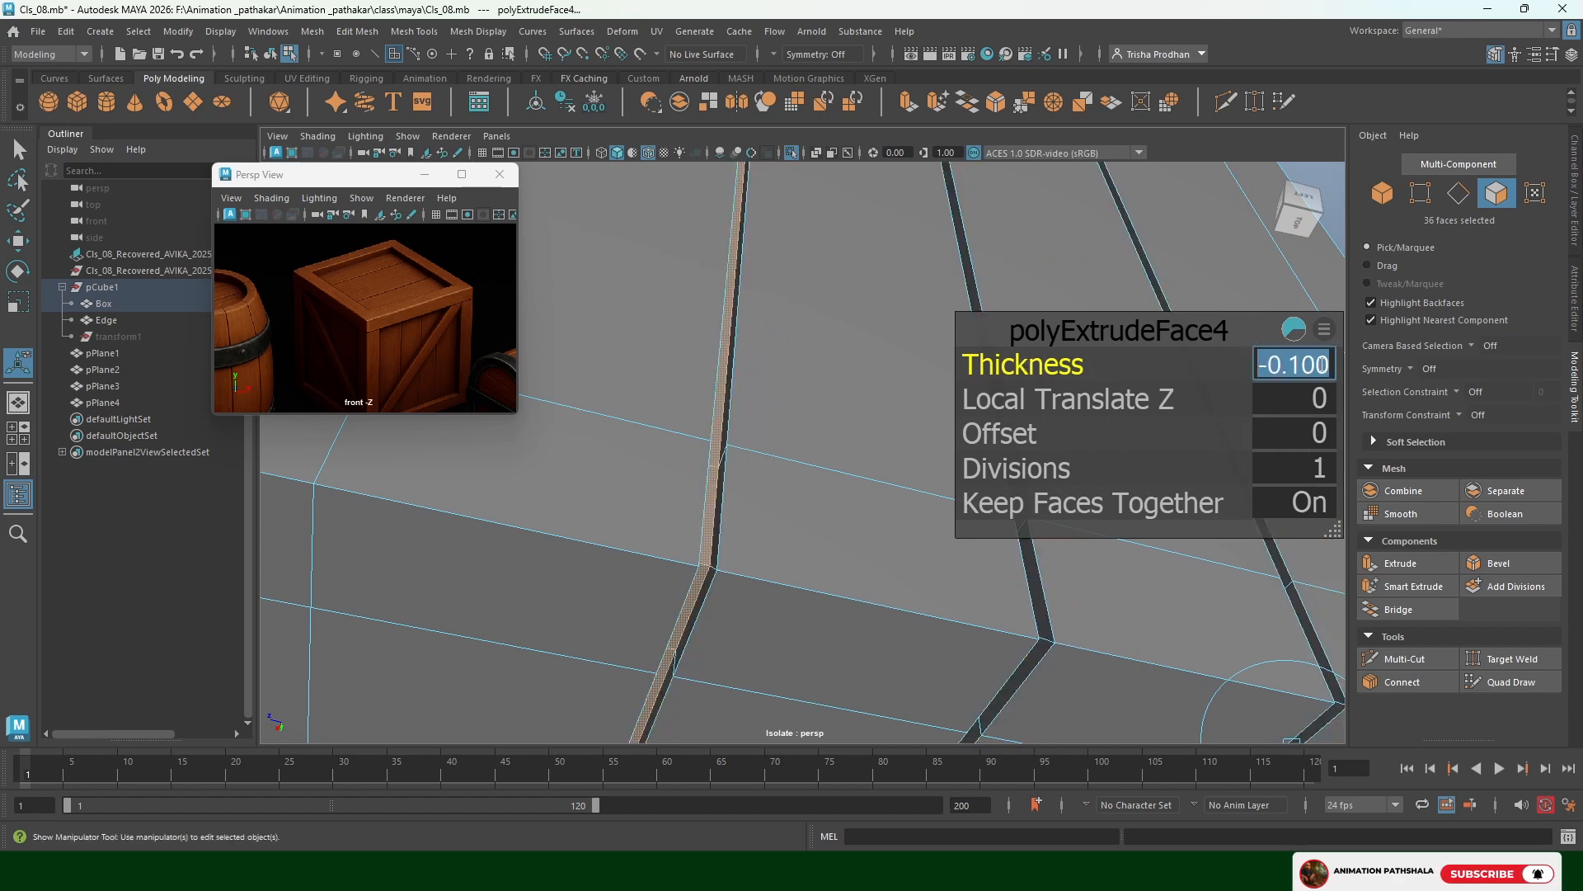
pyautogui.write('.05')
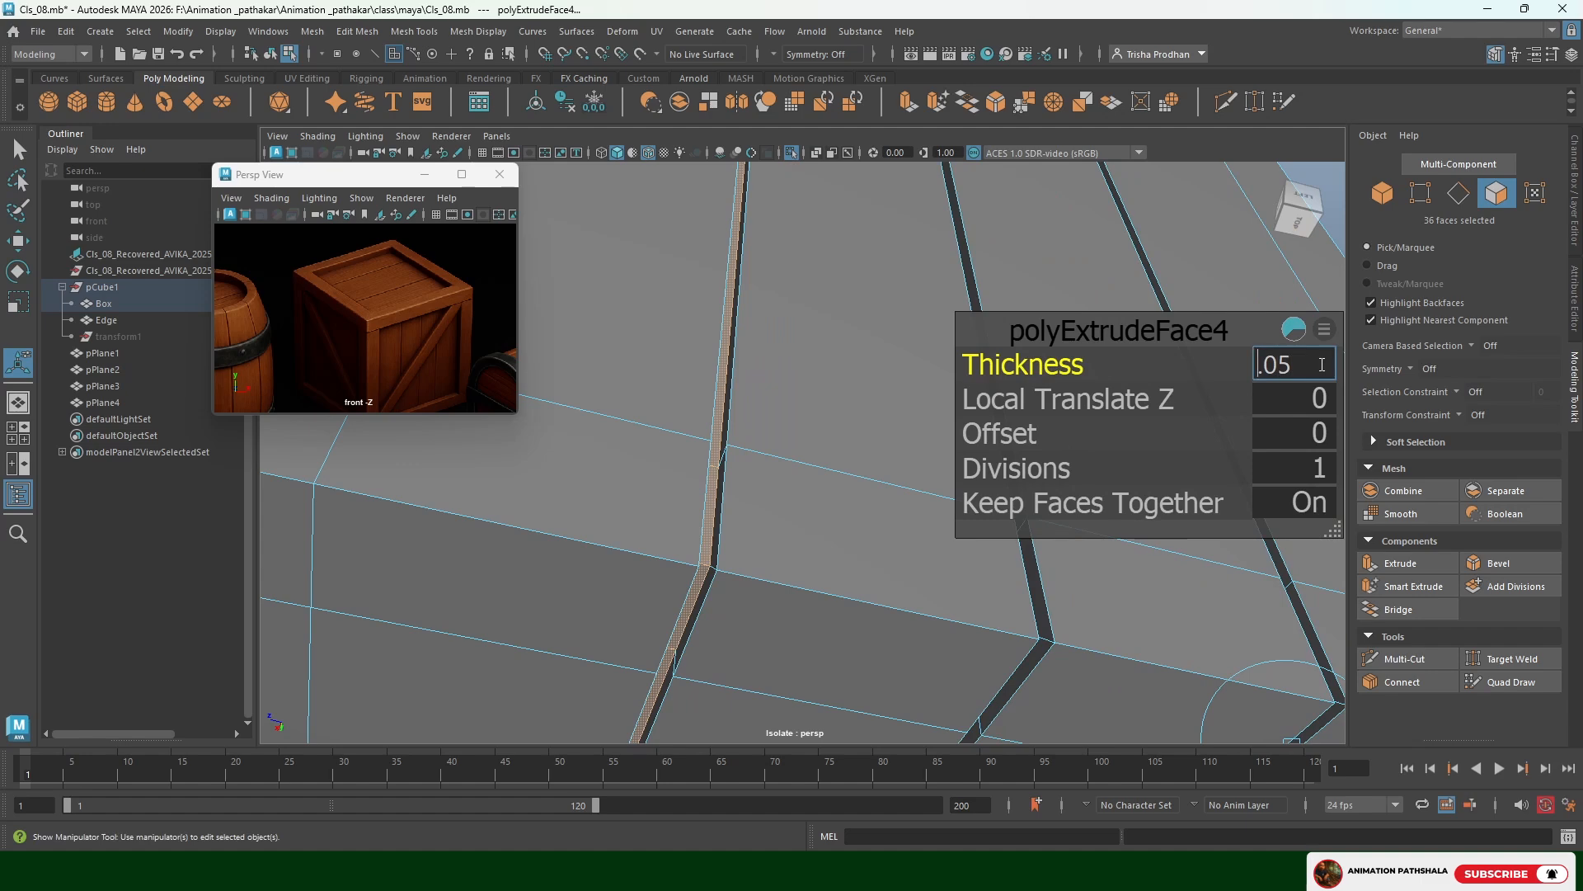
pyautogui.write('-')
pyautogui.press('Return')
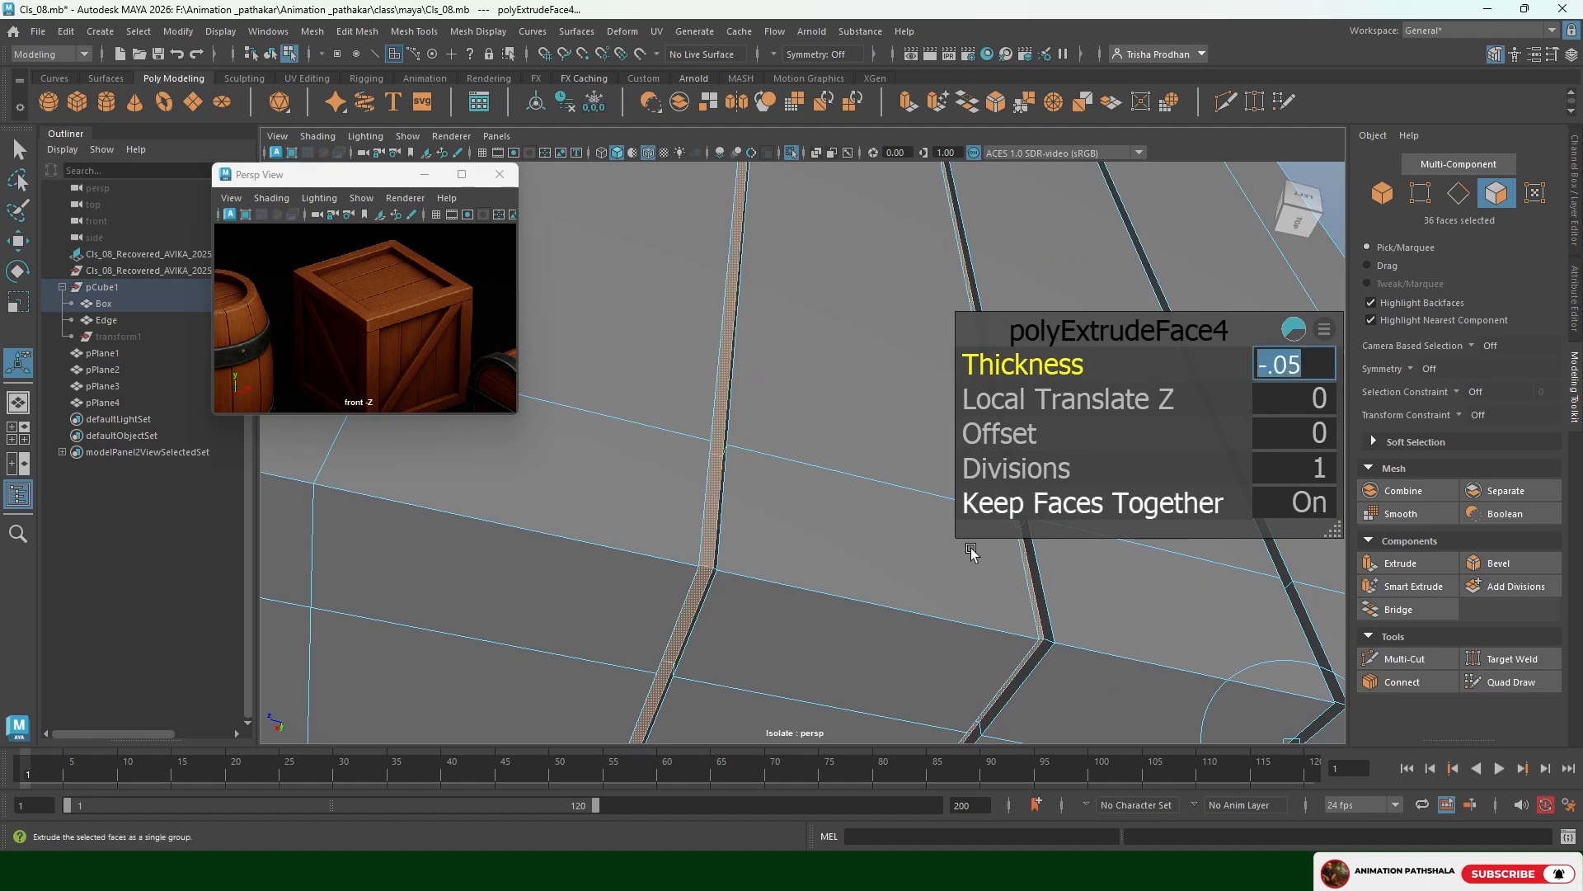
# Return to object selection, clear the selection, and turn off isolation so the whole crate shows
pyautogui.scroll(-5, 971, 553)
pyautogui.moveTo(789, 379); pyautogui.dragTo(882, 363, button='right')
pyautogui.click(967, 248)
pyautogui.scroll(-6, 938, 354)
pyautogui.keyDown('alt'); pyautogui.moveTo(938, 355); pyautogui.dragTo(831, 381); pyautogui.keyUp('alt')
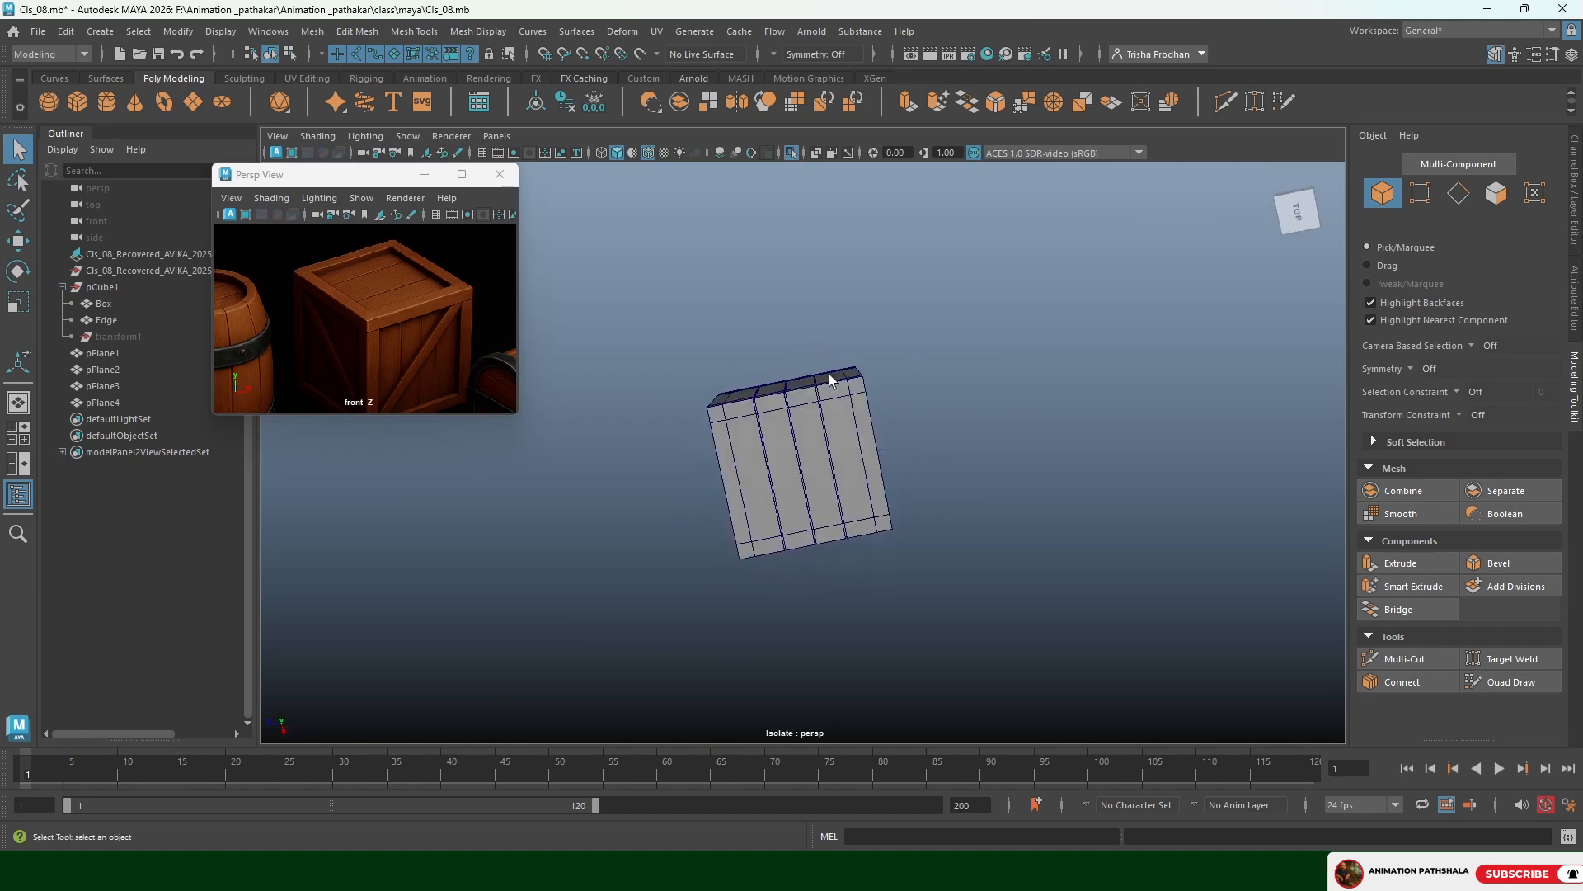
pyautogui.scroll(5, 830, 380)
pyautogui.keyDown('alt'); pyautogui.moveTo(806, 448); pyautogui.dragTo(807, 483); pyautogui.keyUp('alt')
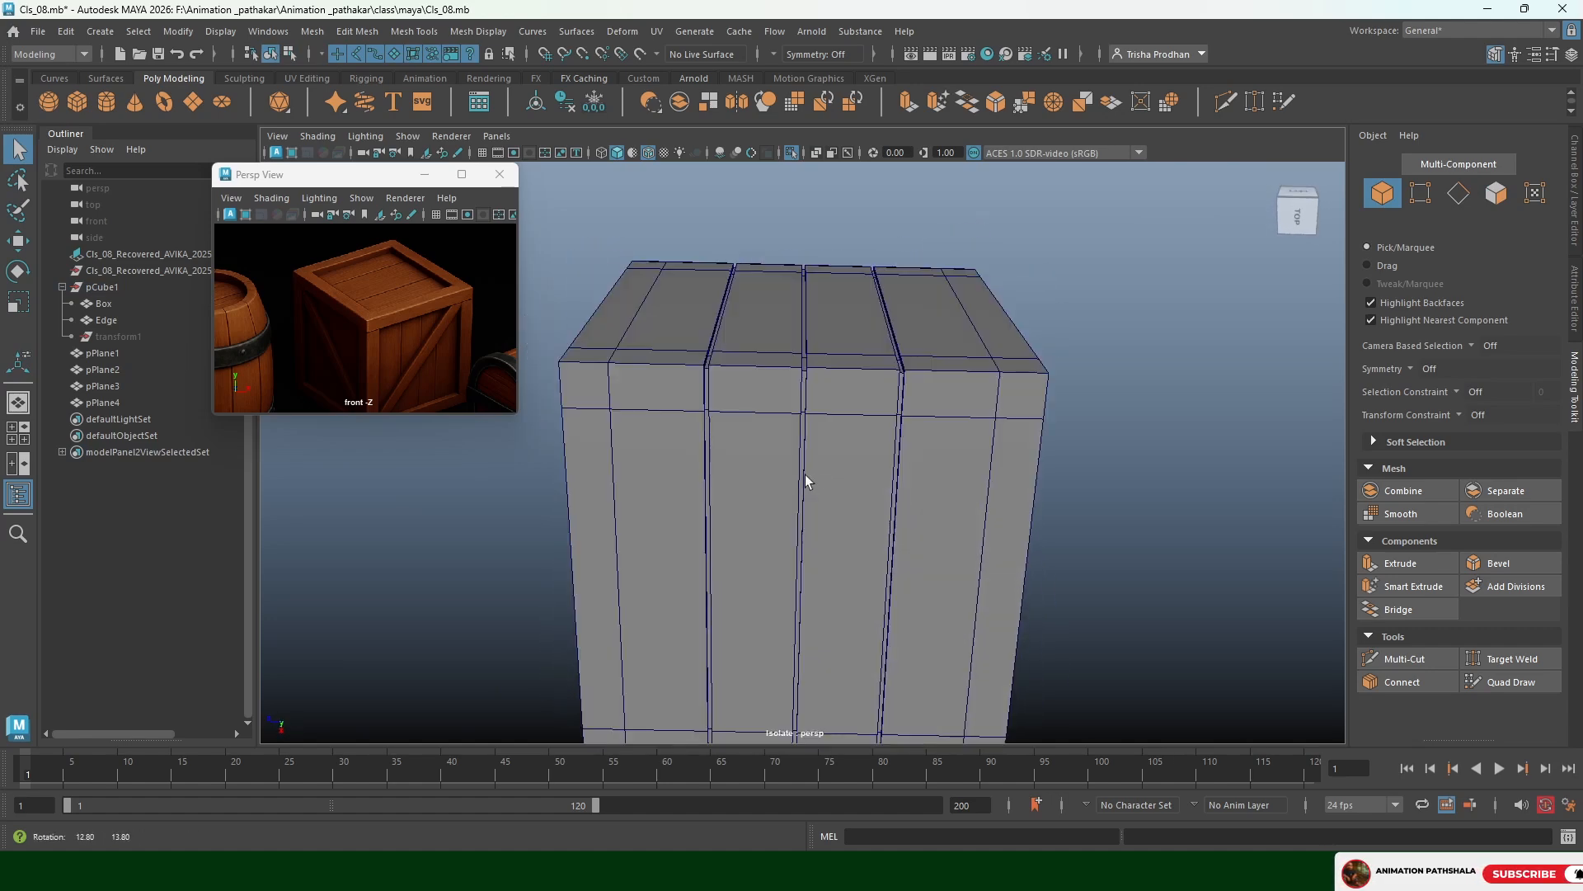
pyautogui.click(791, 154)
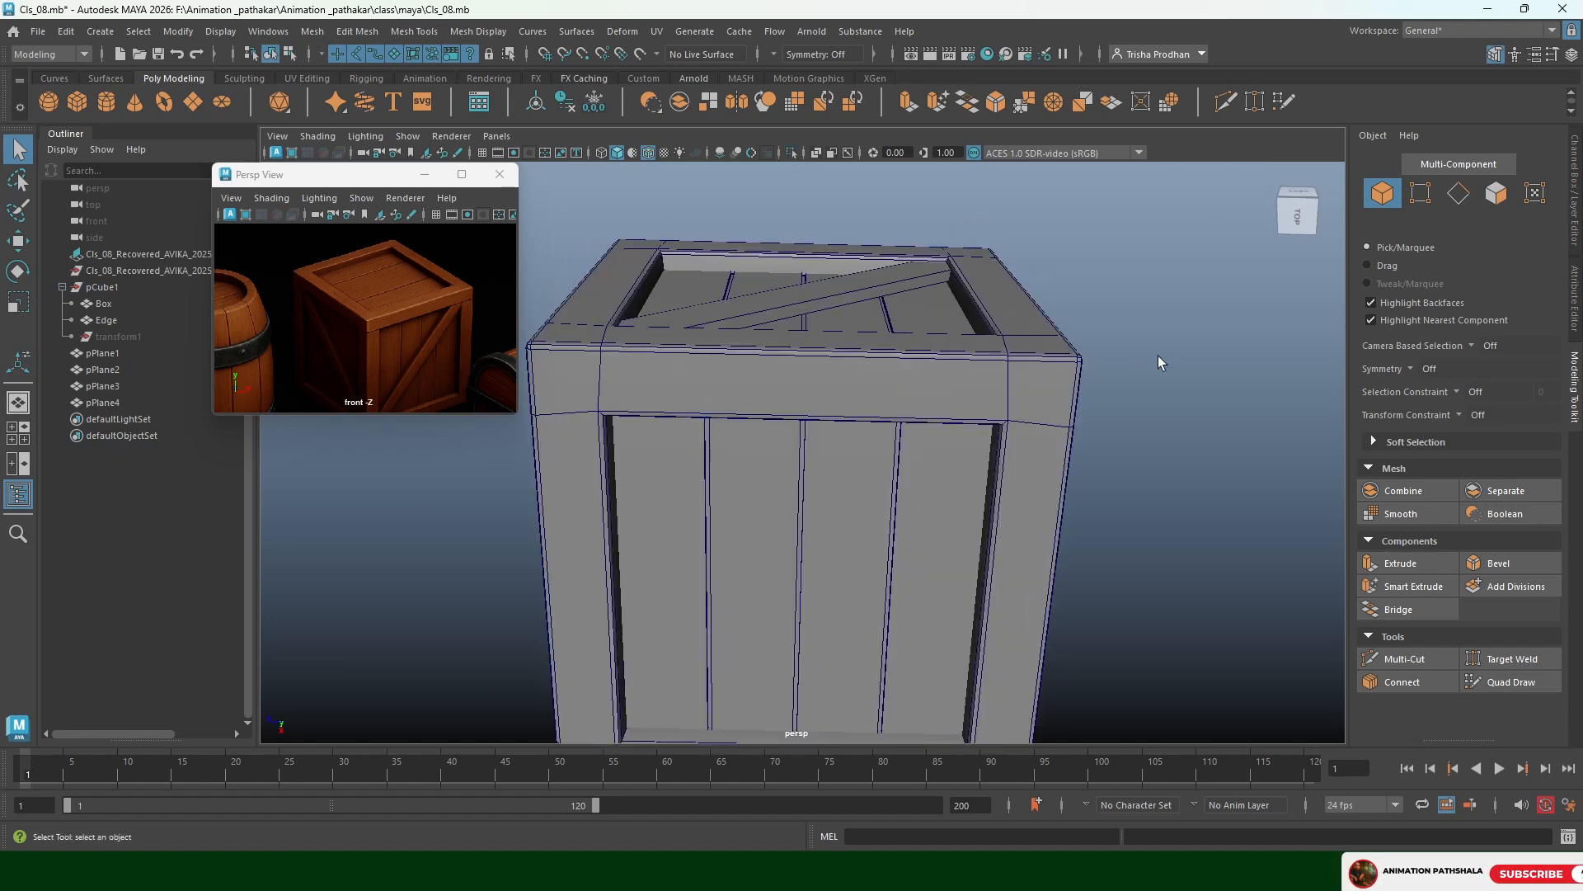
# Compare the grooved crate from several sides, and isolate the inner box again
pyautogui.scroll(-7, 948, 452)
pyautogui.moveTo(742, 494)
pyautogui.keyDown('alt'); pyautogui.mouseDown()
pyautogui.moveTo(795, 498)
pyautogui.moveTo(731, 505)
pyautogui.mouseUp(); pyautogui.keyUp('alt')
pyautogui.scroll(4, 833, 501)
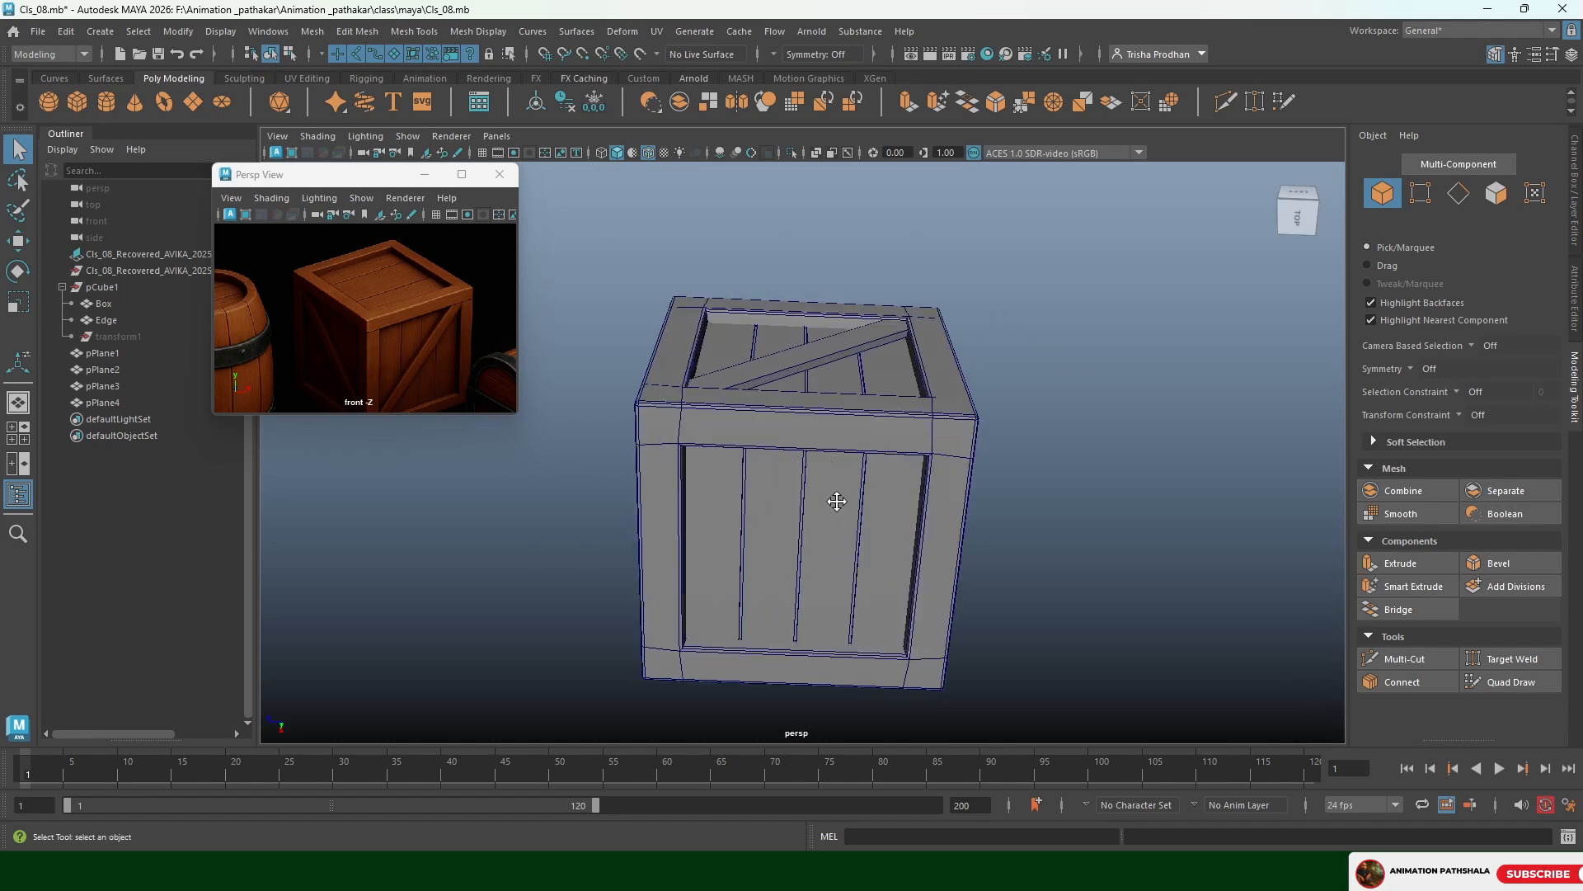
pyautogui.keyDown('alt'); pyautogui.moveTo(837, 501); pyautogui.dragTo(692, 545); pyautogui.keyUp('alt')
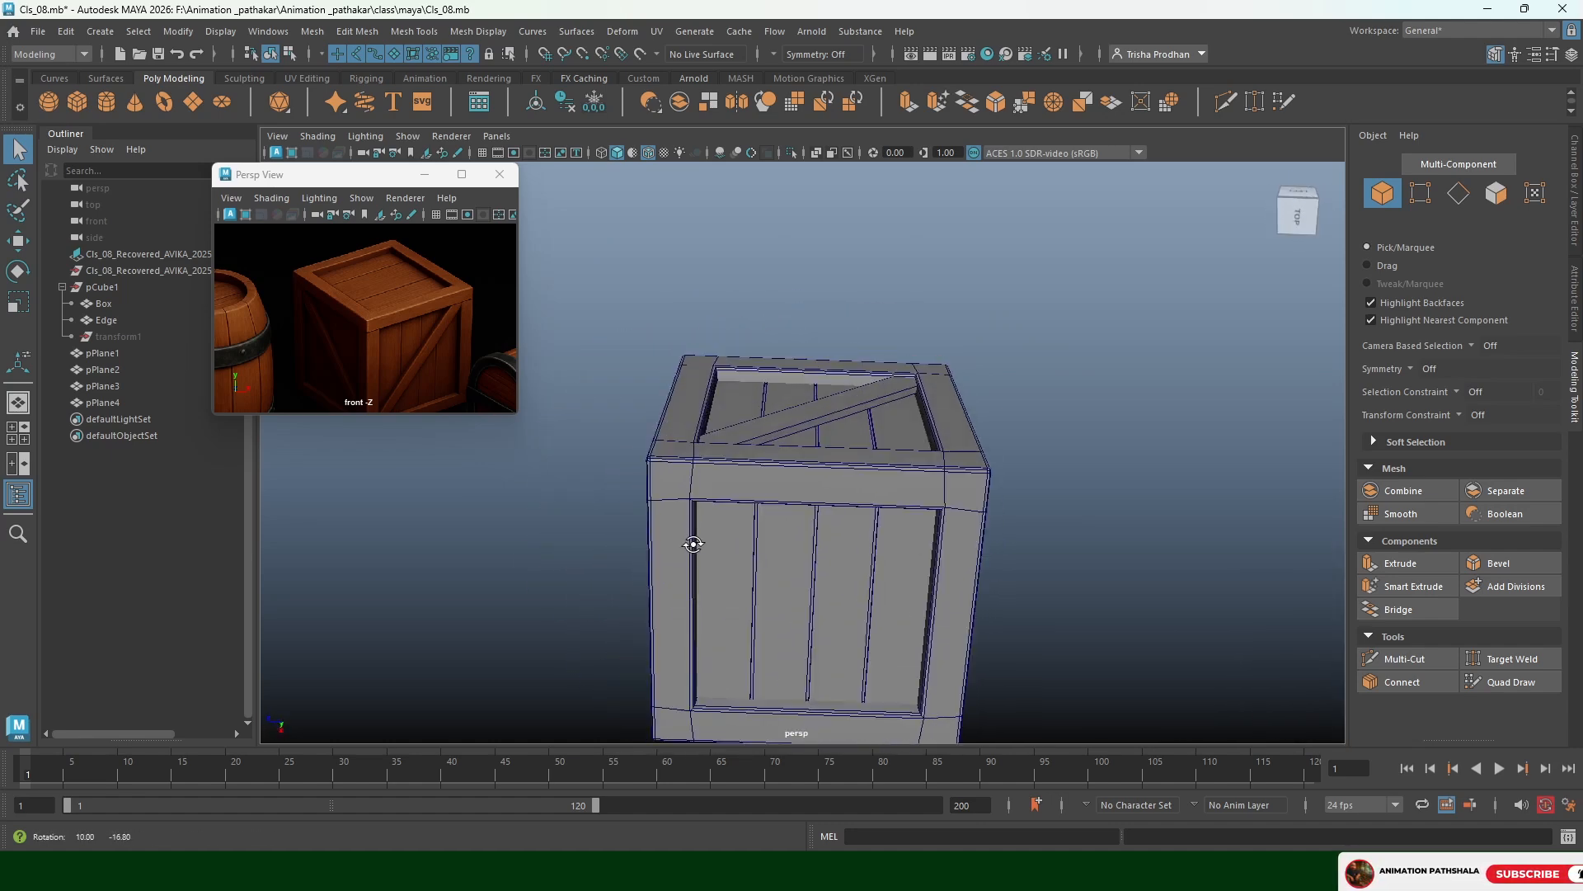
pyautogui.scroll(3, 800, 556)
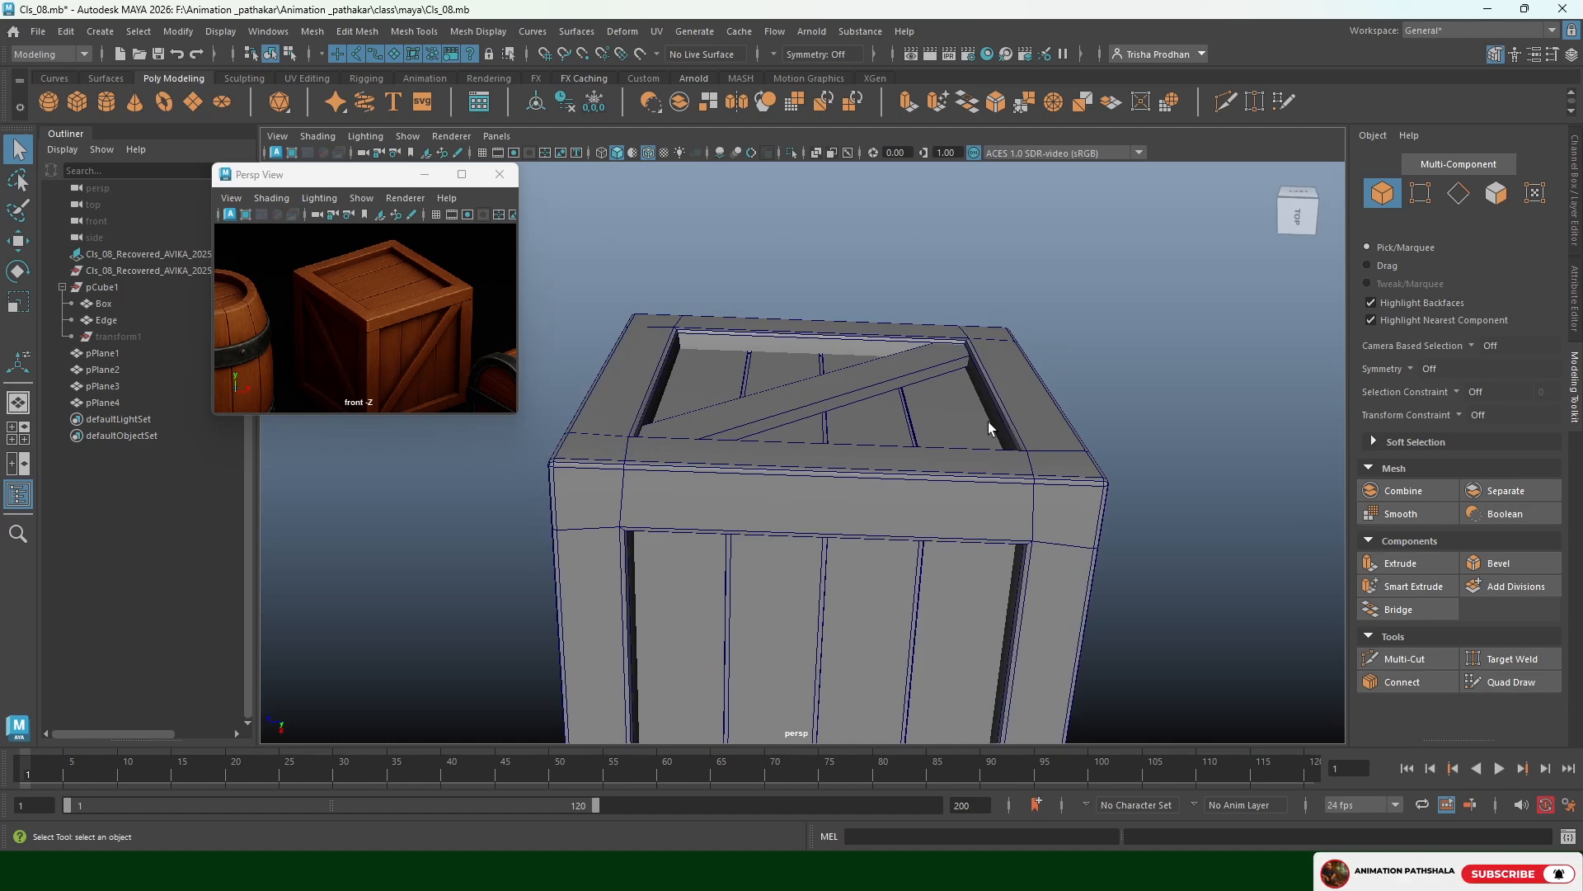
pyautogui.keyDown('alt'); pyautogui.moveTo(837, 421); pyautogui.dragTo(756, 448); pyautogui.keyUp('alt')
pyautogui.click(740, 440)
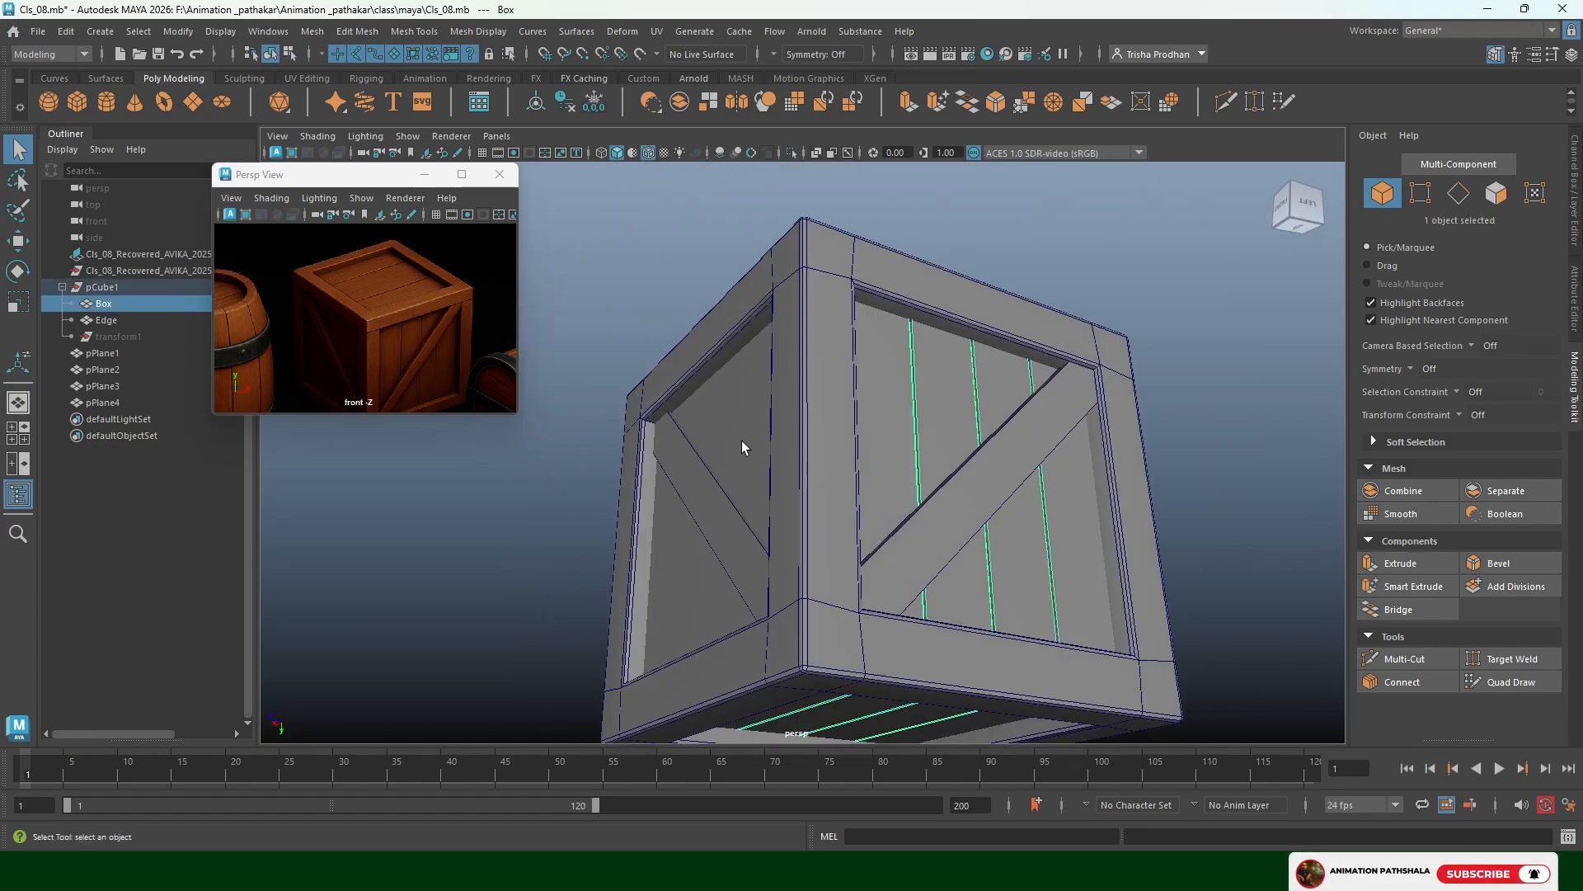
pyautogui.click(792, 153)
# Connect the upper and lower inner edges of the box's front face with three evenly spaced vertical edges
pyautogui.keyDown('alt'); pyautogui.moveTo(794, 212); pyautogui.dragTo(709, 311); pyautogui.keyUp('alt')
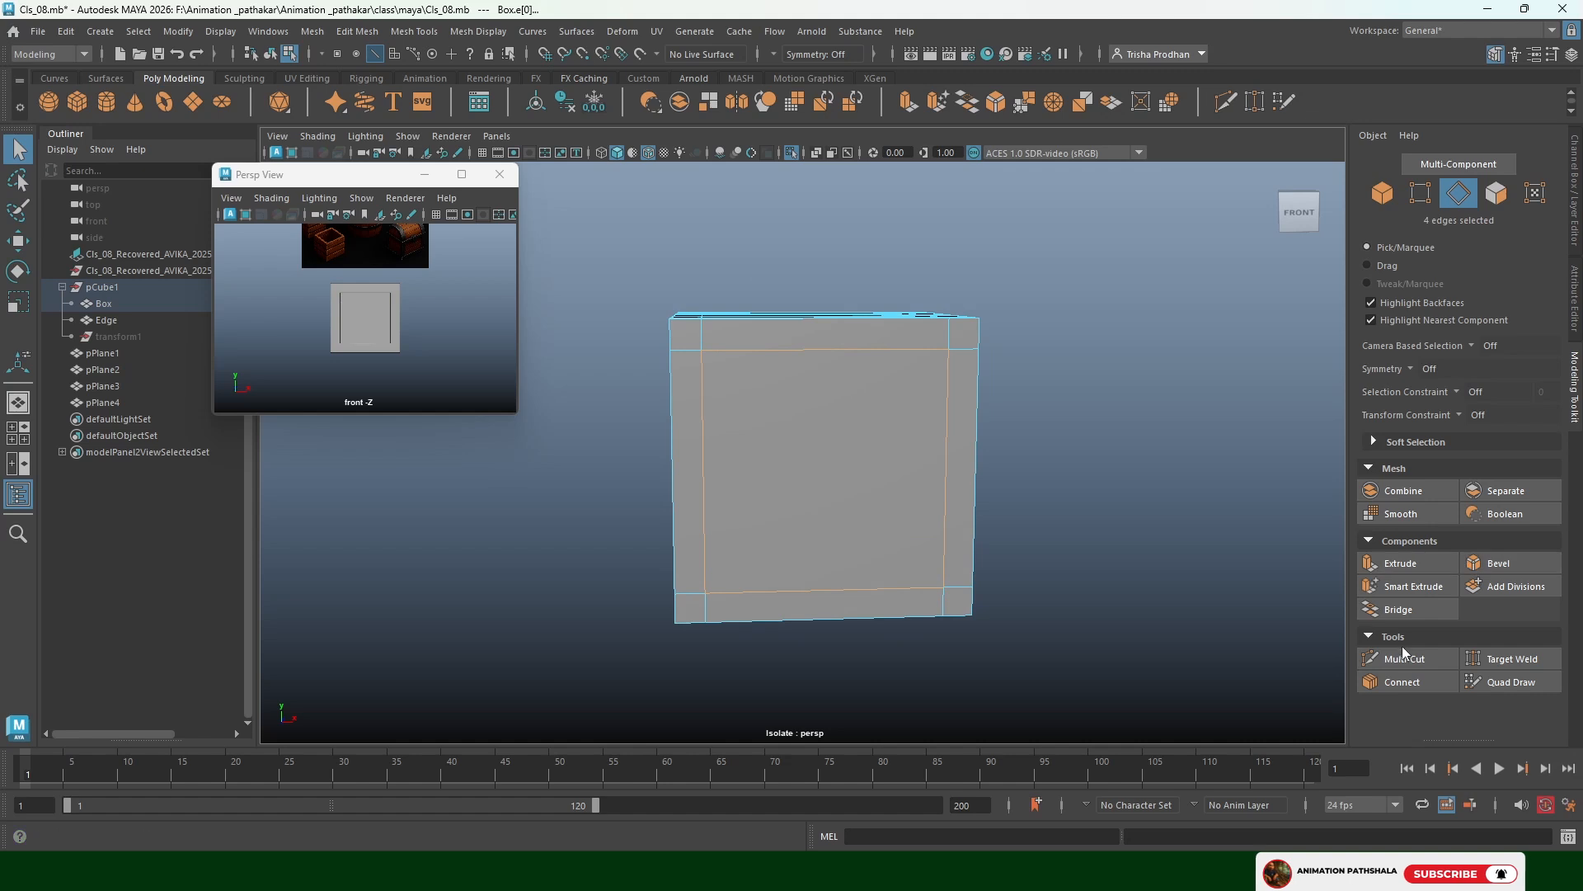
pyautogui.click(870, 347)
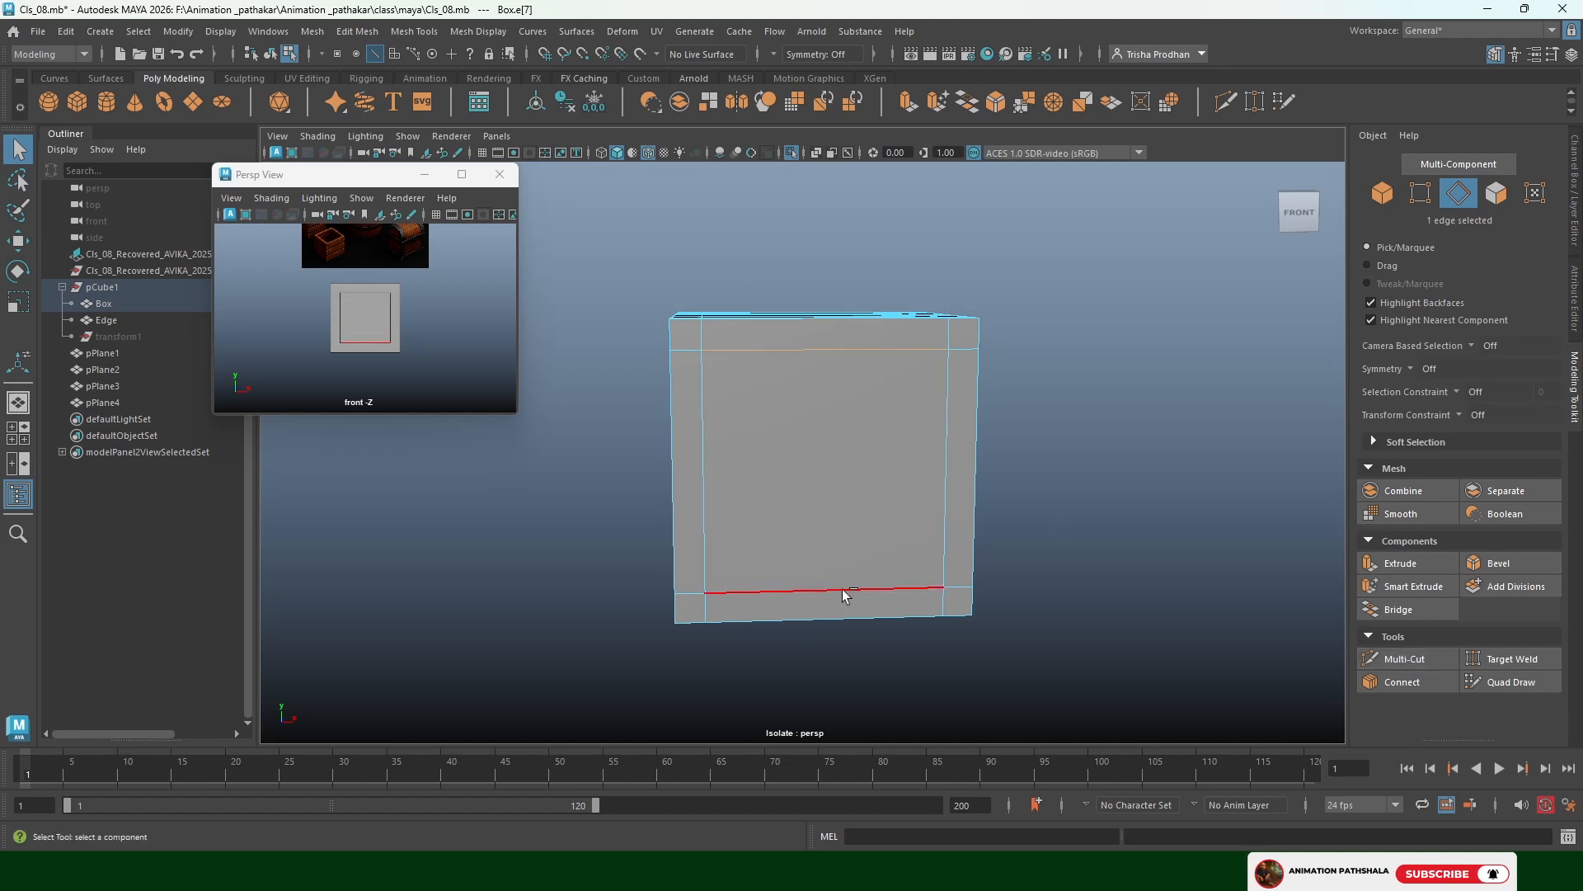
pyautogui.keyDown('shift'); pyautogui.click(843, 592); pyautogui.keyUp('shift')
pyautogui.click(1402, 681)
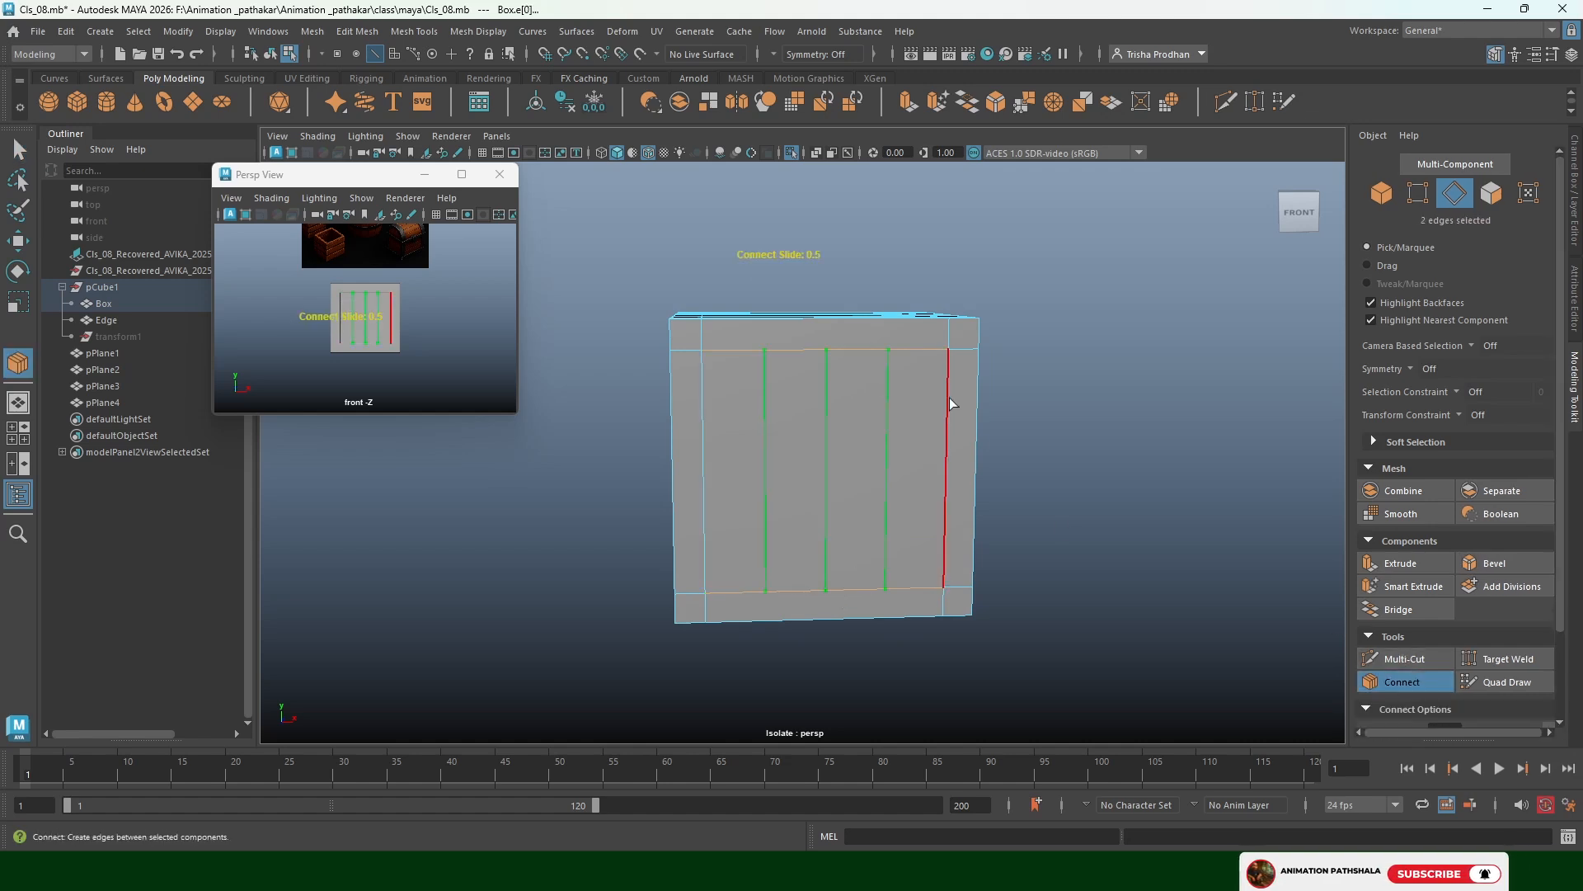
pyautogui.press('q')
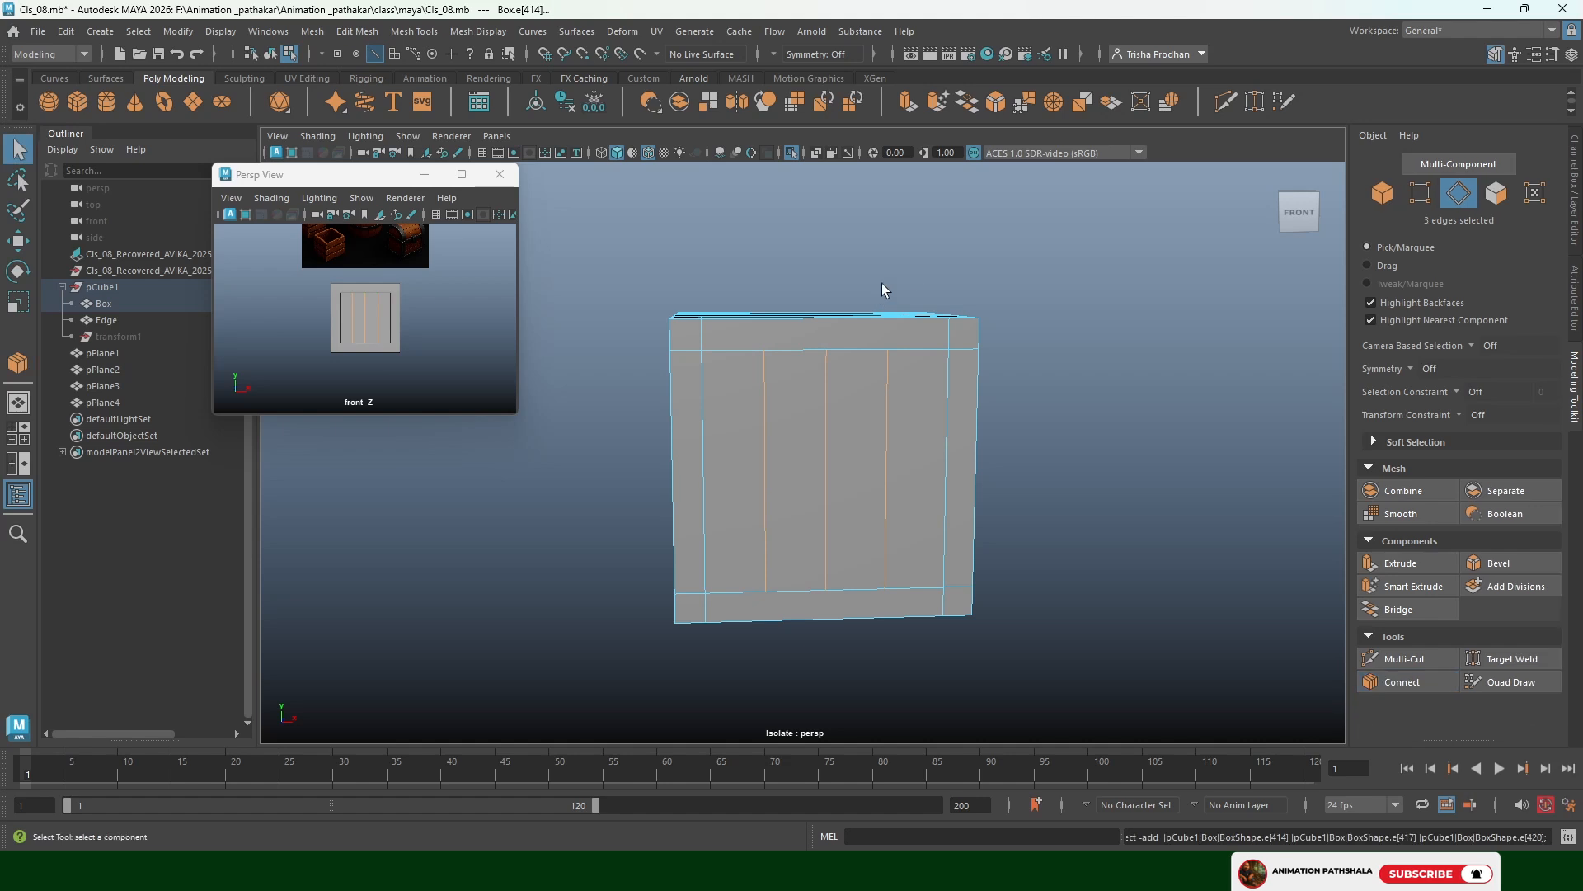
# Bevel the three vertical edges on the box's front face with a fraction of 0.05
pyautogui.click(996, 106)
pyautogui.moveTo(1157, 367); pyautogui.dragTo(1144, 374)
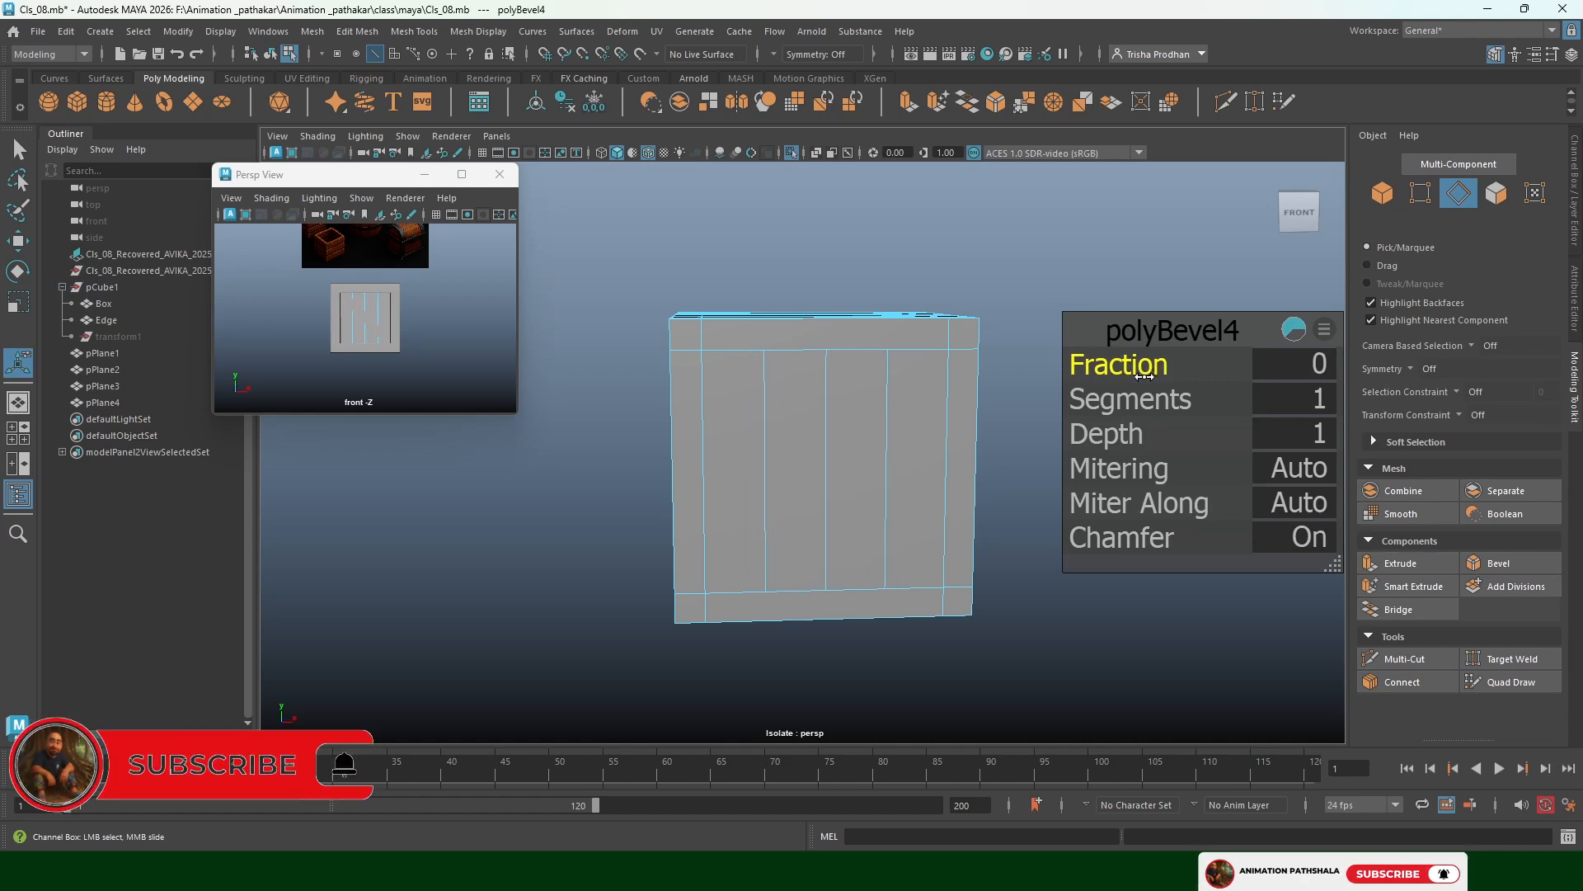
pyautogui.click(1318, 364)
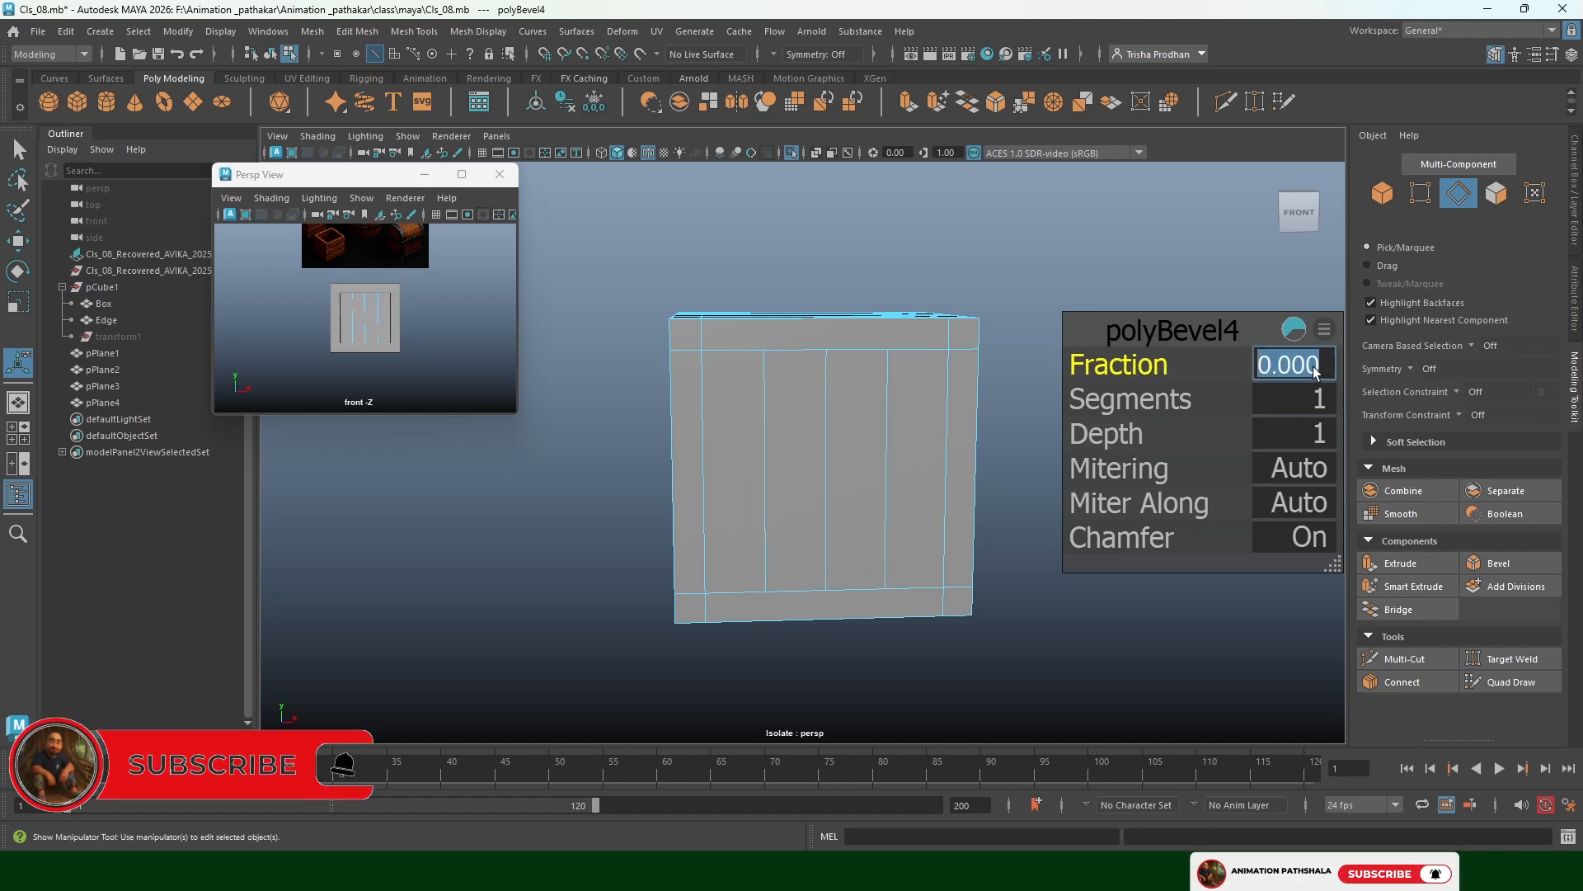
pyautogui.write('-.')
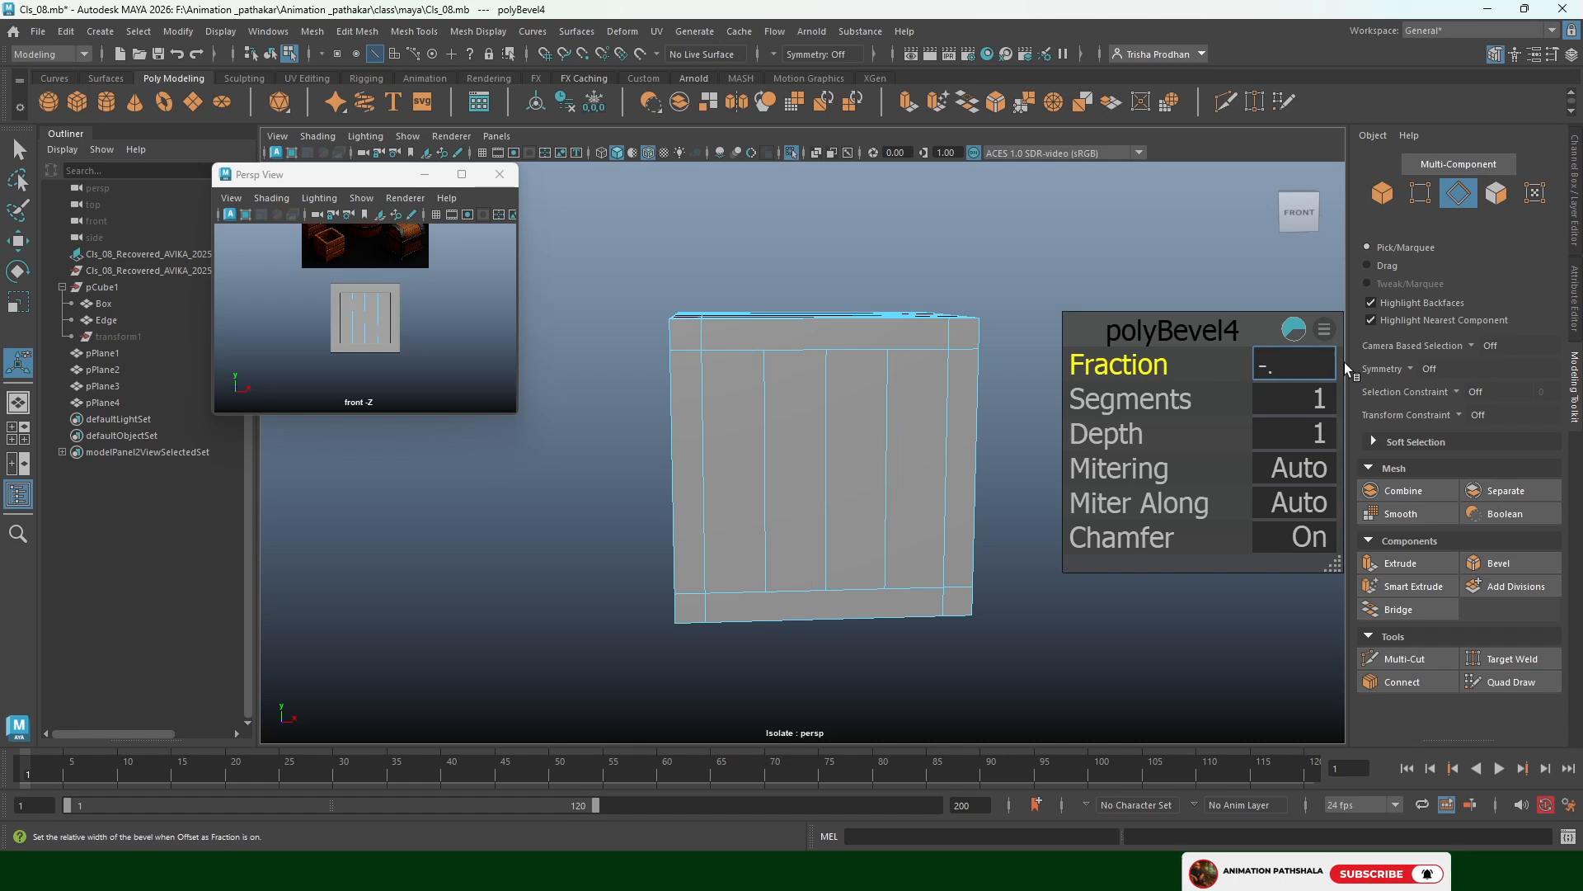
pyautogui.write('0')
pyautogui.press('Return')
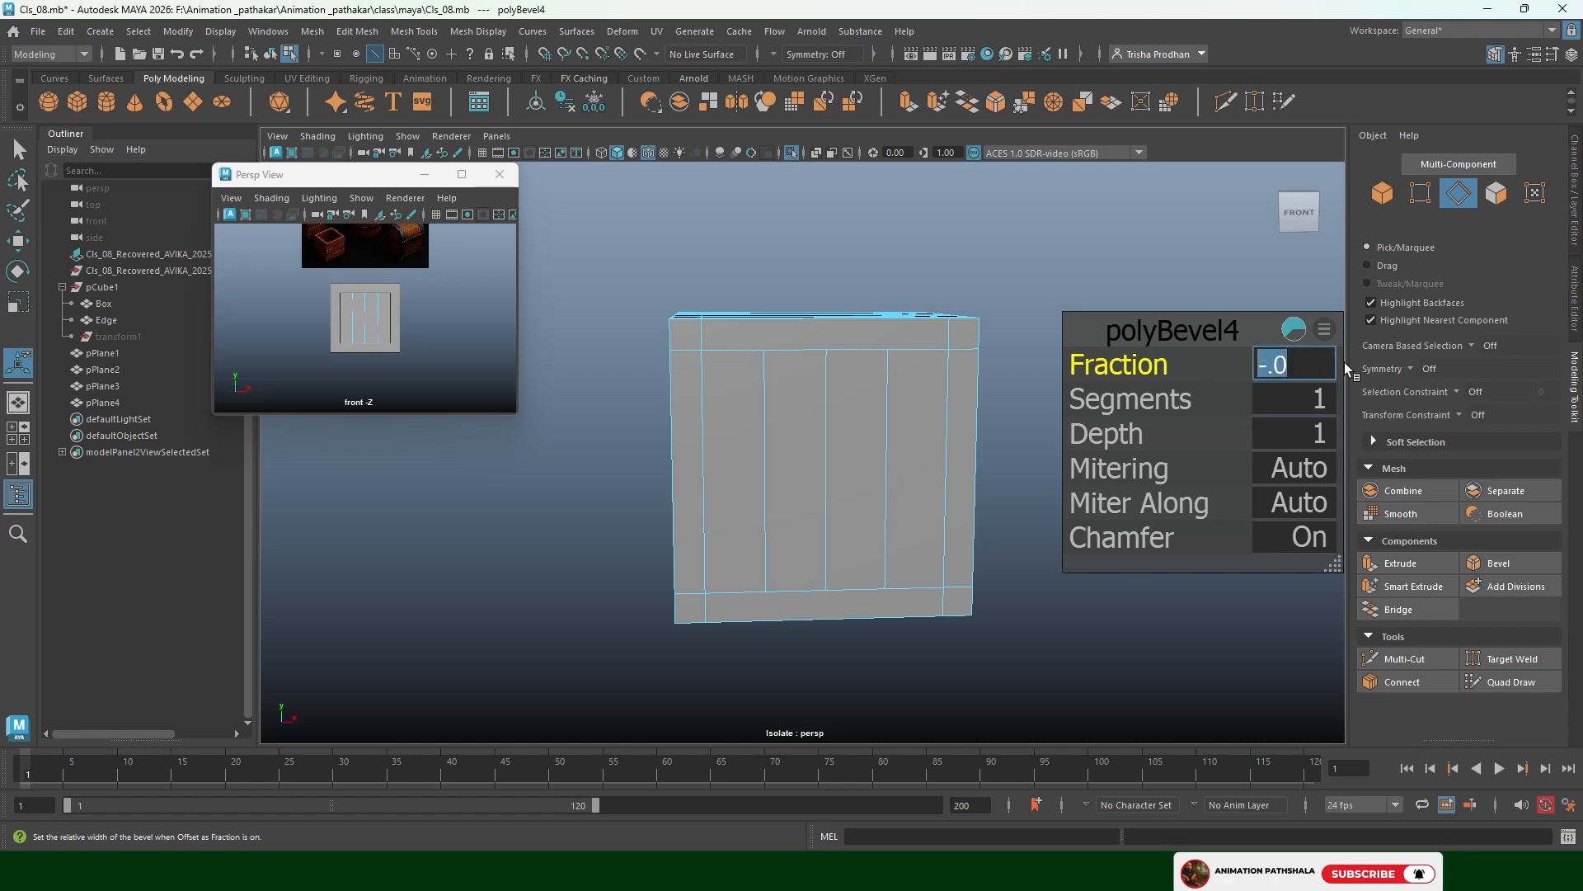
pyautogui.click(1307, 361)
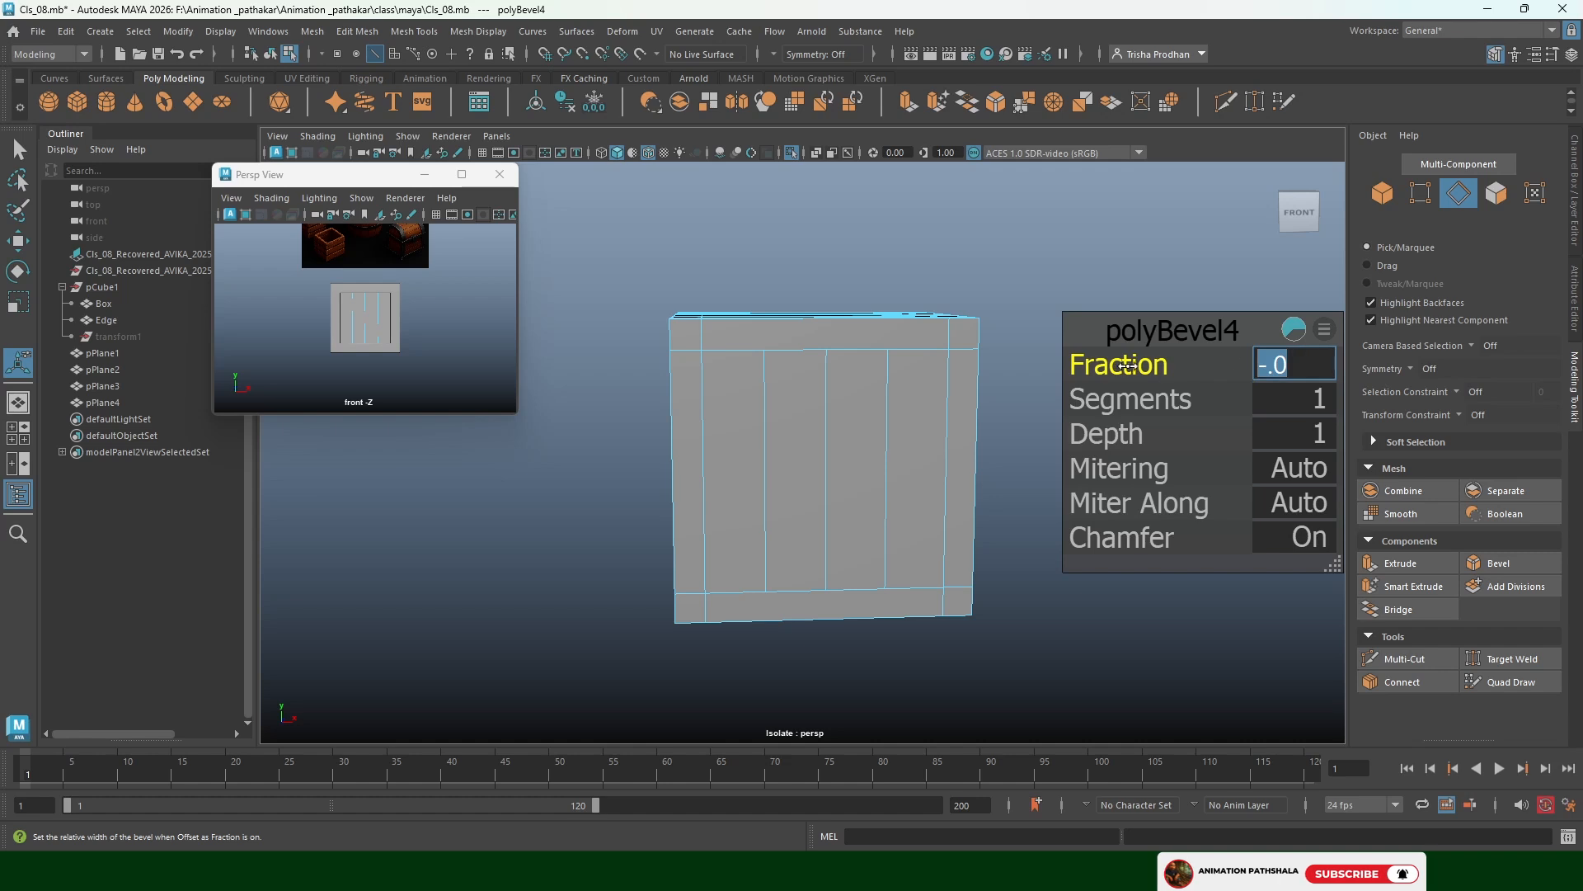
pyautogui.moveTo(1128, 365); pyautogui.dragTo(1313, 369)
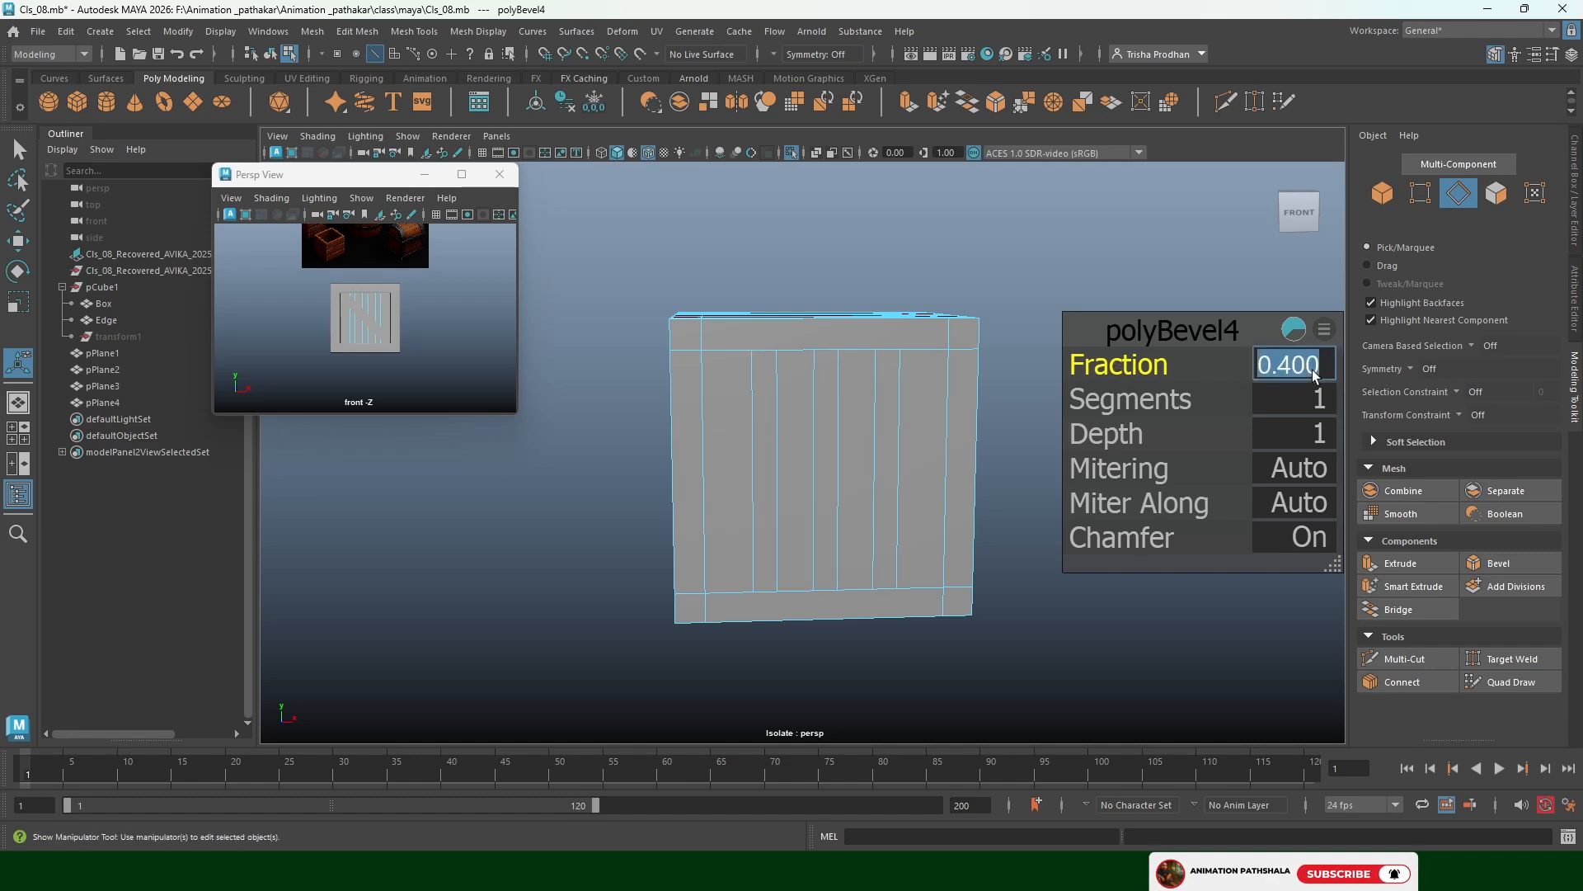
pyautogui.write('.1')
pyautogui.press('Return')
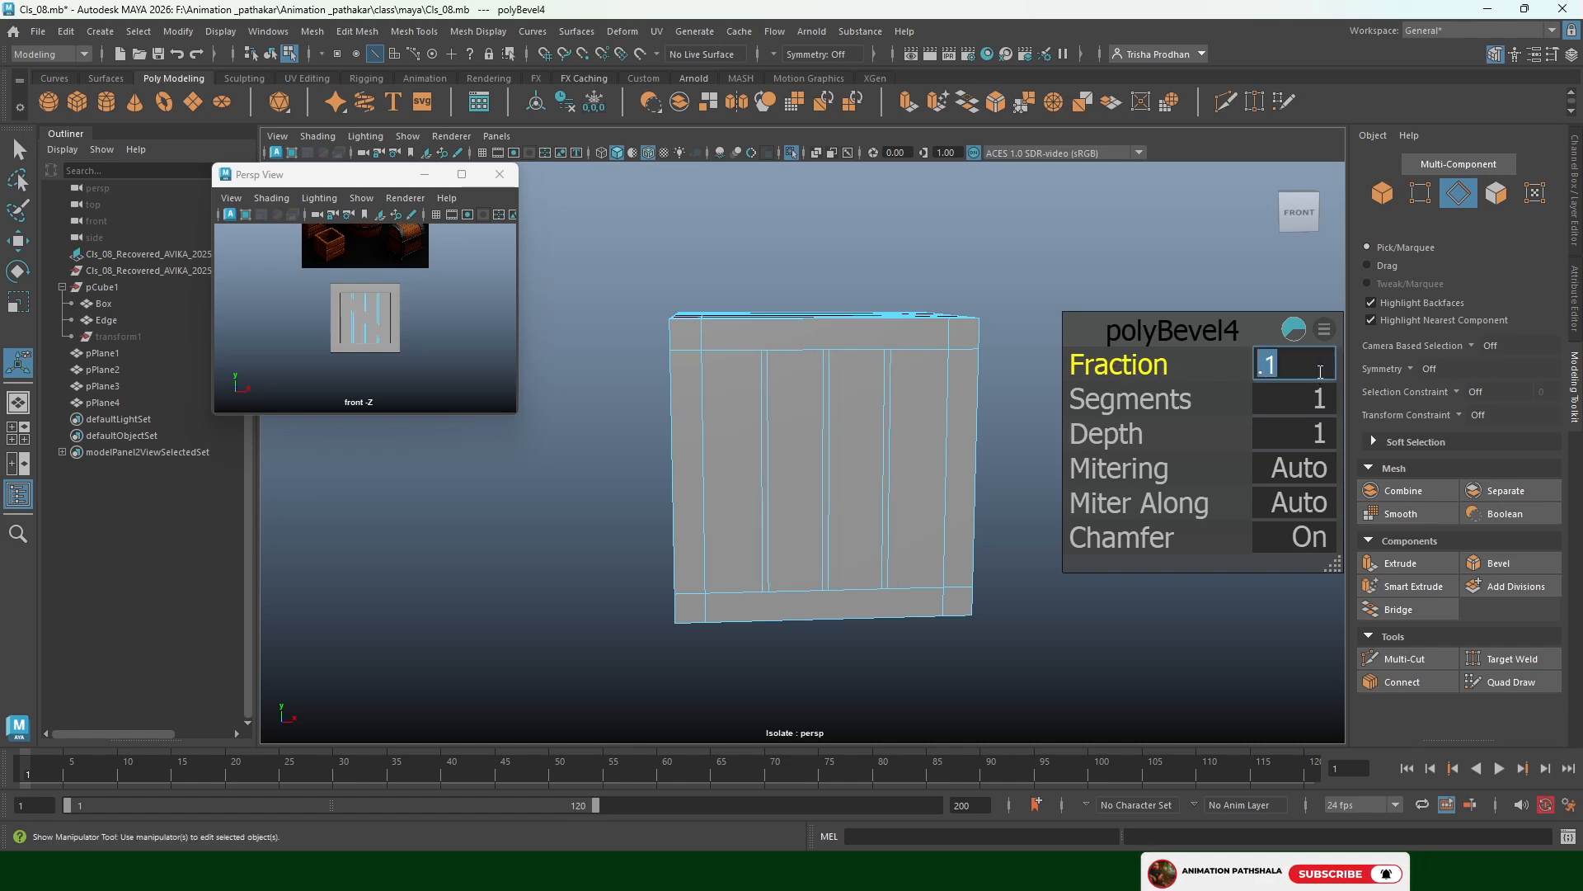
pyautogui.press('Return')
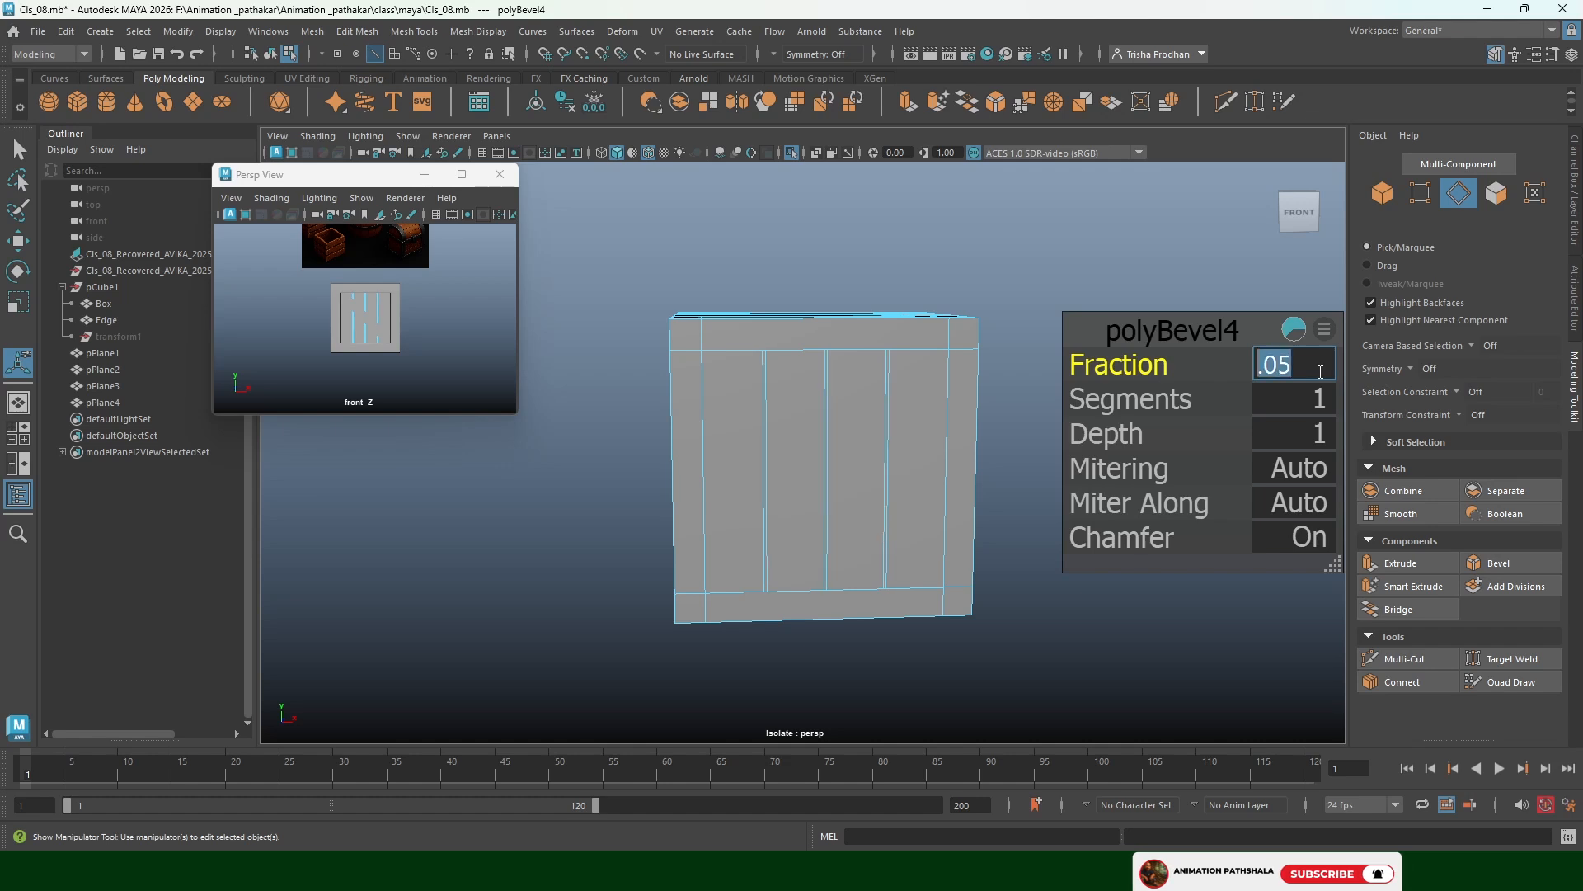
# Extrude the three narrow strip faces between the planks on the box's front face to form grooves
pyautogui.scroll(5, 864, 424)
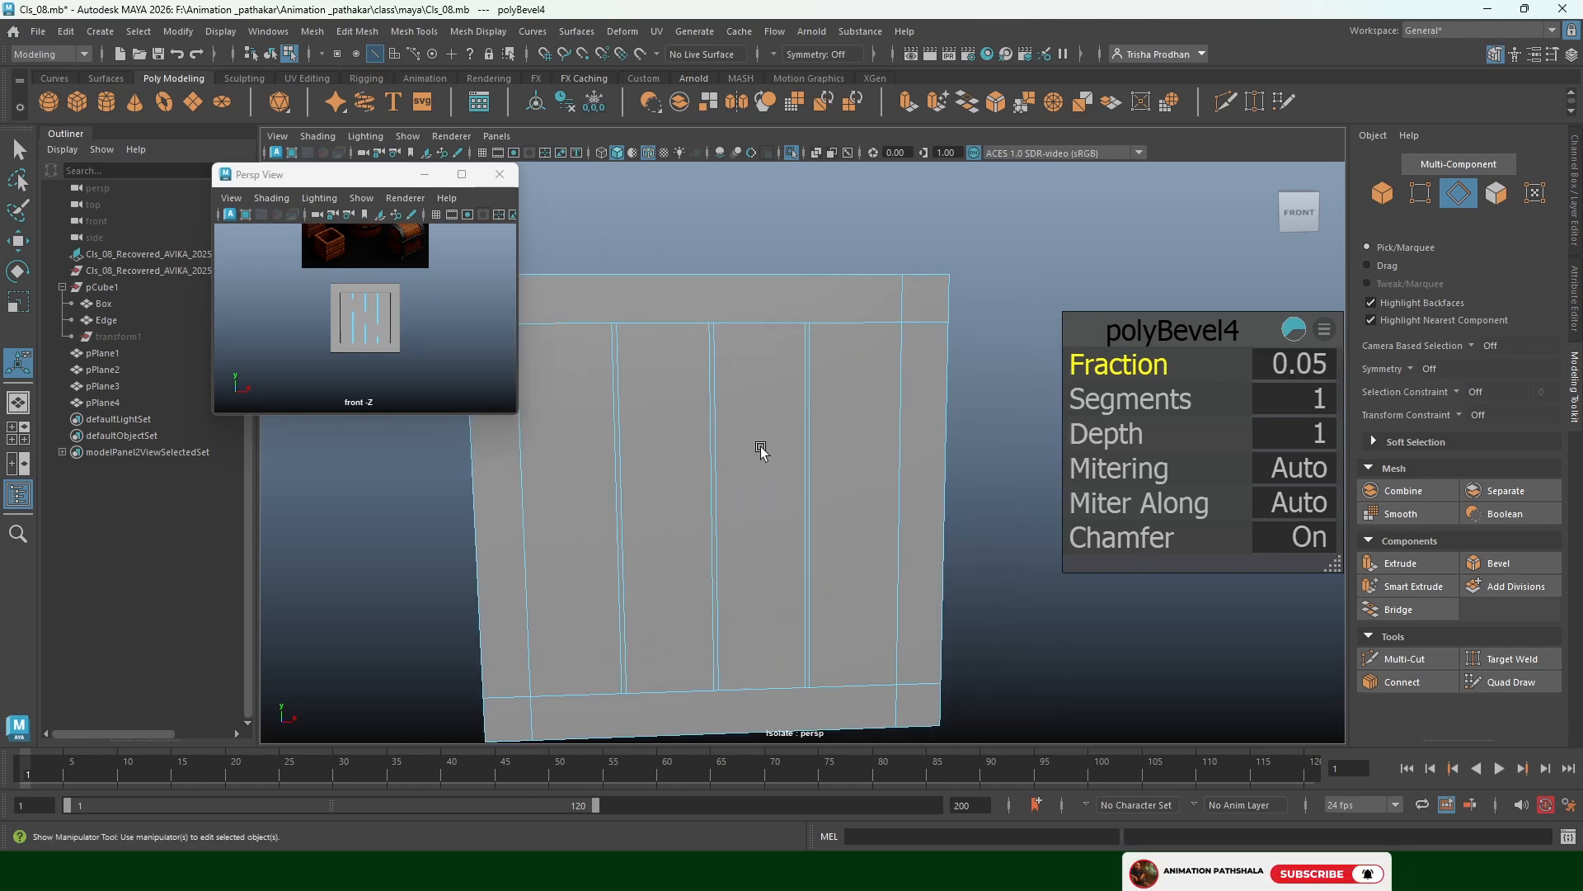
pyautogui.keyDown('alt'); pyautogui.moveTo(761, 449); pyautogui.dragTo(795, 428); pyautogui.keyUp('alt')
pyautogui.scroll(3, 795, 428)
pyautogui.keyDown('alt'); pyautogui.moveTo(795, 428); pyautogui.dragTo(805, 424, button='middle'); pyautogui.keyUp('alt')
pyautogui.moveTo(777, 412); pyautogui.dragTo(776, 453, button='right')
pyautogui.click(777, 453)
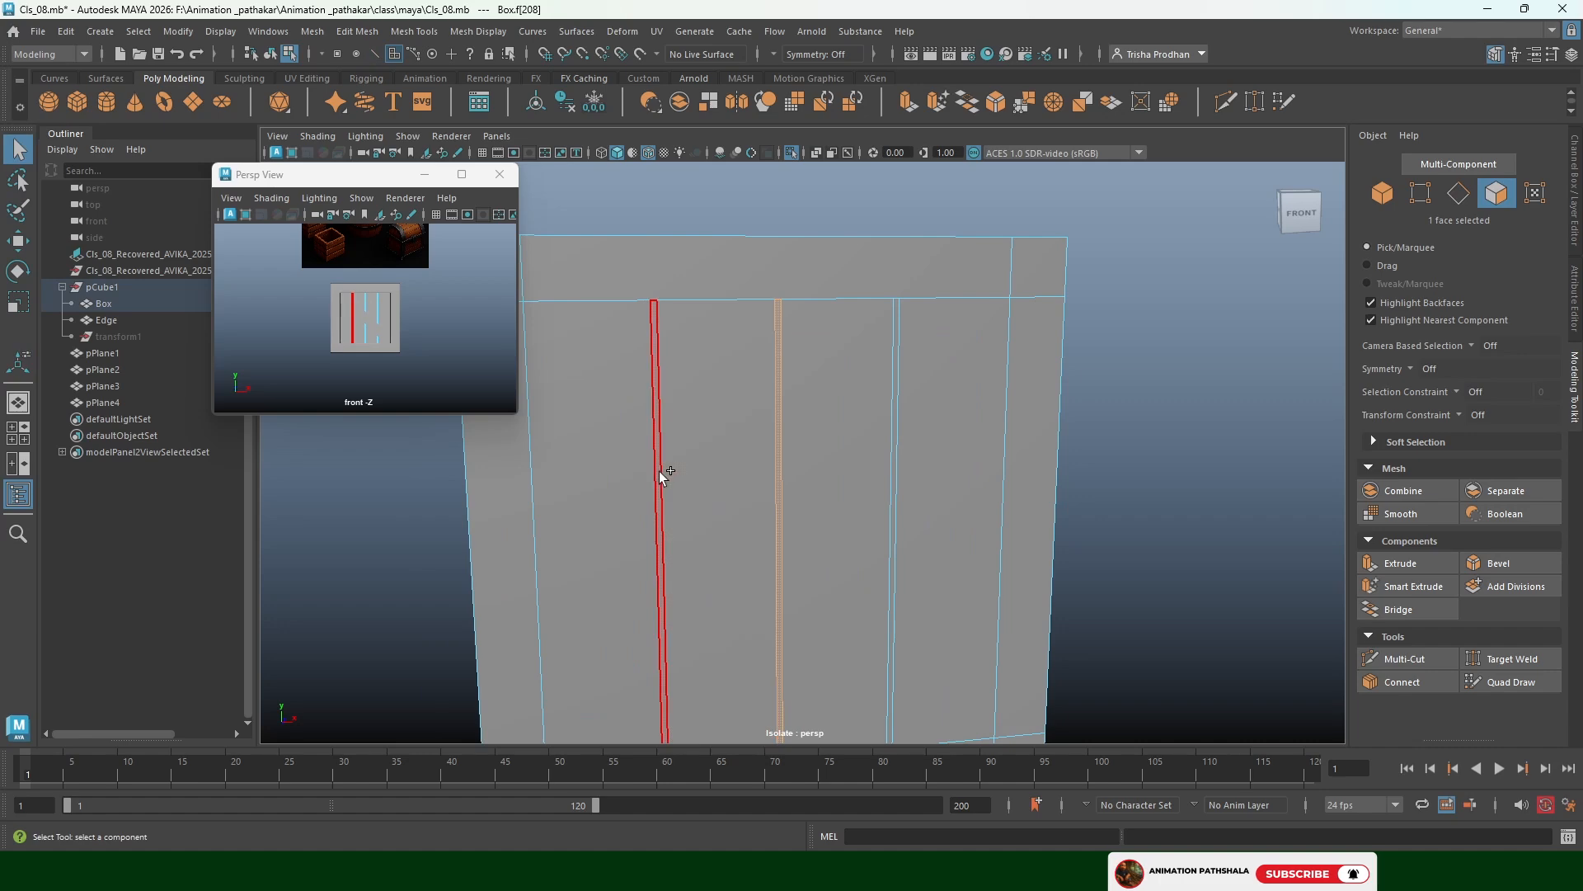
pyautogui.keyDown('shift'); pyautogui.click(660, 471); pyautogui.keyUp('shift')
pyautogui.keyDown('shift'); pyautogui.click(898, 473); pyautogui.keyUp('shift')
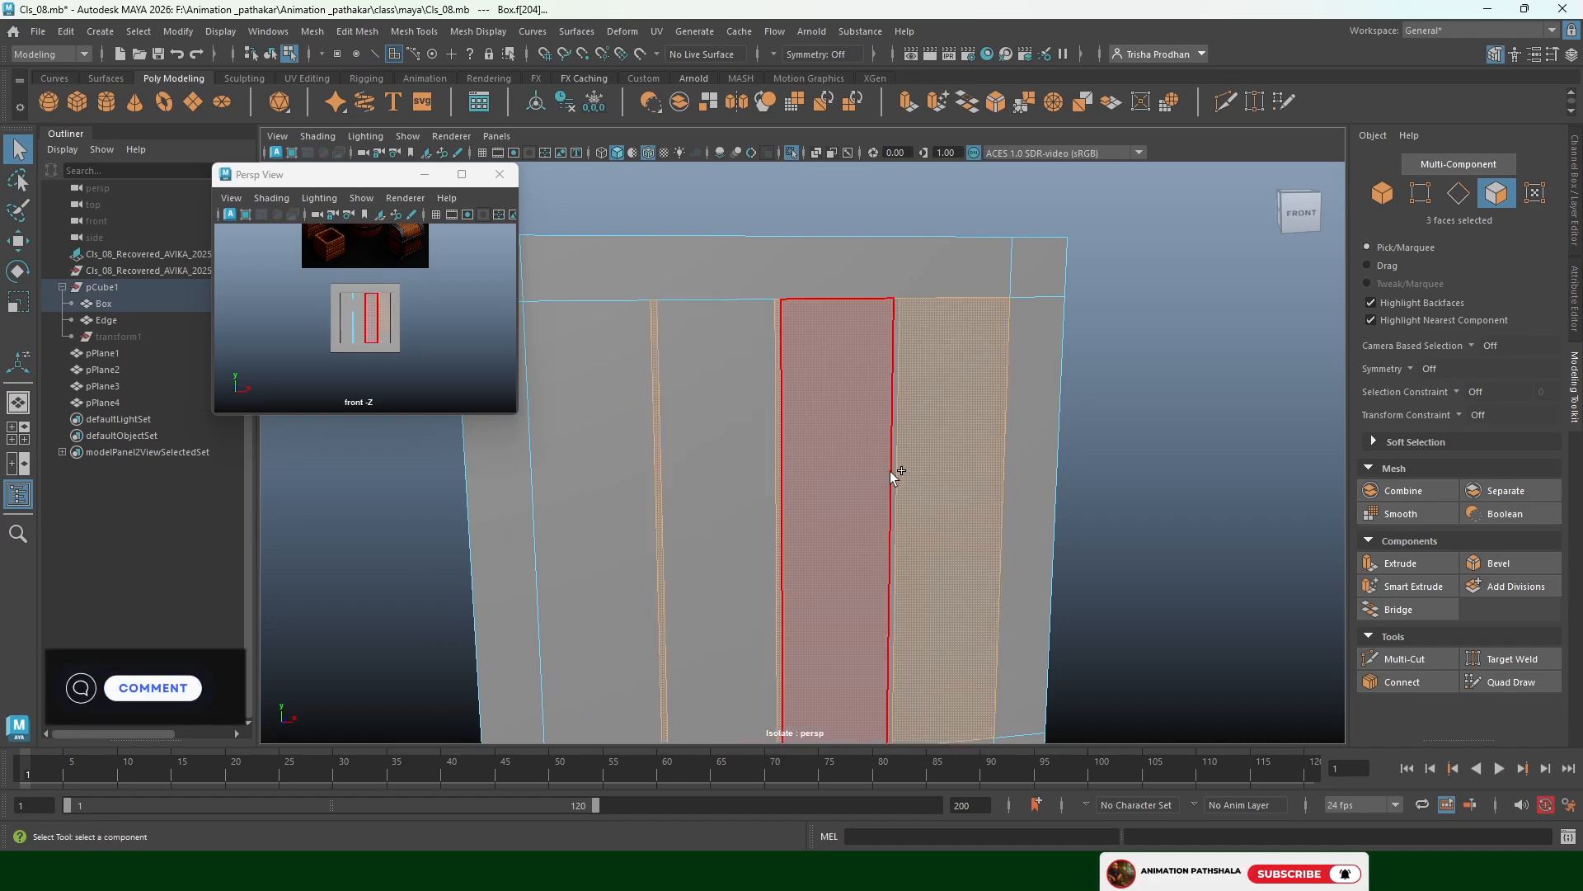
pyautogui.keyDown('shift'); pyautogui.click(894, 472); pyautogui.keyUp('shift')
pyautogui.keyDown('shift'); pyautogui.click(943, 468); pyautogui.keyUp('shift')
pyautogui.scroll(-4, 932, 474)
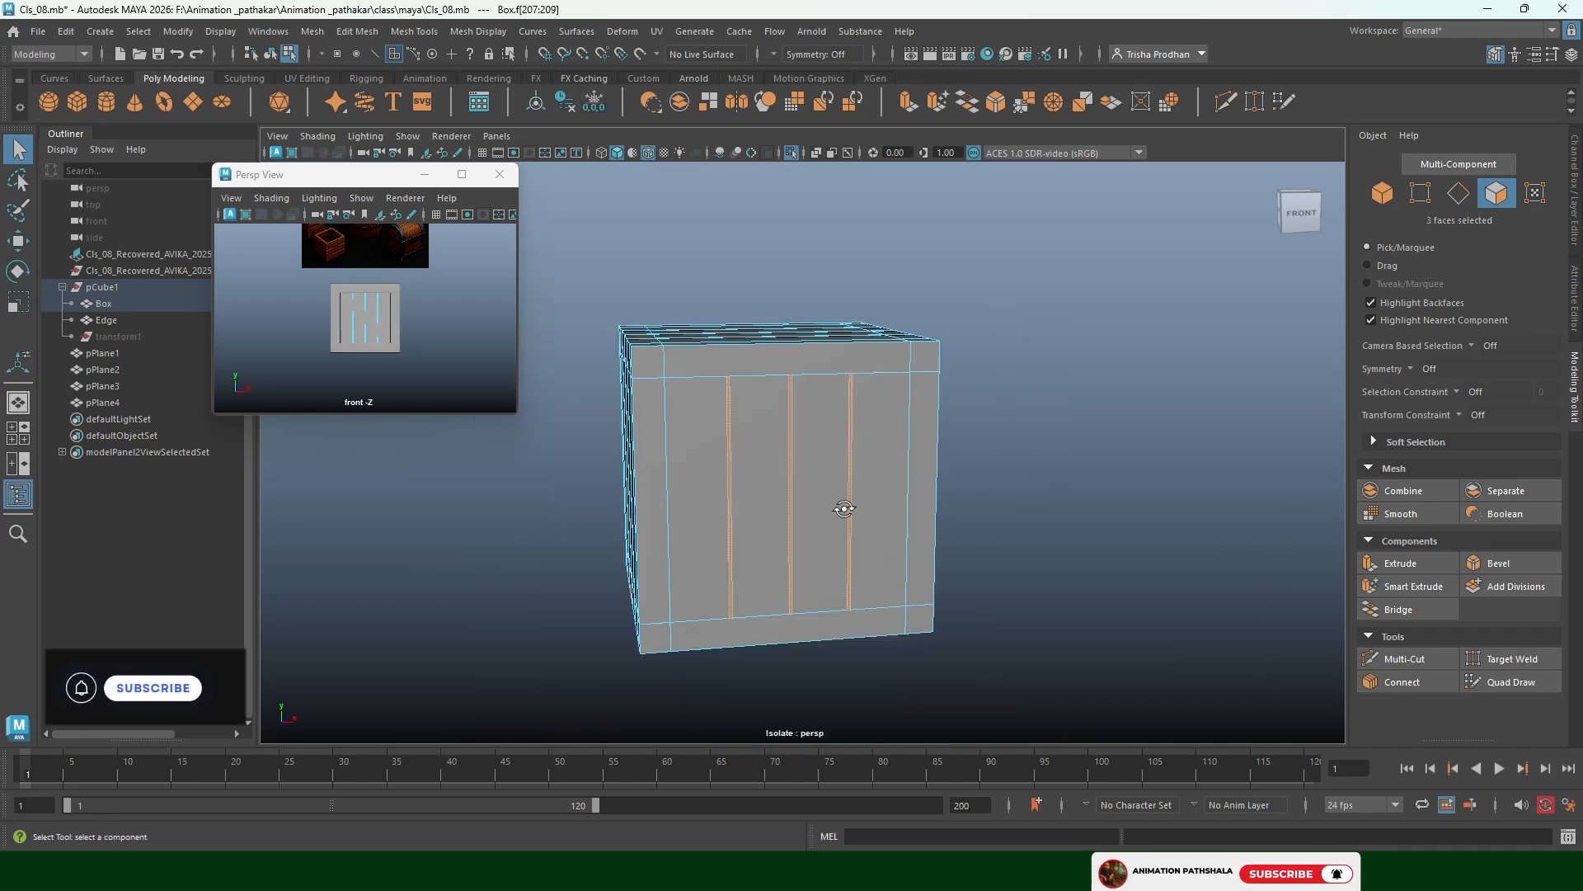
pyautogui.keyDown('alt'); pyautogui.moveTo(841, 505); pyautogui.dragTo(903, 526); pyautogui.keyUp('alt')
pyautogui.hotkey('ctrl', 'e')
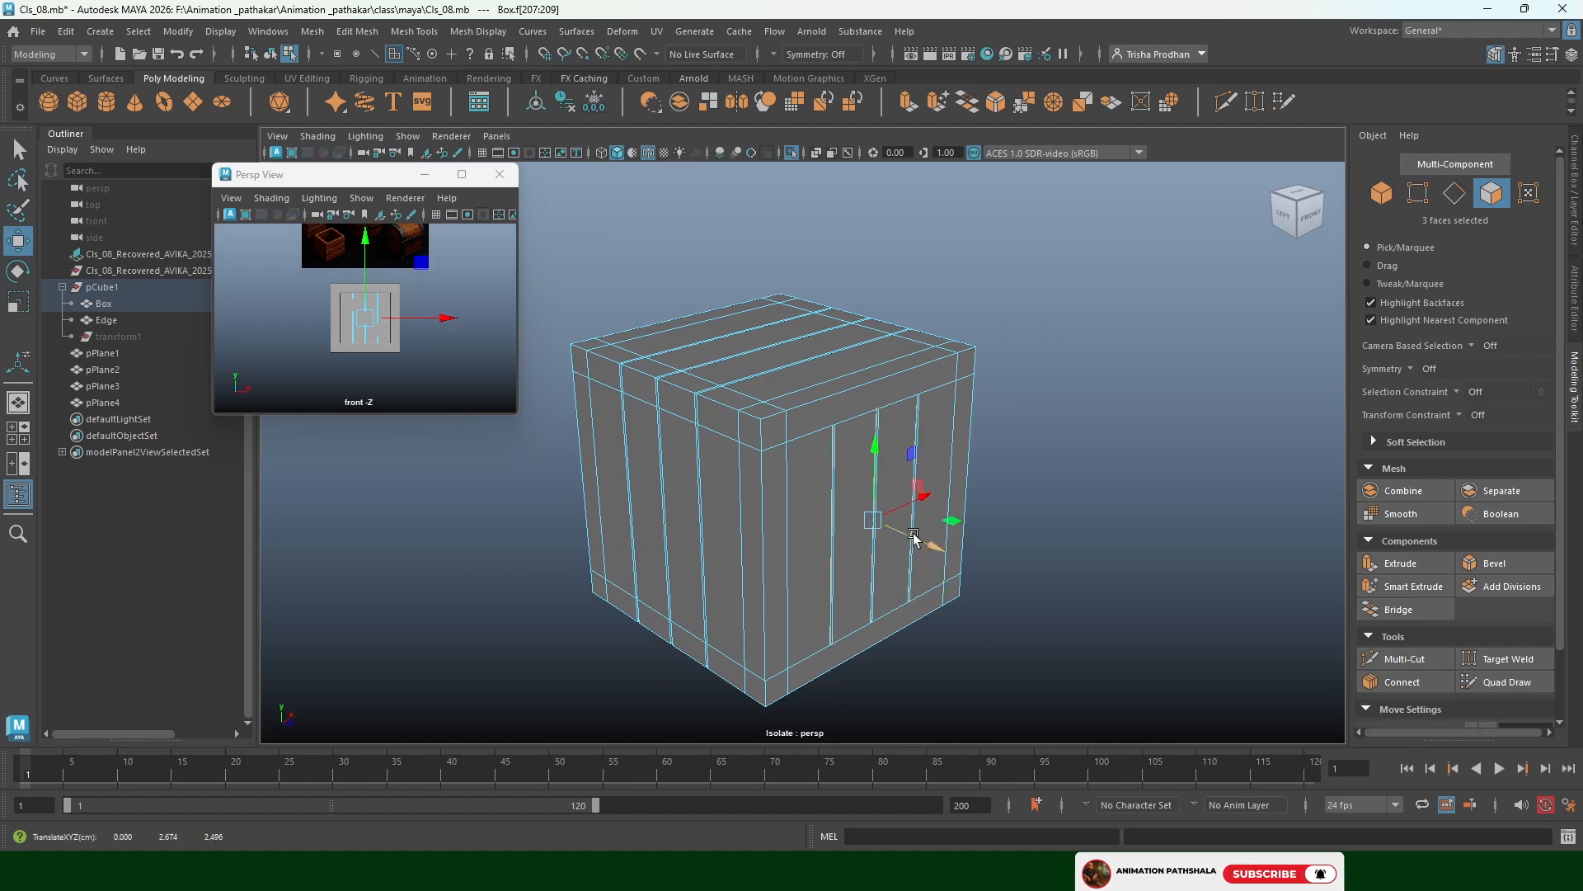
pyautogui.scroll(6, 912, 537)
pyautogui.scroll(-8, 854, 454)
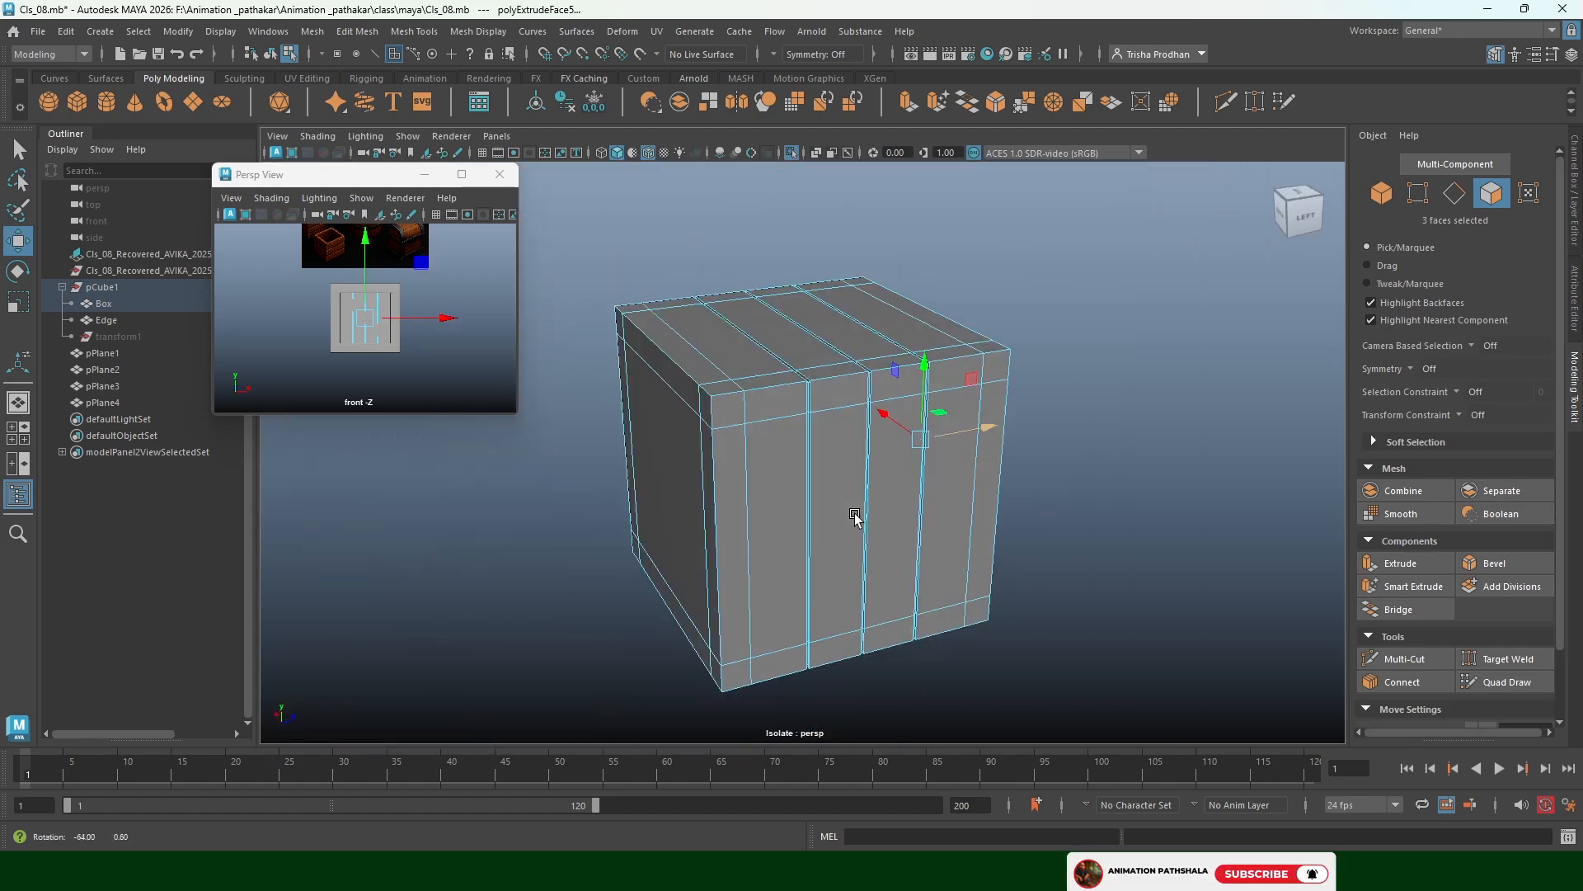
# Connect the upper and lower inner edges of the box's back face with three evenly spaced vertical edges
pyautogui.keyDown('alt'); pyautogui.moveTo(855, 519); pyautogui.dragTo(849, 403); pyautogui.keyUp('alt')
pyautogui.click(903, 350)
pyautogui.moveTo(908, 358); pyautogui.dragTo(908, 339, button='right')
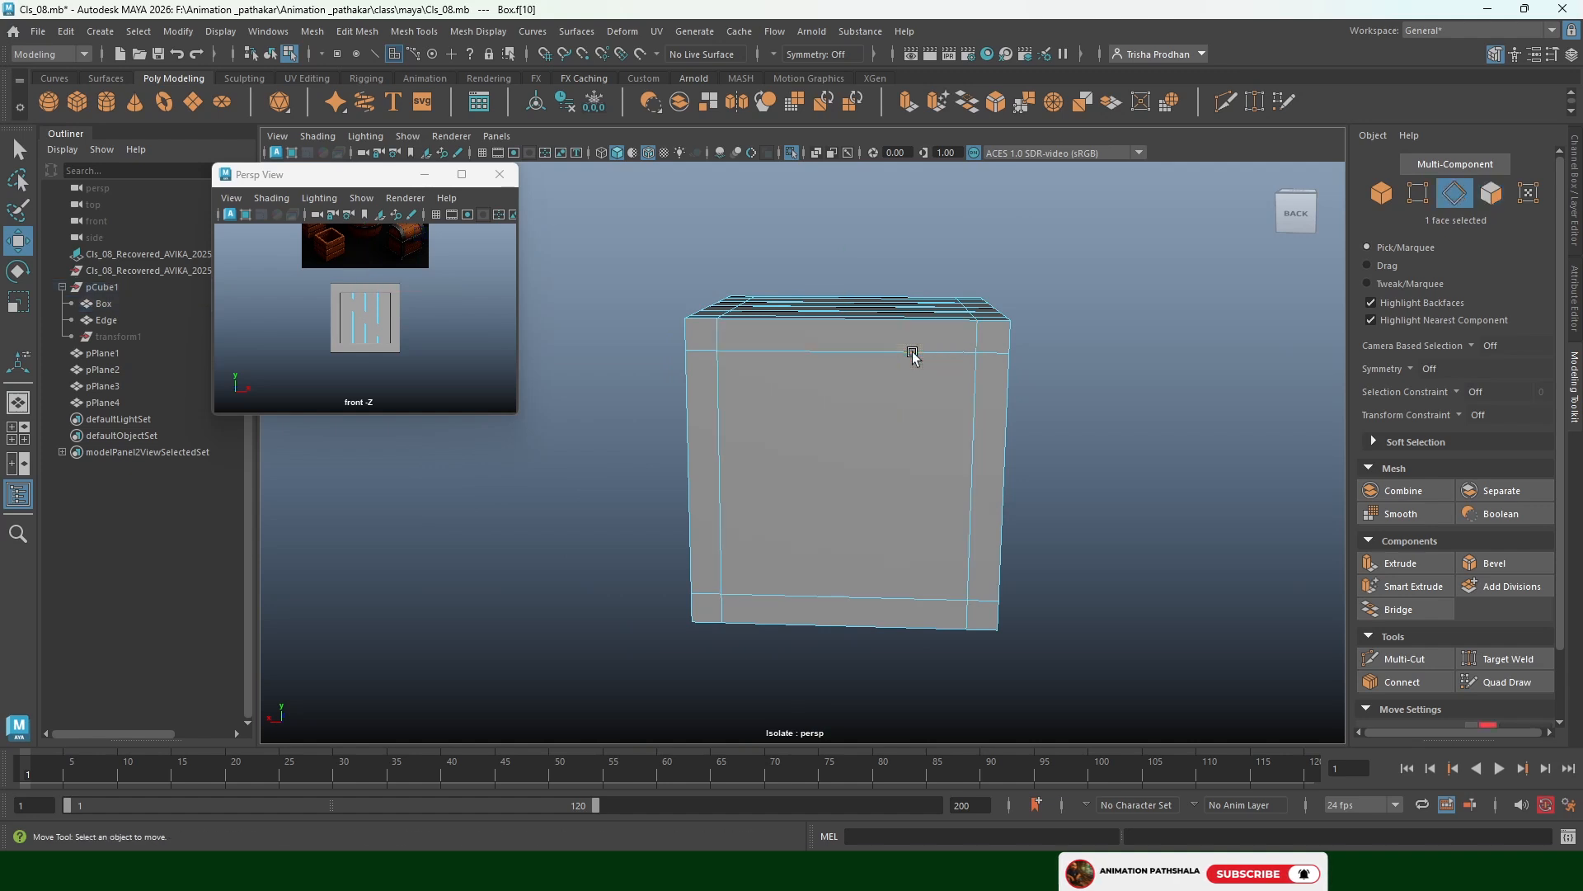
pyautogui.click(911, 354)
pyautogui.keyDown('shift'); pyautogui.click(873, 598); pyautogui.keyUp('shift')
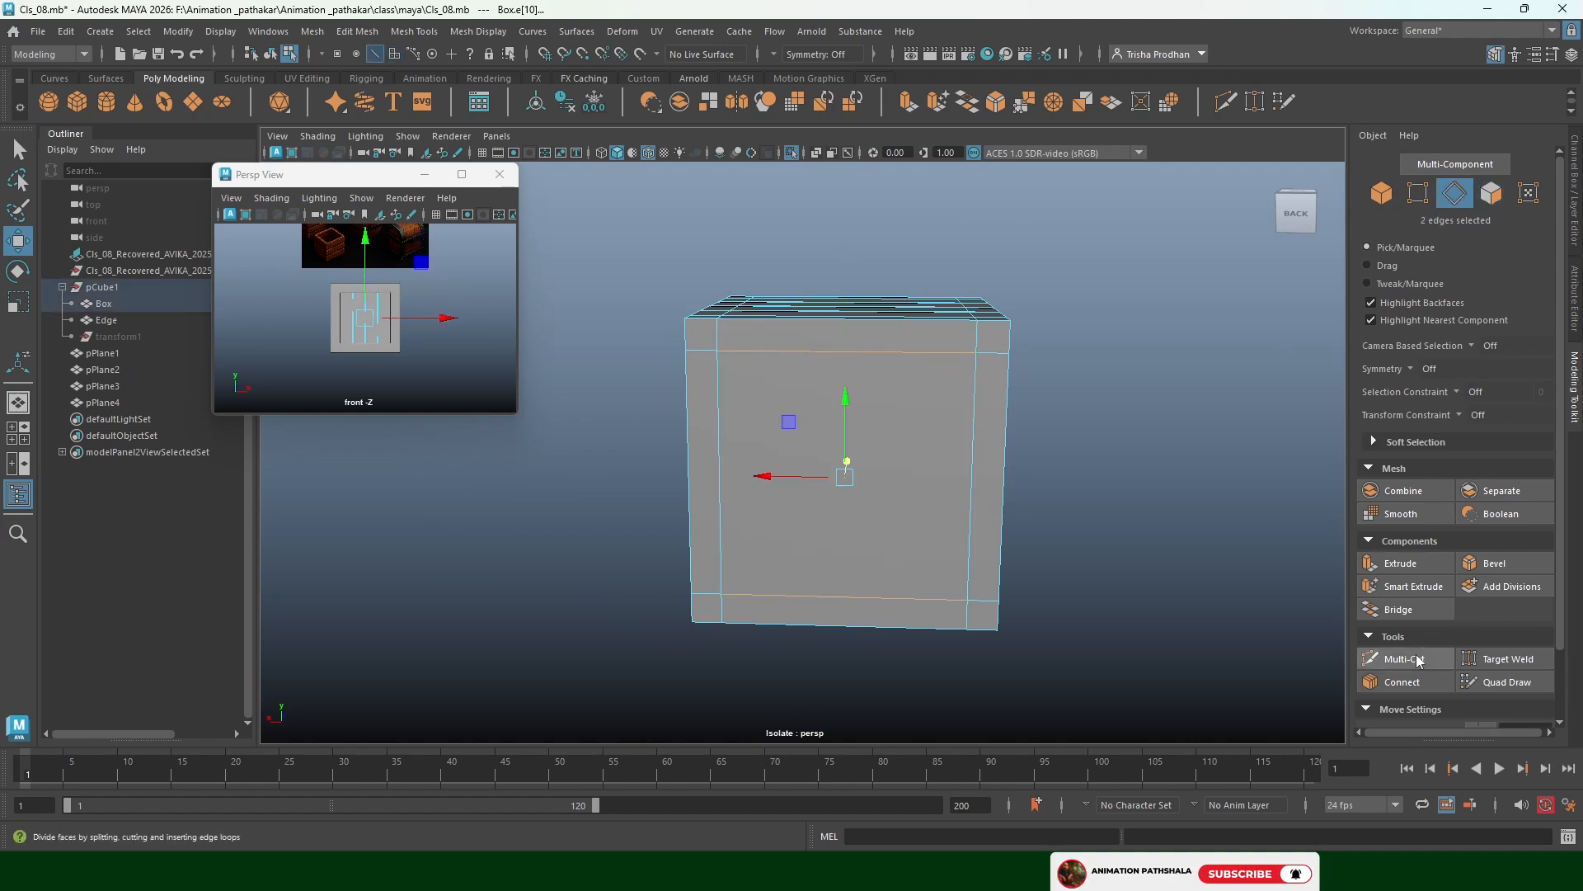
pyautogui.click(1400, 682)
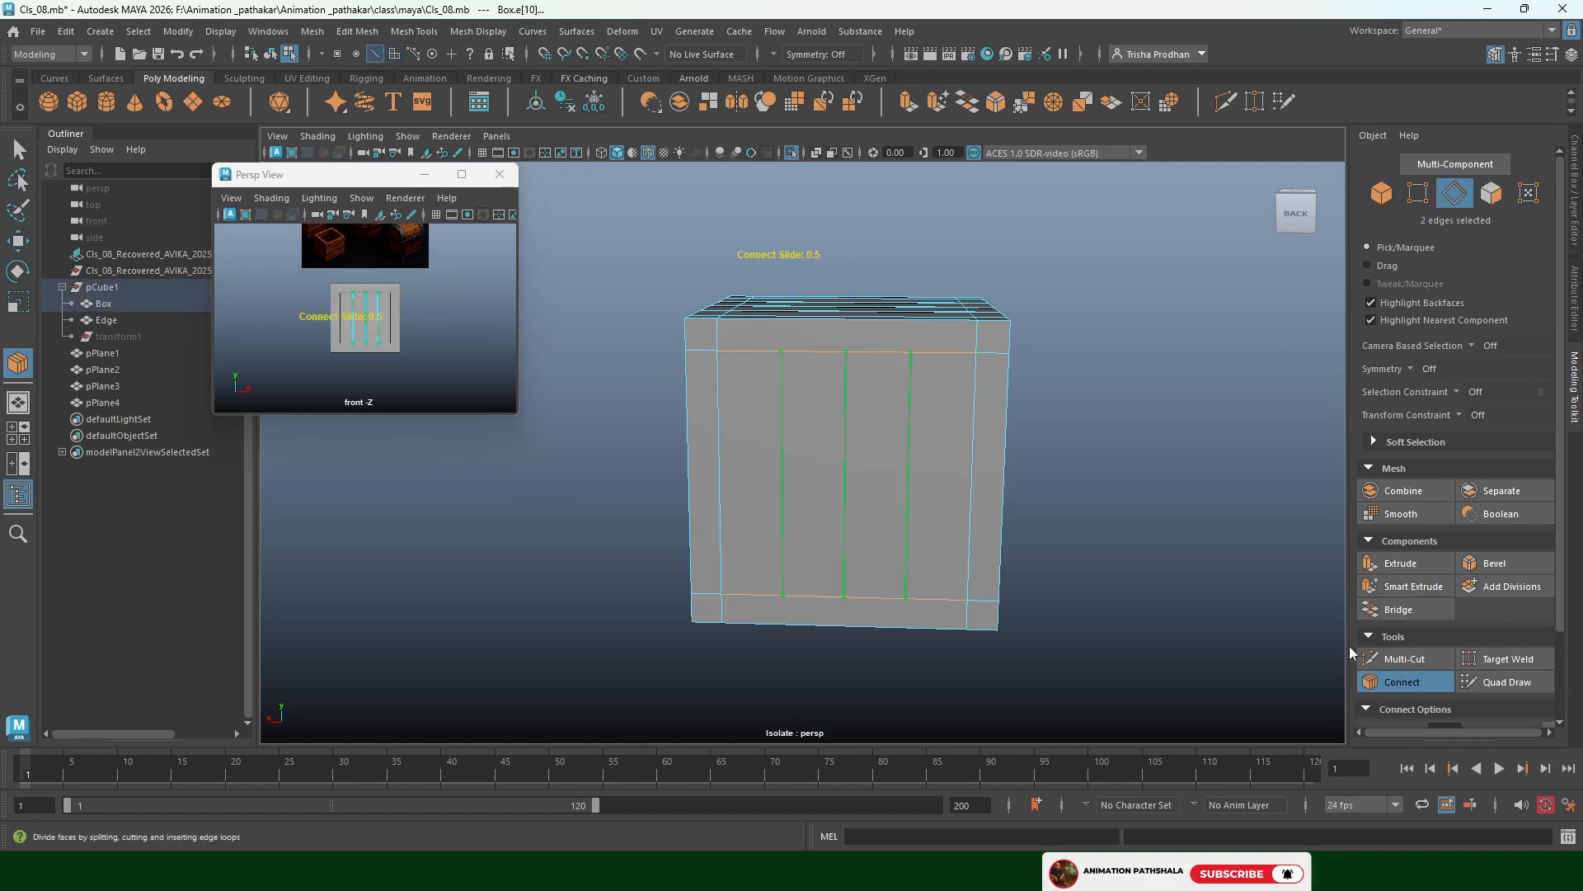
pyautogui.press('w')
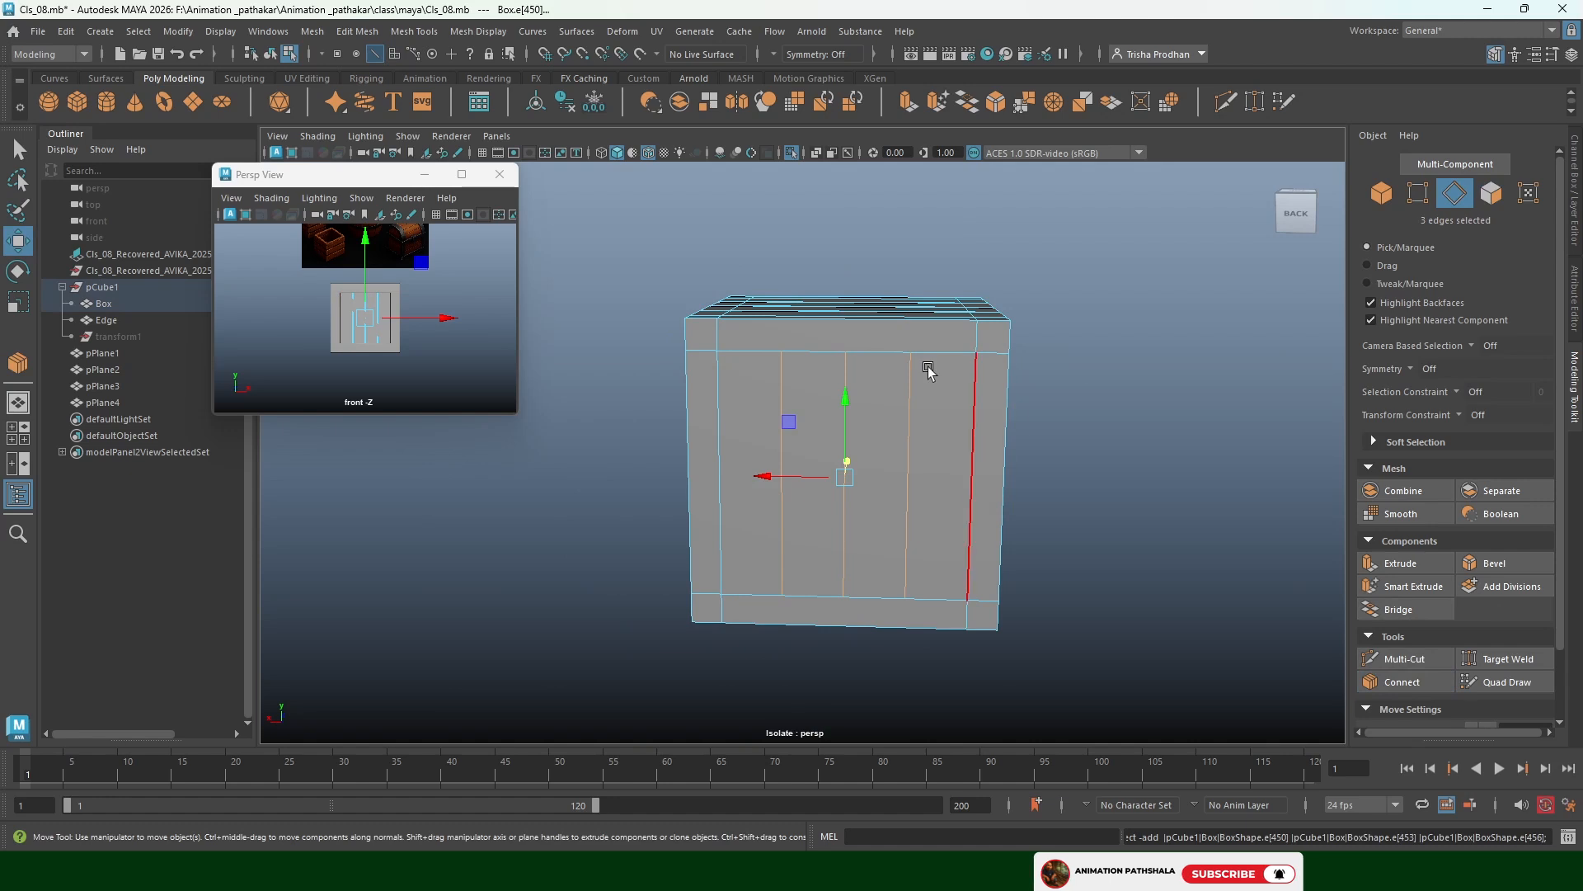
# Bevel the three new vertical edges on the back face with a fraction of 0.05
pyautogui.click(992, 110)
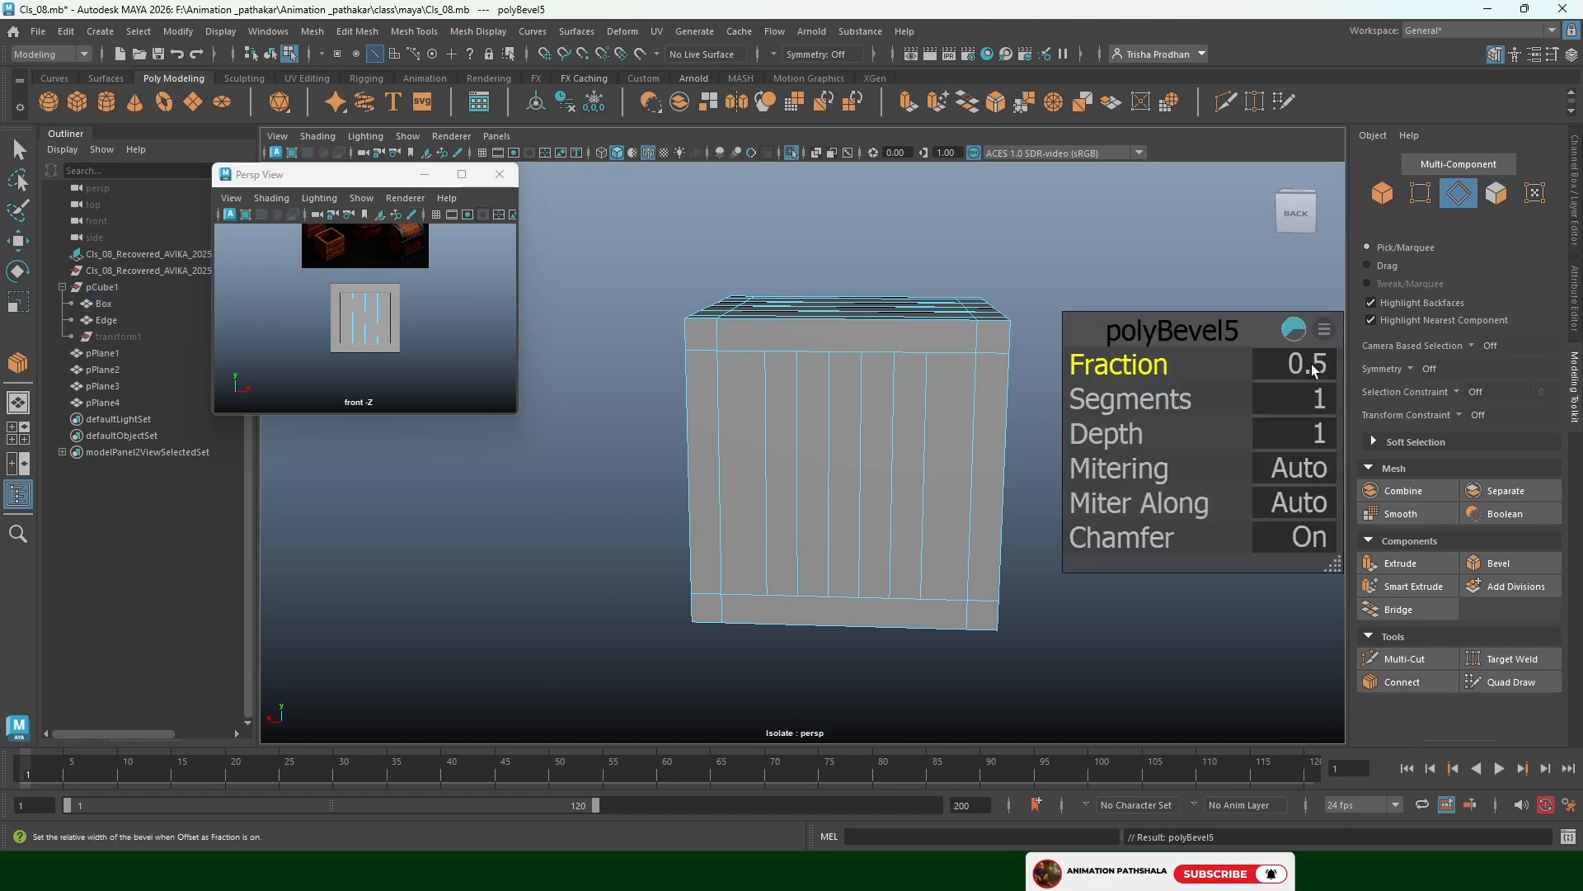
pyautogui.write('.')
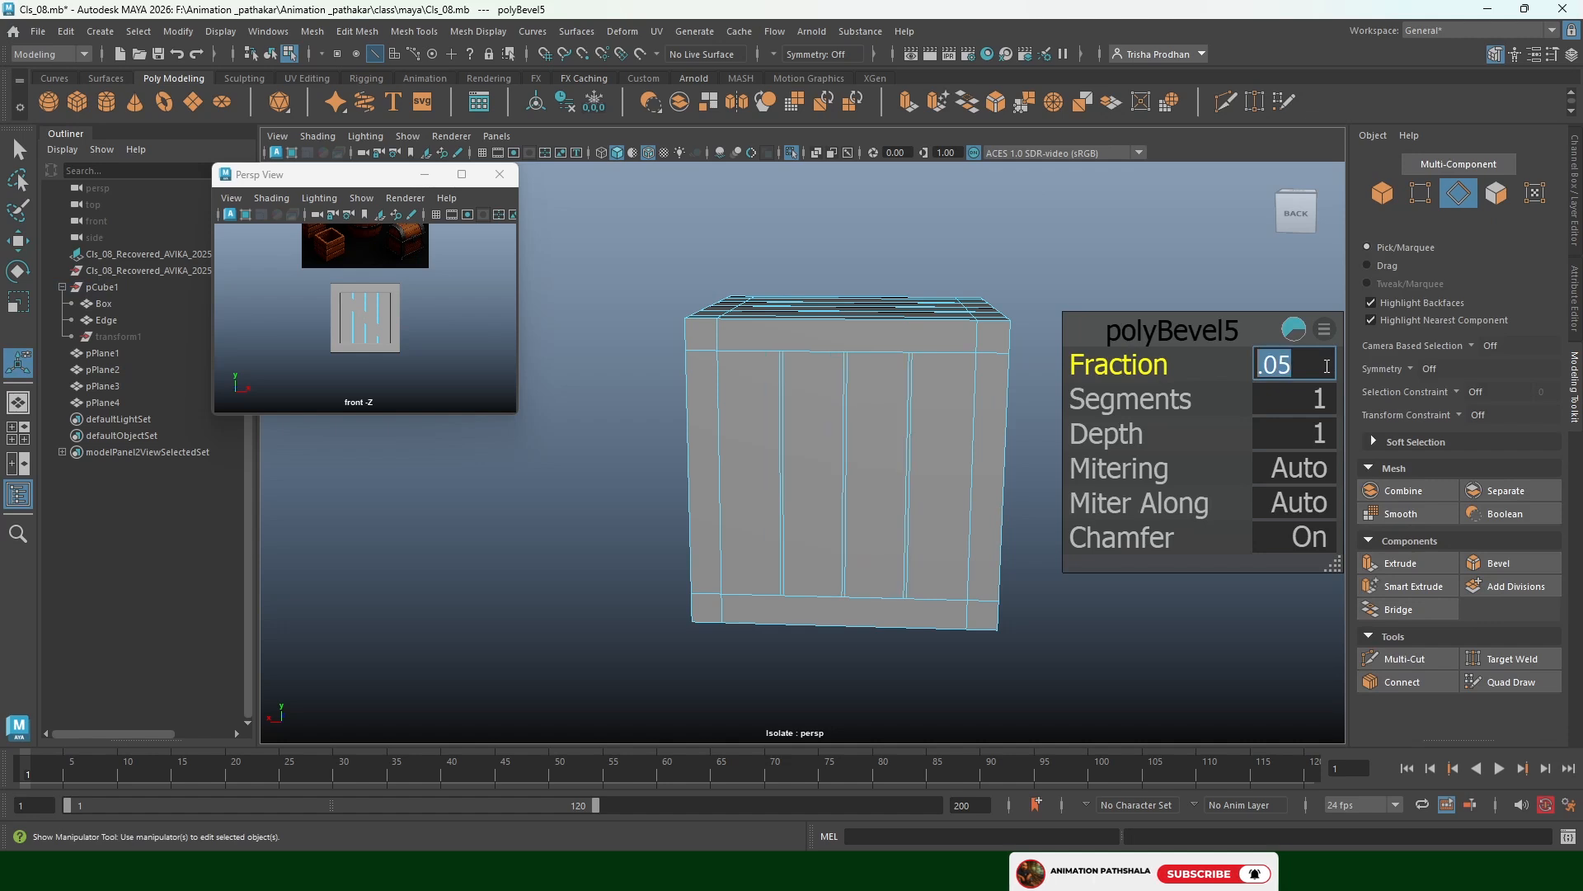
pyautogui.press('Return')
# Extrude the three narrow strip faces on the box's back face inward with a thickness of -0.1
pyautogui.scroll(5, 894, 434)
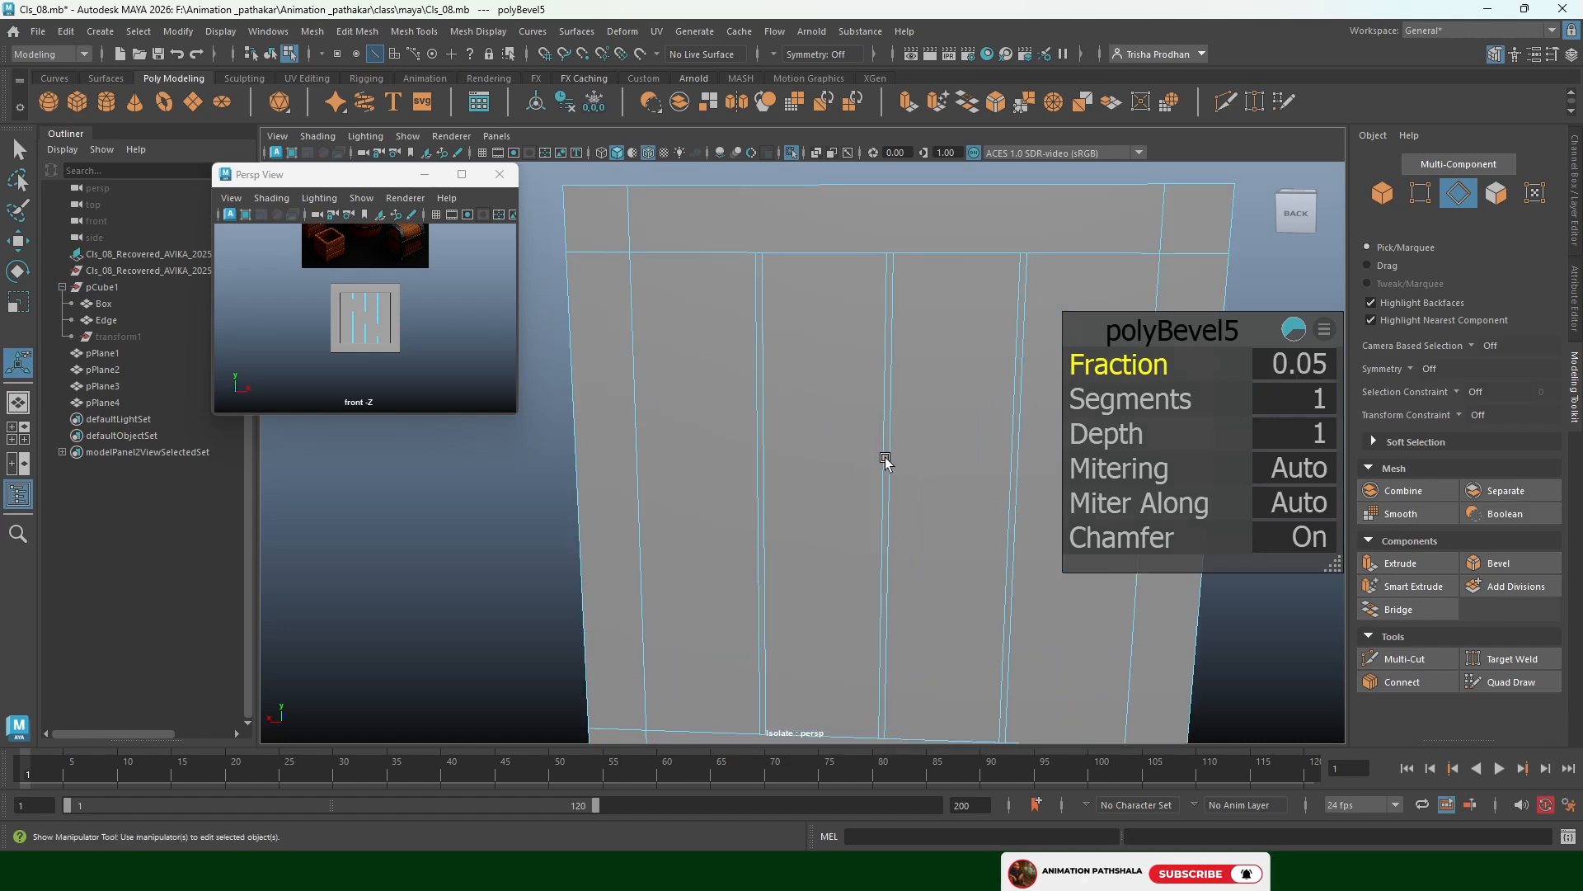
pyautogui.press('F11')
pyautogui.click(885, 457)
pyautogui.keyDown('shift'); pyautogui.click(763, 469); pyautogui.keyUp('shift')
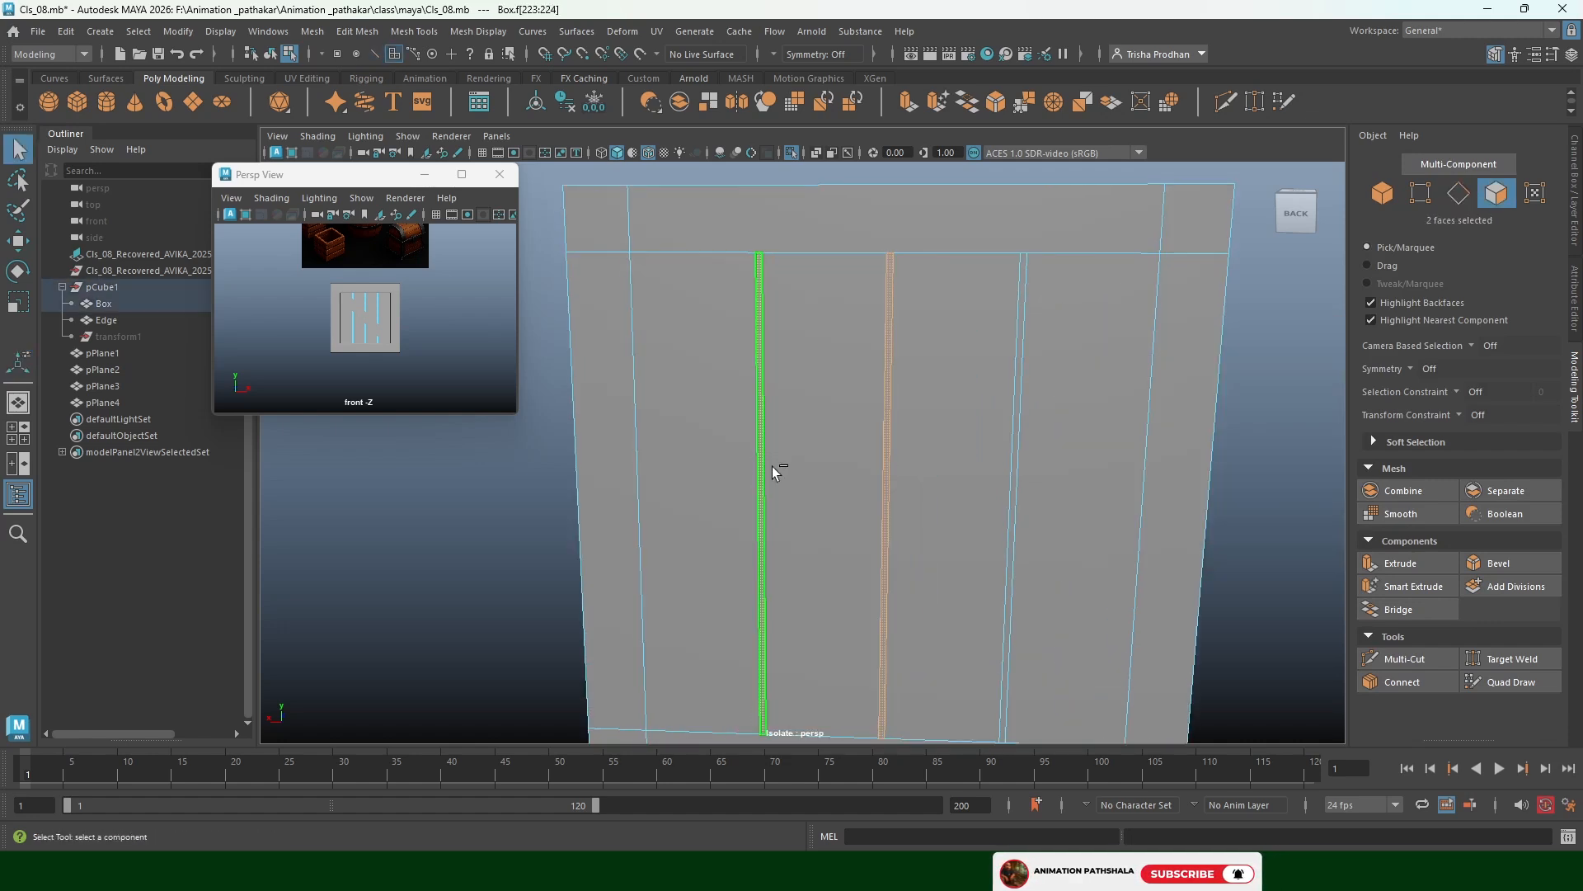
pyautogui.keyDown('shift'); pyautogui.click(1013, 476); pyautogui.keyUp('shift')
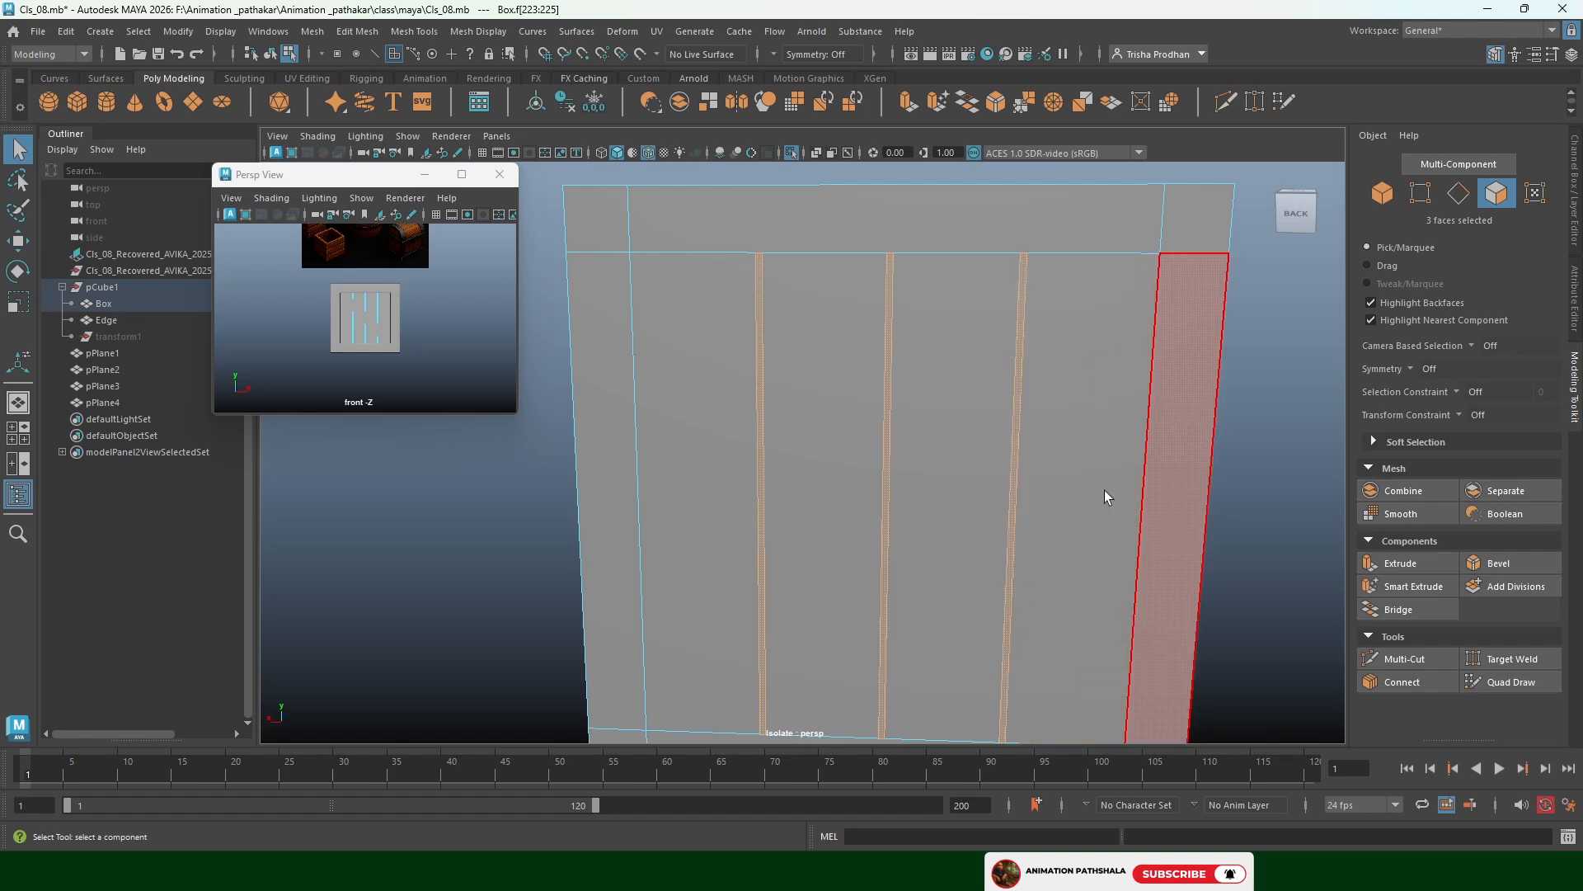
pyautogui.keyDown('alt'); pyautogui.moveTo(1105, 490); pyautogui.dragTo(922, 521); pyautogui.keyUp('alt')
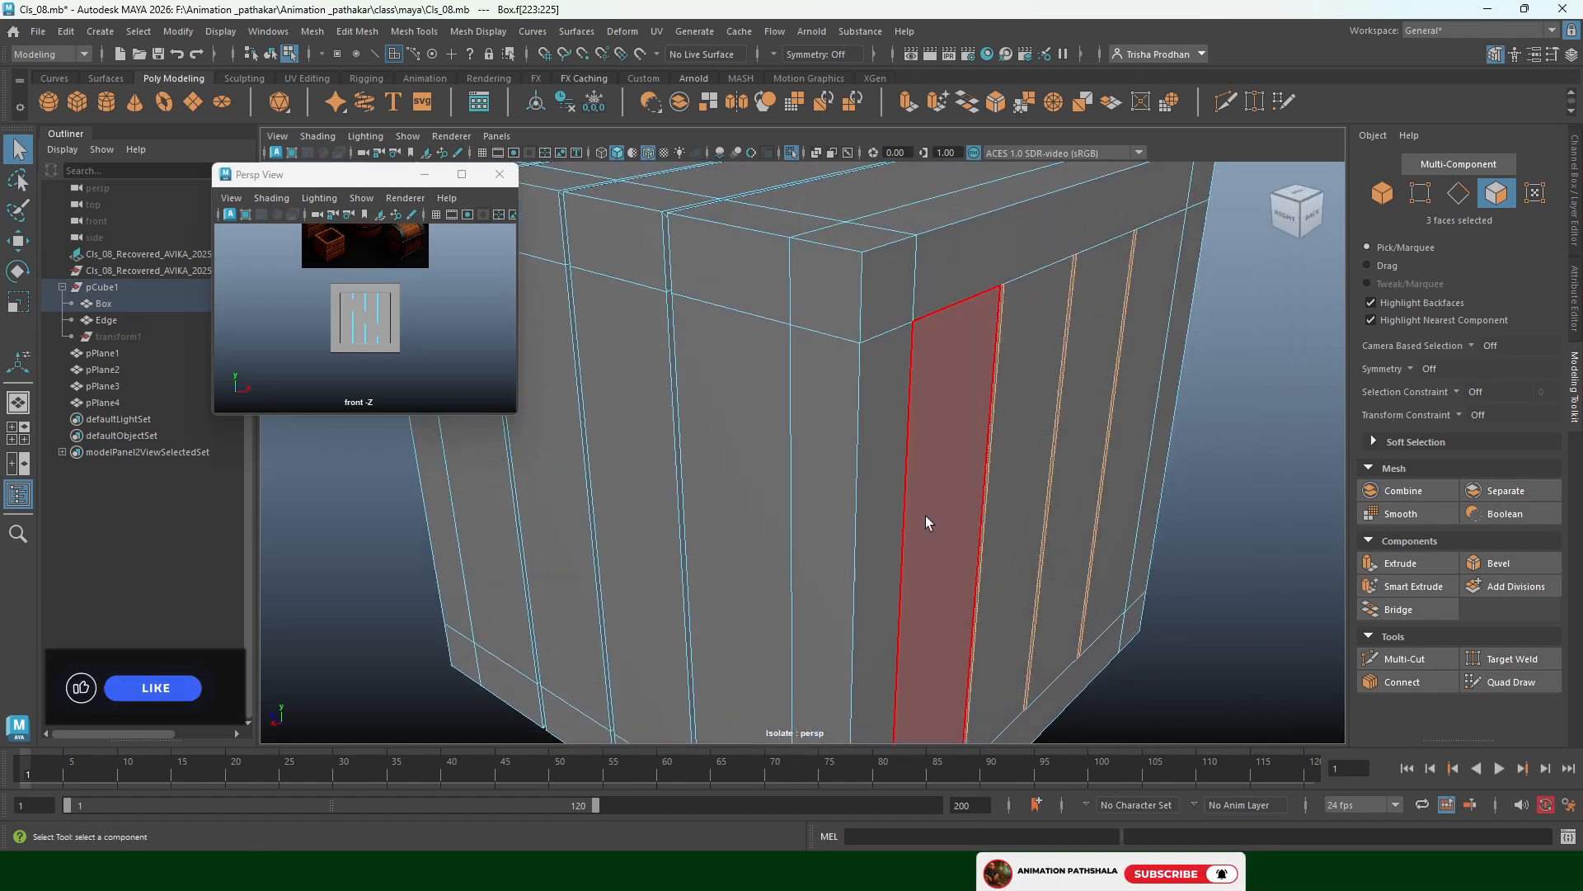
pyautogui.press('w')
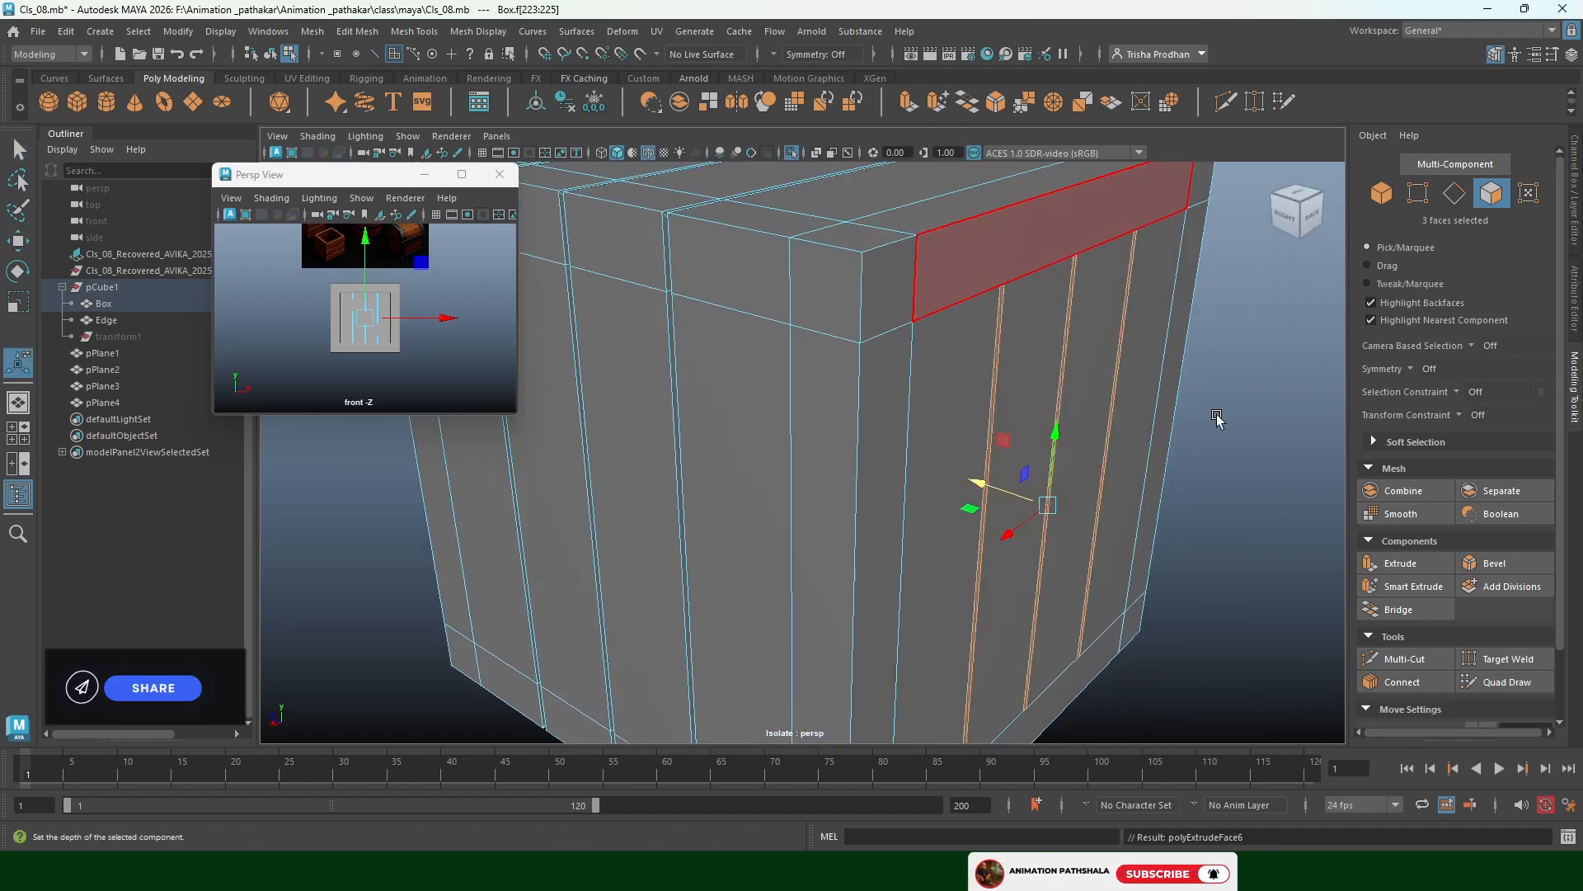
pyautogui.click(909, 102)
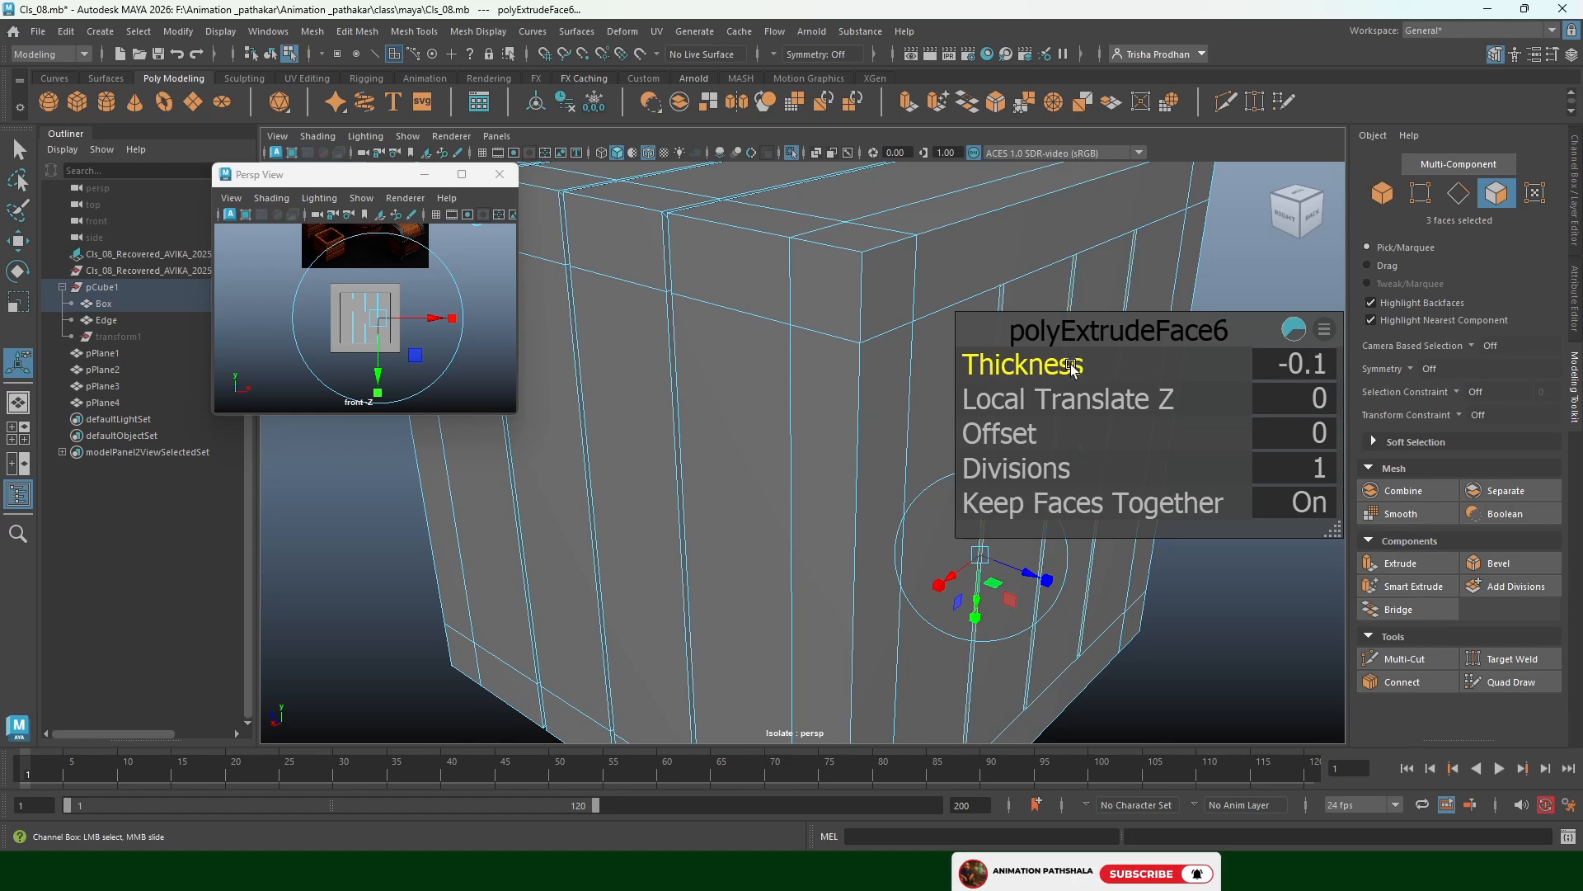
# Check the groove depth in wireframe display and set the back face extrusion's thickness to -0.02
pyautogui.scroll(4, 809, 499)
pyautogui.keyDown('alt'); pyautogui.moveTo(534, 539); pyautogui.dragTo(312, 544, button='middle'); pyautogui.keyUp('alt')
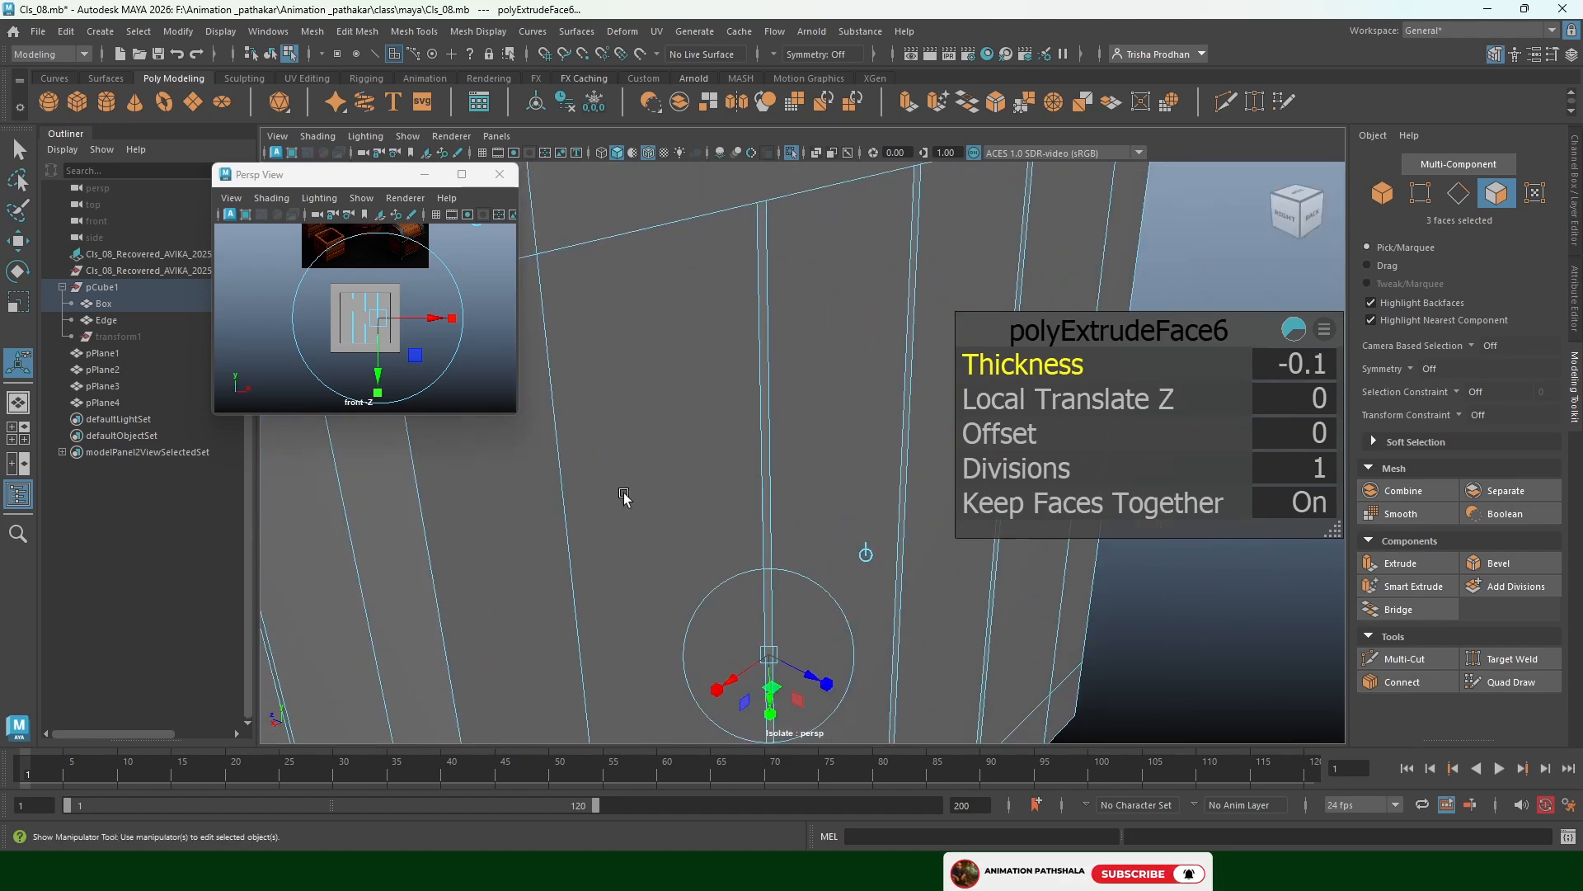
pyautogui.press('4')
pyautogui.keyDown('alt'); pyautogui.moveTo(679, 448); pyautogui.dragTo(731, 452); pyautogui.keyUp('alt')
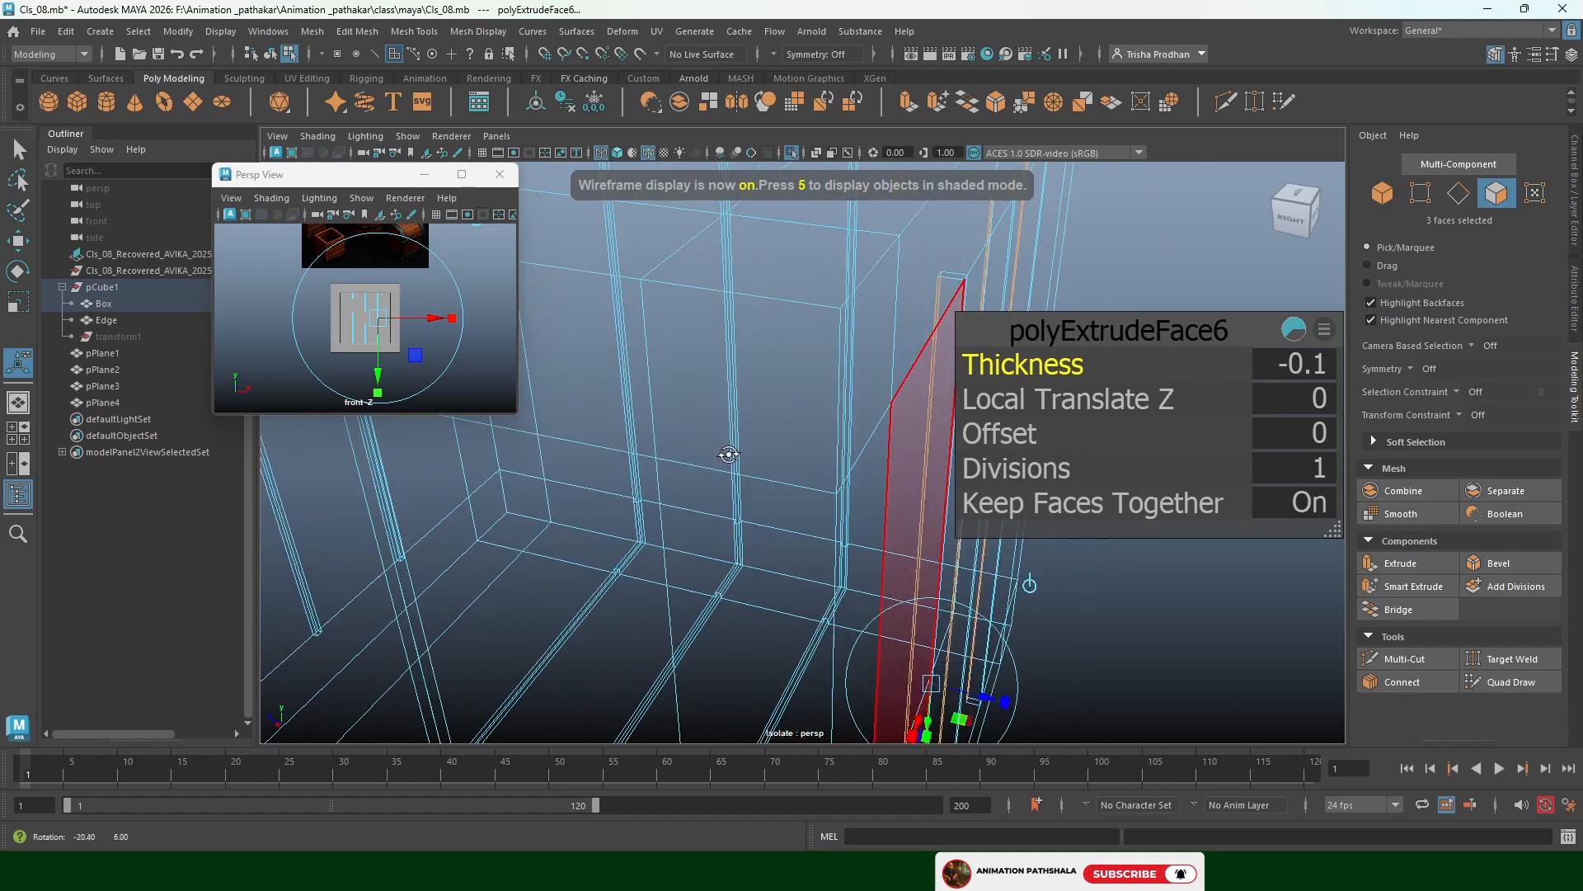
pyautogui.keyDown('alt'); pyautogui.moveTo(731, 453); pyautogui.dragTo(745, 401, button='middle'); pyautogui.keyUp('alt')
pyautogui.click(1318, 365)
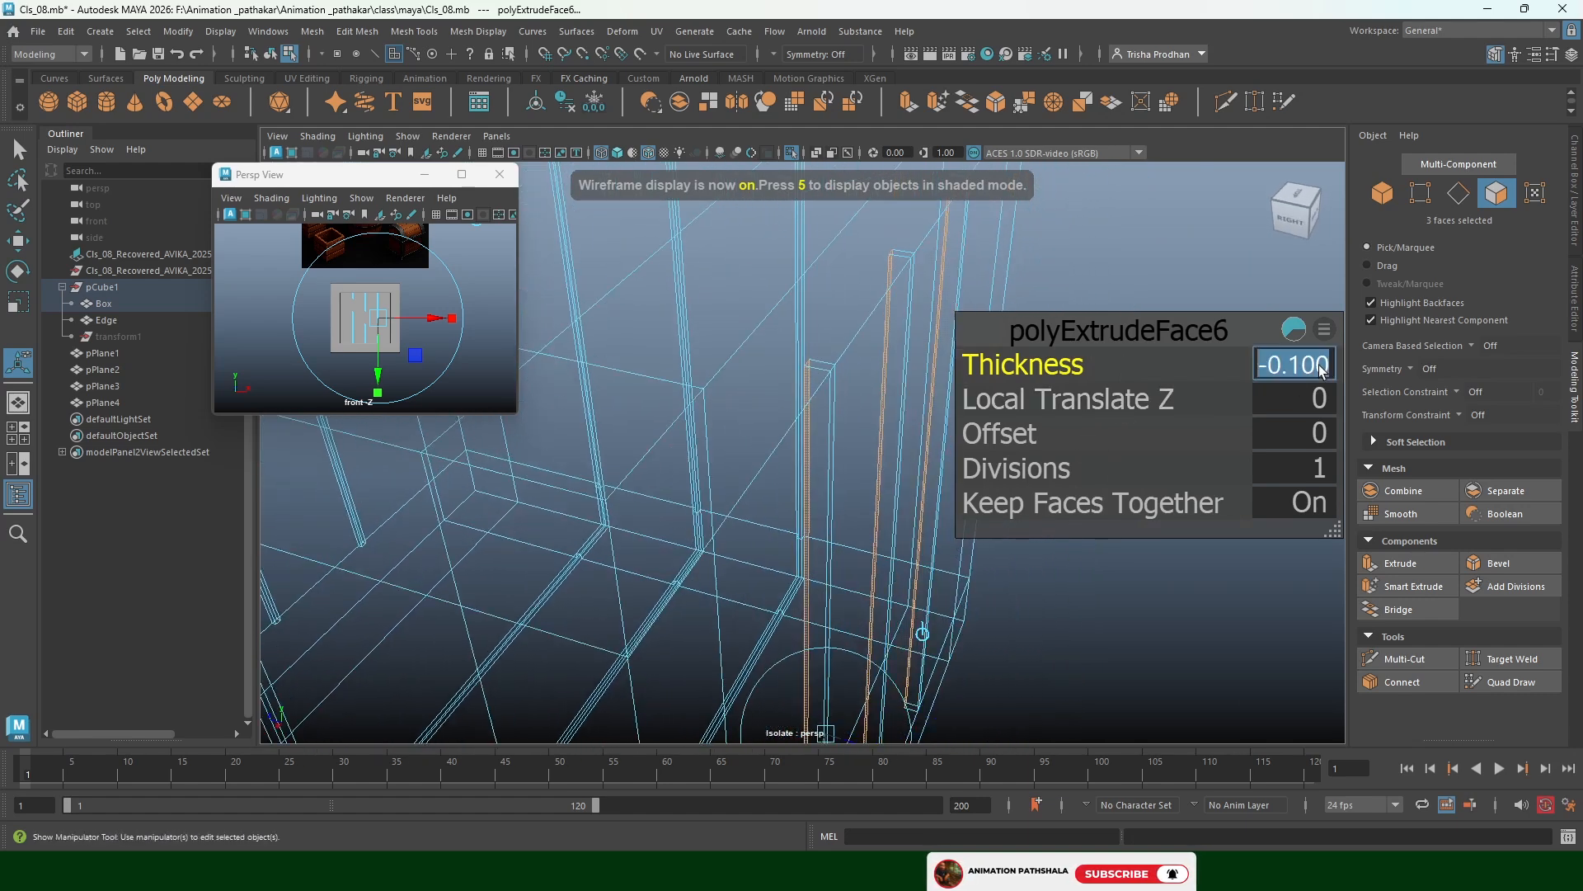
pyautogui.write('-.0')
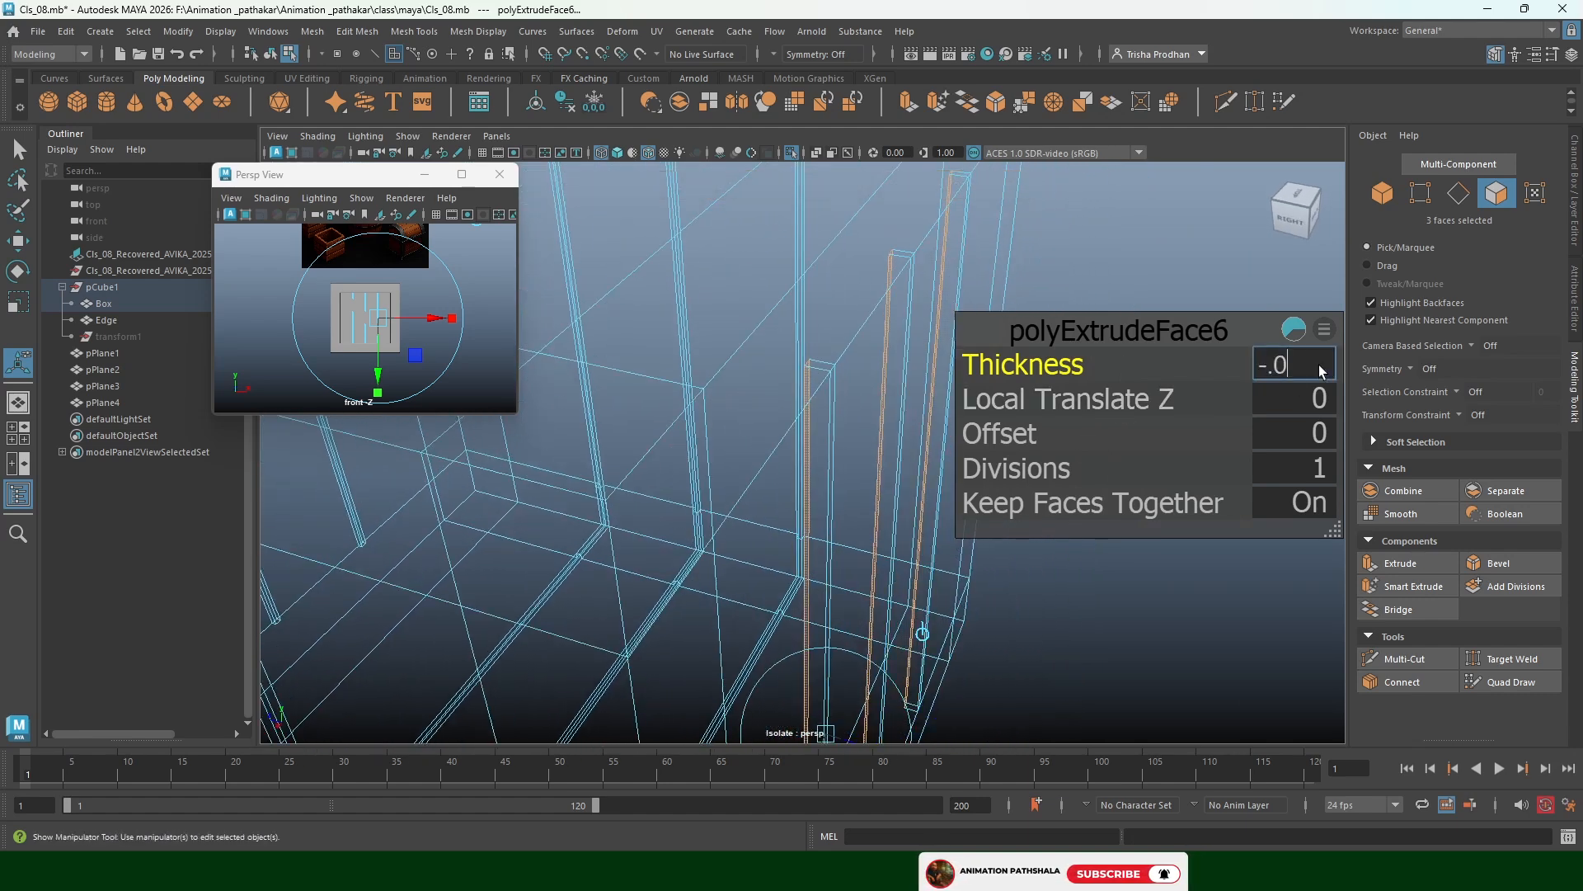
pyautogui.write('2')
pyautogui.press('Return')
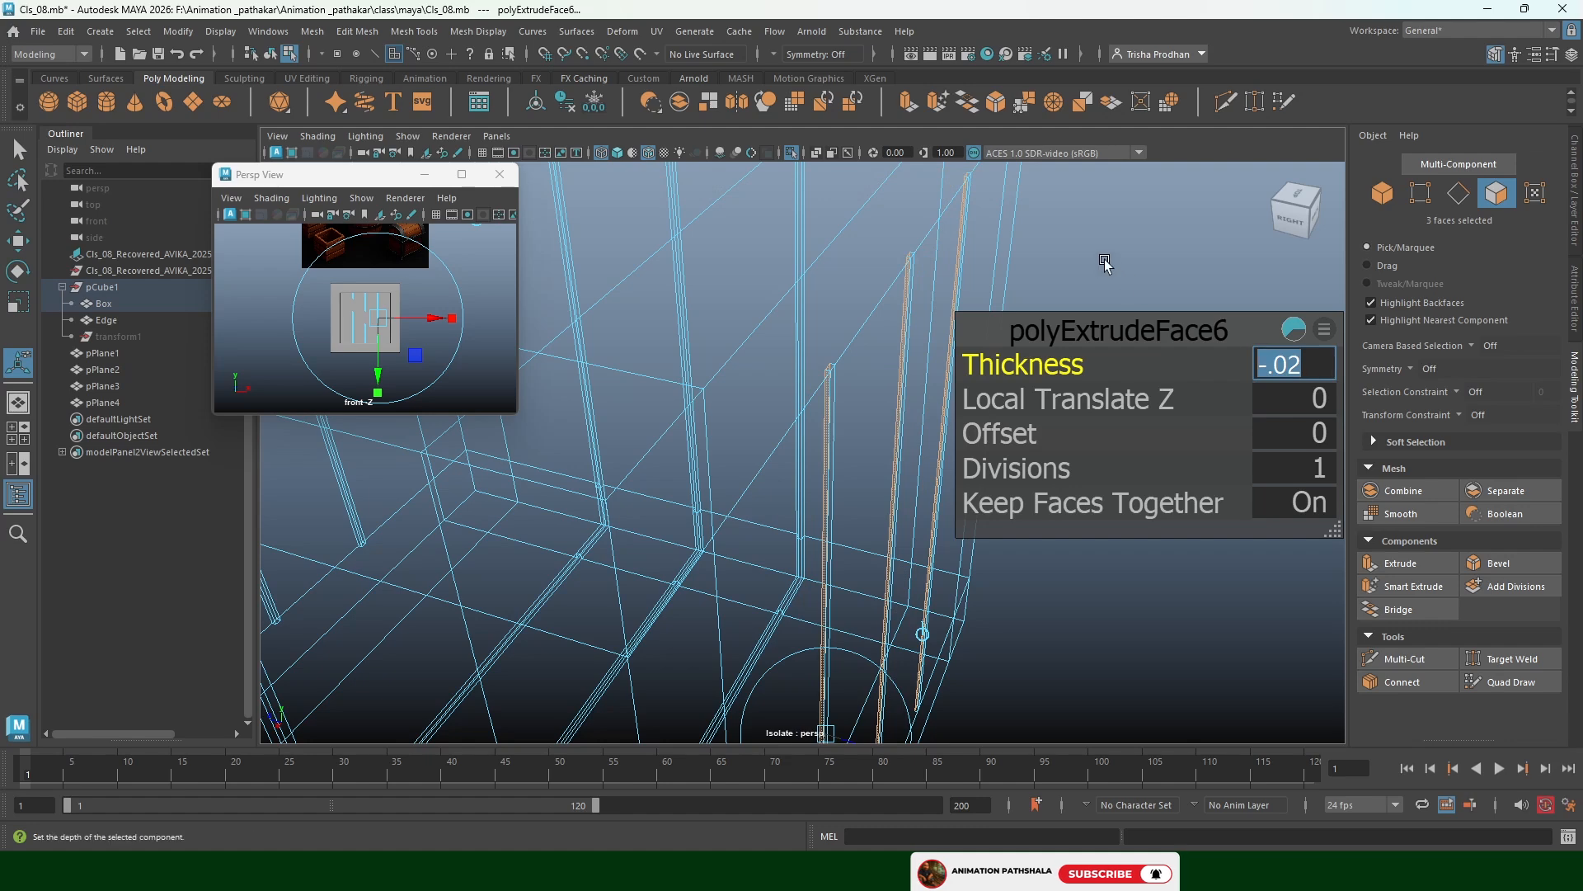
# Return to shaded object selection with nothing selected, and turn off isolation so the whole crate shows
pyautogui.moveTo(1105, 260); pyautogui.dragTo(1167, 244, button='right')
pyautogui.doubleClick(1072, 248)
pyautogui.keyDown('alt'); pyautogui.moveTo(1072, 248); pyautogui.dragTo(829, 358); pyautogui.keyUp('alt')
pyautogui.press('5')
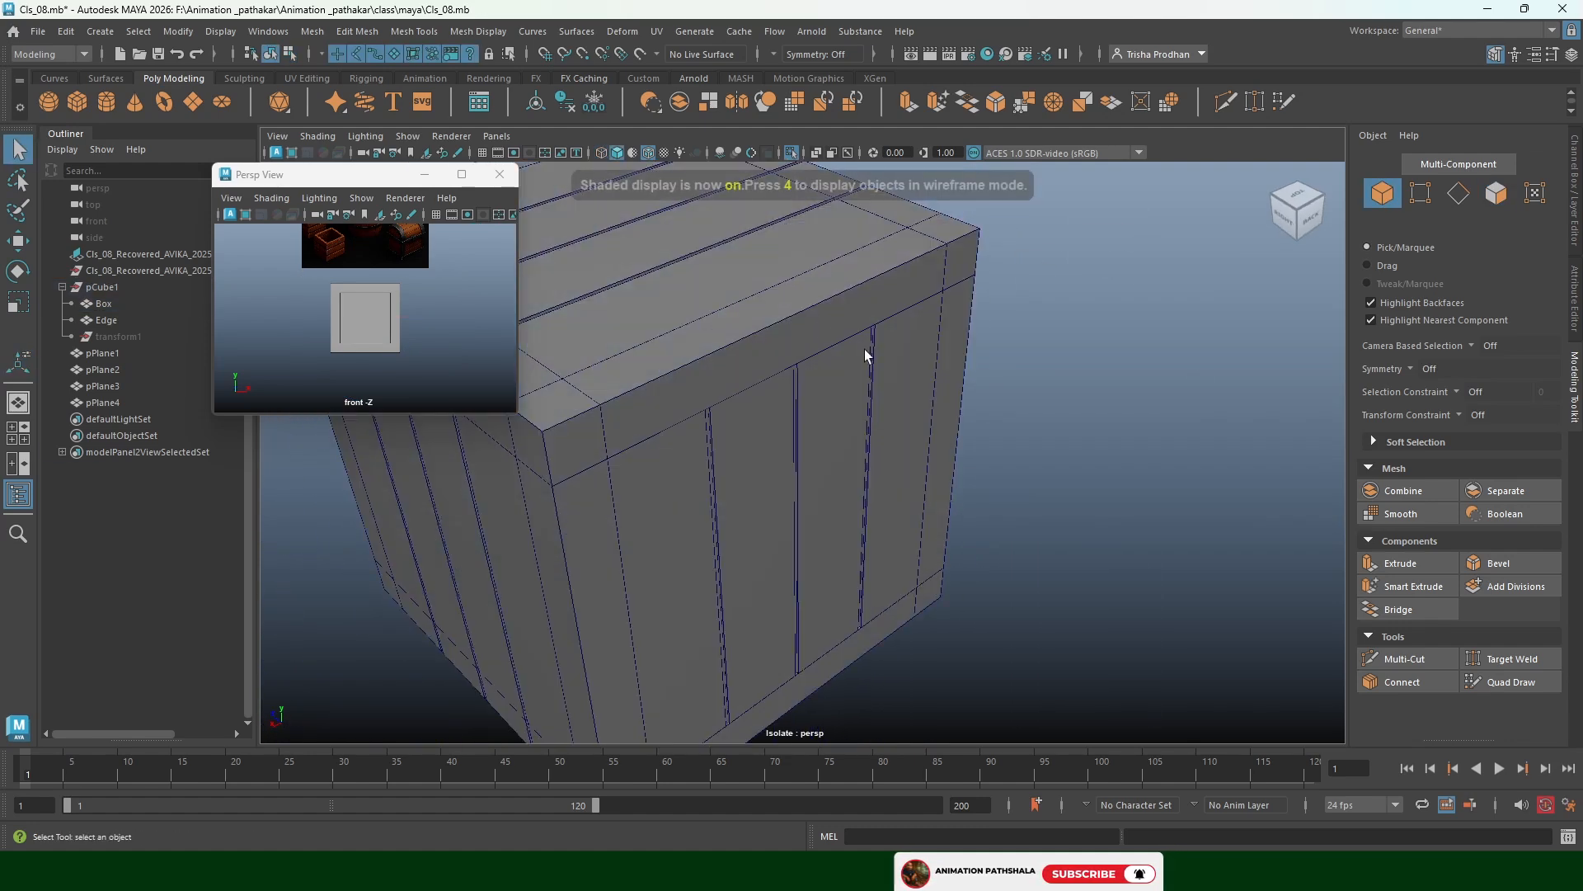
pyautogui.moveTo(749, 329)
pyautogui.keyDown('alt'); pyautogui.mouseDown()
pyautogui.moveTo(1002, 450)
pyautogui.moveTo(886, 404)
pyautogui.moveTo(825, 317)
pyautogui.mouseUp(); pyautogui.keyUp('alt')
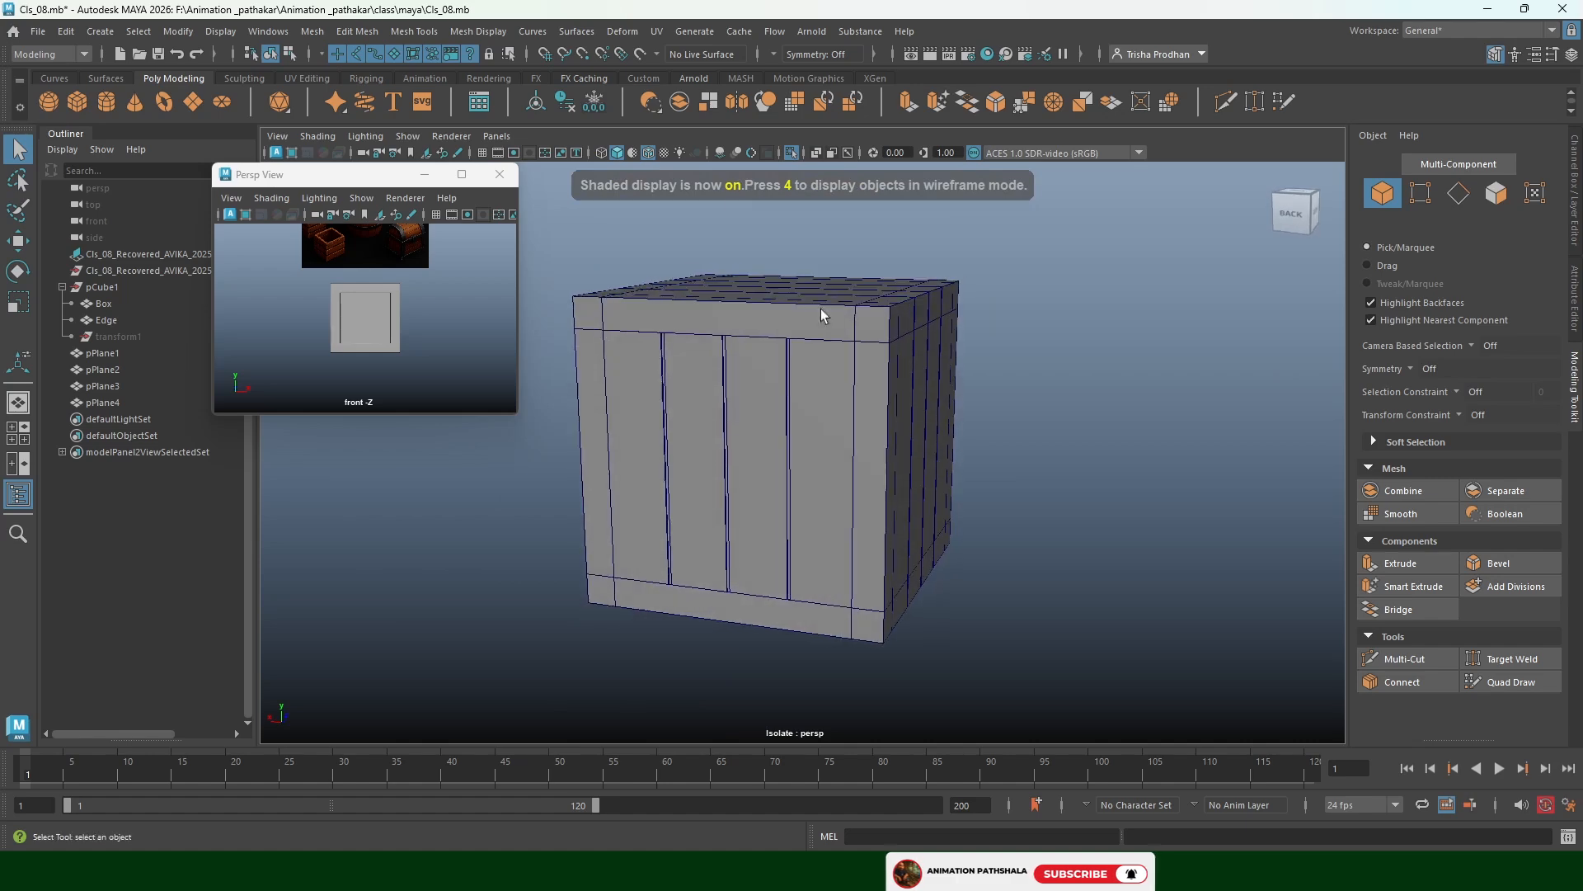
pyautogui.click(790, 153)
pyautogui.scroll(-5, 1138, 376)
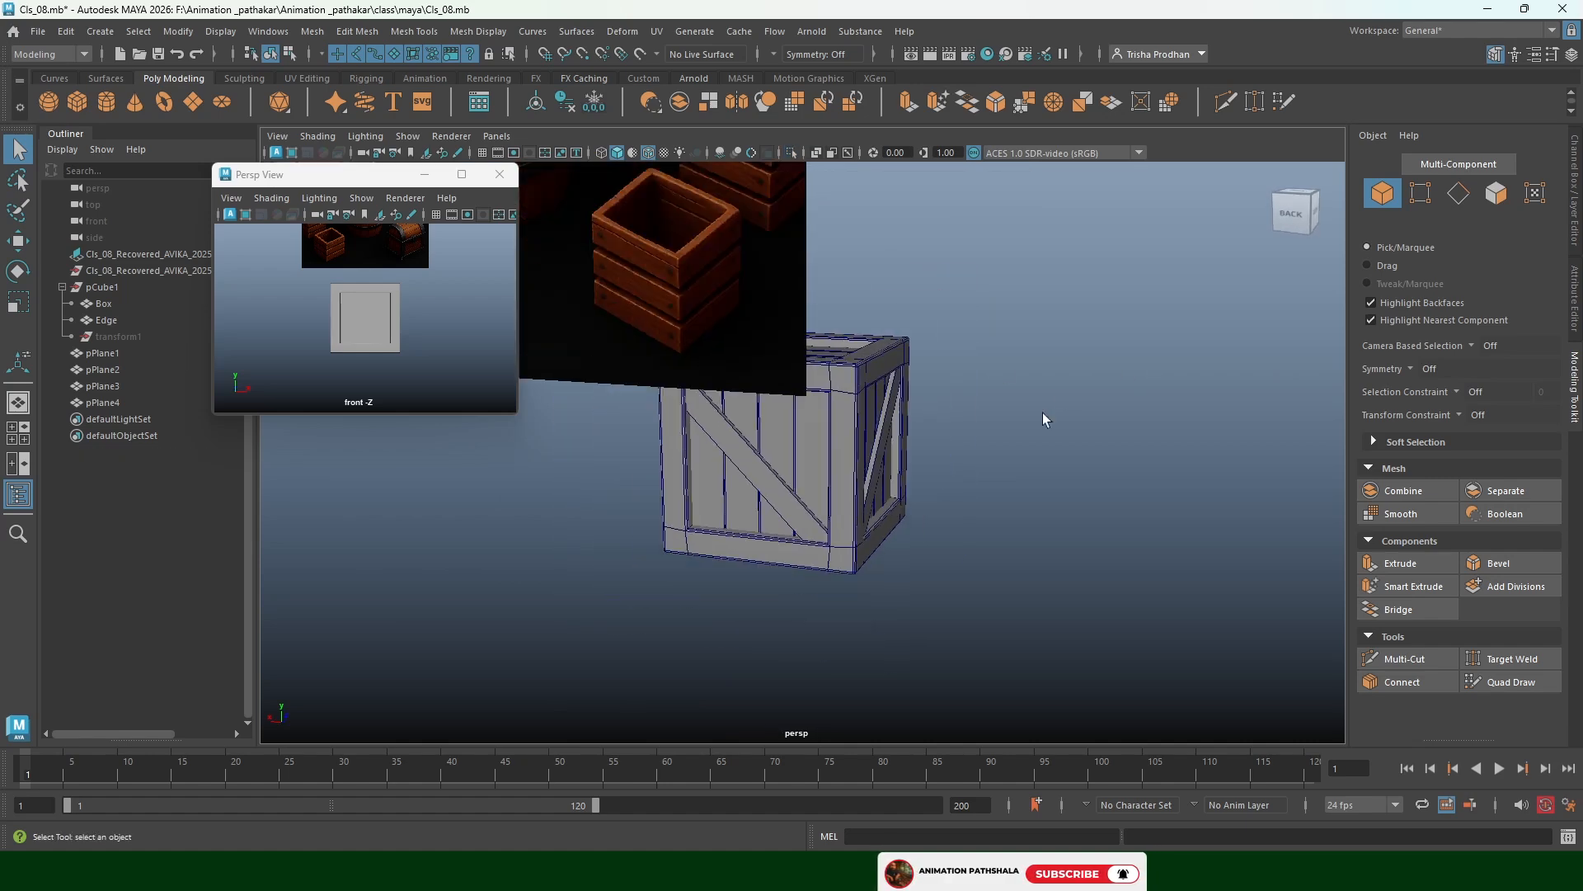
pyautogui.keyDown('alt'); pyautogui.moveTo(928, 418); pyautogui.dragTo(1096, 417); pyautogui.keyUp('alt')
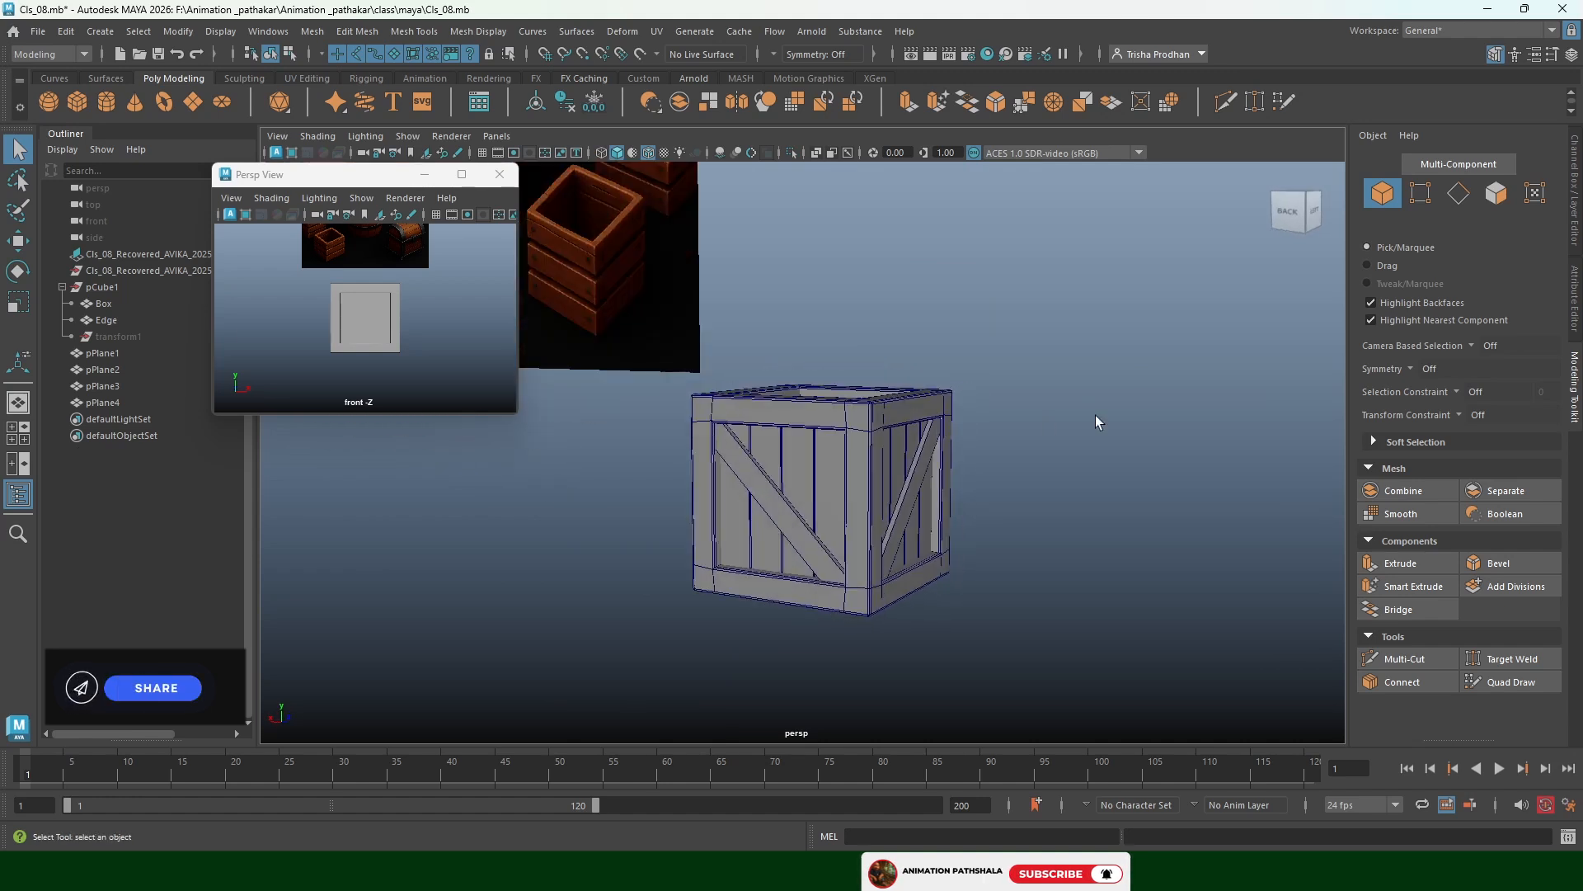
# Save the scene and check what the pCube1 group contains by selecting it, leaving nothing selected
pyautogui.hotkey('ctrl', 's')
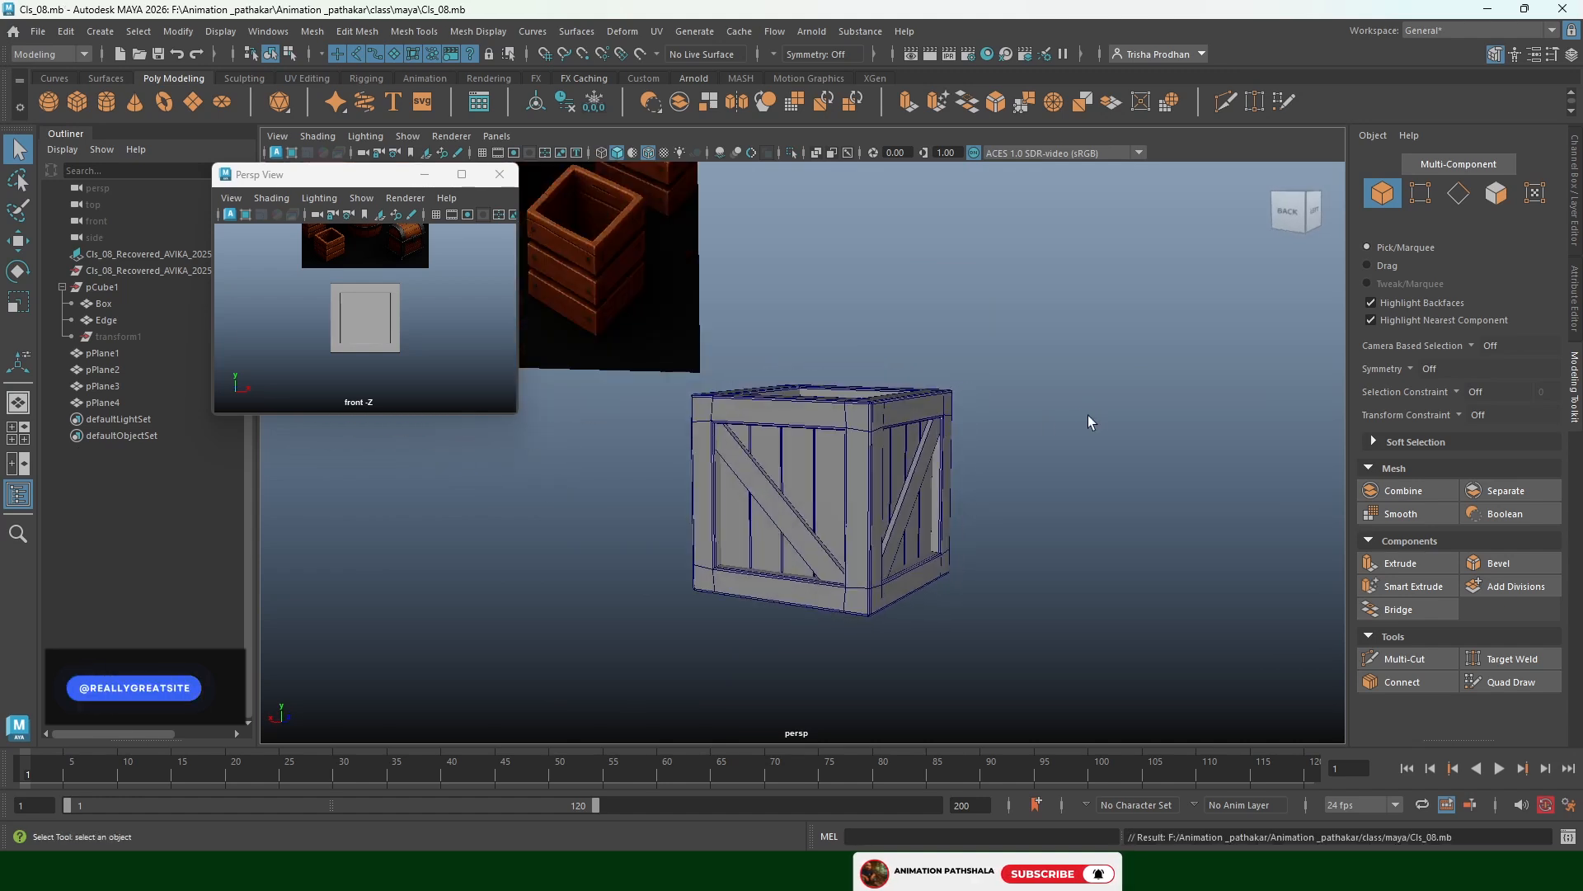
pyautogui.click(97, 288)
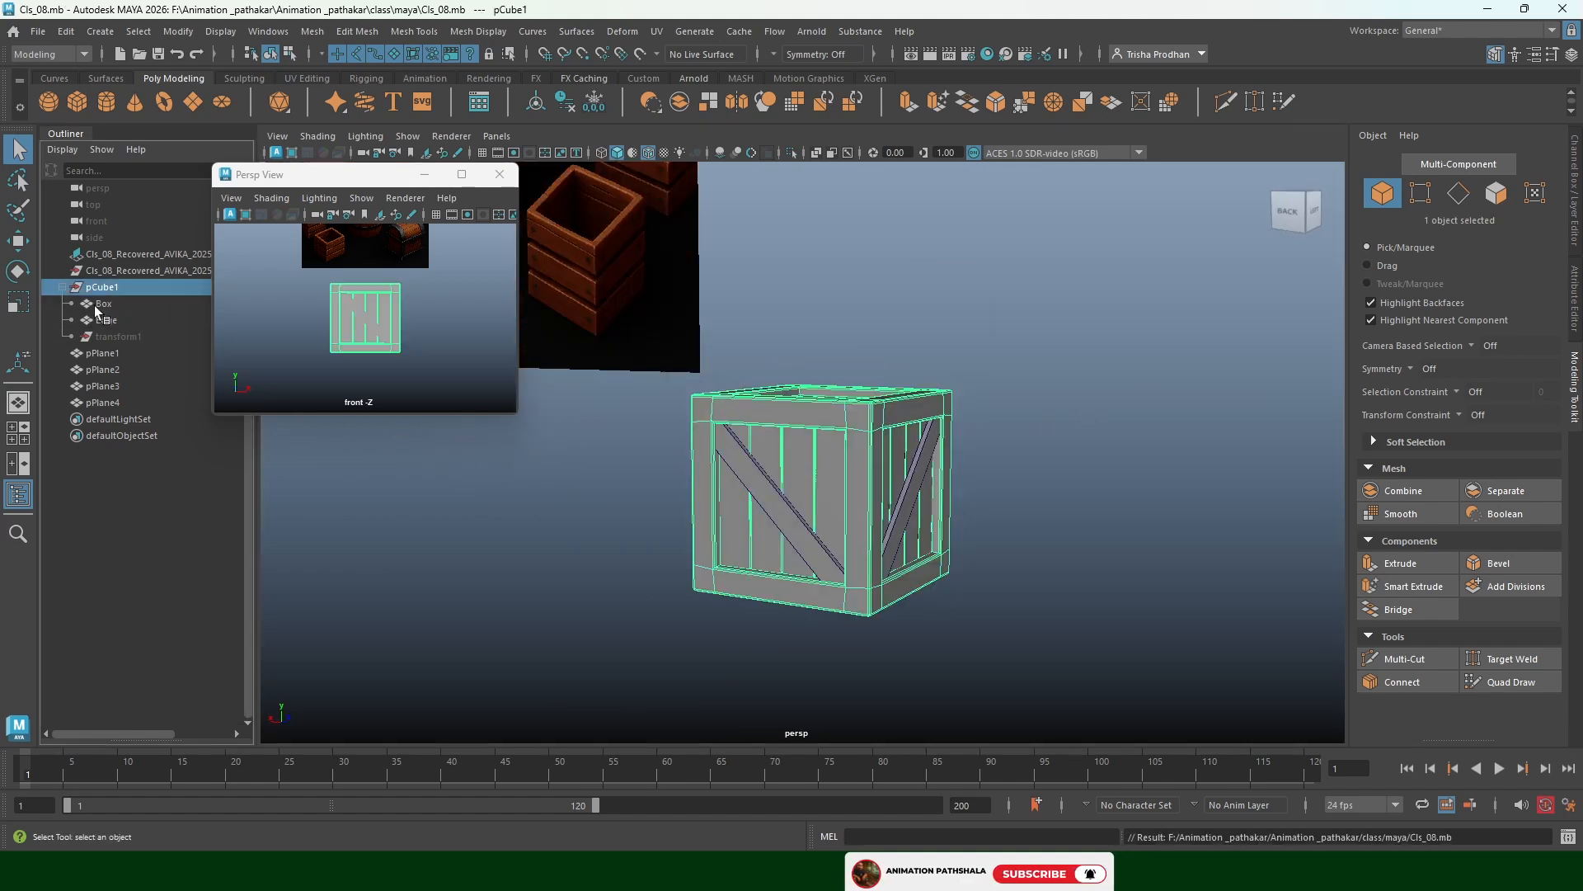
pyautogui.click(1014, 363)
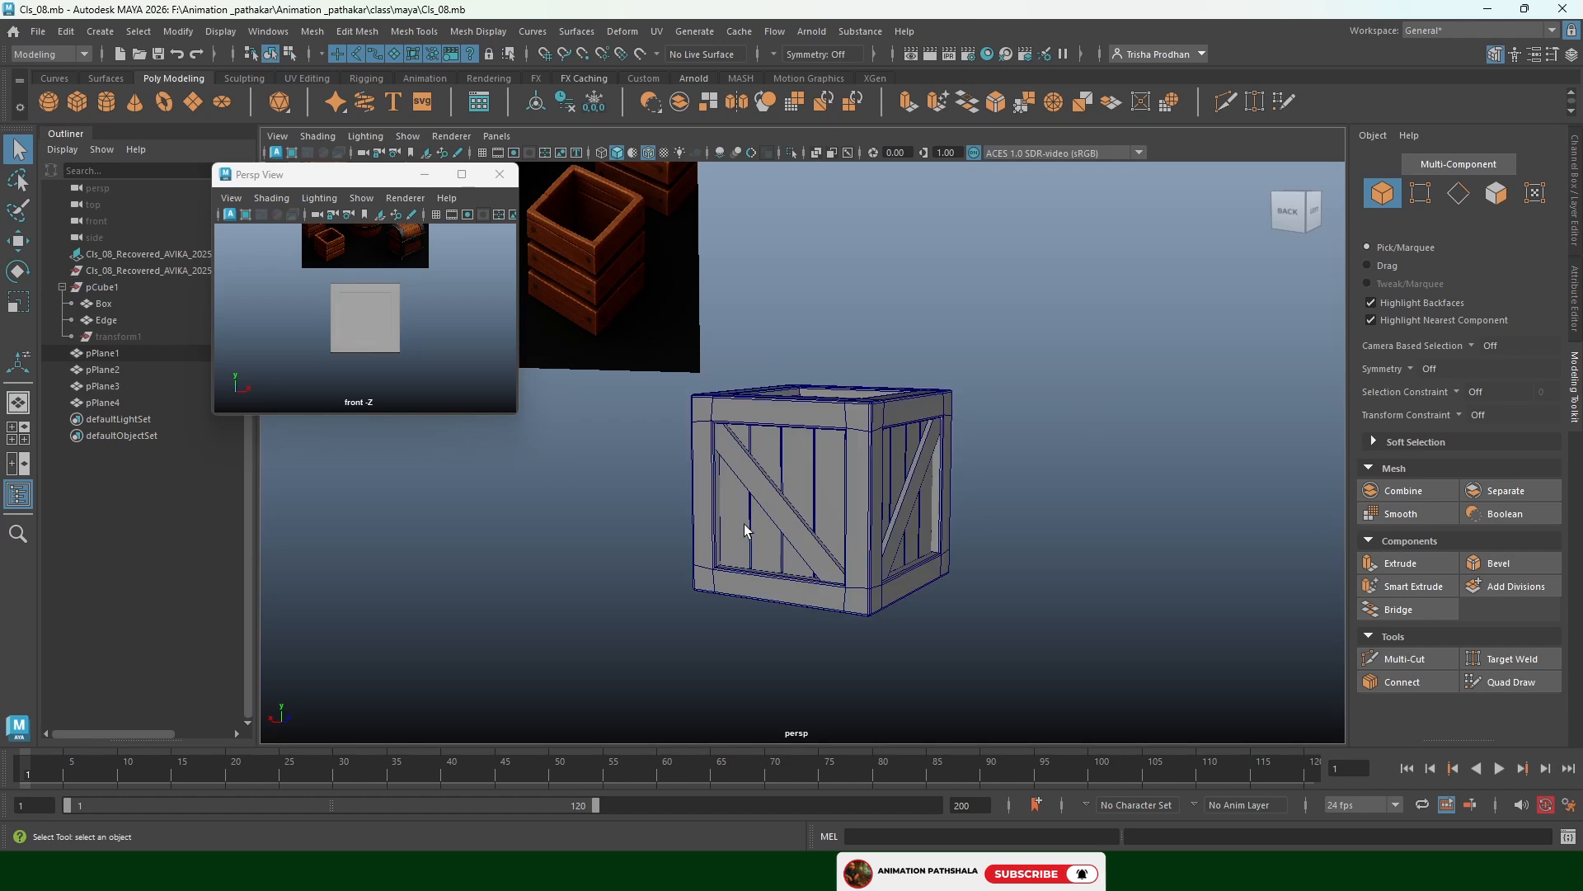
# Combine the four diagonal braces, pPlane1 through pPlane4, into a single mesh
pyautogui.click(784, 513)
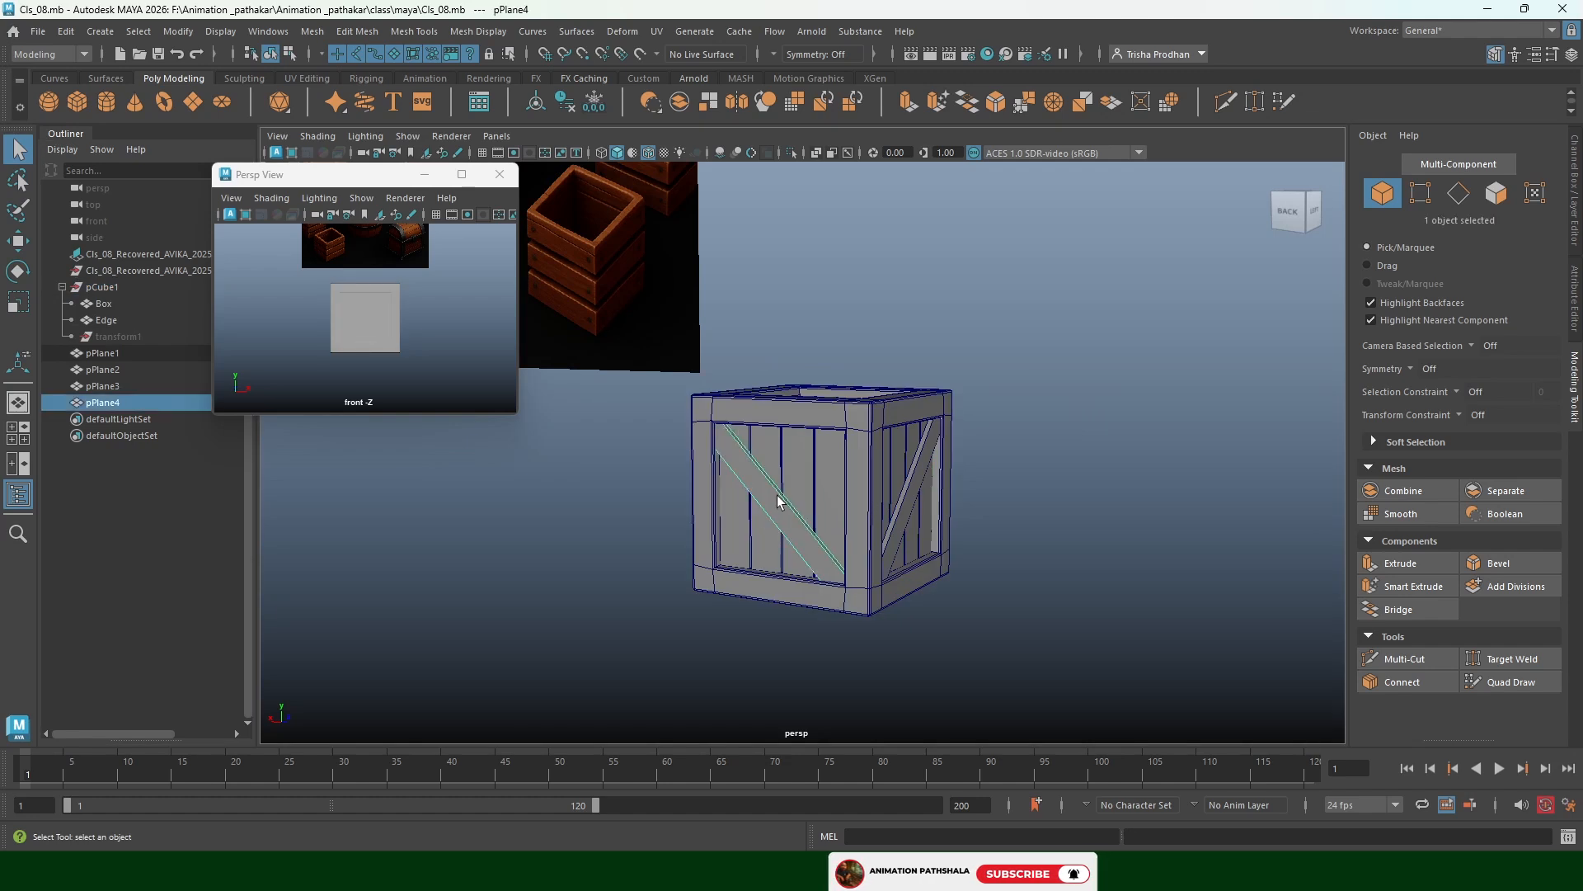
pyautogui.click(102, 354)
pyautogui.keyDown('shift'); pyautogui.click(101, 404); pyautogui.keyUp('shift')
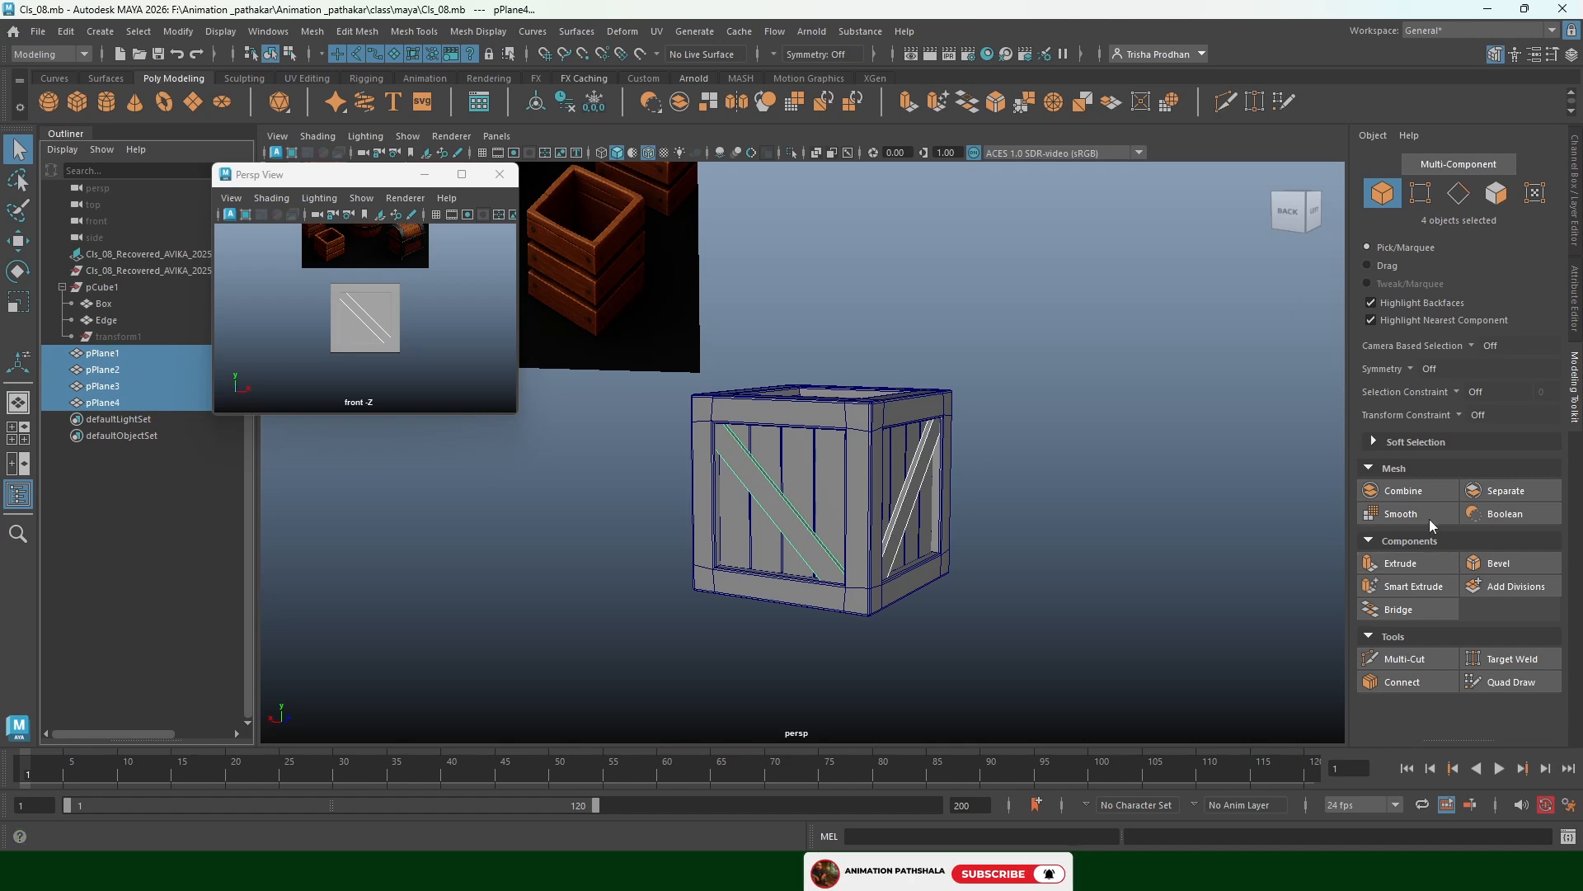
pyautogui.click(1402, 491)
pyautogui.press('w')
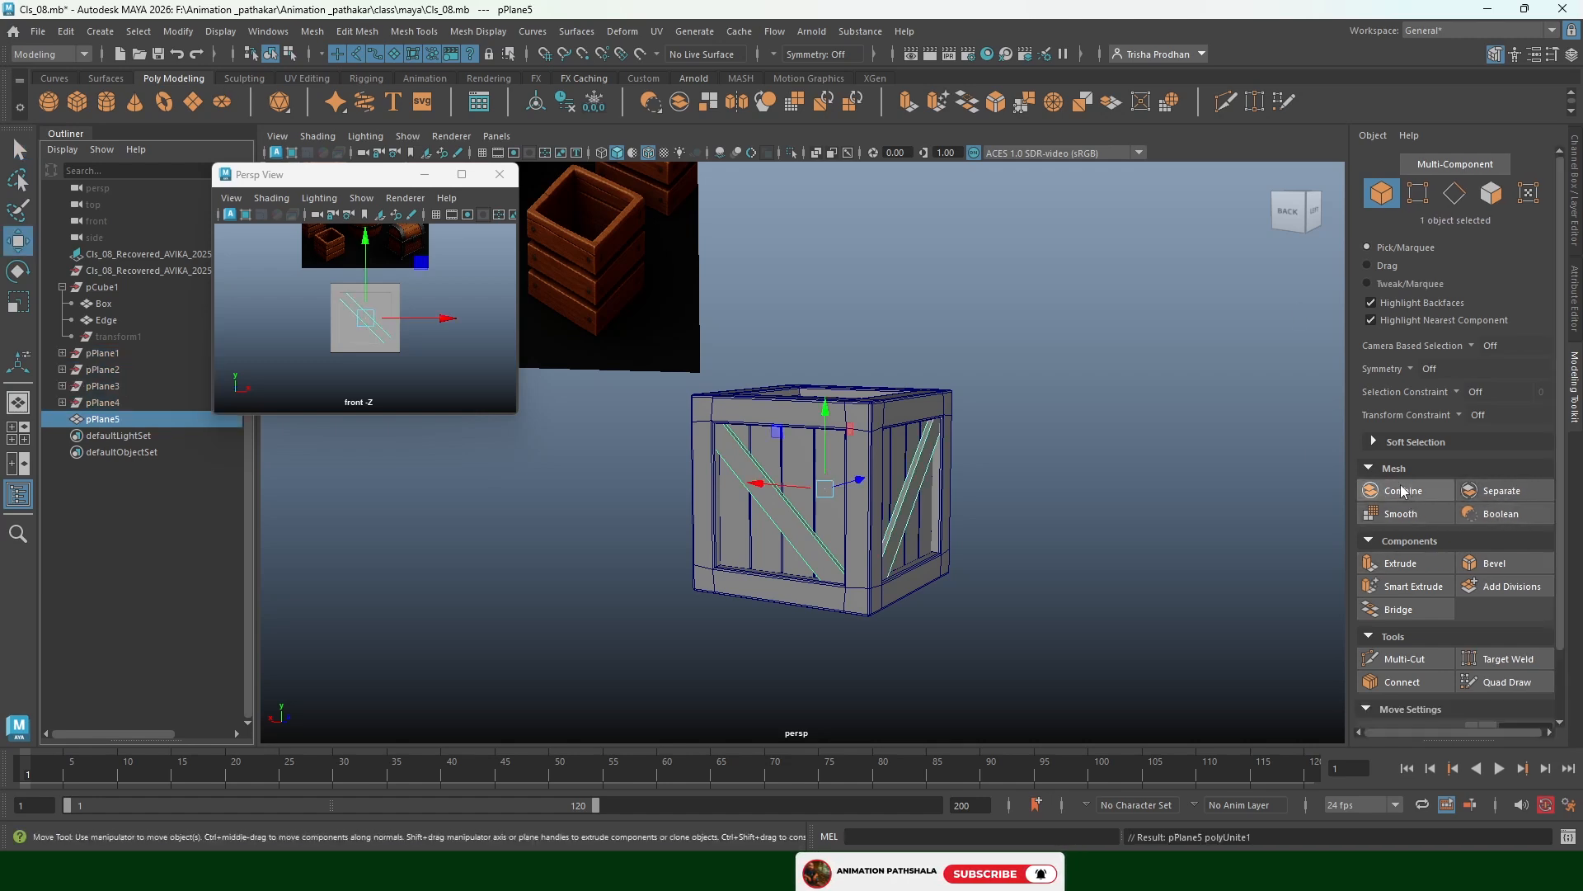
# Isolate the combined braces in the perspective view and clear the selection
pyautogui.scroll(10, 989, 479)
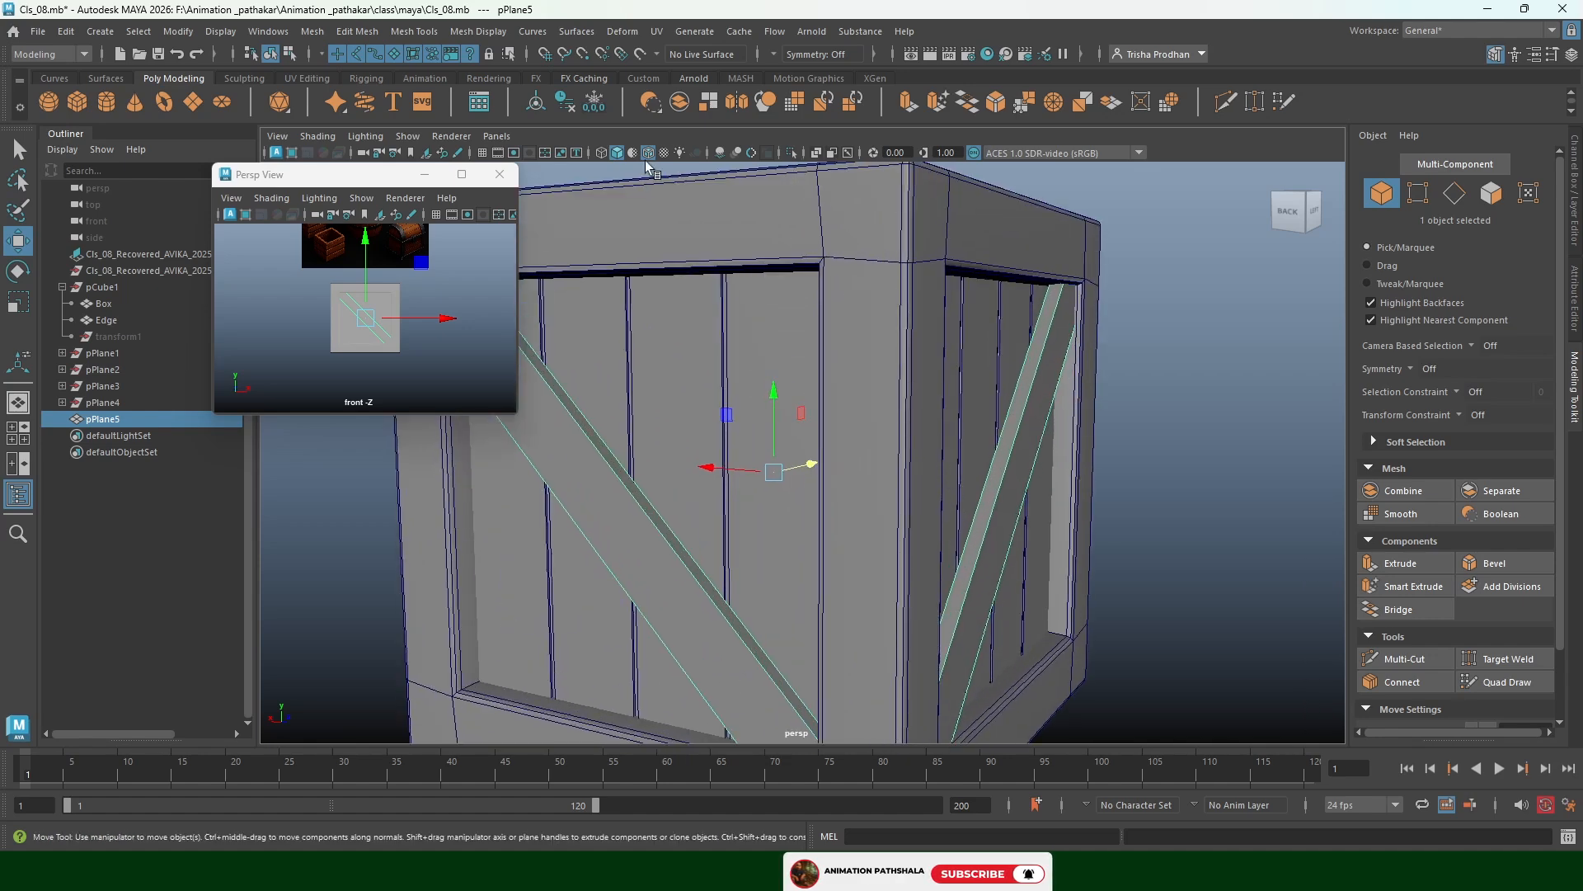
pyautogui.click(791, 152)
pyautogui.click(932, 281)
pyautogui.moveTo(1025, 414)
pyautogui.keyDown('alt'); pyautogui.mouseDown()
pyautogui.moveTo(904, 442)
pyautogui.moveTo(932, 450)
pyautogui.moveTo(866, 446)
pyautogui.moveTo(1023, 389)
pyautogui.mouseUp(); pyautogui.keyUp('alt')
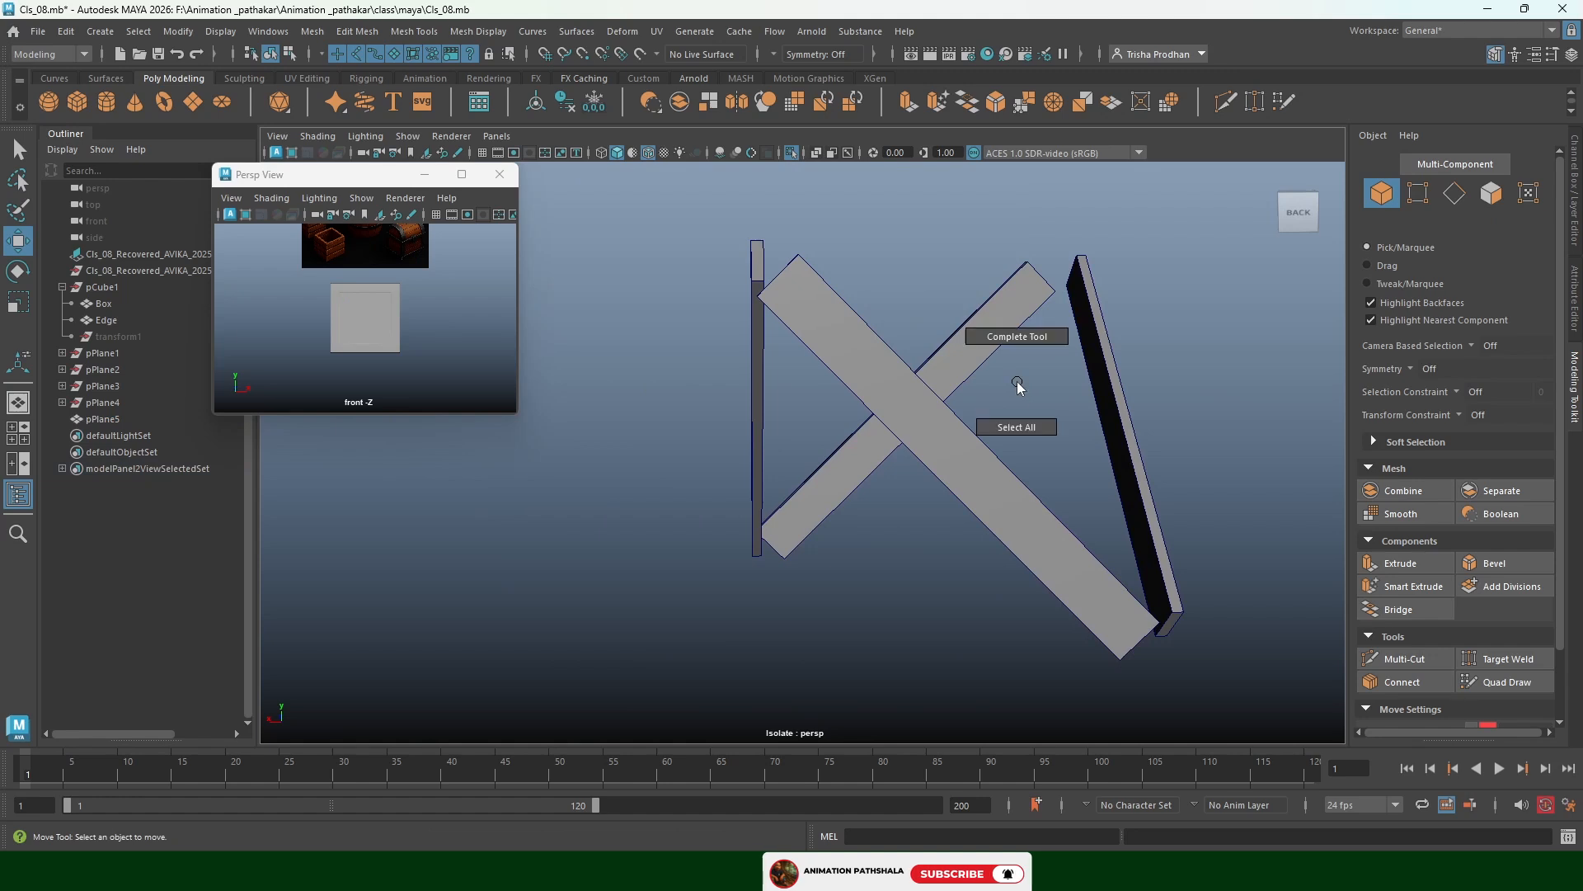
# Bevel all edges of the four braces with a fraction of 0.2 and 2 segments
pyautogui.moveTo(1016, 381); pyautogui.dragTo(957, 322, button='right')
pyautogui.click(983, 296)
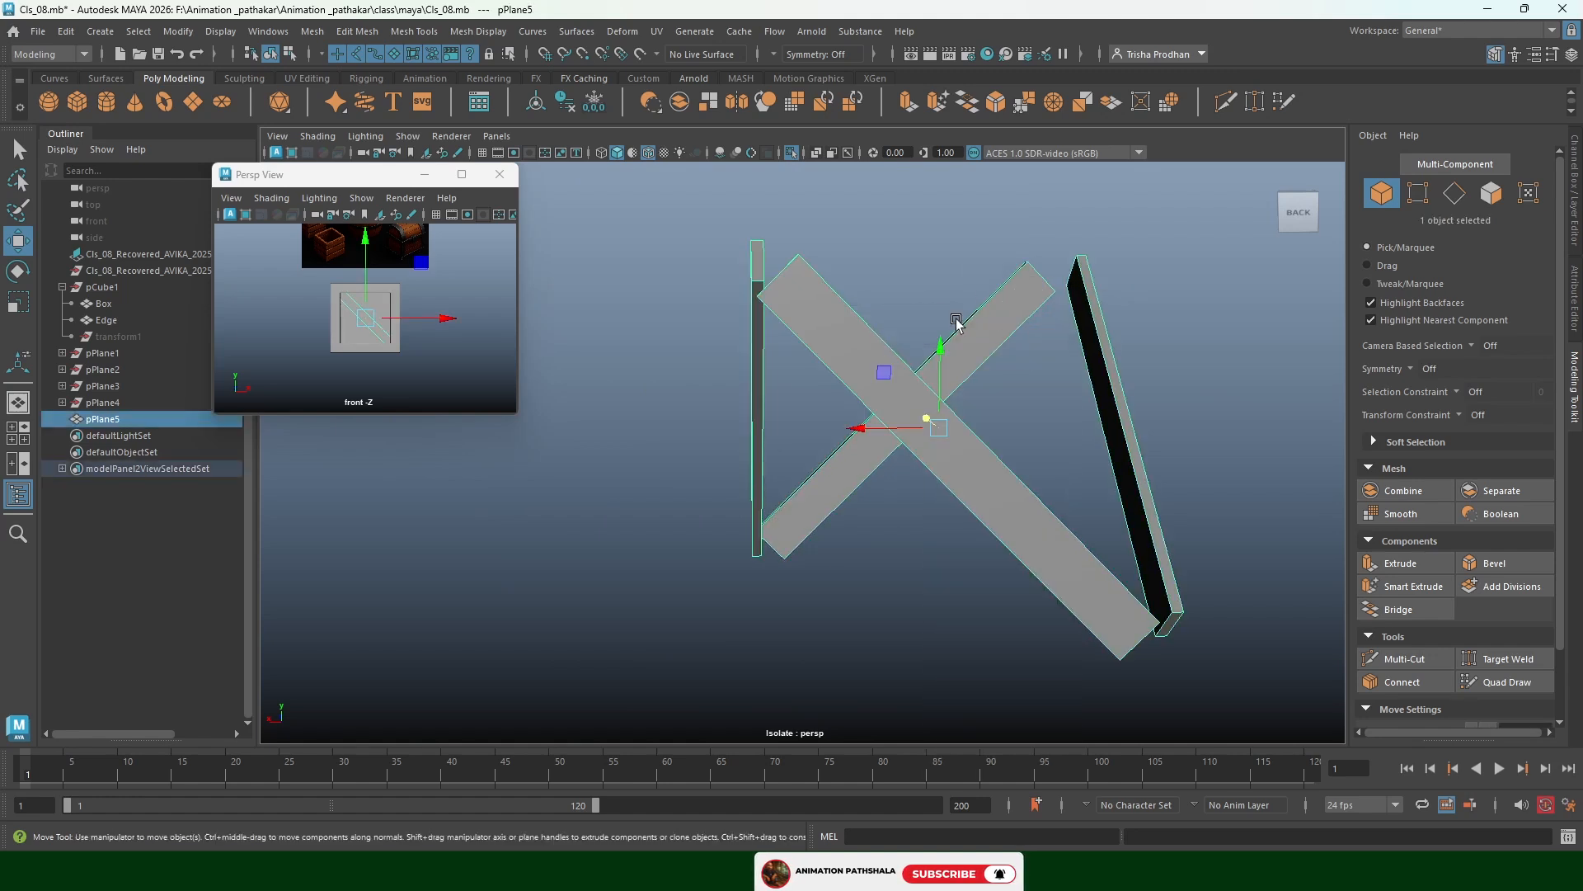
pyautogui.moveTo(951, 300); pyautogui.dragTo(1002, 367)
pyautogui.scroll(-3, 907, 329)
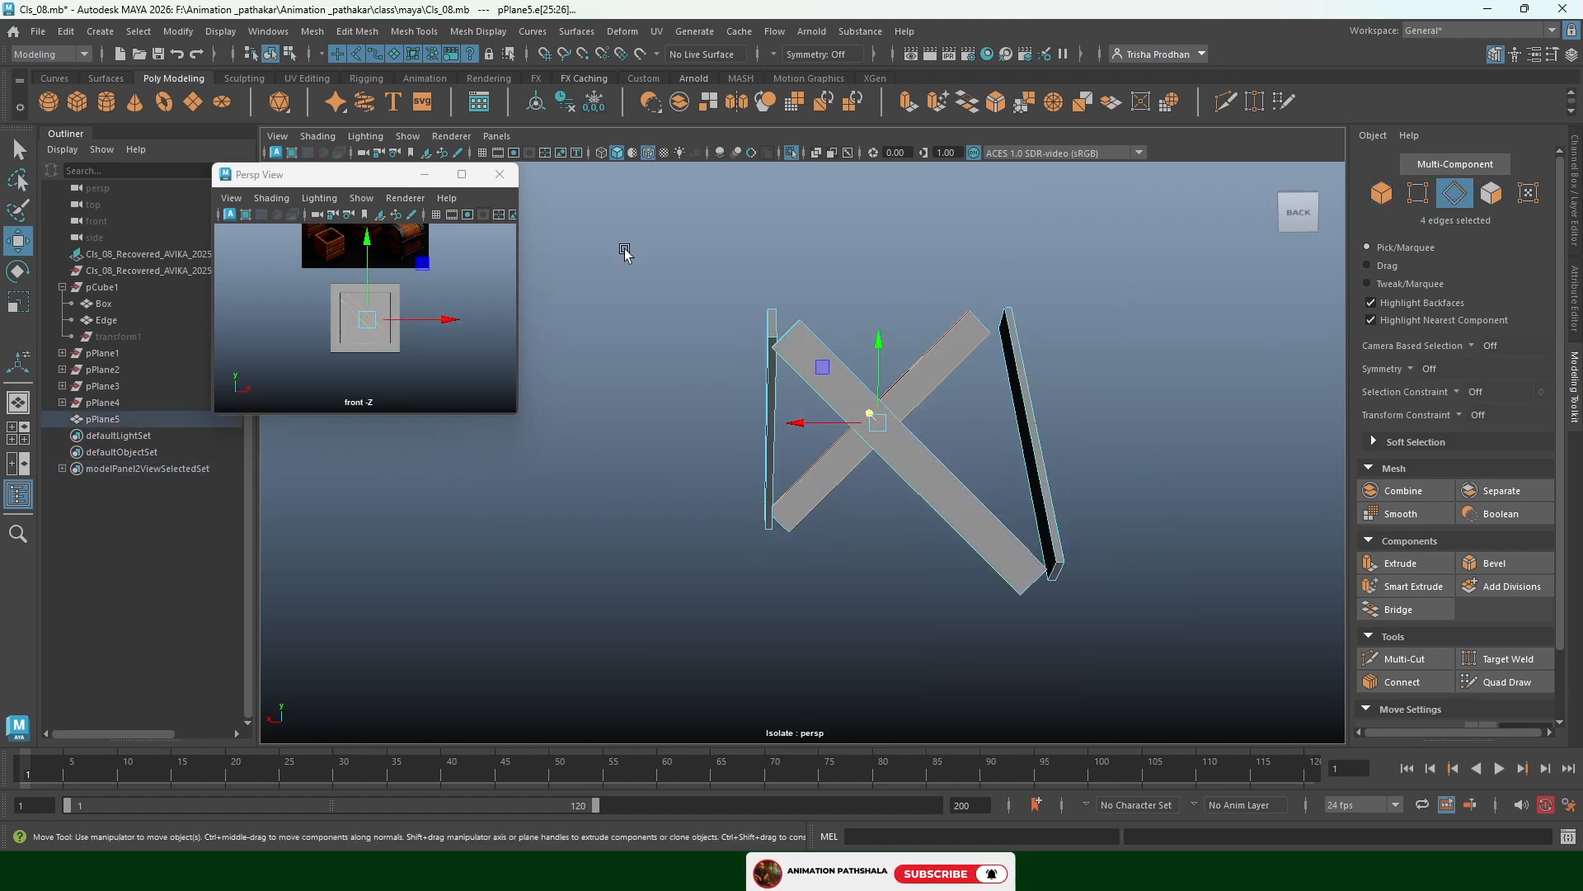
pyautogui.moveTo(618, 239); pyautogui.dragTo(1199, 614)
pyautogui.scroll(5, 1044, 432)
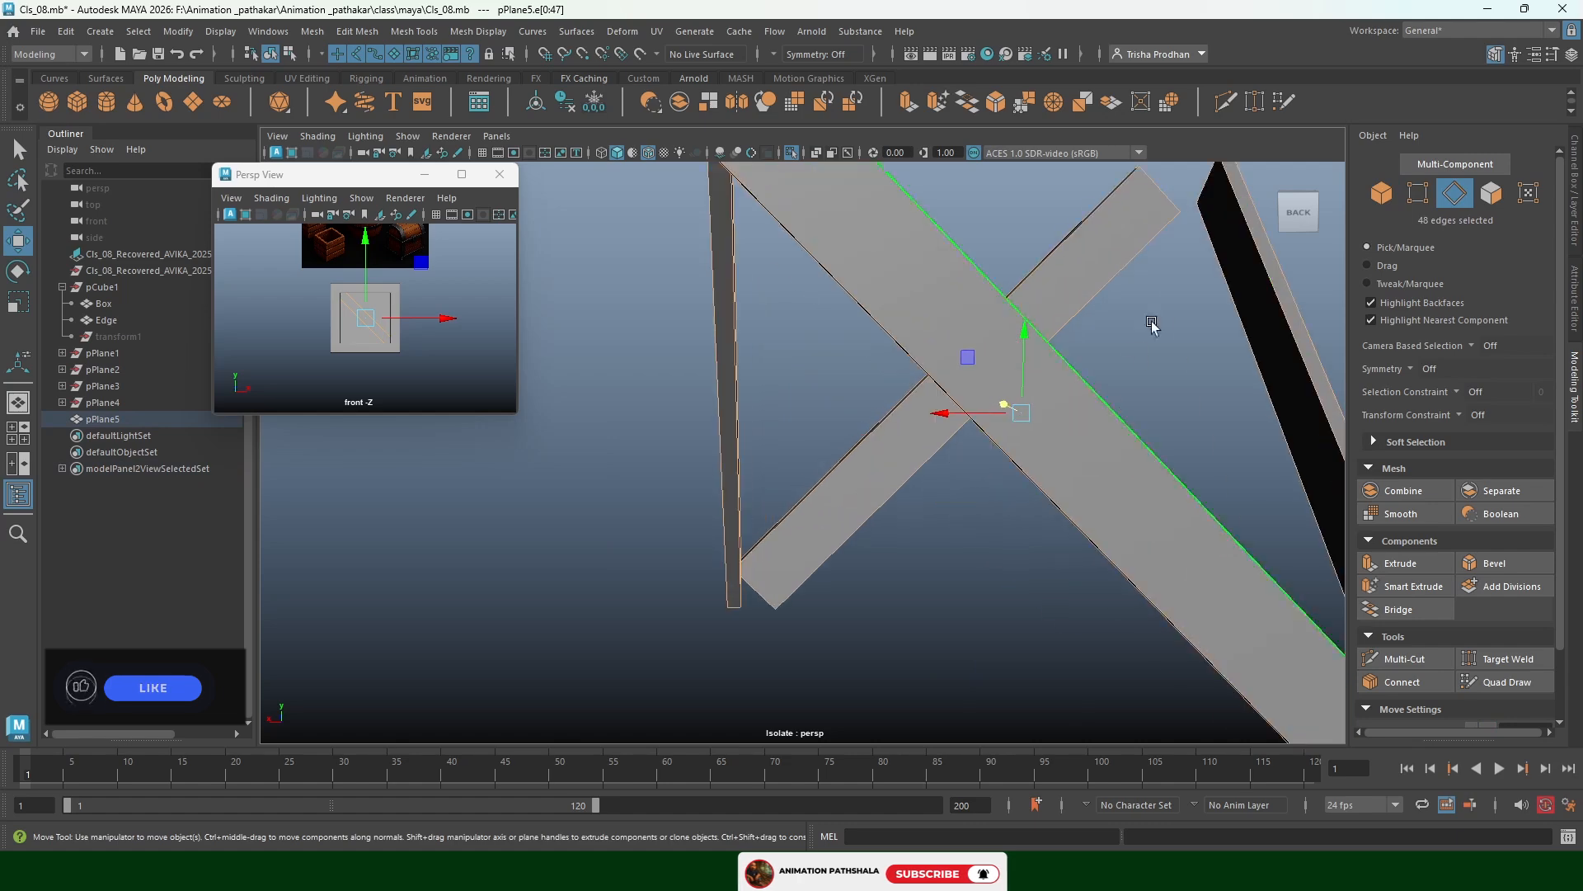
pyautogui.click(995, 102)
pyautogui.scroll(-4, 879, 417)
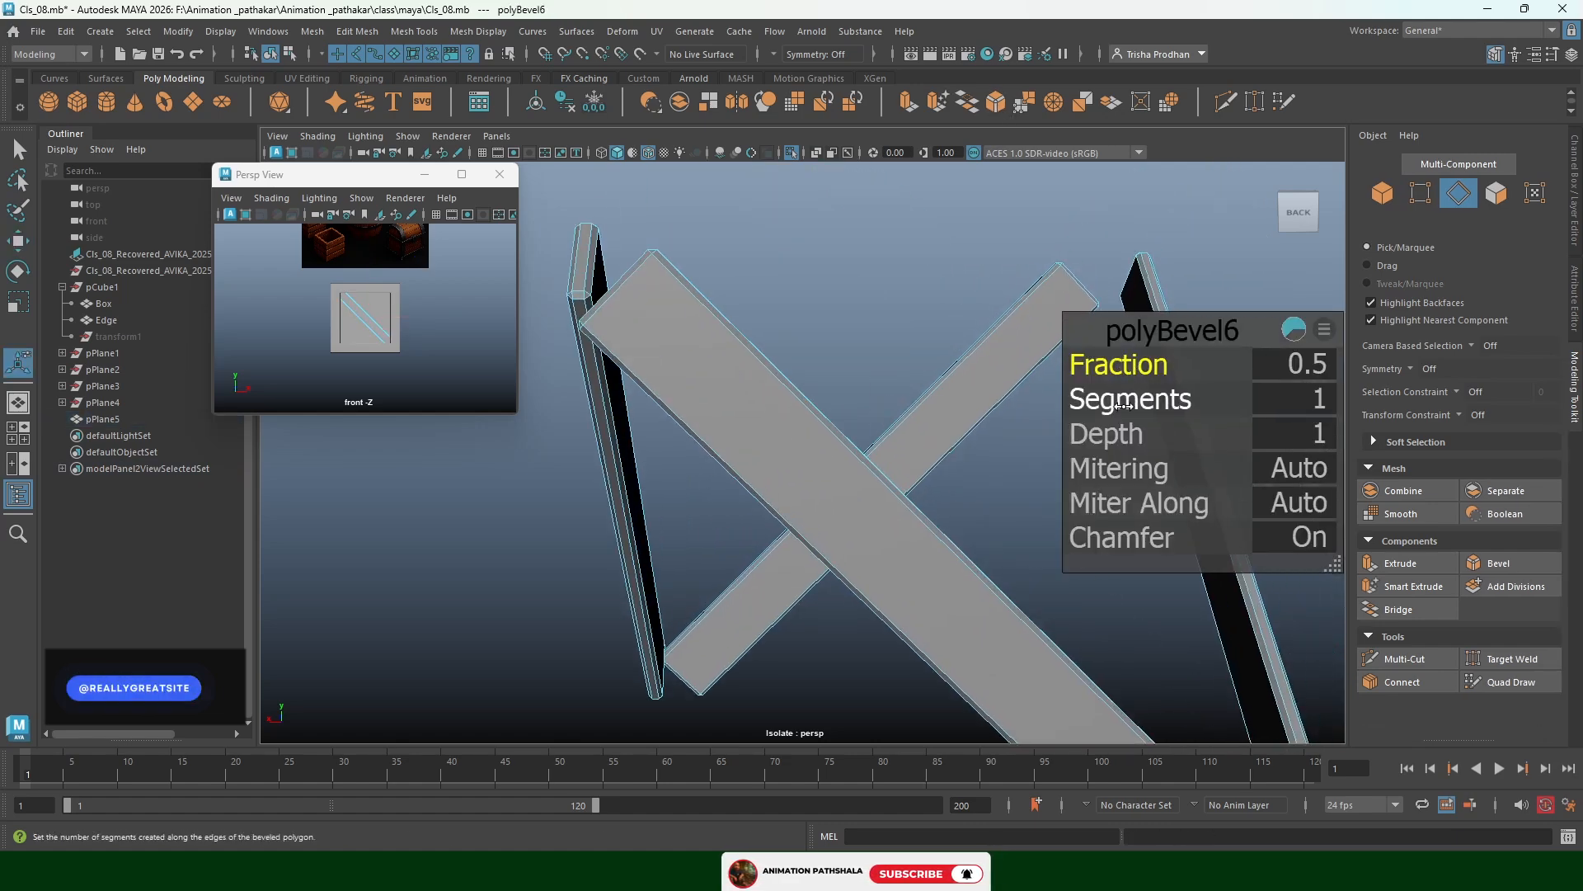
pyautogui.moveTo(1130, 402); pyautogui.dragTo(1128, 369)
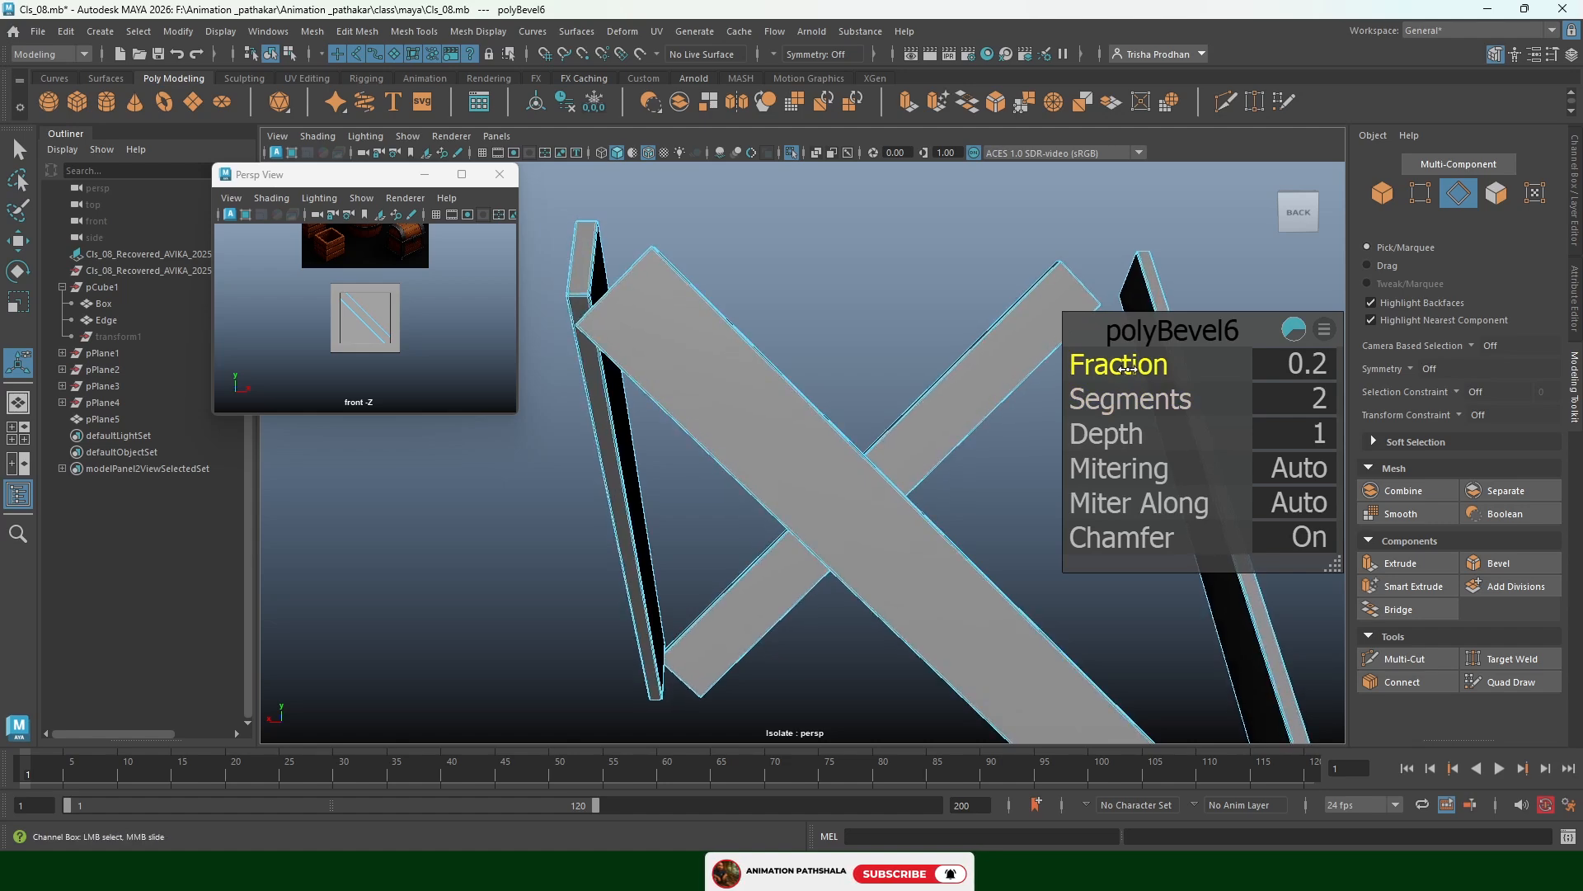
# Return to object selection and turn off isolation so the whole crate shows around the braces
pyautogui.click(899, 251)
pyautogui.press('F8')
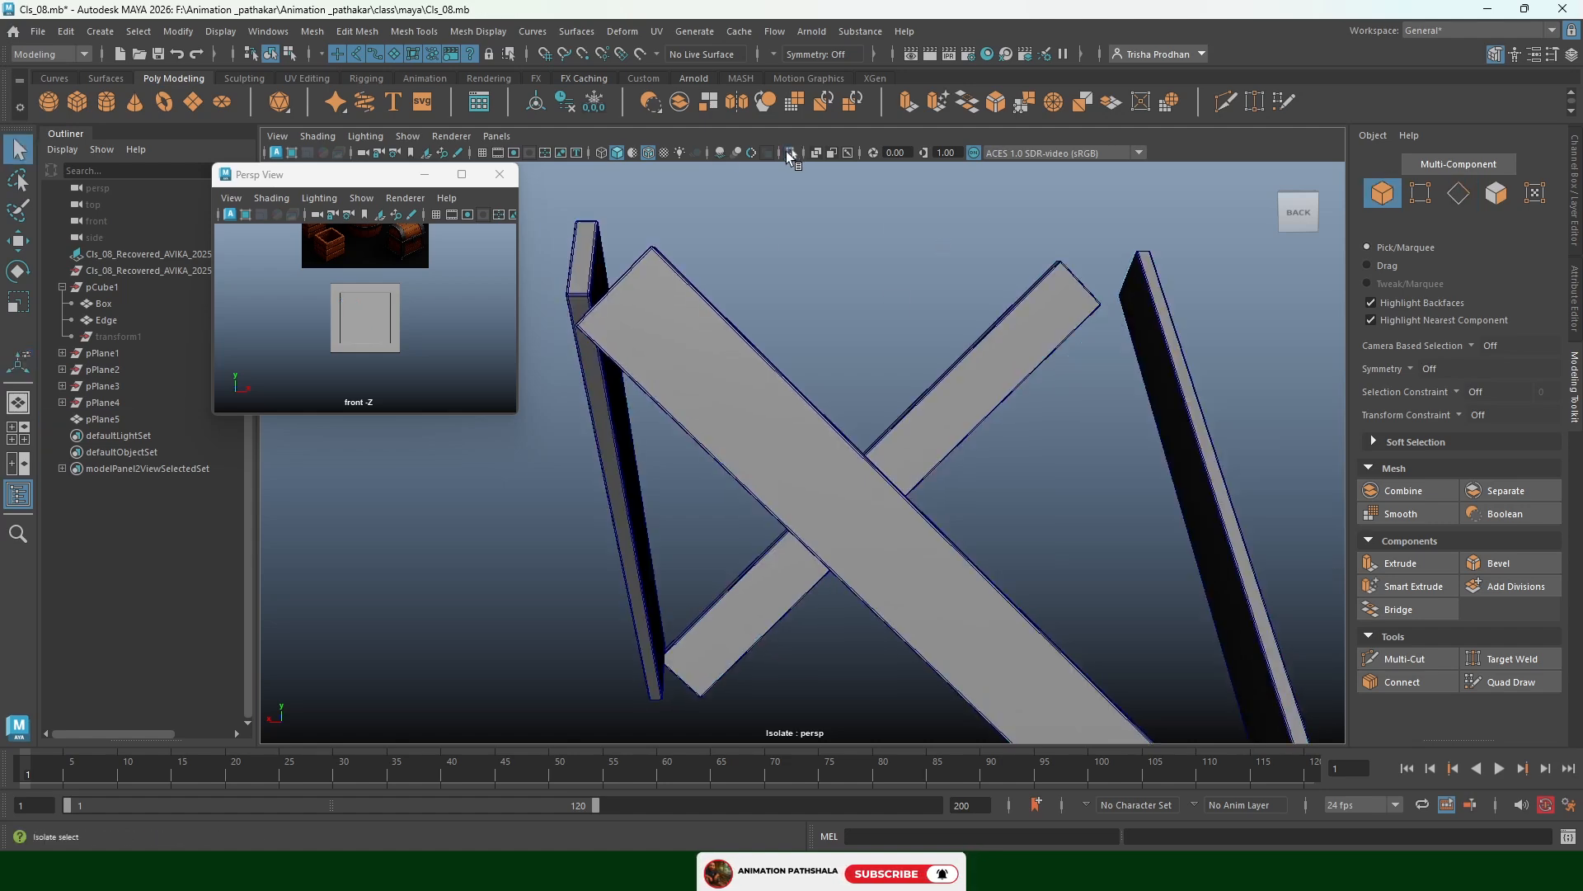
pyautogui.click(789, 154)
pyautogui.scroll(-6, 816, 436)
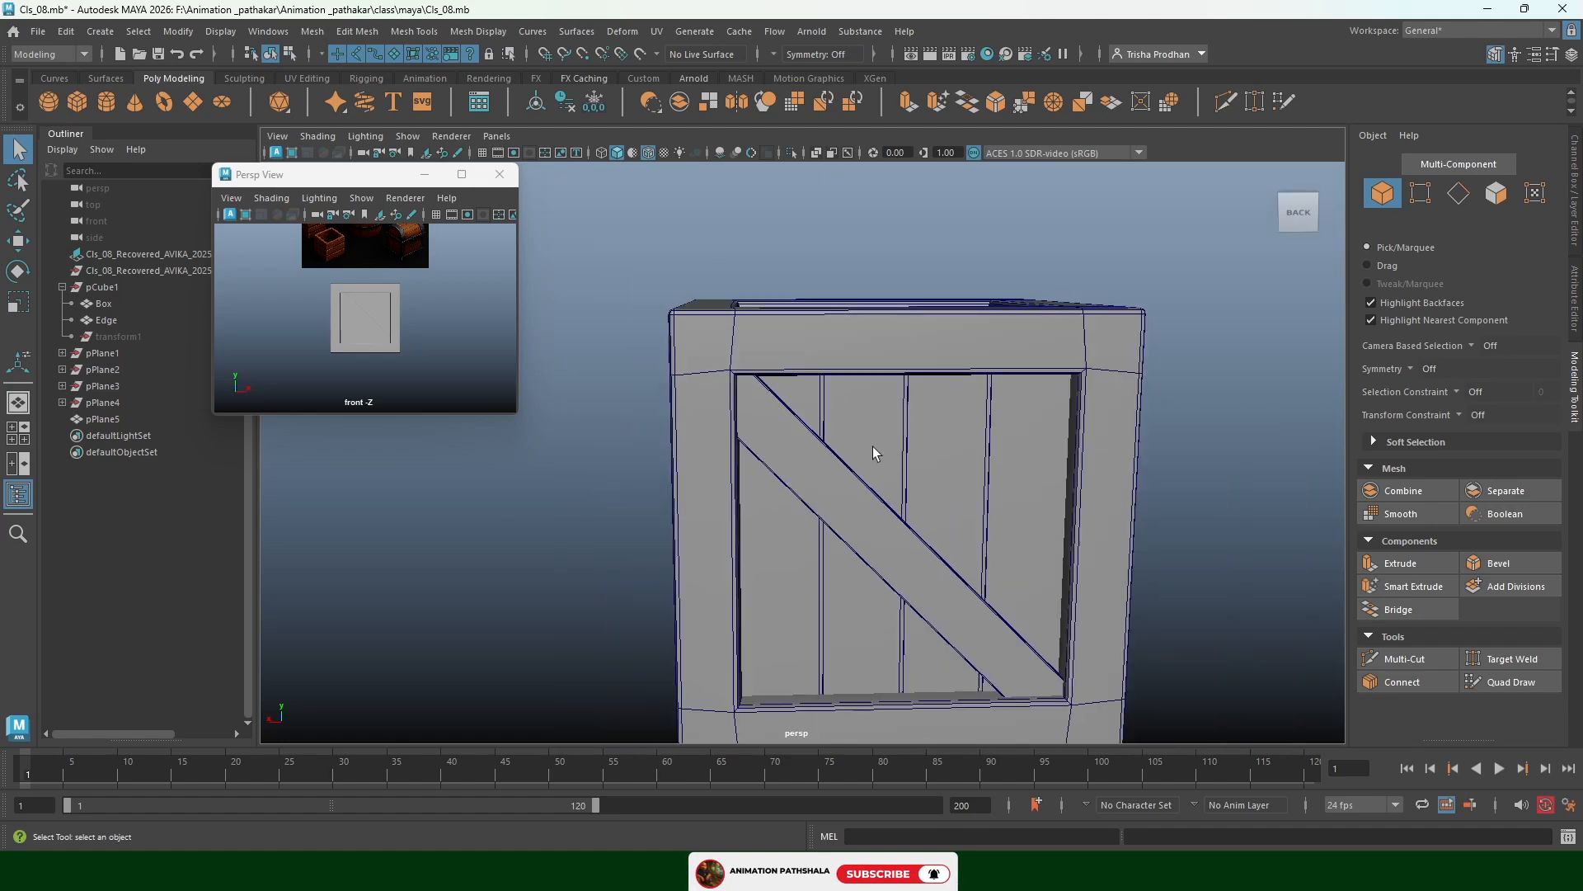
# Separate the combined brace mesh back into individual brace objects
pyautogui.click(860, 544)
pyautogui.scroll(-3, 860, 544)
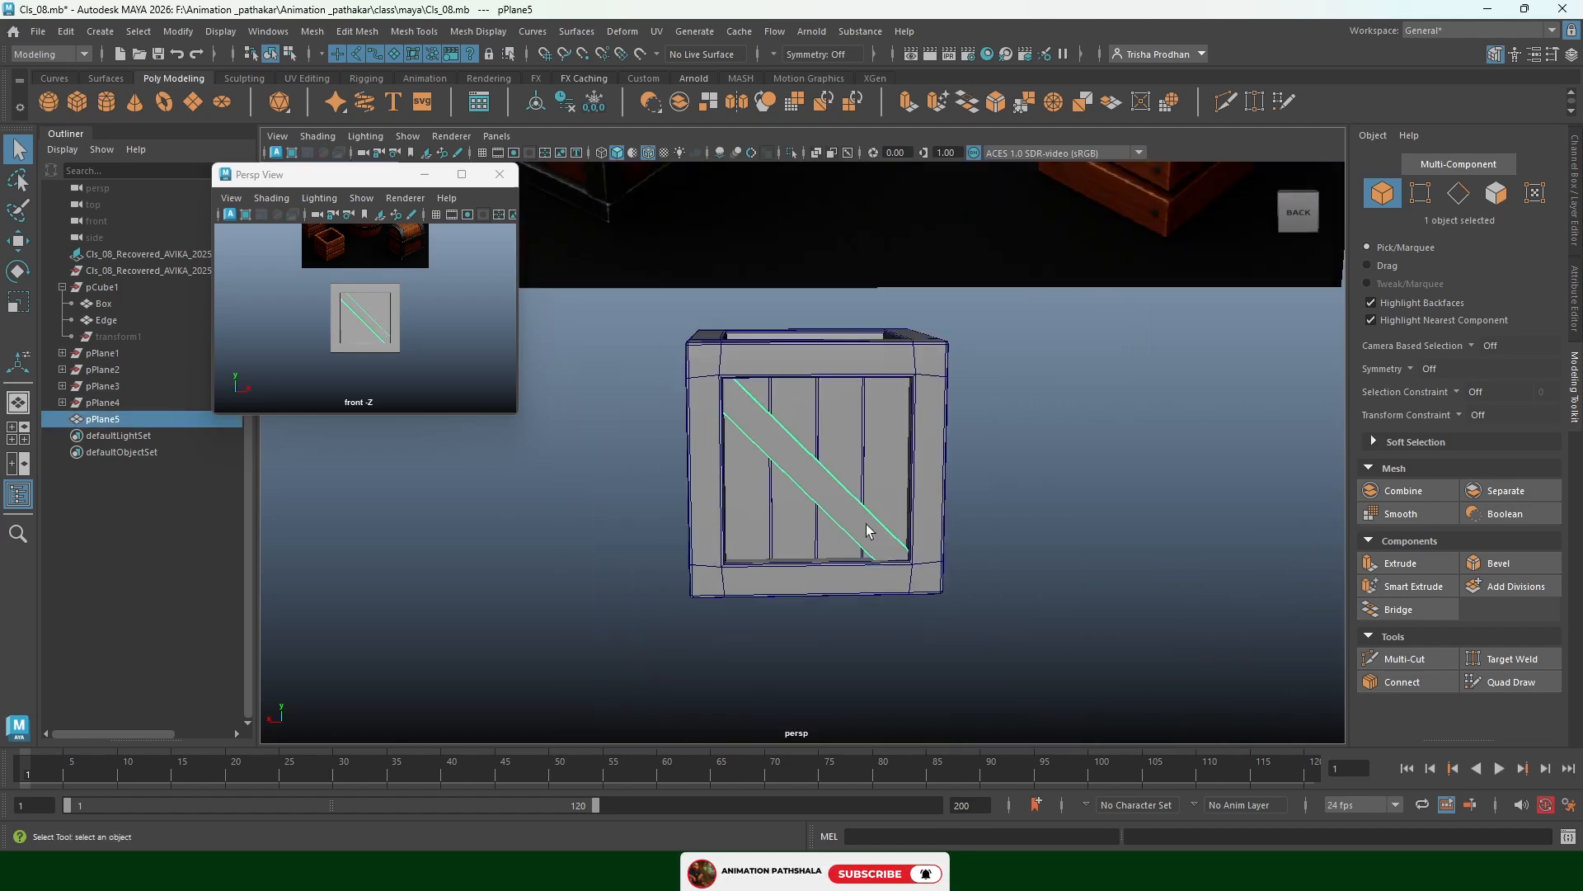
pyautogui.keyDown('alt'); pyautogui.moveTo(787, 500); pyautogui.dragTo(1462, 494); pyautogui.keyUp('alt')
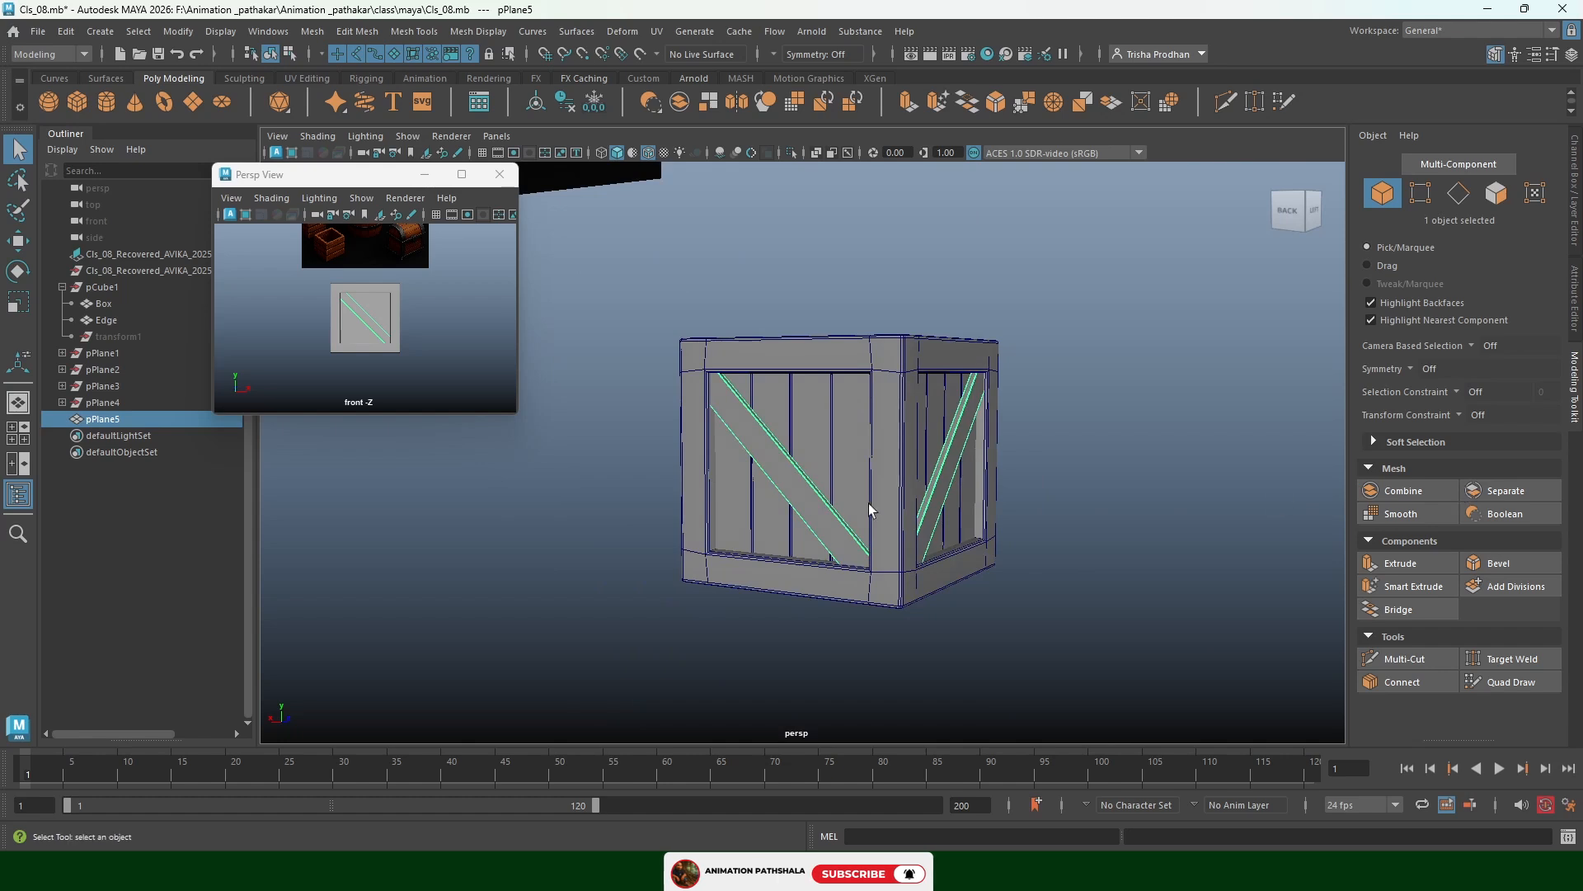
pyautogui.keyDown('alt'); pyautogui.moveTo(870, 510); pyautogui.dragTo(820, 484); pyautogui.keyUp('alt')
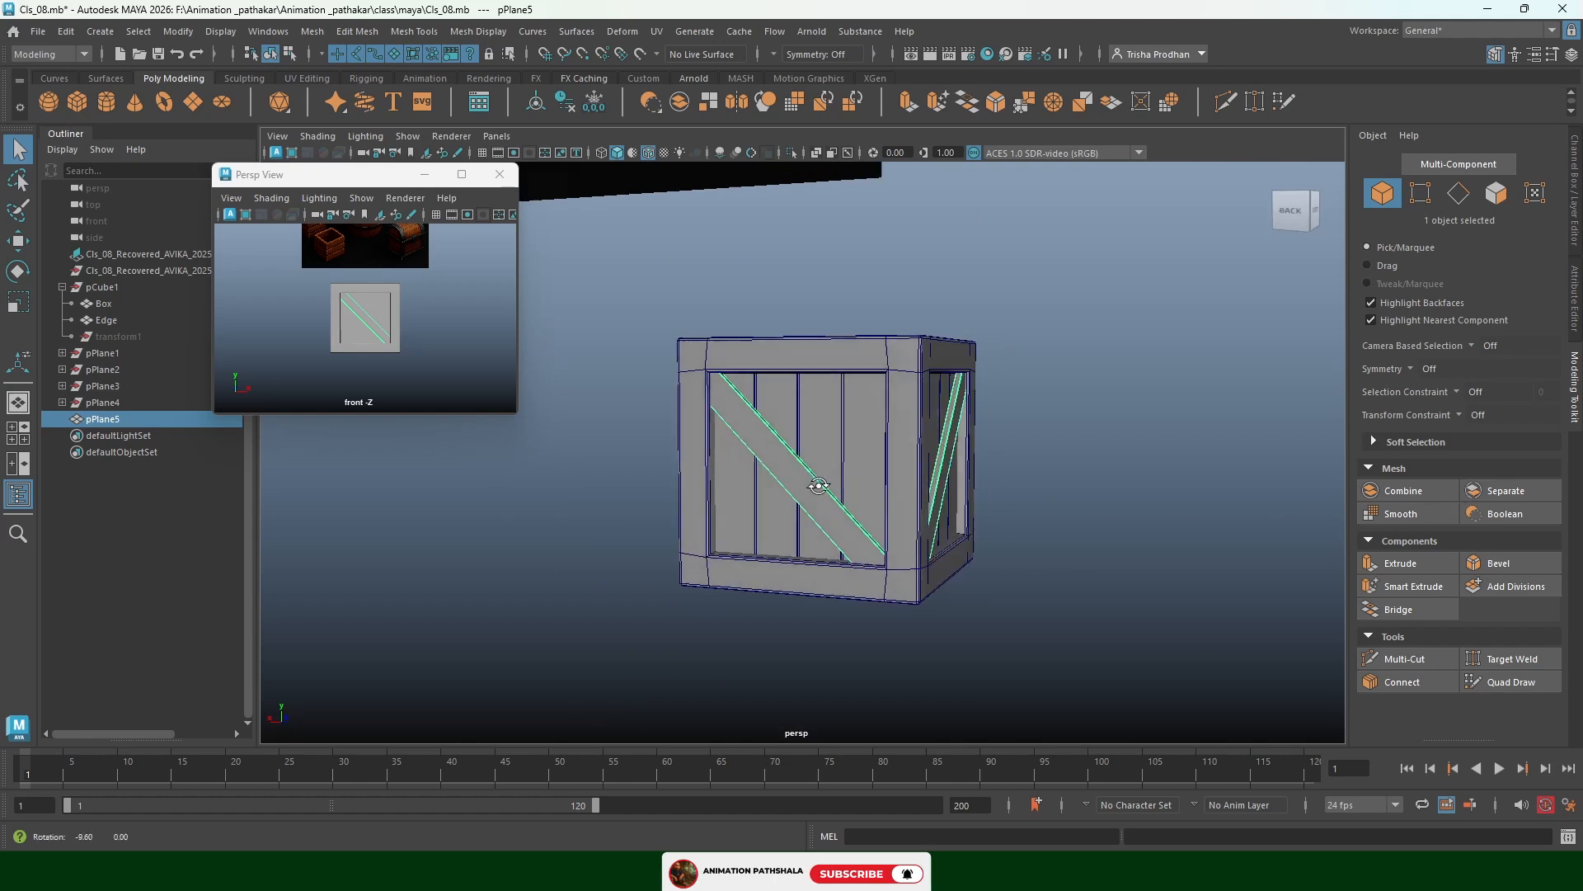
pyautogui.click(1505, 490)
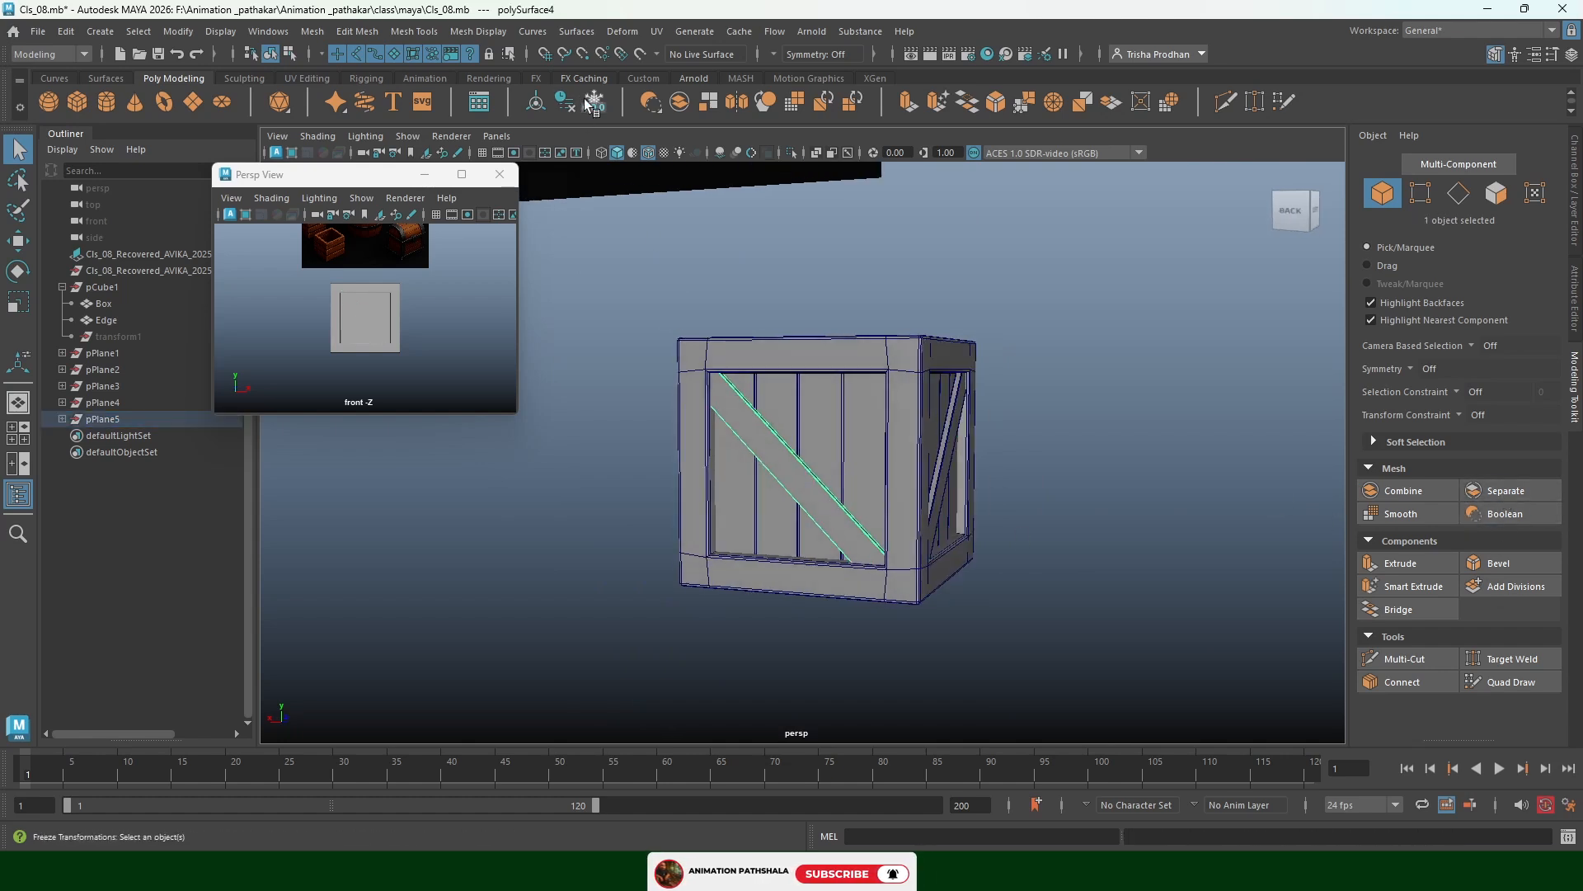
# Move the back brace slightly to centre it diagonally on the back panel, aligning it in the back view in wireframe
pyautogui.press('w')
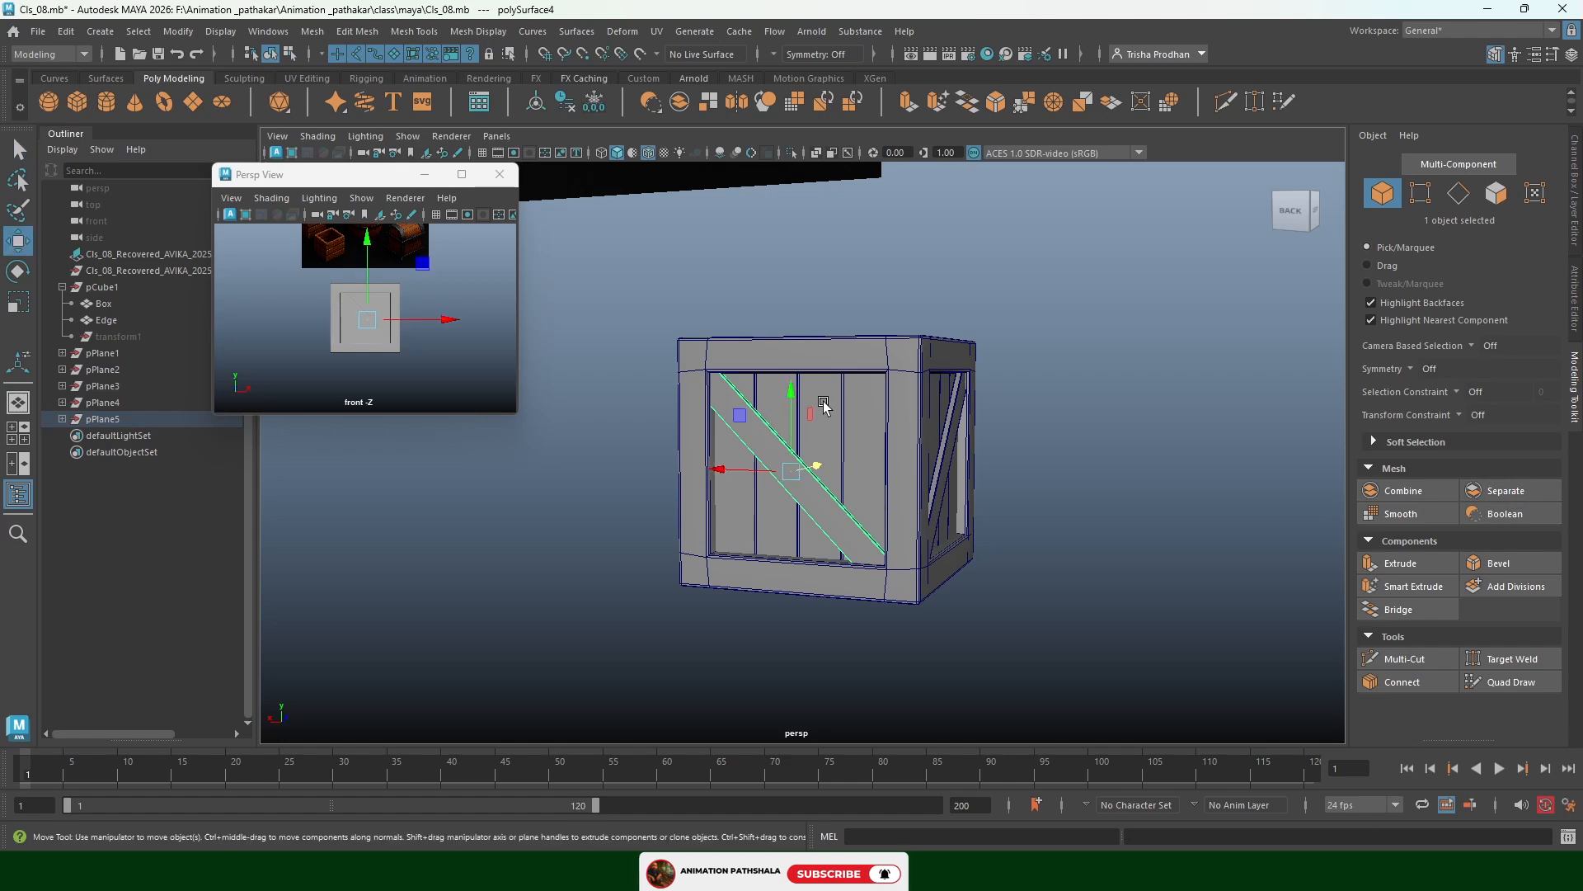
pyautogui.keyDown('alt'); pyautogui.moveTo(783, 483); pyautogui.dragTo(820, 470); pyautogui.keyUp('alt')
pyautogui.press('space')
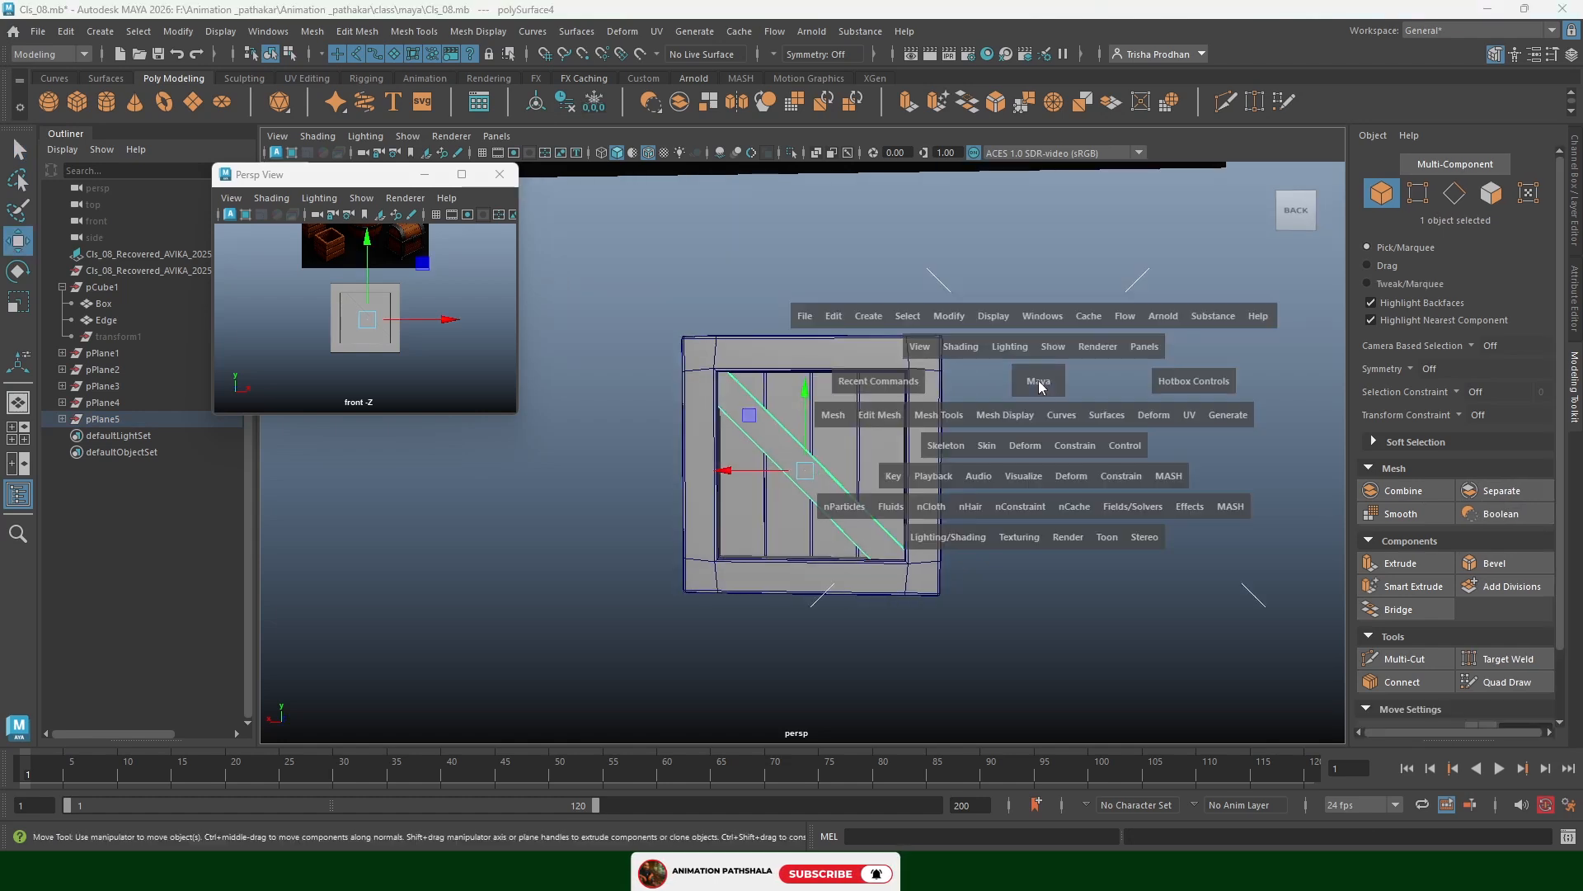
pyautogui.moveTo(1038, 384); pyautogui.dragTo(961, 404)
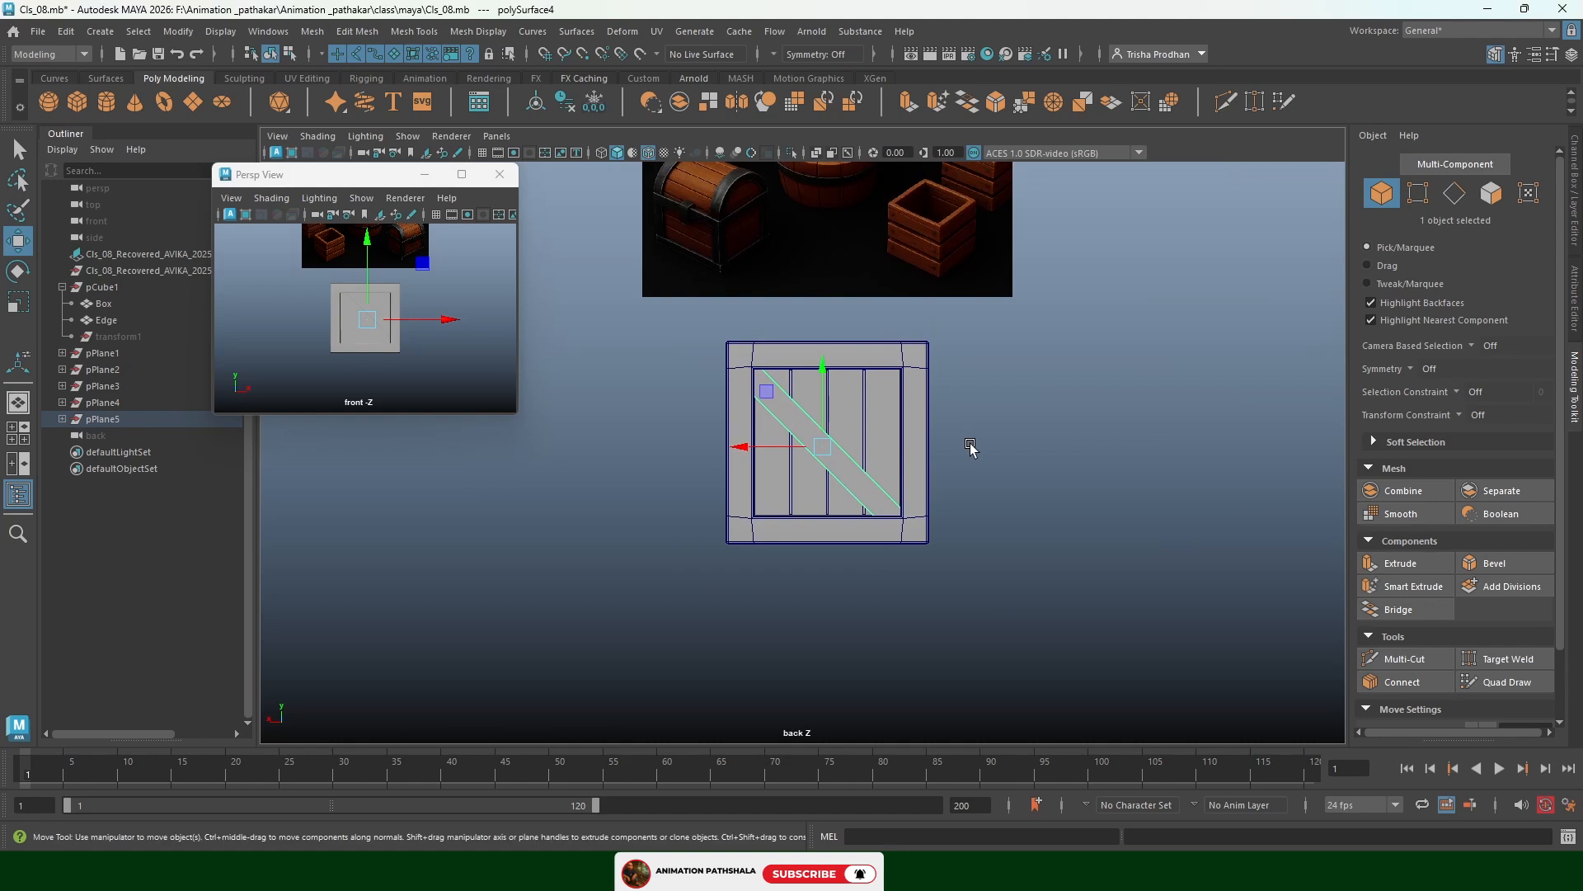
pyautogui.press('4')
pyautogui.scroll(3, 908, 452)
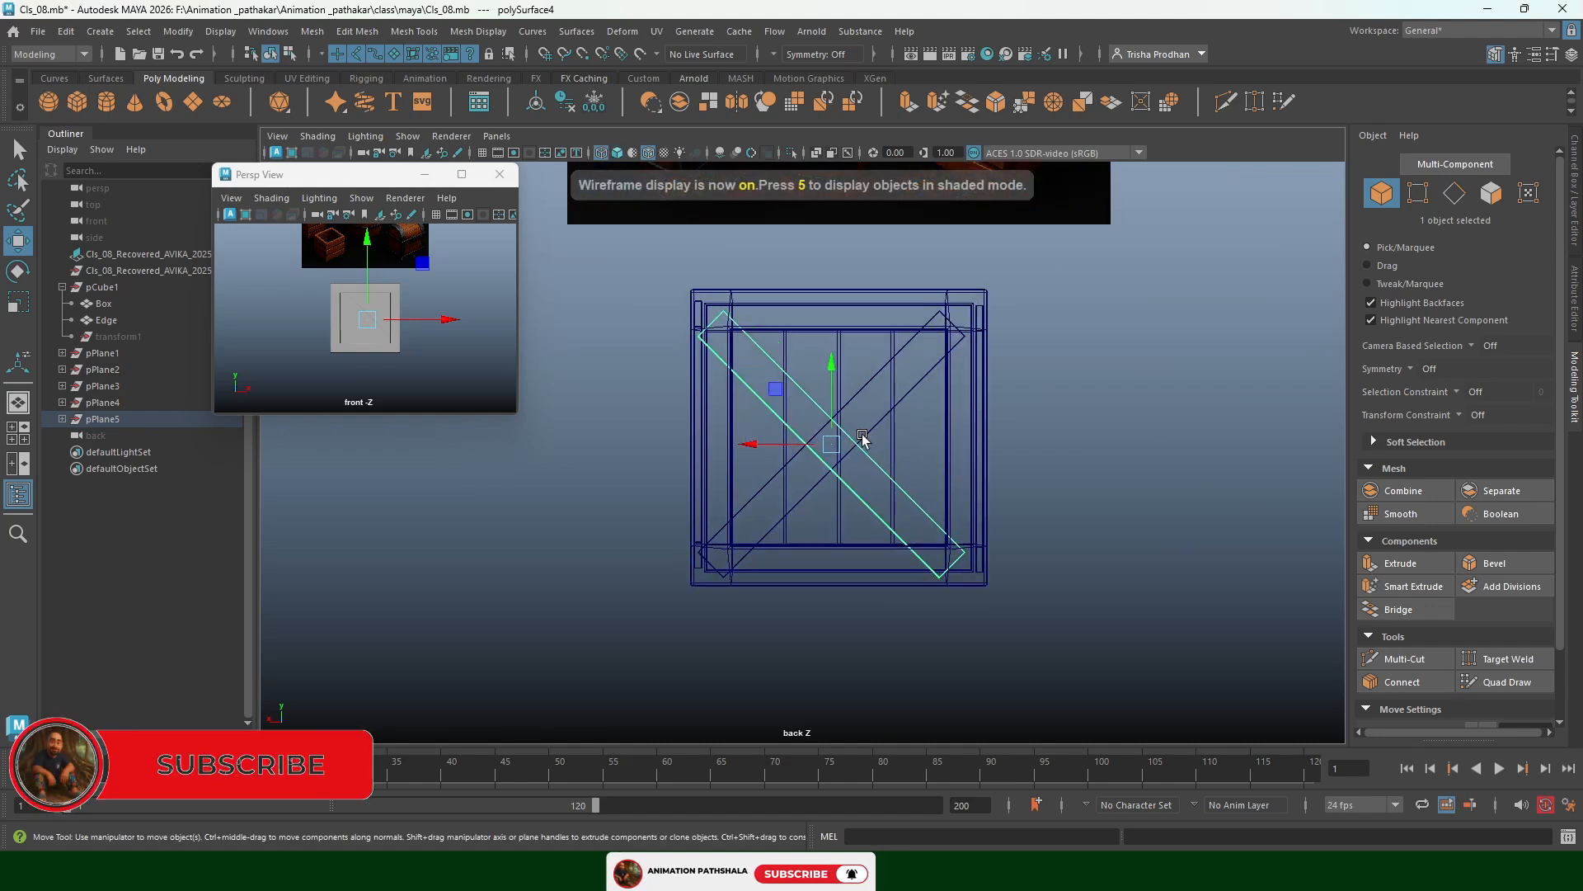
pyautogui.scroll(2, 830, 460)
pyautogui.moveTo(843, 443); pyautogui.dragTo(854, 437)
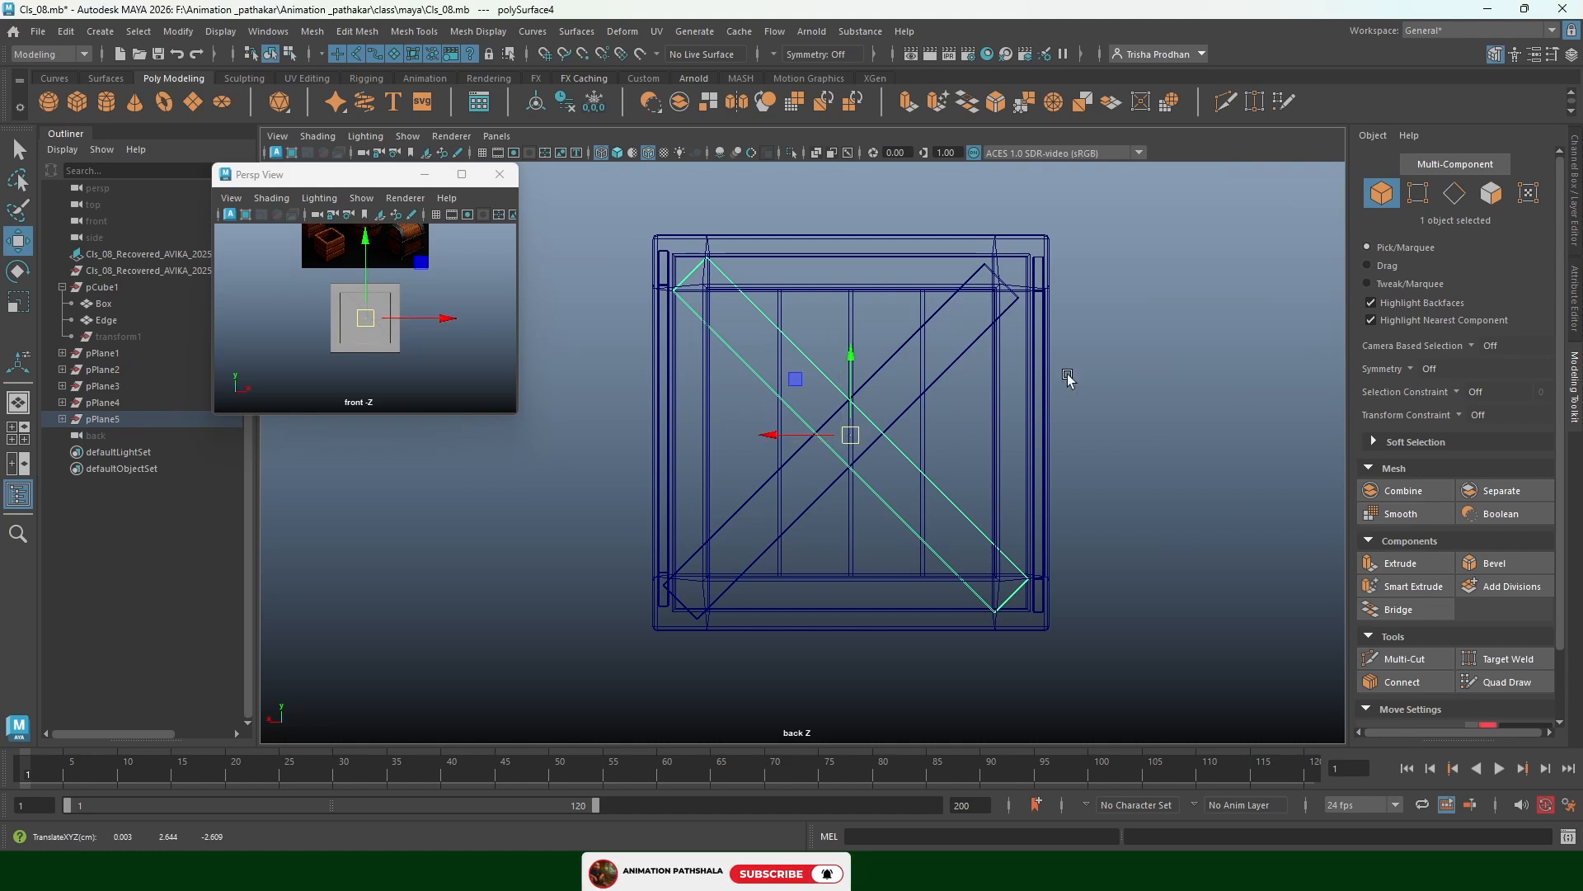
# Return to the perspective view with shaded display, showing the crate at an angle from the back
pyautogui.press('space')
pyautogui.moveTo(1149, 424); pyautogui.dragTo(1155, 377)
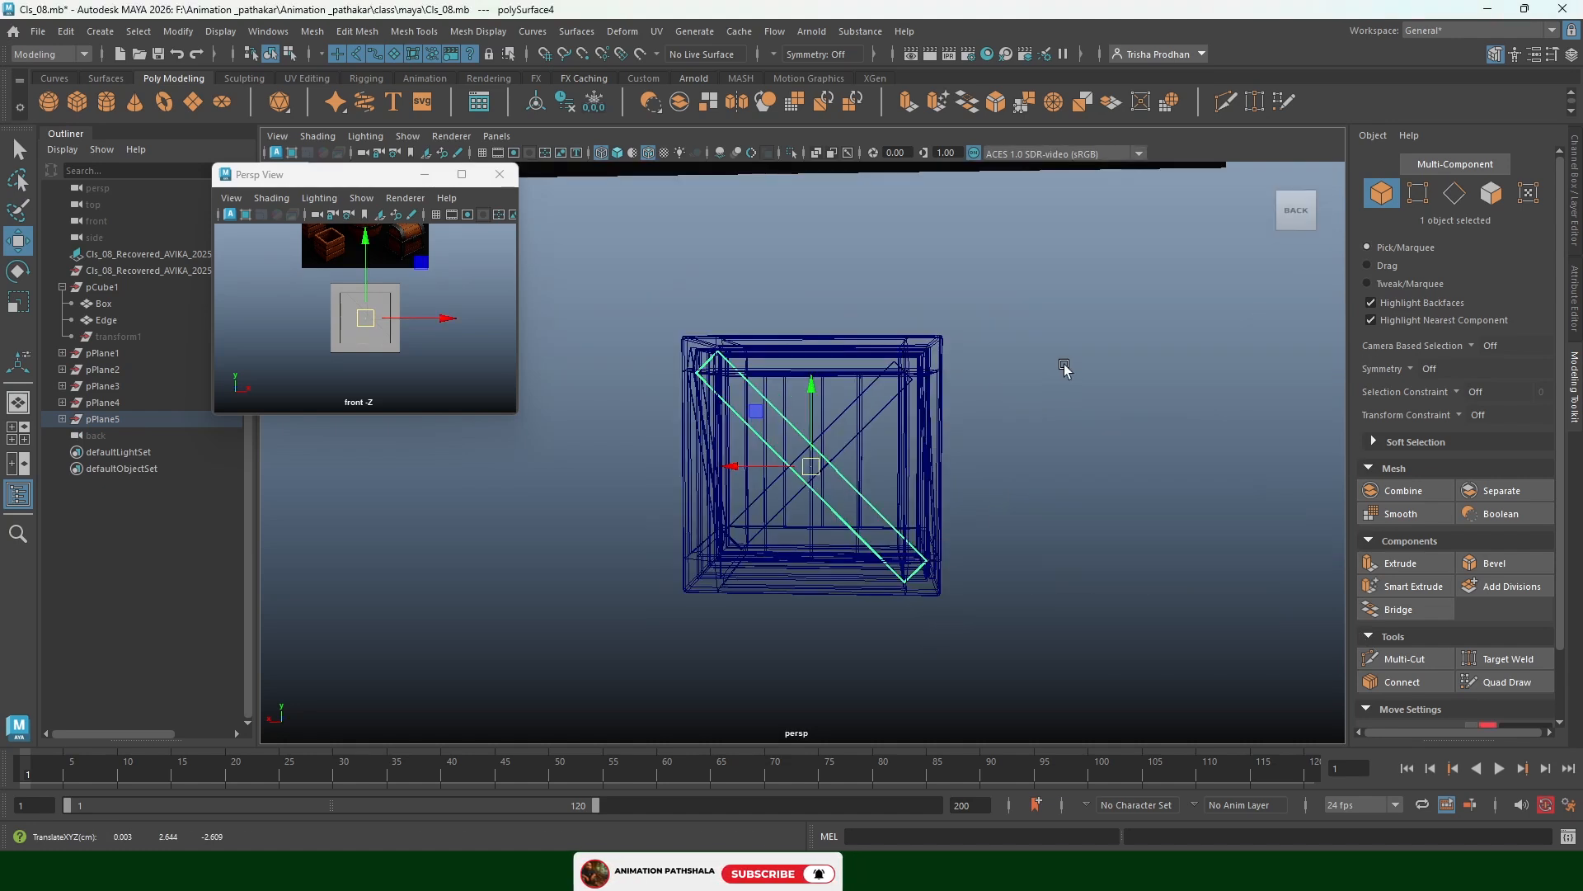
pyautogui.press('space')
pyautogui.keyDown('alt'); pyautogui.moveTo(1028, 372); pyautogui.dragTo(965, 404); pyautogui.keyUp('alt')
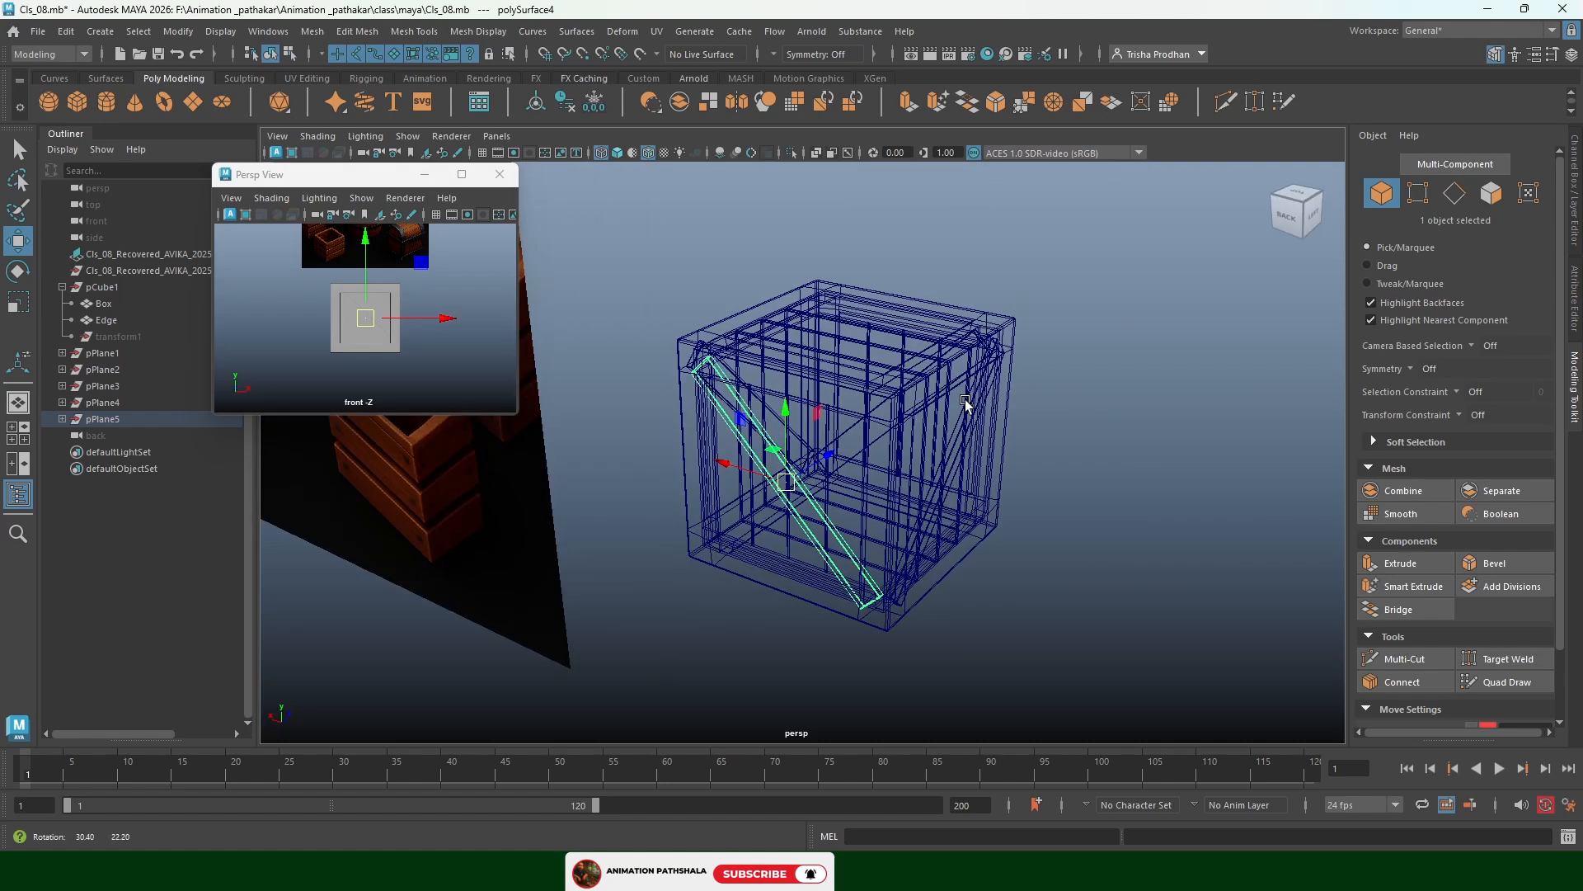
pyautogui.press('5')
pyautogui.click(966, 442)
pyautogui.keyDown('shift'); pyautogui.click(774, 465); pyautogui.keyUp('shift')
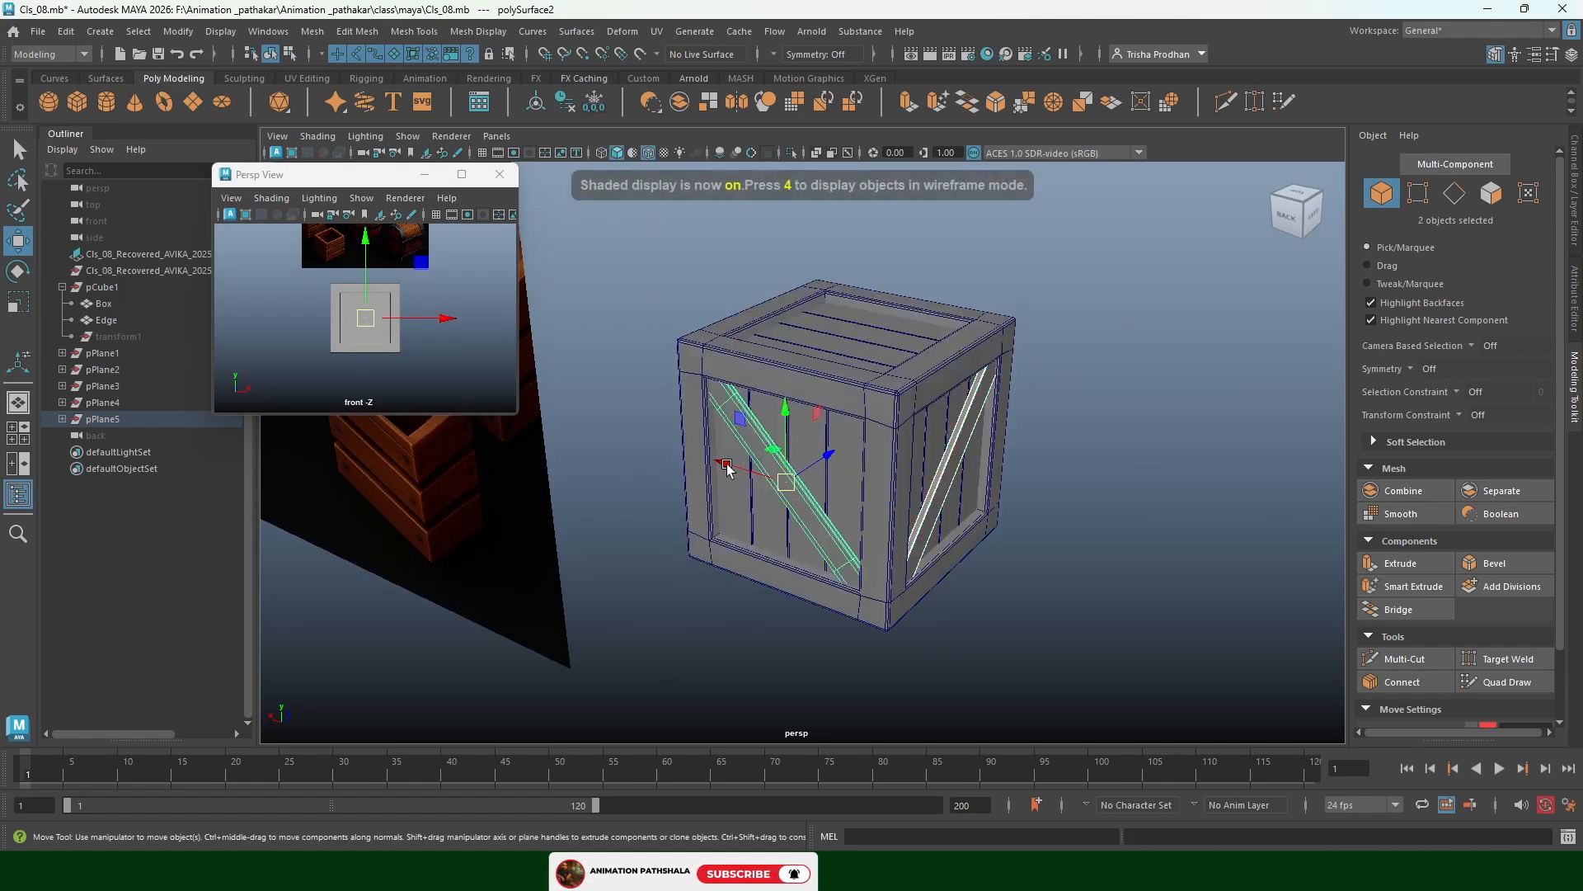
pyautogui.keyDown('alt'); pyautogui.moveTo(727, 467); pyautogui.dragTo(902, 463); pyautogui.keyUp('alt')
pyautogui.keyDown('shift'); pyautogui.click(736, 454); pyautogui.keyUp('shift')
pyautogui.moveTo(636, 481)
pyautogui.keyDown('alt'); pyautogui.mouseDown()
pyautogui.moveTo(728, 494)
pyautogui.moveTo(631, 454)
pyautogui.mouseUp(); pyautogui.keyUp('alt')
pyautogui.keyDown('shift'); pyautogui.click(701, 478); pyautogui.keyUp('shift')
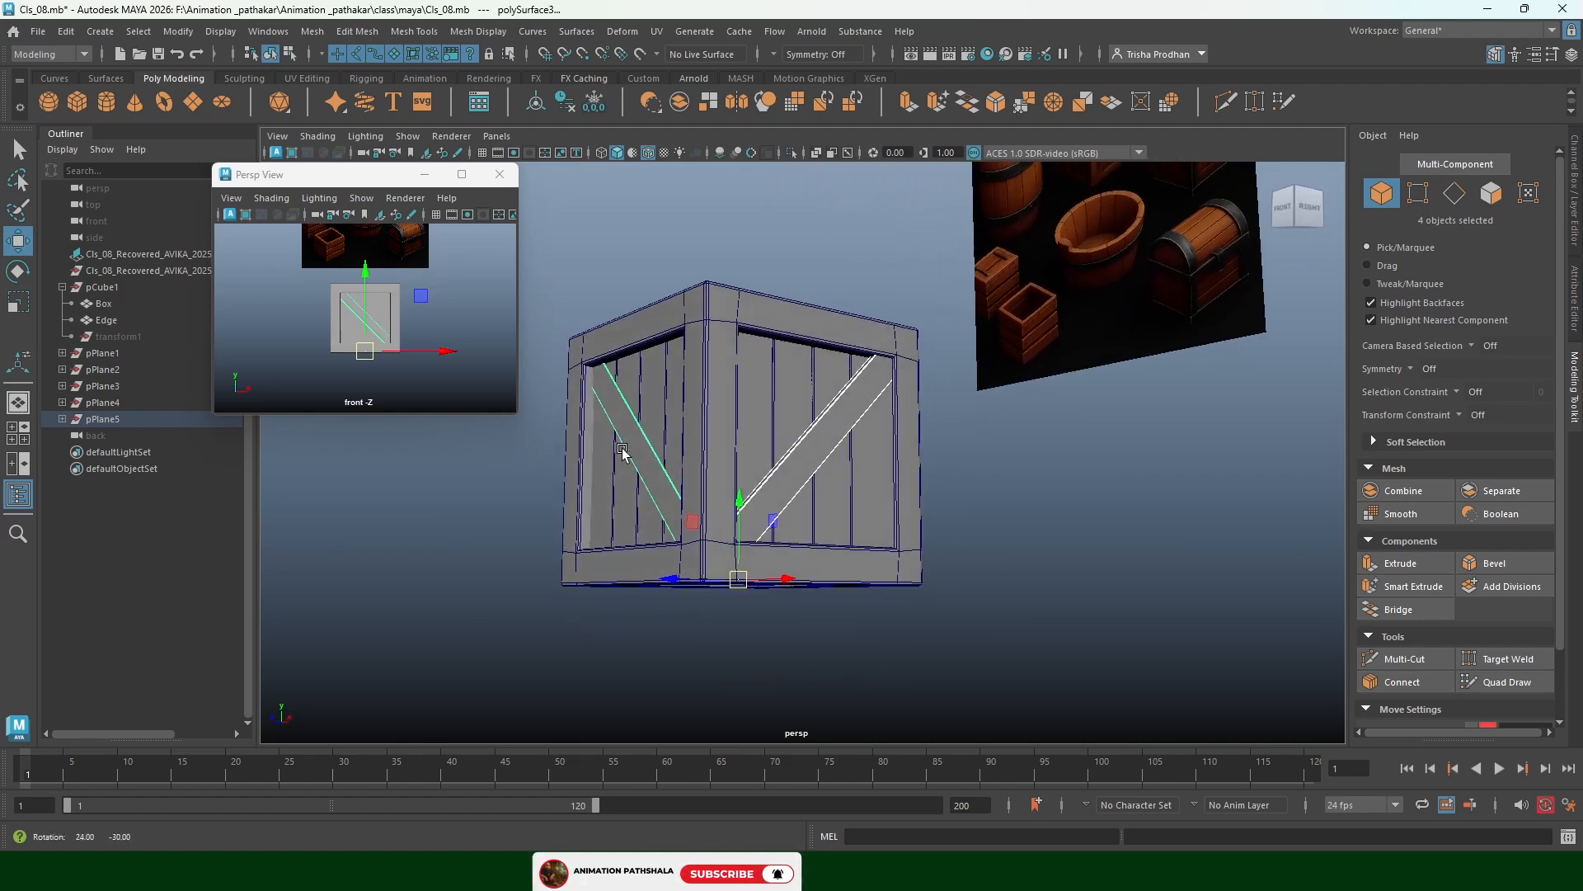
# Move the front brace outward about 0.176 cm along Z, and adjust the back brace's depth along the same axis
pyautogui.click(635, 459)
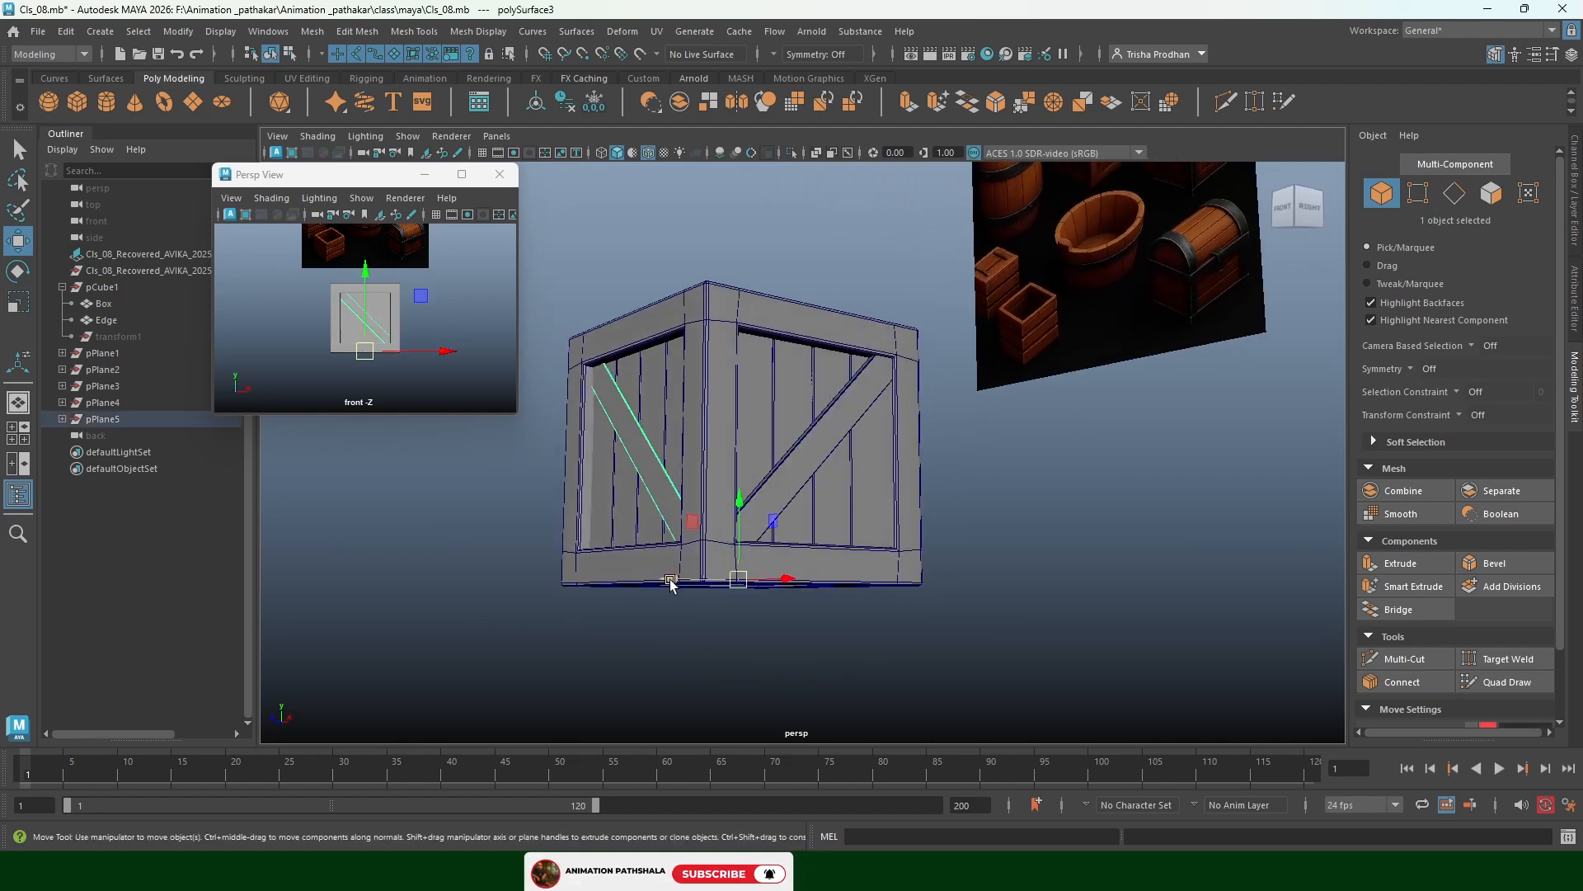
pyautogui.moveTo(671, 584); pyautogui.dragTo(662, 582)
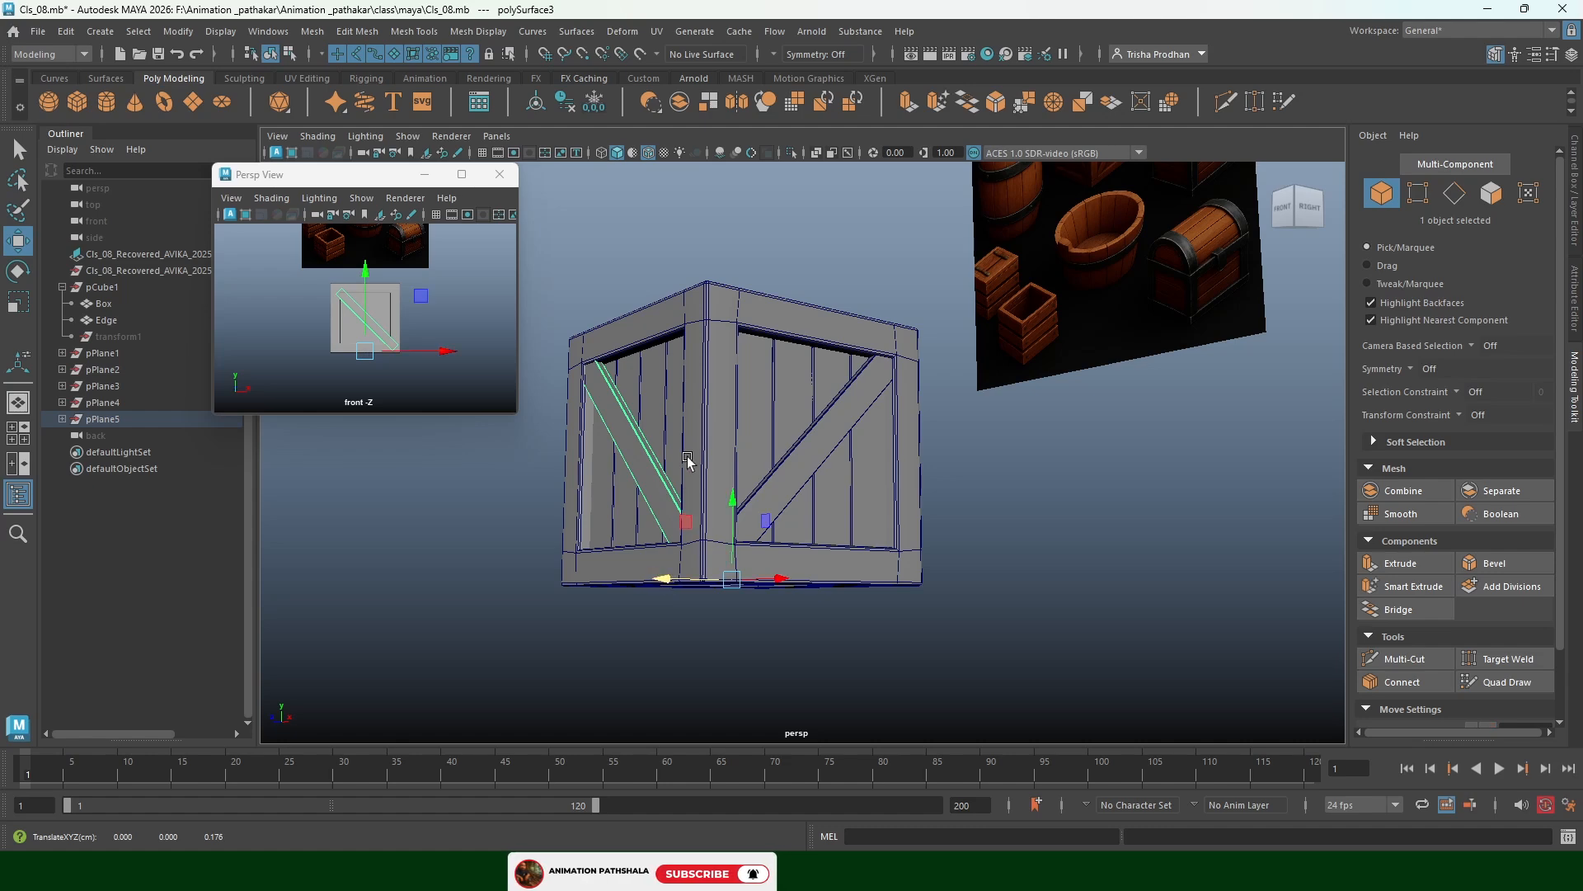
pyautogui.keyDown('alt'); pyautogui.moveTo(876, 472); pyautogui.dragTo(710, 466); pyautogui.keyUp('alt')
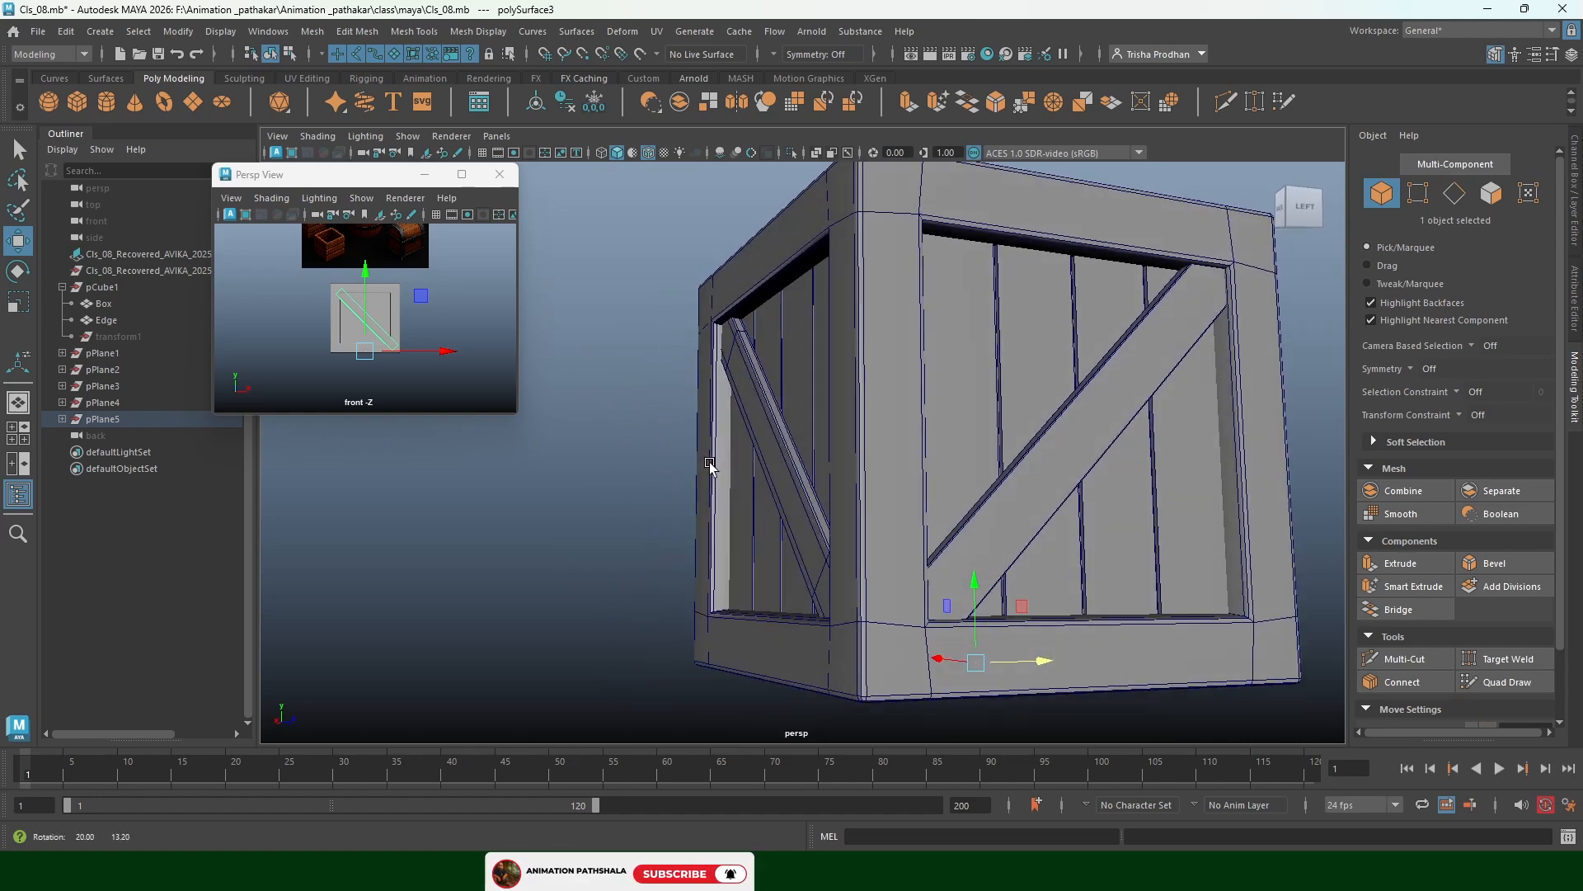
pyautogui.click(761, 442)
pyautogui.moveTo(837, 455); pyautogui.dragTo(851, 459)
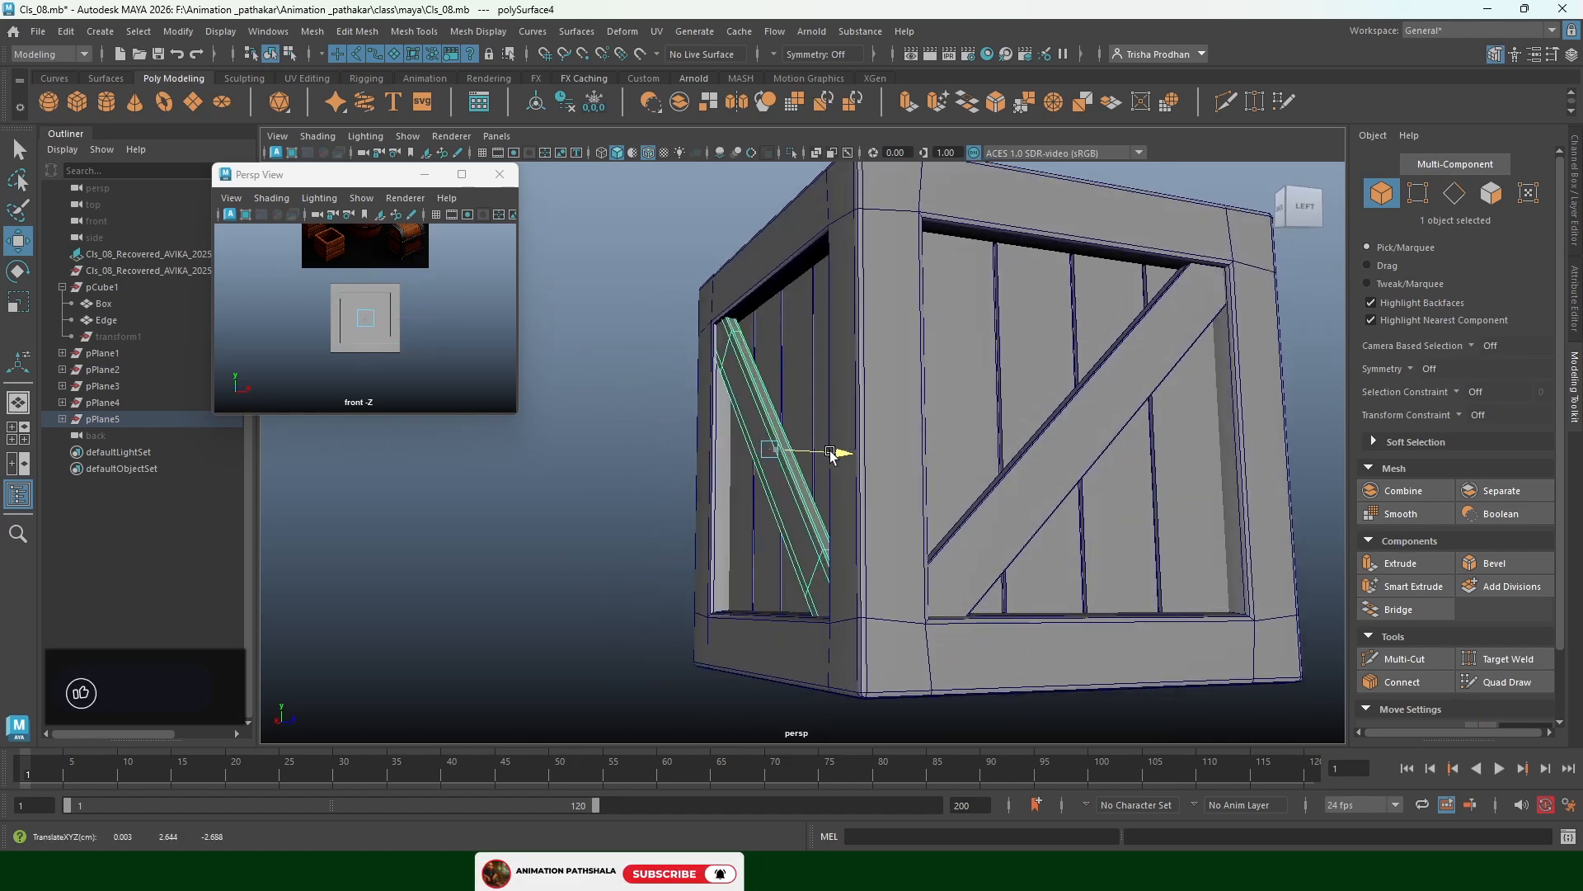
# Move the left side brace about 0.015 cm in negative X to adjust its depth against the crate panel
pyautogui.keyDown('alt'); pyautogui.moveTo(989, 479); pyautogui.dragTo(1174, 602); pyautogui.keyUp('alt')
pyautogui.scroll(5, 1254, 339)
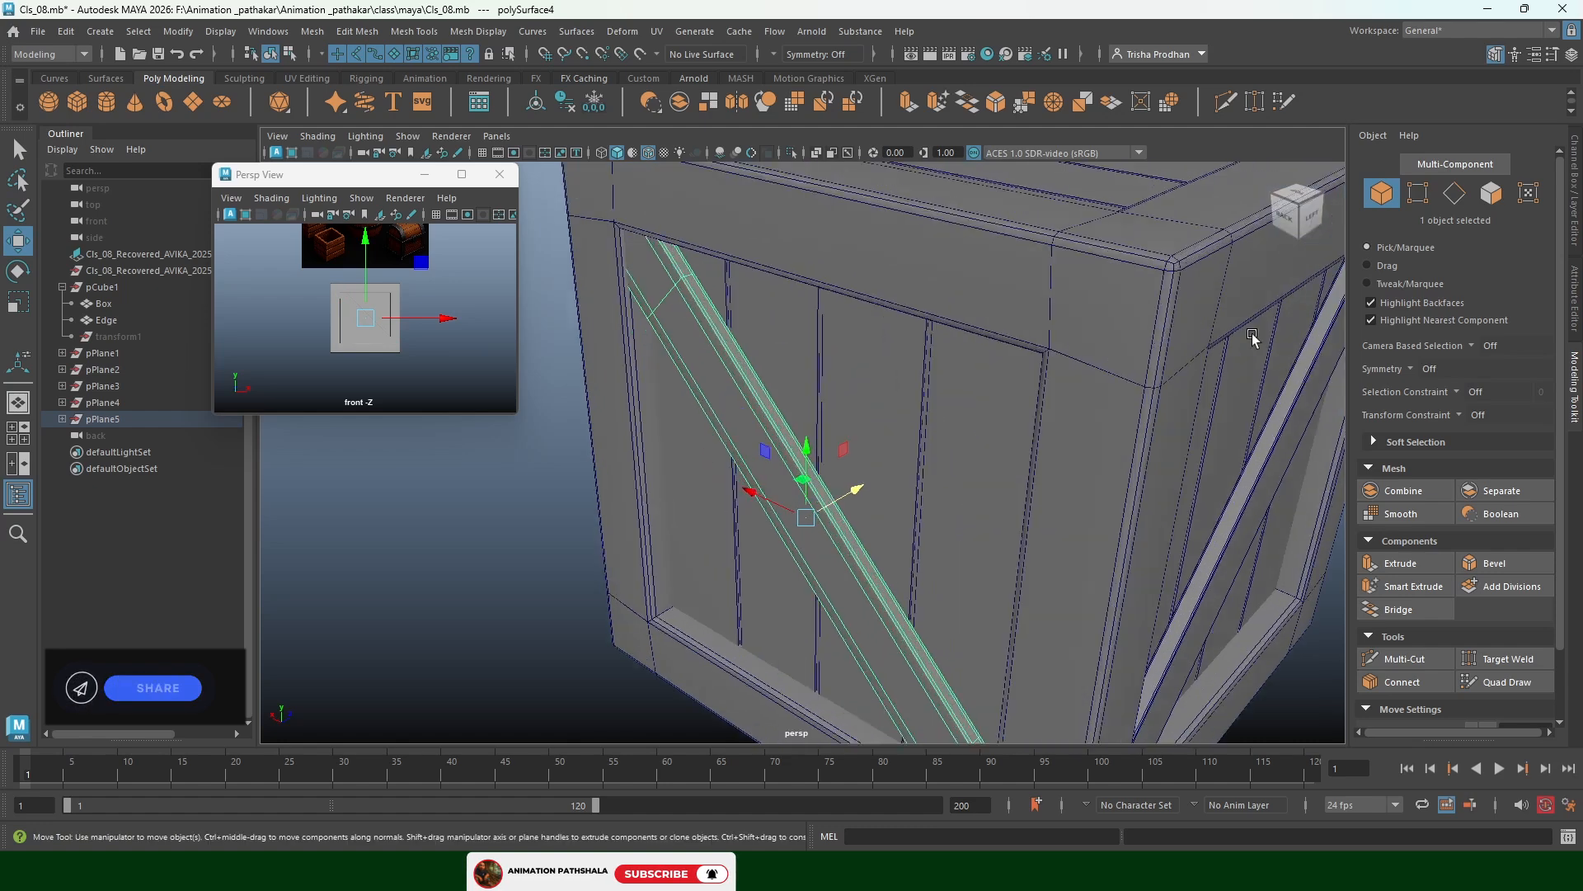
pyautogui.keyDown('alt'); pyautogui.moveTo(1254, 339); pyautogui.dragTo(825, 431, button='middle'); pyautogui.keyUp('alt')
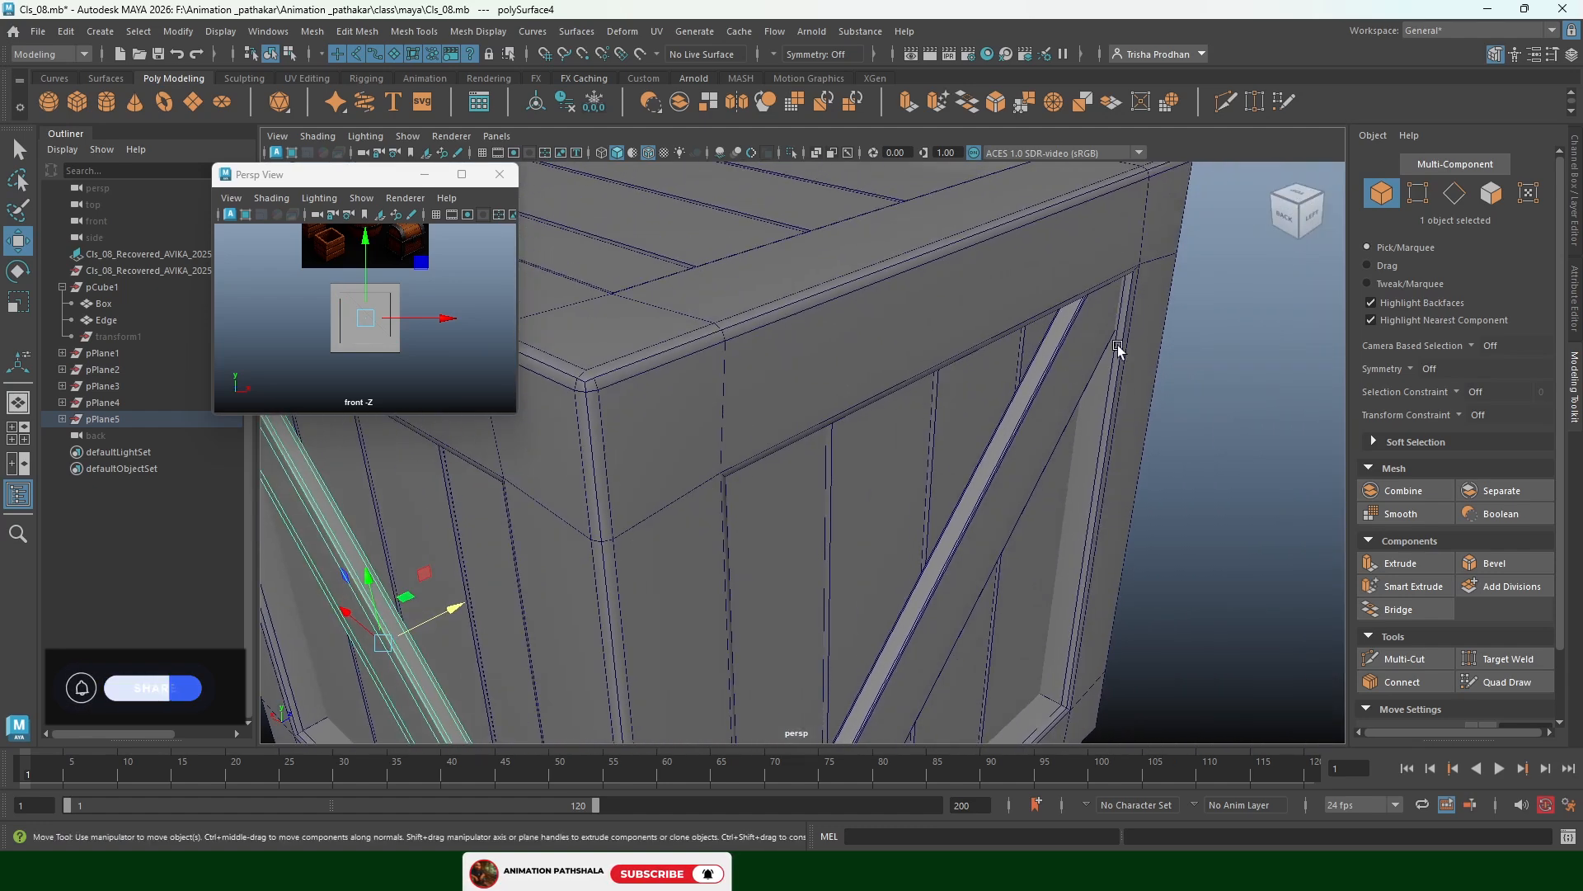
pyautogui.click(1067, 363)
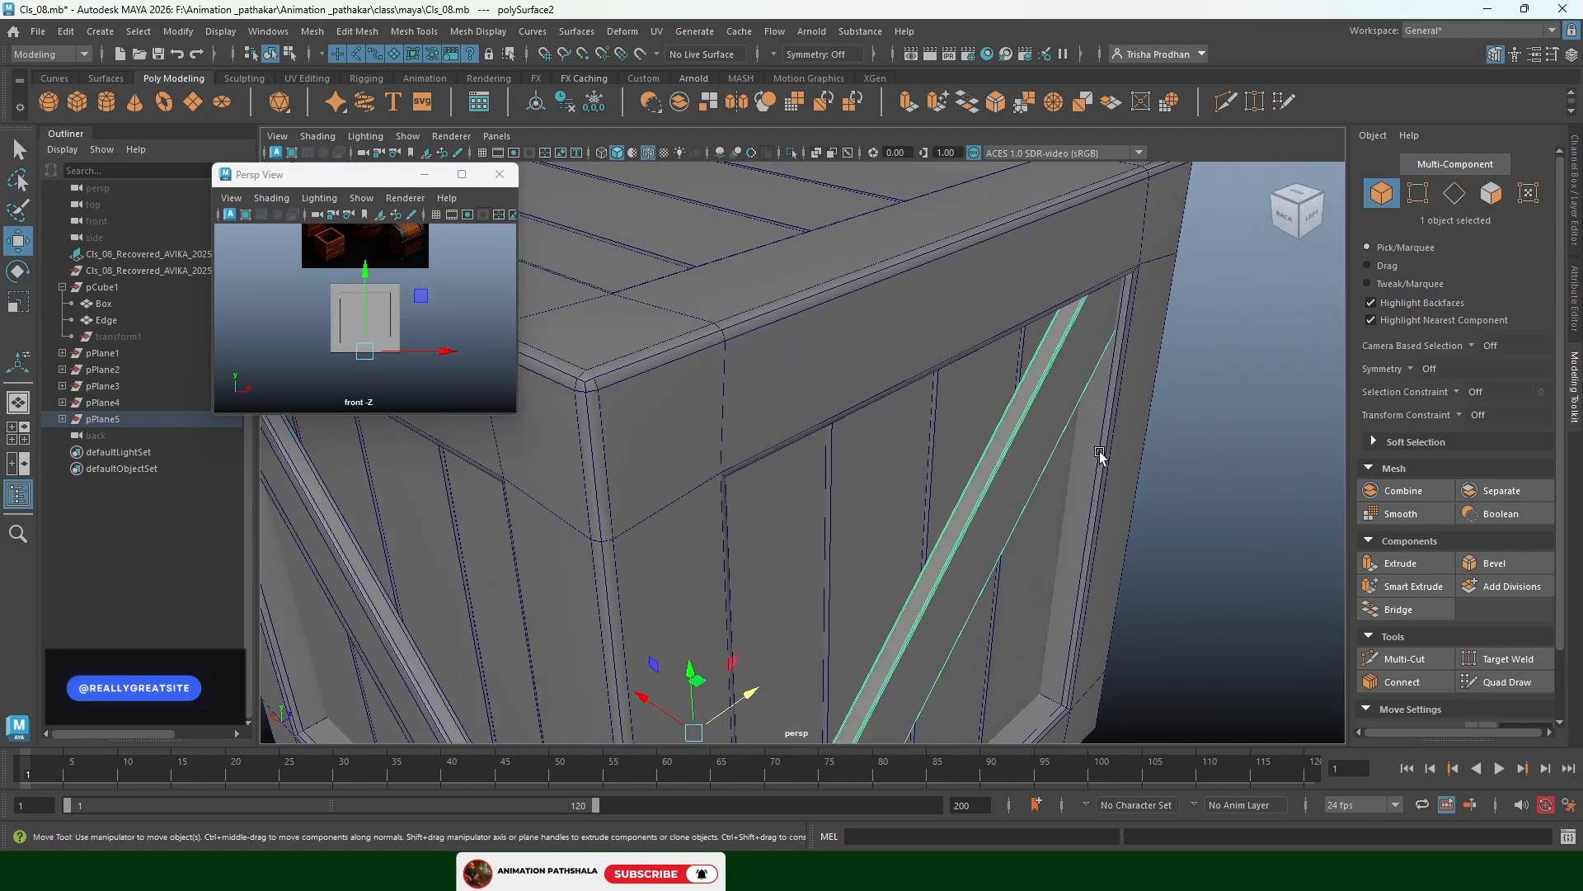
pyautogui.click(648, 699)
pyautogui.moveTo(1201, 505); pyautogui.dragTo(1204, 504, button='middle')
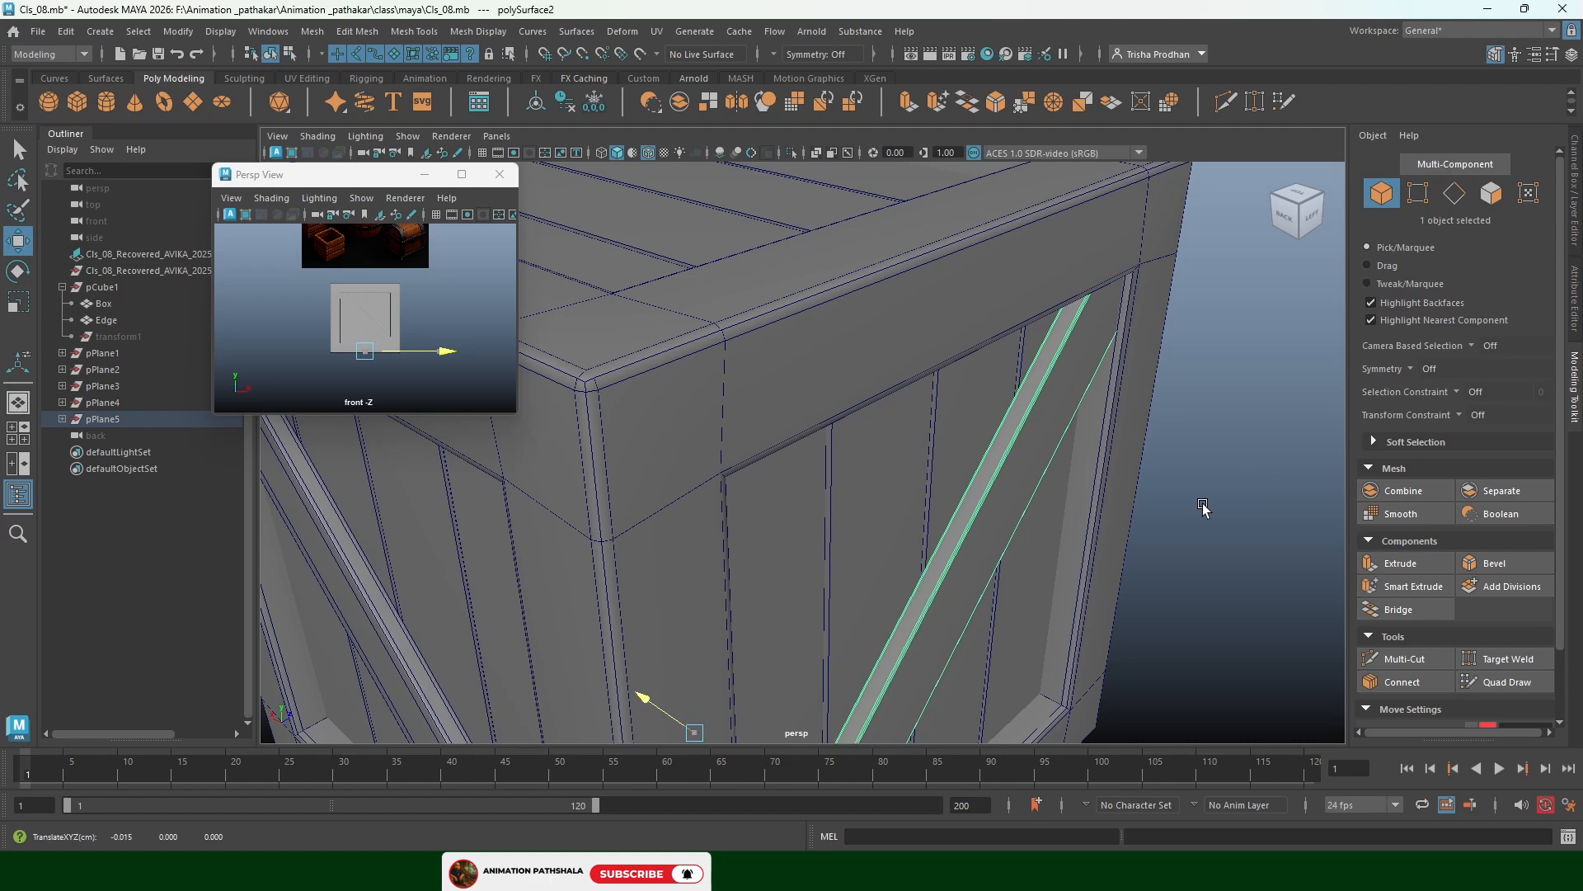
# Select the right side brace and fine-tune its depth slightly along X
pyautogui.keyDown('alt'); pyautogui.moveTo(463, 474); pyautogui.dragTo(1290, 487); pyautogui.keyUp('alt')
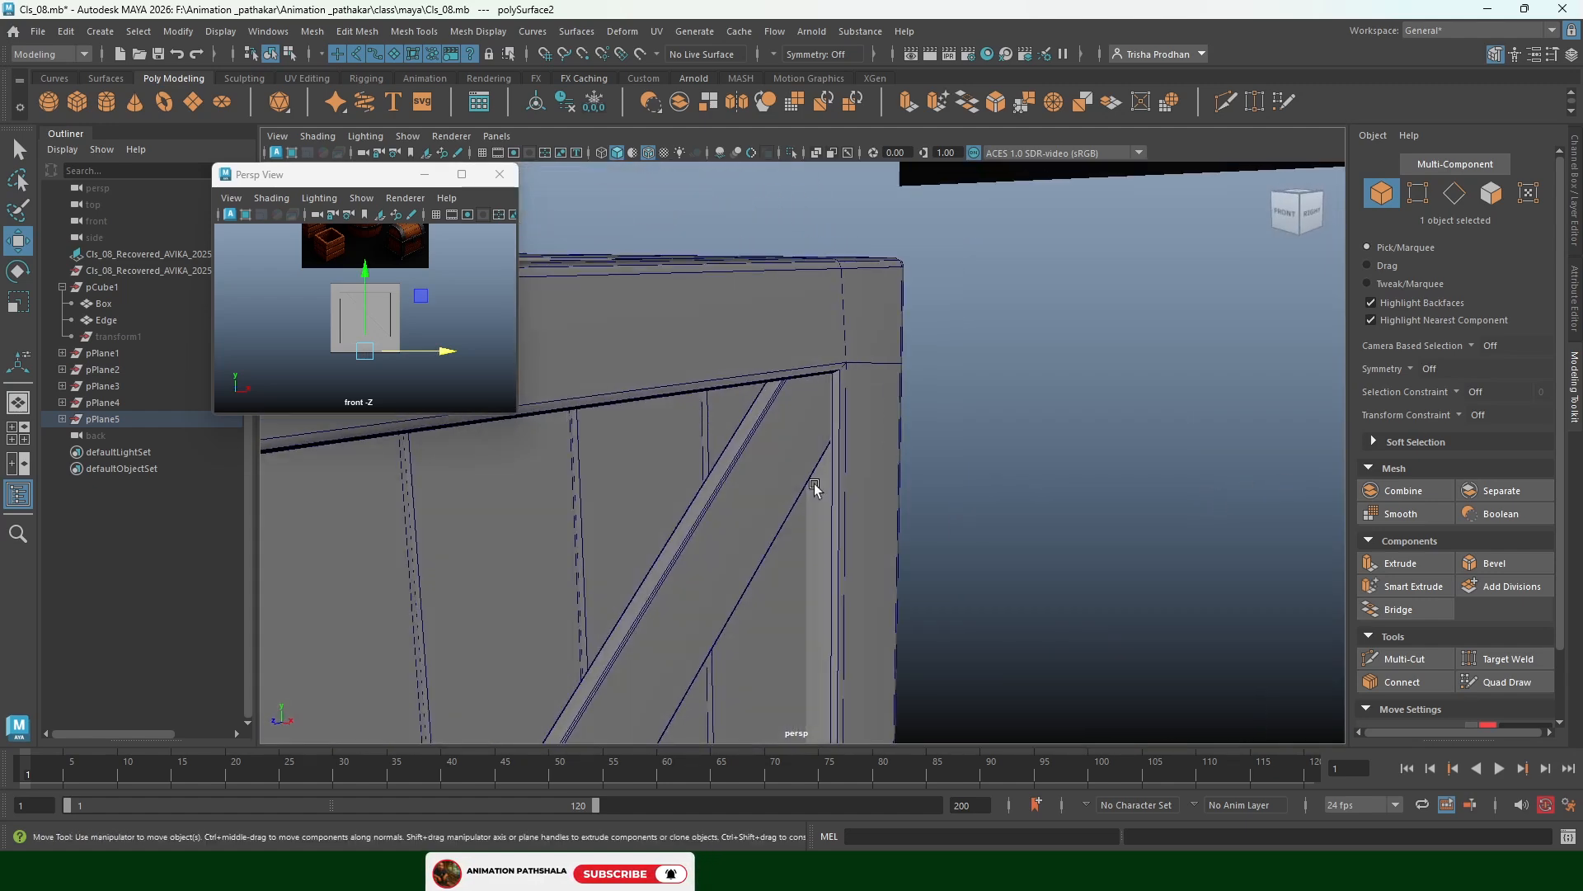
pyautogui.click(762, 471)
pyautogui.keyDown('alt'); pyautogui.moveTo(912, 498); pyautogui.dragTo(1073, 390, button='middle'); pyautogui.keyUp('alt')
pyautogui.scroll(-5, 914, 513)
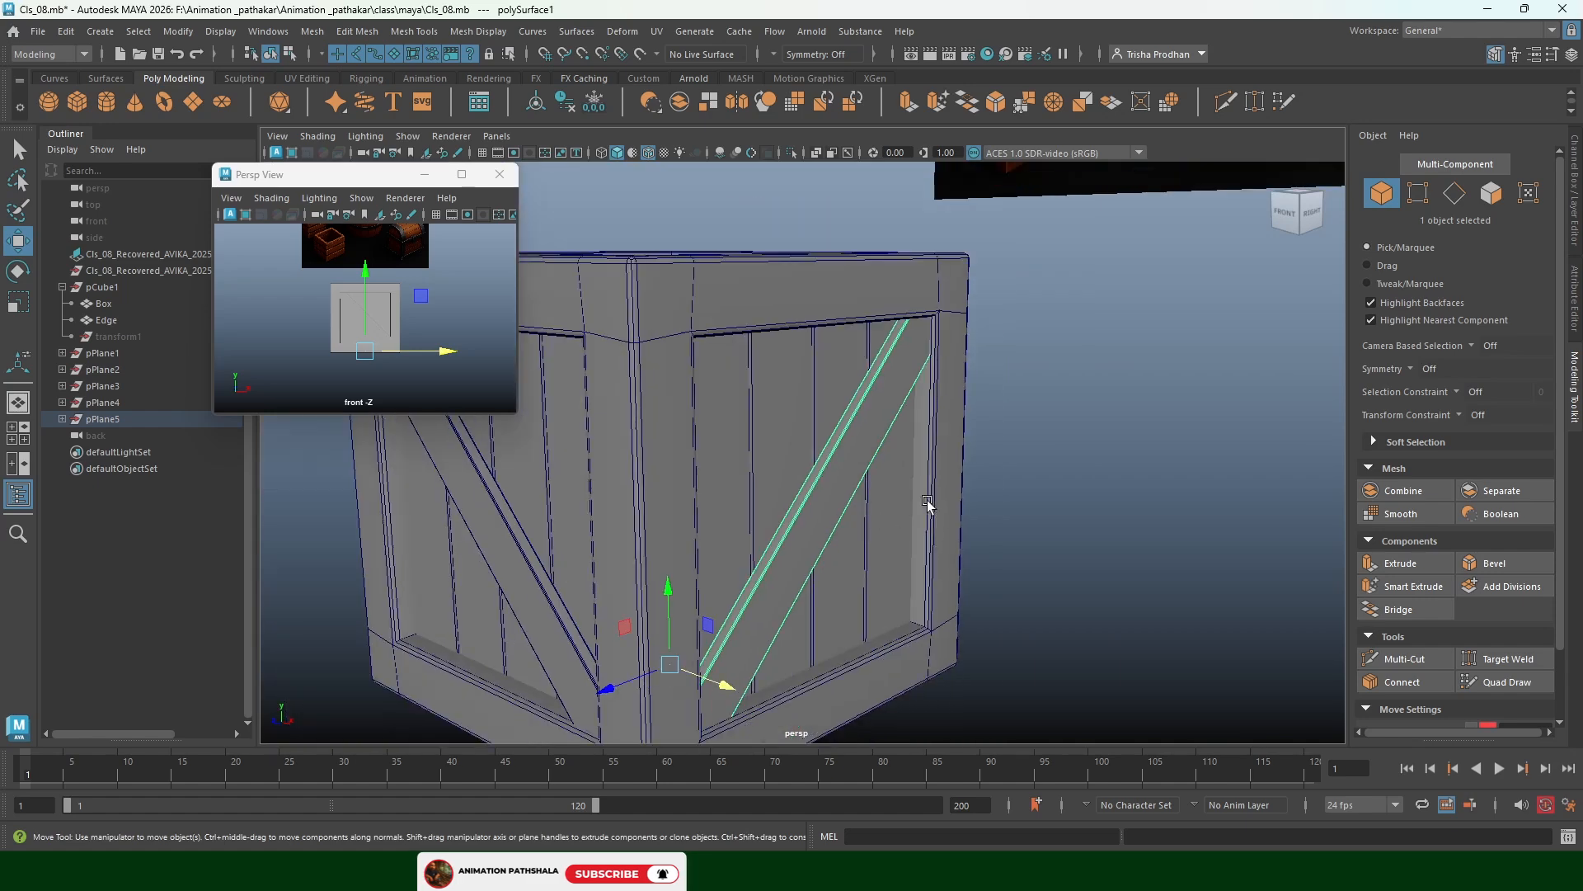
pyautogui.scroll(5, 1134, 372)
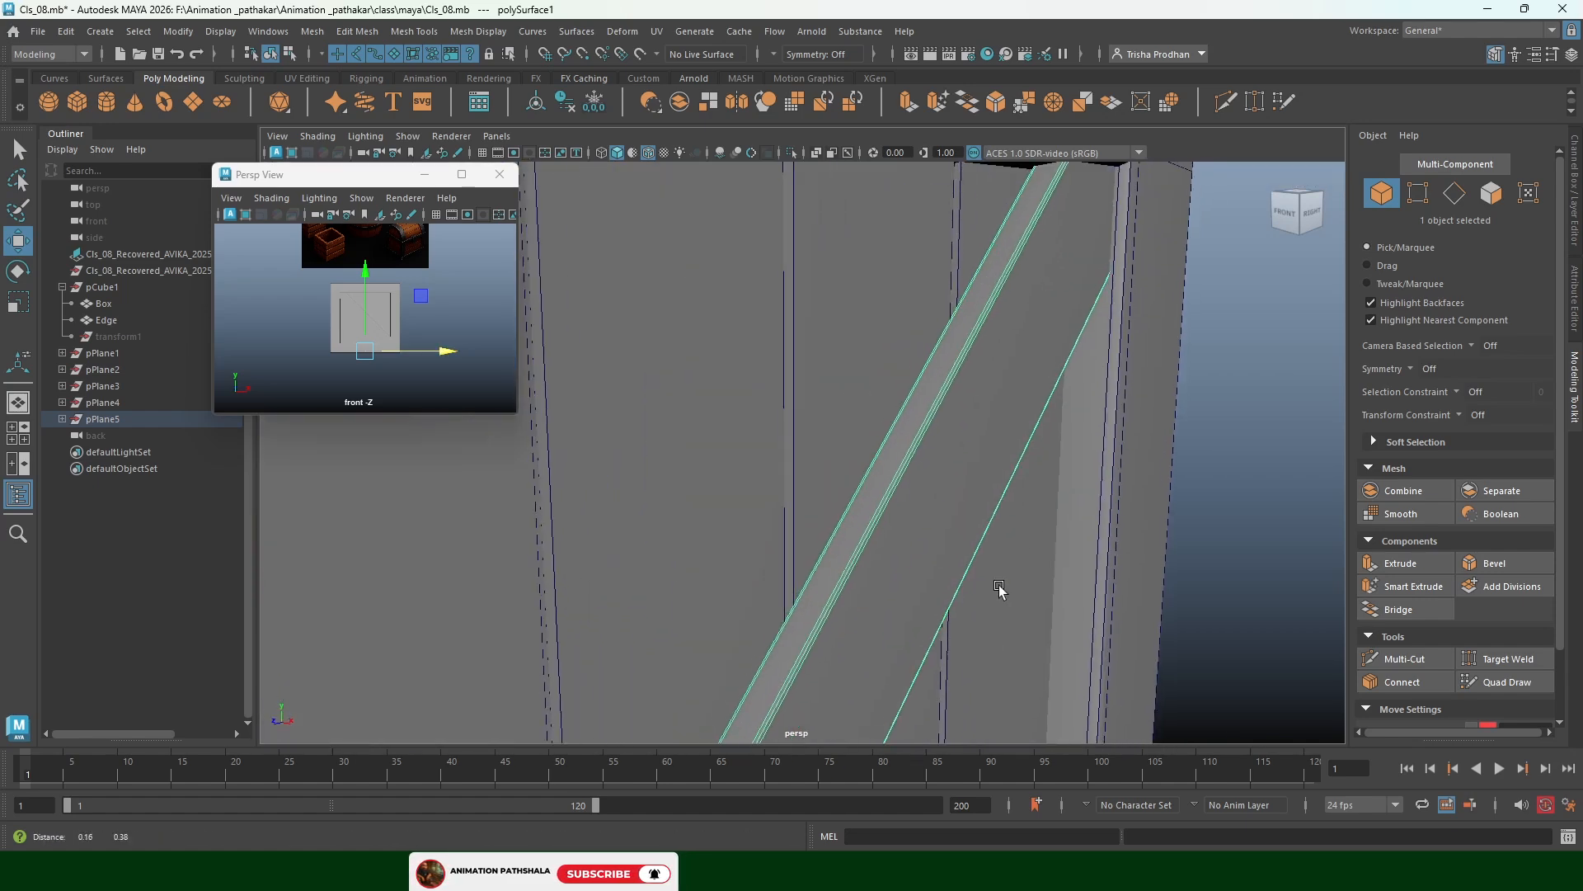
pyautogui.moveTo(1227, 470); pyautogui.dragTo(1229, 472, button='middle')
pyautogui.scroll(-6, 728, 504)
pyautogui.keyDown('alt'); pyautogui.moveTo(728, 504); pyautogui.dragTo(1069, 518, button='middle'); pyautogui.keyUp('alt')
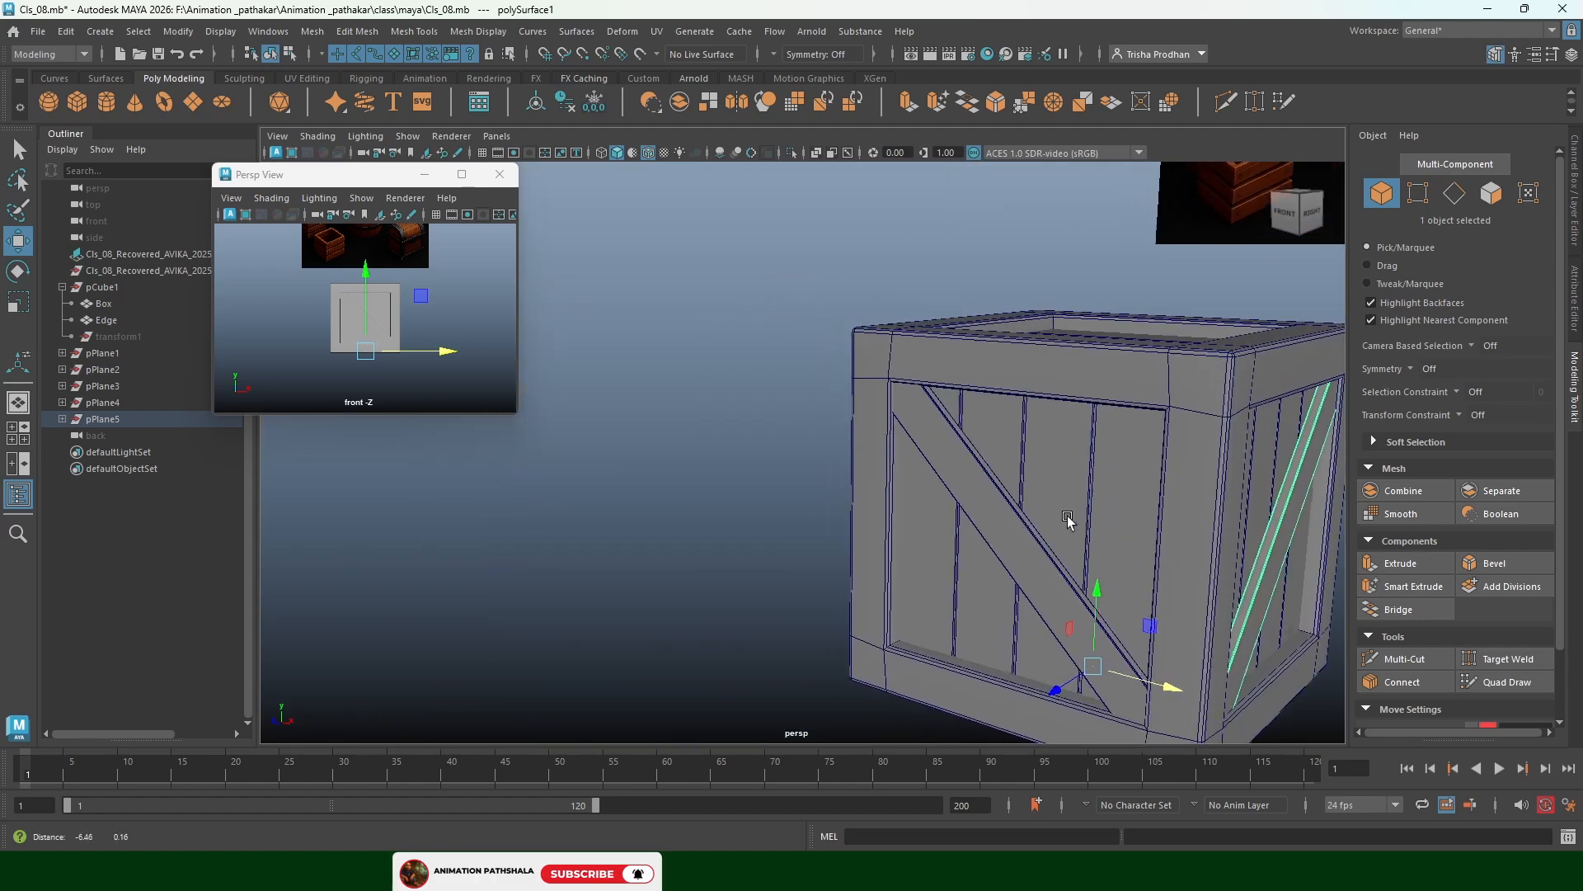
# Combine the four diagonal braces into one mesh and rename it Side_pln
pyautogui.keyDown('alt'); pyautogui.moveTo(895, 489); pyautogui.dragTo(883, 463); pyautogui.keyUp('alt')
pyautogui.click(892, 446)
pyautogui.scroll(5, 872, 463)
pyautogui.keyDown('alt'); pyautogui.moveTo(871, 483); pyautogui.dragTo(871, 537, button='middle'); pyautogui.keyUp('alt')
pyautogui.keyDown('alt'); pyautogui.moveTo(925, 477); pyautogui.dragTo(947, 475); pyautogui.keyUp('alt')
pyautogui.scroll(-10, 923, 482)
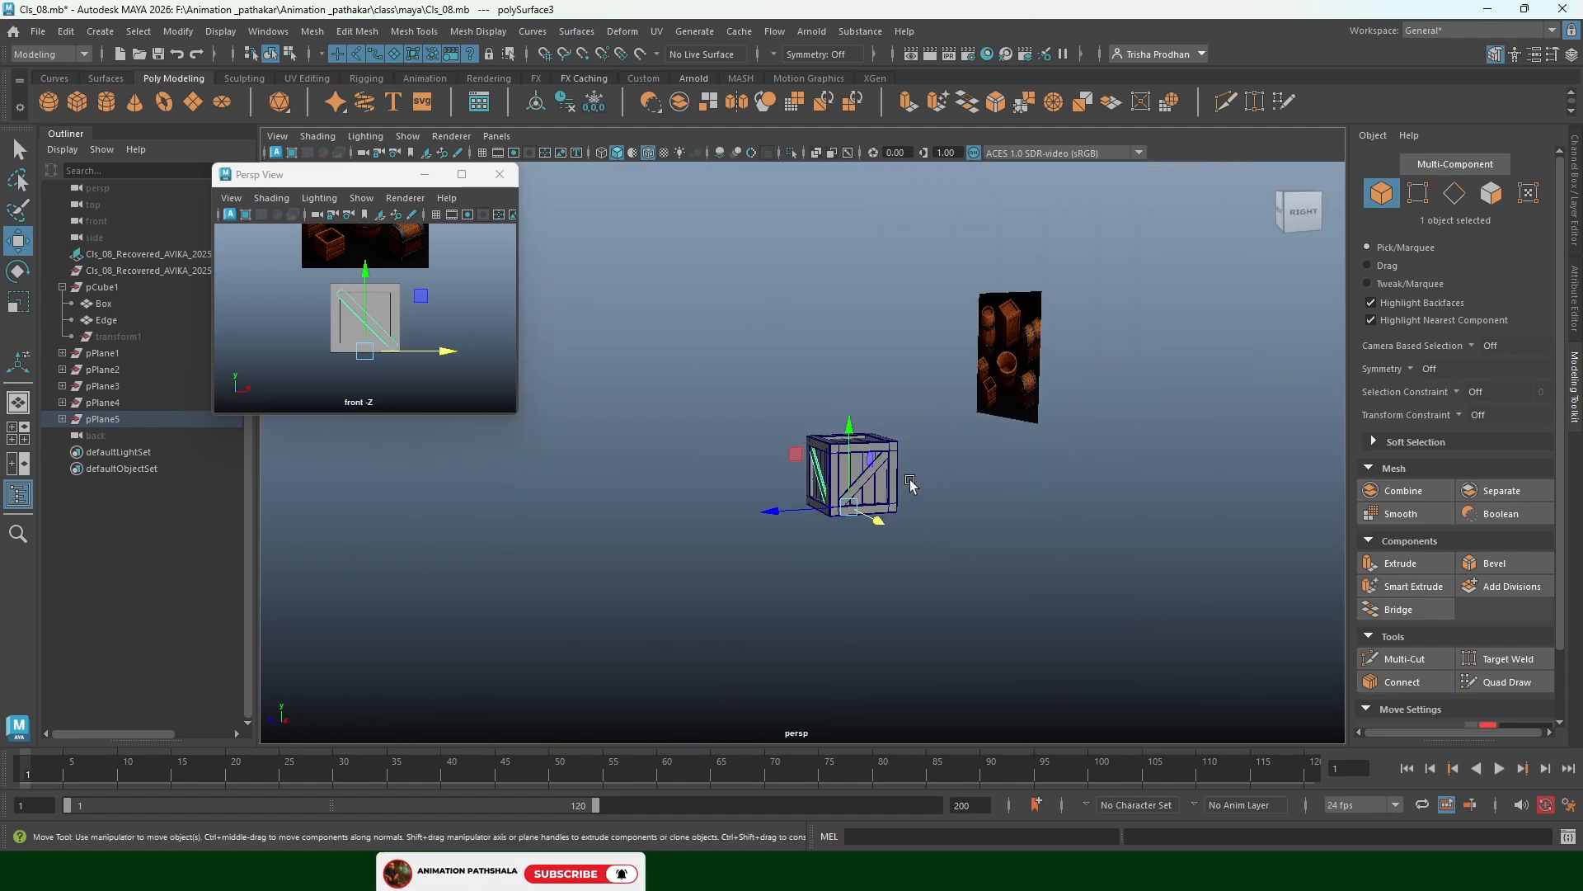
pyautogui.keyDown('shift'); pyautogui.click(871, 475); pyautogui.keyUp('shift')
pyautogui.keyDown('alt'); pyautogui.moveTo(1059, 480); pyautogui.dragTo(861, 484); pyautogui.keyUp('alt')
pyautogui.scroll(7, 802, 499)
pyautogui.keyDown('shift'); pyautogui.click(786, 556); pyautogui.keyUp('shift')
pyautogui.keyDown('alt'); pyautogui.moveTo(925, 536); pyautogui.dragTo(818, 520); pyautogui.keyUp('alt')
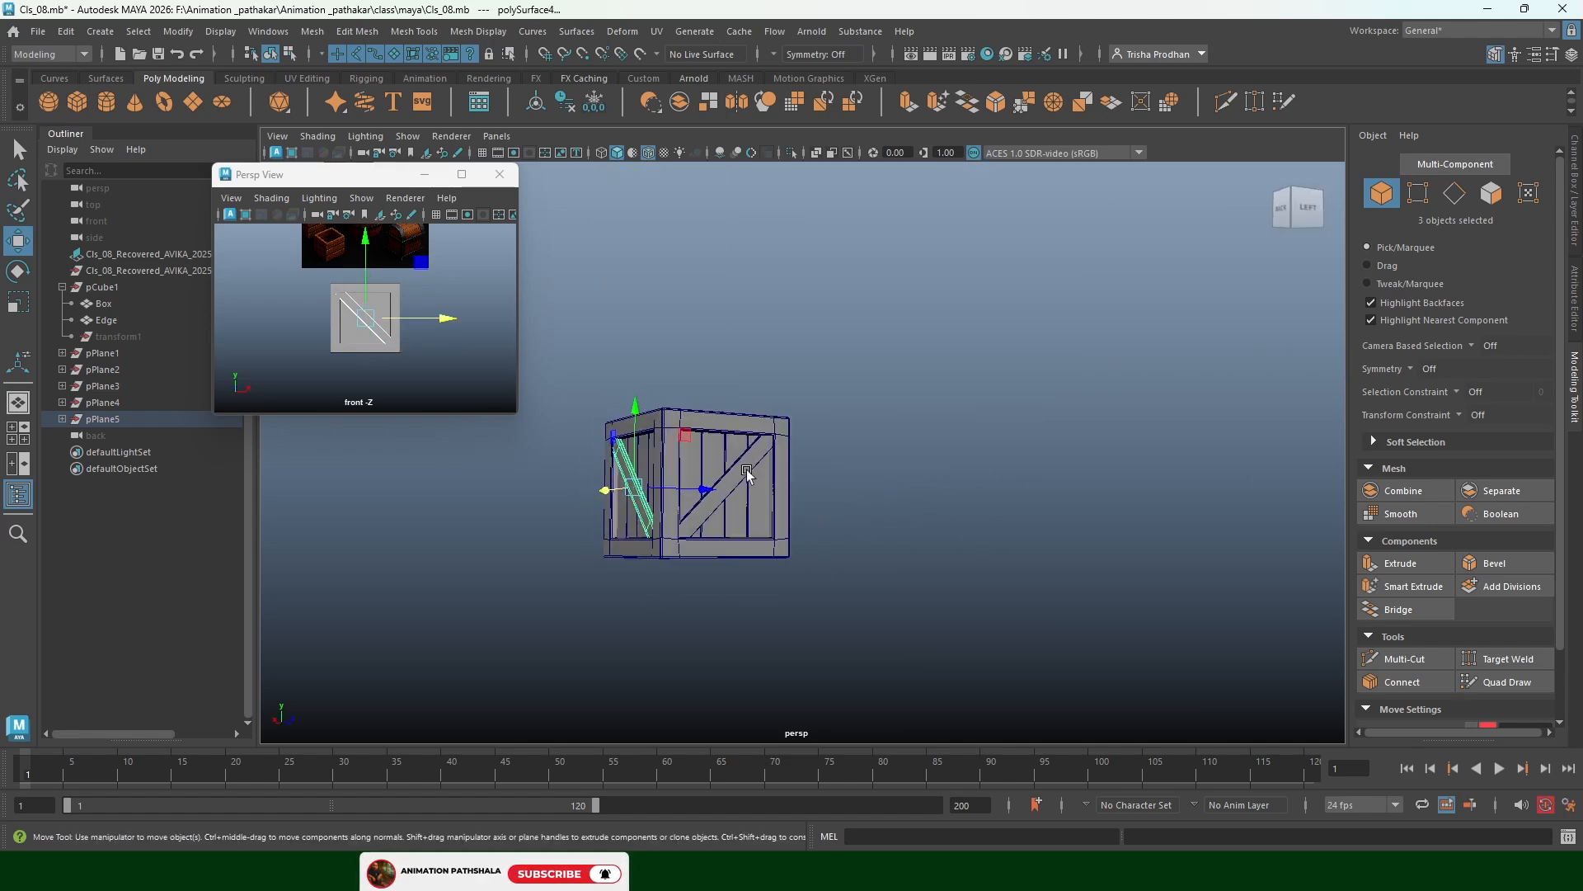
pyautogui.keyDown('shift'); pyautogui.click(748, 467); pyautogui.keyUp('shift')
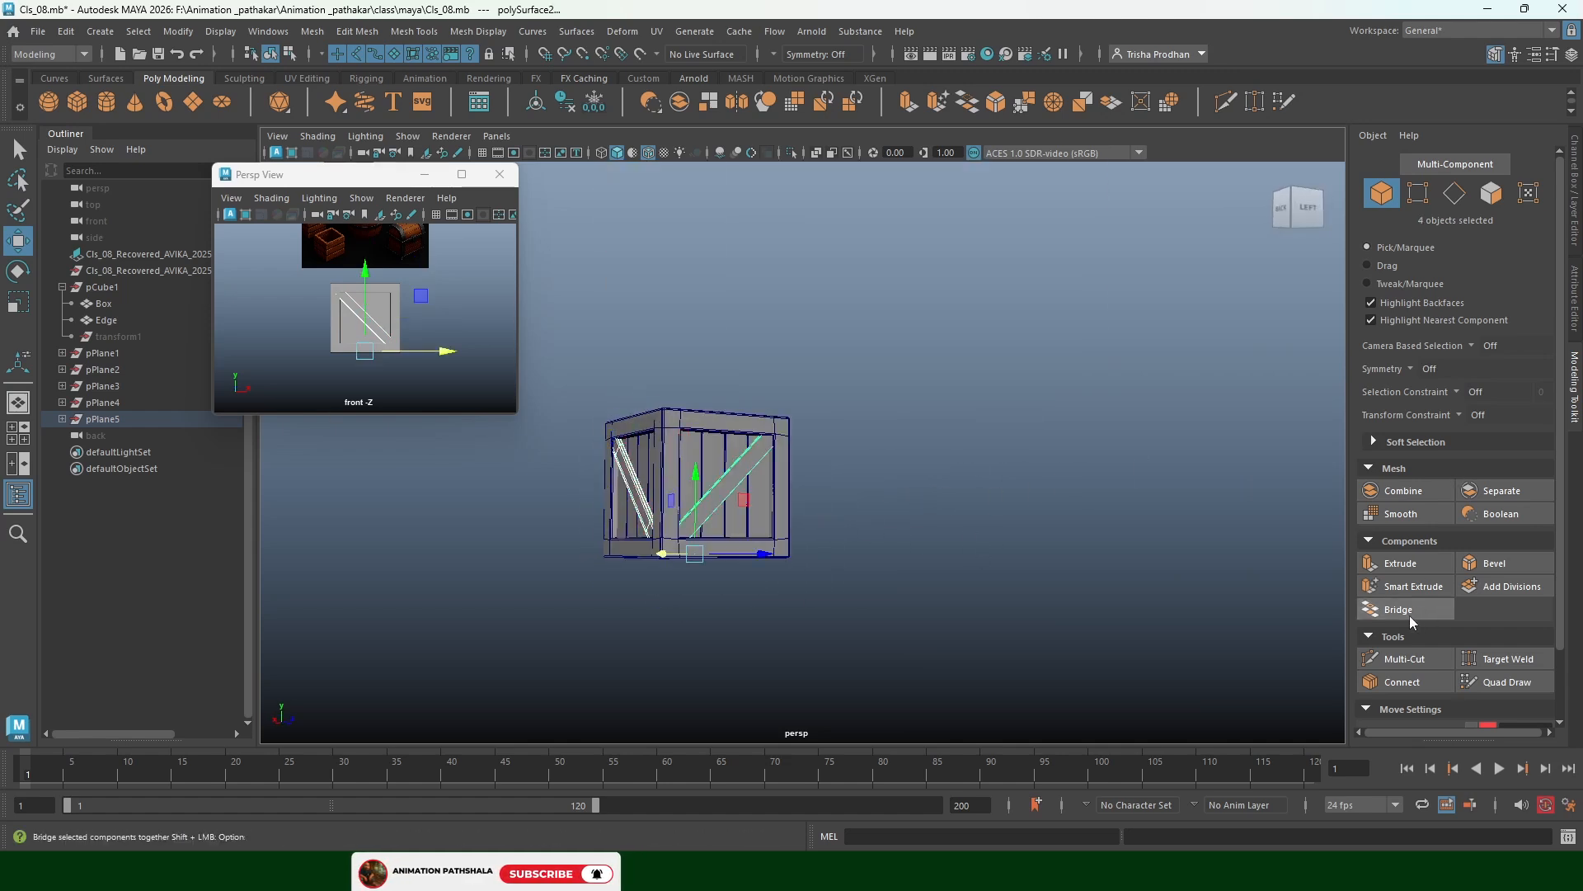
pyautogui.click(1405, 492)
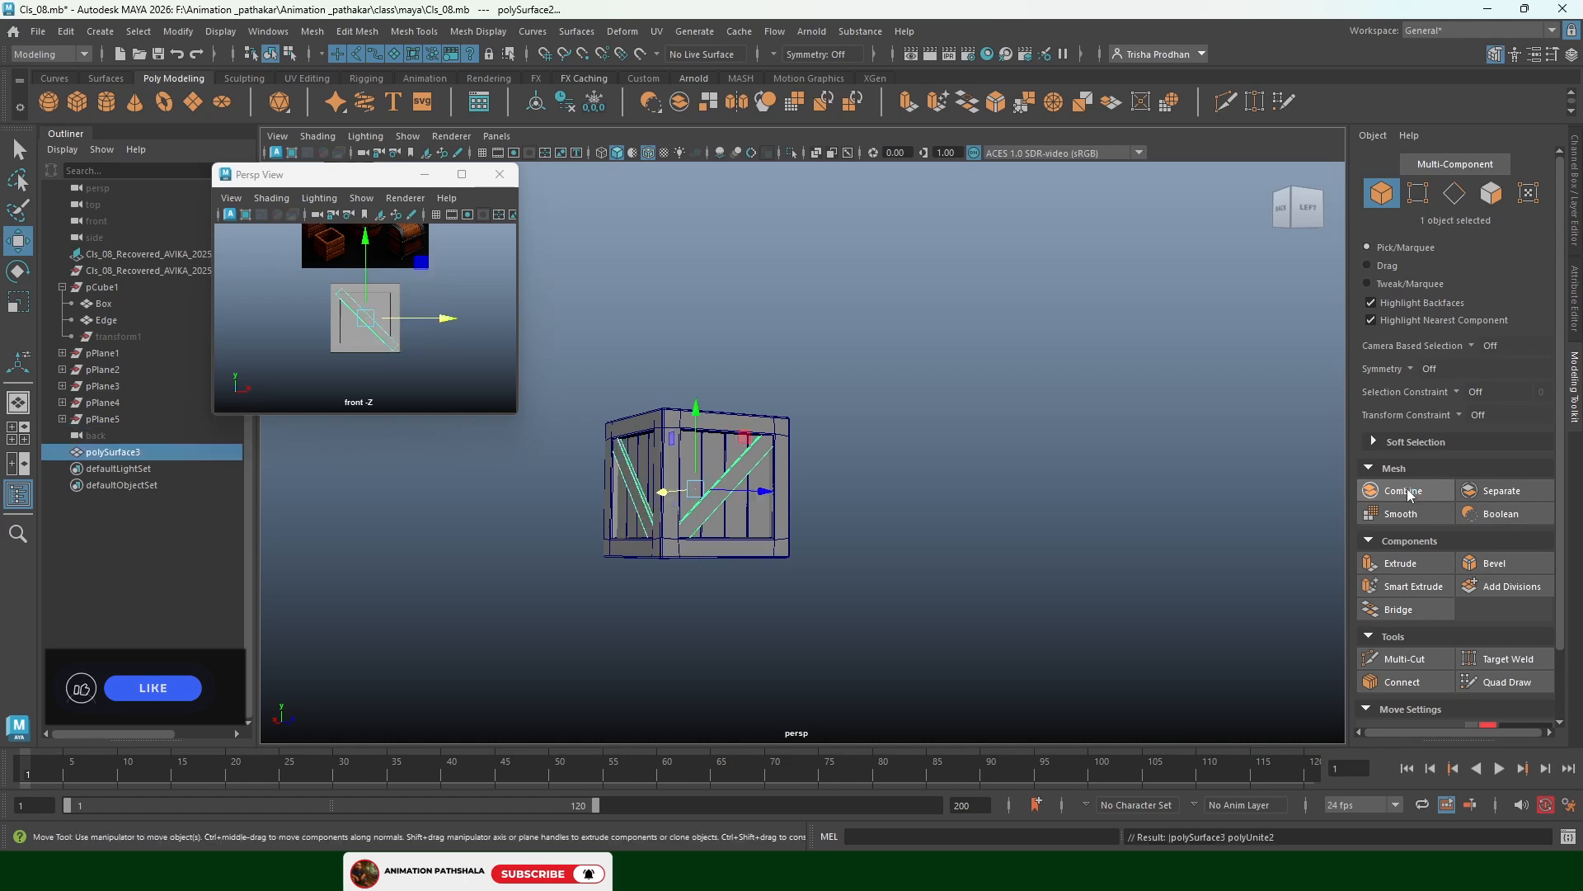
pyautogui.doubleClick(94, 453)
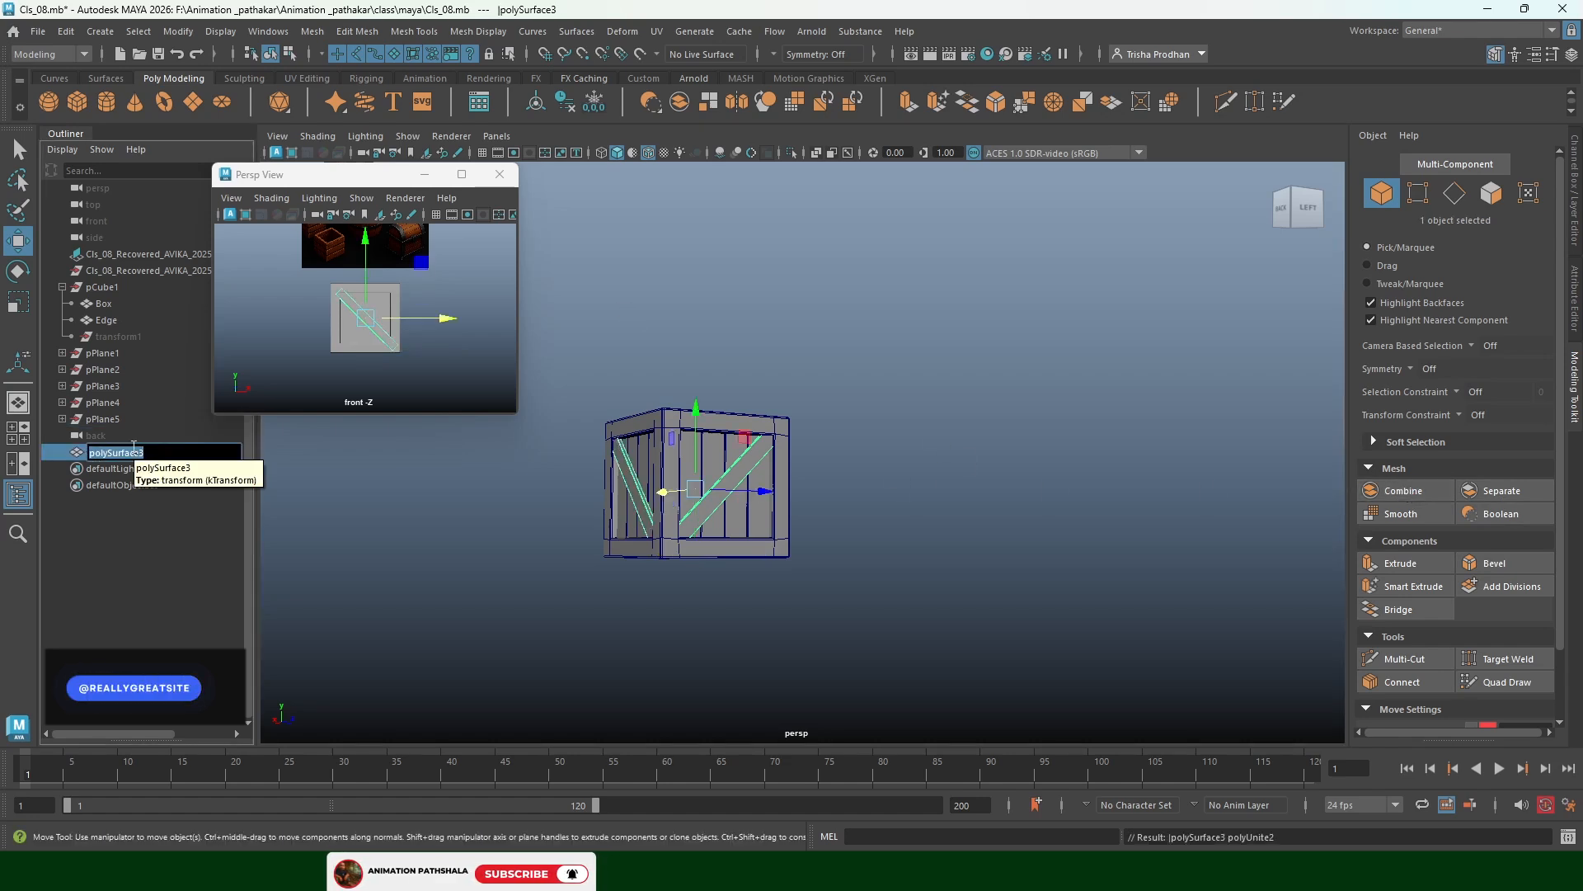
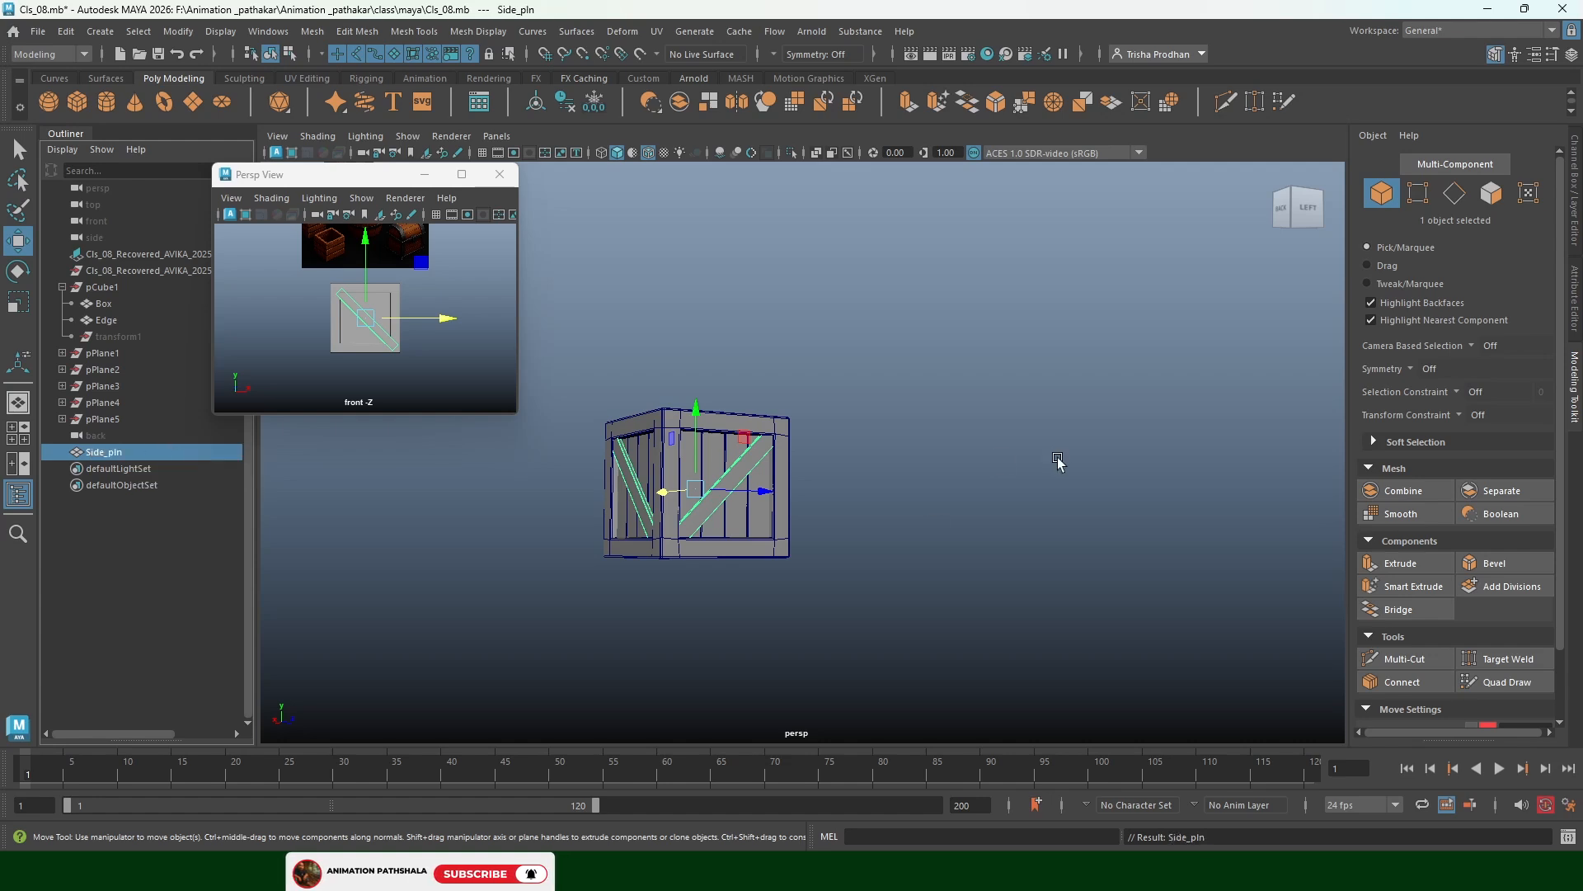
pyautogui.click(1056, 459)
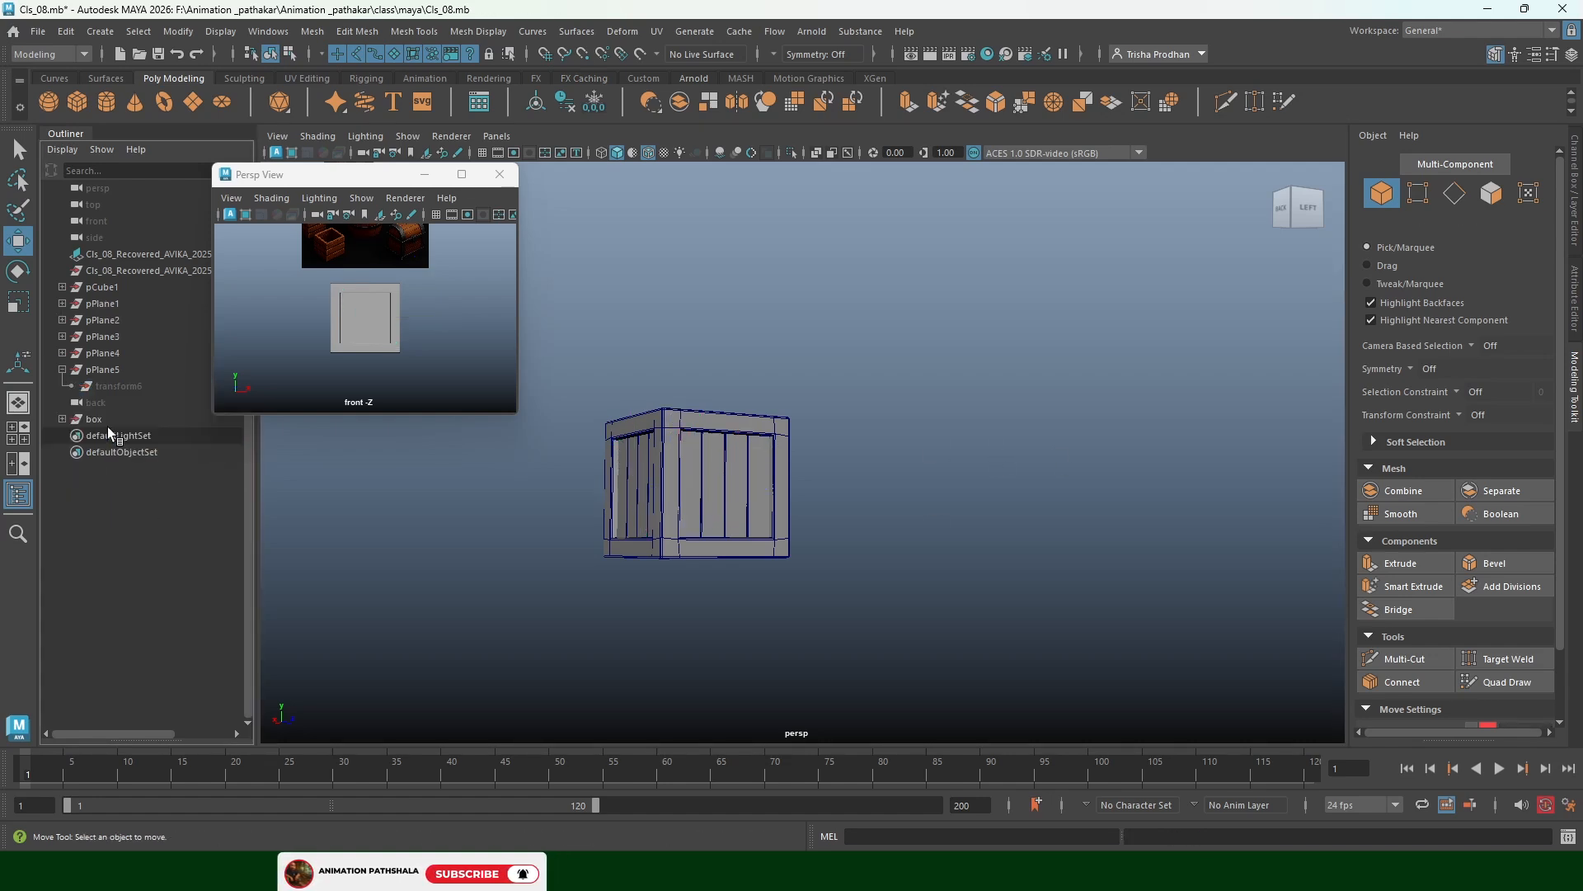
# Undo the deletion of the brace nodes and select the pPlane5 group that holds them
pyautogui.hotkey('ctrl', 'z')
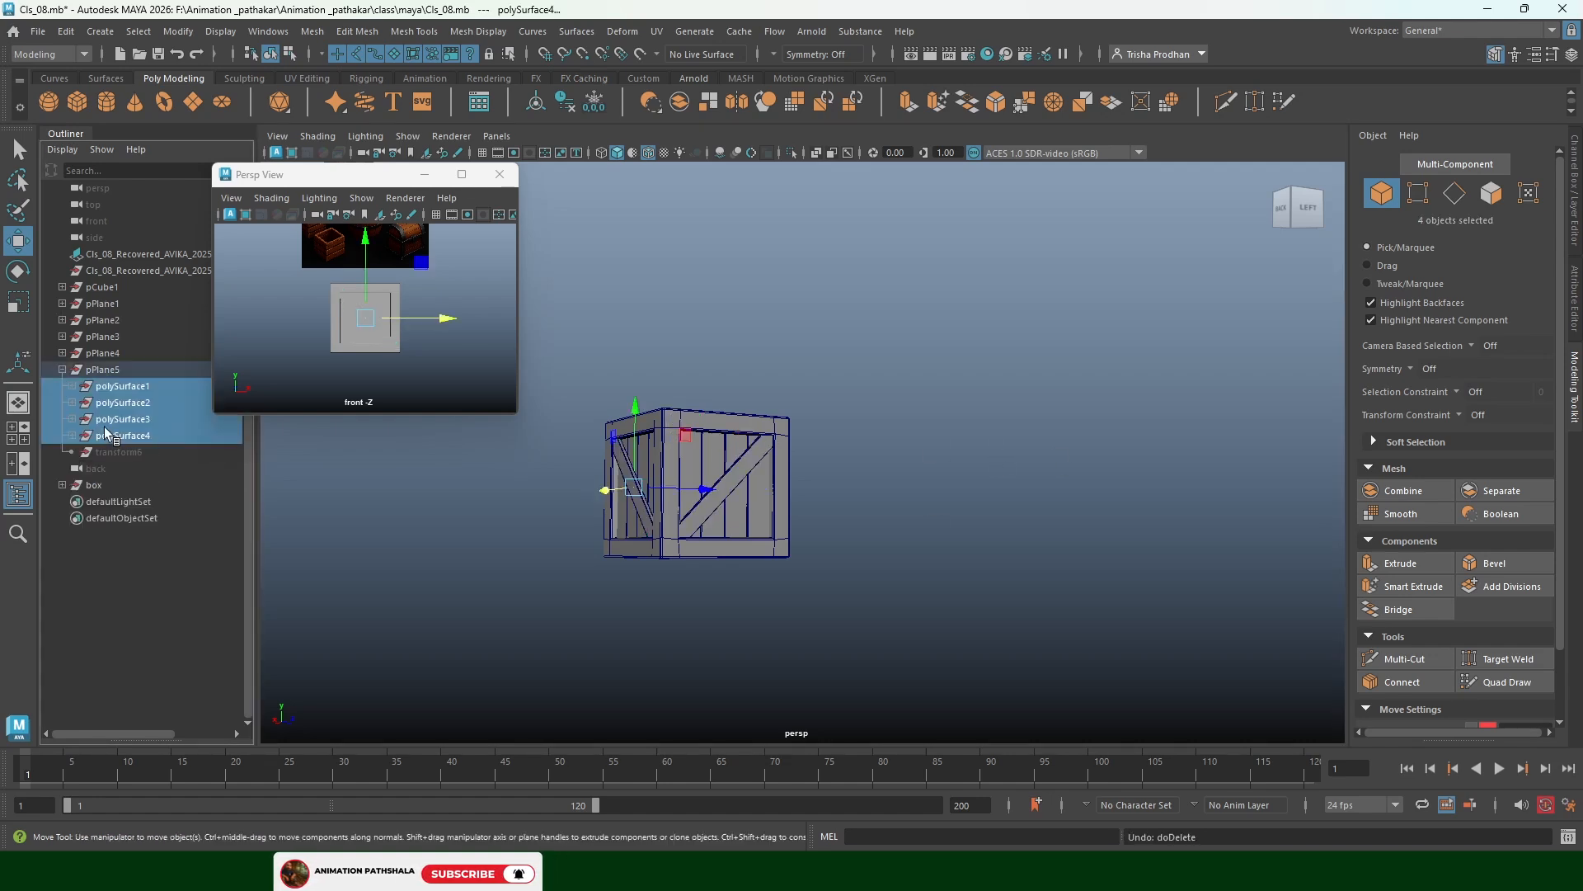
pyautogui.click(69, 388)
pyautogui.click(70, 388)
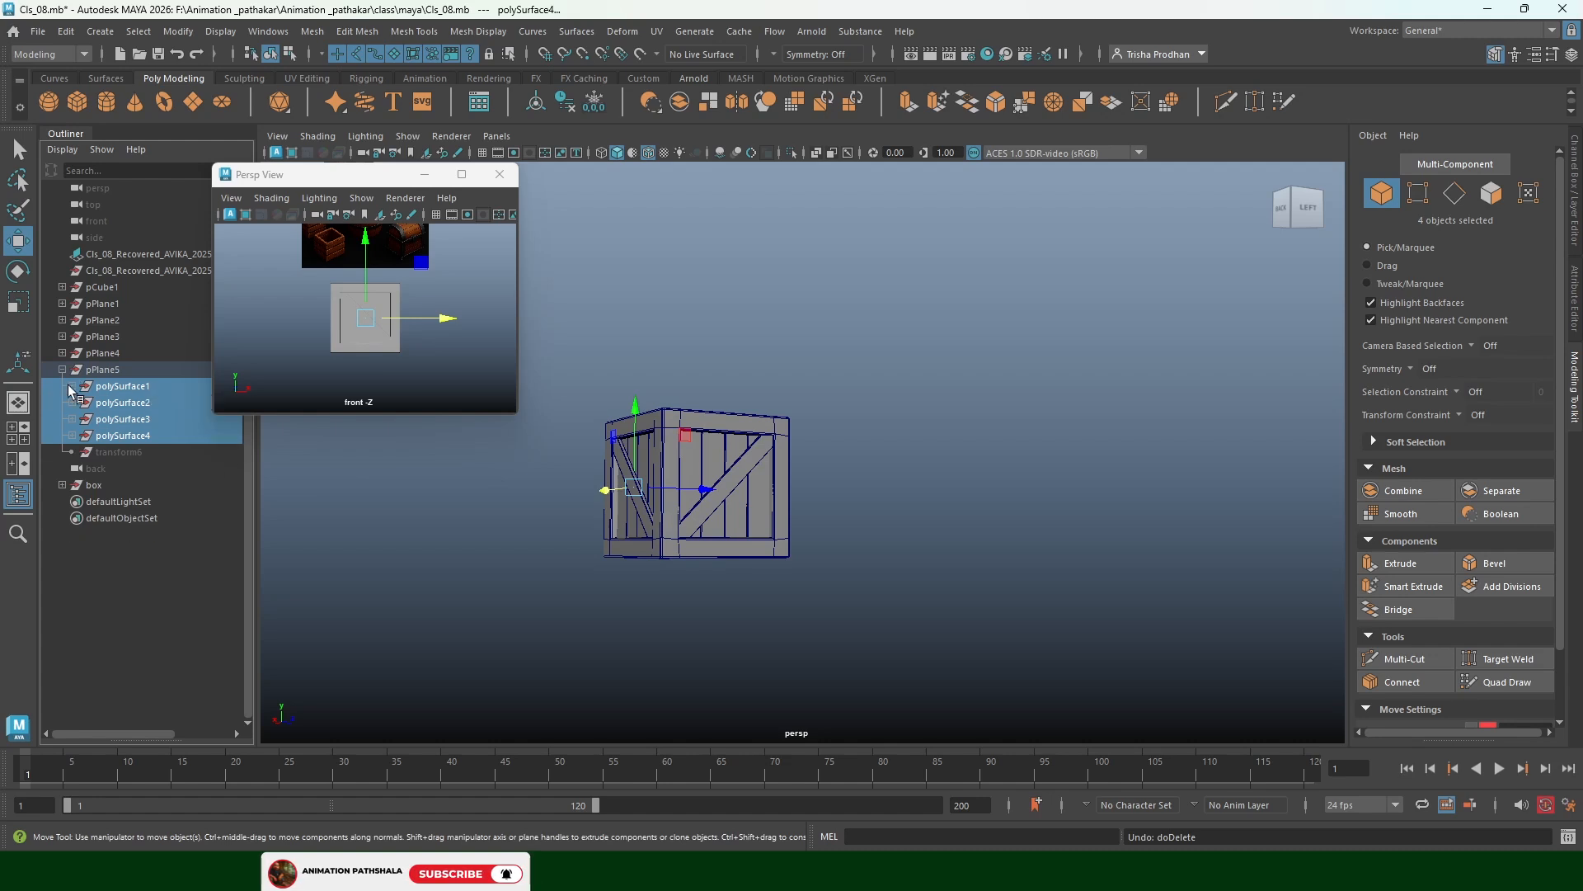
pyautogui.click(98, 372)
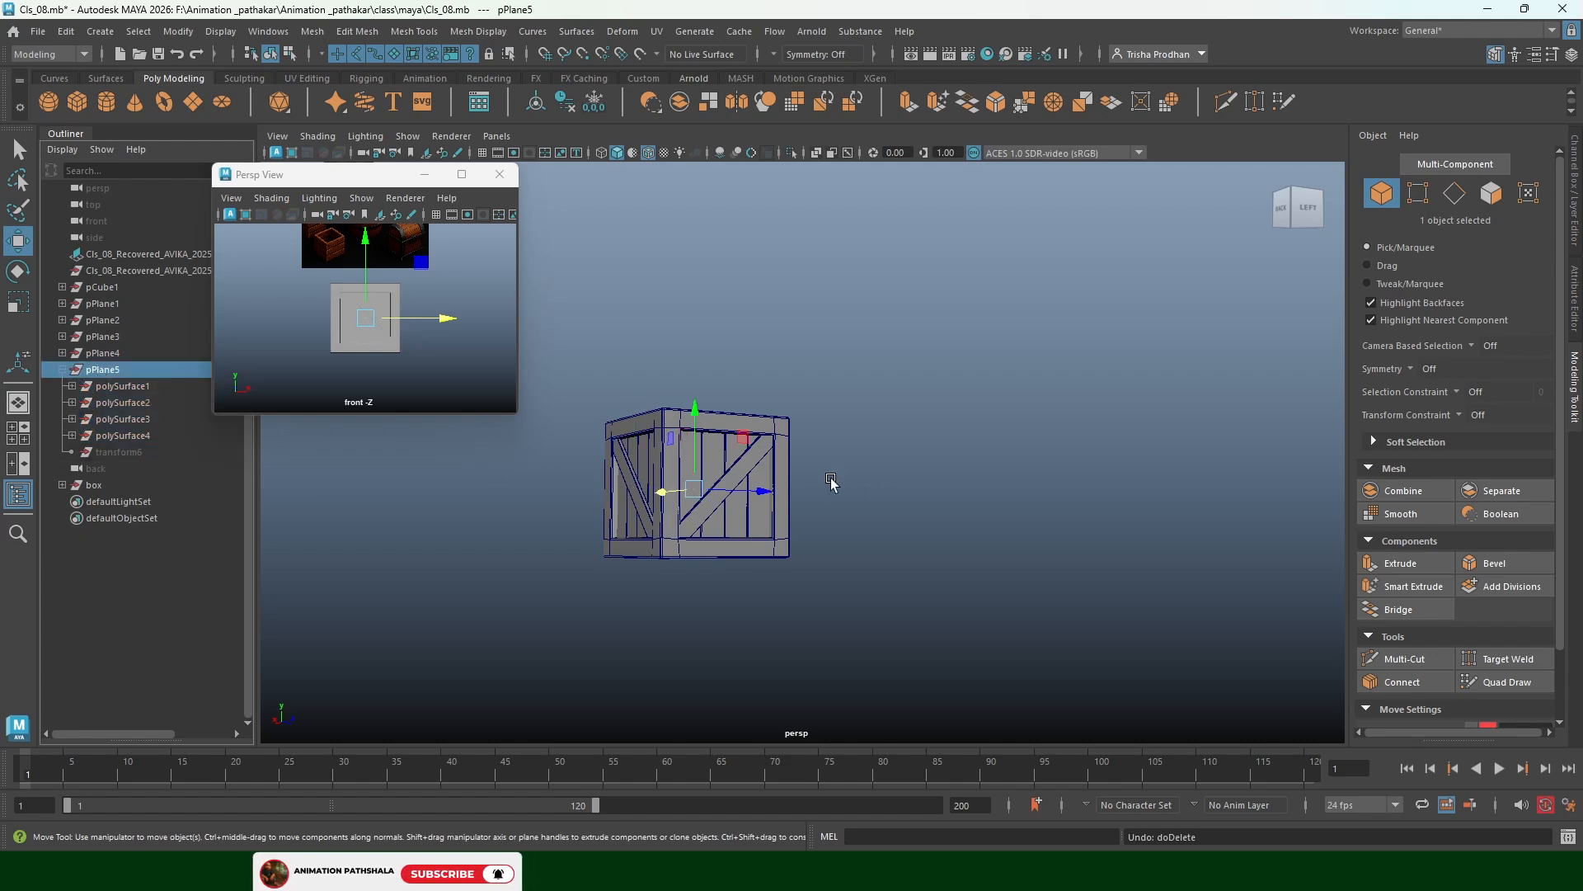
# Select all crate parts and delete all history in the scene to clear the leftover transform nodes
pyautogui.moveTo(561, 359); pyautogui.dragTo(933, 657)
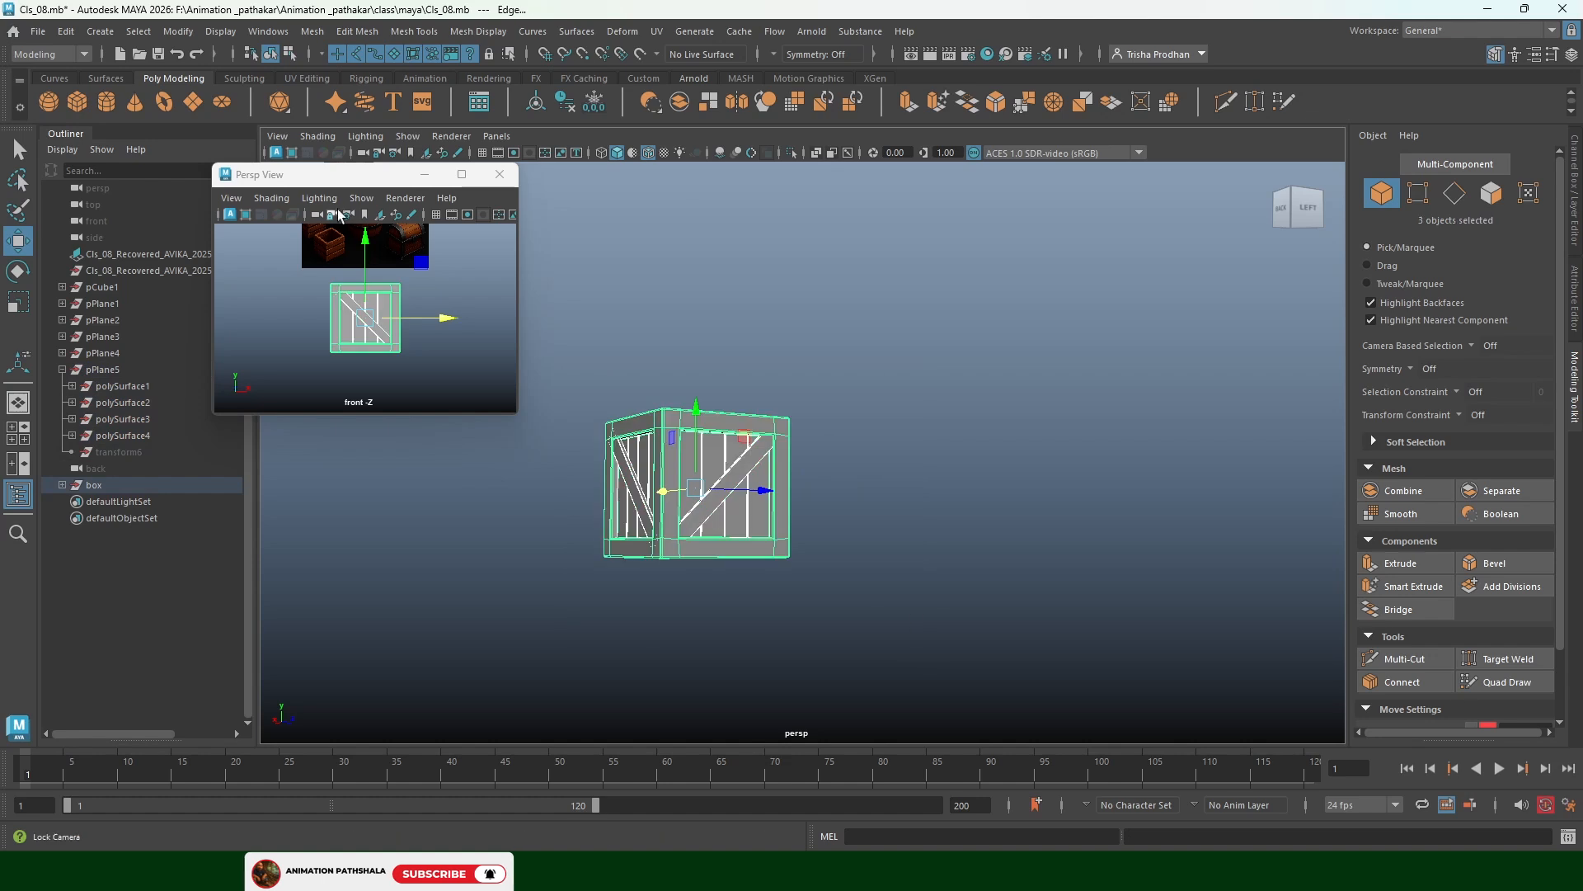
pyautogui.click(68, 33)
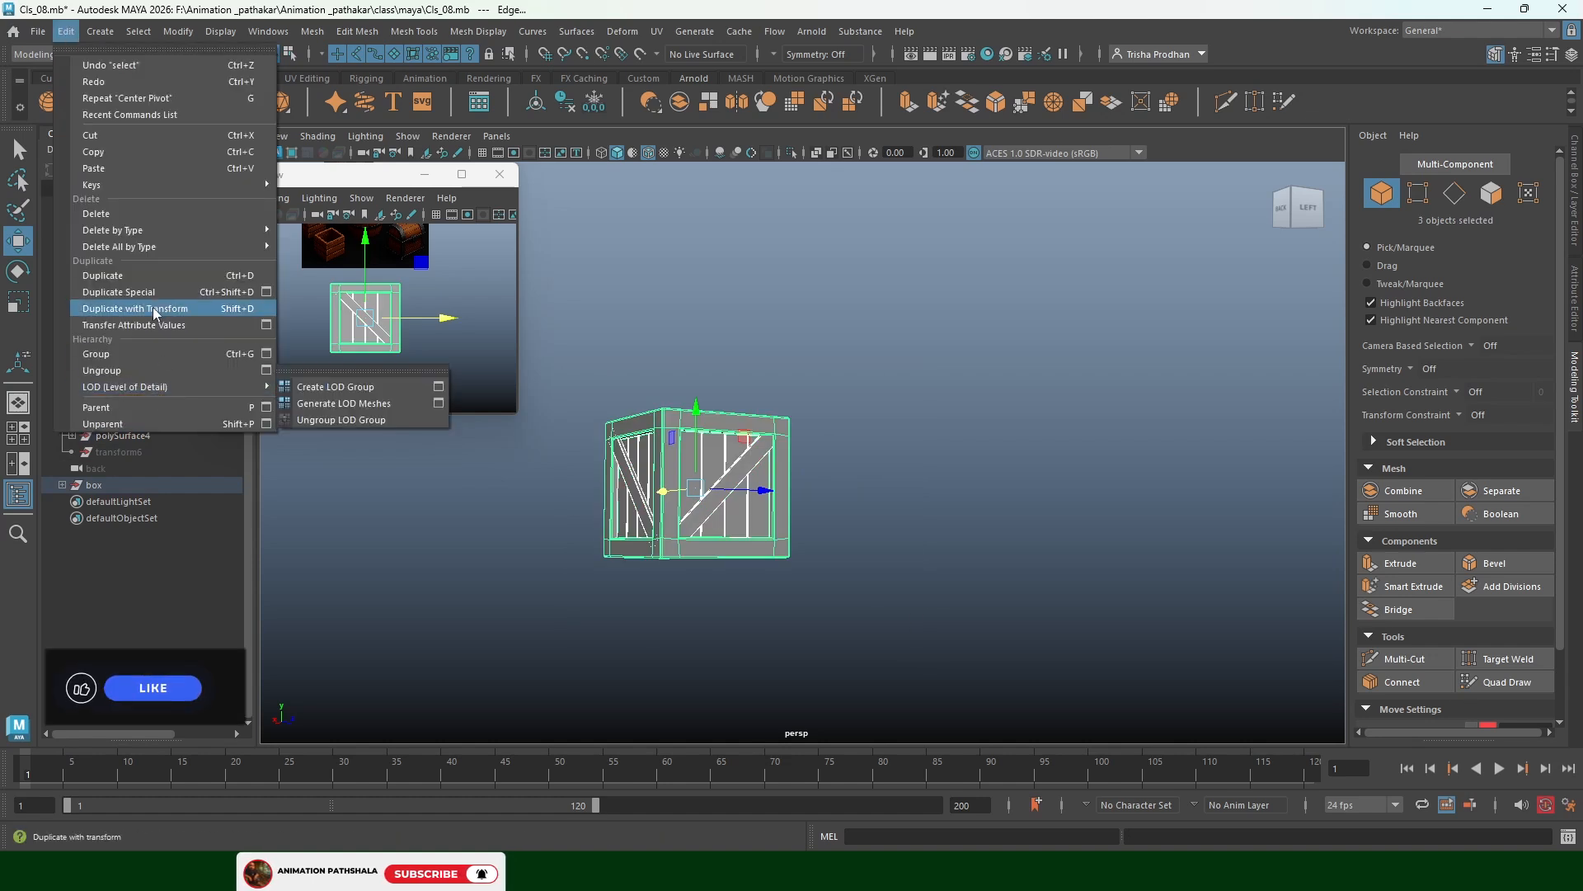
pyautogui.moveTo(148, 246)
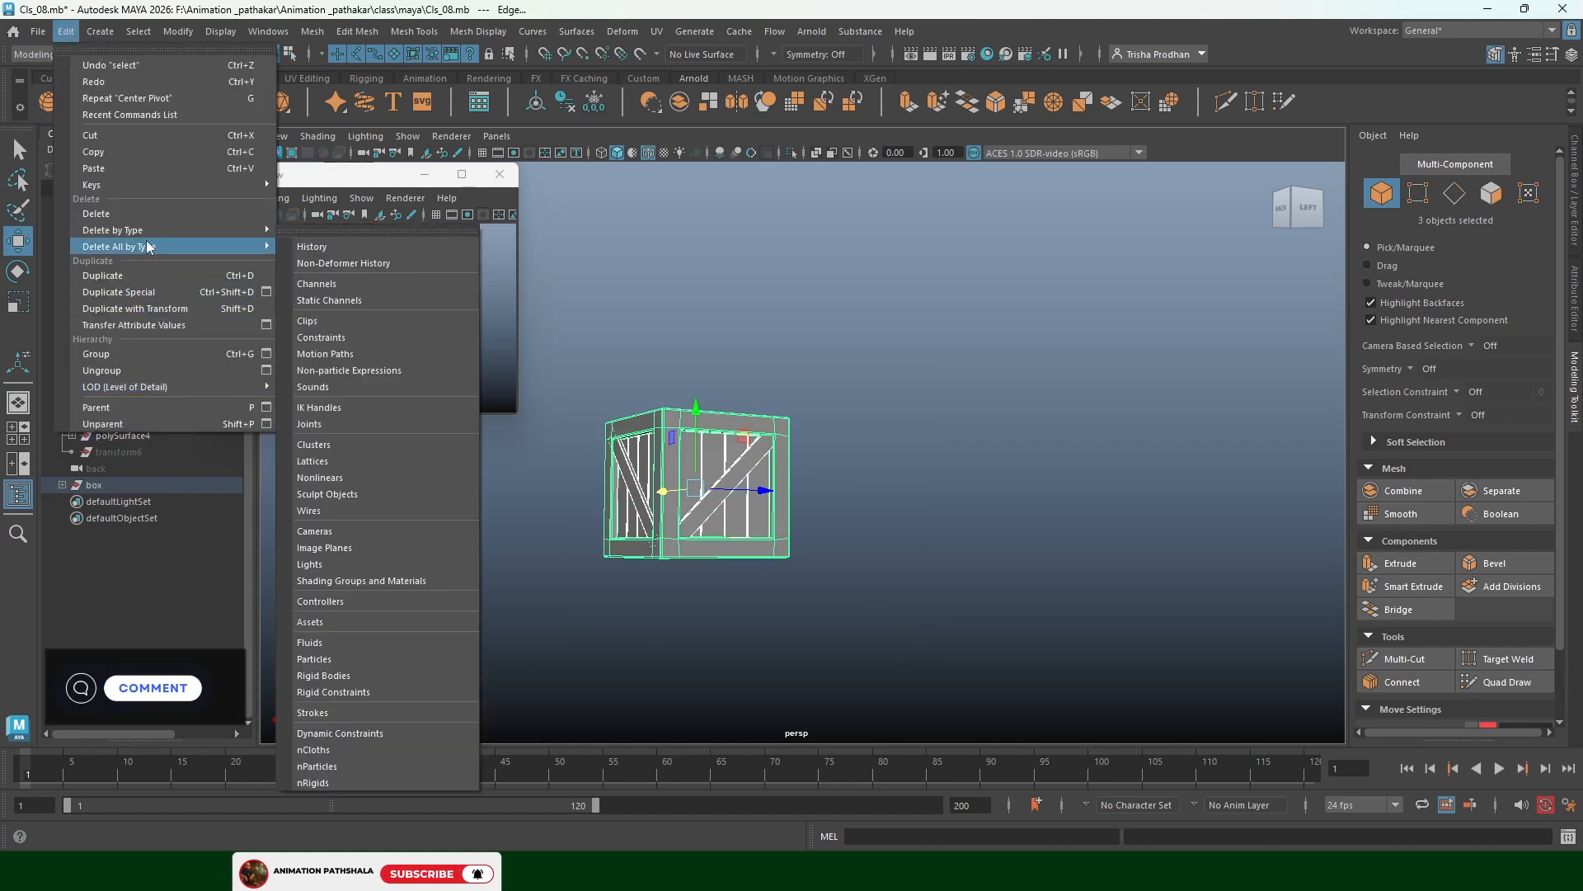
pyautogui.click(319, 246)
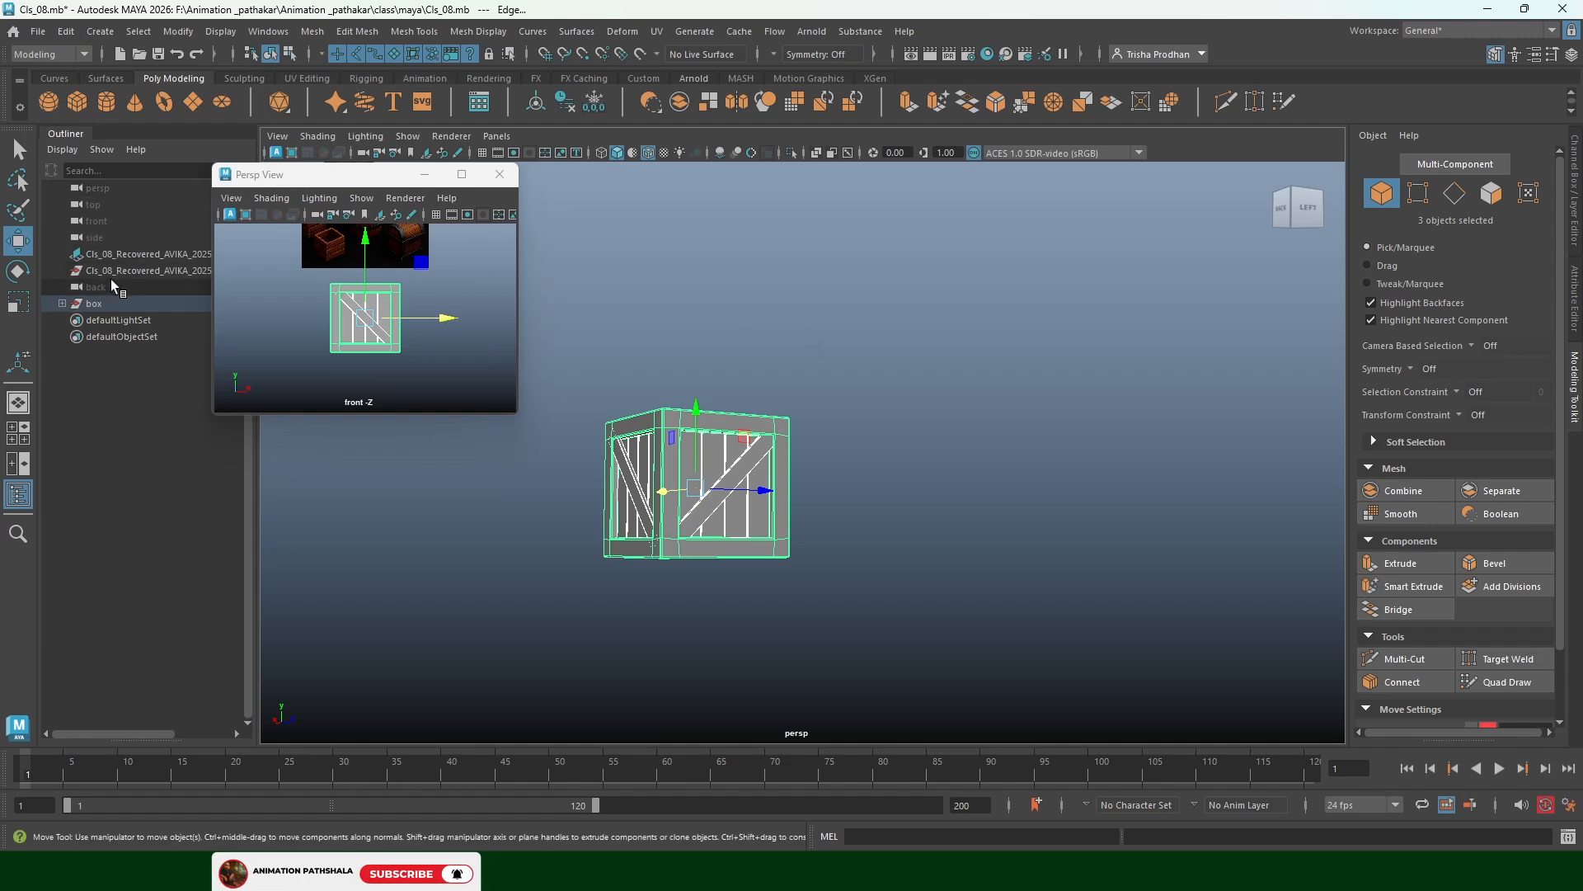
# Move the floating Persp View window clear of the object list and save the scene
pyautogui.moveTo(368, 174); pyautogui.dragTo(404, 162)
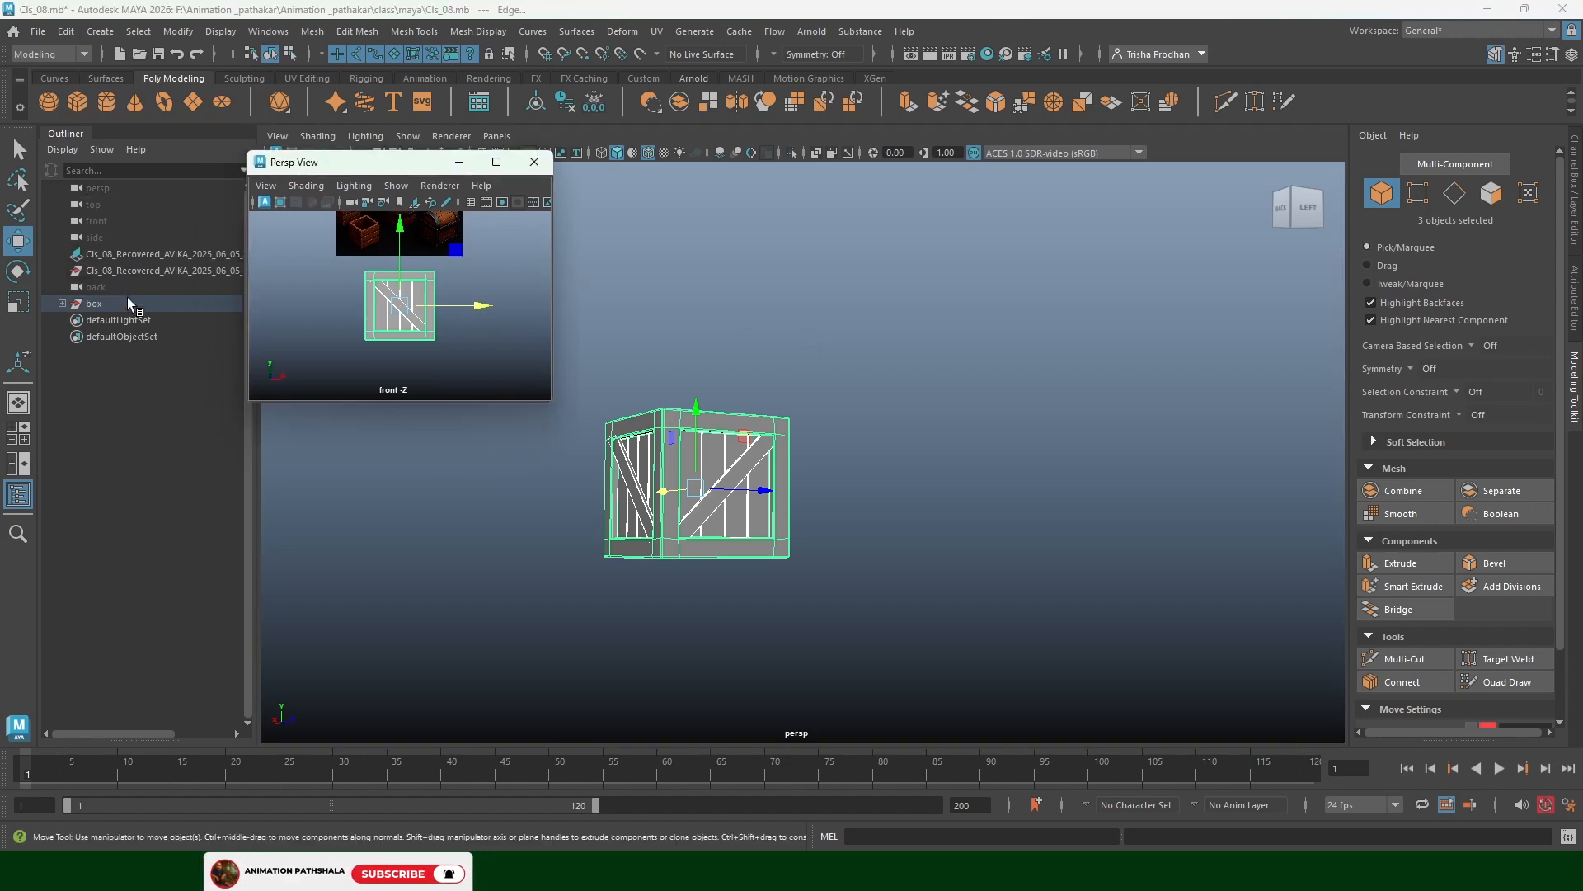
pyautogui.click(897, 378)
pyautogui.moveTo(916, 328); pyautogui.dragTo(577, 610)
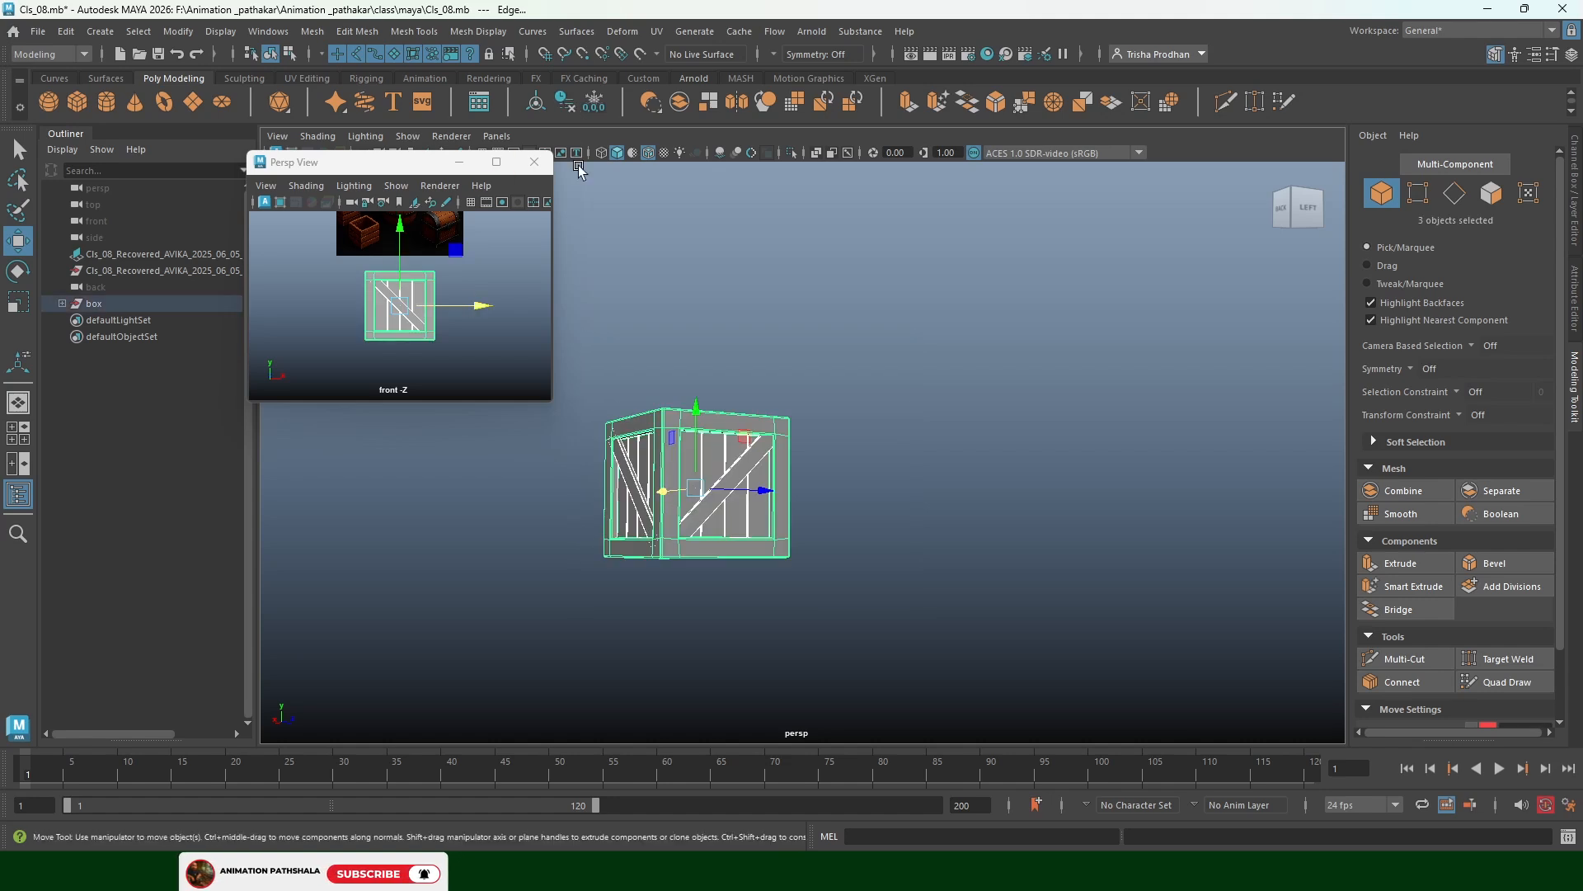
pyautogui.click(858, 379)
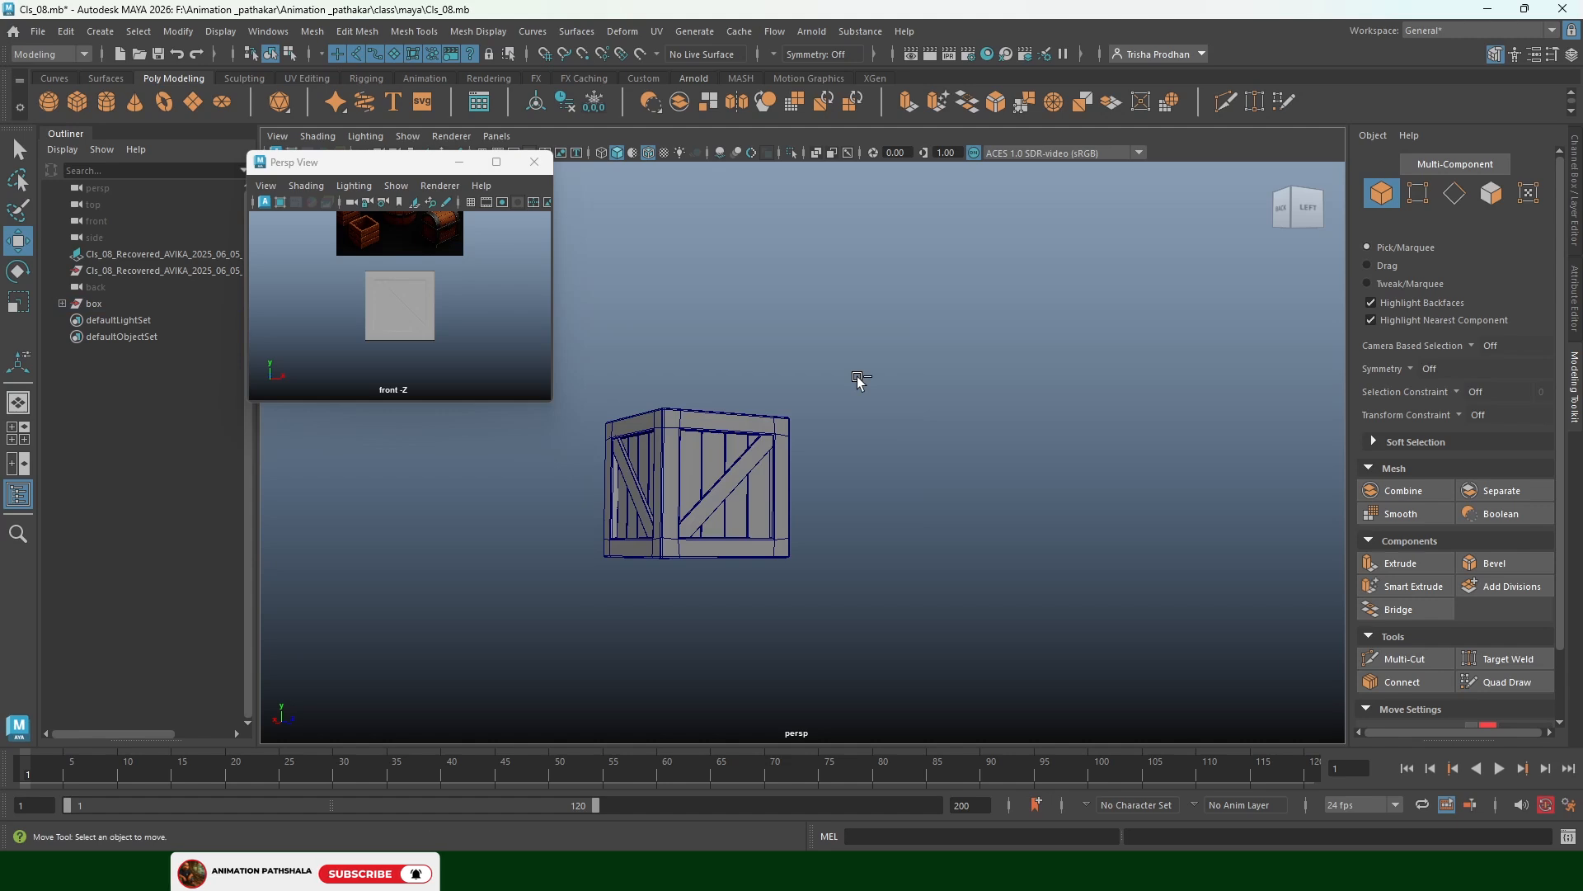
pyautogui.hotkey('ctrl', 's')
# Select all crate parts and create a new display layer containing them
pyautogui.click(1576, 231)
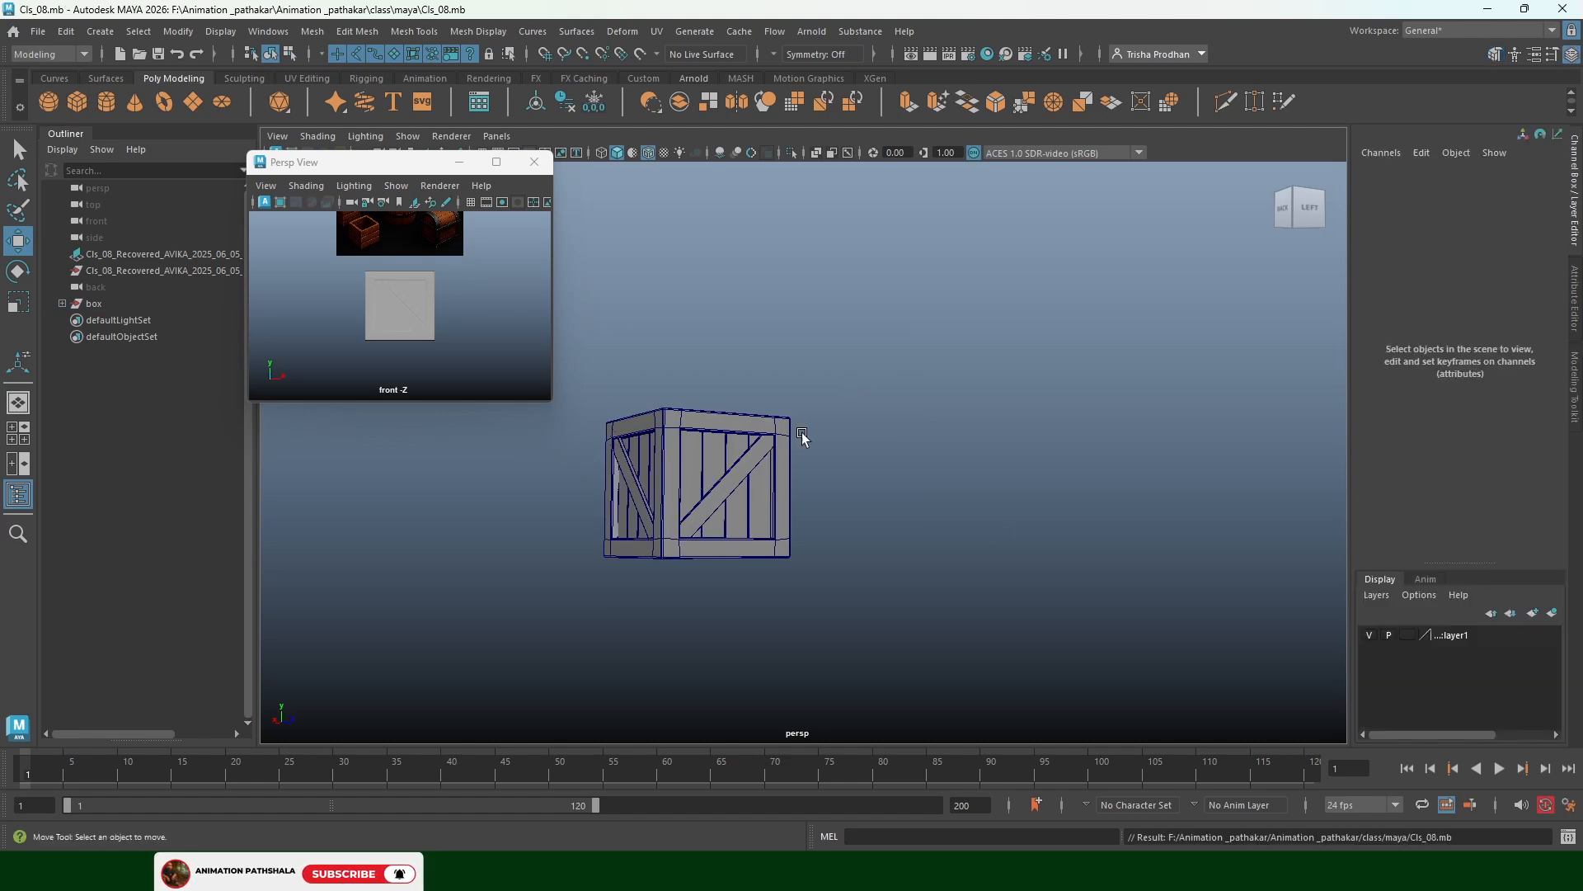
pyautogui.moveTo(841, 335); pyautogui.dragTo(521, 630)
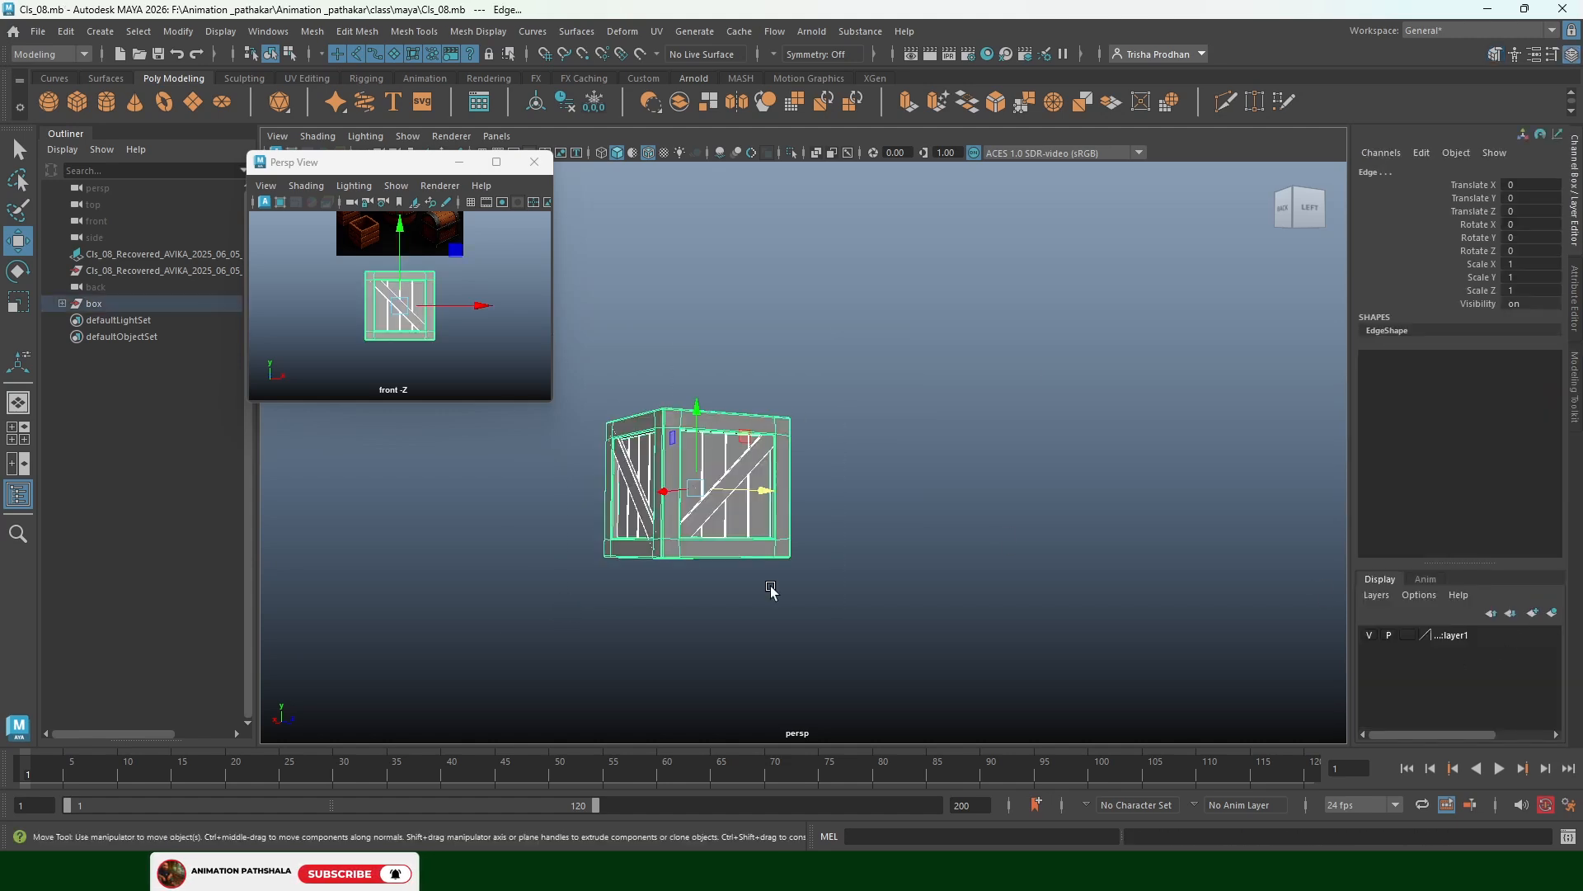
pyautogui.click(1552, 613)
# Name the crate's new display layer Box_01 and set its colour to red
pyautogui.click(1449, 636)
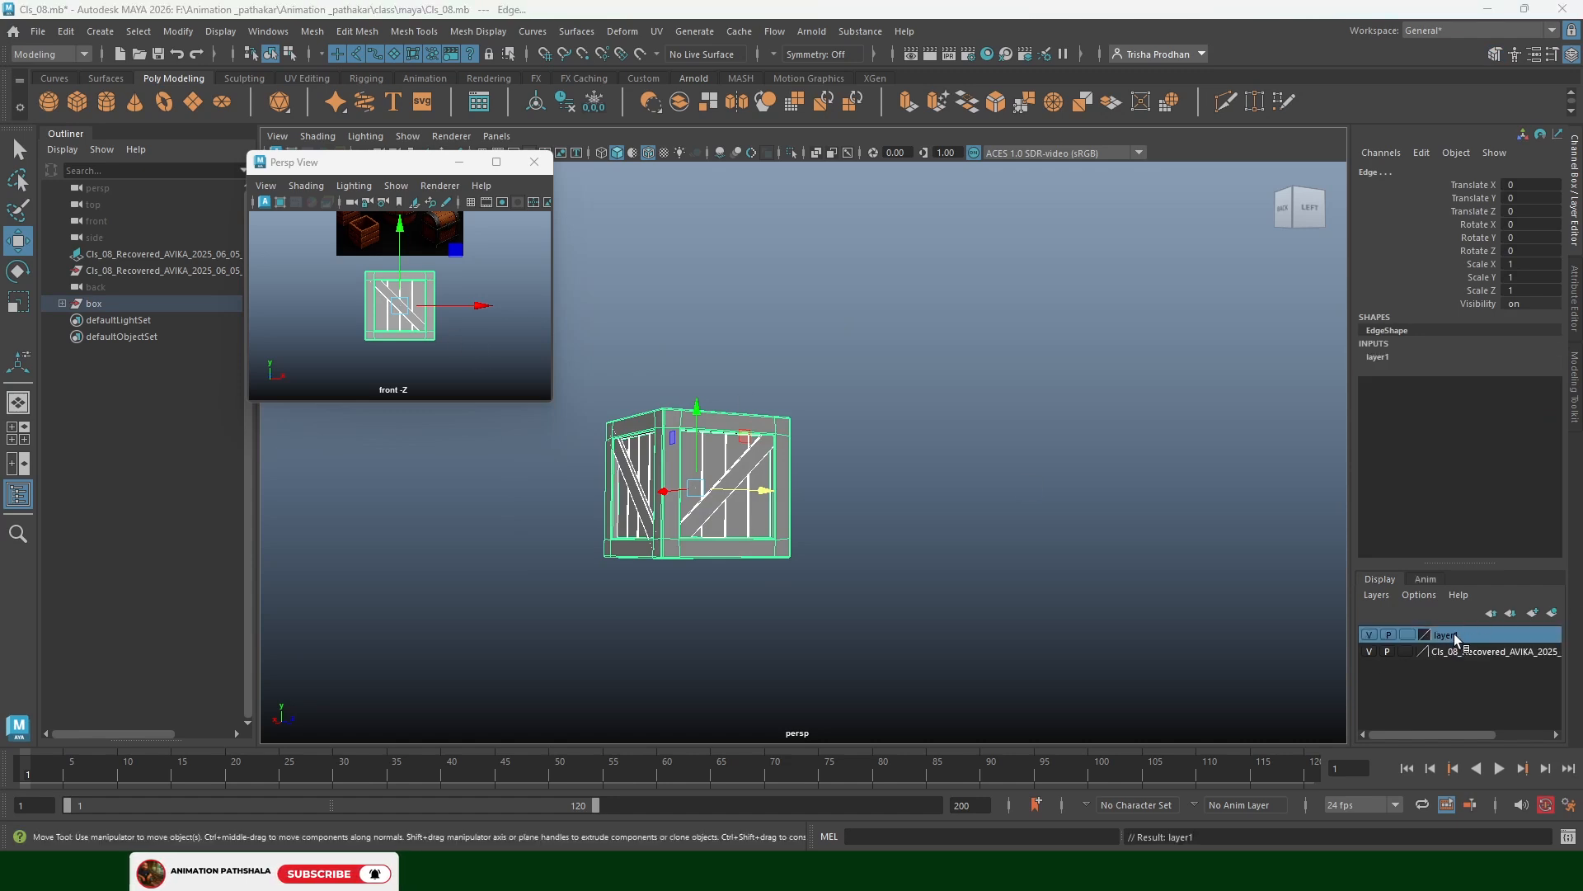
pyautogui.moveTo(453, 165); pyautogui.dragTo(343, 288)
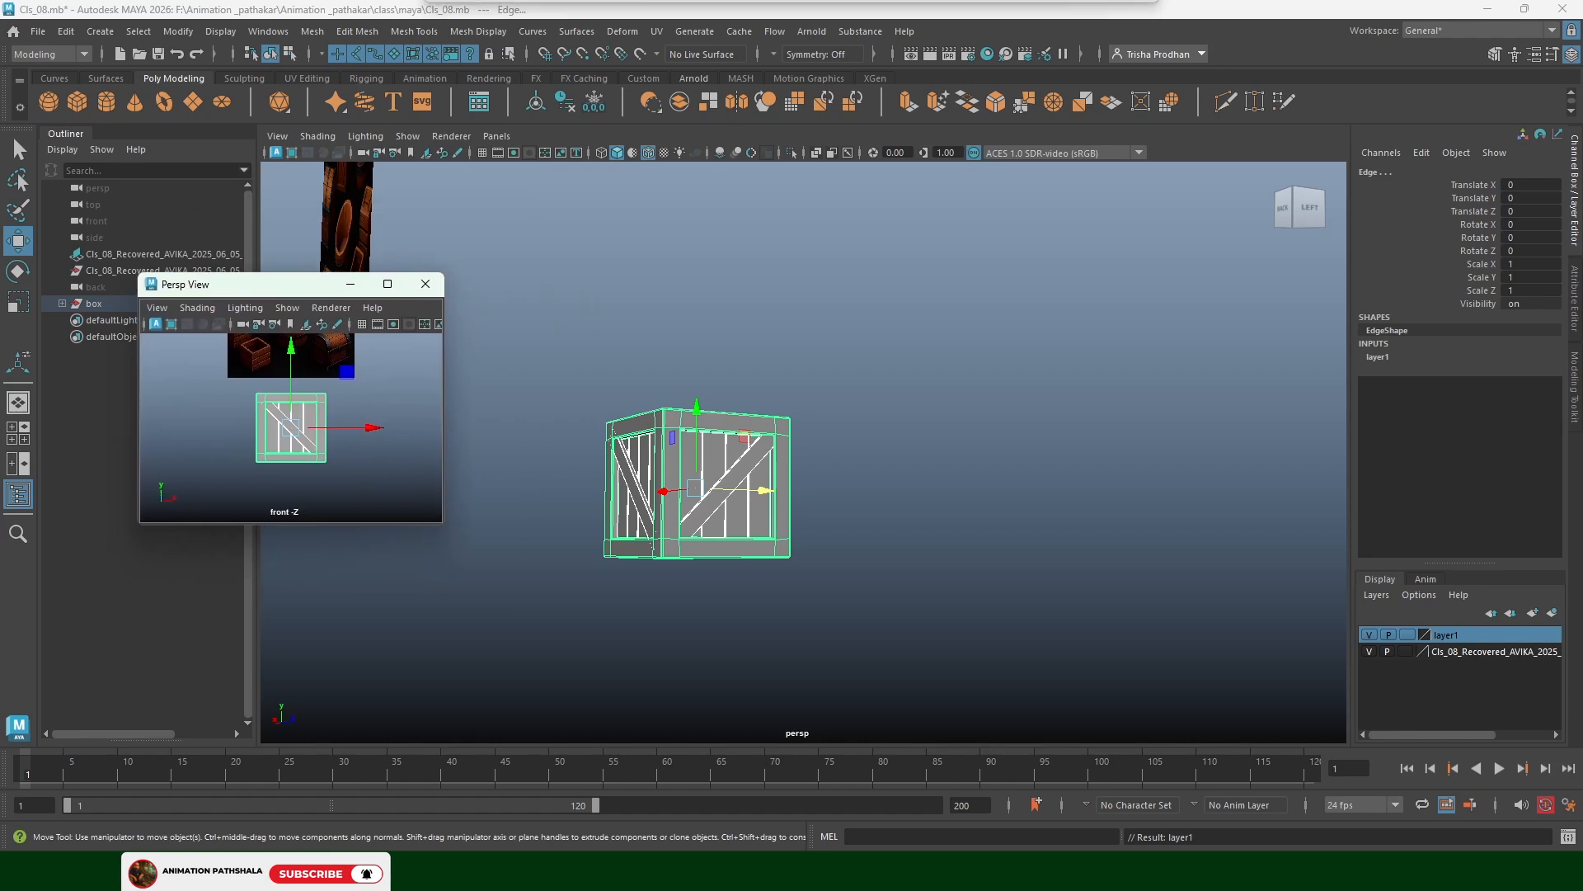
pyautogui.moveTo(761, 306); pyautogui.dragTo(879, 269)
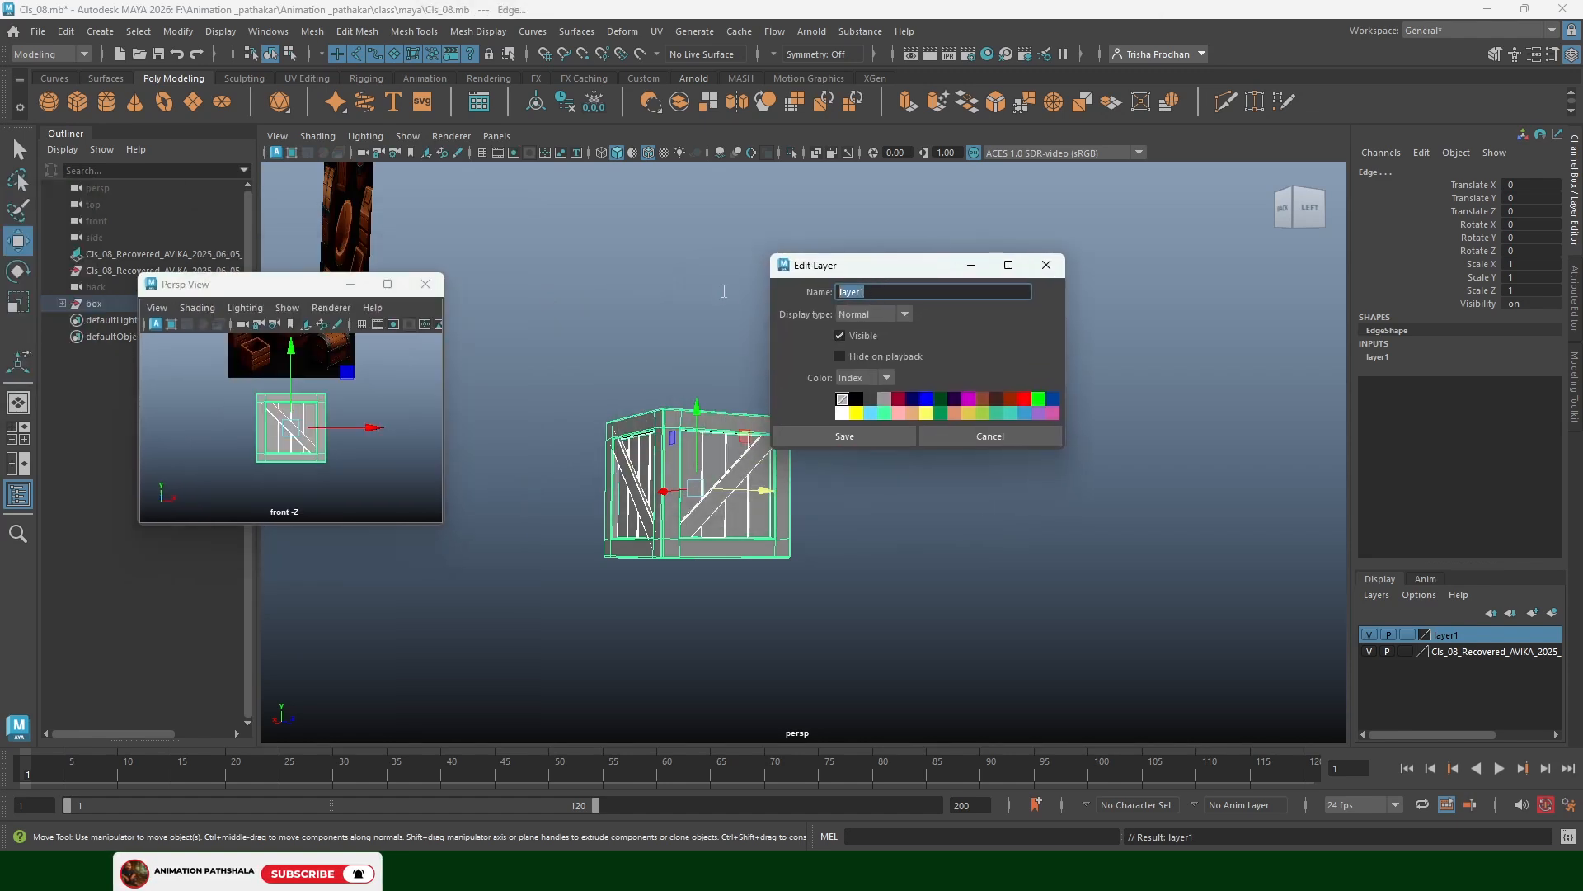
pyautogui.write('Box')
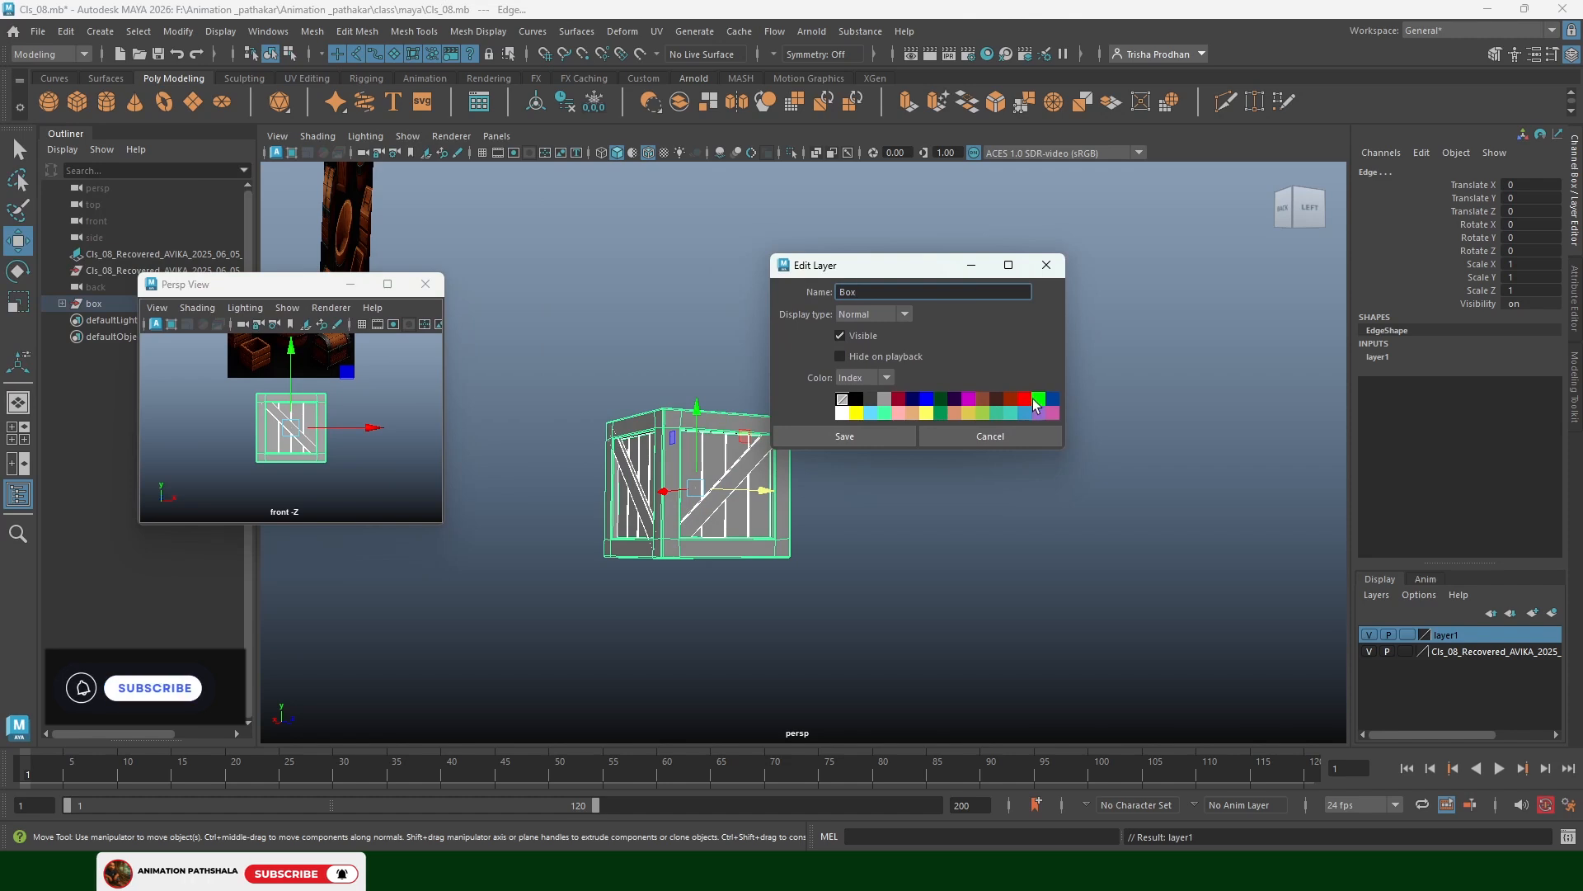
pyautogui.click(854, 433)
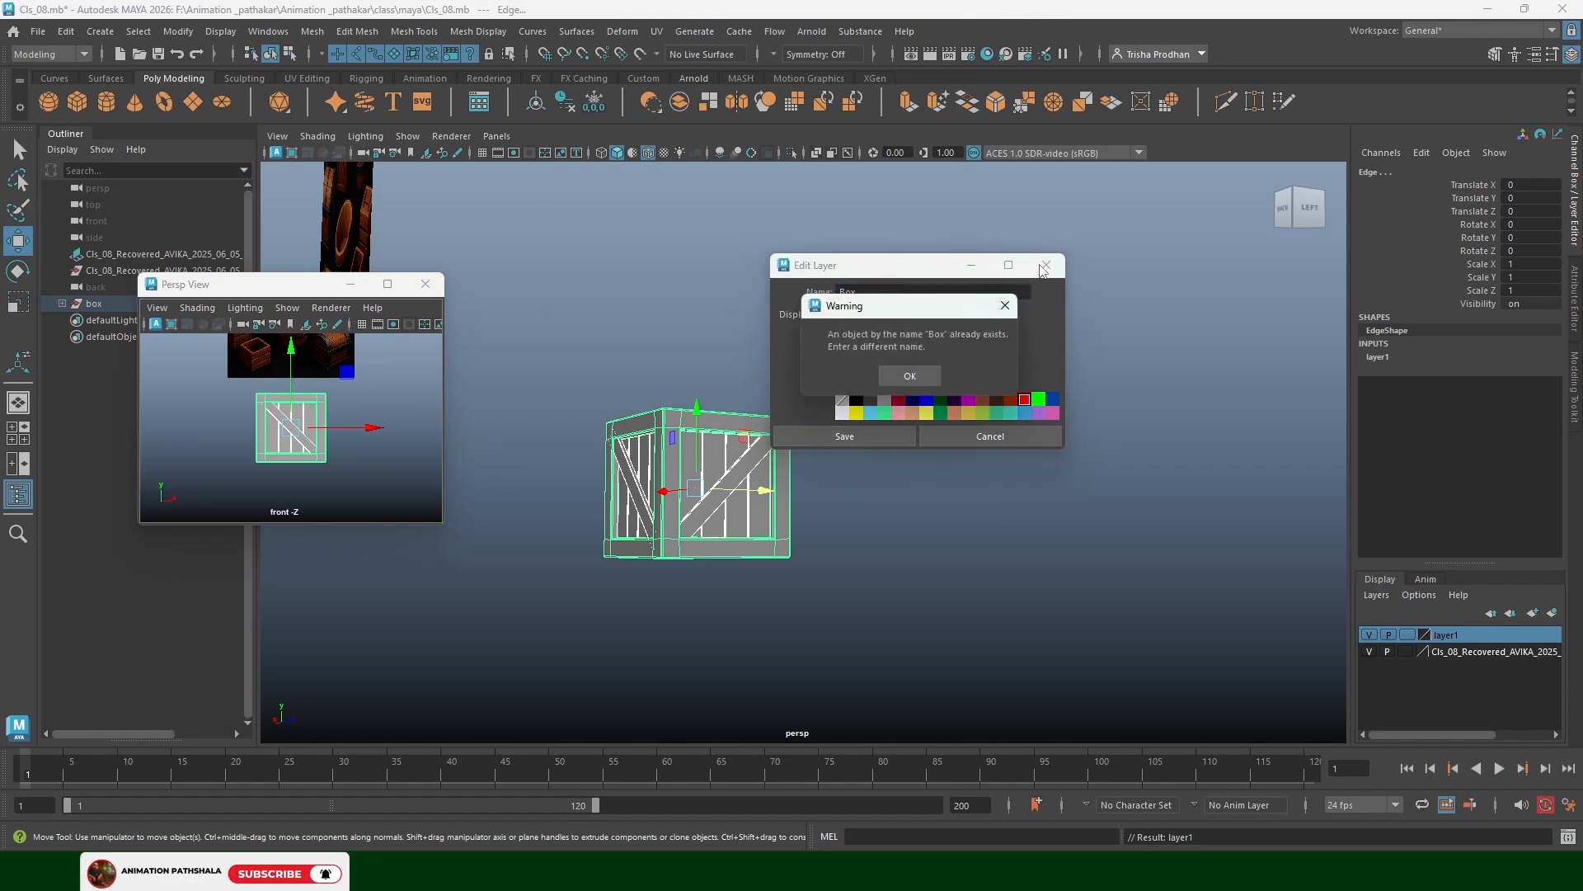
pyautogui.click(909, 376)
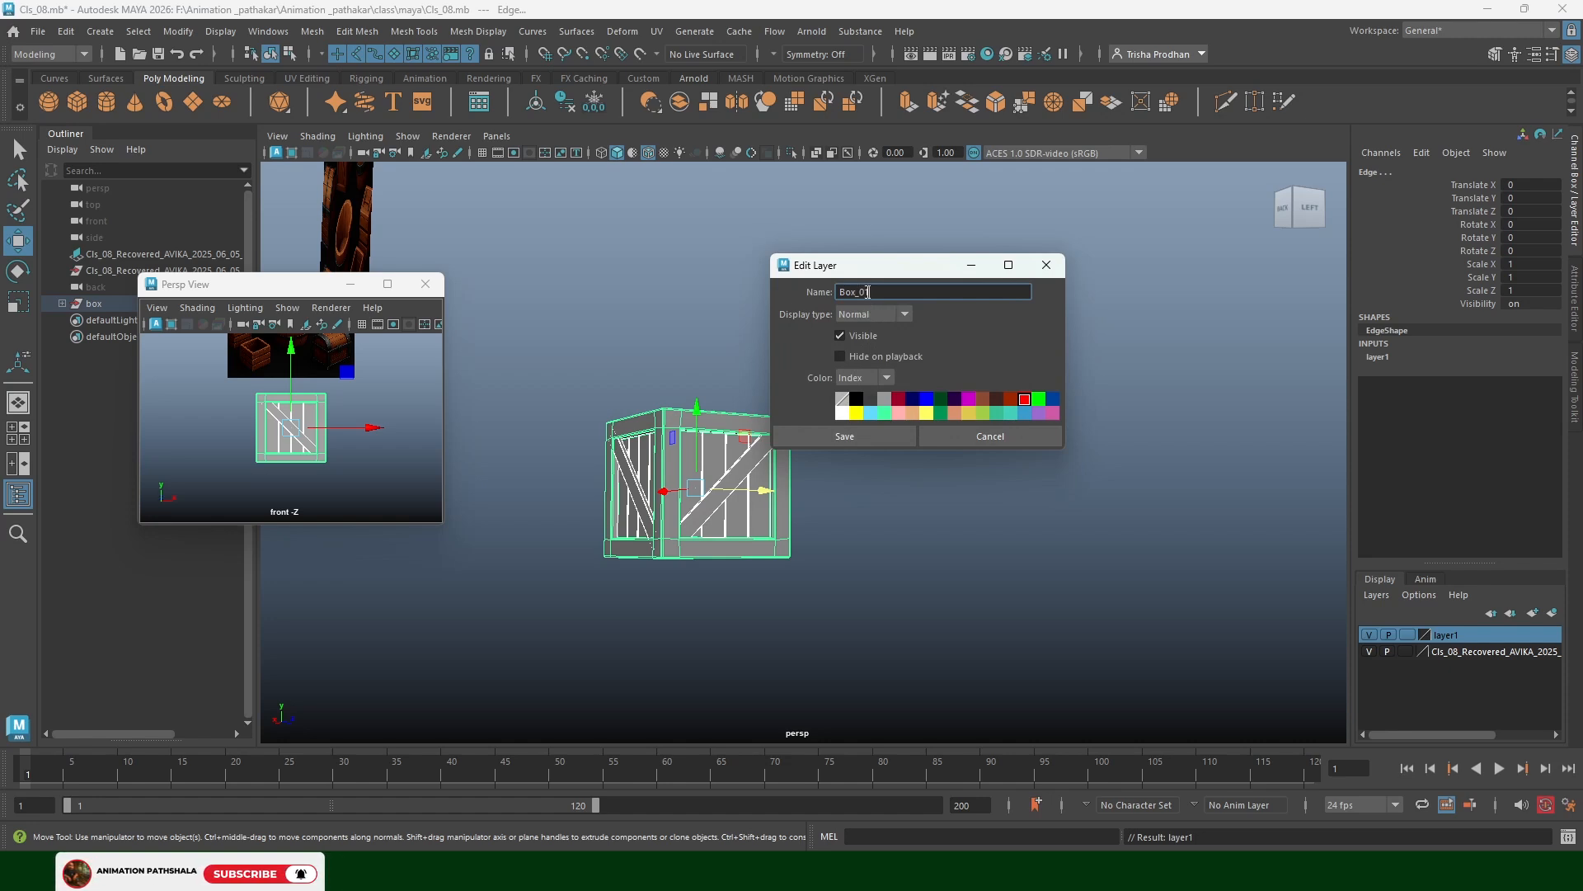
pyautogui.click(824, 434)
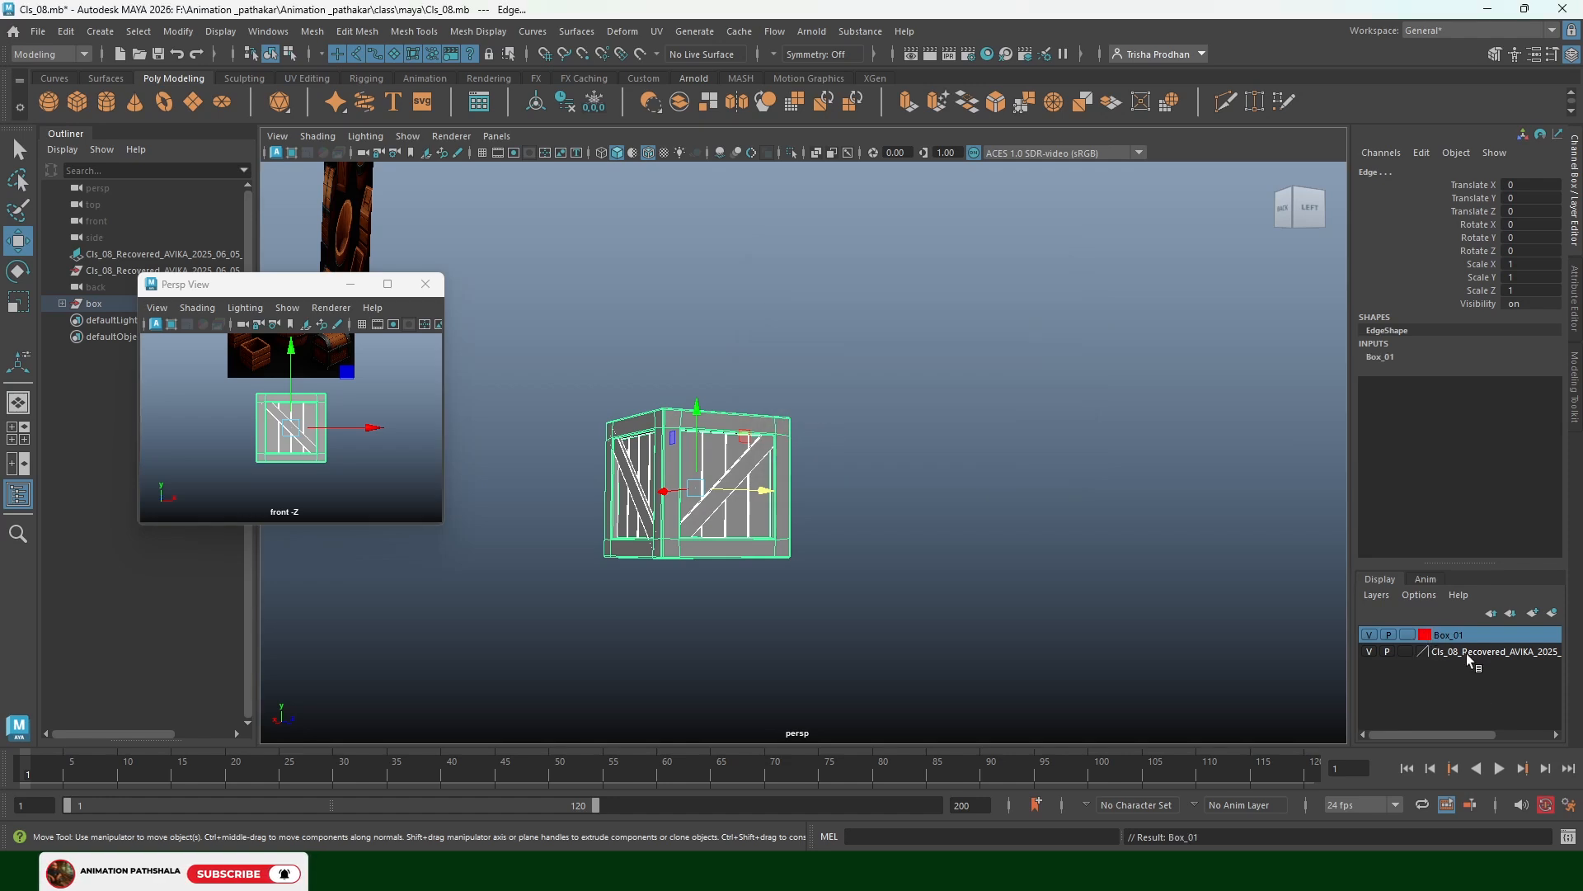
pyautogui.click(925, 464)
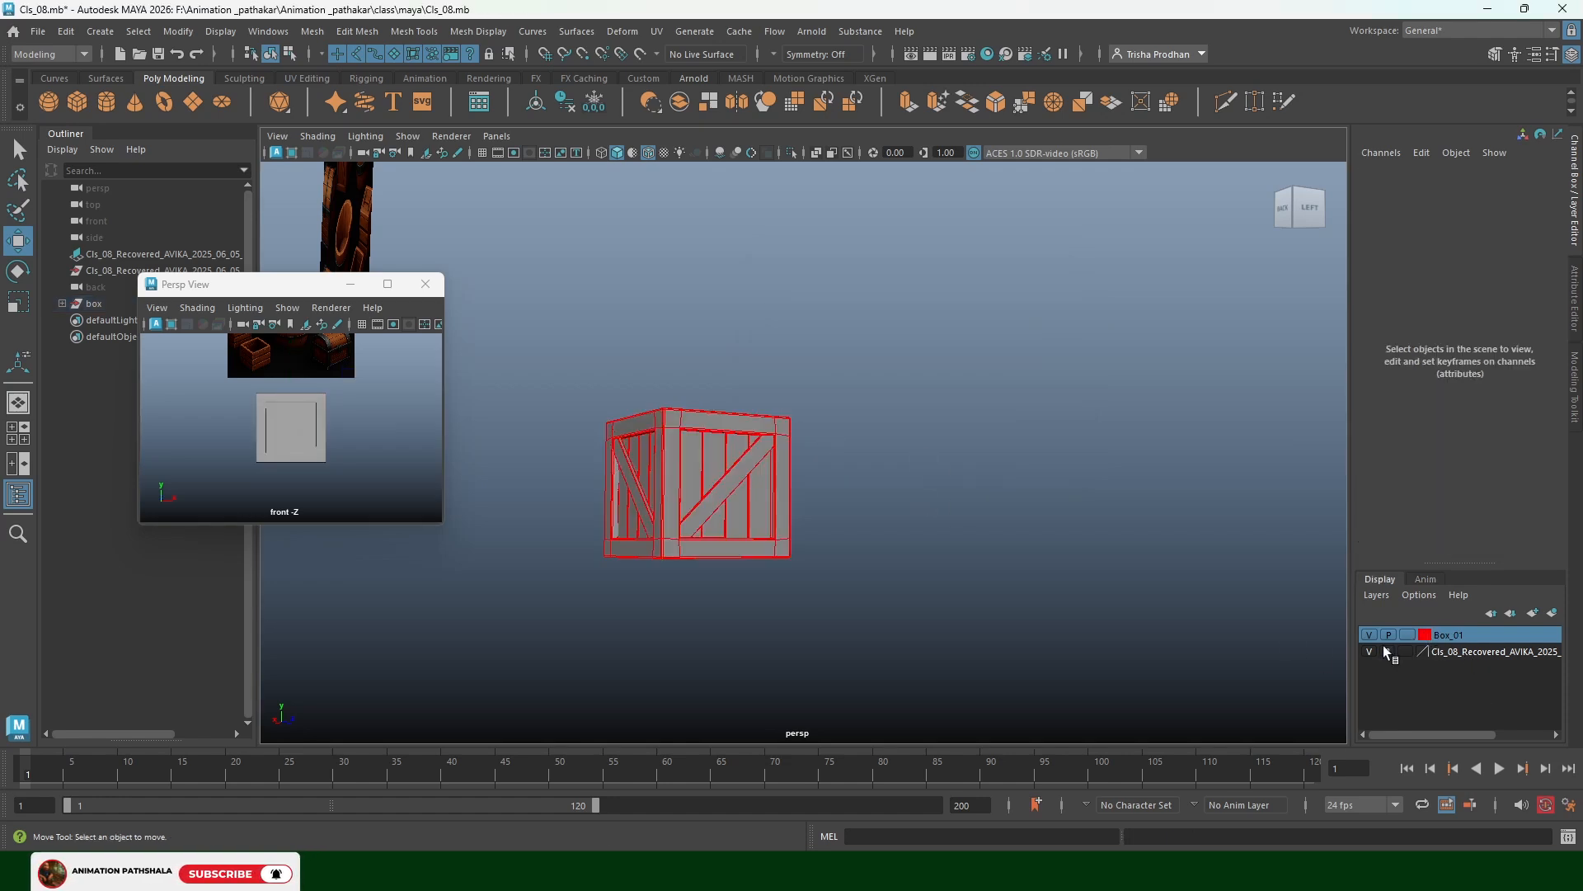
# Check the crate with the wireframe overlay switched off and back on, and inspect it in the floating view
pyautogui.keyDown('alt'); pyautogui.moveTo(768, 442); pyautogui.dragTo(905, 468); pyautogui.keyUp('alt')
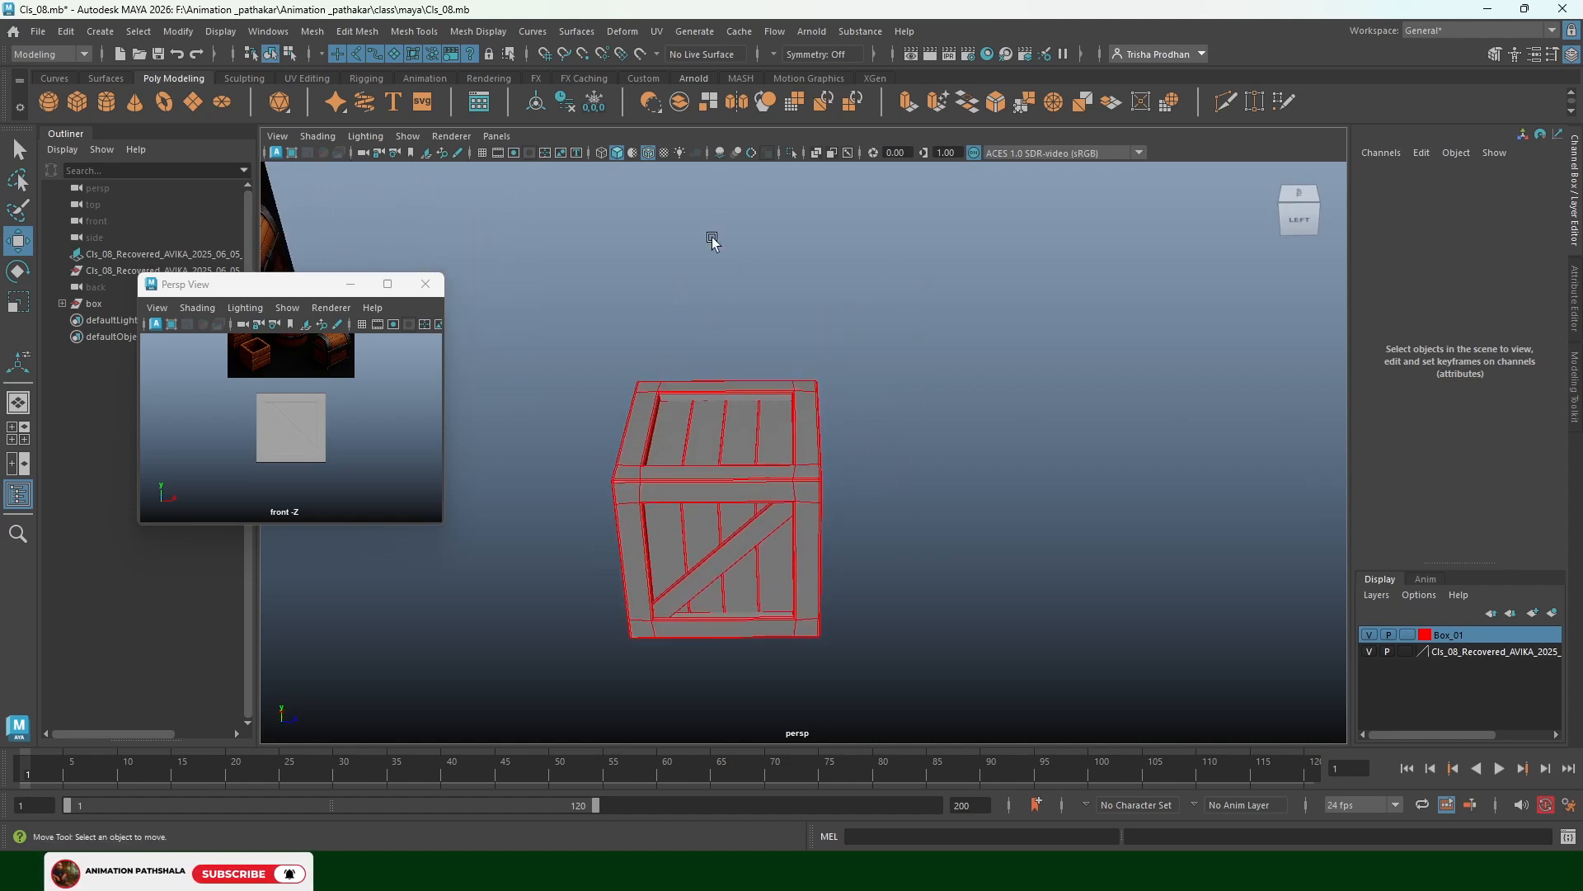
pyautogui.click(649, 154)
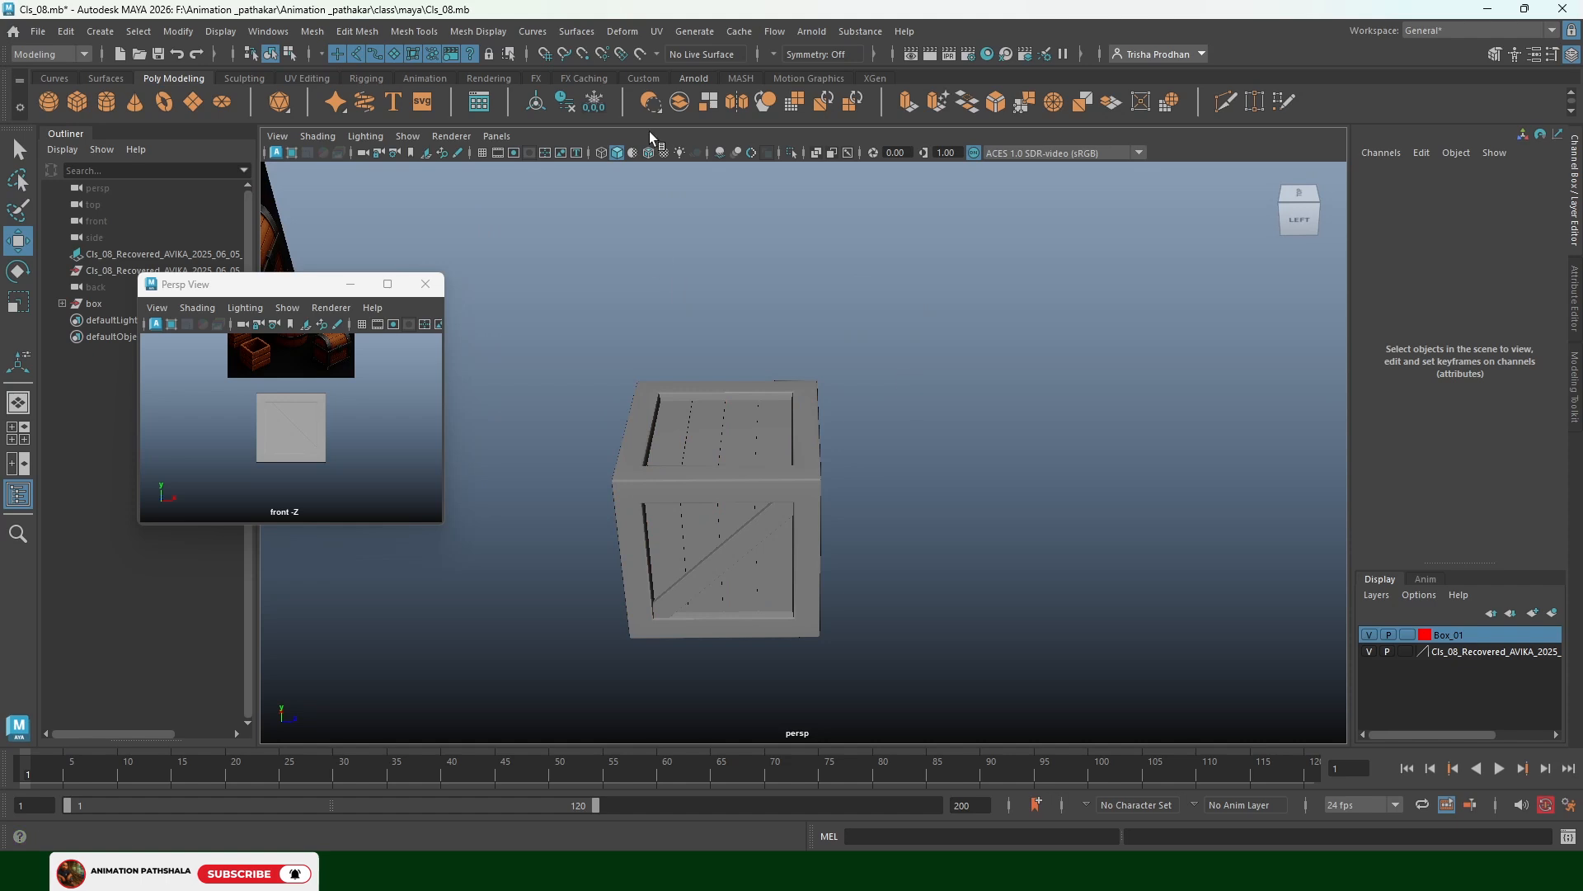
pyautogui.click(649, 153)
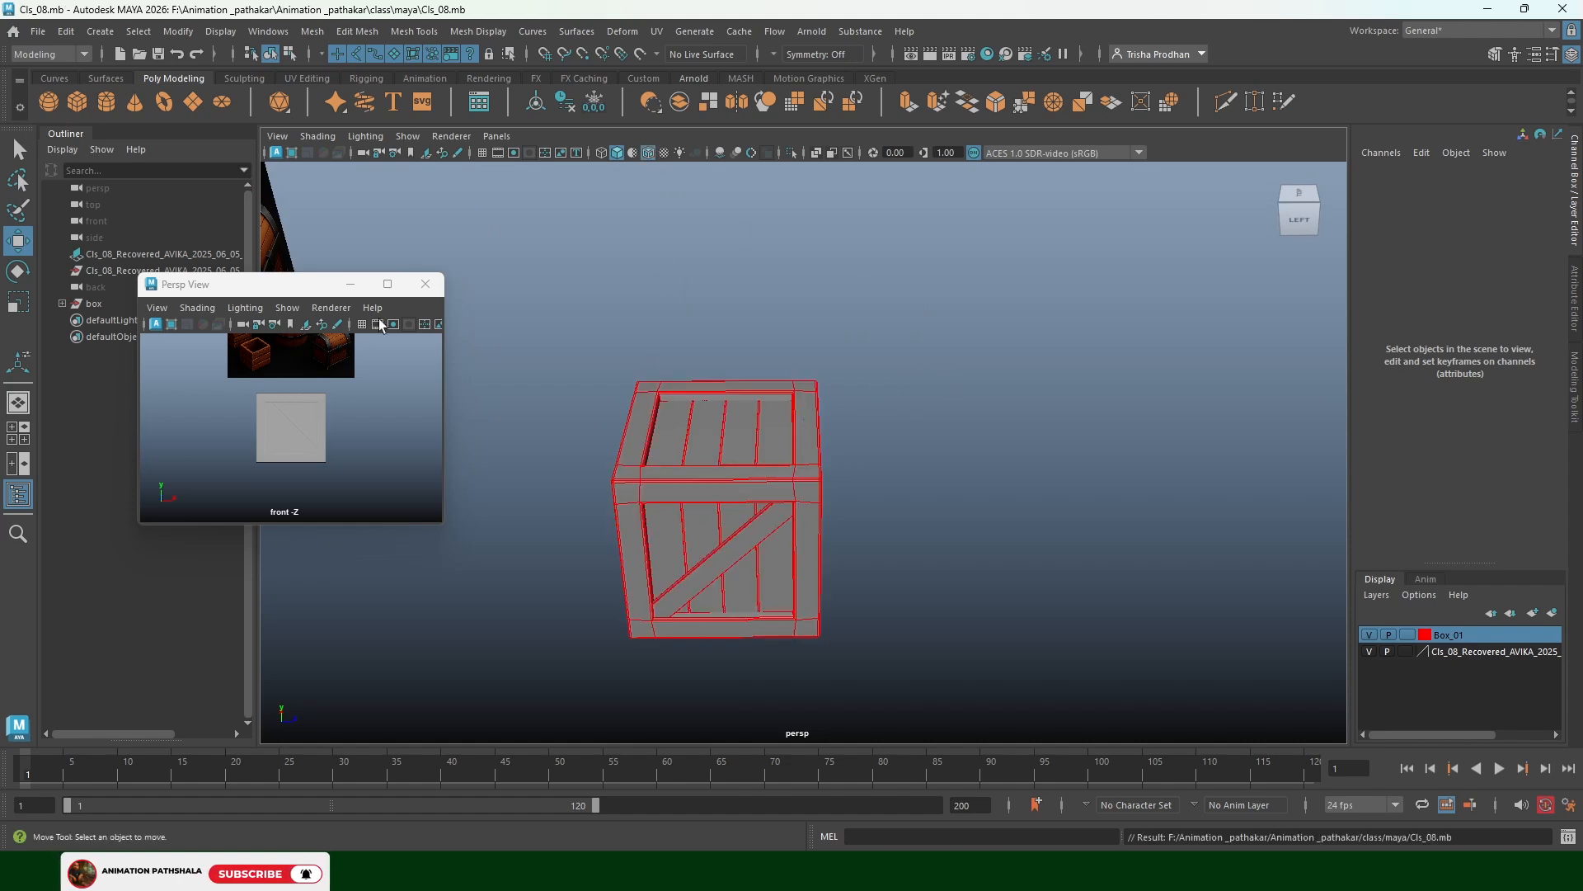
pyautogui.click(313, 417)
pyautogui.scroll(6, 313, 417)
pyautogui.keyDown('alt'); pyautogui.moveTo(334, 417); pyautogui.dragTo(265, 418, button='middle'); pyautogui.keyUp('alt')
pyautogui.keyDown('alt'); pyautogui.moveTo(265, 418); pyautogui.dragTo(264, 413); pyautogui.keyUp('alt')
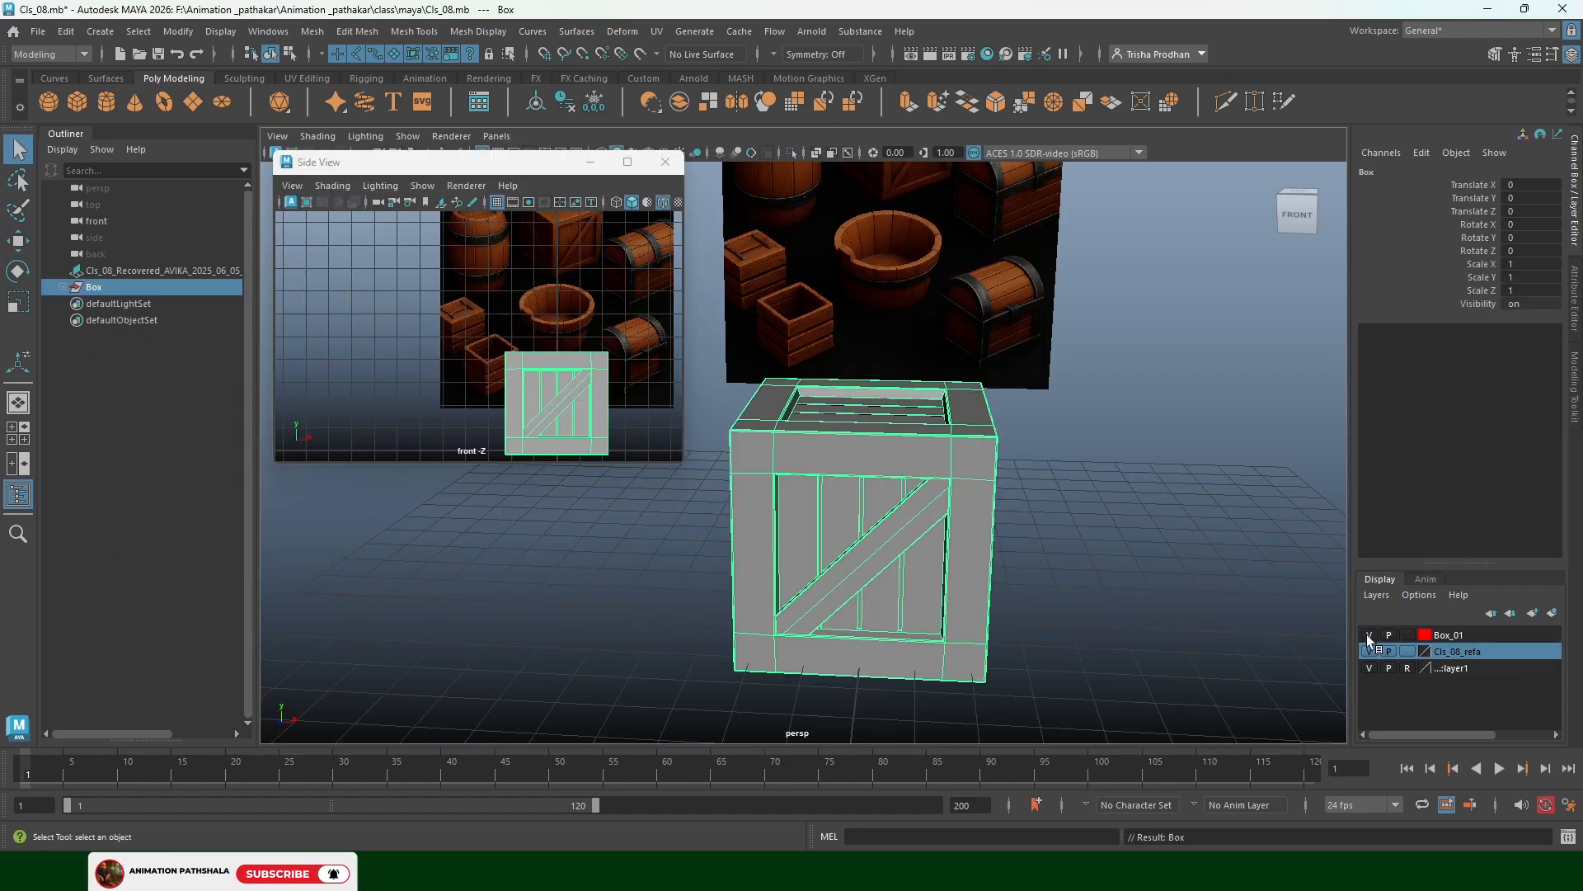
# Hide the Box_01 display layer and frame the wooden barrel of the reference image in the floating front view
pyautogui.click(1369, 635)
pyautogui.keyDown('alt'); pyautogui.moveTo(965, 477); pyautogui.dragTo(828, 470); pyautogui.keyUp('alt')
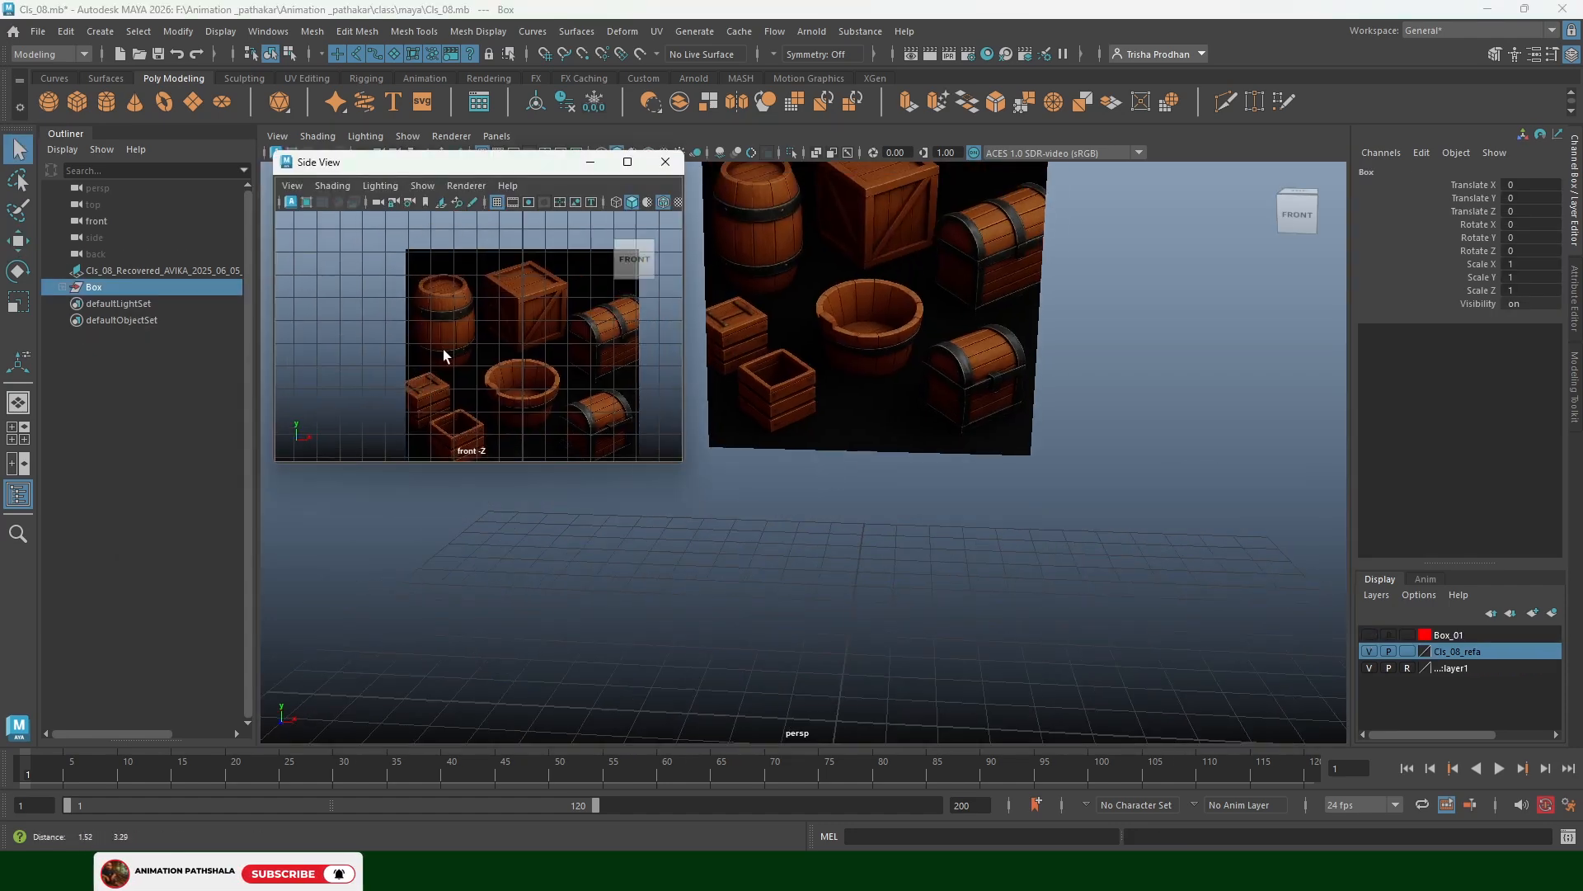
pyautogui.scroll(5, 490, 314)
pyautogui.keyDown('alt'); pyautogui.moveTo(485, 348); pyautogui.dragTo(513, 343); pyautogui.keyUp('alt')
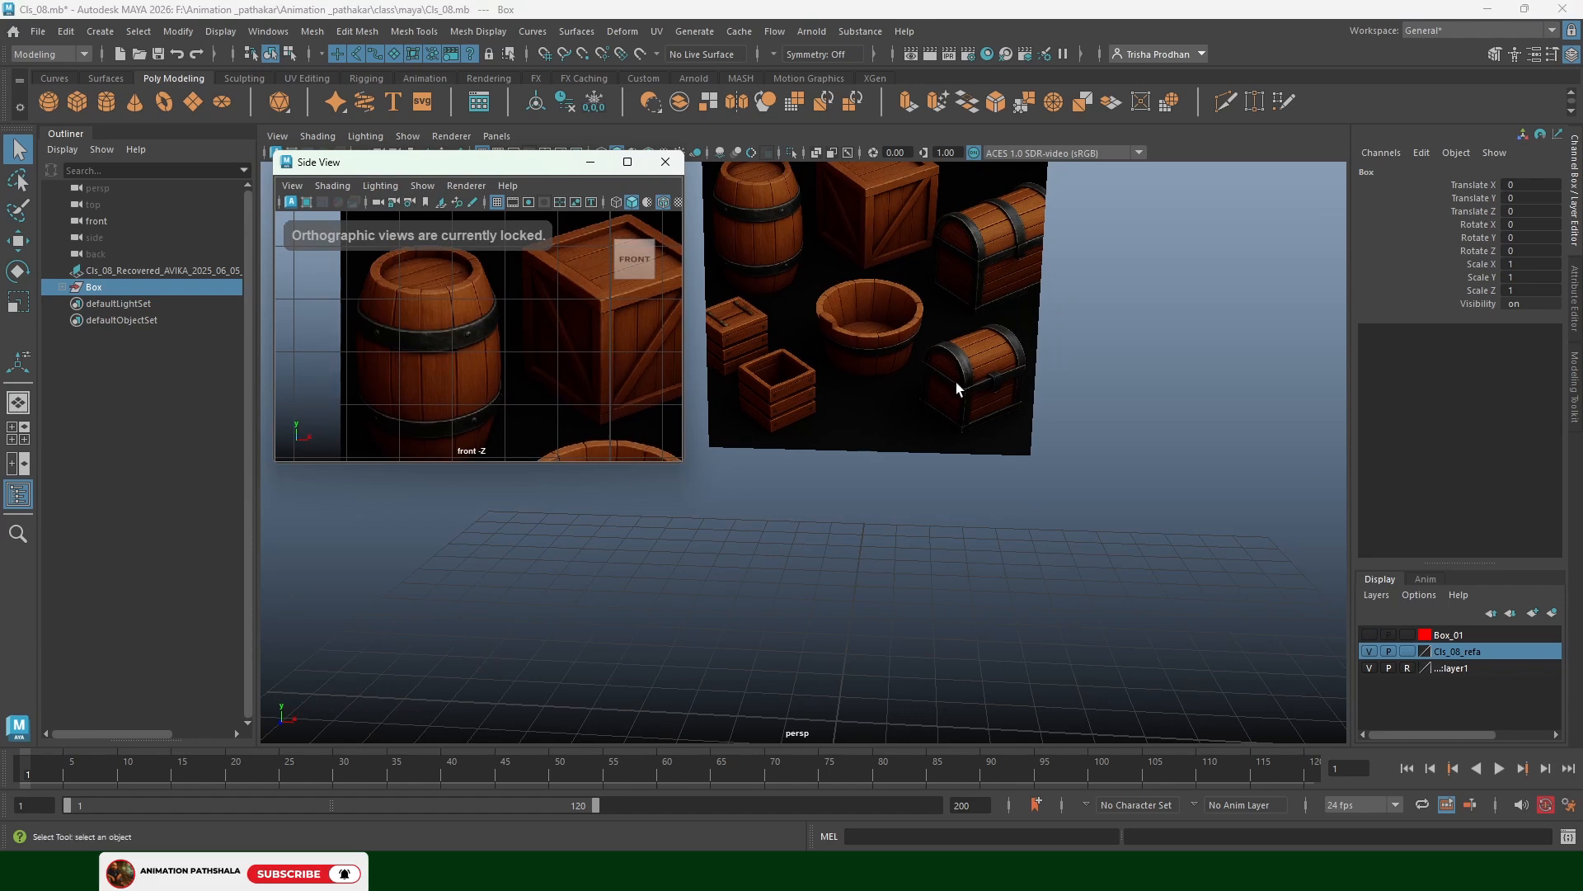
pyautogui.keyDown('alt'); pyautogui.moveTo(956, 383); pyautogui.dragTo(948, 414, button='middle'); pyautogui.keyUp('alt')
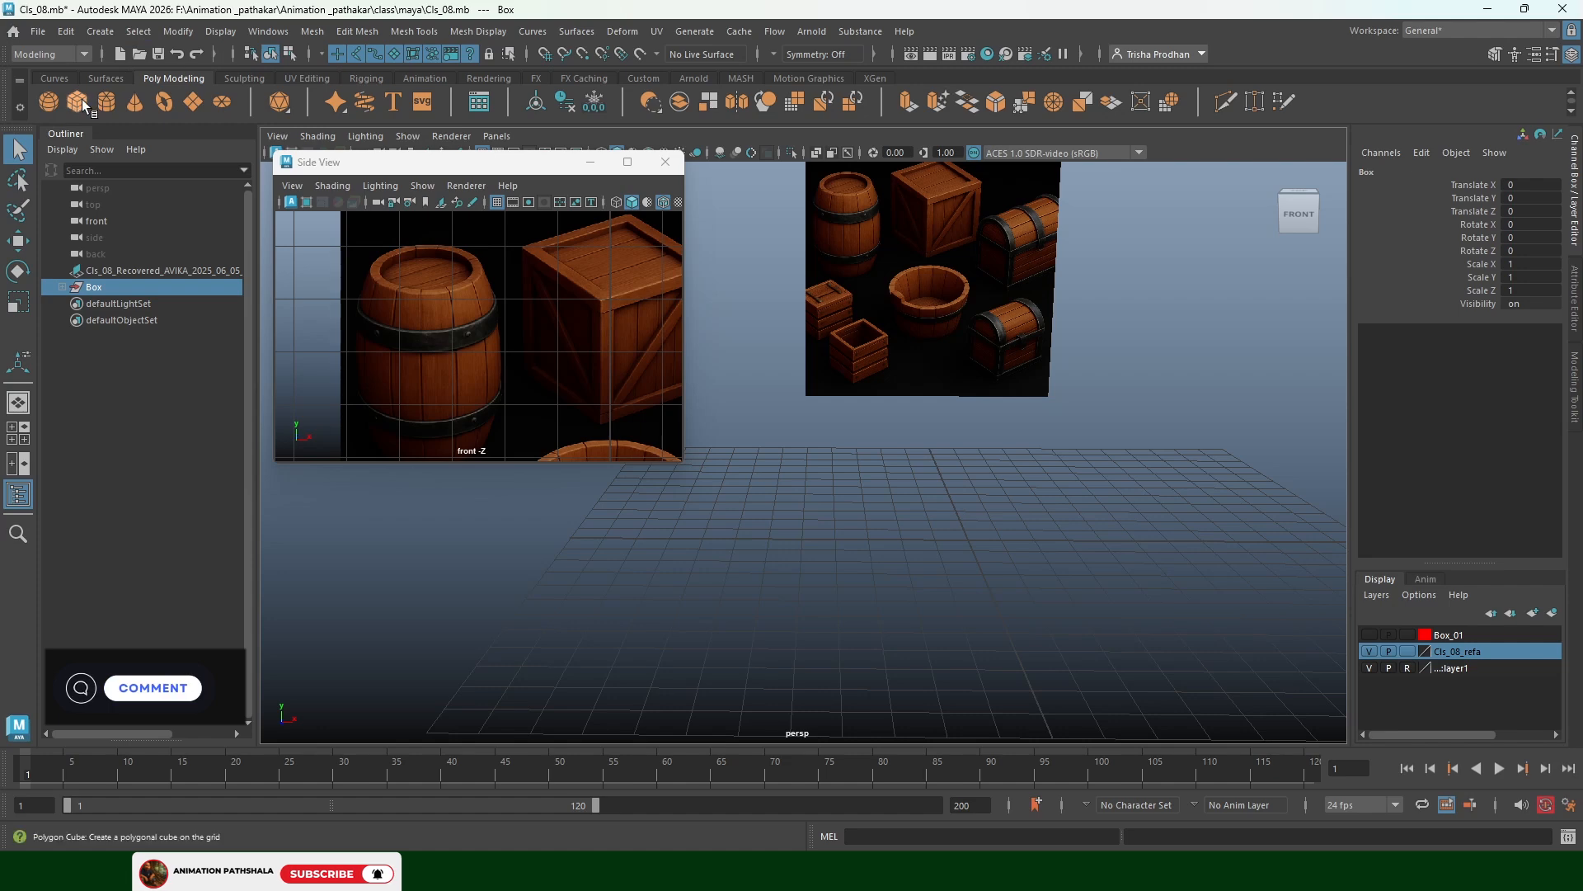
# Create a polygon sphere with a radius of about 1.23 on the grid in front of the reference image
pyautogui.click(51, 101)
pyautogui.moveTo(961, 566); pyautogui.dragTo(997, 586)
pyautogui.keyDown('alt'); pyautogui.moveTo(1023, 575); pyautogui.dragTo(951, 537, button='middle'); pyautogui.keyUp('alt')
# Set the sphere's axis and height subdivisions to 10
pyautogui.moveTo(1471, 395); pyautogui.dragTo(1473, 410)
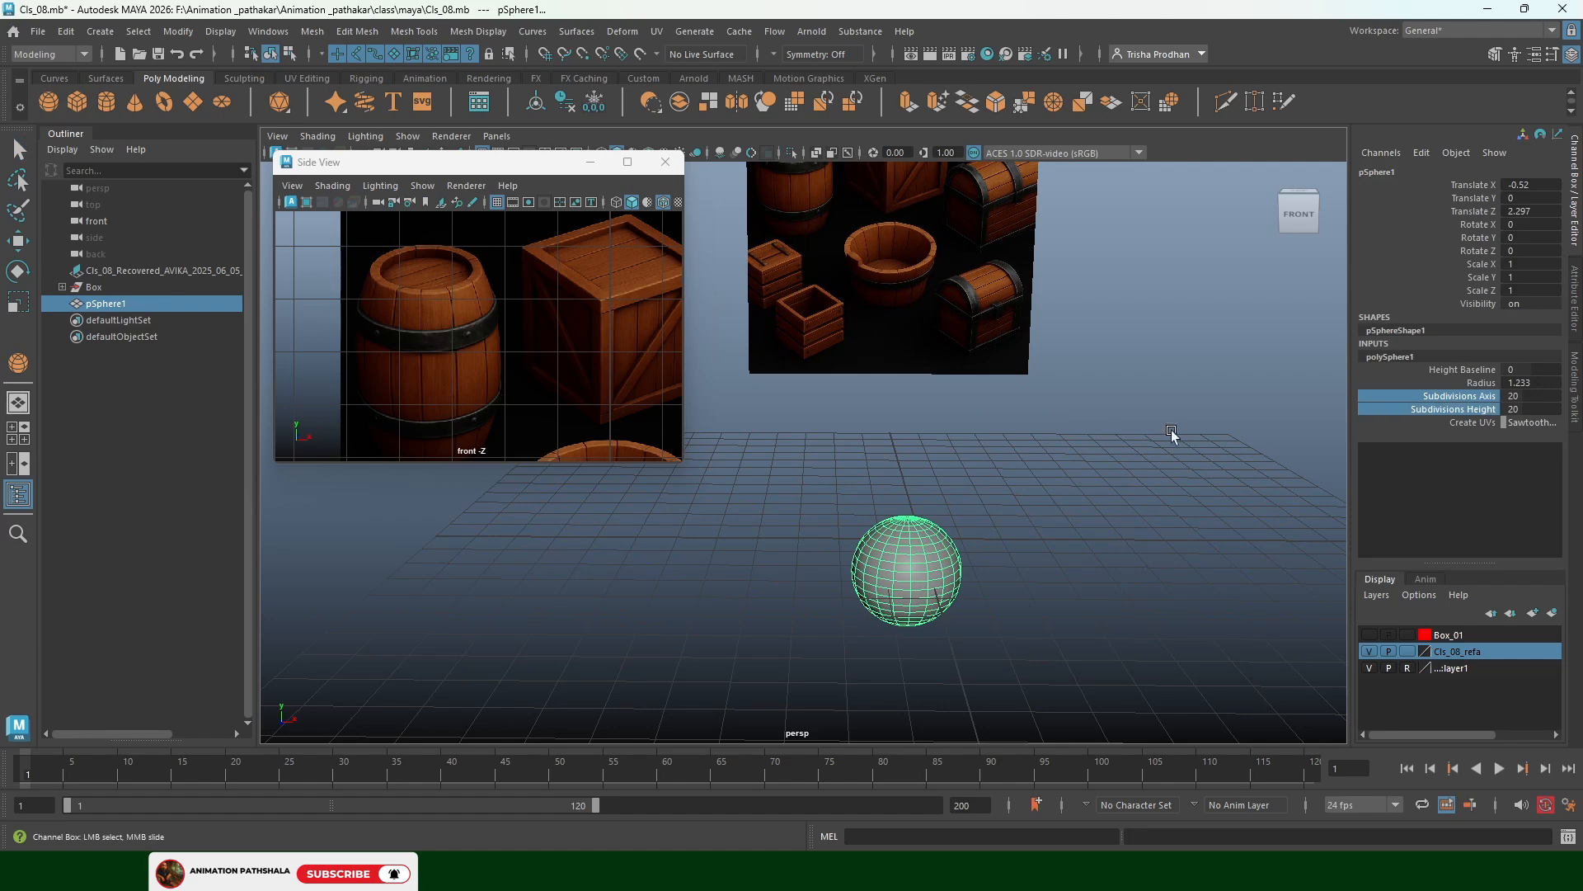
pyautogui.moveTo(1171, 435)
pyautogui.mouseDown(button='middle')
pyautogui.moveTo(1096, 443)
pyautogui.moveTo(1171, 441)
pyautogui.mouseUp(button='middle')
pyautogui.moveTo(1529, 397); pyautogui.dragTo(1525, 409)
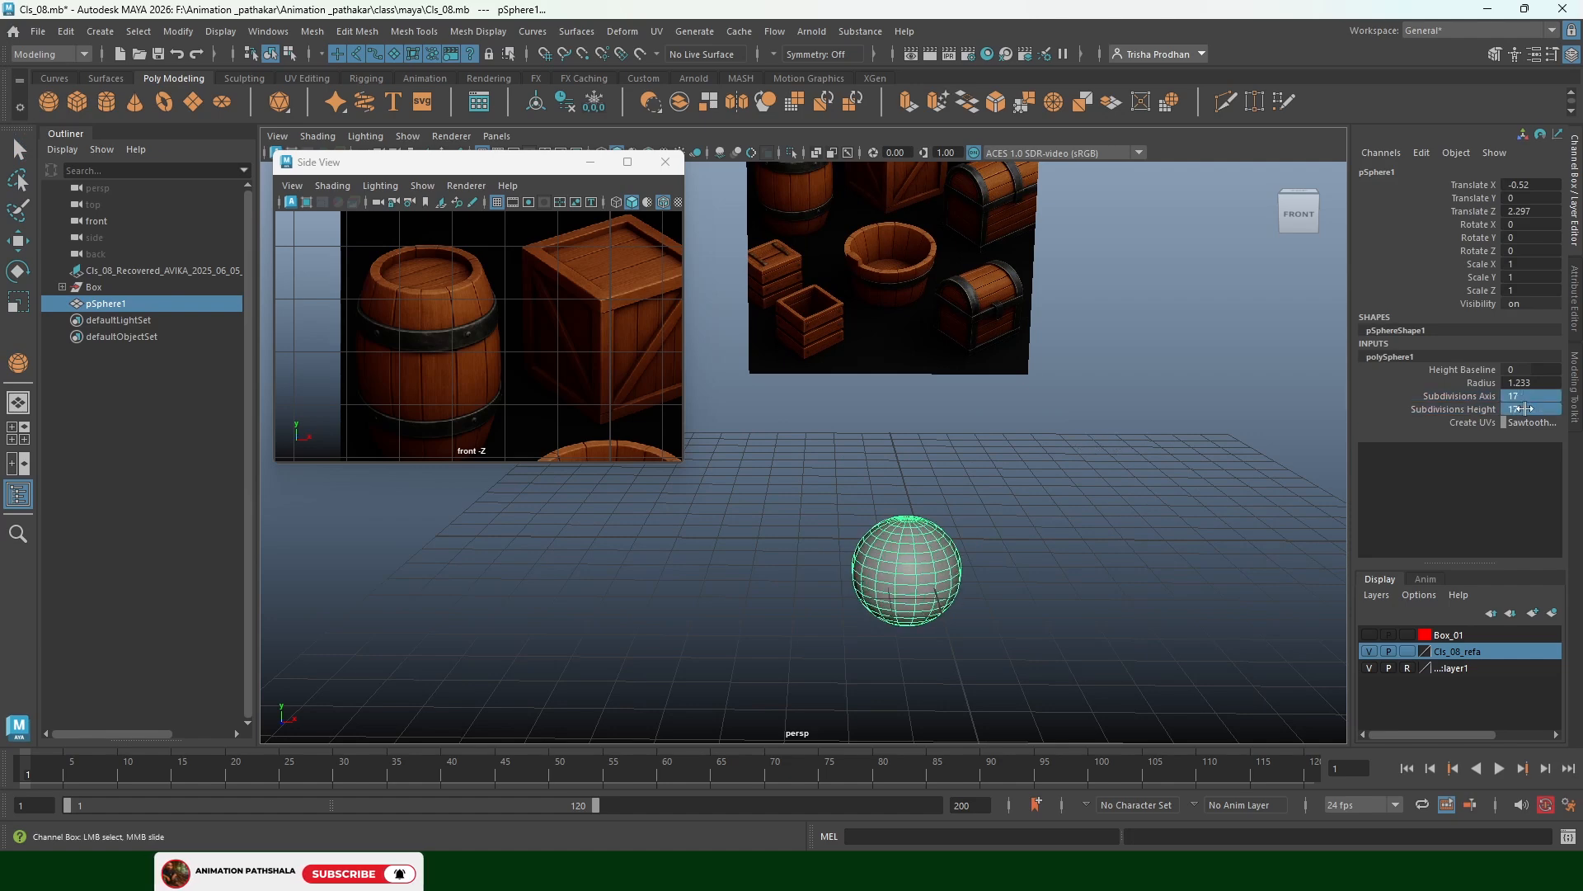
pyautogui.write('10')
pyautogui.press('Return')
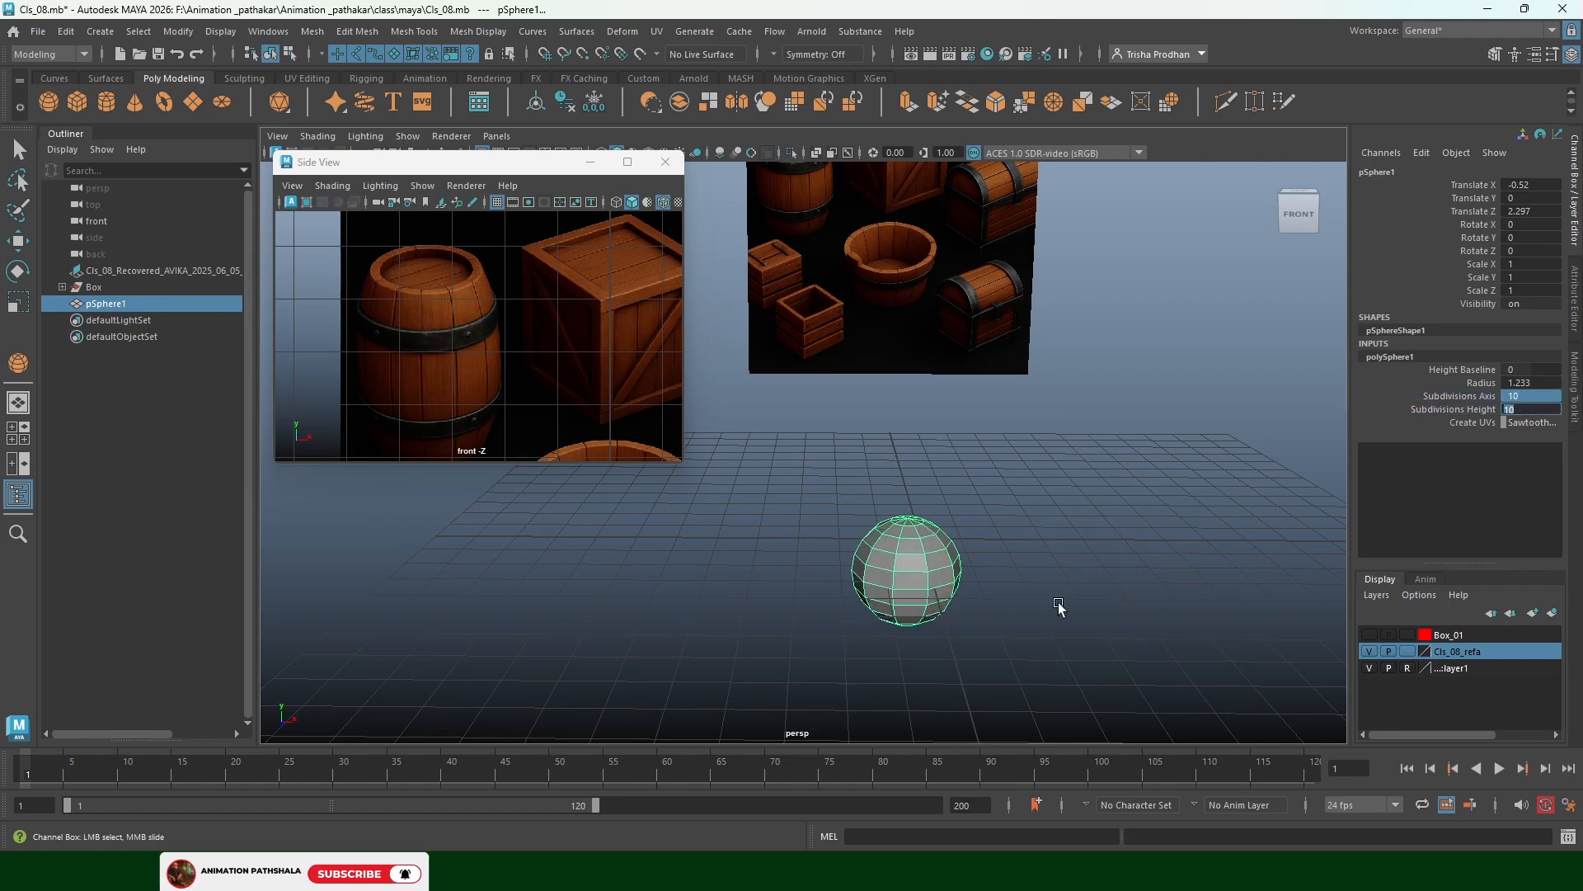
# Scale the sphere into a tall ellipsoid, about 2.11 in X and Z and about 3.90 in Y
pyautogui.keyDown('alt'); pyautogui.moveTo(995, 595); pyautogui.dragTo(1028, 590, button='right'); pyautogui.keyUp('alt')
pyautogui.keyDown('alt'); pyautogui.moveTo(1028, 591); pyautogui.dragTo(927, 568, button='middle'); pyautogui.keyUp('alt')
pyautogui.keyDown('alt'); pyautogui.moveTo(928, 567); pyautogui.dragTo(911, 540); pyautogui.keyUp('alt')
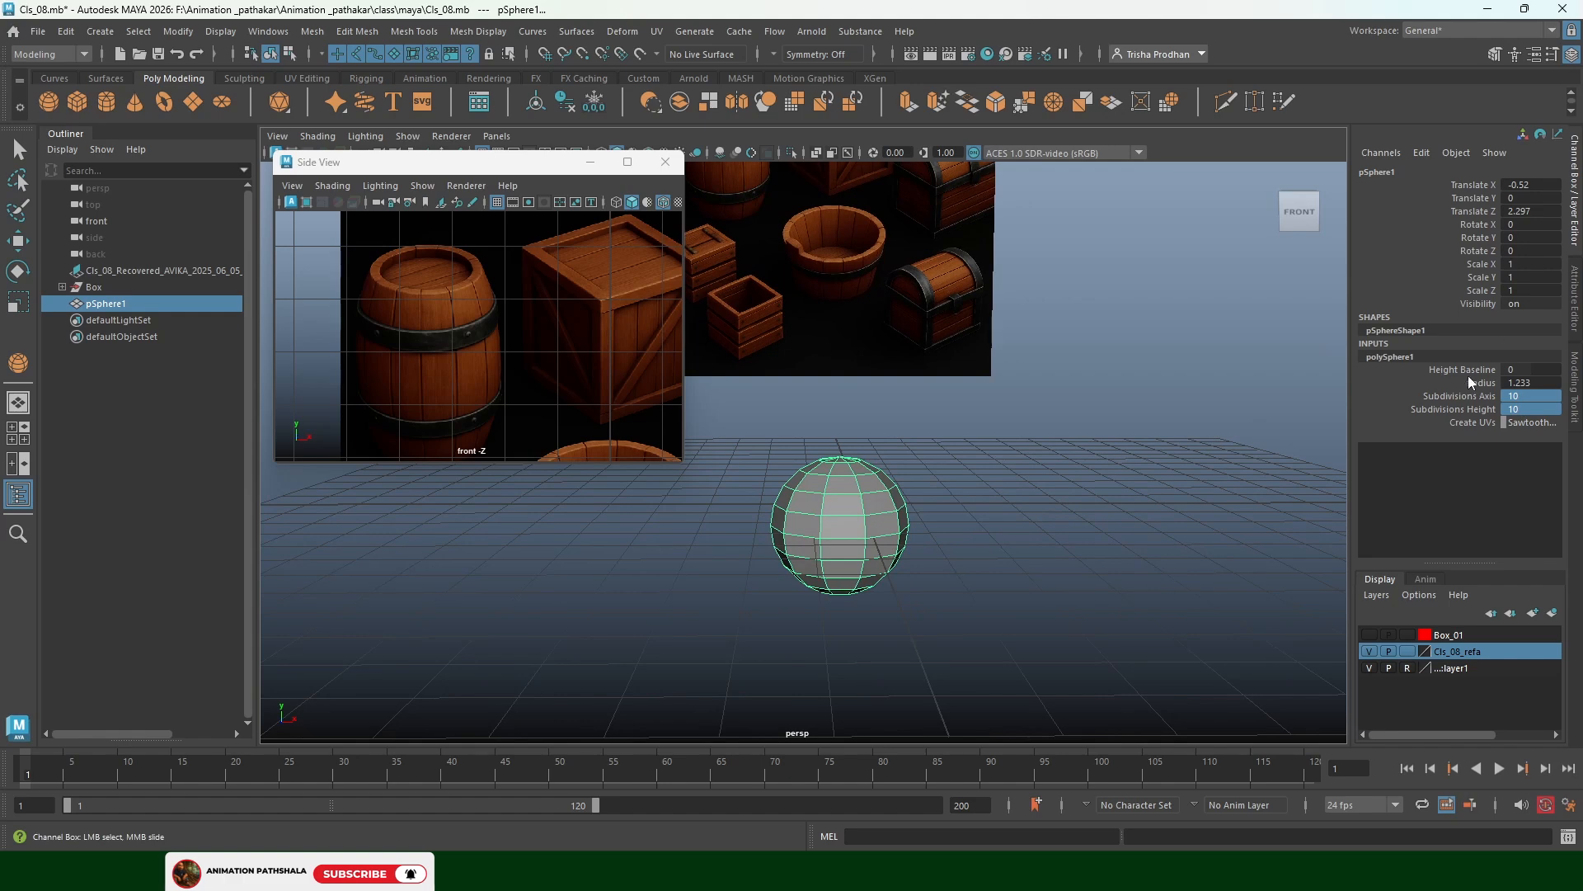
pyautogui.click(835, 547)
pyautogui.press('r')
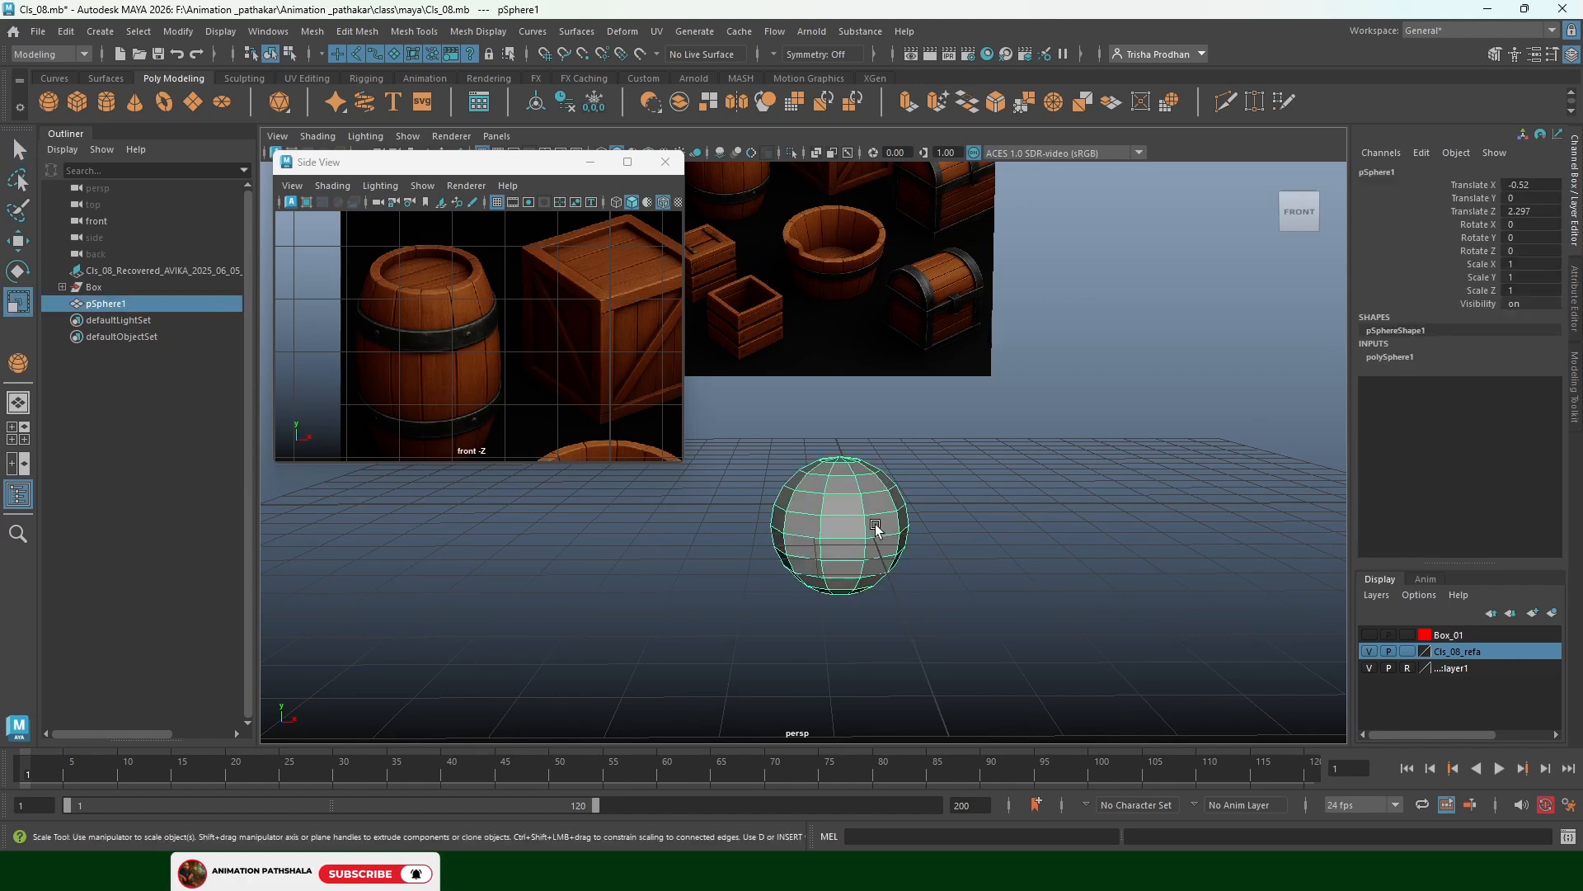
pyautogui.moveTo(839, 521); pyautogui.dragTo(843, 363)
pyautogui.moveTo(838, 466); pyautogui.dragTo(849, 386)
pyautogui.scroll(-5, 858, 371)
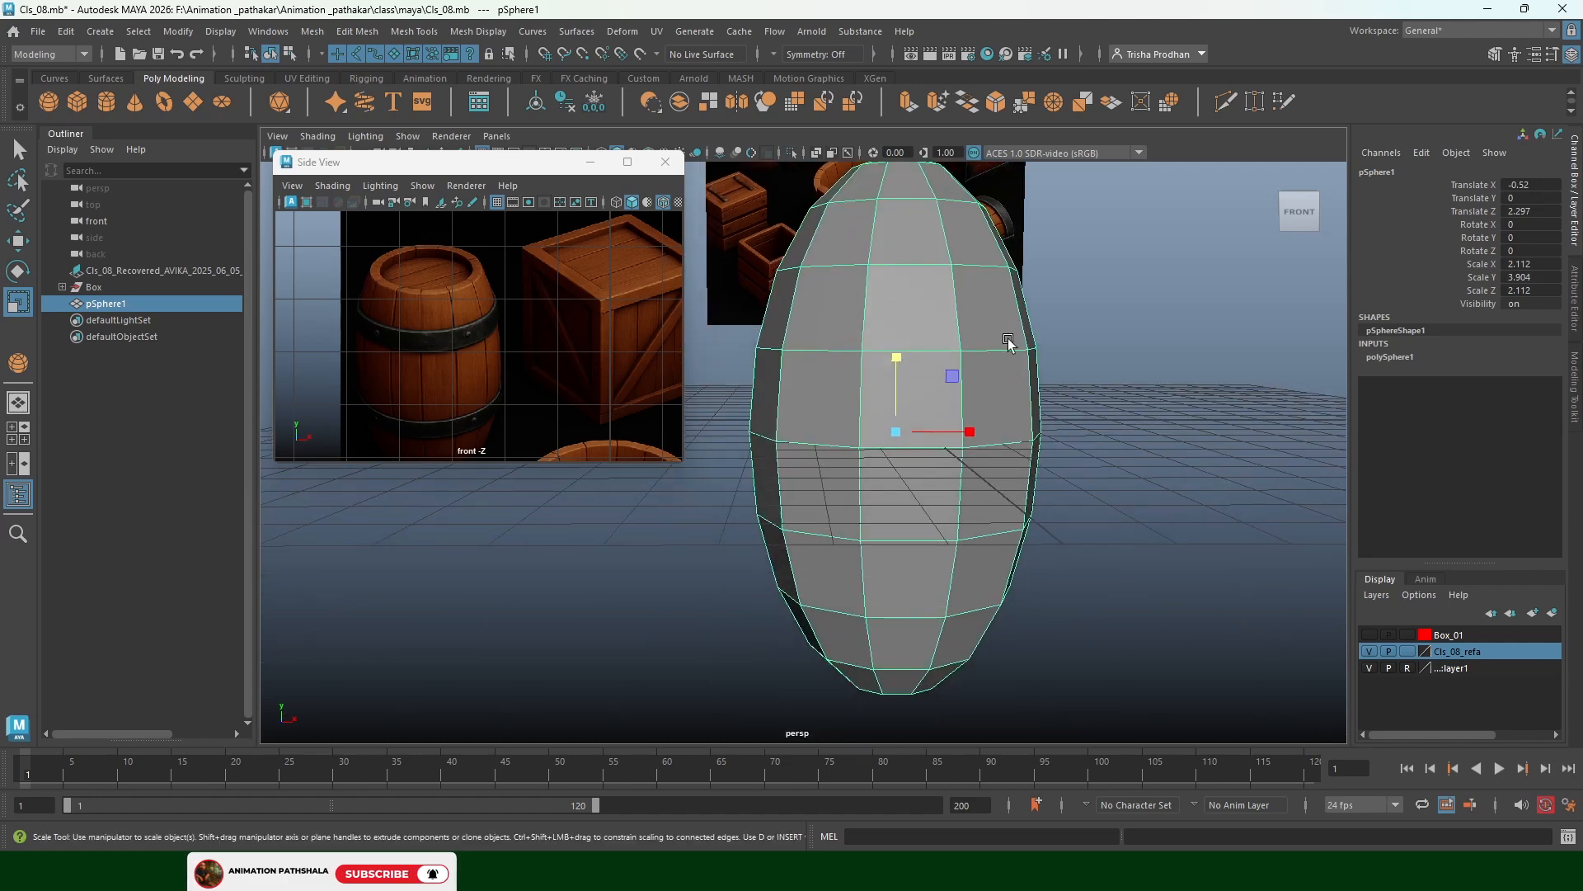
# Delete the end faces at the top and bottom of the stretched sphere, including the leftover caps, to leave an open barrel body
pyautogui.rightClick(865, 319)
pyautogui.moveTo(867, 343); pyautogui.dragTo(866, 354, button='right')
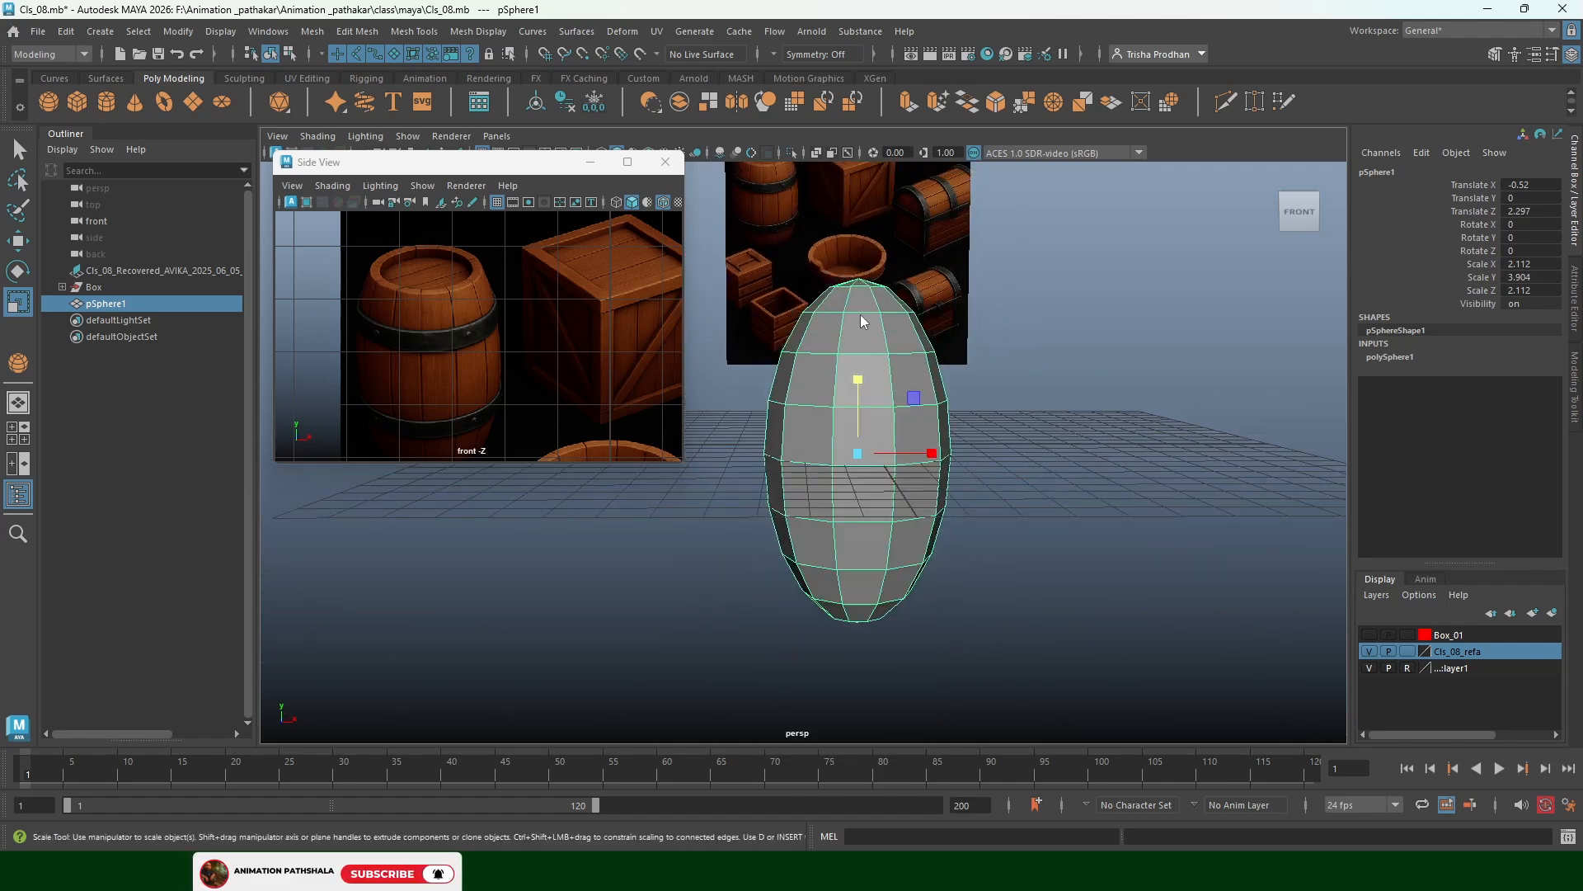
pyautogui.moveTo(773, 292); pyautogui.dragTo(939, 301)
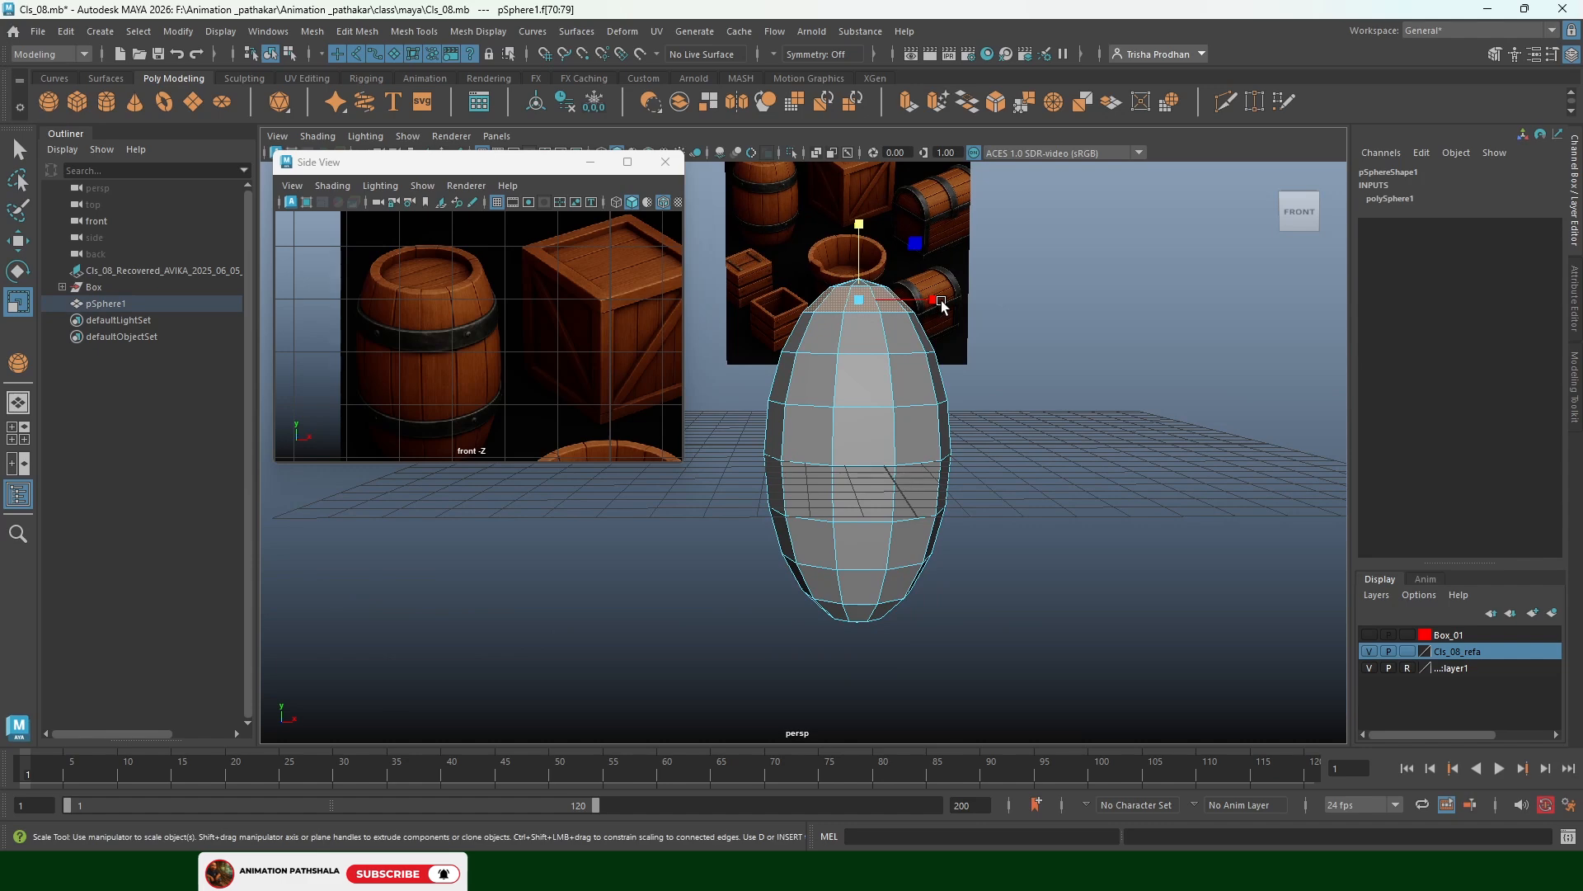
pyautogui.press('Delete')
pyautogui.keyDown('alt'); pyautogui.moveTo(939, 603); pyautogui.dragTo(807, 566); pyautogui.keyUp('alt')
pyautogui.press('Delete')
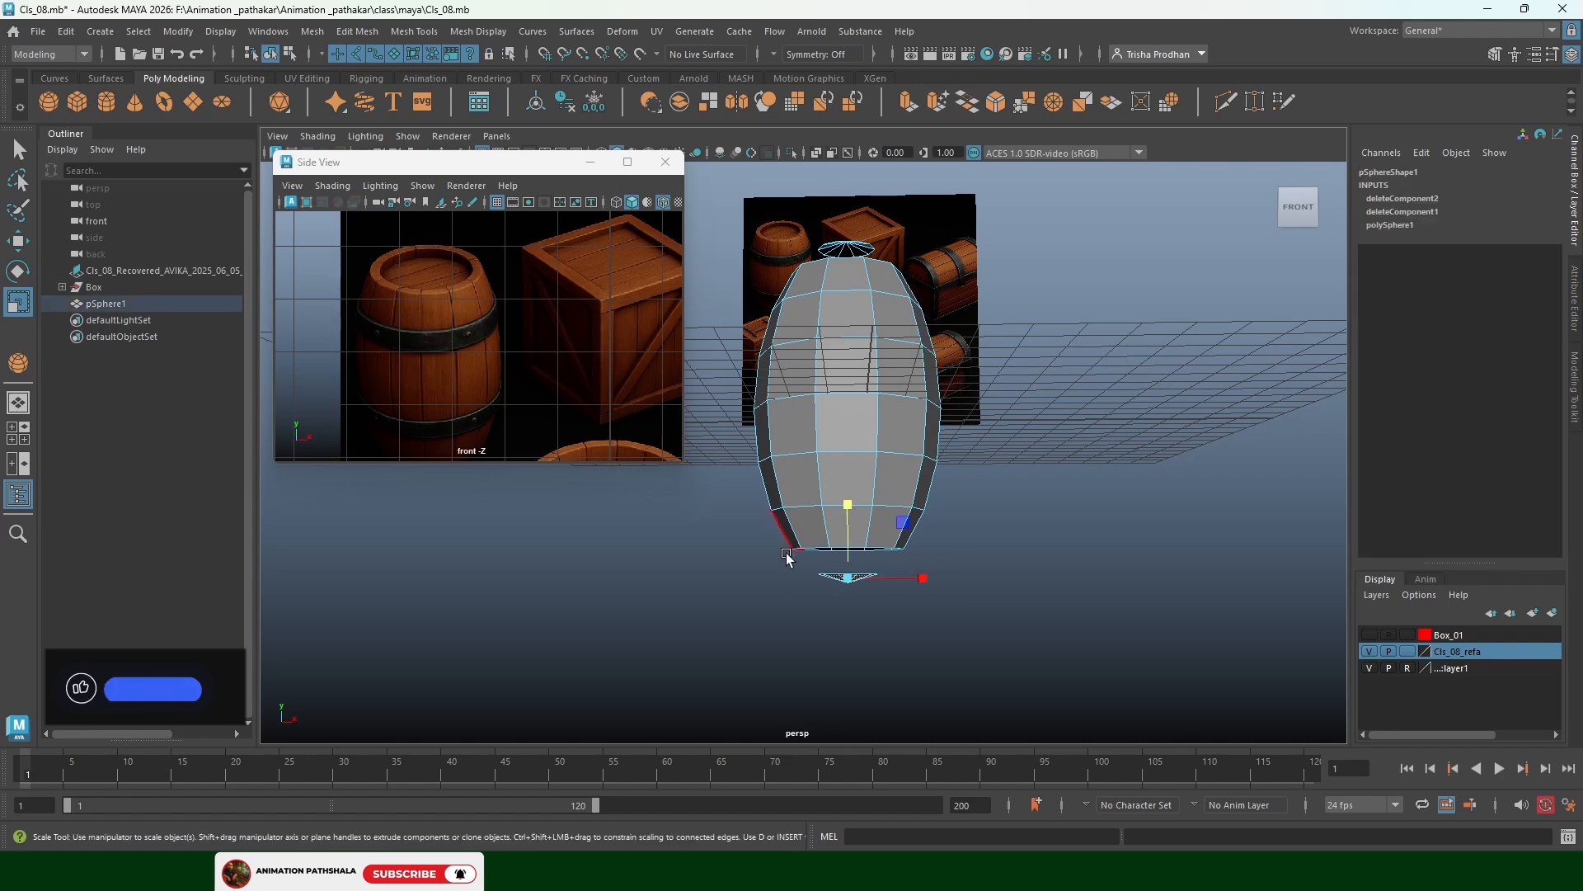
pyautogui.moveTo(782, 219); pyautogui.dragTo(888, 249)
pyautogui.press('Delete')
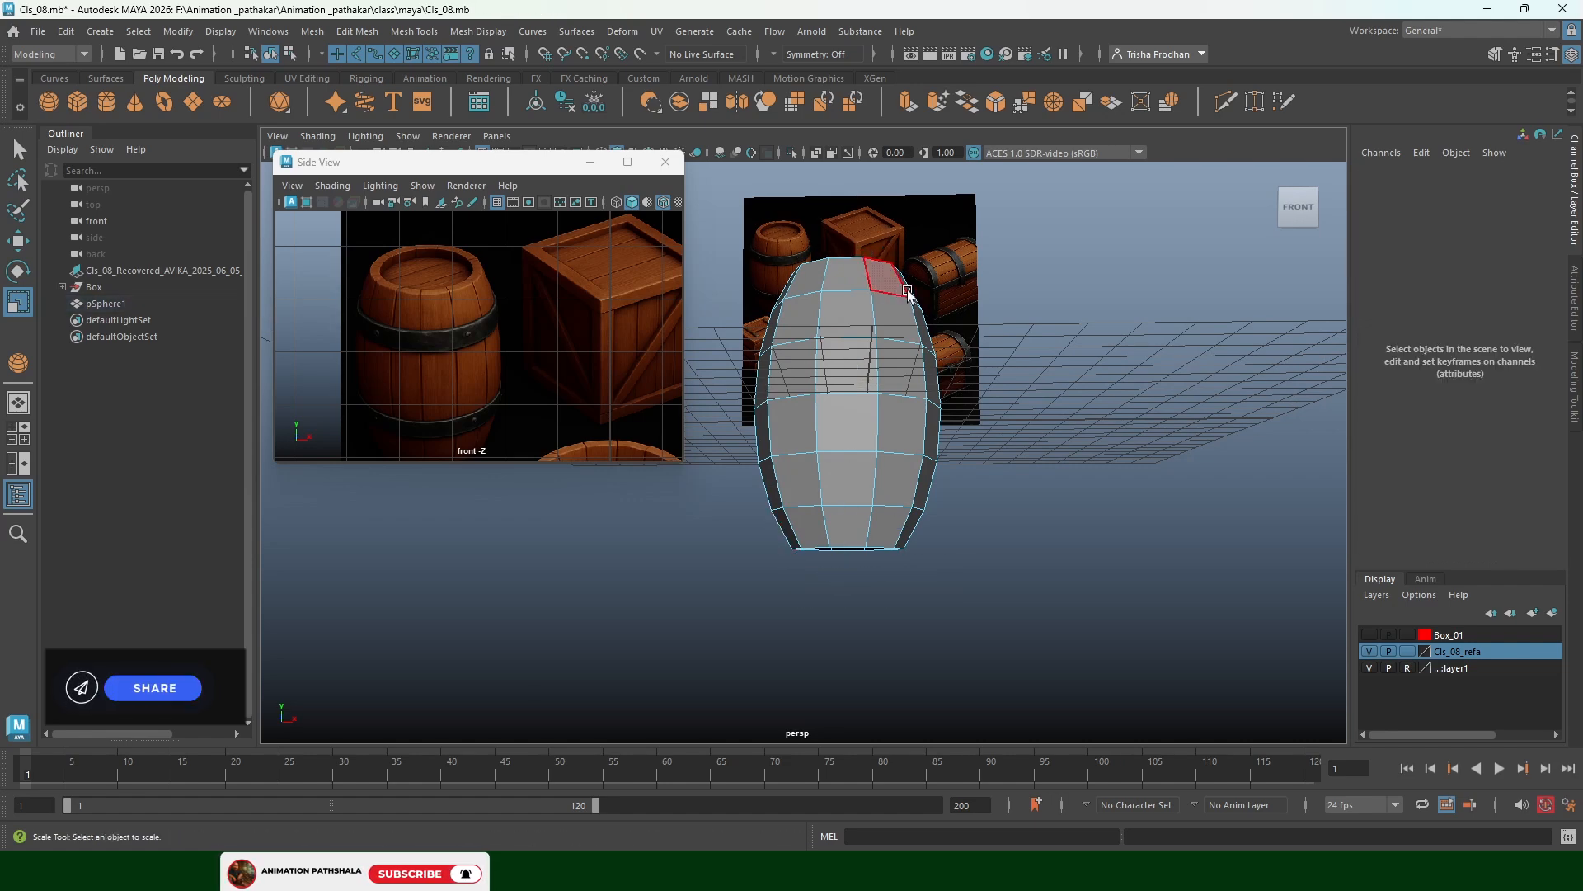
# Select the uppermost ring of faces around the open barrel body
pyautogui.keyDown('alt'); pyautogui.moveTo(932, 429); pyautogui.dragTo(765, 441, button='right'); pyautogui.keyUp('alt')
pyautogui.keyDown('alt'); pyautogui.moveTo(765, 441); pyautogui.dragTo(849, 466); pyautogui.keyUp('alt')
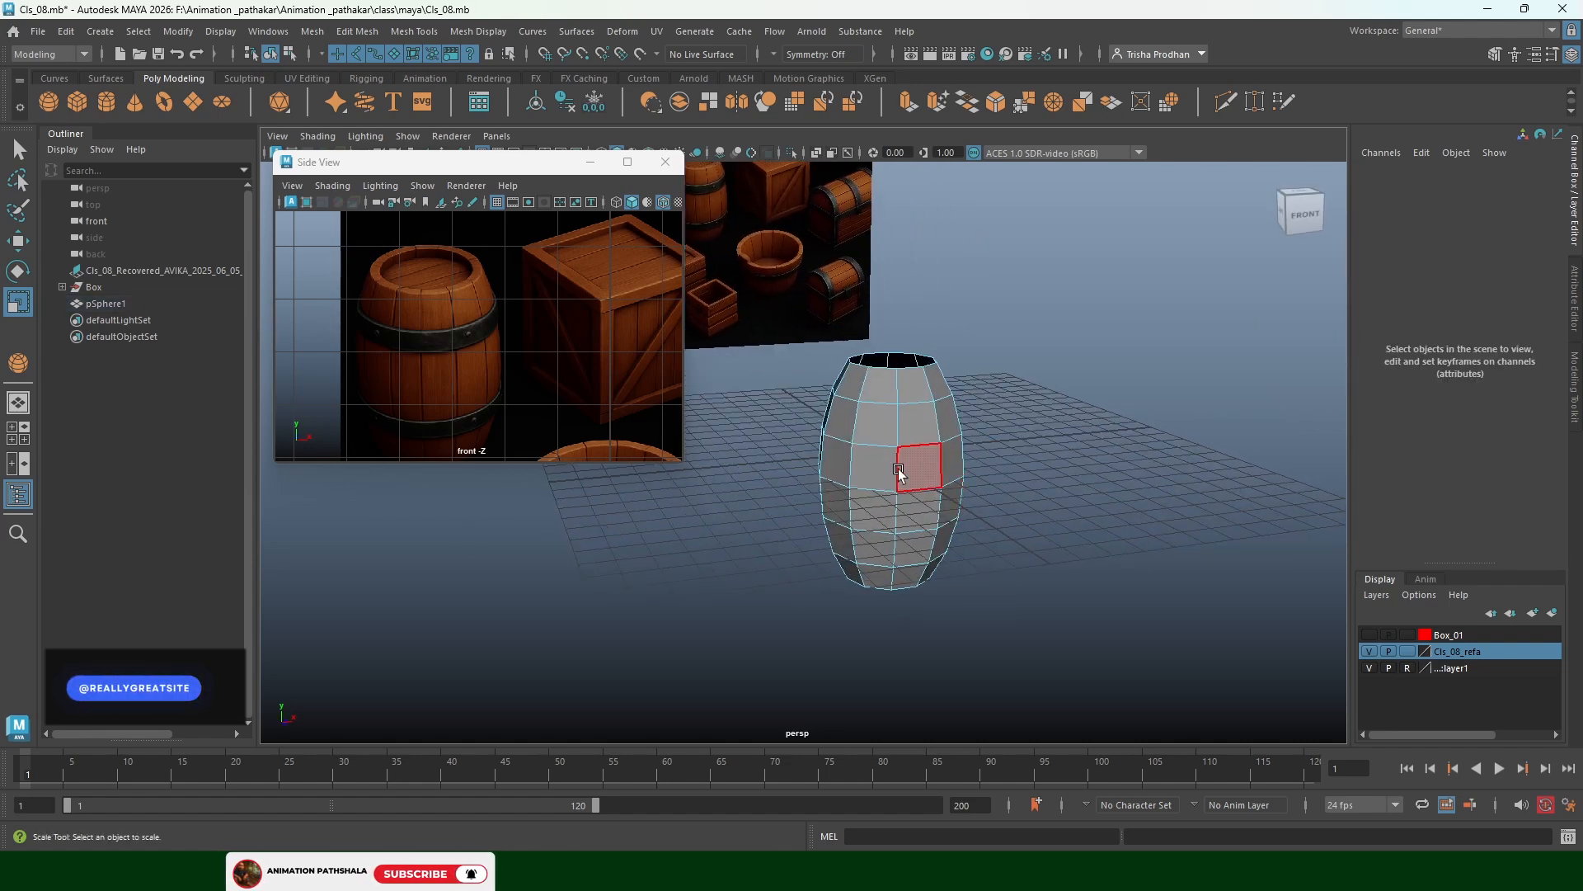
pyautogui.doubleClick(878, 385)
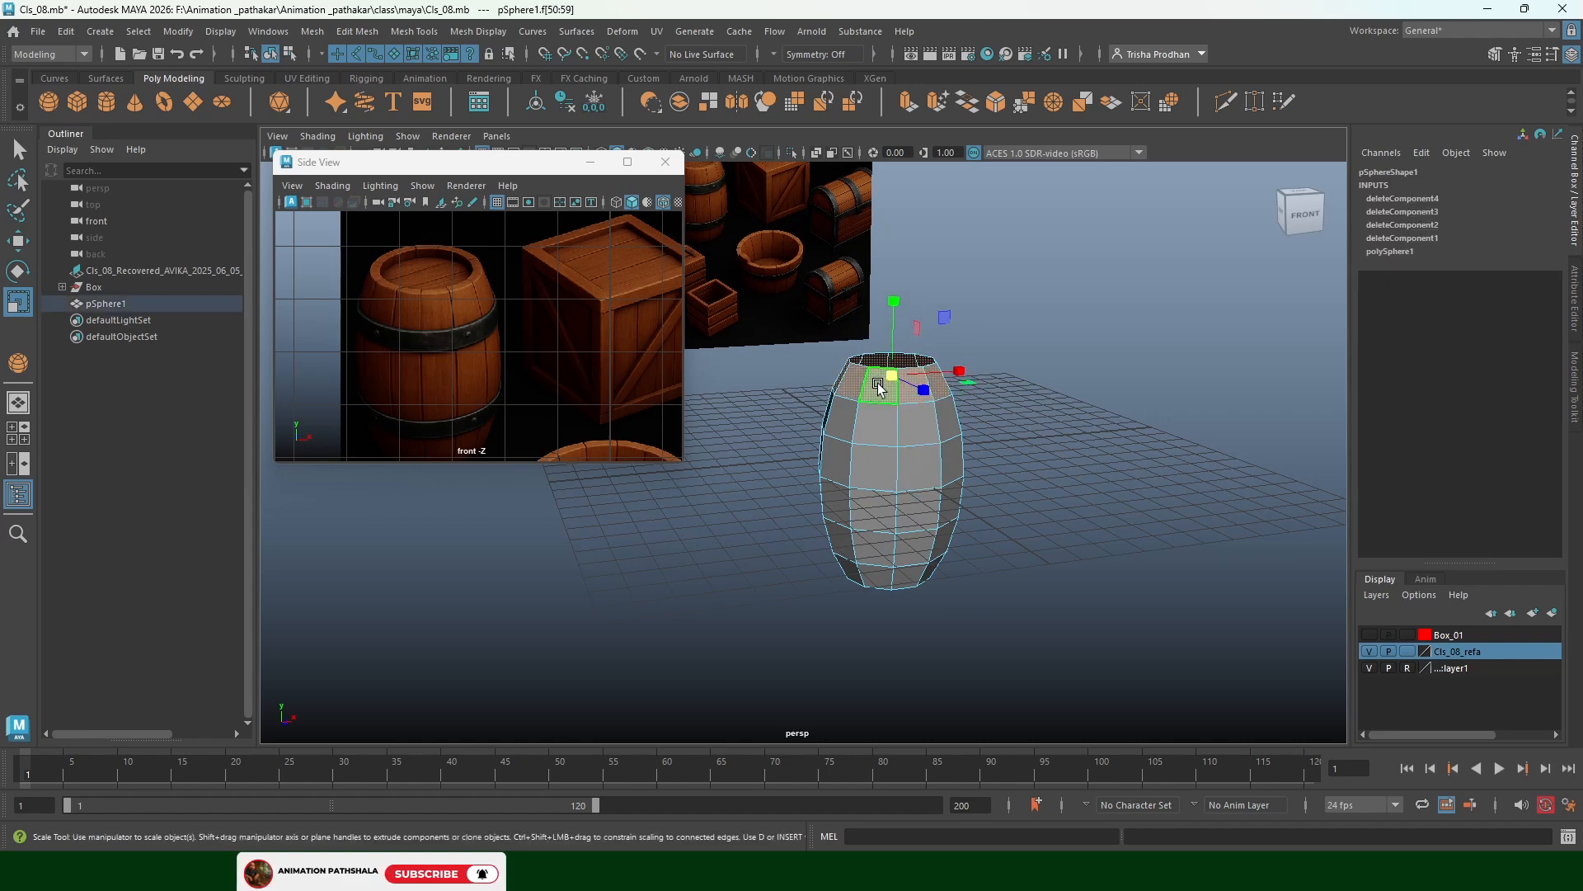
# Delete the uppermost and lowermost rings of faces from the barrel mesh
pyautogui.press('Delete')
pyautogui.keyDown('alt'); pyautogui.moveTo(858, 534); pyautogui.dragTo(859, 509); pyautogui.keyUp('alt')
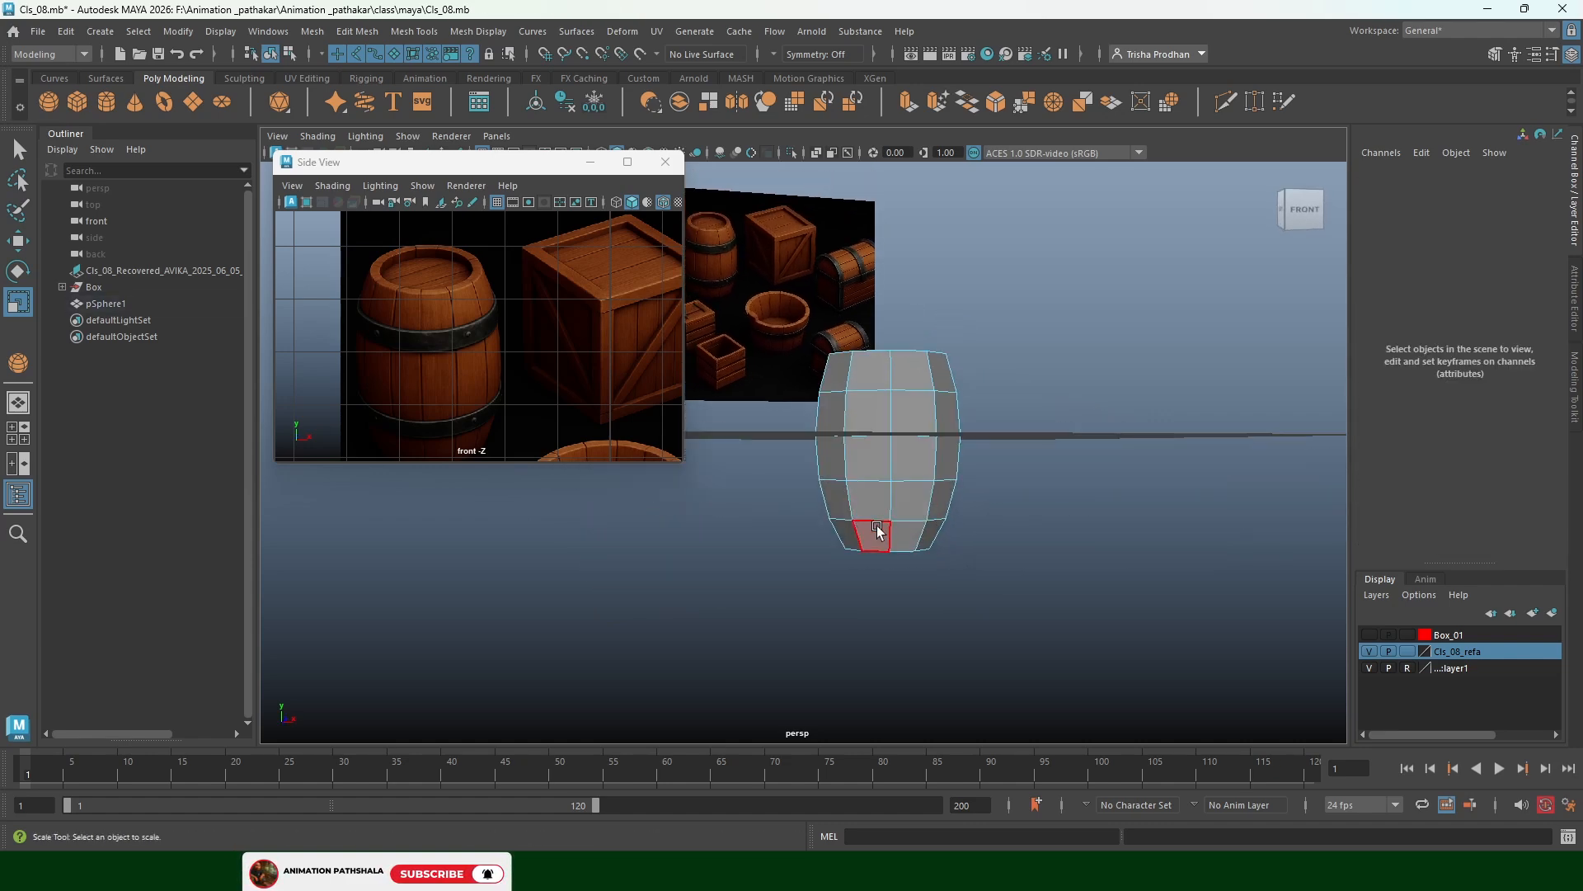
pyautogui.click(878, 530)
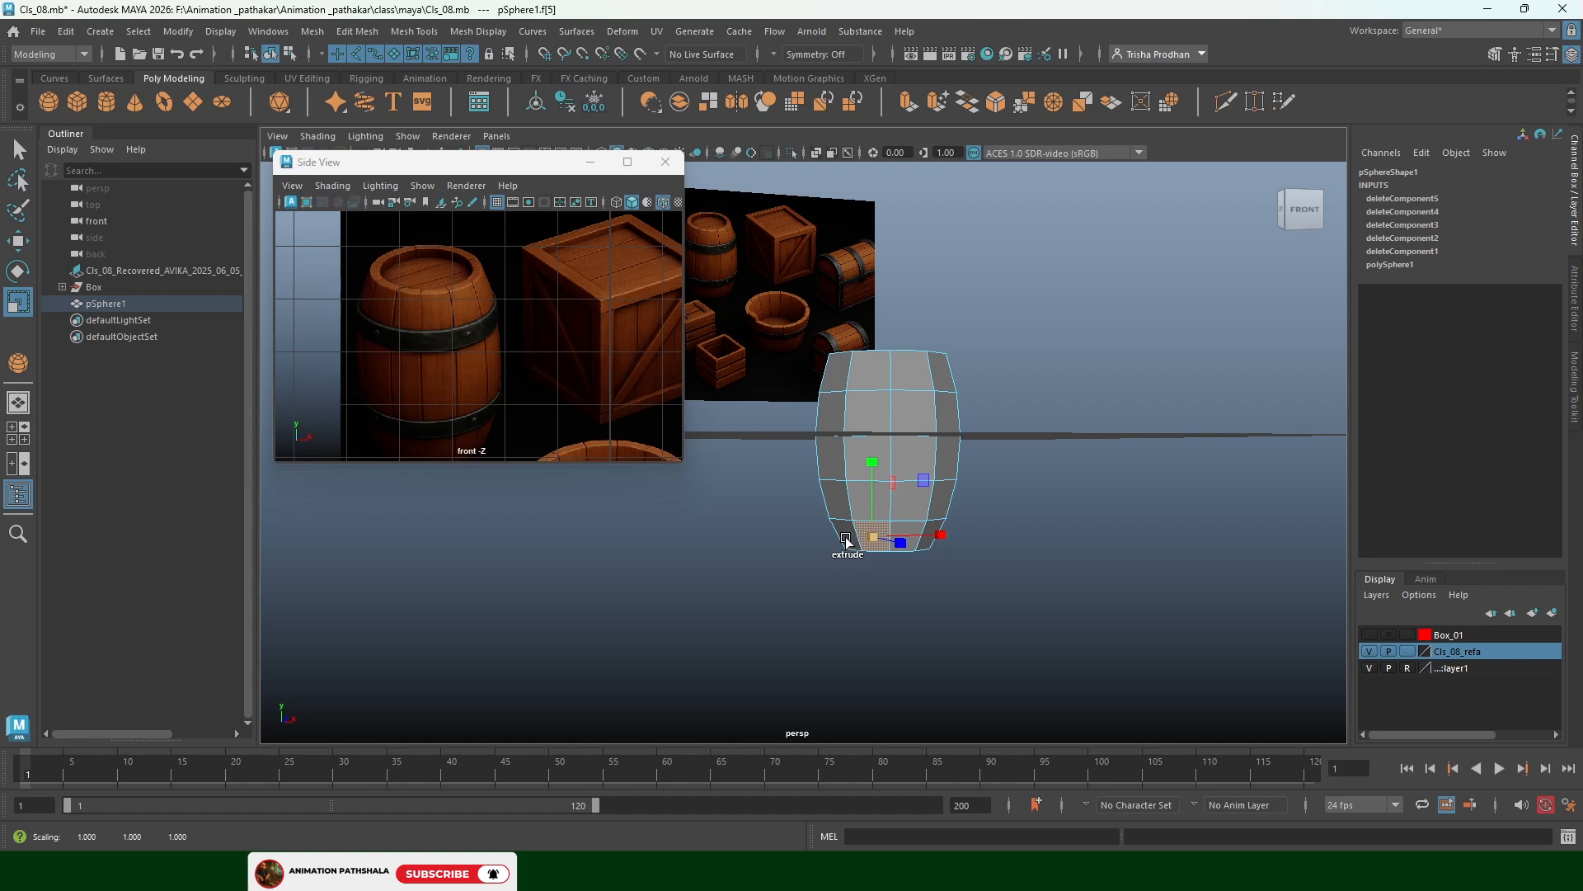
pyautogui.click(868, 565)
pyautogui.click(843, 532)
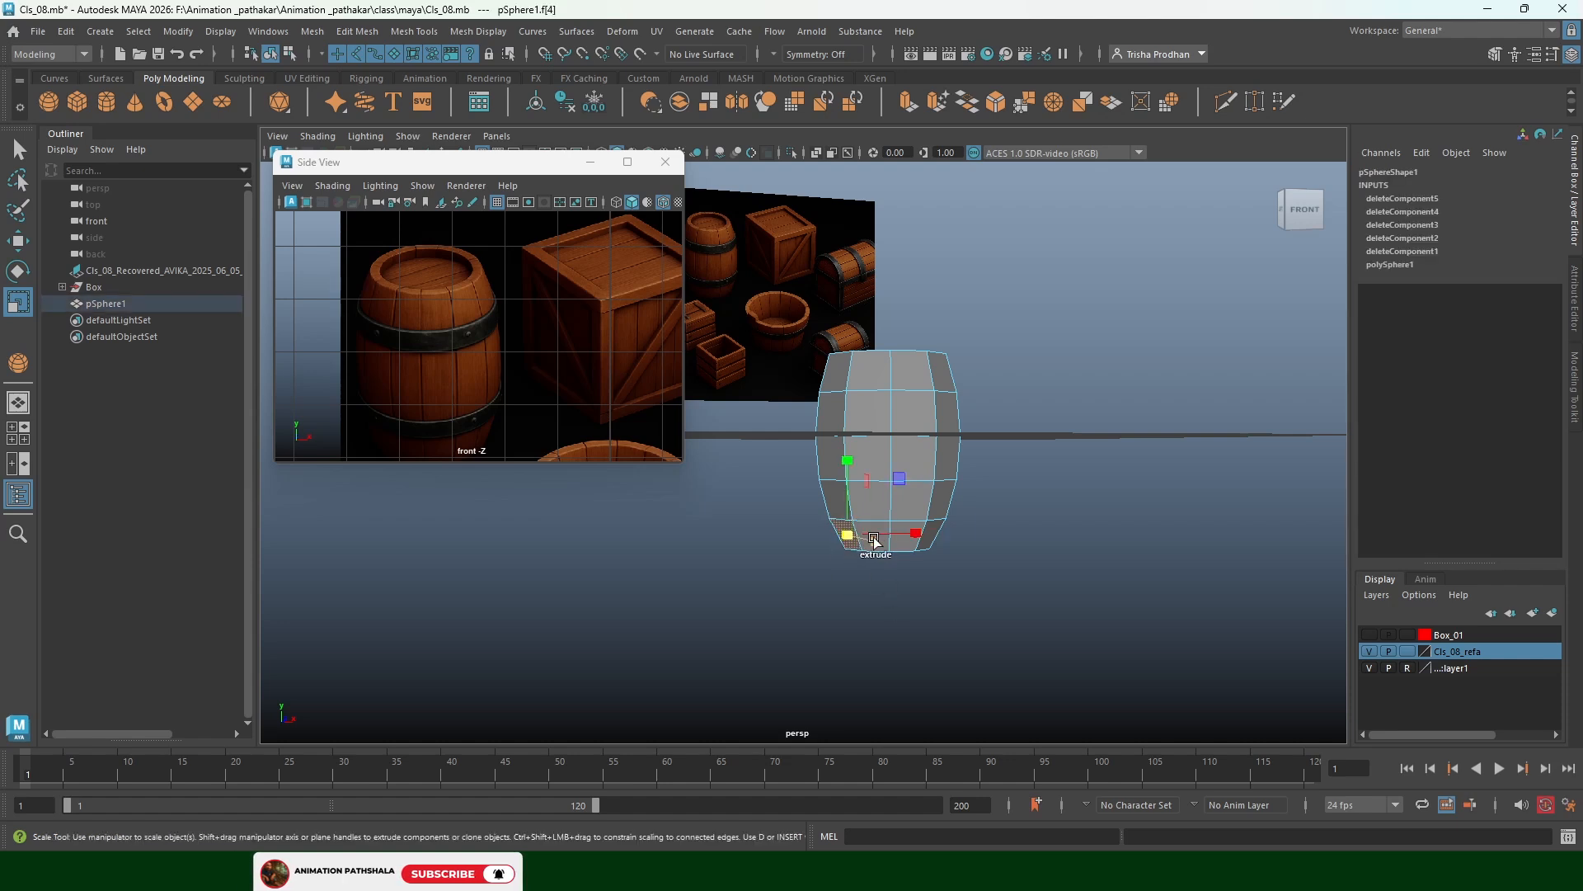
pyautogui.press('q')
pyautogui.click(880, 548)
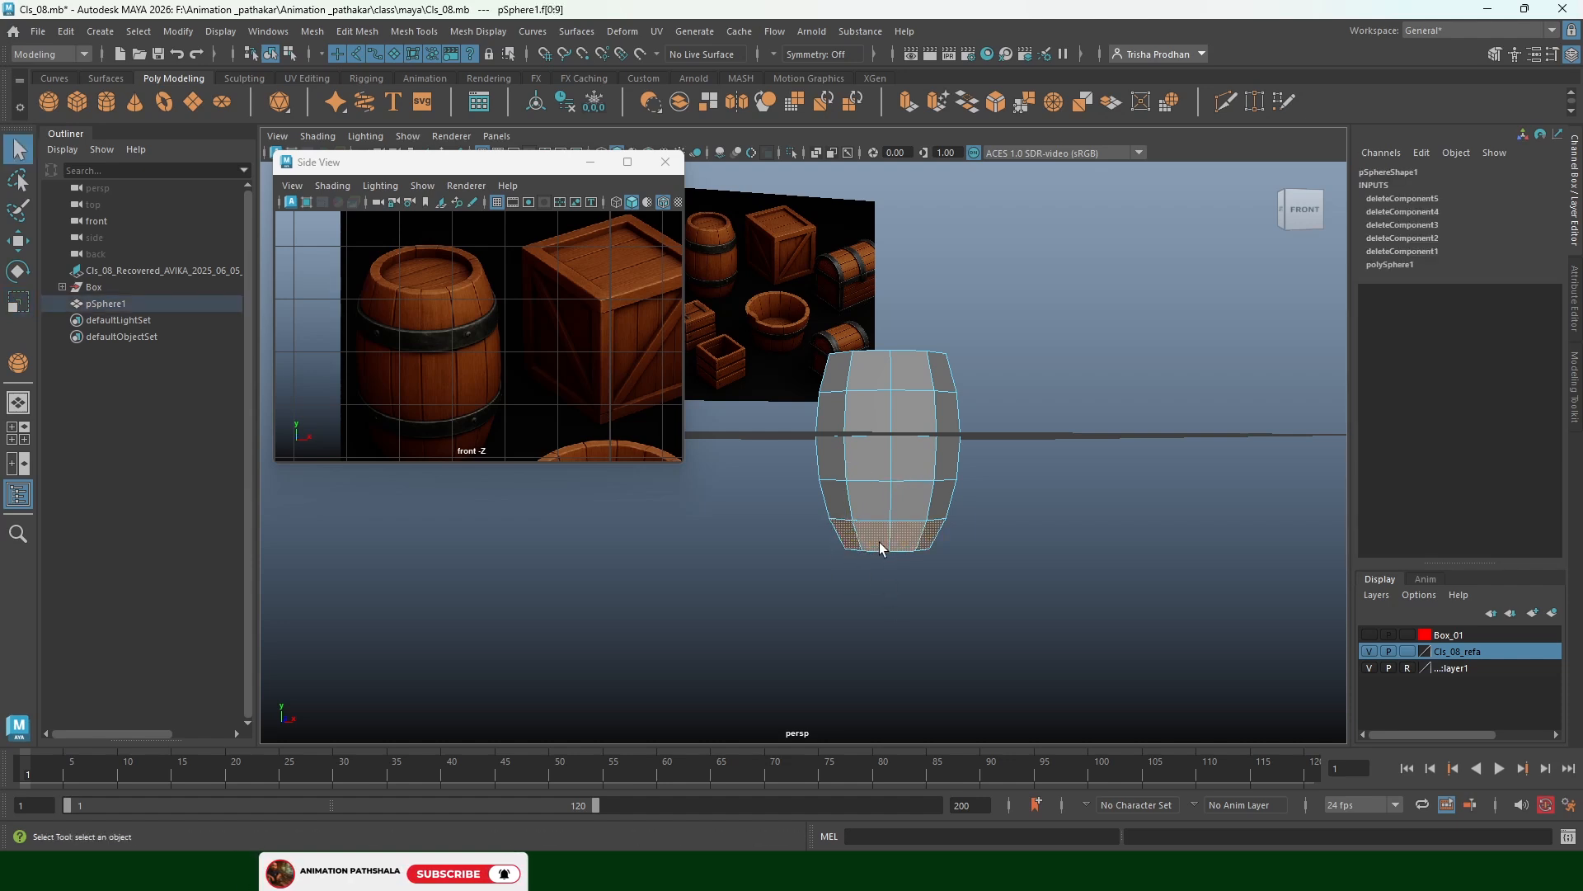
pyautogui.keyDown('alt'); pyautogui.moveTo(922, 433); pyautogui.dragTo(884, 469); pyautogui.keyUp('alt')
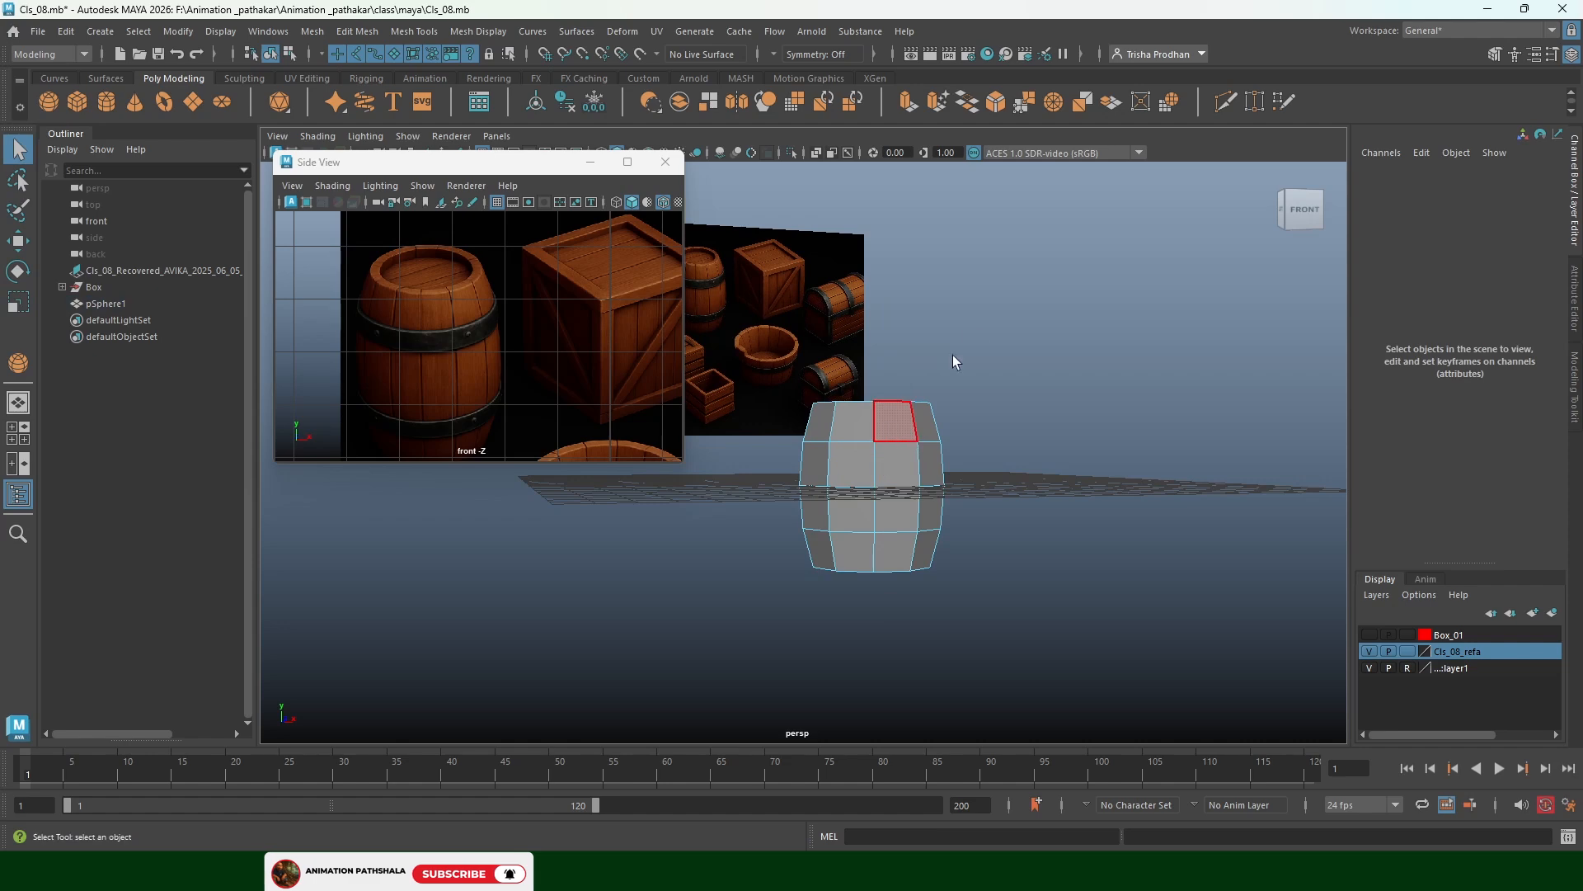
# Return to object mode and raise the whole barrel above the grid to Translate Y 3.54
pyautogui.press('F8')
pyautogui.press('w')
pyautogui.moveTo(875, 405); pyautogui.dragTo(888, 313)
pyautogui.keyDown('alt'); pyautogui.moveTo(1109, 335); pyautogui.dragTo(1025, 414); pyautogui.keyUp('alt')
pyautogui.press('r')
pyautogui.press('w')
pyautogui.scroll(5, 774, 429)
pyautogui.keyDown('alt'); pyautogui.moveTo(789, 404); pyautogui.dragTo(819, 474, button='middle'); pyautogui.keyUp('alt')
pyautogui.keyDown('alt'); pyautogui.moveTo(820, 475); pyautogui.dragTo(898, 444); pyautogui.keyUp('alt')
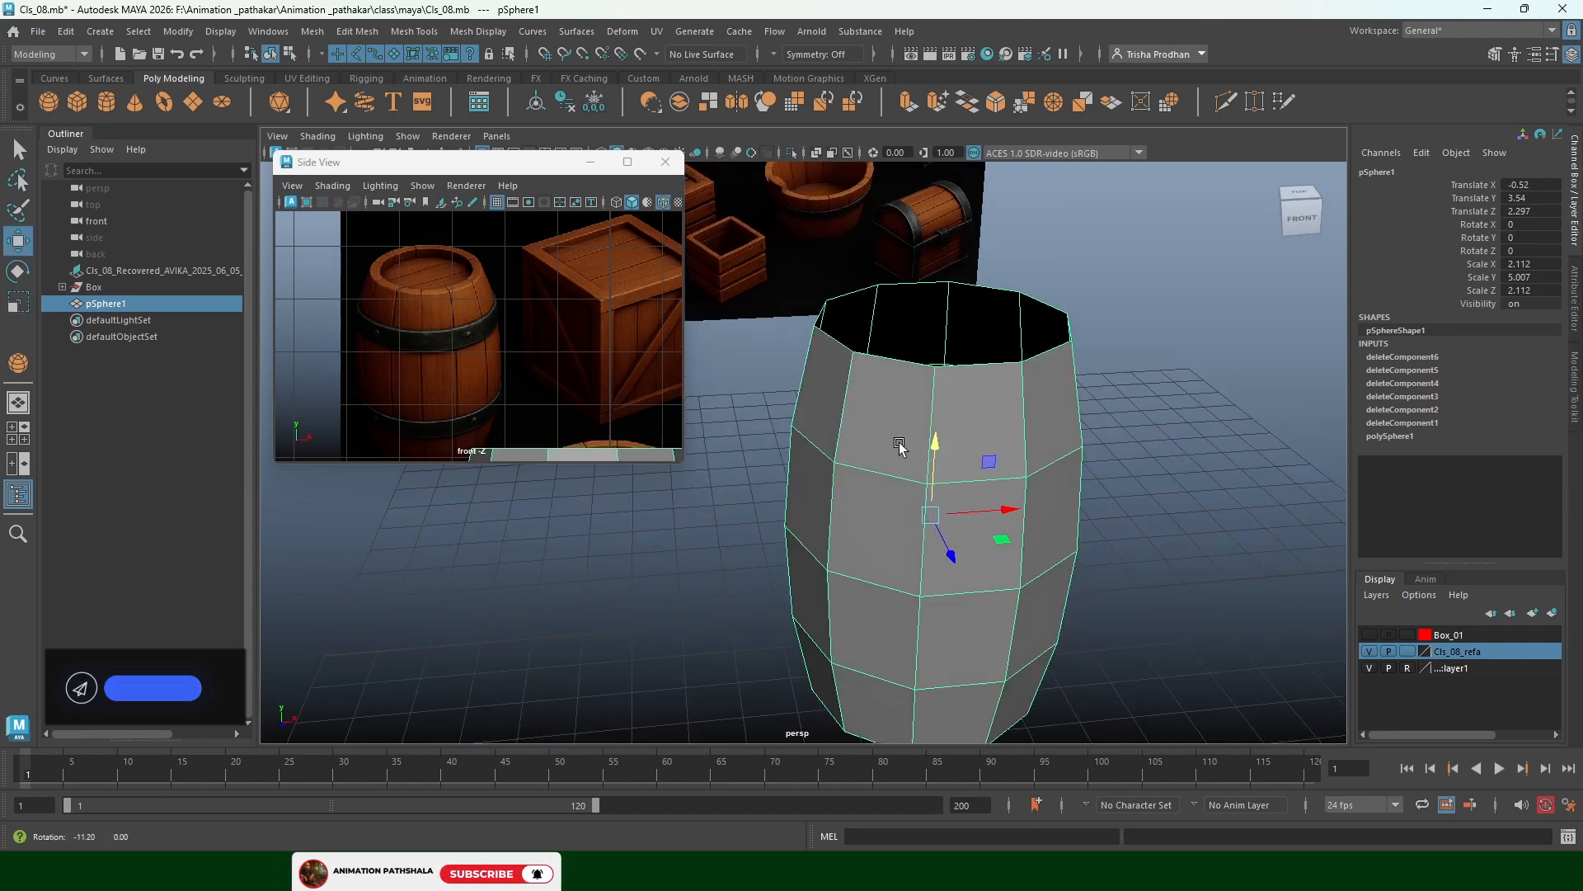
pyautogui.moveTo(940, 378); pyautogui.dragTo(938, 347, button='right')
pyautogui.doubleClick(984, 484)
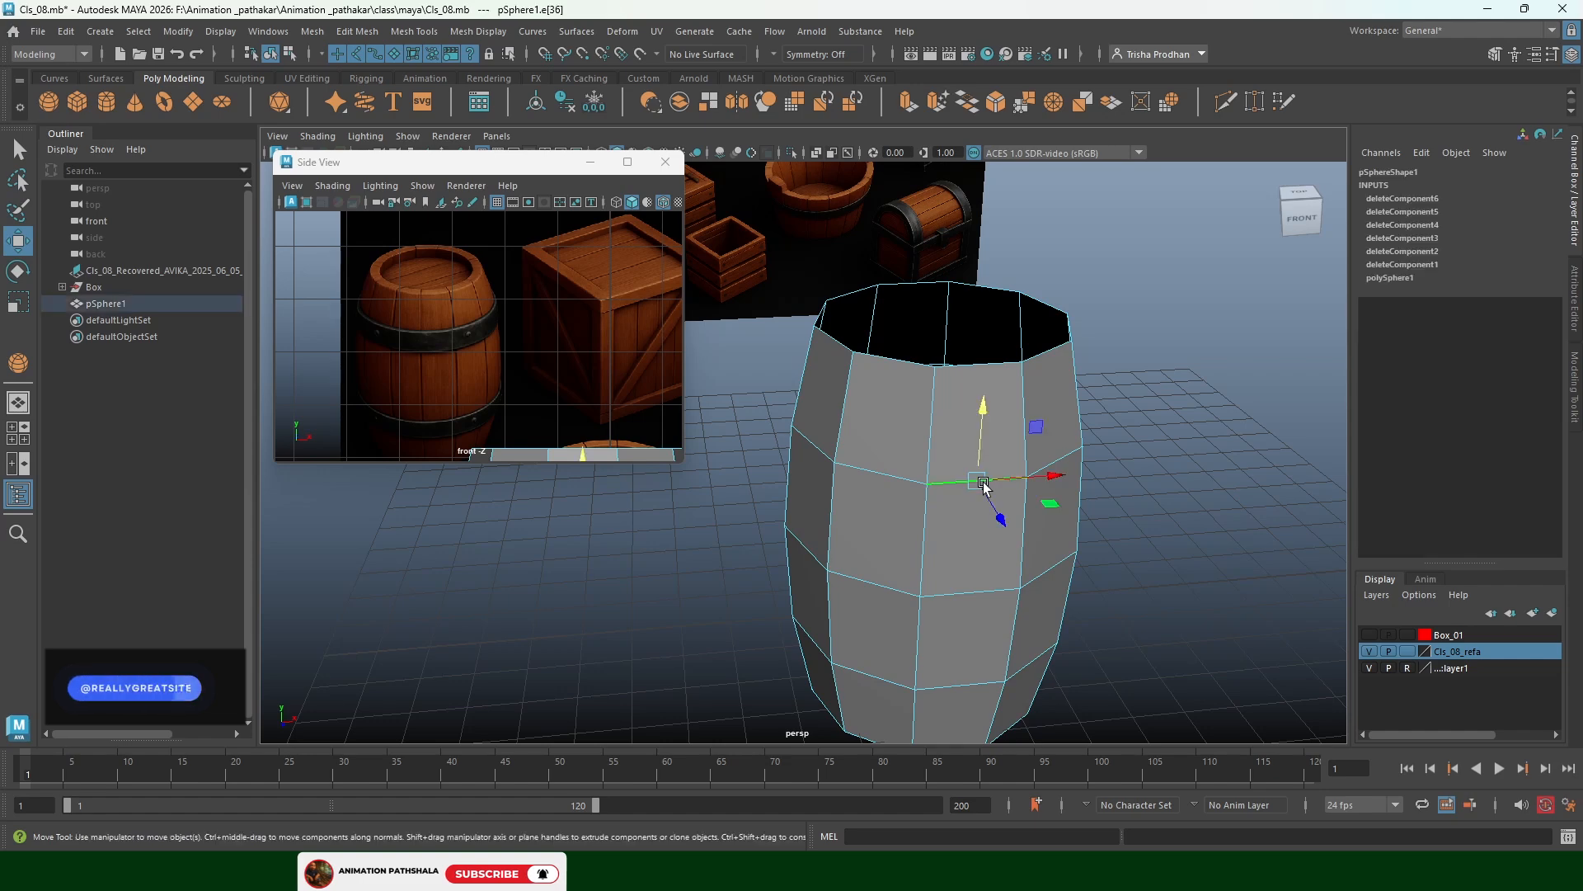
pyautogui.keyDown('shift'); pyautogui.doubleClick(943, 685); pyautogui.keyUp('shift')
pyautogui.keyDown('alt'); pyautogui.moveTo(1030, 530); pyautogui.dragTo(1041, 452); pyautogui.keyUp('alt')
pyautogui.keyDown('alt'); pyautogui.moveTo(976, 475); pyautogui.dragTo(934, 509, button='middle'); pyautogui.keyUp('alt')
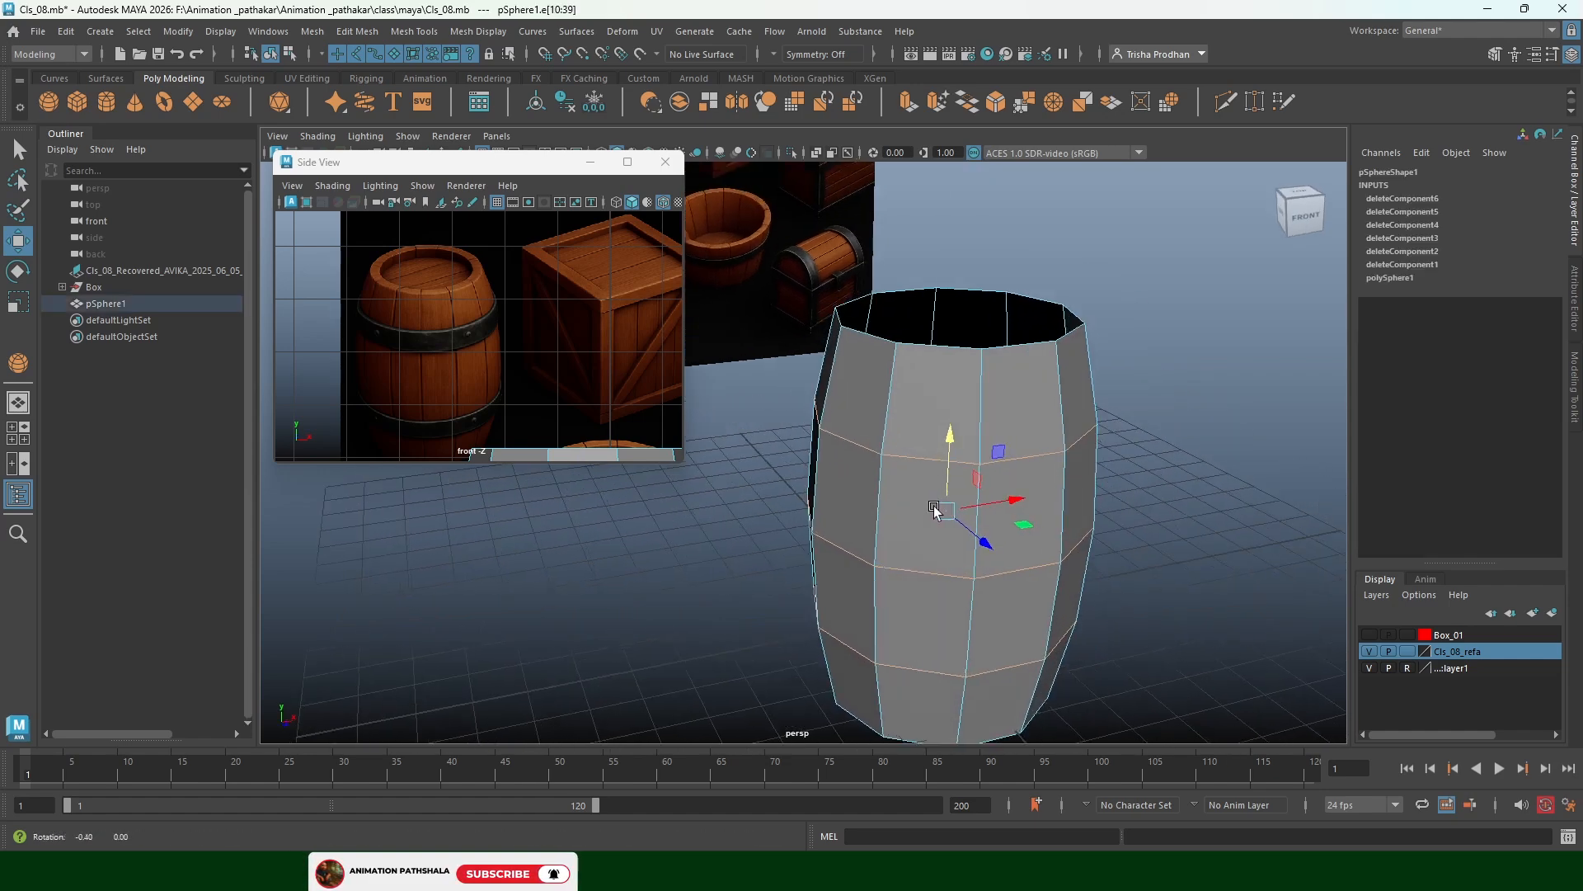
pyautogui.keyDown('alt'); pyautogui.moveTo(934, 509); pyautogui.dragTo(928, 487); pyautogui.keyUp('alt')
pyautogui.keyDown('alt'); pyautogui.moveTo(776, 526); pyautogui.dragTo(701, 572, button='middle'); pyautogui.keyUp('alt')
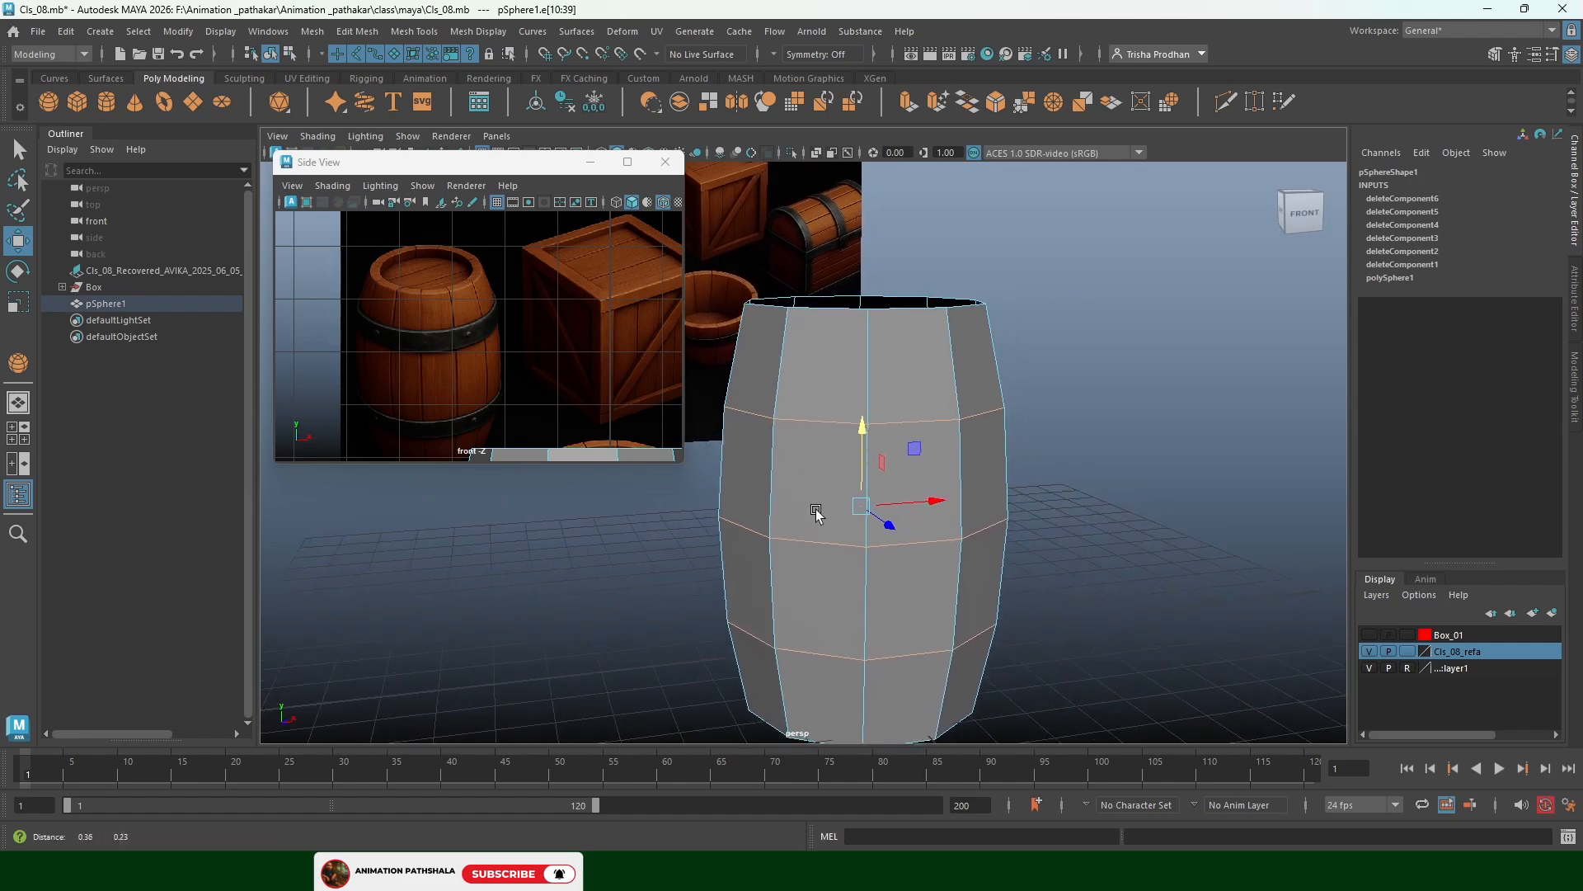
pyautogui.moveTo(918, 473); pyautogui.dragTo(1073, 381, button='right')
pyautogui.click(1073, 381)
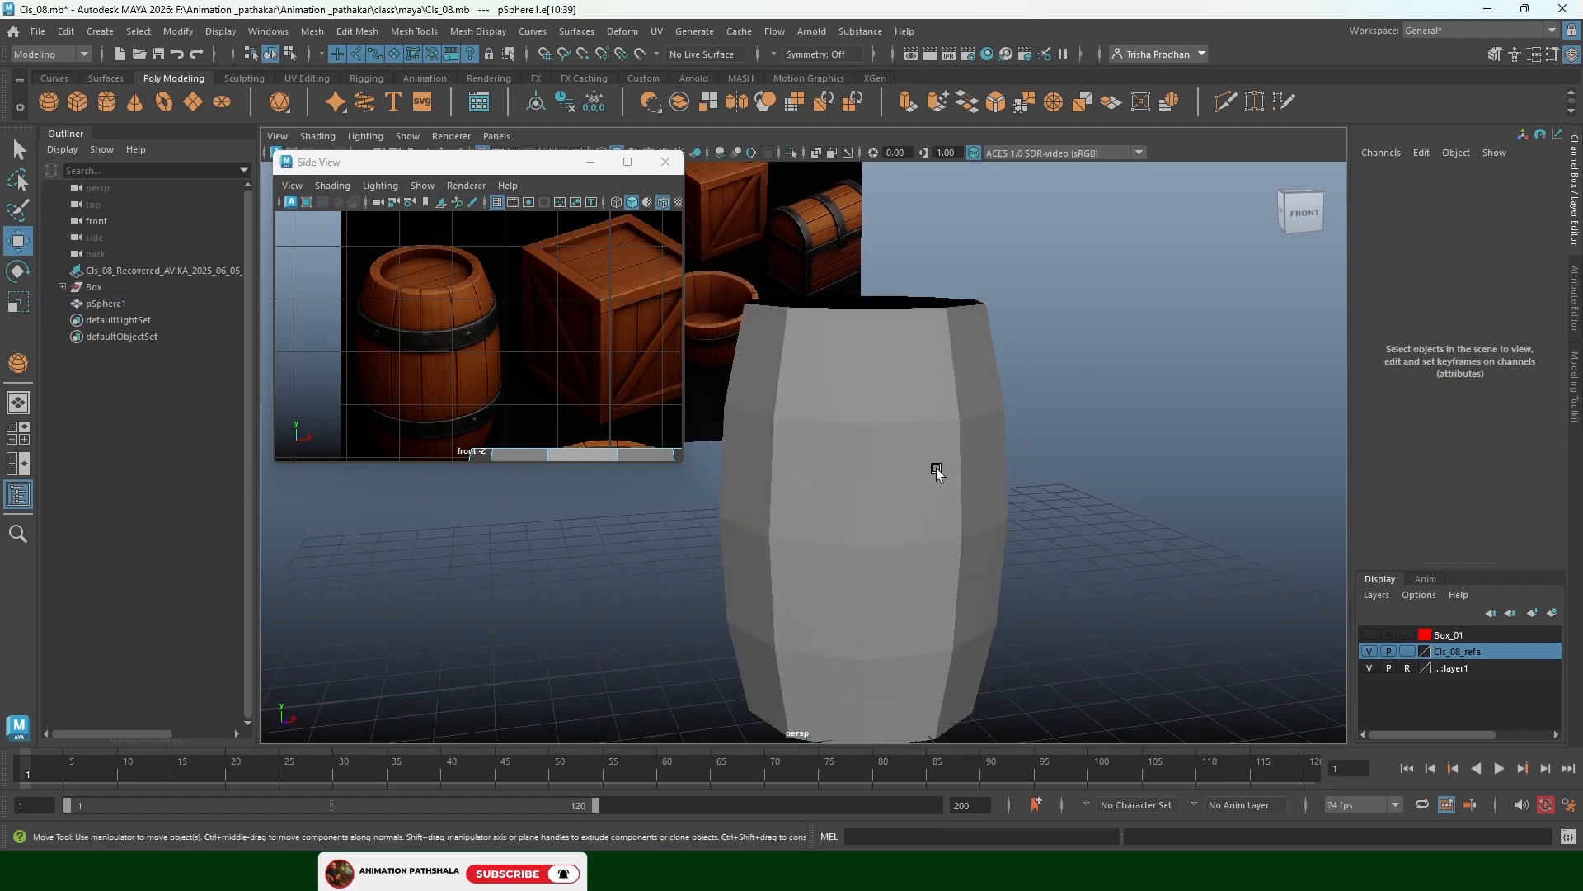
# Duplicate the barrel and move the copy beside the original, to Translate X 6.709
pyautogui.click(937, 472)
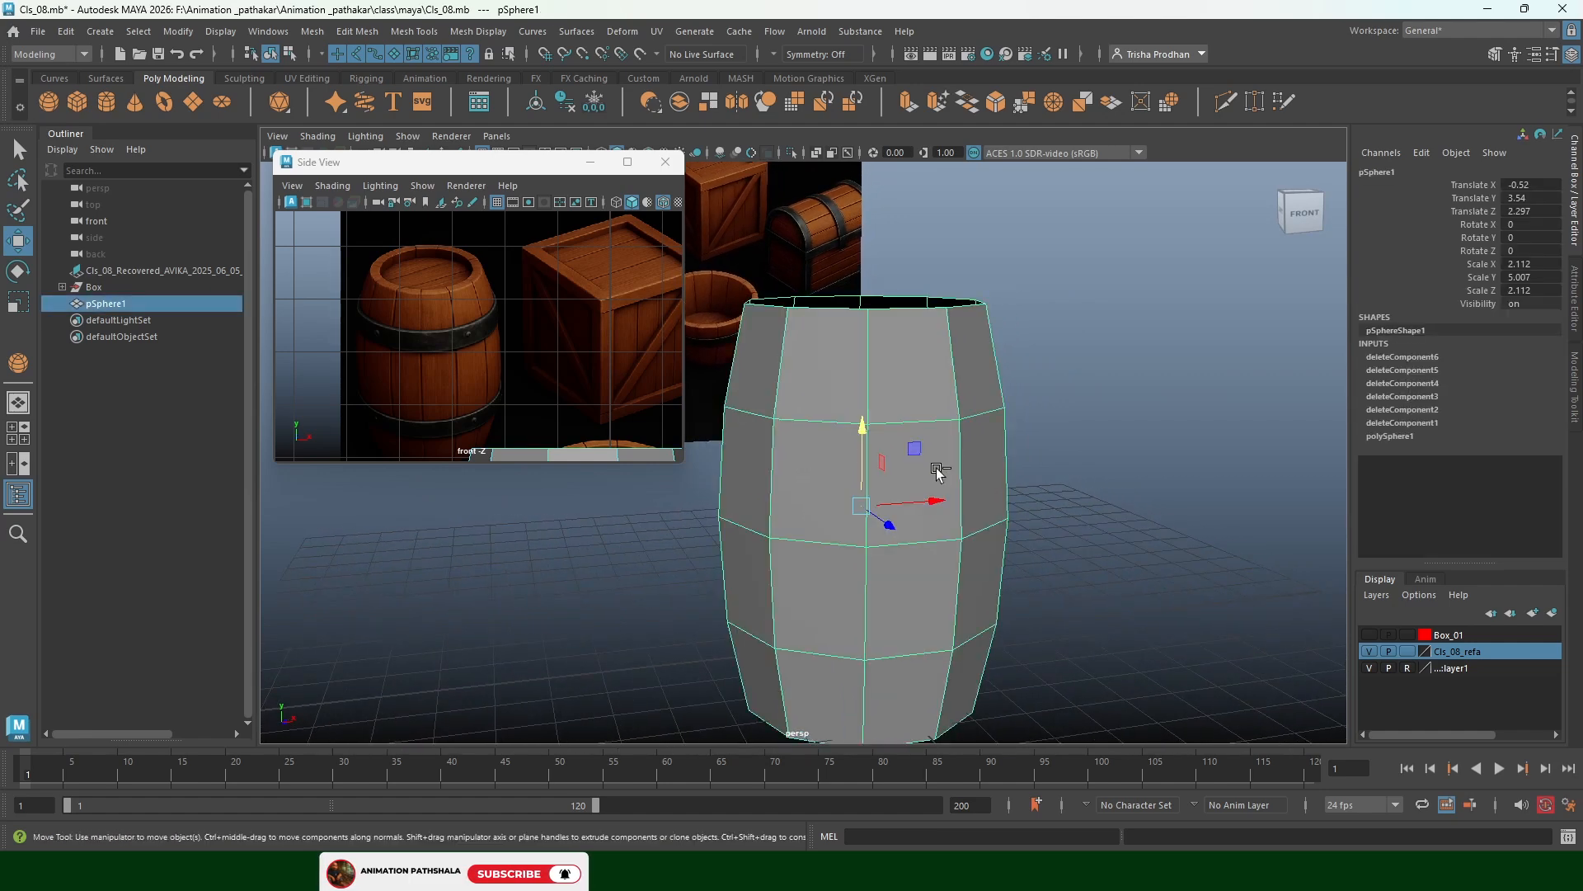
pyautogui.hotkey('ctrl', 'd')
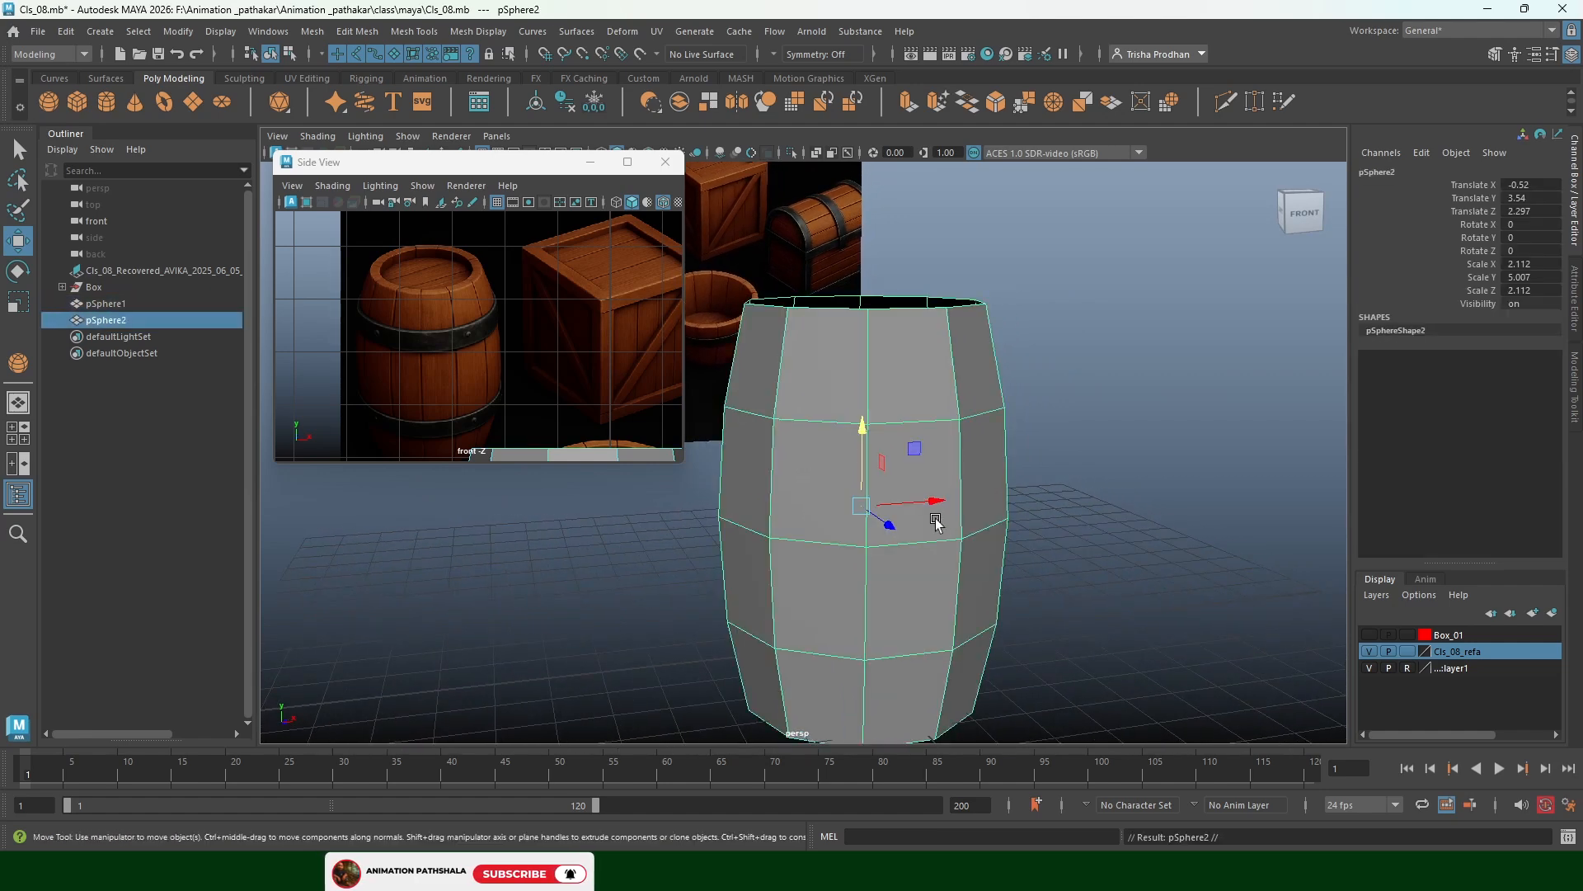
pyautogui.moveTo(937, 501); pyautogui.dragTo(658, 489)
pyautogui.keyDown('alt'); pyautogui.moveTo(658, 487); pyautogui.dragTo(467, 528, button='middle'); pyautogui.keyUp('alt')
pyautogui.keyDown('alt'); pyautogui.moveTo(910, 511); pyautogui.dragTo(940, 491, button='middle'); pyautogui.keyUp('alt')
# Bevel the three inner horizontal edge loops of the barrel copy with Fraction 0.3 and 1 segment
pyautogui.moveTo(950, 497); pyautogui.dragTo(963, 471, button='right')
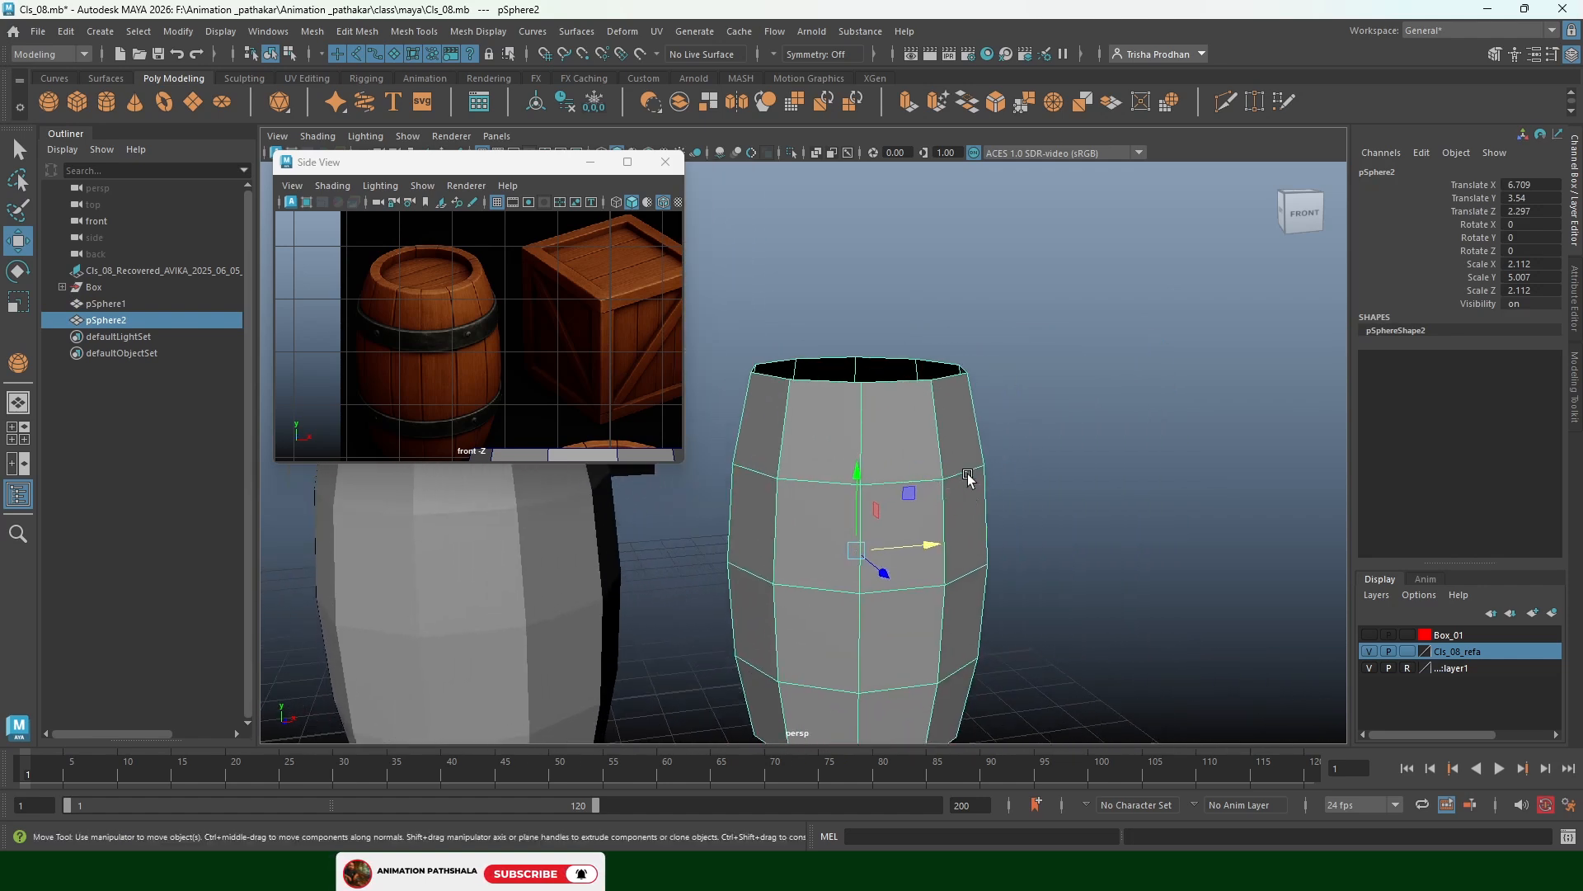
pyautogui.doubleClick(963, 473)
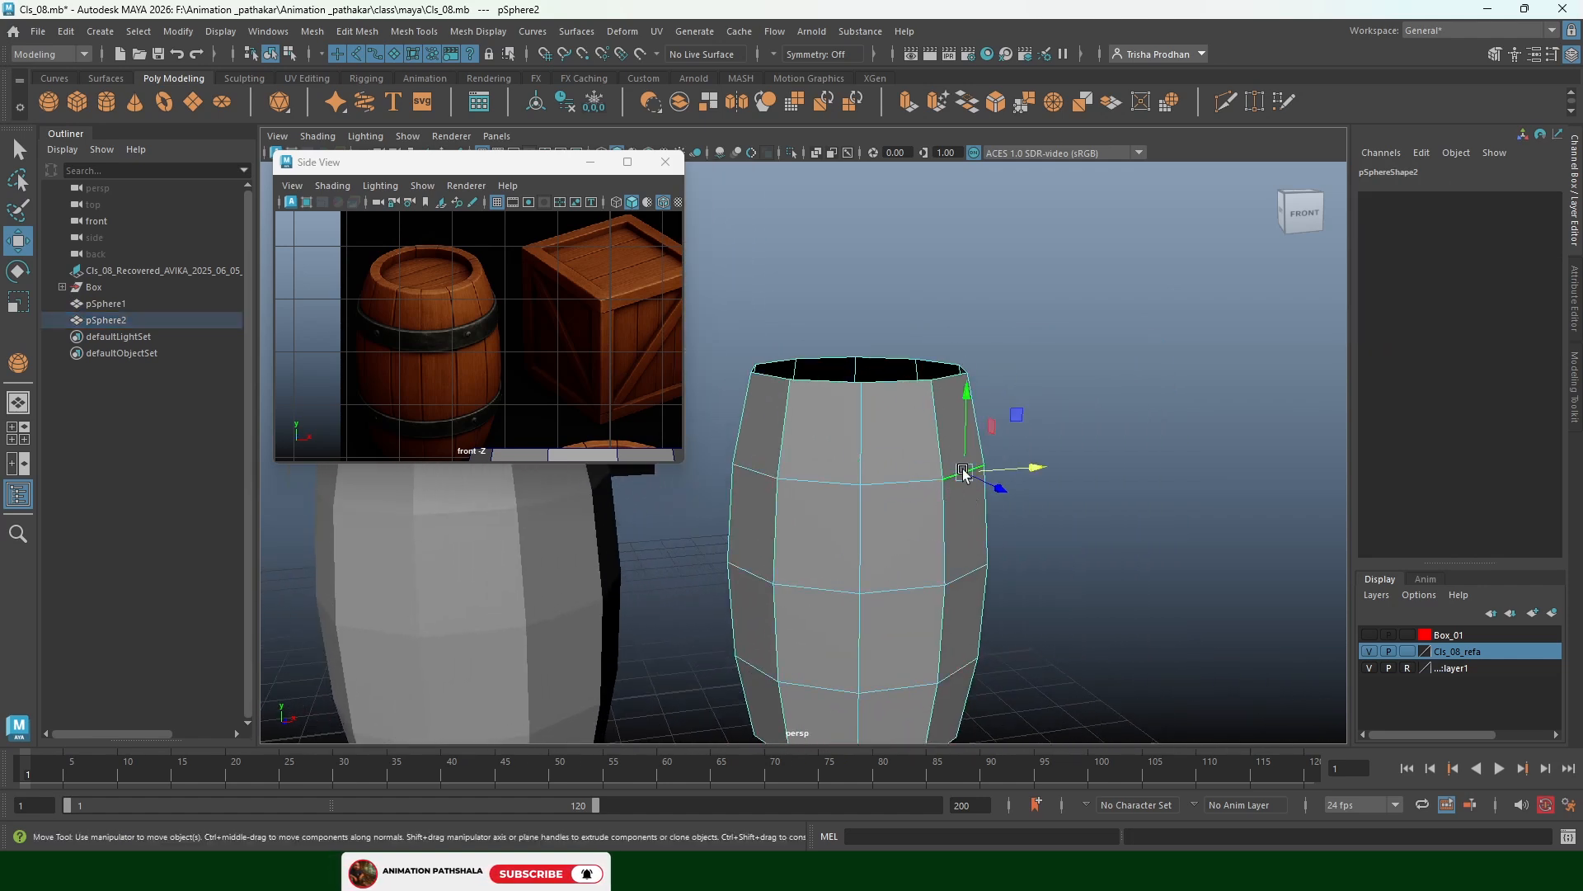
pyautogui.keyDown('shift'); pyautogui.doubleClick(953, 671); pyautogui.keyUp('shift')
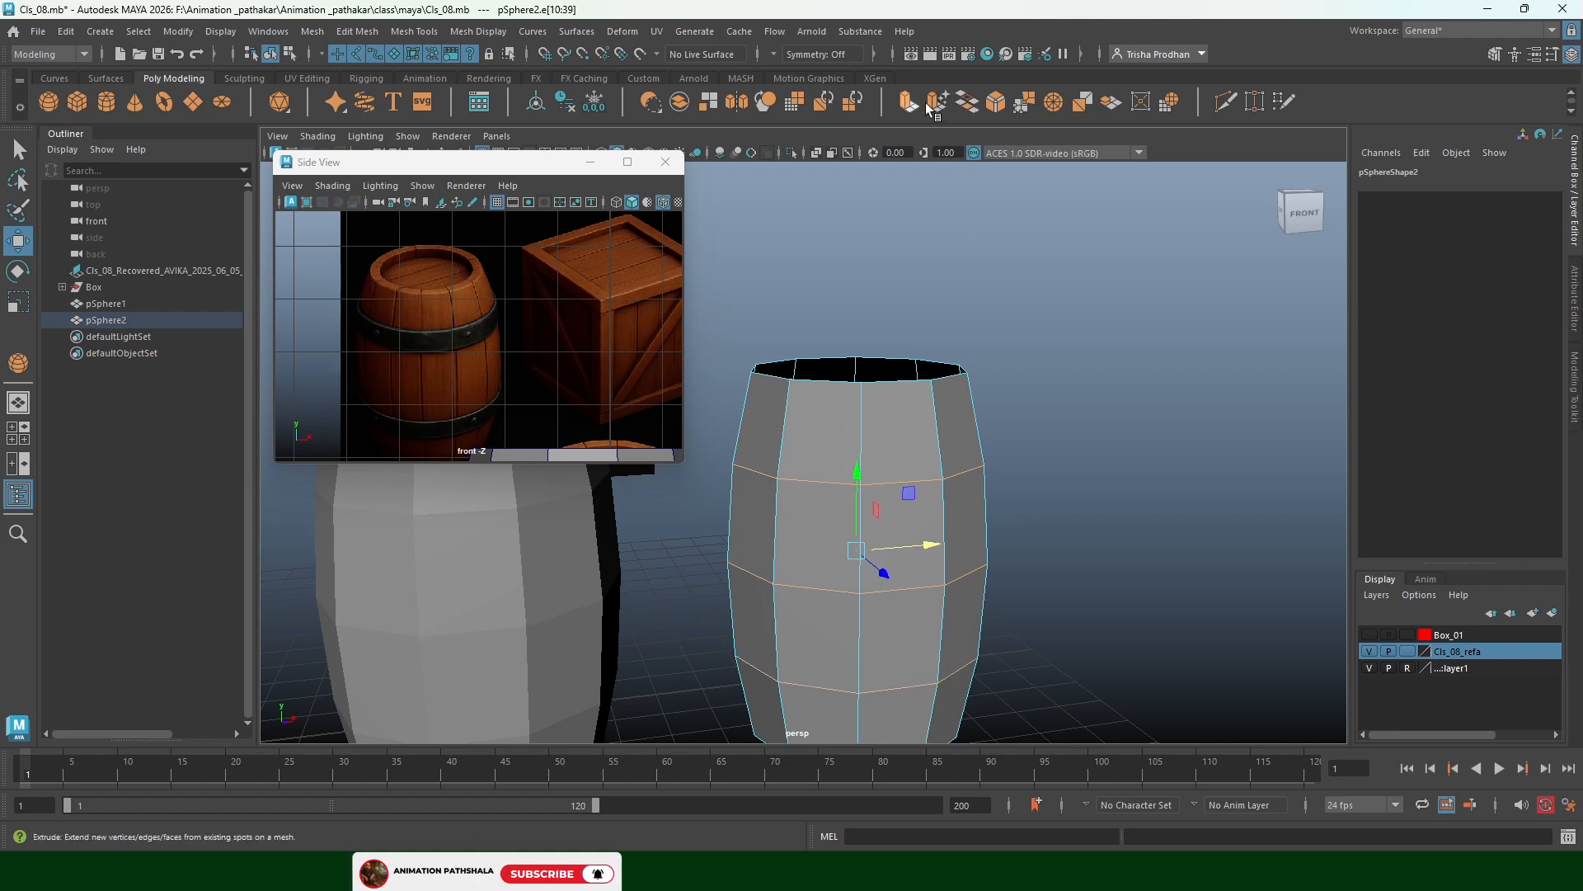
pyautogui.click(996, 102)
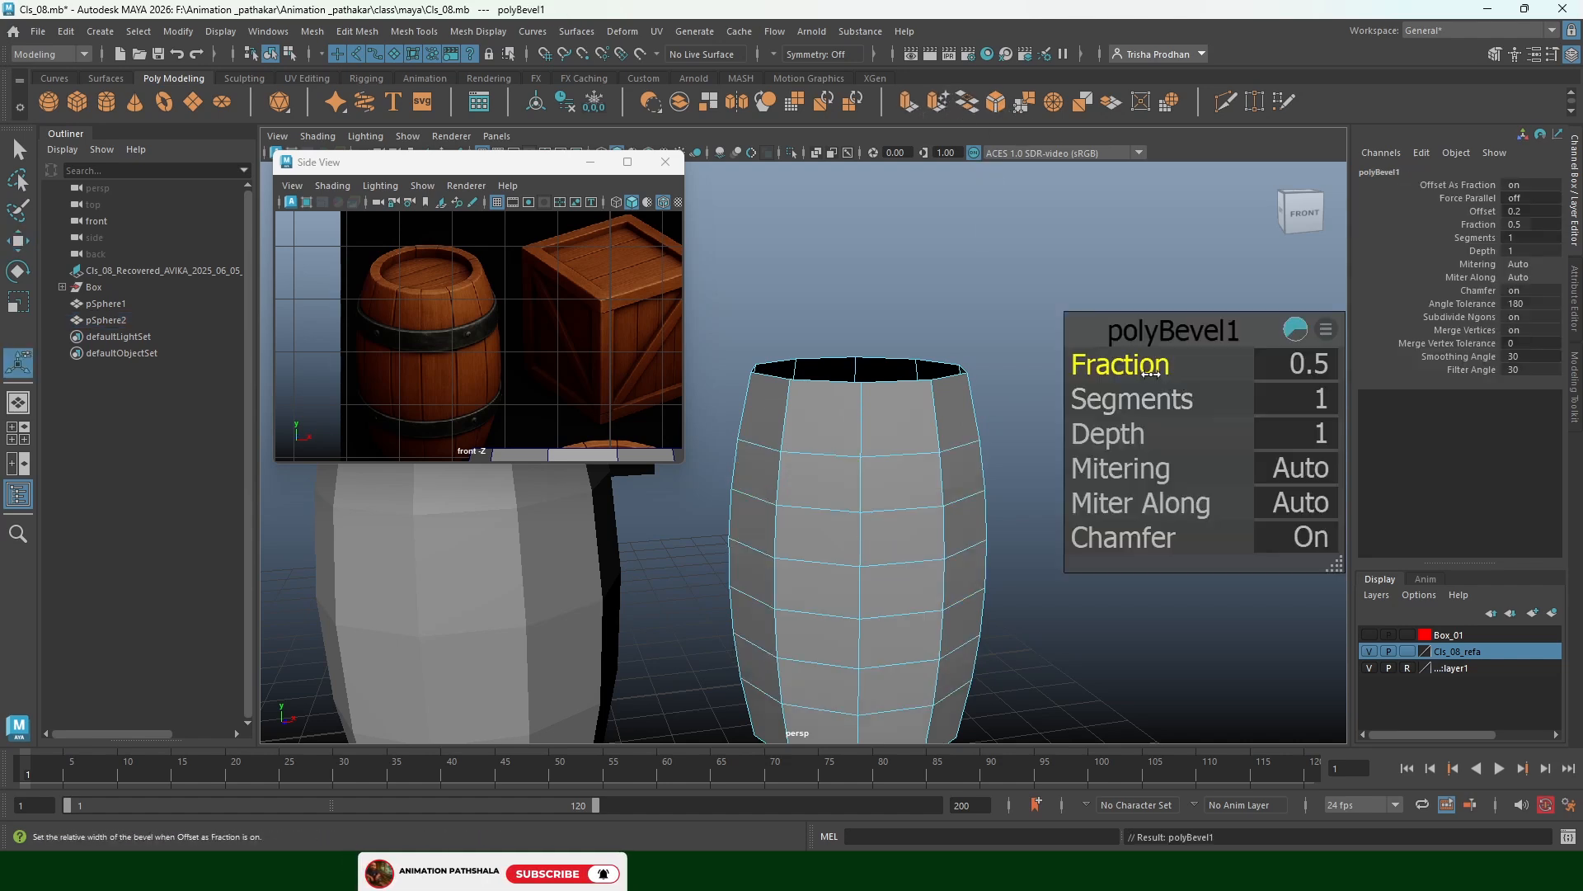
pyautogui.moveTo(1162, 367); pyautogui.dragTo(1152, 367)
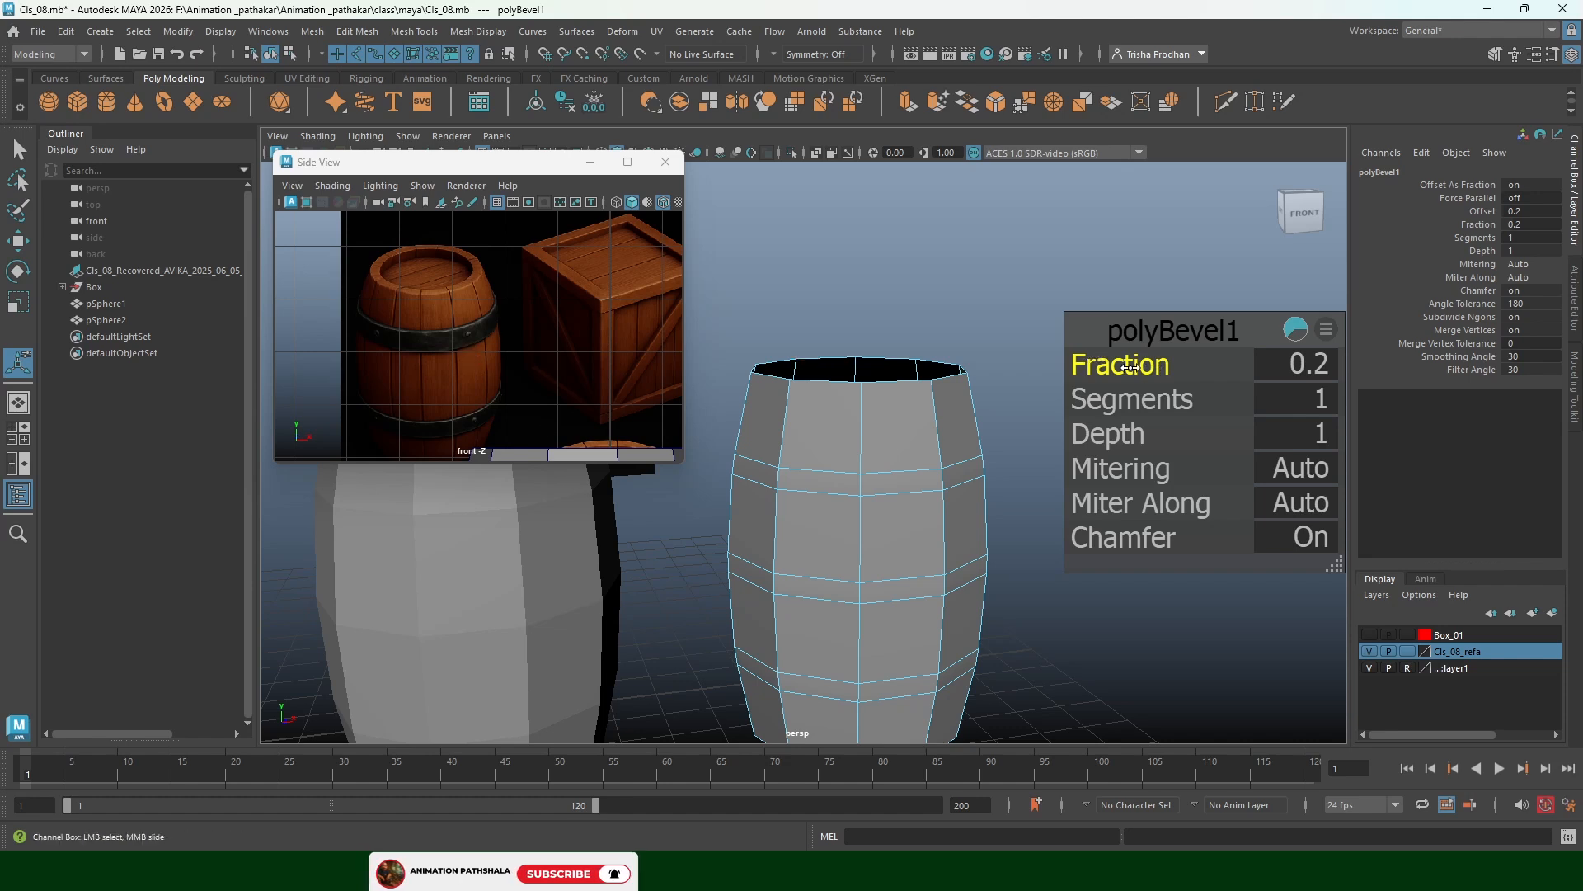
pyautogui.moveTo(1130, 367); pyautogui.dragTo(1129, 367)
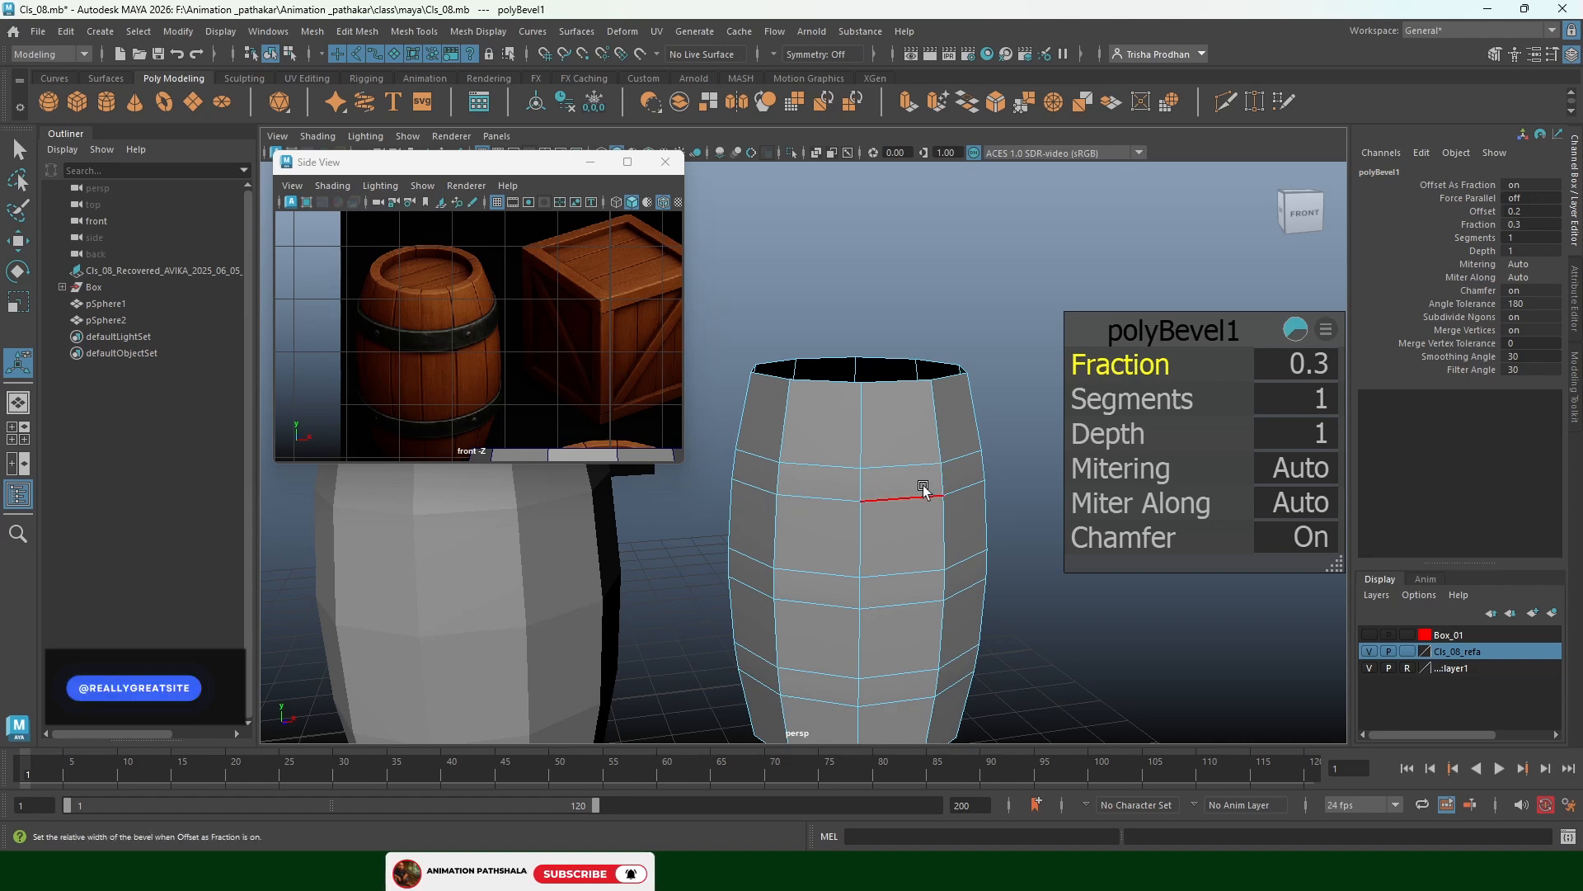
pyautogui.press('q')
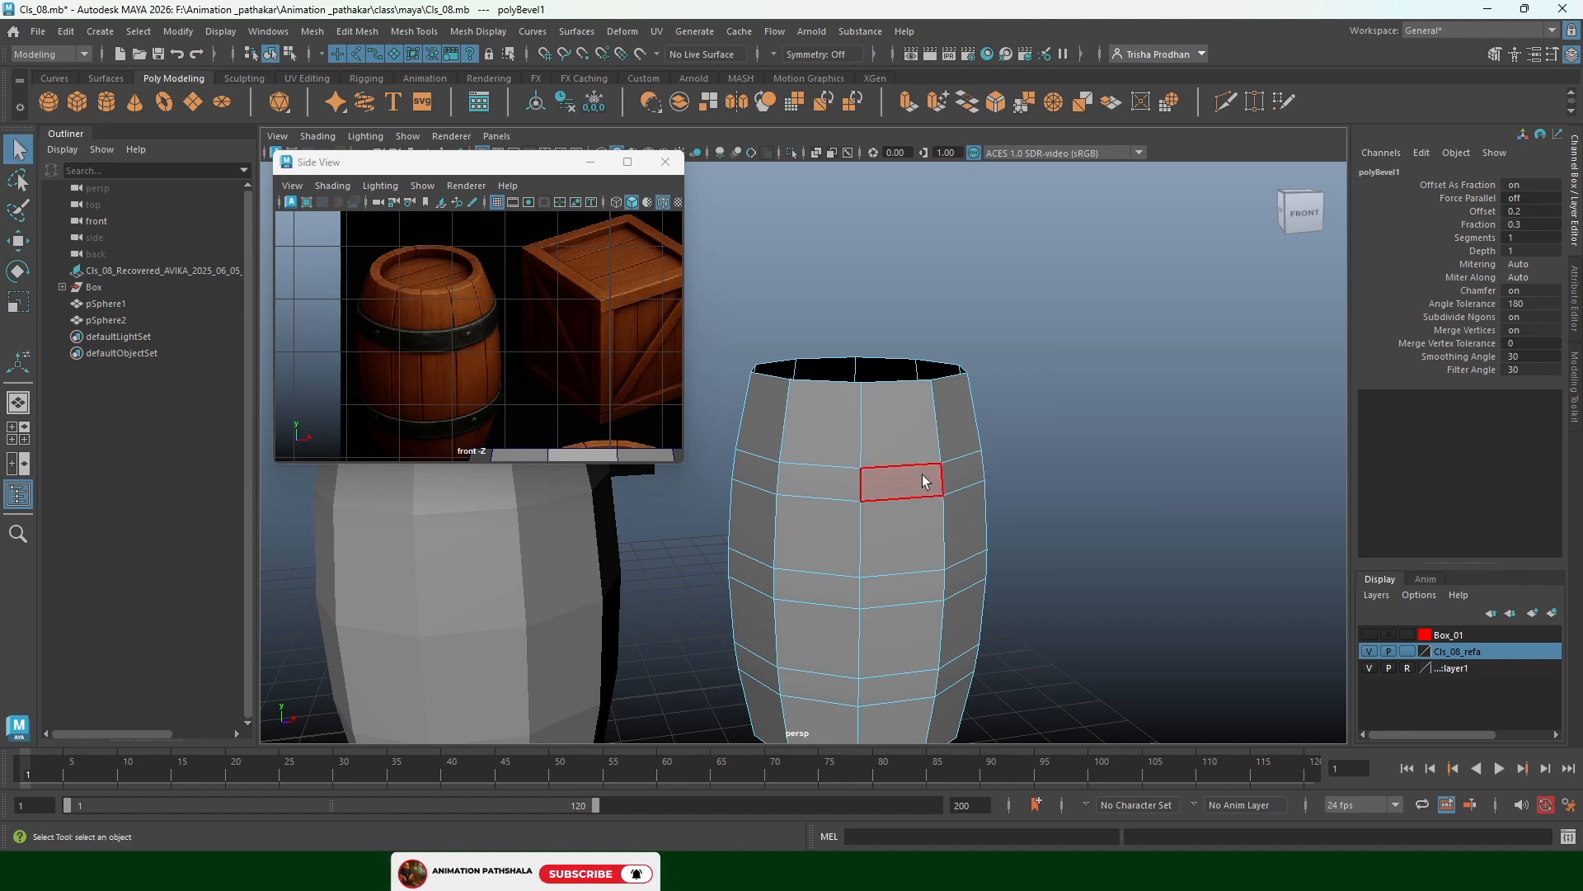
pyautogui.doubleClick(910, 476)
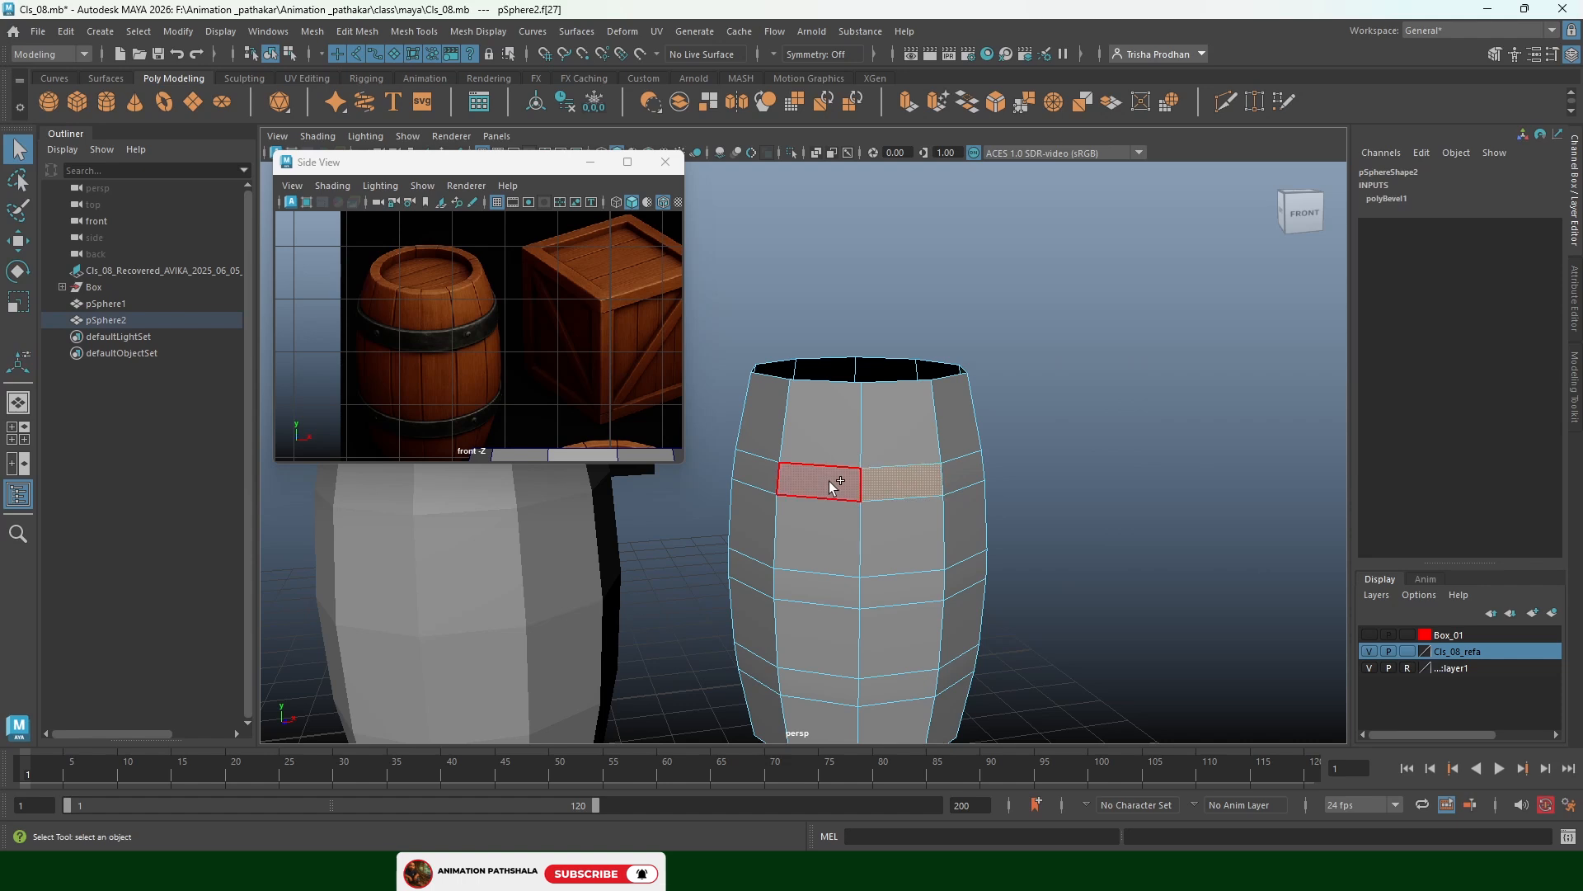
pyautogui.keyDown('shift'); pyautogui.doubleClick(916, 592); pyautogui.keyUp('shift')
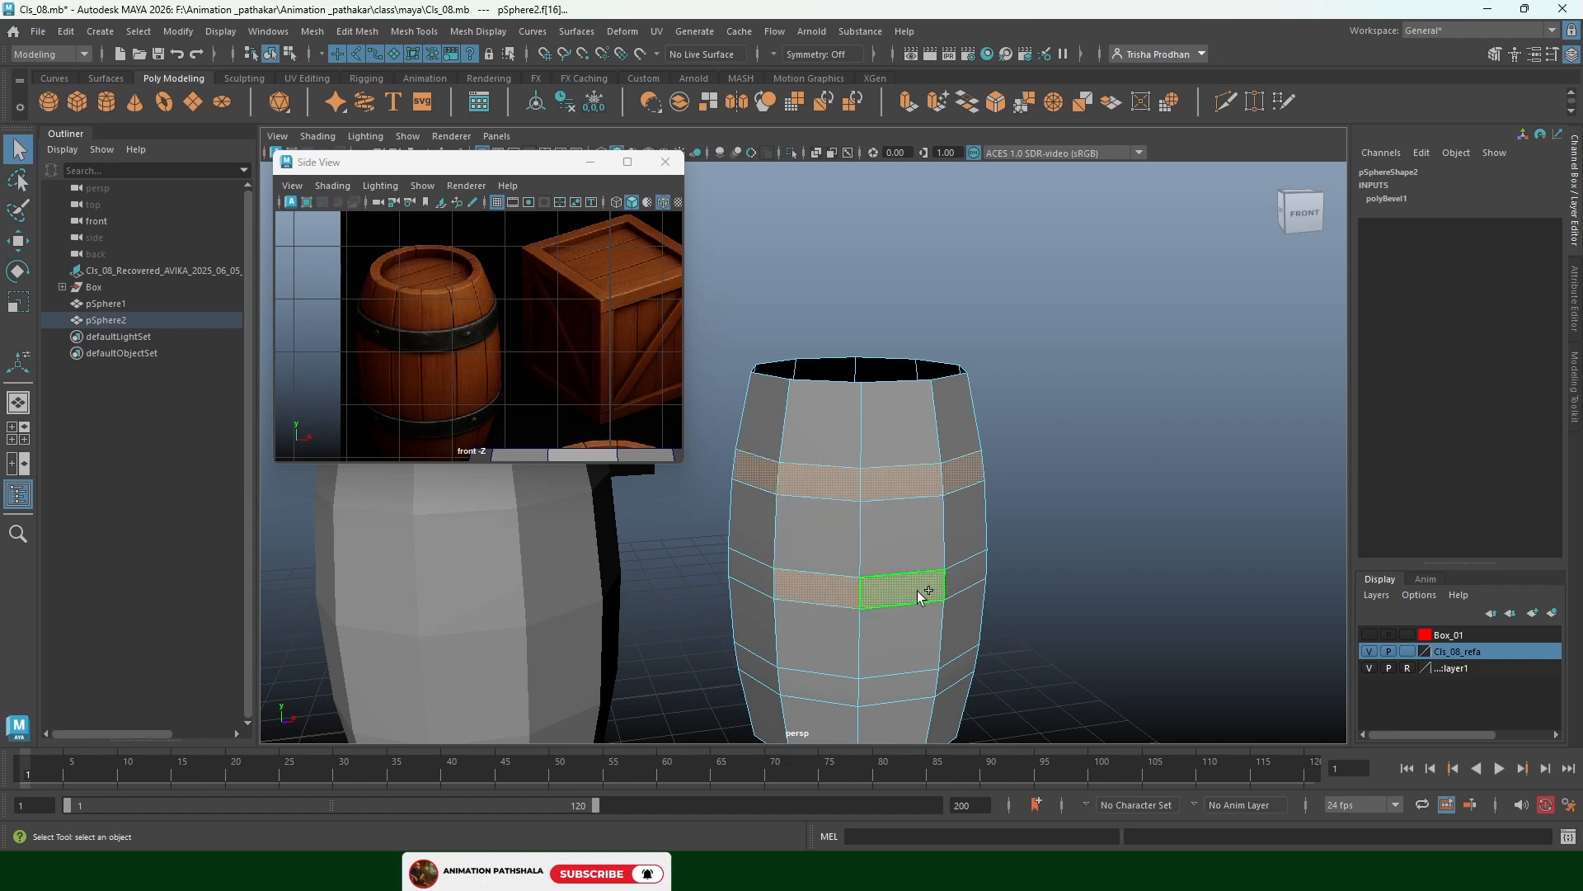
pyautogui.keyDown('shift'); pyautogui.doubleClick(822, 690); pyautogui.keyUp('shift')
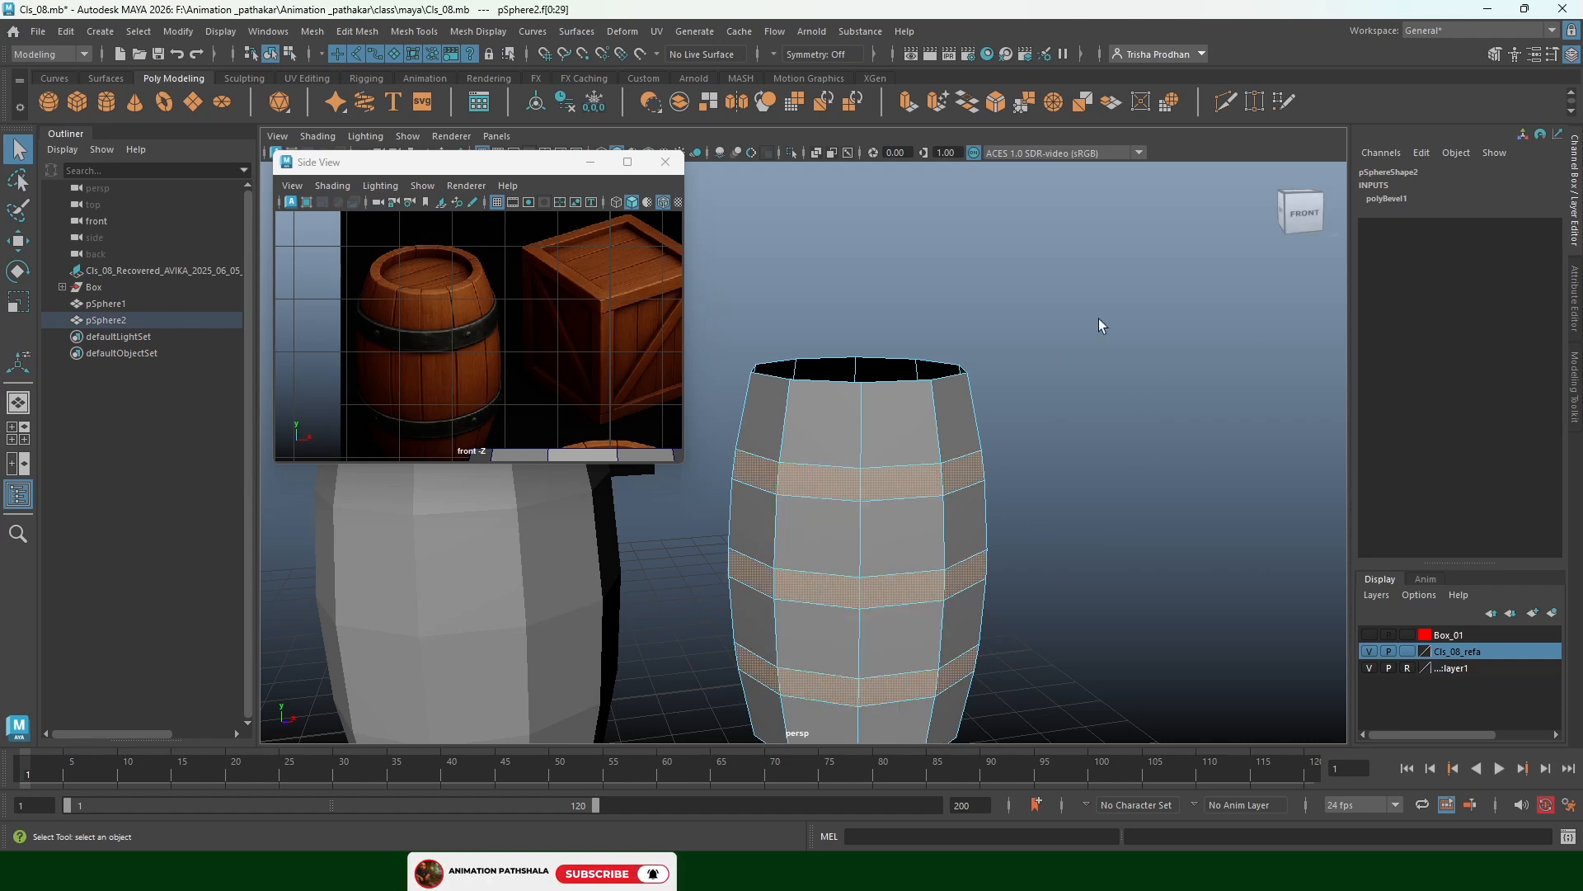
# Delete the four wide face rings of the barrel copy, keeping only the three narrow beveled bands
pyautogui.keyDown('alt'); pyautogui.moveTo(1098, 320); pyautogui.dragTo(1088, 338); pyautogui.keyUp('alt')
pyautogui.moveTo(732, 319); pyautogui.dragTo(1184, 373)
pyautogui.keyDown('shift'); pyautogui.doubleClick(974, 484); pyautogui.keyUp('shift')
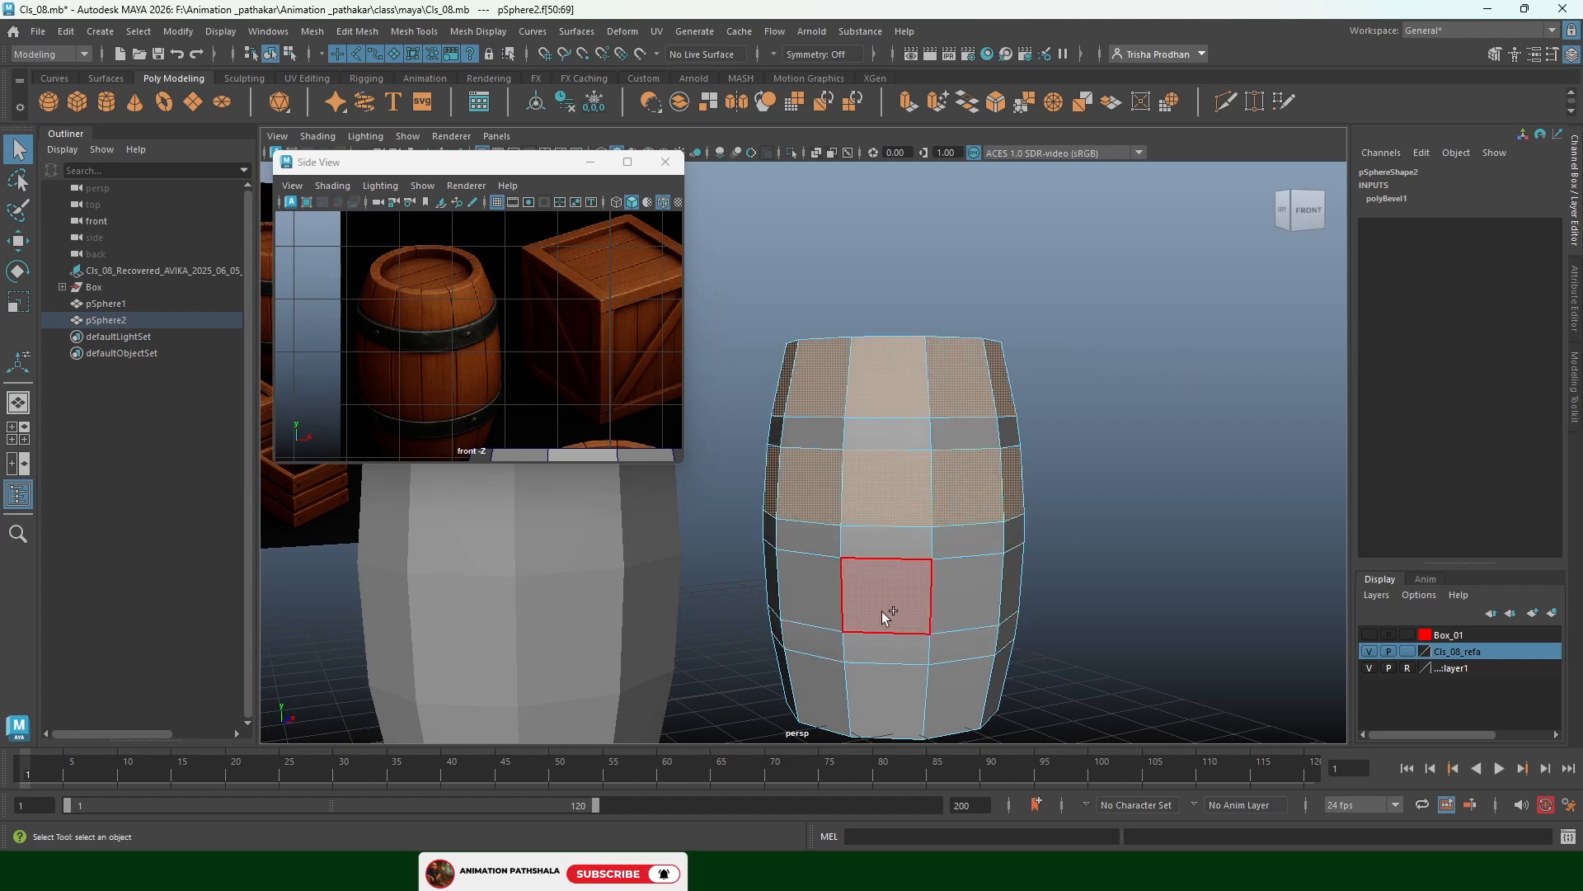
pyautogui.keyDown('shift'); pyautogui.doubleClick(959, 592); pyautogui.keyUp('shift')
pyautogui.keyDown('shift'); pyautogui.doubleClick(963, 685); pyautogui.keyUp('shift')
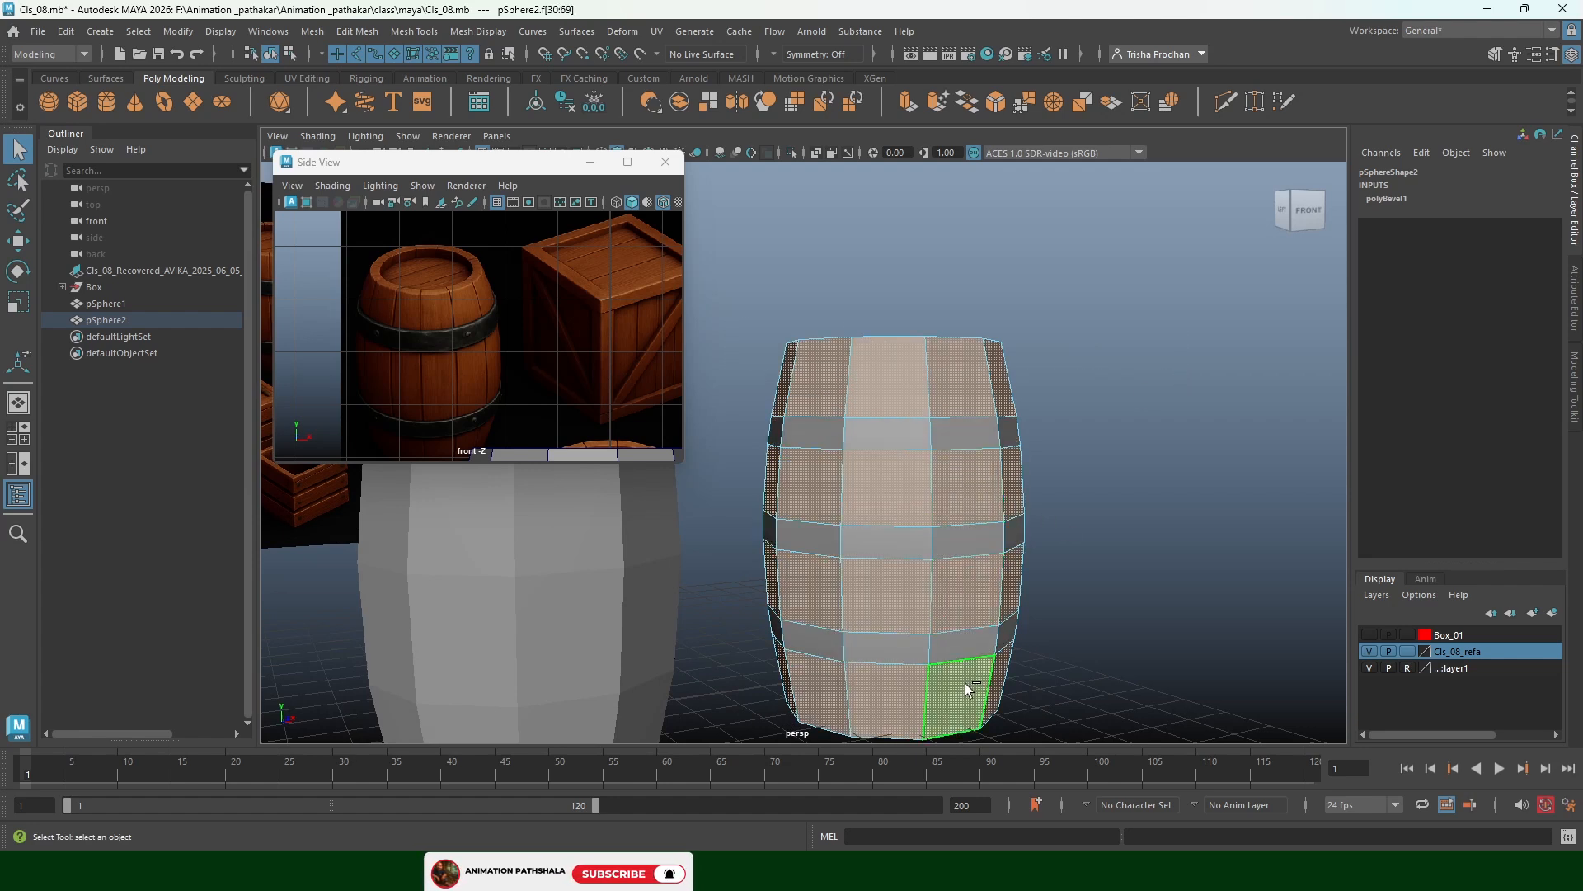
pyautogui.press('Delete')
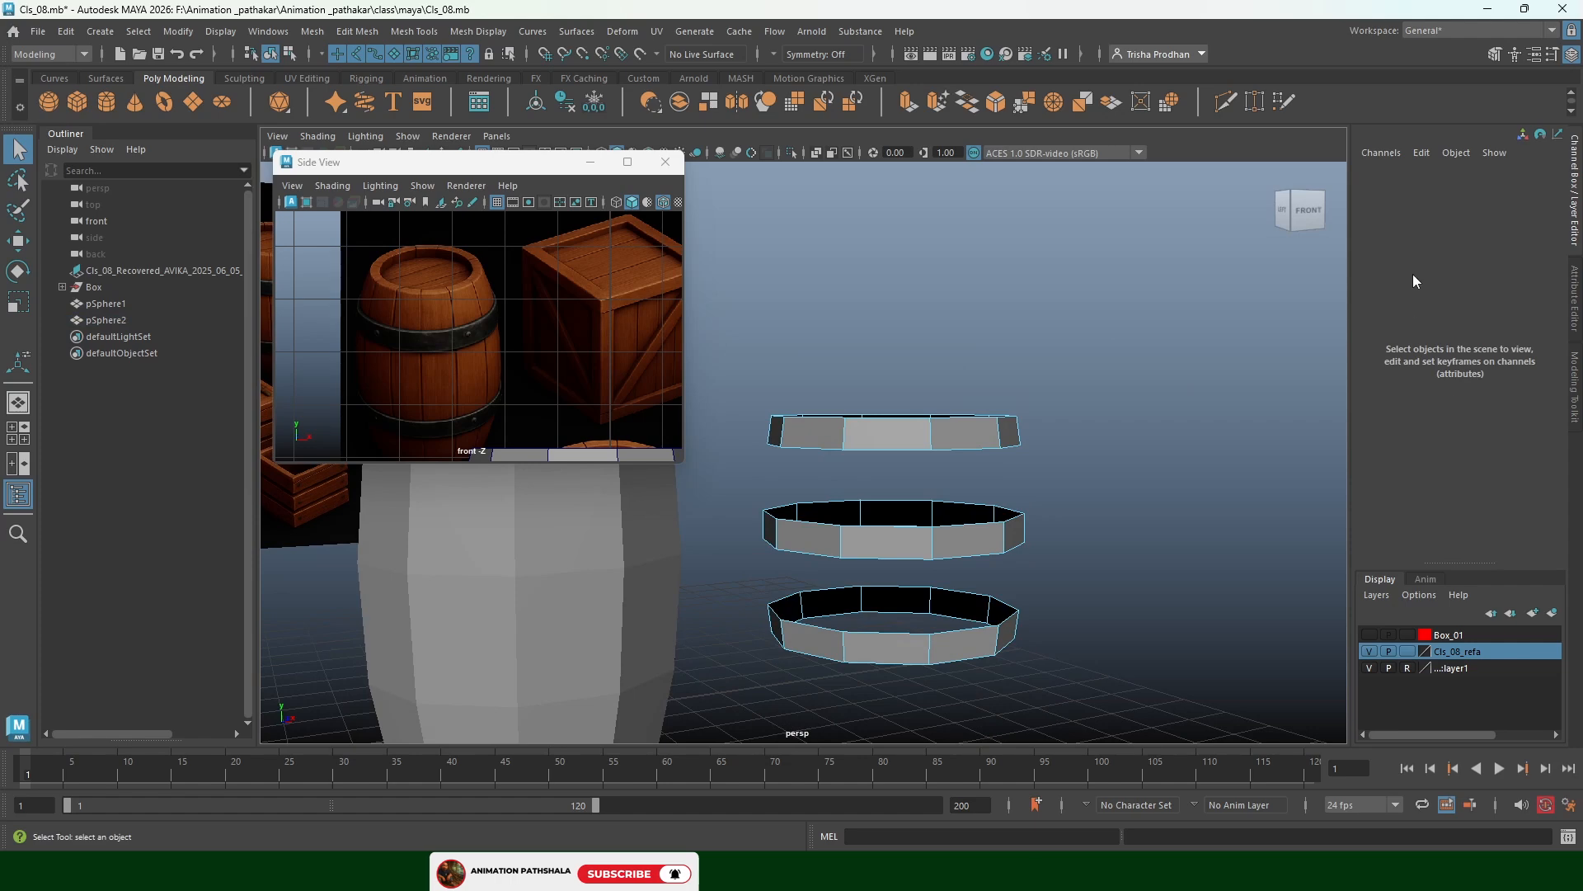
# Extrude all faces of the three hoop bands with a Thickness of 0.2
pyautogui.keyDown('alt'); pyautogui.moveTo(1014, 449); pyautogui.dragTo(979, 484); pyautogui.keyUp('alt')
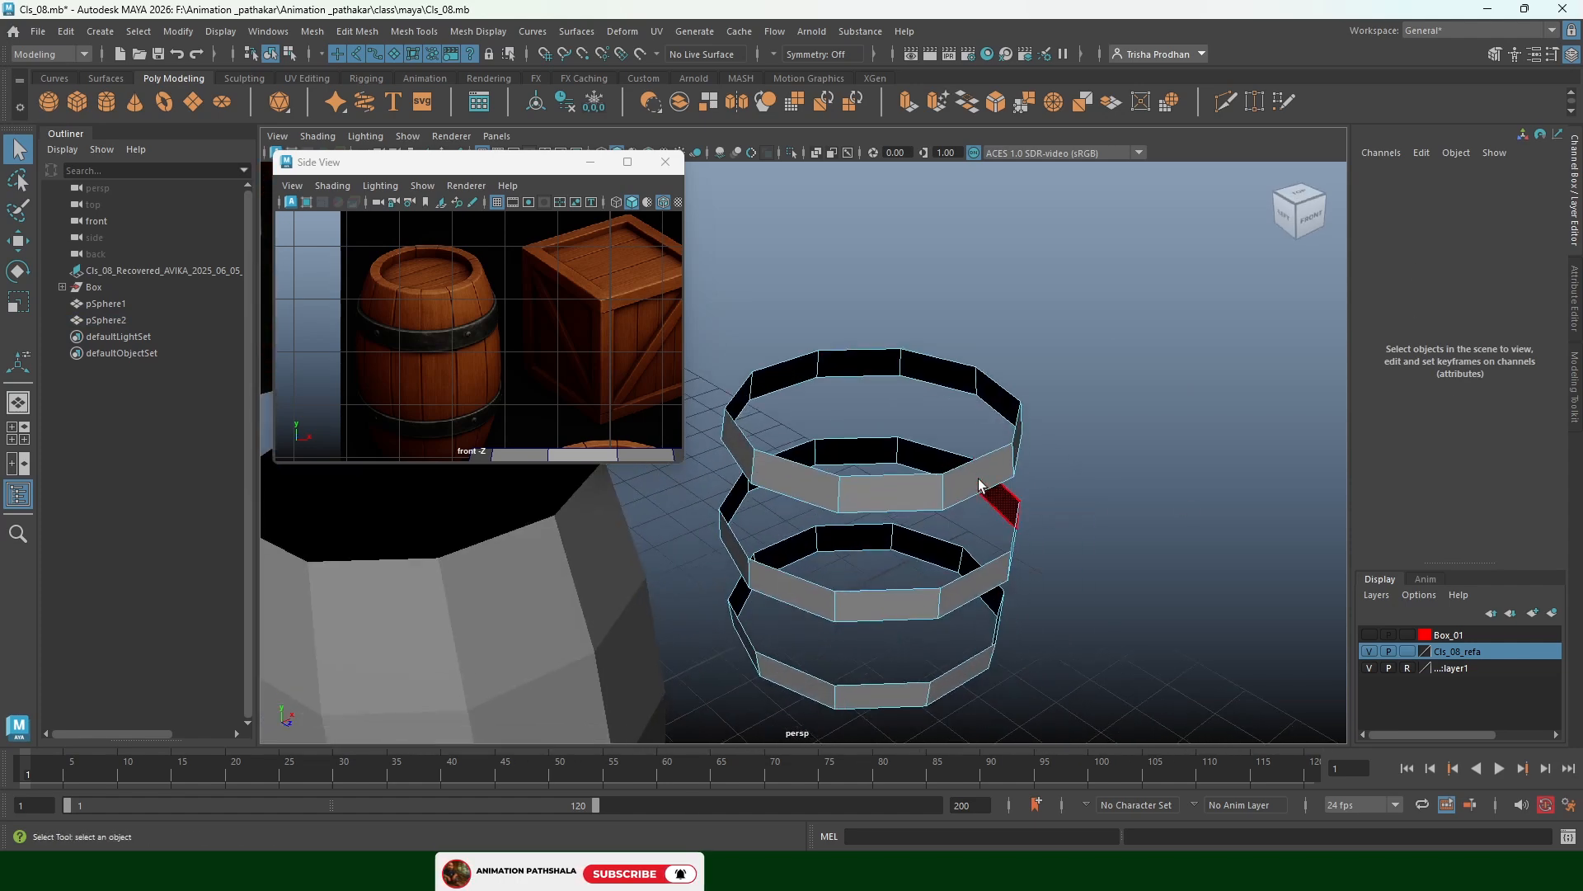
pyautogui.doubleClick(998, 485)
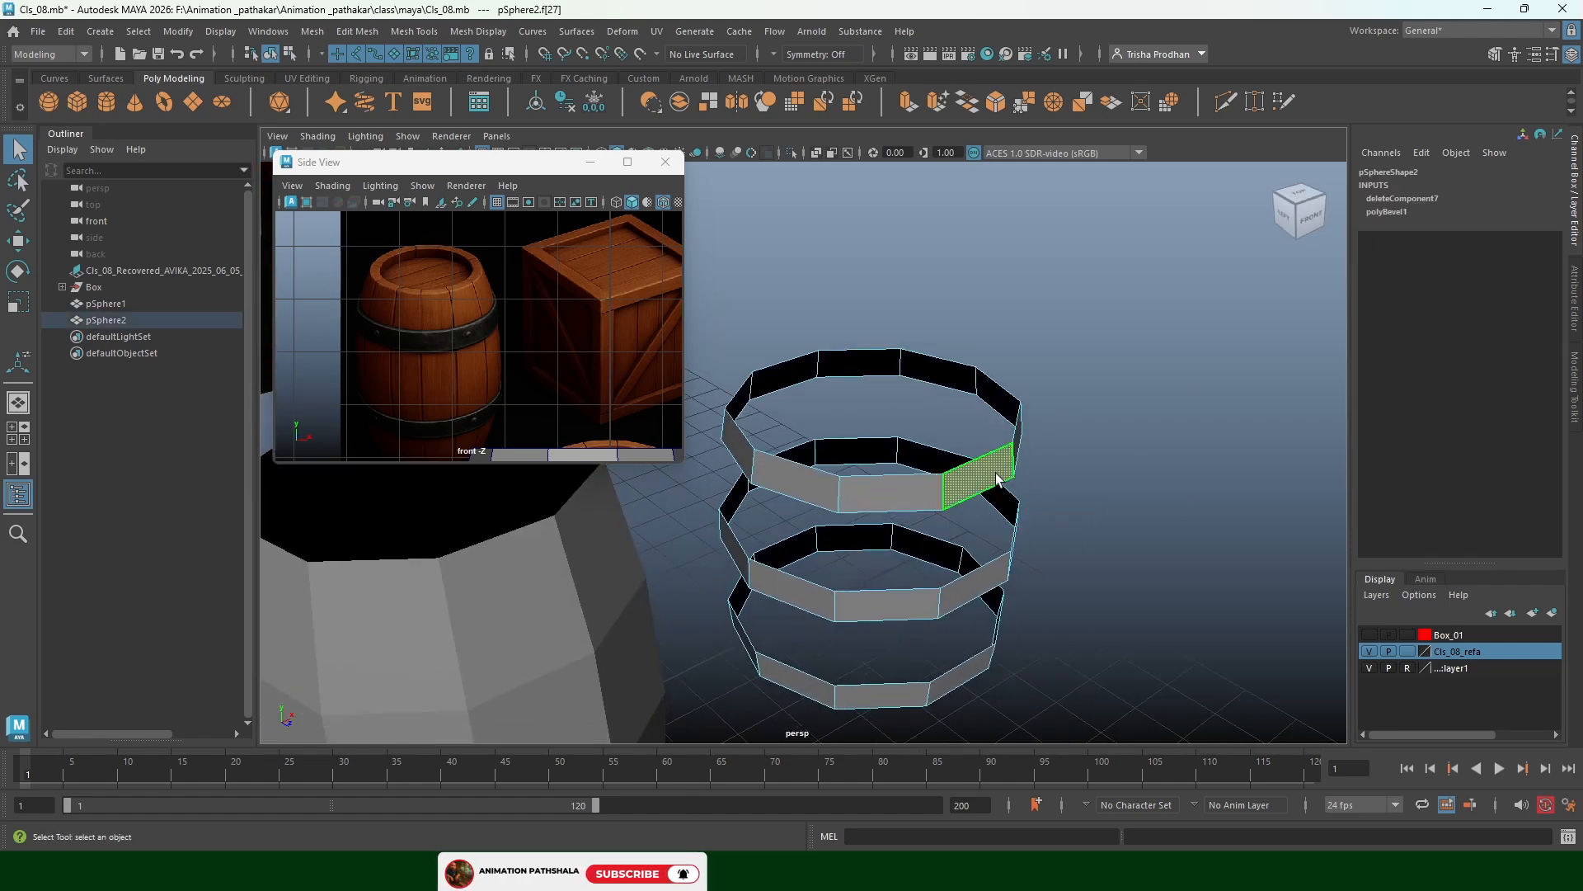
pyautogui.keyDown('shift'); pyautogui.doubleClick(940, 598); pyautogui.keyUp('shift')
pyautogui.keyDown('shift'); pyautogui.doubleClick(967, 676); pyautogui.keyUp('shift')
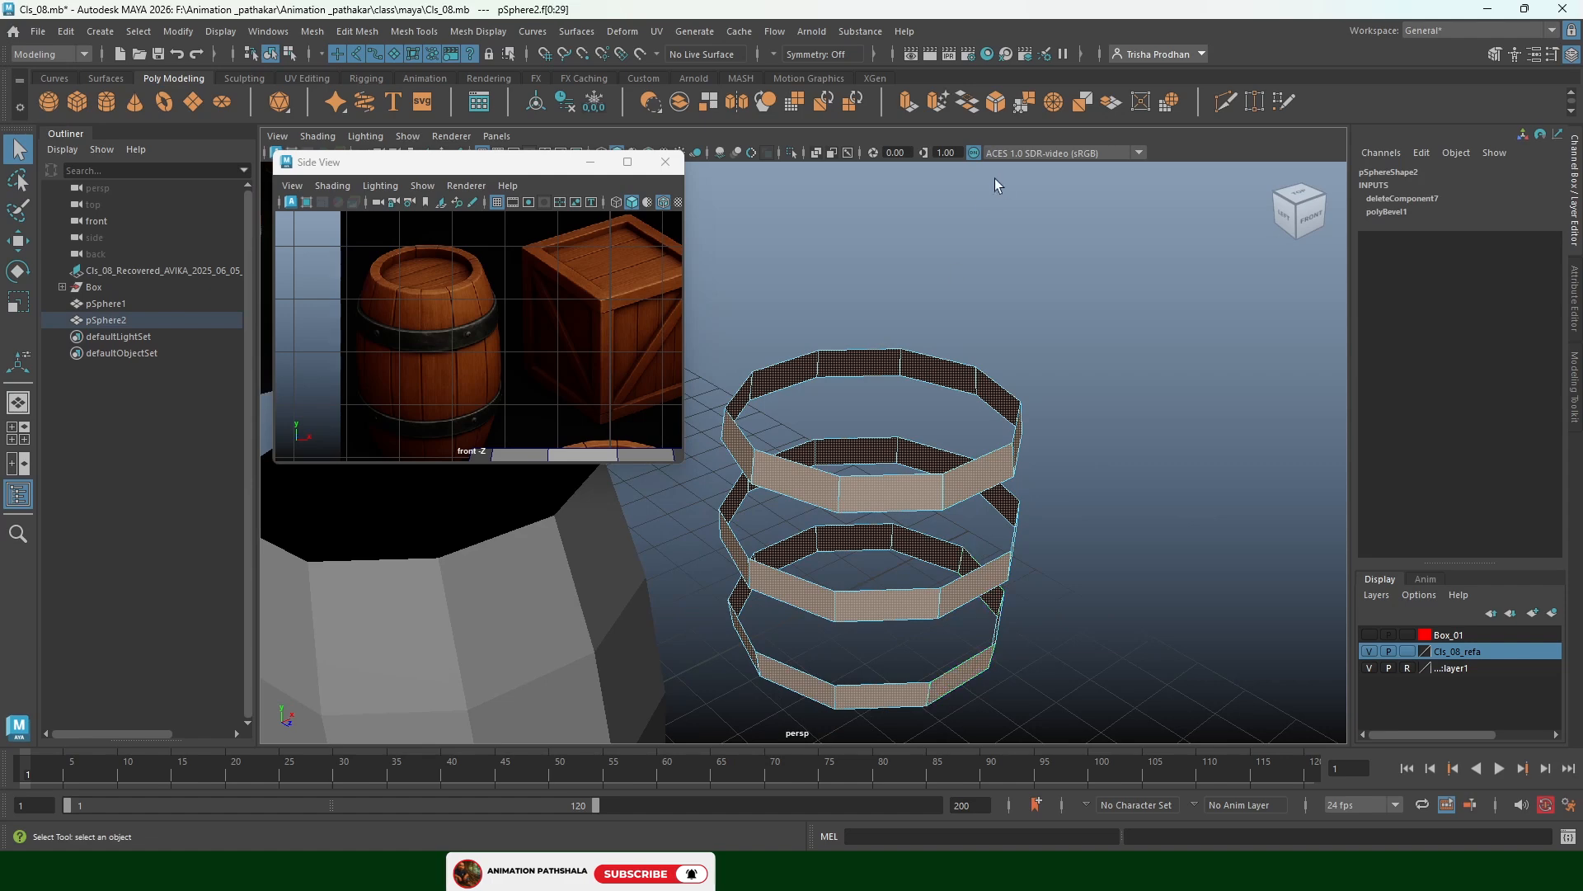
pyautogui.click(910, 102)
pyautogui.moveTo(1069, 368); pyautogui.dragTo(1070, 368)
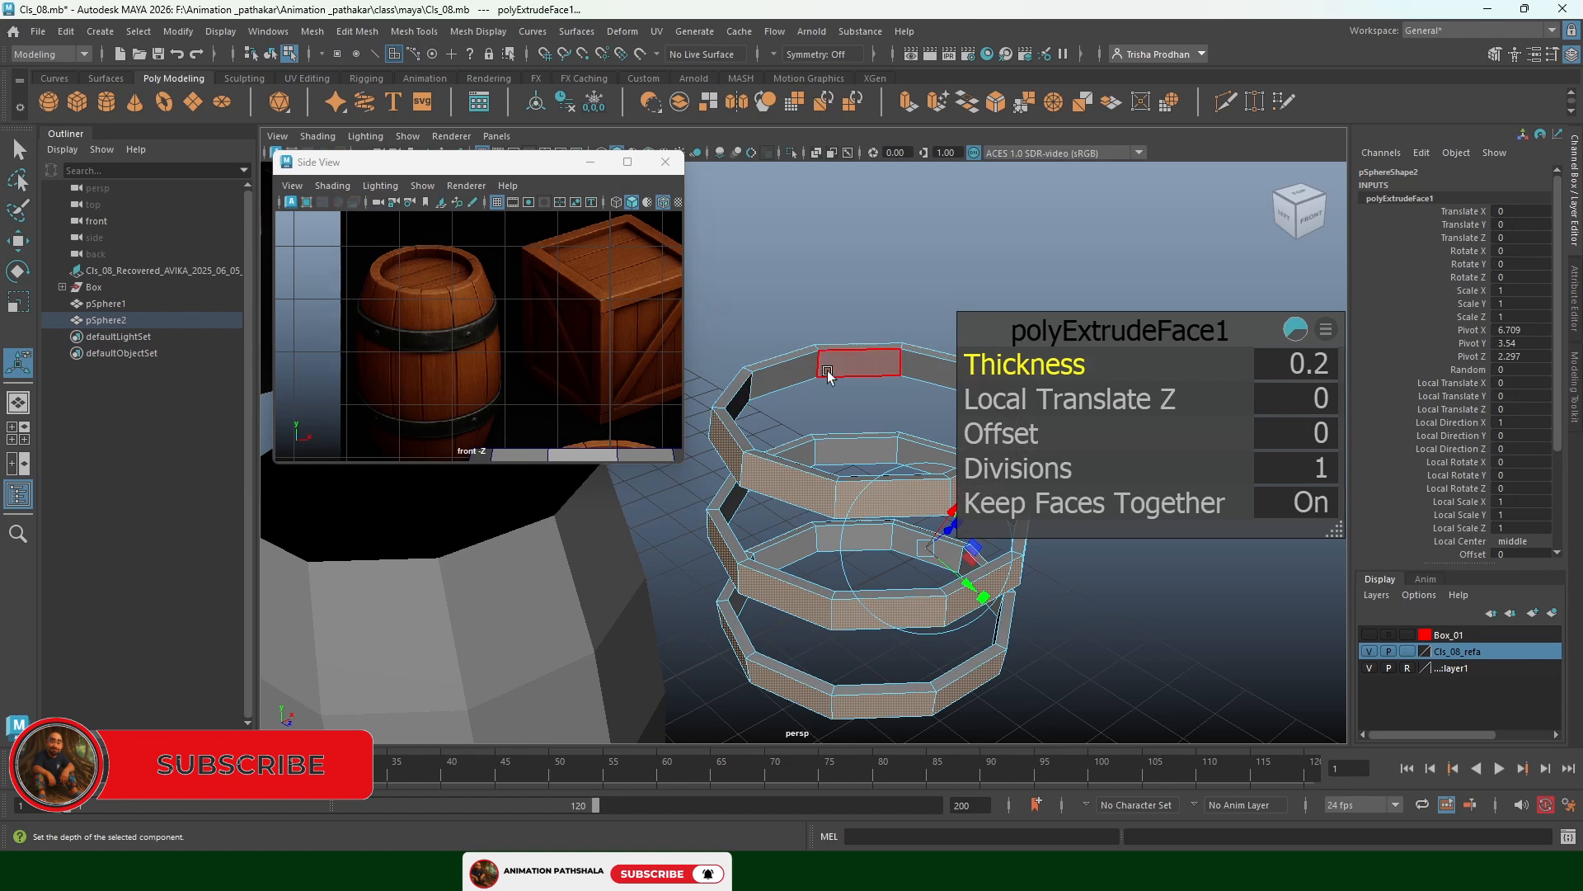
# Examine the metal bands on the reference barrel alongside the modeled barrel and its hoops
pyautogui.scroll(-2, 828, 375)
pyautogui.scroll(-2, 828, 374)
pyautogui.scroll(3, 835, 414)
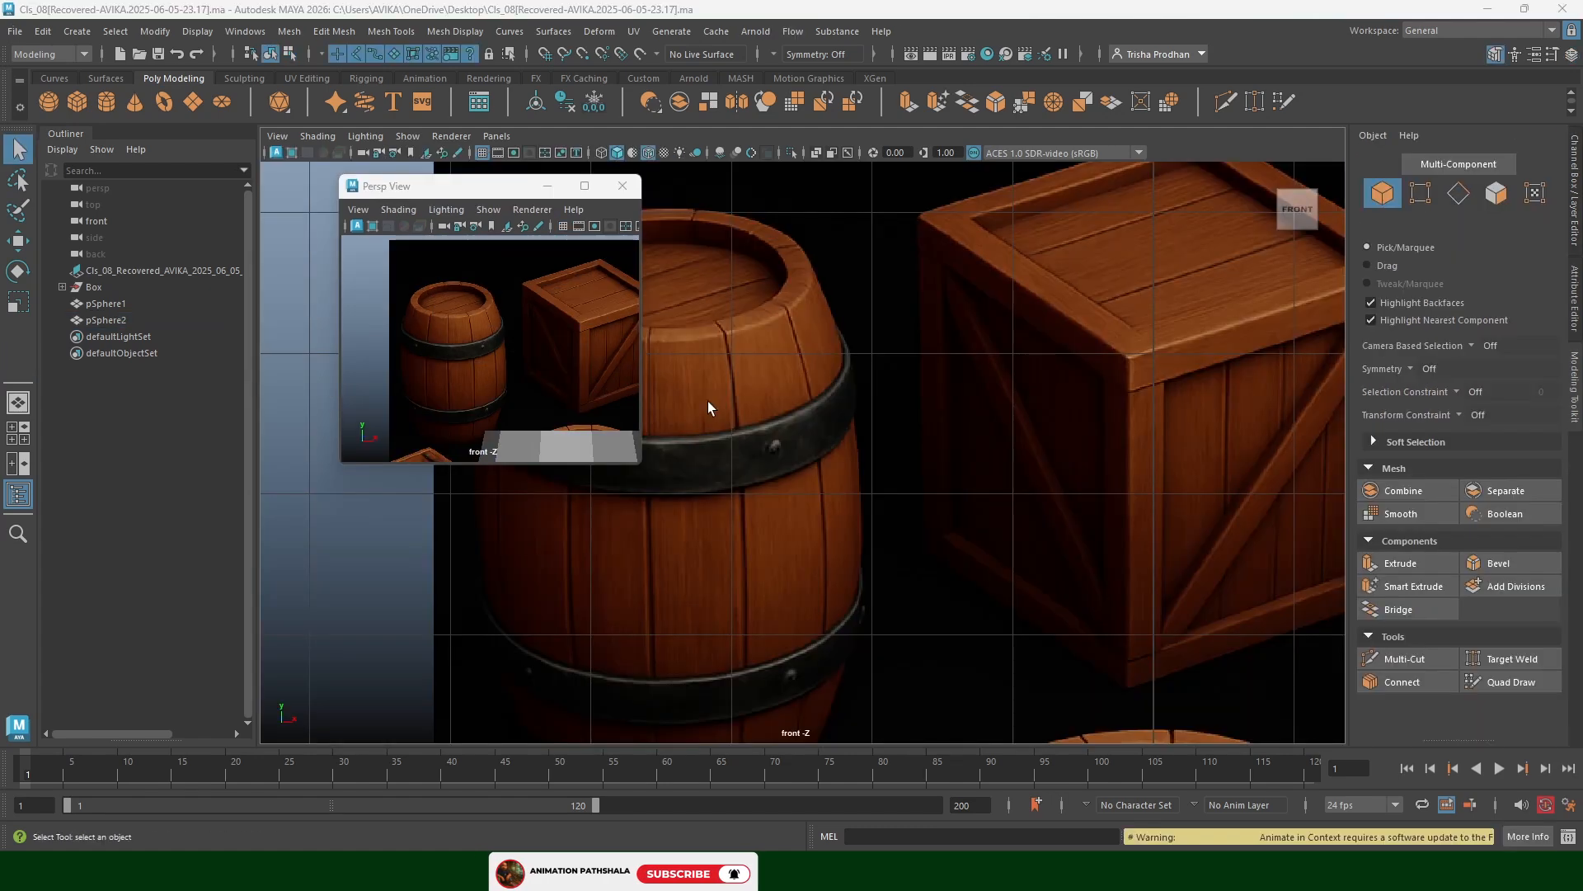
pyautogui.scroll(-5, 898, 429)
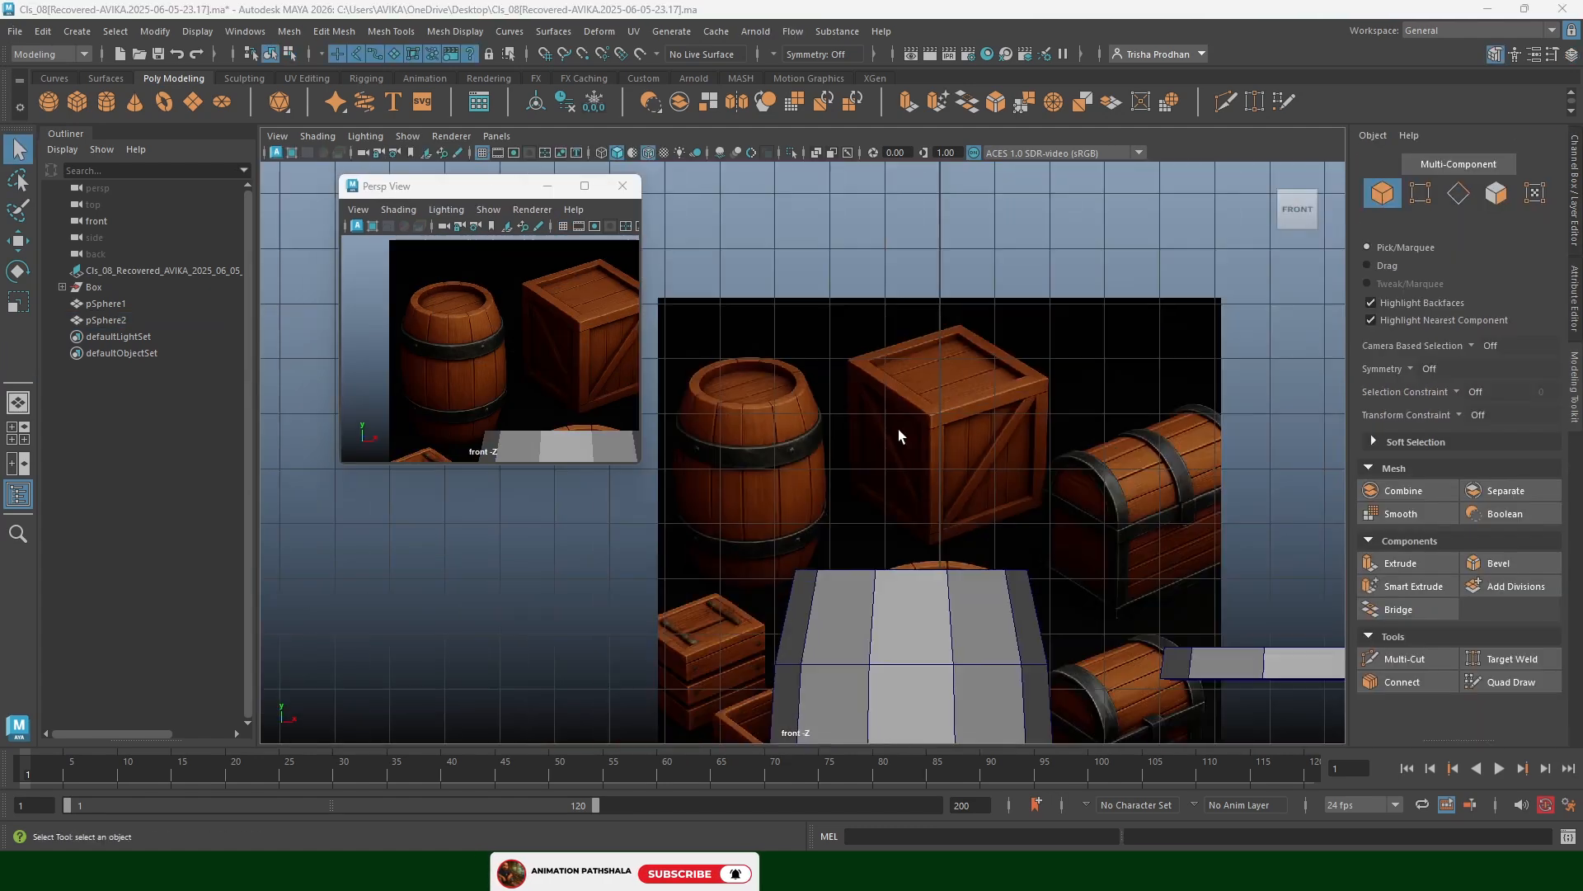
pyautogui.keyDown('alt'); pyautogui.moveTo(1072, 620); pyautogui.dragTo(908, 551, button='middle'); pyautogui.keyUp('alt')
pyautogui.keyDown('alt'); pyautogui.moveTo(908, 552); pyautogui.dragTo(973, 543); pyautogui.keyUp('alt')
pyautogui.scroll(3, 949, 521)
pyautogui.press('space')
# Select the upper and lower outer edge loops of all three barrel hoops
pyautogui.scroll(3, 994, 536)
pyautogui.click(960, 543)
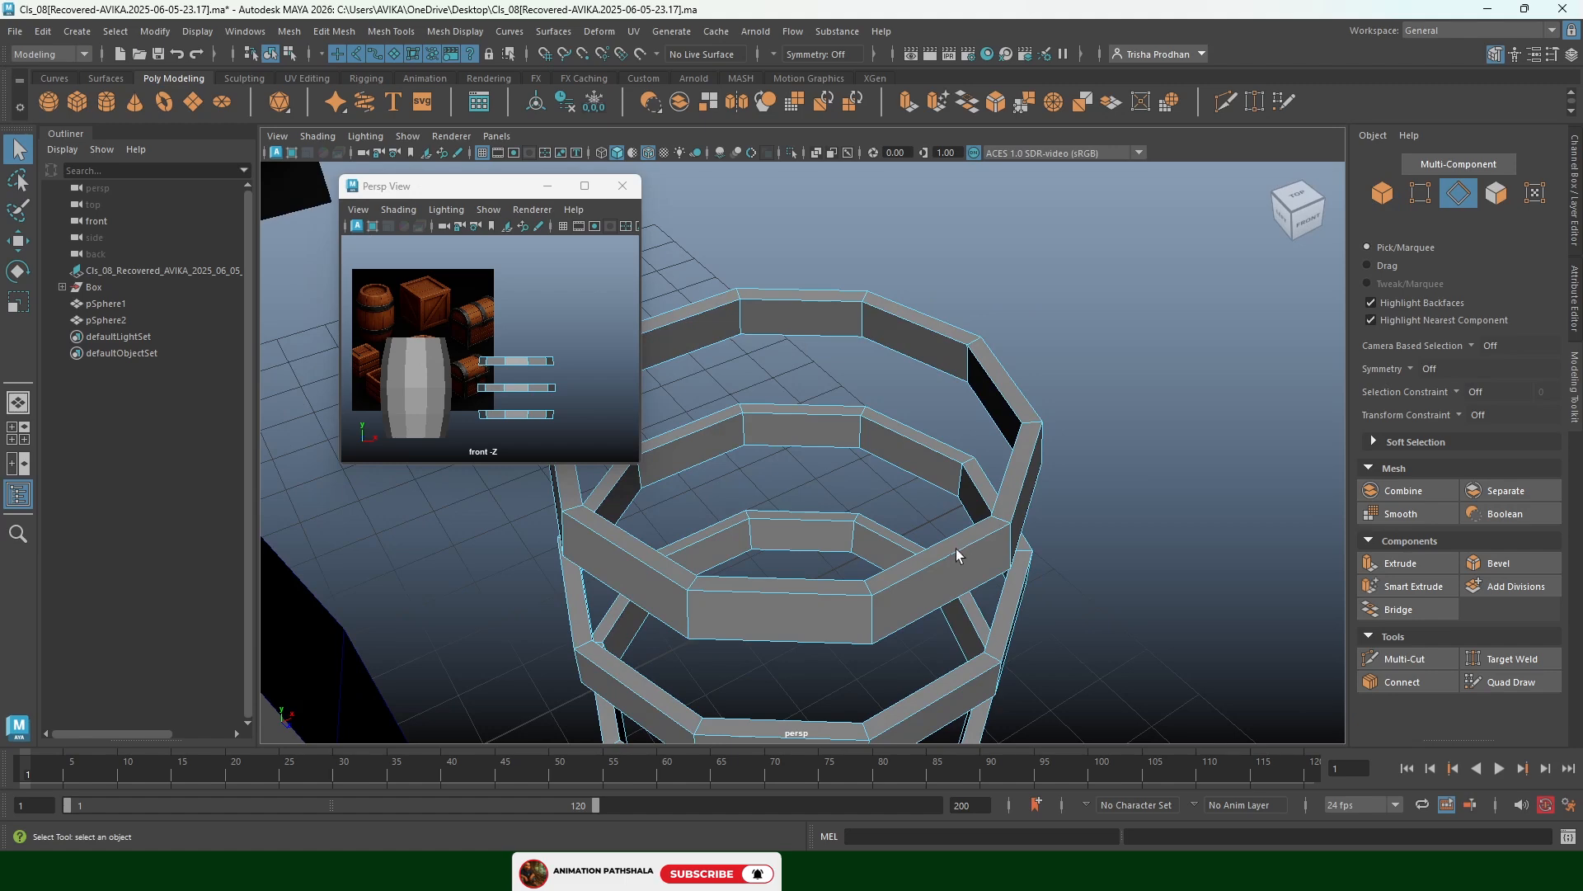
pyautogui.moveTo(956, 380); pyautogui.dragTo(967, 336, button='right')
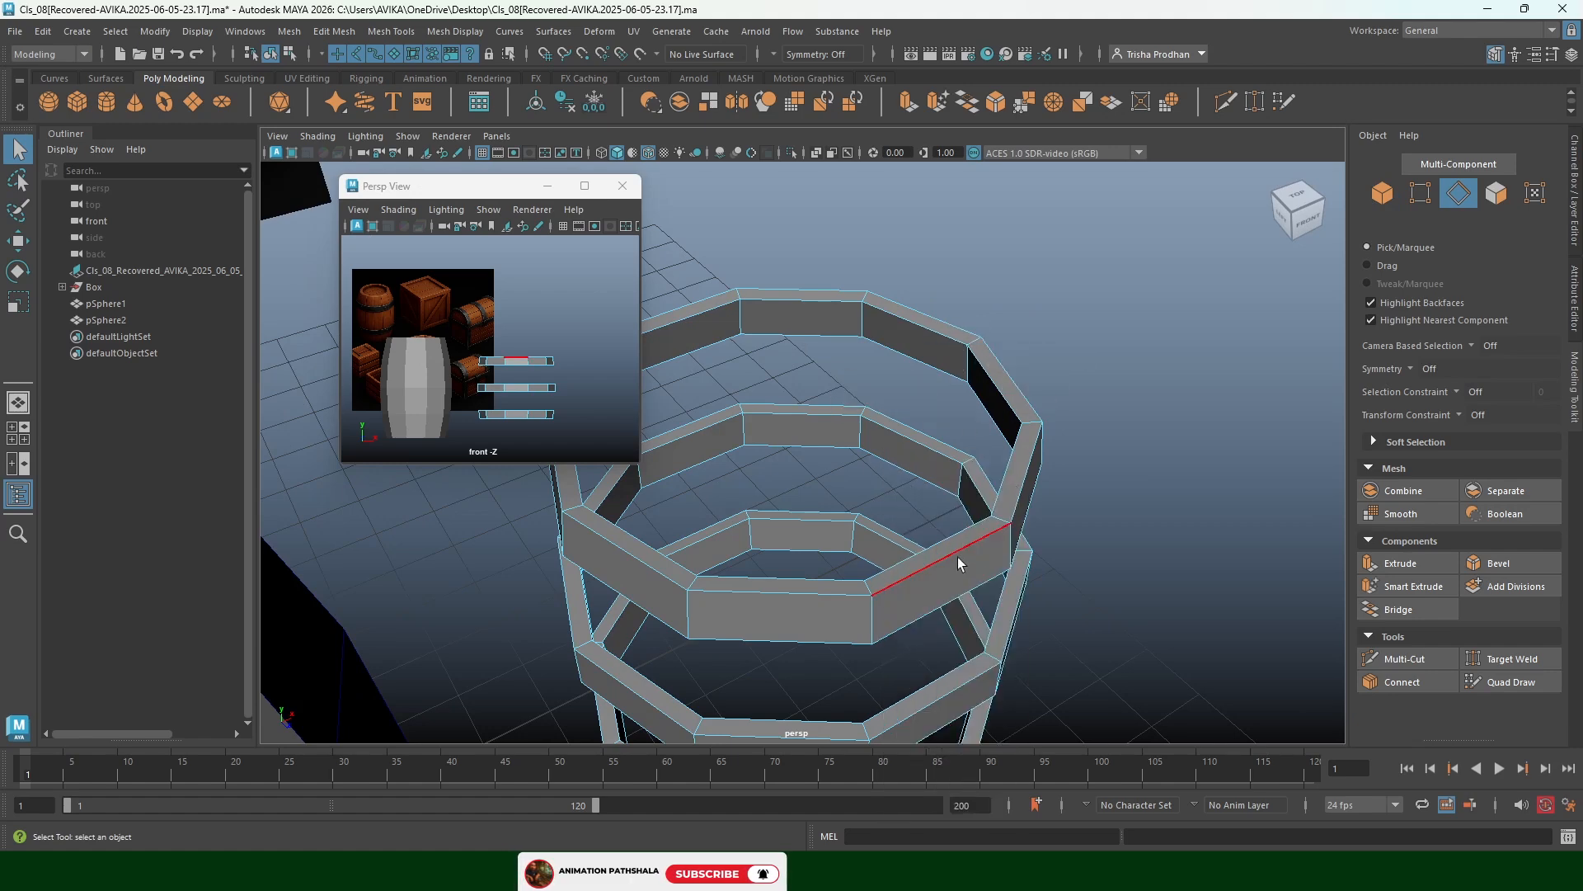
pyautogui.doubleClick(957, 555)
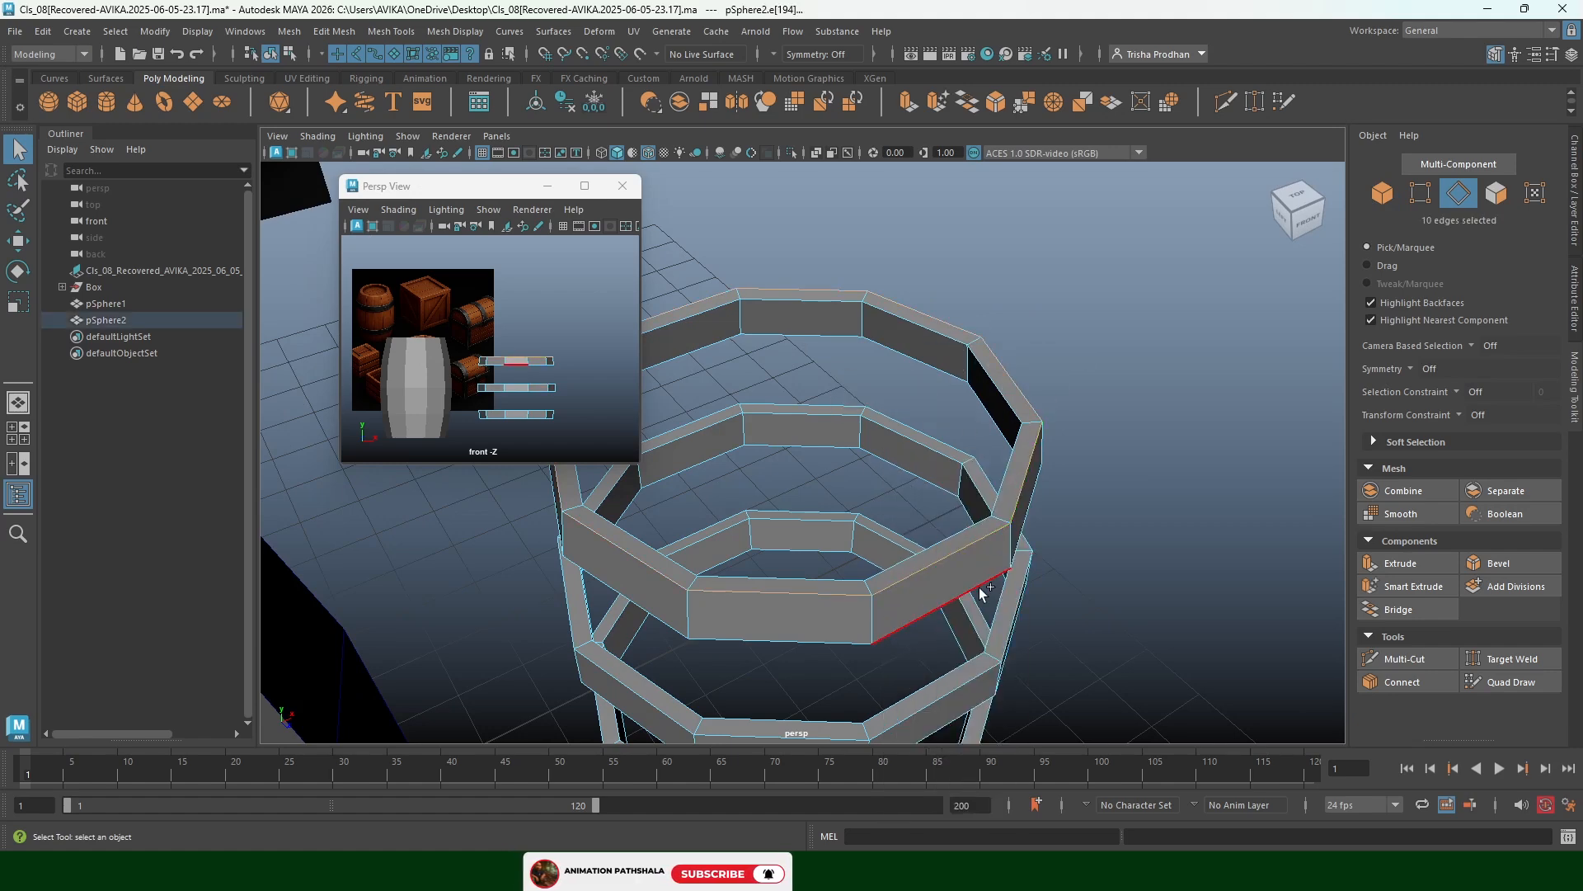
pyautogui.keyDown('shift'); pyautogui.doubleClick(978, 587); pyautogui.keyUp('shift')
pyautogui.keyDown('alt'); pyautogui.moveTo(925, 615); pyautogui.dragTo(932, 504); pyautogui.keyUp('alt')
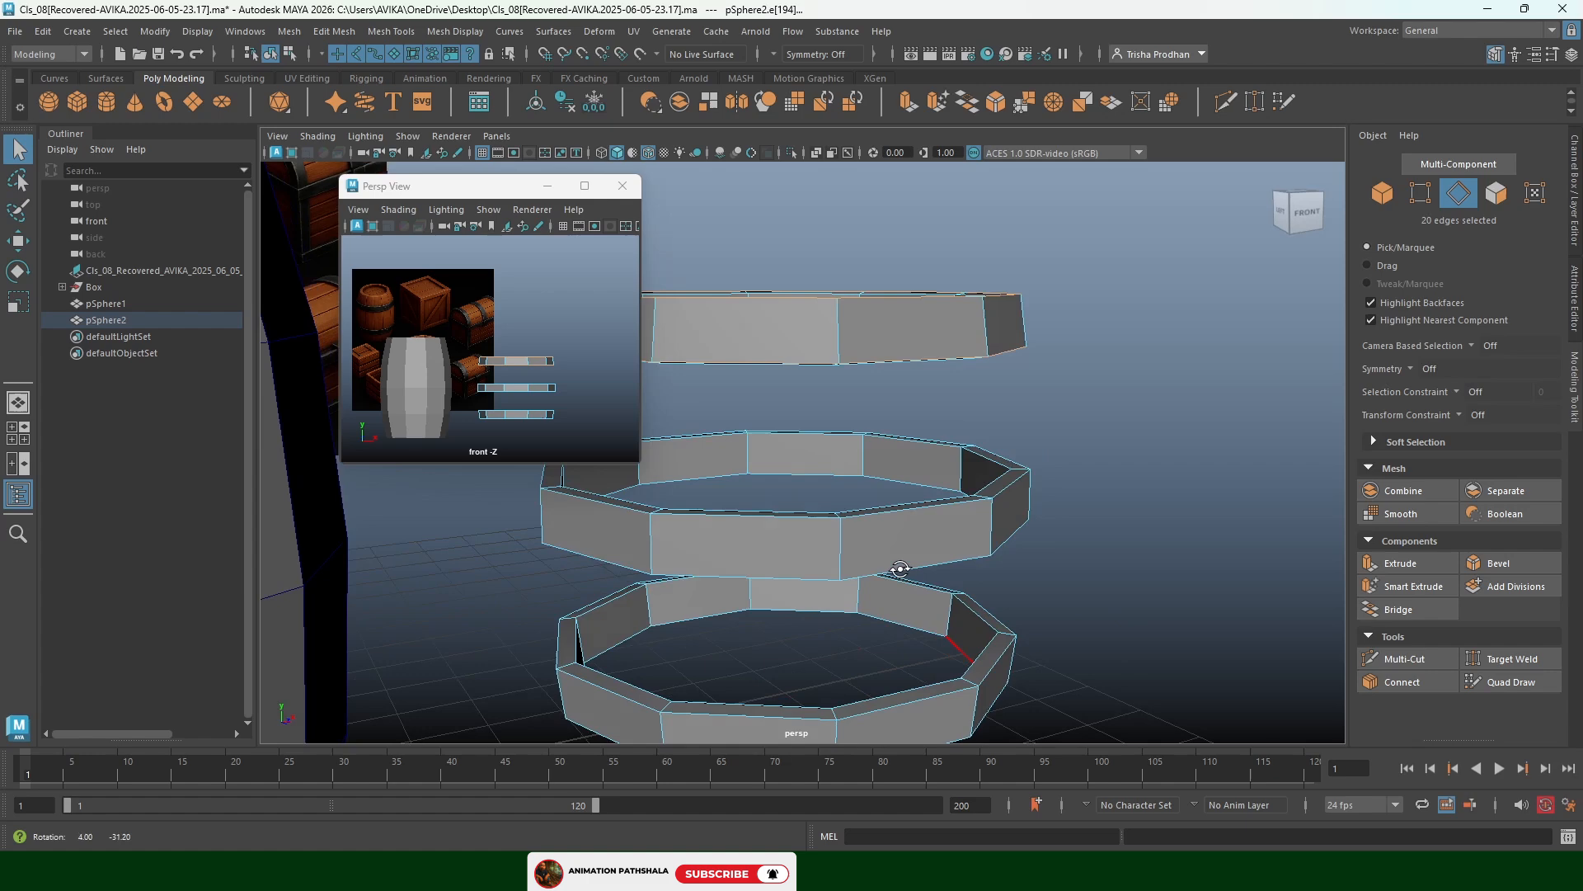
pyautogui.keyDown('shift'); pyautogui.doubleClick(932, 503); pyautogui.keyUp('shift')
pyautogui.keyDown('shift'); pyautogui.doubleClick(947, 566); pyautogui.keyUp('shift')
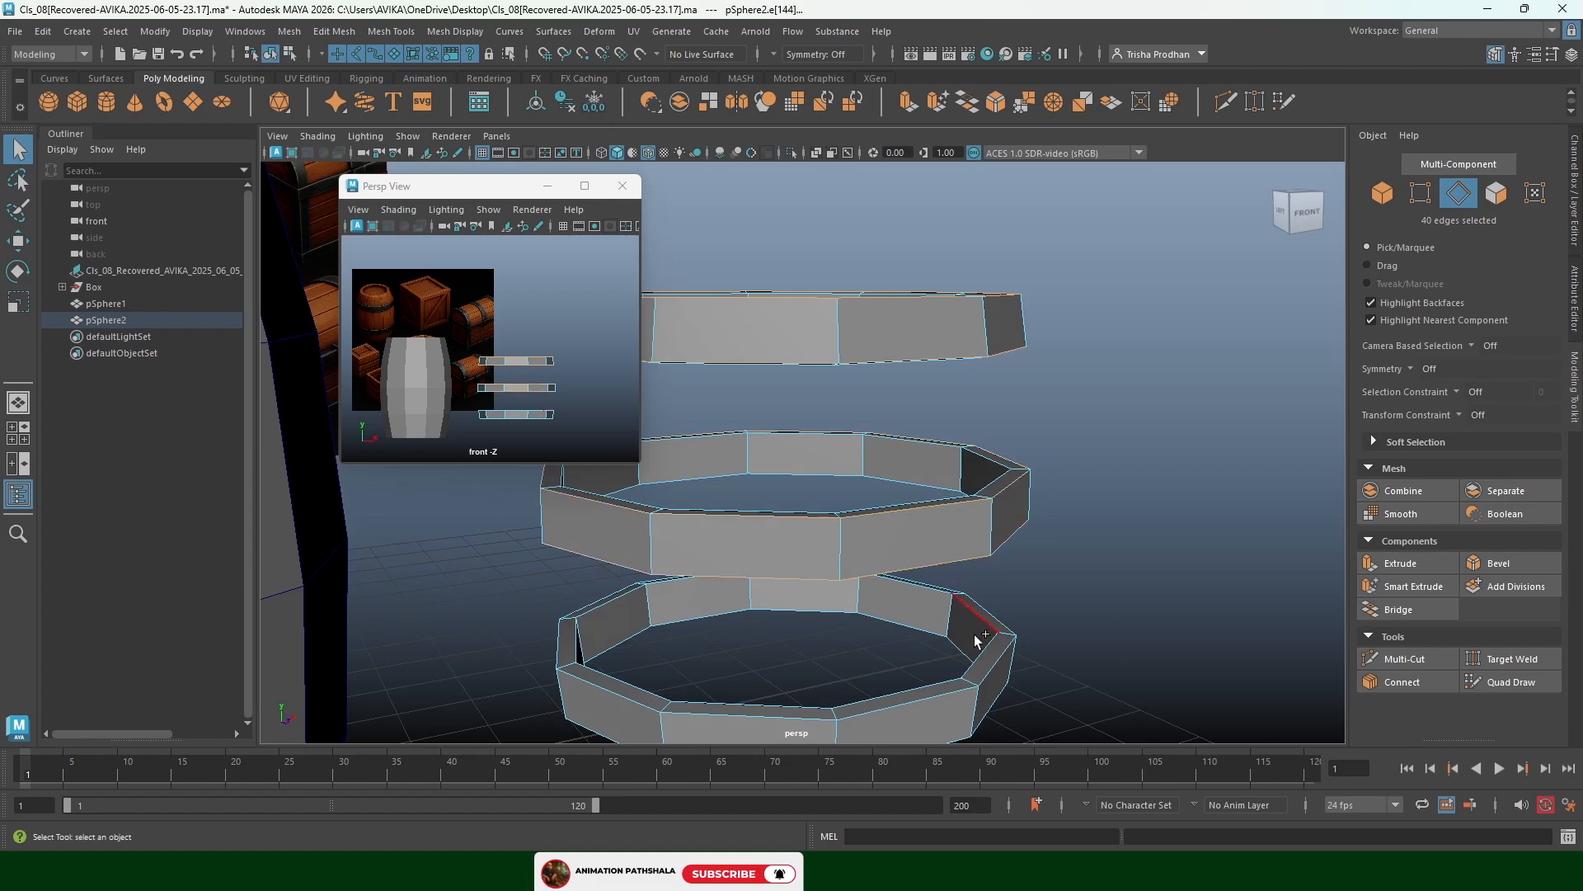
pyautogui.keyDown('shift'); pyautogui.doubleClick(990, 666); pyautogui.keyUp('shift')
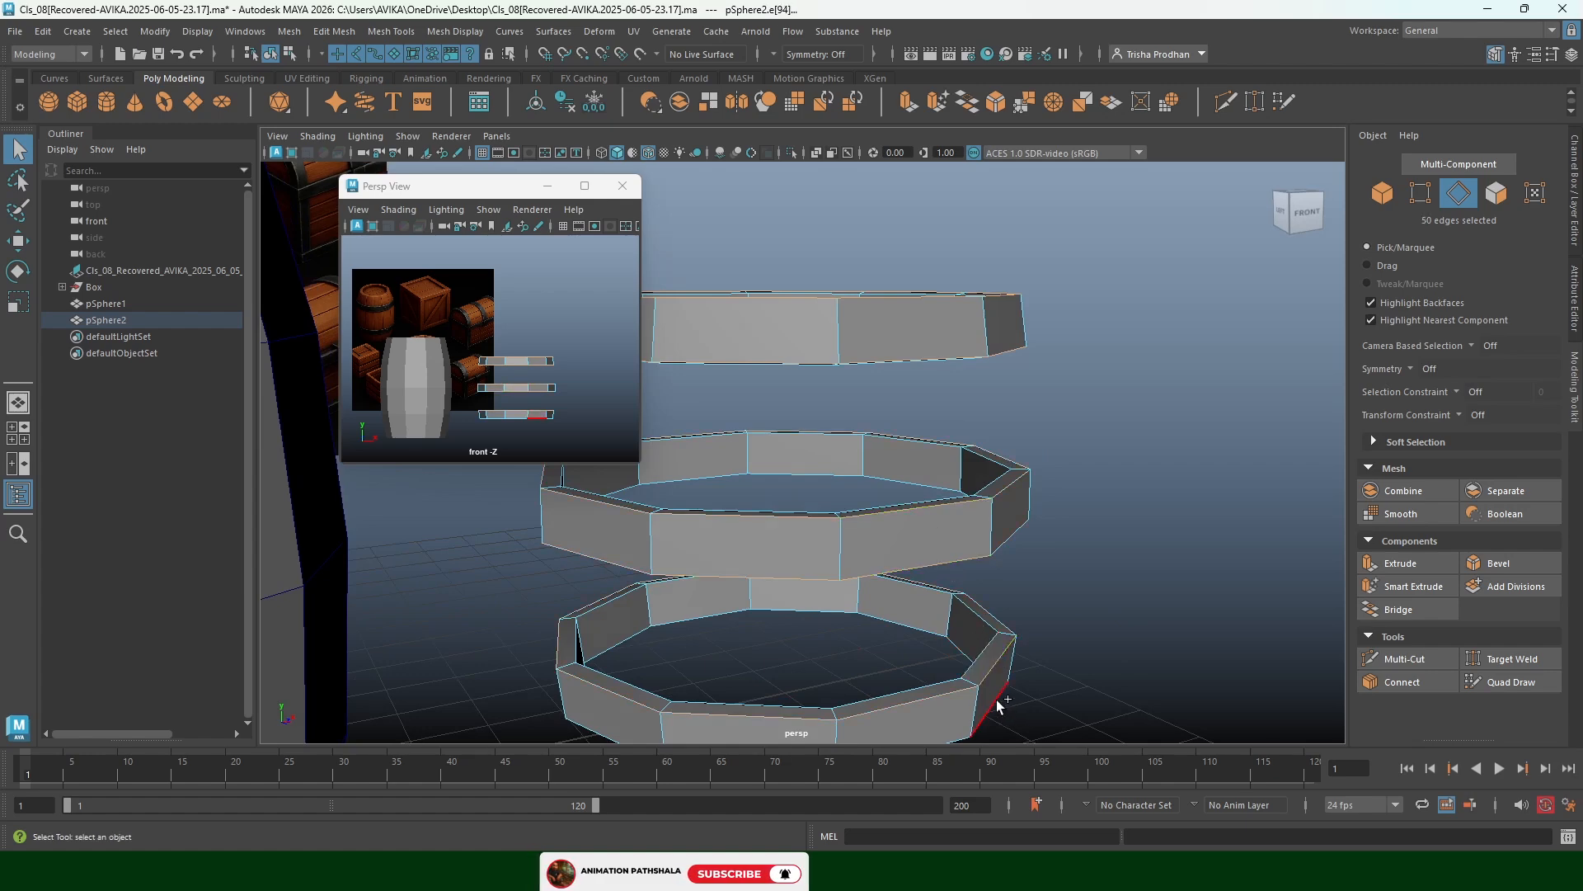
pyautogui.keyDown('alt'); pyautogui.moveTo(1107, 496); pyautogui.dragTo(991, 540); pyautogui.keyUp('alt')
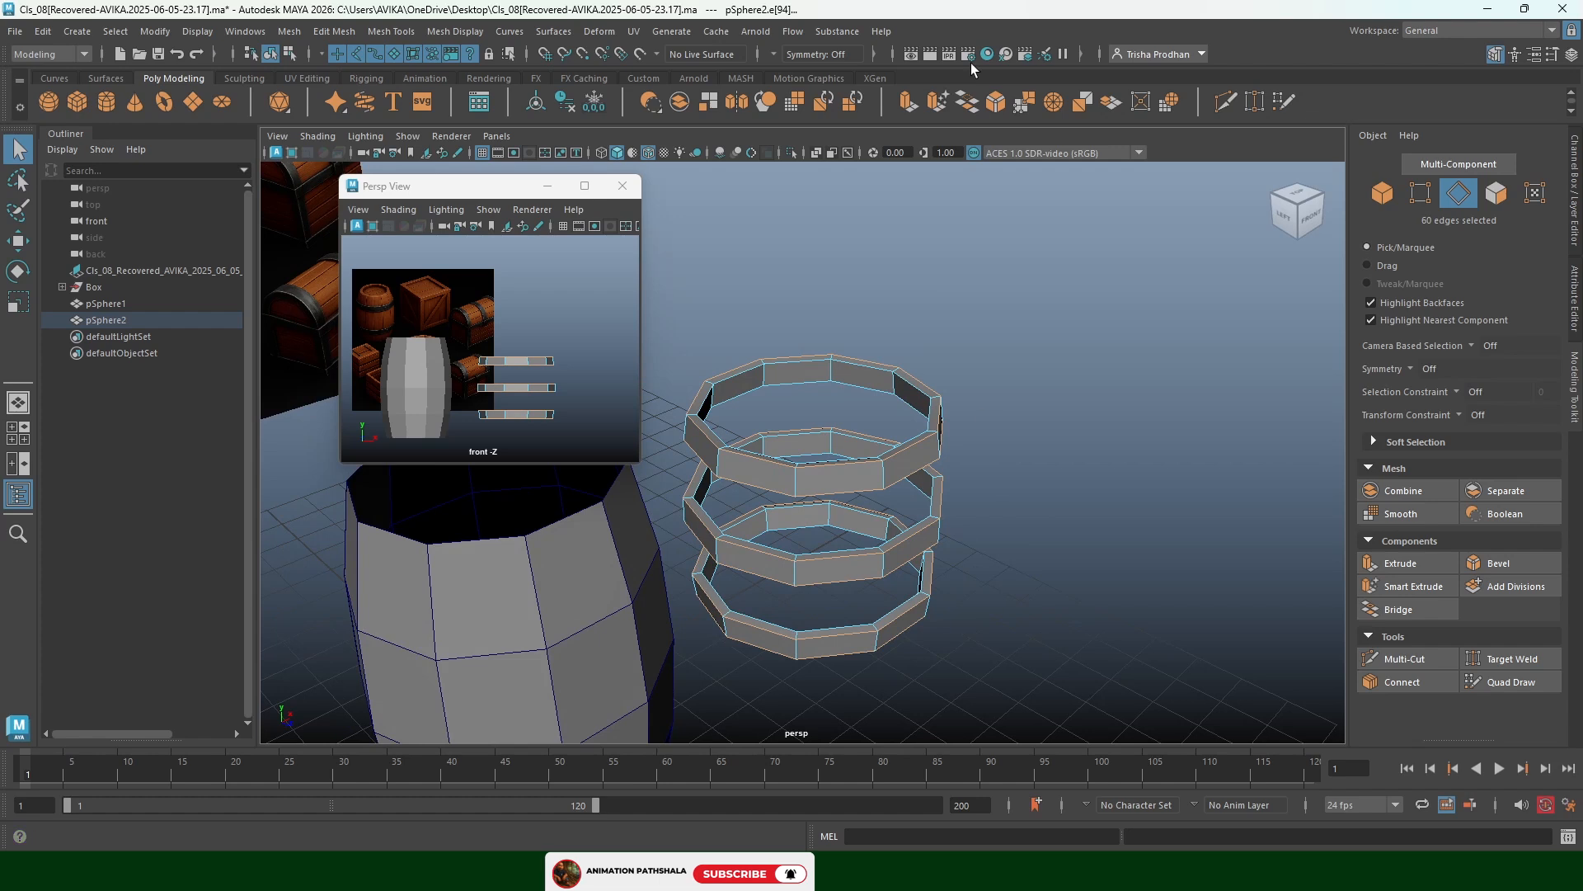
# Bevel the selected hoop edge loops with Fraction 0.2 and 2 segments, and return to object selection
pyautogui.click(997, 102)
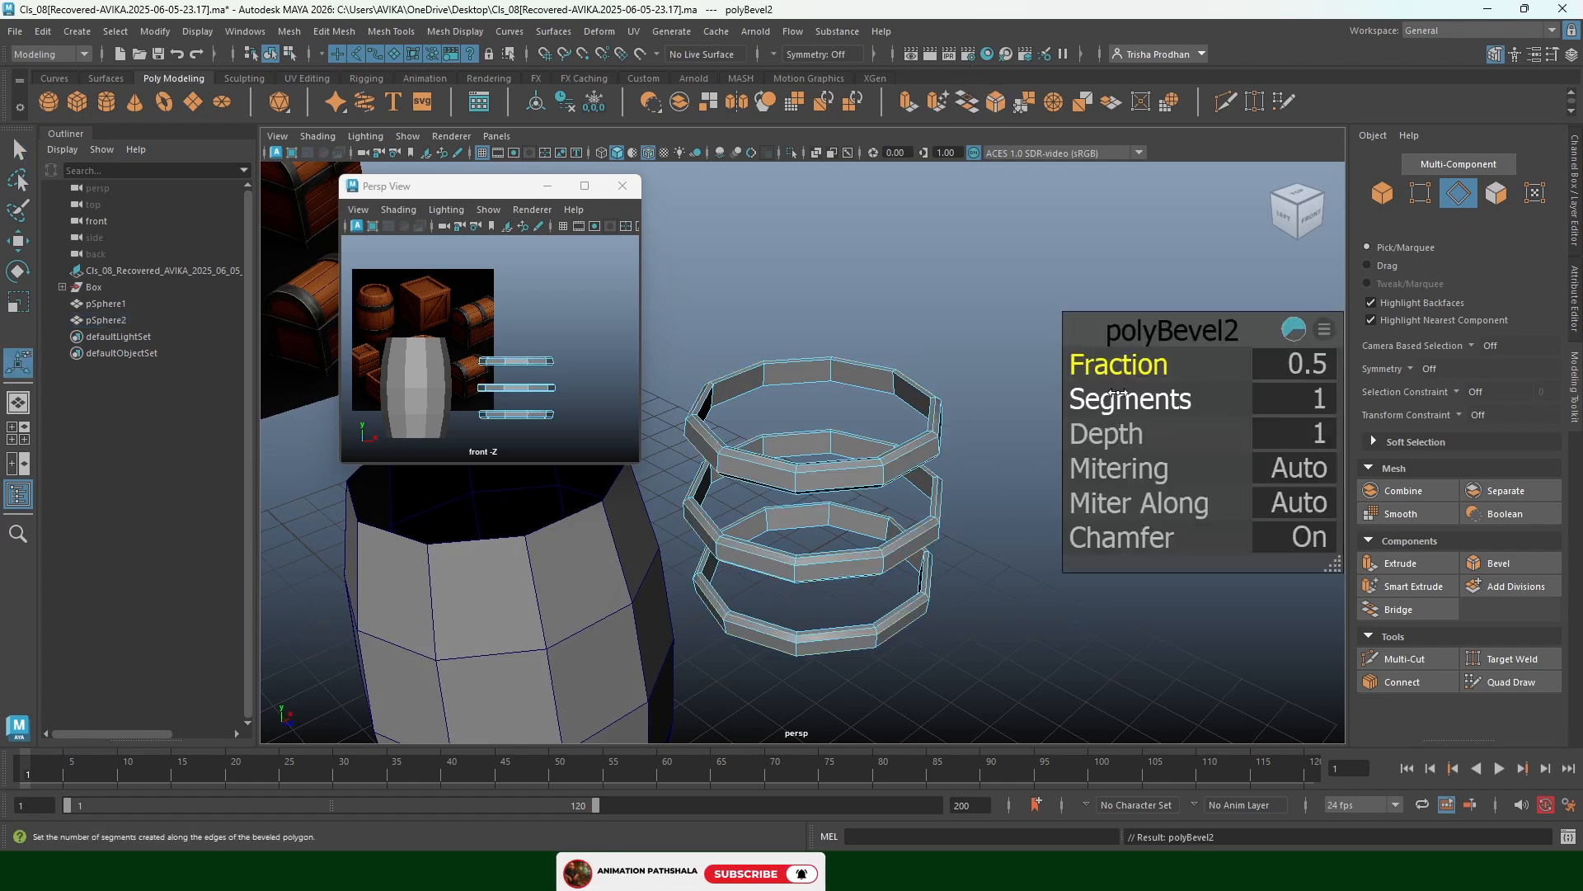
pyautogui.click(1309, 371)
pyautogui.write('.1')
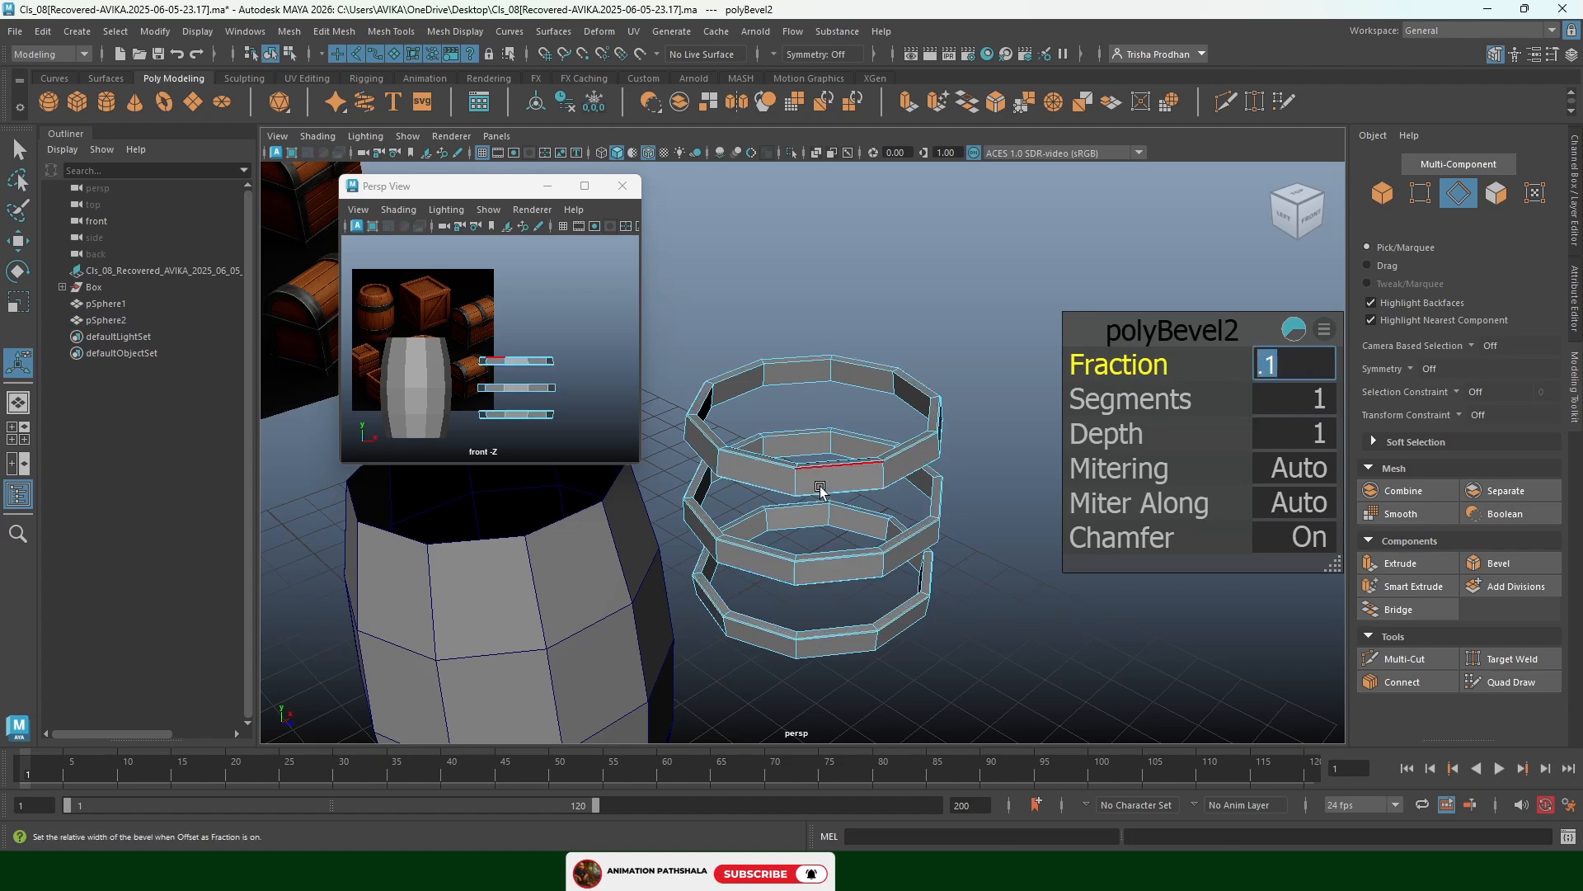
pyautogui.scroll(8, 820, 489)
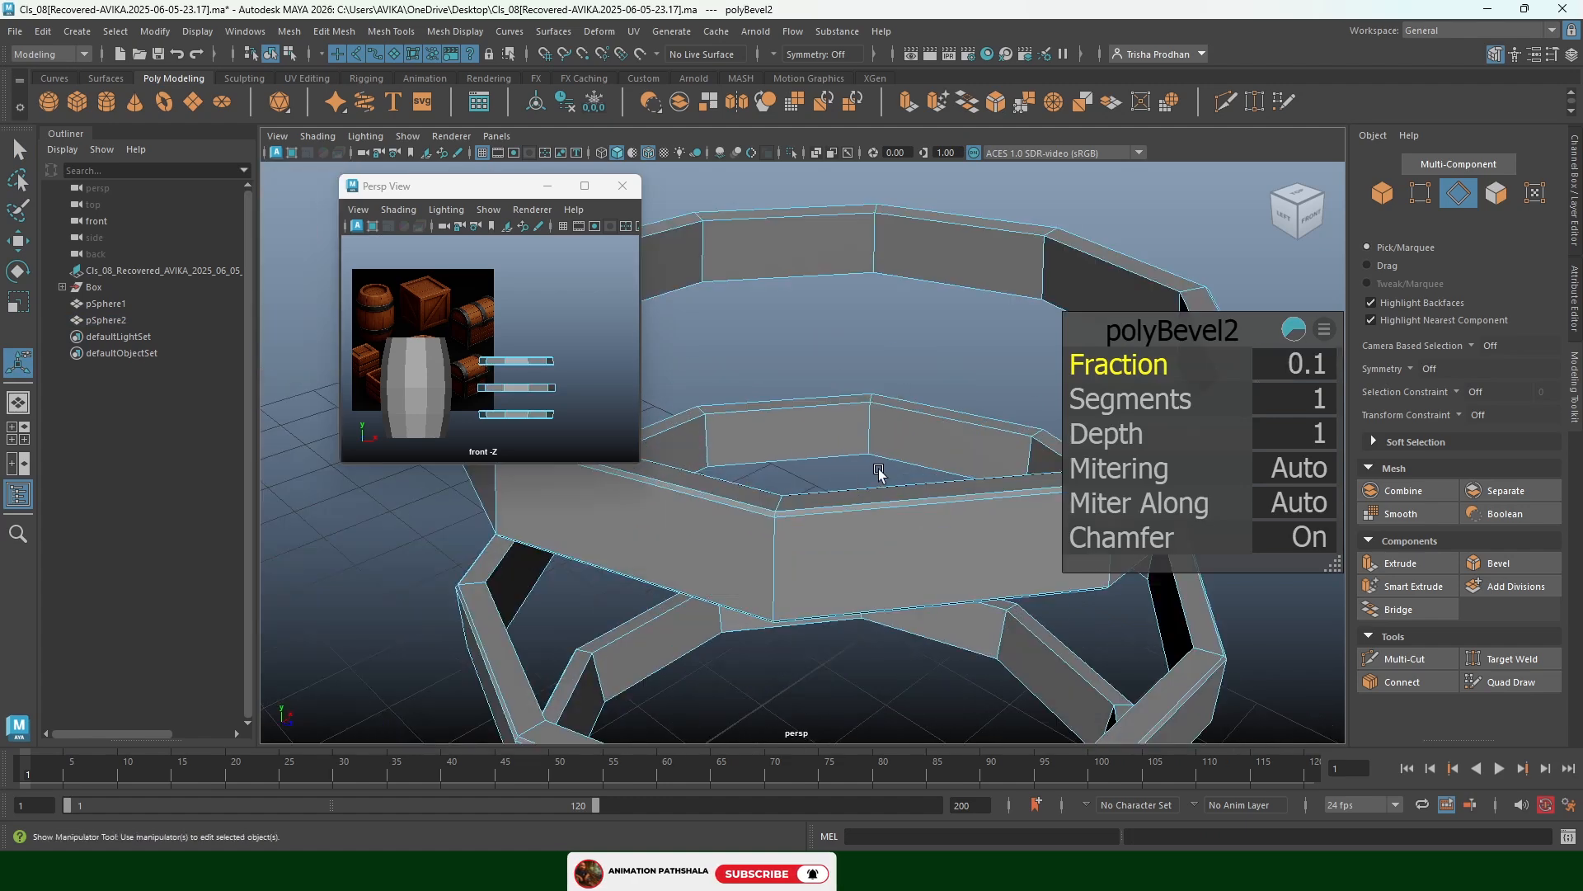
pyautogui.click(1318, 364)
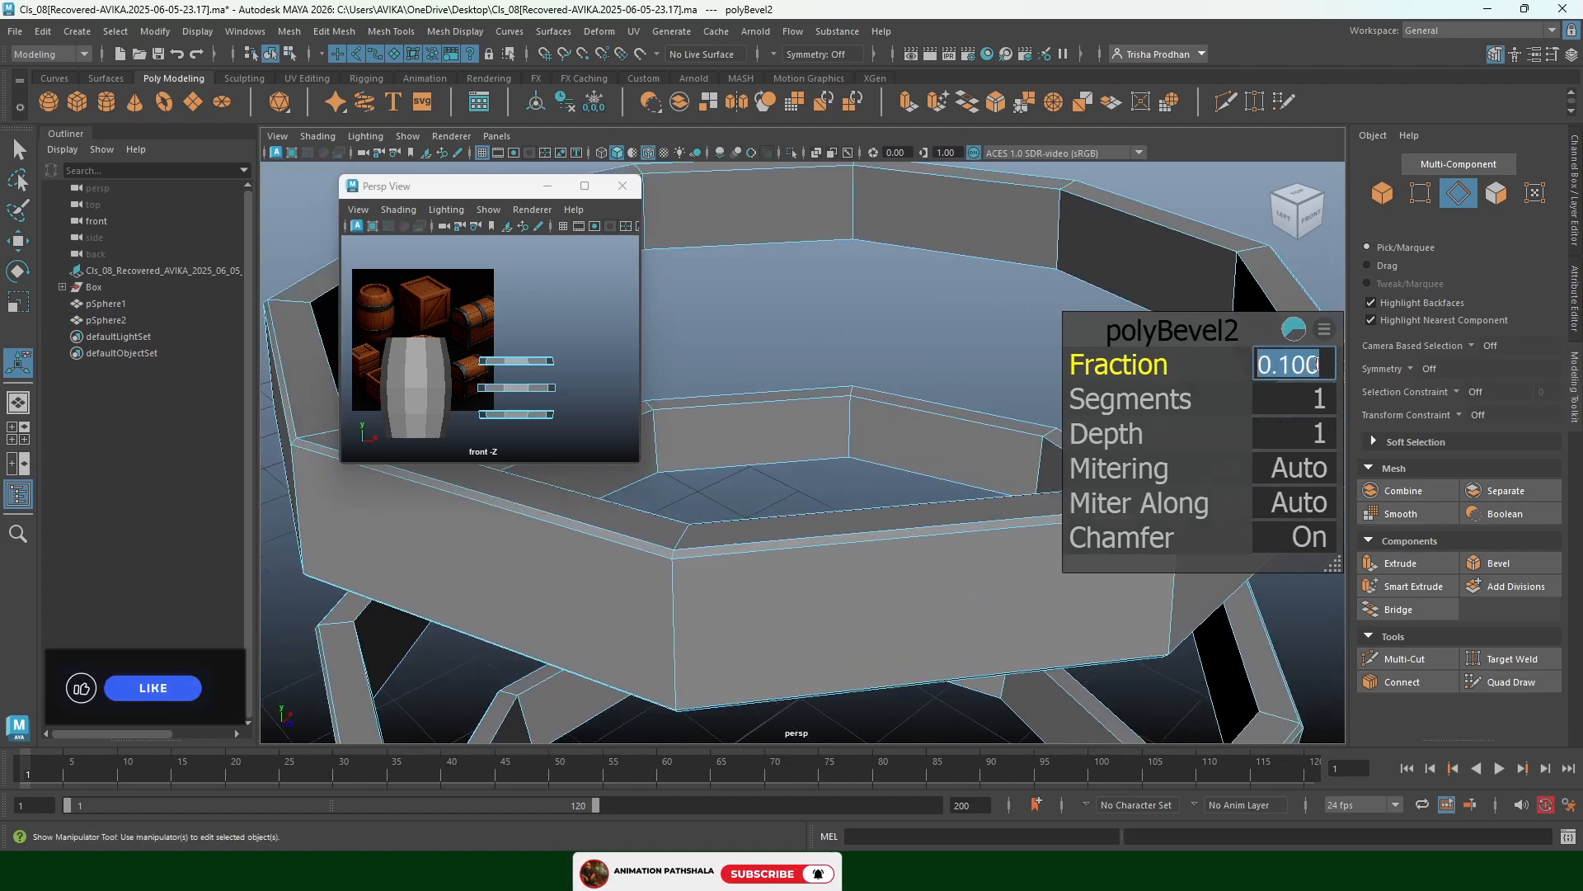
pyautogui.write('.2')
pyautogui.press('Return')
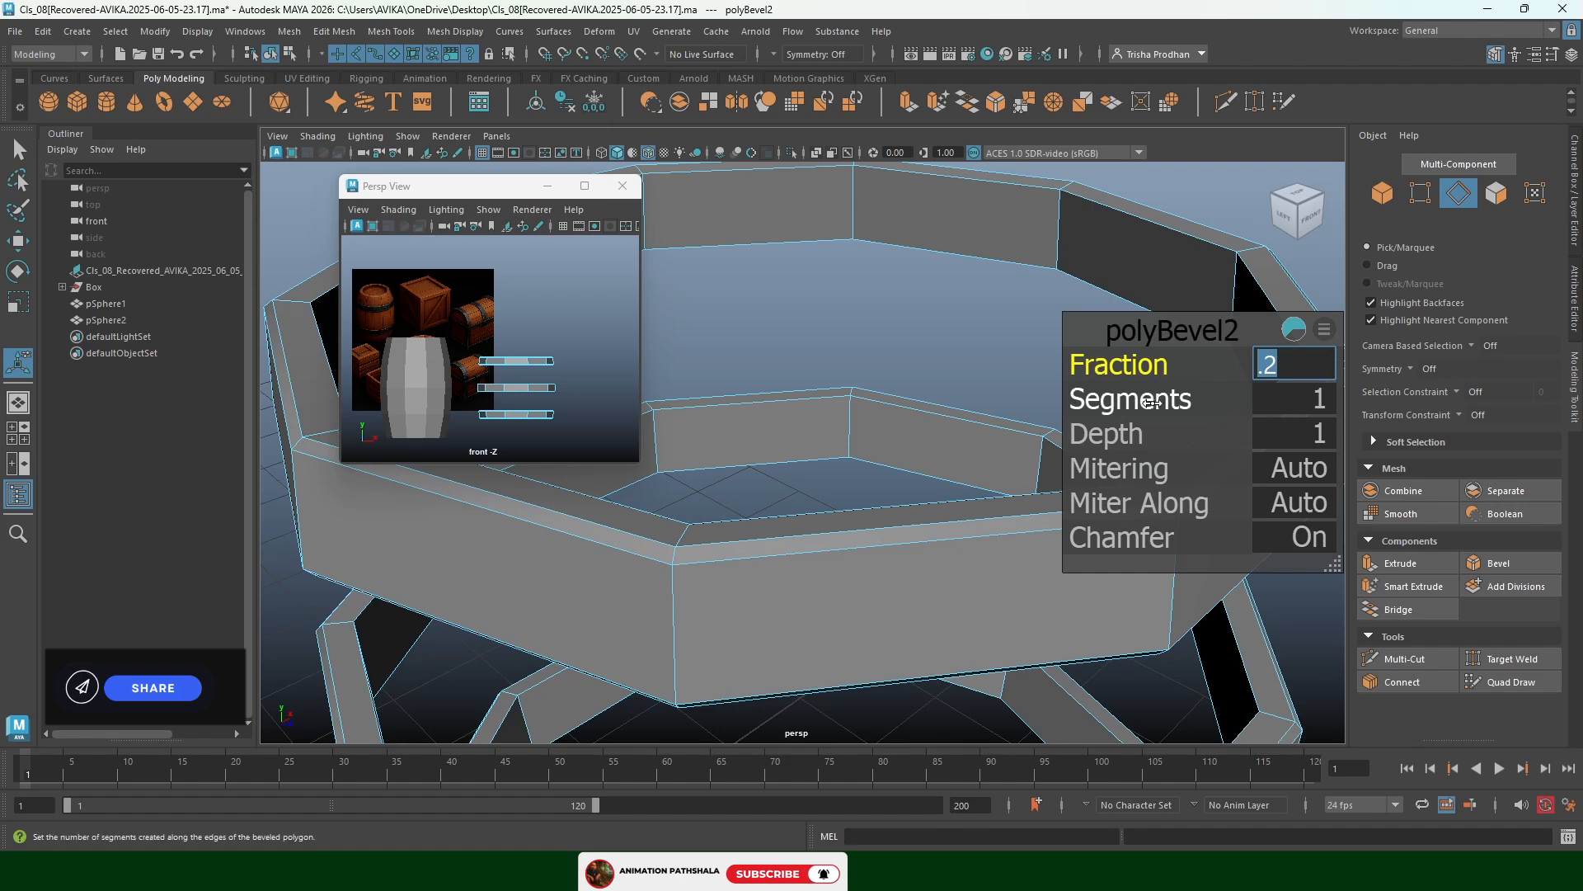
pyautogui.moveTo(1153, 402); pyautogui.dragTo(1159, 400, button='middle')
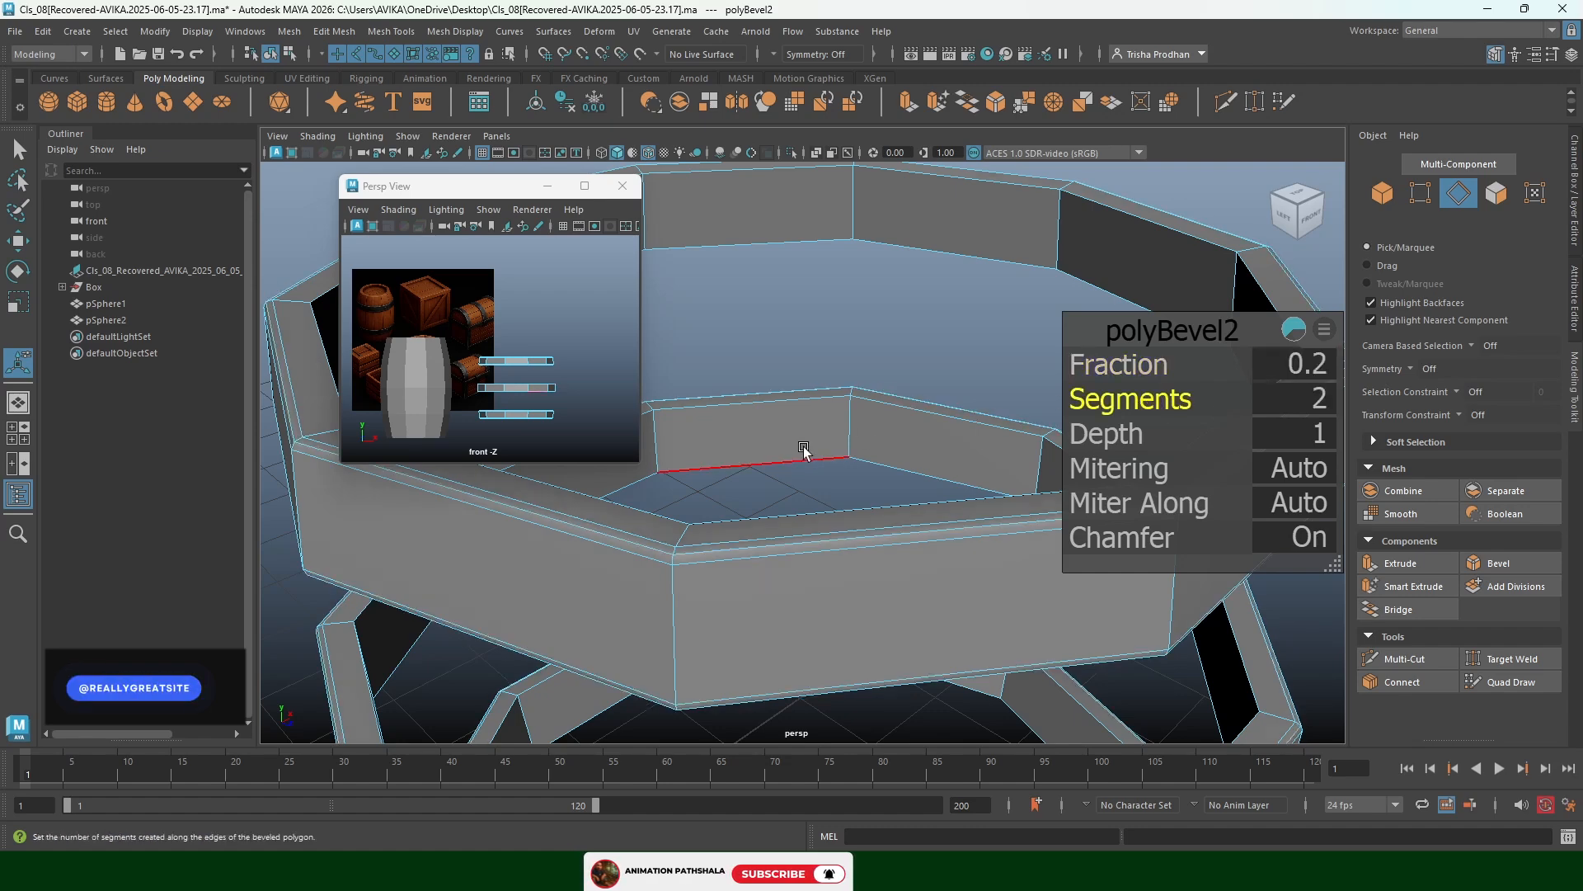
pyautogui.moveTo(805, 452); pyautogui.dragTo(1003, 265, button='right')
# Move the three hoops along X onto the barrel, to a Translate X of about -0.551
pyautogui.scroll(-8, 990, 284)
pyautogui.moveTo(931, 369)
pyautogui.keyDown('alt'); pyautogui.mouseDown()
pyautogui.moveTo(888, 386)
pyautogui.moveTo(1044, 381)
pyautogui.mouseUp(); pyautogui.keyUp('alt')
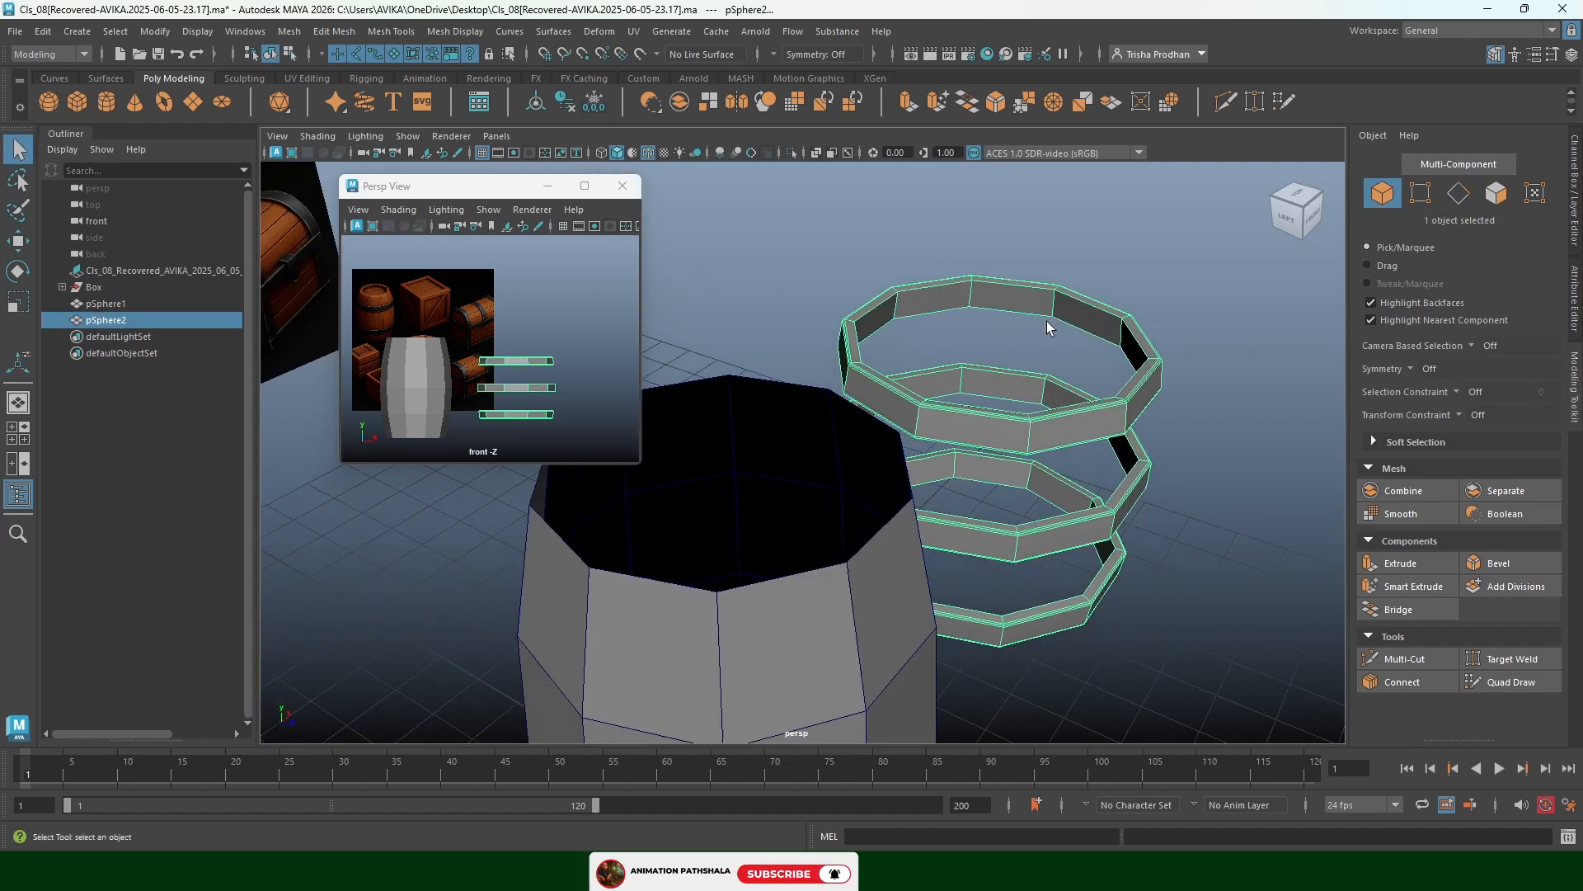
pyautogui.scroll(-4, 1047, 381)
pyautogui.click(959, 412)
pyautogui.click(981, 373)
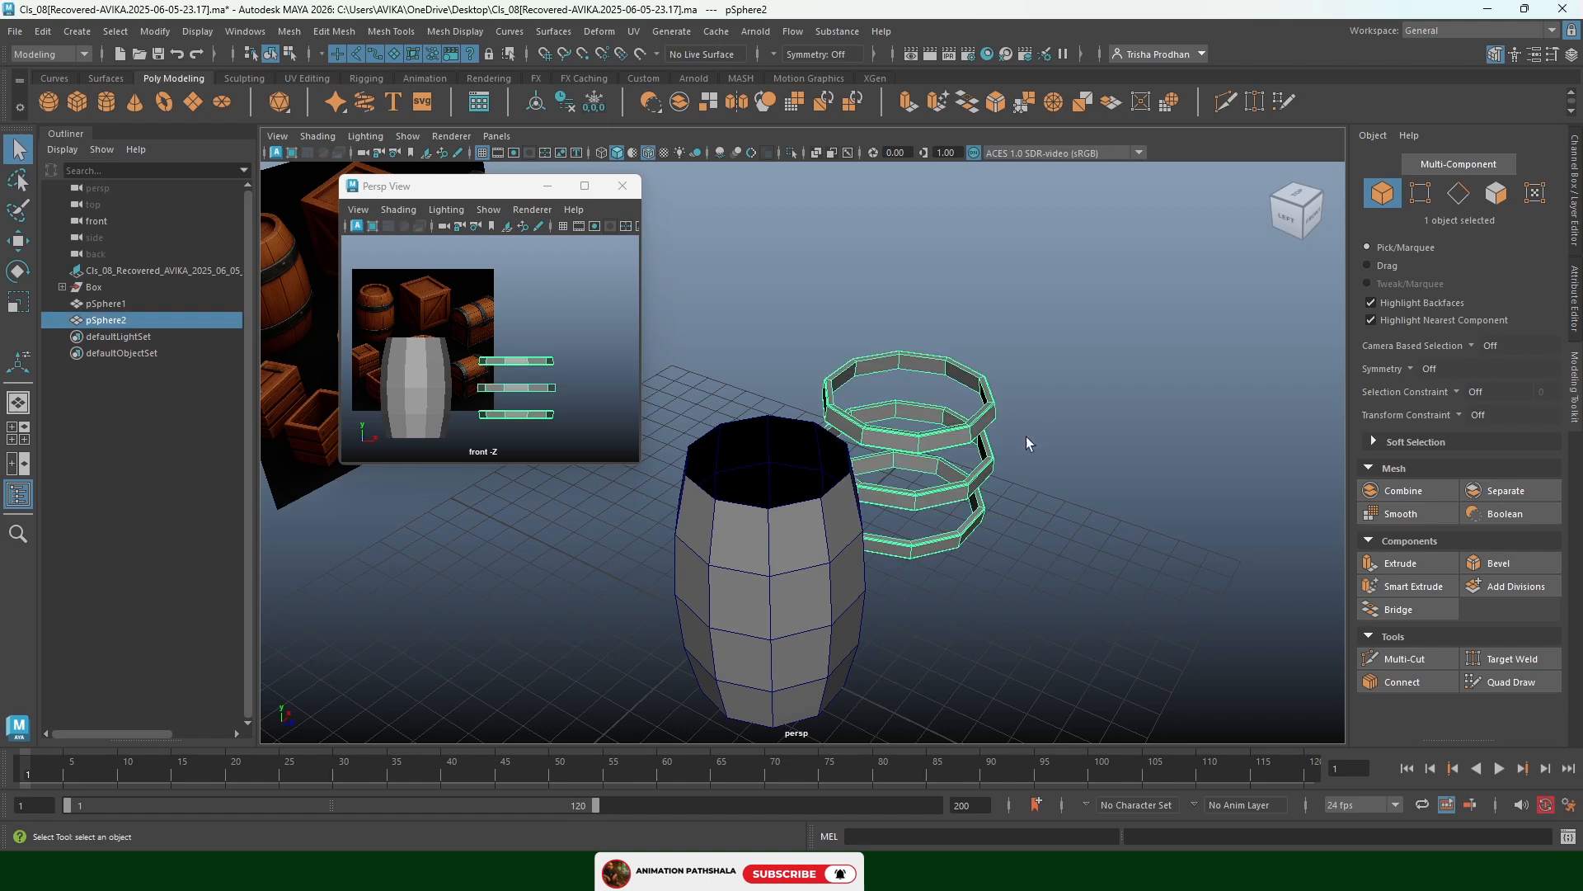
pyautogui.click(1573, 198)
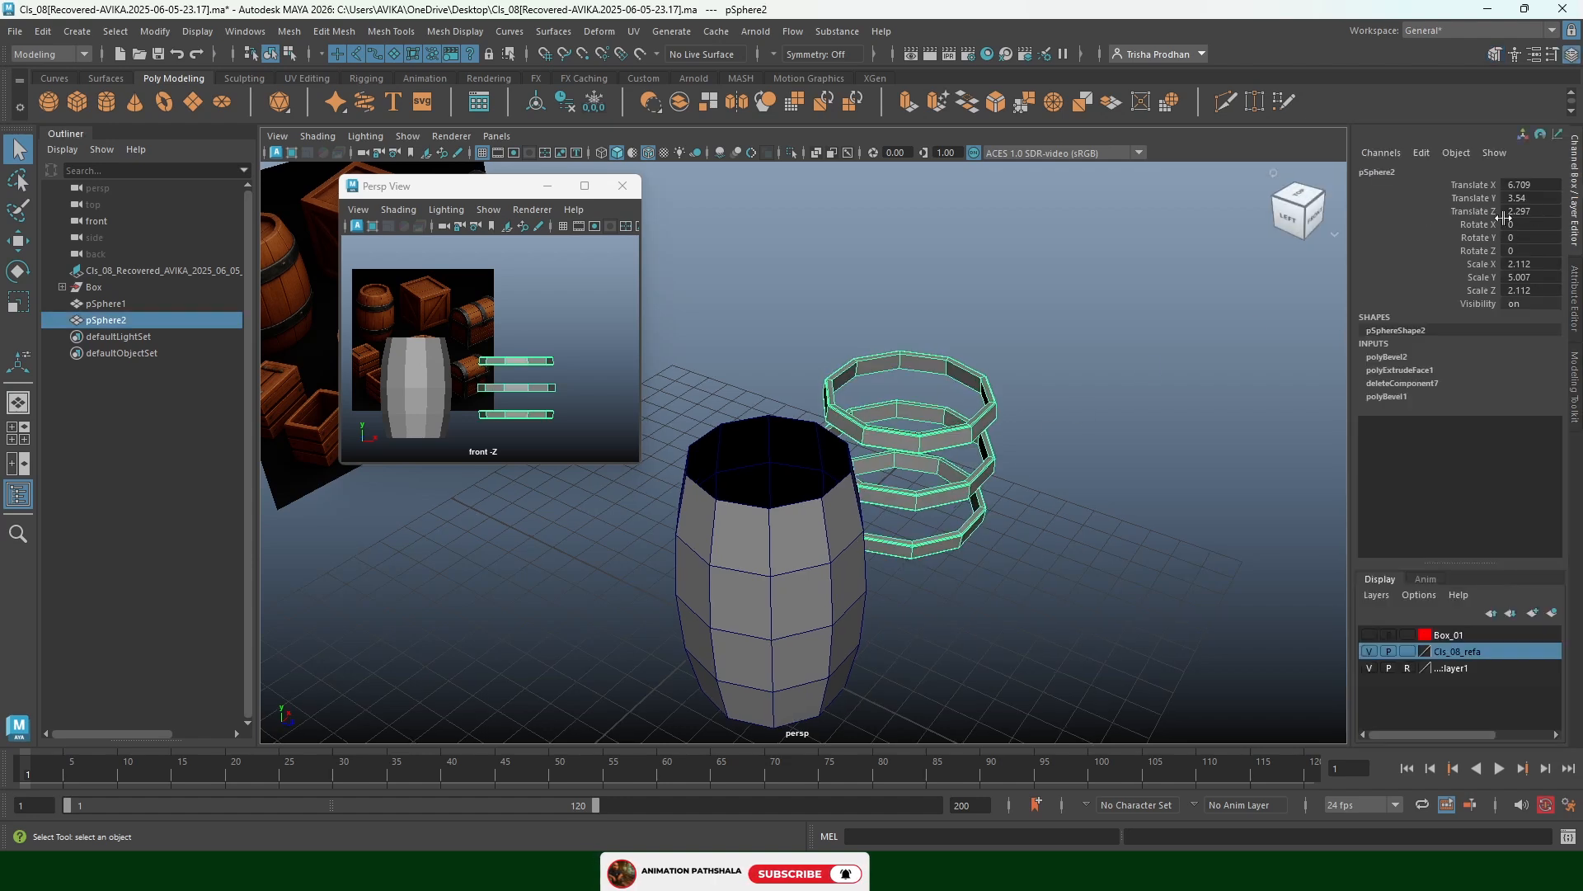
pyautogui.press('w')
pyautogui.click(1078, 407)
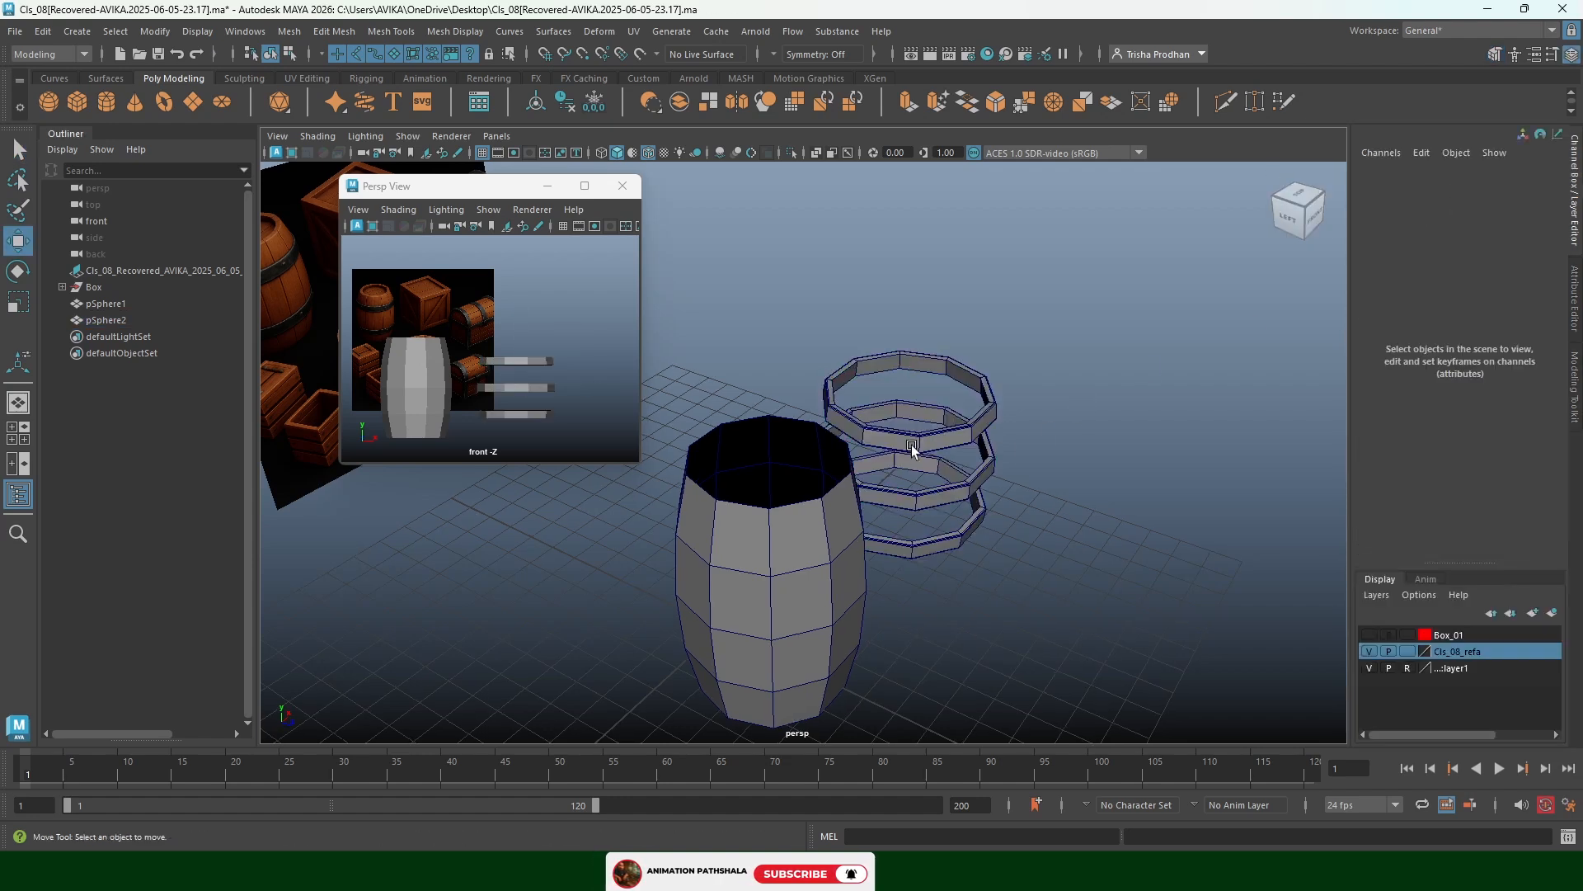
pyautogui.click(921, 442)
pyautogui.click(941, 424)
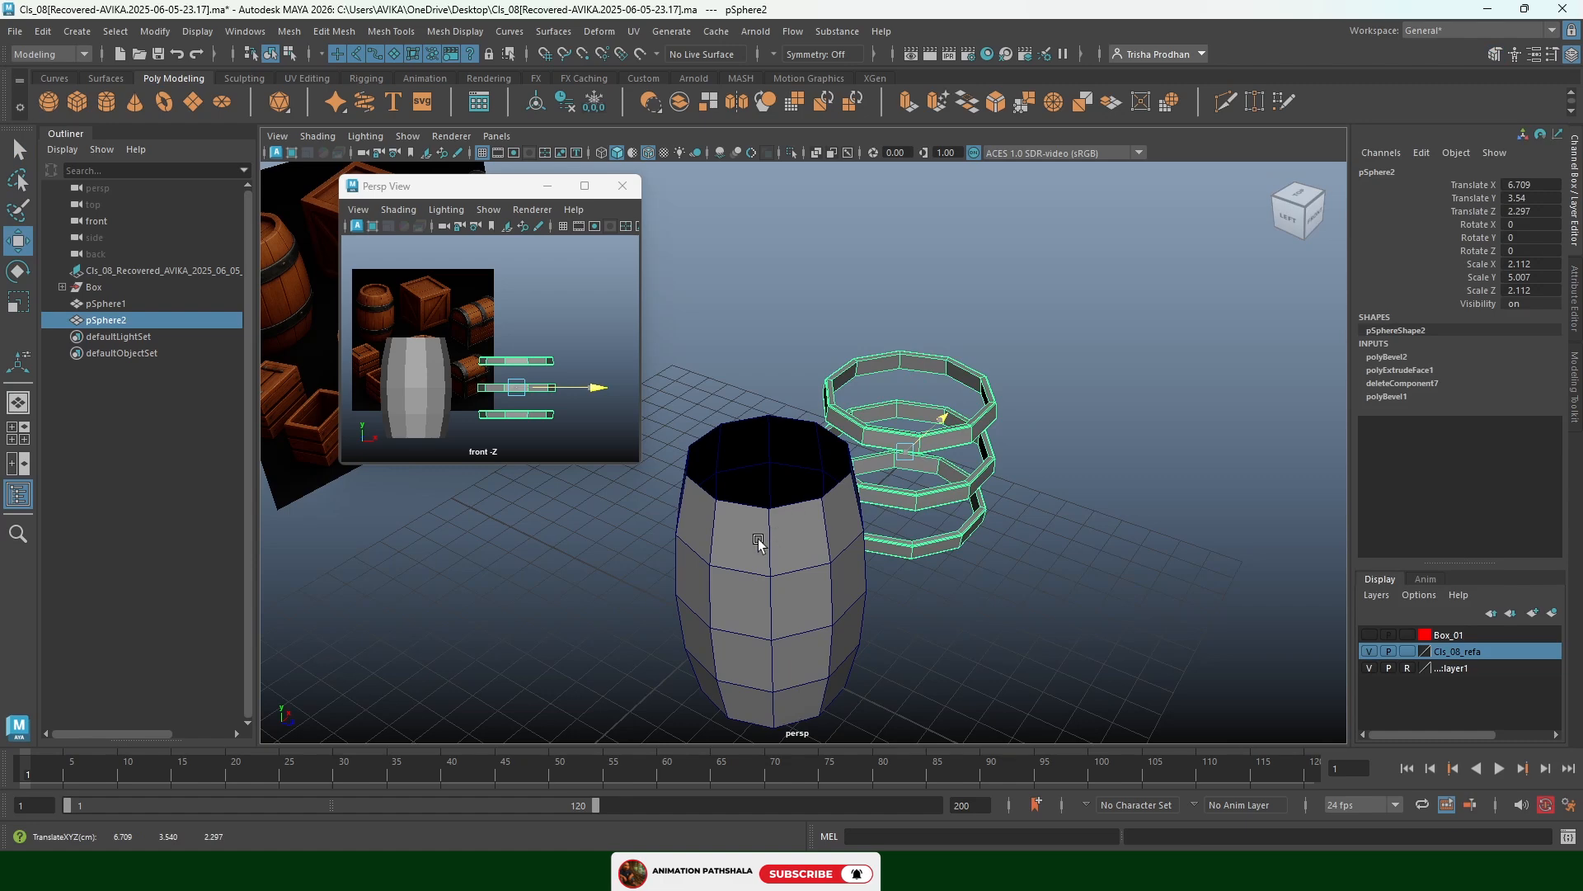
pyautogui.moveTo(744, 546); pyautogui.dragTo(810, 528, button='middle')
pyautogui.keyDown('alt'); pyautogui.moveTo(810, 527); pyautogui.dragTo(839, 498); pyautogui.keyUp('alt')
pyautogui.keyDown('alt'); pyautogui.moveTo(840, 498); pyautogui.dragTo(1062, 503, button='middle'); pyautogui.keyUp('alt')
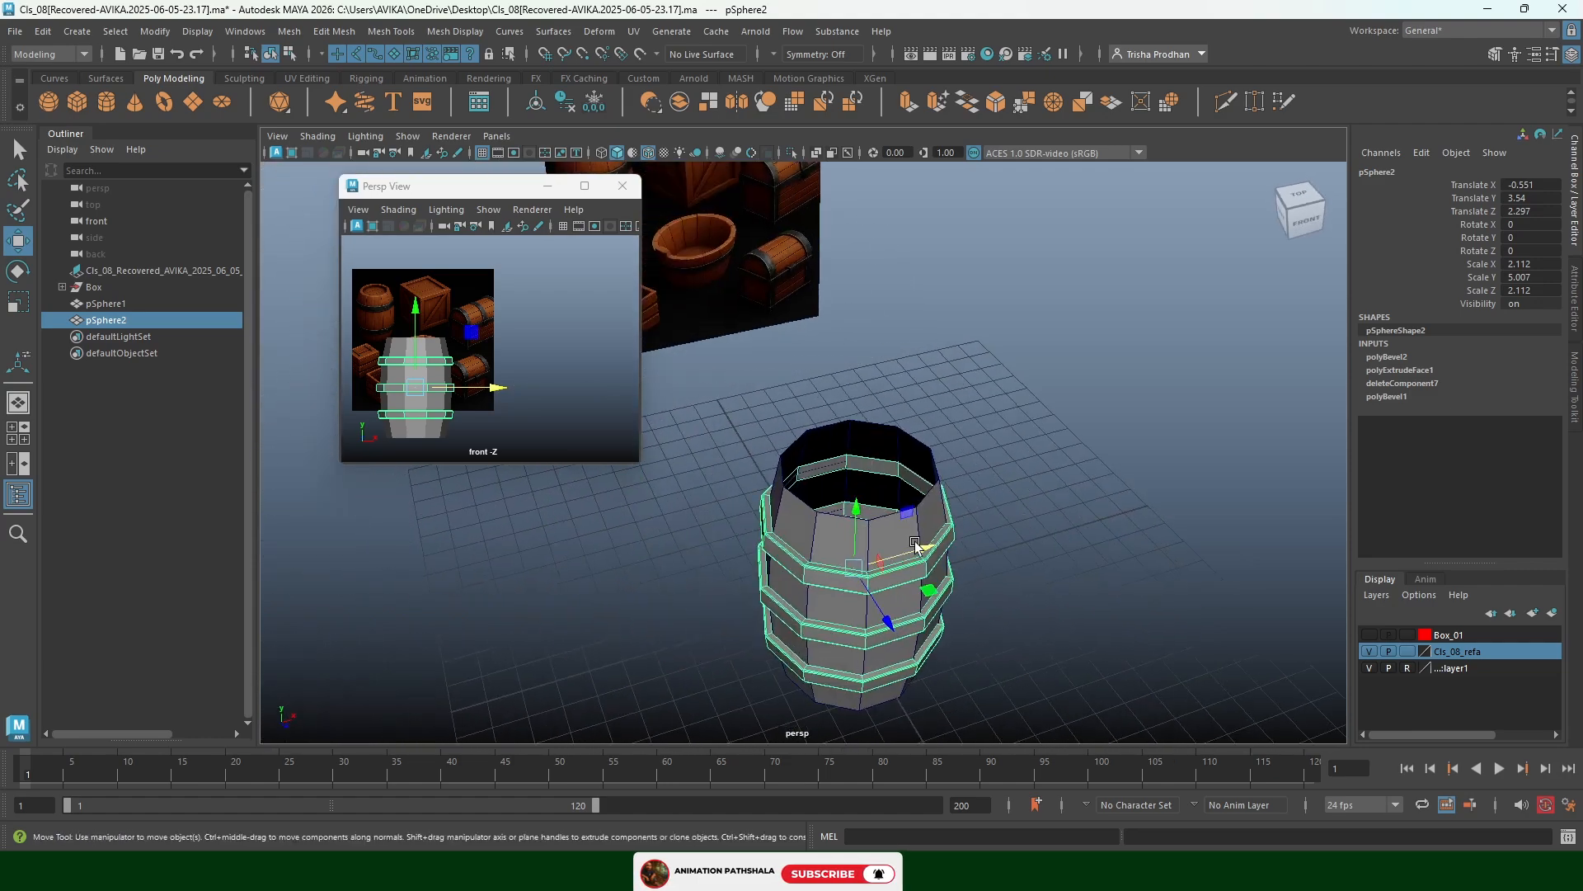
# Examine how the hoops fit around the barrel and compare the two objects' transform values
pyautogui.keyDown('alt'); pyautogui.moveTo(1062, 503); pyautogui.dragTo(1008, 461); pyautogui.keyUp('alt')
pyautogui.click(1004, 477)
pyautogui.scroll(2, 933, 466)
pyautogui.keyDown('alt'); pyautogui.moveTo(932, 466); pyautogui.dragTo(866, 536, button='middle'); pyautogui.keyUp('alt')
pyautogui.moveTo(866, 536)
pyautogui.keyDown('alt'); pyautogui.mouseDown()
pyautogui.moveTo(893, 522)
pyautogui.moveTo(873, 537)
pyautogui.mouseUp(); pyautogui.keyUp('alt')
pyautogui.click(880, 485)
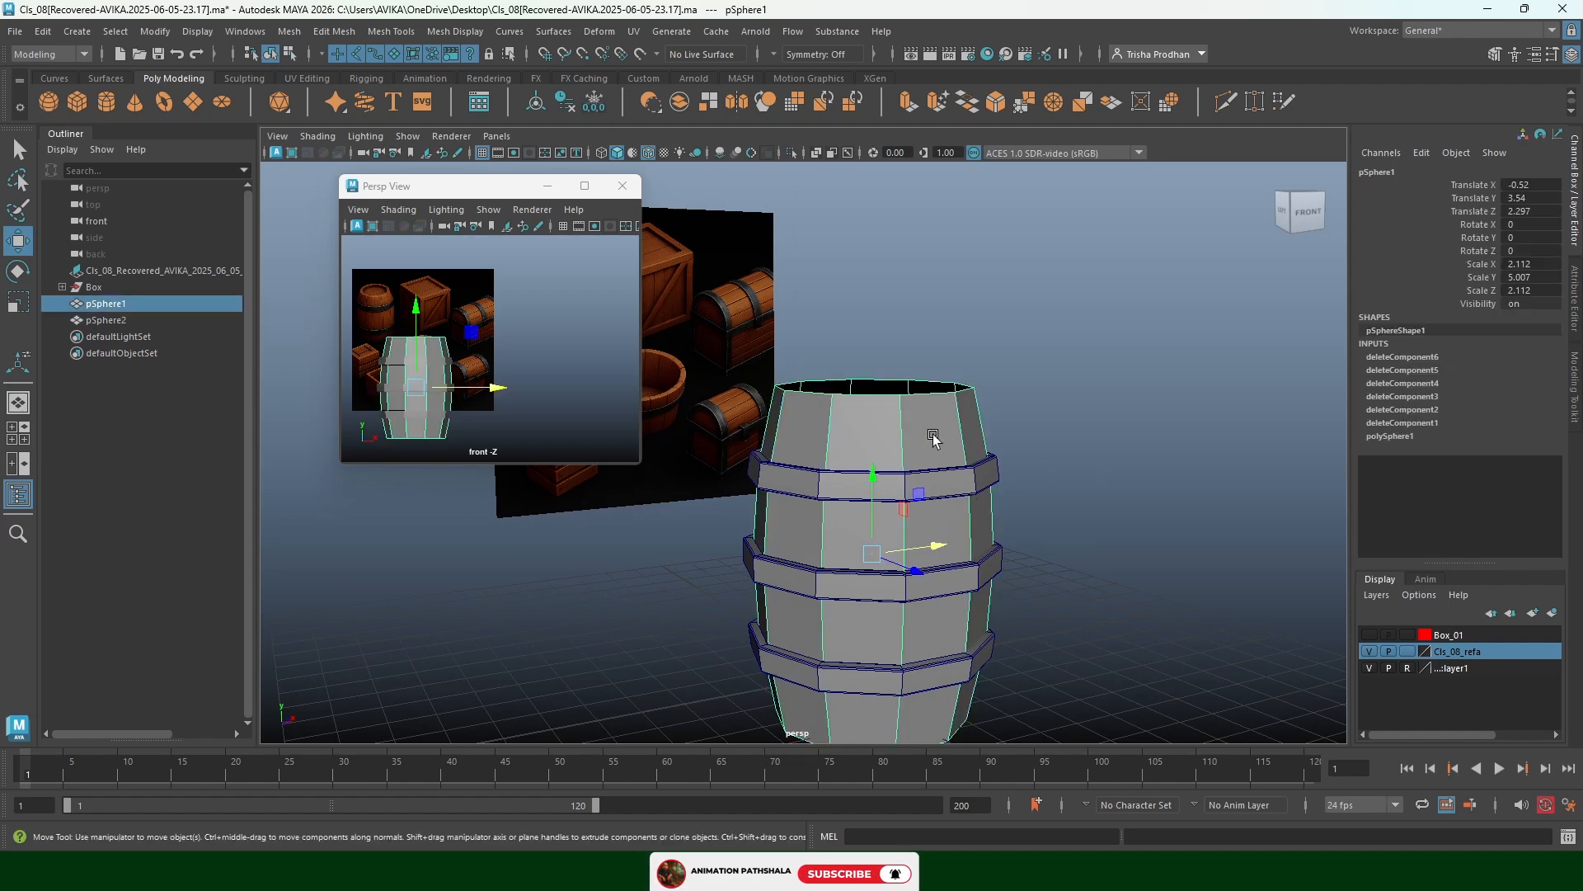
pyautogui.click(943, 487)
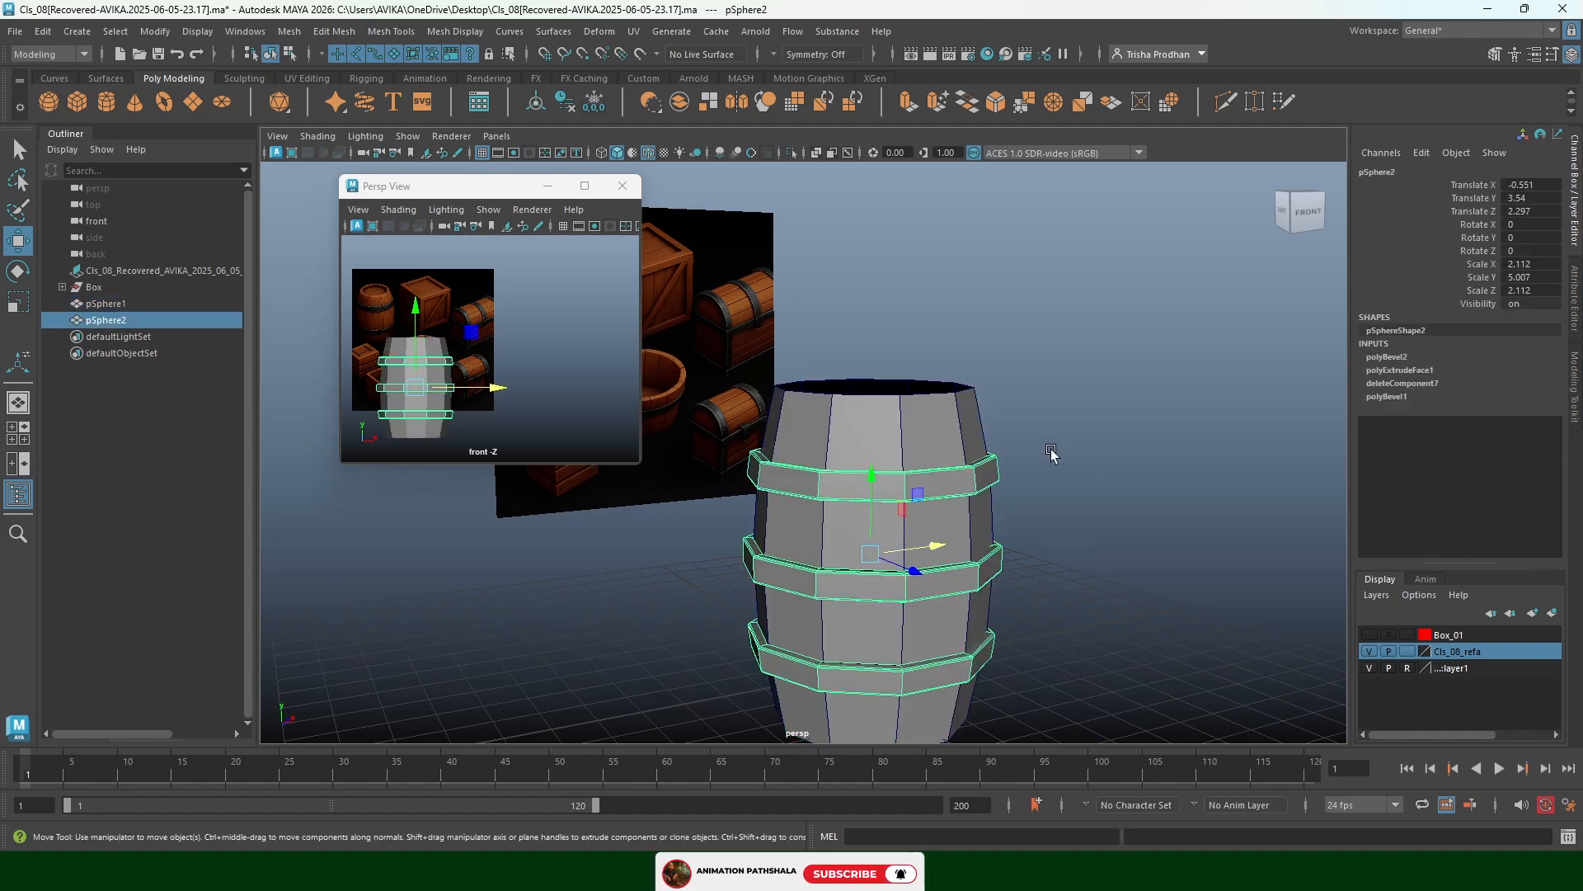
# Show the barrel and hoops in wireframe in the top view
pyautogui.press('space')
pyautogui.moveTo(1054, 451); pyautogui.dragTo(1031, 412)
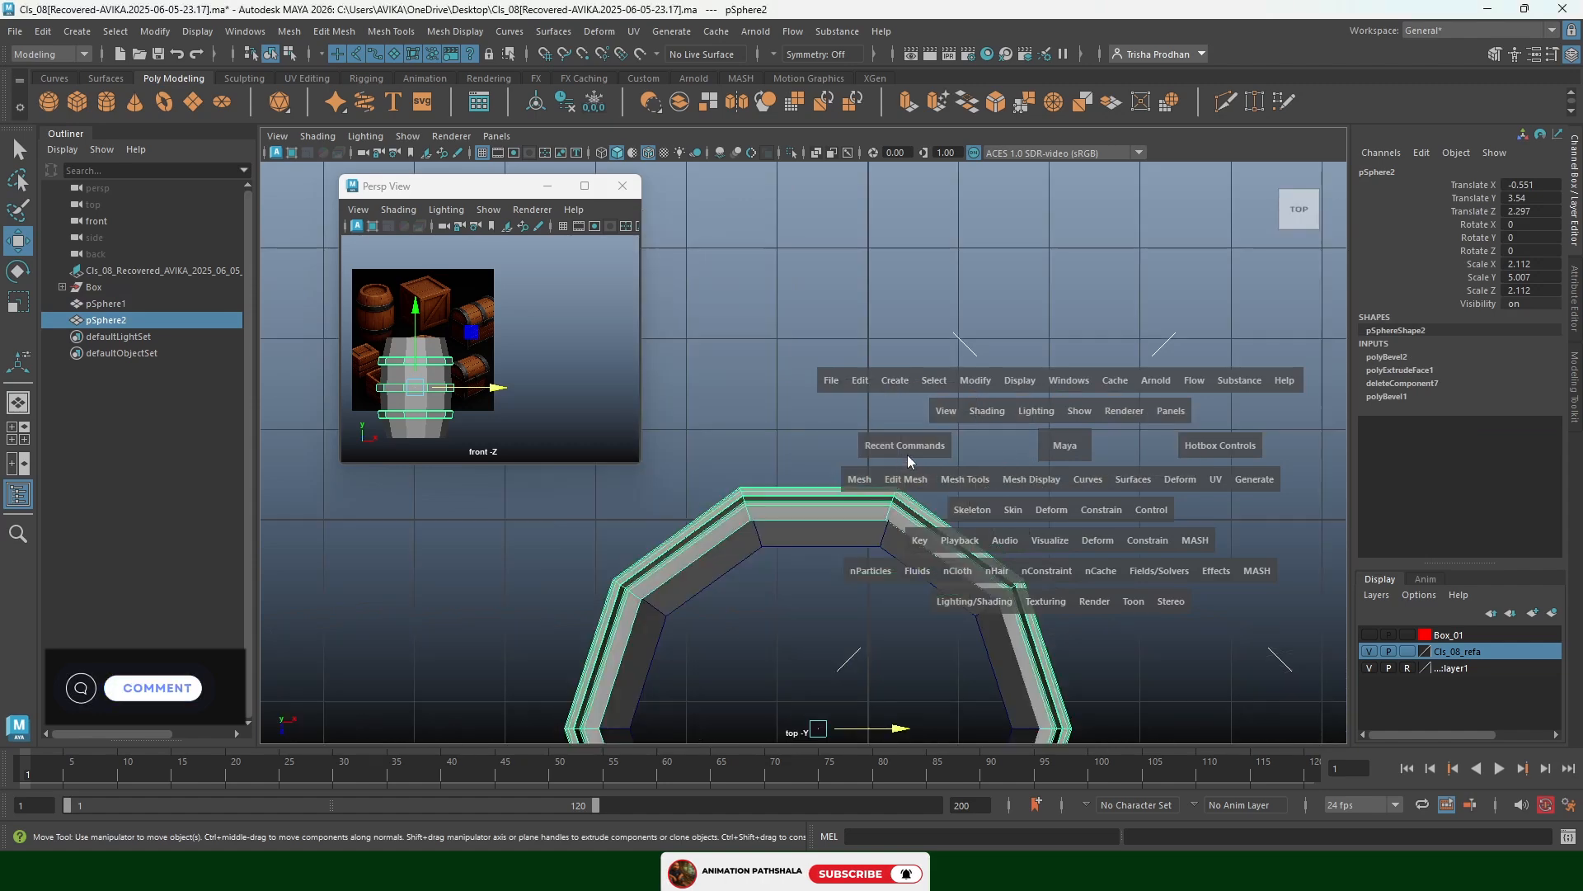
pyautogui.keyDown('alt'); pyautogui.moveTo(907, 406); pyautogui.dragTo(925, 262, button='middle'); pyautogui.keyUp('alt')
pyautogui.keyDown('alt'); pyautogui.moveTo(791, 522); pyautogui.dragTo(841, 483, button='middle'); pyautogui.keyUp('alt')
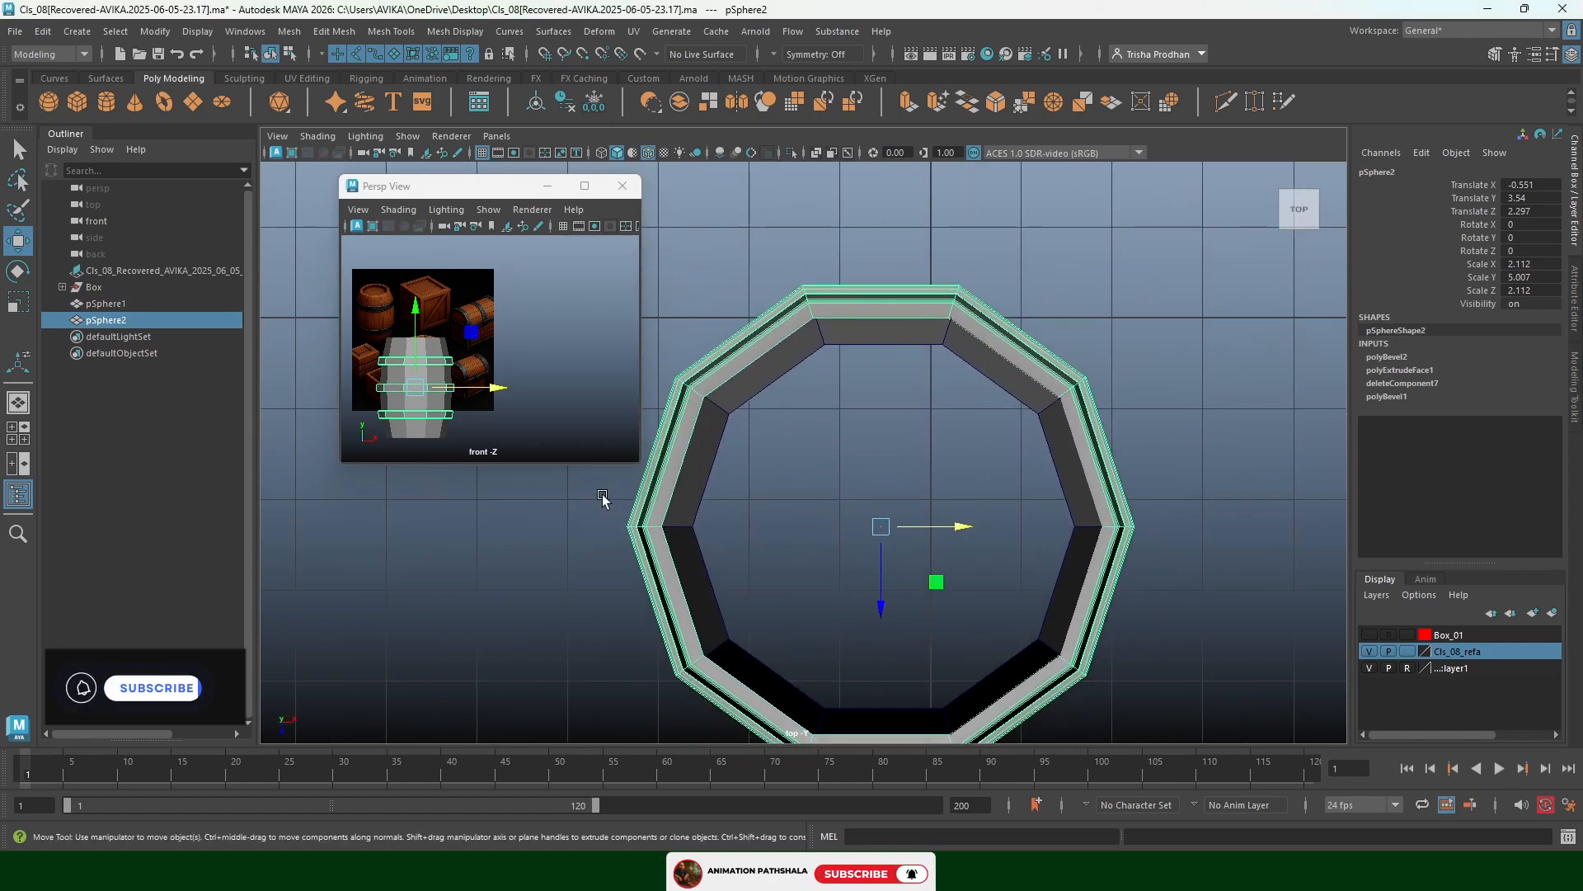
pyautogui.moveTo(604, 495); pyautogui.dragTo(828, 569)
pyautogui.press('4')
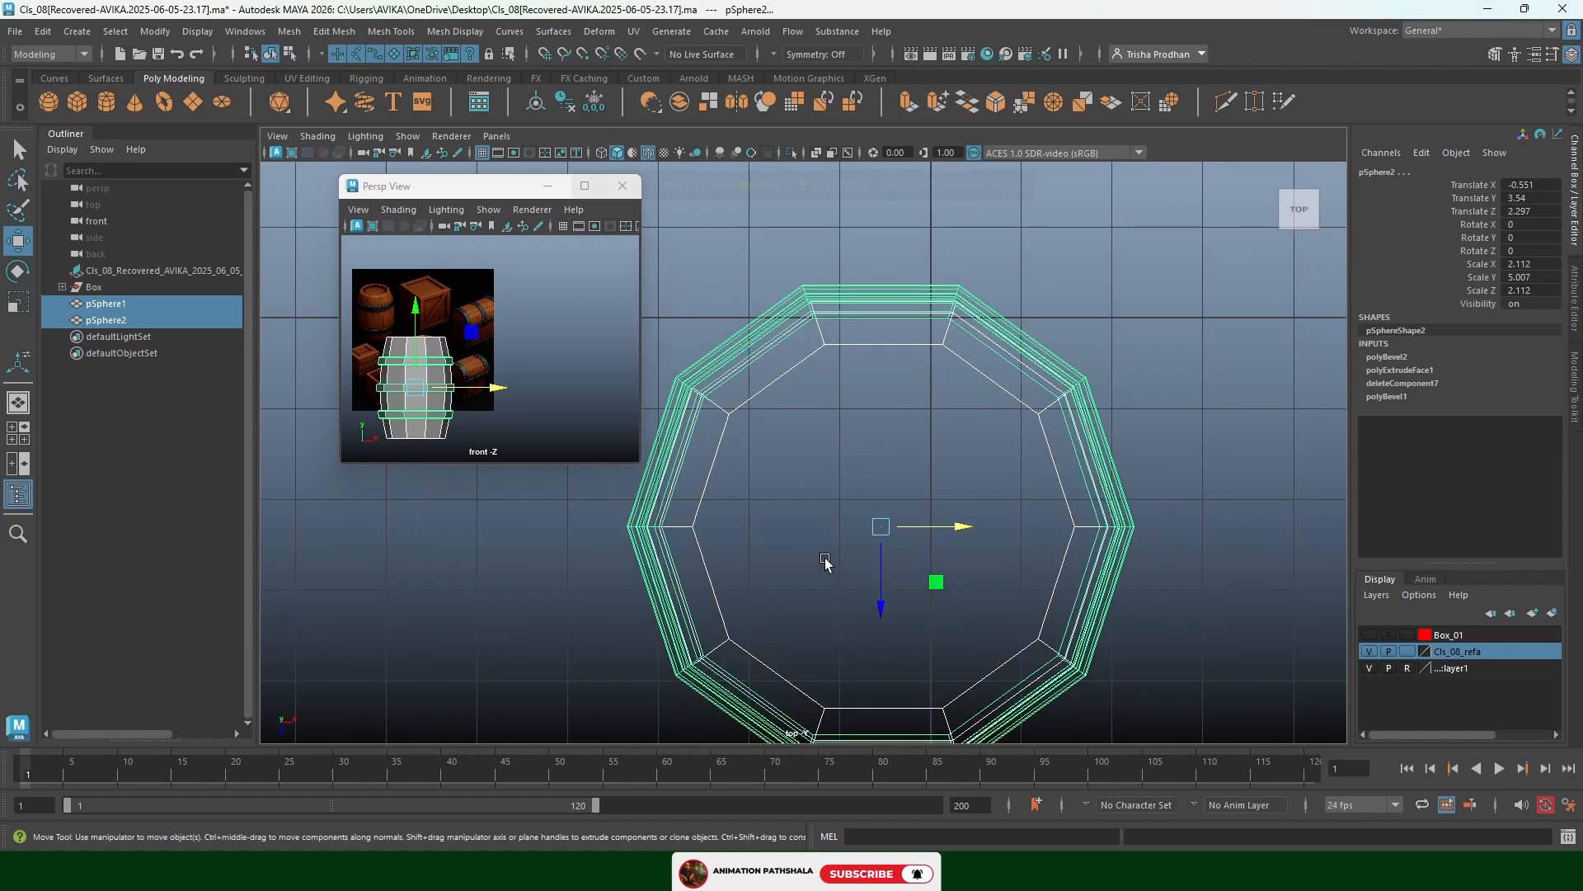
pyautogui.scroll(1, 806, 553)
# Nudge the hoops along X to a Translate X of -0.521 to center them on the barrel
pyautogui.click(708, 331)
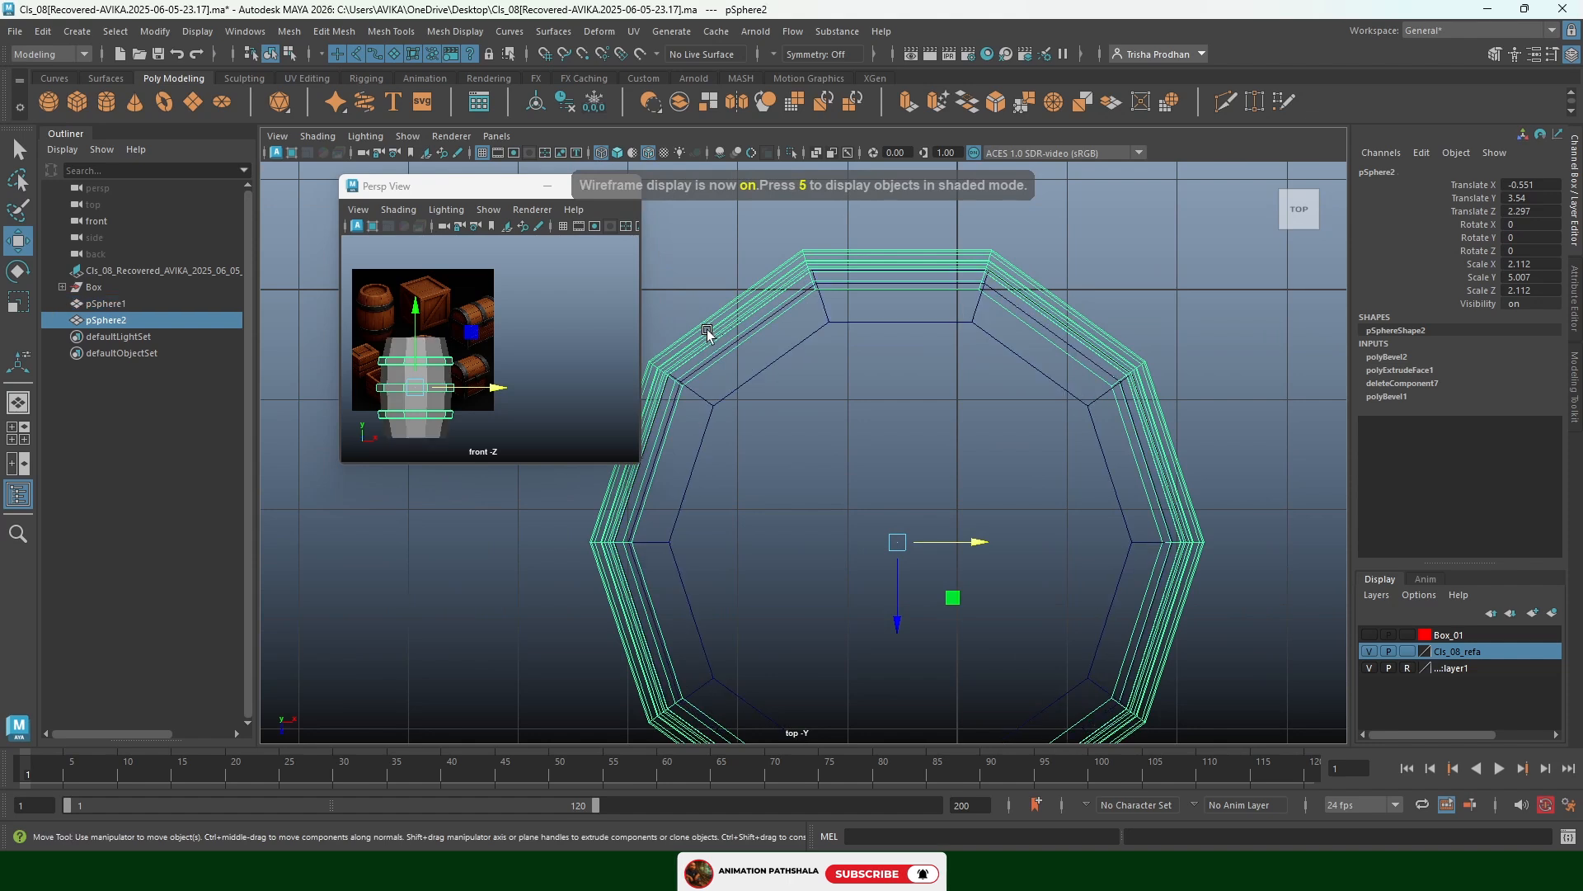
pyautogui.keyDown('alt'); pyautogui.moveTo(791, 492); pyautogui.dragTo(787, 505, button='middle'); pyautogui.keyUp('alt')
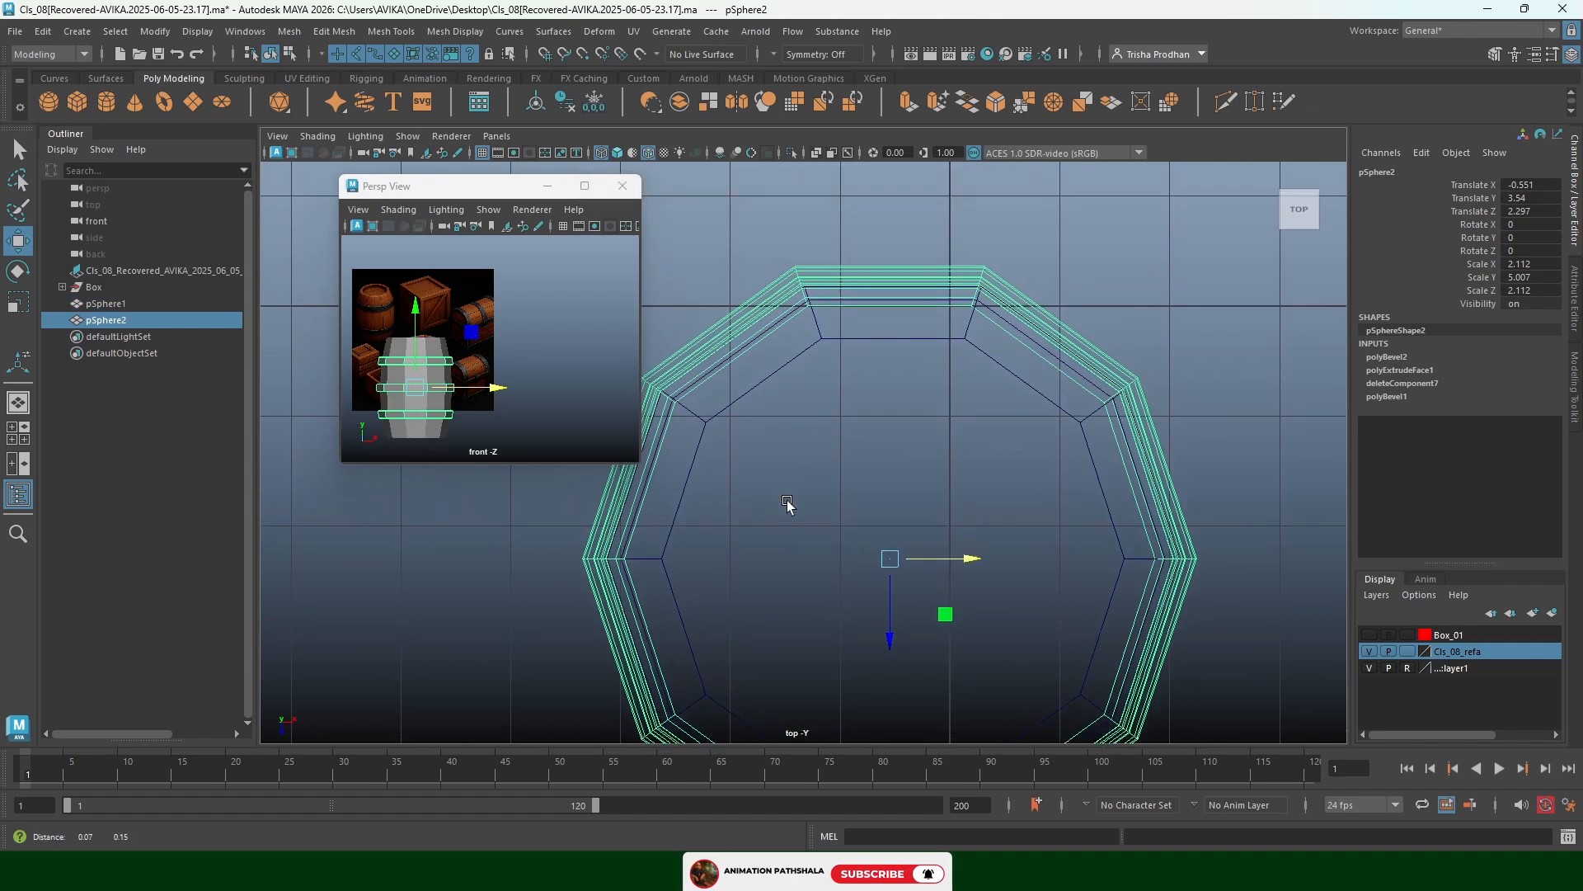
pyautogui.moveTo(965, 564); pyautogui.dragTo(968, 565)
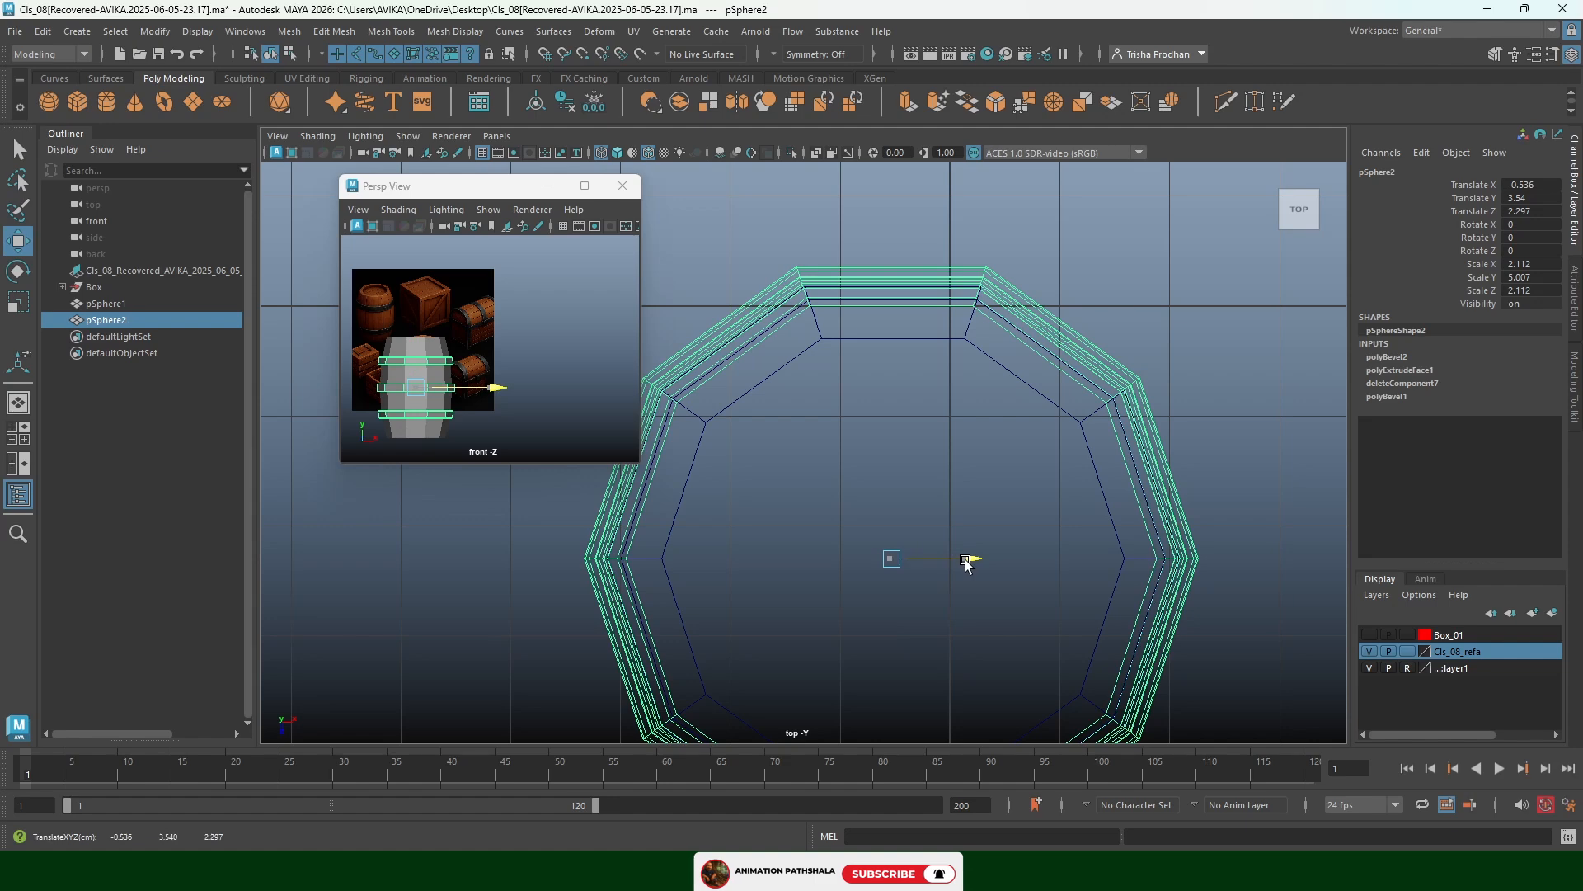
pyautogui.moveTo(967, 564); pyautogui.dragTo(969, 565)
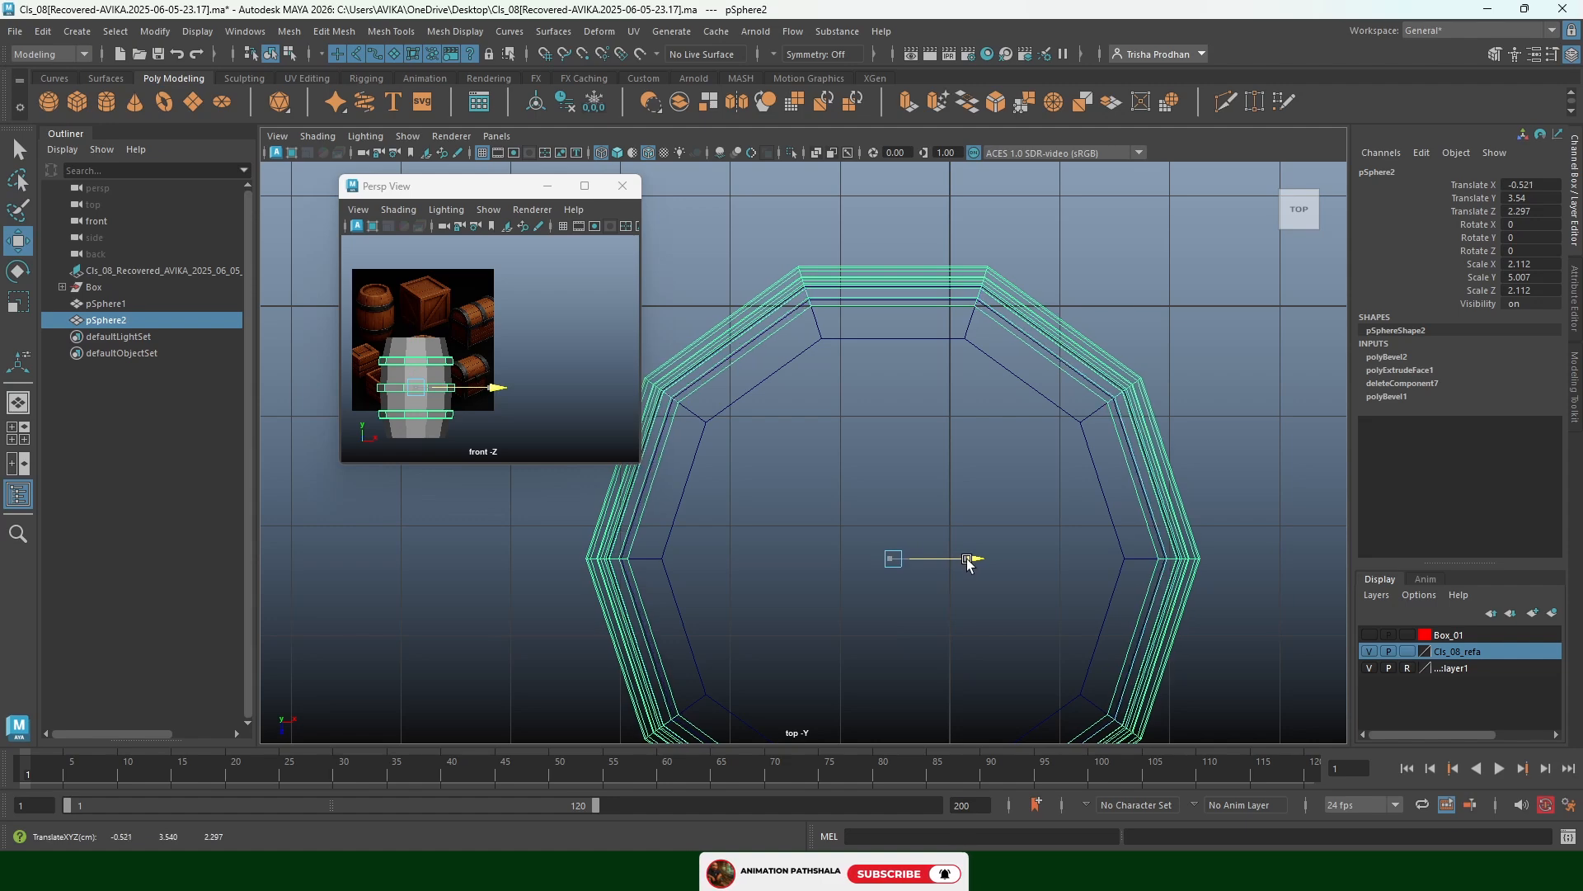
# Try shifting the hoops along Z to 2.344, and move them back to a Translate Z of 2.297
pyautogui.keyDown('alt'); pyautogui.moveTo(969, 562); pyautogui.dragTo(1001, 360, button='middle'); pyautogui.keyUp('alt')
pyautogui.keyDown('alt'); pyautogui.moveTo(920, 499); pyautogui.dragTo(923, 443, button='middle'); pyautogui.keyUp('alt')
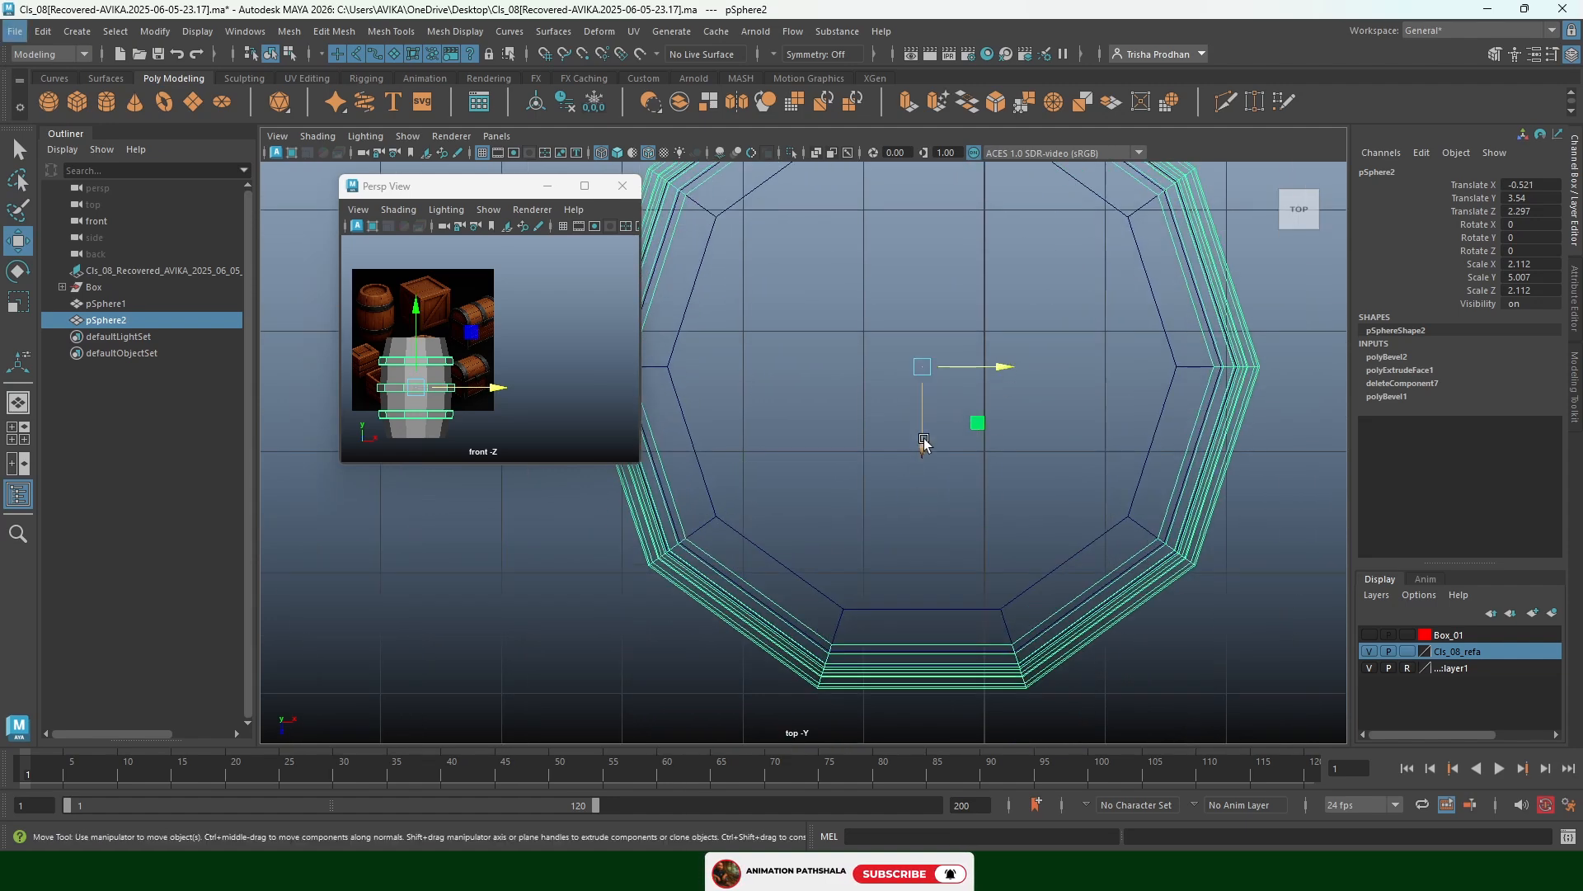
pyautogui.moveTo(922, 443); pyautogui.dragTo(922, 448)
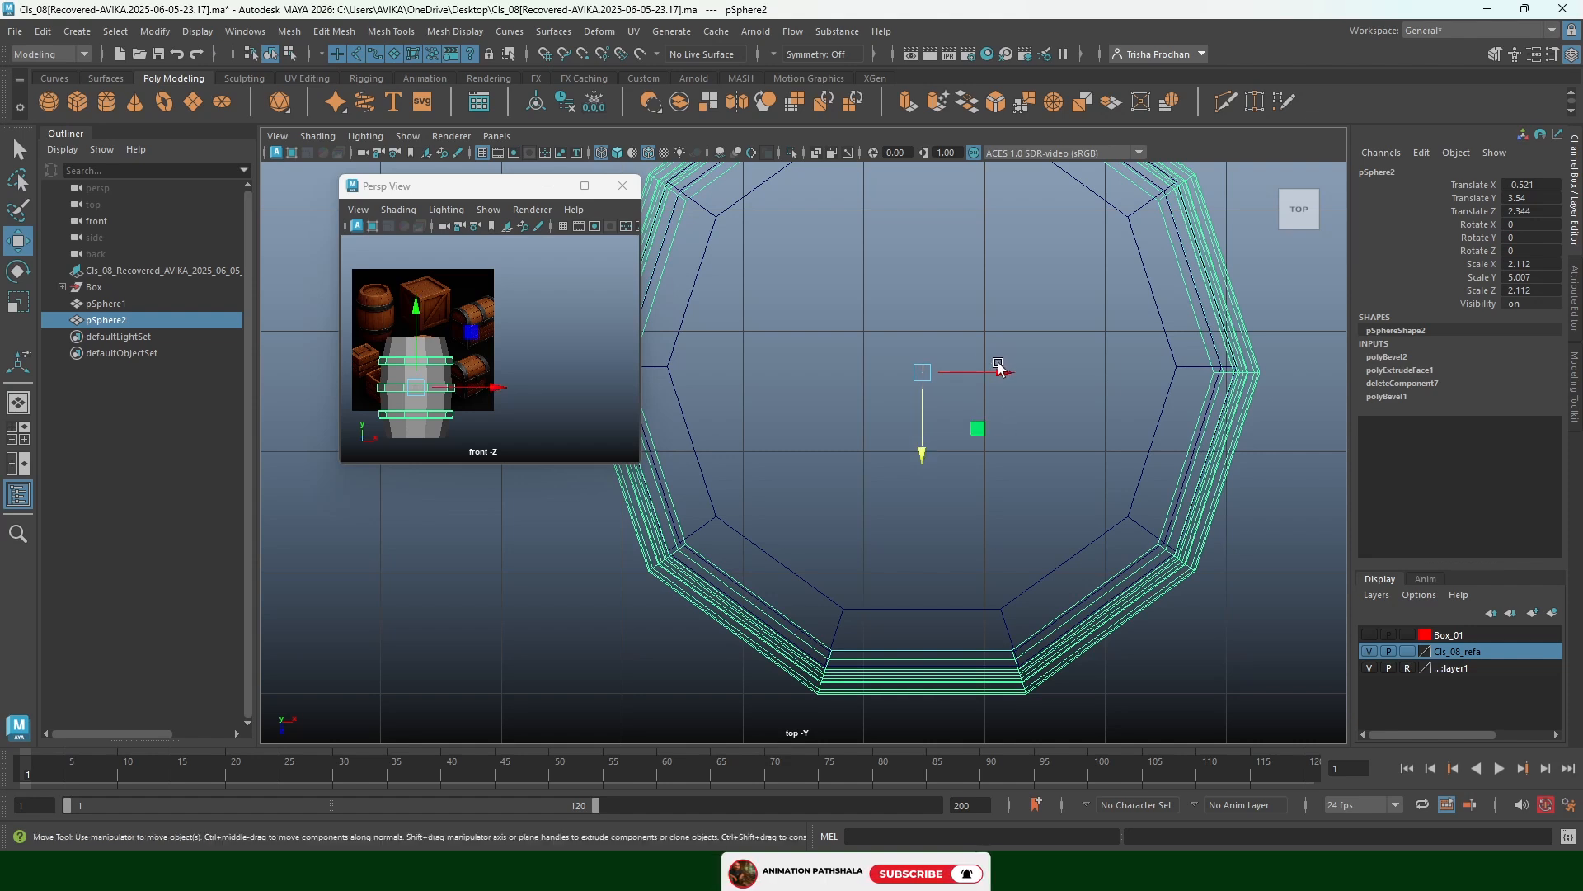
pyautogui.click(1008, 378)
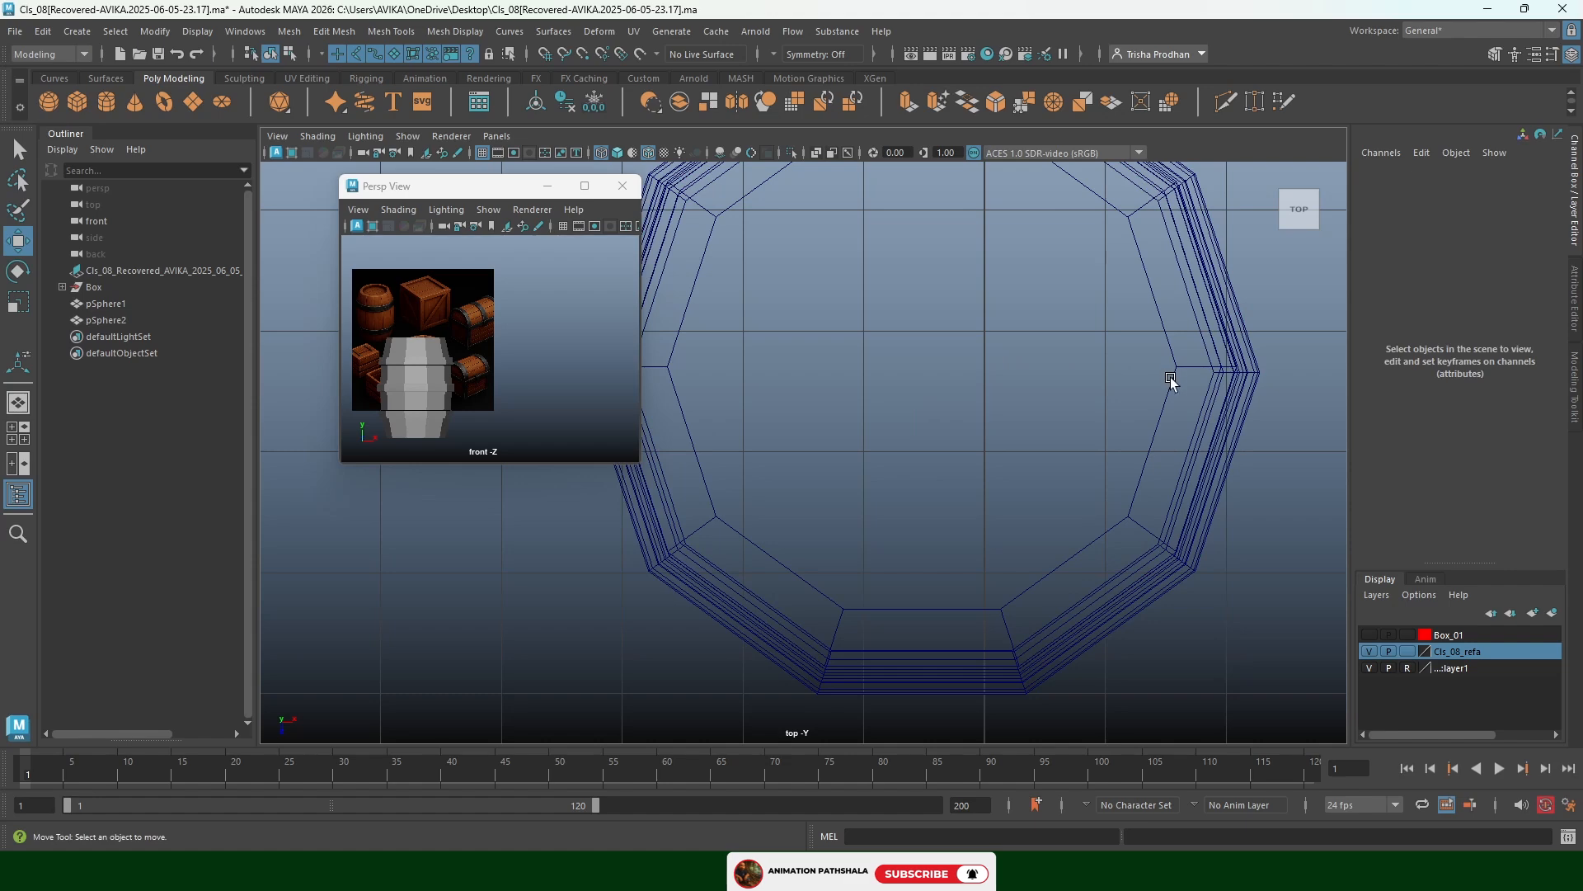
pyautogui.click(1237, 368)
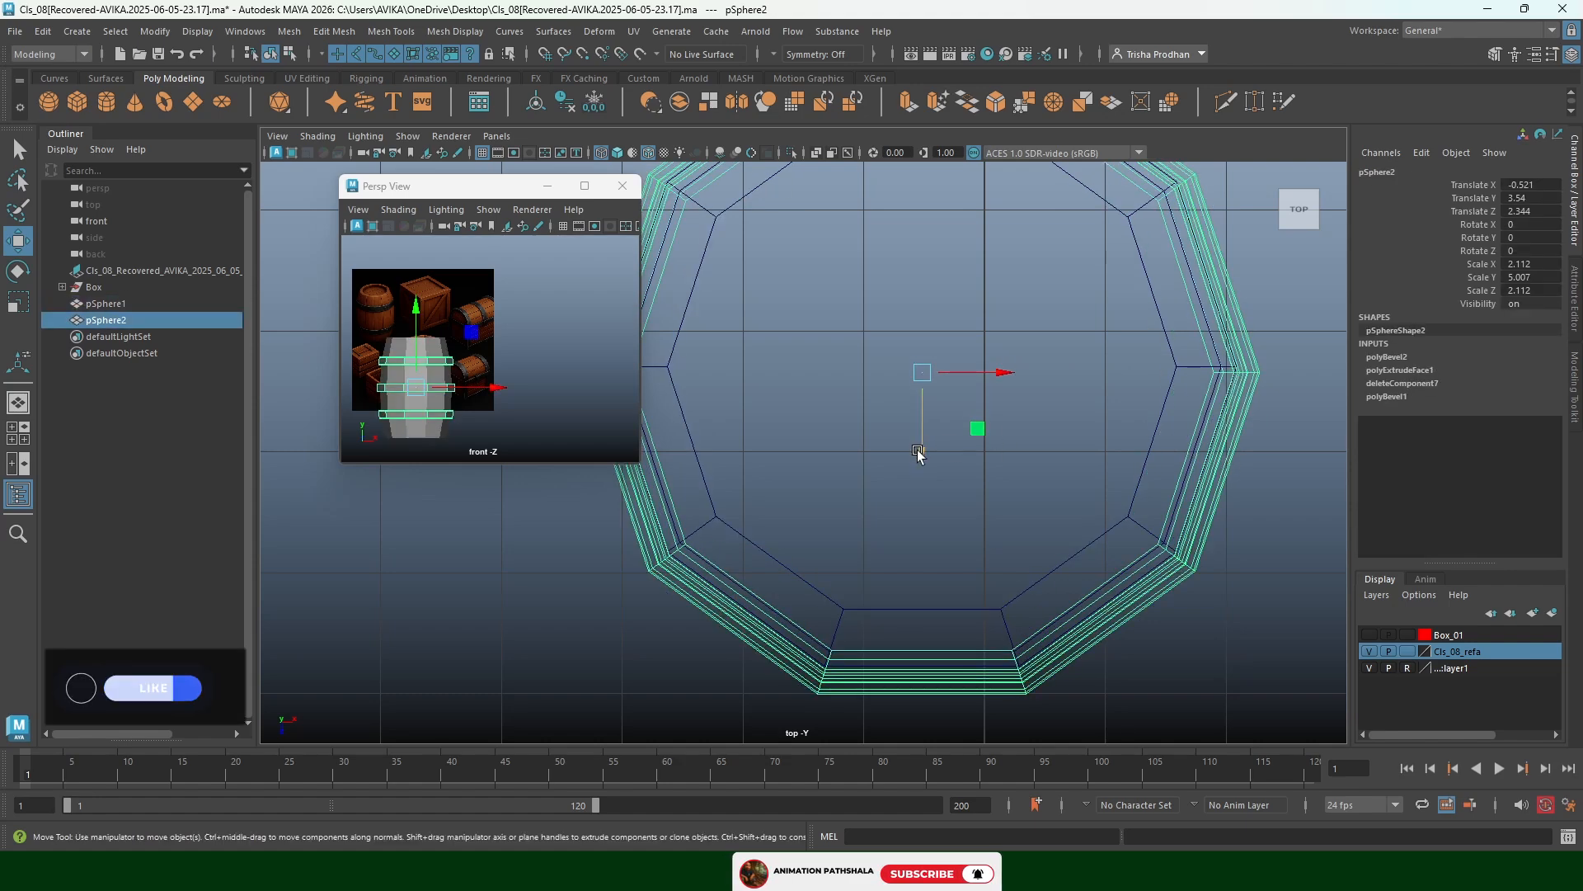
pyautogui.moveTo(922, 455); pyautogui.dragTo(920, 447)
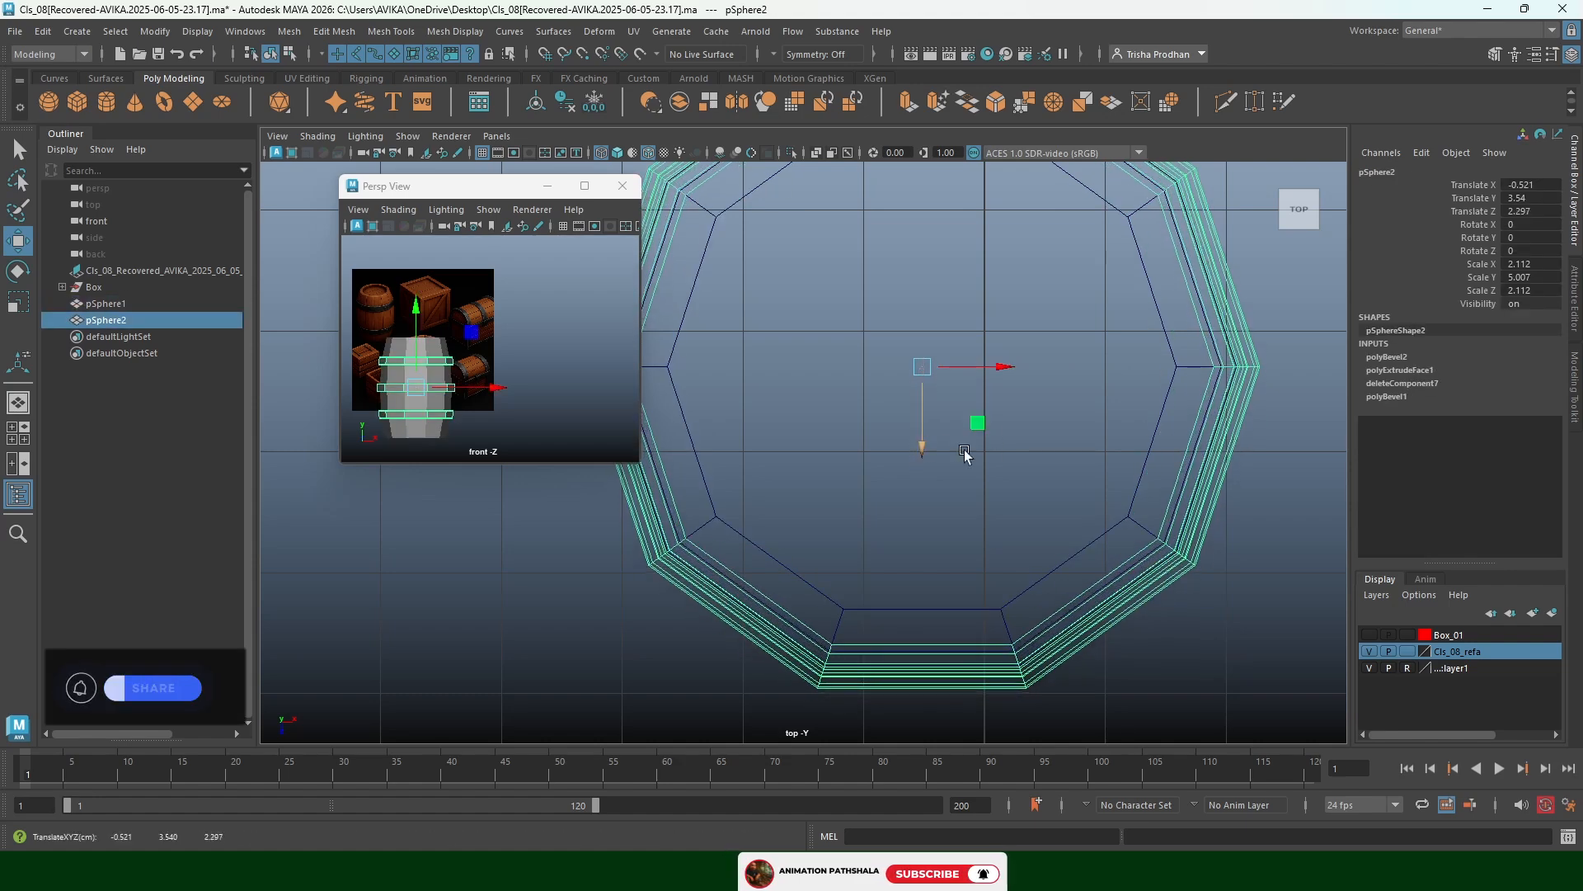
pyautogui.keyDown('alt'); pyautogui.moveTo(965, 453); pyautogui.dragTo(961, 587, button='middle'); pyautogui.keyUp('alt')
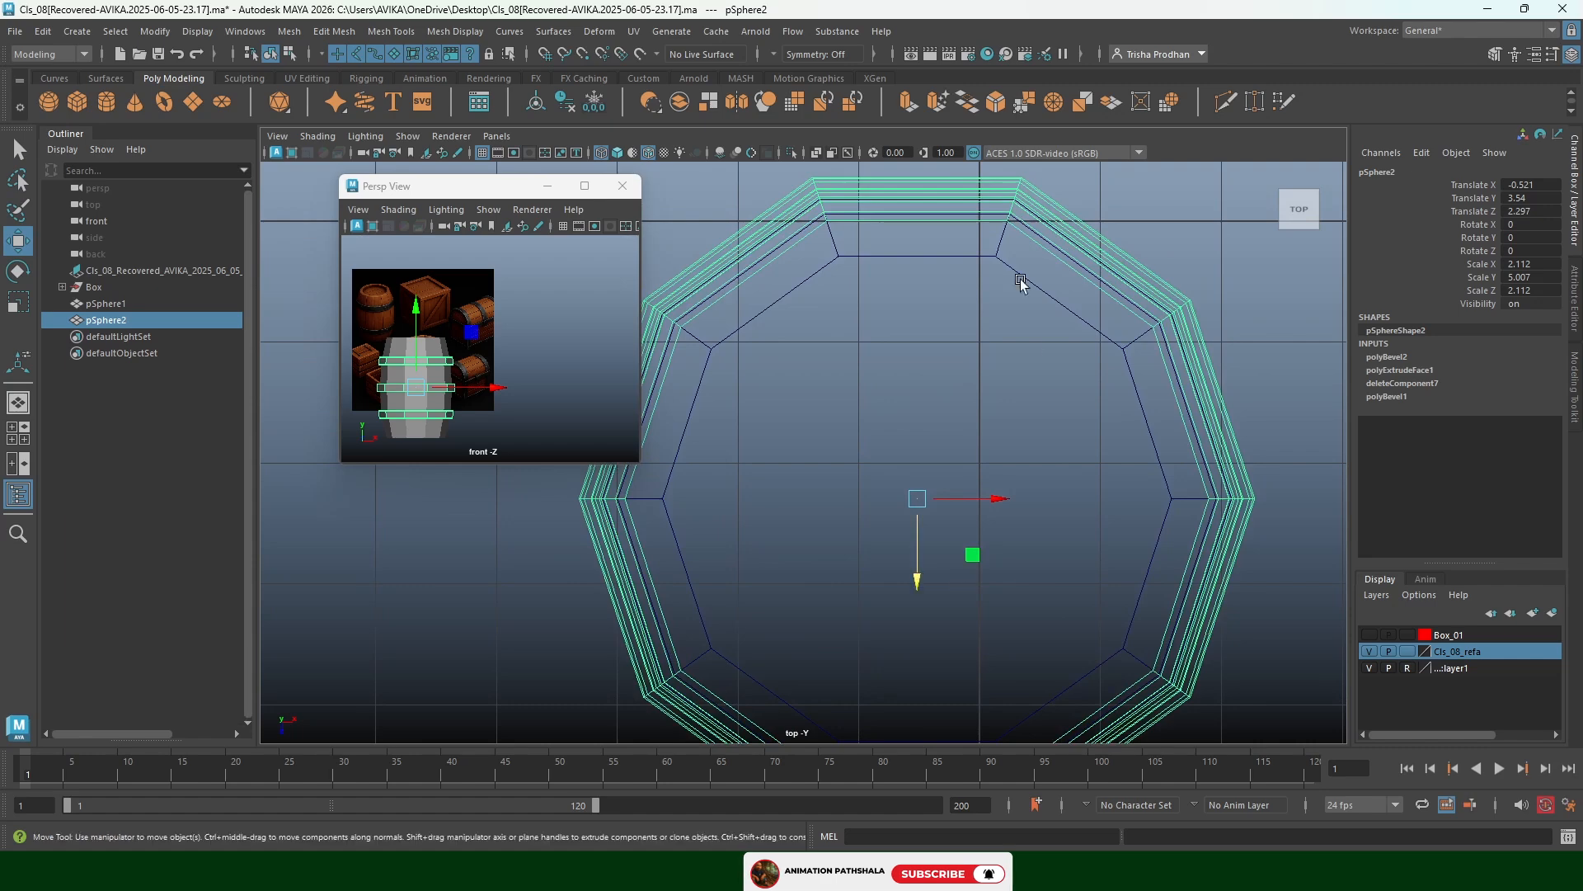
pyautogui.press('space')
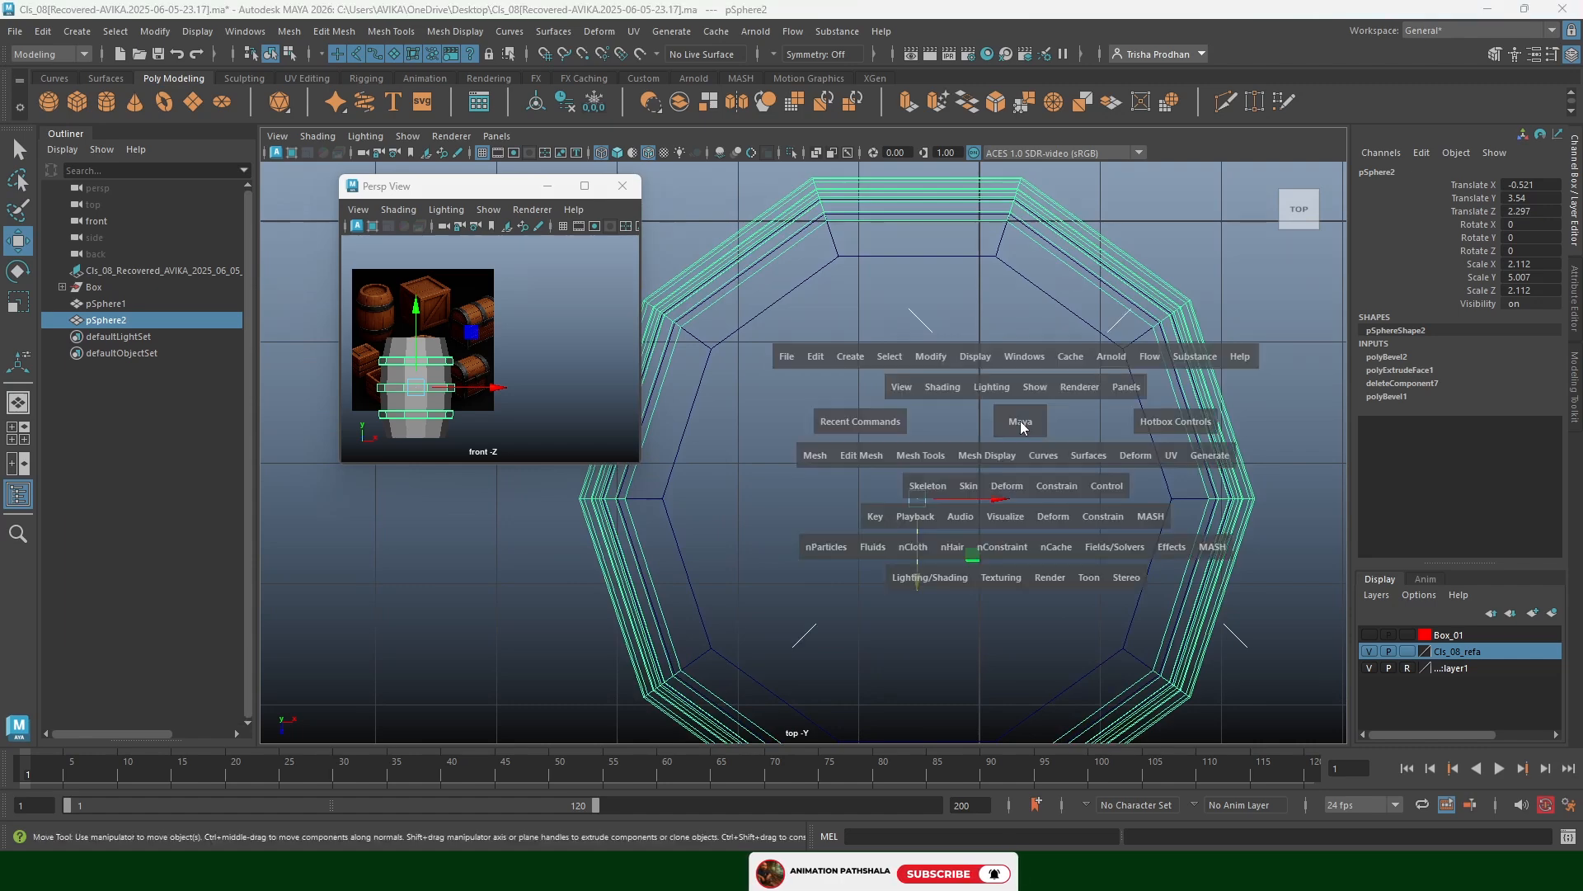
# Freeze the transformations and delete the construction history of the barrel and the hoops in the perspective view
pyautogui.moveTo(1022, 423); pyautogui.dragTo(1017, 426)
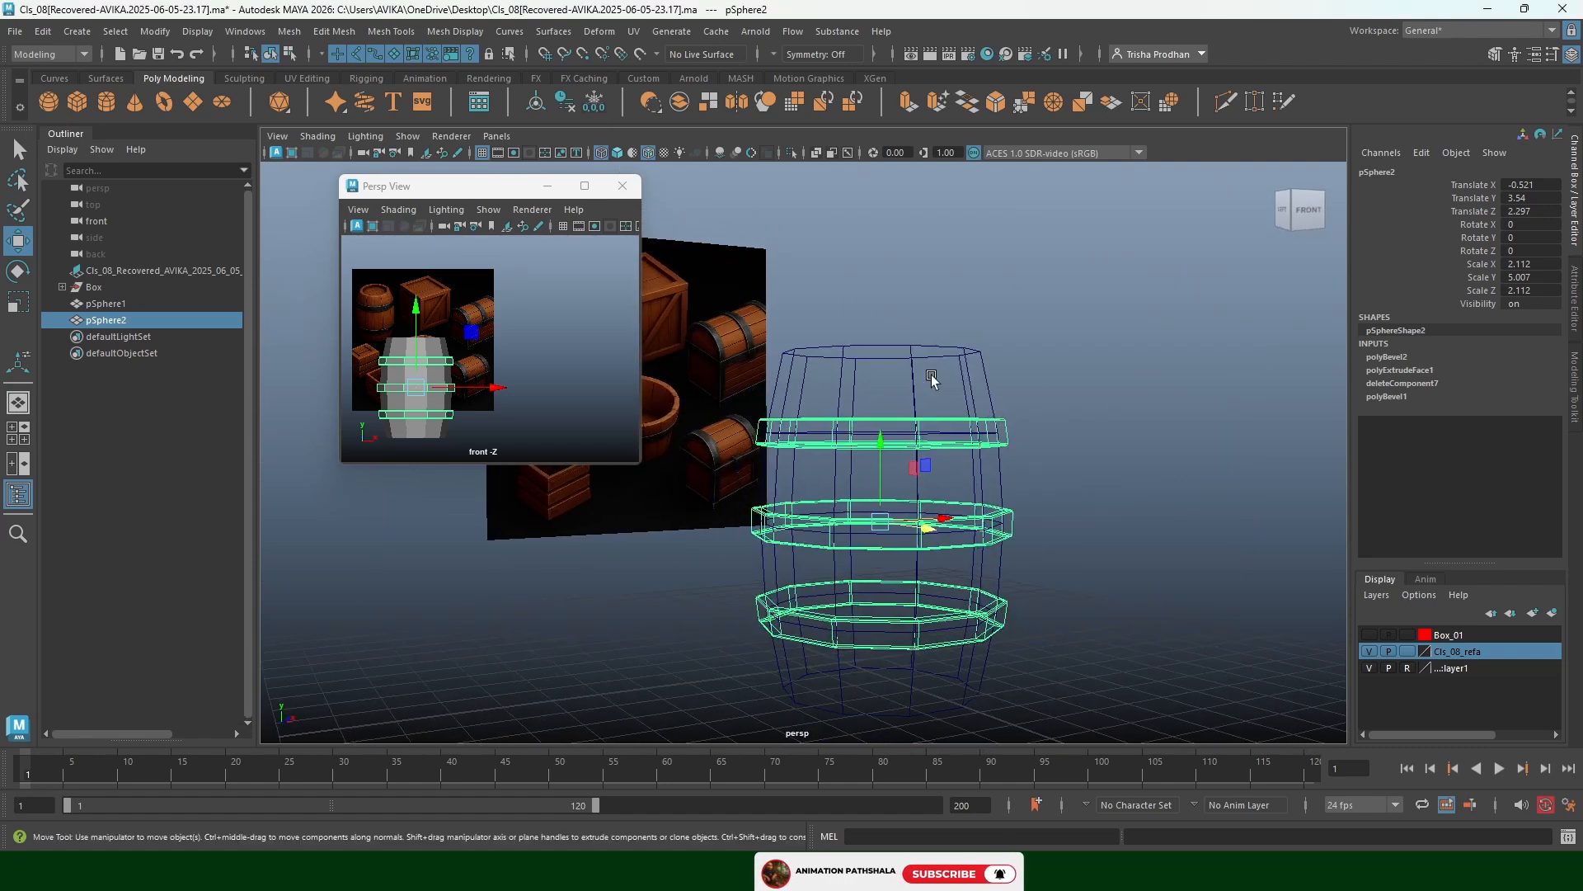
pyautogui.keyDown('shift'); pyautogui.click(985, 479); pyautogui.keyUp('shift')
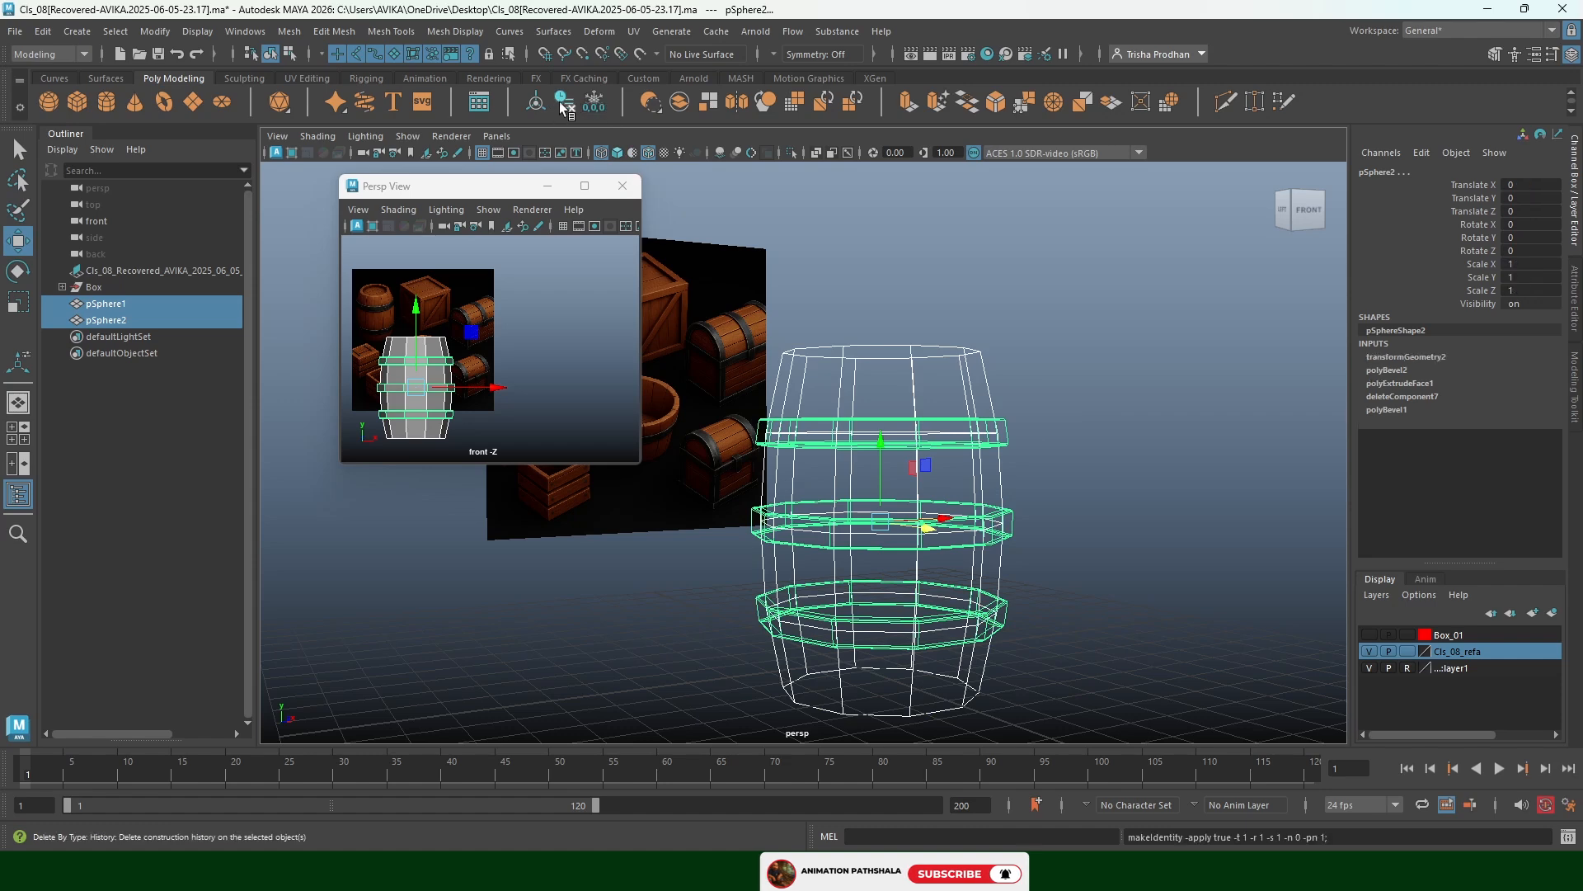
pyautogui.click(987, 430)
pyautogui.click(990, 430)
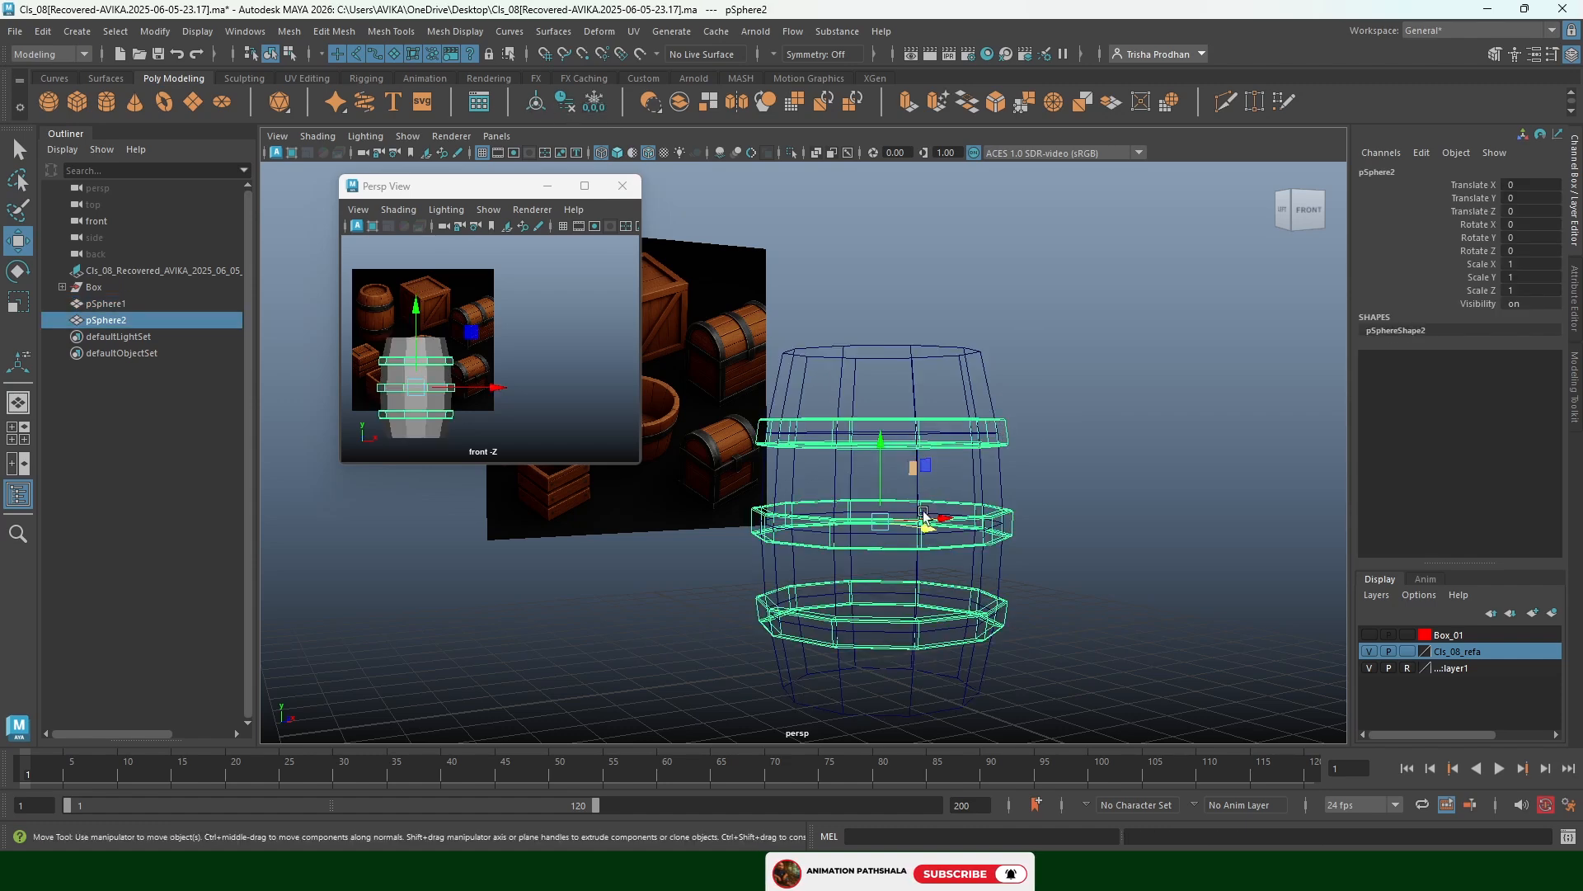
# Move the hoops along X to a Translate X of 23.998, clear of the barrel
pyautogui.moveTo(946, 520); pyautogui.dragTo(1520, 509)
pyautogui.keyDown('alt'); pyautogui.moveTo(1031, 431); pyautogui.dragTo(1007, 388, button='middle'); pyautogui.keyUp('alt')
pyautogui.scroll(-5, 989, 429)
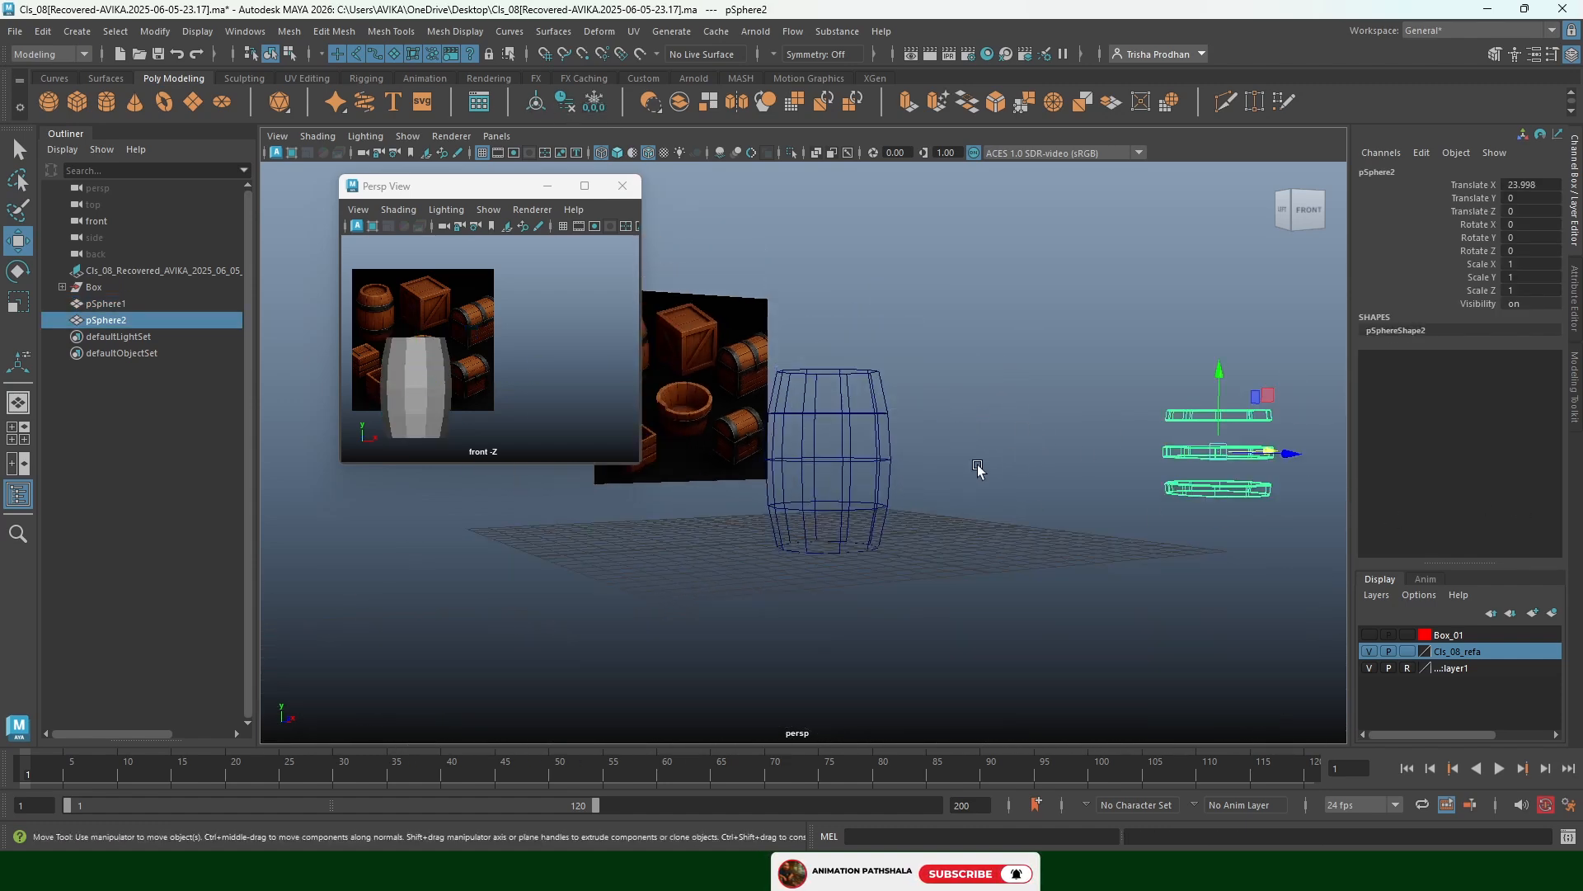
pyautogui.keyDown('alt'); pyautogui.moveTo(979, 470); pyautogui.dragTo(1059, 484); pyautogui.keyUp('alt')
pyautogui.click(1059, 484)
pyautogui.click(1192, 421)
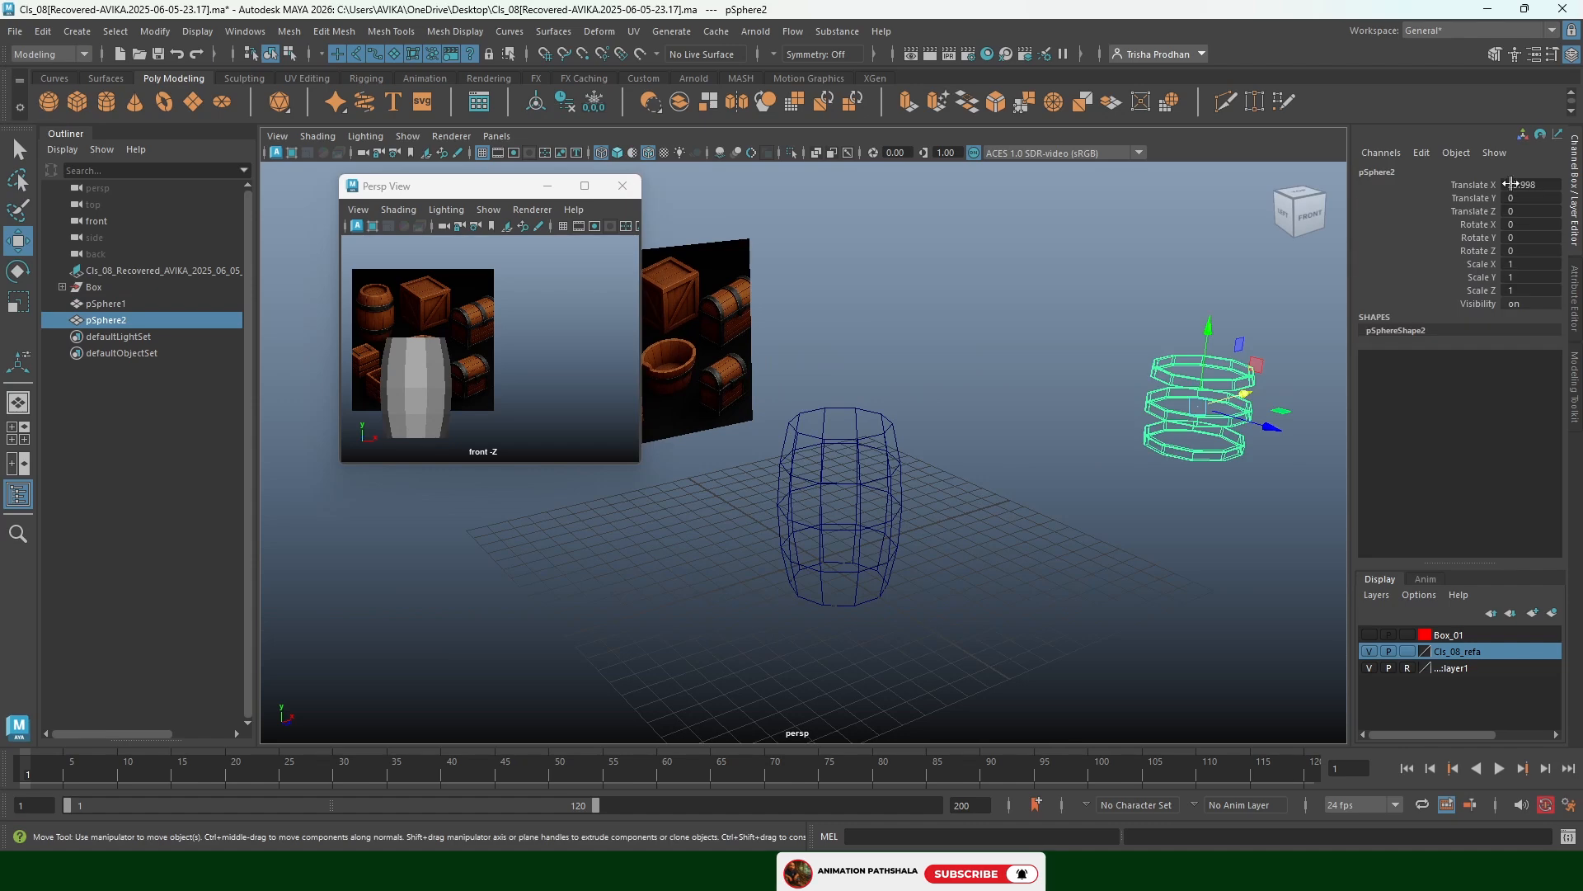
pyautogui.scroll(6, 1057, 463)
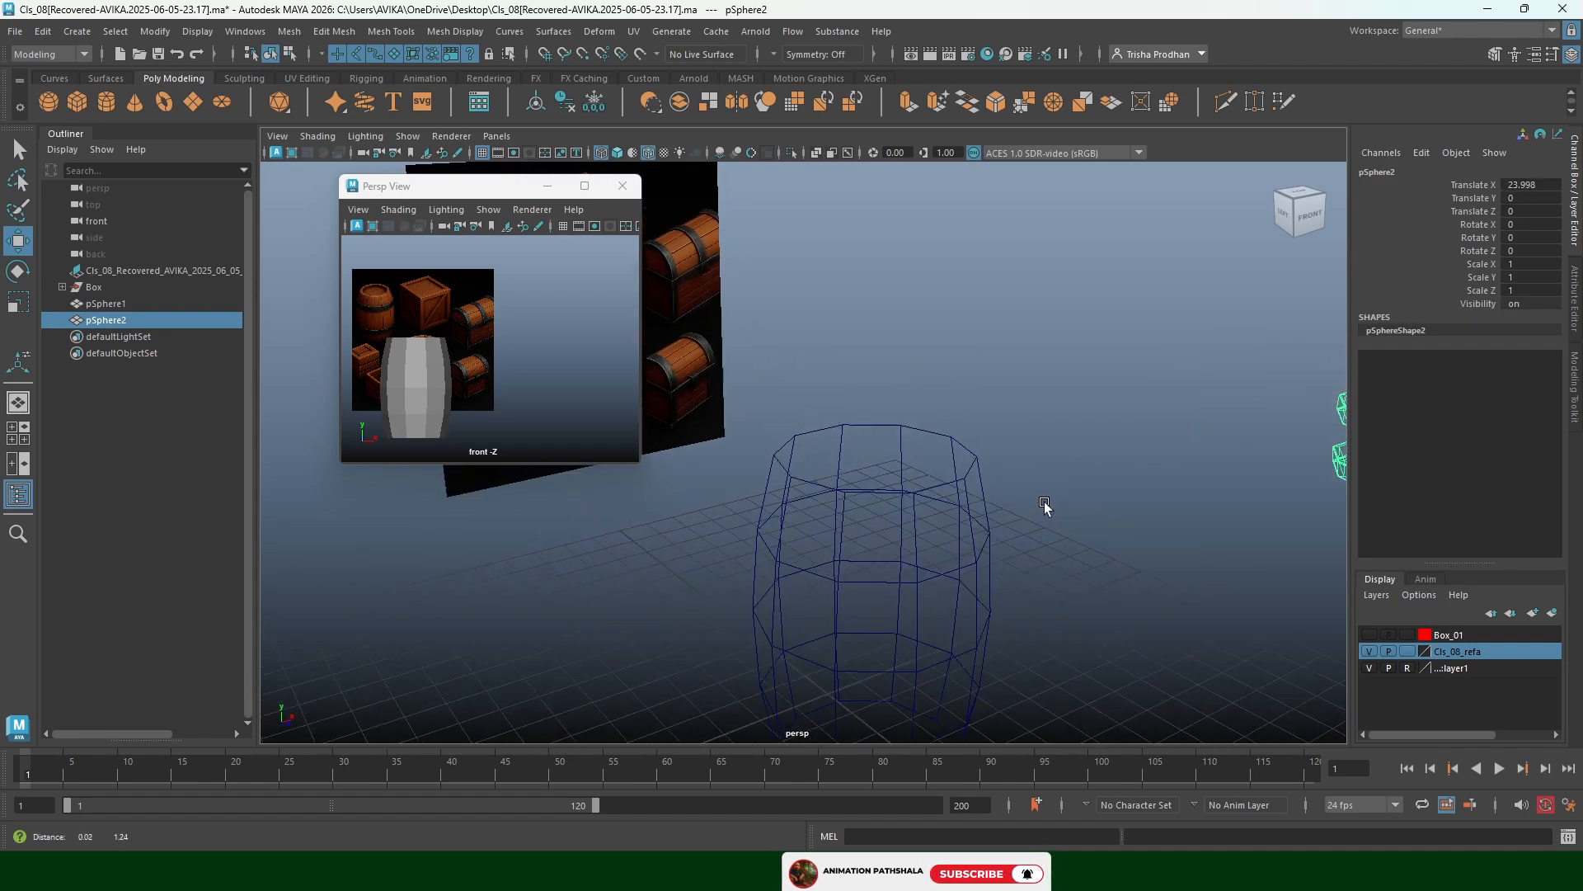
# Select the barrel and turn on shaded display in the perspective view
pyautogui.click(924, 517)
pyautogui.click(947, 512)
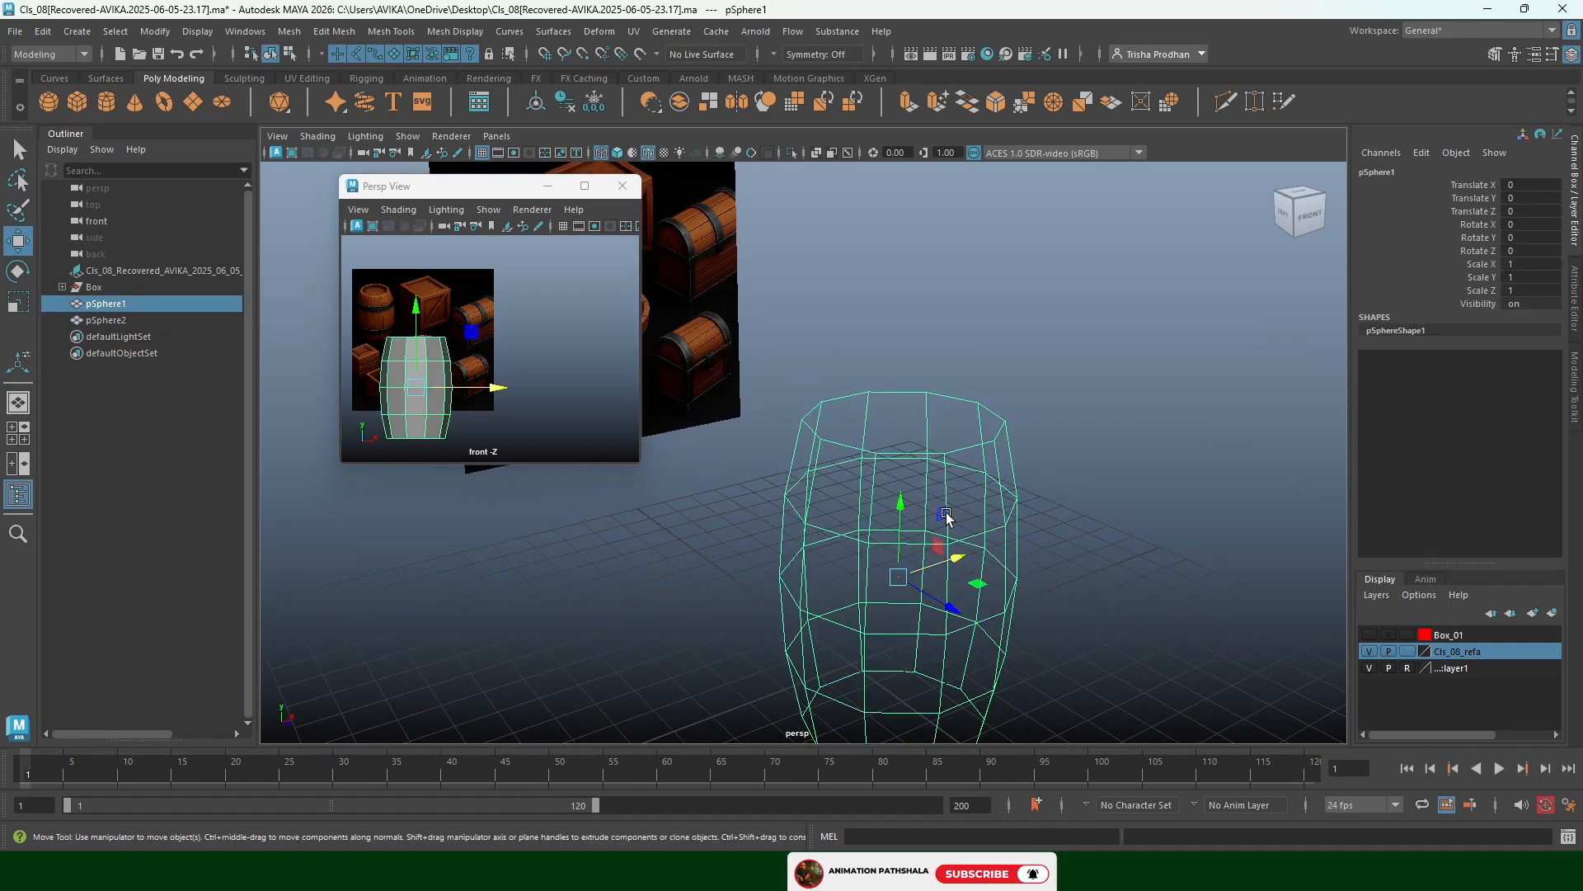
pyautogui.press('5')
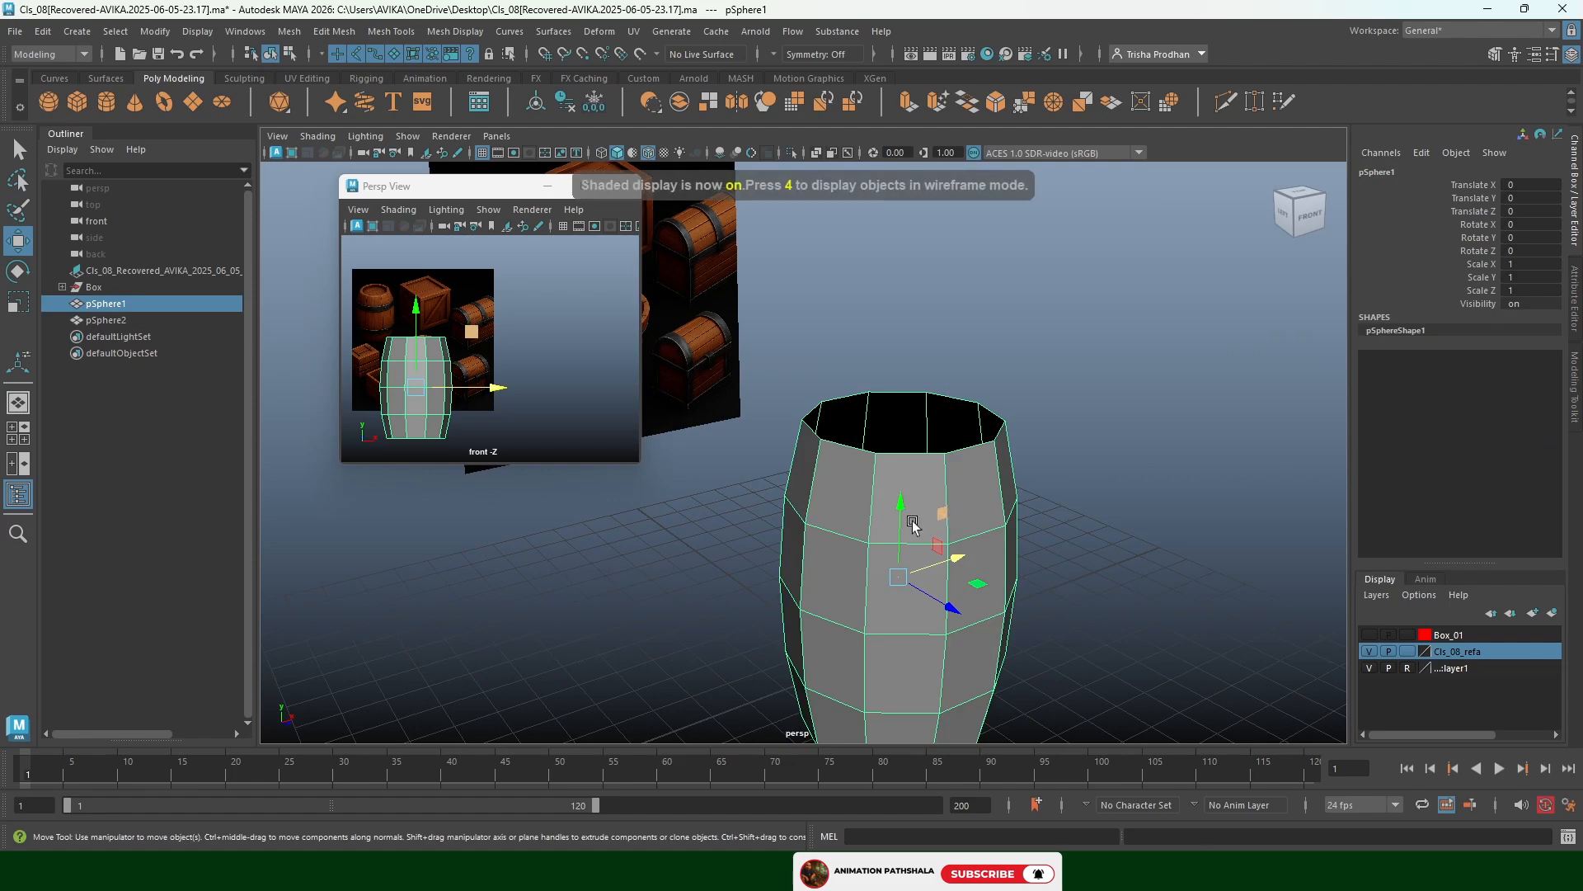
pyautogui.keyDown('alt'); pyautogui.moveTo(588, 281); pyautogui.dragTo(627, 249, button='middle'); pyautogui.keyUp('alt')
pyautogui.keyDown('alt'); pyautogui.moveTo(760, 314); pyautogui.dragTo(768, 423); pyautogui.keyUp('alt')
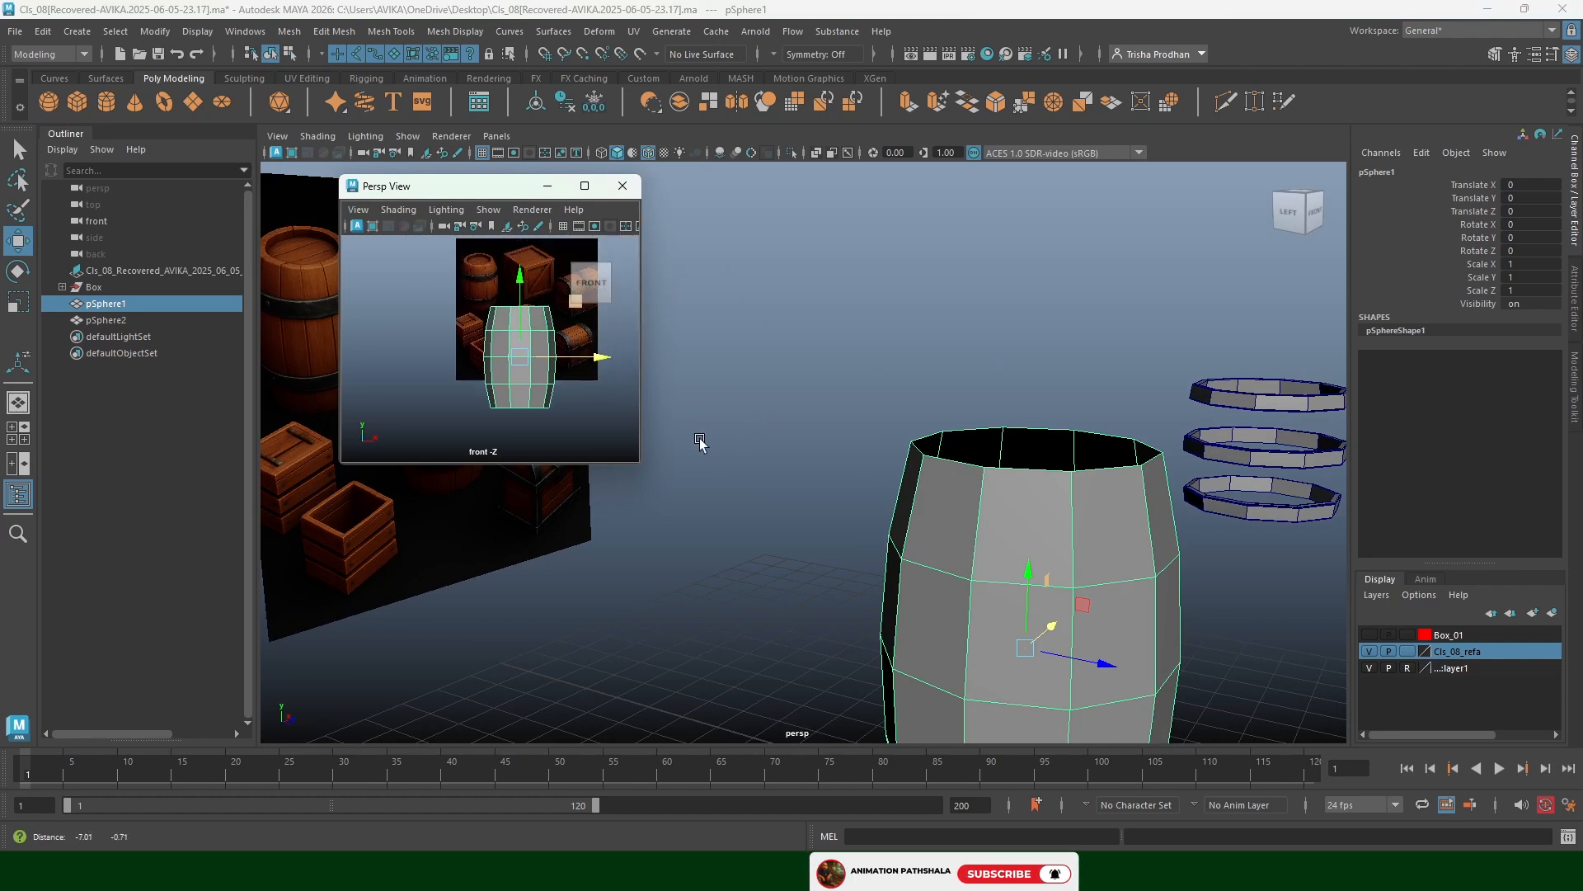
# Shift the barrel along X to a Translate X of 2.139 and frame the reference barrel closely in the floating front view
pyautogui.moveTo(498, 360)
pyautogui.mouseDown()
pyautogui.moveTo(607, 363)
pyautogui.moveTo(518, 378)
pyautogui.mouseUp()
pyautogui.scroll(3, 418, 304)
pyautogui.scroll(3, 416, 276)
pyautogui.scroll(-5, 416, 277)
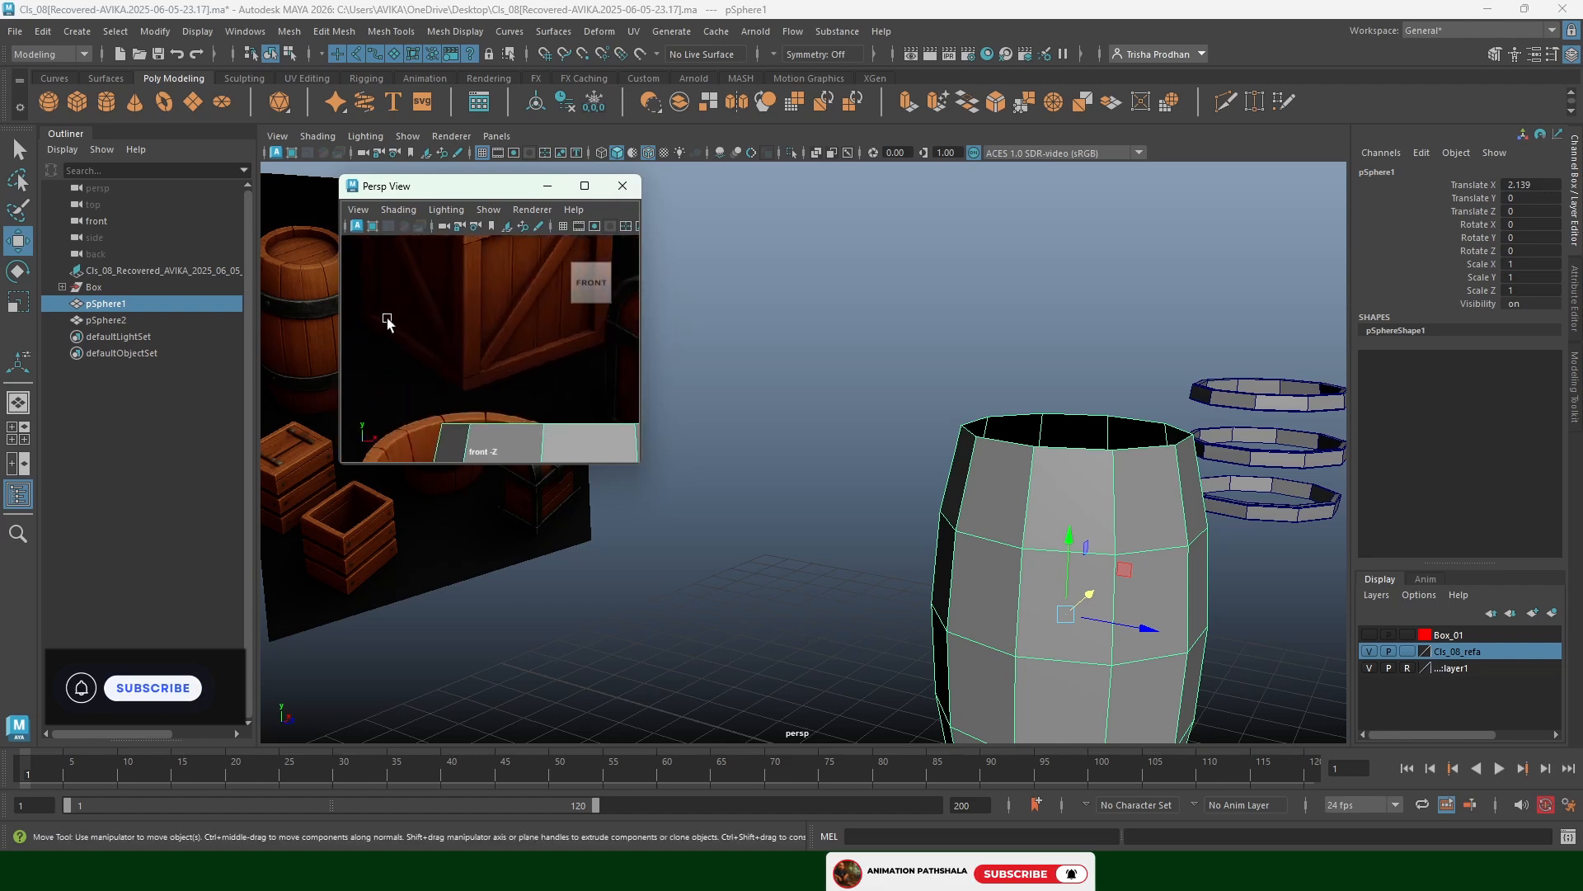
pyautogui.scroll(4, 474, 338)
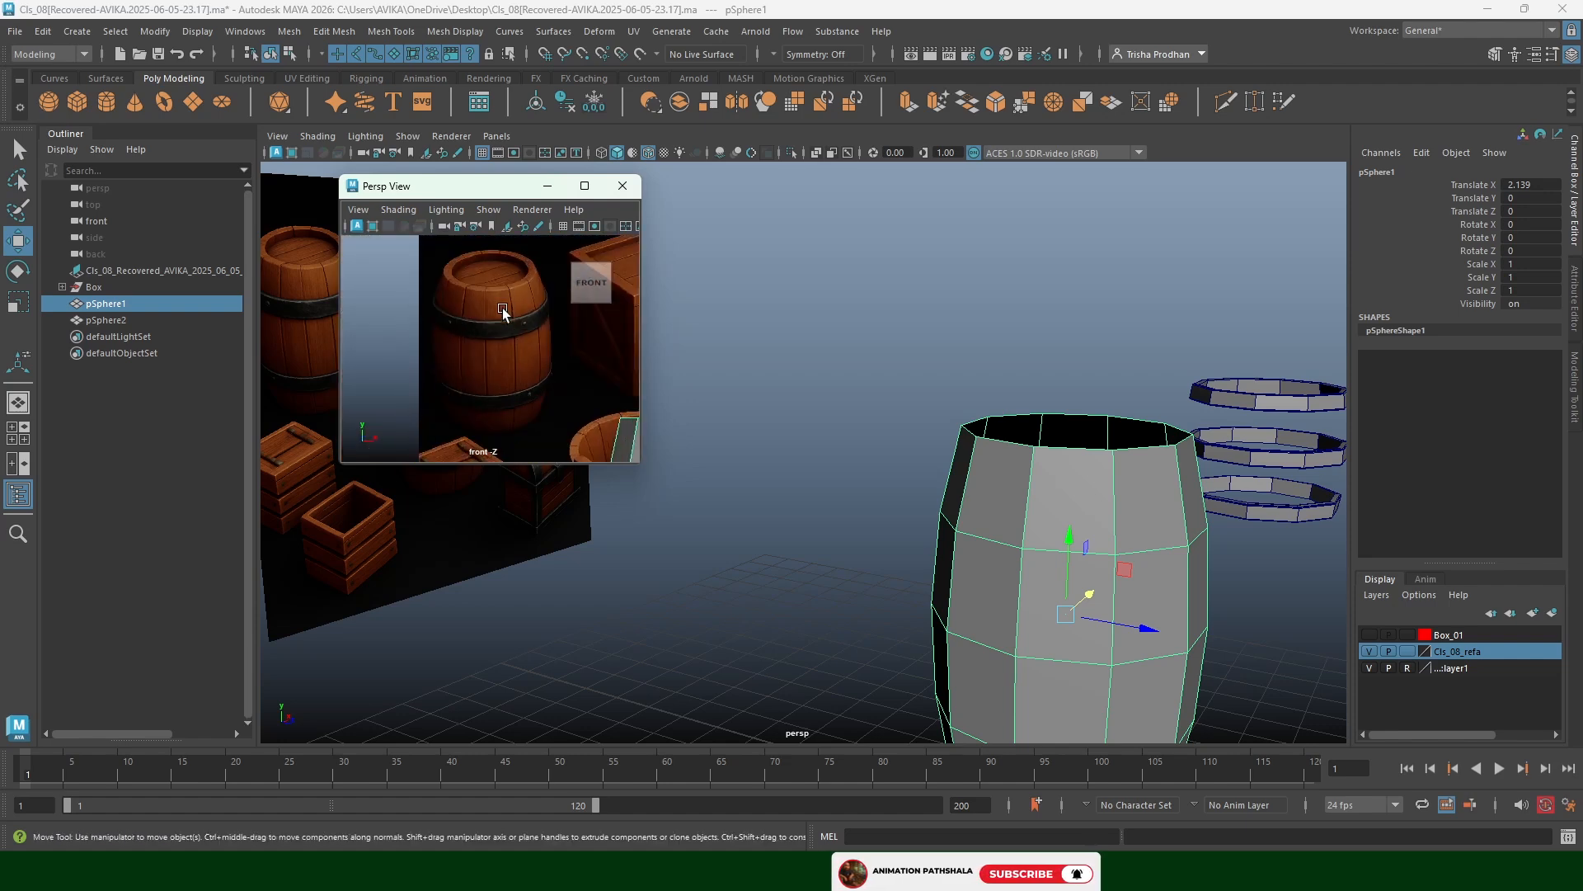
pyautogui.keyDown('alt'); pyautogui.moveTo(1111, 489); pyautogui.dragTo(965, 480, button='middle'); pyautogui.keyUp('alt')
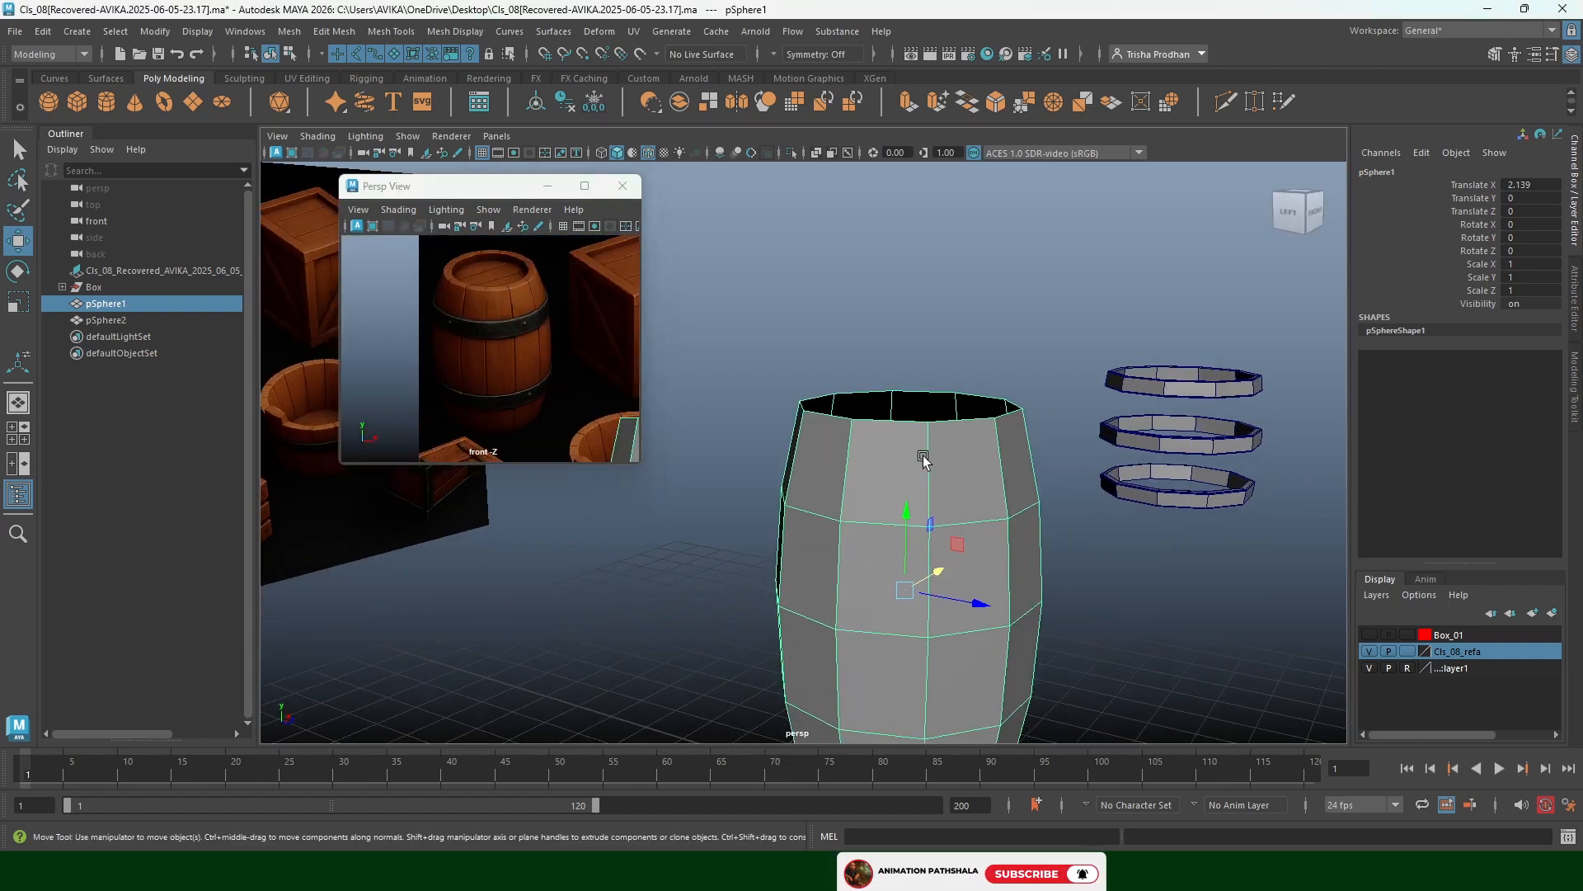
pyautogui.press('F10')
pyautogui.click(926, 458)
pyautogui.keyDown('shift'); pyautogui.click(841, 464); pyautogui.keyUp('shift')
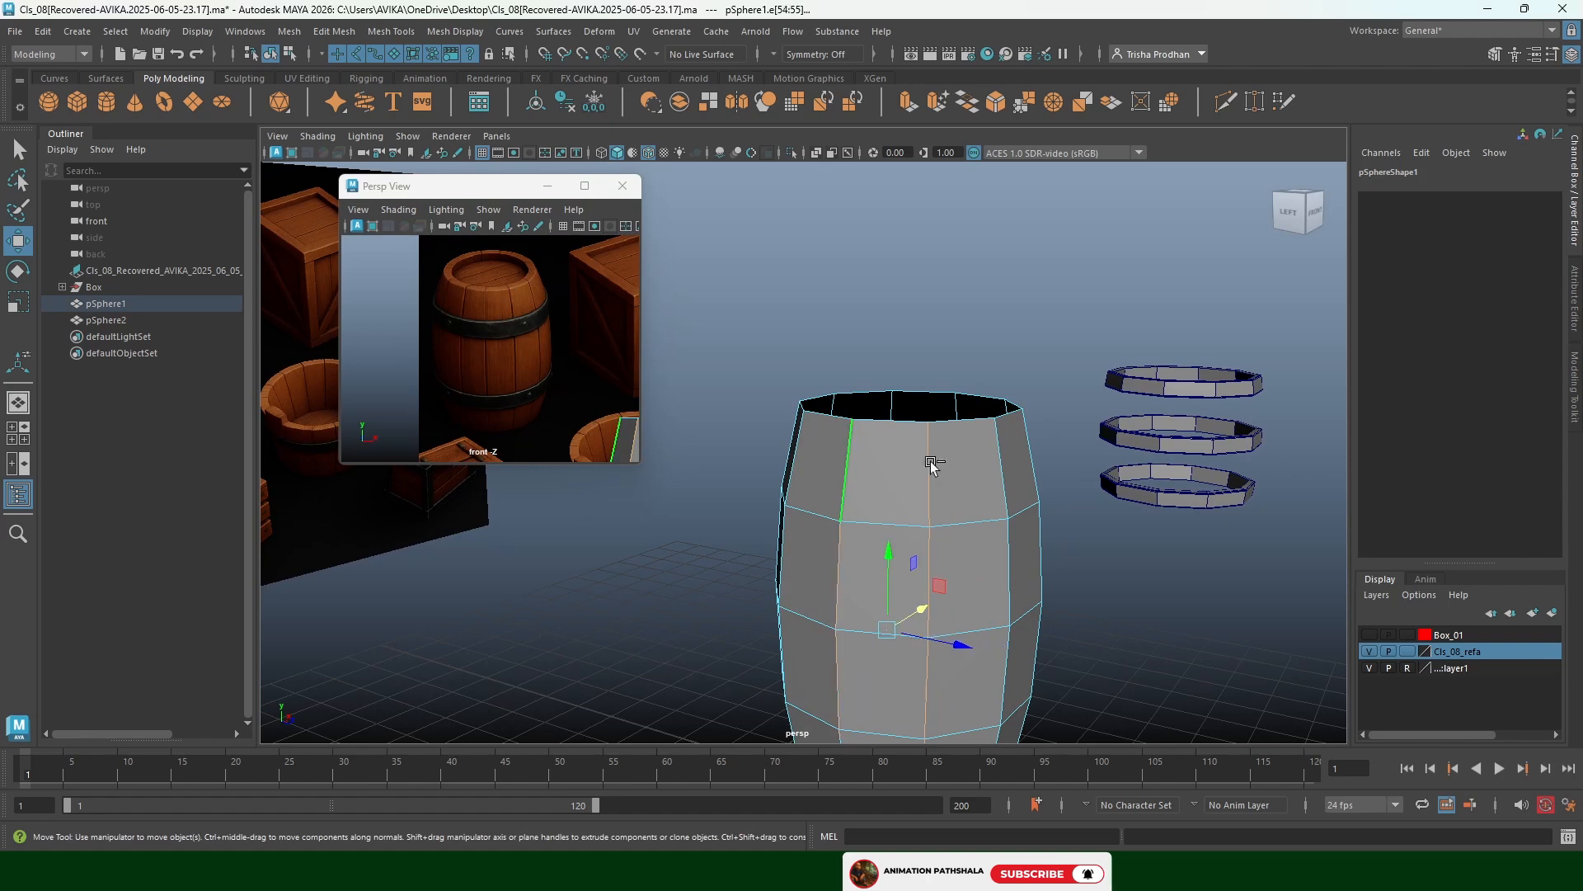
pyautogui.keyDown('shift'); pyautogui.click(996, 459); pyautogui.keyUp('shift')
pyautogui.keyDown('alt'); pyautogui.moveTo(996, 459); pyautogui.dragTo(716, 572); pyautogui.keyUp('alt')
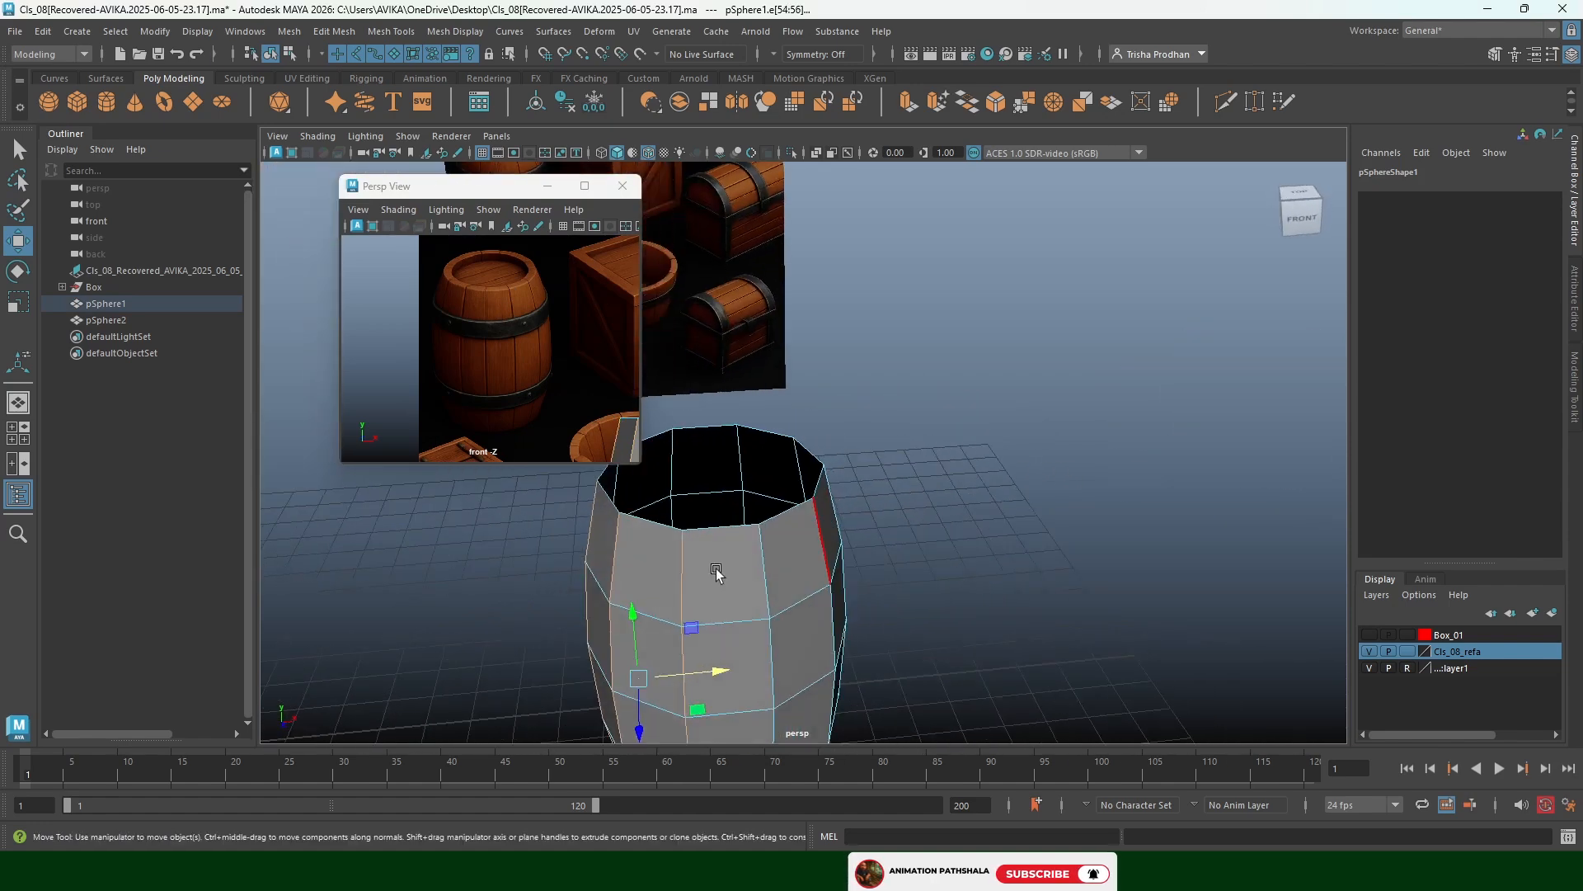
pyautogui.keyDown('shift'); pyautogui.click(757, 559); pyautogui.keyUp('shift')
pyautogui.keyDown('shift'); pyautogui.click(813, 528); pyautogui.keyUp('shift')
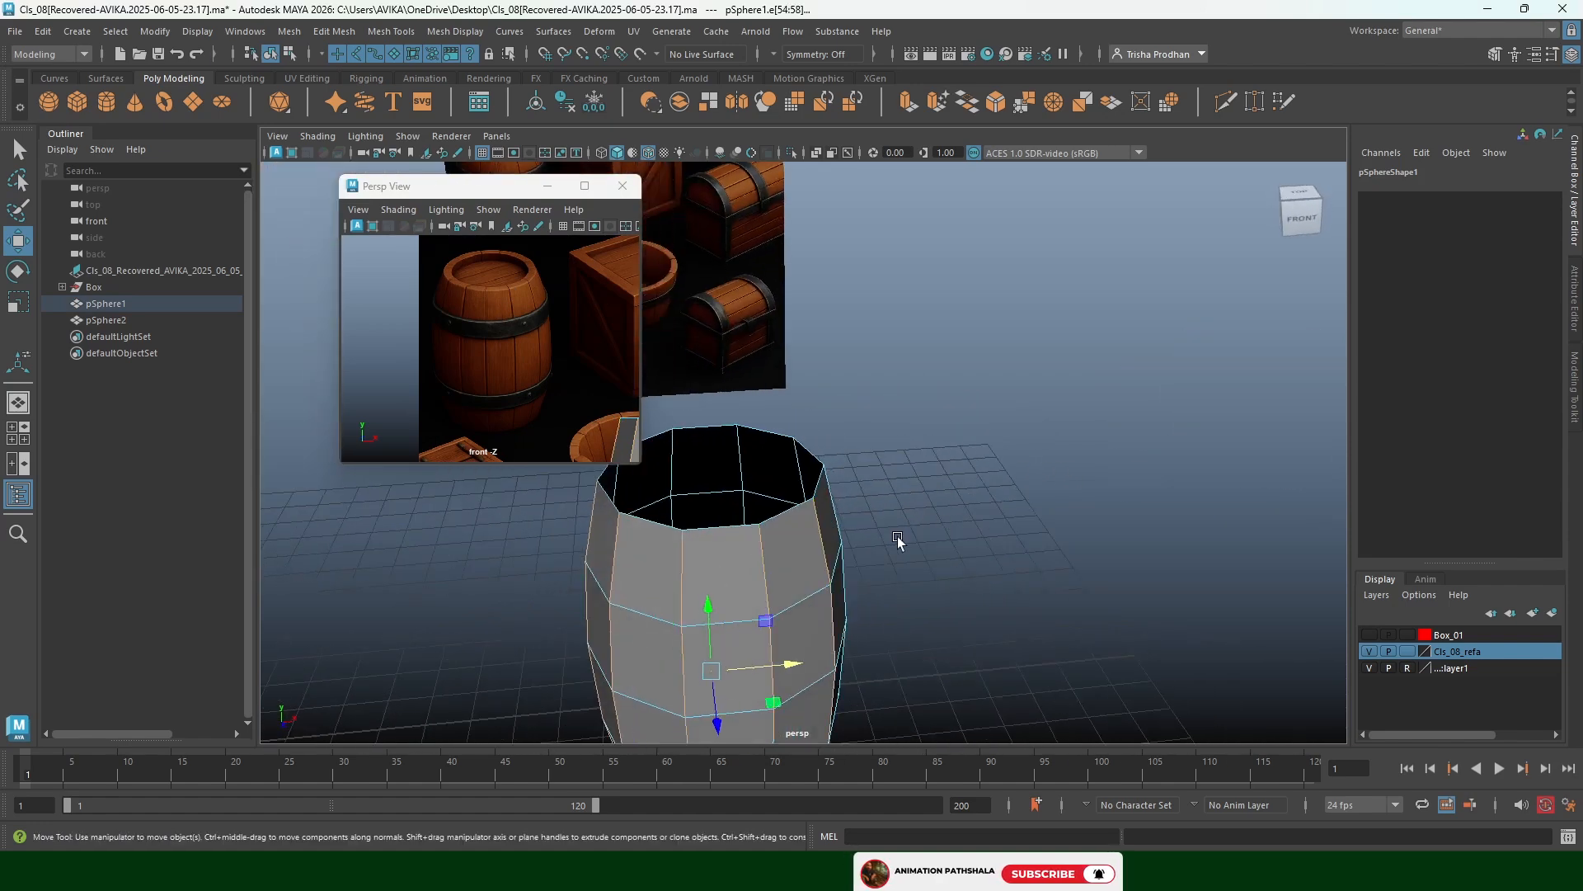
pyautogui.keyDown('alt'); pyautogui.moveTo(897, 536); pyautogui.dragTo(732, 527); pyautogui.keyUp('alt')
pyautogui.keyDown('shift'); pyautogui.click(672, 503); pyautogui.keyUp('shift')
pyautogui.keyDown('alt'); pyautogui.moveTo(938, 500); pyautogui.dragTo(827, 537); pyautogui.keyUp('alt')
pyautogui.keyDown('shift'); pyautogui.click(867, 507); pyautogui.keyUp('shift')
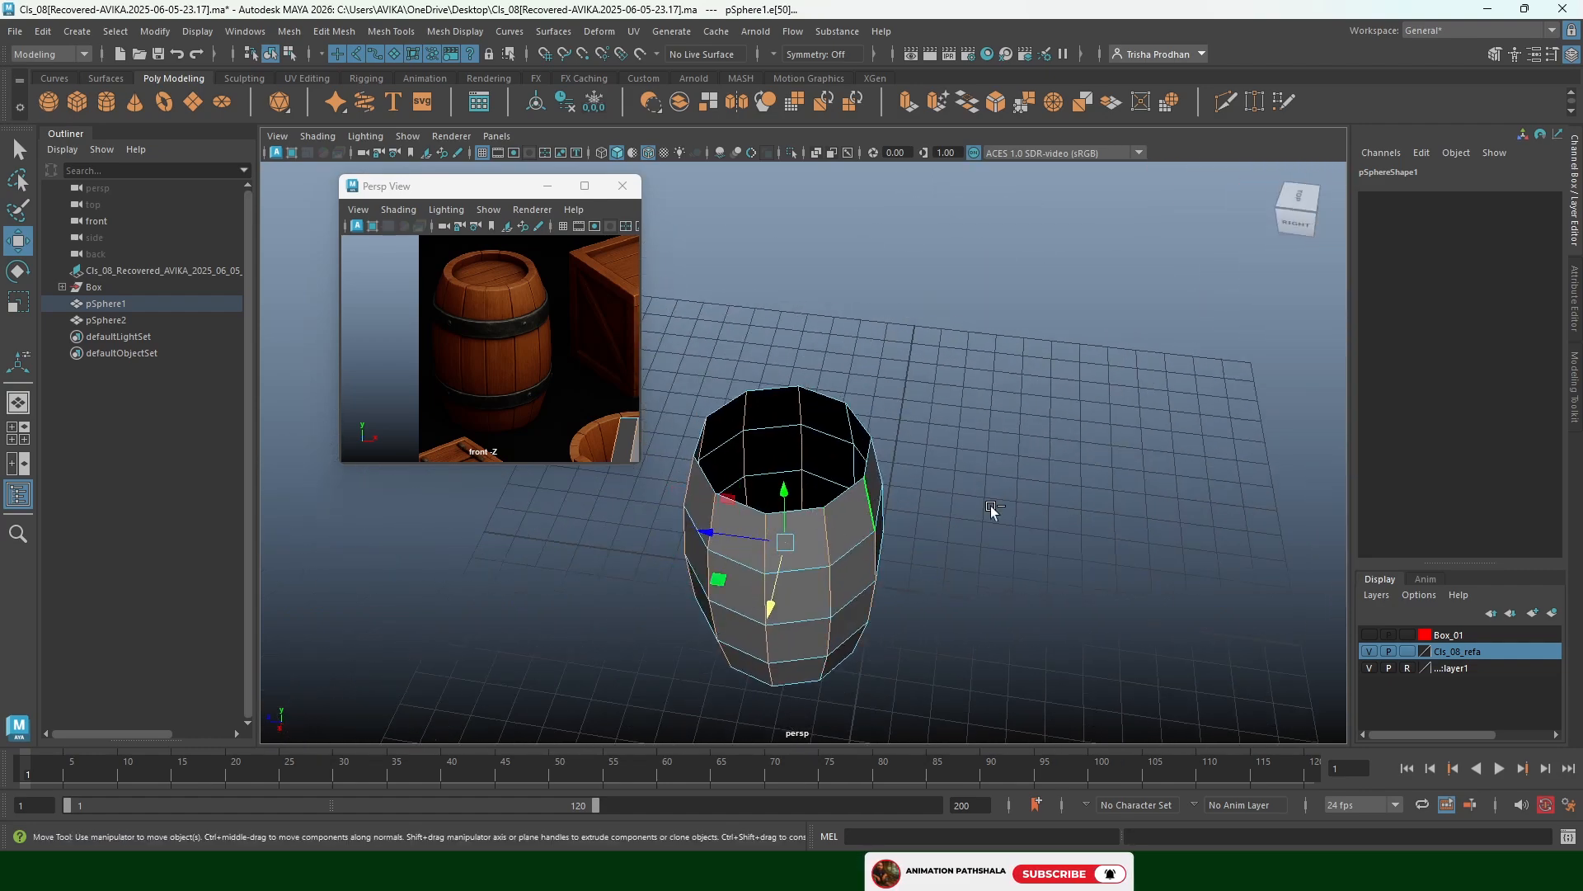
pyautogui.keyDown('alt'); pyautogui.moveTo(991, 507); pyautogui.dragTo(863, 532); pyautogui.keyUp('alt')
pyautogui.keyDown('shift'); pyautogui.click(905, 509); pyautogui.keyUp('shift')
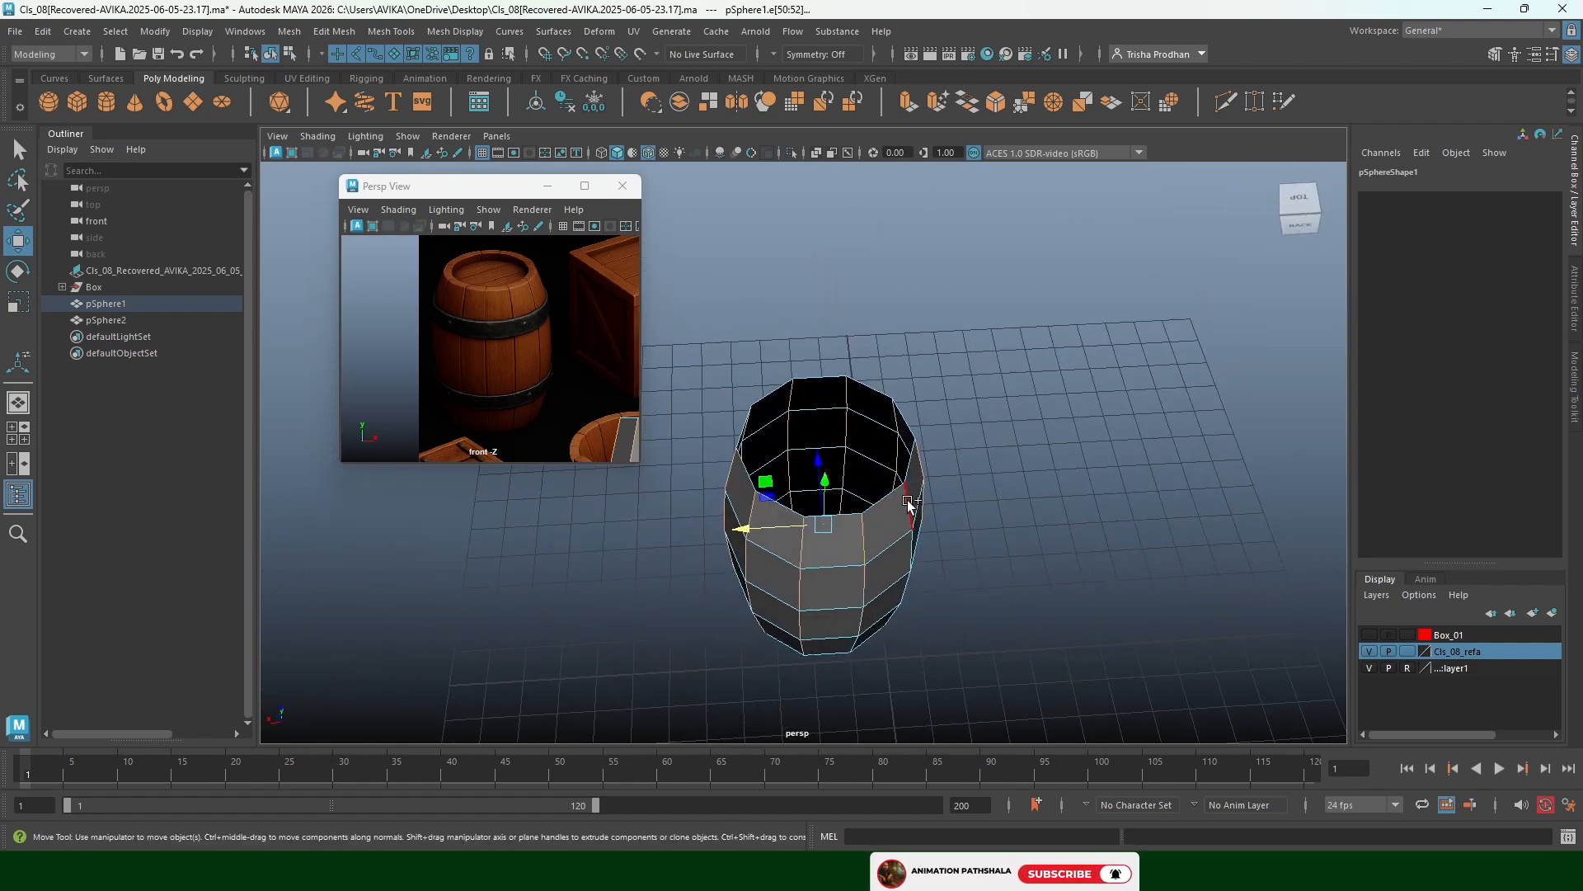
pyautogui.scroll(2, 969, 521)
pyautogui.keyDown('alt'); pyautogui.moveTo(1021, 501); pyautogui.dragTo(1018, 539, button='middle'); pyautogui.keyUp('alt')
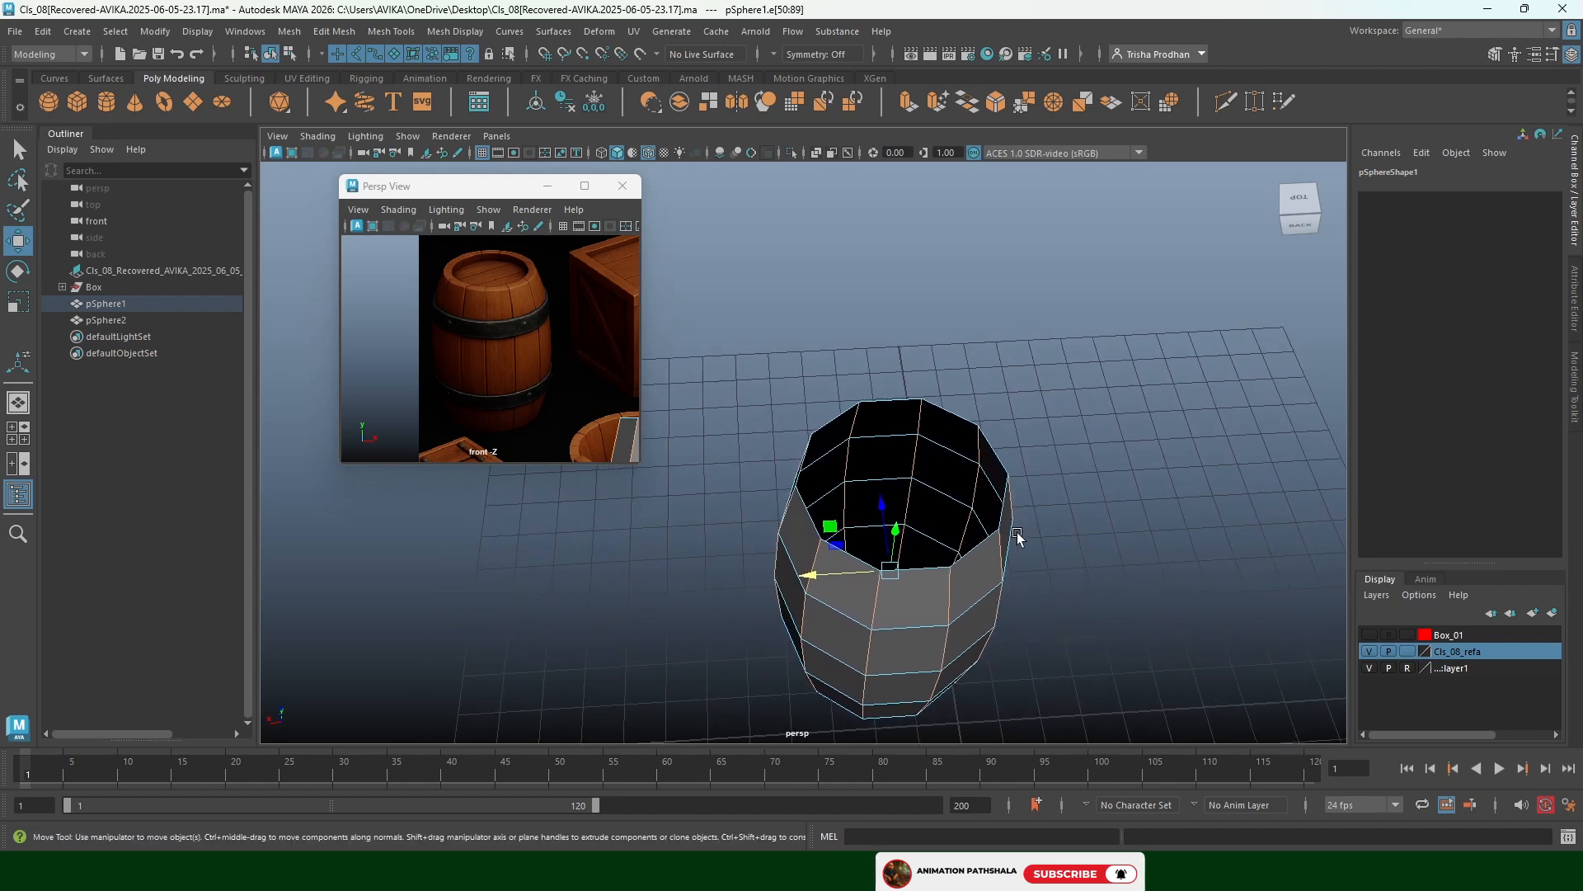
pyautogui.click(1061, 513)
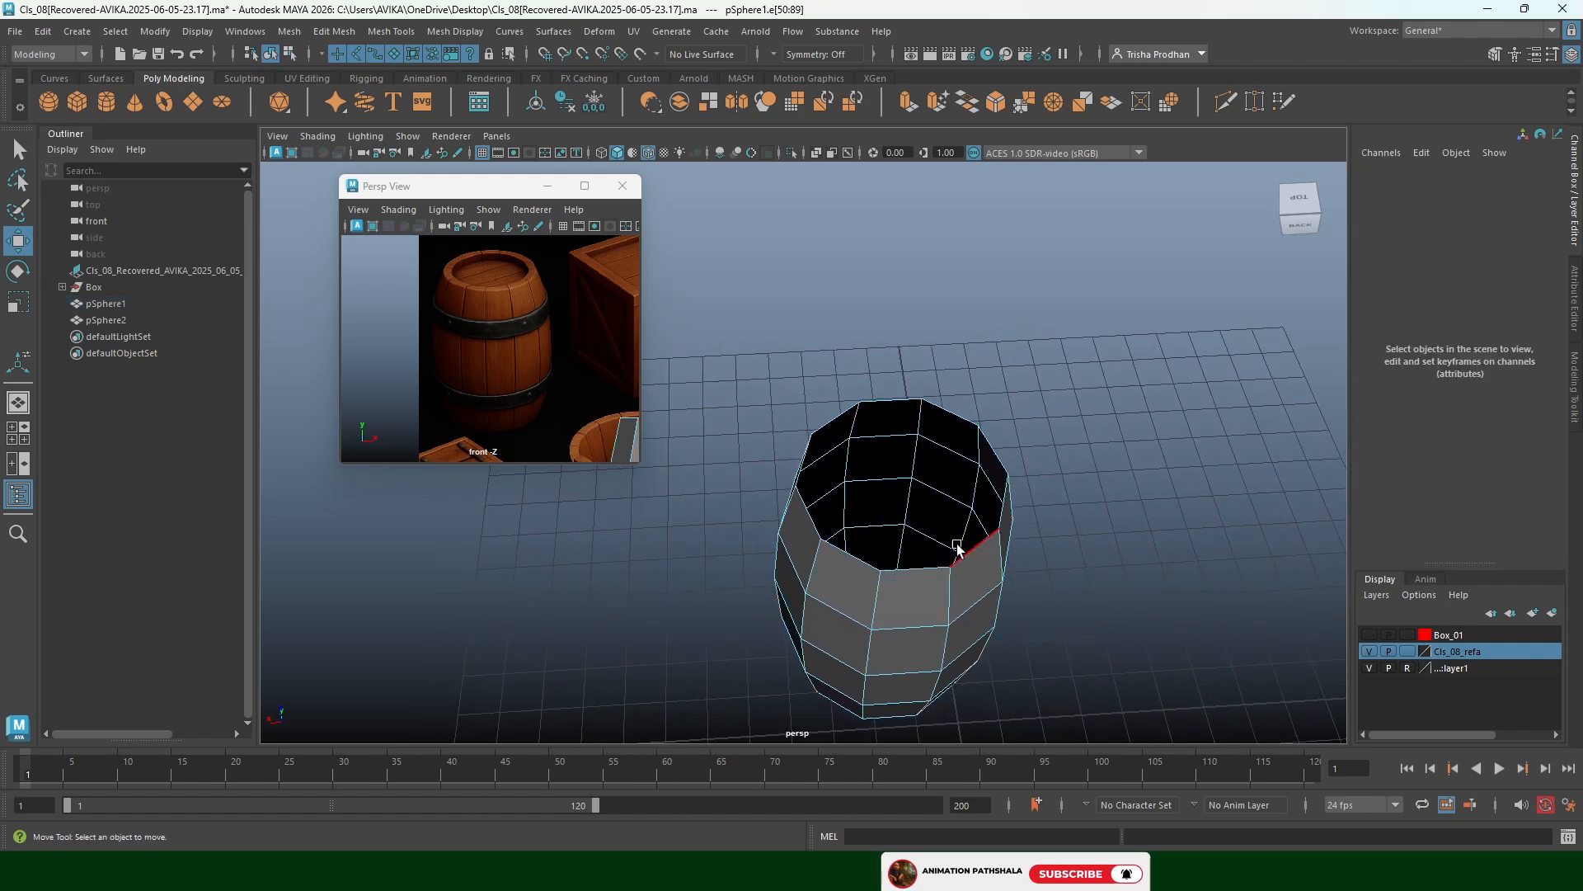
# Bridge the two opposite middle edges of the barrel's top opening in the top view to form a central strip
pyautogui.keyDown('alt'); pyautogui.moveTo(925, 552); pyautogui.dragTo(997, 551); pyautogui.keyUp('alt')
pyautogui.press('space')
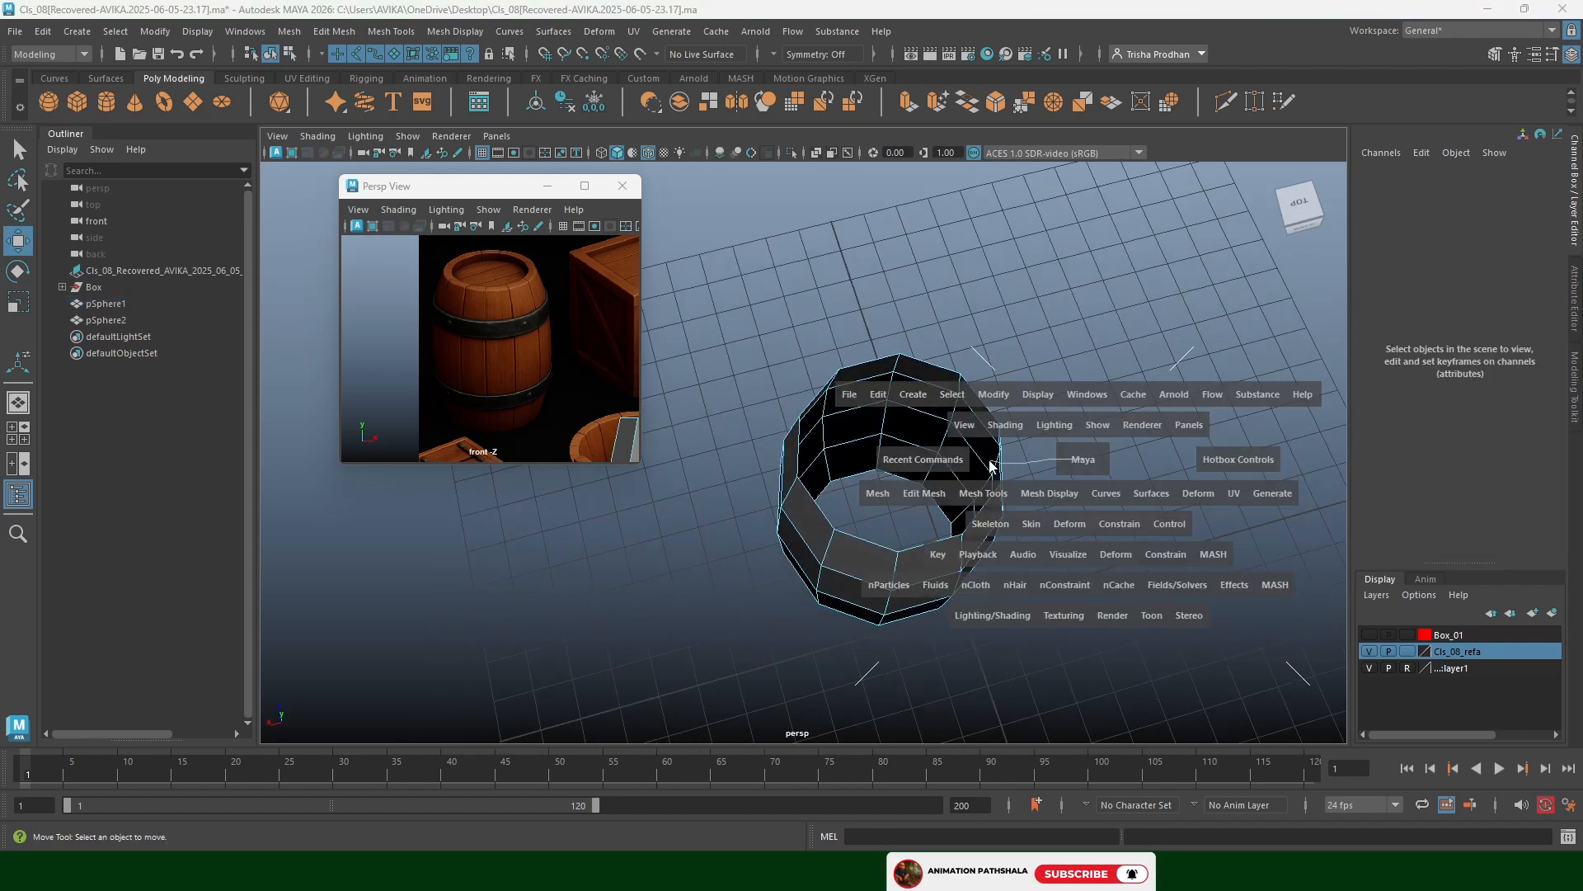
pyautogui.moveTo(989, 461); pyautogui.dragTo(967, 467)
pyautogui.keyDown('alt'); pyautogui.moveTo(967, 467); pyautogui.dragTo(733, 522, button='middle'); pyautogui.keyUp('alt')
pyautogui.scroll(-3, 958, 473)
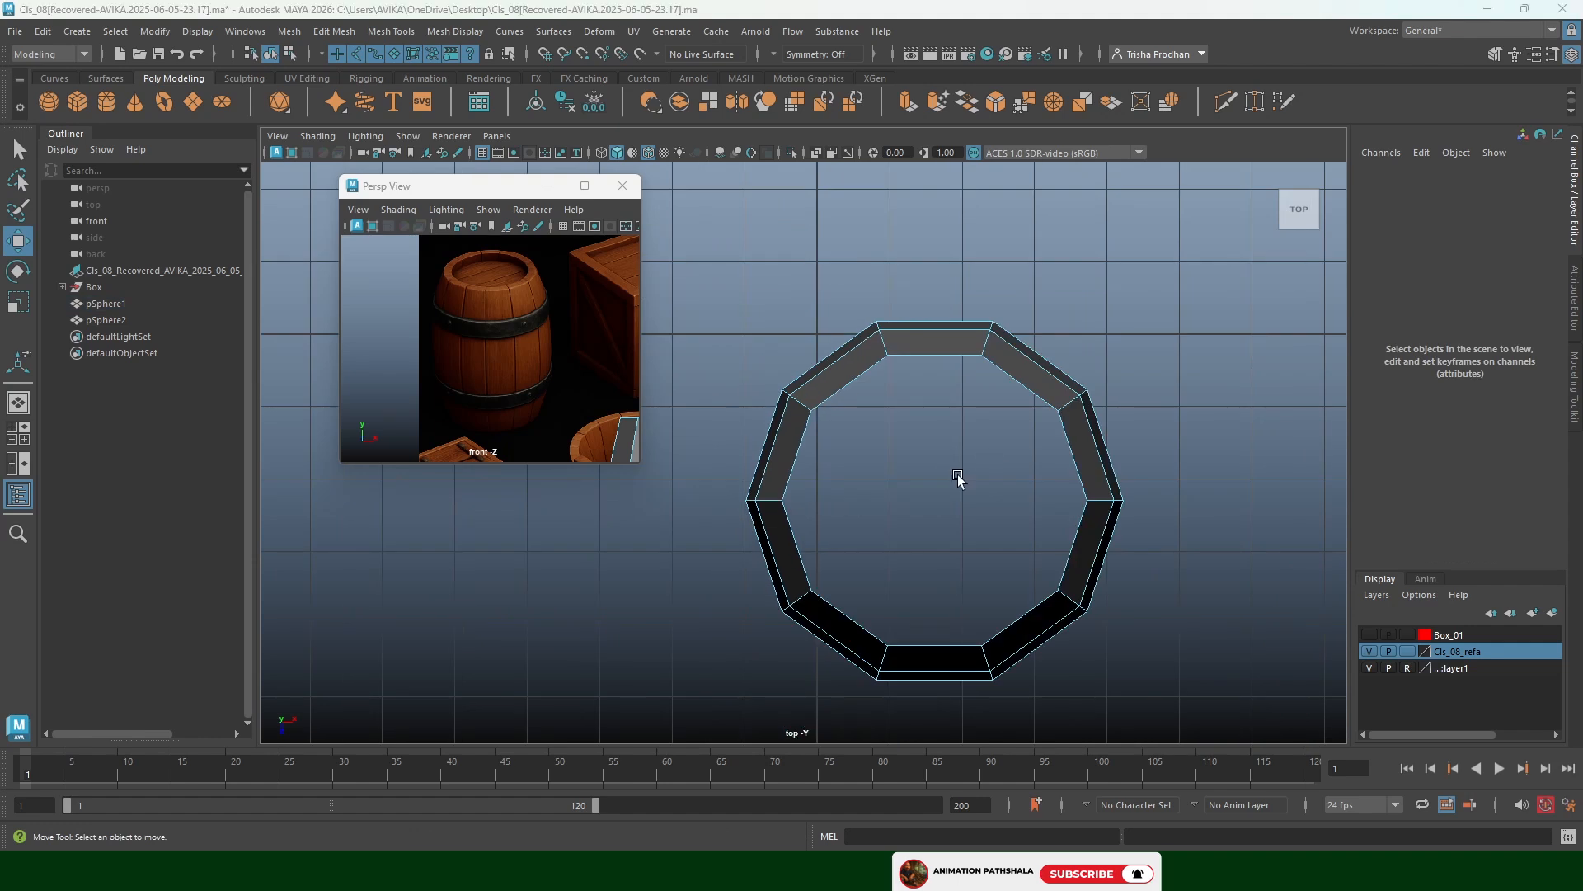
pyautogui.press('q')
pyautogui.click(941, 355)
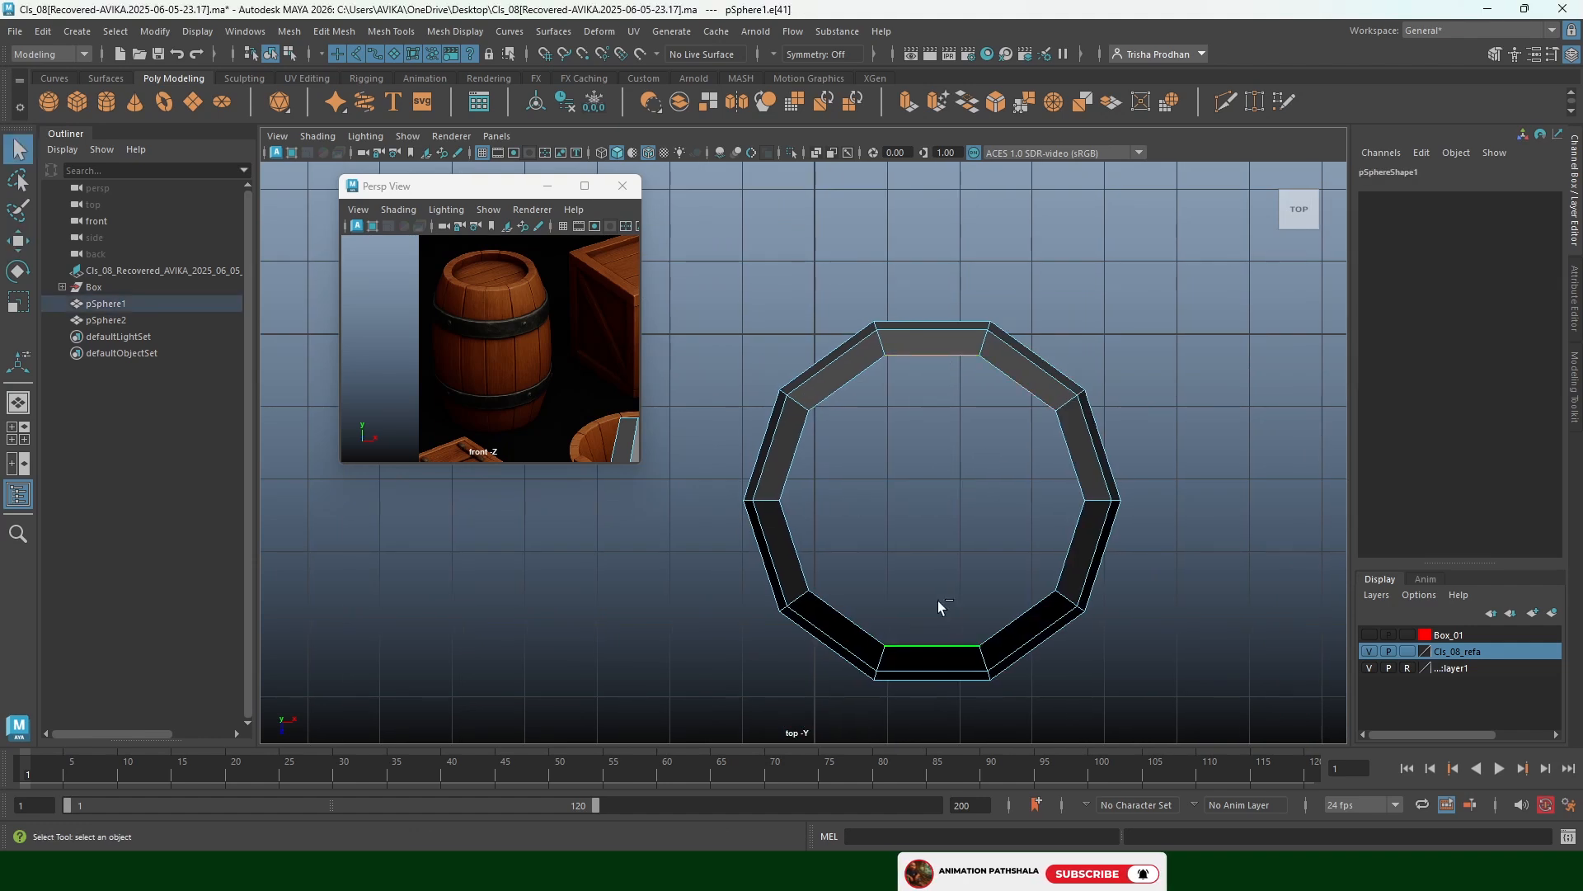
pyautogui.keyDown('shift'); pyautogui.click(940, 606); pyautogui.keyUp('shift')
pyautogui.click(937, 101)
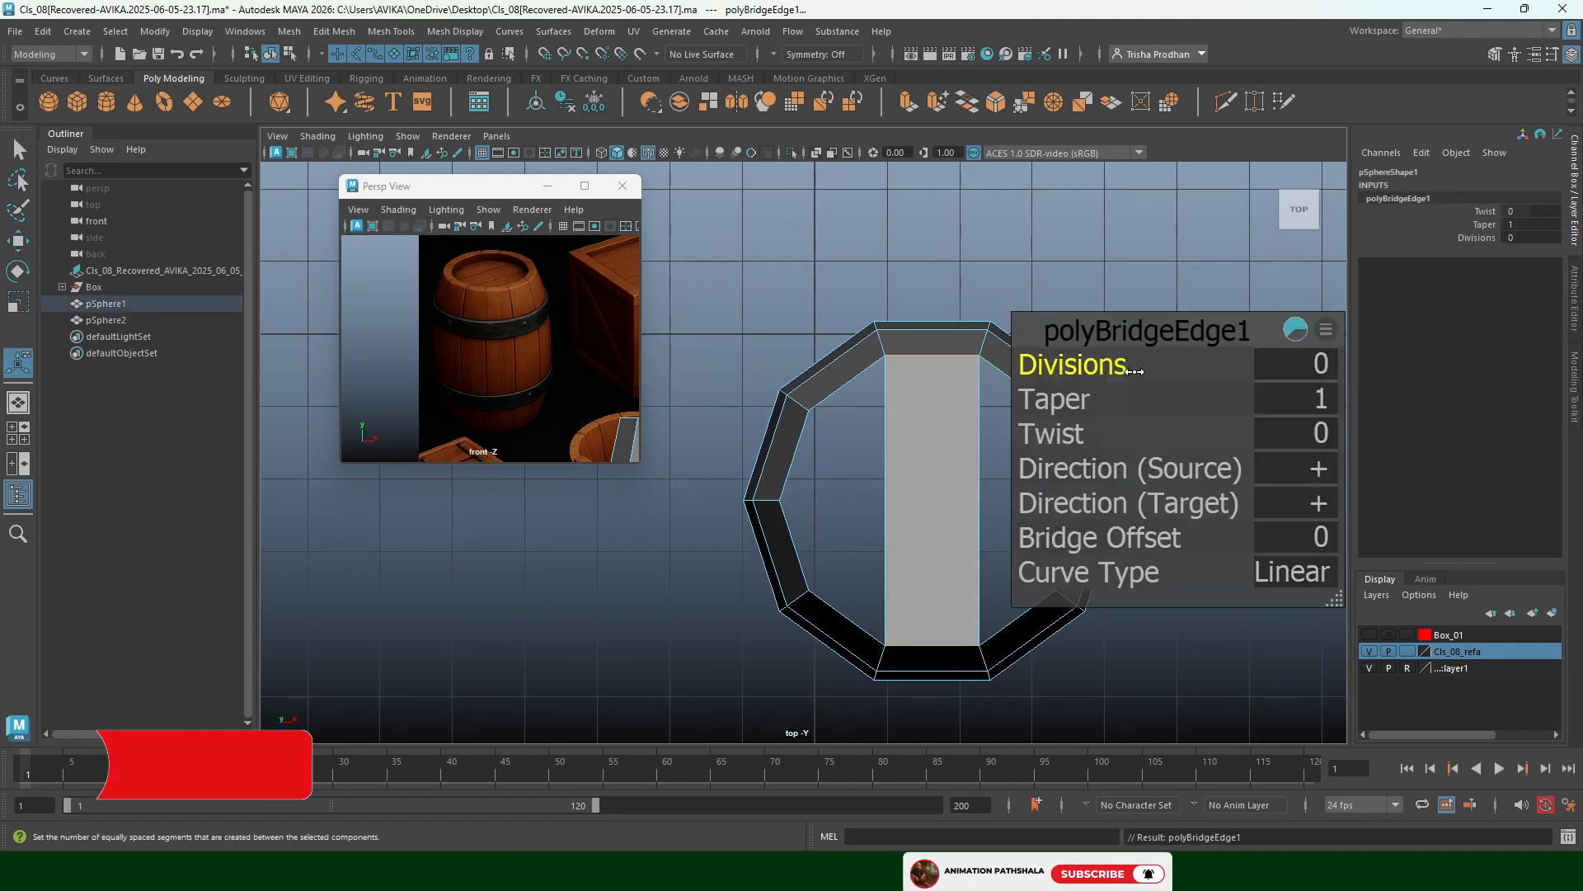
# Bridge the facing edge pairs on both sides of the central strip to cover more of the barrel's top opening
pyautogui.keyDown('alt'); pyautogui.moveTo(849, 399); pyautogui.dragTo(795, 323, button='middle'); pyautogui.keyUp('alt')
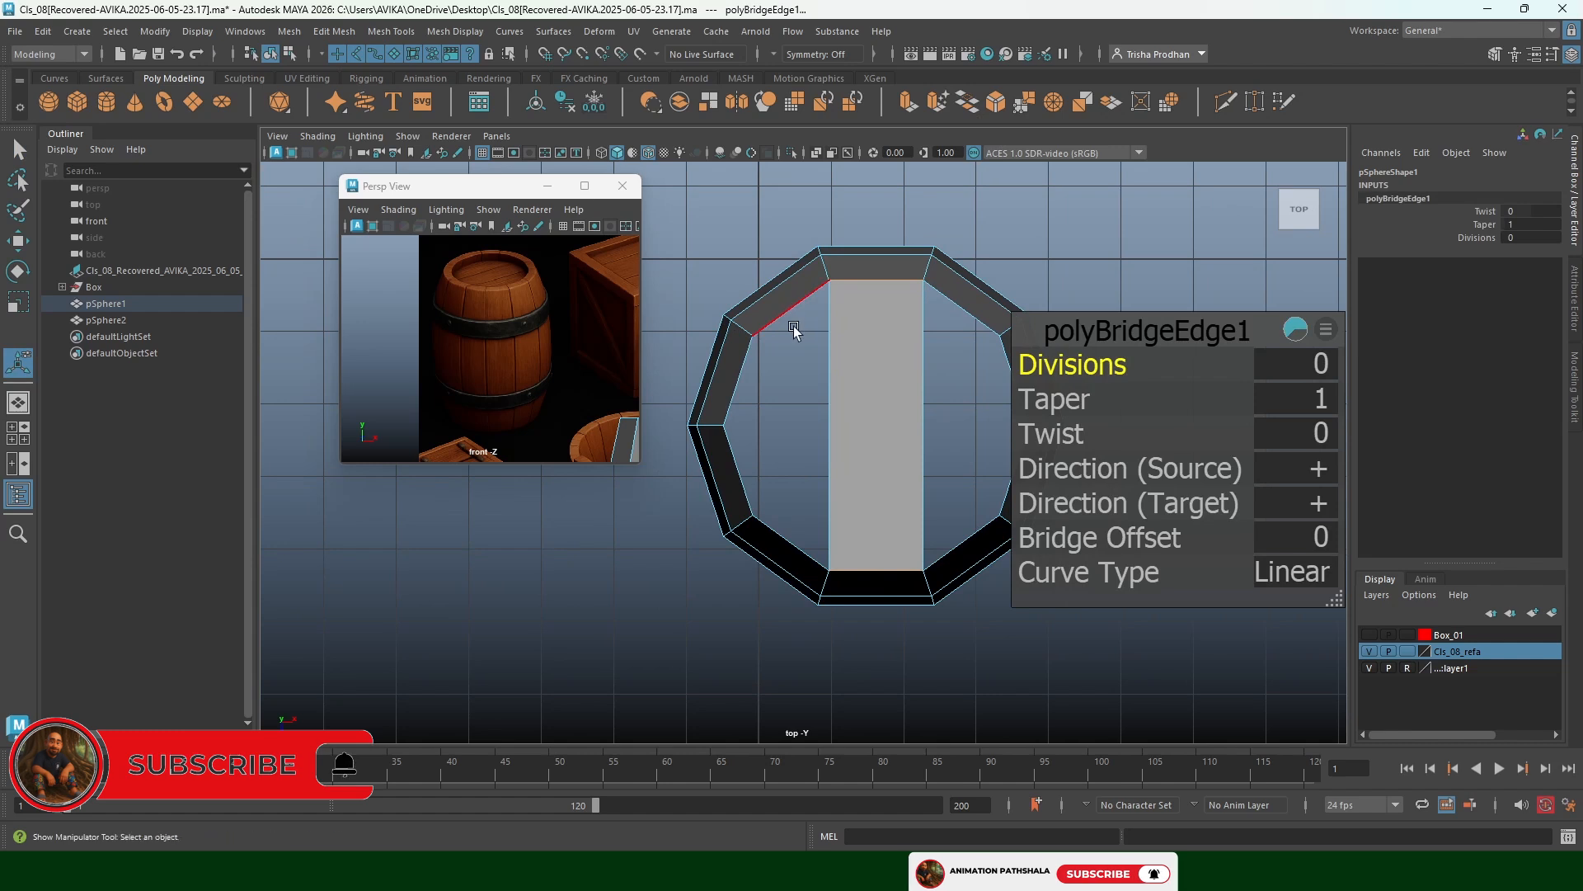
pyautogui.click(793, 326)
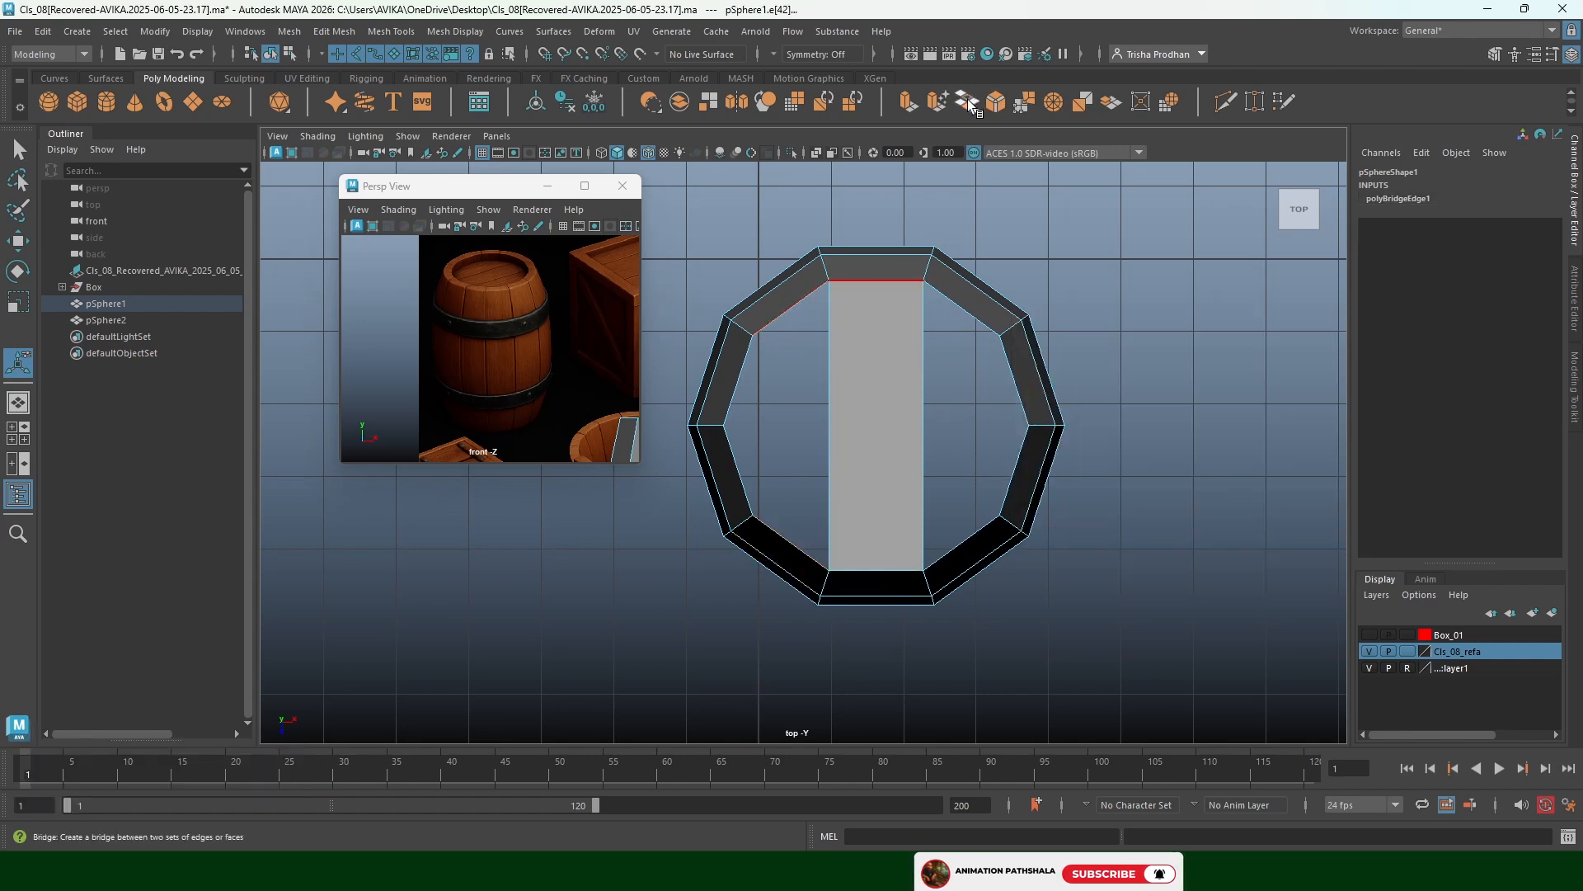
pyautogui.click(938, 101)
pyautogui.click(957, 311)
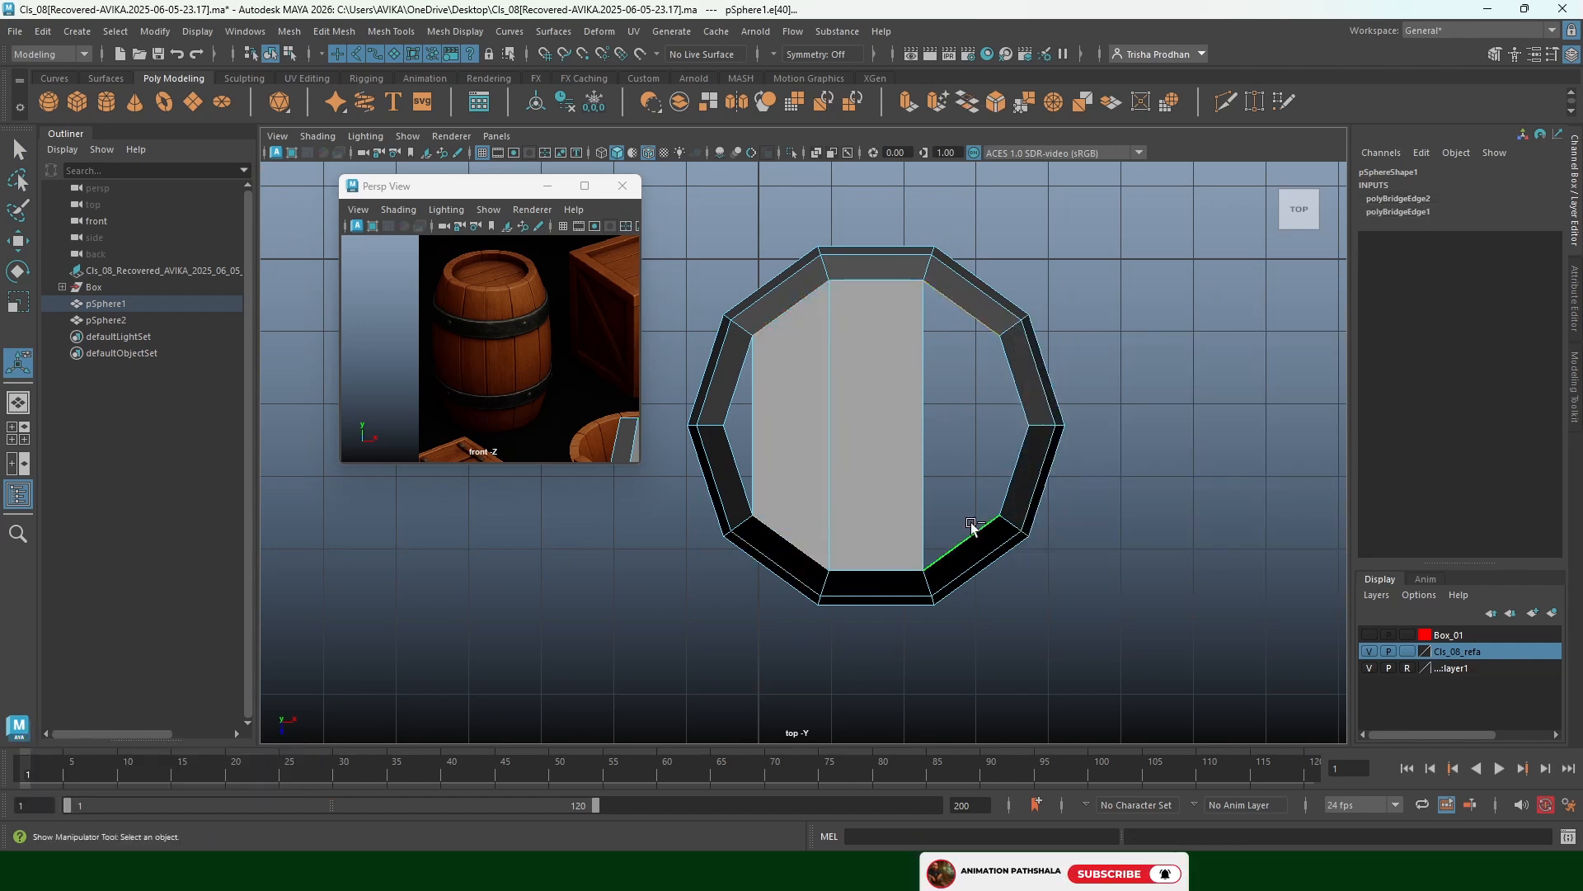
pyautogui.press('g')
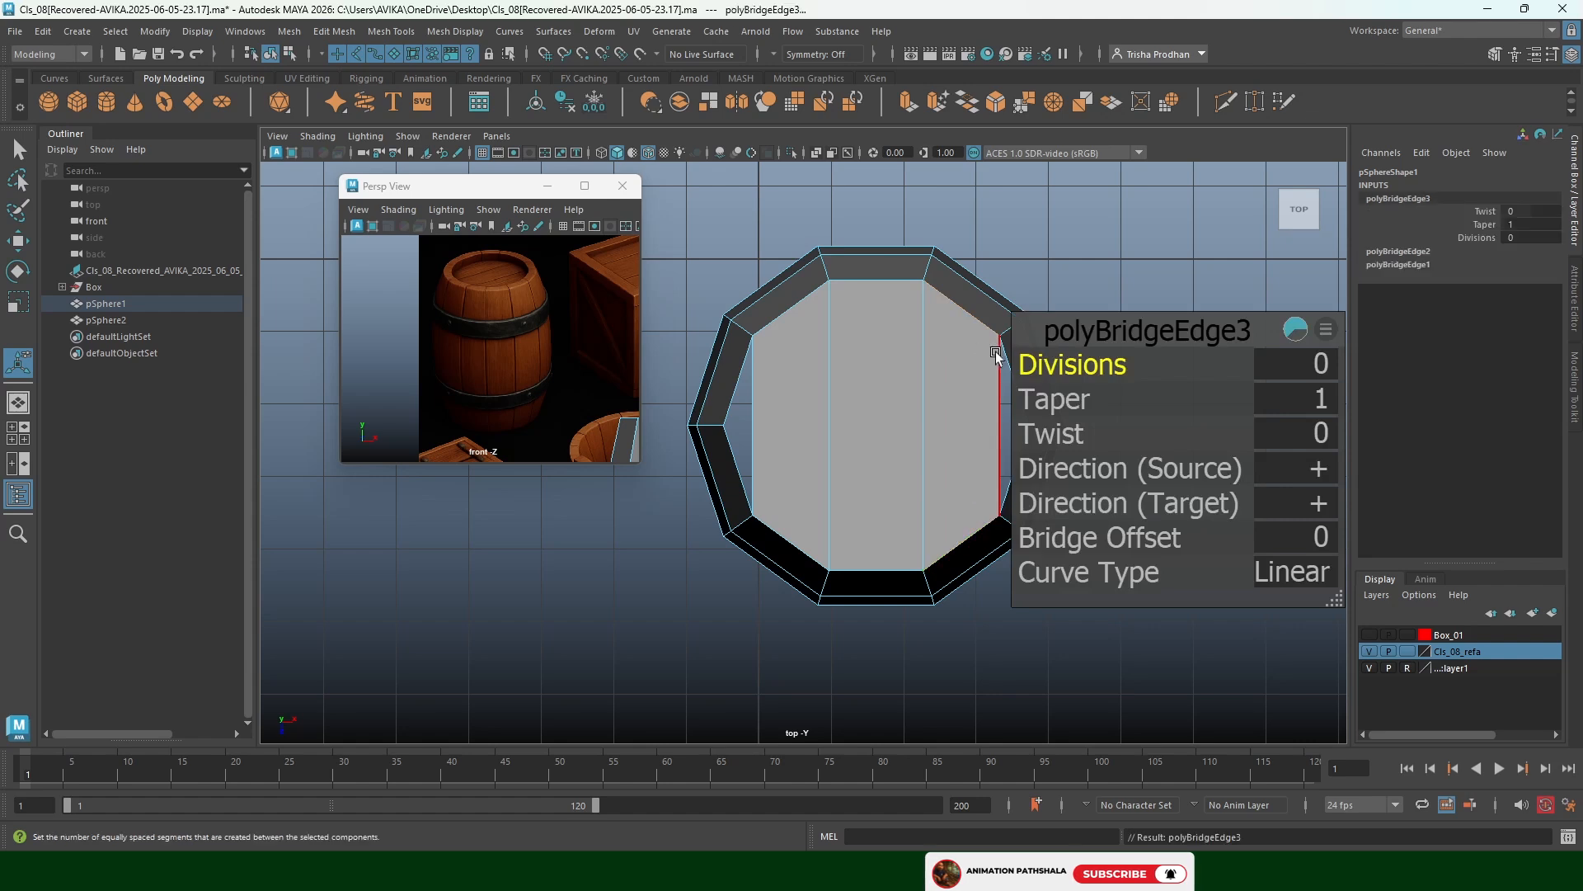
# Insert an edge loop across the middle of the three bridged strips with Multi-Cut
pyautogui.keyDown('alt'); pyautogui.moveTo(826, 361); pyautogui.dragTo(779, 347, button='middle'); pyautogui.keyUp('alt')
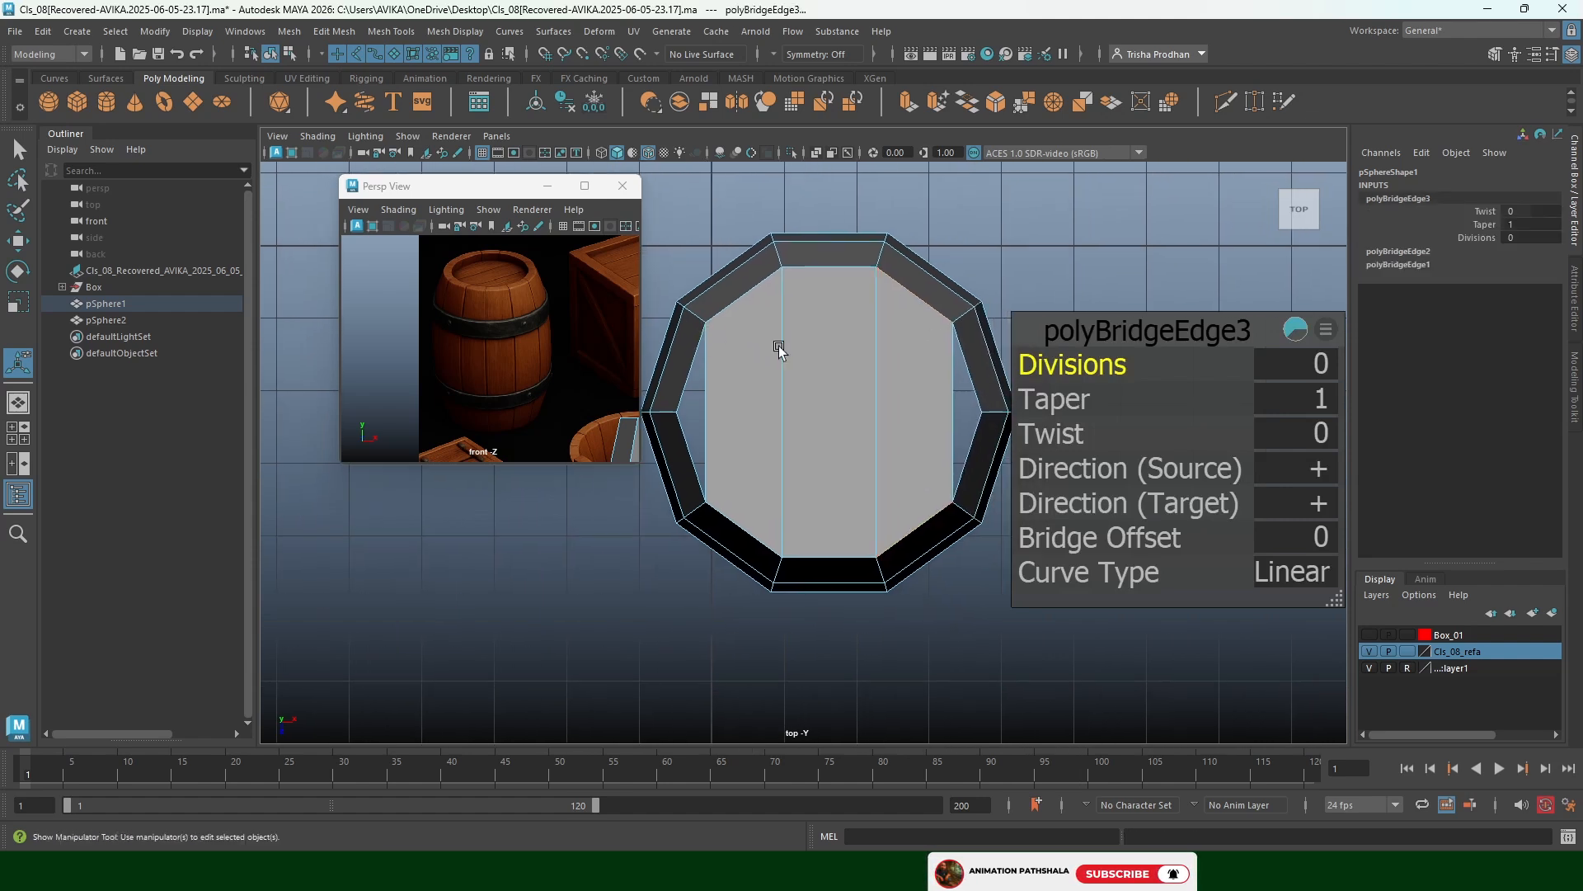
pyautogui.click(1227, 103)
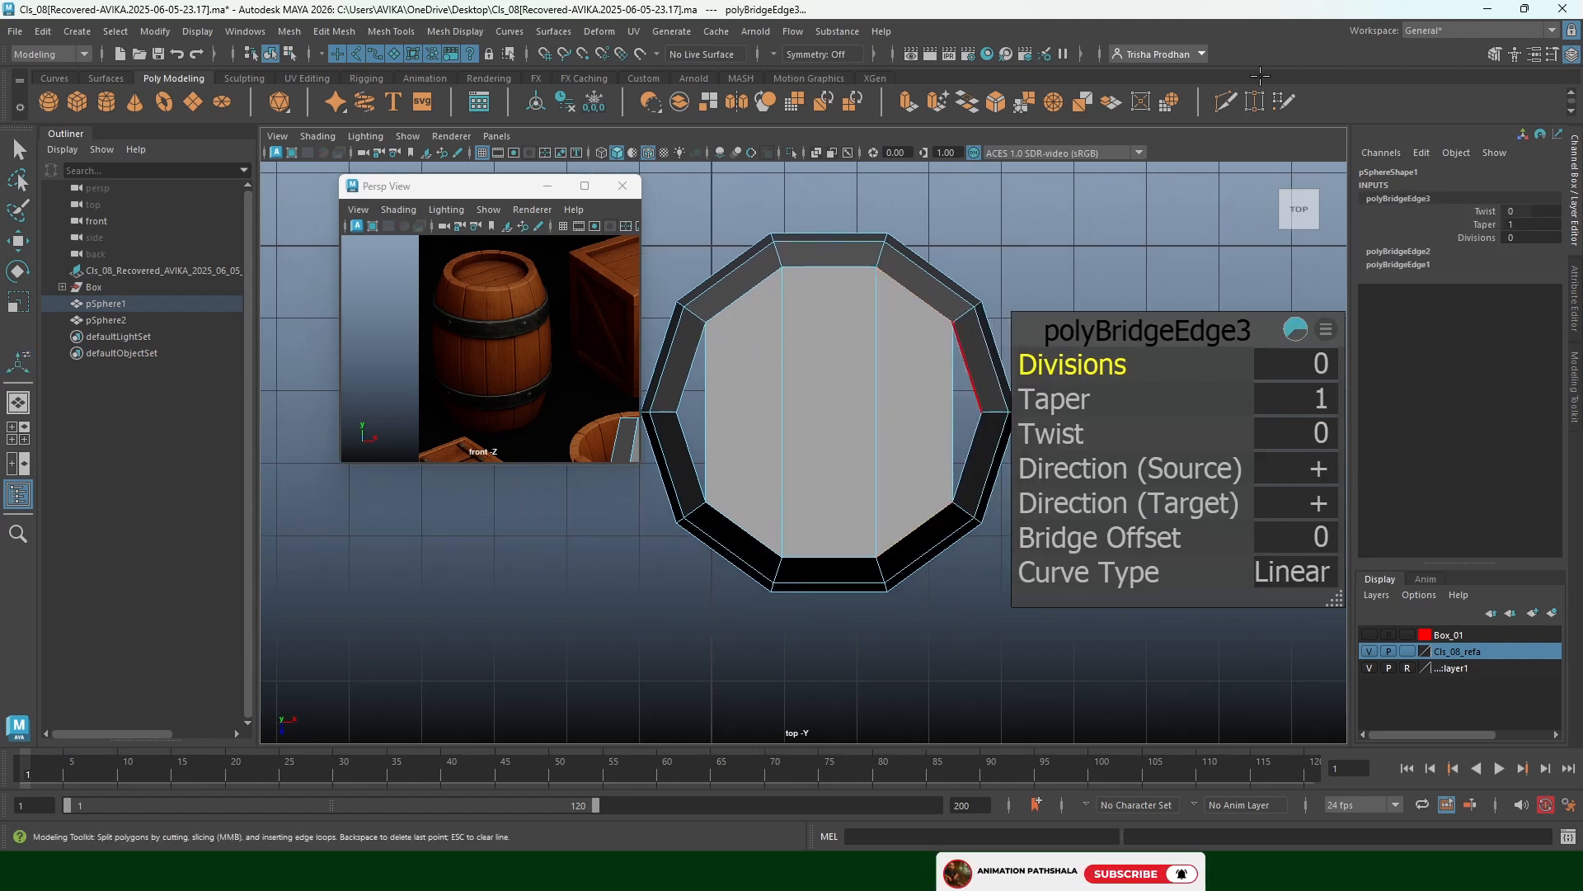
pyautogui.click(1260, 76)
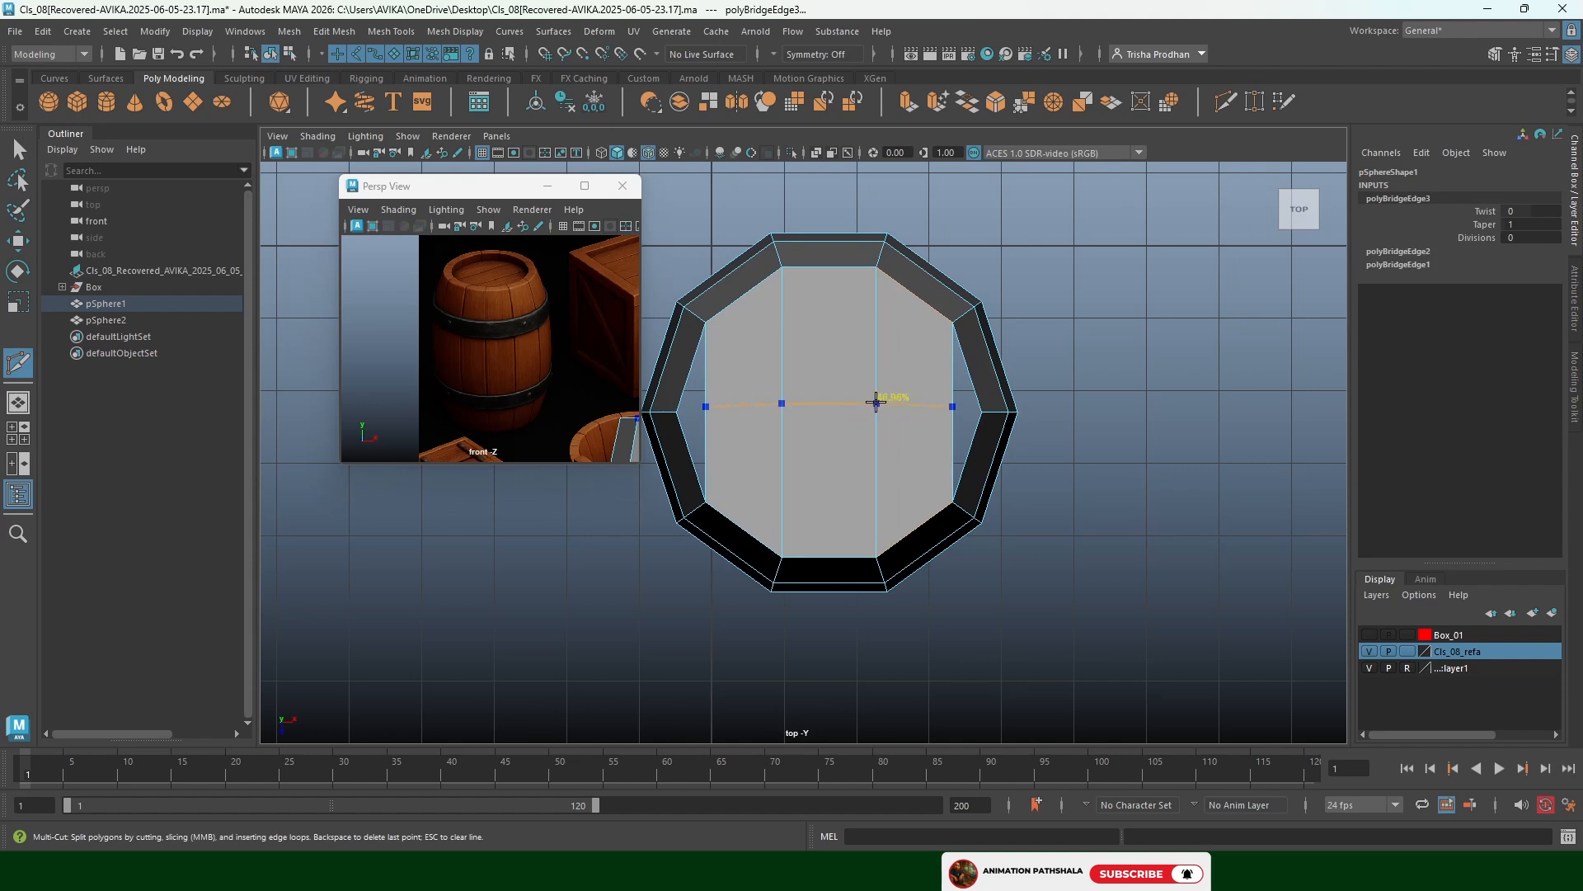
pyautogui.keyDown('ctrl'); pyautogui.click(874, 415); pyautogui.keyUp('ctrl')
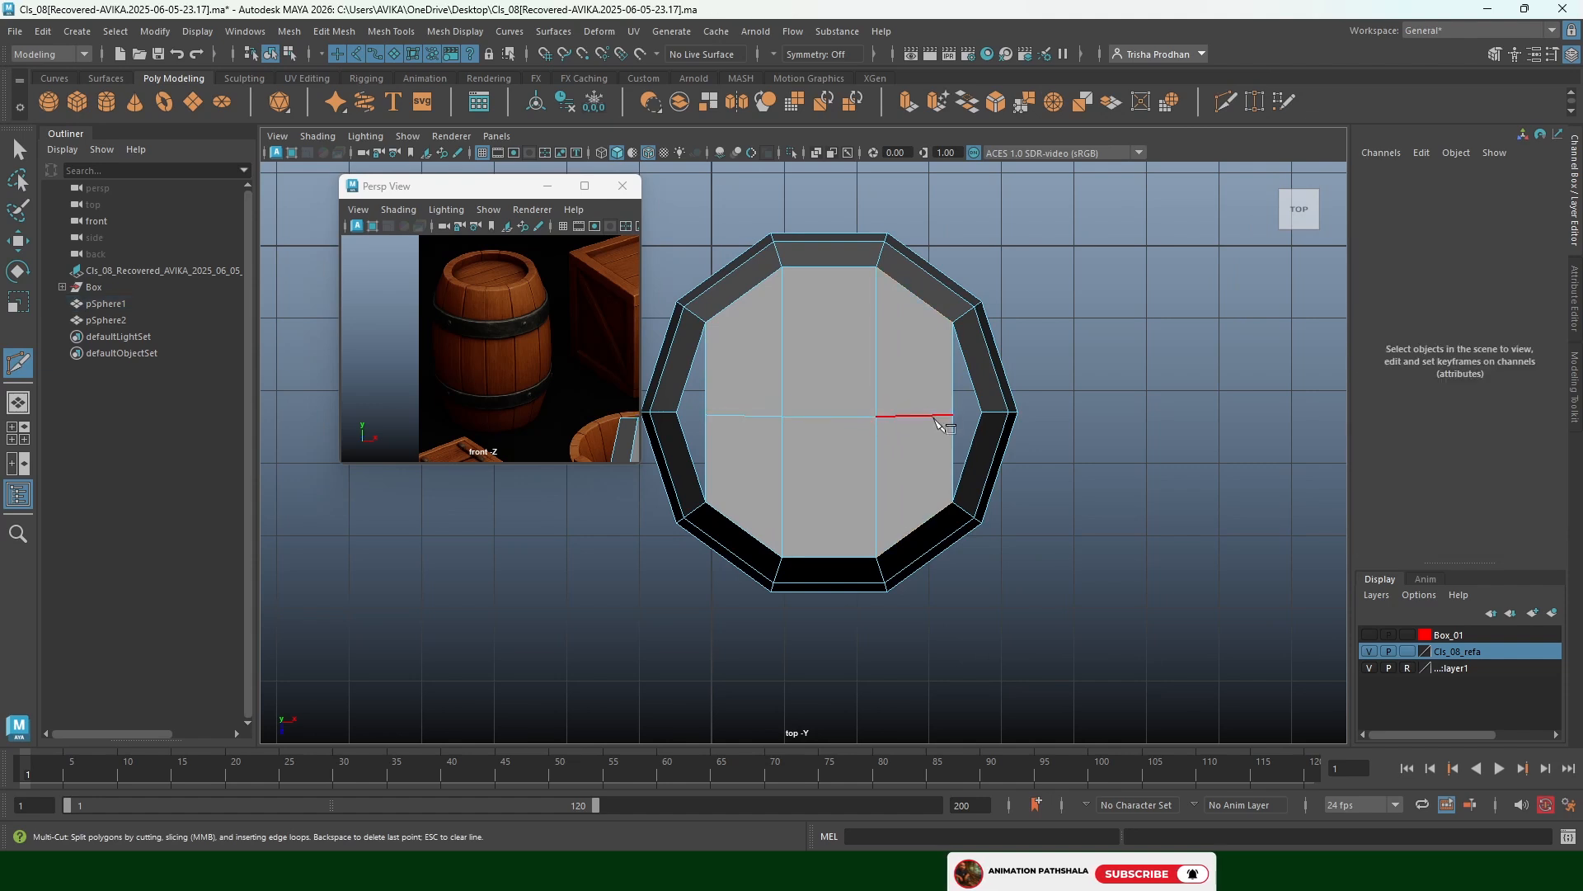
# Weld the two end vertices of the new edge loop to the rim's side vertices with Target Weld
pyautogui.press('e')
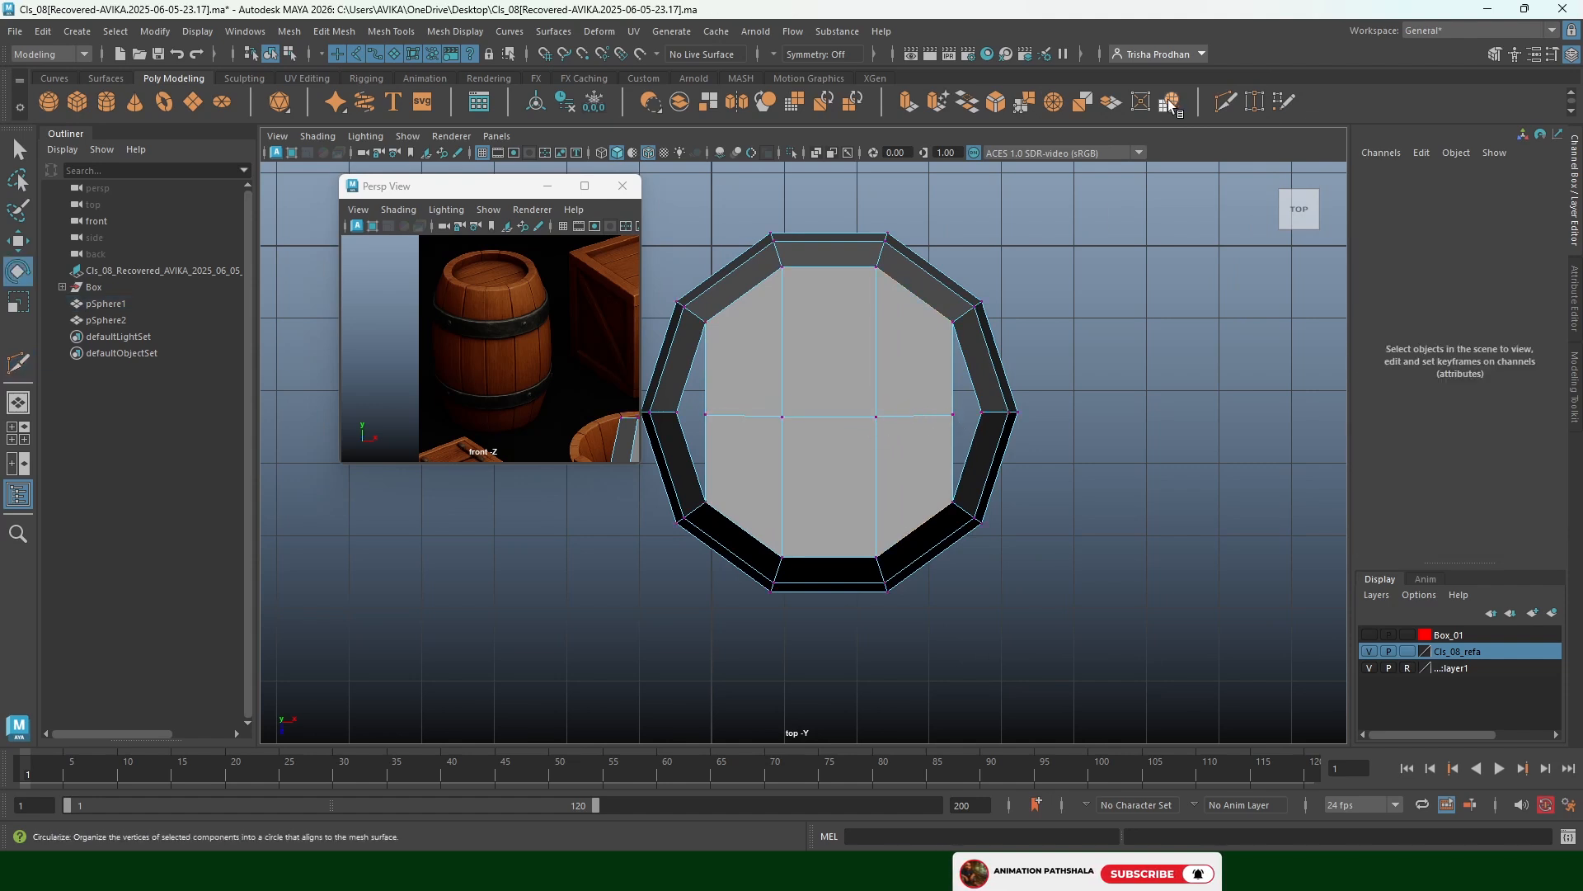
pyautogui.click(1254, 101)
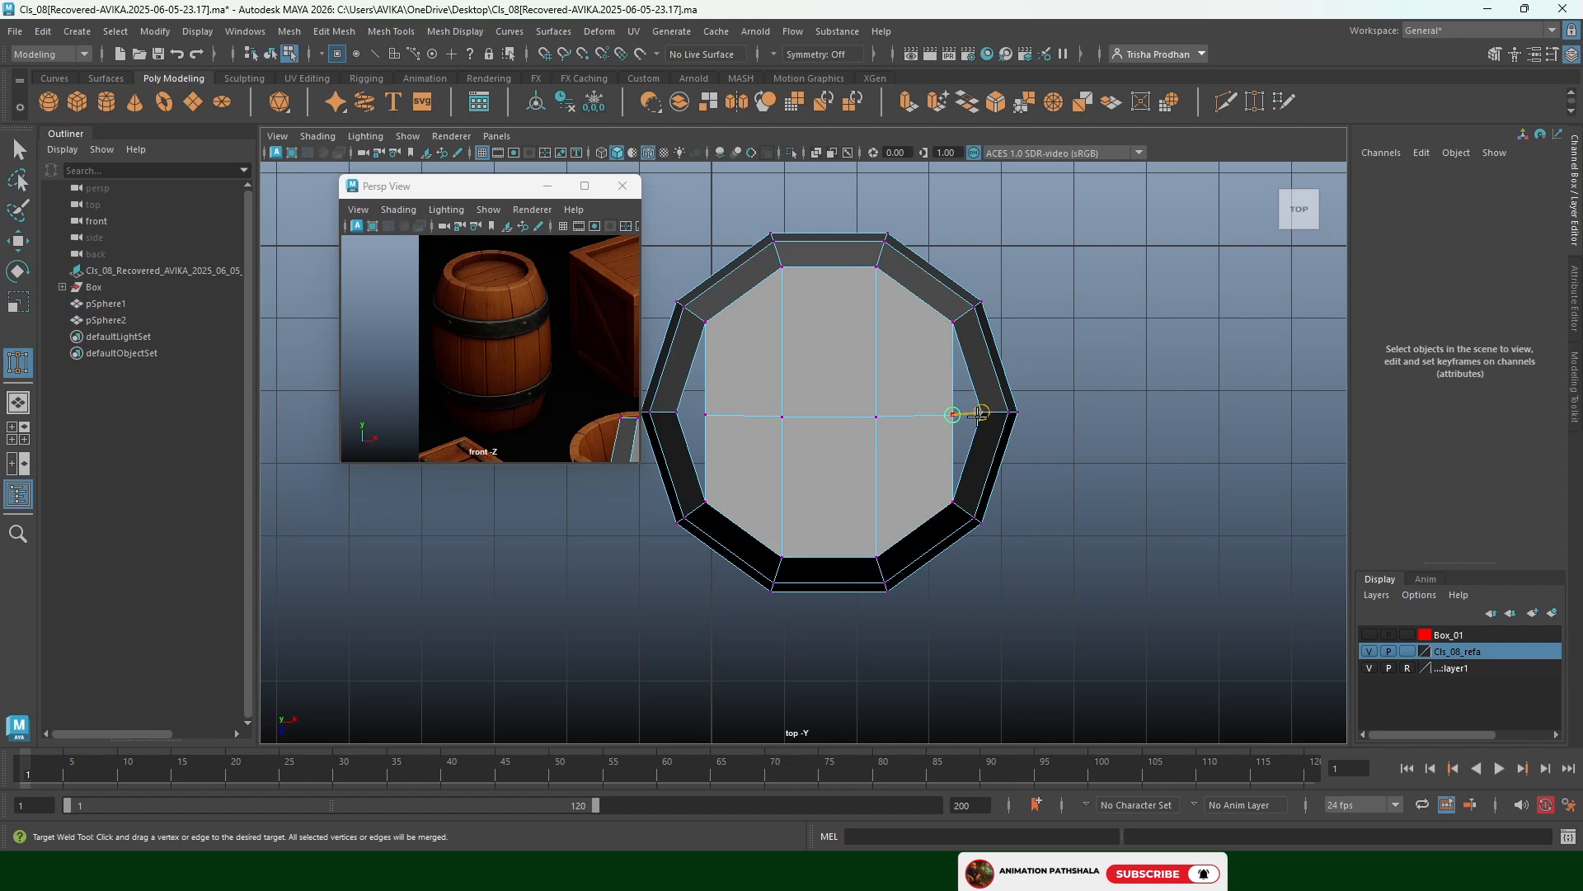
pyautogui.moveTo(979, 414); pyautogui.dragTo(980, 413)
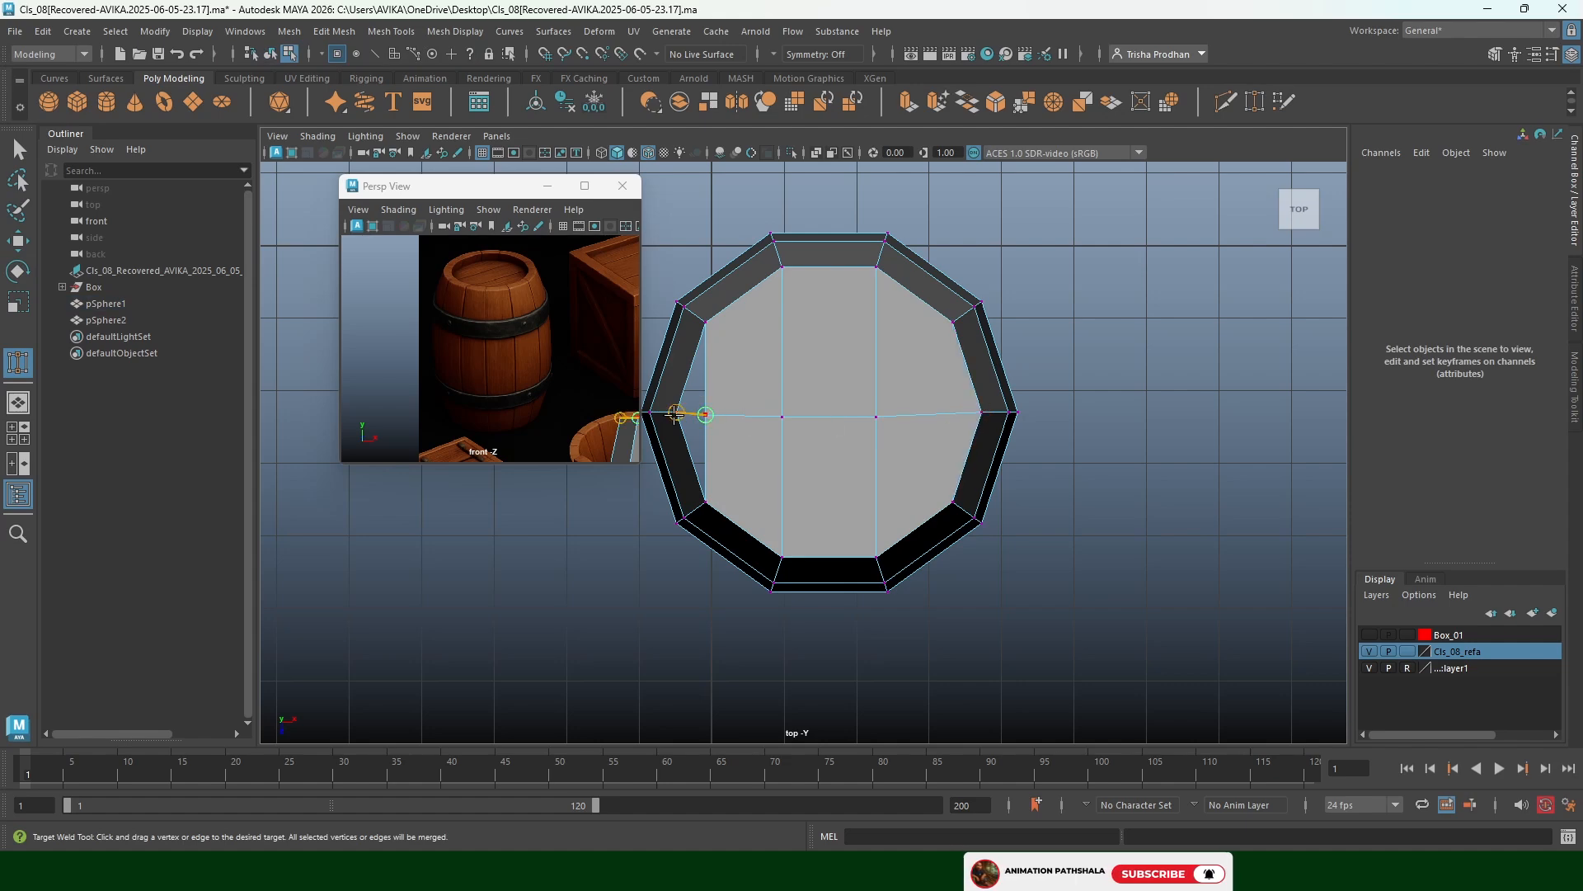
pyautogui.moveTo(683, 413); pyautogui.dragTo(678, 413)
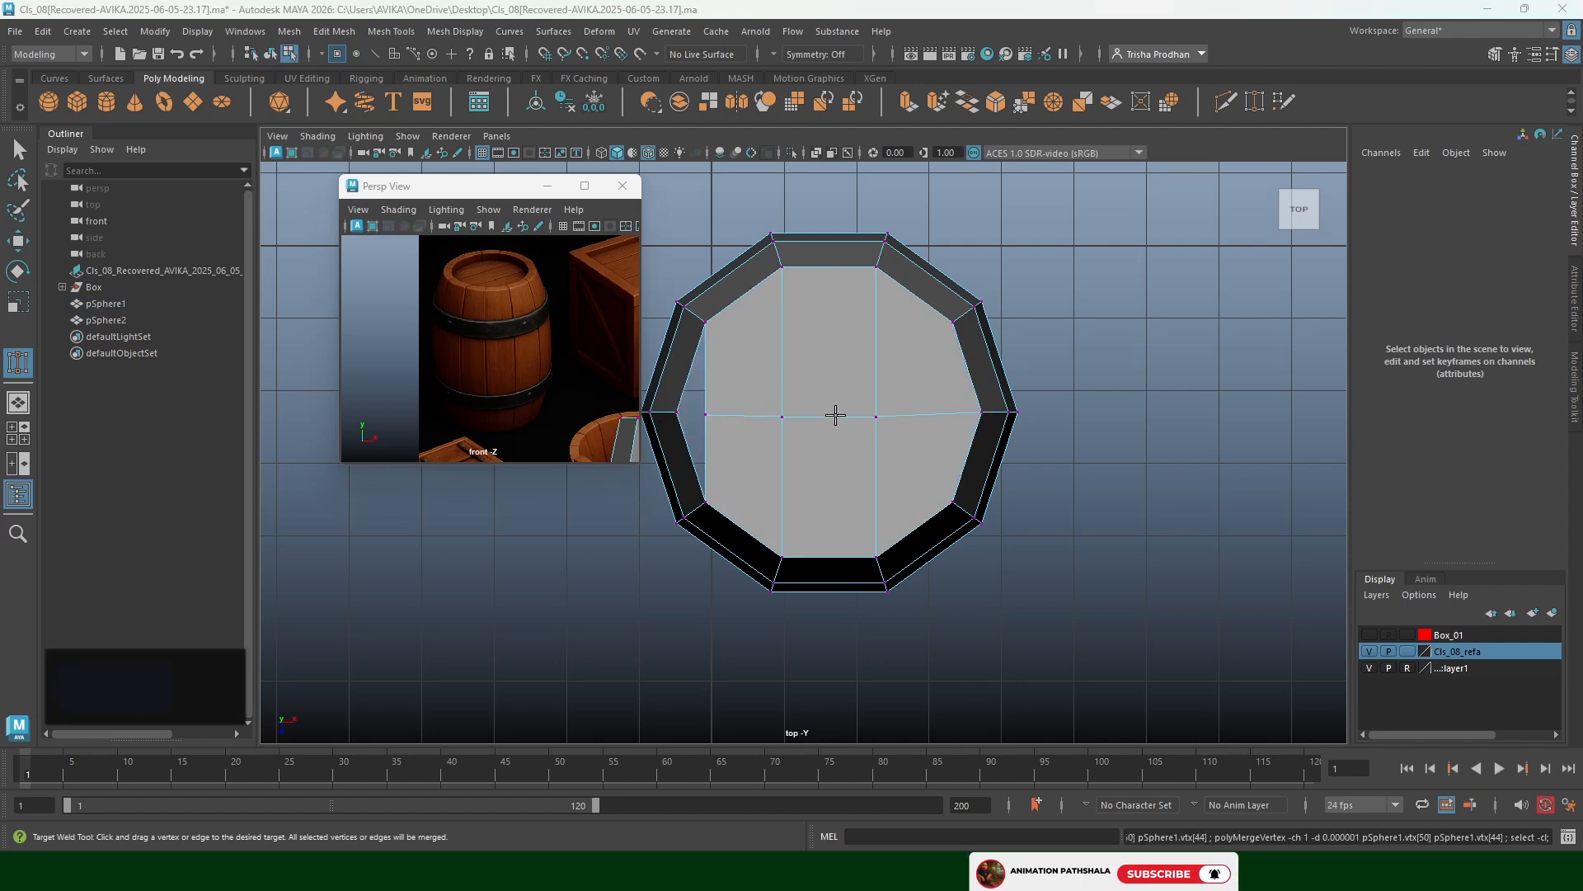
# Weld the loose vertex at the end of the lid's middle edge to the rim vertex with Target Weld
pyautogui.press('space')
pyautogui.moveTo(835, 415); pyautogui.dragTo(725, 399)
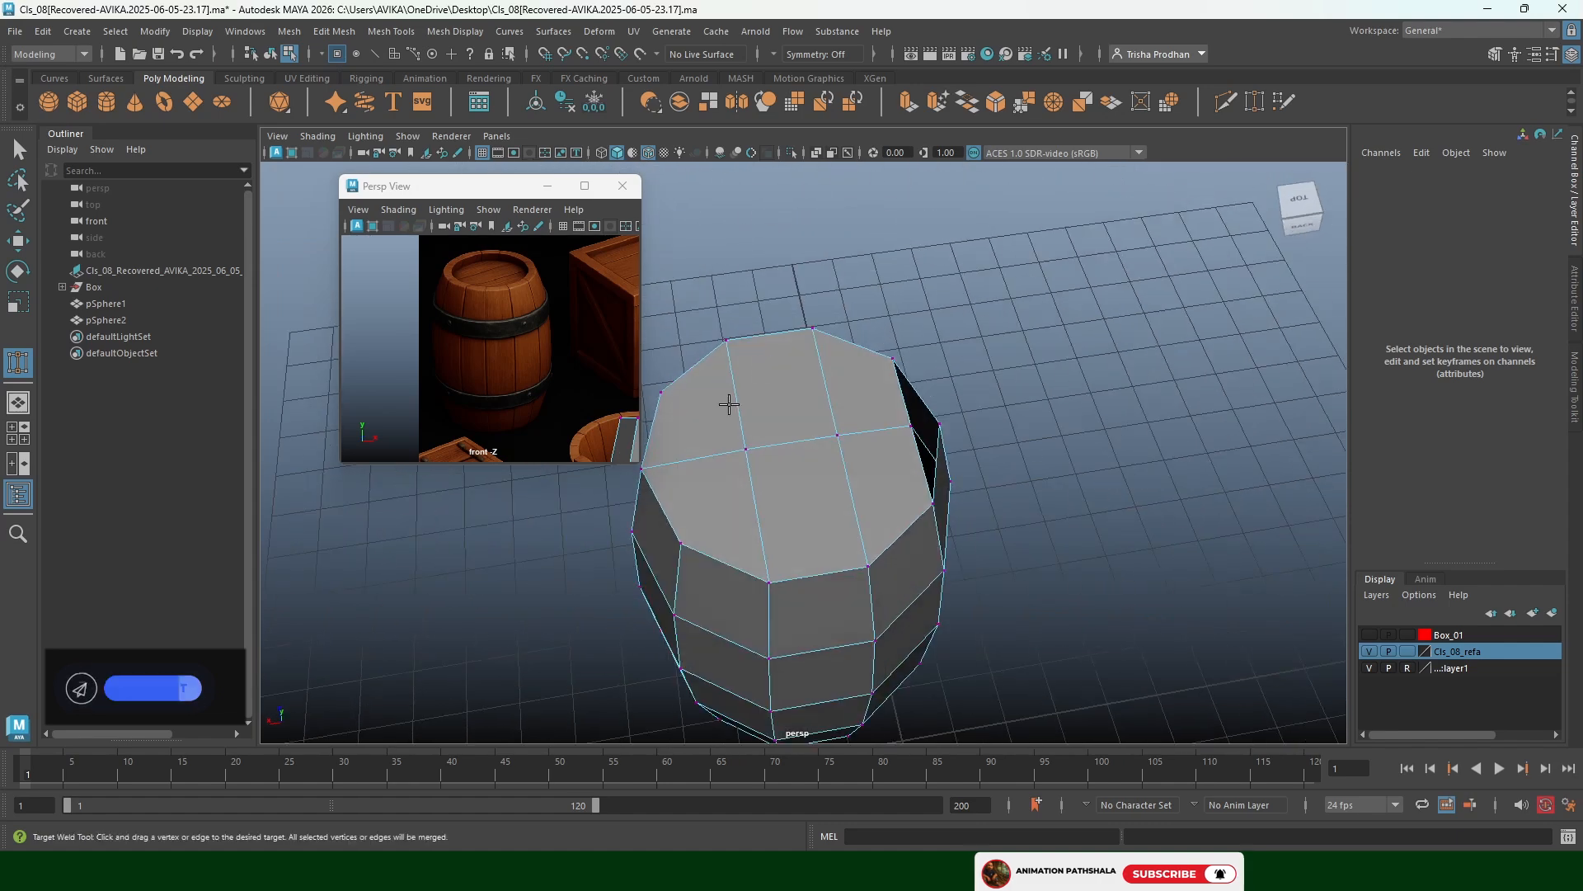
pyautogui.moveTo(905, 329)
pyautogui.keyDown('alt'); pyautogui.mouseDown()
pyautogui.moveTo(926, 357)
pyautogui.moveTo(901, 308)
pyautogui.moveTo(913, 315)
pyautogui.mouseUp(); pyautogui.keyUp('alt')
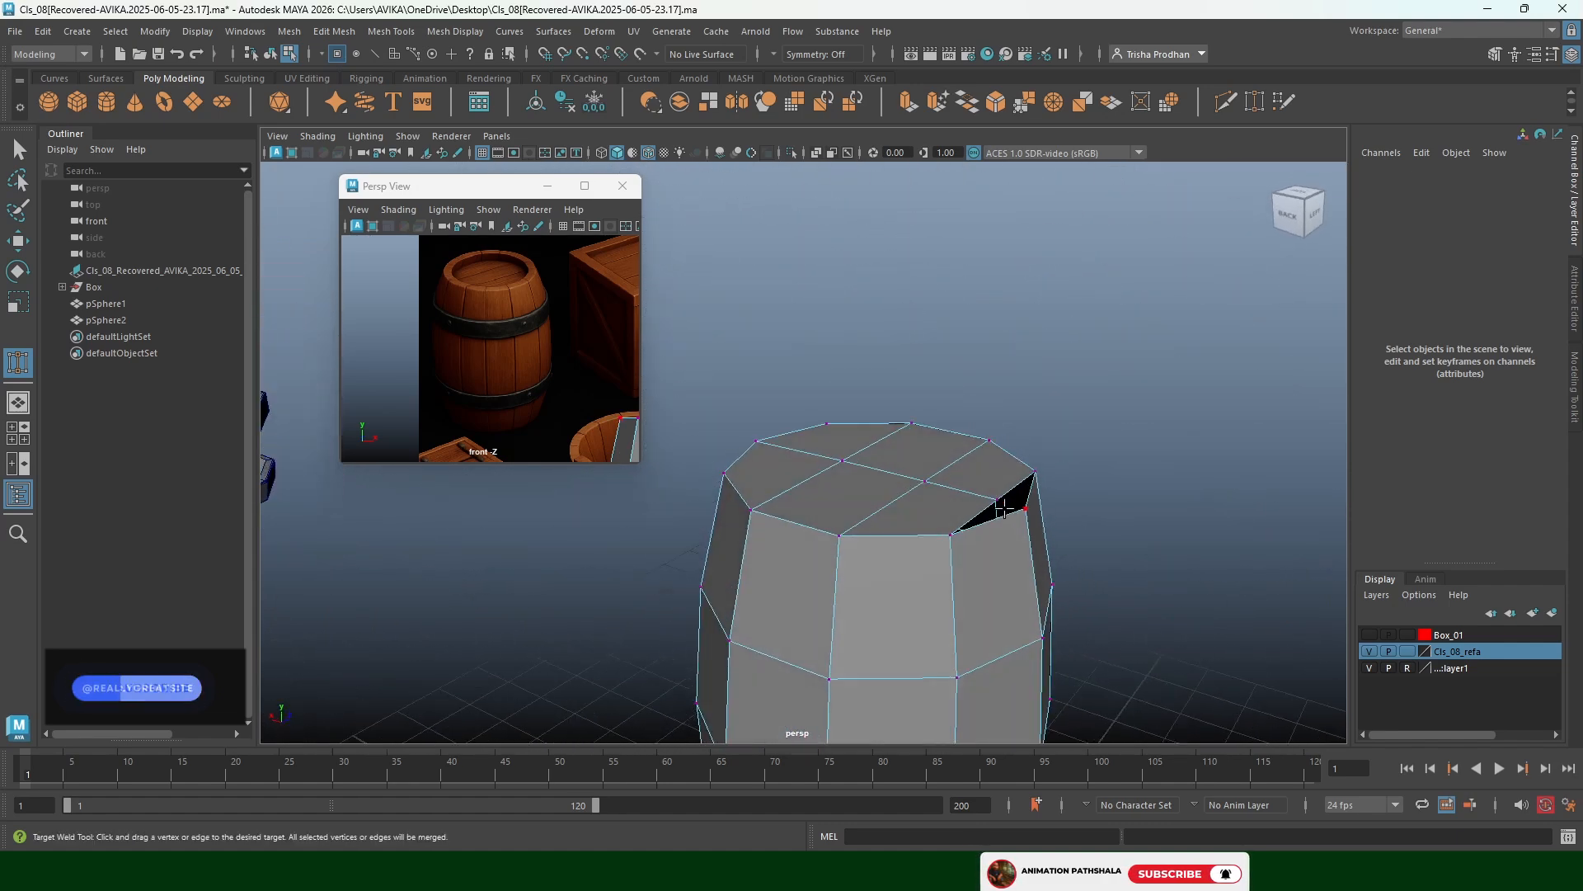
pyautogui.moveTo(998, 499); pyautogui.dragTo(1025, 509)
pyautogui.keyDown('alt'); pyautogui.moveTo(1096, 443); pyautogui.dragTo(837, 512); pyautogui.keyUp('alt')
pyautogui.press('w')
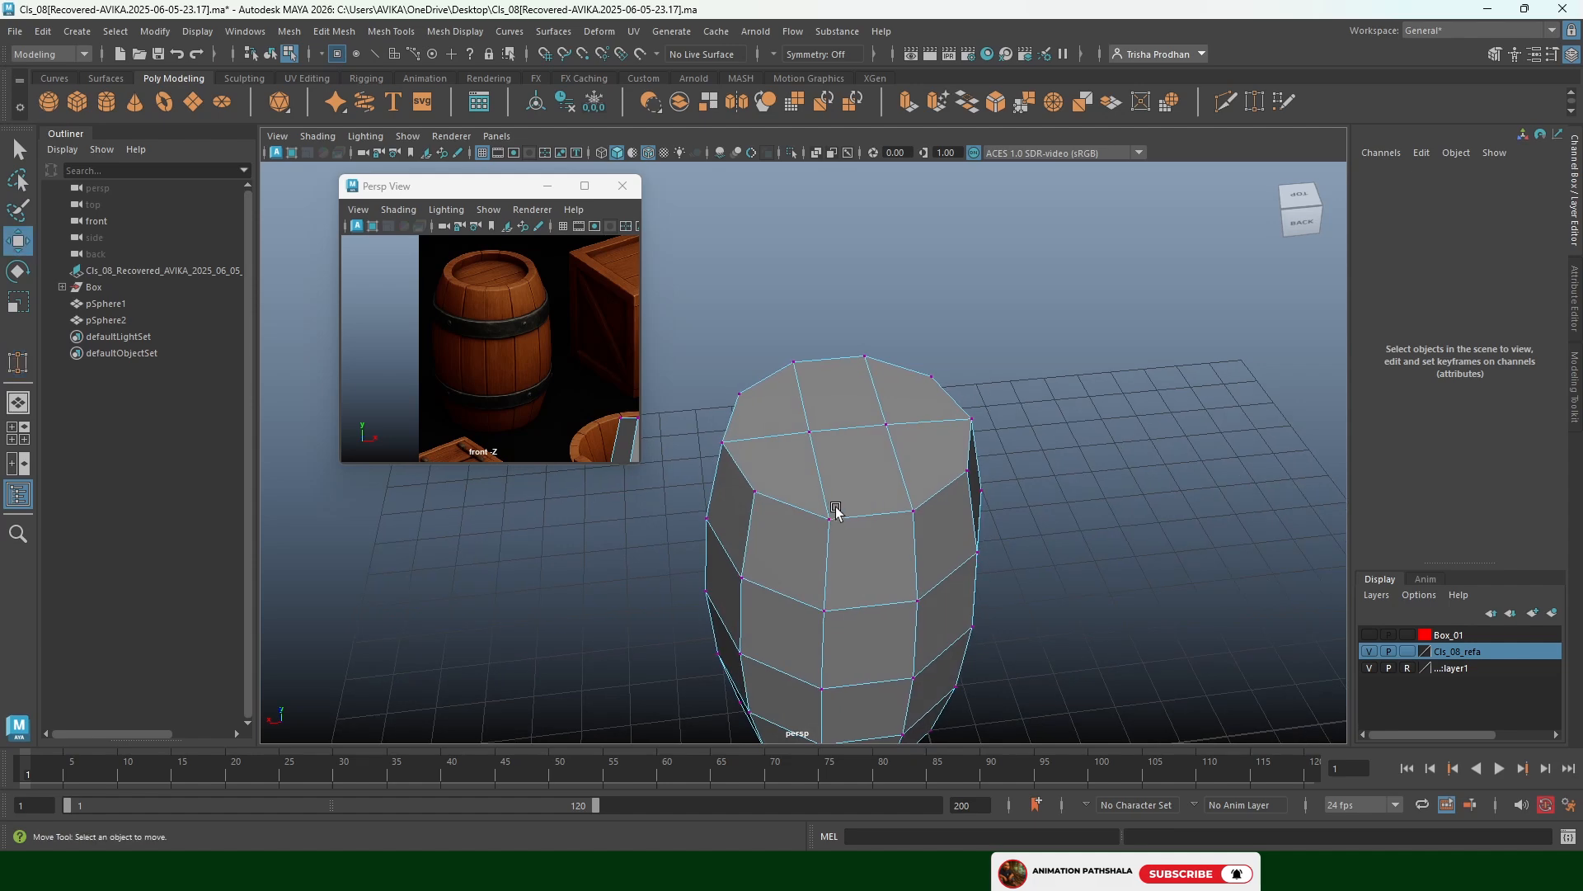
# Select the vertical edge loops all around the barrel's side, including the two edge lines that run across the lid
pyautogui.moveTo(836, 511); pyautogui.dragTo(841, 387, button='right')
pyautogui.doubleClick(823, 495)
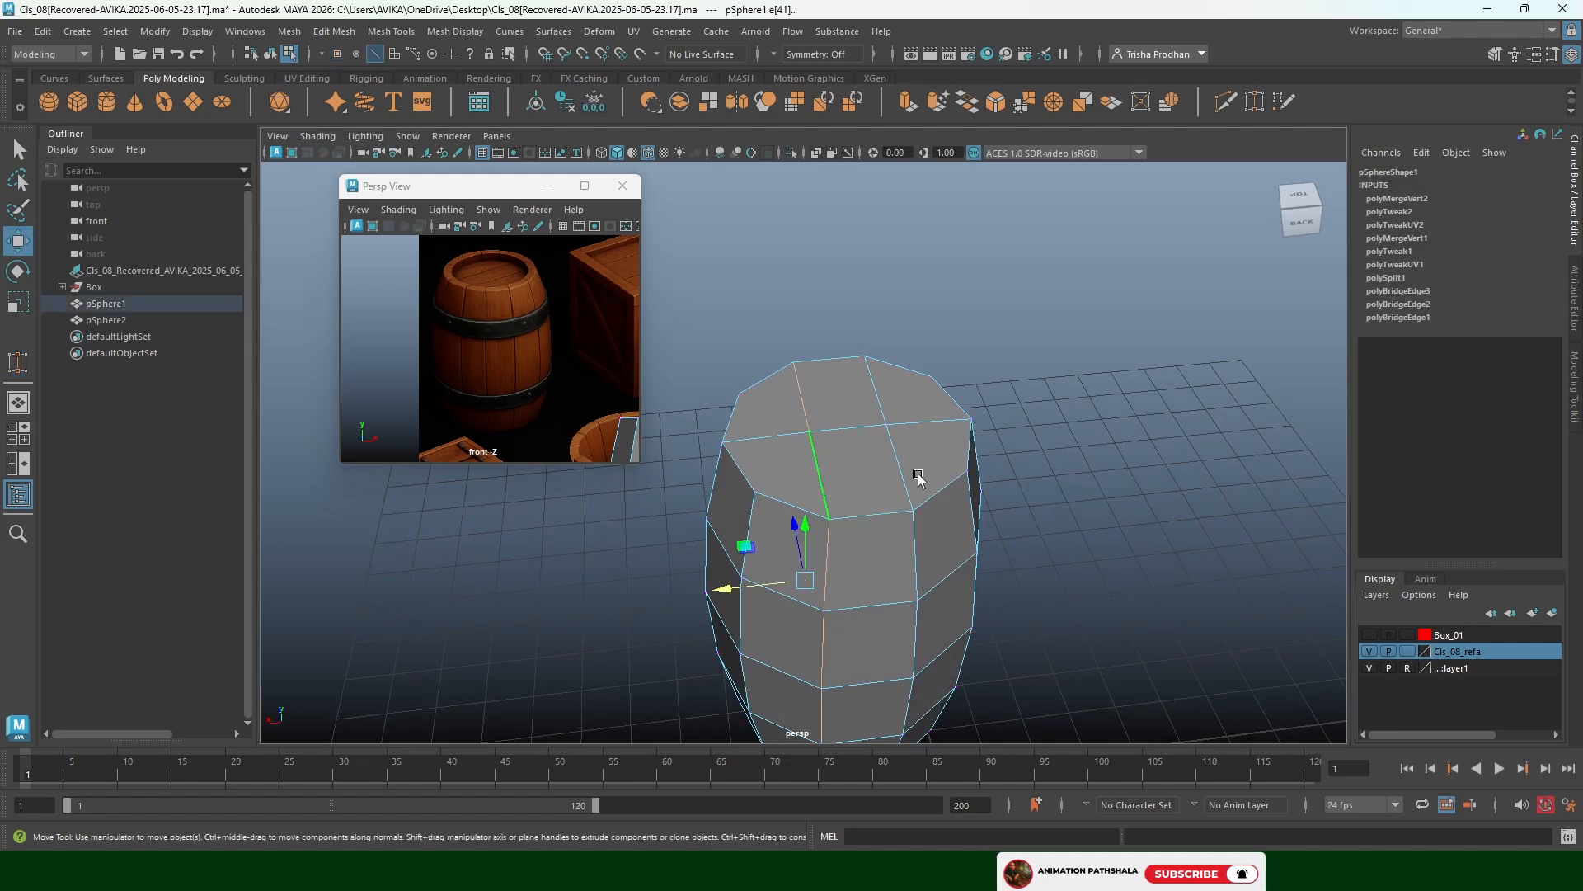
pyautogui.keyDown('shift'); pyautogui.click(911, 474); pyautogui.keyUp('shift')
pyautogui.keyDown('alt'); pyautogui.moveTo(976, 477); pyautogui.dragTo(785, 538); pyautogui.keyUp('alt')
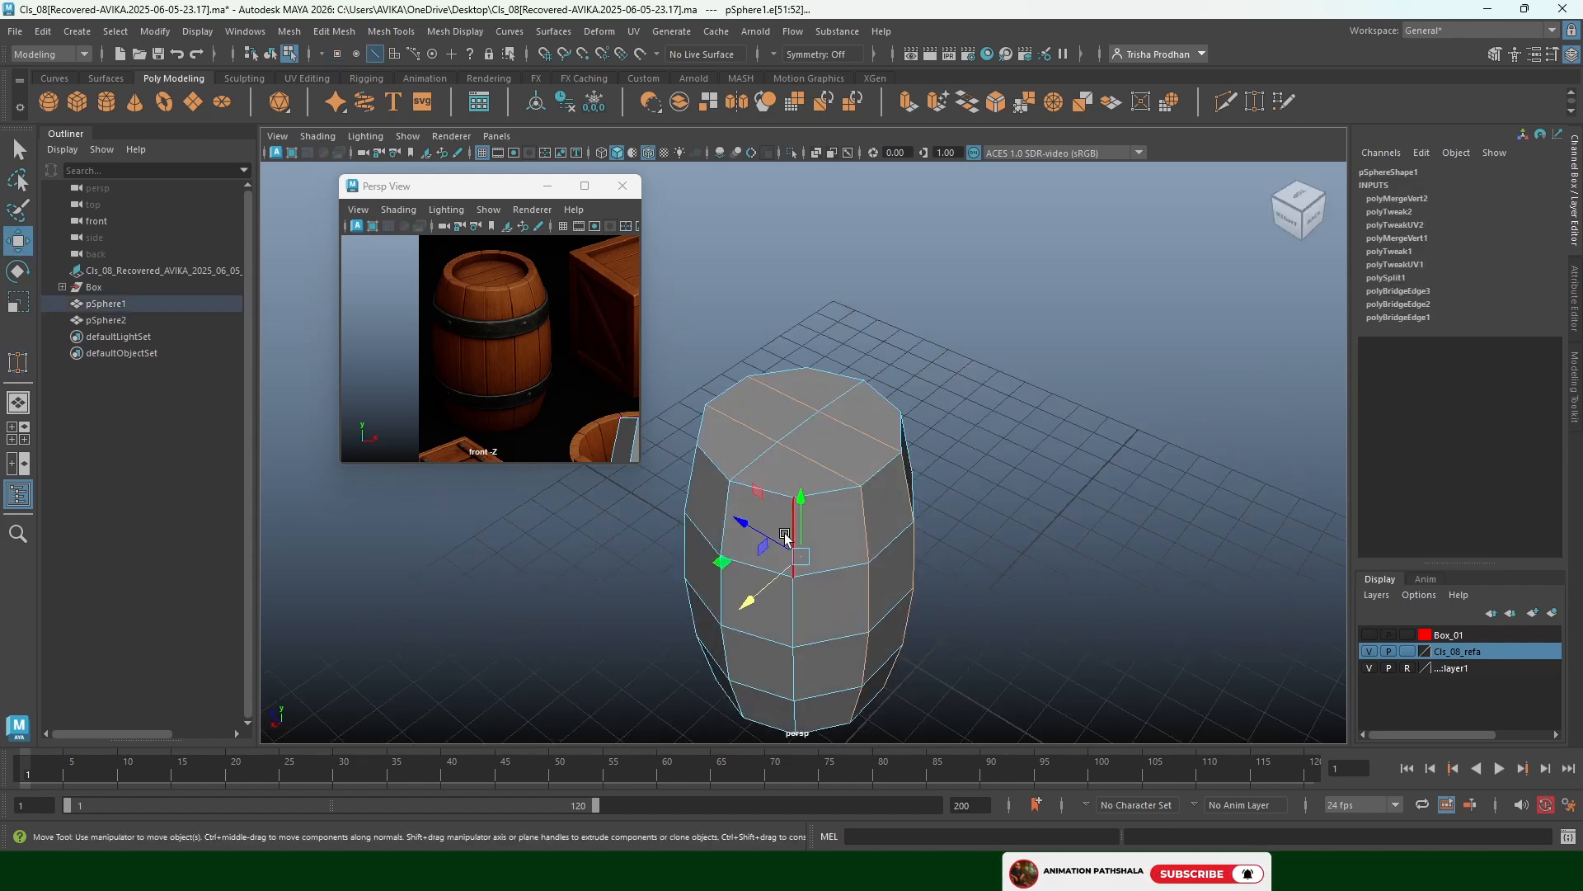
pyautogui.press('q')
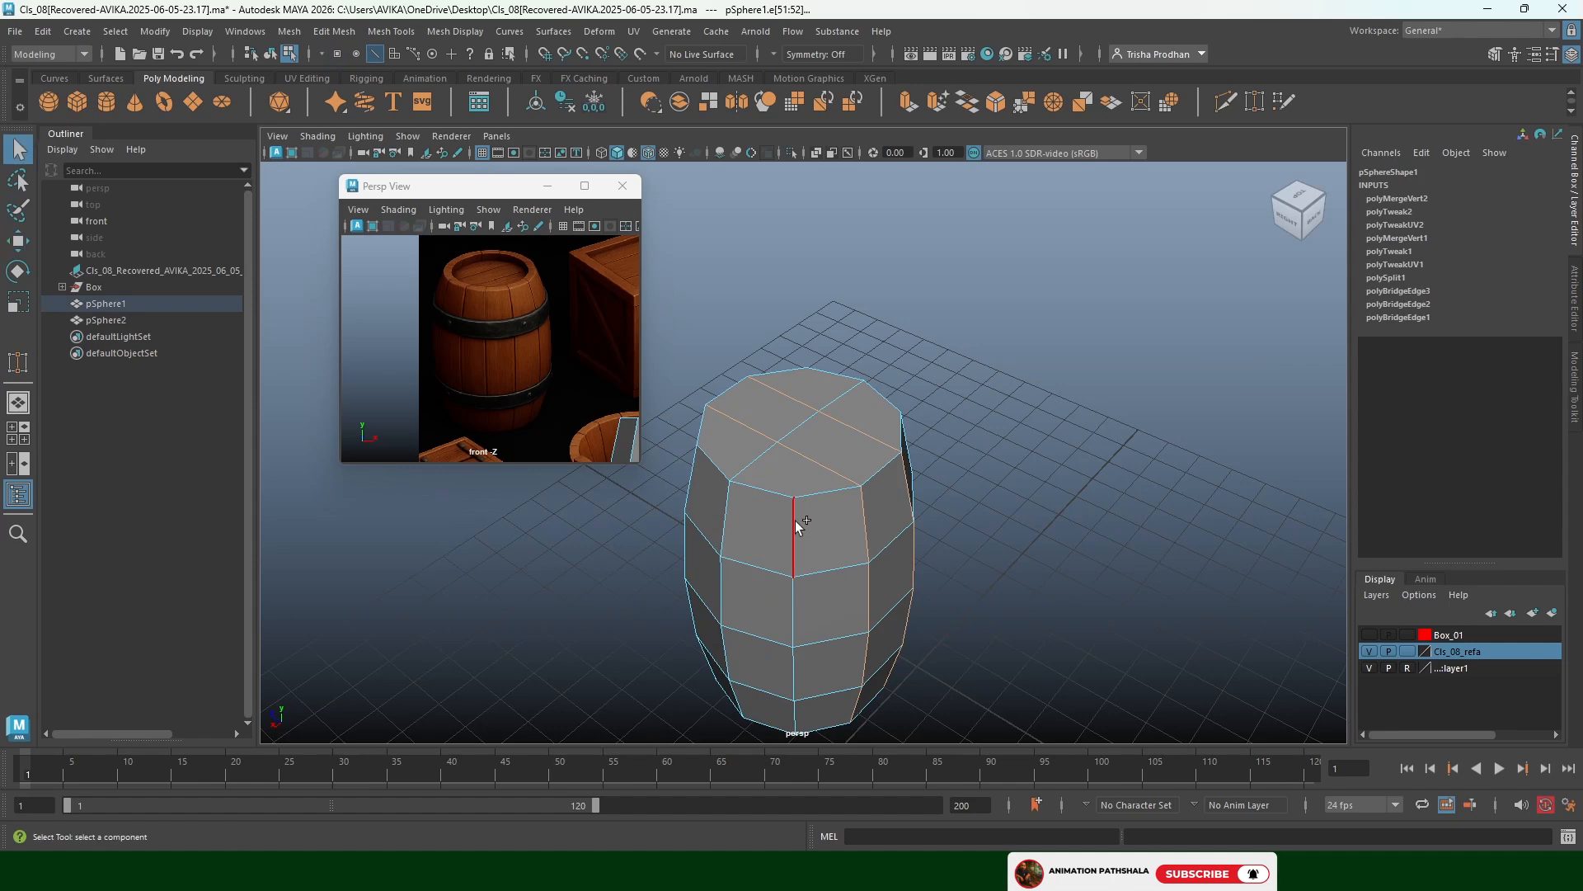
pyautogui.keyDown('alt'); pyautogui.moveTo(726, 518); pyautogui.dragTo(774, 513); pyautogui.keyUp('alt')
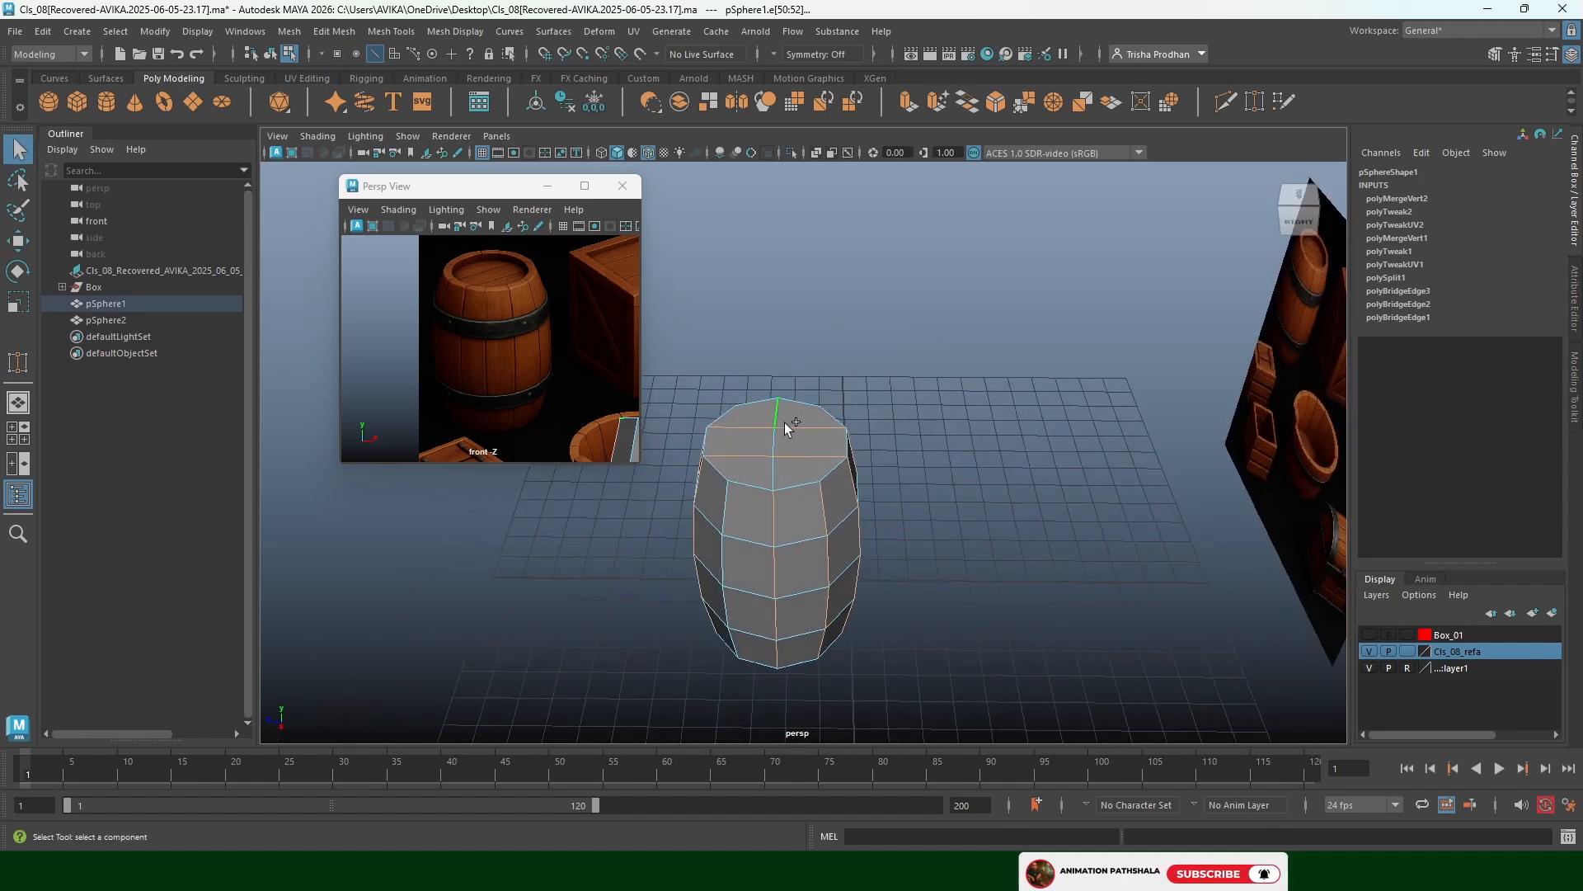
pyautogui.keyDown('alt'); pyautogui.moveTo(788, 425); pyautogui.dragTo(881, 484); pyautogui.keyUp('alt')
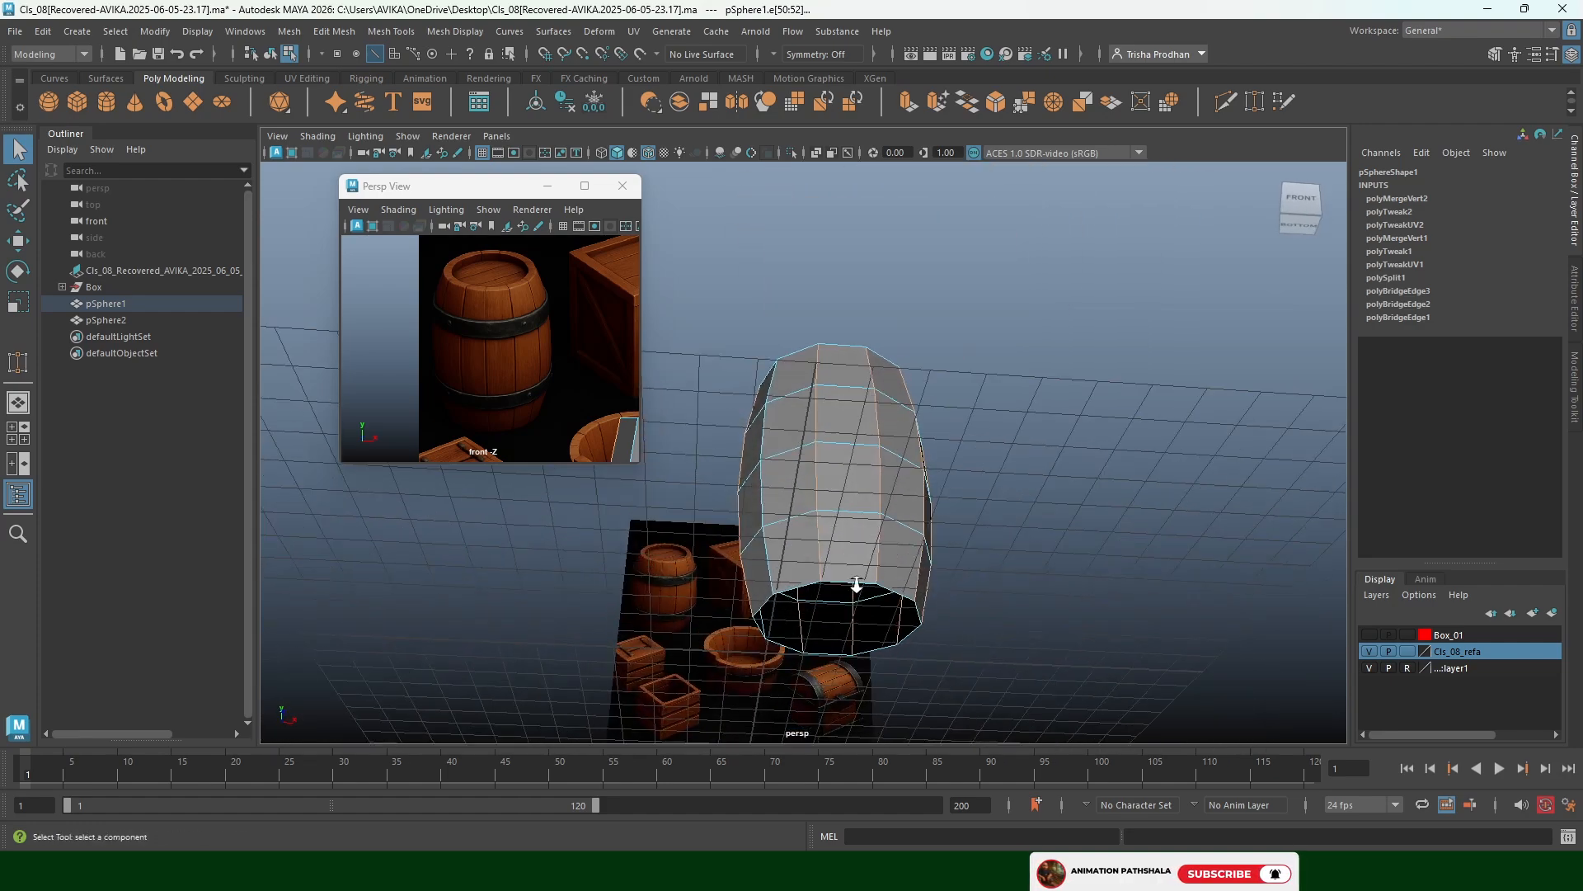
pyautogui.scroll(5, 855, 584)
pyautogui.keyDown('alt'); pyautogui.moveTo(858, 569); pyautogui.dragTo(879, 428, button='middle'); pyautogui.keyUp('alt')
pyautogui.scroll(-4, 990, 438)
pyautogui.keyDown('alt'); pyautogui.moveTo(903, 487); pyautogui.dragTo(916, 612); pyautogui.keyUp('alt')
pyautogui.keyDown('alt'); pyautogui.moveTo(833, 426); pyautogui.dragTo(965, 509); pyautogui.keyUp('alt')
pyautogui.keyDown('alt'); pyautogui.moveTo(794, 464); pyautogui.dragTo(746, 489); pyautogui.keyUp('alt')
pyautogui.scroll(4, 884, 348)
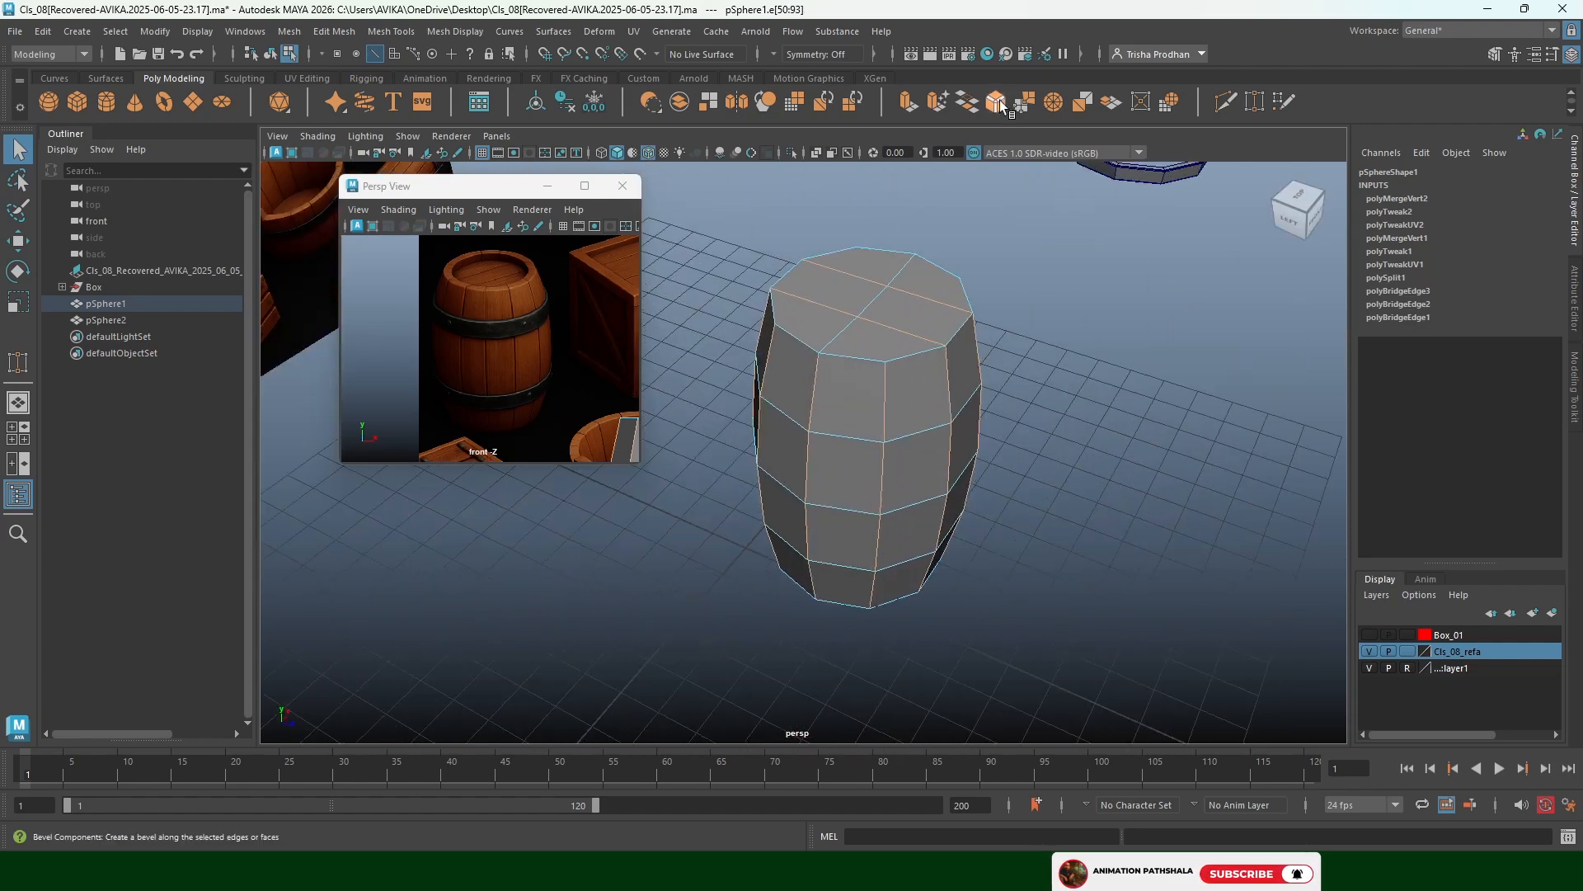
# Bevel the selected edge loops with a fraction of 0.03
pyautogui.click(999, 104)
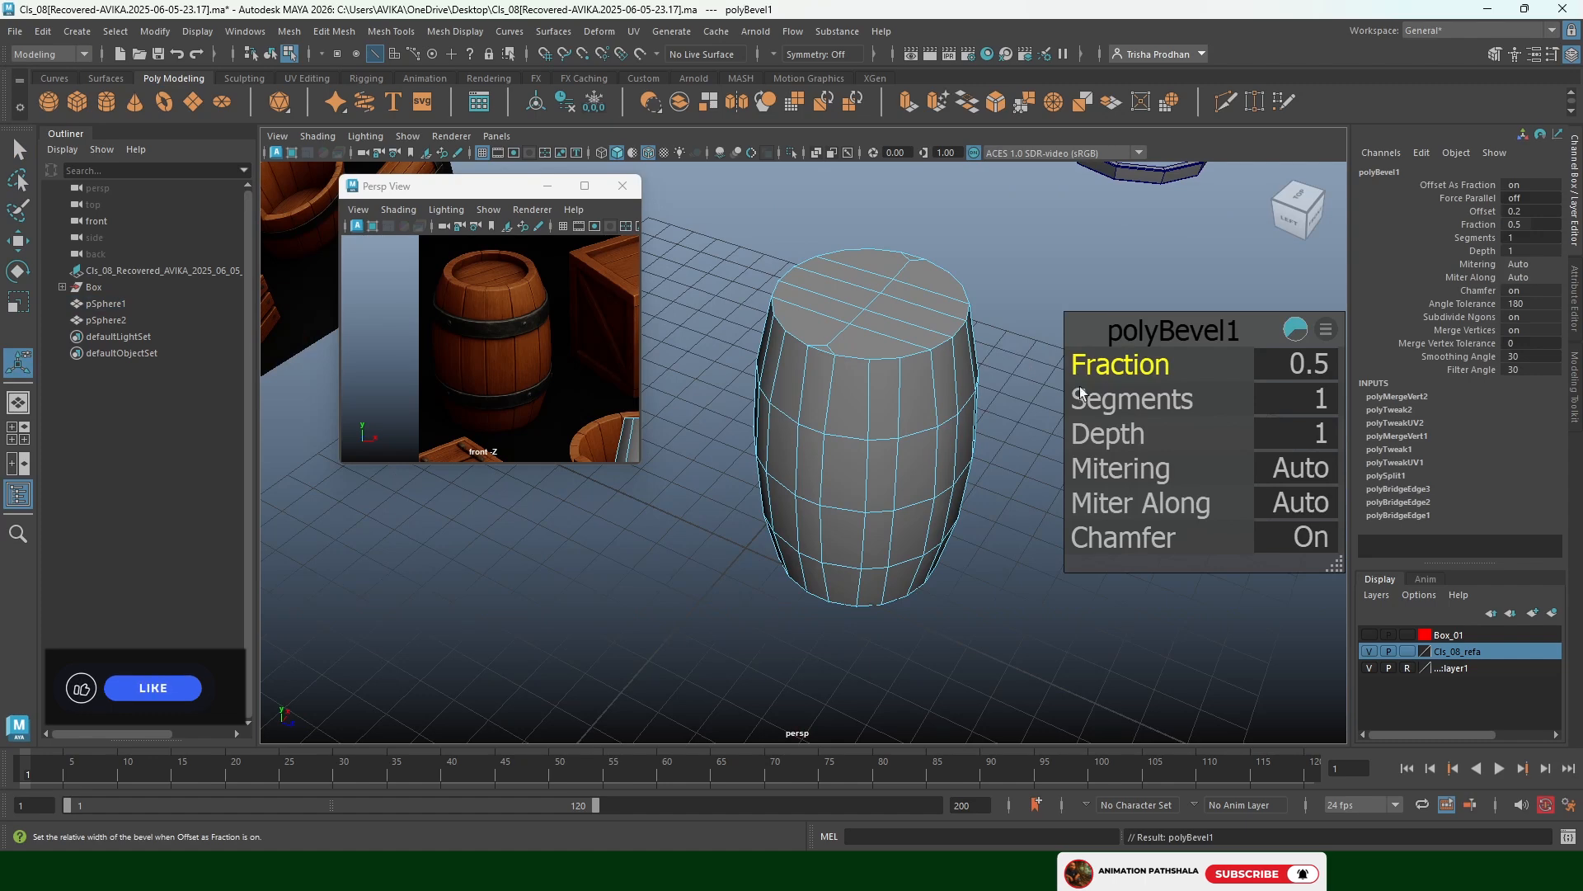
pyautogui.moveTo(1157, 364); pyautogui.dragTo(1153, 365)
pyautogui.click(1315, 363)
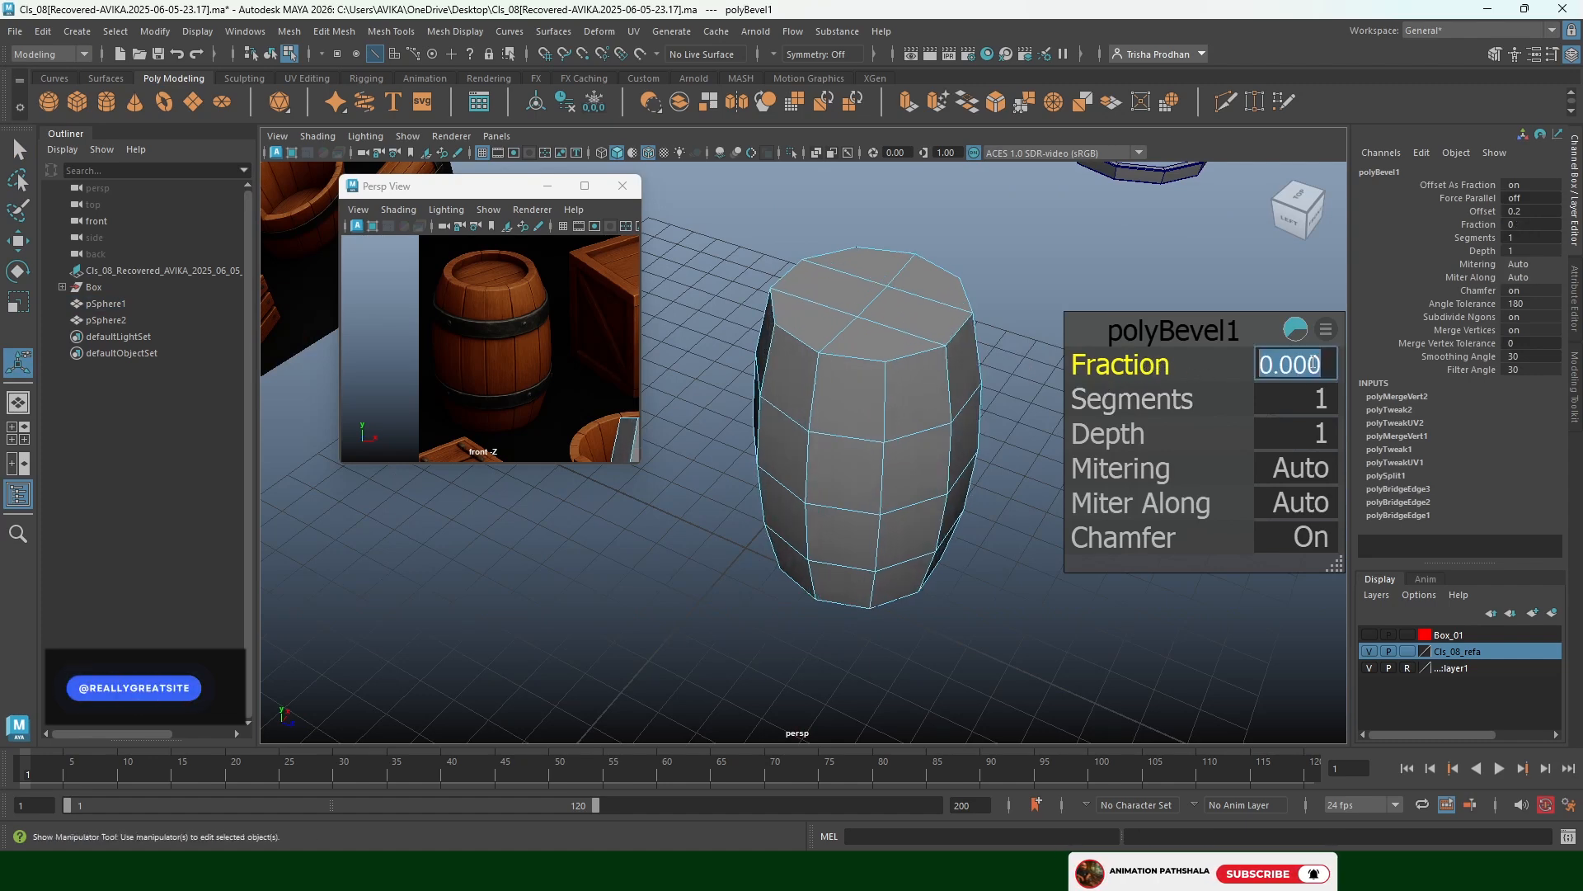
pyautogui.press('Return')
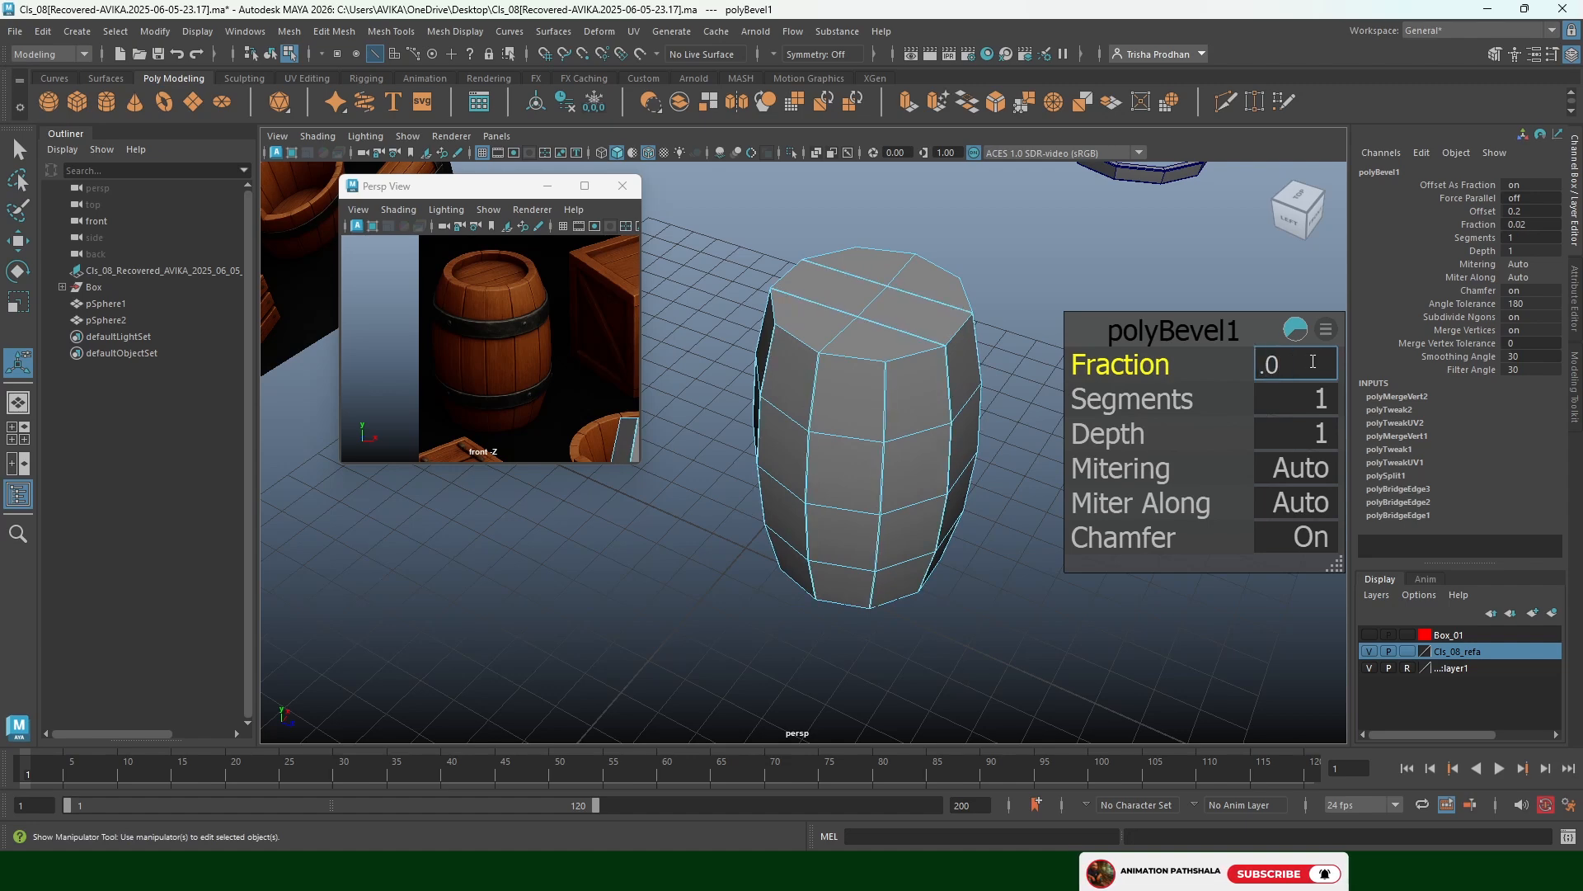
pyautogui.press('Return')
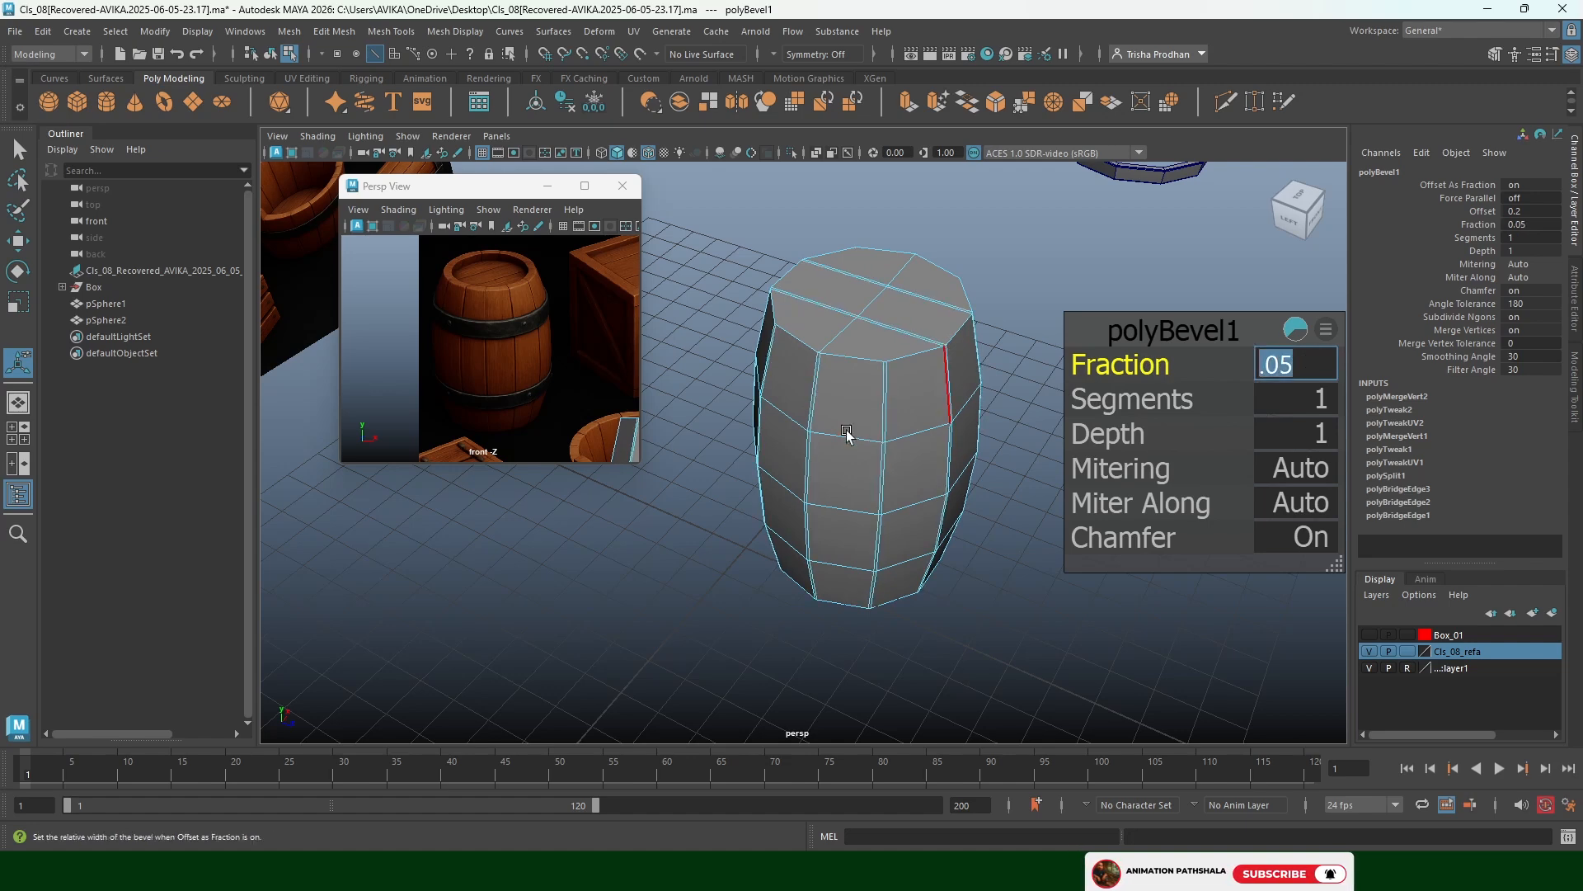
pyautogui.scroll(8, 846, 433)
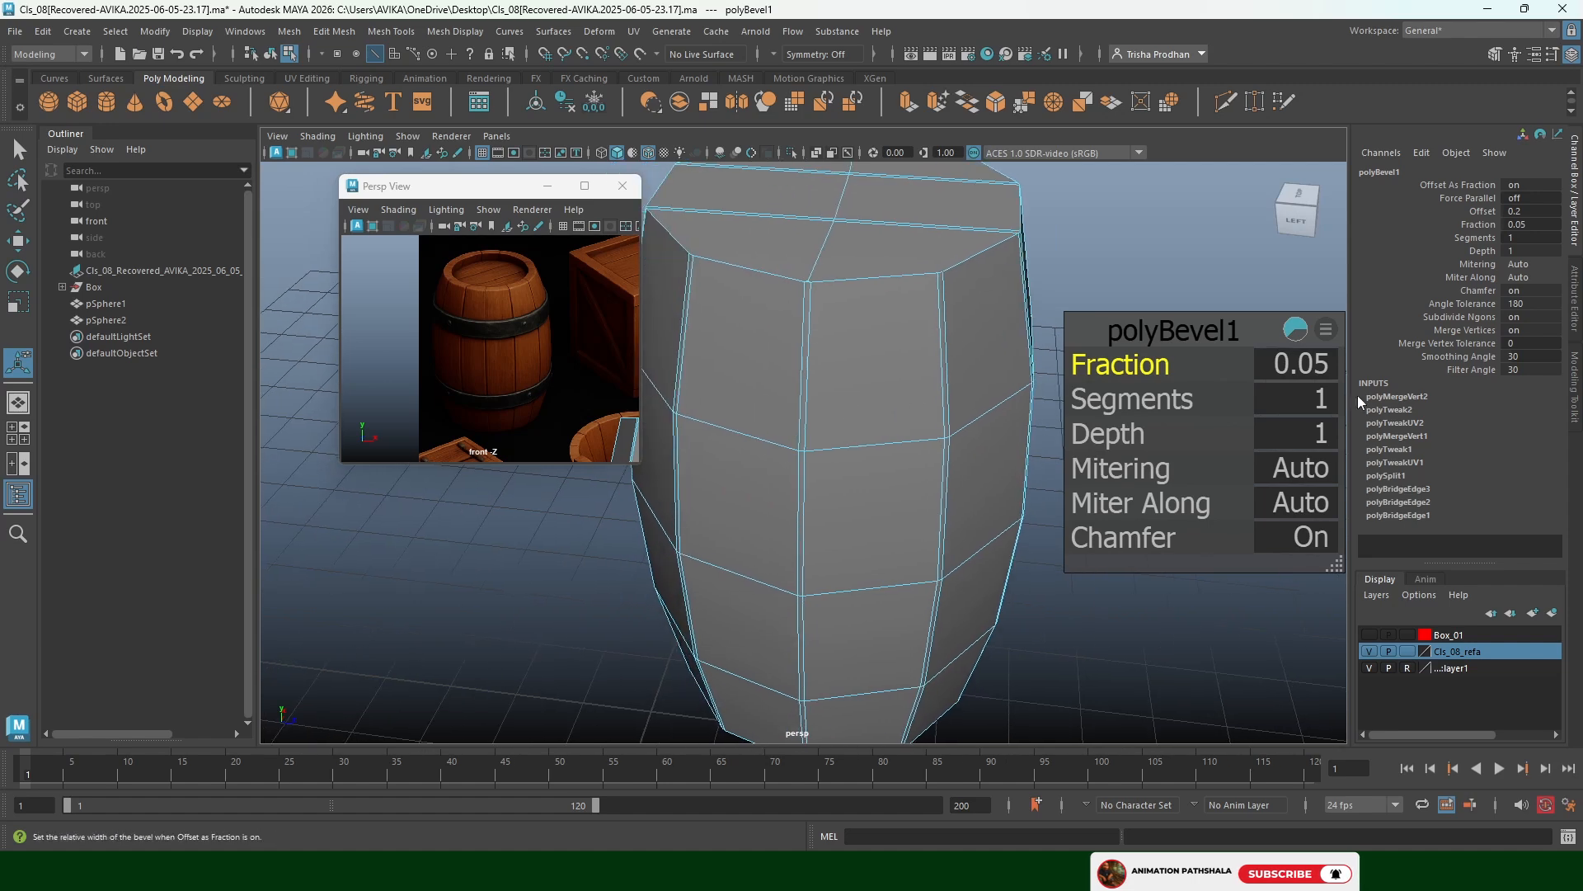
pyautogui.click(1320, 367)
pyautogui.write('3')
pyautogui.press('Return')
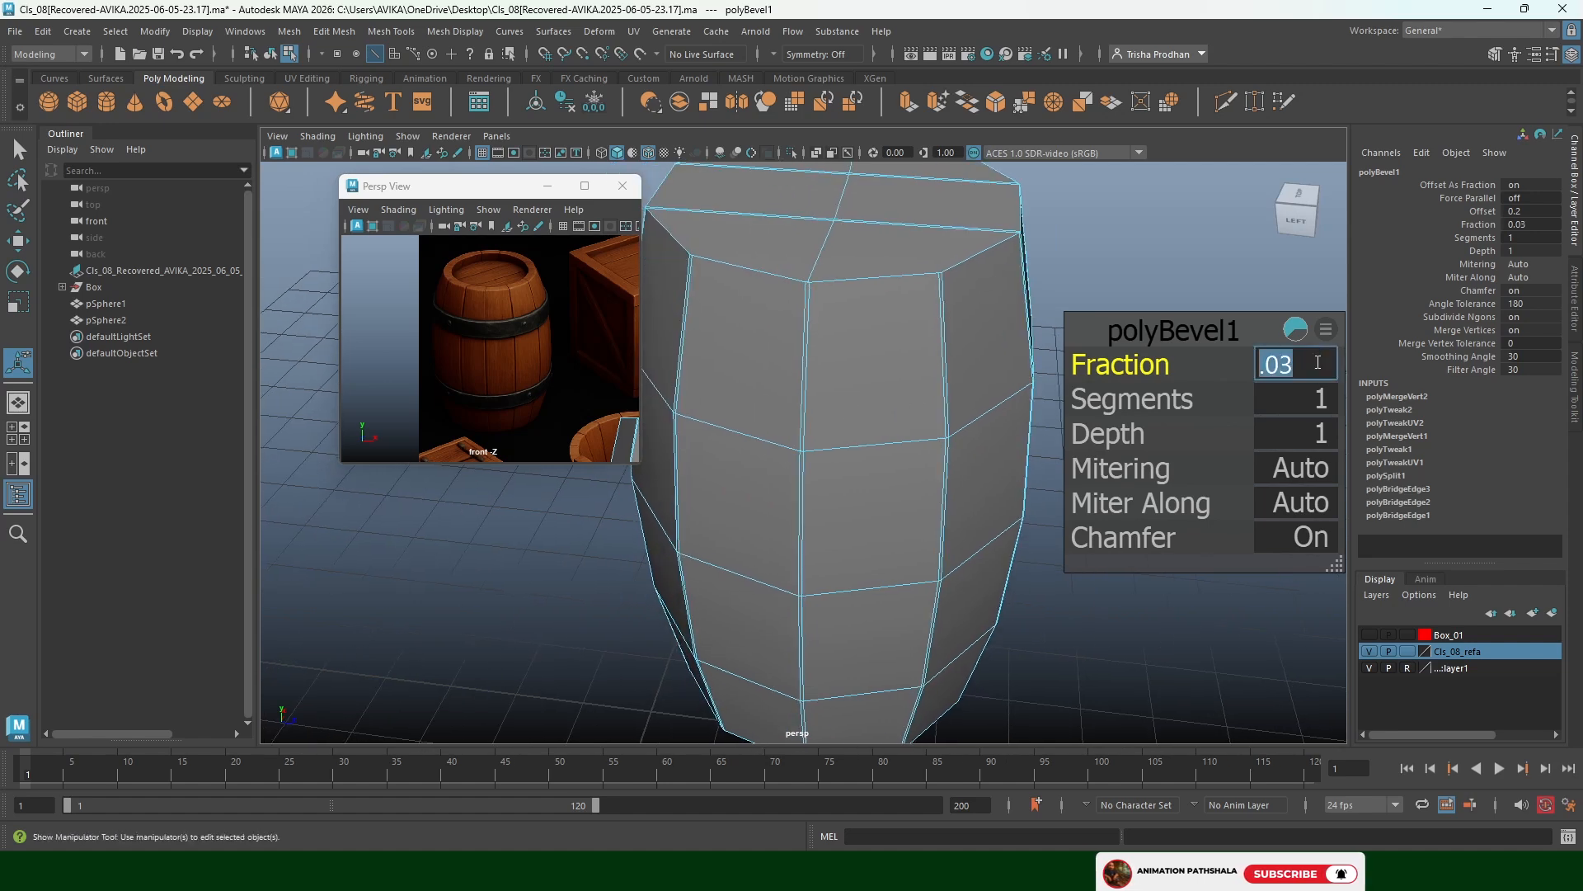
# Return to object mode and examine the beveled barrel in wireframe and shaded display
pyautogui.moveTo(846, 355); pyautogui.dragTo(1136, 227, button='right')
pyautogui.click(1135, 229)
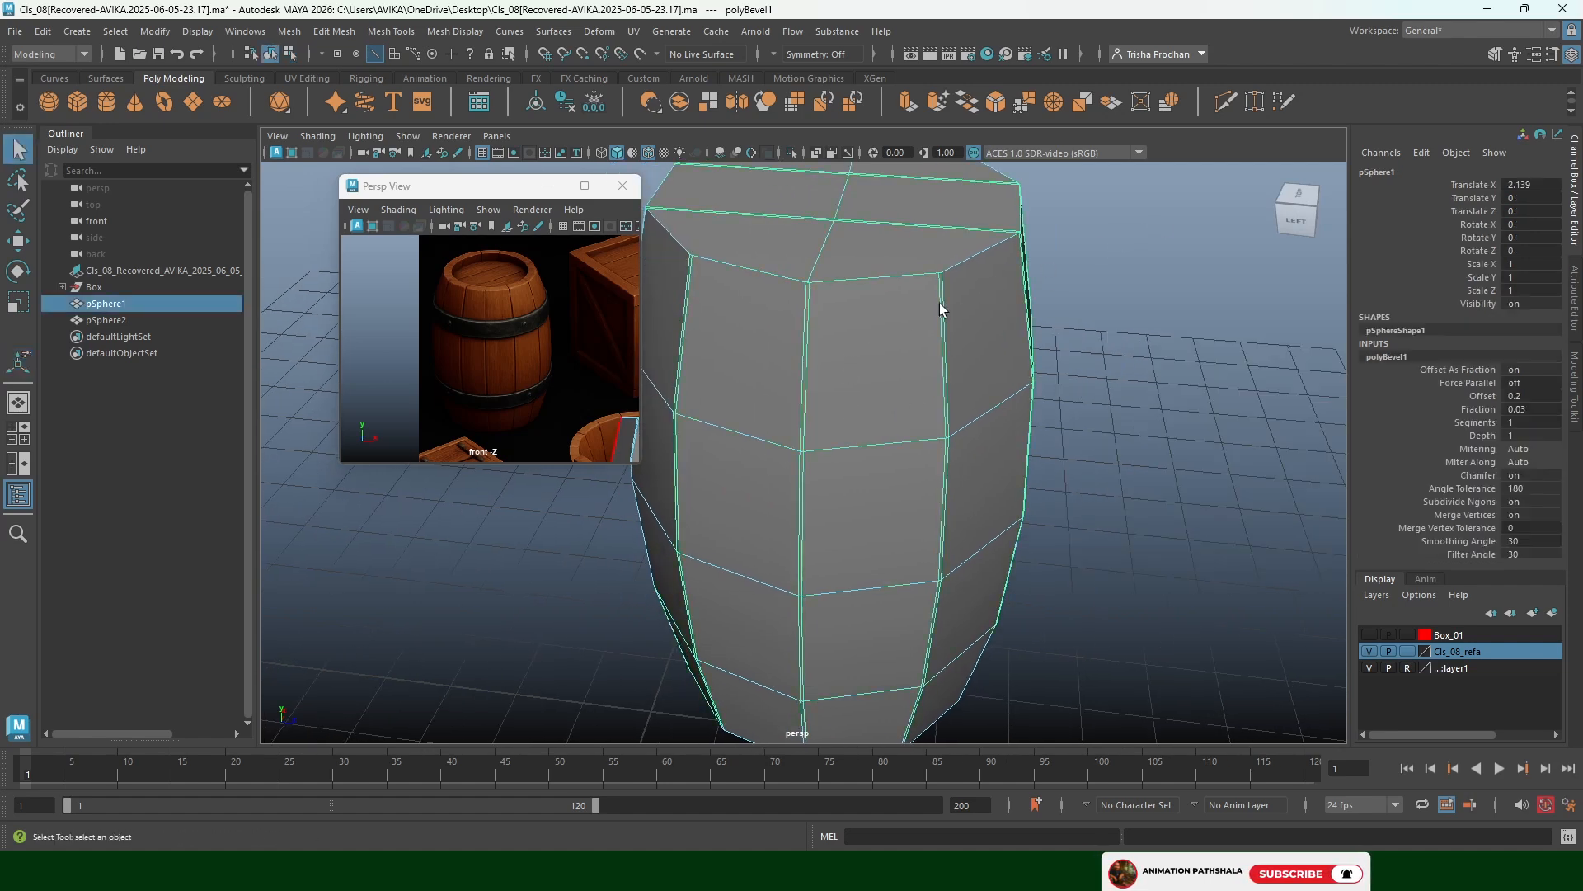
pyautogui.scroll(-4, 858, 413)
pyautogui.keyDown('alt'); pyautogui.moveTo(856, 413); pyautogui.dragTo(852, 417); pyautogui.keyUp('alt')
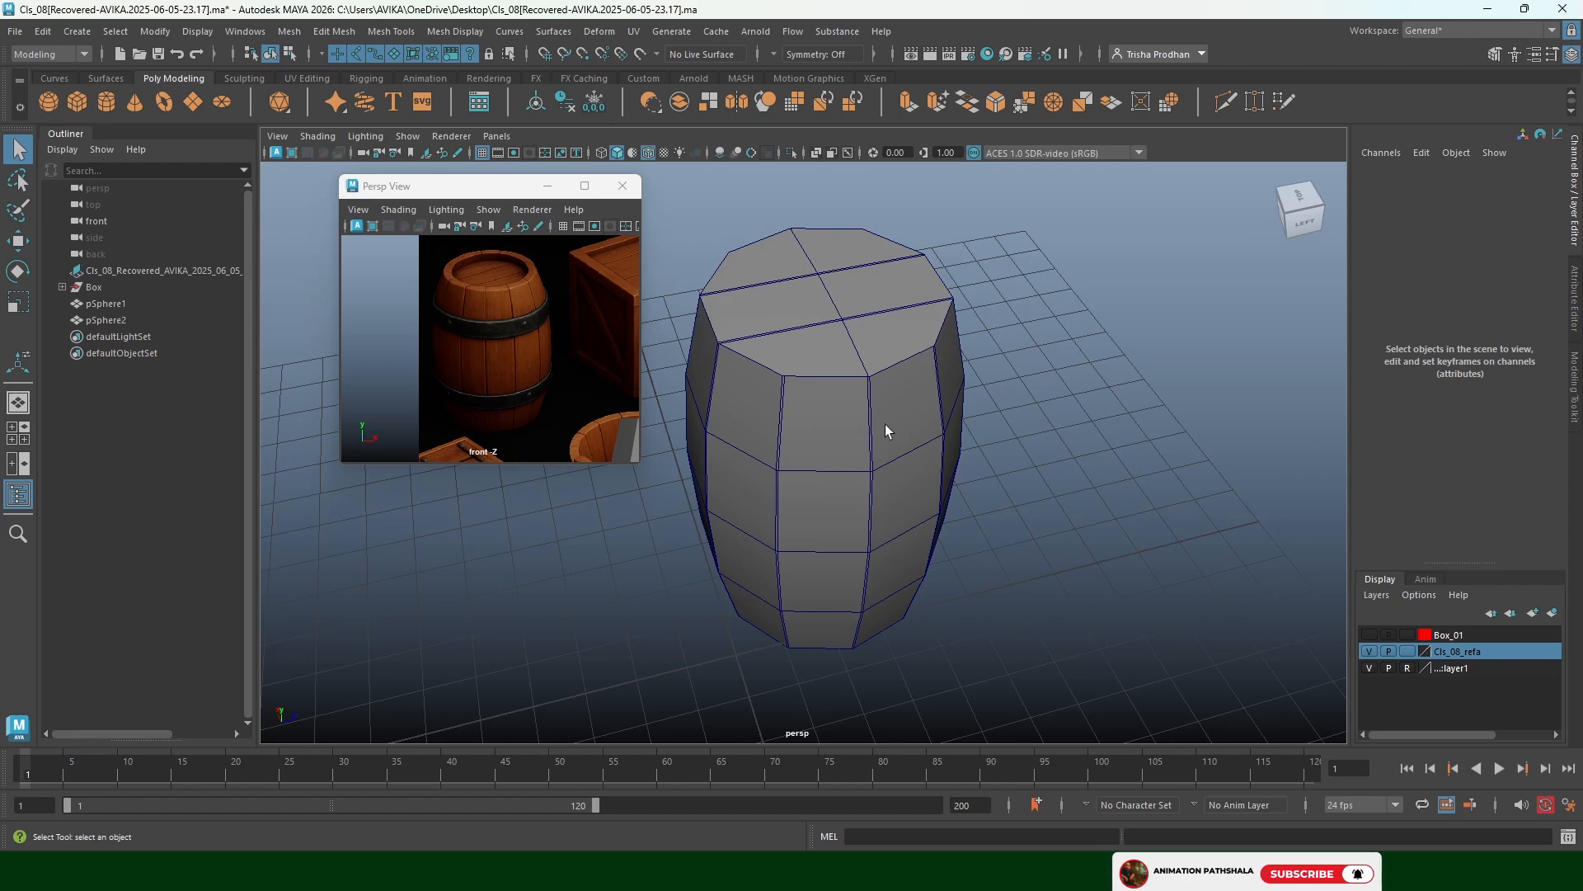
pyautogui.press('4')
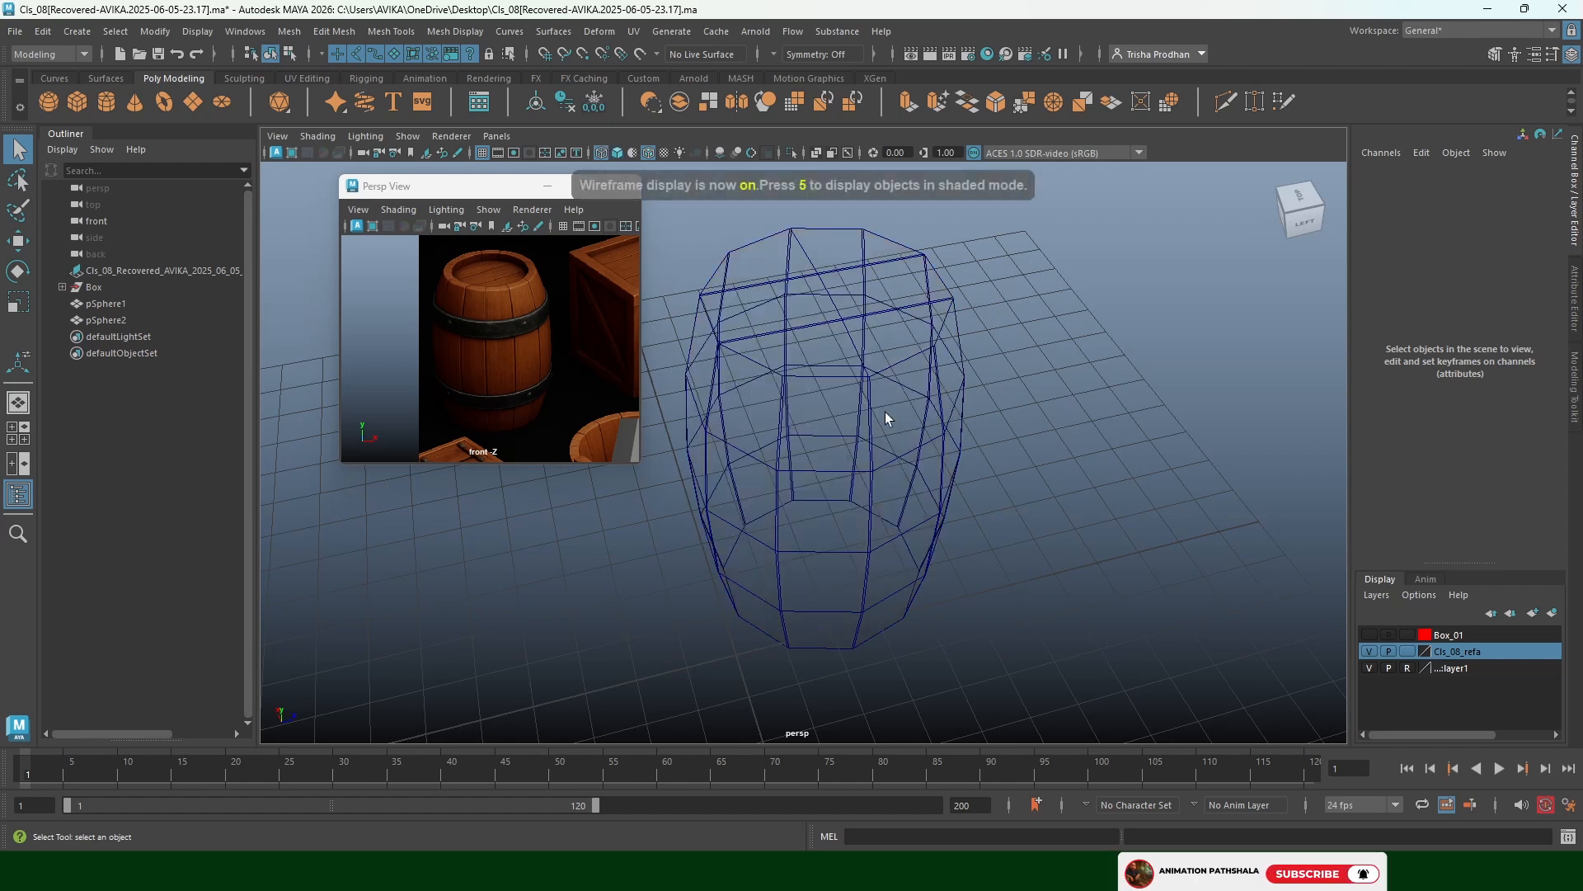
pyautogui.press('5')
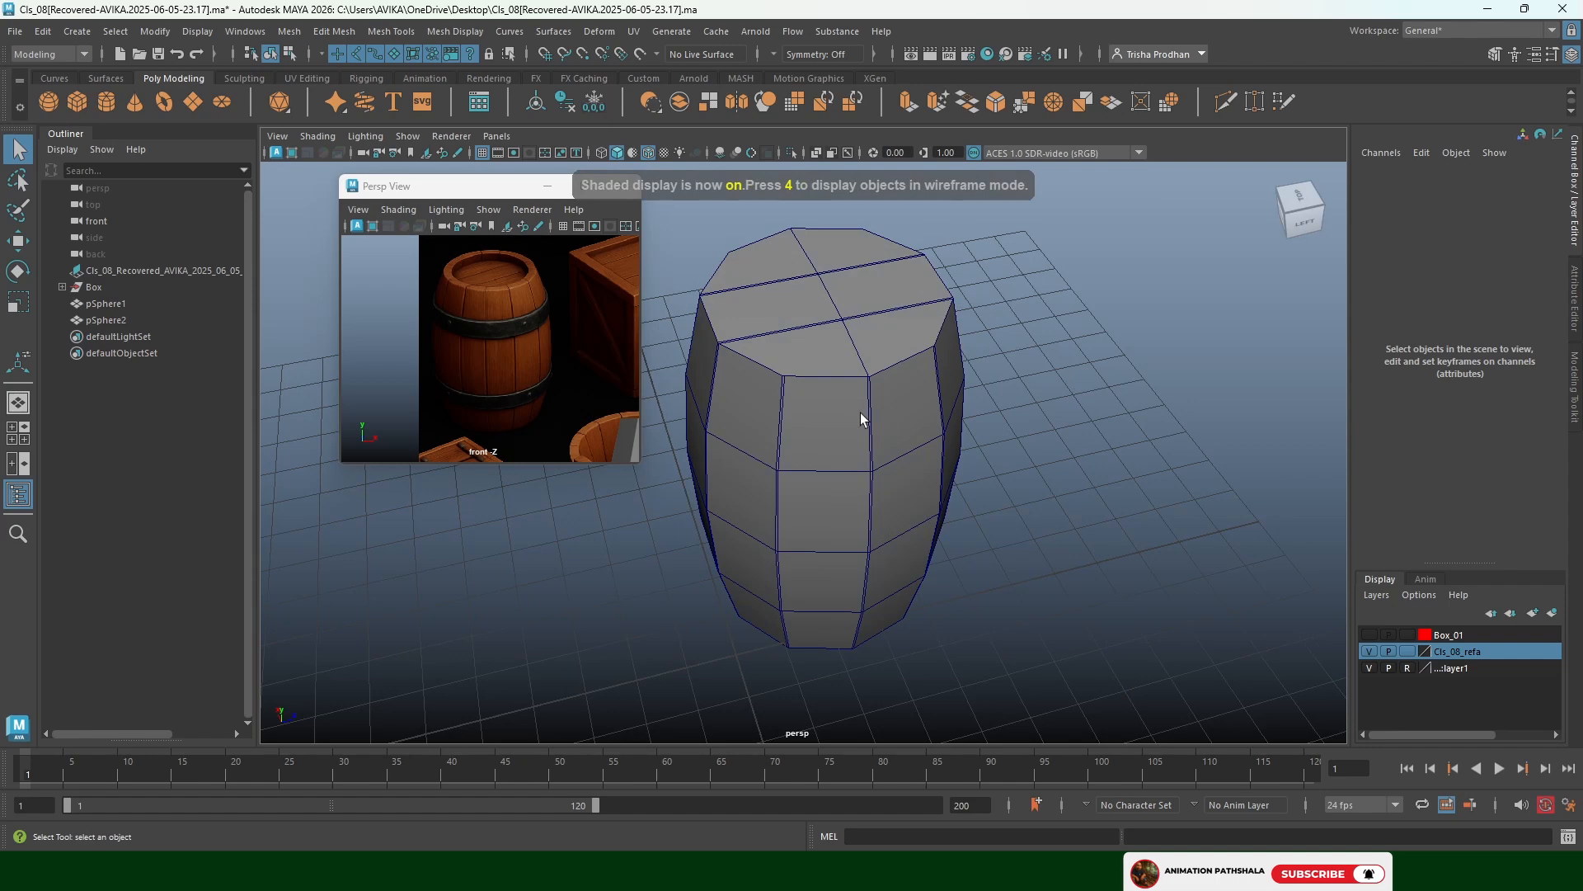
# Try to select the narrow bevel face strips between the barrel's planks one strip at a time
pyautogui.click(859, 412)
pyautogui.press('f')
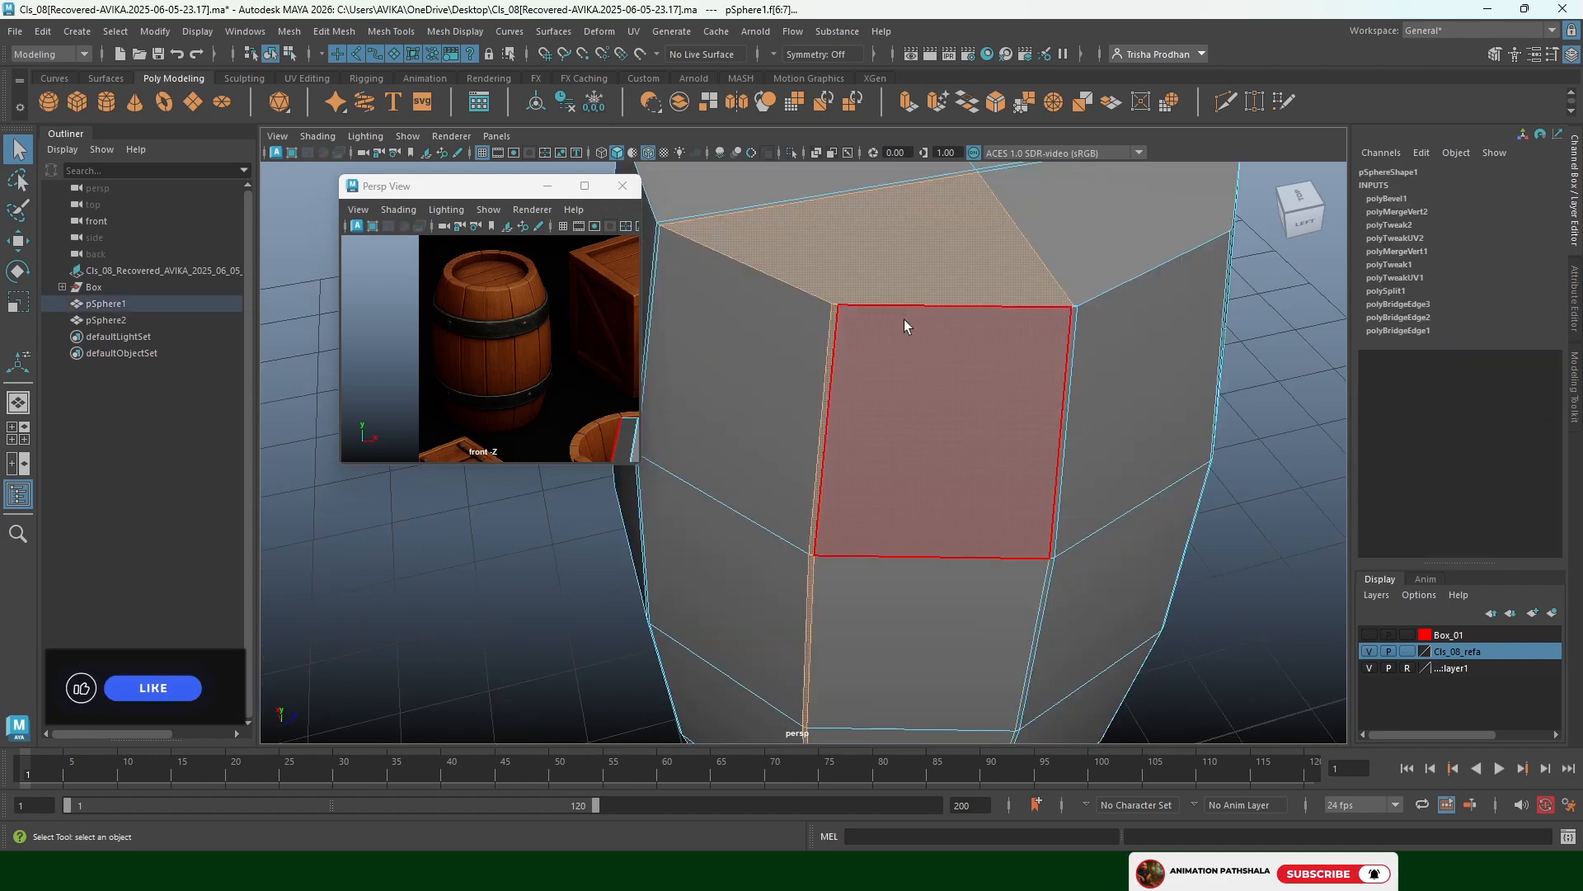
pyautogui.keyDown('ctrl'); pyautogui.click(917, 280); pyautogui.keyUp('ctrl')
pyautogui.keyDown('shift'); pyautogui.click(1073, 345); pyautogui.keyUp('shift')
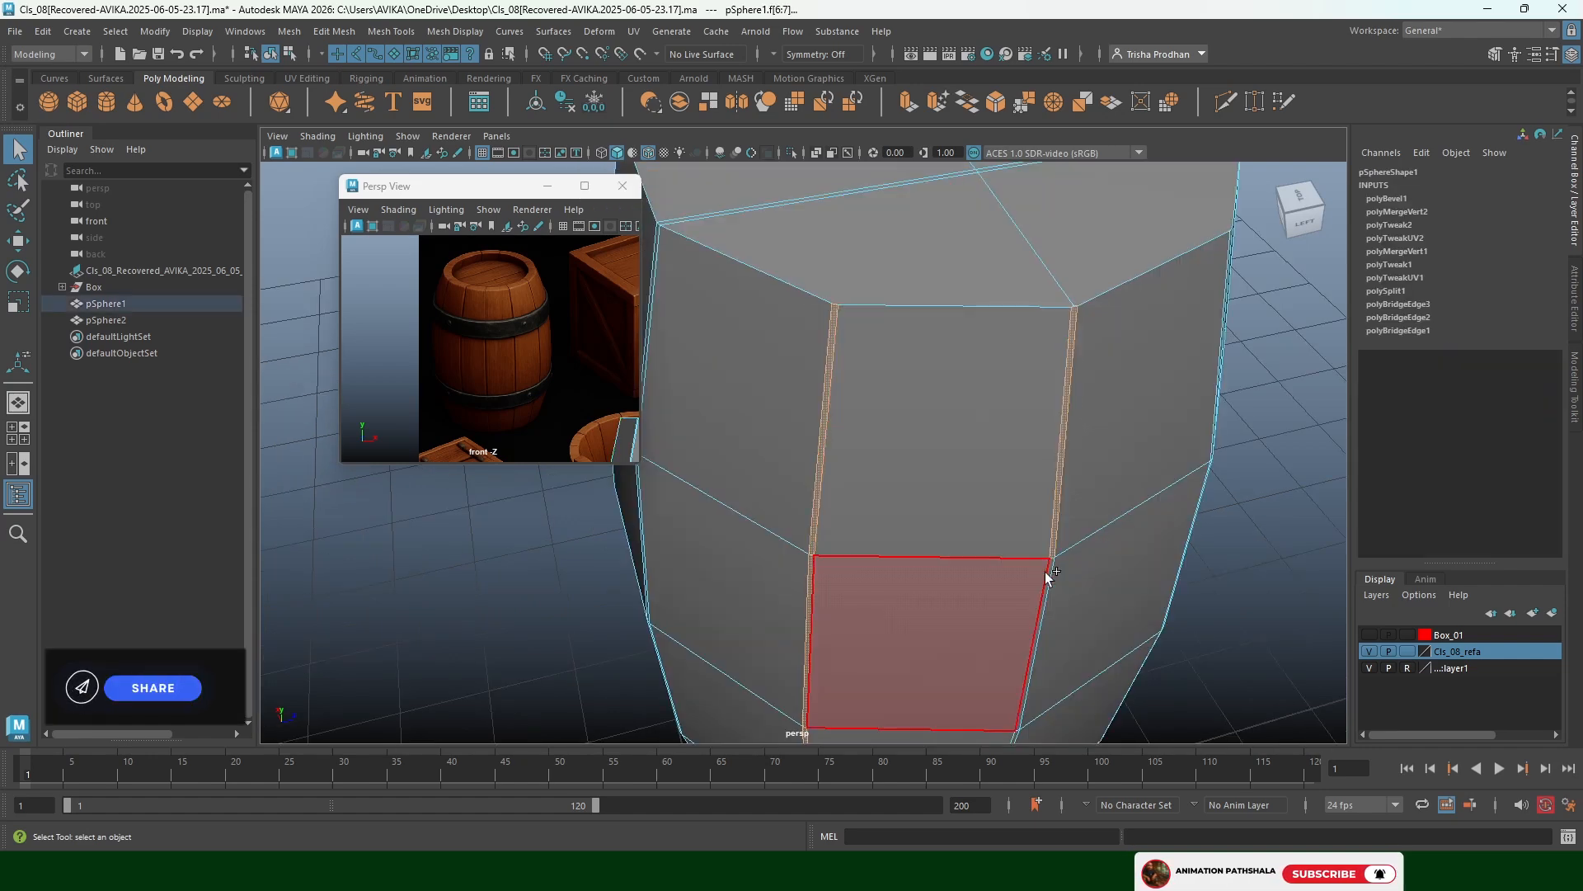
pyautogui.keyDown('shift'); pyautogui.click(1049, 575); pyautogui.keyUp('shift')
pyautogui.hotkey('ctrl', 'z')
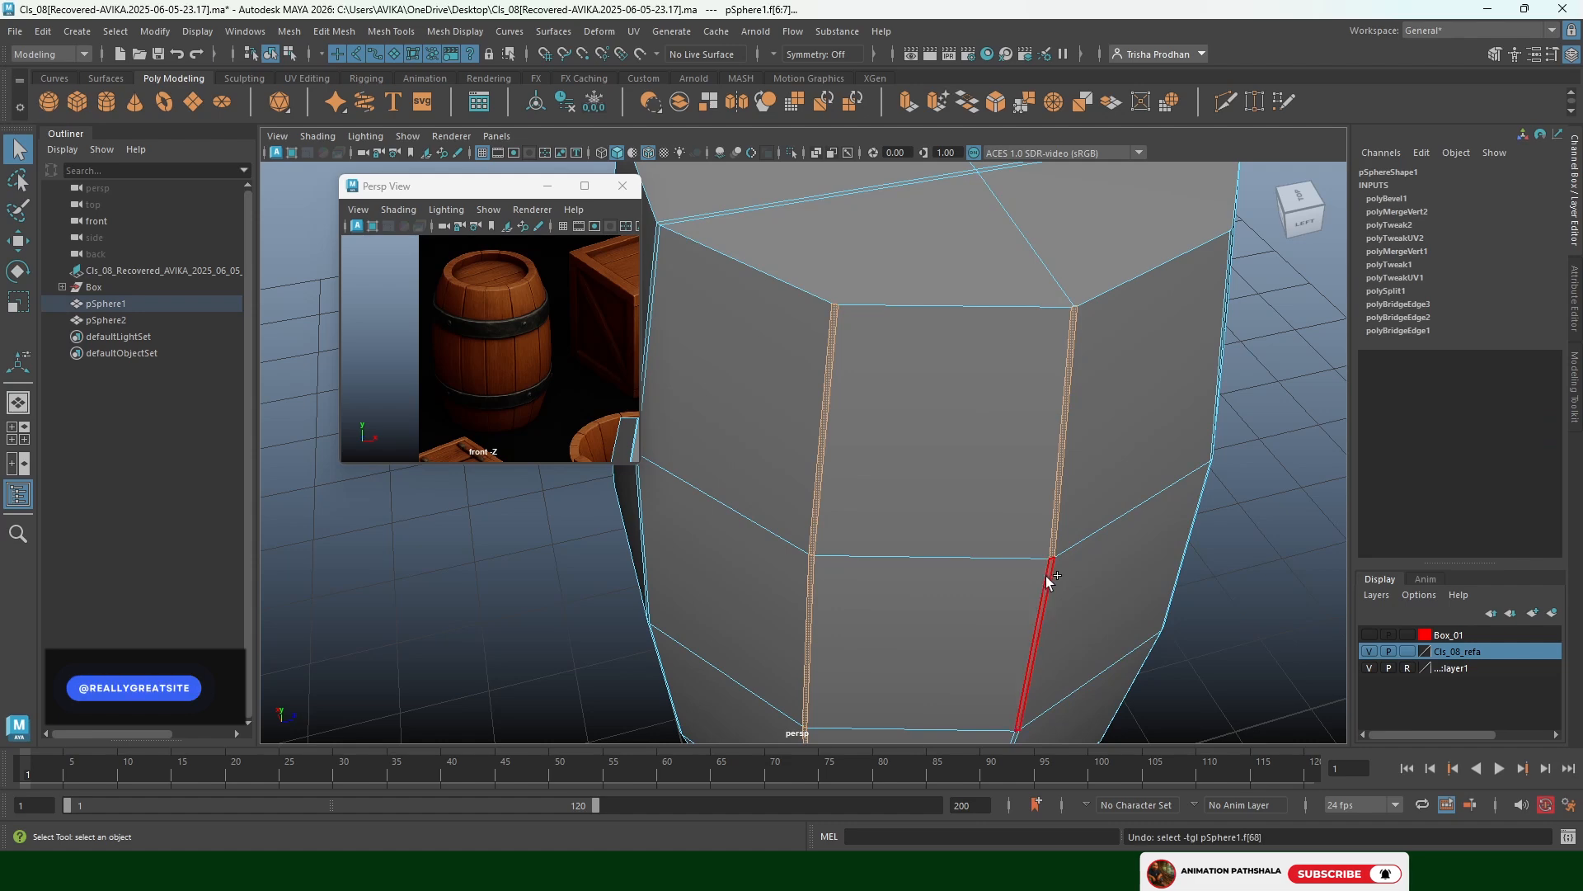
pyautogui.keyDown('shift'); pyautogui.doubleClick(1049, 572); pyautogui.keyUp('shift')
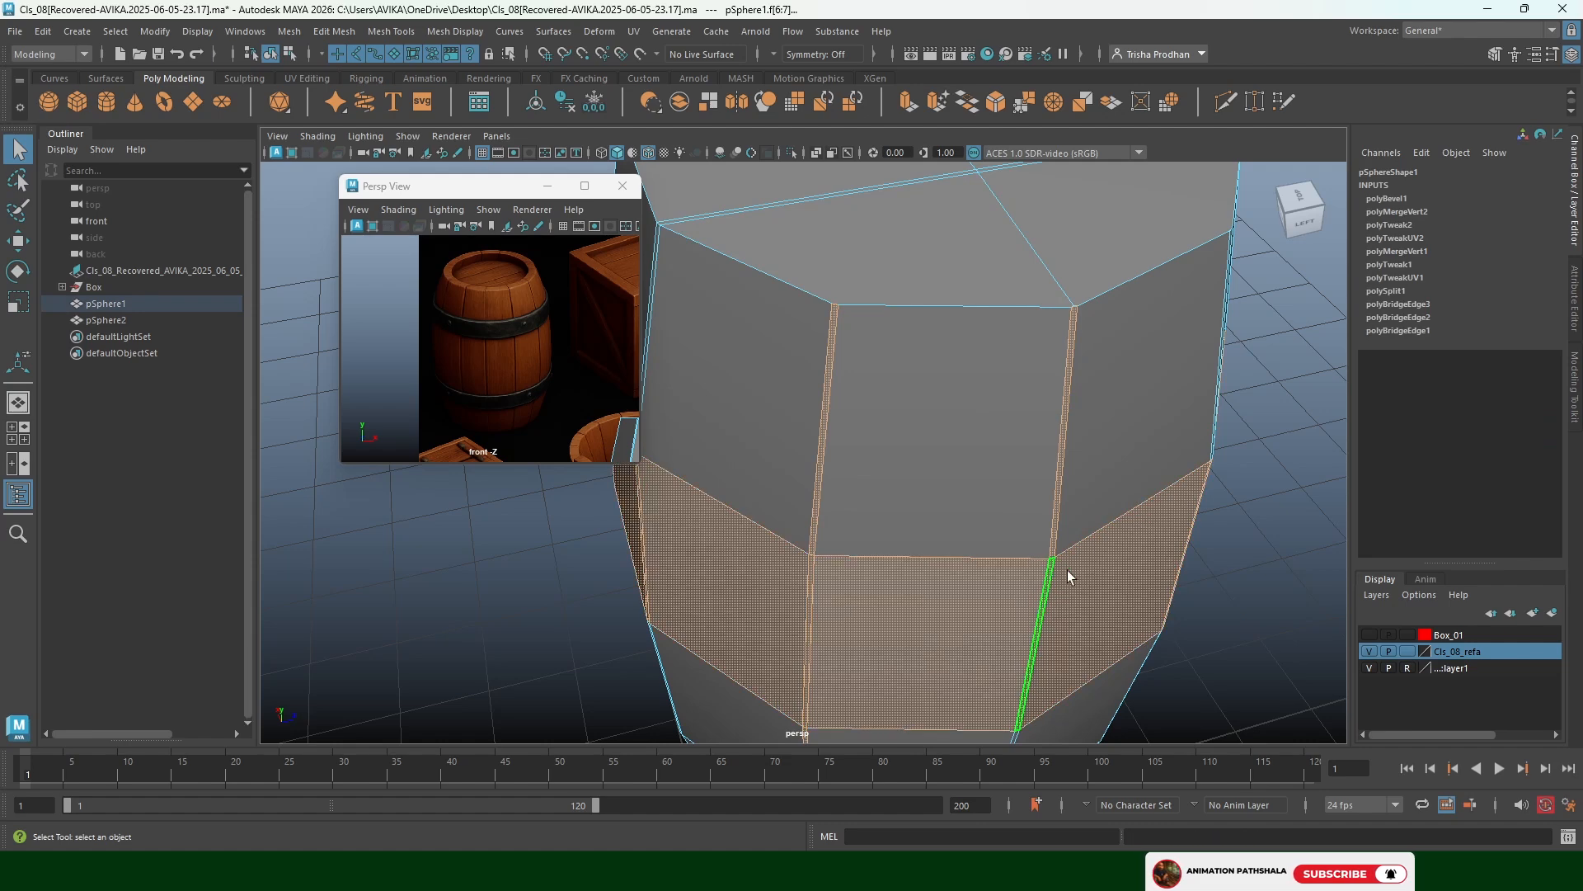
pyautogui.keyDown('alt'); pyautogui.moveTo(1067, 571); pyautogui.dragTo(1055, 438, button='middle'); pyautogui.keyUp('alt')
pyautogui.hotkey('ctrl', 'z')
pyautogui.keyDown('alt'); pyautogui.moveTo(1037, 512); pyautogui.dragTo(1009, 484); pyautogui.keyUp('alt')
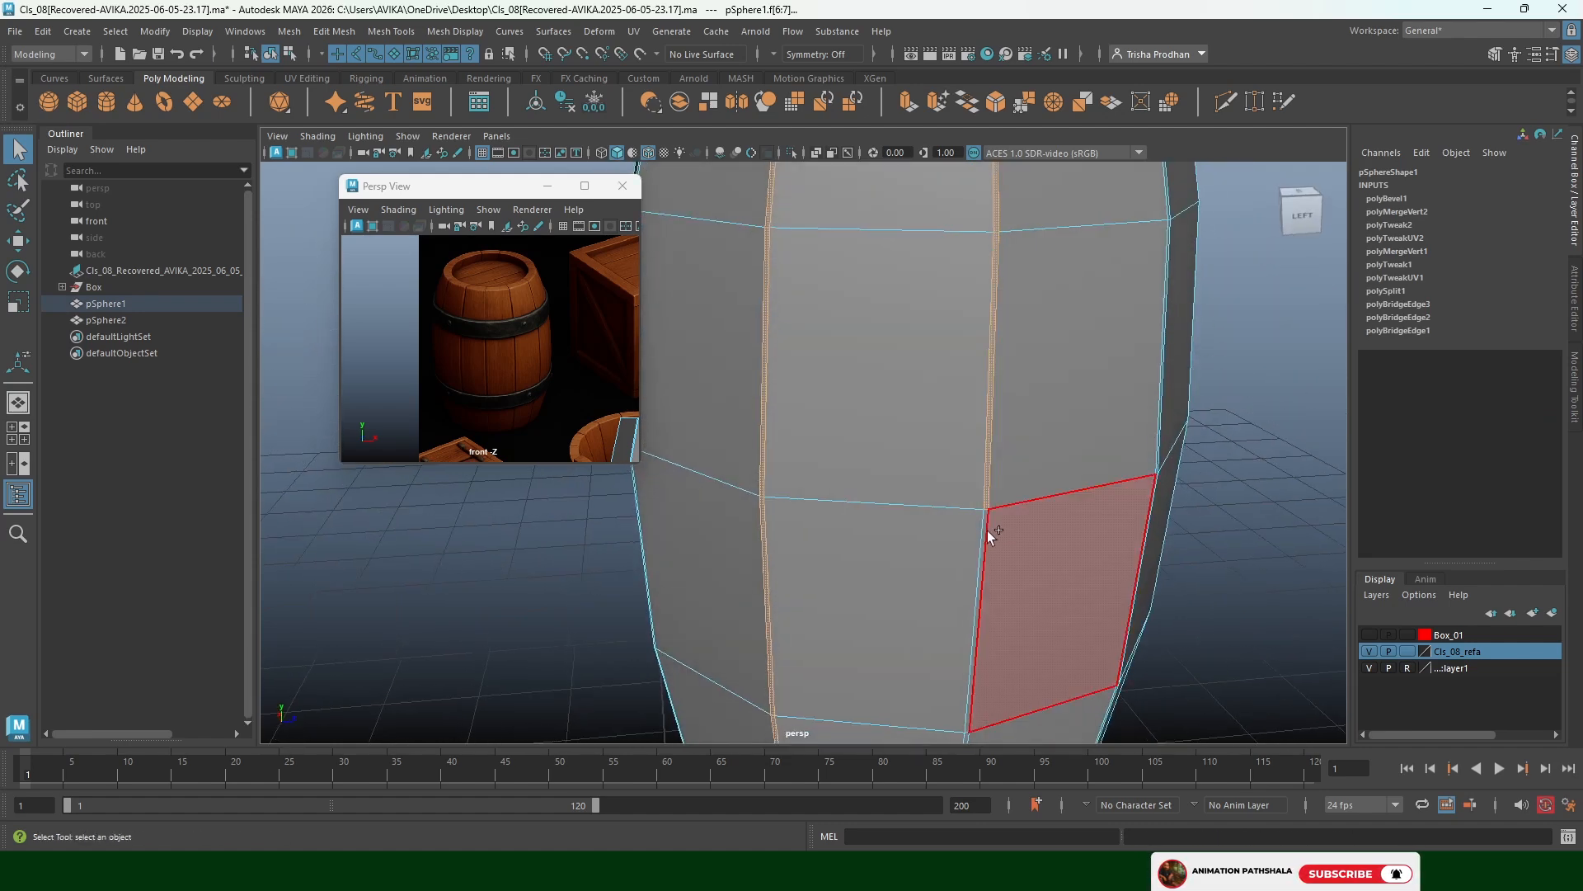
pyautogui.keyDown('alt'); pyautogui.moveTo(1022, 543); pyautogui.dragTo(938, 511); pyautogui.keyUp('alt')
pyautogui.keyDown('shift'); pyautogui.click(960, 567); pyautogui.keyUp('shift')
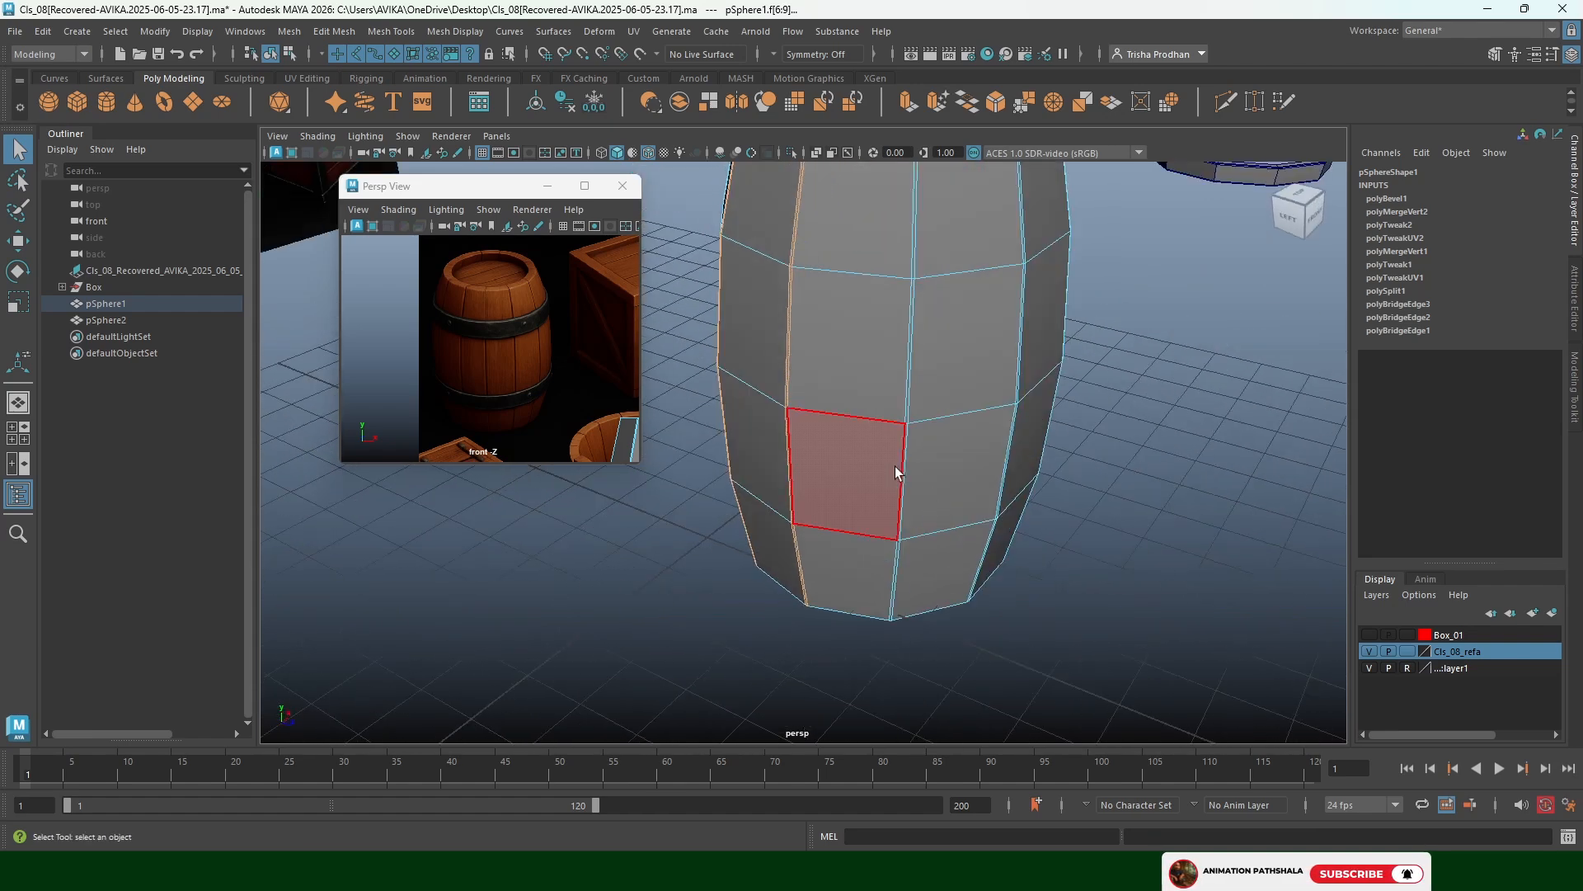
pyautogui.scroll(3, 894, 467)
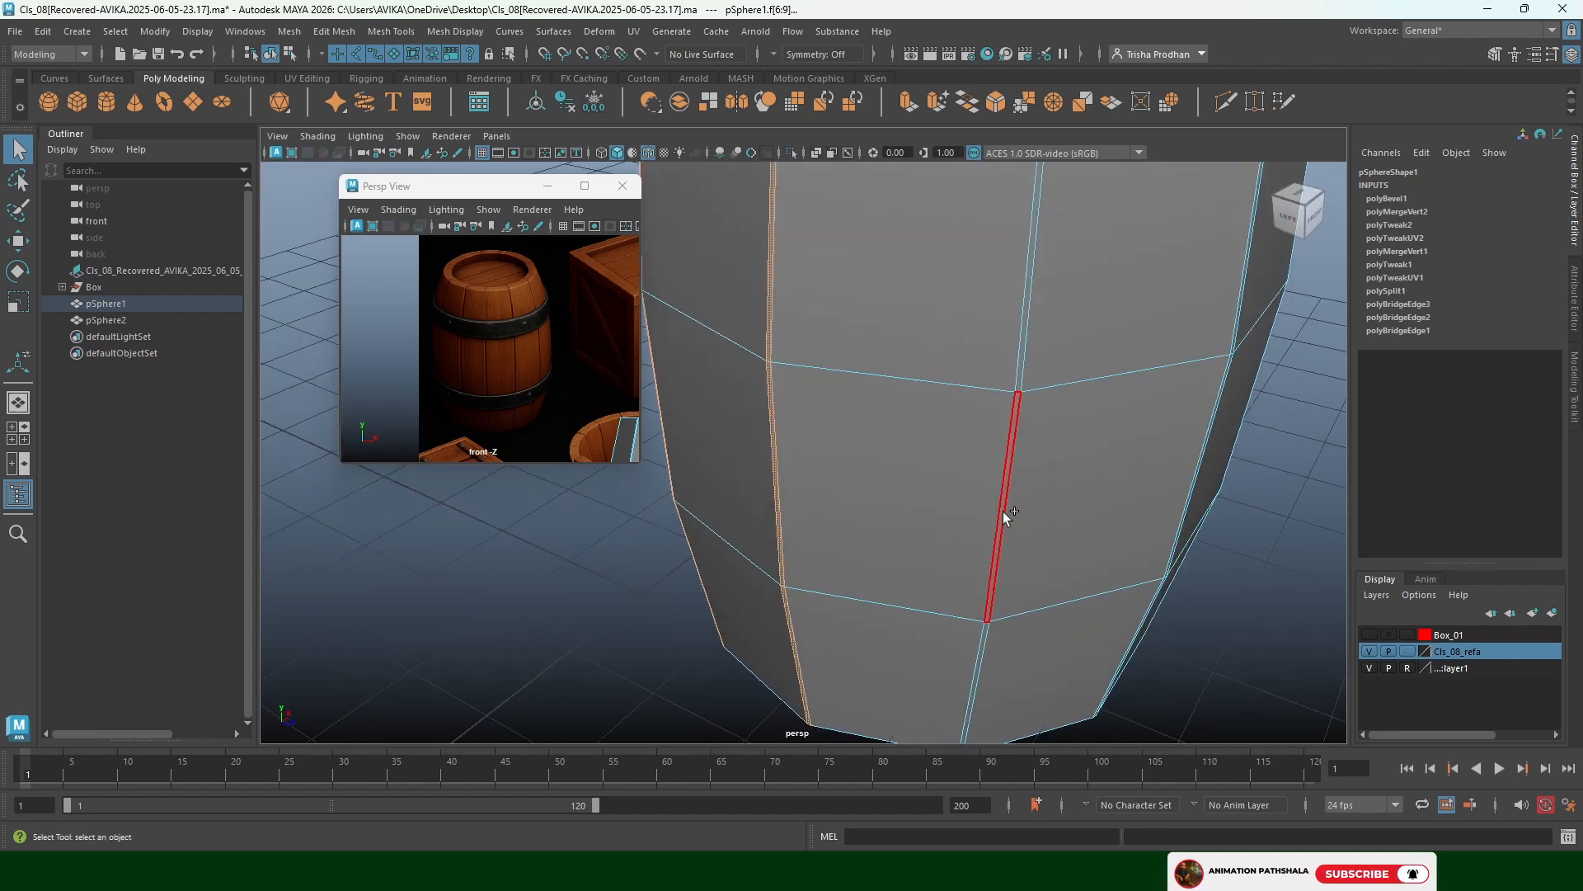
pyautogui.scroll(-6, 1036, 478)
pyautogui.keyDown('alt'); pyautogui.moveTo(1036, 477); pyautogui.dragTo(953, 468); pyautogui.keyUp('alt')
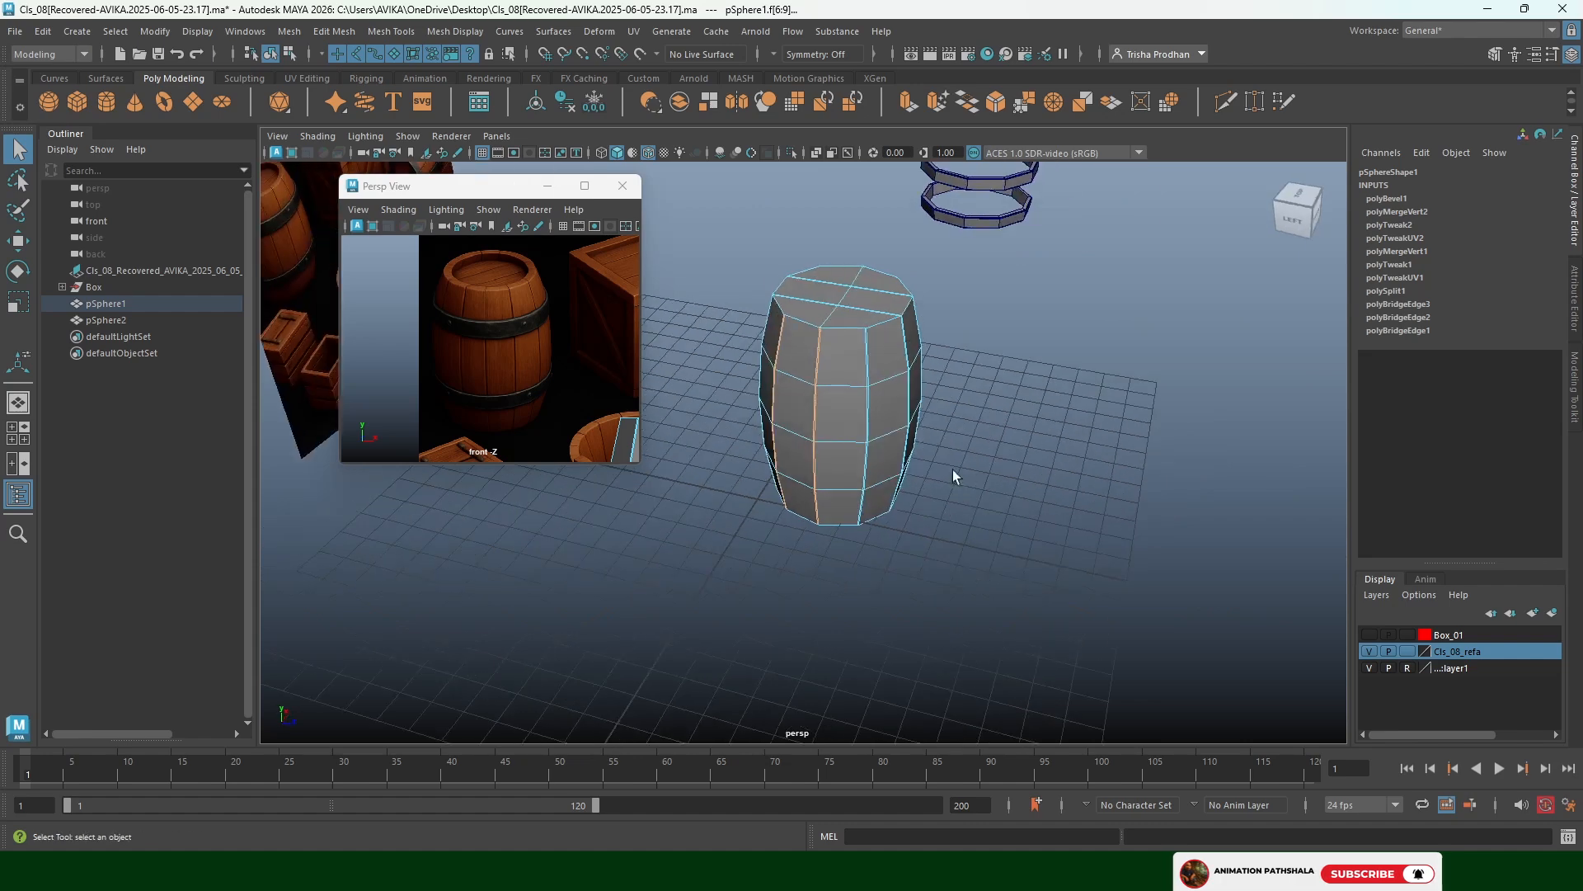
# Select all faces of the barrel and deselect the first vertical column of wide plank faces
pyautogui.moveTo(1024, 642); pyautogui.dragTo(1026, 643)
pyautogui.scroll(5, 843, 400)
pyautogui.keyDown('ctrl'); pyautogui.click(939, 400); pyautogui.keyUp('ctrl')
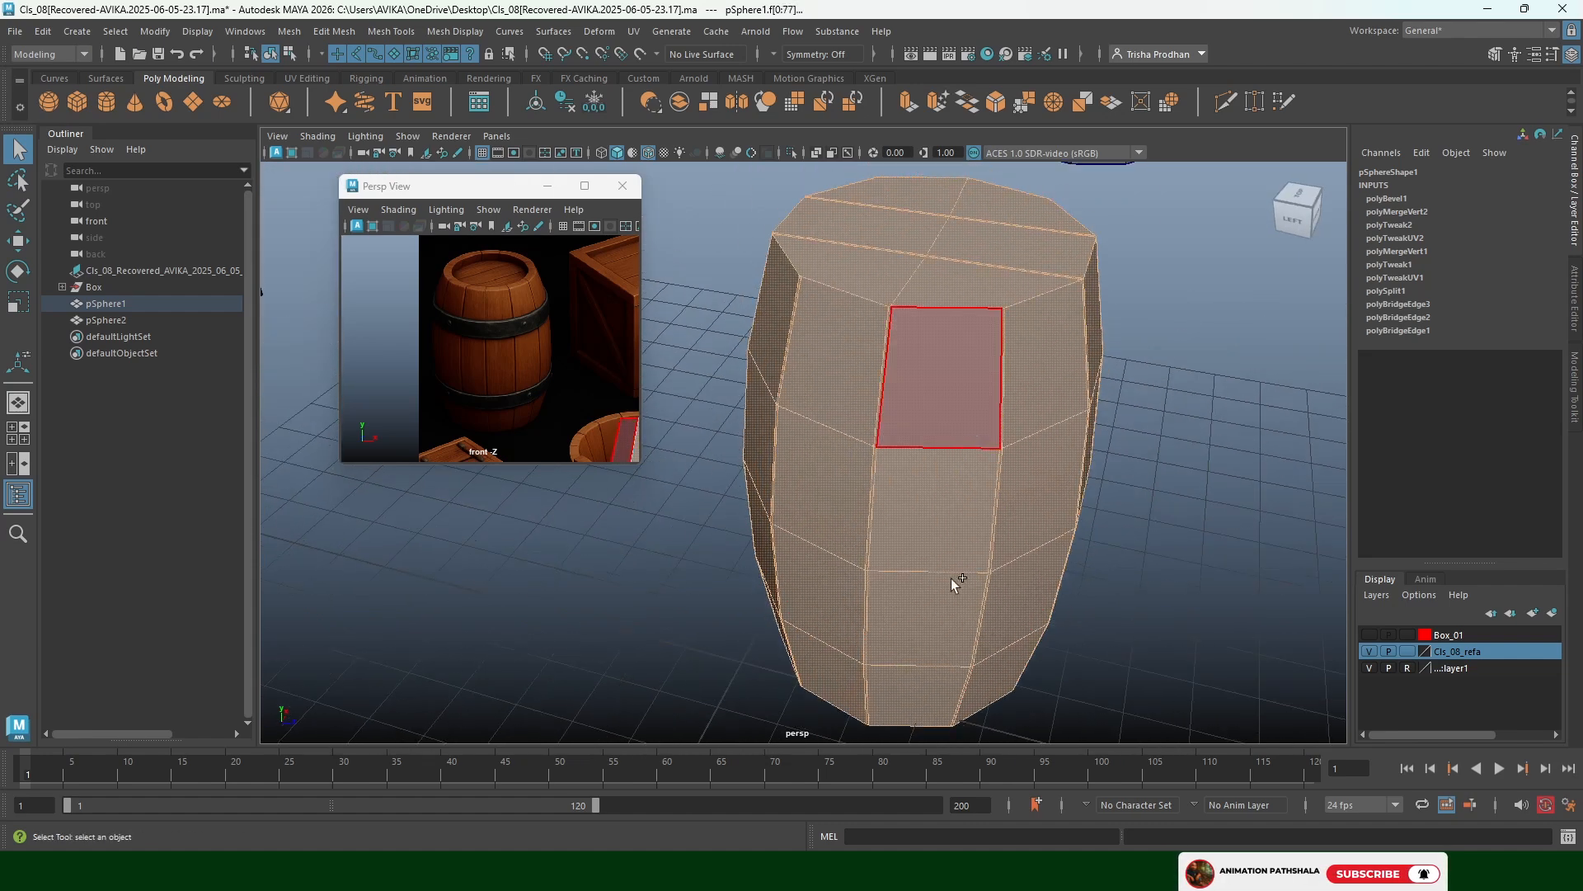
pyautogui.keyDown('ctrl'); pyautogui.click(920, 693); pyautogui.keyUp('ctrl')
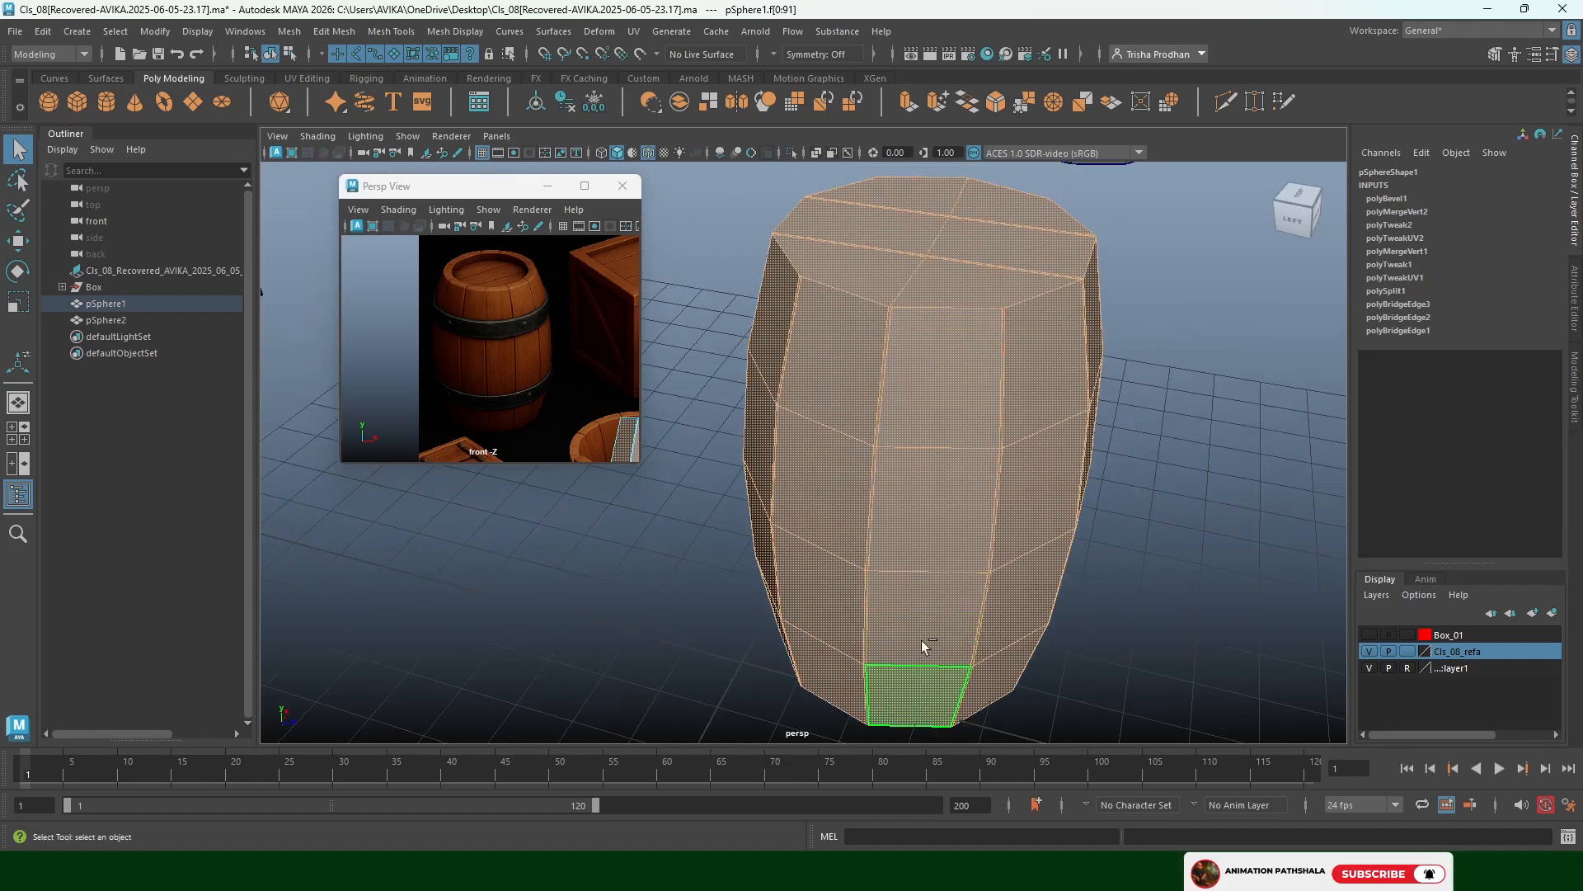
pyautogui.keyDown('ctrl'); pyautogui.moveTo(962, 394); pyautogui.dragTo(932, 492); pyautogui.keyUp('ctrl')
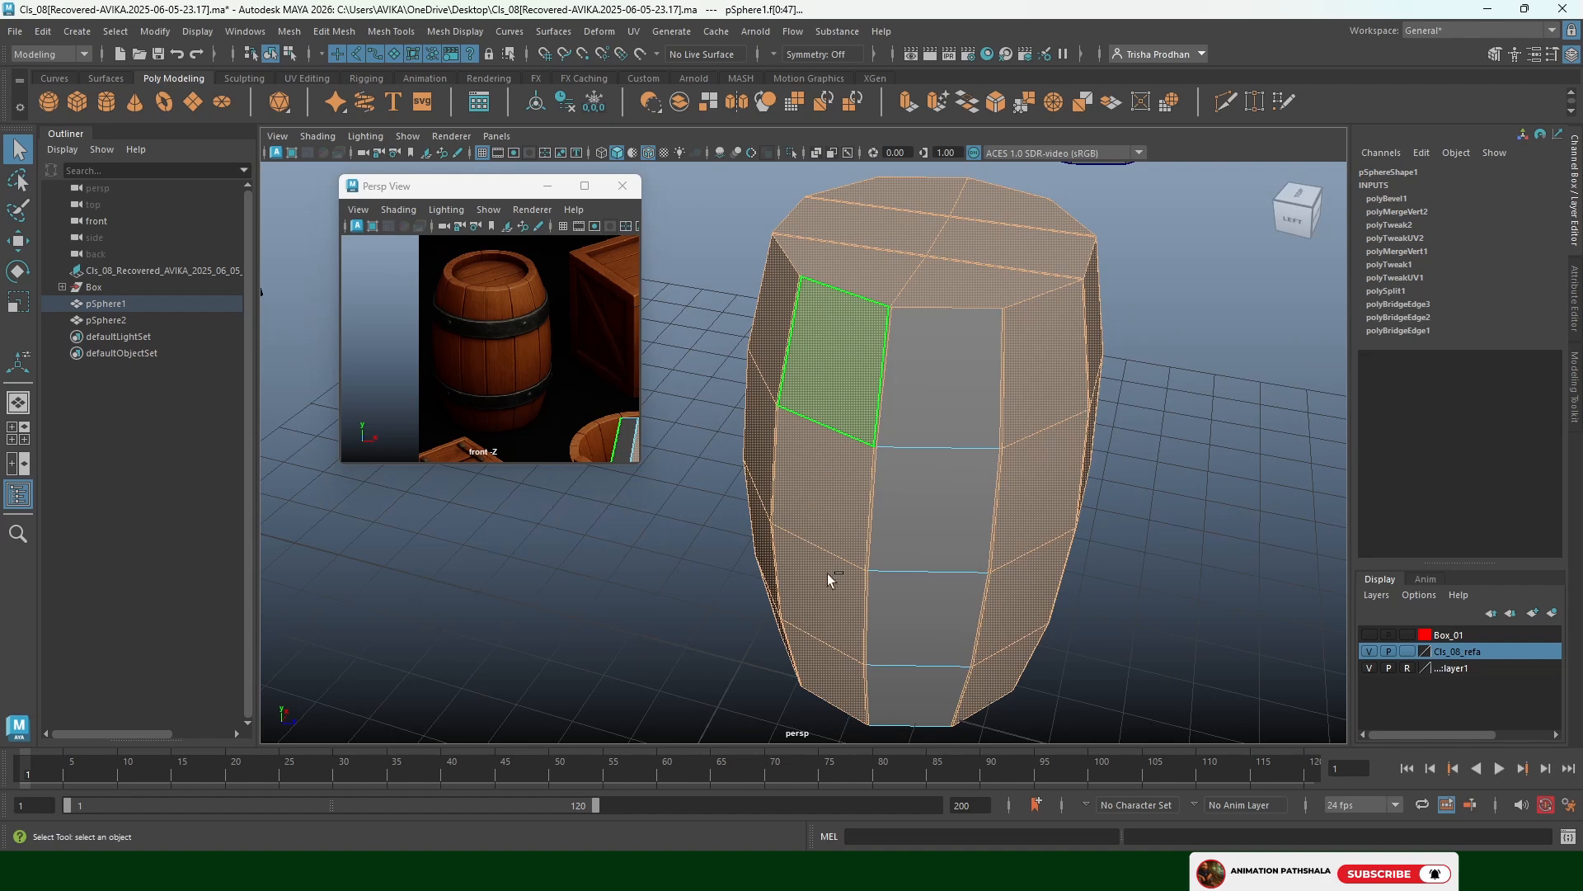
# Deselect the wide plank faces column by column around the barrel's back and right sides, keeping the narrow strips selected
pyautogui.keyDown('alt'); pyautogui.moveTo(784, 640); pyautogui.dragTo(895, 577); pyautogui.keyUp('alt')
pyautogui.keyDown('ctrl'); pyautogui.click(808, 313); pyautogui.keyUp('ctrl')
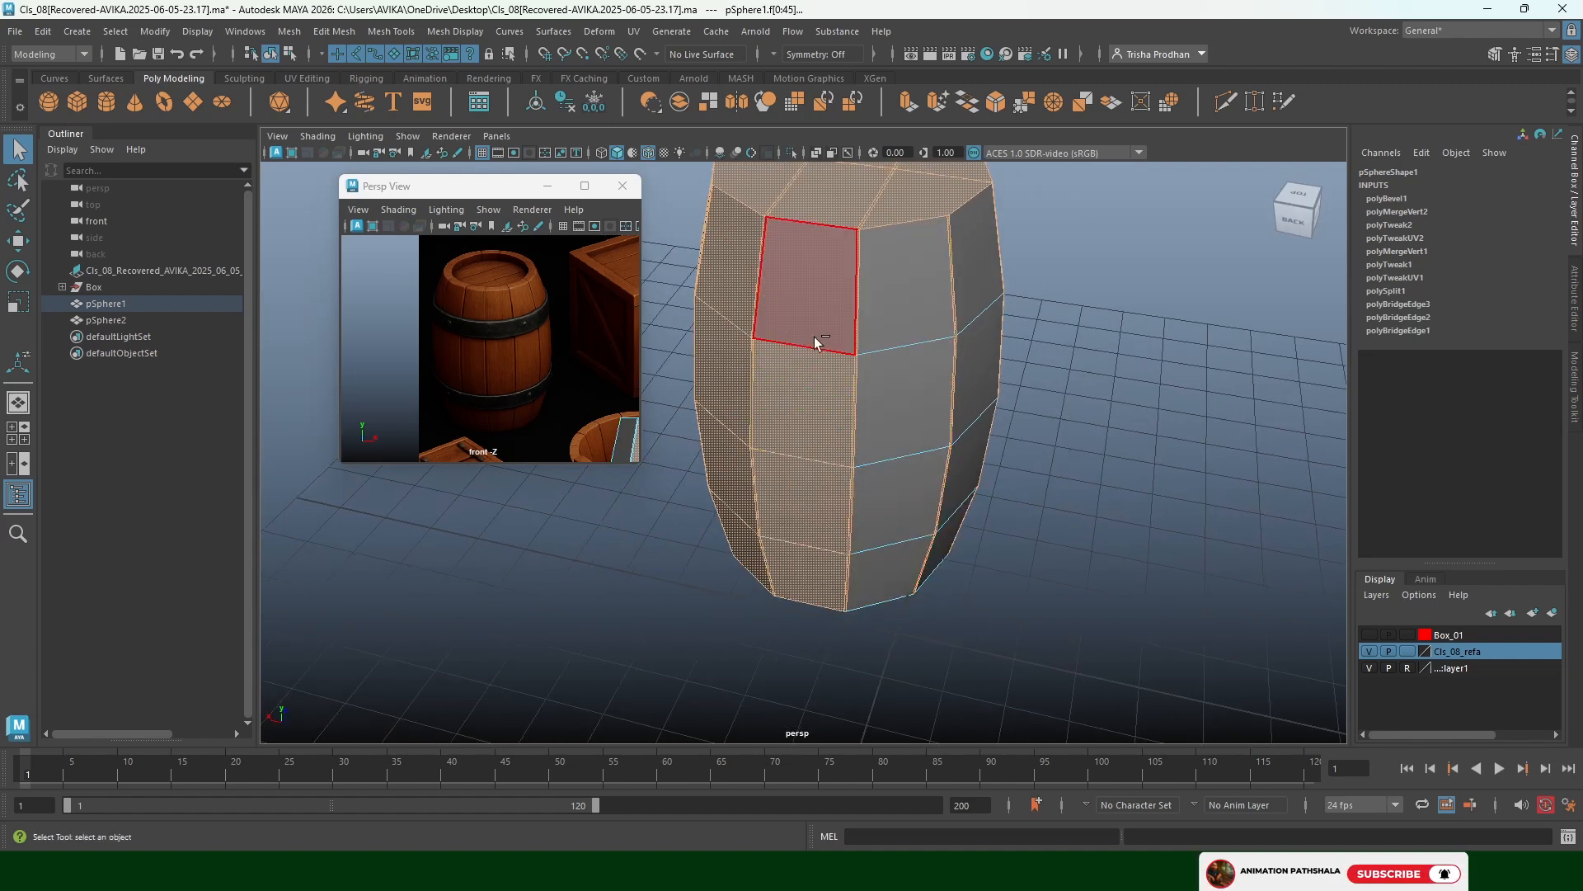
pyautogui.keyDown('ctrl'); pyautogui.click(804, 577); pyautogui.keyUp('ctrl')
pyautogui.keyDown('alt'); pyautogui.moveTo(779, 509); pyautogui.dragTo(792, 364); pyautogui.keyUp('alt')
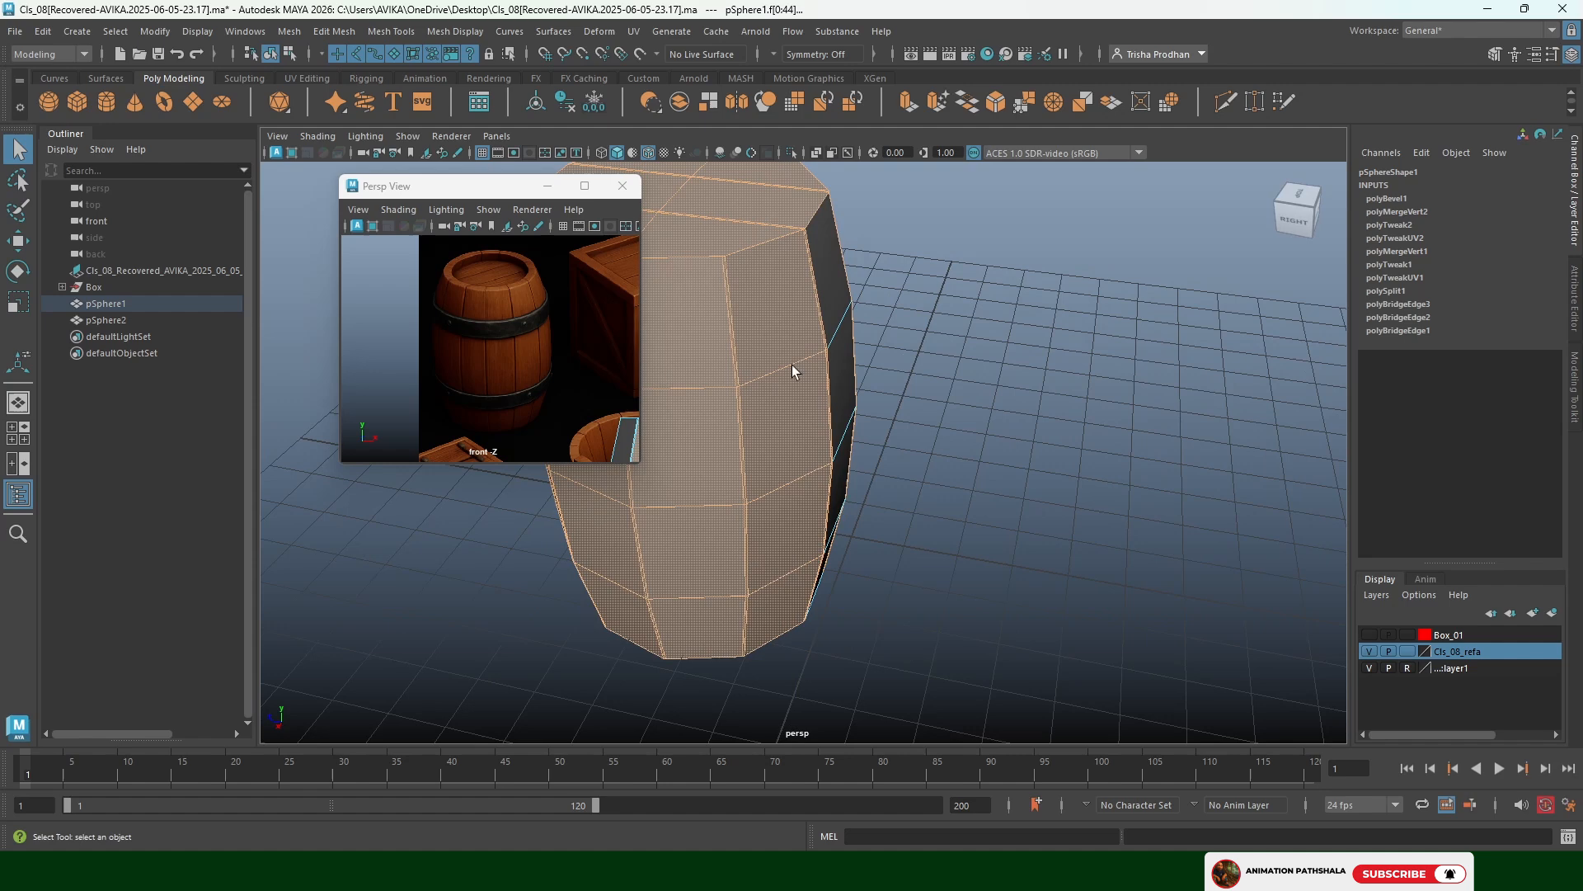
pyautogui.keyDown('ctrl'); pyautogui.click(777, 325); pyautogui.keyUp('ctrl')
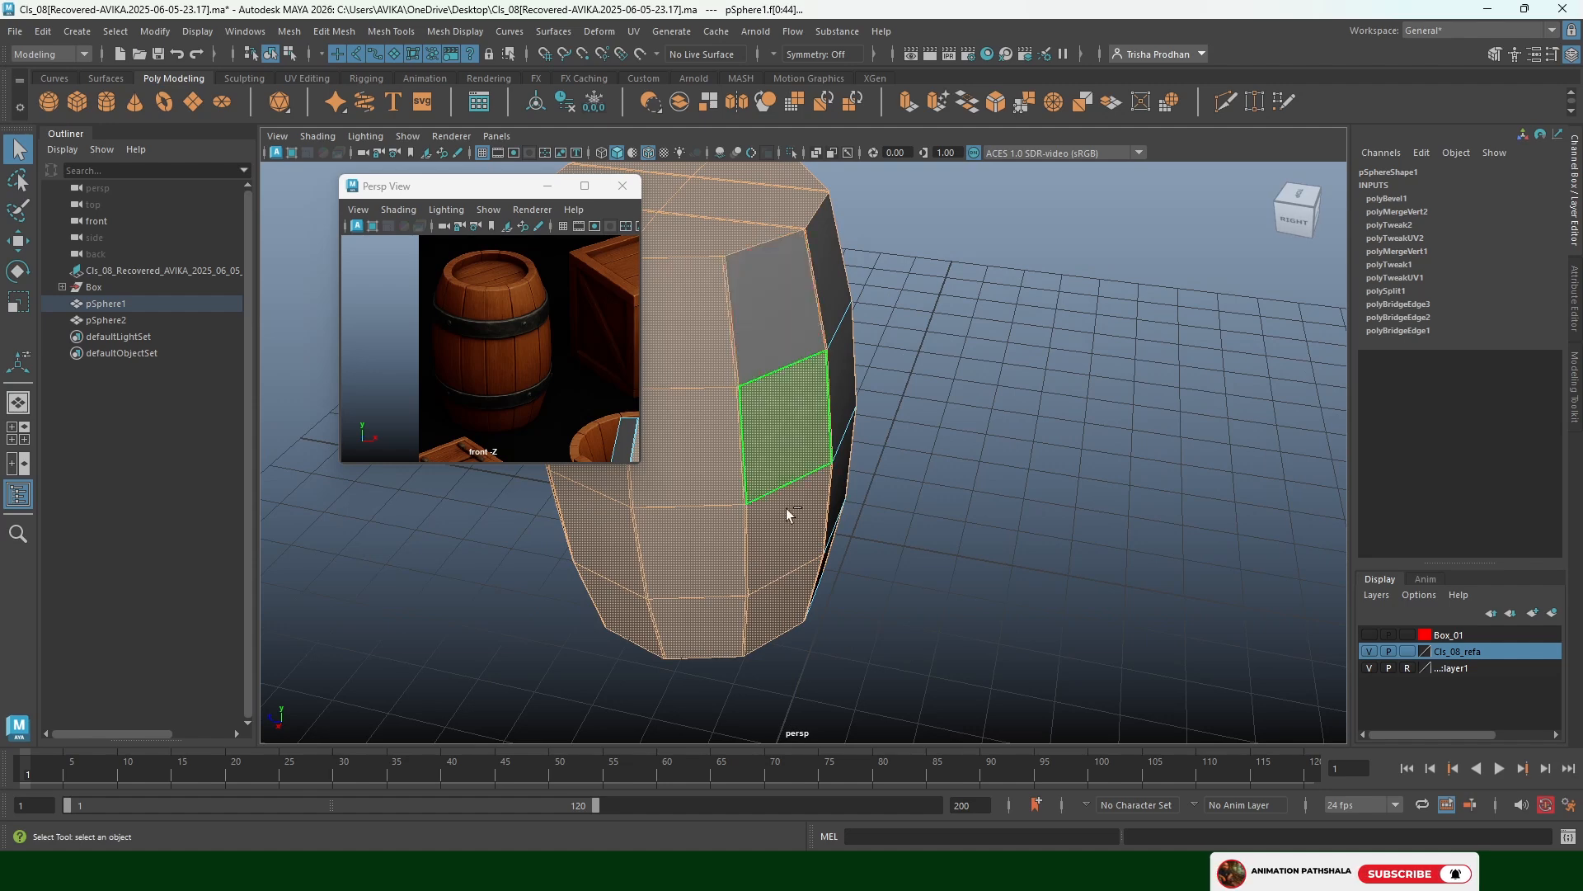
pyautogui.keyDown('ctrl'); pyautogui.click(770, 606); pyautogui.keyUp('ctrl')
# Deselect the remaining columns of wide plank faces around the barrel's side, keeping the narrow seam strips selected
pyautogui.keyDown('alt'); pyautogui.moveTo(910, 471); pyautogui.dragTo(977, 386); pyautogui.keyUp('alt')
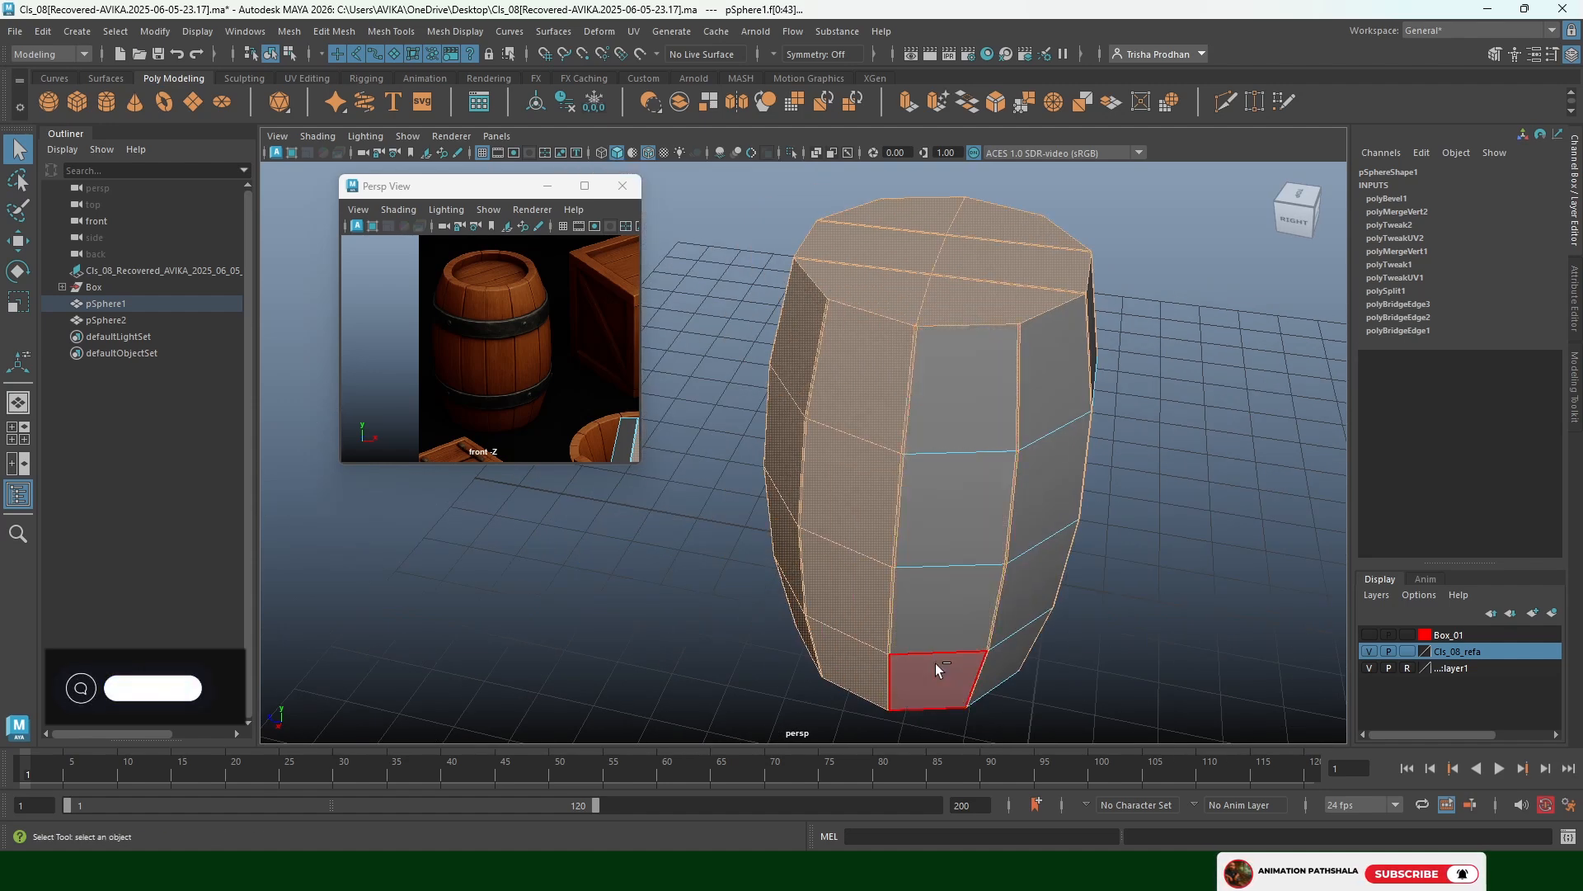
pyautogui.keyDown('alt'); pyautogui.moveTo(848, 666); pyautogui.dragTo(887, 577); pyautogui.keyUp('alt')
pyautogui.keyDown('ctrl'); pyautogui.click(829, 321); pyautogui.keyUp('ctrl')
pyautogui.keyDown('ctrl'); pyautogui.doubleClick(839, 609); pyautogui.keyUp('ctrl')
pyautogui.keyDown('ctrl'); pyautogui.click(760, 326); pyautogui.keyUp('ctrl')
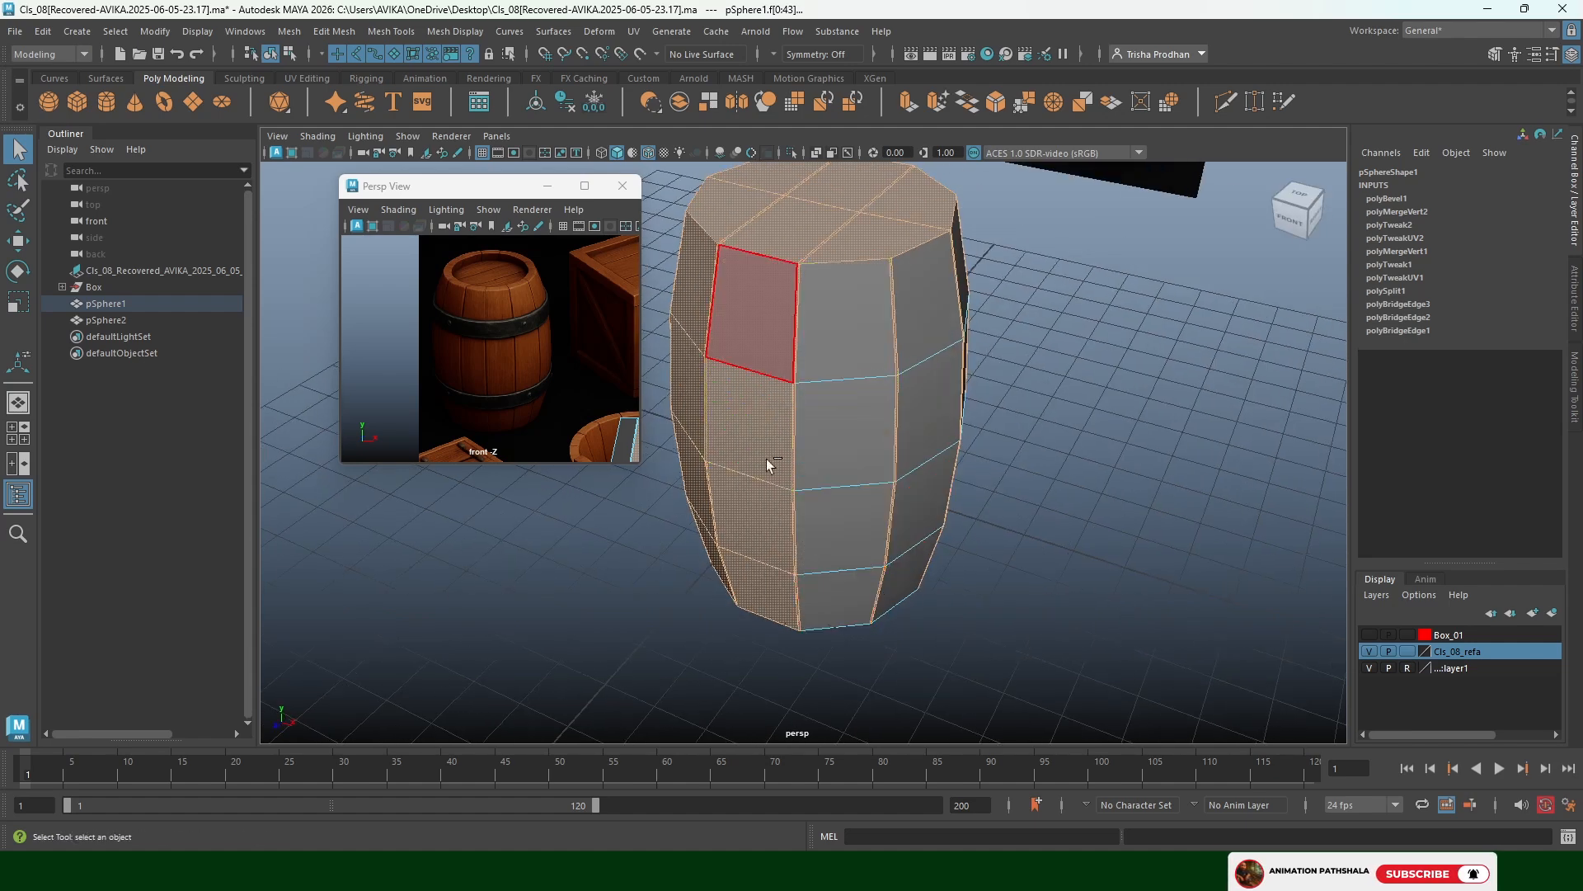
pyautogui.keyDown('ctrl'); pyautogui.doubleClick(759, 585); pyautogui.keyUp('ctrl')
pyautogui.keyDown('alt'); pyautogui.moveTo(754, 576); pyautogui.dragTo(792, 547); pyautogui.keyUp('alt')
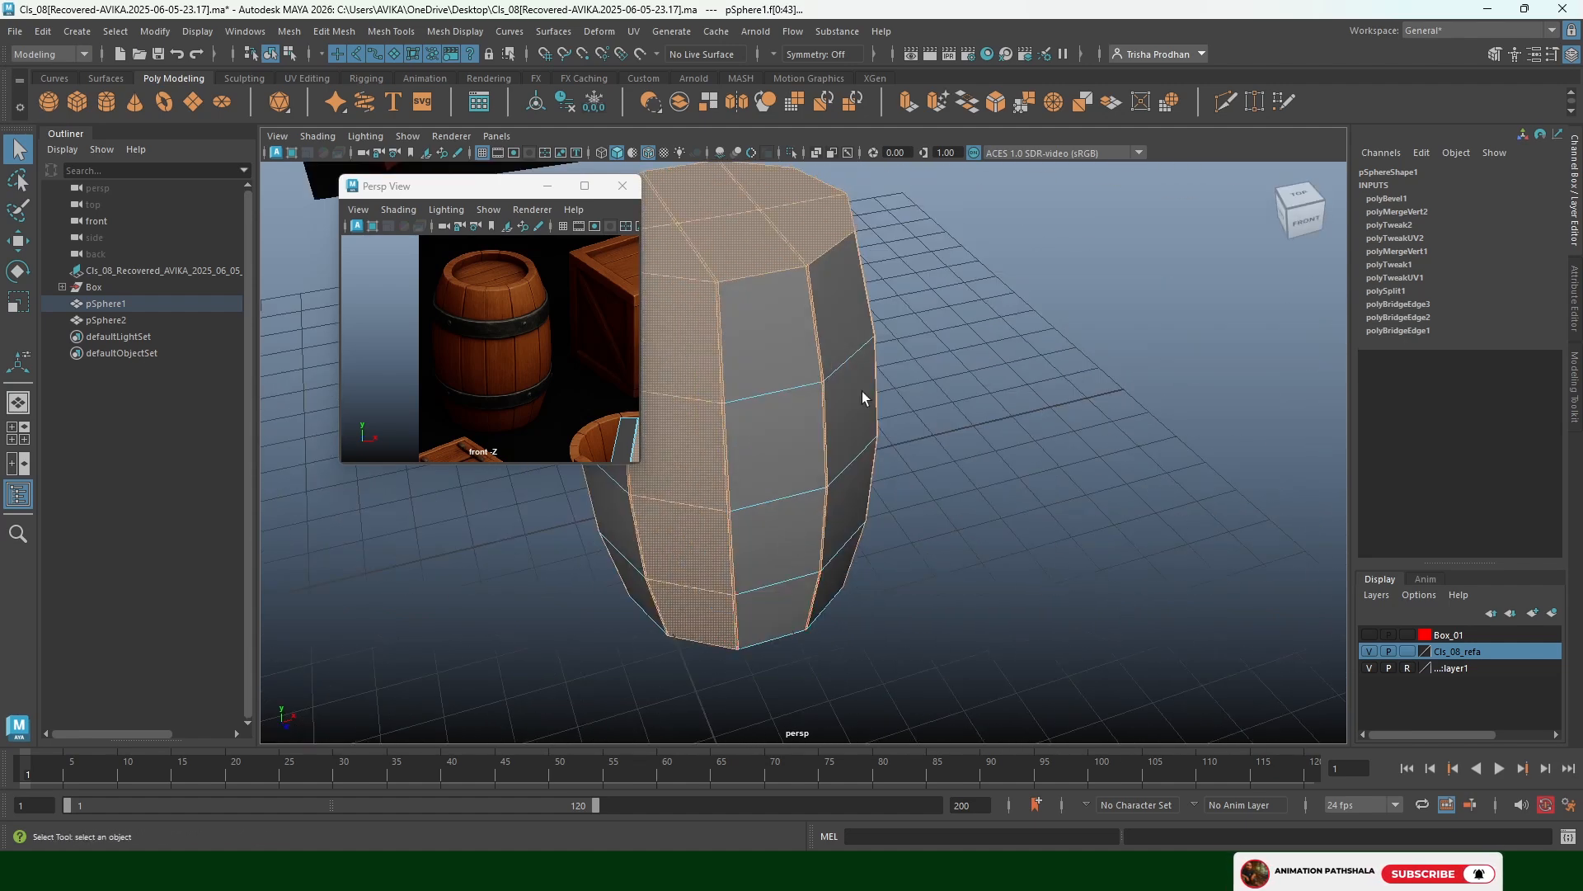
pyautogui.keyDown('alt'); pyautogui.moveTo(863, 391); pyautogui.dragTo(833, 348); pyautogui.keyUp('alt')
pyautogui.keyDown('ctrl'); pyautogui.doubleClick(830, 622); pyautogui.keyUp('ctrl')
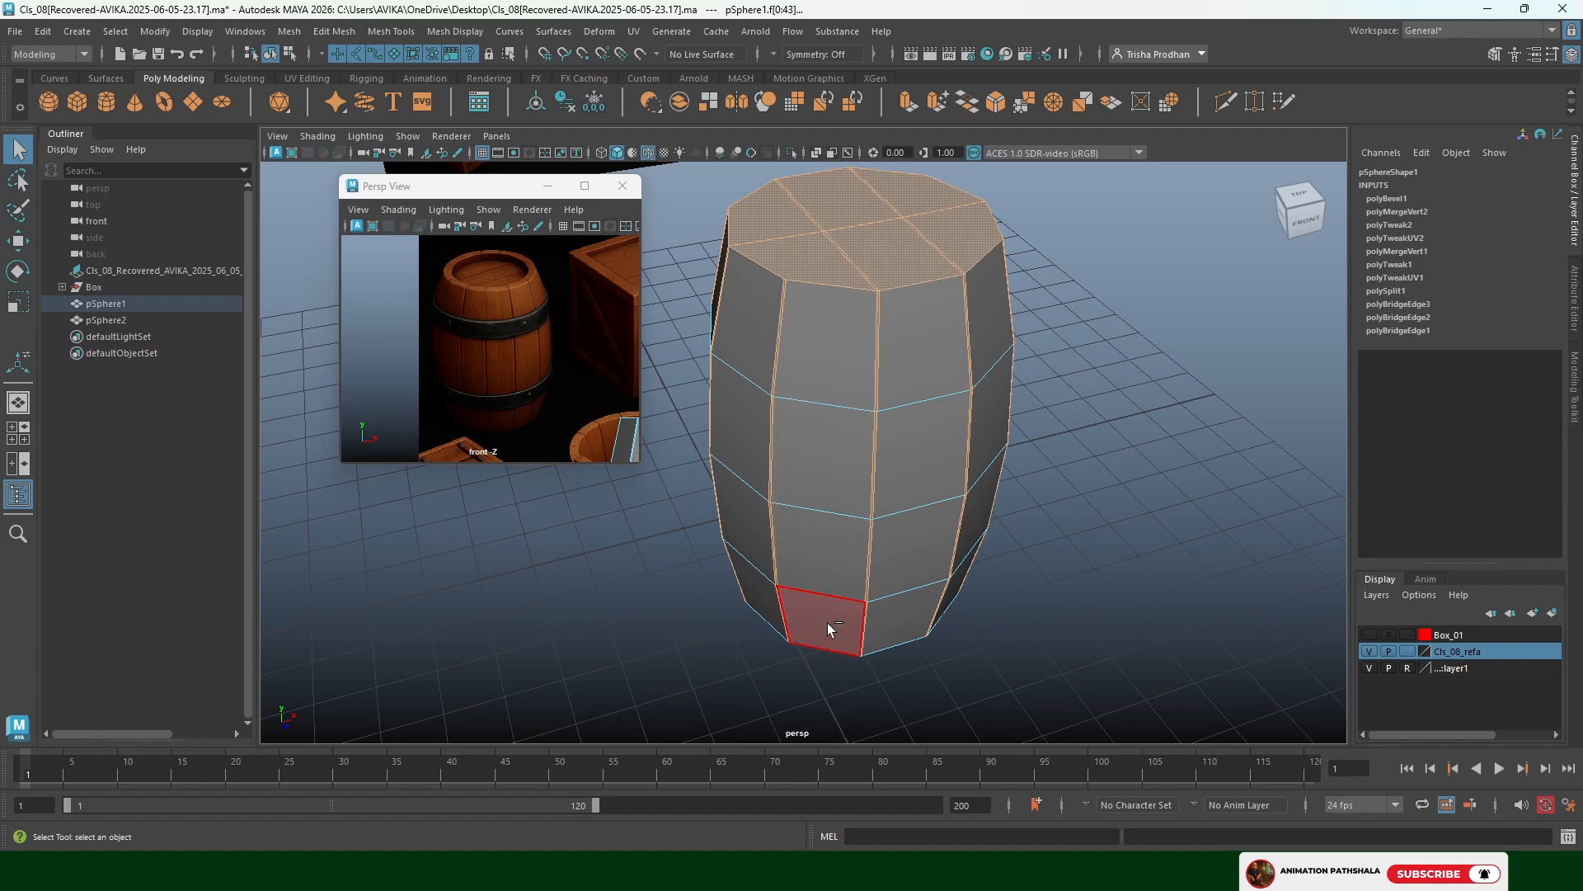
# Deselect the six wide faces of the barrel's top lid, keeping its narrow seam strips selected
pyautogui.keyDown('alt'); pyautogui.moveTo(947, 537); pyautogui.dragTo(865, 523); pyautogui.keyUp('alt')
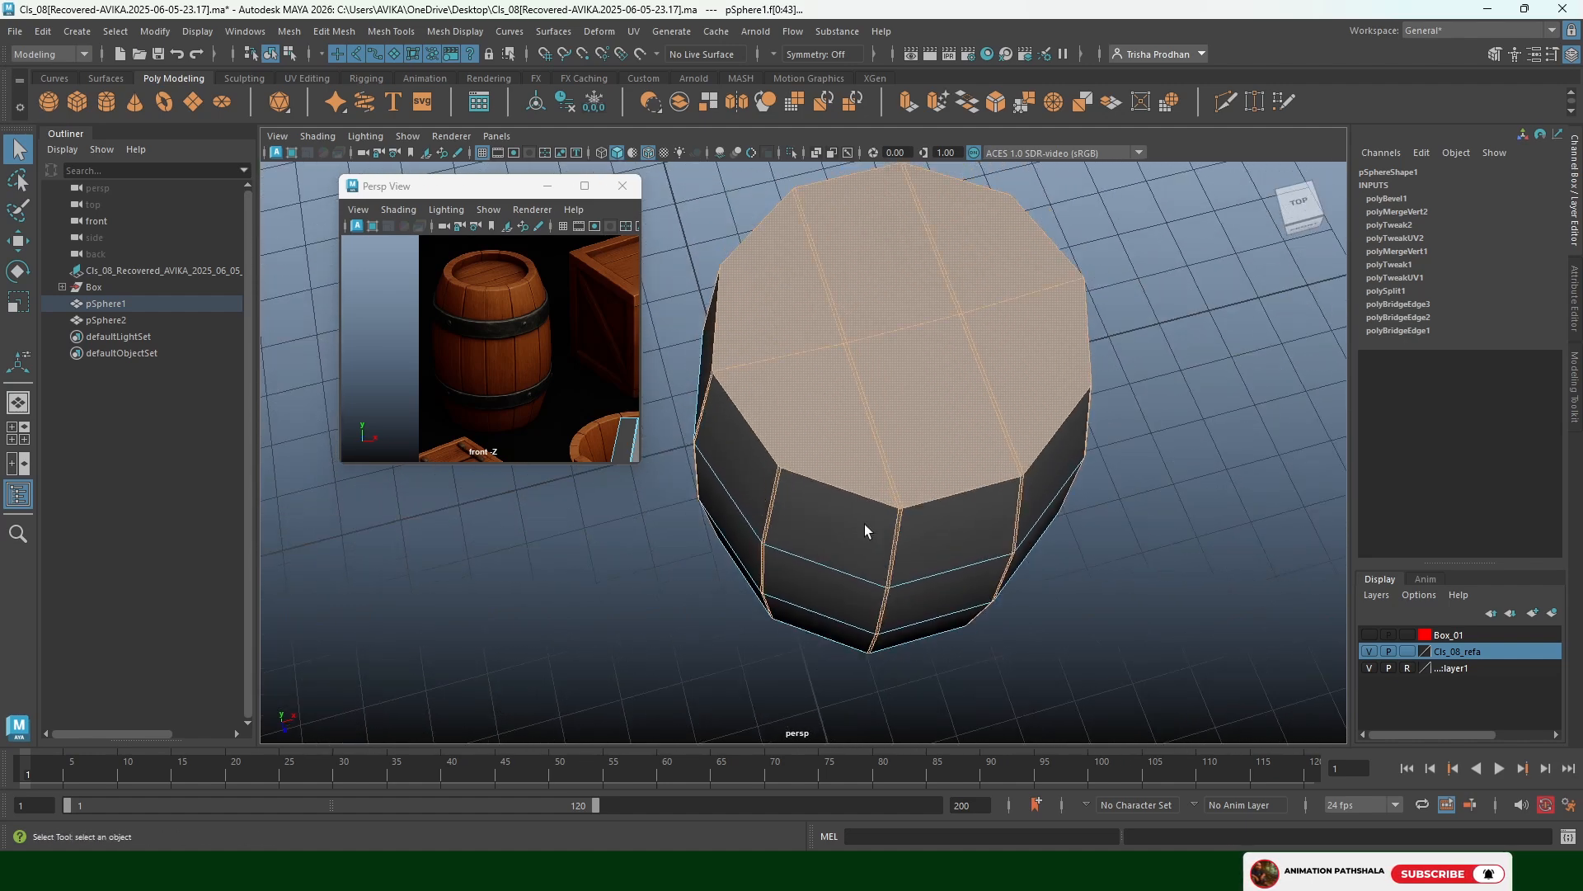
pyautogui.keyDown('ctrl'); pyautogui.click(818, 409); pyautogui.keyUp('ctrl')
pyautogui.keyDown('ctrl'); pyautogui.click(768, 295); pyautogui.keyUp('ctrl')
pyautogui.keyDown('ctrl'); pyautogui.click(855, 271); pyautogui.keyUp('ctrl')
pyautogui.keyDown('ctrl'); pyautogui.click(917, 393); pyautogui.keyUp('ctrl')
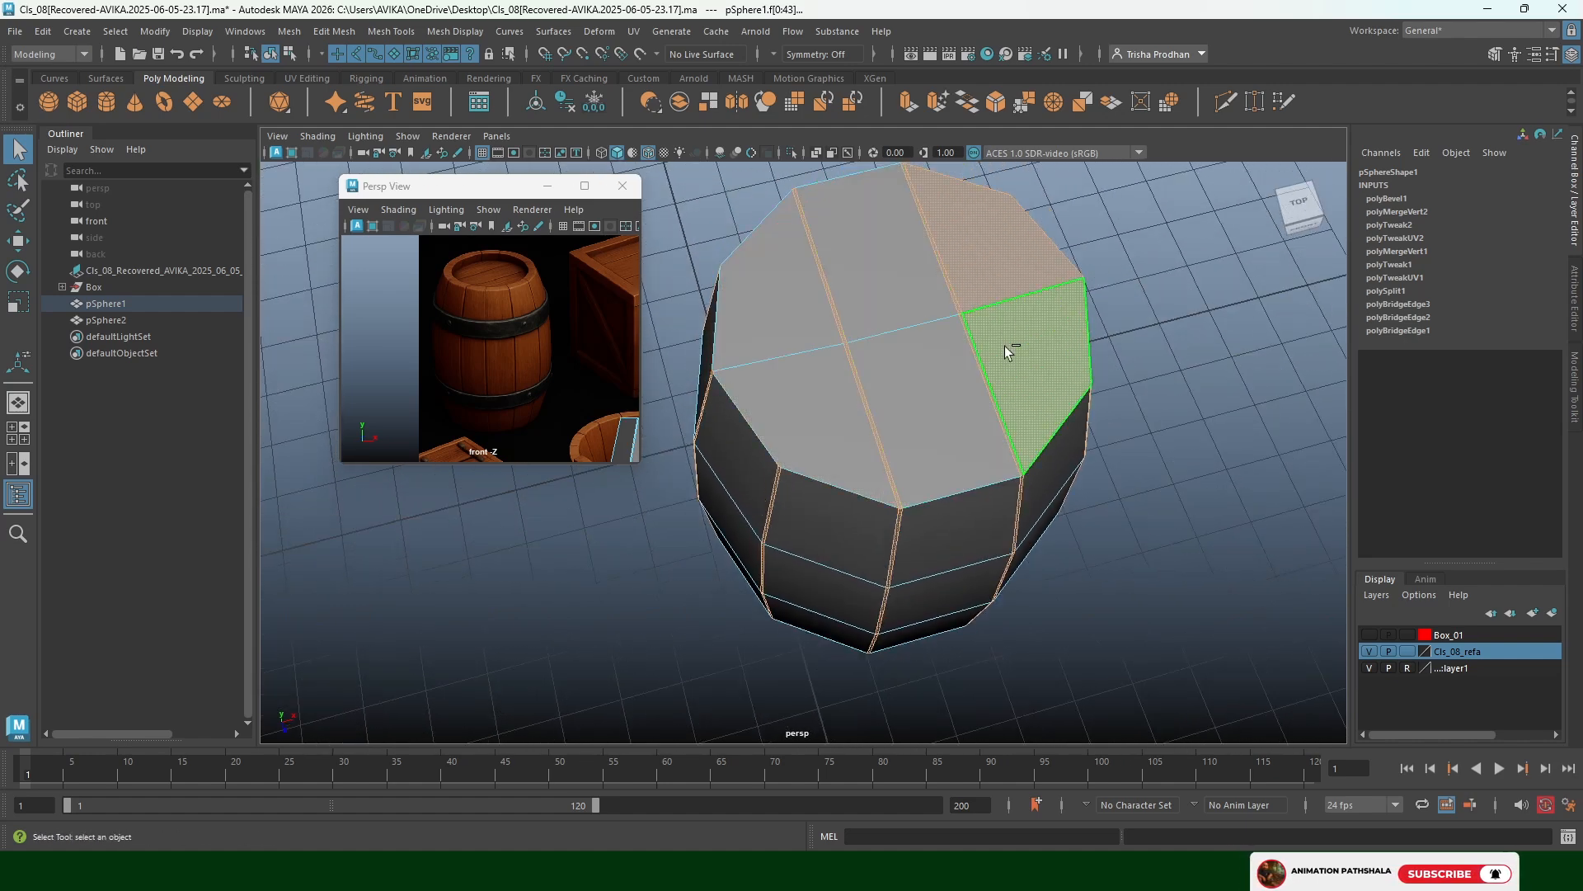
pyautogui.keyDown('ctrl'); pyautogui.click(1005, 345); pyautogui.keyUp('ctrl')
pyautogui.keyDown('ctrl'); pyautogui.click(1012, 273); pyautogui.keyUp('ctrl')
# Extrude the selected seam strips of the barrel with a thickness of -0.01
pyautogui.keyDown('alt'); pyautogui.moveTo(1022, 323); pyautogui.dragTo(1061, 364); pyautogui.keyUp('alt')
pyautogui.scroll(4, 982, 350)
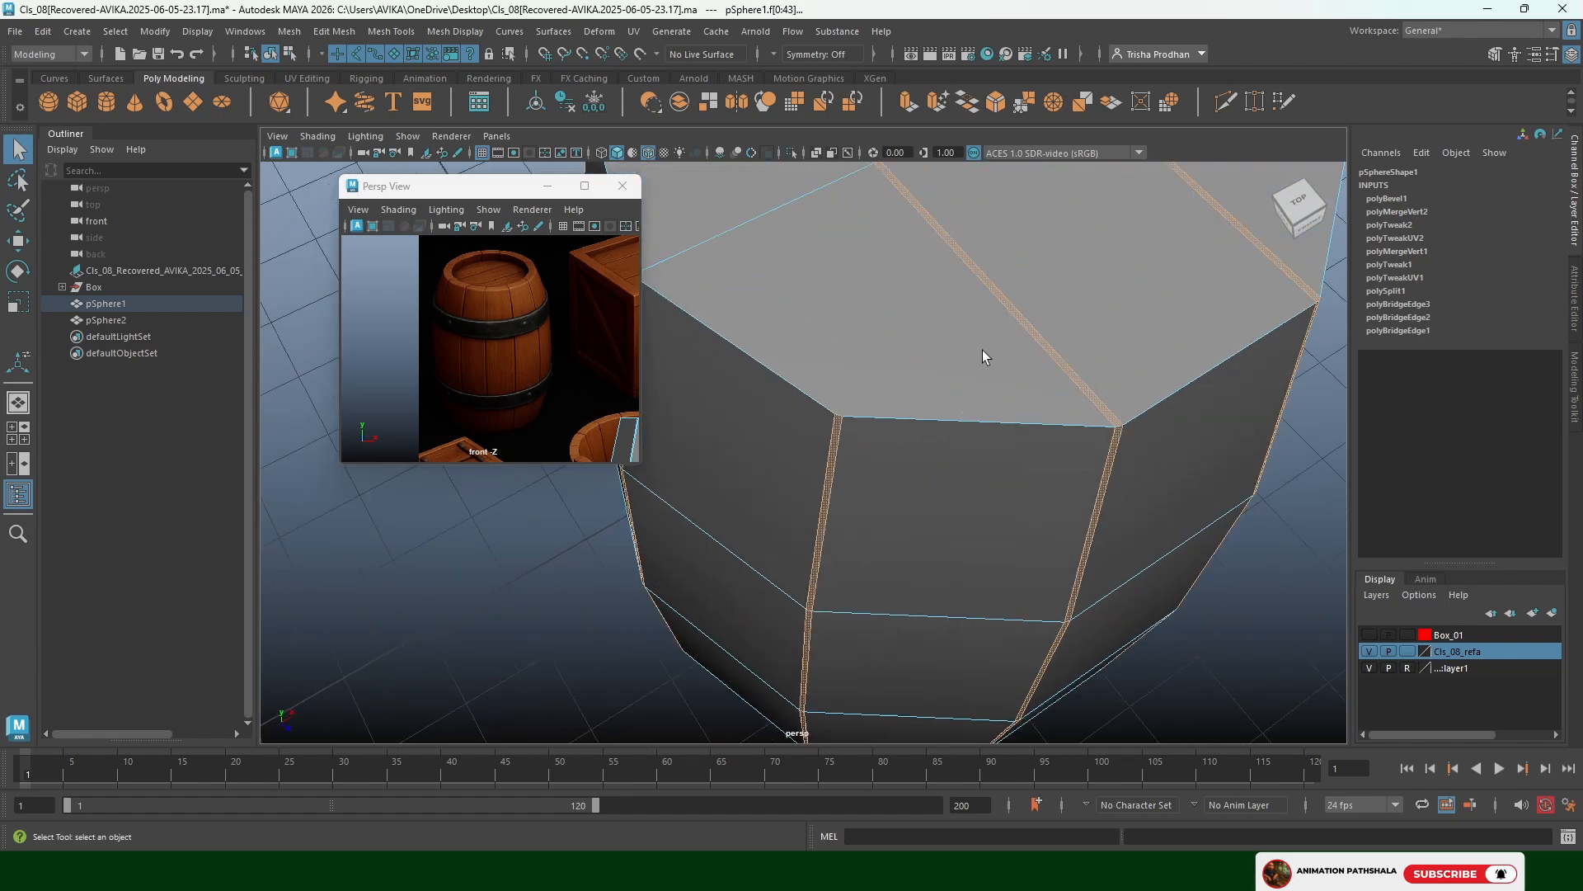
pyautogui.scroll(-5, 982, 350)
pyautogui.keyDown('alt'); pyautogui.moveTo(901, 462); pyautogui.dragTo(923, 414); pyautogui.keyUp('alt')
pyautogui.scroll(5, 923, 414)
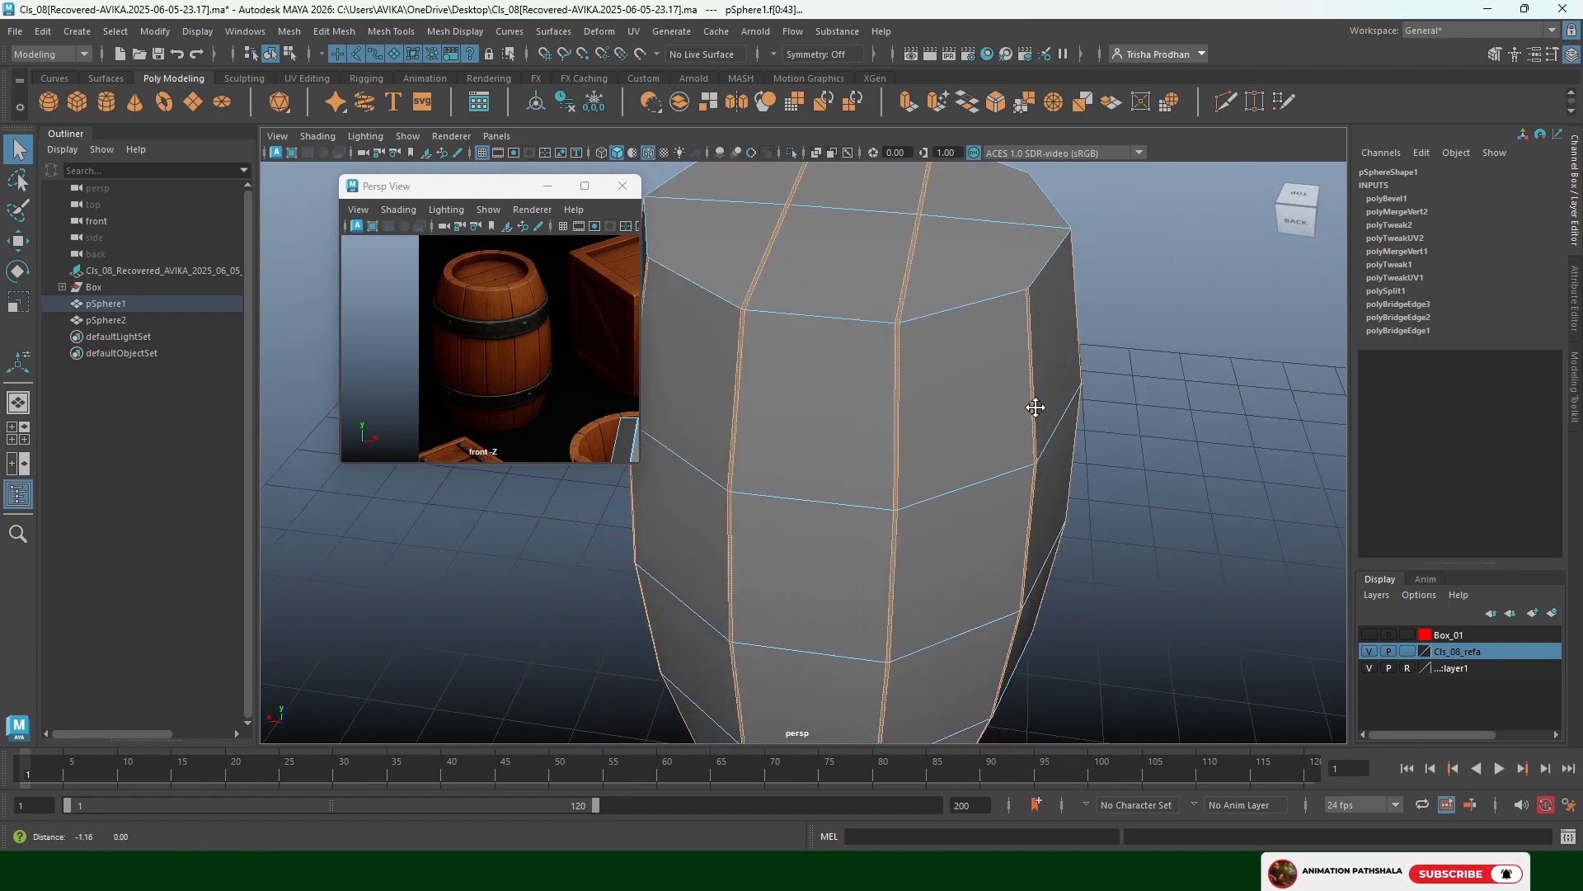
pyautogui.click(908, 100)
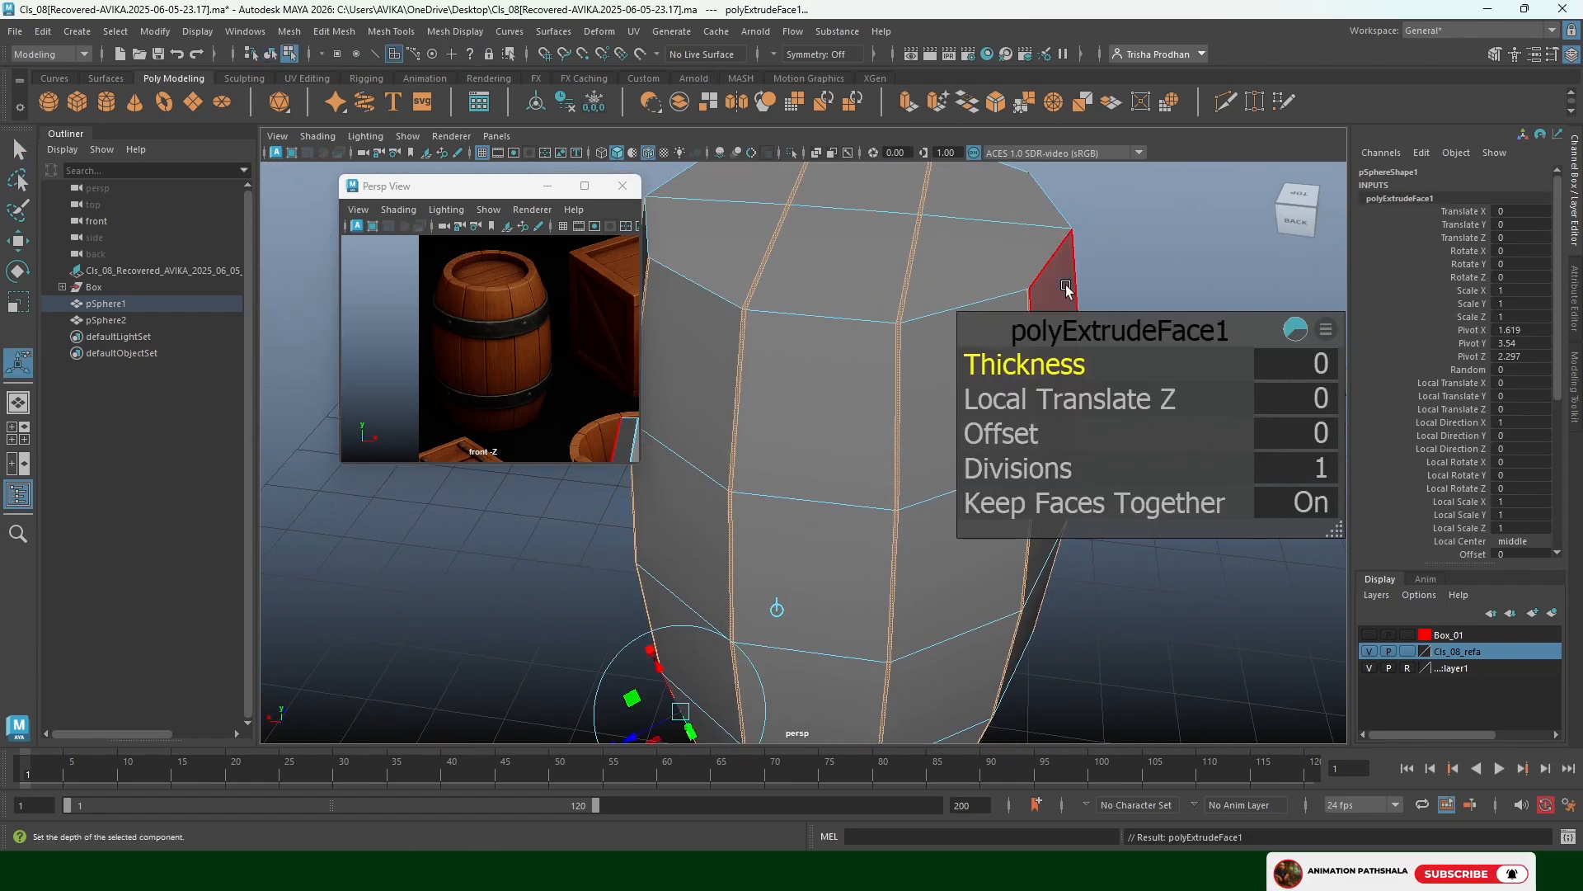
pyautogui.click(1320, 363)
pyautogui.write('-.01')
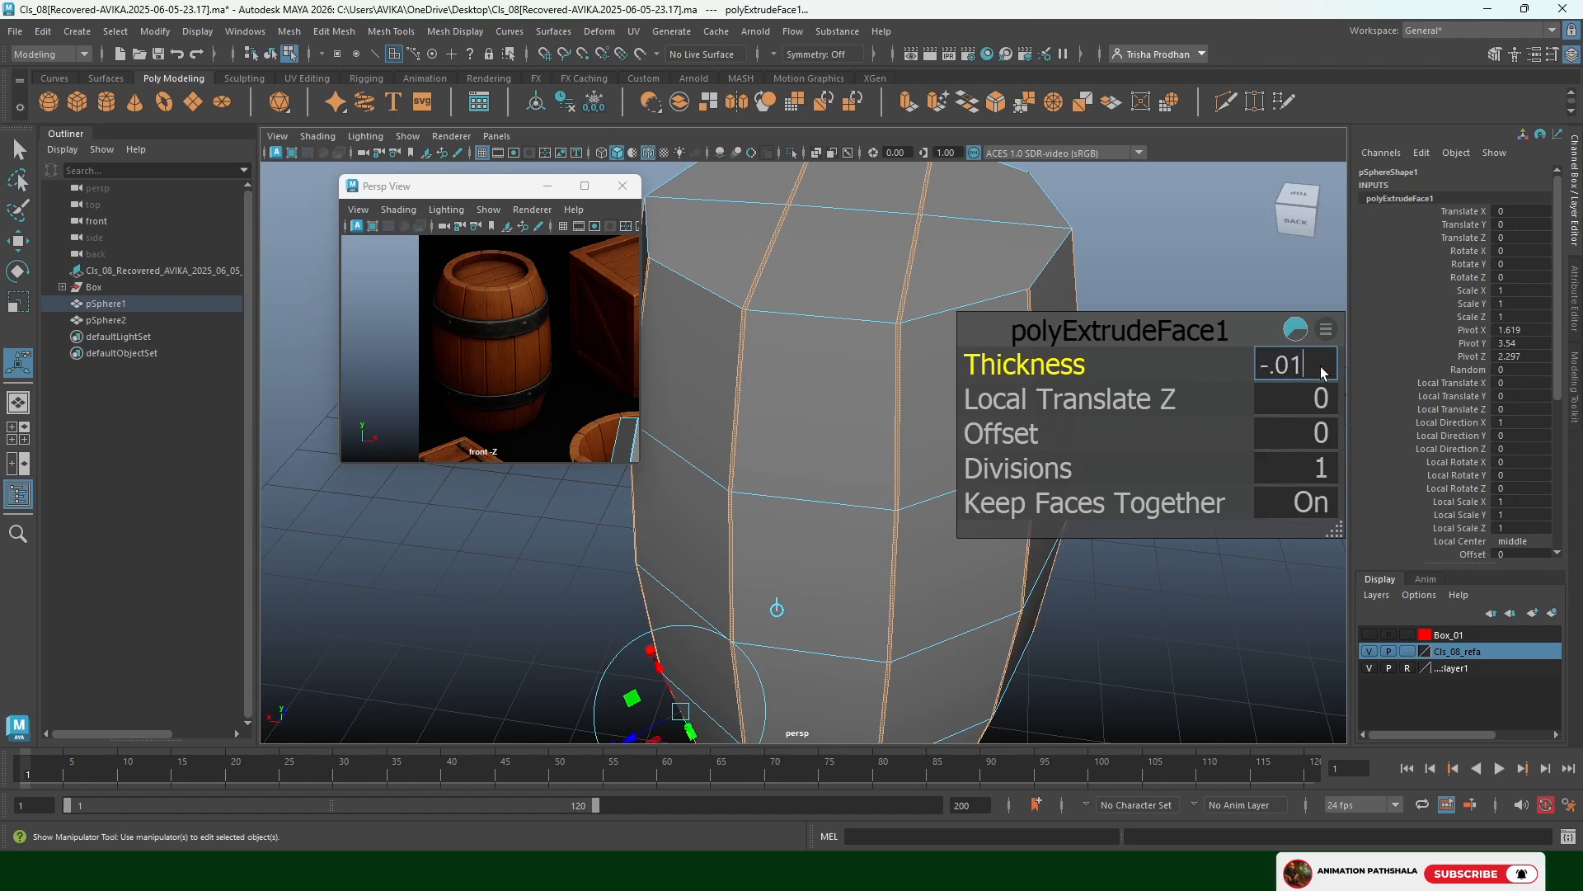
pyautogui.press('Return')
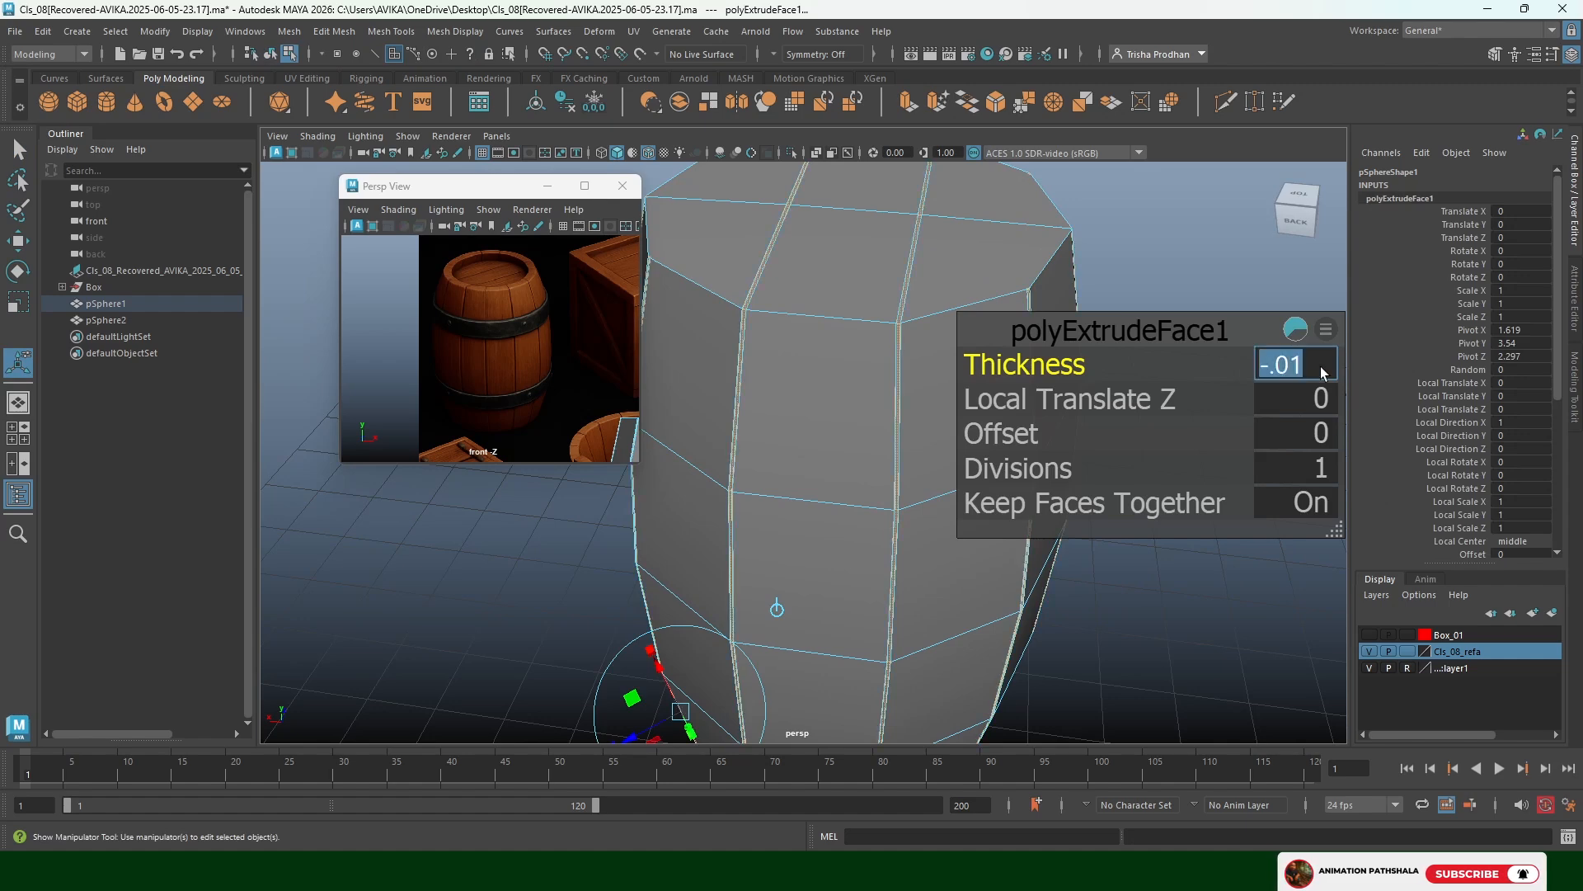
# Return to object mode, clear the selection and turn off the wireframe overlay to examine the barrel's sunken seams
pyautogui.moveTo(922, 249); pyautogui.dragTo(973, 224, button='right')
pyautogui.click(1122, 205)
pyautogui.scroll(-3, 1042, 180)
pyautogui.keyDown('alt'); pyautogui.moveTo(967, 376); pyautogui.dragTo(882, 343); pyautogui.keyUp('alt')
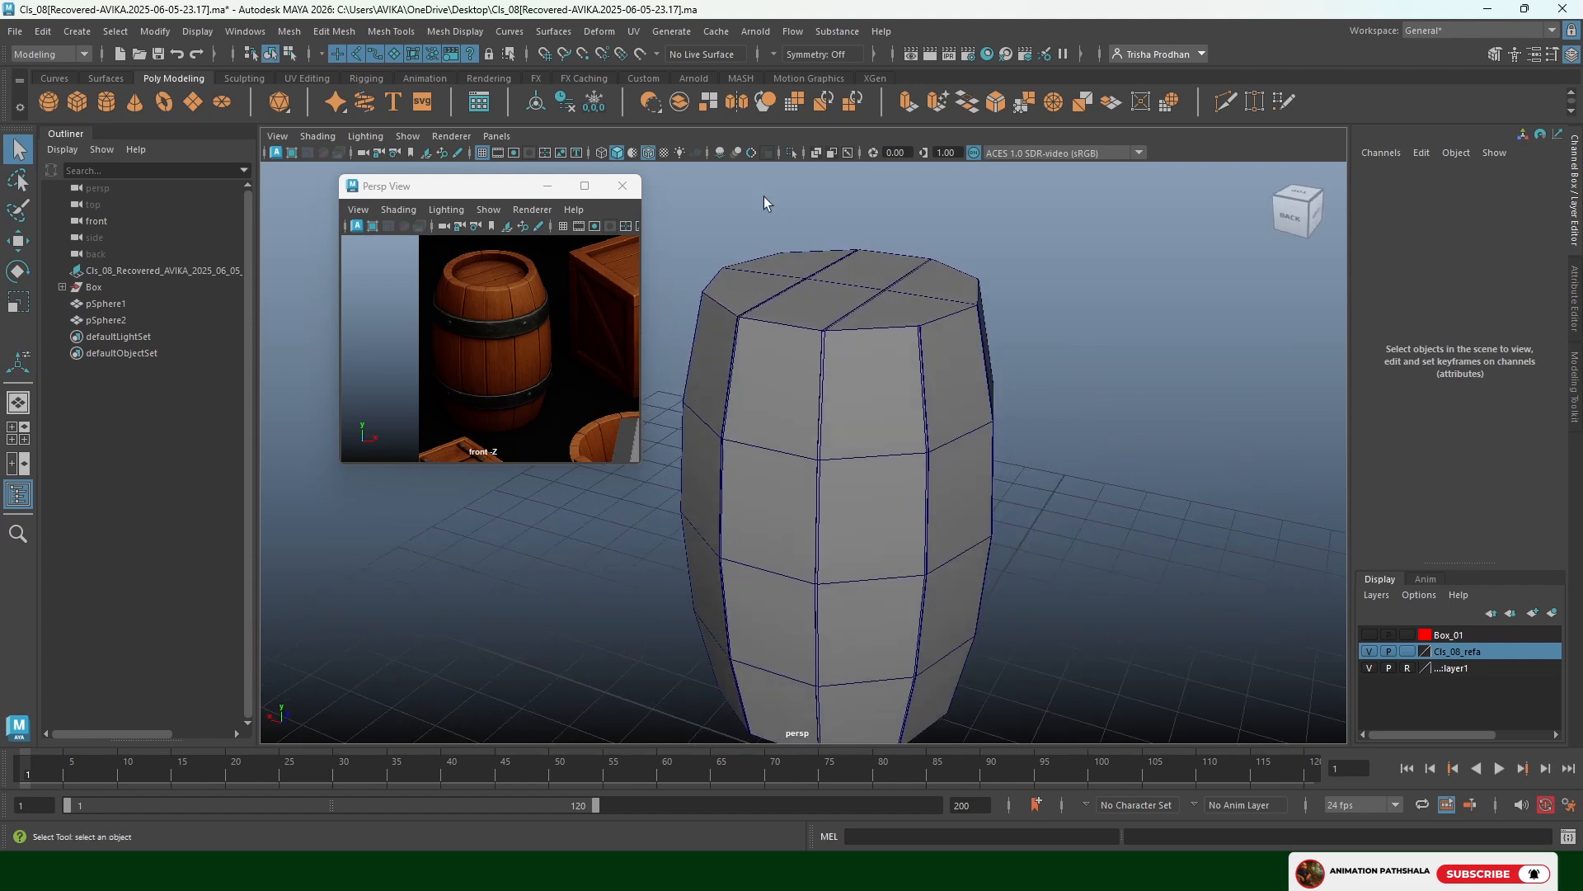
pyautogui.click(649, 152)
pyautogui.moveTo(1136, 325)
pyautogui.keyDown('alt'); pyautogui.mouseDown()
pyautogui.moveTo(905, 459)
pyautogui.moveTo(878, 447)
pyautogui.mouseUp(); pyautogui.keyUp('alt')
# Select the three hoops beside the barrel and set their Translate X to 0
pyautogui.scroll(-3, 1030, 337)
pyautogui.scroll(-5, 1041, 388)
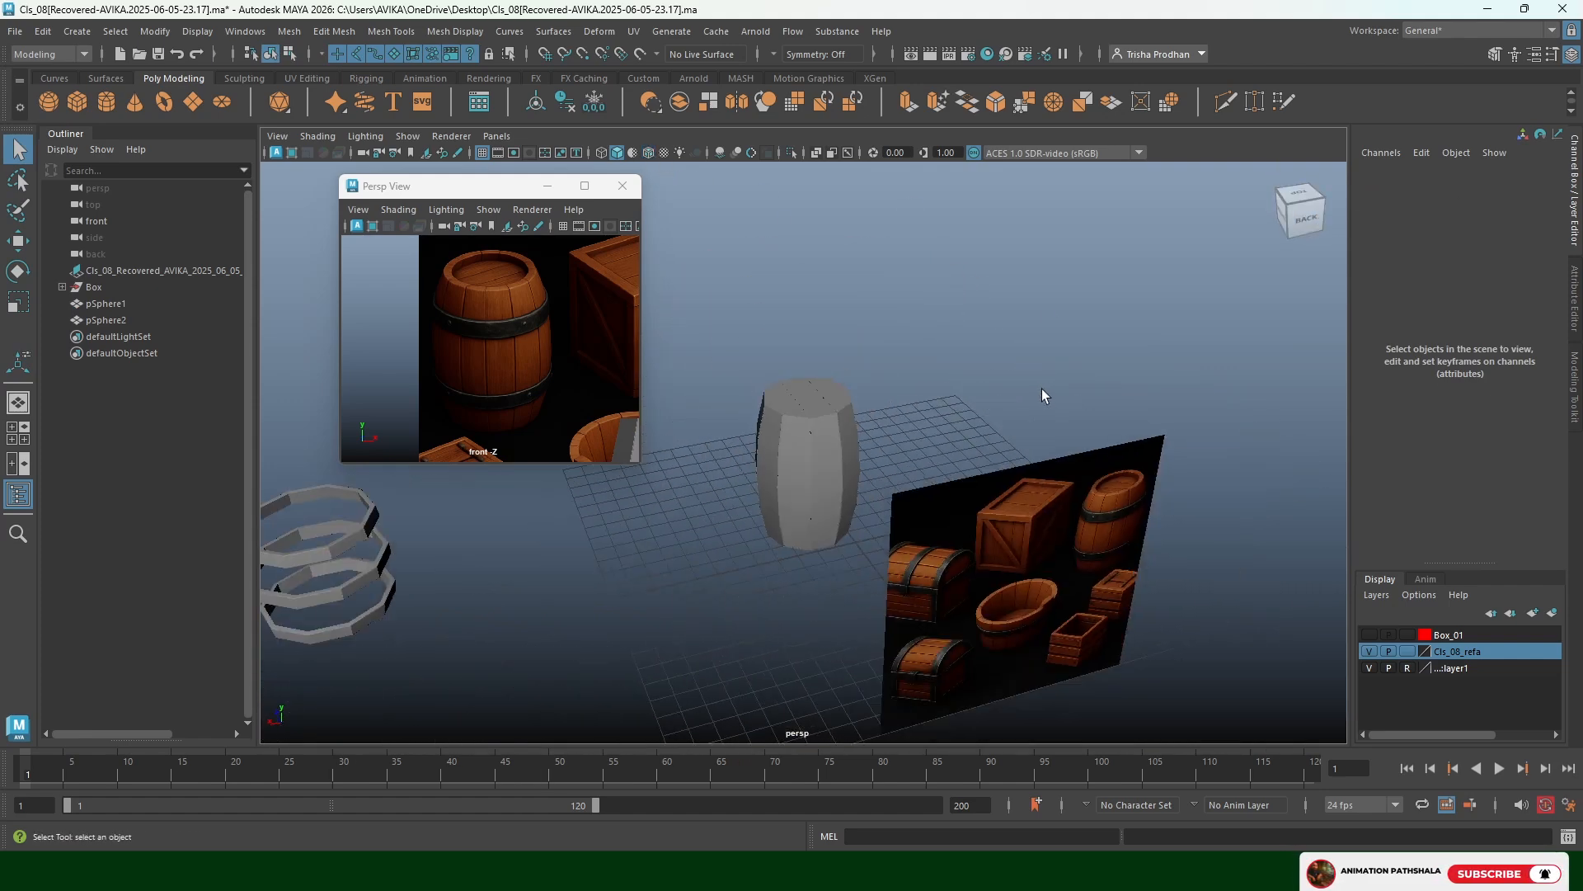
pyautogui.click(336, 515)
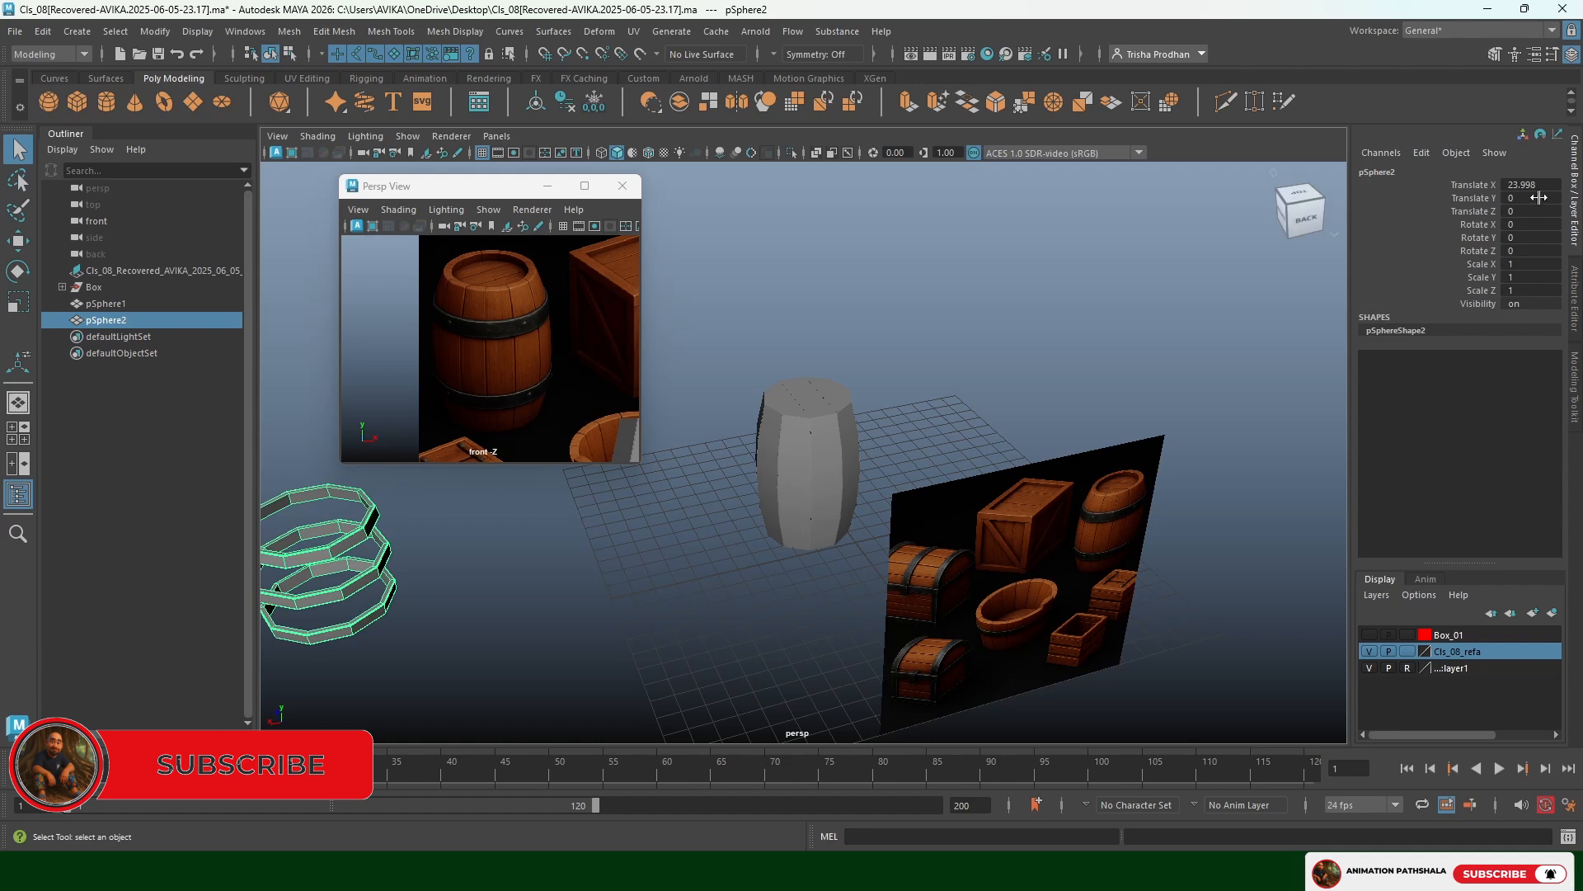
pyautogui.doubleClick(1503, 183)
pyautogui.write('0')
pyautogui.press('Return')
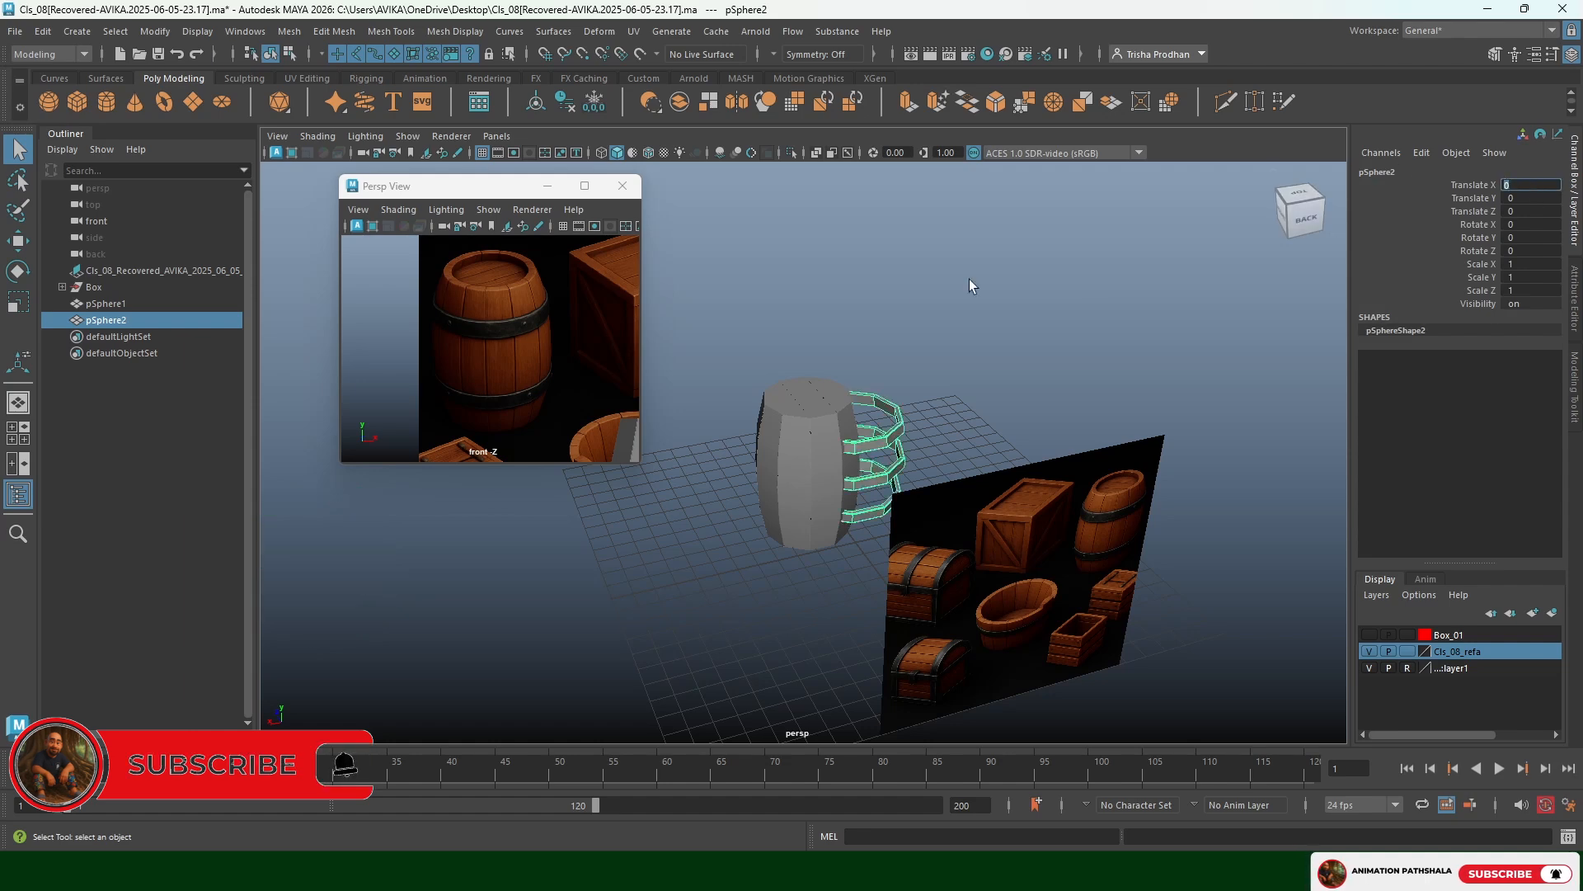
# Turn the wireframe overlay back on and, in the top view, move the hoops along X to about 2.17, around the barrel
pyautogui.click(928, 407)
pyautogui.keyDown('alt'); pyautogui.moveTo(928, 408); pyautogui.dragTo(929, 452); pyautogui.keyUp('alt')
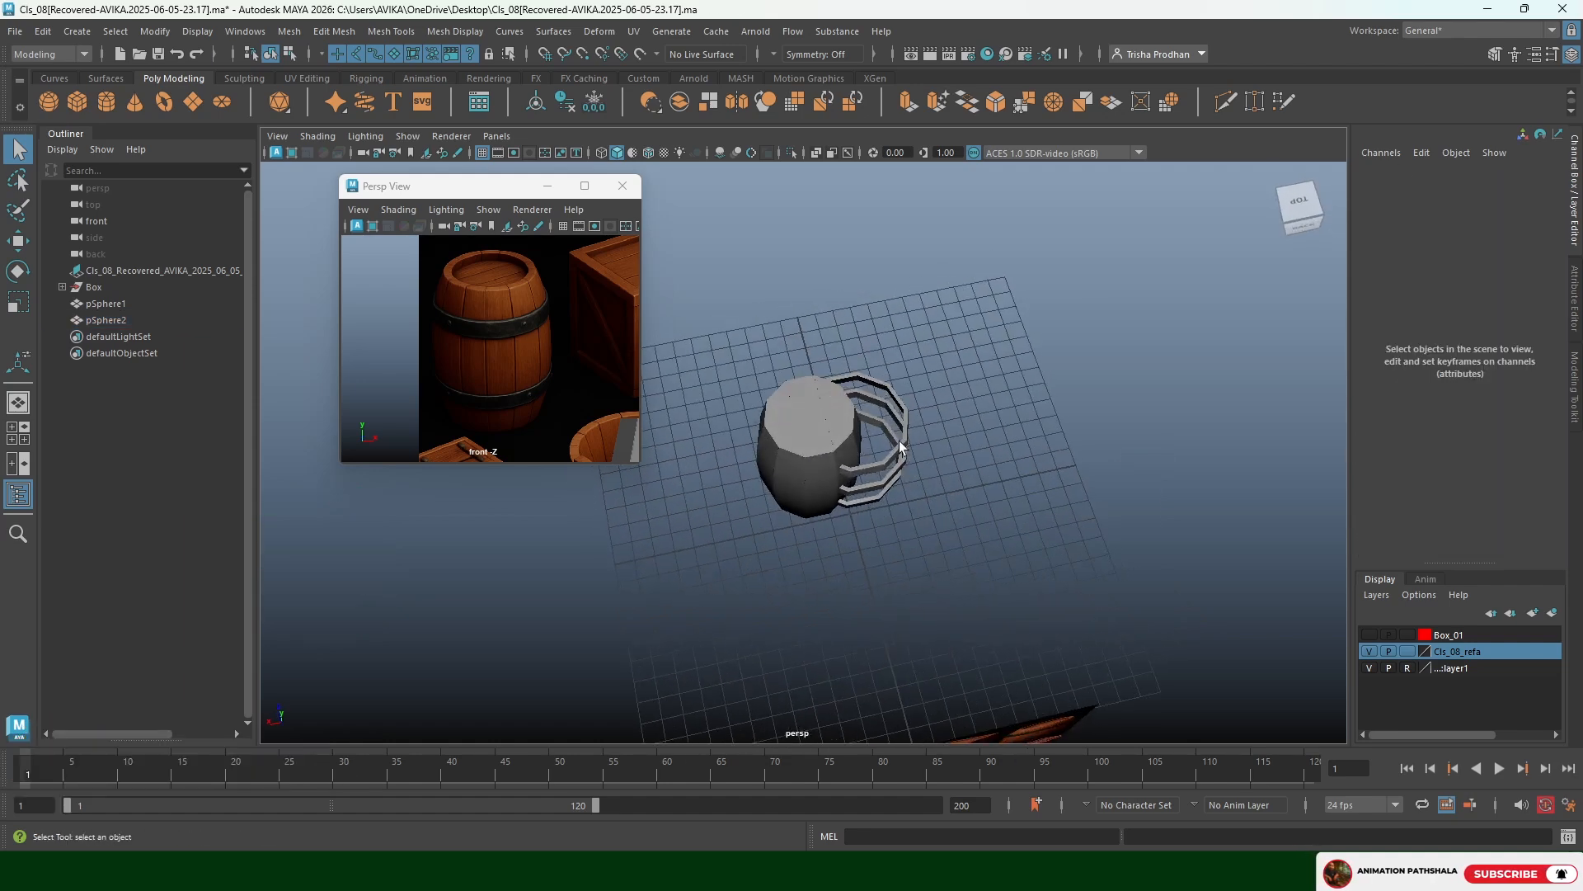
pyautogui.click(929, 452)
pyautogui.press('space')
pyautogui.moveTo(1029, 390); pyautogui.dragTo(954, 391)
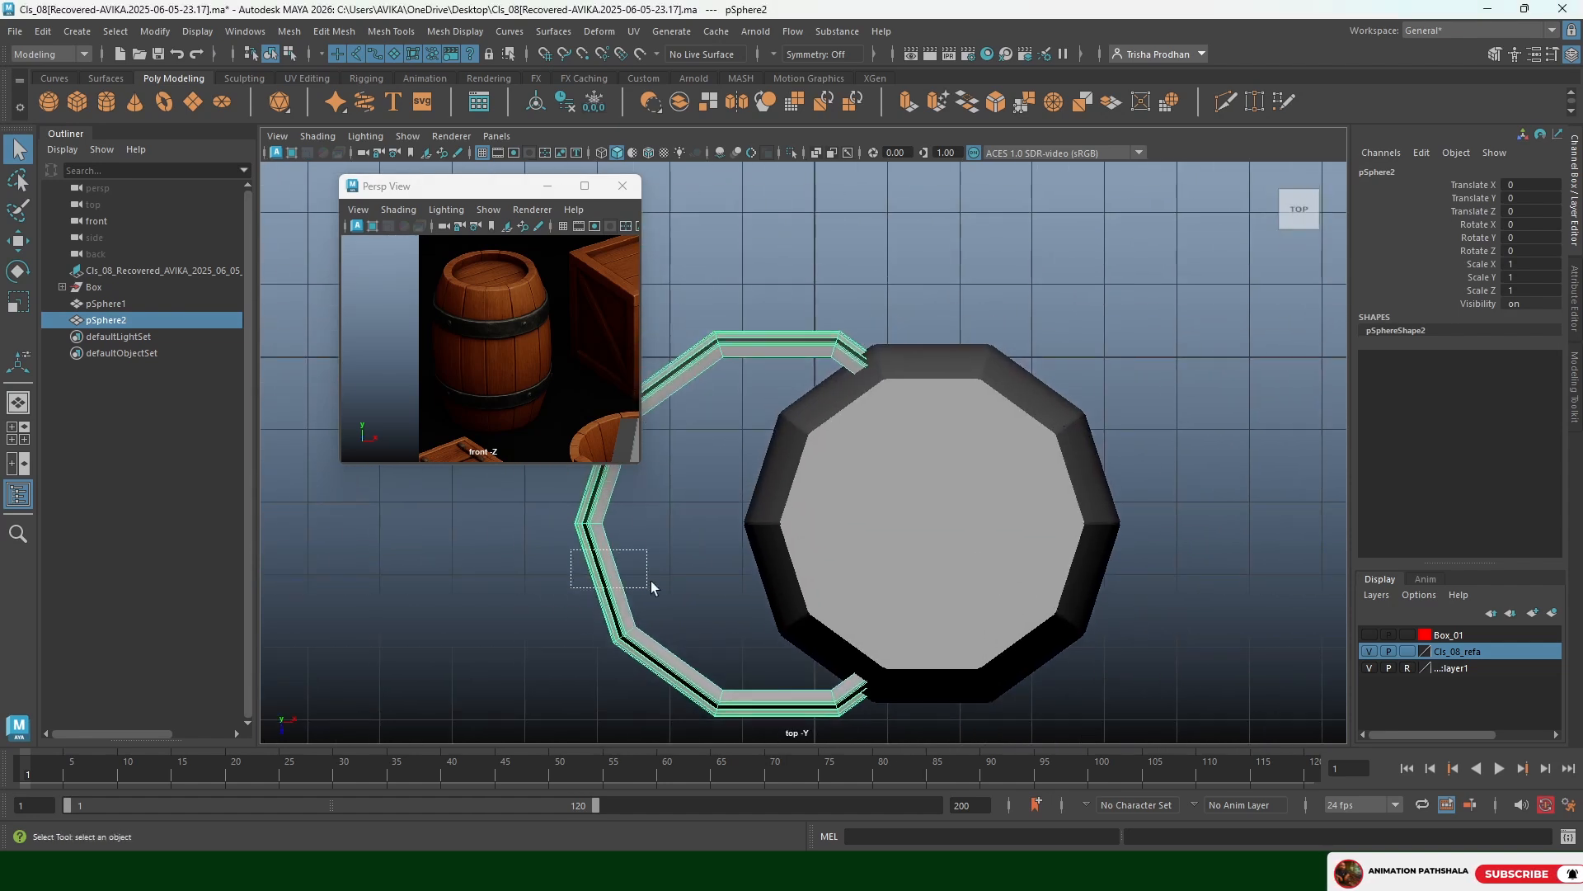
pyautogui.click(649, 153)
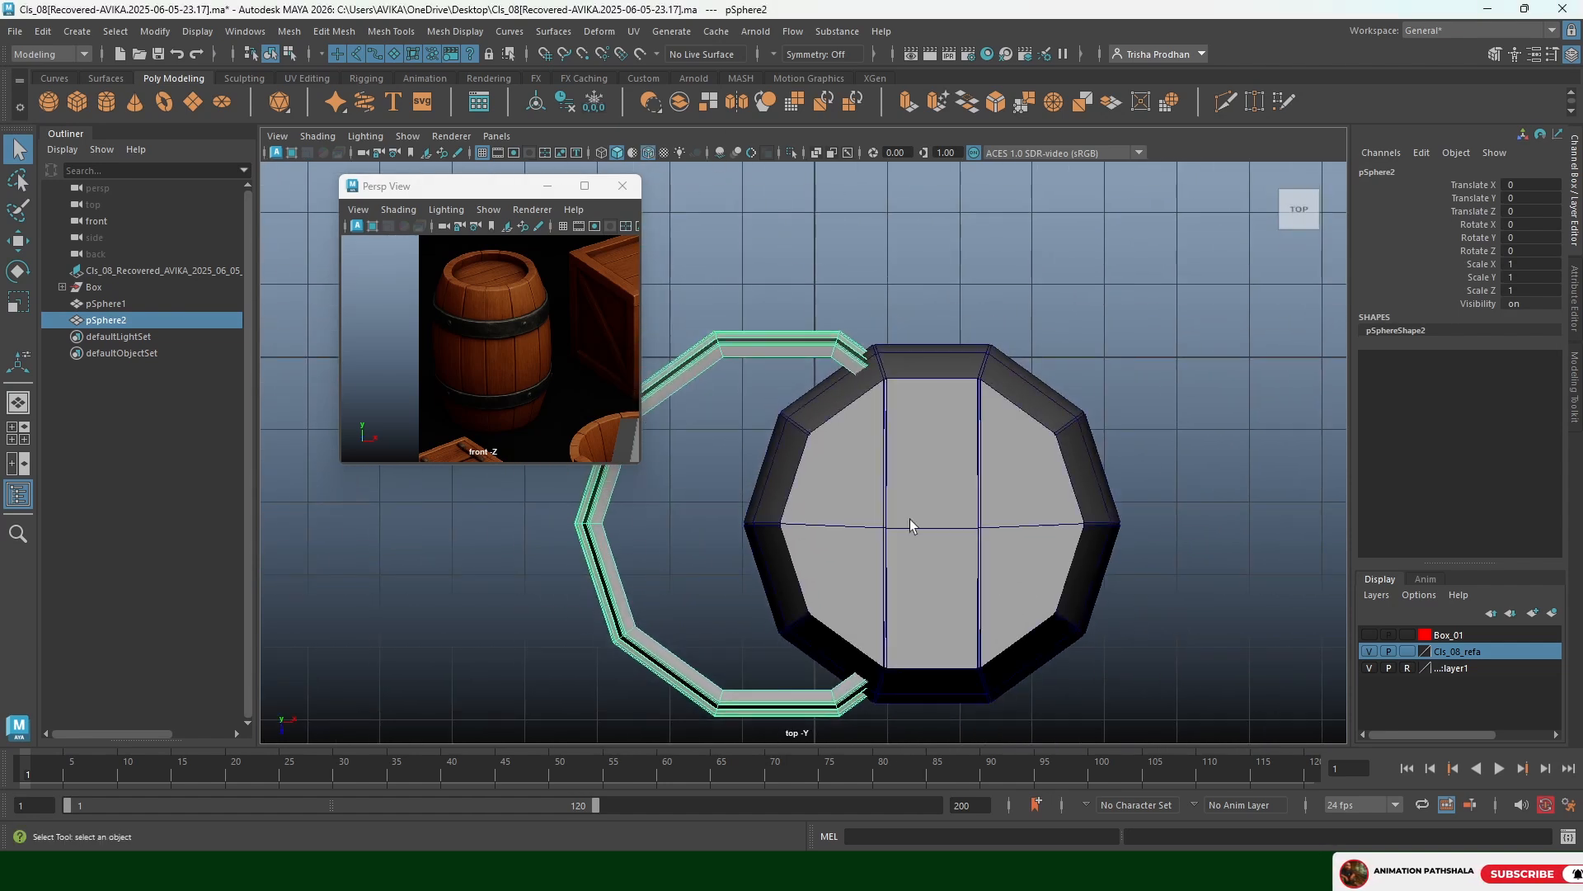
pyautogui.press('w')
pyautogui.moveTo(842, 534); pyautogui.dragTo(1010, 537)
pyautogui.press('space')
pyautogui.moveTo(1137, 466); pyautogui.dragTo(1140, 423)
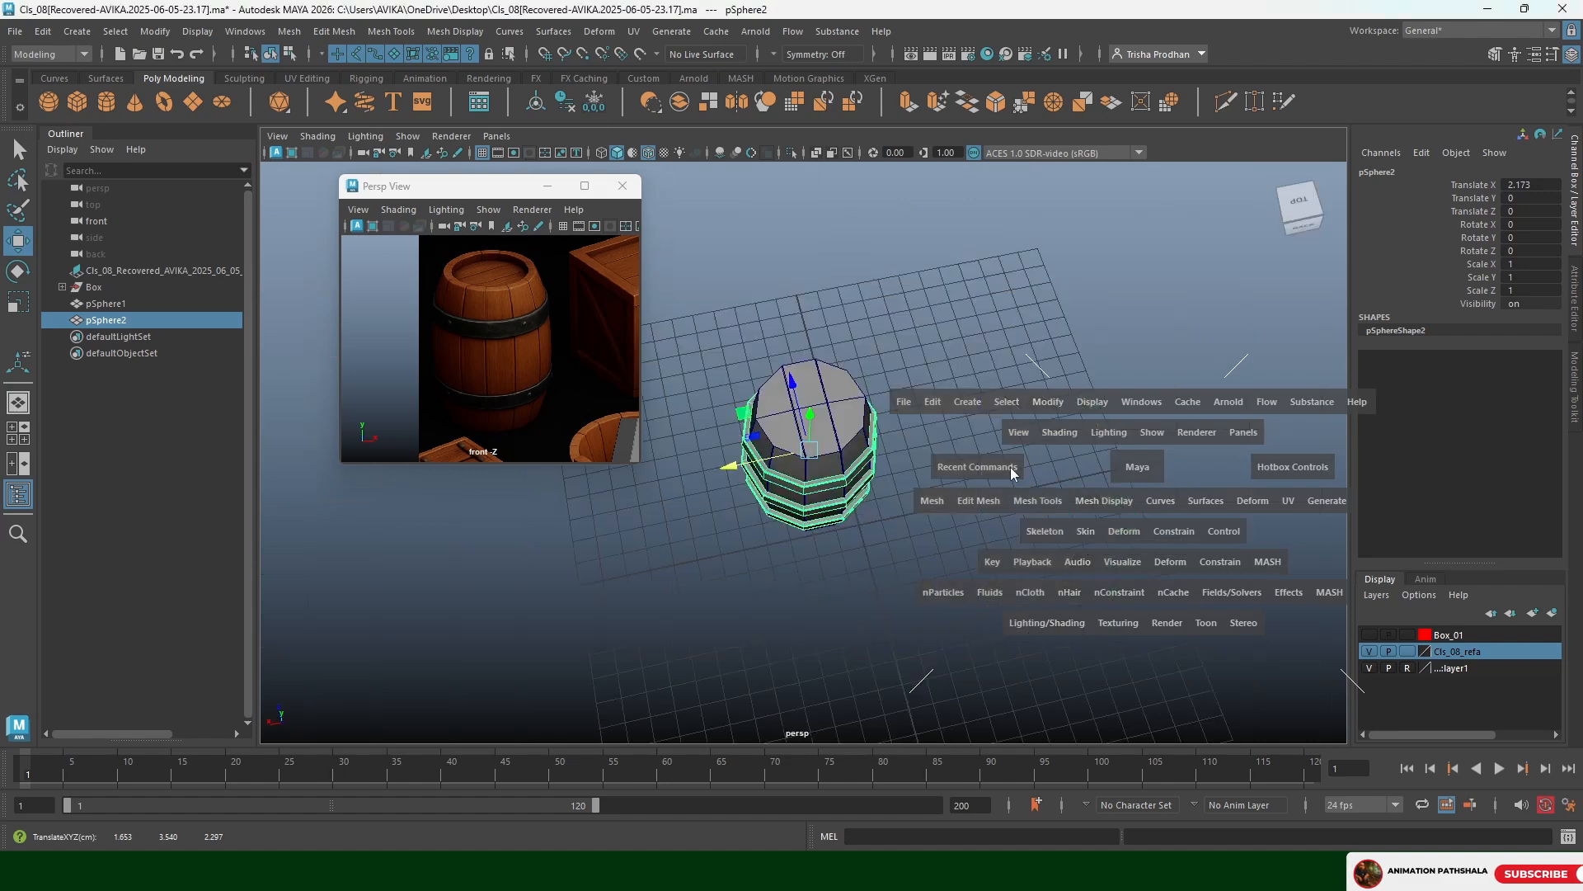
# Scale the hoops uniformly to about 0.968 and shift them along X to about 2.13 to fit the barrel
pyautogui.scroll(8, 1013, 437)
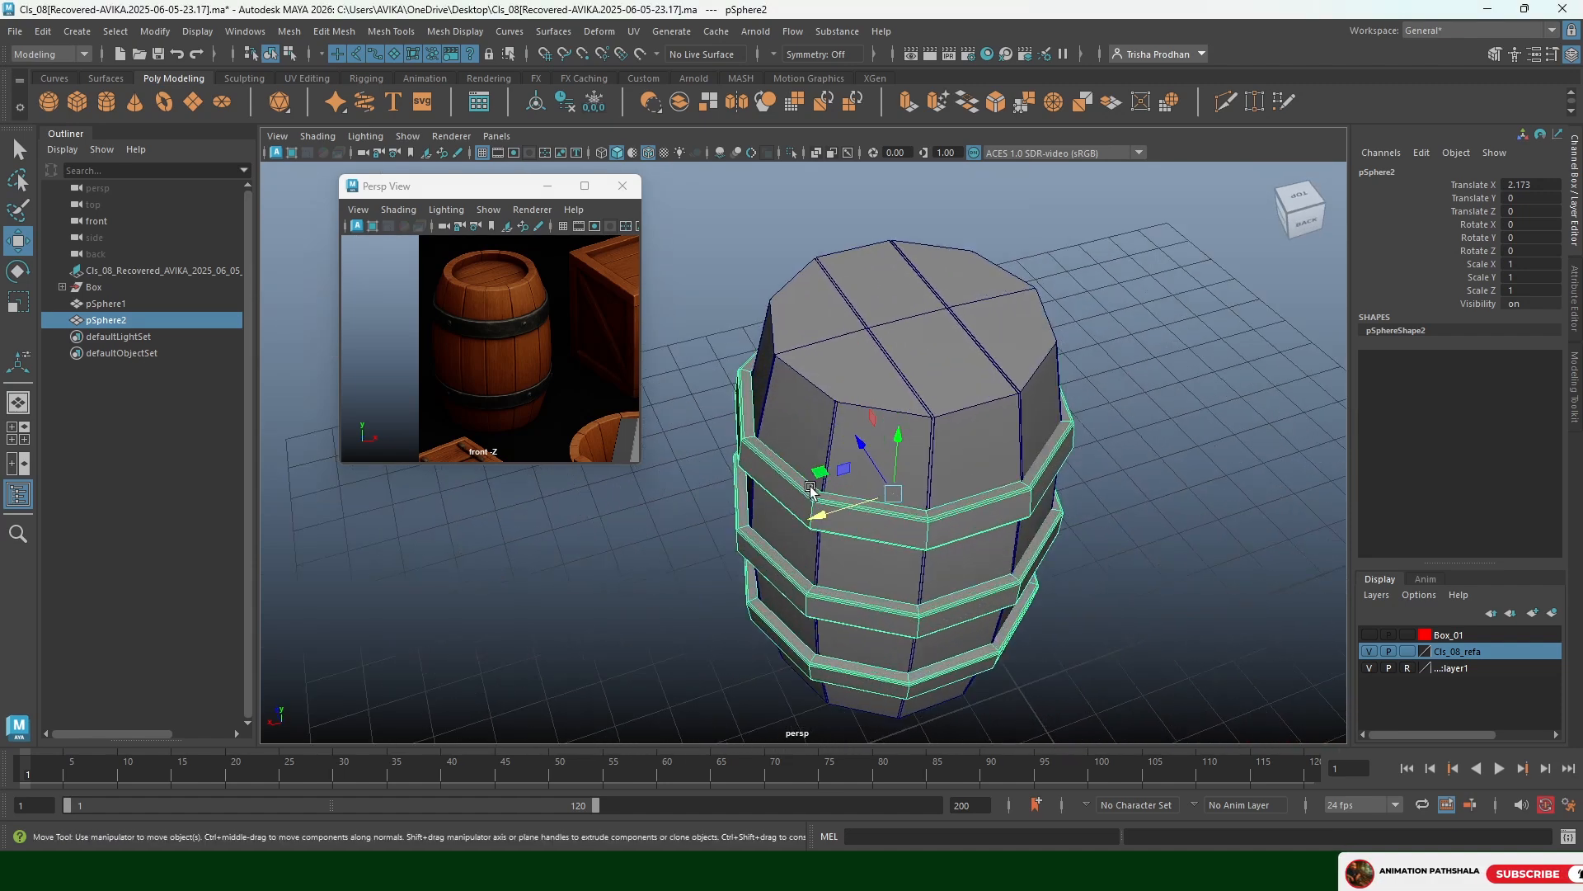
pyautogui.keyDown('alt'); pyautogui.moveTo(811, 490); pyautogui.dragTo(829, 518, button='middle'); pyautogui.keyUp('alt')
pyautogui.keyDown('alt'); pyautogui.moveTo(838, 534); pyautogui.dragTo(897, 480); pyautogui.keyUp('alt')
pyautogui.press('r')
pyautogui.keyDown('alt'); pyautogui.moveTo(1127, 459); pyautogui.dragTo(1060, 459); pyautogui.keyUp('alt')
pyautogui.press('w')
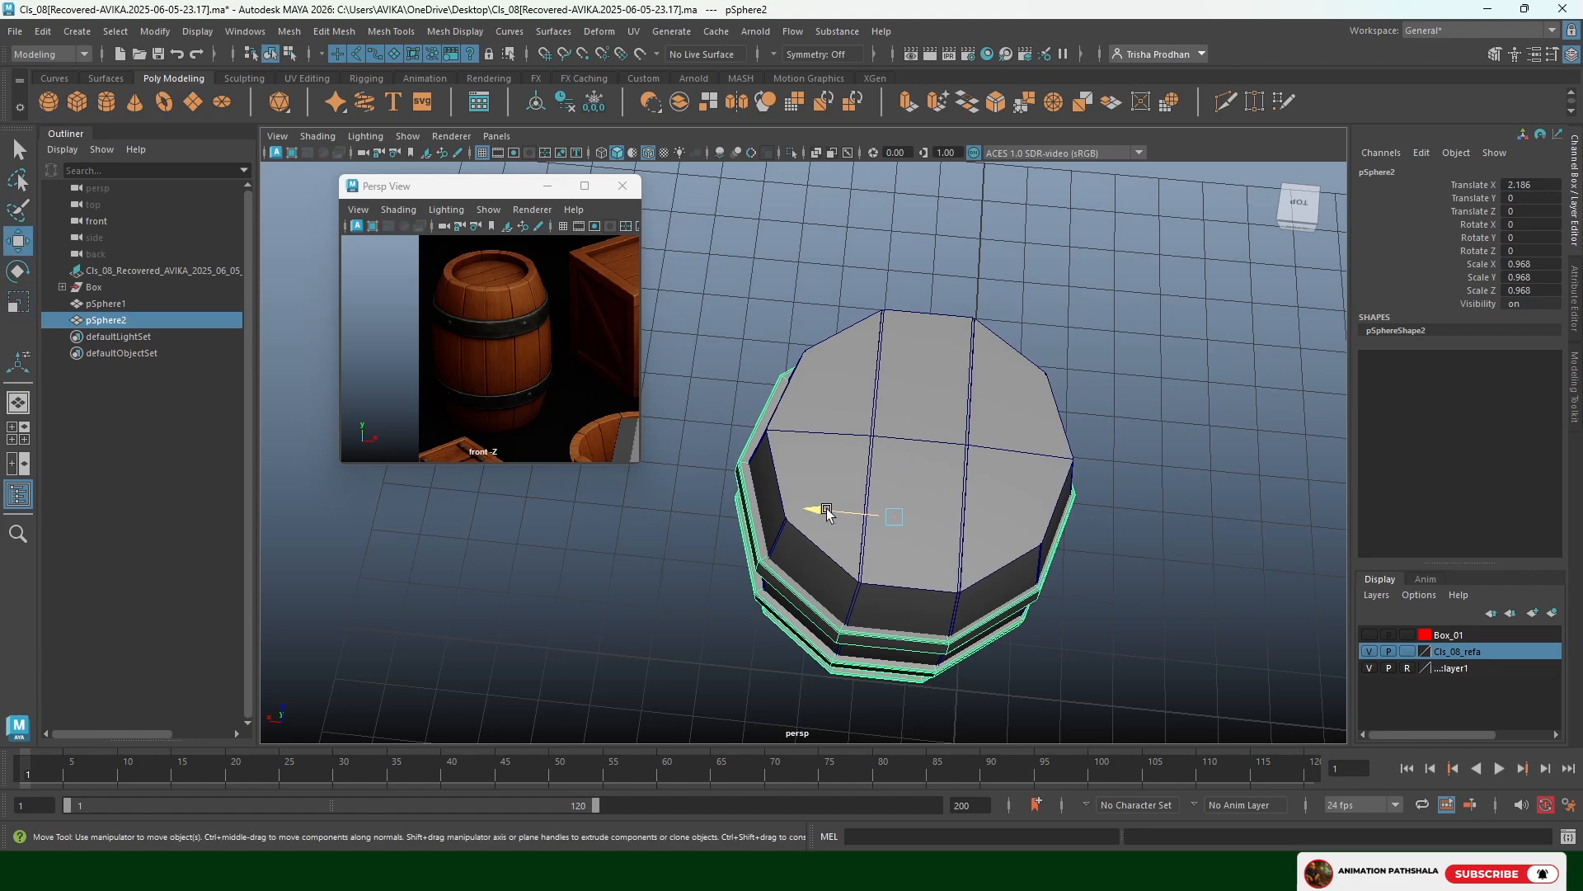
pyautogui.moveTo(841, 510); pyautogui.dragTo(828, 512)
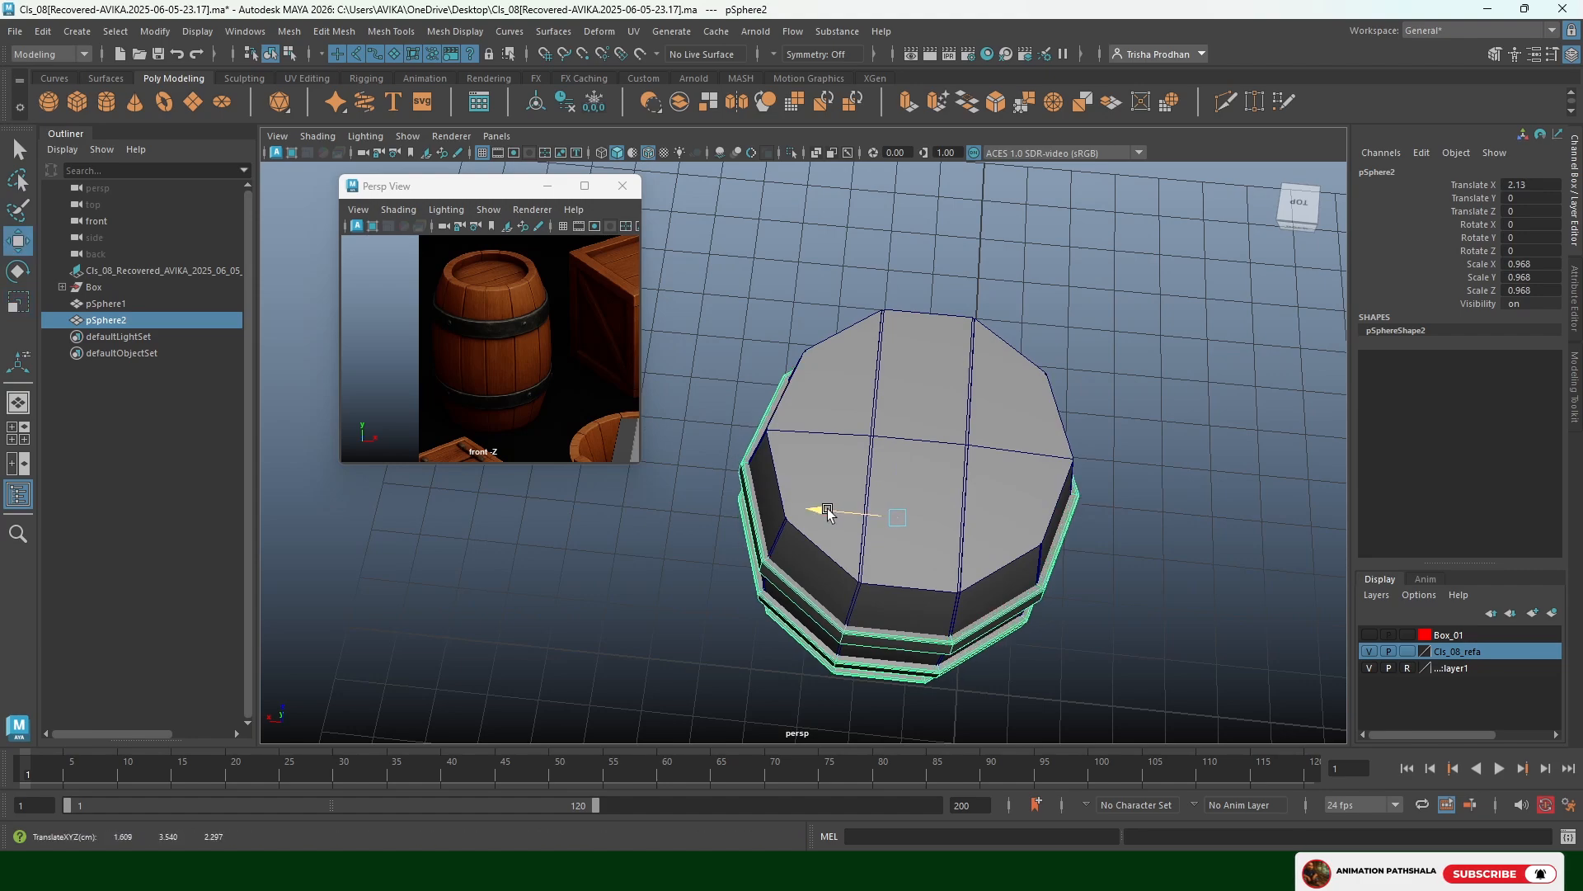
pyautogui.click(1086, 452)
# Switch the barrel to face selection and try to select the faces of its top lid individually
pyautogui.keyDown('alt'); pyautogui.moveTo(1086, 453); pyautogui.dragTo(986, 510); pyautogui.keyUp('alt')
pyautogui.scroll(4, 849, 446)
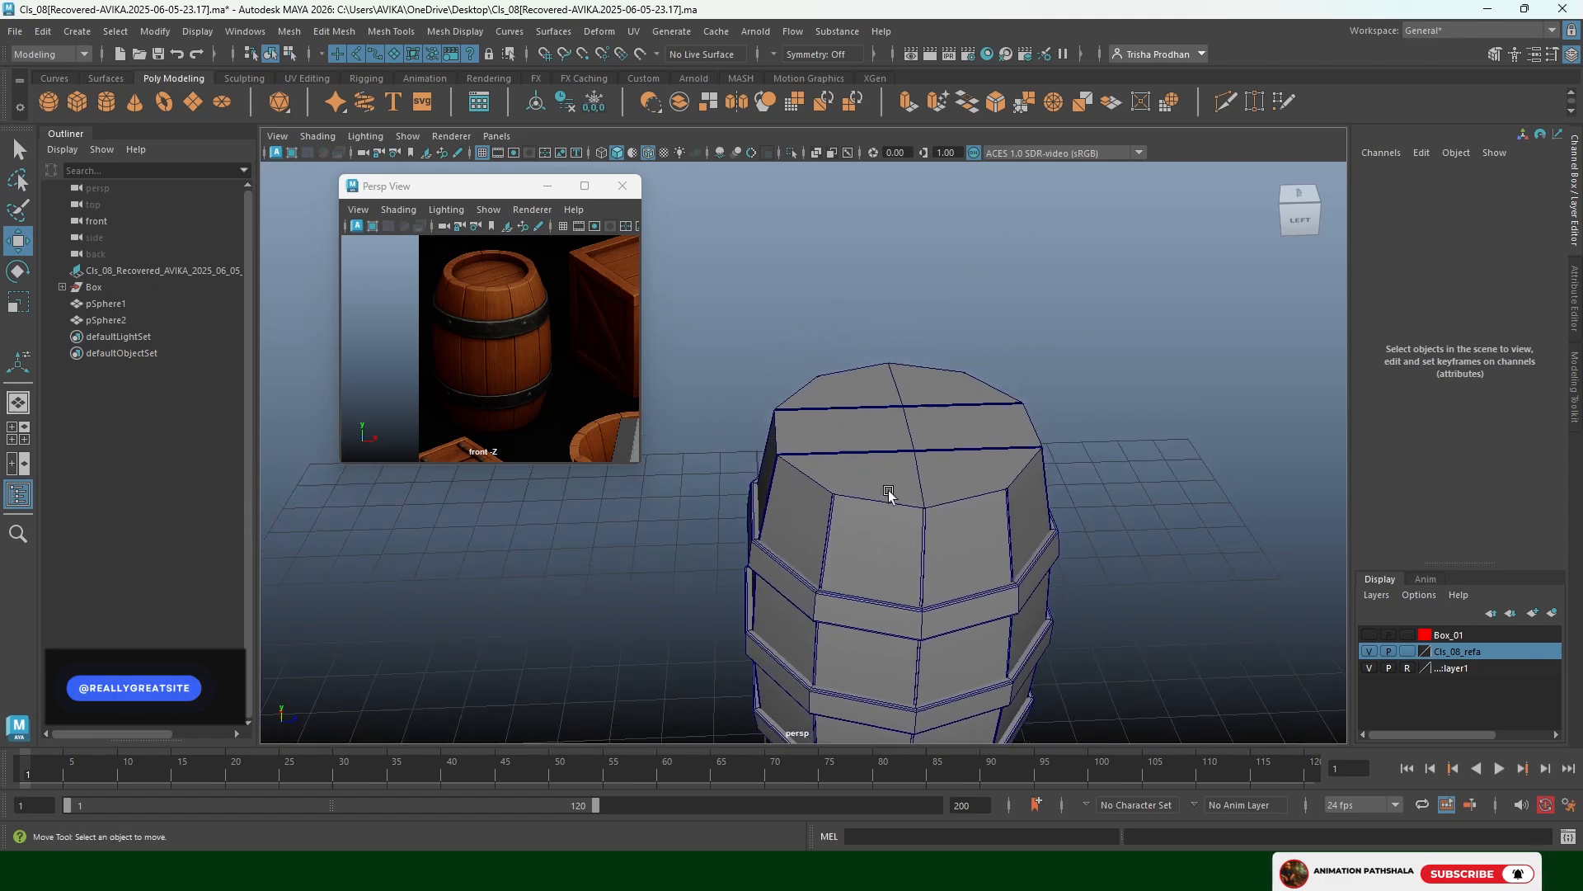
pyautogui.scroll(3, 927, 431)
pyautogui.click(994, 422)
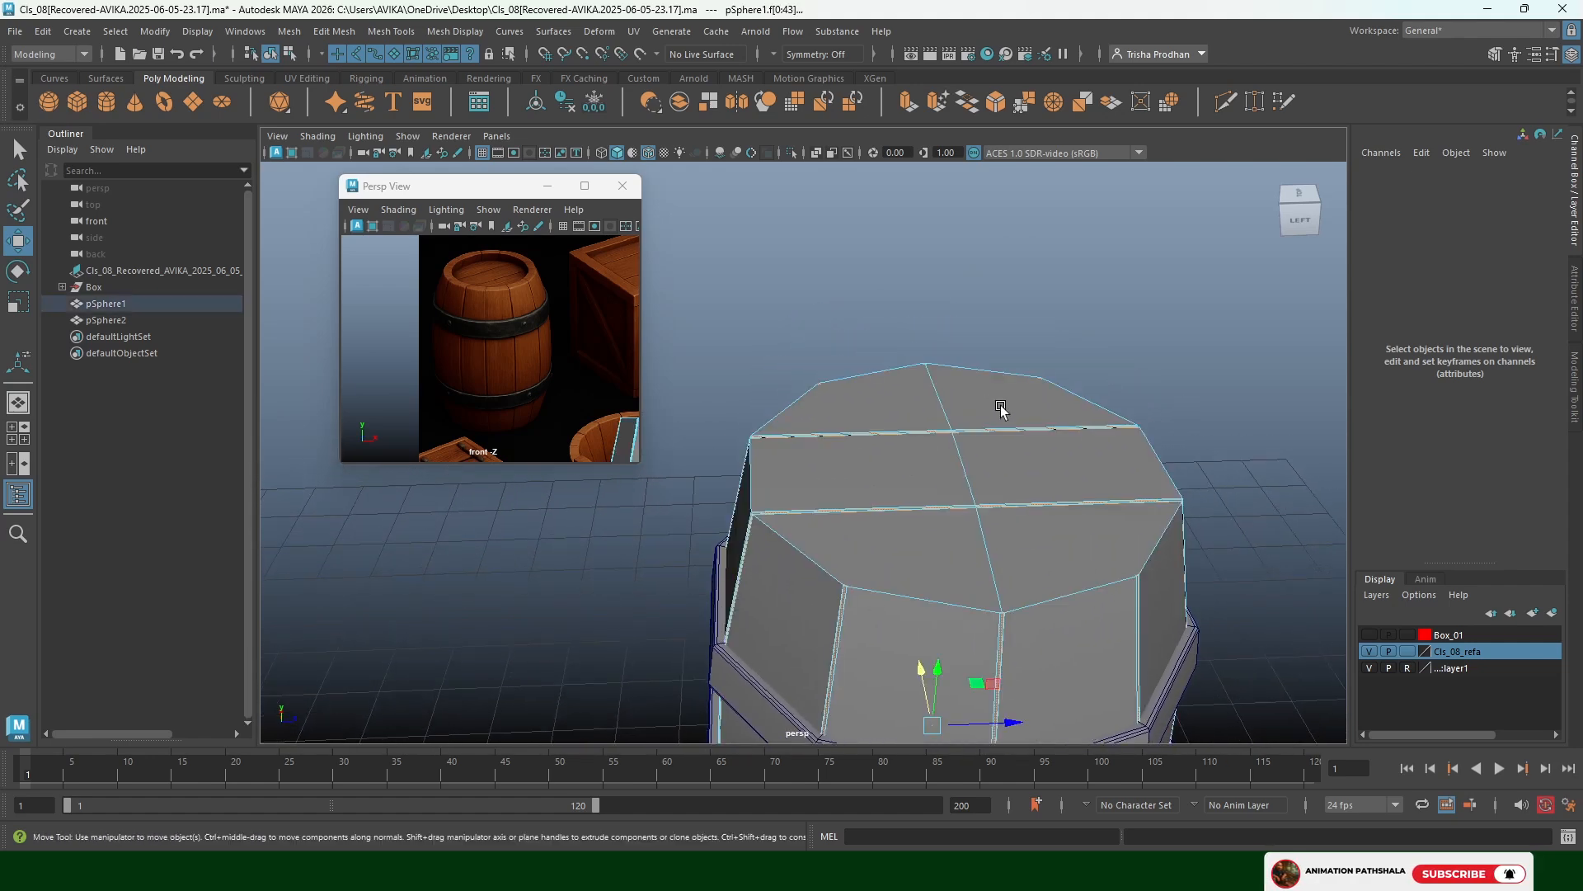
pyautogui.press('F11')
pyautogui.click(1004, 413)
pyautogui.click(872, 401)
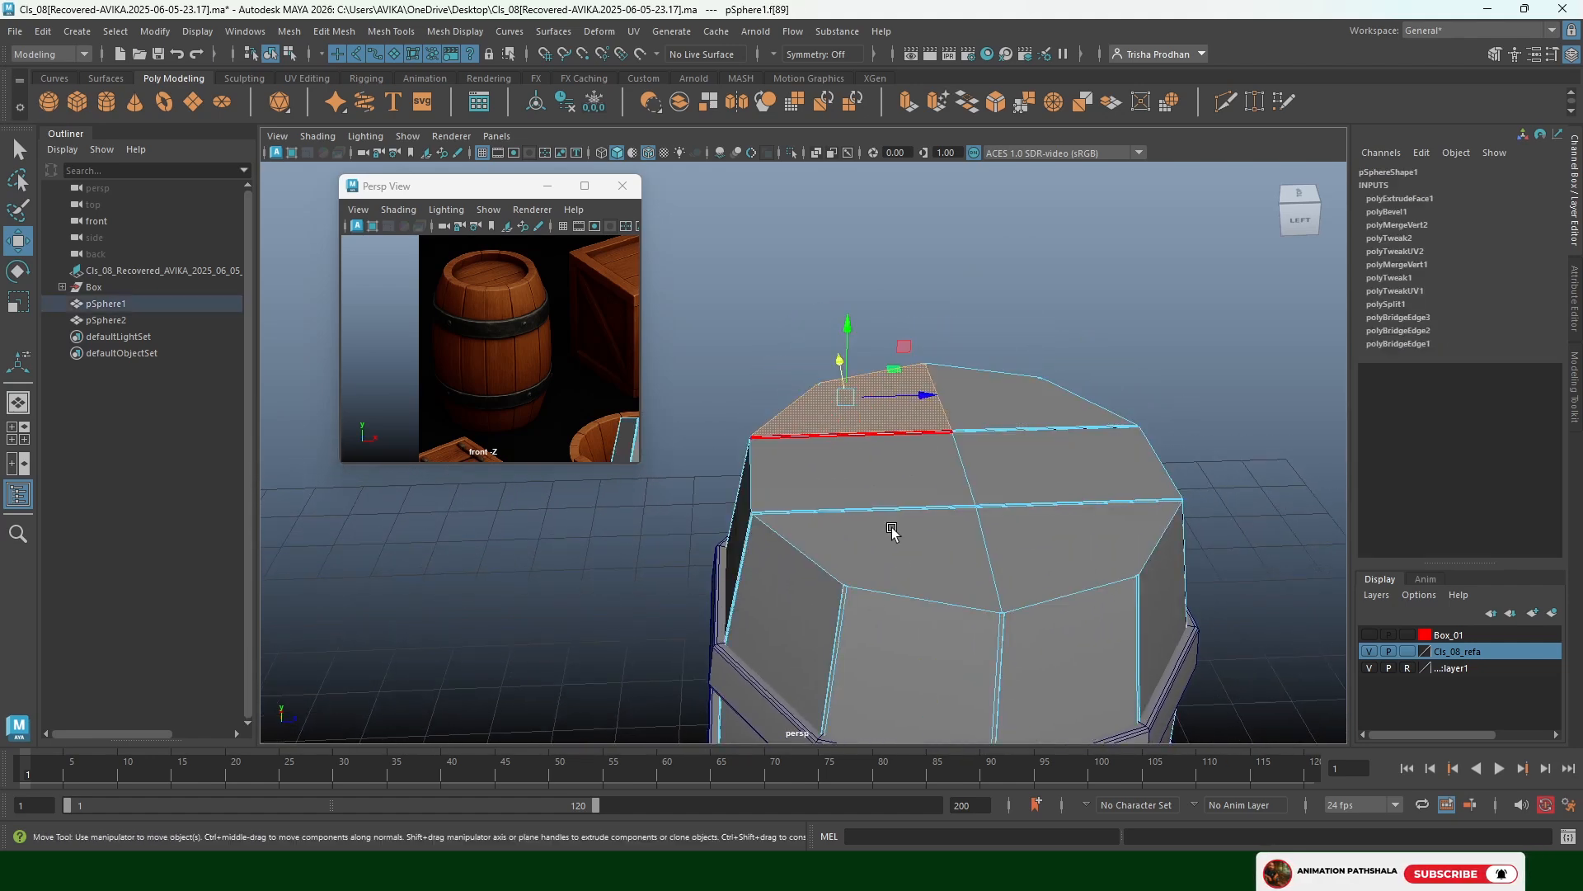
pyautogui.keyDown('shift'); pyautogui.doubleClick(902, 561); pyautogui.keyUp('shift')
pyautogui.click(901, 406)
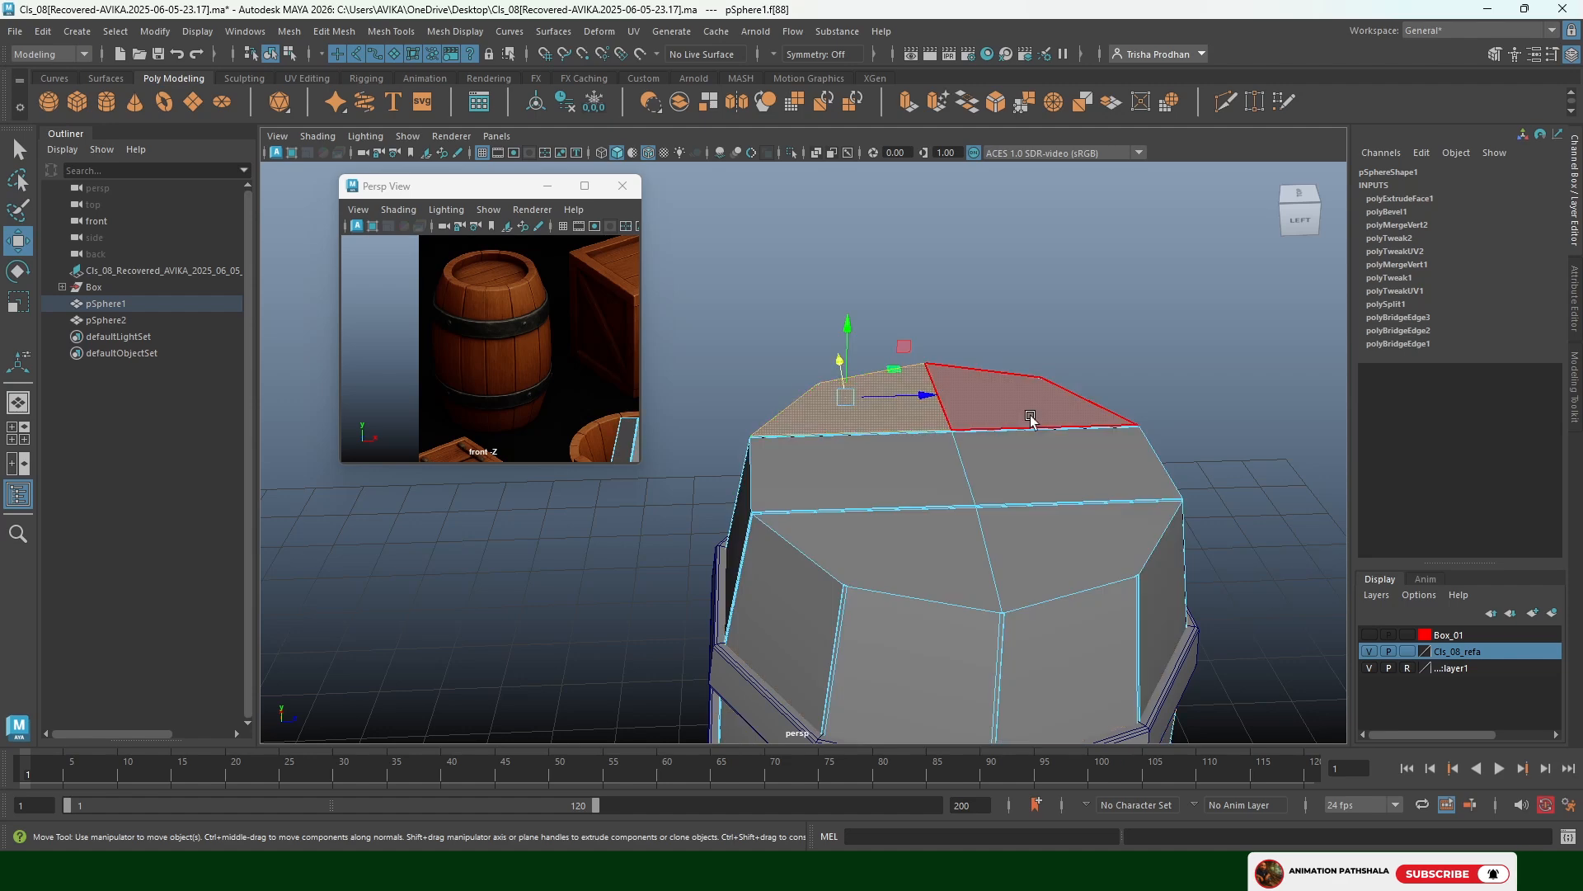
# Select all the barrel's faces from the side and deselect everything below the top lid
pyautogui.scroll(-6, 990, 445)
pyautogui.keyDown('alt'); pyautogui.moveTo(937, 481); pyautogui.dragTo(850, 409); pyautogui.keyUp('alt')
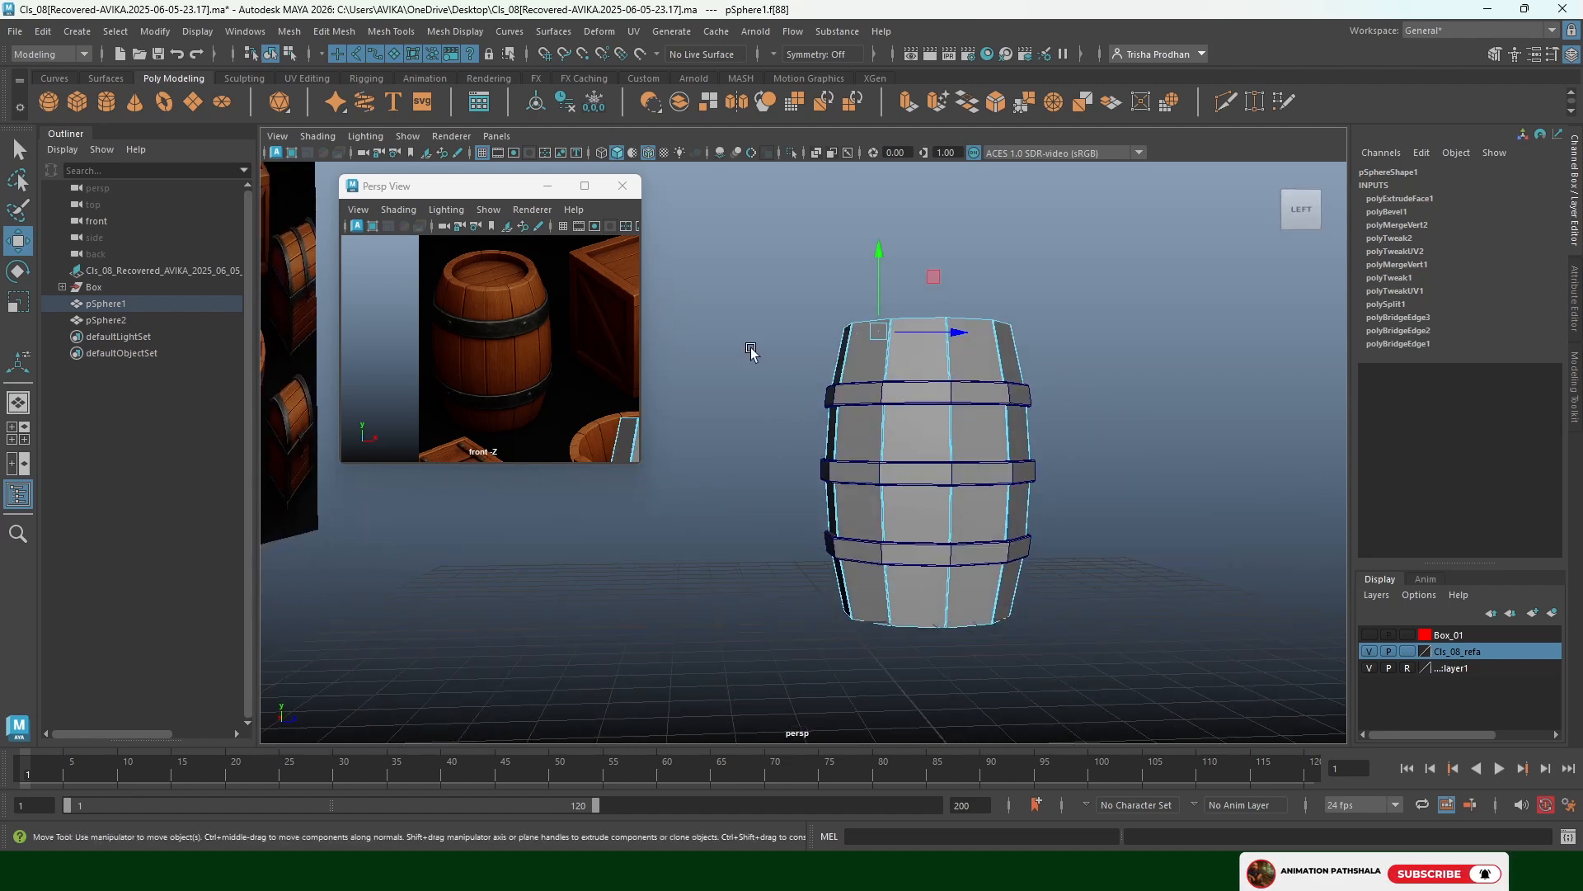
pyautogui.click(752, 234)
pyautogui.moveTo(751, 233); pyautogui.dragTo(1168, 763)
pyautogui.keyDown('ctrl'); pyautogui.moveTo(1189, 663); pyautogui.dragTo(694, 350); pyautogui.keyUp('ctrl')
pyautogui.scroll(5, 972, 325)
pyautogui.keyDown('alt'); pyautogui.moveTo(971, 325); pyautogui.dragTo(926, 438, button='middle'); pyautogui.keyUp('alt')
pyautogui.keyDown('alt'); pyautogui.moveTo(926, 438); pyautogui.dragTo(959, 496); pyautogui.keyUp('alt')
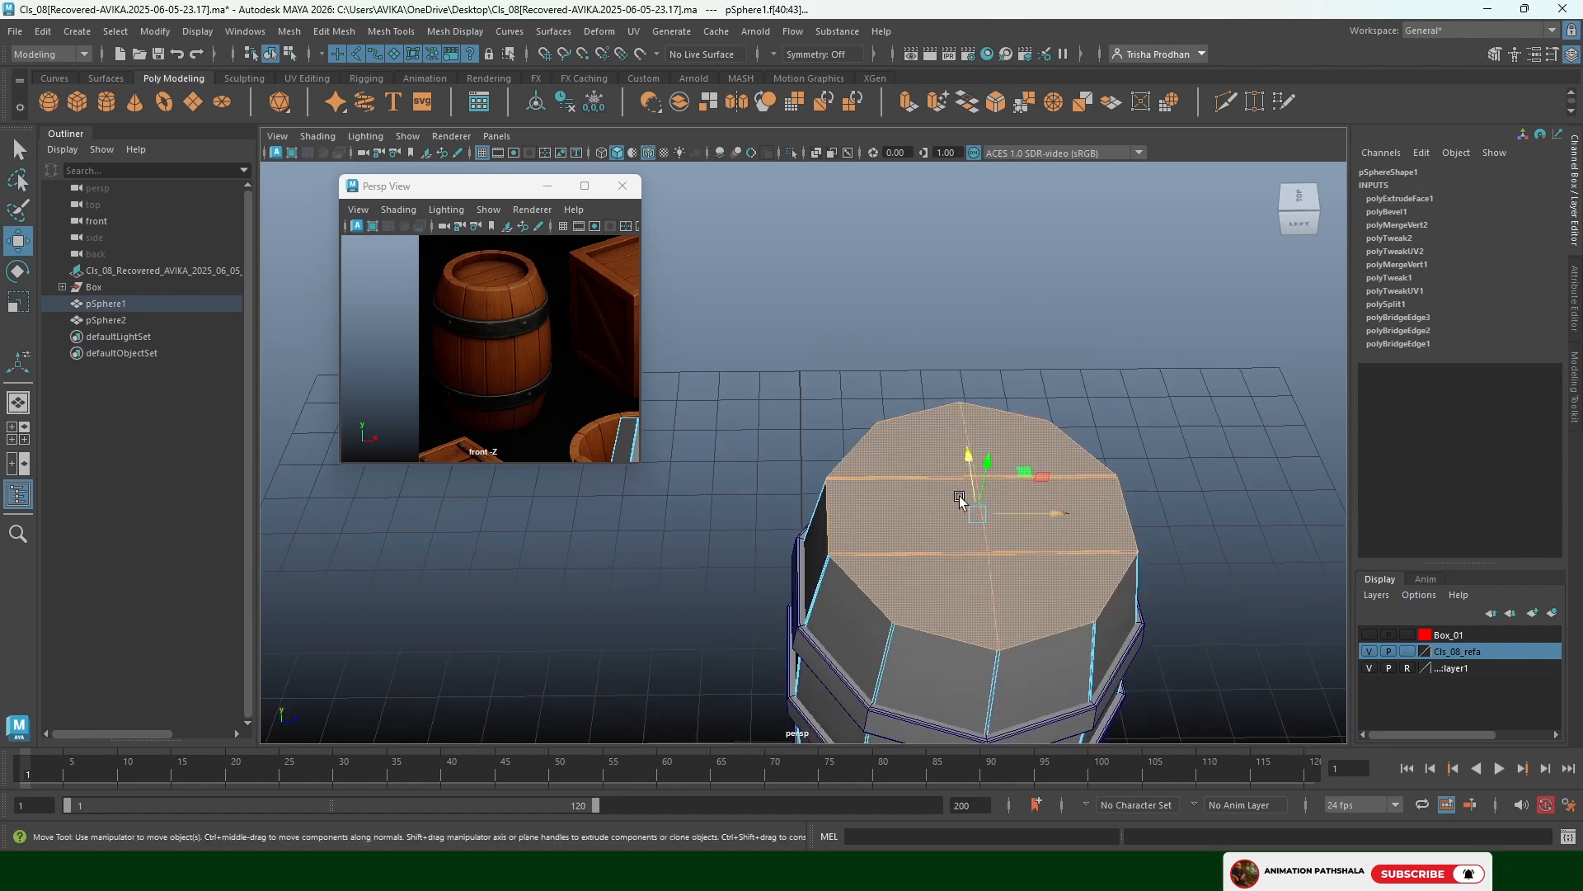
# Extrude the lid faces and scale them inward to form an even rim around the barrel's top
pyautogui.scroll(4, 959, 501)
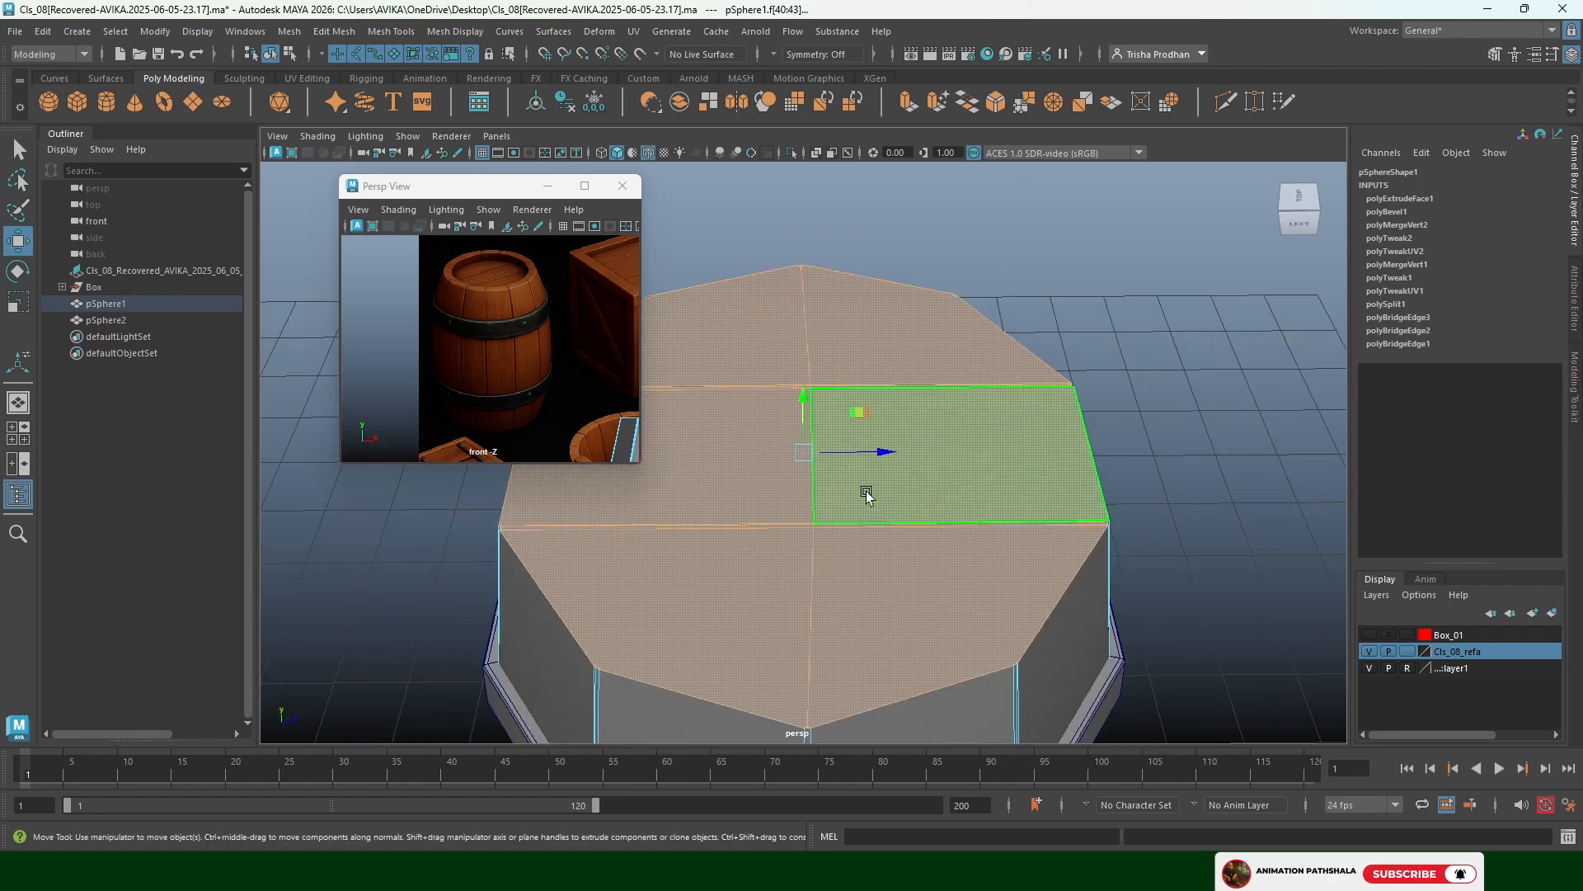
pyautogui.press('r')
pyautogui.scroll(-2, 879, 467)
pyautogui.keyDown('alt'); pyautogui.moveTo(894, 468); pyautogui.dragTo(982, 471, button='middle'); pyautogui.keyUp('alt')
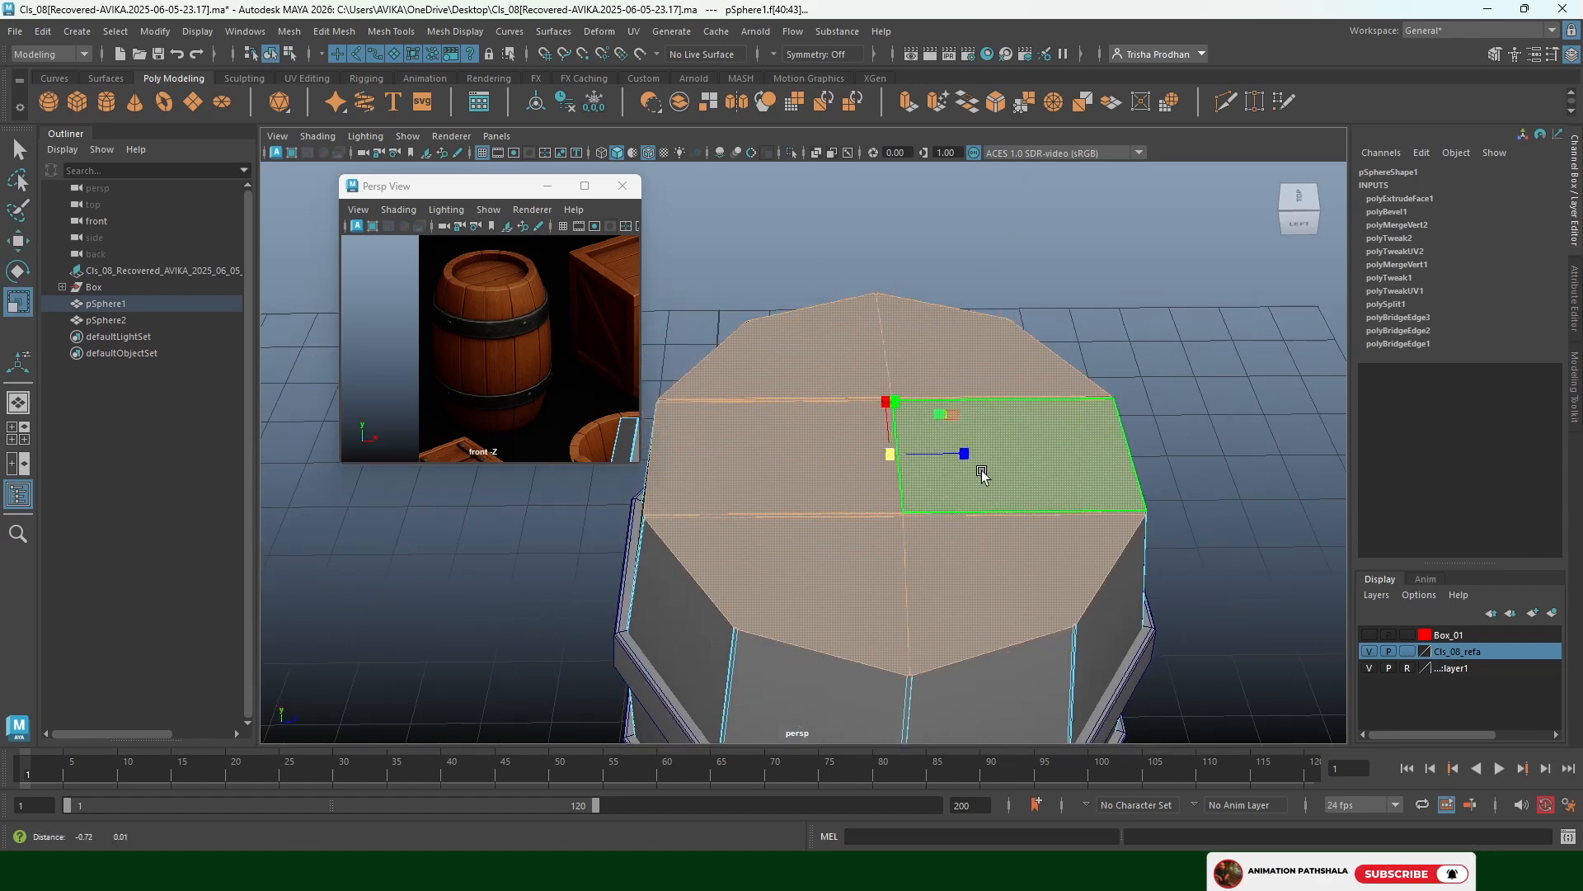
pyautogui.keyDown('shift'); pyautogui.moveTo(888, 458); pyautogui.dragTo(828, 482); pyautogui.keyUp('shift')
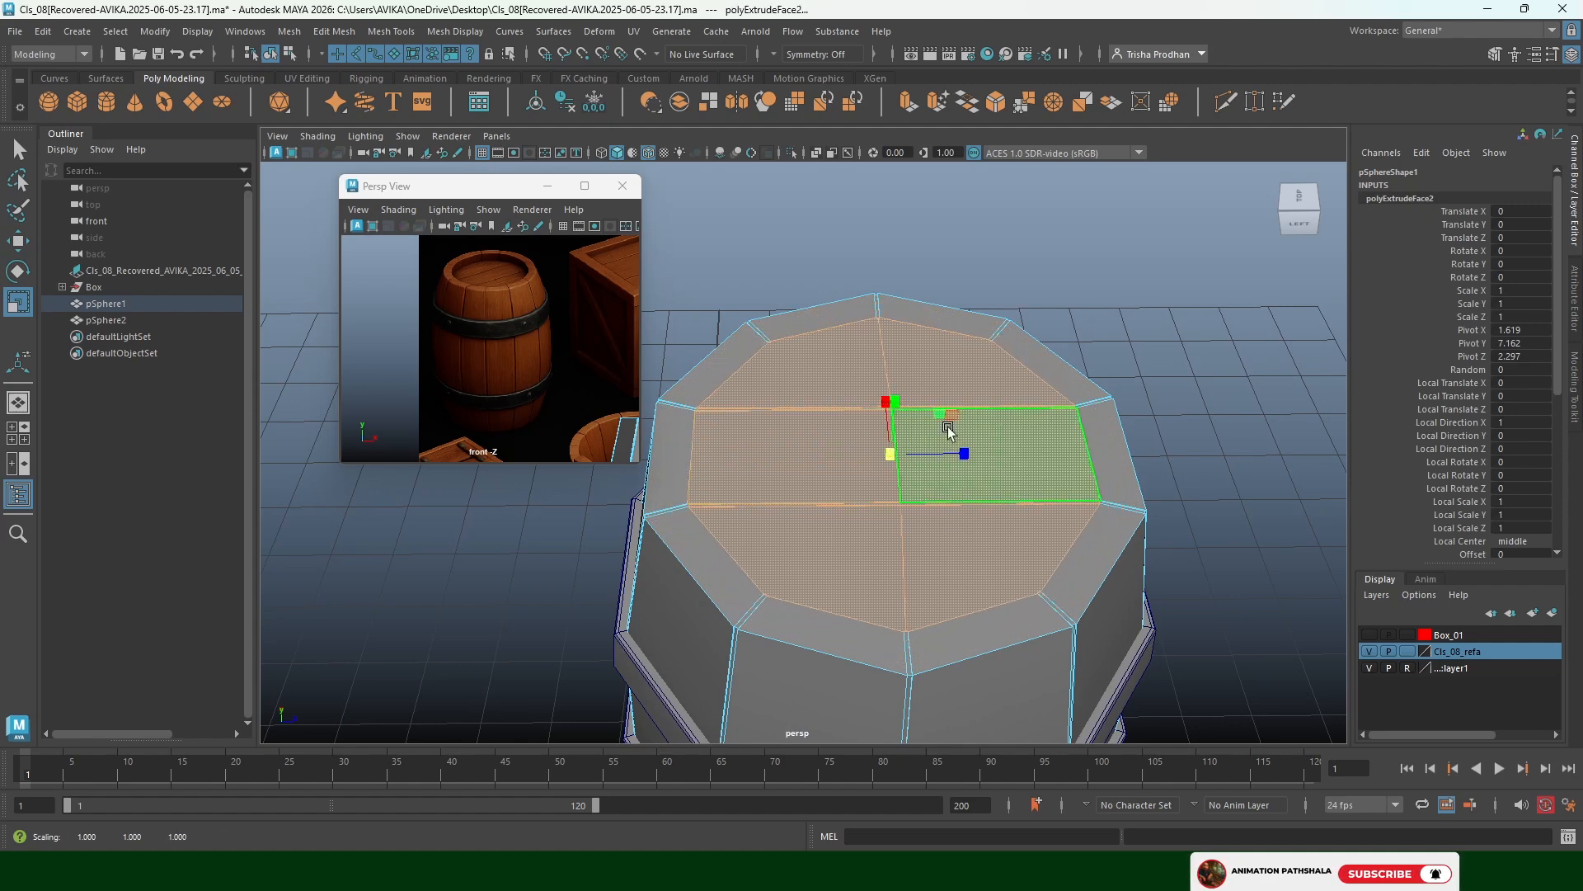
# Extrude the inset lid faces downward to recess the lid inside the barrel's rim
pyautogui.press('e')
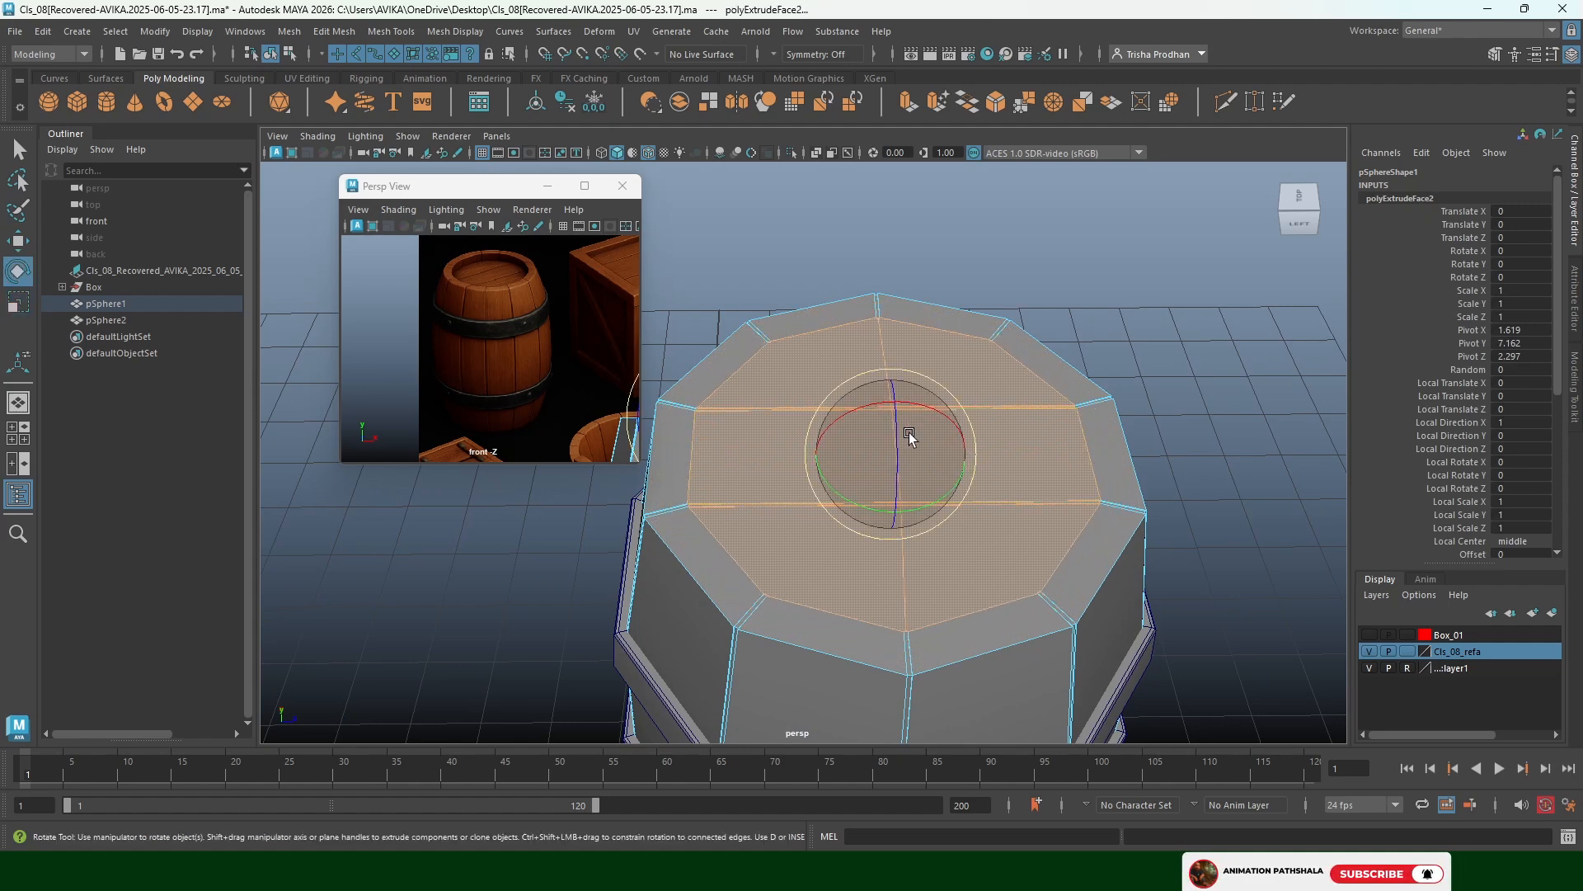
pyautogui.press('w')
pyautogui.keyDown('alt'); pyautogui.moveTo(924, 432); pyautogui.dragTo(892, 426); pyautogui.keyUp('alt')
pyautogui.scroll(3, 930, 381)
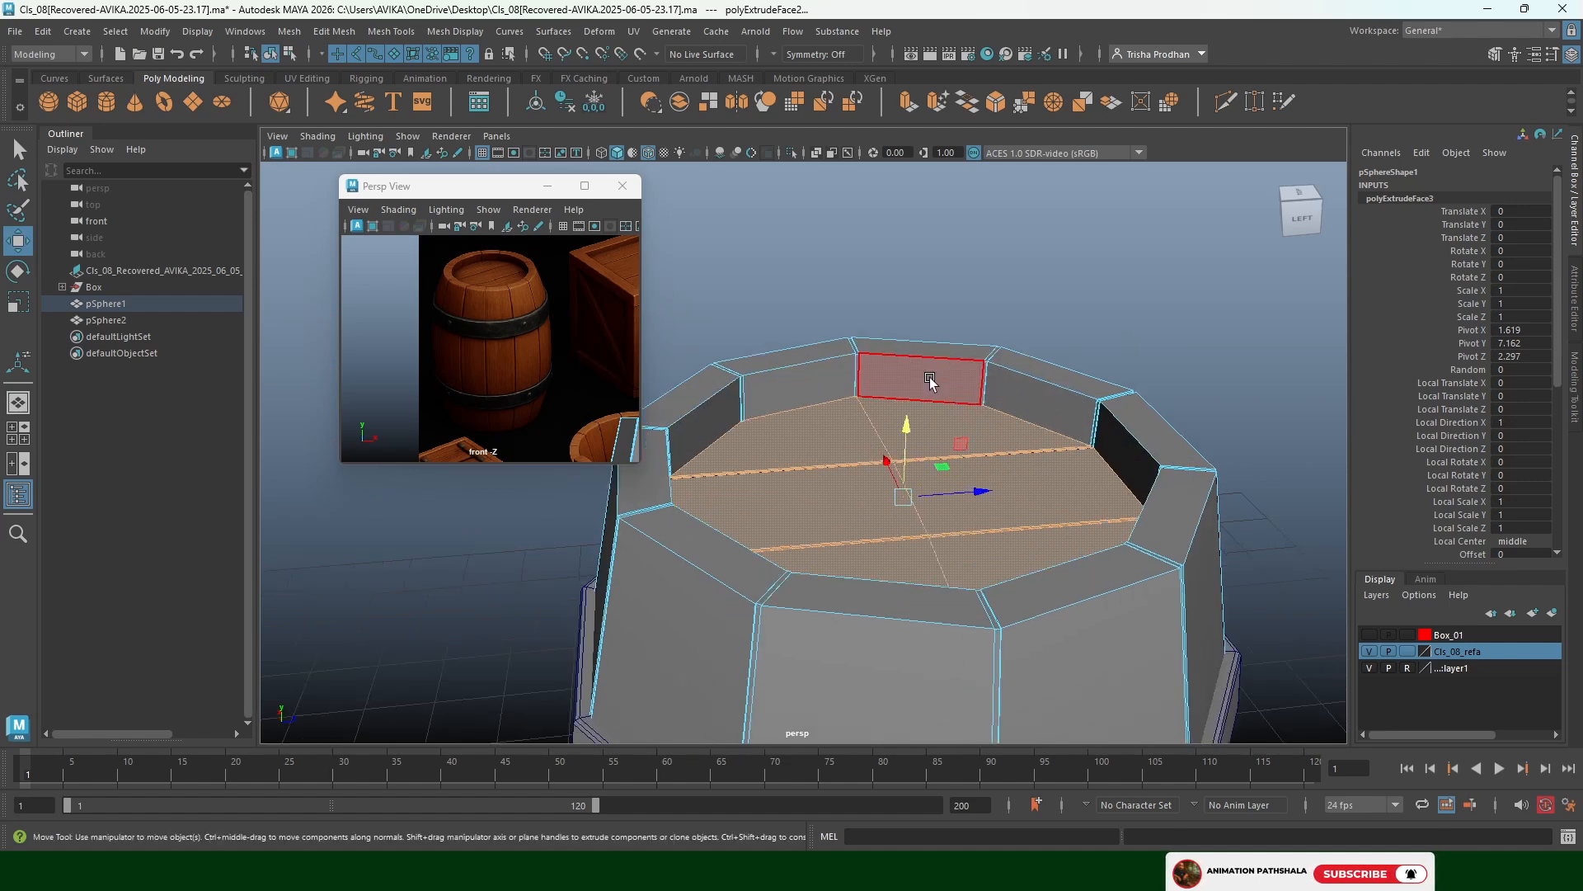
# Bevel the edge loops around the barrel's top rim with a fraction of 0.1 and 2 segments
pyautogui.scroll(3, 930, 381)
pyautogui.press('F10')
pyautogui.doubleClick(939, 351)
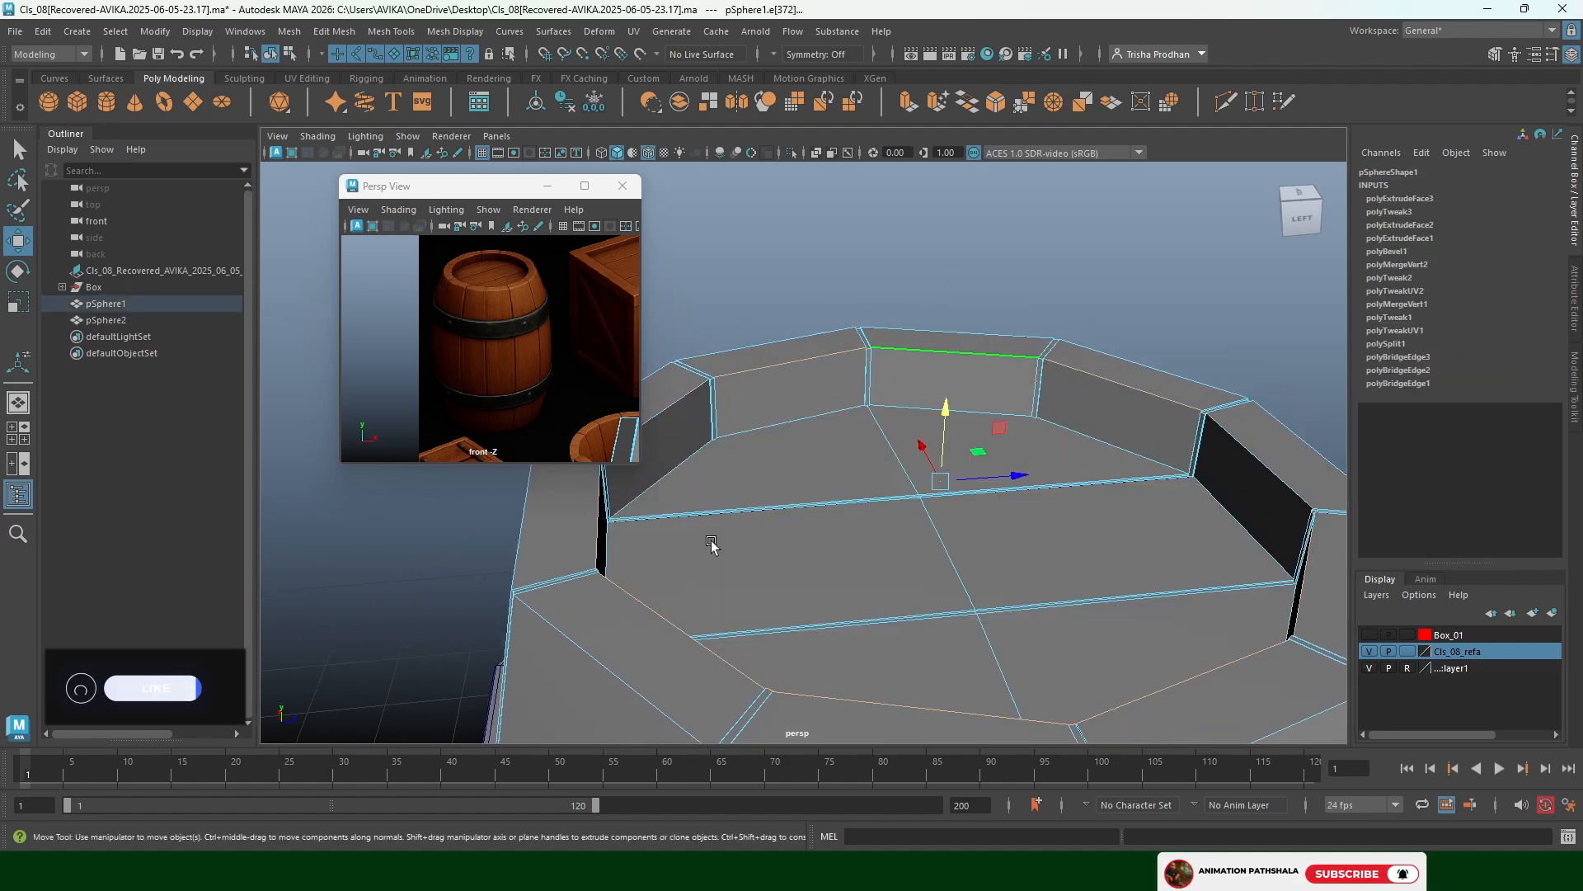
pyautogui.doubleClick(883, 498)
pyautogui.scroll(-3, 876, 505)
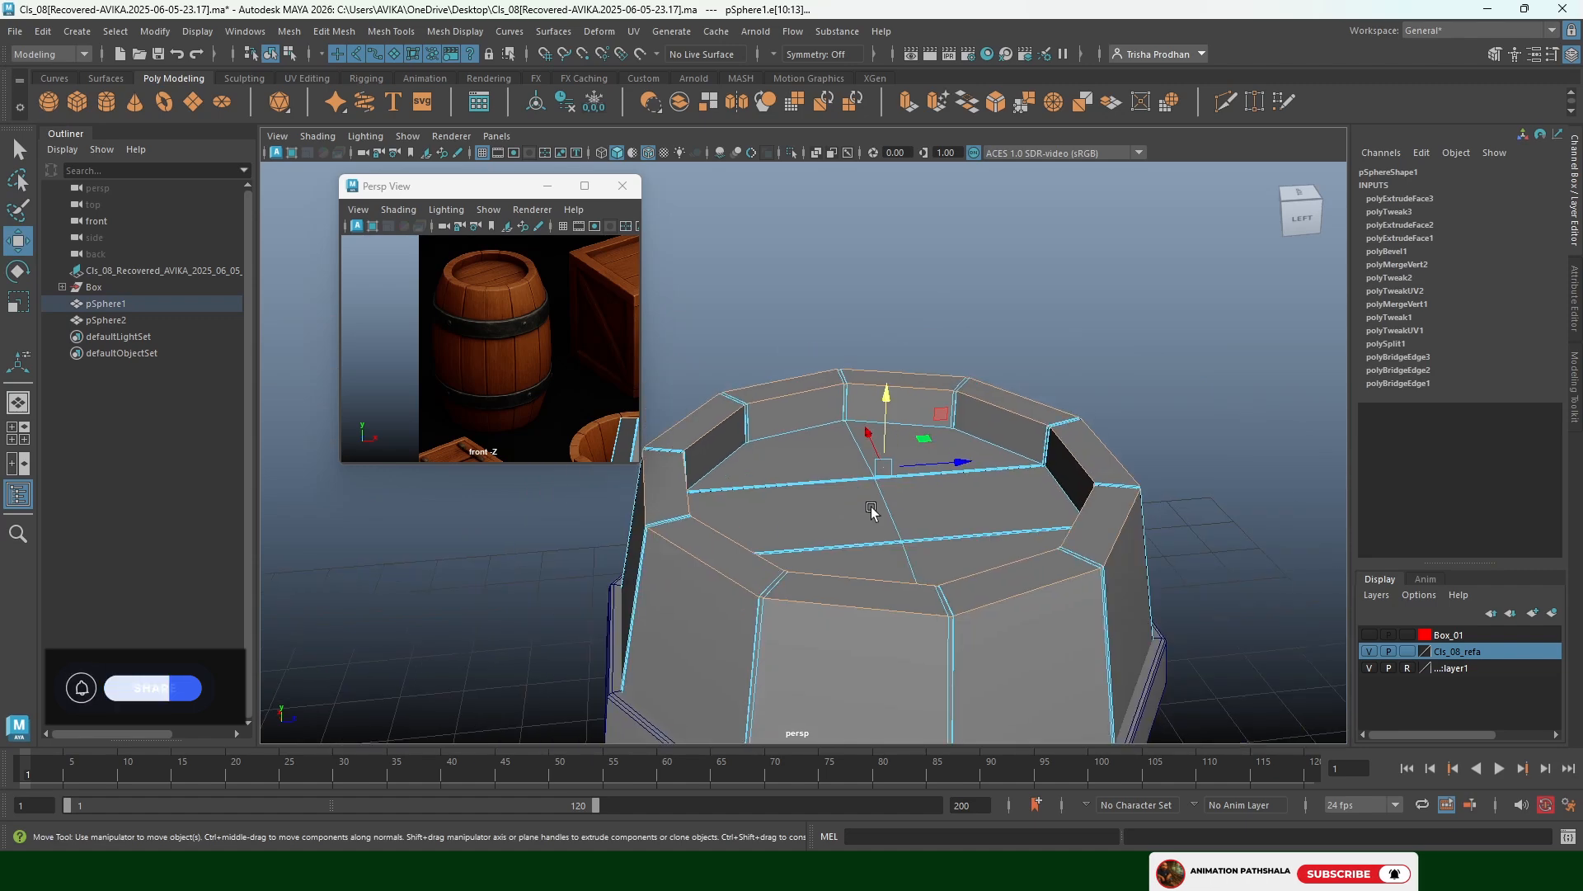
pyautogui.click(998, 102)
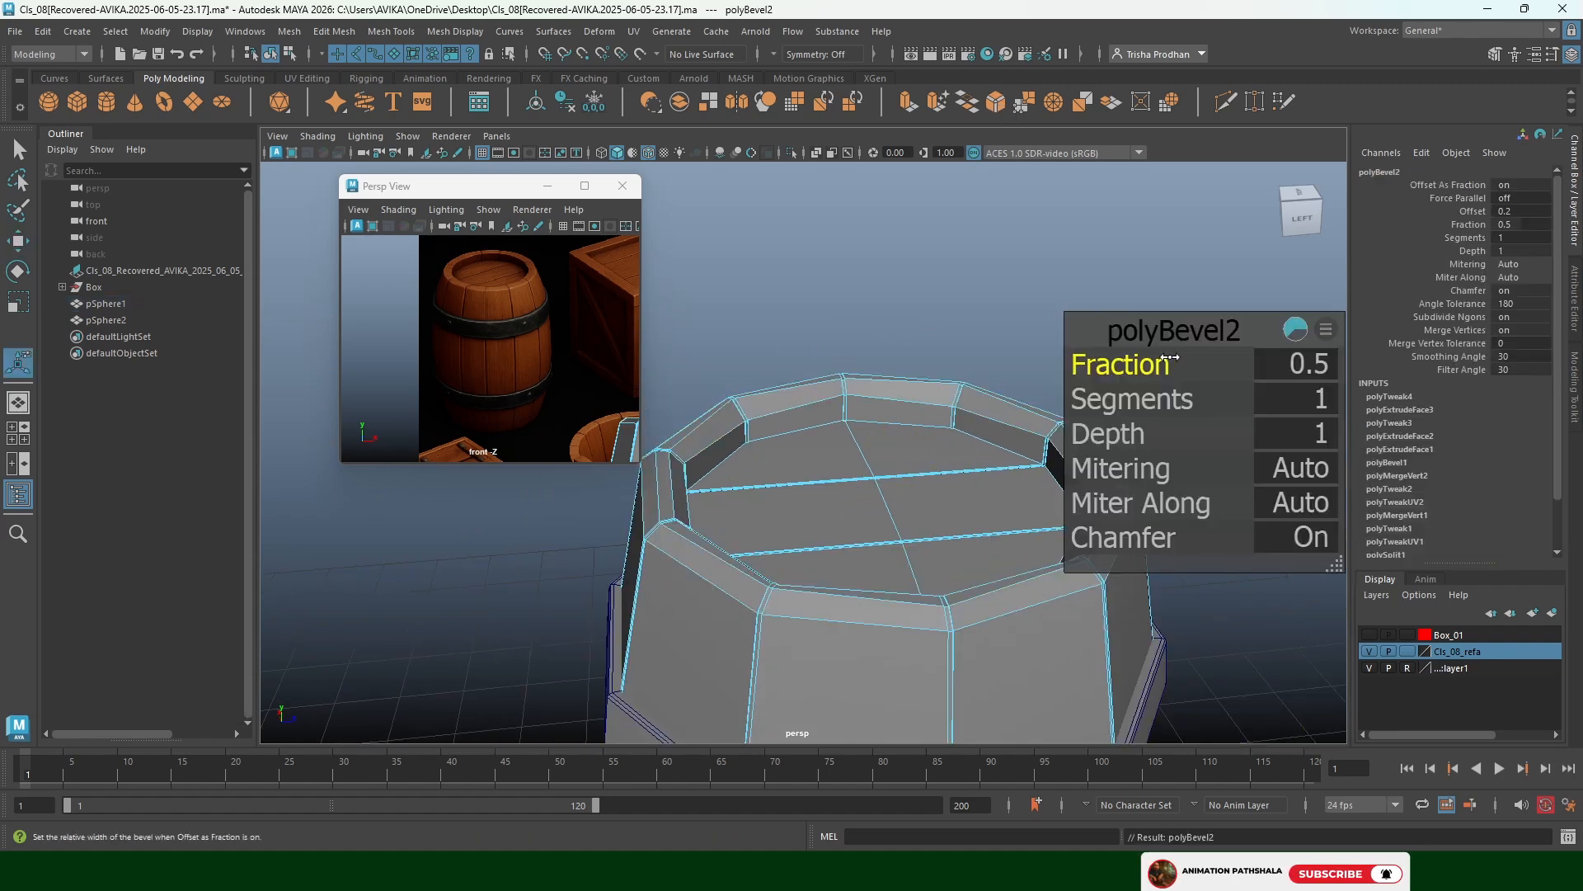
pyautogui.moveTo(1160, 366); pyautogui.dragTo(1157, 367)
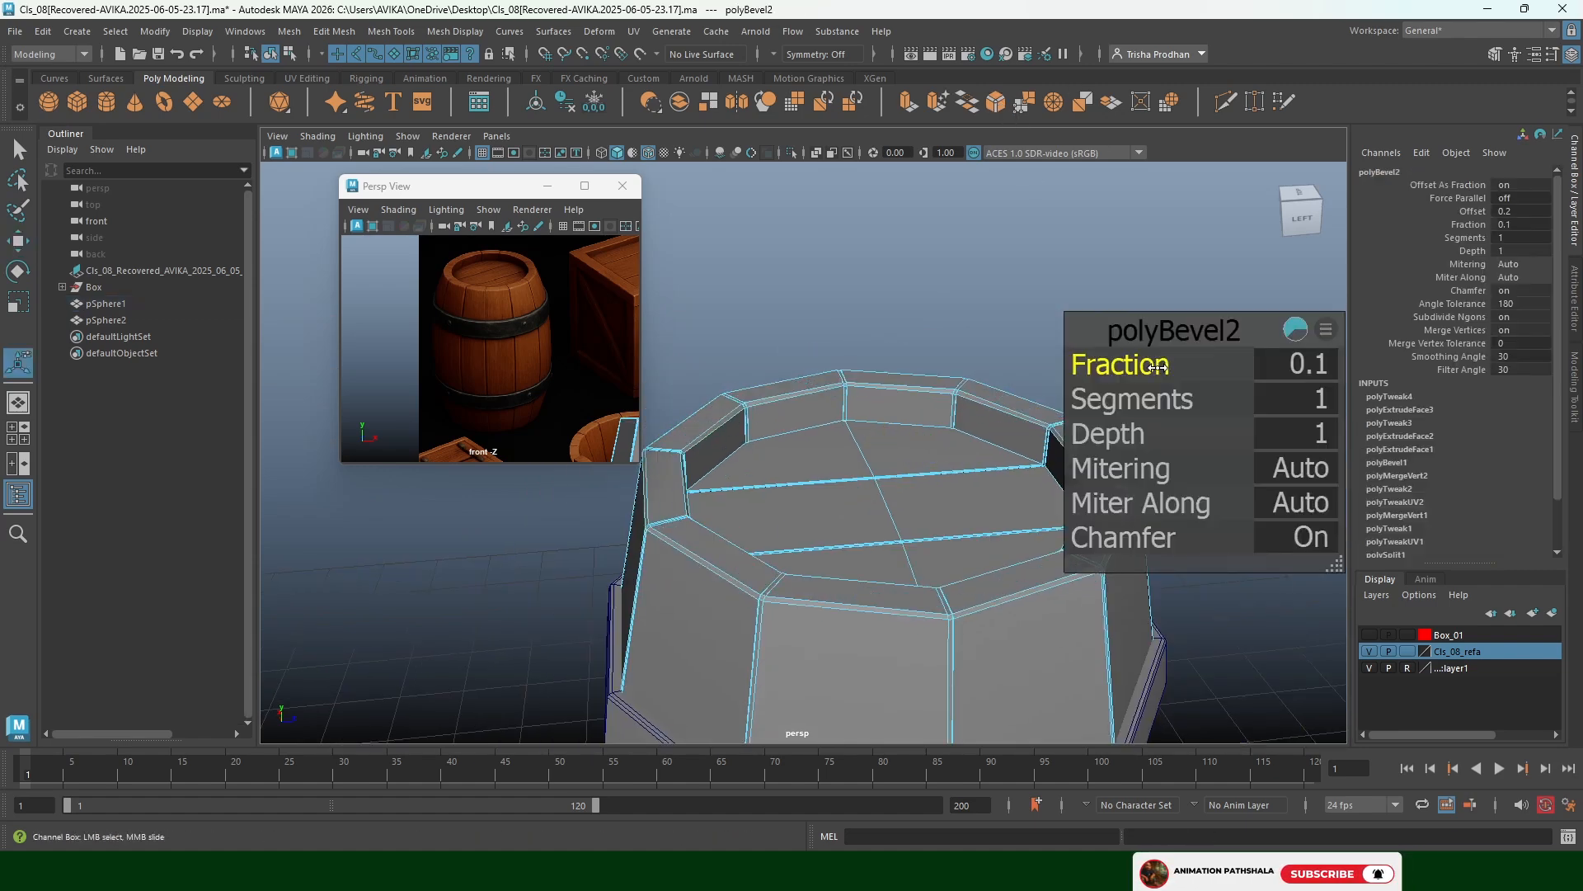
pyautogui.moveTo(1133, 400); pyautogui.dragTo(1147, 400)
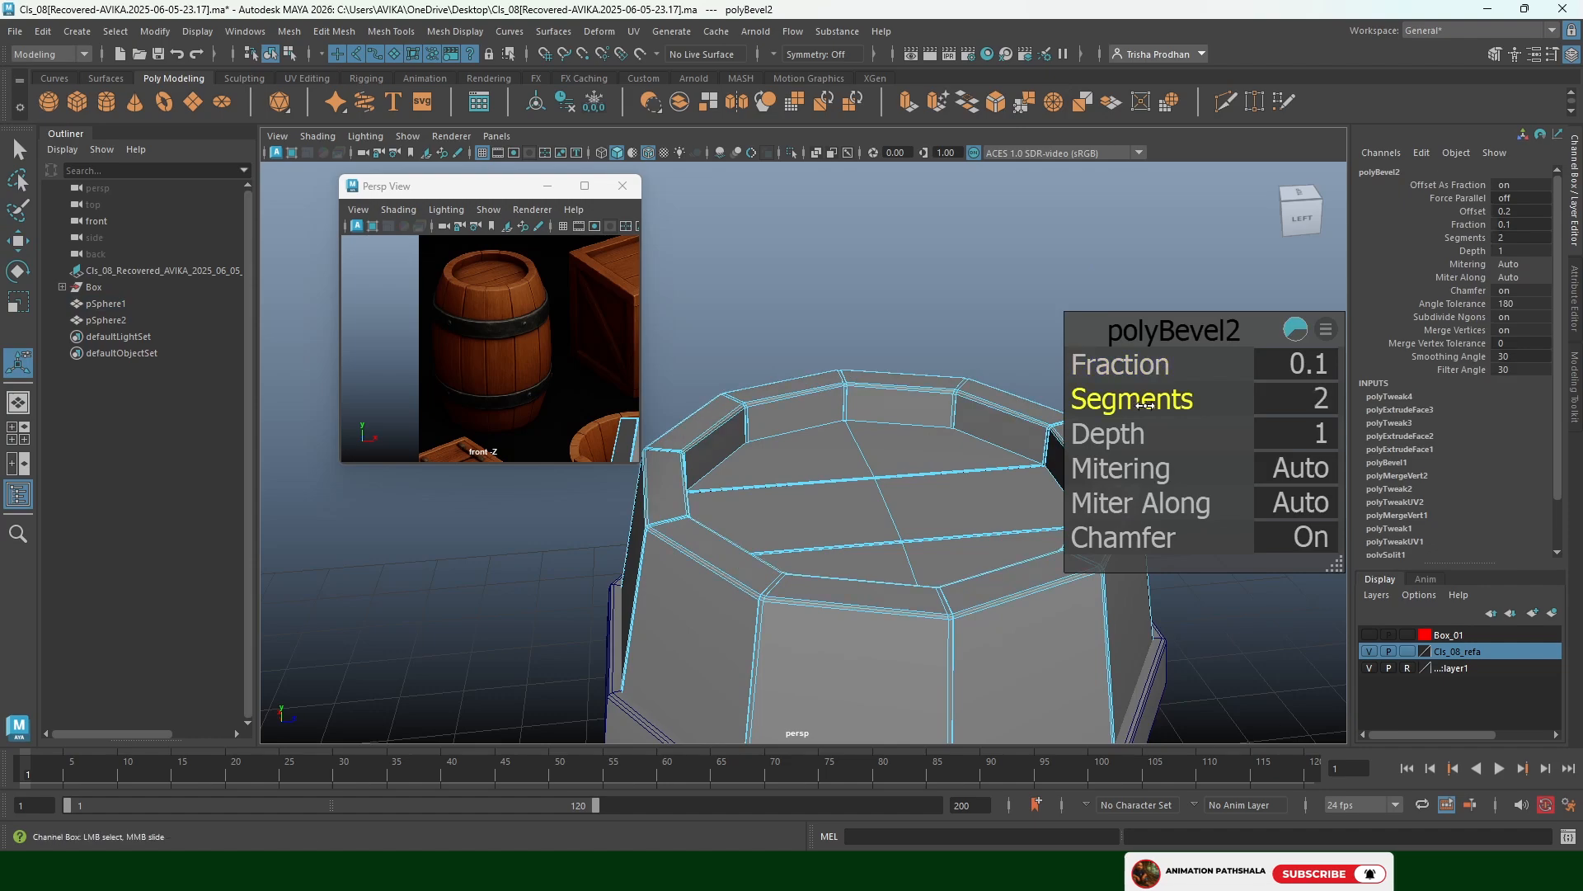
pyautogui.press('q')
pyautogui.click(947, 315)
# Hide the viewport grid while viewing the barrel's open underside
pyautogui.scroll(-3, 956, 416)
pyautogui.keyDown('alt'); pyautogui.moveTo(957, 420); pyautogui.dragTo(1029, 445); pyautogui.keyUp('alt')
pyautogui.keyDown('alt'); pyautogui.moveTo(874, 453); pyautogui.dragTo(947, 315, button='middle'); pyautogui.keyUp('alt')
pyautogui.keyDown('alt'); pyautogui.moveTo(947, 319); pyautogui.dragTo(819, 337); pyautogui.keyUp('alt')
pyautogui.scroll(5, 820, 336)
pyautogui.keyDown('alt'); pyautogui.moveTo(825, 355); pyautogui.dragTo(868, 538, button='middle'); pyautogui.keyUp('alt')
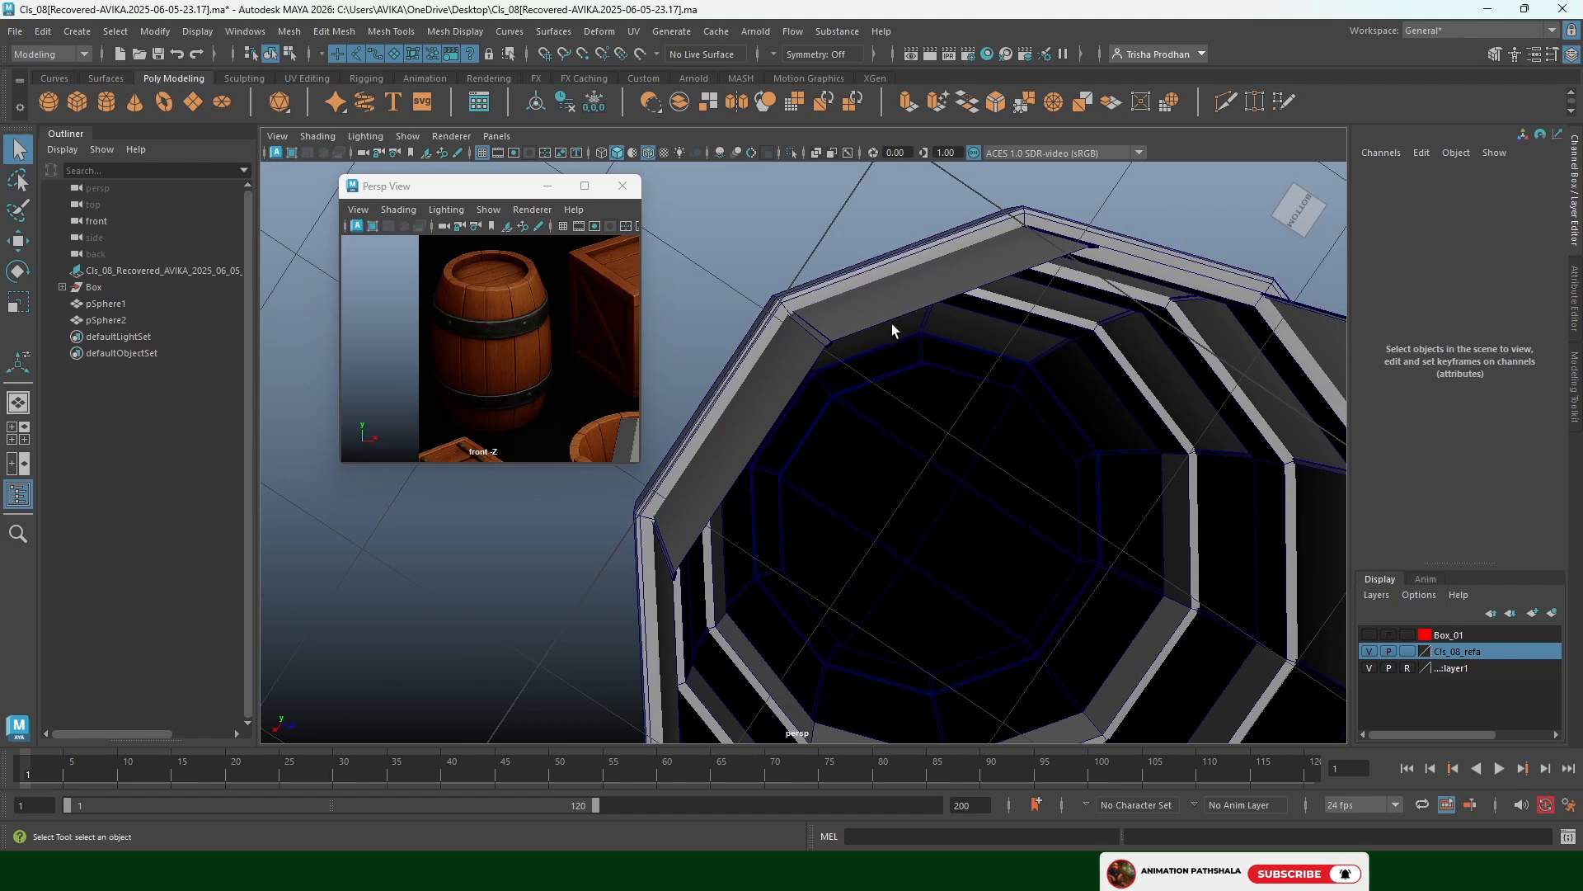
pyautogui.keyDown('alt'); pyautogui.moveTo(991, 285); pyautogui.dragTo(547, 165); pyautogui.keyUp('alt')
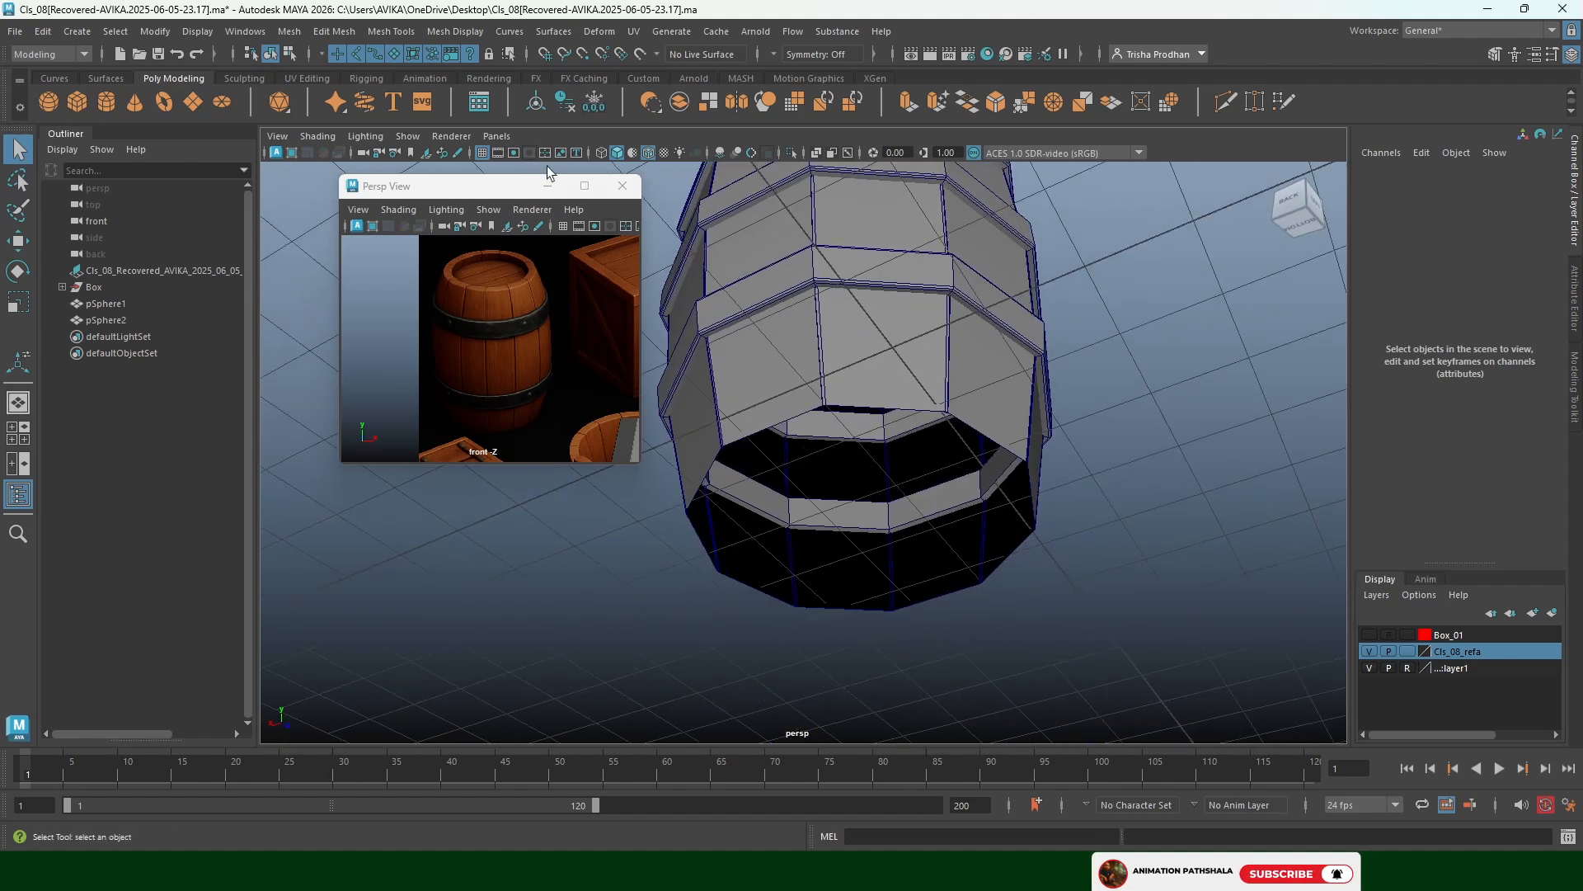
pyautogui.click(481, 153)
pyautogui.scroll(2, 990, 439)
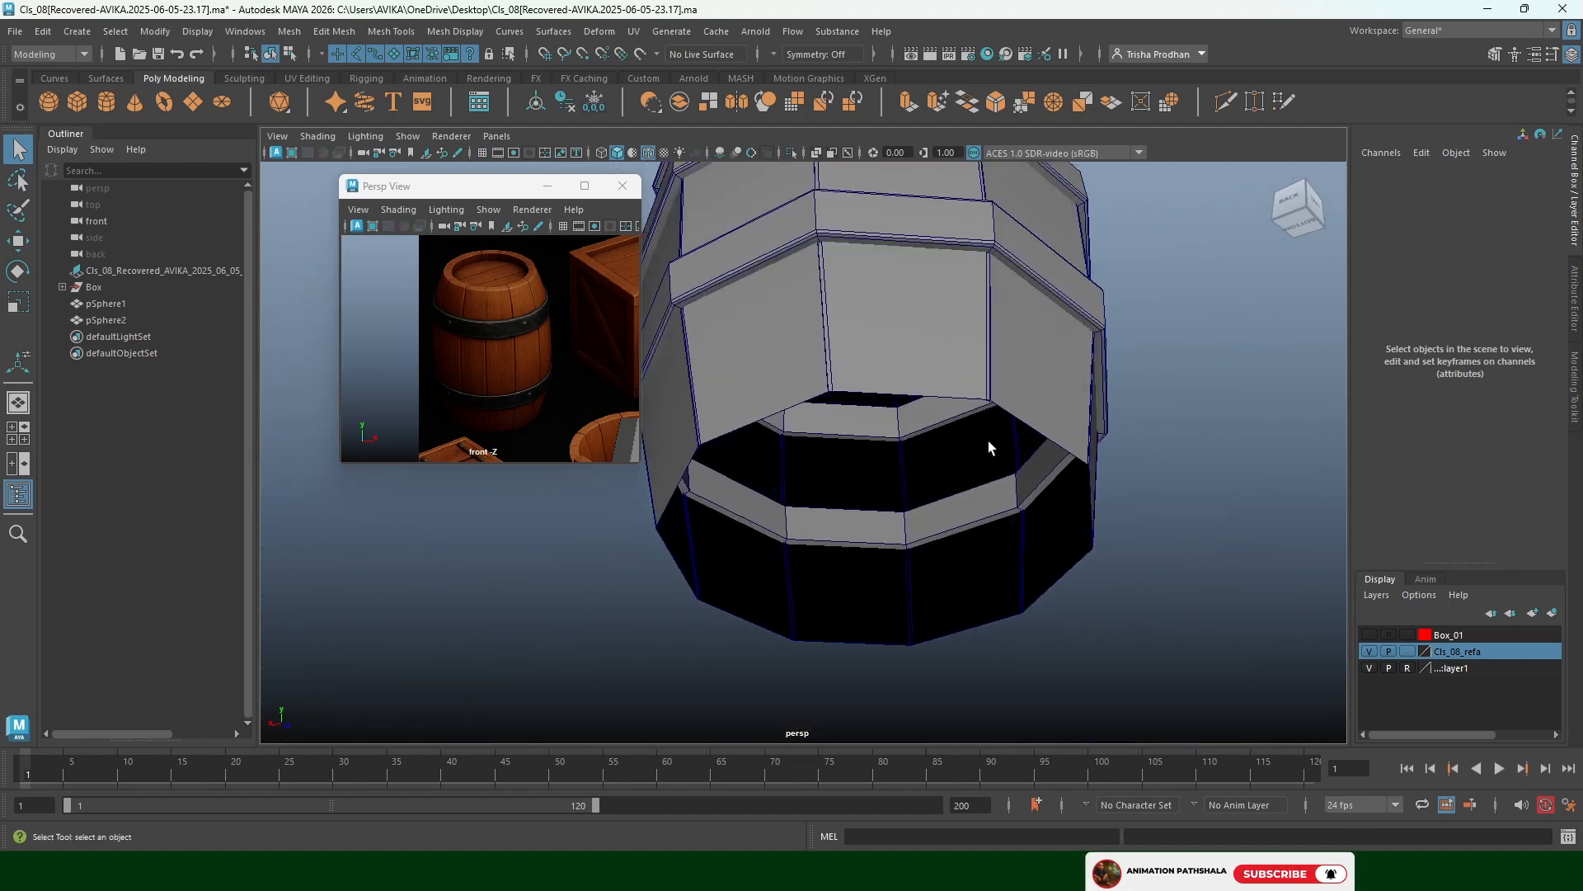
# Extrude the border edge loop of the barrel's open bottom and scale it inward to form an even rim
pyautogui.press('F10')
pyautogui.doubleClick(951, 396)
pyautogui.press('t')
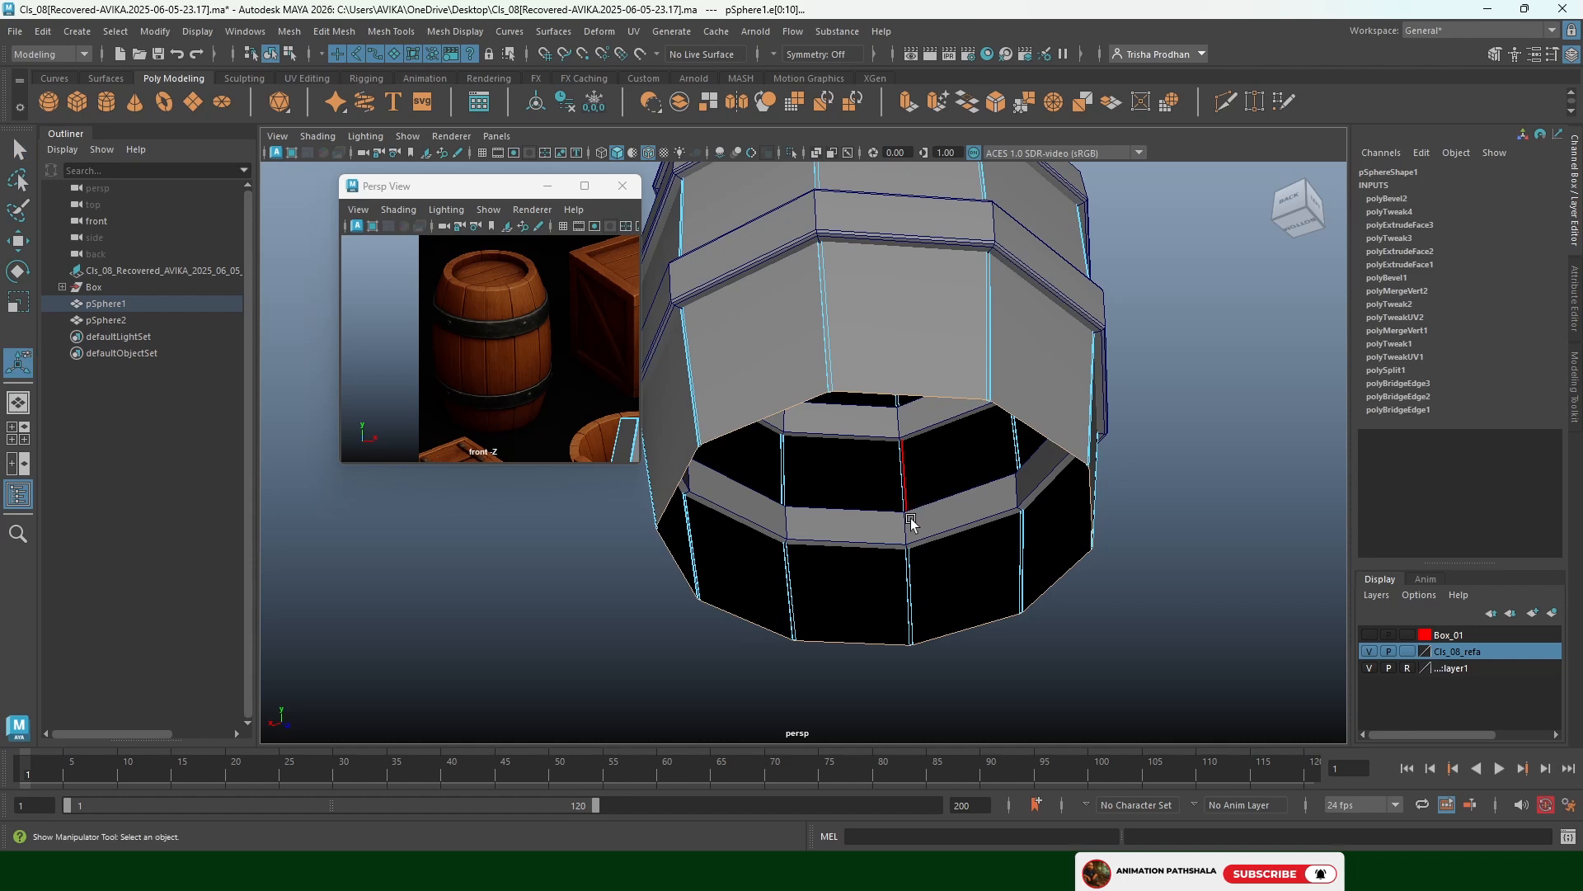
pyautogui.press('r')
pyautogui.scroll(-4, 912, 511)
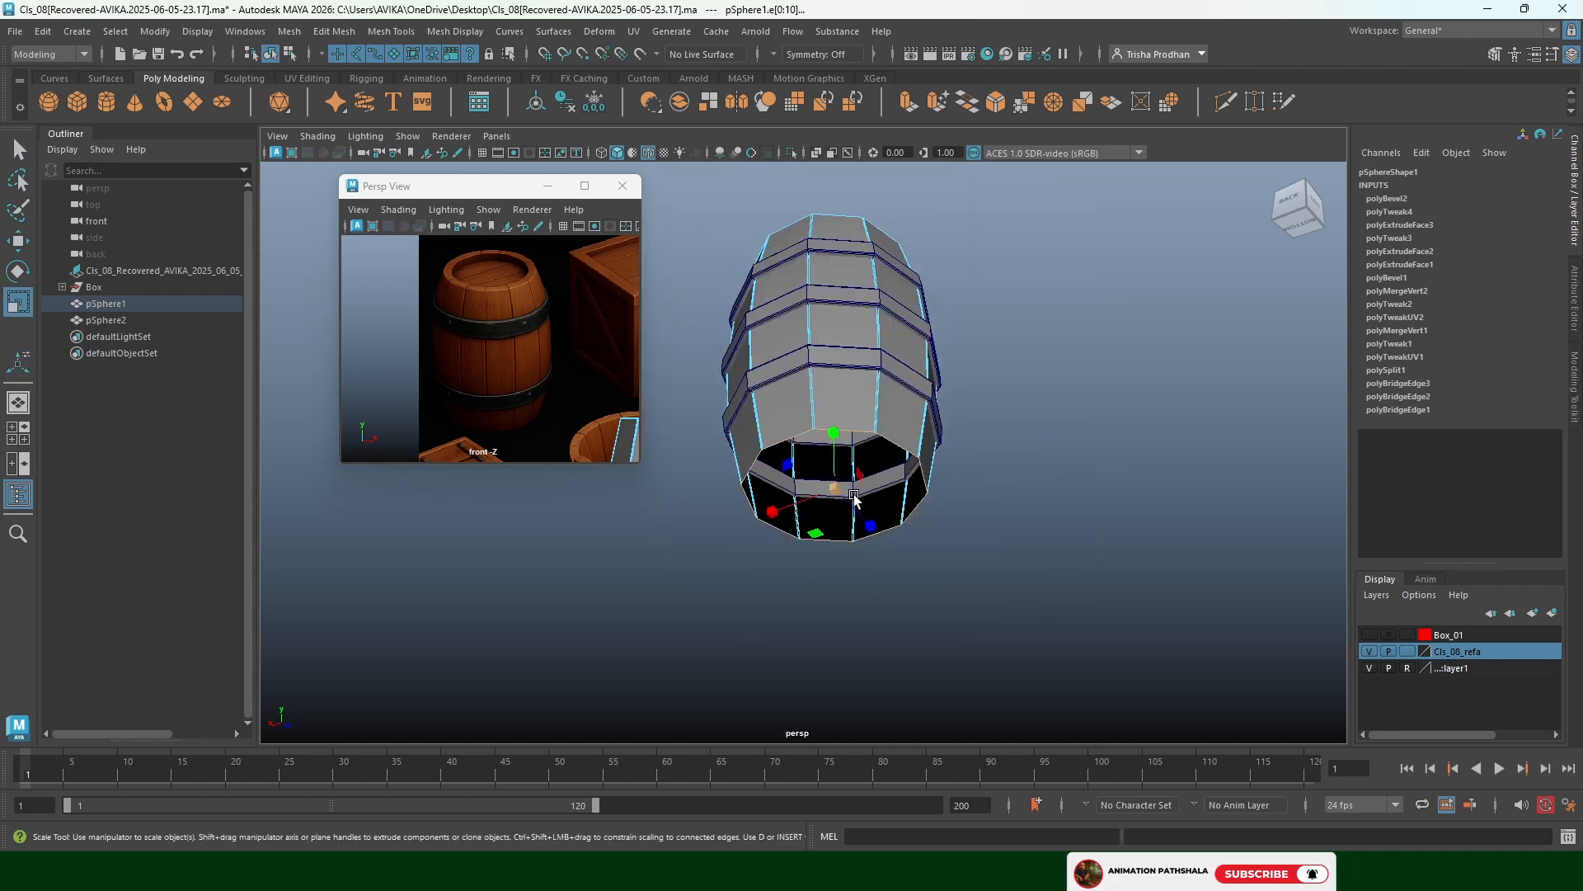
pyautogui.keyDown('shift'); pyautogui.moveTo(837, 492); pyautogui.dragTo(806, 534); pyautogui.keyUp('shift')
pyautogui.scroll(5, 837, 505)
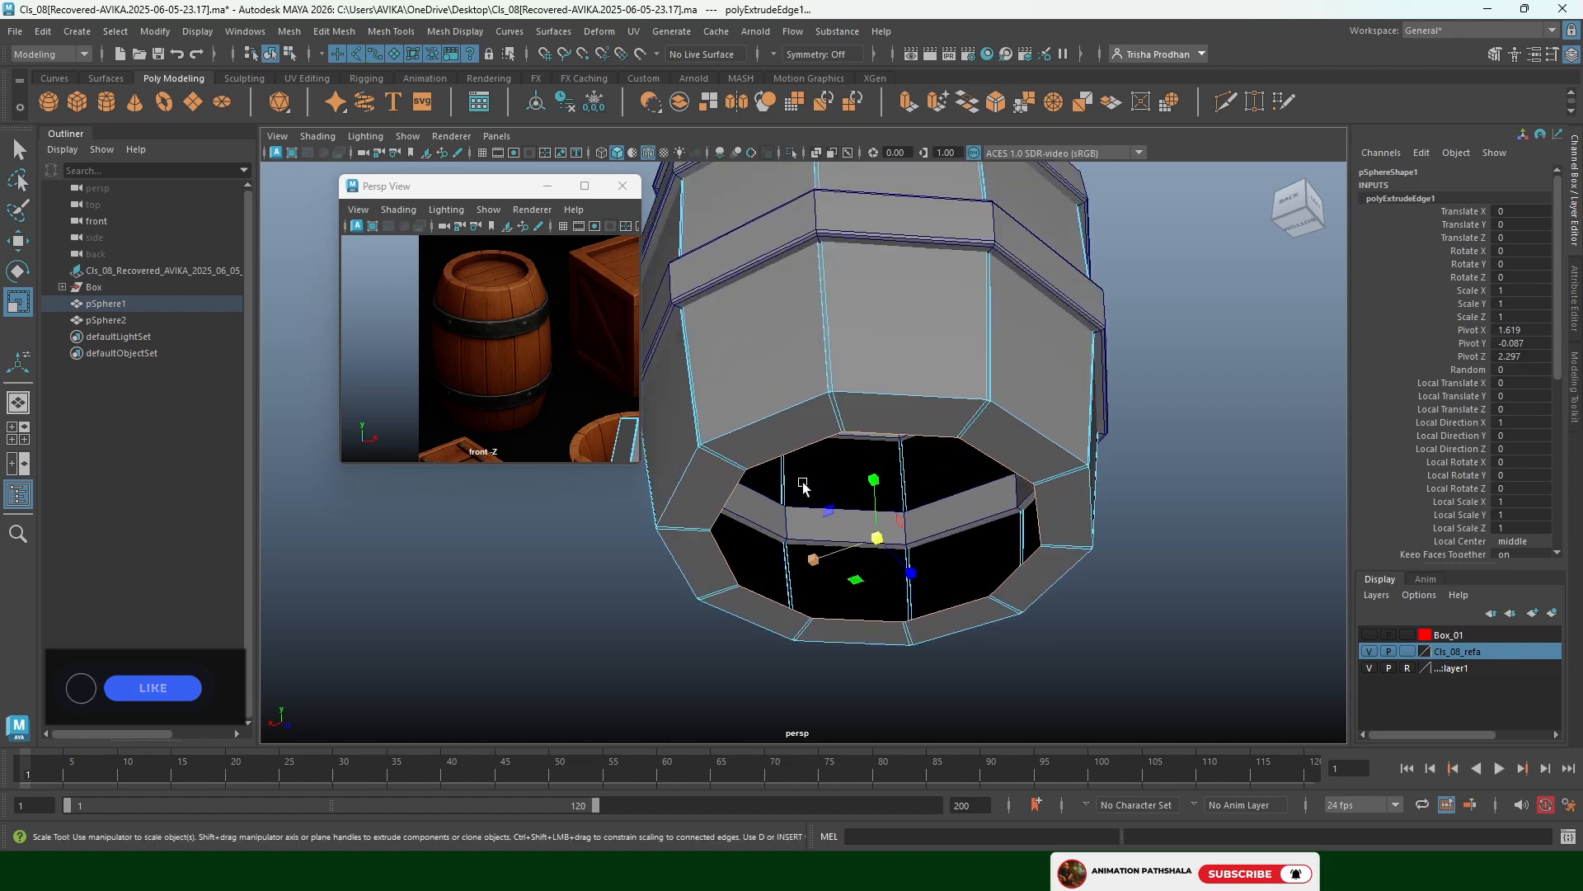
# Bridge two opposite inner rim edges to span the bottom opening with a central strip
pyautogui.keyDown('alt'); pyautogui.moveTo(780, 482); pyautogui.dragTo(887, 289); pyautogui.keyUp('alt')
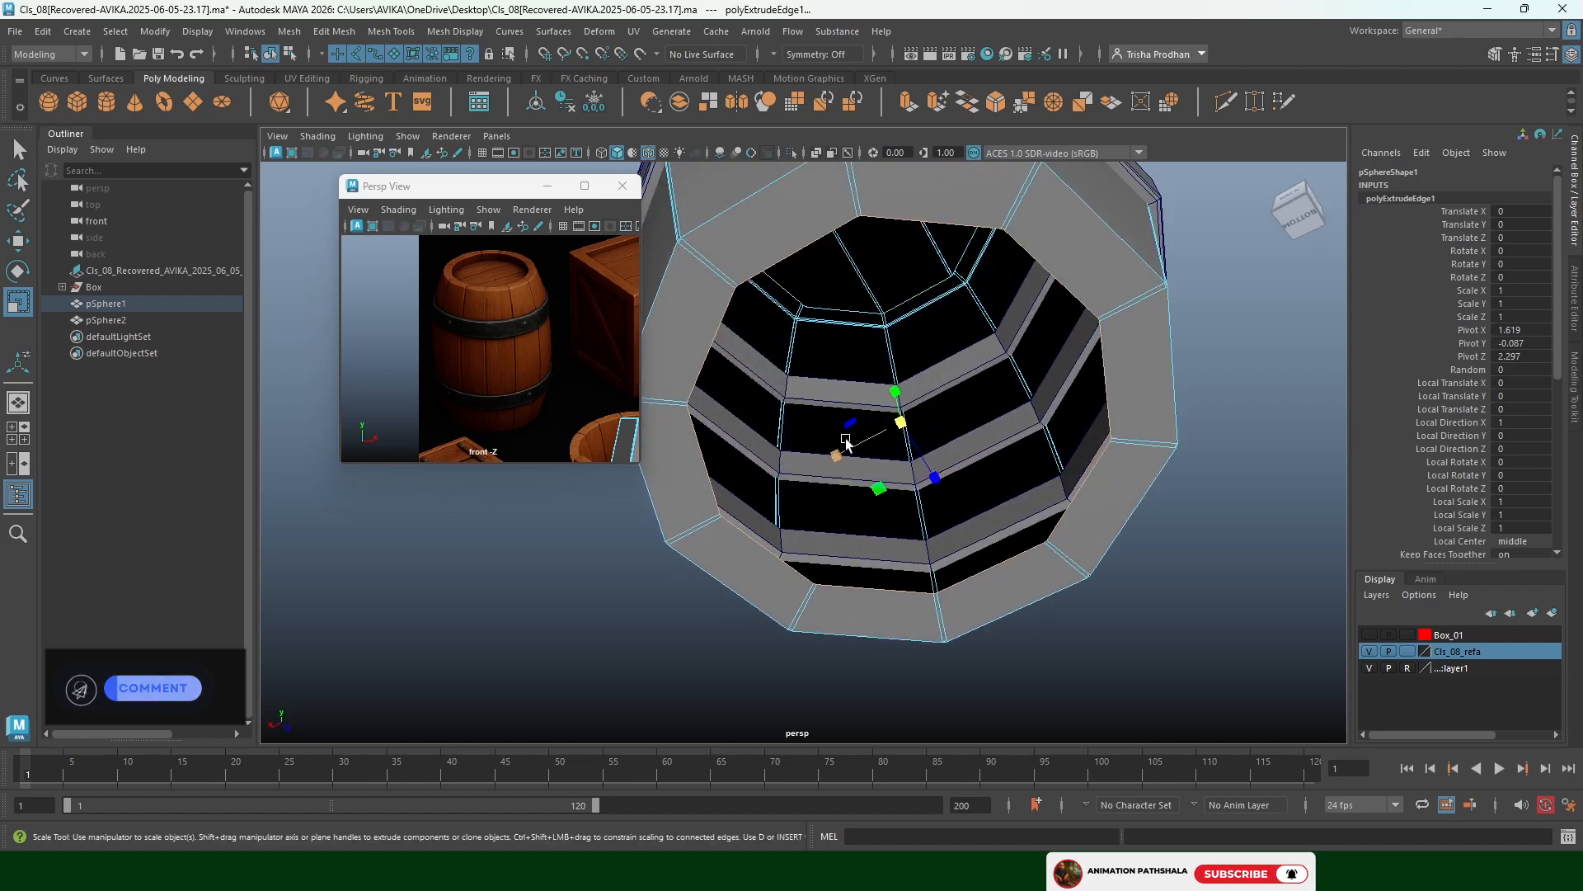
pyautogui.click(929, 224)
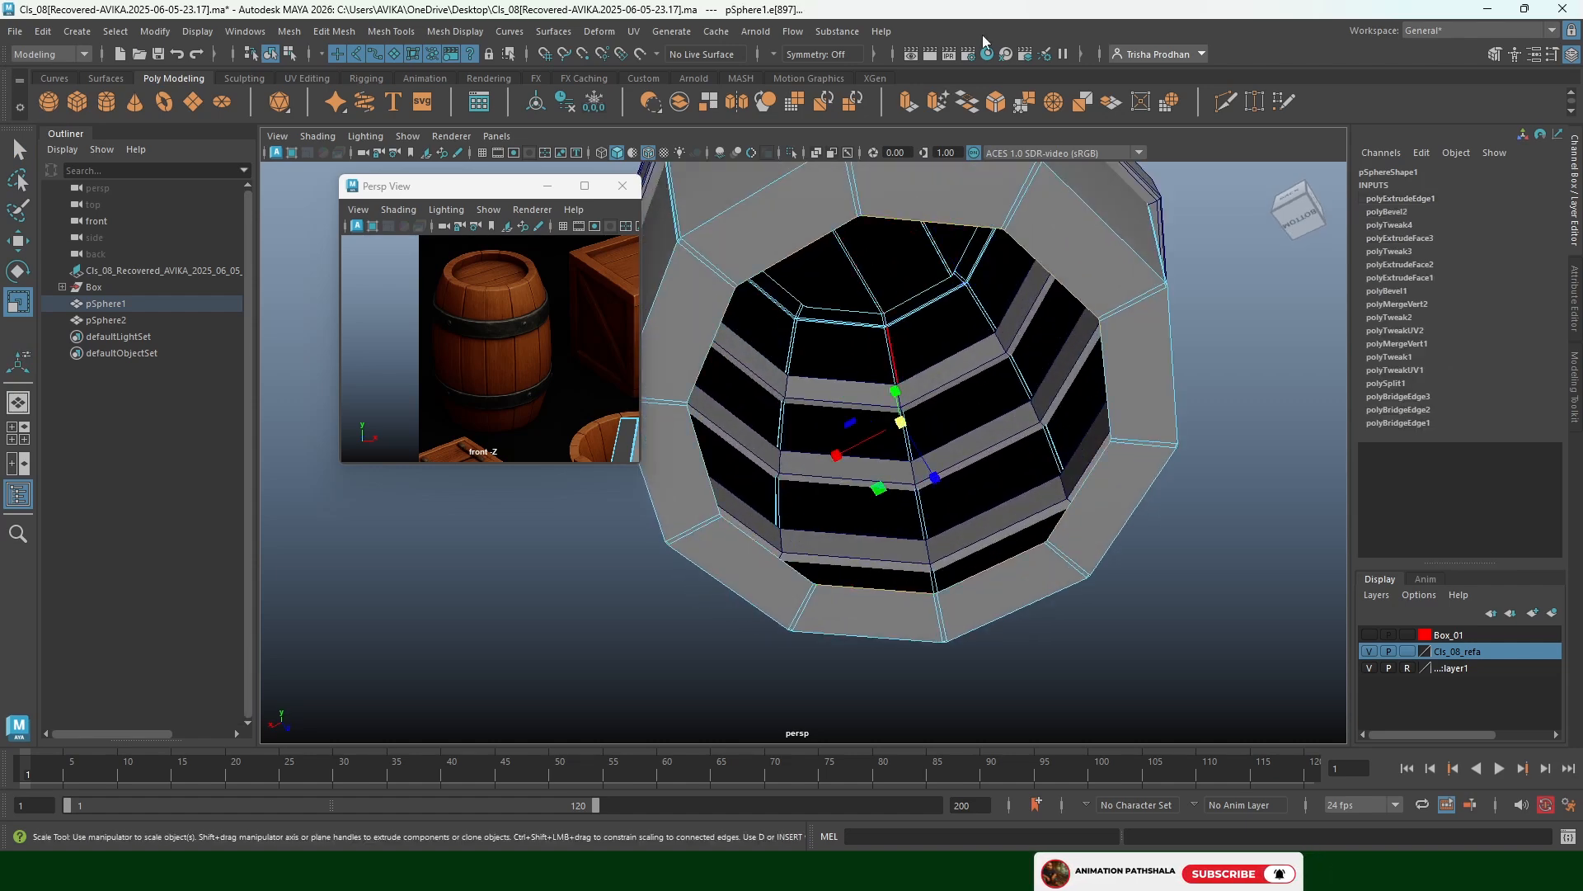
pyautogui.click(966, 101)
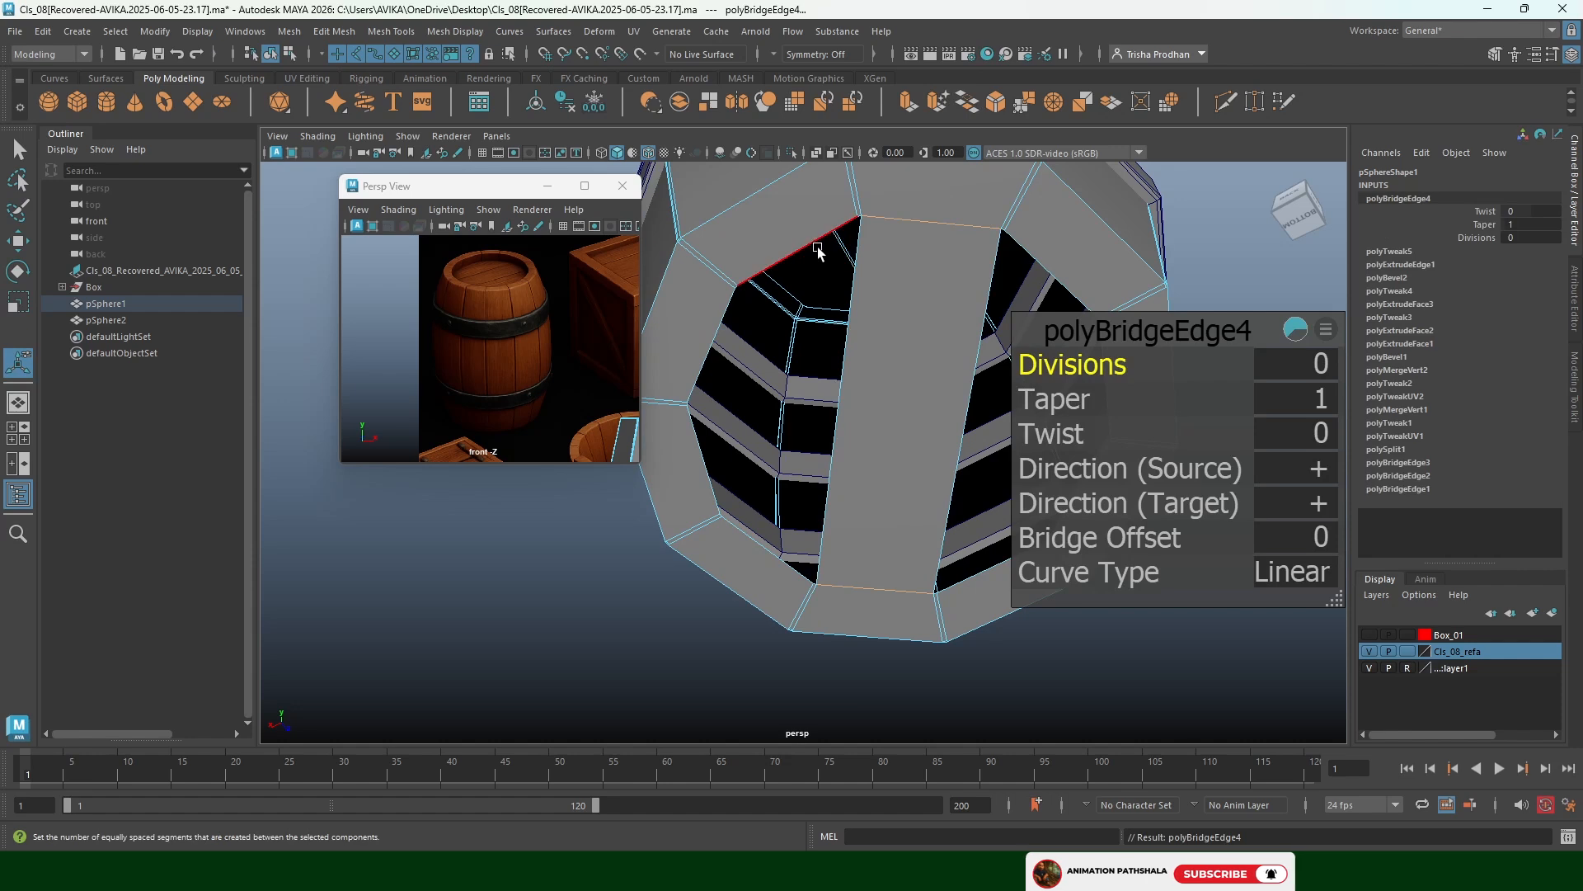
pyautogui.click(805, 250)
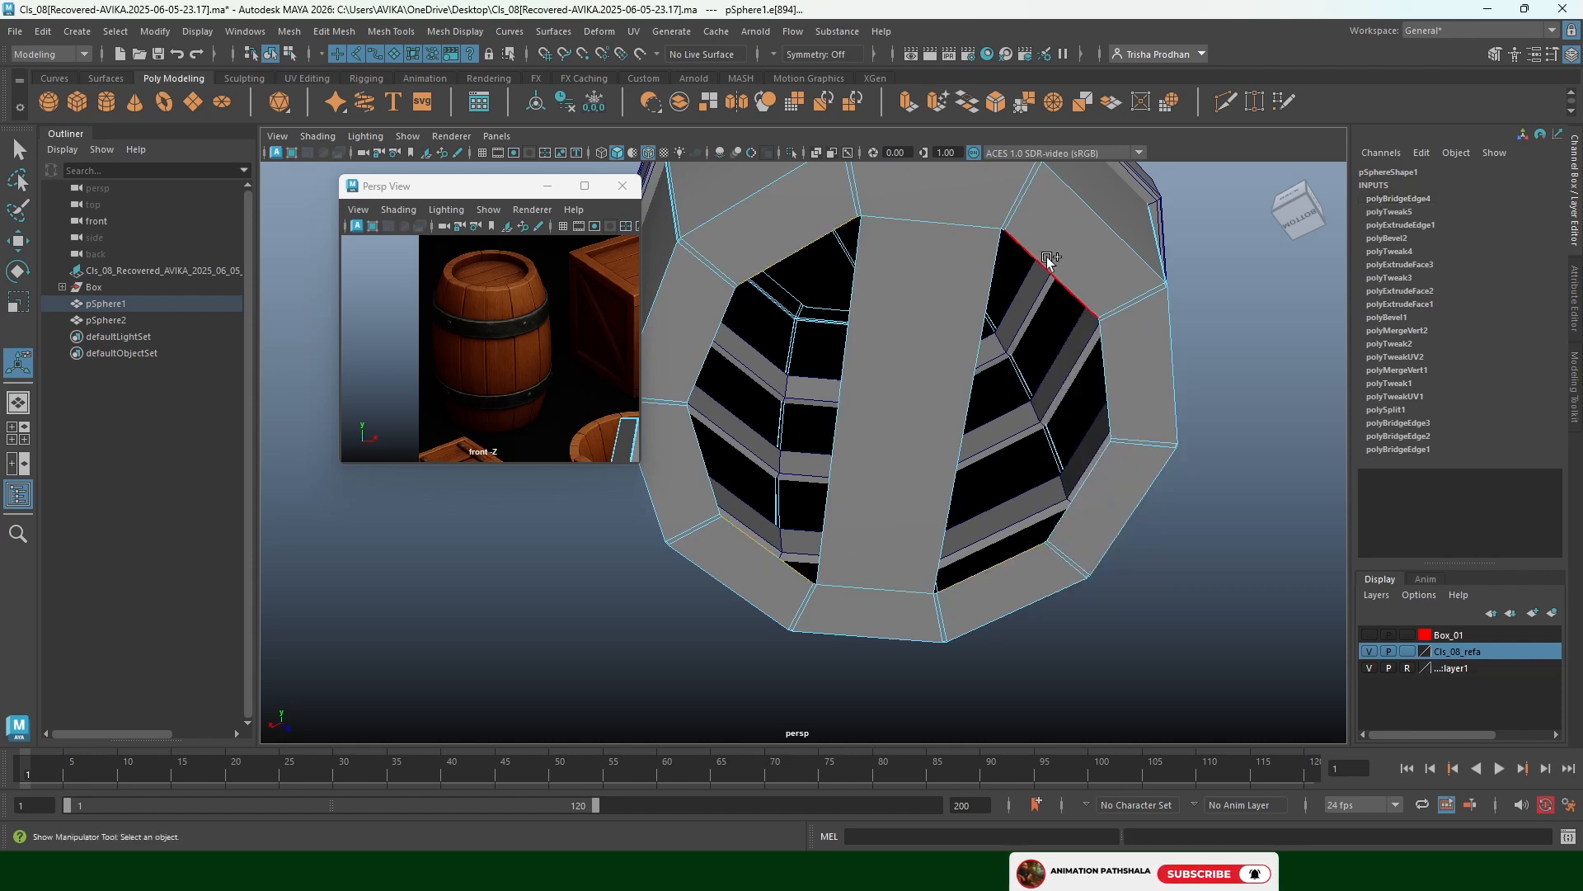
pyautogui.press('g')
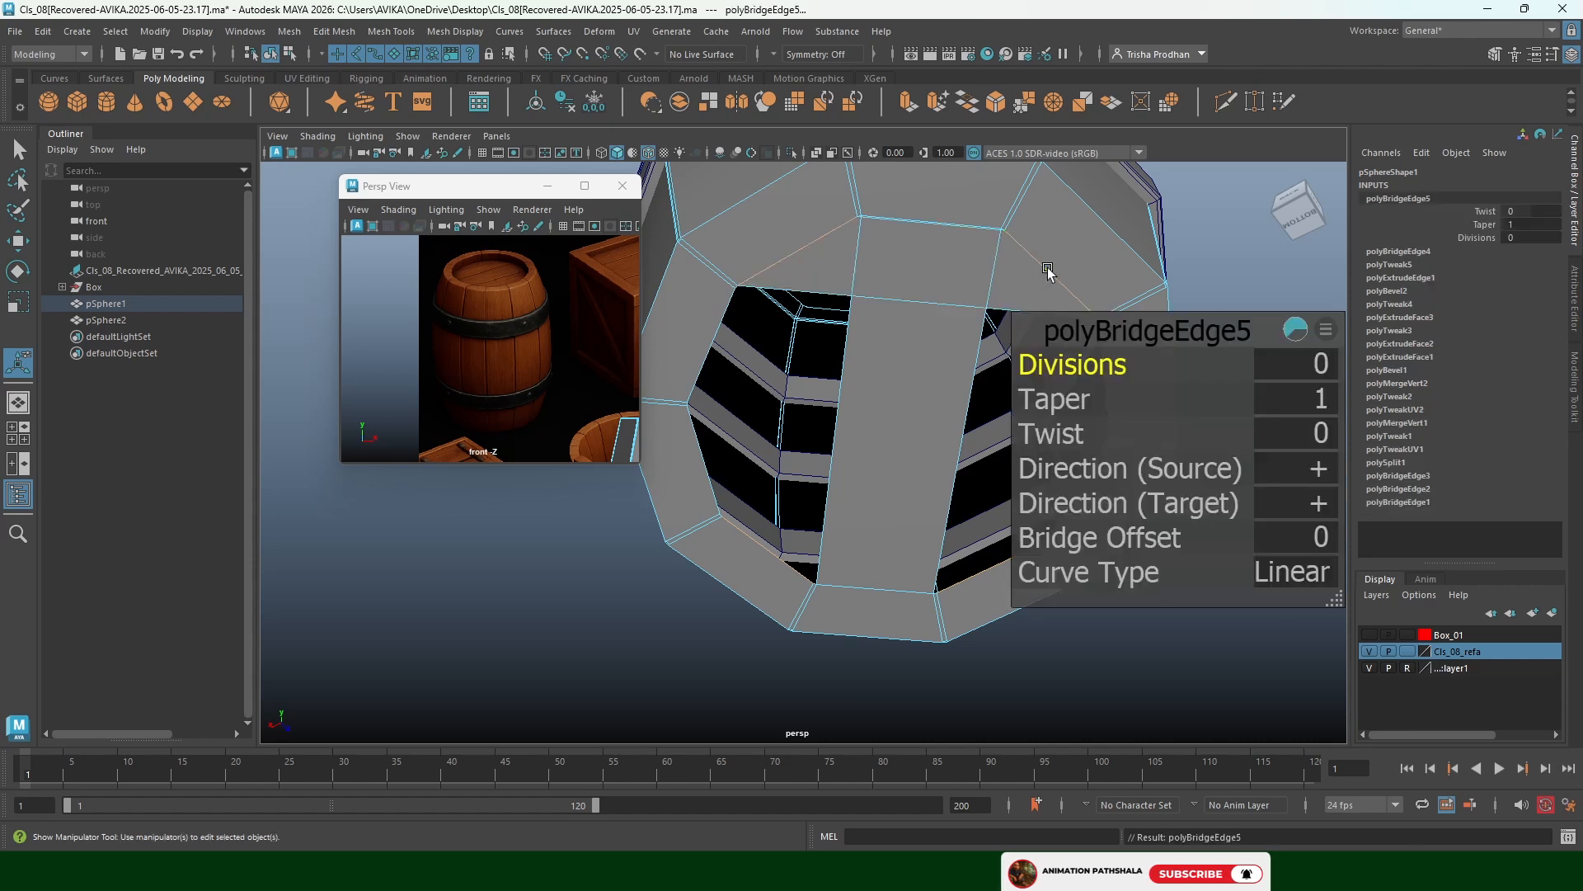
pyautogui.hotkey('ctrl', 'z')
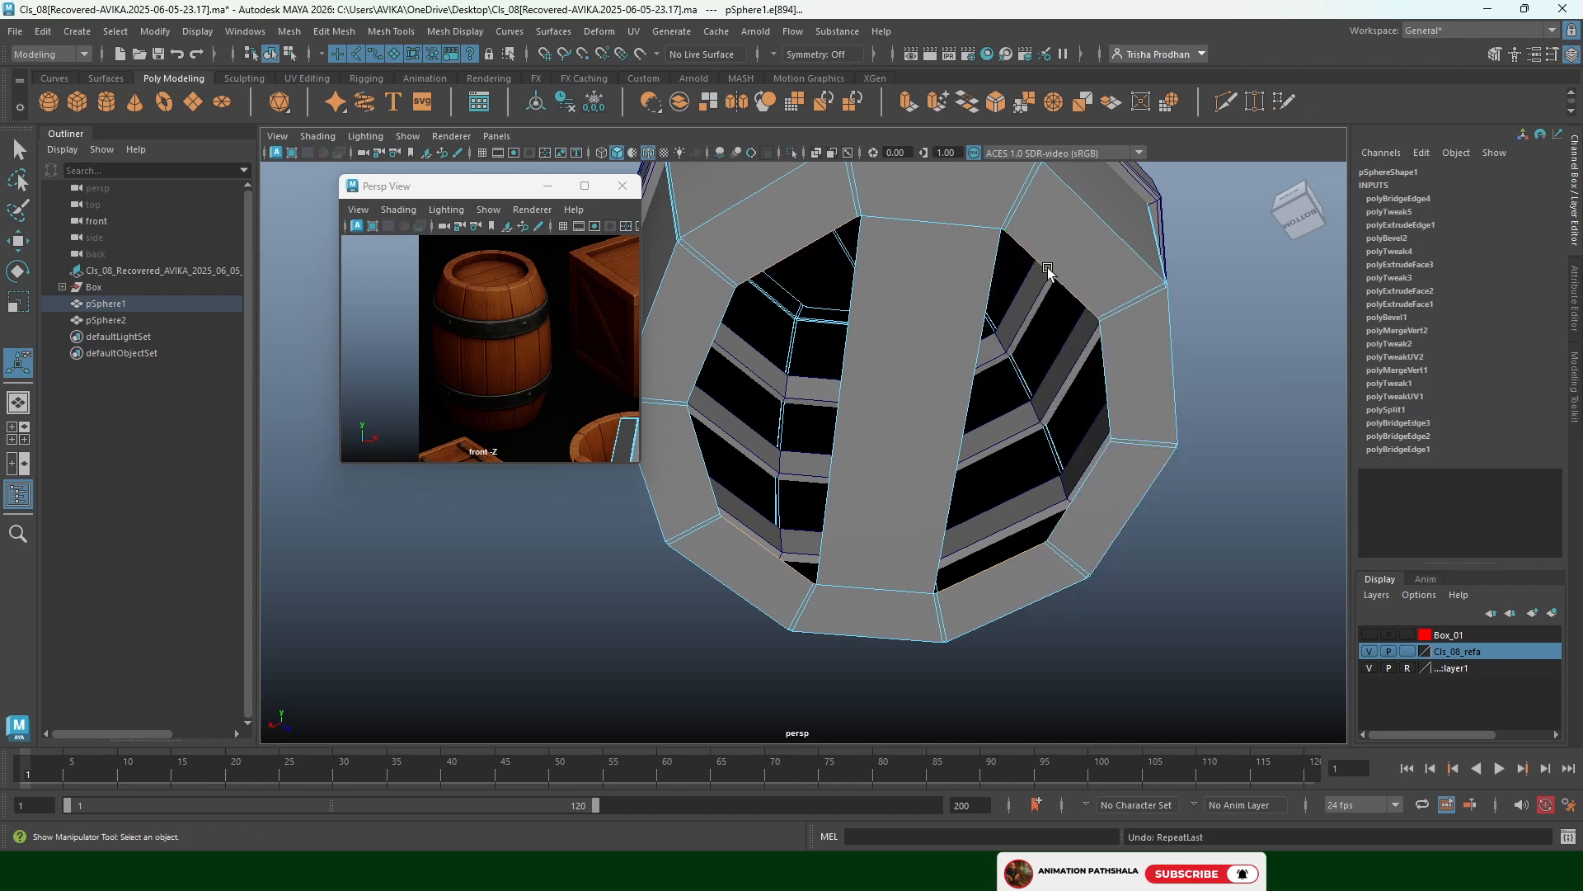
pyautogui.click(975, 103)
pyautogui.hotkey('ctrl', 'z')
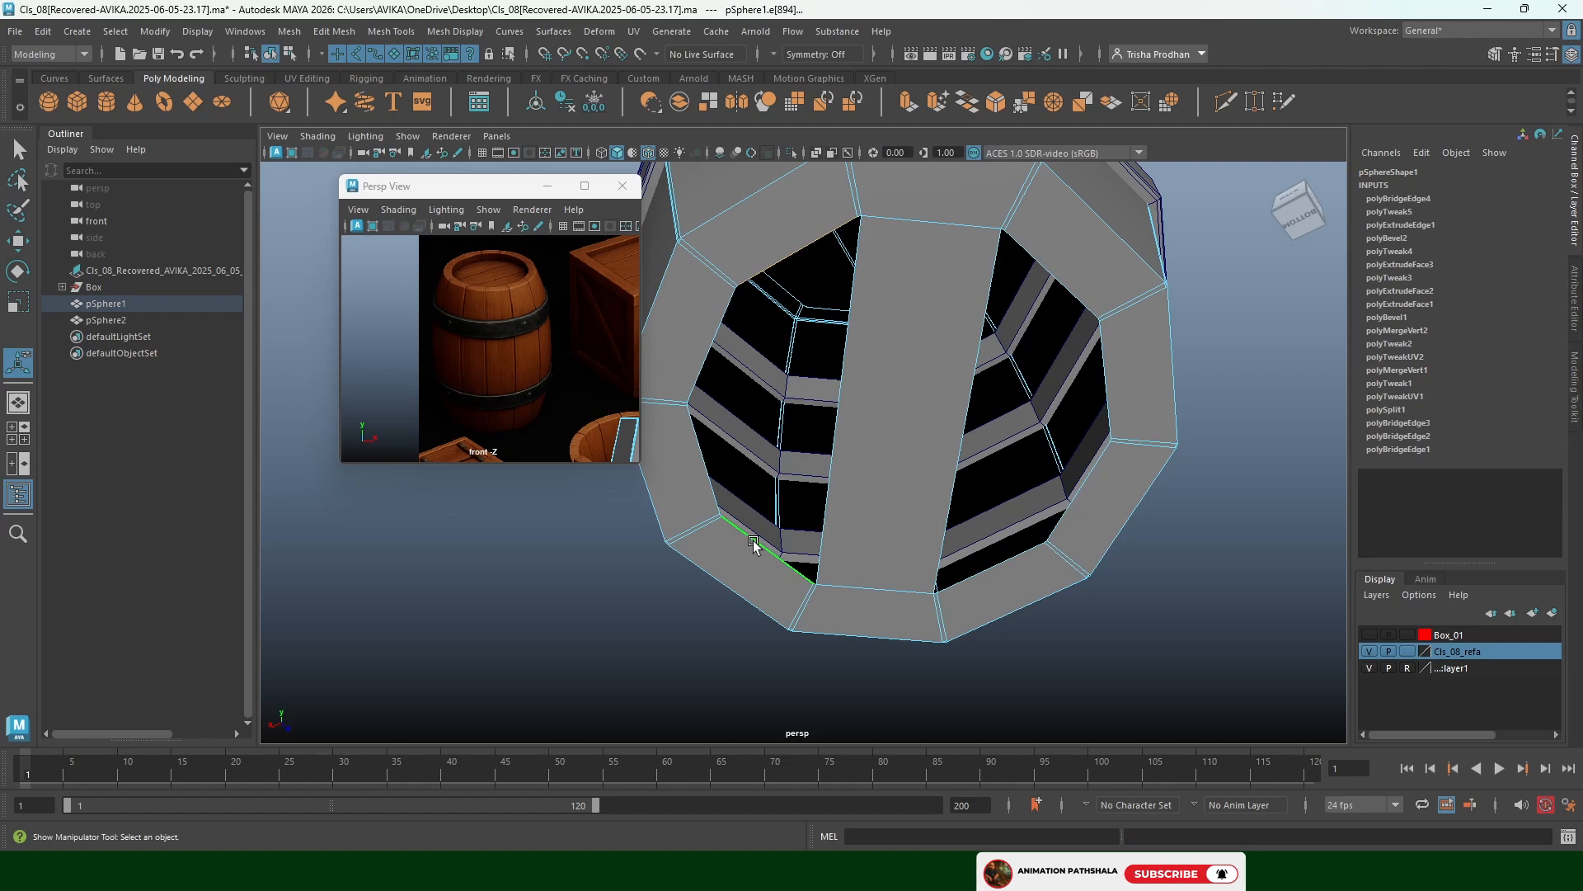
# Bridge the opposite rim edges beside the central bottom strip, and bridge the narrow seam gap between the two strips
pyautogui.press('g')
pyautogui.scroll(5, 874, 373)
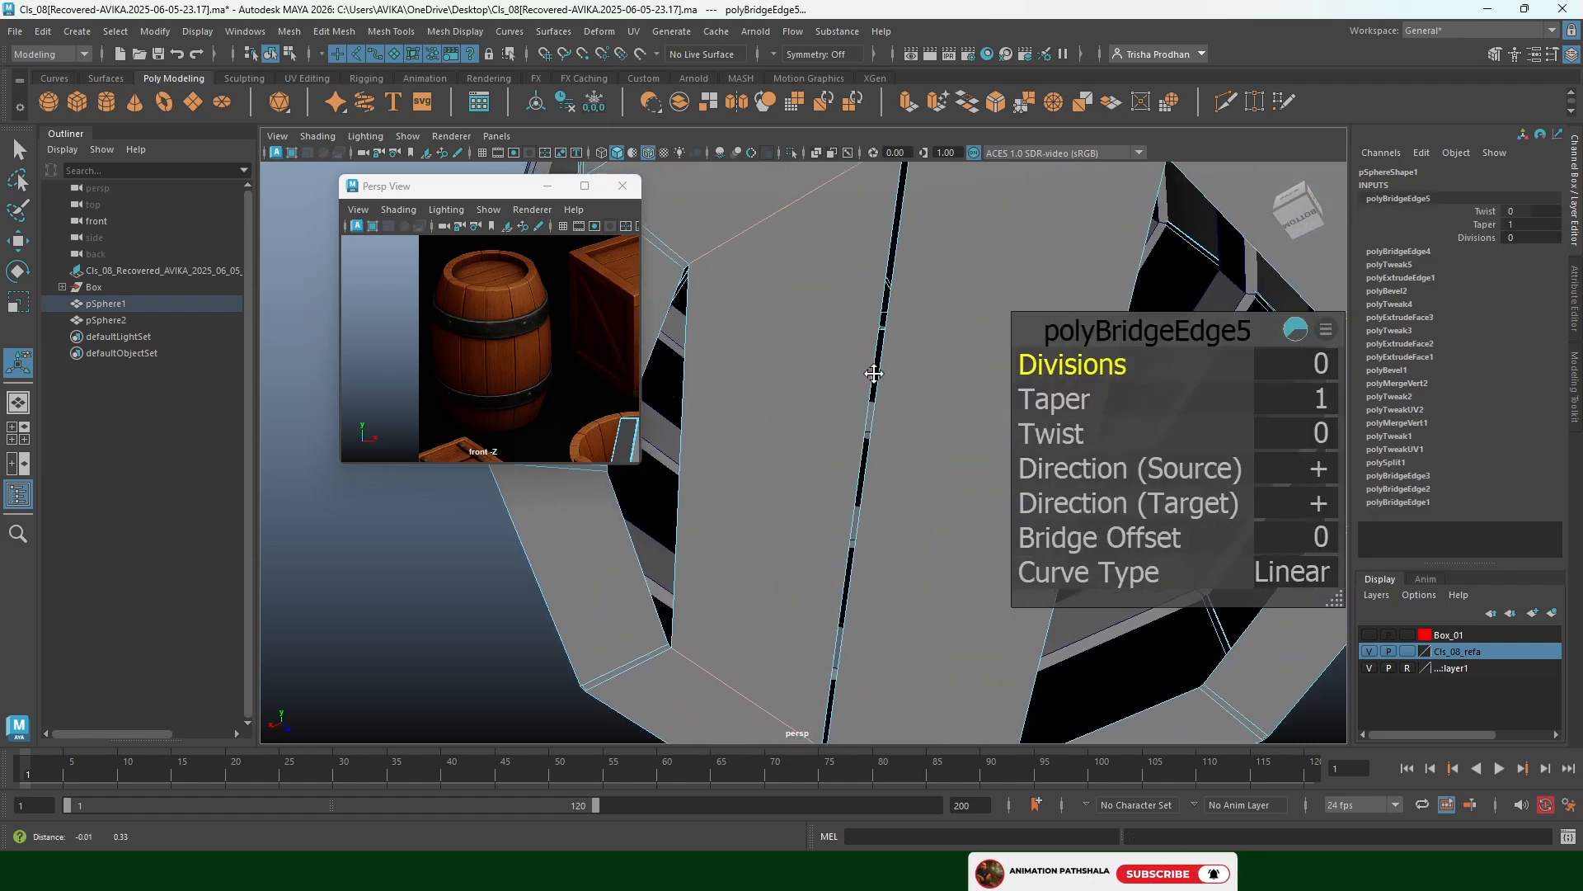
pyautogui.keyDown('alt'); pyautogui.moveTo(874, 373); pyautogui.dragTo(944, 177, button='middle'); pyautogui.keyUp('alt')
pyautogui.scroll(2, 894, 283)
pyautogui.click(889, 235)
pyautogui.keyDown('alt'); pyautogui.moveTo(837, 684); pyautogui.dragTo(918, 458, button='middle'); pyautogui.keyUp('alt')
pyautogui.scroll(3, 918, 458)
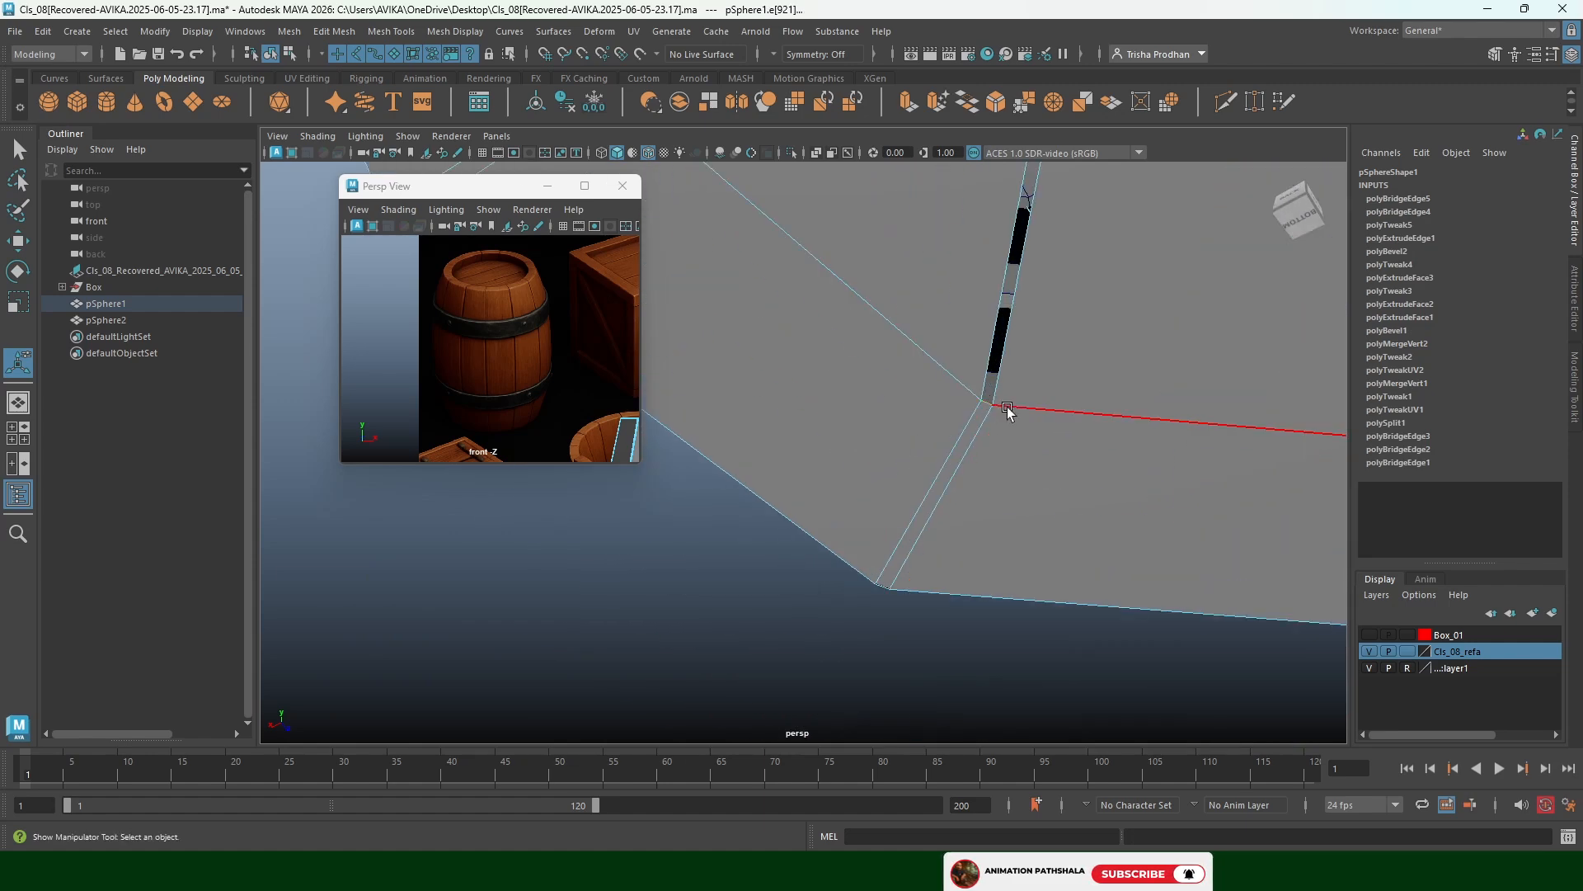
pyautogui.press('g')
# Bridge the opposite rim edges on the other side of the central strip to extend the bottom lid
pyautogui.scroll(-4, 993, 288)
pyautogui.keyDown('alt'); pyautogui.moveTo(993, 289); pyautogui.dragTo(771, 402); pyautogui.keyUp('alt')
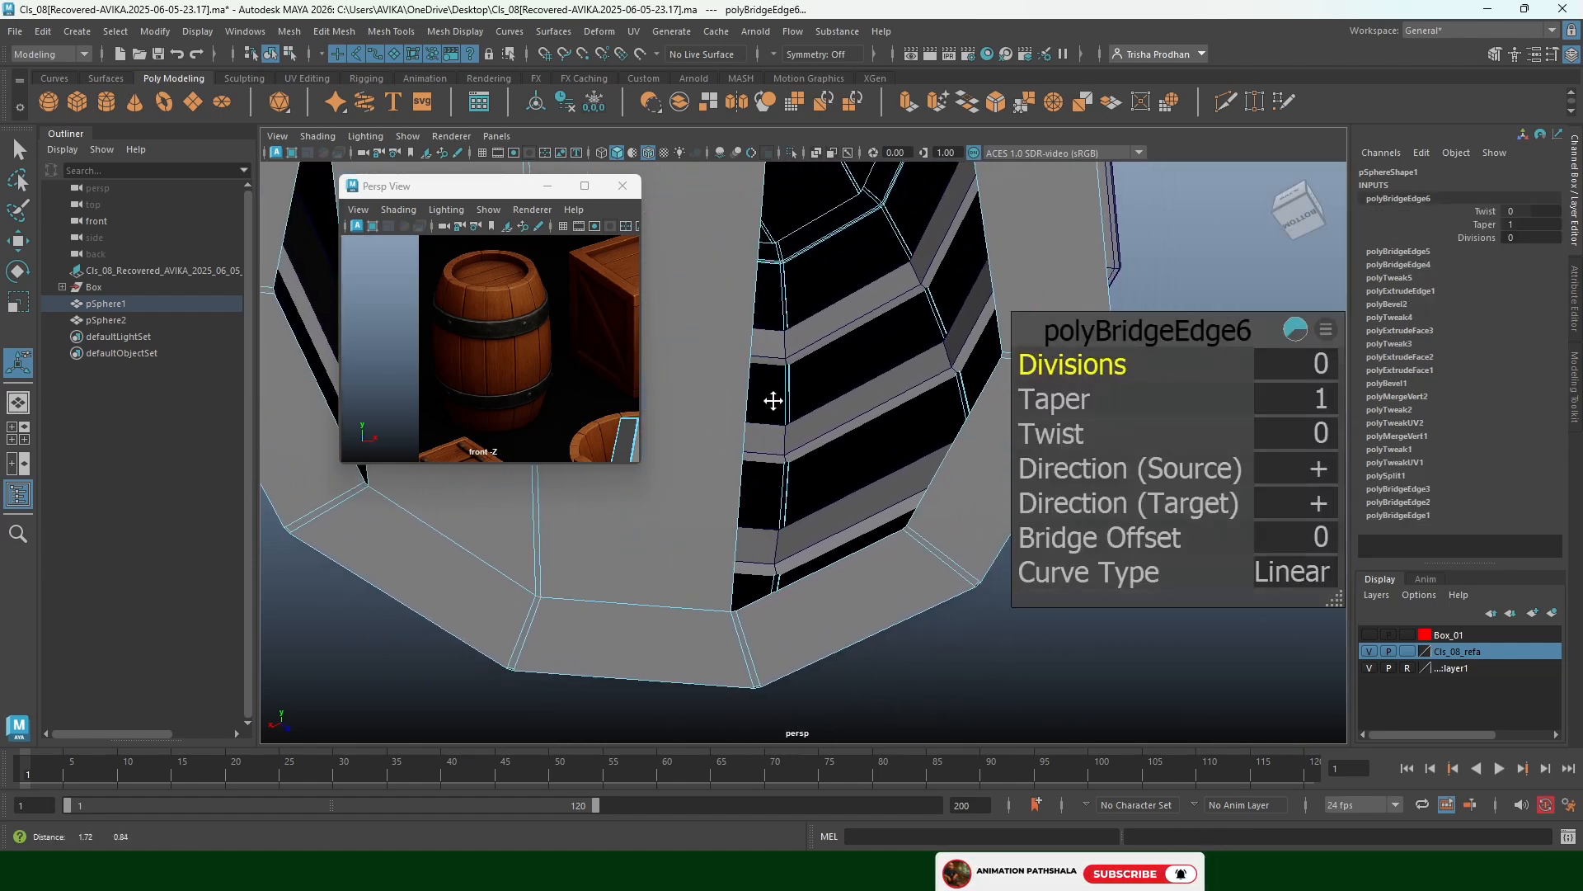
pyautogui.scroll(3, 804, 550)
pyautogui.click(847, 624)
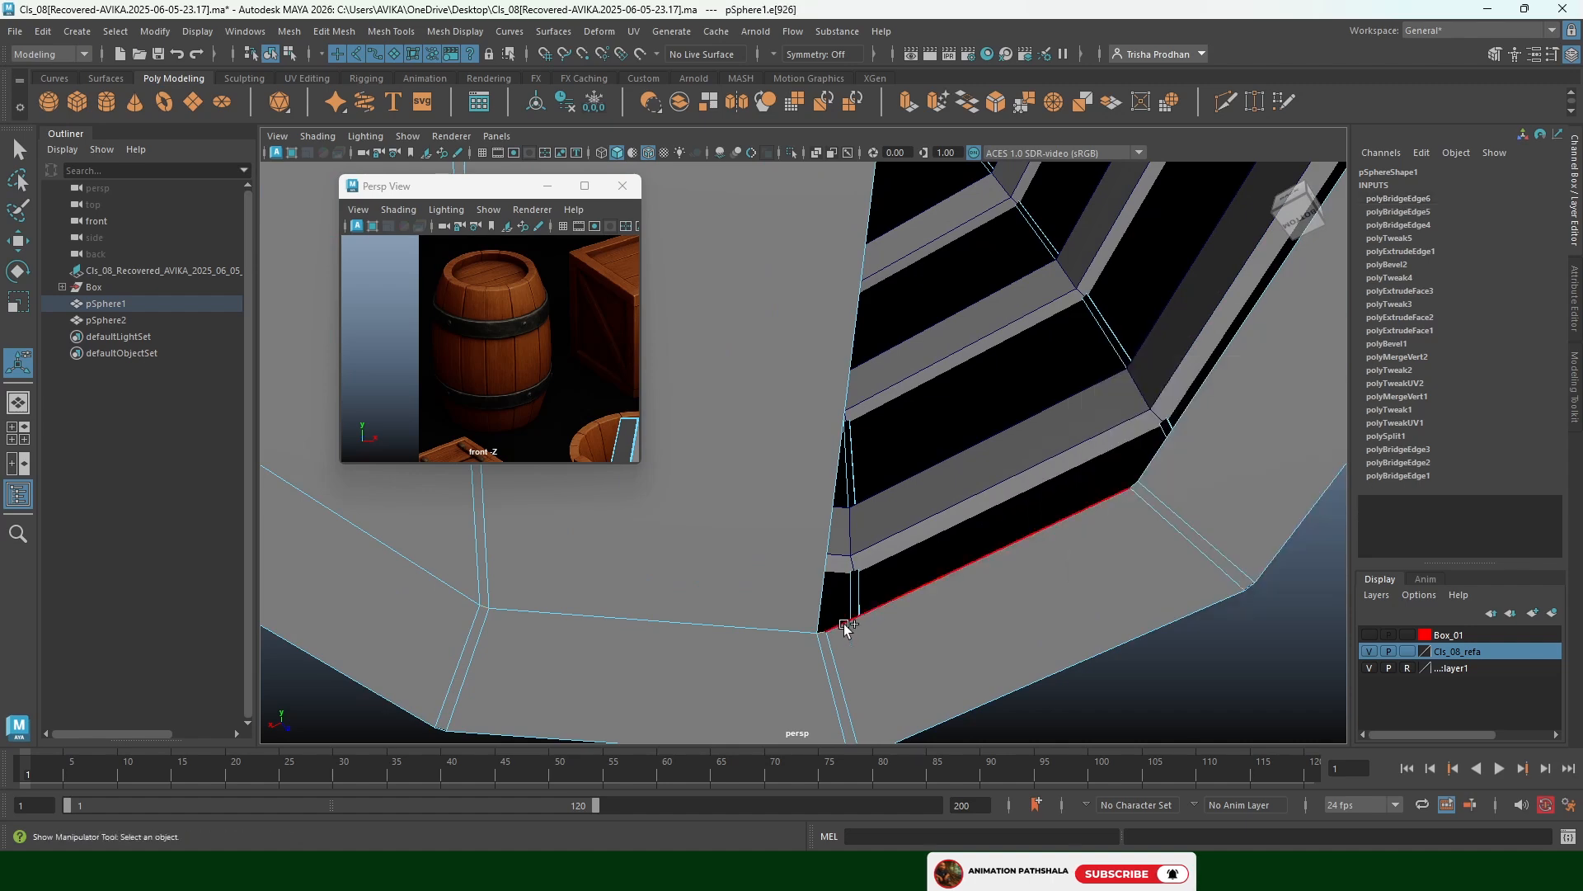
pyautogui.keyDown('alt'); pyautogui.moveTo(912, 546); pyautogui.dragTo(883, 661, button='middle'); pyautogui.keyUp('alt')
pyautogui.keyDown('alt'); pyautogui.moveTo(904, 513); pyautogui.dragTo(899, 614, button='middle'); pyautogui.keyUp('alt')
pyautogui.keyDown('shift'); pyautogui.click(879, 507); pyautogui.keyUp('shift')
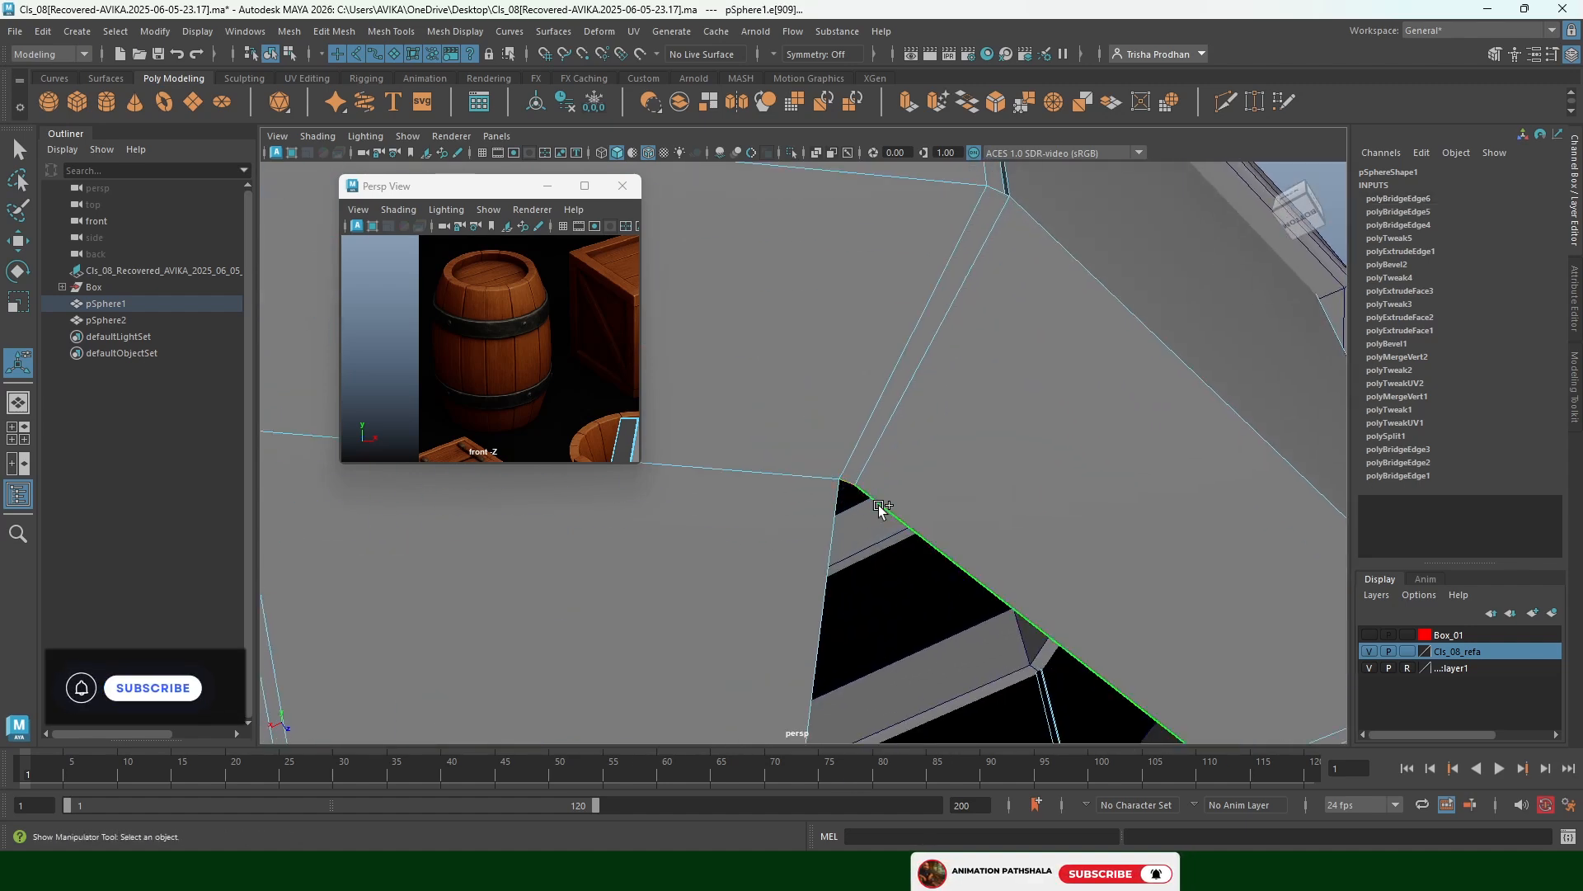
pyautogui.press('g')
# Insert two closely spaced edge loops across the middle of the bottom strips, aligned with the rim's side seams
pyautogui.scroll(-8, 879, 509)
pyautogui.keyDown('alt'); pyautogui.moveTo(757, 523); pyautogui.dragTo(800, 416, button='middle'); pyautogui.keyUp('alt')
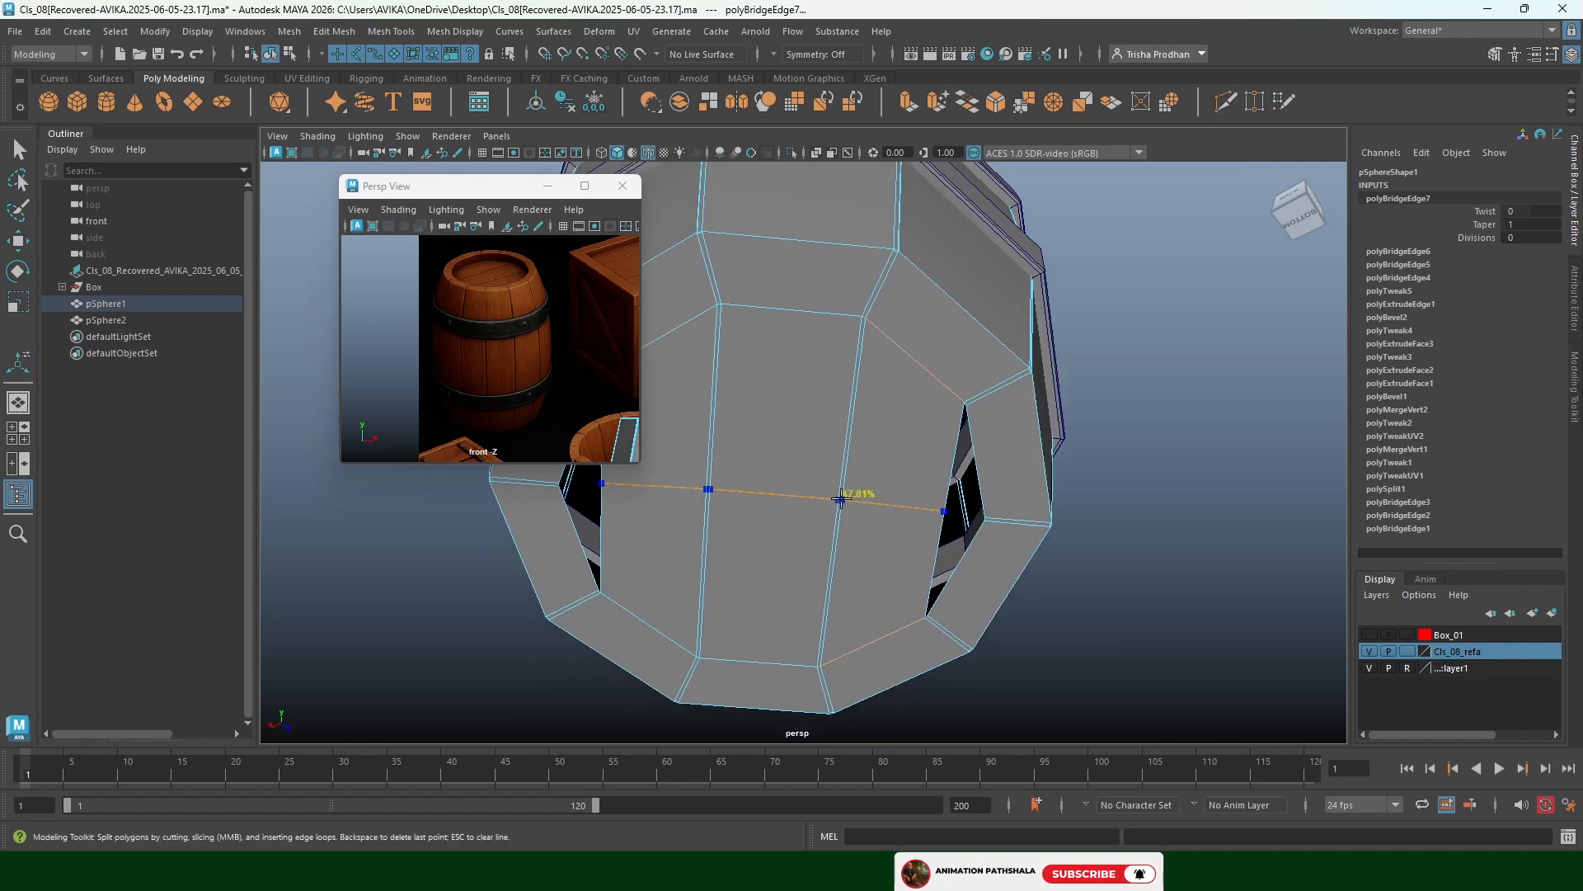
pyautogui.keyDown('ctrl'); pyautogui.click(843, 500); pyautogui.keyUp('ctrl')
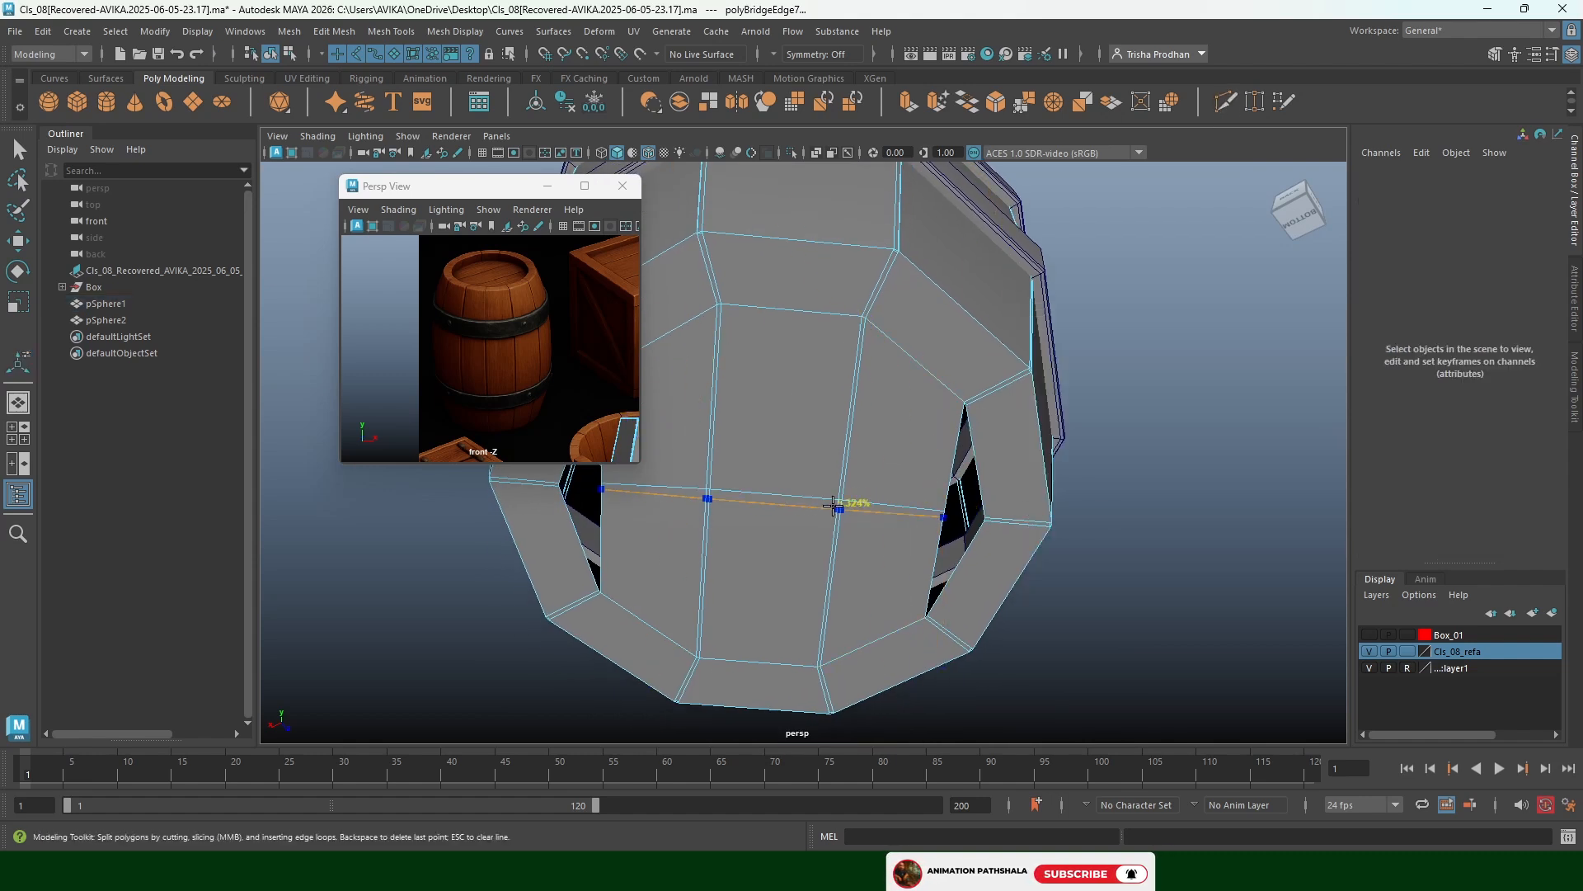
pyautogui.click(842, 501)
pyautogui.scroll(3, 916, 486)
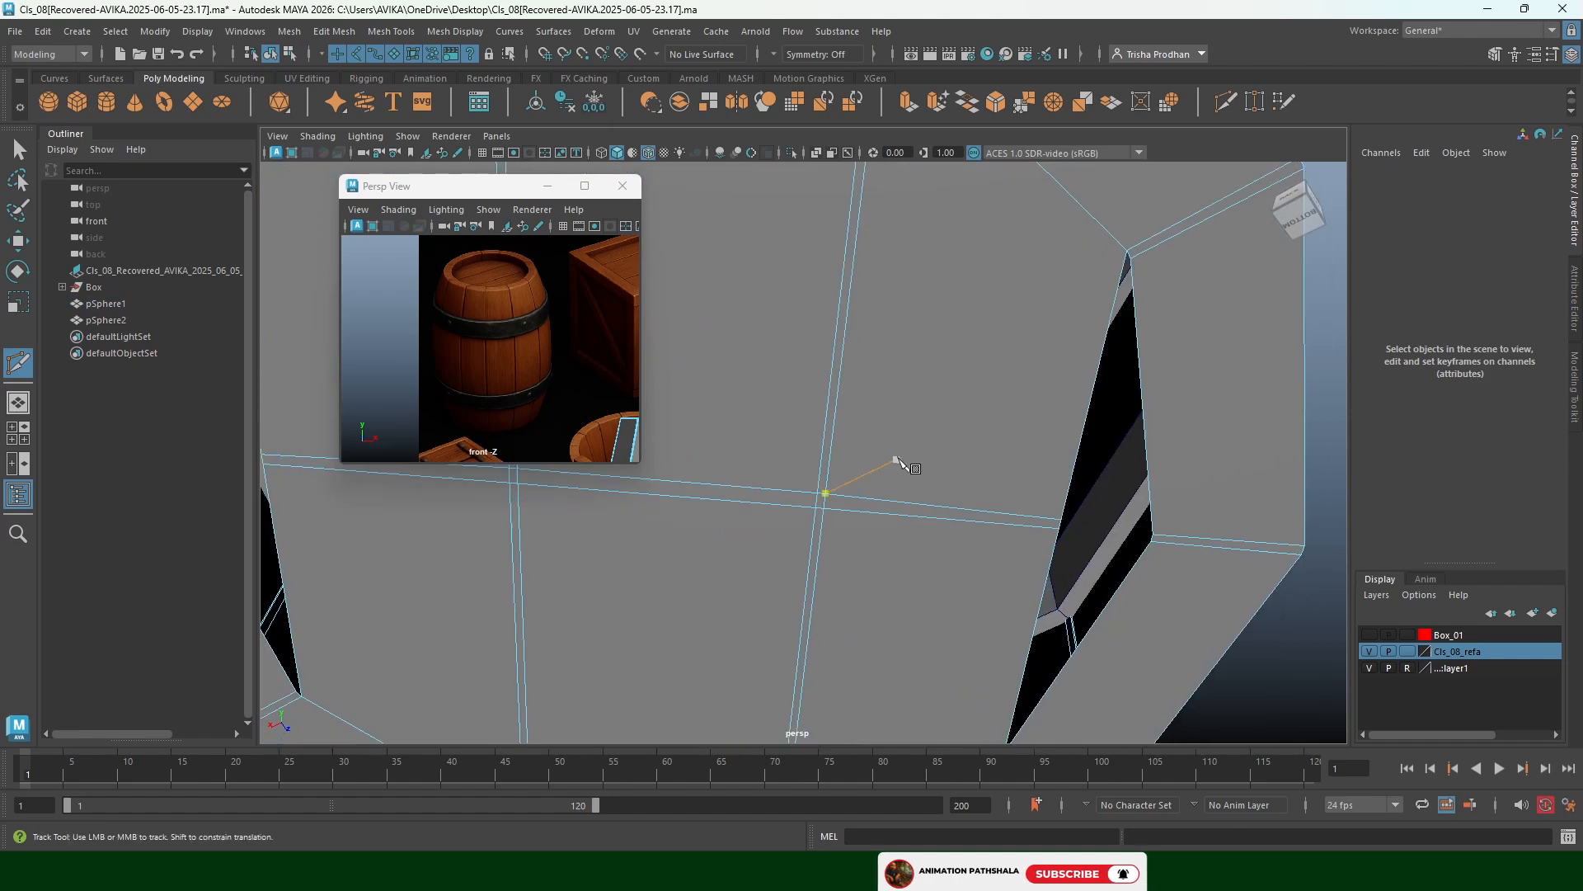
# Use Target Weld to merge the vertices at both ends of the new loops with the bottom rim's side seam vertices
pyautogui.press('w')
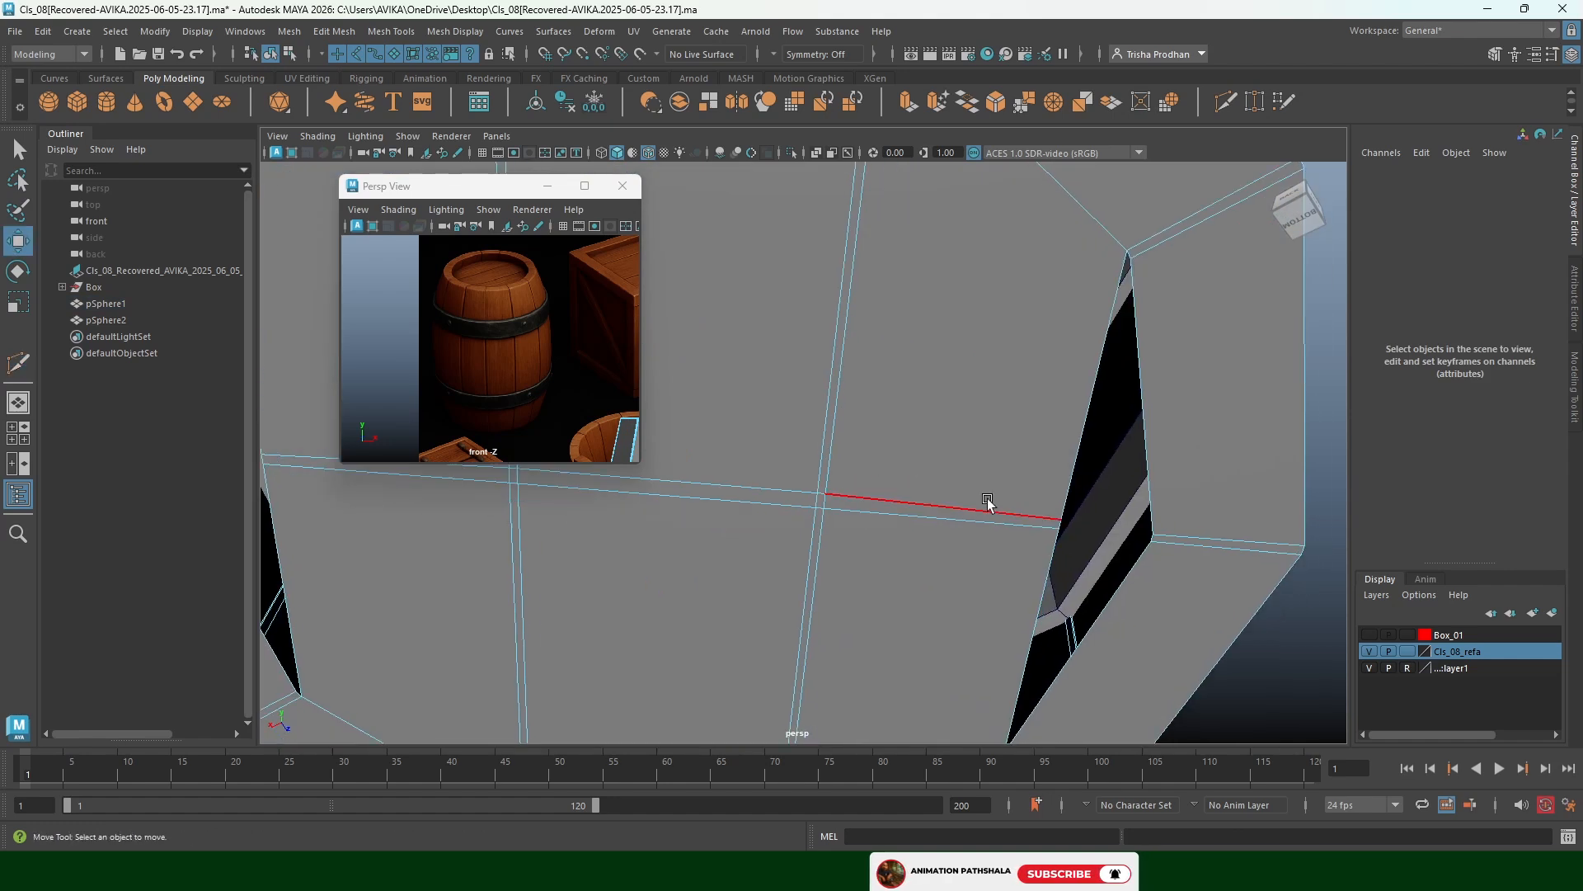
pyautogui.moveTo(900, 492); pyautogui.dragTo(860, 470, button='right')
pyautogui.moveTo(907, 357); pyautogui.dragTo(966, 310, button='right')
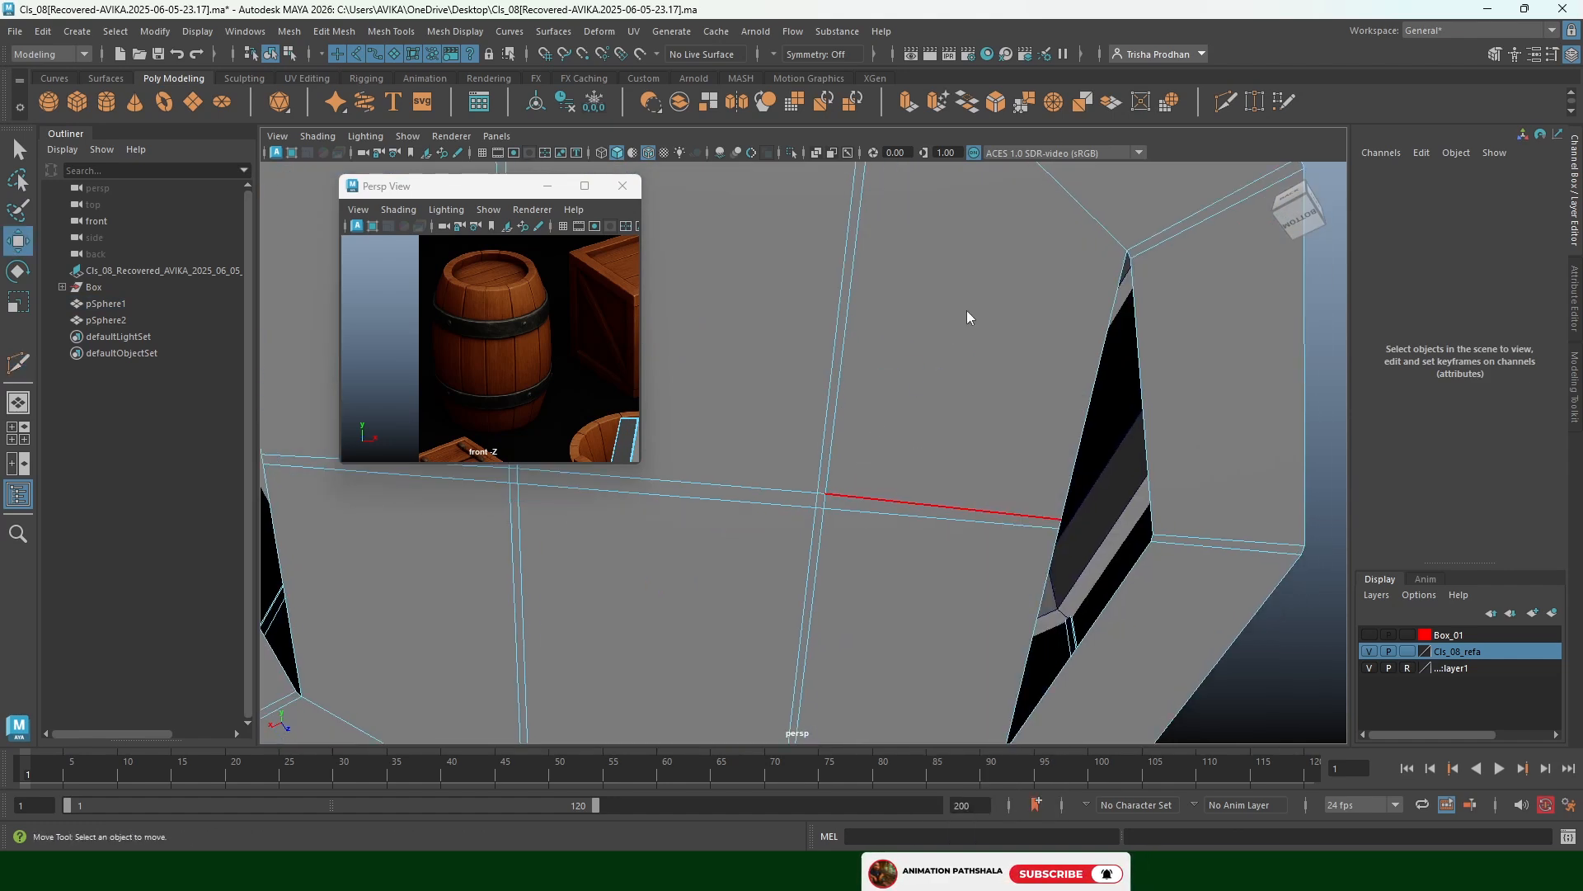
pyautogui.click(1284, 103)
pyautogui.scroll(5, 1099, 512)
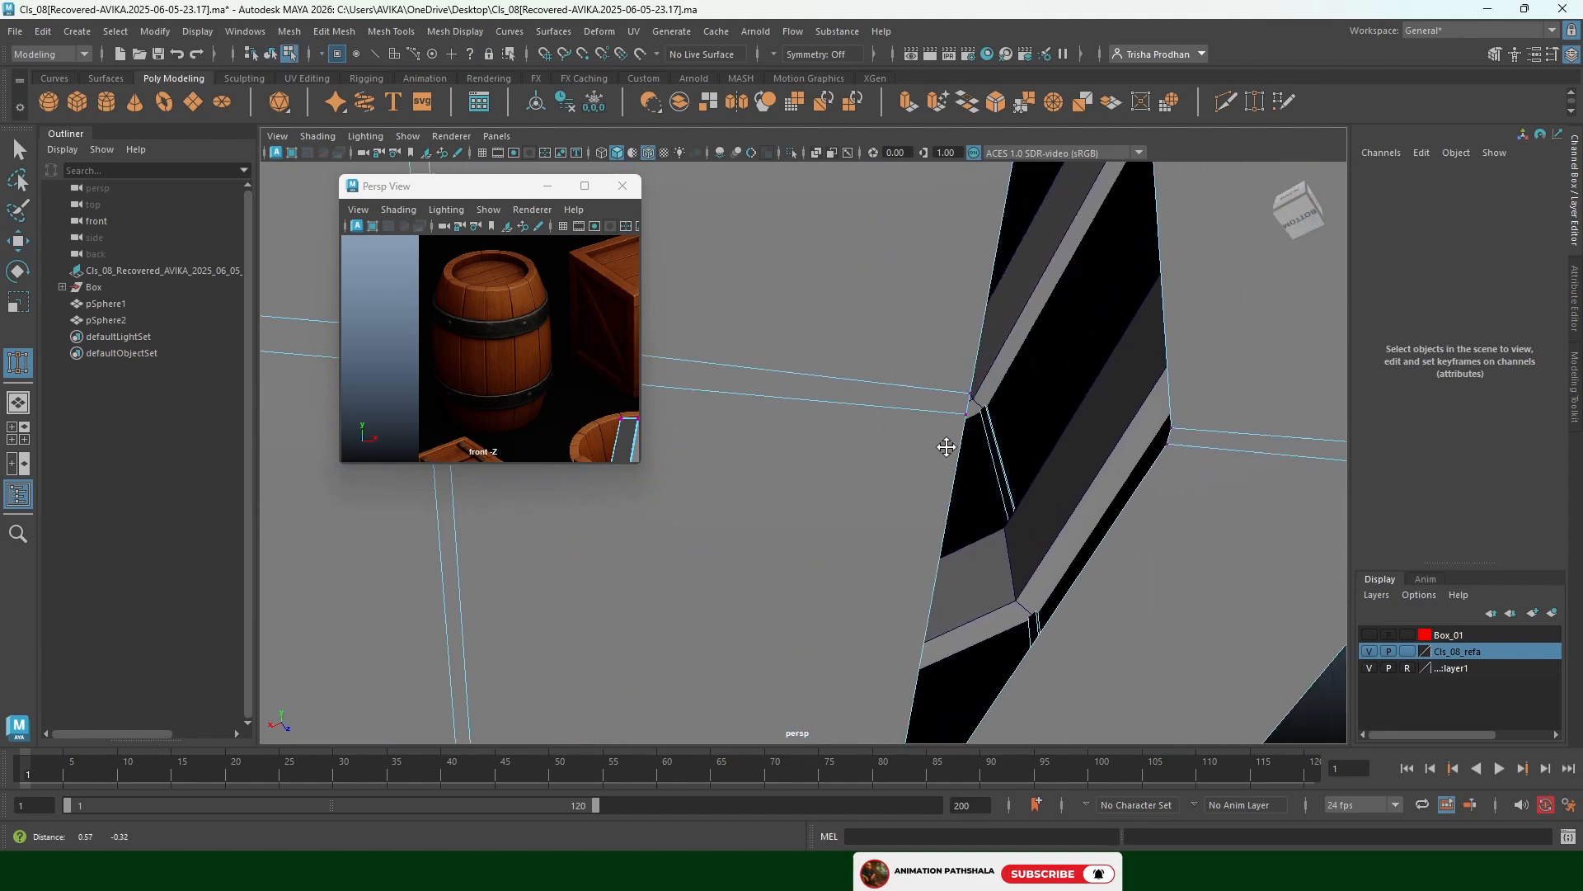
pyautogui.moveTo(1151, 452); pyautogui.dragTo(1147, 463)
pyautogui.scroll(-5, 968, 429)
pyautogui.keyDown('alt'); pyautogui.moveTo(968, 429); pyautogui.dragTo(1472, 487, button='middle'); pyautogui.keyUp('alt')
pyautogui.scroll(2, 990, 454)
pyautogui.keyDown('alt'); pyautogui.moveTo(1123, 440); pyautogui.dragTo(1085, 425, button='middle'); pyautogui.keyUp('alt')
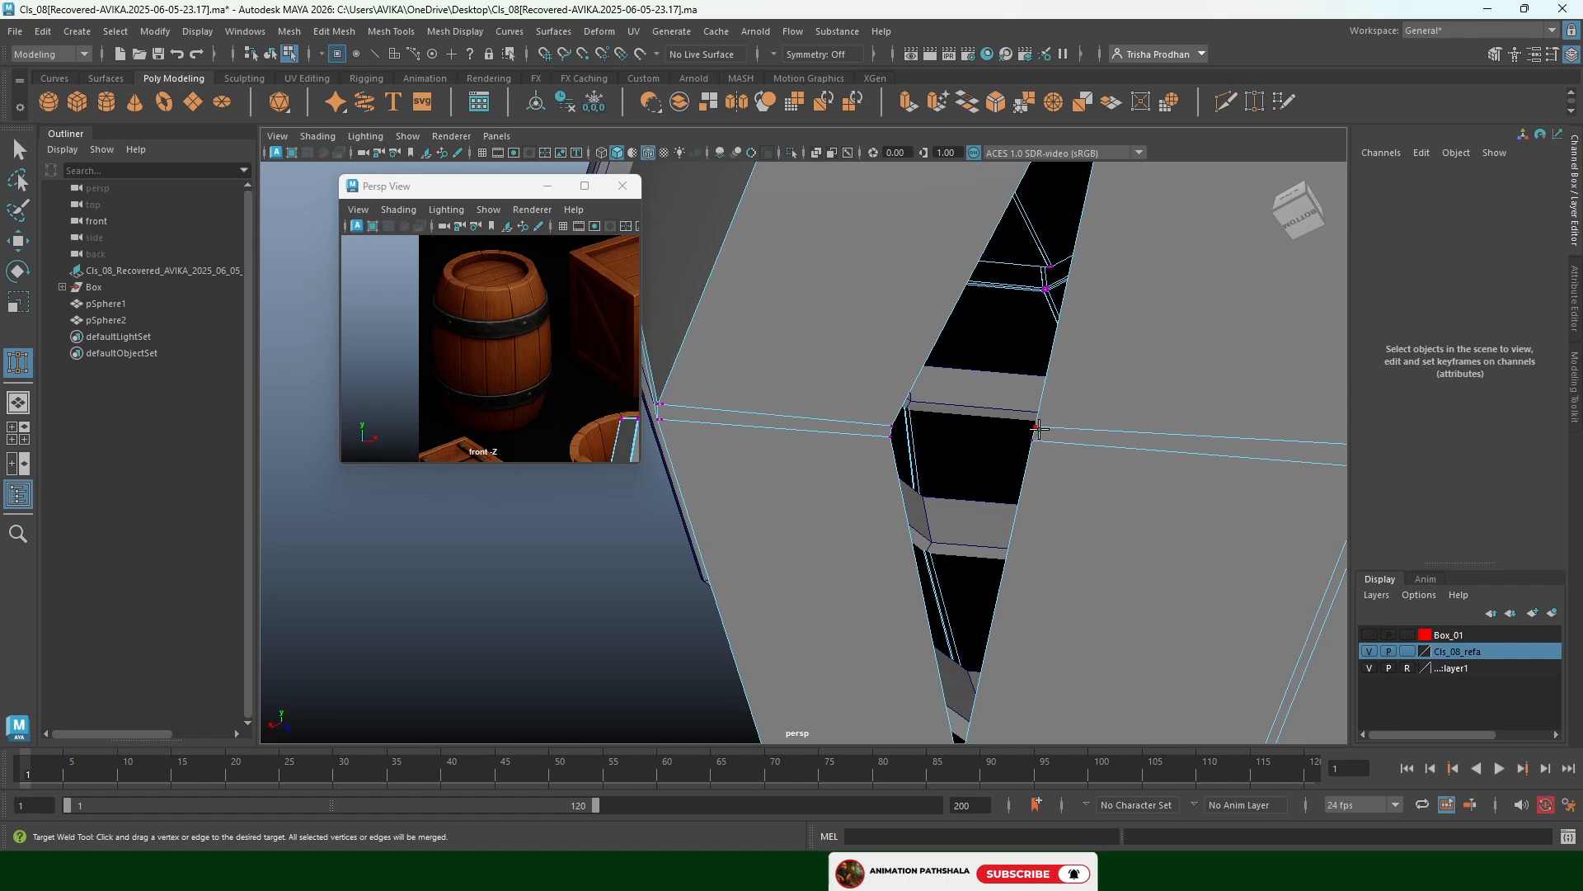
pyautogui.moveTo(892, 425); pyautogui.dragTo(888, 434)
# Insert supporting edge loops close to both sides of the barrel's outer bottom edge with Multi-Cut
pyautogui.scroll(-5, 1026, 428)
pyautogui.keyDown('alt'); pyautogui.moveTo(1025, 428); pyautogui.dragTo(931, 467); pyautogui.keyUp('alt')
pyautogui.scroll(3, 932, 455)
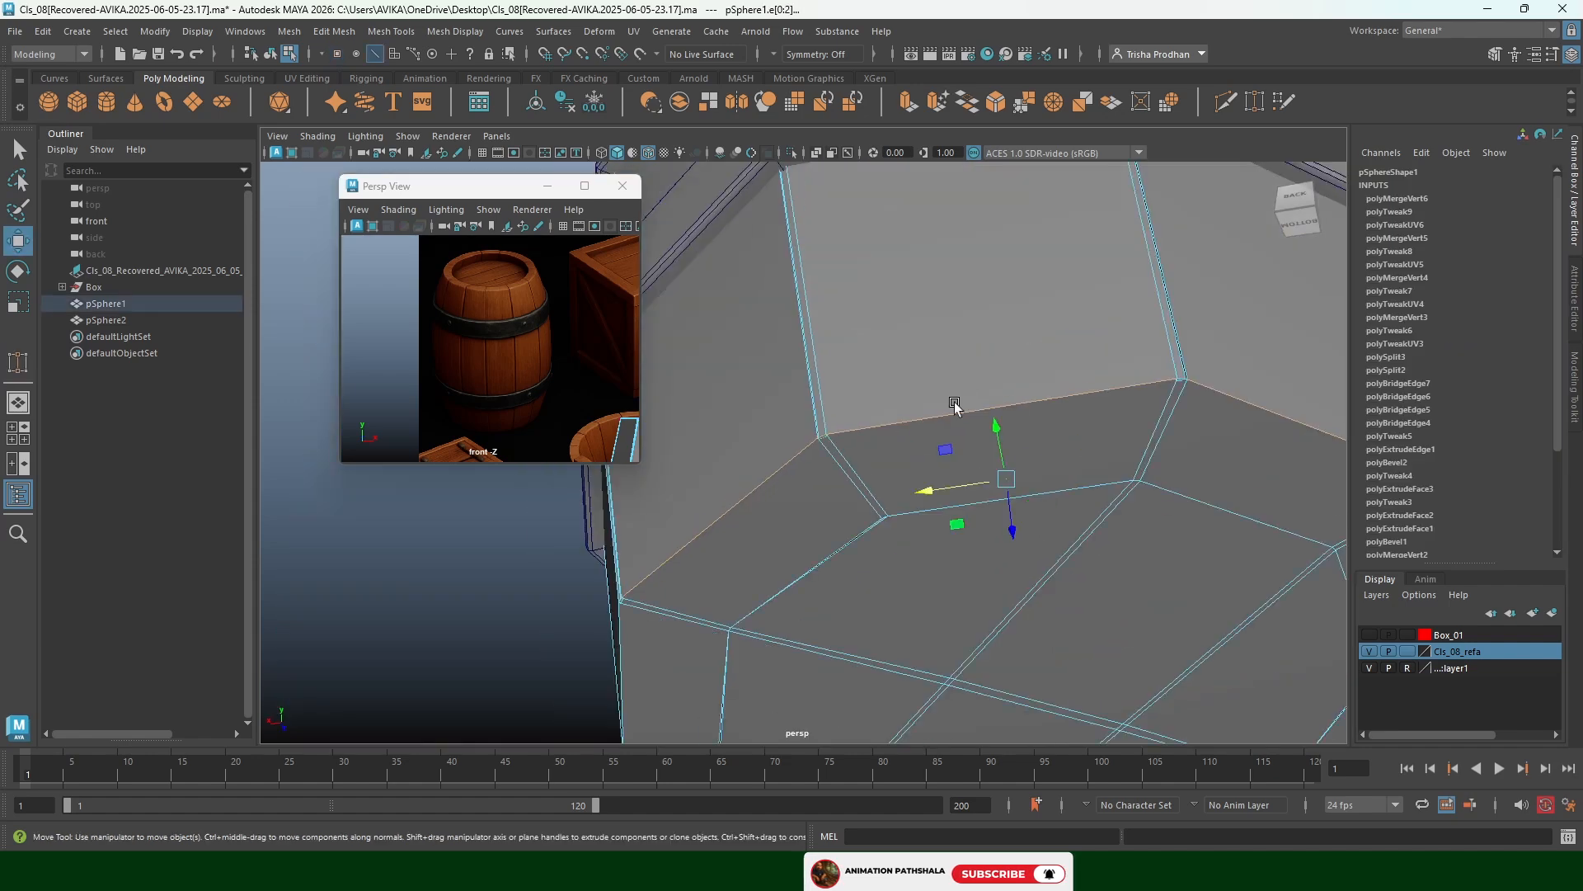
pyautogui.keyDown('alt'); pyautogui.moveTo(955, 407); pyautogui.dragTo(963, 395); pyautogui.keyUp('alt')
pyautogui.click(1227, 103)
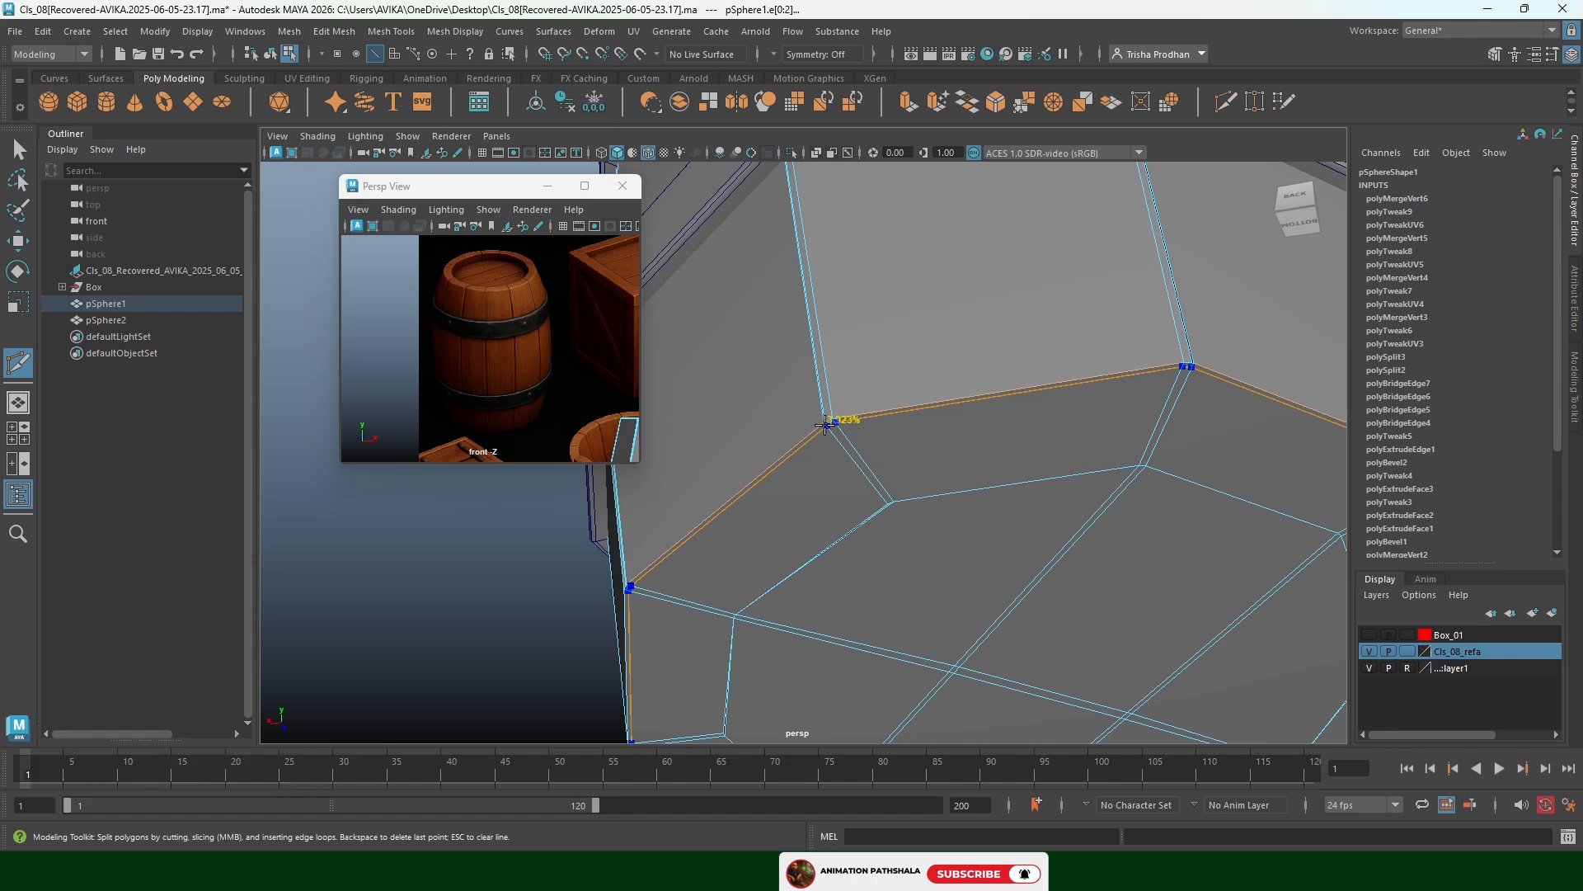
pyautogui.keyDown('ctrl'); pyautogui.click(831, 425); pyautogui.keyUp('ctrl')
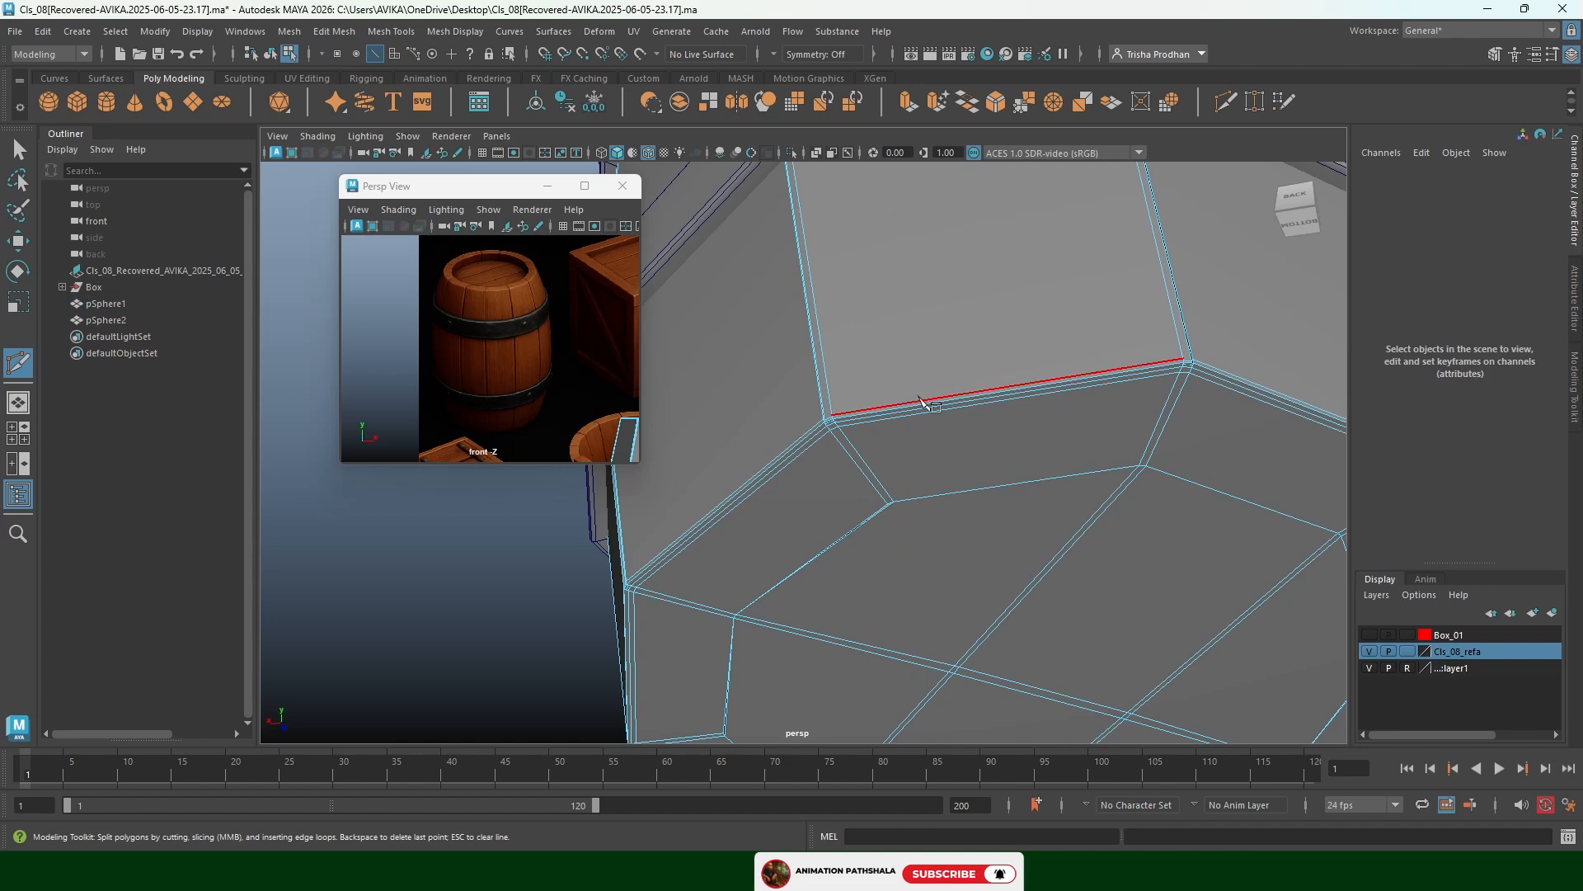
# Insert a supporting edge loop with Multi-Cut around the base of the top rim's inner wall, next to the recessed lid
pyautogui.press('e')
pyautogui.moveTo(932, 376); pyautogui.dragTo(929, 449, button='right')
pyautogui.keyDown('alt'); pyautogui.moveTo(929, 449); pyautogui.dragTo(936, 507); pyautogui.keyUp('alt')
pyautogui.click(1170, 438)
pyautogui.keyDown('alt'); pyautogui.moveTo(1170, 438); pyautogui.dragTo(1042, 424, button='right'); pyautogui.keyUp('alt')
pyautogui.keyDown('alt'); pyautogui.moveTo(949, 405); pyautogui.dragTo(910, 434); pyautogui.keyUp('alt')
pyautogui.scroll(5, 833, 240)
pyautogui.keyDown('alt'); pyautogui.moveTo(834, 240); pyautogui.dragTo(858, 364, button='middle'); pyautogui.keyUp('alt')
pyautogui.keyDown('alt'); pyautogui.moveTo(858, 364); pyautogui.dragTo(869, 399); pyautogui.keyUp('alt')
pyautogui.scroll(3, 867, 396)
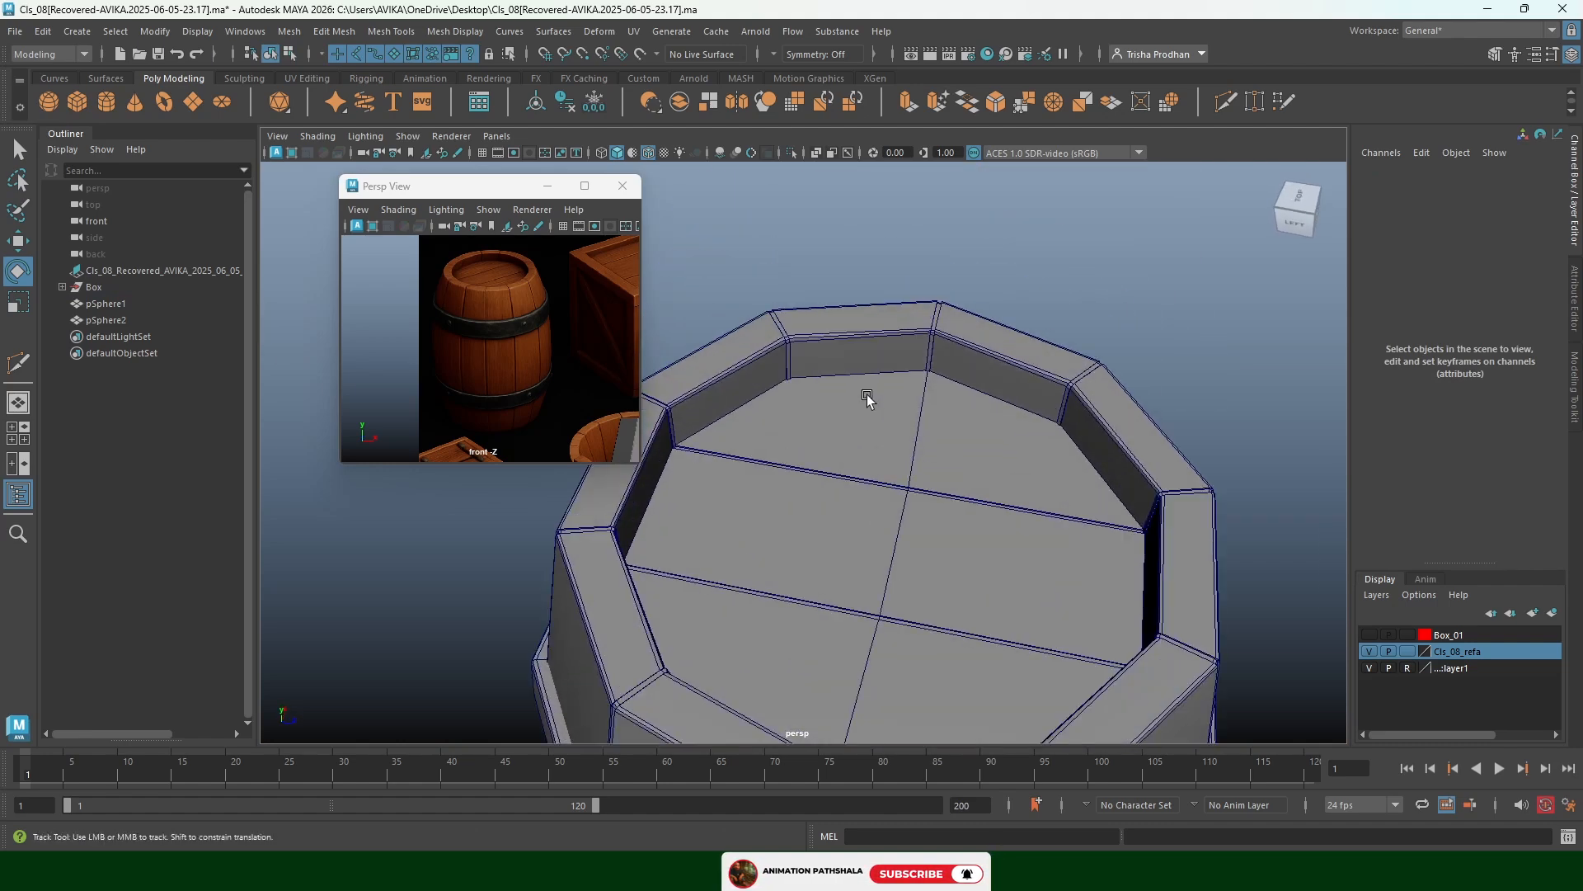
pyautogui.click(1227, 101)
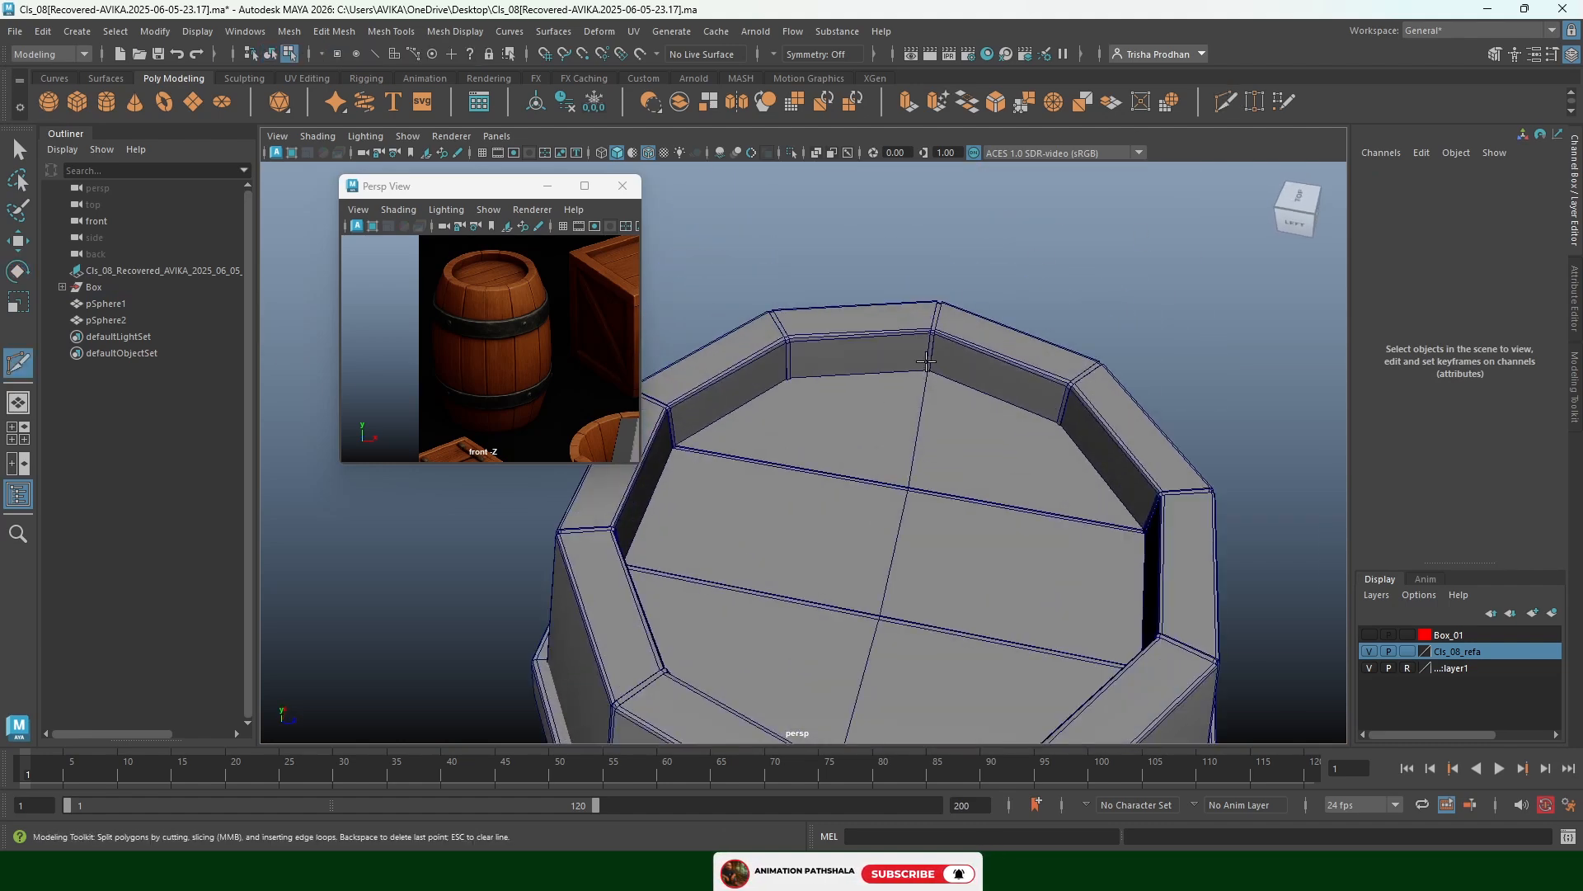
pyautogui.press('q')
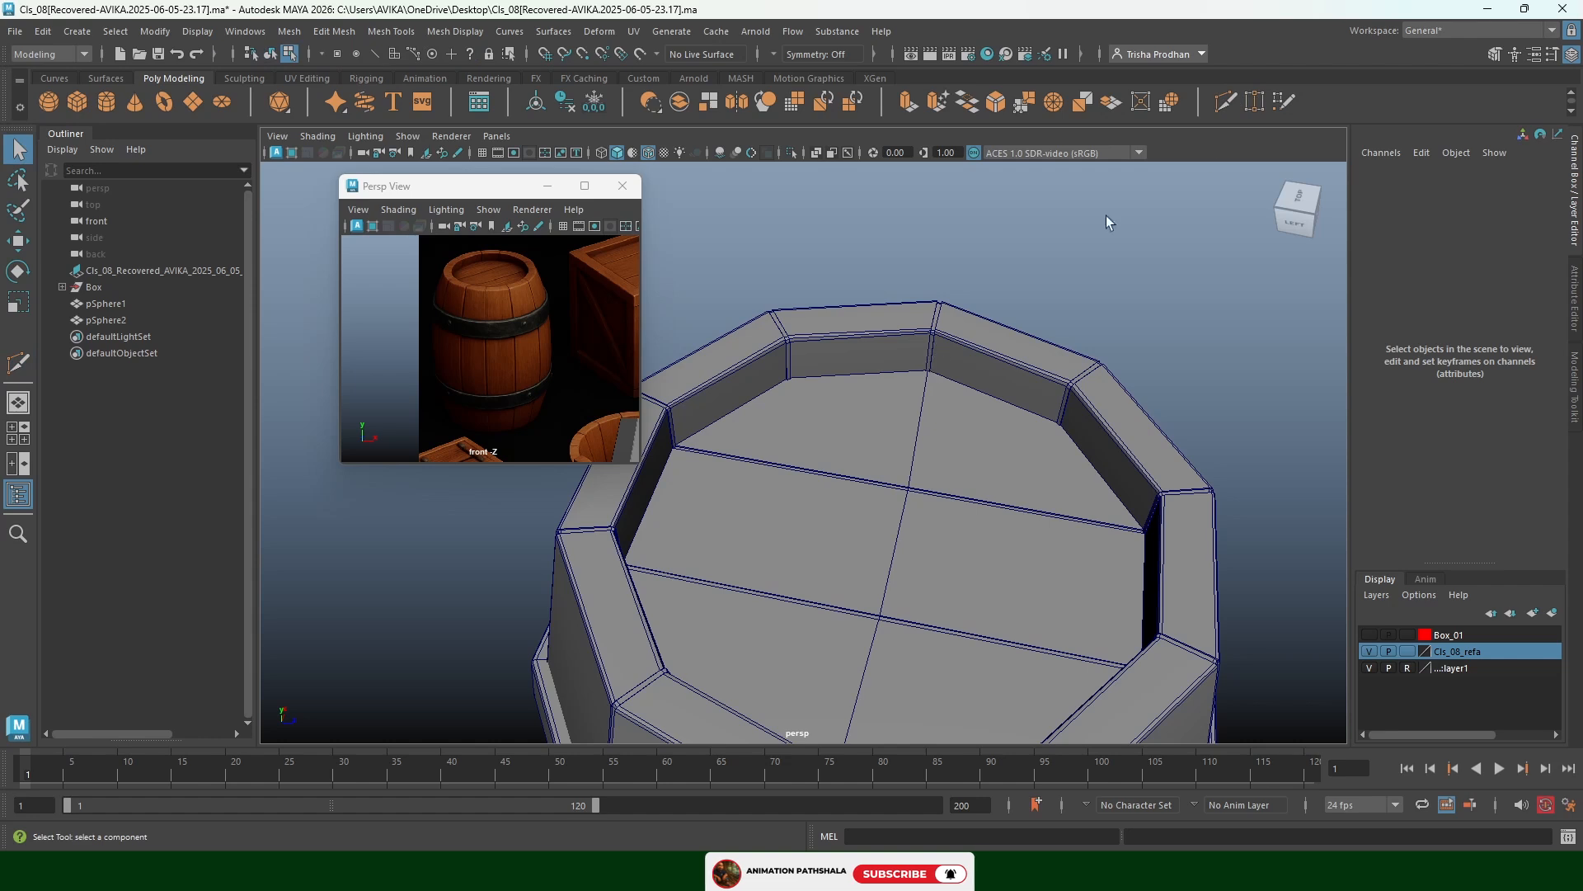
pyautogui.click(1227, 102)
pyautogui.click(930, 364)
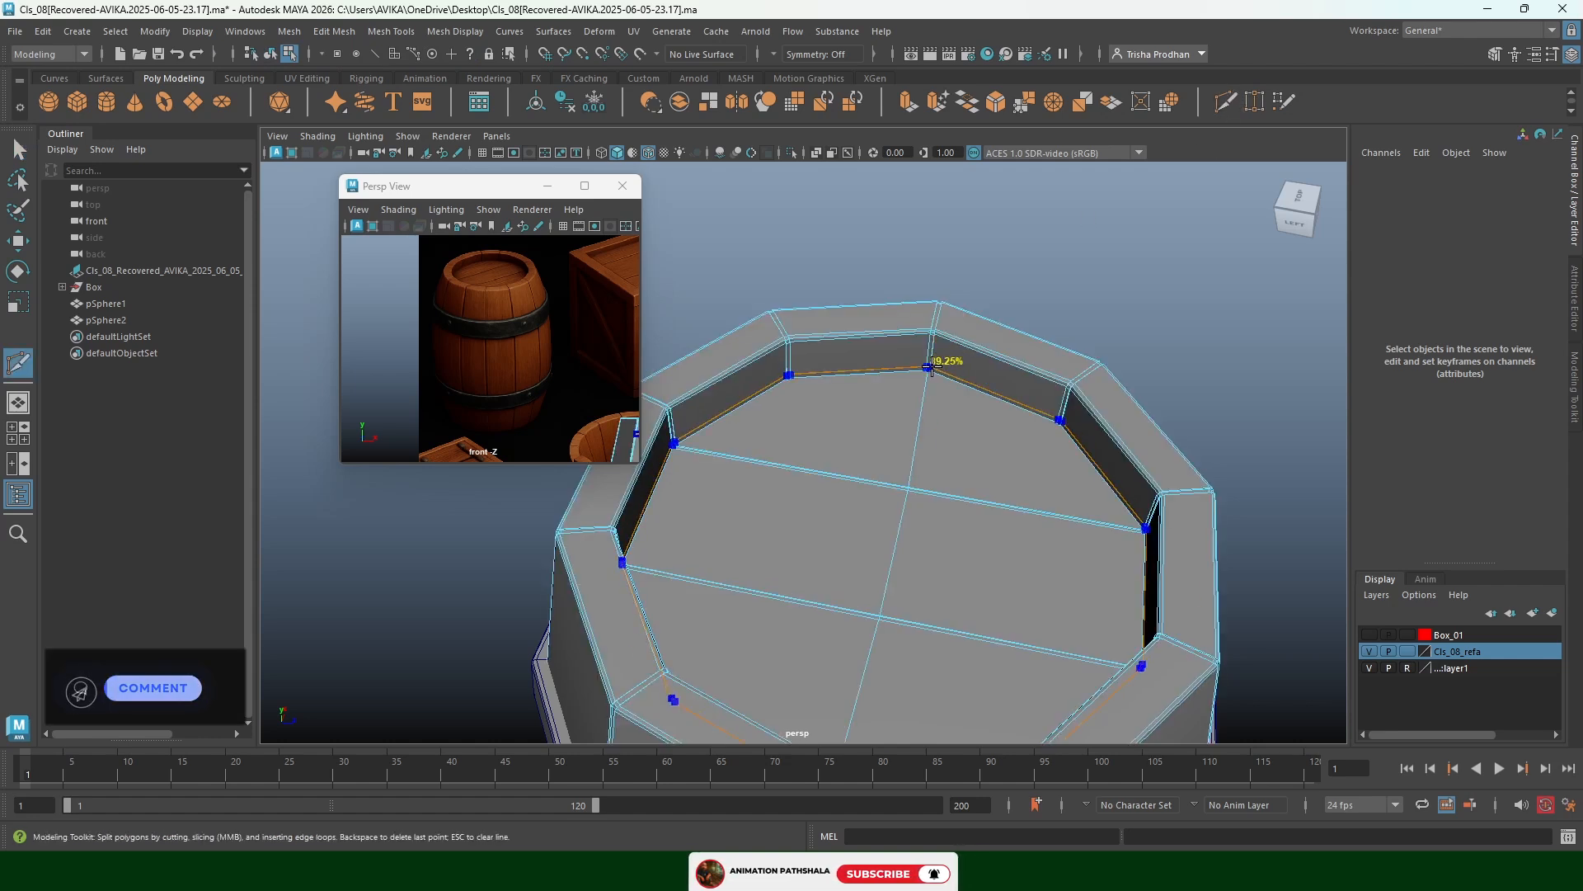
pyautogui.press('e')
pyautogui.moveTo(937, 323); pyautogui.dragTo(1009, 297, button='right')
pyautogui.click(1060, 271)
# Select the barrel body together with its hoops and delete all construction history
pyautogui.scroll(-2, 1042, 315)
pyautogui.scroll(-2, 1042, 319)
pyautogui.keyDown('alt'); pyautogui.moveTo(1041, 320); pyautogui.dragTo(972, 350); pyautogui.keyUp('alt')
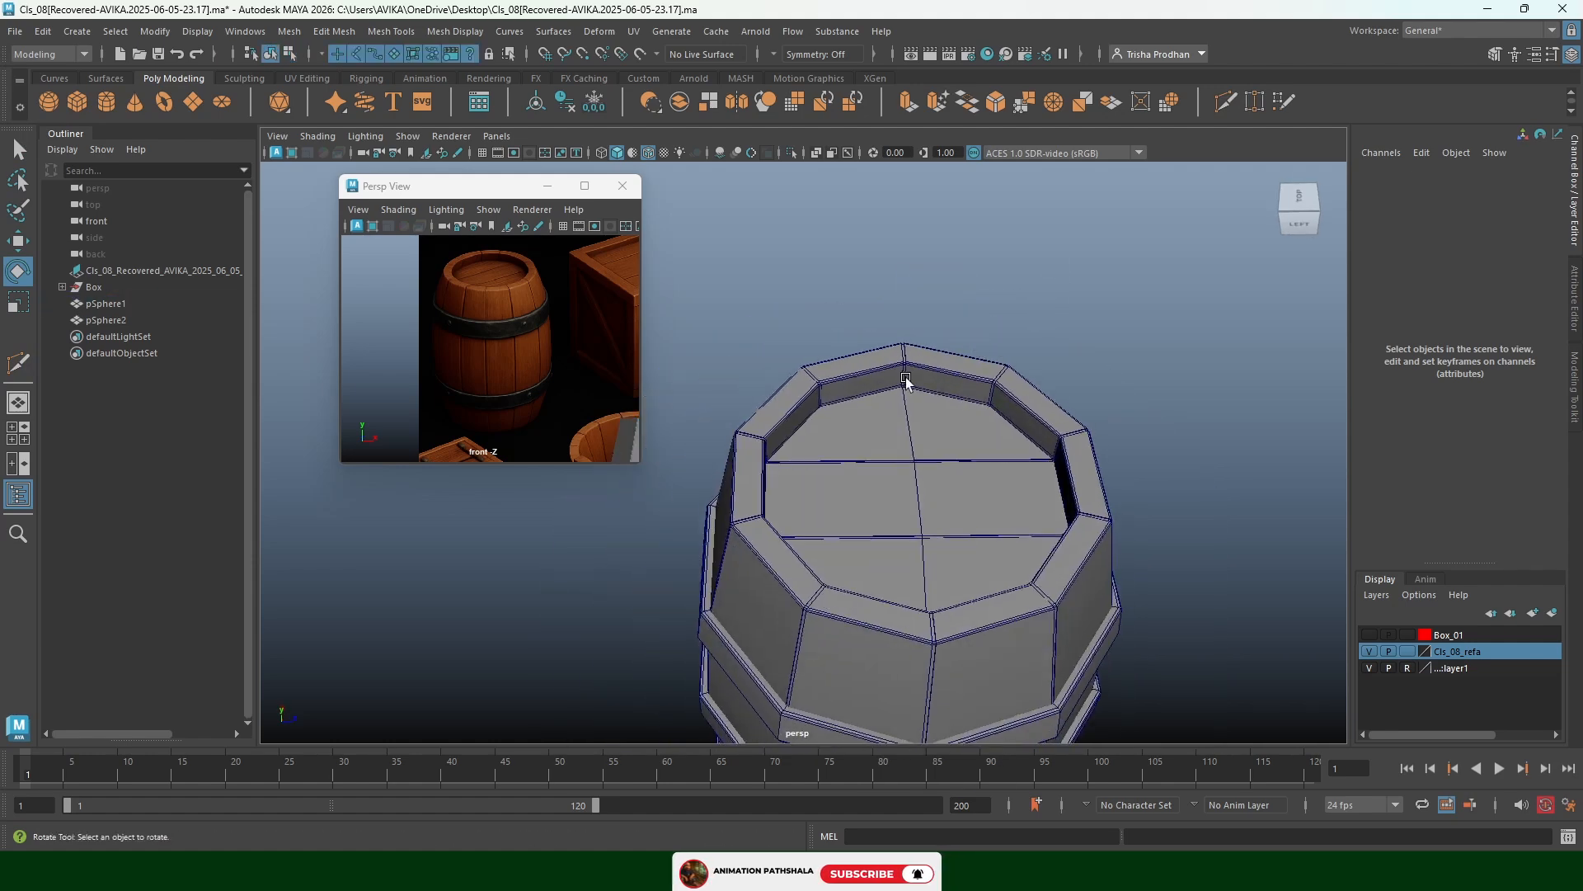
pyautogui.scroll(3, 905, 381)
pyautogui.keyDown('alt'); pyautogui.moveTo(882, 412); pyautogui.dragTo(930, 375, button='middle'); pyautogui.keyUp('alt')
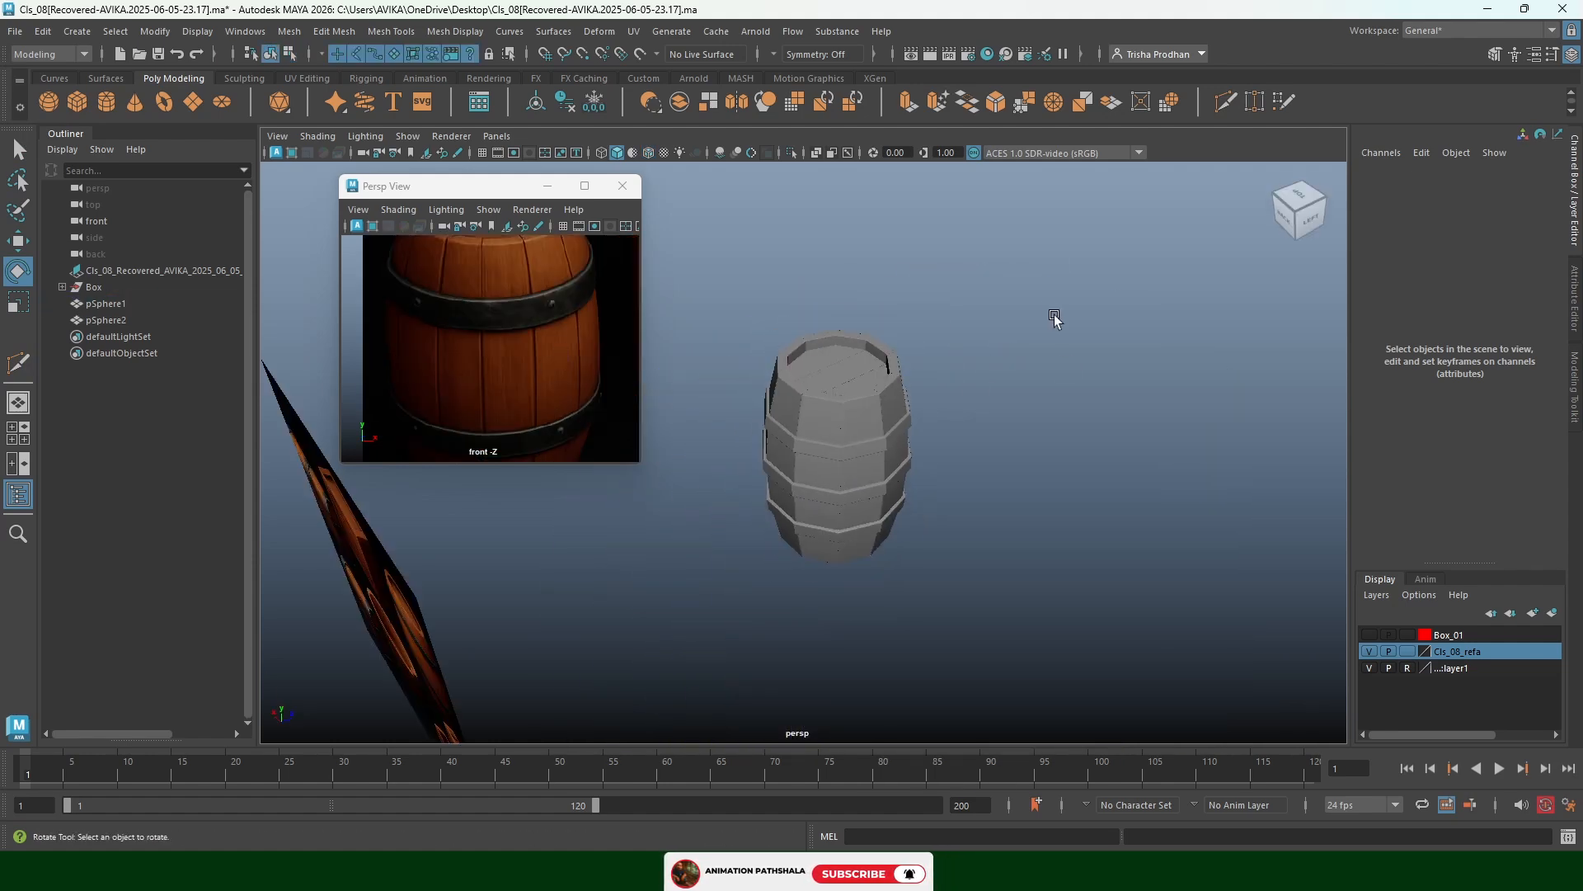
pyautogui.moveTo(1055, 318); pyautogui.dragTo(726, 618)
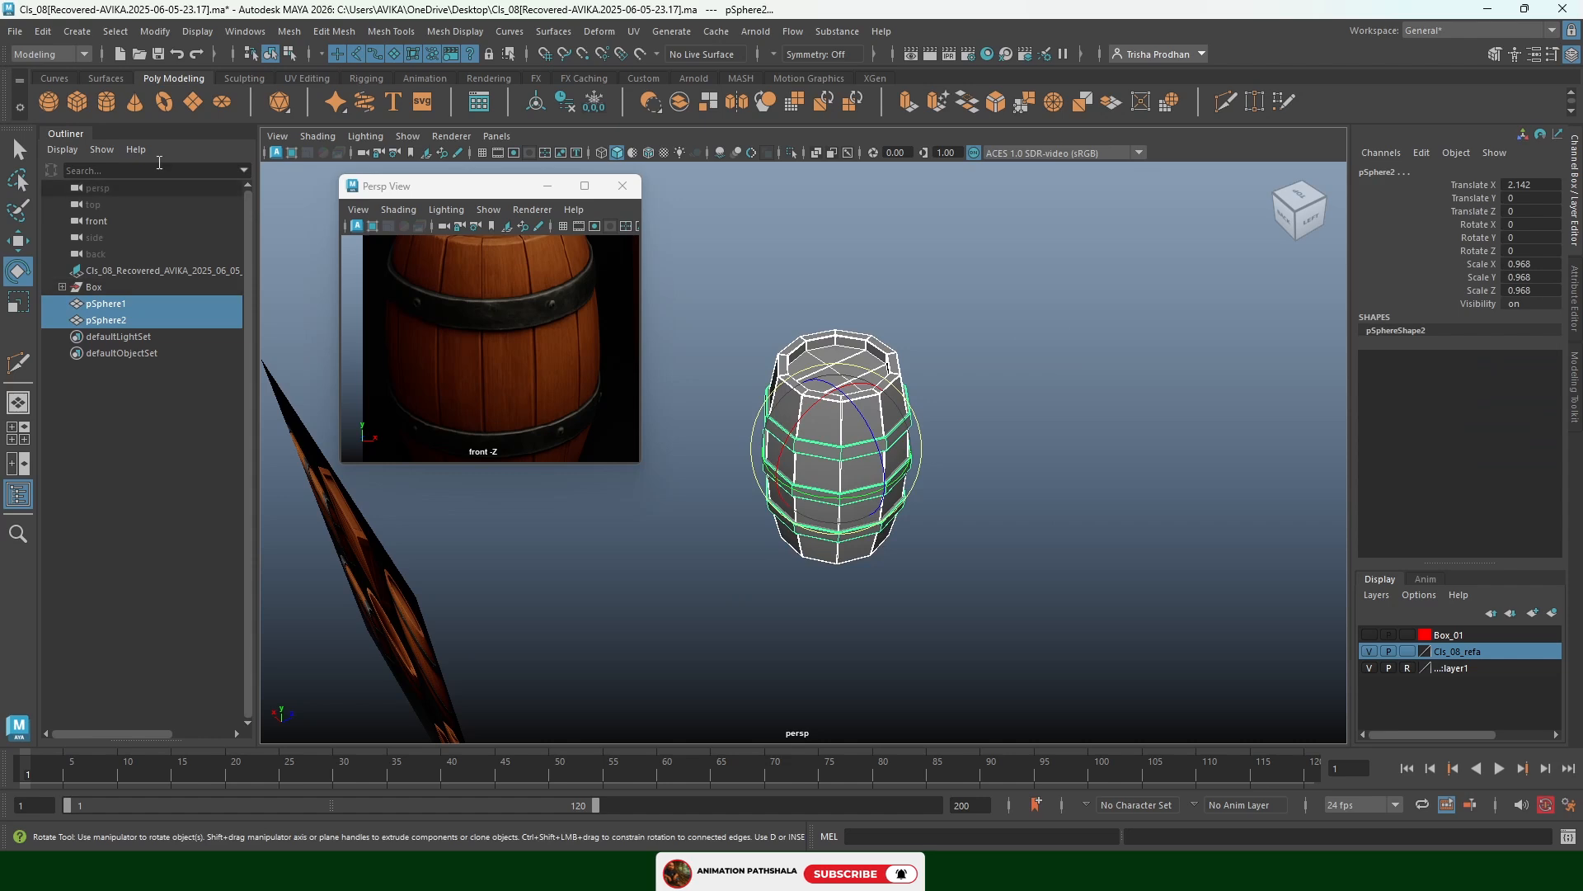
pyautogui.click(42, 31)
pyautogui.moveTo(109, 245)
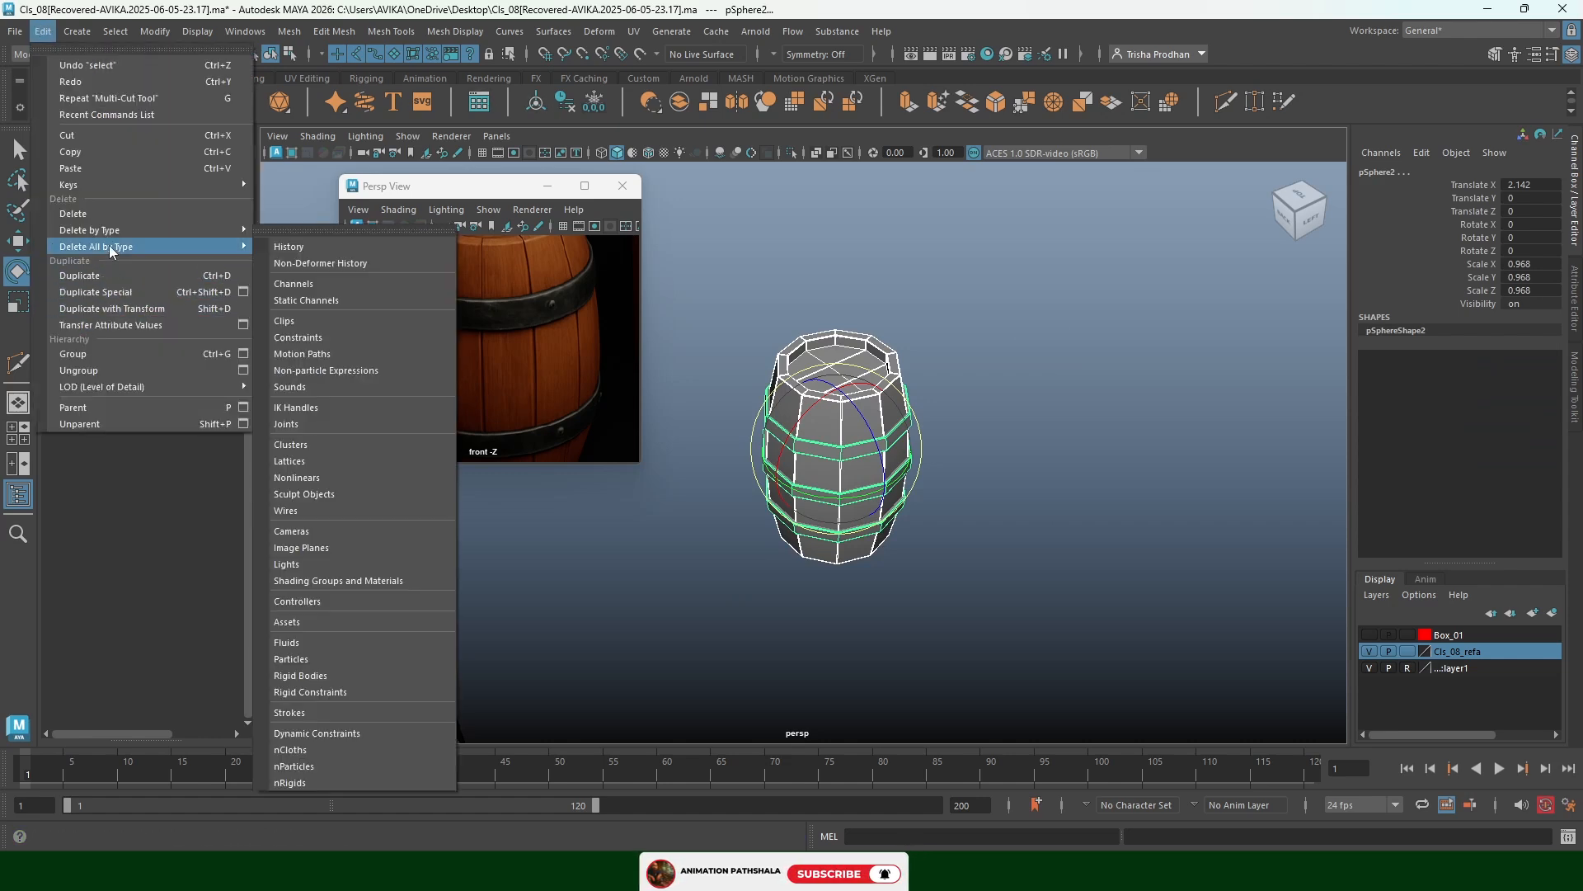
pyautogui.click(365, 247)
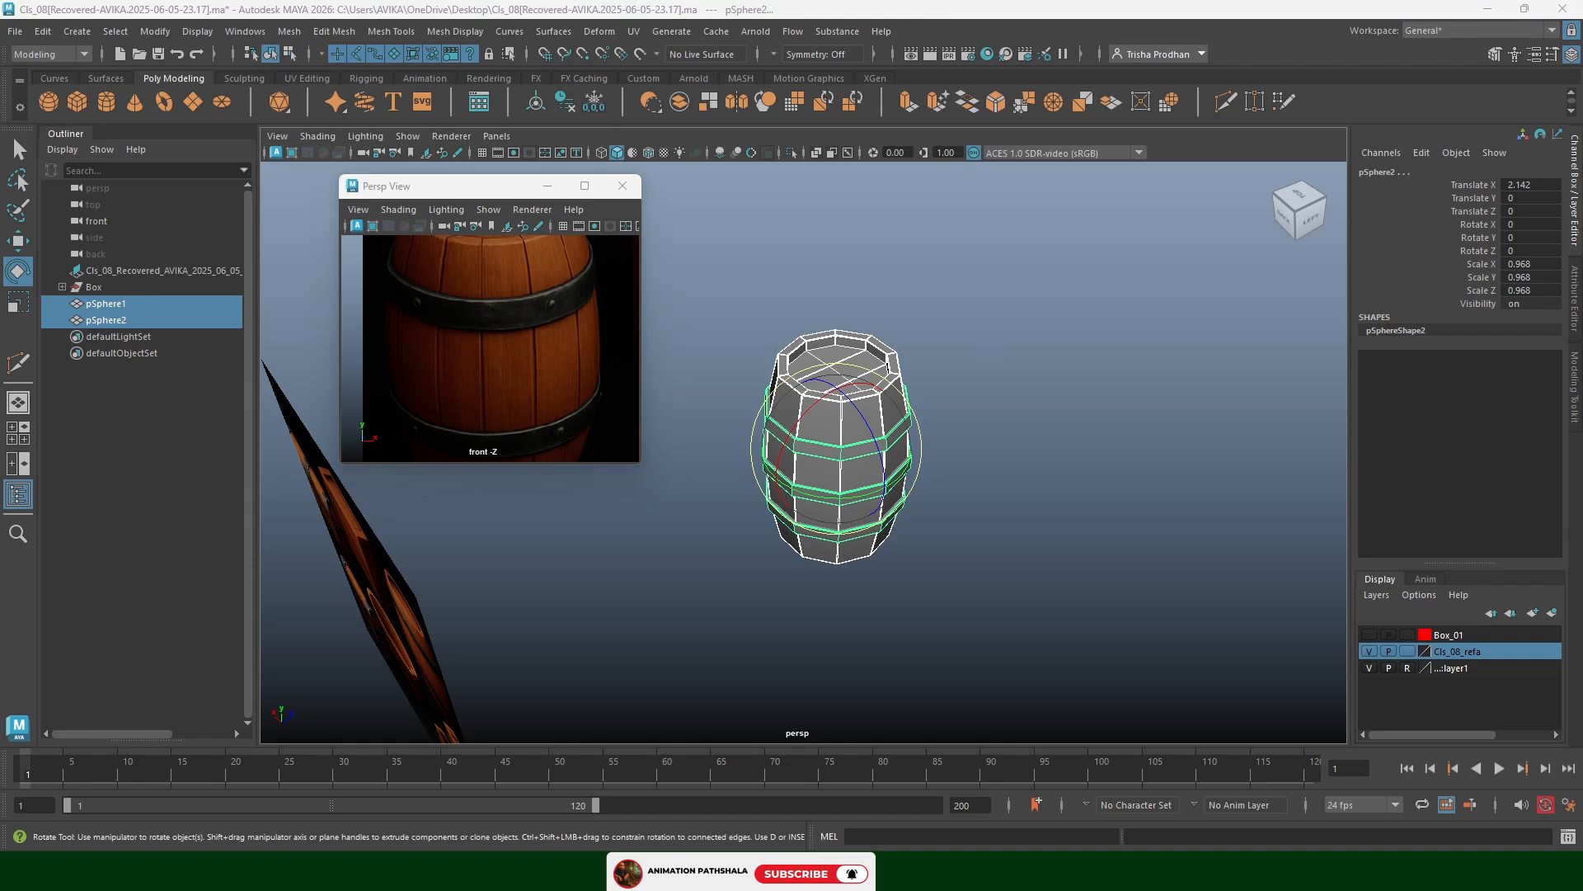
# Create a display layer from the selected barrel meshes, name it Barrel and give it a blue colour
pyautogui.click(1552, 616)
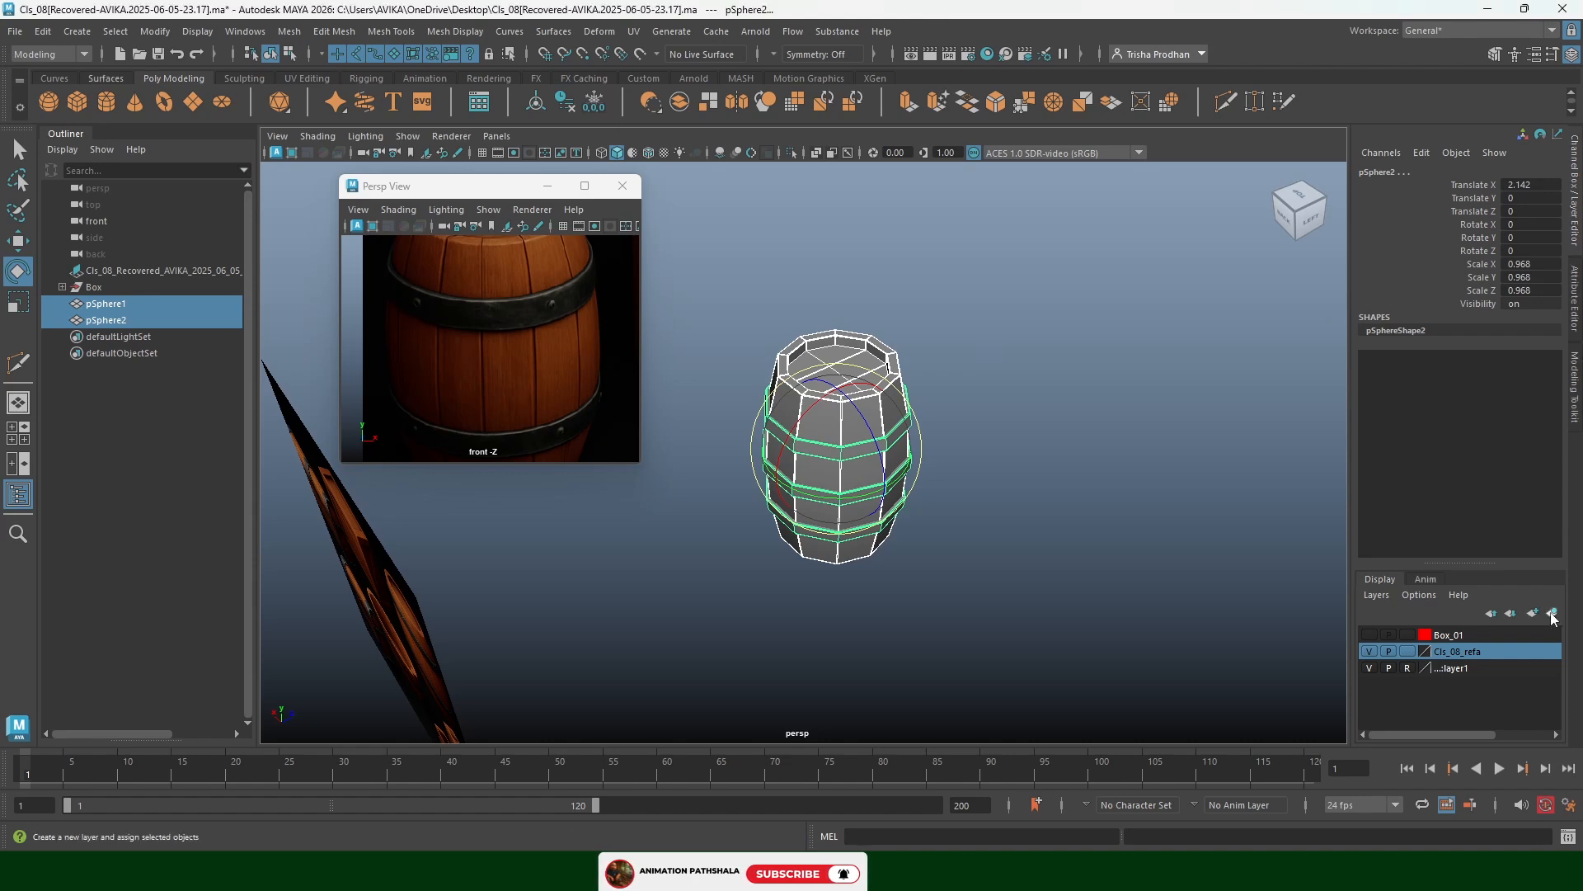
pyautogui.doubleClick(1443, 636)
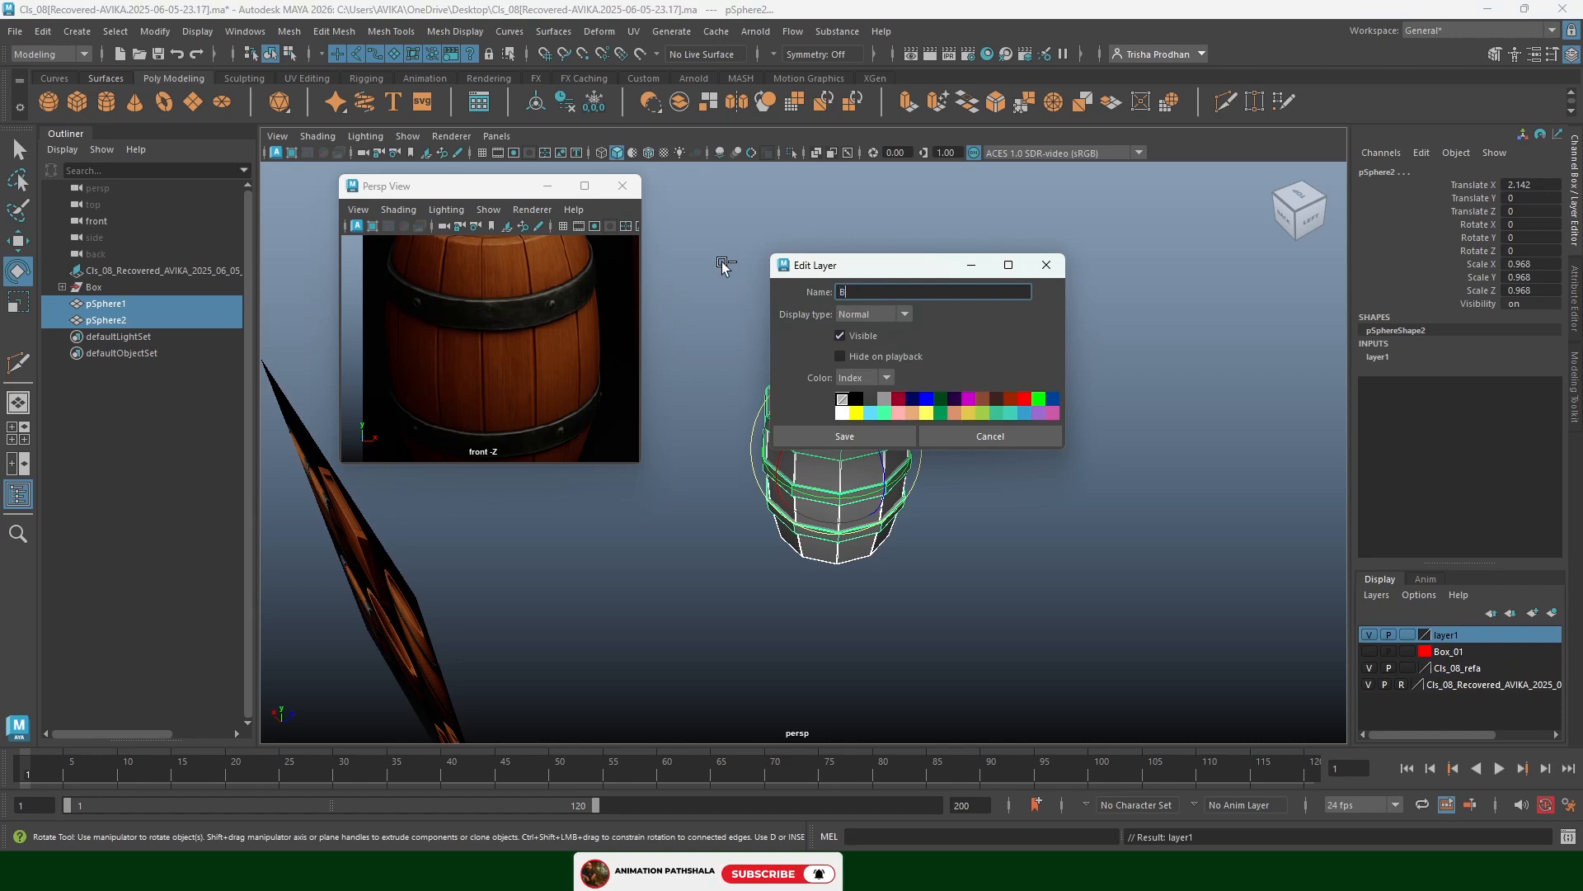
pyautogui.write('Barr')
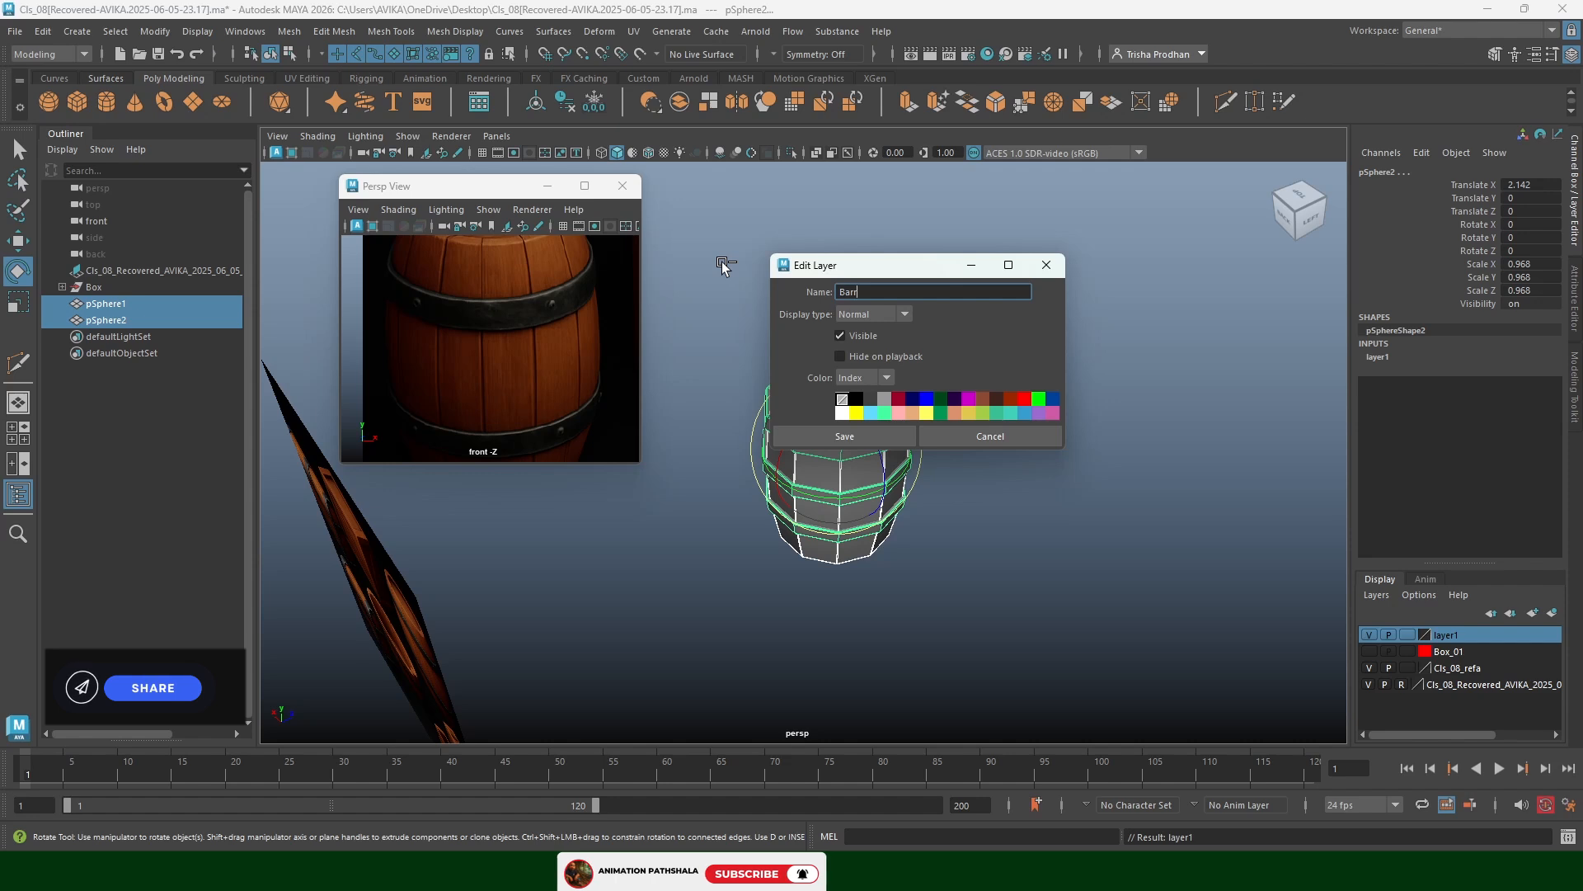
pyautogui.write('el')
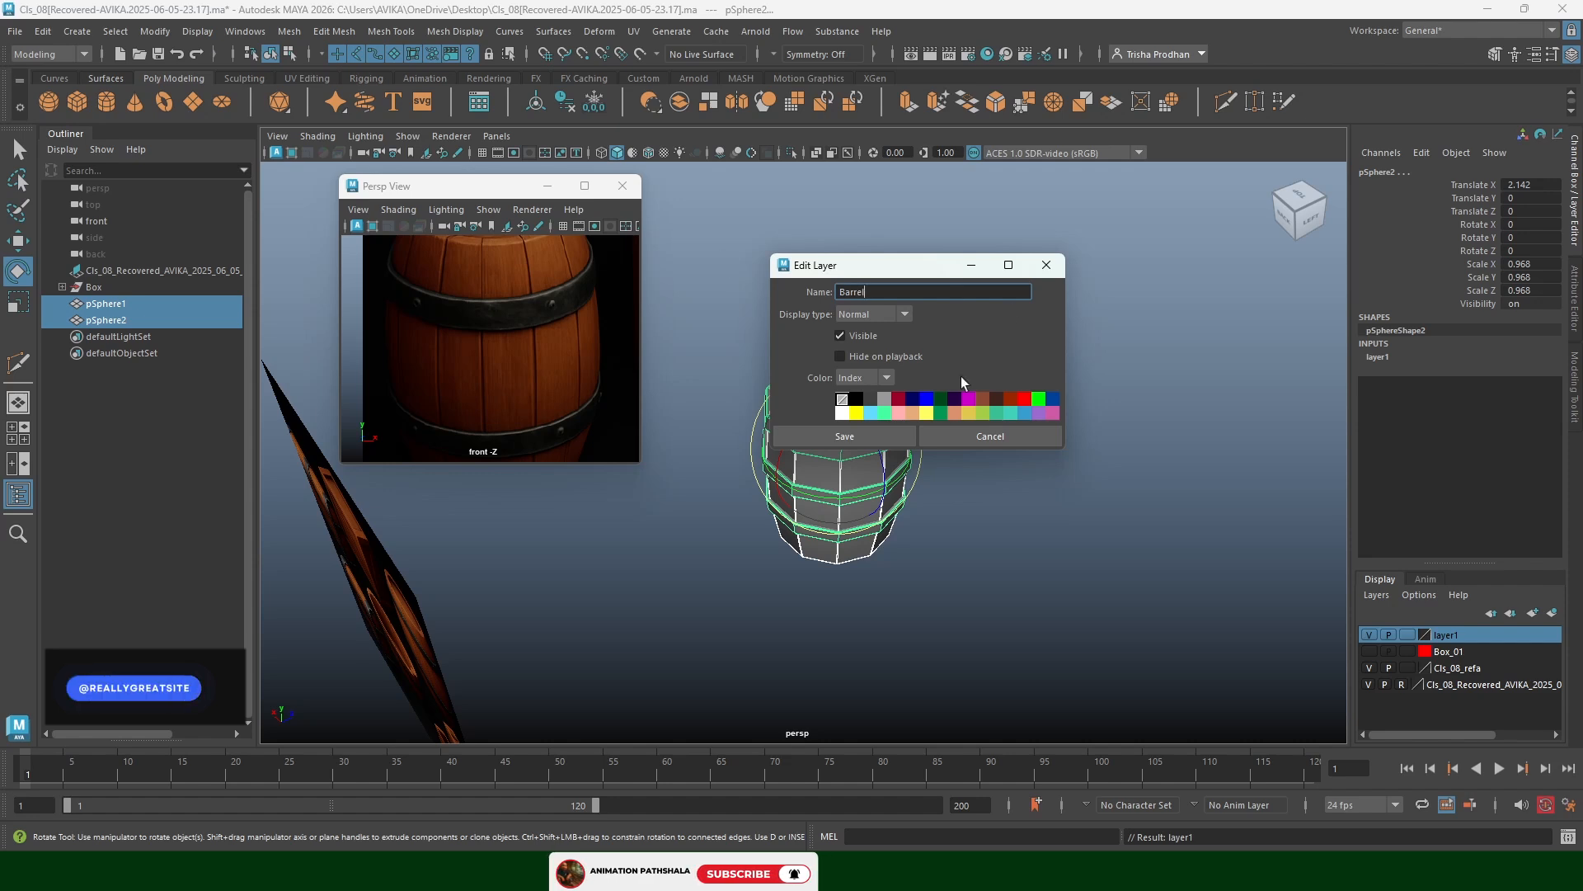
pyautogui.click(844, 436)
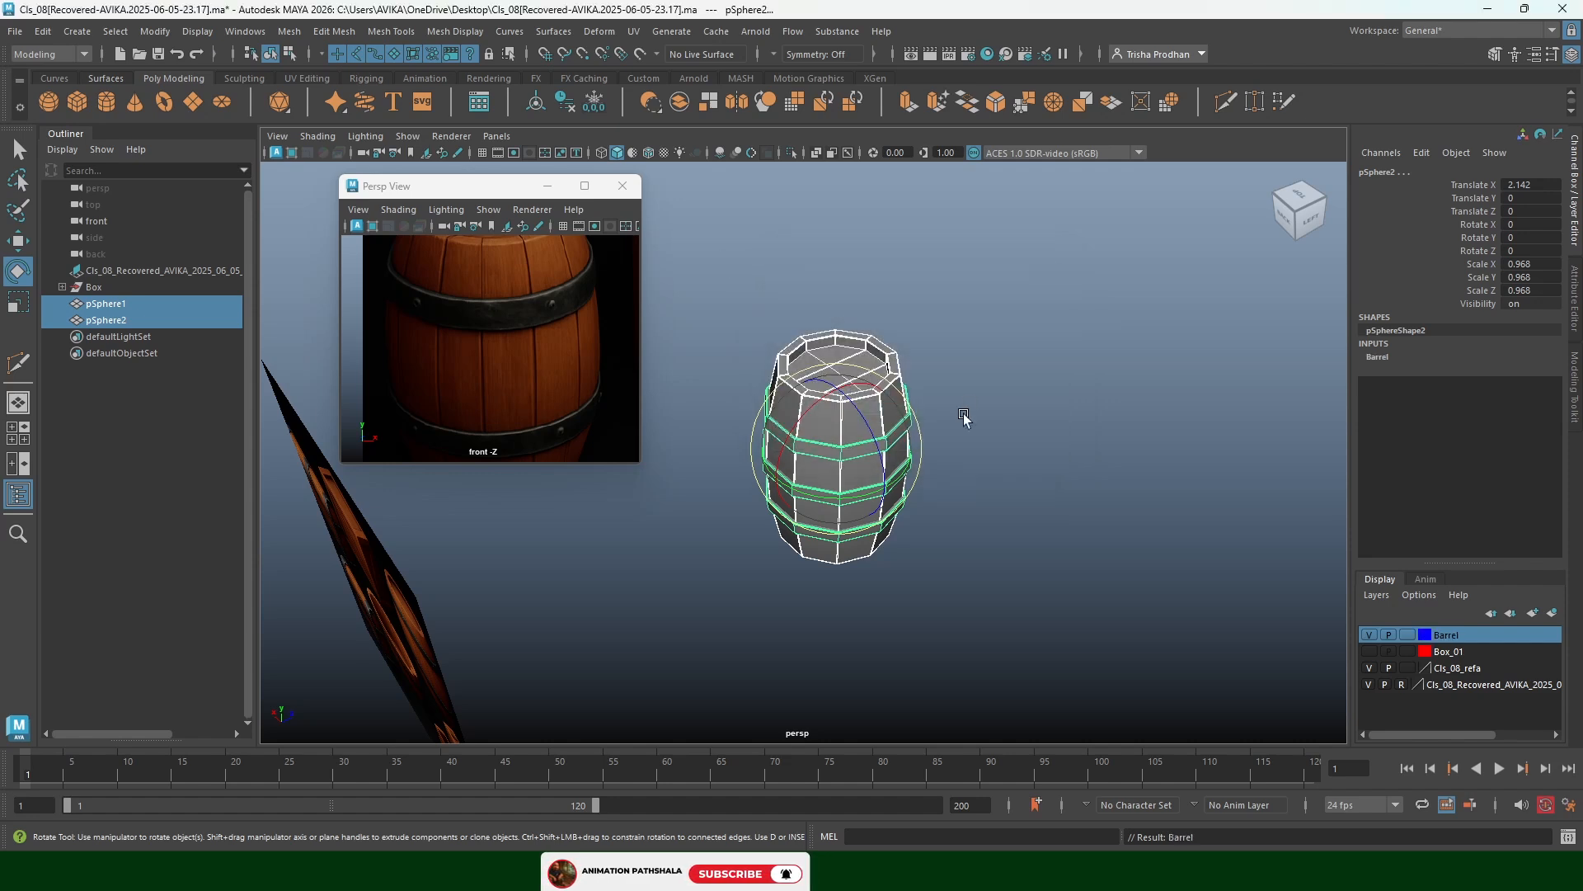
# Deselect the barrel, turn on wireframe on shaded and hide the Barrel layer
pyautogui.moveTo(855, 355); pyautogui.dragTo(940, 309, button='right')
pyautogui.click(972, 309)
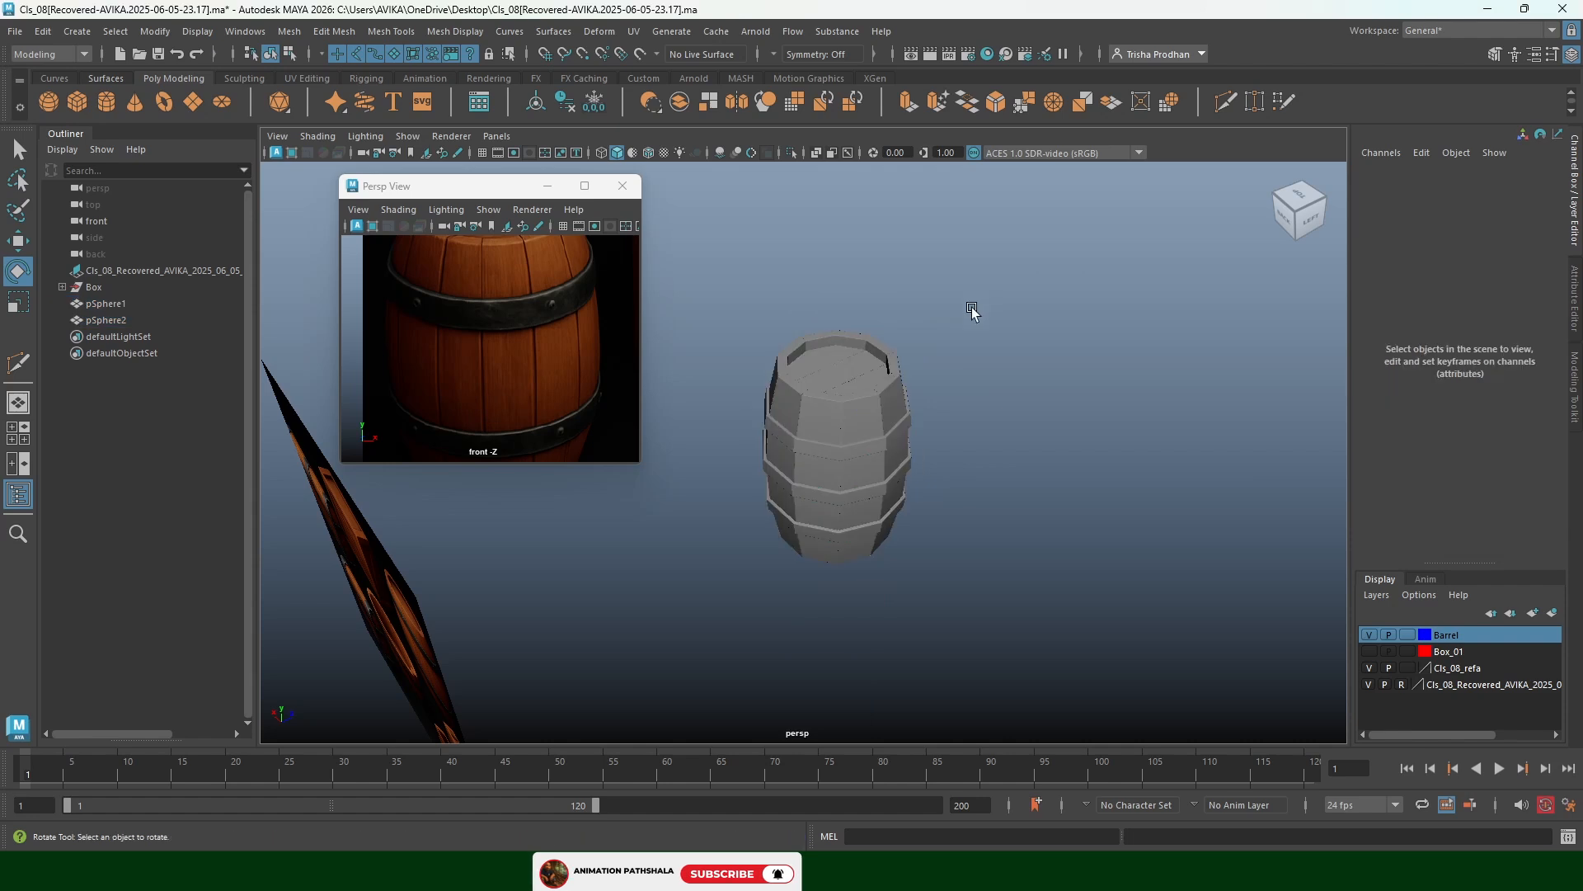
pyautogui.click(649, 153)
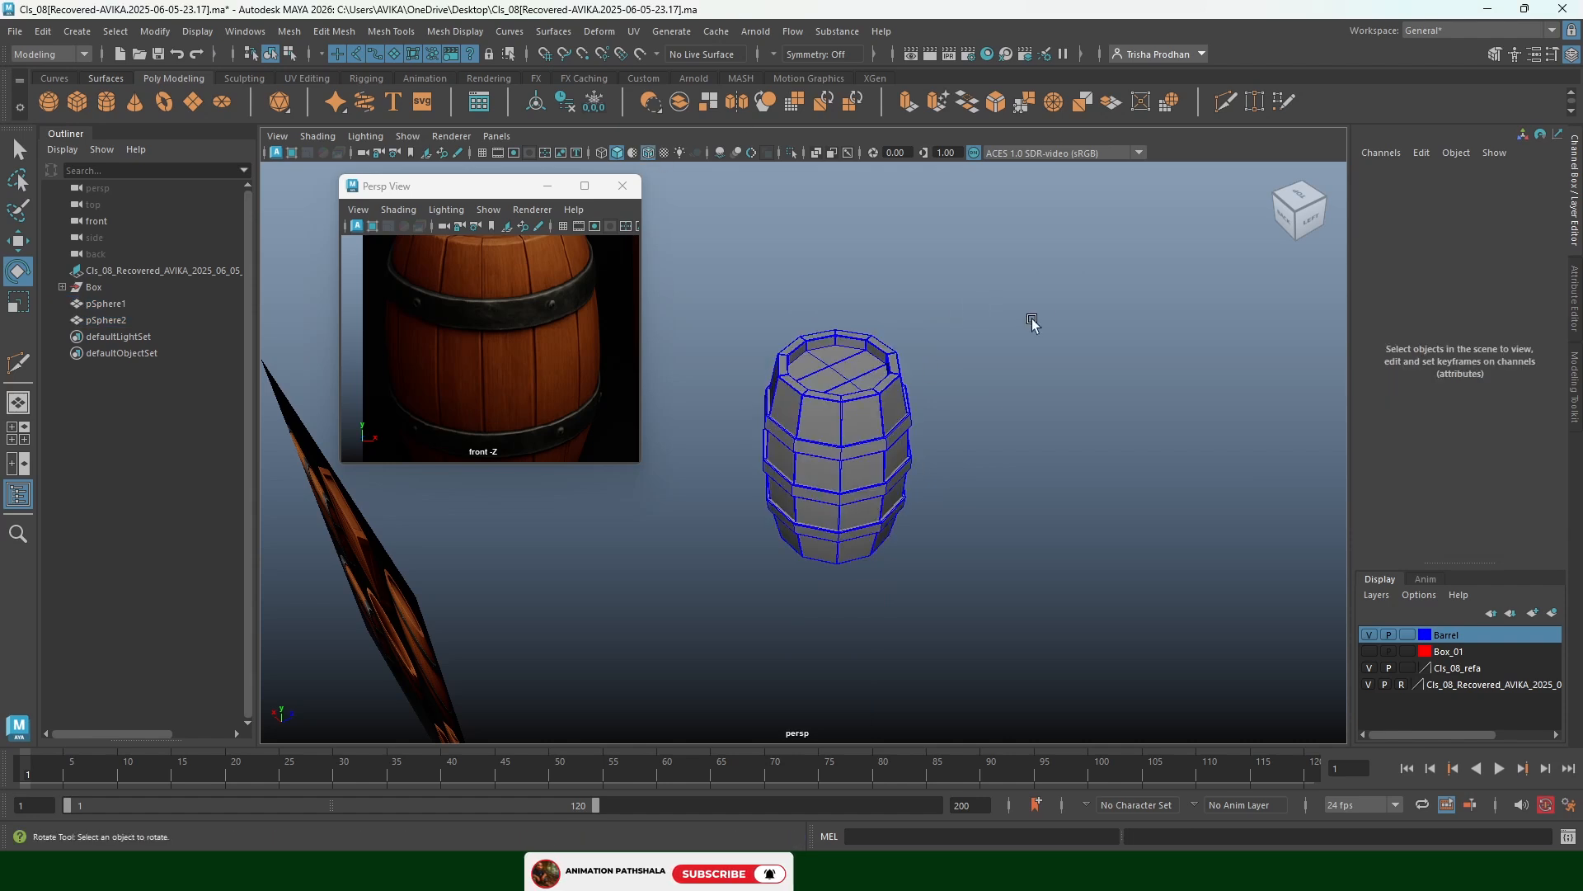
pyautogui.click(1370, 635)
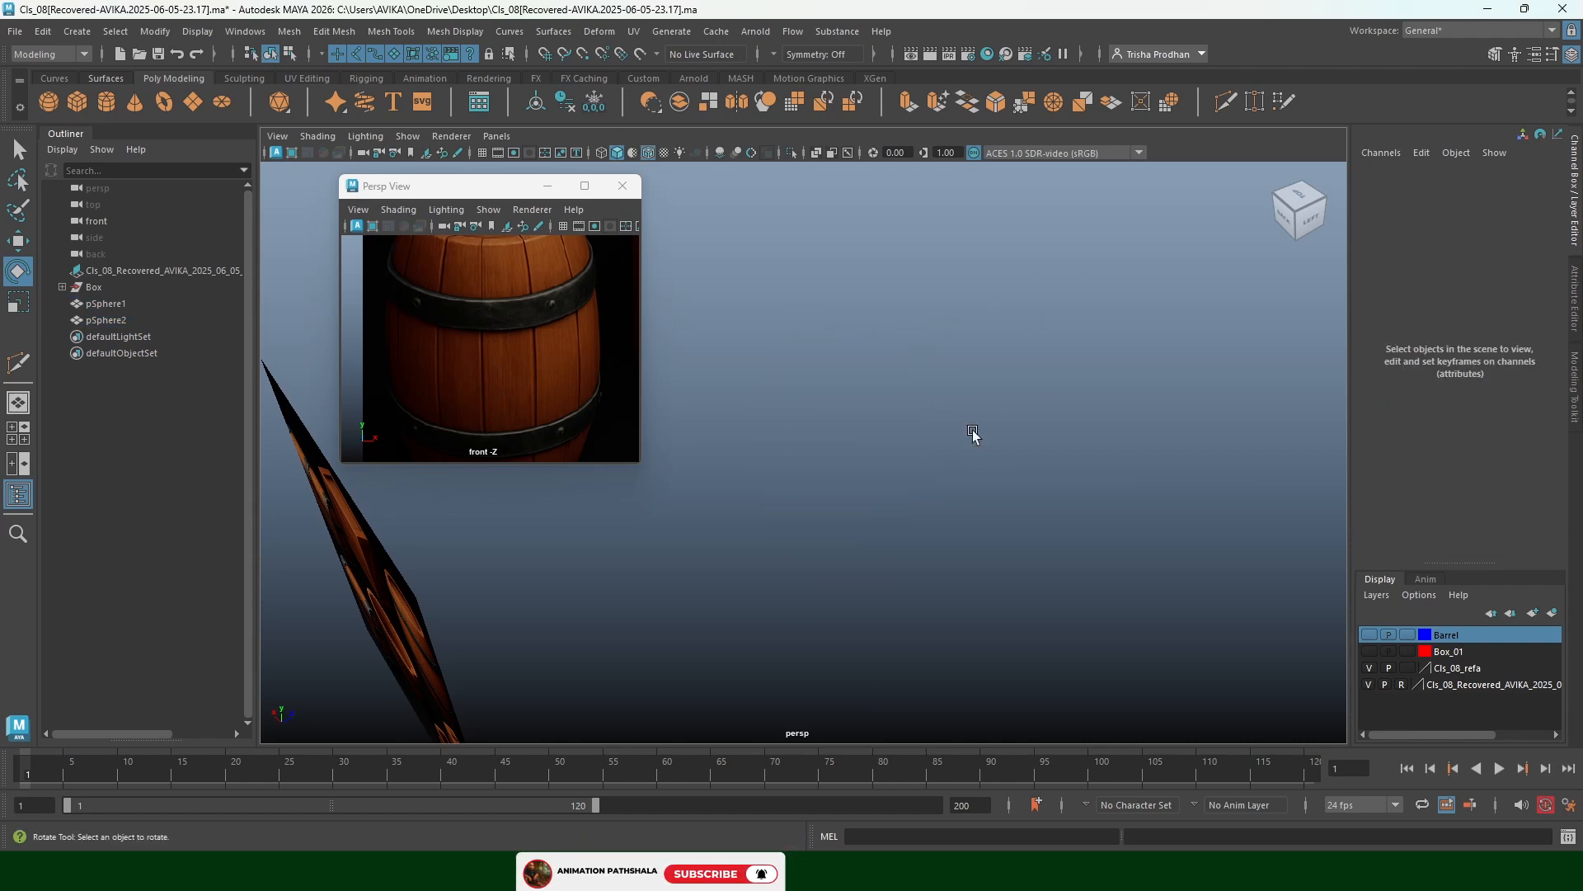
# Examine the round open tub and neighbouring props in the reference image
pyautogui.scroll(-2, 883, 383)
pyautogui.scroll(-4, 561, 355)
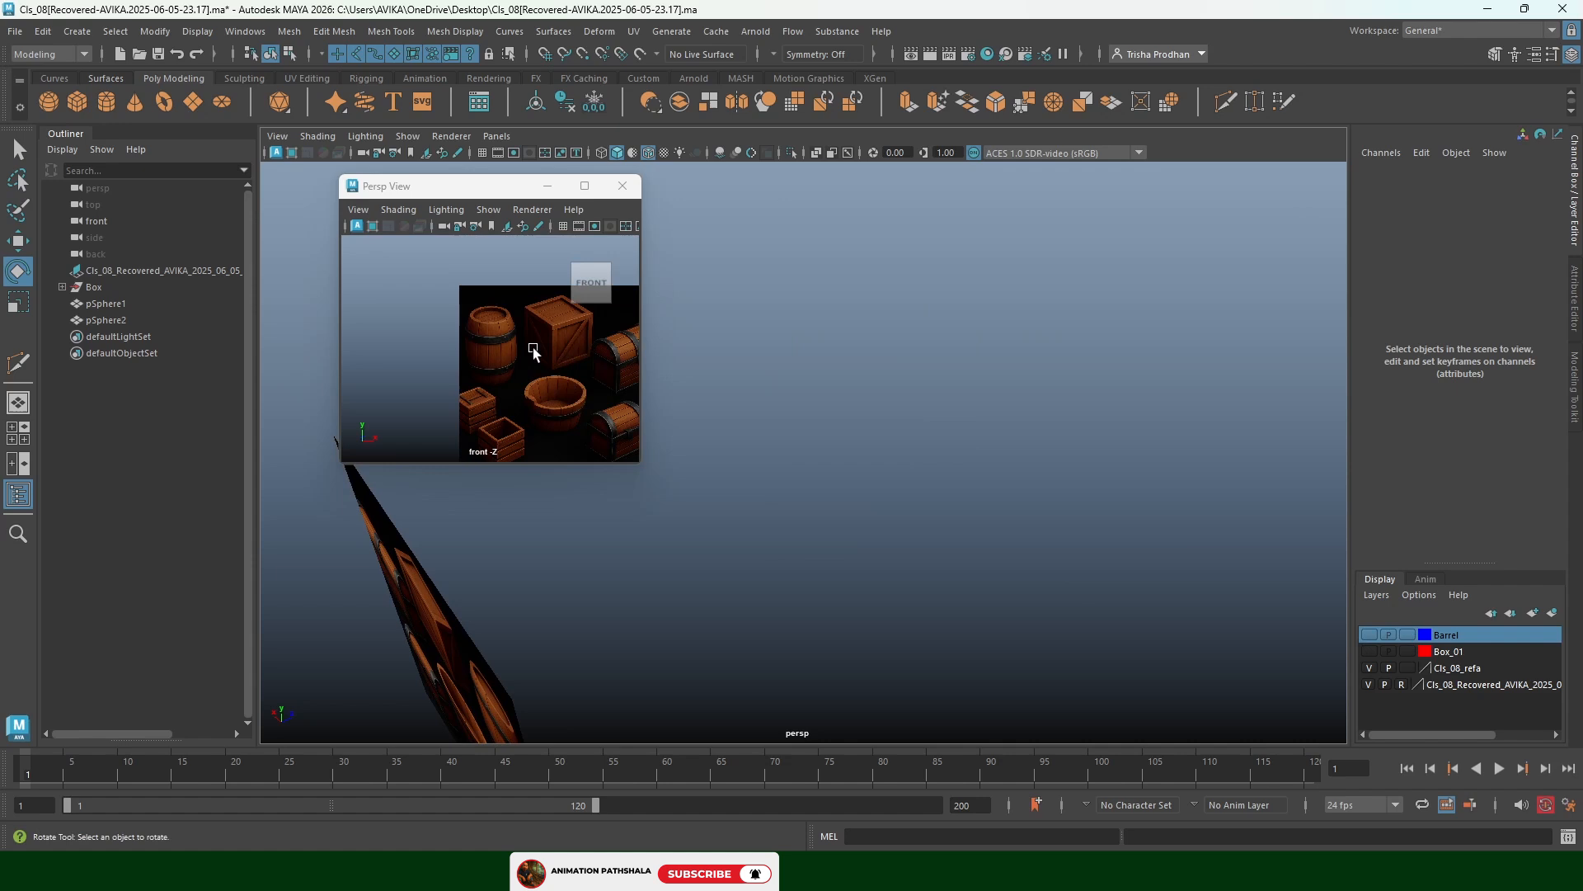
pyautogui.scroll(6, 532, 348)
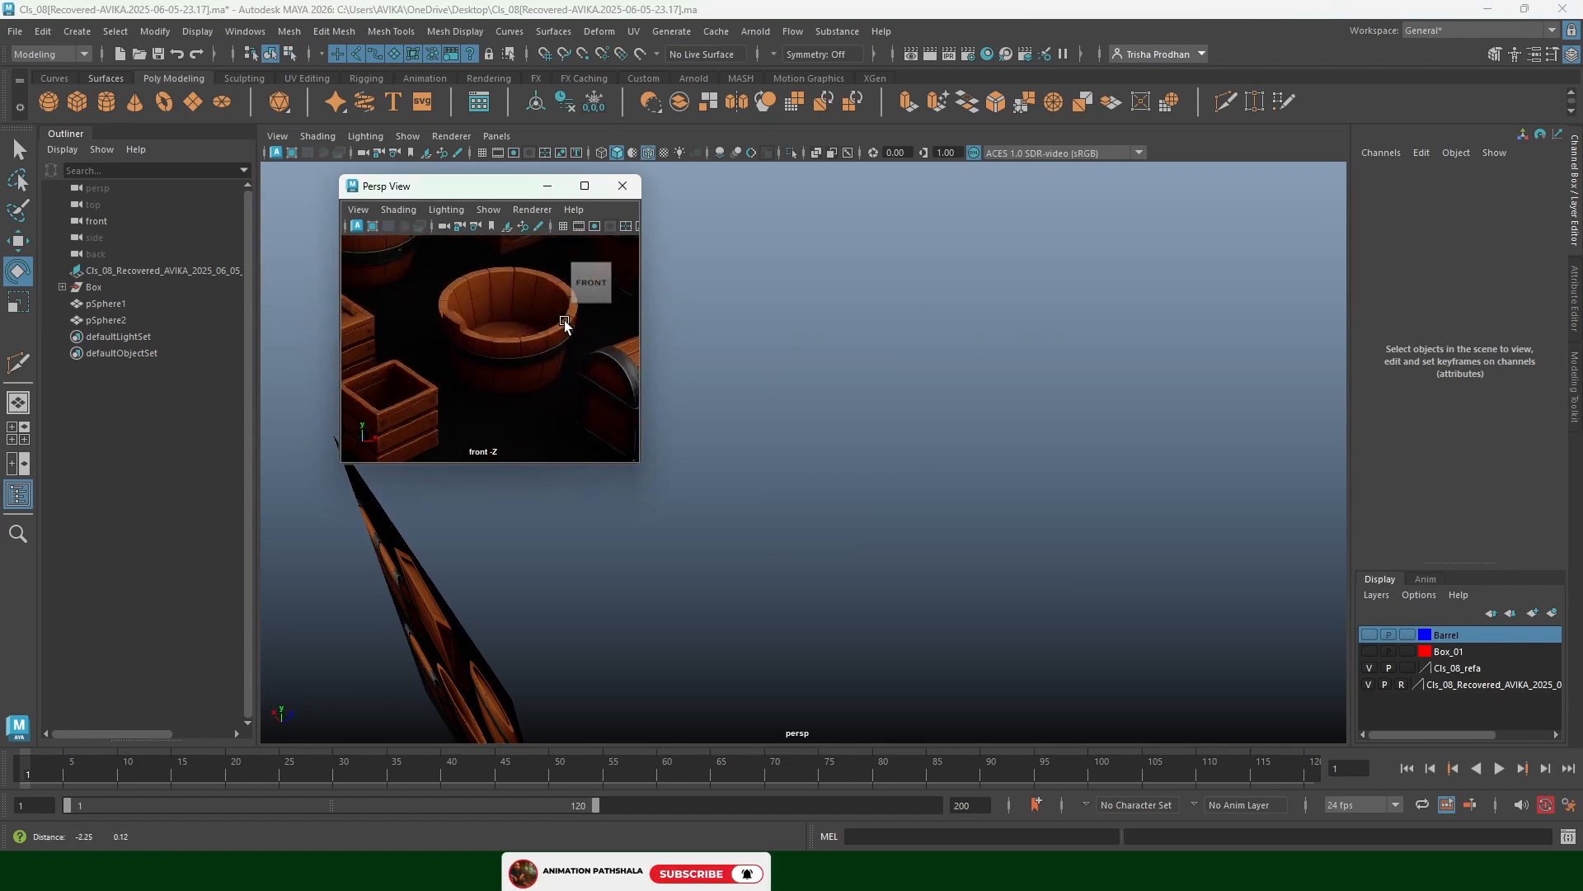
pyautogui.scroll(-4, 506, 330)
pyautogui.scroll(3, 506, 334)
pyautogui.scroll(-1, 505, 346)
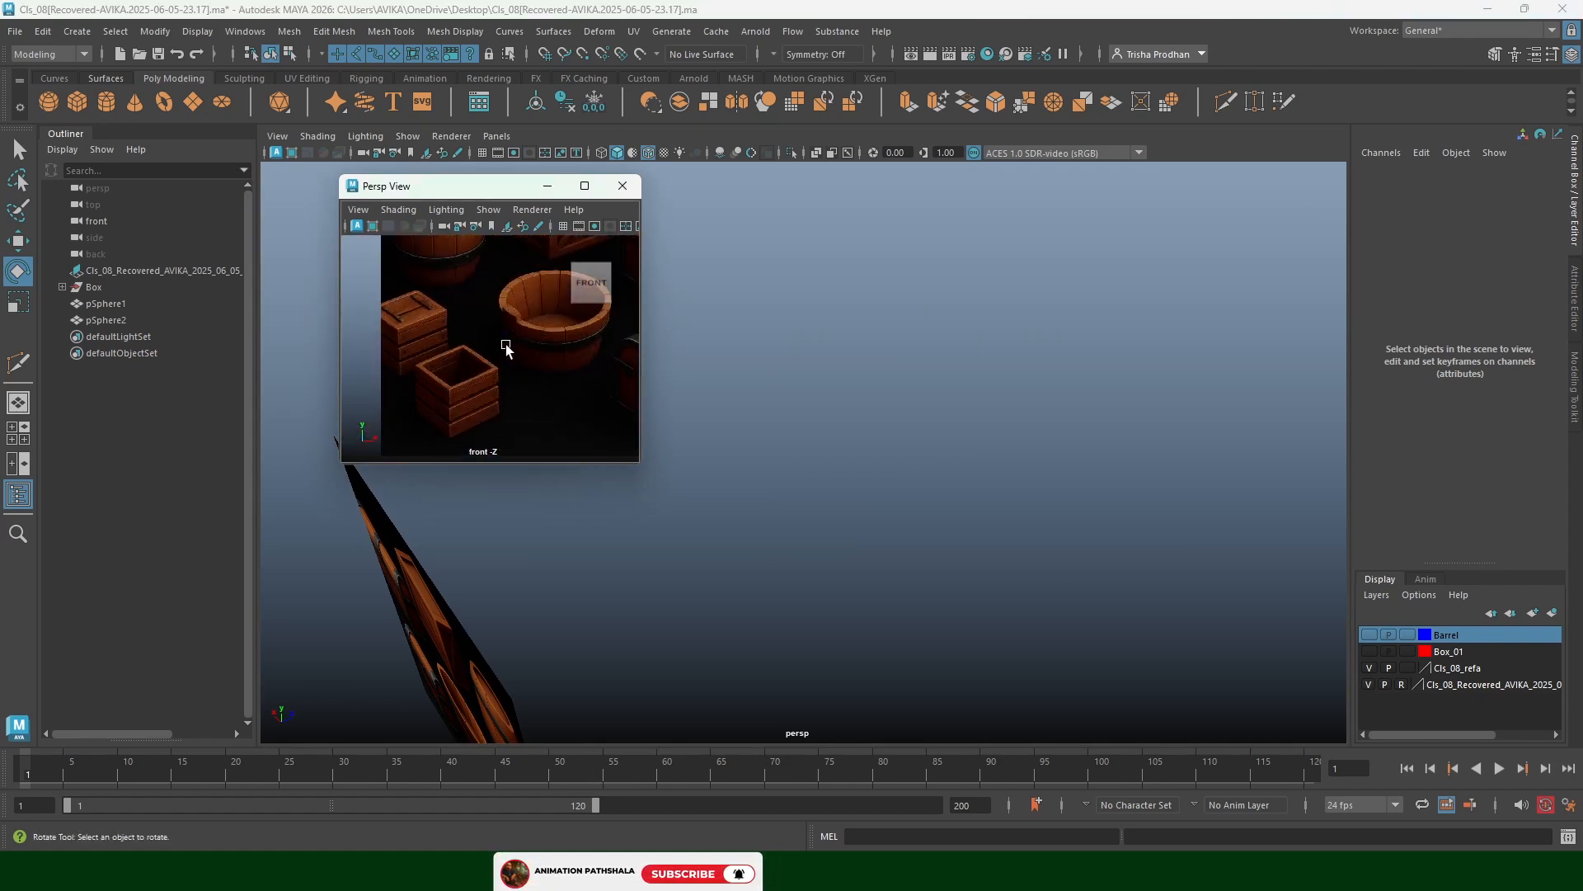
pyautogui.keyDown('alt'); pyautogui.moveTo(506, 347); pyautogui.dragTo(505, 355, button='middle'); pyautogui.keyUp('alt')
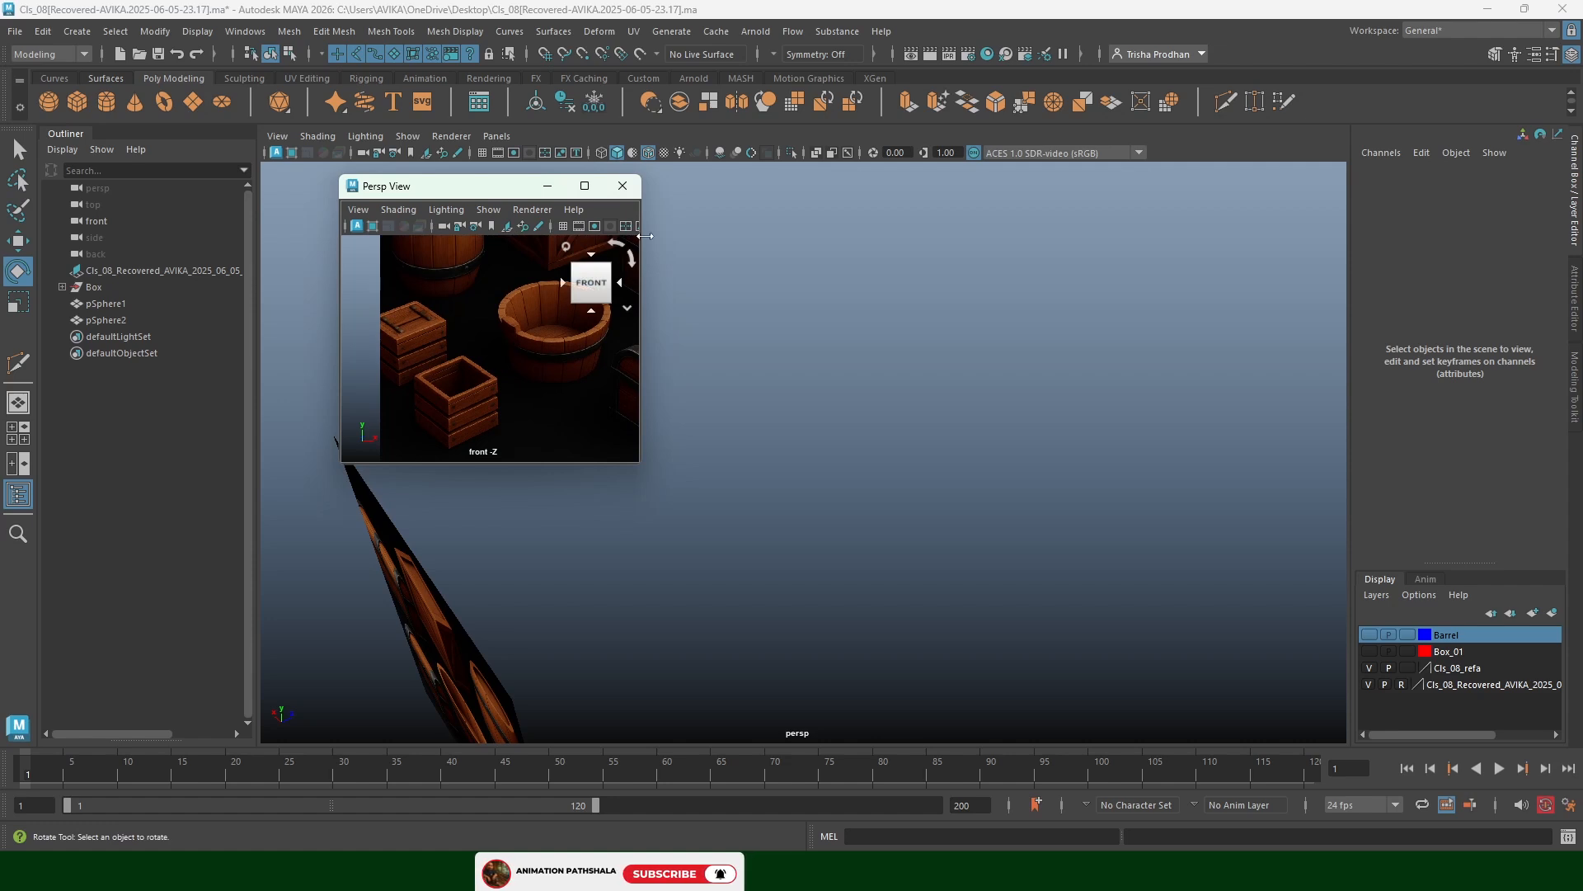
# Close the floating reference view window and save the scene
pyautogui.keyDown('alt'); pyautogui.moveTo(838, 424); pyautogui.dragTo(642, 315); pyautogui.keyUp('alt')
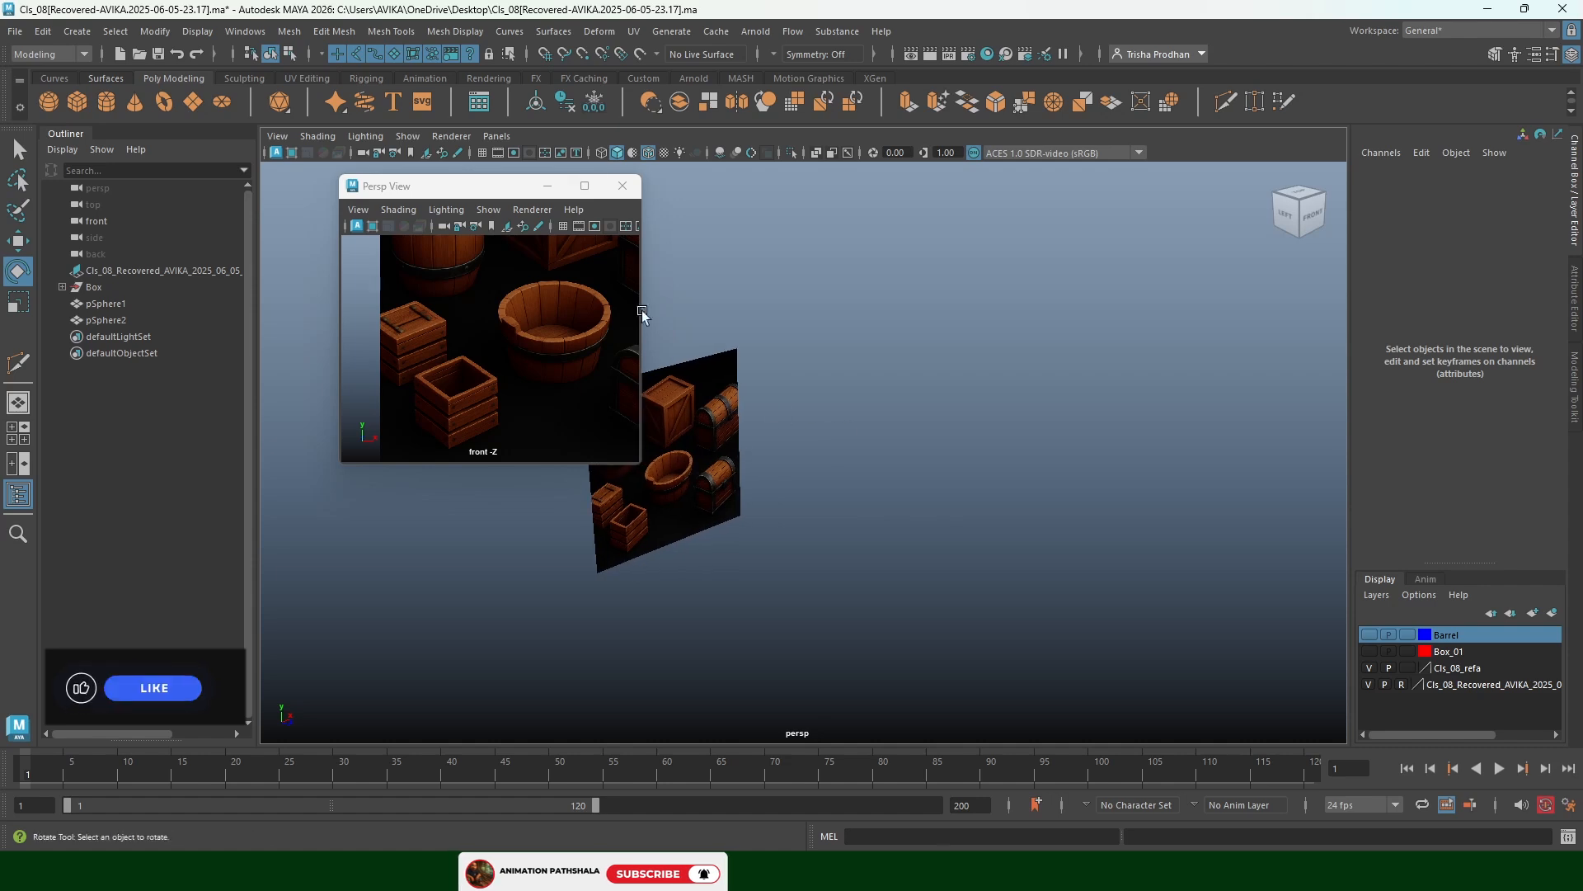
pyautogui.click(623, 186)
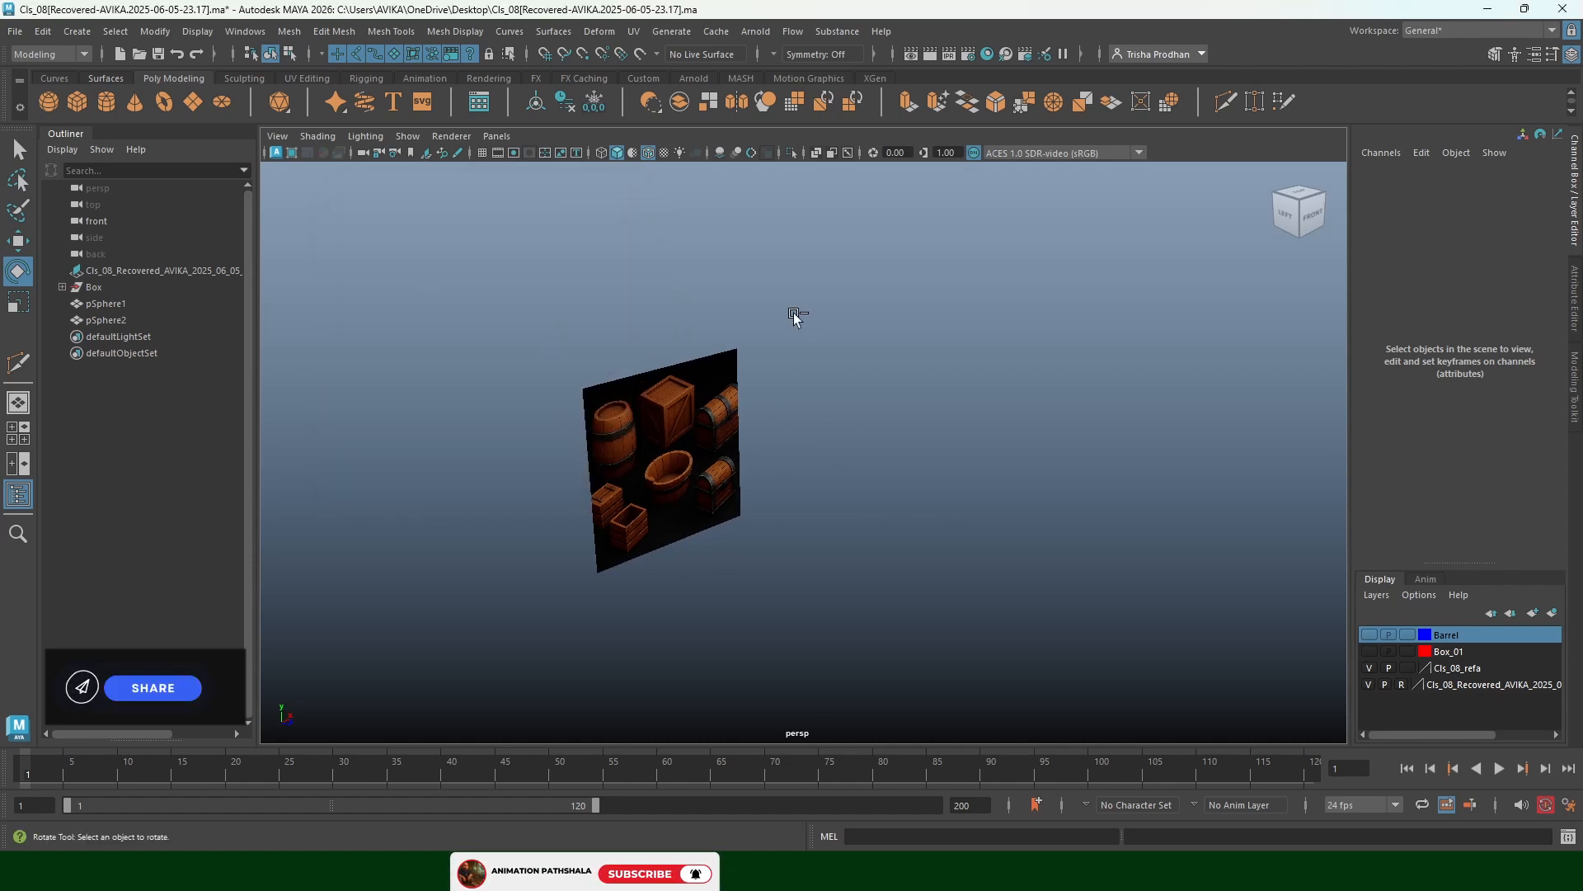
pyautogui.hotkey('ctrl', 's')
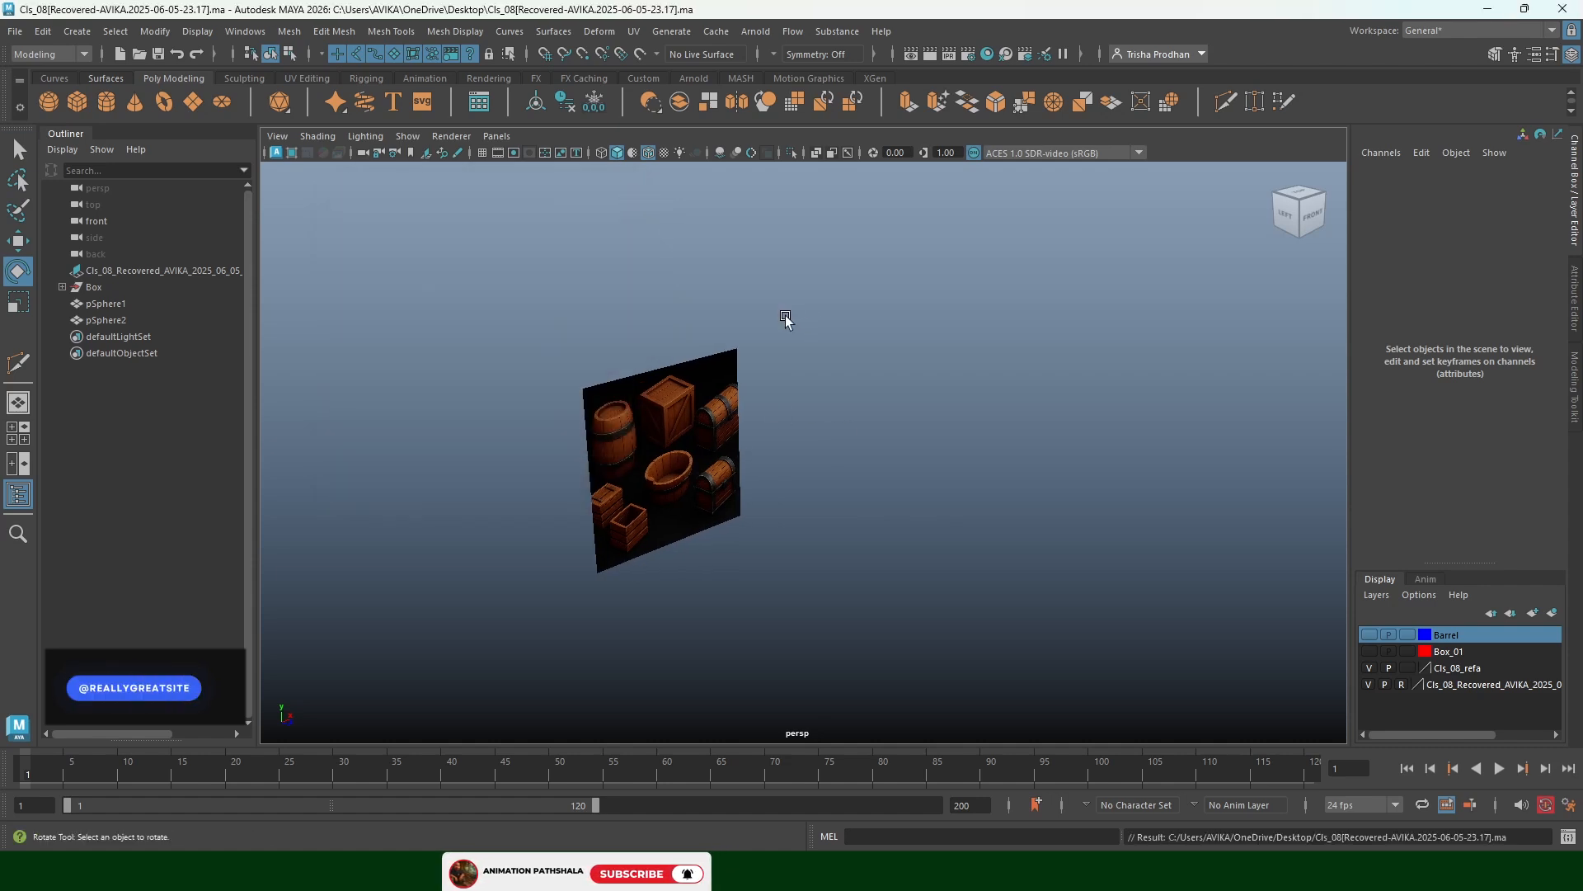
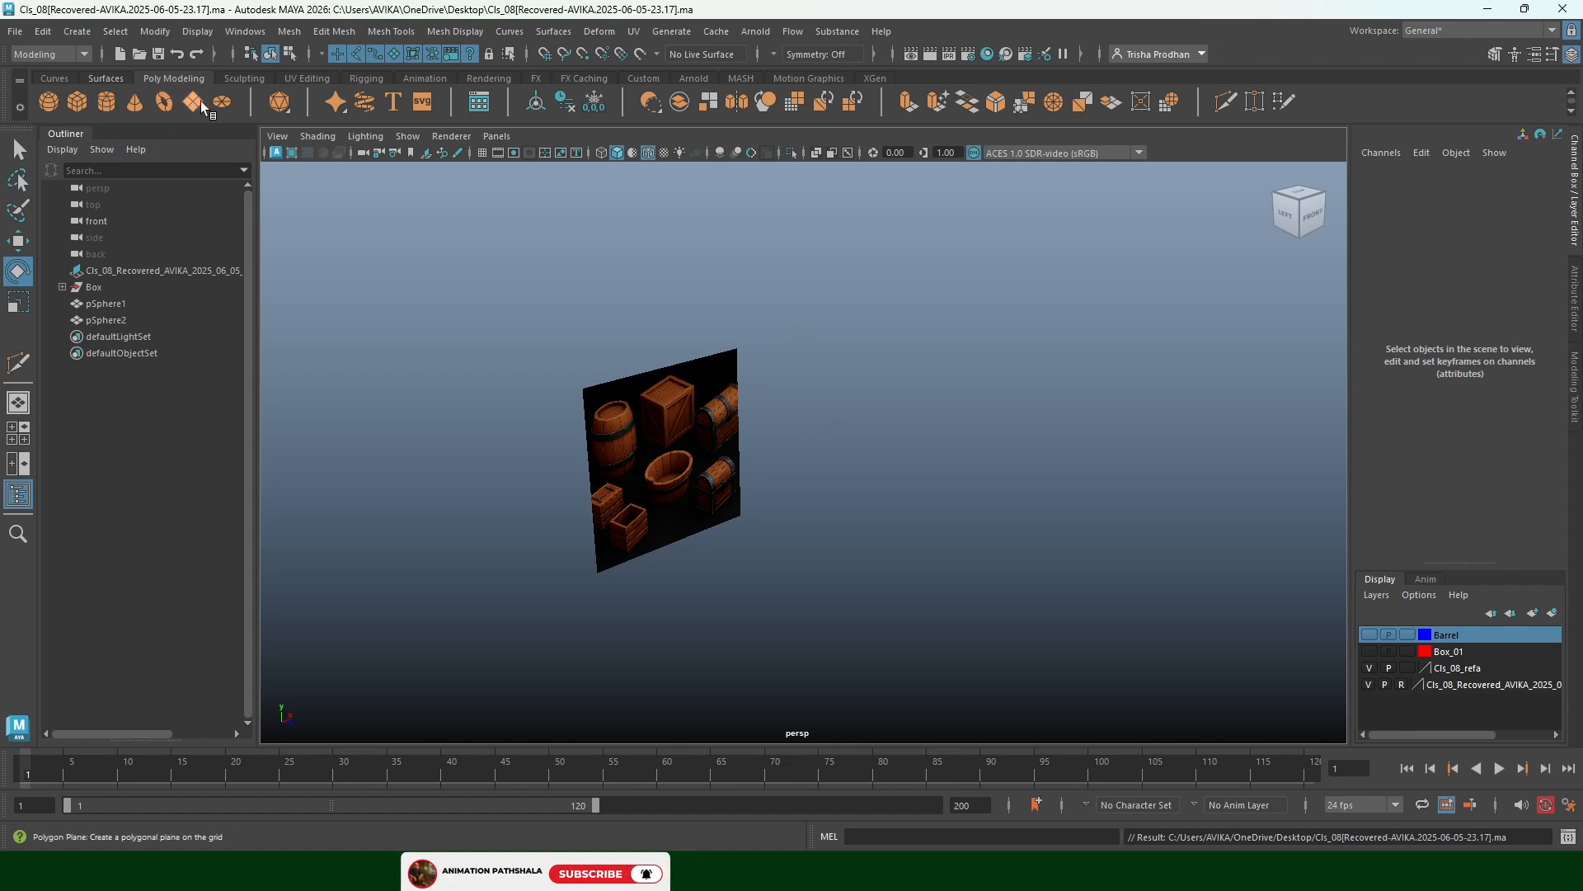
# Draw a thin polygon cube in the top view, about 0.922 wide, 0.171 high and 0.08 deep
pyautogui.click(76, 102)
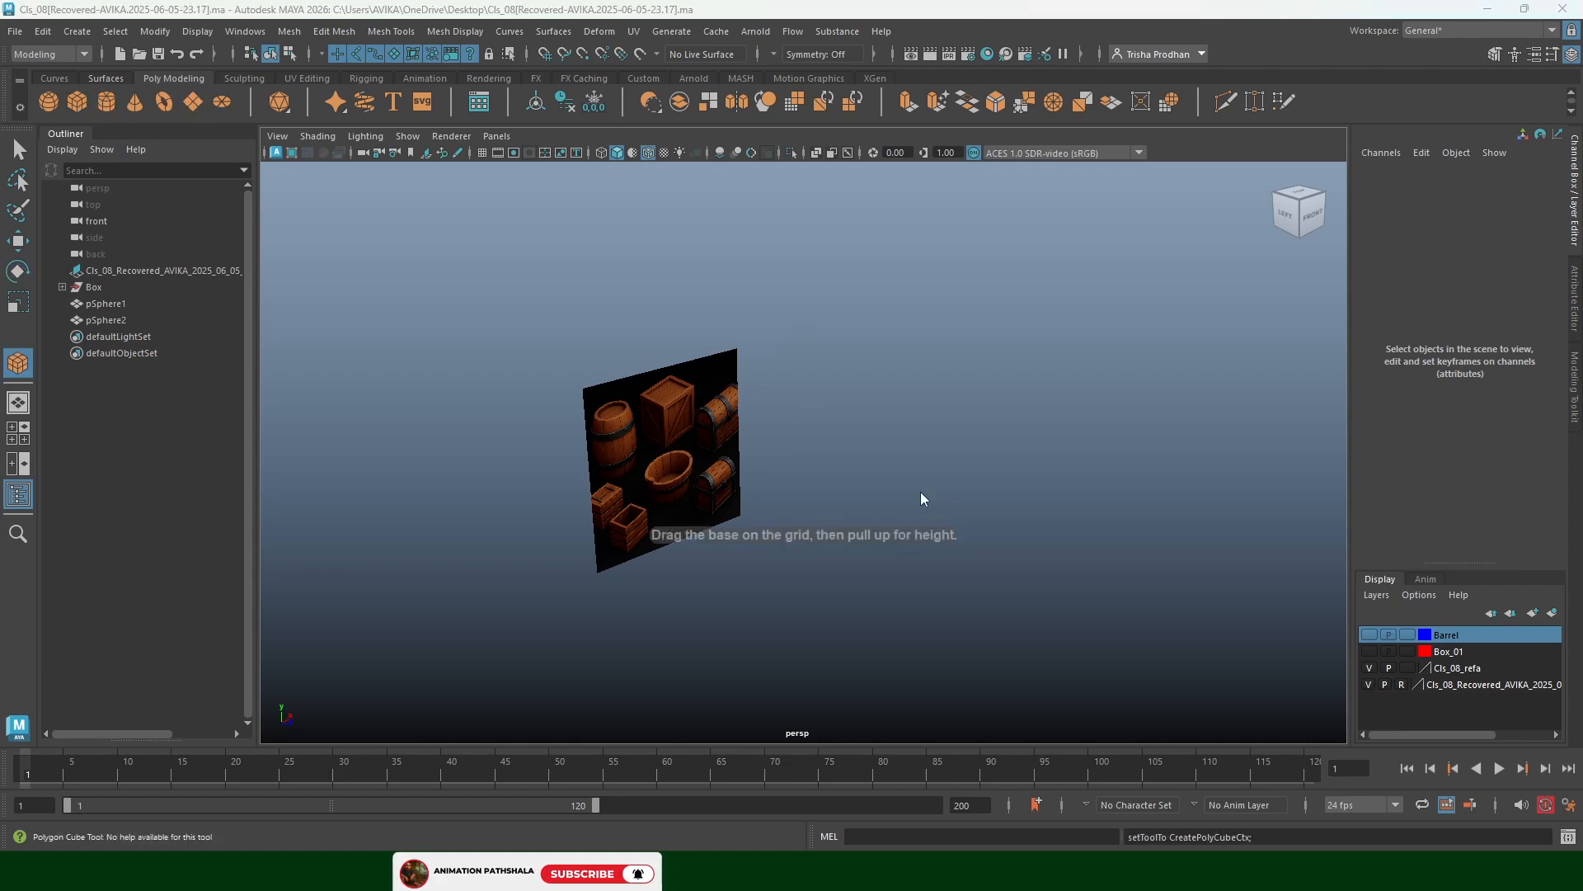
pyautogui.press('space')
pyautogui.click(864, 497)
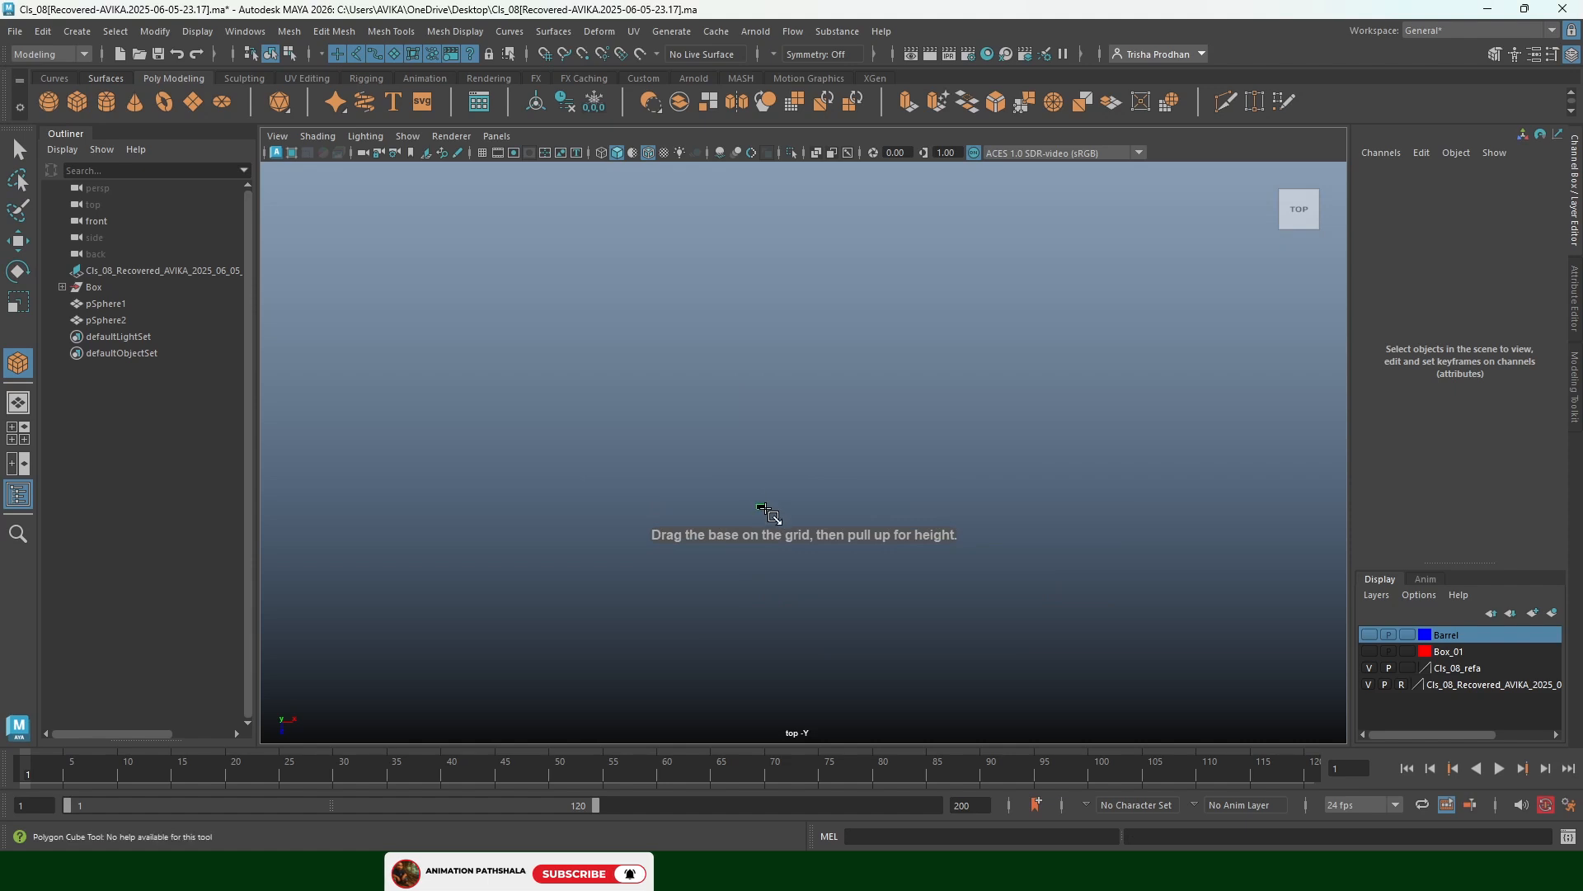
pyautogui.moveTo(823, 508); pyautogui.dragTo(834, 463)
pyautogui.press('space')
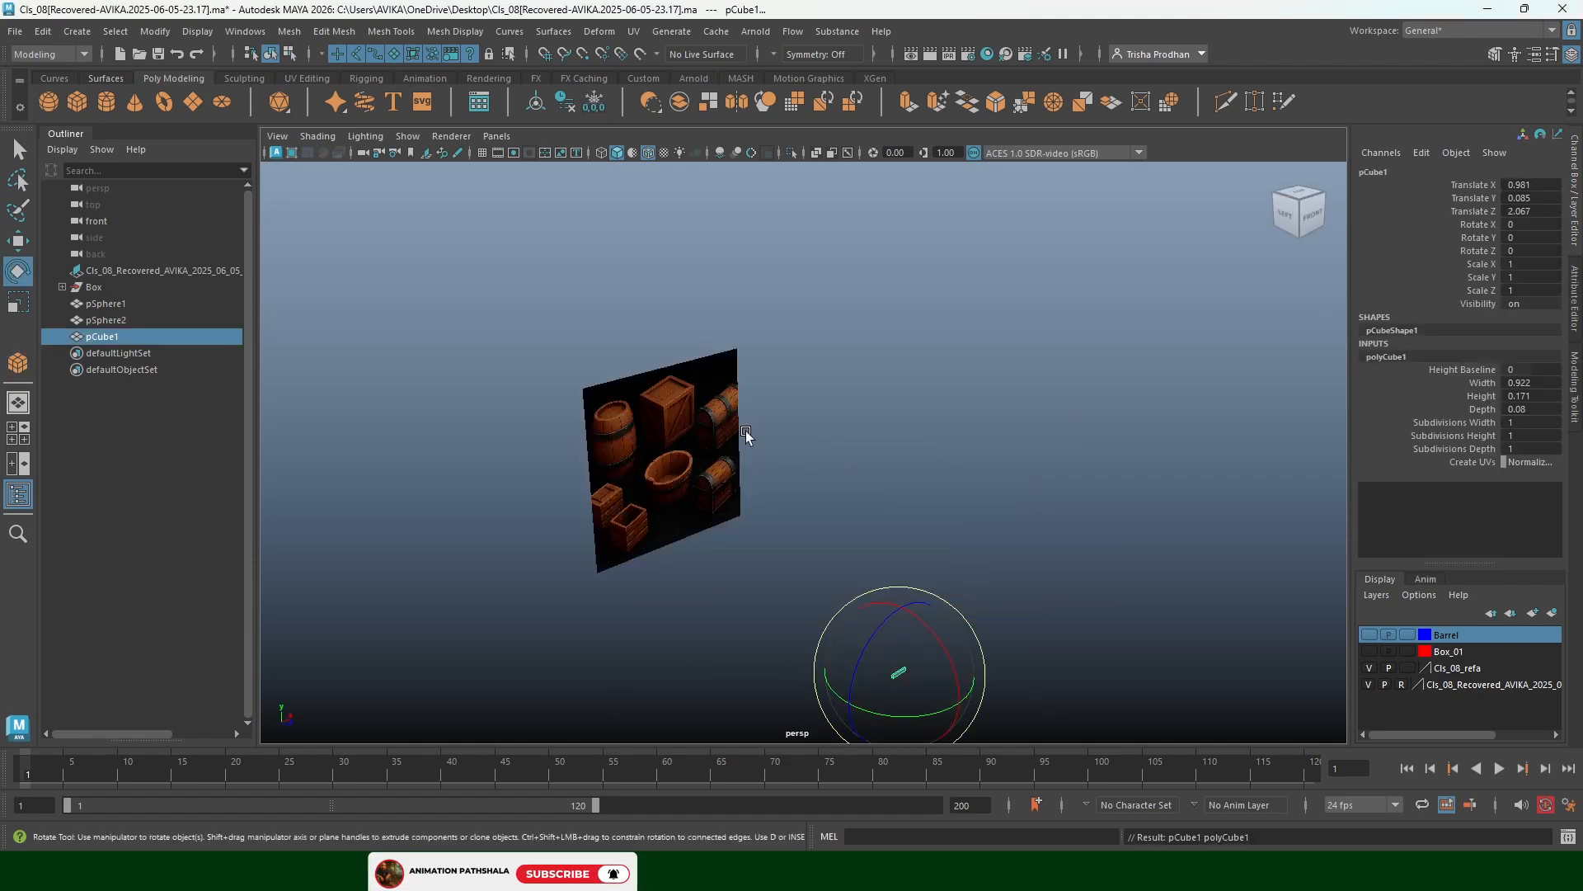
# Scale the cube into a tall, narrow plank, about 7.446 in Y and 0.389 in X
pyautogui.scroll(5, 524, 423)
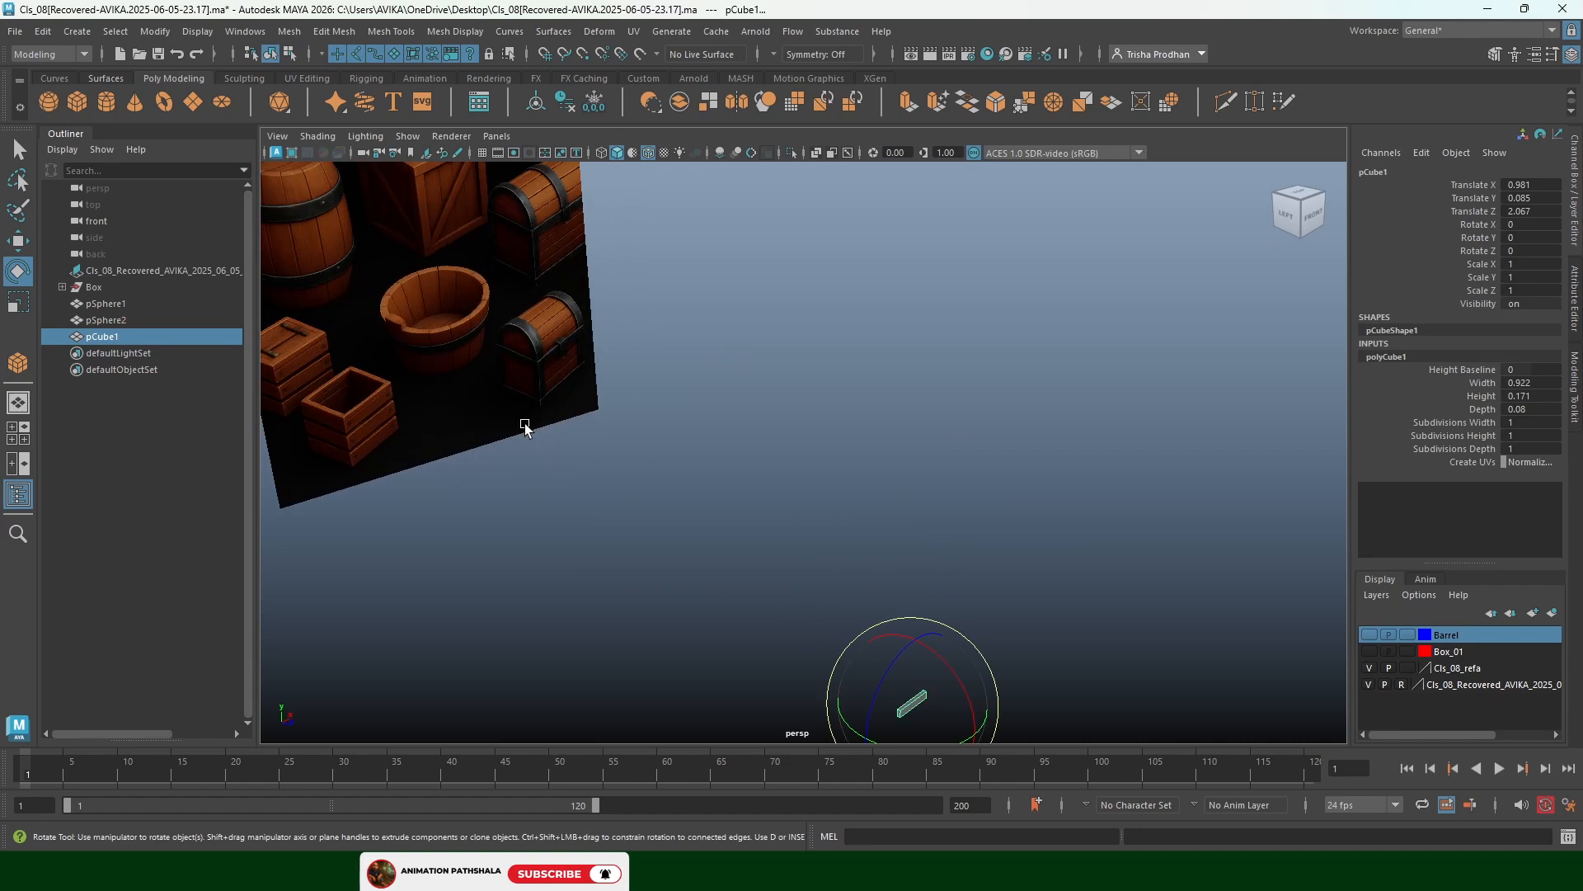
pyautogui.scroll(3, 482, 335)
pyautogui.scroll(-5, 951, 495)
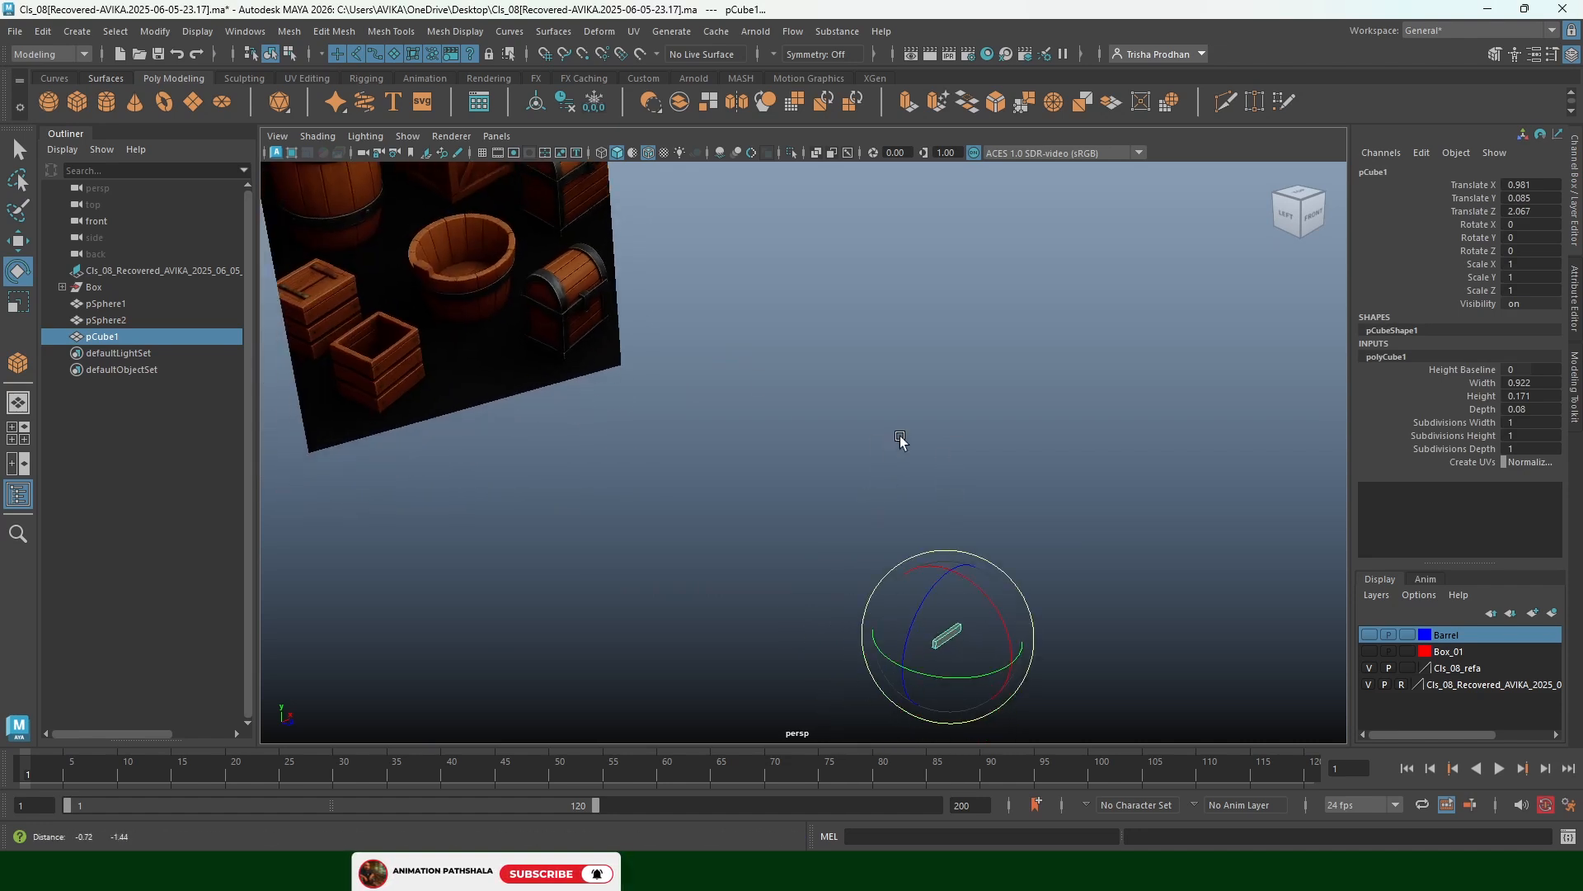
pyautogui.scroll(4, 940, 516)
pyautogui.keyDown('alt'); pyautogui.moveTo(889, 411); pyautogui.dragTo(866, 390, button='middle'); pyautogui.keyUp('alt')
pyautogui.keyDown('alt'); pyautogui.moveTo(877, 519); pyautogui.dragTo(904, 497); pyautogui.keyUp('alt')
pyautogui.scroll(-4, 905, 498)
pyautogui.keyDown('alt'); pyautogui.moveTo(902, 500); pyautogui.dragTo(907, 523, button='middle'); pyautogui.keyUp('alt')
pyautogui.keyDown('alt'); pyautogui.moveTo(907, 523); pyautogui.dragTo(776, 559); pyautogui.keyUp('alt')
pyautogui.scroll(4, 759, 560)
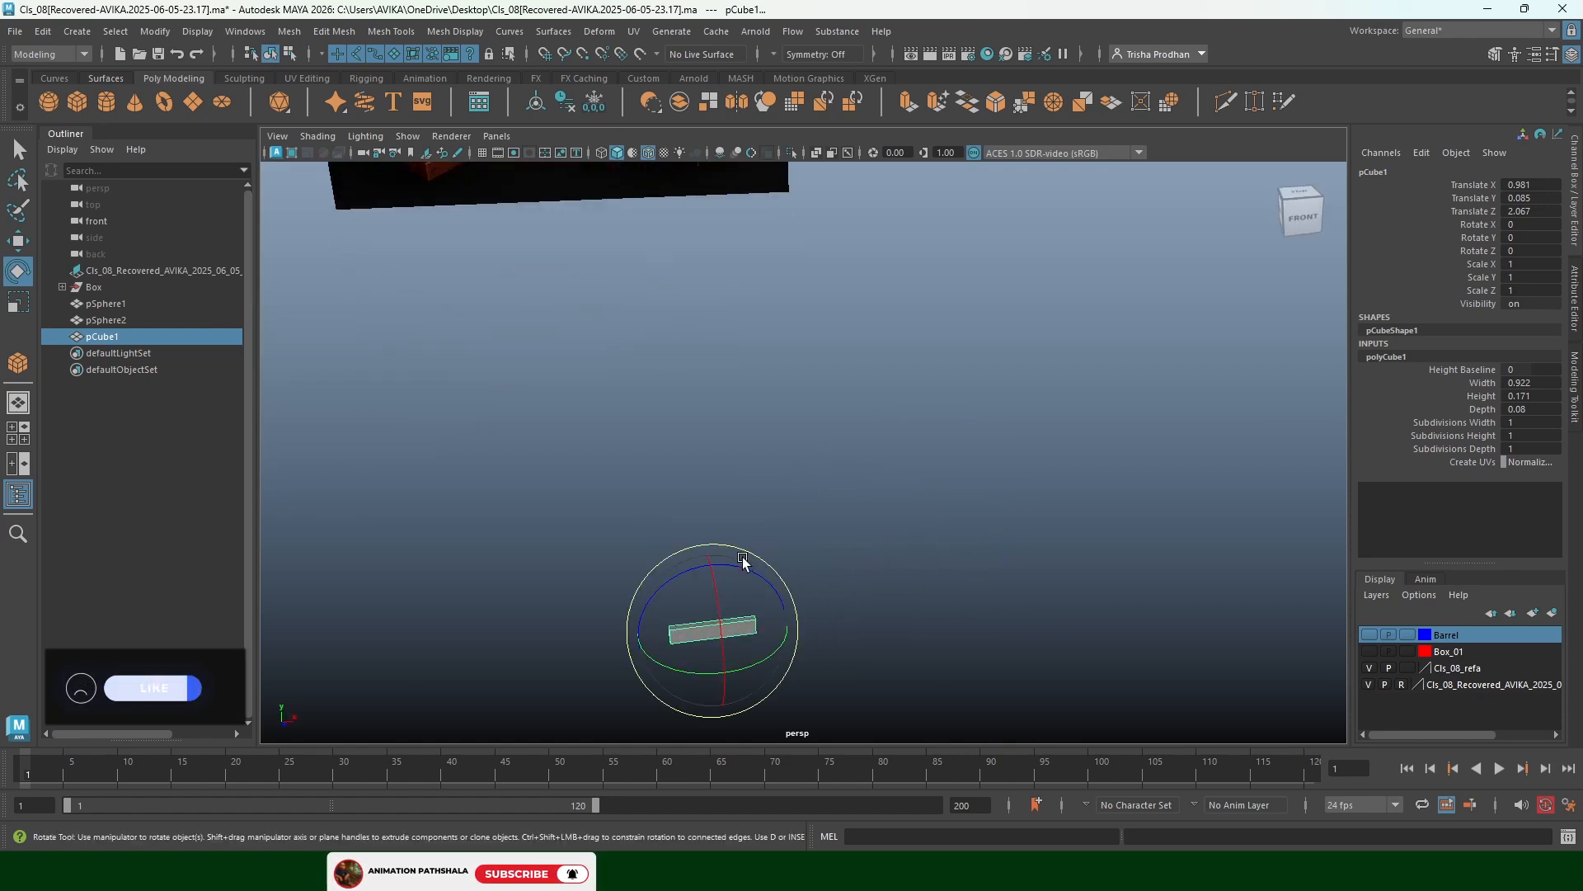
pyautogui.press('r')
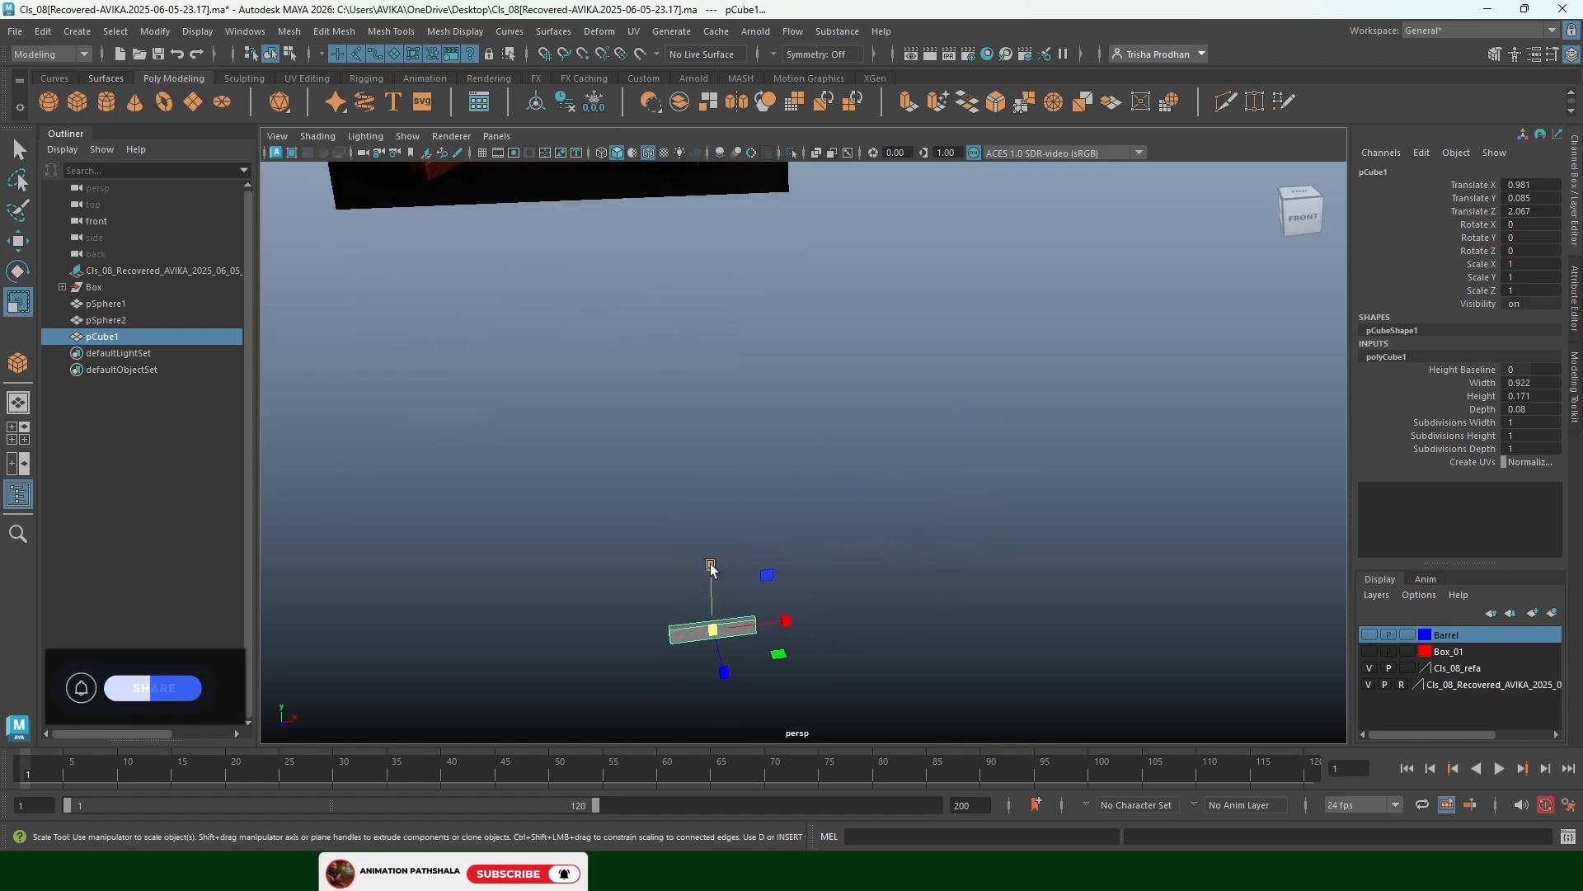
pyautogui.moveTo(716, 566); pyautogui.dragTo(781, 66)
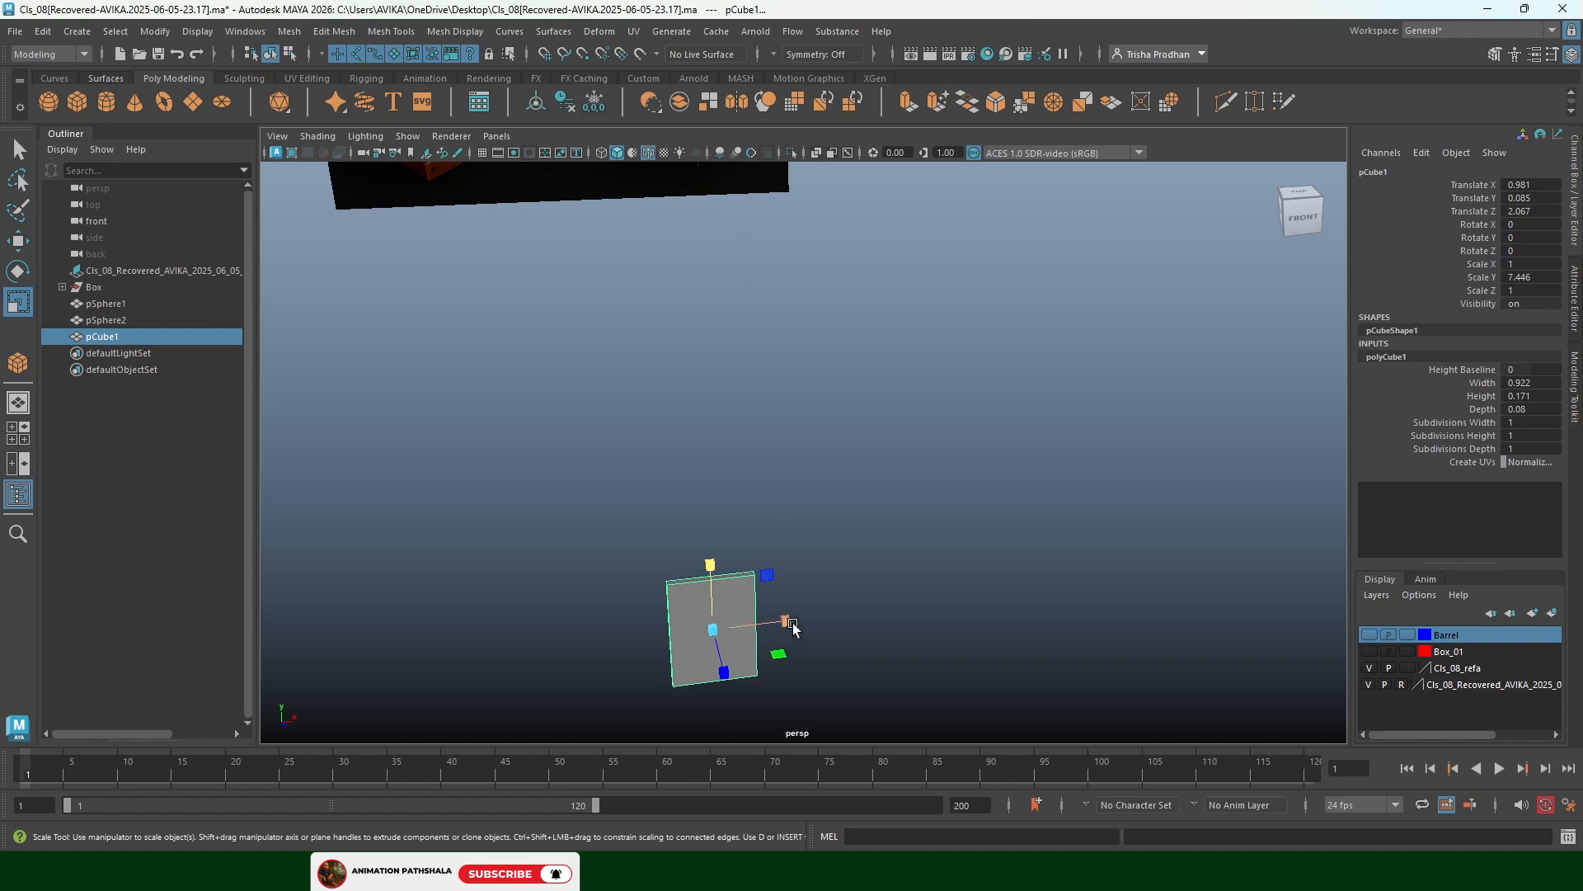
pyautogui.moveTo(786, 621)
pyautogui.mouseDown()
pyautogui.moveTo(744, 632)
pyautogui.moveTo(762, 631)
pyautogui.mouseUp()
# Stretch the plank taller, to about 11.508 in Y scale, with its center raised to about 1.005 in Y
pyautogui.keyDown('alt'); pyautogui.moveTo(665, 622); pyautogui.dragTo(920, 586); pyautogui.keyUp('alt')
pyautogui.keyDown('alt'); pyautogui.moveTo(850, 590); pyautogui.dragTo(901, 568, button='right'); pyautogui.keyUp('alt')
pyautogui.keyDown('alt'); pyautogui.moveTo(902, 568); pyautogui.dragTo(853, 562, button='middle'); pyautogui.keyUp('alt')
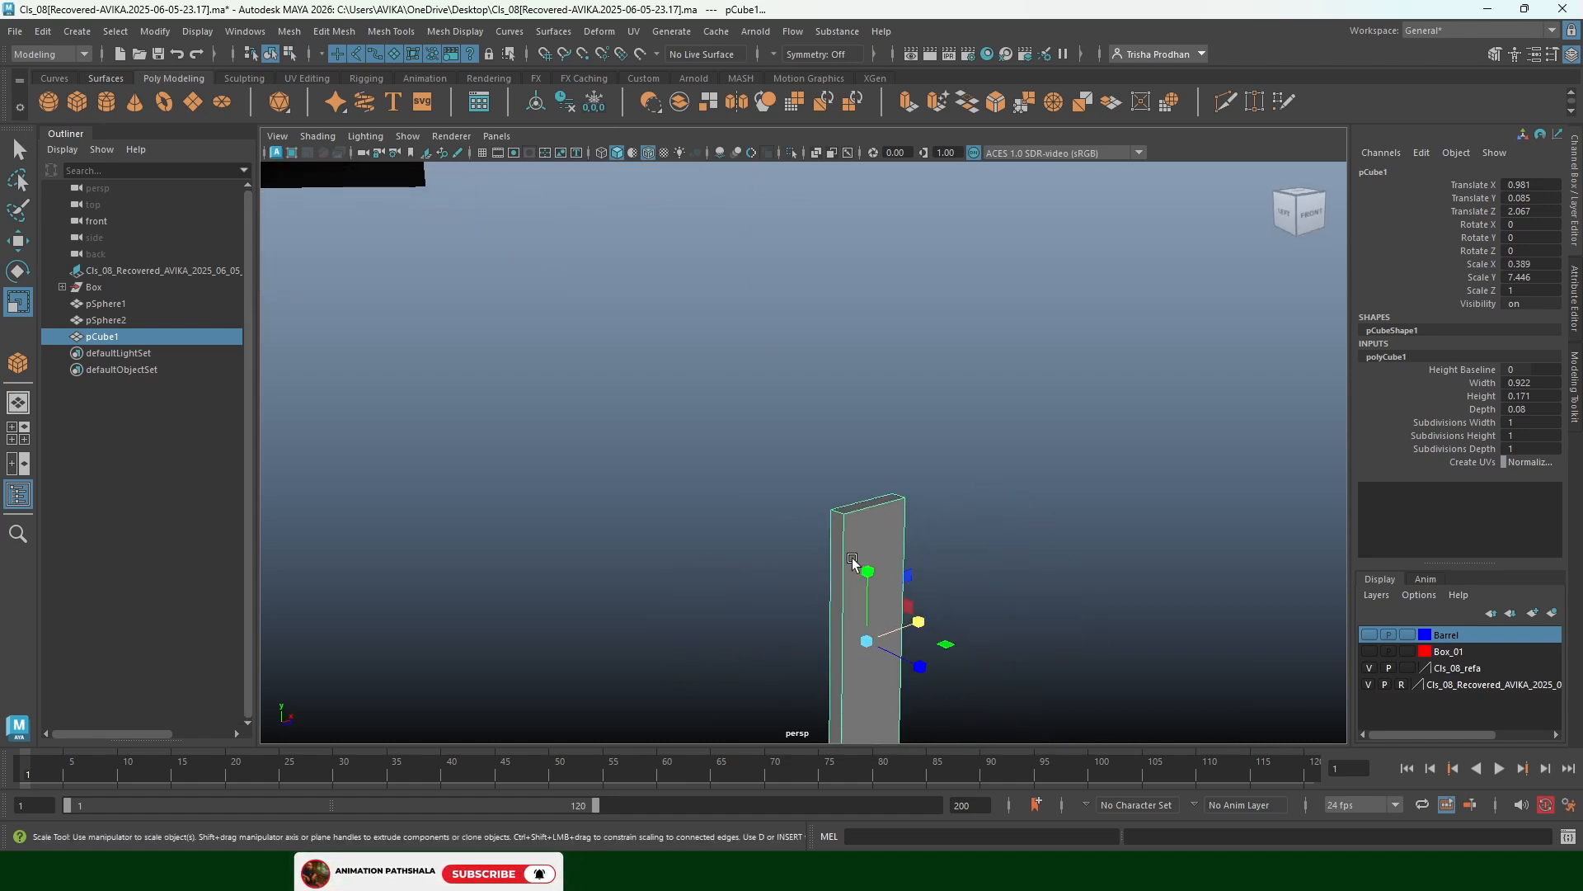
pyautogui.moveTo(870, 552); pyautogui.dragTo(807, 484)
pyautogui.press('w')
pyautogui.keyDown('alt'); pyautogui.moveTo(807, 480); pyautogui.dragTo(768, 471, button='right'); pyautogui.keyUp('alt')
pyautogui.keyDown('alt'); pyautogui.moveTo(769, 471); pyautogui.dragTo(779, 480, button='middle'); pyautogui.keyUp('alt')
# Bevel the two long vertical edges on one broad face of the plank
pyautogui.press('F10')
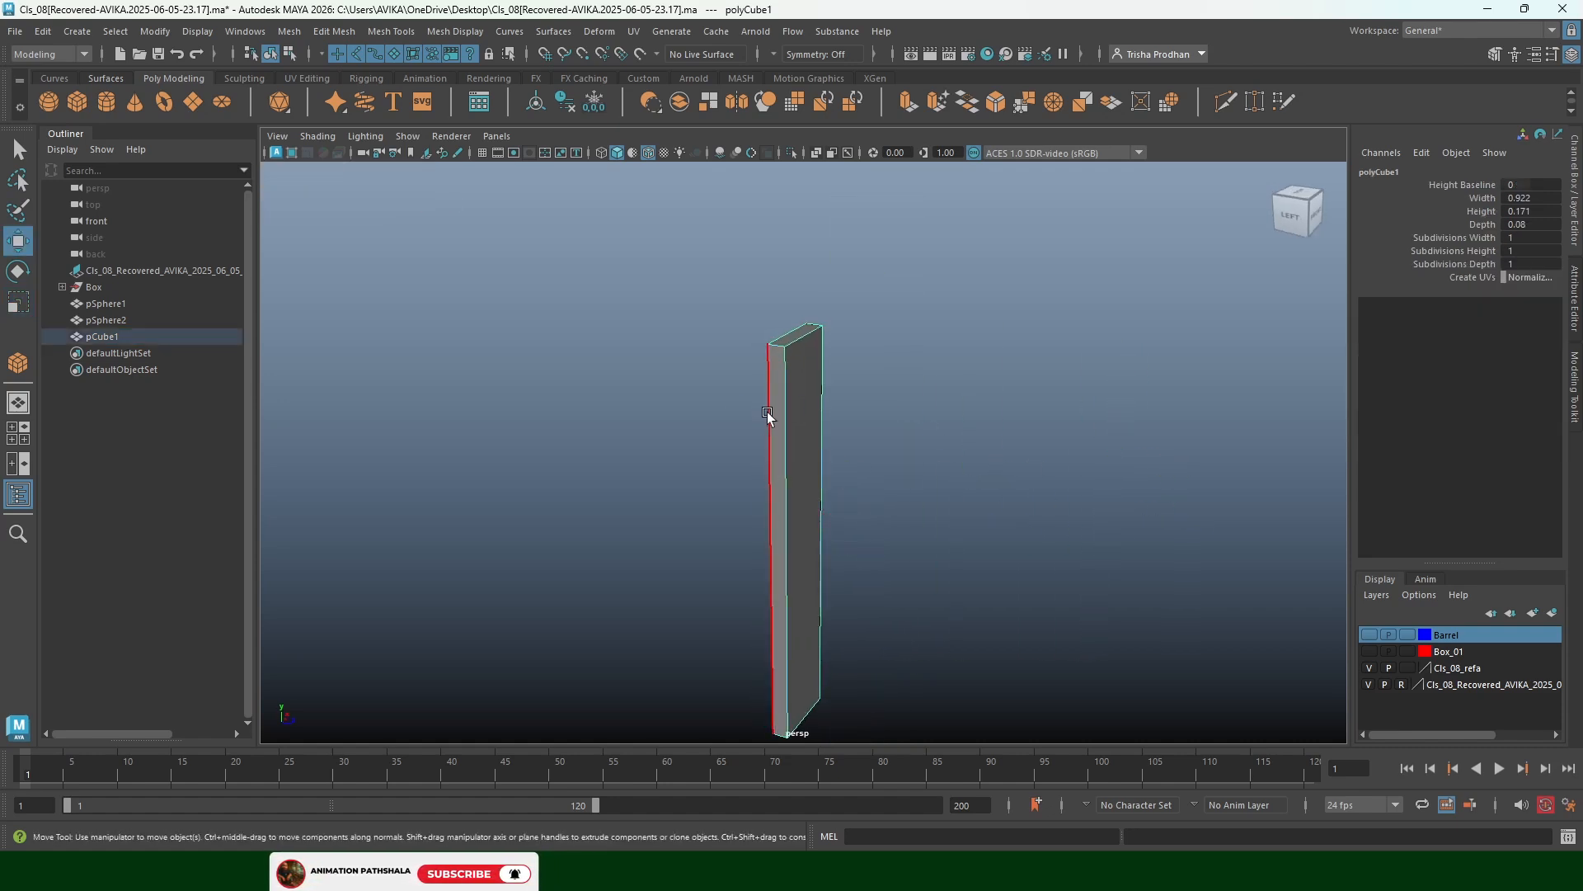
pyautogui.click(769, 413)
pyautogui.keyDown('alt'); pyautogui.moveTo(768, 417); pyautogui.dragTo(1089, 452); pyautogui.keyUp('alt')
pyautogui.press('f')
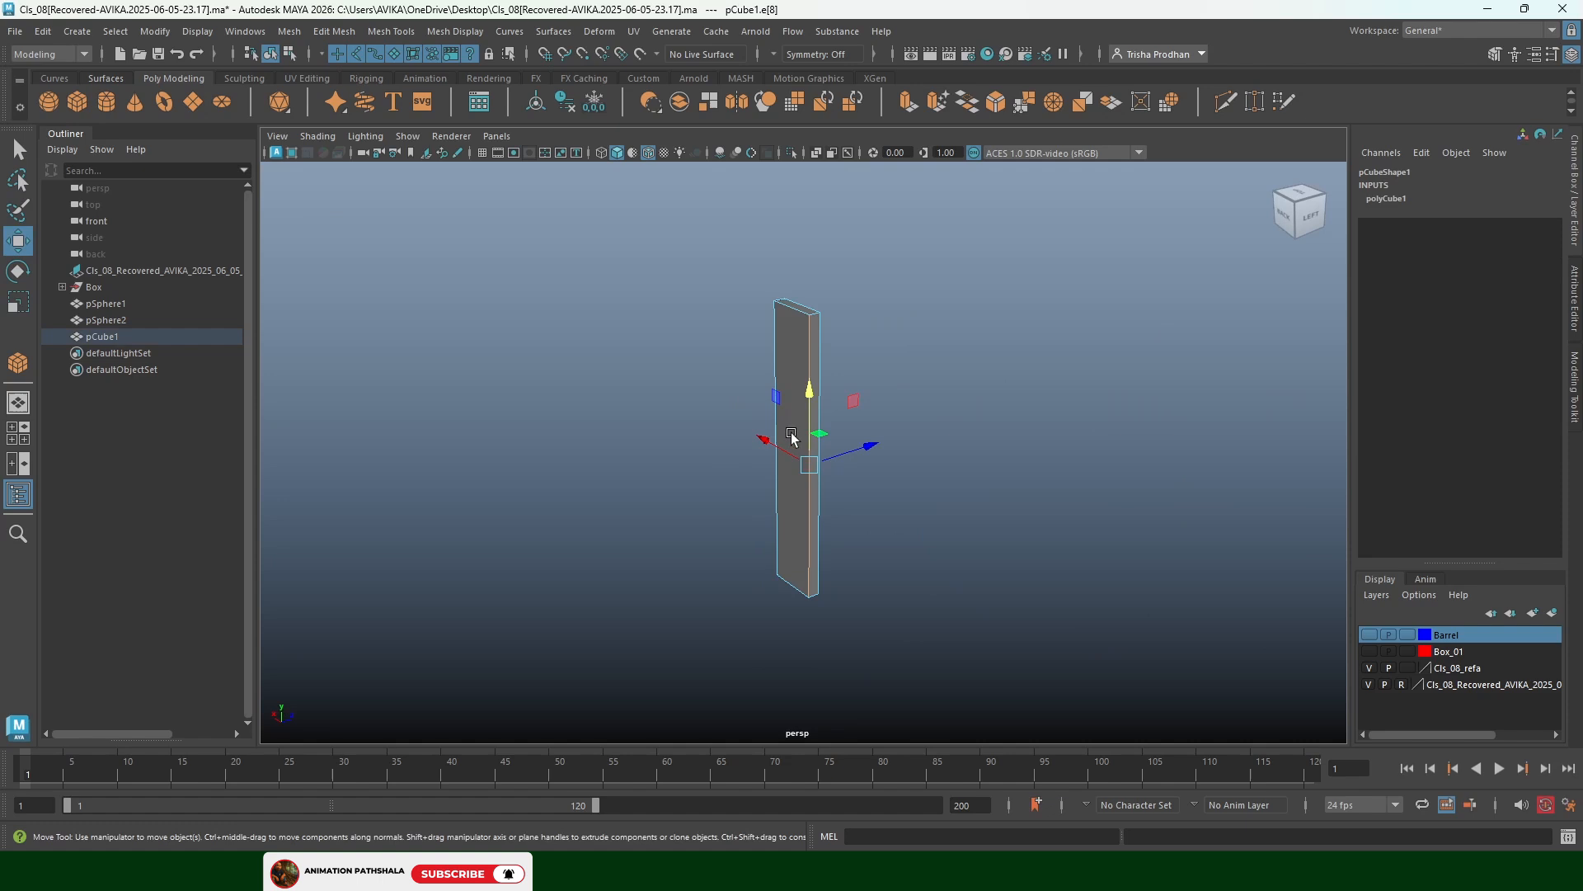
pyautogui.keyDown('shift'); pyautogui.click(773, 355); pyautogui.keyUp('shift')
pyautogui.scroll(5, 792, 342)
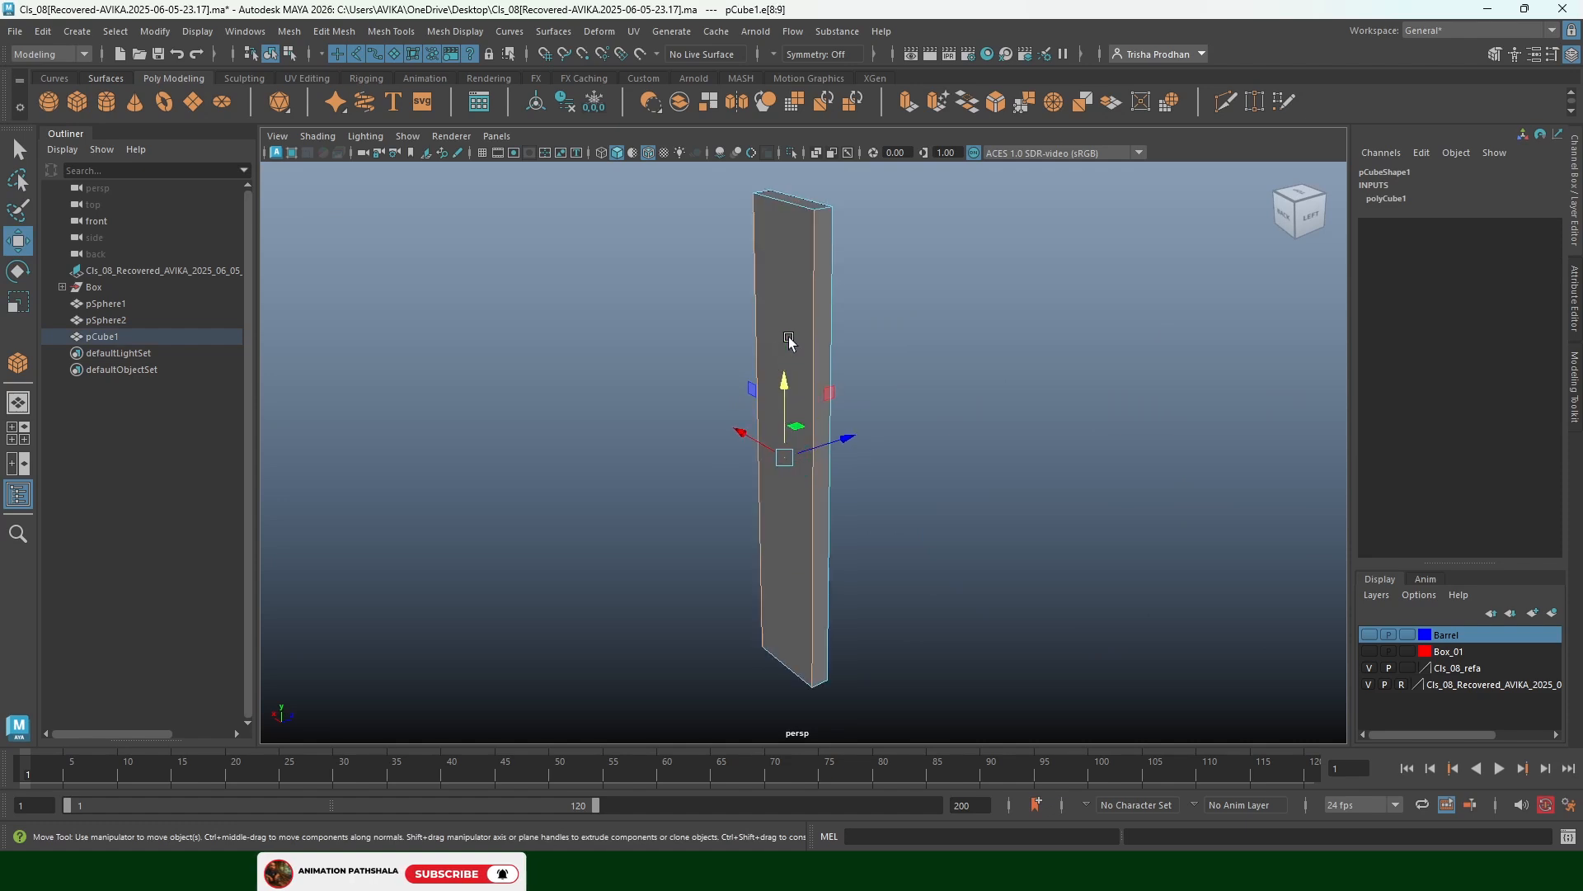
pyautogui.click(996, 102)
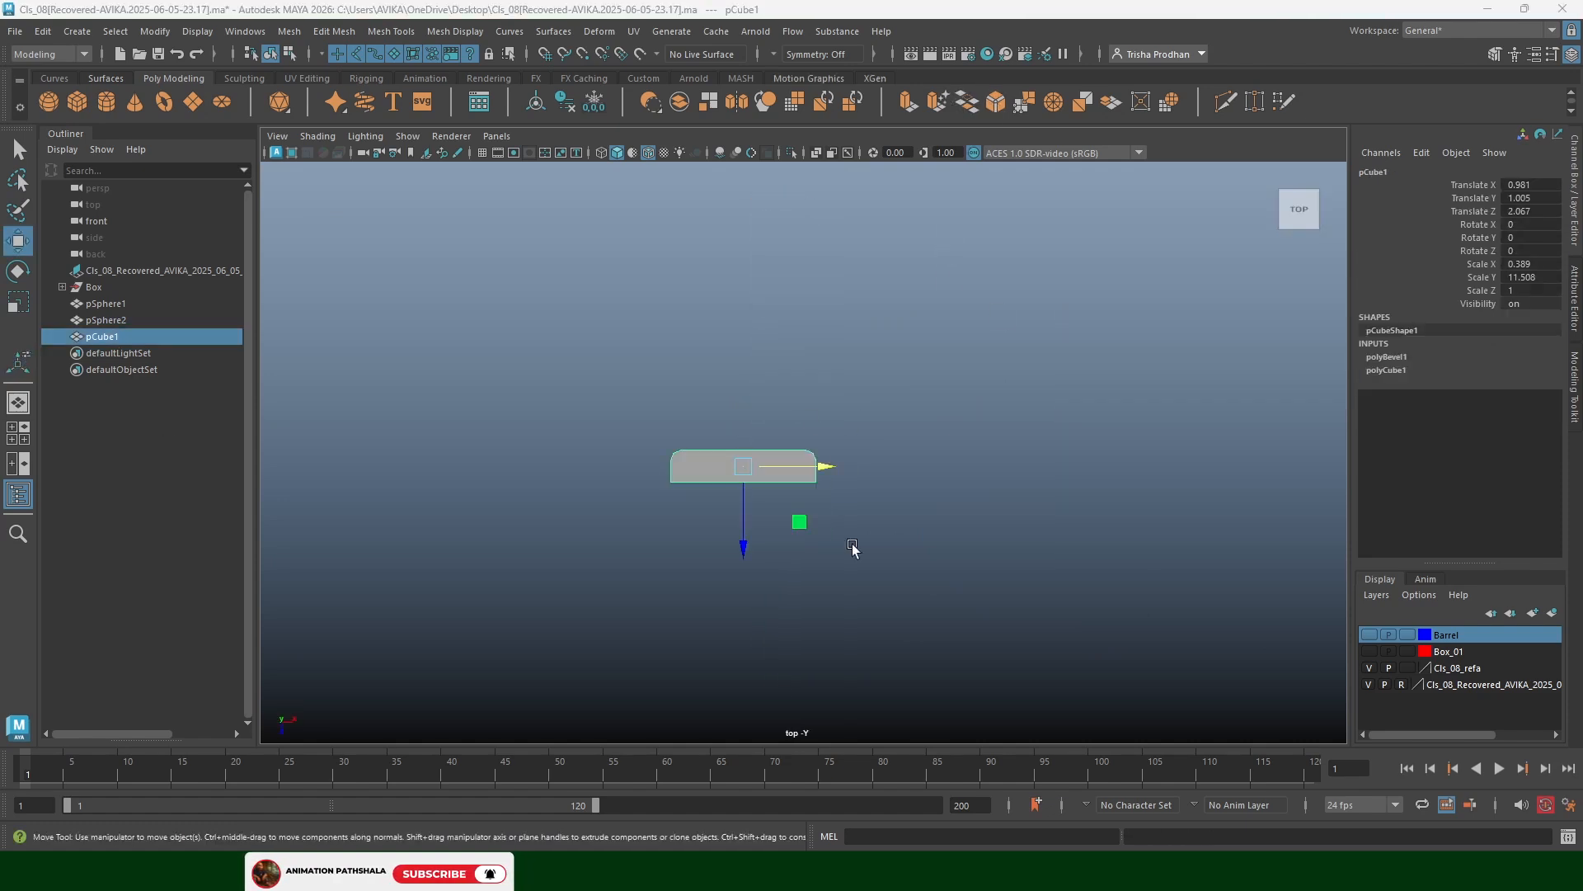
# Clean up the beveled plank by freezing its transformations, deleting its construction history and centering its pivot
pyautogui.scroll(2, 888, 477)
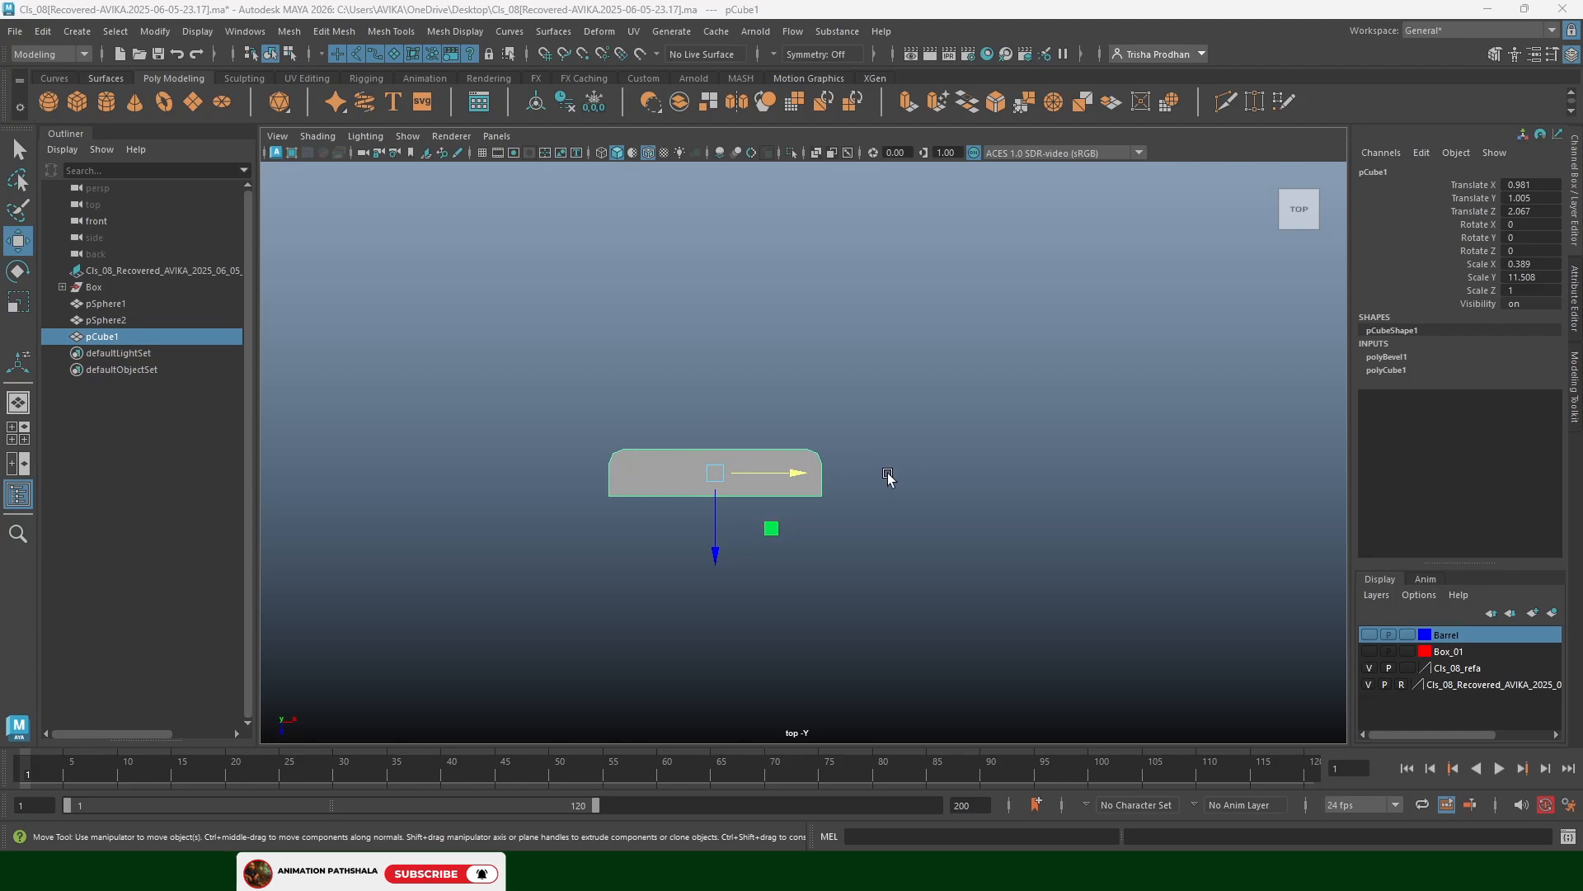
pyautogui.press('space')
pyautogui.moveTo(885, 451); pyautogui.dragTo(885, 406)
pyautogui.keyDown('alt'); pyautogui.moveTo(796, 458); pyautogui.dragTo(752, 384); pyautogui.keyUp('alt')
pyautogui.press('space')
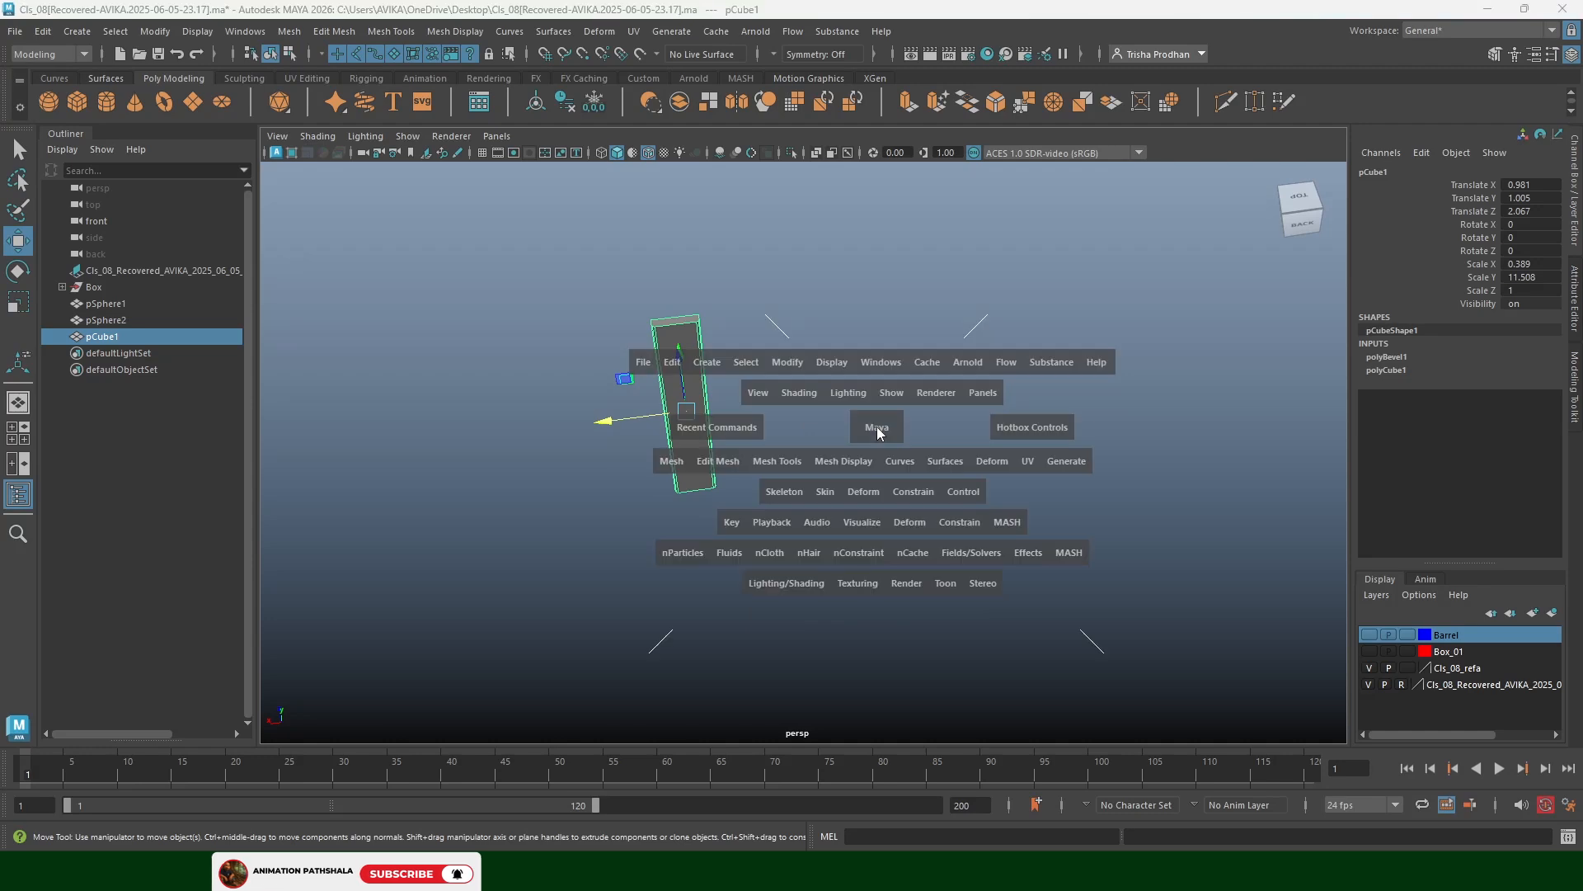
pyautogui.moveTo(874, 426); pyautogui.dragTo(803, 424)
pyautogui.keyDown('alt'); pyautogui.moveTo(868, 443); pyautogui.dragTo(783, 391, button='middle'); pyautogui.keyUp('alt')
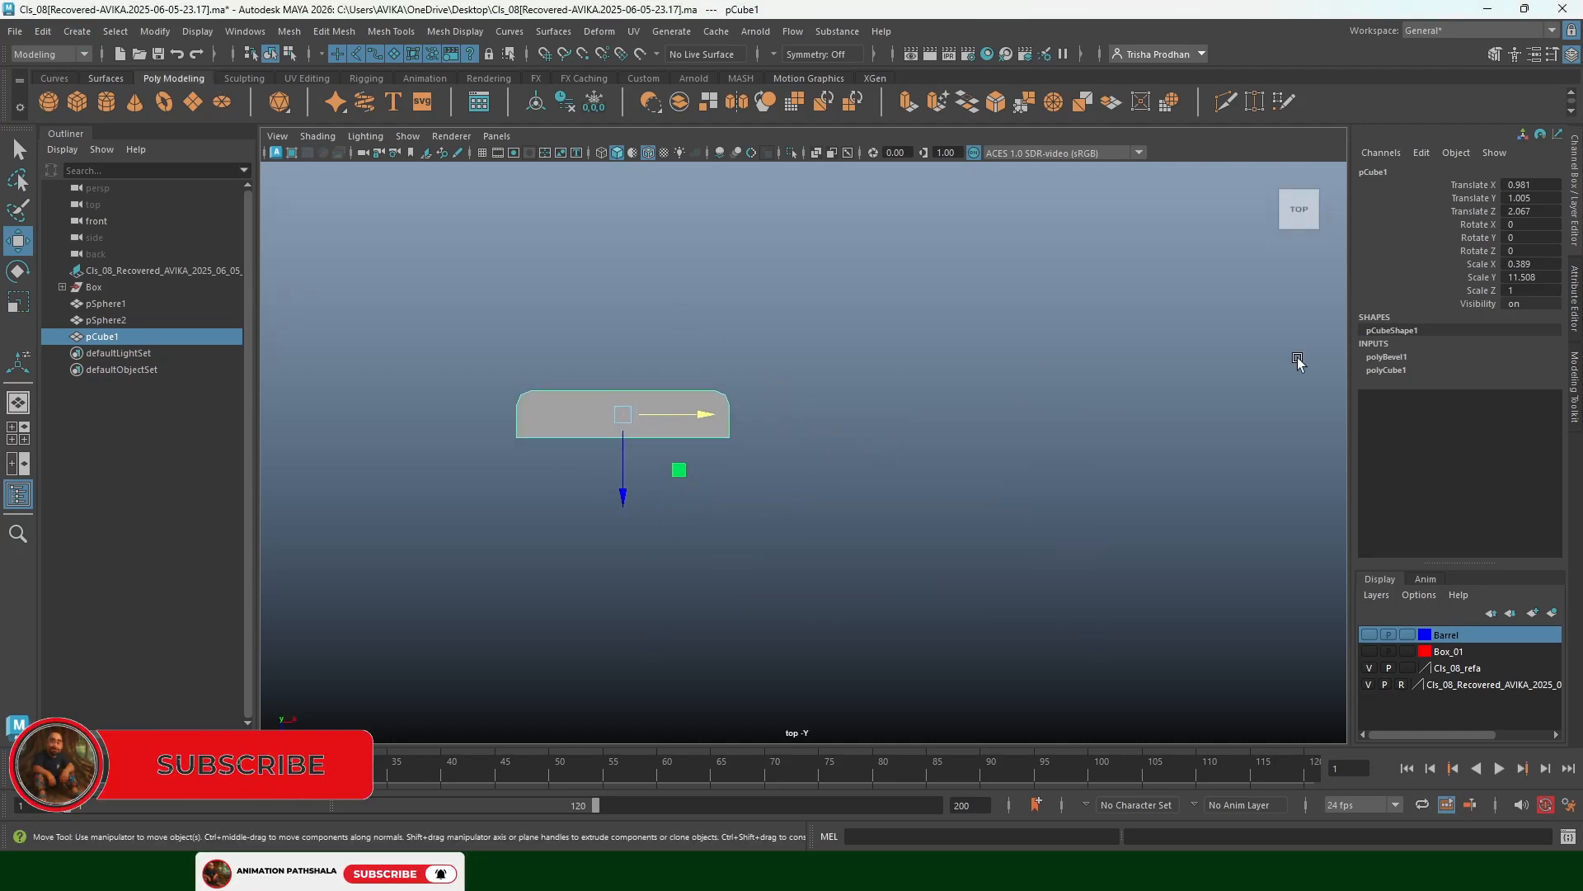
pyautogui.click(594, 101)
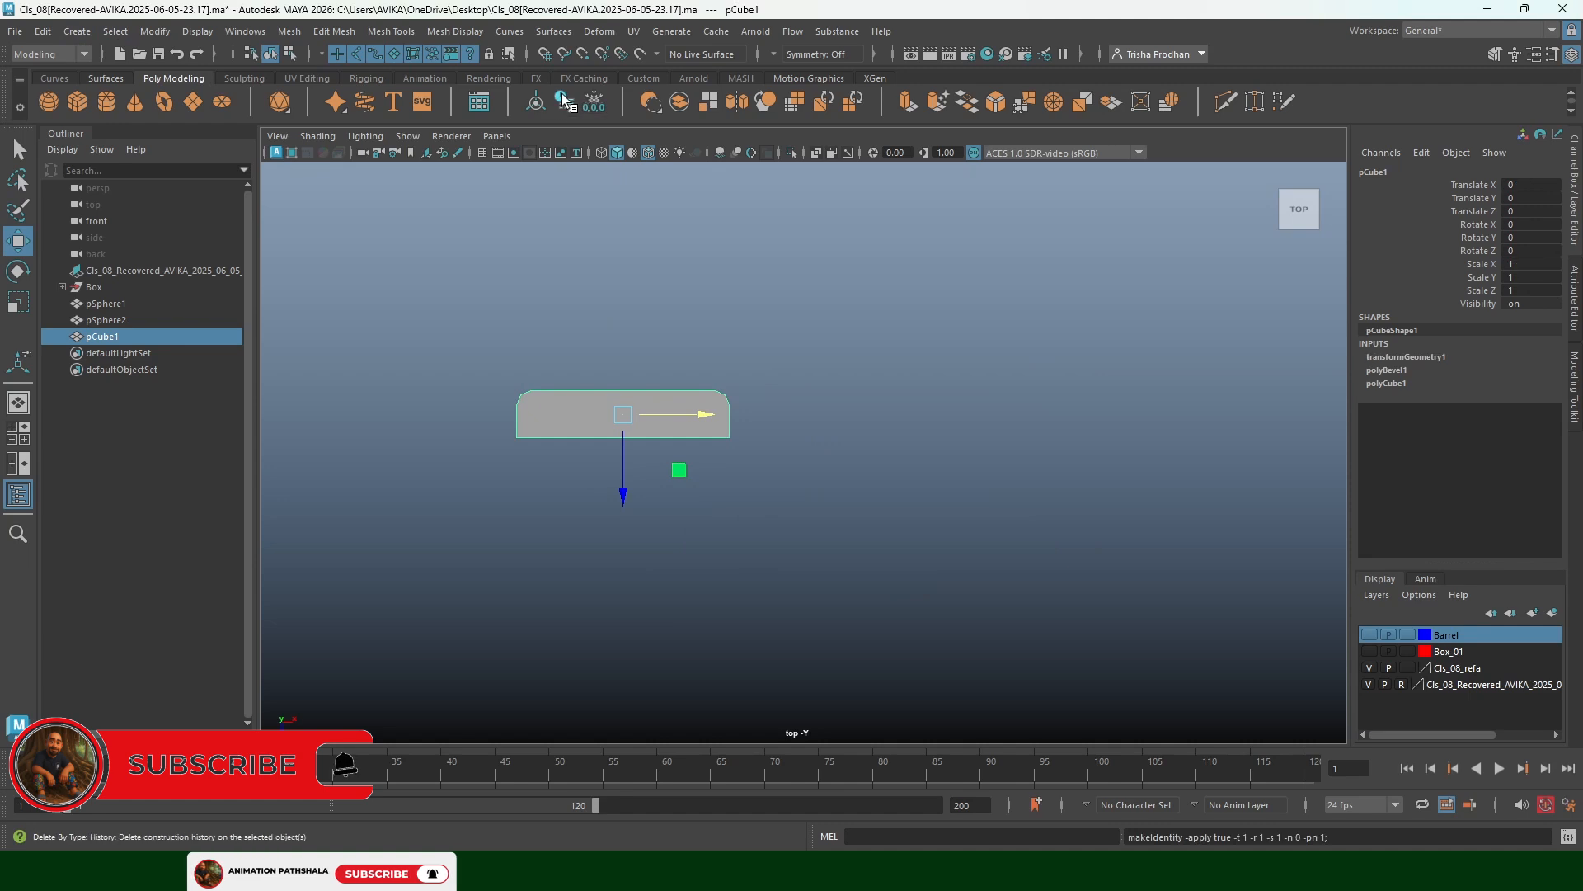
pyautogui.click(562, 98)
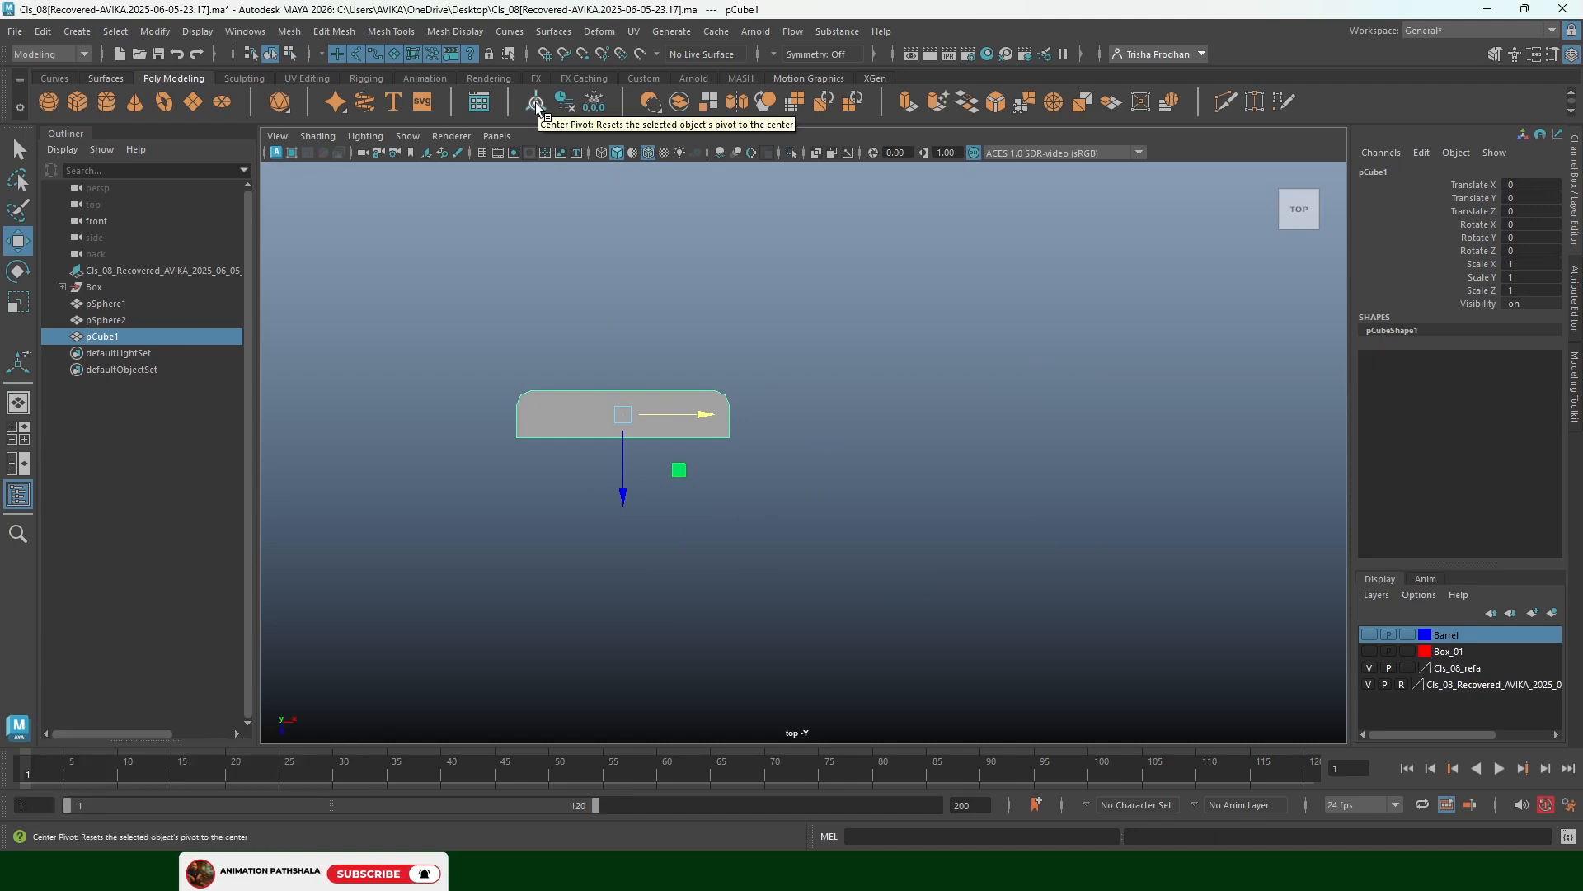
# Duplicate the plank and place the copy flush beside it in the top view, about 0.358 along X
pyautogui.click(43, 31)
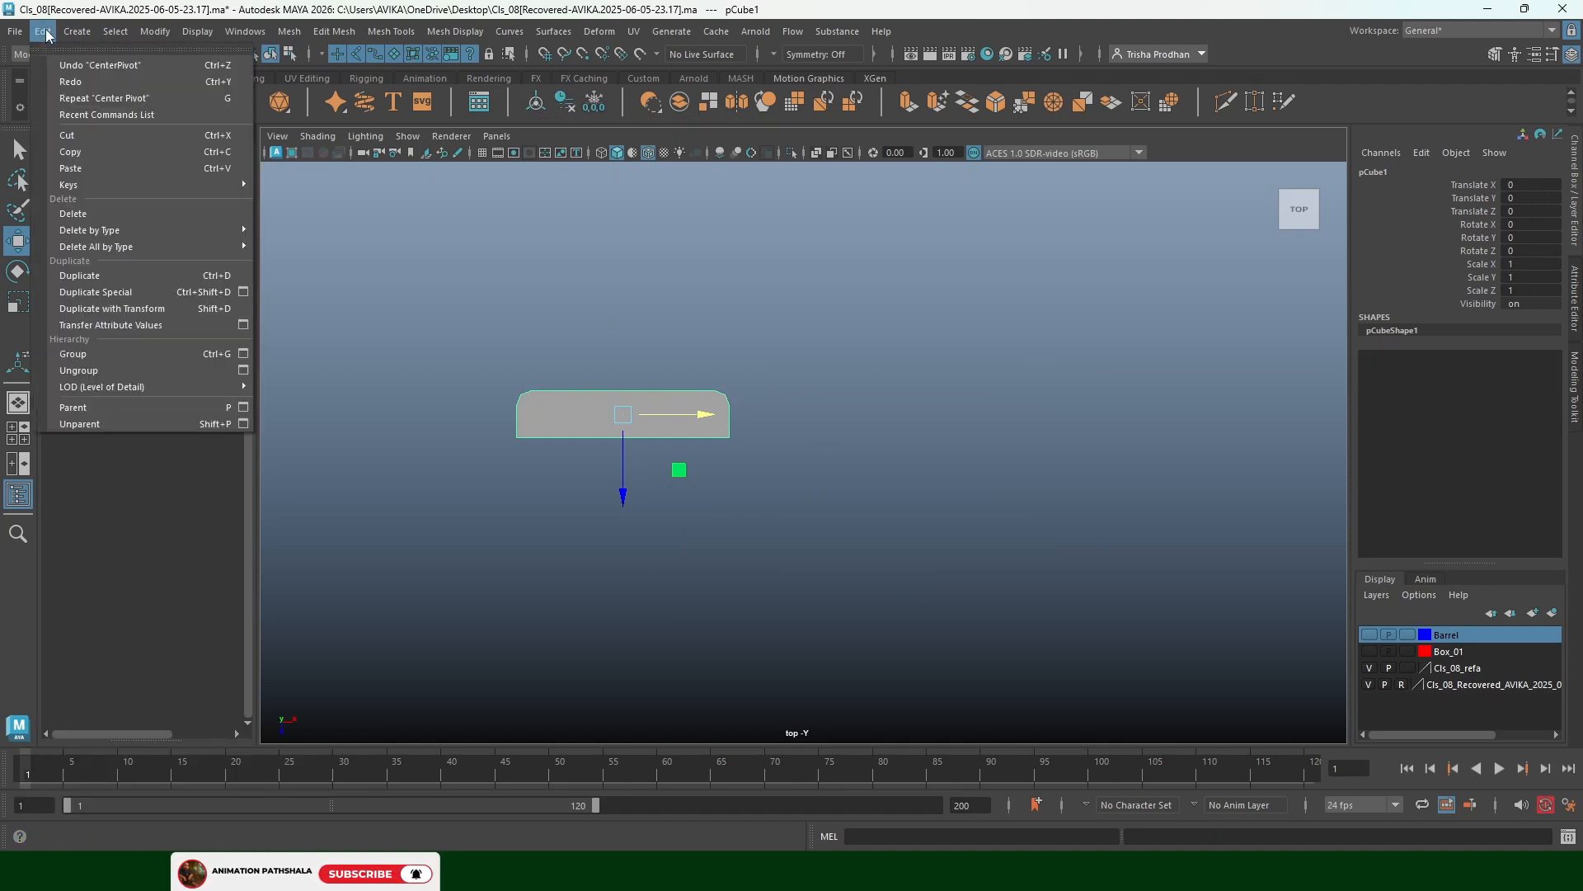
pyautogui.click(891, 328)
pyautogui.click(683, 420)
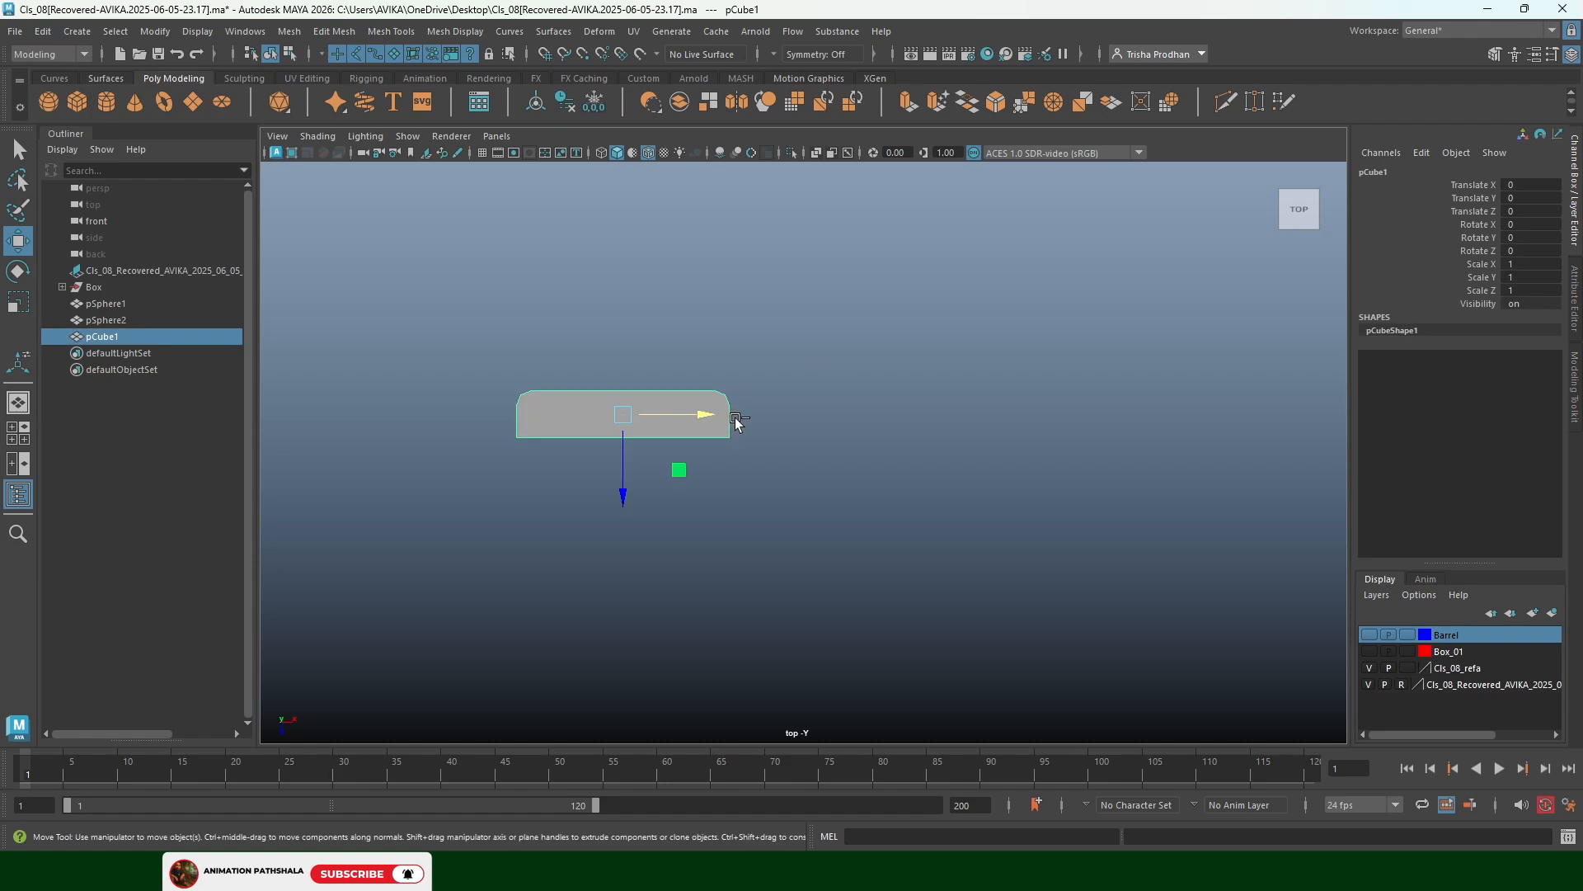
pyautogui.hotkey('ctrl', 'd')
pyautogui.moveTo(708, 414); pyautogui.dragTo(912, 429)
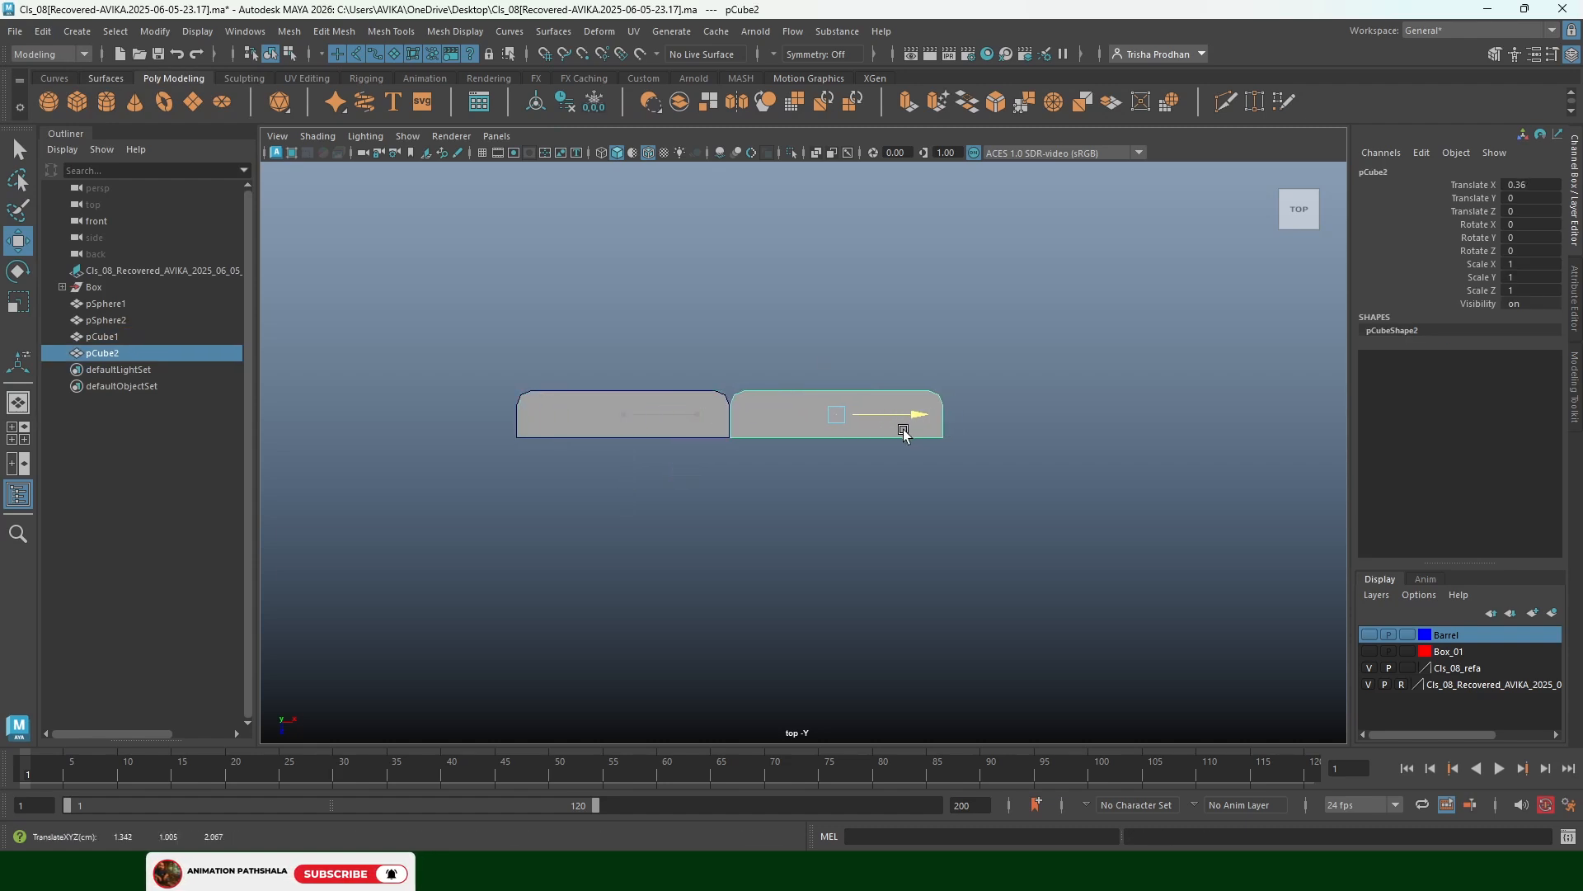
pyautogui.scroll(5, 778, 424)
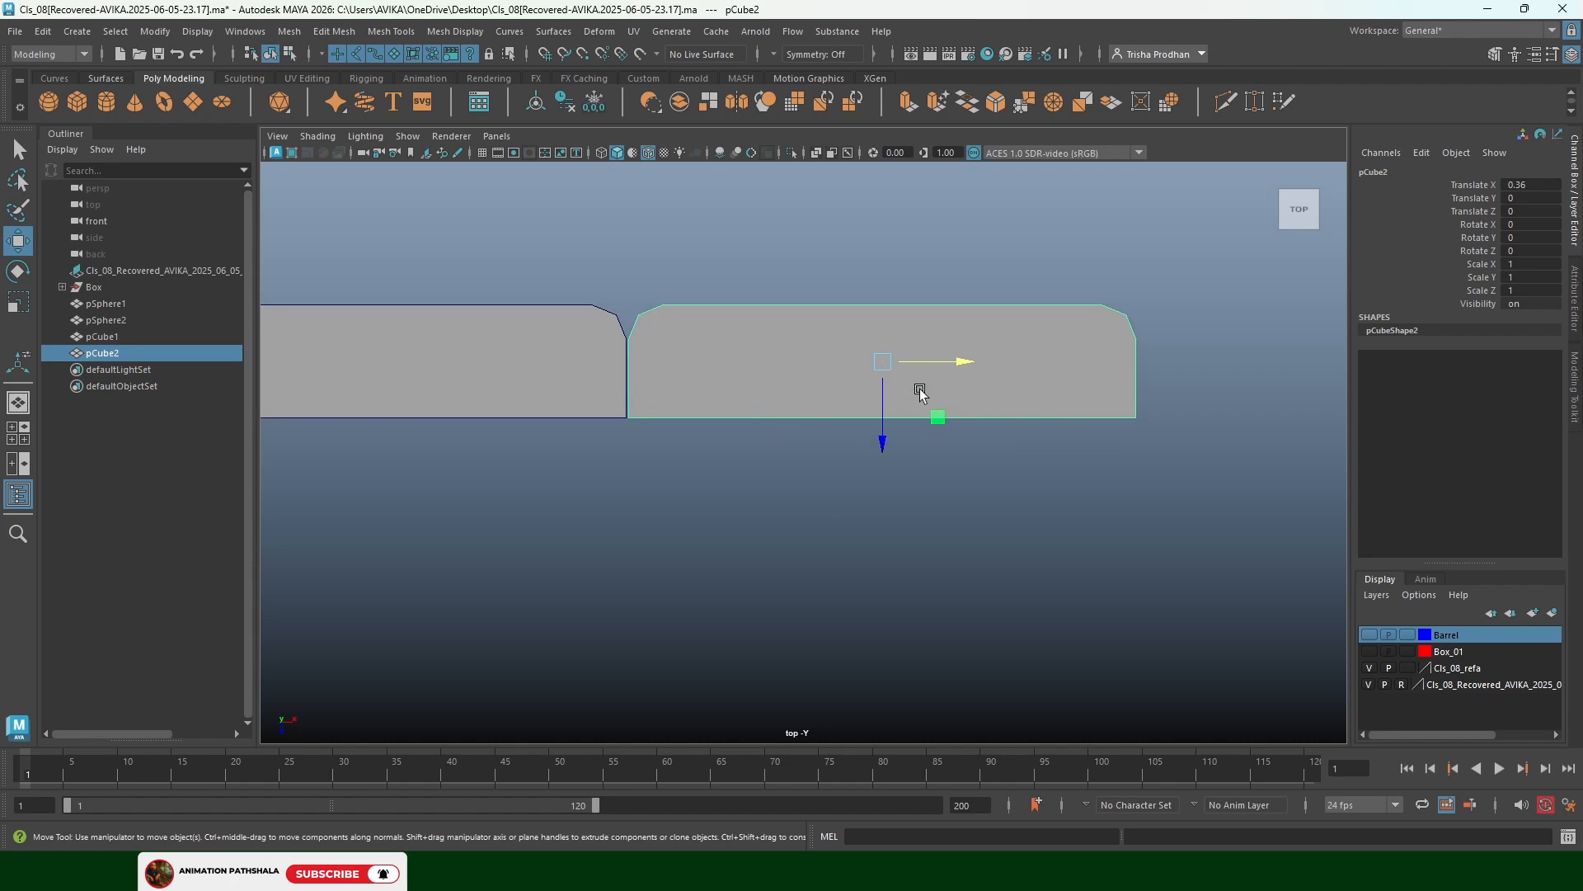
pyautogui.moveTo(966, 368); pyautogui.dragTo(965, 368)
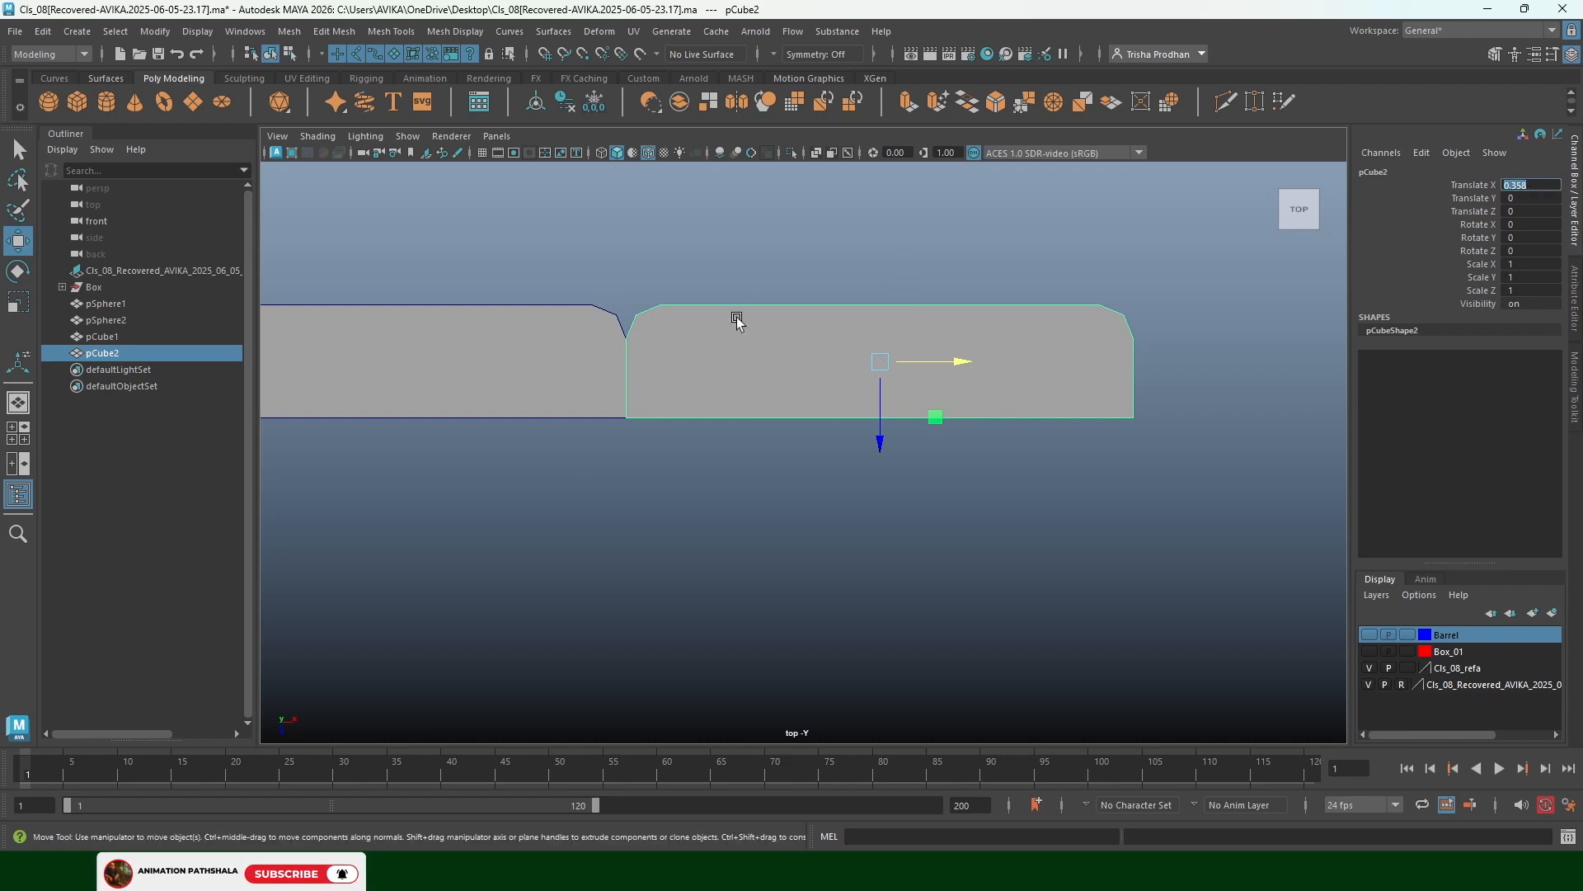
# Reset the Duplicate Special options and set them to Instance, 0.358 translation in X and 18 copies
pyautogui.click(705, 258)
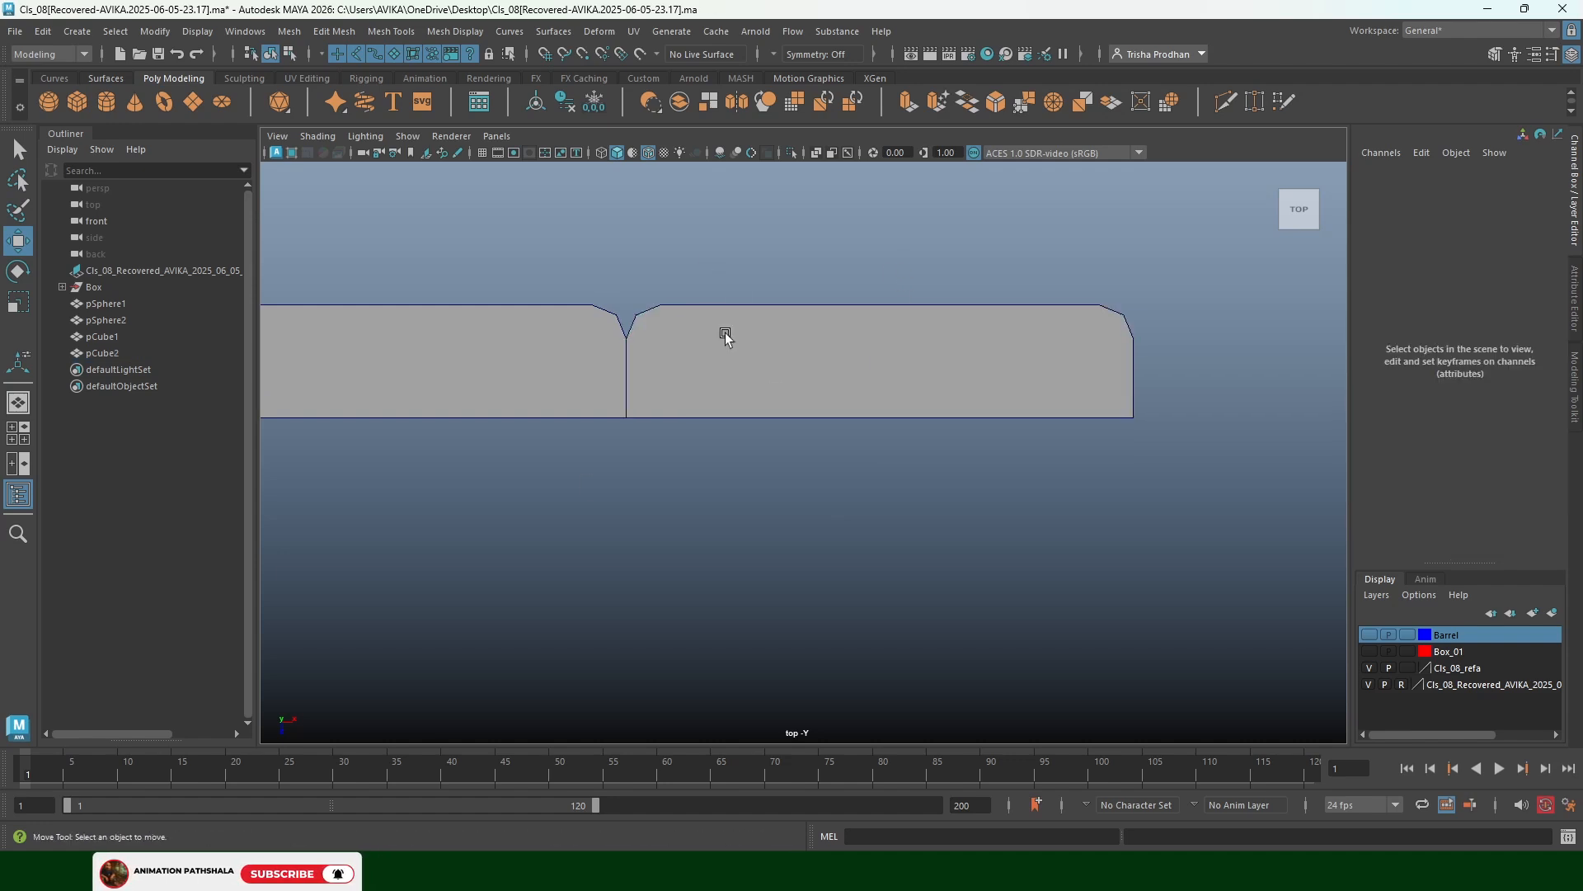
pyautogui.click(42, 32)
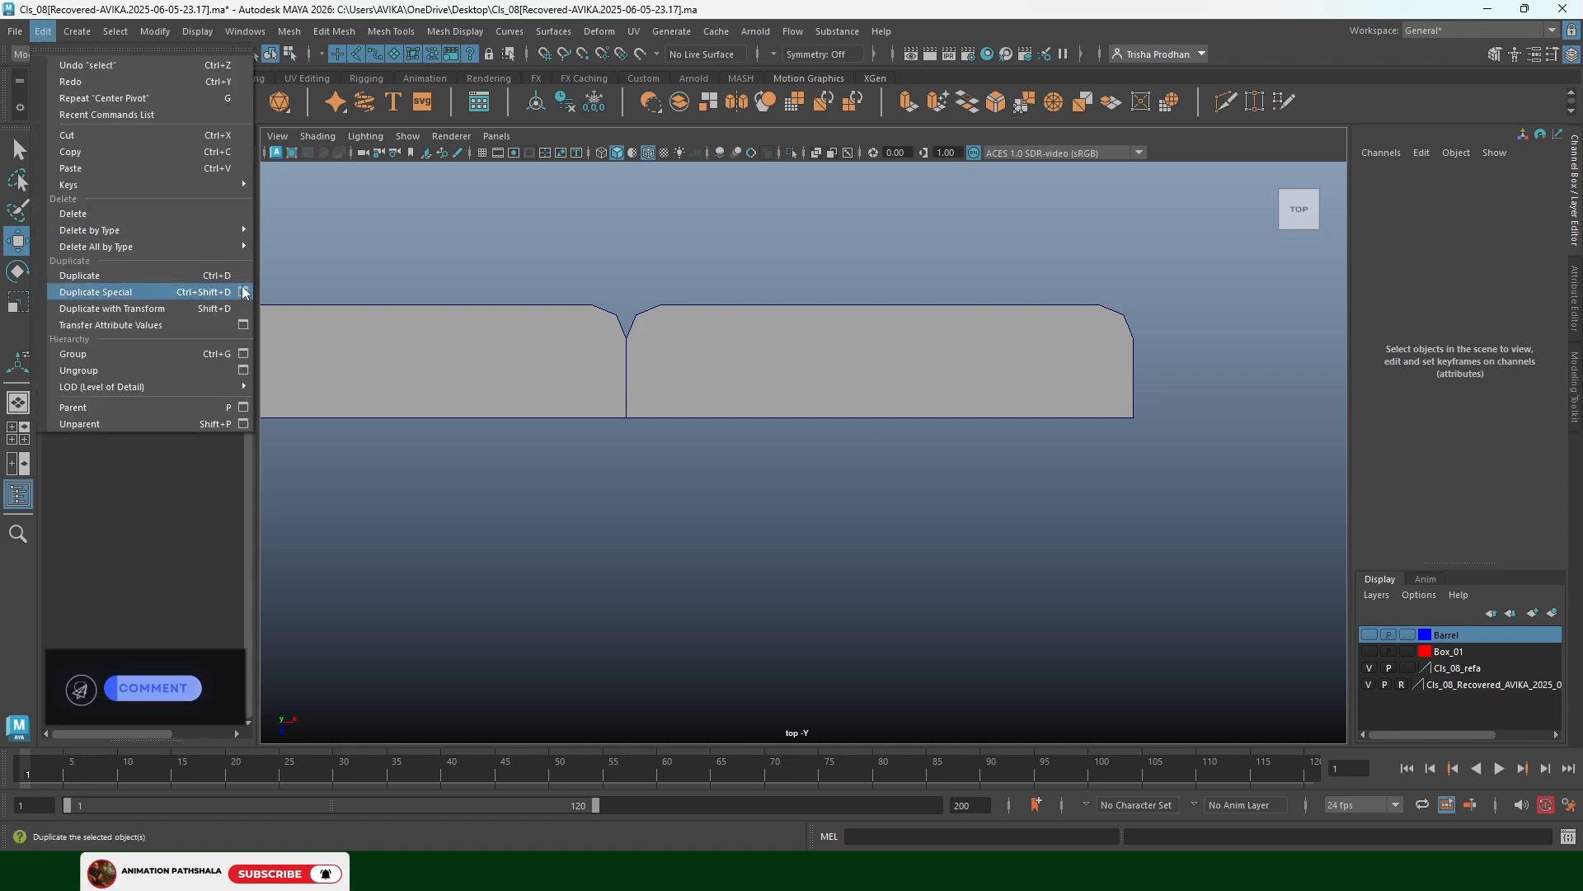
pyautogui.click(42, 33)
pyautogui.click(42, 33)
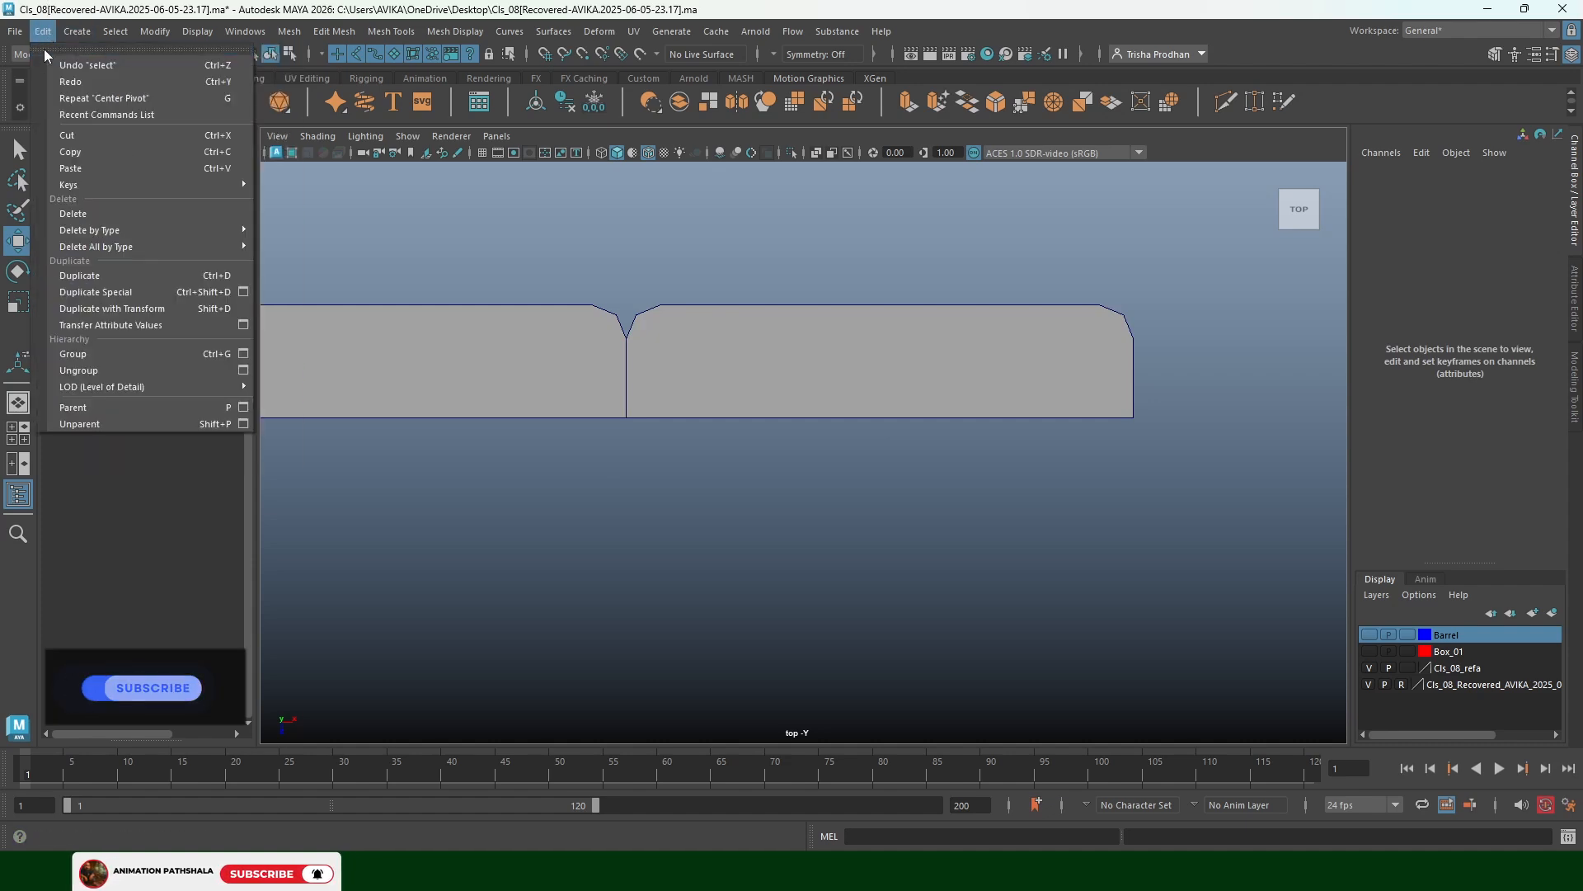
pyautogui.click(243, 292)
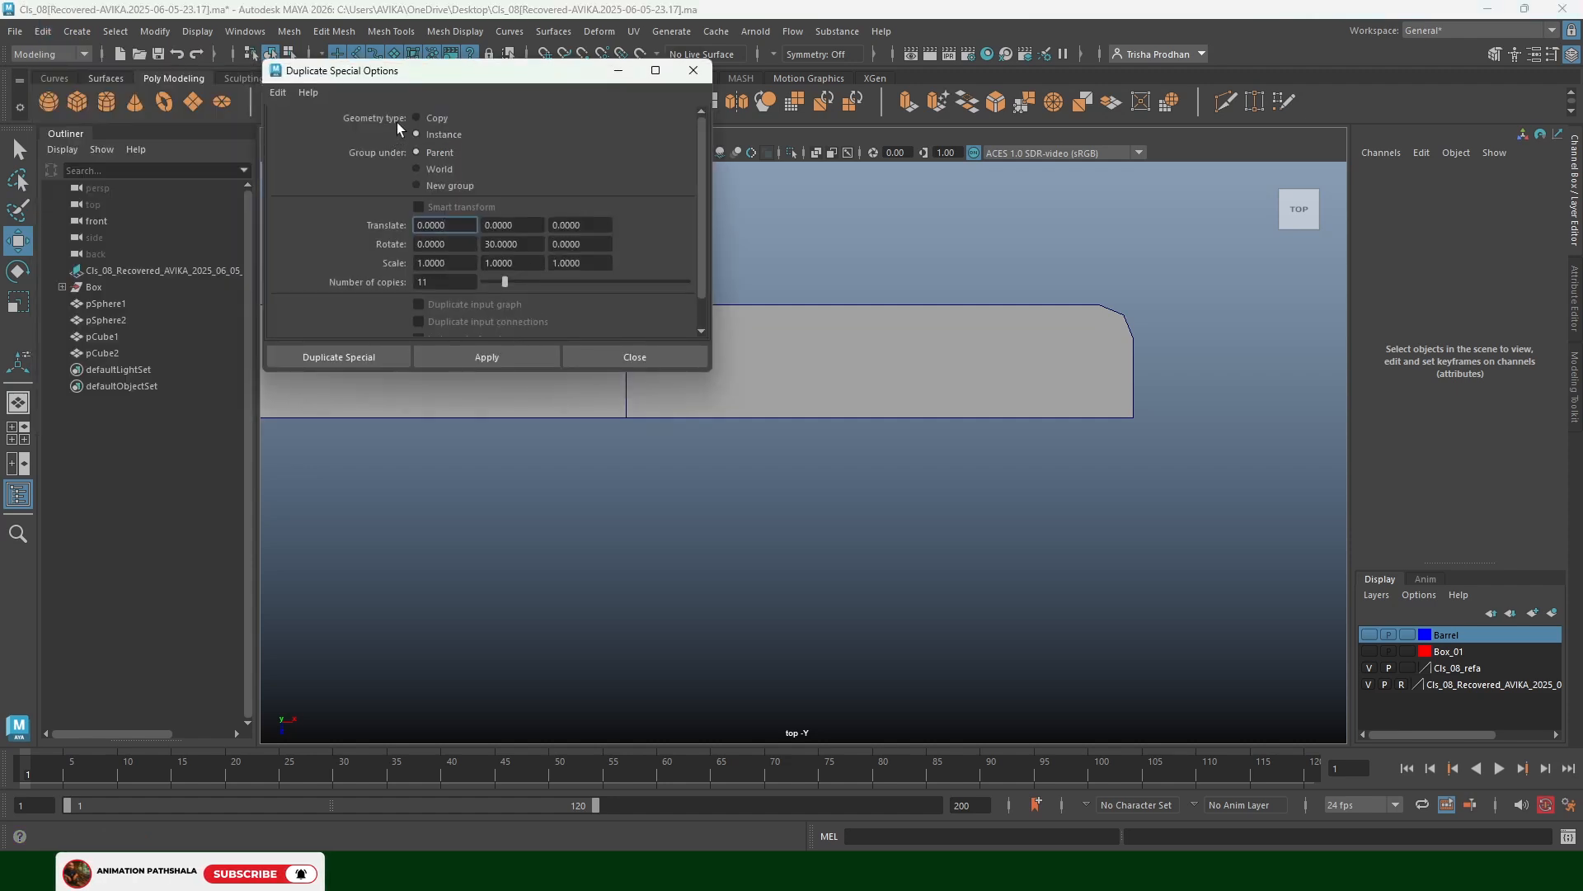
pyautogui.click(278, 92)
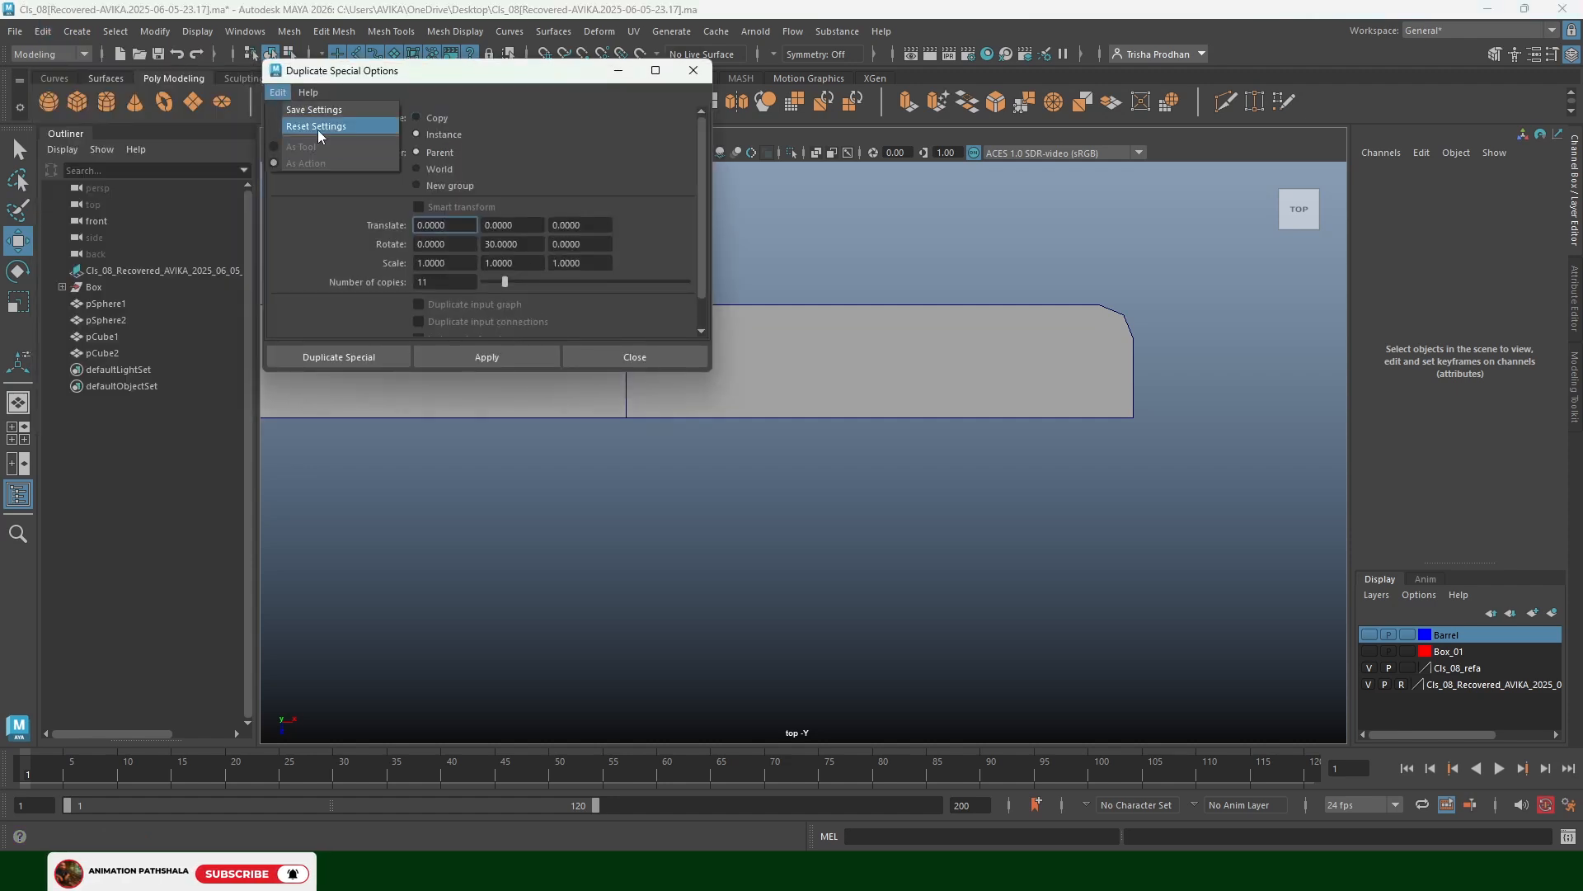
pyautogui.click(318, 127)
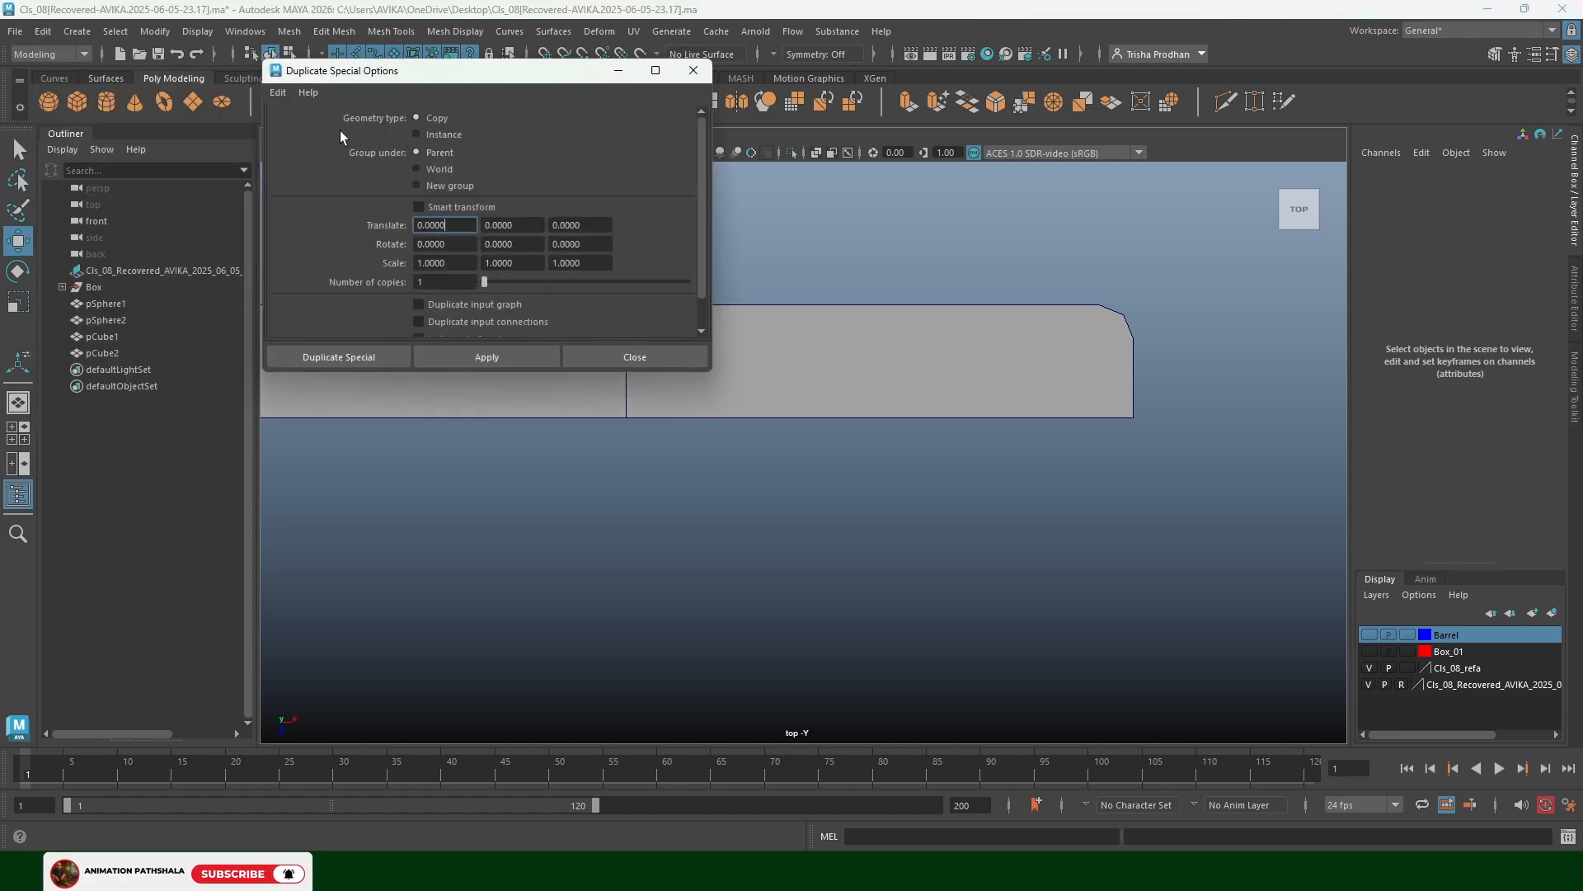
pyautogui.click(441, 133)
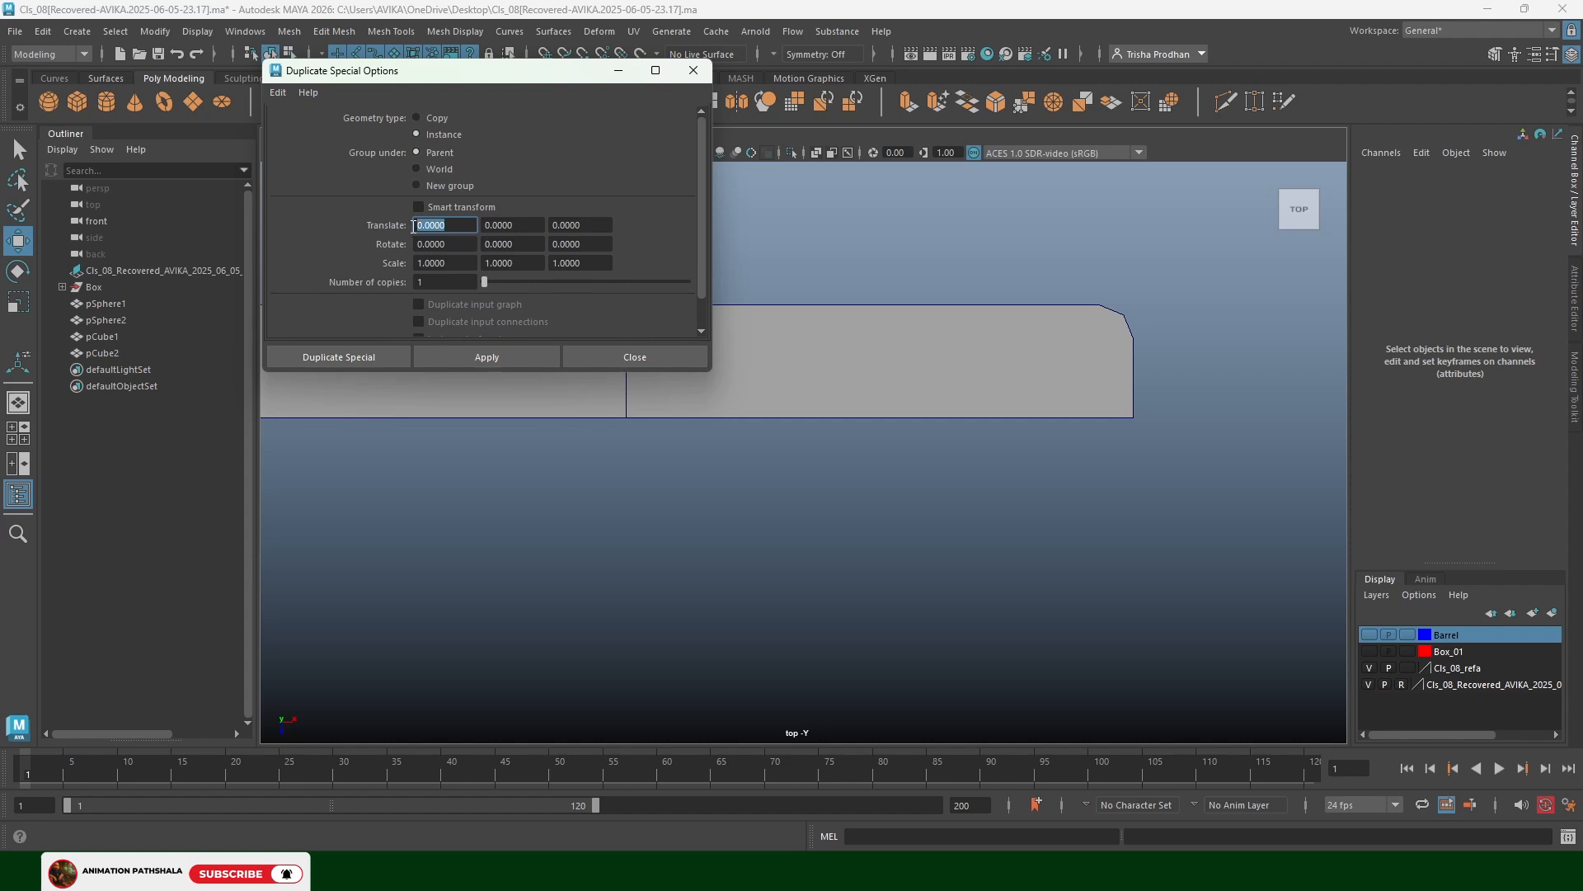
pyautogui.click(432, 282)
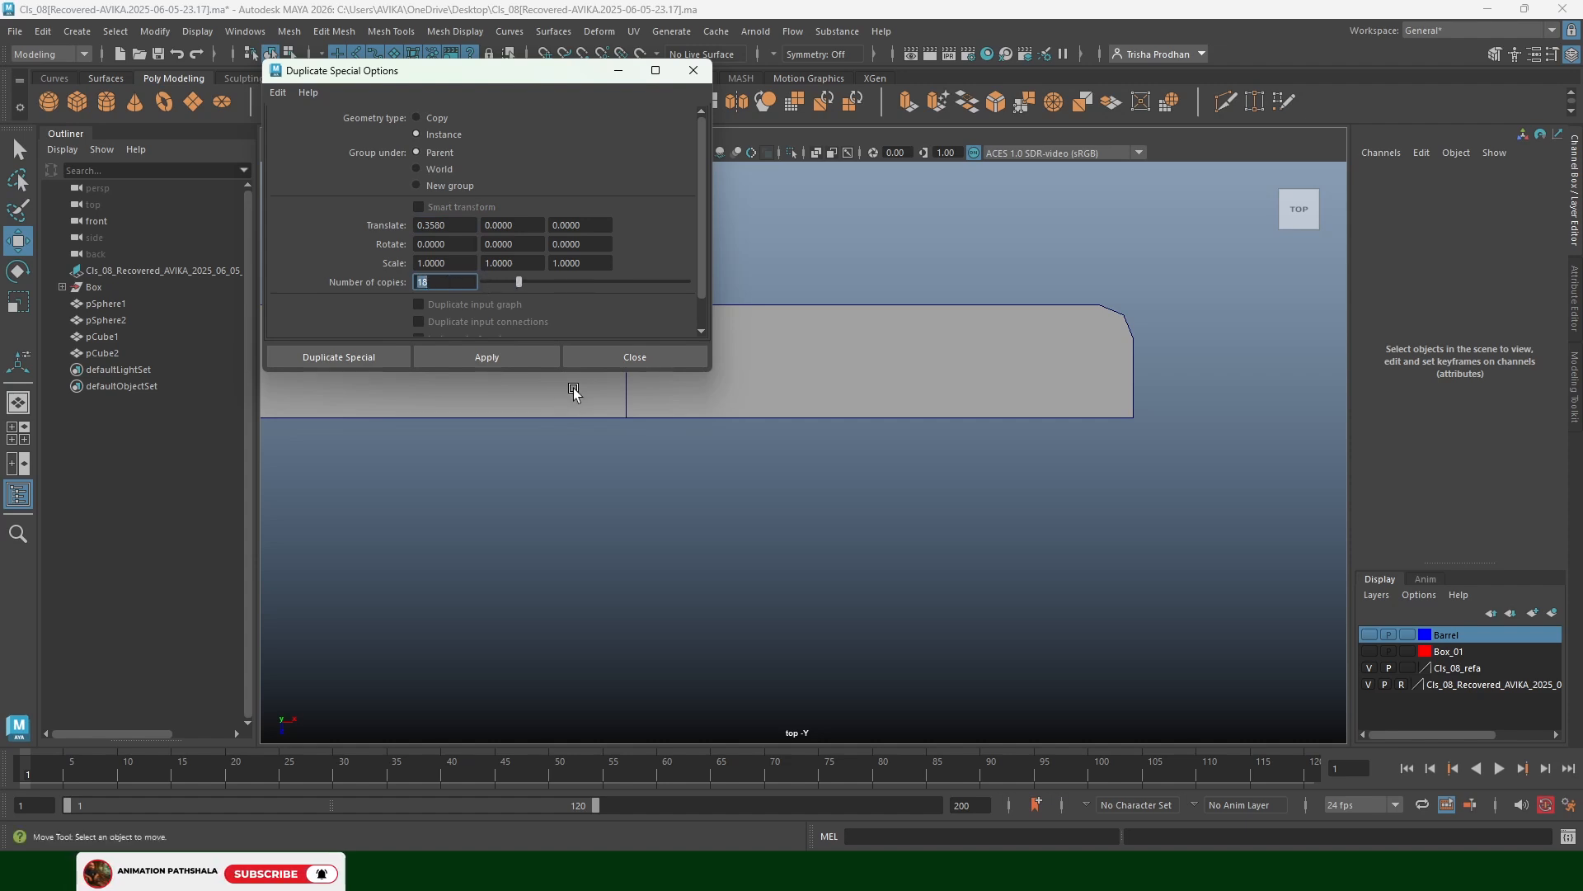
# Delete the trial copy of the plank and select the original plank
pyautogui.click(950, 388)
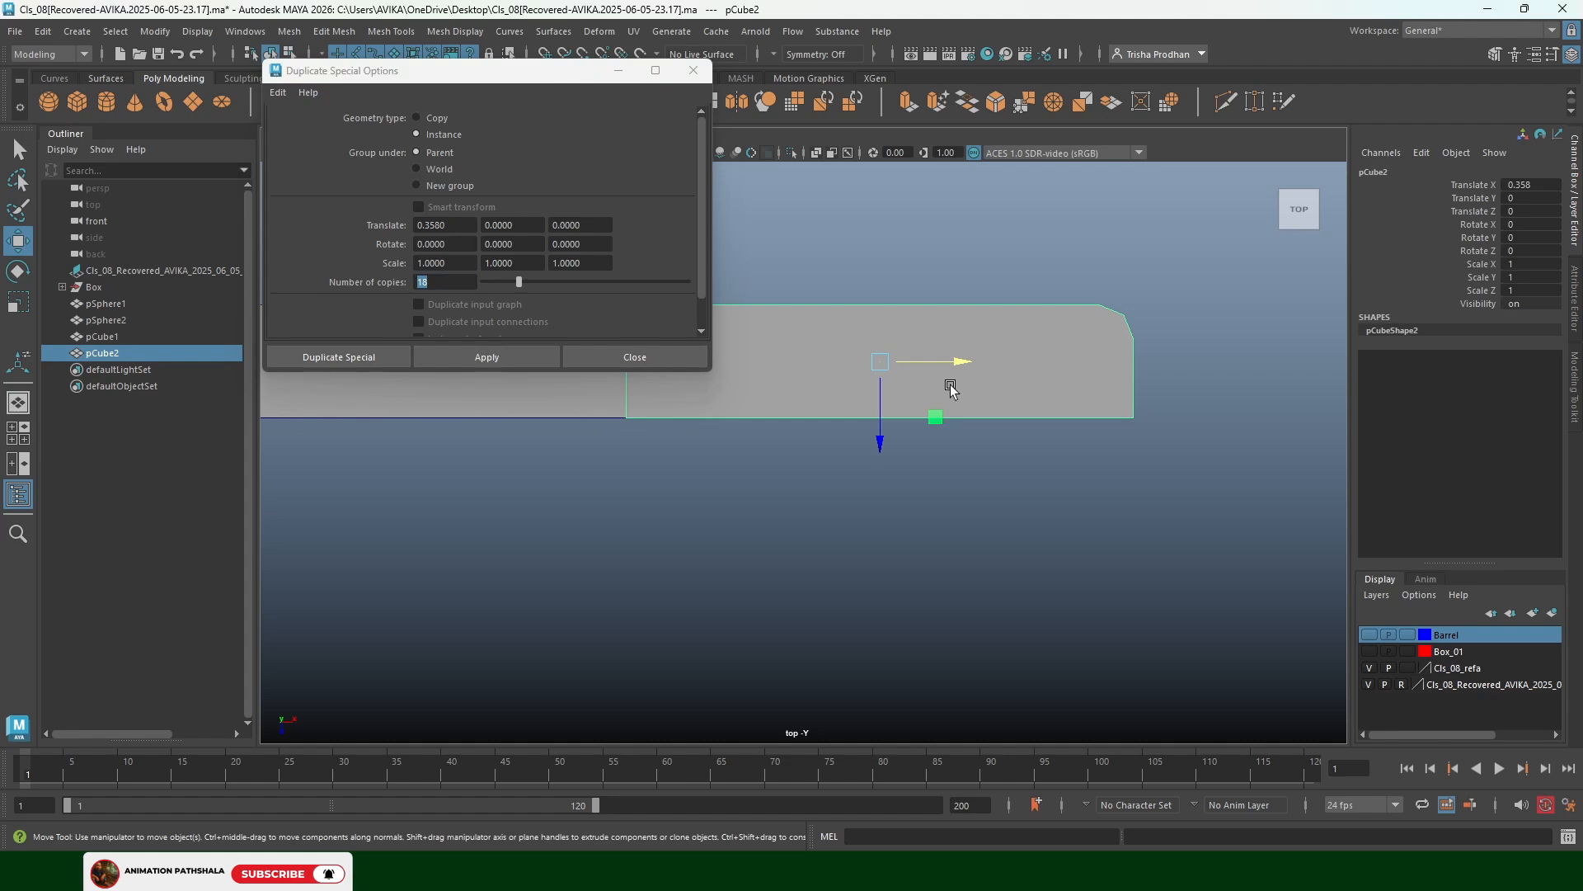
pyautogui.press('Delete')
pyautogui.click(579, 401)
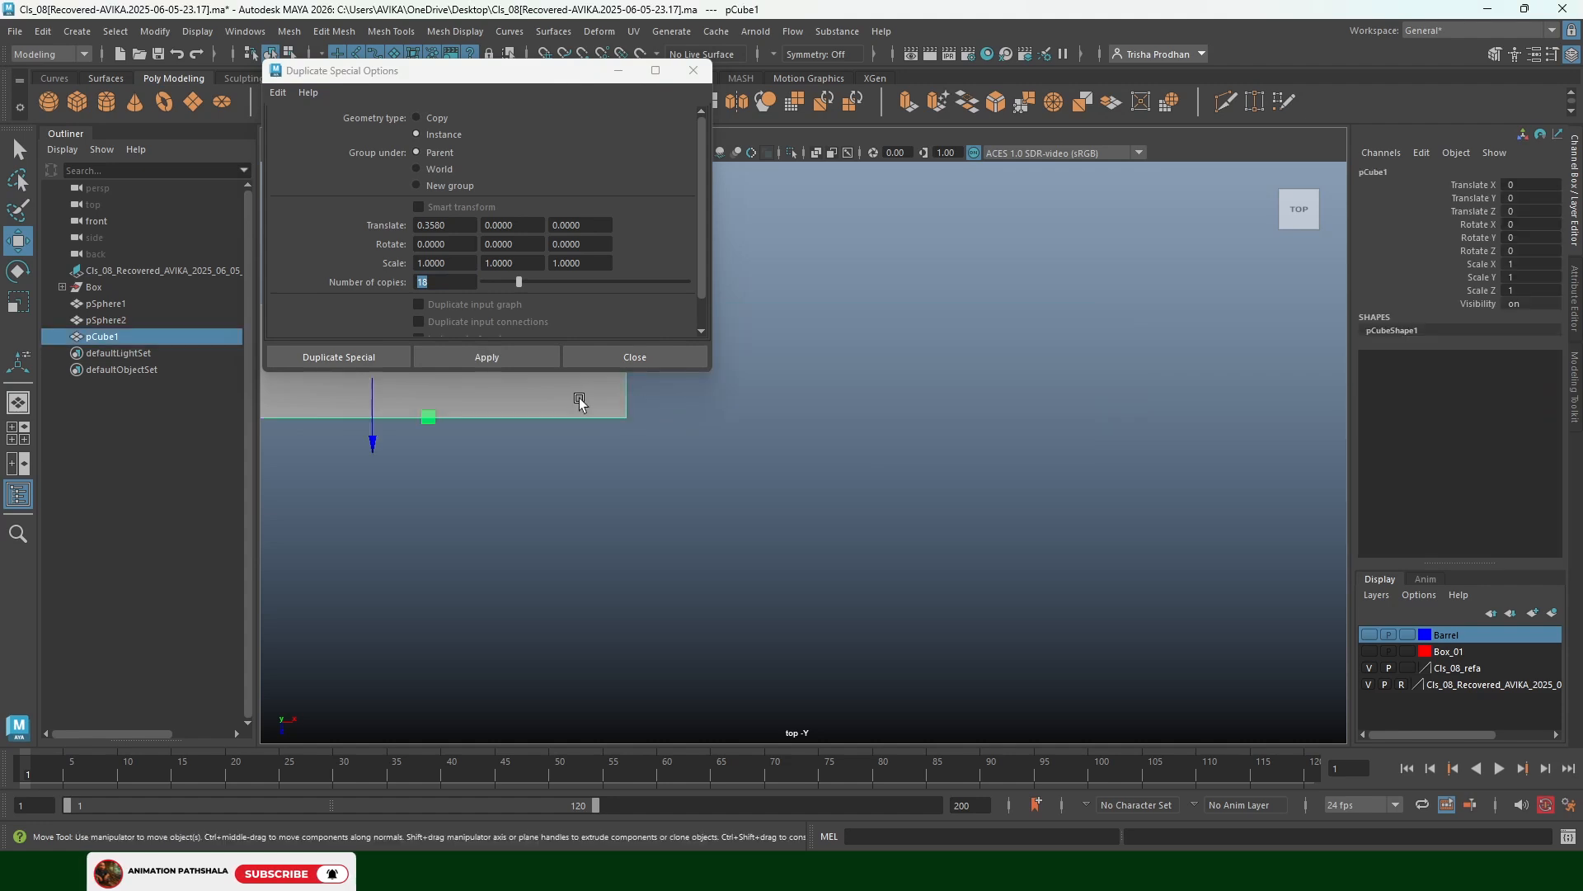
# Create 17 instances of the plank with Duplicate Special and close its options
pyautogui.click(513, 280)
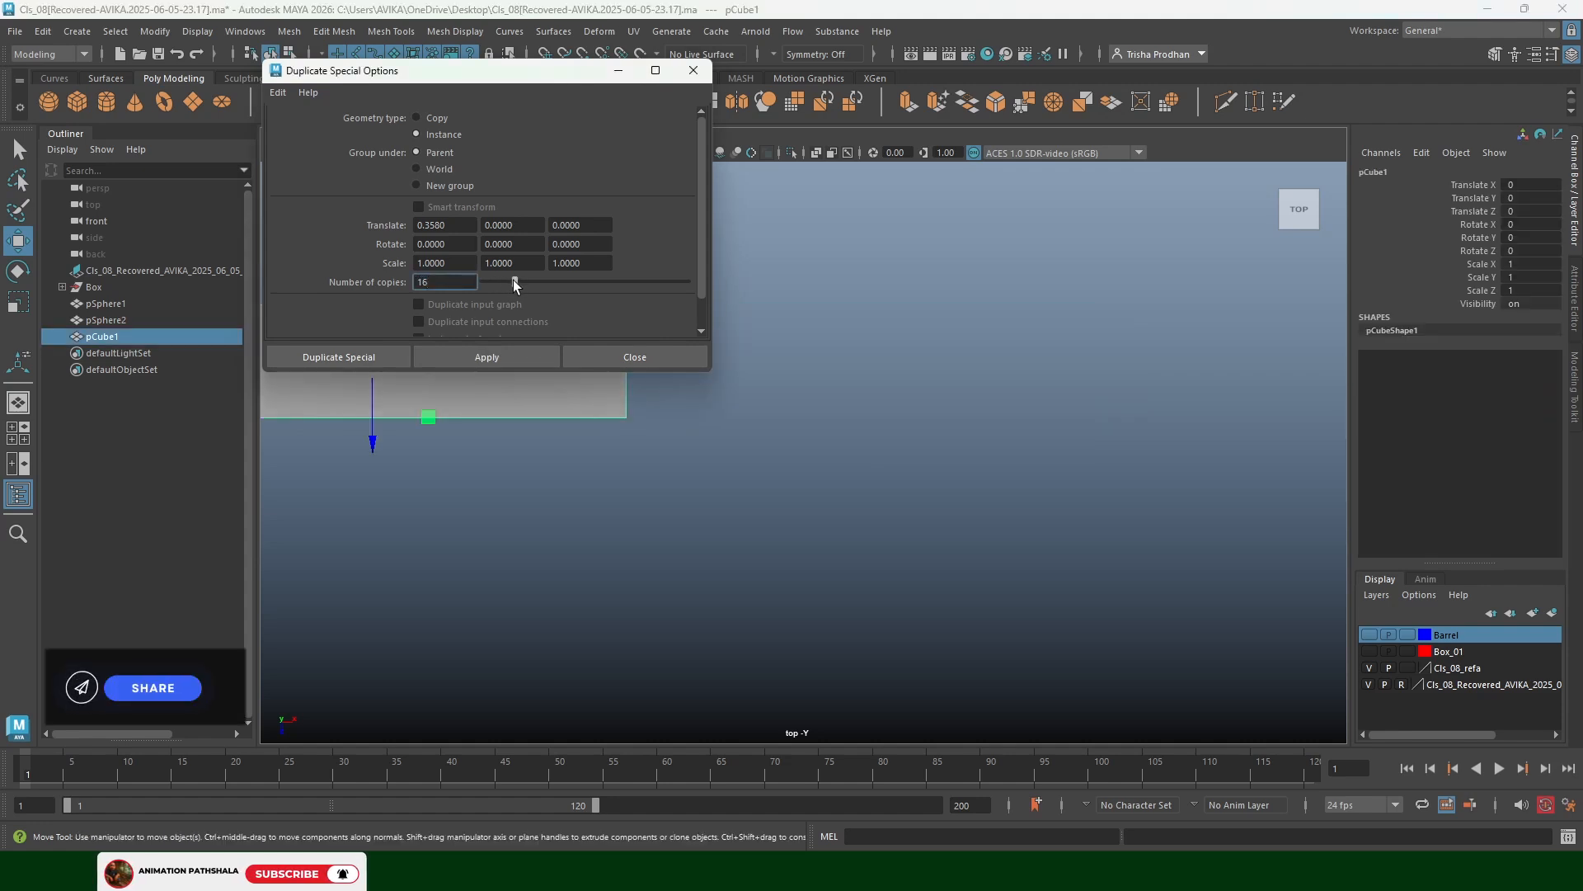
pyautogui.moveTo(513, 279); pyautogui.dragTo(517, 279)
pyautogui.click(482, 358)
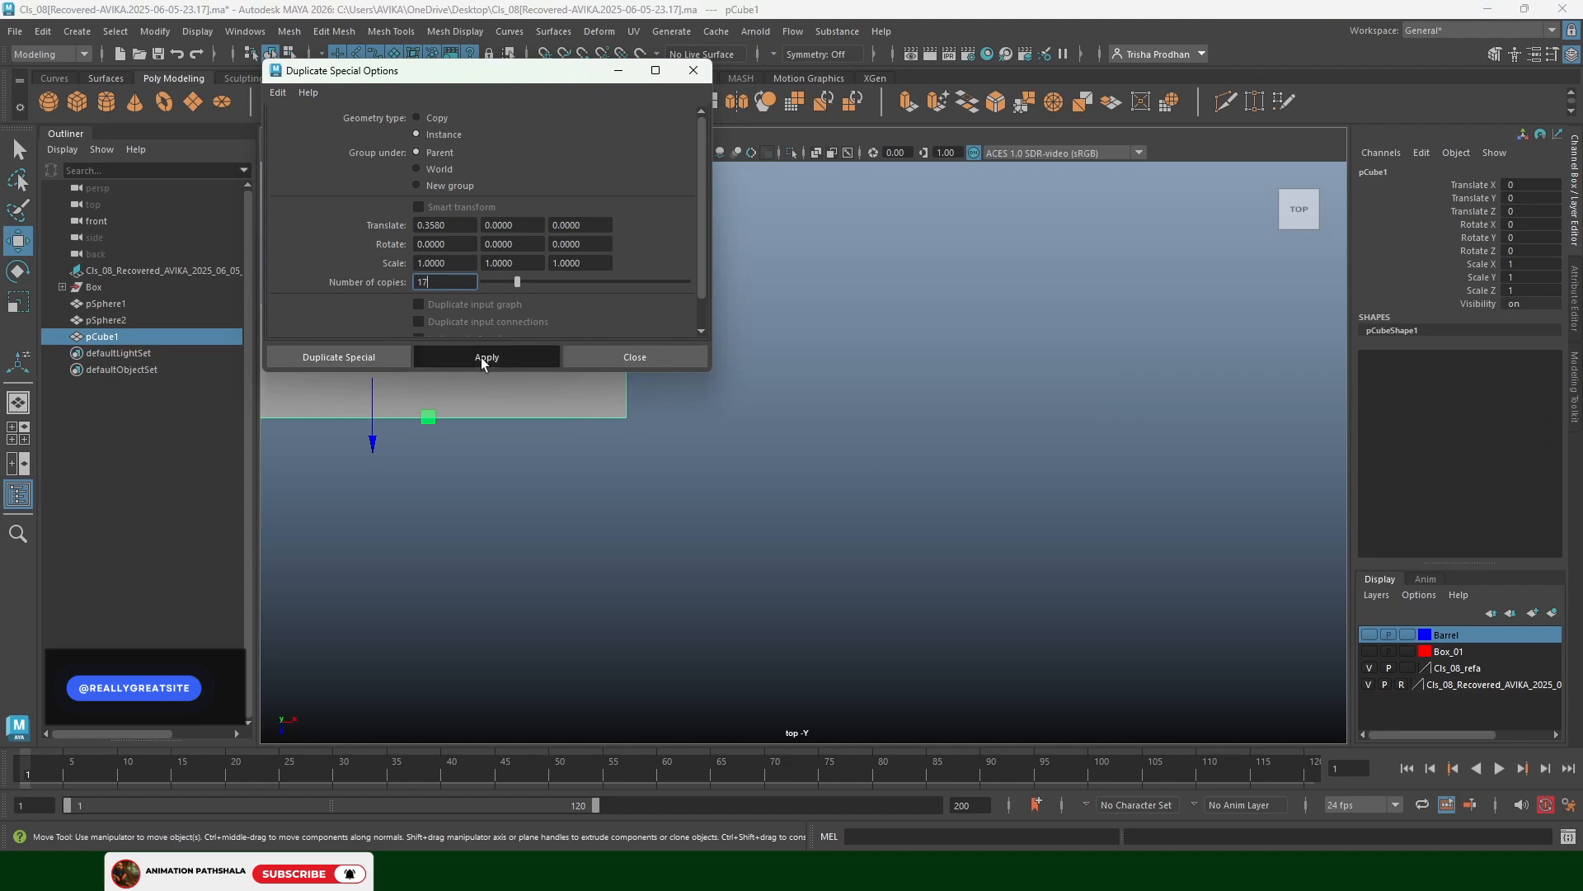
pyautogui.click(697, 70)
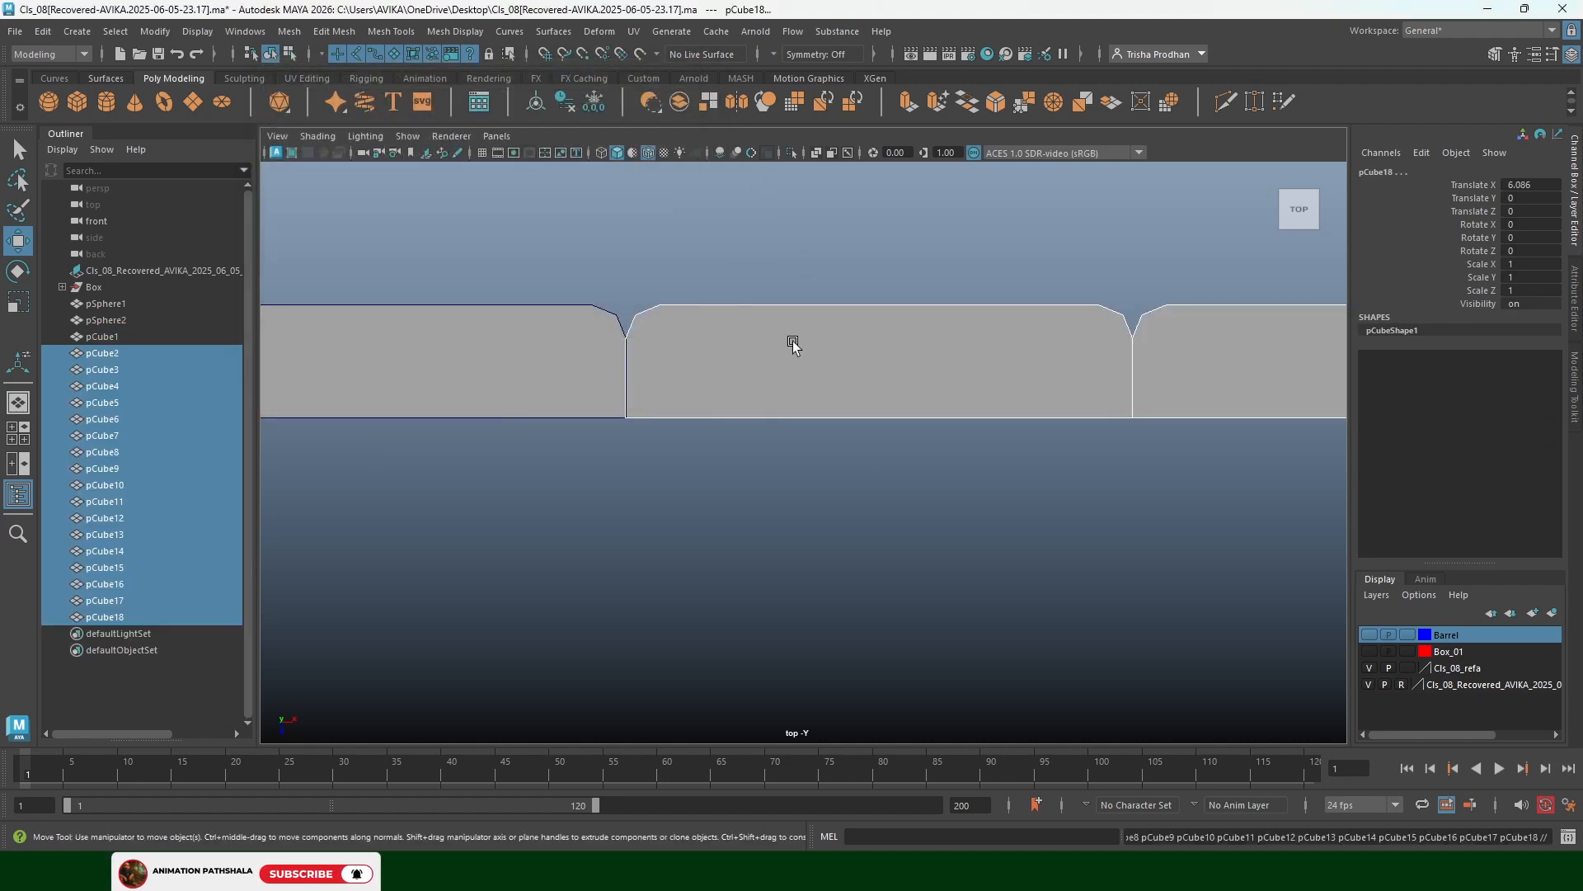
# Combine the original plank and all its instances into a single mesh
pyautogui.keyDown('shift'); pyautogui.click(525, 363); pyautogui.keyUp('shift')
pyautogui.scroll(-10, 824, 408)
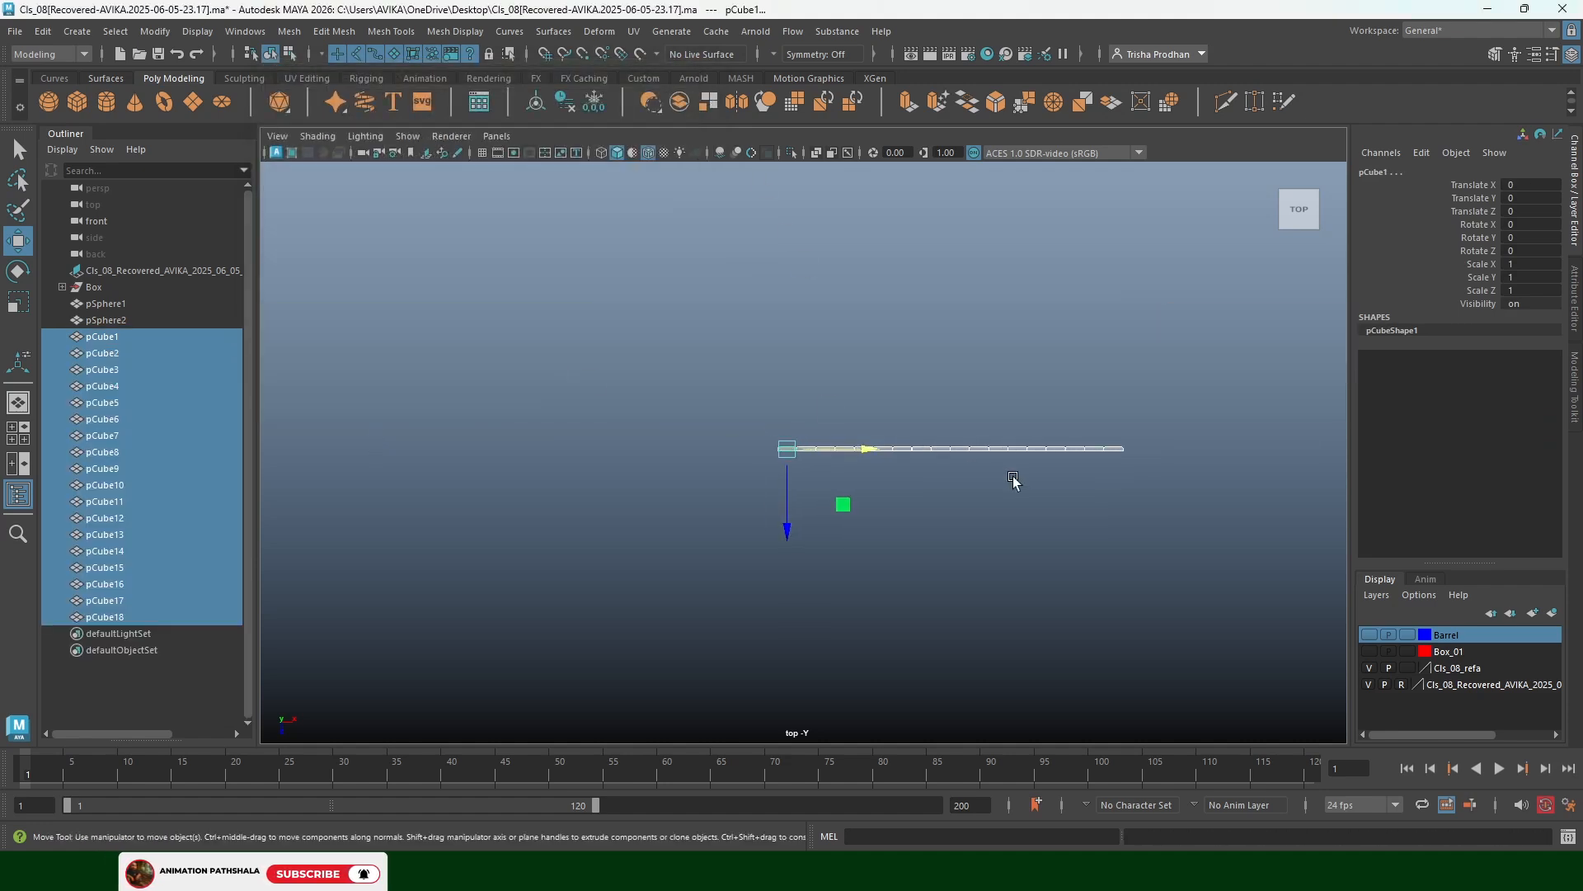
pyautogui.keyDown('alt'); pyautogui.moveTo(1027, 480); pyautogui.dragTo(803, 456, button='middle'); pyautogui.keyUp('alt')
pyautogui.scroll(2, 759, 423)
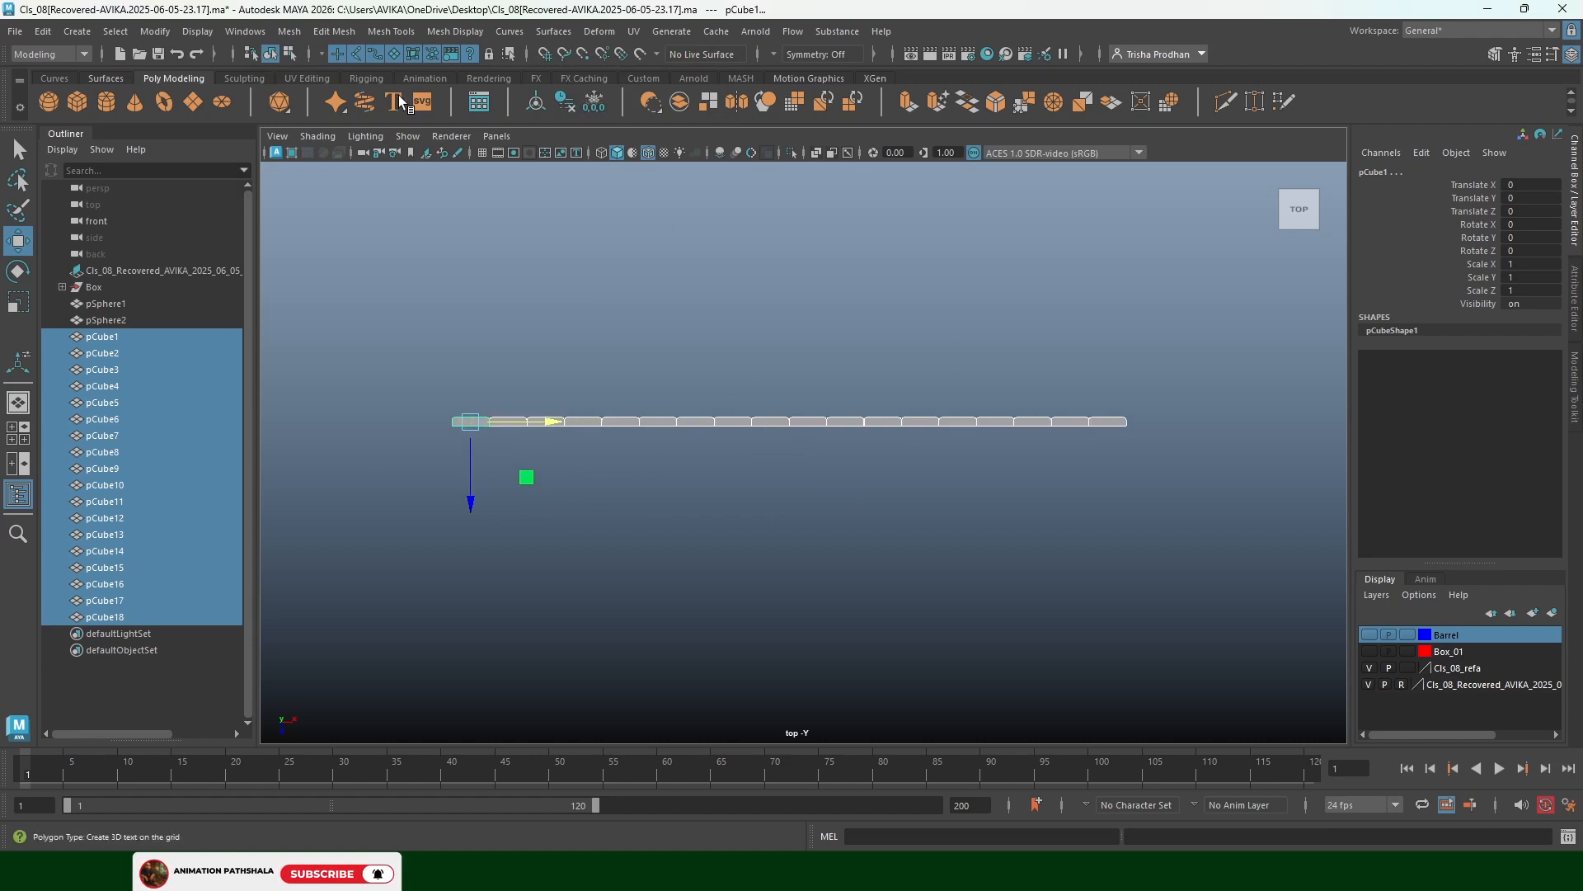
pyautogui.click(1500, 56)
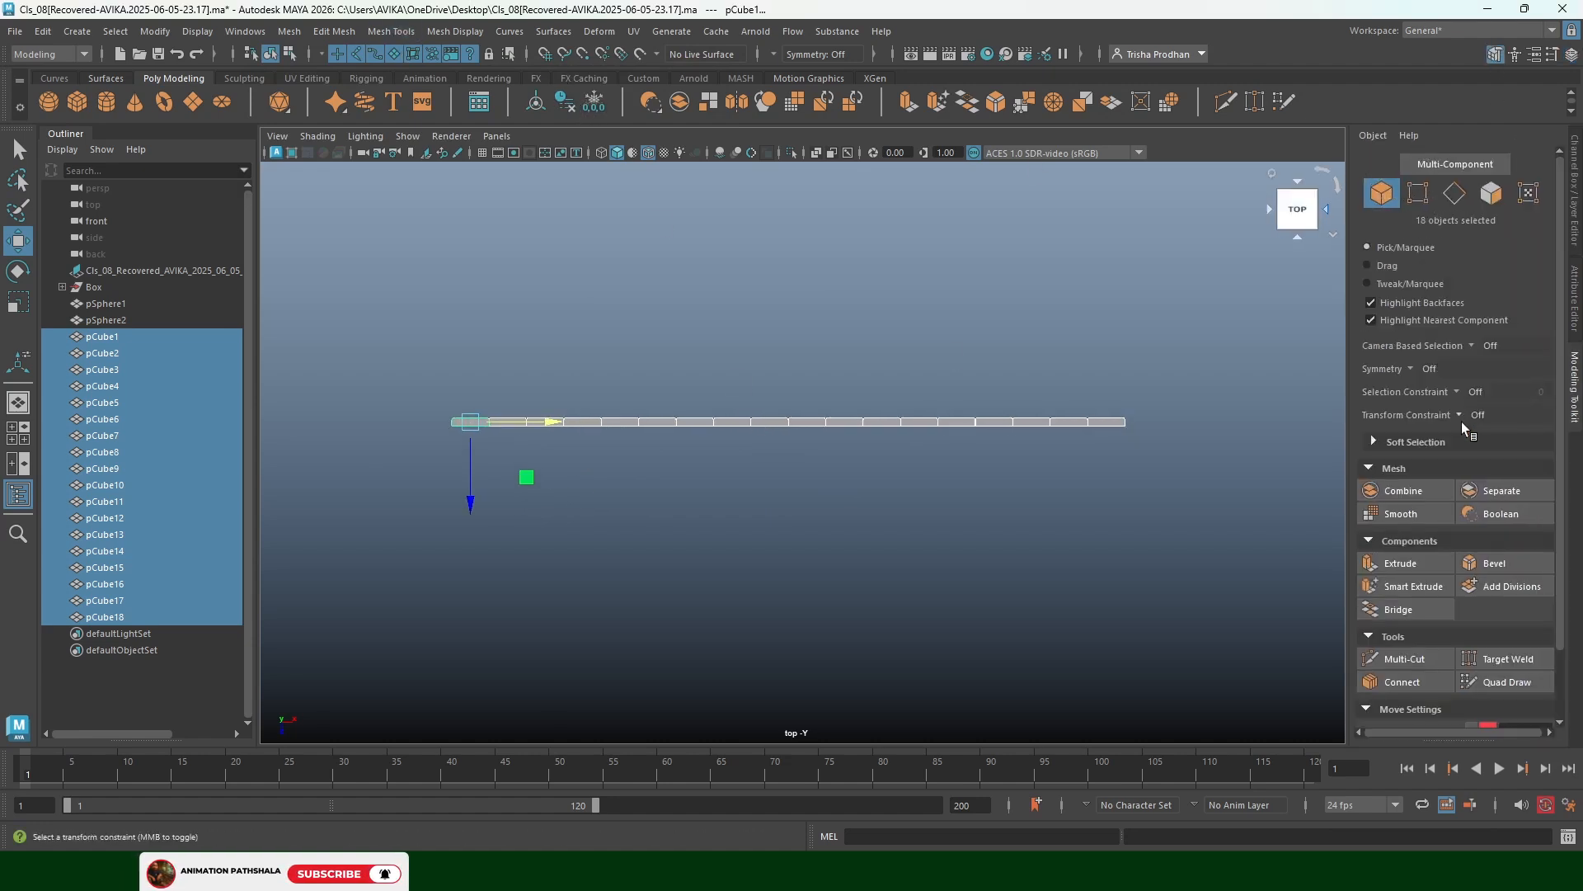
pyautogui.click(1404, 491)
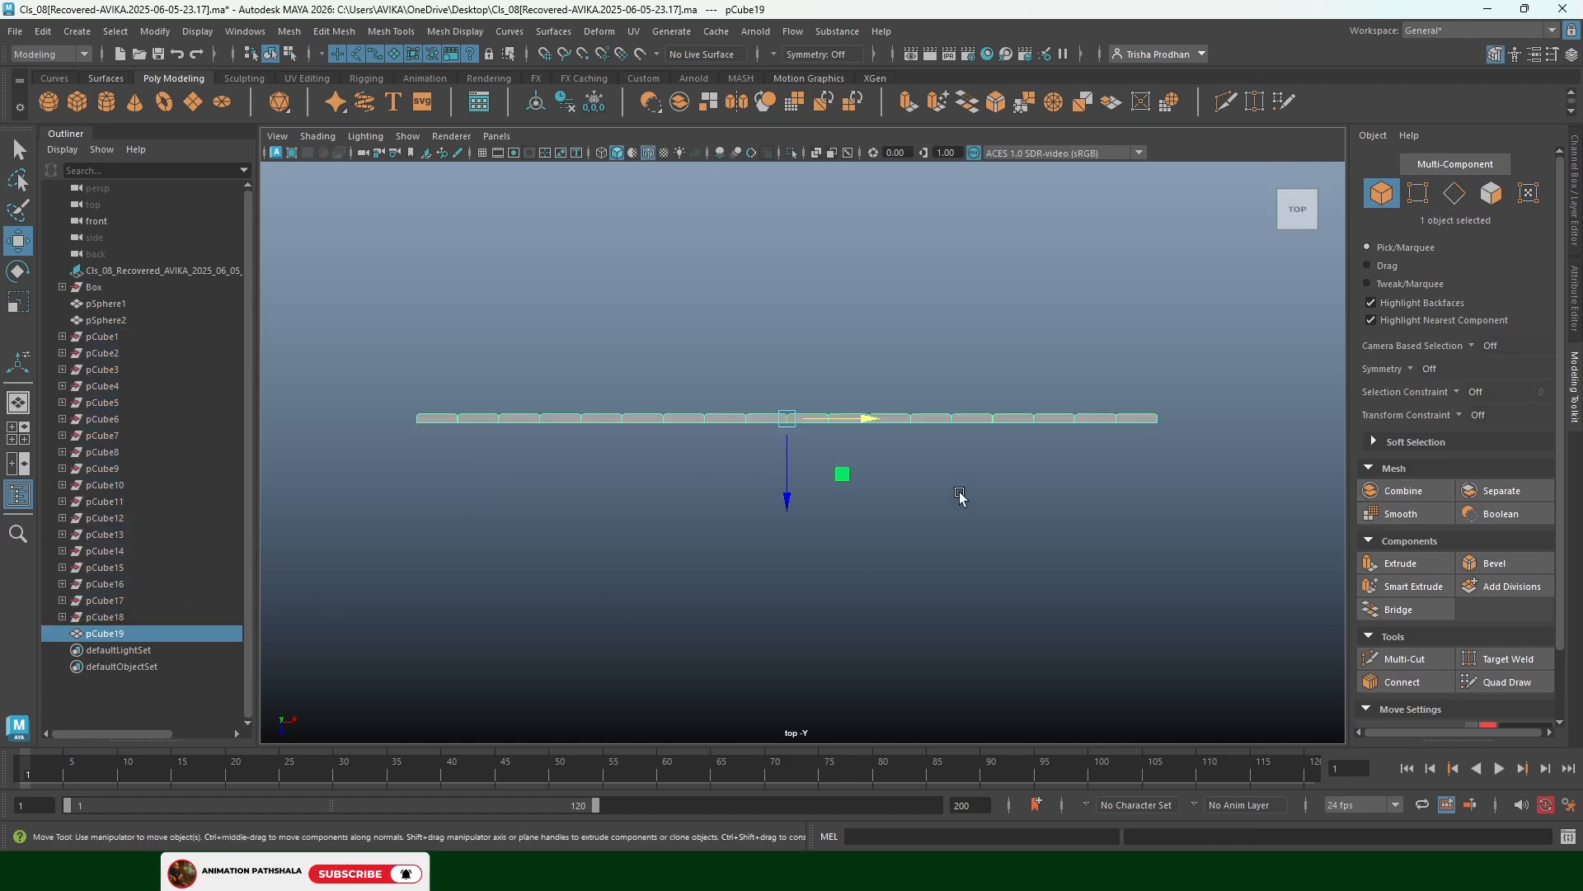
# Inspect the combined row of planks in the perspective view and reselect it
pyautogui.keyDown('alt'); pyautogui.moveTo(959, 495); pyautogui.dragTo(959, 460, button='middle'); pyautogui.keyUp('alt')
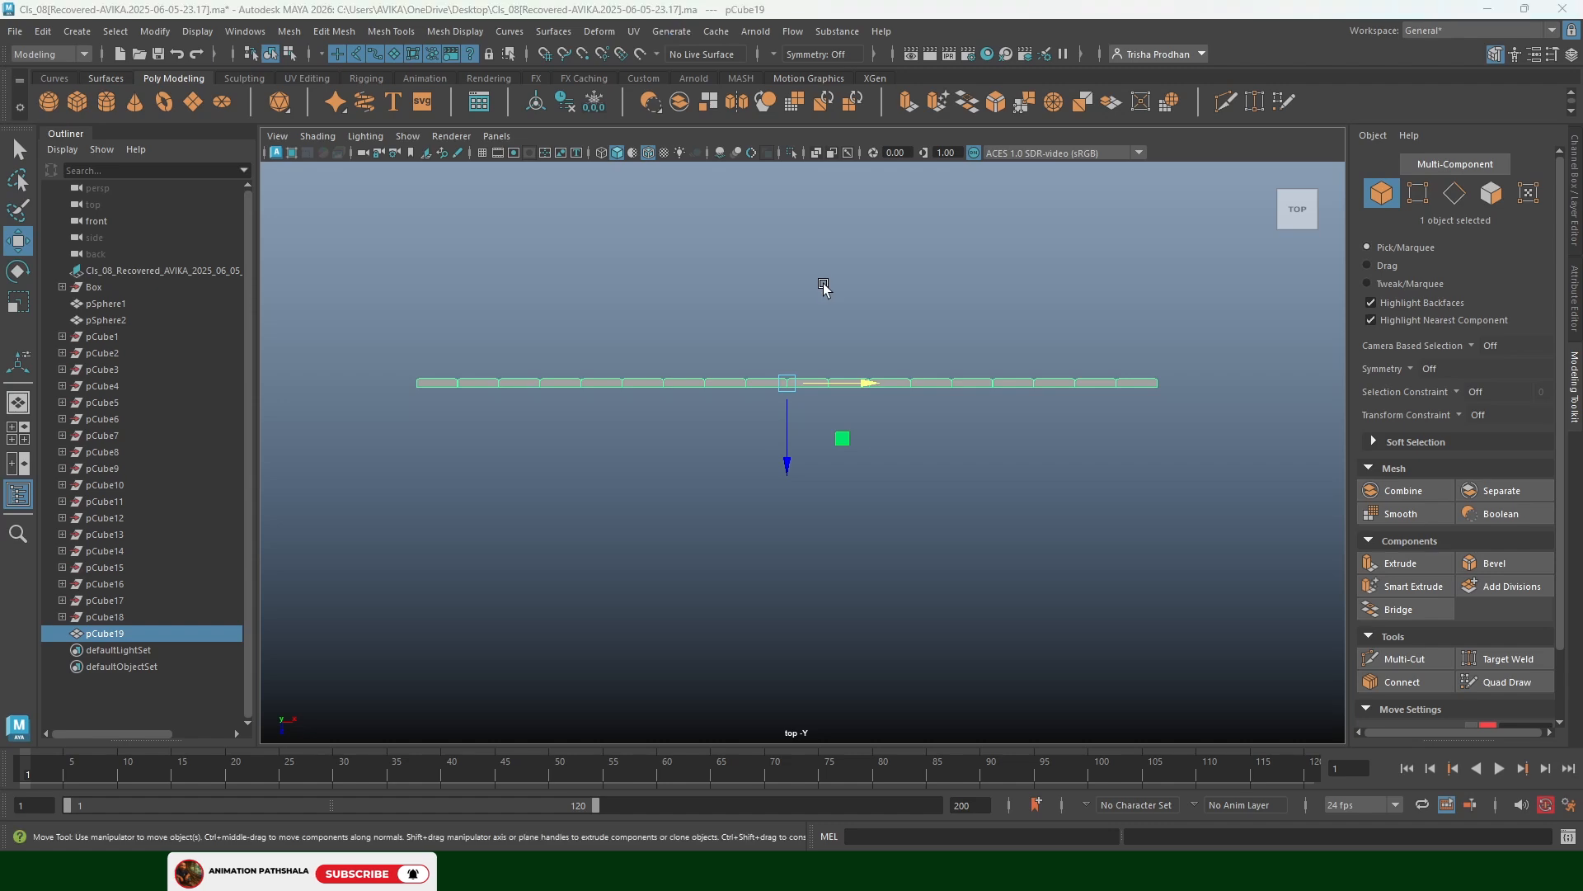
pyautogui.press('space')
pyautogui.moveTo(823, 287); pyautogui.dragTo(780, 357)
pyautogui.press('f')
pyautogui.click(1046, 346)
pyautogui.keyDown('alt'); pyautogui.moveTo(988, 371); pyautogui.dragTo(871, 398); pyautogui.keyUp('alt')
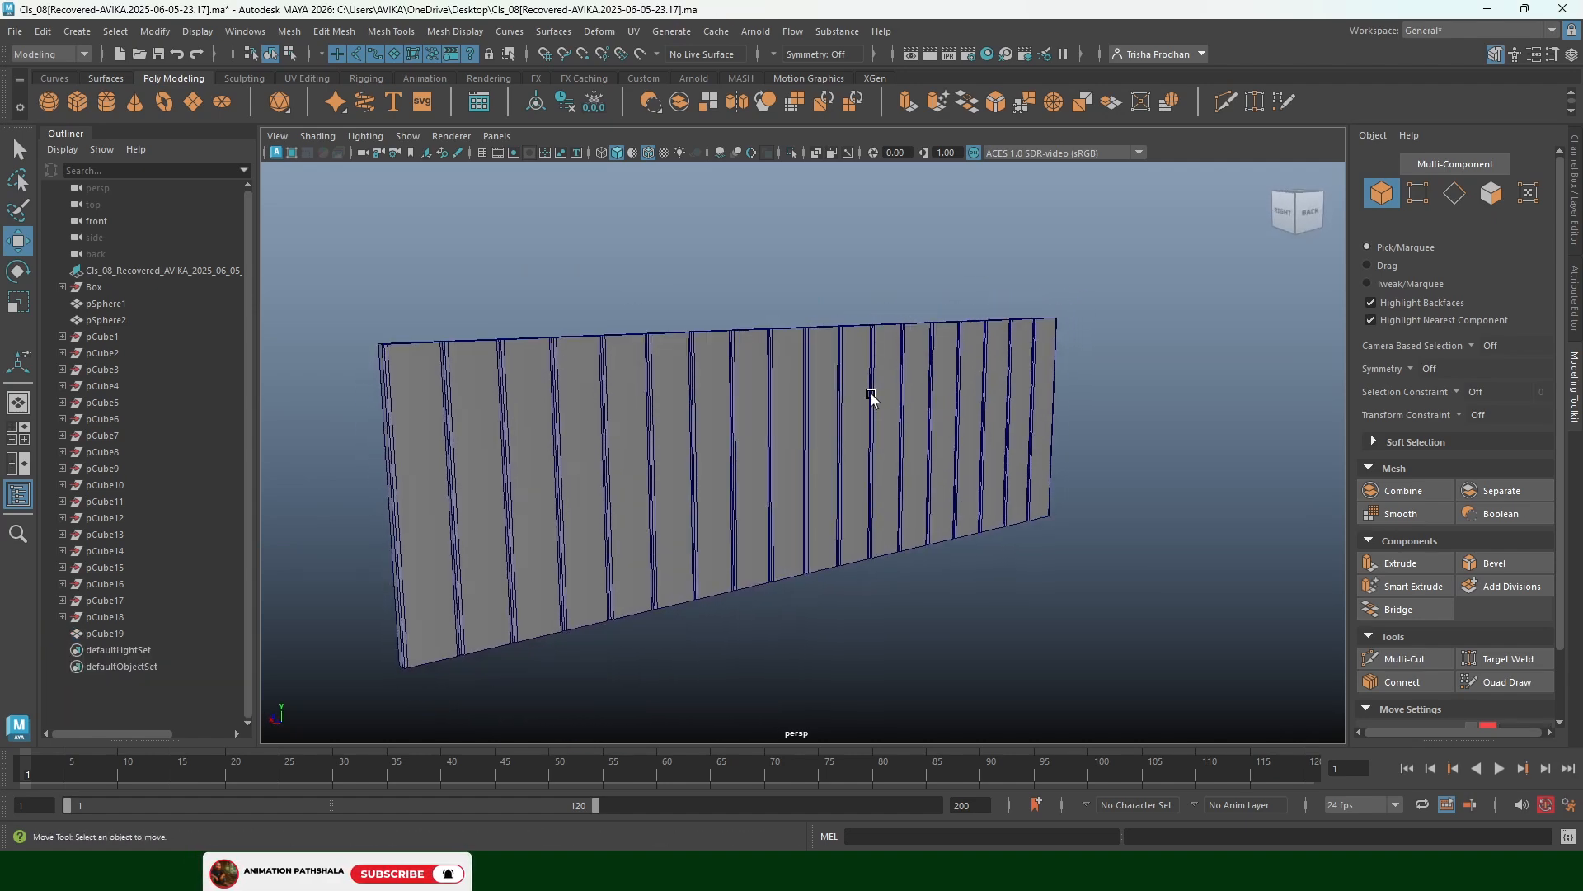
pyautogui.click(872, 397)
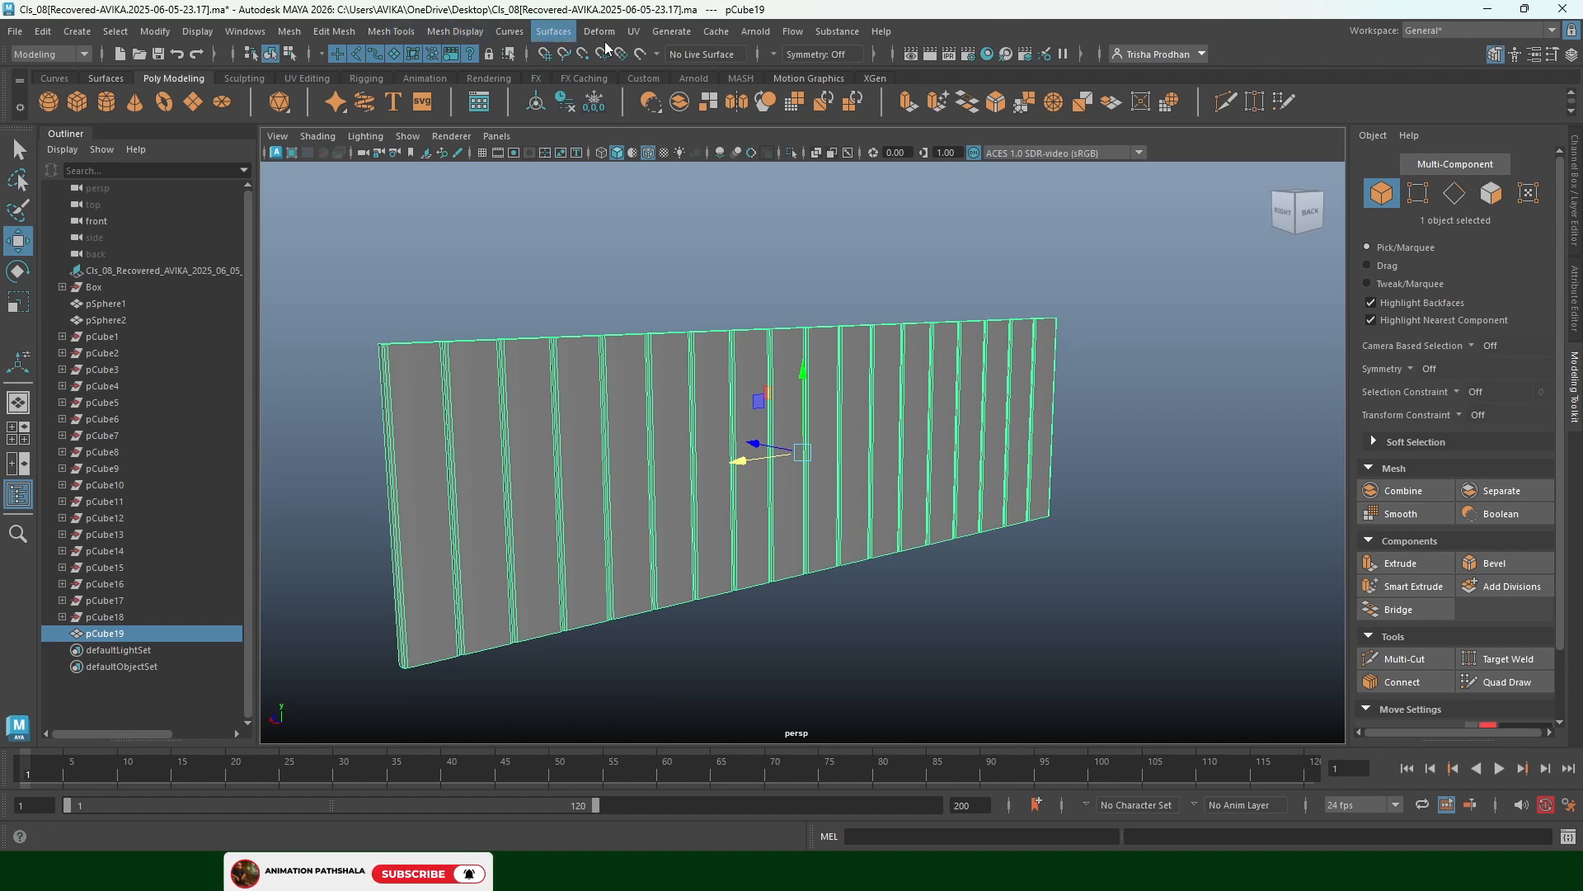
# Apply a nonlinear Bend deformer to the combined row of planks
pyautogui.click(666, 38)
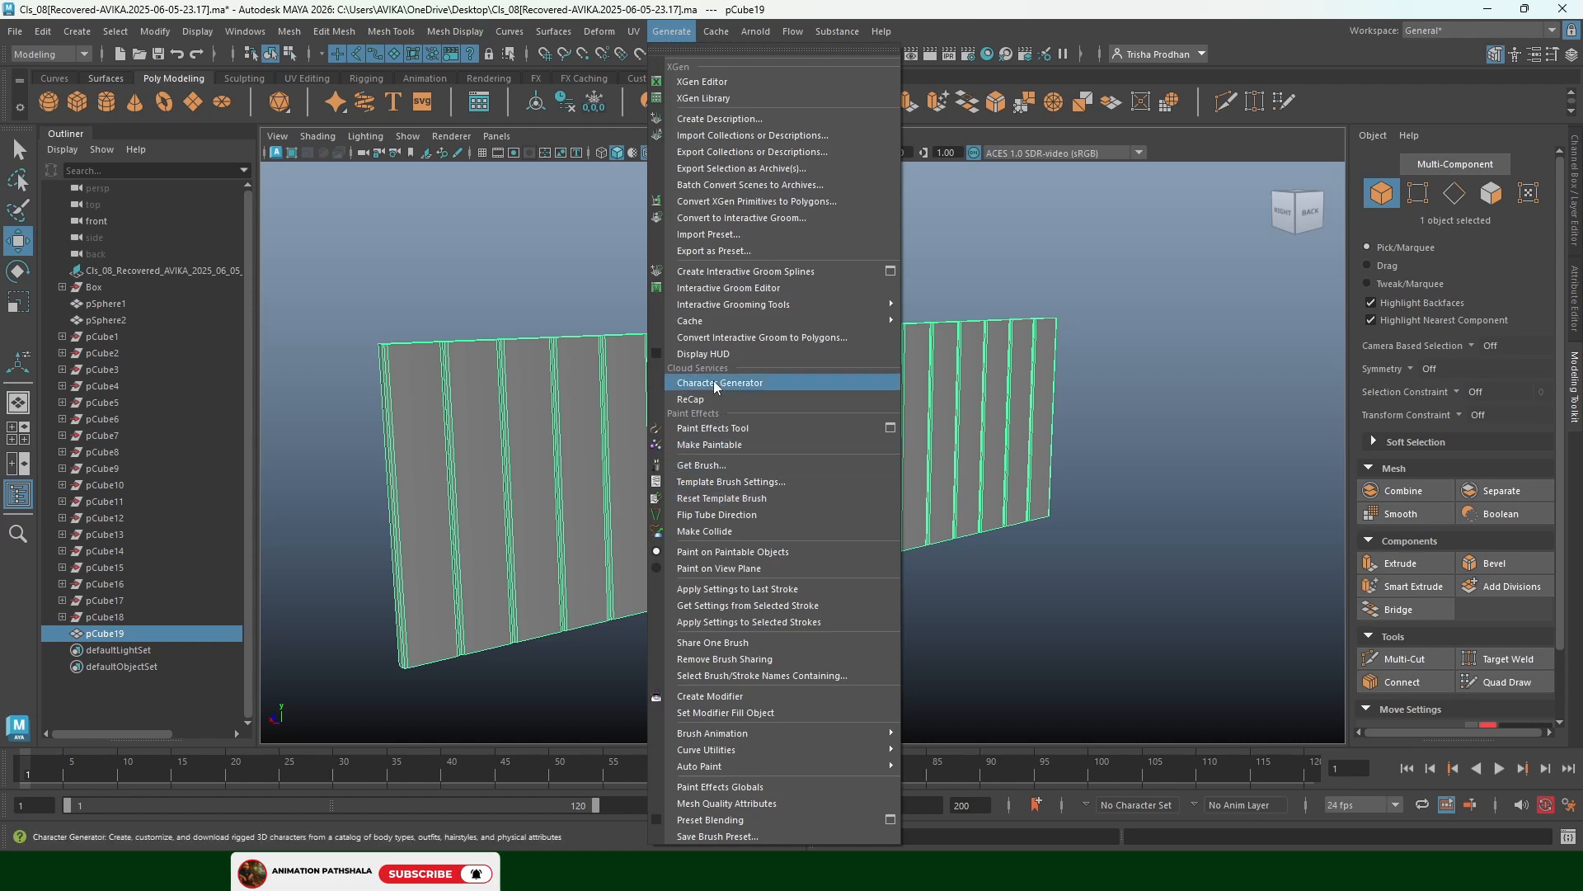
pyautogui.moveTo(729, 31)
pyautogui.moveTo(600, 31)
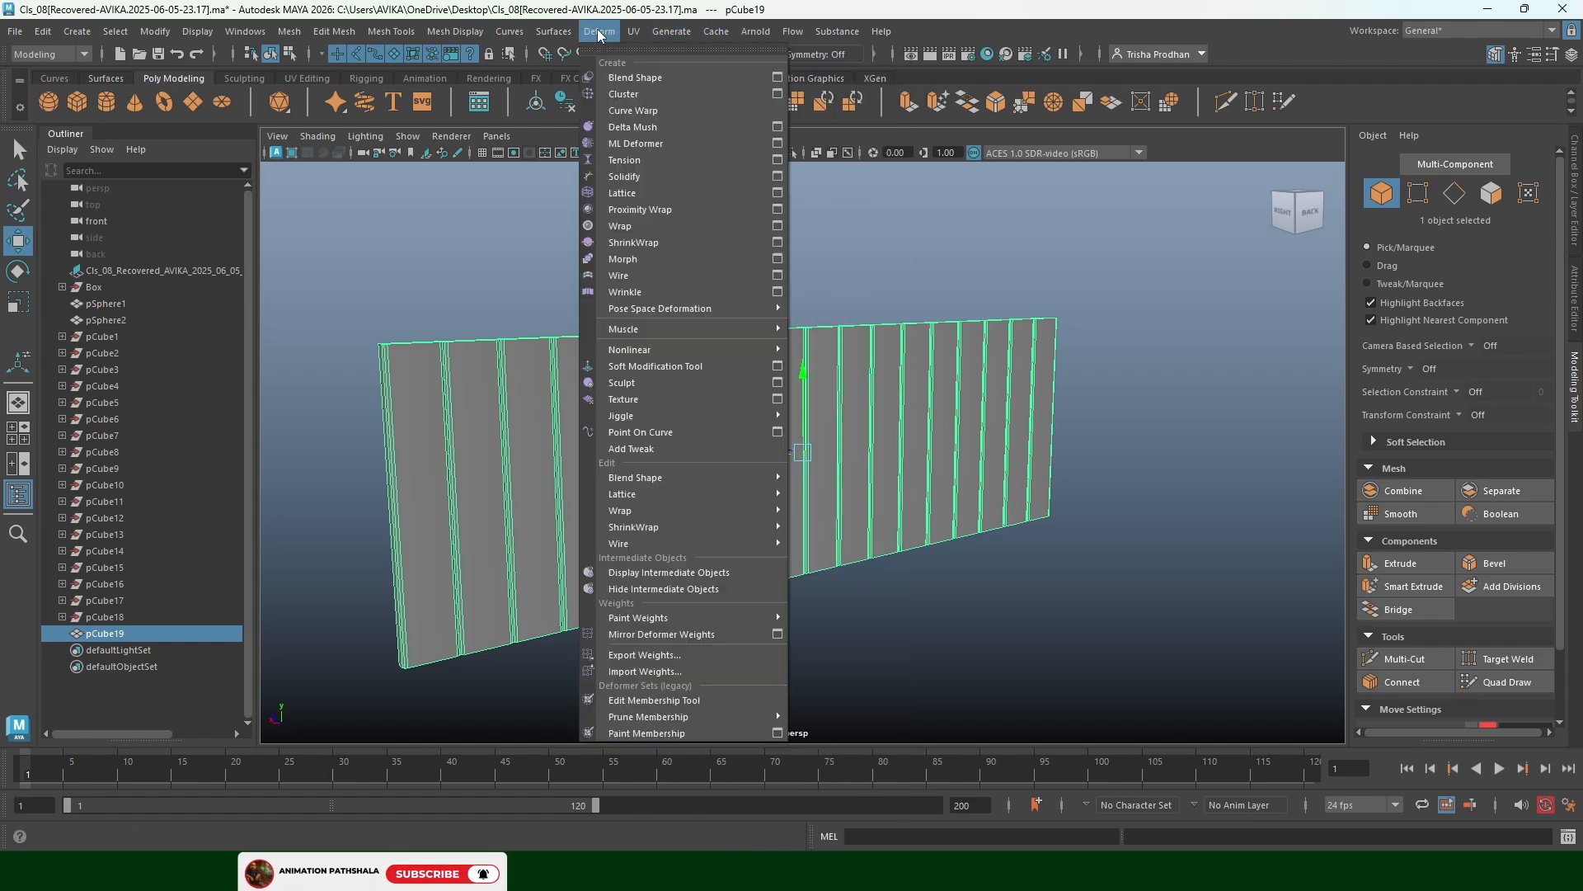
pyautogui.moveTo(663, 329)
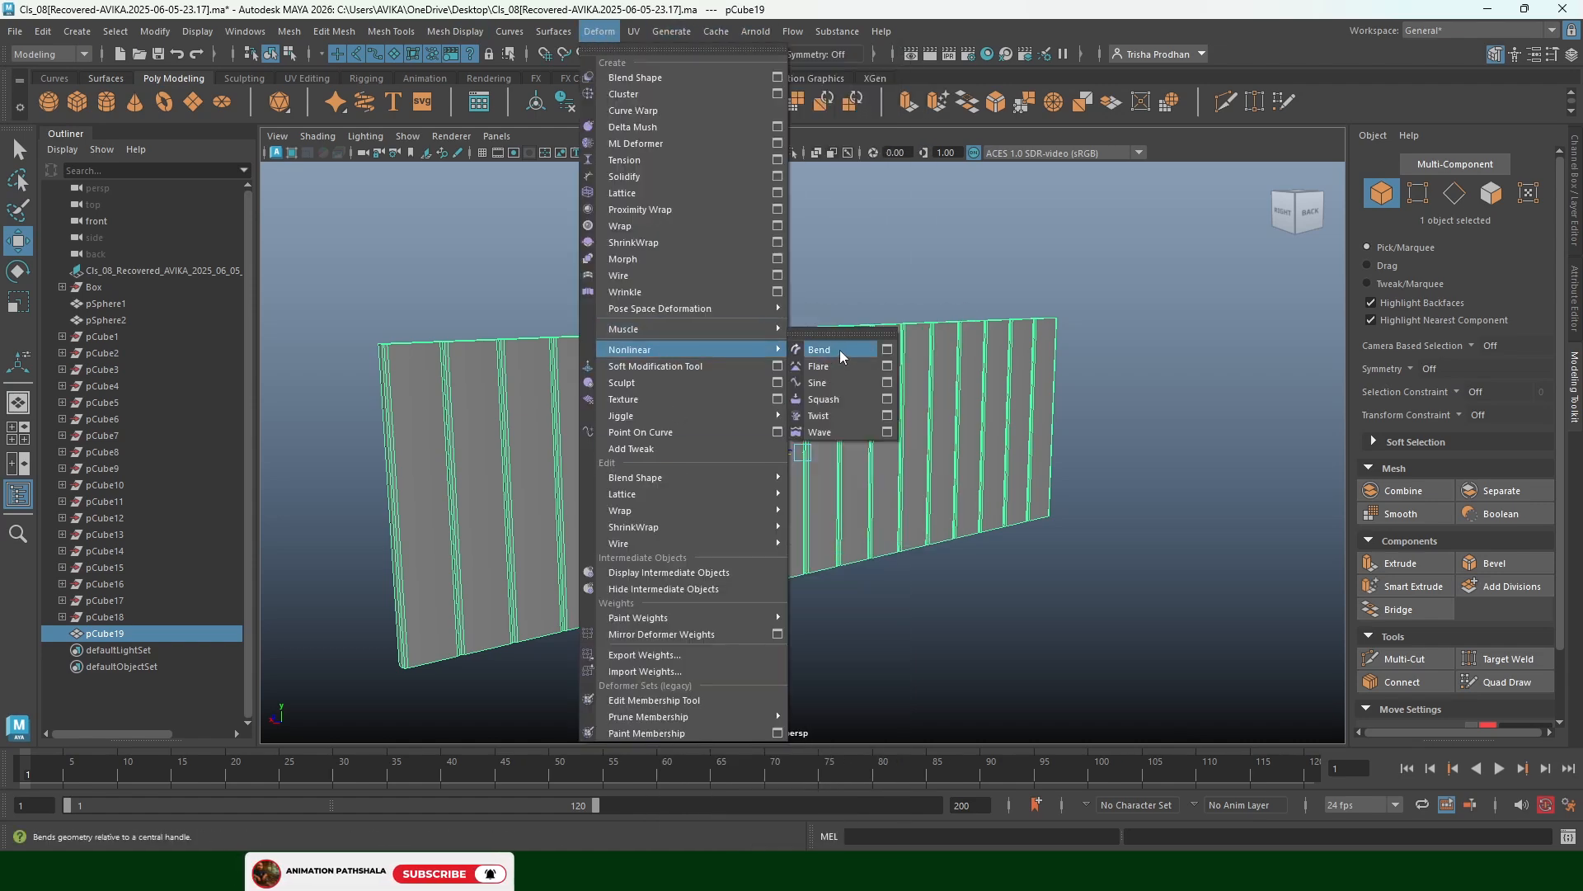
pyautogui.click(841, 353)
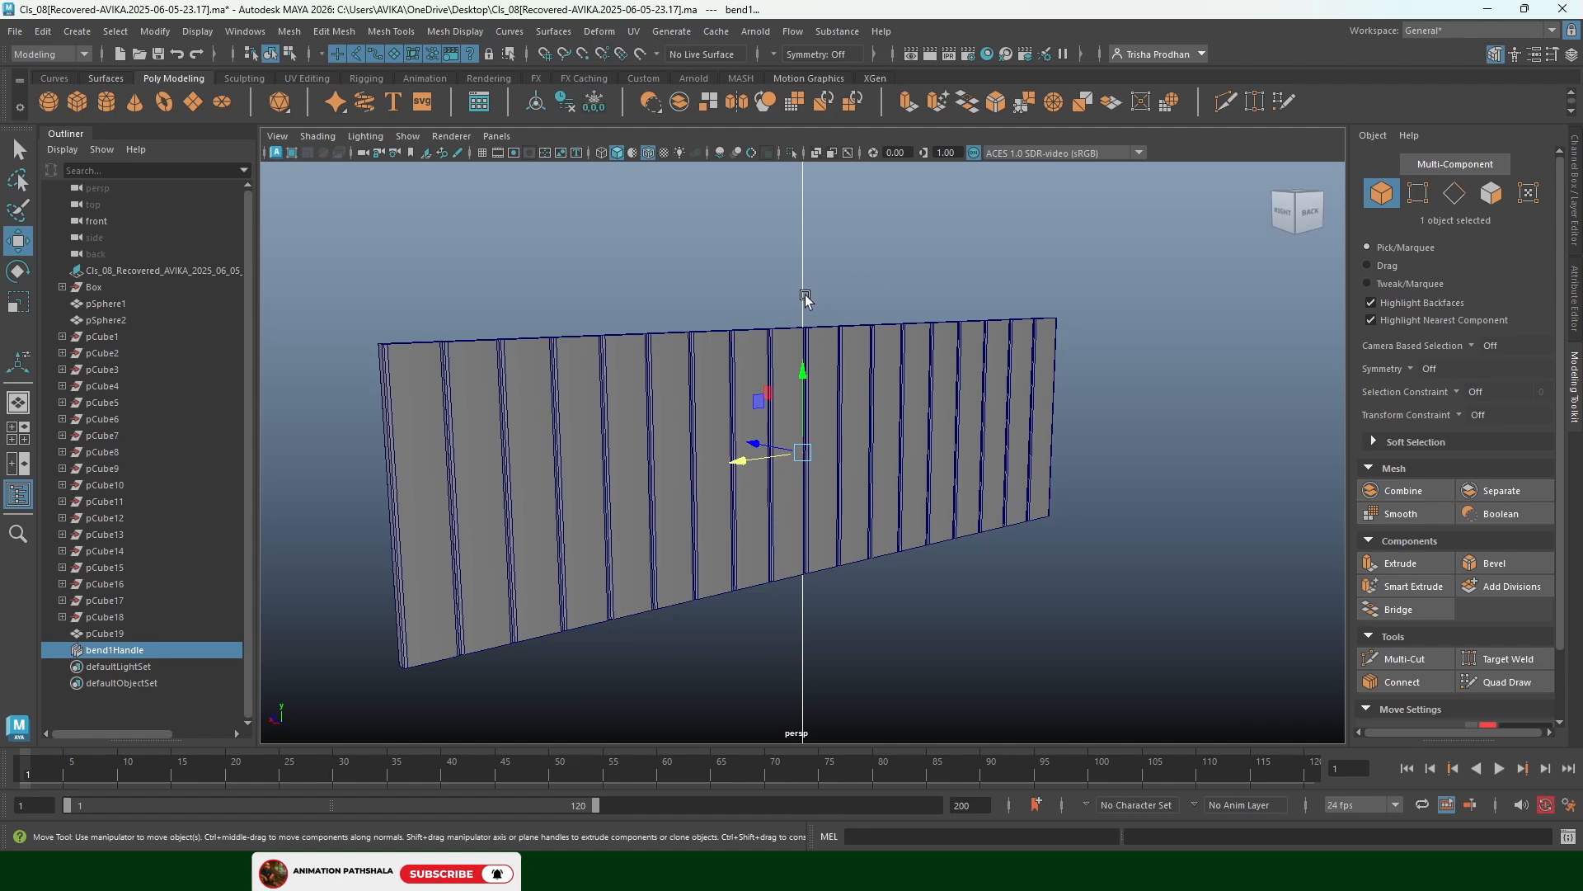
# Raise the bend deformer's Curvature to about 60.7 and check the deformation from several angles
pyautogui.keyDown('alt'); pyautogui.moveTo(805, 298); pyautogui.dragTo(785, 300); pyautogui.keyUp('alt')
pyautogui.click(1576, 195)
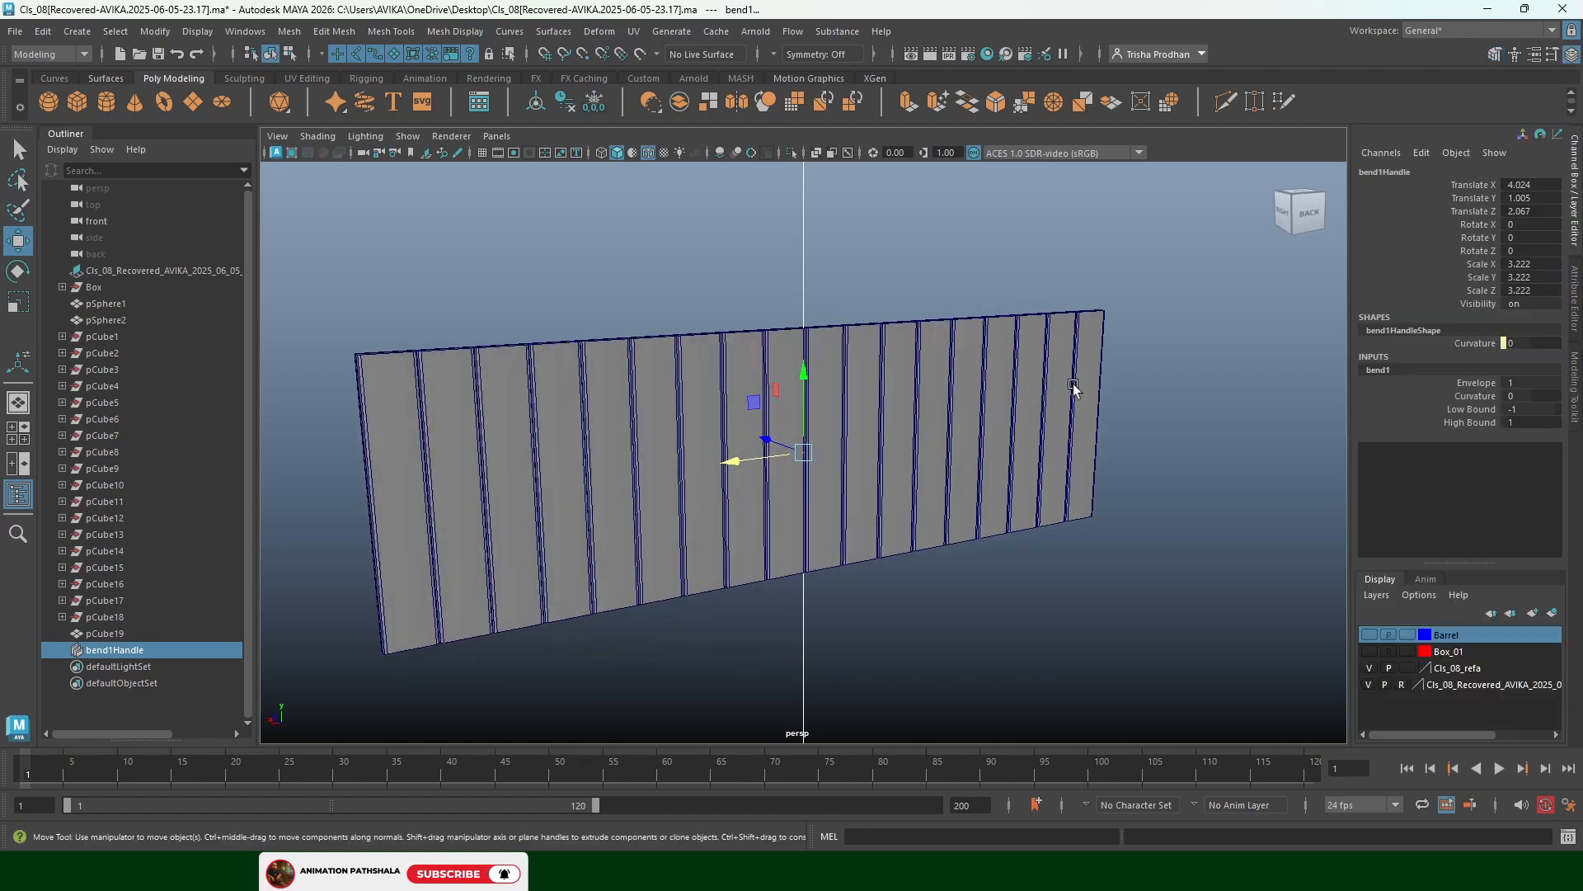
pyautogui.click(1449, 399)
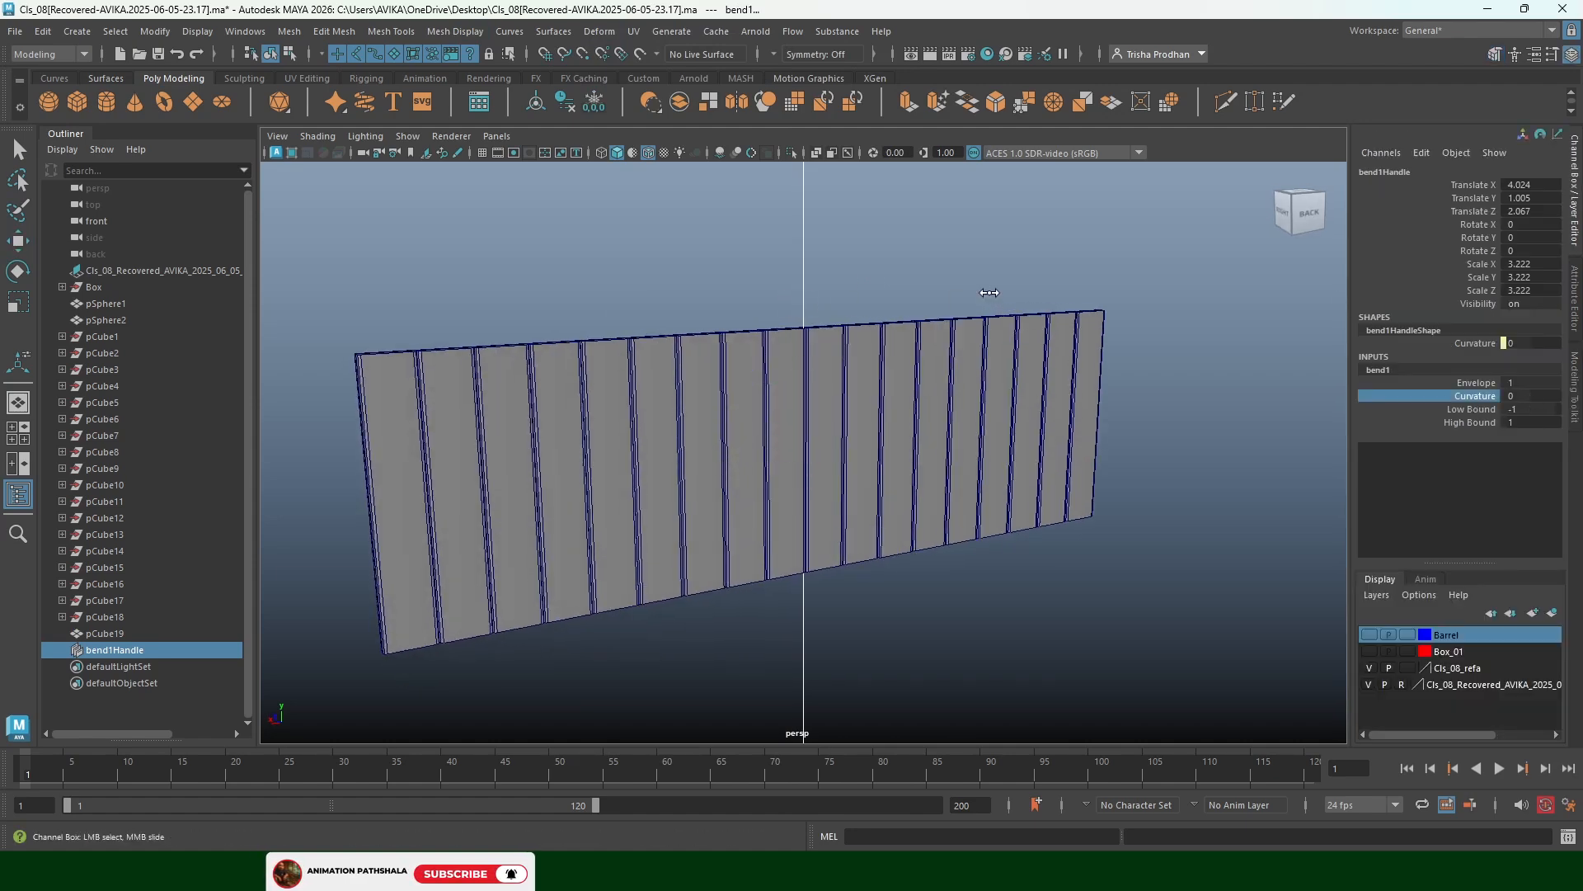
pyautogui.moveTo(988, 293); pyautogui.dragTo(860, 380, button='middle')
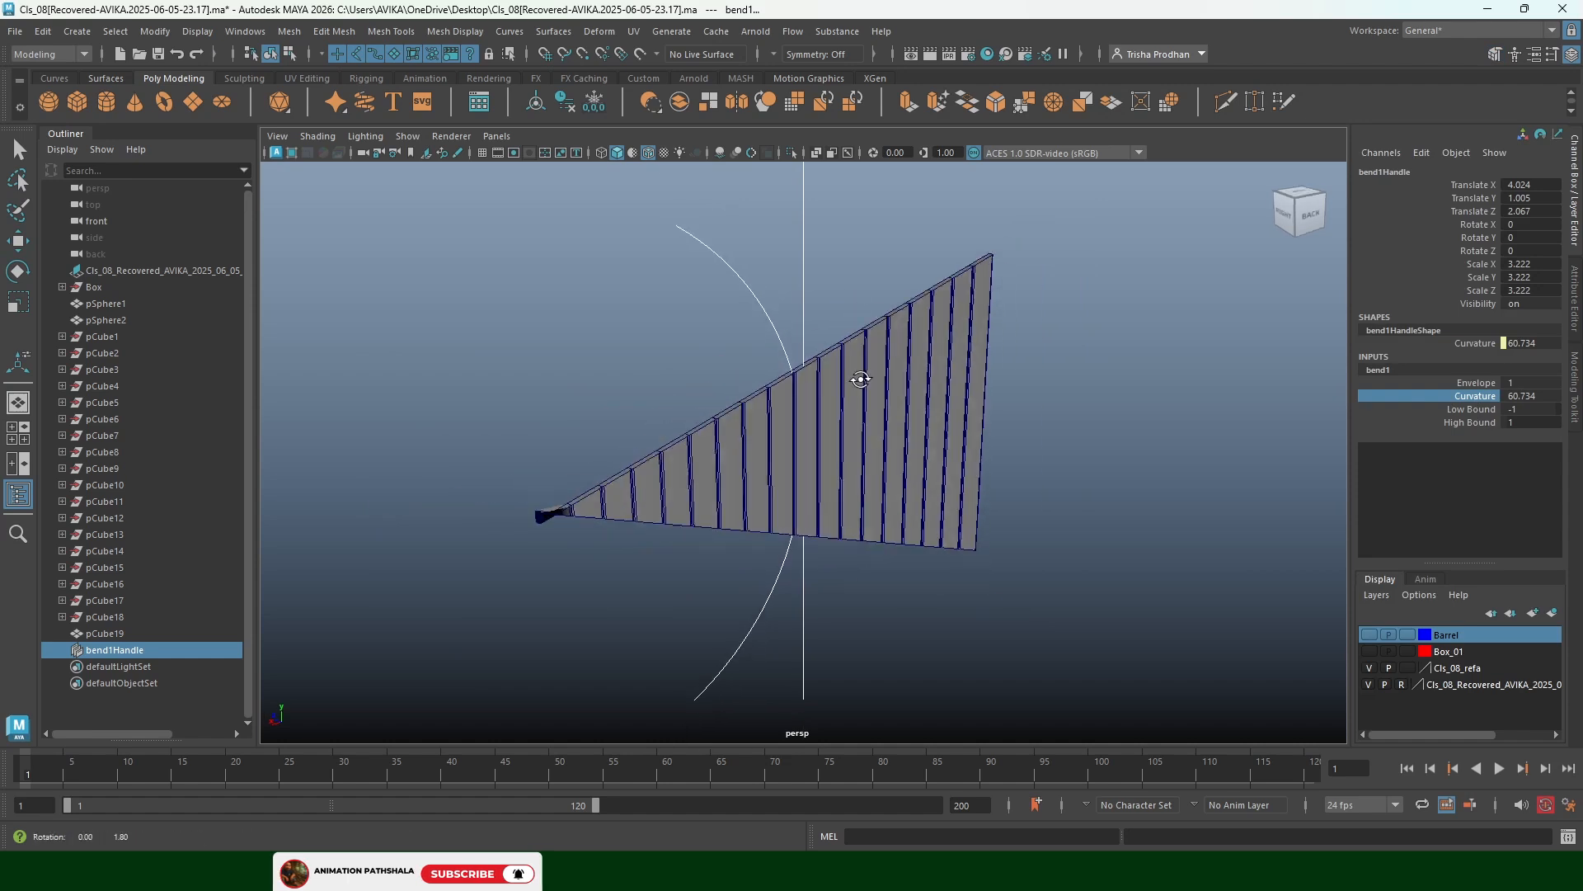
pyautogui.keyDown('alt'); pyautogui.moveTo(861, 380); pyautogui.dragTo(631, 503); pyautogui.keyUp('alt')
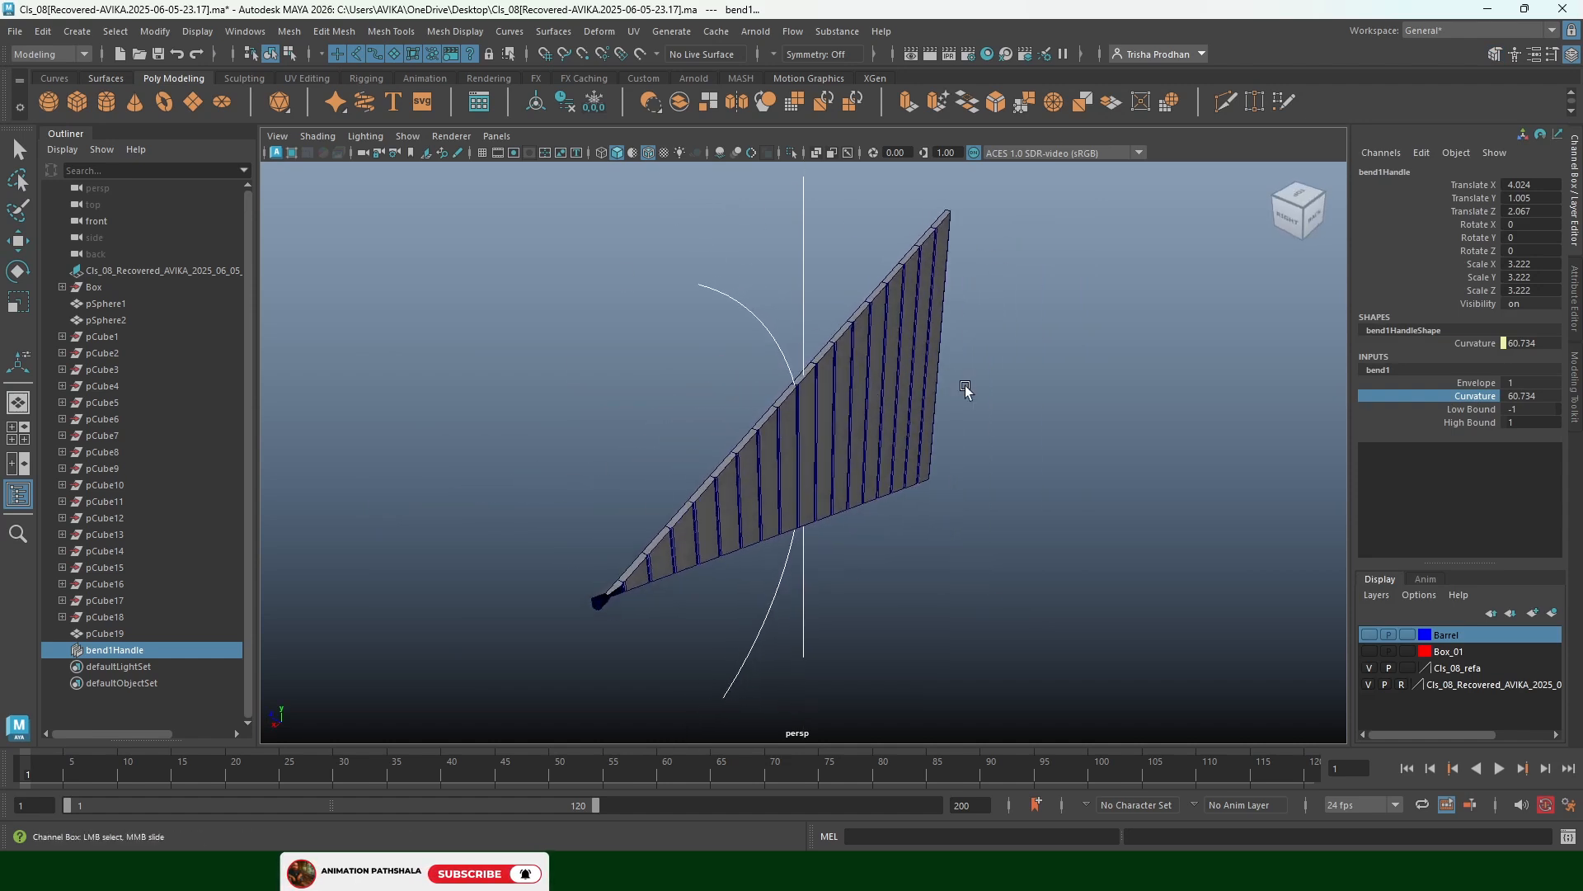
pyautogui.keyDown('alt'); pyautogui.moveTo(965, 388); pyautogui.dragTo(683, 483); pyautogui.keyUp('alt')
# Try rotating the bend handle freehand, and reset its X, Y and Z rotation to 0
pyautogui.press('w')
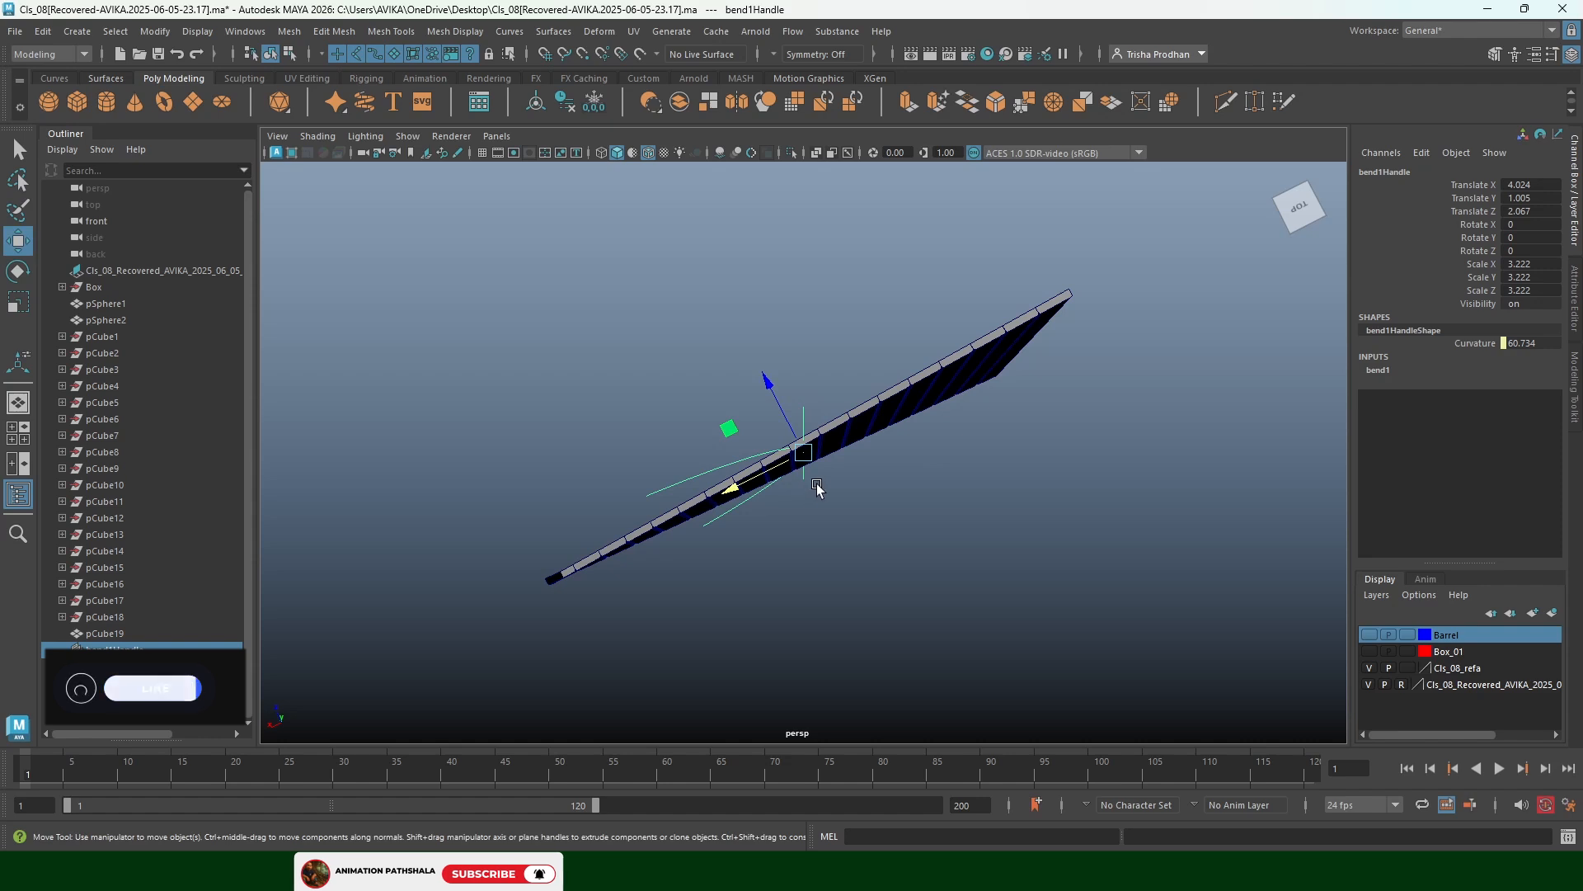
pyautogui.press('e')
pyautogui.moveTo(879, 492); pyautogui.dragTo(781, 399)
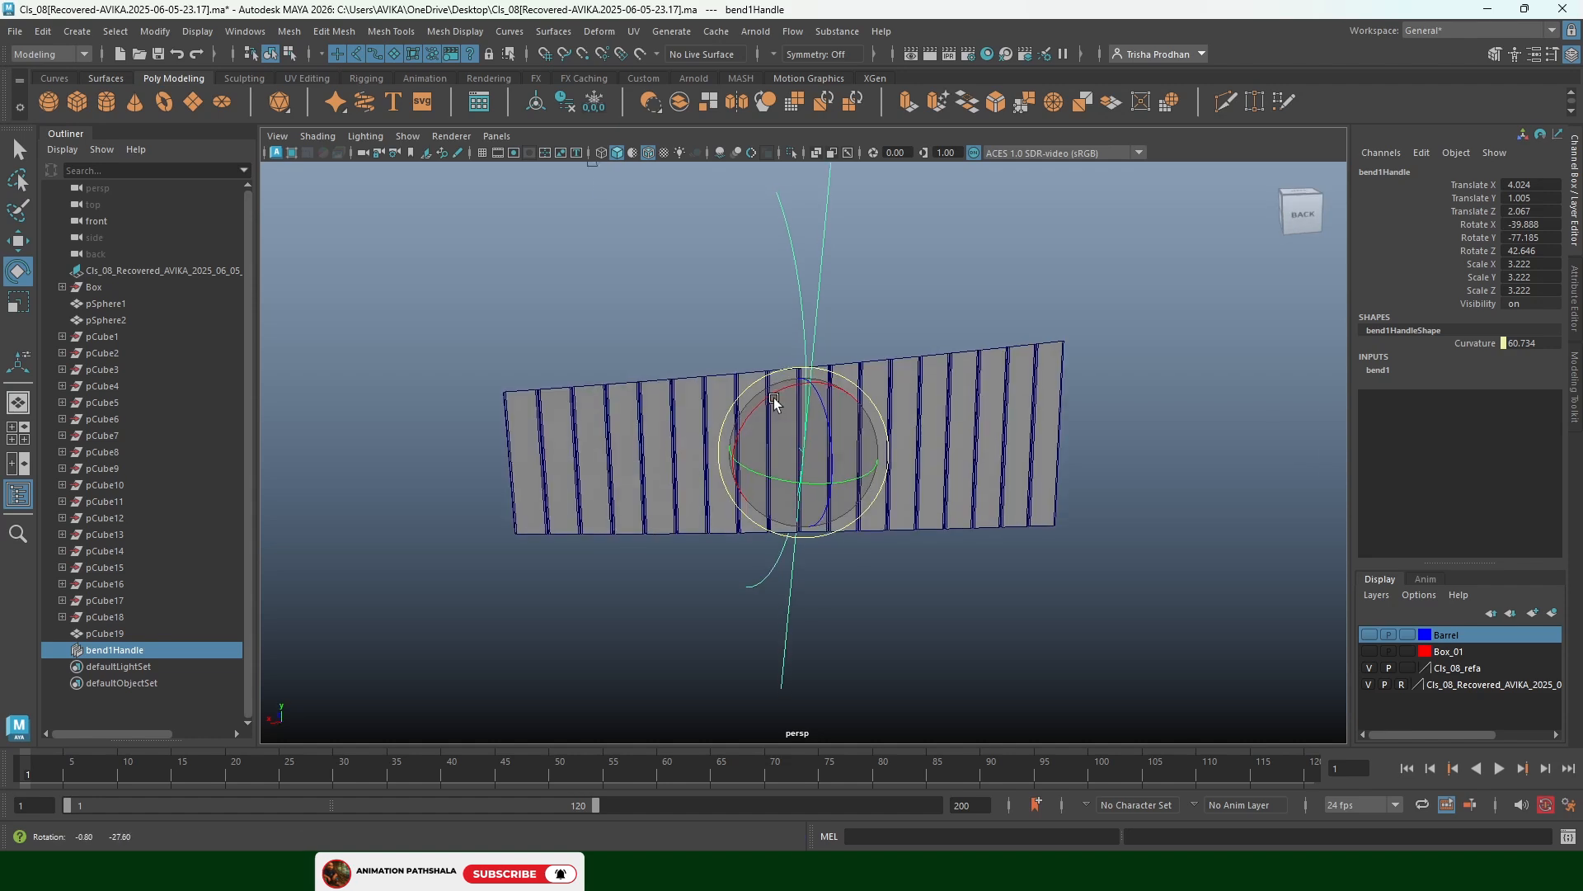
pyautogui.moveTo(1542, 225); pyautogui.dragTo(1541, 239)
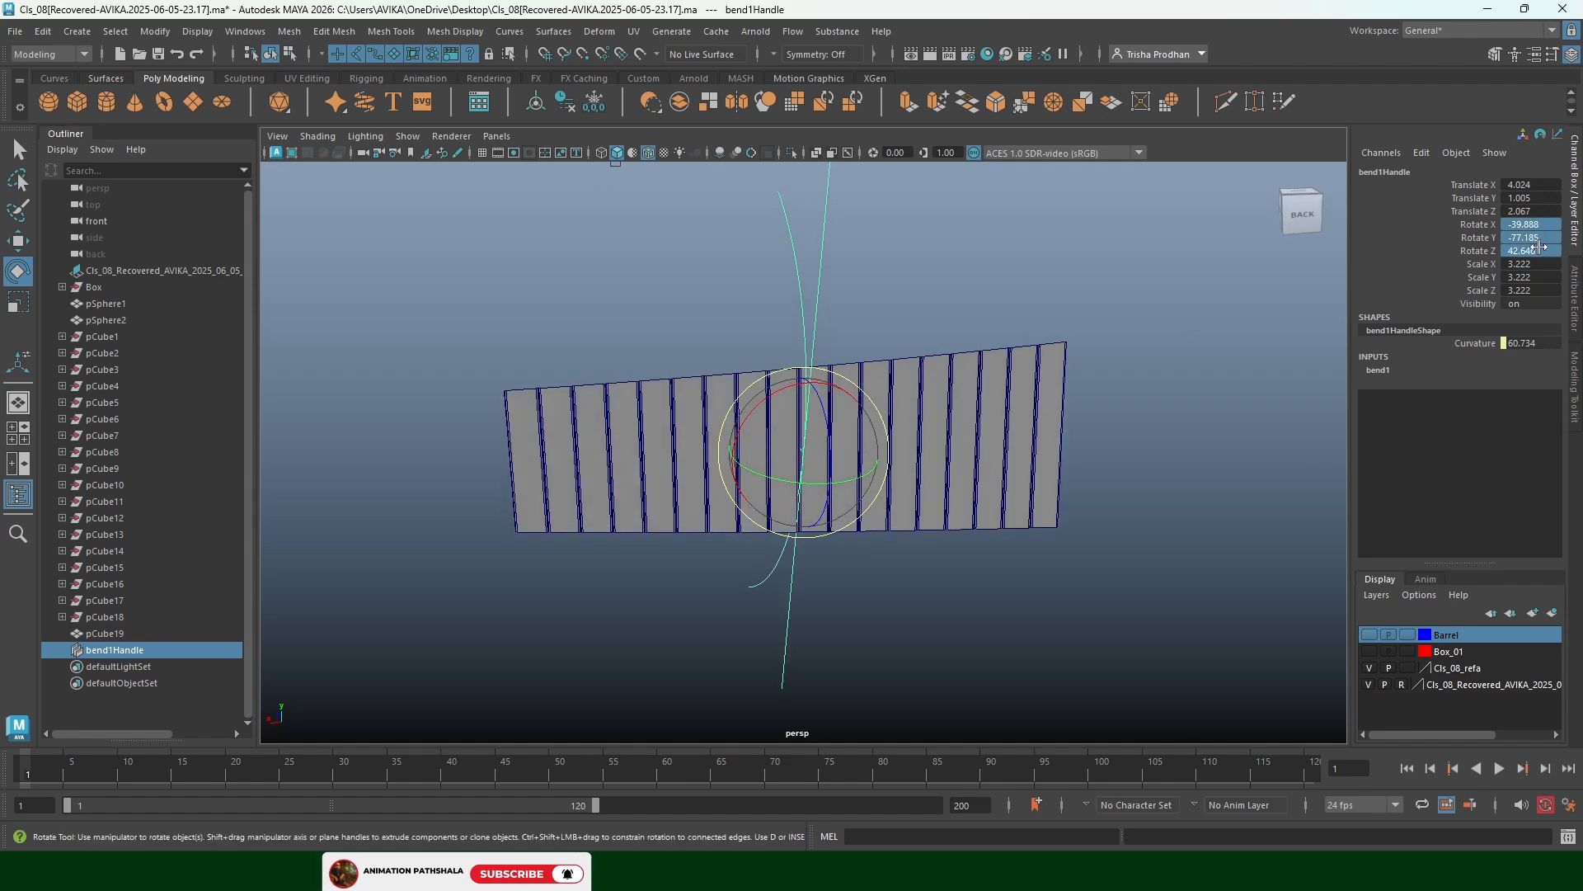
pyautogui.click(1540, 250)
pyautogui.write('0')
pyautogui.press('Return')
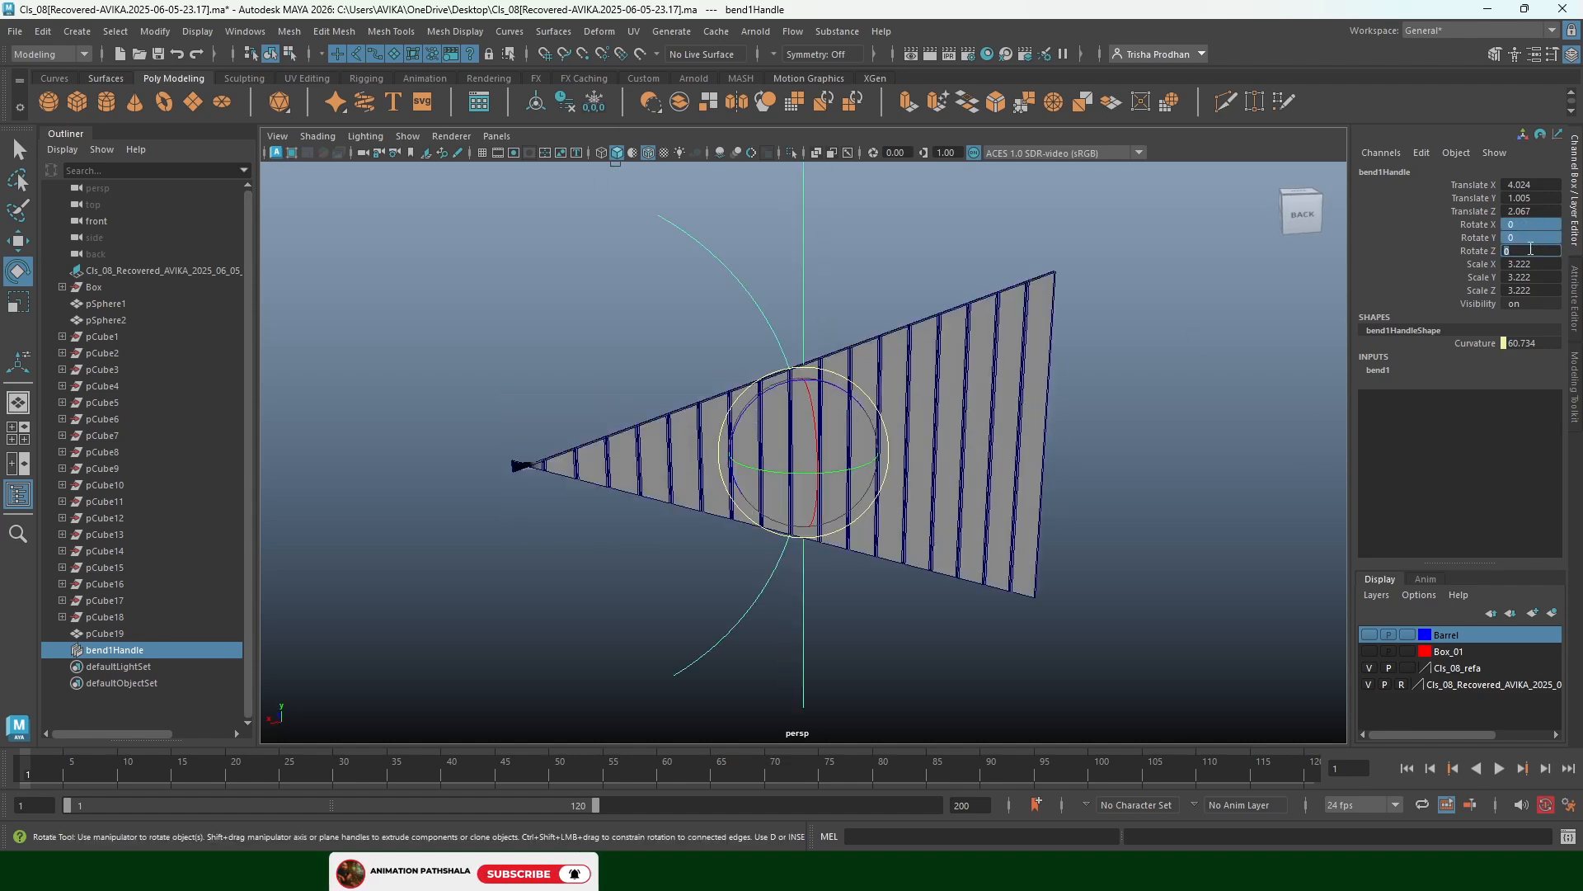
# Set the bend handle's Rotate Y to -90 and Rotate X to 90 so the planks curve horizontally
pyautogui.click(1484, 241)
pyautogui.moveTo(1035, 300); pyautogui.dragTo(1254, 310, button='middle')
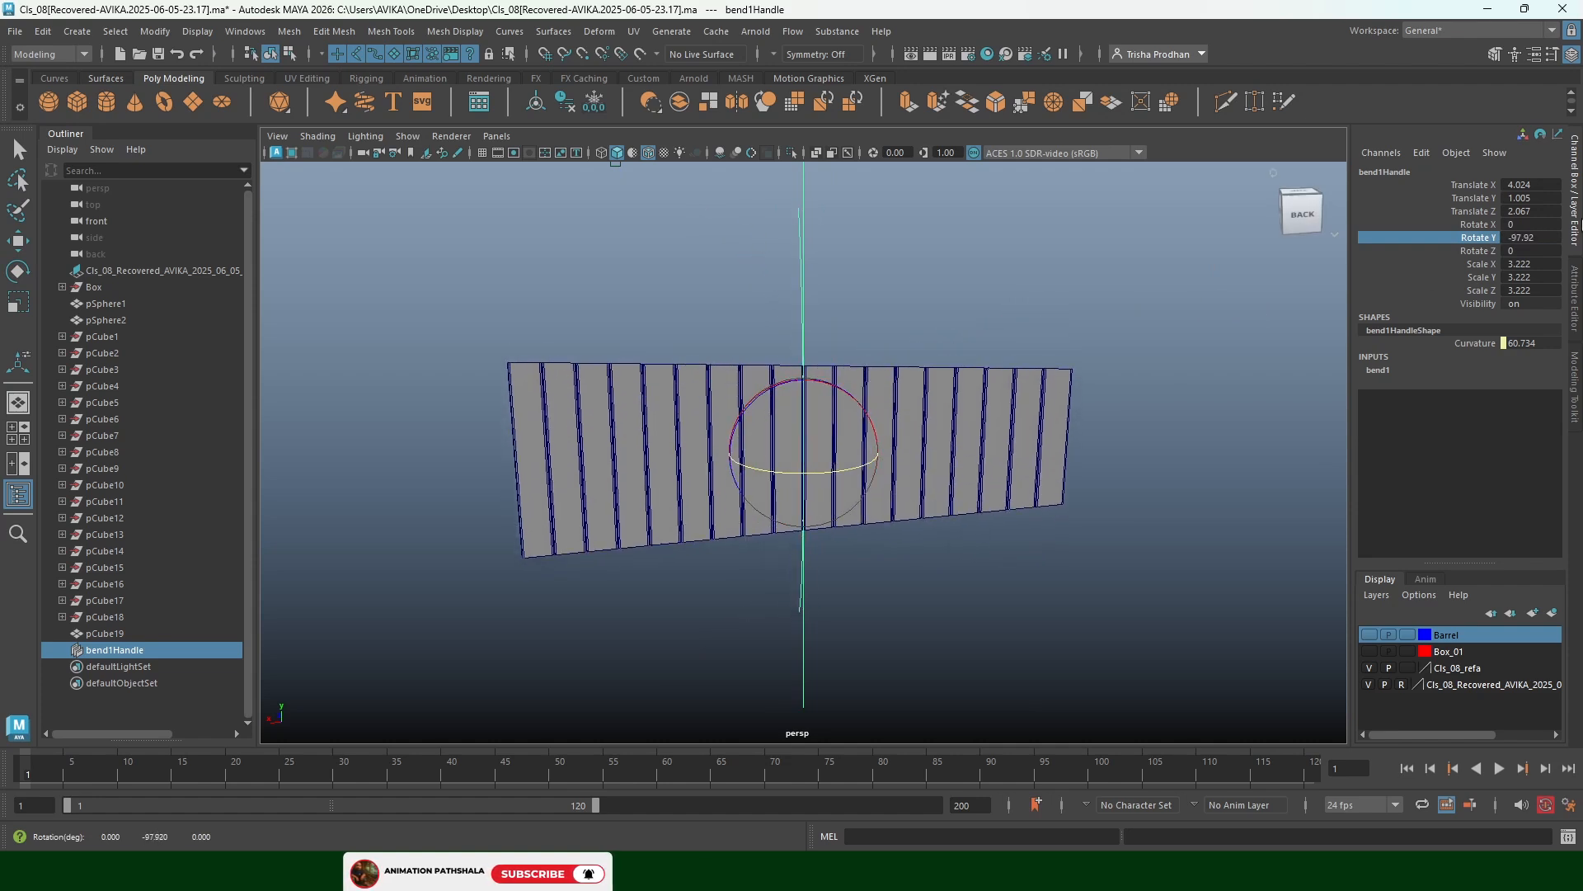
pyautogui.click(1546, 240)
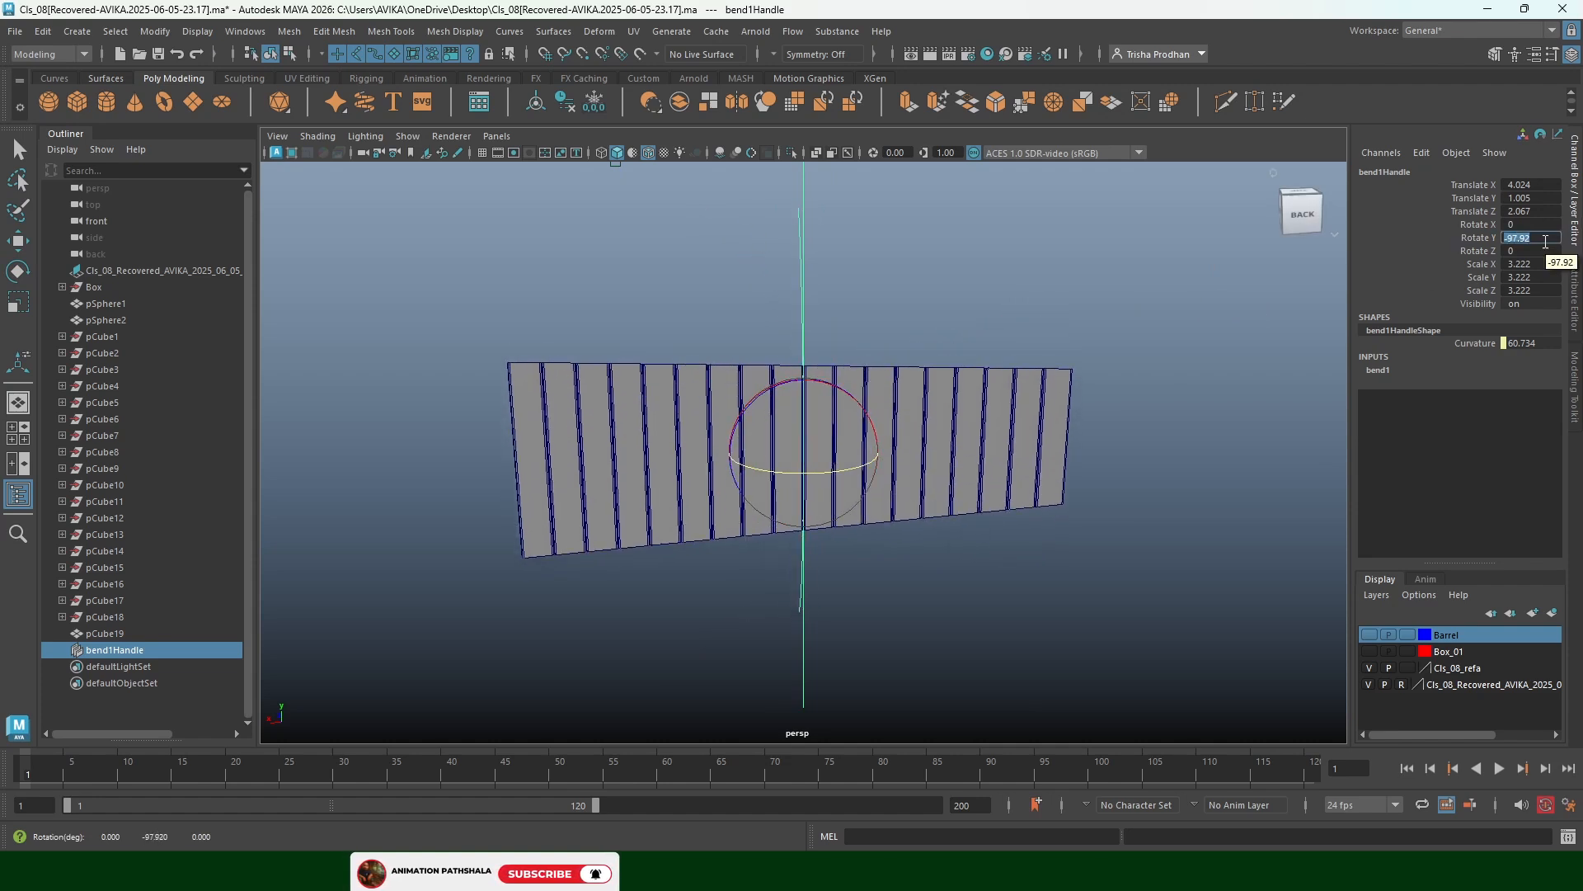
pyautogui.press('Return')
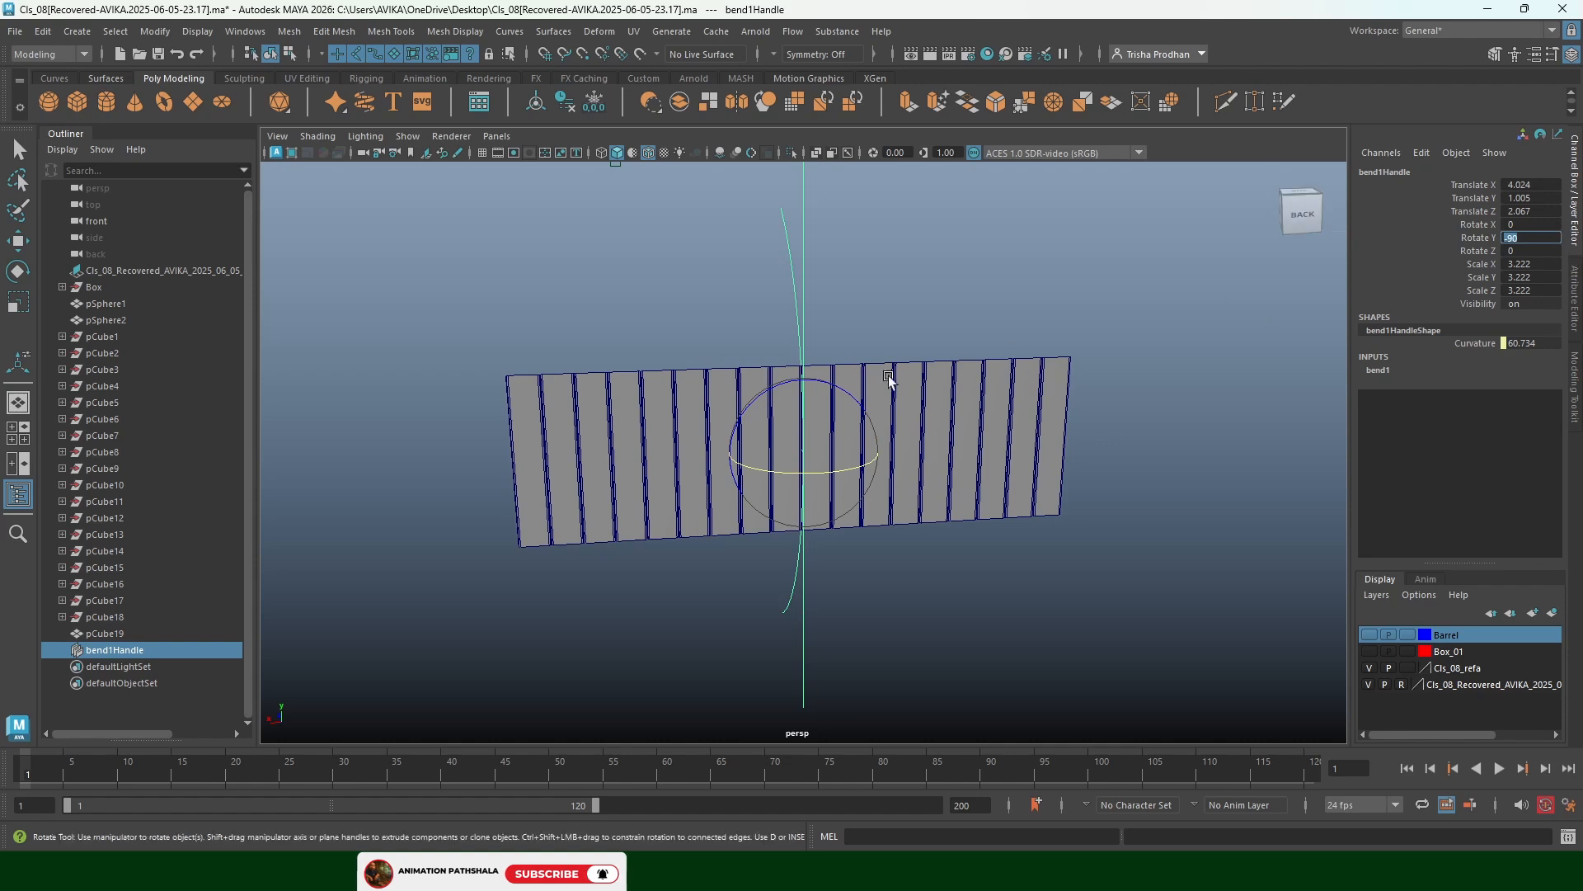
pyautogui.click(829, 384)
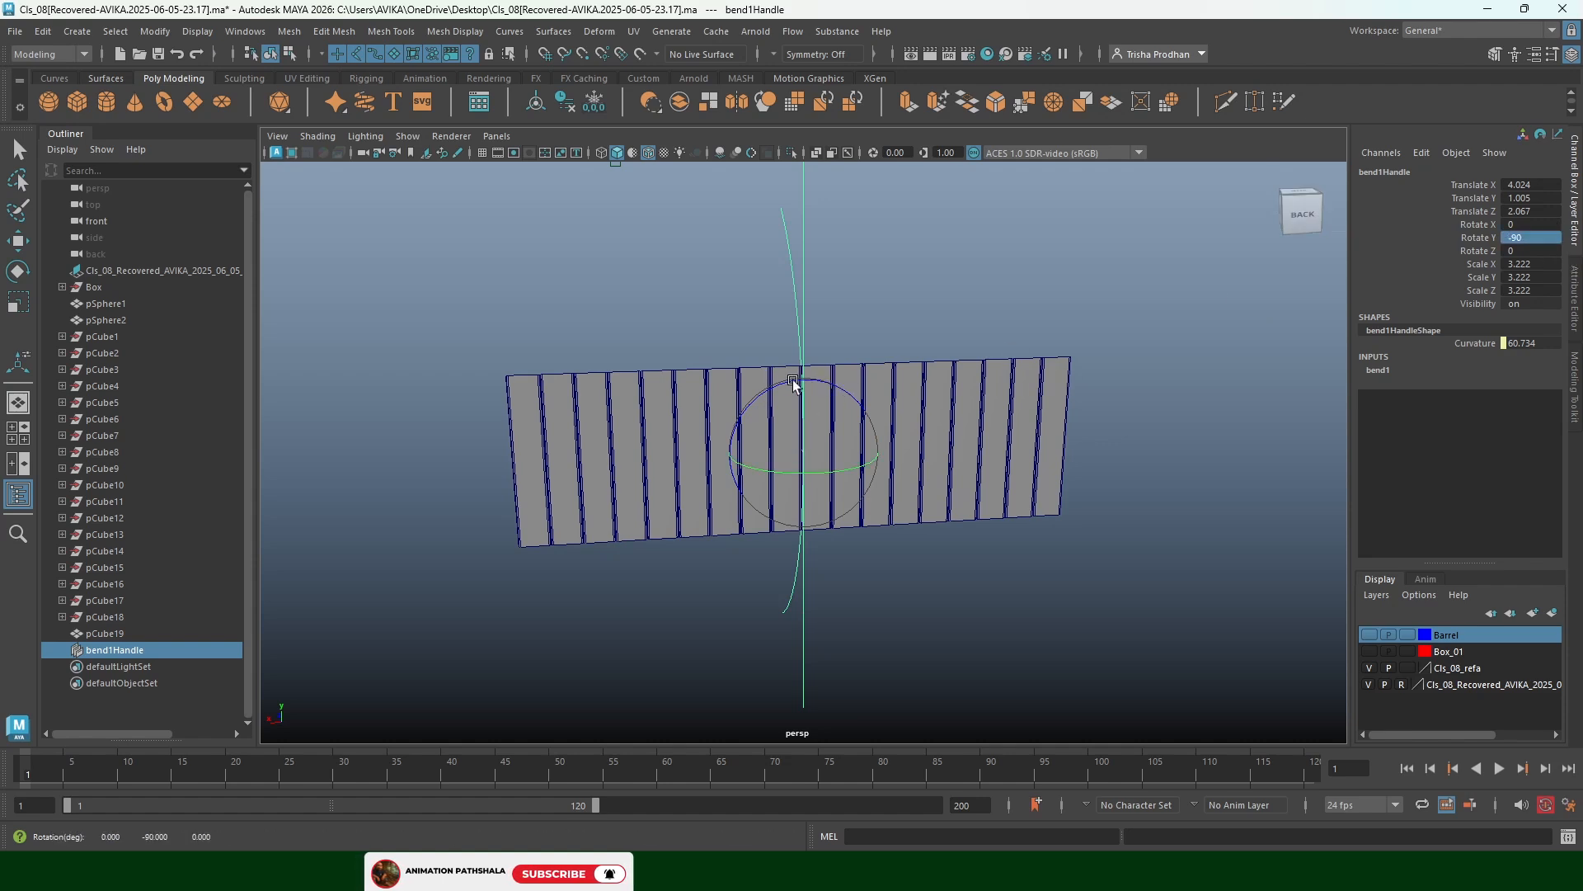
pyautogui.moveTo(883, 305); pyautogui.dragTo(1003, 394, button='middle')
pyautogui.doubleClick(1546, 224)
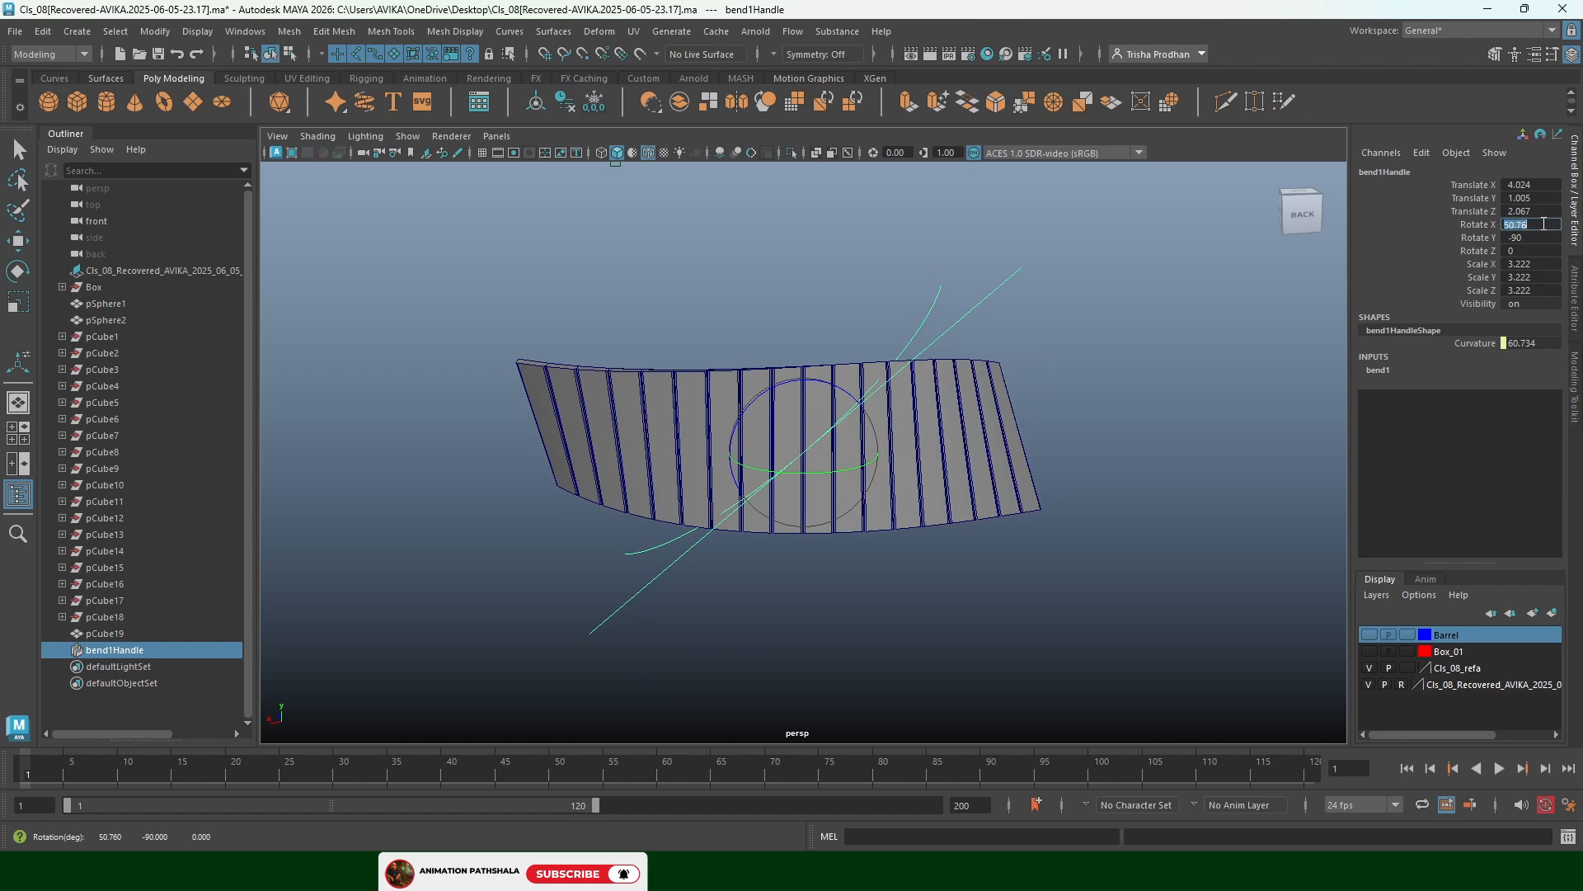
pyautogui.press('Return')
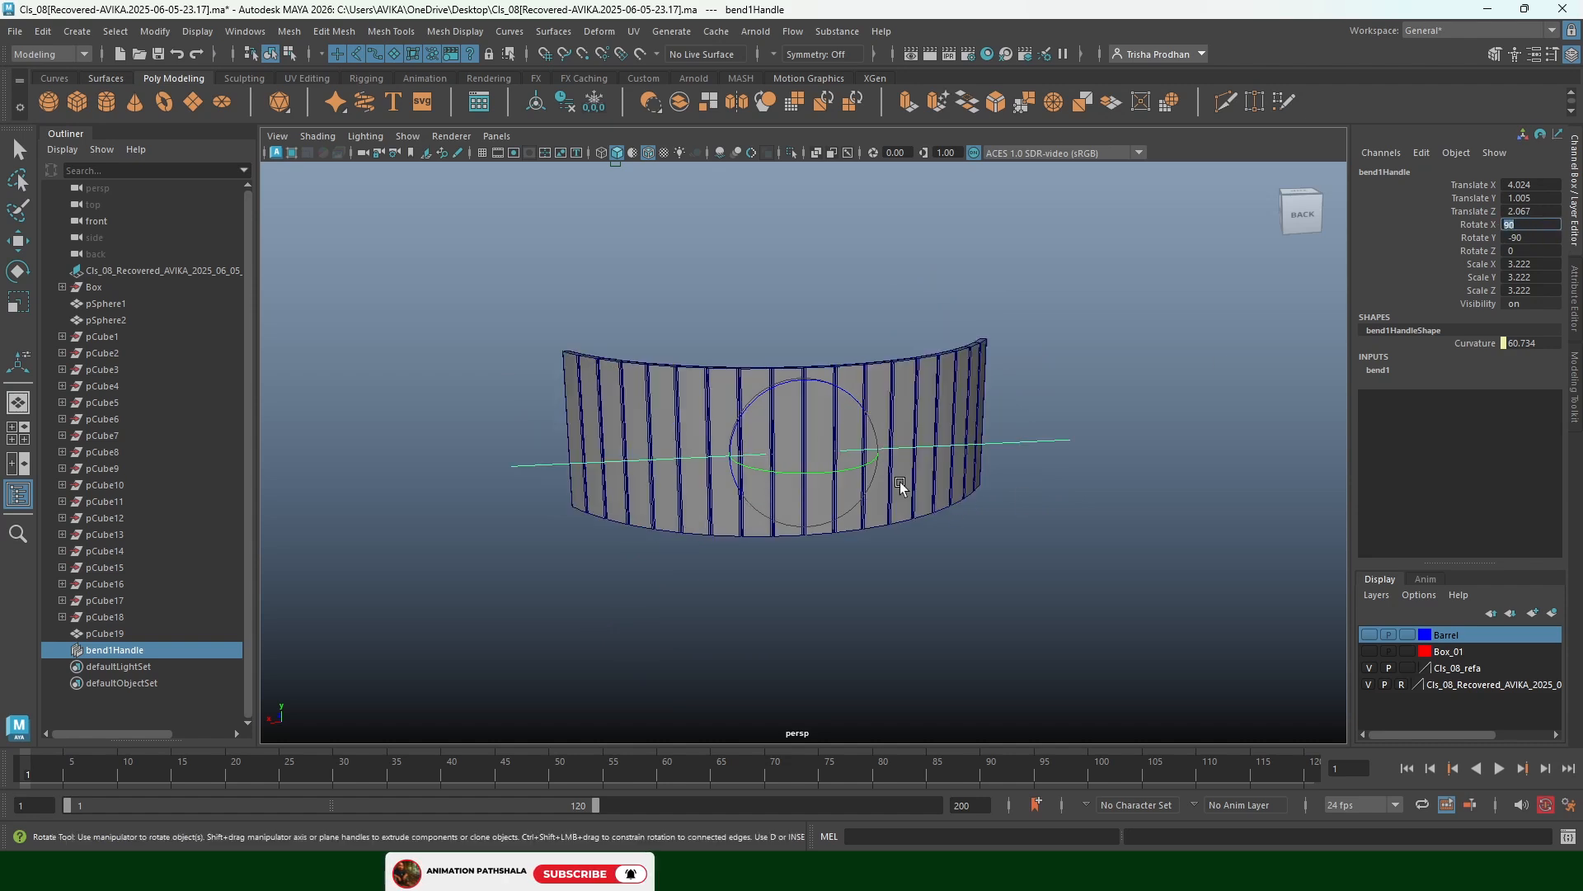
# Set the bend deformer's Curvature to 180 to close the planks into a full ring
pyautogui.keyDown('alt'); pyautogui.moveTo(804, 474); pyautogui.dragTo(883, 503); pyautogui.keyUp('alt')
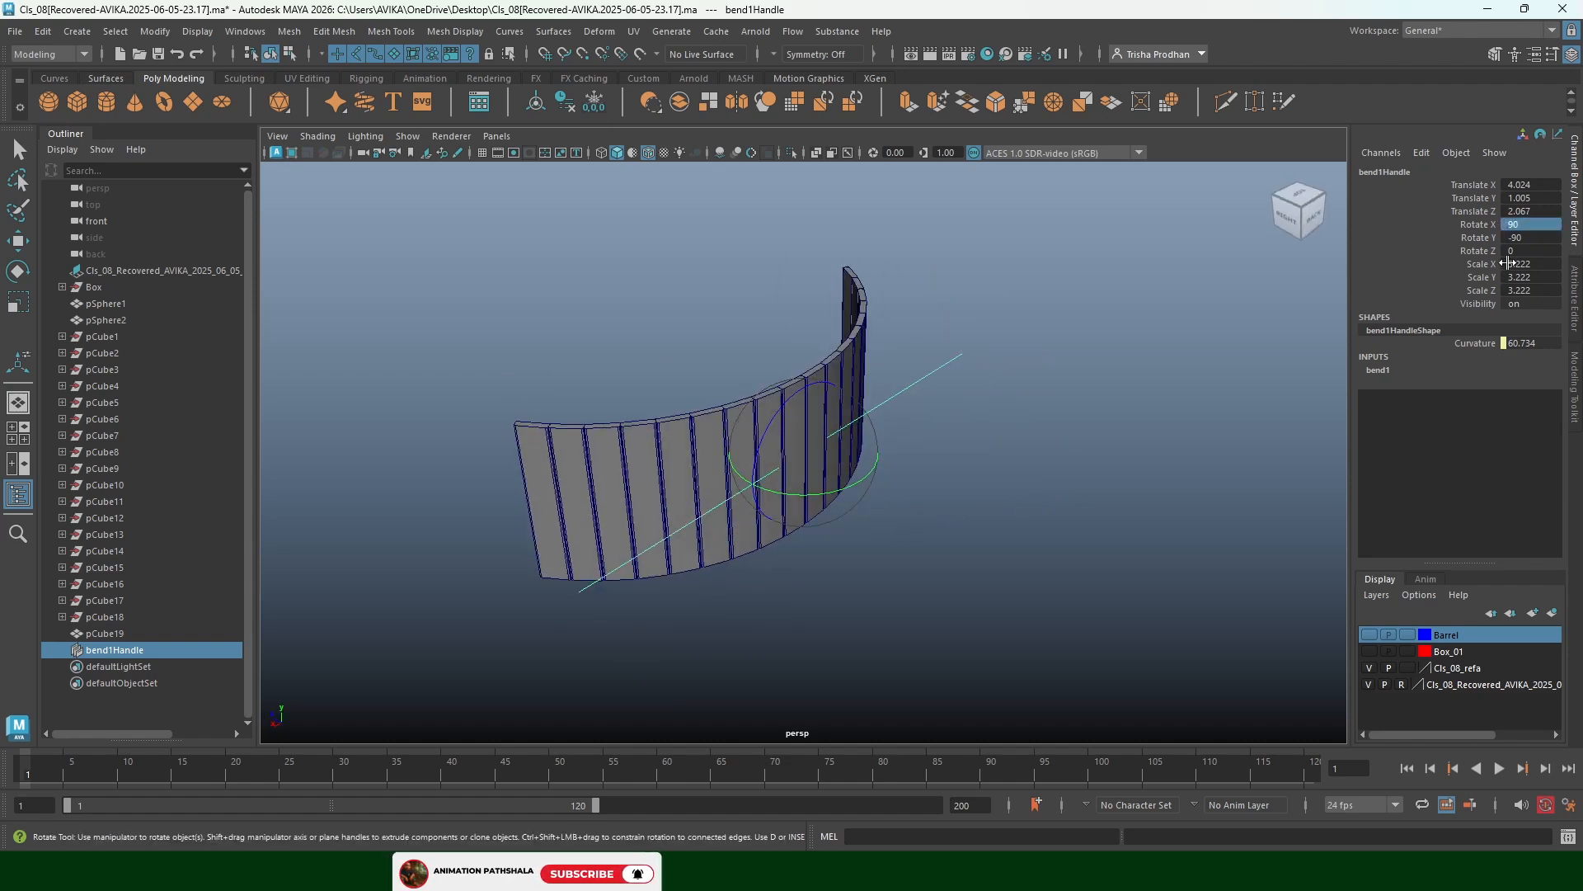
pyautogui.click(1377, 370)
pyautogui.click(1477, 384)
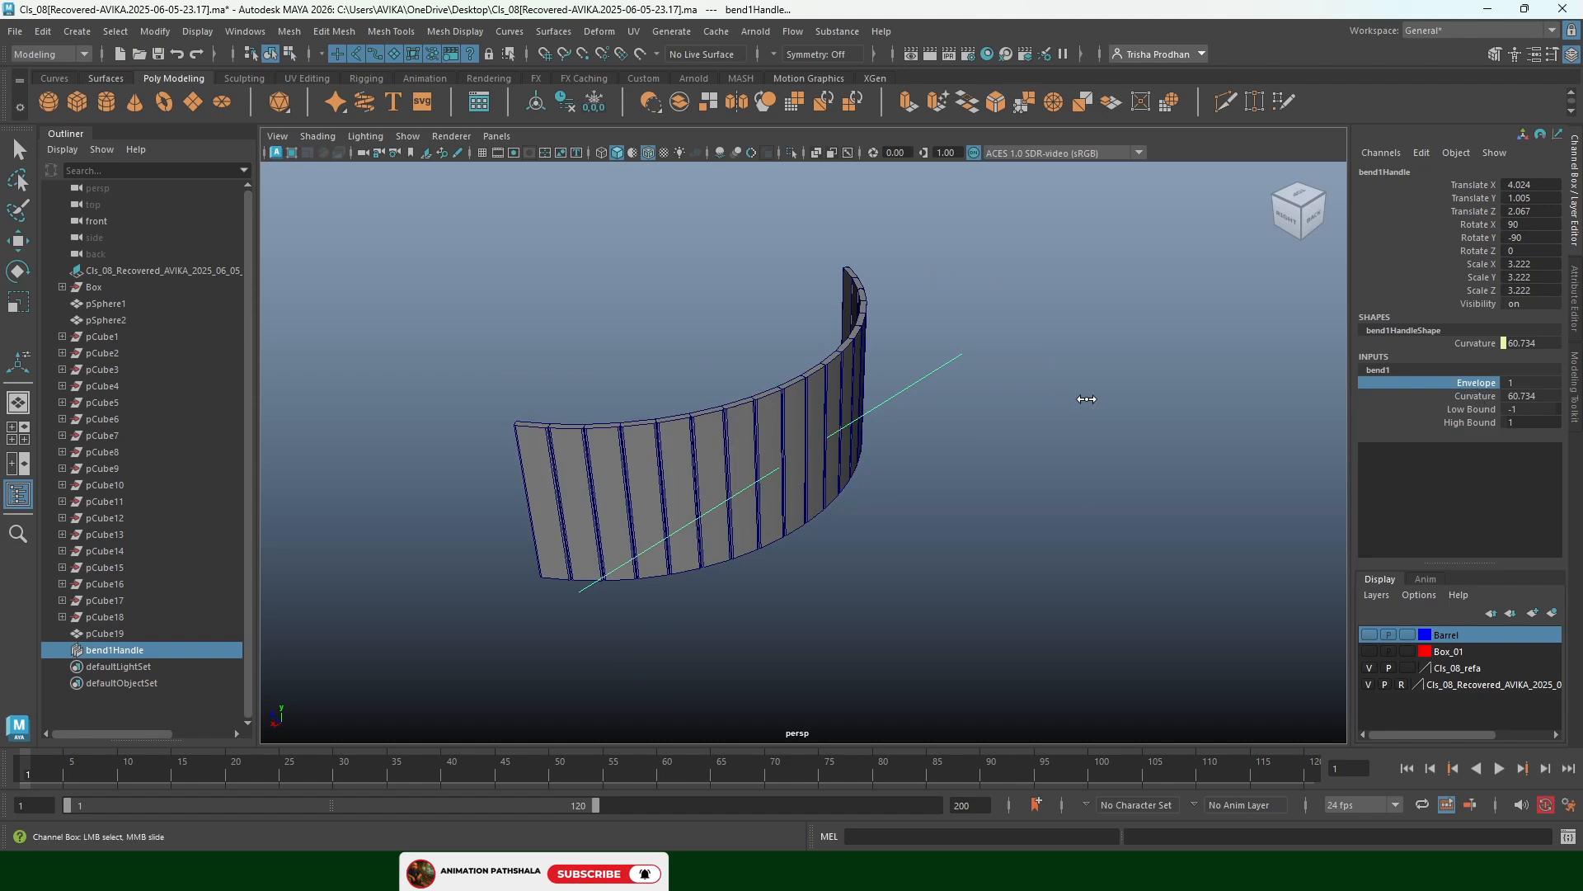
pyautogui.click(1488, 397)
pyautogui.moveTo(1035, 438); pyautogui.dragTo(1144, 436, button='middle')
# Inspect the rim and plank joints of the closed ring up close in the perspective view
pyautogui.scroll(5, 672, 371)
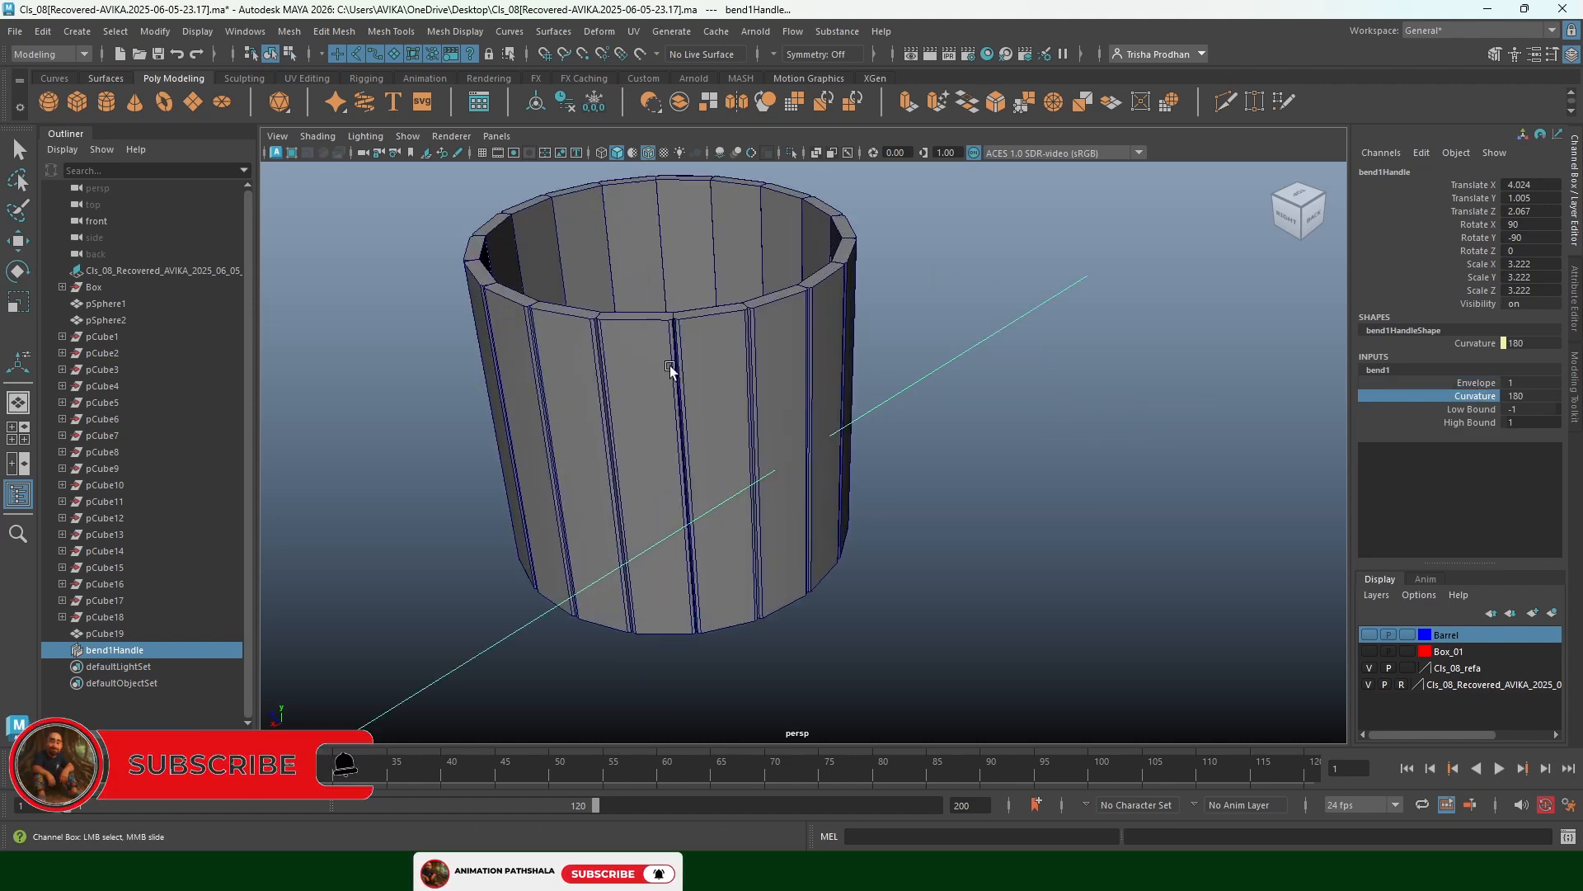
pyautogui.keyDown('alt'); pyautogui.moveTo(672, 371); pyautogui.dragTo(1007, 470, button='middle'); pyautogui.keyUp('alt')
pyautogui.keyDown('alt'); pyautogui.moveTo(831, 467); pyautogui.dragTo(1134, 458); pyautogui.keyUp('alt')
pyautogui.keyDown('alt'); pyautogui.moveTo(649, 470); pyautogui.dragTo(773, 434, button='middle'); pyautogui.keyUp('alt')
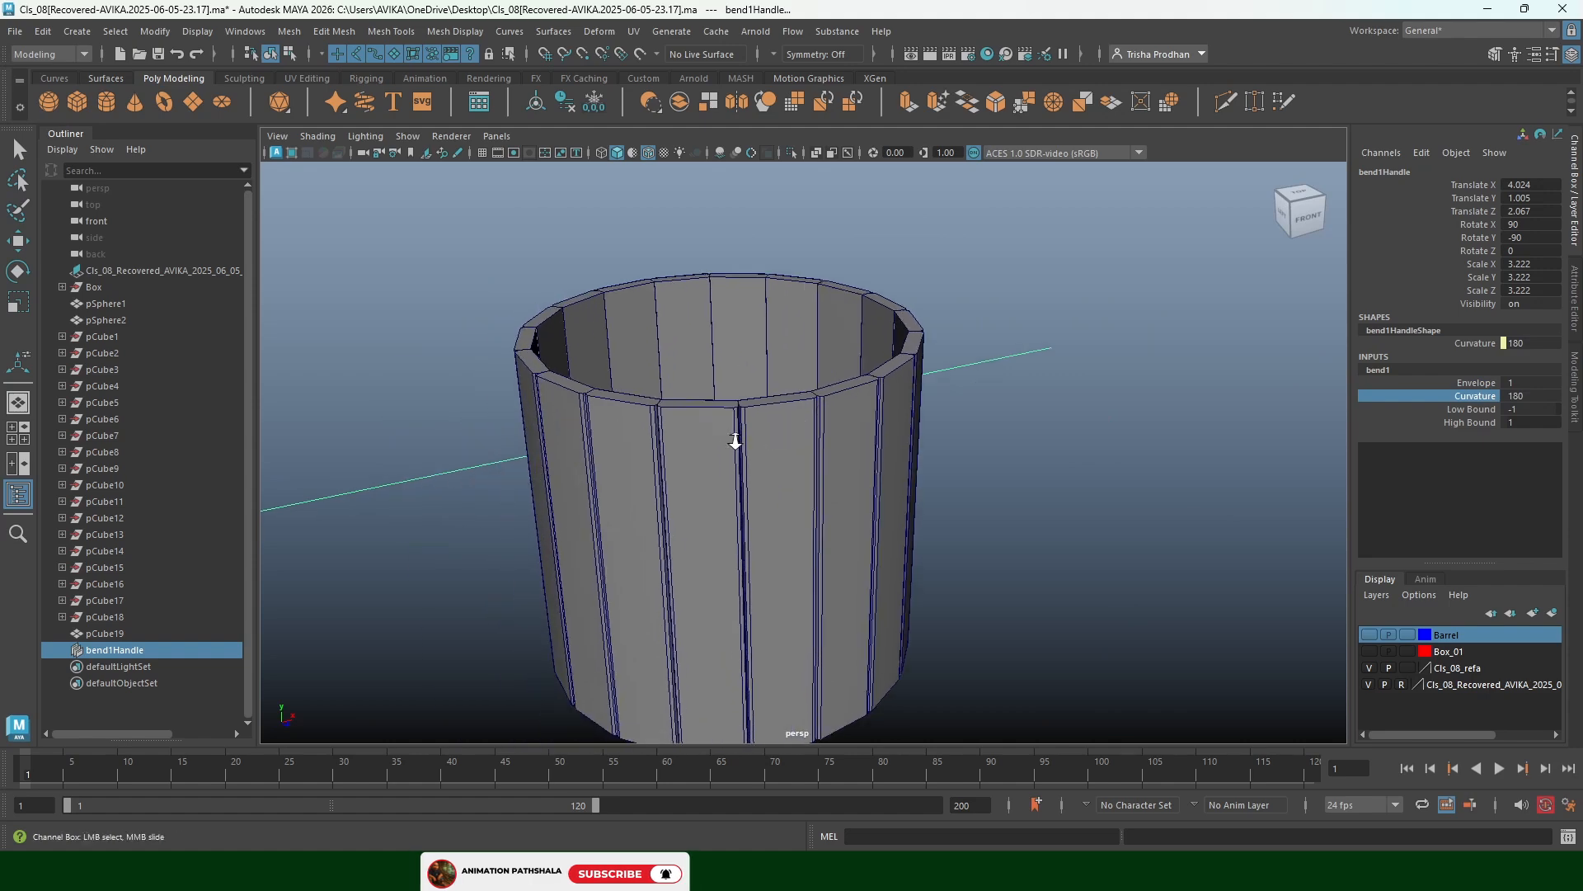
pyautogui.scroll(6, 727, 442)
pyautogui.moveTo(1189, 440); pyautogui.dragTo(1190, 438, button='middle')
# Examine the seam where the ring's ends meet in the top view, using wireframe display
pyautogui.press('space')
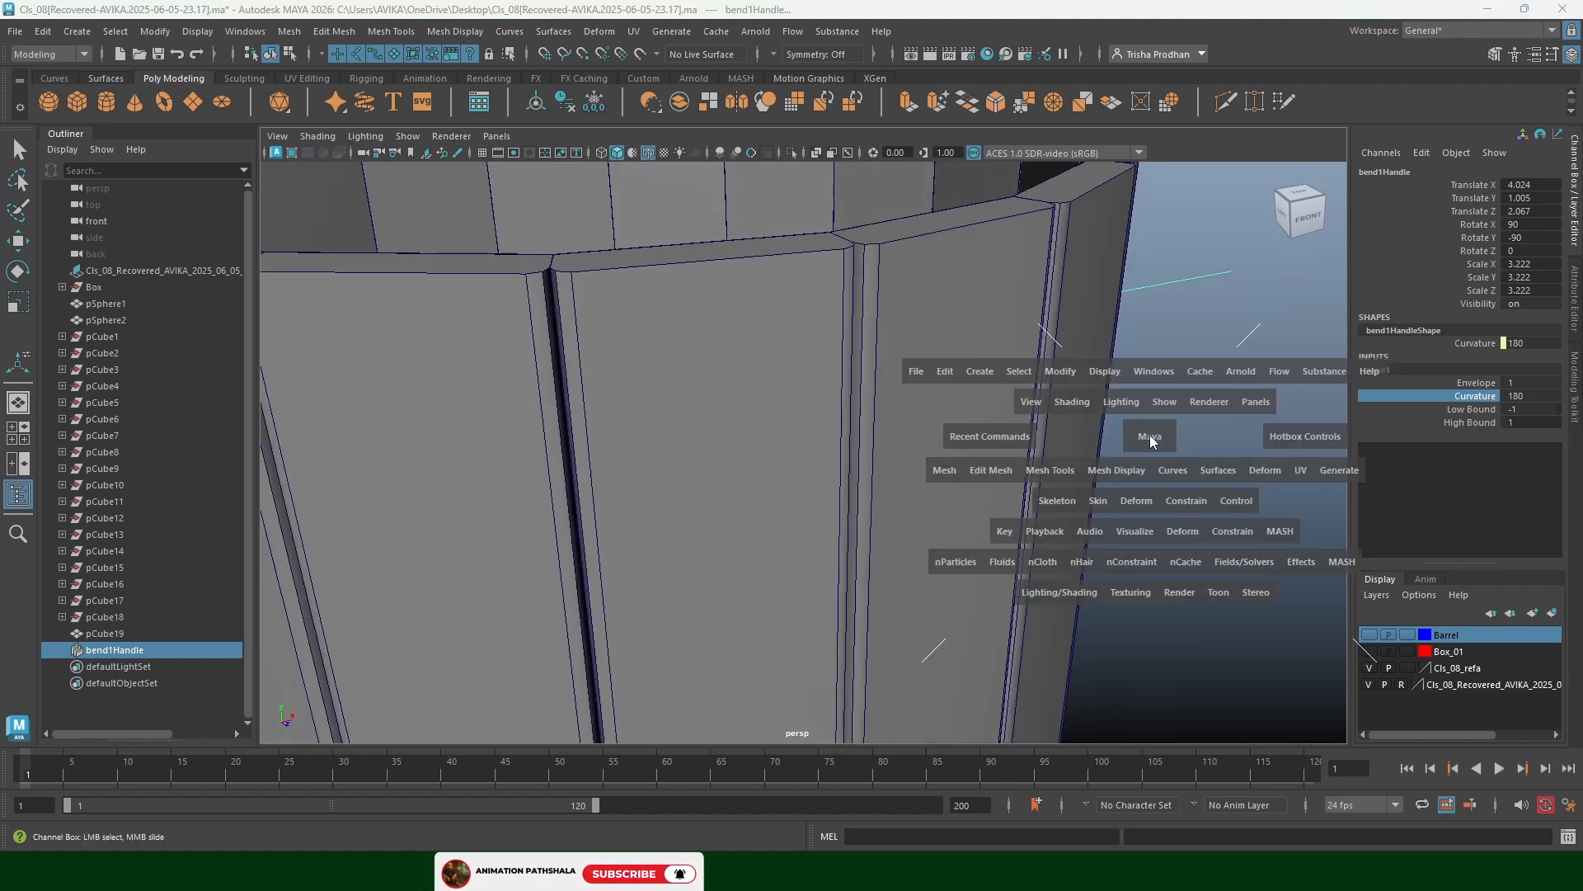
pyautogui.moveTo(1146, 418); pyautogui.dragTo(1008, 419)
pyautogui.scroll(4, 819, 464)
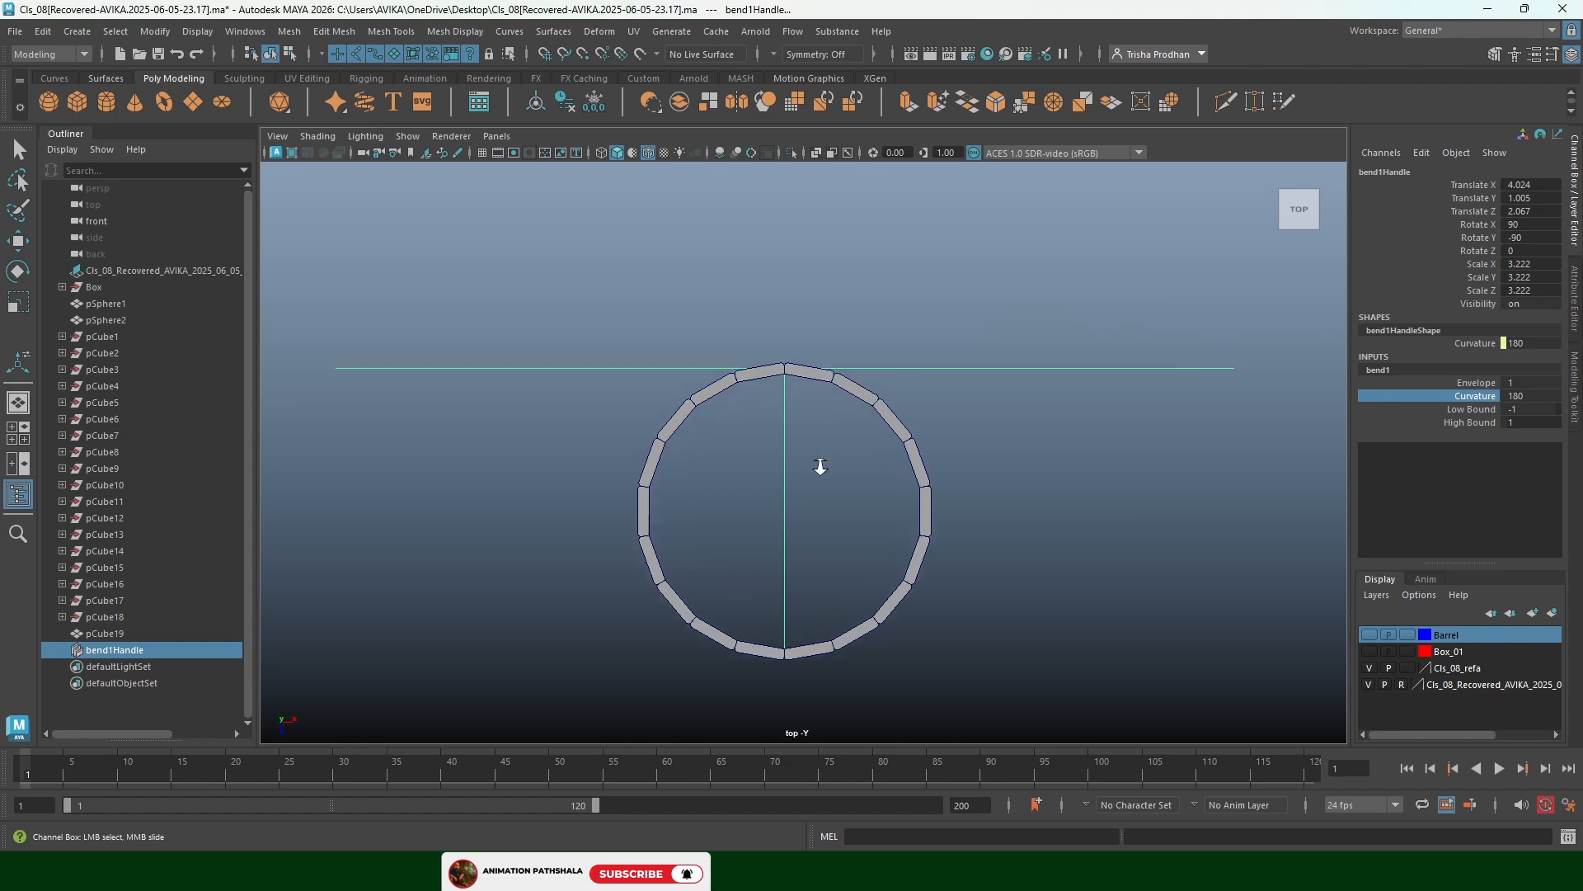
pyautogui.keyDown('alt'); pyautogui.moveTo(825, 730); pyautogui.dragTo(864, 417, button='middle'); pyautogui.keyUp('alt')
pyautogui.scroll(2, 864, 417)
pyautogui.moveTo(1046, 588); pyautogui.dragTo(1051, 583, button='middle')
pyautogui.scroll(4, 797, 533)
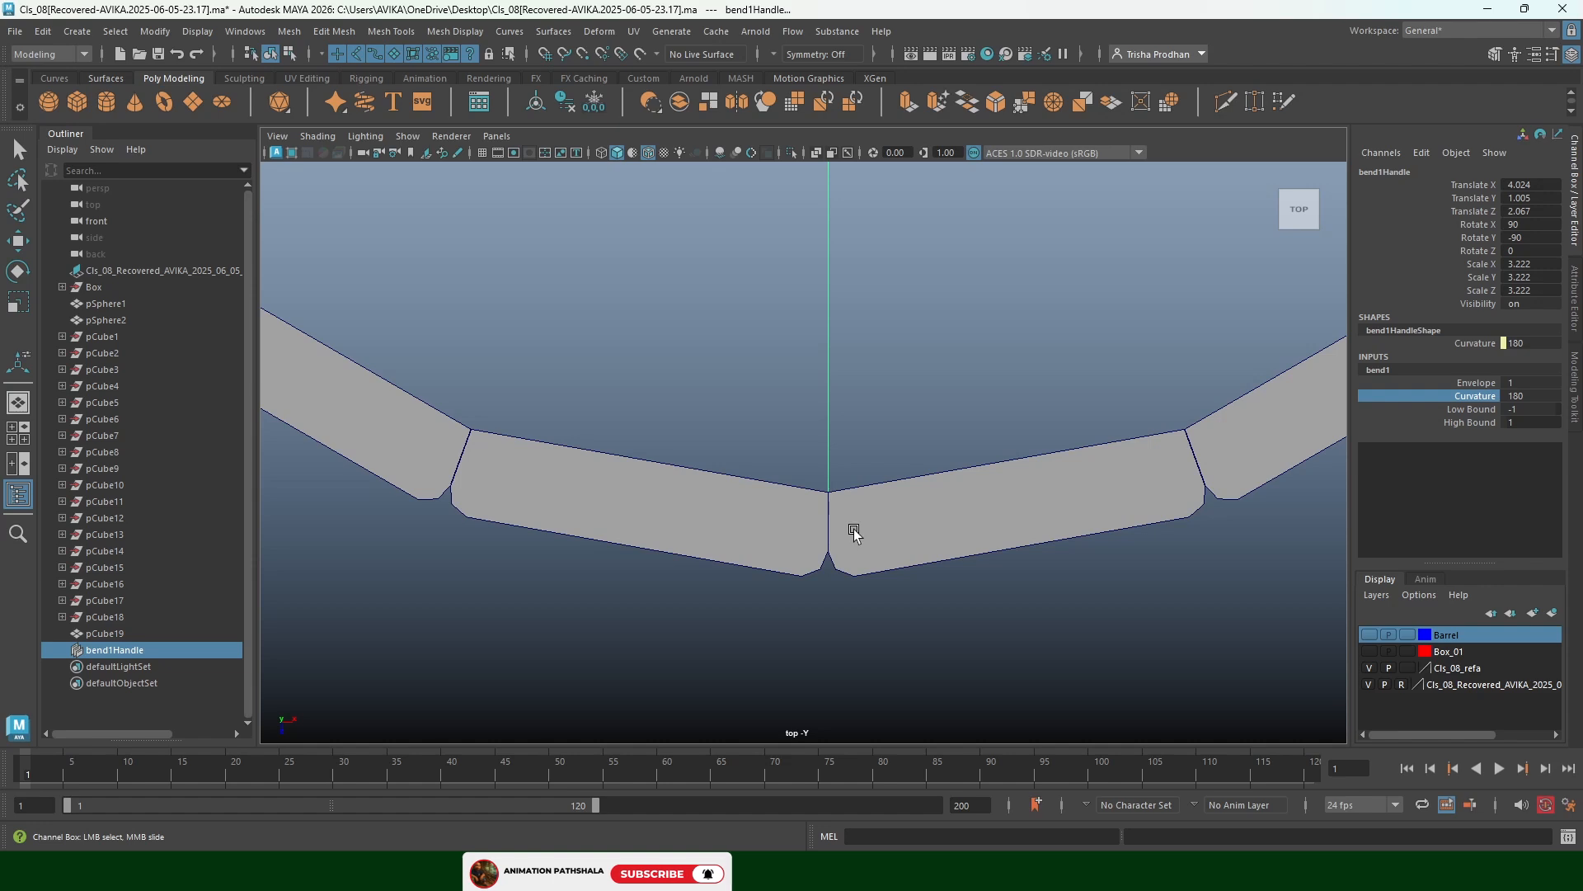
pyautogui.press('4')
pyautogui.scroll(1, 855, 533)
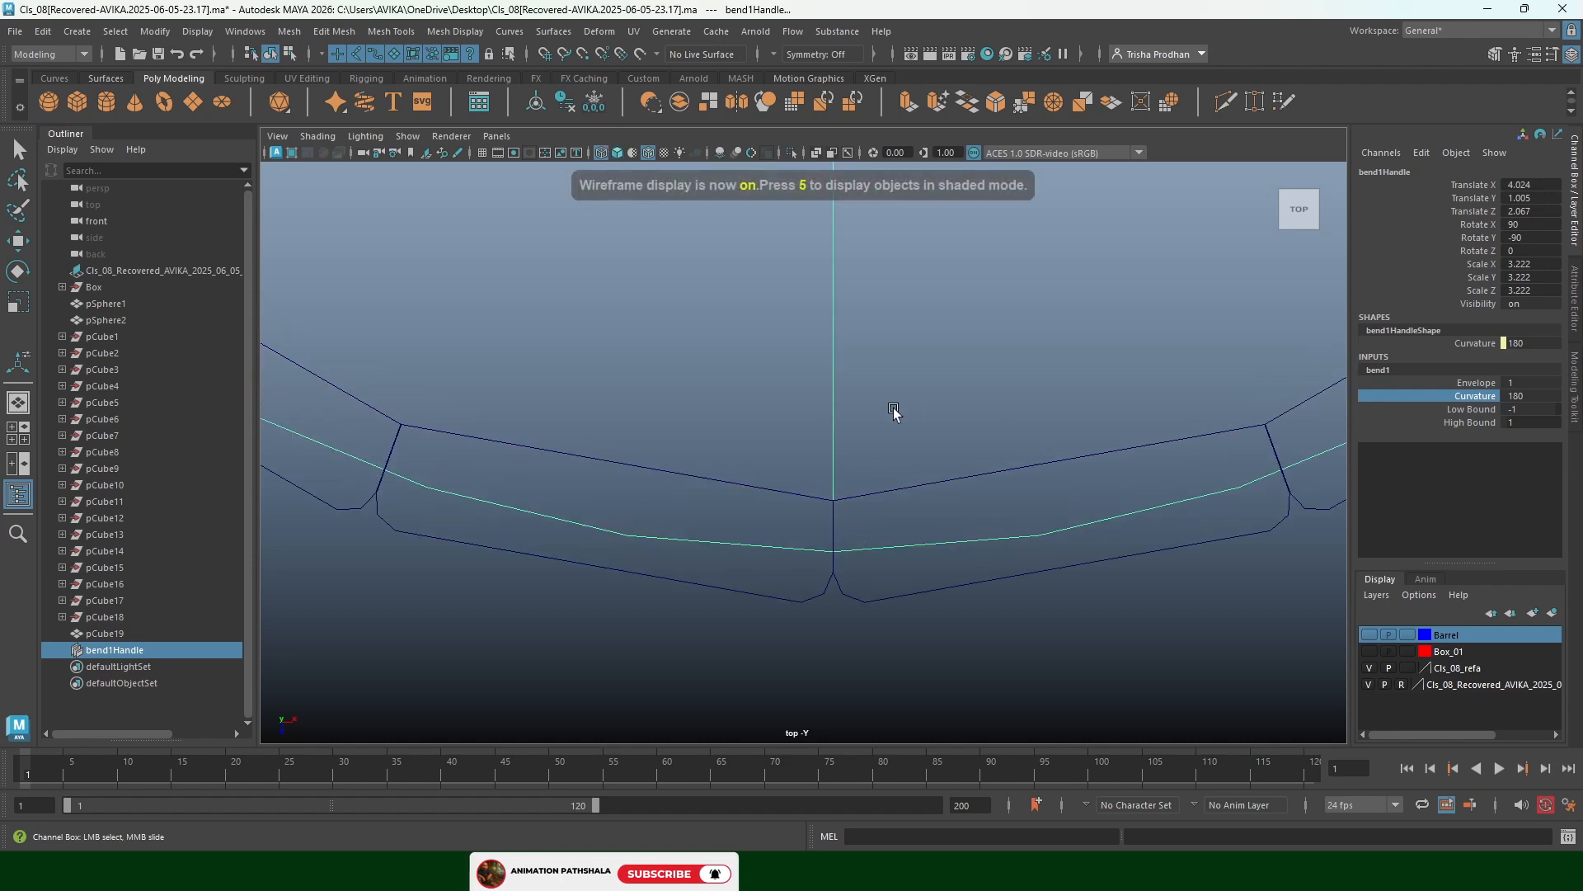
pyautogui.scroll(-6, 946, 437)
pyautogui.scroll(3, 833, 437)
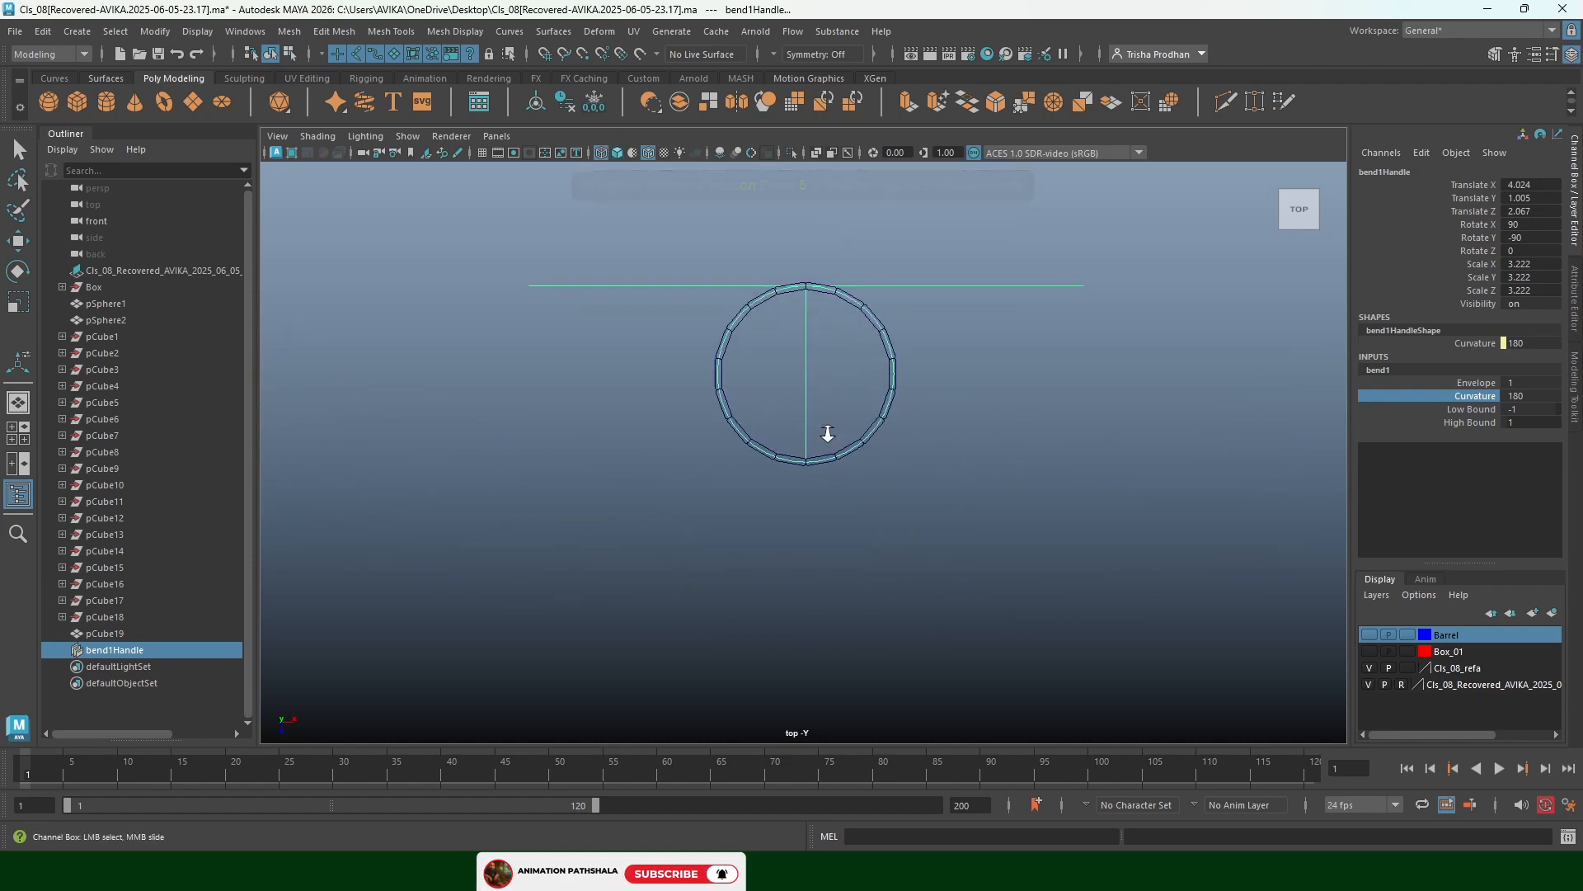
# Return to the perspective view and examine the whole ring of planks in wireframe
pyautogui.press('space')
pyautogui.moveTo(955, 422); pyautogui.dragTo(874, 341)
pyautogui.scroll(-6, 874, 342)
pyautogui.scroll(-4, 833, 403)
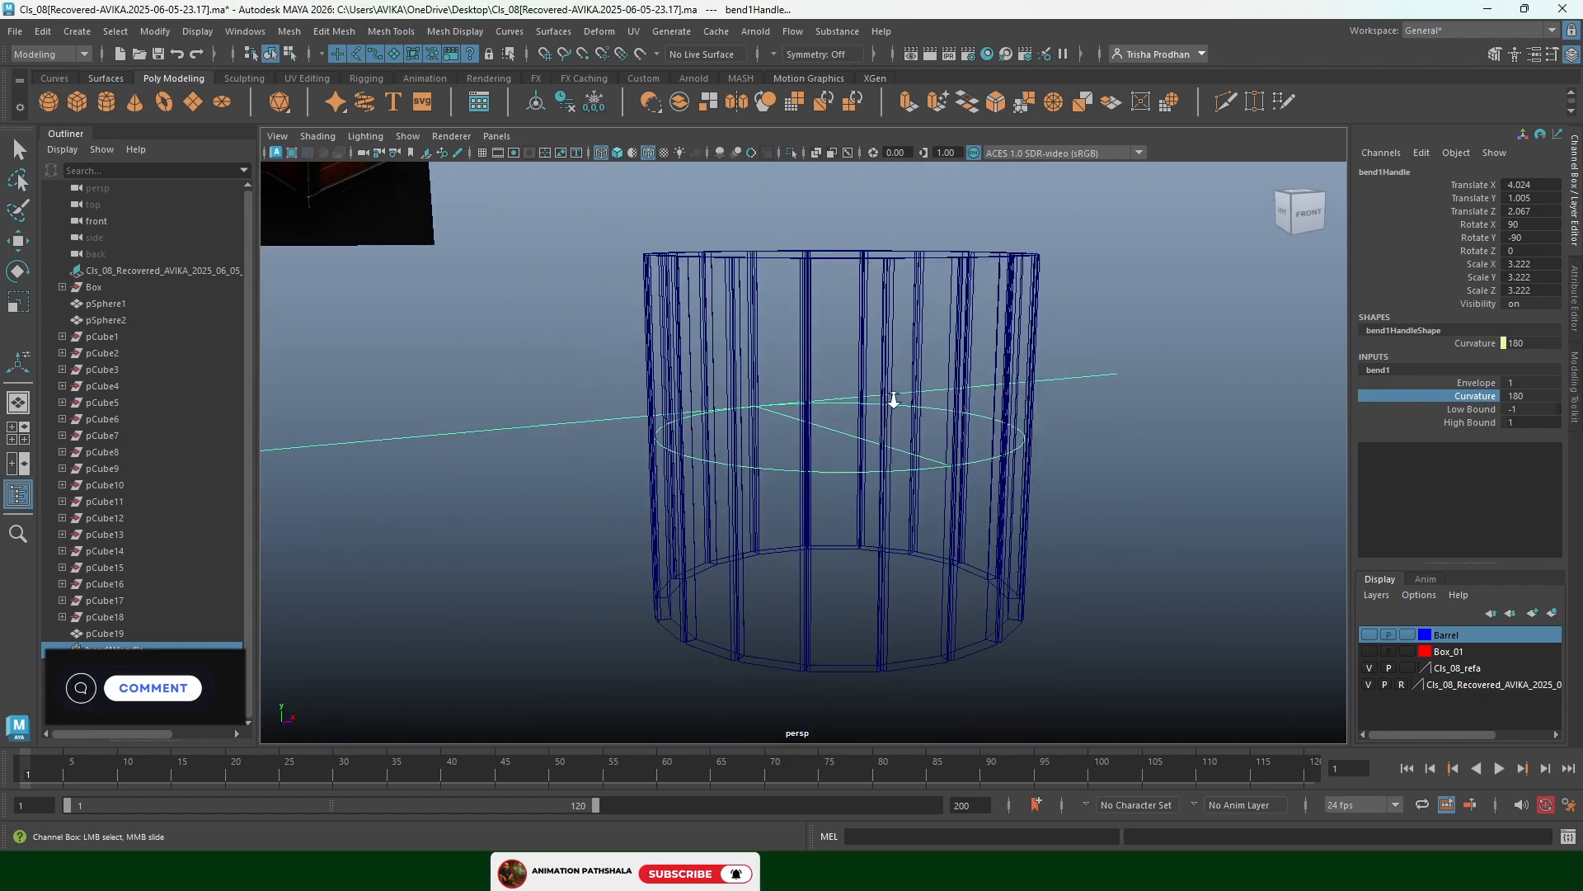
pyautogui.moveTo(874, 429)
pyautogui.keyDown('alt'); pyautogui.mouseDown()
pyautogui.moveTo(889, 408)
pyautogui.moveTo(866, 418)
pyautogui.moveTo(883, 424)
pyautogui.mouseUp(); pyautogui.keyUp('alt')
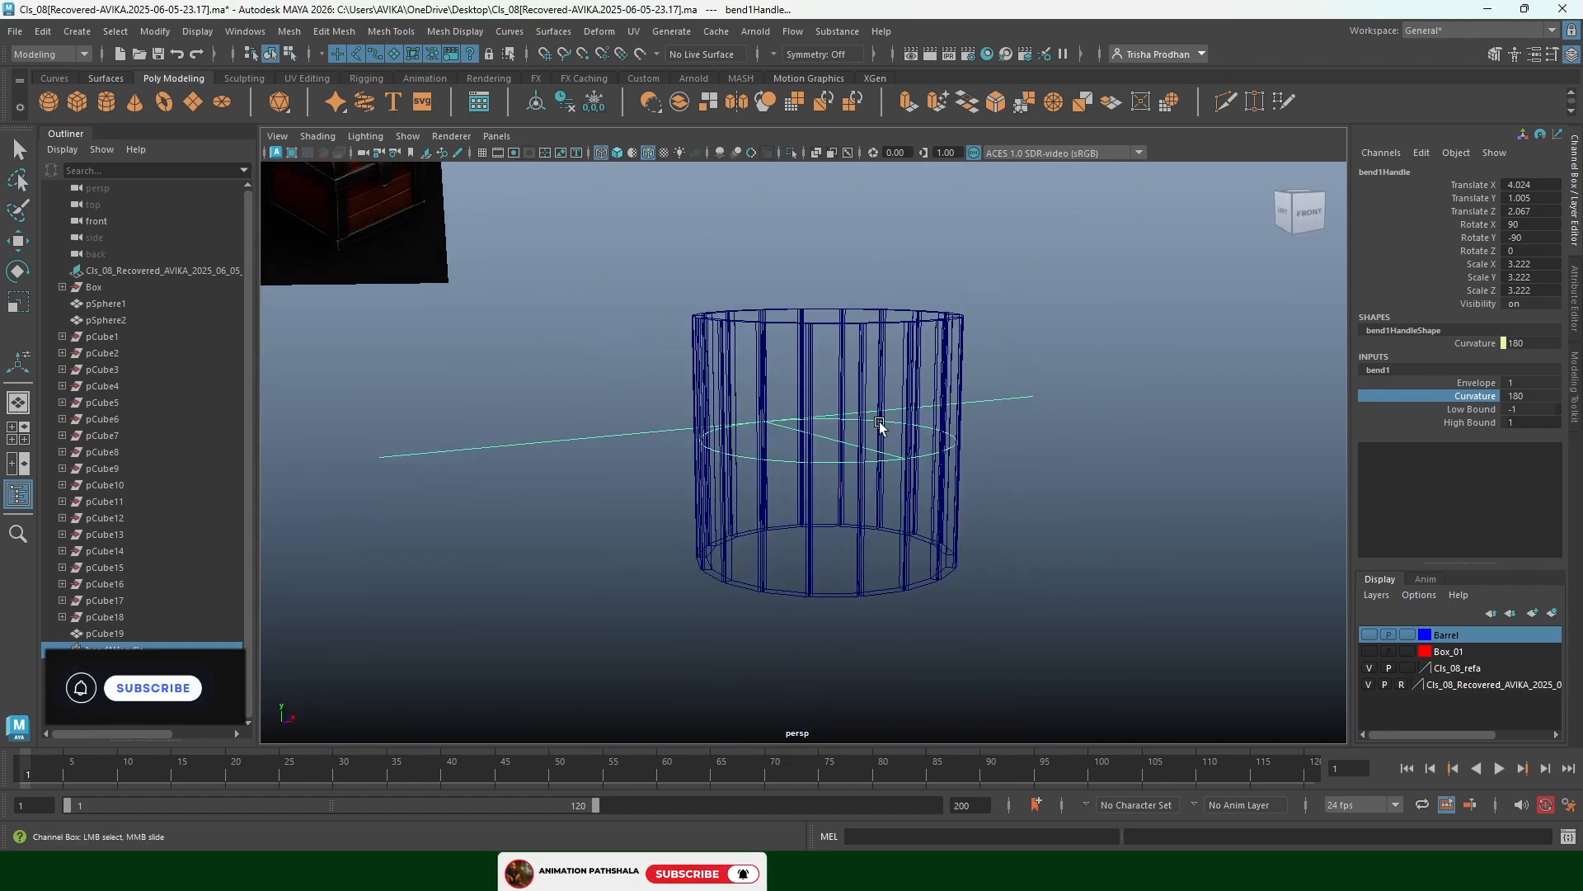
pyautogui.keyDown('alt'); pyautogui.moveTo(701, 413); pyautogui.dragTo(916, 520, button='middle'); pyautogui.keyUp('alt')
pyautogui.keyDown('alt'); pyautogui.moveTo(976, 452); pyautogui.dragTo(691, 283, button='middle'); pyautogui.keyUp('alt')
pyautogui.scroll(4, 891, 465)
pyautogui.scroll(5, 891, 465)
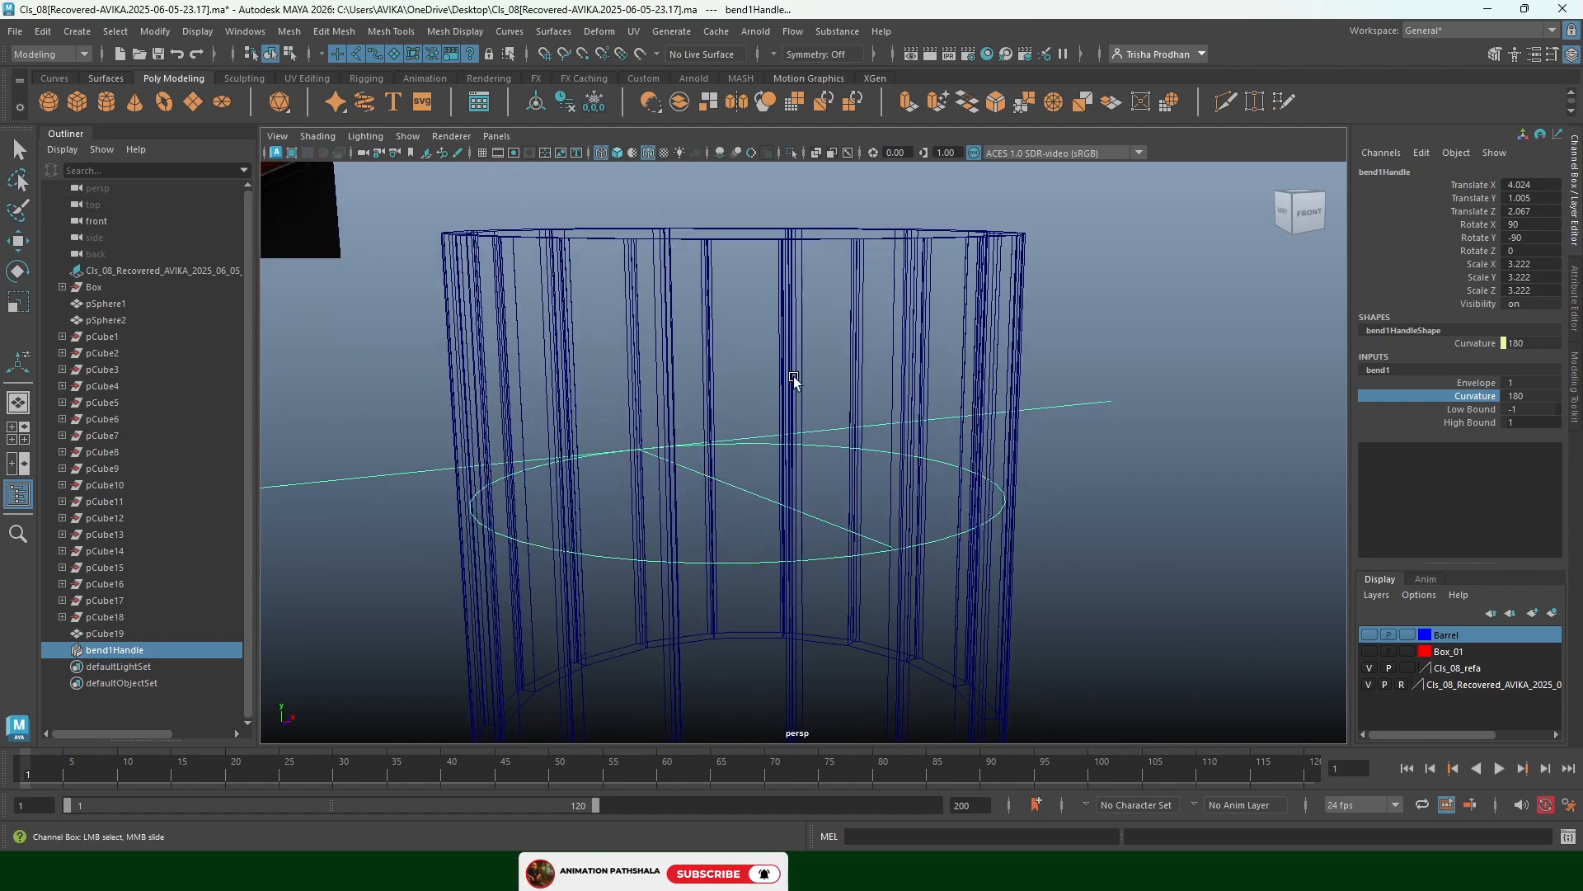
# Delete the bent plank mesh's construction history, reselect it and restore shaded display
pyautogui.click(891, 347)
pyautogui.click(564, 103)
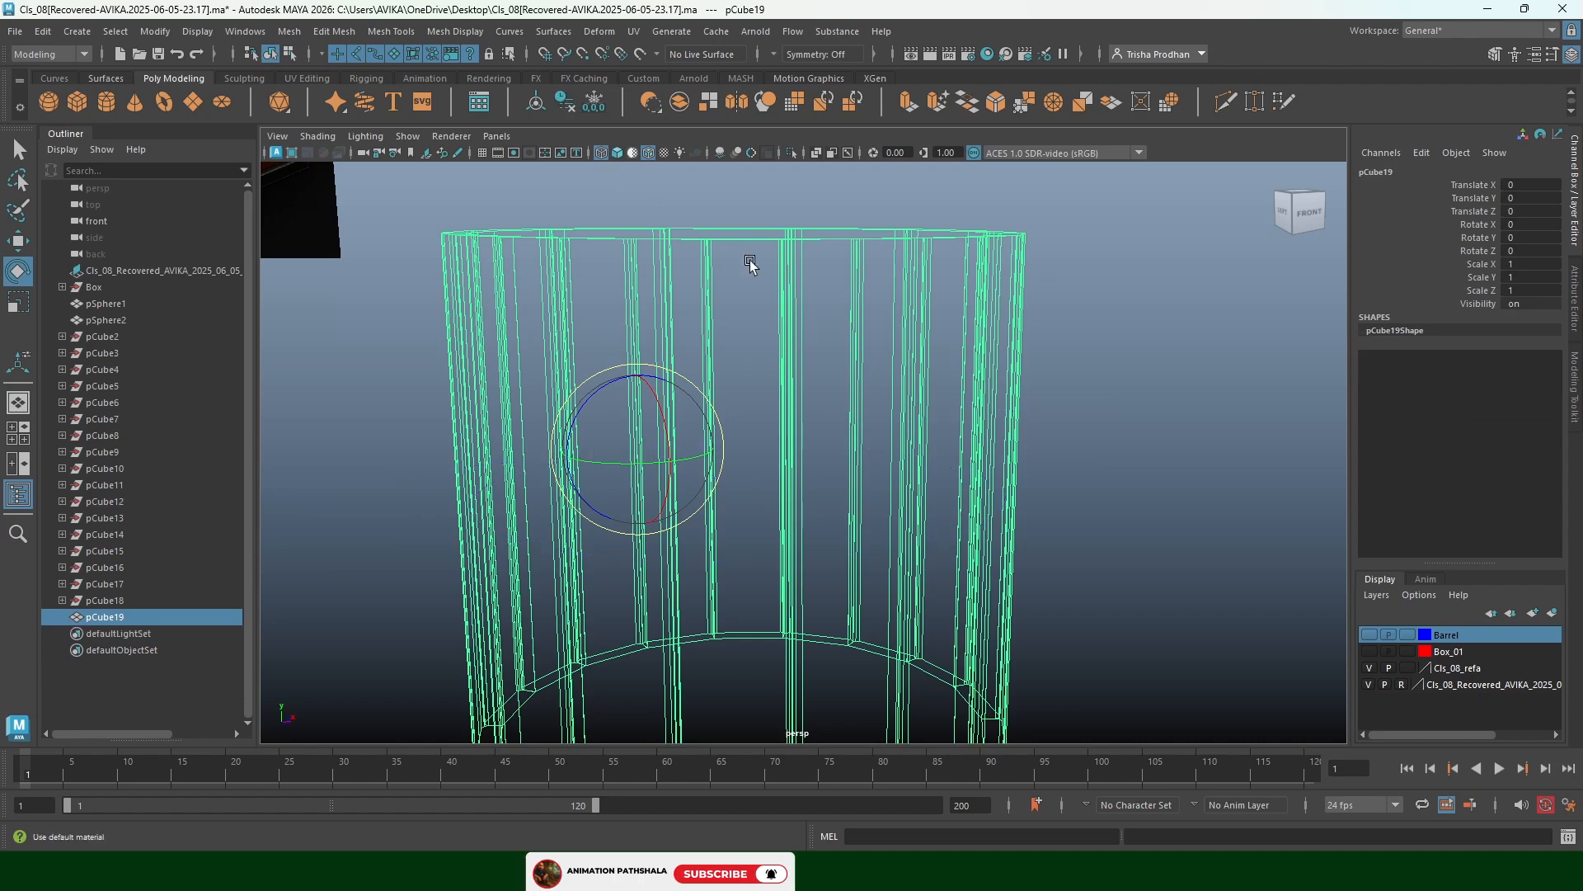
pyautogui.click(1044, 357)
pyautogui.click(916, 357)
pyautogui.press('5')
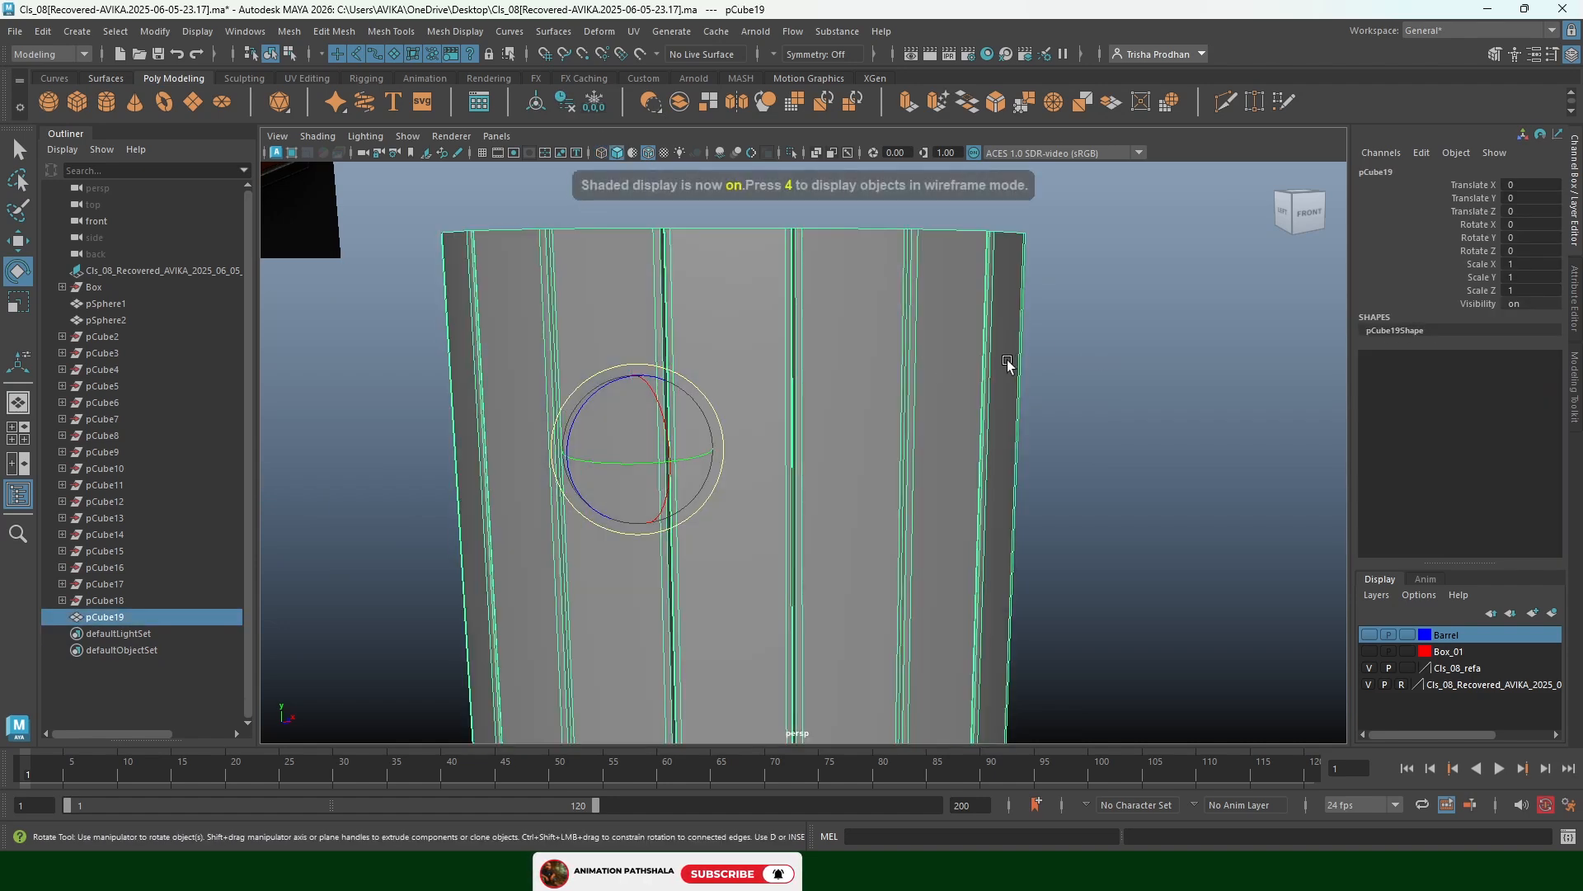
# Select all vertices along the bottom edge of the bent plank ring for scaling
pyautogui.scroll(-3, 1038, 401)
pyautogui.click(1039, 400)
pyautogui.keyDown('alt'); pyautogui.moveTo(1038, 401); pyautogui.dragTo(771, 375); pyautogui.keyUp('alt')
pyautogui.keyDown('alt'); pyautogui.moveTo(834, 553); pyautogui.dragTo(841, 427, button='middle'); pyautogui.keyUp('alt')
pyautogui.moveTo(840, 426); pyautogui.dragTo(527, 454, button='right')
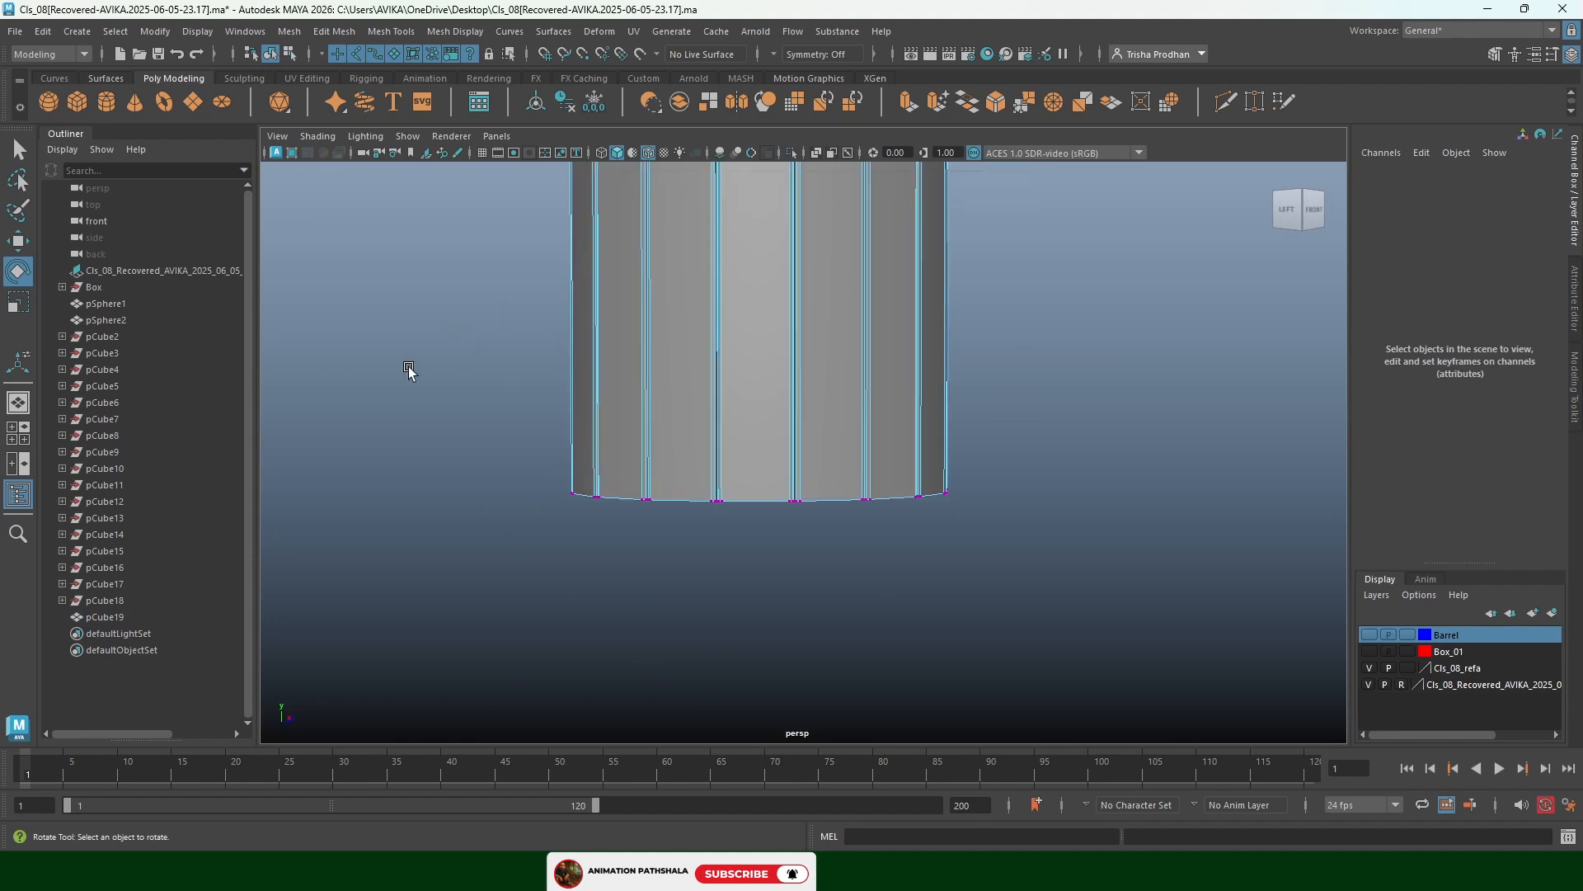
pyautogui.moveTo(410, 368); pyautogui.dragTo(1071, 592)
pyautogui.keyDown('alt'); pyautogui.moveTo(841, 516); pyautogui.dragTo(792, 498); pyautogui.keyUp('alt')
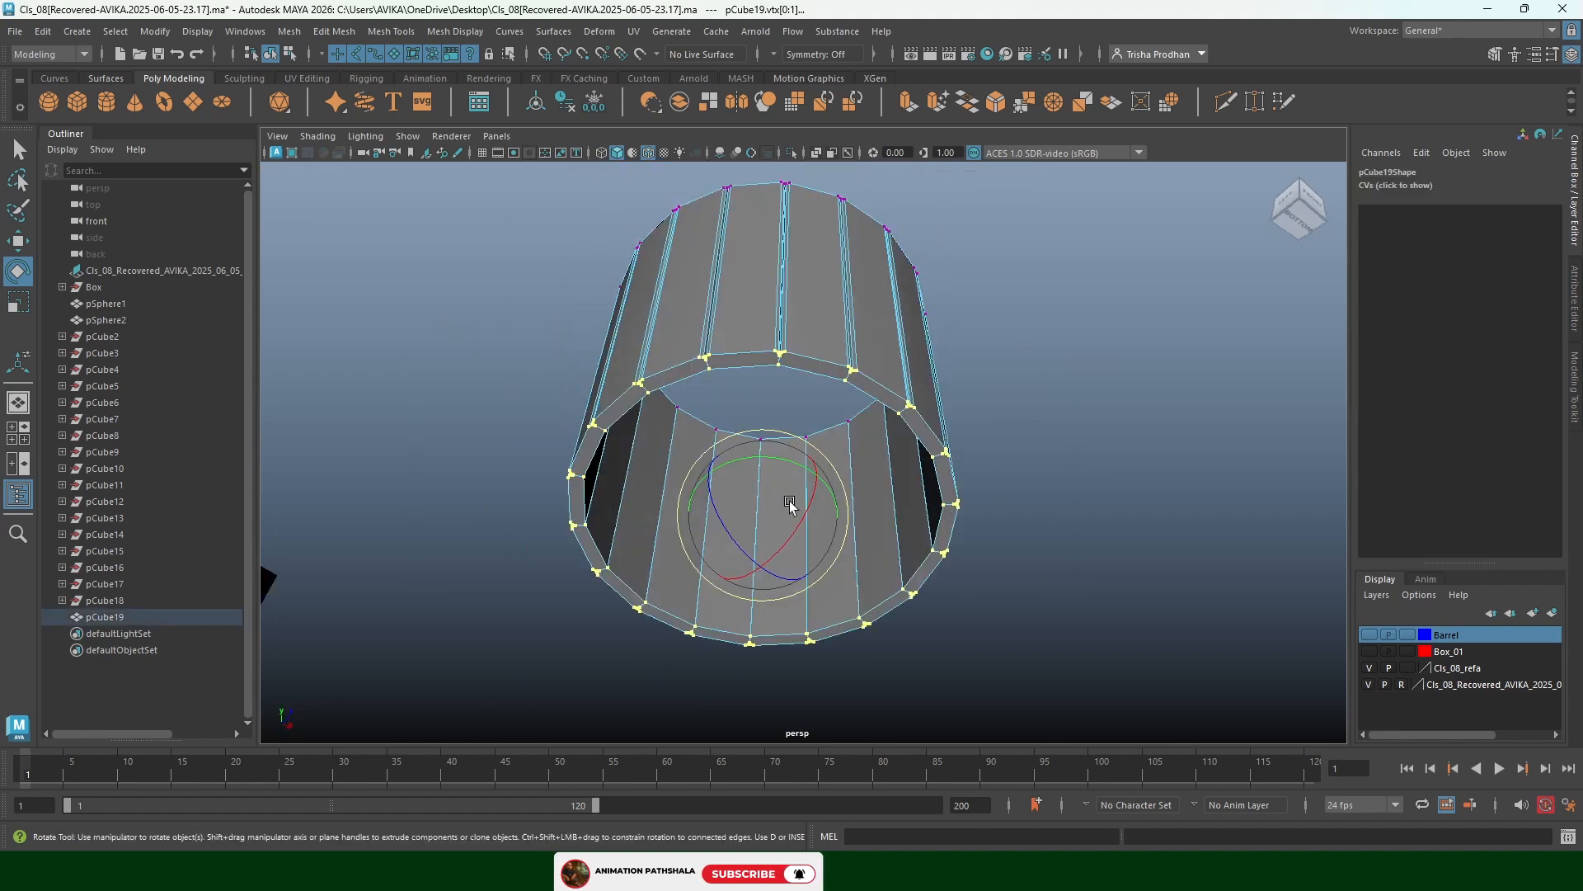
pyautogui.press('r')
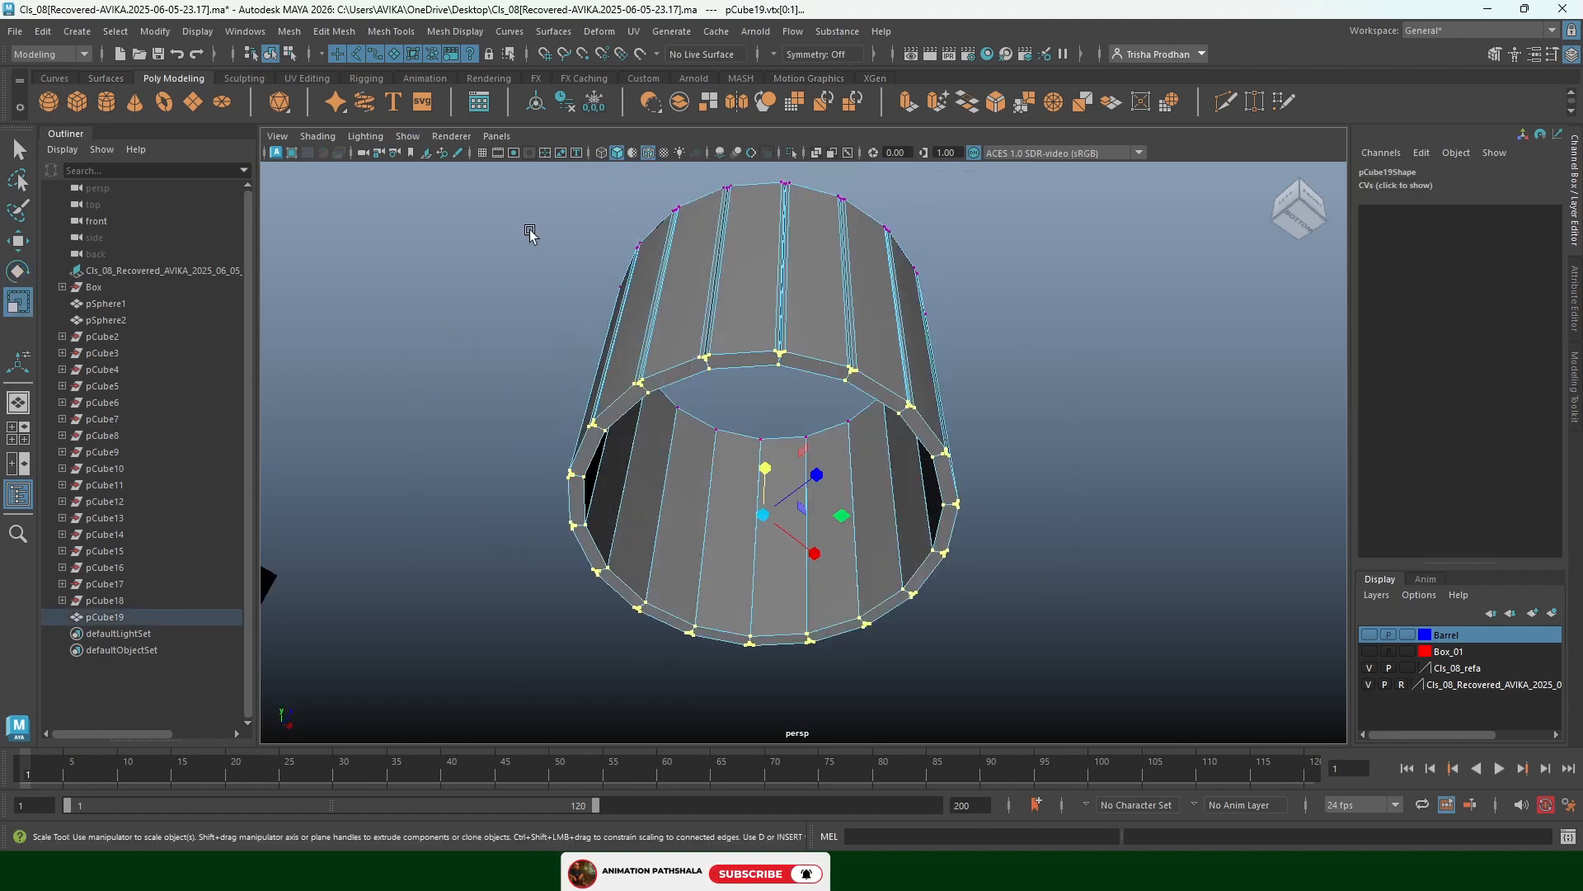
# Tear off the front view centred on the tub reference into a floating window, shrink it and place it beside the model
pyautogui.keyDown('alt'); pyautogui.moveTo(530, 233); pyautogui.dragTo(377, 376); pyautogui.keyUp('alt')
pyautogui.keyDown('alt'); pyautogui.moveTo(376, 375); pyautogui.dragTo(797, 247, button='middle'); pyautogui.keyUp('alt')
pyautogui.press('space')
pyautogui.moveTo(673, 293); pyautogui.dragTo(672, 336)
pyautogui.keyDown('alt'); pyautogui.moveTo(635, 315); pyautogui.dragTo(442, 279, button='middle'); pyautogui.keyUp('alt')
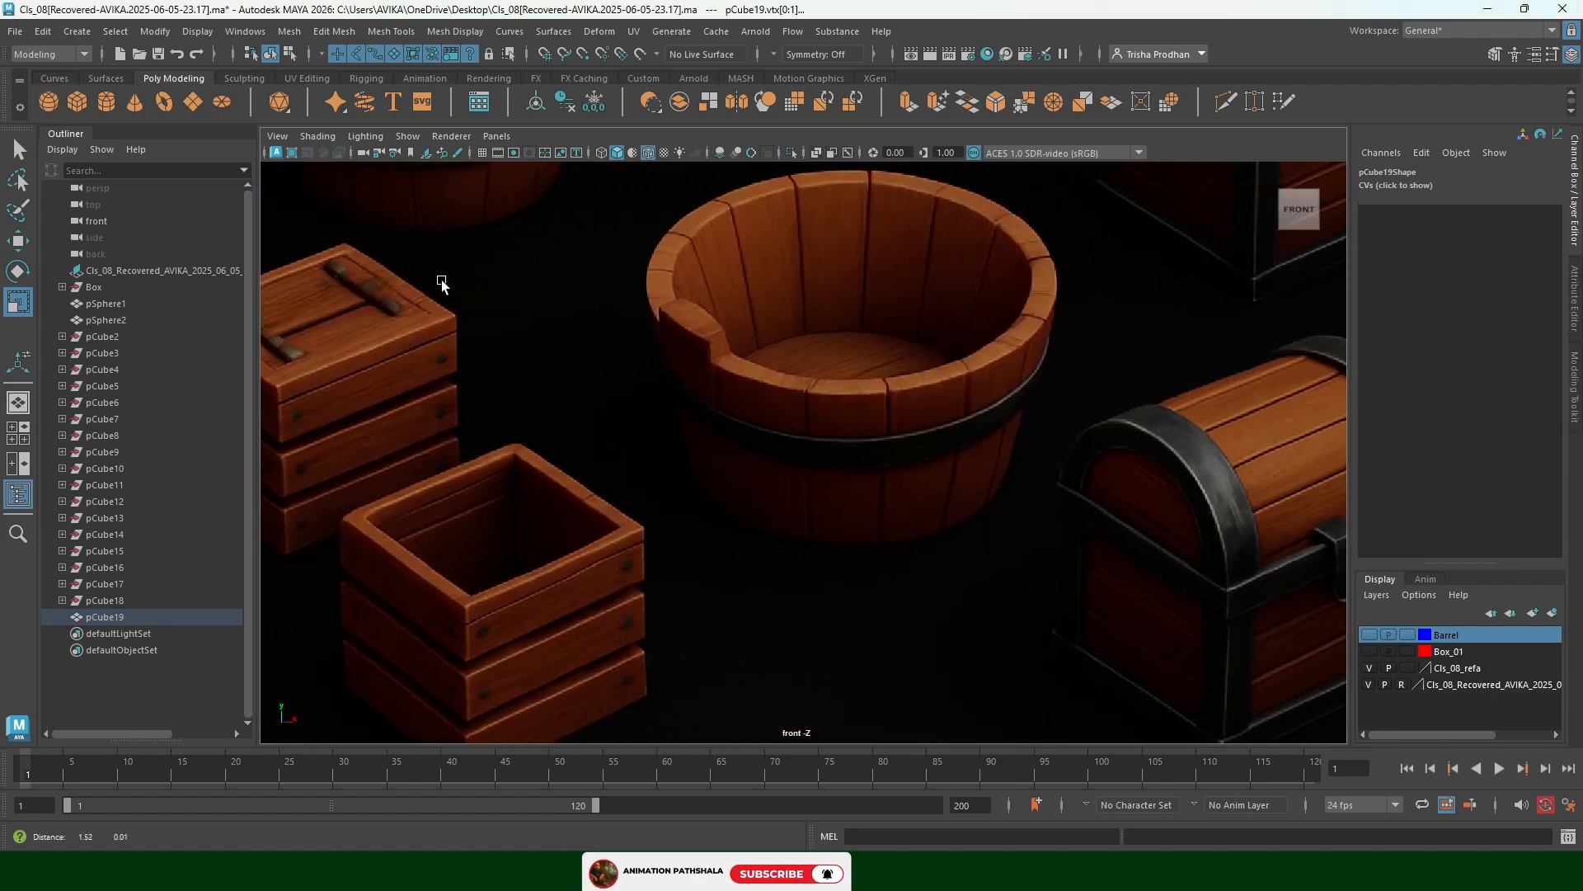
pyautogui.keyDown('alt'); pyautogui.moveTo(880, 392); pyautogui.dragTo(622, 413, button='middle'); pyautogui.keyUp('alt')
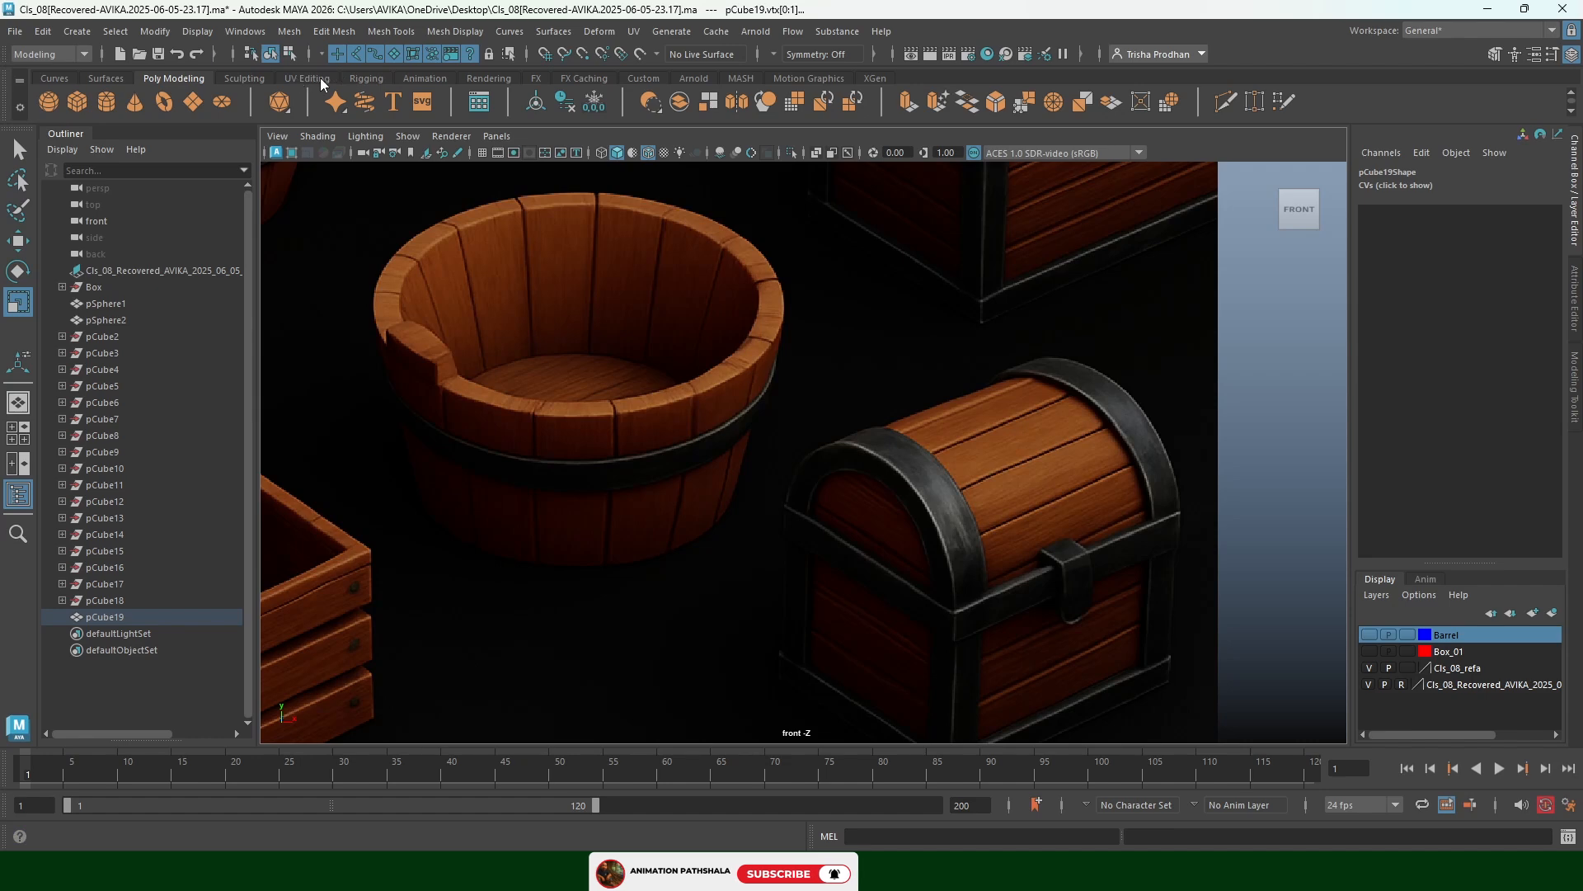
pyautogui.click(495, 137)
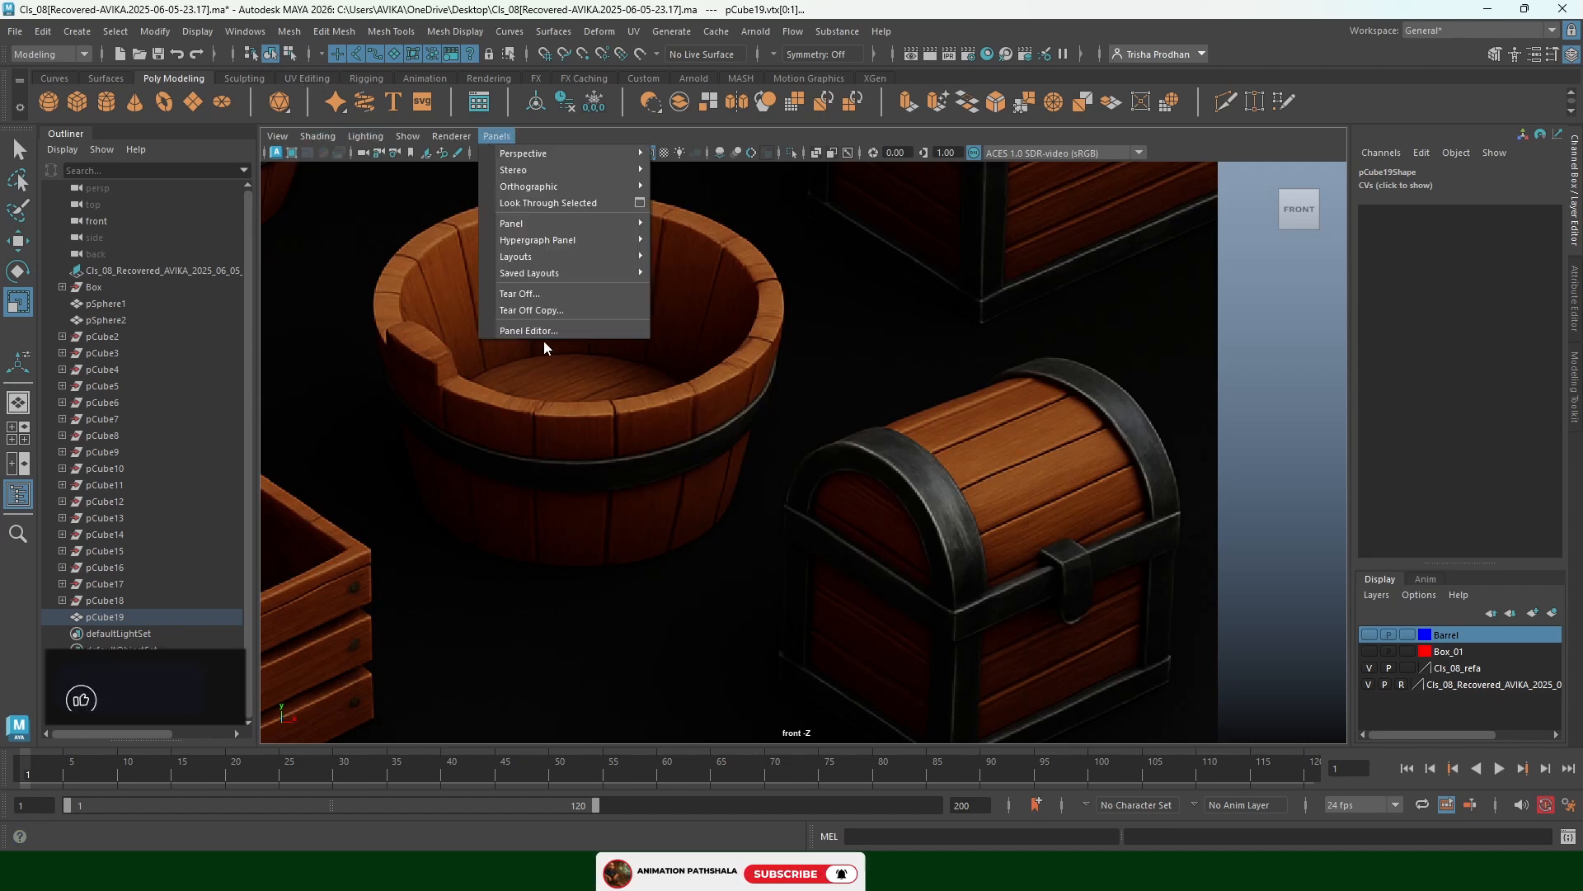
pyautogui.click(534, 295)
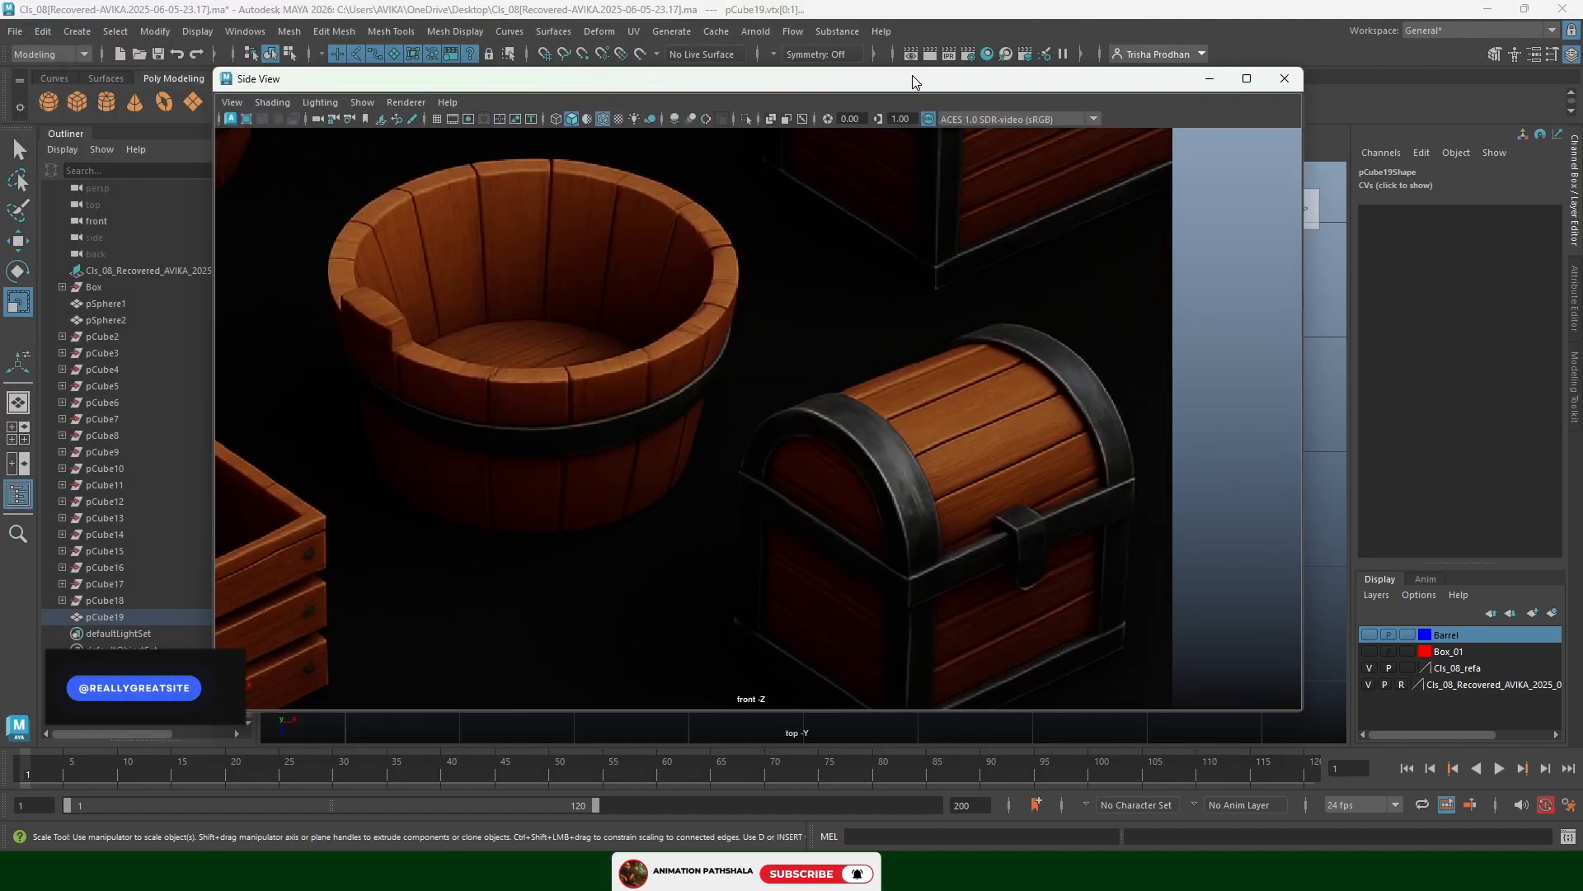
pyautogui.moveTo(912, 83); pyautogui.dragTo(920, 78)
pyautogui.moveTo(217, 59); pyautogui.dragTo(747, 239)
pyautogui.moveTo(976, 257); pyautogui.dragTo(440, 94)
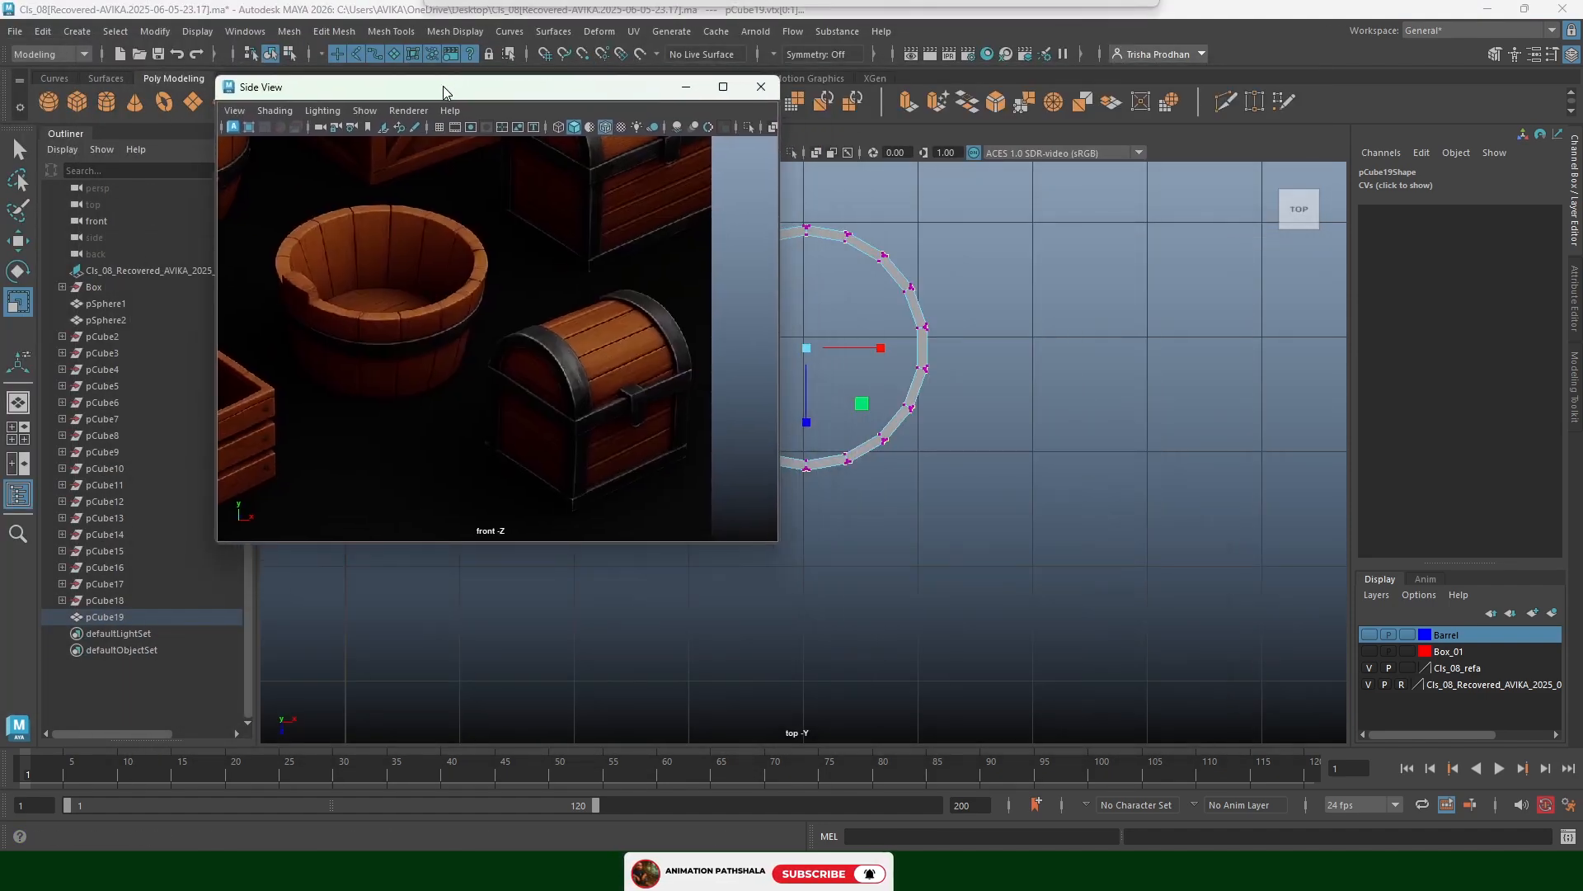
# In the perspective view, scale the ring's bottom vertices inward to about 0.82 in X and Z, and return to object mode
pyautogui.press('space')
pyautogui.click(978, 324)
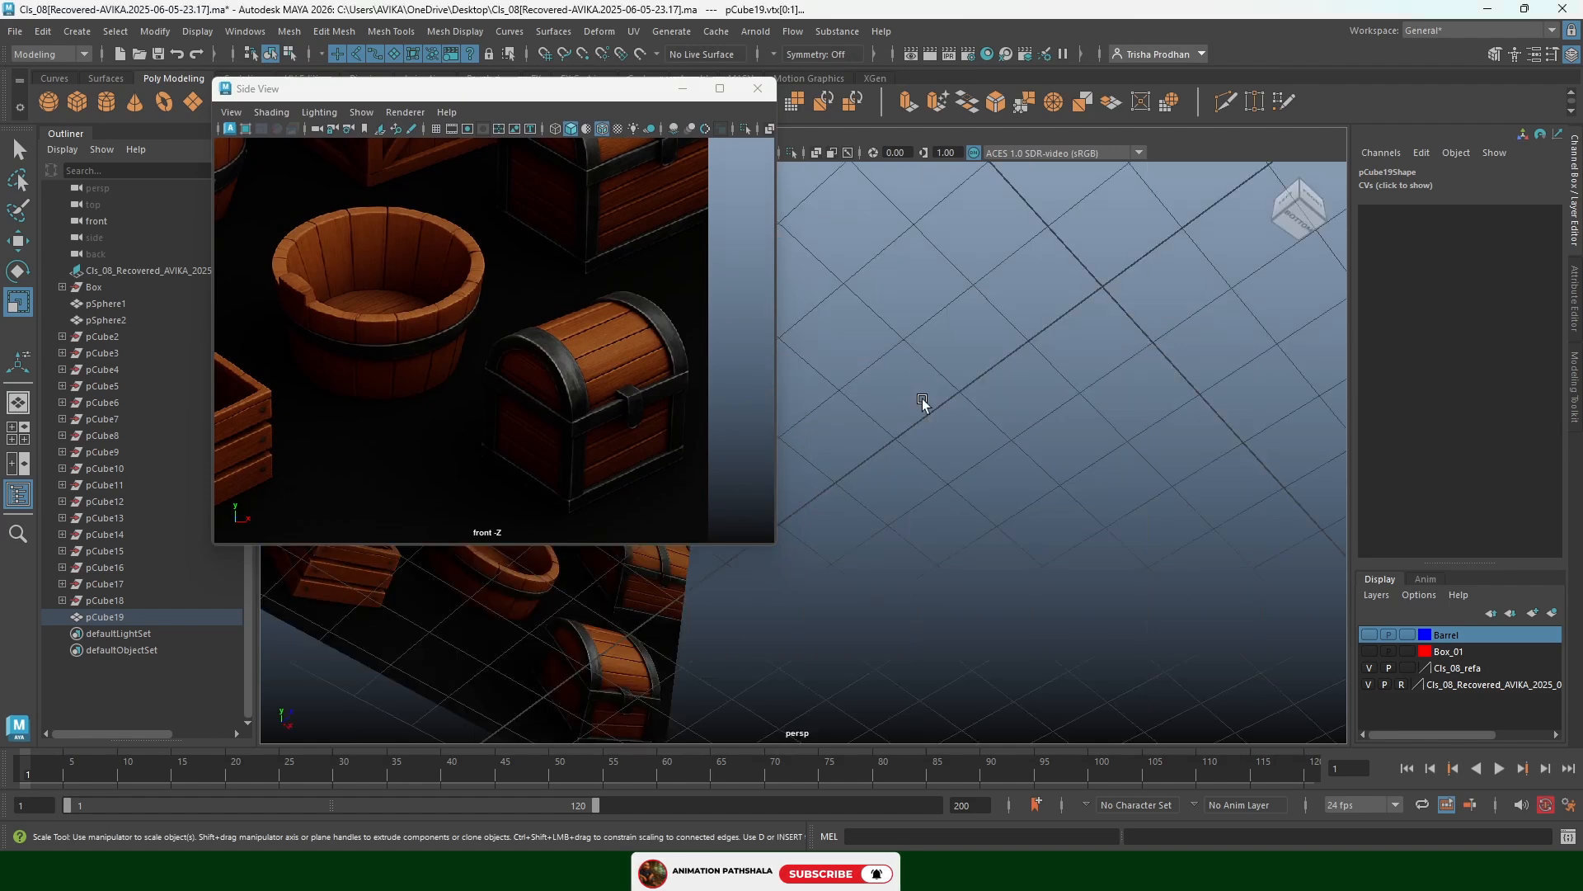
pyautogui.press('f')
pyautogui.keyDown('alt'); pyautogui.moveTo(1018, 418); pyautogui.dragTo(950, 487); pyautogui.keyUp('alt')
pyautogui.keyDown('alt'); pyautogui.moveTo(951, 488); pyautogui.dragTo(990, 518, button='middle'); pyautogui.keyUp('alt')
pyautogui.keyDown('alt'); pyautogui.moveTo(992, 518); pyautogui.dragTo(933, 522); pyautogui.keyUp('alt')
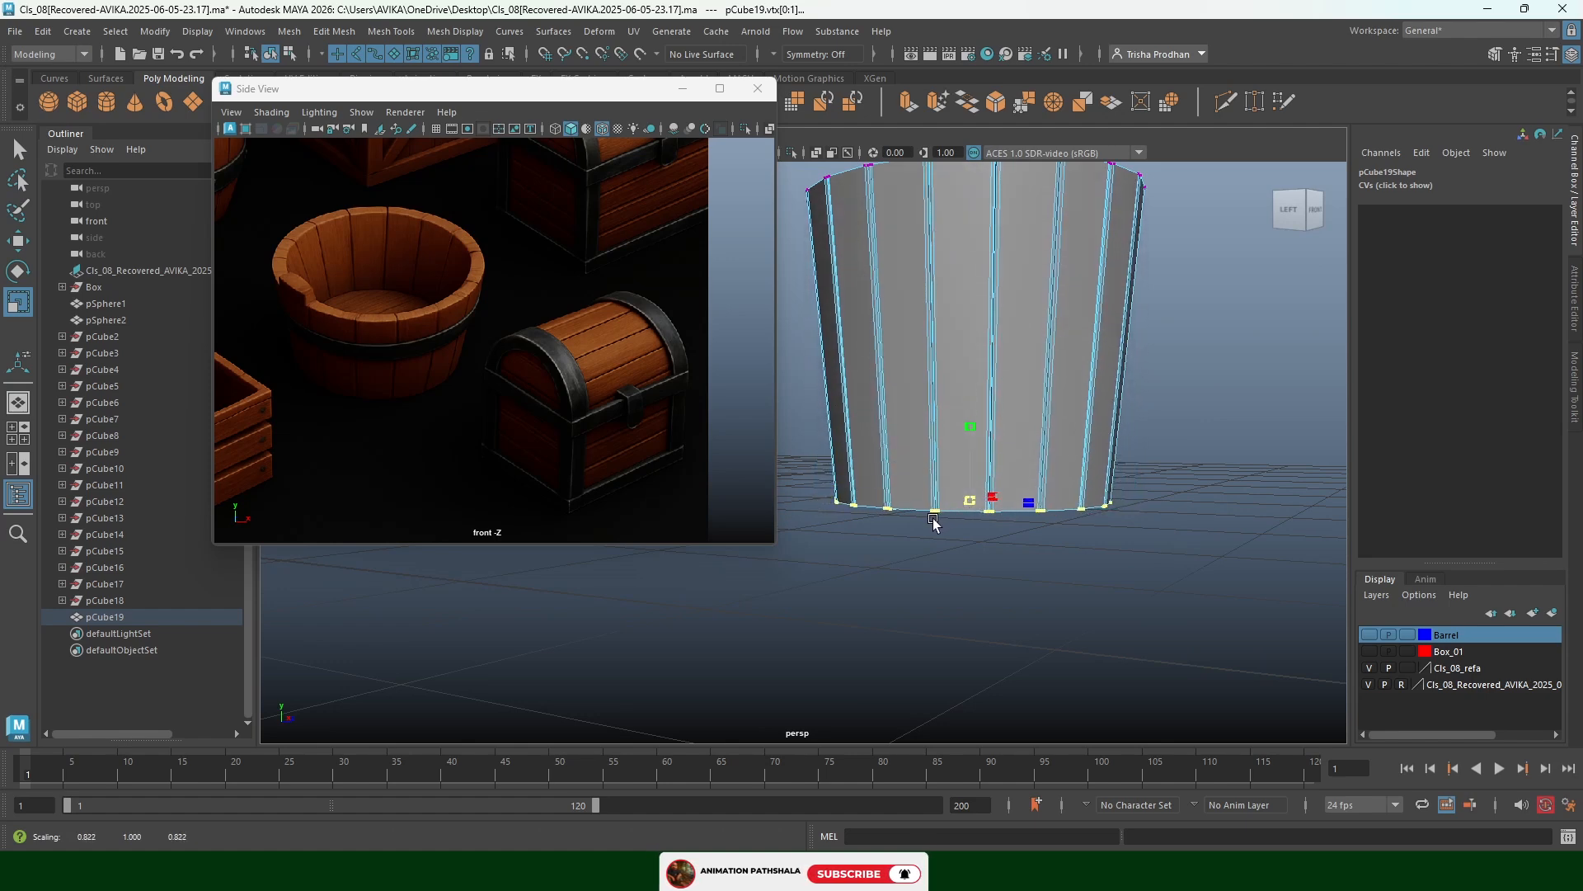
pyautogui.scroll(-3, 993, 385)
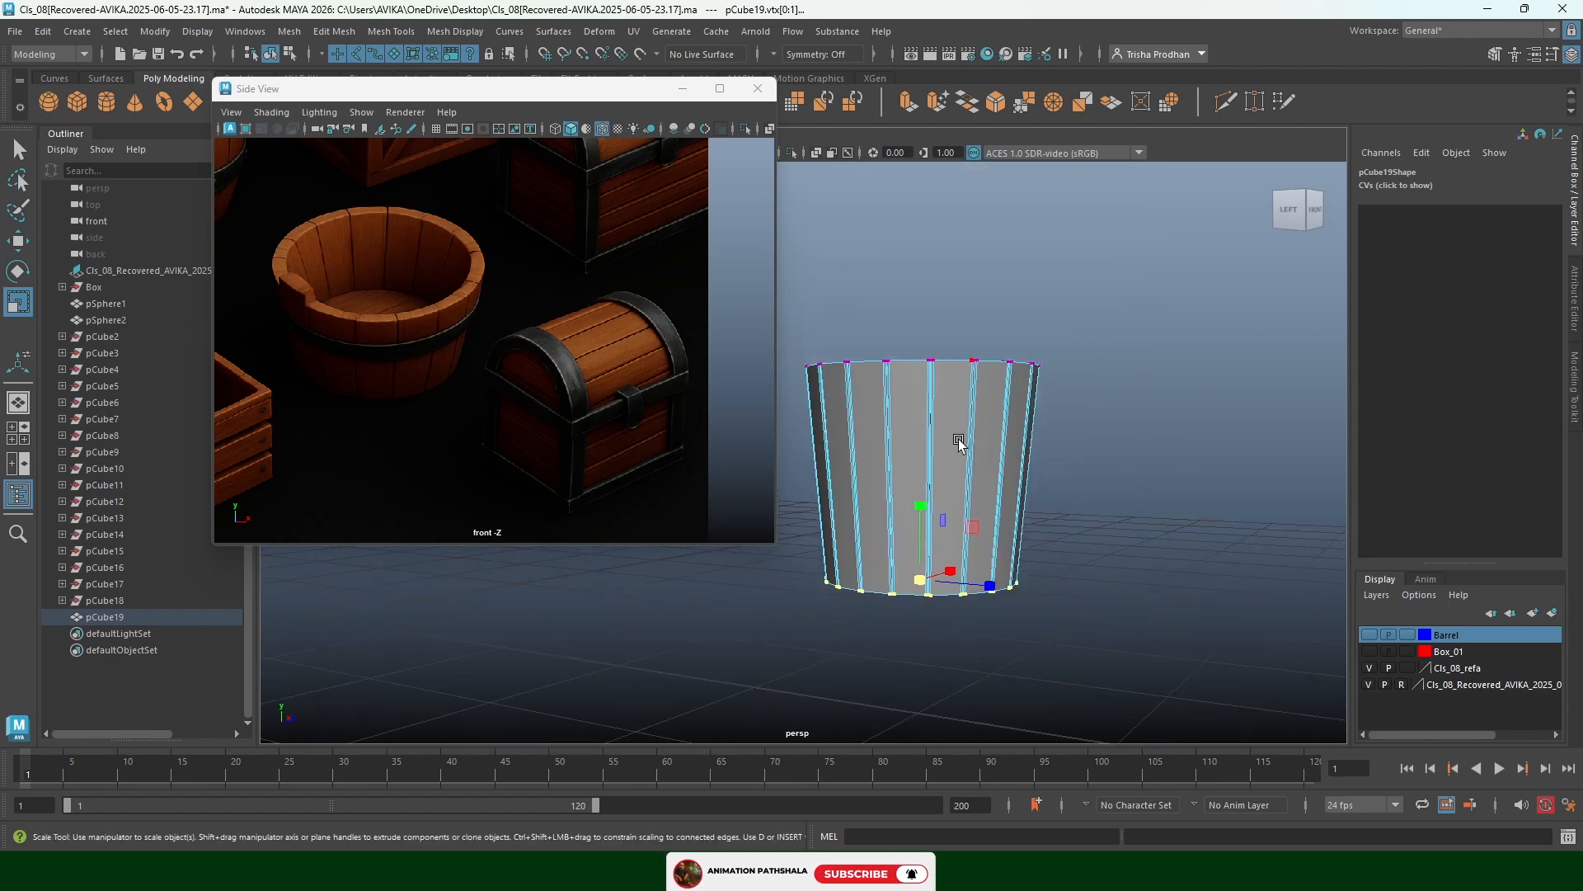
pyautogui.click(958, 439)
pyautogui.doubleClick(1069, 353)
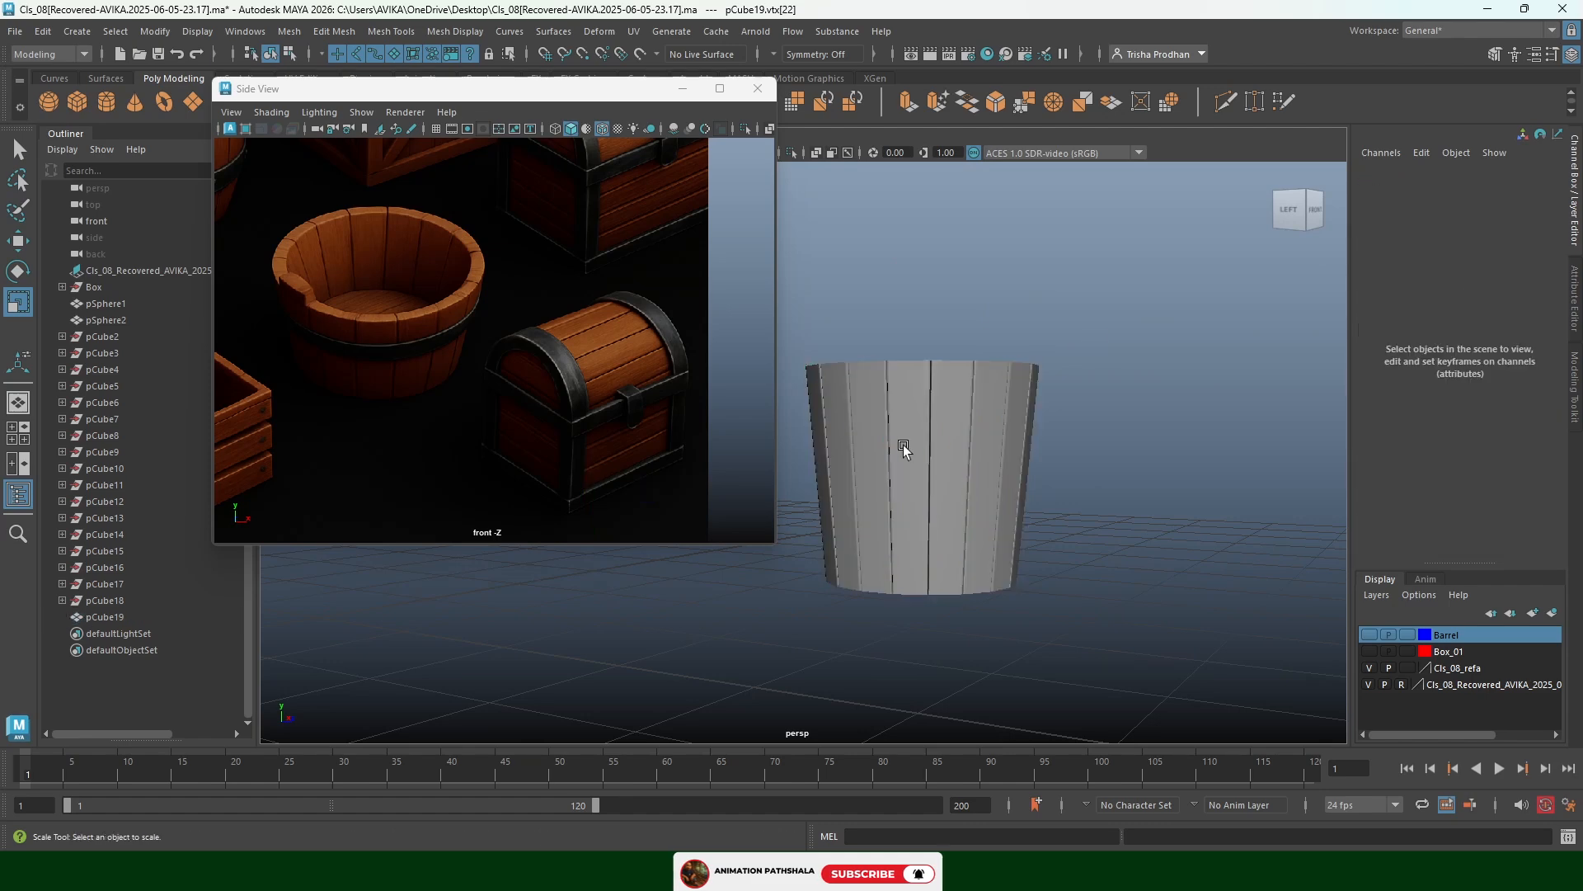
# Shorten the tapered plank ring by scaling it vertically to about 0.689, and deselect it
pyautogui.click(925, 441)
pyautogui.moveTo(830, 398); pyautogui.dragTo(948, 527)
pyautogui.click(875, 375)
pyautogui.scroll(3, 904, 462)
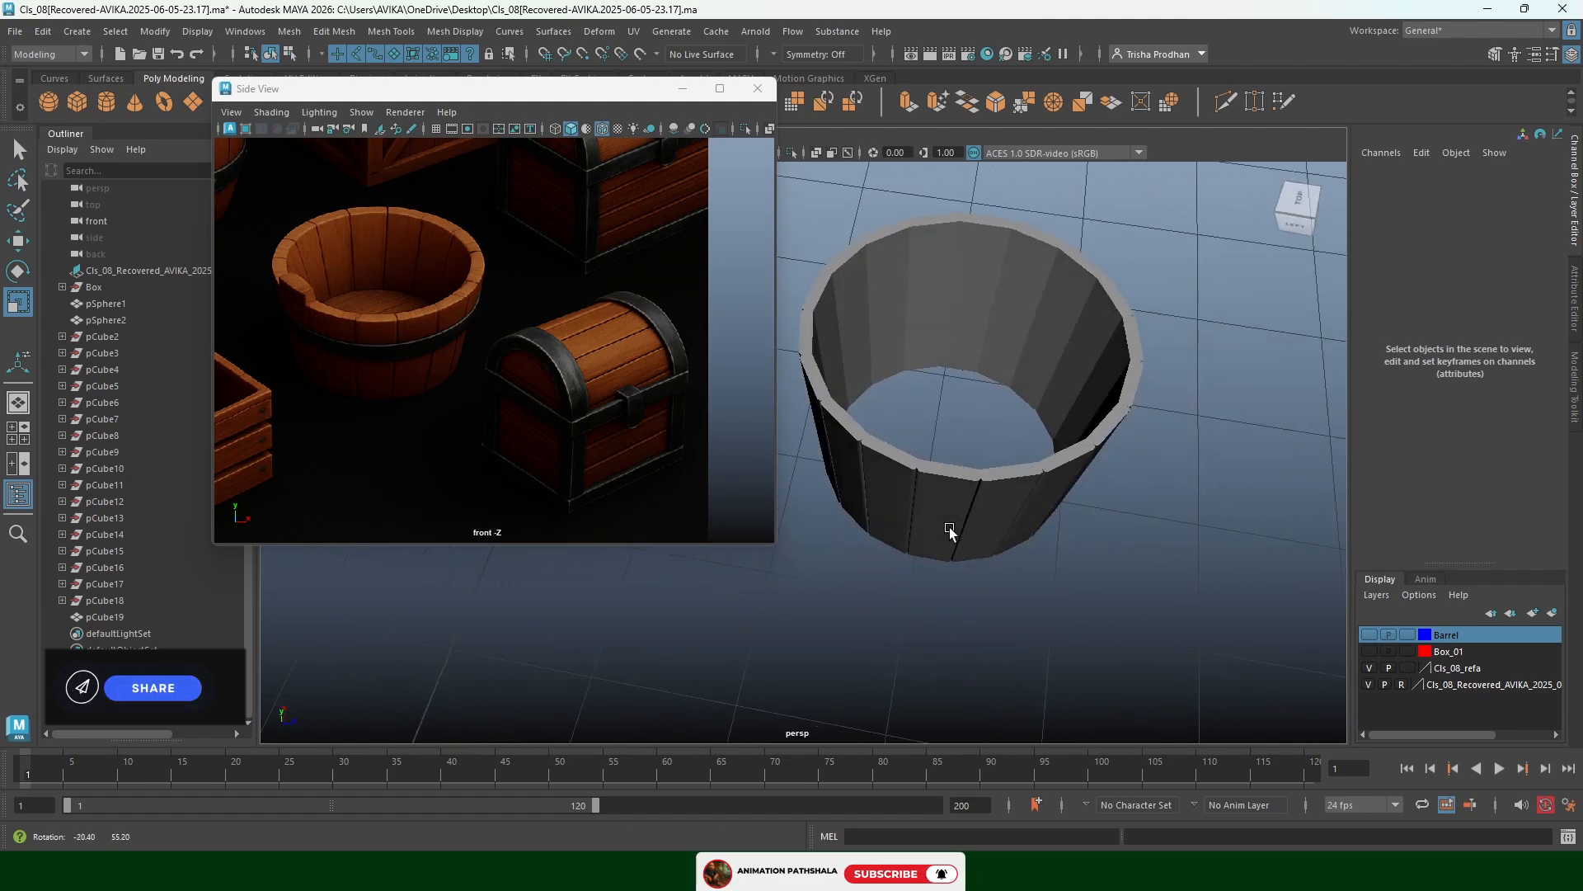
# In the top view, create a polygon cylinder inside the plank ring with a radius of about 0.985 and a height of about 2.185
pyautogui.click(1020, 392)
pyautogui.press('space')
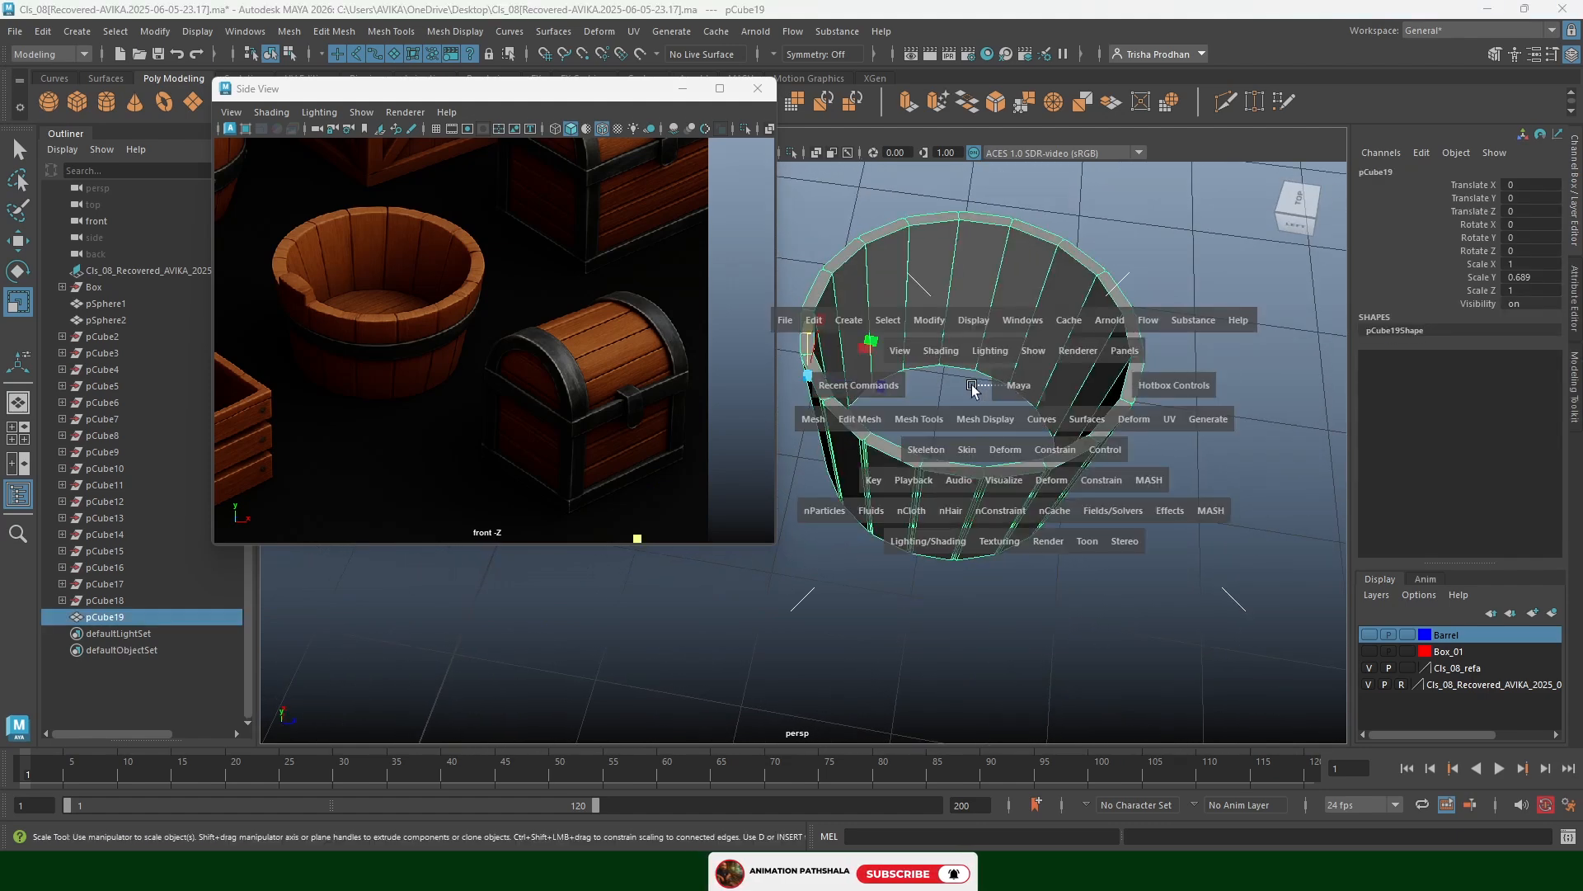
pyautogui.press('space')
pyautogui.click(1004, 389)
pyautogui.click(945, 387)
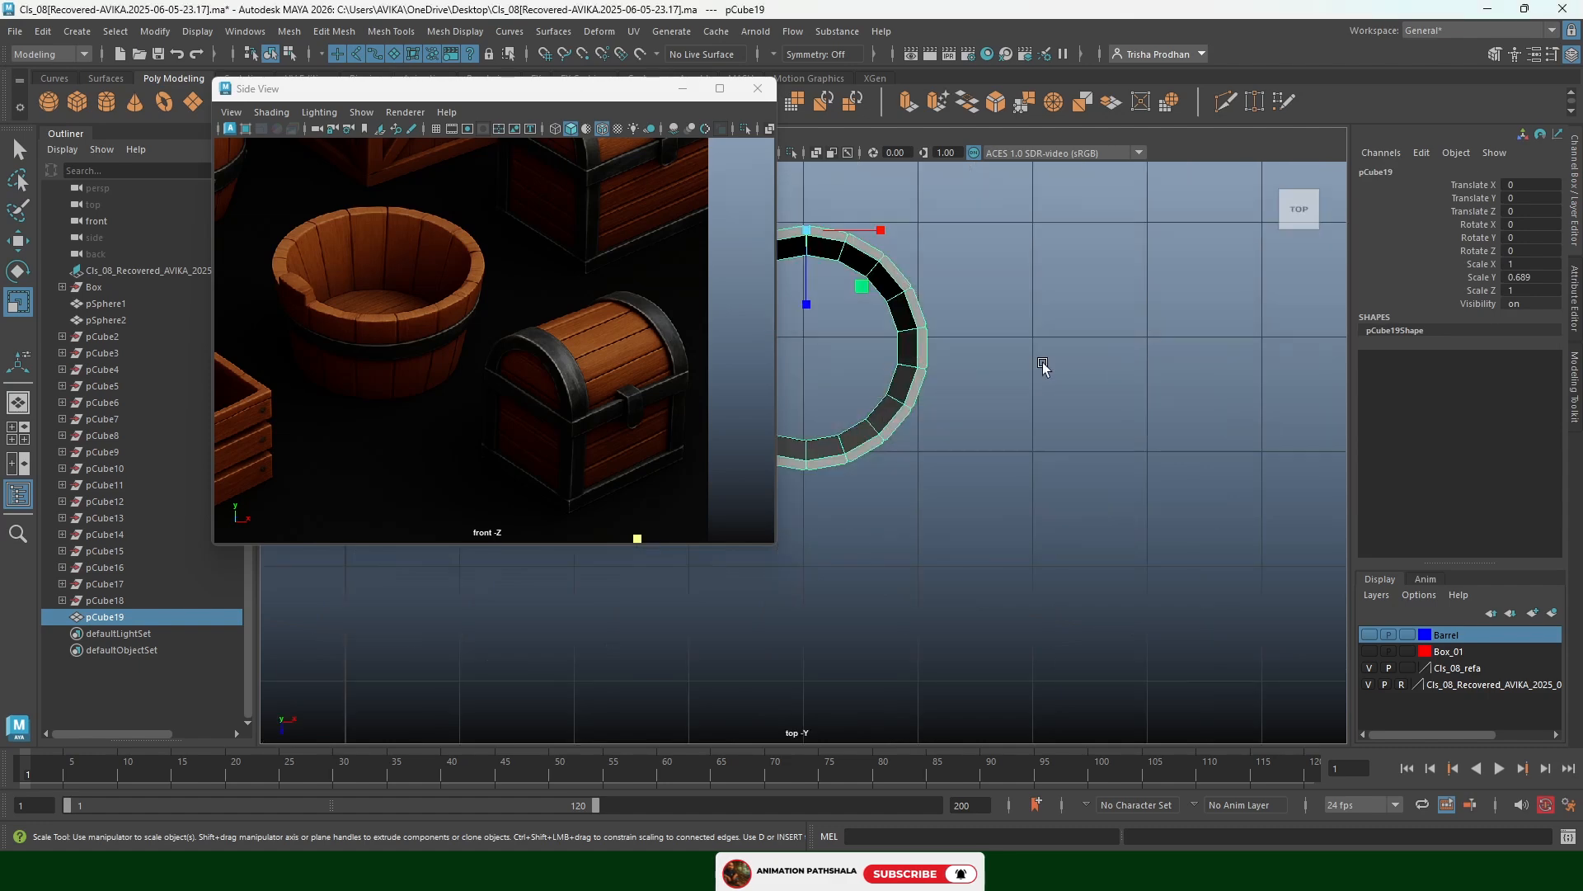
pyautogui.click(105, 101)
pyautogui.moveTo(945, 381); pyautogui.dragTo(1066, 429)
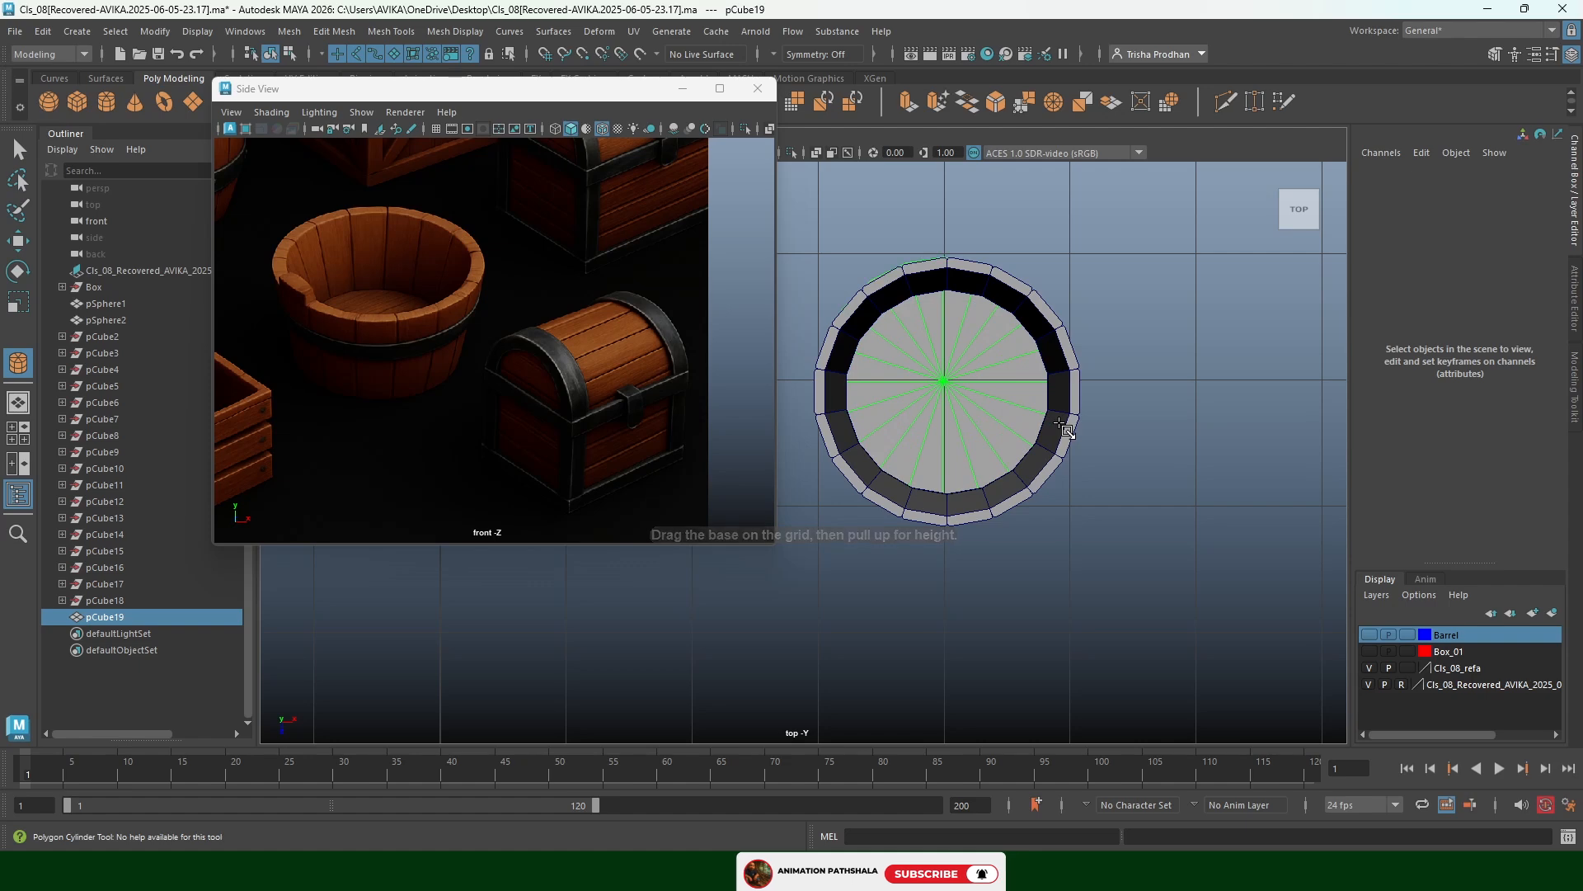
pyautogui.moveTo(1001, 379); pyautogui.dragTo(1109, 107)
# Centre the cylinder on the plank ring in X and Z using the Align Tool, with the ring as the reference object
pyautogui.press('space')
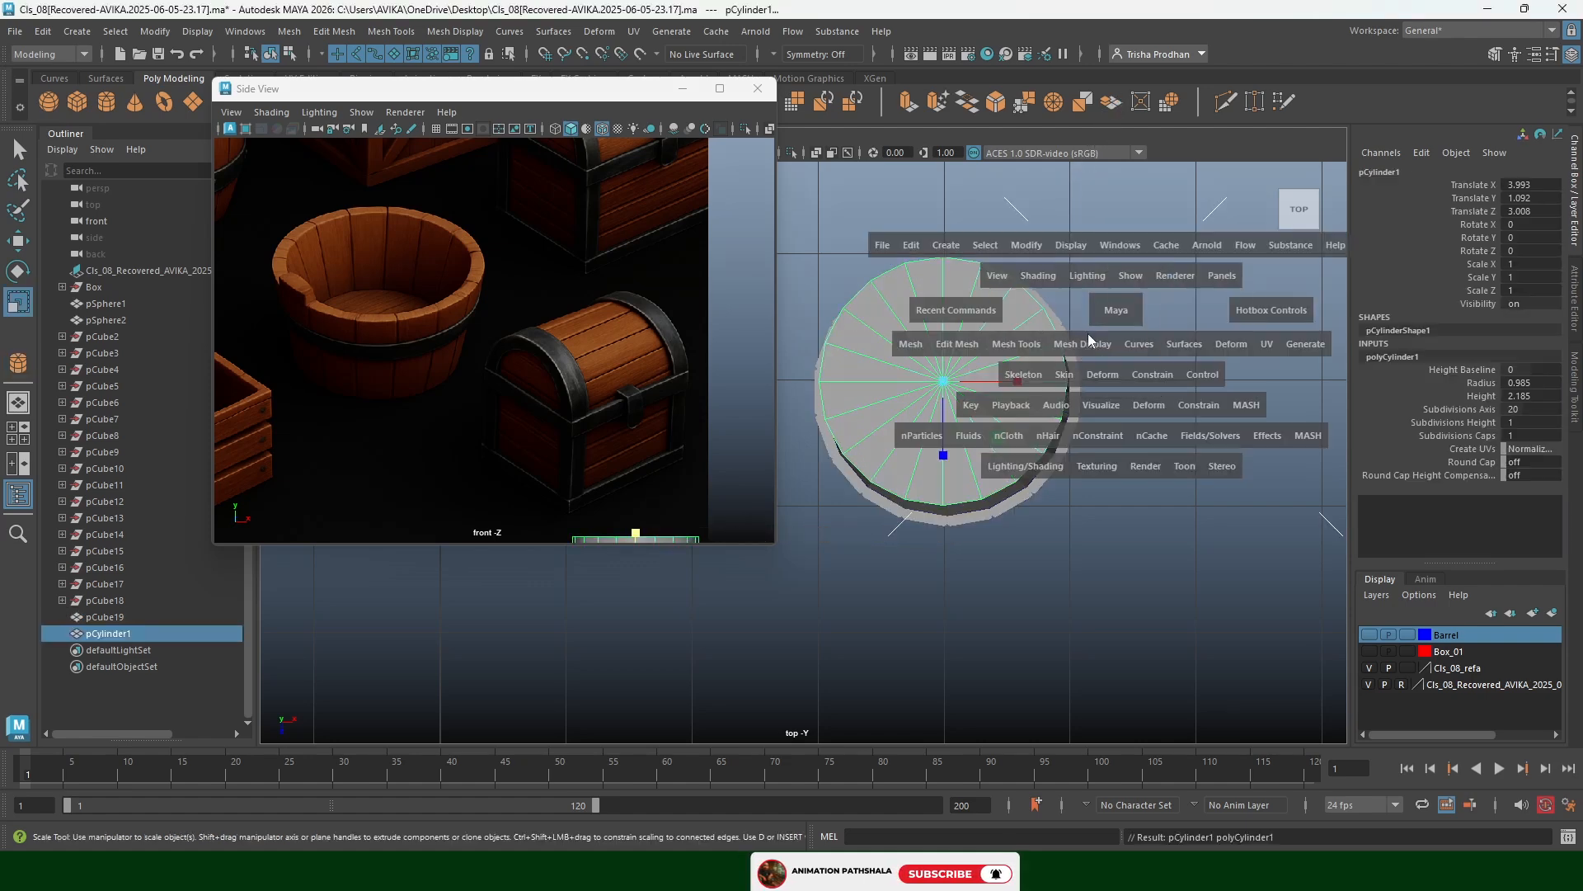
pyautogui.click(1053, 315)
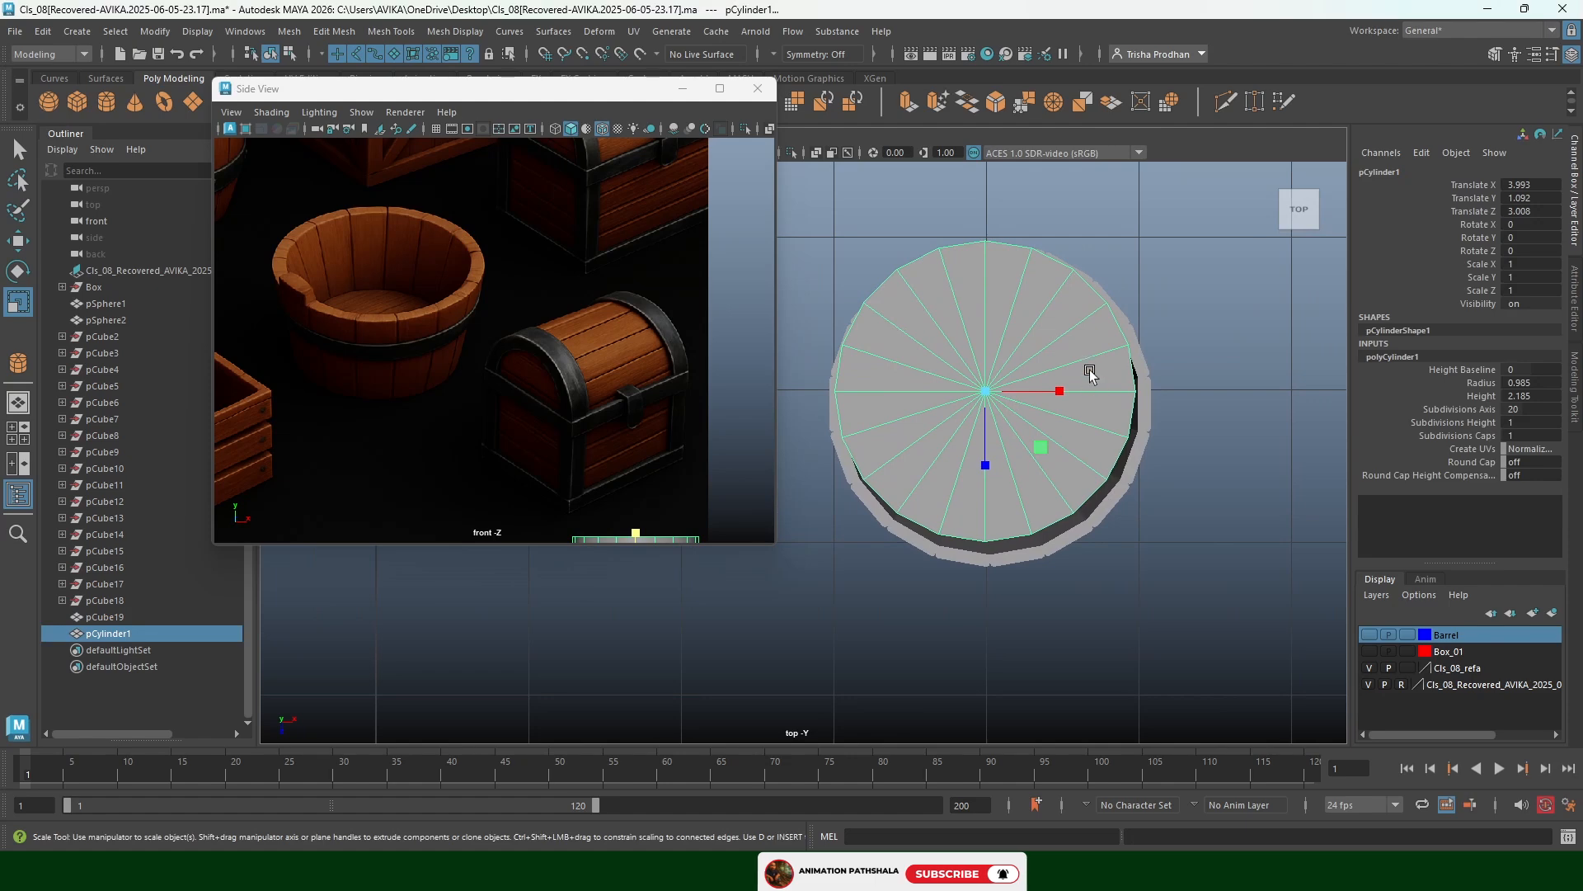
pyautogui.keyDown('shift'); pyautogui.click(1064, 395); pyautogui.keyUp('shift')
pyautogui.press('space')
pyautogui.click(989, 303)
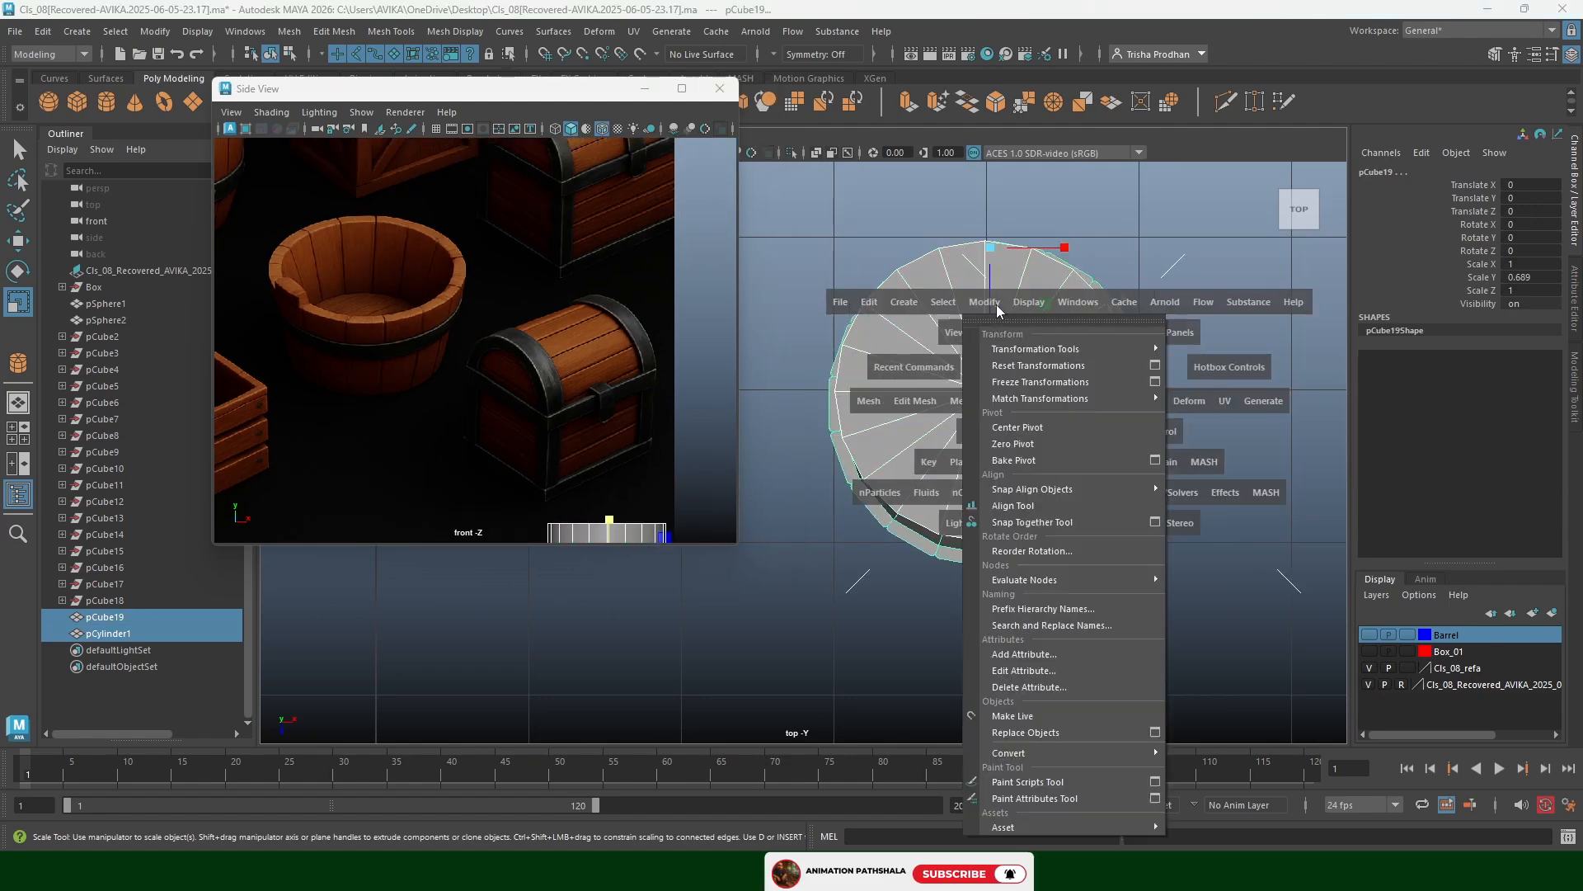
pyautogui.click(1013, 506)
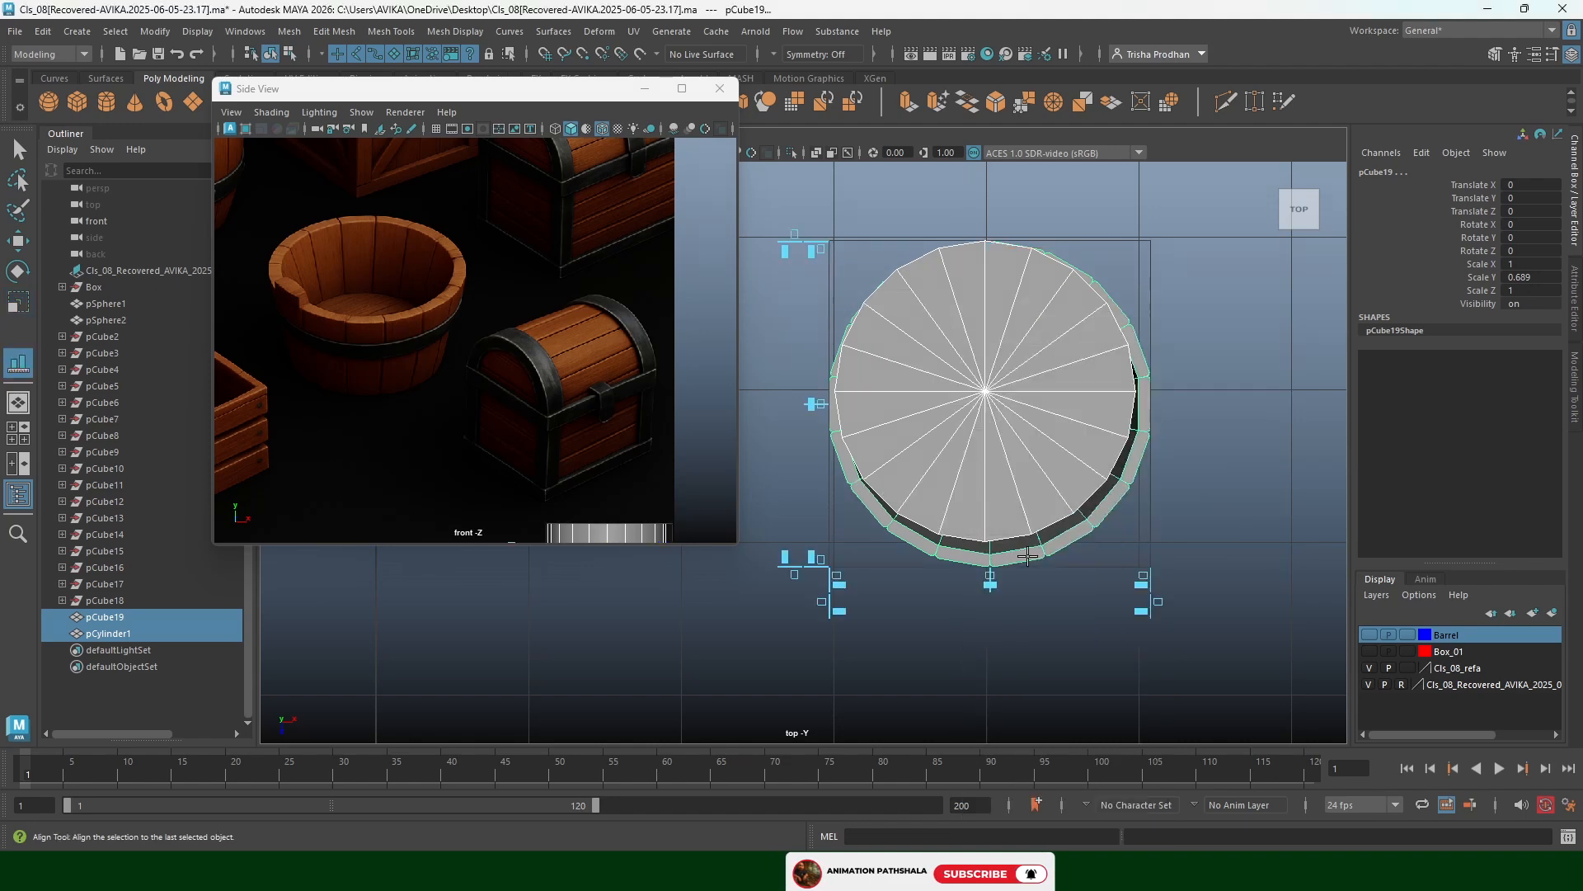
pyautogui.click(989, 580)
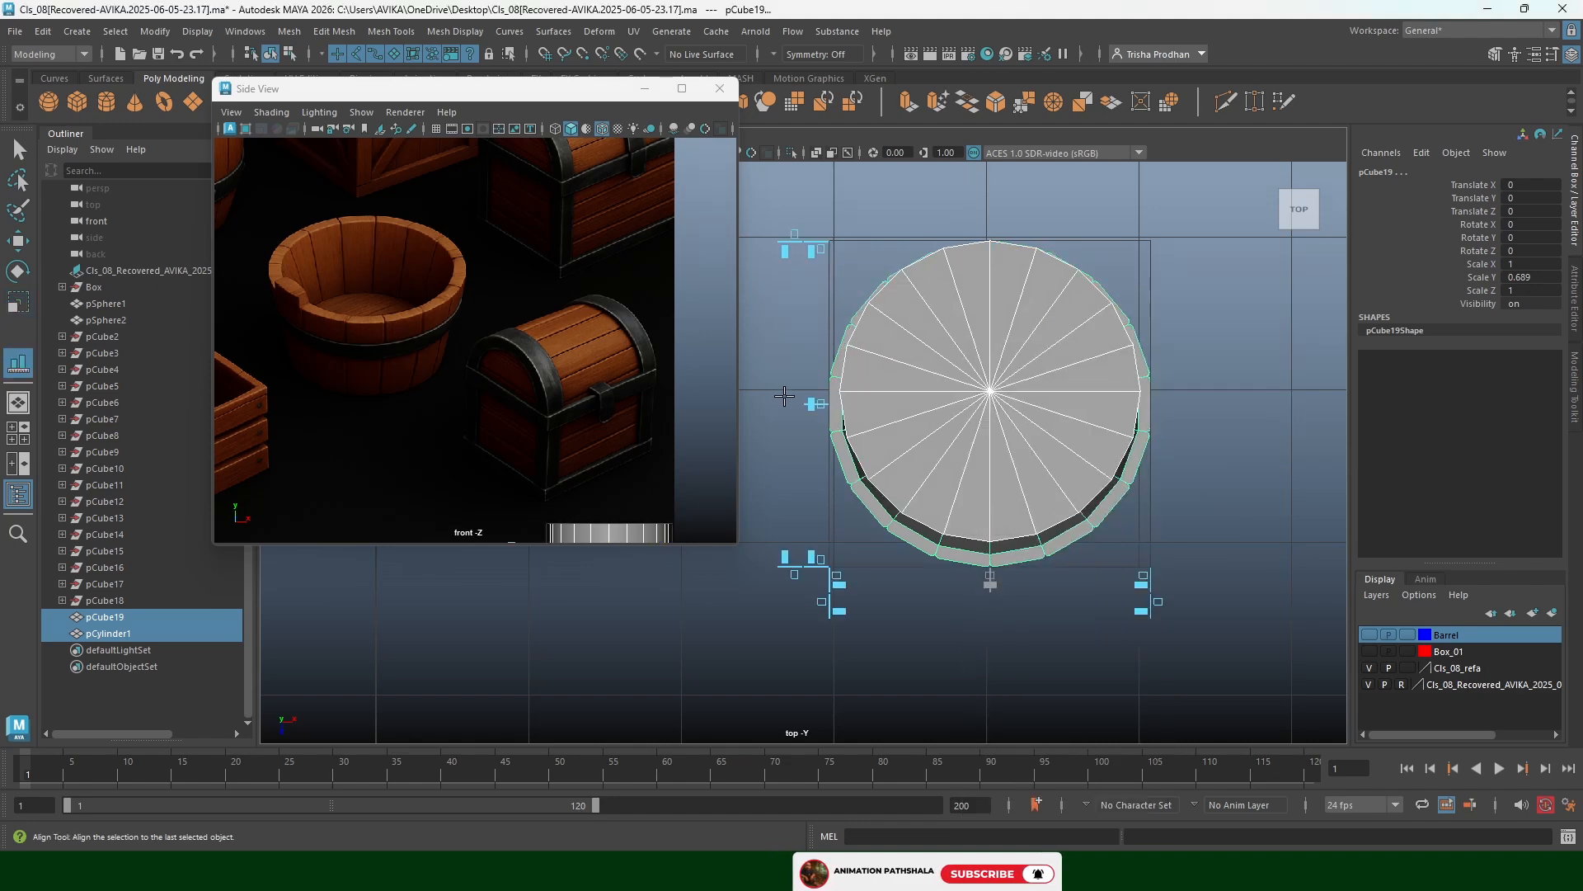
pyautogui.click(812, 404)
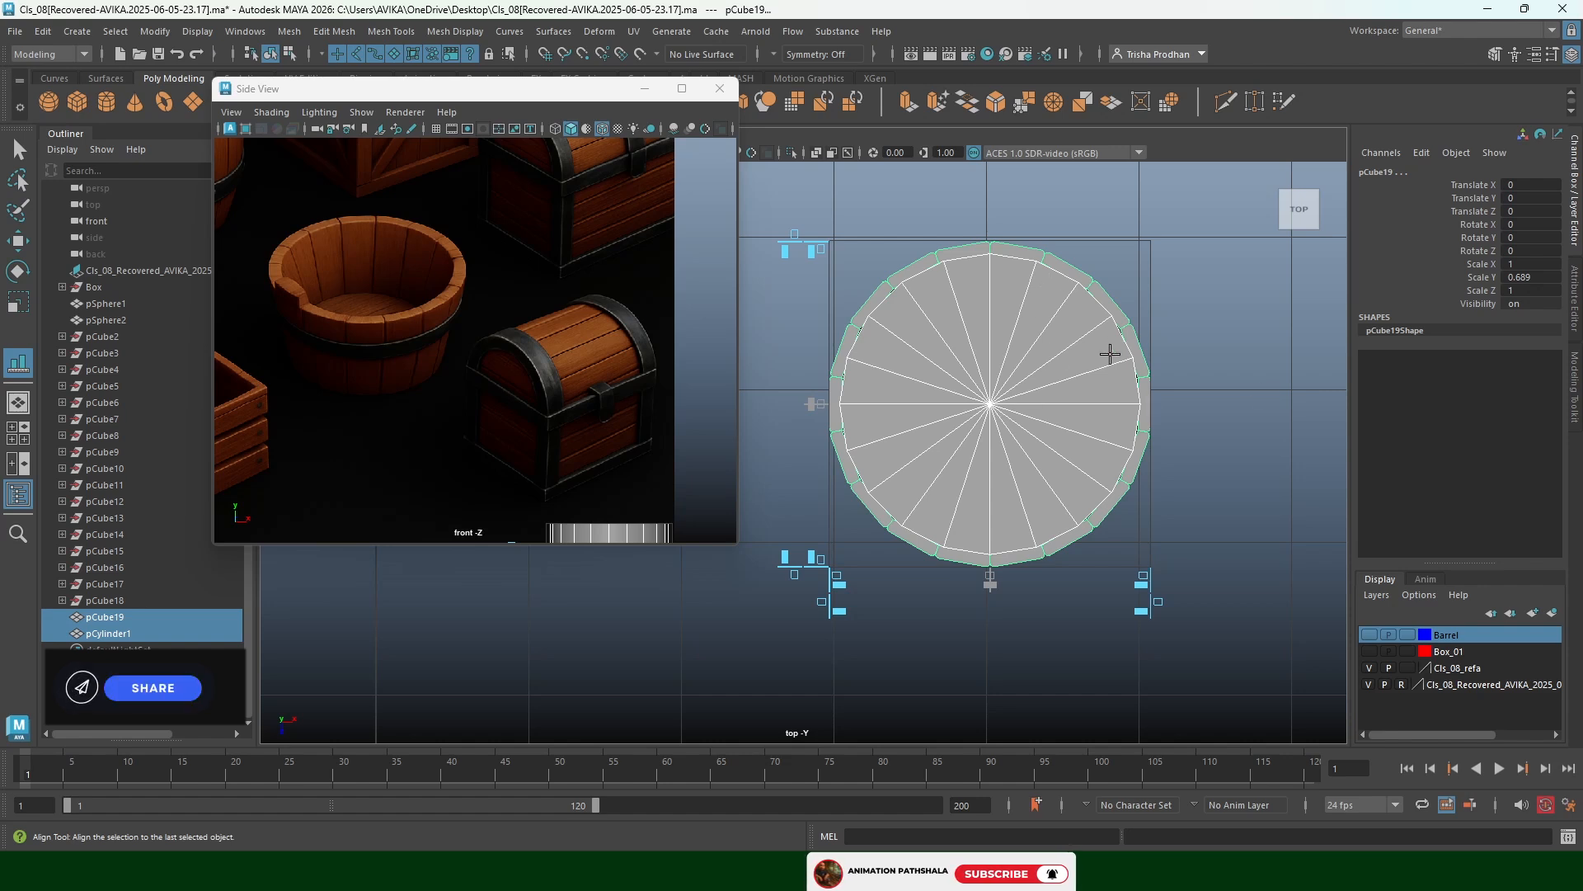
pyautogui.press('w')
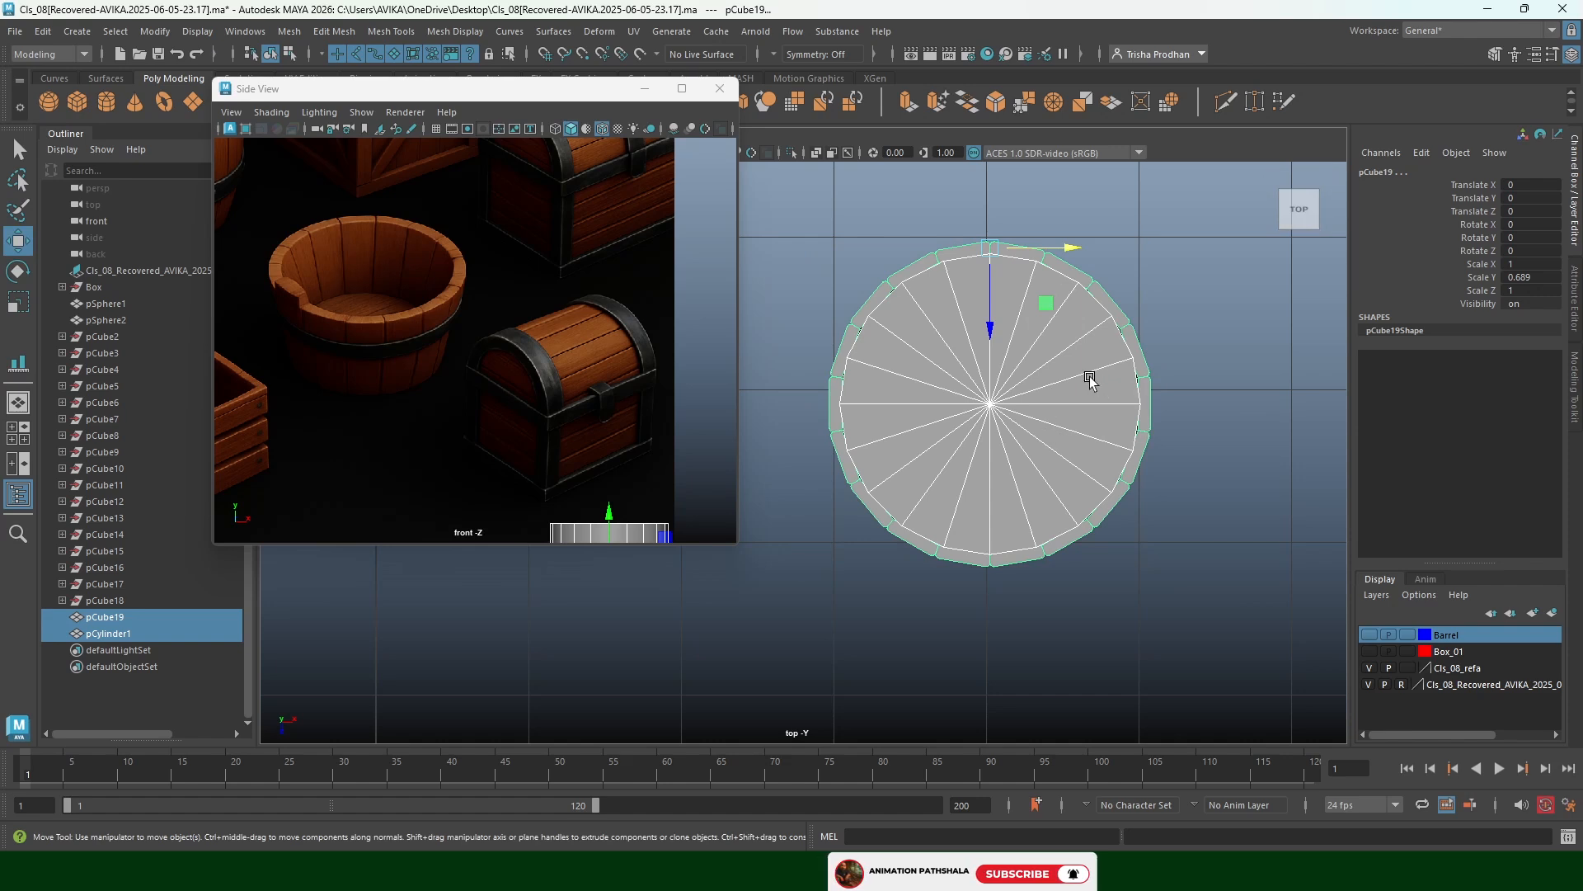
# Open the Modify commands for the selected plank ring and cylinder
pyautogui.press('space')
pyautogui.moveTo(1091, 381); pyautogui.dragTo(1085, 384)
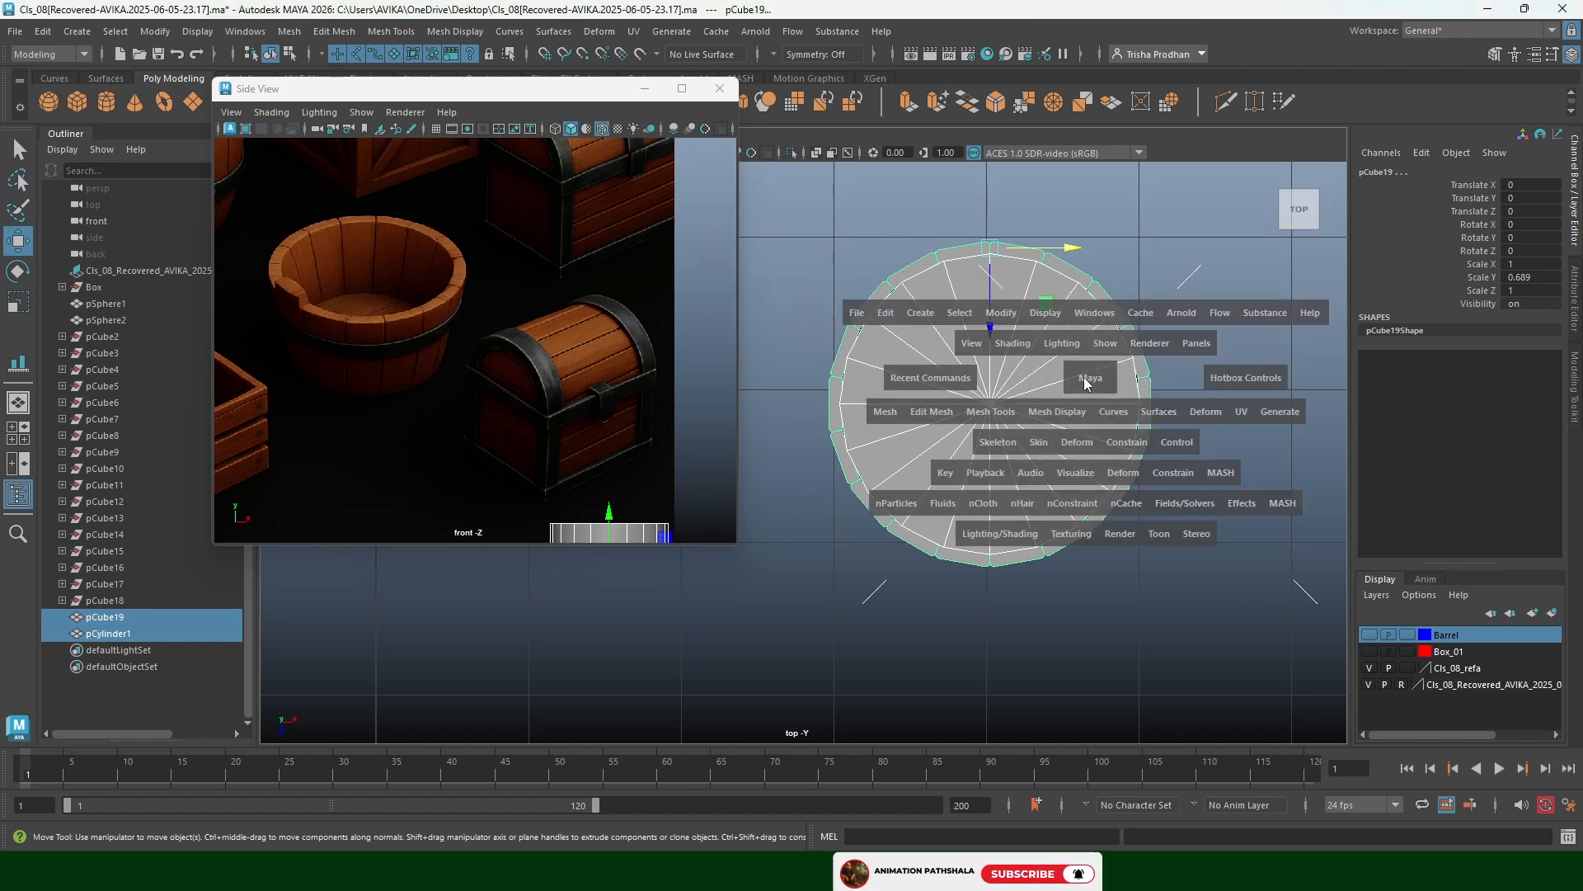
pyautogui.click(1008, 319)
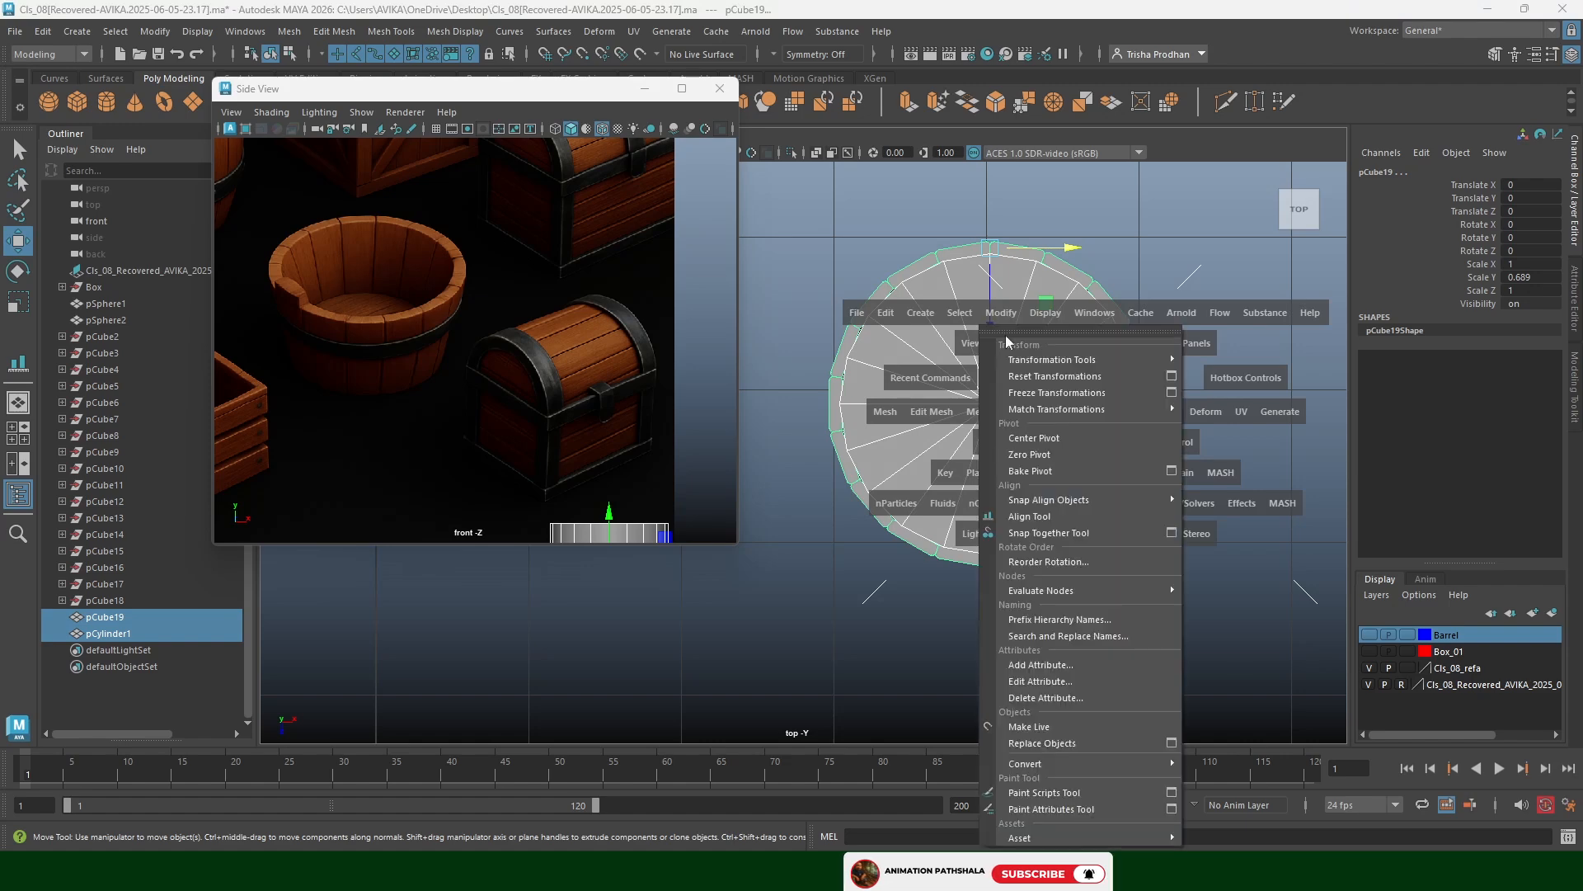
# Try to align the cylinder with the bucket using the Align Tool
pyautogui.click(1043, 517)
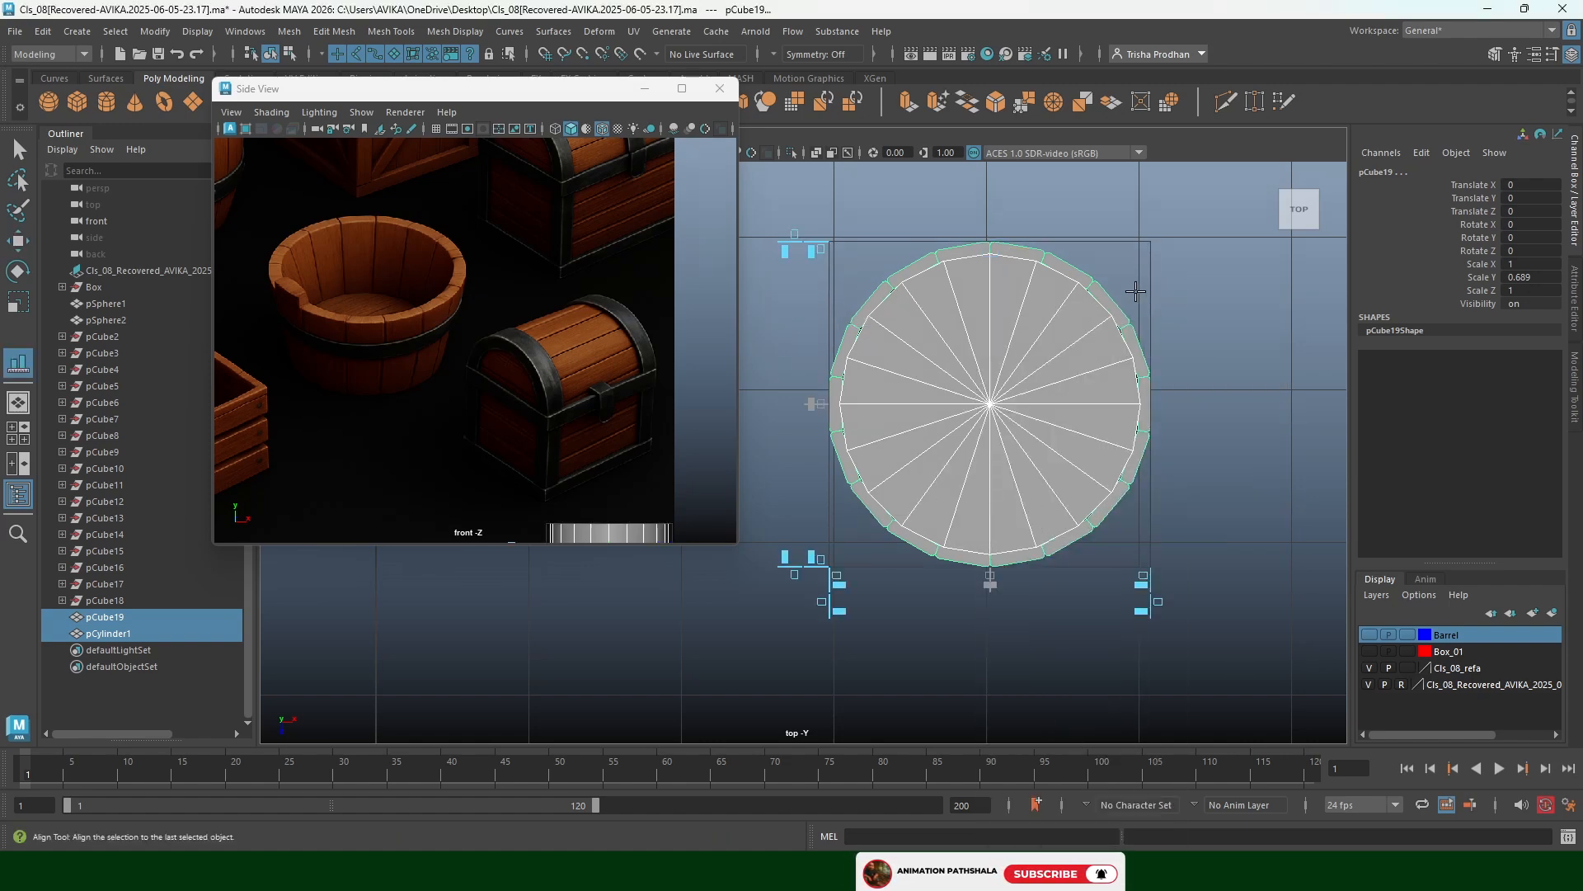
pyautogui.click(889, 199)
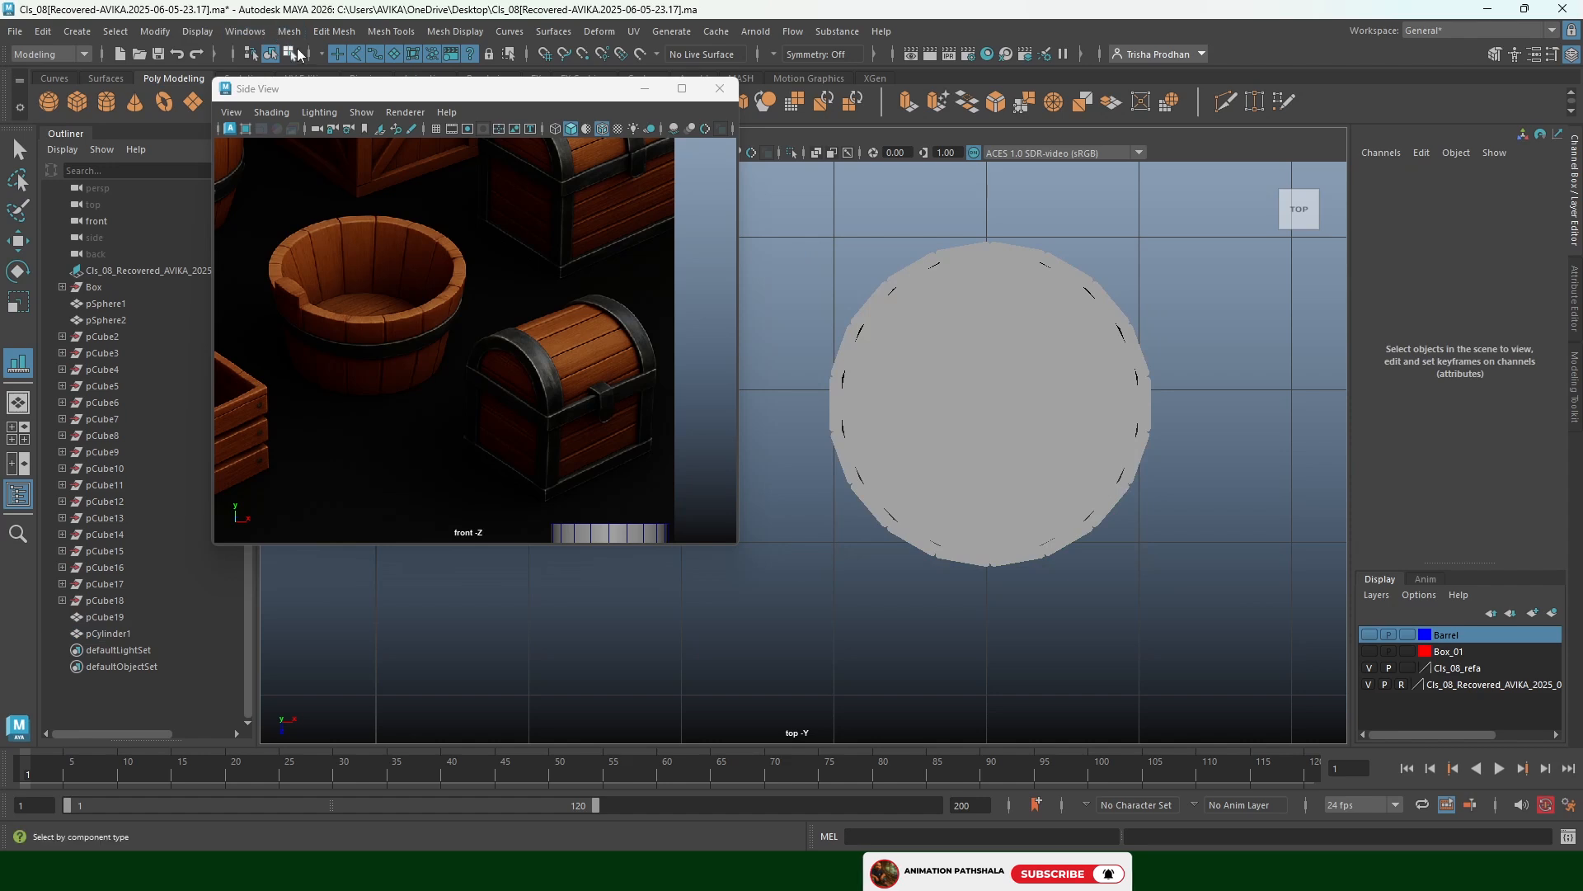
pyautogui.click(155, 31)
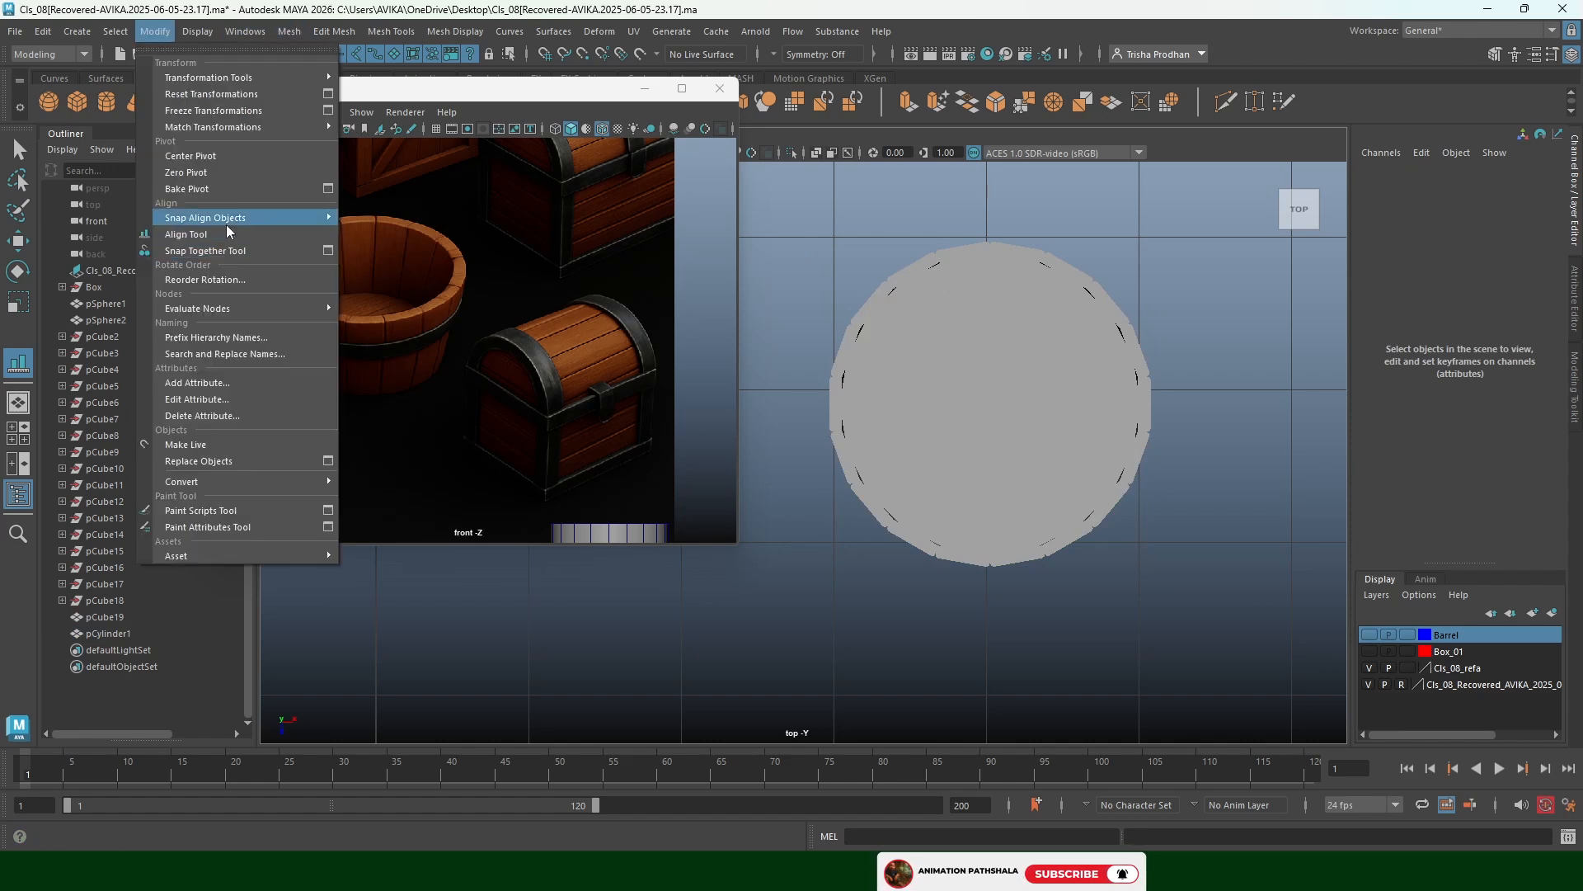
pyautogui.click(187, 234)
pyautogui.click(1049, 374)
# Switch to the perspective view and check how the cylinder sits around the bucket staves
pyautogui.press('space')
pyautogui.moveTo(1049, 374); pyautogui.dragTo(1056, 335)
pyautogui.keyDown('alt'); pyautogui.moveTo(905, 412); pyautogui.dragTo(1054, 387); pyautogui.keyUp('alt')
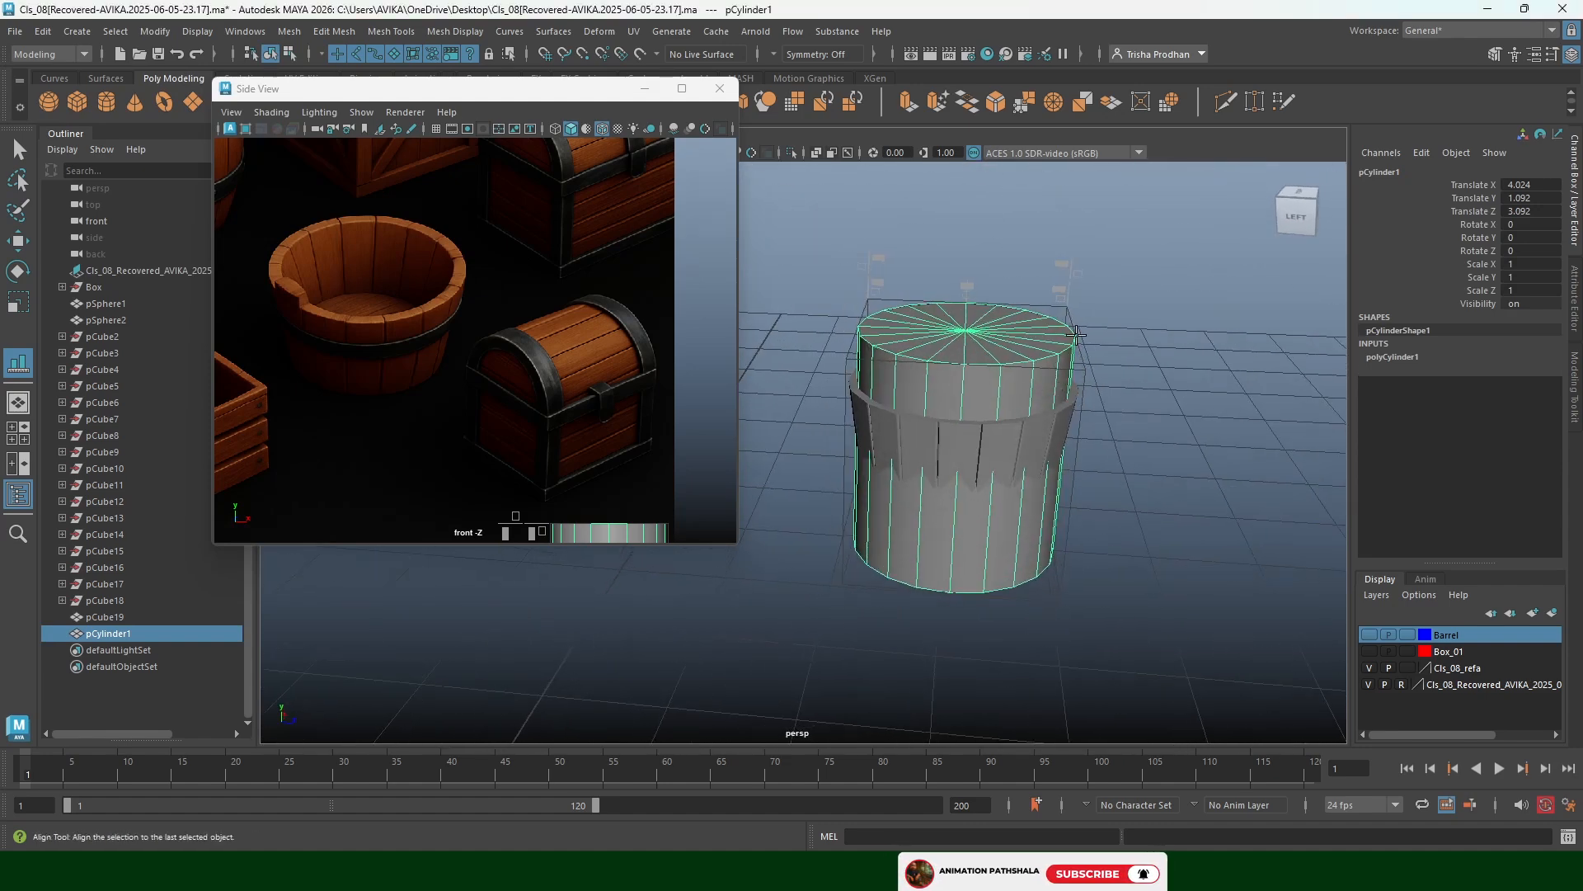
pyautogui.press('w')
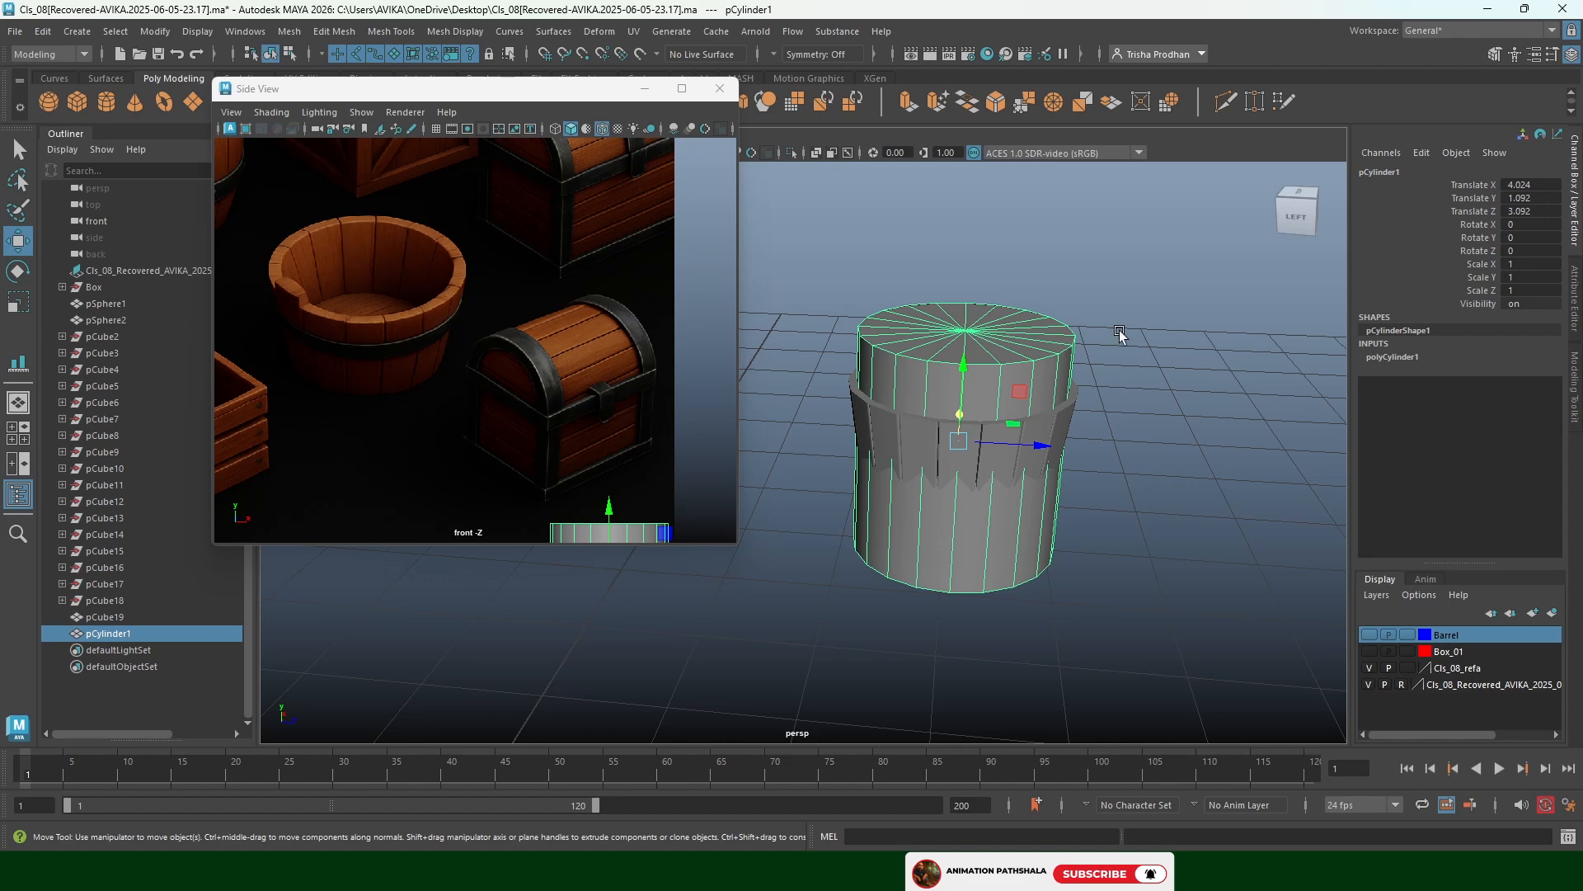
pyautogui.keyDown('shift'); pyautogui.click(987, 487); pyautogui.keyUp('shift')
pyautogui.click(1119, 452)
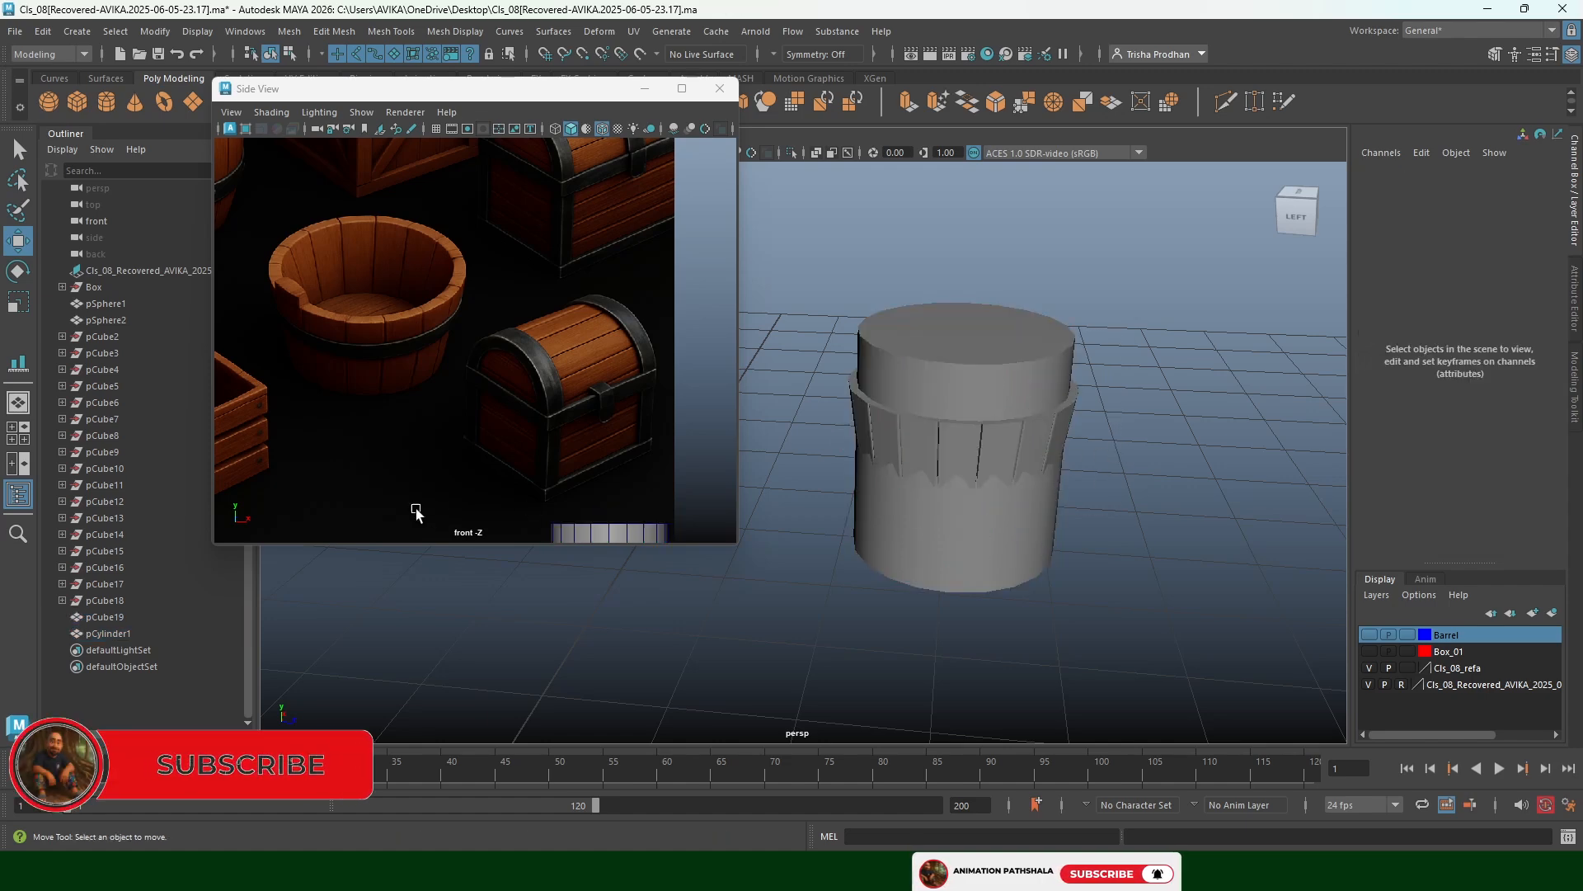
# Try adjusting the cylinder's radius through its creation inputs, and undo the change
pyautogui.click(979, 400)
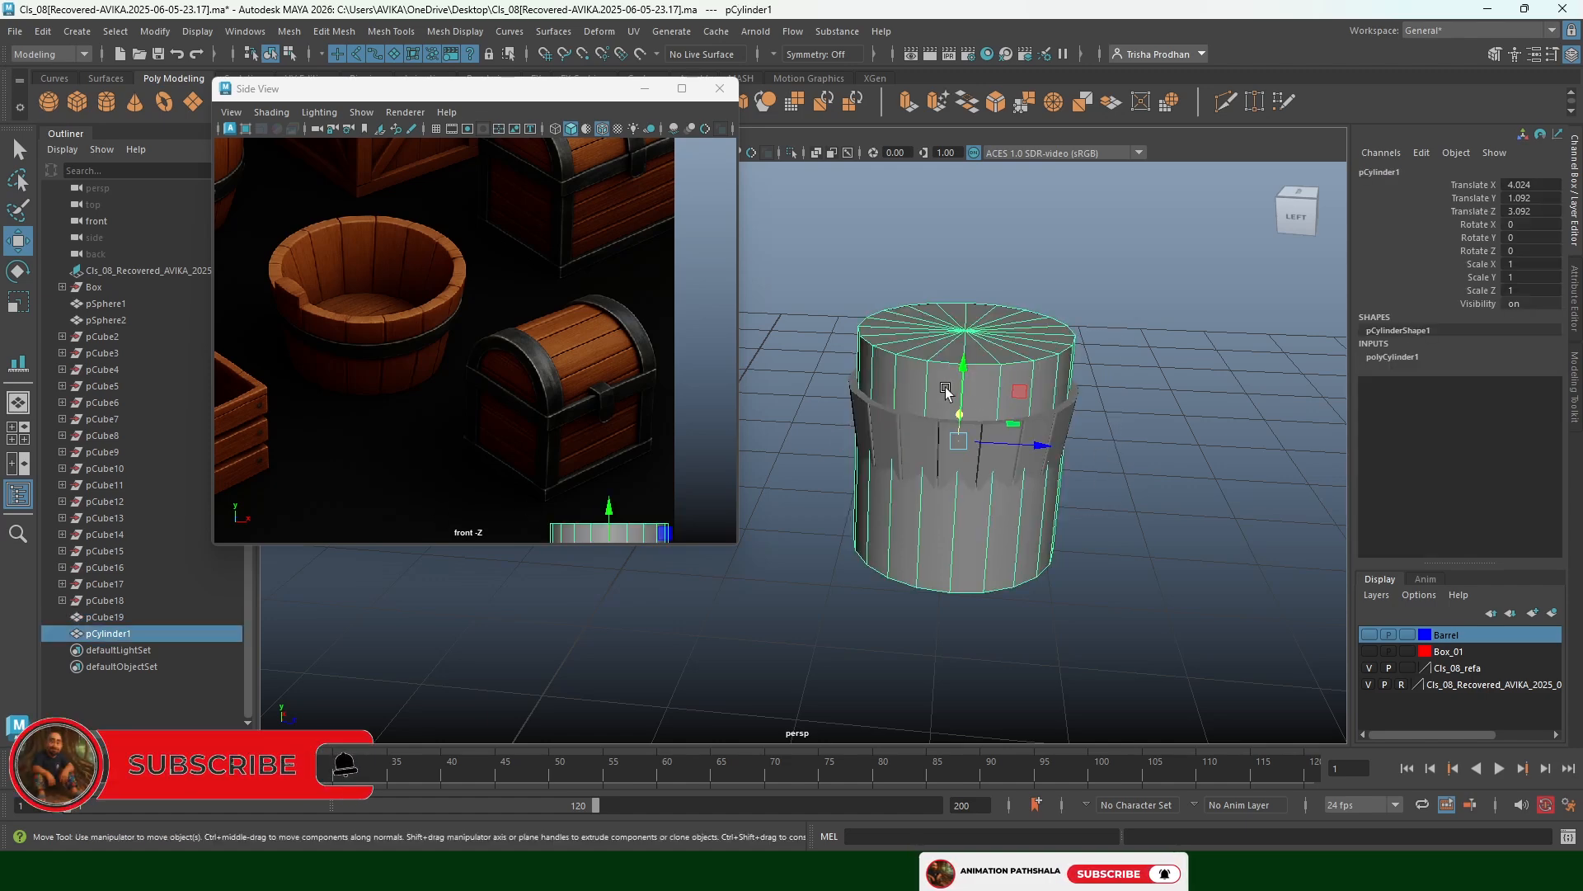
pyautogui.press('t')
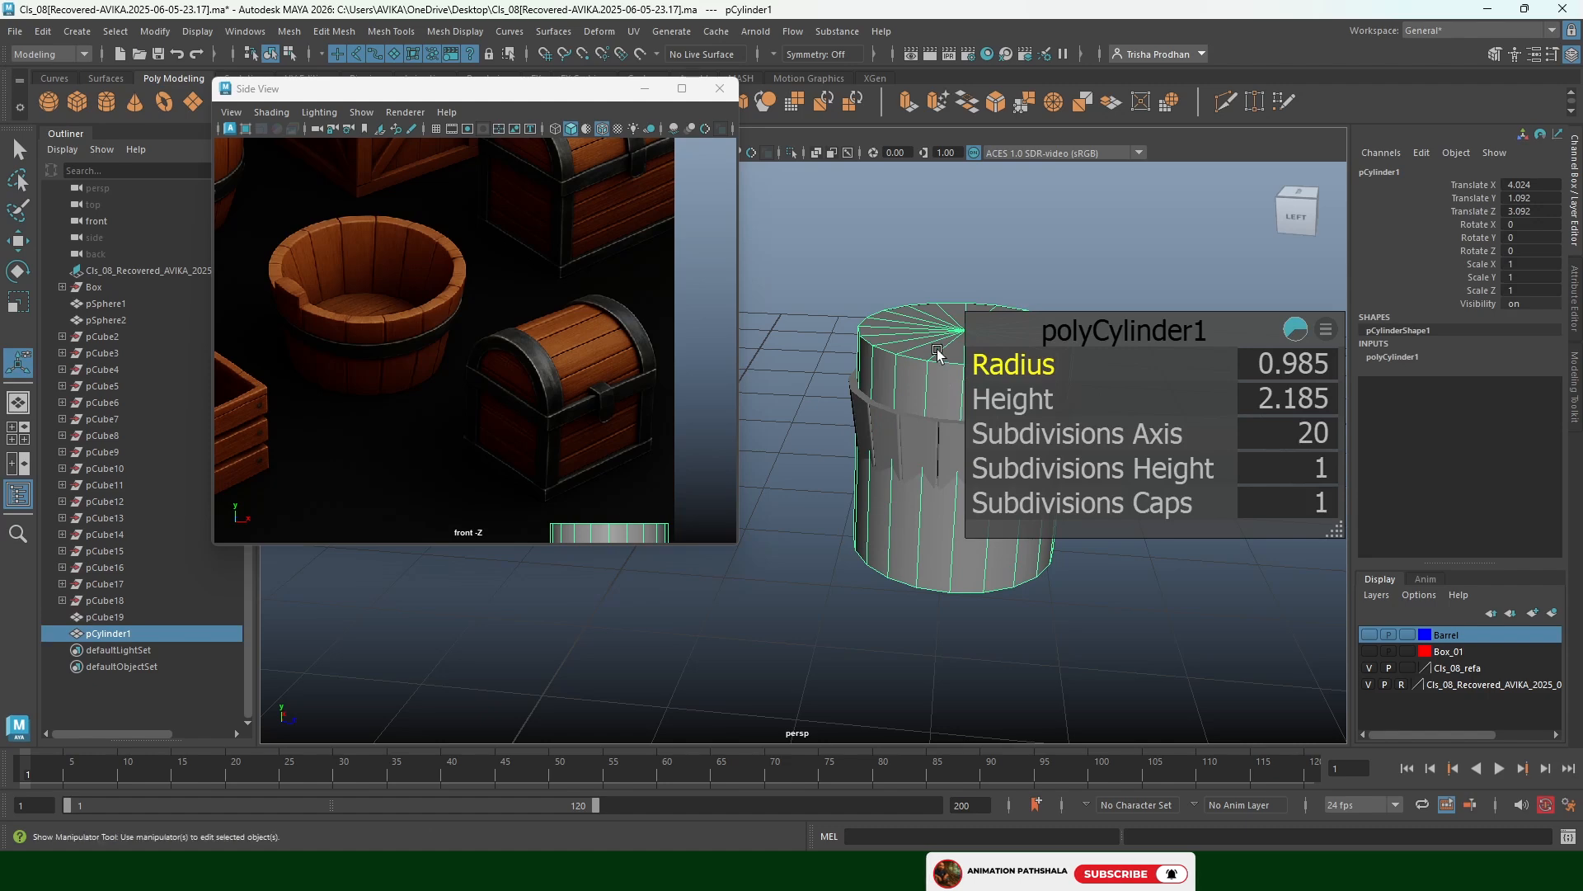
pyautogui.click(930, 258)
pyautogui.click(936, 359)
pyautogui.hotkey('ctrl', 'z')
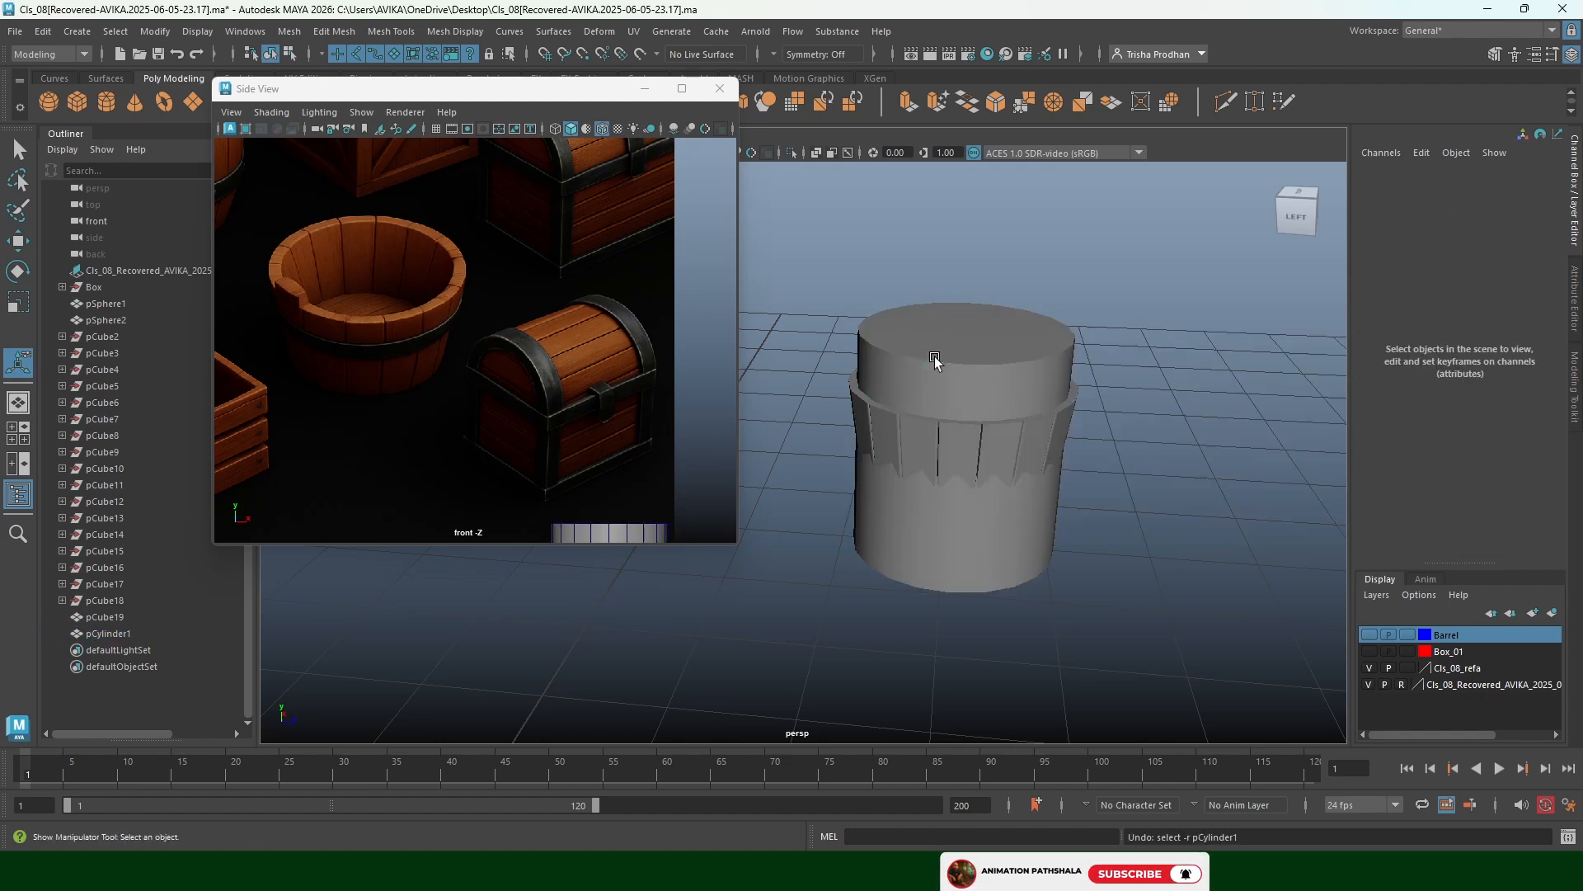
pyautogui.click(935, 361)
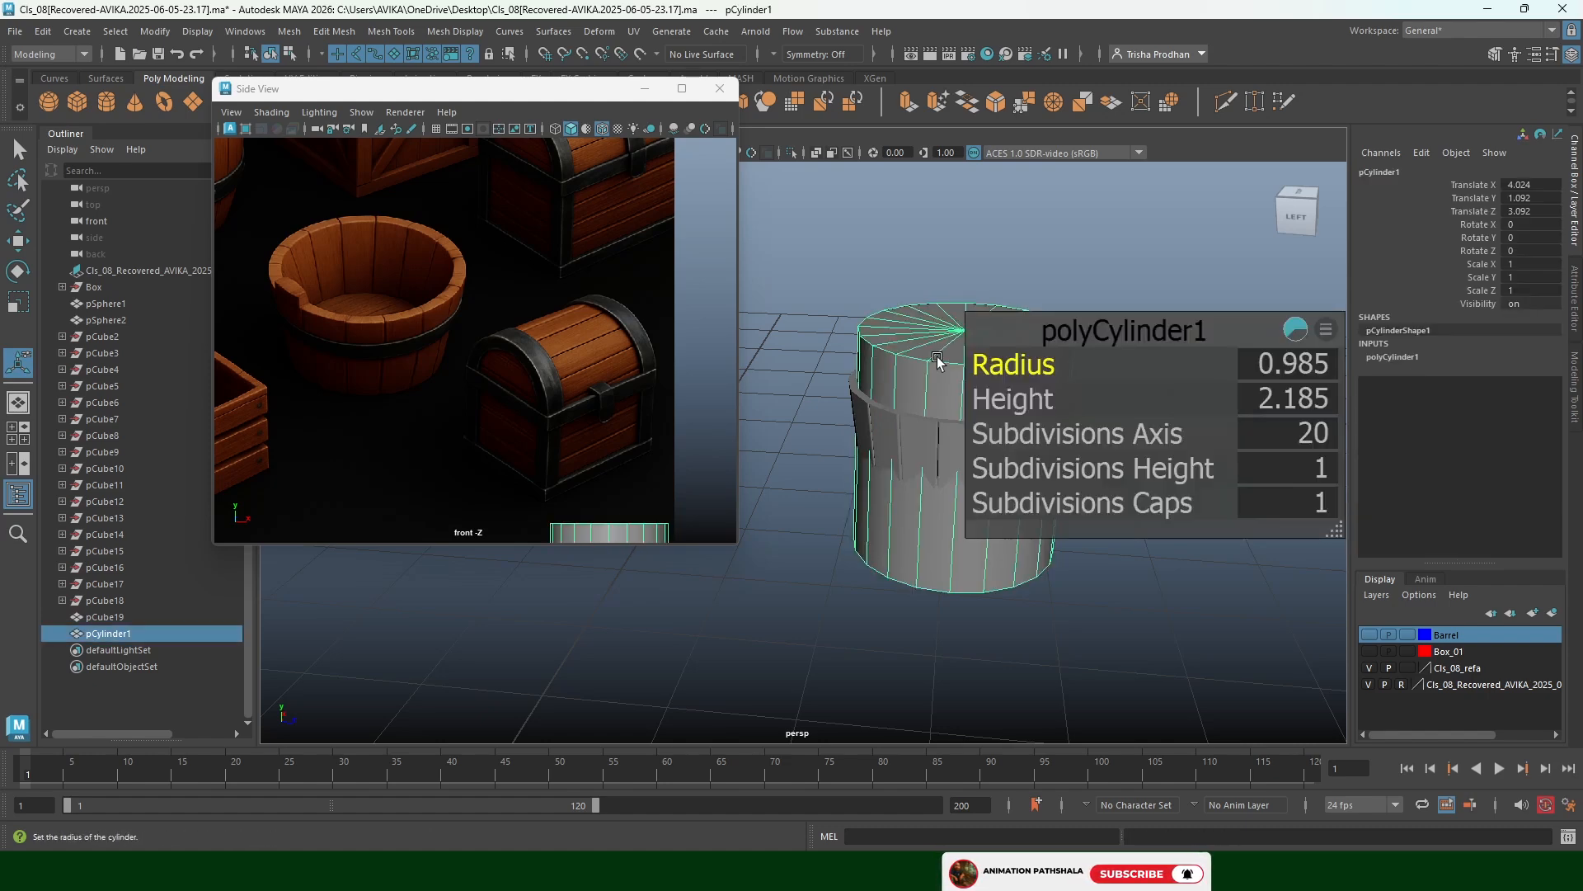
pyautogui.click(1401, 359)
pyautogui.click(1482, 384)
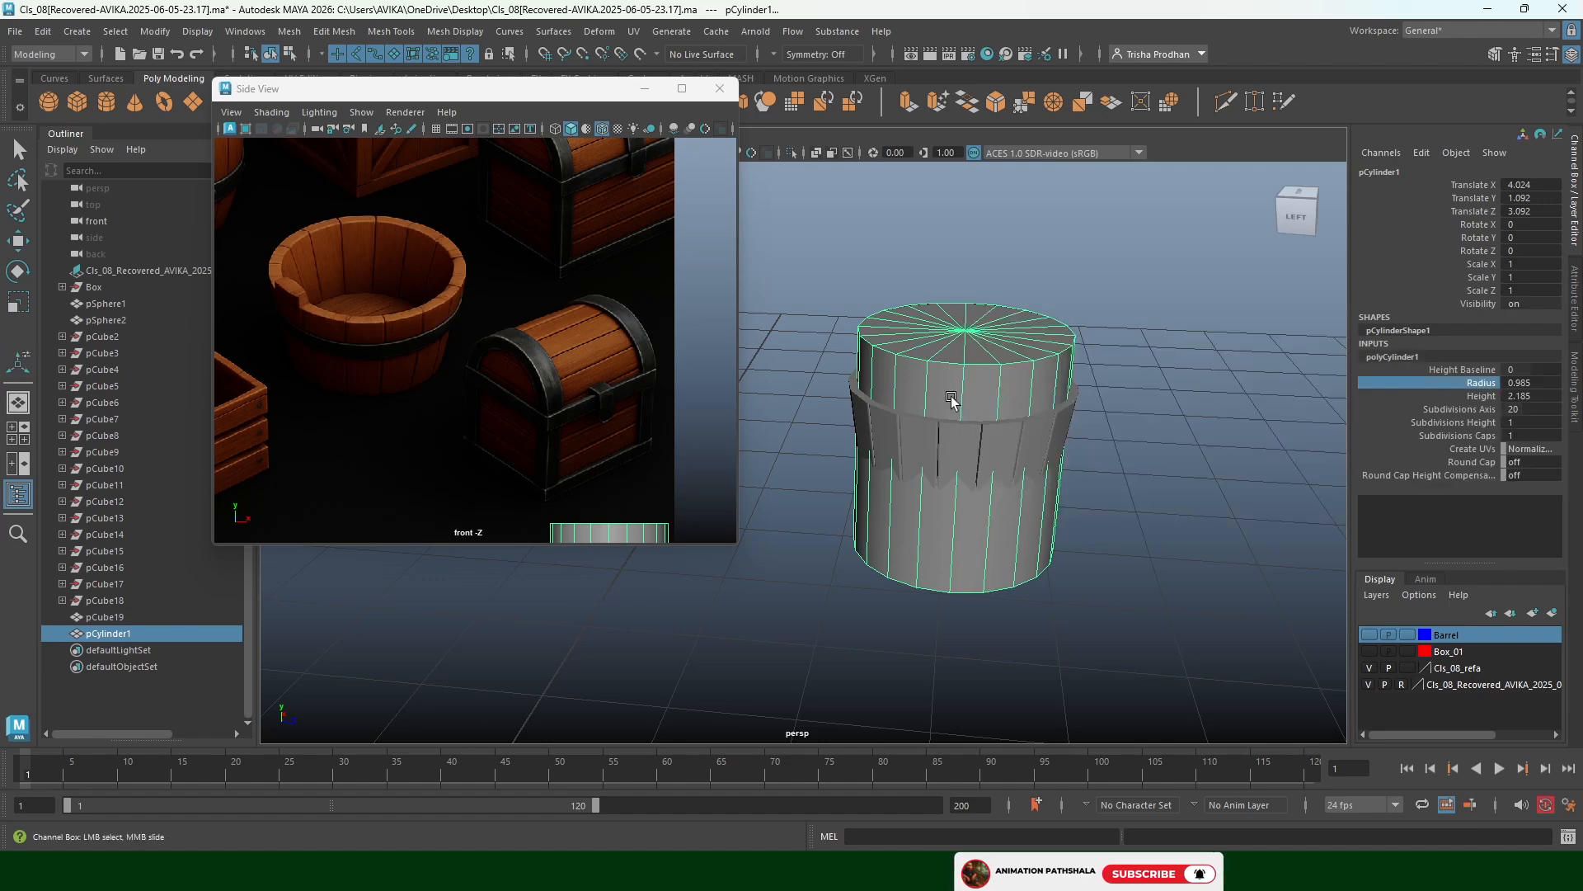
pyautogui.moveTo(951, 400); pyautogui.dragTo(1039, 367, button='middle')
pyautogui.hotkey('ctrl', 'z')
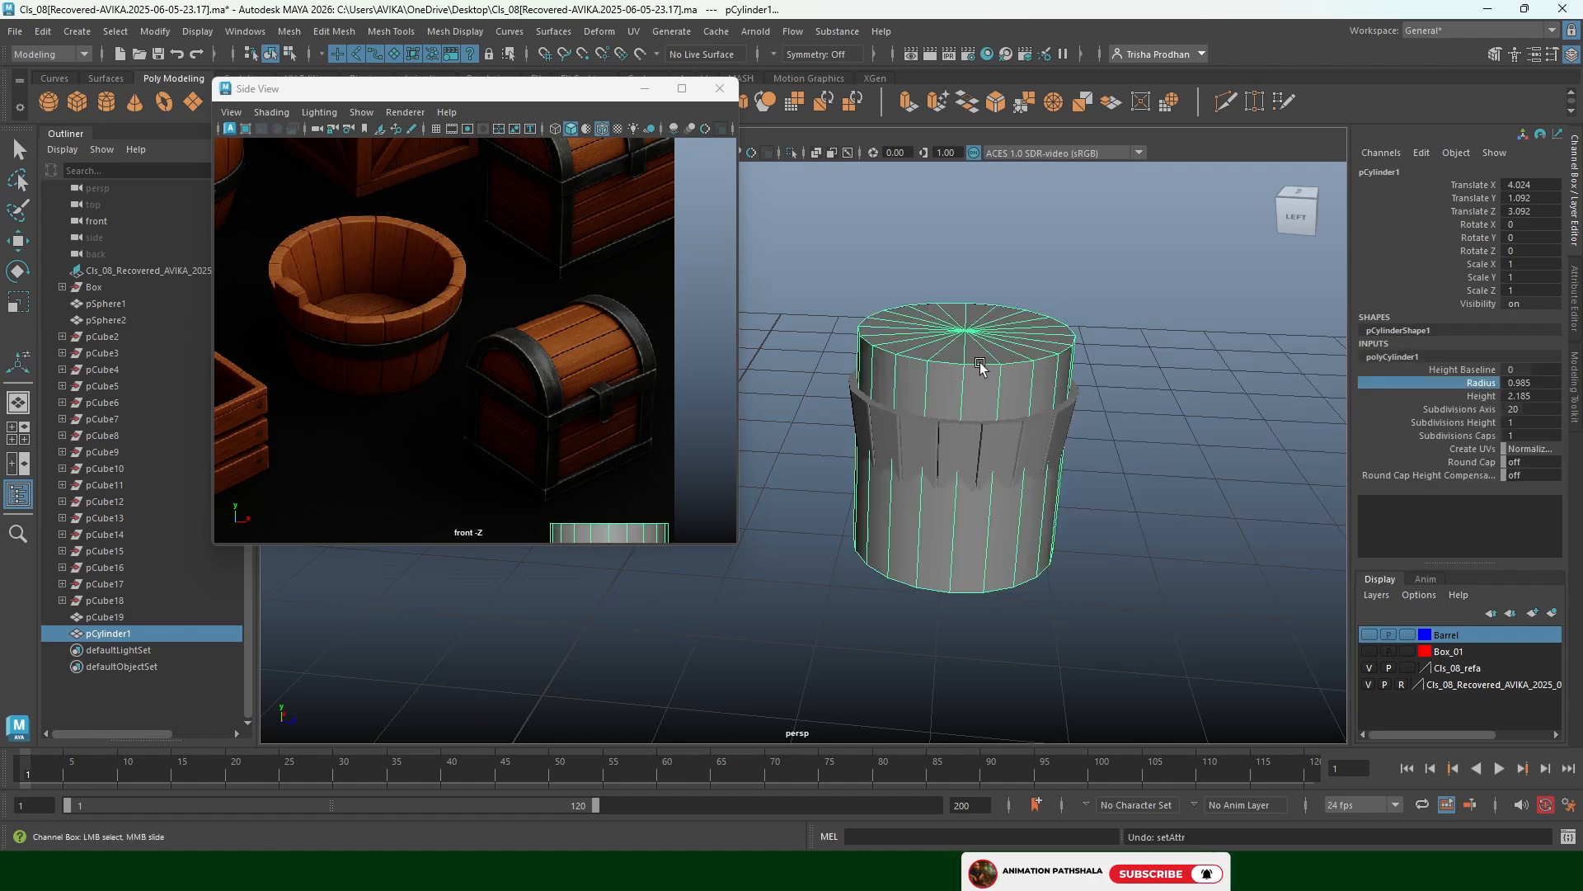
# Scale the cylinder into a low, wide band around the bucket, about 1.1 in X and Z and 0.161 in Y
pyautogui.press('r')
pyautogui.moveTo(976, 378); pyautogui.dragTo(963, 437)
pyautogui.keyDown('alt'); pyautogui.moveTo(876, 480); pyautogui.dragTo(886, 388); pyautogui.keyUp('alt')
pyautogui.press('w')
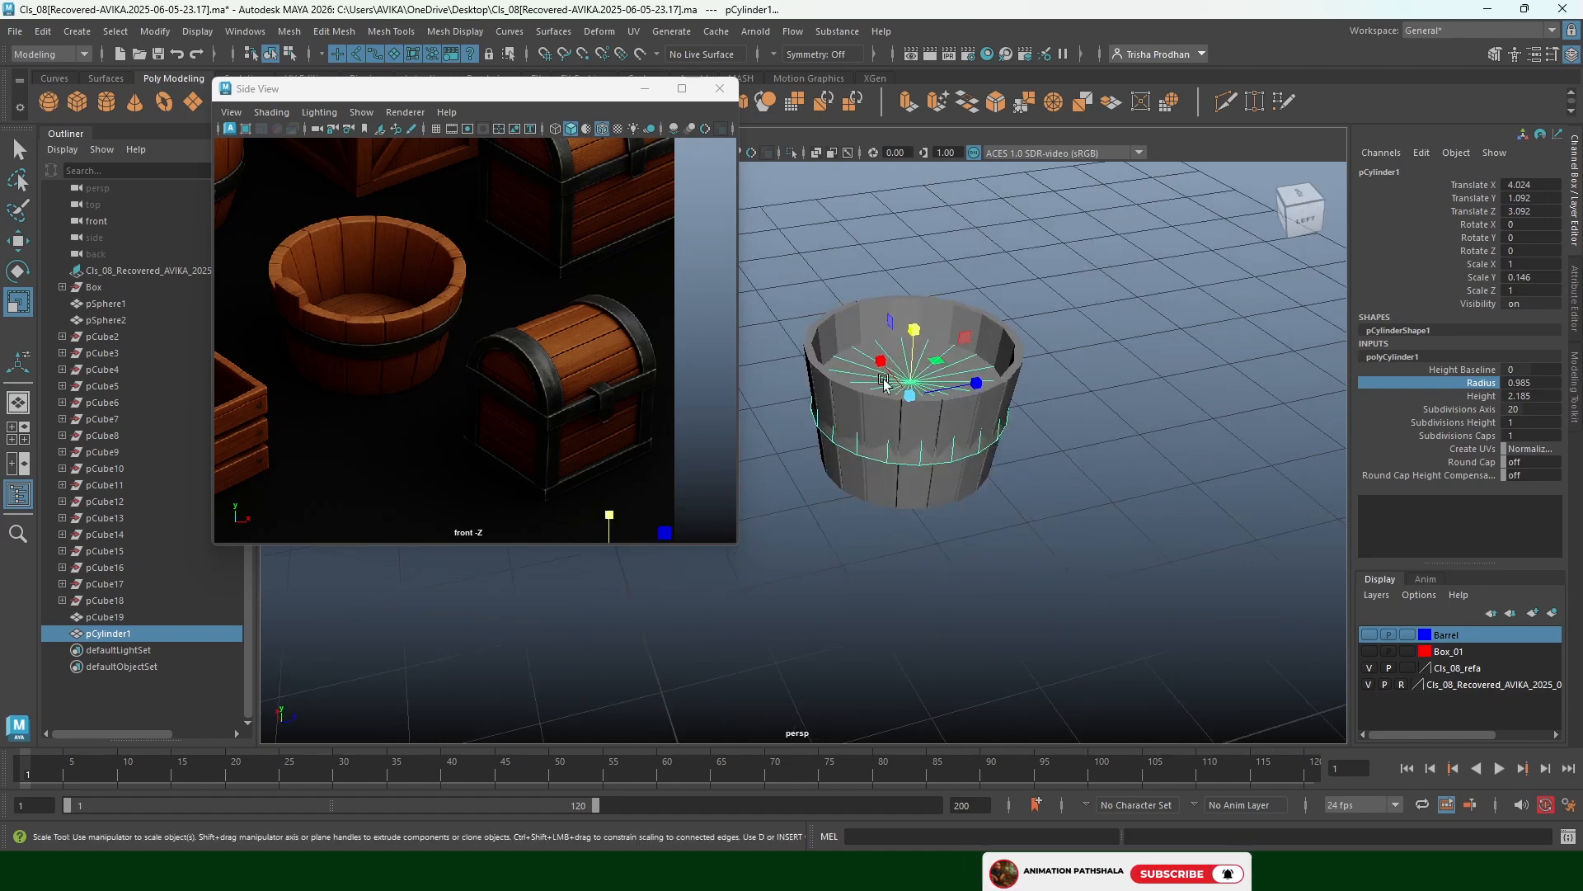
pyautogui.press('r')
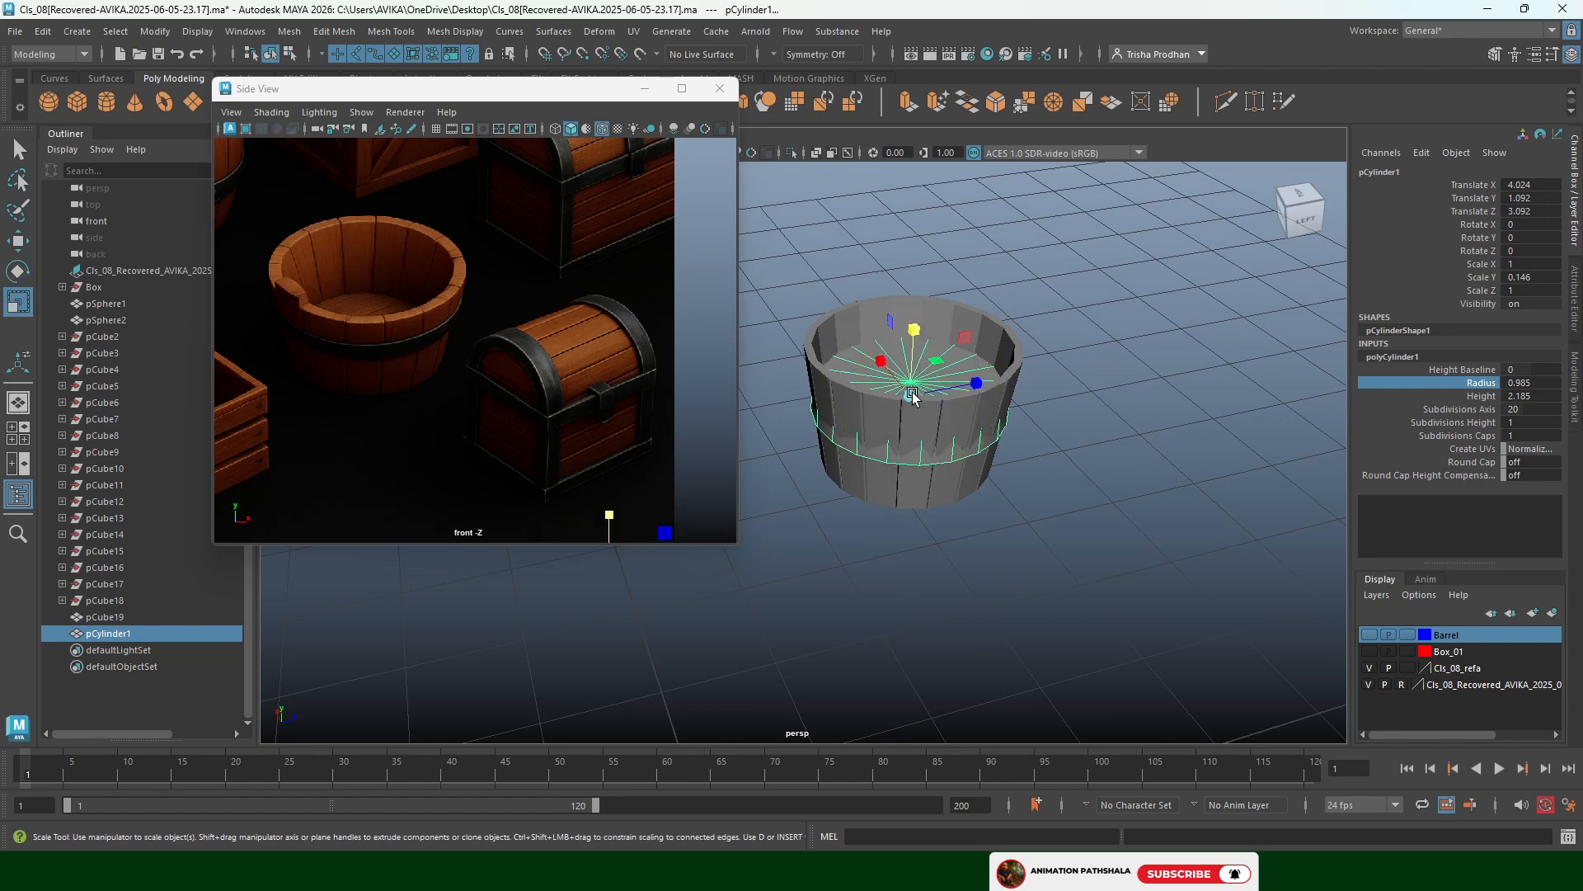
pyautogui.moveTo(911, 395); pyautogui.dragTo(930, 477)
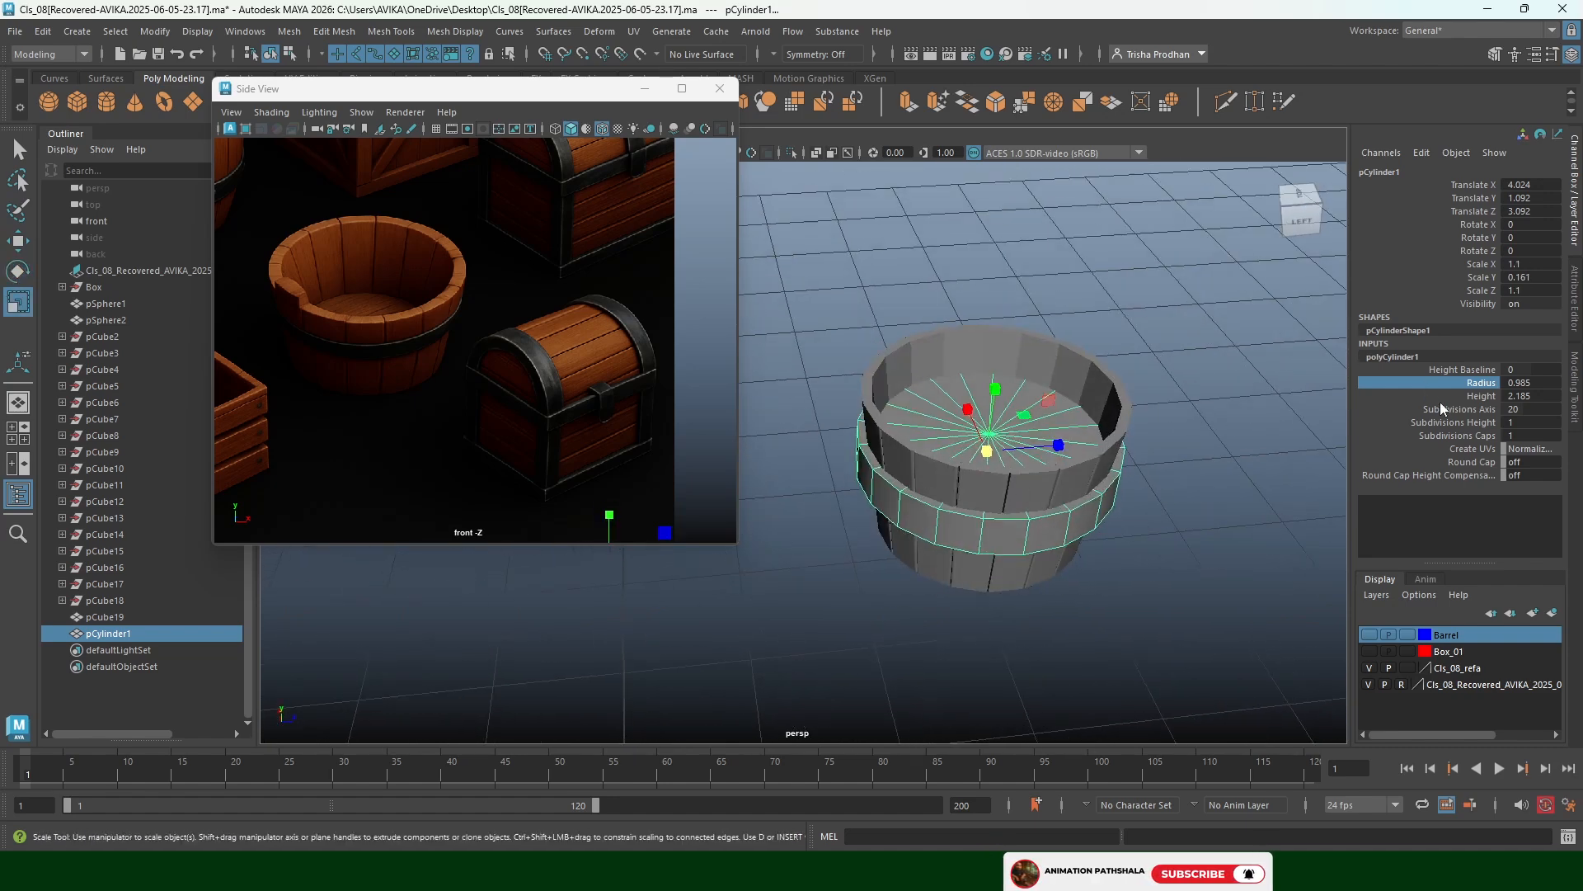
# Set the cylinder's cap subdivisions to 10, using wireframe display to see the caps
pyautogui.click(1445, 437)
pyautogui.moveTo(1121, 377); pyautogui.dragTo(1097, 378, button='middle')
pyautogui.scroll(4, 820, 452)
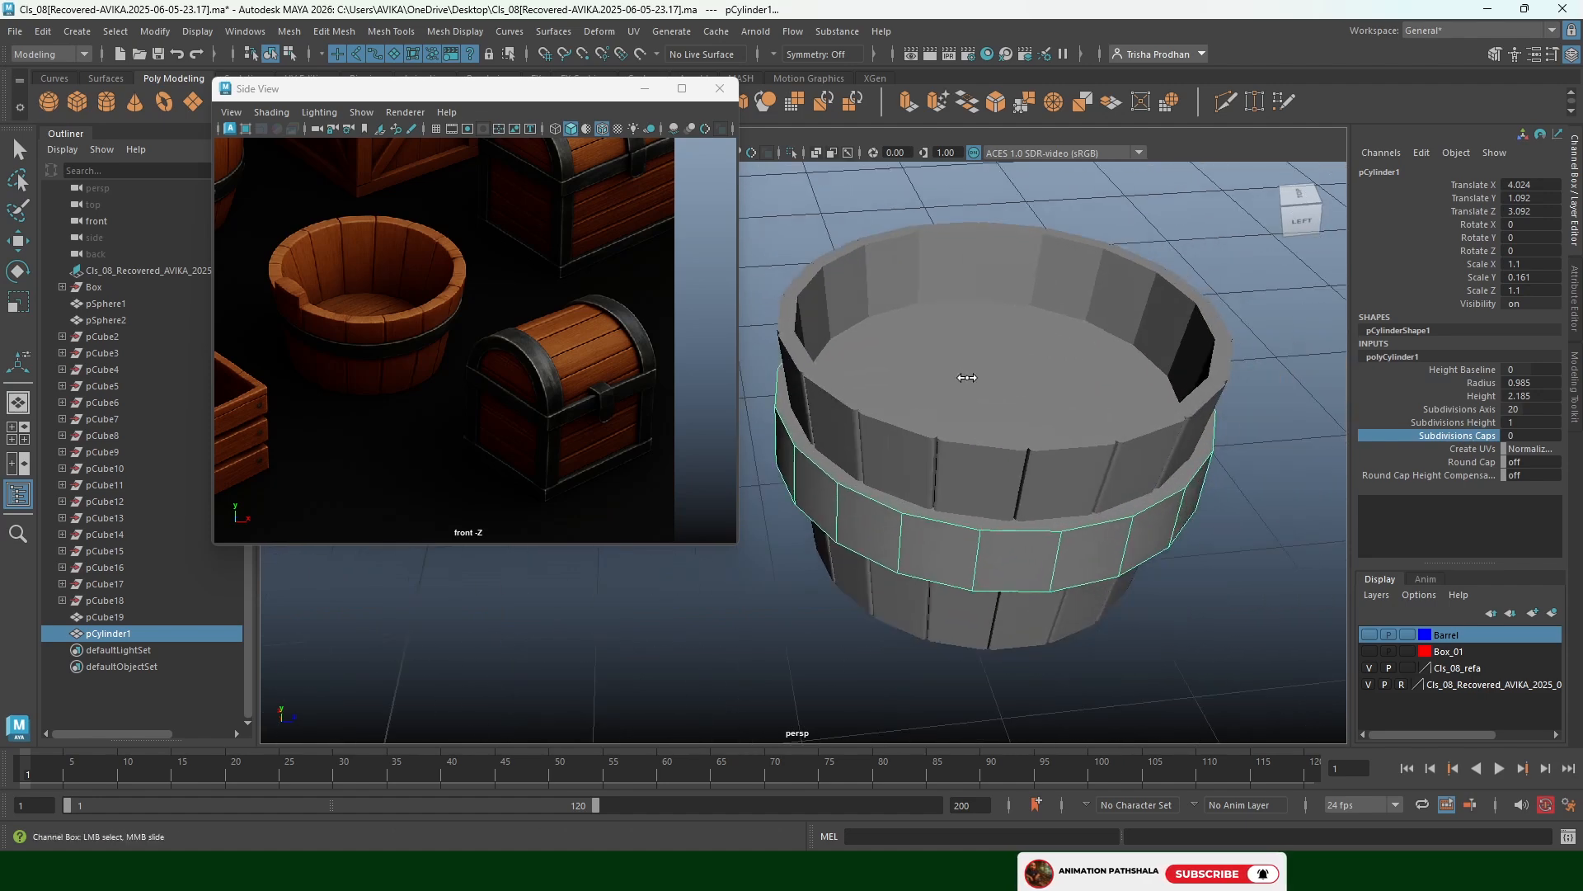
pyautogui.moveTo(967, 377); pyautogui.dragTo(978, 377, button='middle')
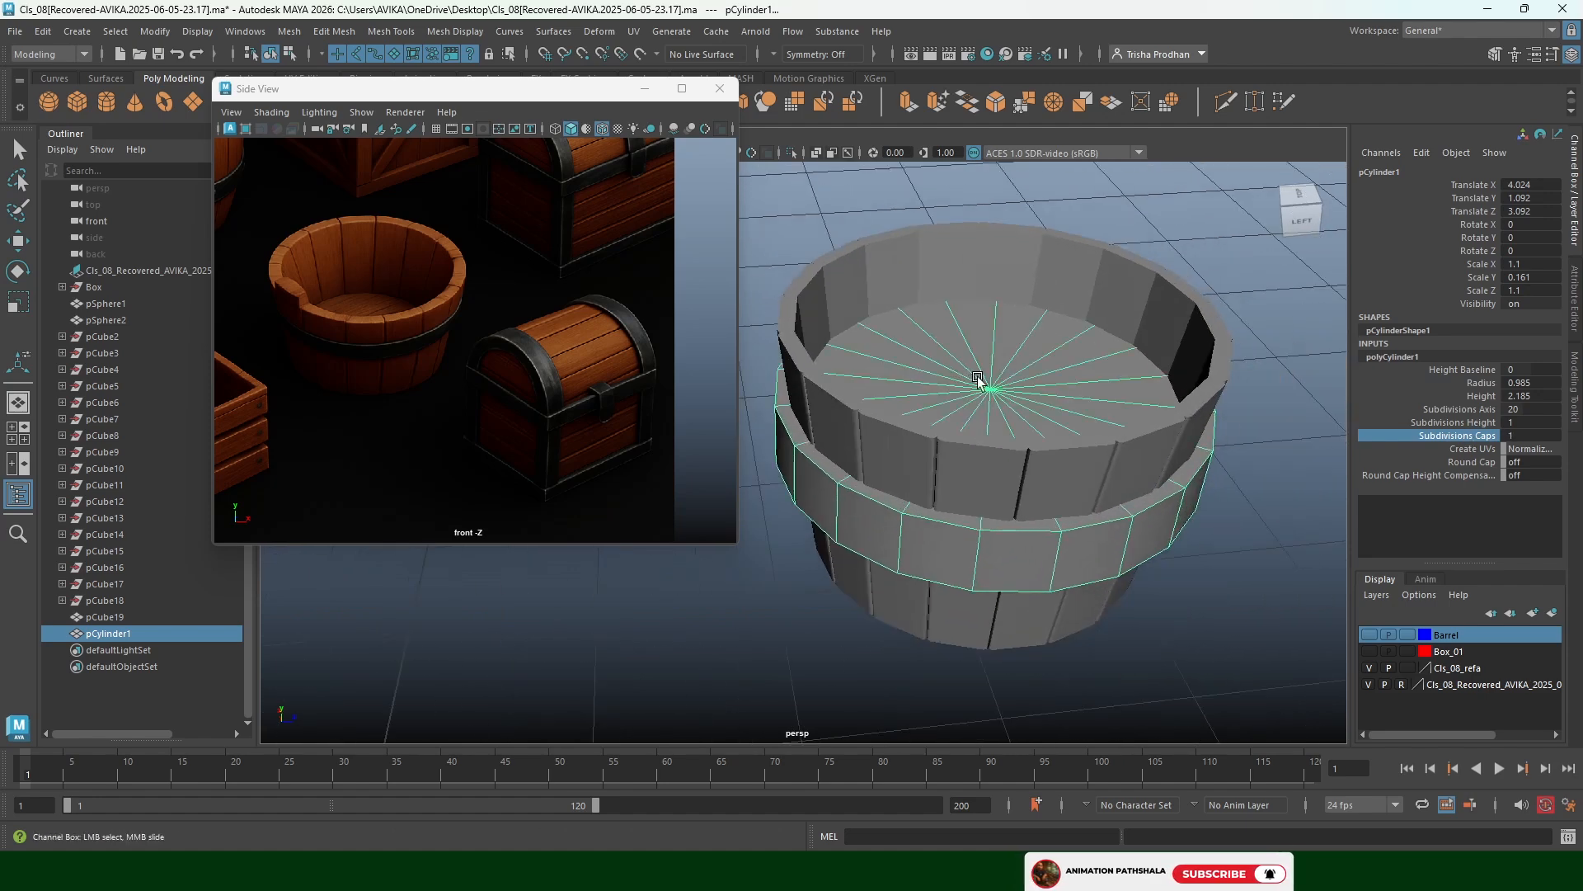
pyautogui.press('4')
pyautogui.moveTo(979, 382); pyautogui.dragTo(991, 387, button='middle')
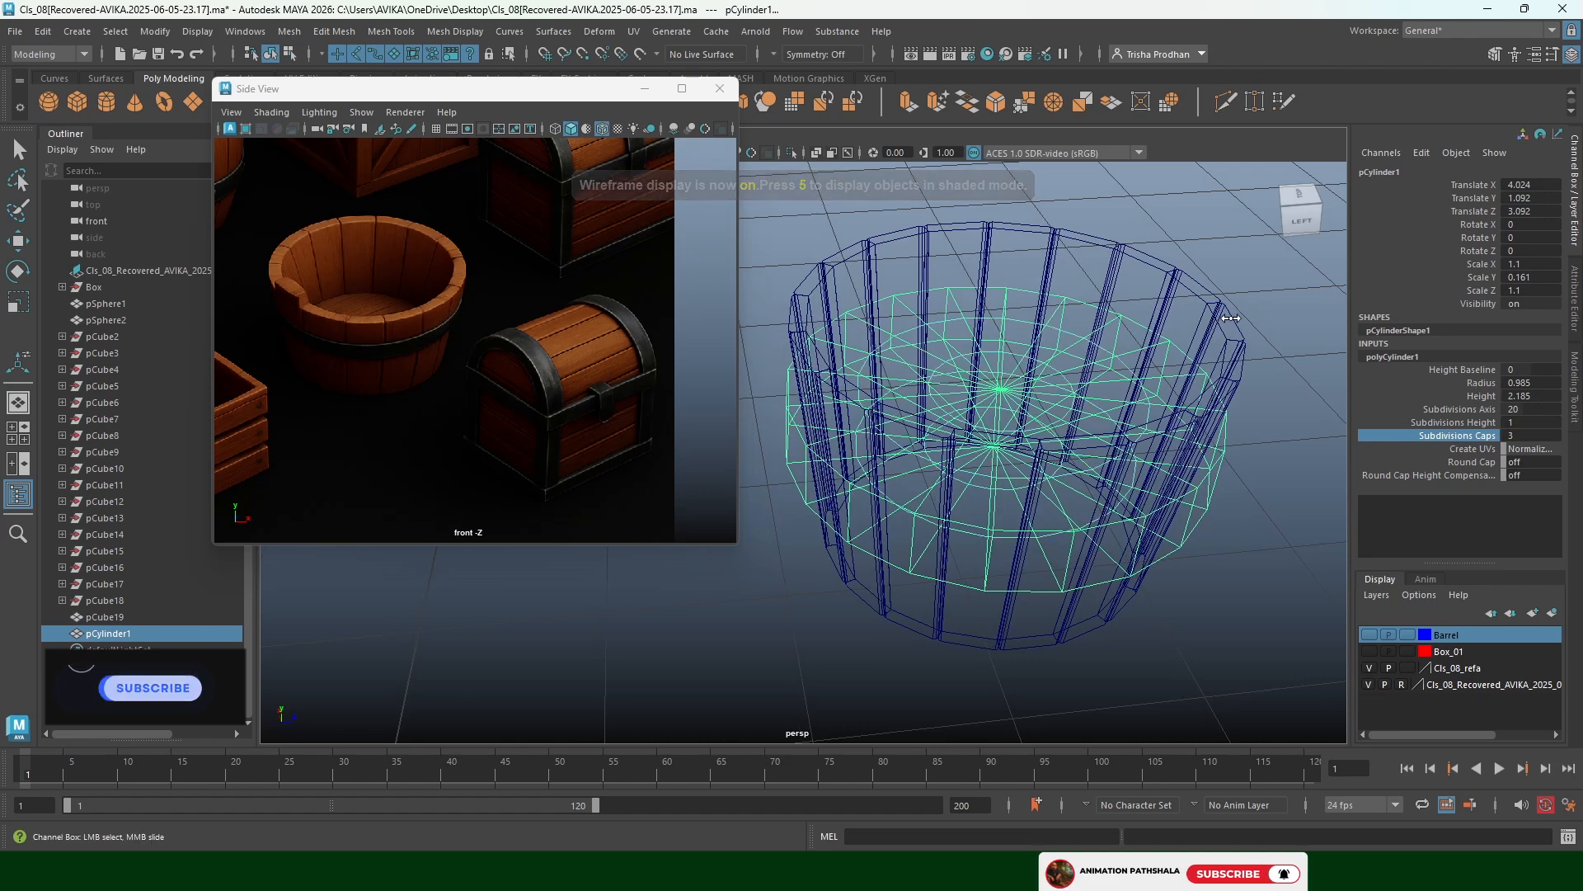
pyautogui.moveTo(1223, 327); pyautogui.dragTo(1284, 285, button='middle')
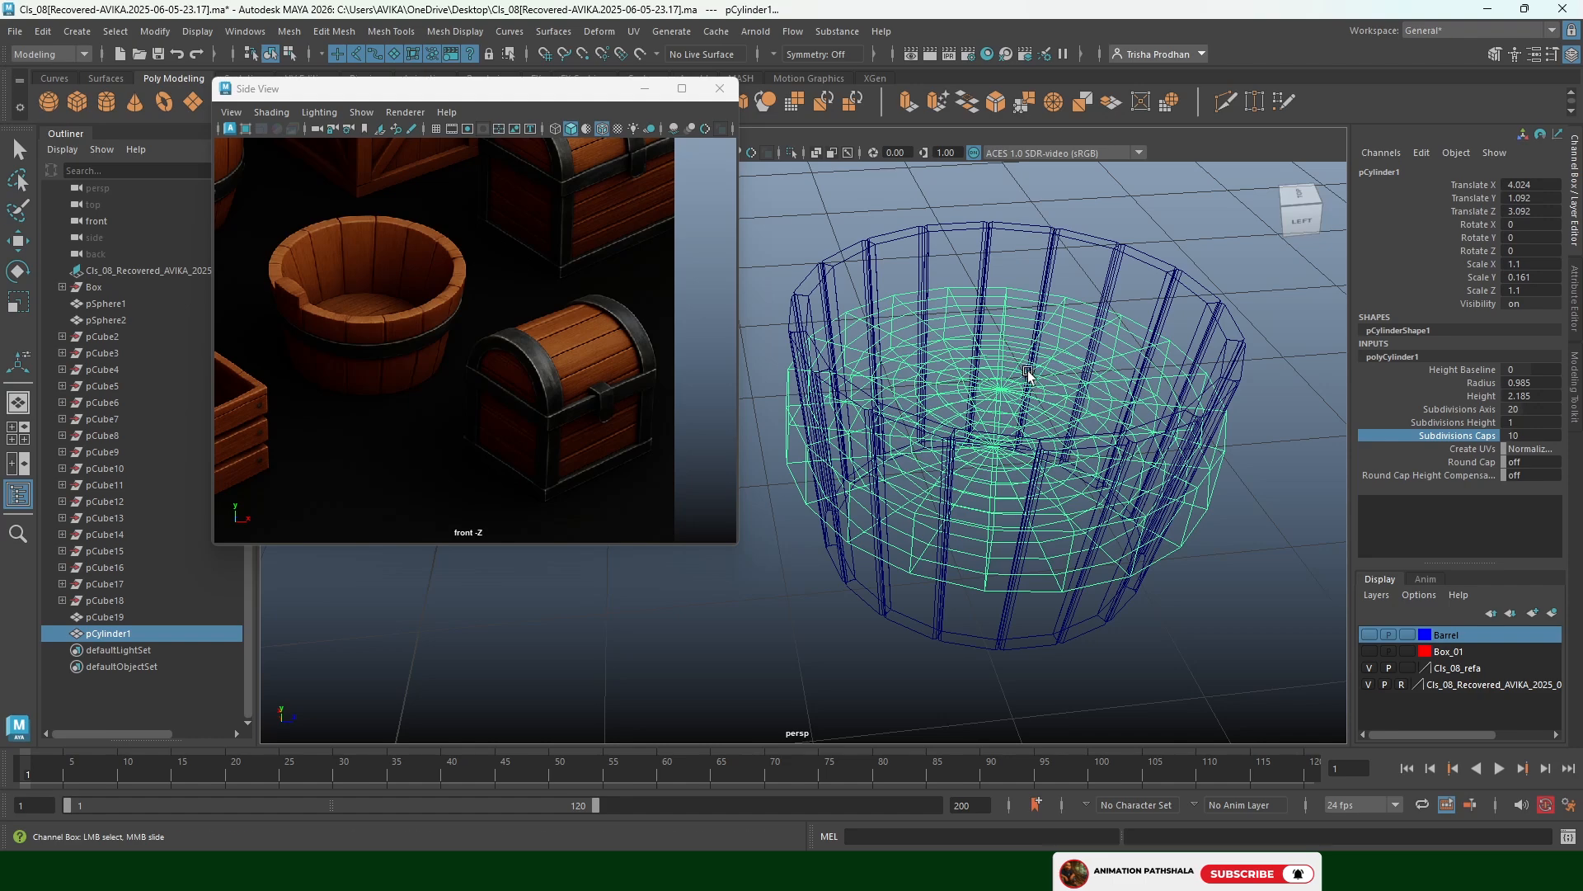
# Raise the cylinder above the bucket to about 2.626 in Translate Y and return to shaded display
pyautogui.press('w')
pyautogui.rightClick(1005, 353)
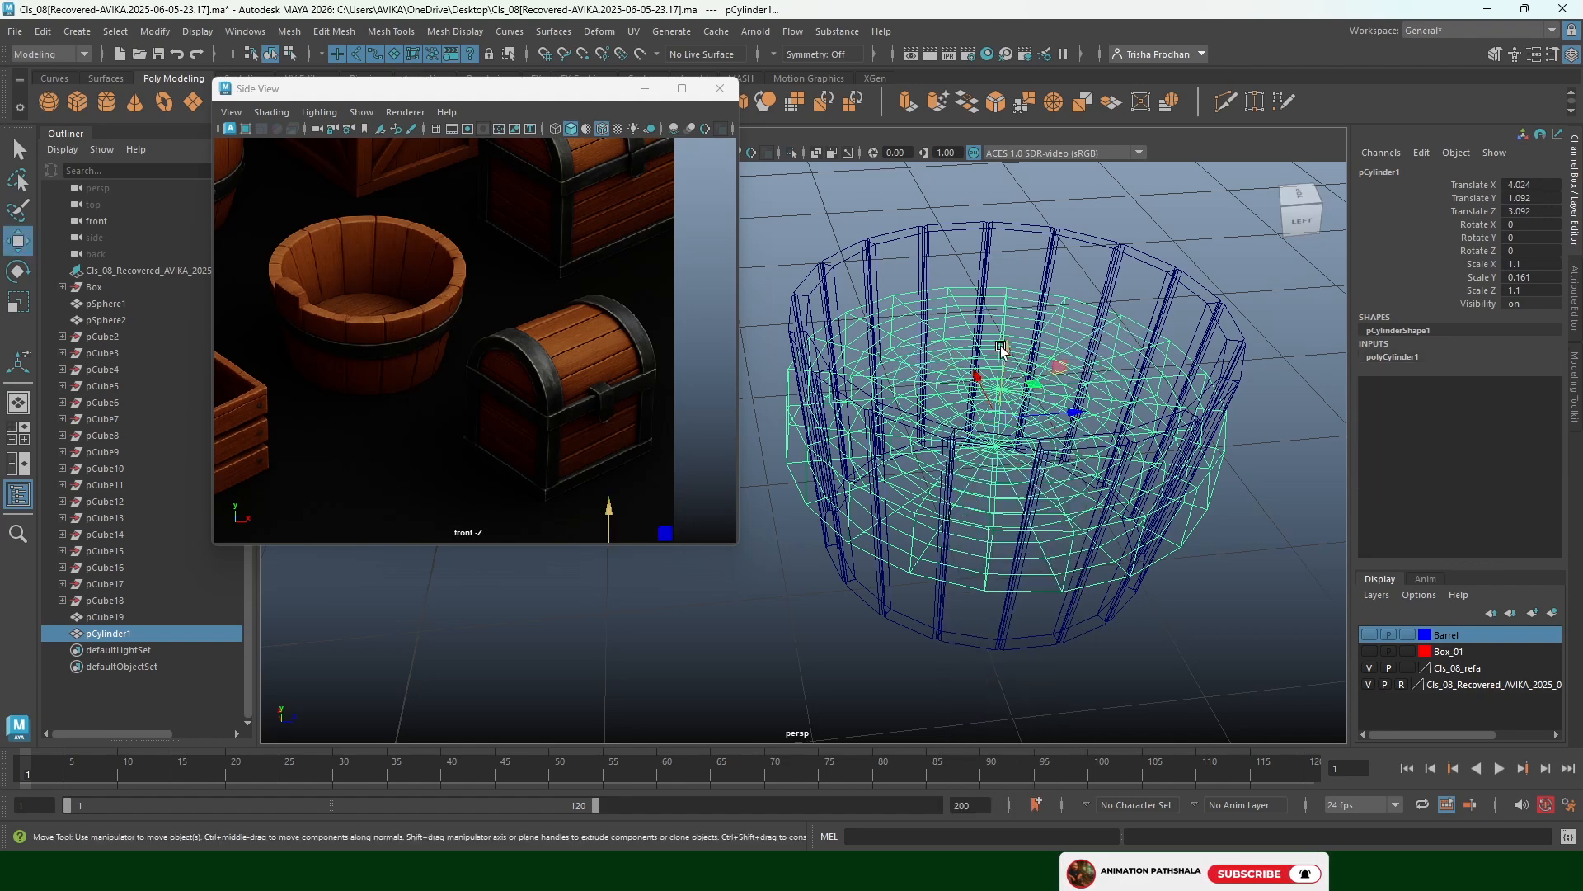
pyautogui.moveTo(1002, 347); pyautogui.dragTo(1046, 81)
pyautogui.keyDown('alt'); pyautogui.moveTo(1063, 379); pyautogui.dragTo(943, 550, button='middle'); pyautogui.keyUp('alt')
pyautogui.moveTo(983, 454)
pyautogui.keyDown('alt'); pyautogui.mouseDown(button='middle')
pyautogui.moveTo(1007, 510)
pyautogui.moveTo(1072, 499)
pyautogui.mouseUp(button='middle'); pyautogui.keyUp('alt')
pyautogui.press('5')
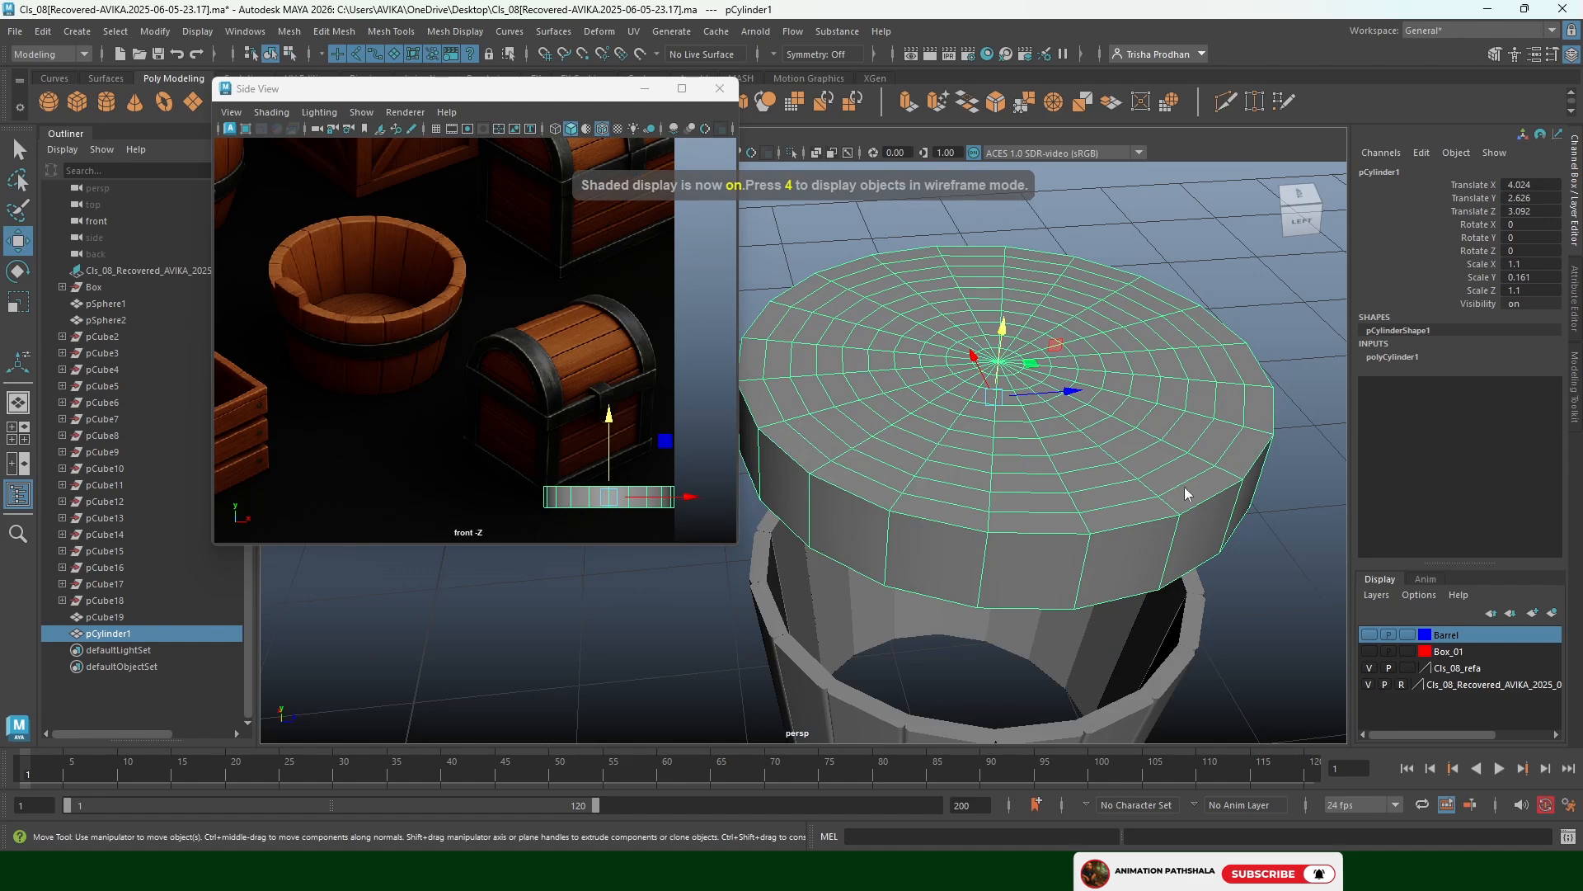
# Delete the second face ring in from the edge on the cylinder's top cap
pyautogui.moveTo(1199, 444)
pyautogui.mouseDown(button='right')
pyautogui.moveTo(1218, 461)
pyautogui.moveTo(1220, 431)
pyautogui.mouseUp(button='right')
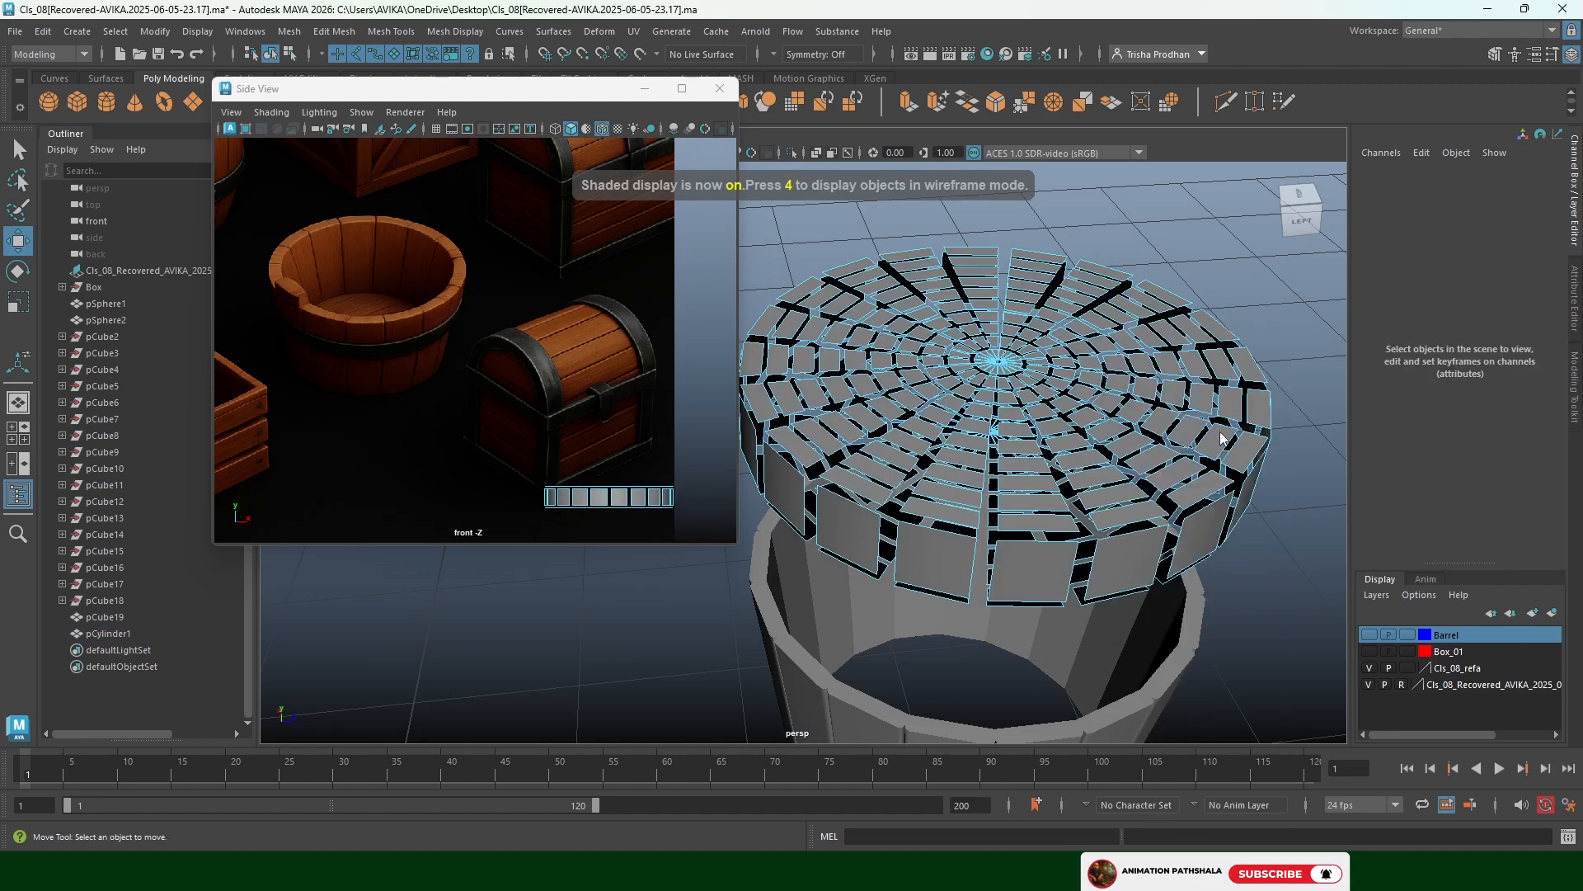
pyautogui.click(1212, 430)
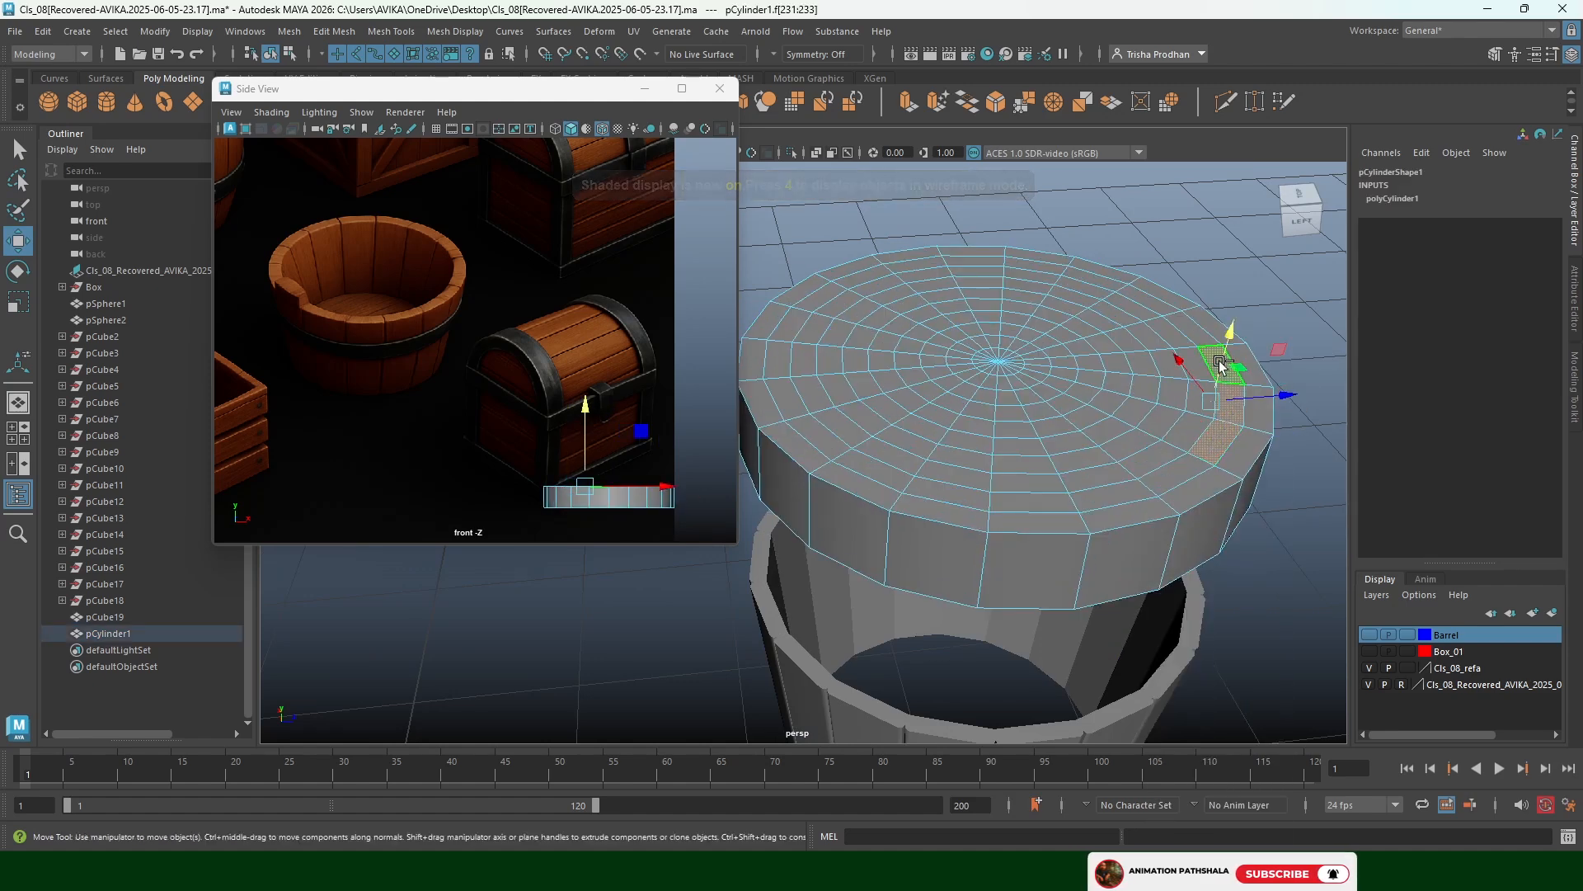
pyautogui.click(1165, 313)
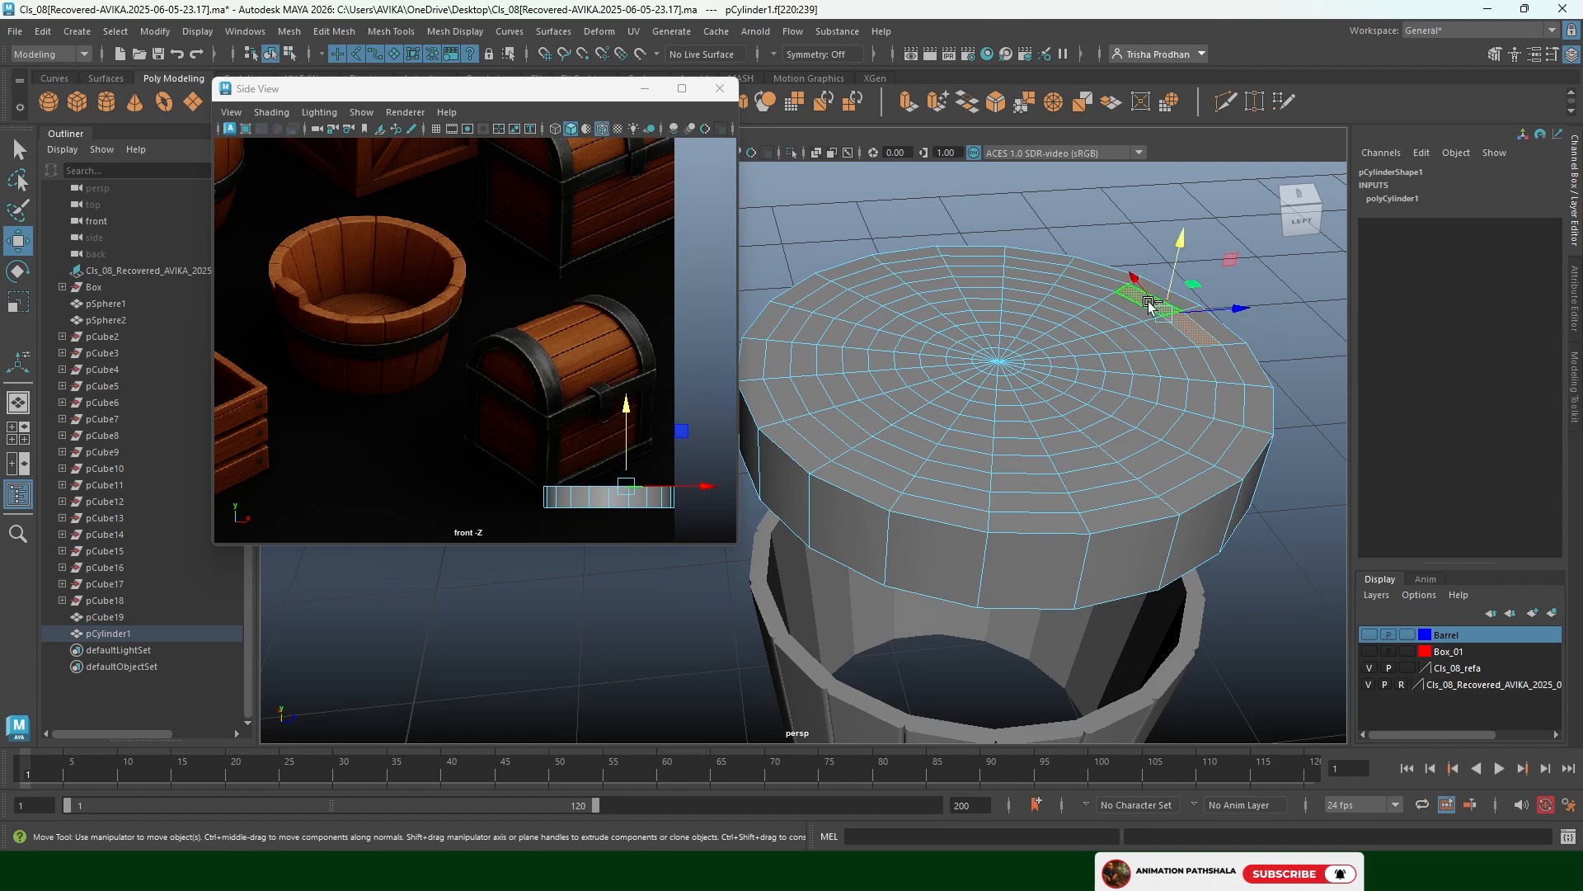
pyautogui.doubleClick(1150, 306)
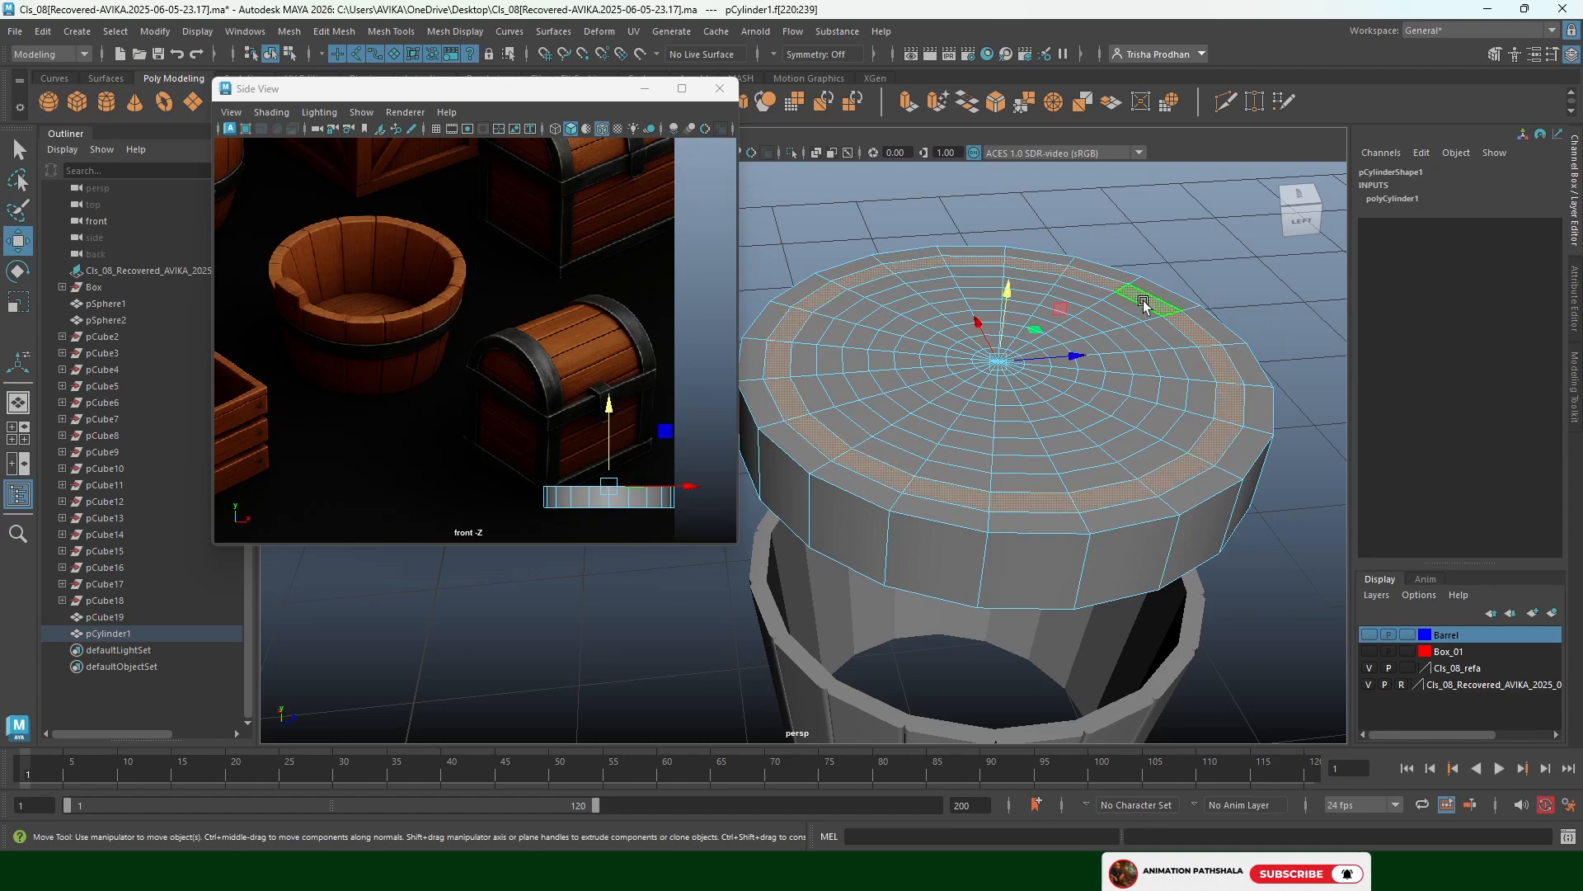
pyautogui.press('Delete')
pyautogui.keyDown('alt'); pyautogui.moveTo(1209, 442); pyautogui.dragTo(1137, 370); pyautogui.keyUp('alt')
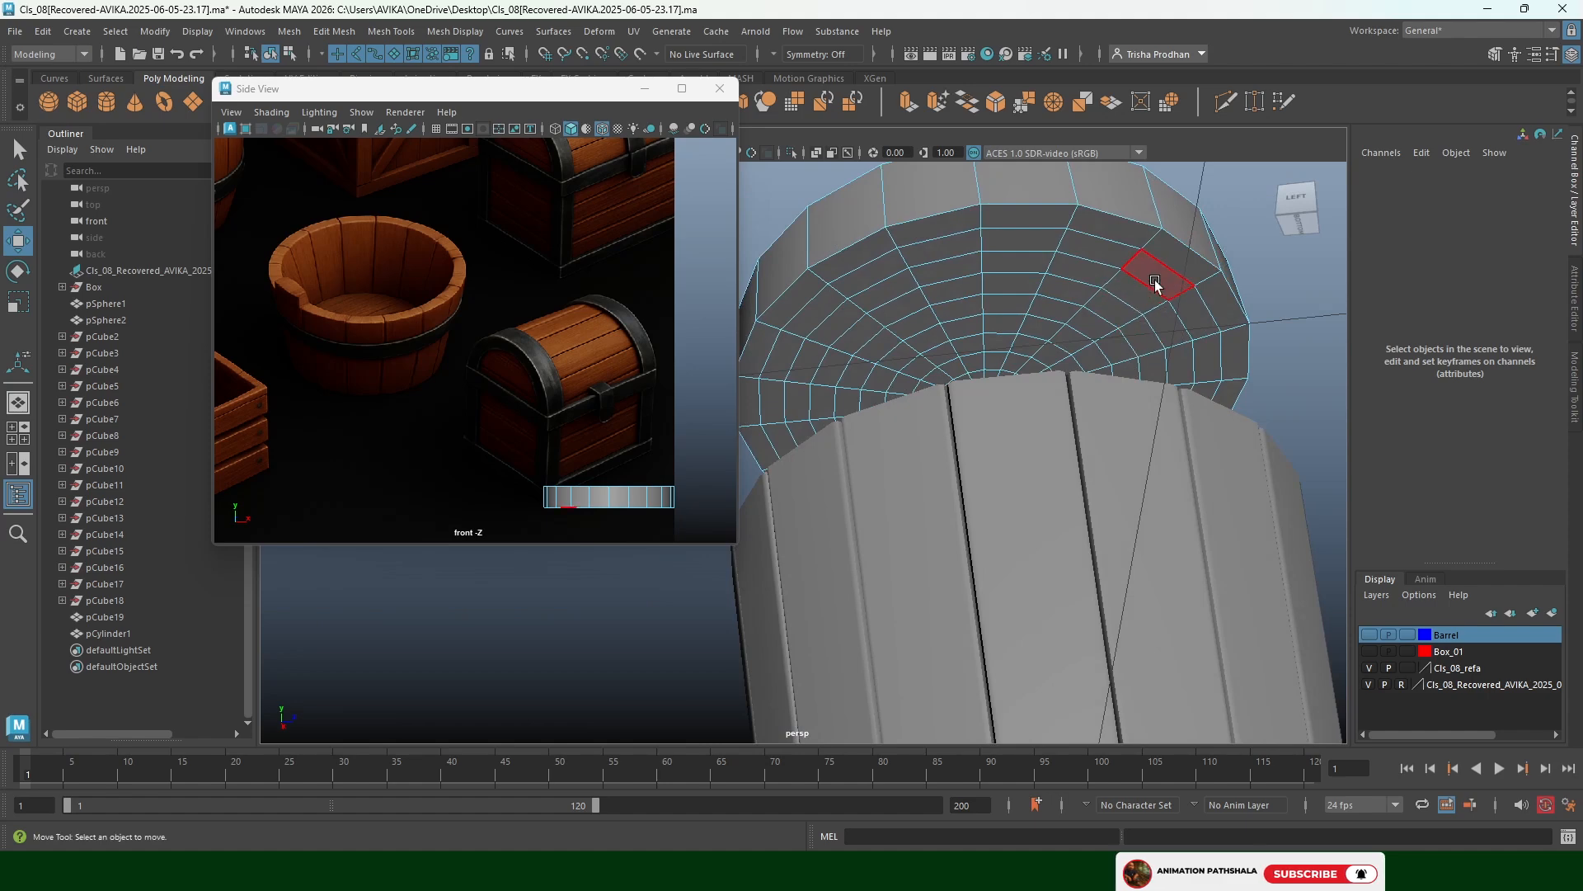
# Delete the matching face ring on the bottom cap and both inner cap discs, keeping only the outer rims
pyautogui.doubleClick(1187, 308)
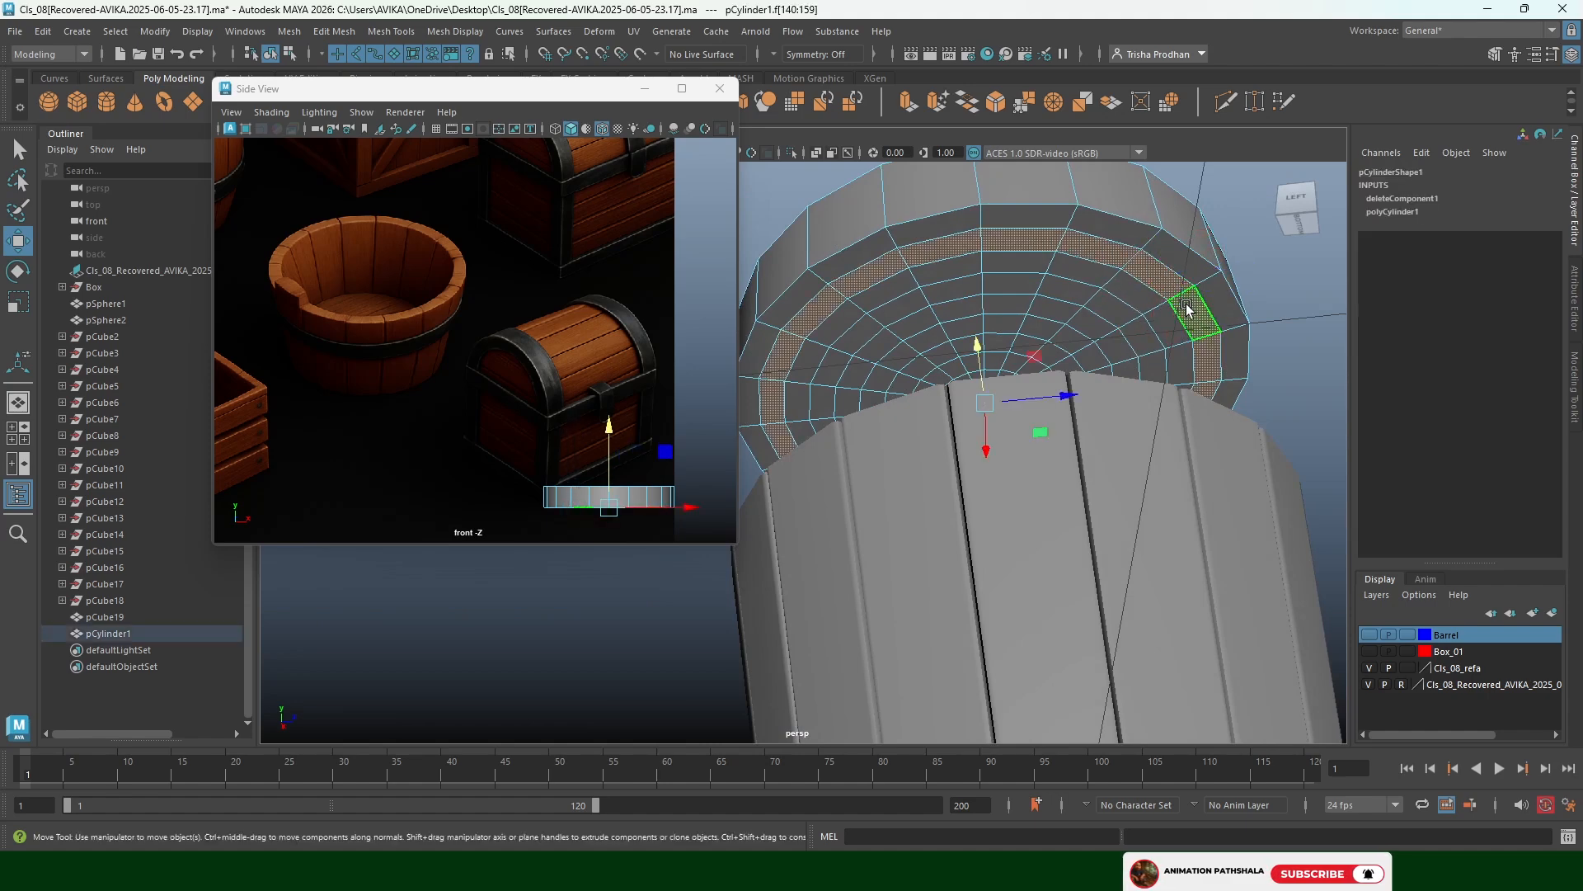
pyautogui.press('Delete')
pyautogui.doubleClick(1135, 330)
pyautogui.press('Delete')
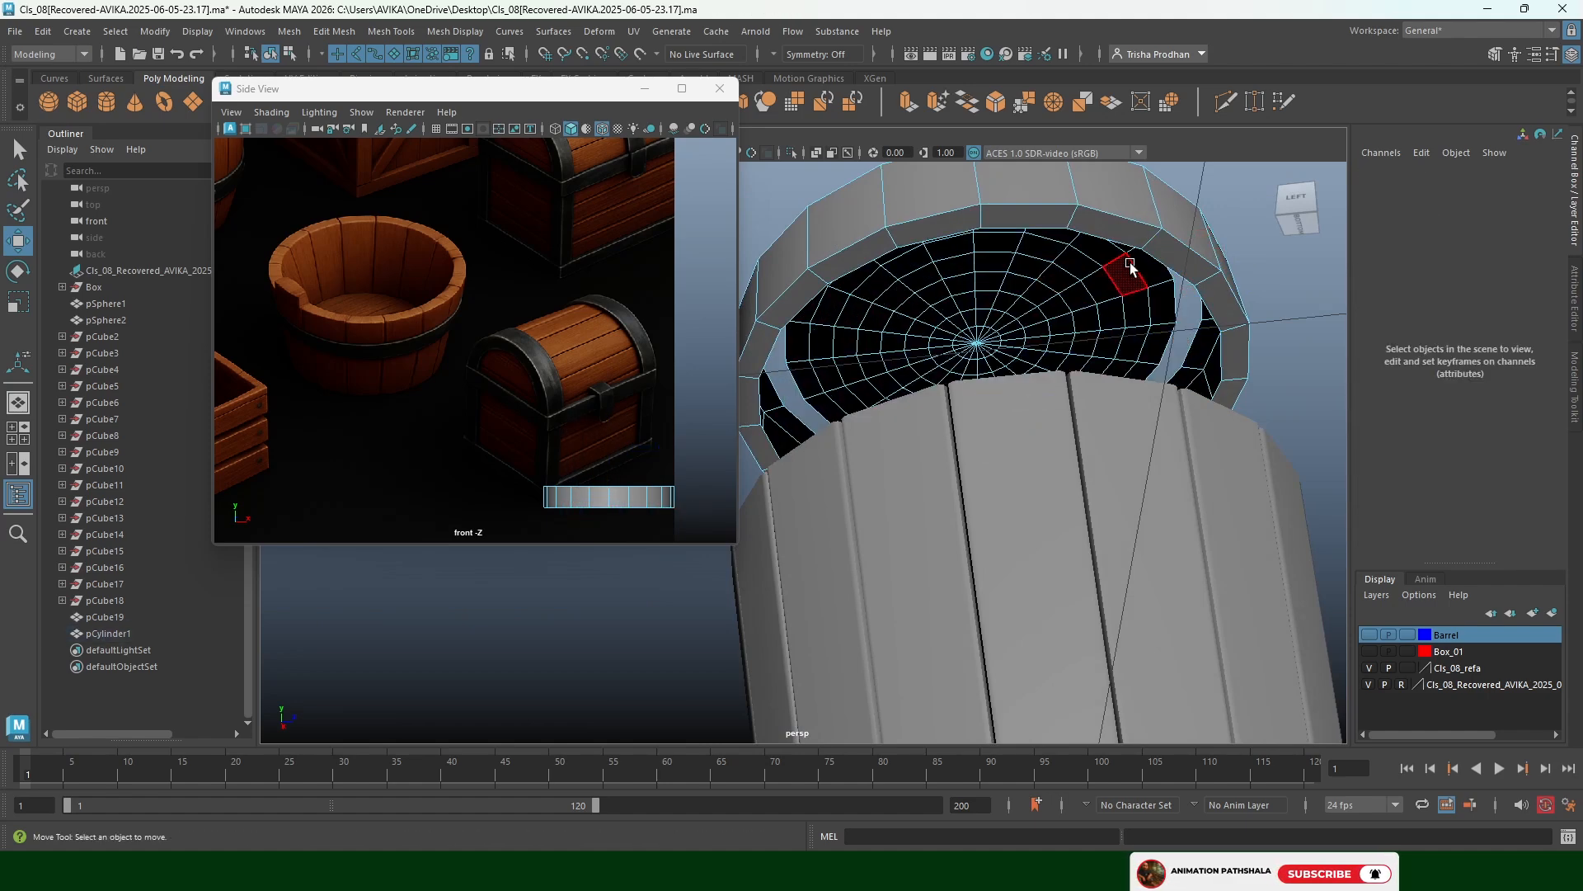
pyautogui.doubleClick(1130, 264)
pyautogui.press('Delete')
pyautogui.keyDown('alt'); pyautogui.moveTo(1149, 300); pyautogui.dragTo(1215, 369); pyautogui.keyUp('alt')
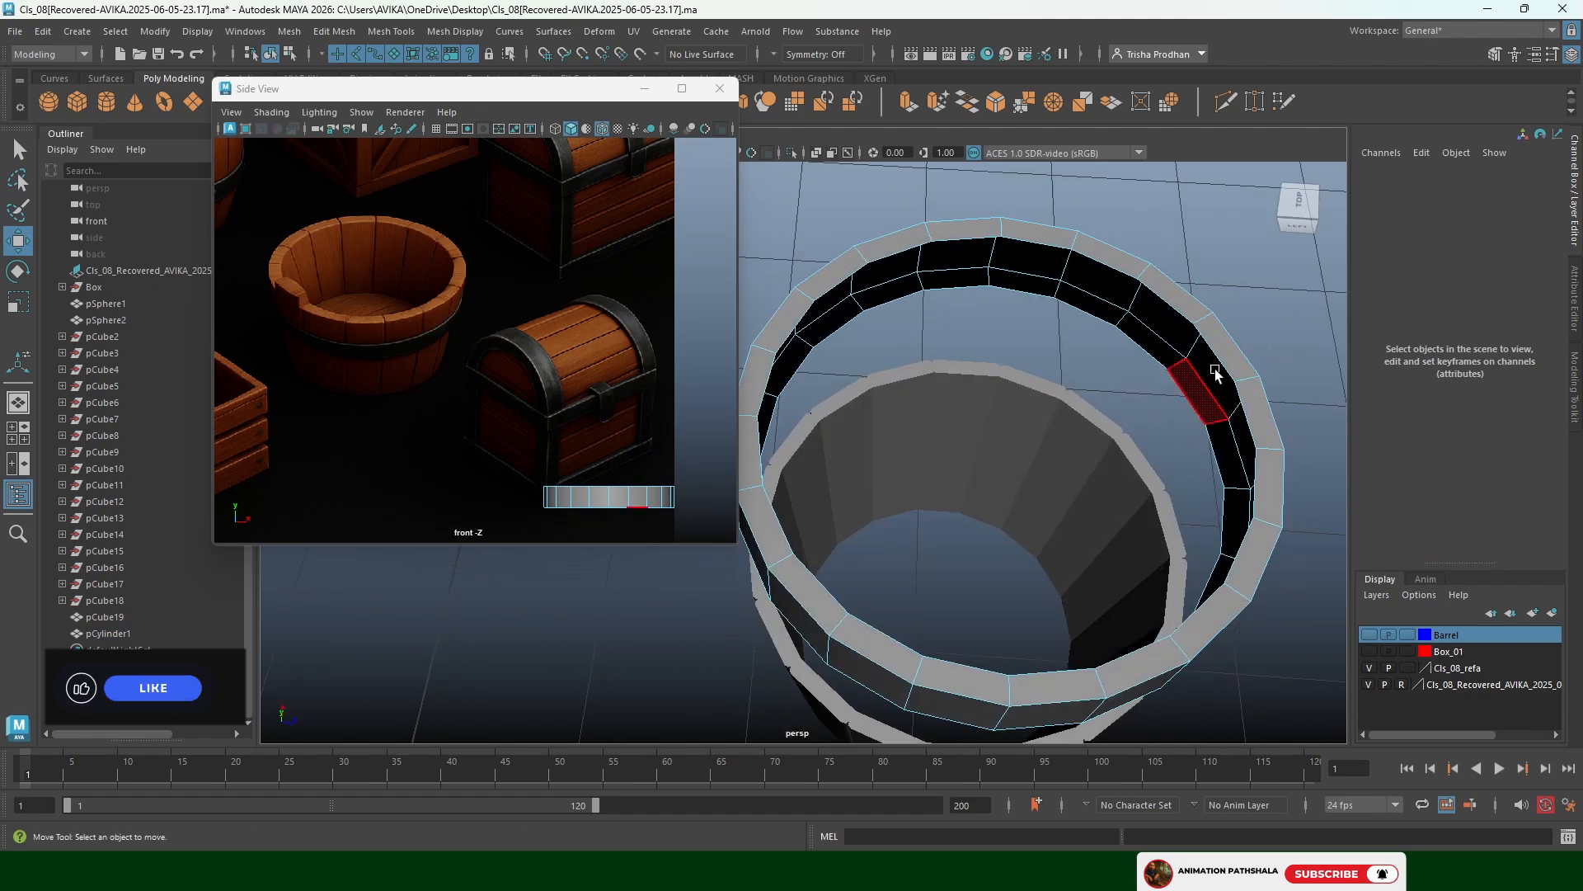
# Bridge the upper and lower inner edge loops of the band with 2 divisions
pyautogui.doubleClick(1176, 309)
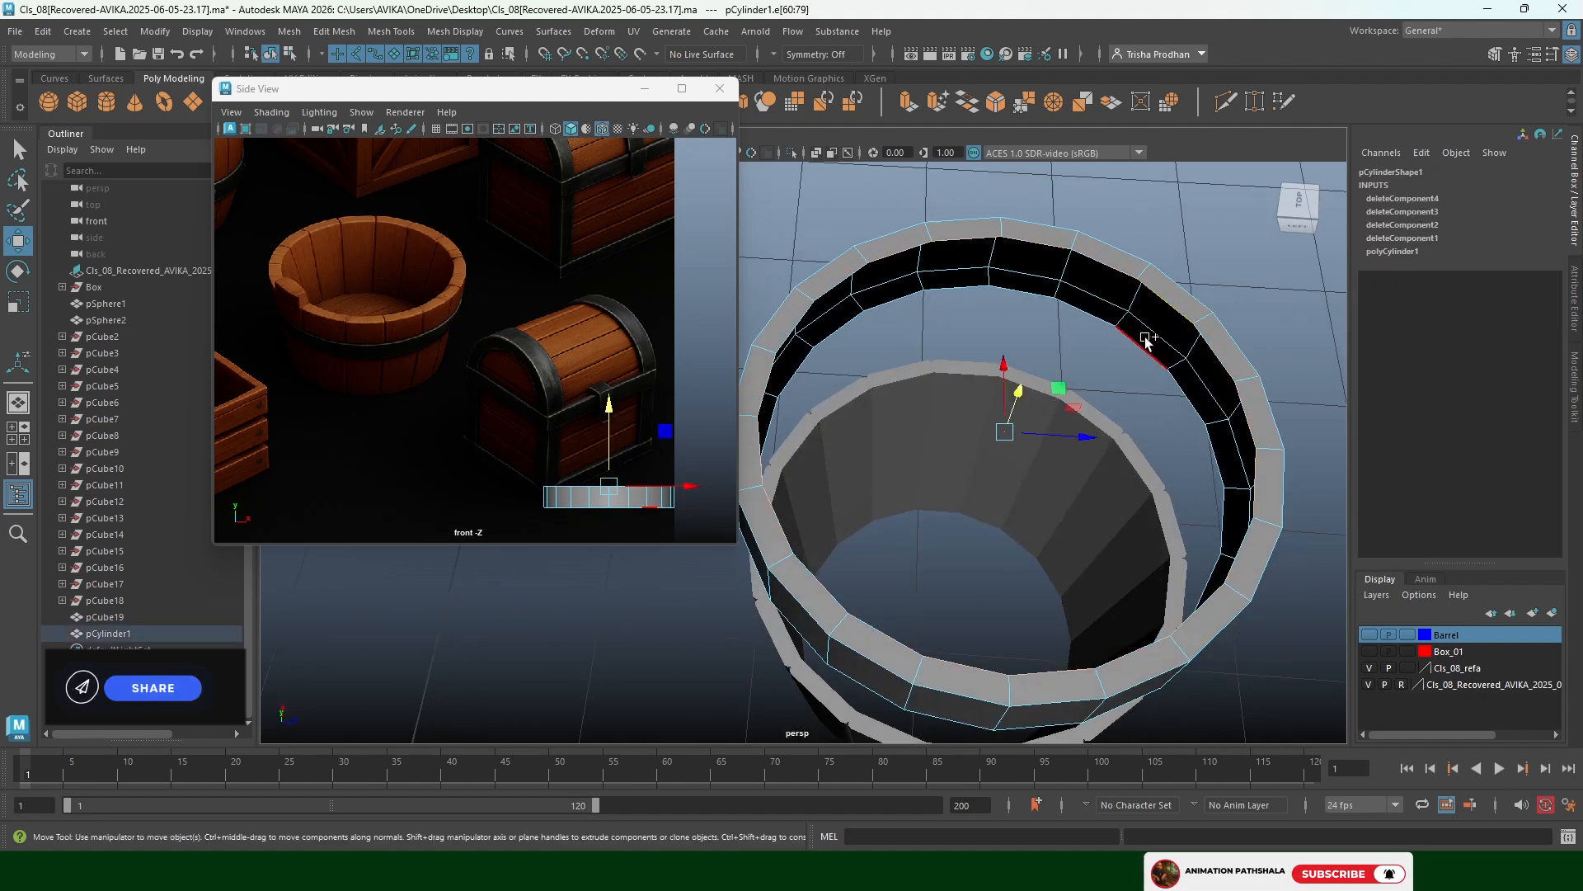
pyautogui.keyDown('shift'); pyautogui.doubleClick(1144, 341); pyautogui.keyUp('shift')
pyautogui.keyDown('shift'); pyautogui.doubleClick(1144, 341); pyautogui.keyUp('shift')
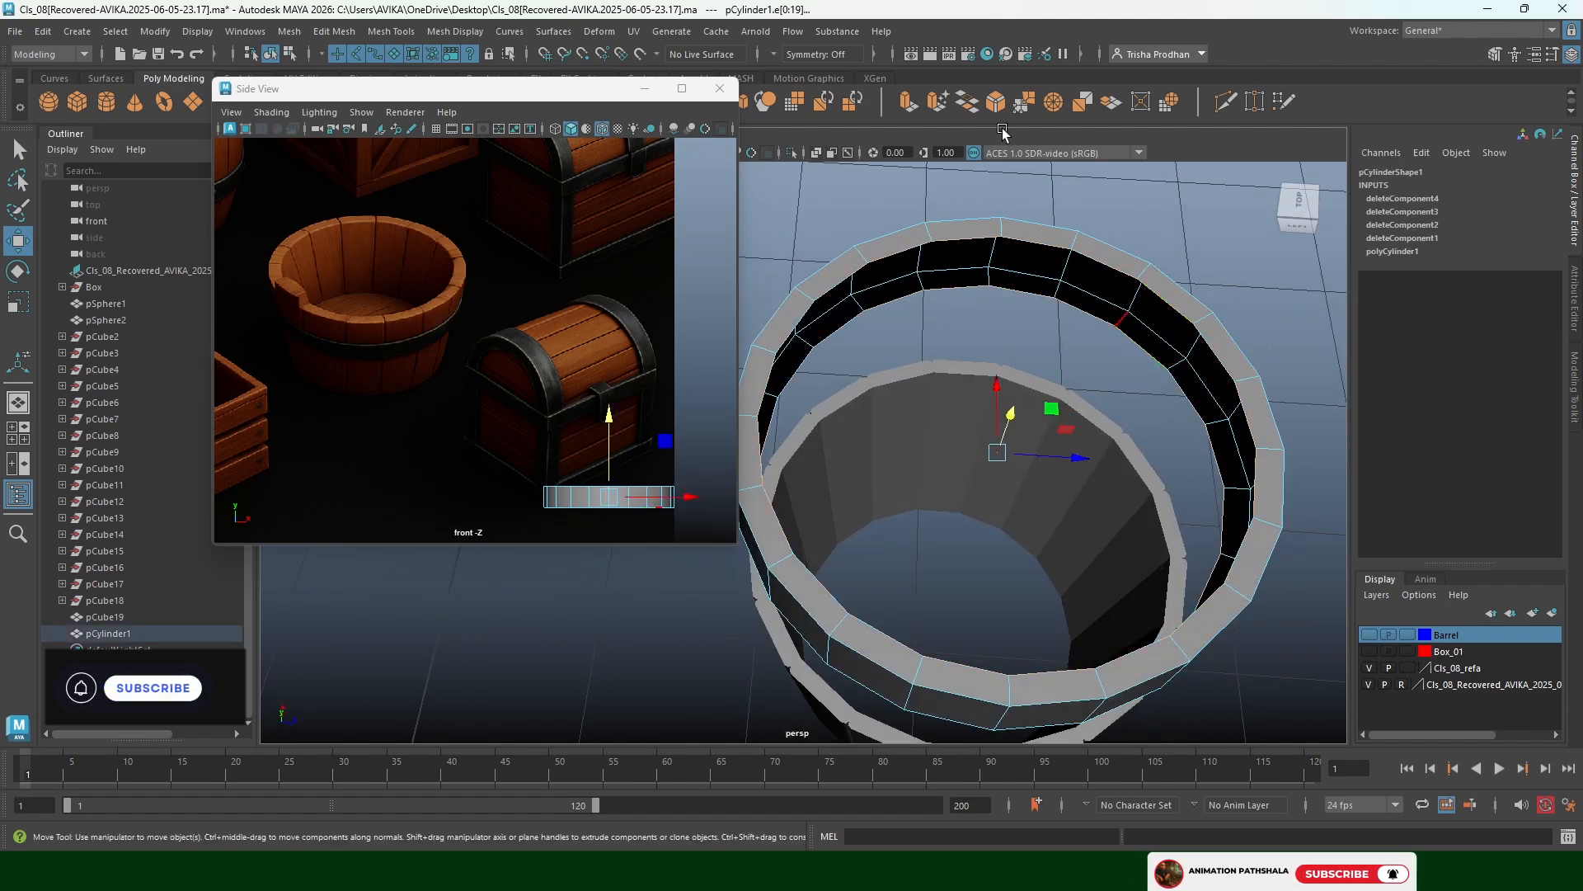
pyautogui.click(968, 102)
pyautogui.keyDown('alt'); pyautogui.moveTo(972, 281); pyautogui.dragTo(1027, 270); pyautogui.keyUp('alt')
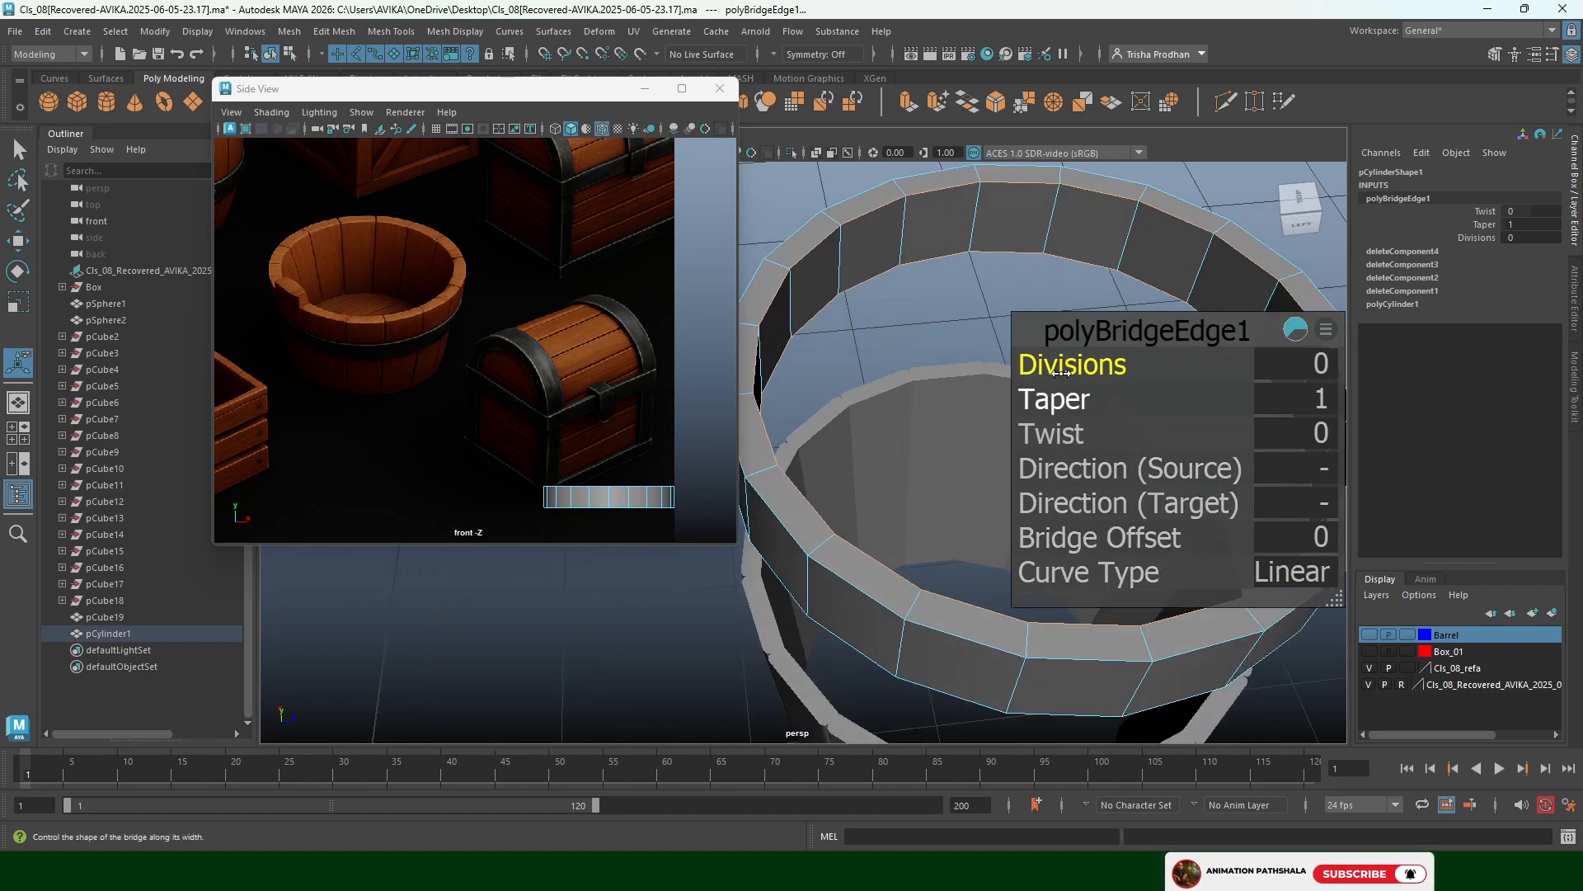
pyautogui.moveTo(1113, 367); pyautogui.dragTo(1134, 367)
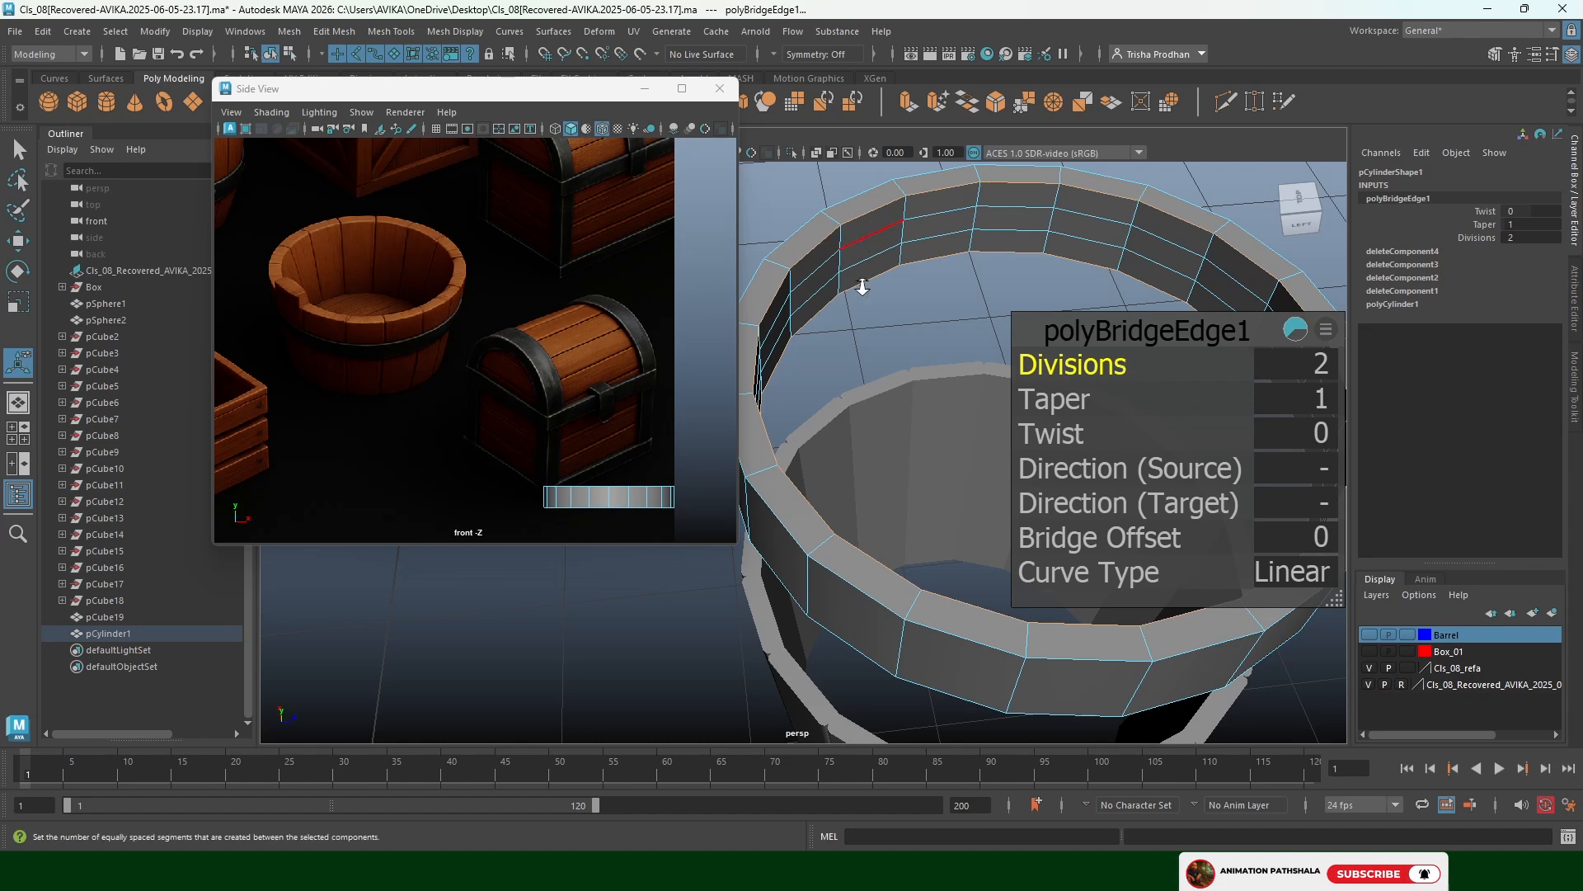
# Return to object selection and lower the band around the bucket's upper part, to about 1.3 in Translate Y
pyautogui.keyDown('alt'); pyautogui.moveTo(899, 470); pyautogui.dragTo(891, 336); pyautogui.keyUp('alt')
pyautogui.press('q')
pyautogui.press('w')
pyautogui.scroll(-3, 947, 350)
pyautogui.keyDown('alt'); pyautogui.moveTo(948, 349); pyautogui.dragTo(1060, 329, button='middle'); pyautogui.keyUp('alt')
pyautogui.moveTo(919, 319); pyautogui.dragTo(924, 481)
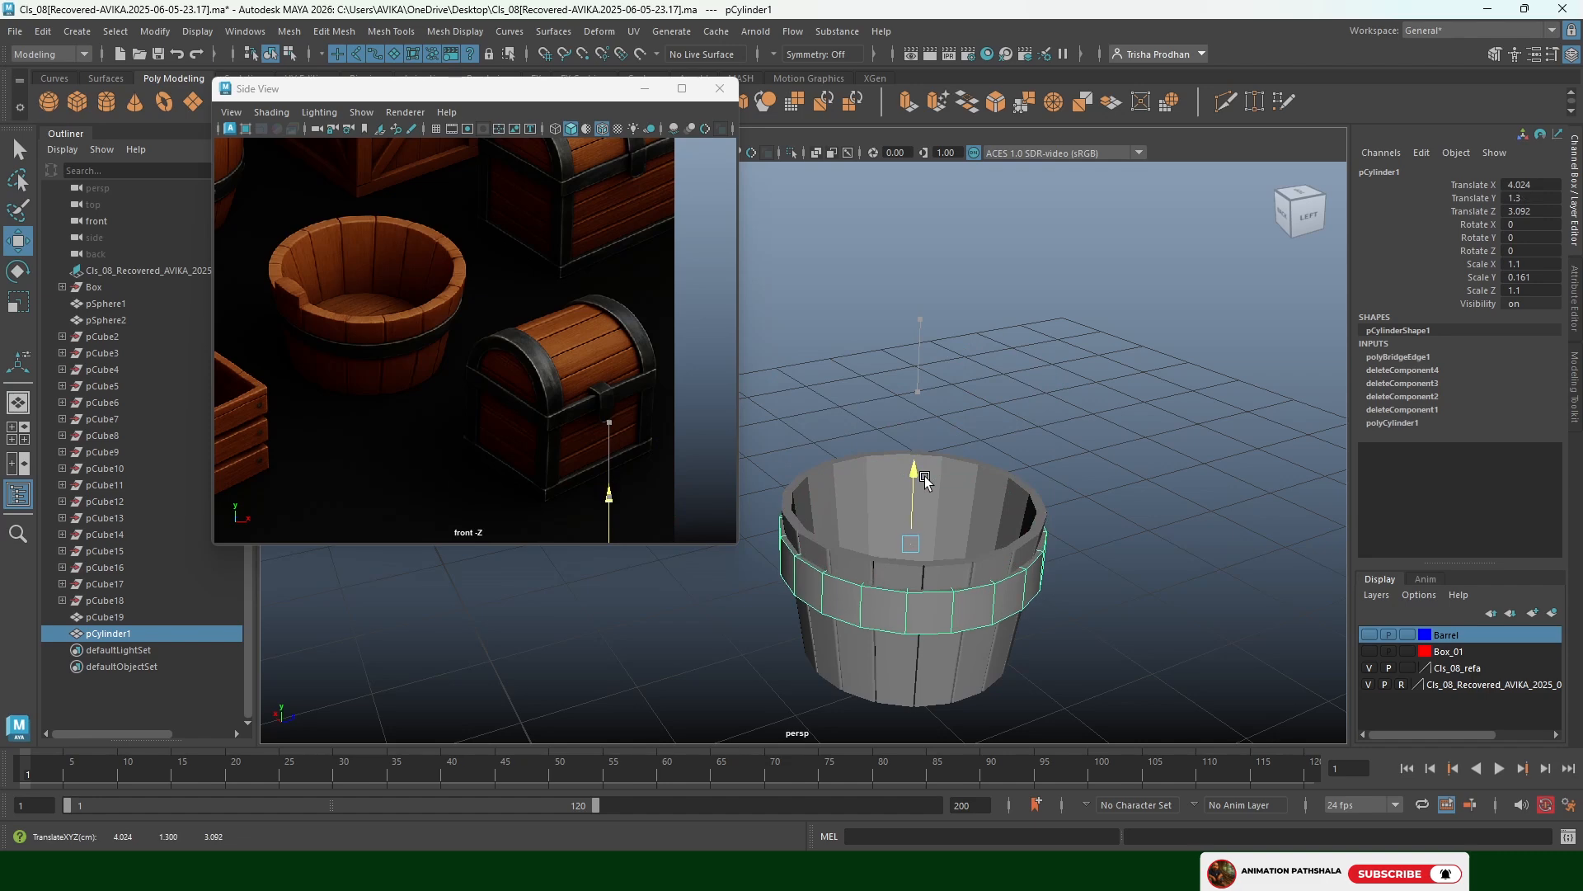
pyautogui.scroll(3, 934, 486)
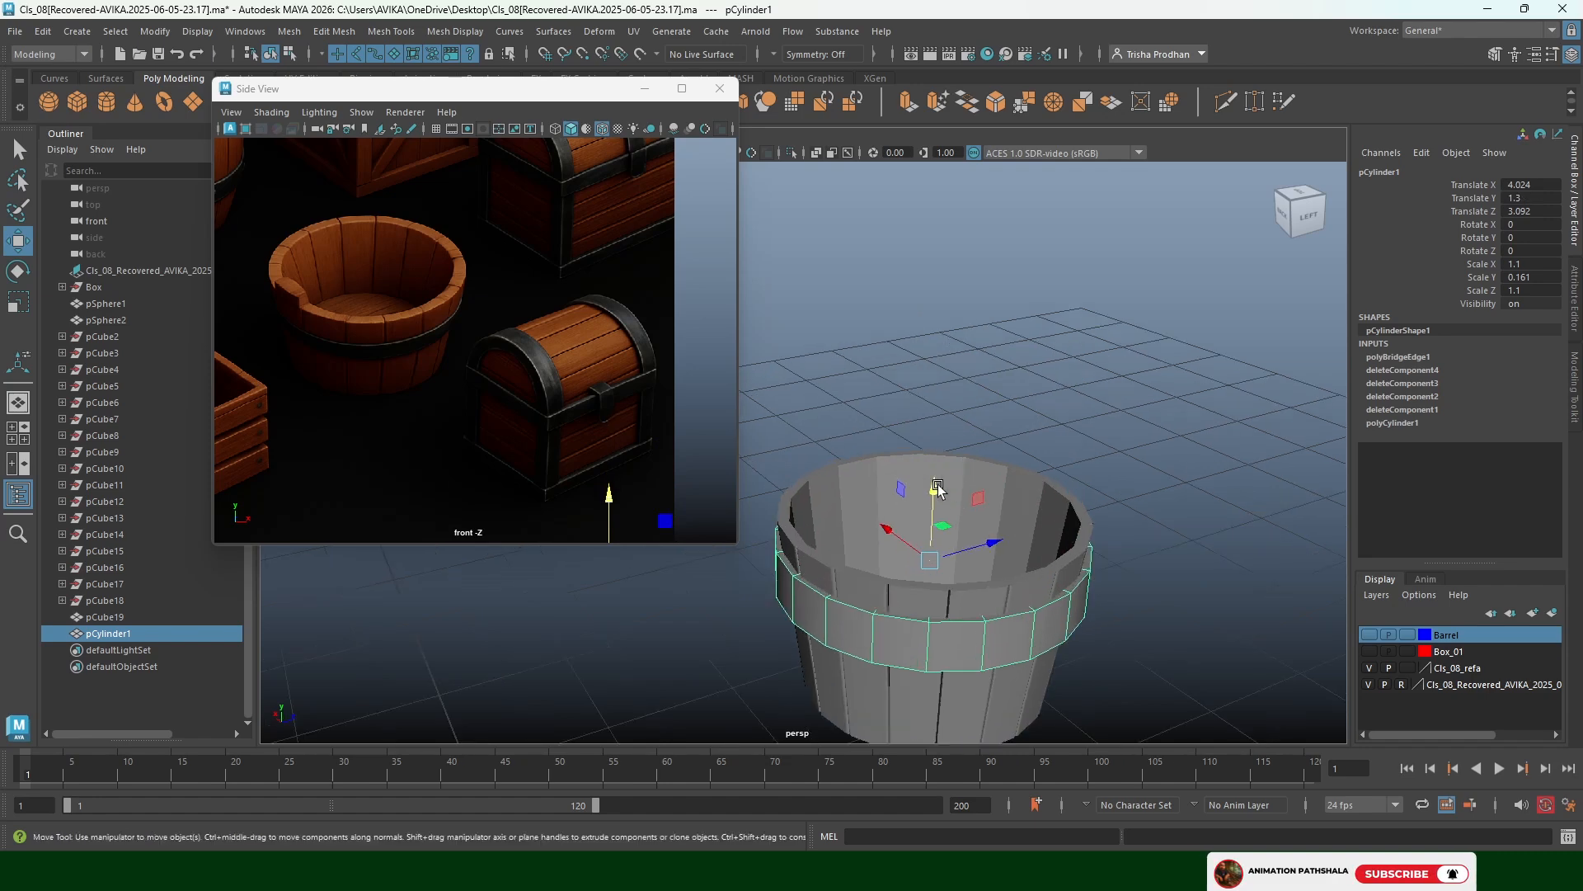
# Reselect the cylinder band and scale it down uniformly to about 1.077 in X and Z
pyautogui.keyDown('alt'); pyautogui.moveTo(934, 486); pyautogui.dragTo(903, 459, button='middle'); pyautogui.keyUp('alt')
pyautogui.keyDown('alt'); pyautogui.moveTo(903, 459); pyautogui.dragTo(893, 411); pyautogui.keyUp('alt')
pyautogui.scroll(2, 950, 472)
pyautogui.keyDown('alt'); pyautogui.moveTo(950, 462); pyautogui.dragTo(912, 358, button='middle'); pyautogui.keyUp('alt')
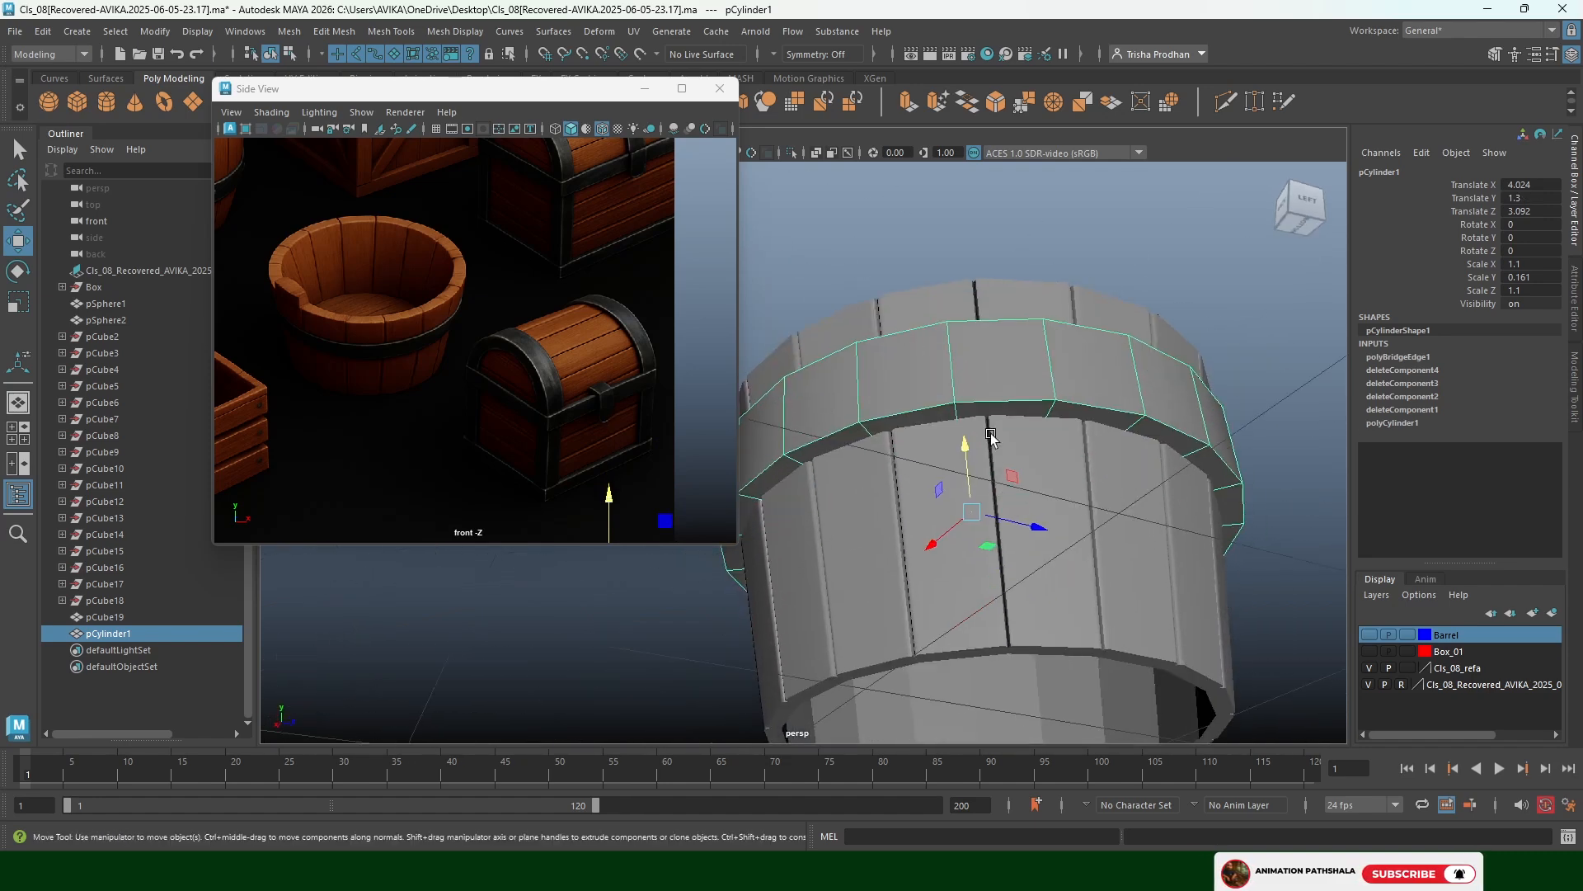
pyautogui.moveTo(987, 431); pyautogui.dragTo(1008, 391, button='right')
pyautogui.click(1049, 364)
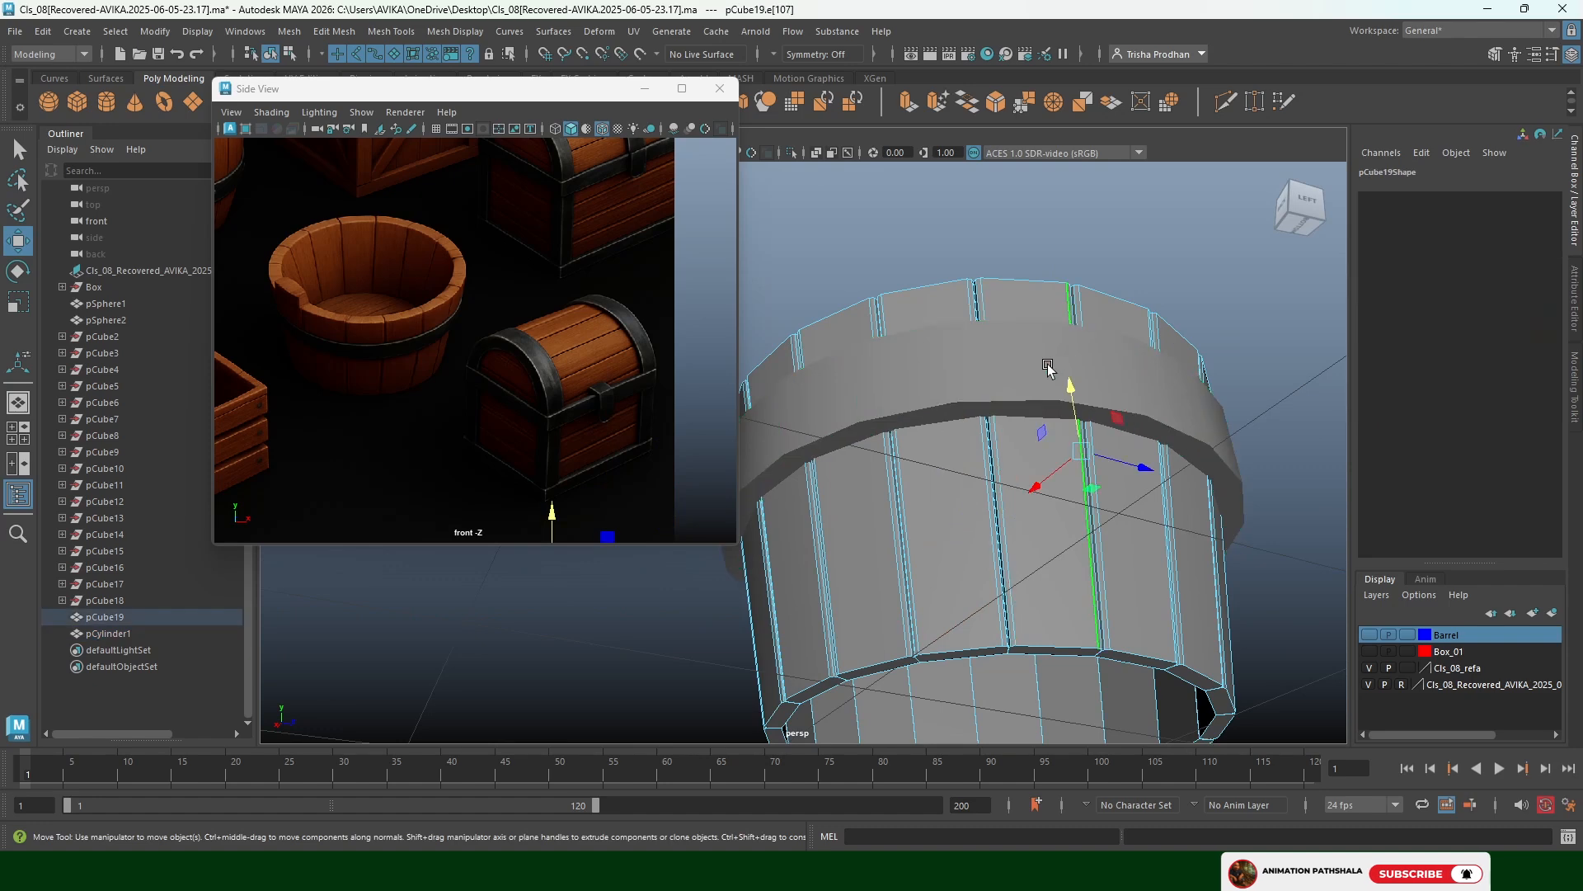
pyautogui.click(1103, 260)
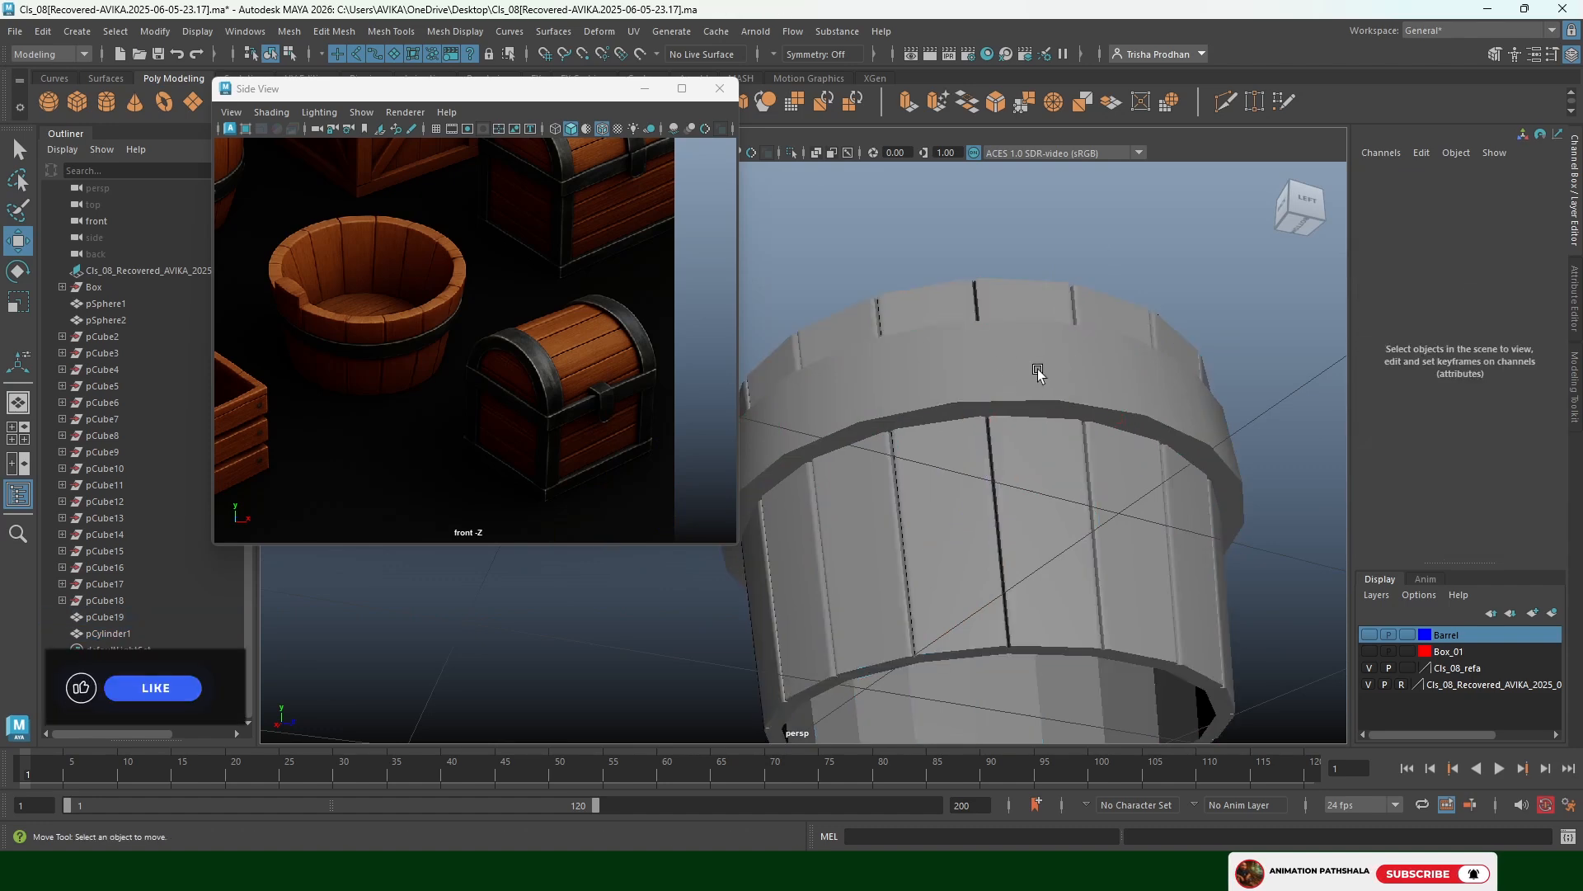
pyautogui.click(1040, 371)
pyautogui.press('t')
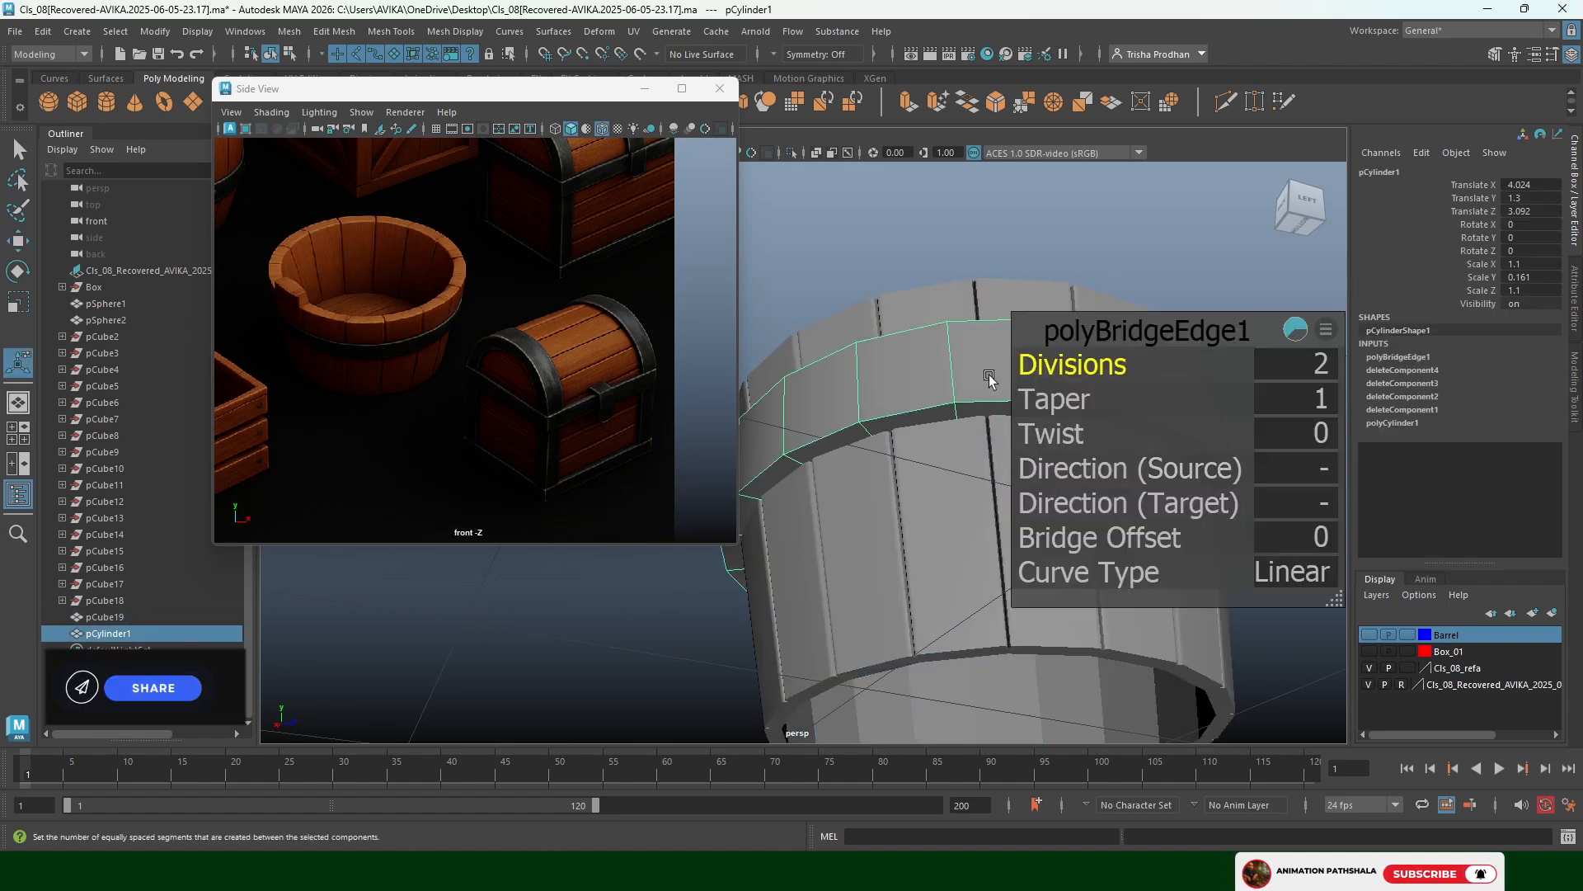
pyautogui.press('r')
pyautogui.moveTo(976, 527); pyautogui.dragTo(963, 518)
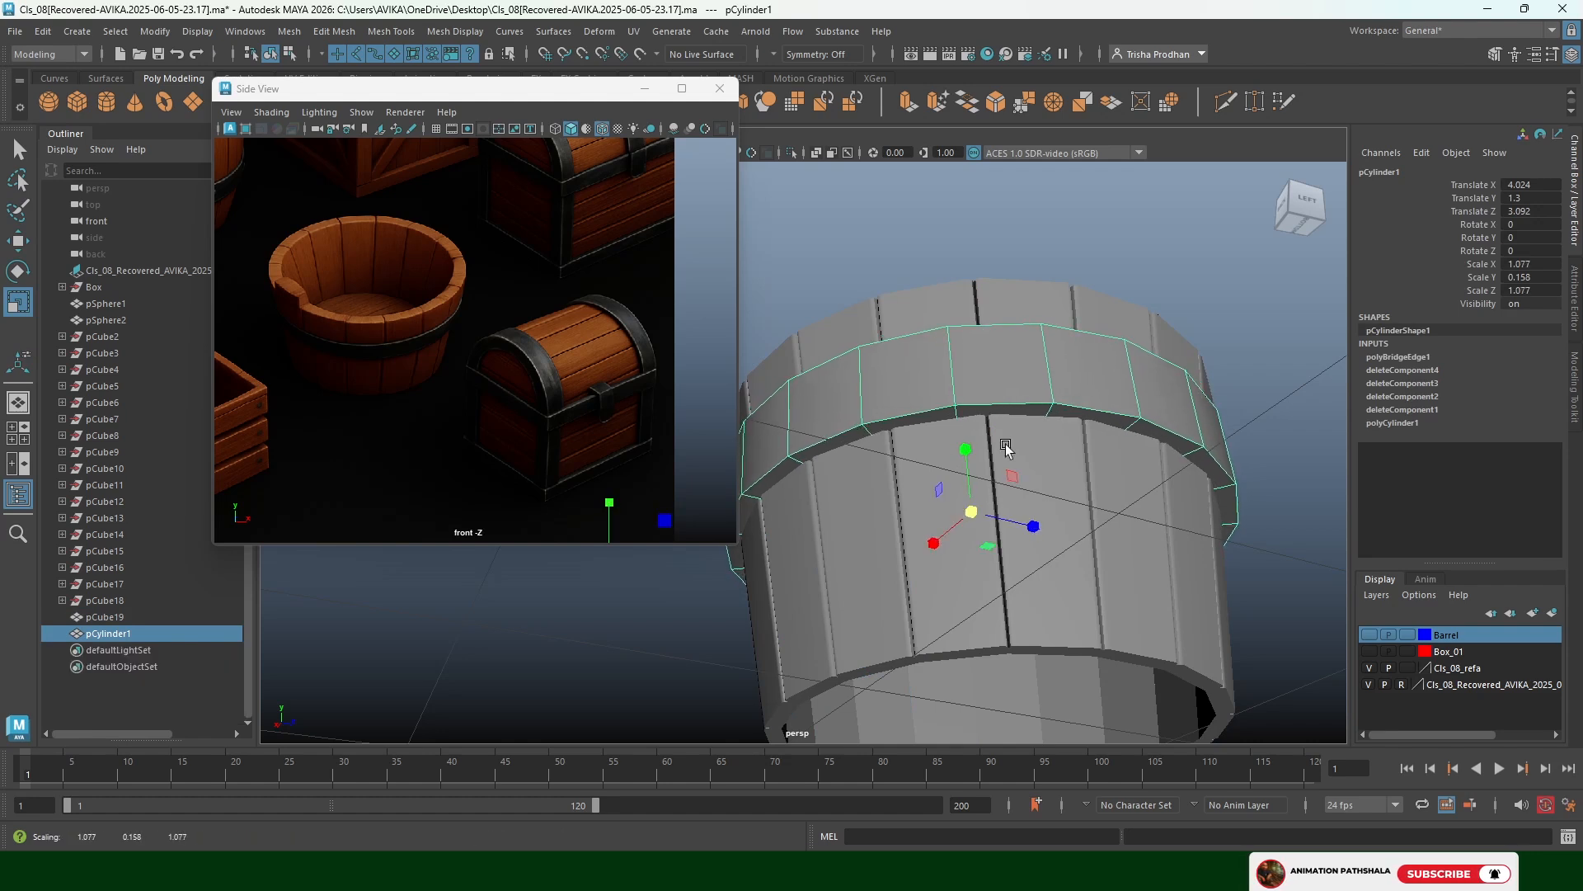
# Scale the band's lower and upper edge loops so its profile tapers with the staves, and return to object selection
pyautogui.click(994, 407)
pyautogui.click(994, 405)
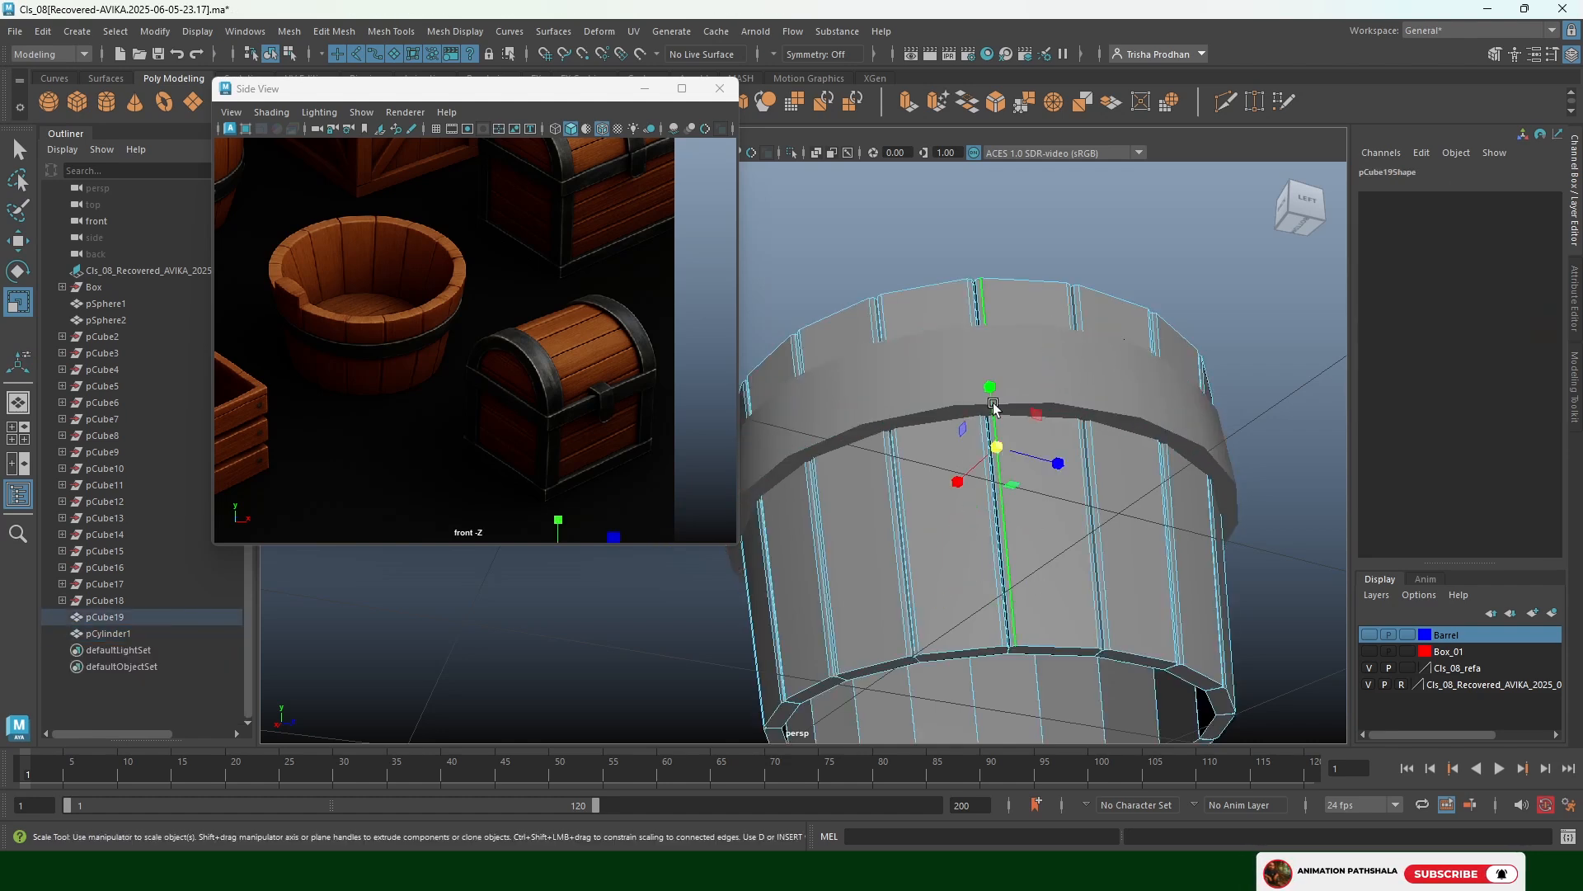
pyautogui.press('F8')
pyautogui.click(1081, 368)
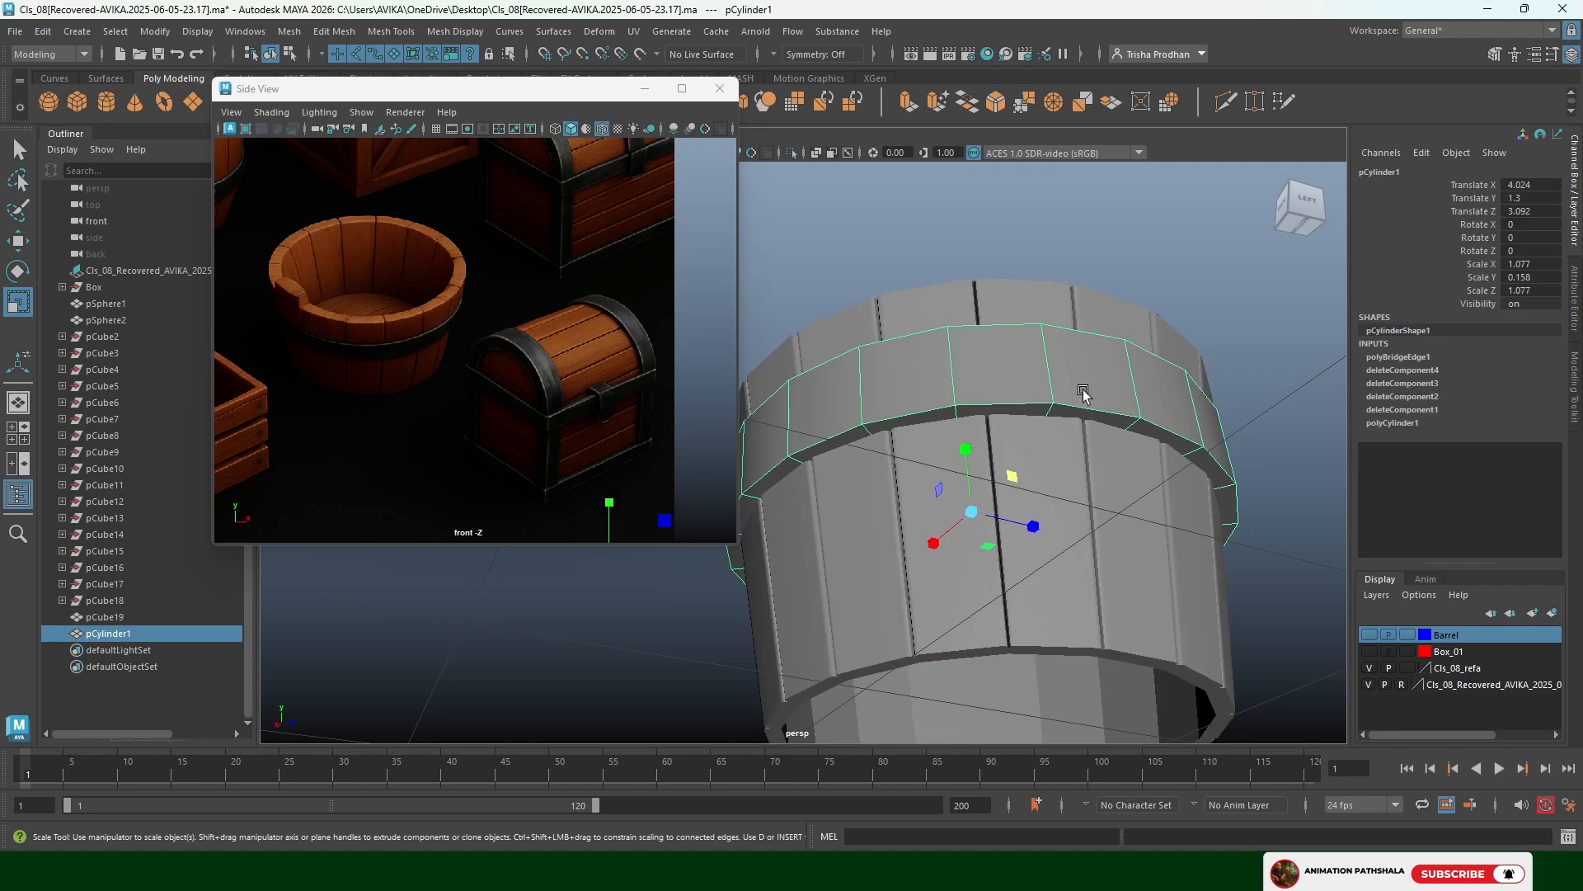
pyautogui.rightClick(1095, 379)
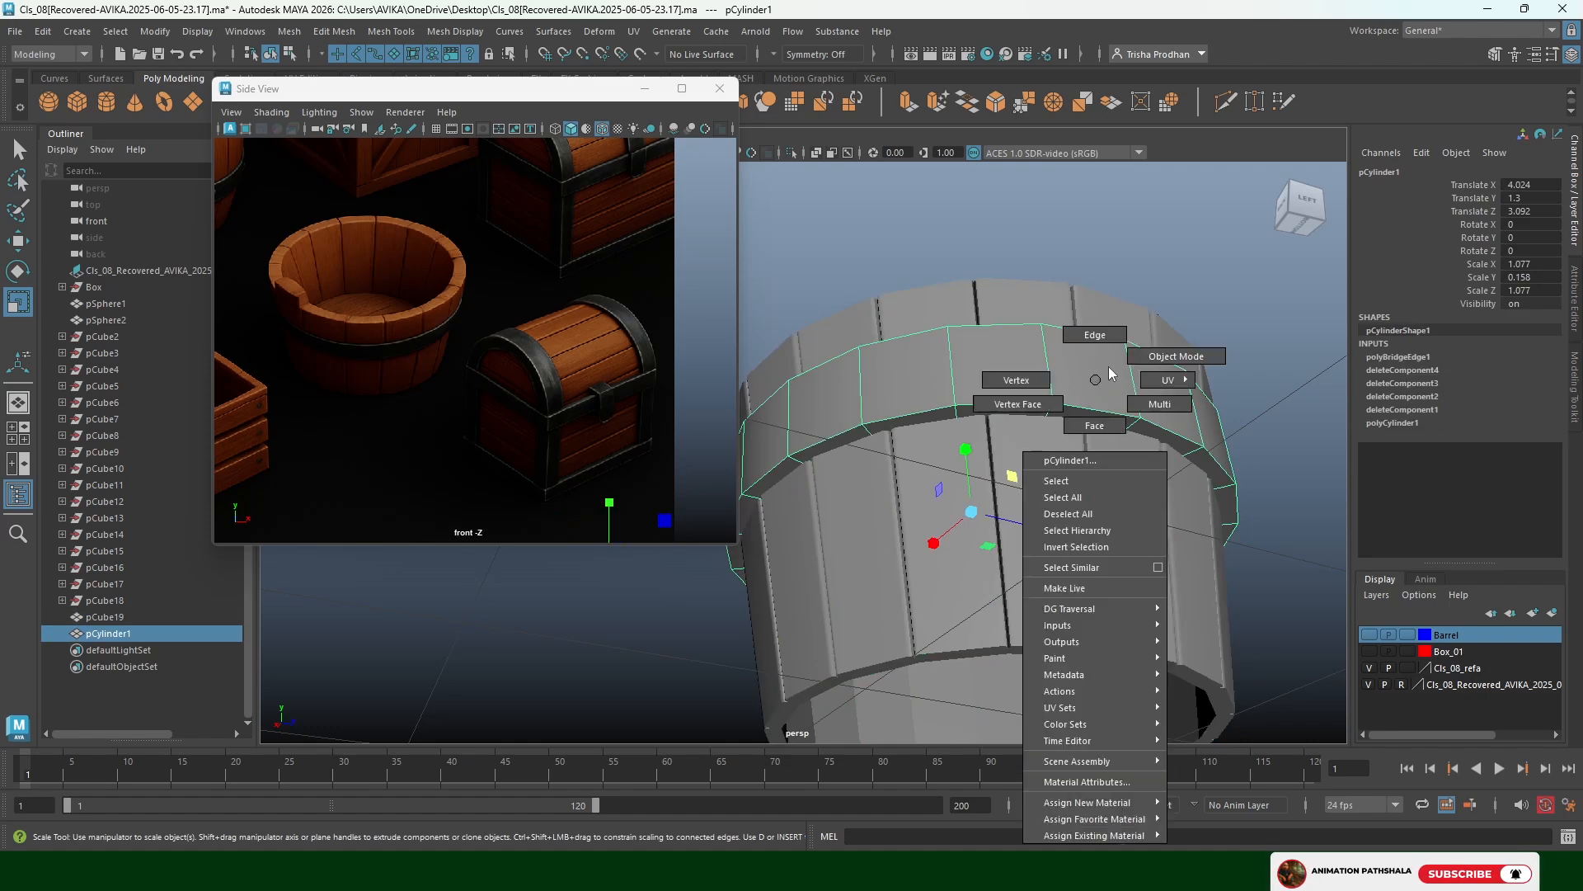
pyautogui.click(1095, 334)
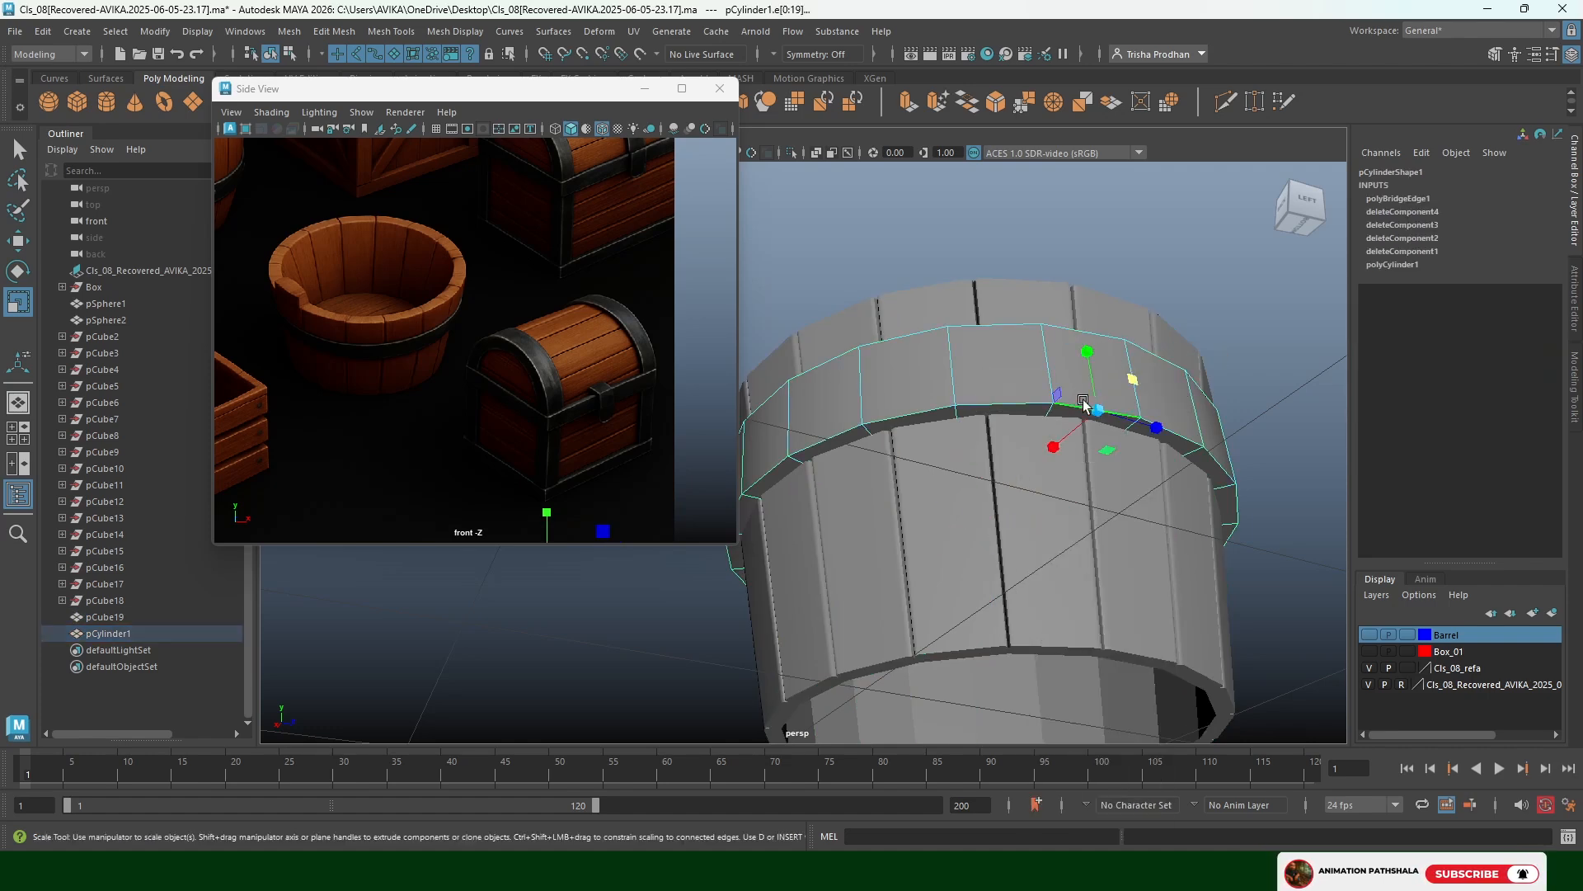
pyautogui.moveTo(971, 560); pyautogui.dragTo(1045, 568)
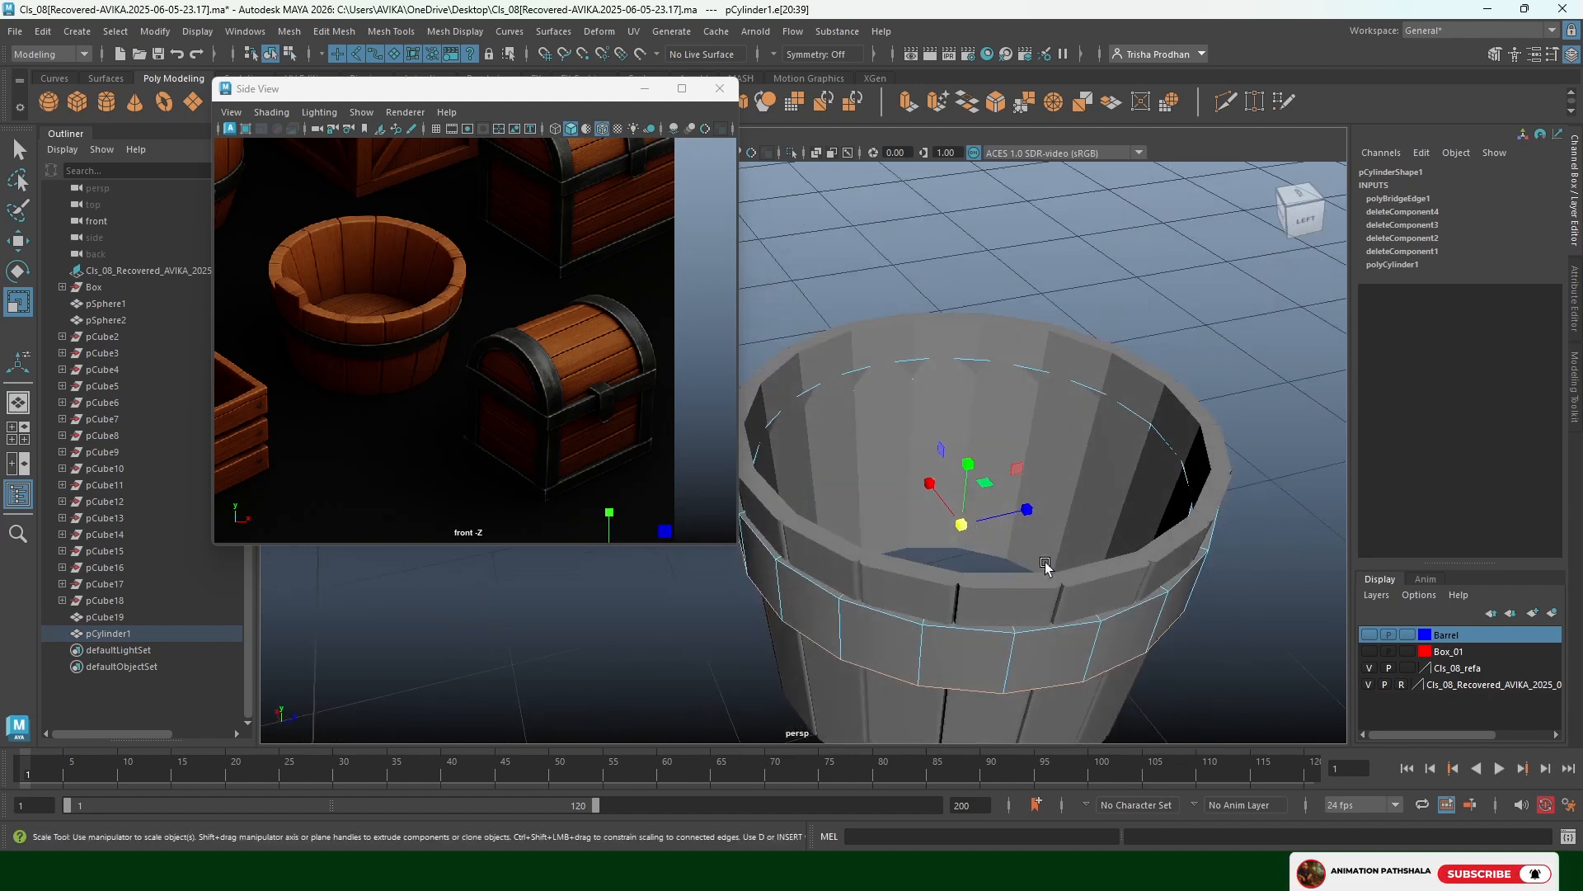
pyautogui.doubleClick(1116, 616)
pyautogui.moveTo(969, 464); pyautogui.dragTo(1013, 466)
pyautogui.press('F8')
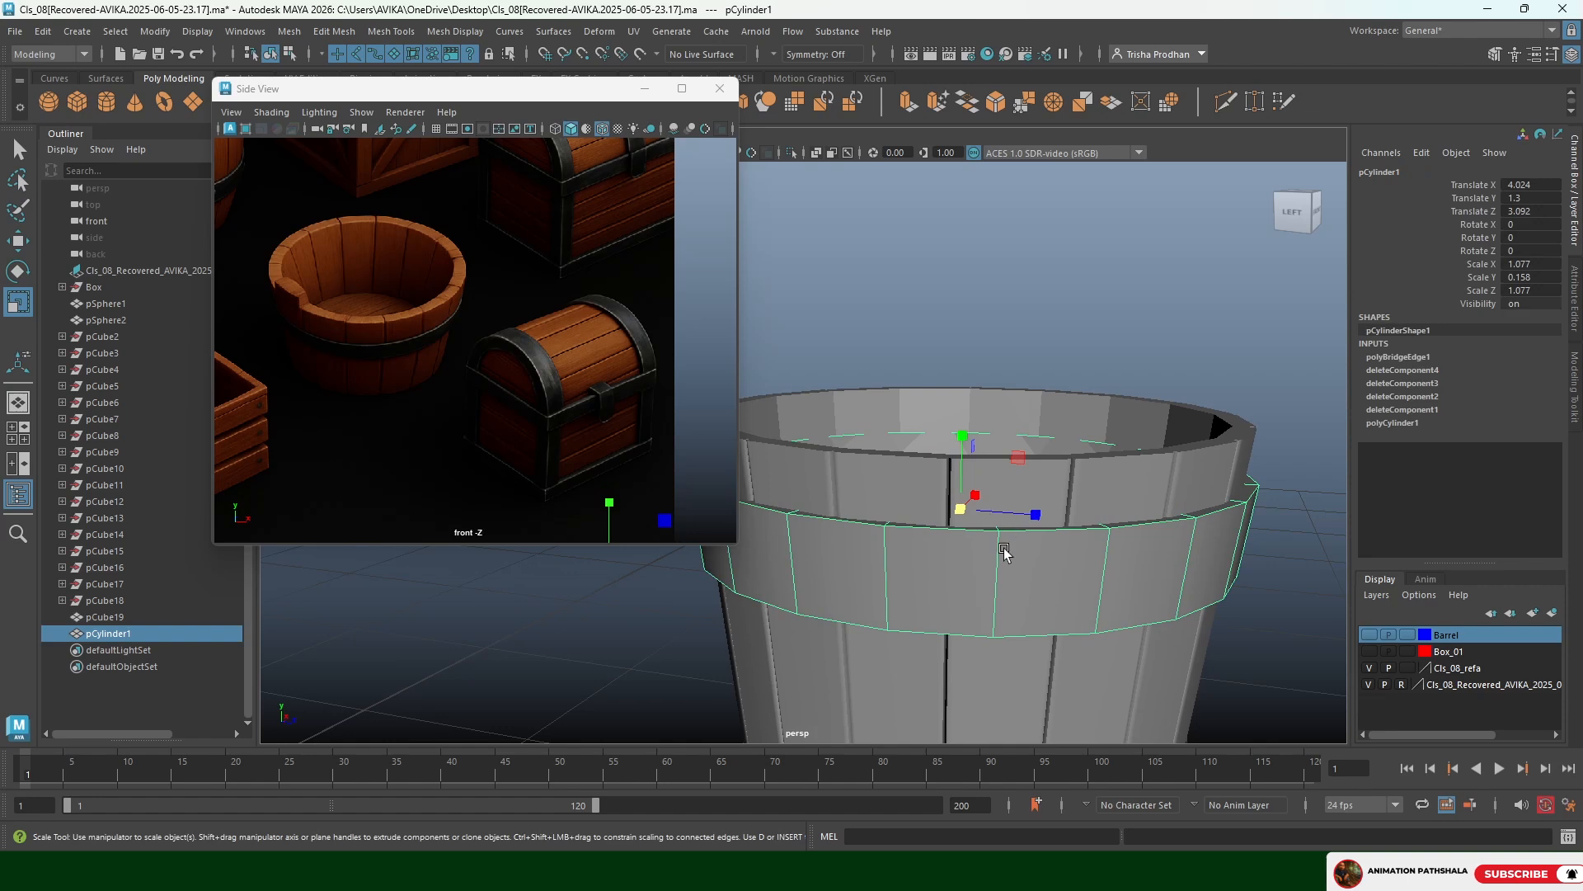
# Rotate the band around its vertical axis to about -7.9 in Rotate Y
pyautogui.press('e')
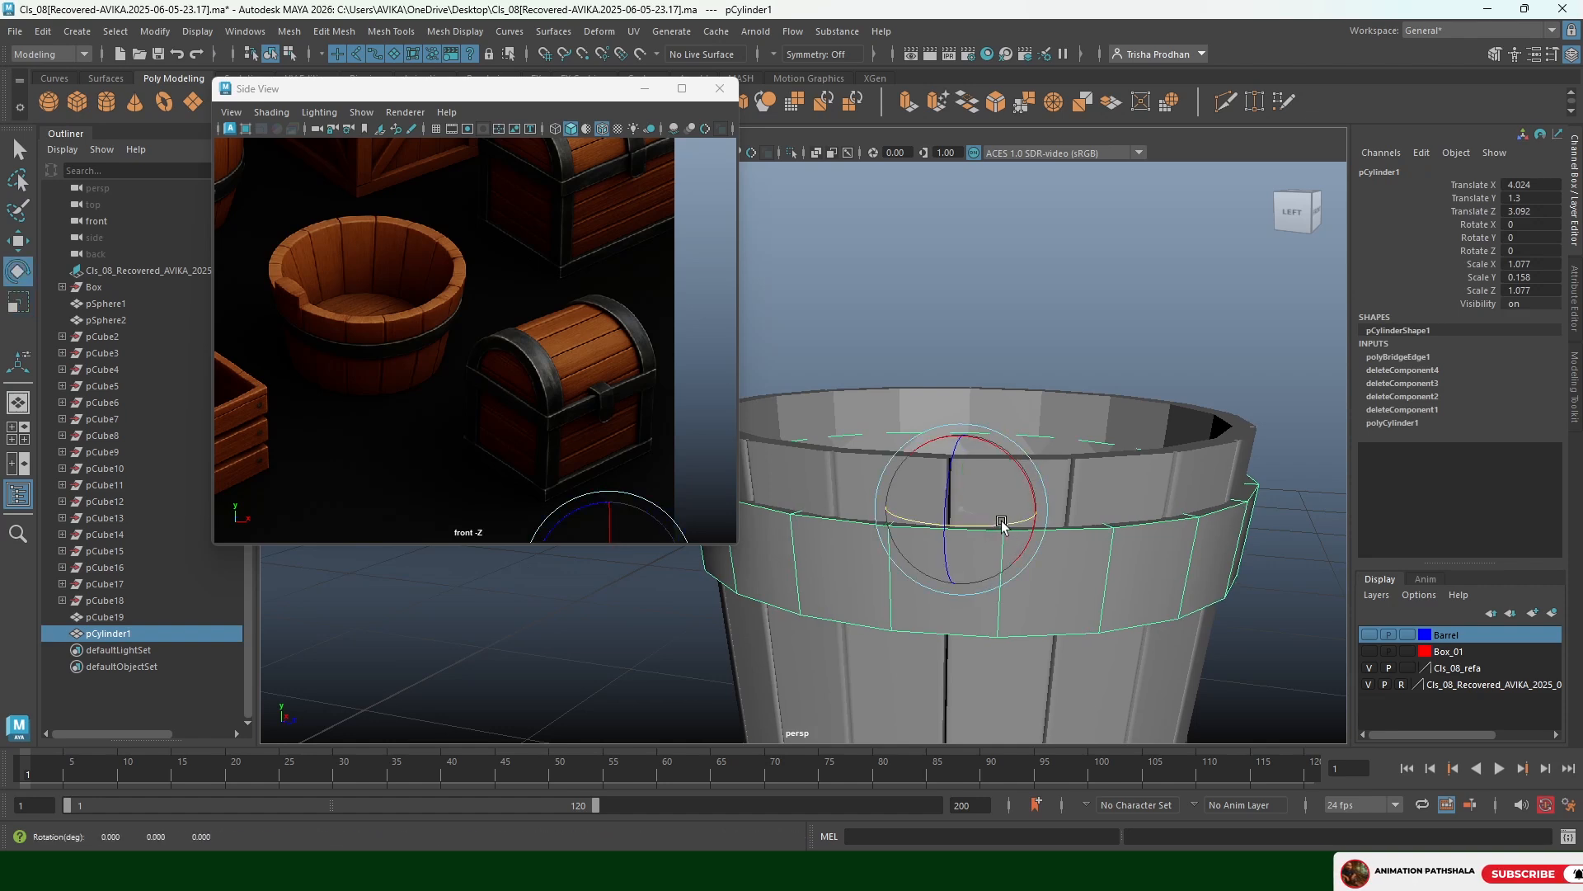
pyautogui.moveTo(1000, 523); pyautogui.dragTo(1007, 561)
pyautogui.click(1166, 333)
pyautogui.scroll(-4, 1081, 528)
# Enlarge the band slightly and uniformly to about 1.08 in Scale X and Z, and check its fit
pyautogui.click(1009, 575)
pyautogui.press('t')
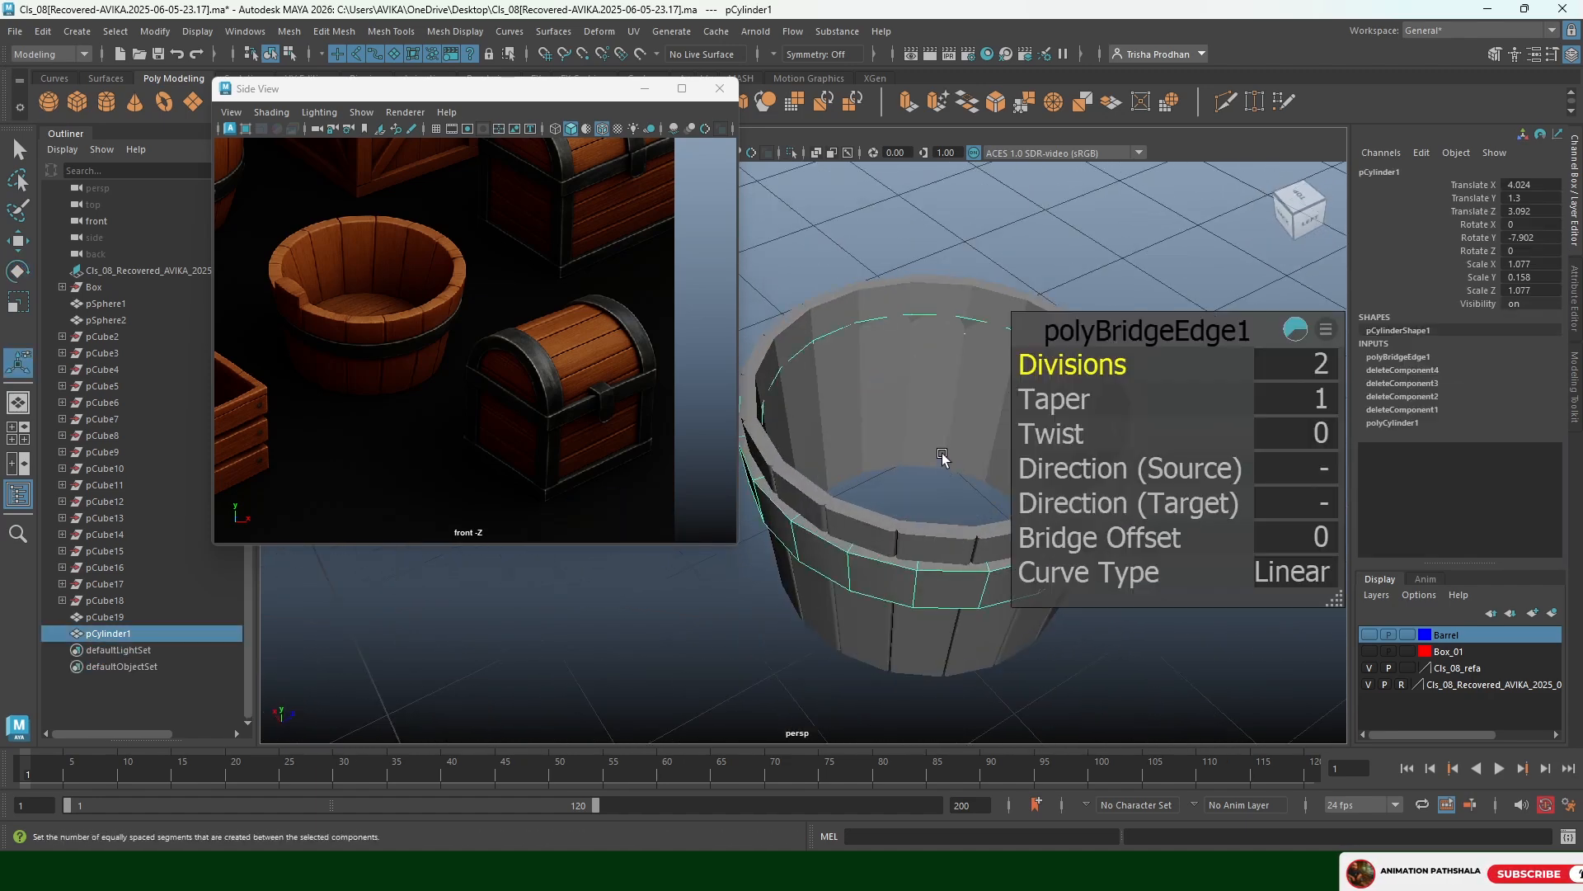
pyautogui.press('r')
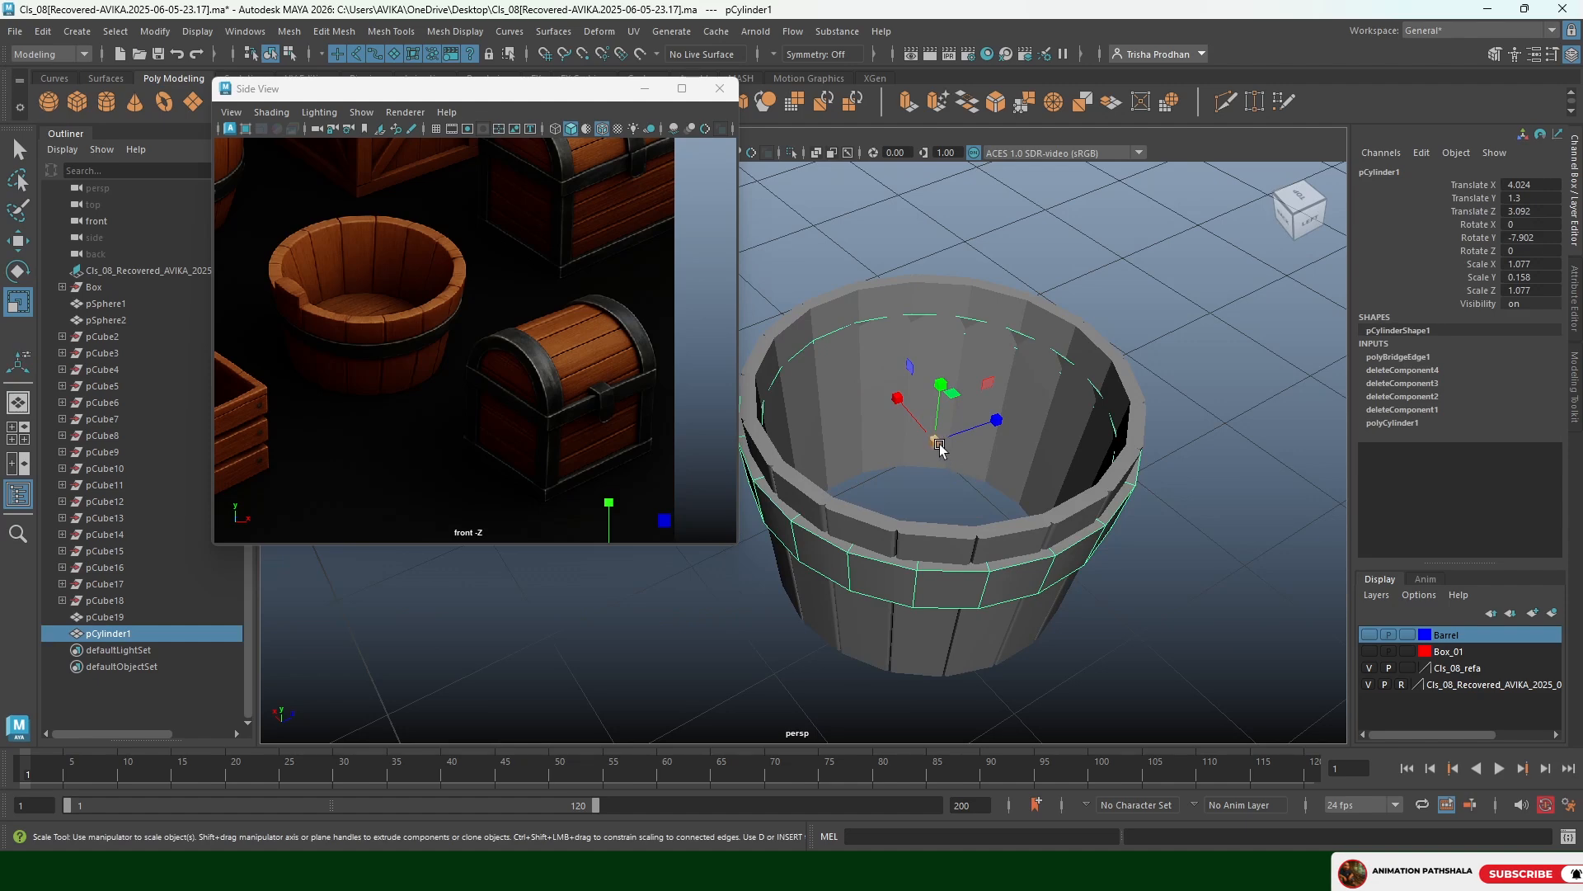
pyautogui.moveTo(940, 446); pyautogui.dragTo(936, 454)
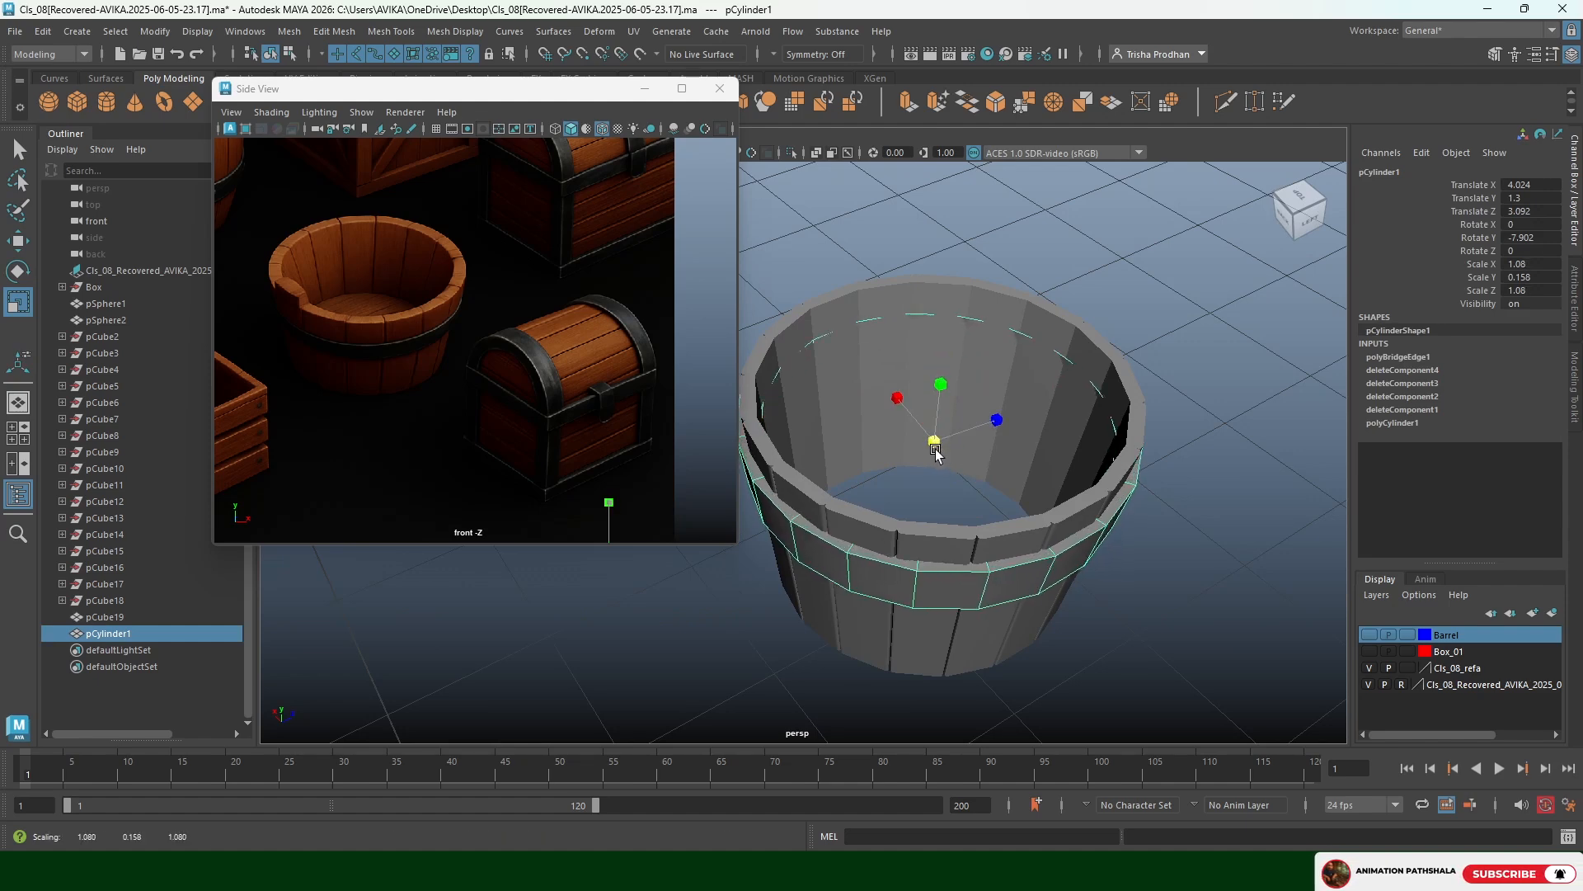
pyautogui.moveTo(1002, 451)
pyautogui.keyDown('alt'); pyautogui.mouseDown()
pyautogui.moveTo(995, 429)
pyautogui.moveTo(973, 450)
pyautogui.mouseUp(); pyautogui.keyUp('alt')
pyautogui.click(1091, 302)
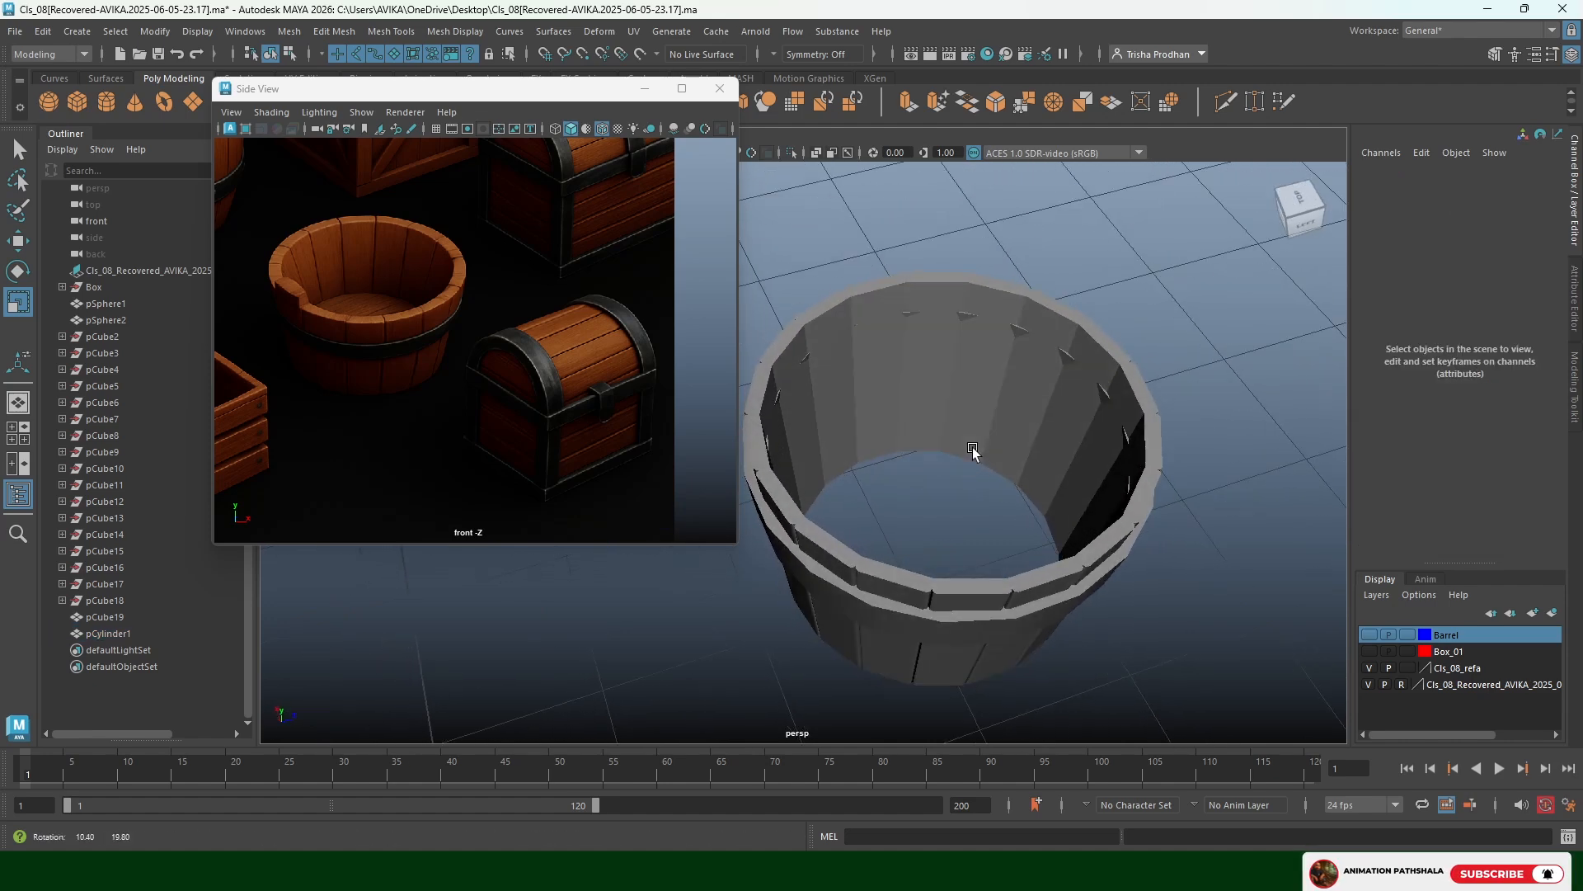
# Move the floating reference view aside, freeze the band's transformations and delete its history
pyautogui.click(1072, 600)
pyautogui.press('w')
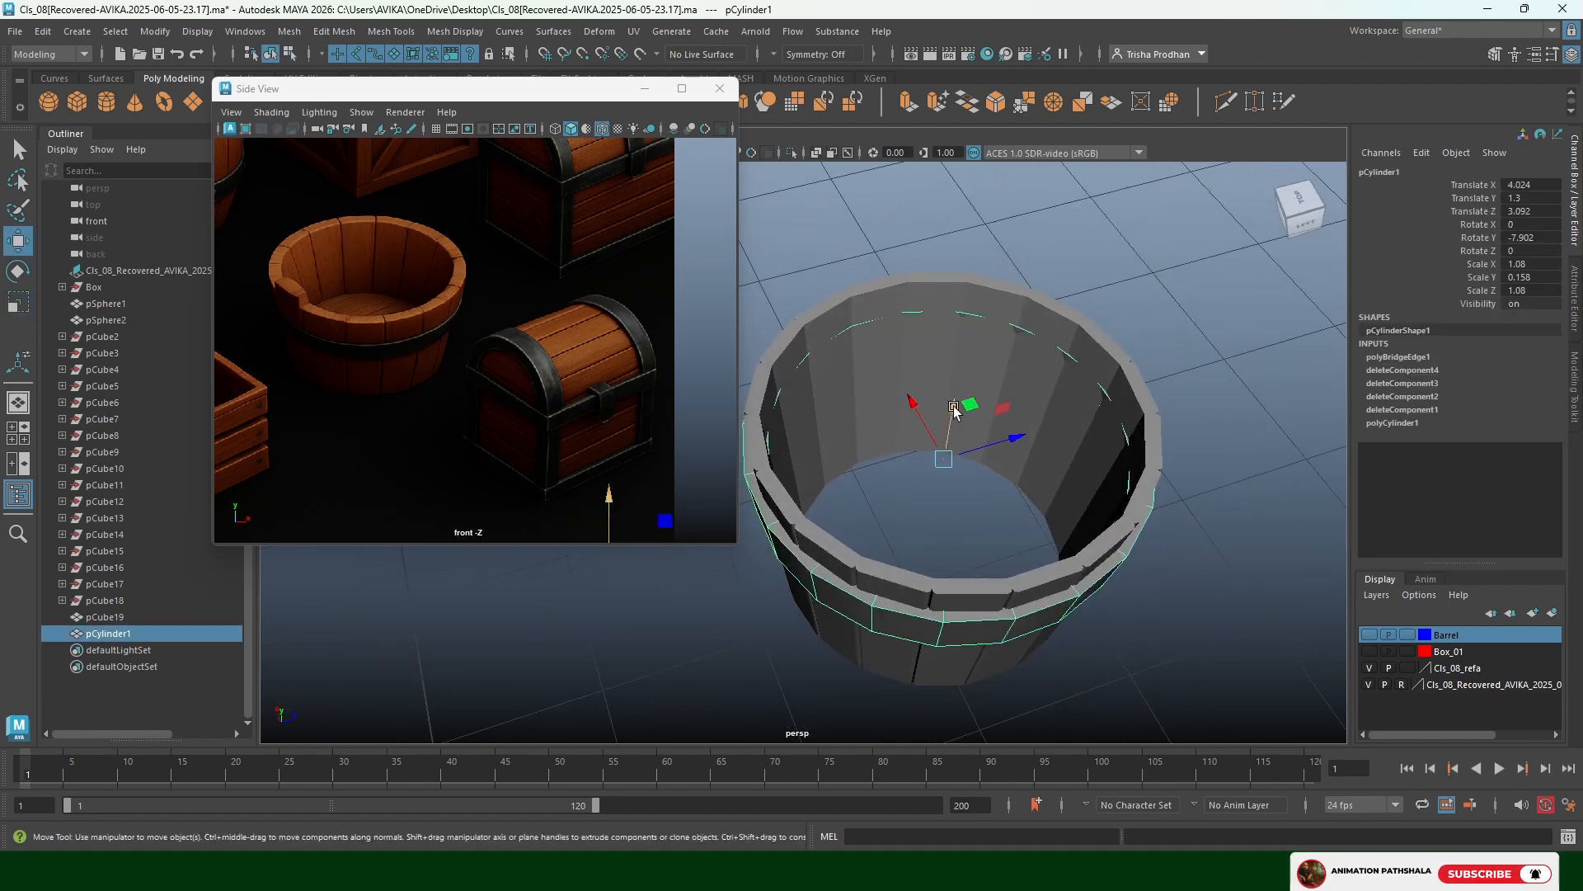
pyautogui.keyDown('alt'); pyautogui.moveTo(954, 412); pyautogui.dragTo(948, 347); pyautogui.keyUp('alt')
pyautogui.moveTo(581, 90); pyautogui.dragTo(496, 171)
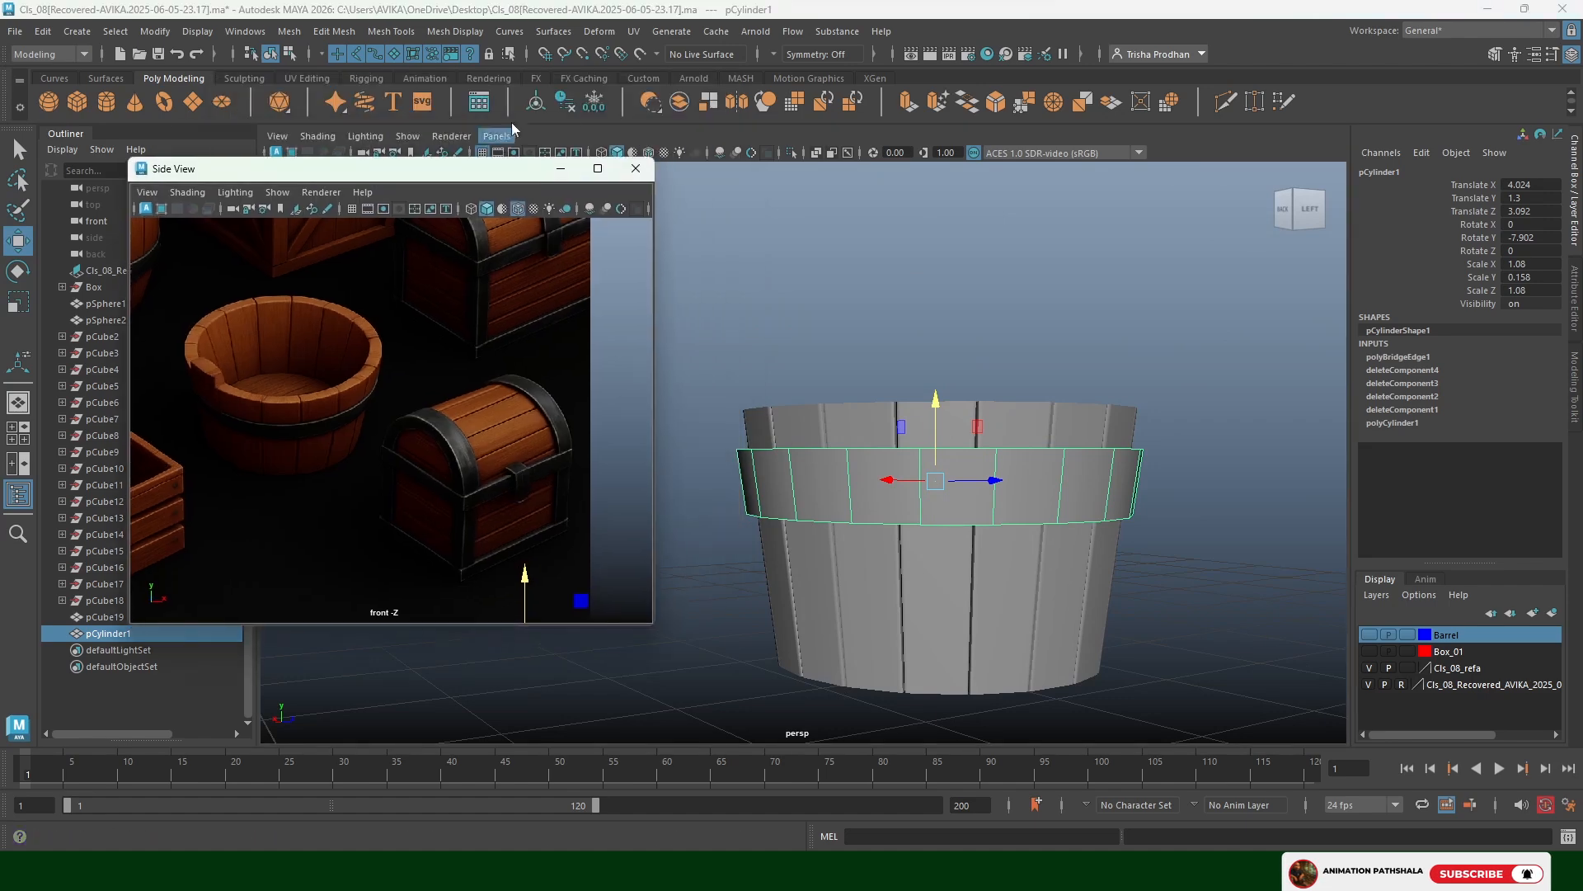
pyautogui.click(594, 102)
pyautogui.click(565, 101)
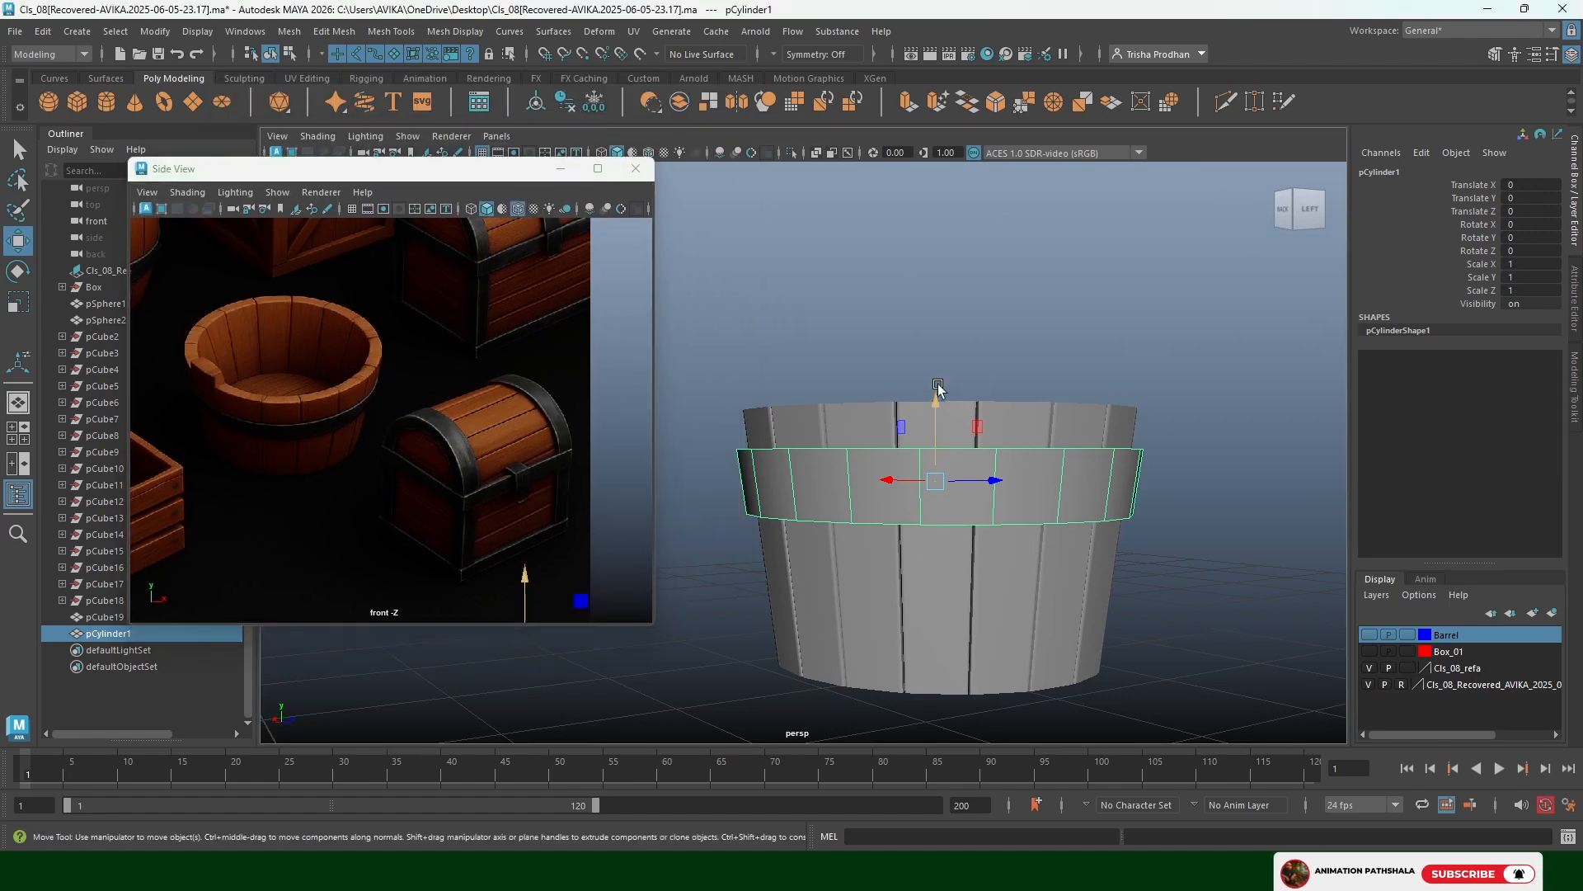
# Raise the band above the bucket to about 0.768 in Translate Y and scale its inner edge loops outward to thin its wall
pyautogui.moveTo(937, 388); pyautogui.dragTo(1040, 404)
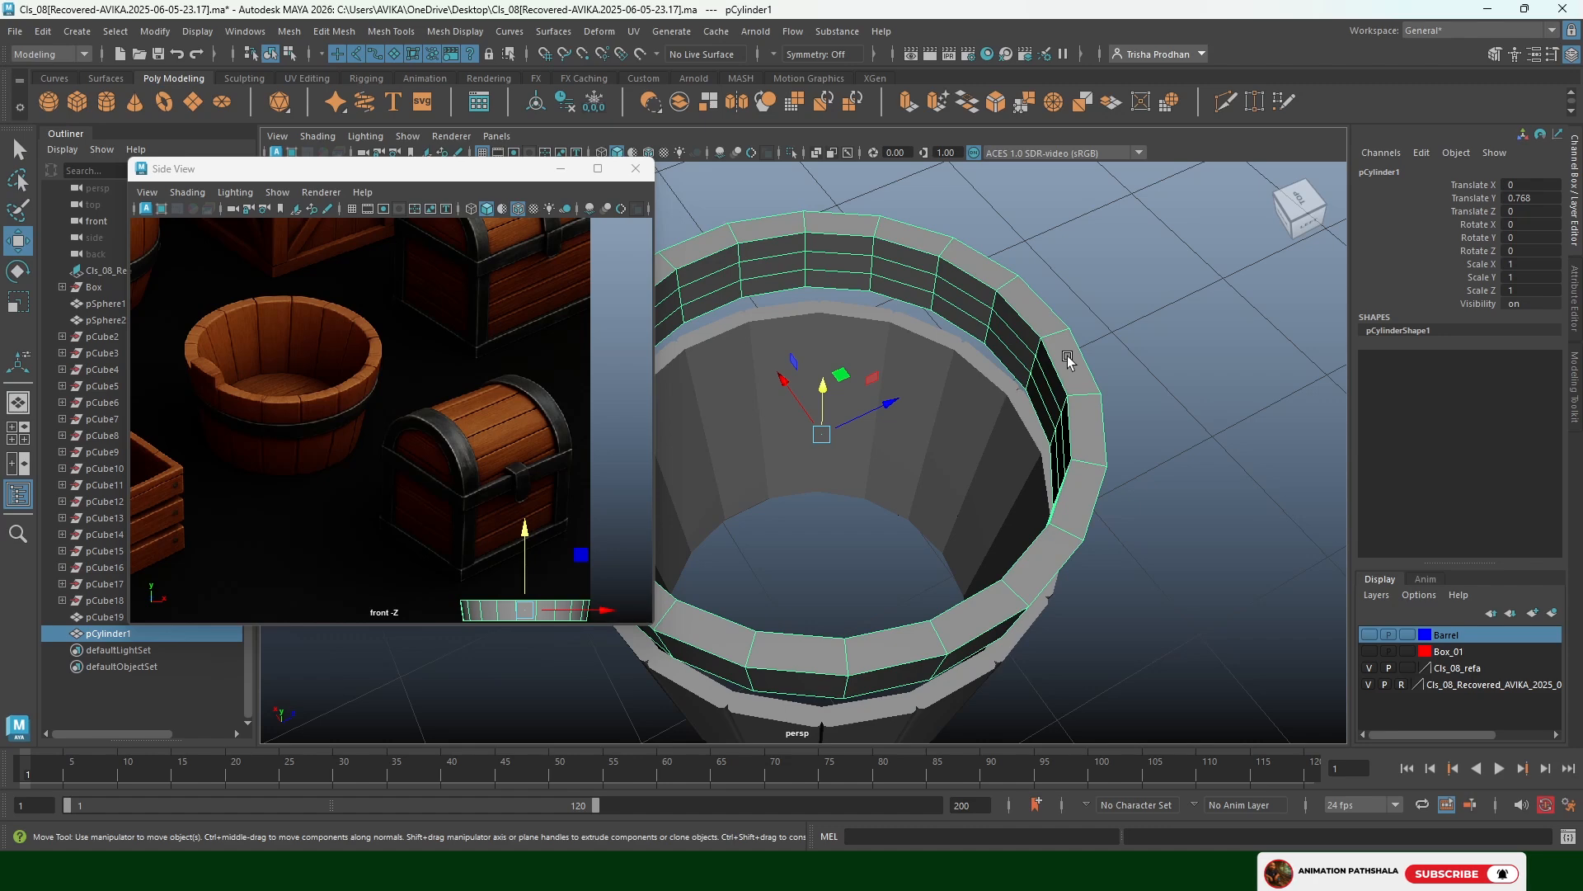
pyautogui.moveTo(1028, 313); pyautogui.dragTo(1021, 317, button='right')
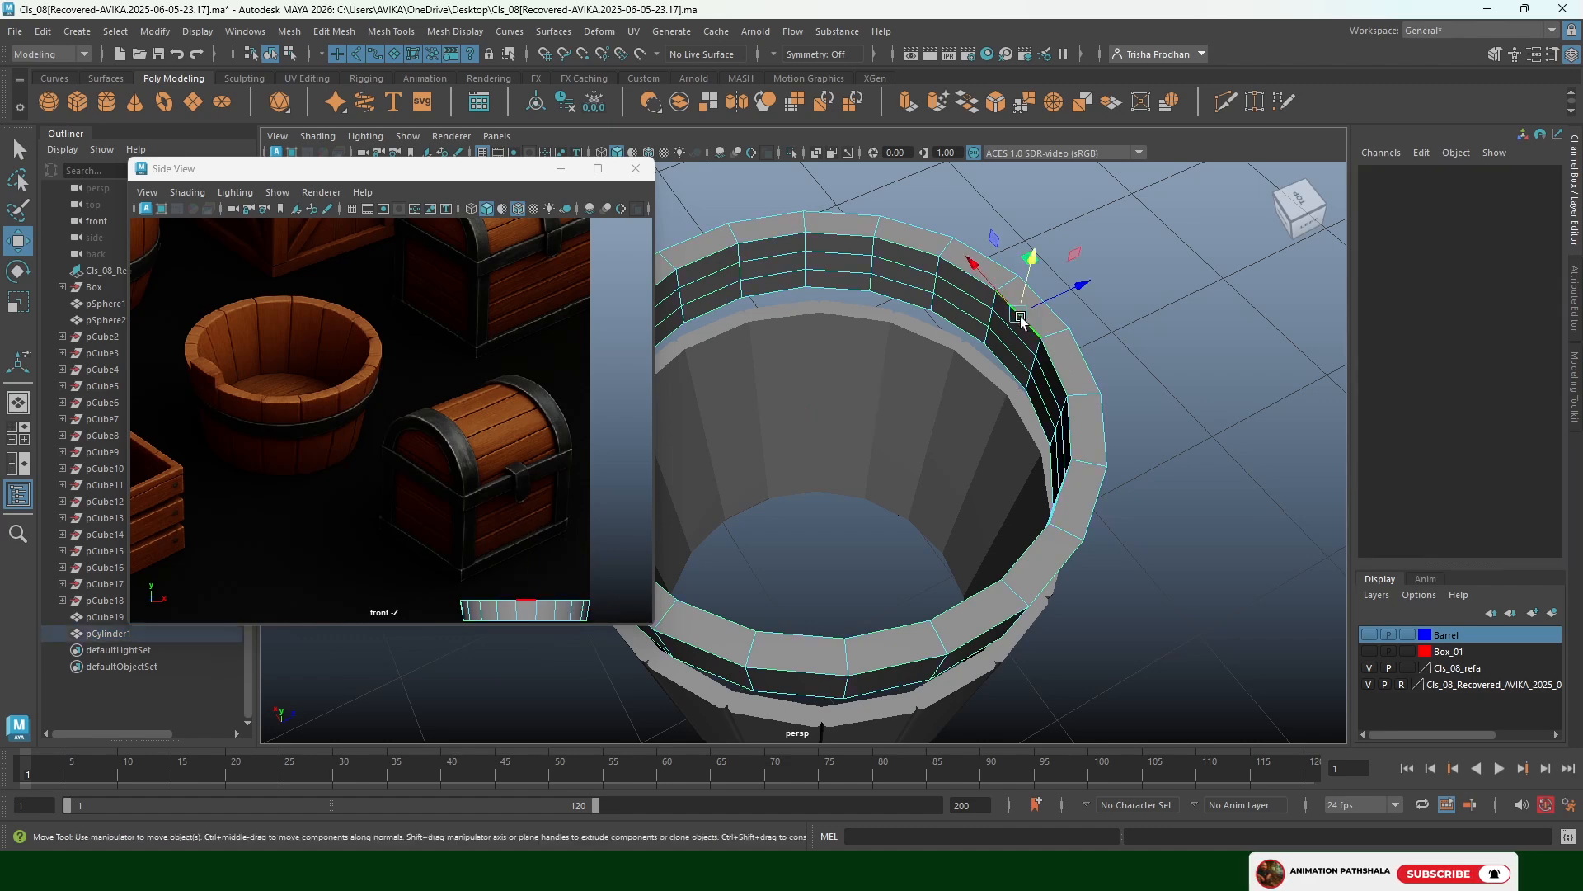
pyautogui.doubleClick(957, 326)
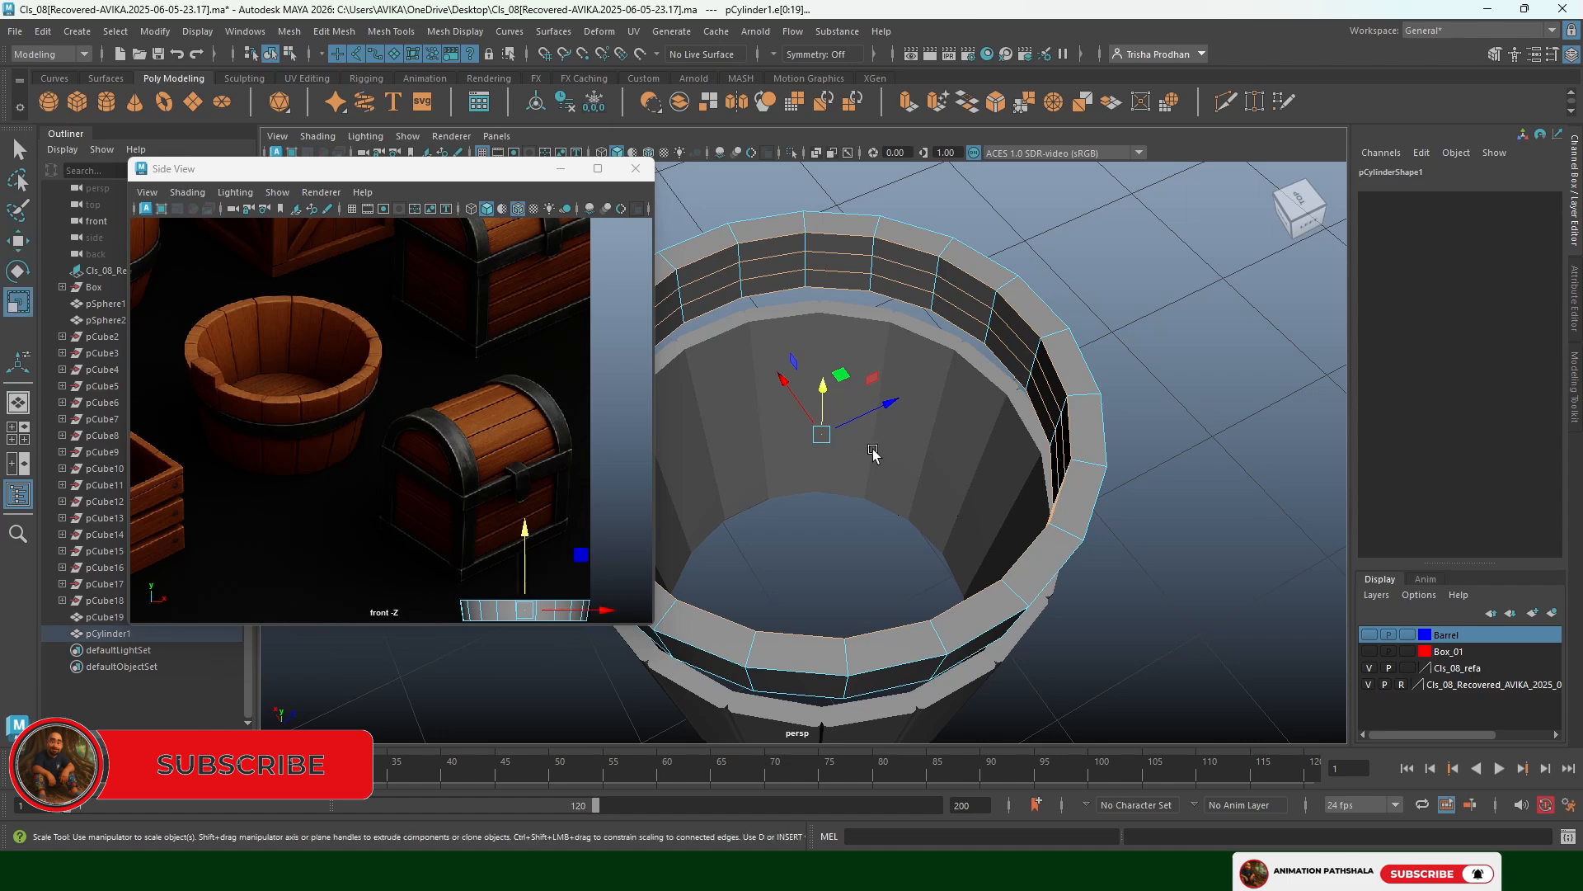
pyautogui.press('r')
pyautogui.click(826, 438)
pyautogui.moveTo(826, 438); pyautogui.dragTo(850, 435)
pyautogui.keyDown('alt'); pyautogui.moveTo(1133, 406); pyautogui.dragTo(1082, 339); pyautogui.keyUp('alt')
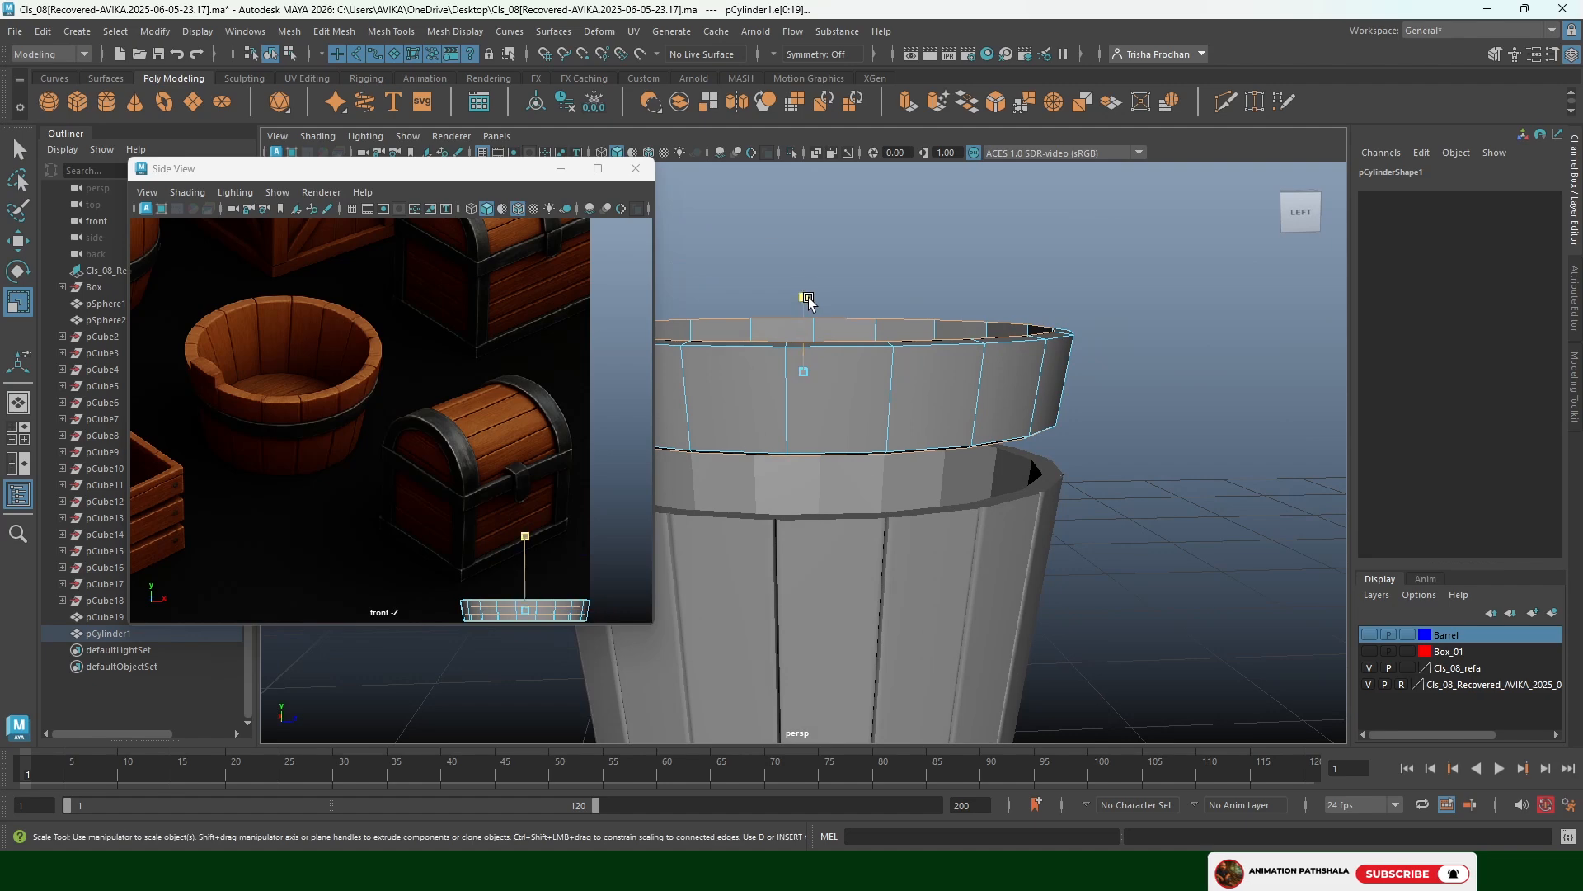
pyautogui.moveTo(808, 302); pyautogui.dragTo(810, 307)
pyautogui.press('F8')
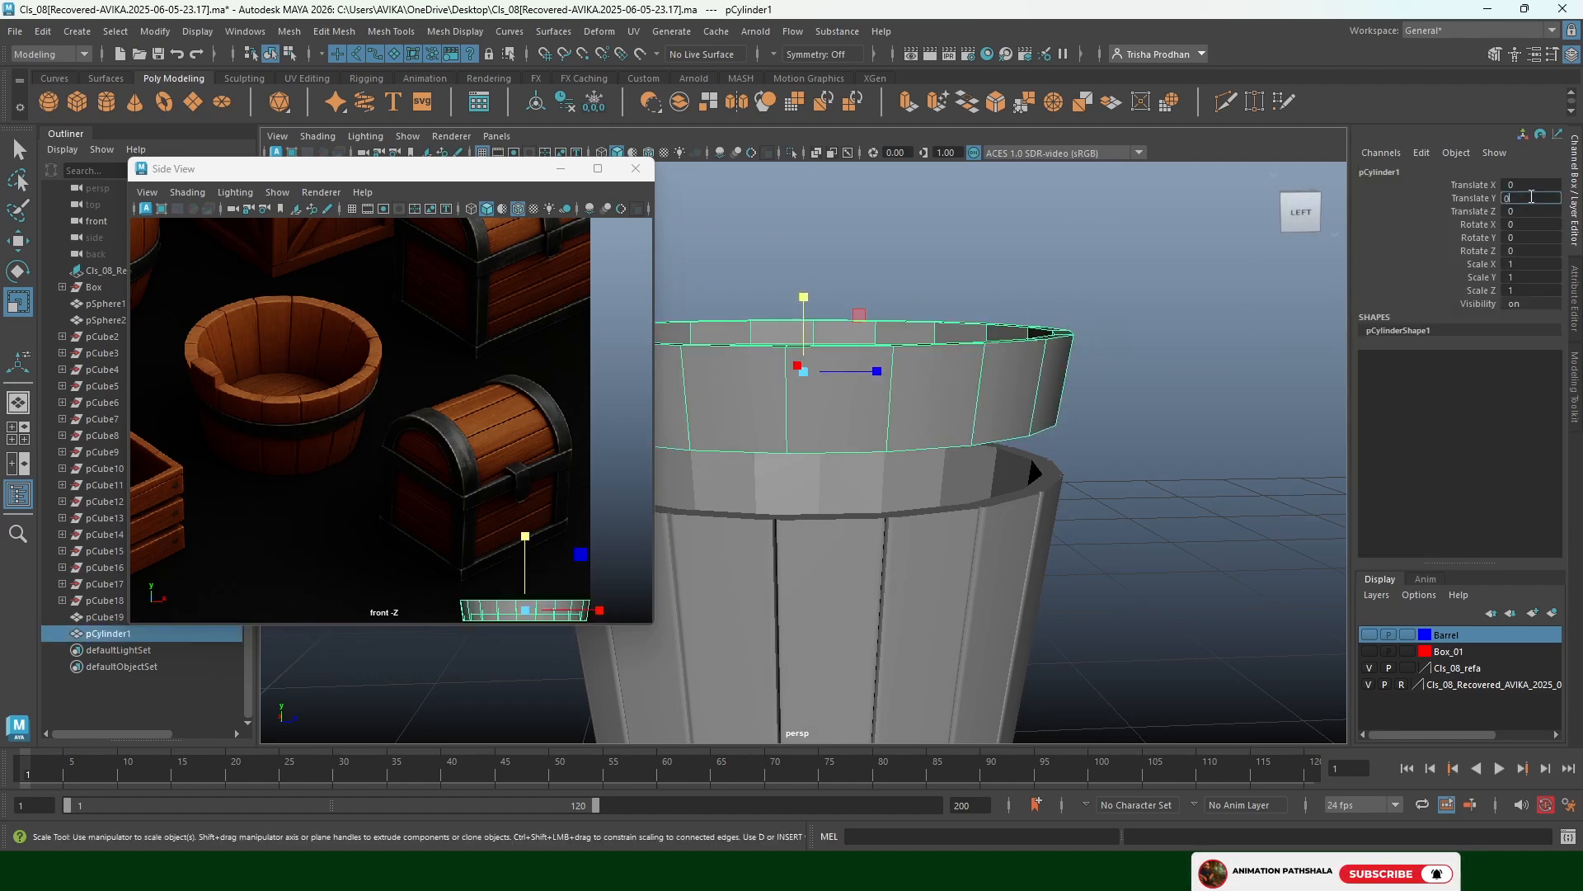
# Set the band's Translate Y to 0 to put it back around the bucket
pyautogui.click(1531, 196)
pyautogui.write('0')
pyautogui.press('Return')
# Bevel the upper and lower outer edge loops of the band
pyautogui.keyDown('alt'); pyautogui.moveTo(1143, 363); pyautogui.dragTo(1008, 552); pyautogui.keyUp('alt')
pyautogui.keyDown('alt'); pyautogui.moveTo(1002, 558); pyautogui.dragTo(1019, 575, button='right'); pyautogui.keyUp('alt')
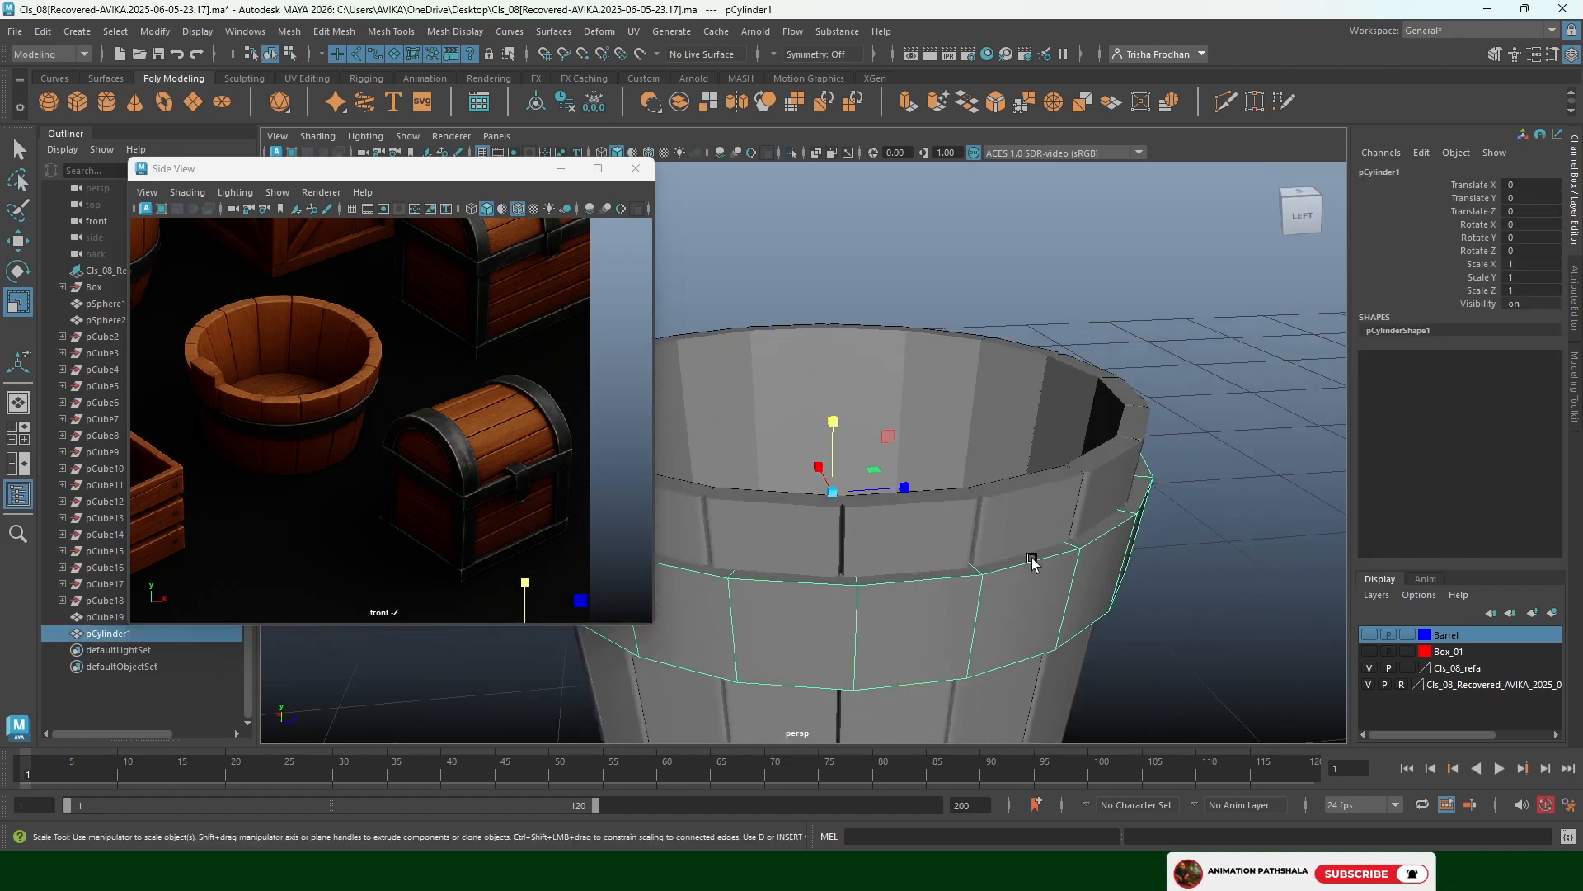
pyautogui.moveTo(1025, 582); pyautogui.dragTo(1026, 563, button='right')
pyautogui.doubleClick(1027, 564)
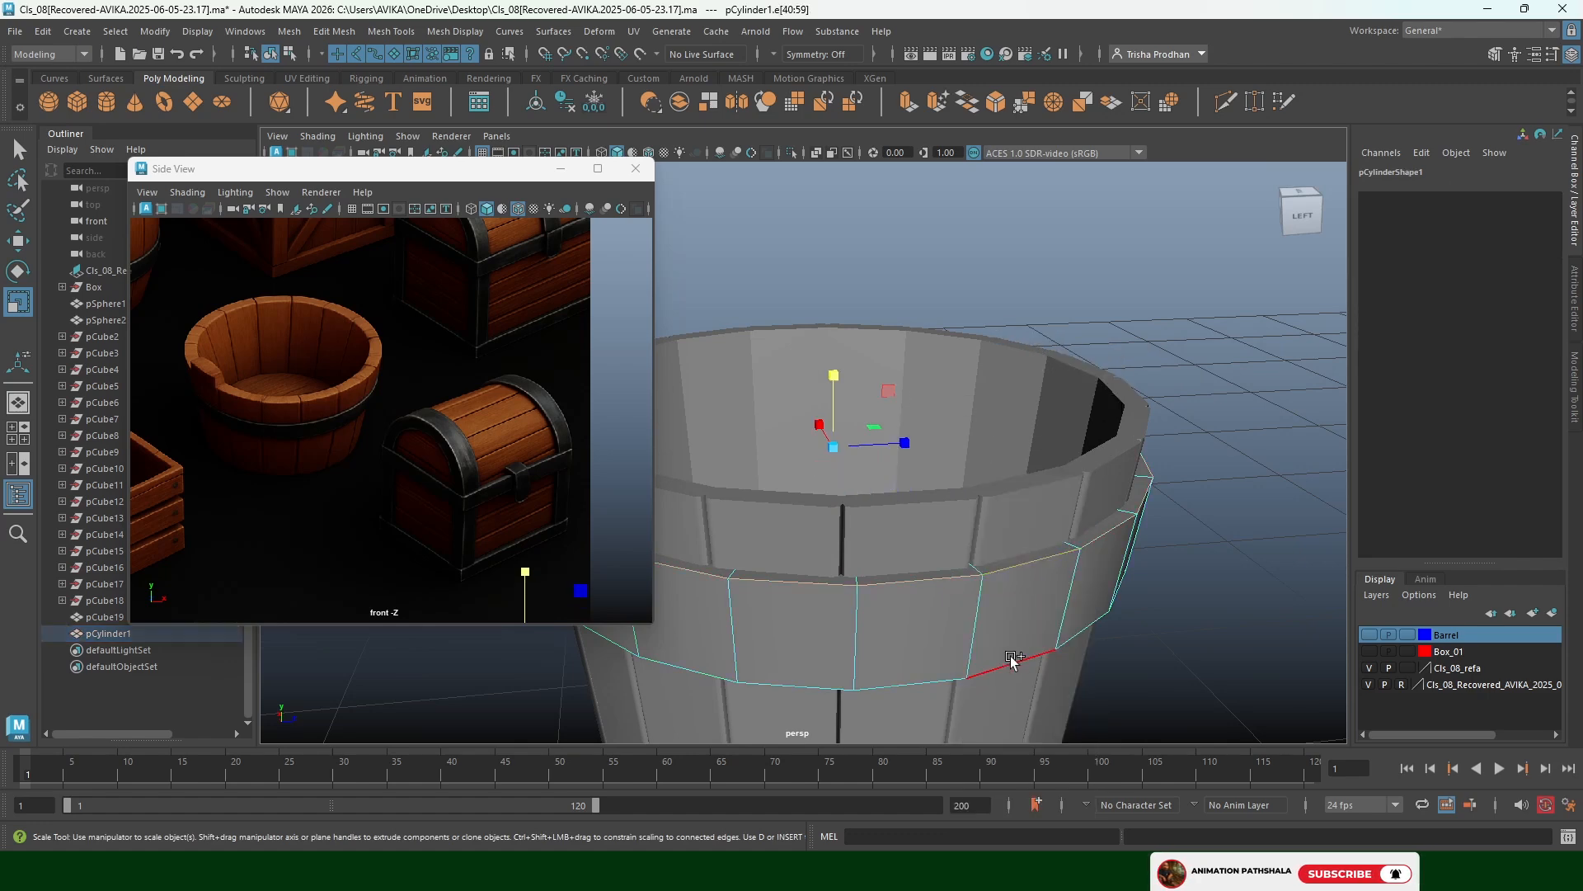
pyautogui.click(1024, 102)
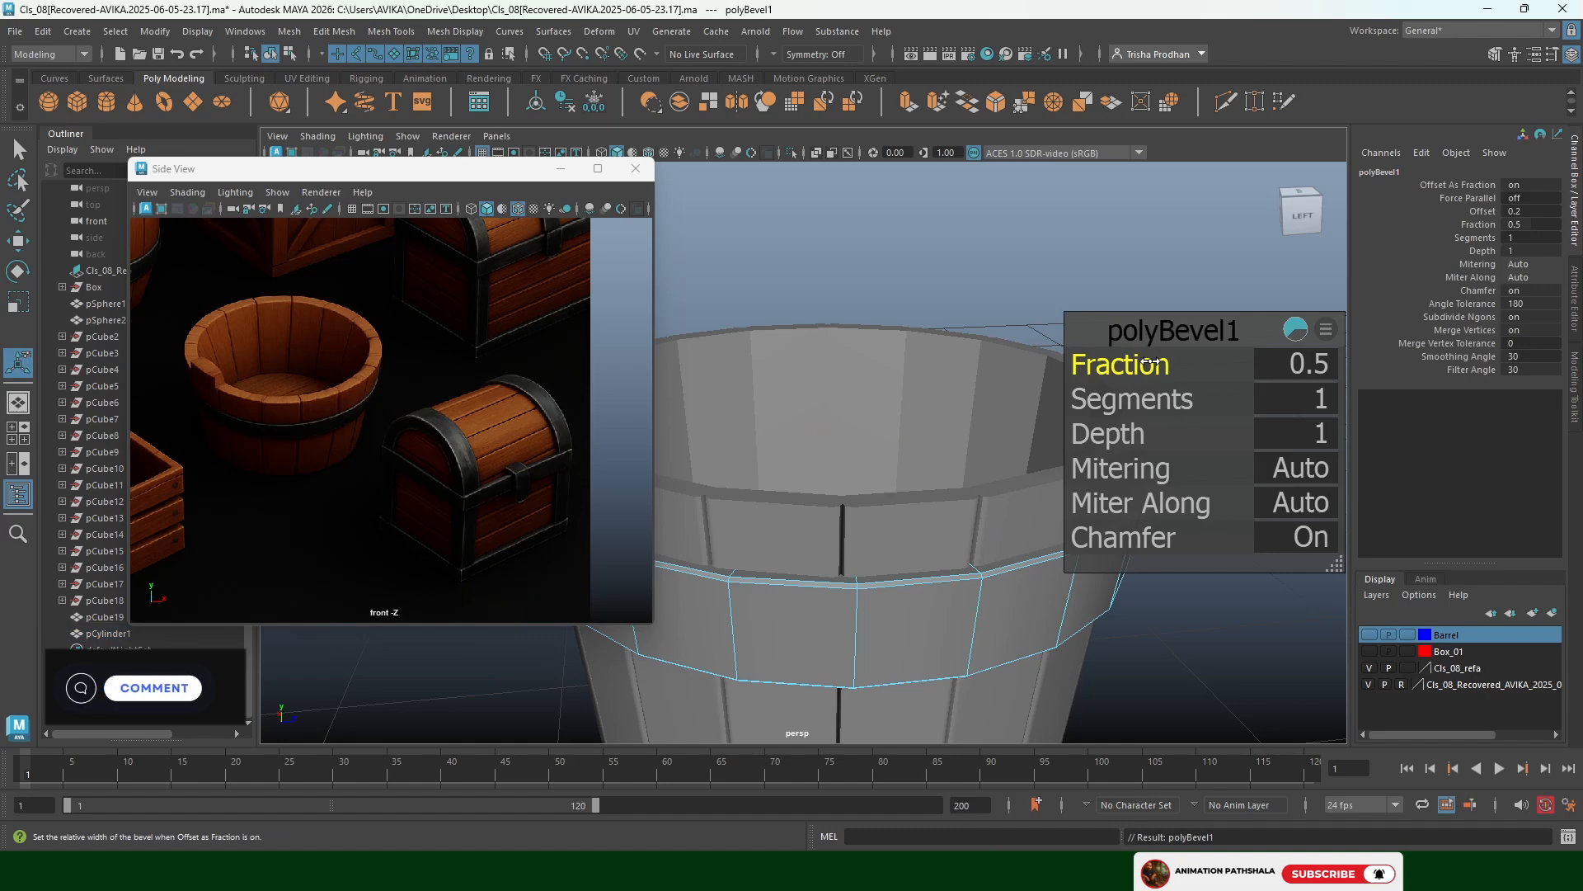
# Set the bevel's fraction to 0.4 and its segments to 2, and deselect the band
pyautogui.moveTo(1151, 364); pyautogui.dragTo(1303, 368)
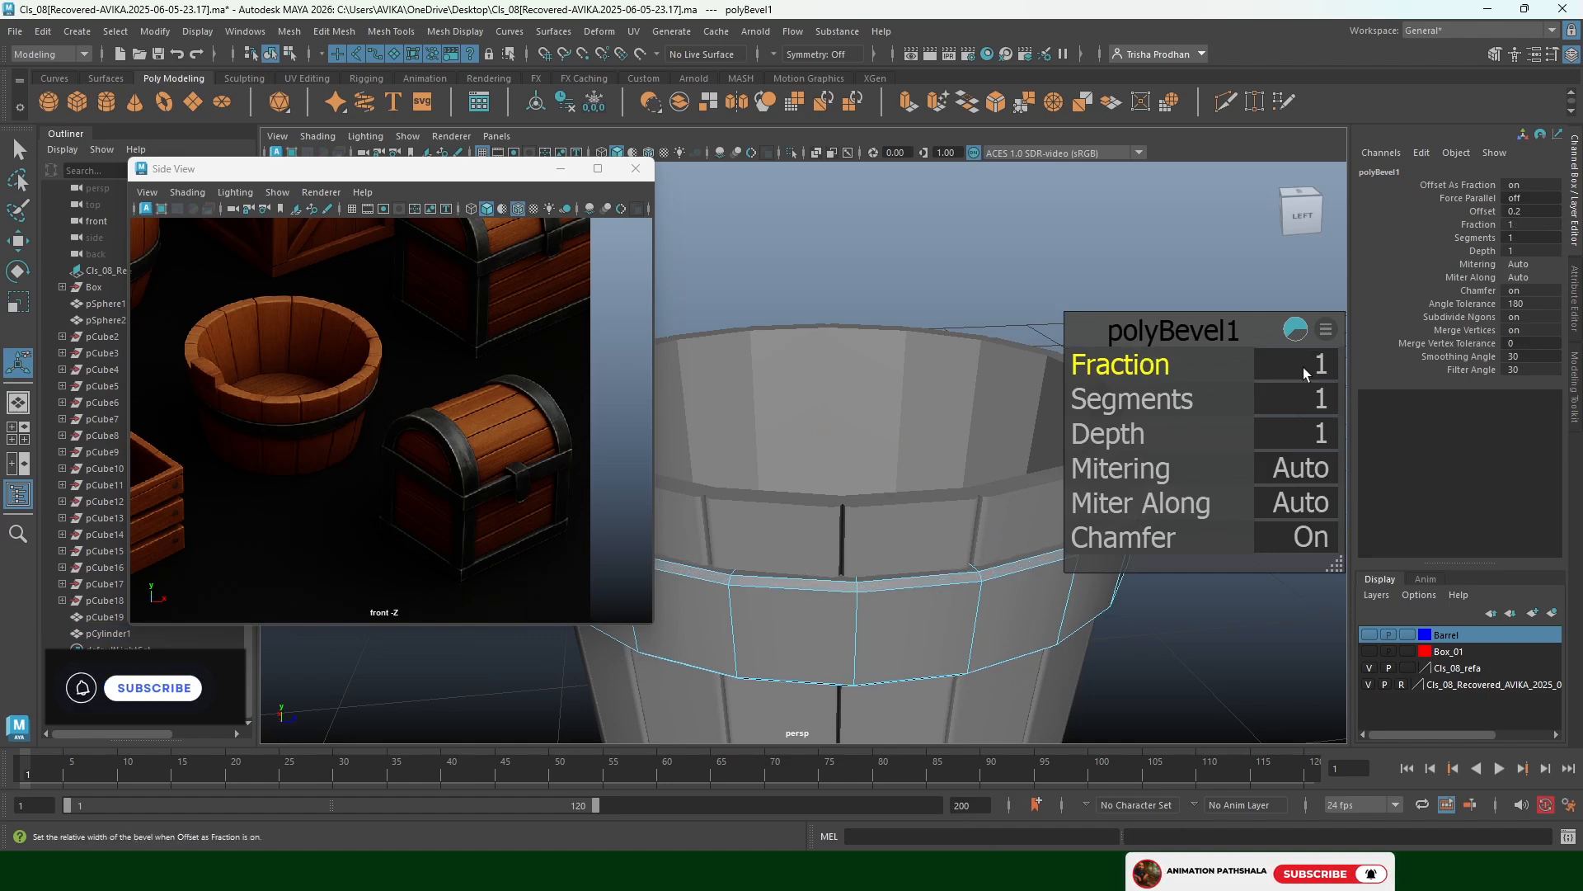
pyautogui.click(1313, 366)
pyautogui.write('.')
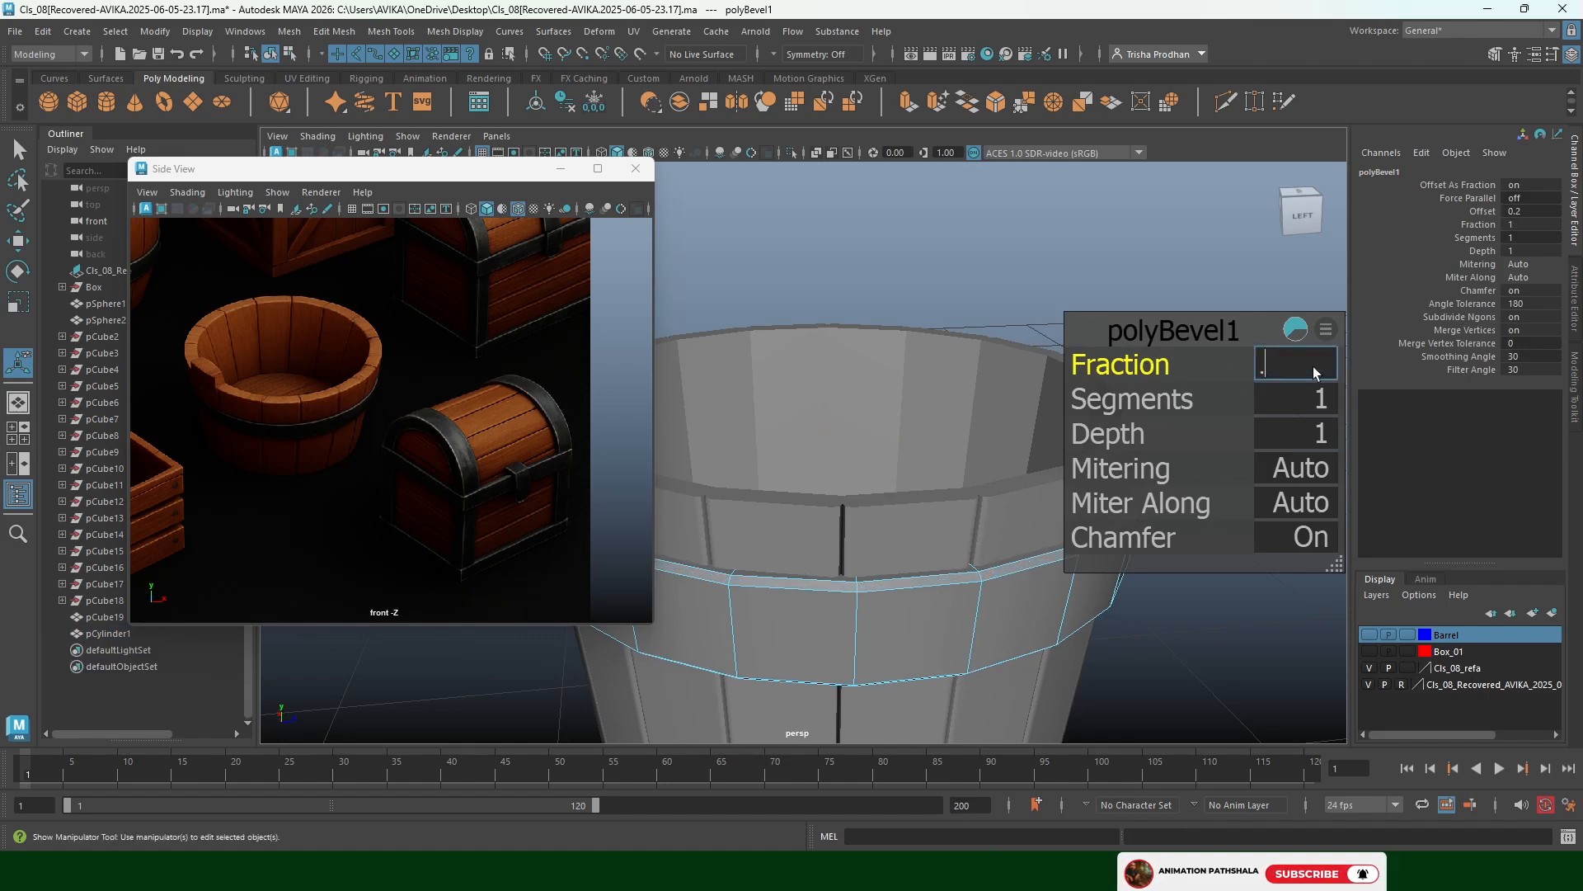
pyautogui.write('3')
pyautogui.press('Return')
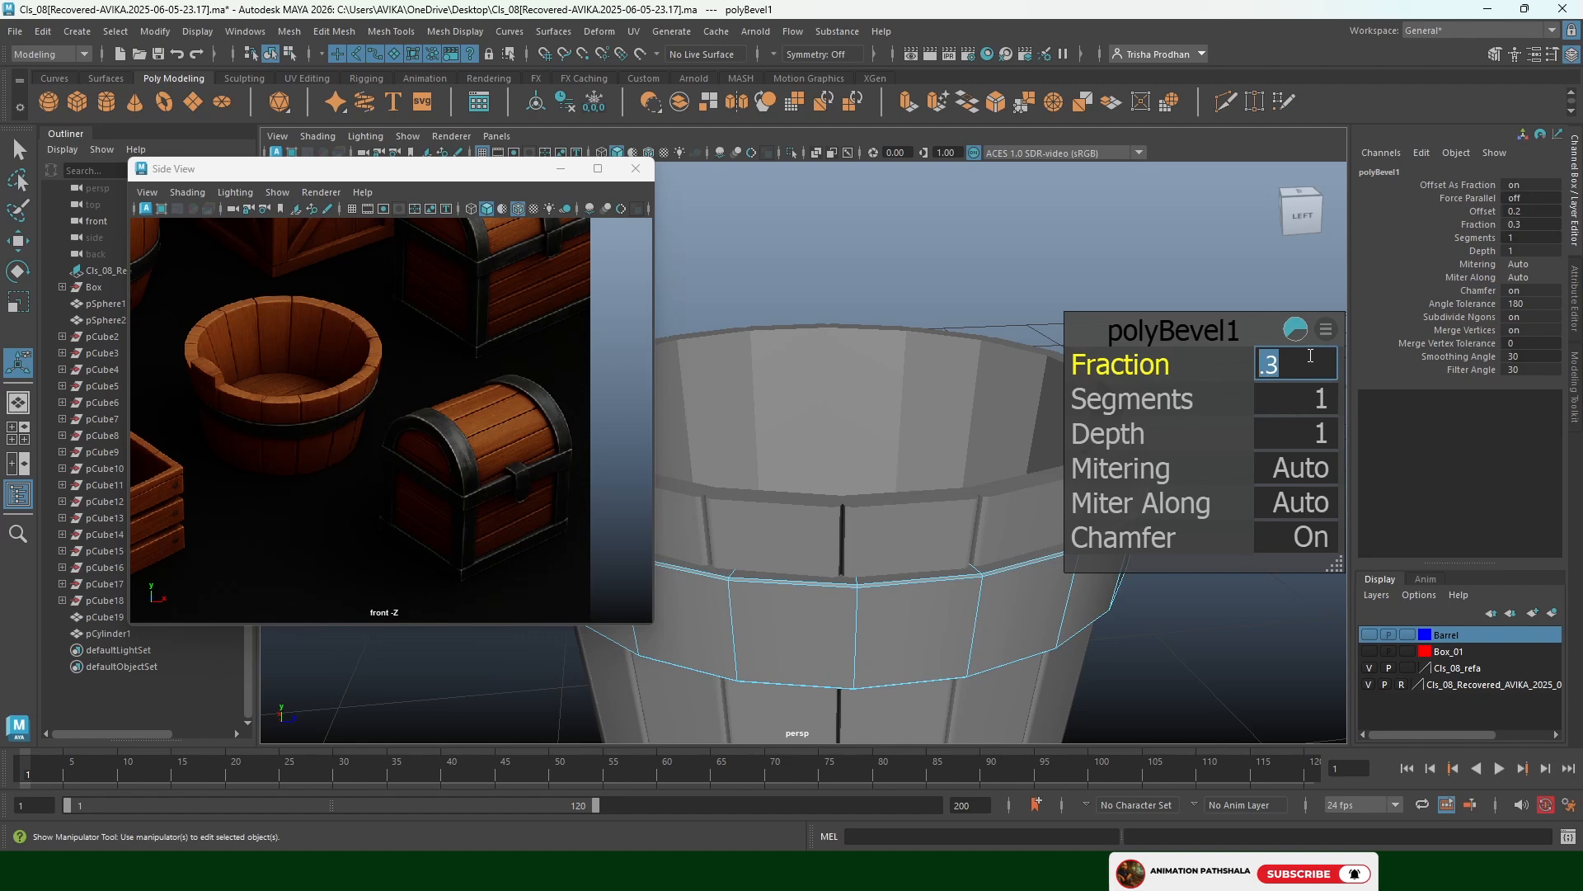
pyautogui.write('.4')
pyautogui.press('Return')
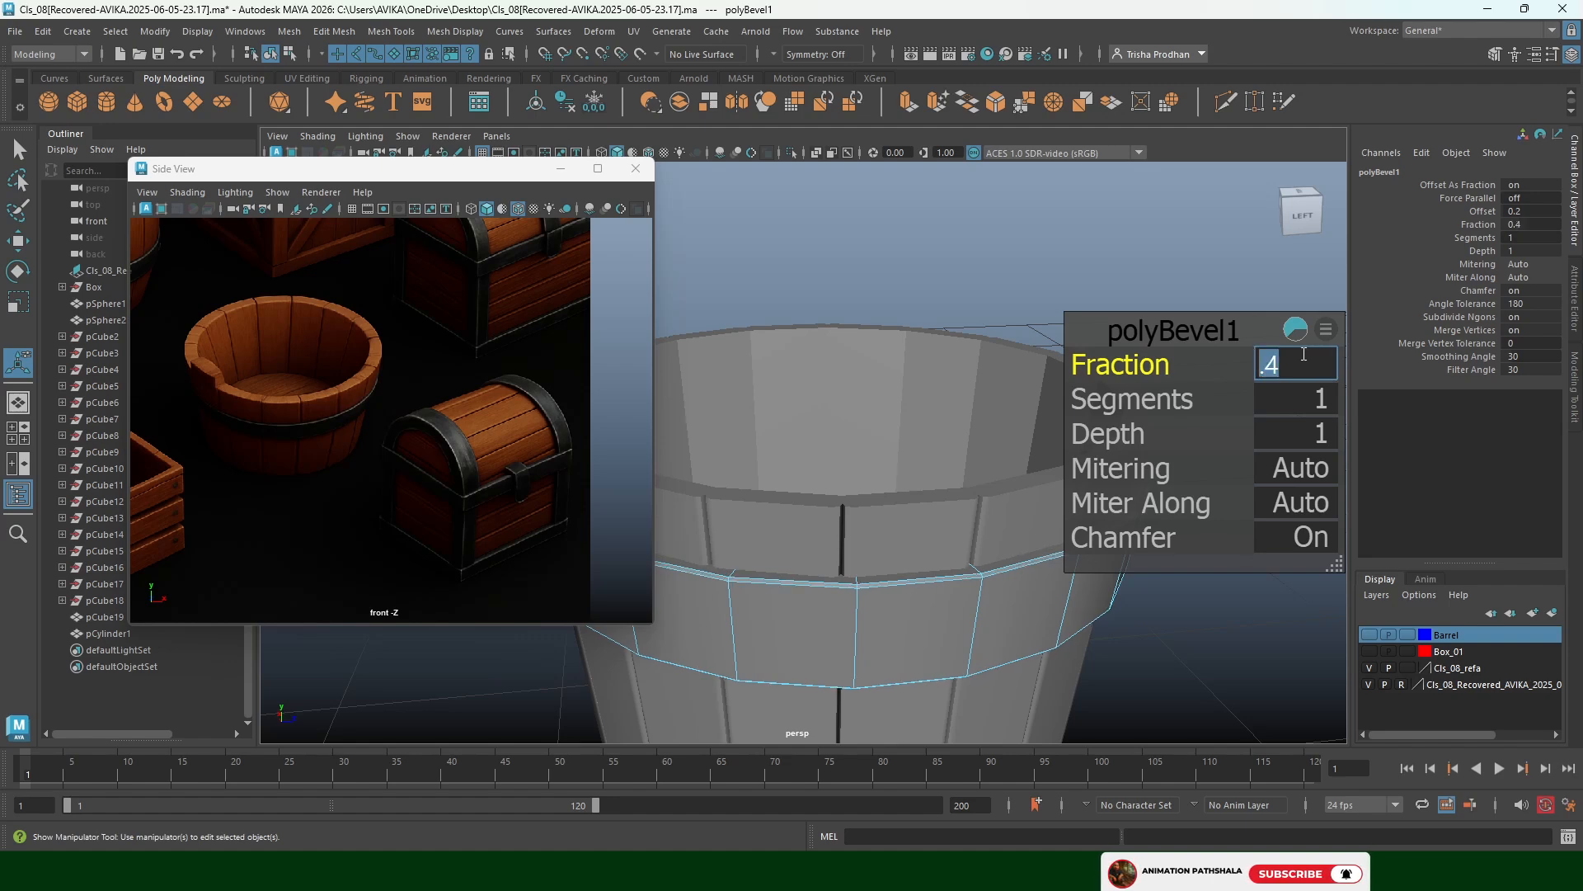
pyautogui.moveTo(1185, 407); pyautogui.dragTo(1192, 407)
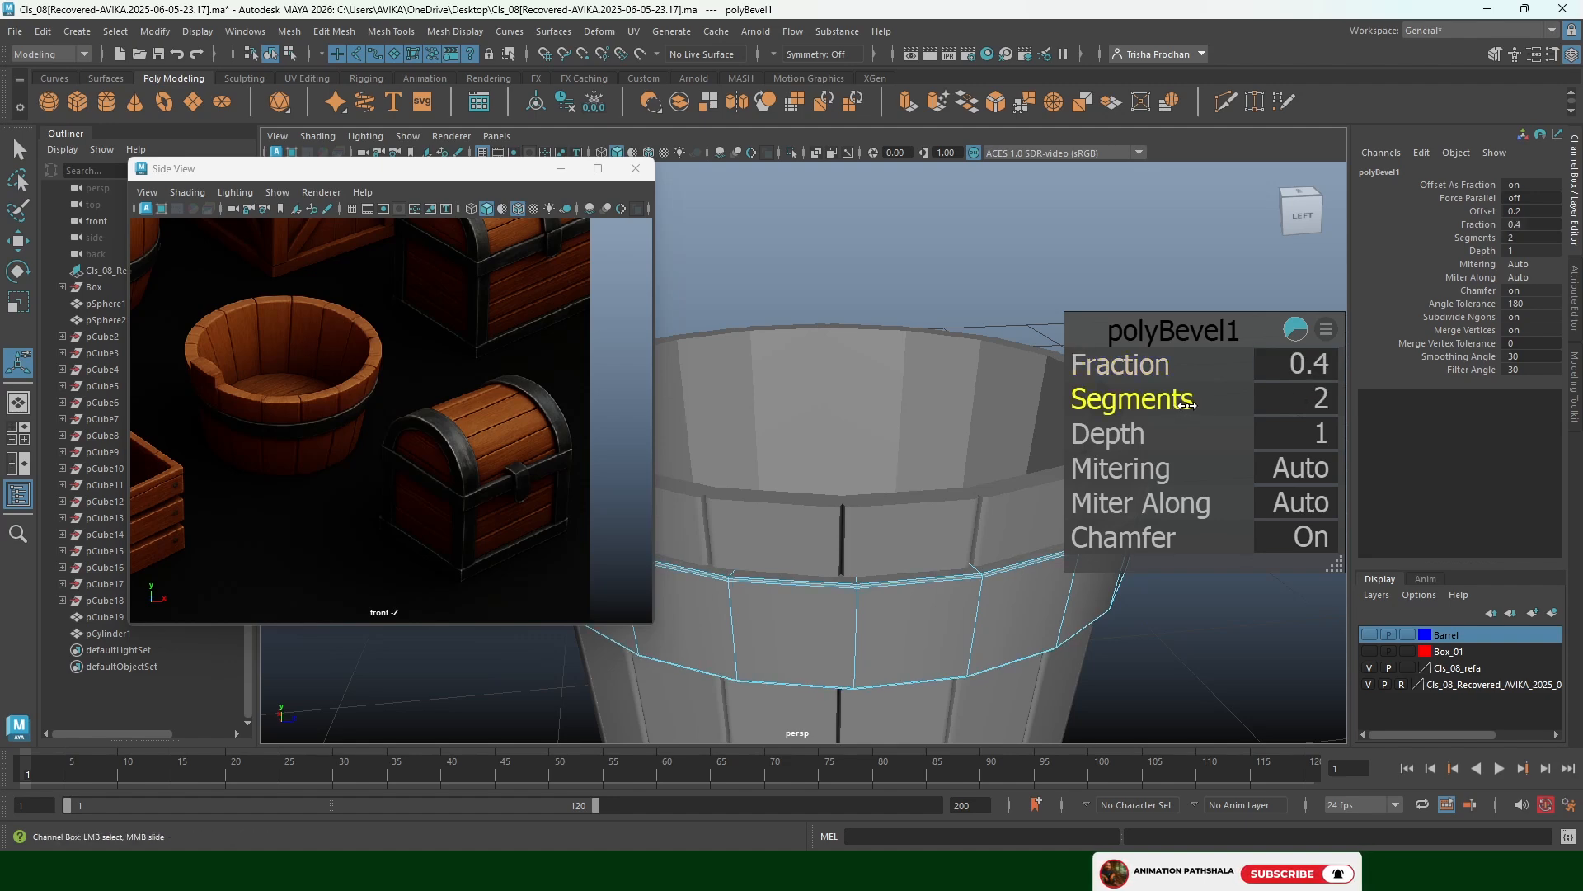
pyautogui.press('q')
pyautogui.click(1020, 268)
# Examine the banded bucket's rim, interior and open bottom from above, undoing the last selection changes
pyautogui.keyDown('alt'); pyautogui.moveTo(1046, 506); pyautogui.dragTo(1102, 544); pyautogui.keyUp('alt')
pyautogui.keyDown('alt'); pyautogui.moveTo(1102, 544); pyautogui.dragTo(960, 542, button='right'); pyautogui.keyUp('alt')
pyautogui.keyDown('alt'); pyautogui.moveTo(960, 542); pyautogui.dragTo(858, 484); pyautogui.keyUp('alt')
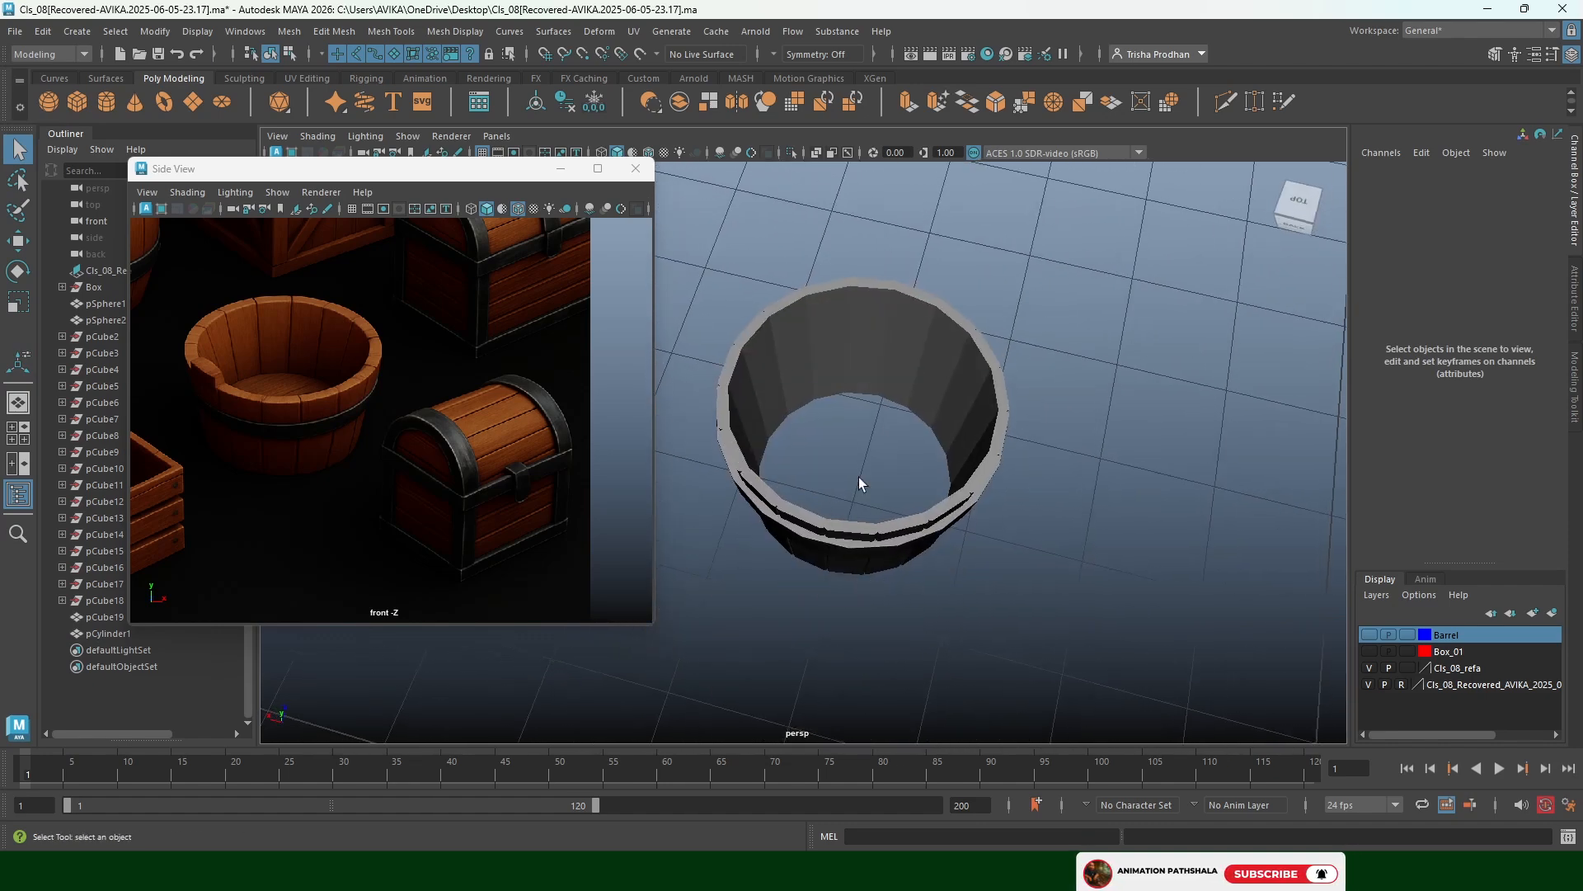
pyautogui.keyDown('alt'); pyautogui.moveTo(859, 484); pyautogui.dragTo(897, 463, button='right'); pyautogui.keyUp('alt')
pyautogui.keyDown('alt'); pyautogui.moveTo(897, 463); pyautogui.dragTo(818, 433); pyautogui.keyUp('alt')
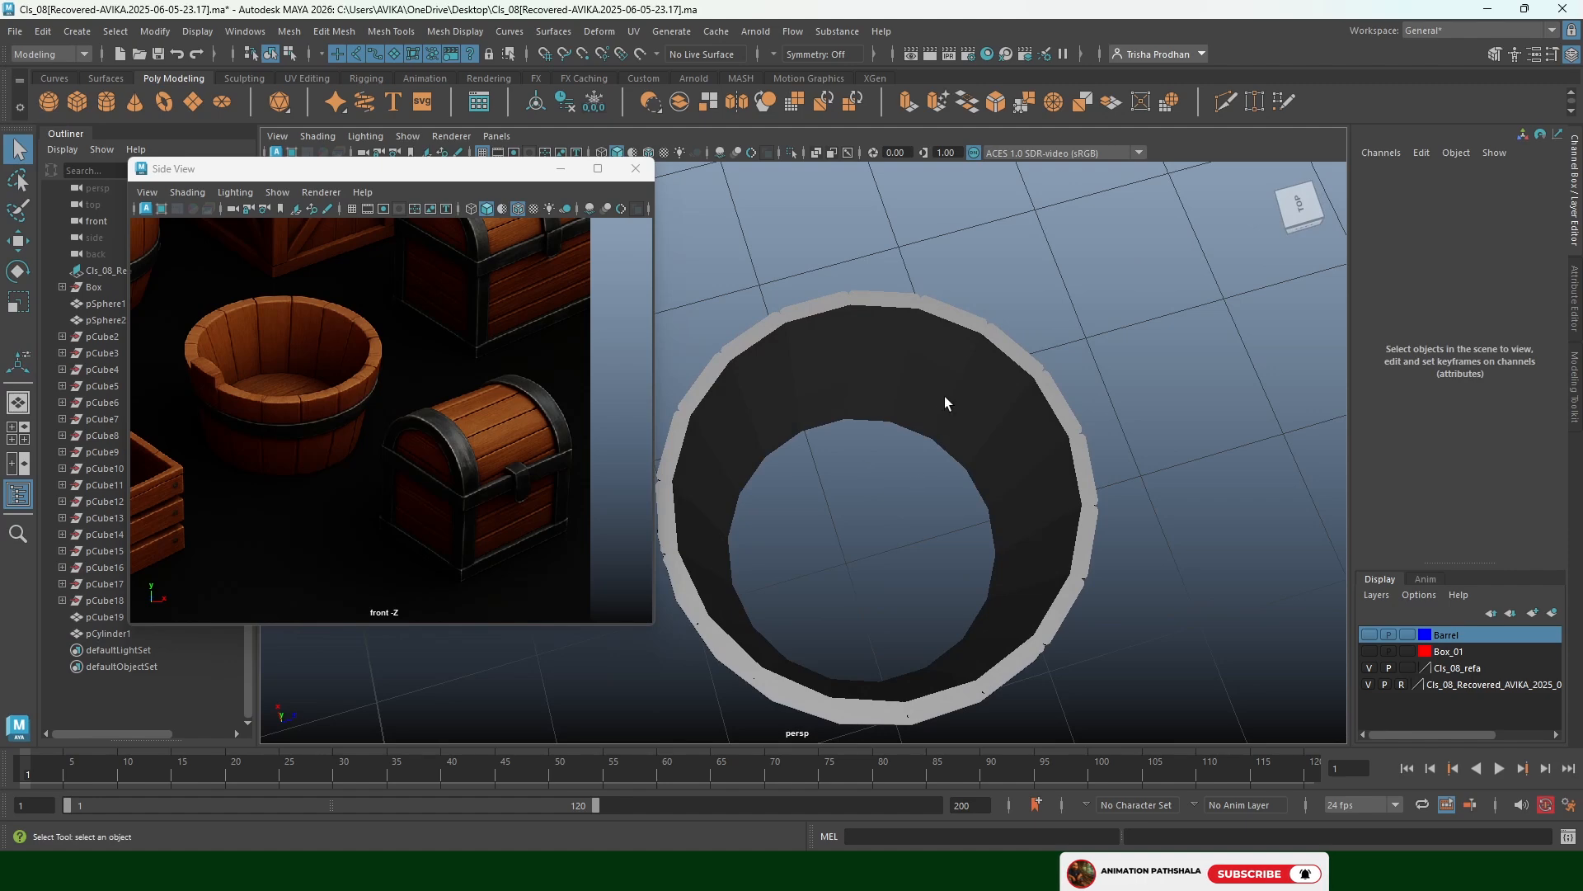
pyautogui.keyDown('alt'); pyautogui.moveTo(945, 403); pyautogui.dragTo(949, 504); pyautogui.keyUp('alt')
pyautogui.hotkey('ctrl', 'z')
pyautogui.hotkey('ctrl', 'z')
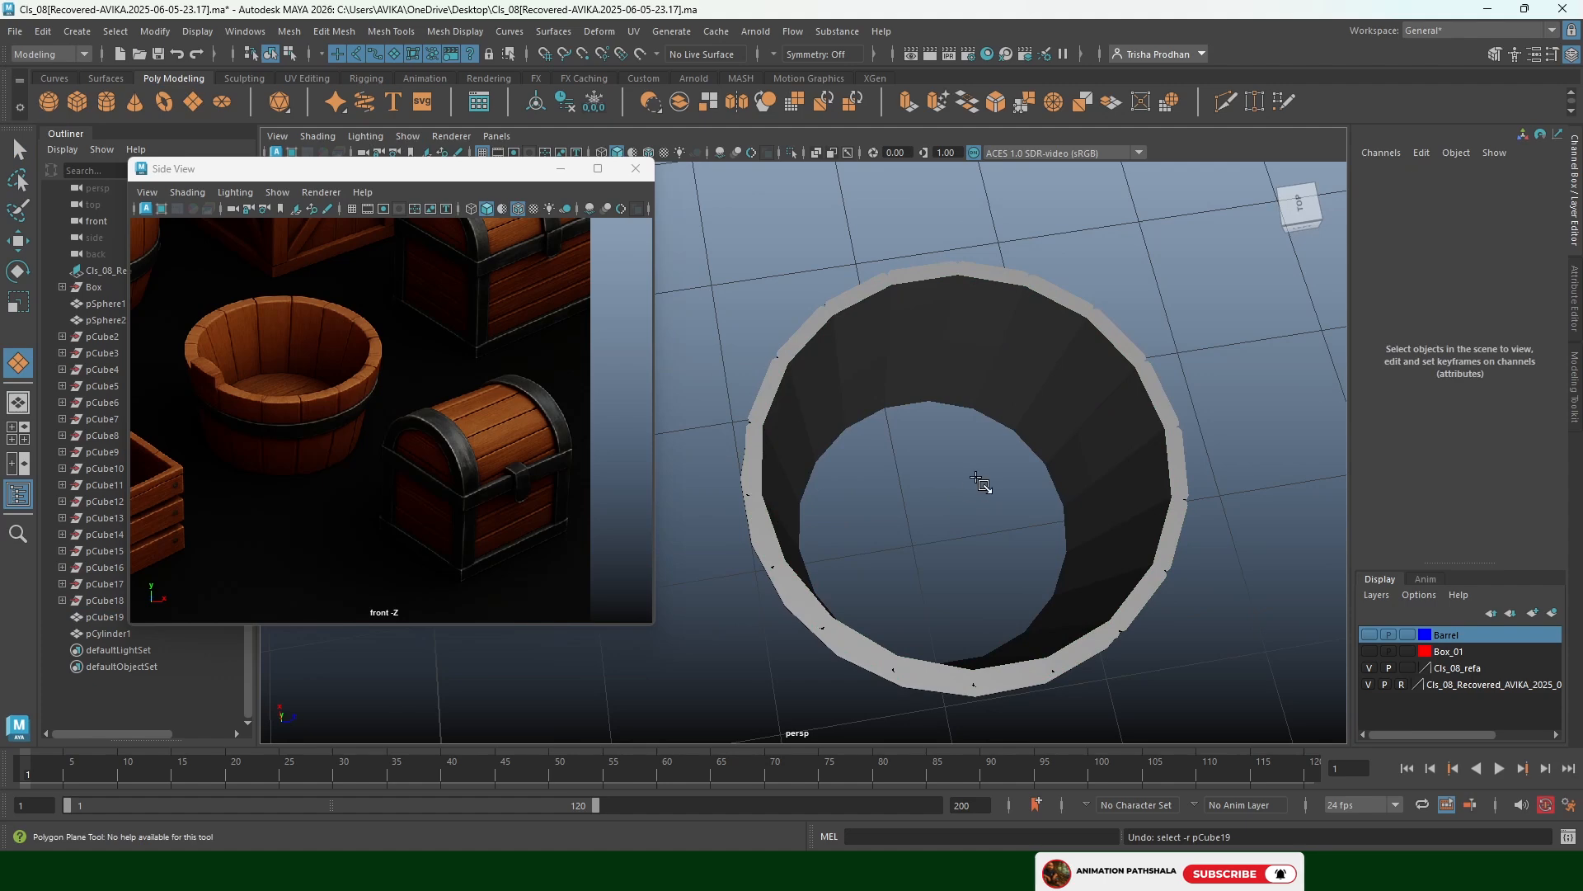
# Draw a polygon cylinder about 0.88 in radius and 0.36 high inside the bucket's opening, working from the top view
pyautogui.scroll(-3, 986, 464)
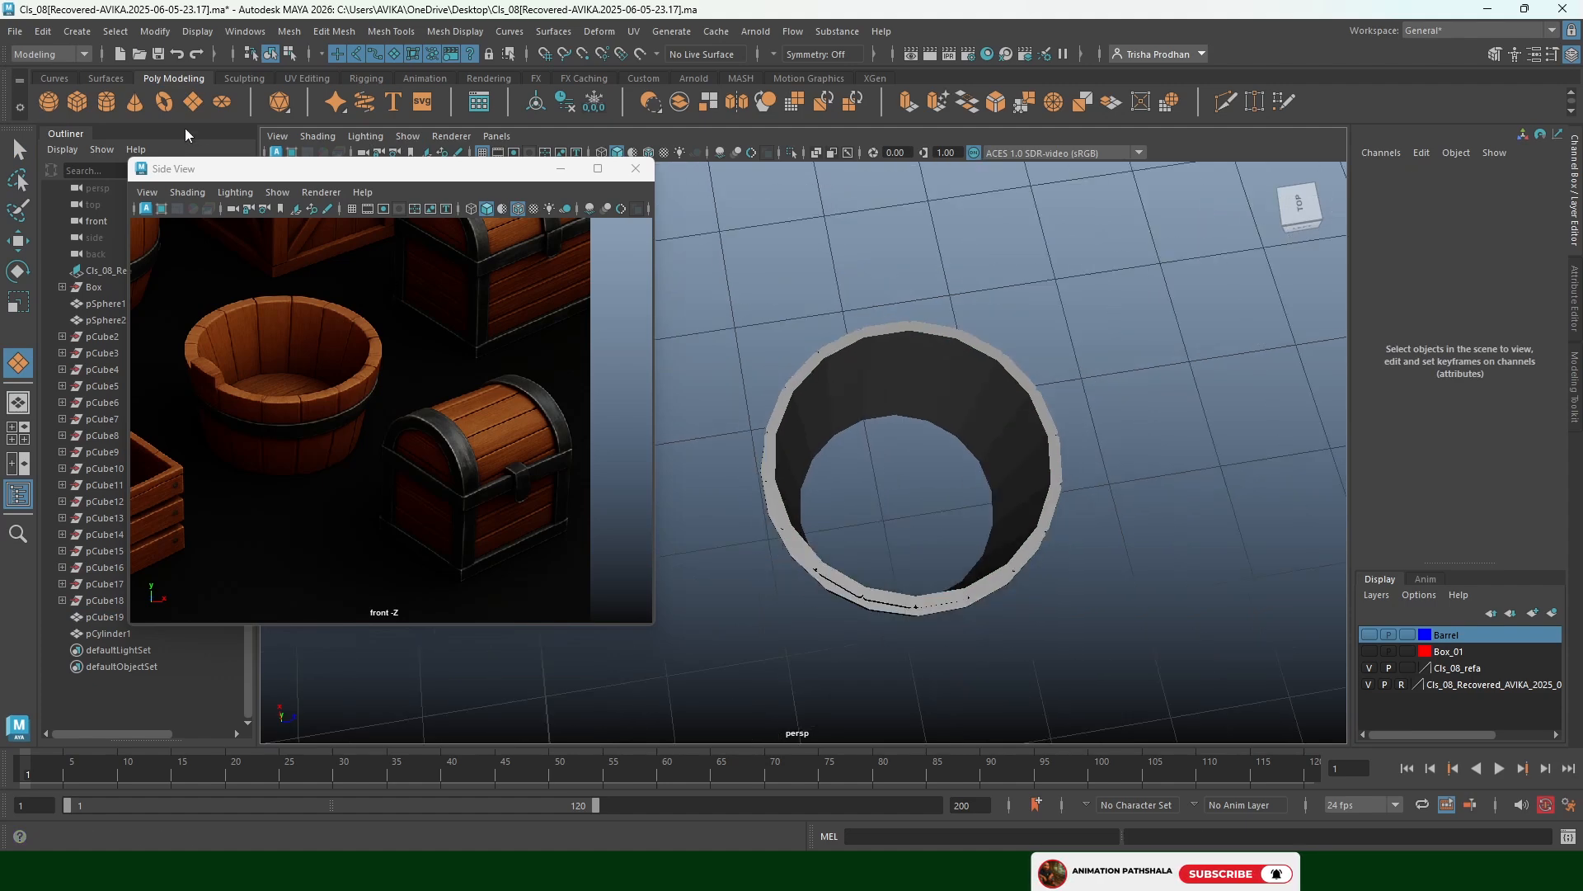
pyautogui.click(106, 102)
pyautogui.press('space')
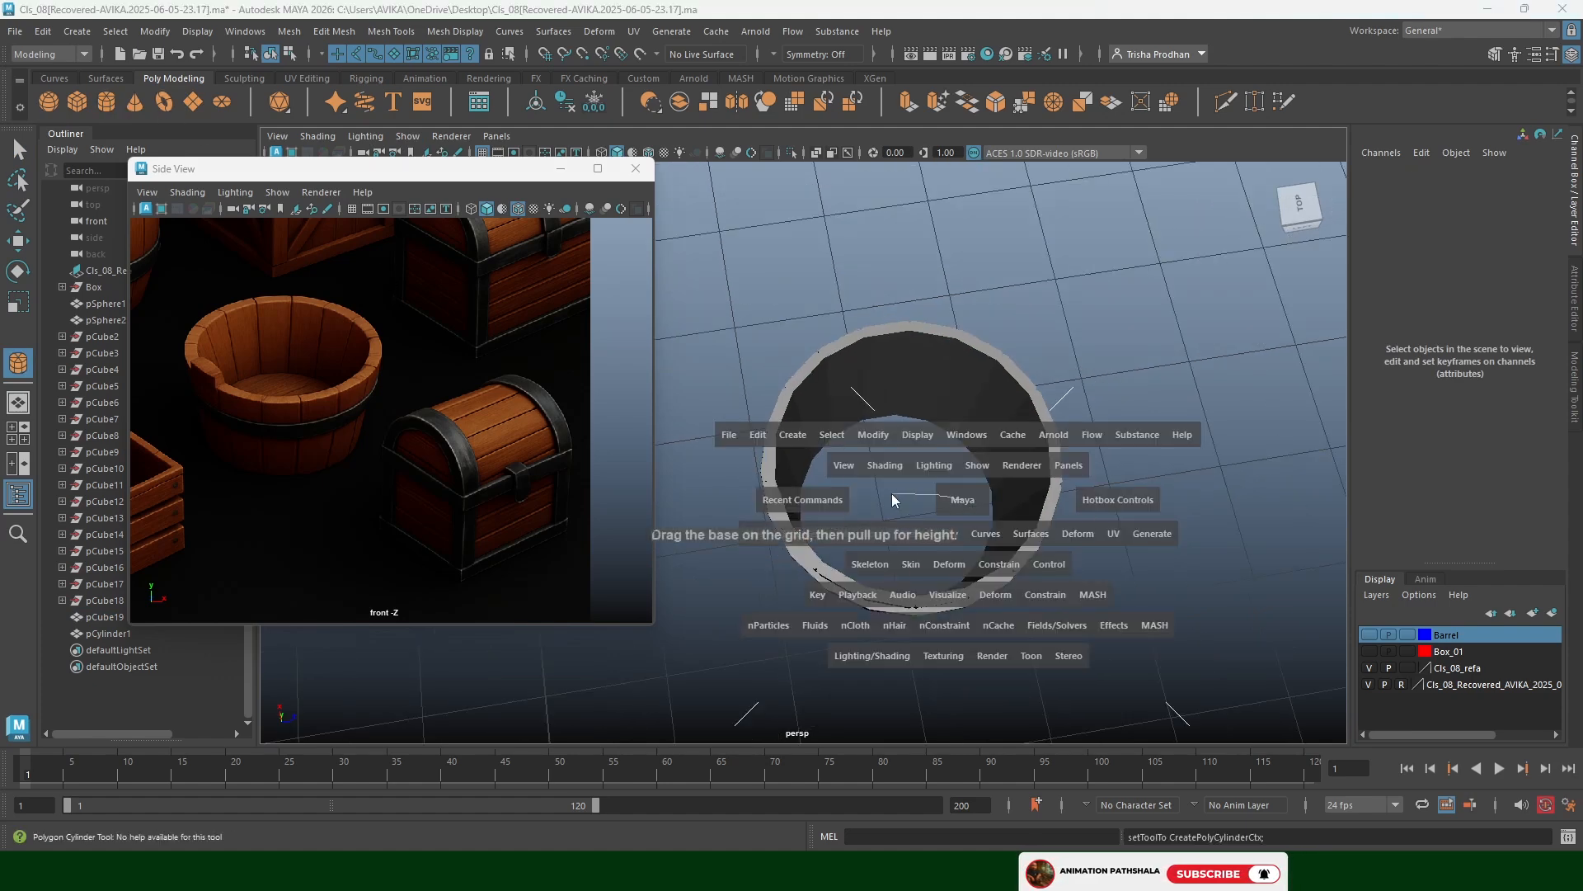
pyautogui.moveTo(893, 500)
pyautogui.mouseDown()
pyautogui.moveTo(891, 517)
pyautogui.moveTo(895, 502)
pyautogui.mouseUp()
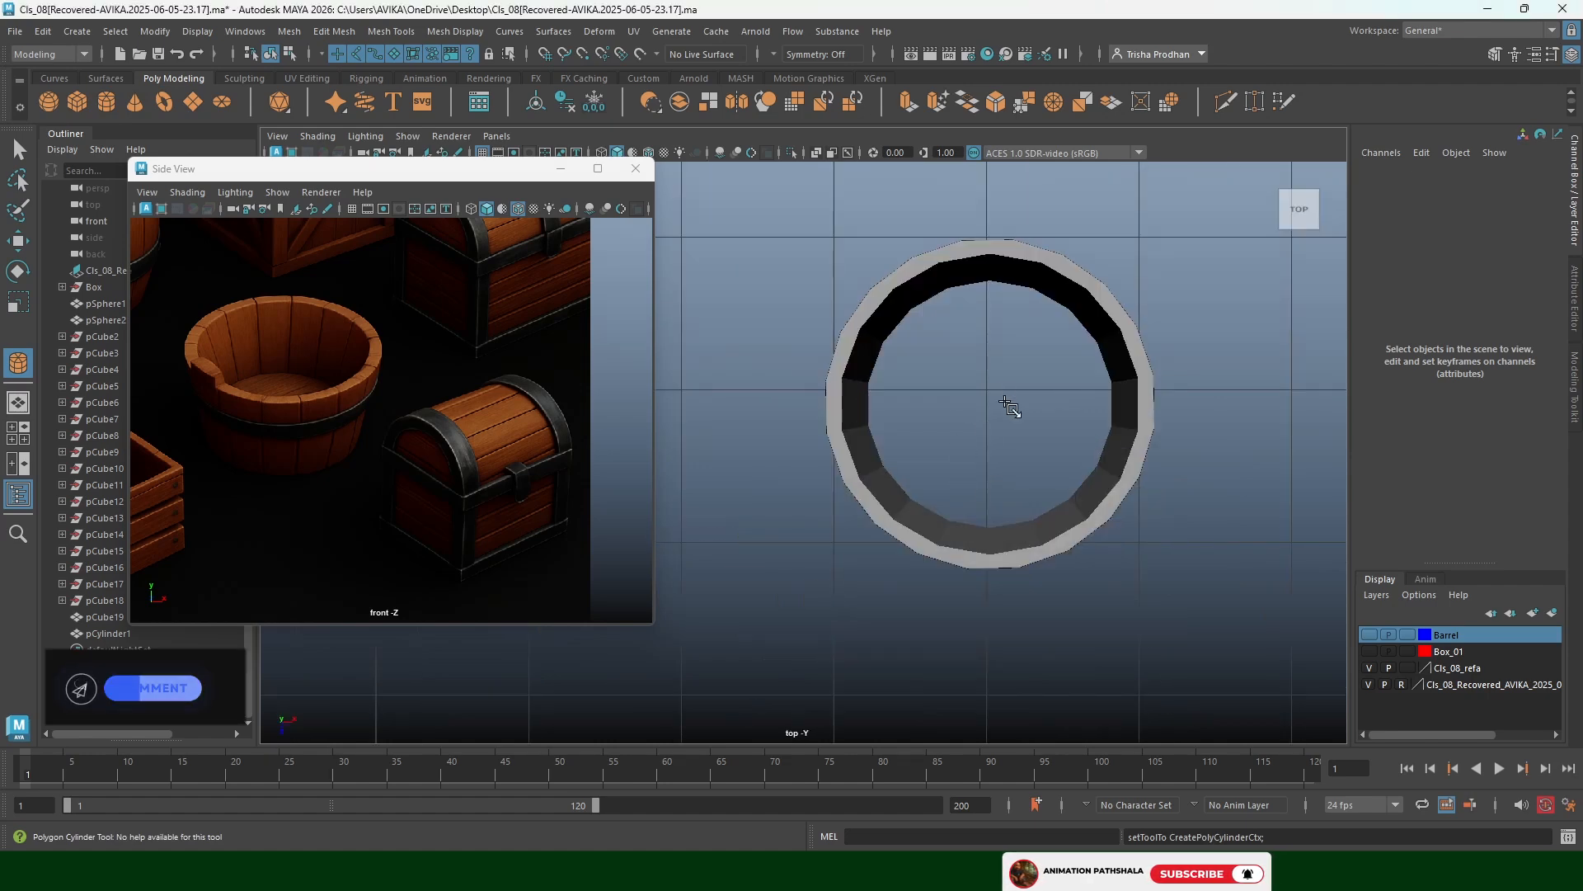
pyautogui.moveTo(986, 415); pyautogui.dragTo(1019, 346)
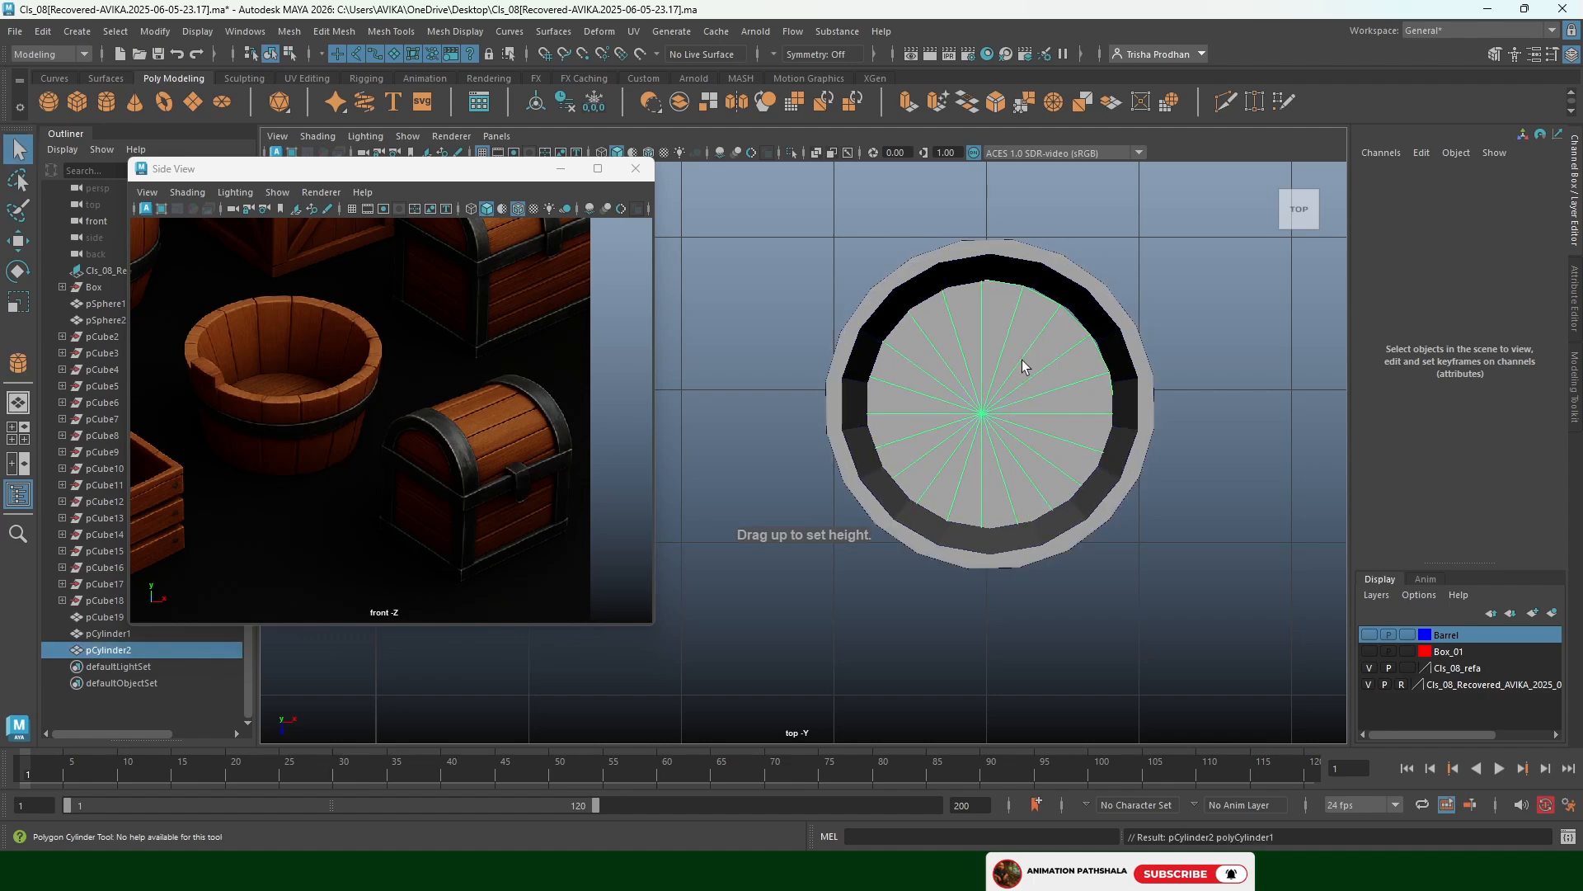
pyautogui.keyDown('alt'); pyautogui.moveTo(1030, 445); pyautogui.dragTo(1022, 395); pyautogui.keyUp('alt')
pyautogui.press('space')
pyautogui.click(1021, 390)
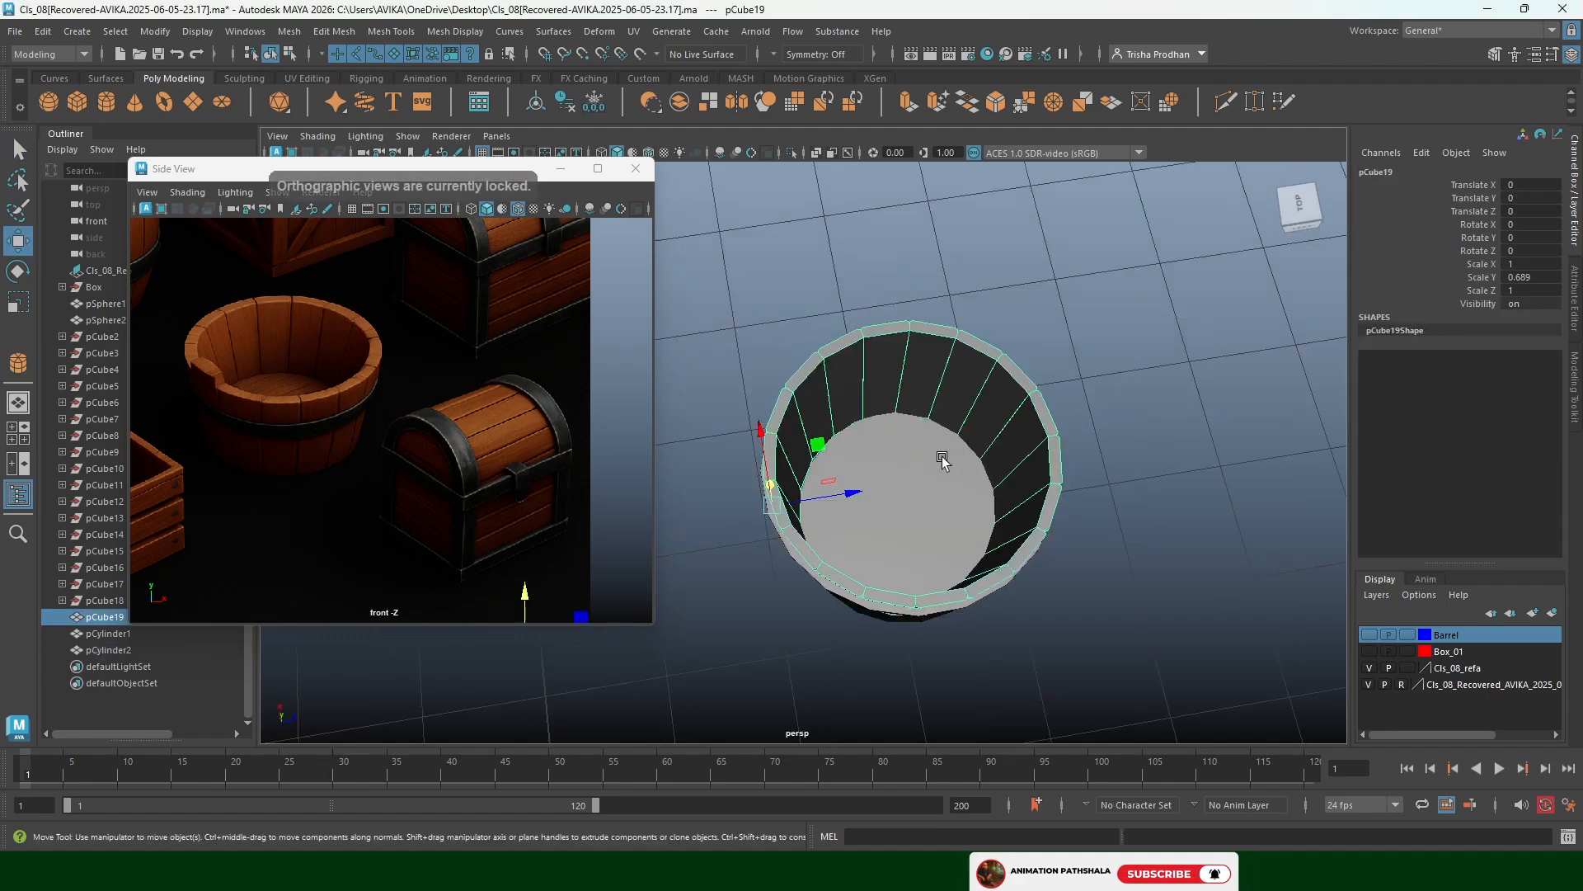
pyautogui.keyDown('shift'); pyautogui.click(942, 453); pyautogui.keyUp('shift')
pyautogui.rightClick(937, 450)
pyautogui.moveTo(937, 380); pyautogui.dragTo(937, 450, button='right')
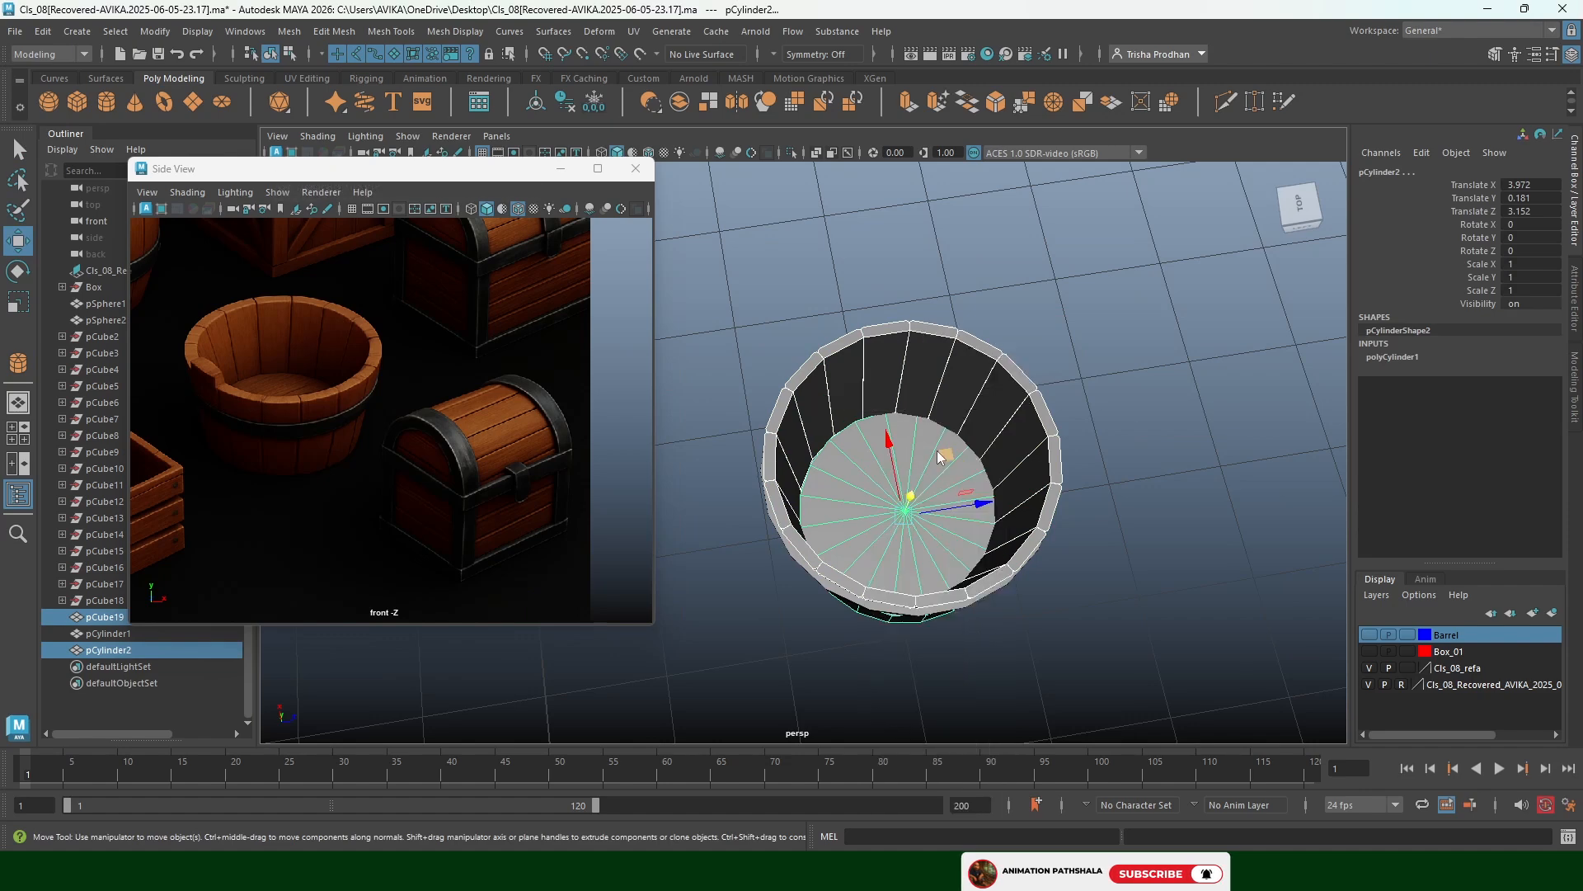
pyautogui.hotkey('ctrl', 'z')
pyautogui.hotkey('ctrl', 'z')
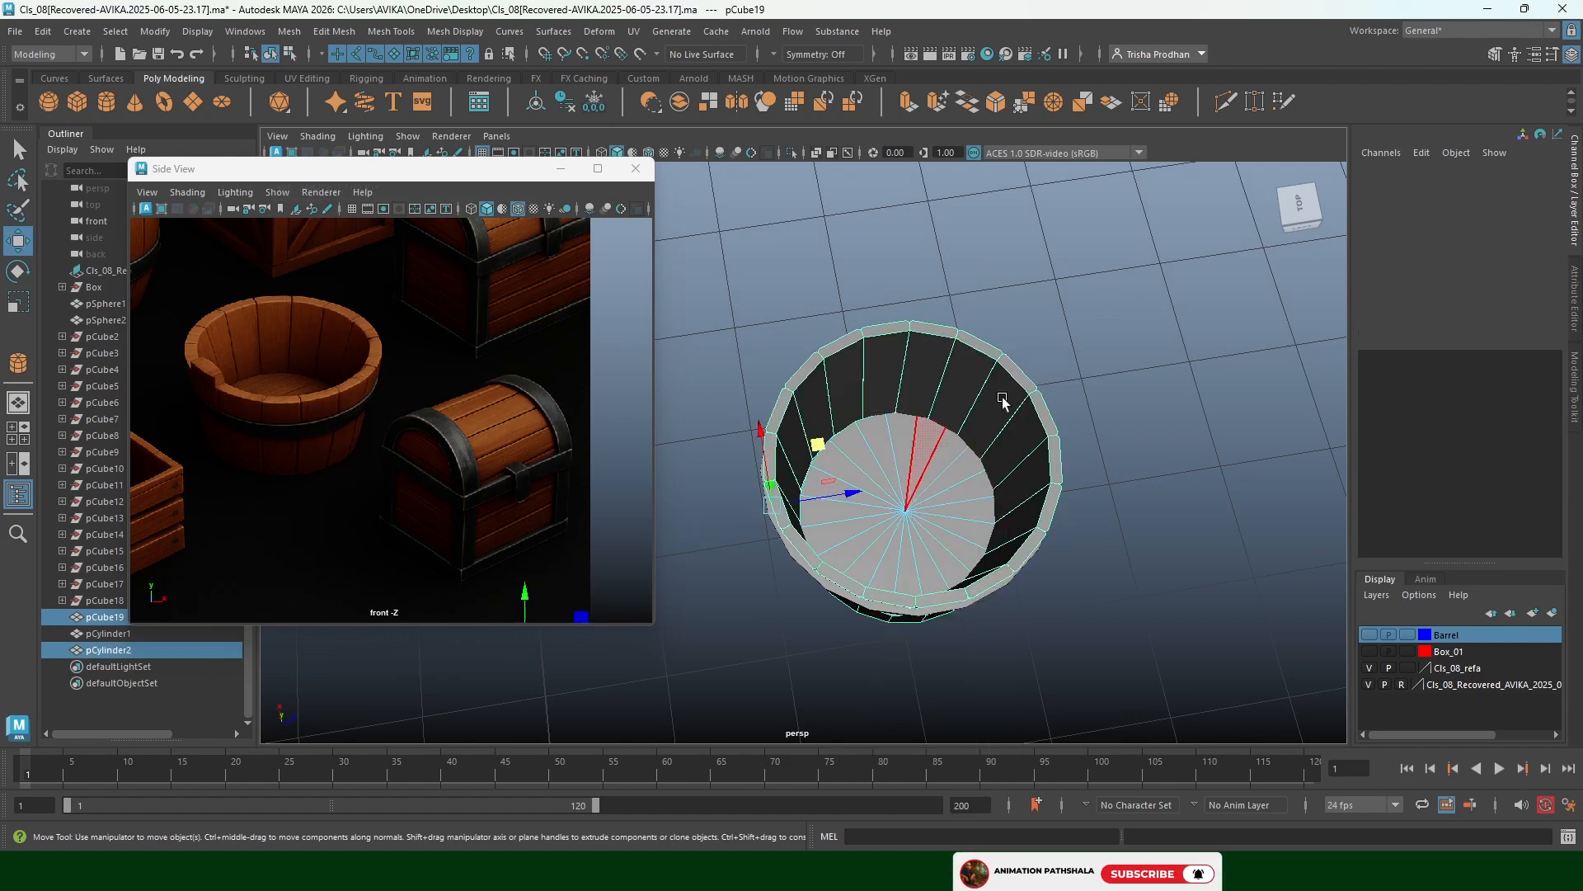
# Center the bucket's staves on the new cylinder with the Align Tool, and clear the selection
pyautogui.keyDown('shift'); pyautogui.click(866, 444); pyautogui.keyUp('shift')
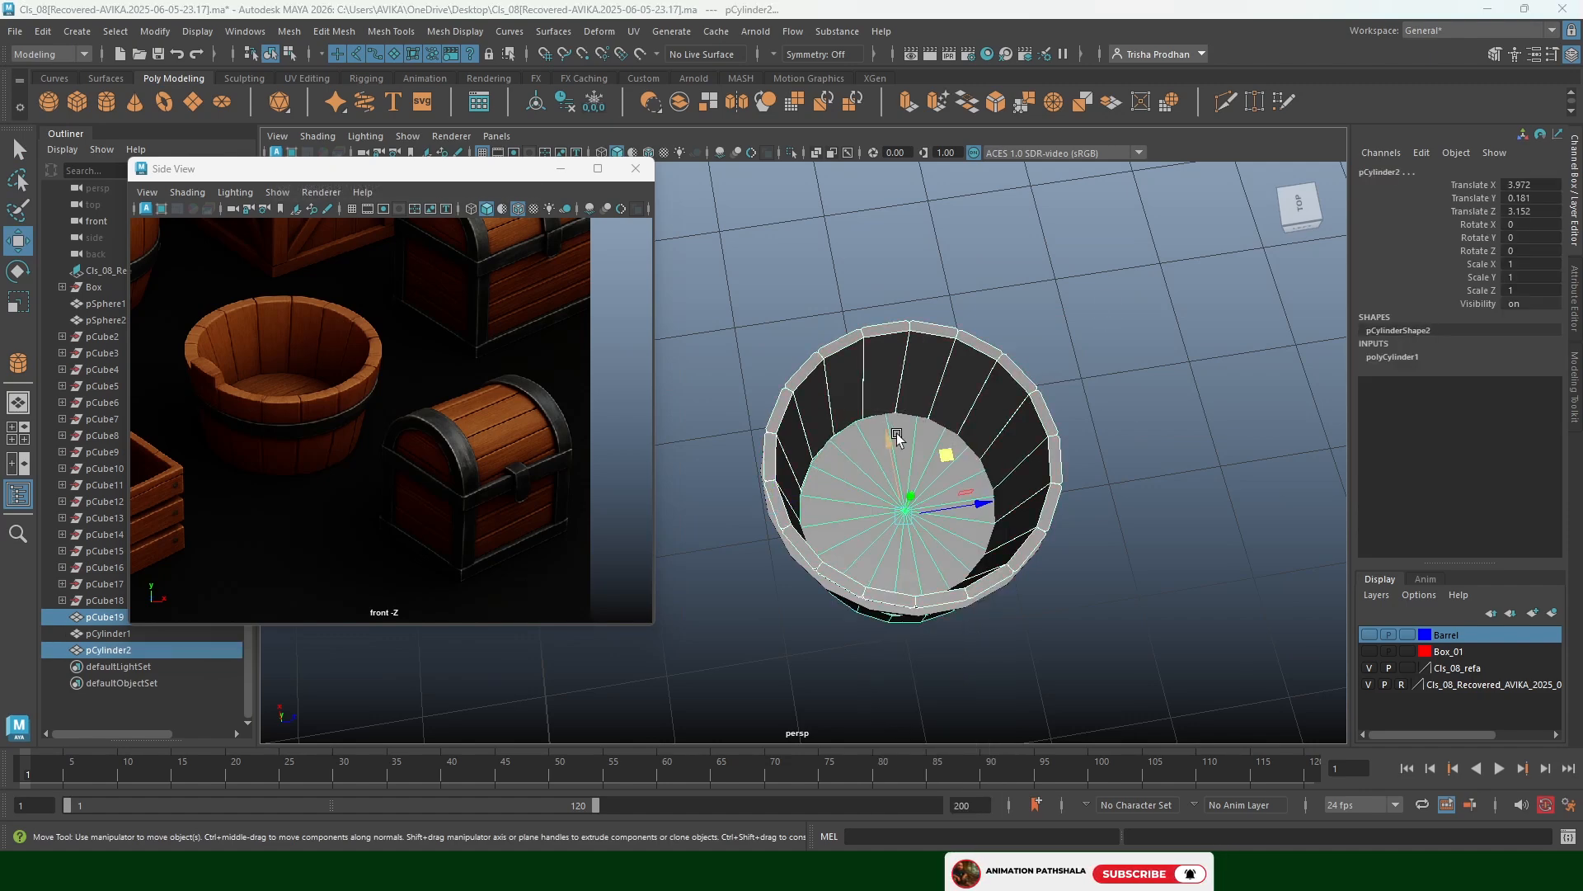
pyautogui.press('space')
pyautogui.click(812, 368)
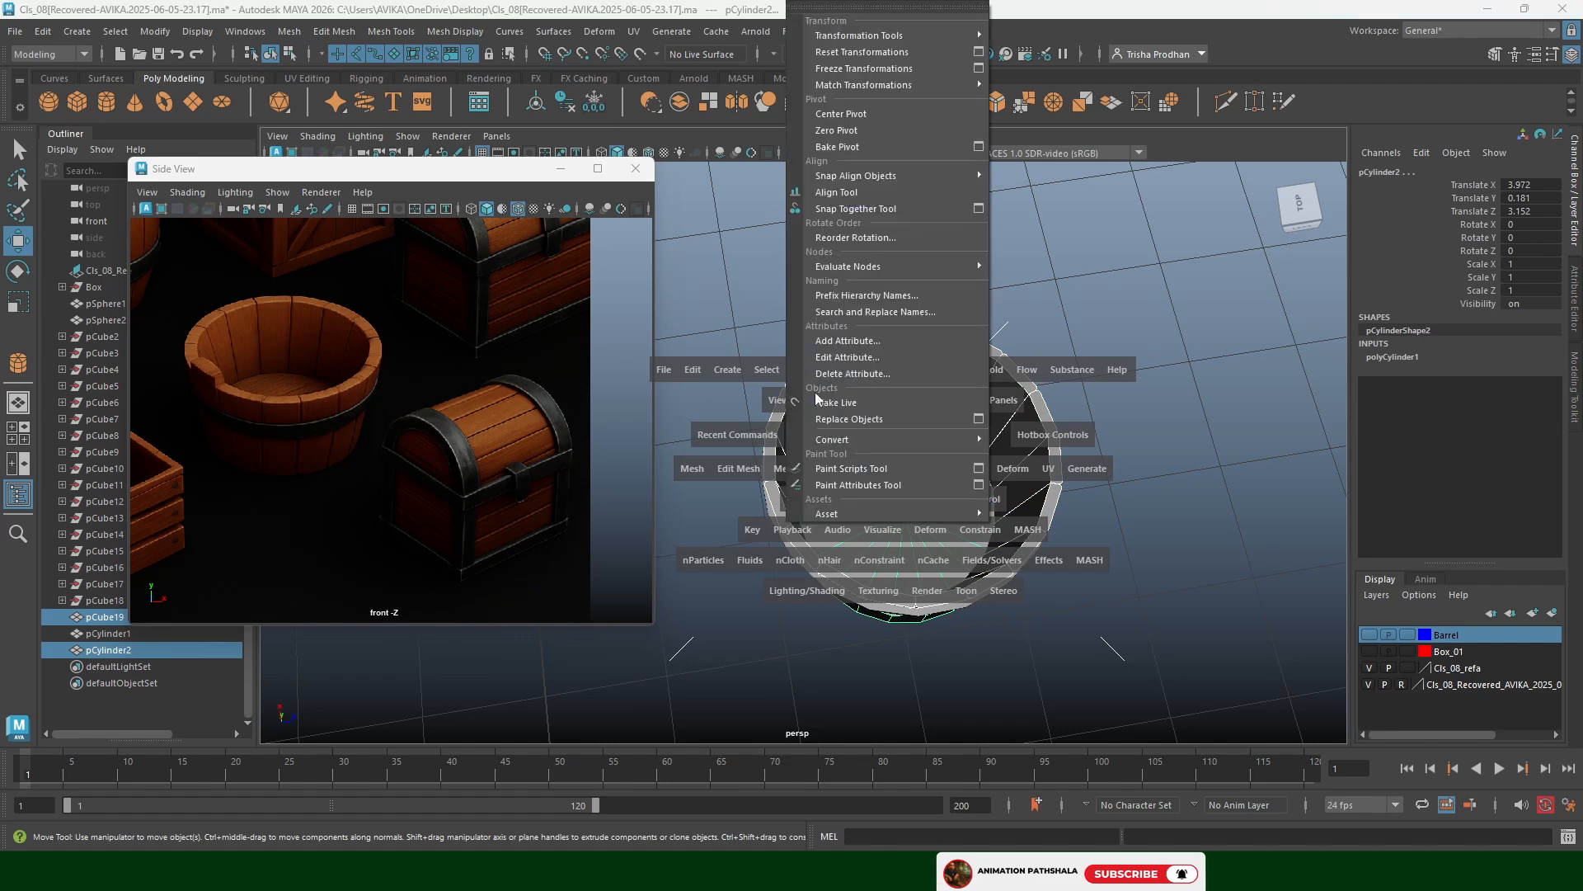
pyautogui.click(825, 192)
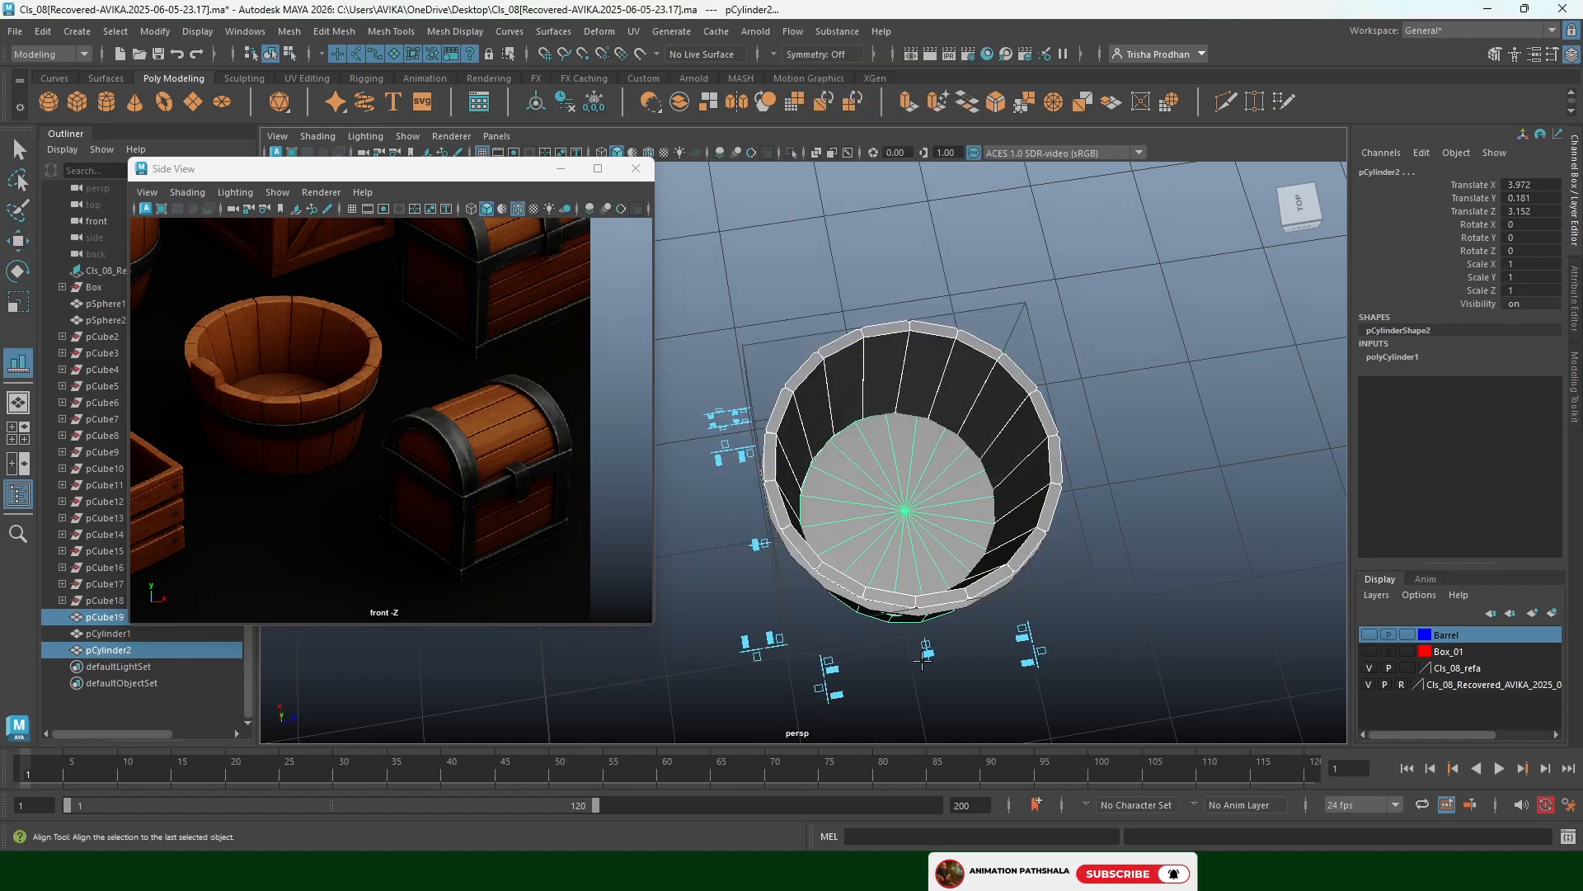
pyautogui.click(757, 543)
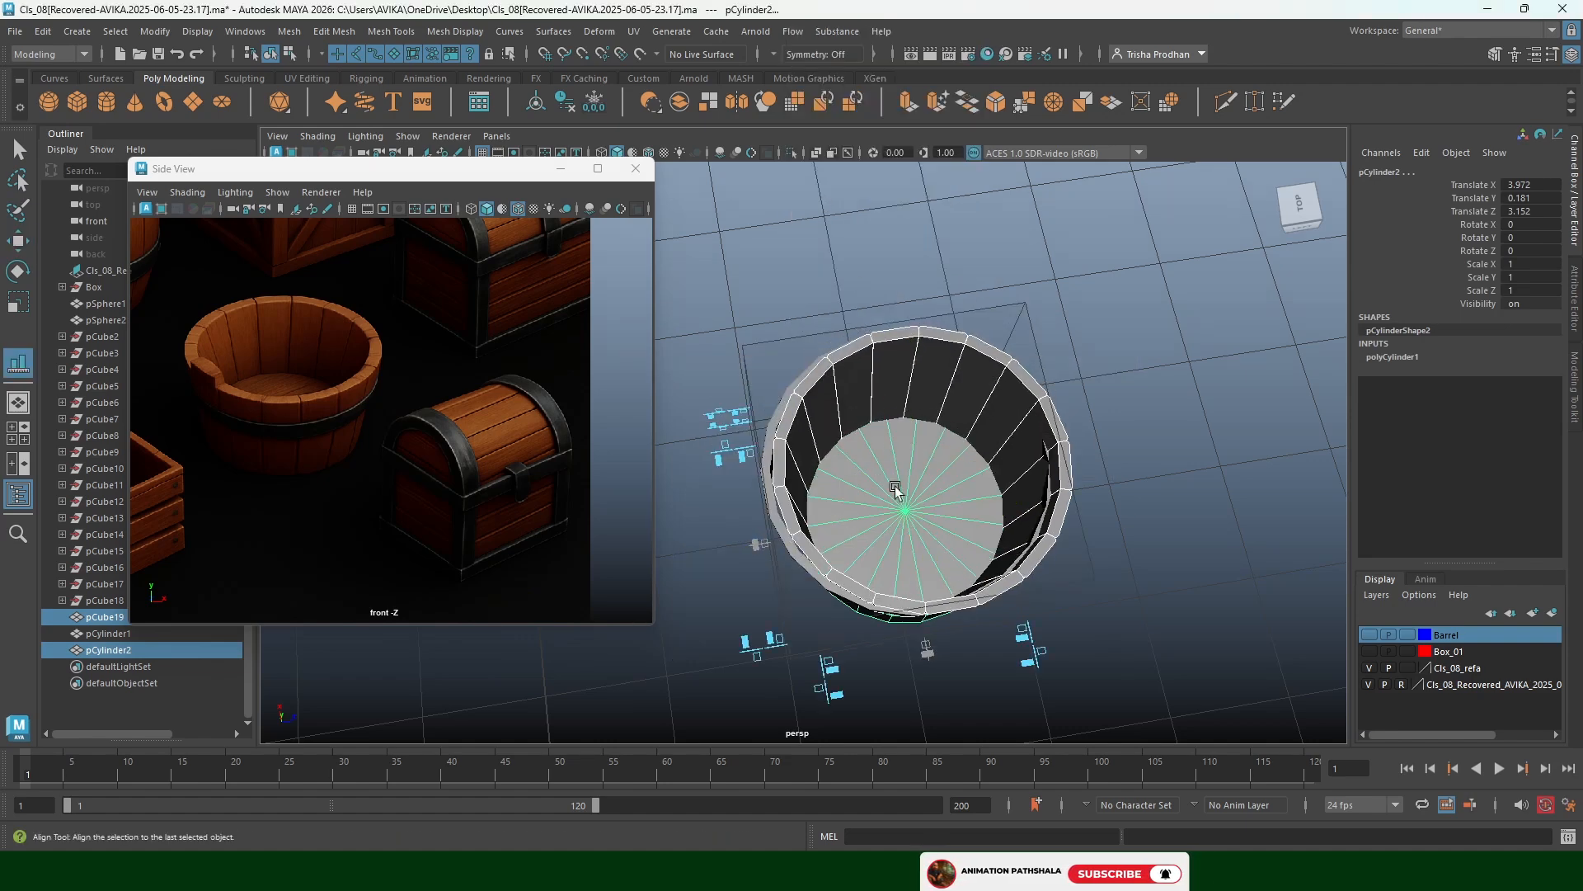
pyautogui.press('w')
pyautogui.keyDown('alt'); pyautogui.moveTo(968, 511); pyautogui.dragTo(949, 394); pyautogui.keyUp('alt')
pyautogui.hotkey('ctrl', 'z')
pyautogui.hotkey('ctrl', 'z')
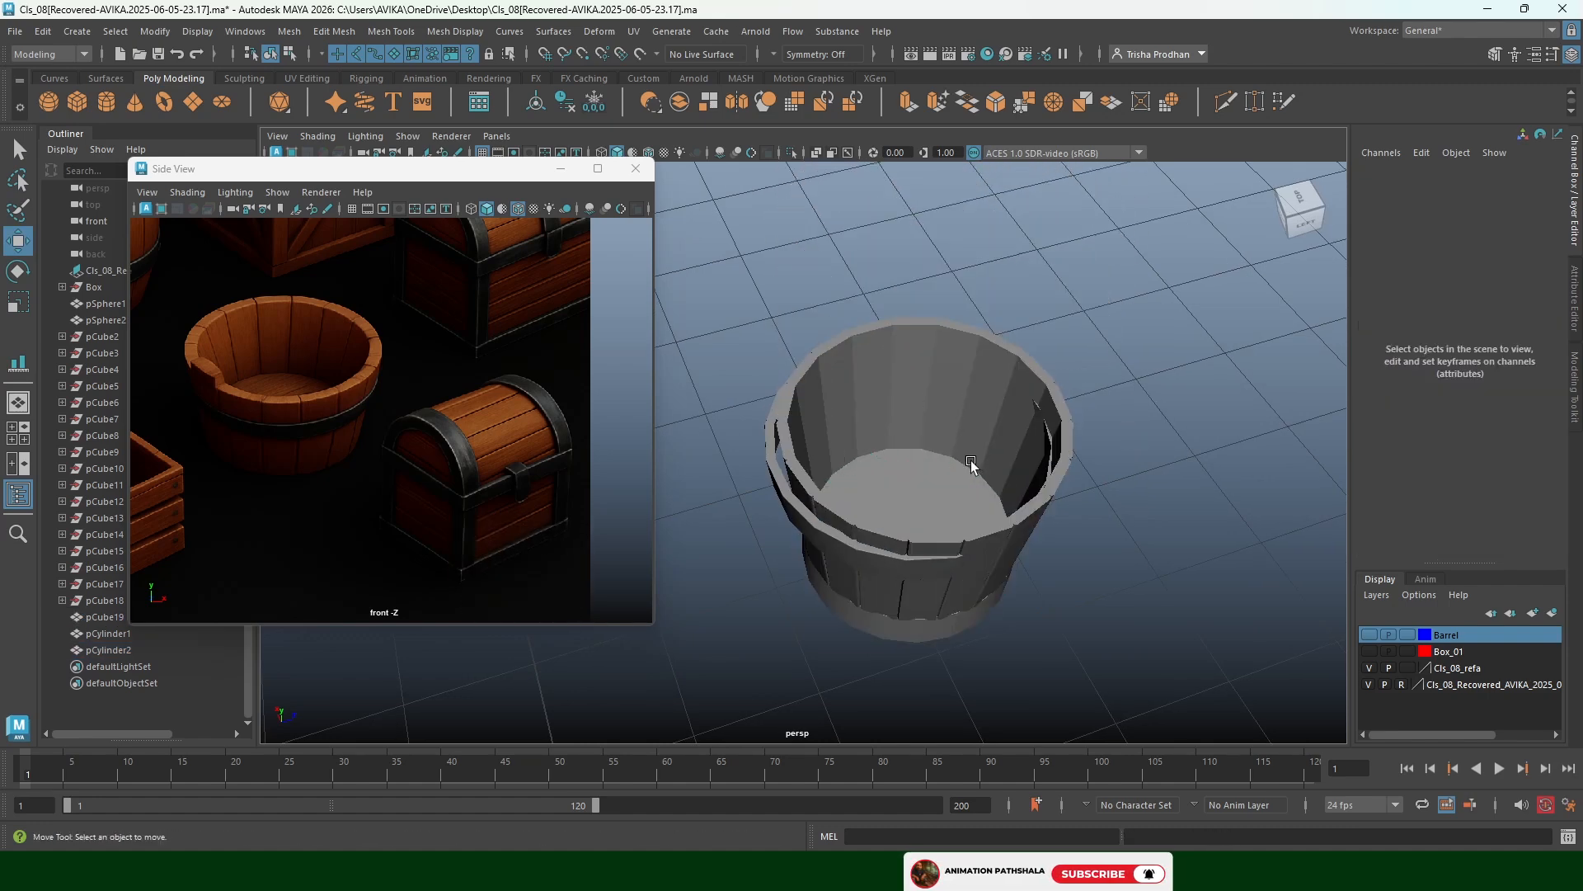
# Raise the cylinder above the bucket to a Translate Y of about 2.95
pyautogui.click(927, 481)
pyautogui.moveTo(914, 488); pyautogui.dragTo(952, 218)
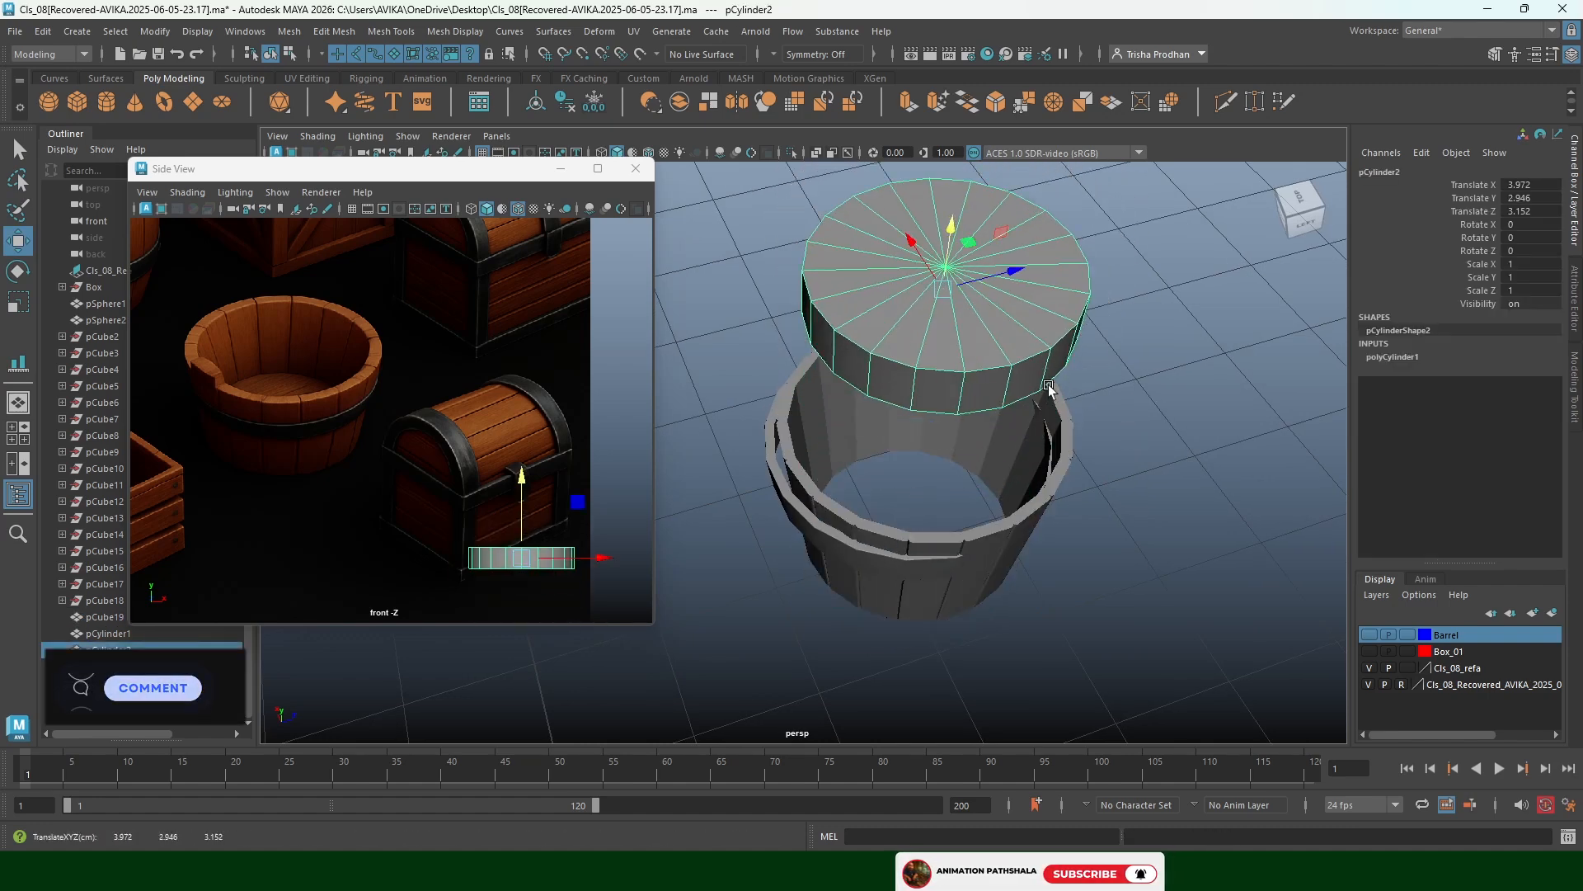
pyautogui.keyDown('alt'); pyautogui.moveTo(951, 218); pyautogui.dragTo(930, 381, button='middle'); pyautogui.keyUp('alt')
# Set the cylinder's cap subdivisions to 0 and its axis subdivisions to 10
pyautogui.click(1393, 356)
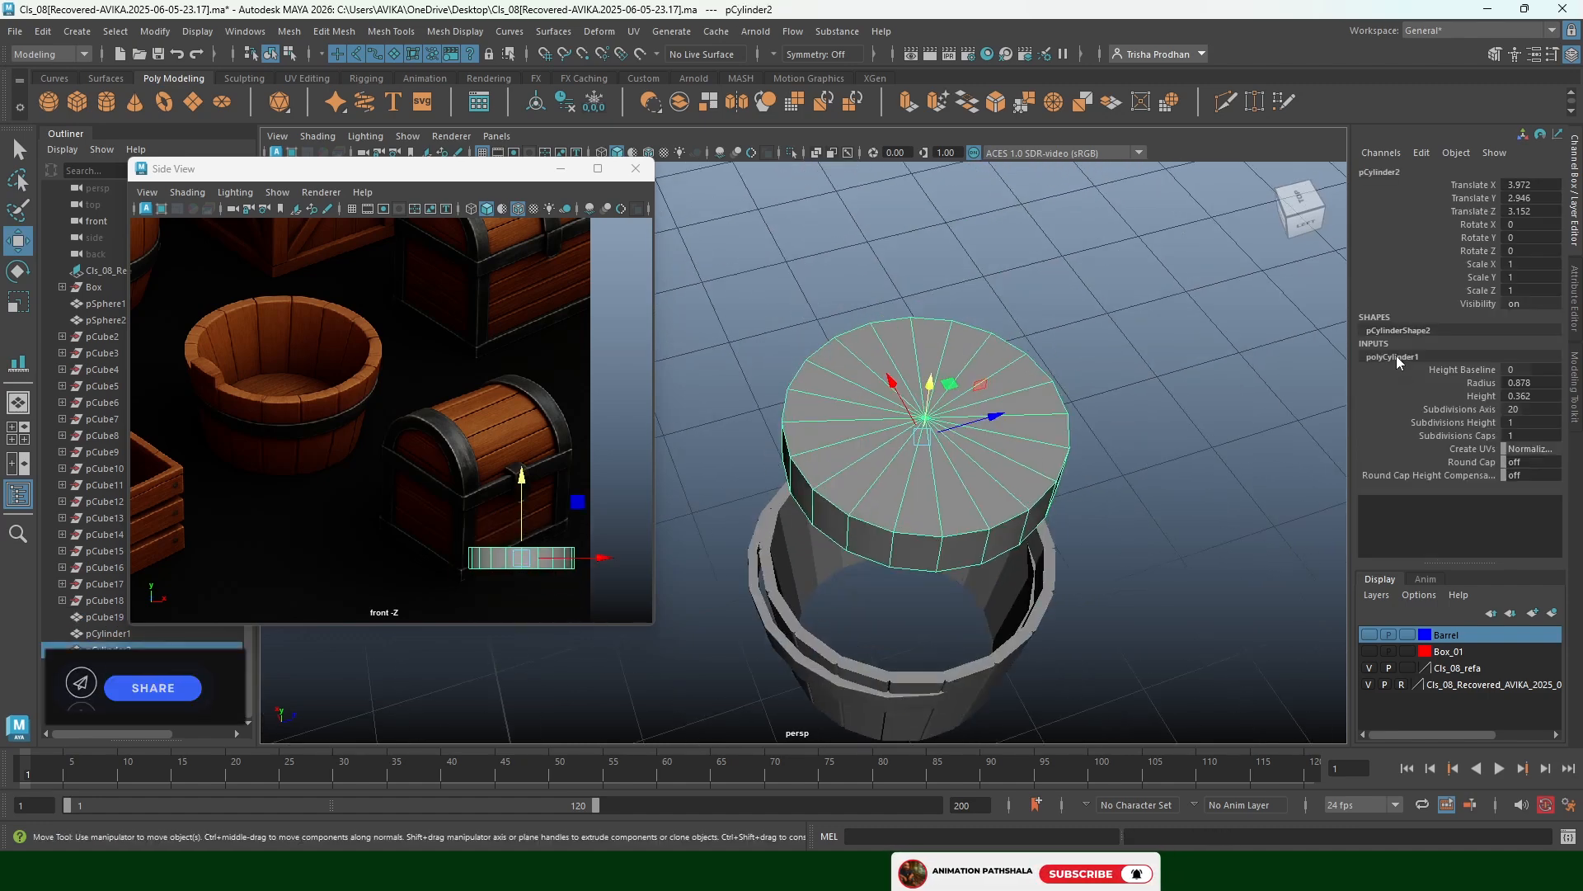
pyautogui.click(1462, 434)
pyautogui.moveTo(1212, 445); pyautogui.dragTo(1141, 449, button='middle')
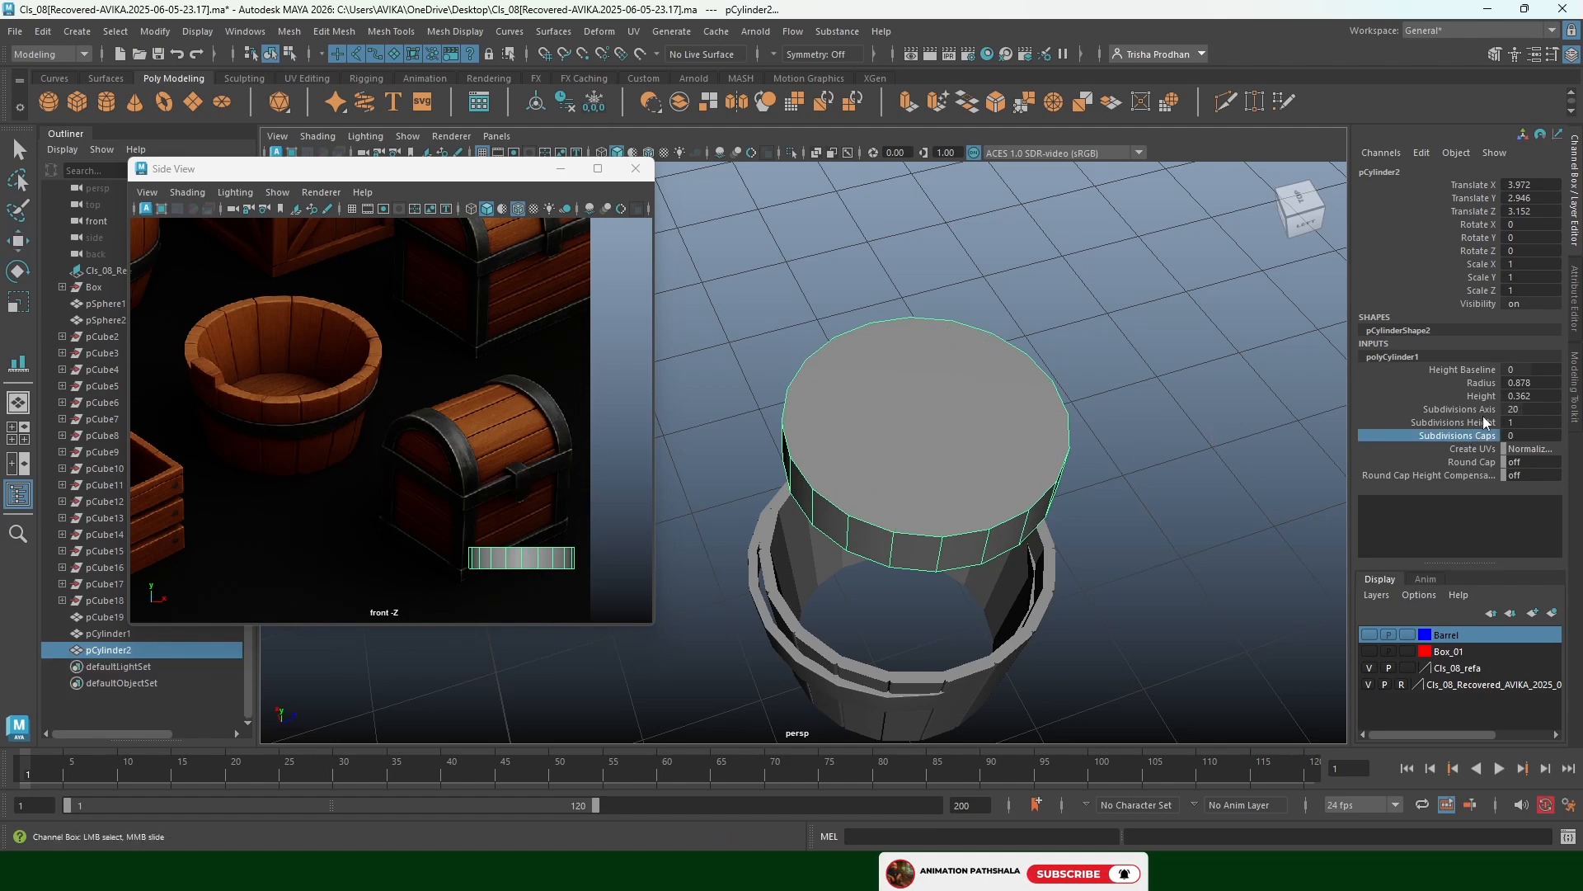
pyautogui.click(1516, 410)
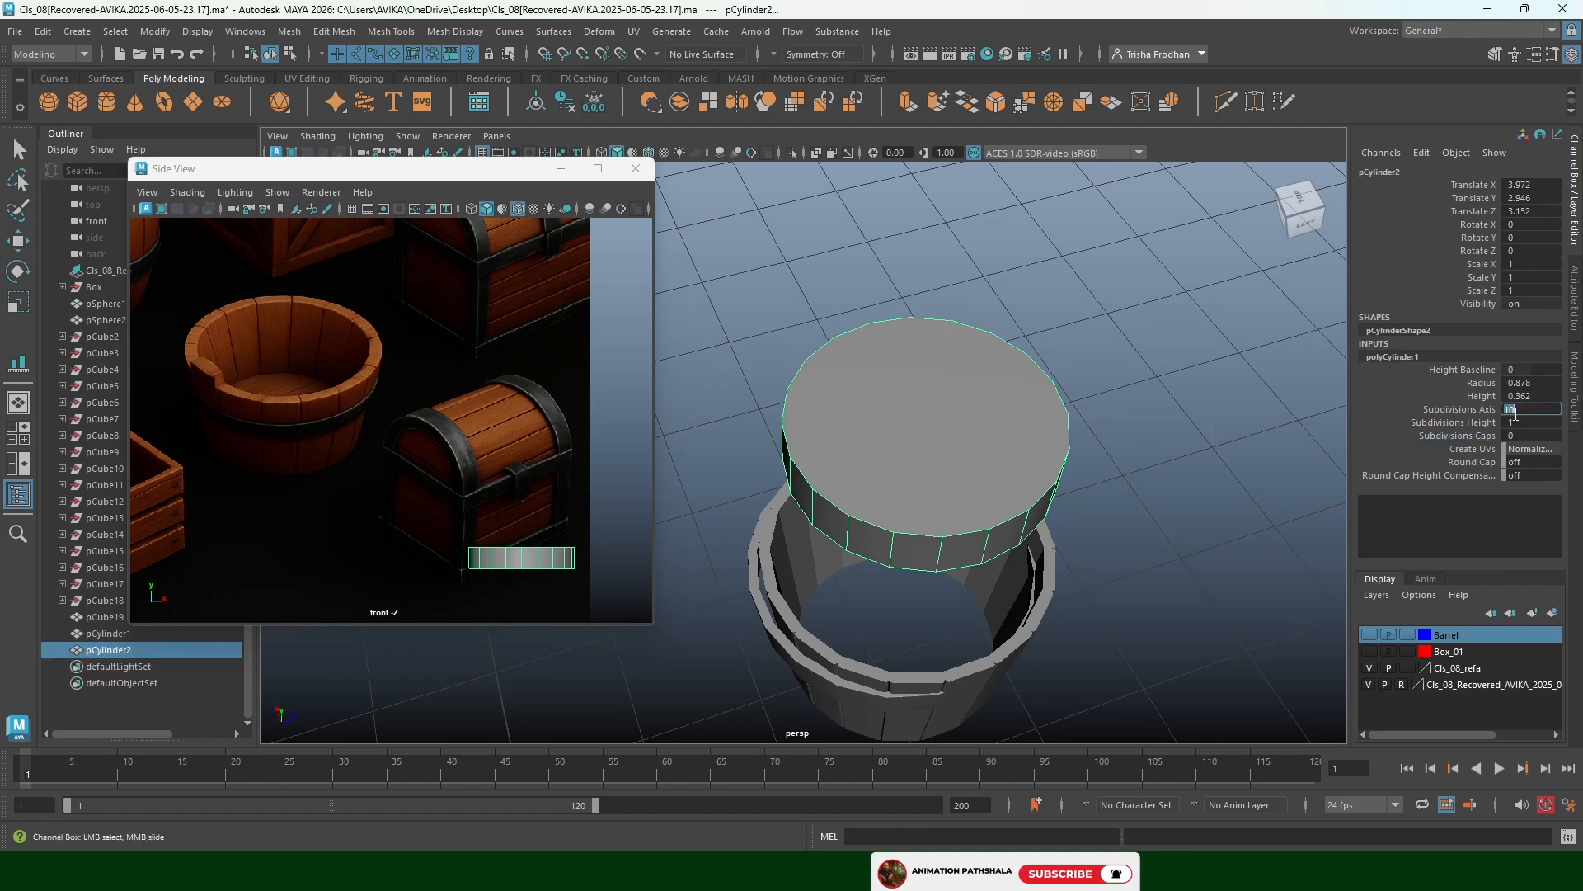
pyautogui.write('10')
pyautogui.press('Return')
# Delete the cylinder's top cap face
pyautogui.keyDown('alt'); pyautogui.moveTo(974, 461); pyautogui.dragTo(984, 421); pyautogui.keyUp('alt')
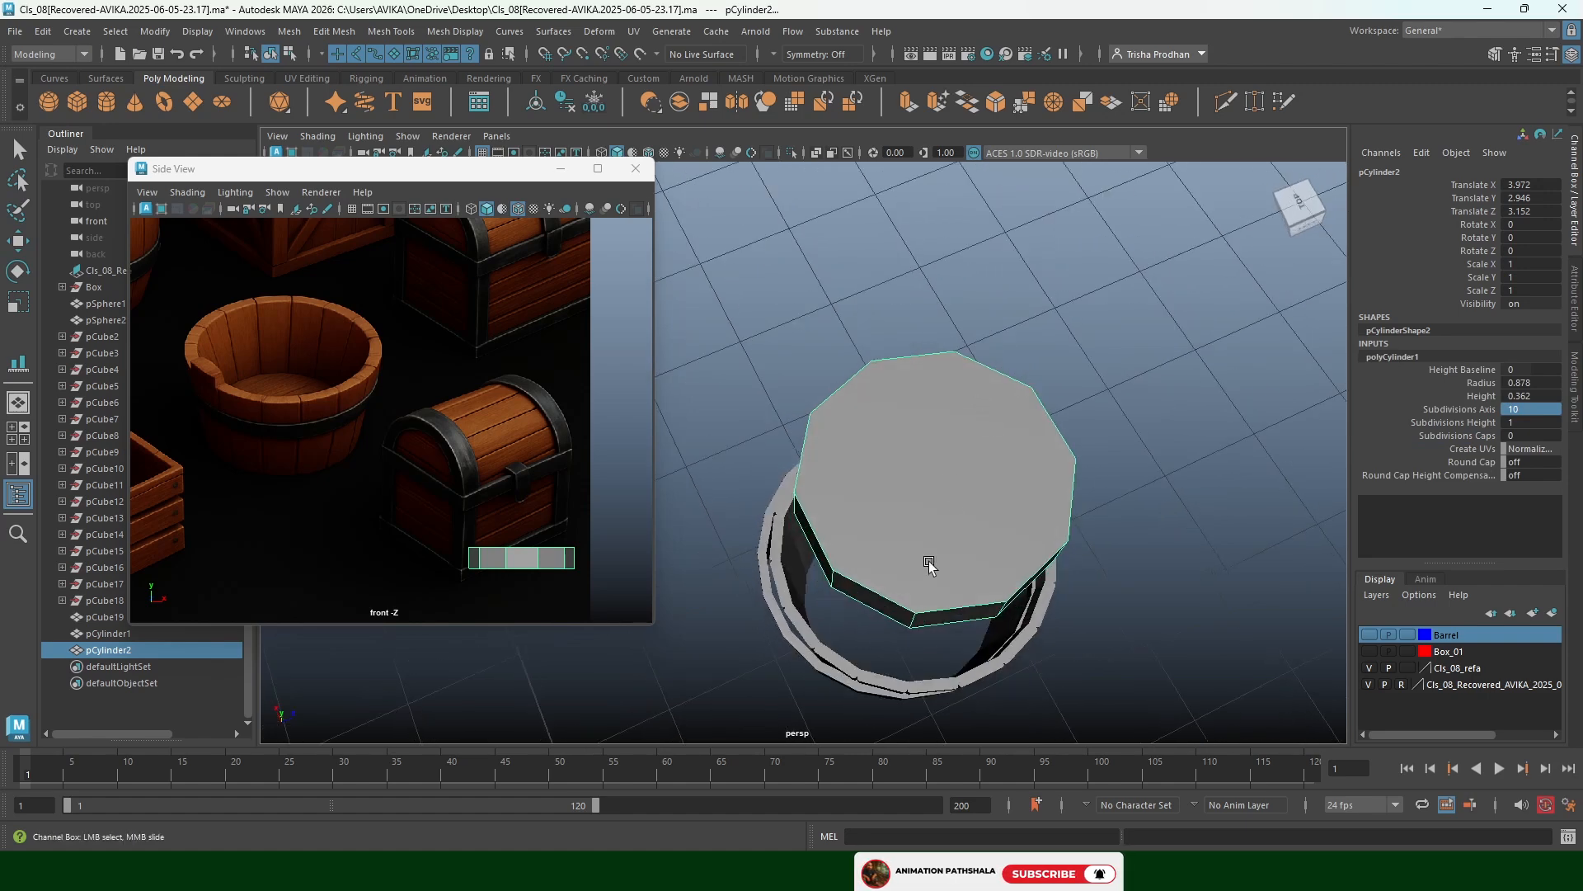
pyautogui.keyDown('alt'); pyautogui.moveTo(930, 566); pyautogui.dragTo(986, 519); pyautogui.keyUp('alt')
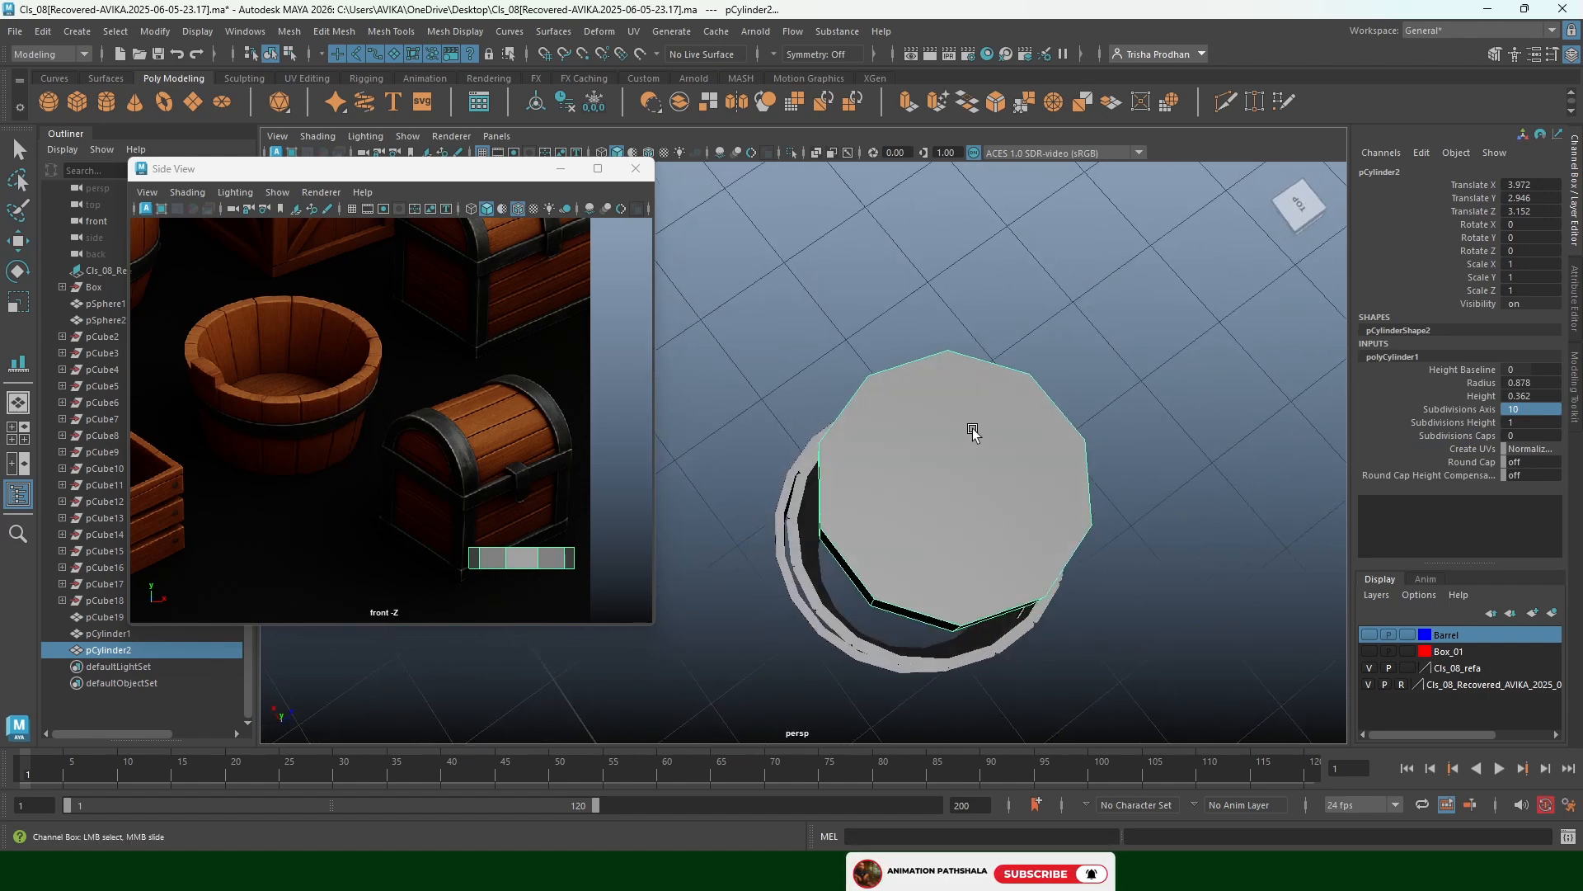
pyautogui.moveTo(973, 429); pyautogui.dragTo(972, 480, button='right')
pyautogui.click(972, 479)
pyautogui.press('w')
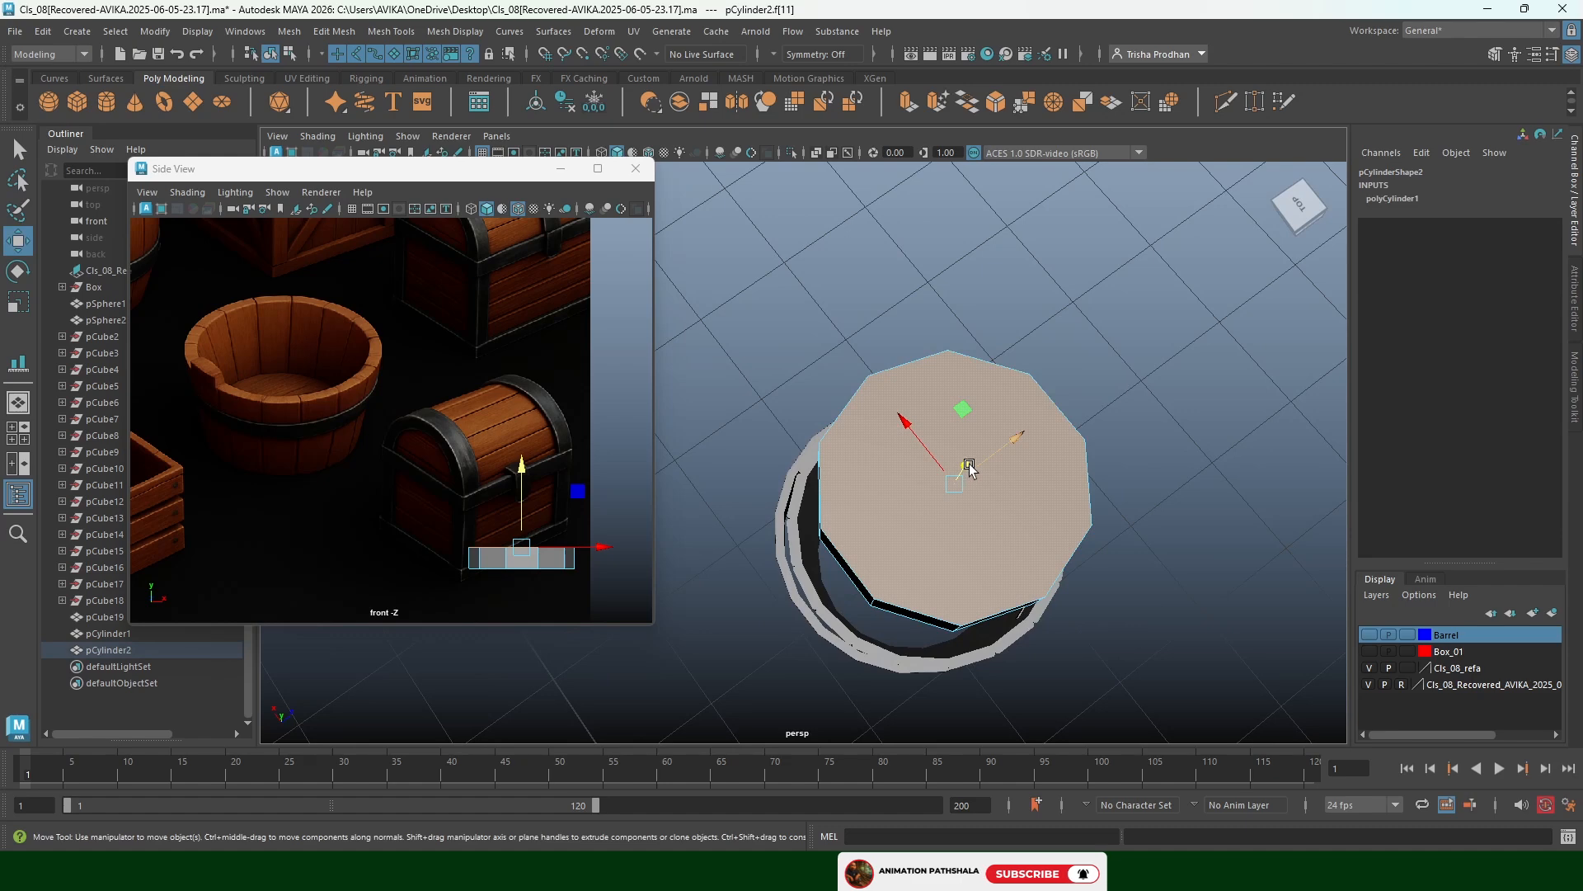
pyautogui.press('Delete')
pyautogui.keyDown('alt'); pyautogui.moveTo(952, 441); pyautogui.dragTo(861, 403); pyautogui.keyUp('alt')
# Bridge the three opposite pairs of edges across the open cylinder top with 1 division
pyautogui.press('space')
pyautogui.keyDown('alt'); pyautogui.moveTo(975, 414); pyautogui.dragTo(960, 430, button='middle'); pyautogui.keyUp('alt')
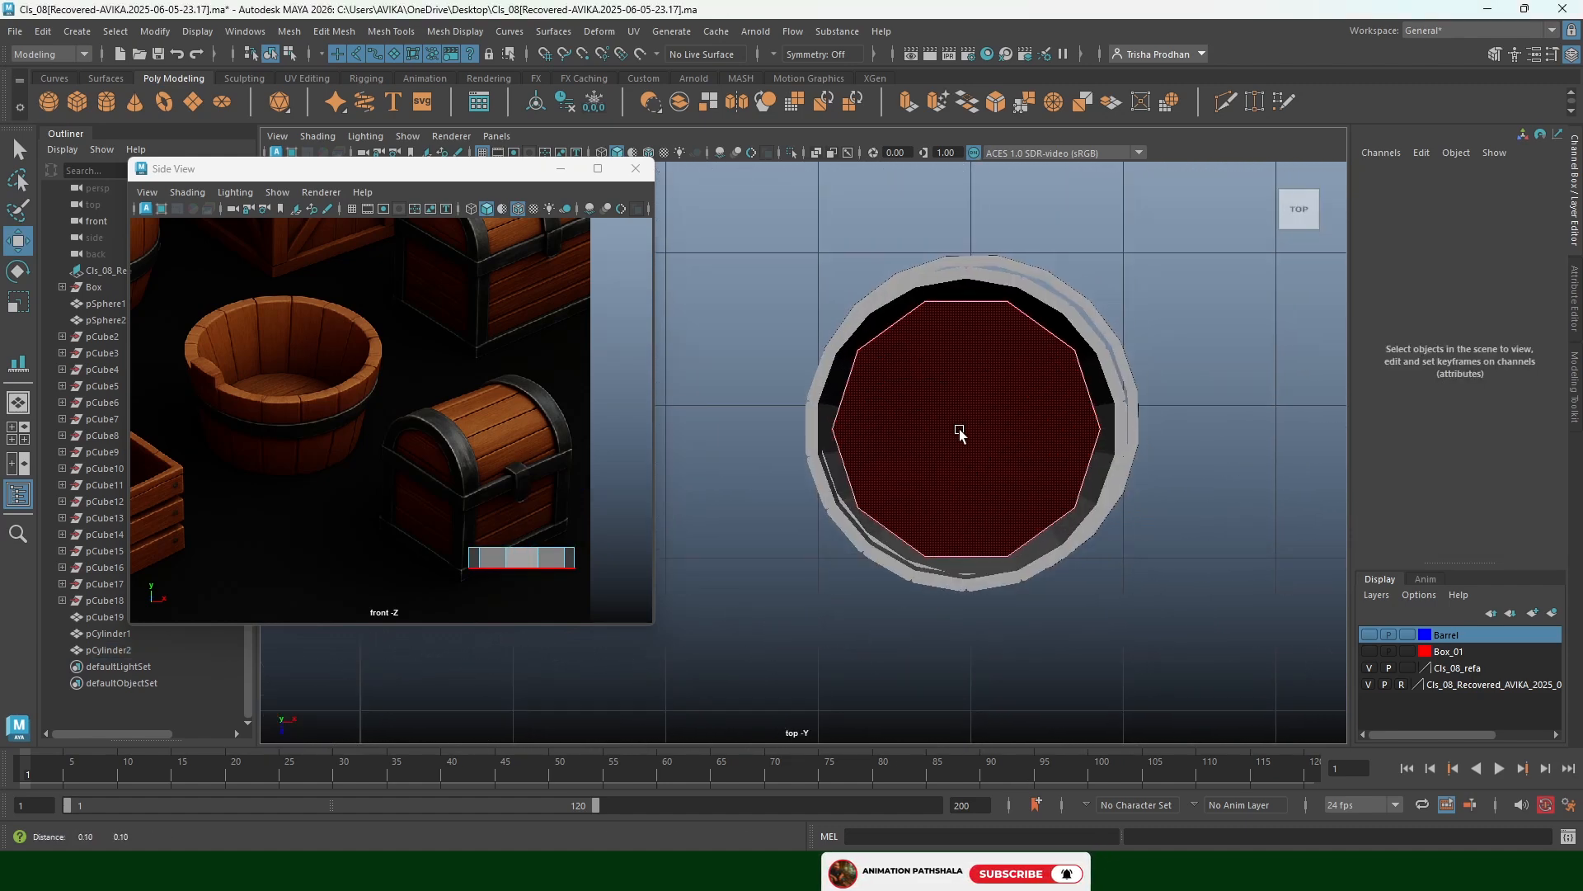
pyautogui.click(978, 302)
pyautogui.keyDown('shift'); pyautogui.click(963, 556); pyautogui.keyUp('shift')
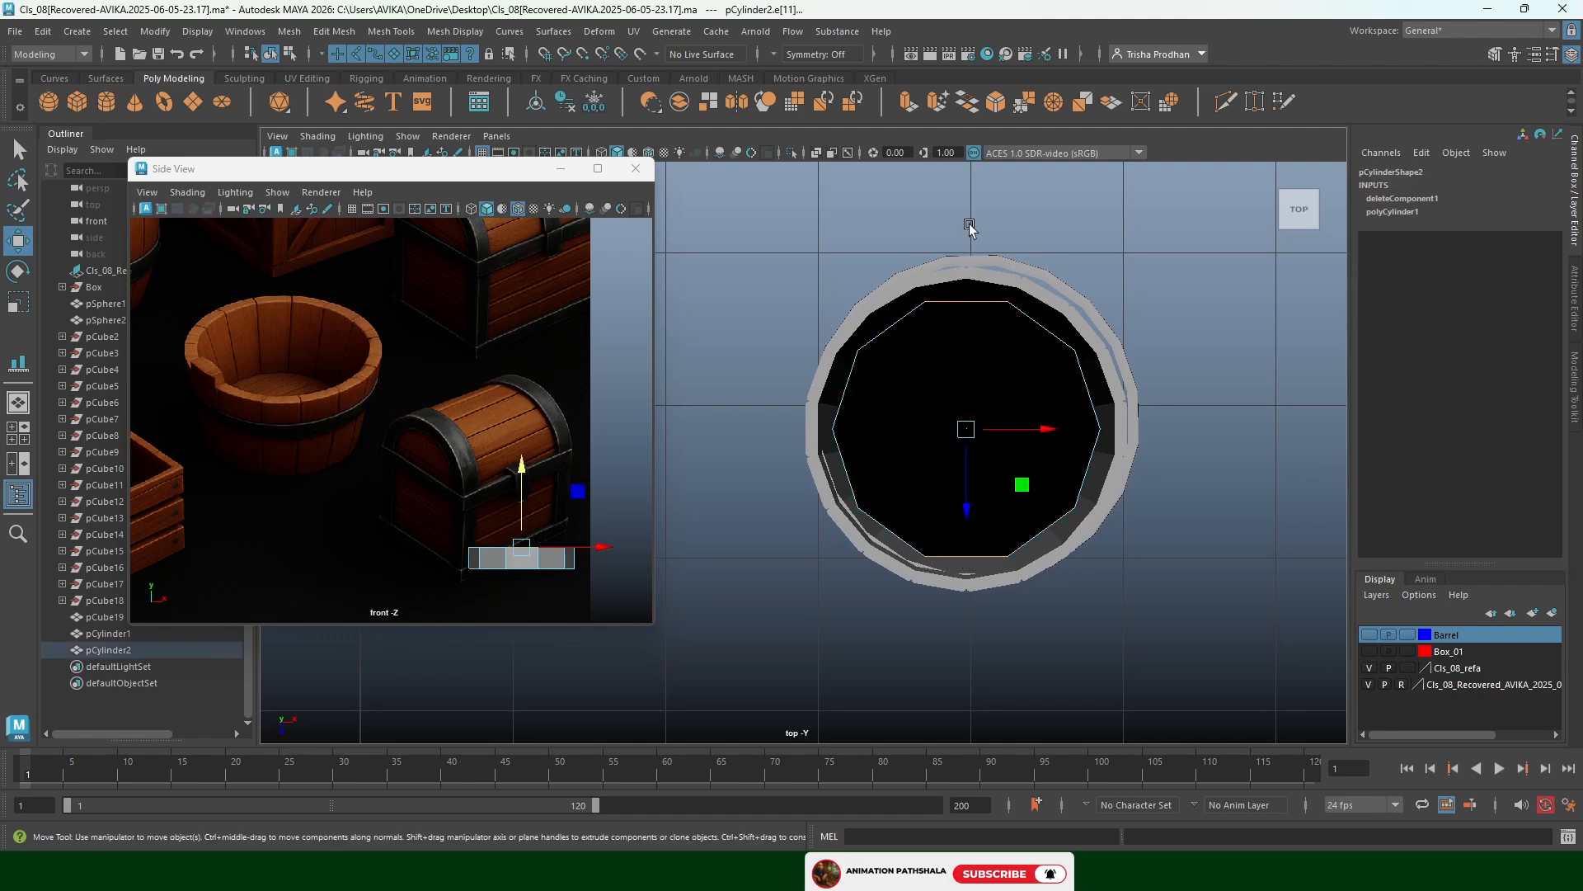
pyautogui.keyDown('shift'); pyautogui.click(1038, 321); pyautogui.keyUp('shift')
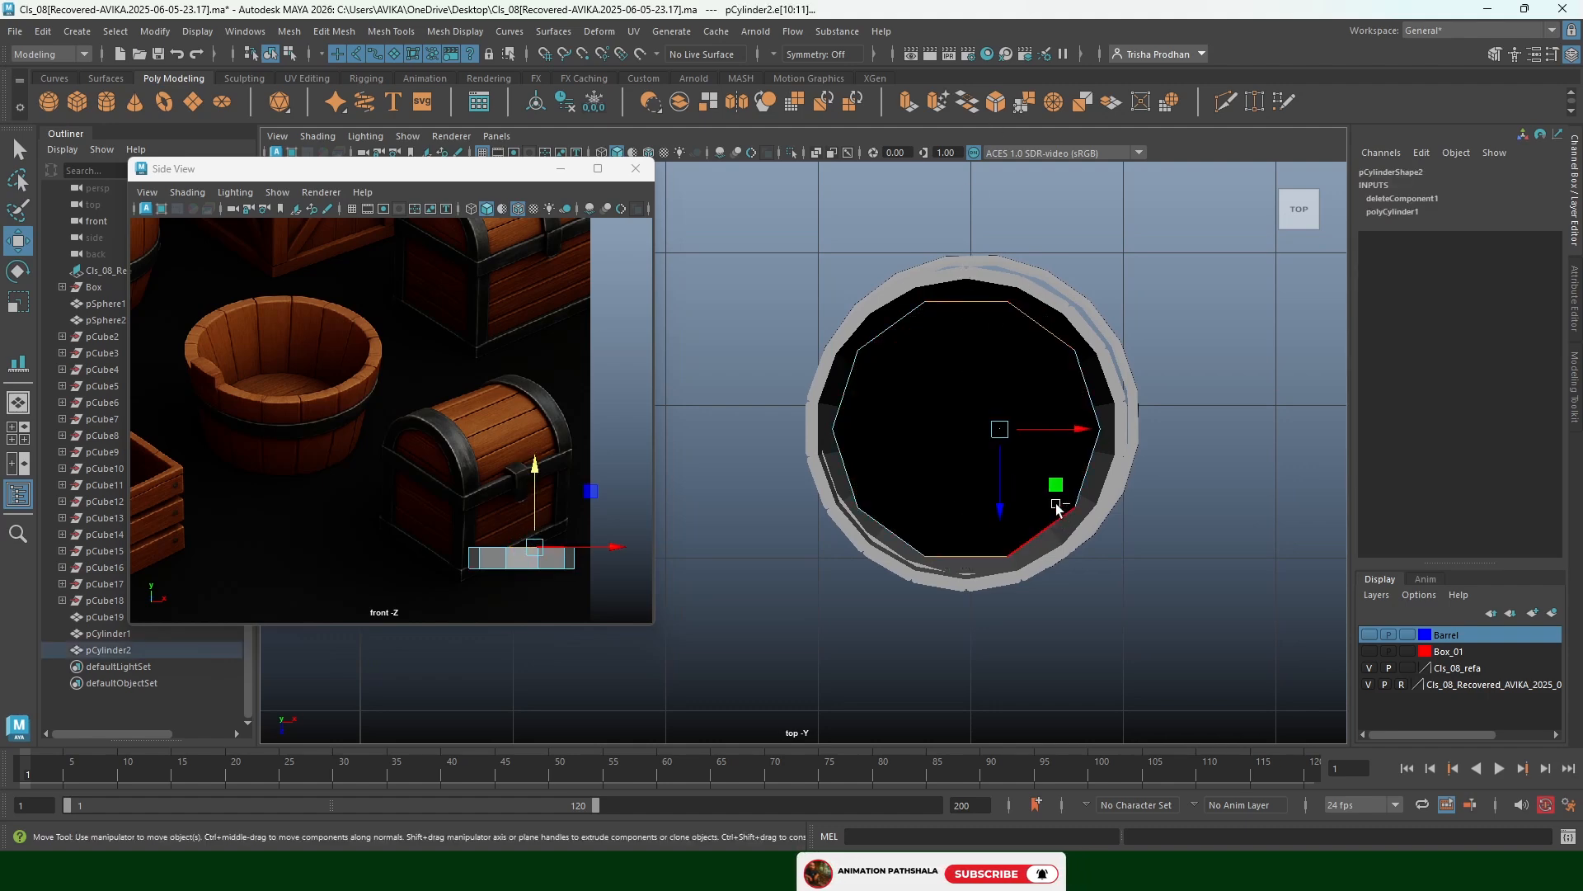
pyautogui.keyDown('shift'); pyautogui.click(893, 334); pyautogui.keyUp('shift')
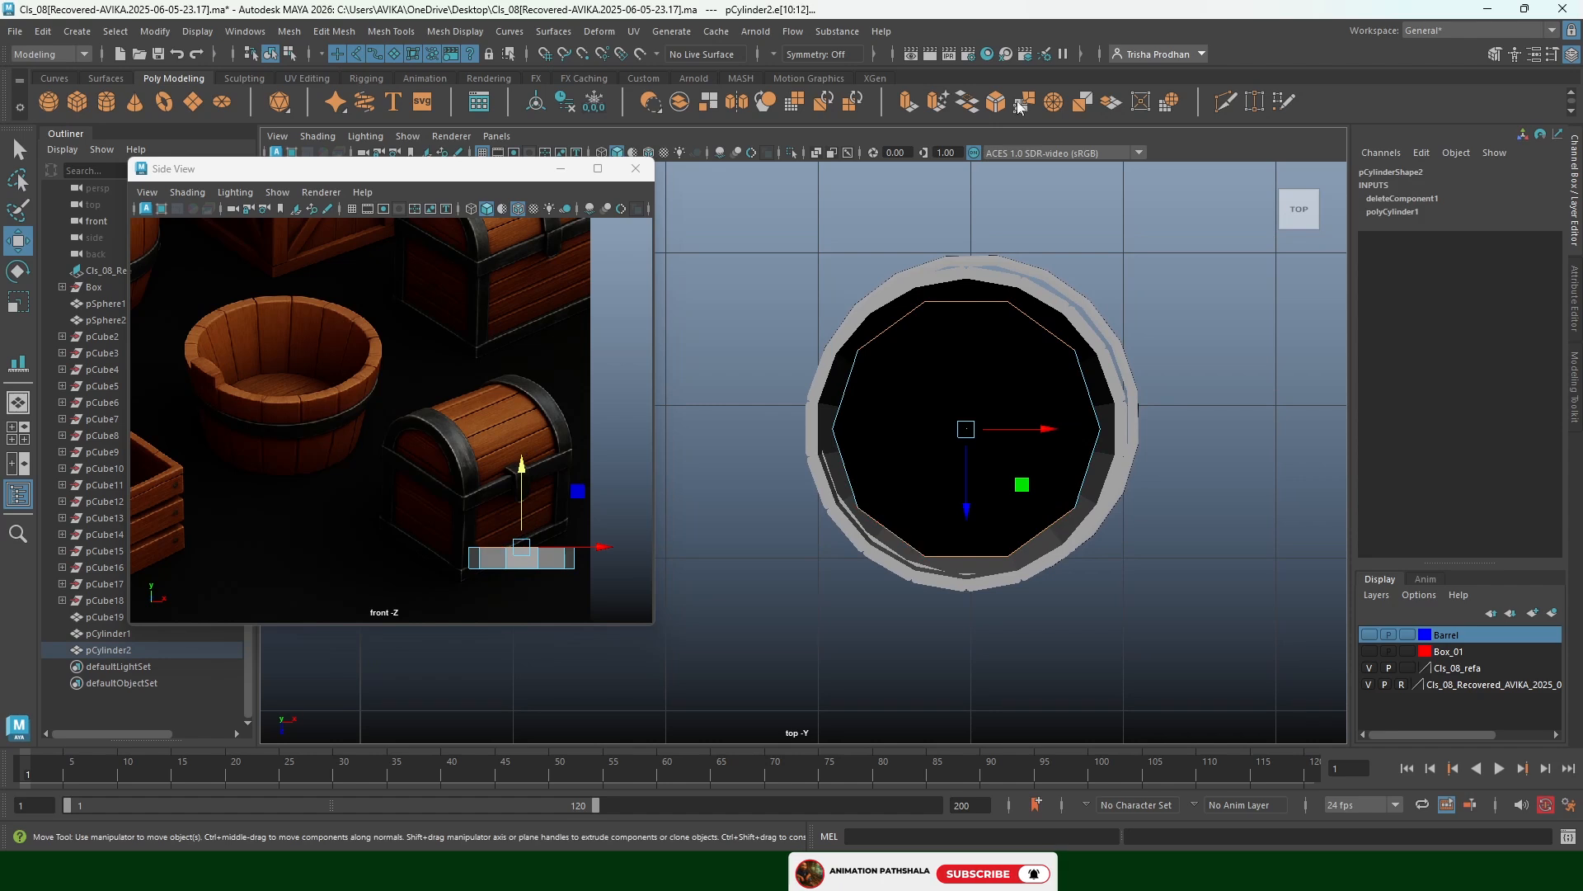
pyautogui.click(969, 101)
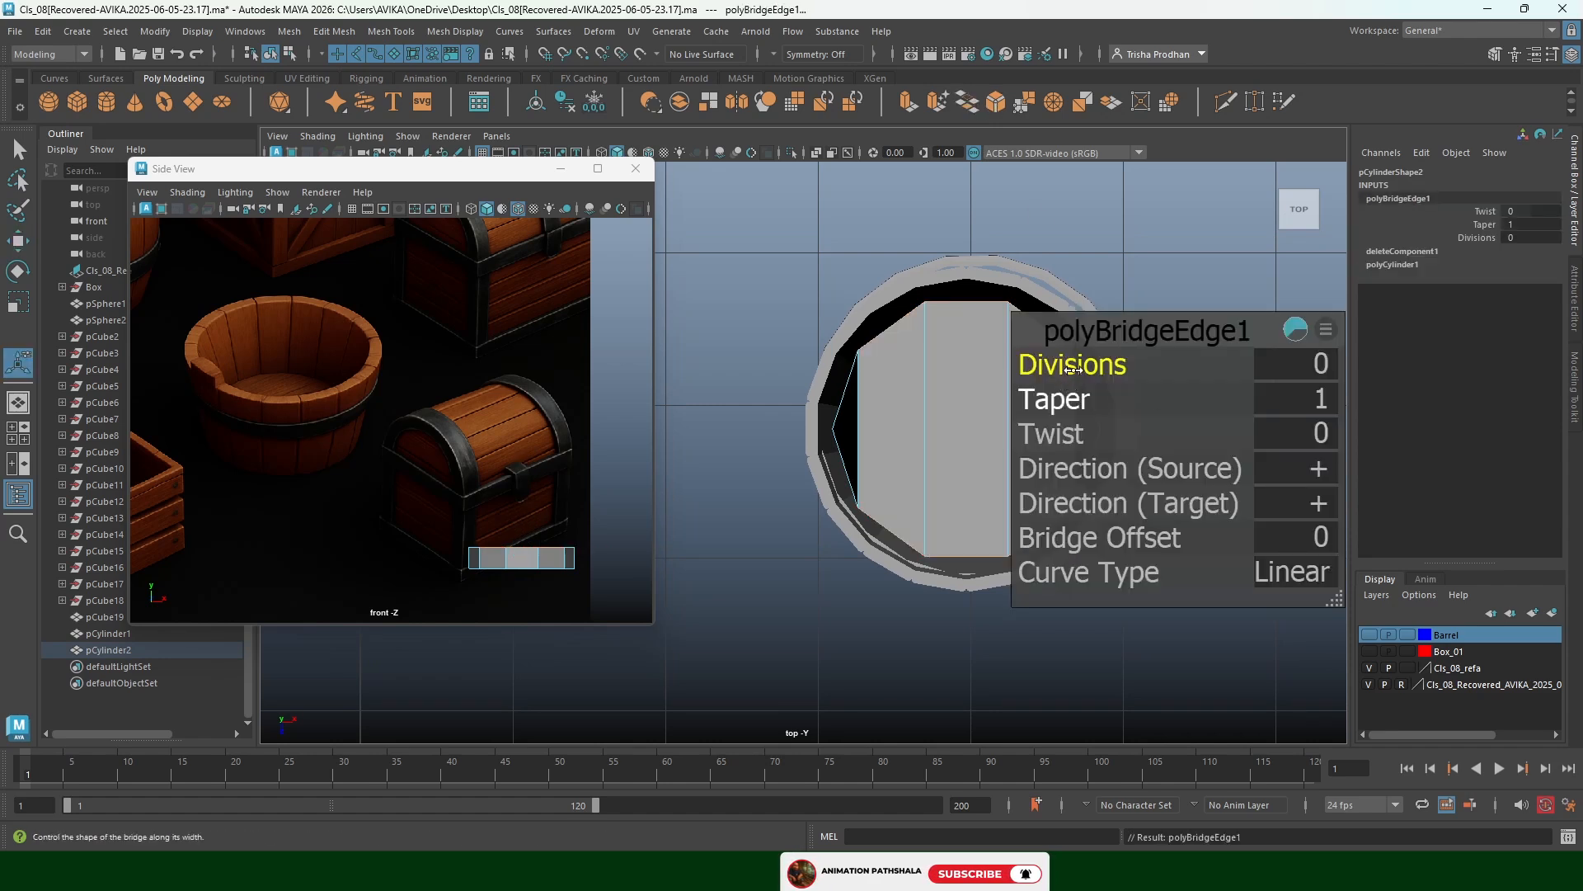
pyautogui.moveTo(1068, 366); pyautogui.dragTo(1078, 366)
pyautogui.keyDown('alt'); pyautogui.moveTo(947, 427); pyautogui.dragTo(823, 413, button='middle'); pyautogui.keyUp('alt')
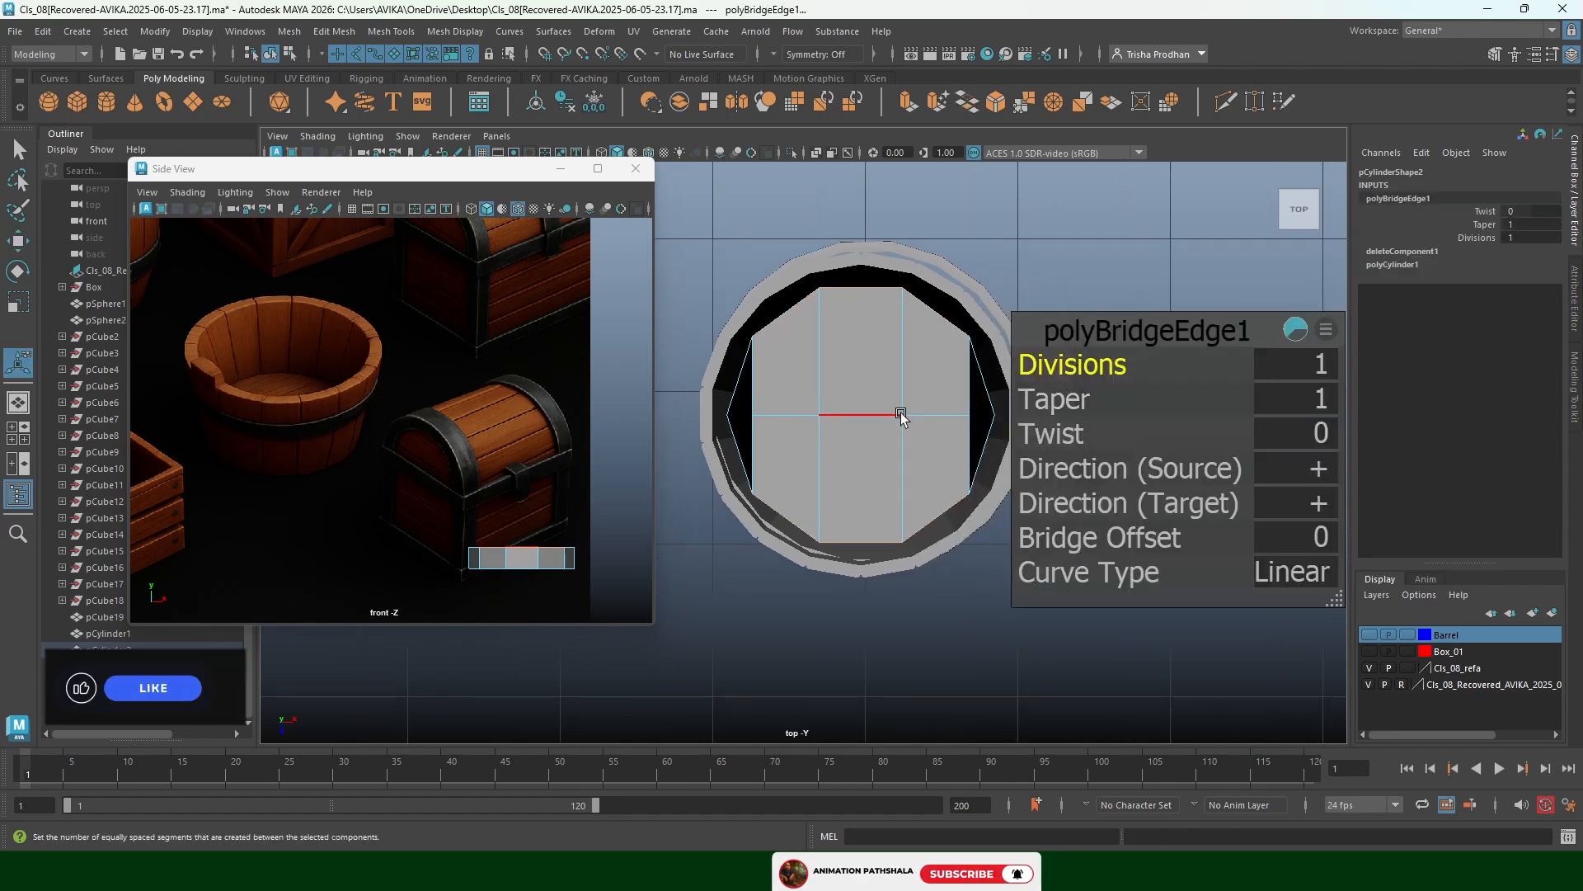
# Target-weld the bridge's two outer middle vertices onto the cylinder's nearest rim corners, and return to the perspective view
pyautogui.press('q')
pyautogui.click(970, 415)
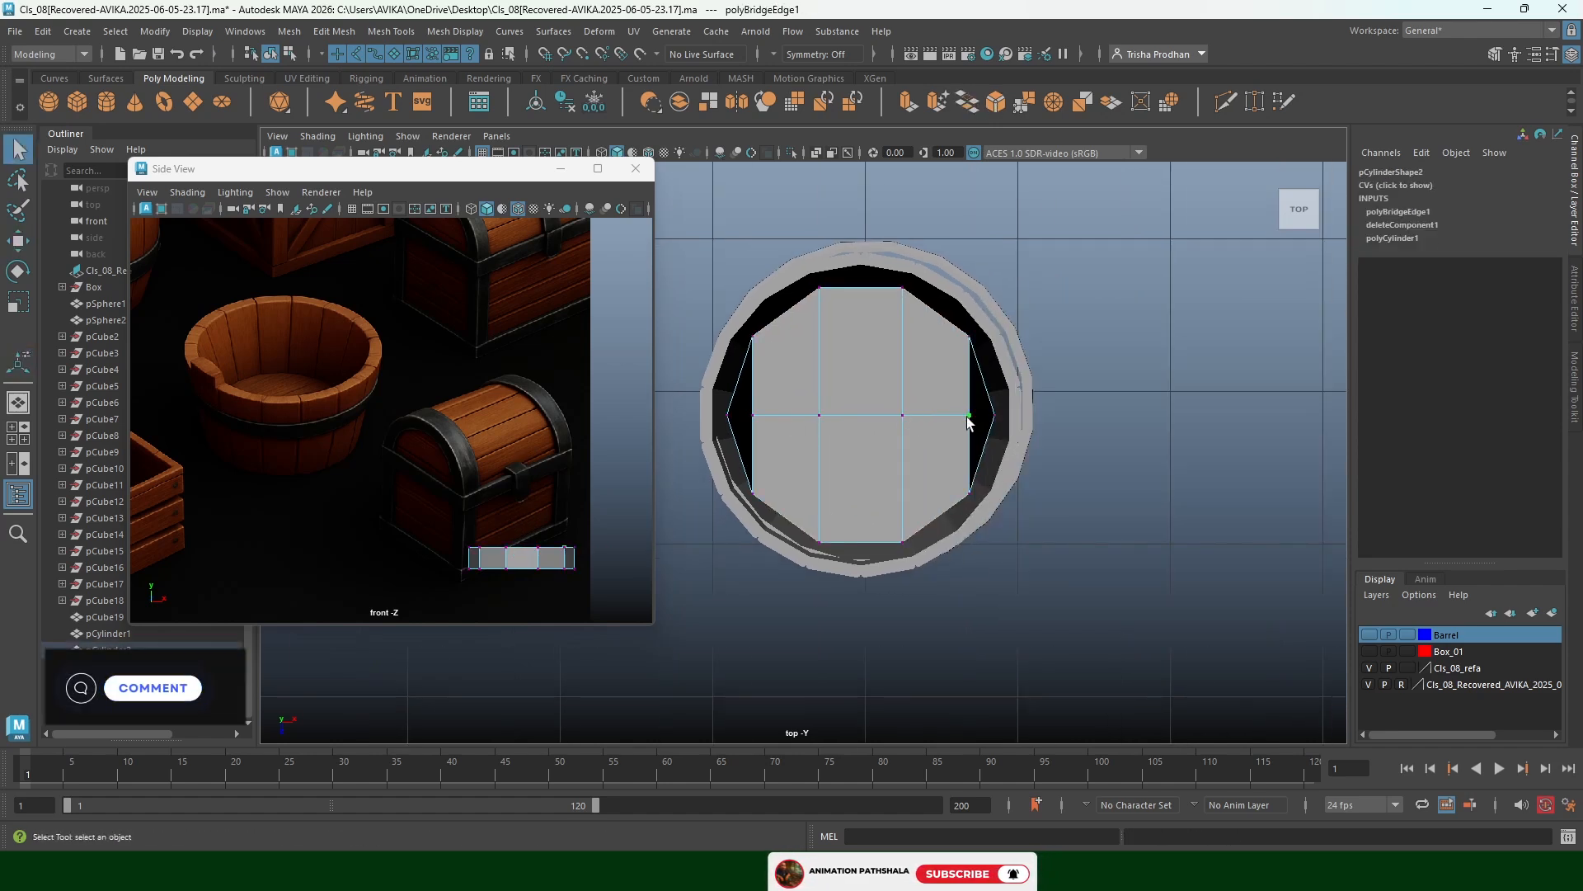
pyautogui.click(1254, 102)
pyautogui.moveTo(970, 416); pyautogui.dragTo(994, 416)
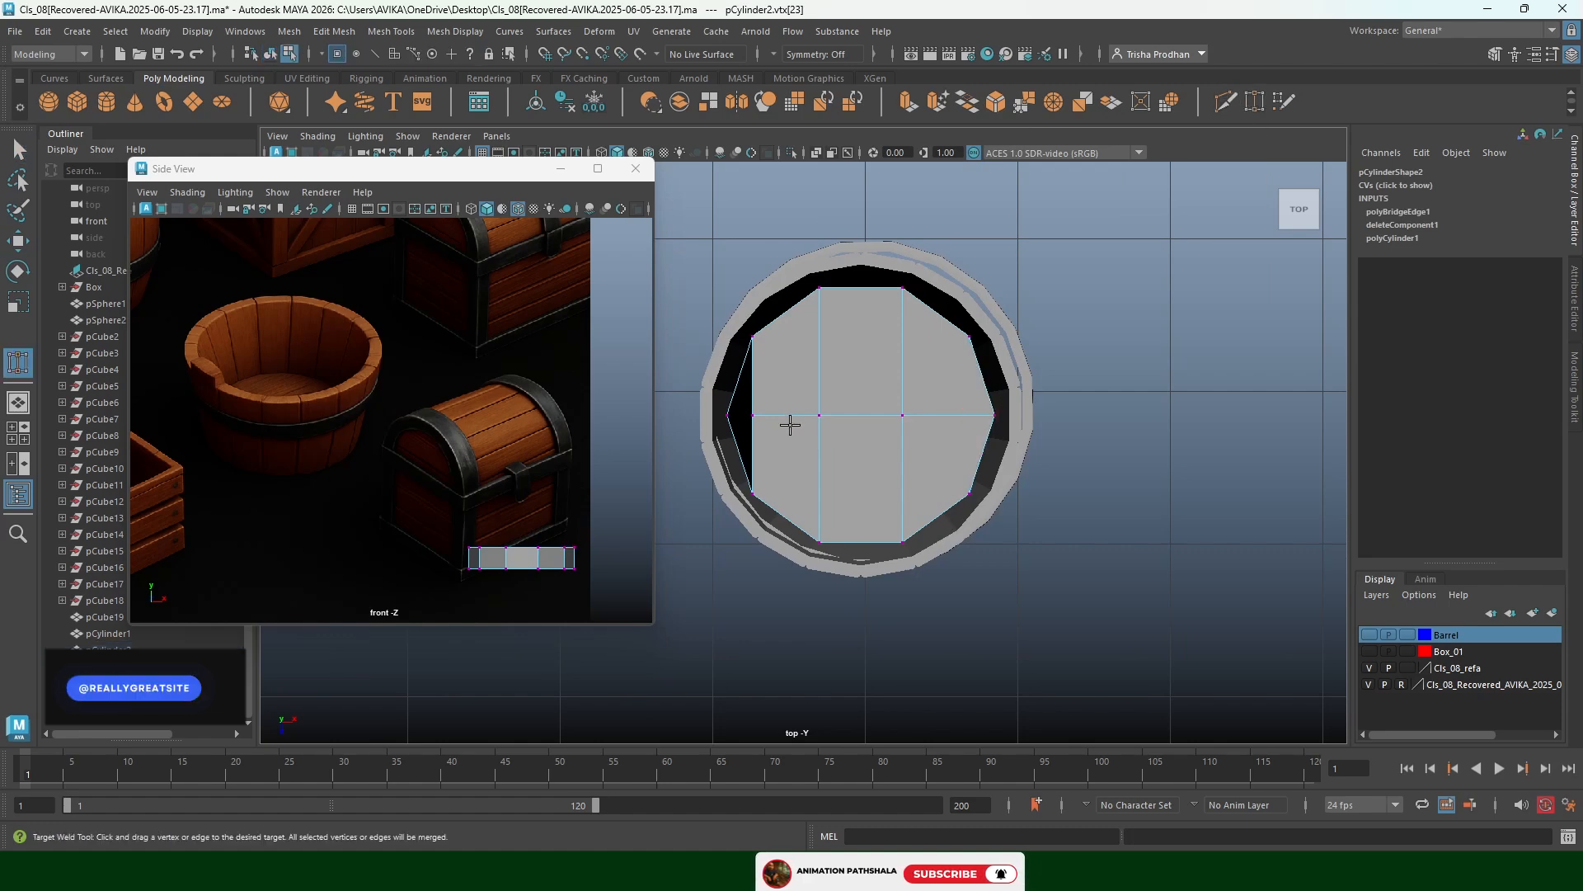
pyautogui.press('space')
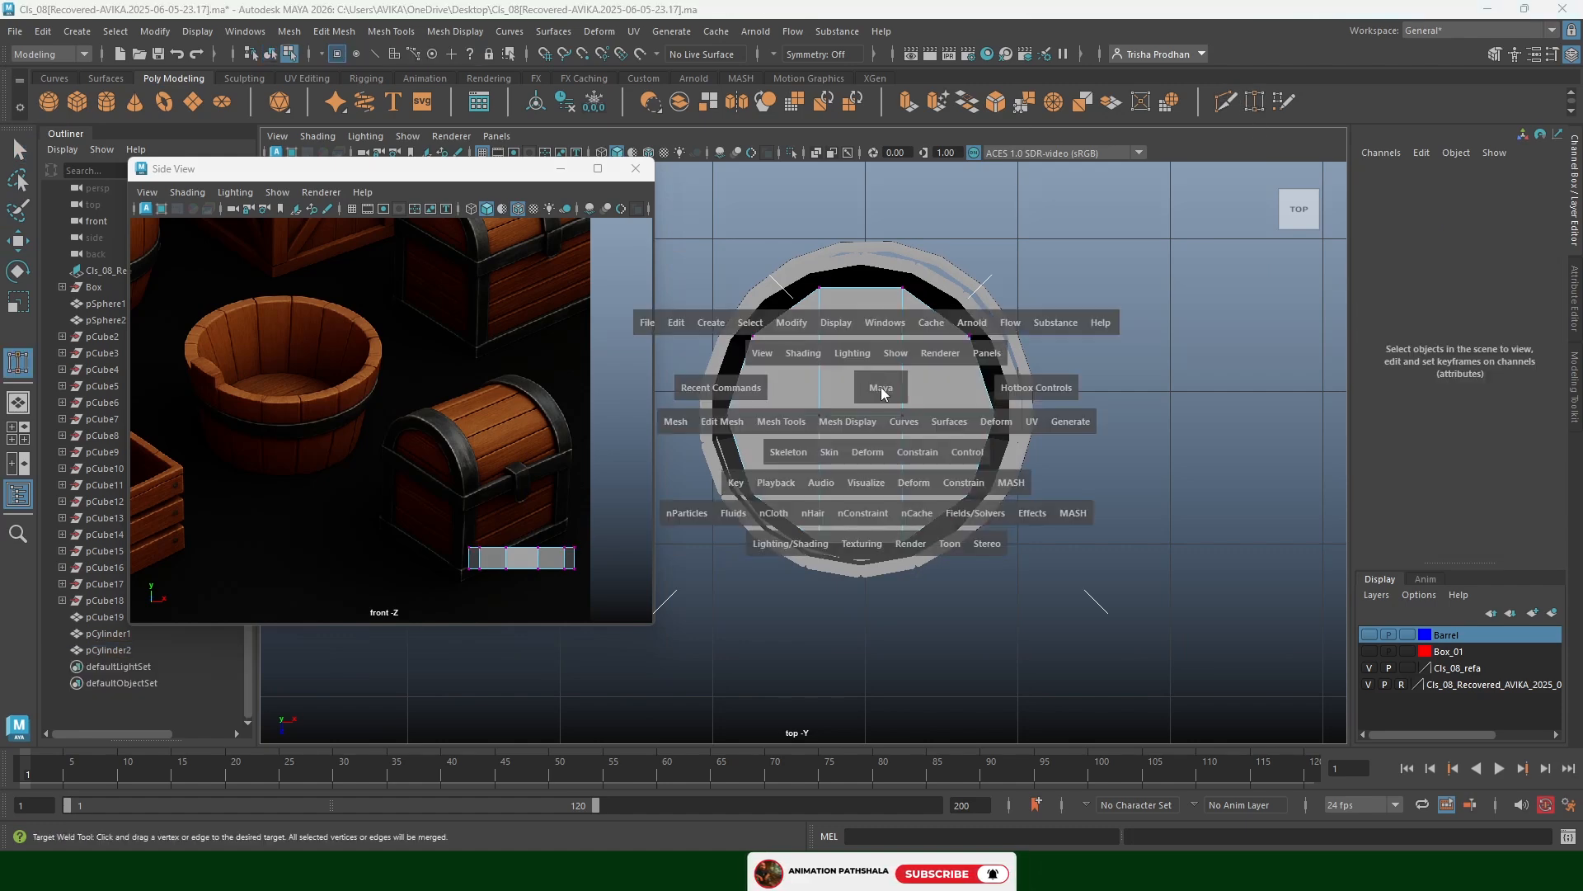
pyautogui.moveTo(880, 388)
pyautogui.mouseDown()
pyautogui.moveTo(884, 324)
pyautogui.moveTo(881, 357)
pyautogui.mouseUp()
pyautogui.press('w')
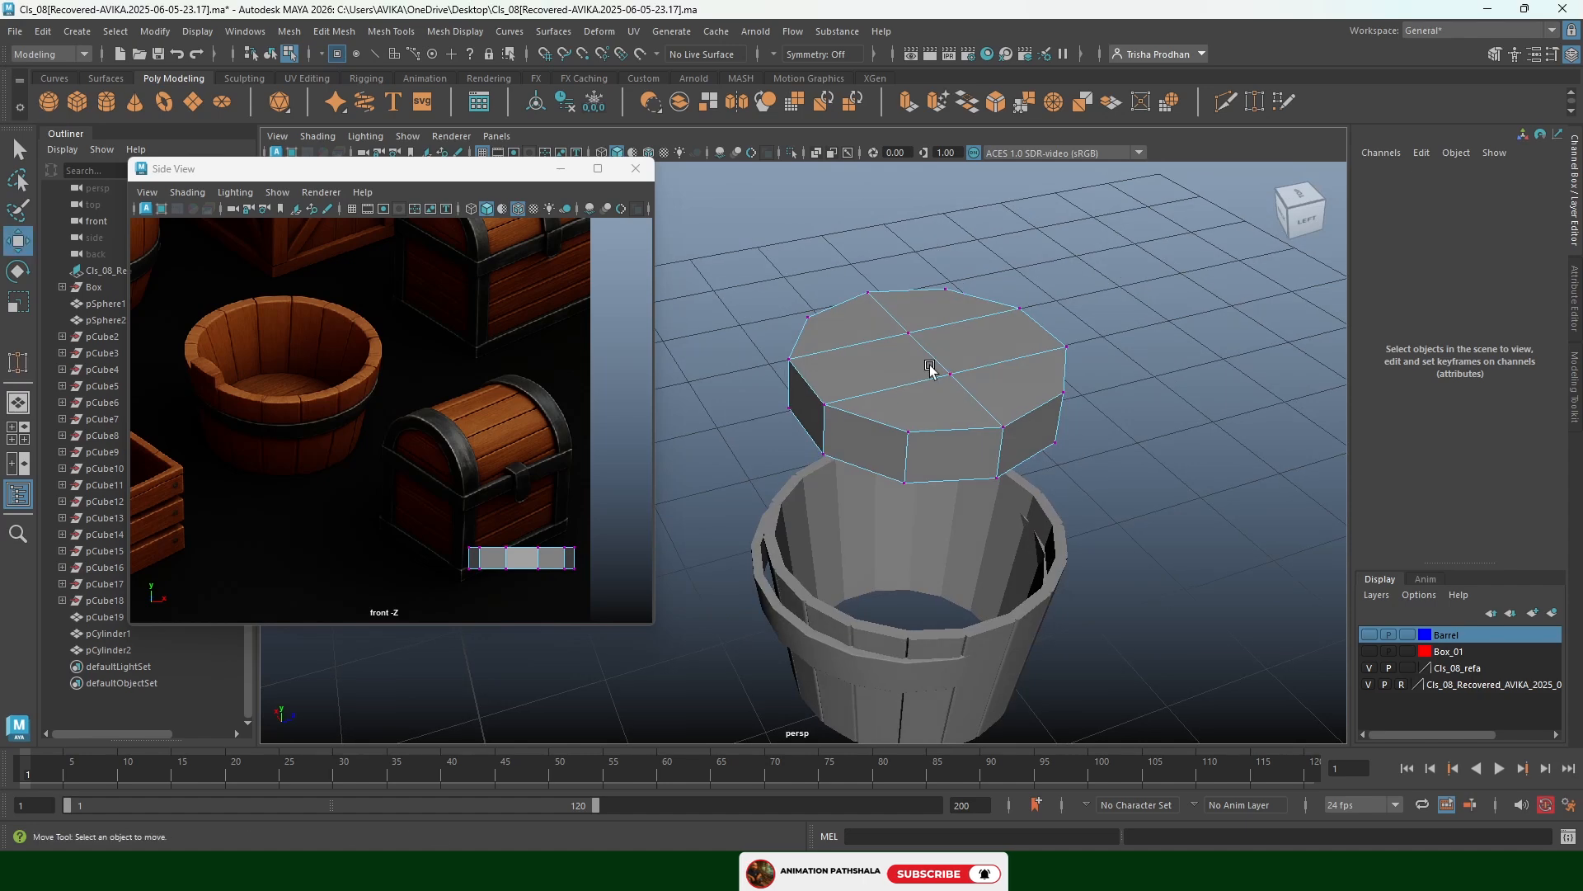
# Delete the cylinder's ring of side faces and its bottom face, keeping only the divided top surface
pyautogui.scroll(5, 889, 371)
pyautogui.keyDown('alt'); pyautogui.moveTo(946, 446); pyautogui.dragTo(943, 417); pyautogui.keyUp('alt')
pyautogui.press('F11')
pyautogui.click(958, 353)
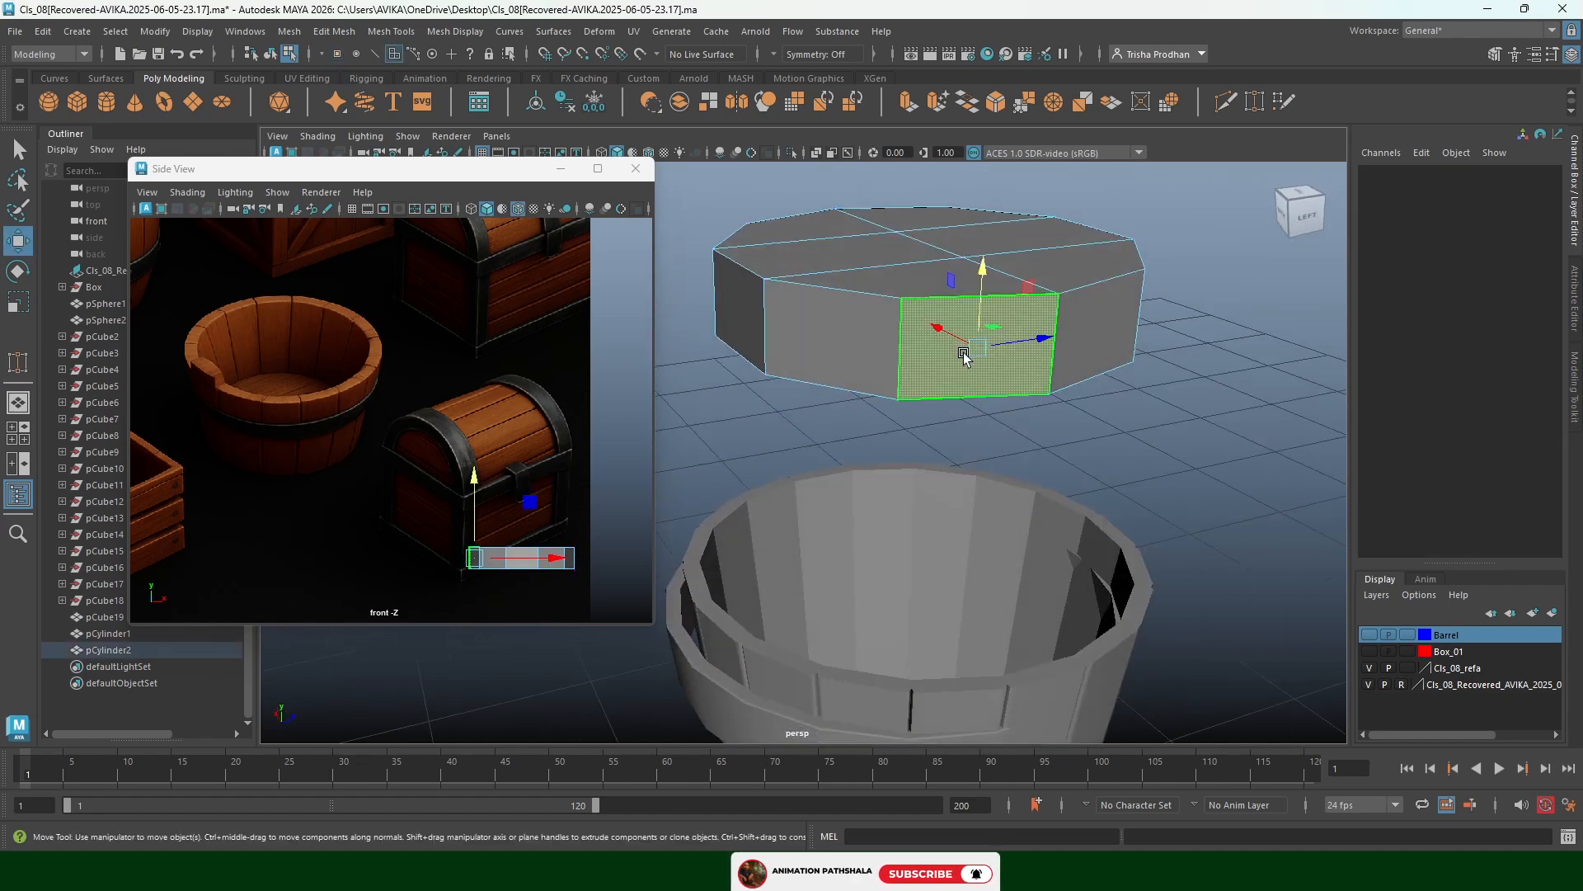
pyautogui.keyDown('shift'); pyautogui.doubleClick(882, 353); pyautogui.keyUp('shift')
pyautogui.press('Delete')
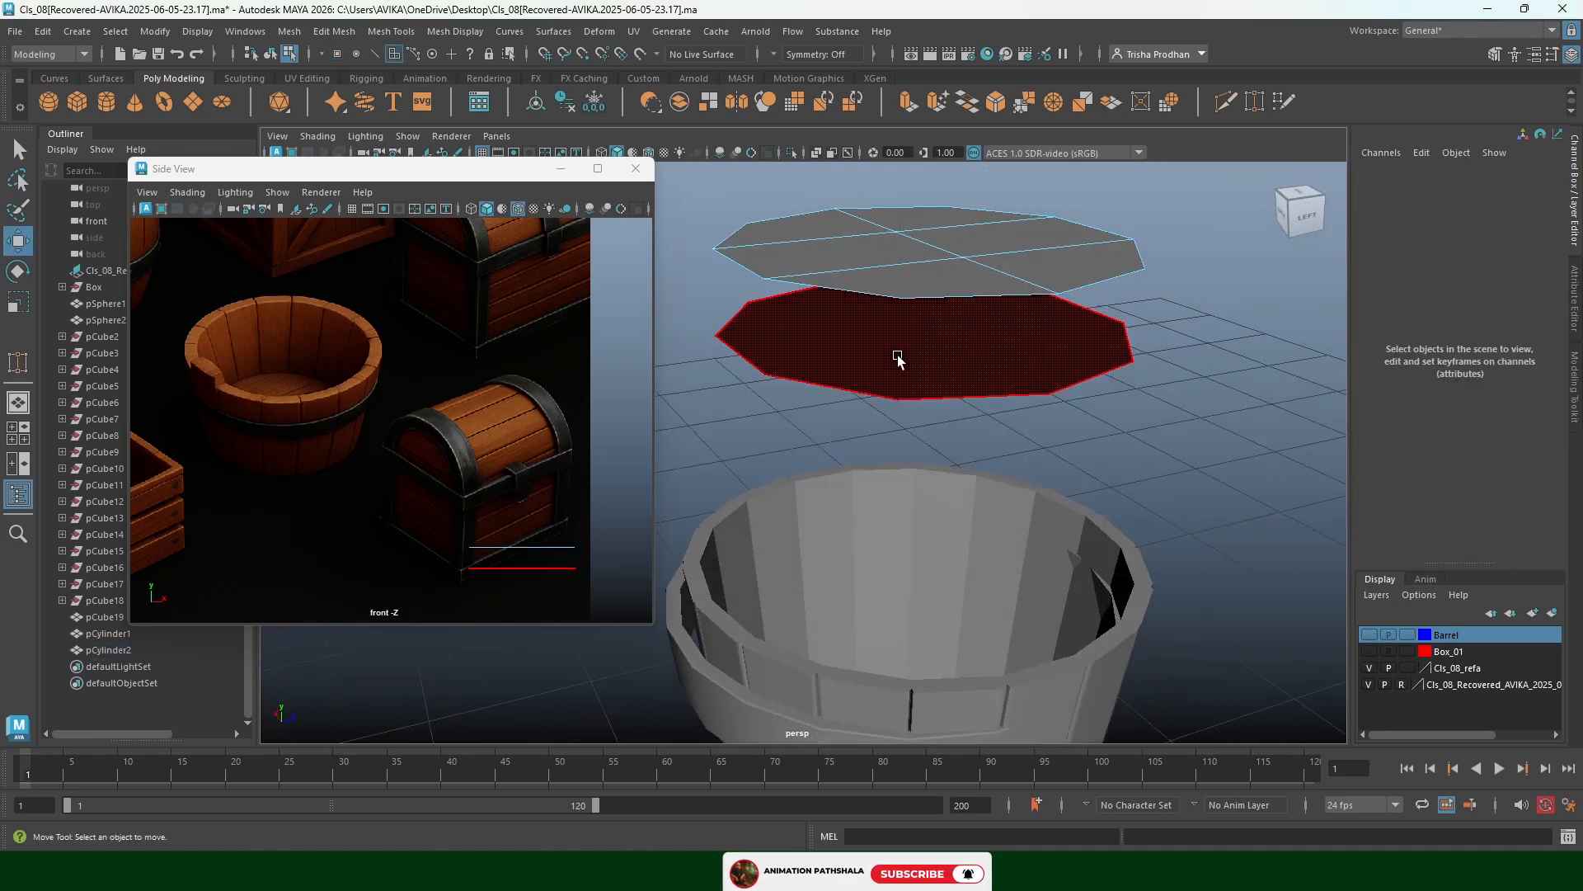
pyautogui.click(902, 351)
pyautogui.press('Delete')
pyautogui.press('F8')
pyautogui.keyDown('alt'); pyautogui.moveTo(986, 308); pyautogui.dragTo(982, 406); pyautogui.keyUp('alt')
pyautogui.scroll(2, 979, 353)
pyautogui.scroll(-2, 986, 361)
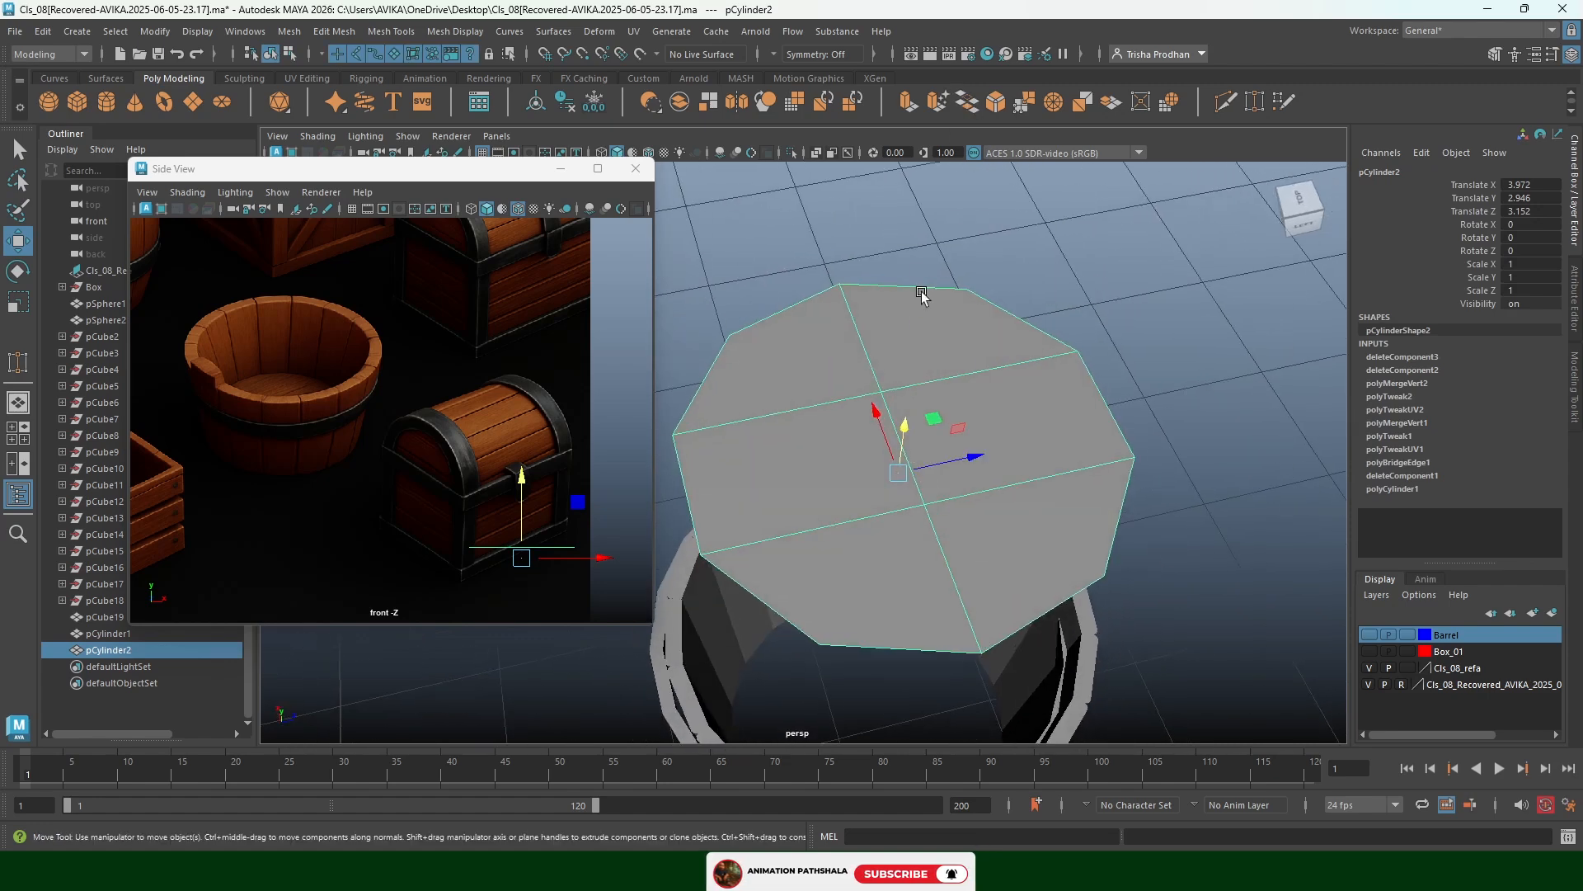
# Extrude all faces of the divided disc with a thickness of 0.1
pyautogui.press('F11')
pyautogui.click(972, 364)
pyautogui.hotkey('ctrl', 'e')
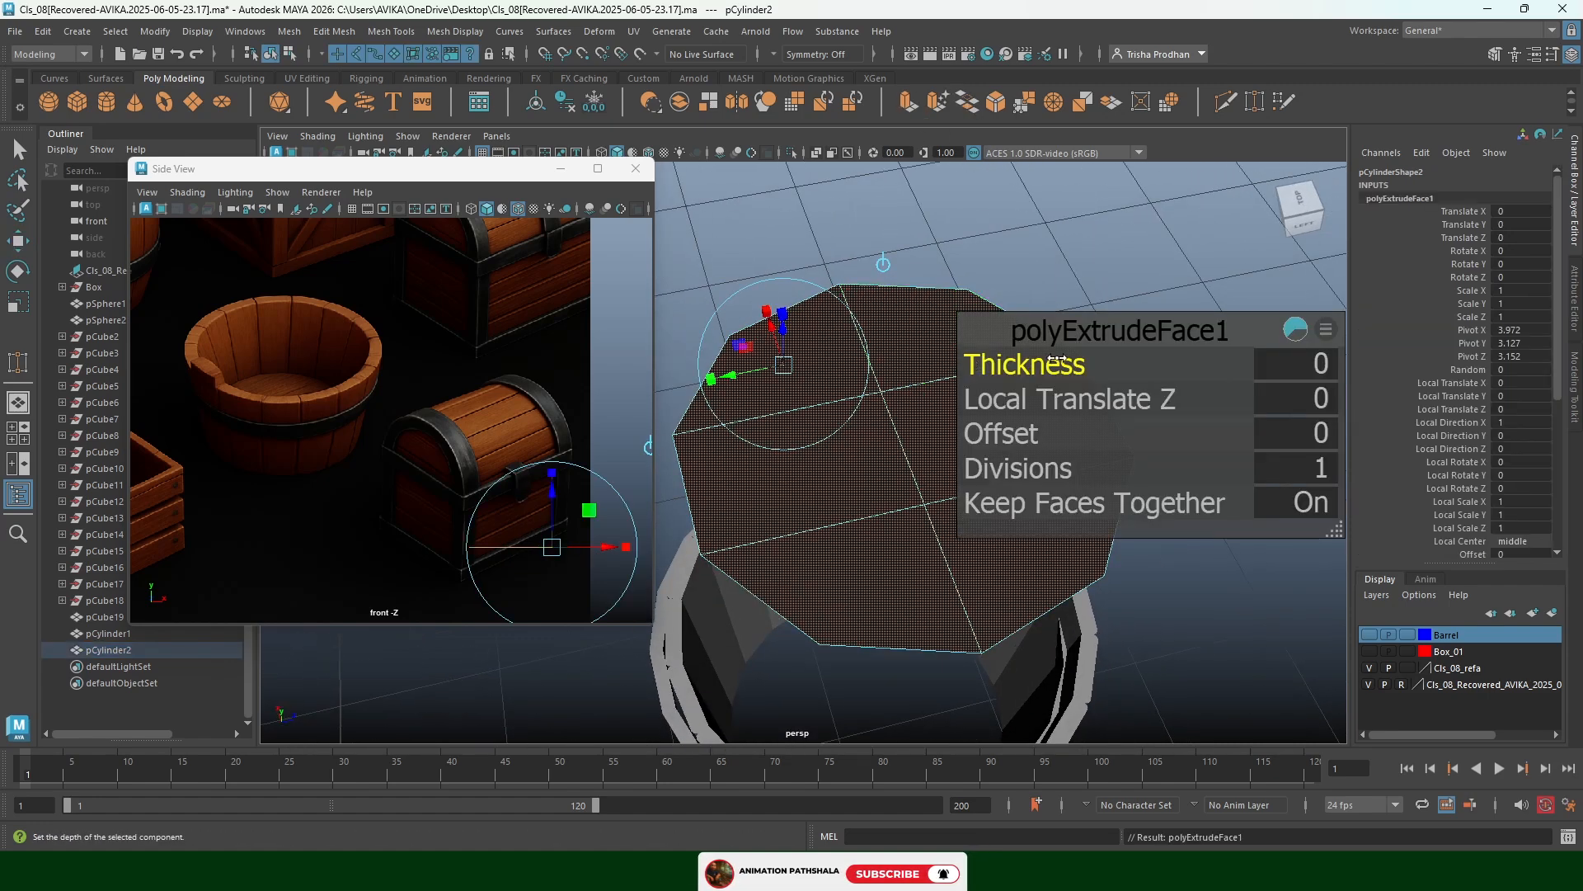
pyautogui.moveTo(1056, 363)
pyautogui.mouseDown()
pyautogui.moveTo(1089, 363)
pyautogui.moveTo(1059, 363)
pyautogui.mouseUp()
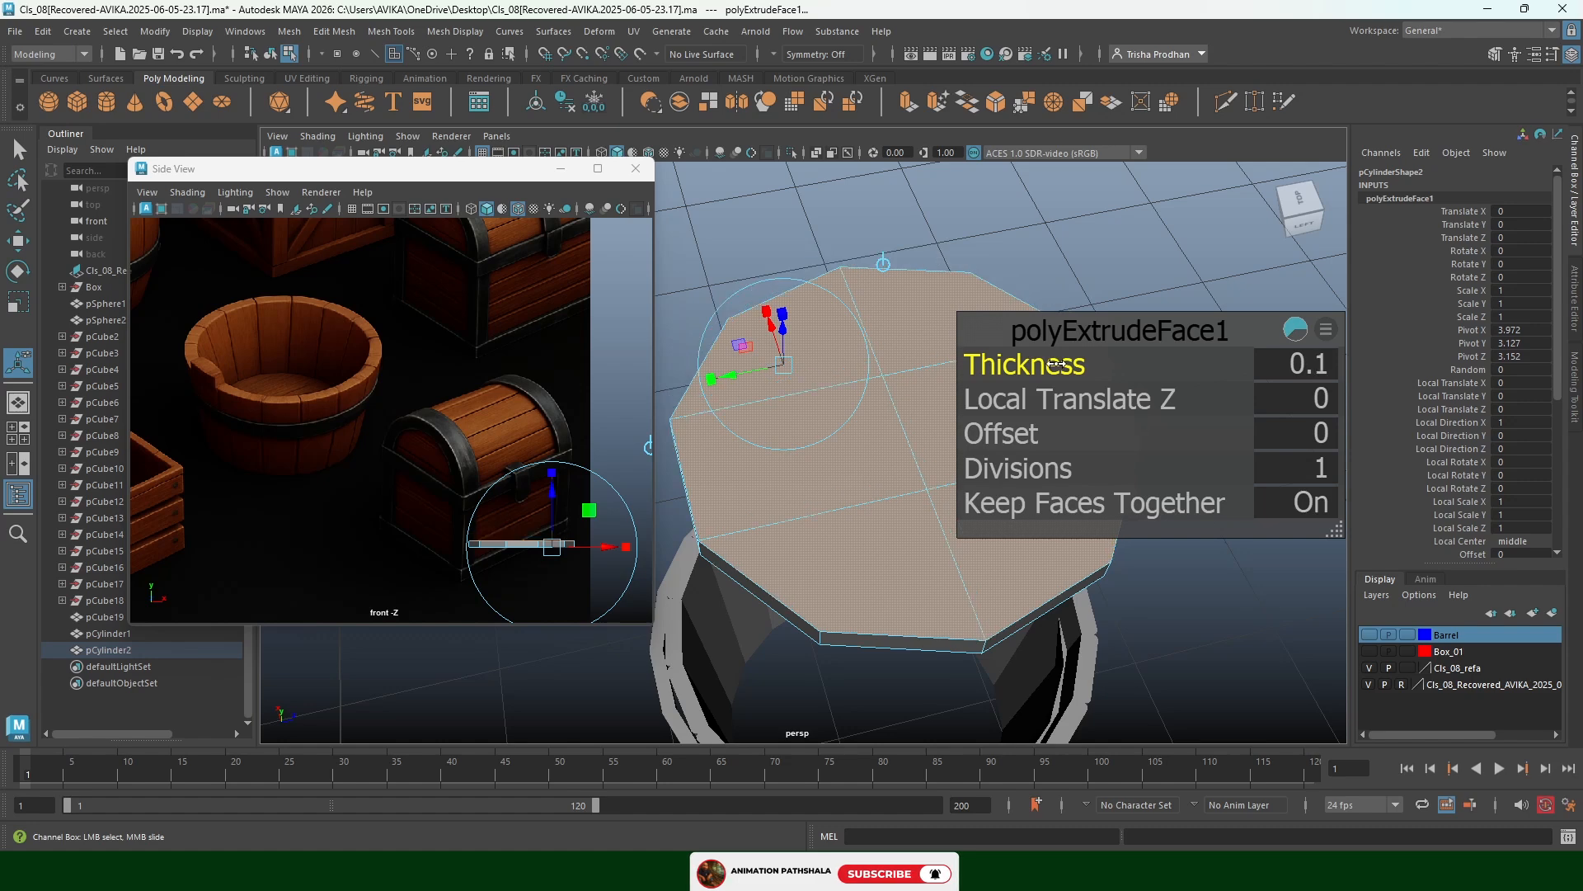
pyautogui.keyDown('alt'); pyautogui.moveTo(854, 441); pyautogui.dragTo(884, 408, button='middle'); pyautogui.keyUp('alt')
# Bevel the disc's two parallel plank-dividing edge lines with a fraction of 0.03
pyautogui.moveTo(920, 387); pyautogui.dragTo(979, 250, button='right')
pyautogui.click(1043, 305)
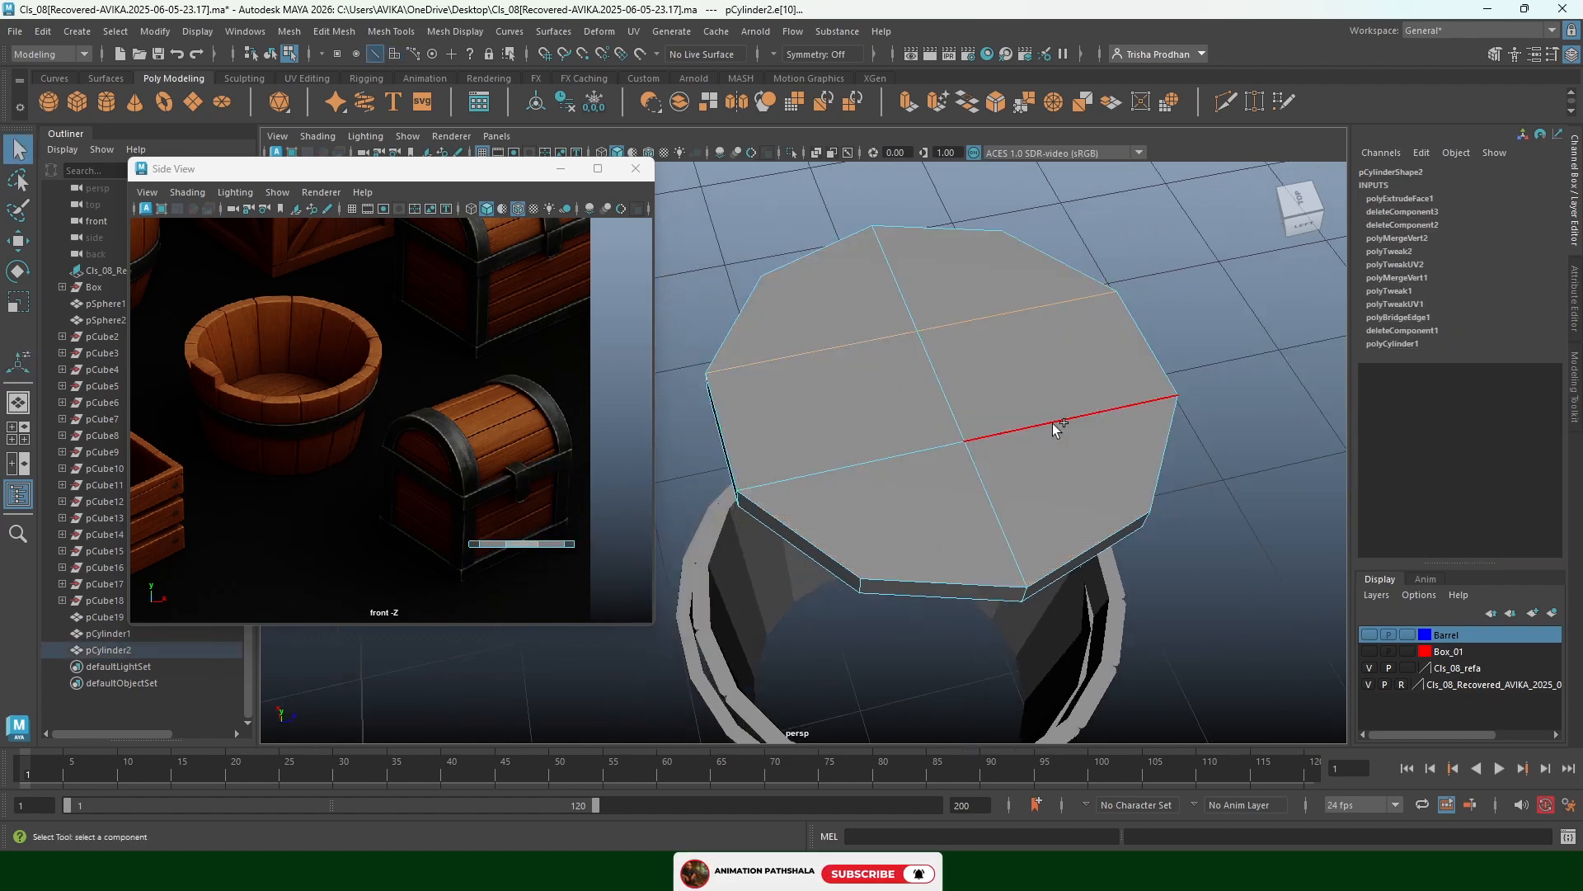
pyautogui.keyDown('shift'); pyautogui.doubleClick(1052, 423); pyautogui.keyUp('shift')
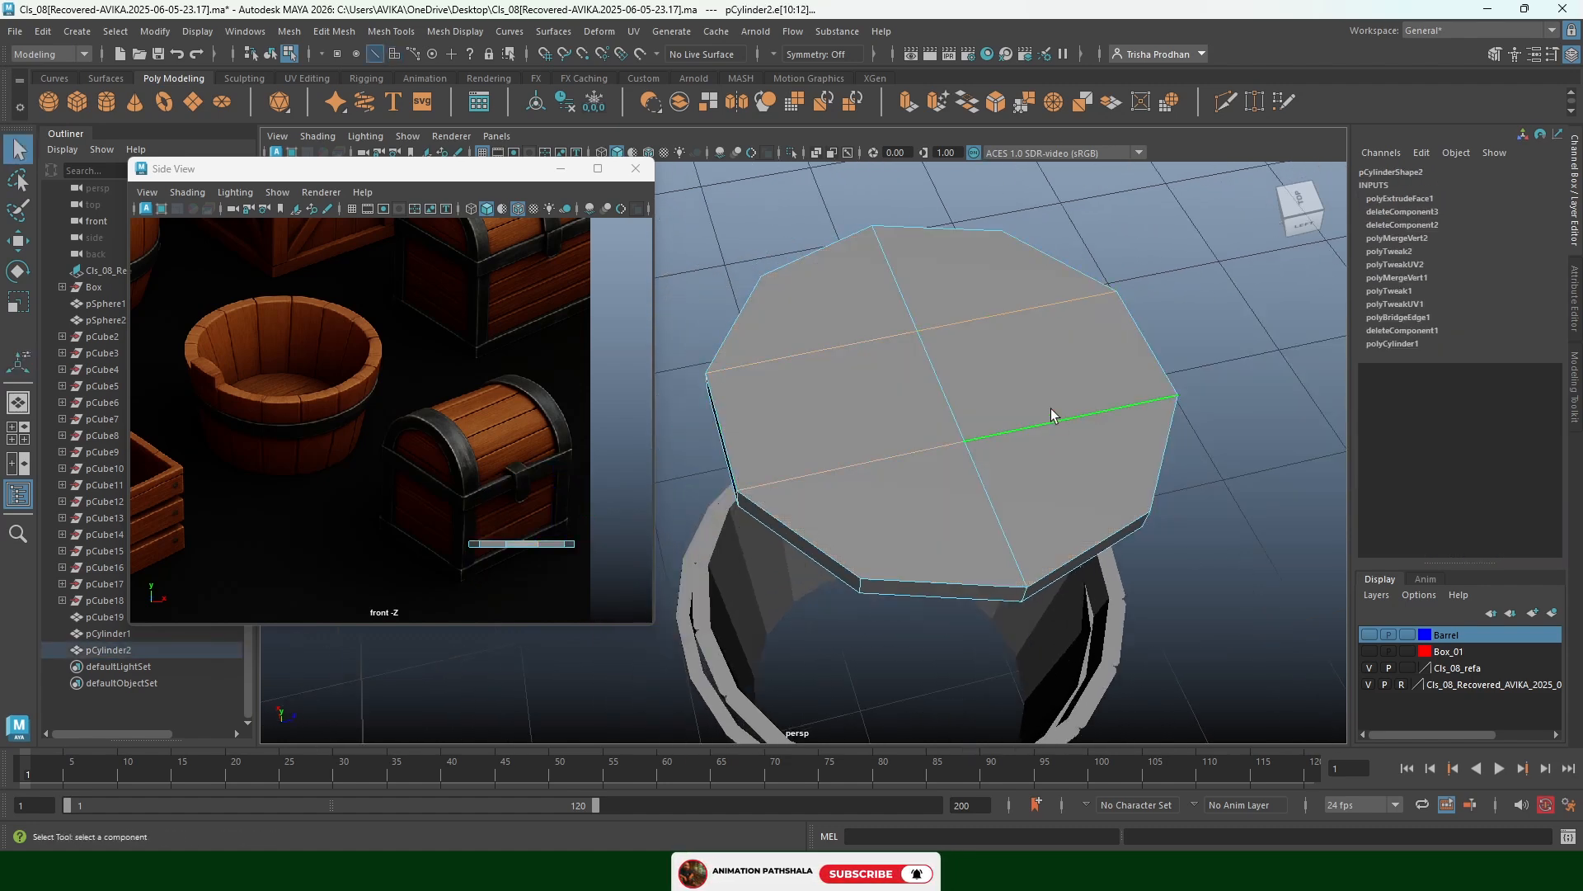
pyautogui.click(997, 105)
pyautogui.moveTo(1164, 364); pyautogui.dragTo(1252, 384)
pyautogui.click(1326, 374)
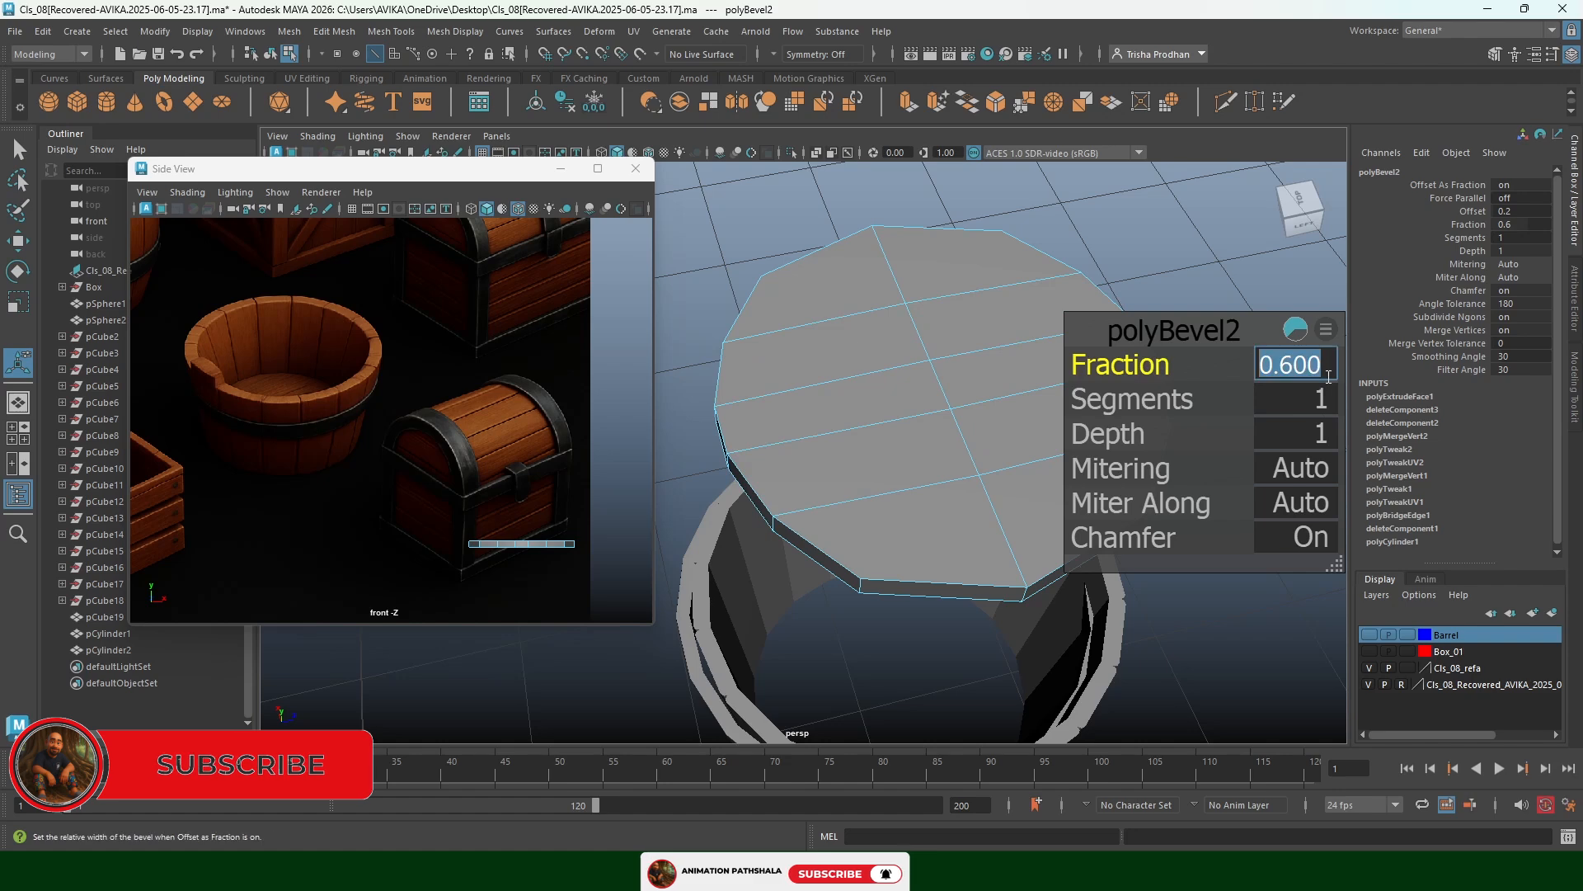
pyautogui.write('.')
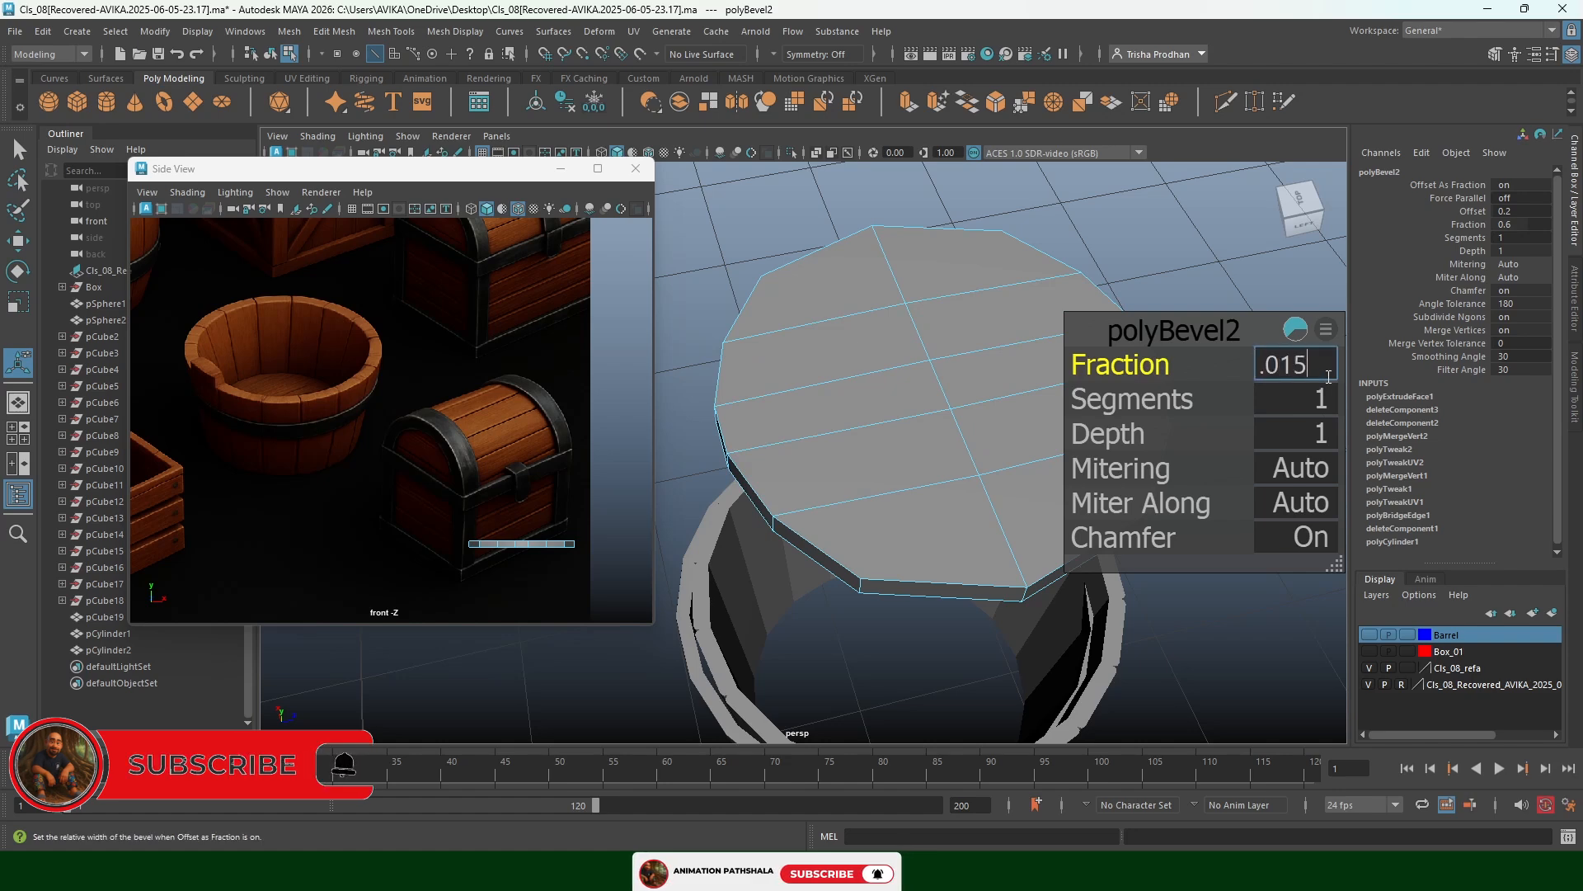
pyautogui.write('015')
pyautogui.press('Return')
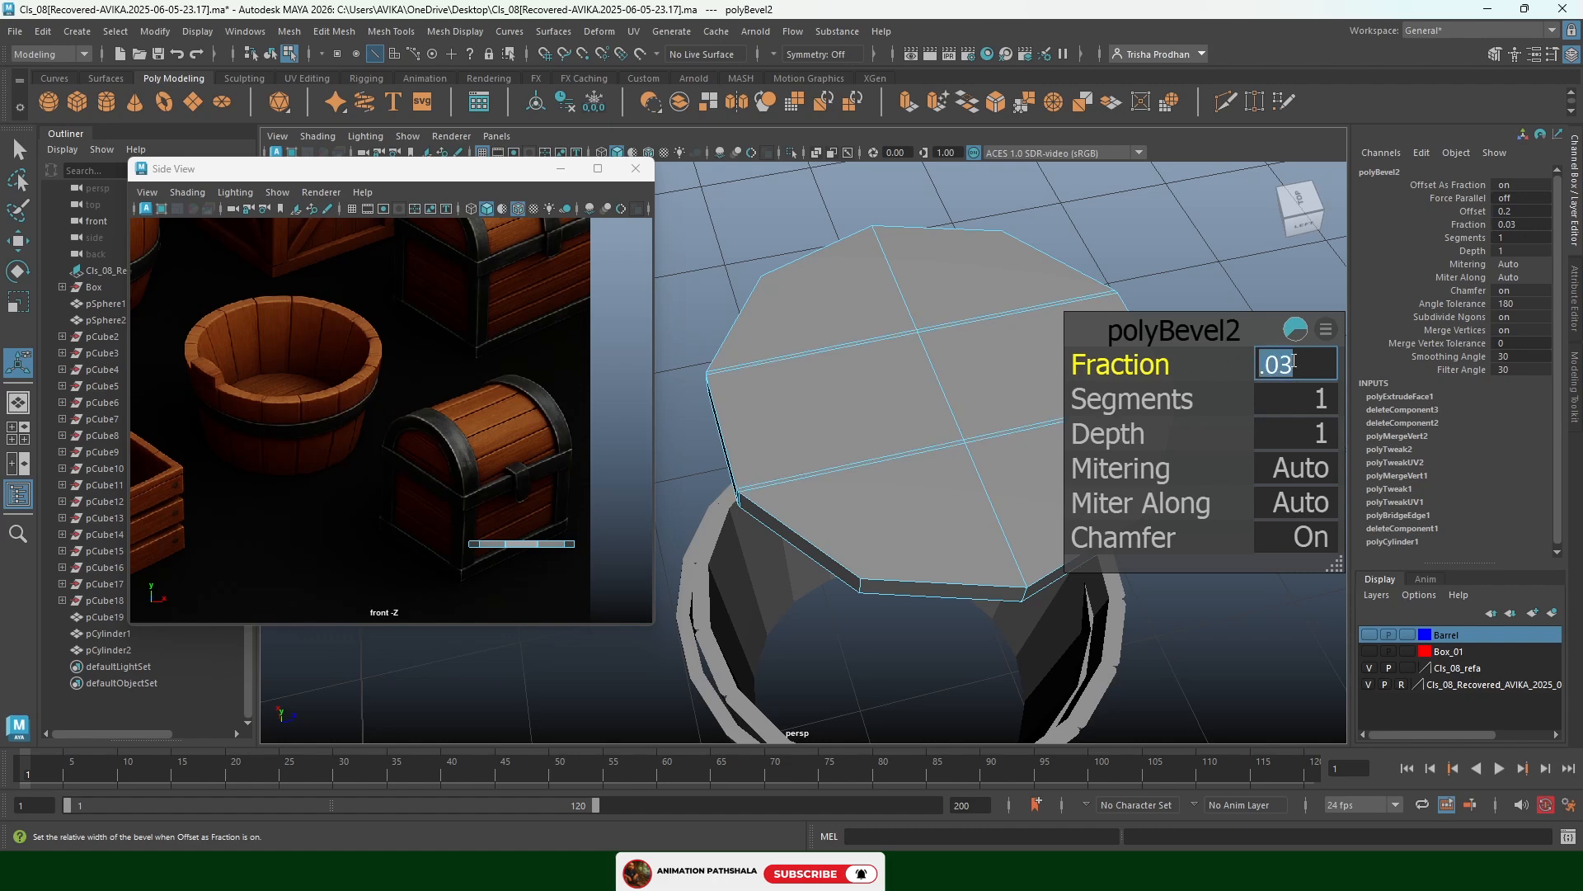
# Extrude the narrow bevelled strips between the planks with a thickness of -0.01 to form grooves
pyautogui.scroll(5, 851, 338)
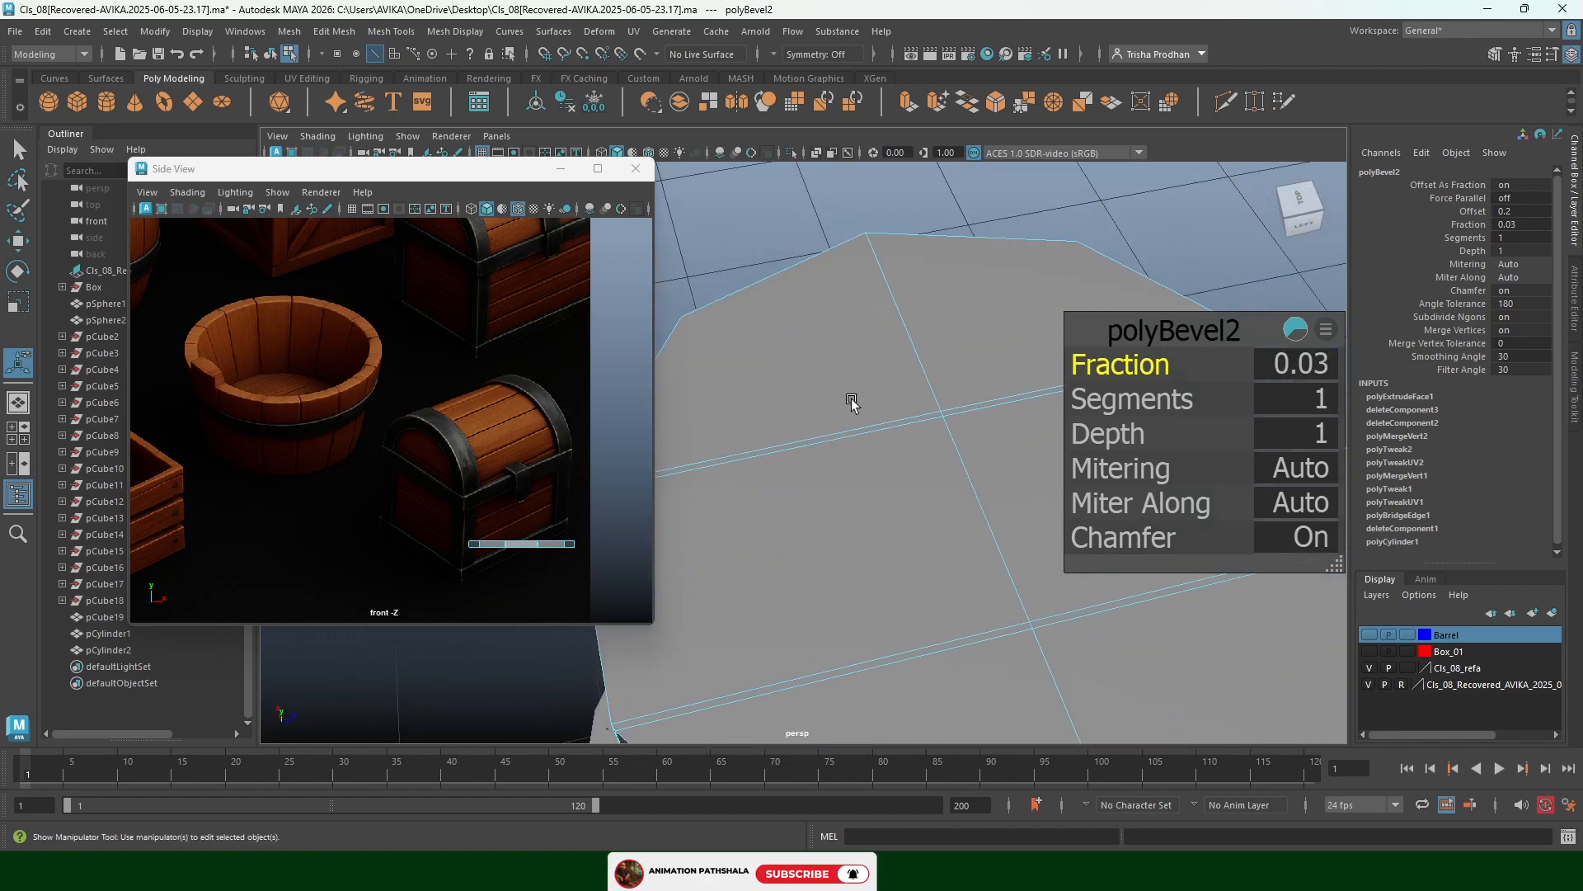
pyautogui.press('q')
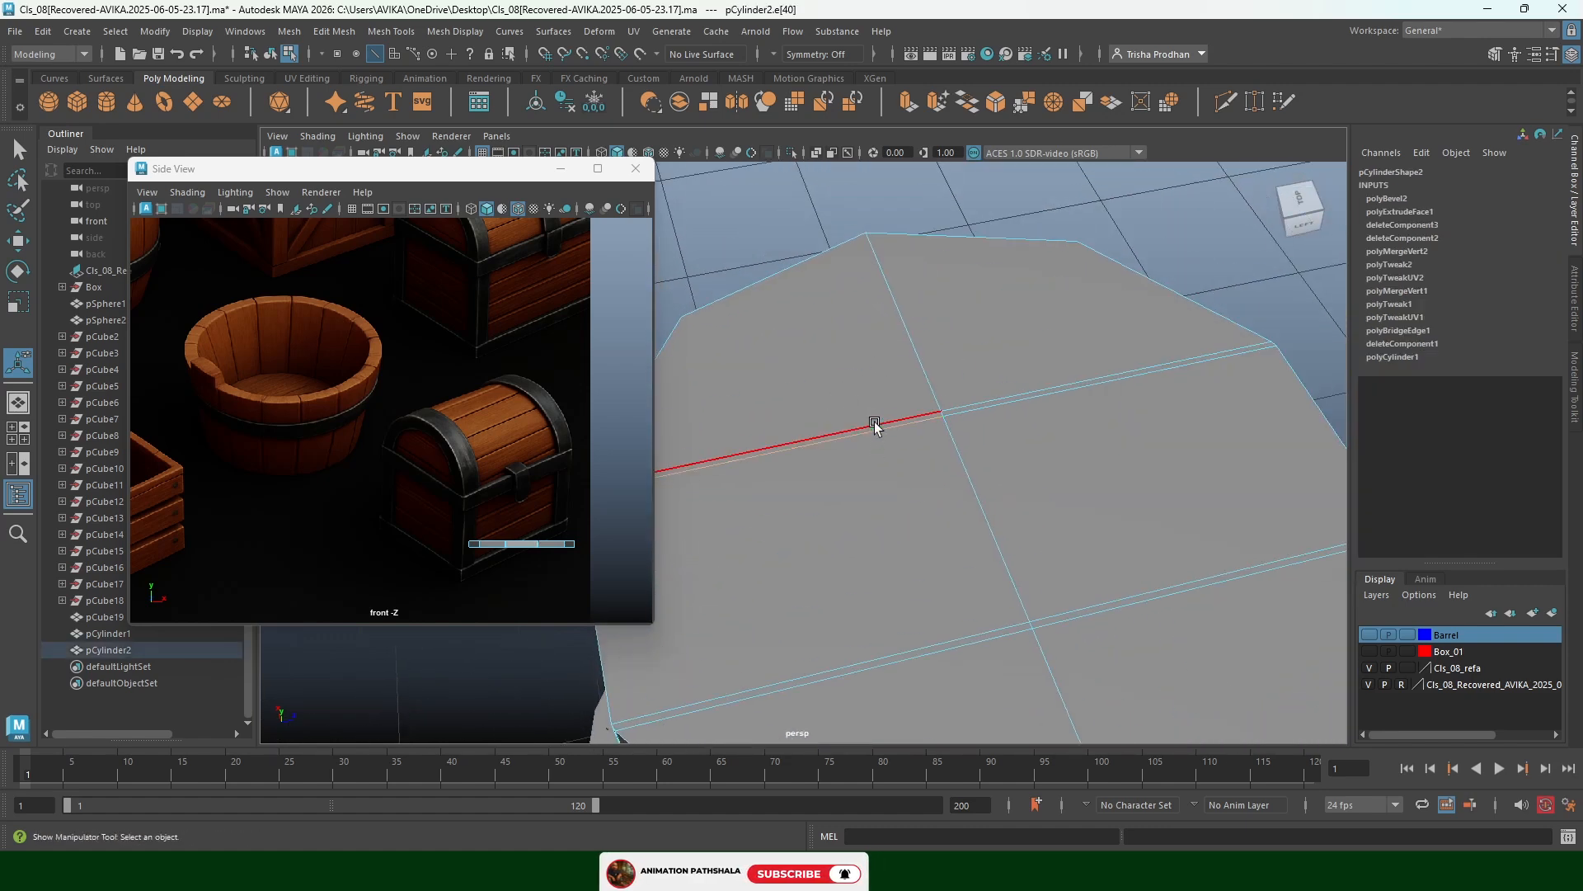
pyautogui.press('F11')
pyautogui.click(881, 426)
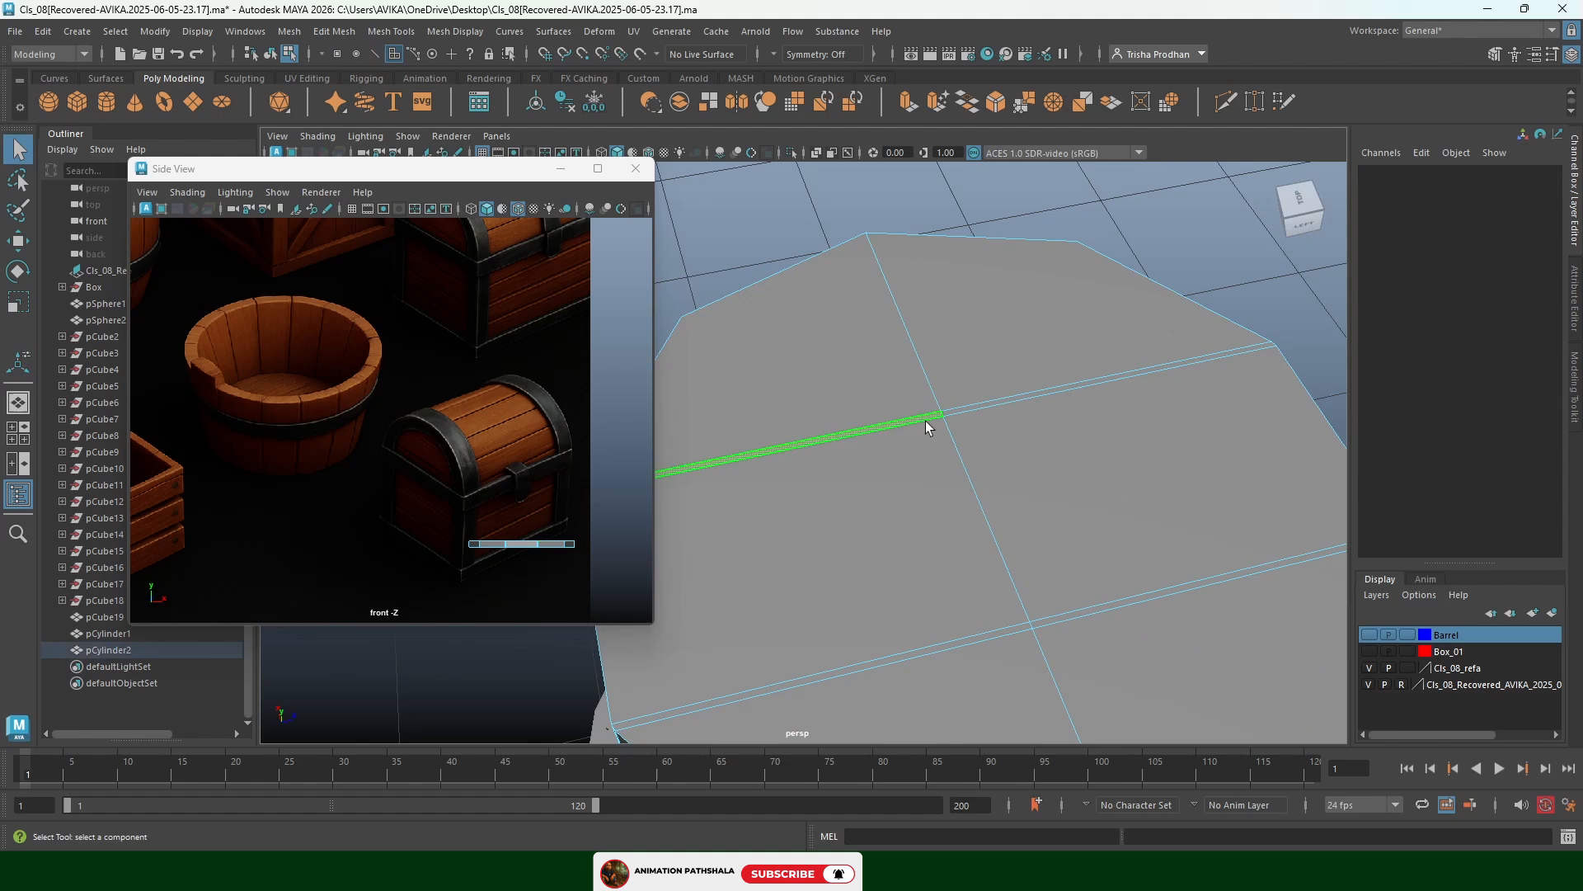
pyautogui.click(968, 405)
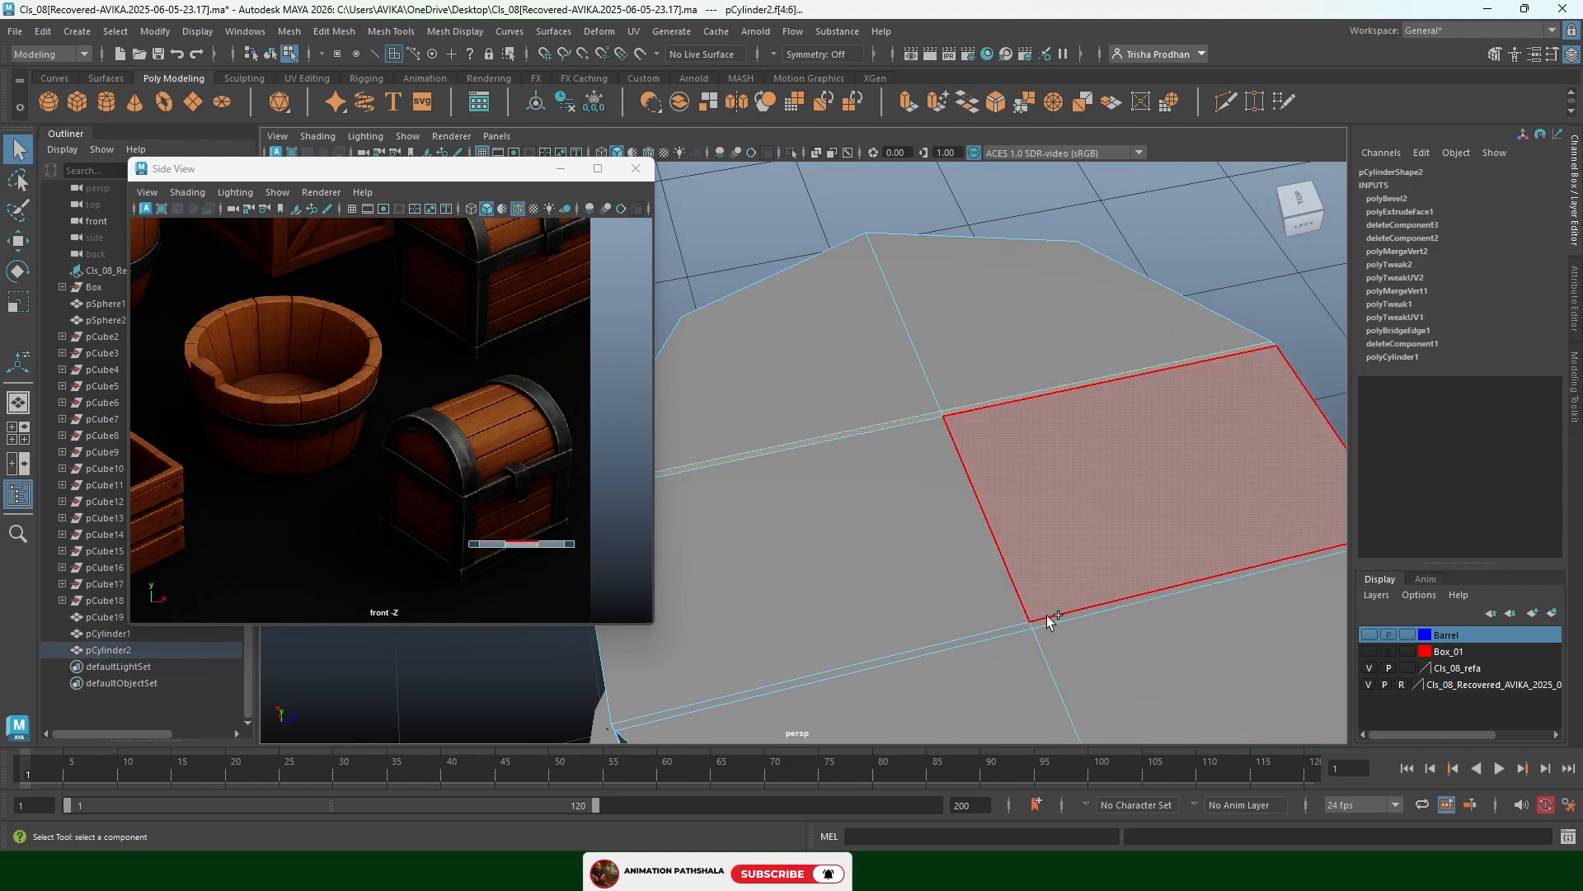
pyautogui.keyDown('shift'); pyautogui.click(994, 635); pyautogui.keyUp('shift')
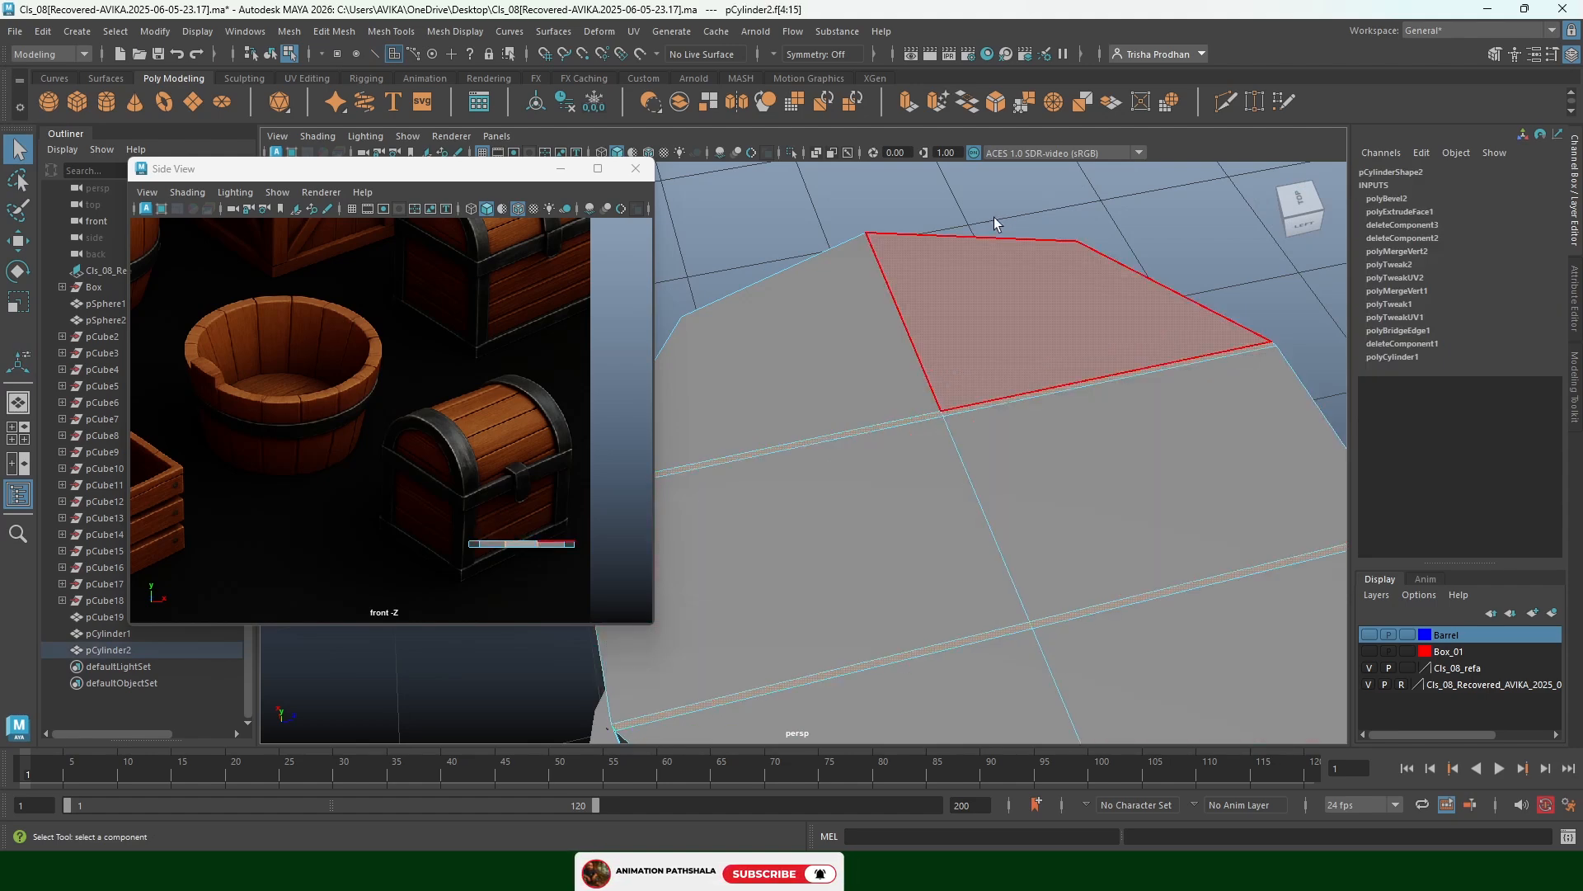
pyautogui.click(908, 98)
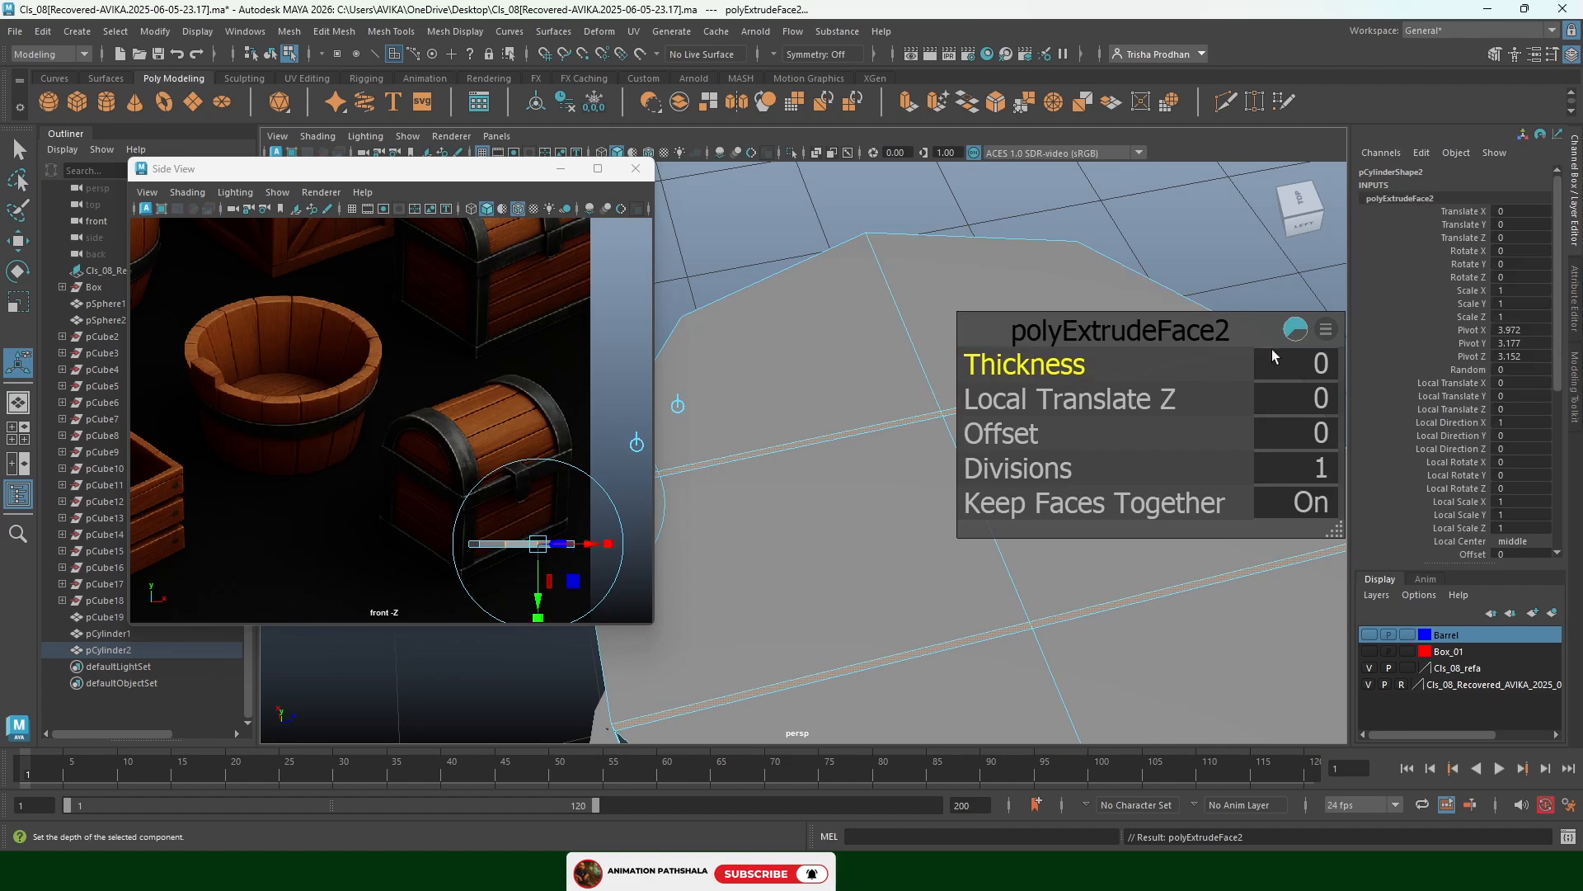
pyautogui.click(1311, 366)
pyautogui.write('-.01')
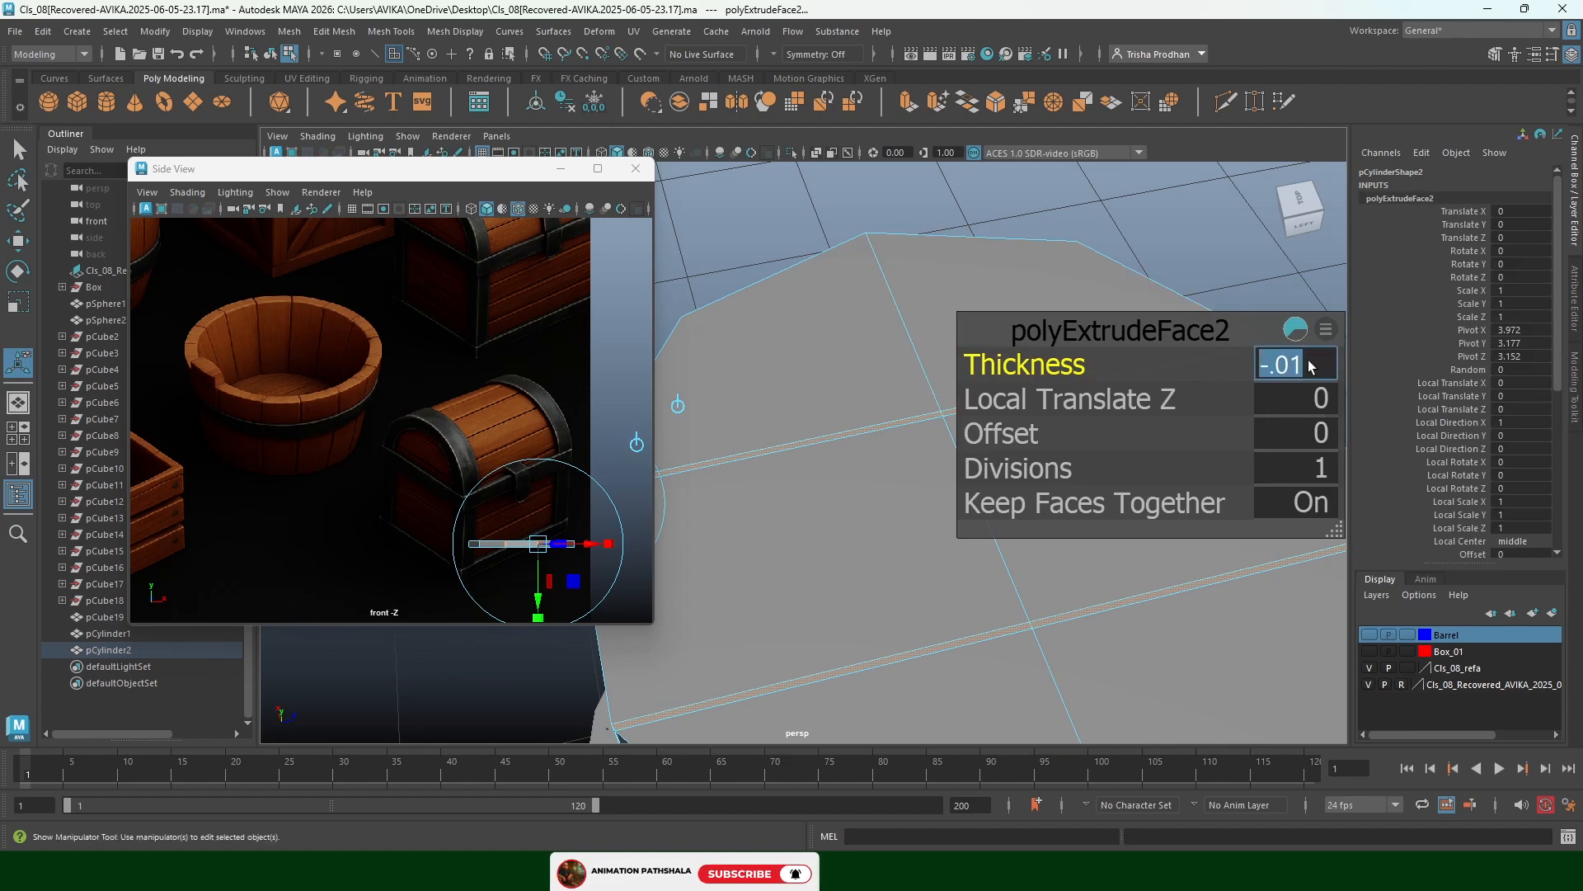
# Lower the whole grooved disc into the base of the bucket and scale it uniformly to about 1.022
pyautogui.moveTo(929, 286); pyautogui.dragTo(1008, 259, button='right')
pyautogui.click(1125, 191)
pyautogui.scroll(-6, 1042, 404)
pyautogui.scroll(2, 1037, 404)
pyautogui.click(996, 431)
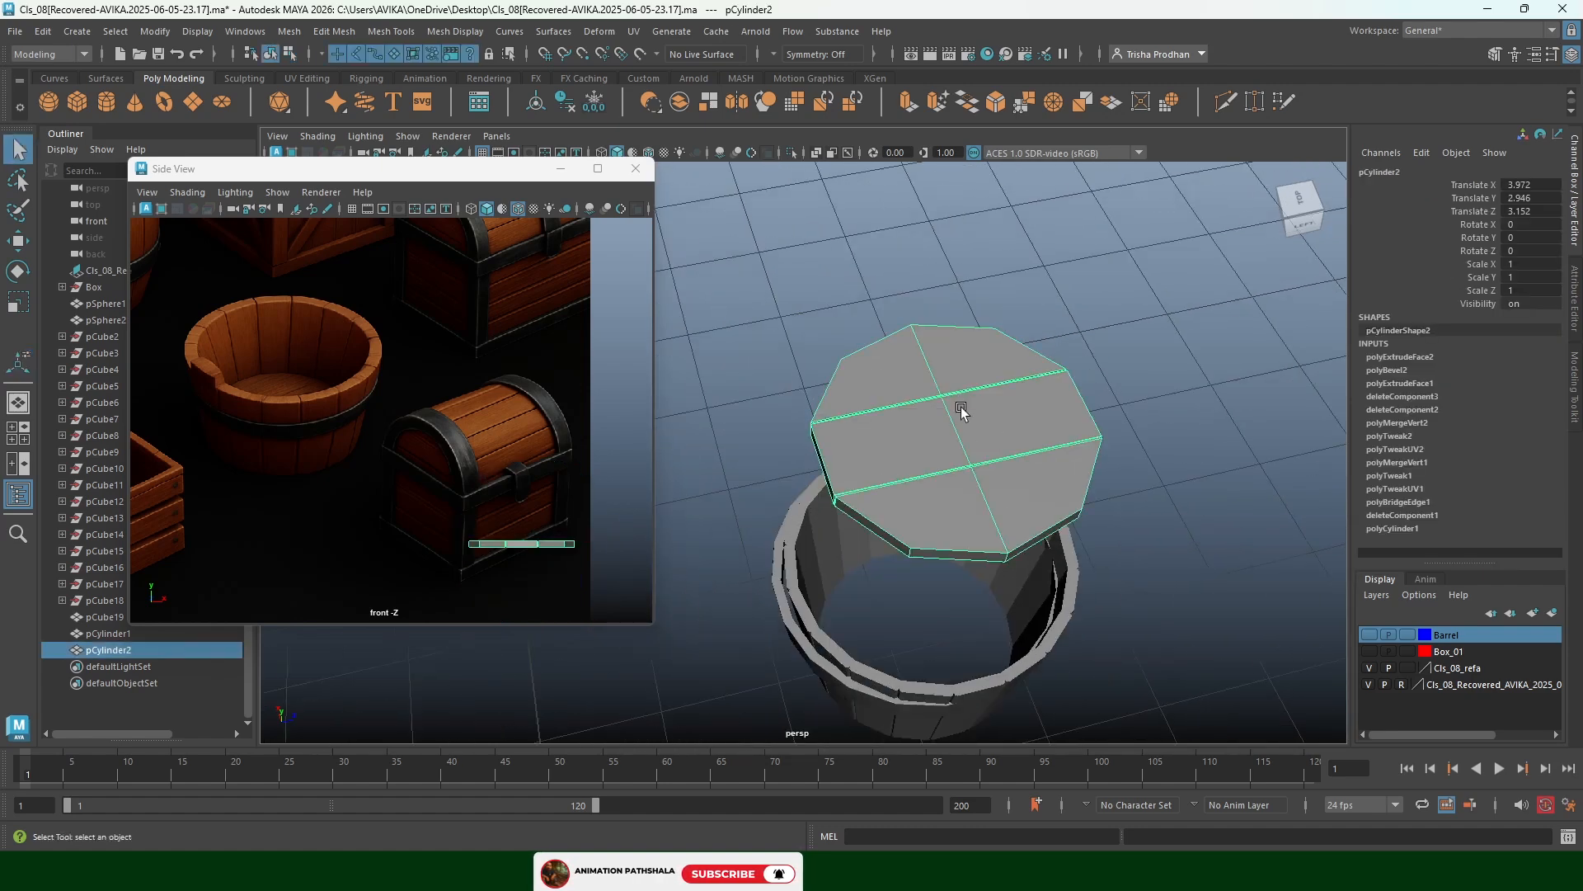
pyautogui.press('w')
pyautogui.moveTo(959, 410); pyautogui.dragTo(920, 630)
pyautogui.press('r')
pyautogui.click(1025, 544)
# Scale the disc vertically to about 1.826, place it at about -0.018 in Y at the bucket's base, and display the scene in wireframe
pyautogui.keyDown('alt'); pyautogui.moveTo(1017, 459); pyautogui.dragTo(865, 460); pyautogui.keyUp('alt')
pyautogui.click(955, 437)
pyautogui.press('w')
pyautogui.moveTo(866, 452); pyautogui.dragTo(867, 464)
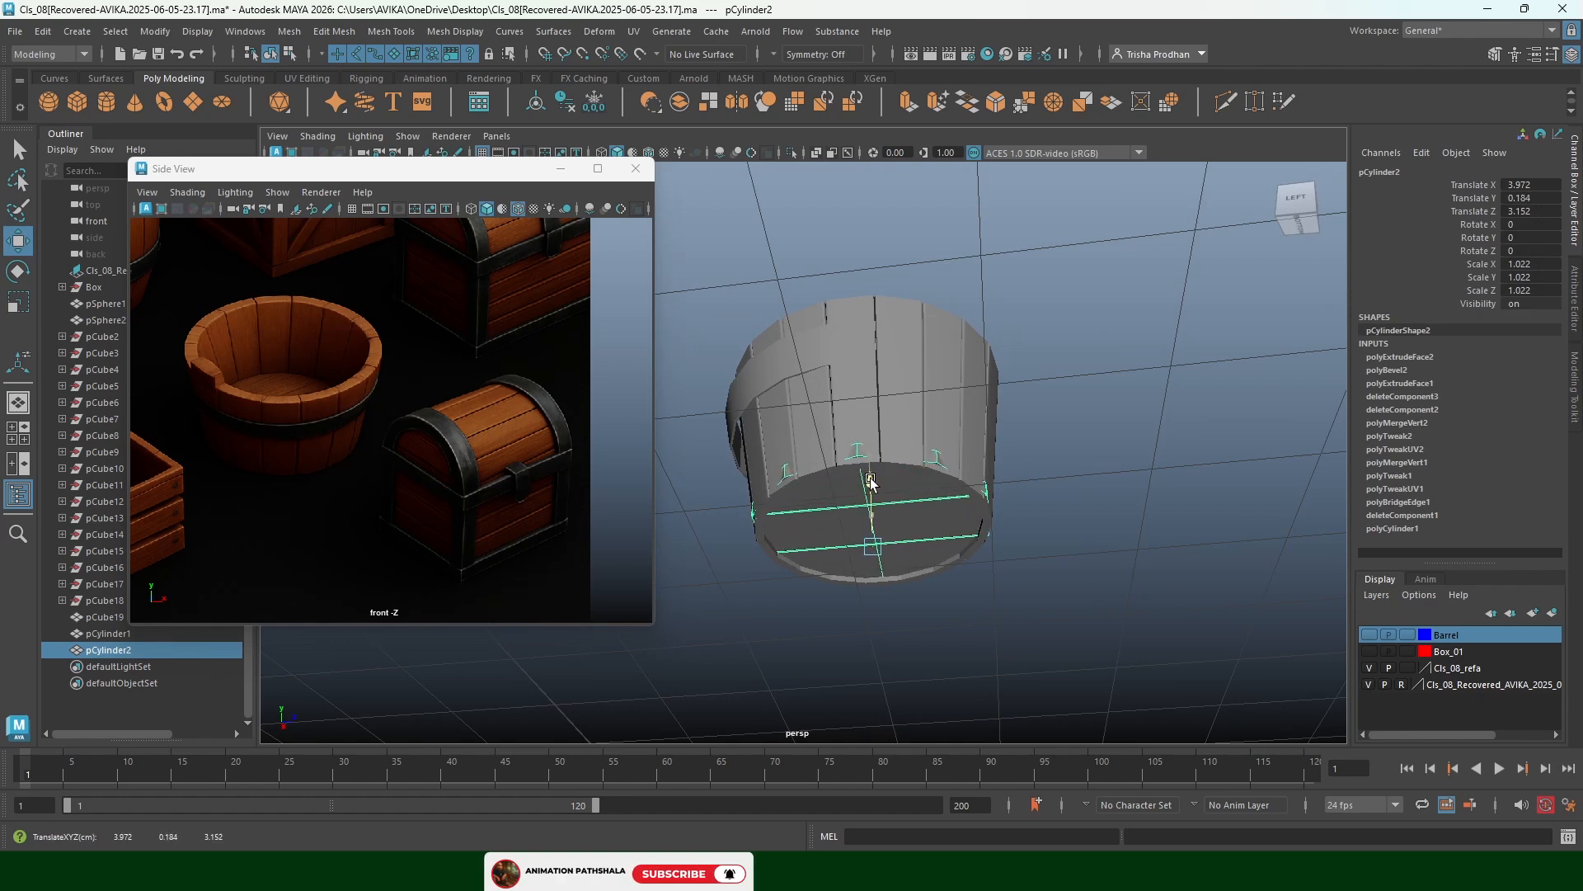
pyautogui.moveTo(874, 486); pyautogui.dragTo(866, 532)
pyautogui.press('r')
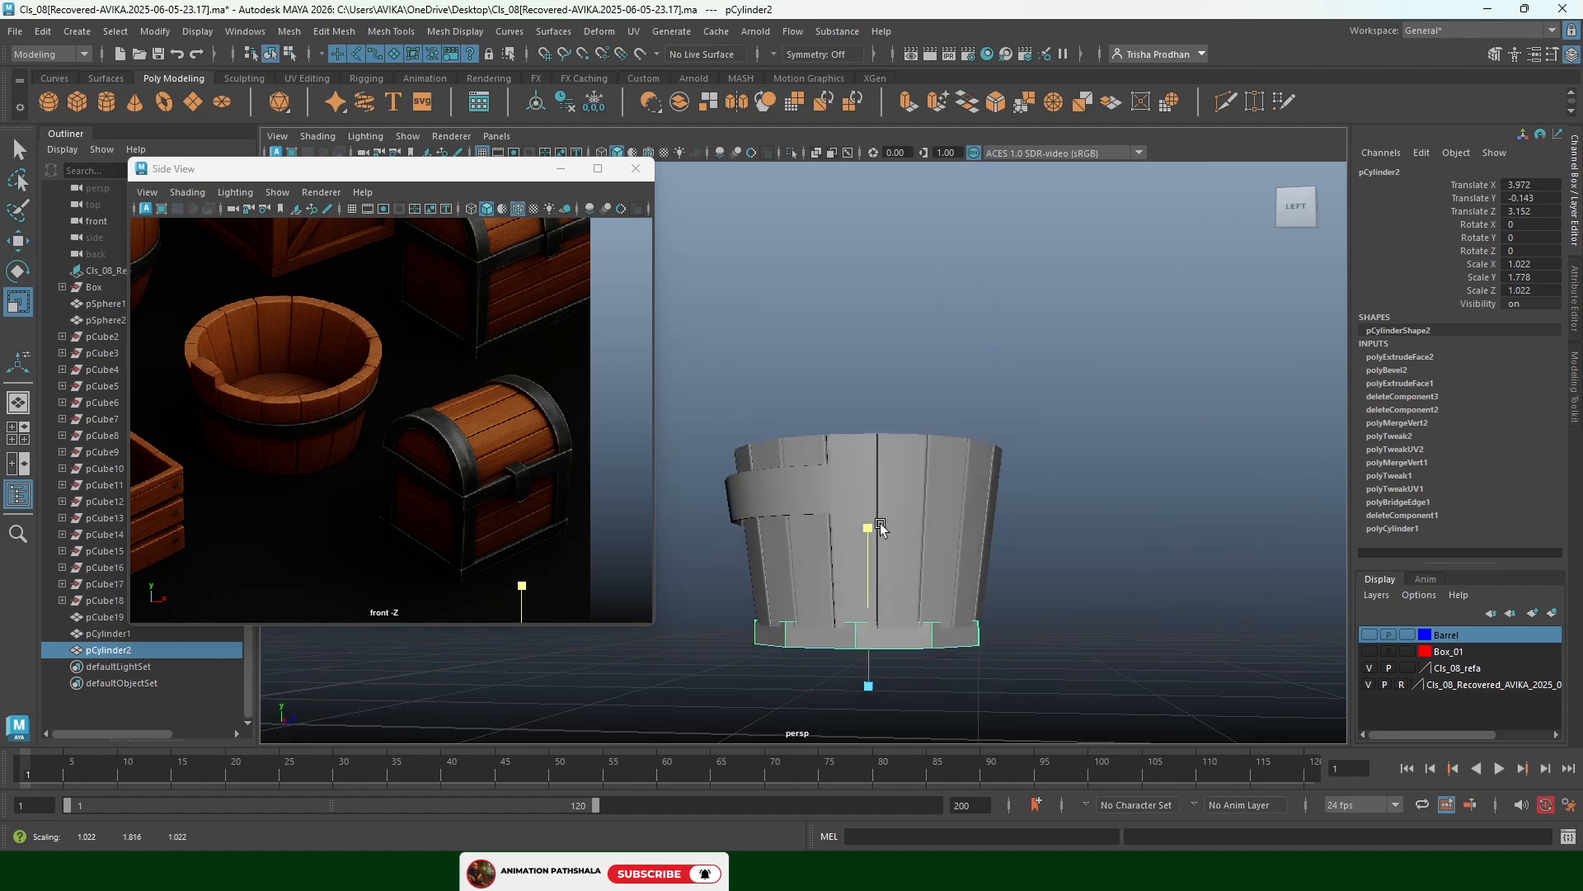
pyautogui.keyDown('alt'); pyautogui.moveTo(866, 608); pyautogui.dragTo(953, 484); pyautogui.keyUp('alt')
pyautogui.press('w')
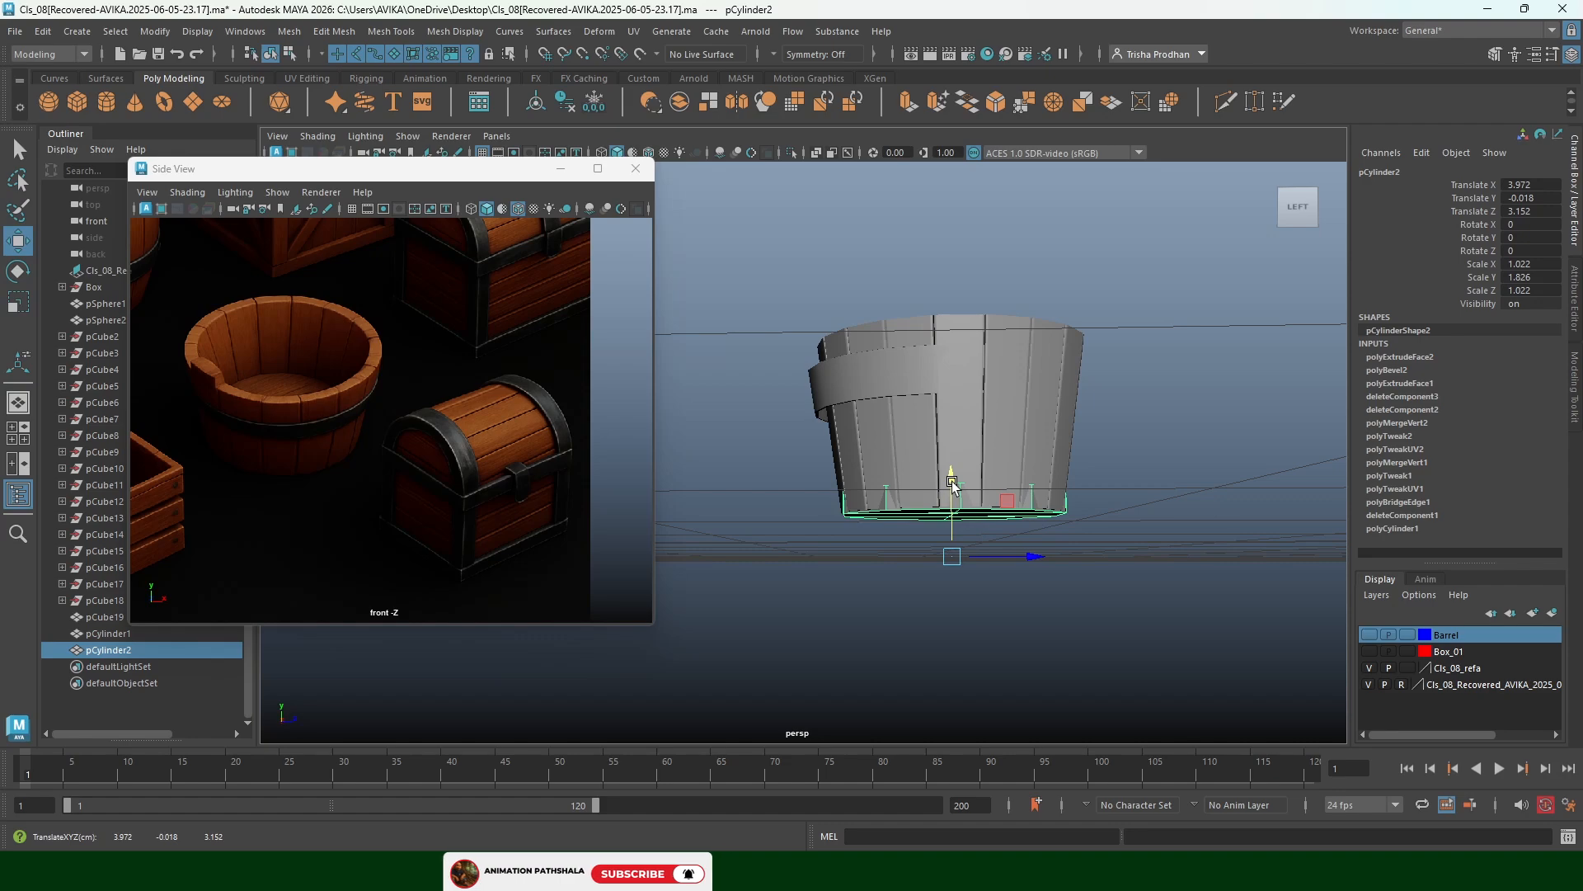
pyautogui.press('4')
pyautogui.scroll(3, 955, 475)
pyautogui.keyDown('alt'); pyautogui.moveTo(955, 474); pyautogui.dragTo(1128, 422); pyautogui.keyUp('alt')
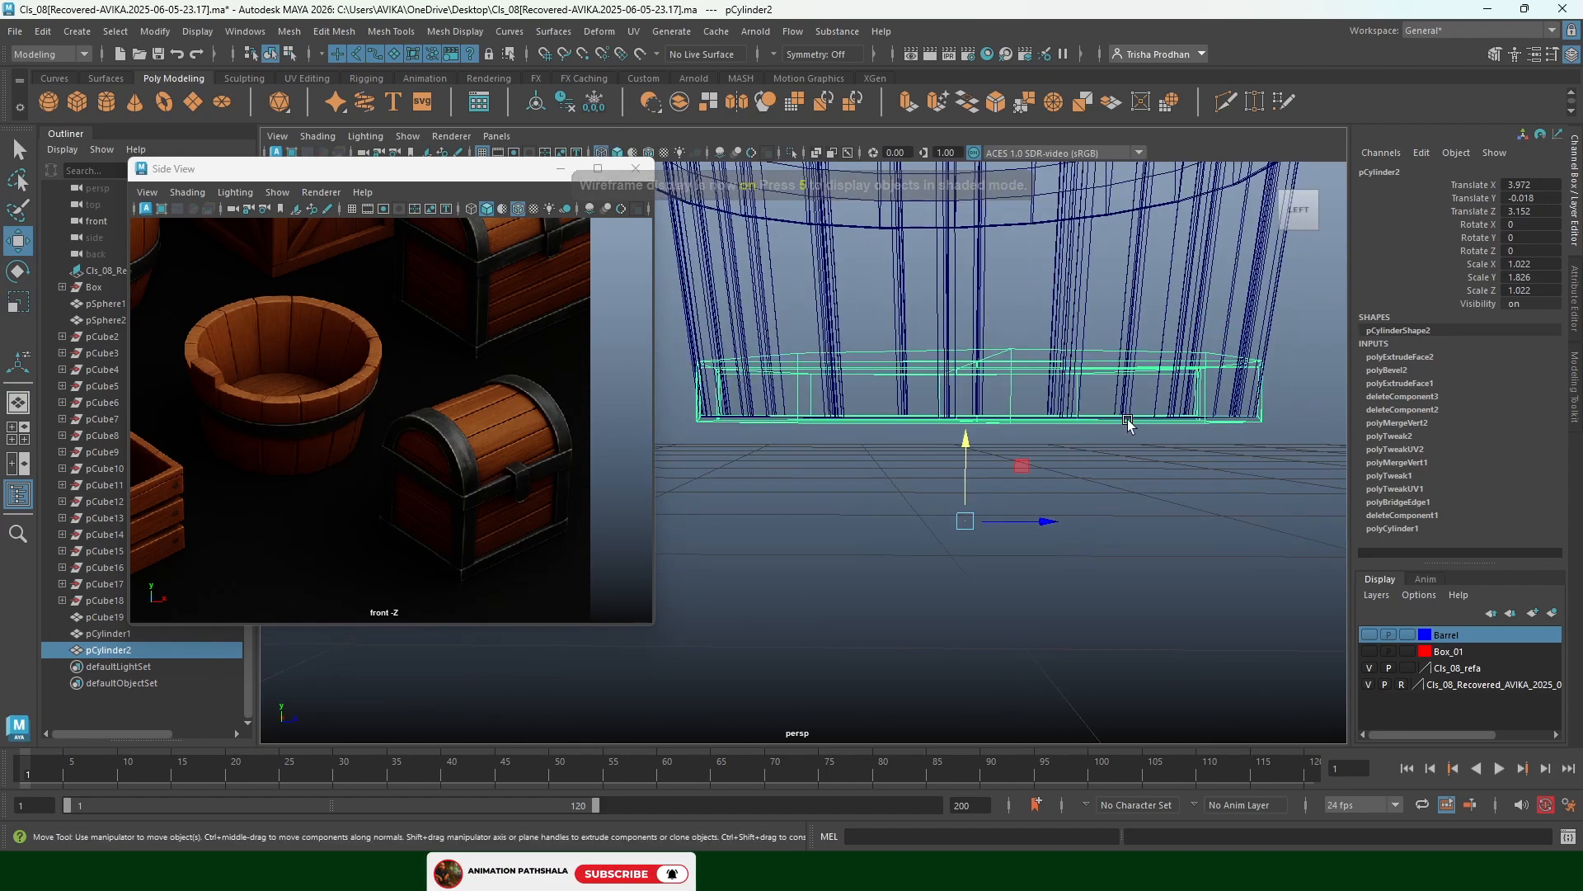
pyautogui.moveTo(1128, 422); pyautogui.dragTo(920, 474, button='right')
pyautogui.moveTo(1307, 500); pyautogui.dragTo(693, 458)
pyautogui.click(1056, 387)
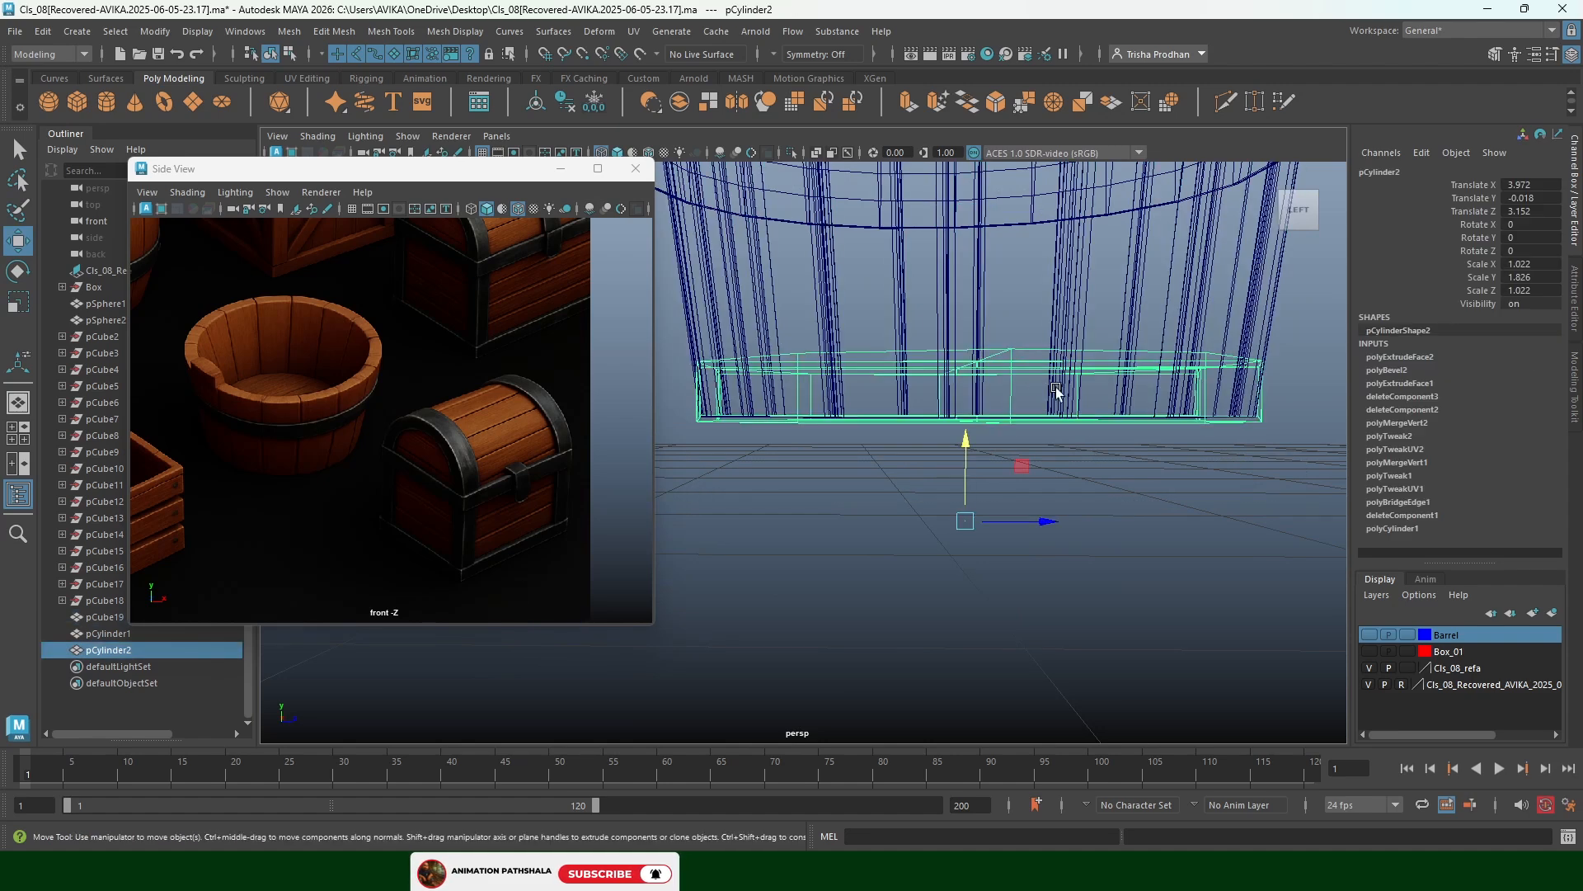
pyautogui.moveTo(1056, 387); pyautogui.dragTo(986, 390, button='right')
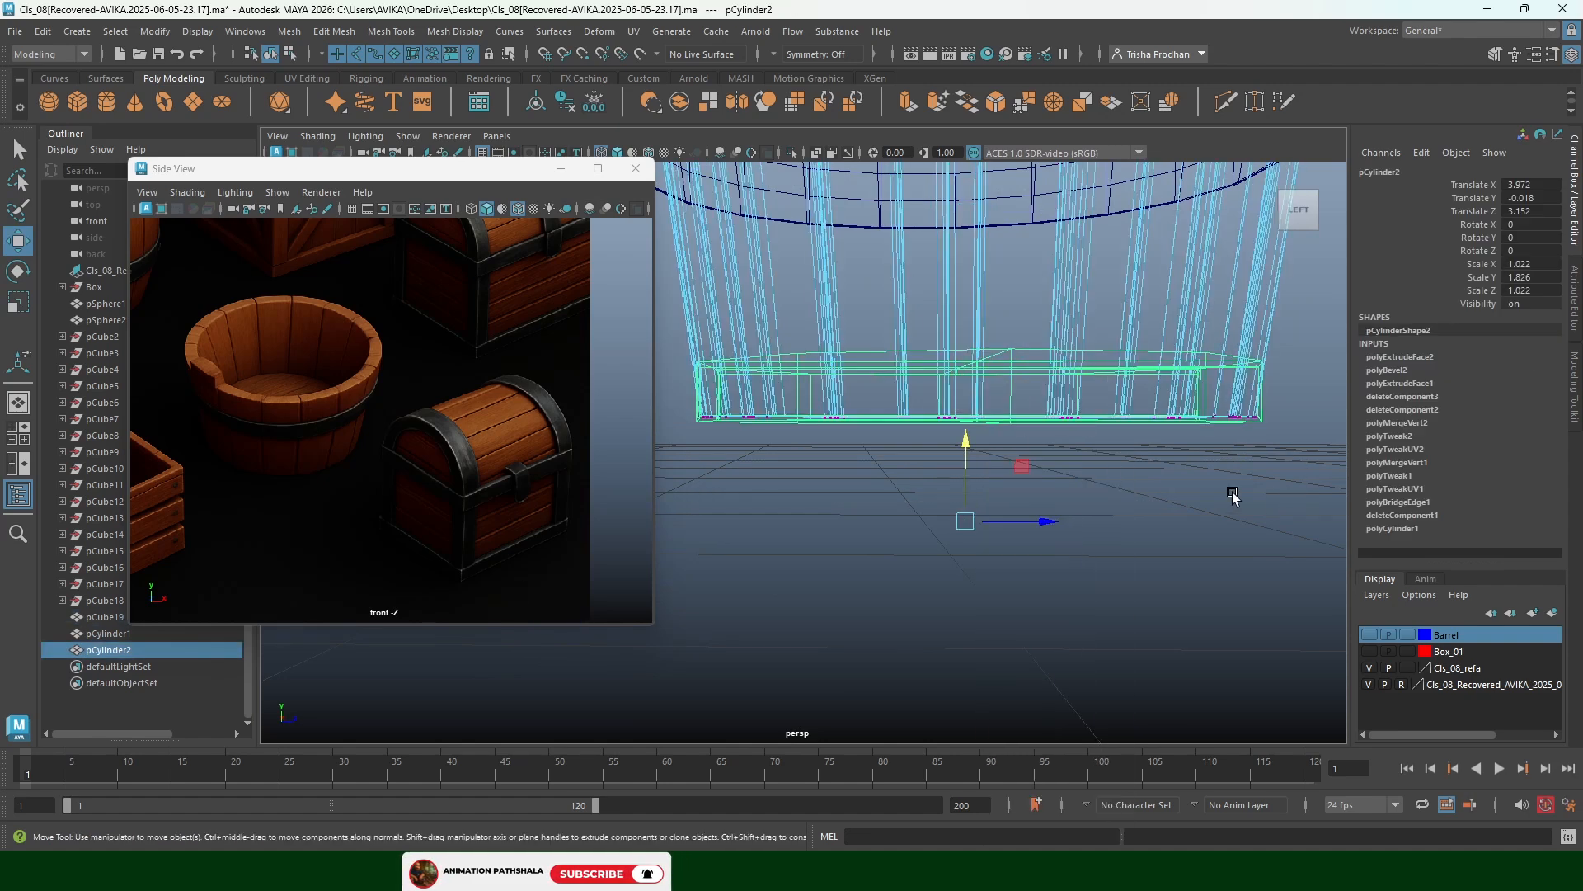
pyautogui.click(1010, 493)
pyautogui.click(1013, 369)
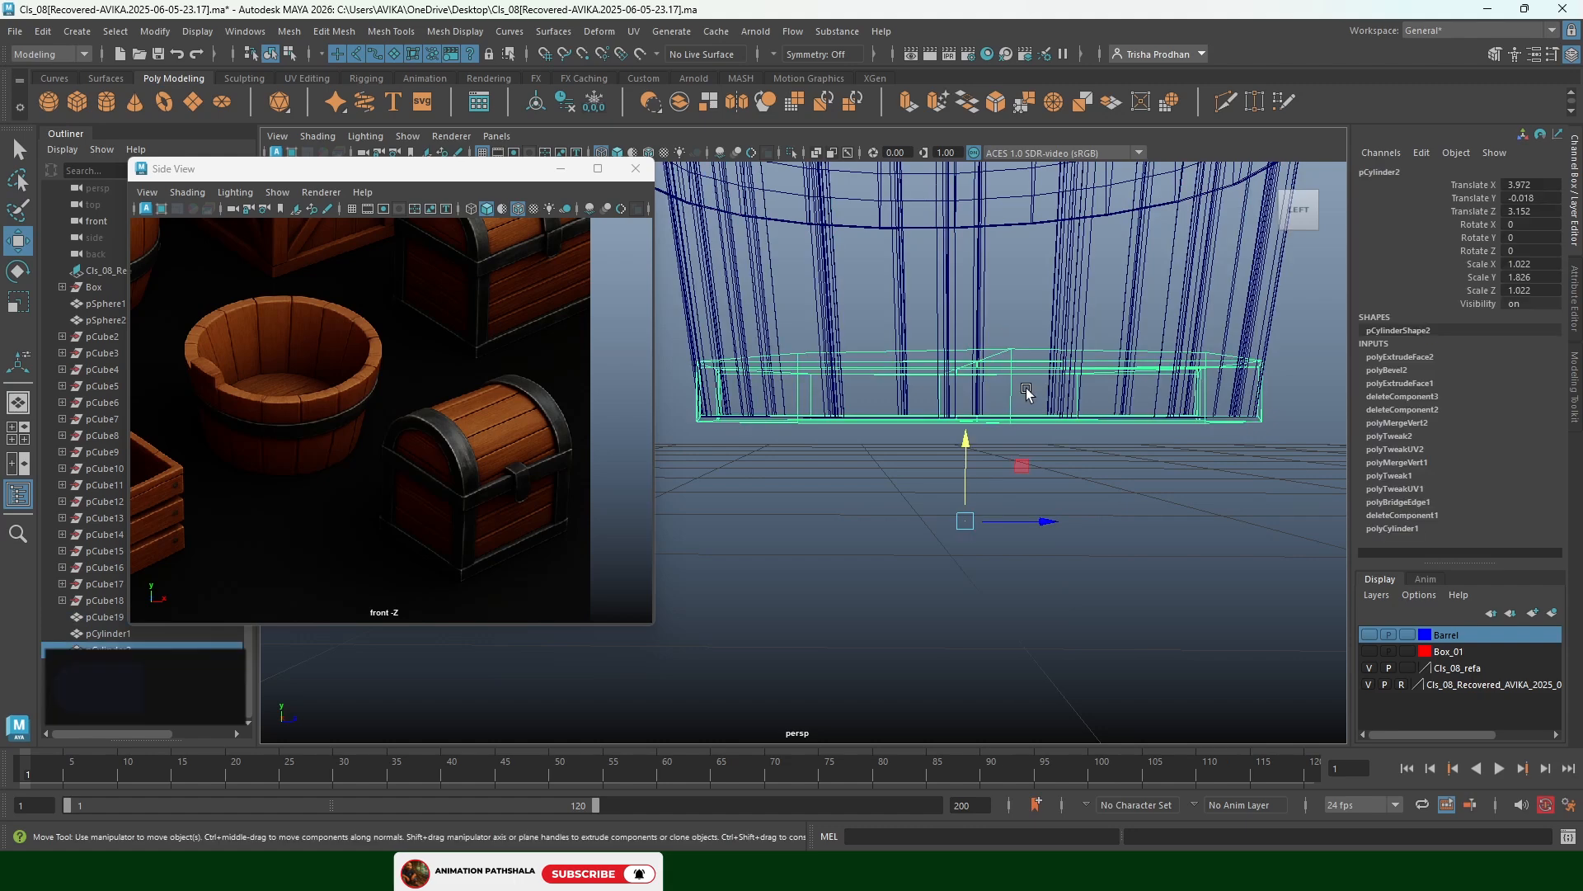
# Scale the disc's lower ring of vertices inward to about 0.958 to taper its side like the staves
pyautogui.moveTo(1002, 373); pyautogui.dragTo(960, 402, button='right')
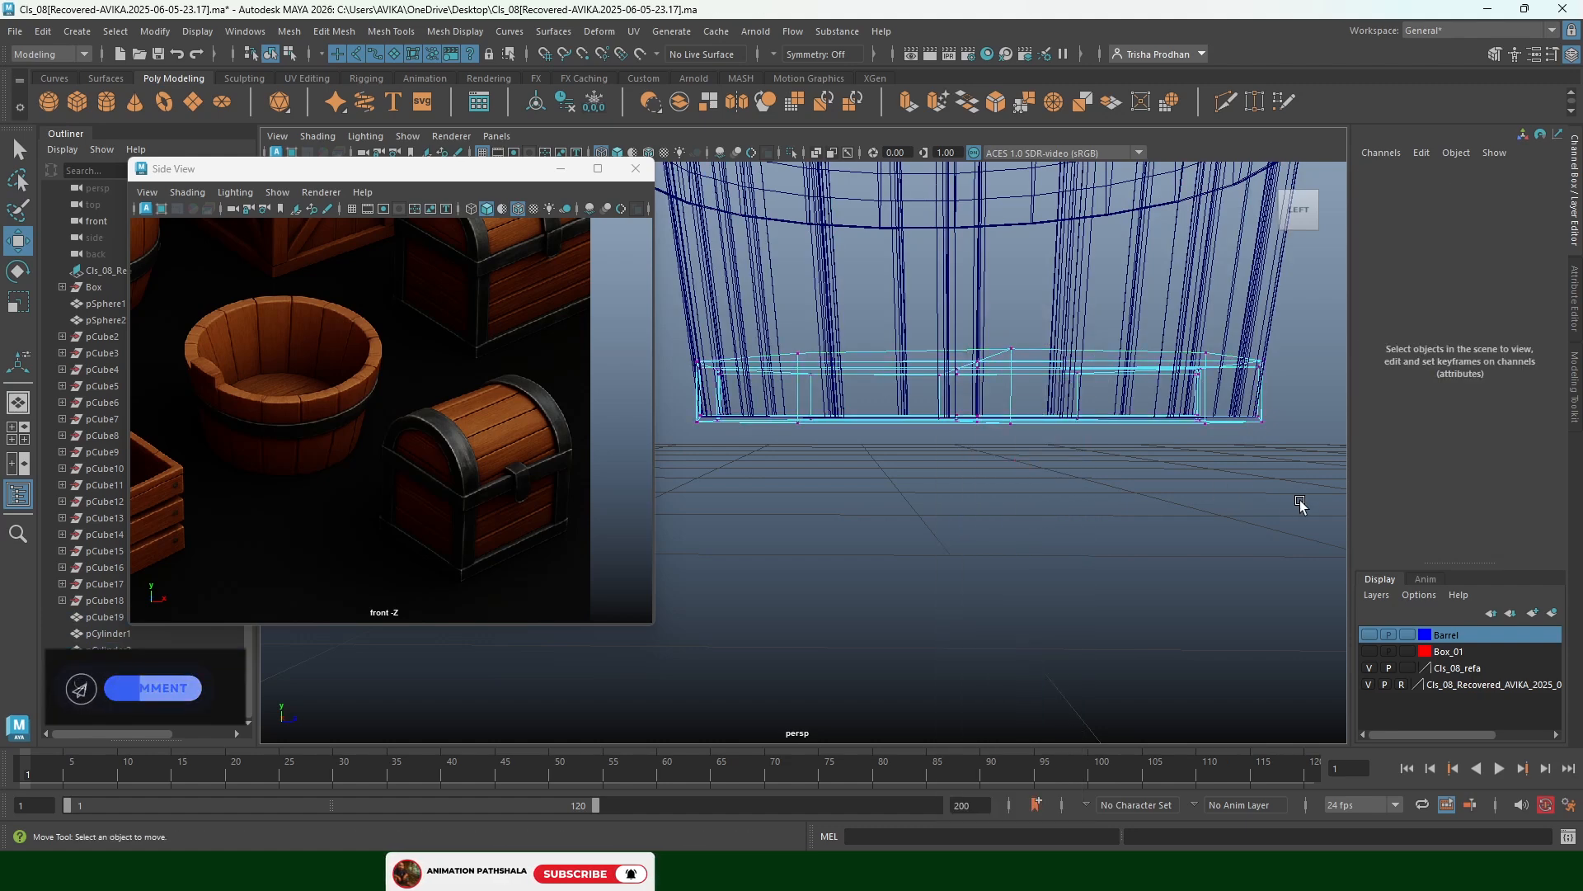
pyautogui.moveTo(1301, 487); pyautogui.dragTo(654, 406)
pyautogui.press('t')
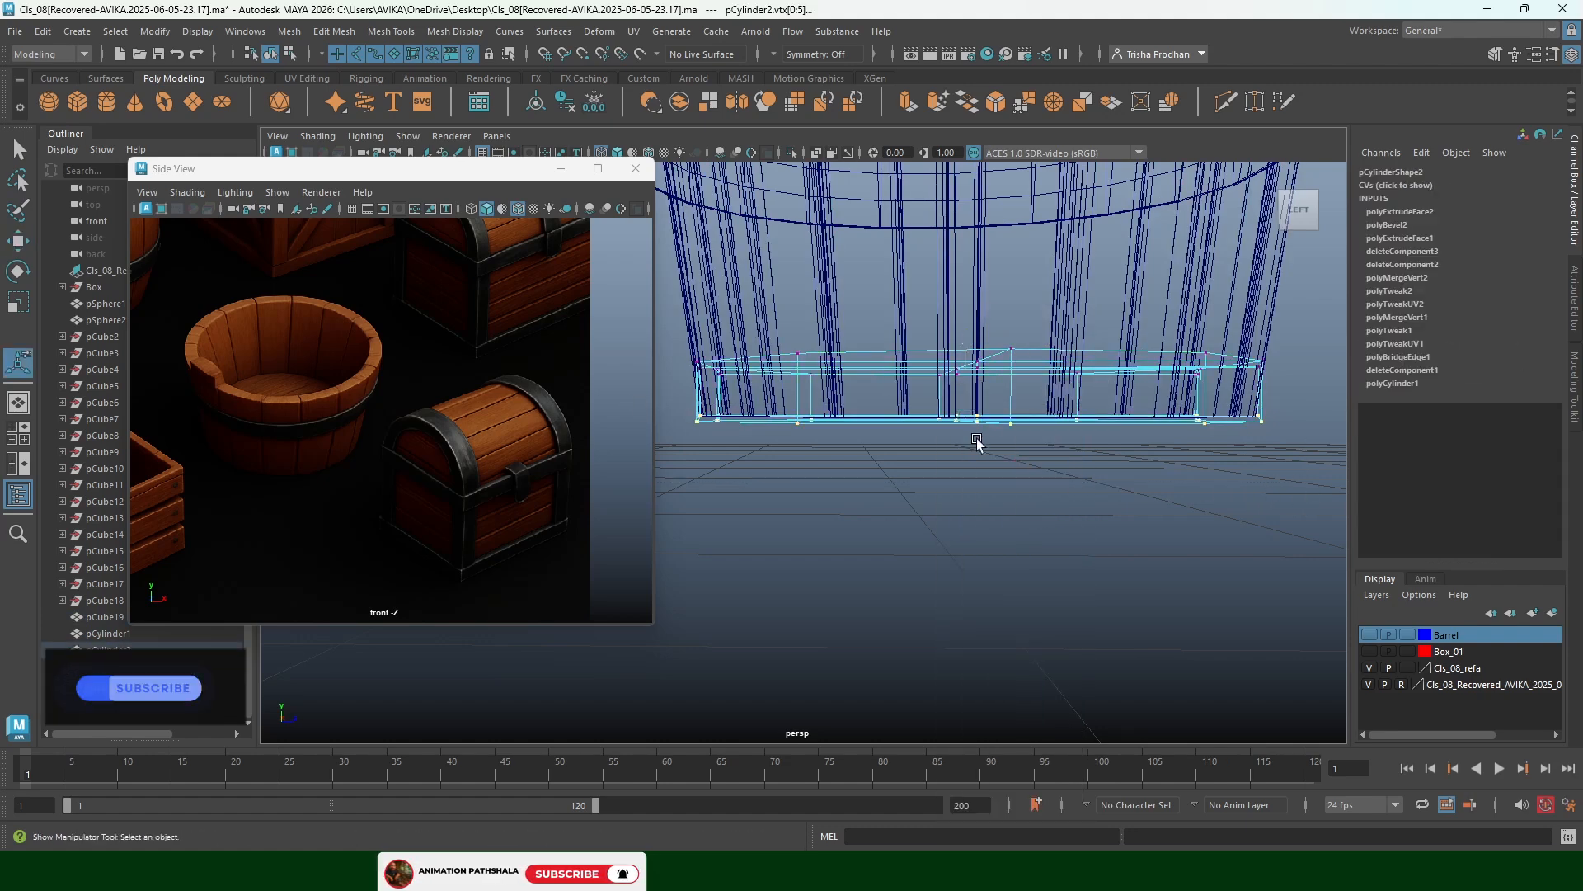
pyautogui.press('r')
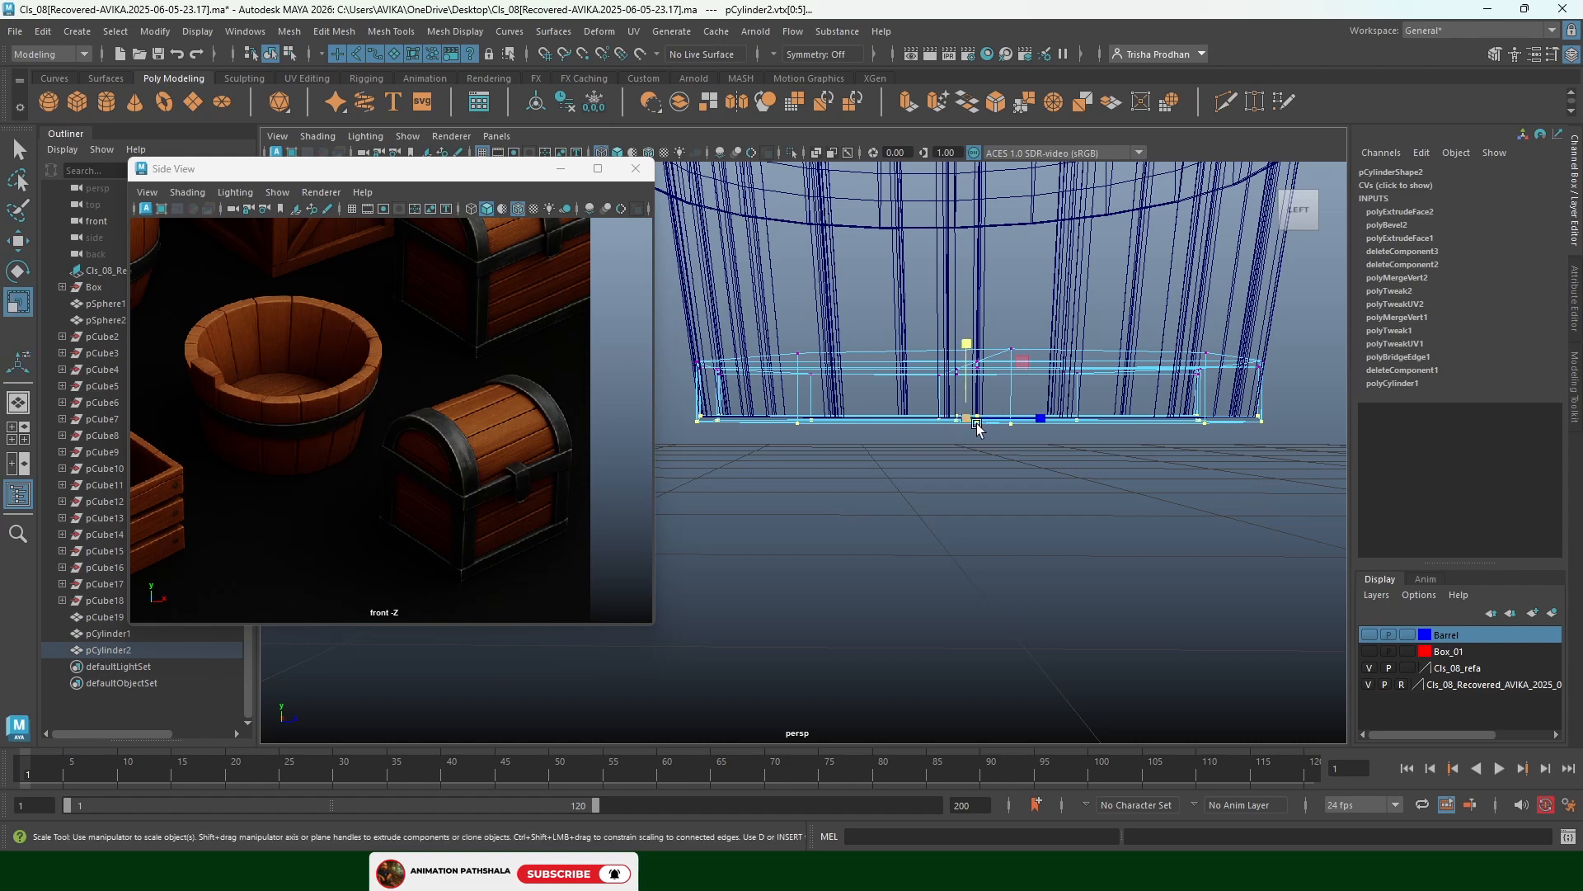
pyautogui.moveTo(957, 419); pyautogui.dragTo(953, 427)
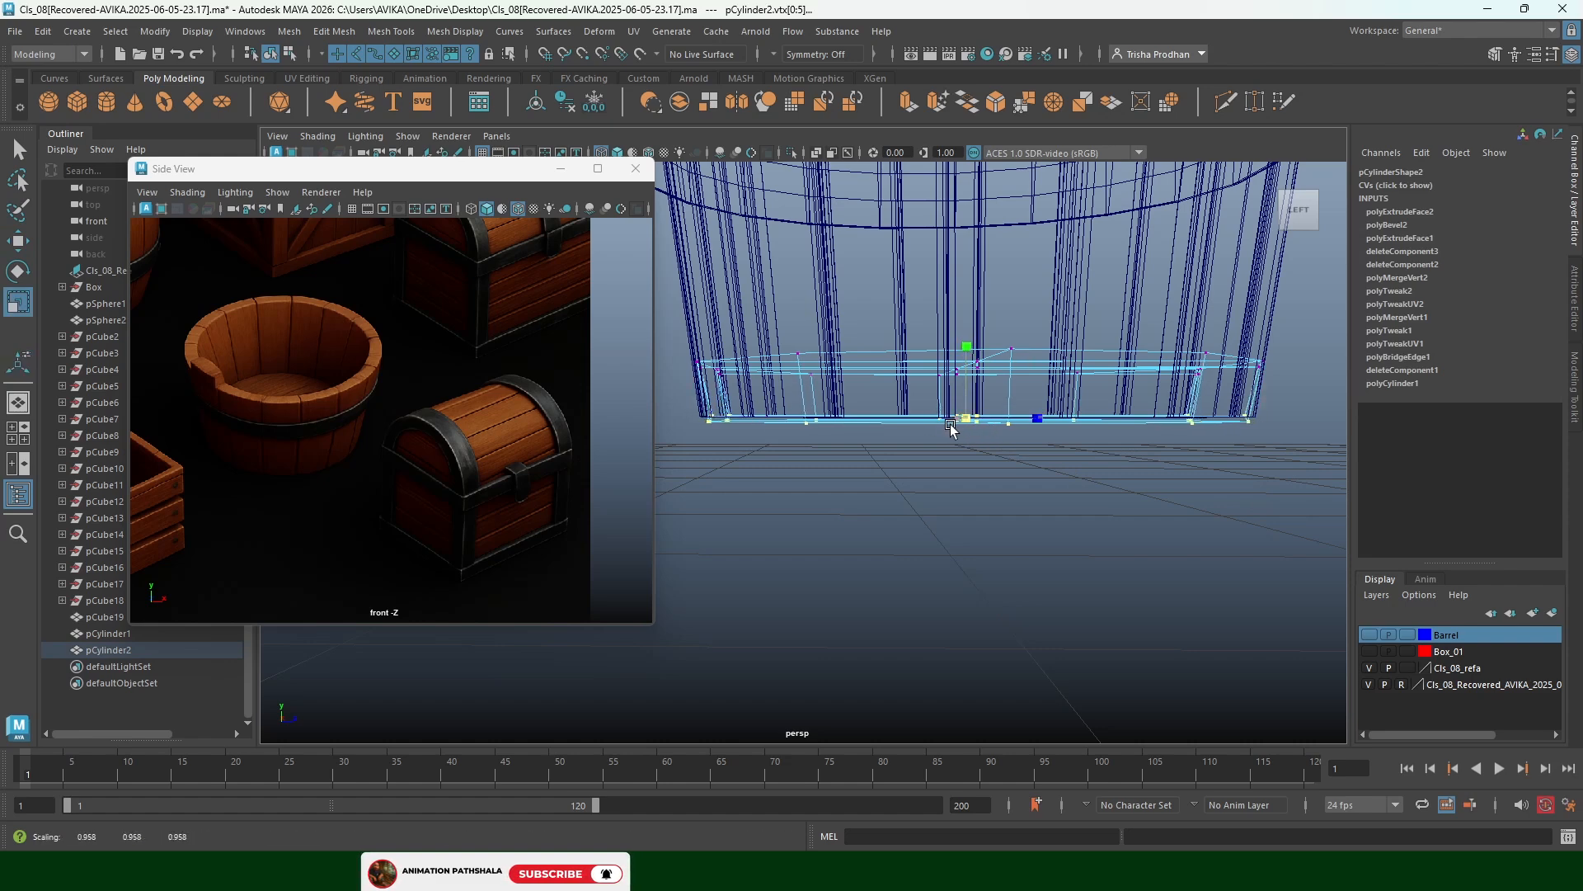
# Raise the whole disc to about 0.045 in Y so it sits inside the bucket's lower rim
pyautogui.press('w')
pyautogui.moveTo(963, 350); pyautogui.dragTo(1031, 325, button='right')
pyautogui.moveTo(967, 454); pyautogui.dragTo(966, 426)
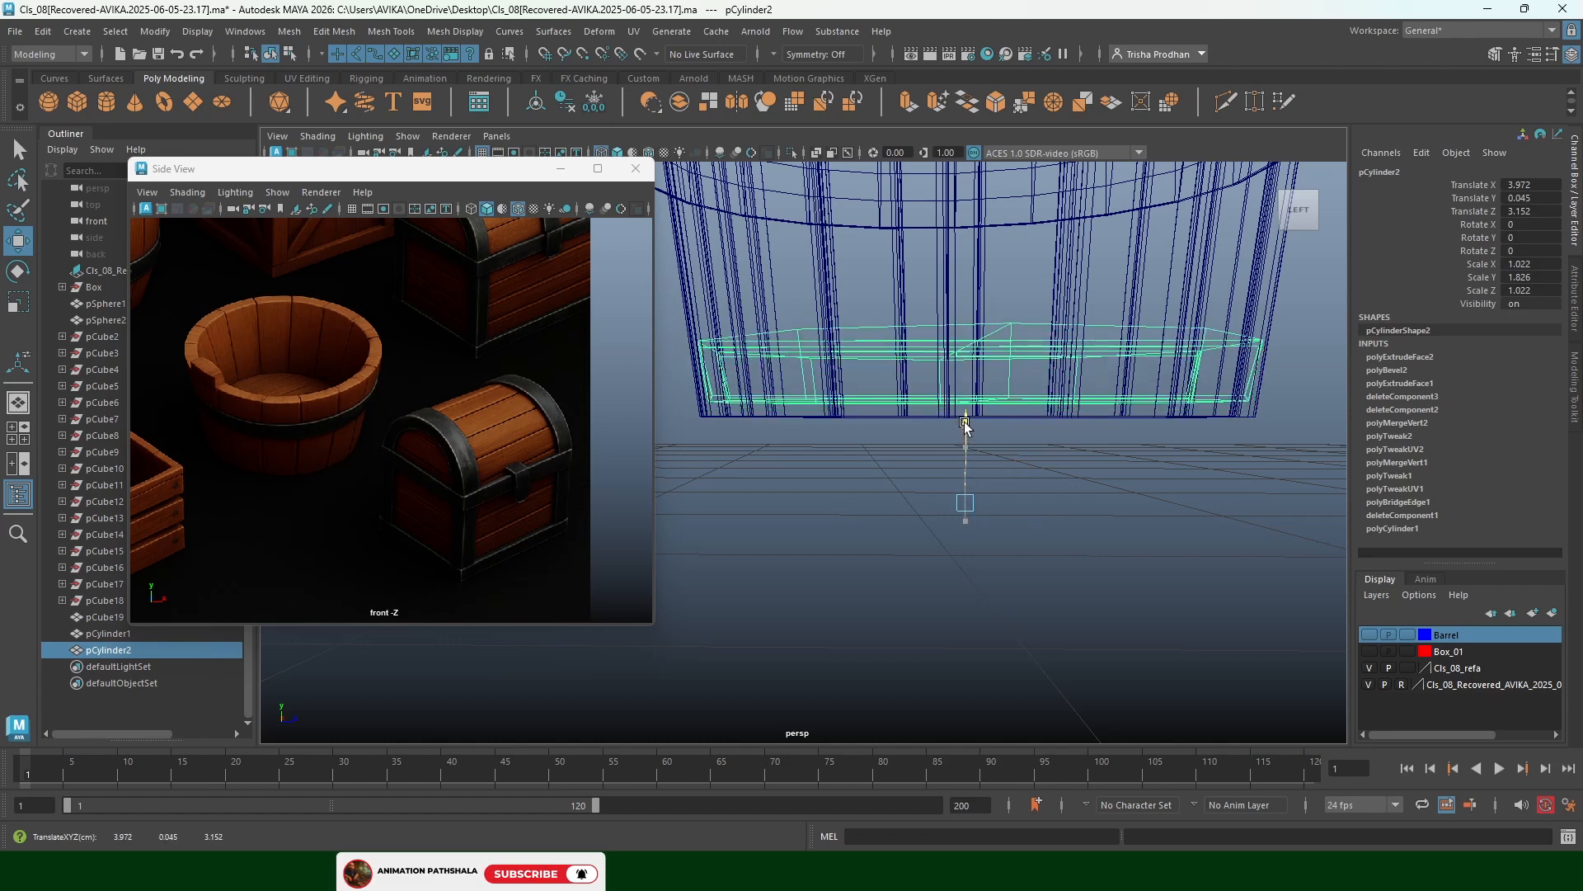
# Scale the disc's lower and upper vertex rings slightly outward to meet the tapered staves, and return to whole-object selection
pyautogui.moveTo(1019, 375); pyautogui.dragTo(940, 375, button='right')
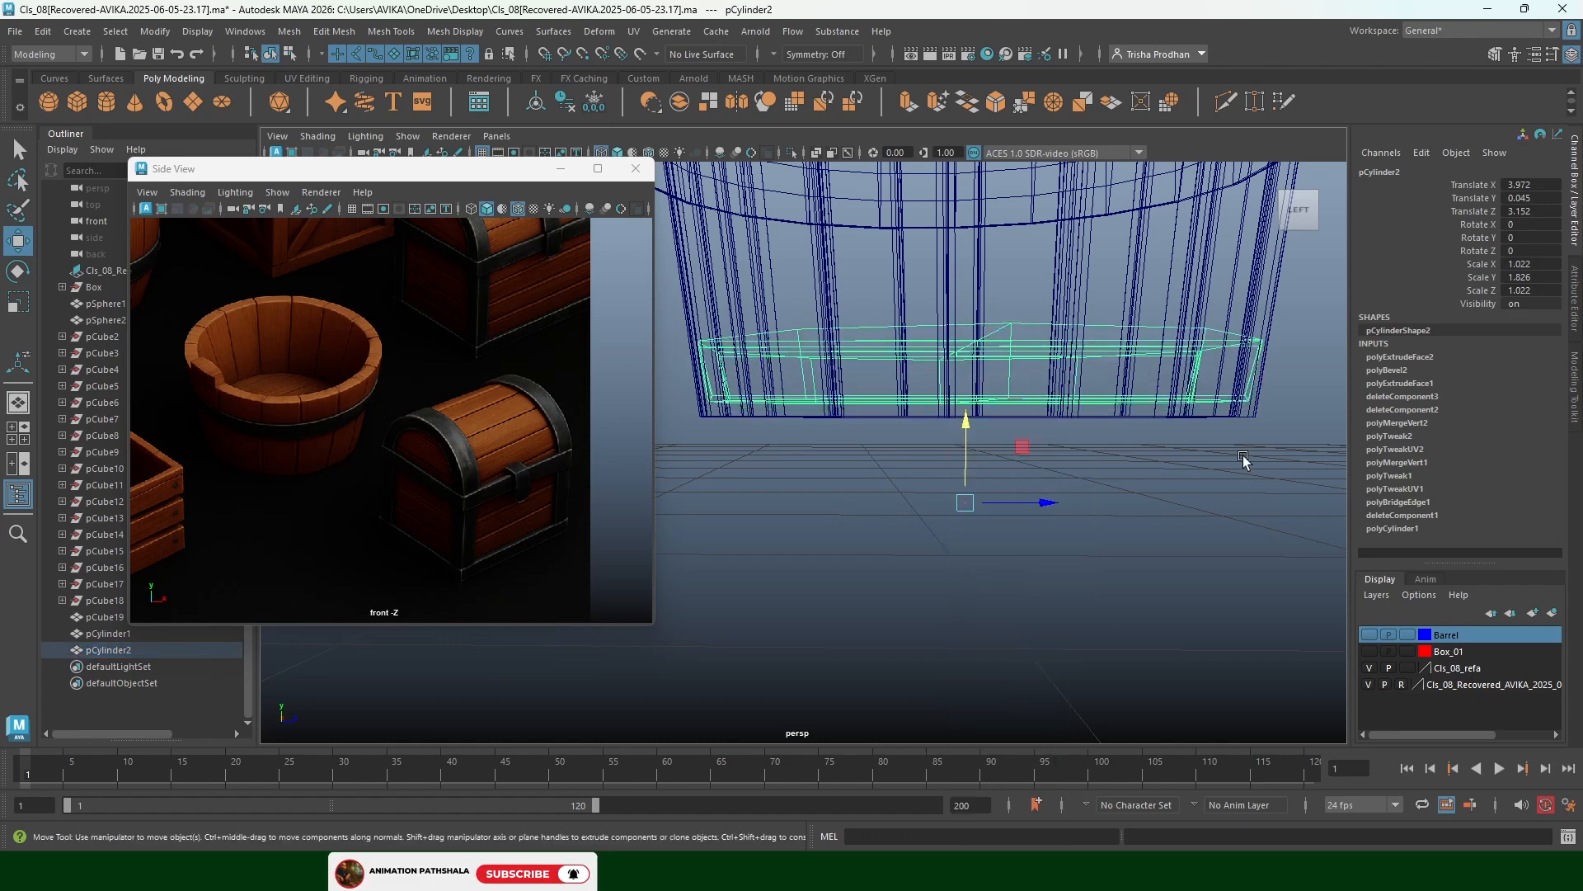
pyautogui.moveTo(1269, 453); pyautogui.dragTo(674, 379)
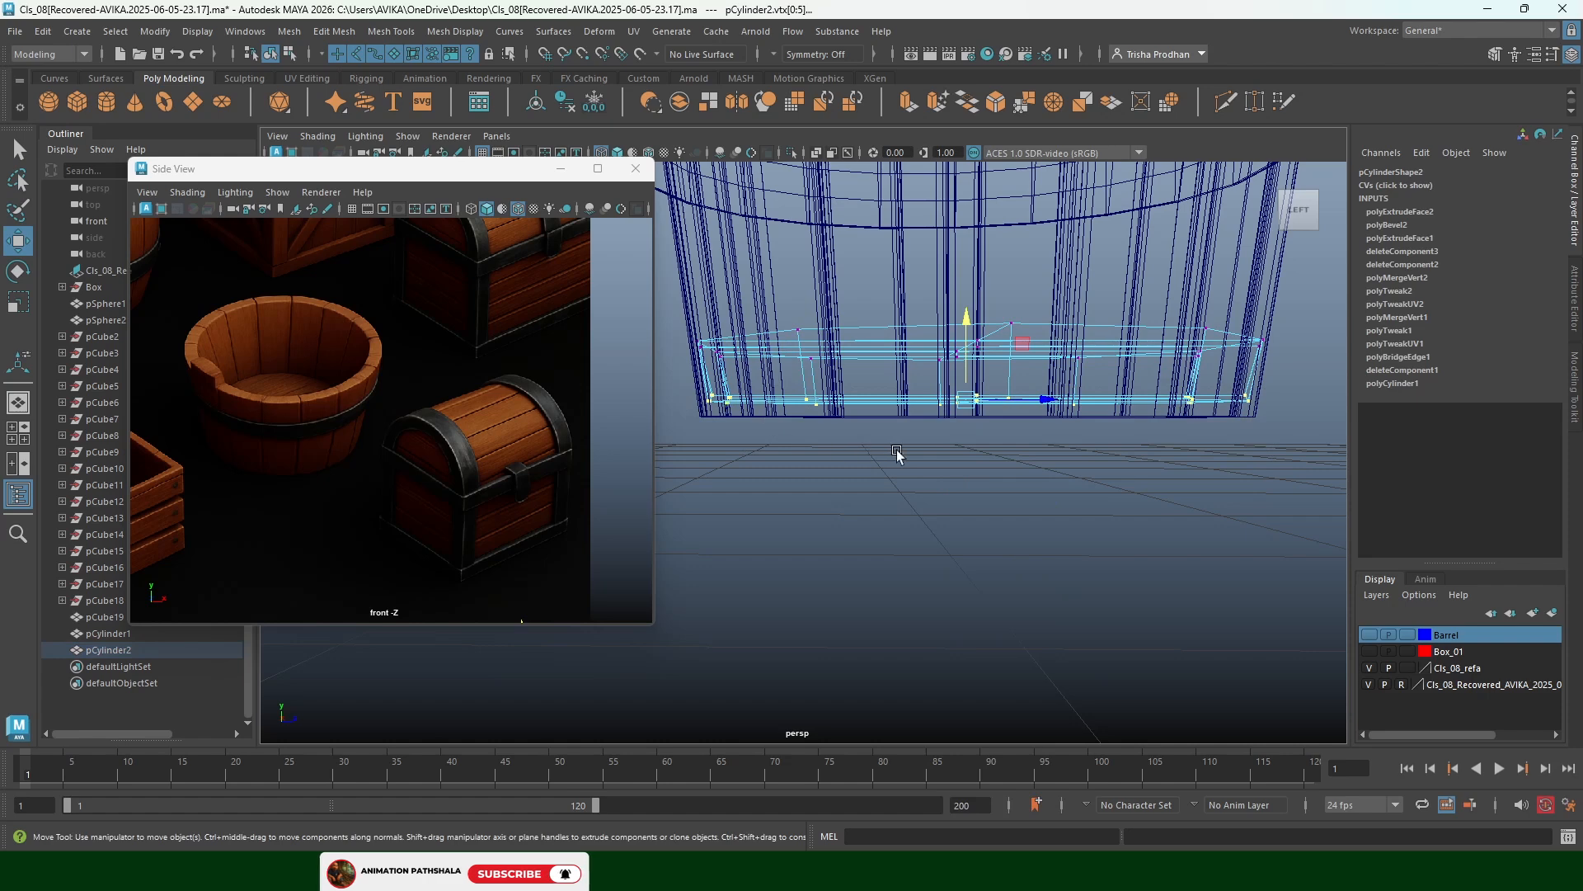
pyautogui.press('r')
pyautogui.moveTo(973, 402); pyautogui.dragTo(977, 402)
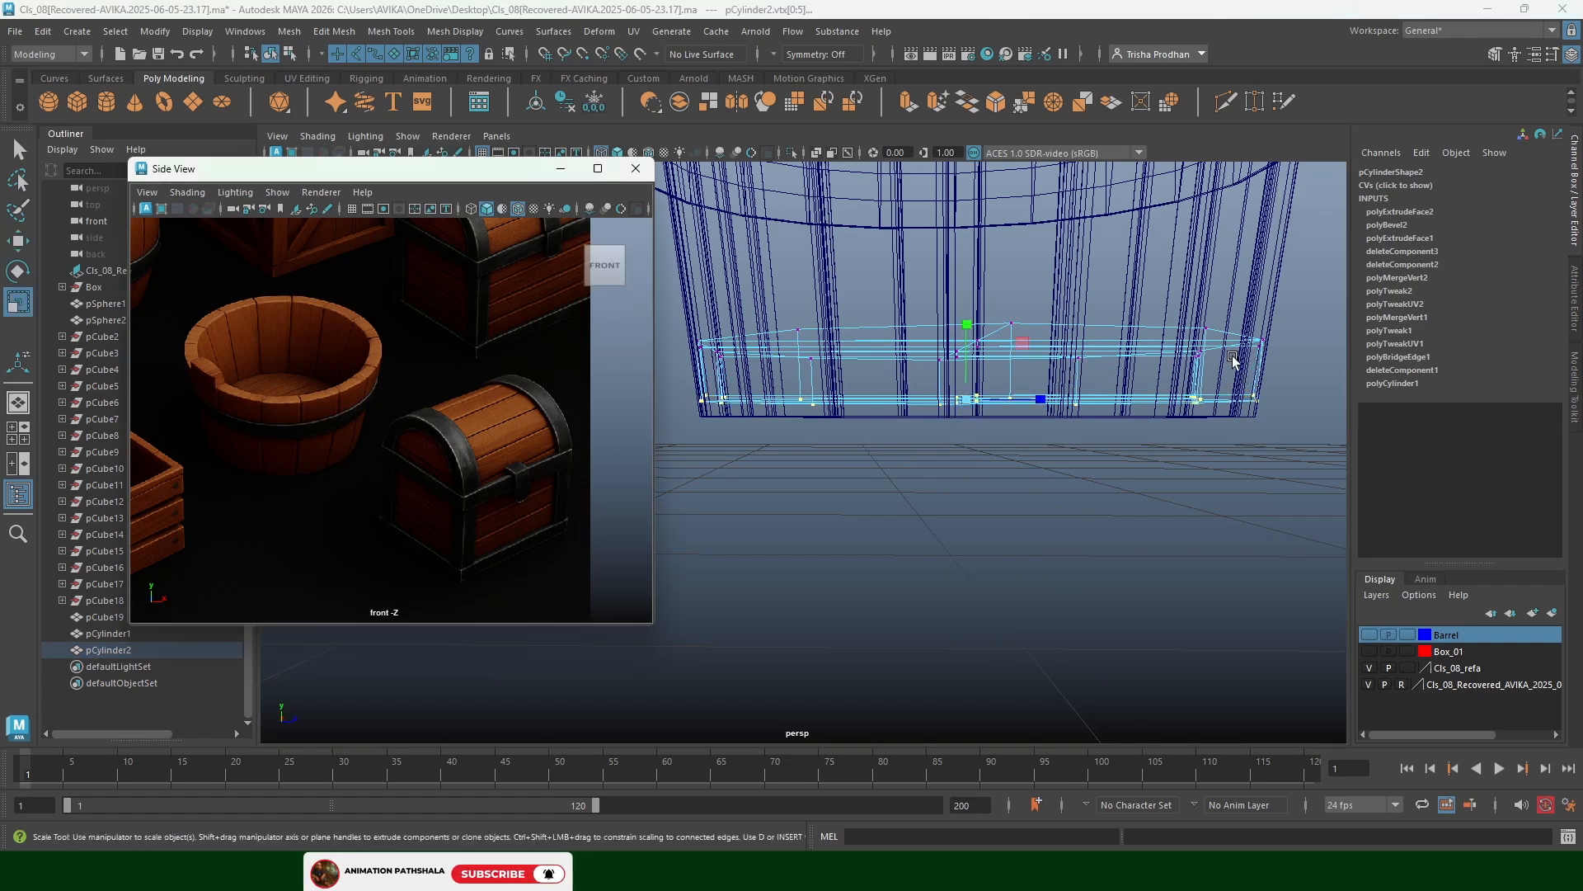
pyautogui.moveTo(1285, 365); pyautogui.dragTo(675, 297)
pyautogui.click(978, 345)
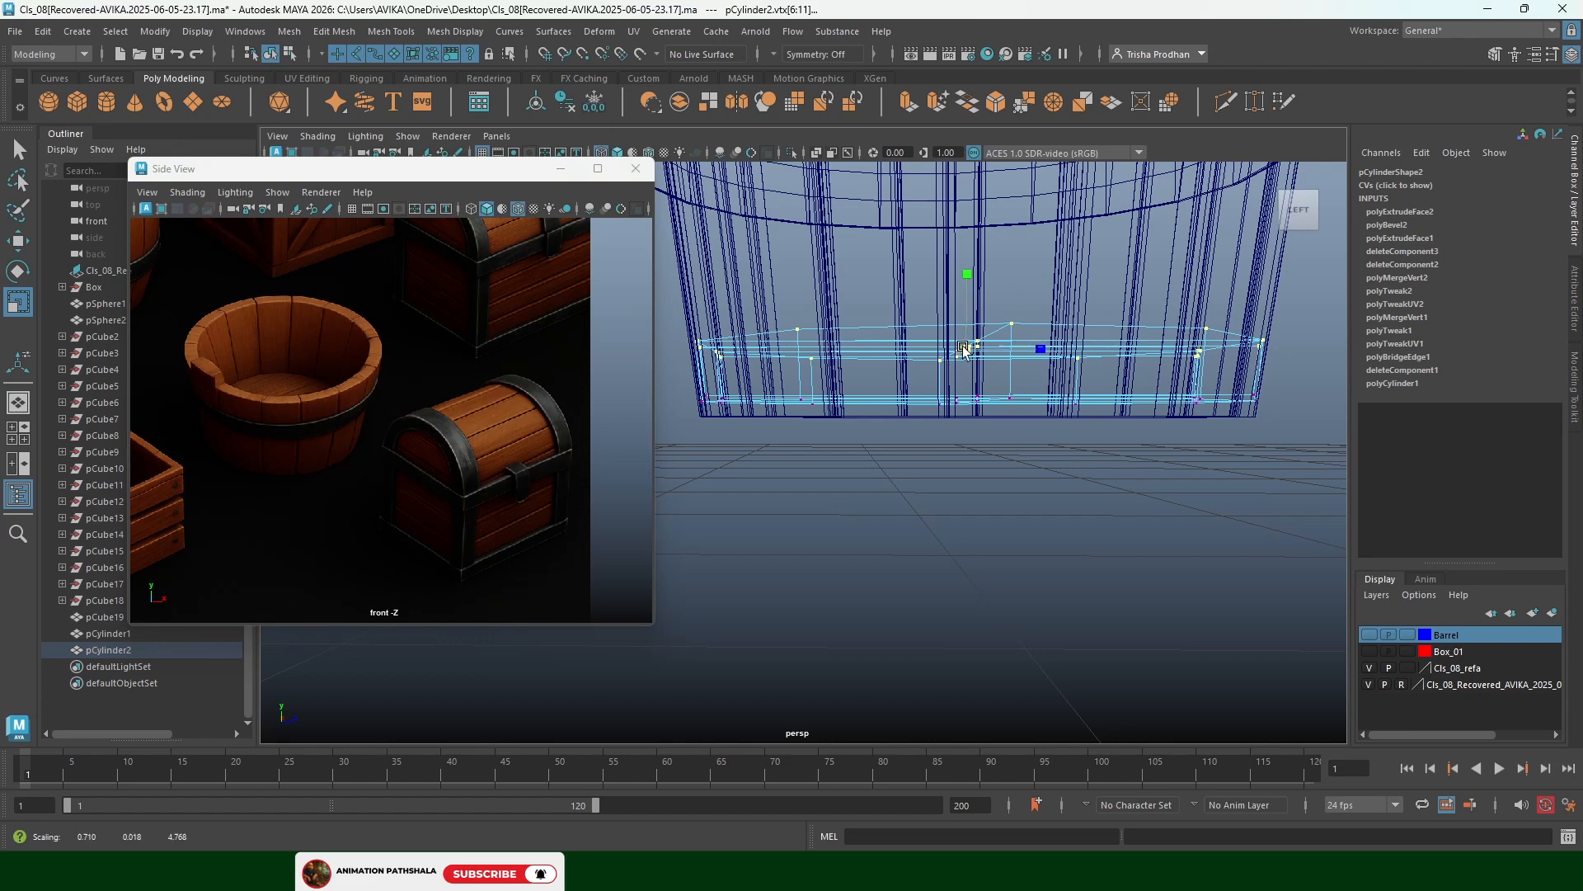
pyautogui.moveTo(1058, 318); pyautogui.dragTo(1141, 257, button='right')
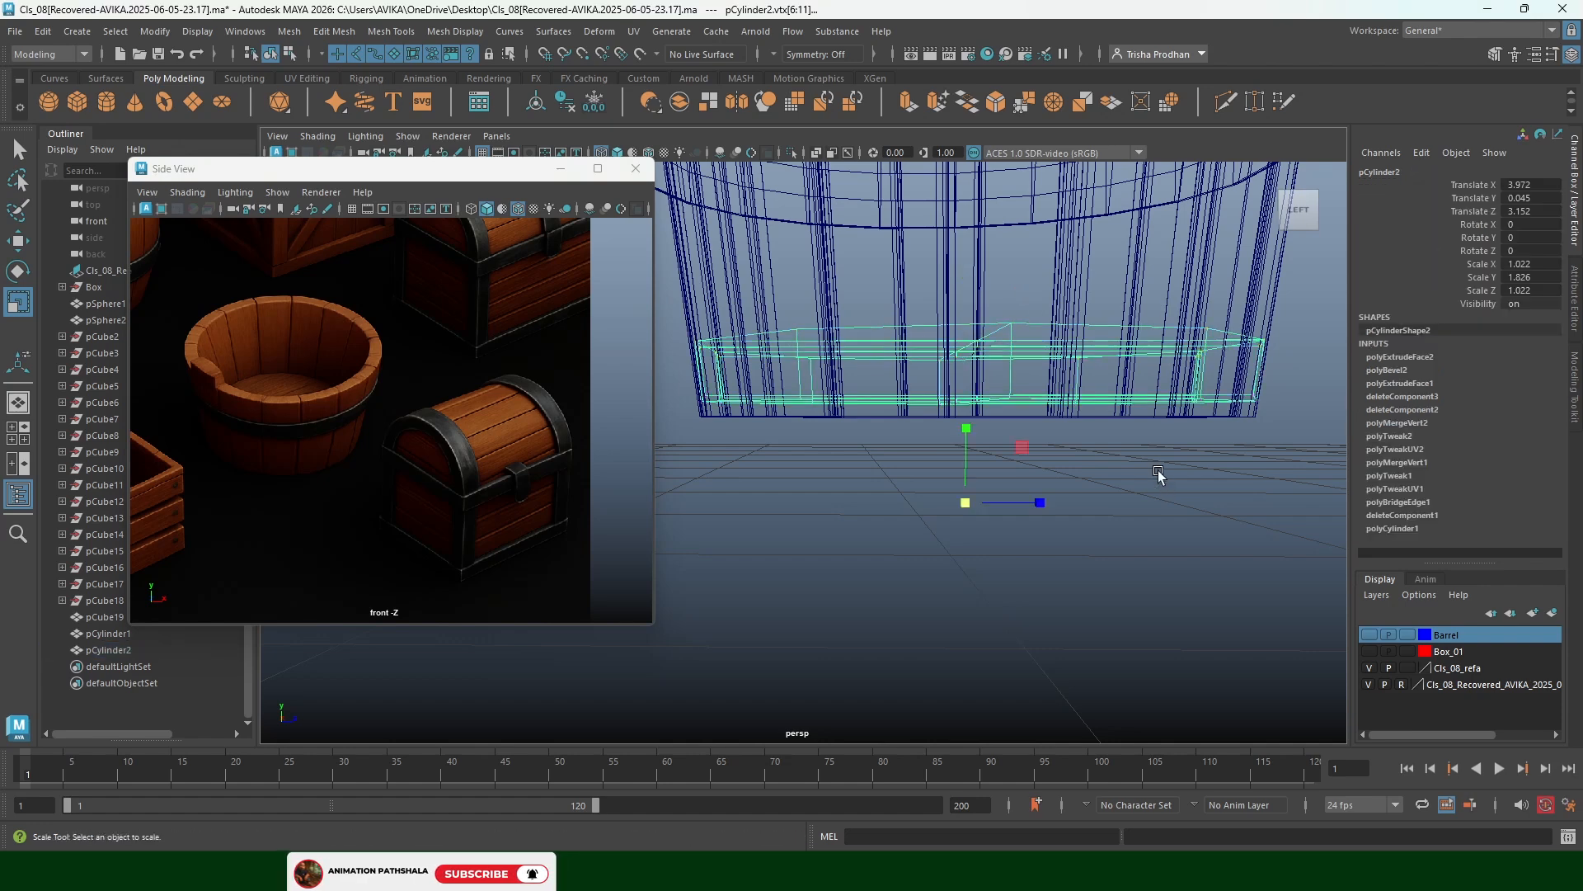
# Restore shaded display and examine how the bottom disc meets the staves from below
pyautogui.click(1157, 470)
pyautogui.press('space')
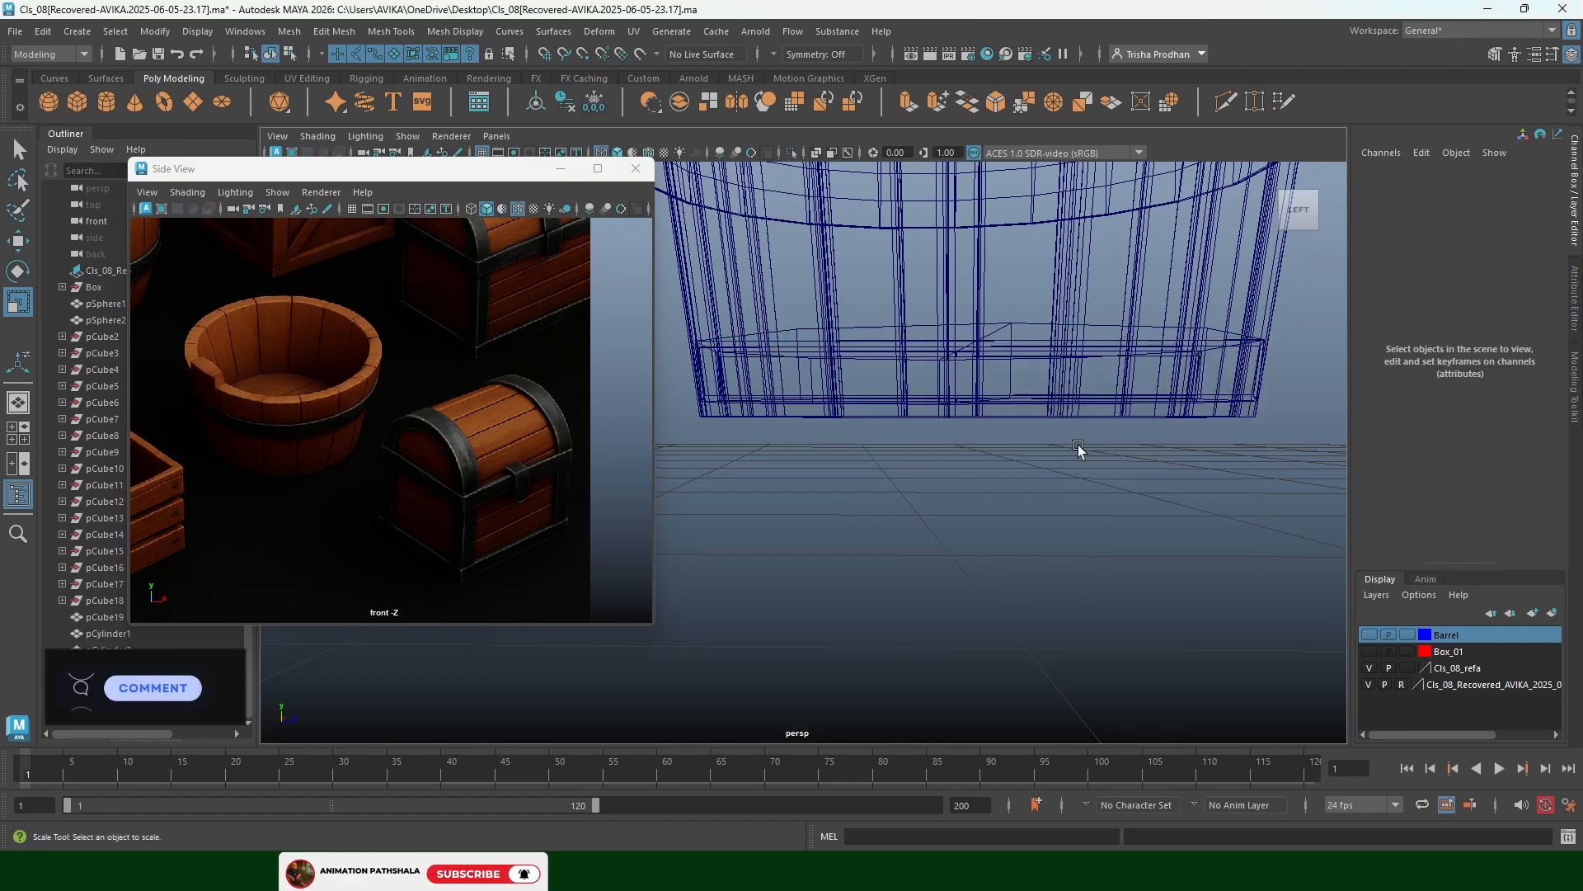
pyautogui.press('5')
pyautogui.scroll(-3, 957, 481)
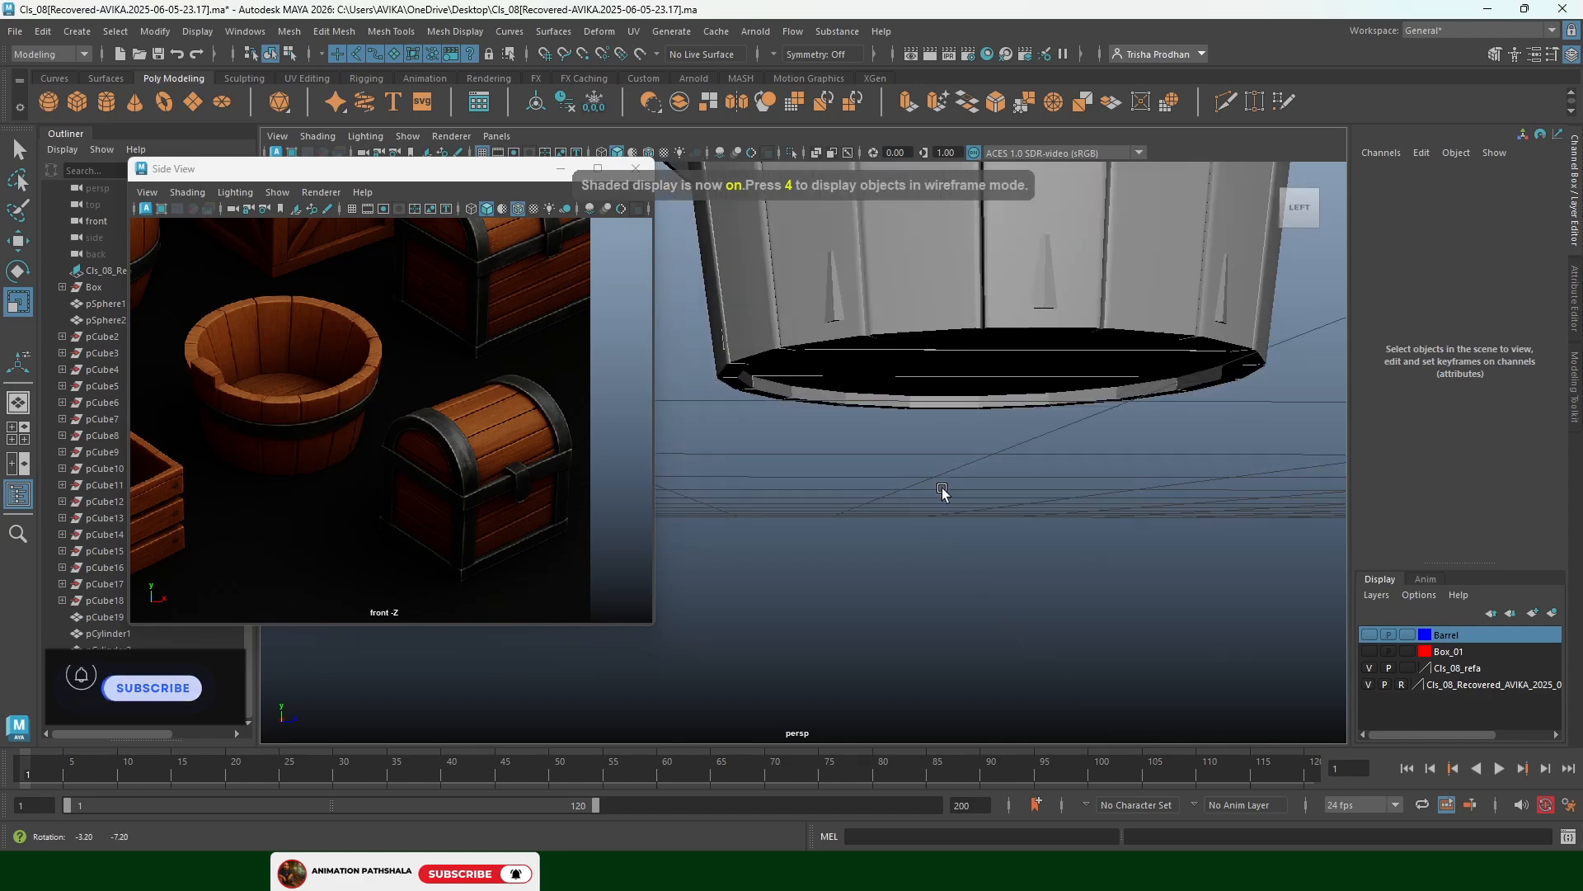
pyautogui.scroll(3, 942, 487)
pyautogui.click(1181, 422)
pyautogui.keyDown('alt'); pyautogui.moveTo(1181, 422); pyautogui.dragTo(1045, 520); pyautogui.keyUp('alt')
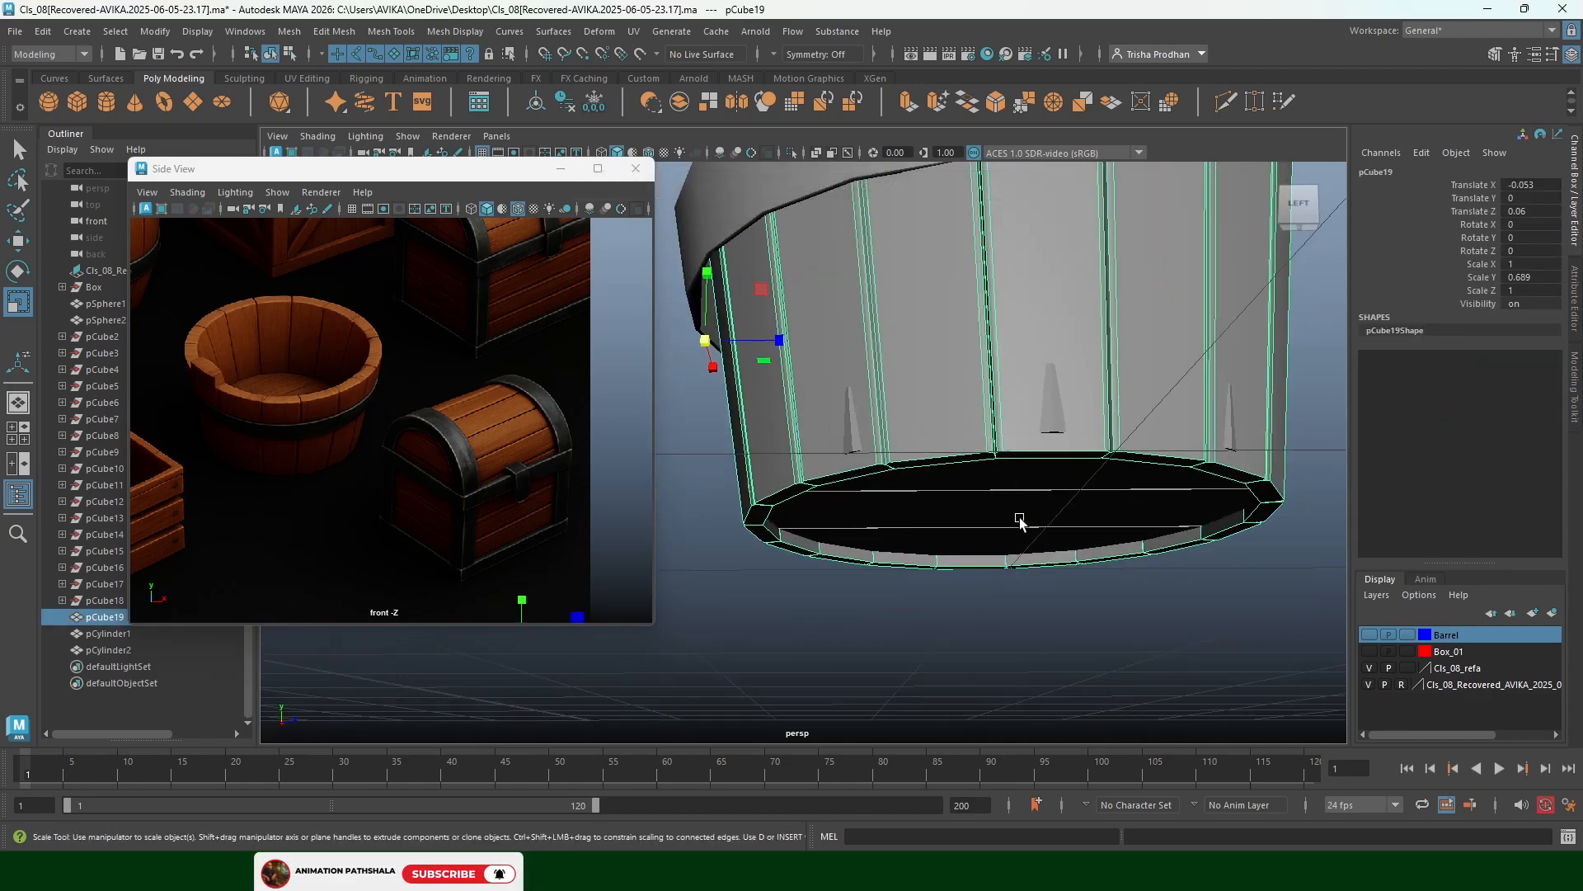
# Scale the bottom disc's lower ring of vertices slightly inward so its corners stop poking through the staves
pyautogui.click(1046, 417)
pyautogui.moveTo(1045, 416)
pyautogui.keyDown('alt'); pyautogui.mouseDown()
pyautogui.moveTo(1004, 499)
pyautogui.moveTo(1039, 386)
pyautogui.mouseUp(); pyautogui.keyUp('alt')
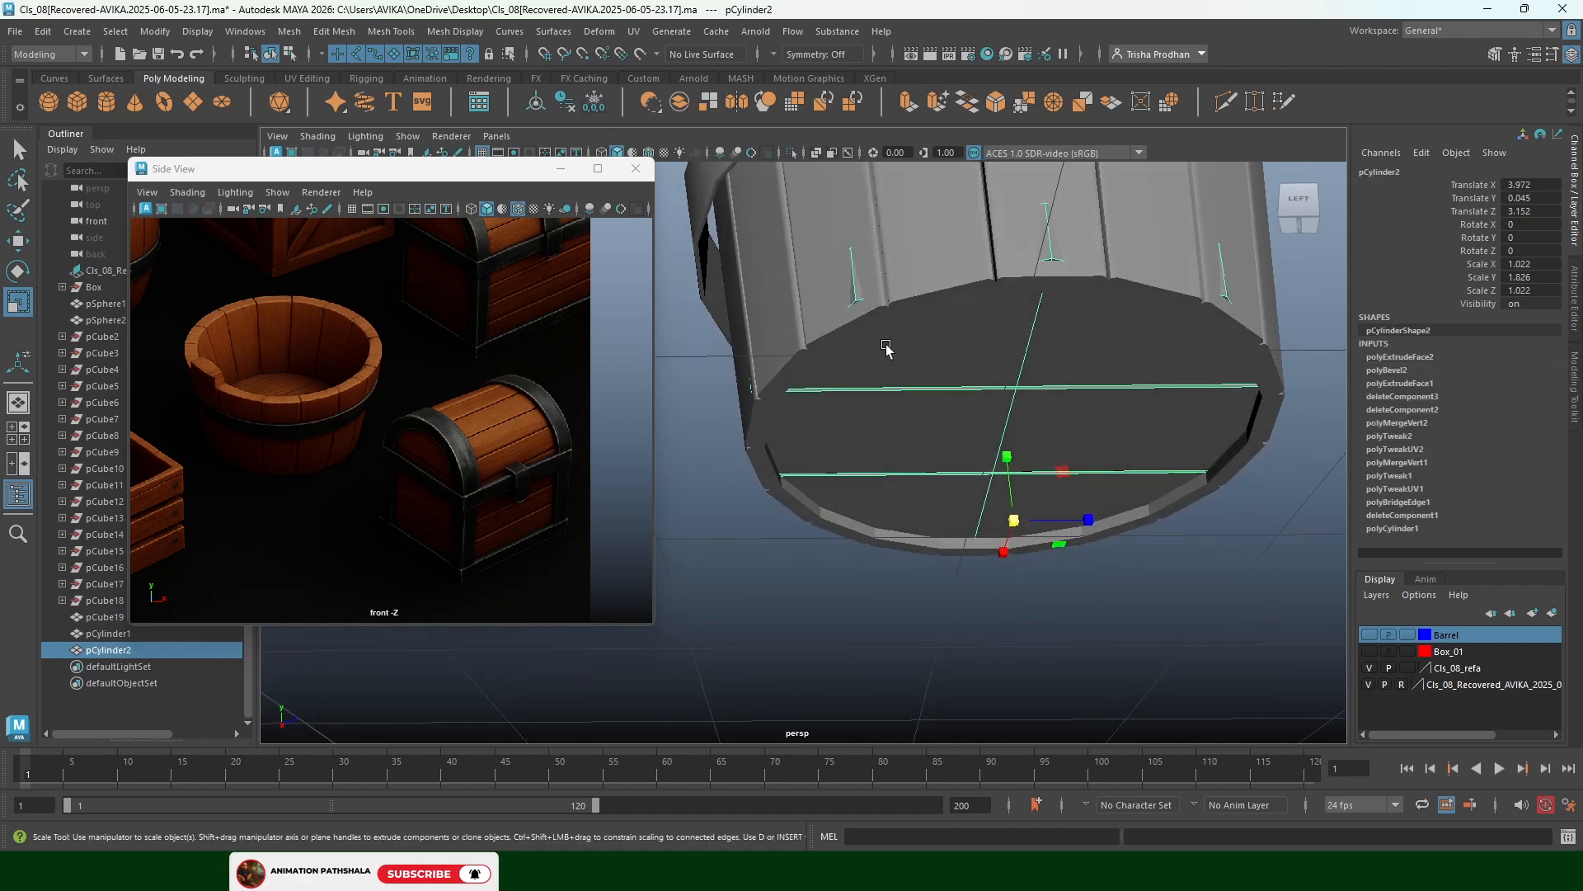
pyautogui.press('F9')
pyautogui.scroll(-3, 1011, 386)
pyautogui.keyDown('alt'); pyautogui.moveTo(1011, 385); pyautogui.dragTo(1068, 505); pyautogui.keyUp('alt')
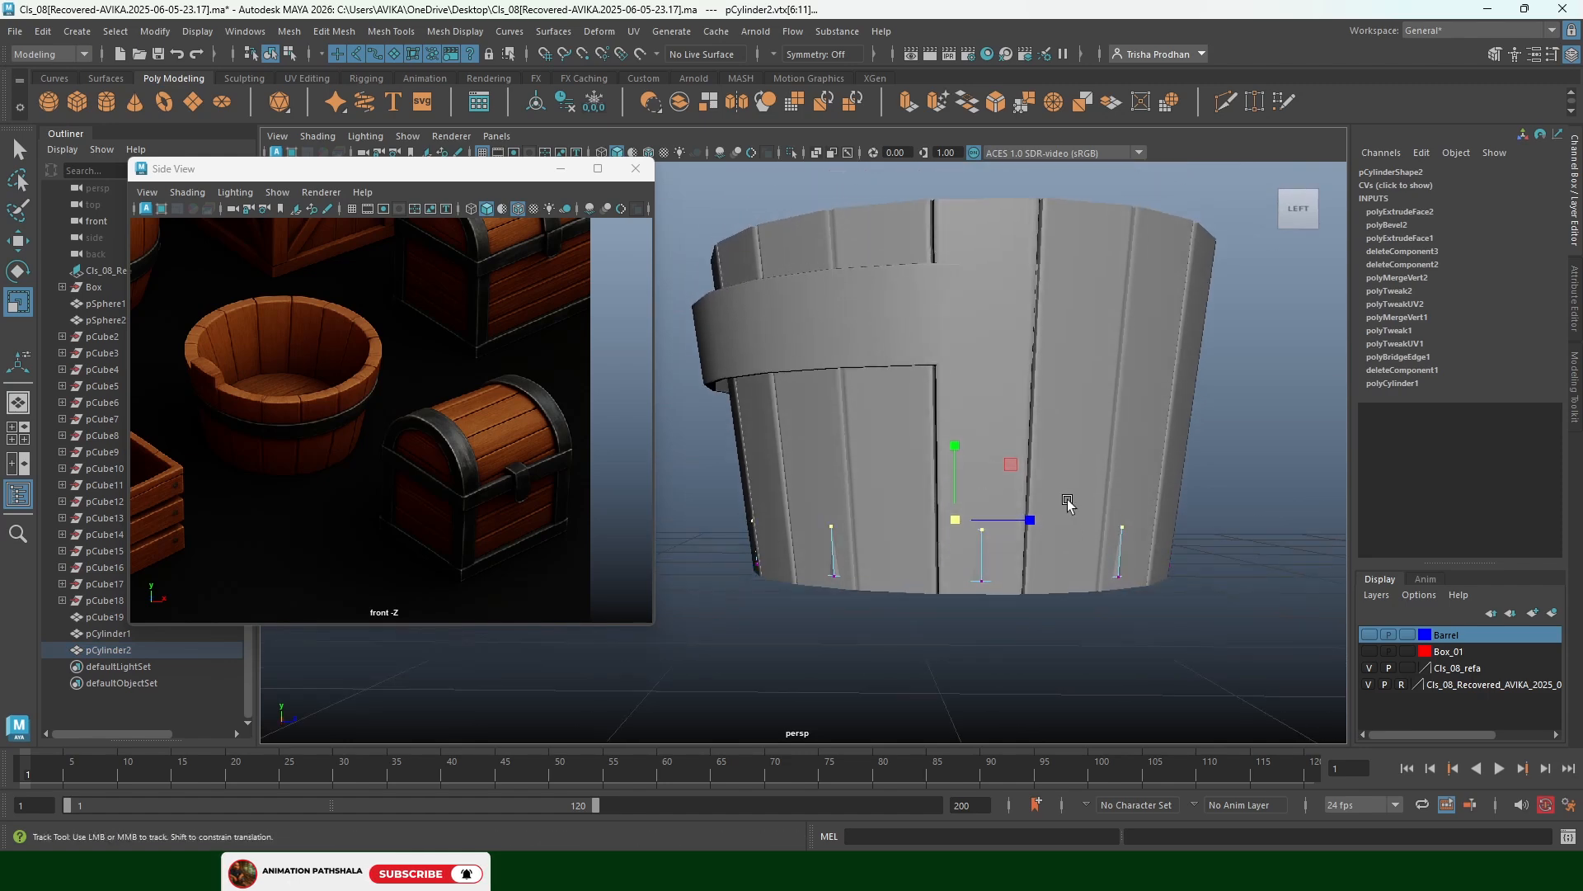
pyautogui.keyDown('alt'); pyautogui.moveTo(1067, 505); pyautogui.dragTo(1045, 396, button='middle'); pyautogui.keyUp('alt')
pyautogui.moveTo(996, 464)
pyautogui.keyDown('alt'); pyautogui.mouseDown()
pyautogui.moveTo(941, 495)
pyautogui.moveTo(1013, 494)
pyautogui.moveTo(981, 498)
pyautogui.moveTo(985, 483)
pyautogui.mouseUp(); pyautogui.keyUp('alt')
pyautogui.press('4')
pyautogui.moveTo(1228, 504); pyautogui.dragTo(620, 413)
pyautogui.keyDown('alt'); pyautogui.moveTo(709, 482); pyautogui.dragTo(729, 490); pyautogui.keyUp('alt')
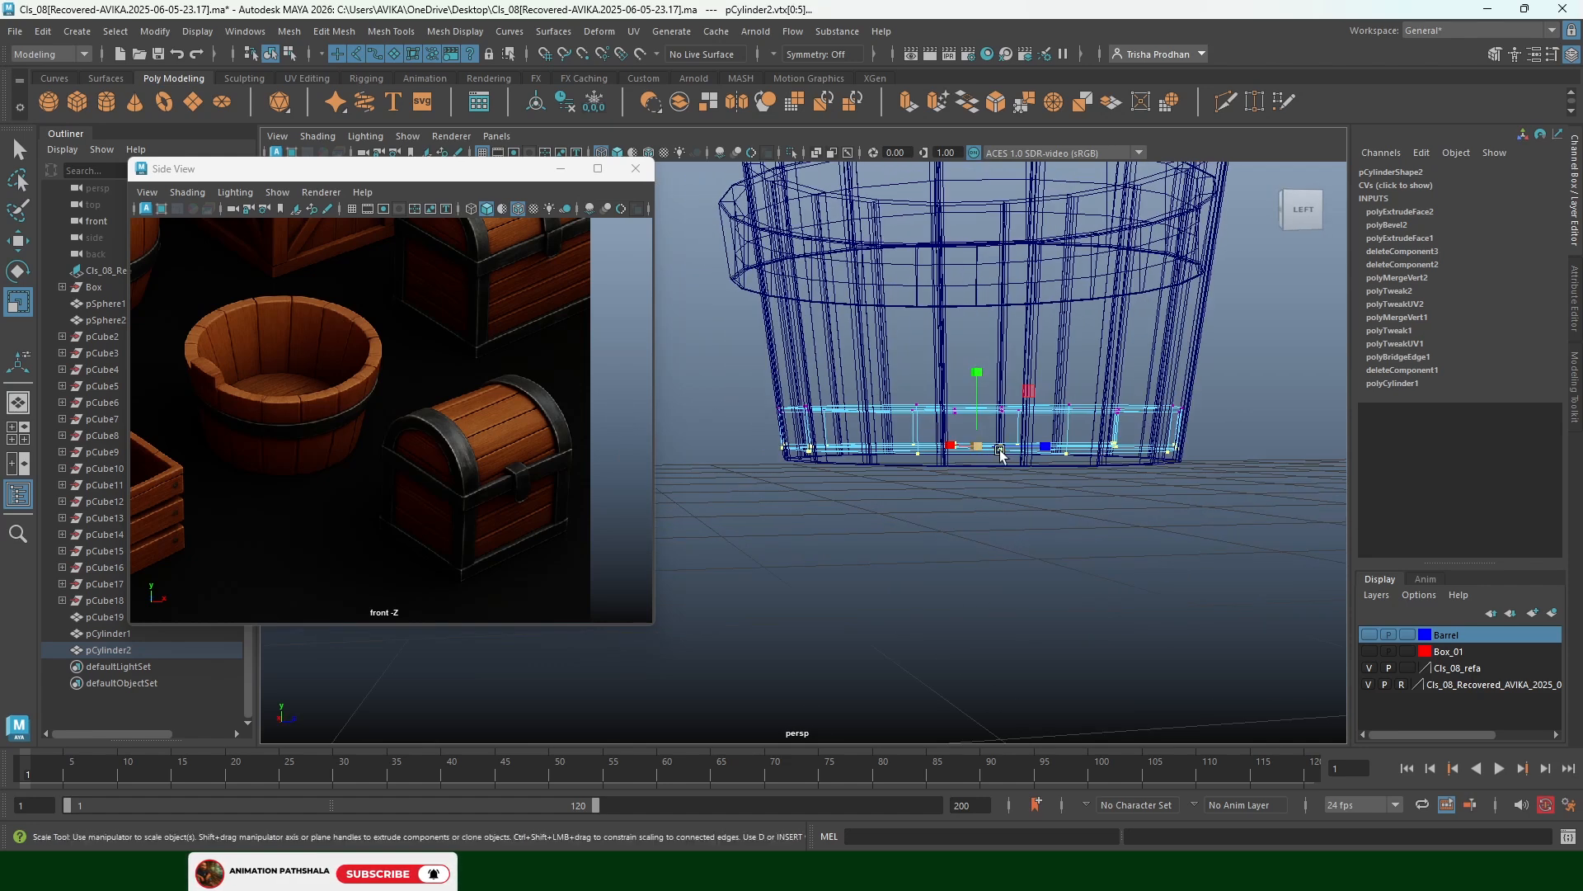
pyautogui.press('5')
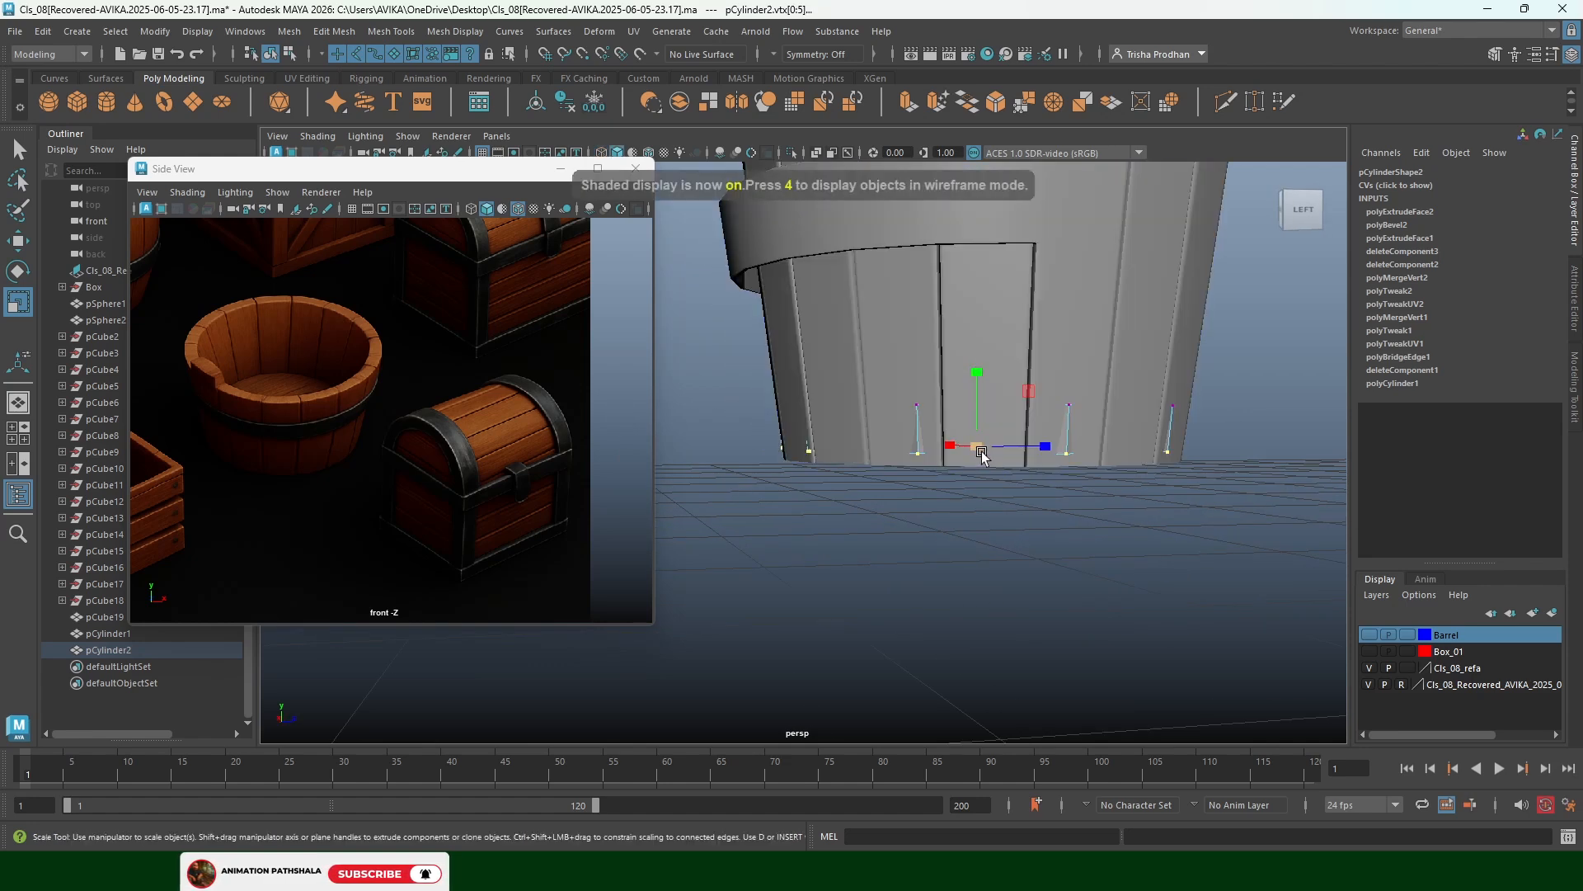
pyautogui.moveTo(978, 456); pyautogui.dragTo(972, 451)
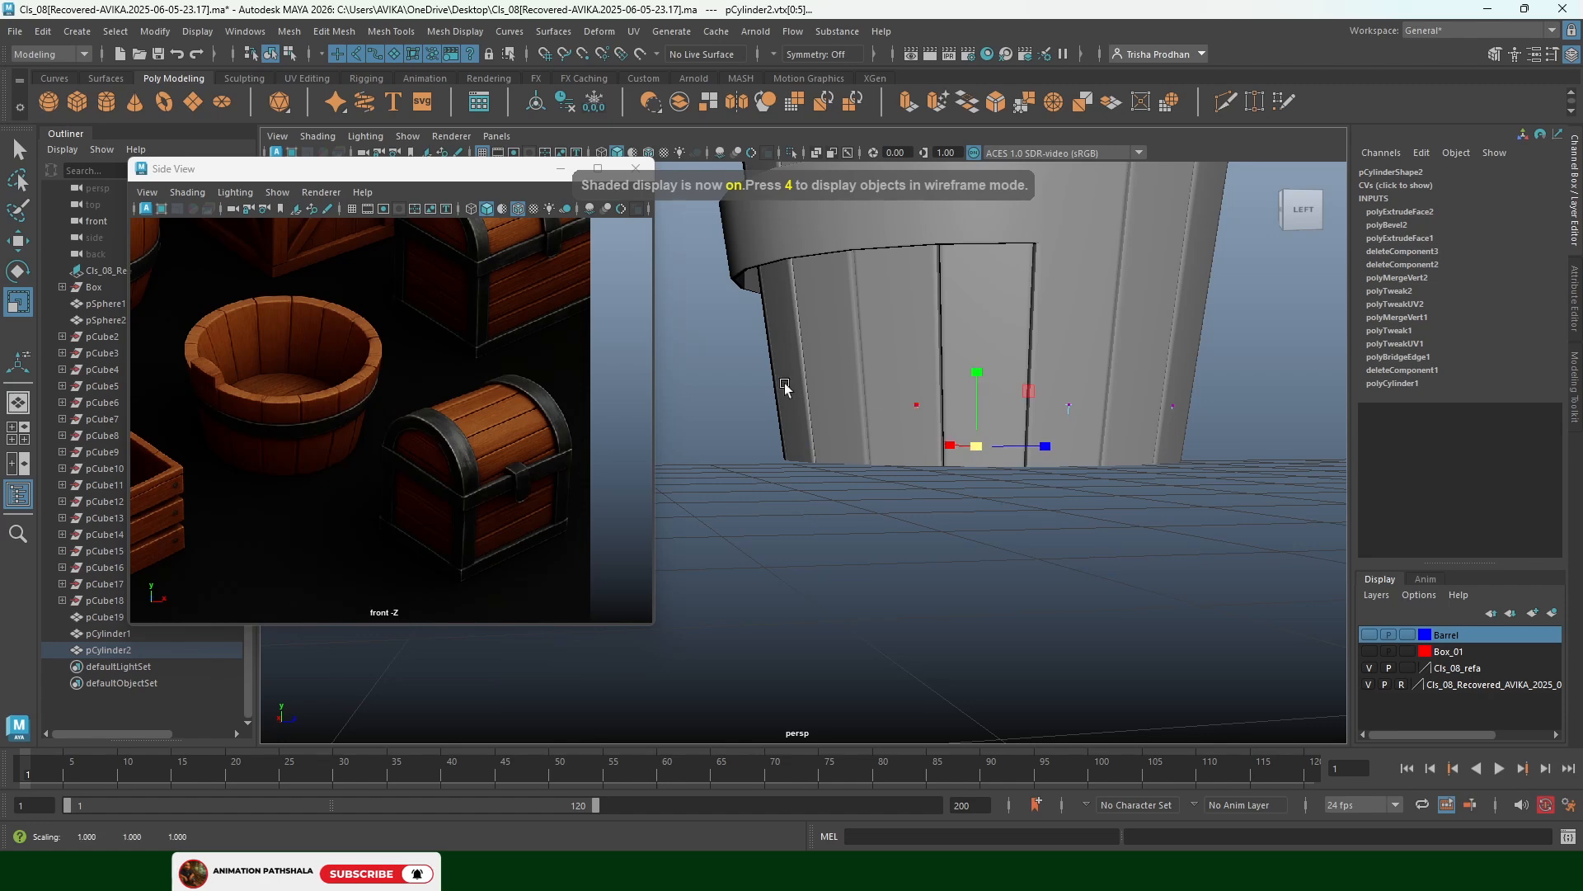
# Scale the disc's upper ring of vertices slightly inward as well, and return to whole-object selection
pyautogui.press('4')
pyautogui.moveTo(728, 352)
pyautogui.mouseDown()
pyautogui.moveTo(990, 411)
pyautogui.moveTo(1228, 427)
pyautogui.mouseUp()
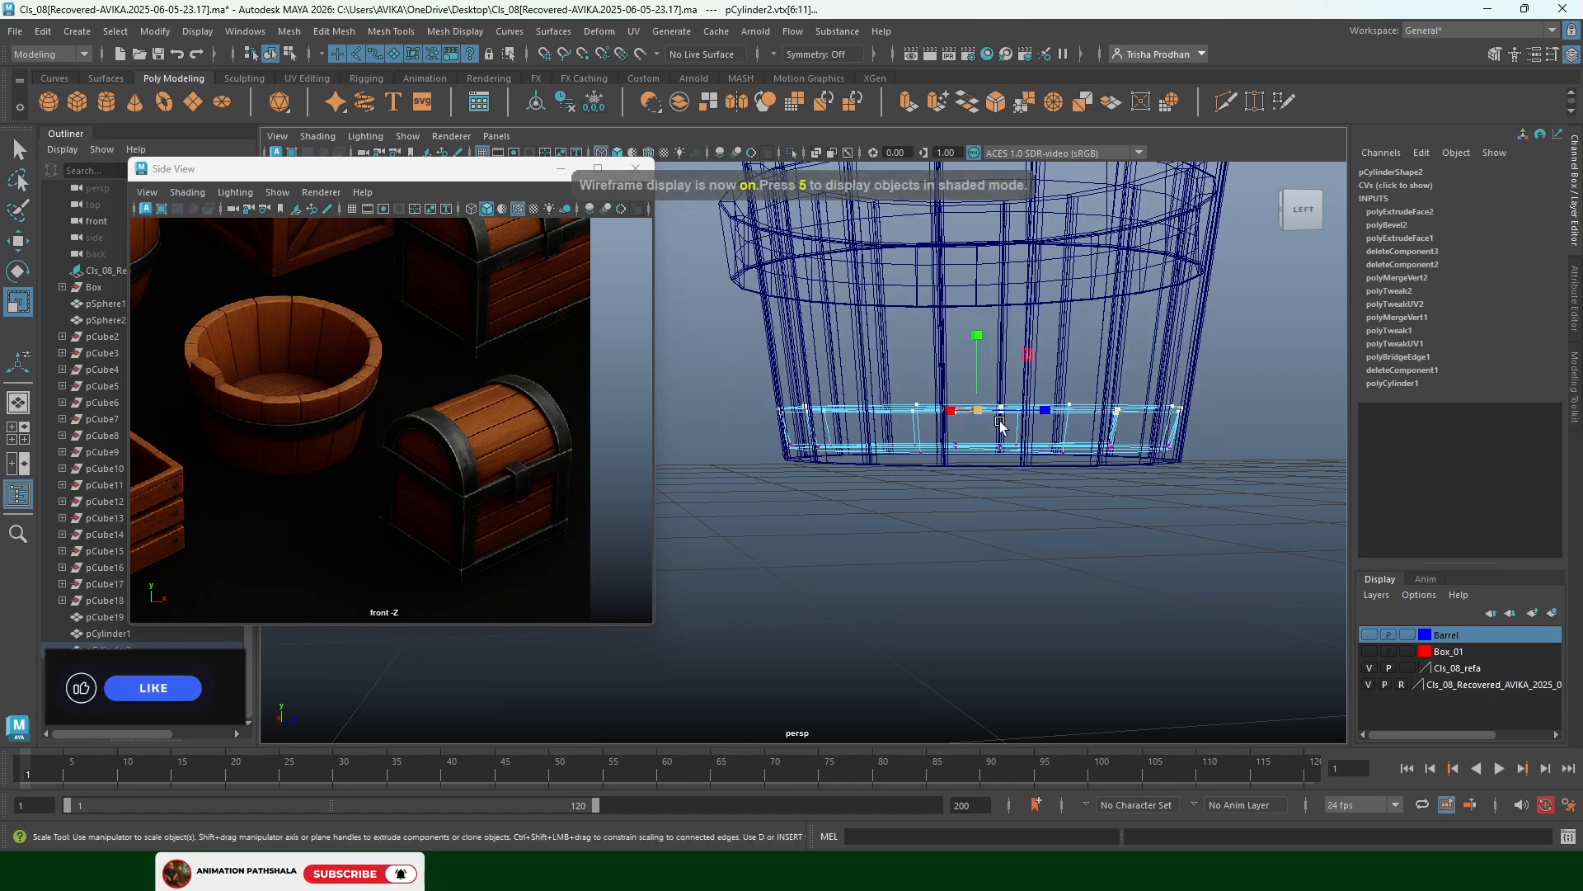
pyautogui.press('5')
pyautogui.moveTo(976, 410); pyautogui.dragTo(971, 417)
pyautogui.click(1072, 378)
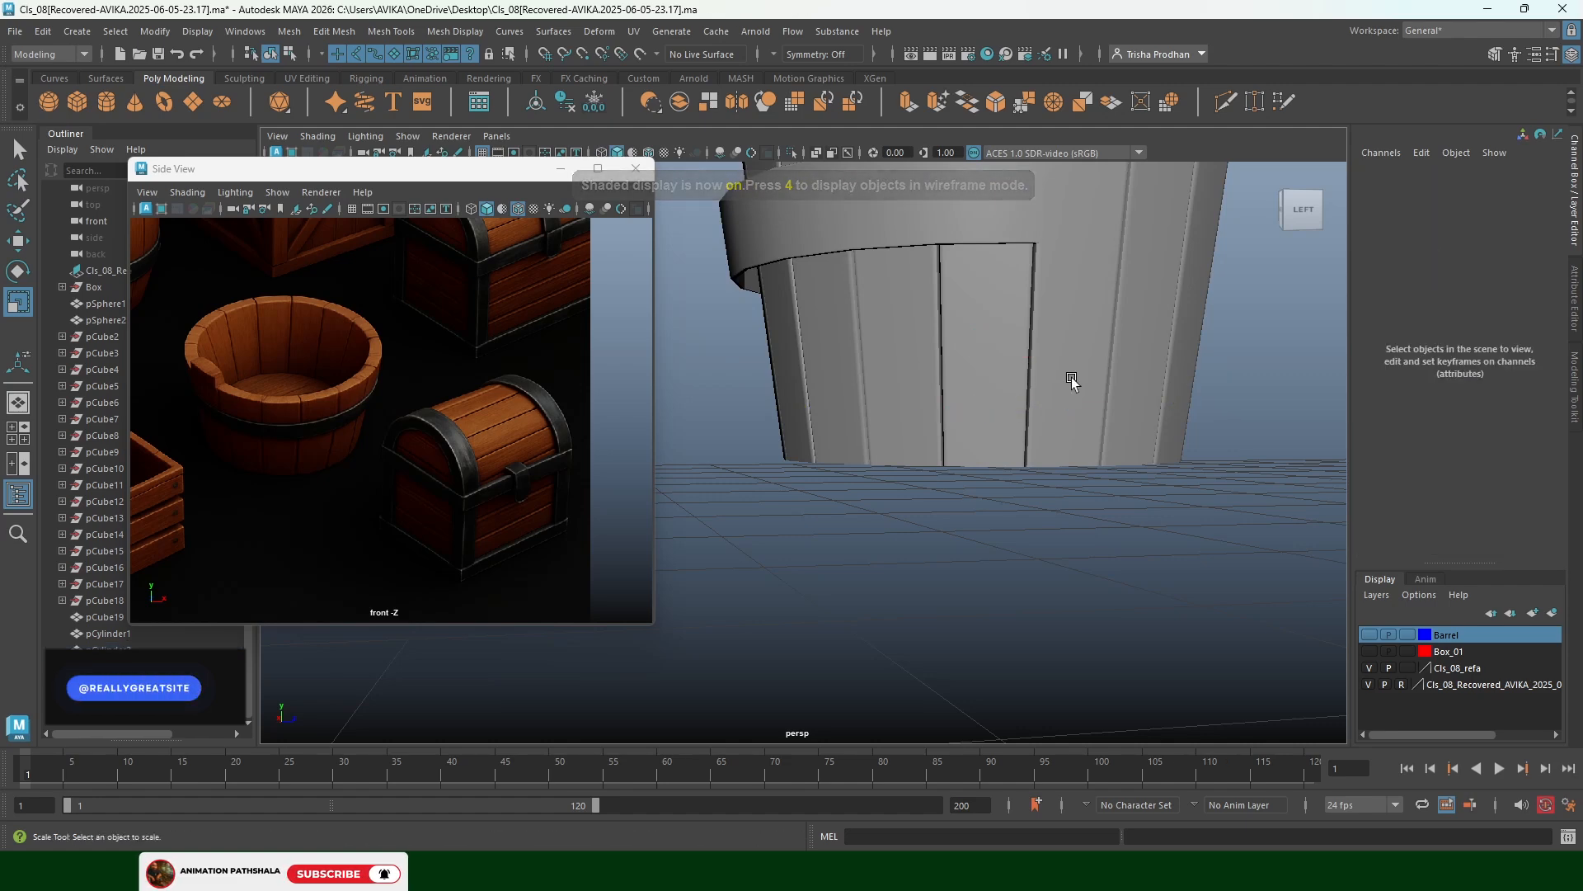
pyautogui.keyDown('alt'); pyautogui.moveTo(1071, 378); pyautogui.dragTo(1035, 510); pyautogui.keyUp('alt')
pyautogui.moveTo(922, 476); pyautogui.dragTo(1146, 325, button='right')
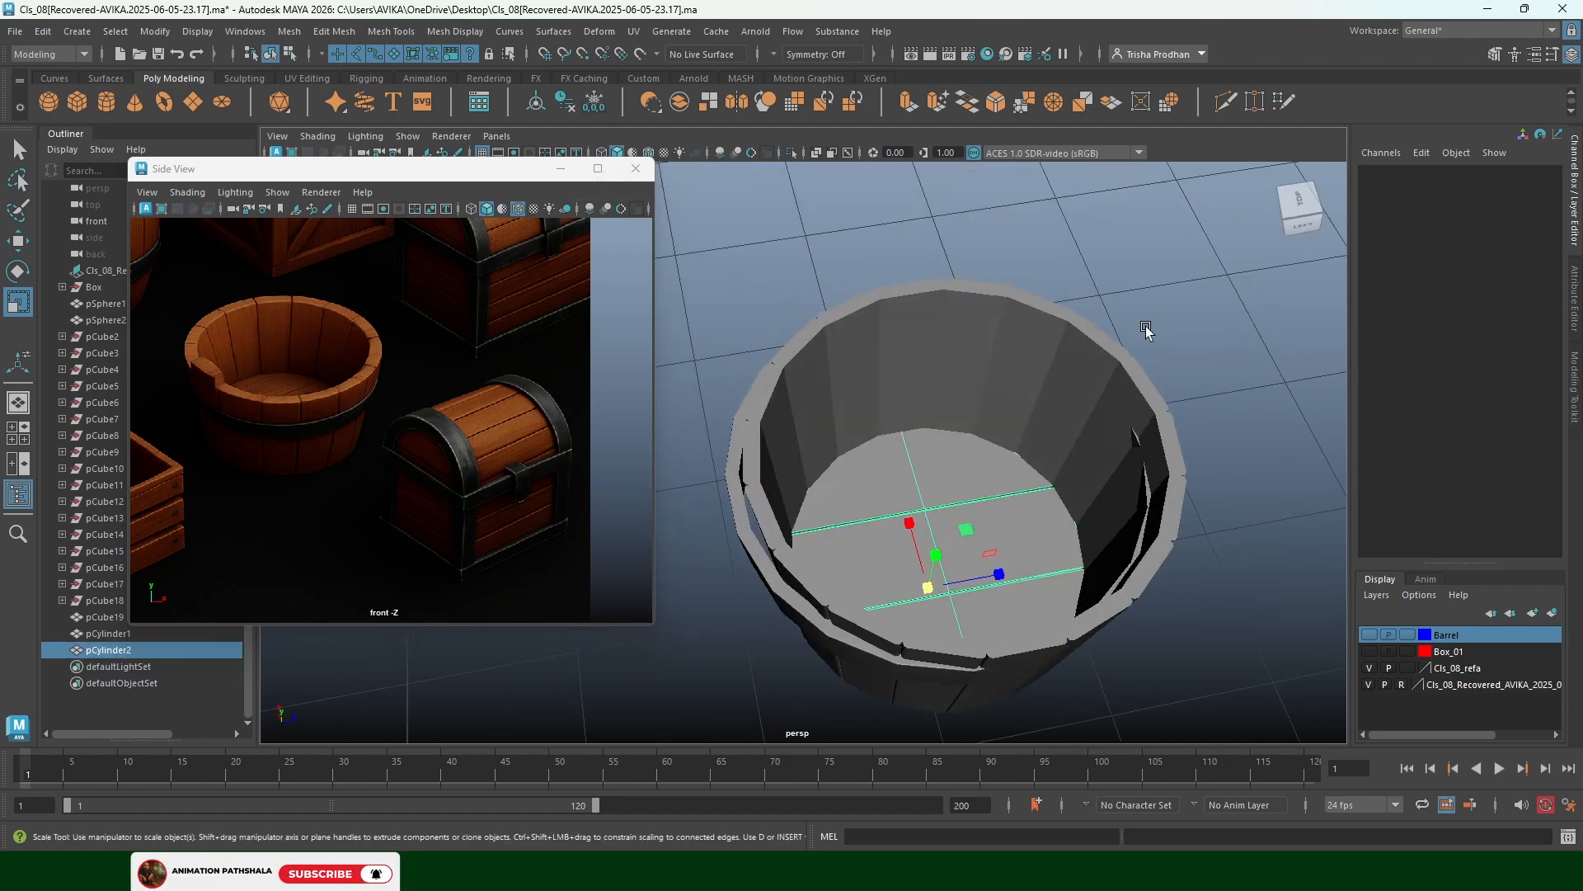
pyautogui.click(1146, 325)
# Combine the bottom disc and the staves into a single bucket body mesh
pyautogui.keyDown('alt'); pyautogui.moveTo(942, 484); pyautogui.dragTo(887, 460); pyautogui.keyUp('alt')
pyautogui.click(839, 431)
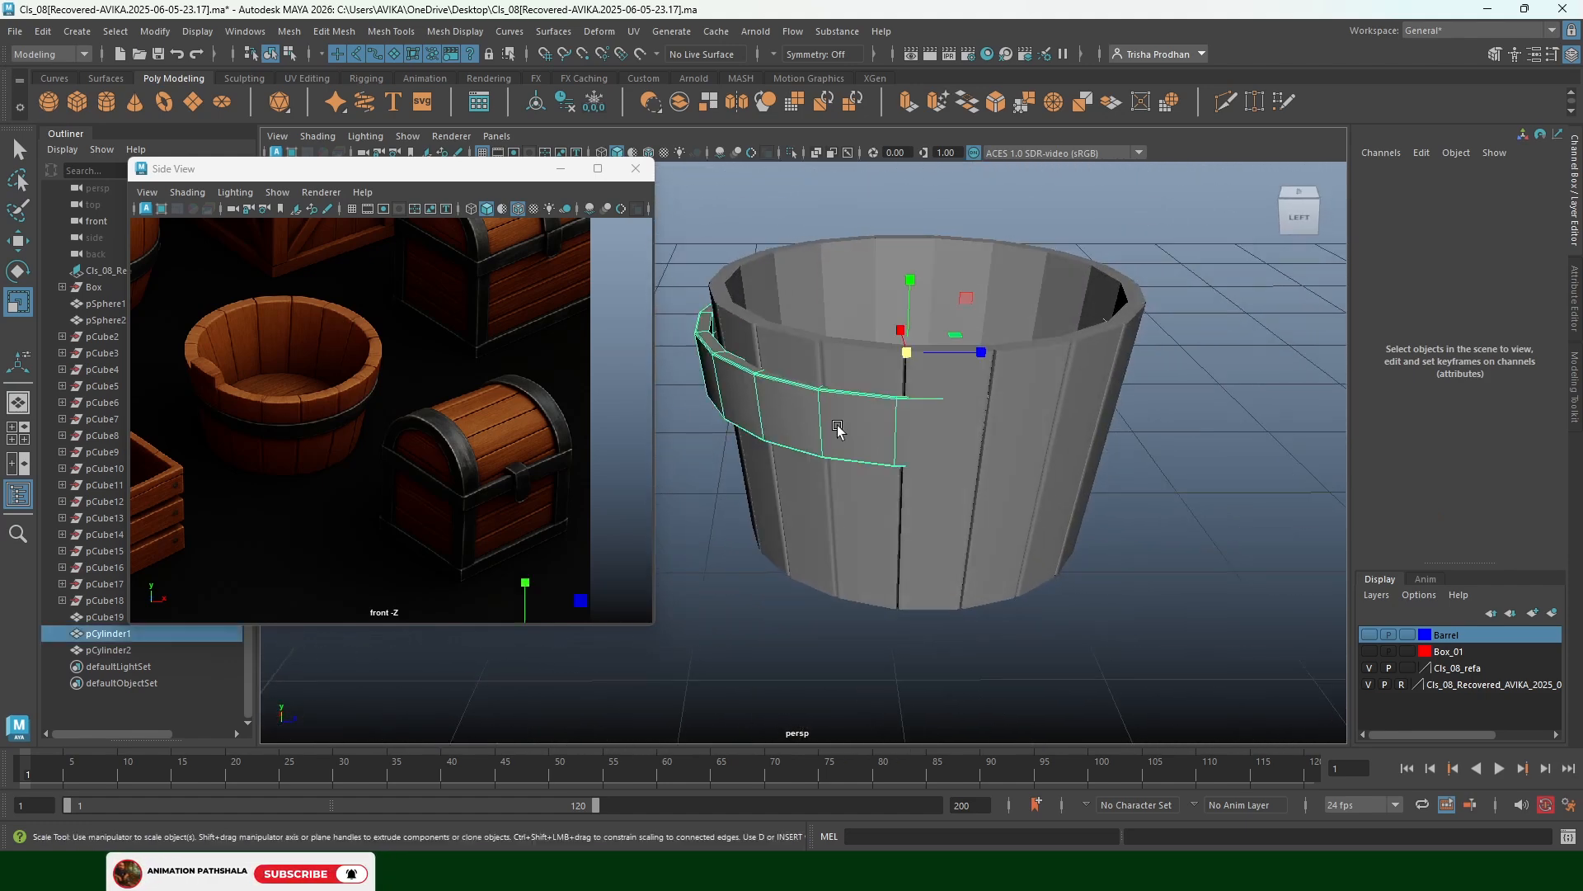
pyautogui.keyDown('shift'); pyautogui.click(1006, 371); pyautogui.keyUp('shift')
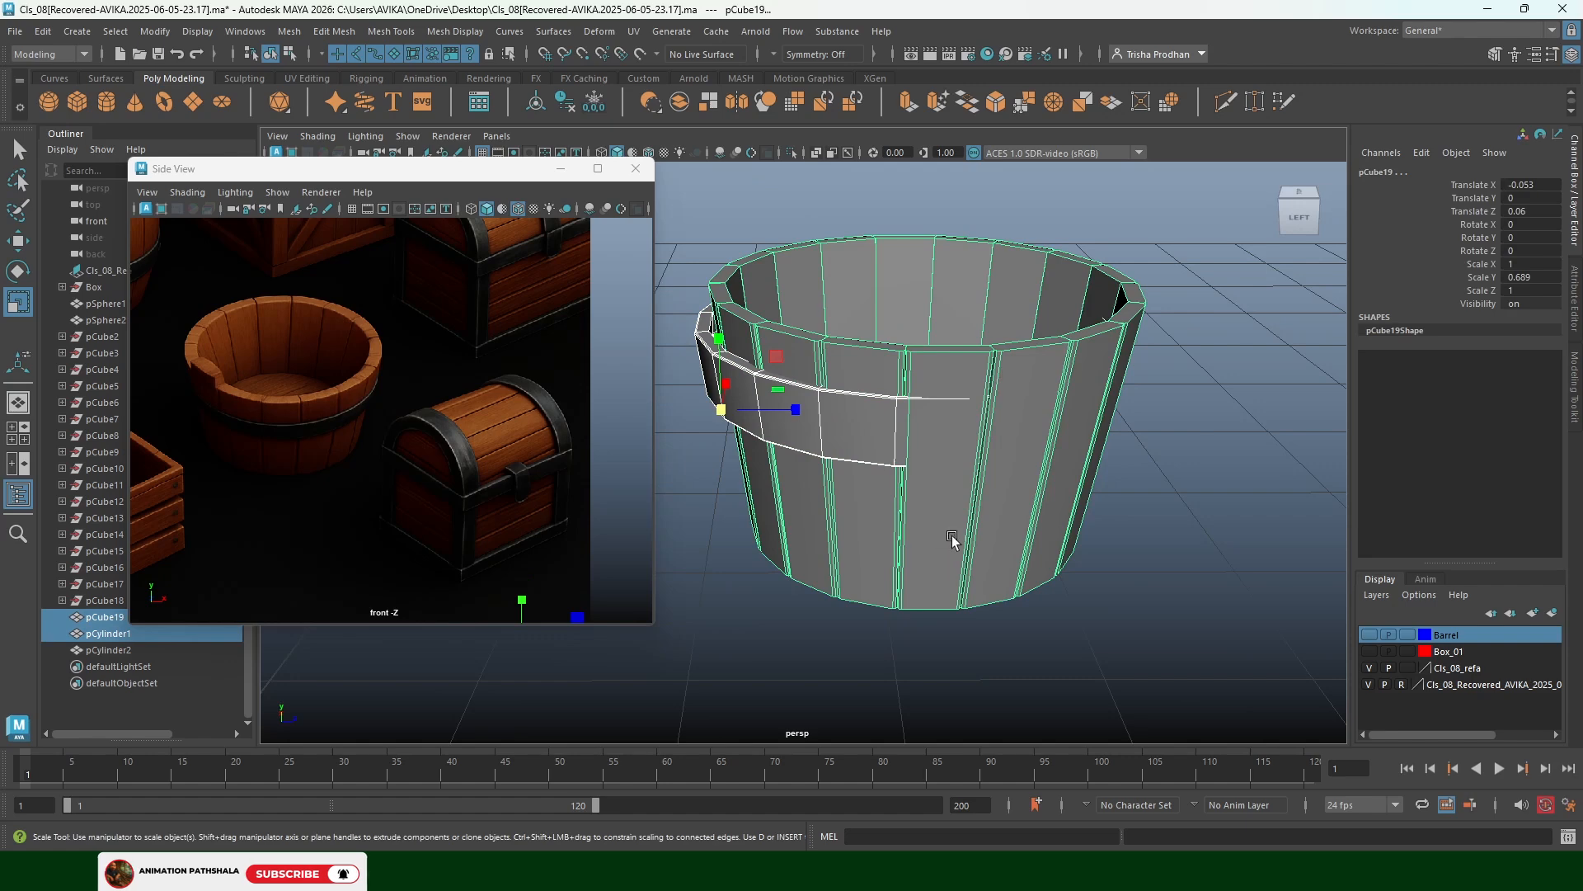
pyautogui.moveTo(952, 538)
pyautogui.keyDown('alt'); pyautogui.mouseDown()
pyautogui.moveTo(903, 520)
pyautogui.moveTo(951, 519)
pyautogui.mouseUp(); pyautogui.keyUp('alt')
pyautogui.click(953, 506)
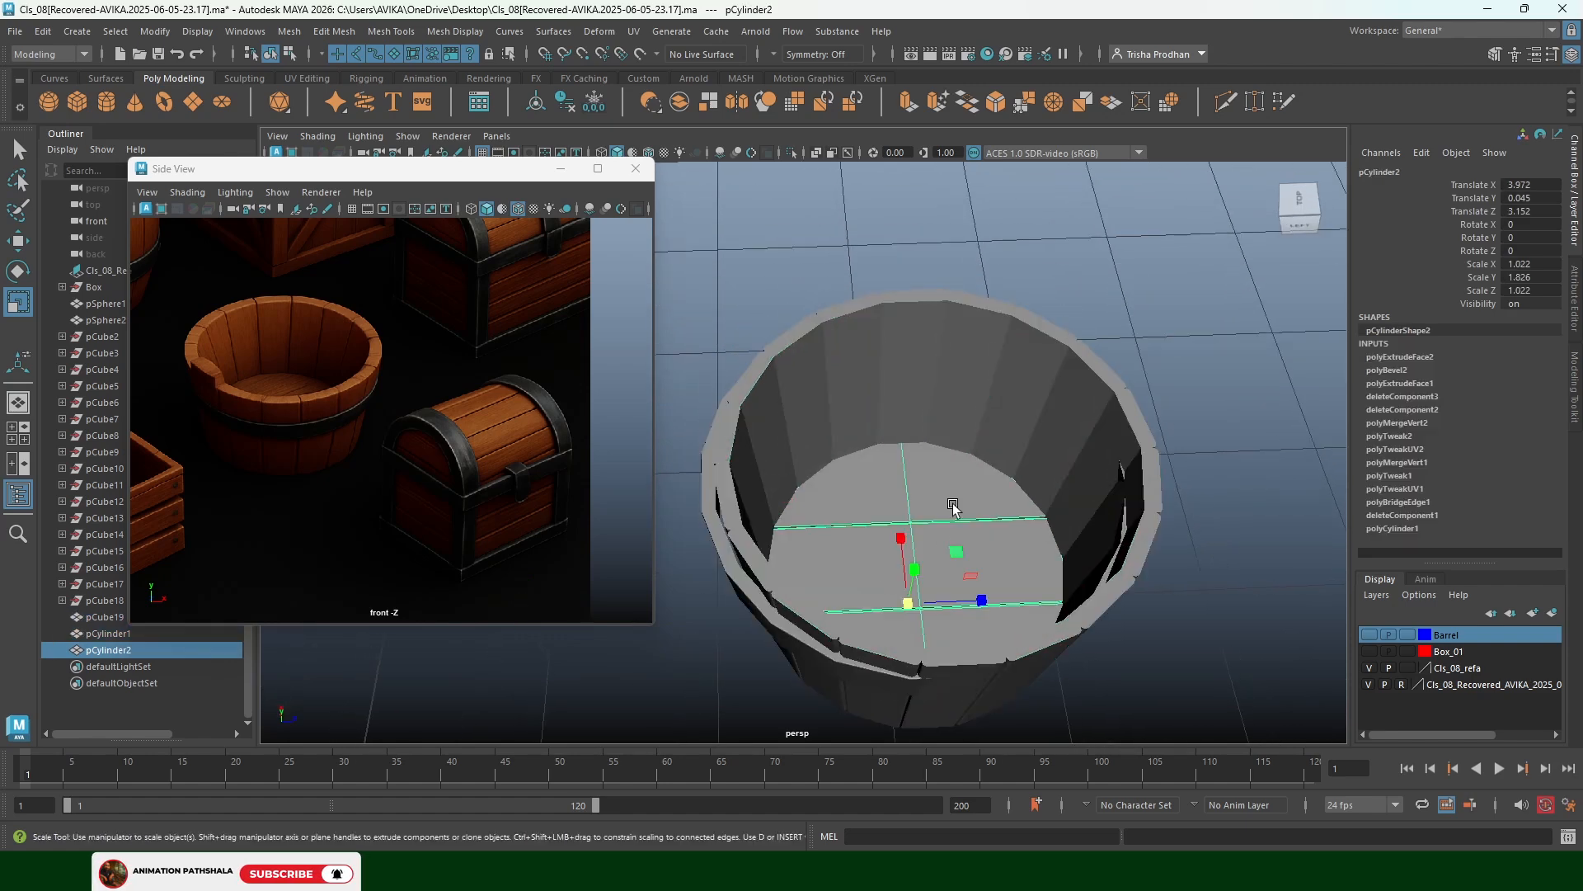
pyautogui.keyDown('shift'); pyautogui.click(754, 459); pyautogui.keyUp('shift')
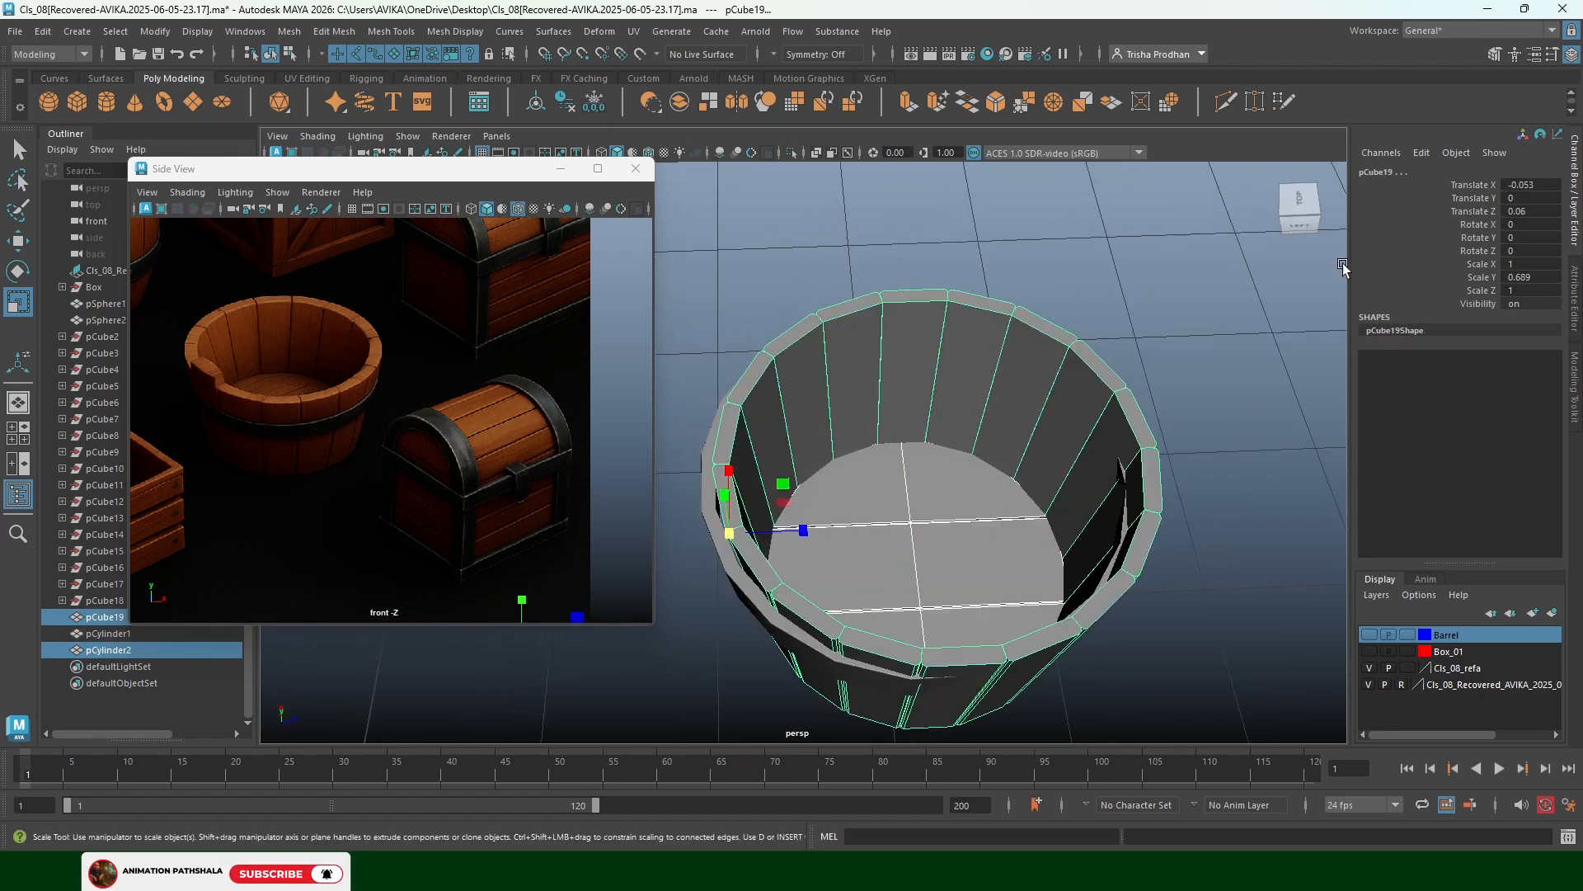
pyautogui.click(290, 32)
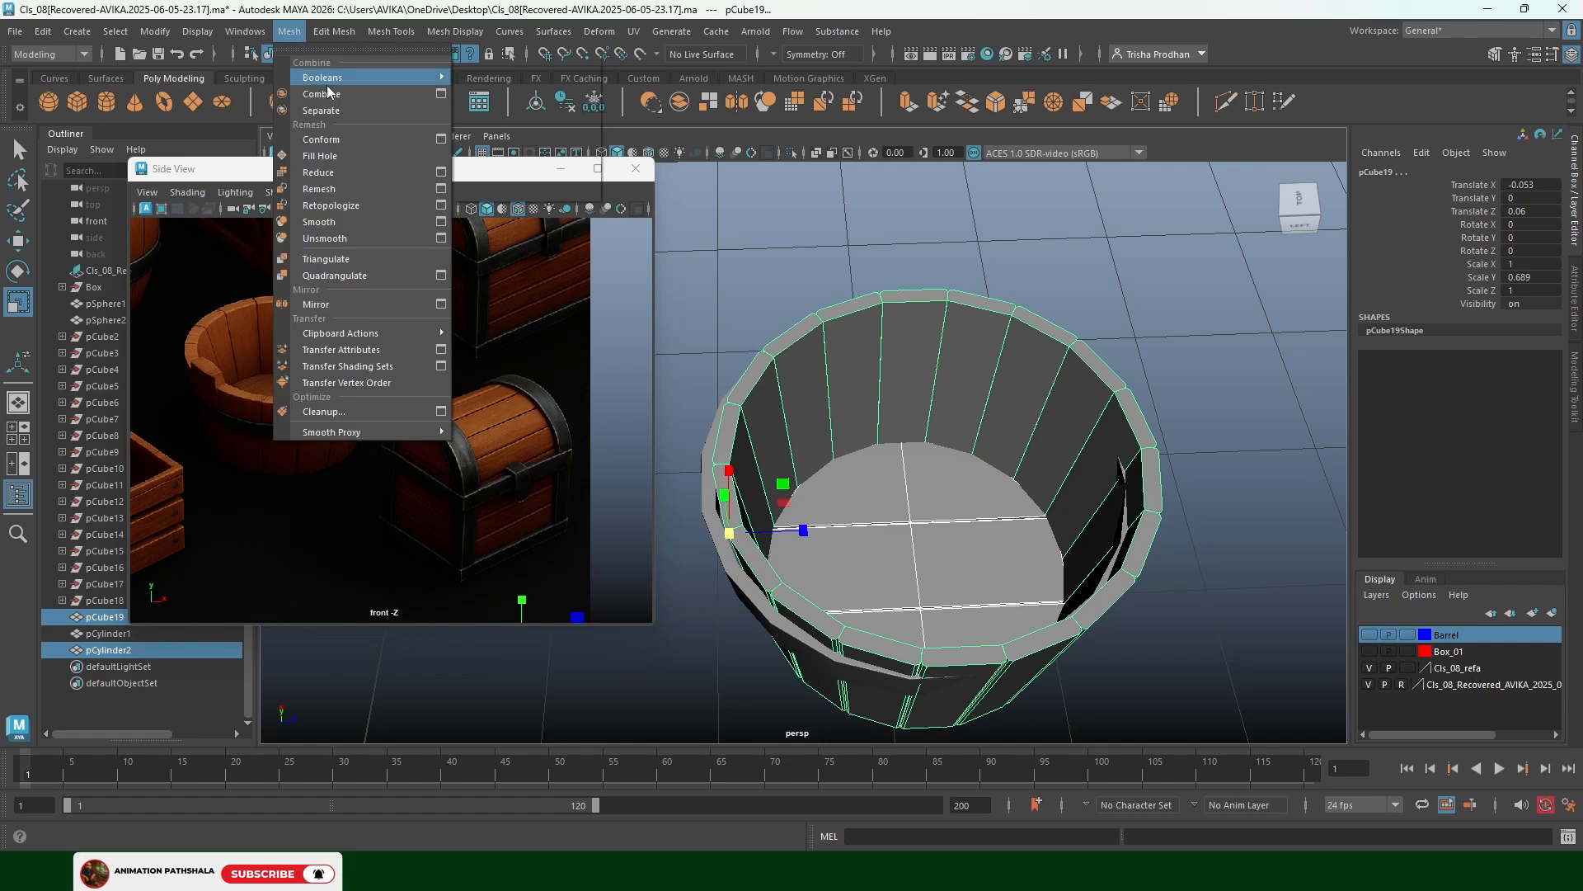
pyautogui.click(330, 82)
pyautogui.click(934, 233)
pyautogui.click(730, 506)
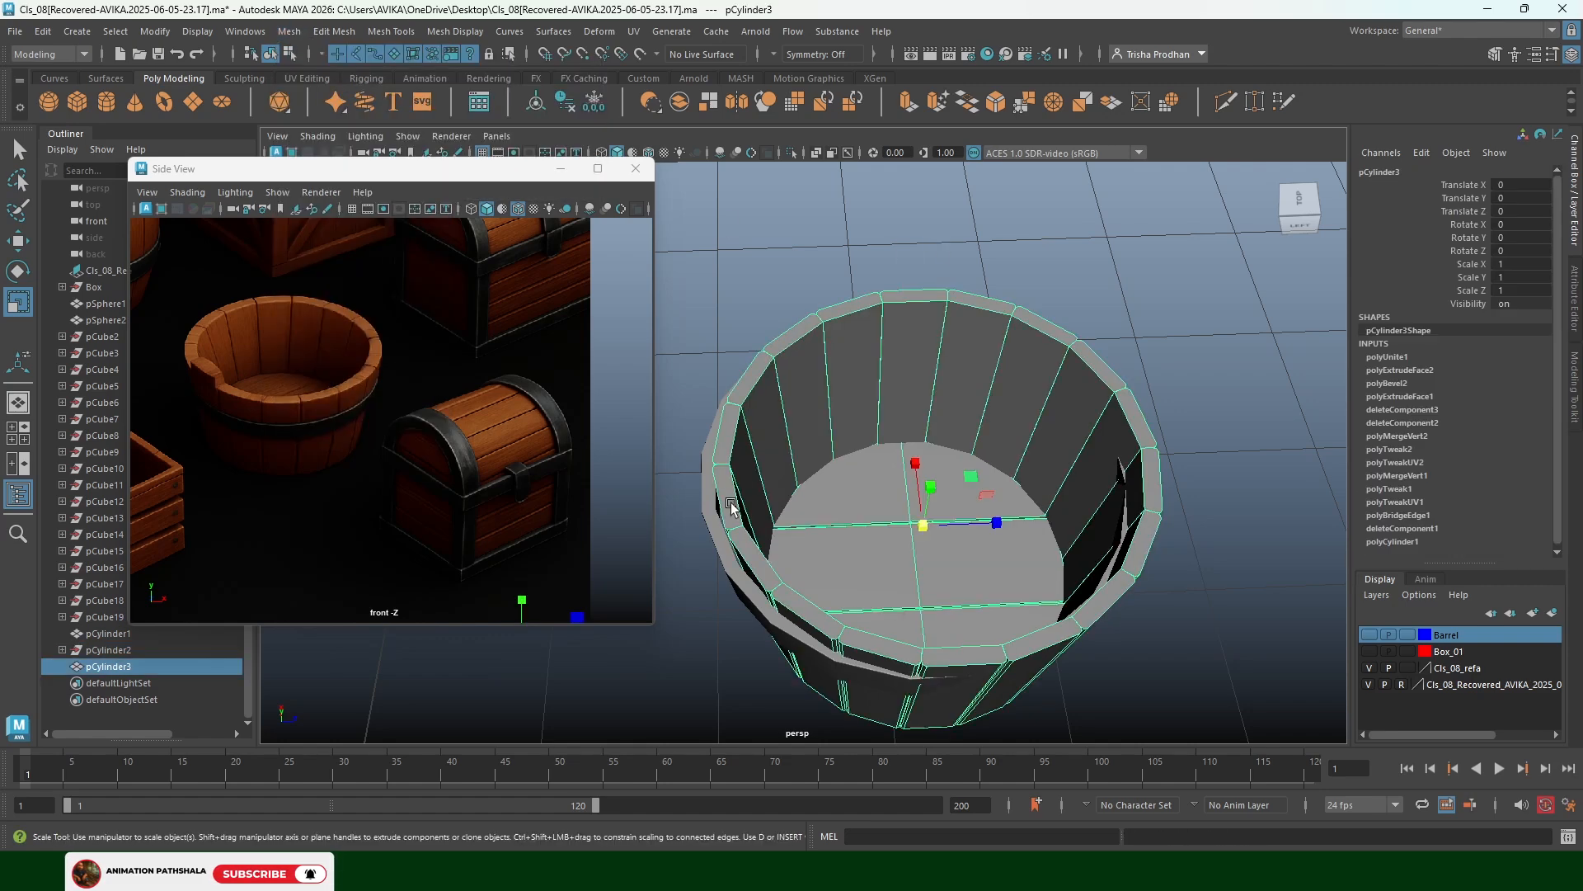
pyautogui.keyDown('shift'); pyautogui.click(729, 534); pyautogui.keyUp('shift')
pyautogui.keyDown('shift'); pyautogui.moveTo(743, 396); pyautogui.dragTo(745, 406, button='right'); pyautogui.keyUp('shift')
pyautogui.hotkey('ctrl', 'z')
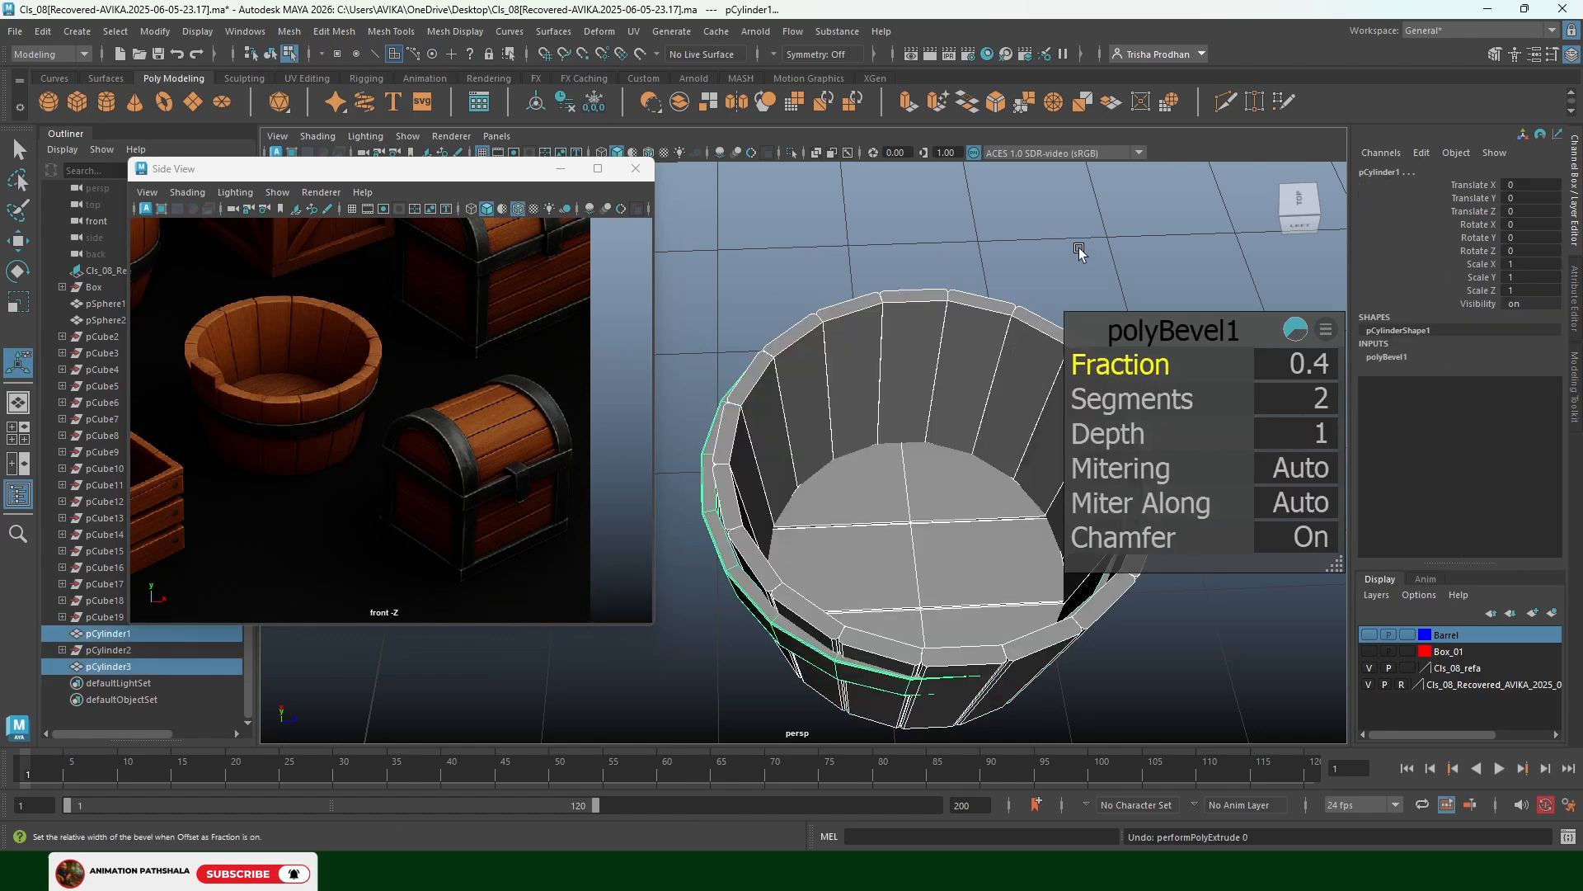
# Centre the combined bucket body on the metal band along Z with the Align tool
pyautogui.click(1076, 250)
pyautogui.click(744, 391)
pyautogui.keyDown('shift'); pyautogui.click(708, 458); pyautogui.keyUp('shift')
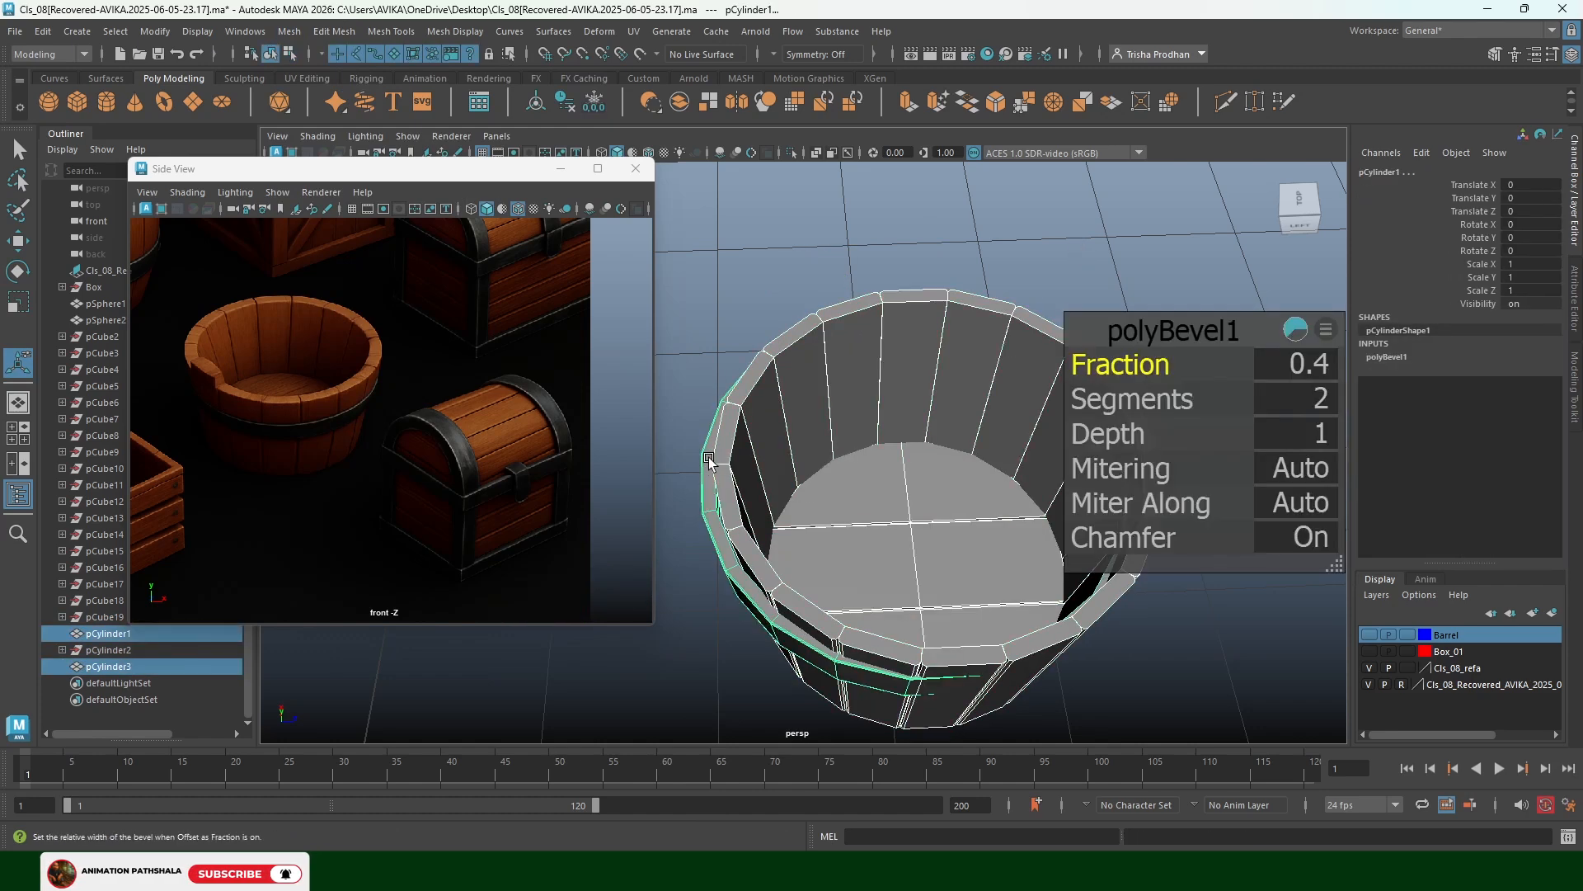
pyautogui.press('space')
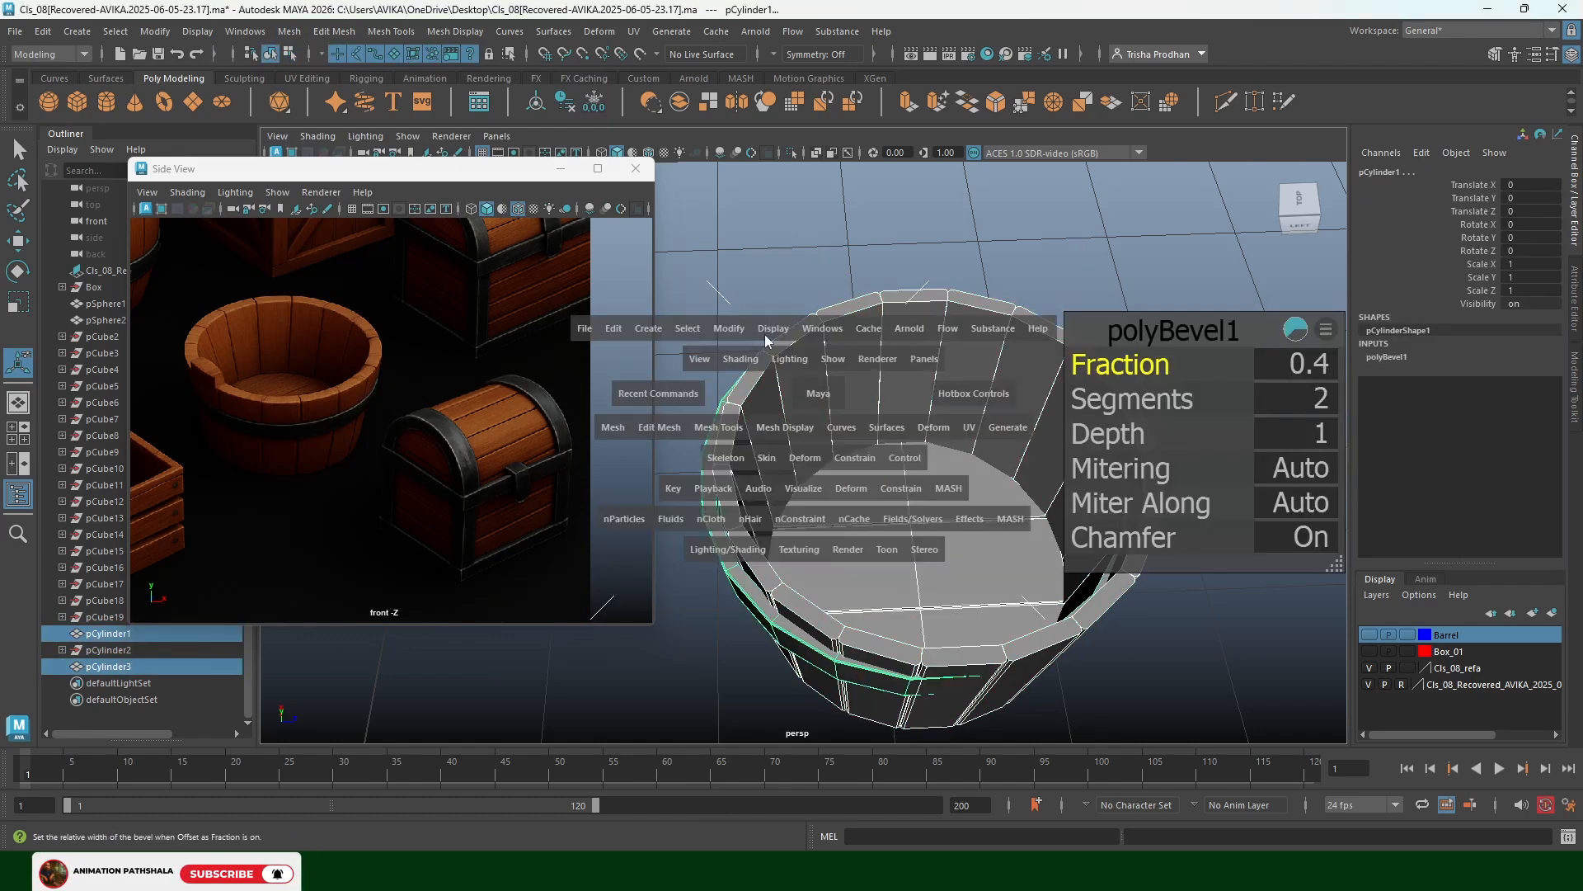
pyautogui.click(730, 330)
pyautogui.click(752, 192)
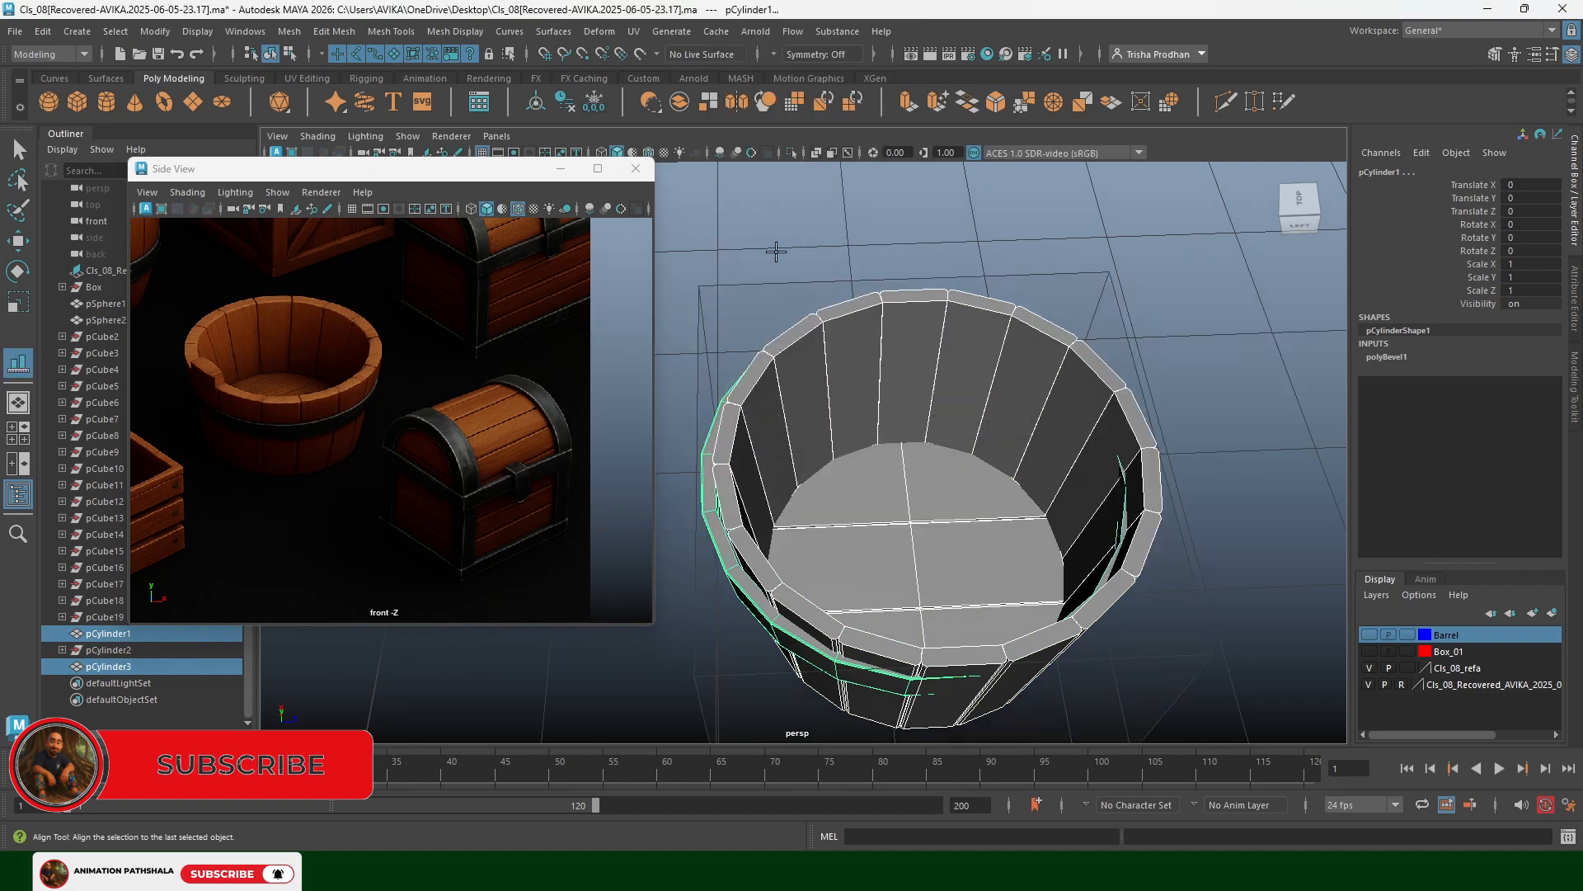
pyautogui.scroll(-3, 959, 377)
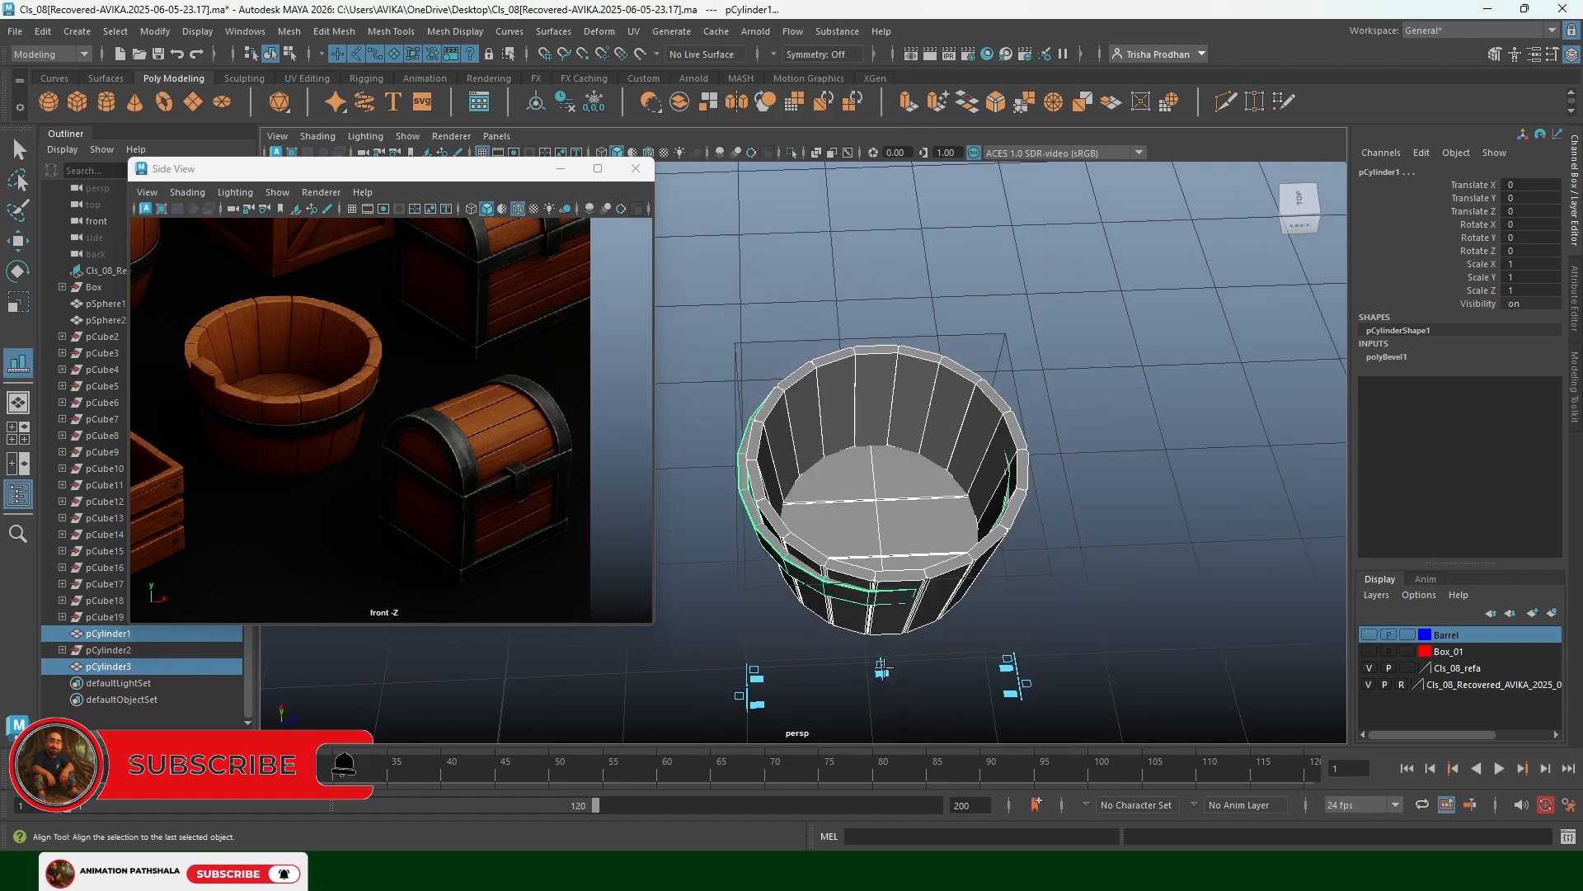
pyautogui.scroll(-4, 881, 669)
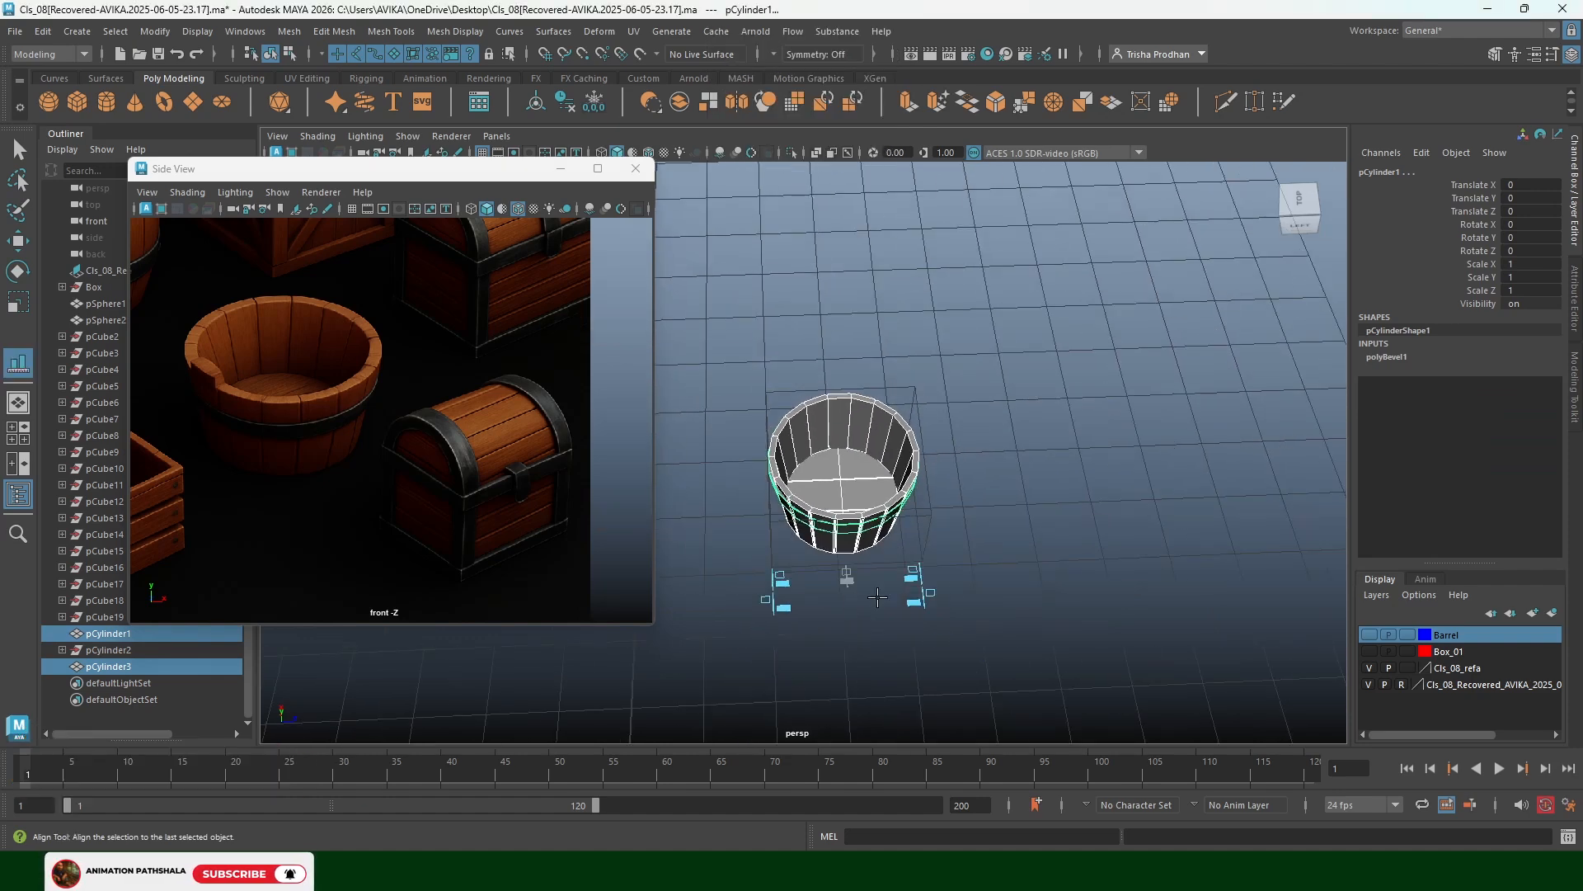
pyautogui.keyDown('alt'); pyautogui.moveTo(853, 567); pyautogui.dragTo(845, 534); pyautogui.keyUp('alt')
pyautogui.press('w')
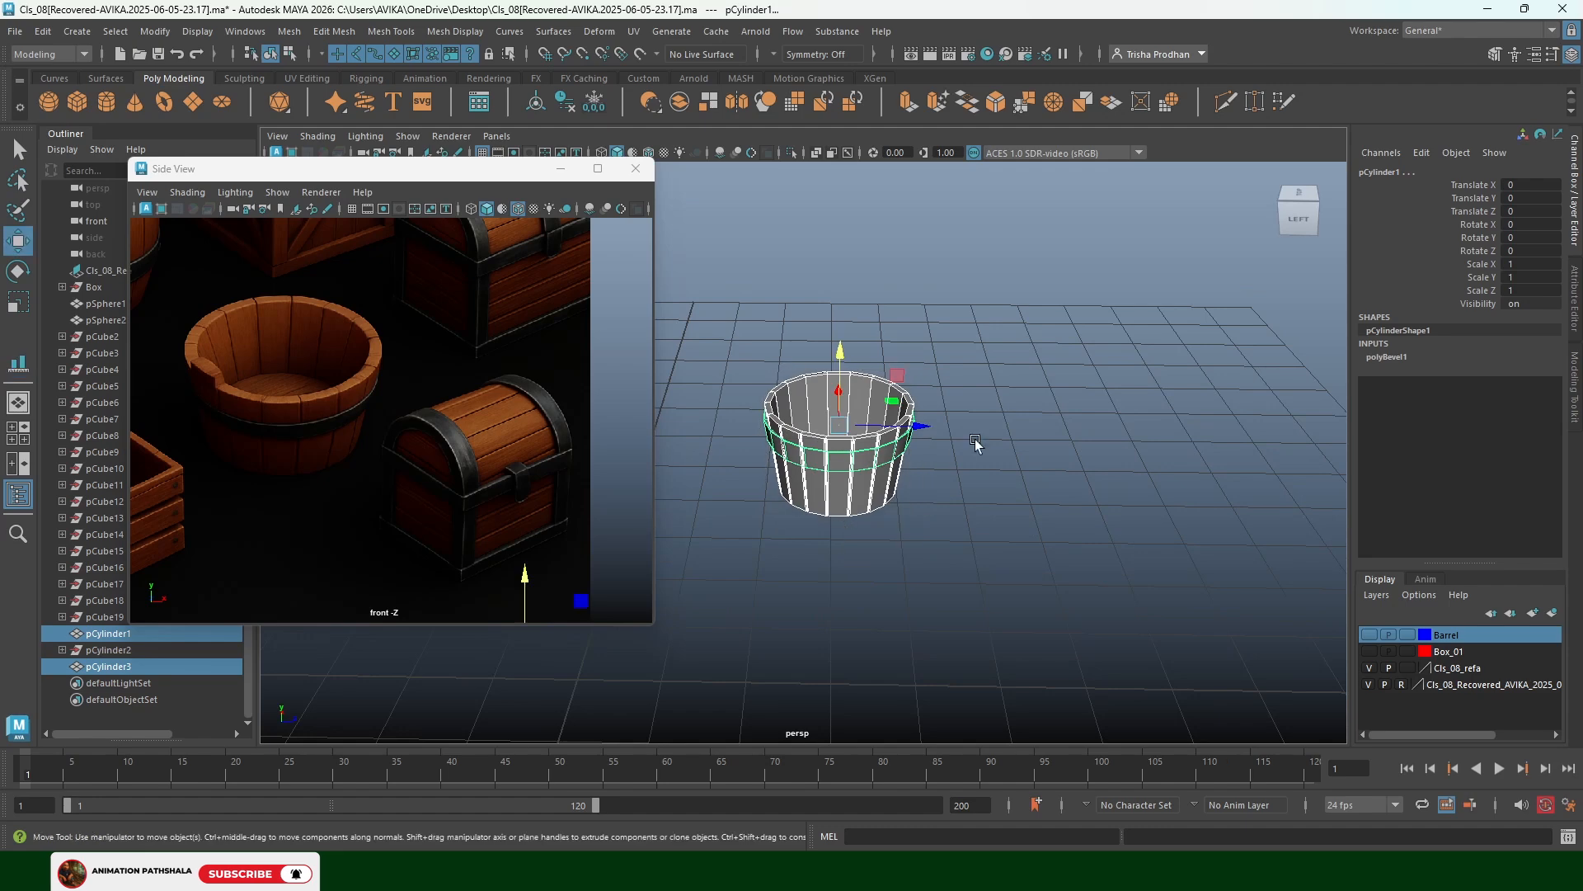
# Reselect the band and the bucket body, and centre the band on the body along Z with the Align tool
pyautogui.click(976, 445)
pyautogui.keyDown('alt'); pyautogui.moveTo(958, 493); pyautogui.dragTo(878, 527); pyautogui.keyUp('alt')
pyautogui.scroll(4, 884, 521)
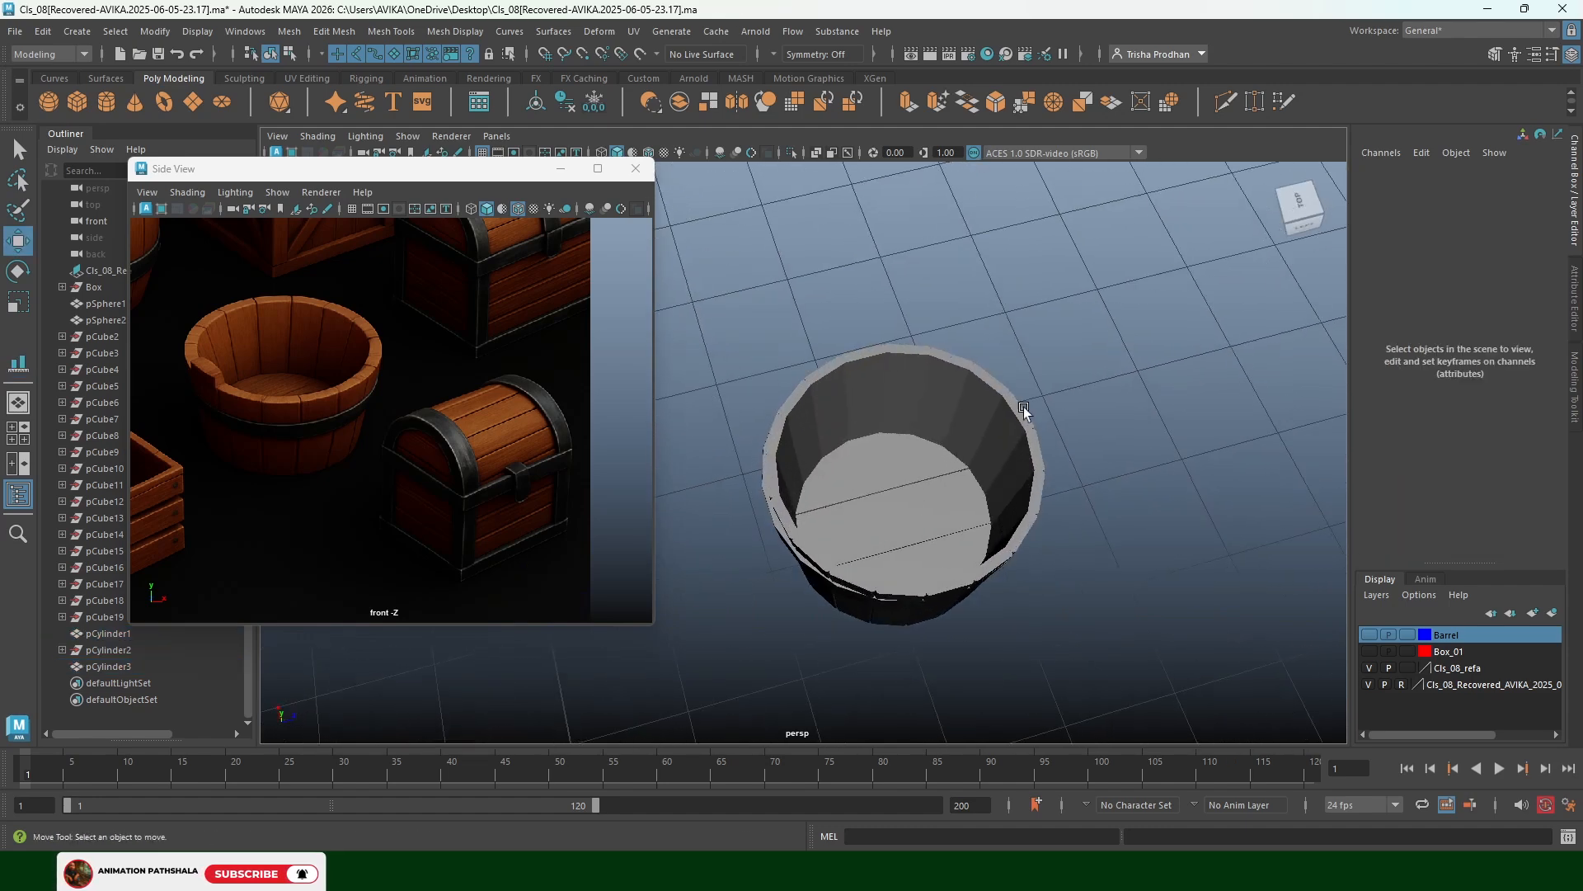
pyautogui.hotkey('ctrl', 'z')
pyautogui.keyDown('alt'); pyautogui.moveTo(981, 501); pyautogui.dragTo(973, 617); pyautogui.keyUp('alt')
pyautogui.click(1061, 503)
pyautogui.scroll(4, 909, 503)
pyautogui.keyDown('alt'); pyautogui.moveTo(945, 557); pyautogui.dragTo(945, 464, button='middle'); pyautogui.keyUp('alt')
pyautogui.moveTo(945, 353); pyautogui.dragTo(892, 403)
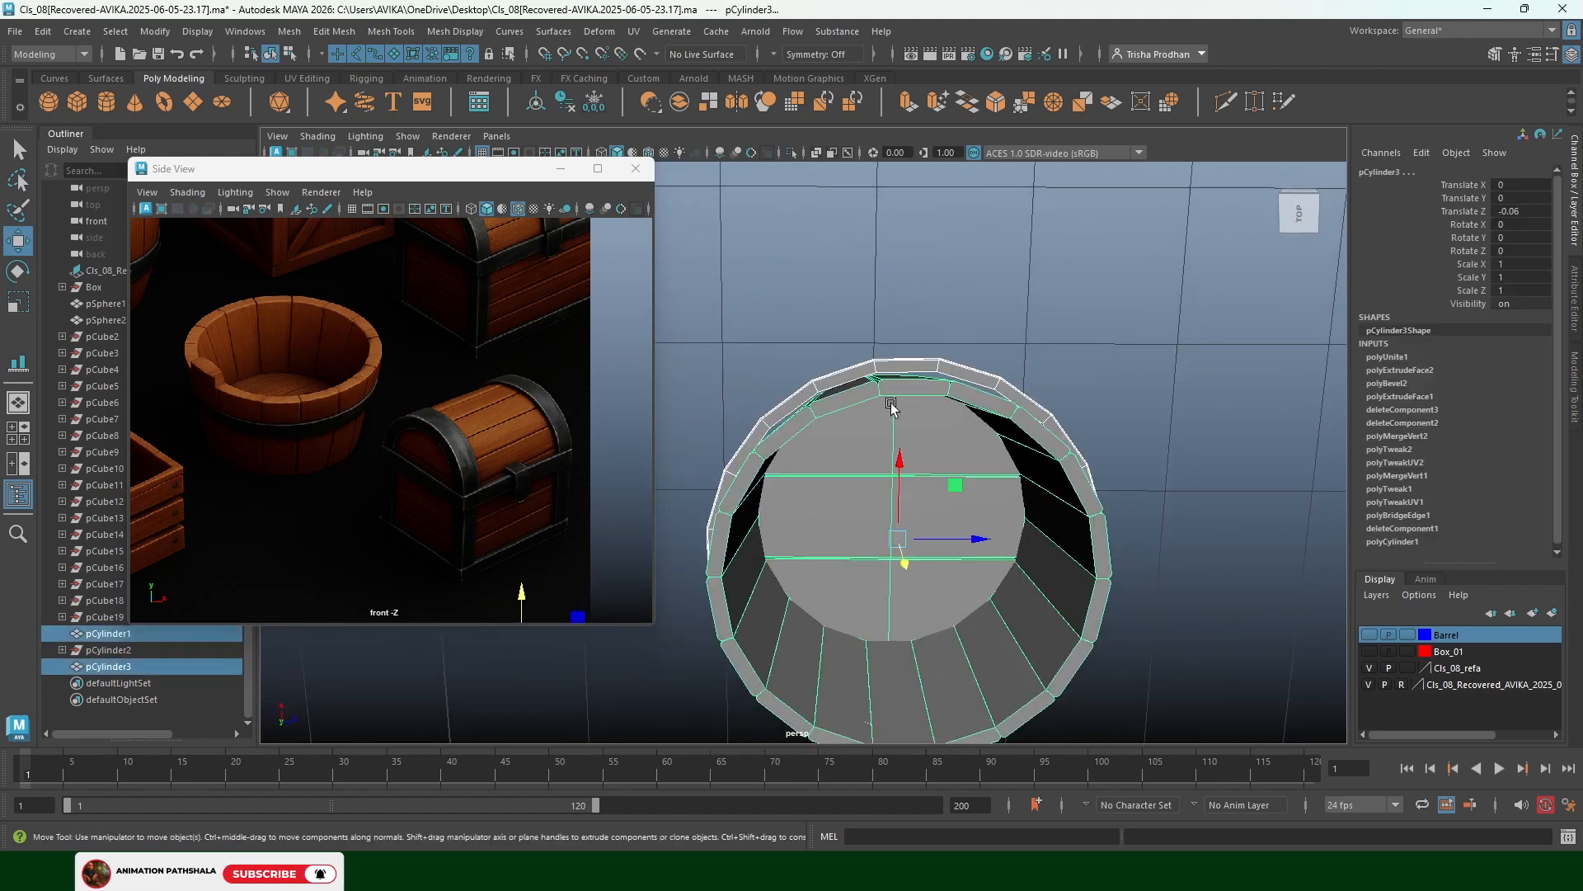
pyautogui.click(155, 32)
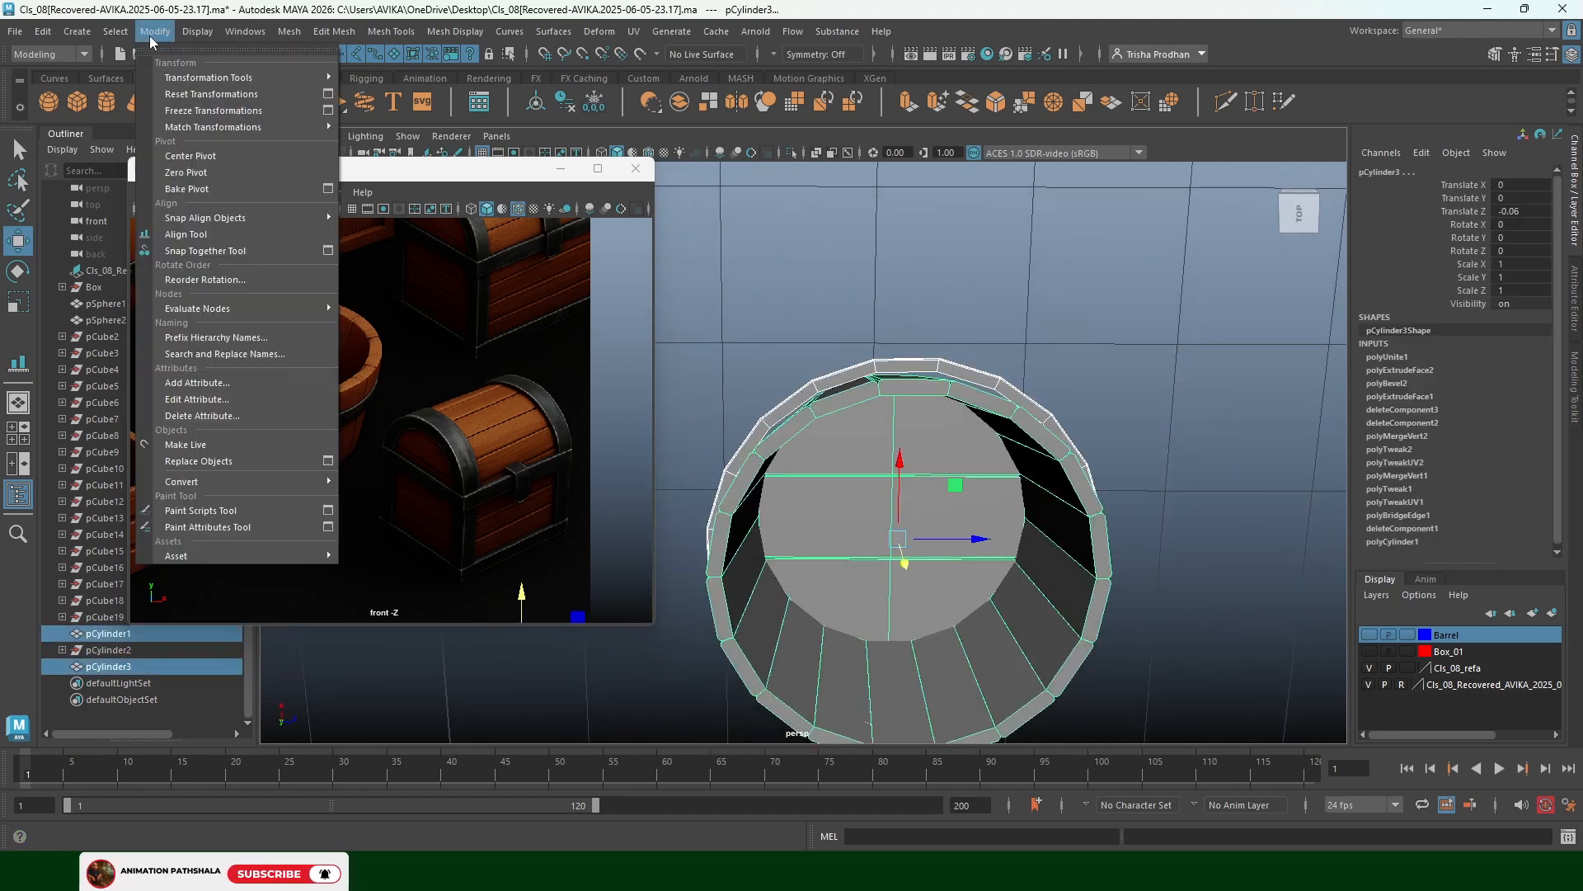
pyautogui.click(188, 235)
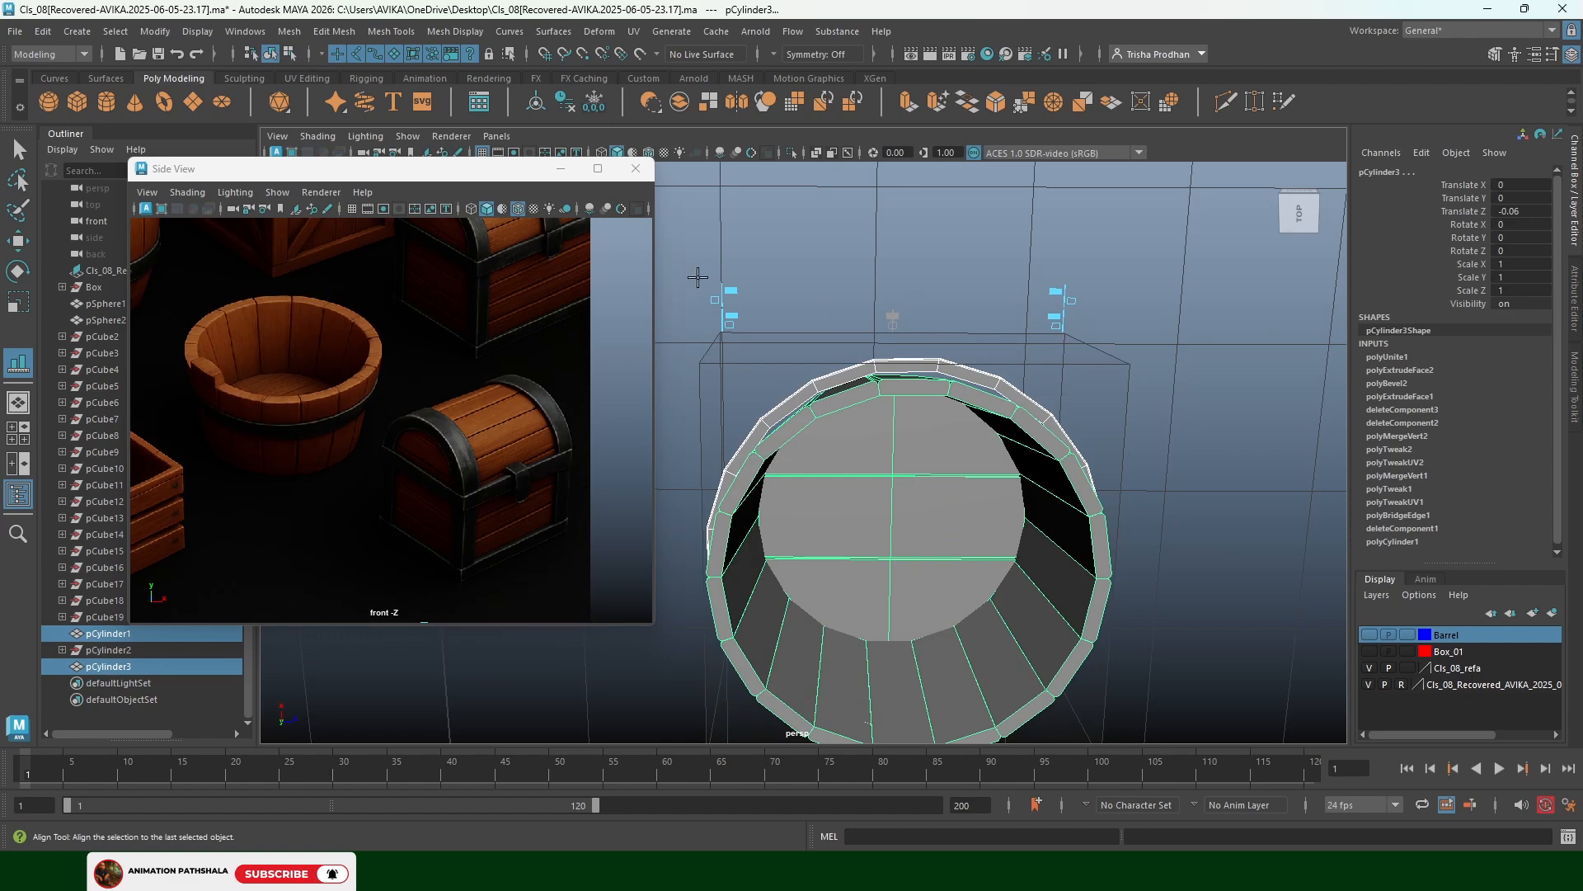
pyautogui.click(727, 292)
pyautogui.scroll(-3, 879, 305)
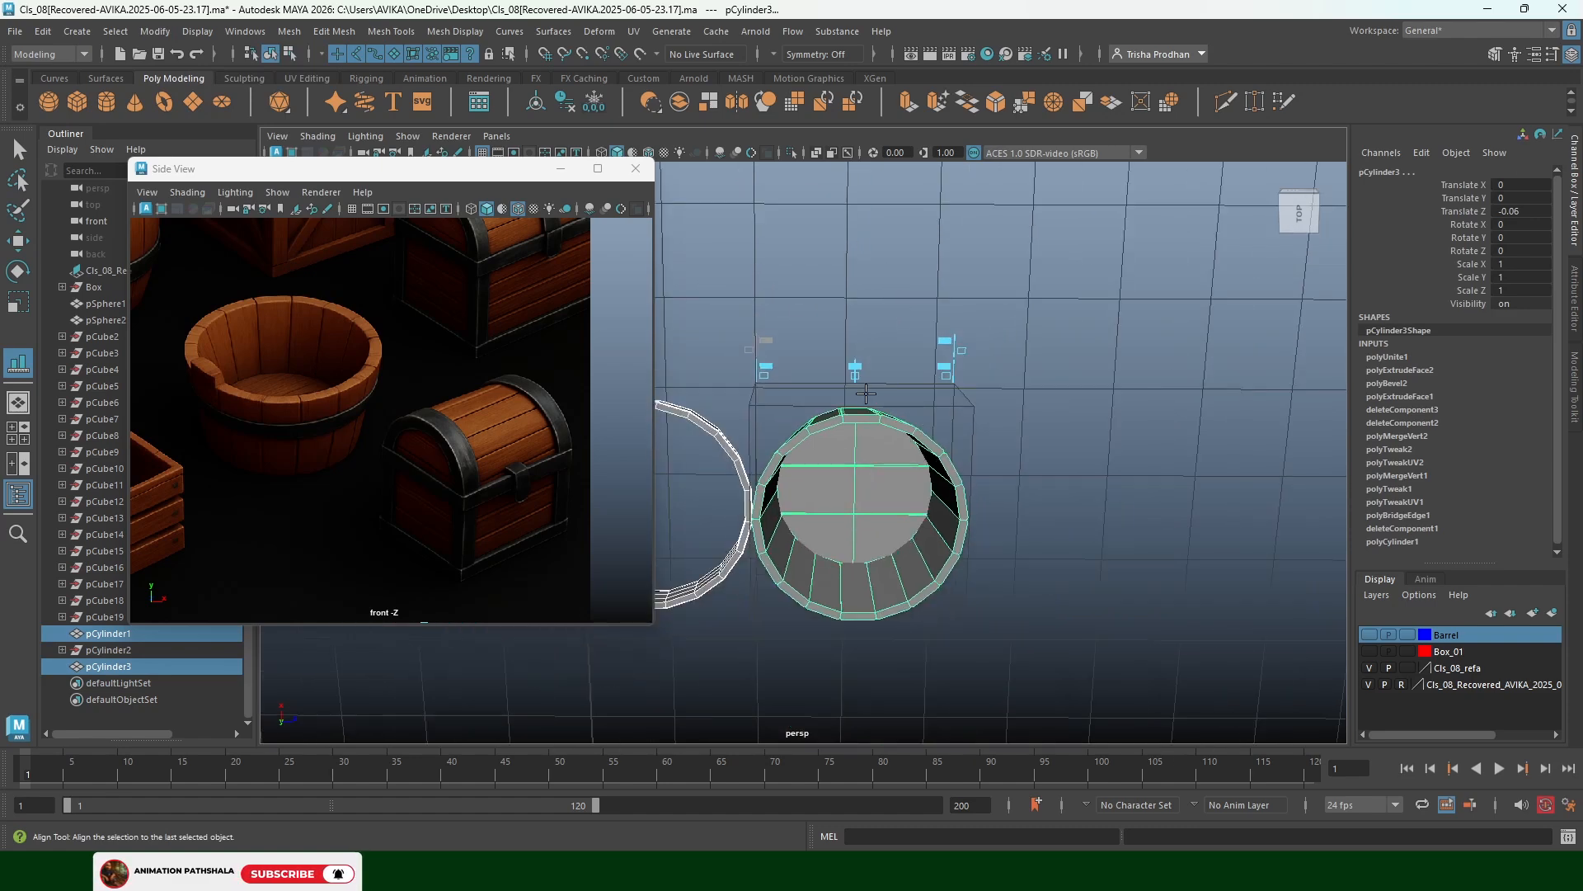
pyautogui.click(853, 368)
pyautogui.click(946, 369)
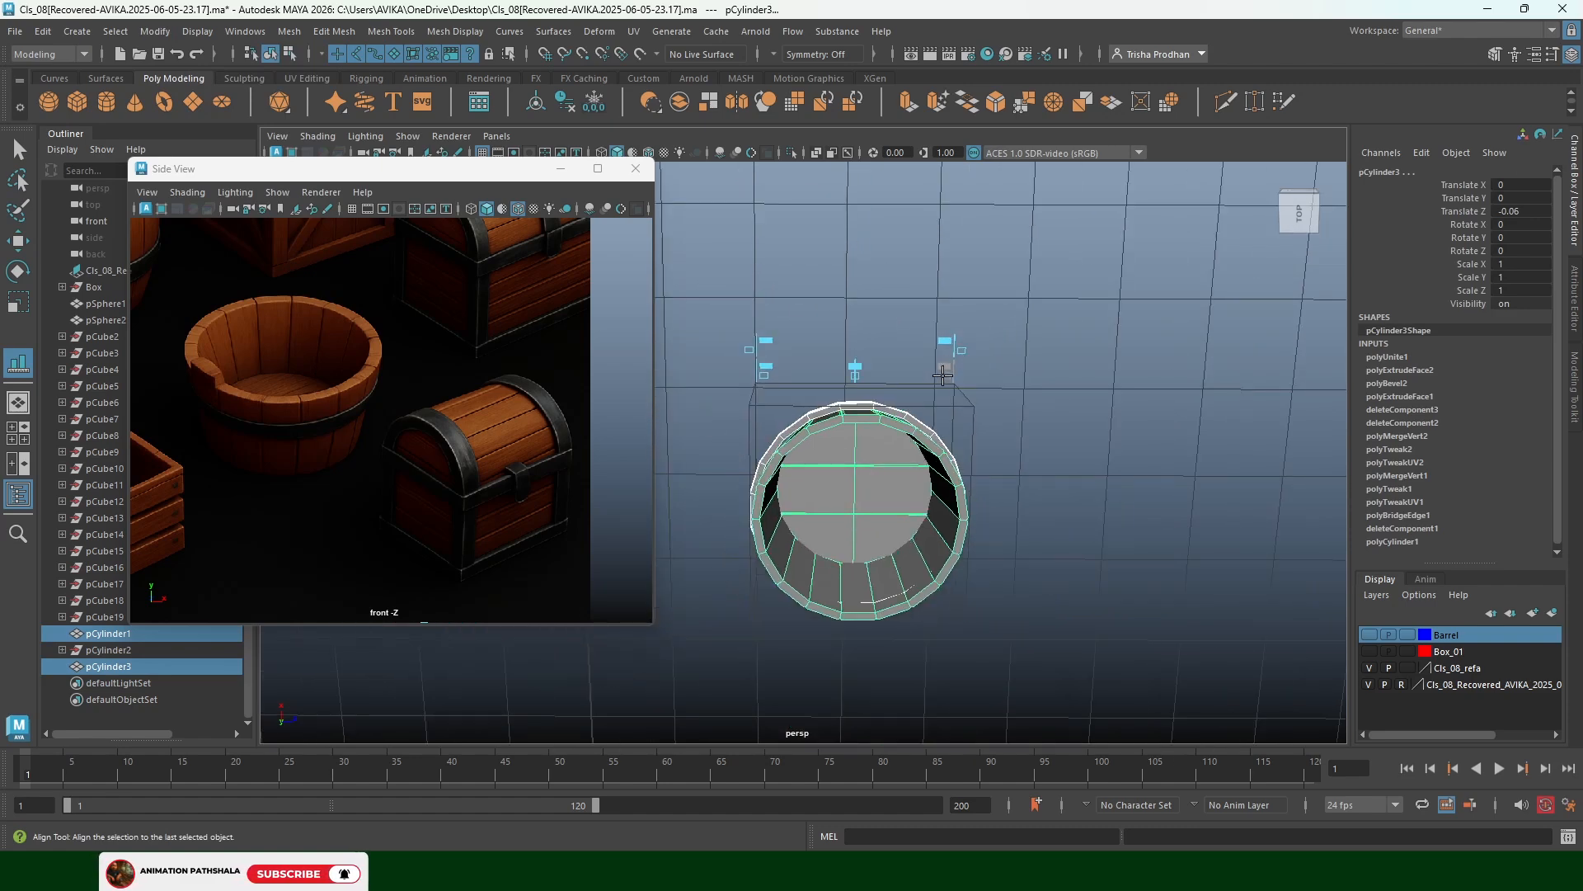
pyautogui.click(954, 340)
# Centre the band on the bucket body along X so it wraps evenly around the staves, and leave the Align tool
pyautogui.keyDown('alt'); pyautogui.moveTo(947, 339); pyautogui.dragTo(945, 357); pyautogui.keyUp('alt')
pyautogui.click(856, 600)
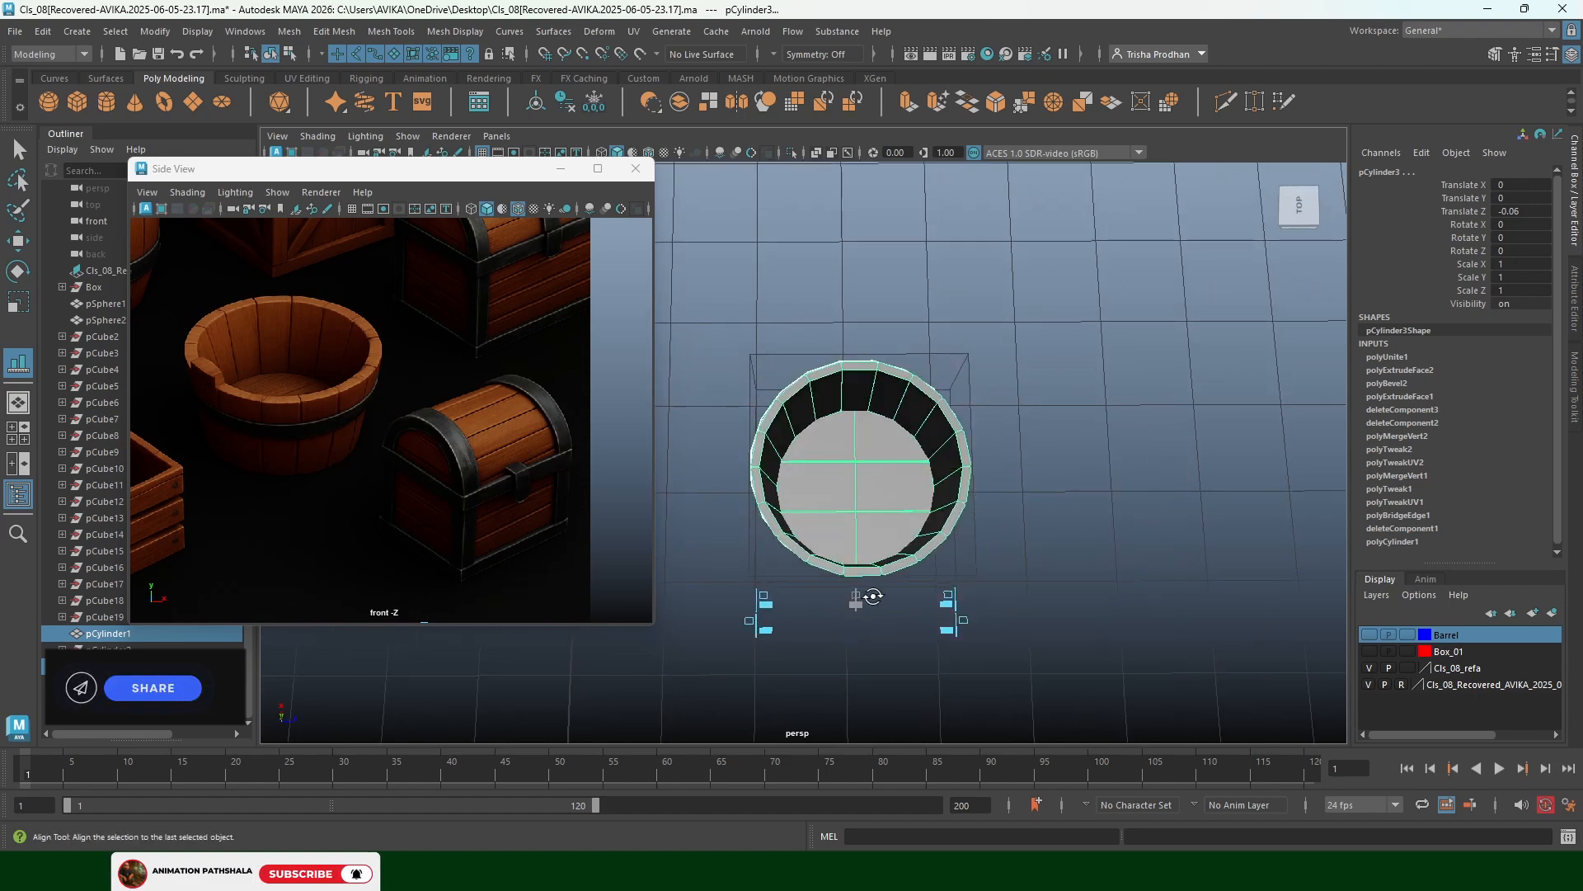
pyautogui.keyDown('alt'); pyautogui.moveTo(858, 602); pyautogui.dragTo(965, 586); pyautogui.keyUp('alt')
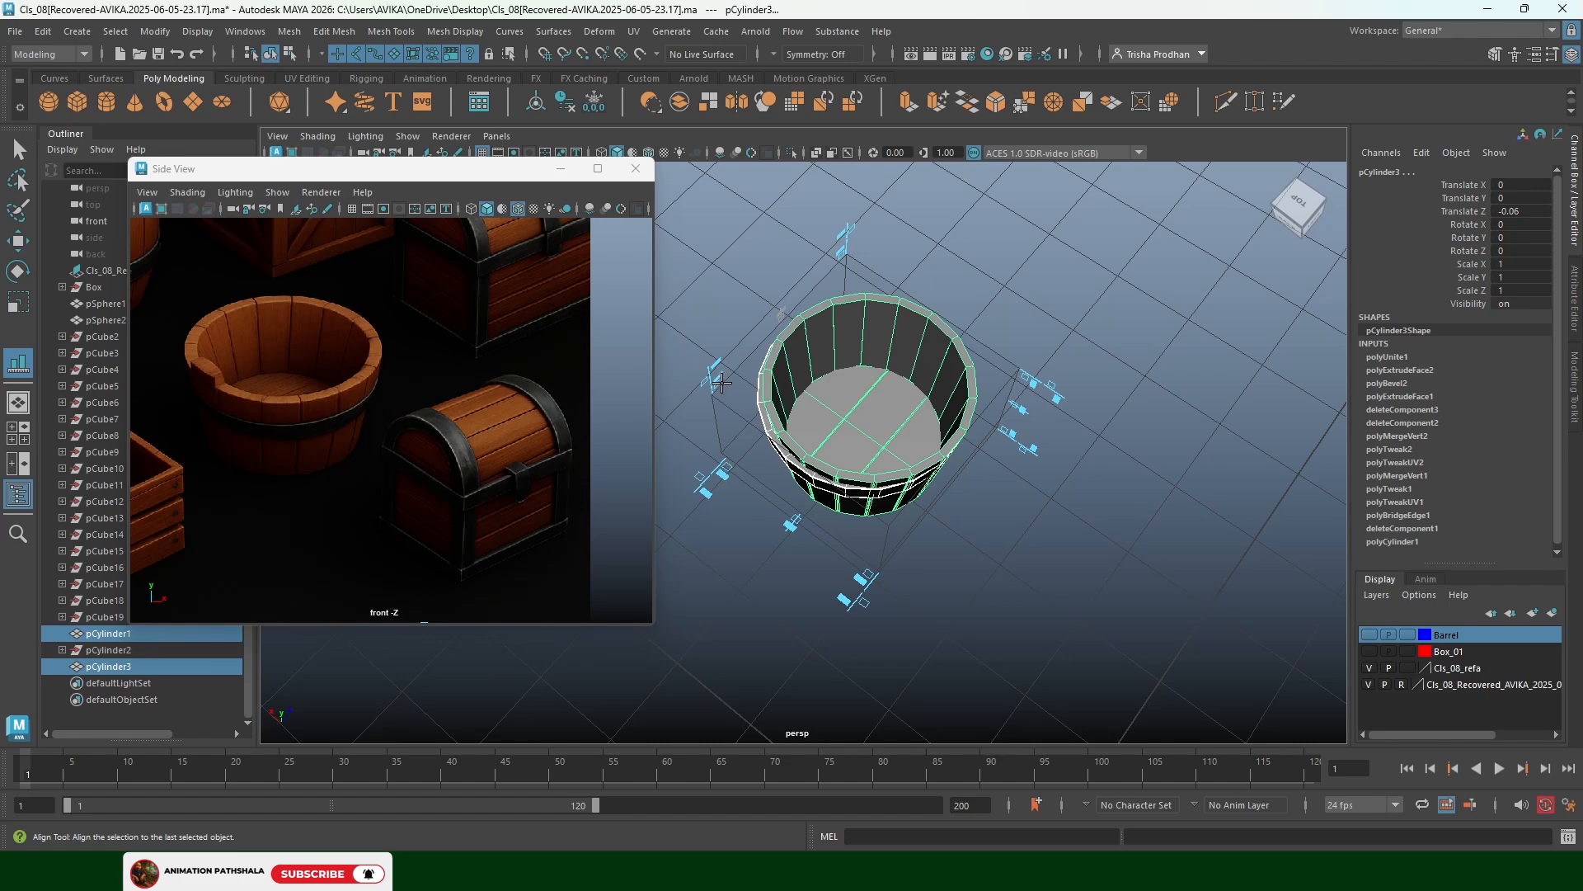
pyautogui.click(785, 517)
pyautogui.keyDown('alt'); pyautogui.moveTo(785, 517); pyautogui.dragTo(814, 492); pyautogui.keyUp('alt')
pyautogui.press('w')
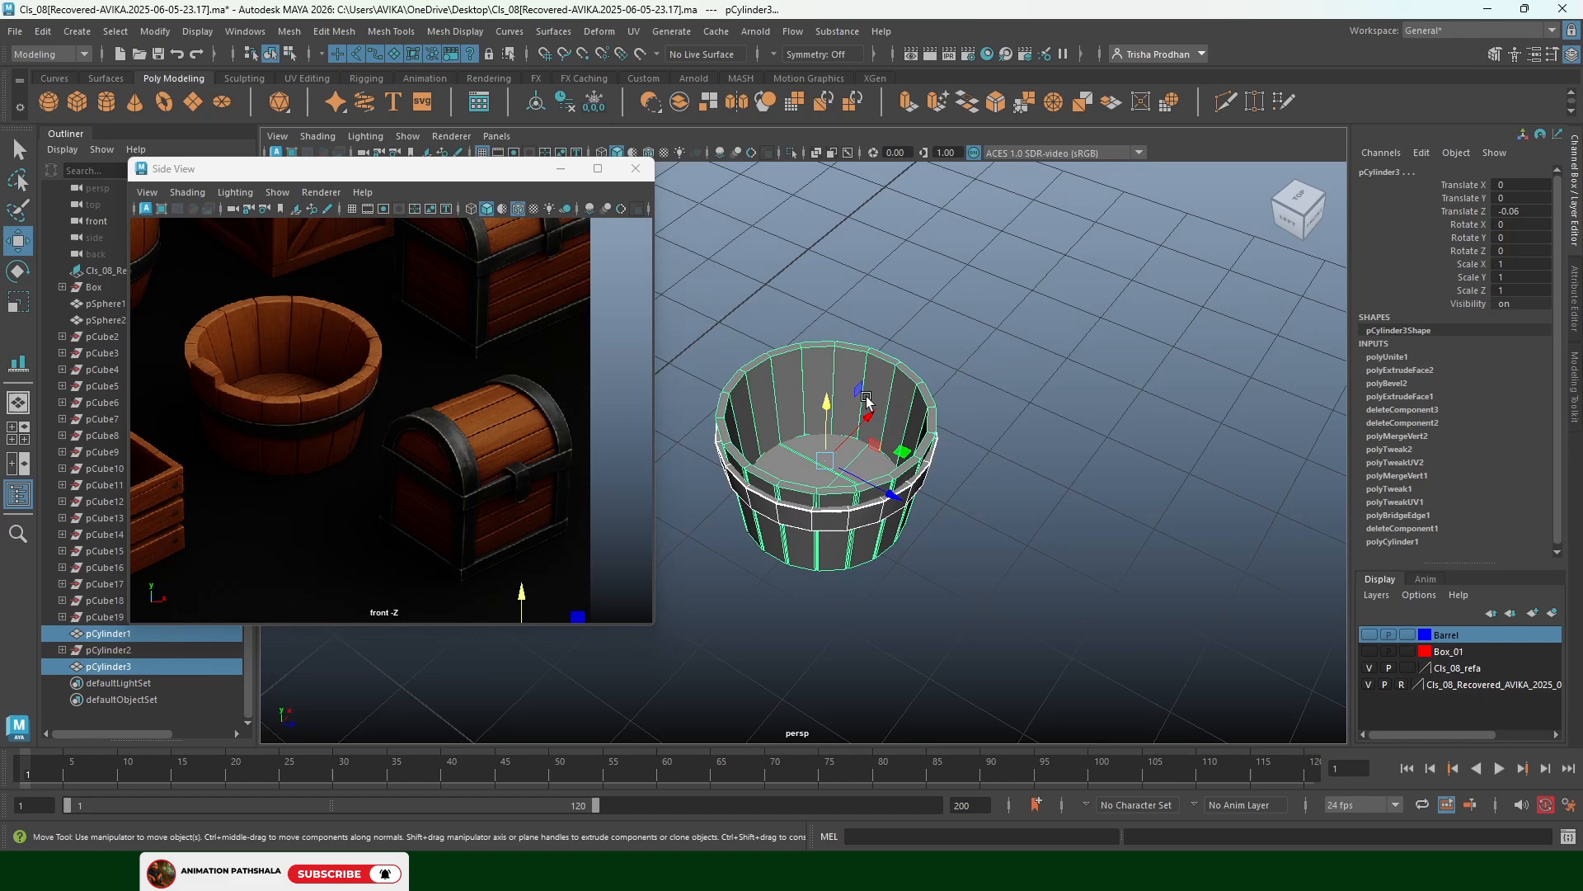
# Freeze the transformations, delete the construction history and centre the pivots of the band and bucket body
pyautogui.click(963, 370)
pyautogui.keyDown('alt'); pyautogui.moveTo(963, 371); pyautogui.dragTo(881, 524); pyautogui.keyUp('alt')
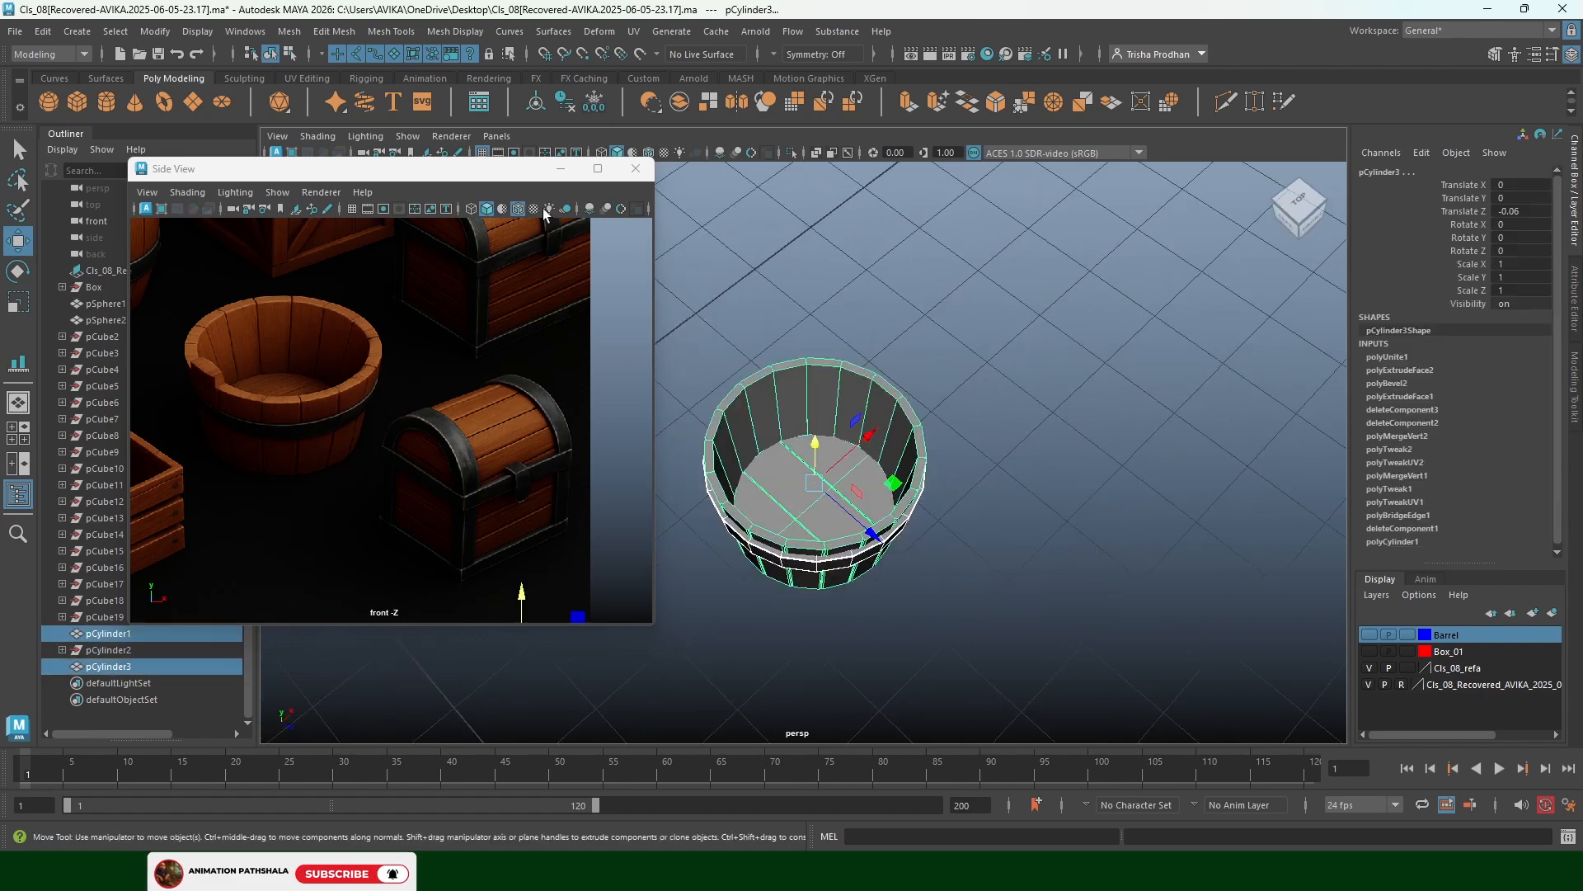
pyautogui.click(594, 103)
pyautogui.click(565, 103)
pyautogui.click(536, 102)
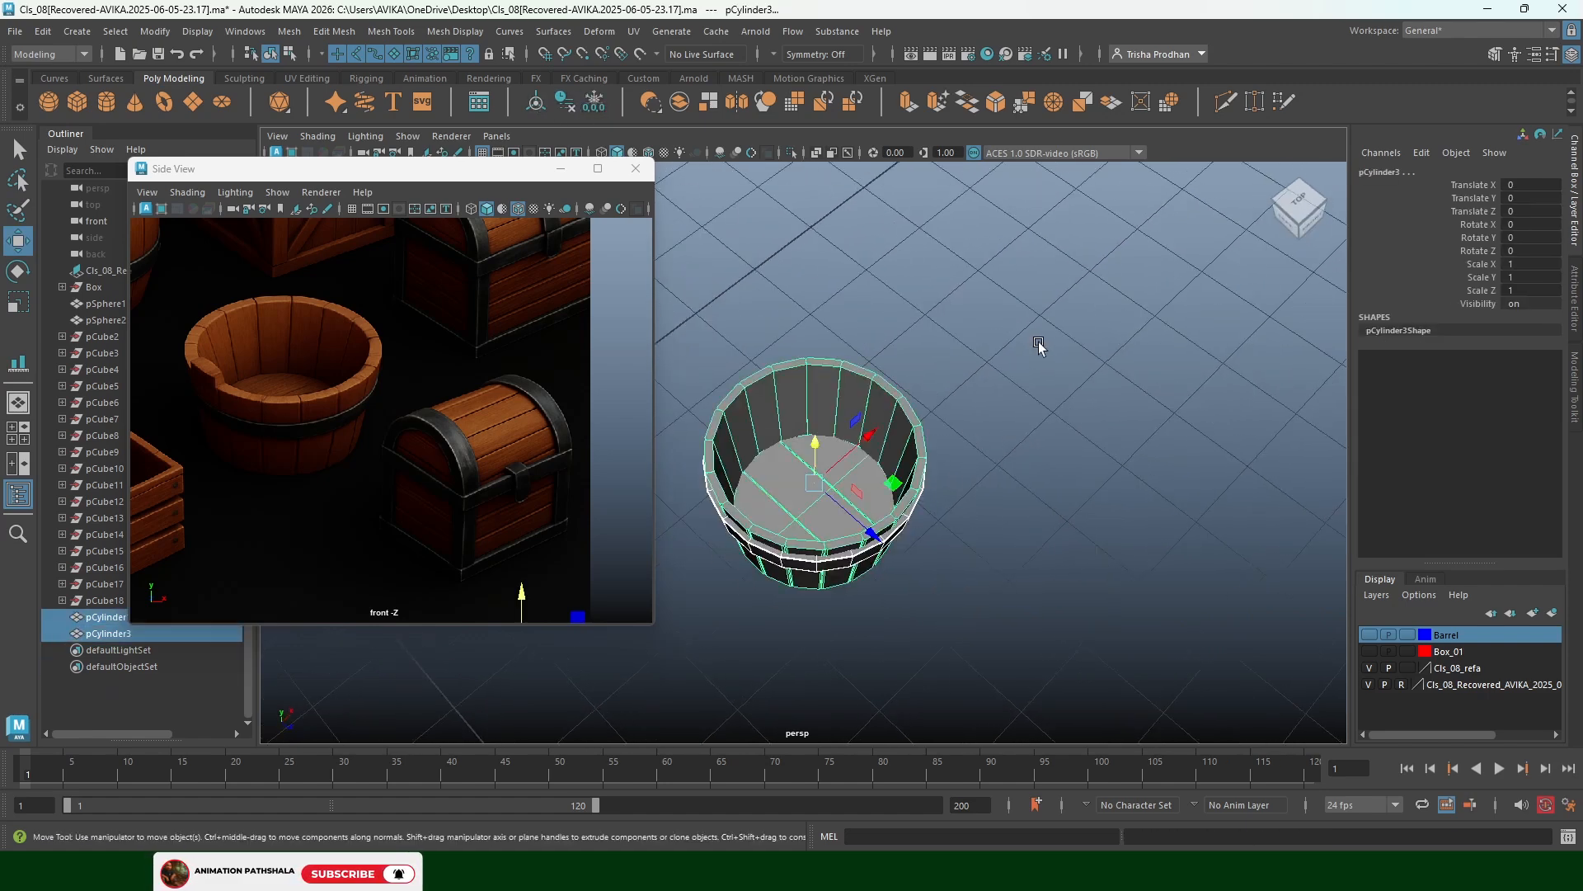
# Select the bucket body and the band and group them together
pyautogui.click(1039, 346)
pyautogui.click(882, 459)
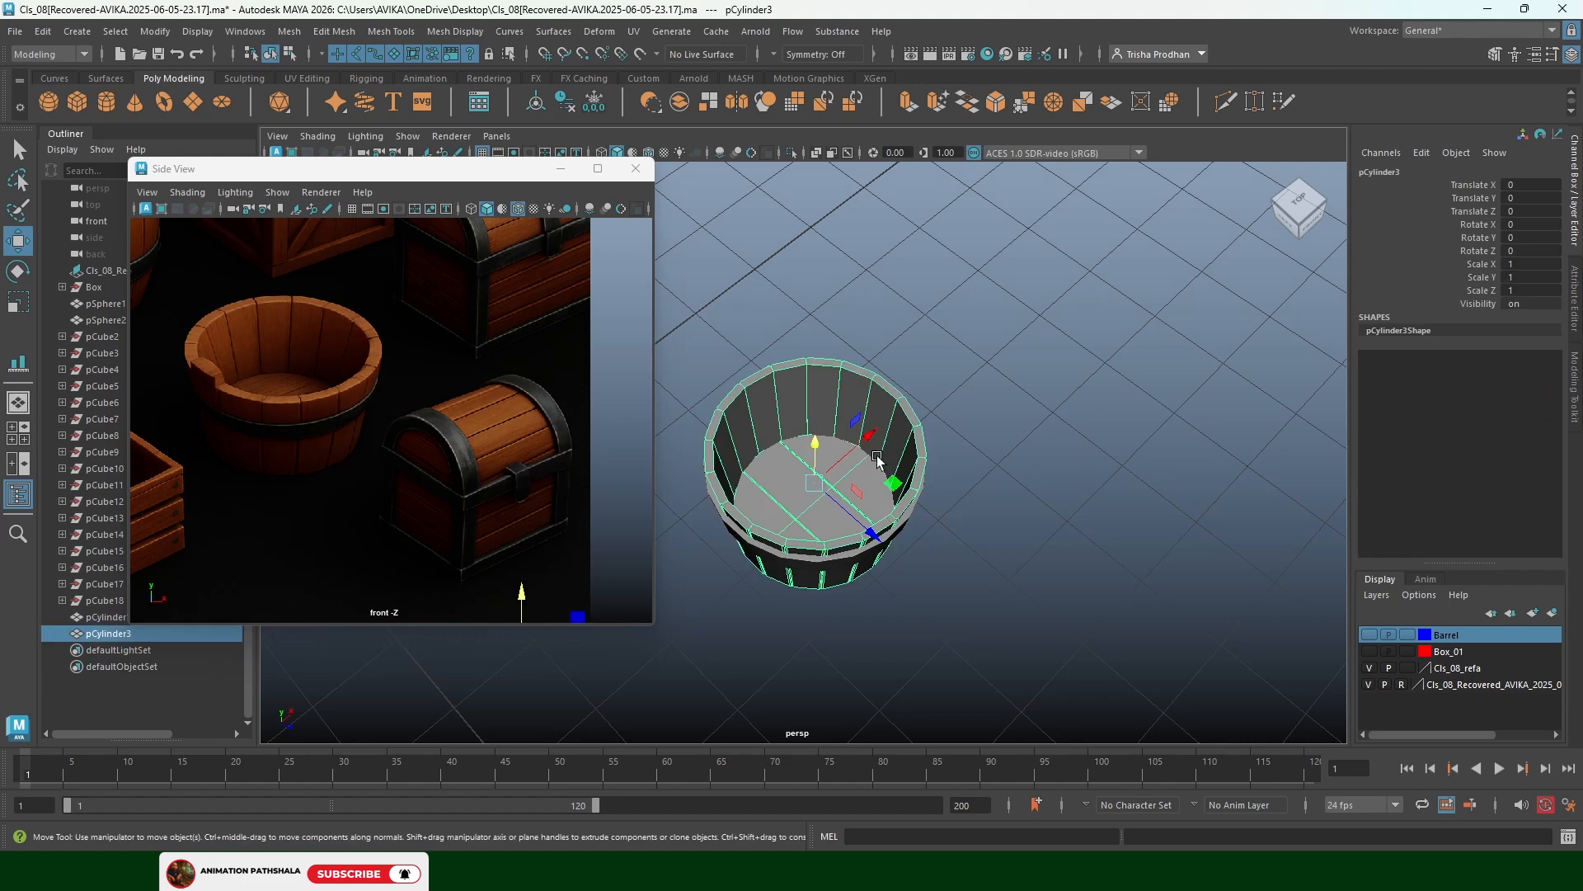
pyautogui.keyDown('shift'); pyautogui.click(807, 561); pyautogui.keyUp('shift')
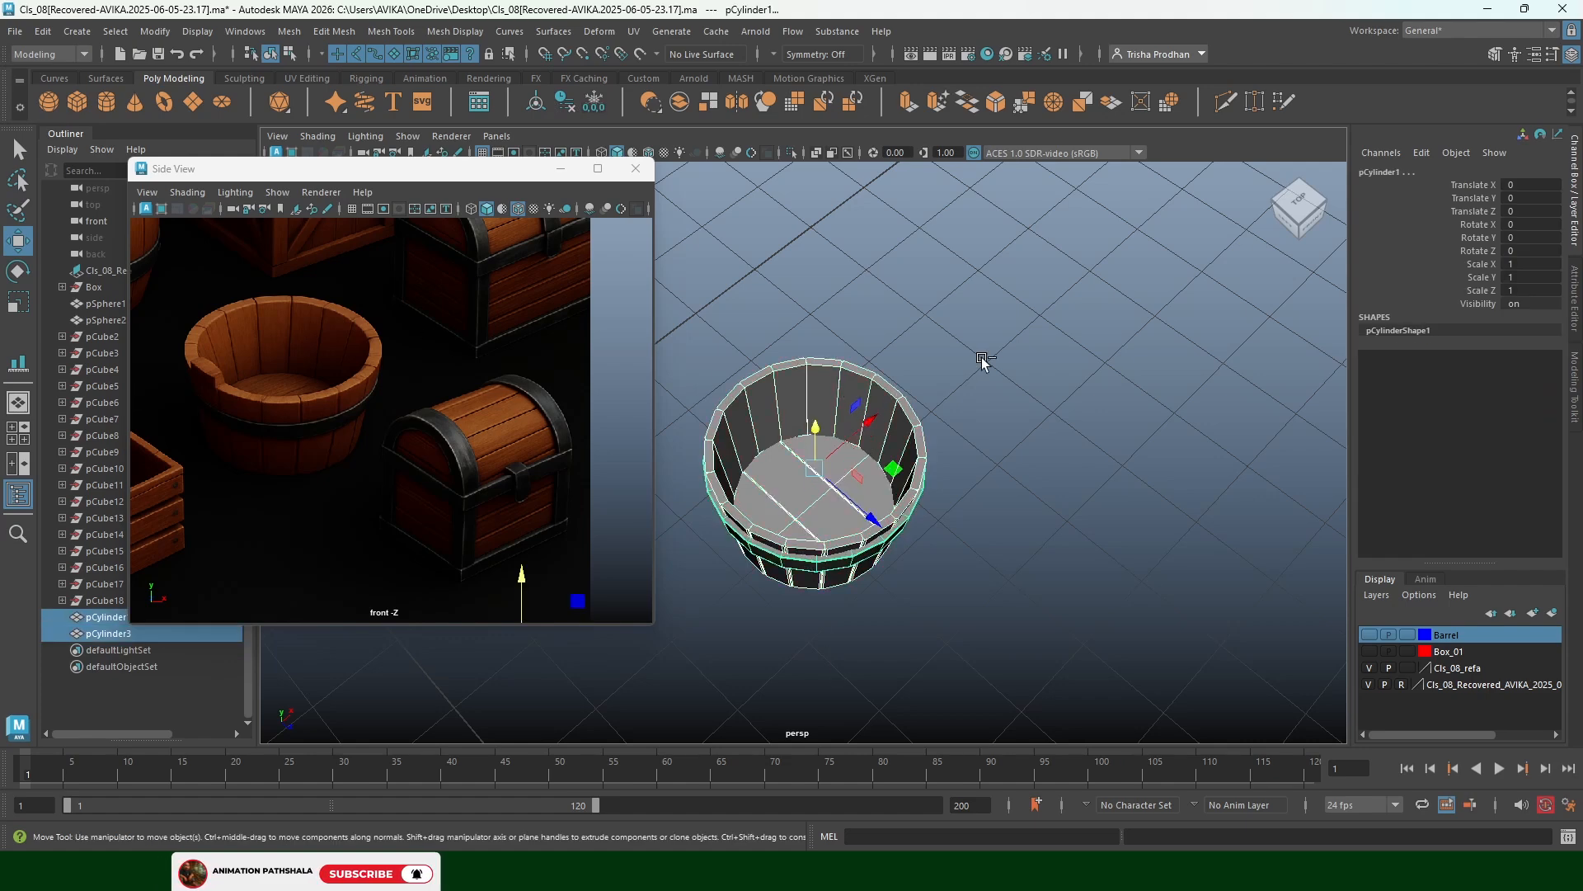
pyautogui.hotkey('ctrl', 'g')
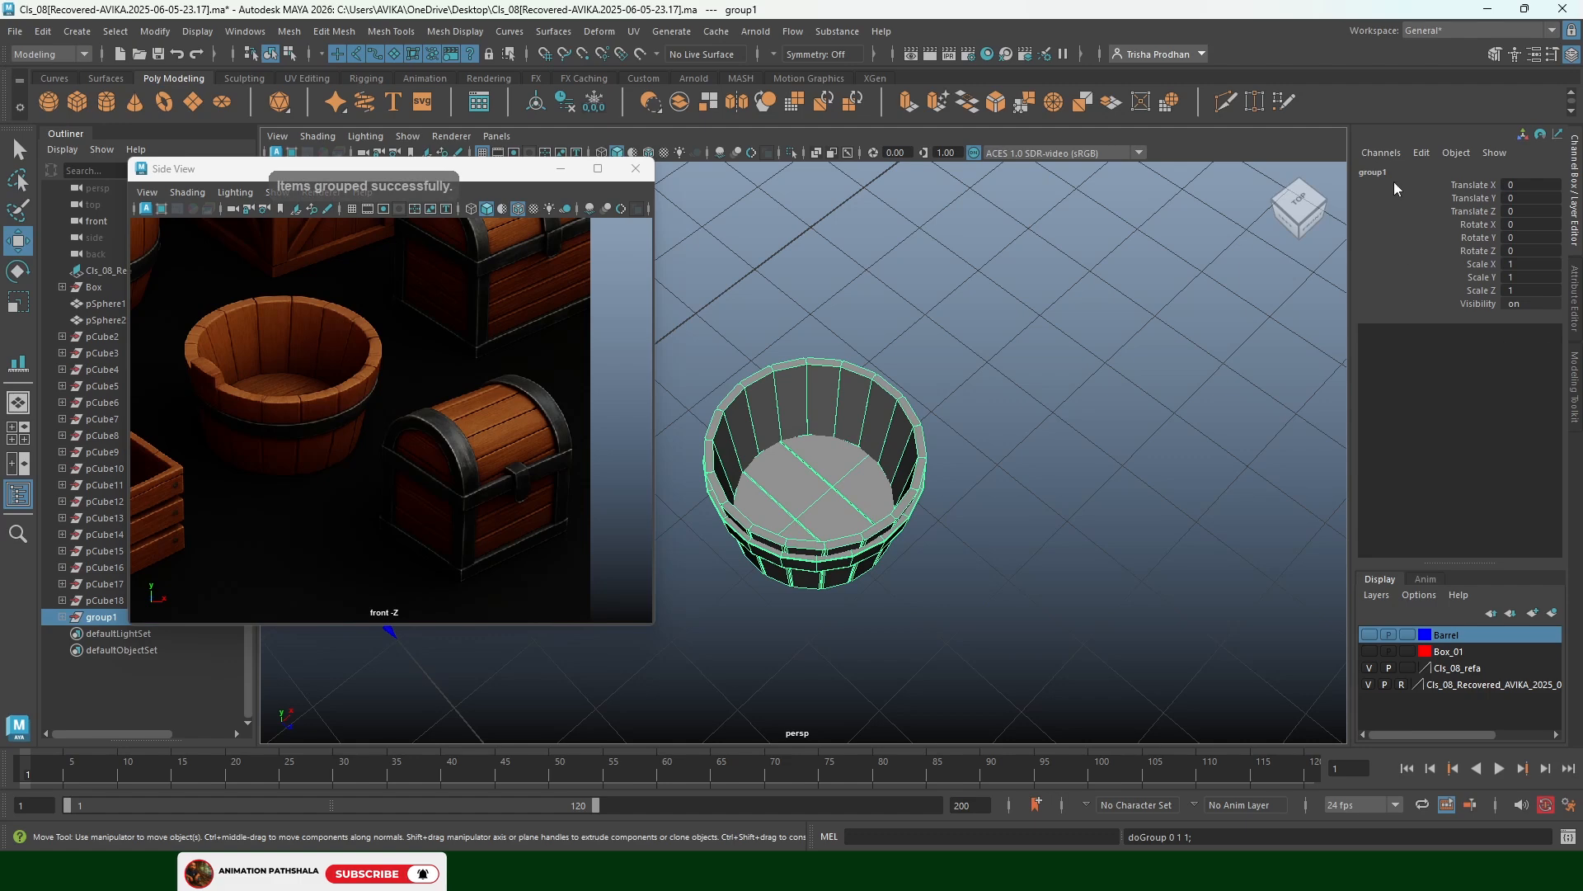
# Rename the new group containing the bucket body and band as Bucket
pyautogui.click(1391, 173)
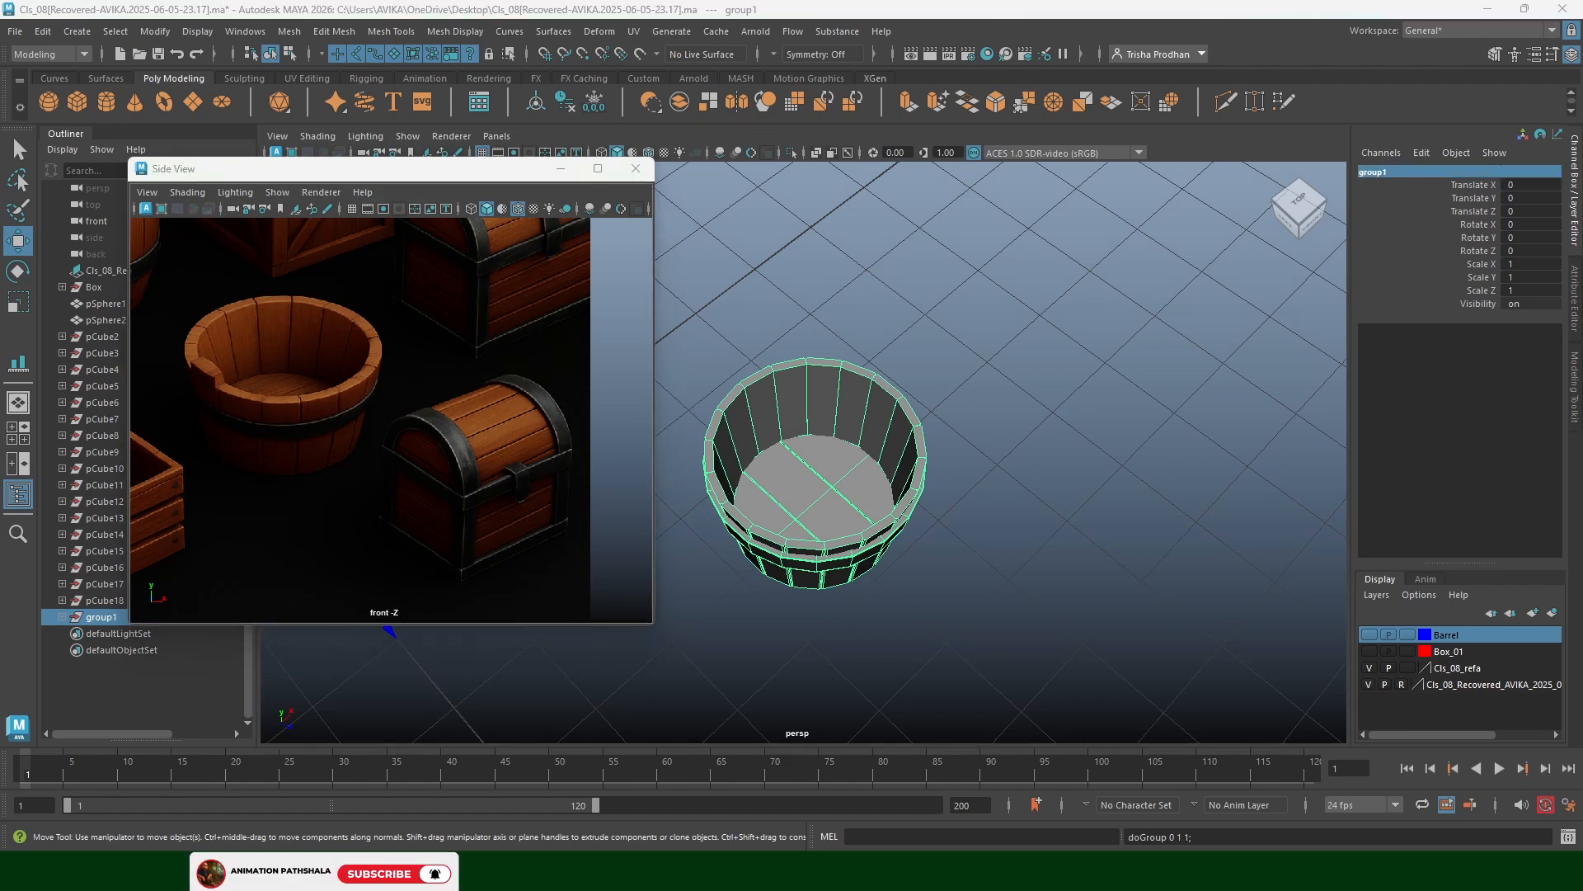
pyautogui.click(1379, 174)
pyautogui.write('Bu')
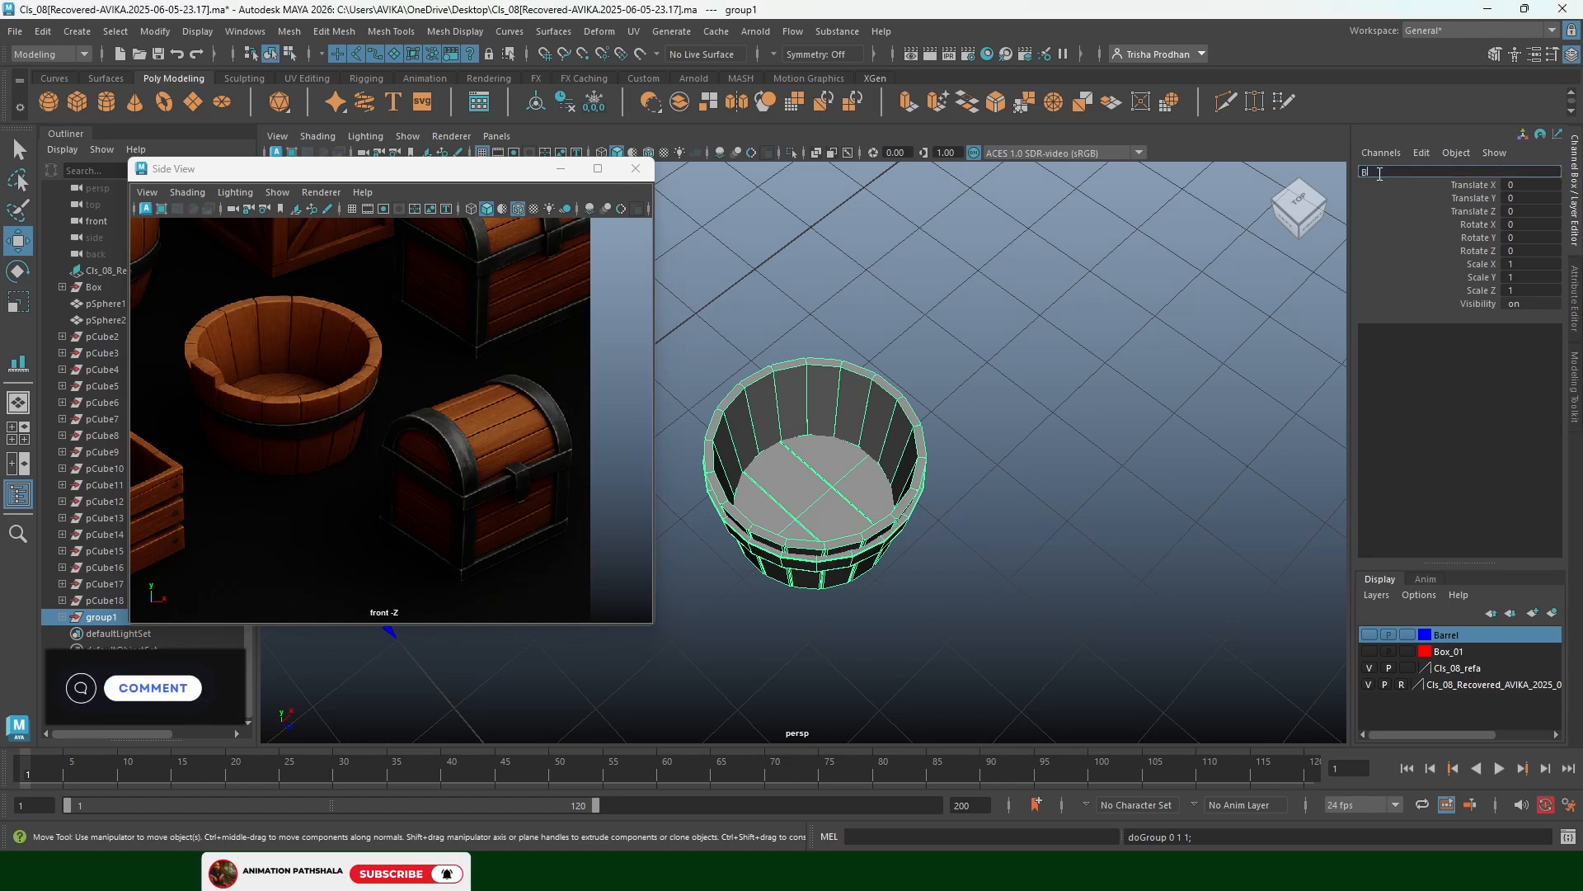
pyautogui.write('cket')
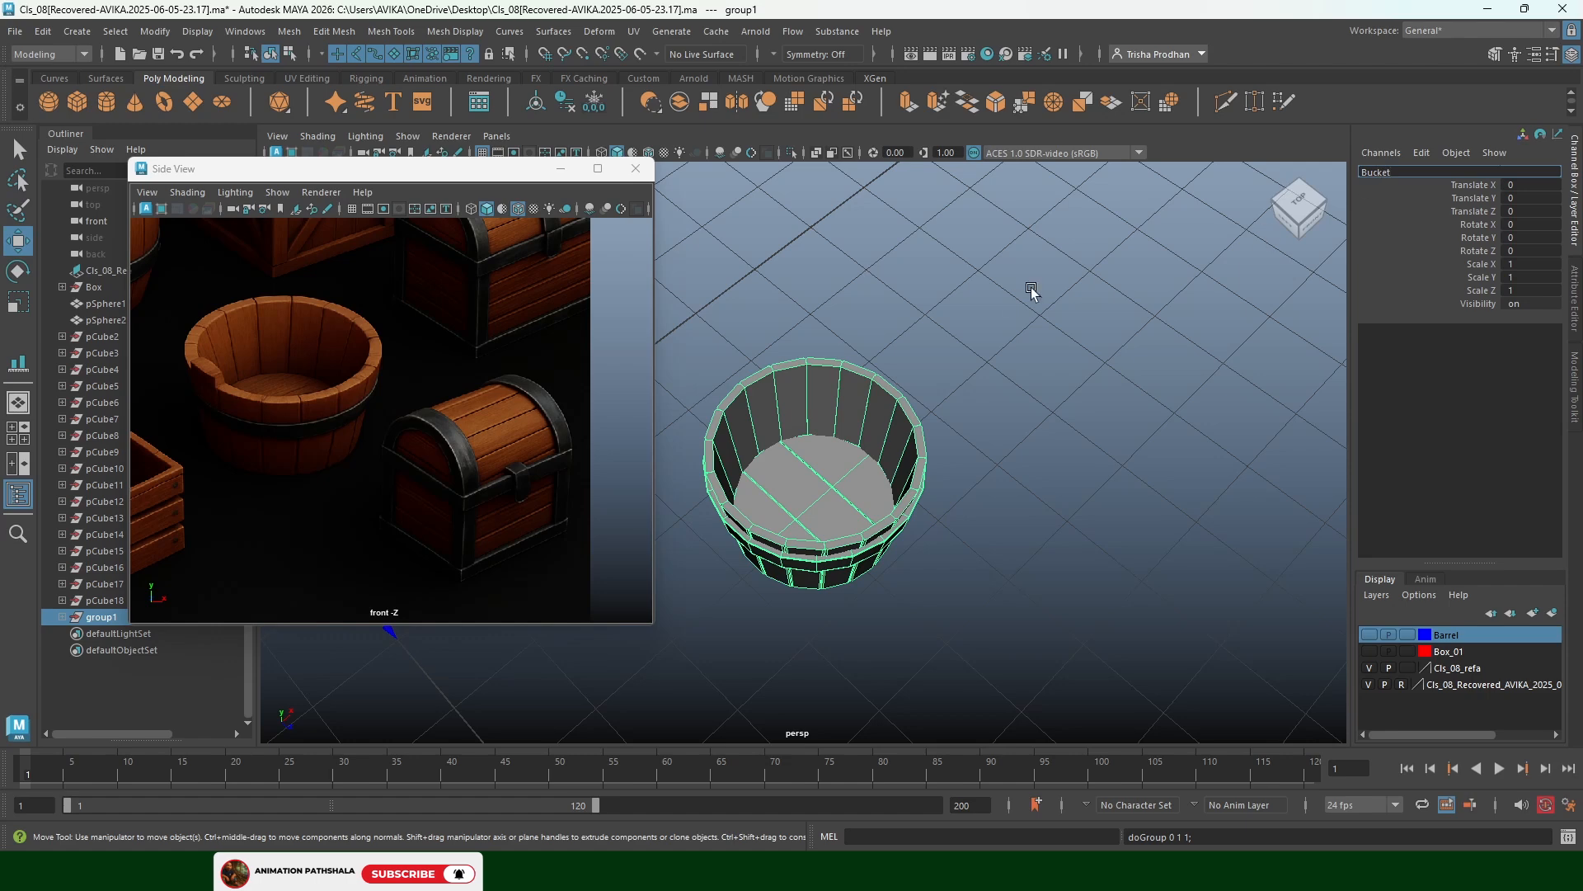
pyautogui.click(969, 389)
# Check that the Bucket group selects as a whole, and rename the wooden bucket body as Wood_bucket
pyautogui.click(913, 457)
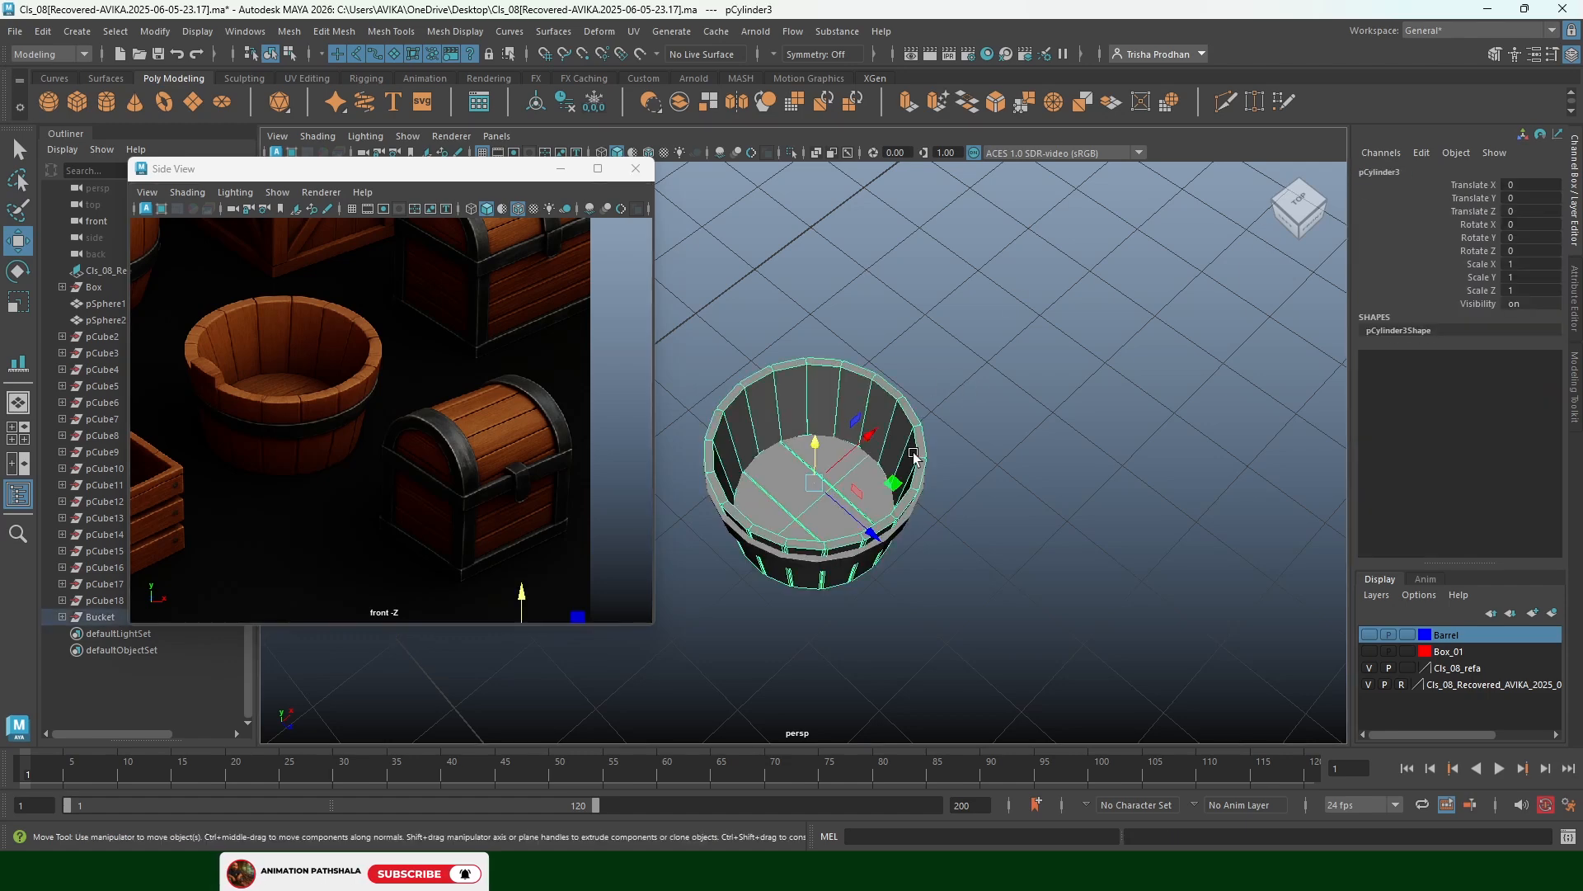
pyautogui.press('Up')
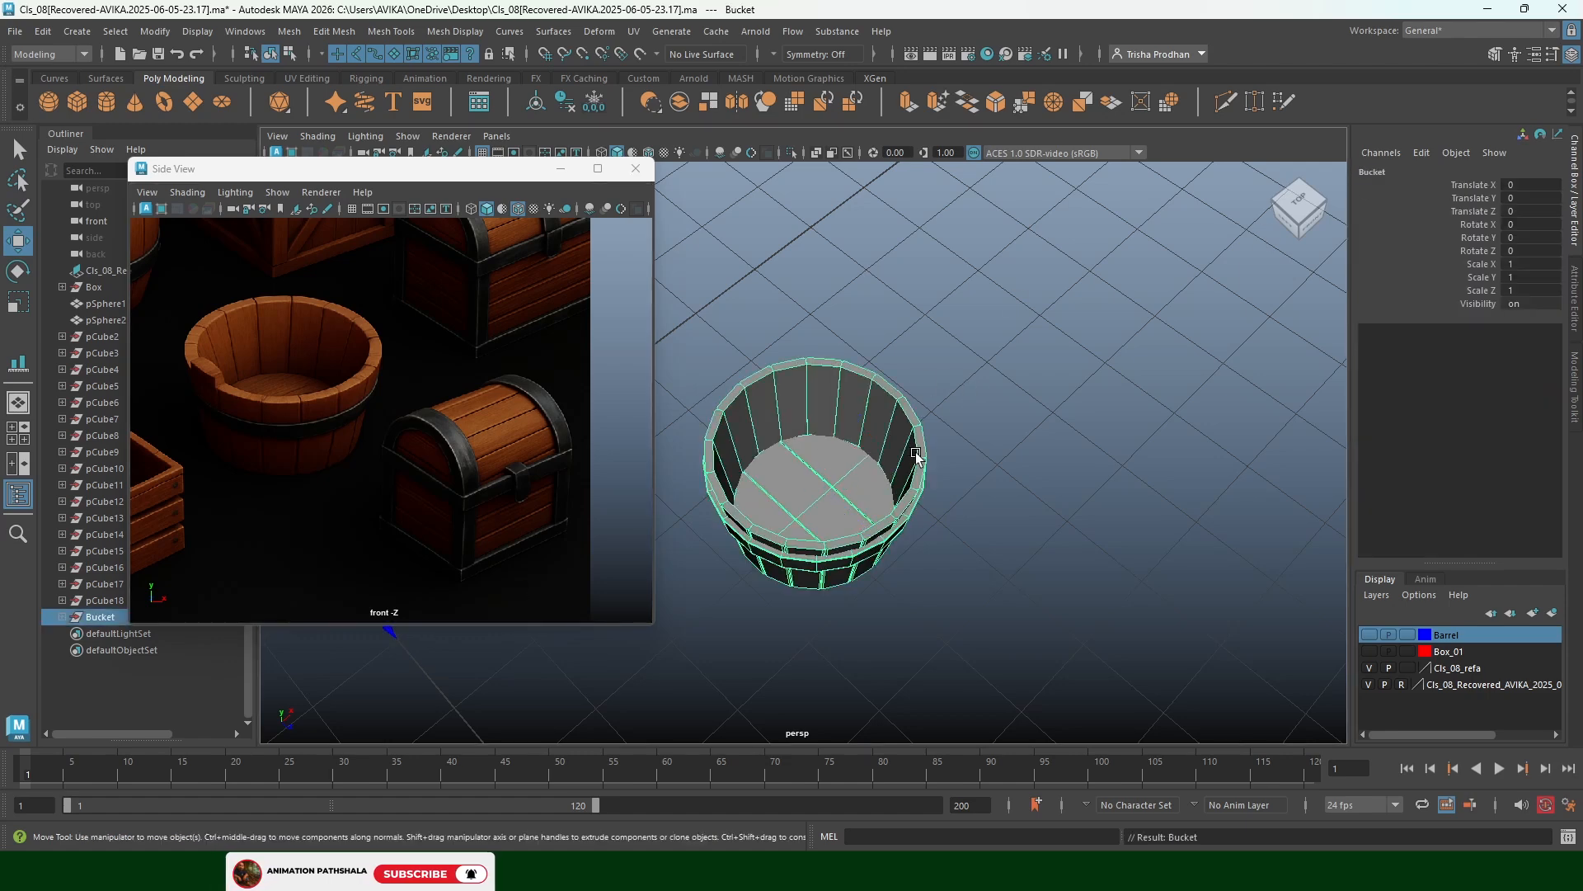
pyautogui.click(929, 427)
pyautogui.click(920, 430)
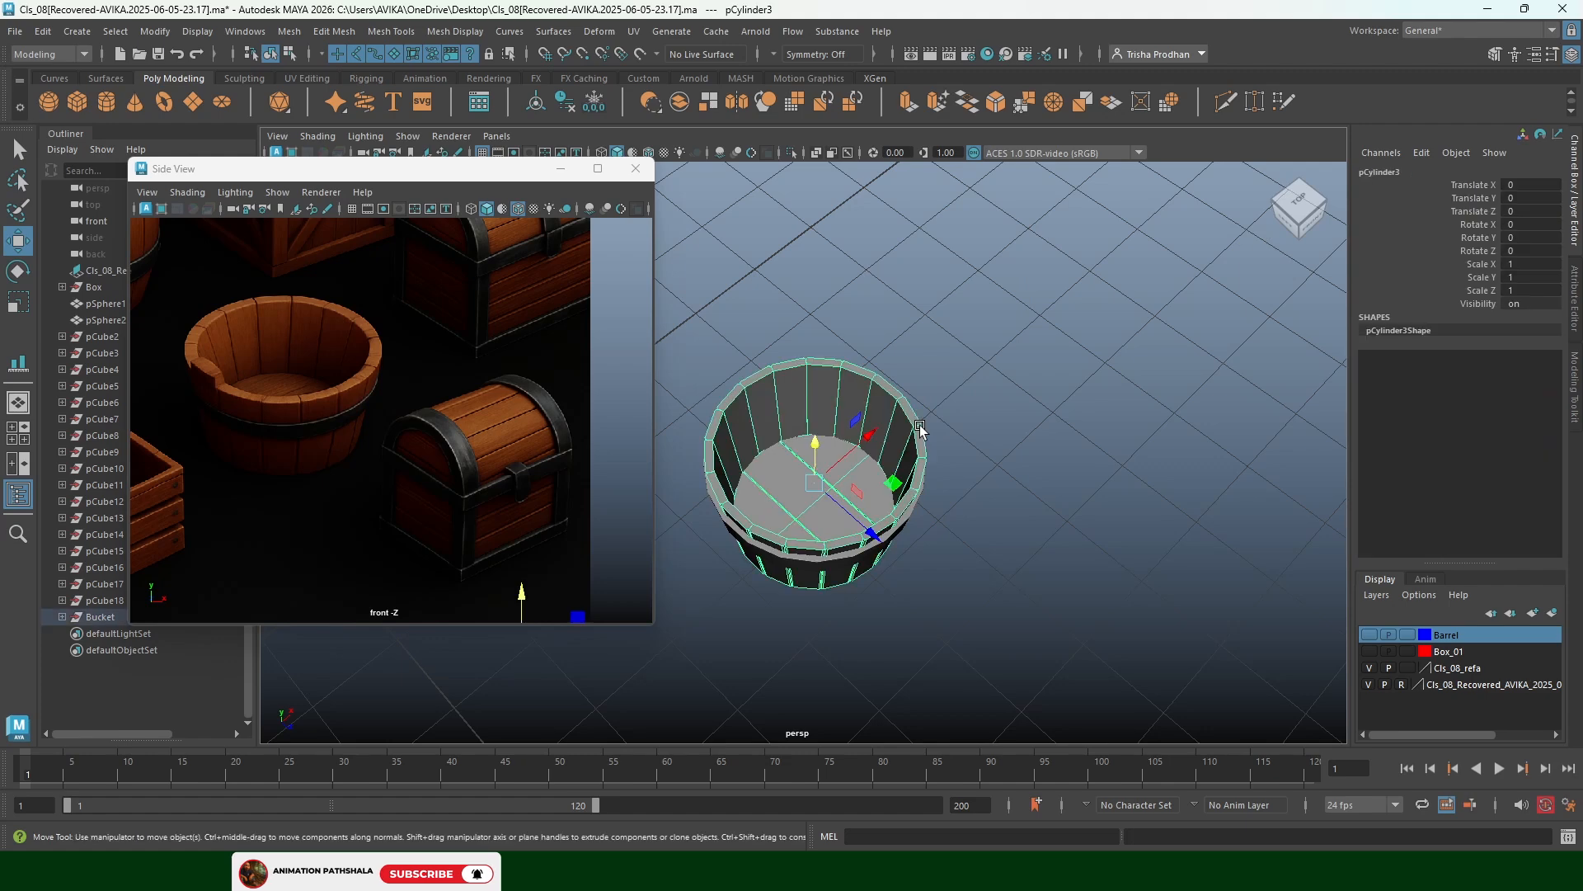
pyautogui.doubleClick(1379, 171)
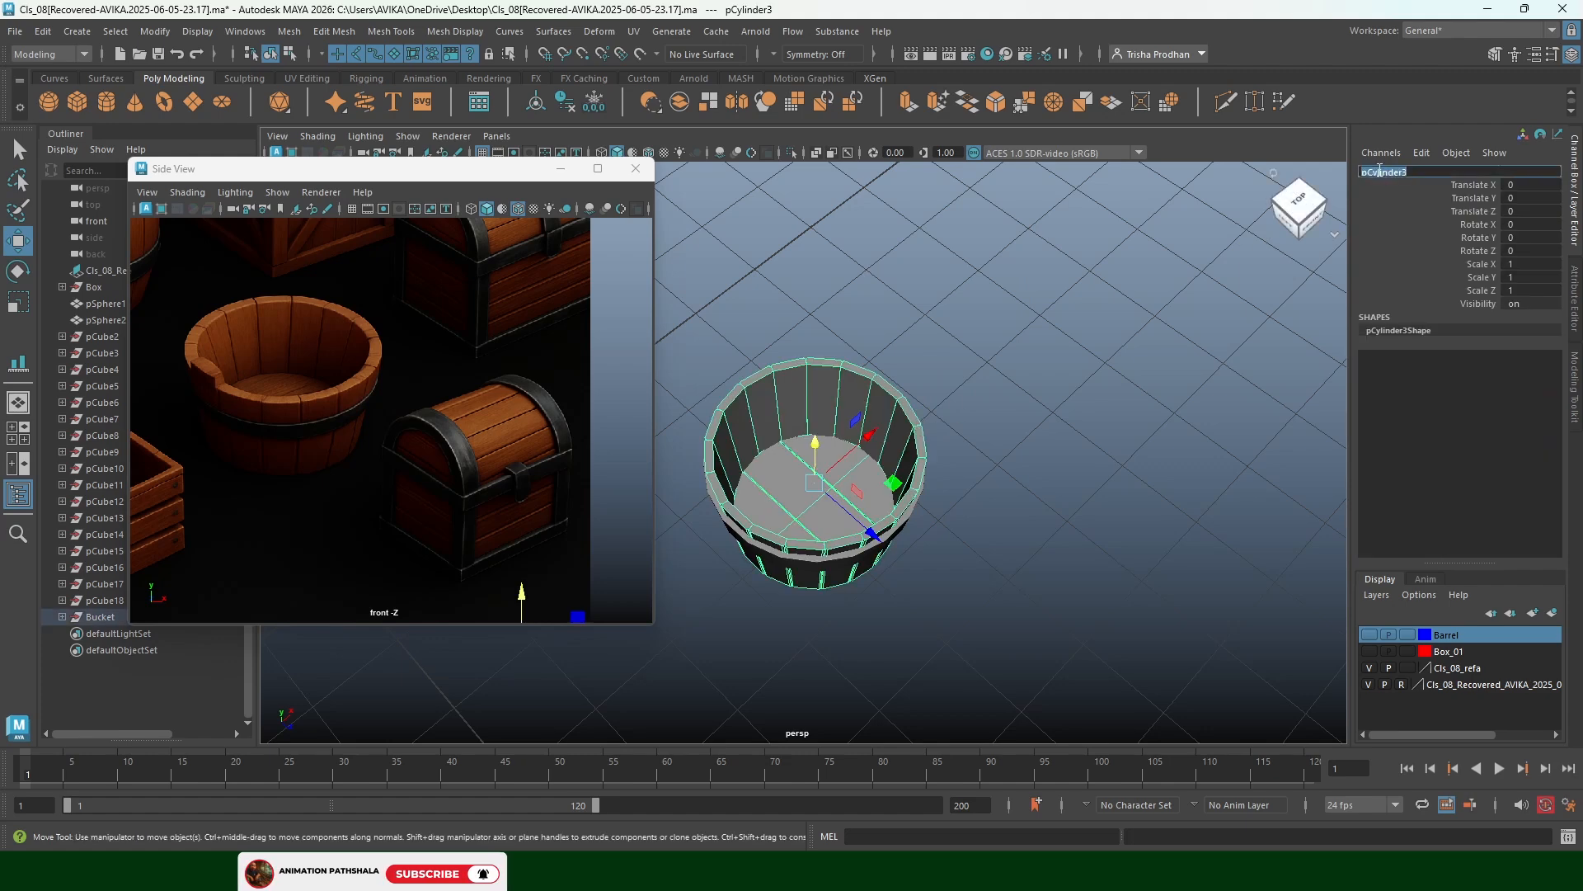
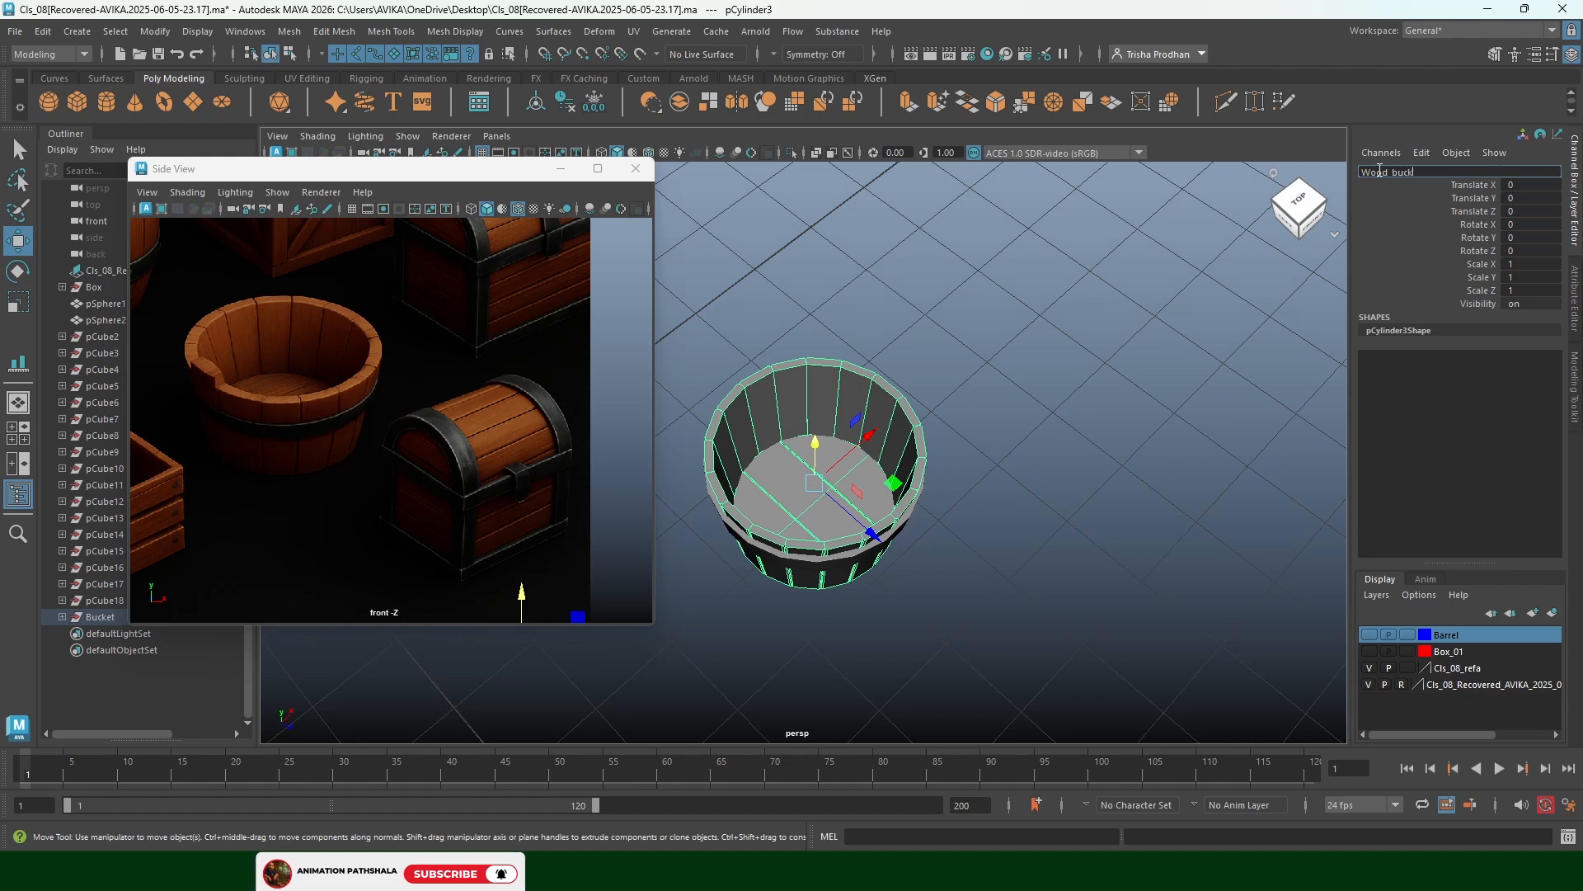
pyautogui.click(947, 538)
# Rename the metal band around the bucket as Wood_bucket_iron
pyautogui.click(901, 538)
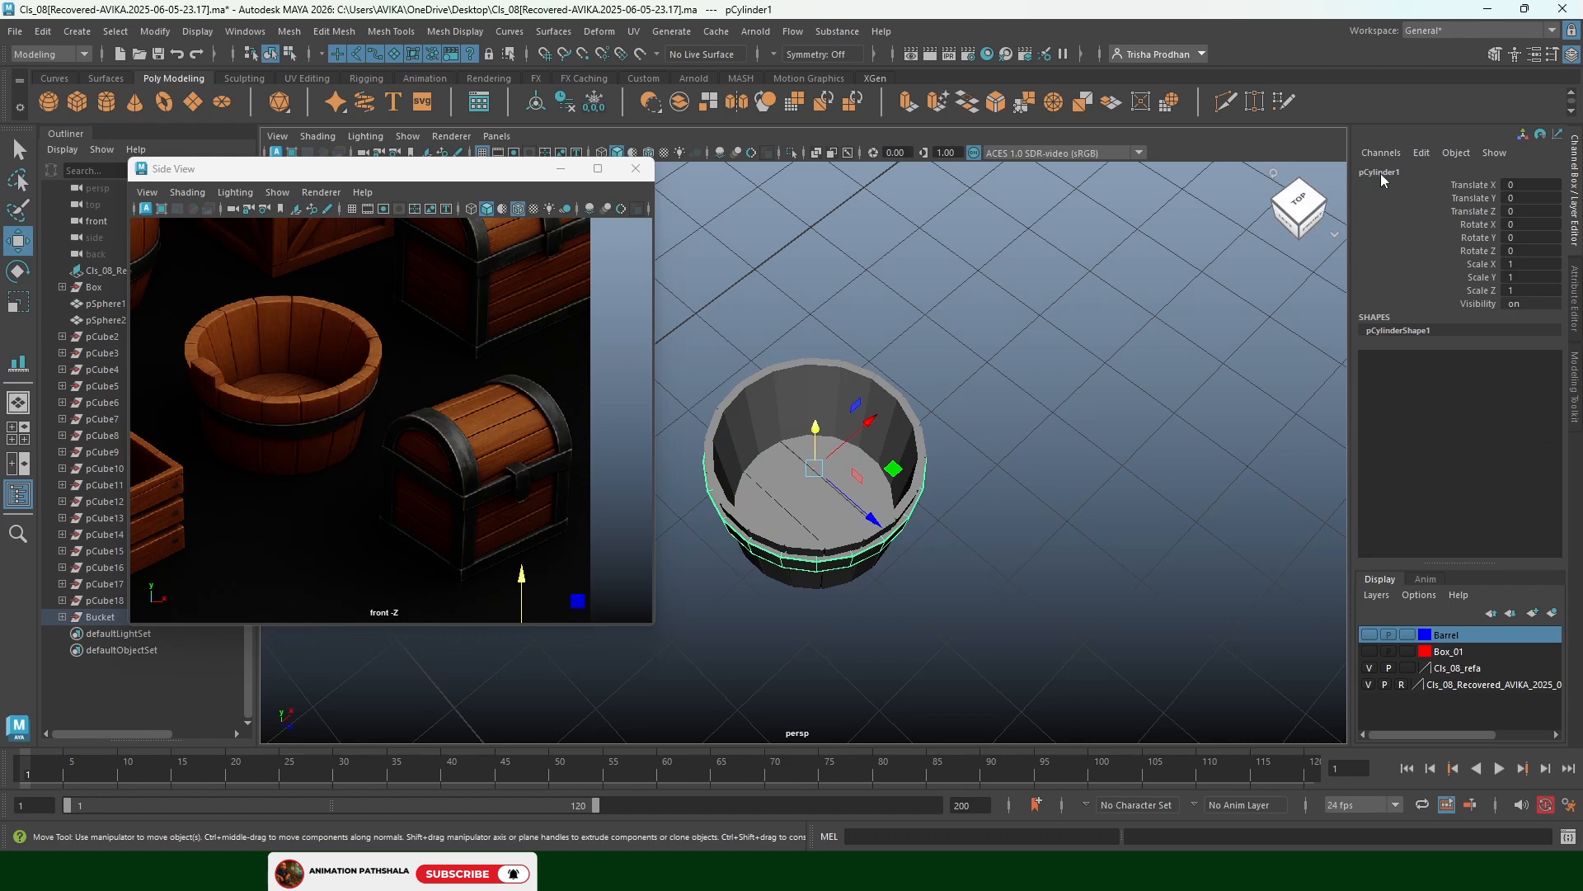
pyautogui.doubleClick(1373, 172)
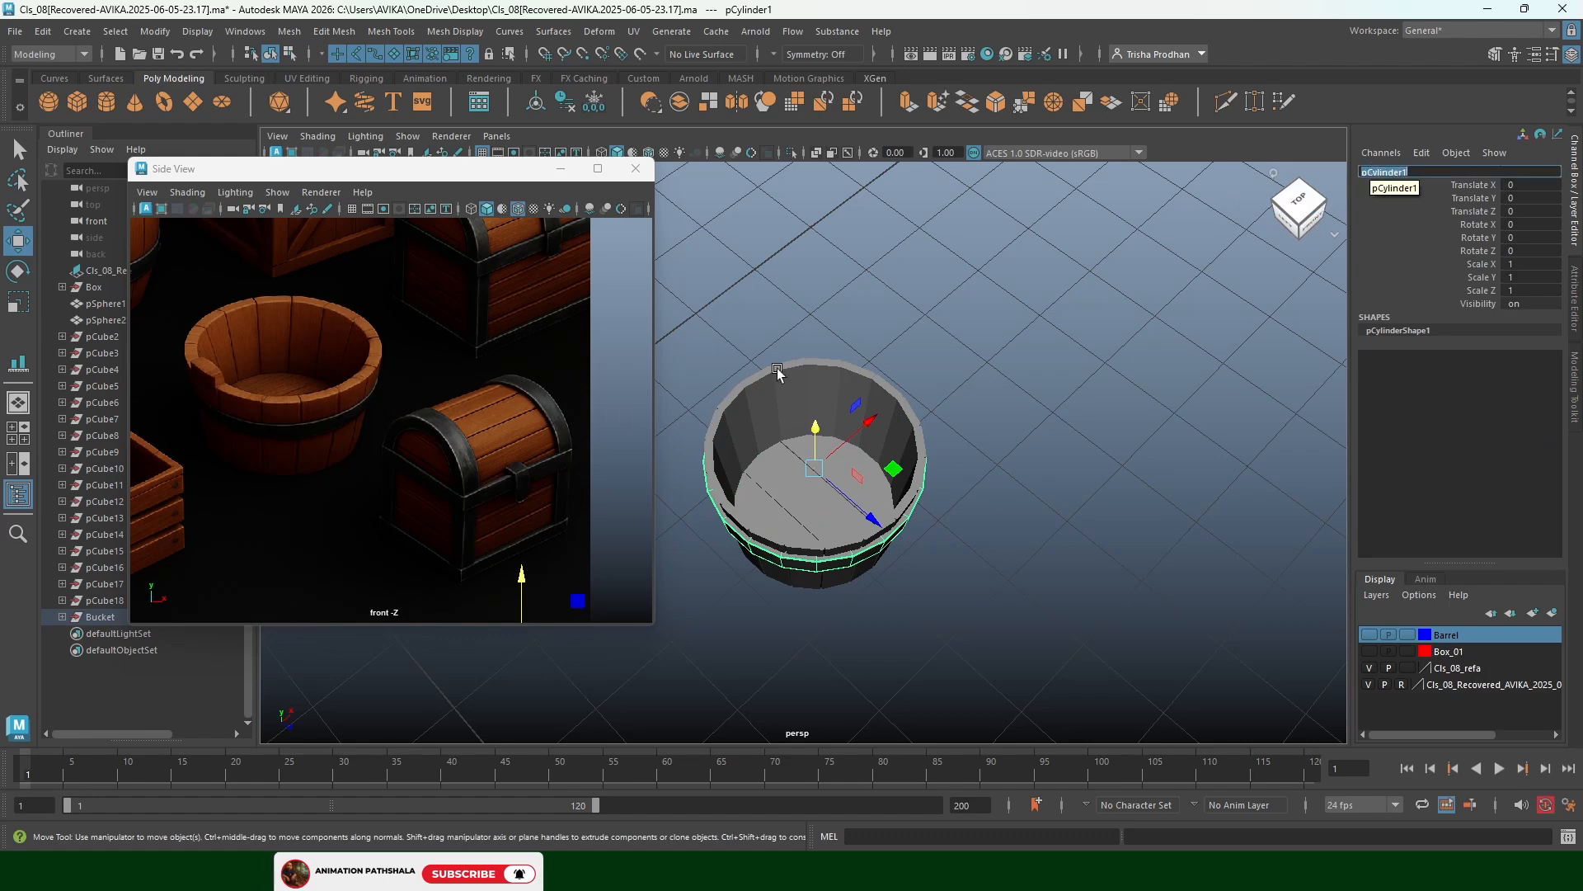
pyautogui.click(863, 369)
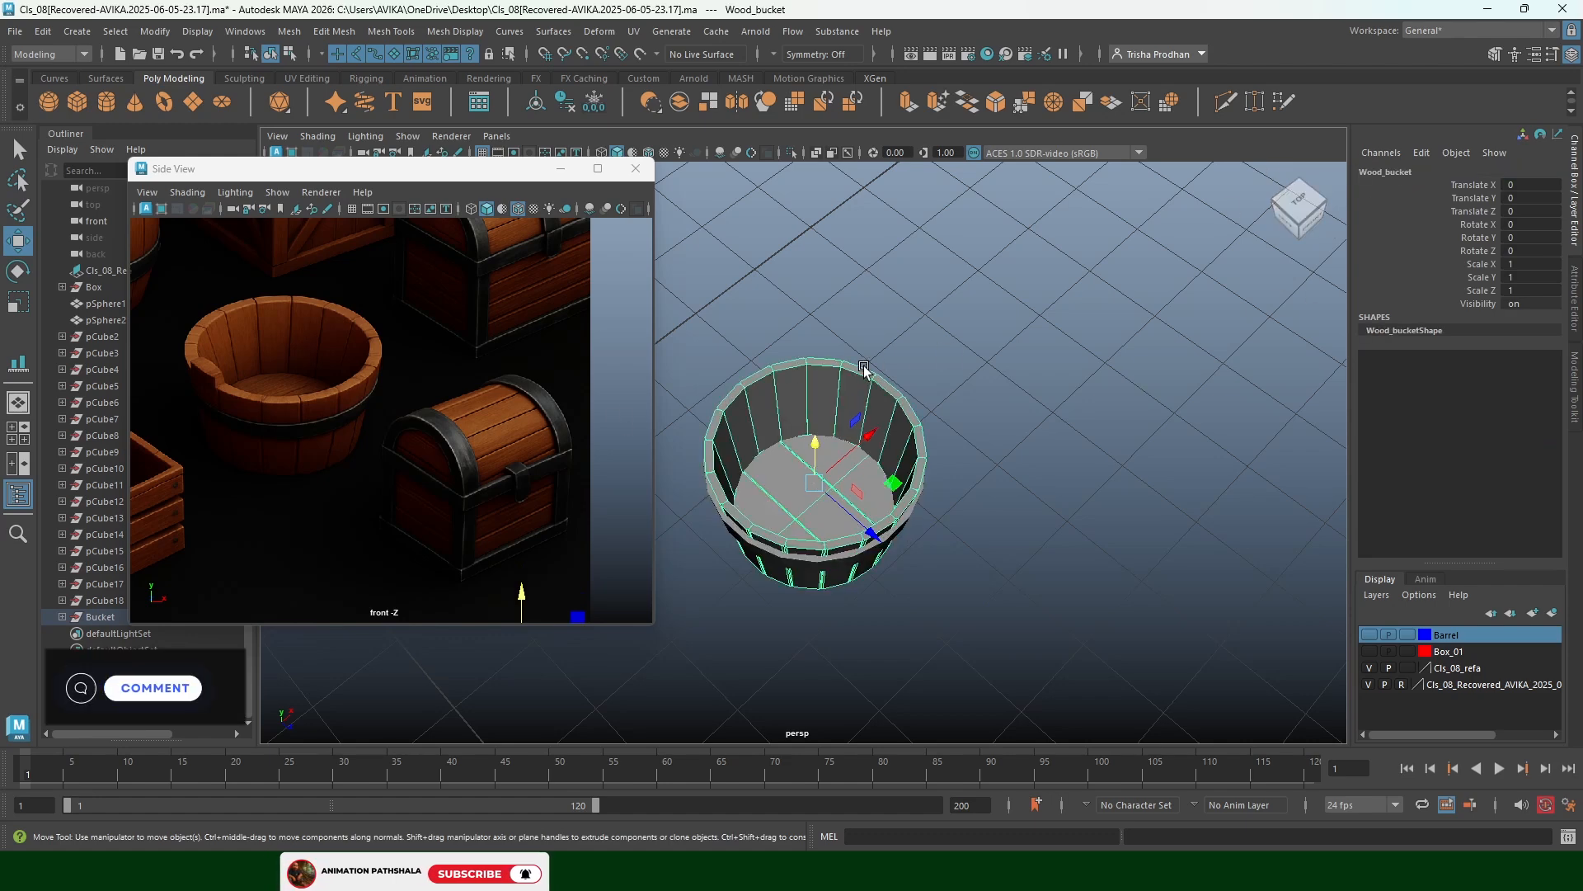
pyautogui.doubleClick(1392, 172)
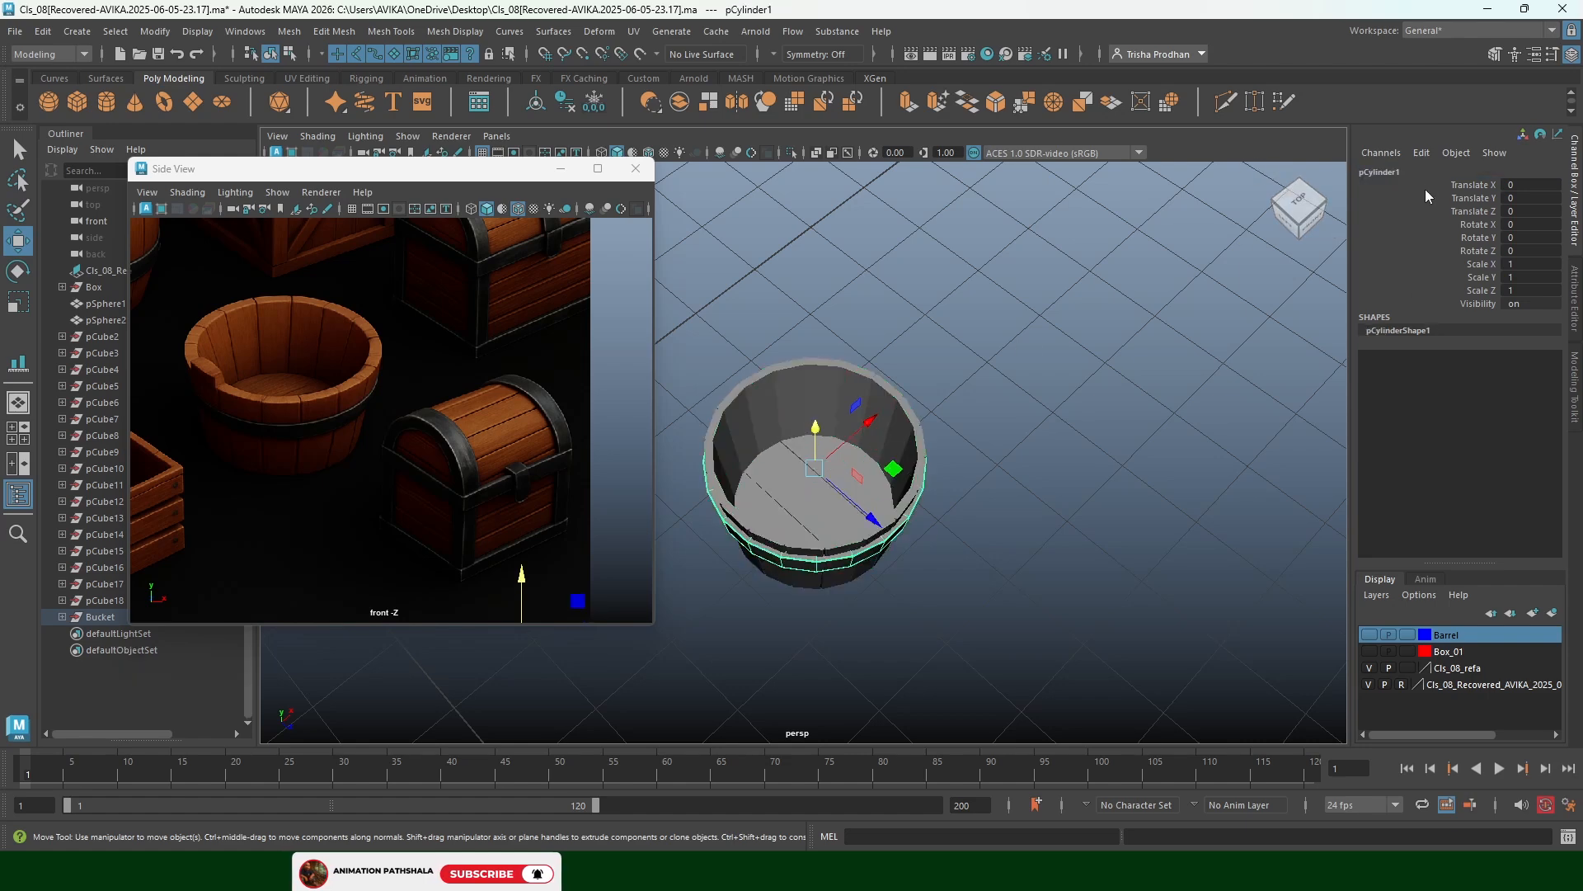
pyautogui.click(1410, 171)
pyautogui.write('Wood bucket iron')
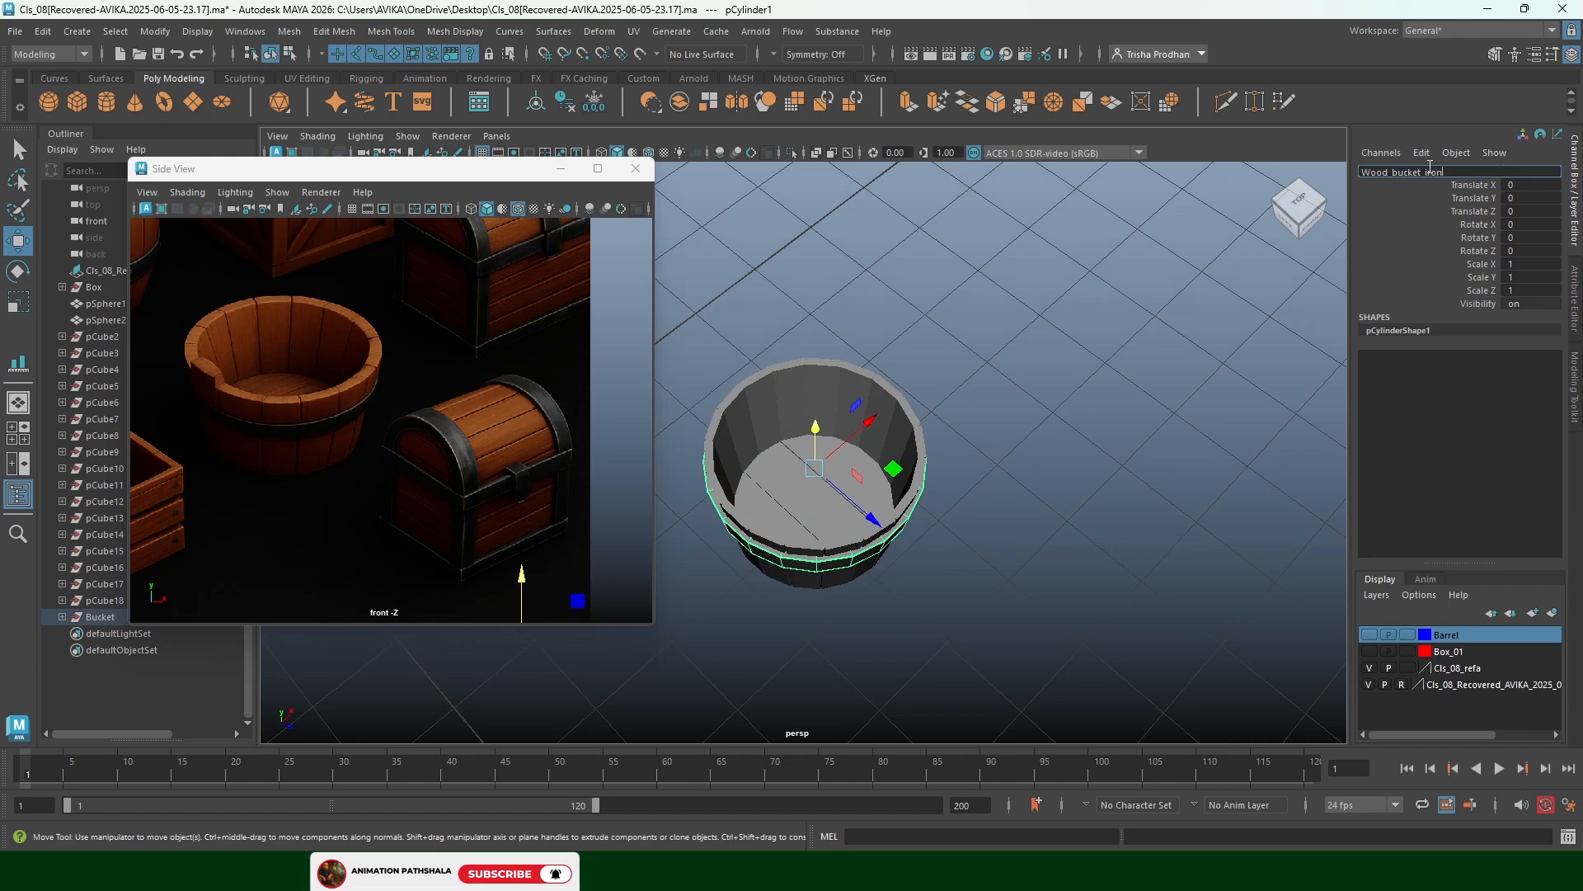
pyautogui.click(1120, 432)
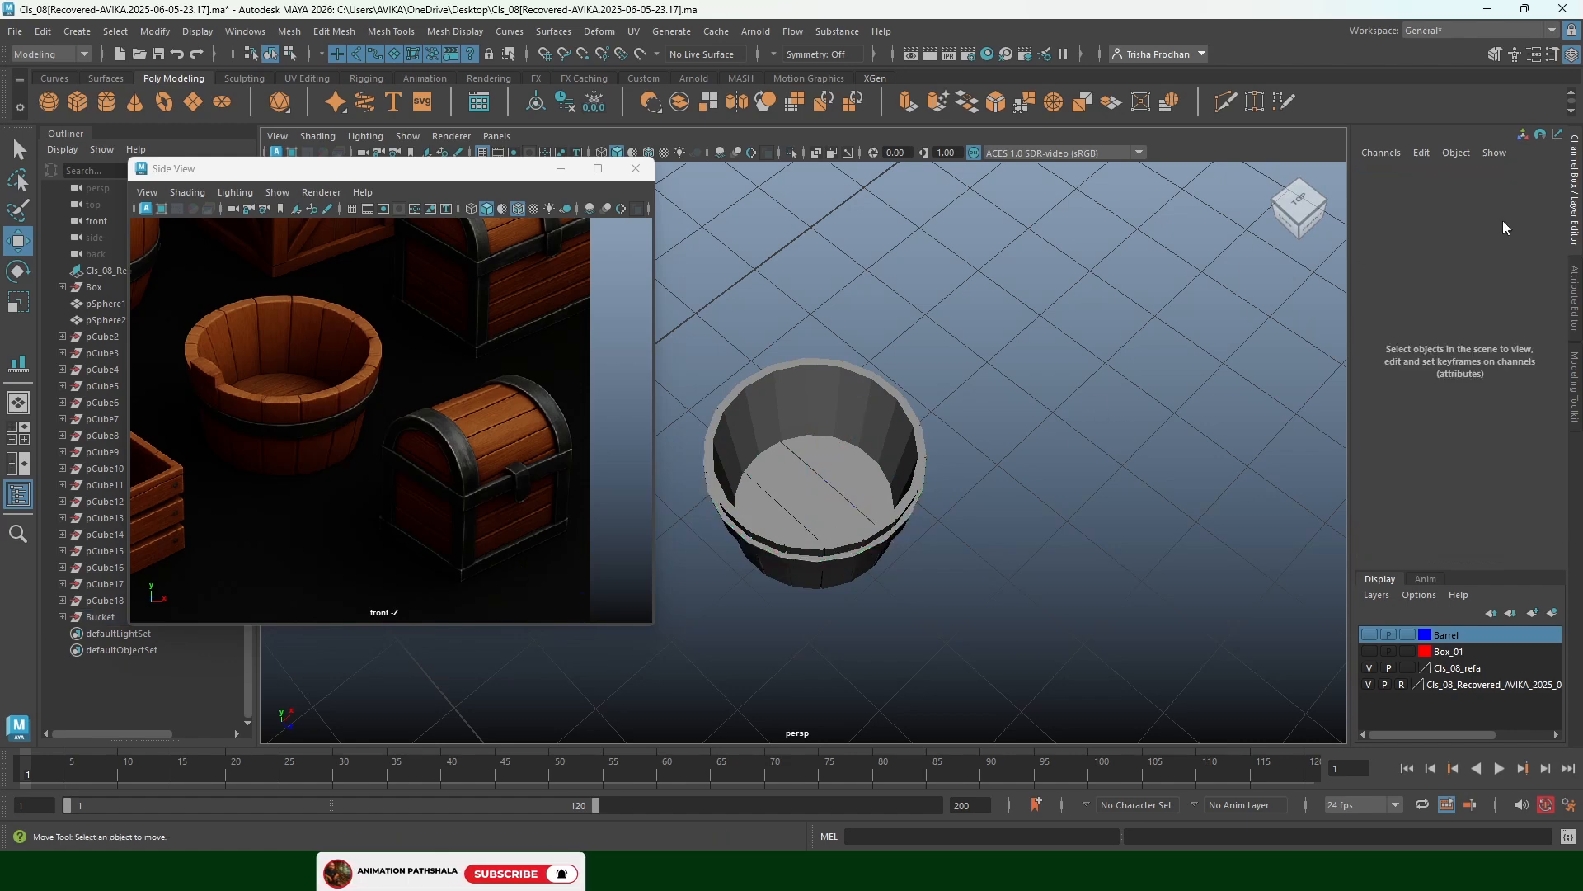
# Examine the cube, Bucket and Box groups in the scene hierarchy, and close the floating reference view
pyautogui.click(874, 430)
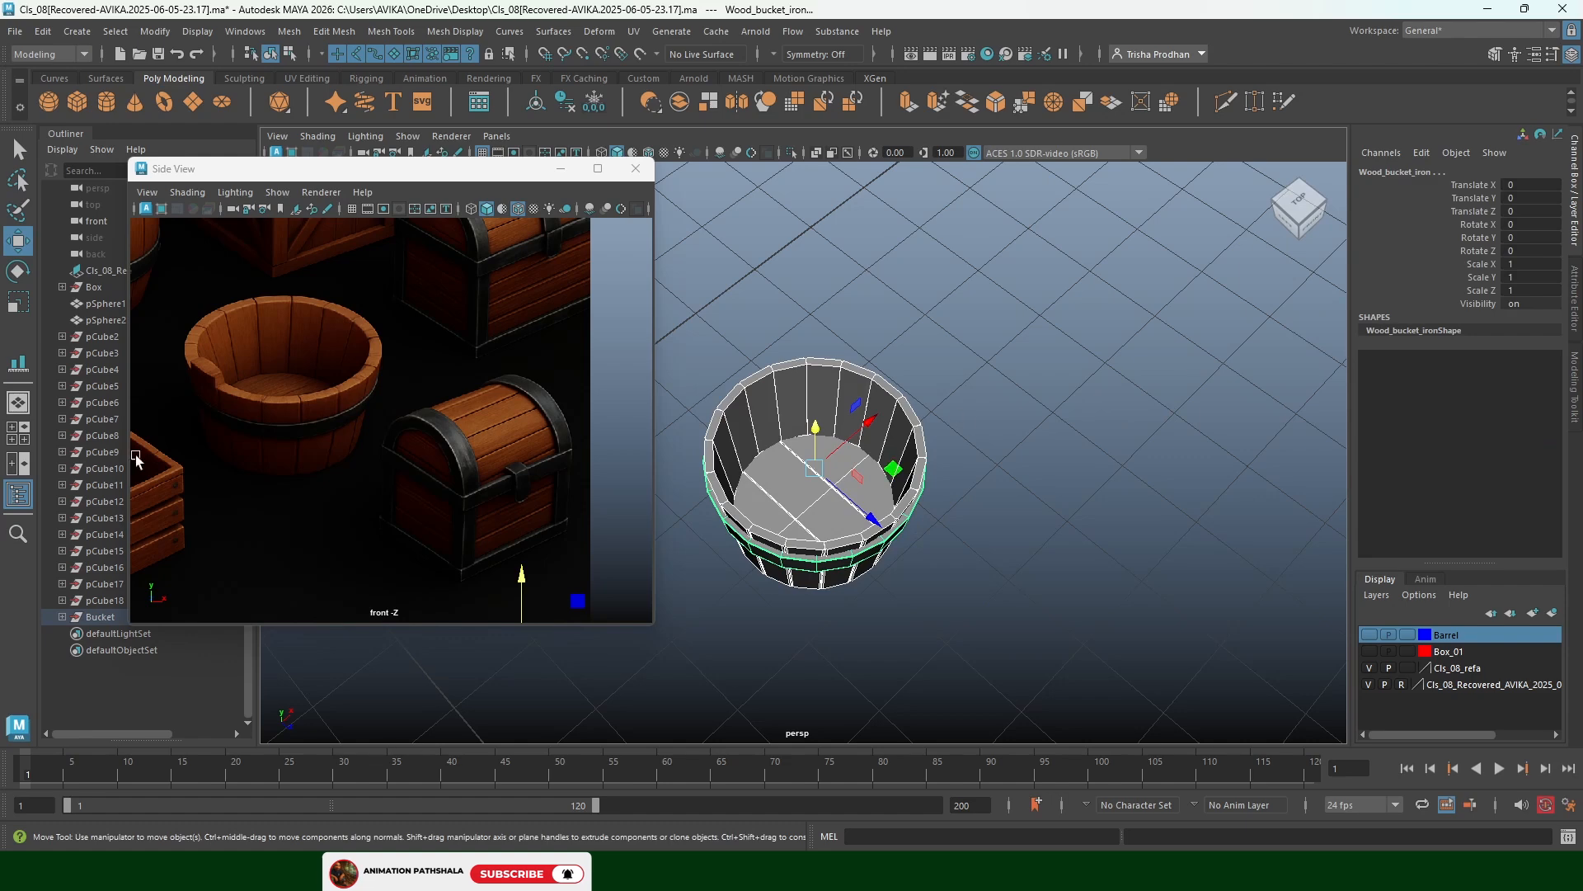
pyautogui.moveTo(318, 180); pyautogui.dragTo(1179, 226)
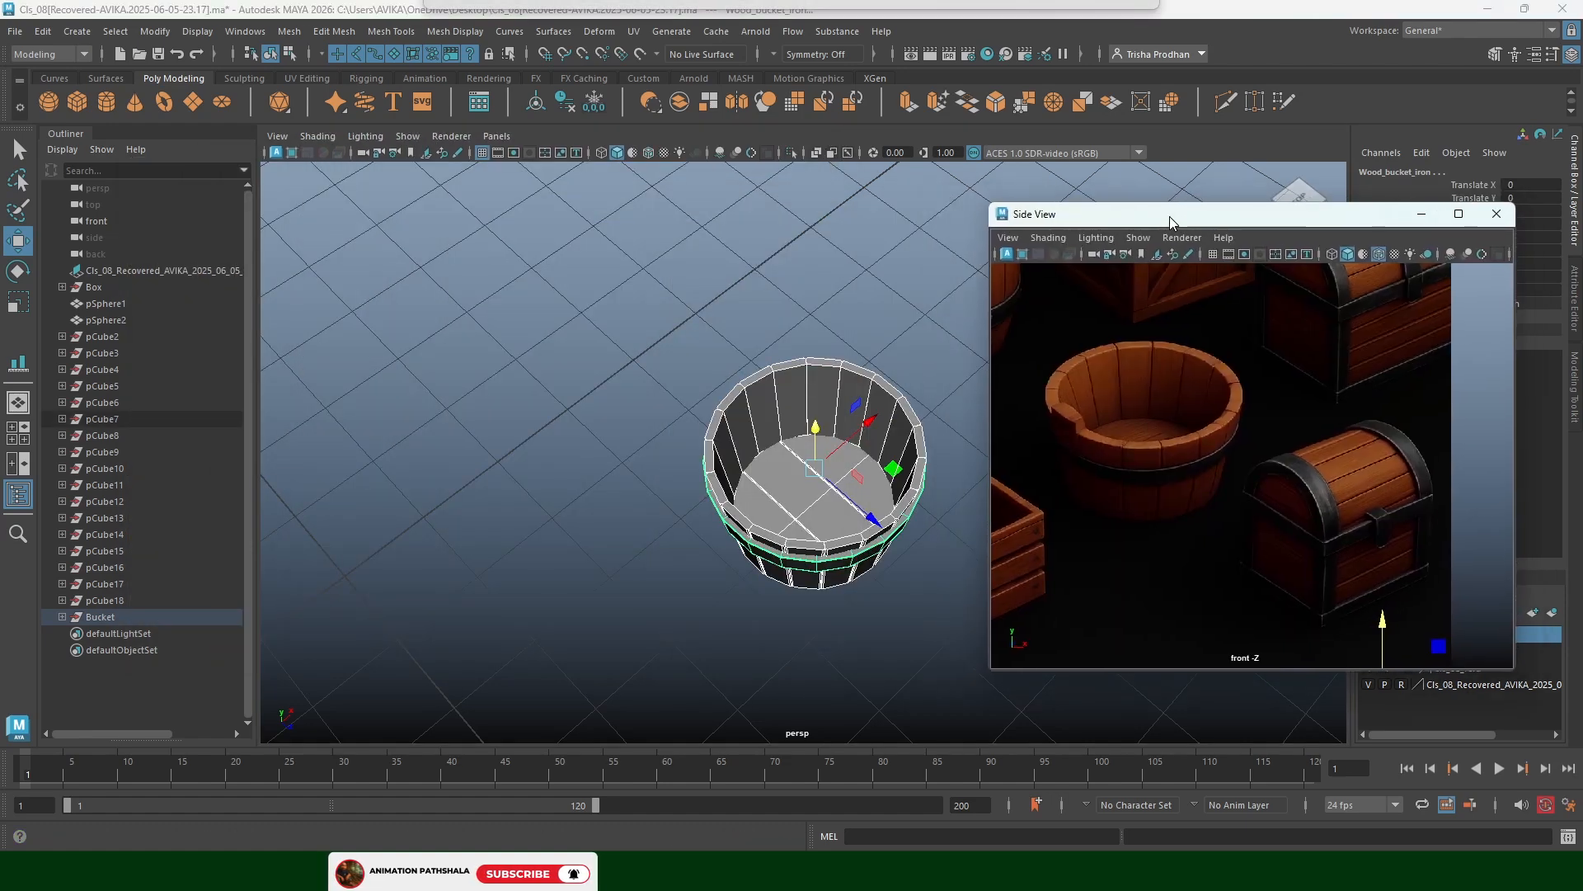
pyautogui.click(43, 32)
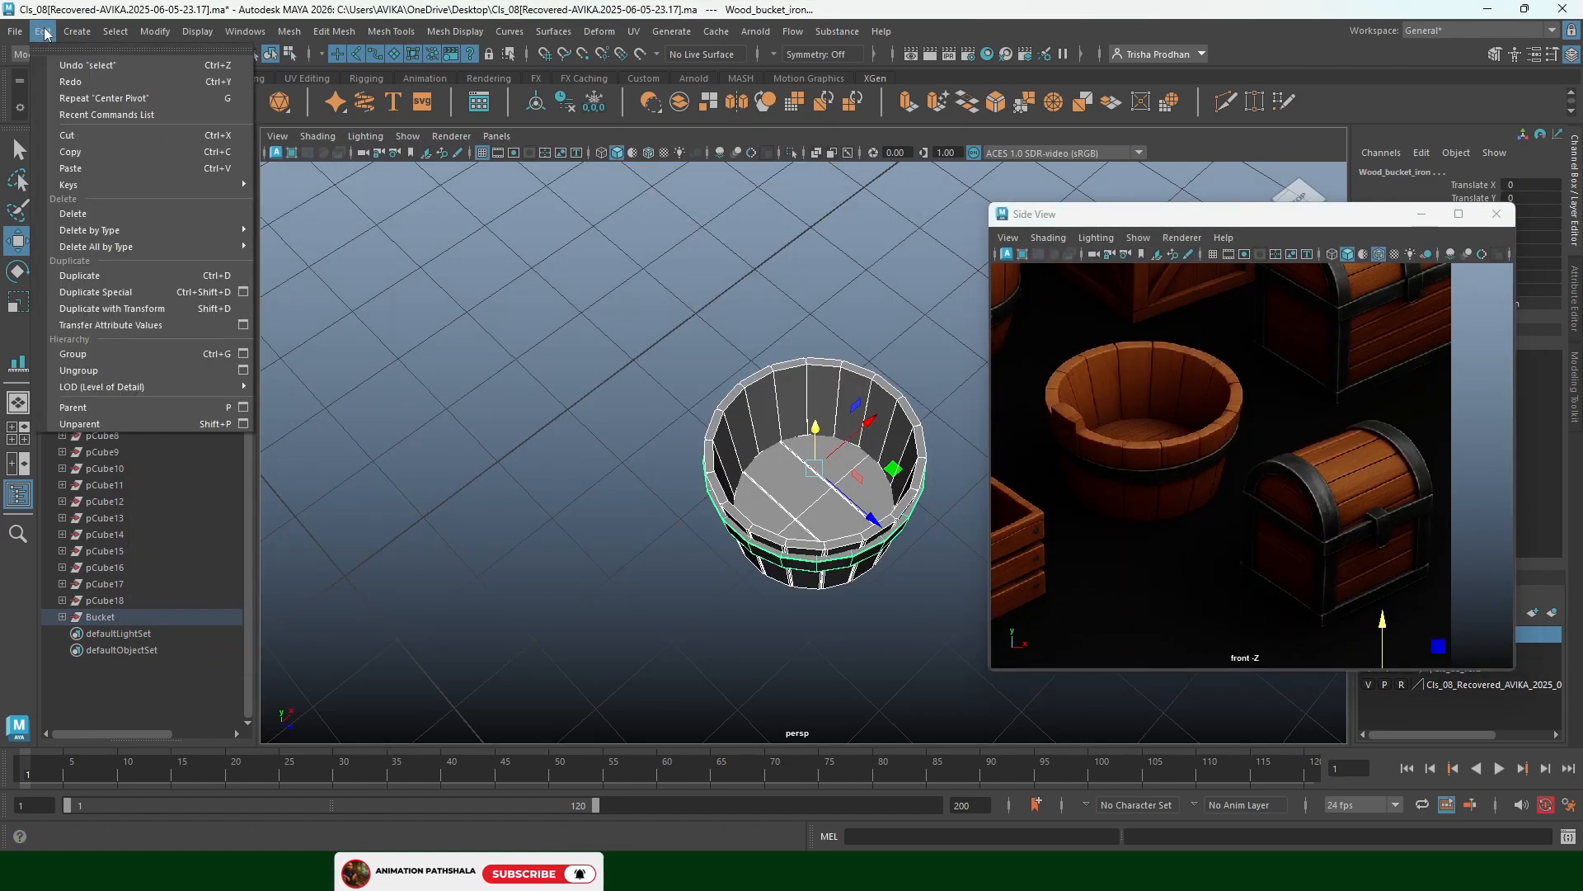
pyautogui.moveTo(148, 247)
pyautogui.click(346, 249)
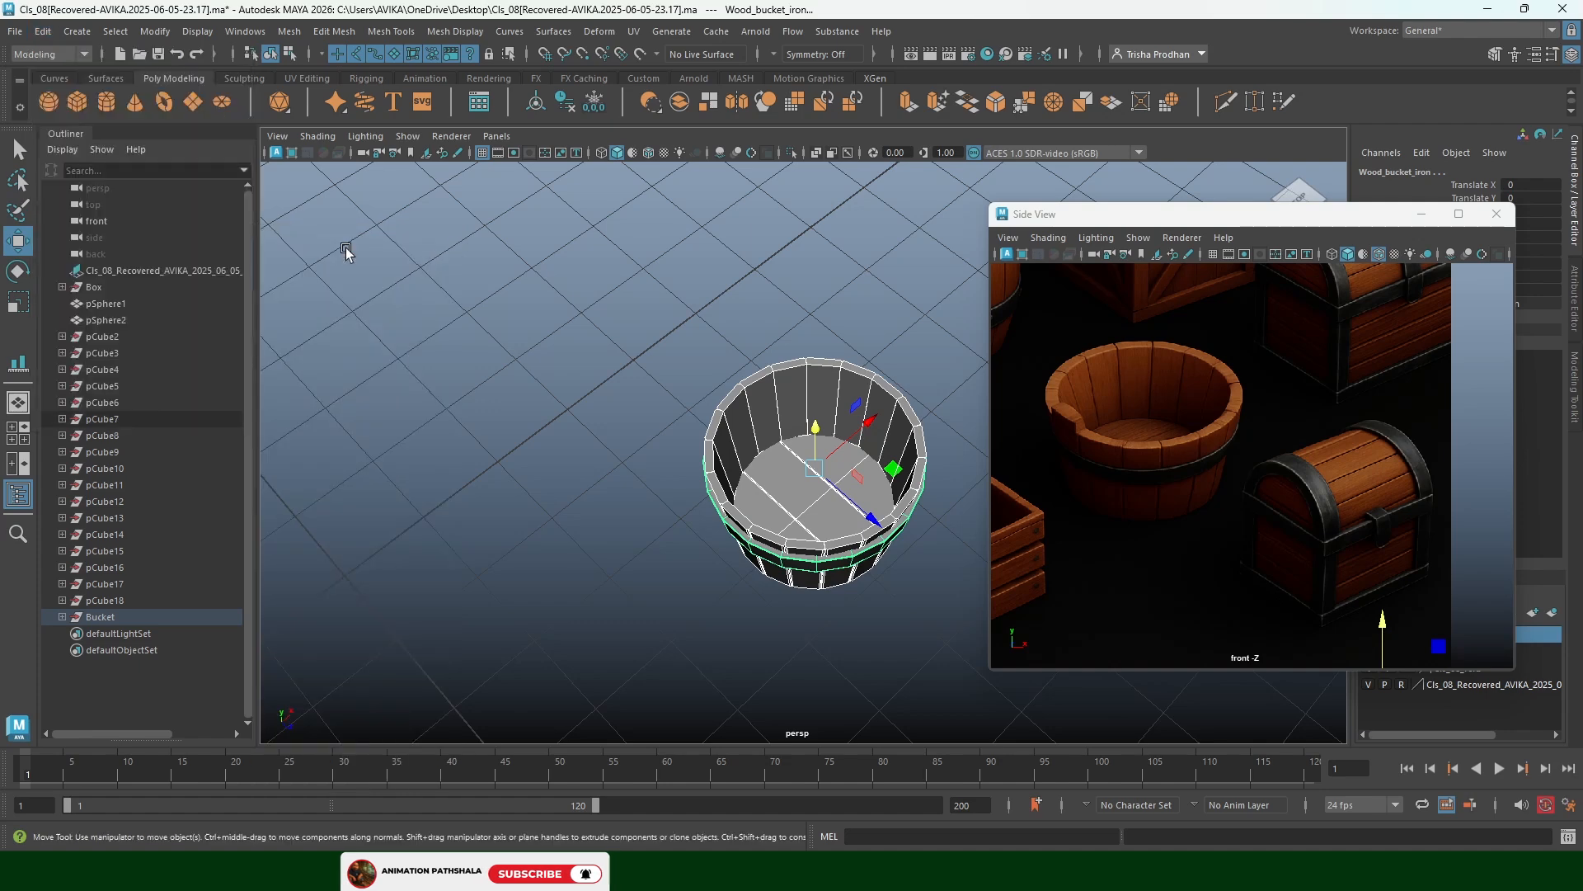
pyautogui.click(112, 598)
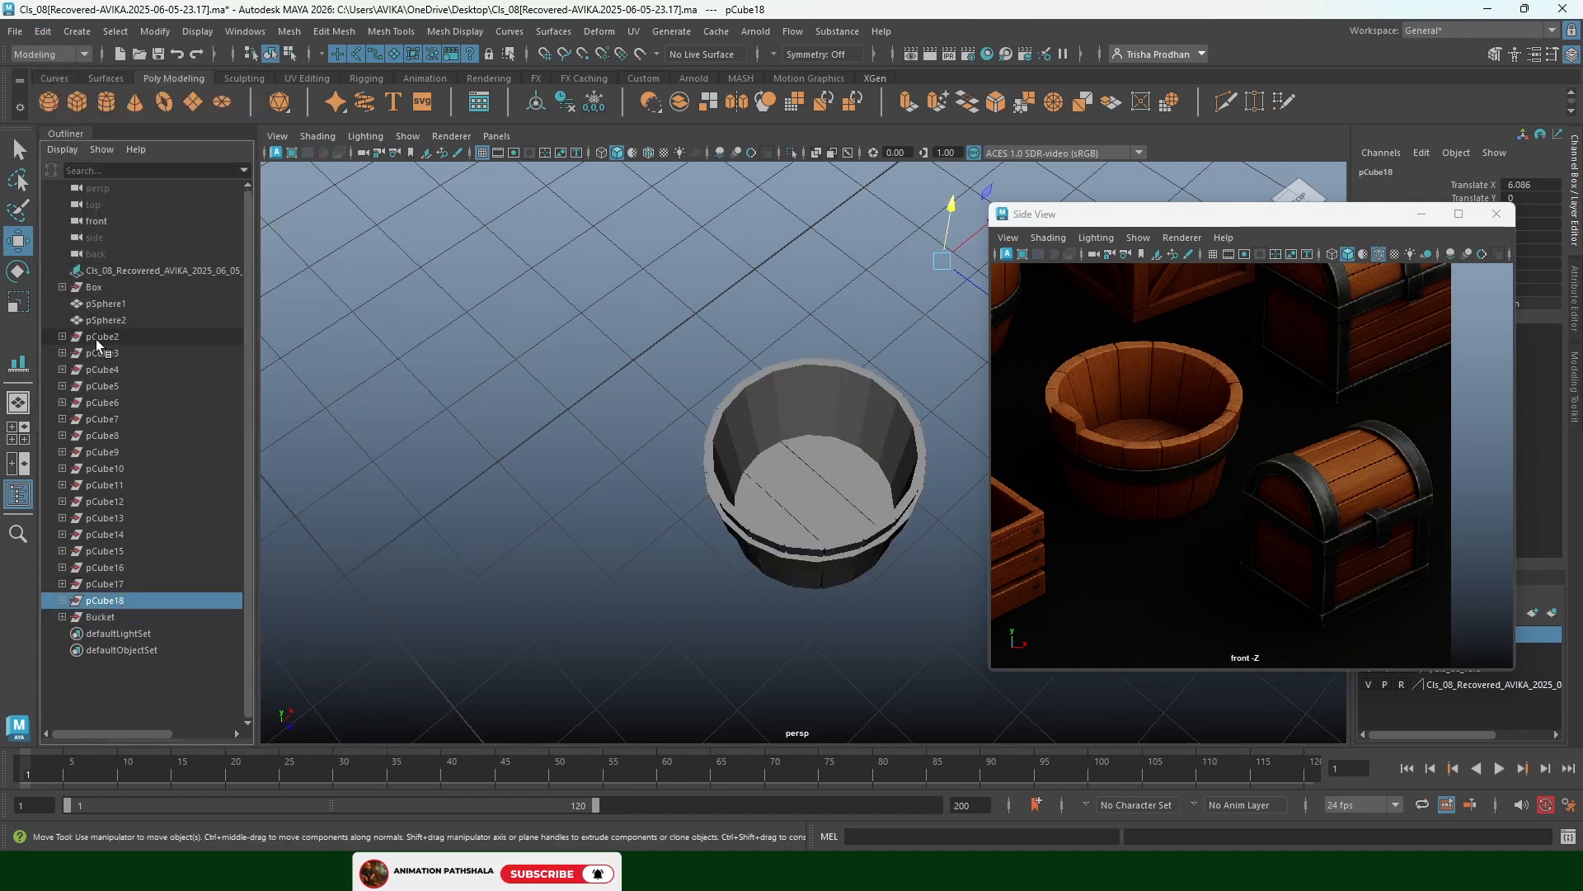
pyautogui.click(99, 617)
pyautogui.click(94, 287)
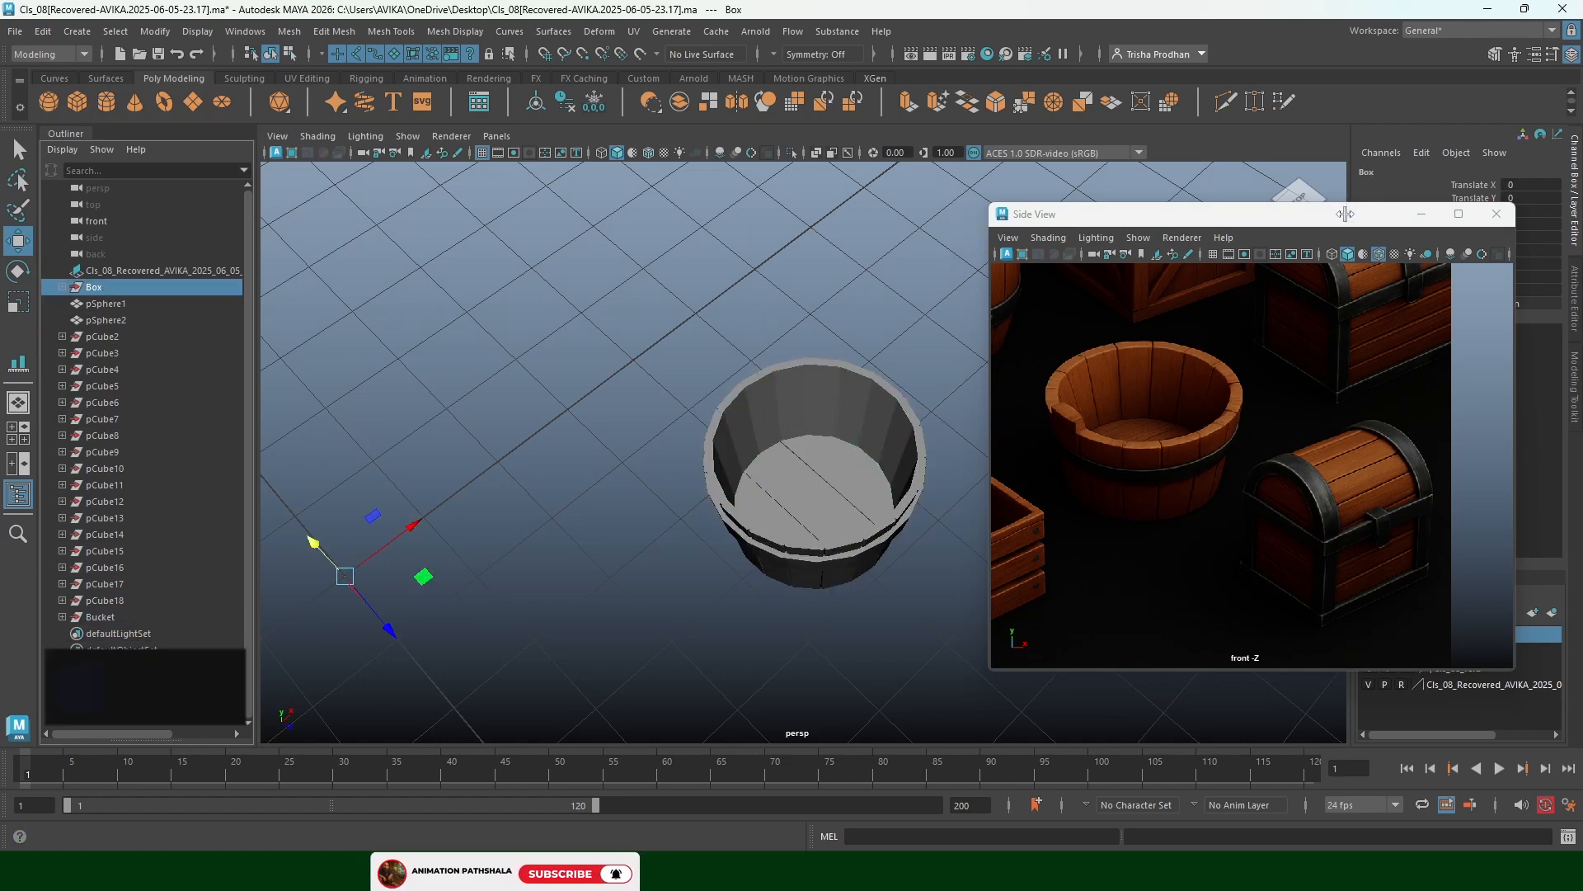
pyautogui.moveTo(1346, 213); pyautogui.dragTo(467, 231)
pyautogui.click(616, 231)
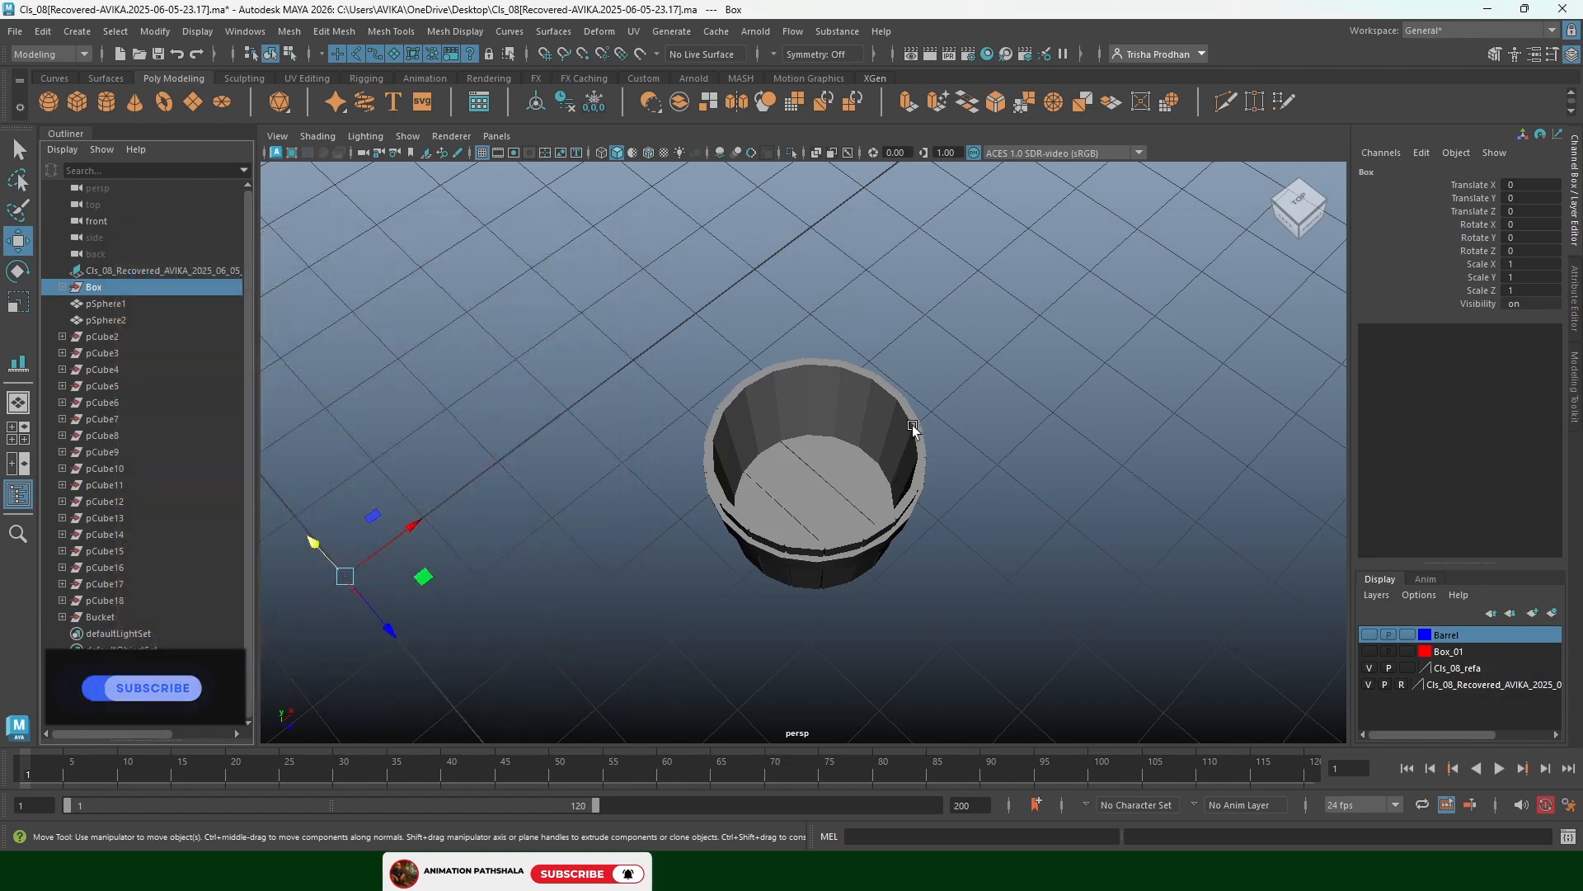
# Create a display layer from the selected bucket parts, name it Bucket_01 and give it a bright green colour
pyautogui.click(897, 465)
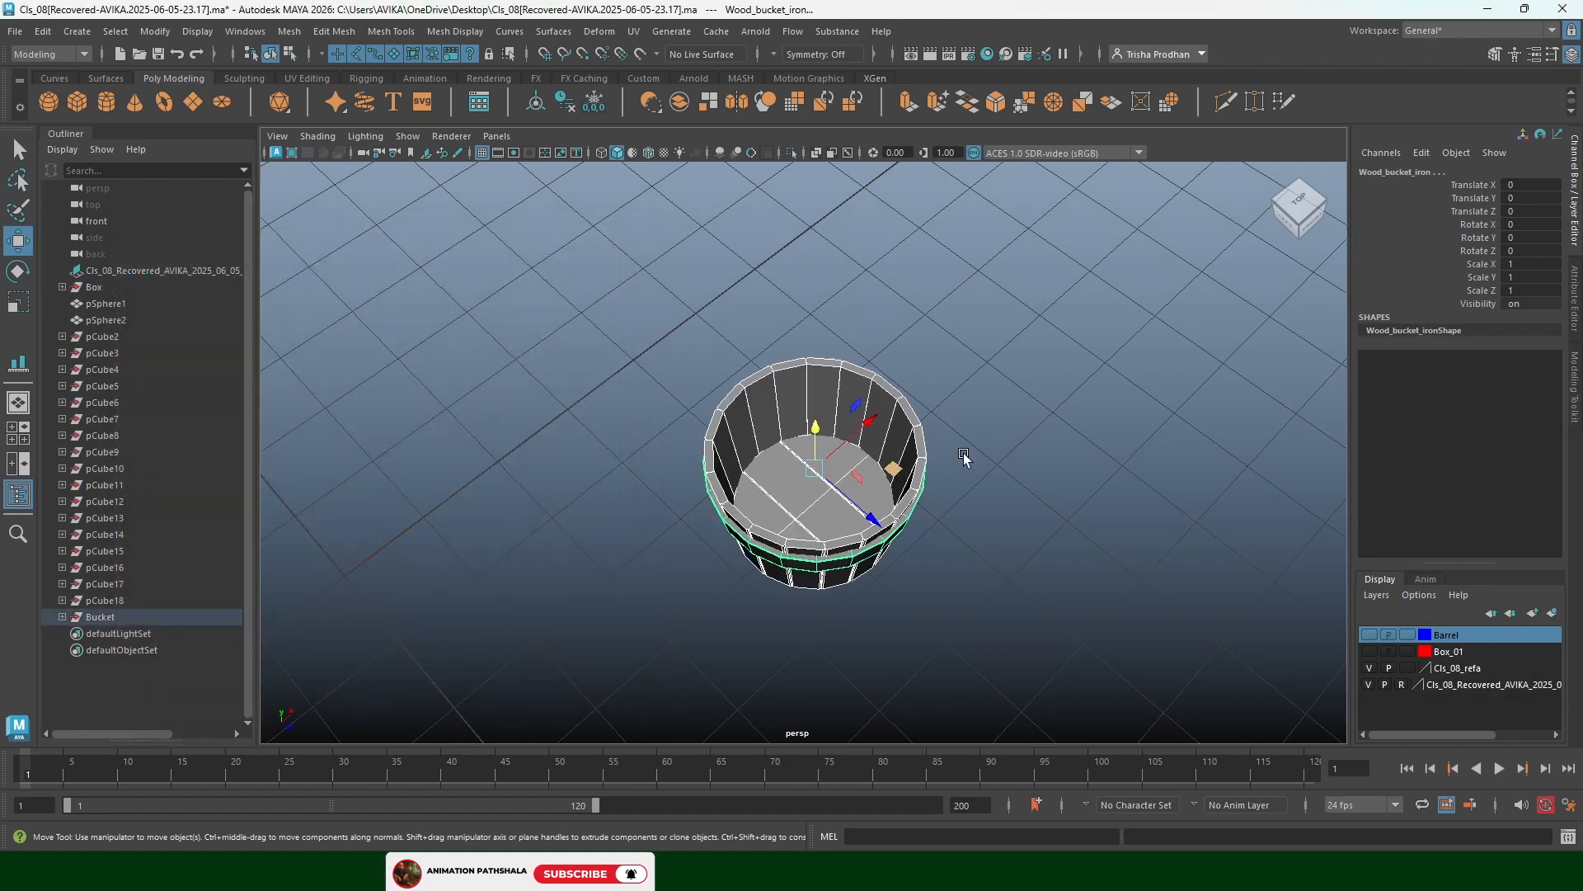
pyautogui.click(1552, 613)
pyautogui.doubleClick(1454, 638)
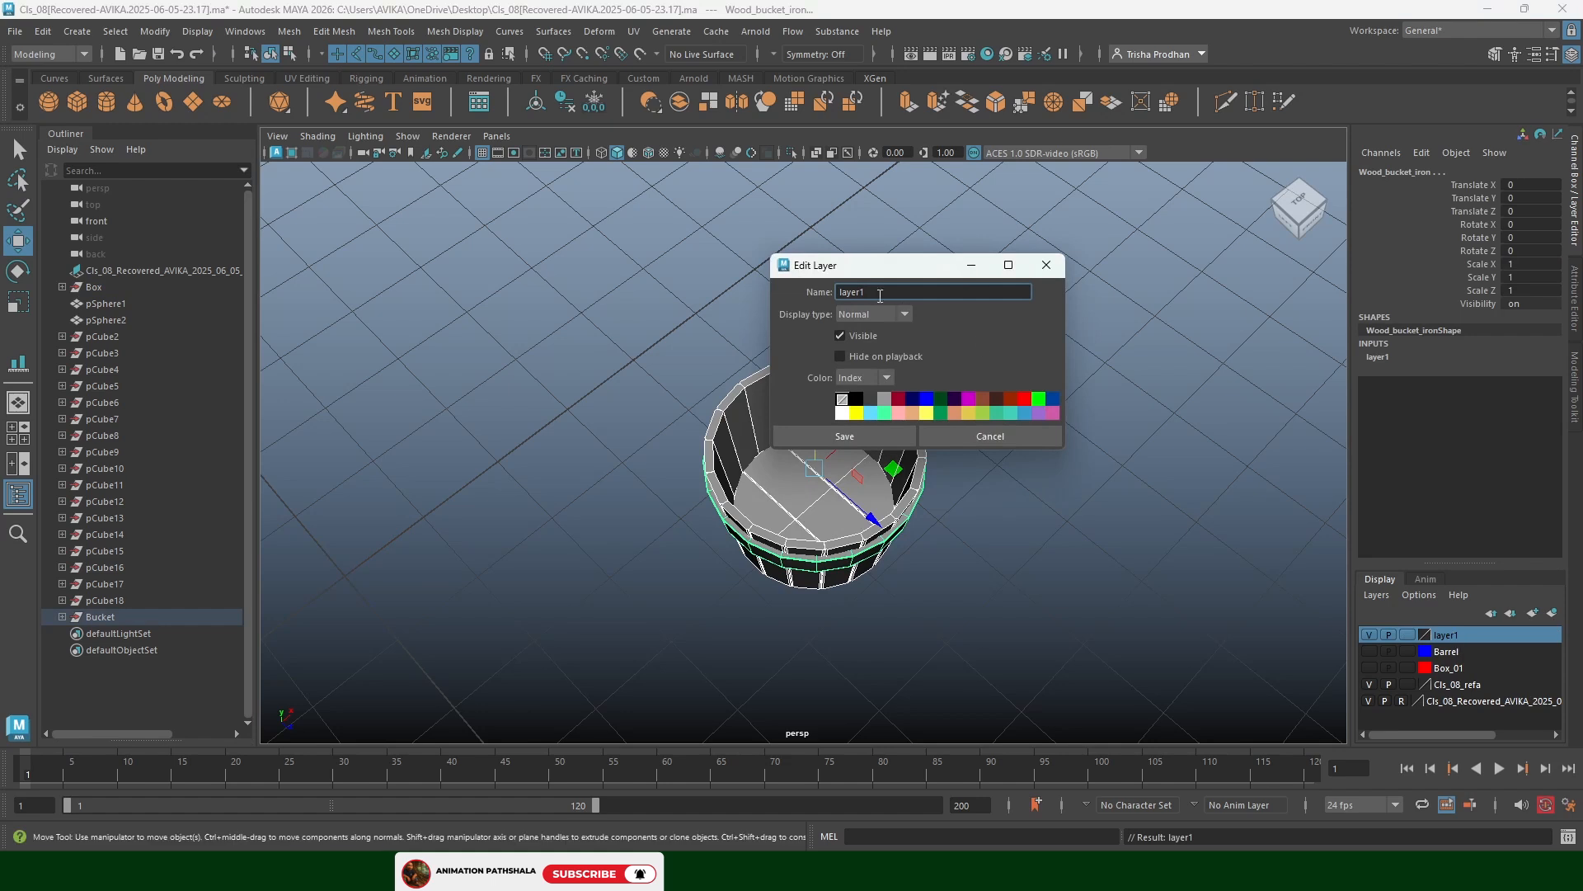
pyautogui.write('Bu')
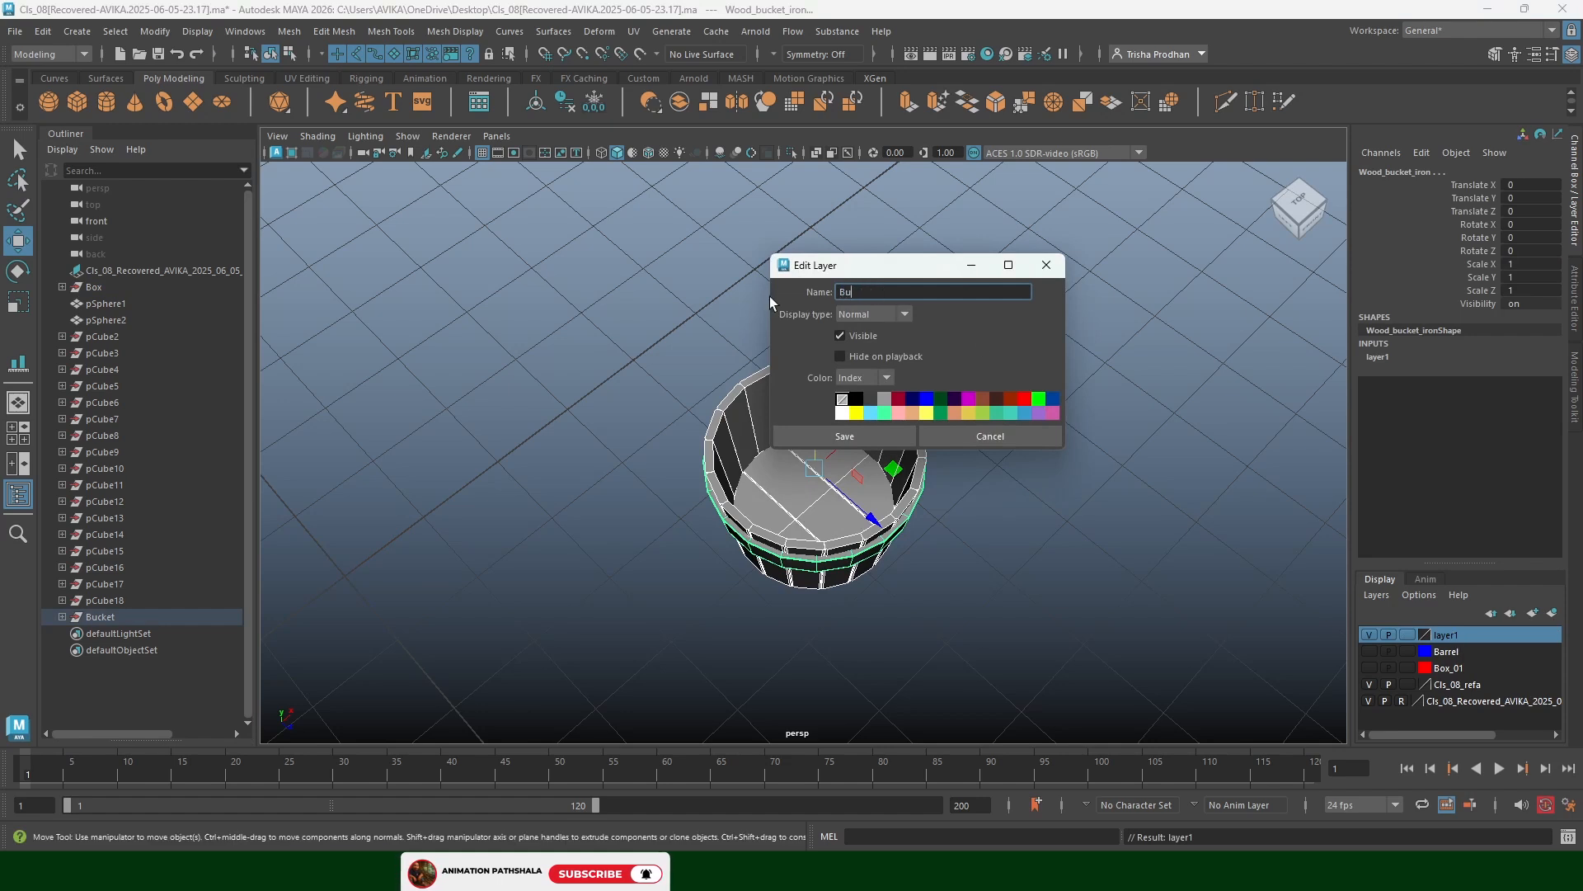
pyautogui.write('cket')
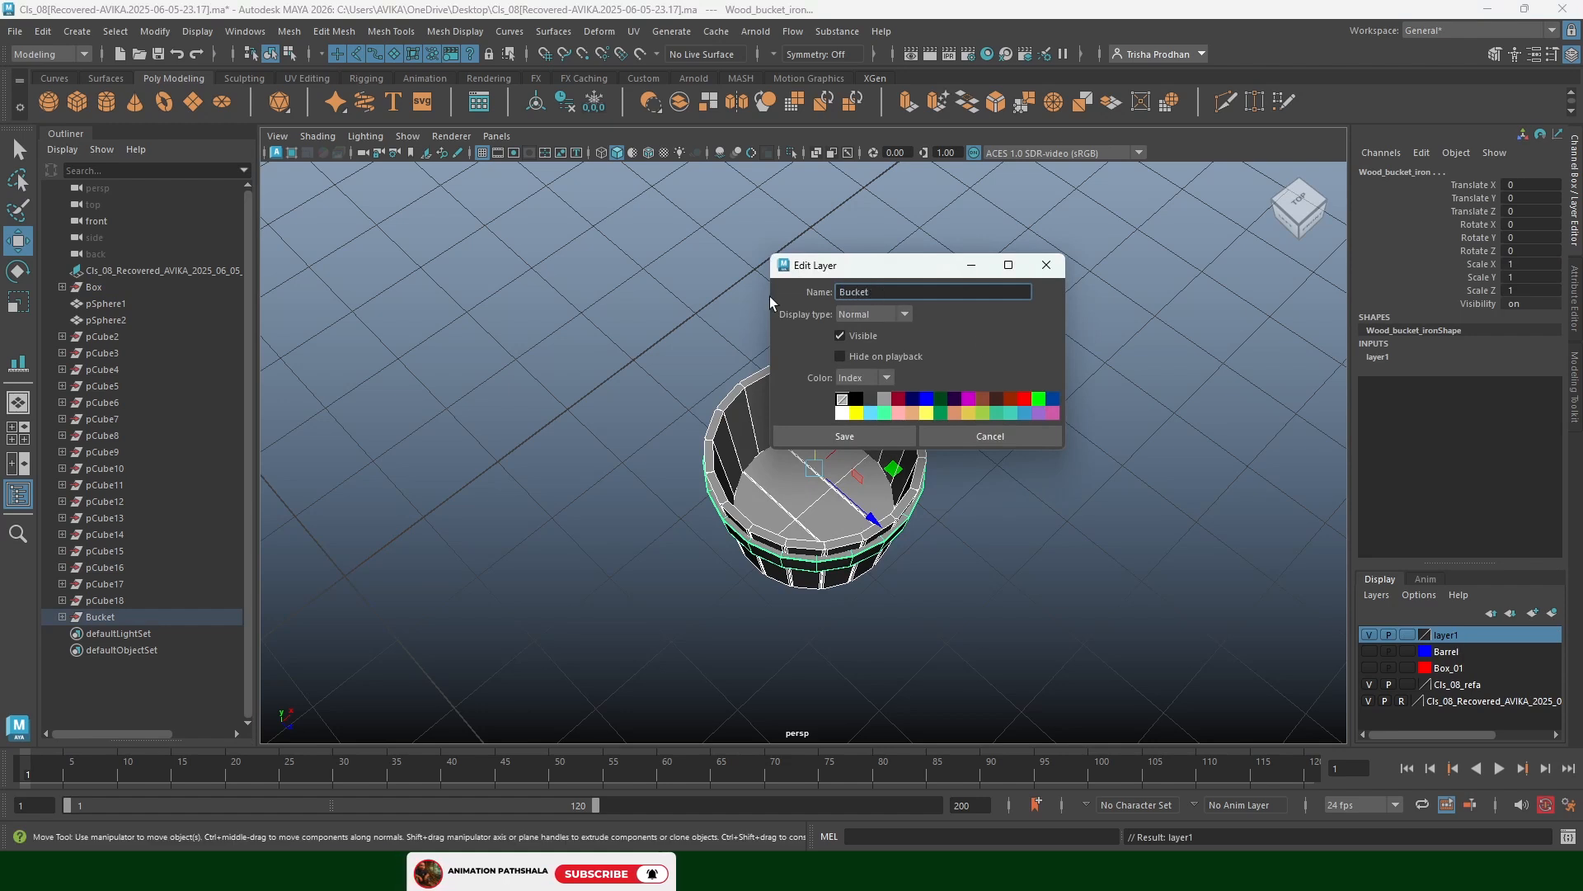
pyautogui.click(1038, 399)
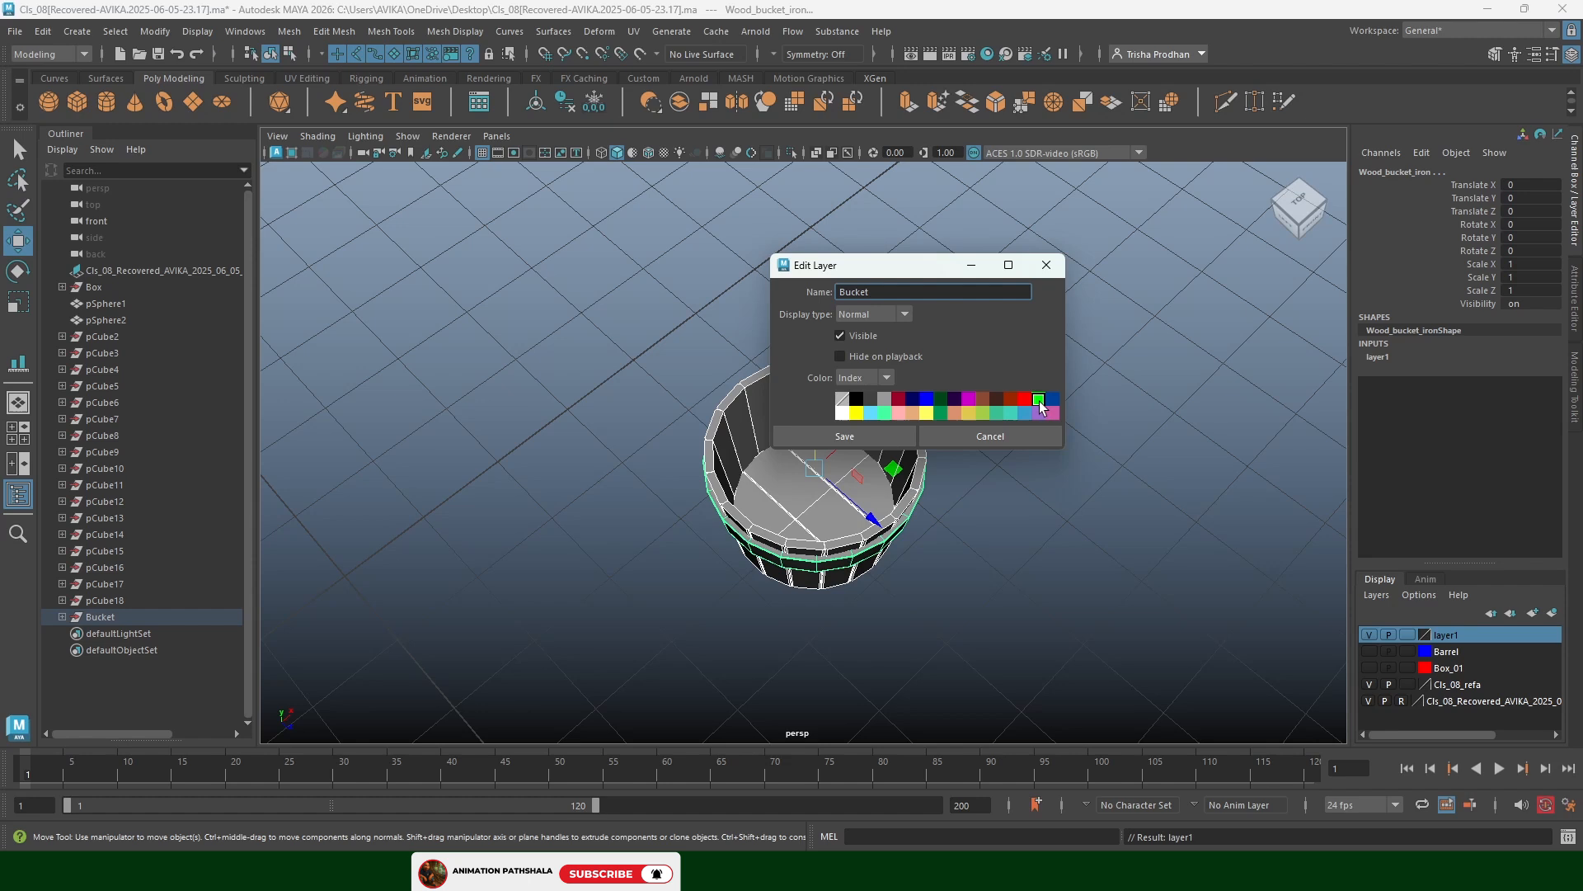
pyautogui.click(844, 441)
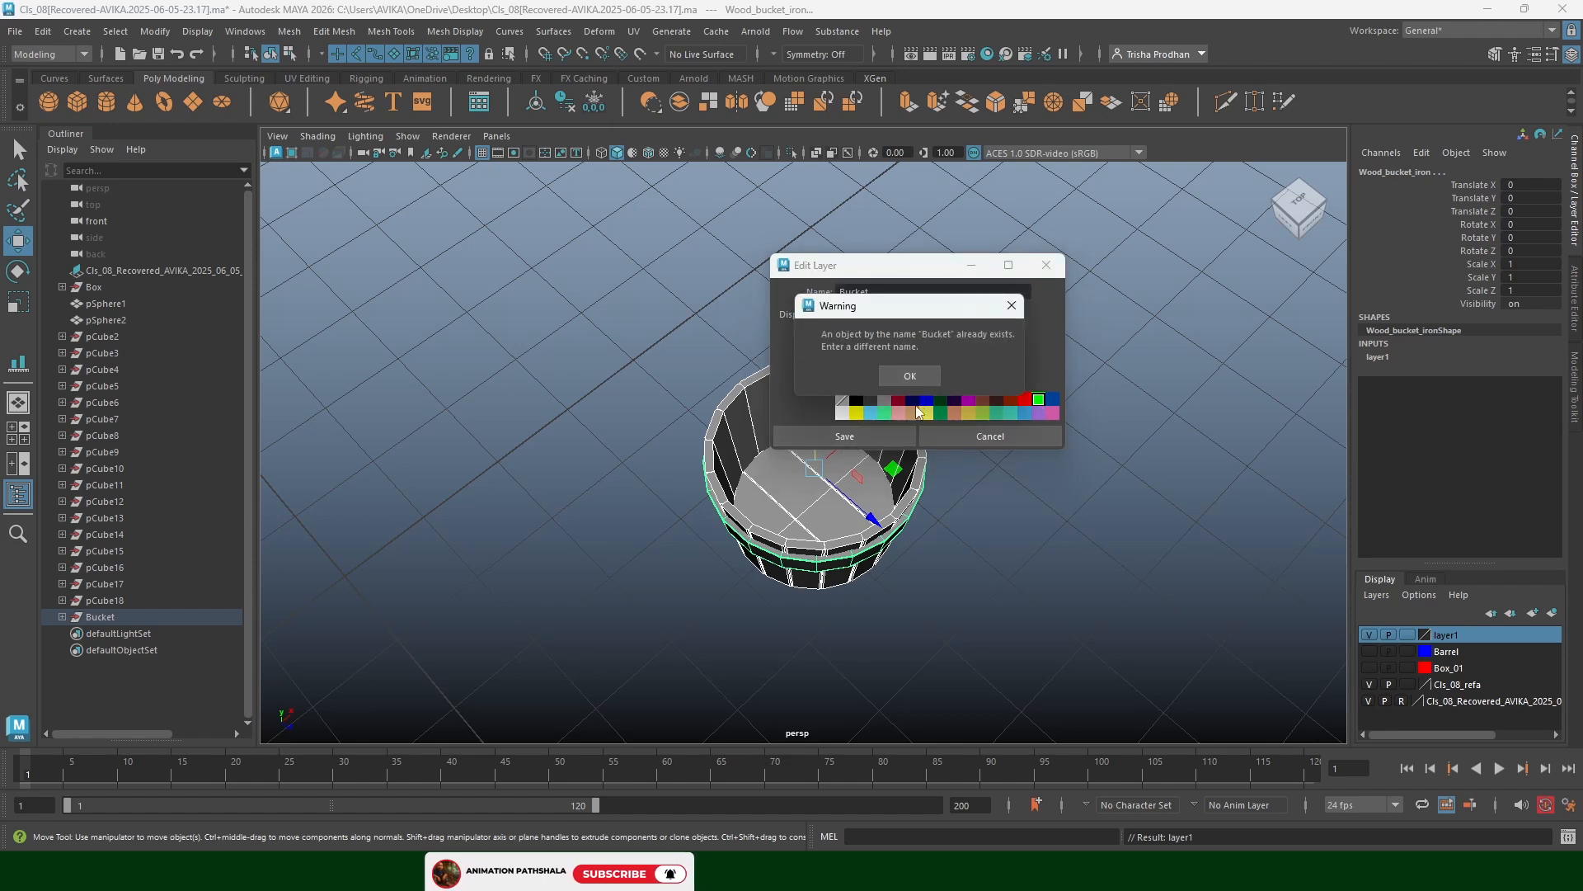
pyautogui.click(916, 378)
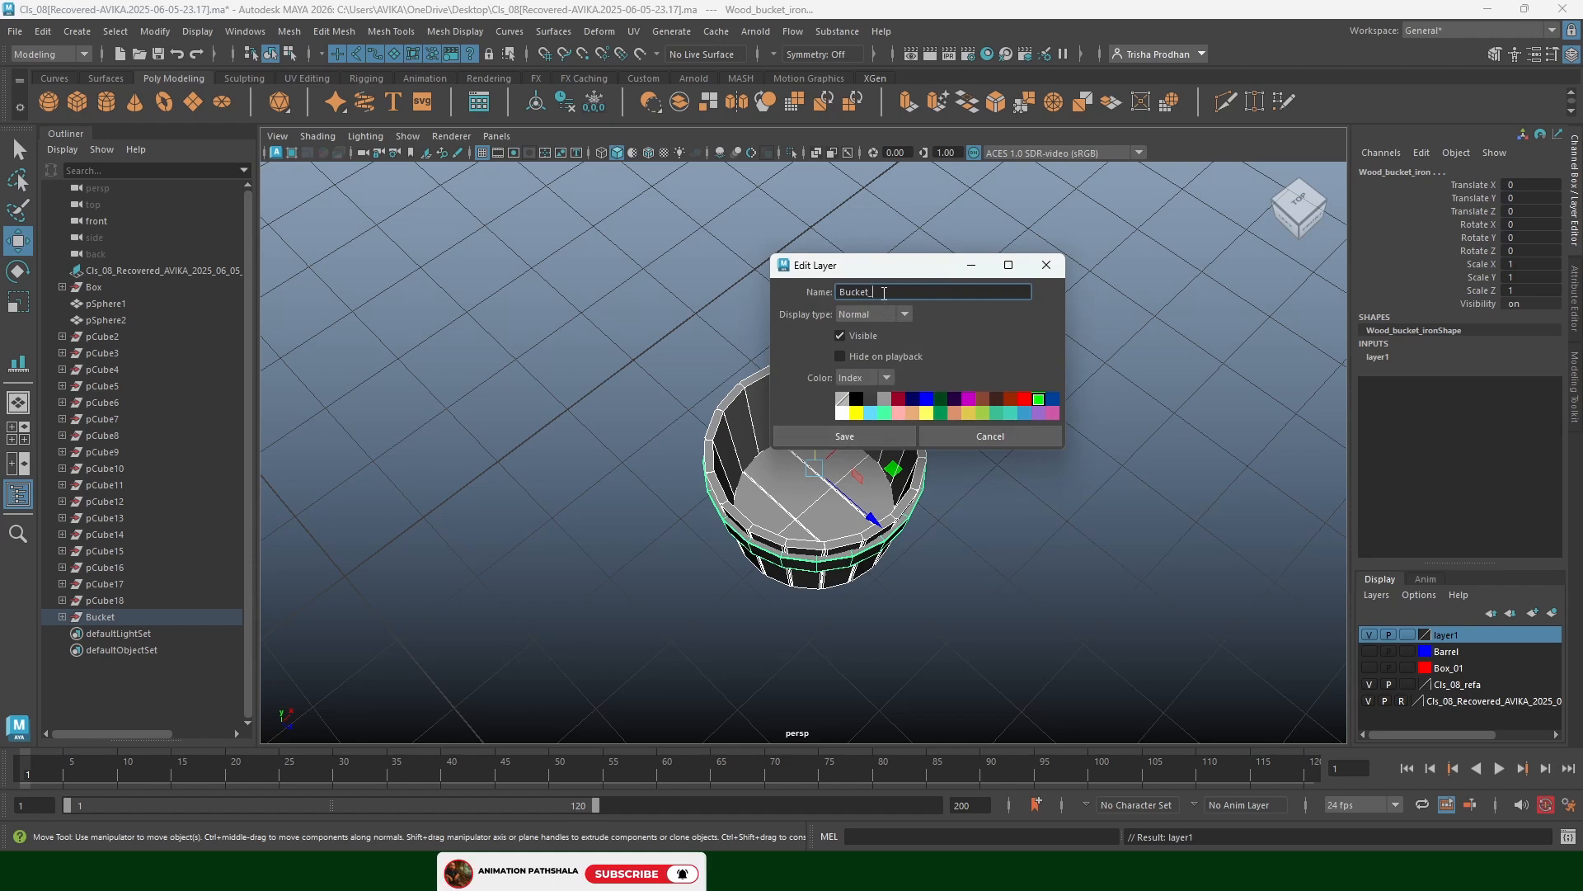
pyautogui.click(856, 435)
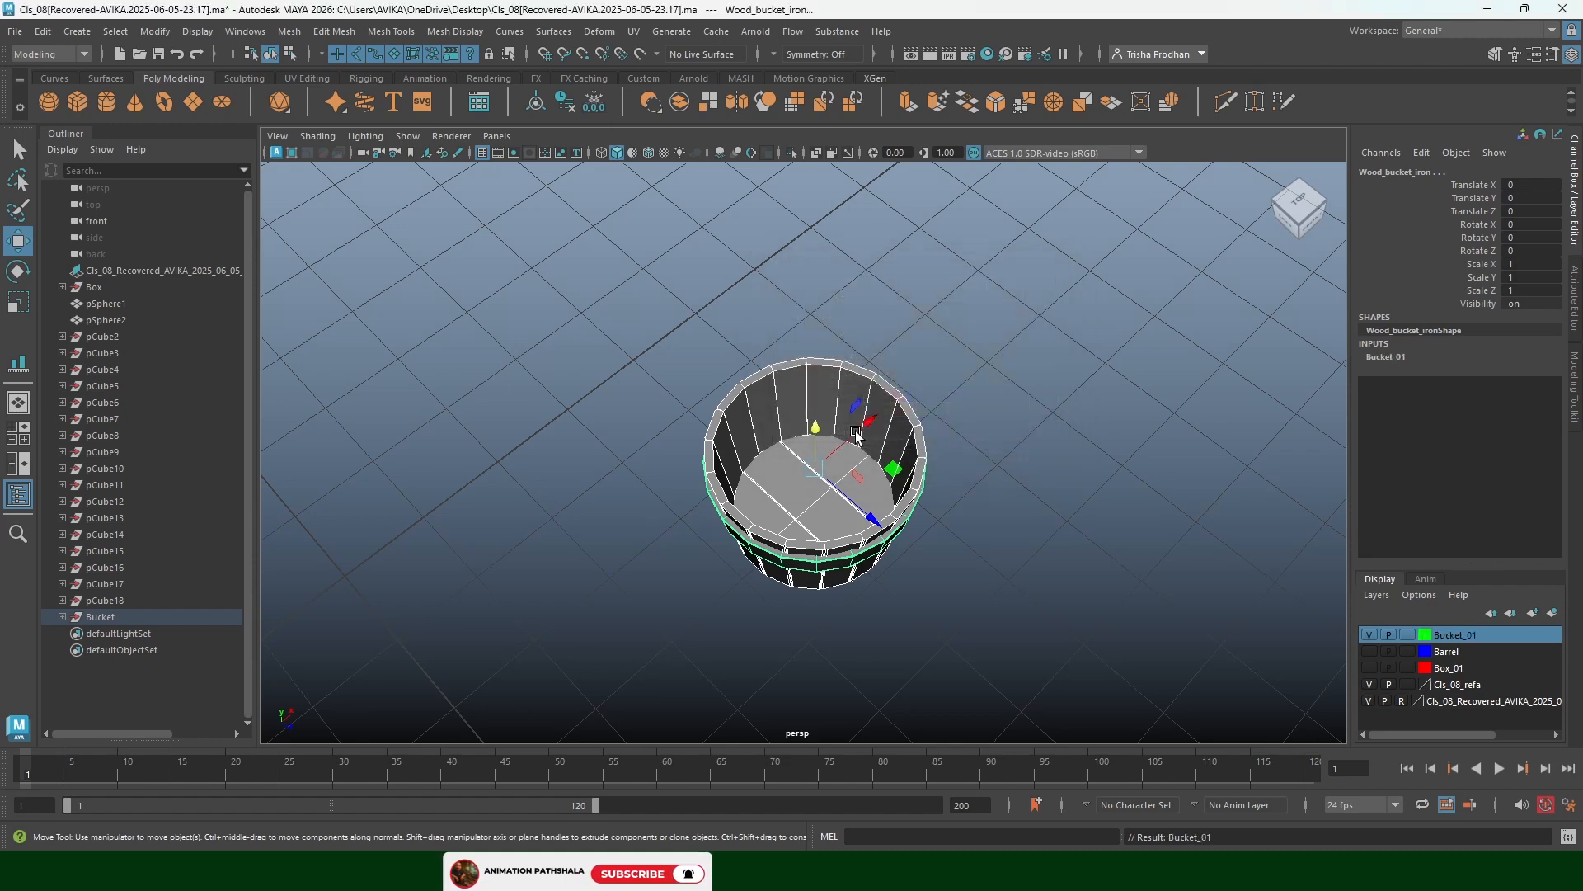
# Deselect the bucket parts and show wireframe on shaded so the layer colour appears on the edges
pyautogui.click(940, 450)
pyautogui.click(914, 480)
pyautogui.click(1001, 367)
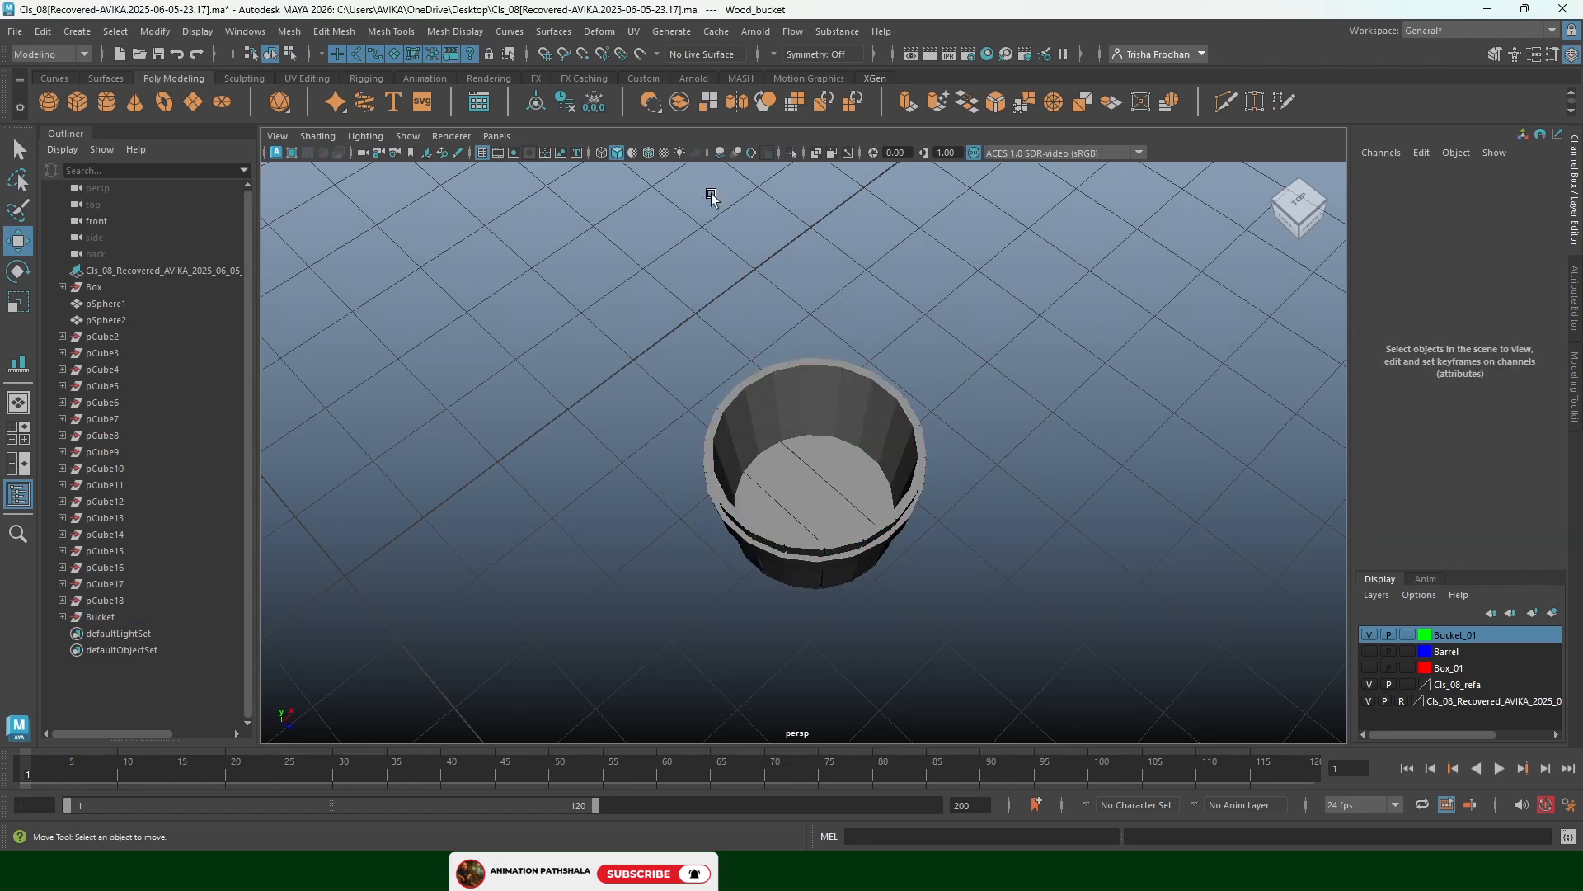
pyautogui.click(656, 158)
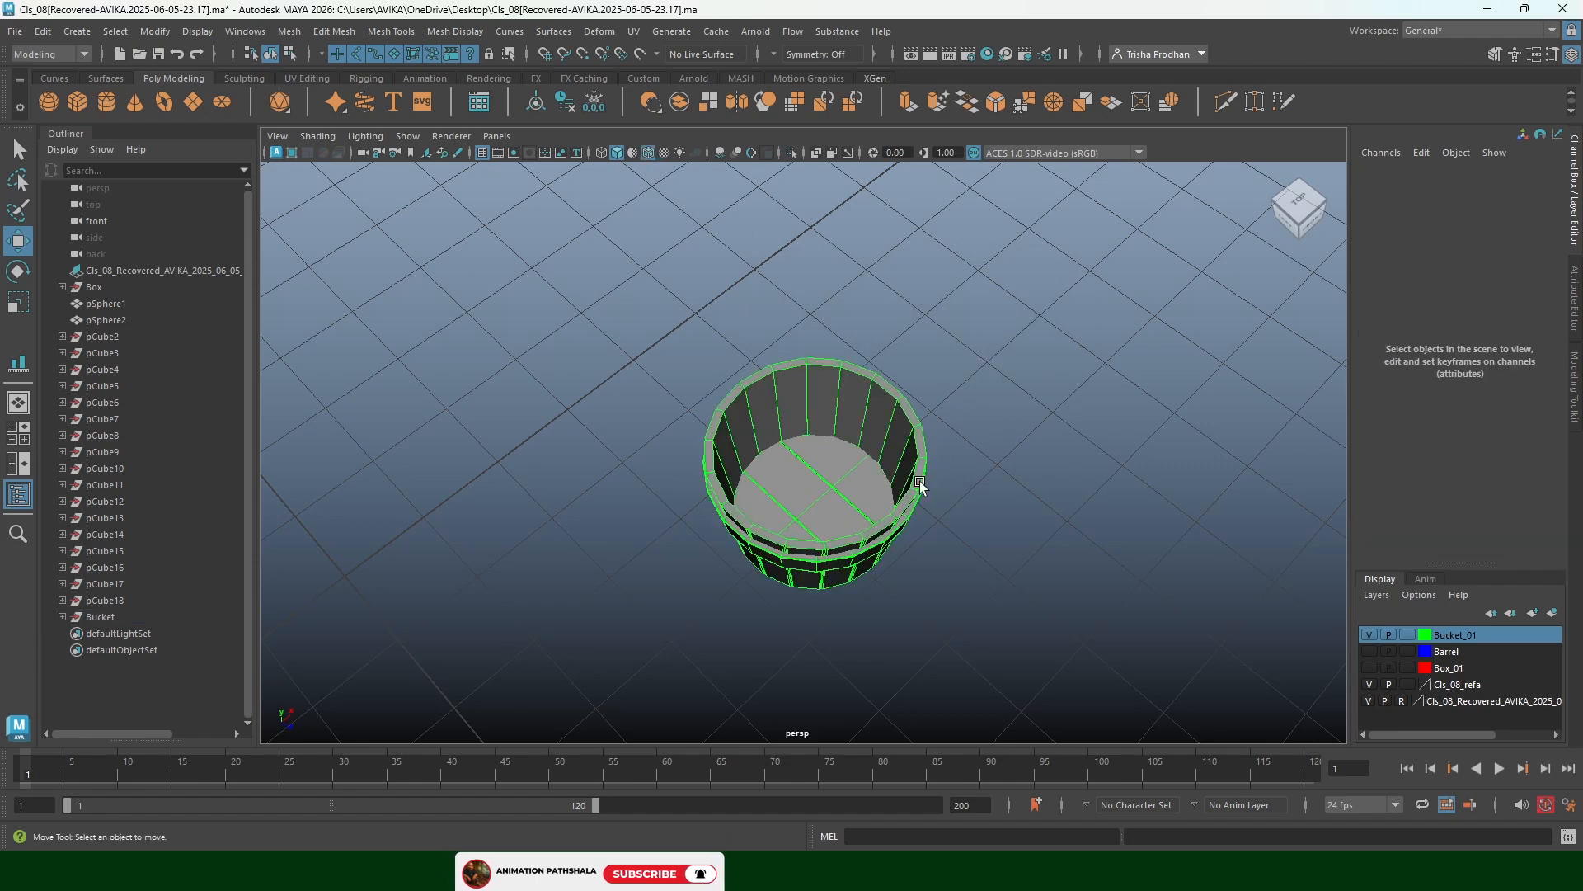
# Make the Barrel and Box_01 display layers visible alongside the bucket
pyautogui.keyDown('alt'); pyautogui.moveTo(922, 487); pyautogui.dragTo(928, 440); pyautogui.keyUp('alt')
pyautogui.click(1369, 651)
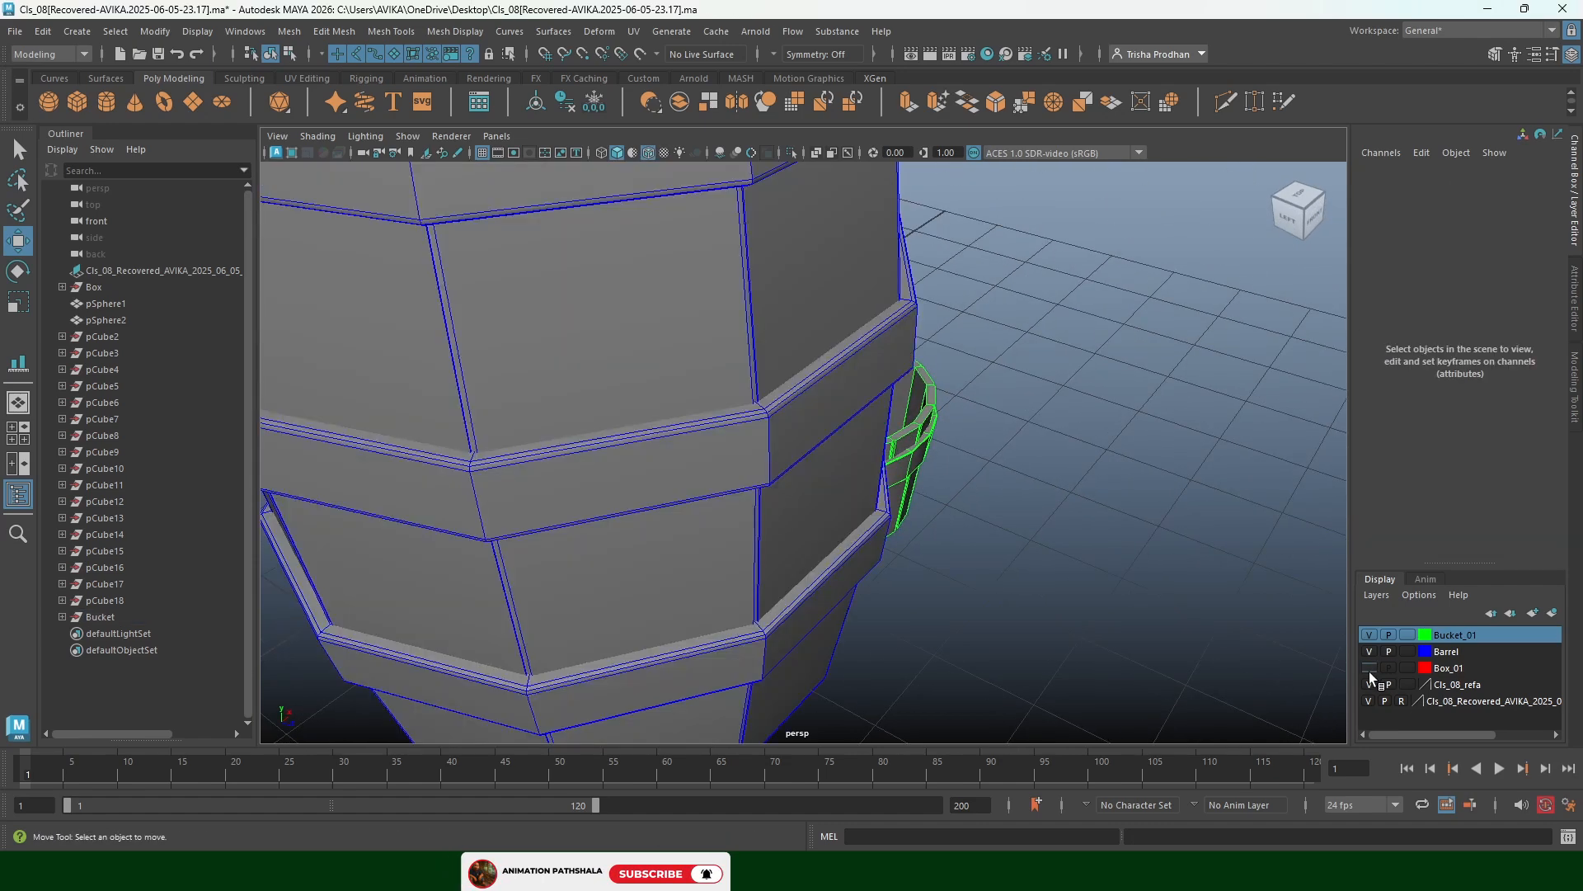
pyautogui.click(1369, 668)
pyautogui.scroll(-5, 980, 484)
pyautogui.keyDown('alt'); pyautogui.moveTo(980, 483); pyautogui.dragTo(894, 503); pyautogui.keyUp('alt')
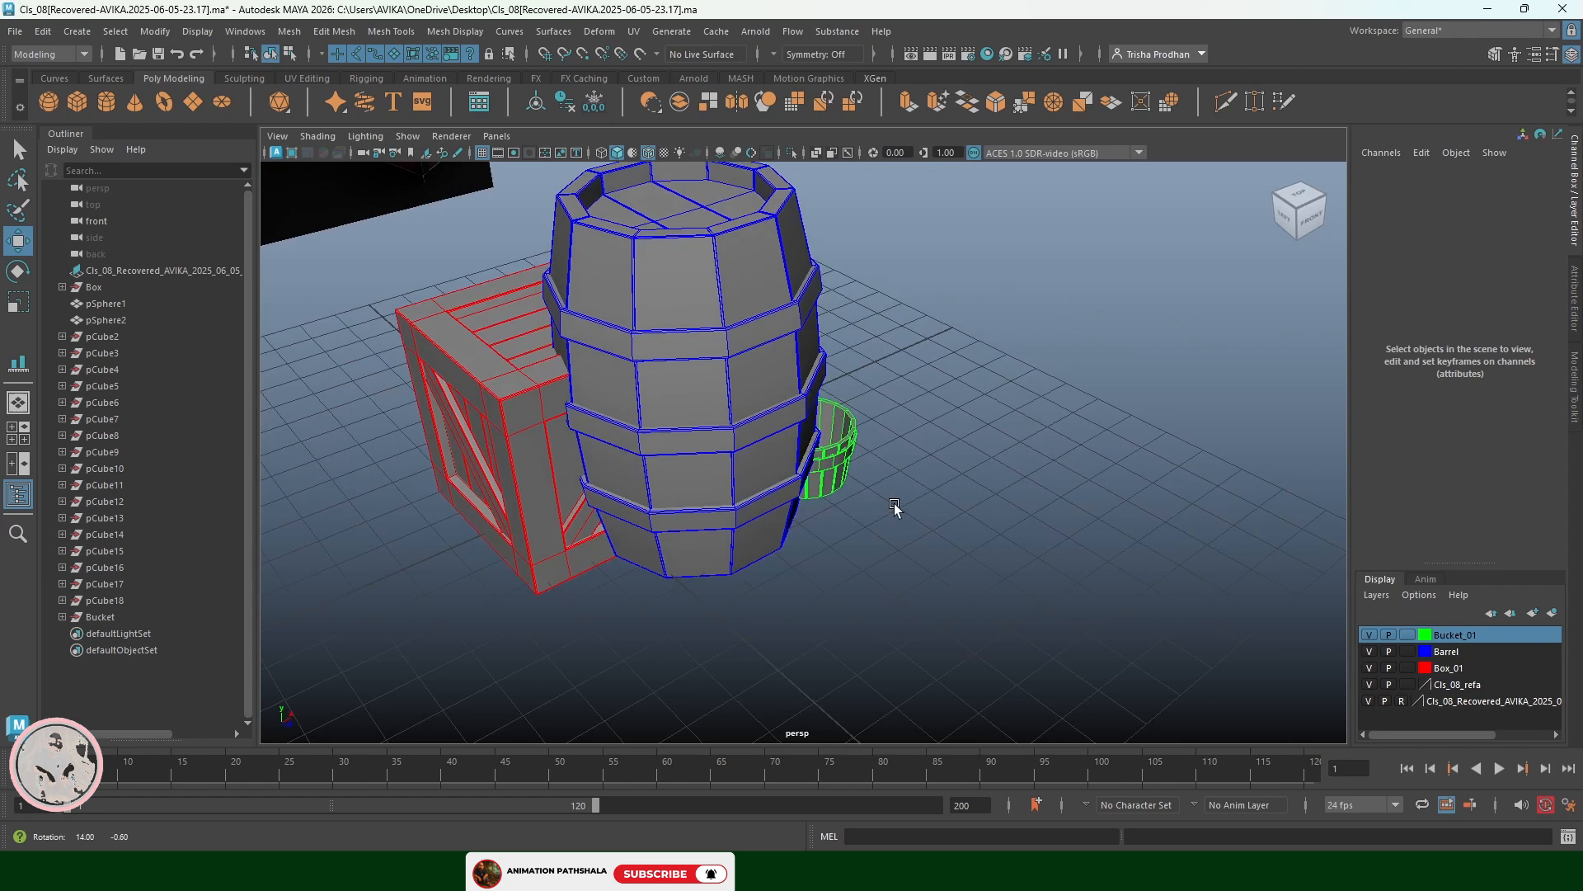
# Centre the Bucket group's pivot, and move the bucket to X about 6.27 and the box to X about -4.65, clear of the barrel
pyautogui.click(827, 452)
pyautogui.press('Up')
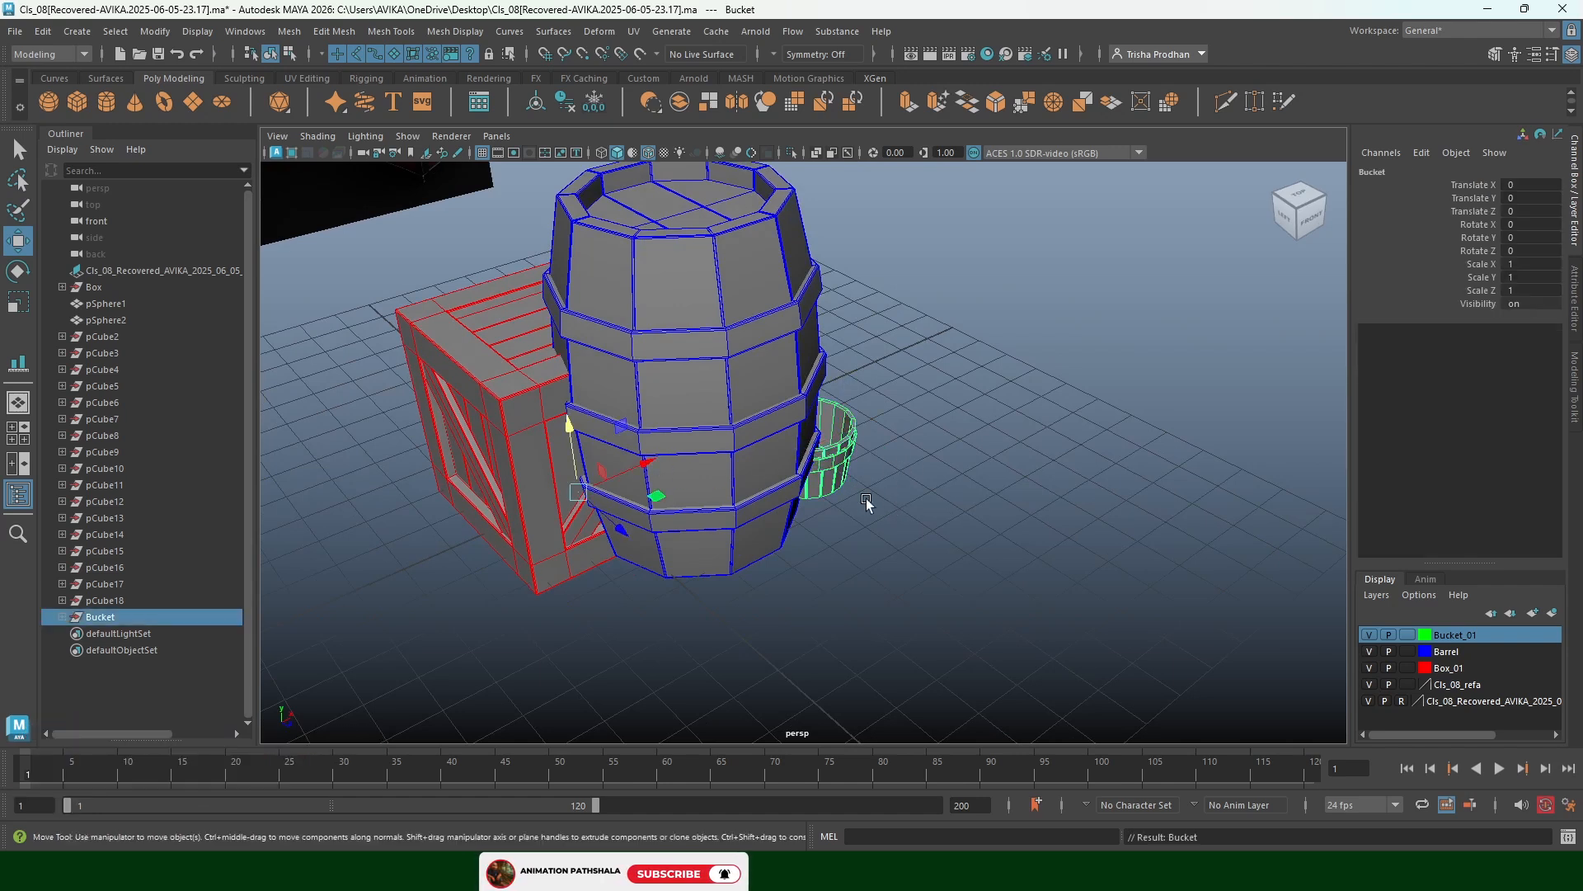
pyautogui.click(111, 617)
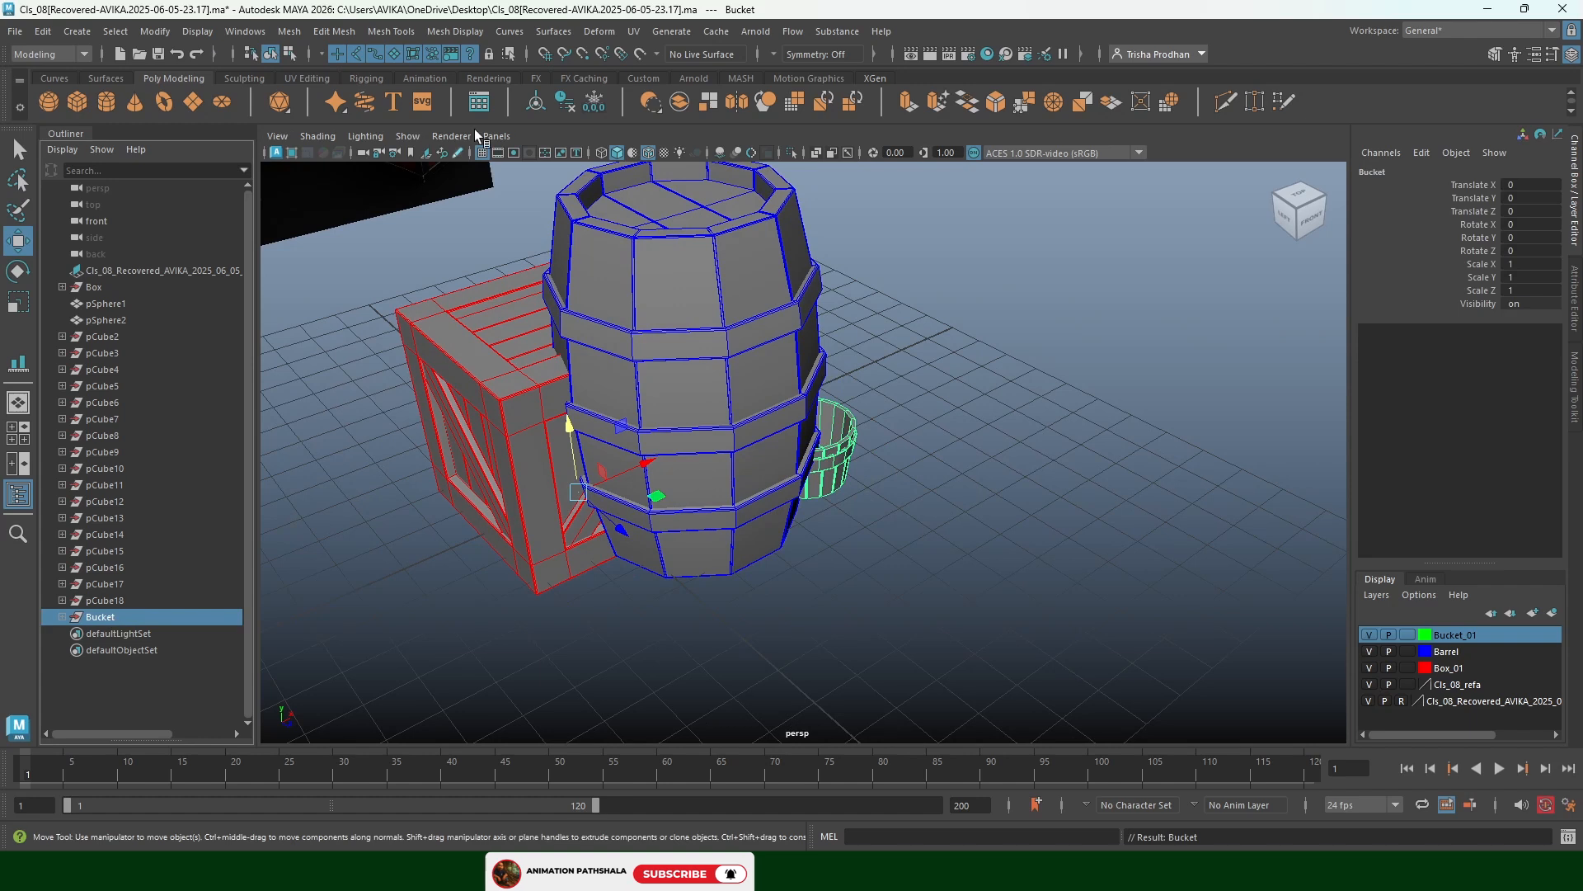
pyautogui.click(540, 106)
pyautogui.moveTo(872, 426); pyautogui.dragTo(1047, 350)
pyautogui.click(521, 370)
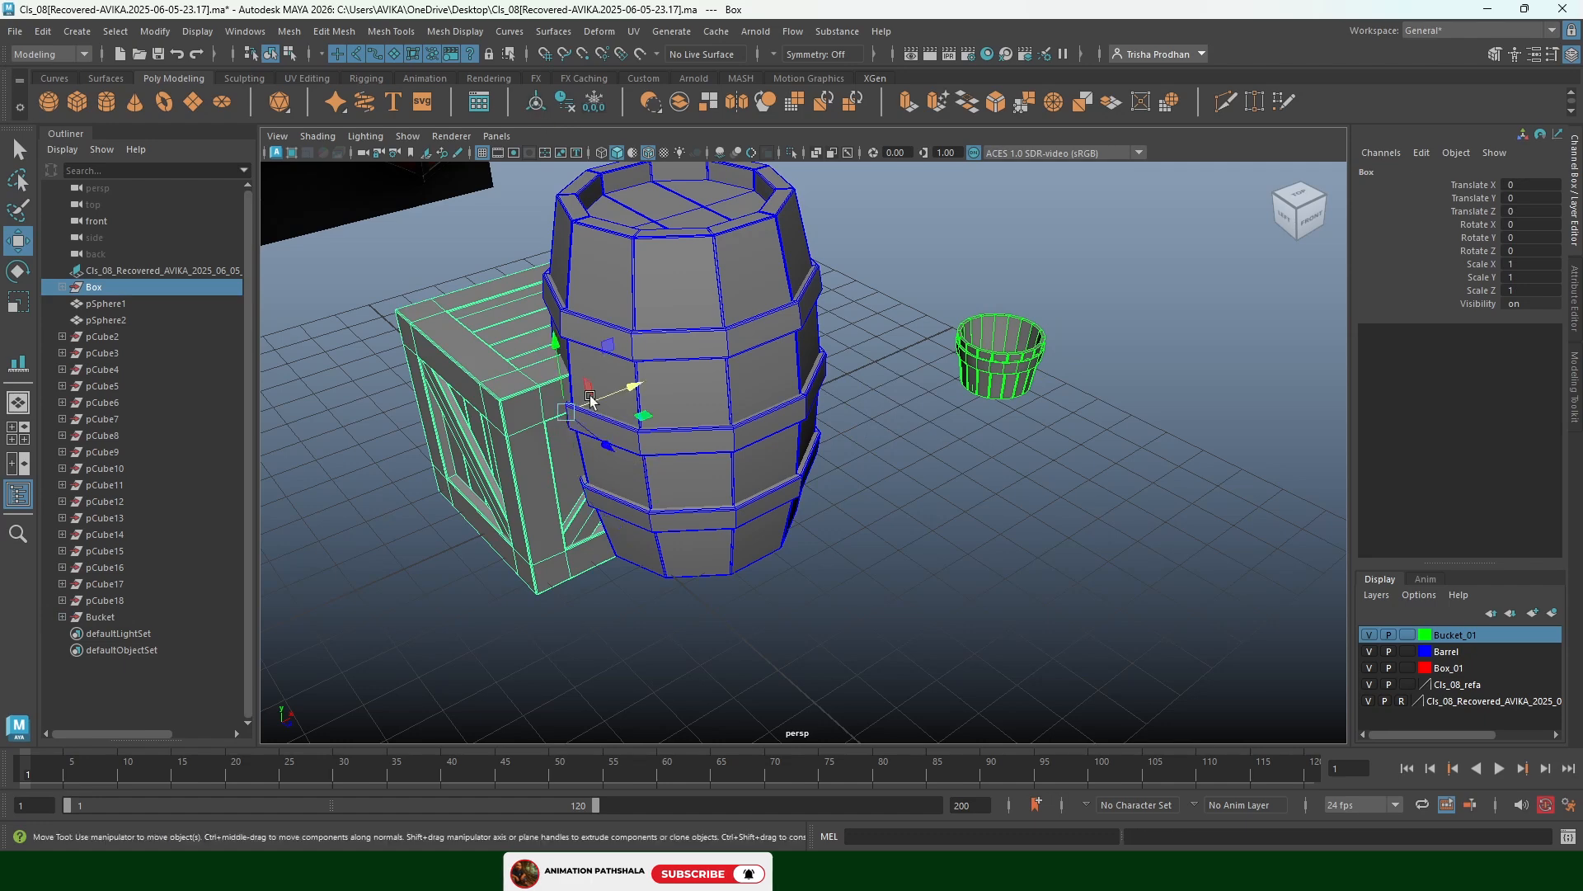
pyautogui.moveTo(643, 455); pyautogui.dragTo(411, 451)
# Group the barrel's wooden body with its iron bands and name the group Barrel
pyautogui.click(758, 393)
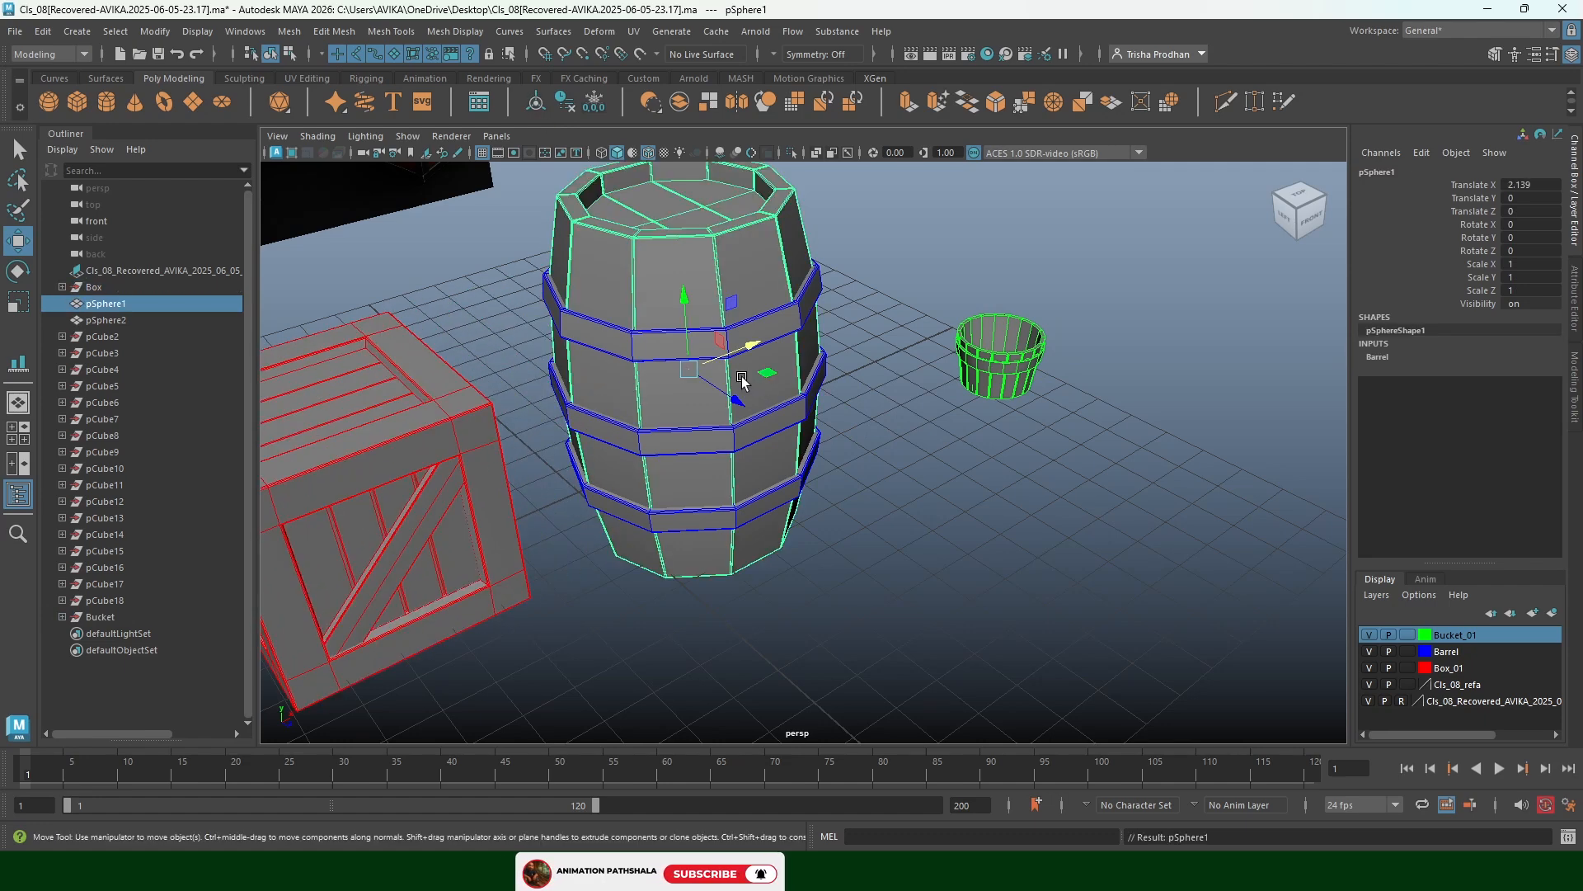
pyautogui.click(625, 348)
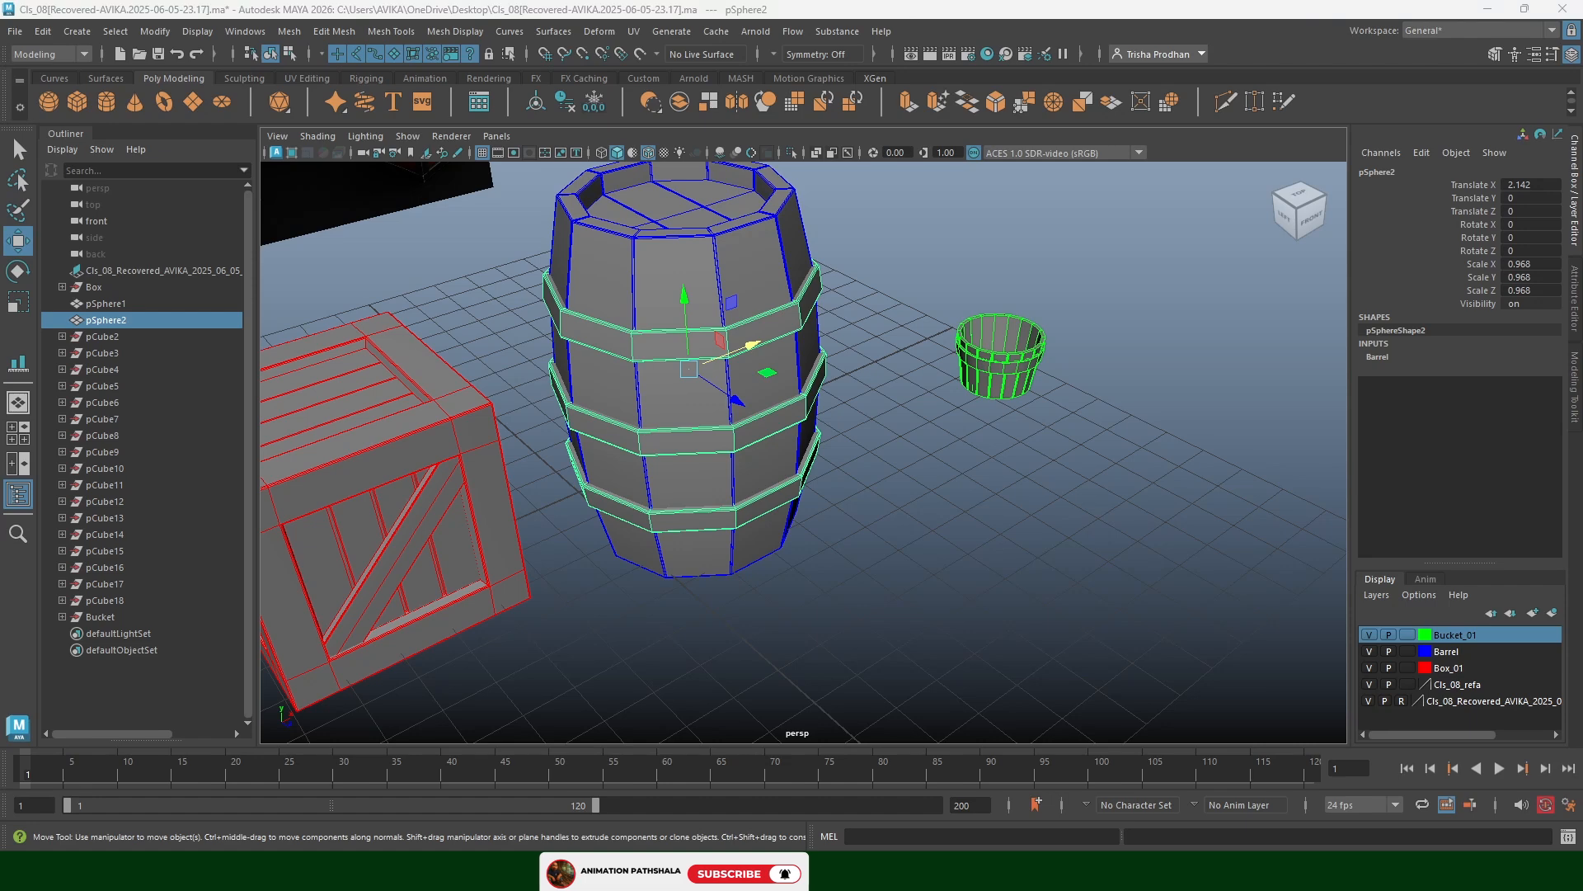
pyautogui.click(636, 249)
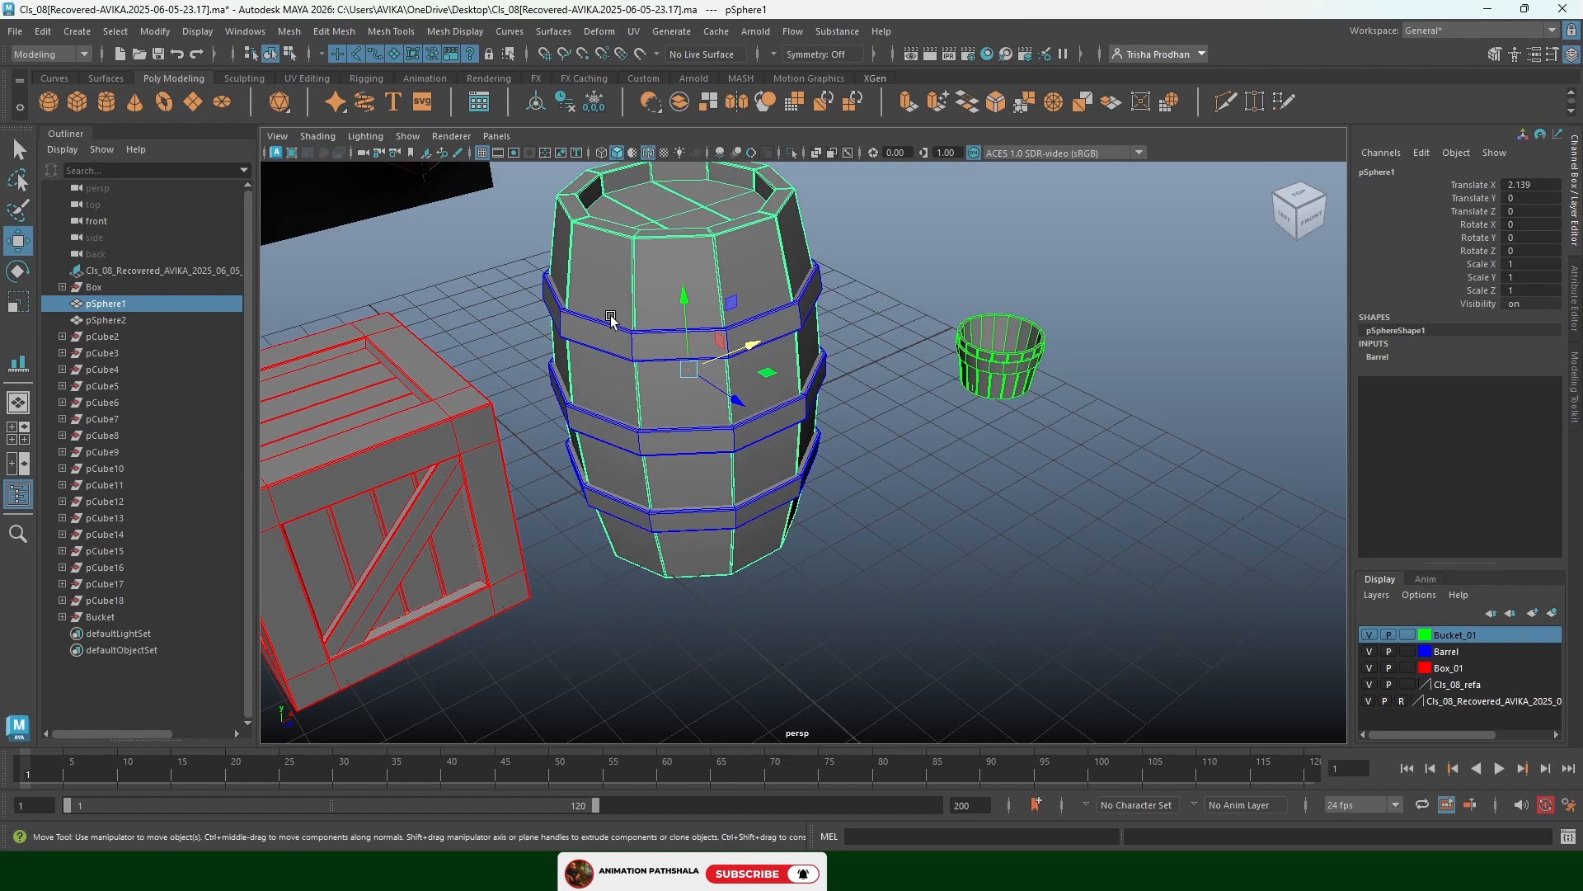
pyautogui.keyDown('shift'); pyautogui.click(618, 343); pyautogui.keyUp('shift')
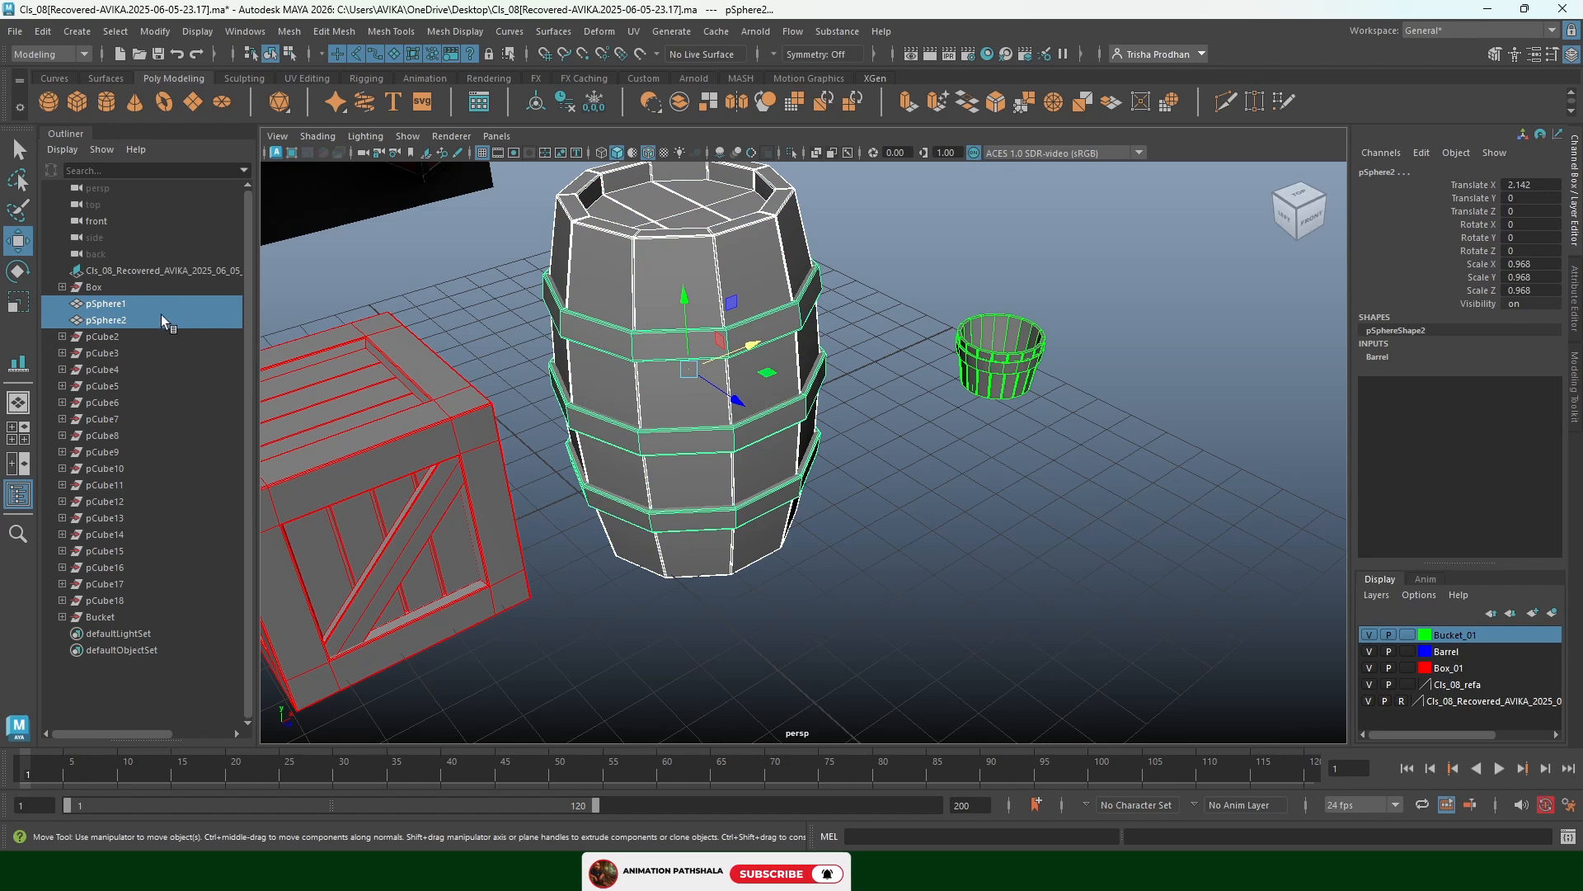
pyautogui.hotkey('ctrl', 'g')
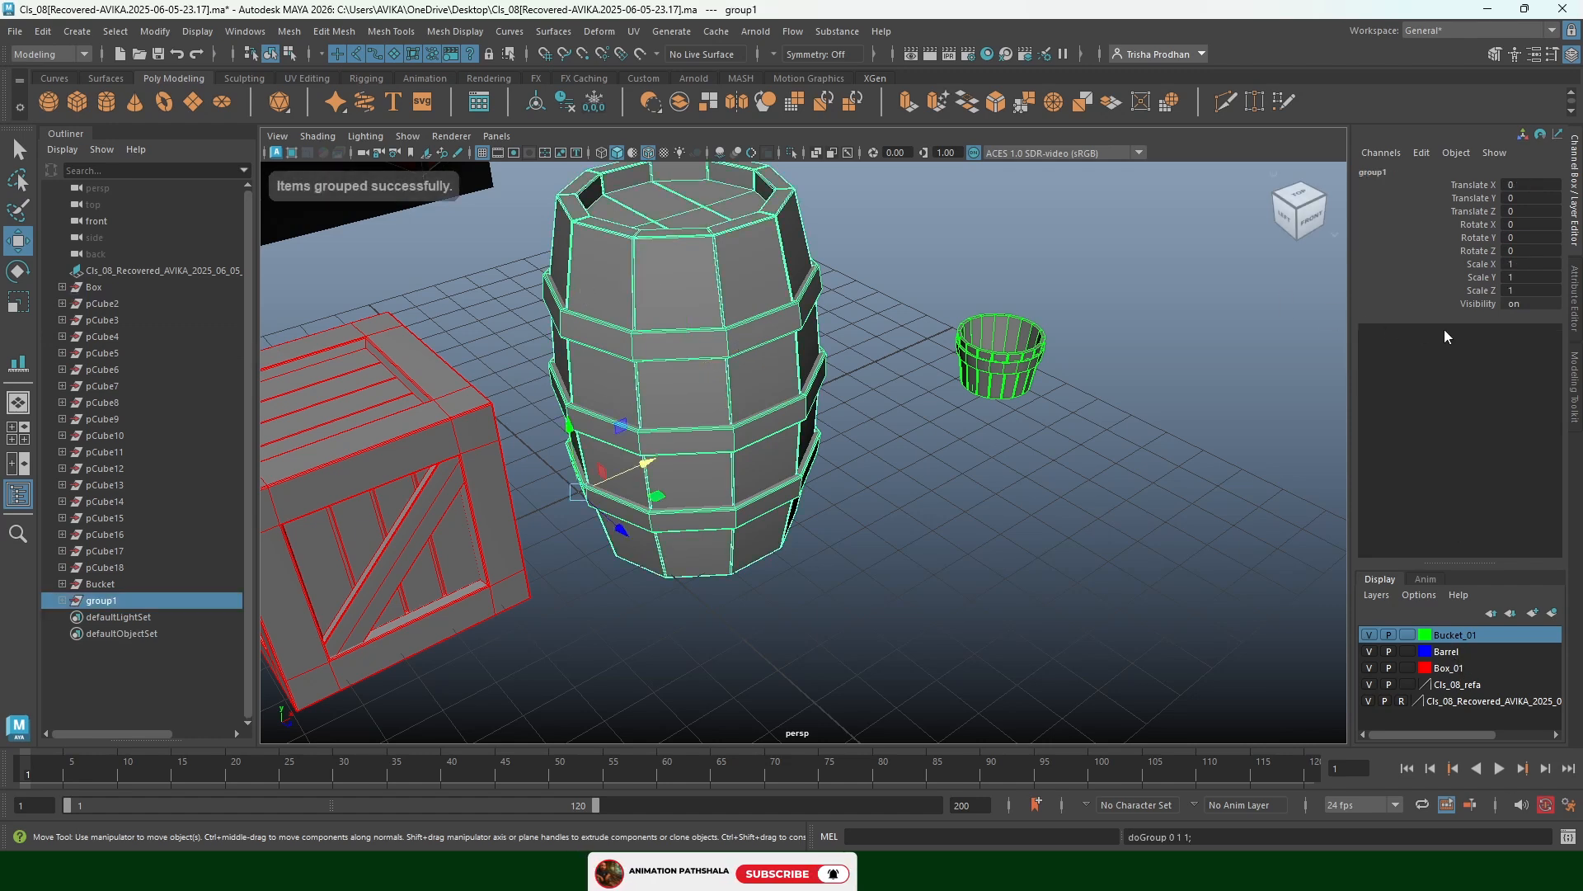
pyautogui.doubleClick(1372, 173)
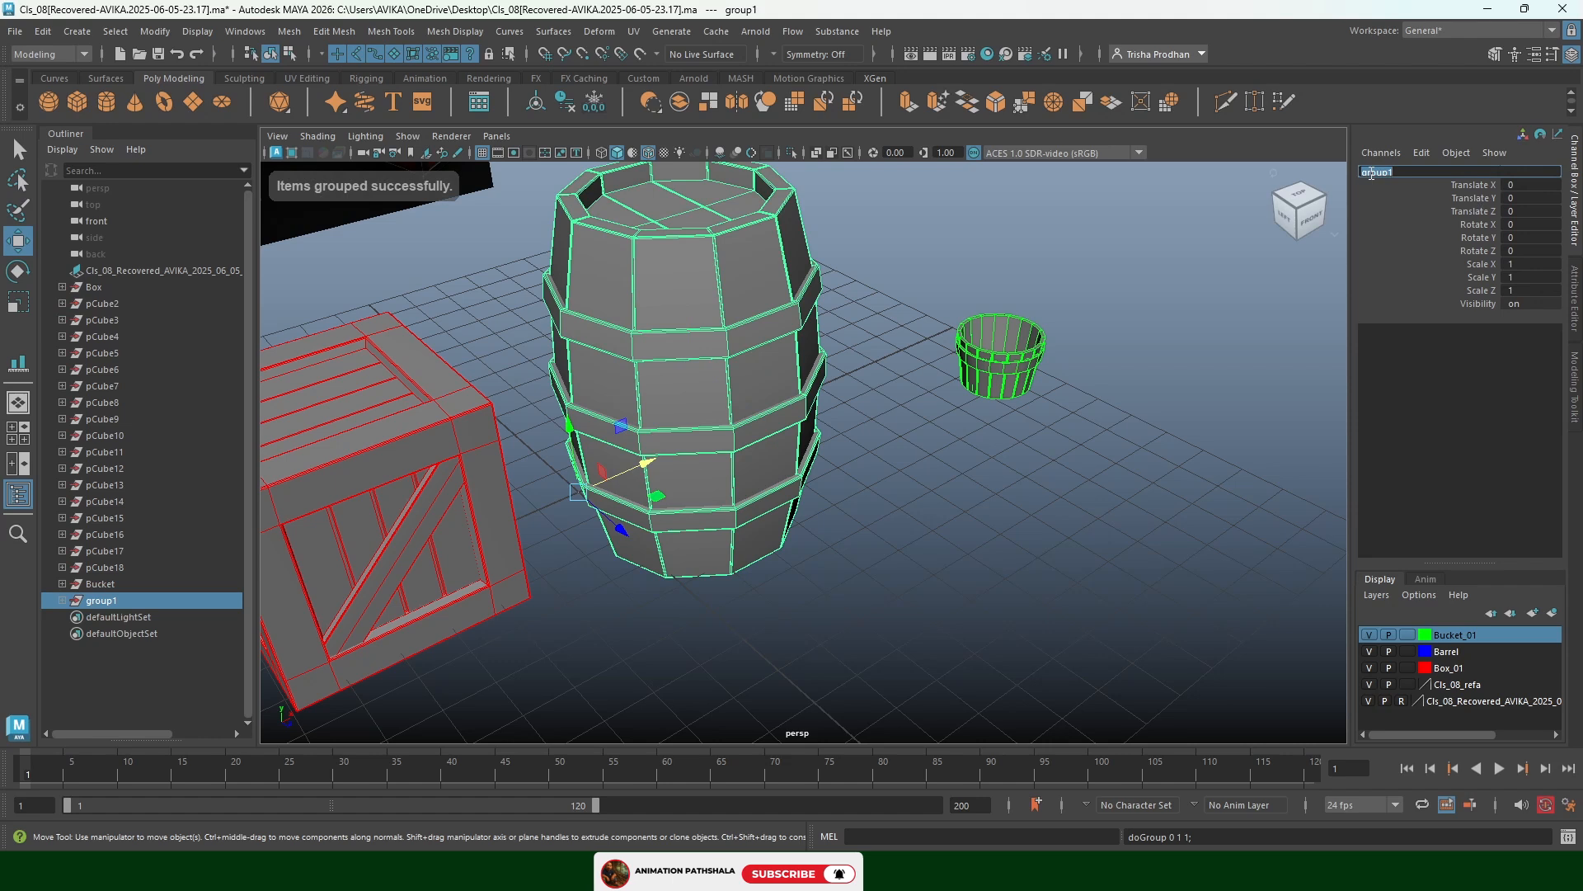
pyautogui.write('Barrel')
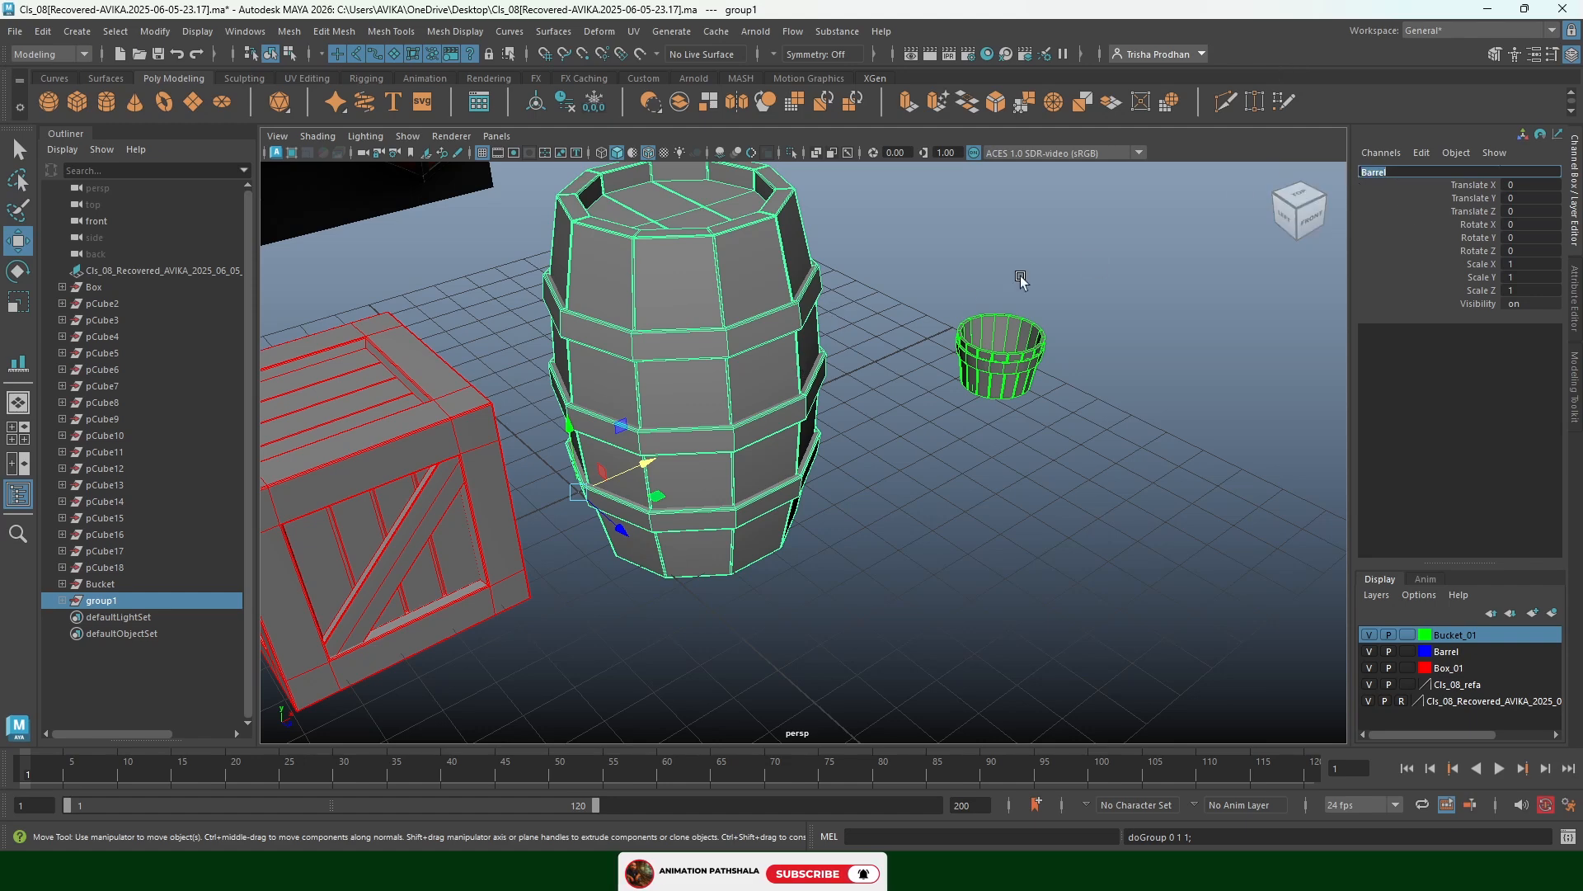
pyautogui.click(867, 239)
# Give the barrel's staved body a name starting with Wood and rename its bands Iron_Barrel
pyautogui.click(736, 256)
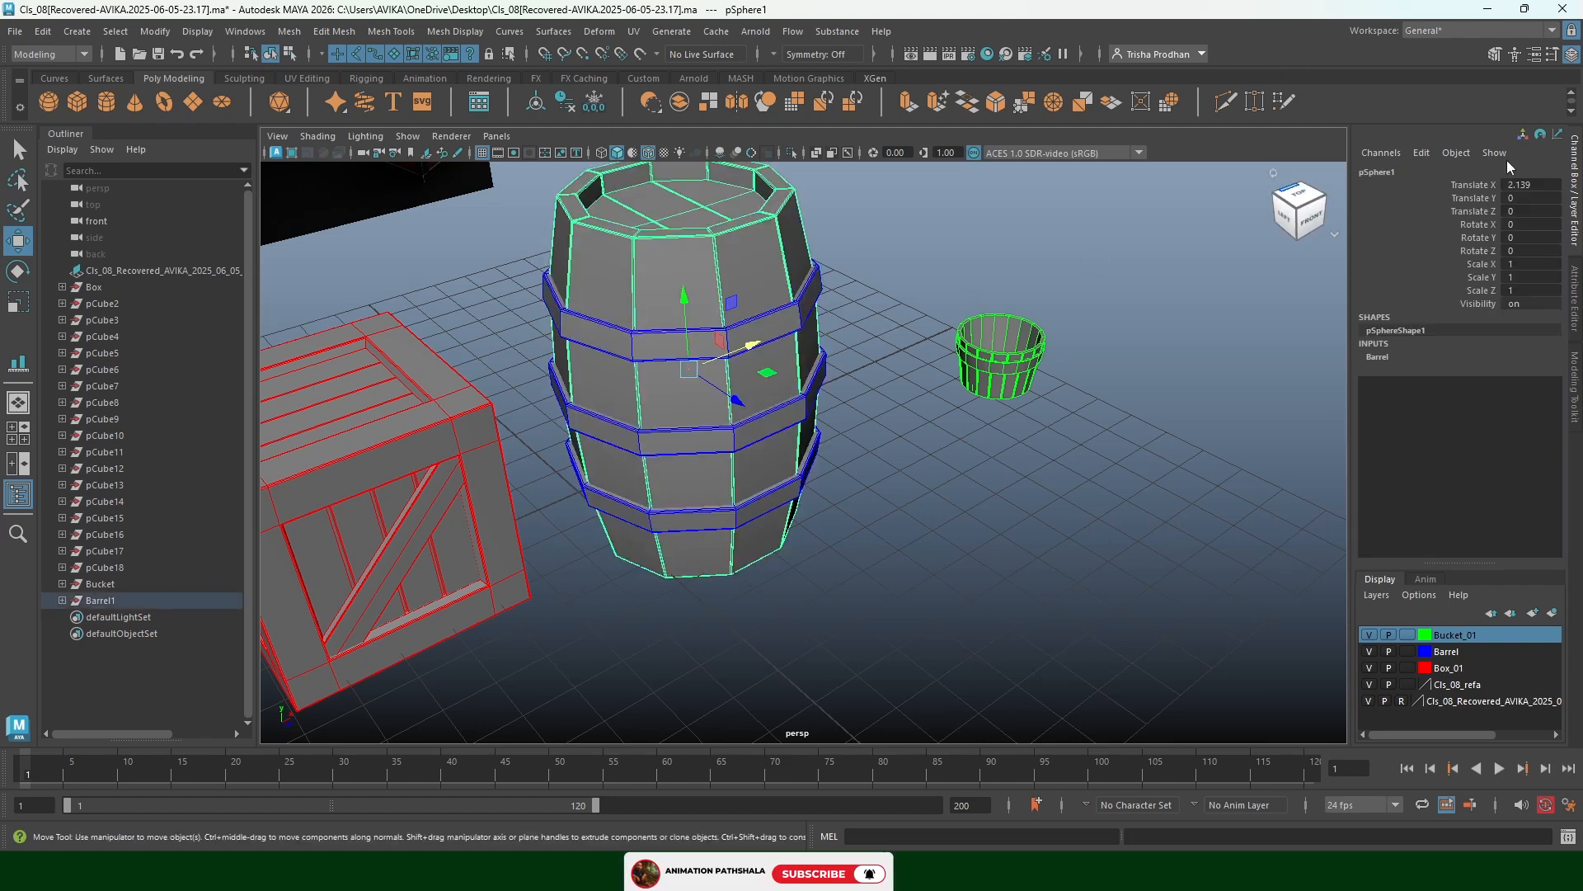
pyautogui.click(1401, 171)
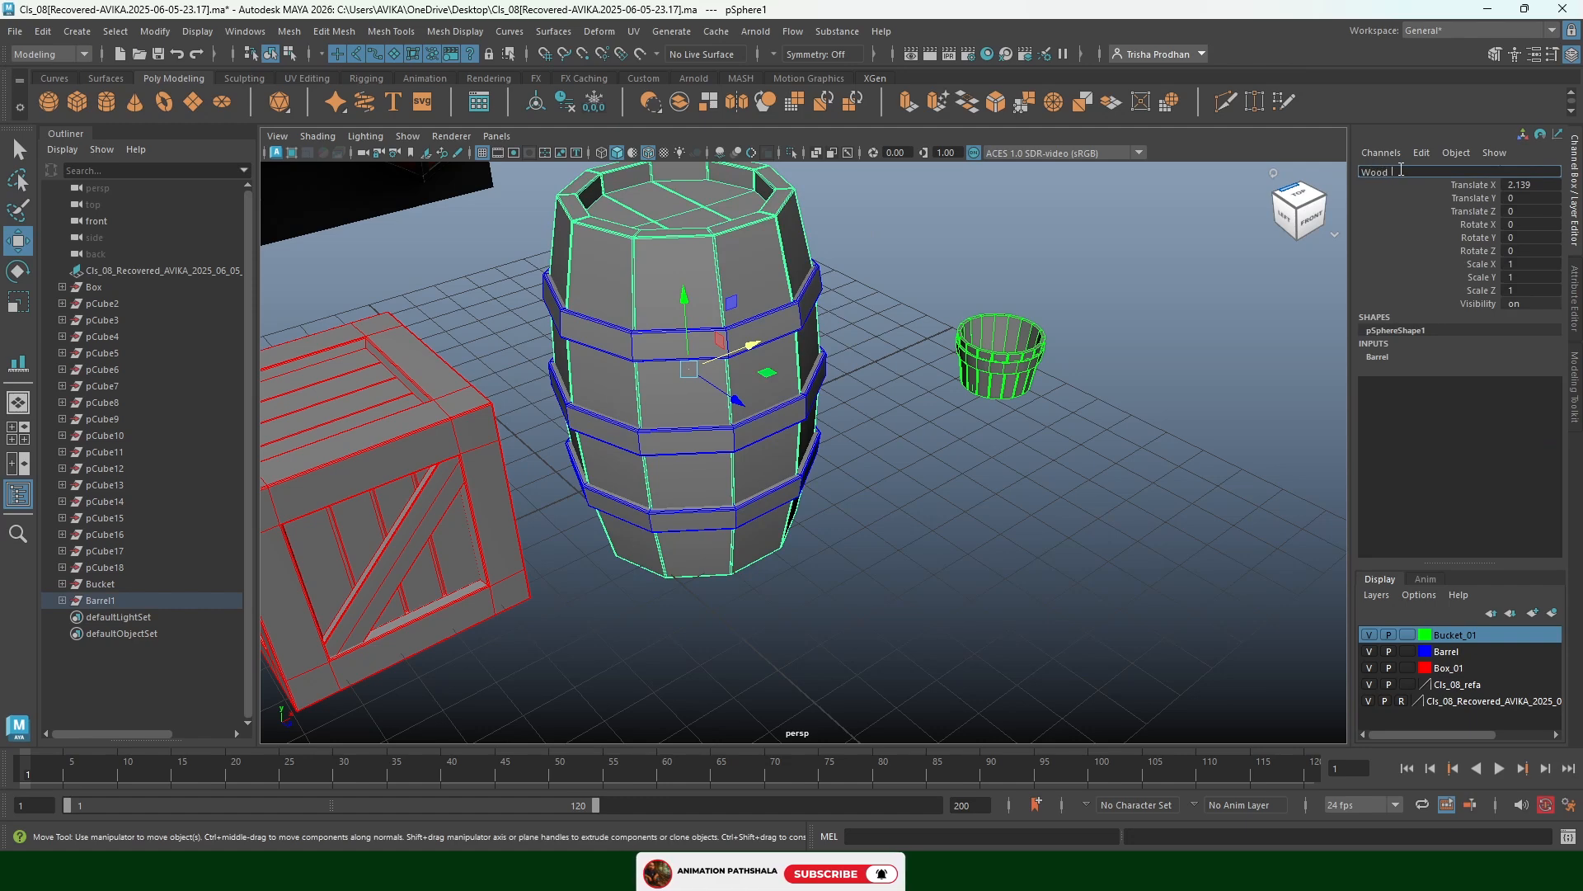
pyautogui.click(856, 223)
pyautogui.click(803, 302)
pyautogui.click(1382, 175)
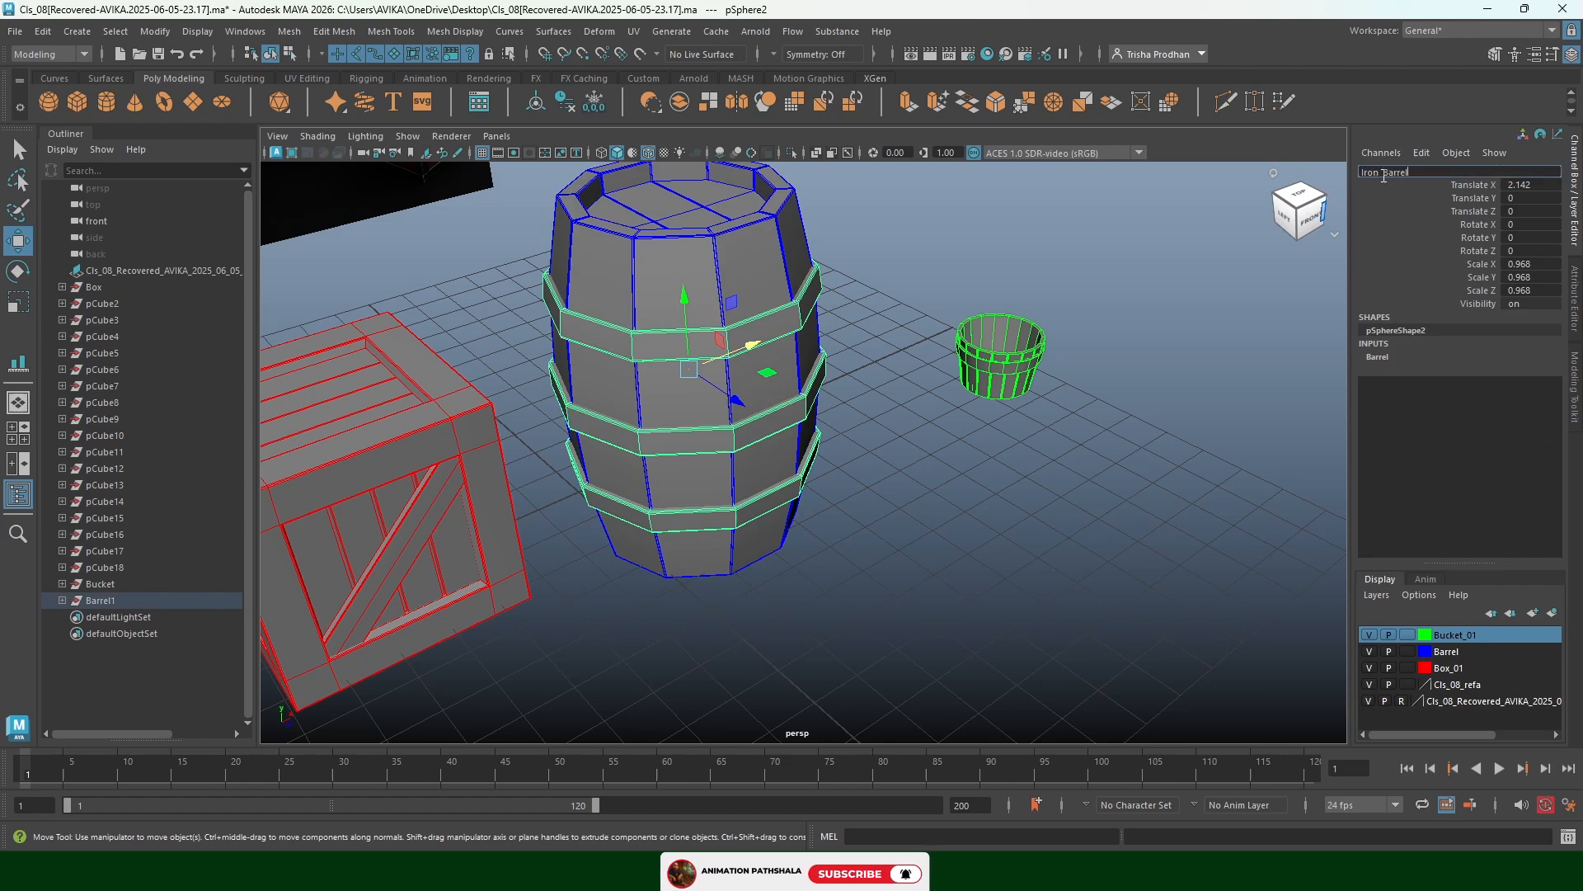
pyautogui.press('Return')
pyautogui.click(1004, 442)
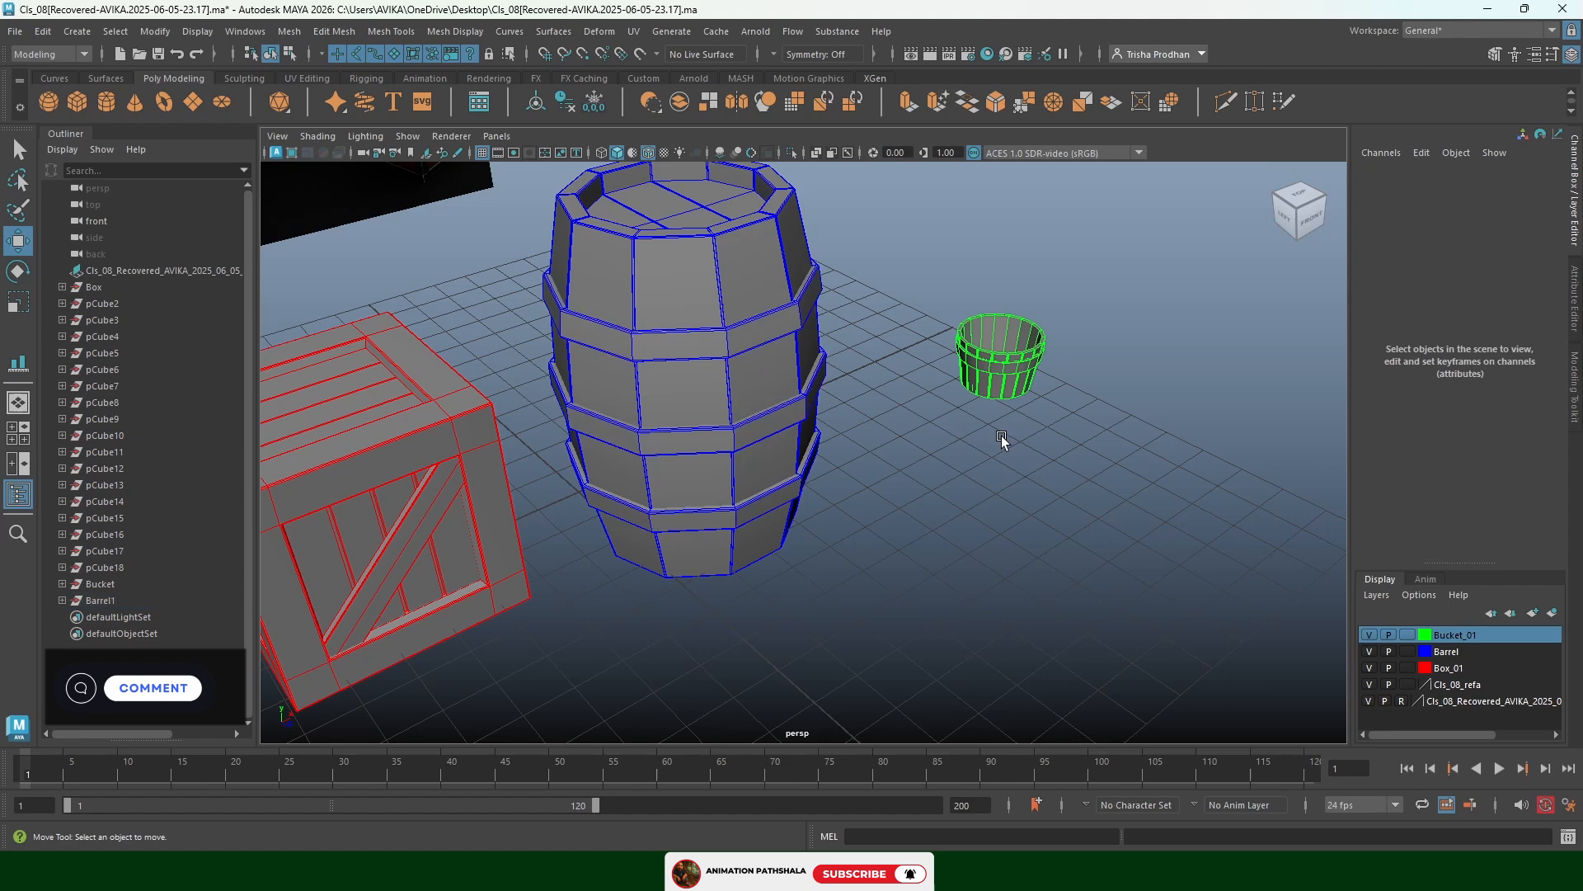
# Delete the leftover pCube2 to pCube18 groups, keeping only the Box, Bucket and barrel groups, and save the scene
pyautogui.click(767, 337)
pyautogui.press('Up')
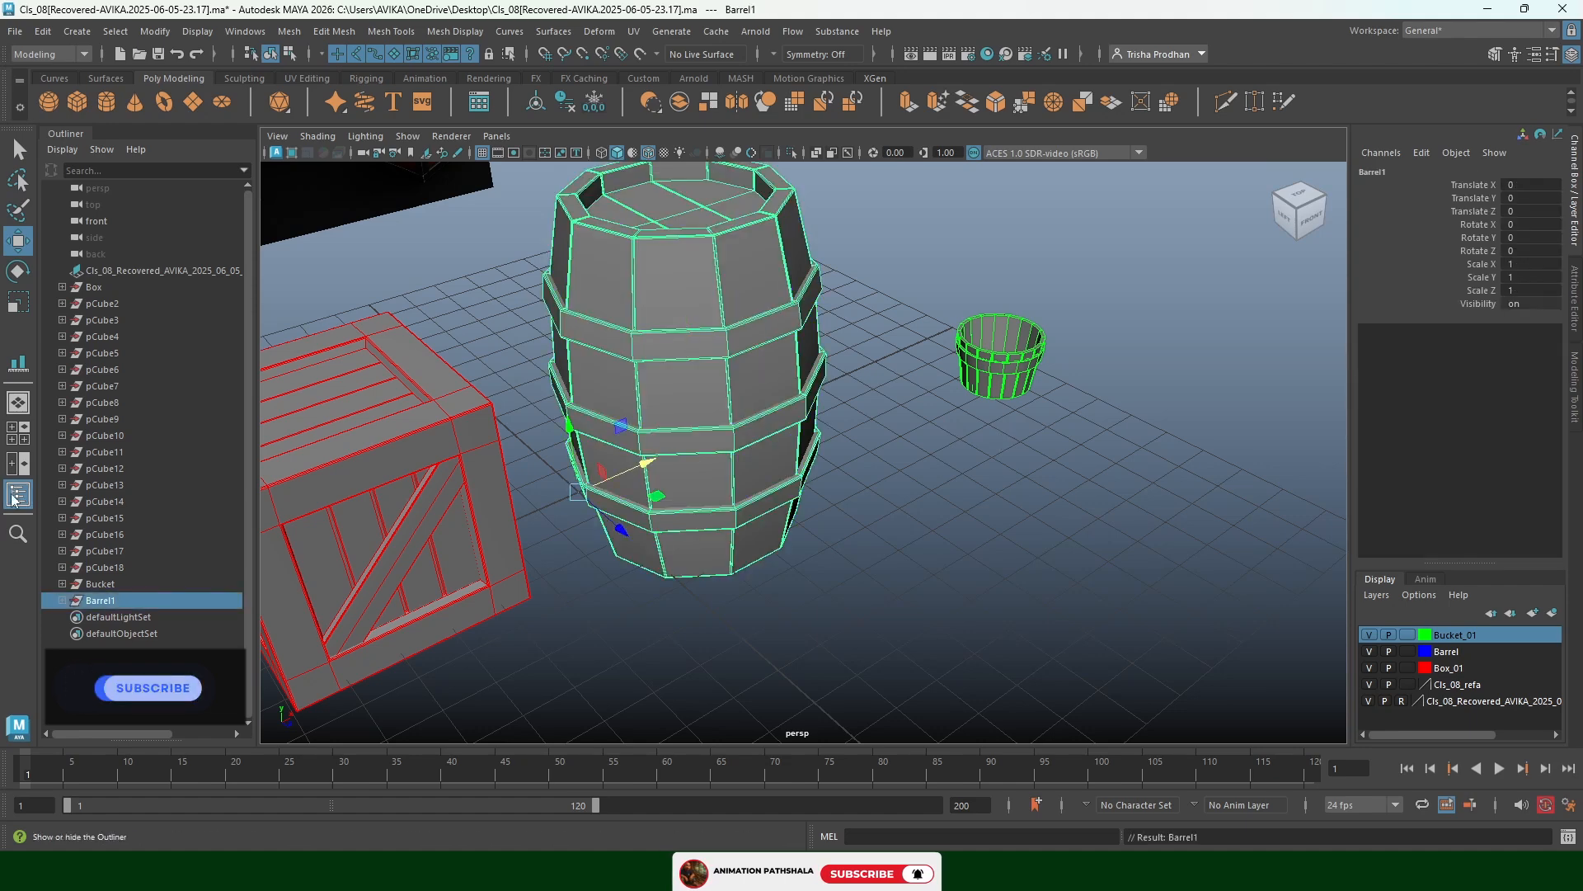
pyautogui.keyDown('ctrl'); pyautogui.click(97, 583); pyautogui.keyUp('ctrl')
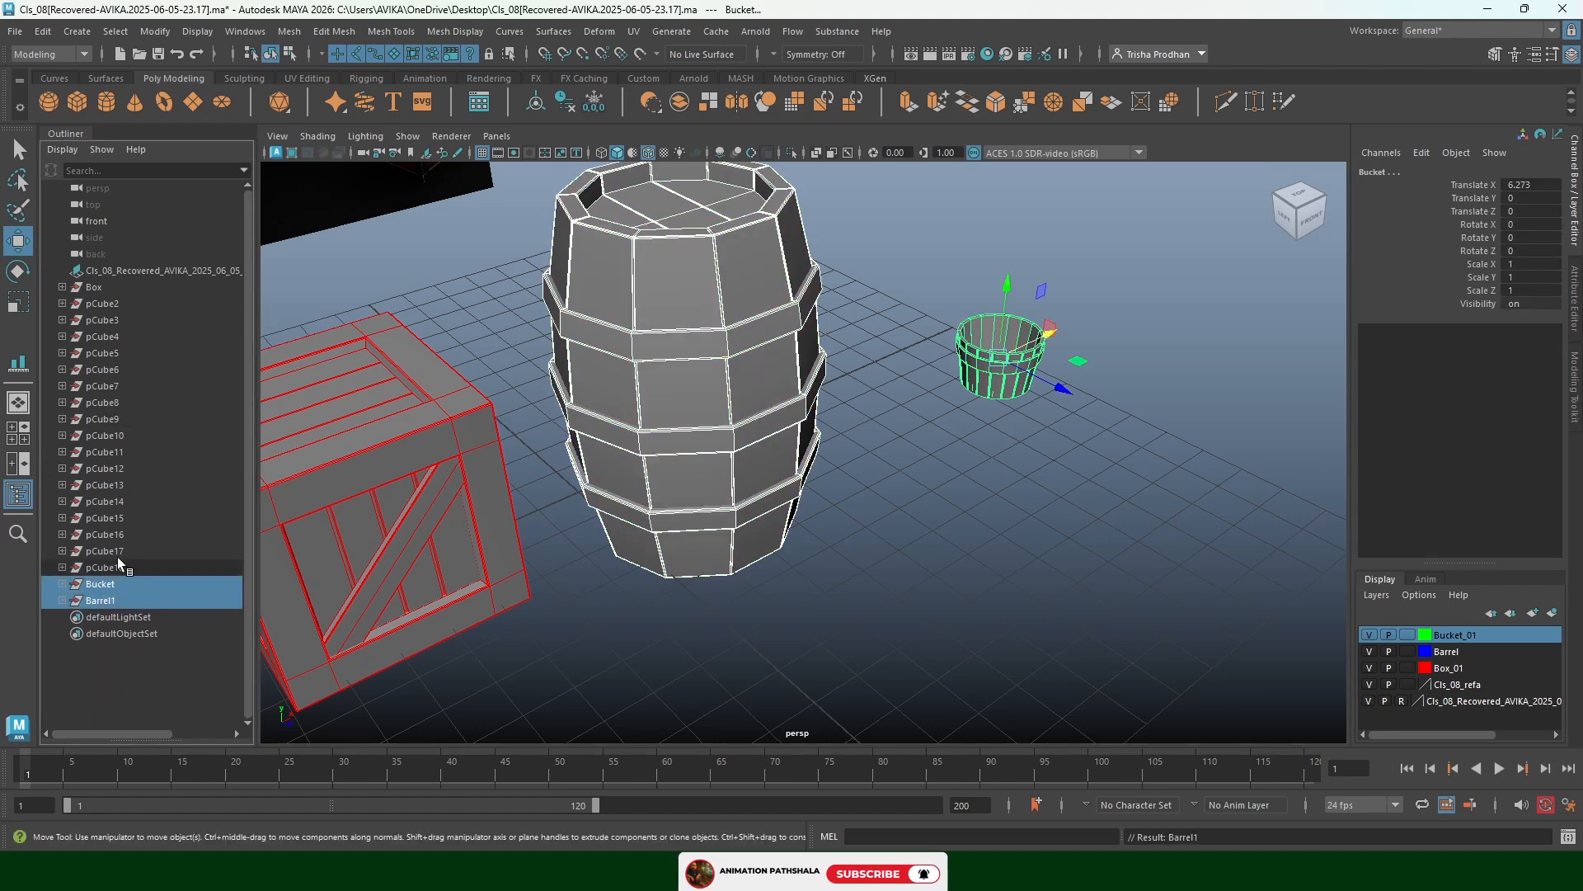
pyautogui.keyDown('ctrl'); pyautogui.click(106, 289); pyautogui.keyUp('ctrl')
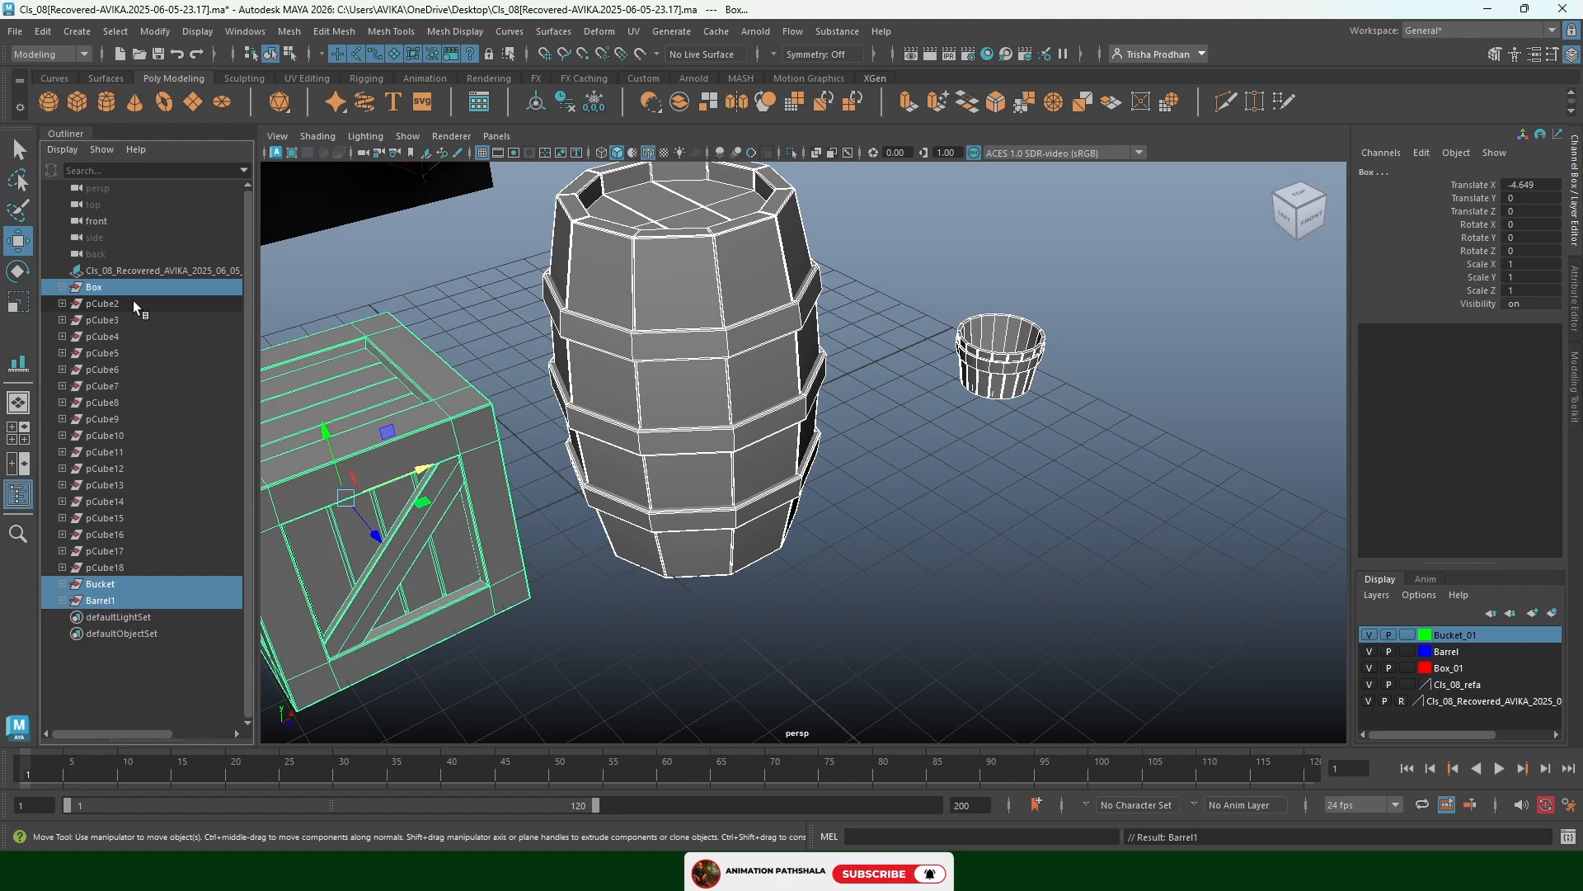
pyautogui.click(963, 532)
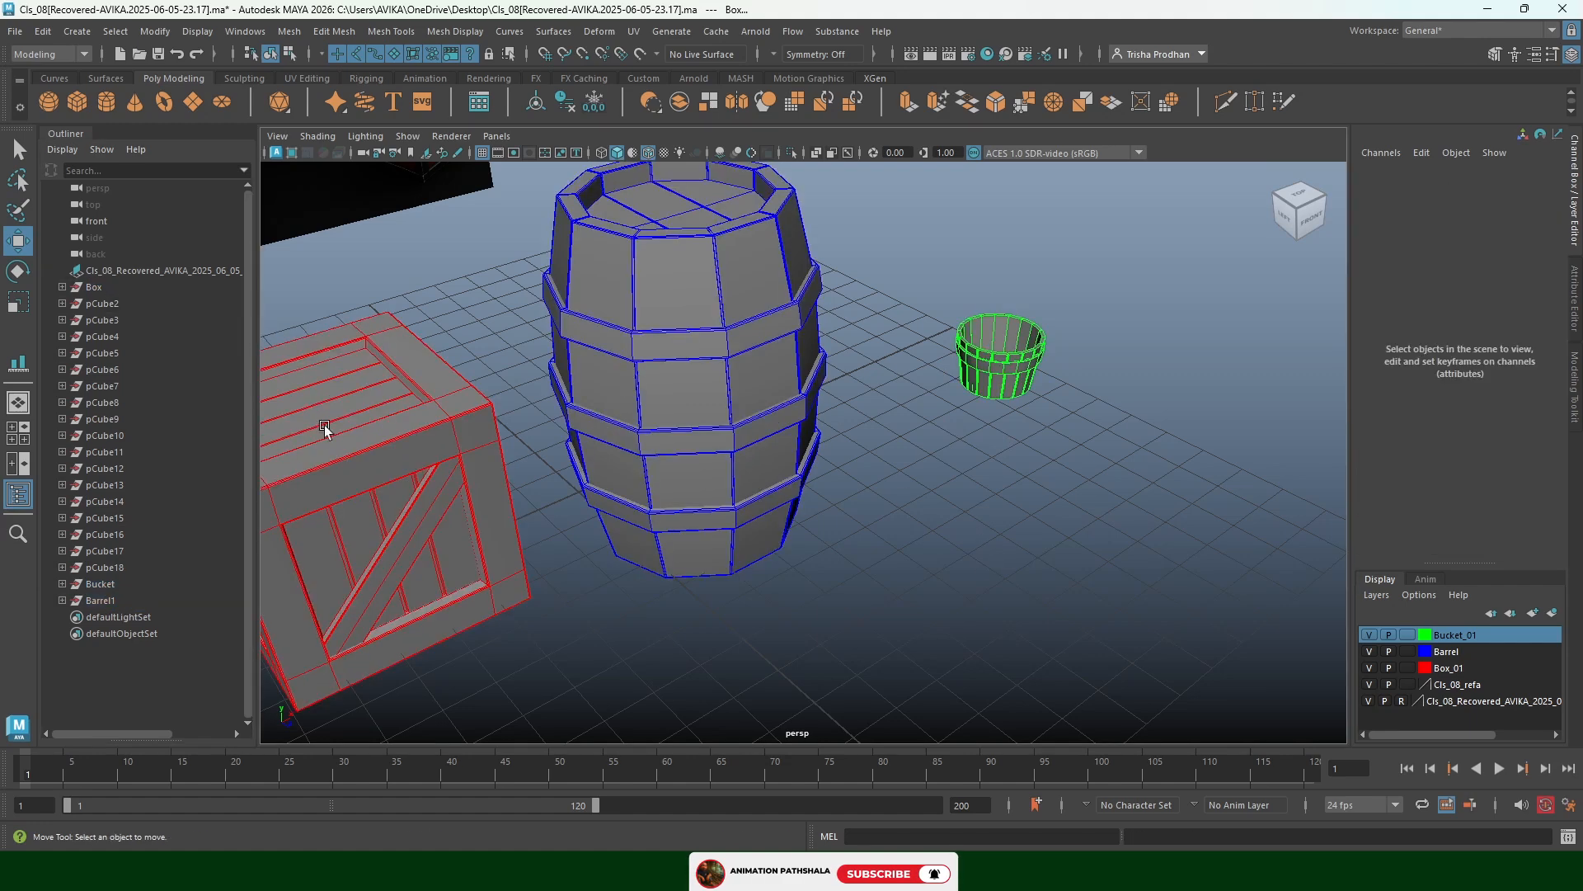
pyautogui.click(106, 304)
pyautogui.keyDown('shift'); pyautogui.click(97, 567); pyautogui.keyUp('shift')
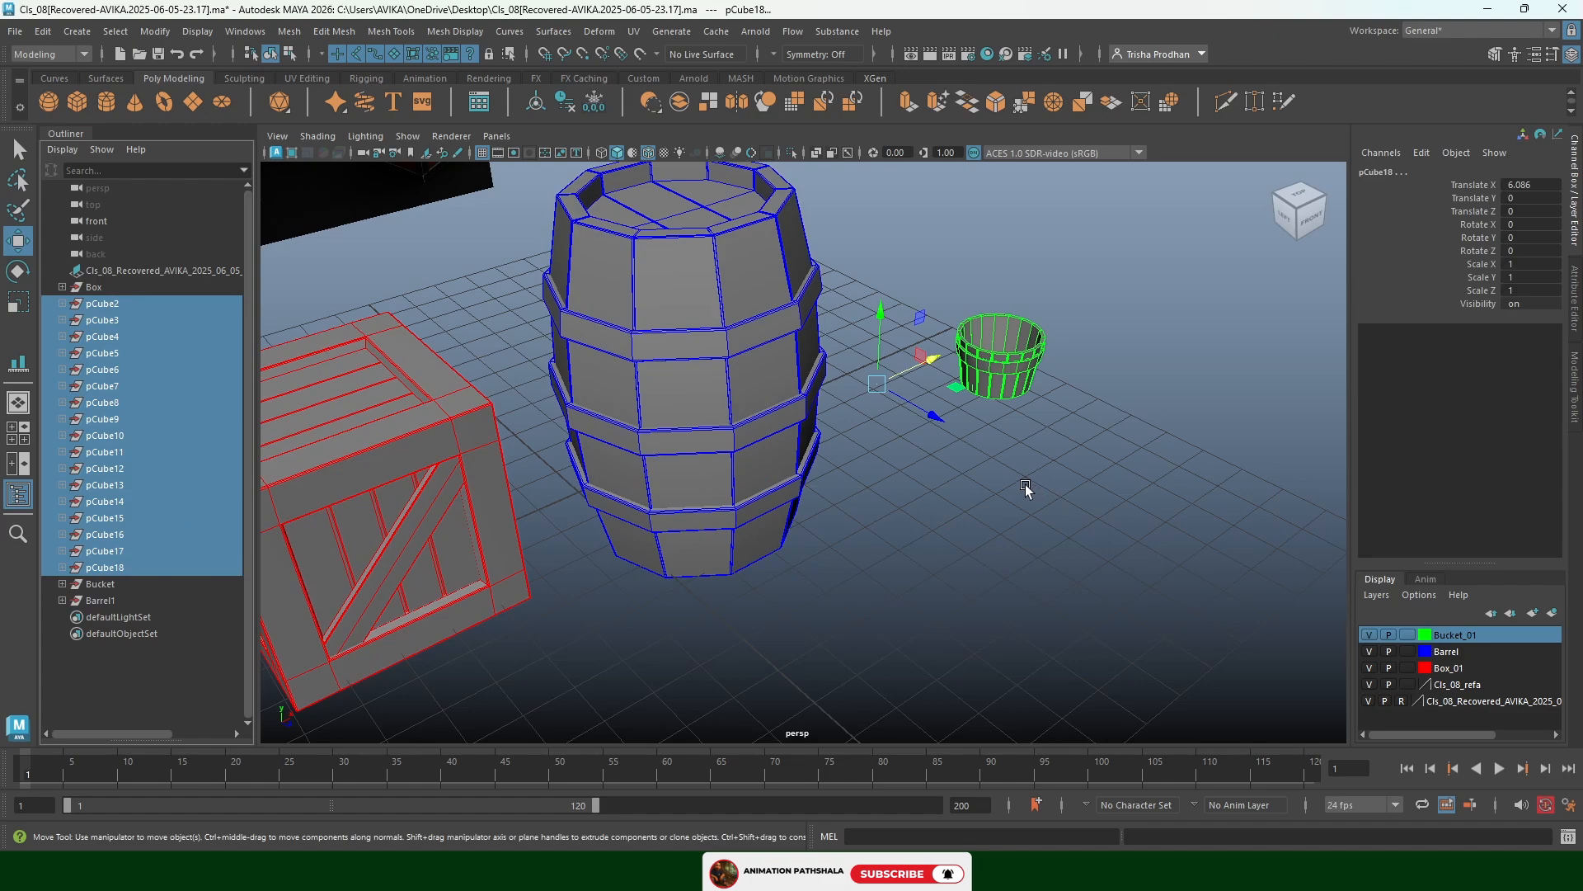
pyautogui.press('Delete')
pyautogui.keyDown('alt'); pyautogui.moveTo(943, 432); pyautogui.dragTo(683, 506); pyautogui.keyUp('alt')
pyautogui.scroll(-5, 778, 470)
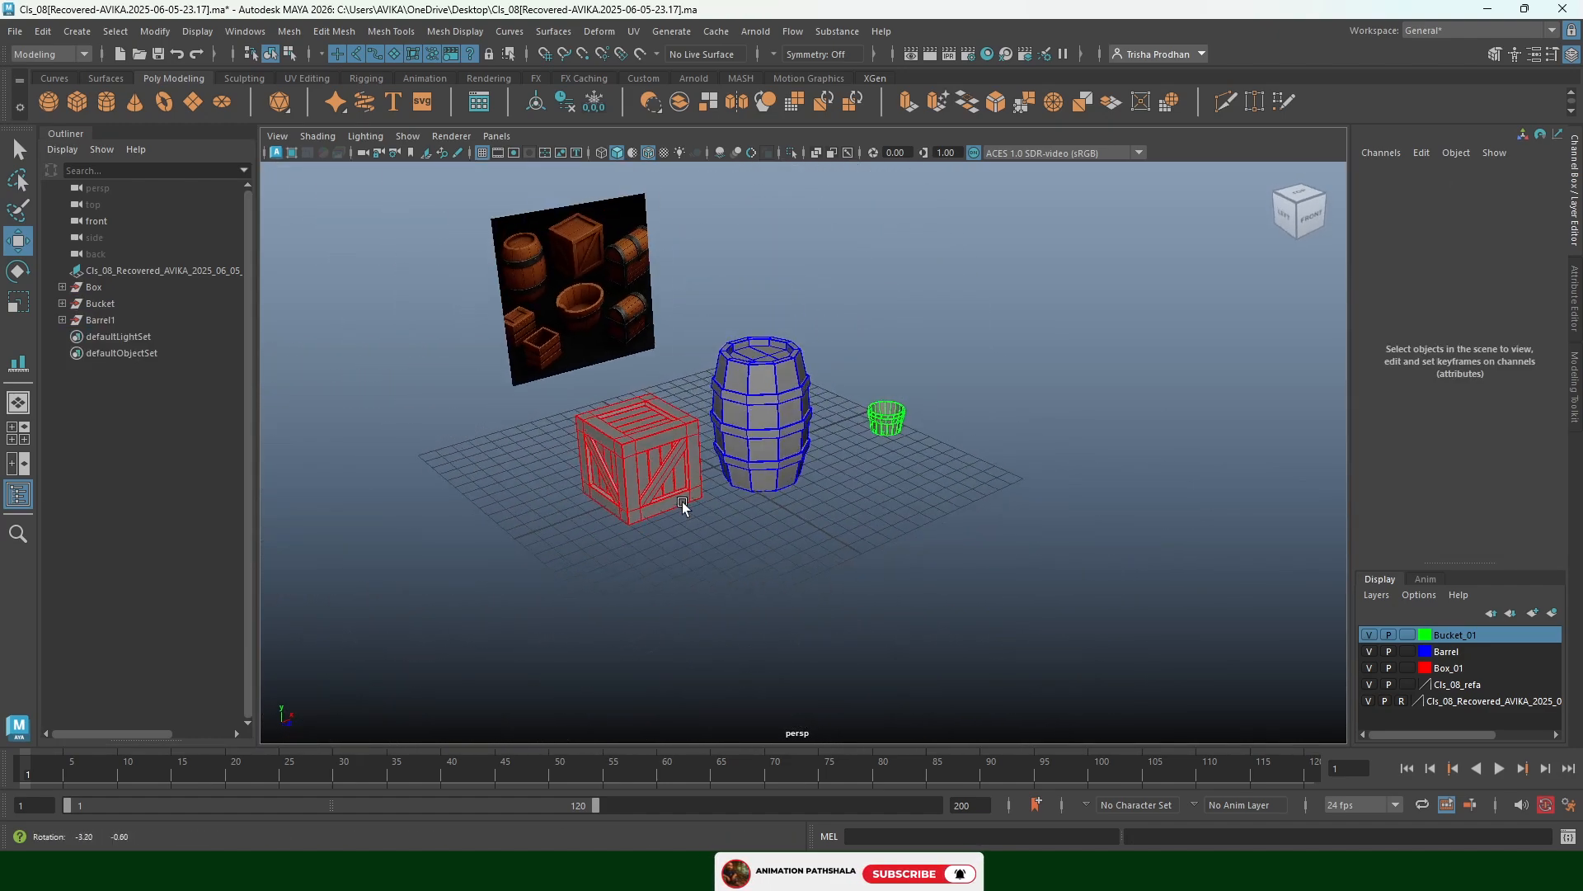
pyautogui.hotkey('ctrl', 's')
# Clean up the box, barrel and bucket by centring pivots, deleting history and freezing transformations, and save the scene
pyautogui.moveTo(957, 326); pyautogui.dragTo(617, 495)
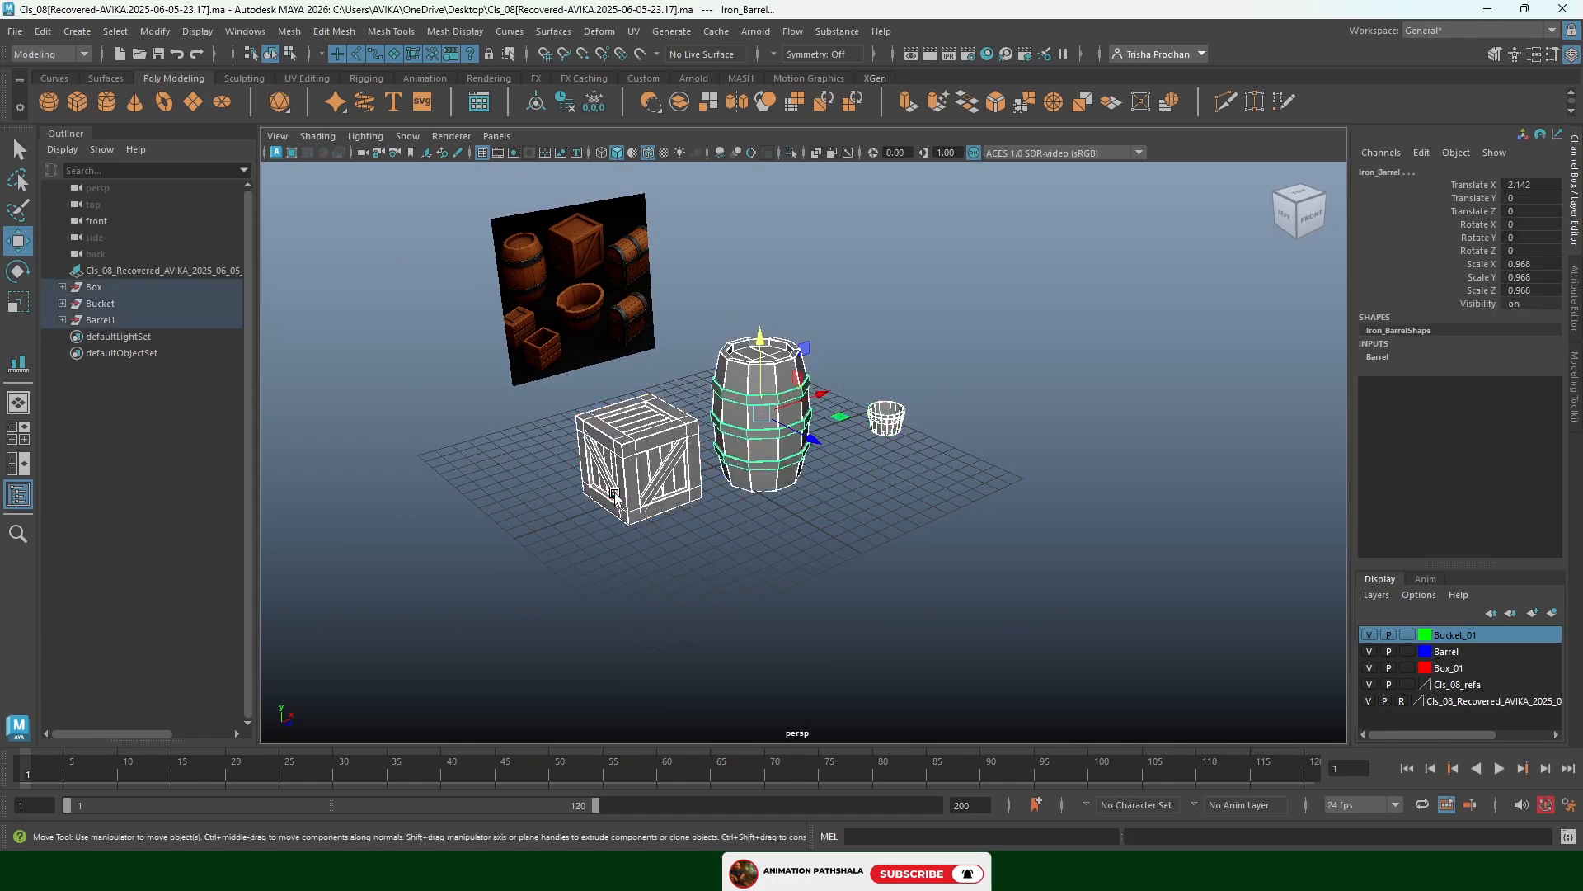
pyautogui.click(537, 105)
pyautogui.click(564, 102)
pyautogui.click(594, 104)
pyautogui.click(978, 320)
pyautogui.moveTo(837, 451)
pyautogui.keyDown('alt'); pyautogui.mouseDown()
pyautogui.moveTo(898, 472)
pyautogui.moveTo(815, 456)
pyautogui.mouseUp(); pyautogui.keyUp('alt')
pyautogui.hotkey('ctrl', 's')
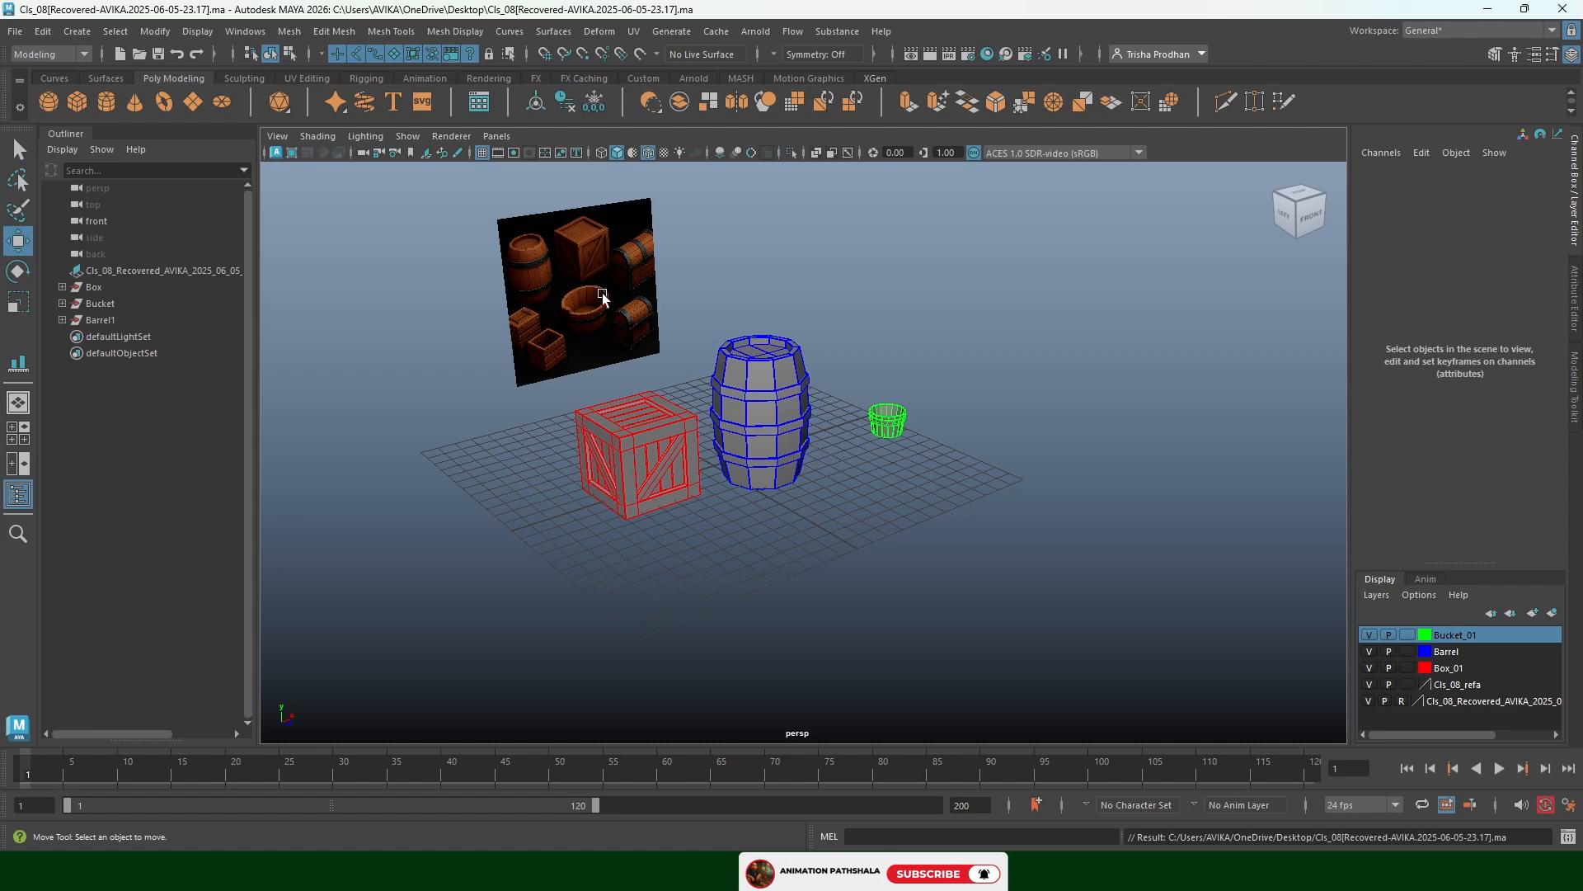
# Examine the small crates and chests in the reference image to choose the next prop to model
pyautogui.scroll(5, 603, 301)
pyautogui.keyDown('alt'); pyautogui.moveTo(605, 308); pyautogui.dragTo(797, 456, button='middle'); pyautogui.keyUp('alt')
pyautogui.scroll(3, 720, 350)
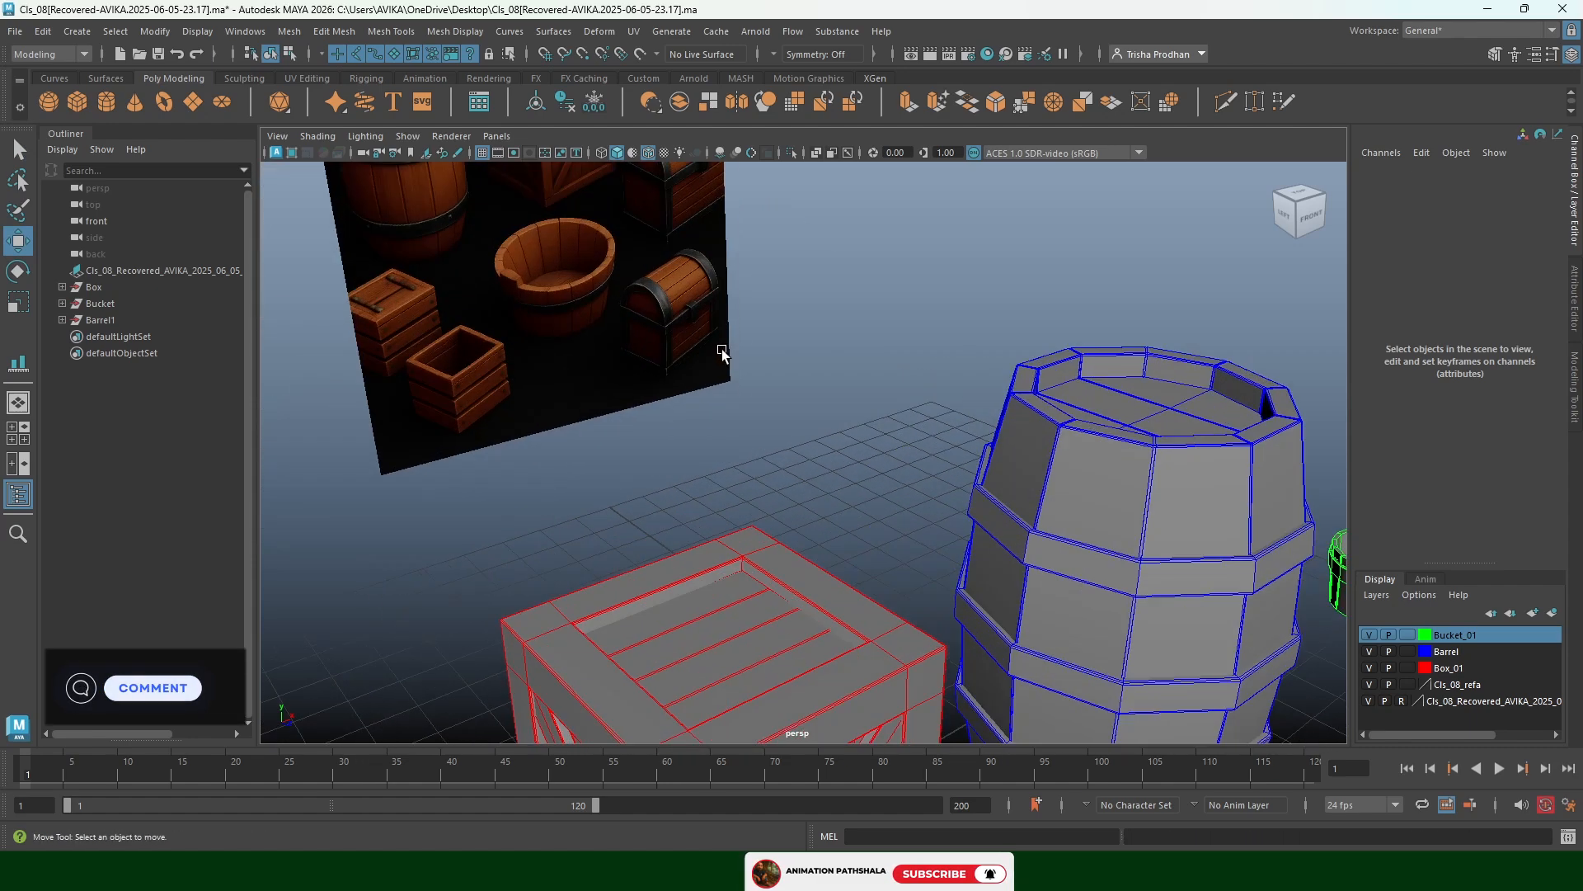
pyautogui.keyDown('alt'); pyautogui.moveTo(720, 350); pyautogui.dragTo(721, 374, button='middle'); pyautogui.keyUp('alt')
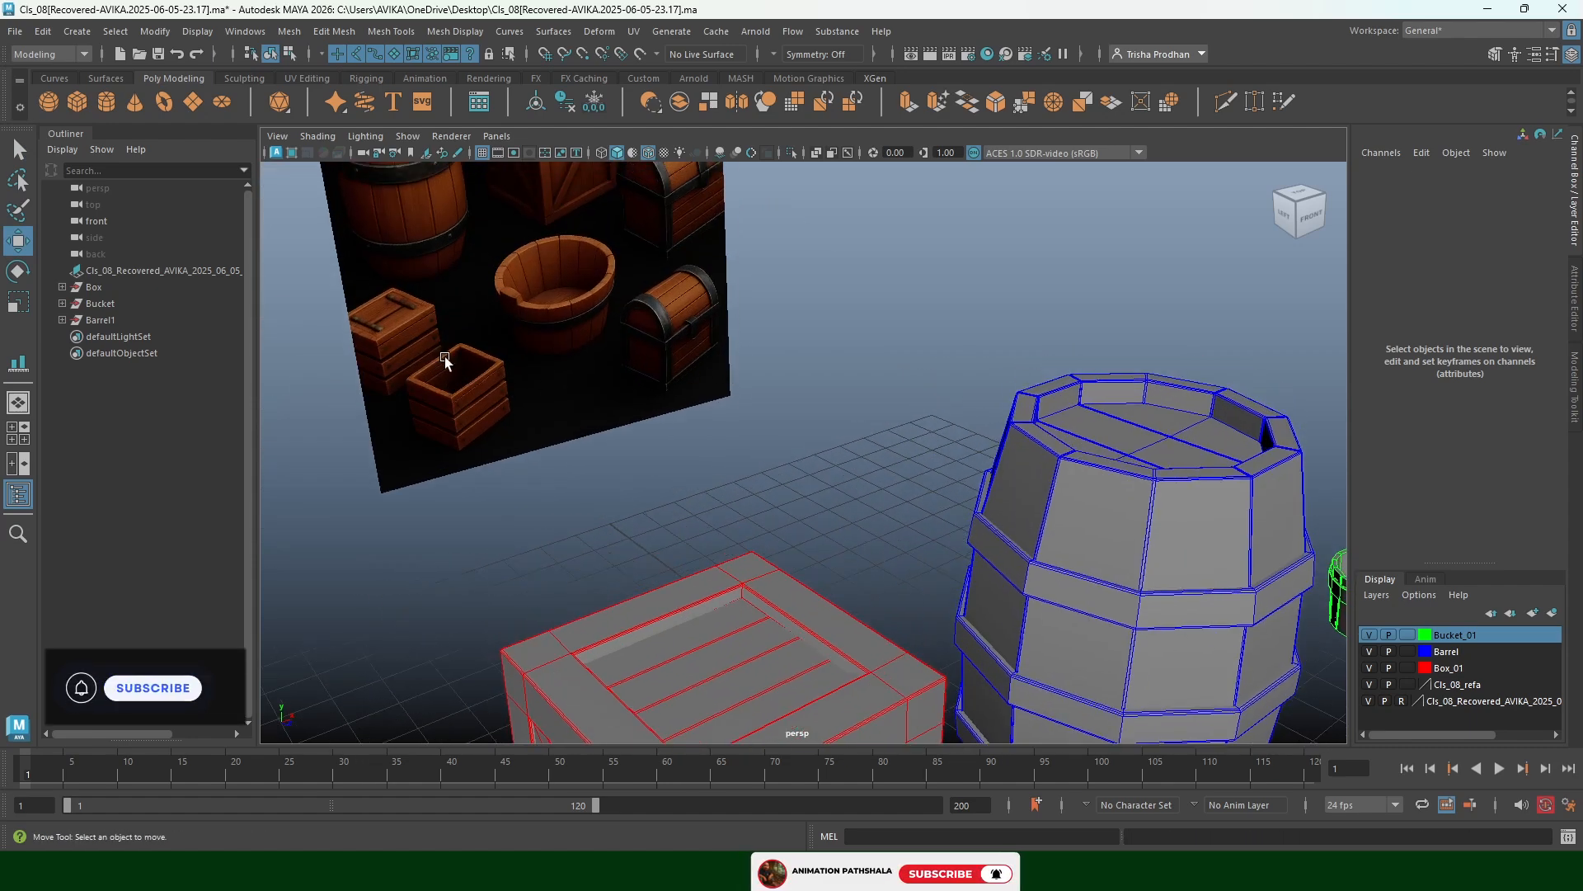
pyautogui.scroll(-6, 829, 297)
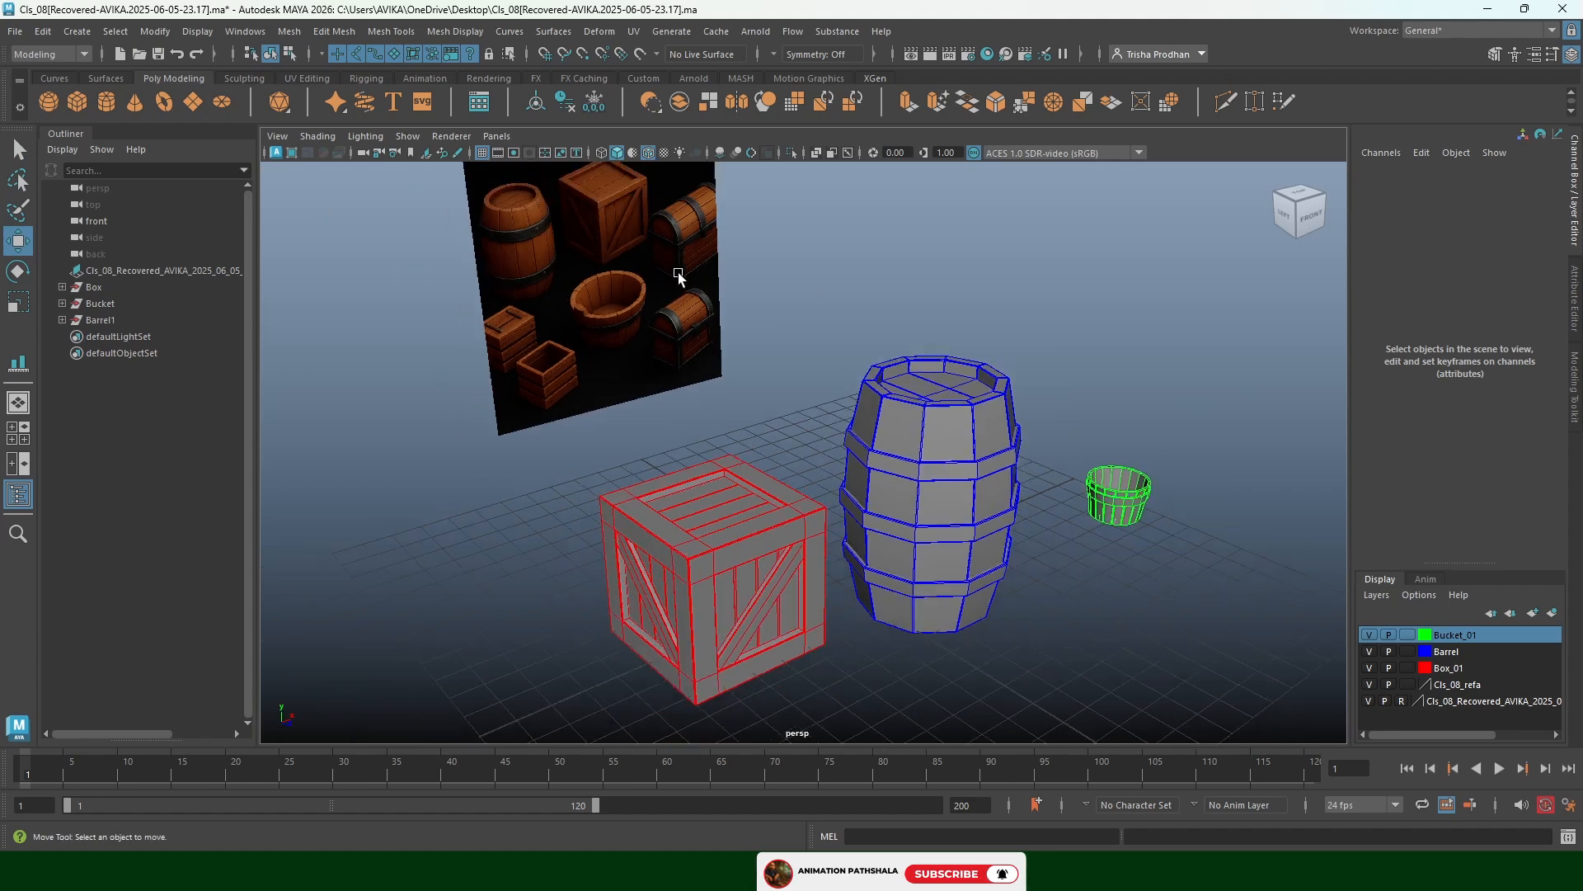
pyautogui.scroll(-4, 693, 277)
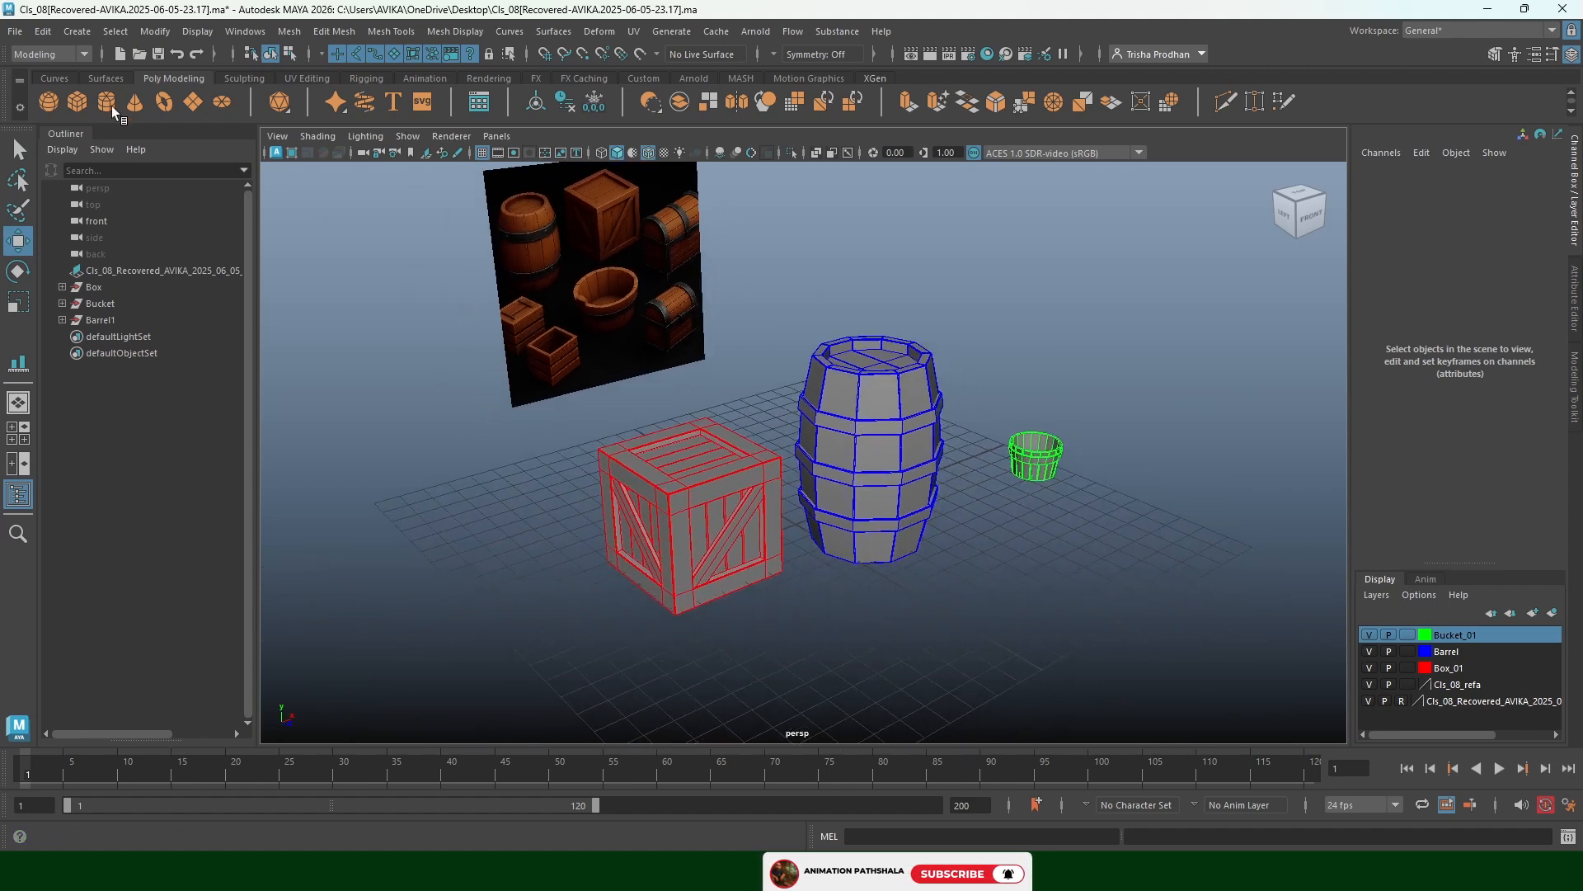
# Hide the Bucket_01, Barrel and Box_01 layers and draw a polygon cube about 12.7 wide, 5.5 high and 7.9 deep on the grid
pyautogui.click(80, 99)
pyautogui.keyDown('alt'); pyautogui.moveTo(739, 394); pyautogui.dragTo(686, 338, button='middle'); pyautogui.keyUp('alt')
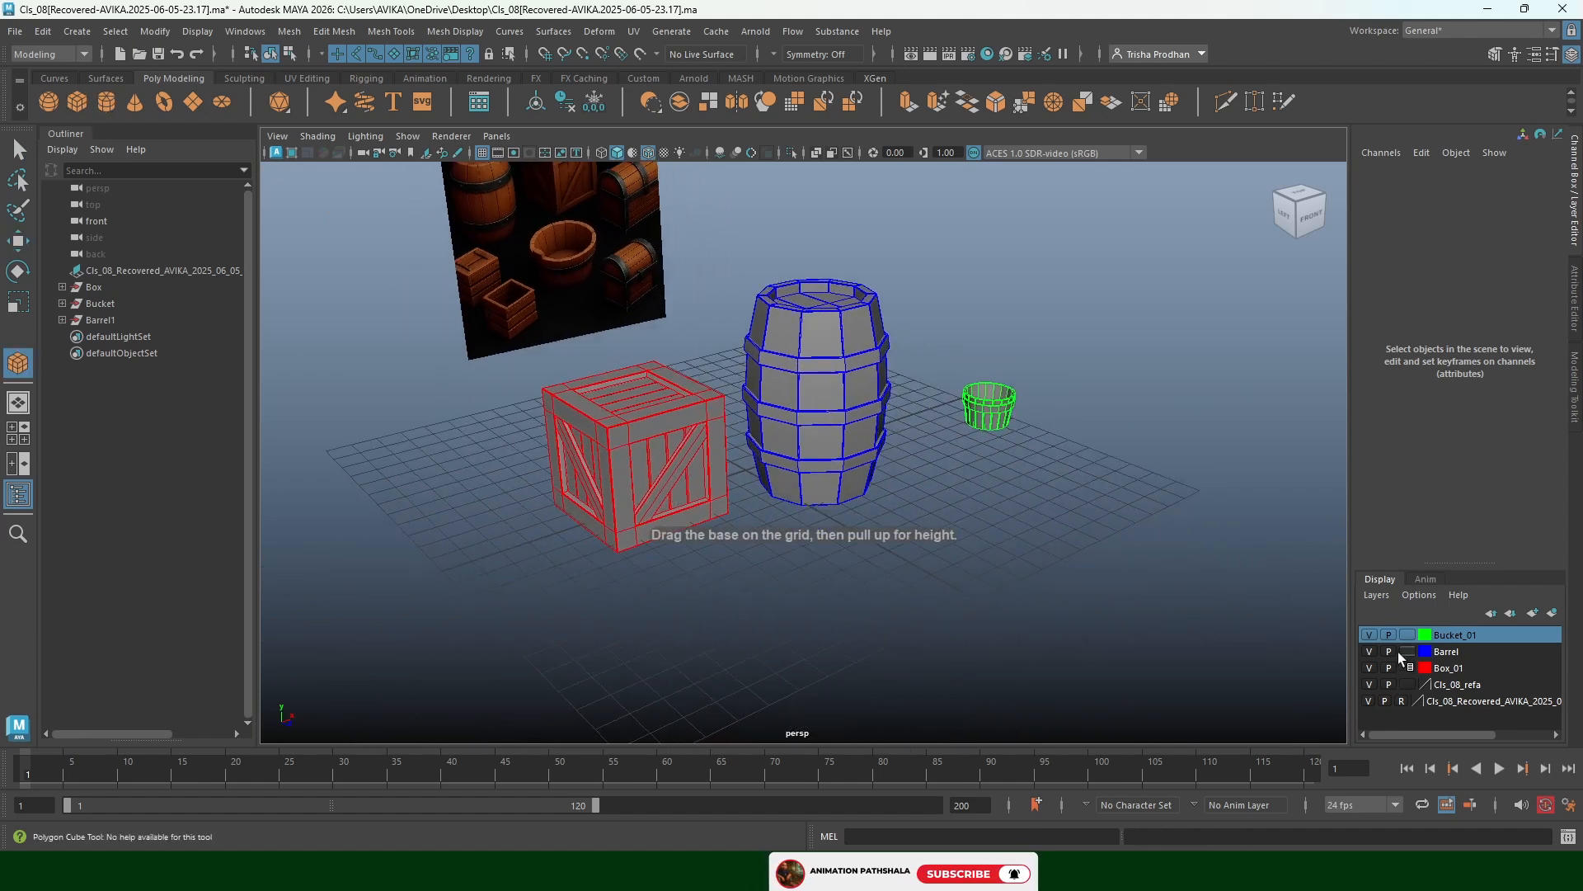
pyautogui.click(1369, 634)
pyautogui.click(1369, 651)
pyautogui.click(1369, 667)
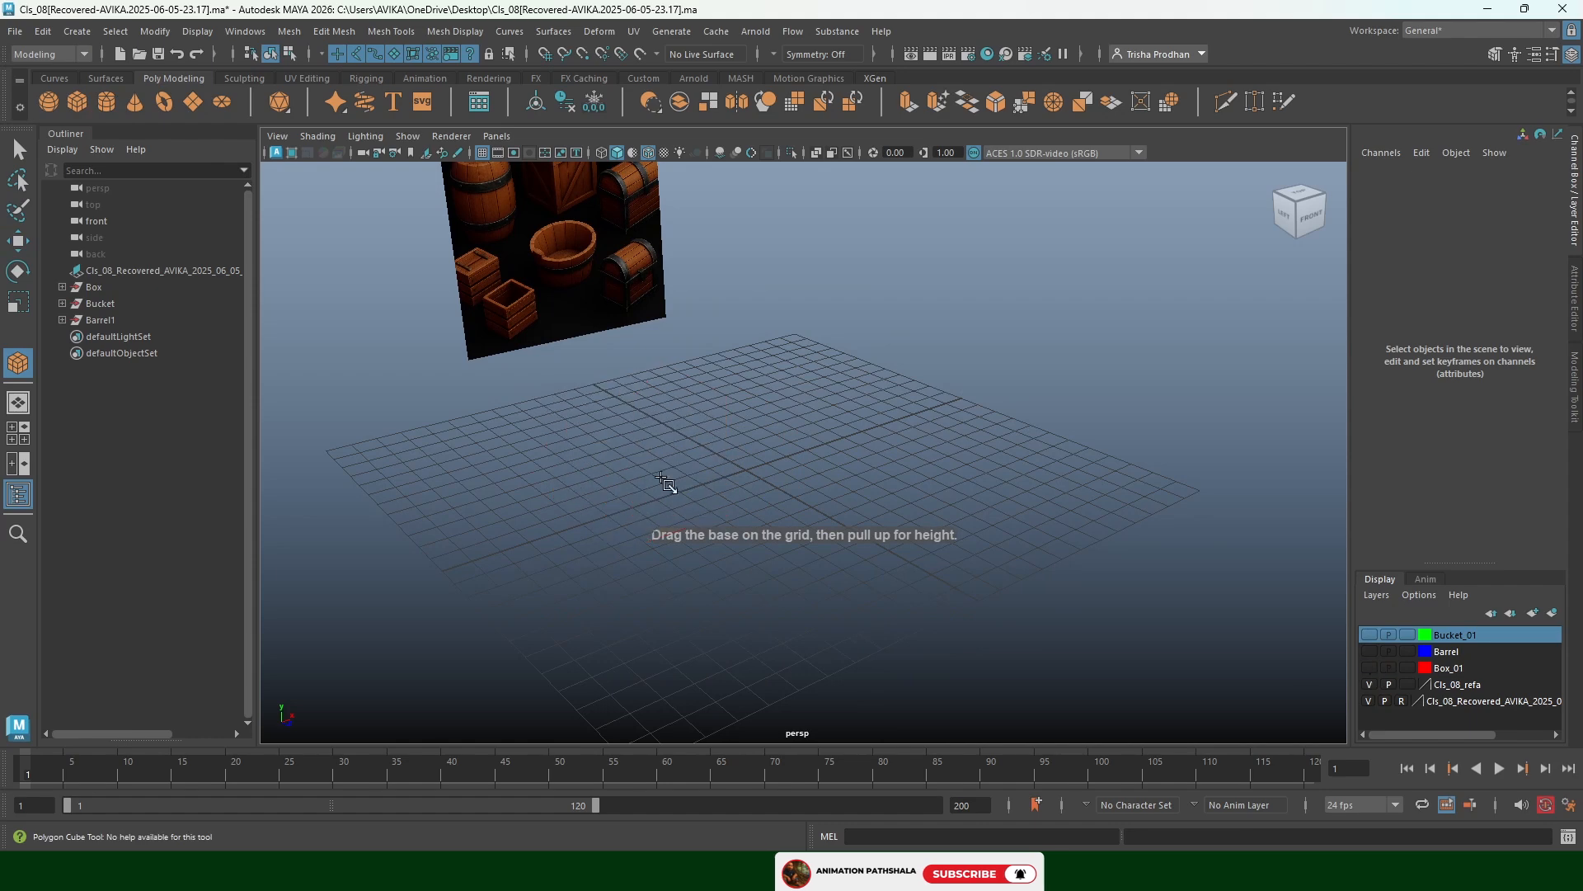
pyautogui.moveTo(578, 445); pyautogui.dragTo(897, 308)
pyautogui.keyDown('alt'); pyautogui.moveTo(769, 400); pyautogui.dragTo(795, 495, button='middle'); pyautogui.keyUp('alt')
pyautogui.moveTo(715, 495)
pyautogui.keyDown('alt'); pyautogui.mouseDown()
pyautogui.moveTo(827, 490)
pyautogui.moveTo(721, 495)
pyautogui.mouseUp(); pyautogui.keyUp('alt')
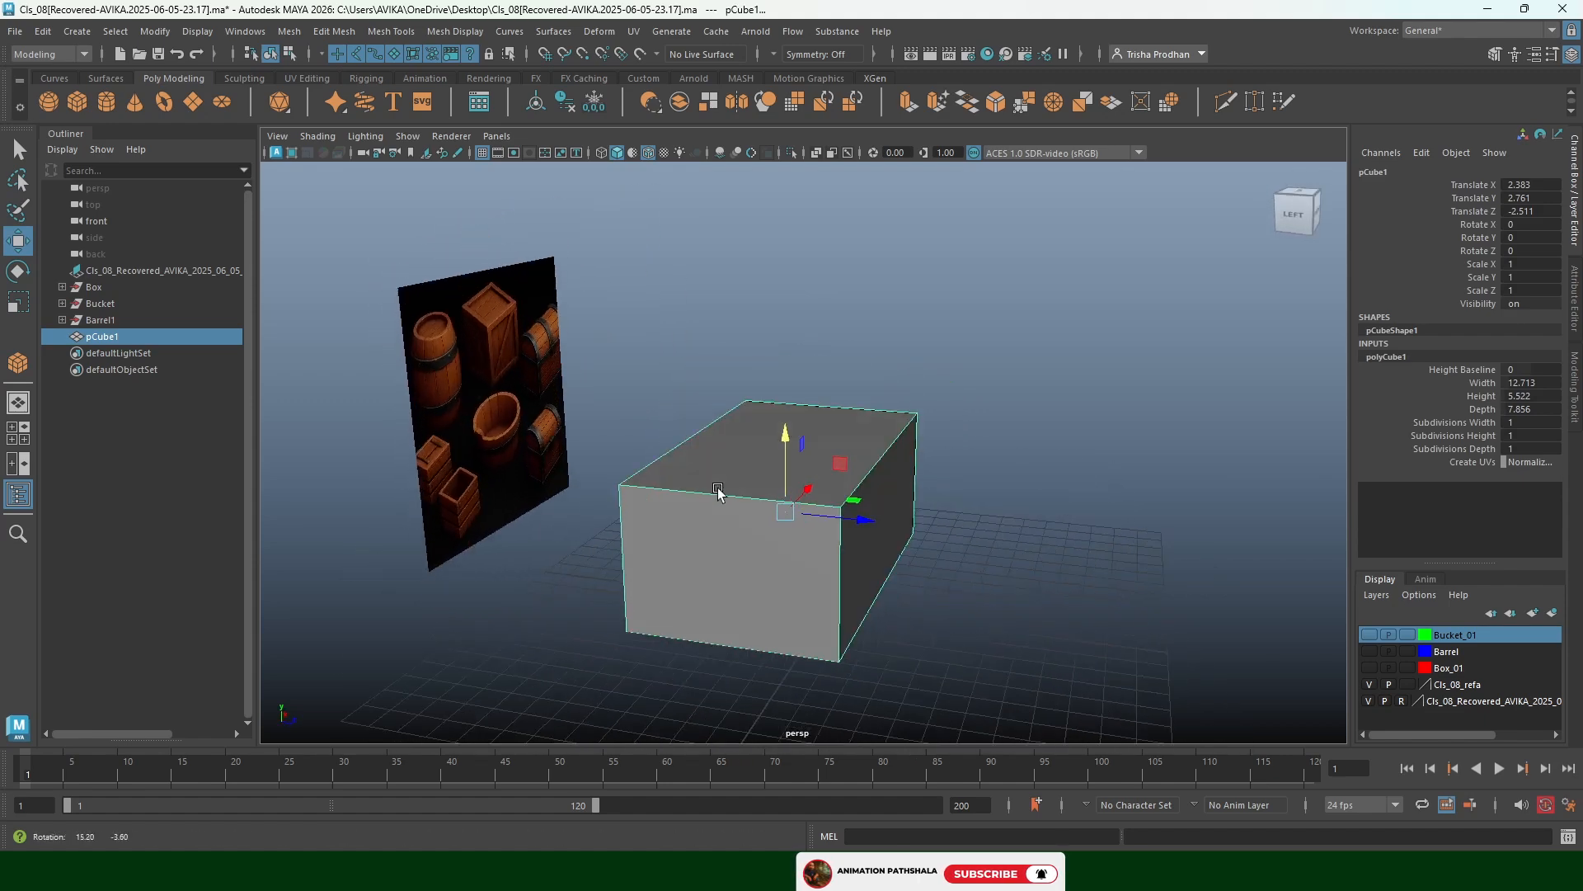
# Extrude the cube's top face and raise it to Y about 9.4 to form the chest's upper block
pyautogui.press('F11')
pyautogui.click(824, 452)
pyautogui.hotkey('ctrl', 'e')
pyautogui.moveTo(784, 363); pyautogui.dragTo(796, 263)
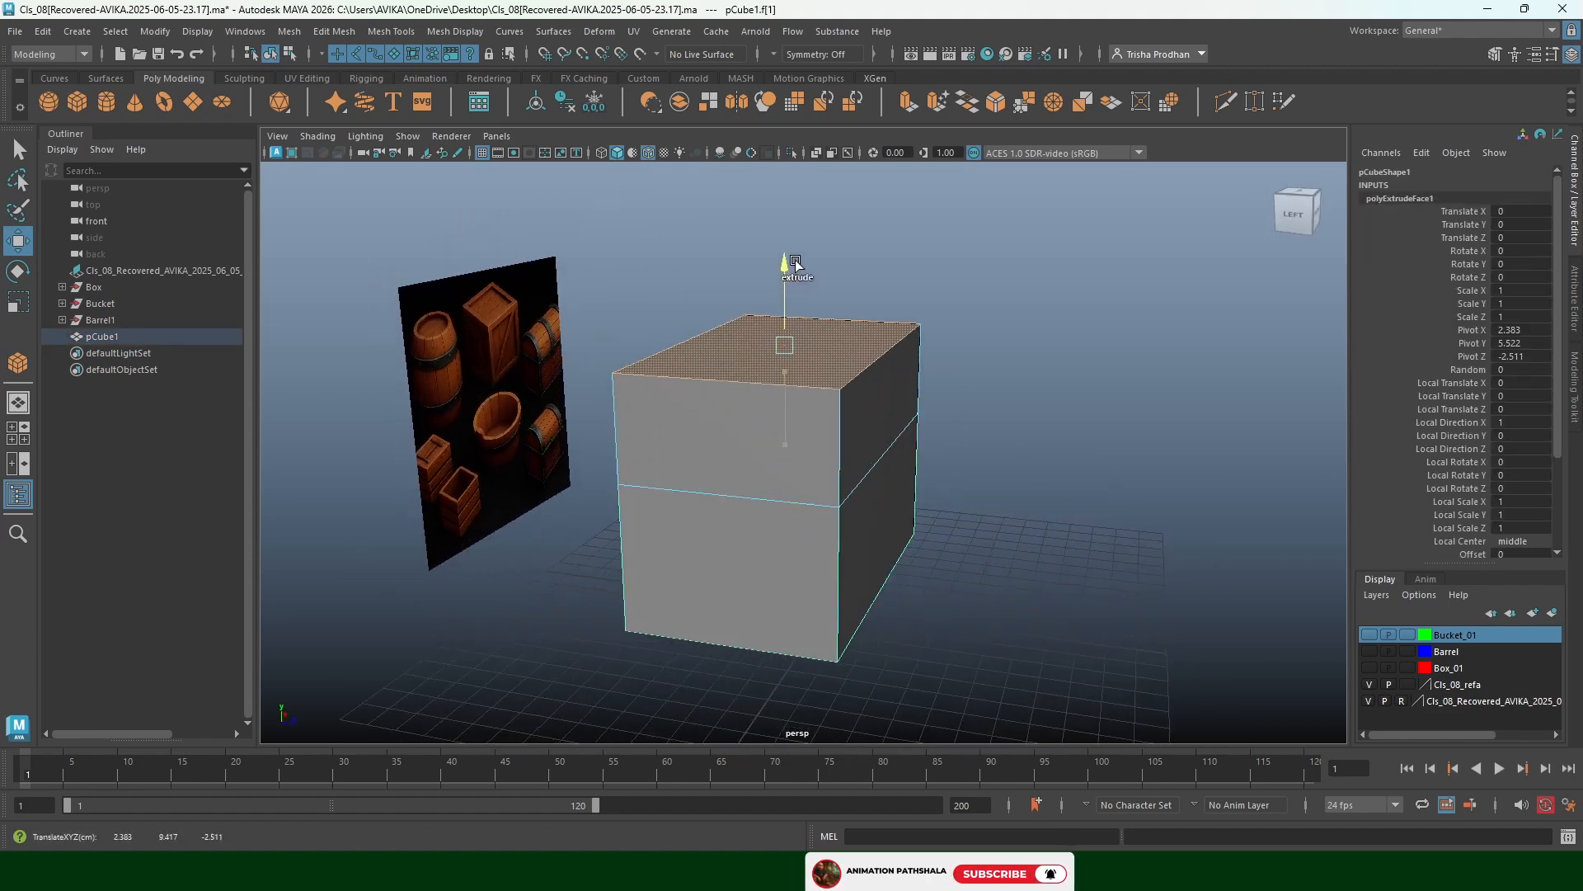
pyautogui.moveTo(726, 394)
pyautogui.keyDown('alt'); pyautogui.mouseDown()
pyautogui.moveTo(749, 410)
pyautogui.moveTo(737, 402)
pyautogui.mouseUp(); pyautogui.keyUp('alt')
pyautogui.keyDown('alt'); pyautogui.moveTo(776, 387); pyautogui.dragTo(781, 422, button='middle'); pyautogui.keyUp('alt')
pyautogui.keyDown('alt'); pyautogui.moveTo(781, 421); pyautogui.dragTo(771, 426); pyautogui.keyUp('alt')
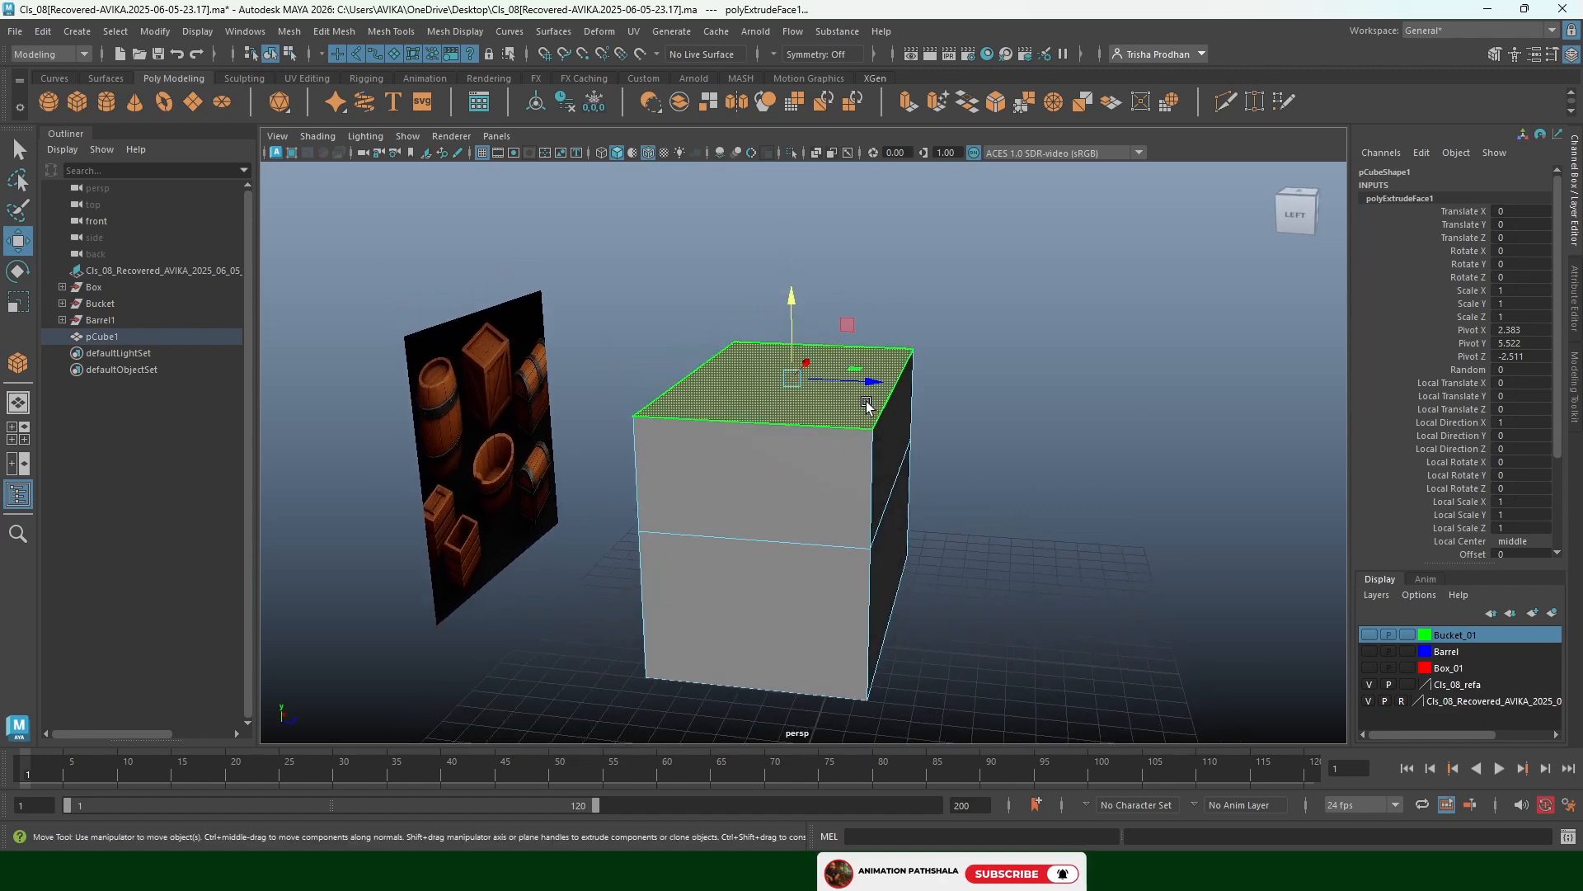
# Bevel the two long top edges of the block with 4 segments and a fraction of 1 to round the chest lid
pyautogui.press('F8')
pyautogui.press('F10')
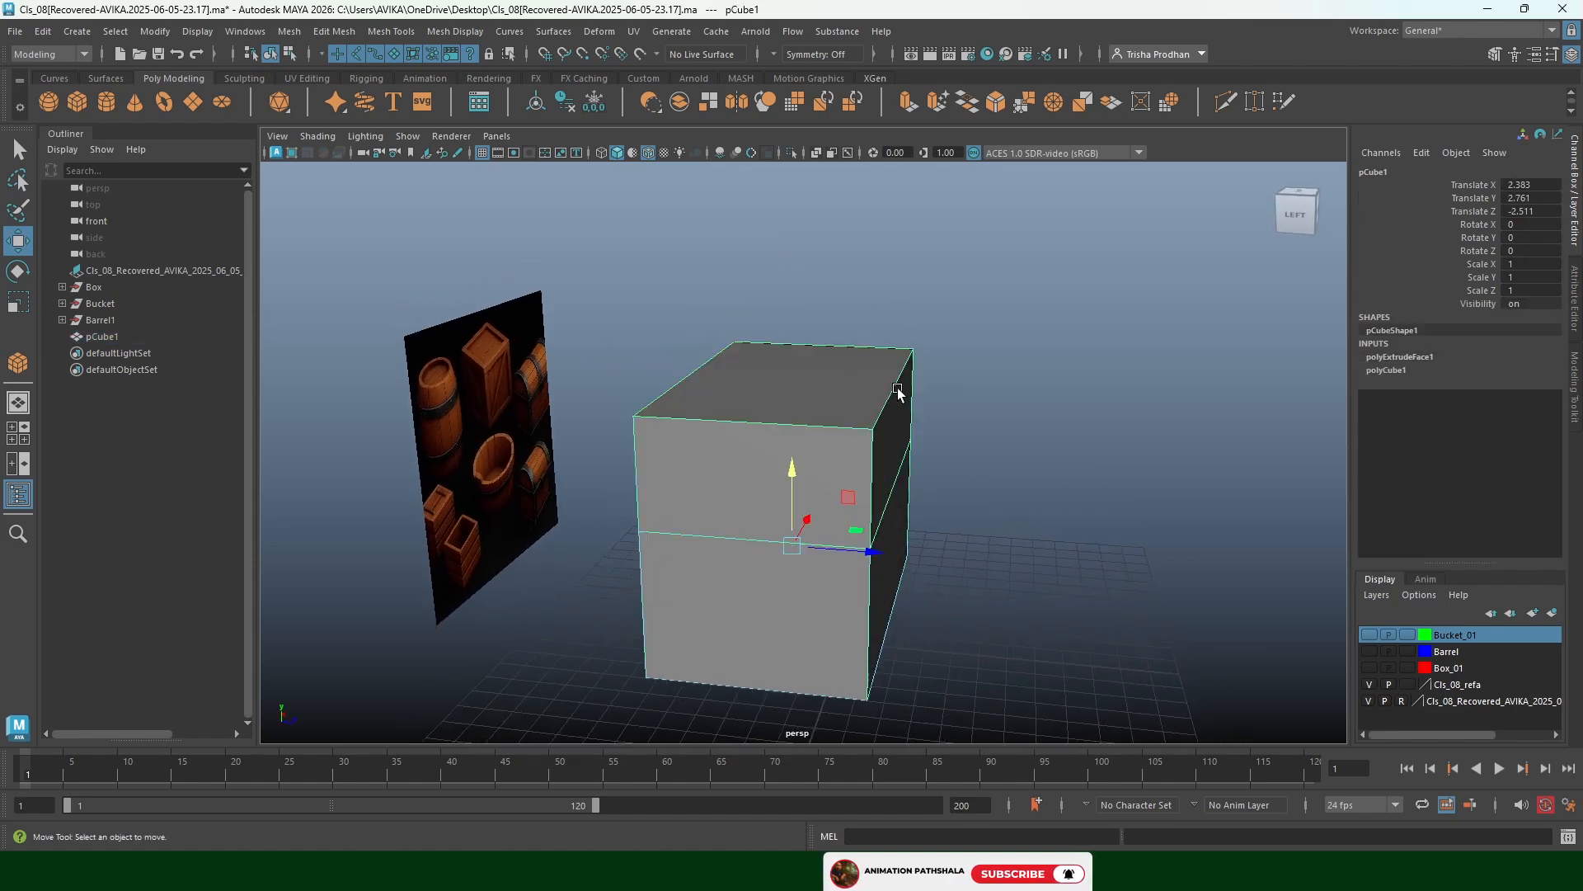
pyautogui.click(897, 388)
pyautogui.keyDown('shift'); pyautogui.click(700, 369); pyautogui.keyUp('shift')
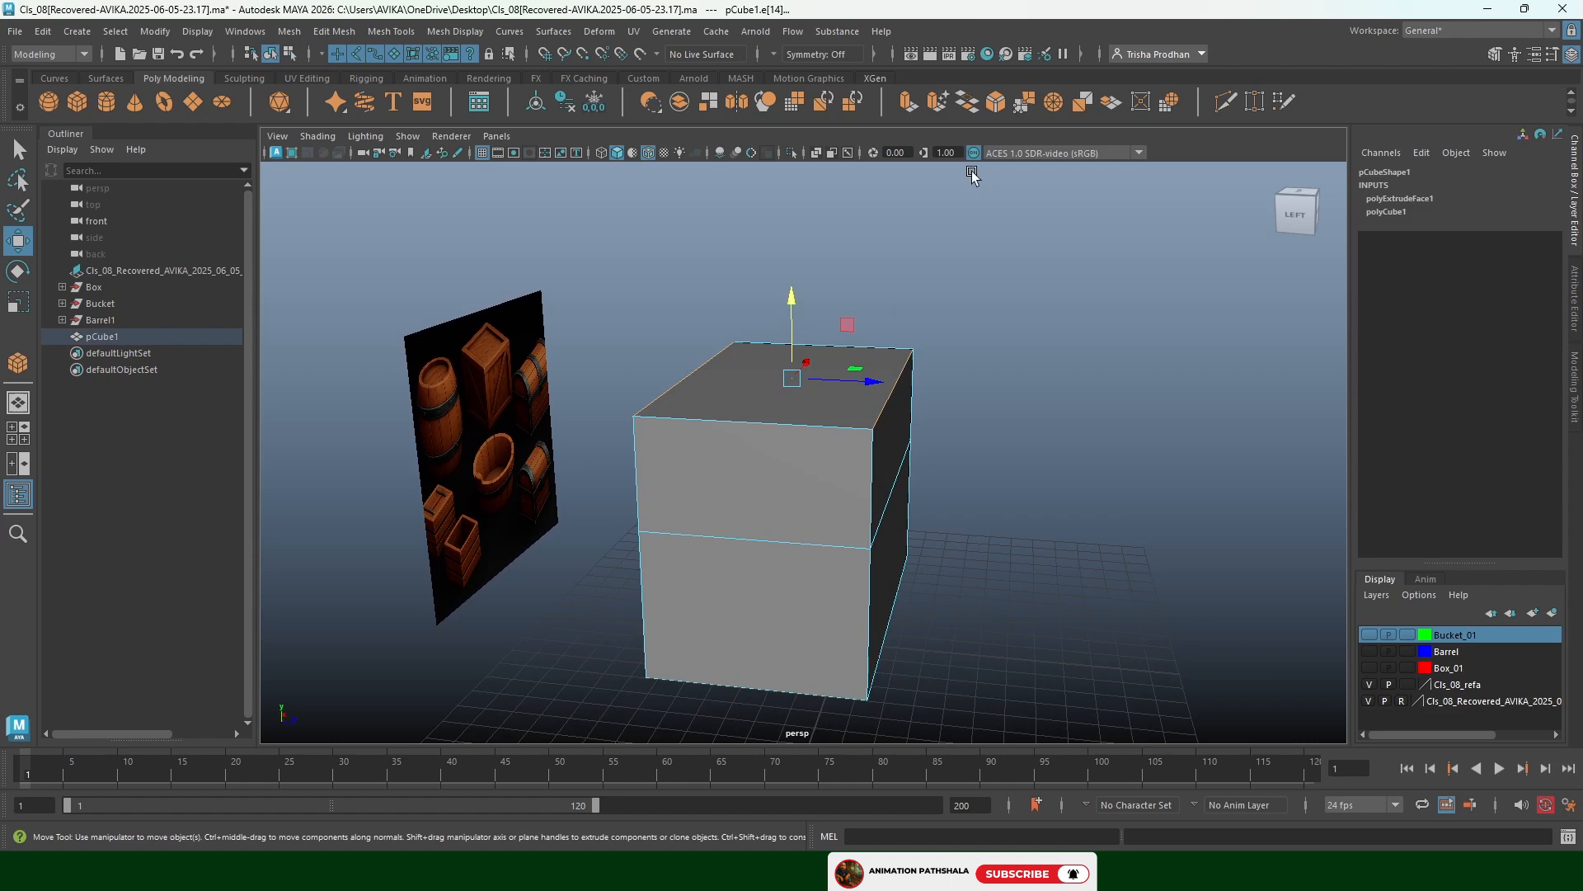
pyautogui.click(995, 102)
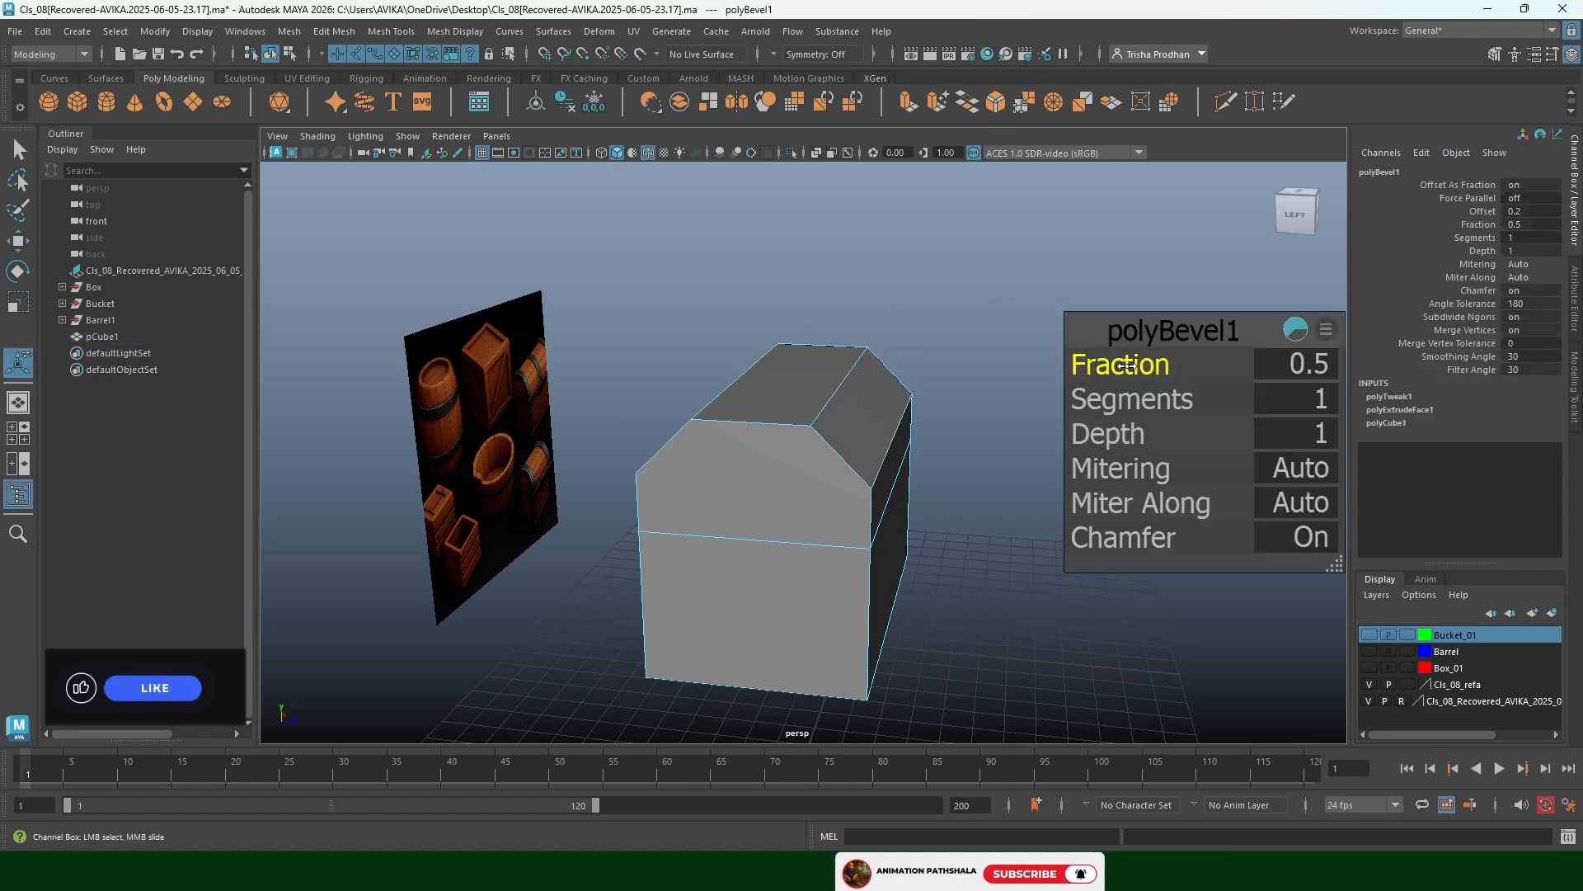
pyautogui.moveTo(1138, 401)
pyautogui.mouseDown()
pyautogui.moveTo(1188, 402)
pyautogui.moveTo(1160, 402)
pyautogui.mouseUp()
pyautogui.click(1310, 366)
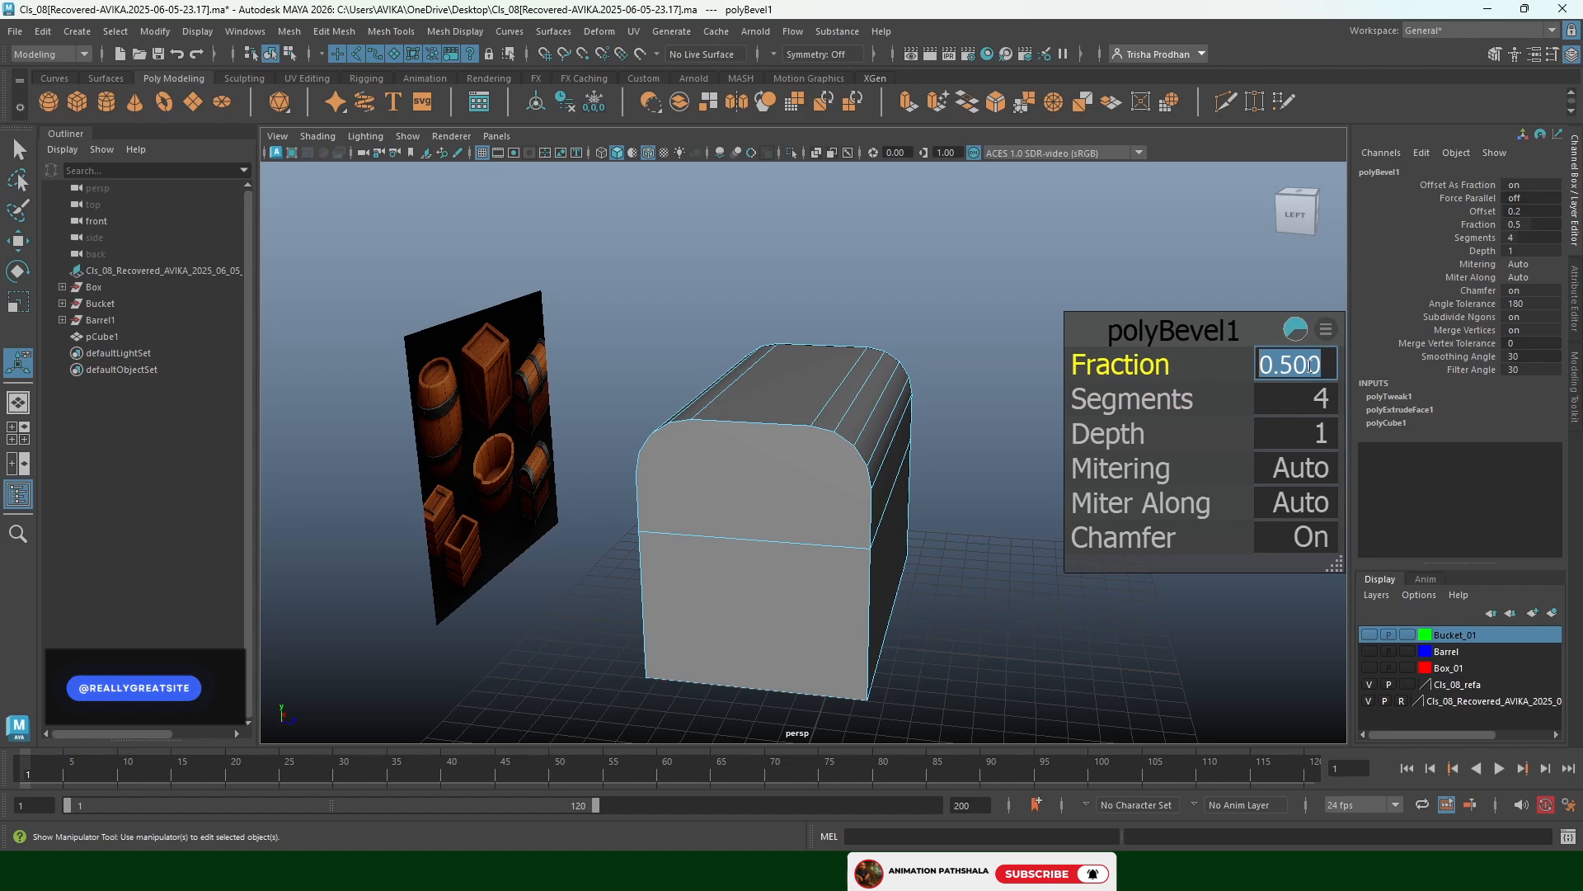
pyautogui.write('1')
pyautogui.press('Return')
# Merge the doubled corner vertices along the lid seam at the front and back, using a distance threshold of 0.11
pyautogui.keyDown('alt'); pyautogui.moveTo(792, 375); pyautogui.dragTo(843, 439); pyautogui.keyUp('alt')
pyautogui.scroll(4, 799, 485)
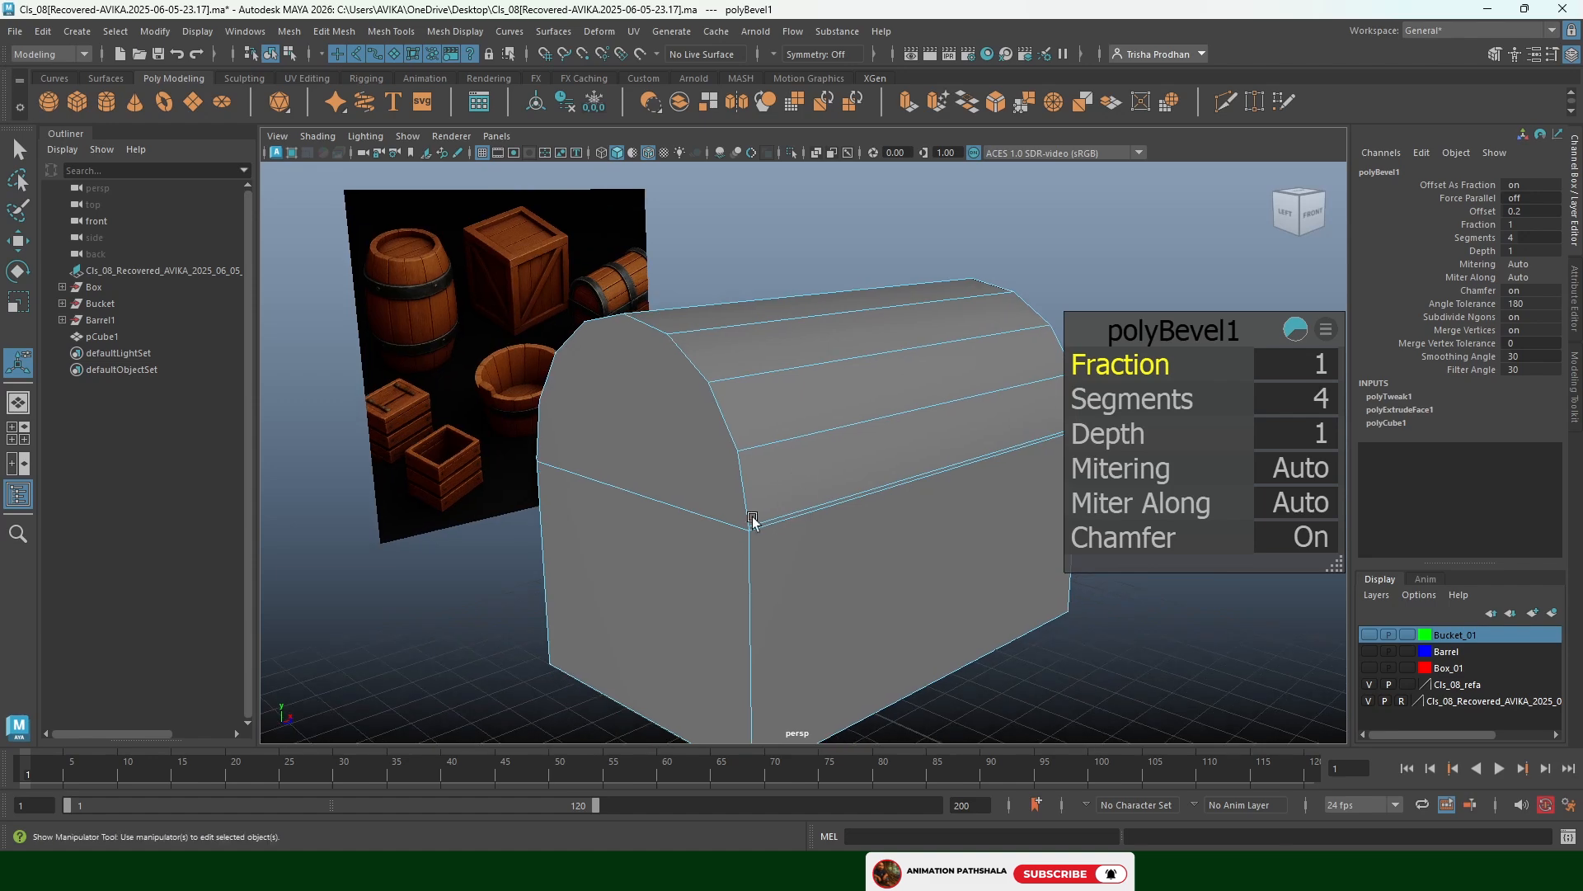
pyautogui.keyDown('alt'); pyautogui.moveTo(753, 519); pyautogui.dragTo(952, 480); pyautogui.keyUp('alt')
pyautogui.press('q')
pyautogui.click(778, 507)
pyautogui.keyDown('shift'); pyautogui.click(1109, 454); pyautogui.keyUp('shift')
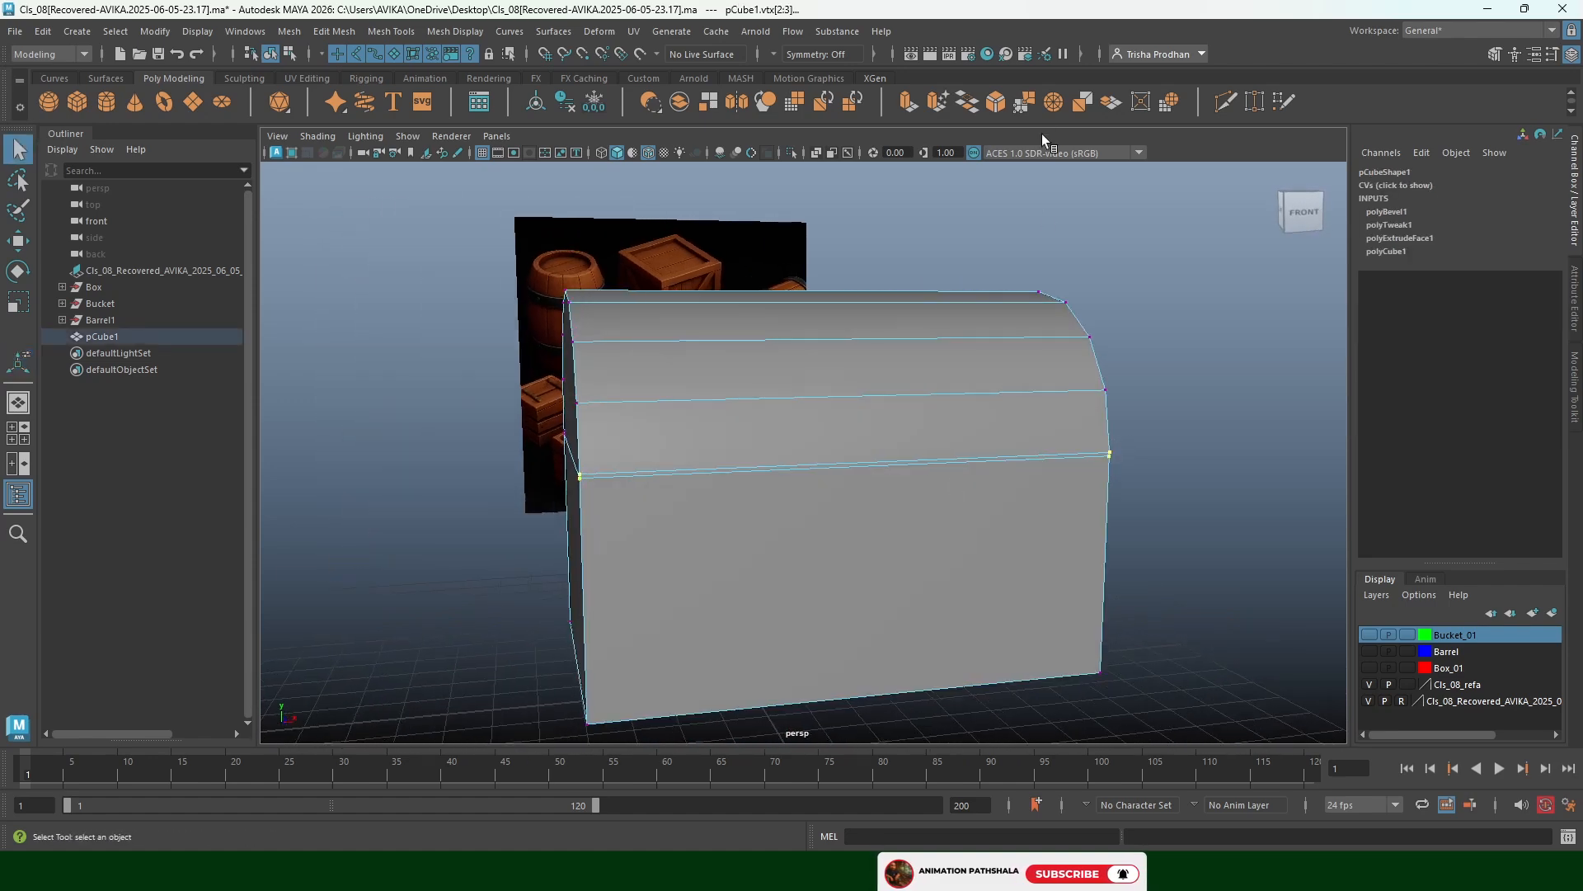
pyautogui.click(1022, 102)
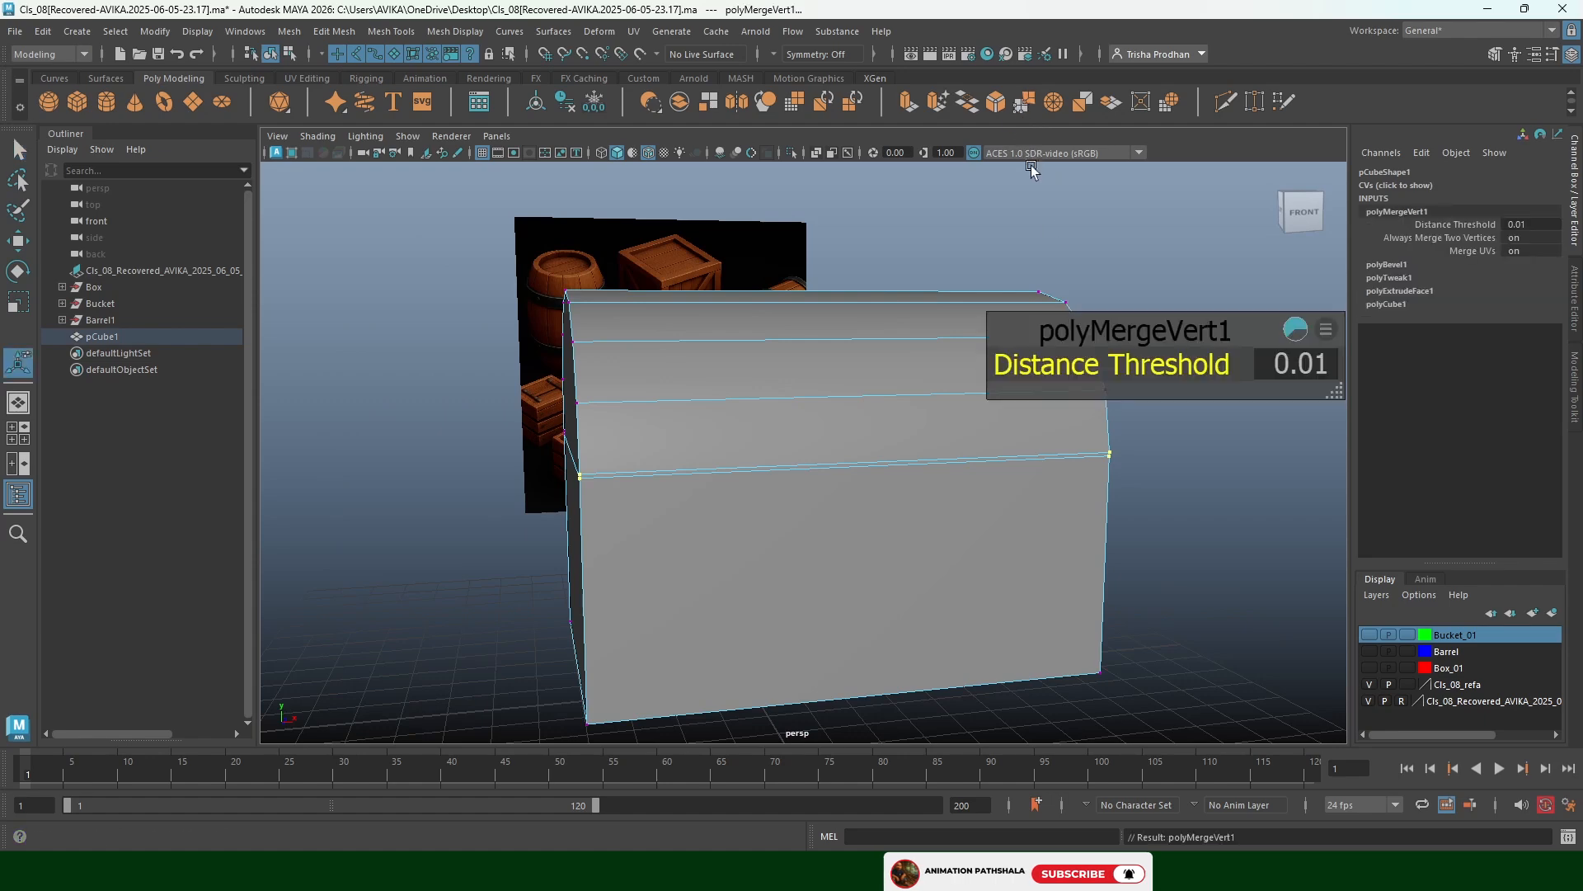
pyautogui.moveTo(1188, 363); pyautogui.dragTo(1208, 363)
pyautogui.keyDown('alt'); pyautogui.moveTo(675, 459); pyautogui.dragTo(839, 464); pyautogui.keyUp('alt')
pyautogui.moveTo(613, 423); pyautogui.dragTo(758, 470)
pyautogui.press('f')
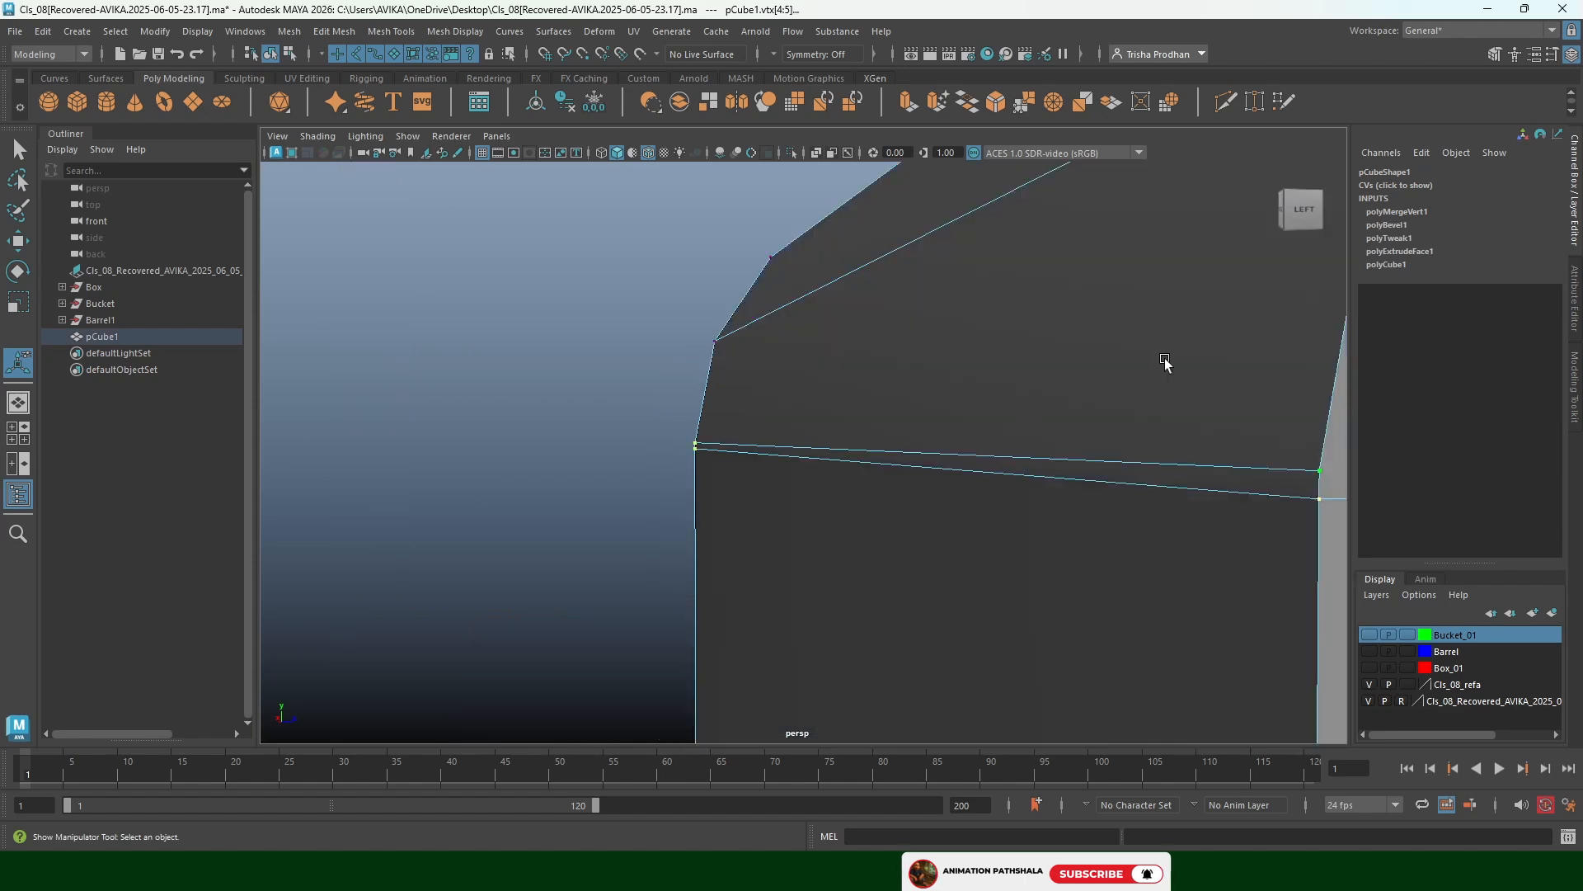
pyautogui.scroll(-7, 968, 388)
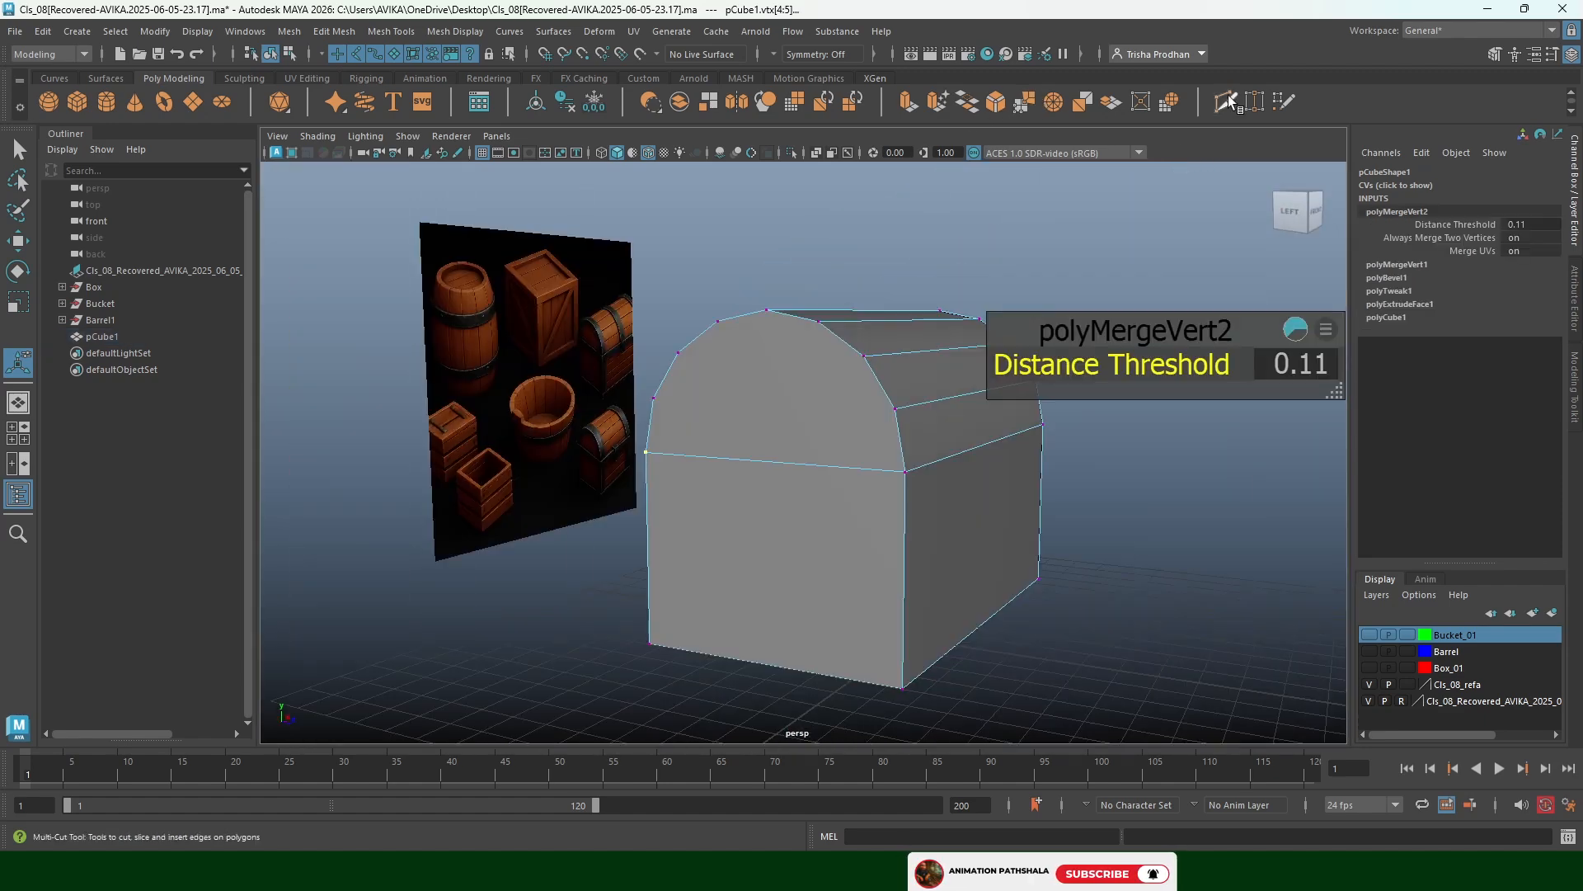
# Insert an edge loop around the chest body just below the lid seam and hide the grid
pyautogui.click(1227, 102)
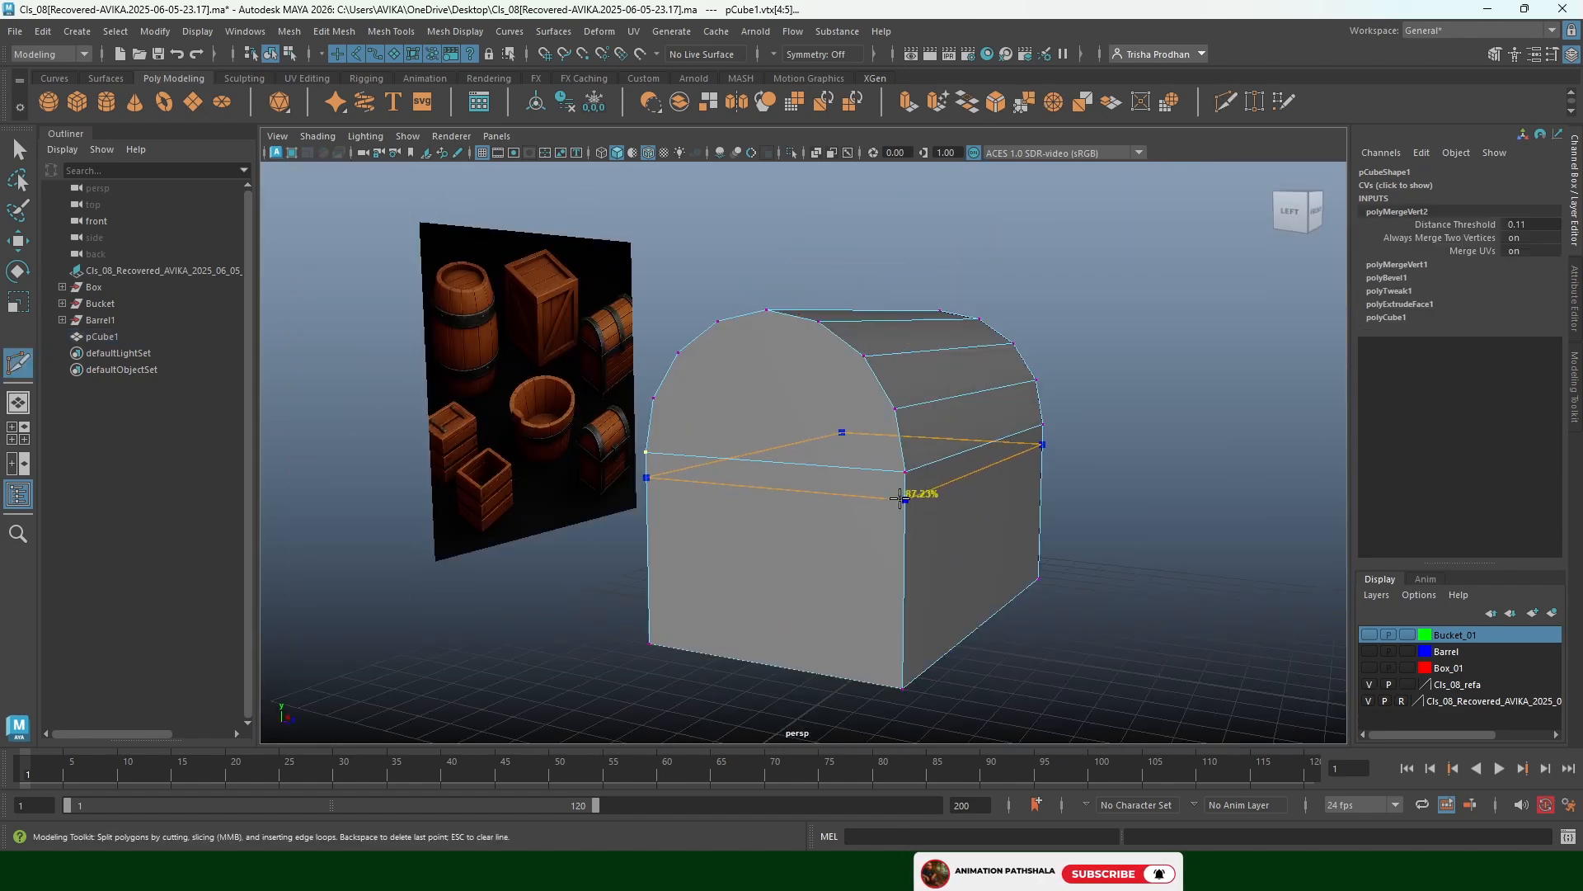
pyautogui.keyDown('ctrl'); pyautogui.click(901, 498); pyautogui.keyUp('ctrl')
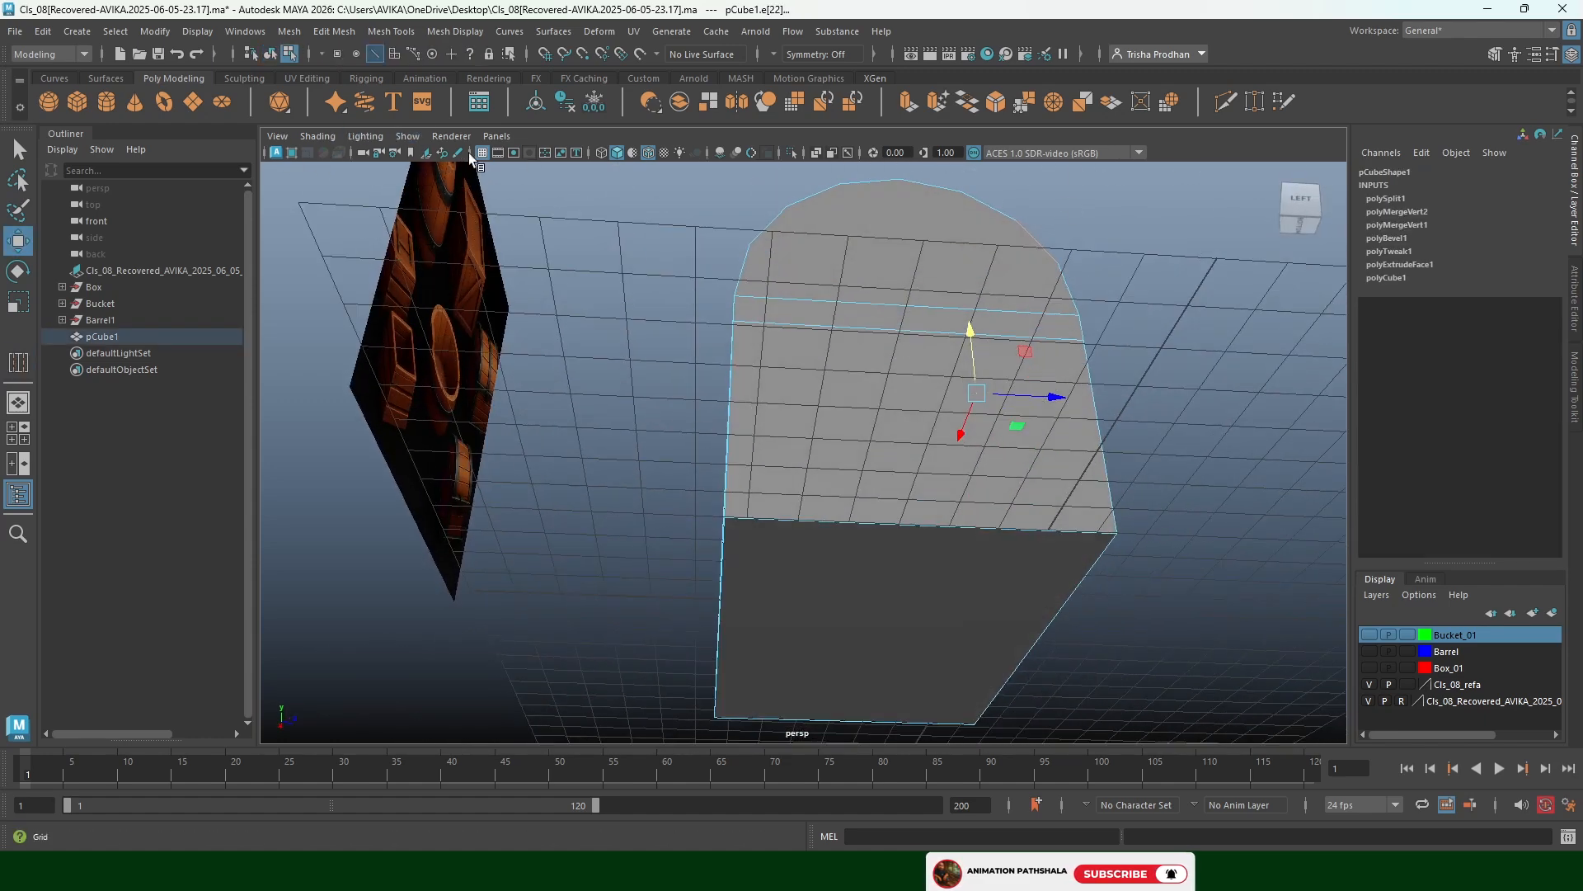
pyautogui.keyDown('alt'); pyautogui.moveTo(932, 321); pyautogui.dragTo(767, 468); pyautogui.keyUp('alt')
pyautogui.keyDown('alt'); pyautogui.moveTo(875, 412); pyautogui.dragTo(936, 364); pyautogui.keyUp('alt')
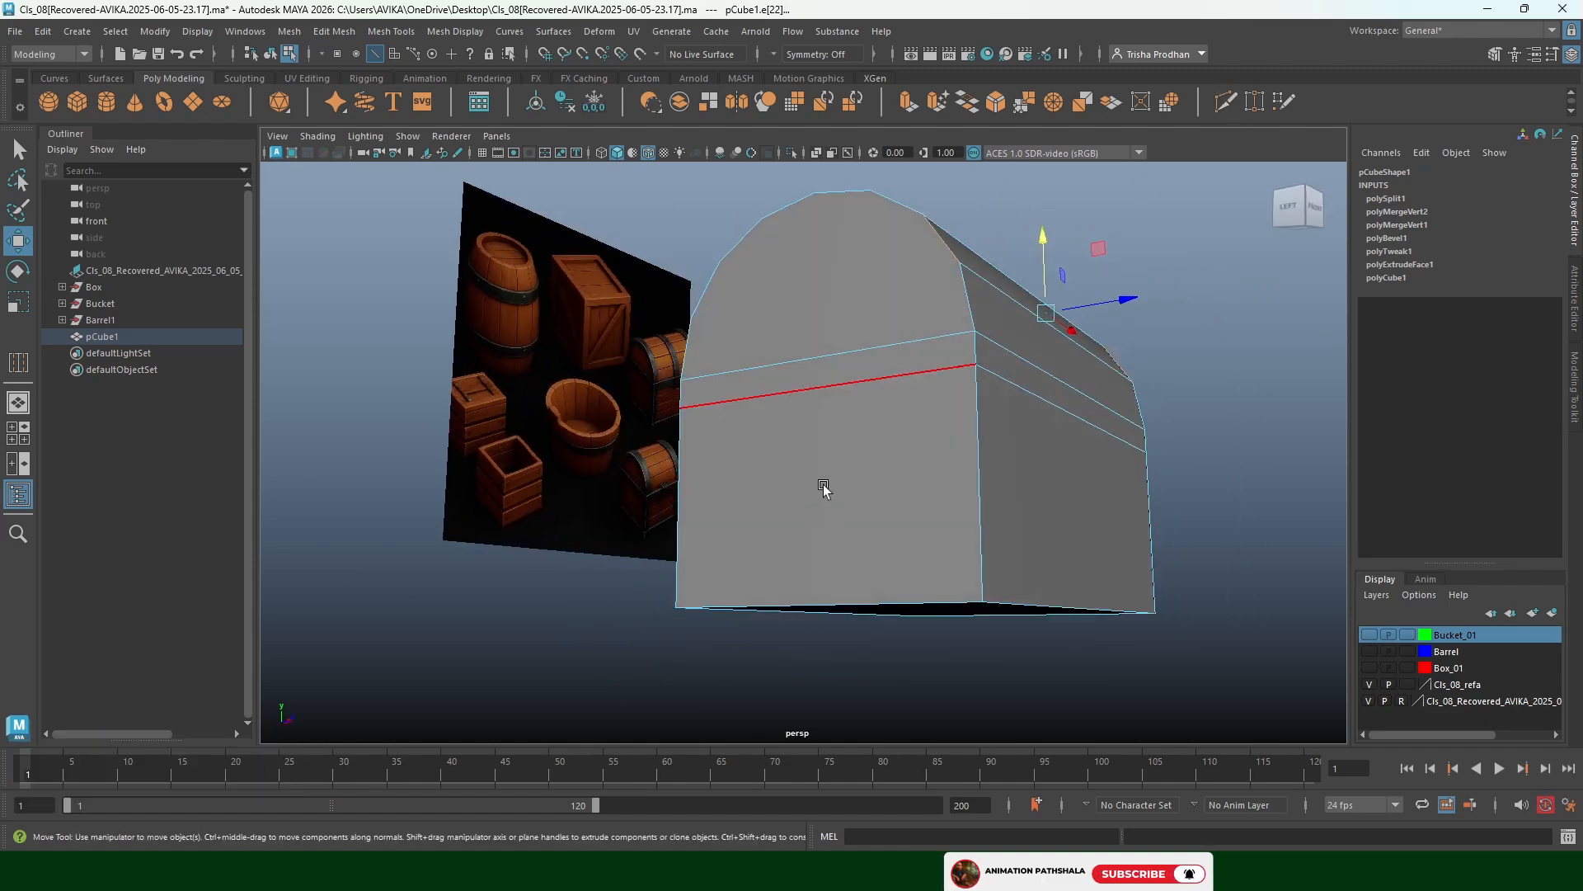
# Connect the crosswise edges of both end faces and the underside with one segment to form a central edge line
pyautogui.keyDown('alt'); pyautogui.moveTo(823, 488); pyautogui.dragTo(872, 463); pyautogui.keyUp('alt')
pyautogui.click(908, 343)
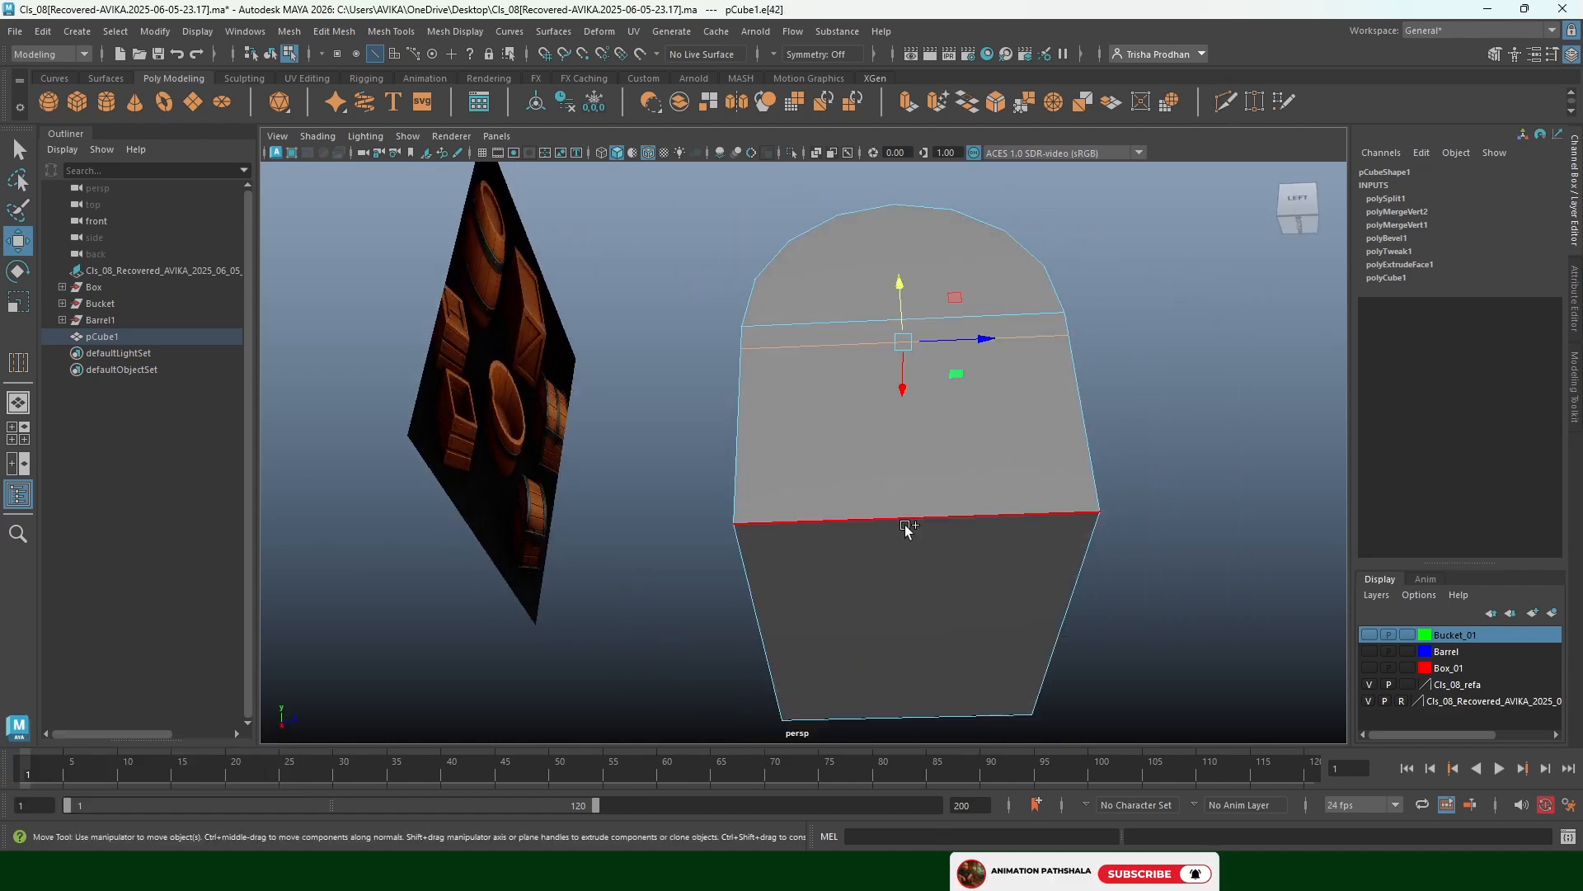
pyautogui.keyDown('shift'); pyautogui.click(906, 521); pyautogui.keyUp('shift')
pyautogui.keyDown('shift'); pyautogui.click(932, 699); pyautogui.keyUp('shift')
pyautogui.keyDown('alt'); pyautogui.moveTo(932, 699); pyautogui.dragTo(918, 343); pyautogui.keyUp('alt')
pyautogui.click(780, 397)
pyautogui.keyDown('shift'); pyautogui.click(917, 344); pyautogui.keyUp('shift')
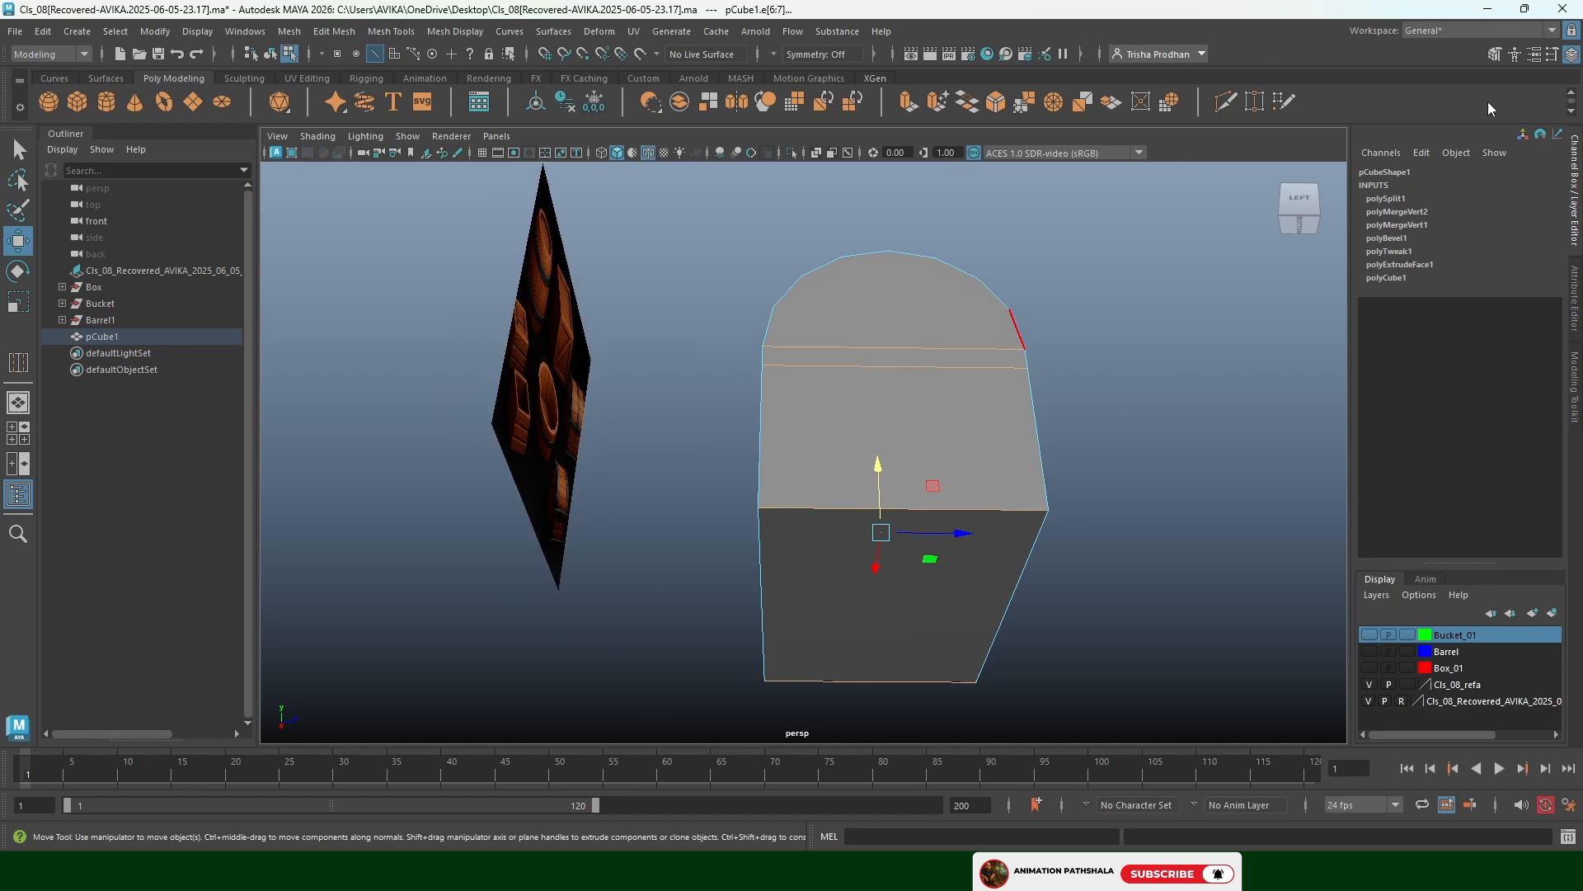
pyautogui.click(1494, 55)
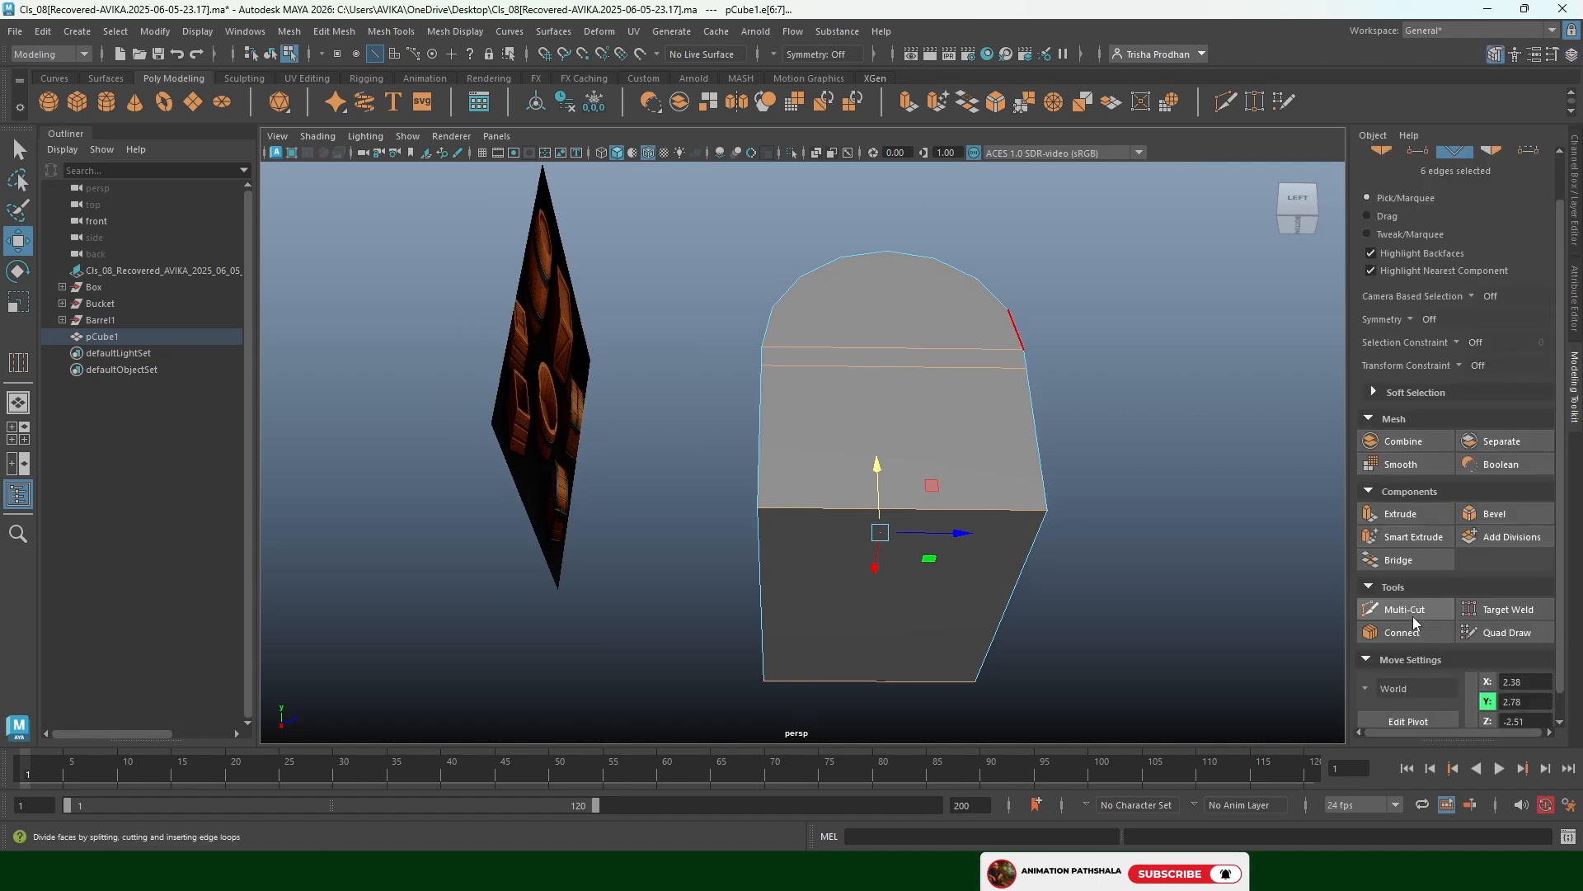
pyautogui.click(1398, 631)
pyautogui.press('w')
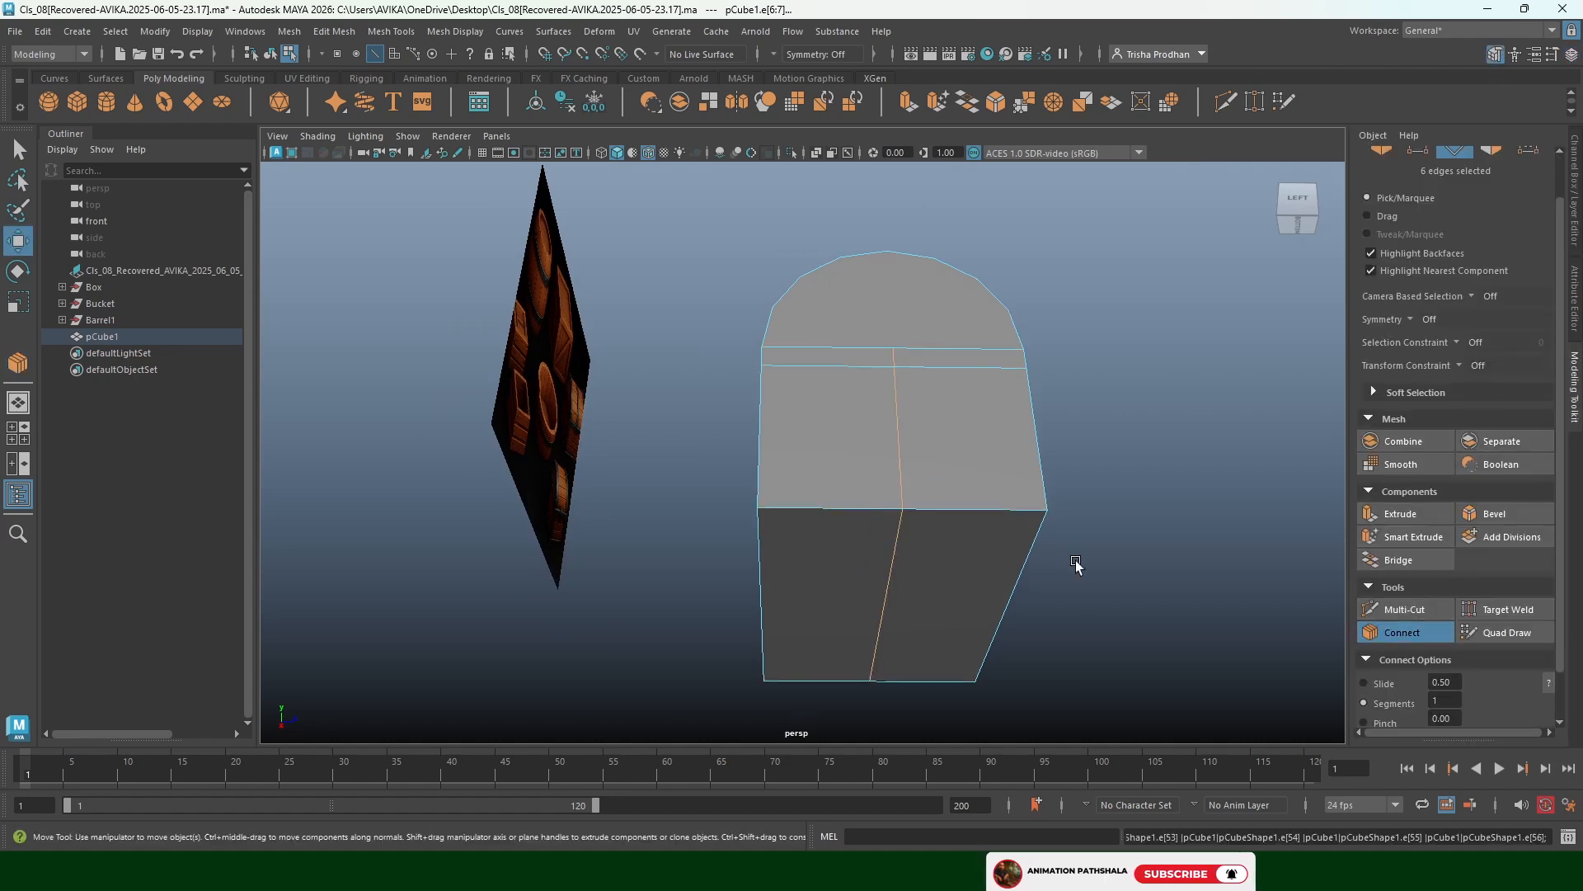
# Cut an edge on both rounded end faces from the central line up to the top vertex of the arch
pyautogui.moveTo(1076, 560)
pyautogui.keyDown('alt'); pyautogui.mouseDown()
pyautogui.moveTo(864, 393)
pyautogui.moveTo(825, 388)
pyautogui.moveTo(949, 388)
pyautogui.mouseUp(); pyautogui.keyUp('alt')
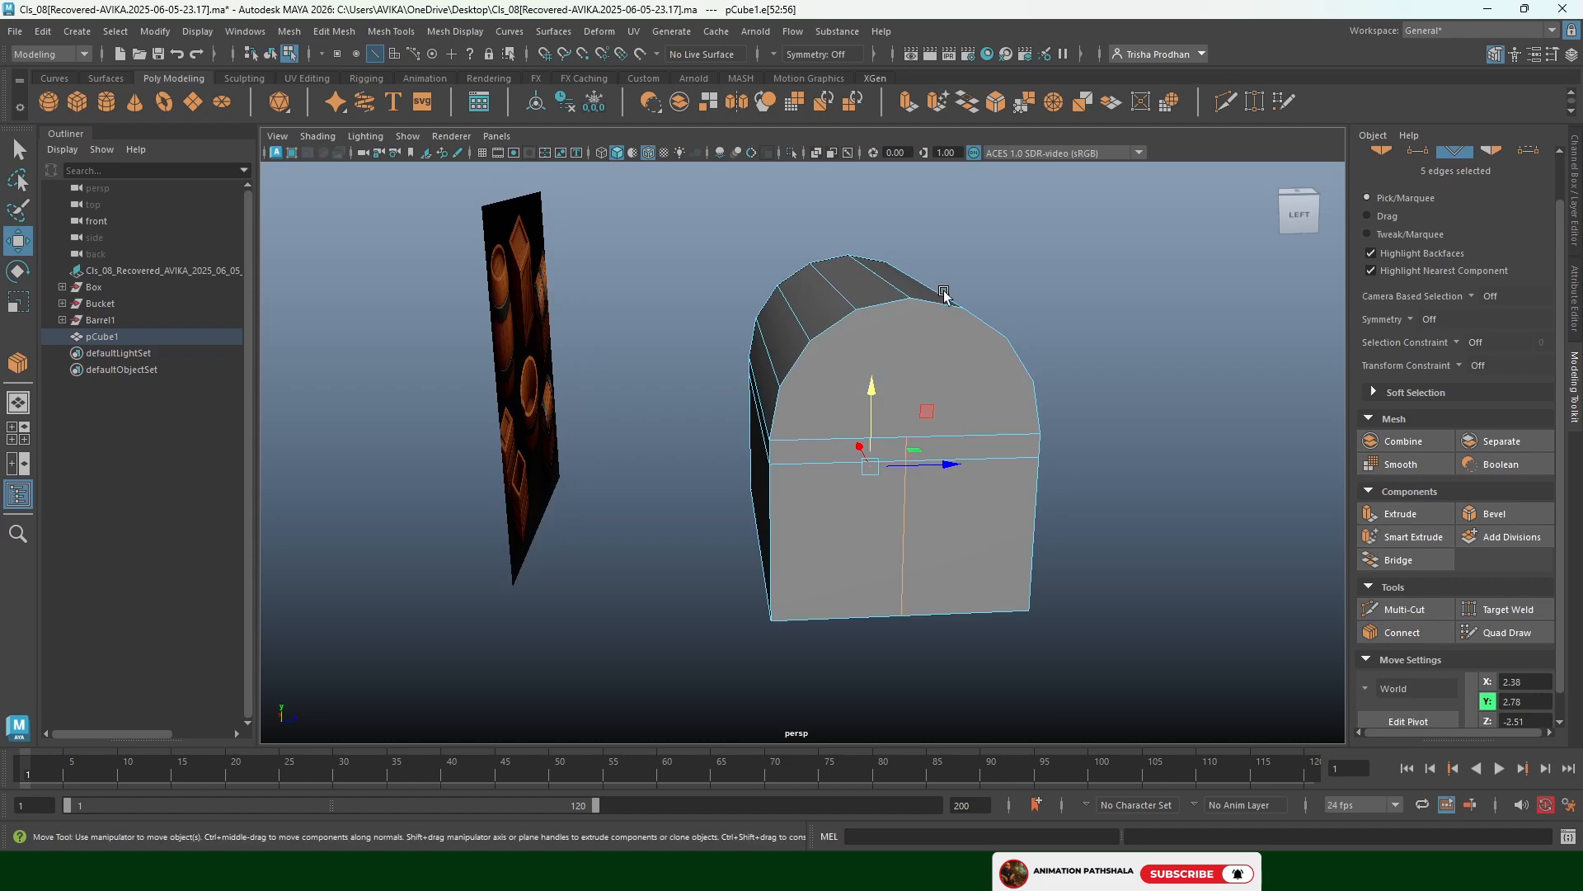
pyautogui.hotkey('ctrl', 'shift', 'x')
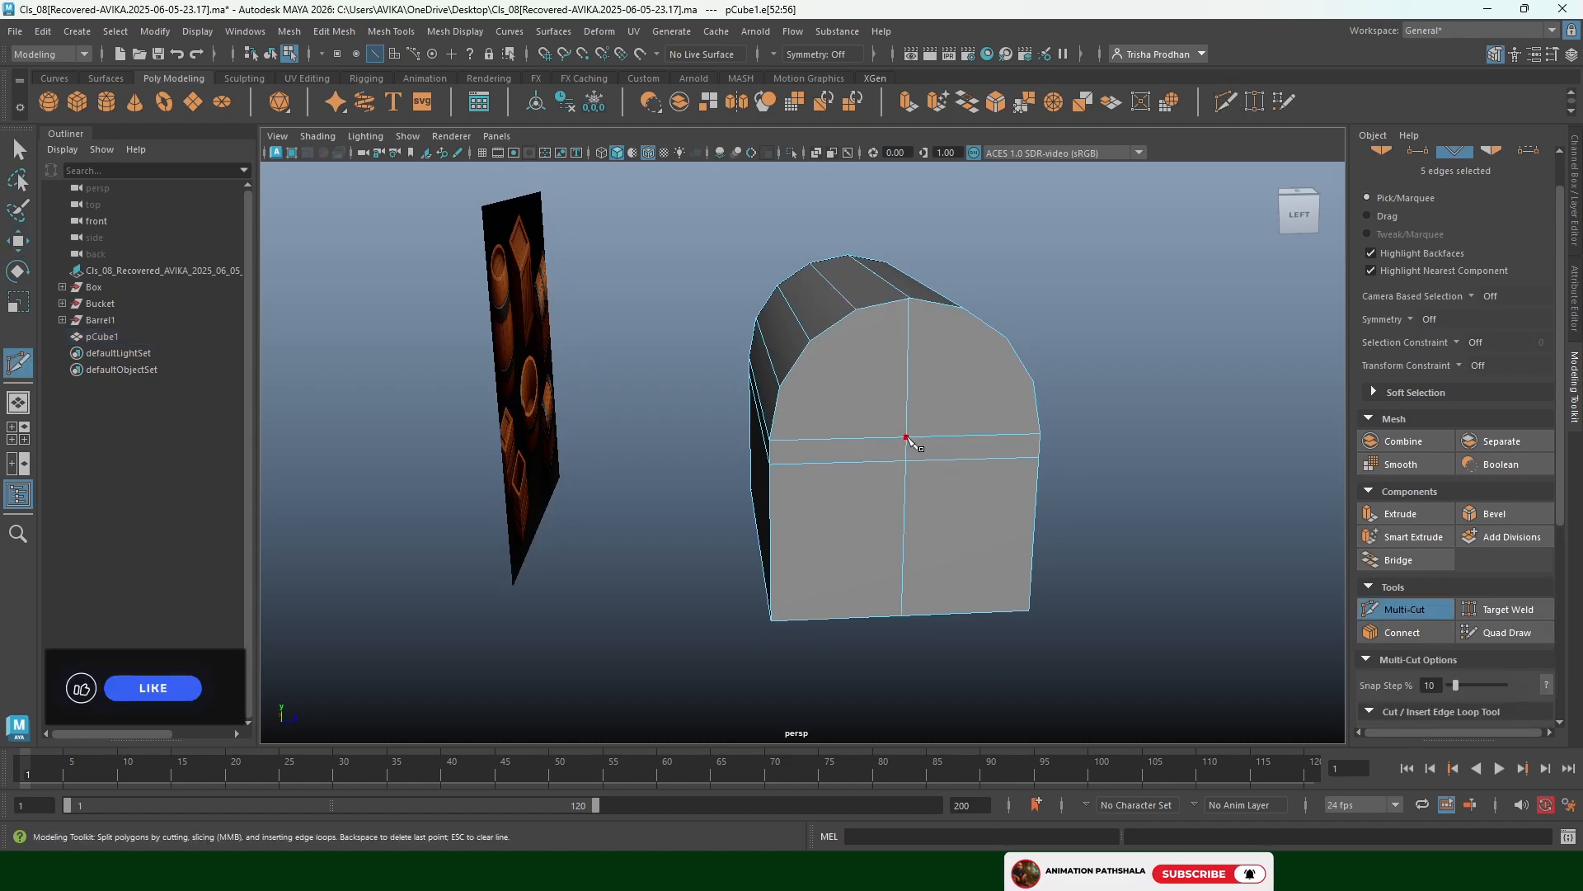
pyautogui.keyDown('alt'); pyautogui.moveTo(912, 437); pyautogui.dragTo(792, 412); pyautogui.keyUp('alt')
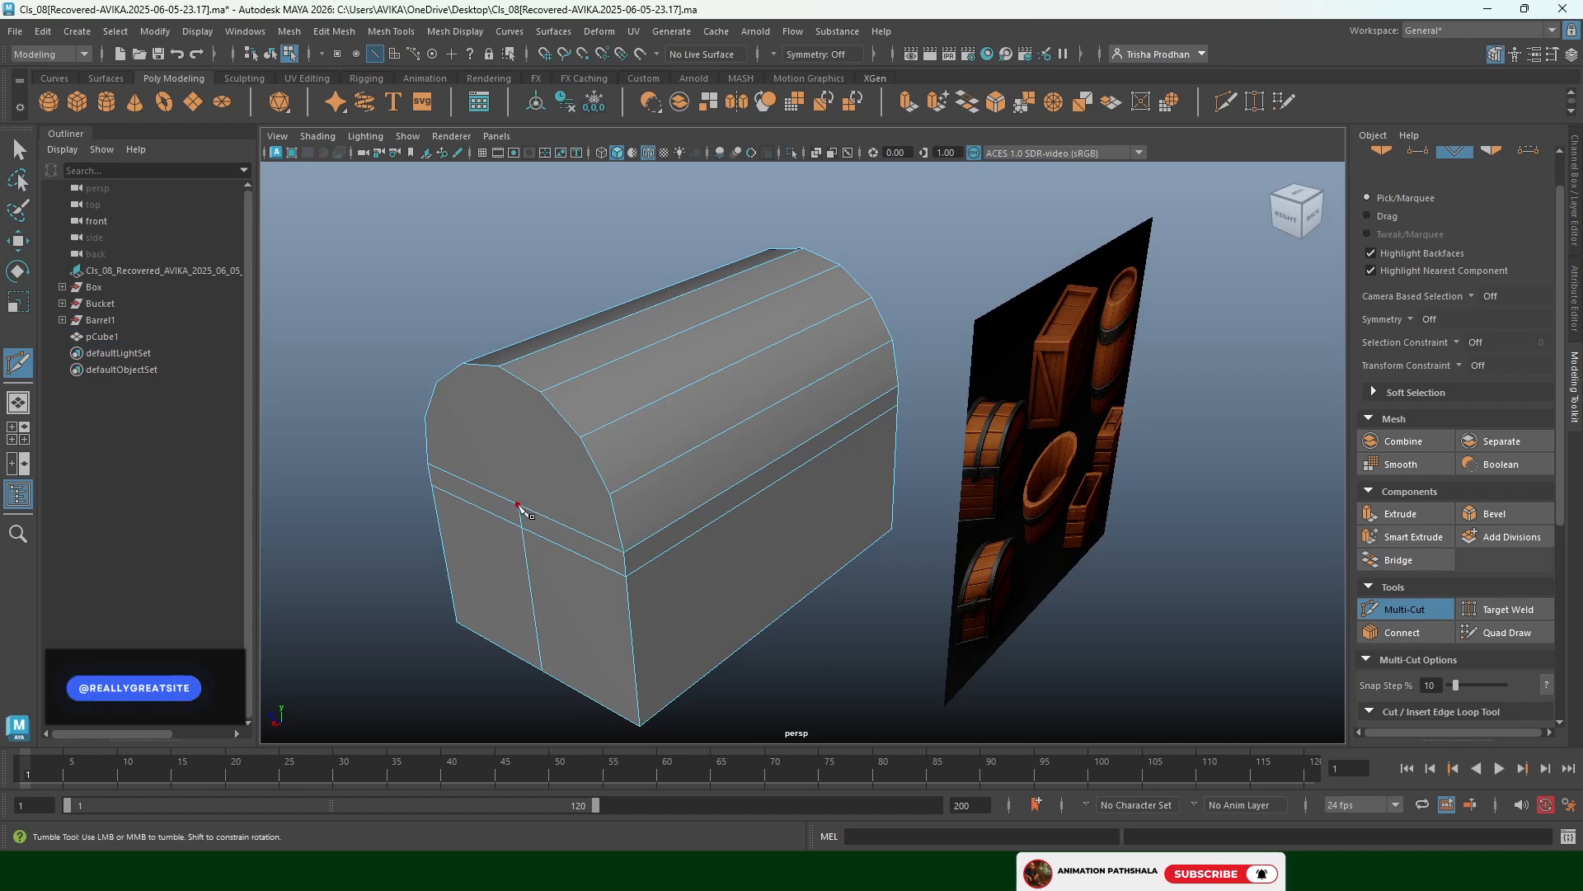
pyautogui.click(518, 506)
pyautogui.keyDown('alt'); pyautogui.moveTo(450, 437); pyautogui.dragTo(549, 406); pyautogui.keyUp('alt')
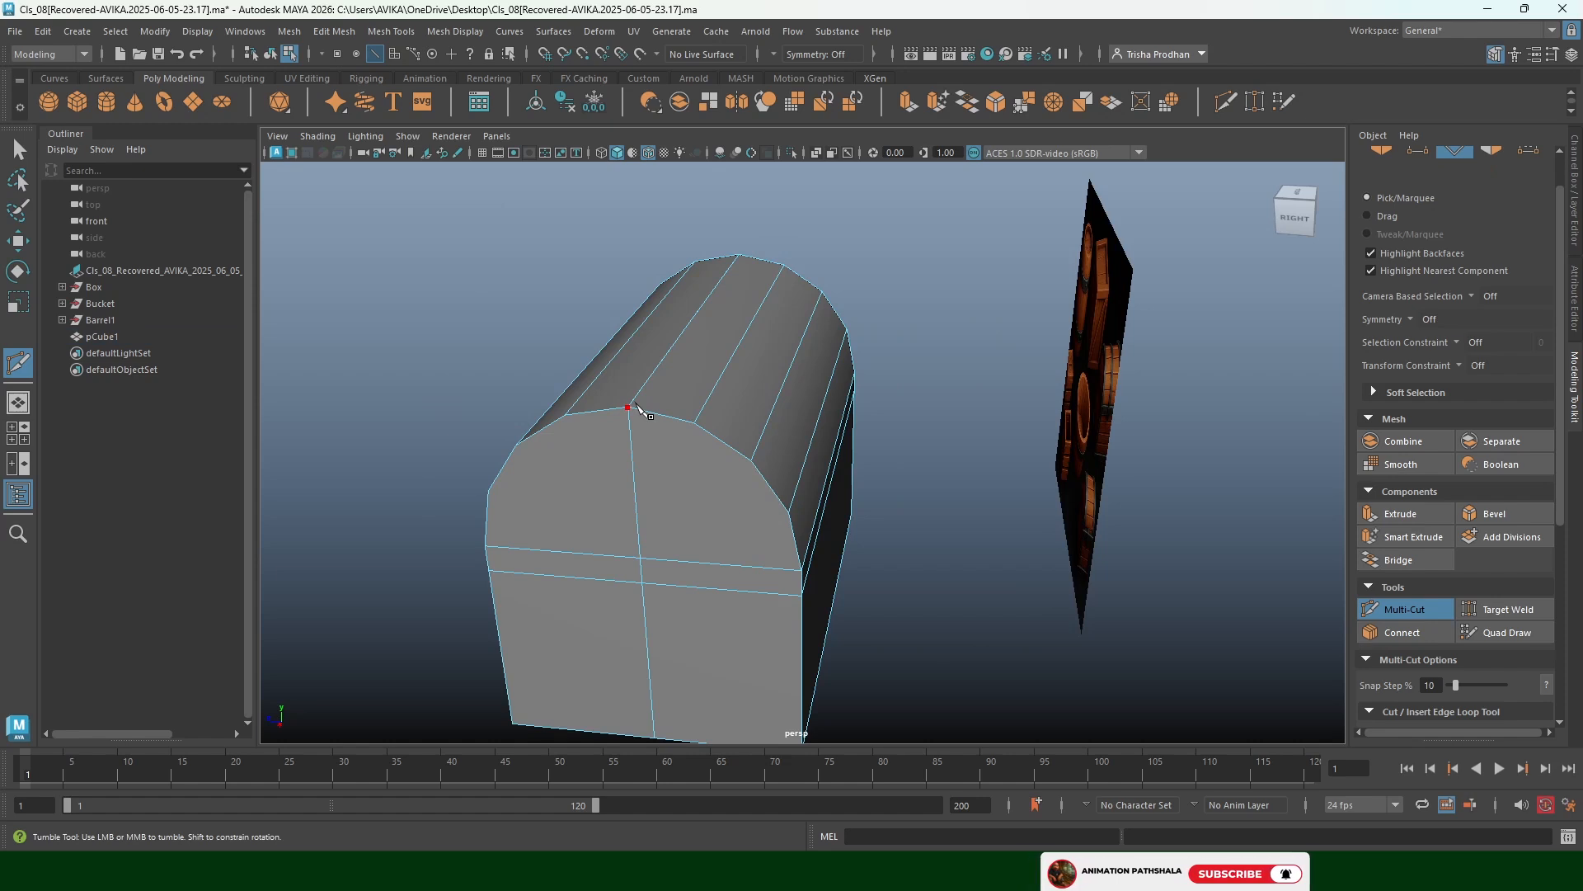
# Cut horizontal edges between opposite arch vertices on the rounded end faces and set symmetry to Object X
pyautogui.keyDown('alt'); pyautogui.moveTo(669, 471); pyautogui.dragTo(659, 405); pyautogui.keyUp('alt')
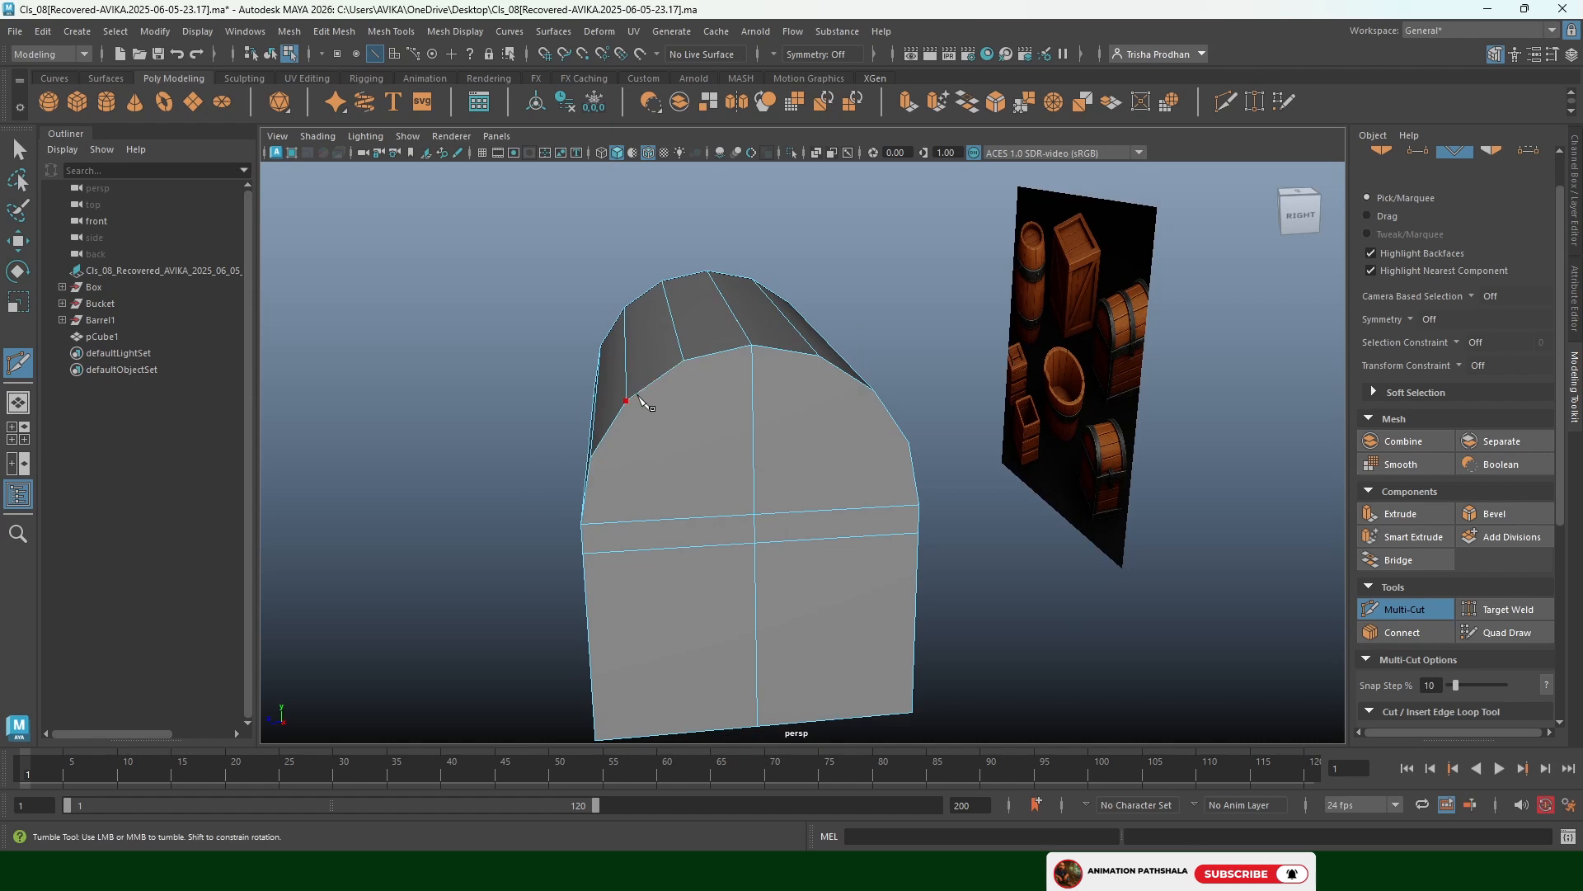
pyautogui.click(626, 402)
pyautogui.keyDown('alt'); pyautogui.moveTo(841, 413); pyautogui.dragTo(806, 407); pyautogui.keyUp('alt')
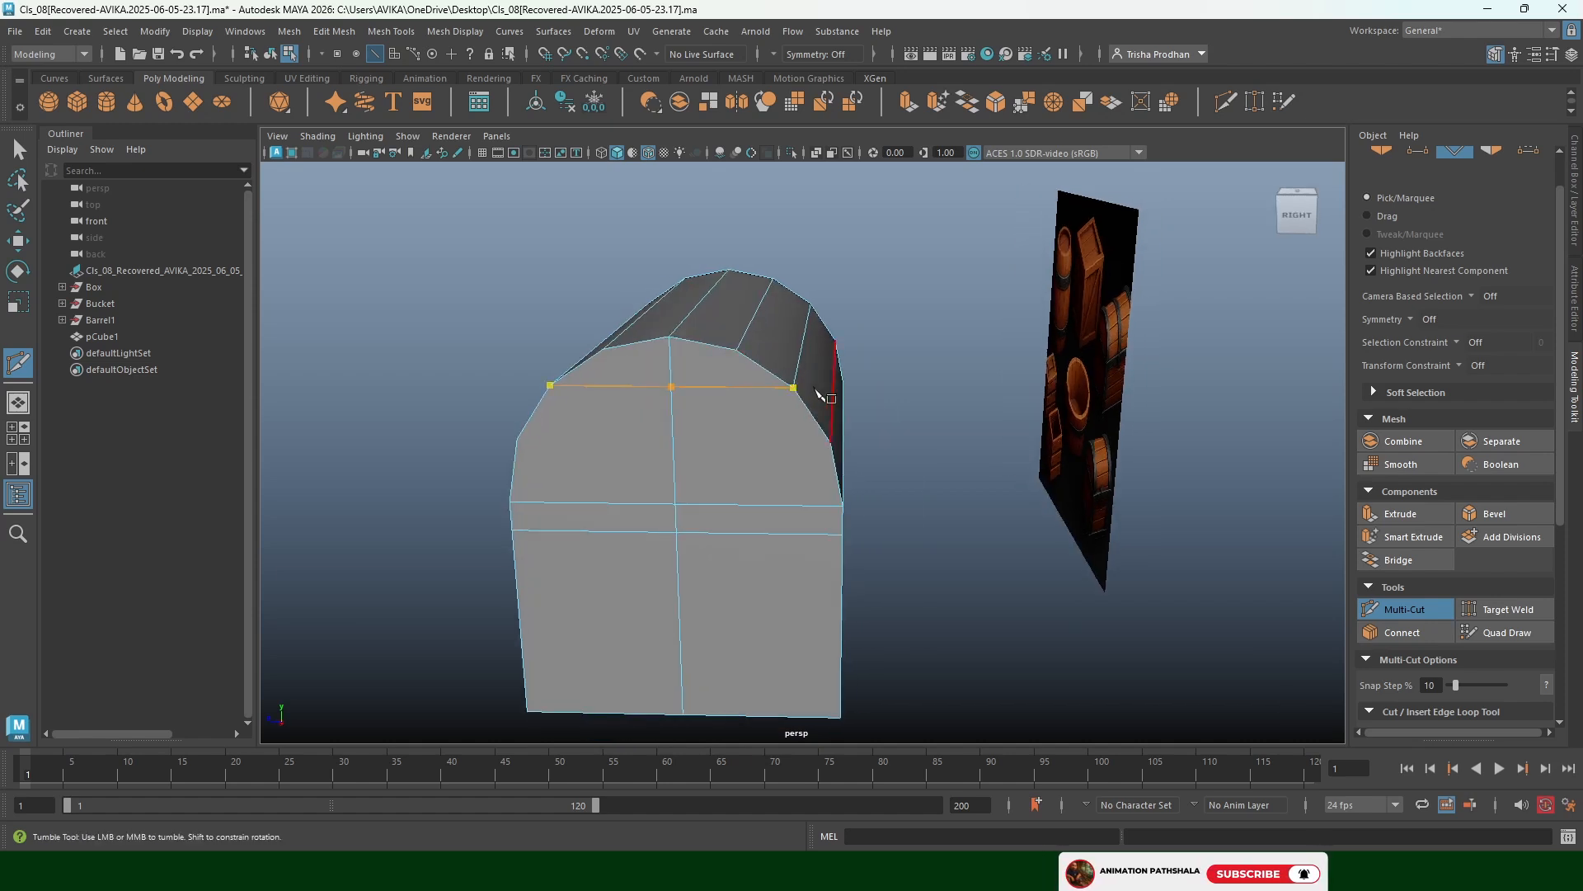
pyautogui.click(792, 54)
pyautogui.click(815, 74)
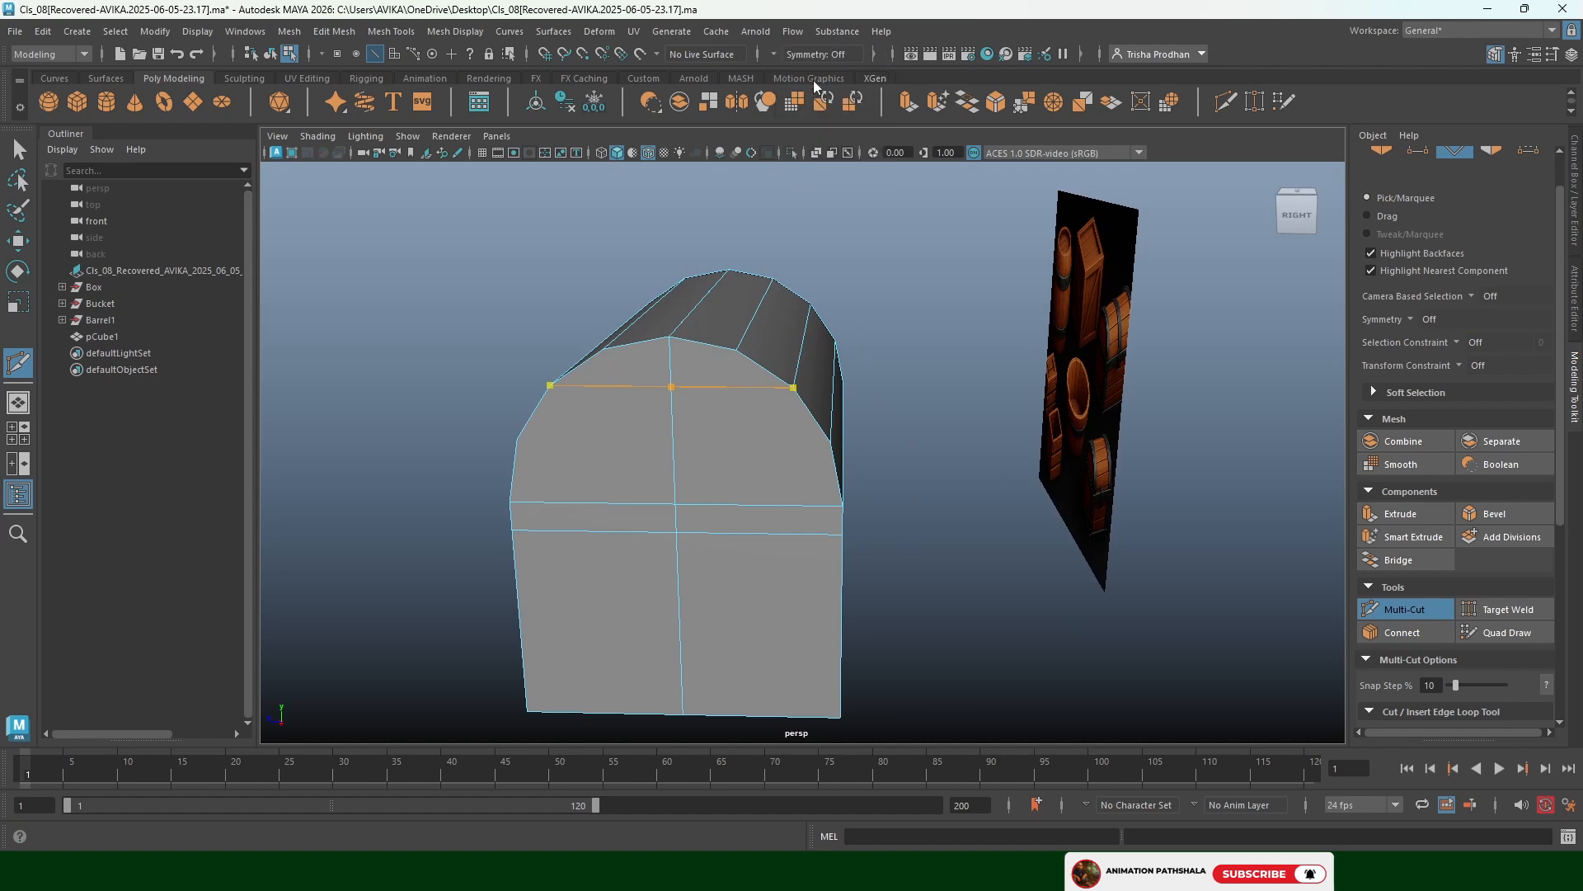
pyautogui.moveTo(884, 303)
pyautogui.keyDown('alt'); pyautogui.mouseDown()
pyautogui.moveTo(837, 300)
pyautogui.moveTo(858, 294)
pyautogui.mouseUp(); pyautogui.keyUp('alt')
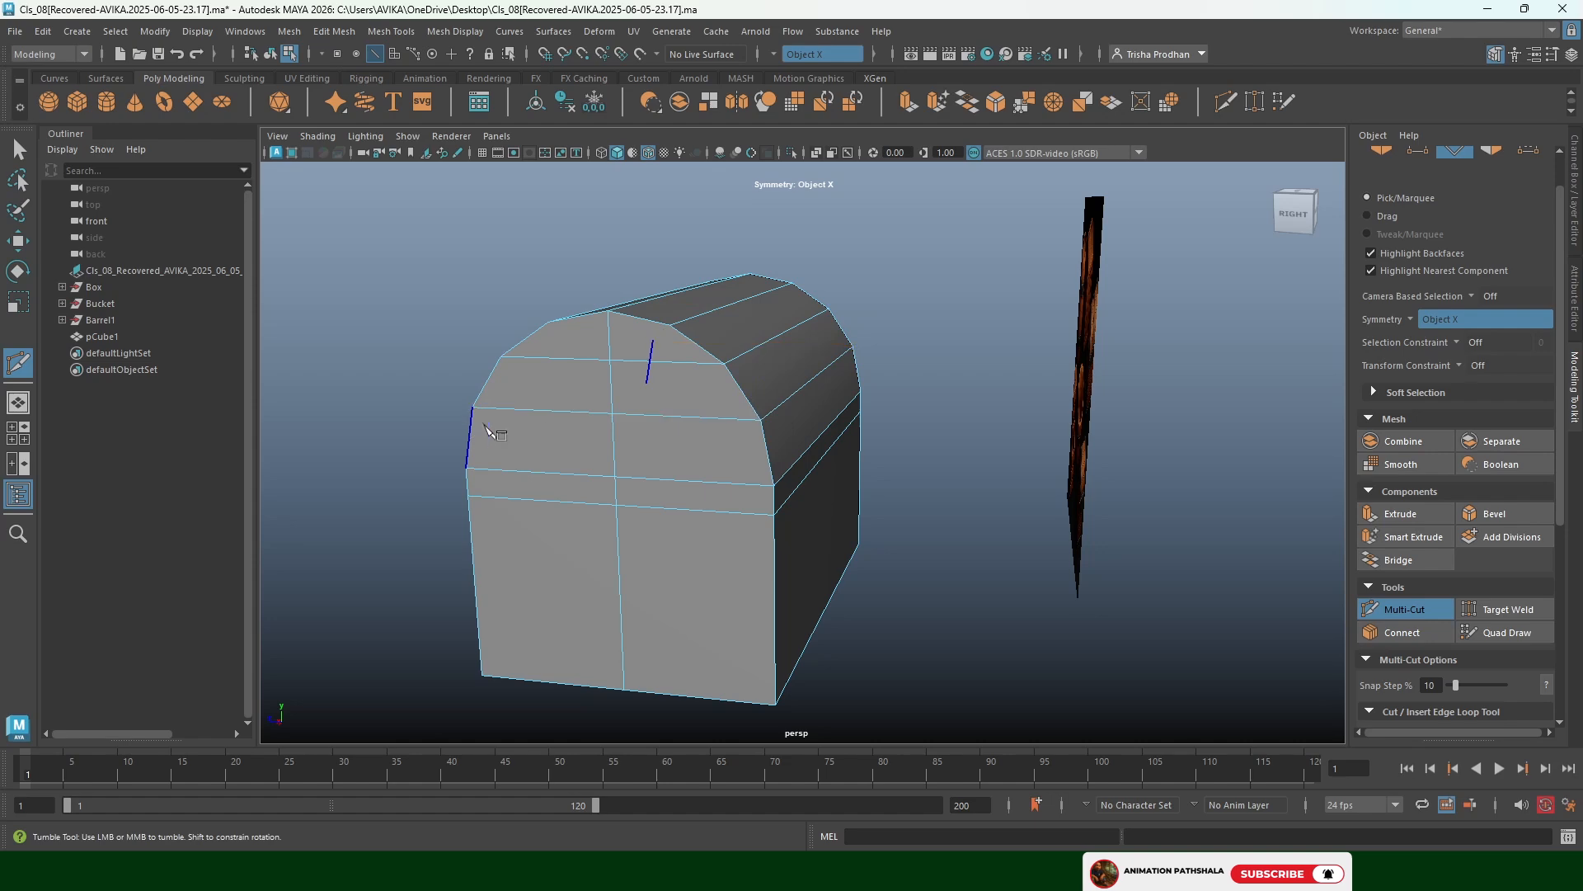
pyautogui.moveTo(642, 409)
pyautogui.keyDown('alt'); pyautogui.mouseDown()
pyautogui.moveTo(681, 431)
pyautogui.moveTo(669, 425)
pyautogui.mouseUp(); pyautogui.keyUp('alt')
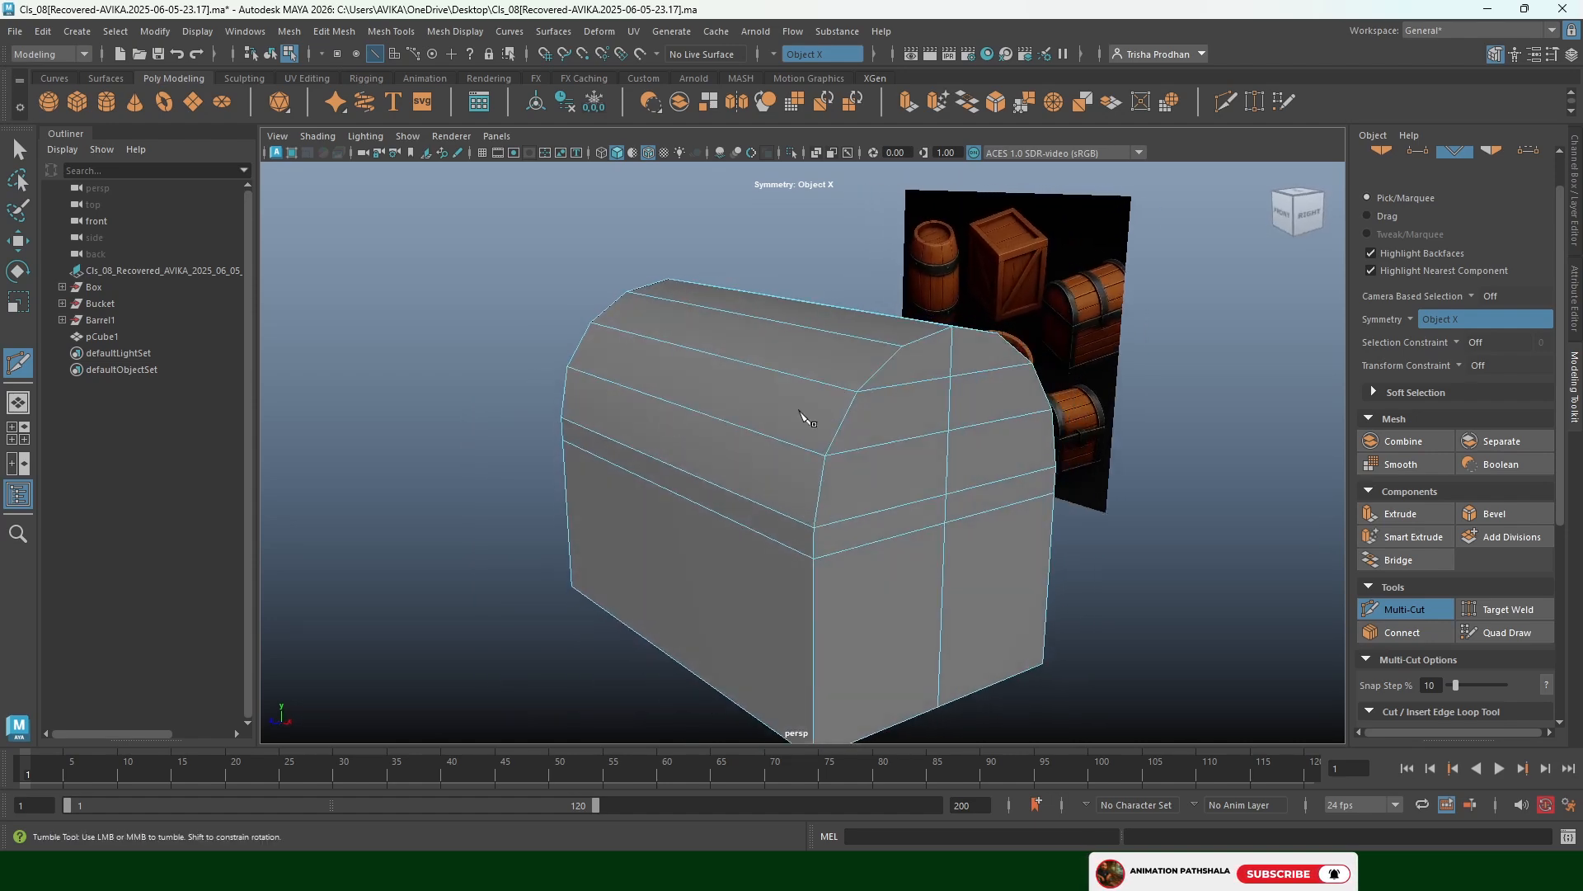
# Cut mirrored edge lines near both ends around the lid, front and underside, and delete the stray diagonal edge on the front
pyautogui.keyDown('alt'); pyautogui.moveTo(806, 418); pyautogui.dragTo(731, 404); pyautogui.keyUp('alt')
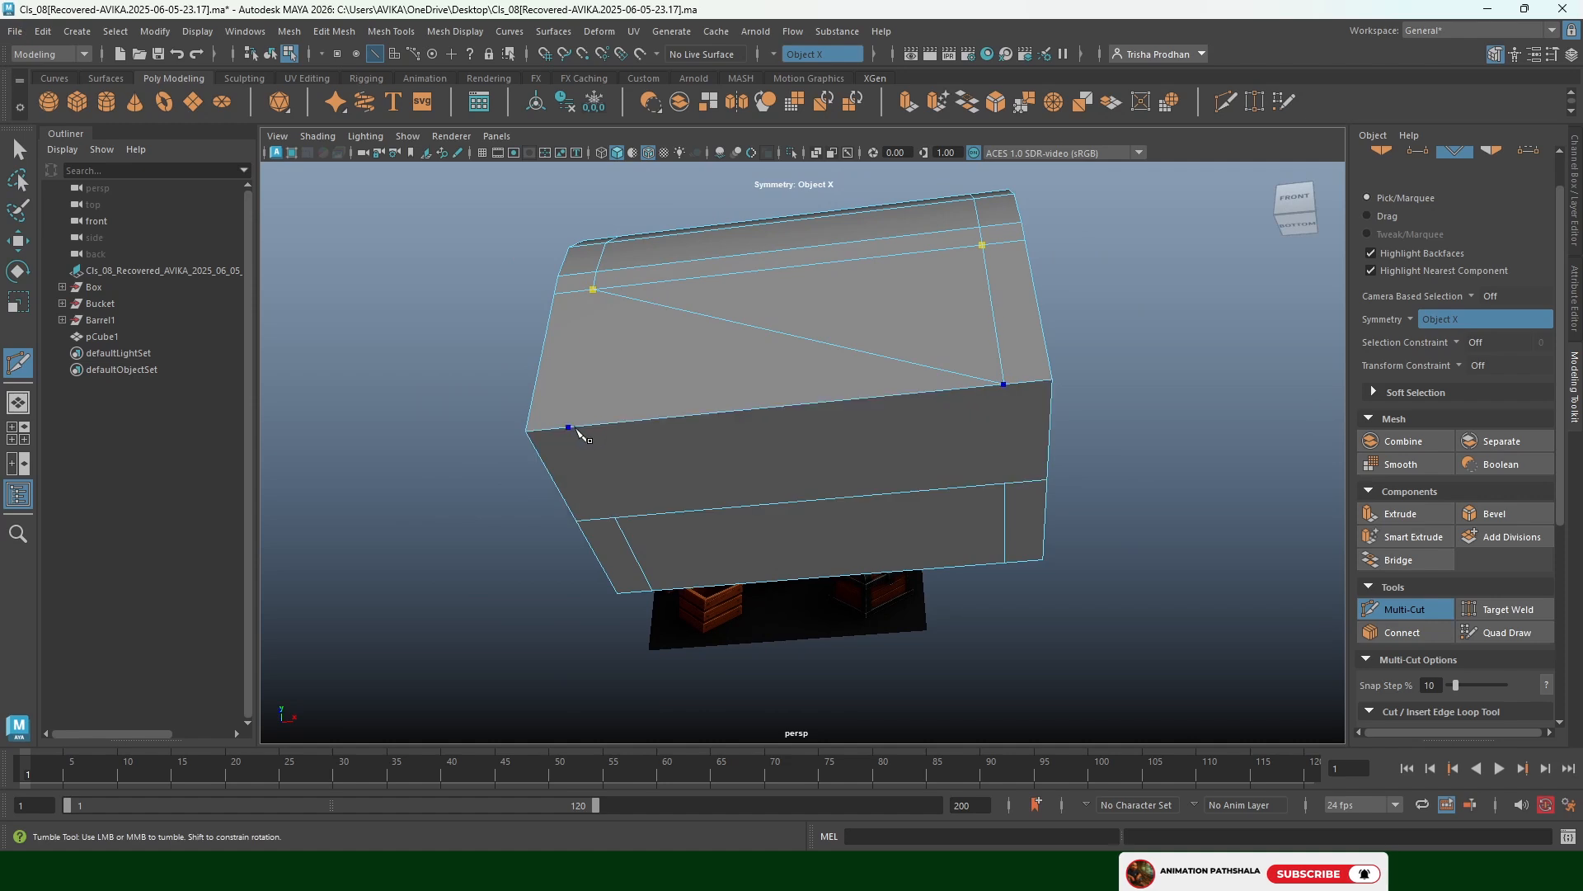
pyautogui.click(616, 518)
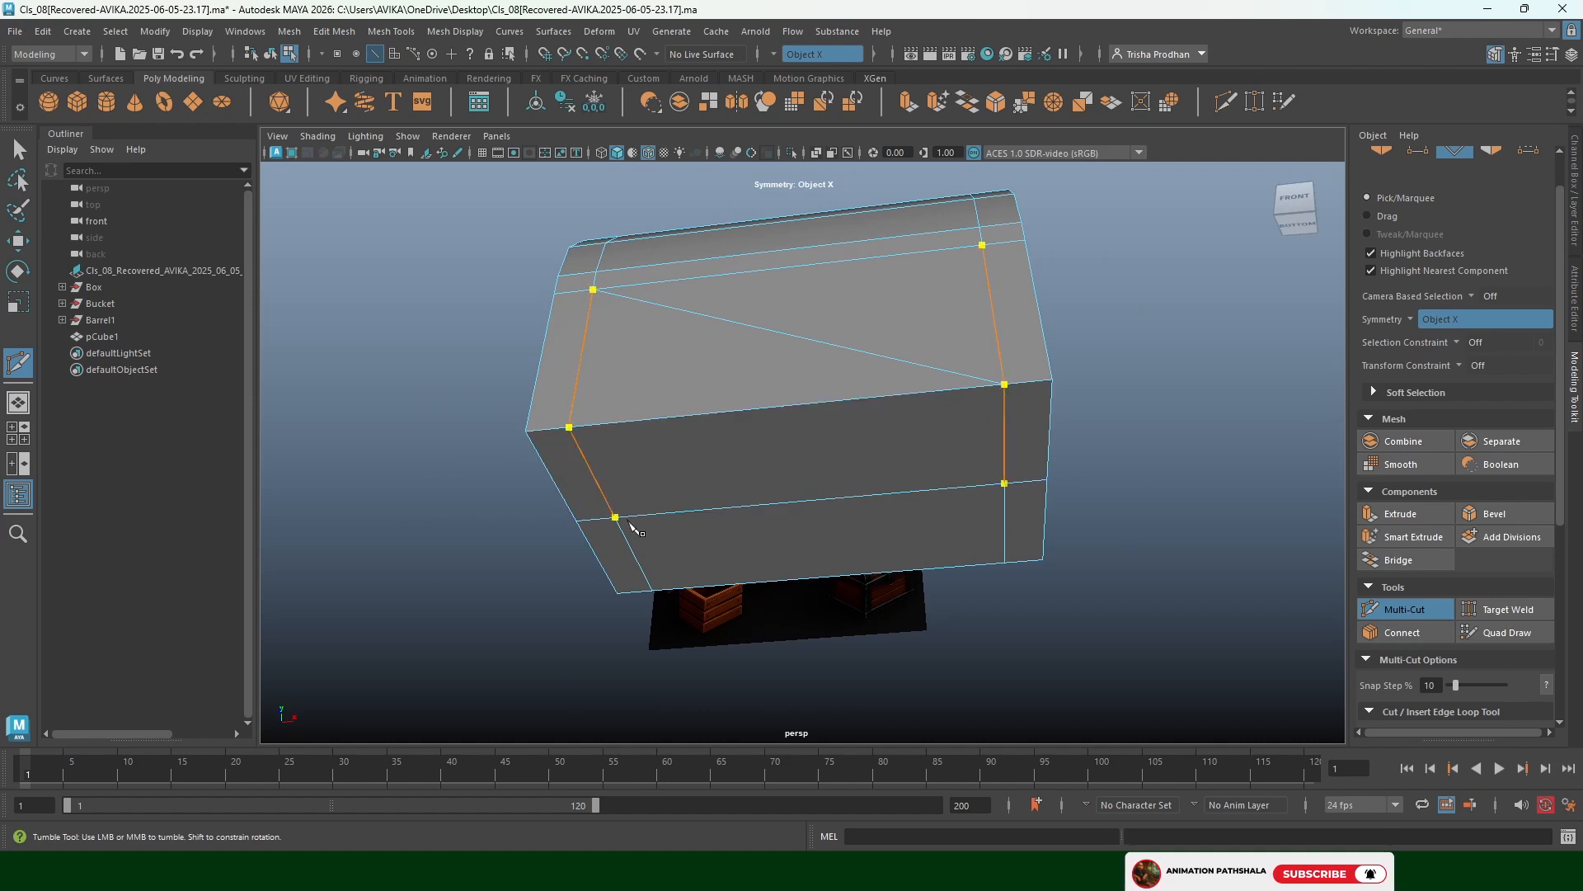
pyautogui.press('w')
pyautogui.click(858, 353)
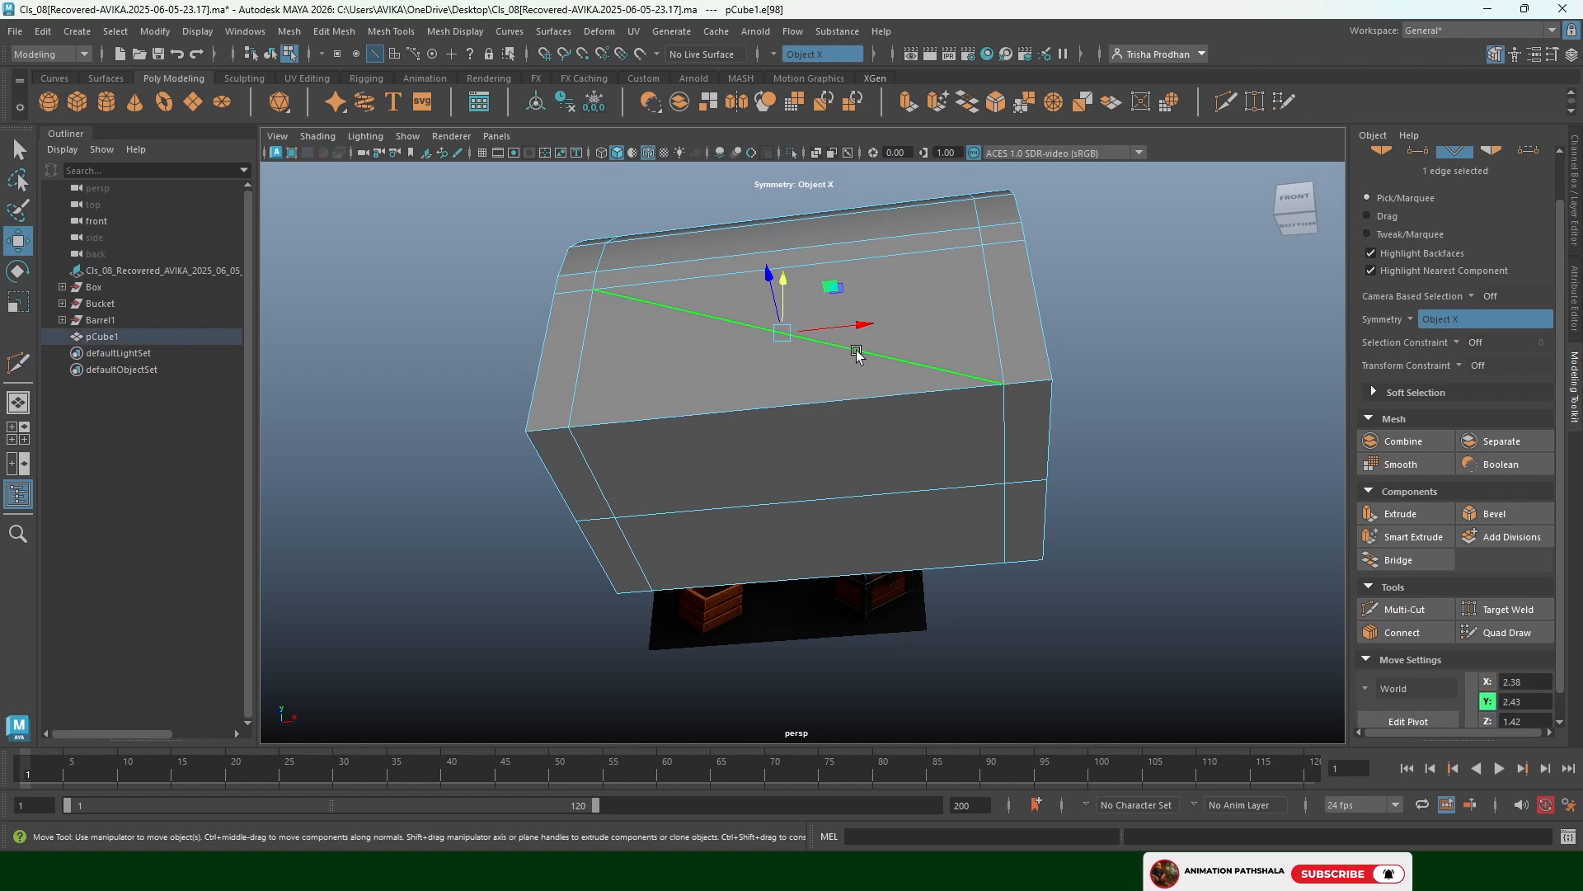
pyautogui.hotkey('ctrl', 'Delete')
pyautogui.scroll(-2, 974, 365)
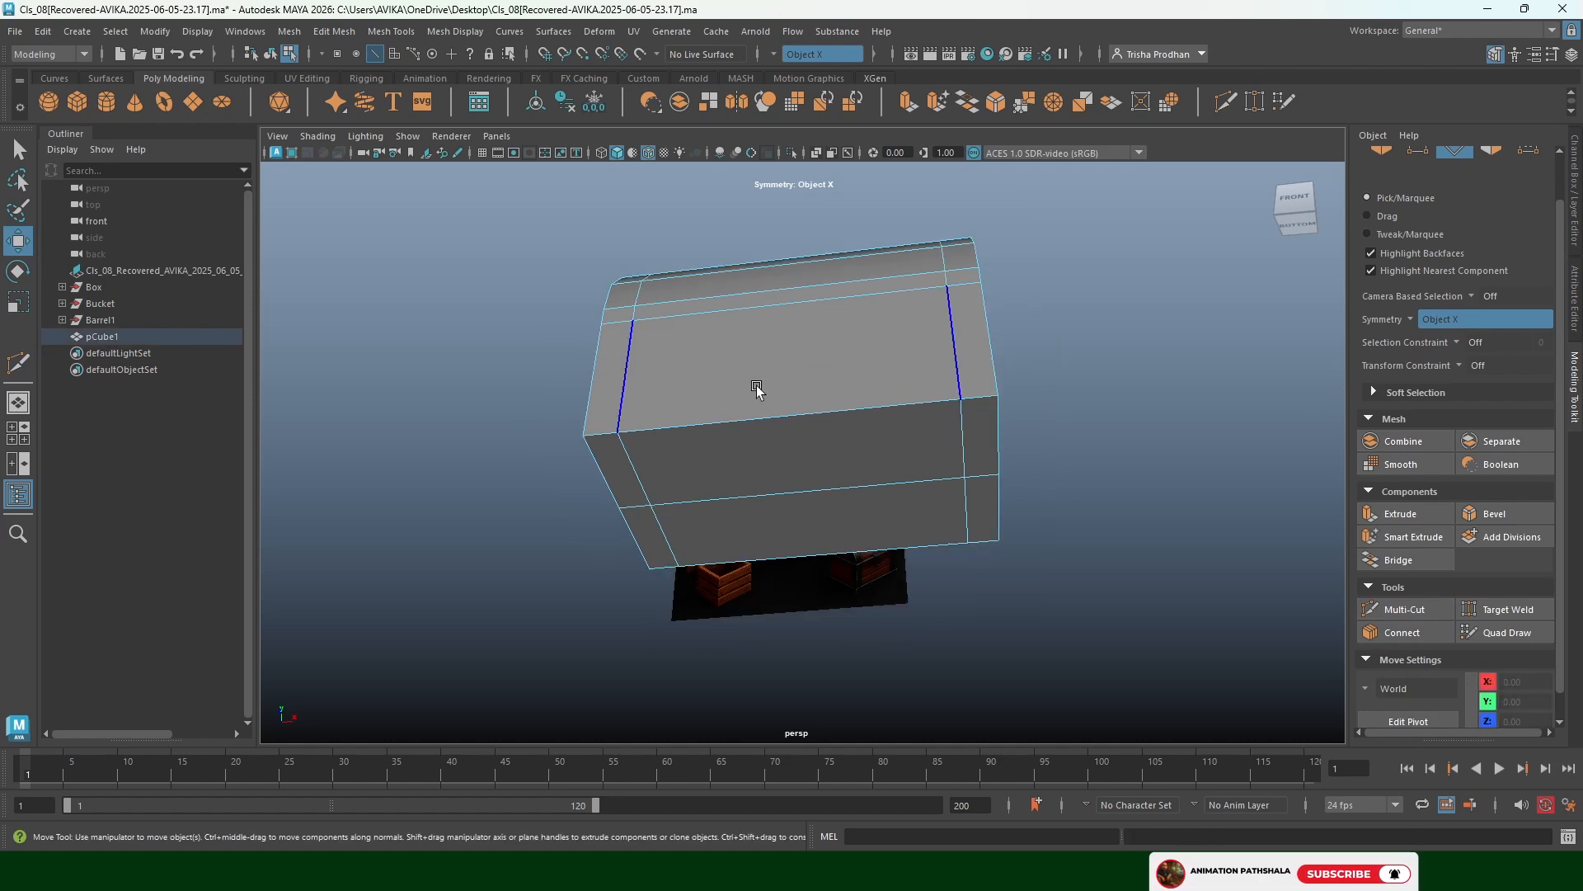
# Connect the vertical edges of the lower chest body with 3 segments to add three horizontal edge loops
pyautogui.press('F9')
pyautogui.keyDown('alt'); pyautogui.moveTo(912, 396); pyautogui.dragTo(700, 498); pyautogui.keyUp('alt')
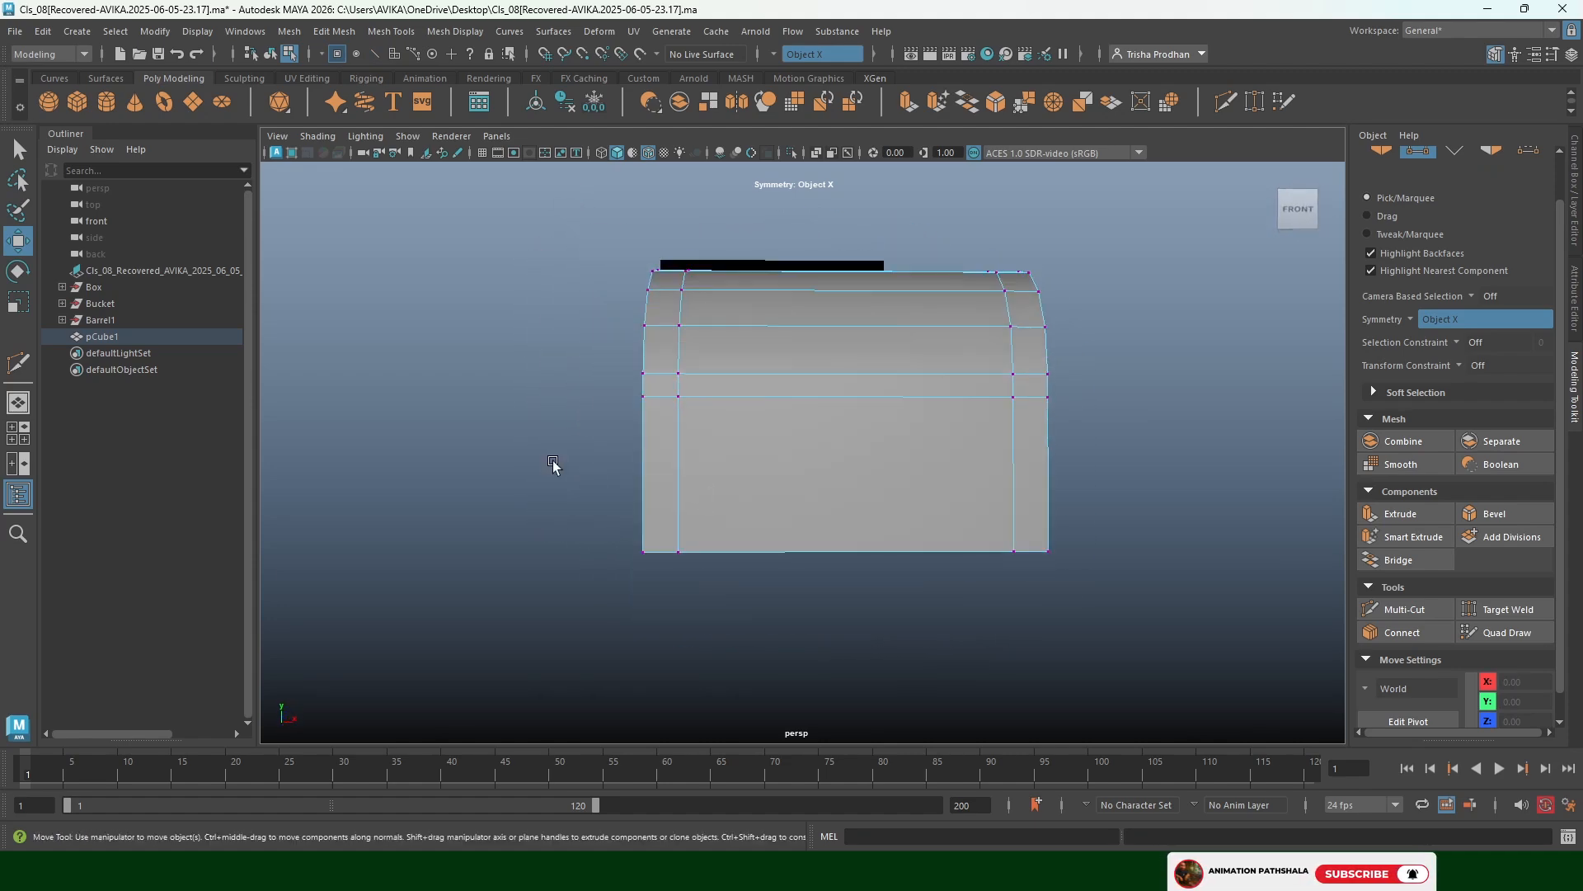
pyautogui.keyDown('alt'); pyautogui.moveTo(1113, 498); pyautogui.dragTo(1073, 502); pyautogui.keyUp('alt')
pyautogui.press('F10')
pyautogui.moveTo(660, 464); pyautogui.dragTo(1089, 501)
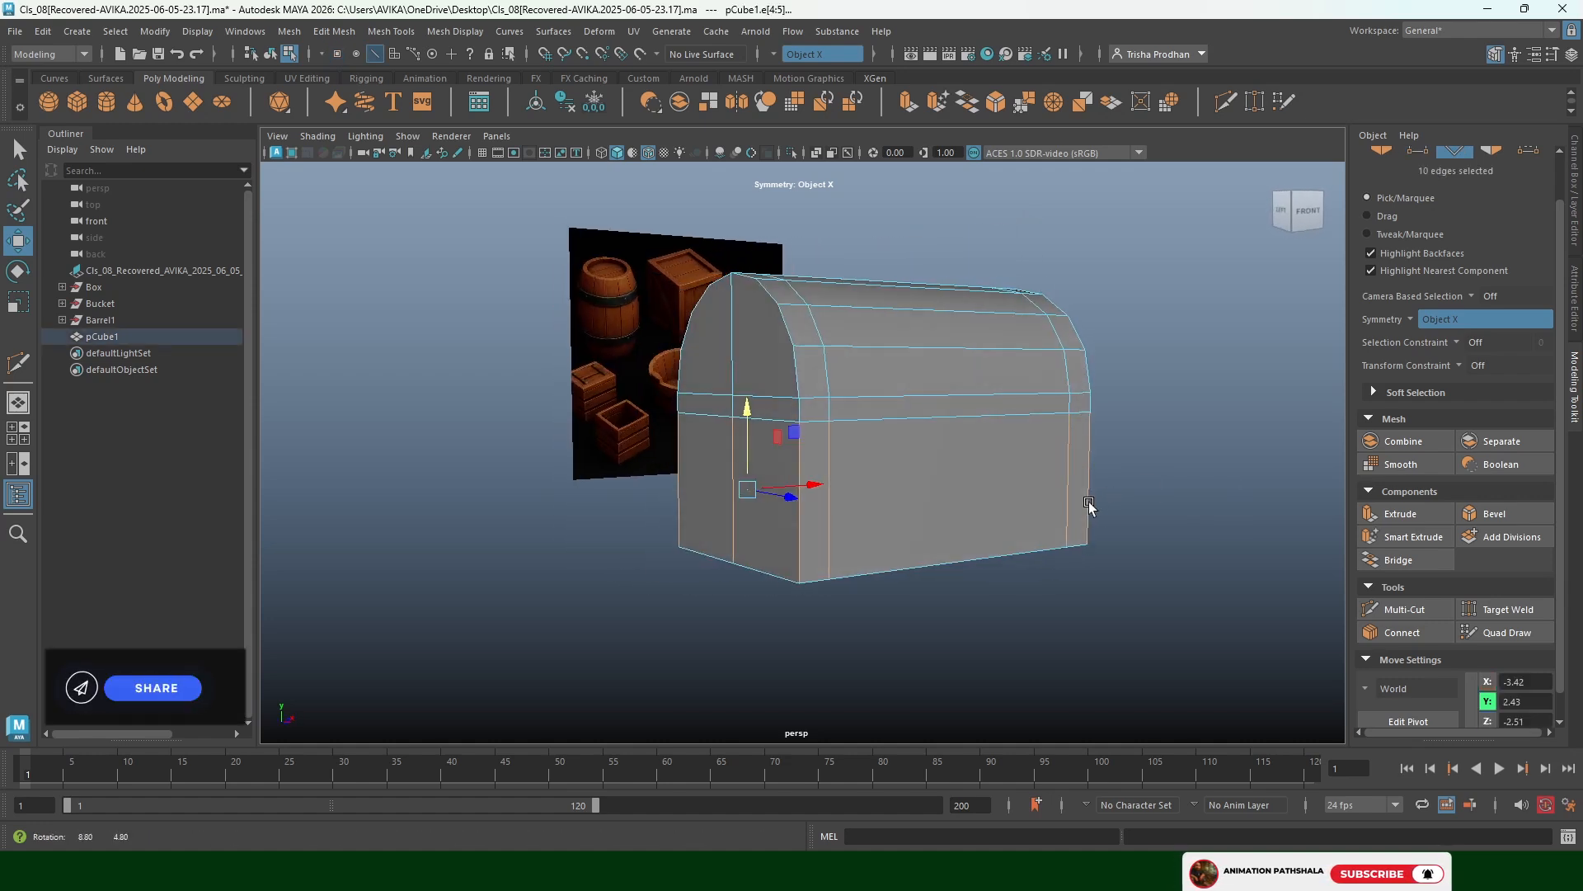
pyautogui.click(1402, 631)
pyautogui.click(1435, 700)
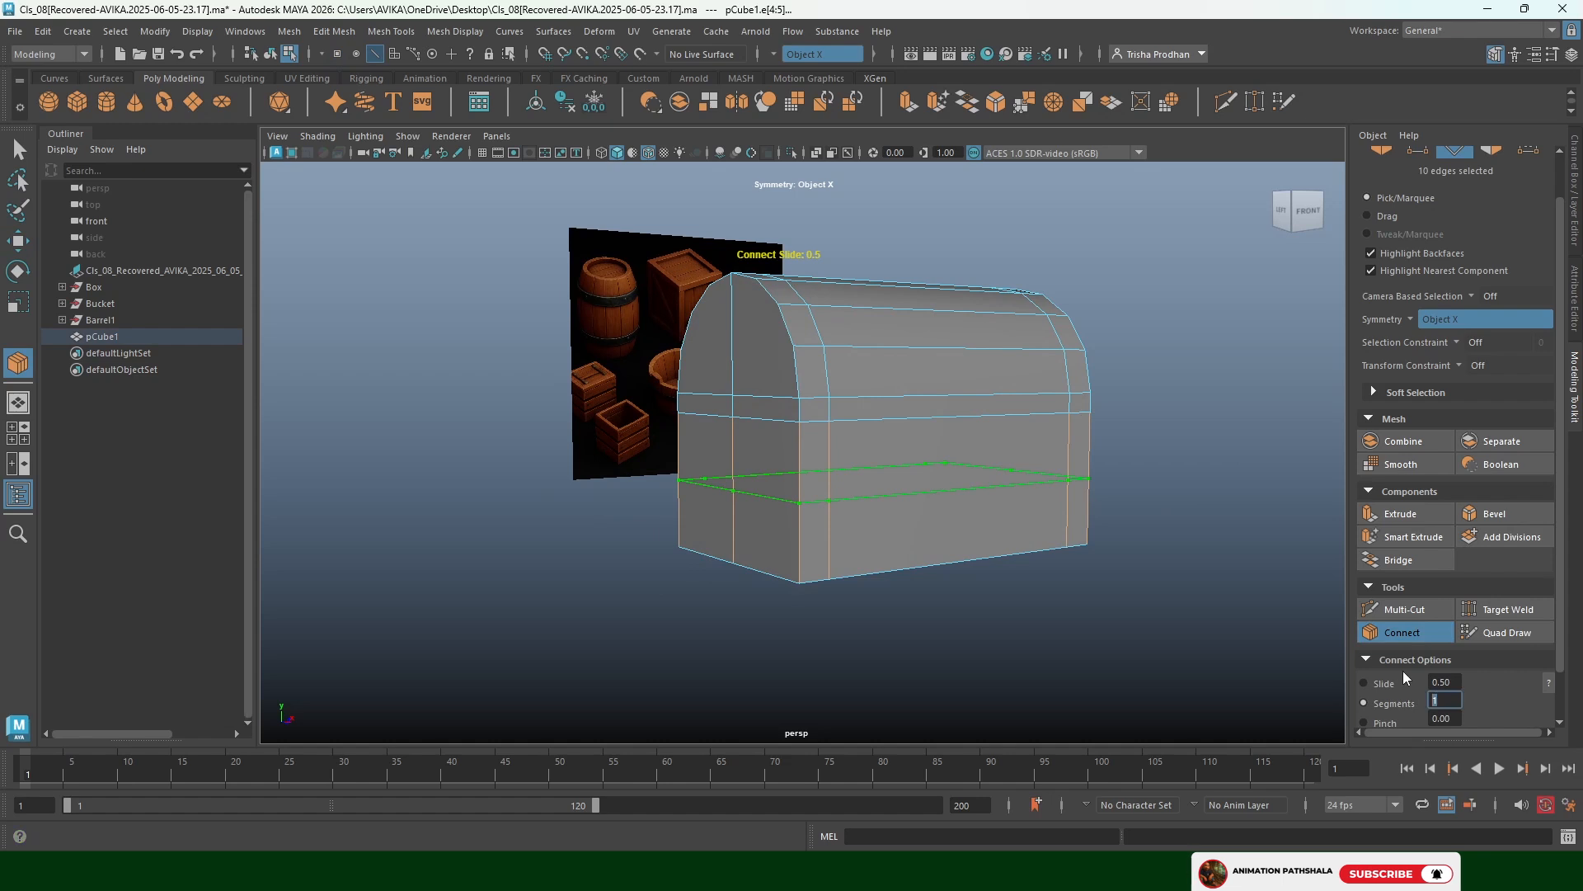
pyautogui.write('3')
pyautogui.press('Return')
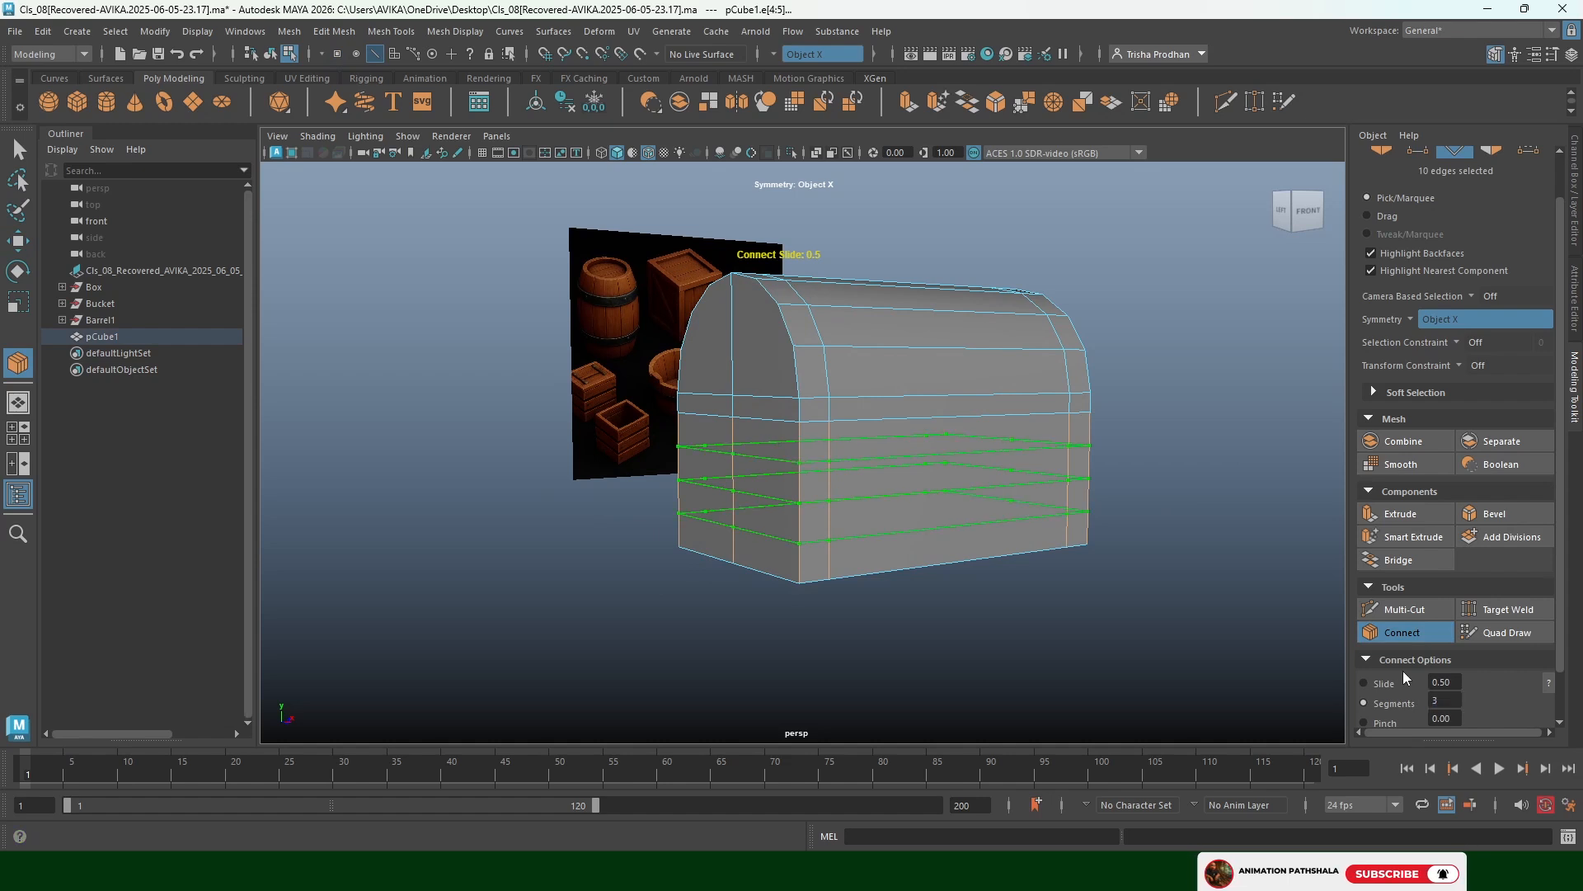
pyautogui.keyDown('alt'); pyautogui.moveTo(949, 522); pyautogui.dragTo(791, 516); pyautogui.keyUp('alt')
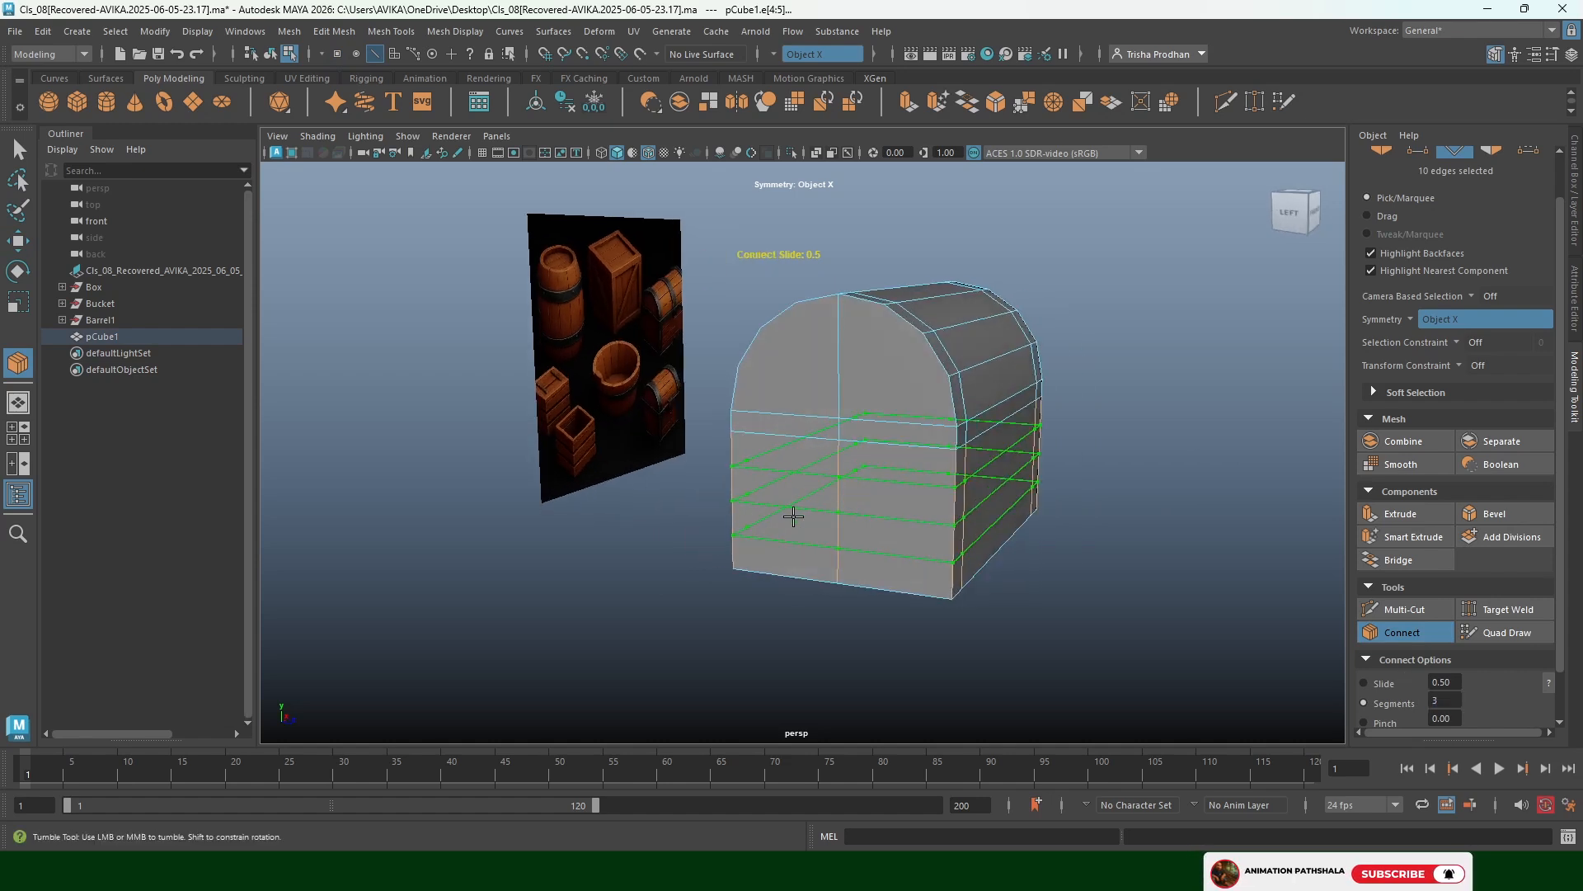
pyautogui.keyDown('alt'); pyautogui.moveTo(791, 516); pyautogui.dragTo(887, 480, button='right'); pyautogui.keyUp('alt')
pyautogui.press('w')
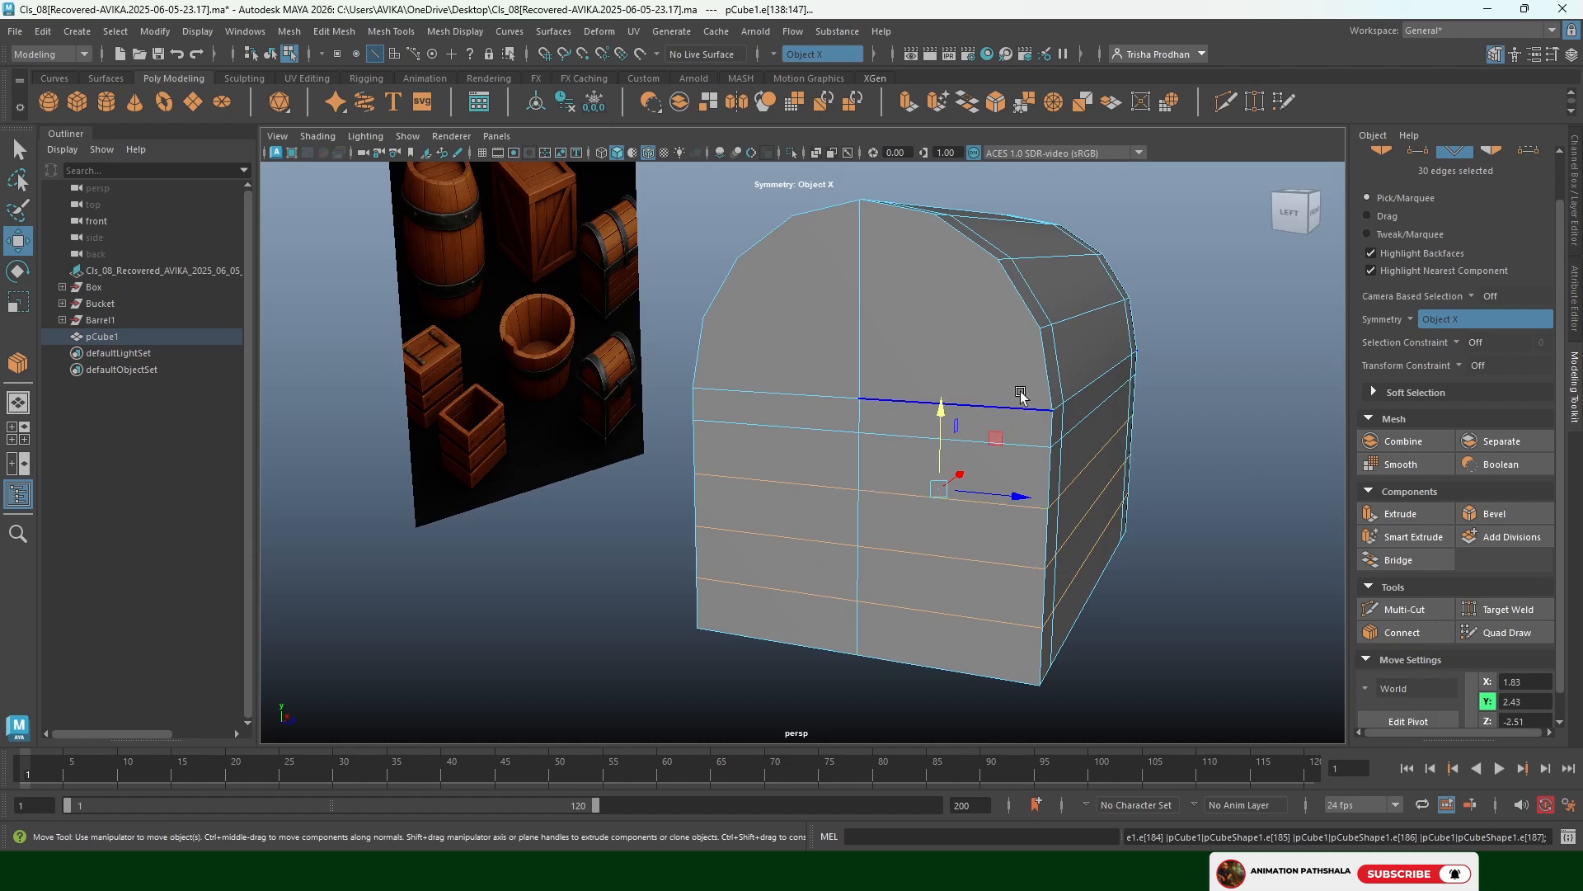
# Turn symmetry off and cut two horizontal edges between opposite arch vertices across the remaining rounded end face
pyautogui.keyDown('alt'); pyautogui.moveTo(917, 364); pyautogui.dragTo(996, 344); pyautogui.keyUp('alt')
pyautogui.click(1226, 103)
pyautogui.click(773, 55)
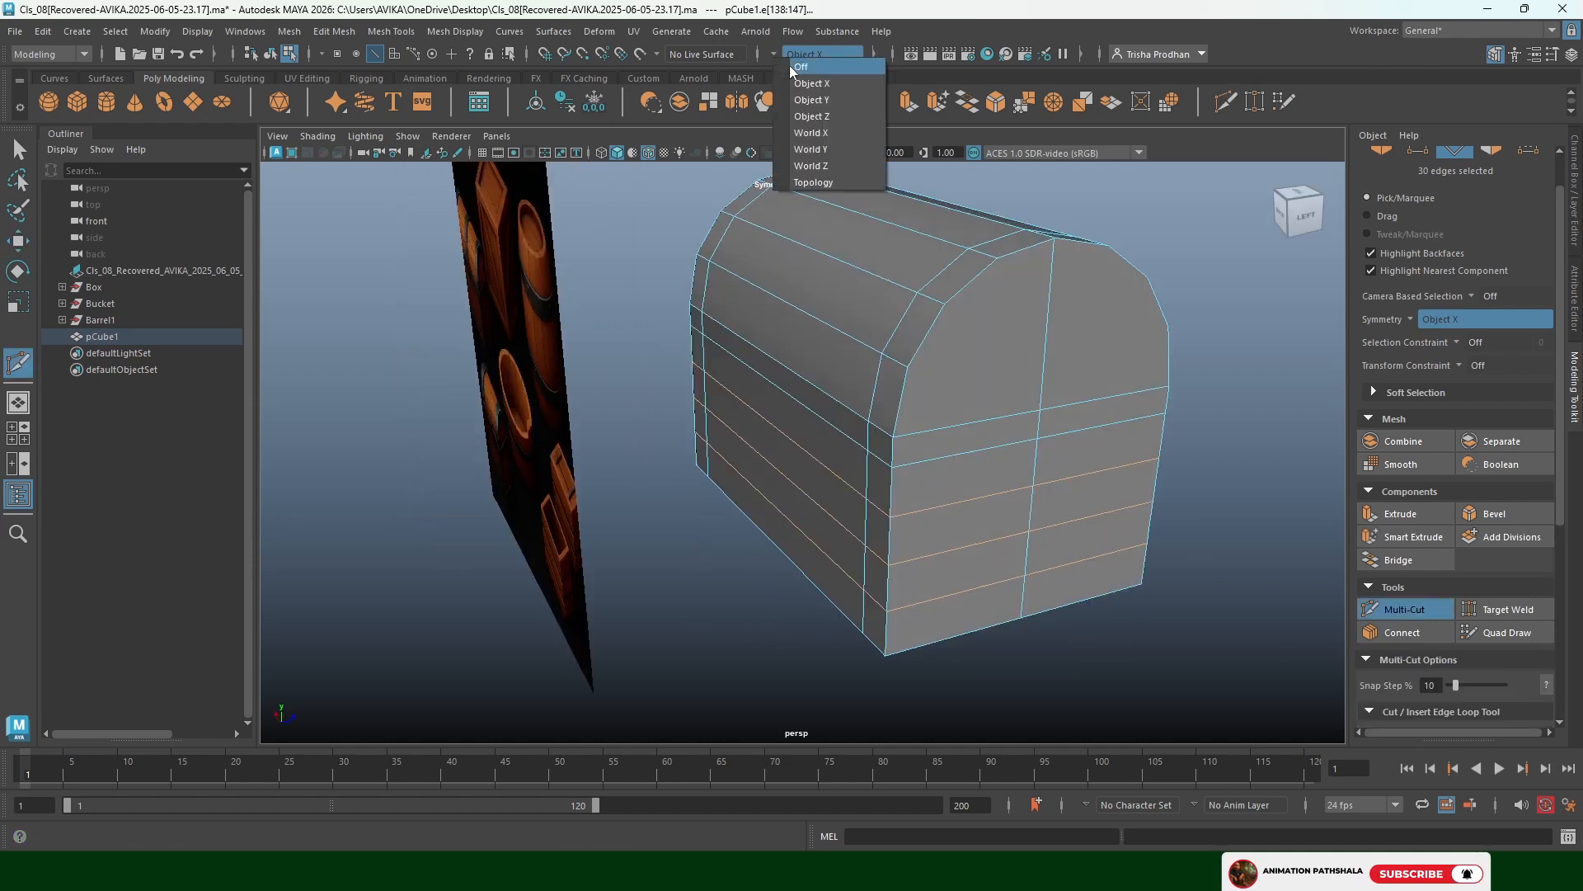
pyautogui.click(792, 66)
pyautogui.click(945, 305)
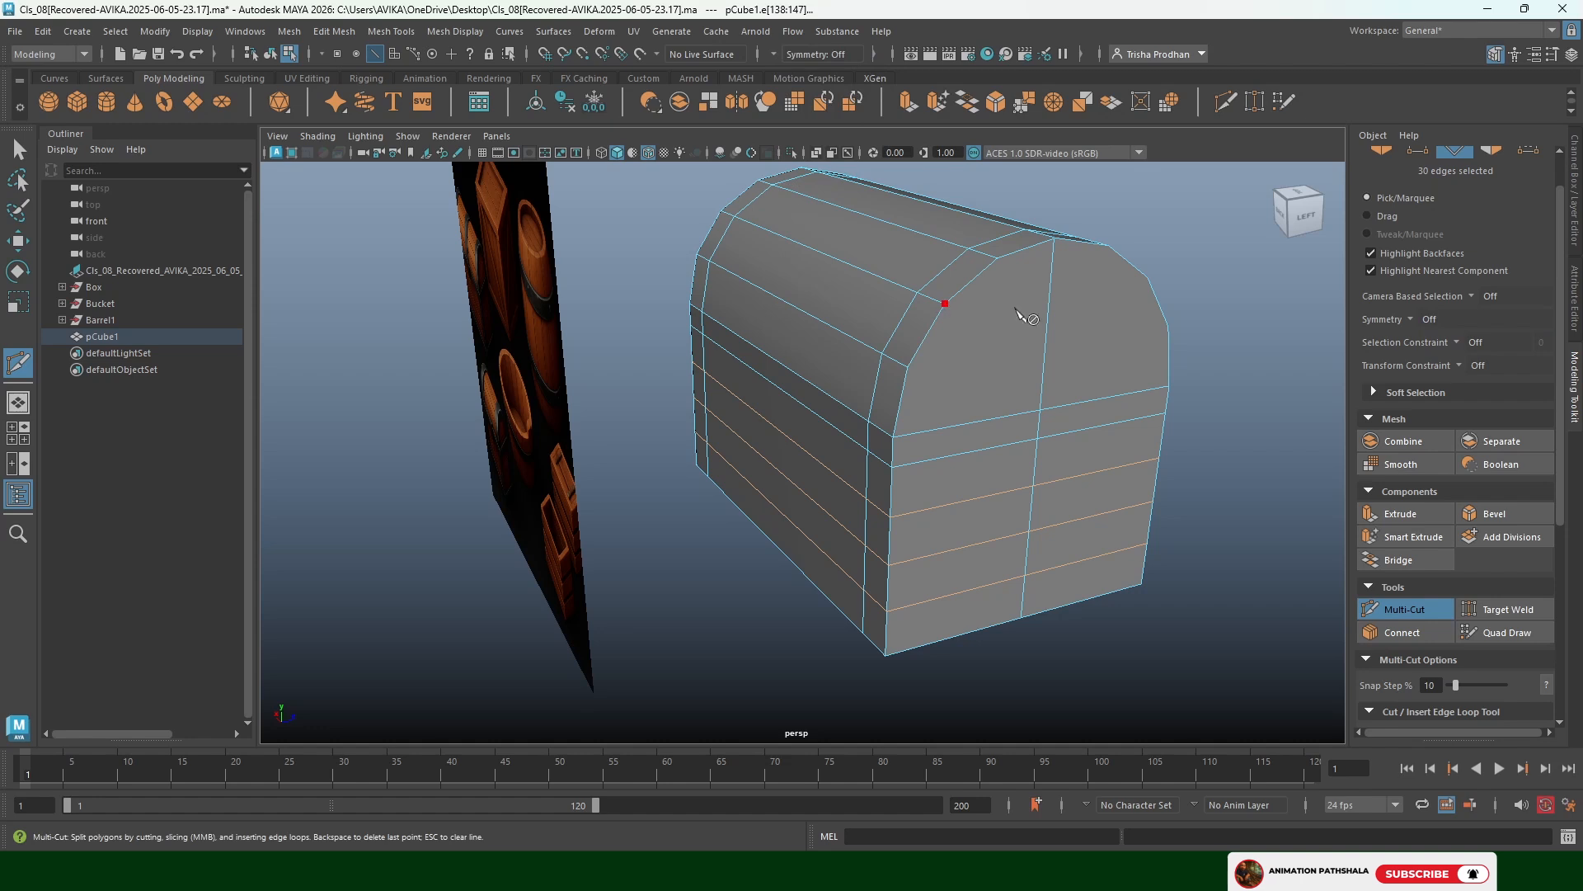
pyautogui.keyDown('alt'); pyautogui.moveTo(1023, 315); pyautogui.dragTo(1056, 320); pyautogui.keyUp('alt')
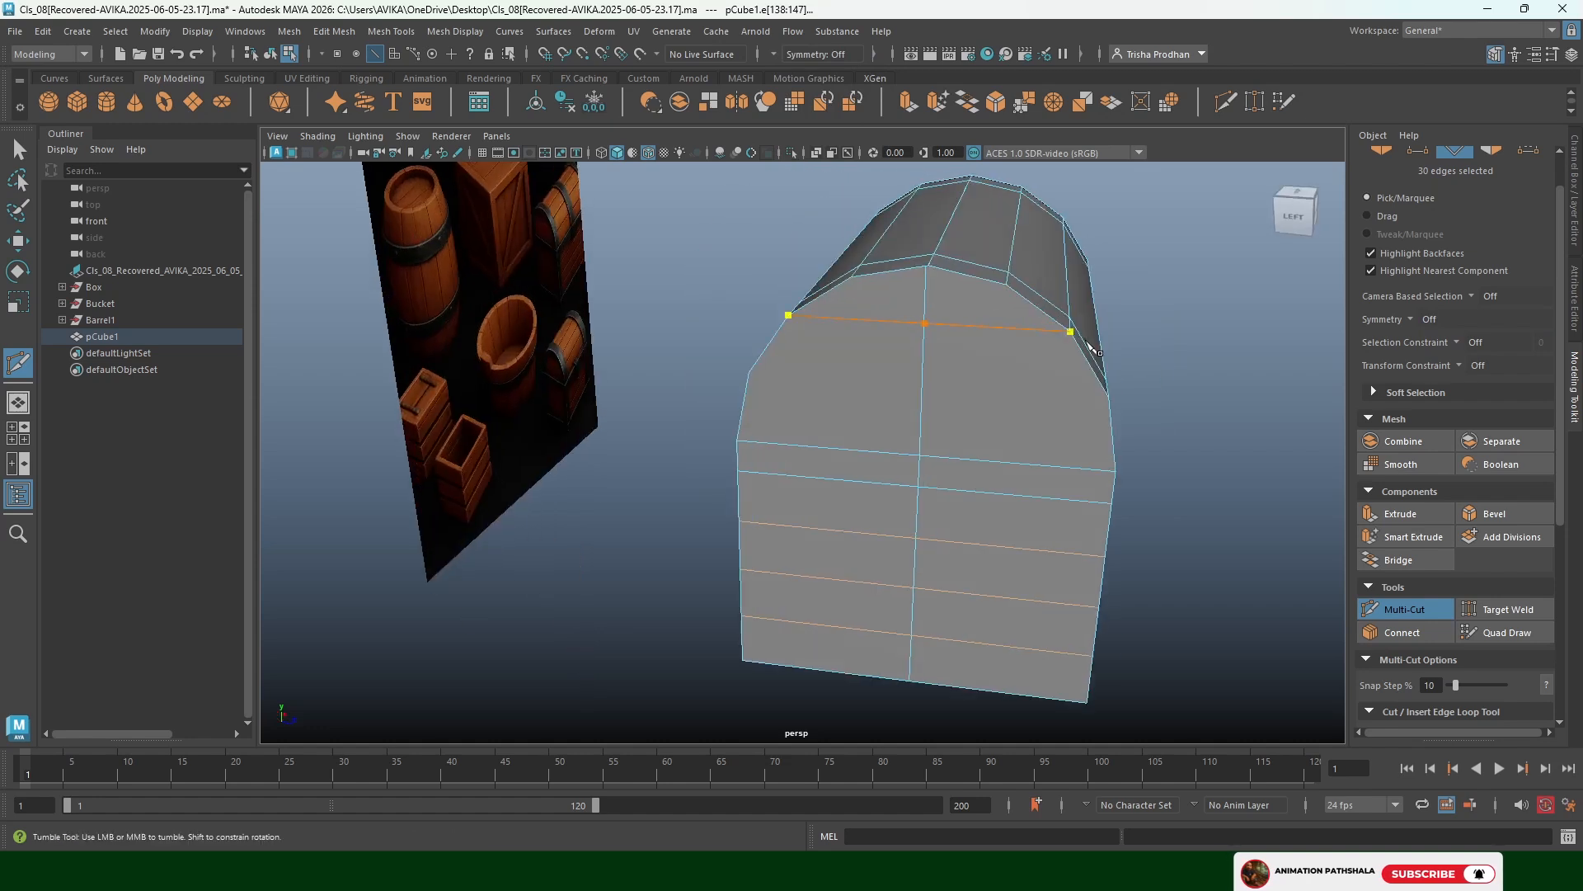
pyautogui.press('Return')
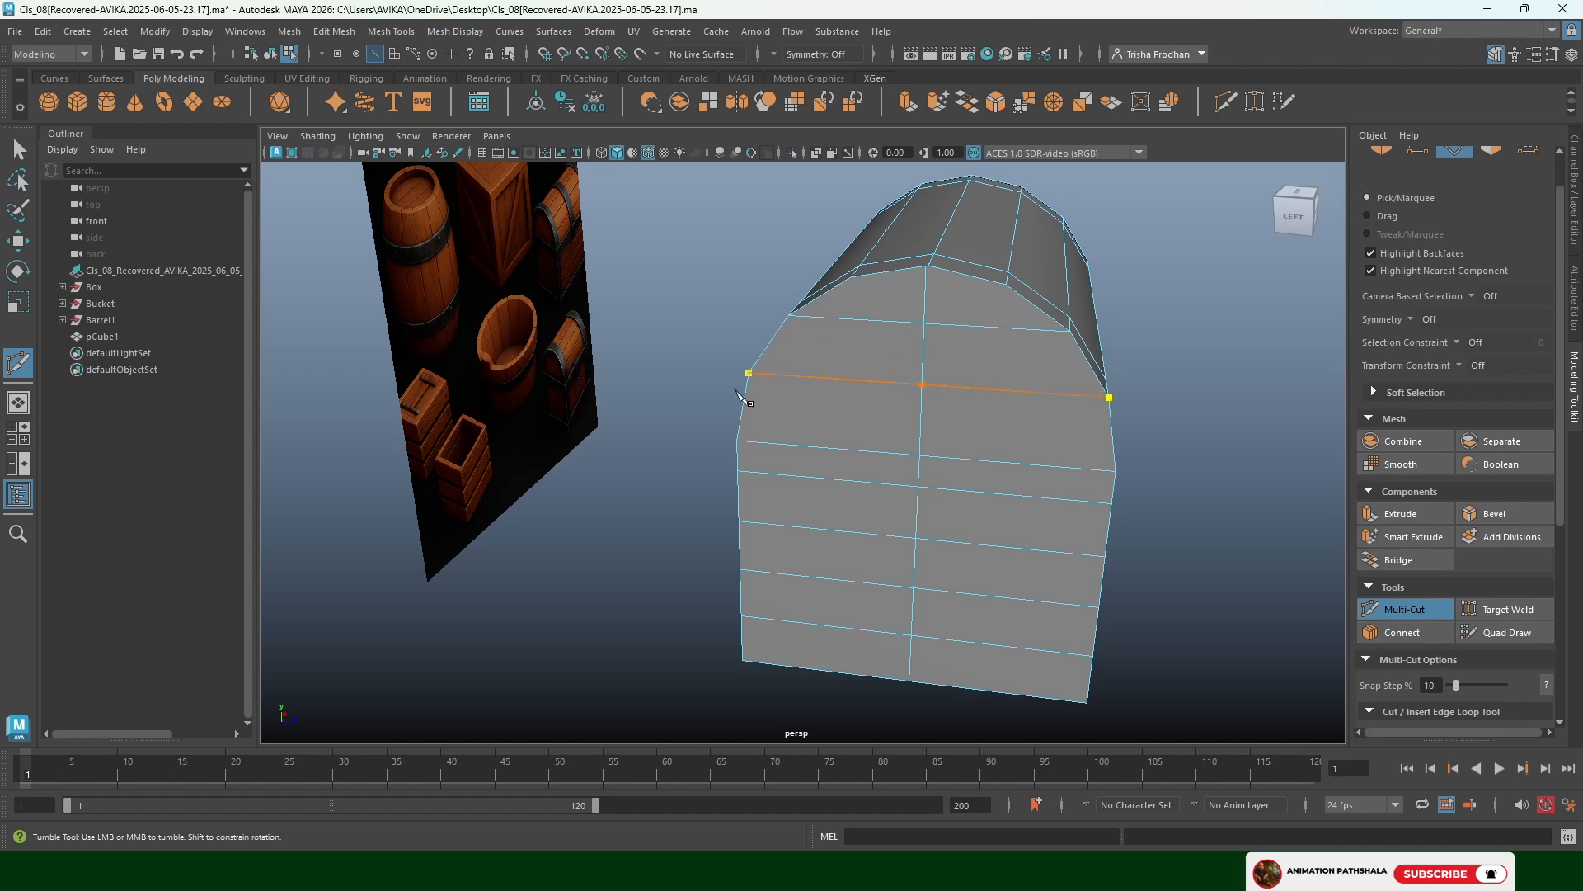
pyautogui.keyDown('alt'); pyautogui.moveTo(1141, 389); pyautogui.dragTo(746, 385); pyautogui.keyUp('alt')
pyautogui.press('w')
pyautogui.keyDown('alt'); pyautogui.moveTo(835, 417); pyautogui.dragTo(540, 411); pyautogui.keyUp('alt')
pyautogui.scroll(4, 574, 381)
pyautogui.keyDown('alt'); pyautogui.moveTo(539, 411); pyautogui.dragTo(305, 364, button='middle'); pyautogui.keyUp('alt')
pyautogui.scroll(-4, 707, 363)
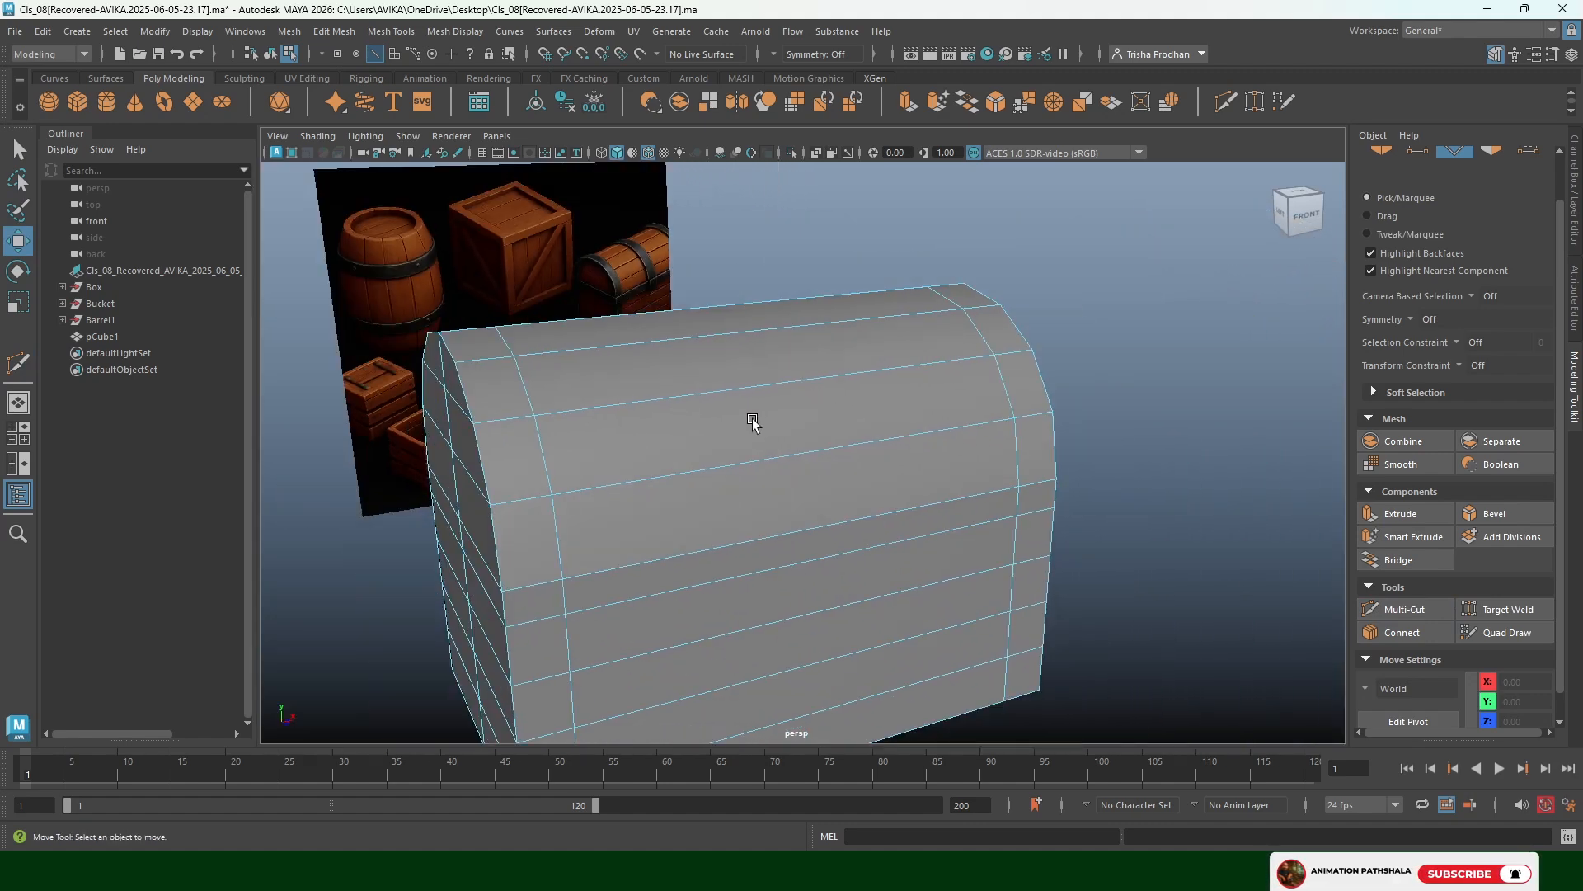
pyautogui.moveTo(753, 421)
pyautogui.keyDown('alt'); pyautogui.mouseDown()
pyautogui.moveTo(718, 424)
pyautogui.moveTo(731, 413)
pyautogui.mouseUp(); pyautogui.keyUp('alt')
pyautogui.keyDown('alt'); pyautogui.moveTo(731, 413); pyautogui.dragTo(775, 408, button='middle'); pyautogui.keyUp('alt')
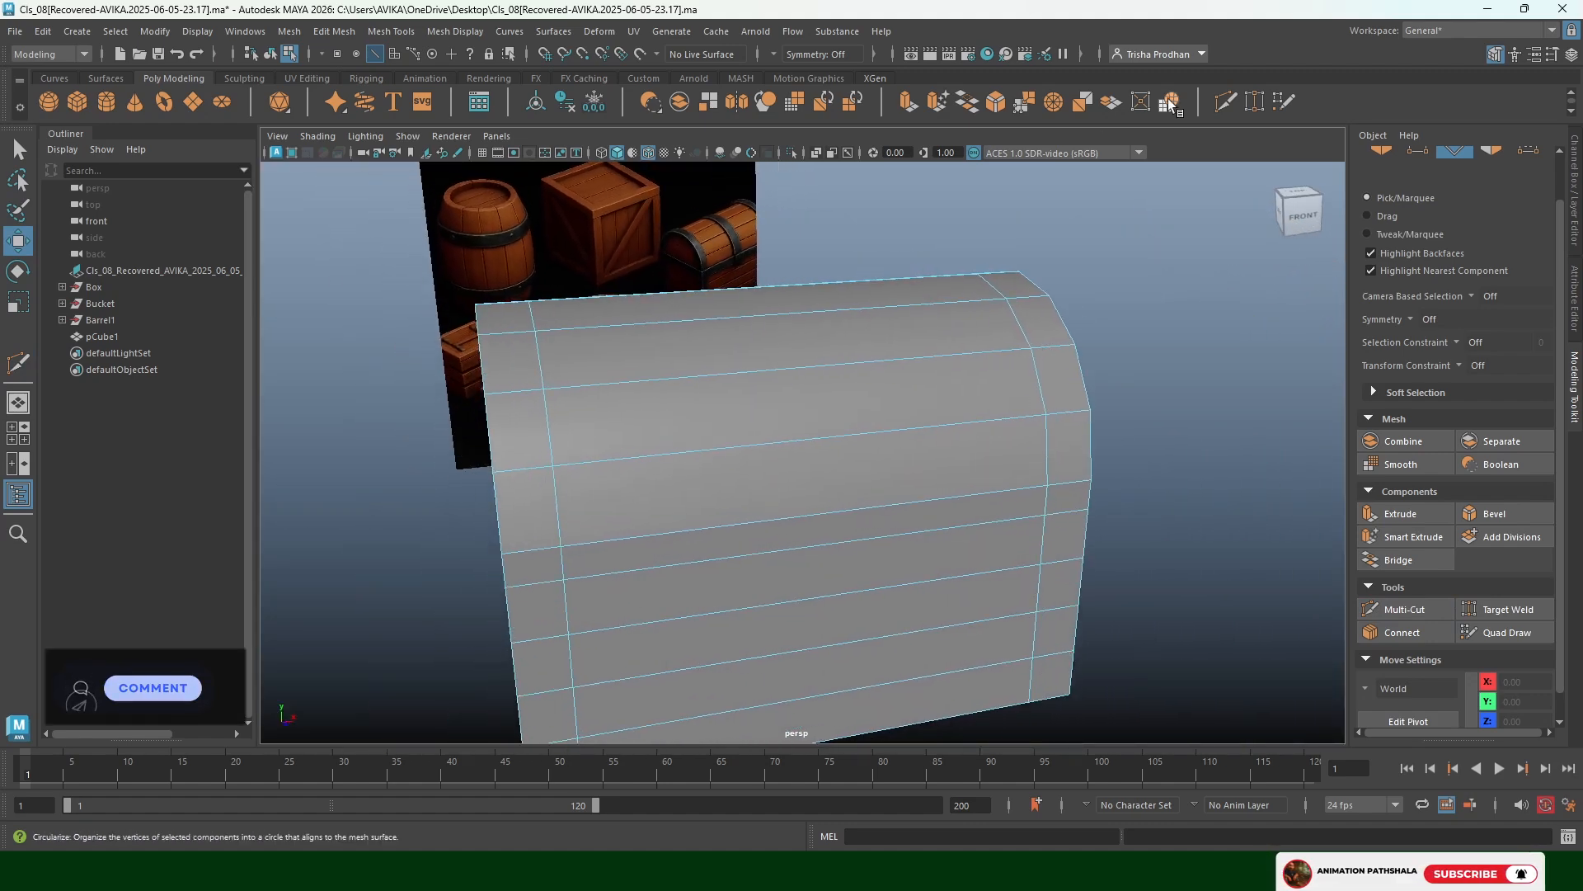
pyautogui.click(1226, 102)
pyautogui.click(1031, 348)
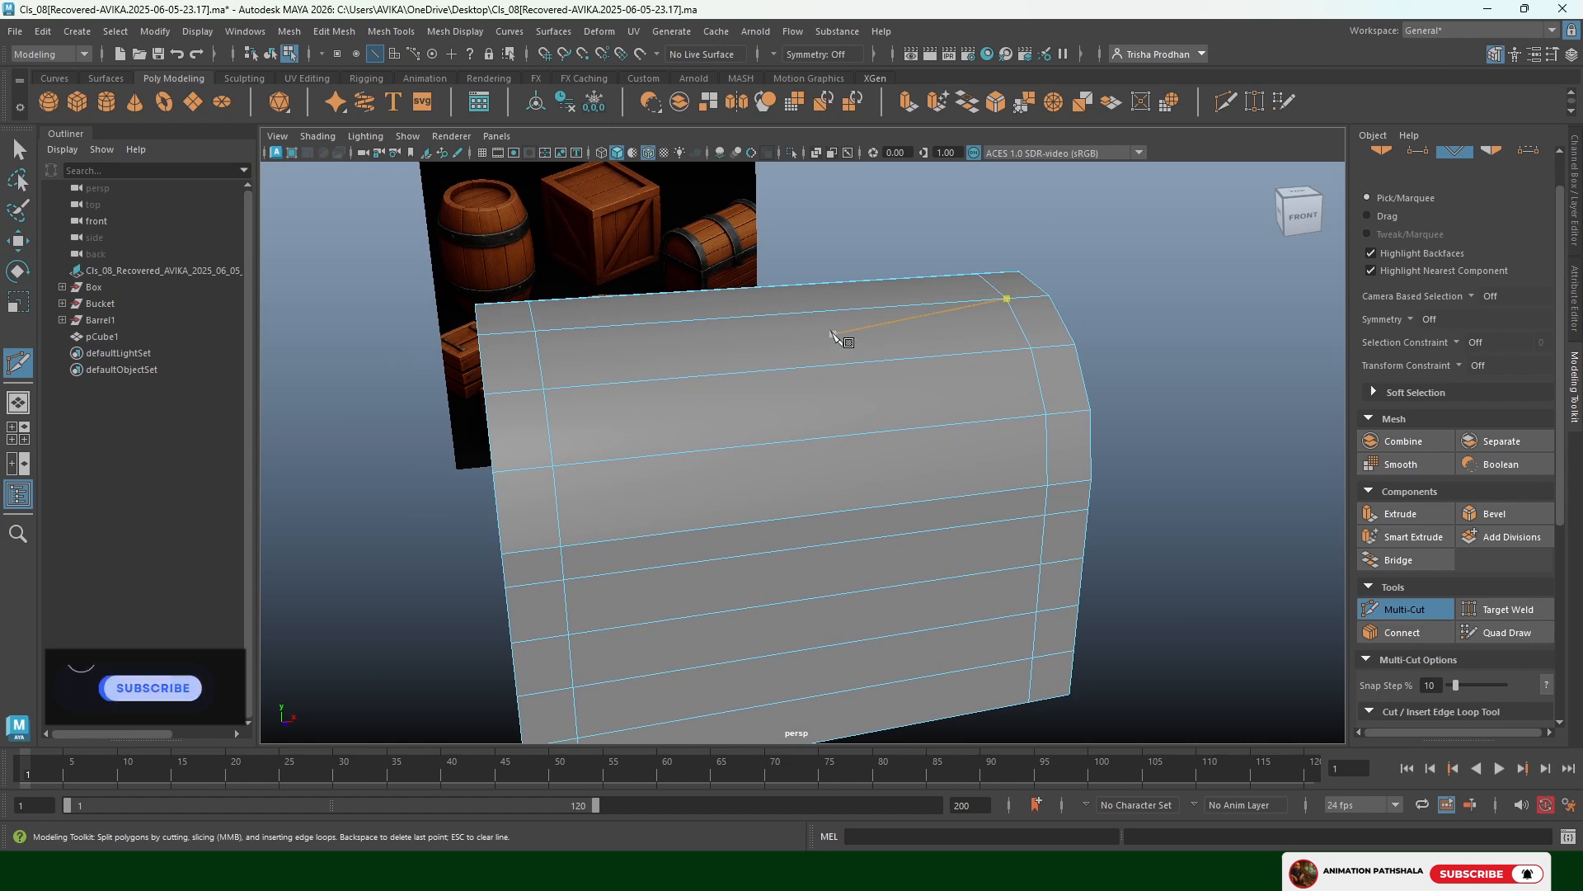
pyautogui.keyDown('alt'); pyautogui.moveTo(926, 352); pyautogui.dragTo(815, 346); pyautogui.keyUp('alt')
pyautogui.press('w')
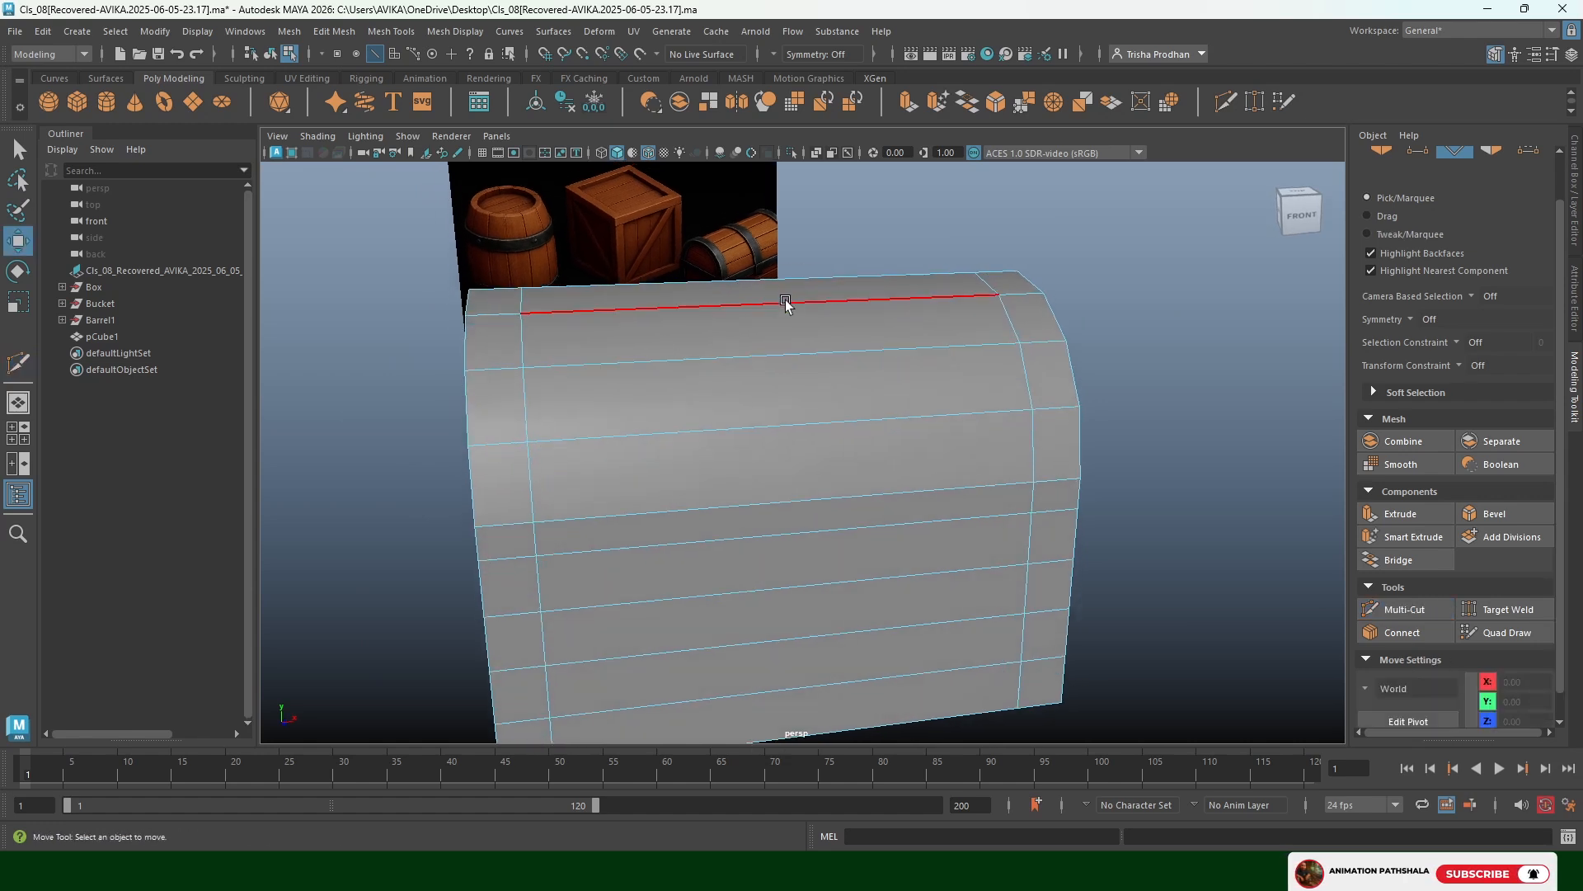
# Connect the lengthwise edges around the lid and body with 1 segment to add a vertical loop at the chest's middle
pyautogui.click(785, 303)
pyautogui.keyDown('shift'); pyautogui.doubleClick(790, 356); pyautogui.keyUp('shift')
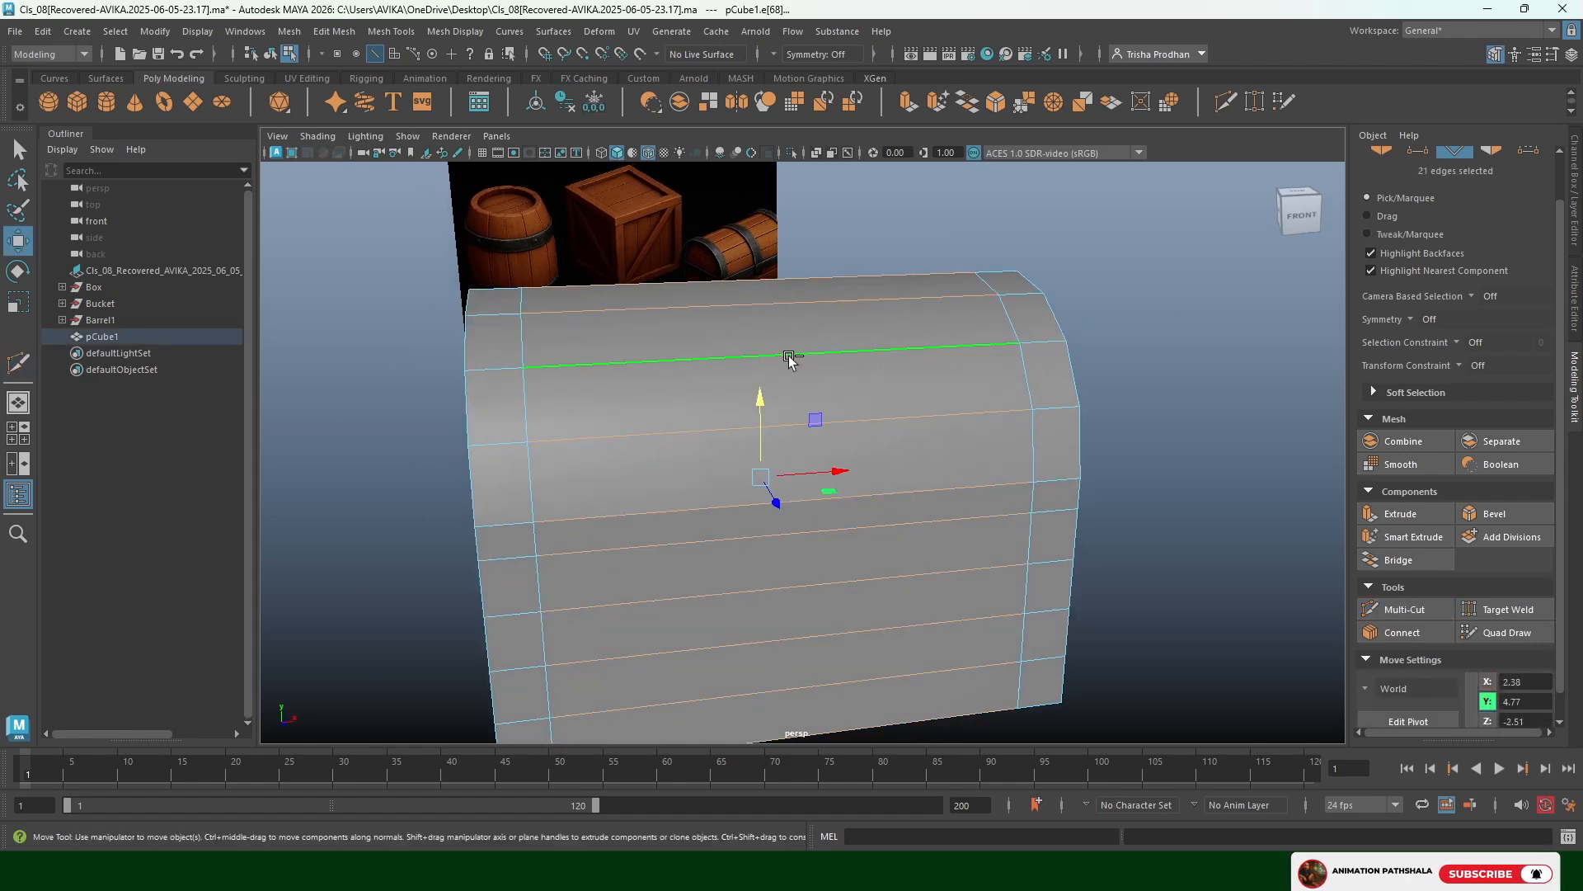
pyautogui.click(1417, 630)
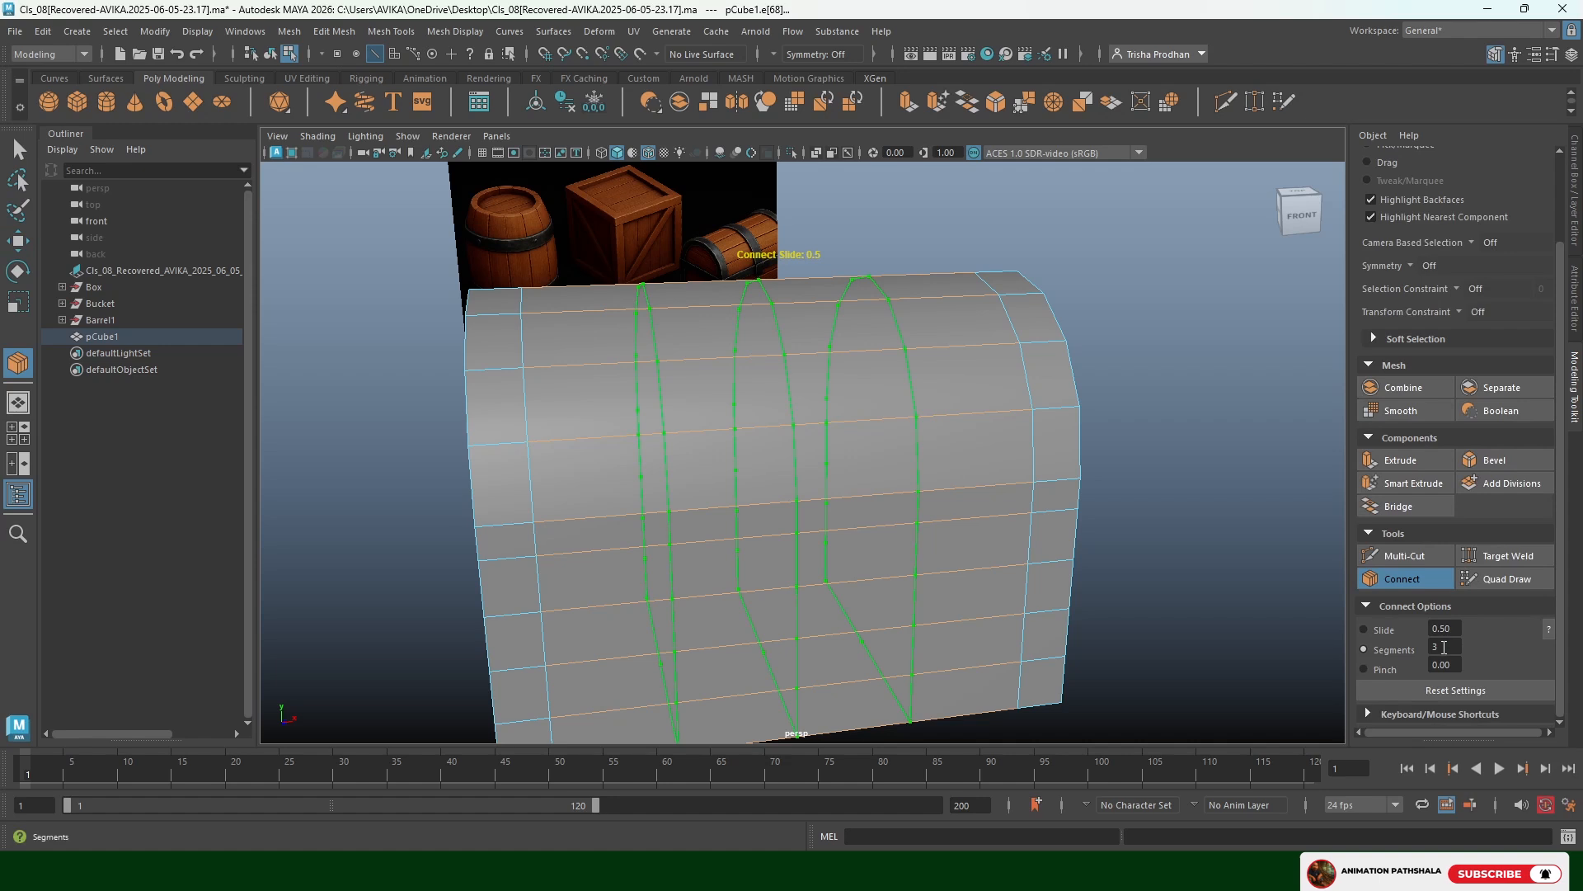
pyautogui.write('1')
pyautogui.press('Return')
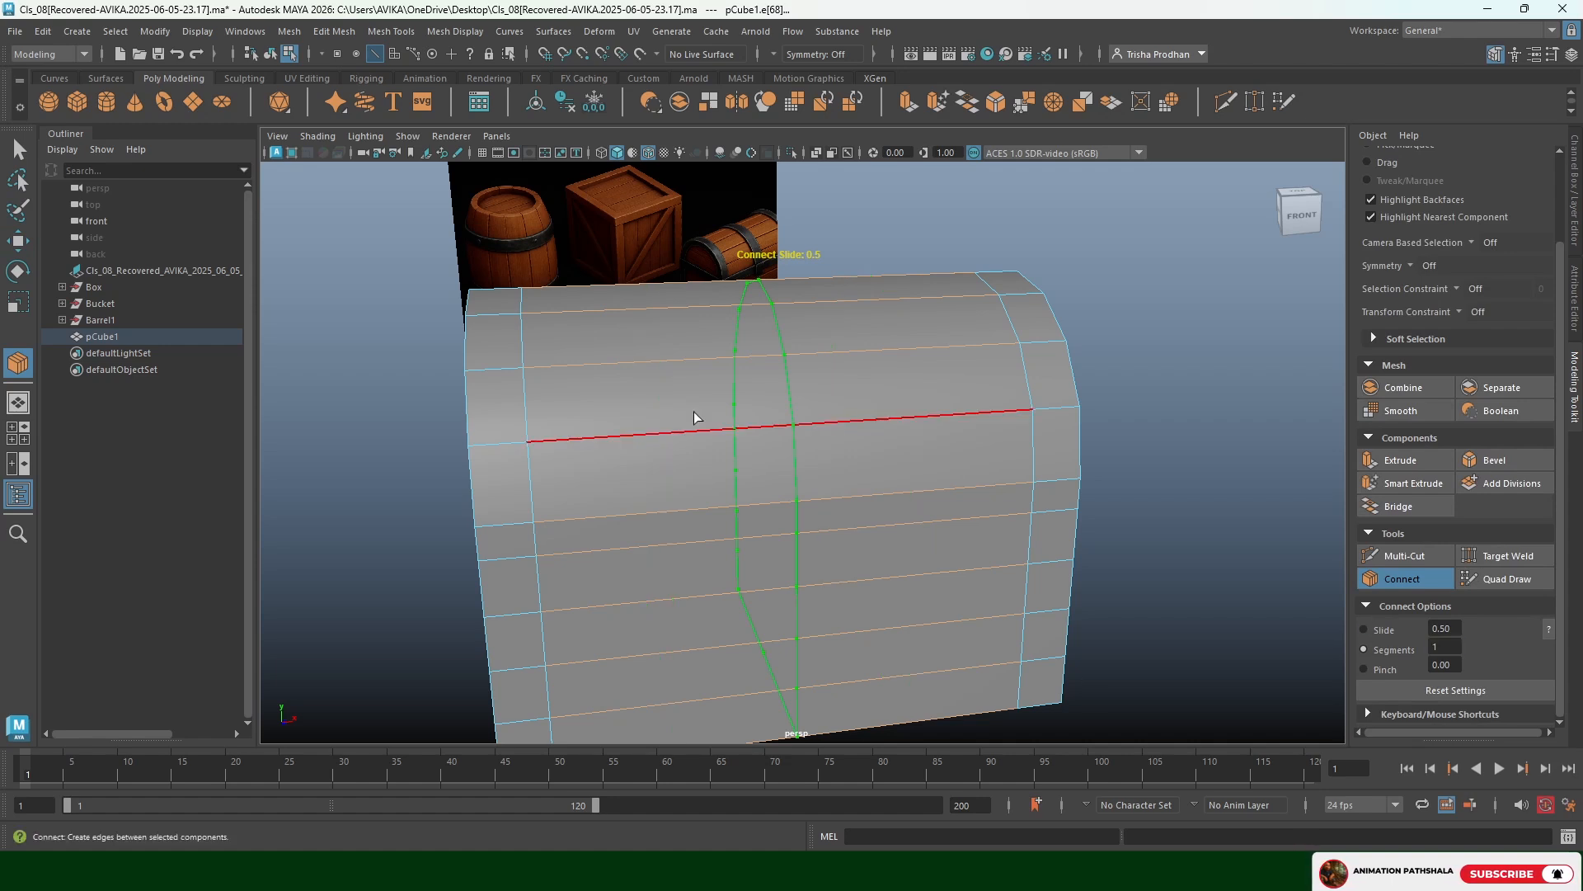
pyautogui.press('w')
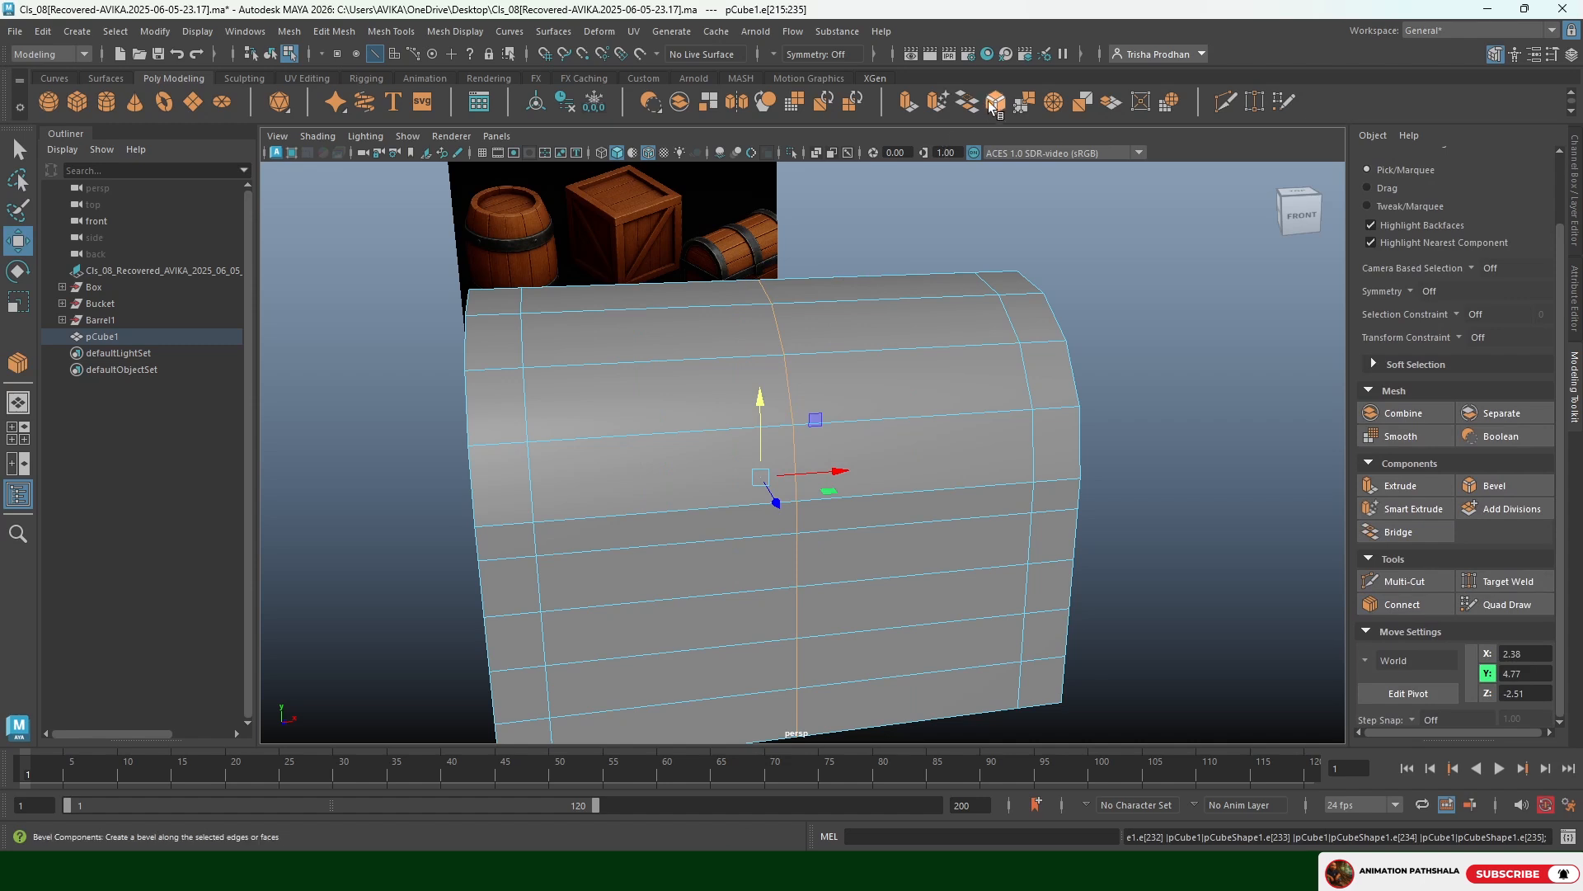
# Bevel the middle vertical edge loop with a Fraction of 0.1 to form the central band
pyautogui.click(995, 102)
pyautogui.moveTo(1172, 368); pyautogui.dragTo(1155, 366)
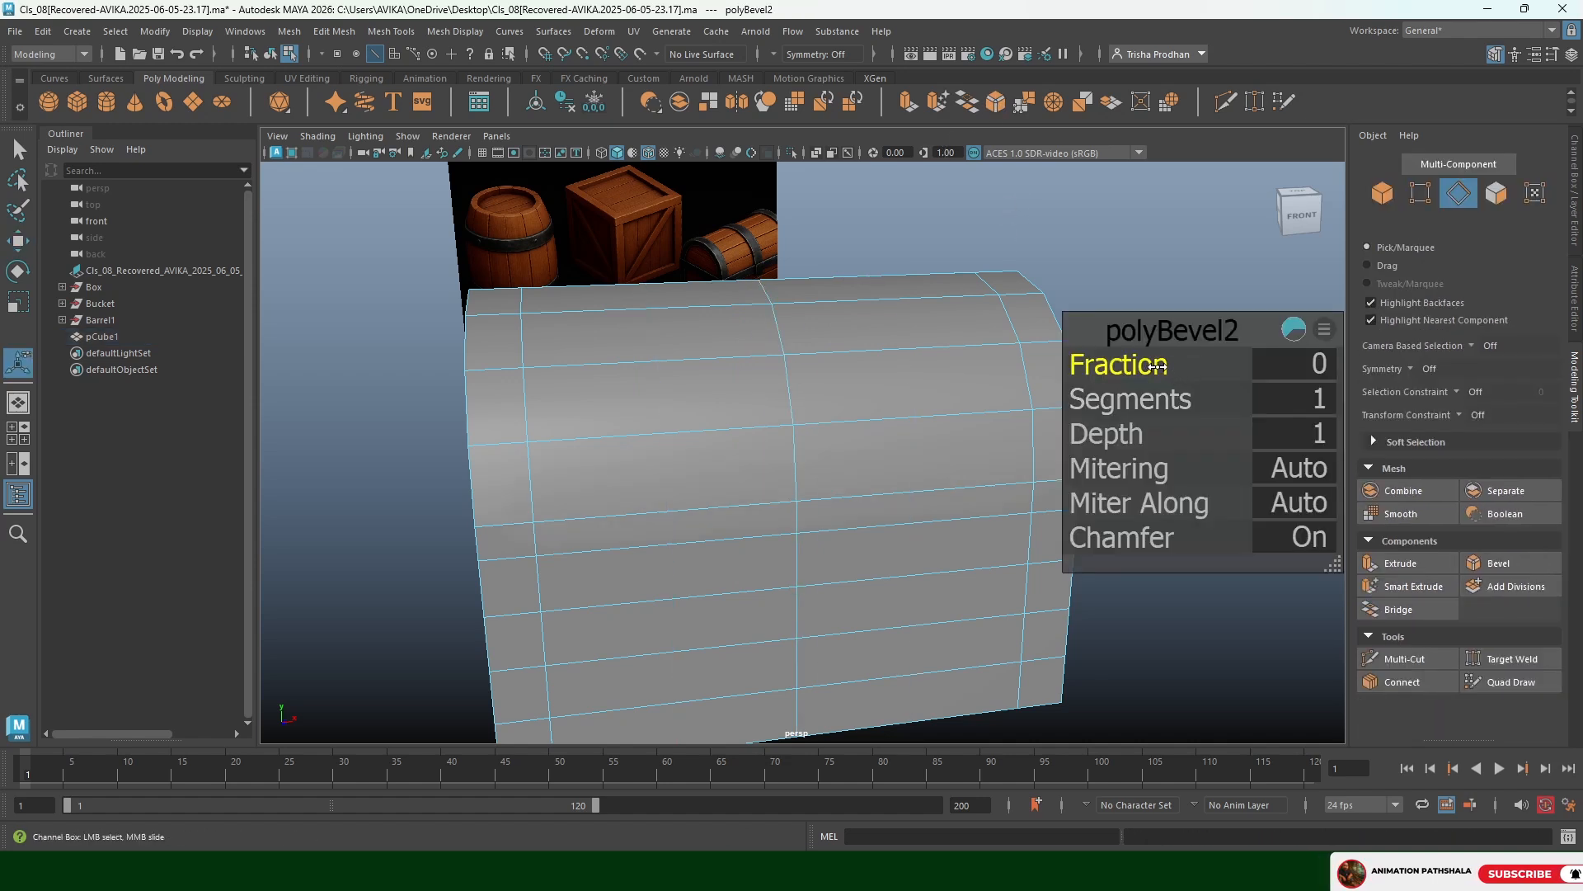
pyautogui.moveTo(1159, 365); pyautogui.dragTo(1161, 367)
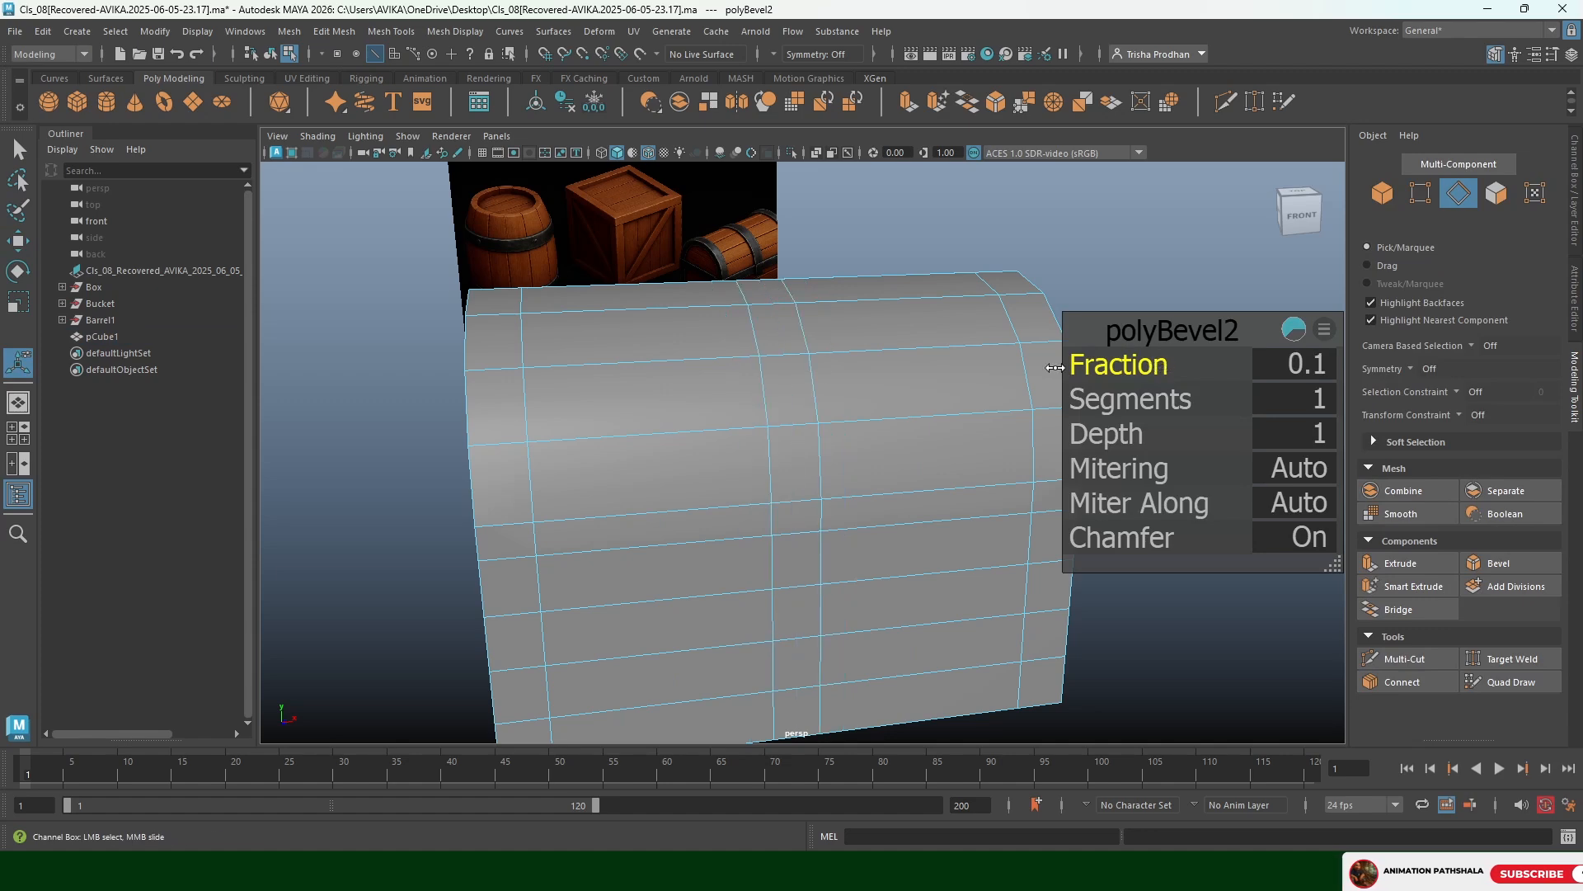
pyautogui.scroll(-5, 711, 354)
pyautogui.keyDown('alt'); pyautogui.moveTo(711, 355); pyautogui.dragTo(794, 350); pyautogui.keyUp('alt')
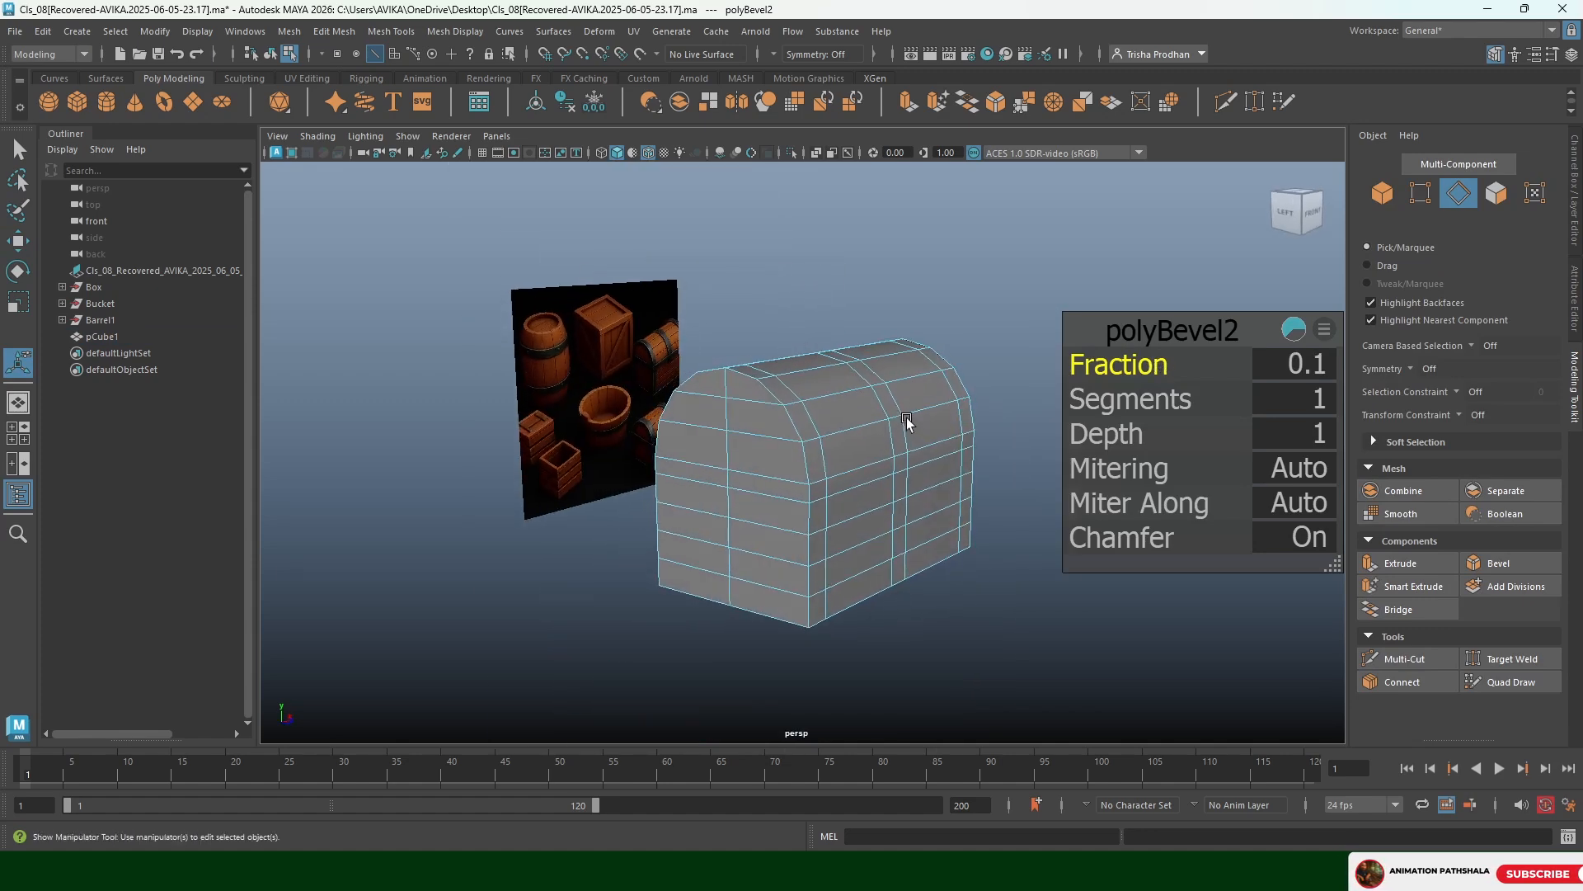
pyautogui.moveTo(907, 422)
pyautogui.keyDown('alt'); pyautogui.mouseDown()
pyautogui.moveTo(947, 406)
pyautogui.moveTo(859, 424)
pyautogui.moveTo(880, 414)
pyautogui.moveTo(892, 439)
pyautogui.mouseUp(); pyautogui.keyUp('alt')
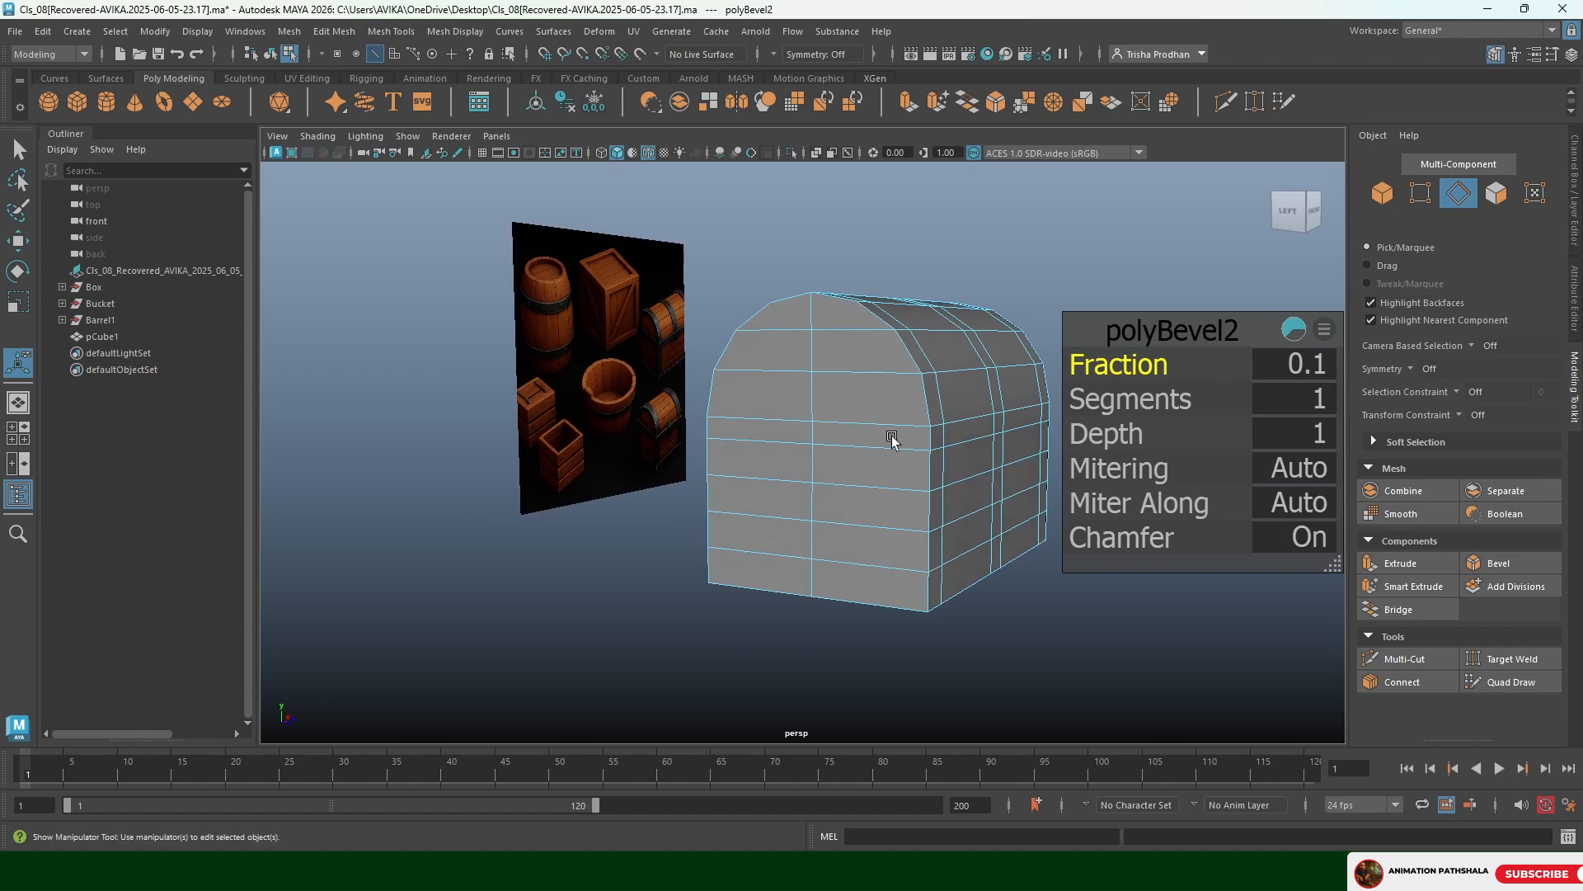
pyautogui.moveTo(891, 437); pyautogui.dragTo(884, 454, button='right')
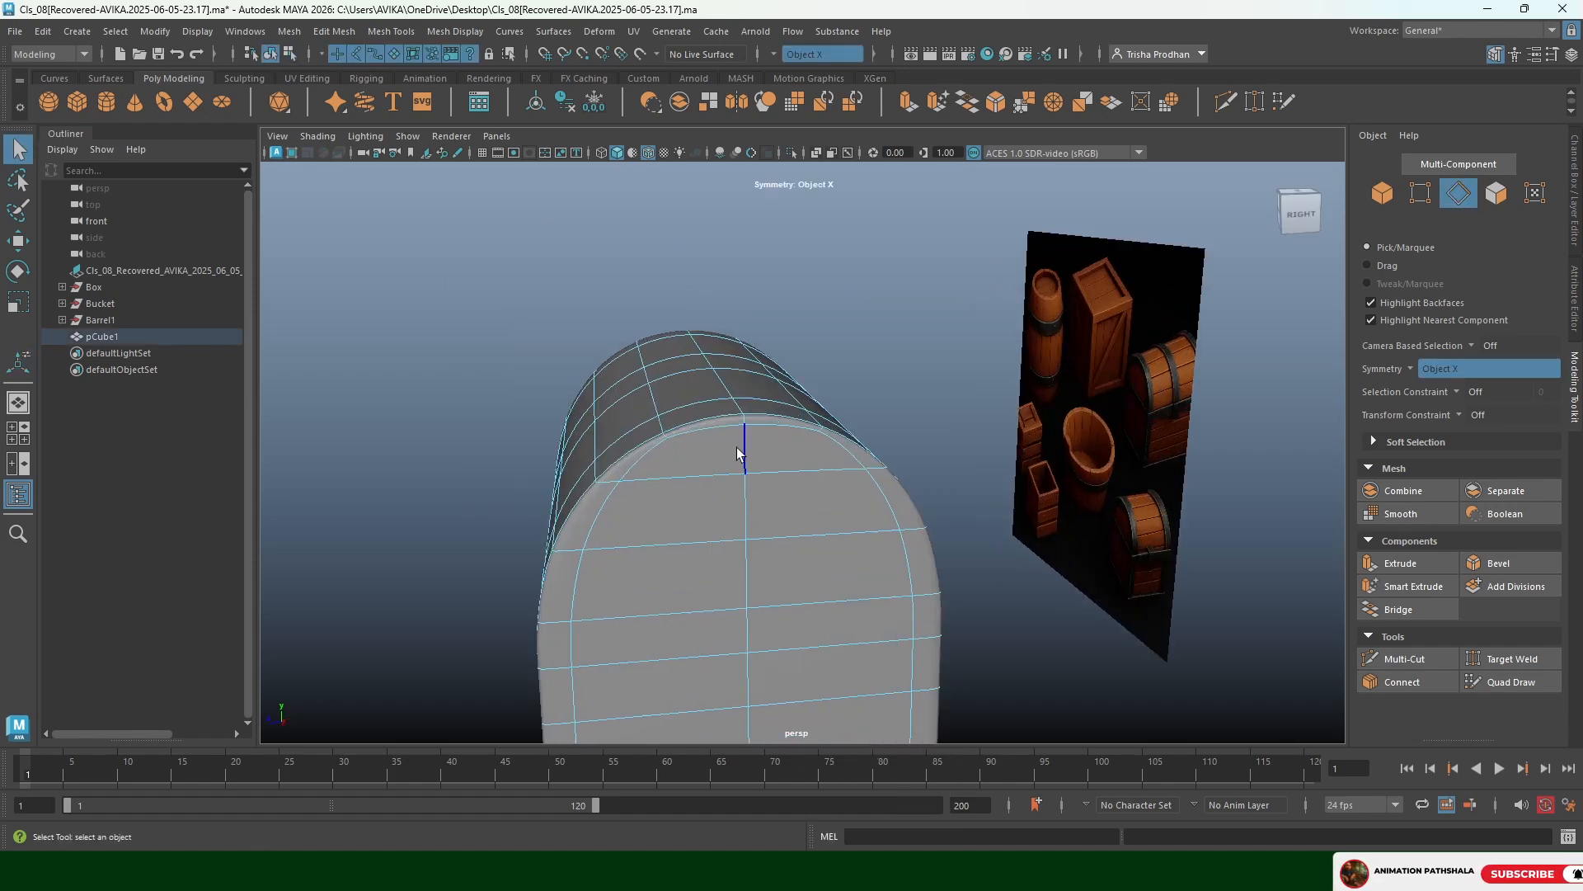
# Select all faces of both rounded chest ends using Object X symmetry
pyautogui.press('1')
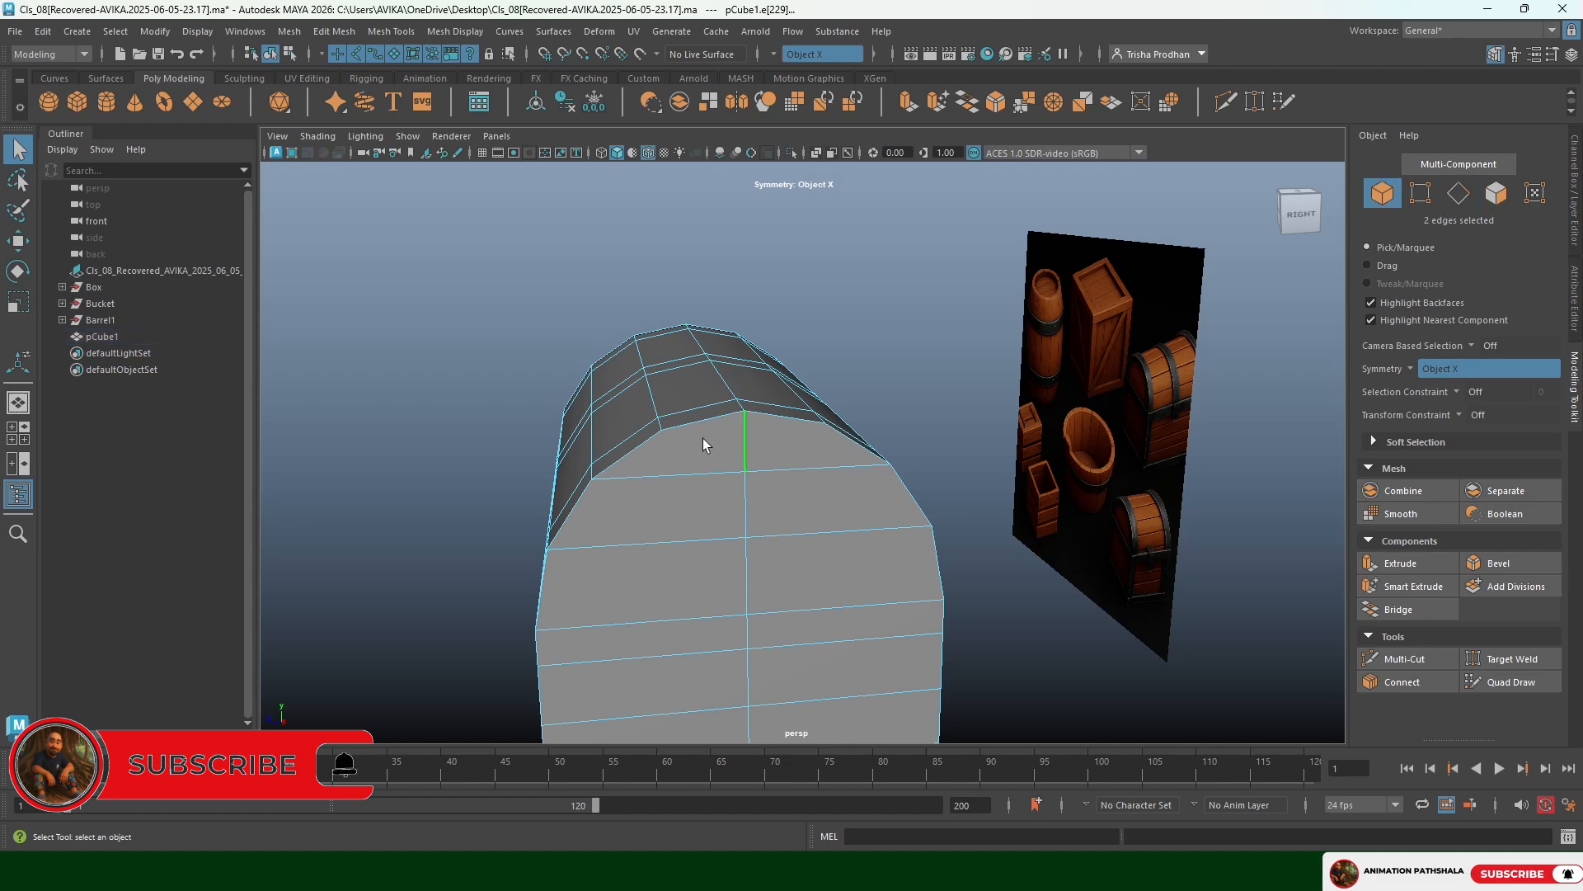
pyautogui.moveTo(703, 441)
pyautogui.mouseDown(button='right')
pyautogui.moveTo(694, 463)
pyautogui.moveTo(701, 435)
pyautogui.mouseUp(button='right')
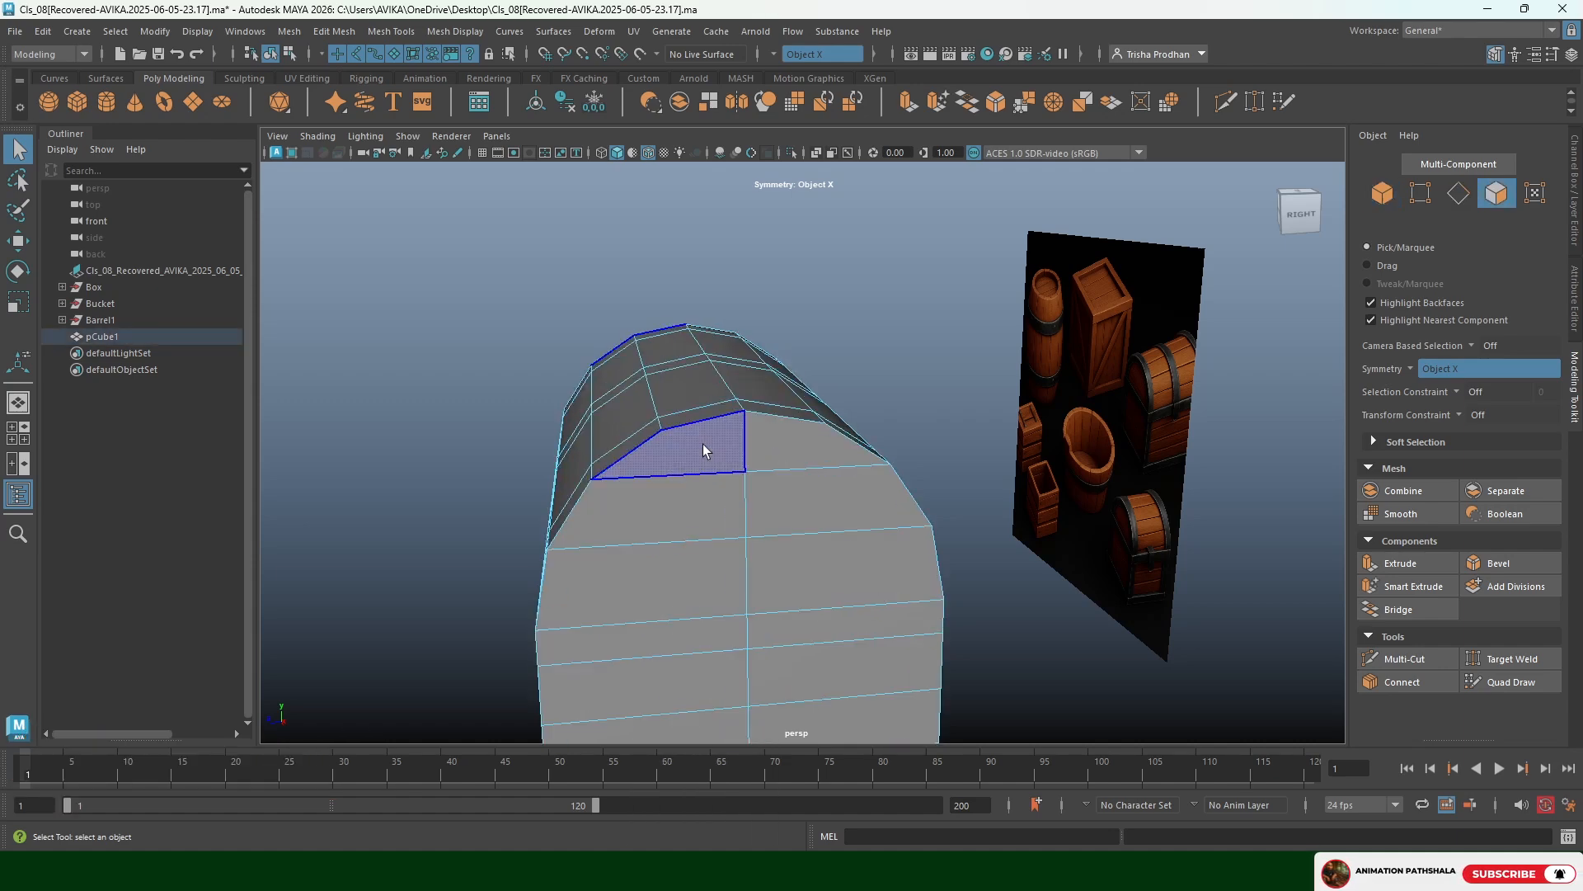
pyautogui.click(703, 444)
pyautogui.keyDown('shift'); pyautogui.click(782, 454); pyautogui.keyUp('shift')
pyautogui.keyDown('shift'); pyautogui.click(804, 493); pyautogui.keyUp('shift')
pyautogui.keyDown('shift'); pyautogui.click(678, 492); pyautogui.keyUp('shift')
pyautogui.keyDown('shift'); pyautogui.click(717, 573); pyautogui.keyUp('shift')
pyautogui.keyDown('shift'); pyautogui.click(792, 577); pyautogui.keyUp('shift')
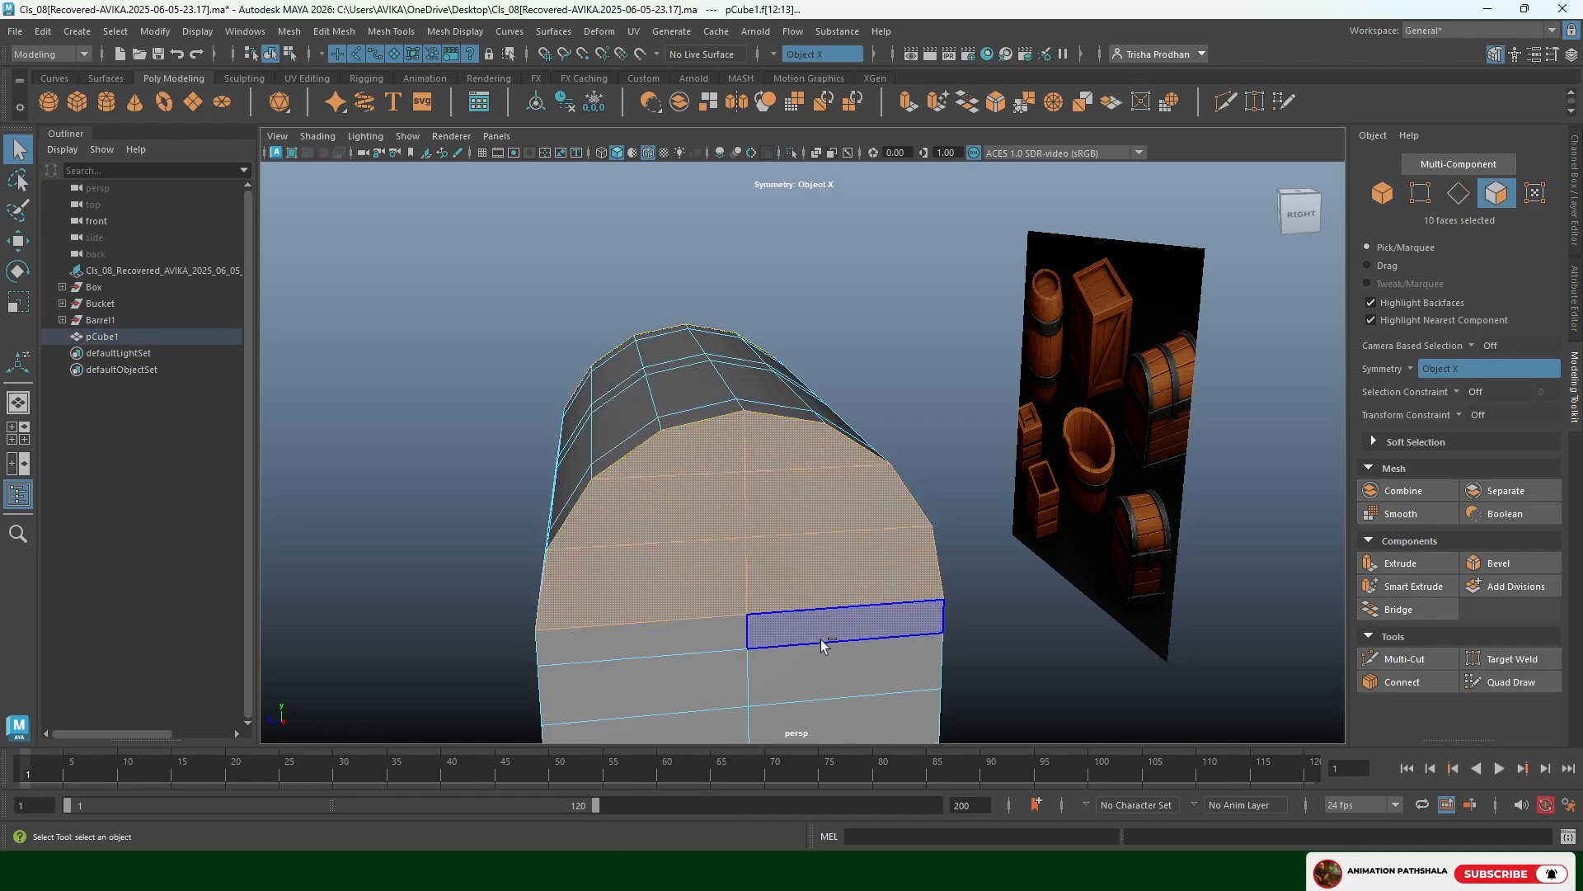
pyautogui.keyDown('shift'); pyautogui.click(824, 643); pyautogui.keyUp('shift')
pyautogui.keyDown('shift'); pyautogui.click(671, 653); pyautogui.keyUp('shift')
pyautogui.keyDown('alt'); pyautogui.moveTo(845, 572); pyautogui.dragTo(800, 318, button='middle'); pyautogui.keyUp('alt')
pyautogui.keyDown('shift'); pyautogui.click(812, 325); pyautogui.keyUp('shift')
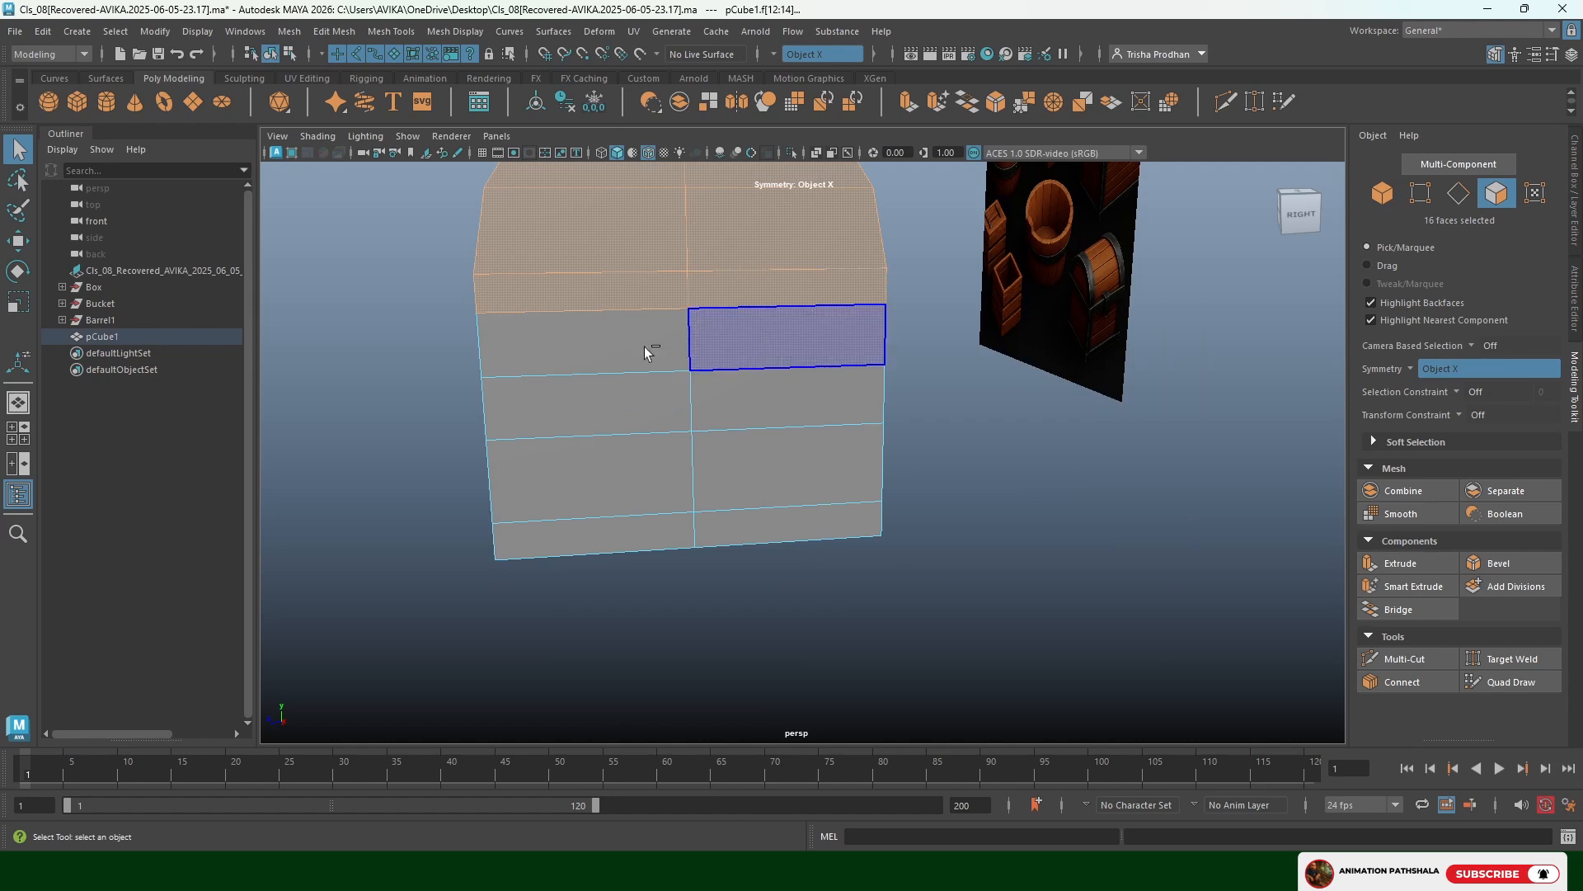
pyautogui.keyDown('shift'); pyautogui.click(620, 350); pyautogui.keyUp('shift')
pyautogui.keyDown('shift'); pyautogui.click(607, 410); pyautogui.keyUp('shift')
pyautogui.keyDown('shift'); pyautogui.click(741, 419); pyautogui.keyUp('shift')
pyautogui.keyDown('shift'); pyautogui.click(726, 466); pyautogui.keyUp('shift')
pyautogui.keyDown('shift'); pyautogui.click(665, 473); pyautogui.keyUp('shift')
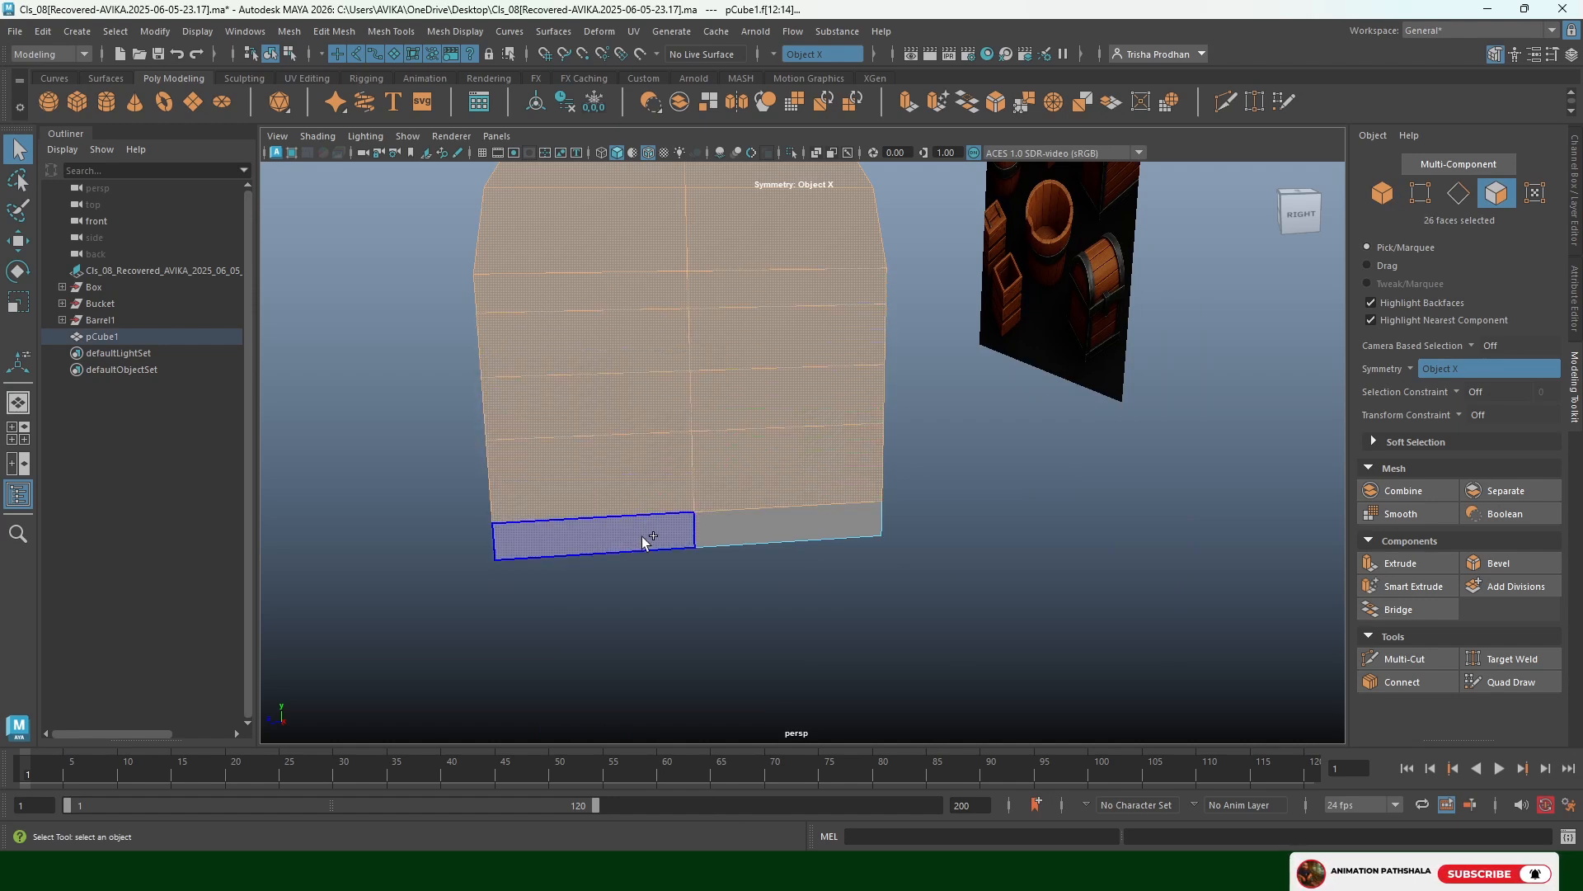
pyautogui.keyDown('shift'); pyautogui.click(651, 540); pyautogui.keyUp('shift')
pyautogui.keyDown('shift'); pyautogui.click(759, 529); pyautogui.keyUp('shift')
pyautogui.keyDown('alt'); pyautogui.moveTo(760, 527); pyautogui.dragTo(783, 502); pyautogui.keyUp('alt')
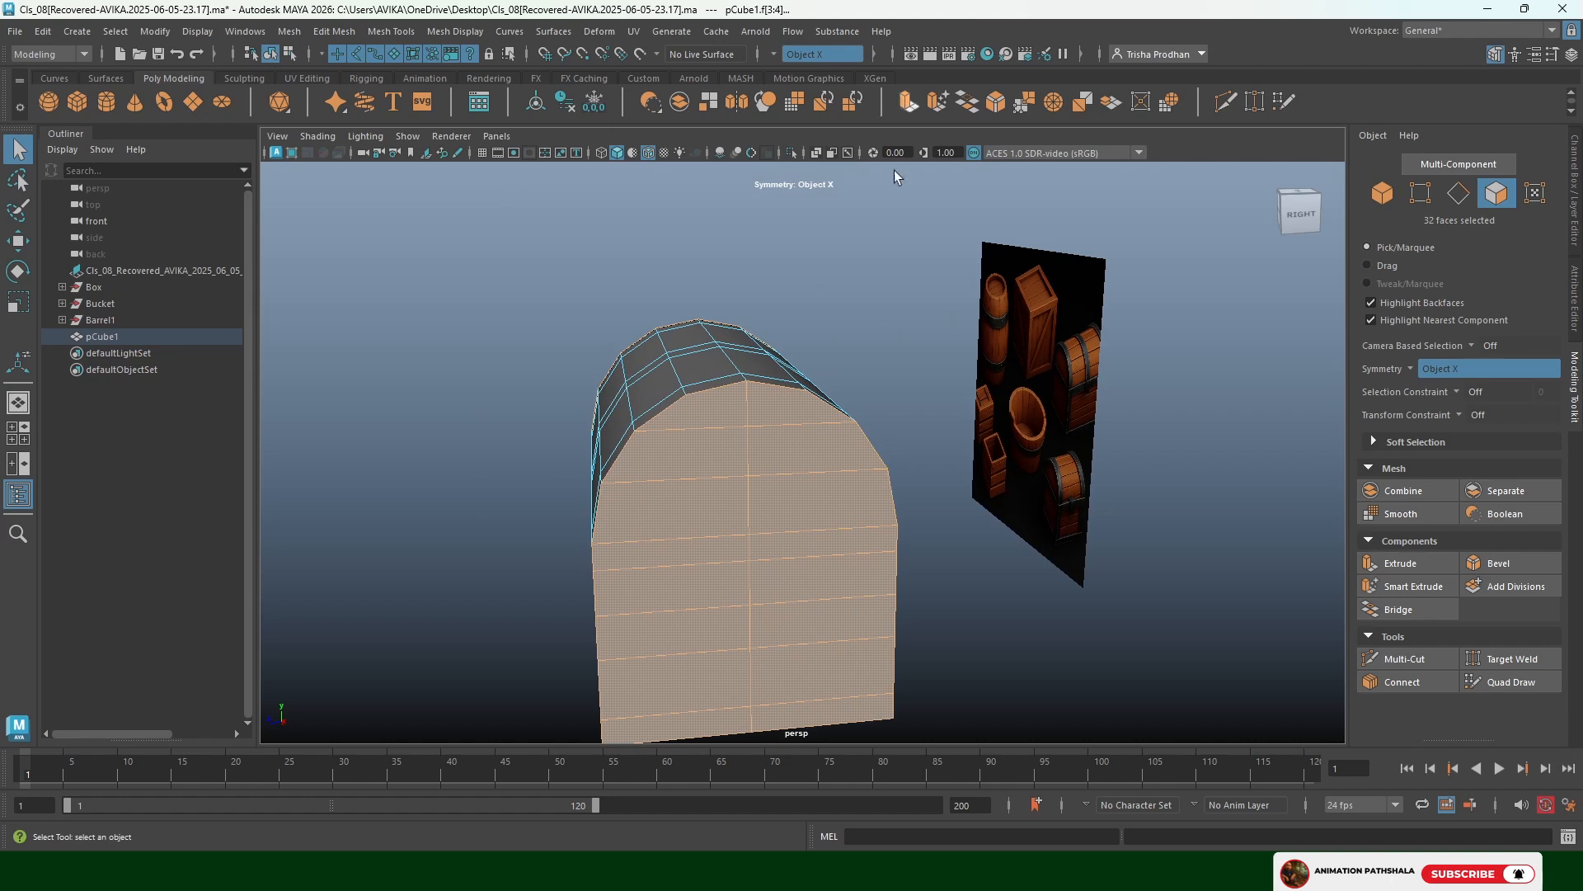
# Extrude the selected end faces with an Offset of 0.6 to create a border around each end
pyautogui.hotkey('ctrl', 'e')
pyautogui.moveTo(1019, 434); pyautogui.dragTo(1027, 434)
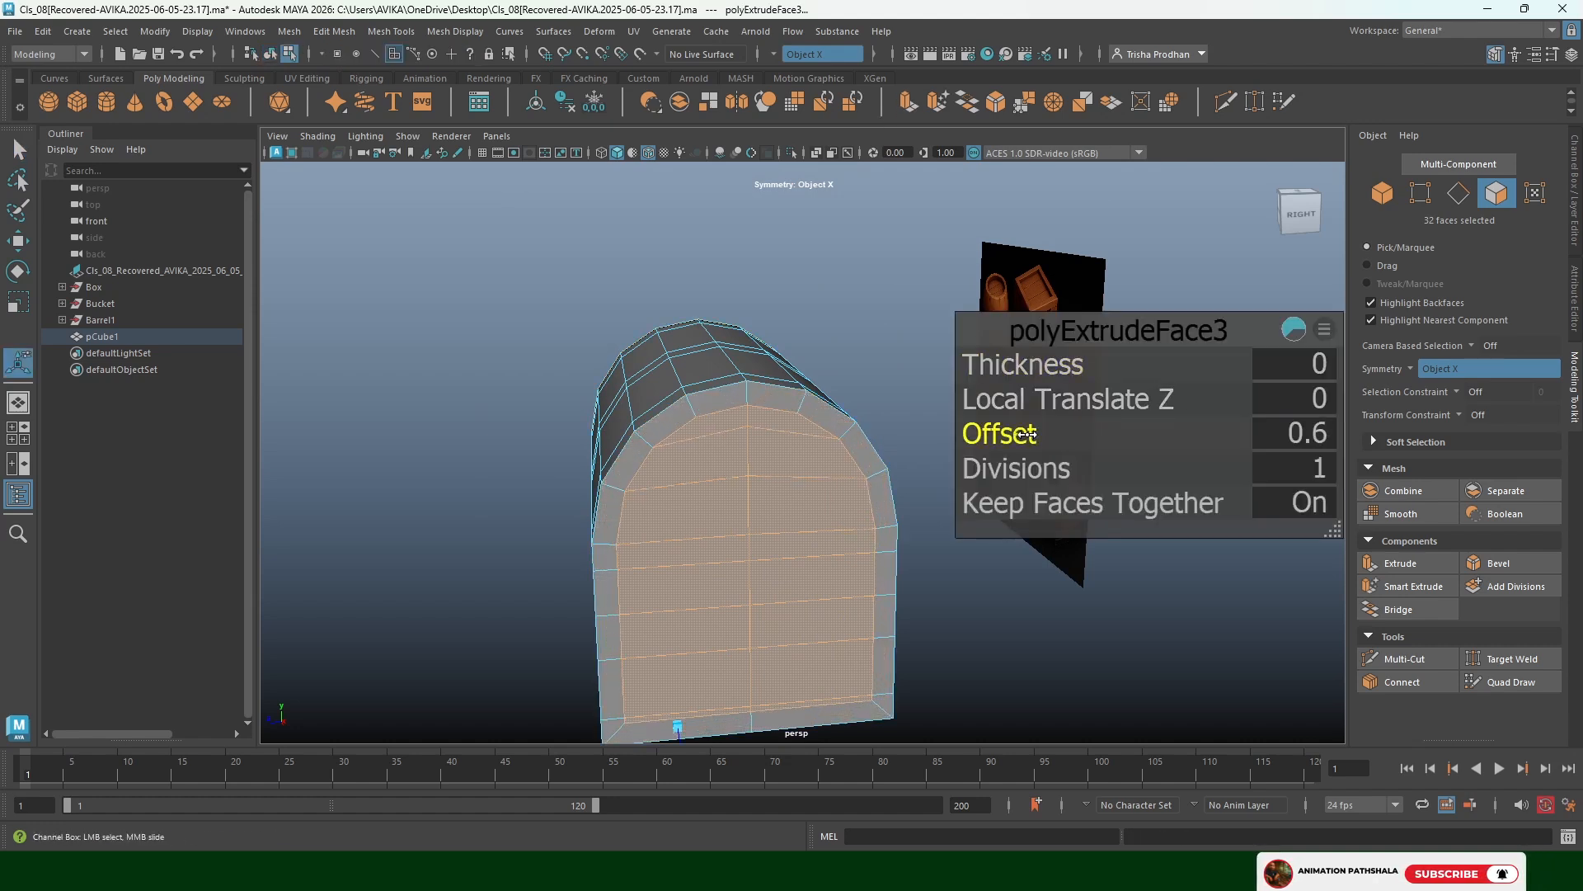
pyautogui.scroll(-3, 644, 453)
pyautogui.keyDown('alt'); pyautogui.moveTo(696, 448); pyautogui.dragTo(663, 434); pyautogui.keyUp('alt')
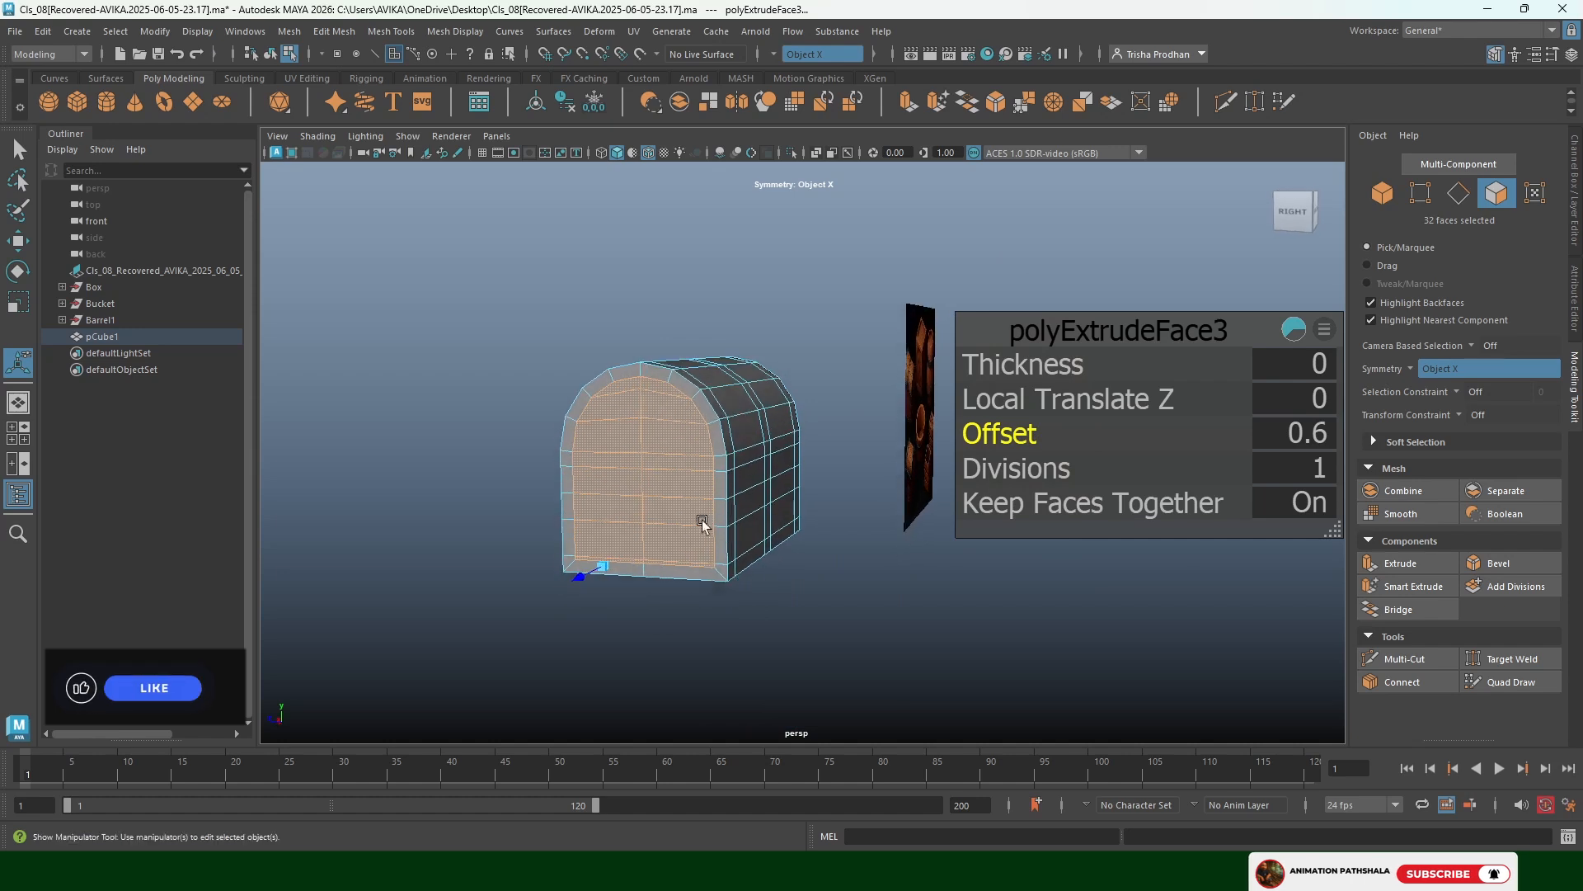
# Select the outer face loops near both ends of the chest and the inset border loops on both end faces
pyautogui.scroll(3, 701, 522)
pyautogui.keyDown('alt'); pyautogui.moveTo(728, 512); pyautogui.dragTo(763, 429, button='middle'); pyautogui.keyUp('alt')
pyautogui.keyDown('alt'); pyautogui.moveTo(710, 512); pyautogui.dragTo(644, 498); pyautogui.keyUp('alt')
pyautogui.click(701, 544)
pyautogui.click(641, 500)
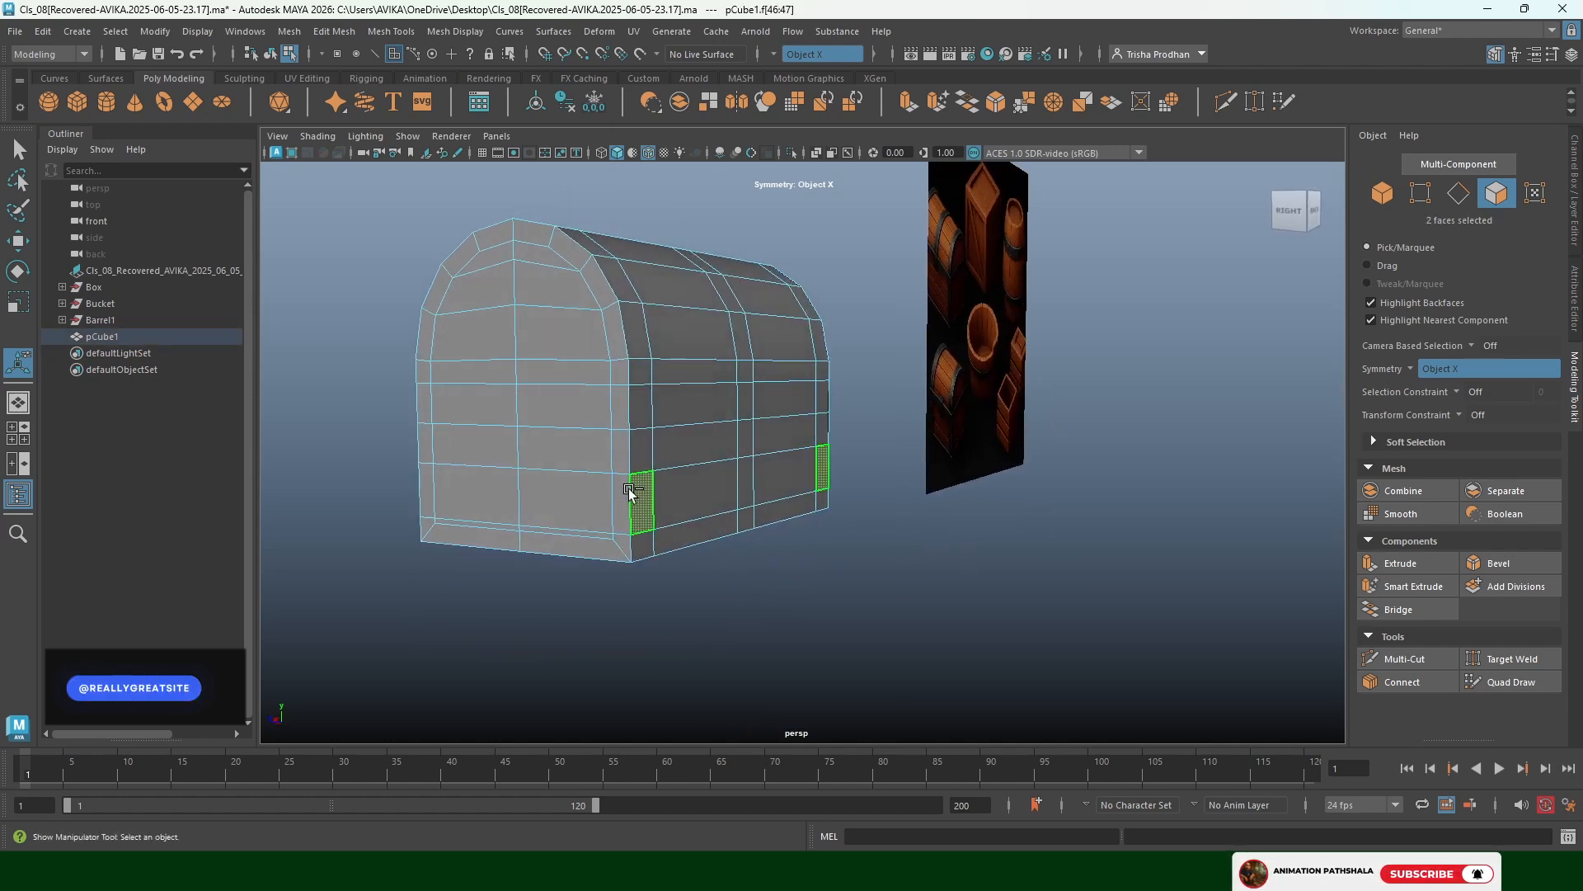
pyautogui.doubleClick(643, 446)
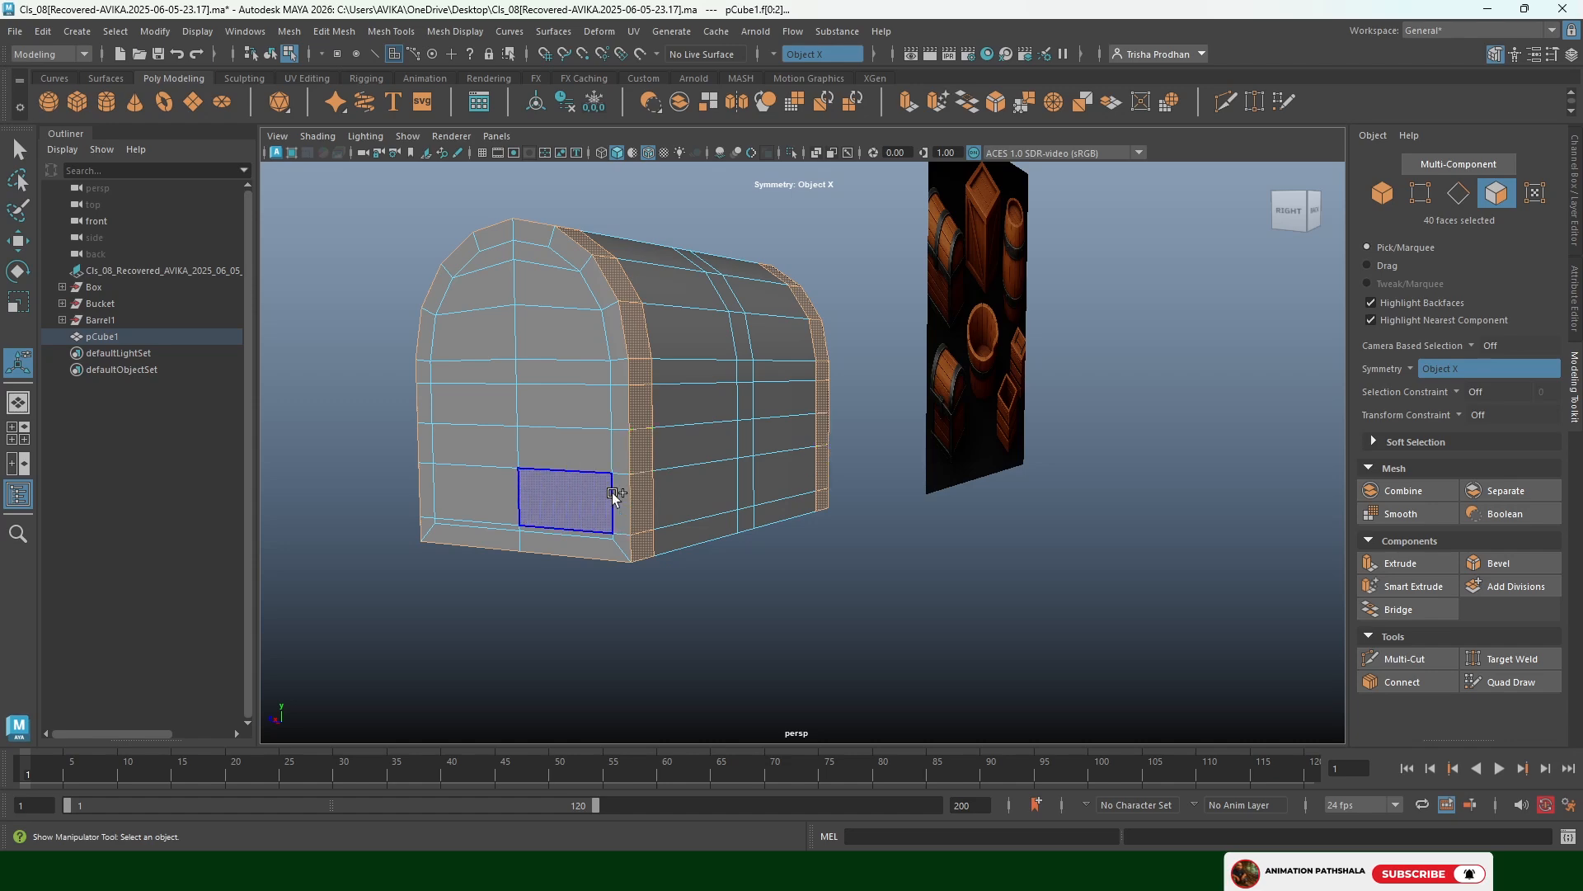
pyautogui.keyDown('shift'); pyautogui.doubleClick(620, 462); pyautogui.keyUp('shift')
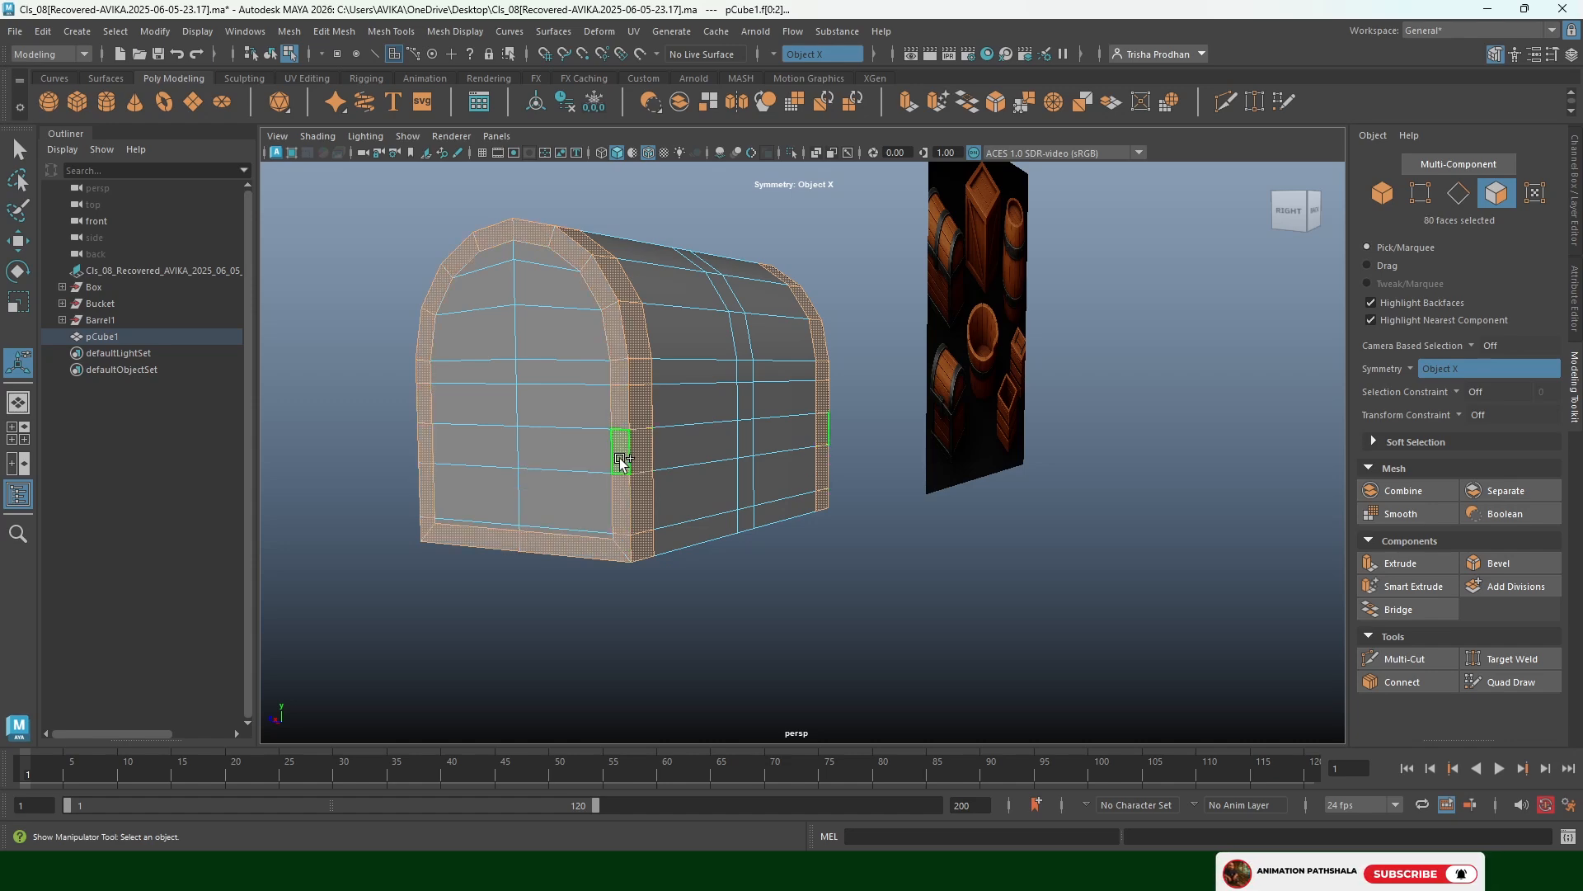
# Add the bottom strip of faces along the chest's long side to the band selection
pyautogui.keyDown('alt'); pyautogui.moveTo(622, 546); pyautogui.dragTo(787, 518); pyautogui.keyUp('alt')
pyautogui.keyDown('shift'); pyautogui.click(640, 499); pyautogui.keyUp('shift')
pyautogui.keyDown('shift'); pyautogui.click(903, 483); pyautogui.keyUp('shift')
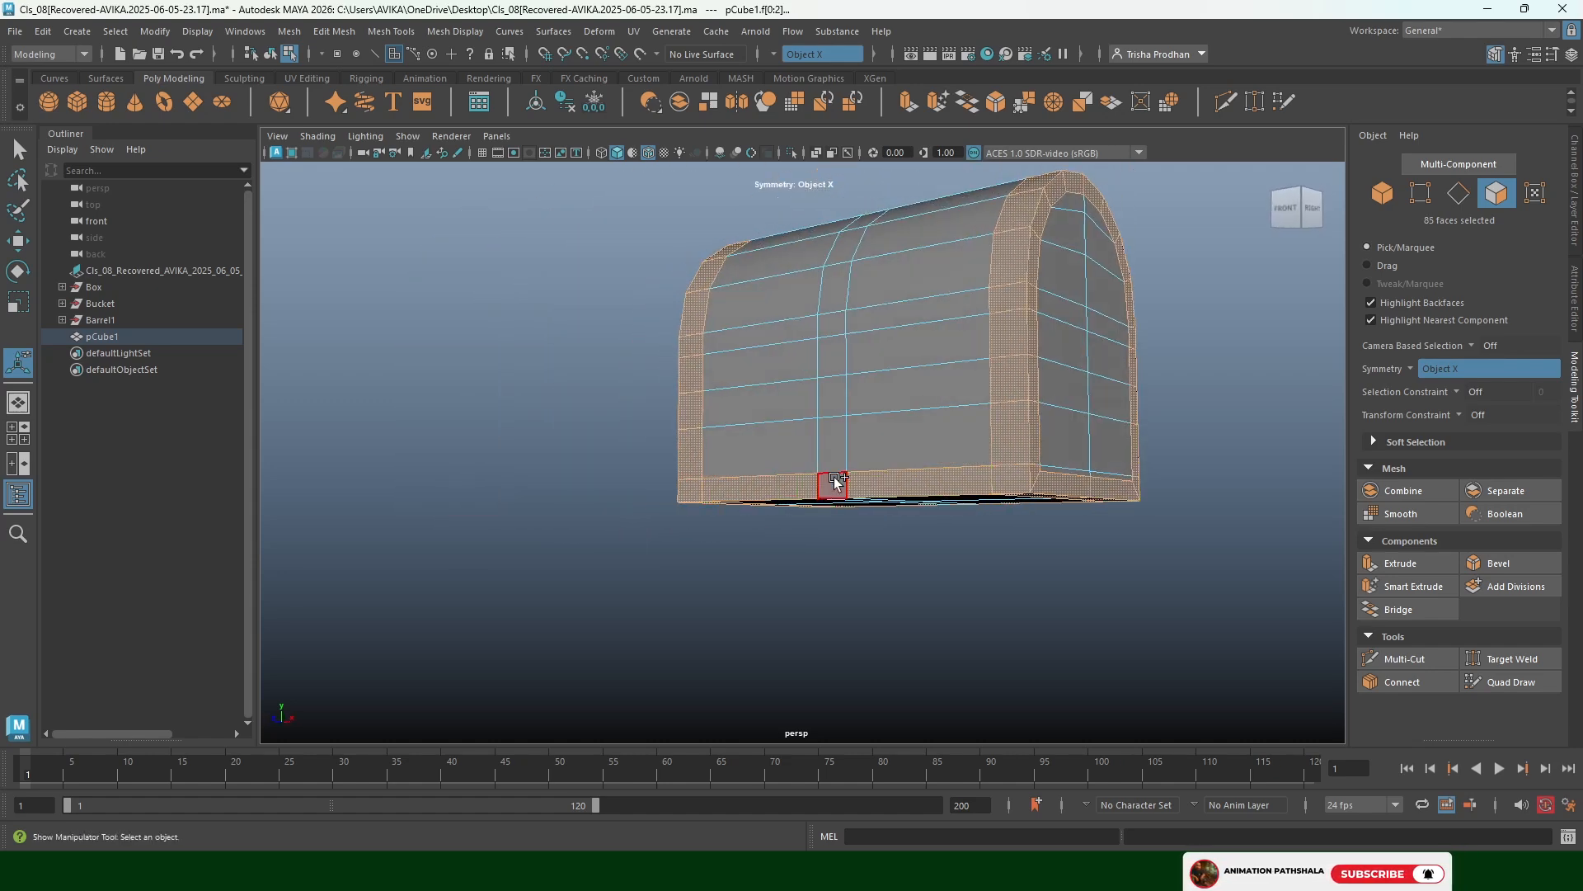
pyautogui.keyDown('shift'); pyautogui.click(834, 481); pyautogui.keyUp('shift')
pyautogui.scroll(-2, 889, 477)
# Add the horizontal band below the lid, along the other long side and across the ends, to the selection
pyautogui.keyDown('alt'); pyautogui.moveTo(865, 476); pyautogui.dragTo(739, 488); pyautogui.keyUp('alt')
pyautogui.keyDown('shift'); pyautogui.click(731, 478); pyautogui.keyUp('shift')
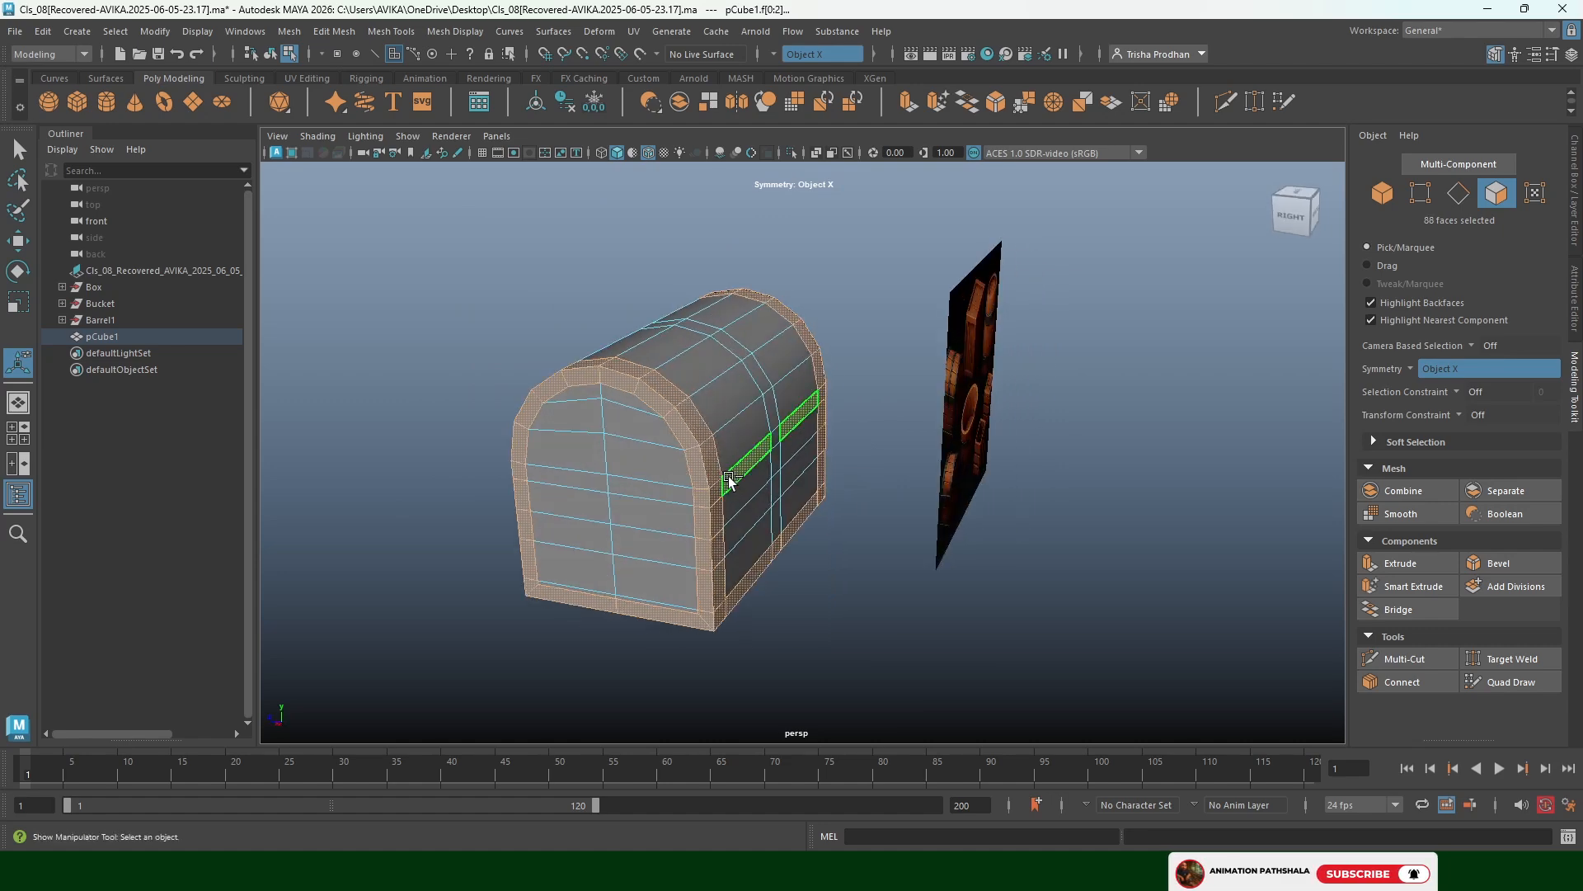
pyautogui.keyDown('shift'); pyautogui.click(663, 493); pyautogui.keyUp('shift')
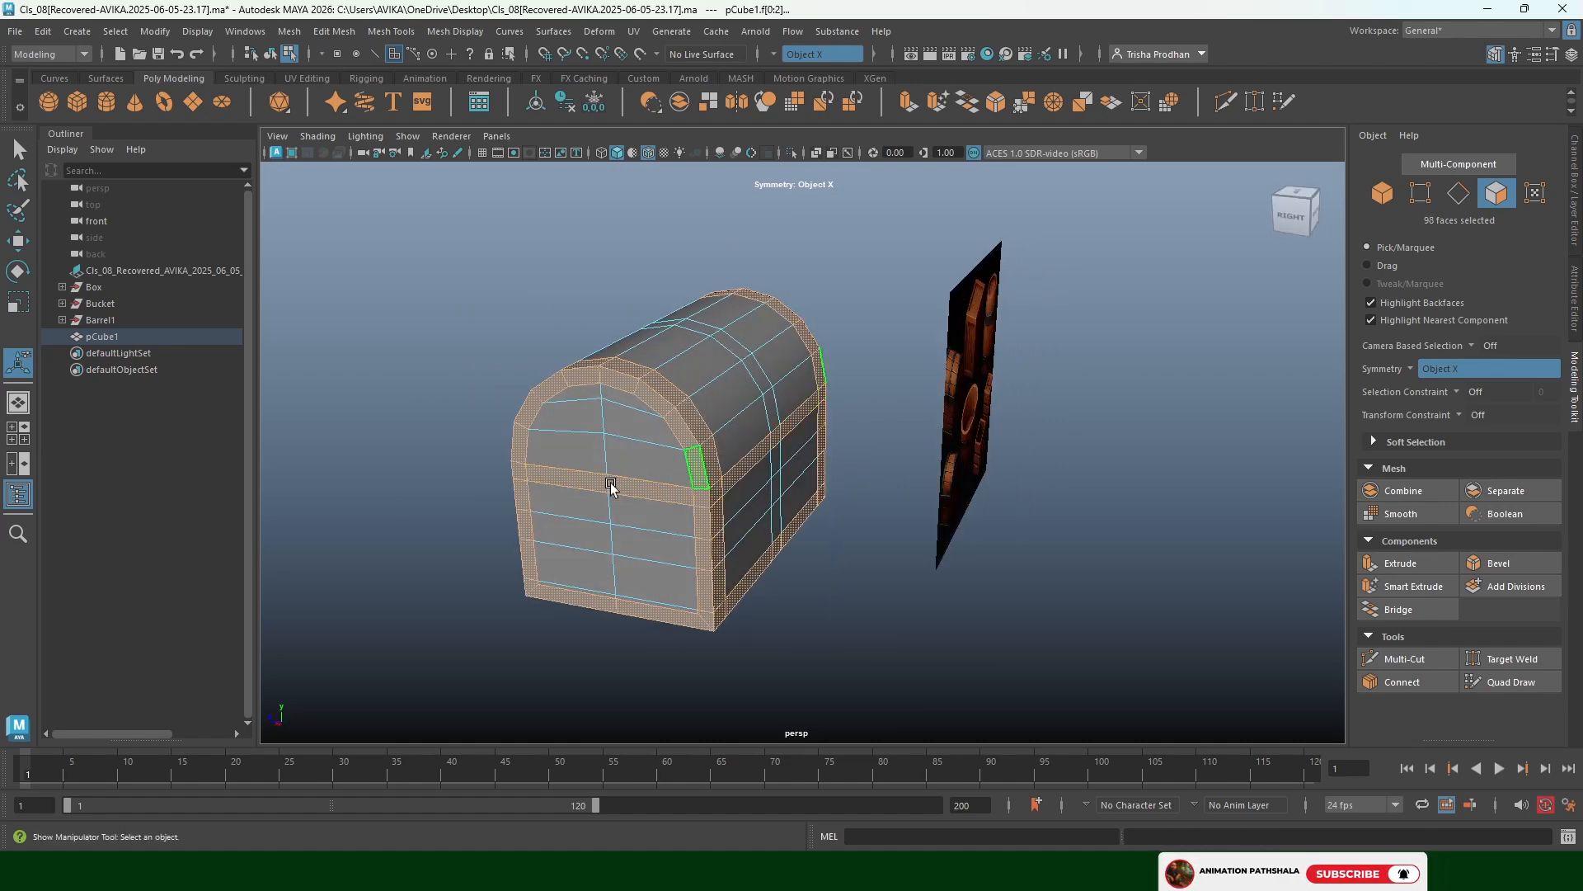
pyautogui.keyDown('alt'); pyautogui.moveTo(611, 487); pyautogui.dragTo(674, 489); pyautogui.keyUp('alt')
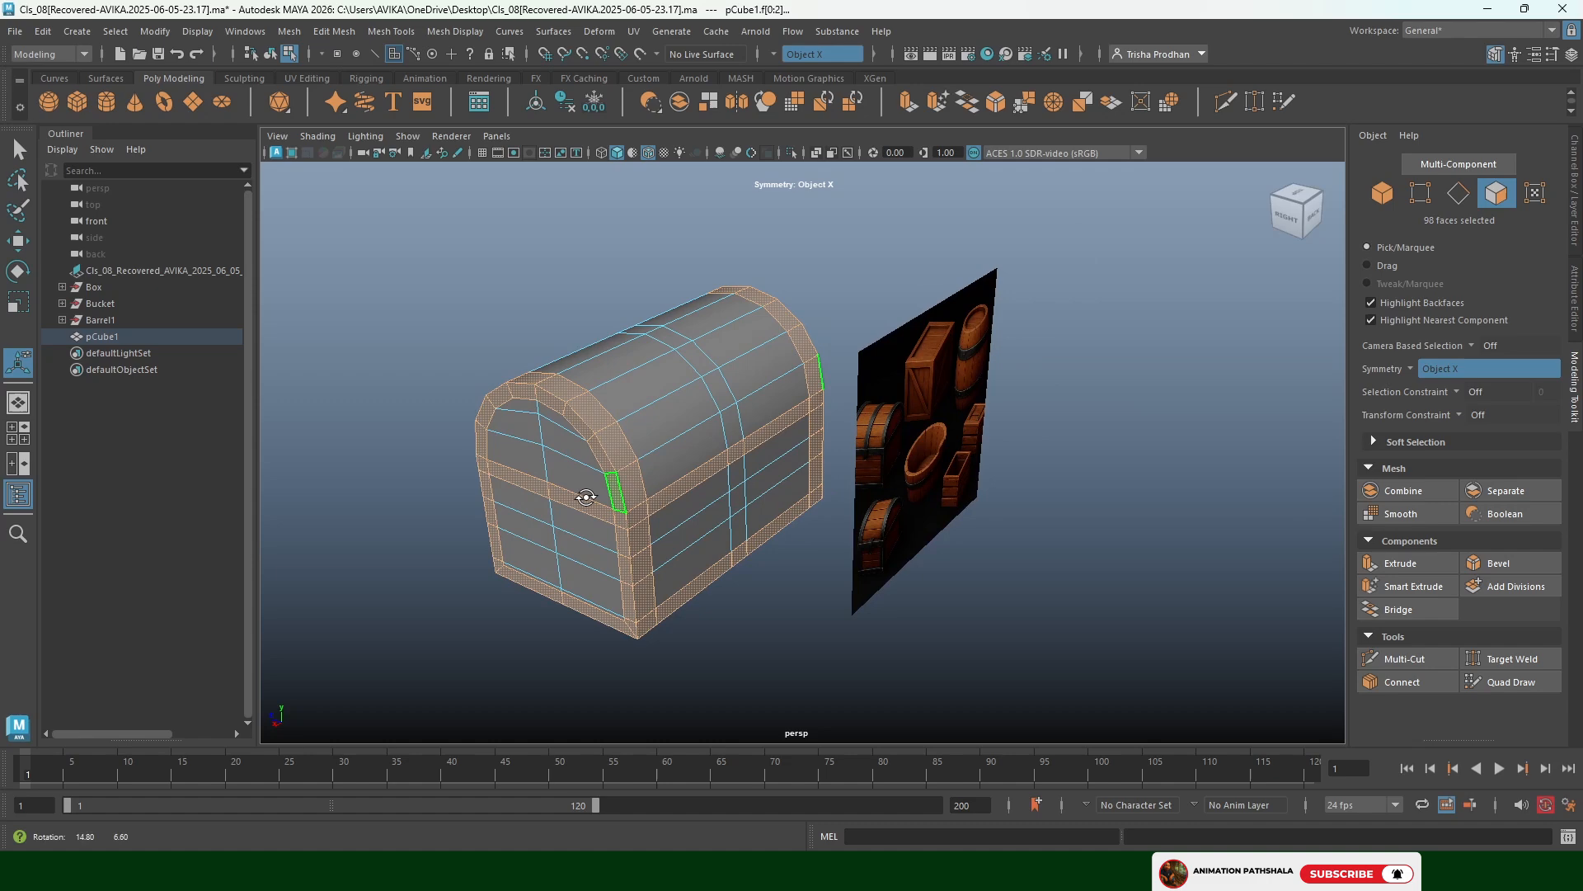
# Add the central vertical band of faces running over the lid to the band selection
pyautogui.keyDown('shift'); pyautogui.click(730, 423); pyautogui.keyUp('shift')
pyautogui.keyDown('alt'); pyautogui.moveTo(730, 424); pyautogui.dragTo(812, 438); pyautogui.keyUp('alt')
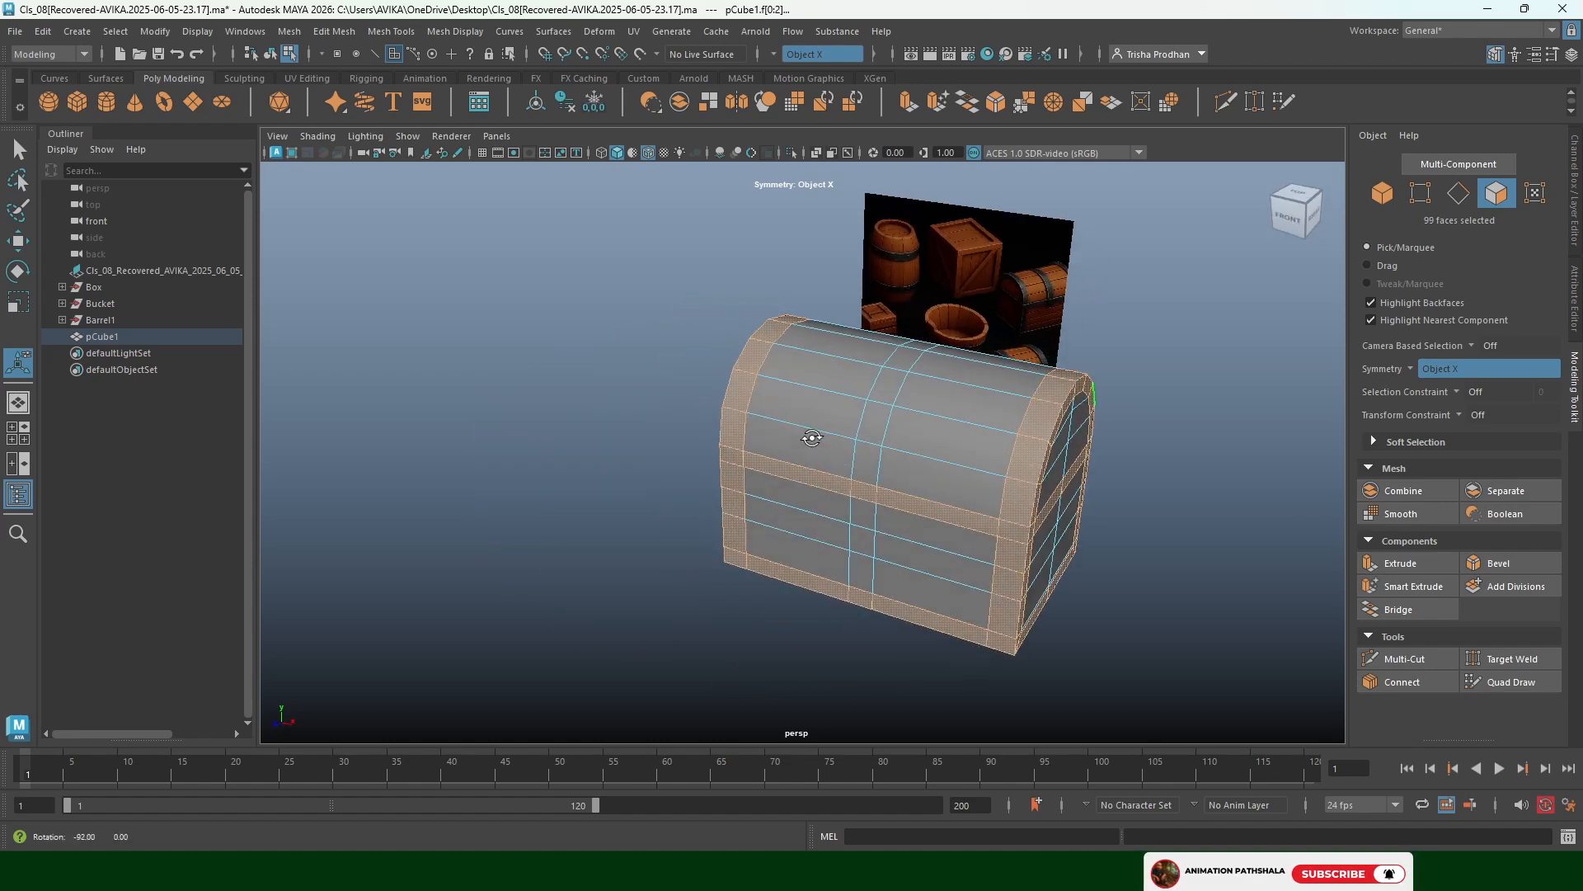
pyautogui.keyDown('shift'); pyautogui.doubleClick(863, 466); pyautogui.keyUp('shift')
pyautogui.keyDown('ctrl'); pyautogui.click(911, 474); pyautogui.keyUp('ctrl')
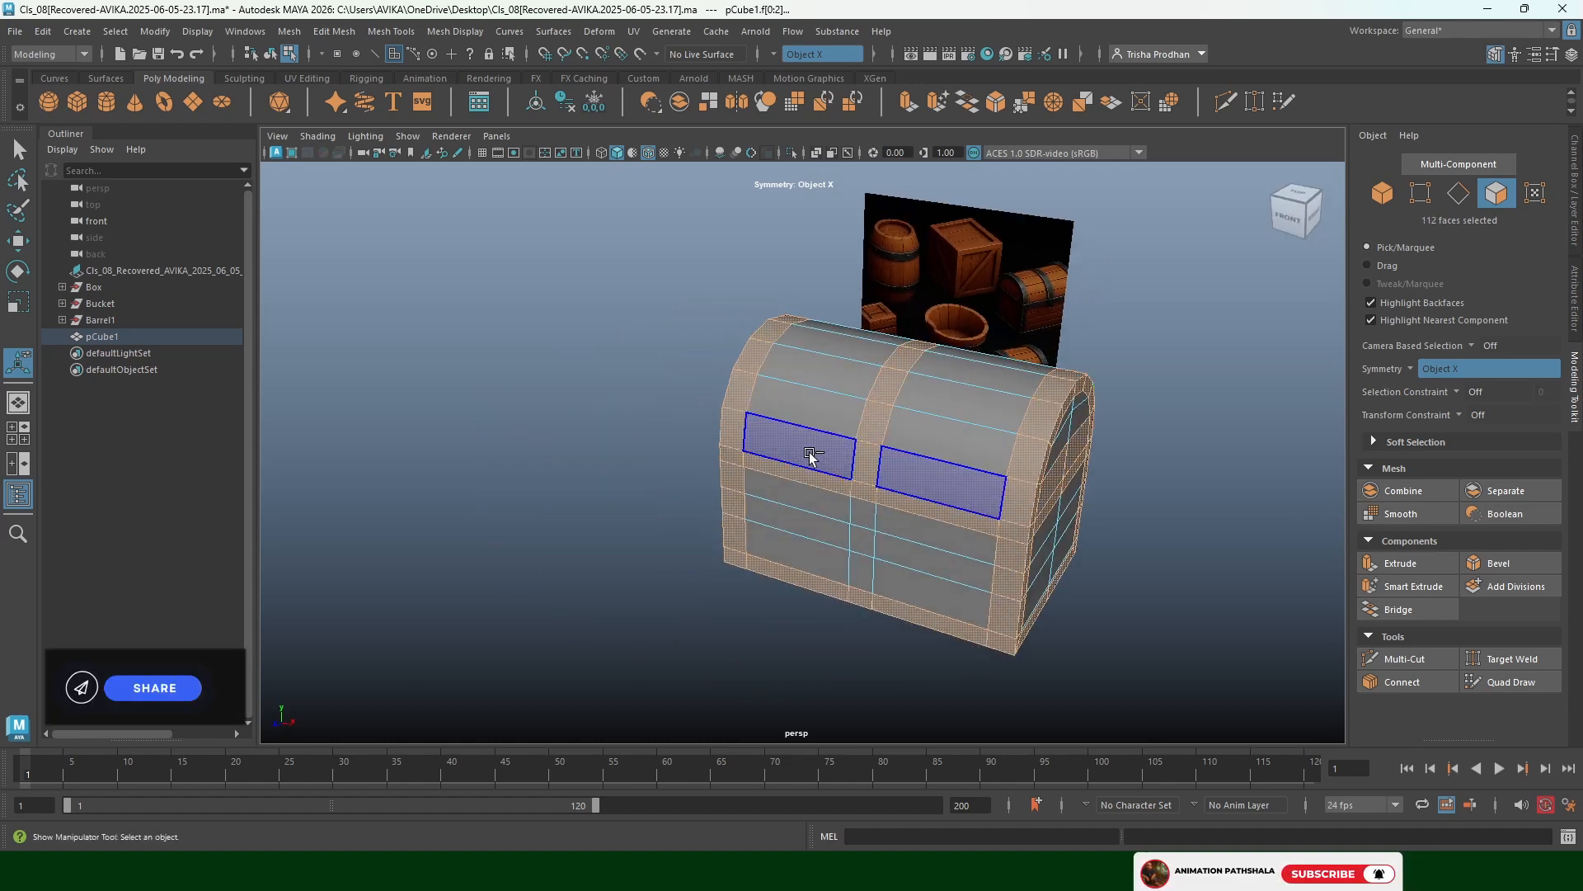
pyautogui.keyDown('alt'); pyautogui.moveTo(824, 455); pyautogui.dragTo(934, 456); pyautogui.keyUp('alt')
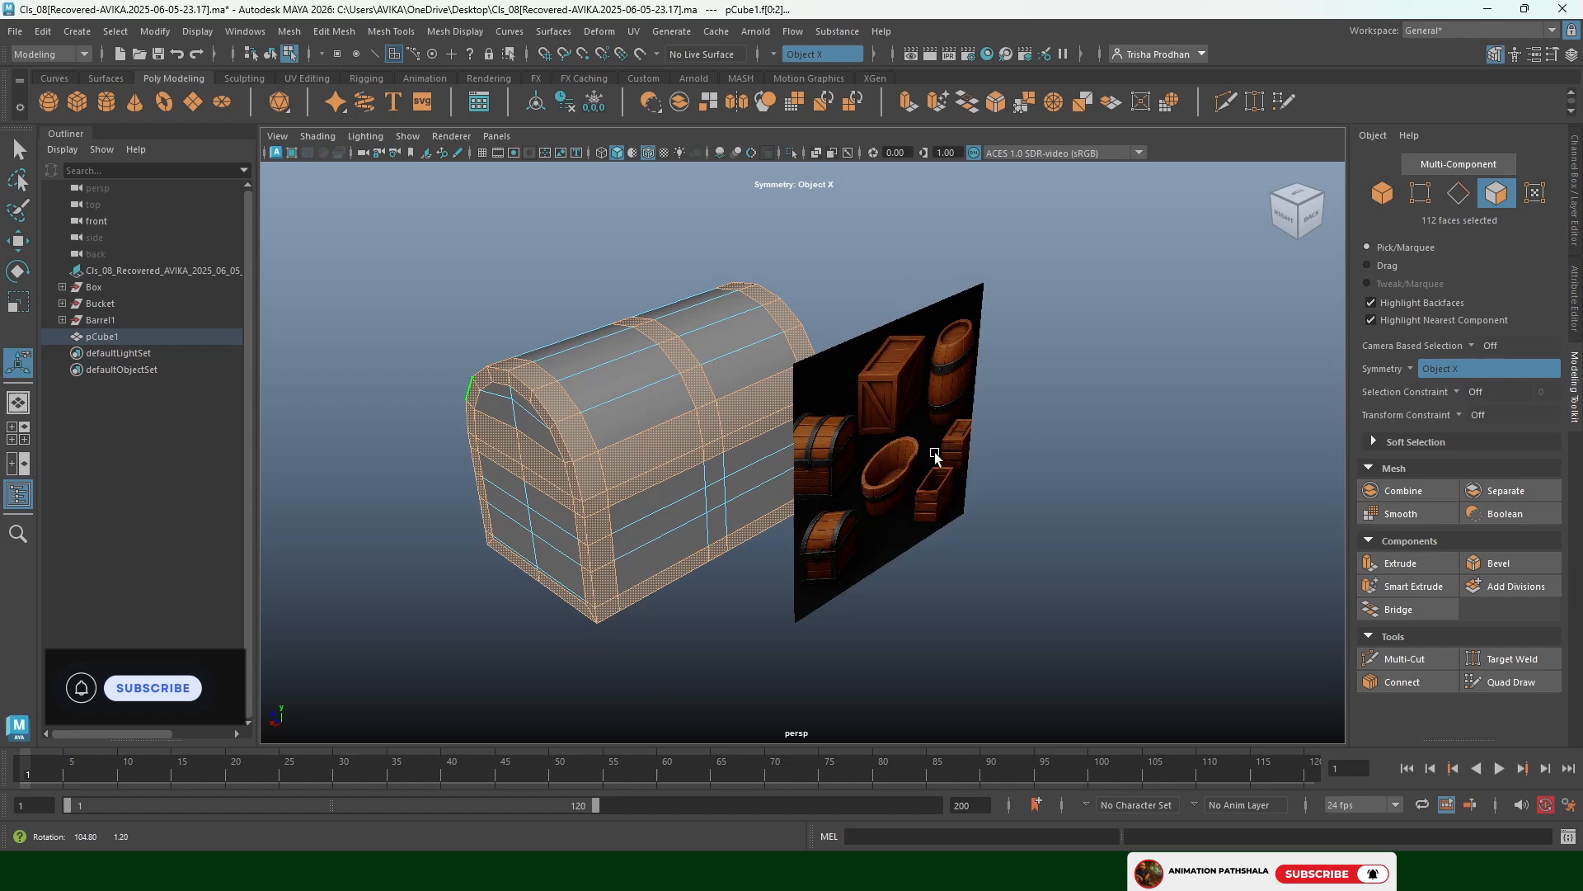
# Deselect the unwanted faces just above the horizontal band, along the chest's long side and across the end
pyautogui.keyDown('ctrl'); pyautogui.click(666, 445); pyautogui.keyUp('ctrl')
pyautogui.keyDown('alt'); pyautogui.moveTo(748, 447); pyautogui.dragTo(812, 414); pyautogui.keyUp('alt')
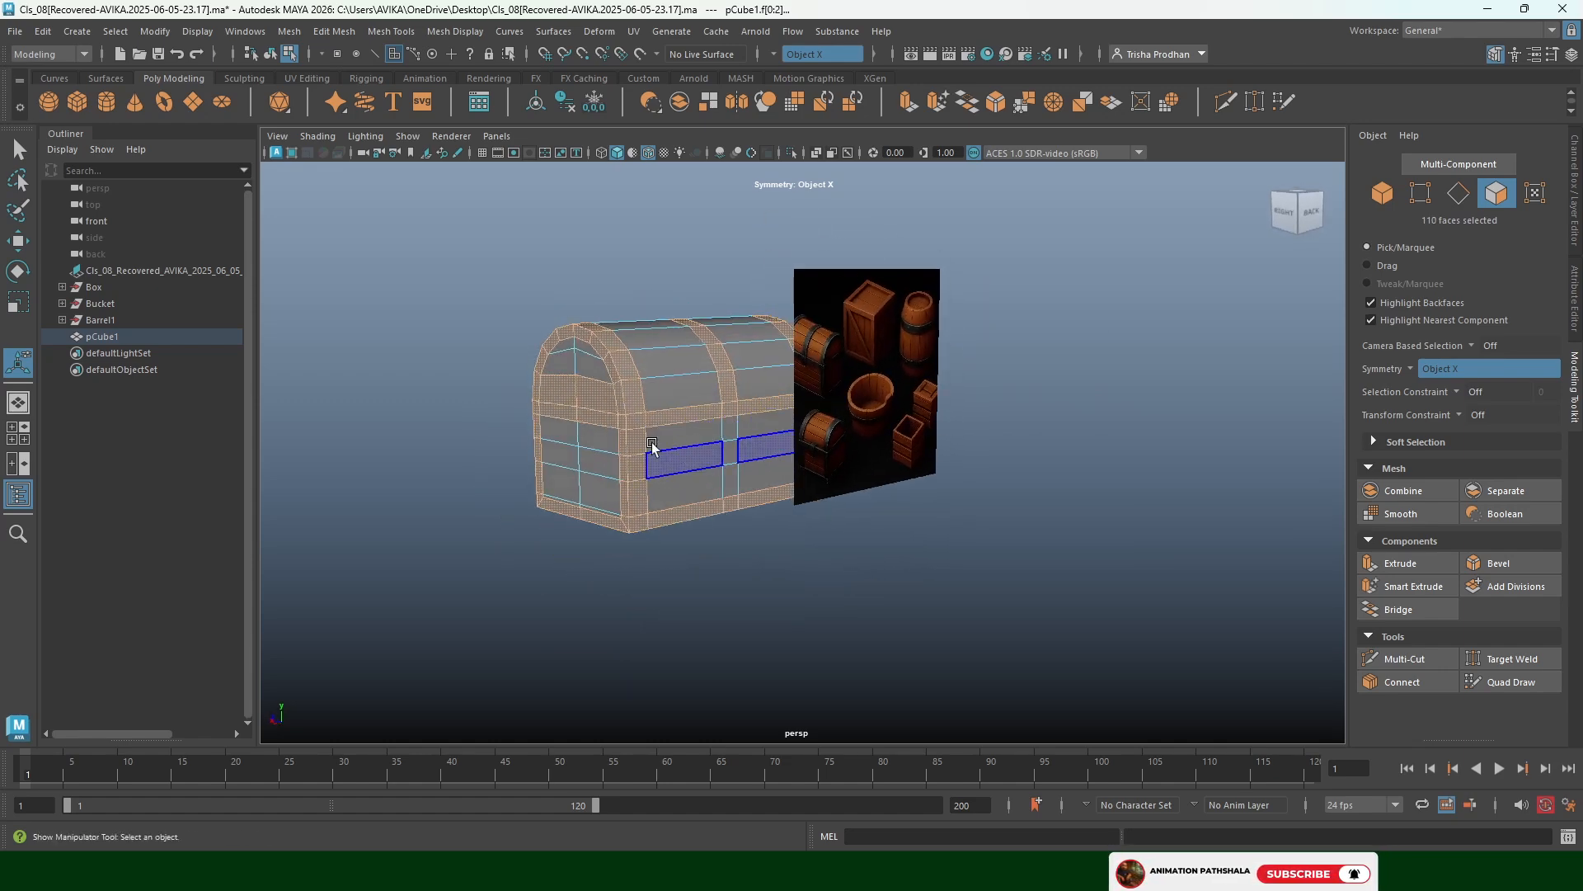
pyautogui.keyDown('ctrl'); pyautogui.click(601, 396); pyautogui.keyUp('ctrl')
pyautogui.keyDown('ctrl'); pyautogui.click(555, 389); pyautogui.keyUp('ctrl')
pyautogui.keyDown('alt'); pyautogui.moveTo(617, 436); pyautogui.dragTo(937, 477); pyautogui.keyUp('alt')
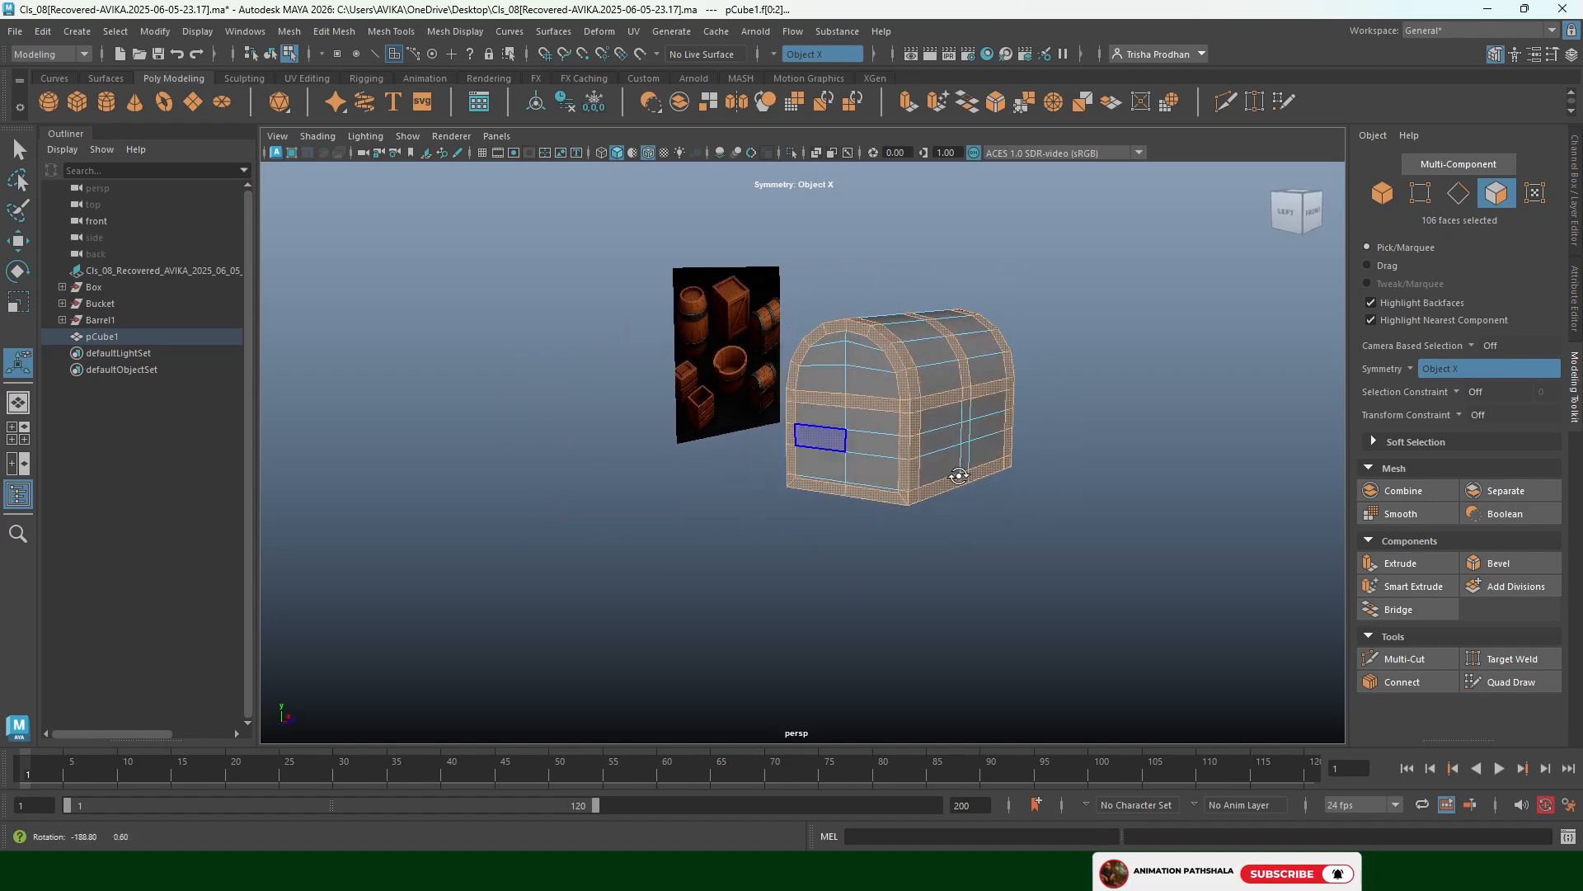
# Extract the selected band faces from the chest into a separate mesh
pyautogui.scroll(3, 947, 481)
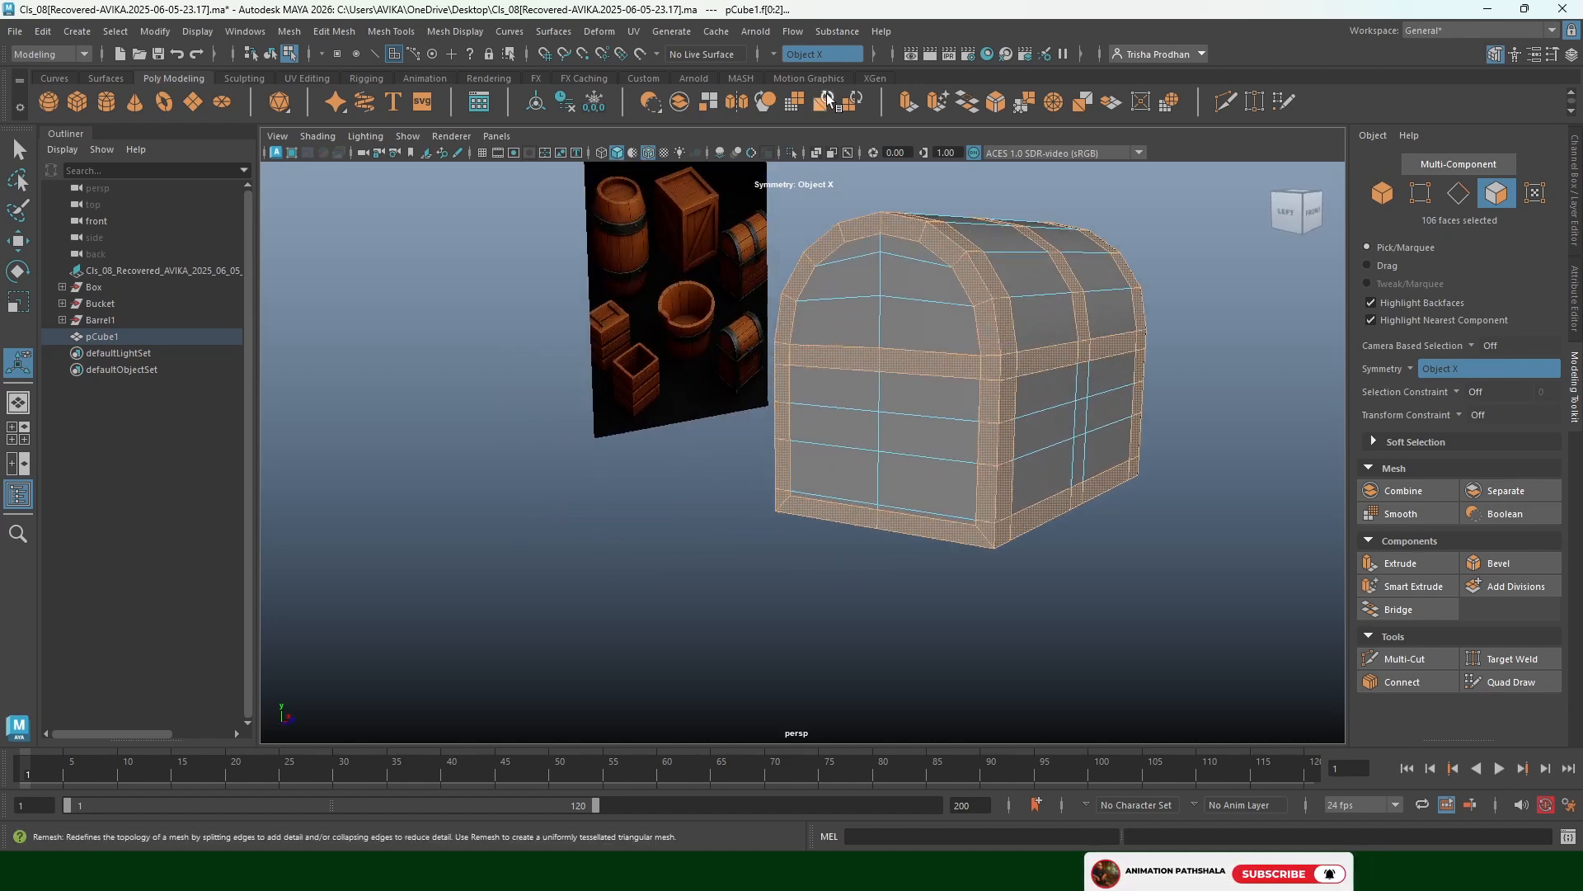
pyautogui.keyDown('shift'); pyautogui.moveTo(856, 329); pyautogui.dragTo(813, 631, button='right'); pyautogui.keyUp('shift')
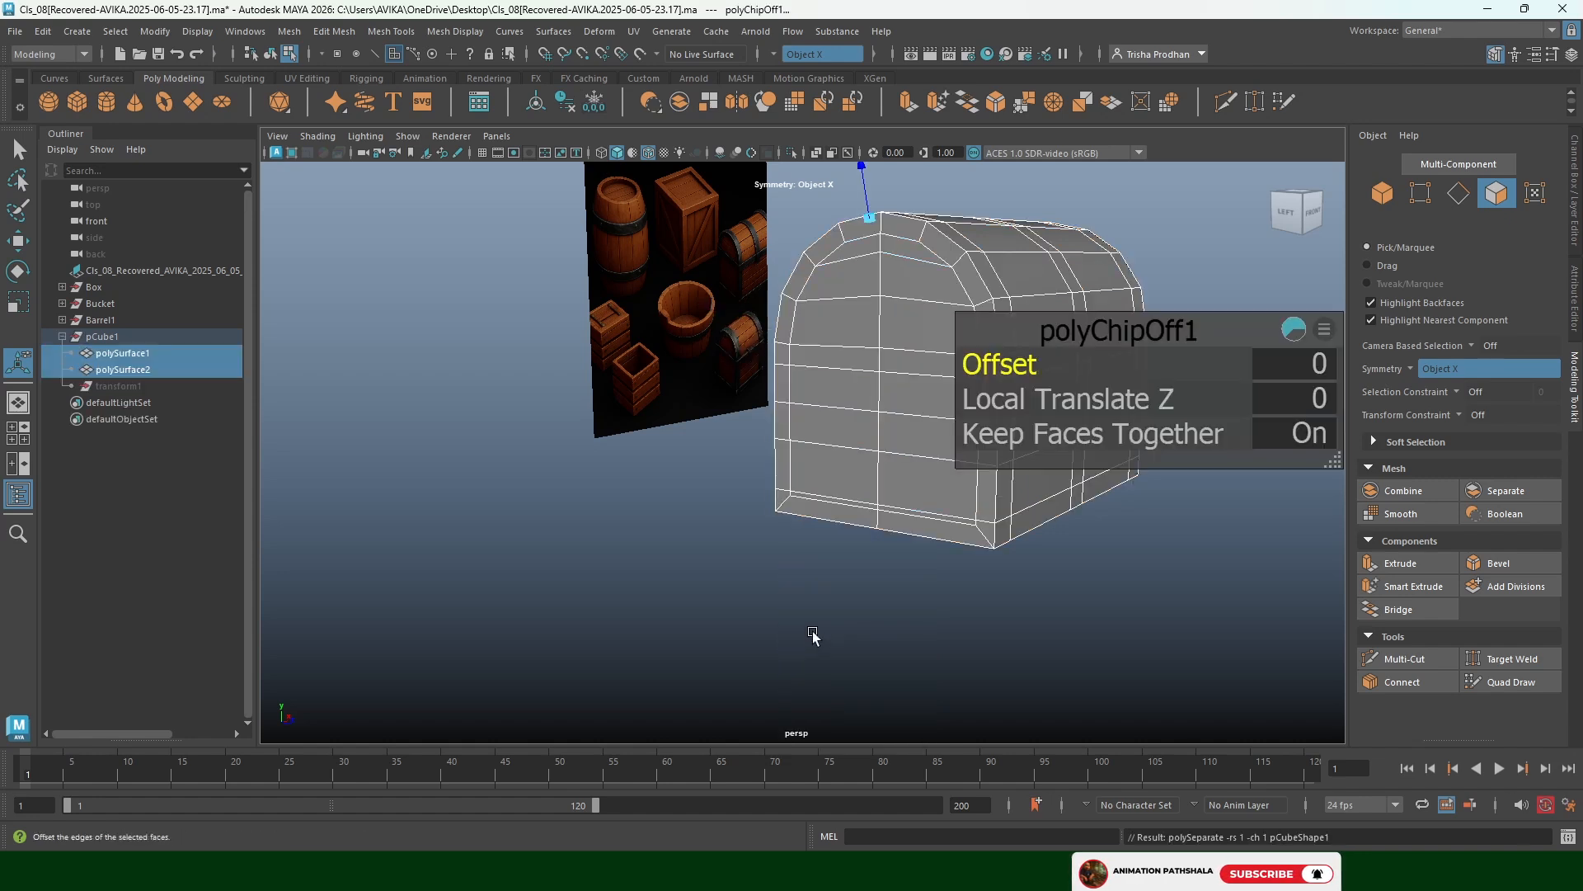
pyautogui.click(118, 359)
# Rename the extracted band mesh to Iron and the remaining chest body mesh to Wood
pyautogui.click(119, 369)
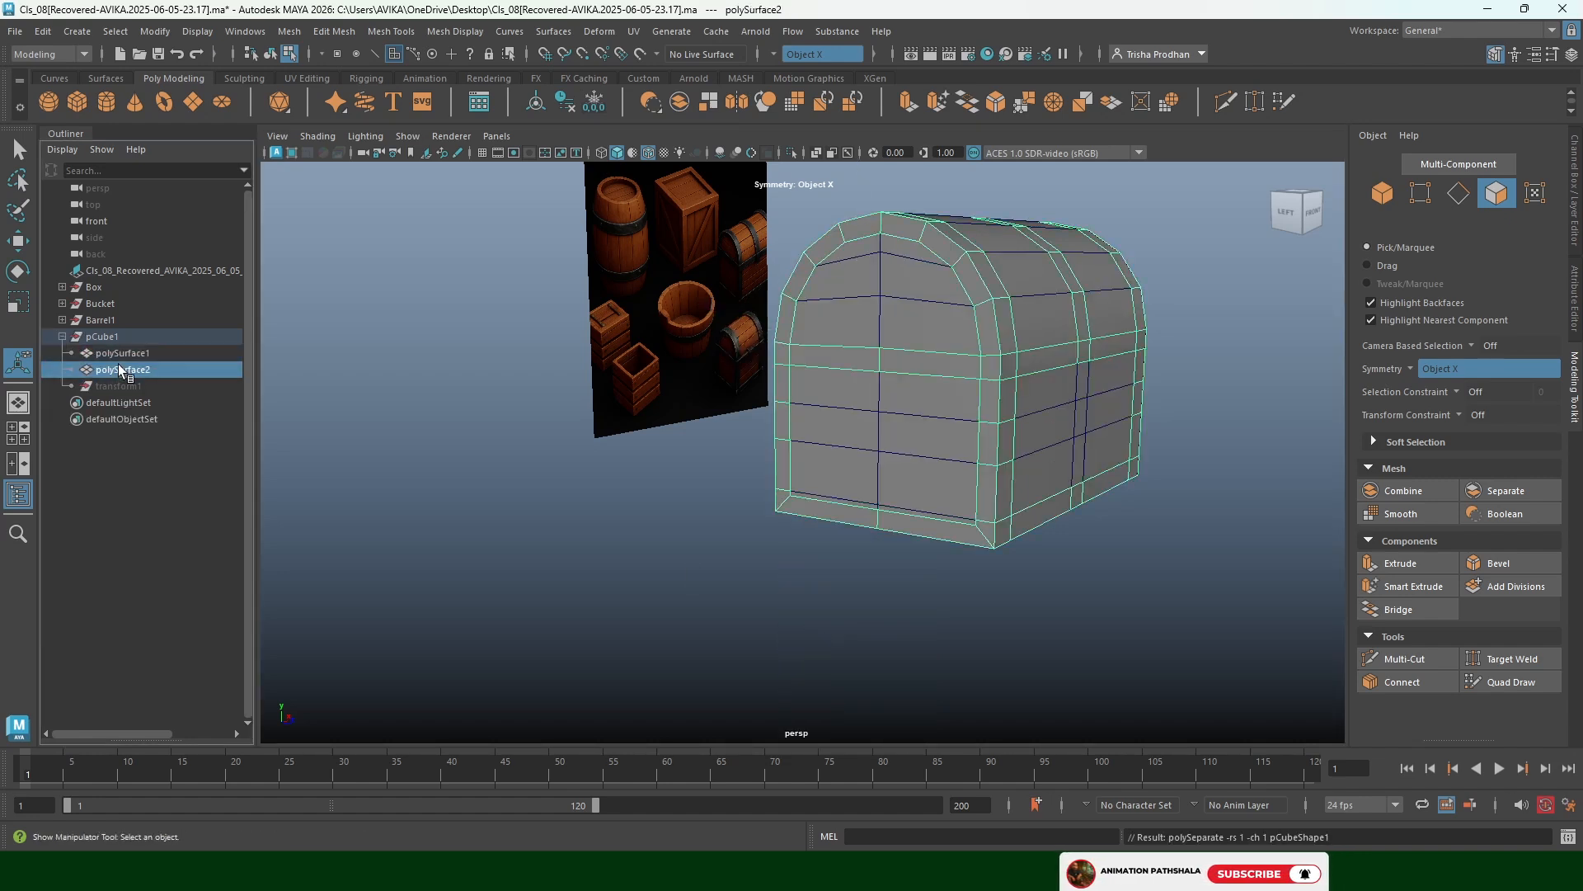
pyautogui.doubleClick(117, 364)
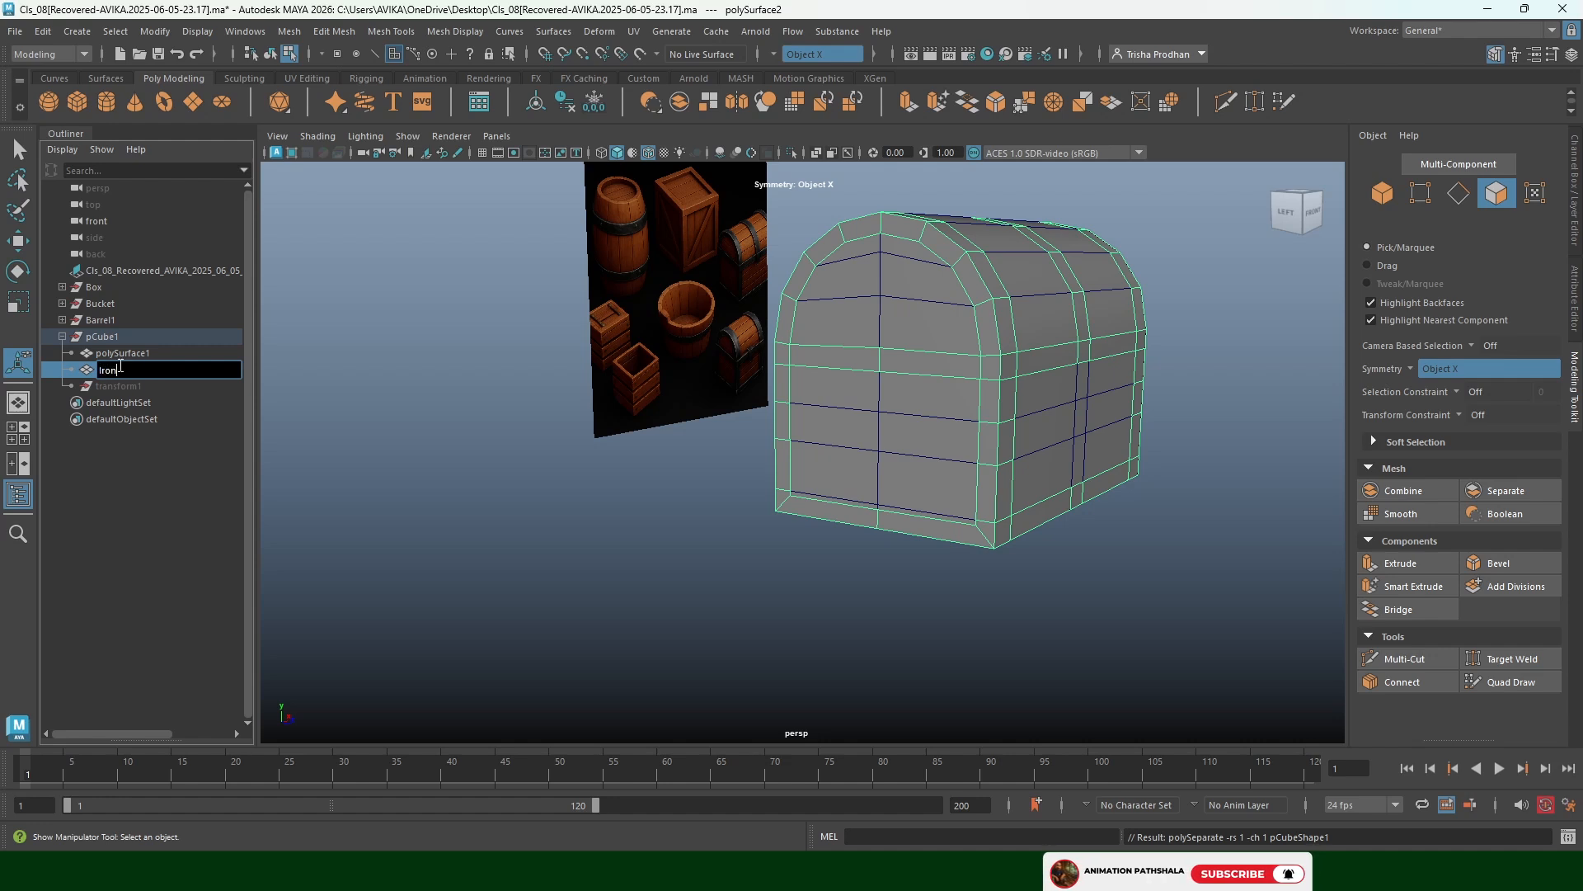
pyautogui.click(107, 349)
pyautogui.doubleClick(110, 349)
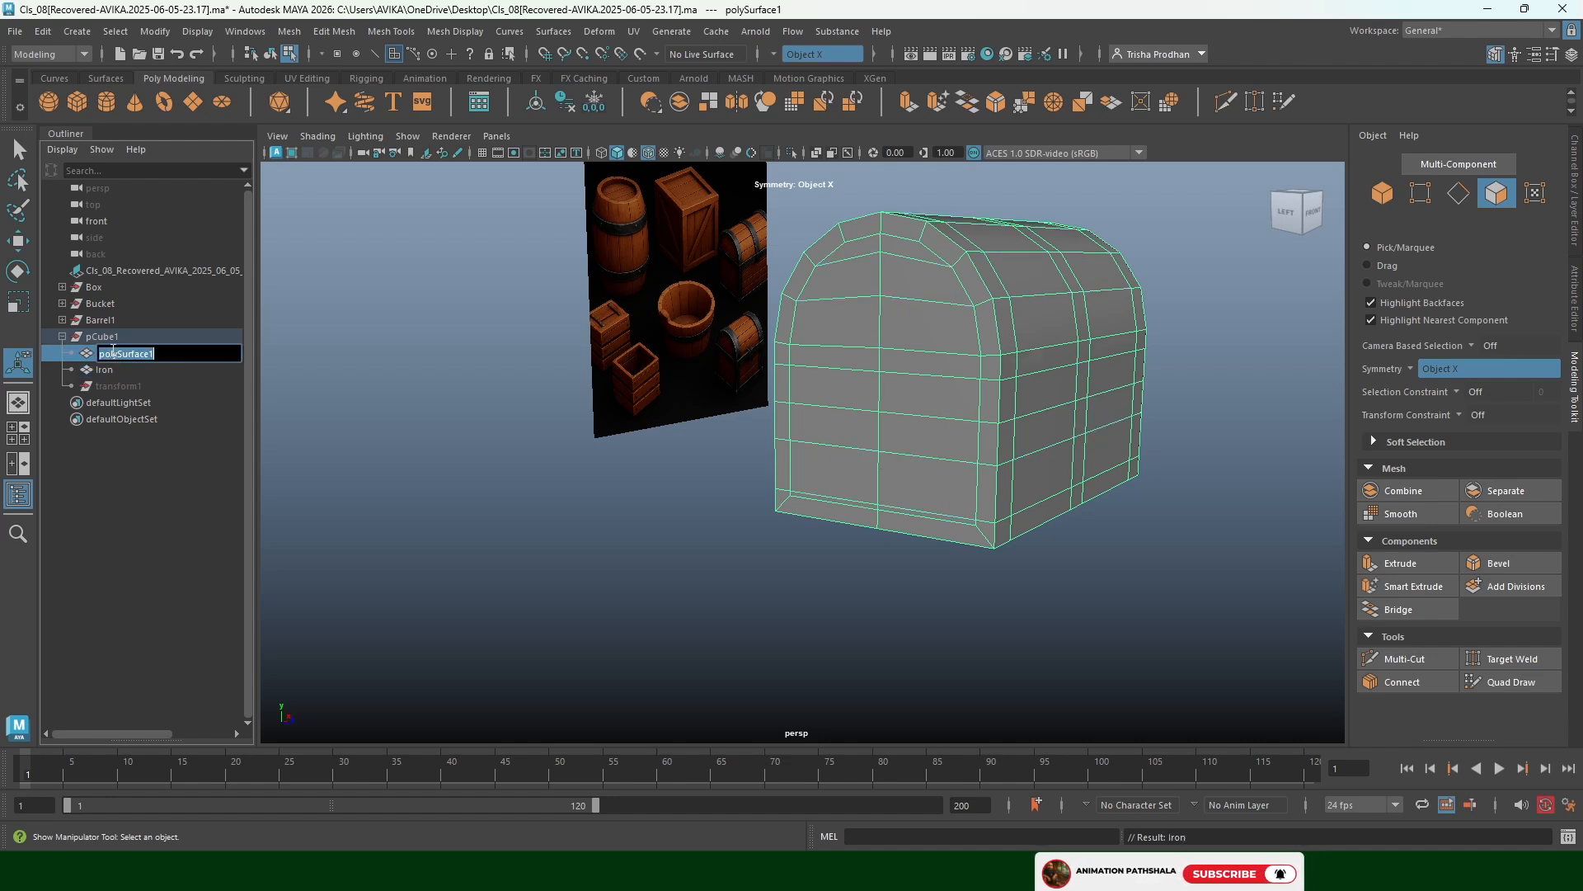
pyautogui.press('capslock')
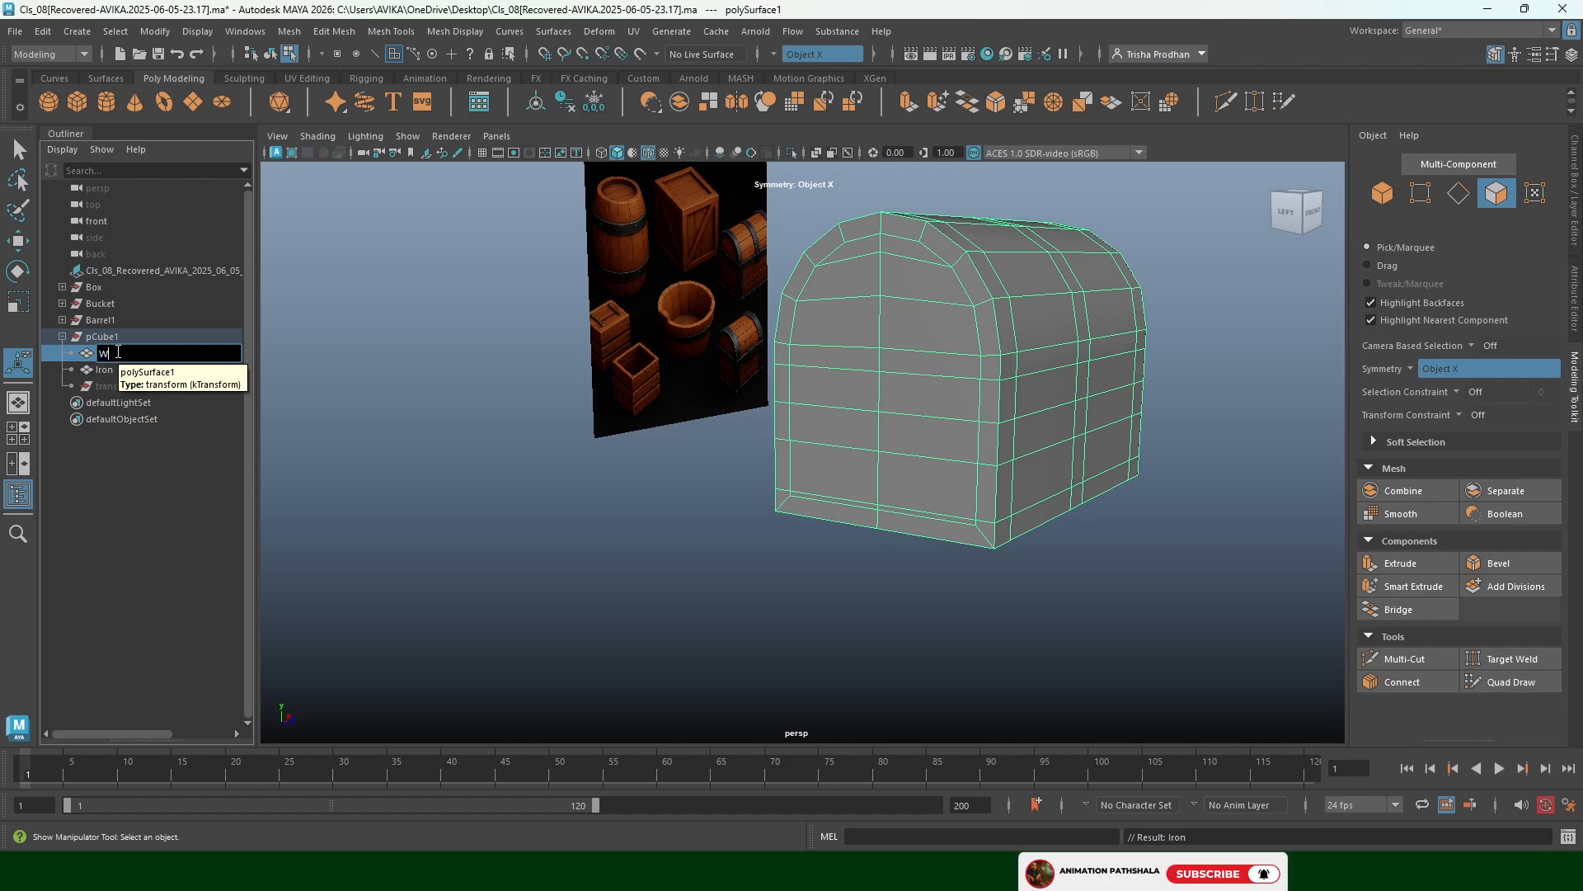
pyautogui.write('Wood')
pyautogui.click(431, 432)
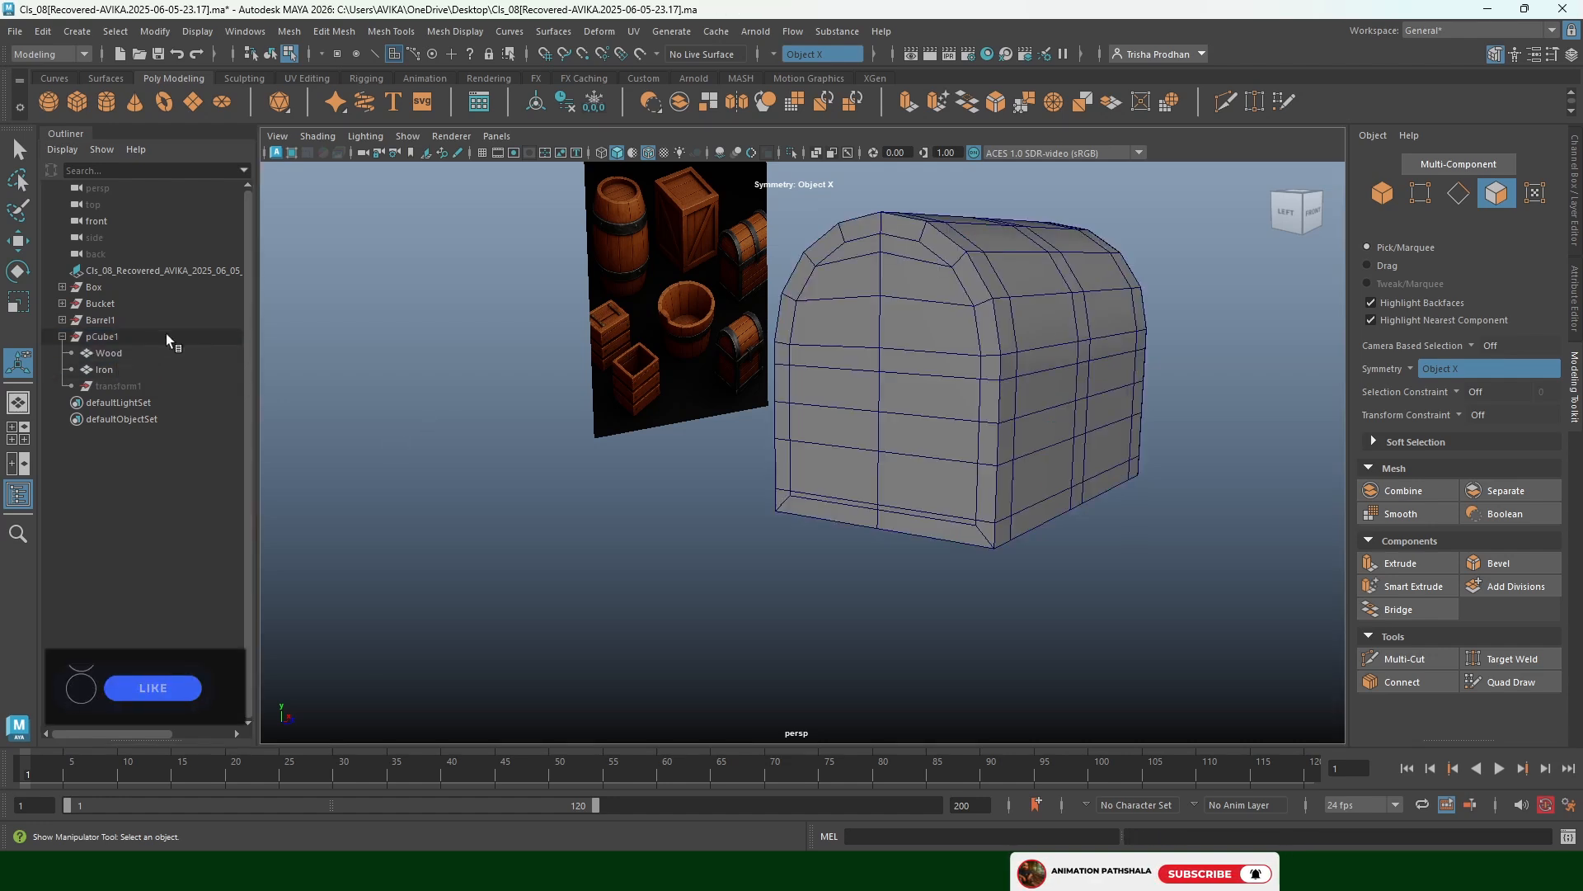
# Extrude all faces of the Iron mesh slightly outward using Thickness, and return to object selection
pyautogui.click(108, 371)
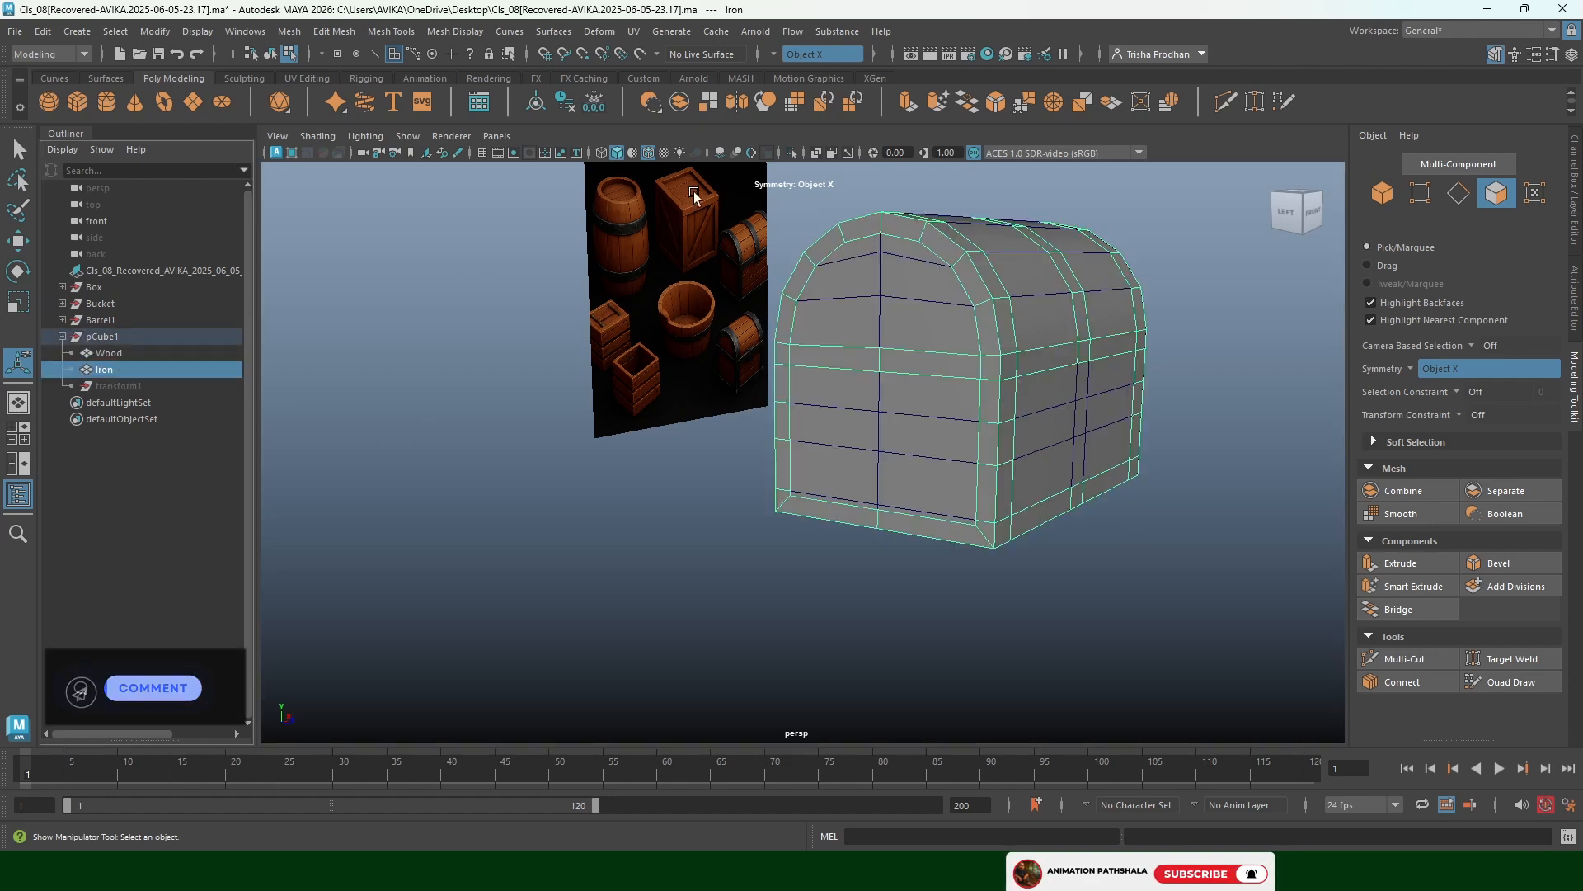
pyautogui.click(913, 104)
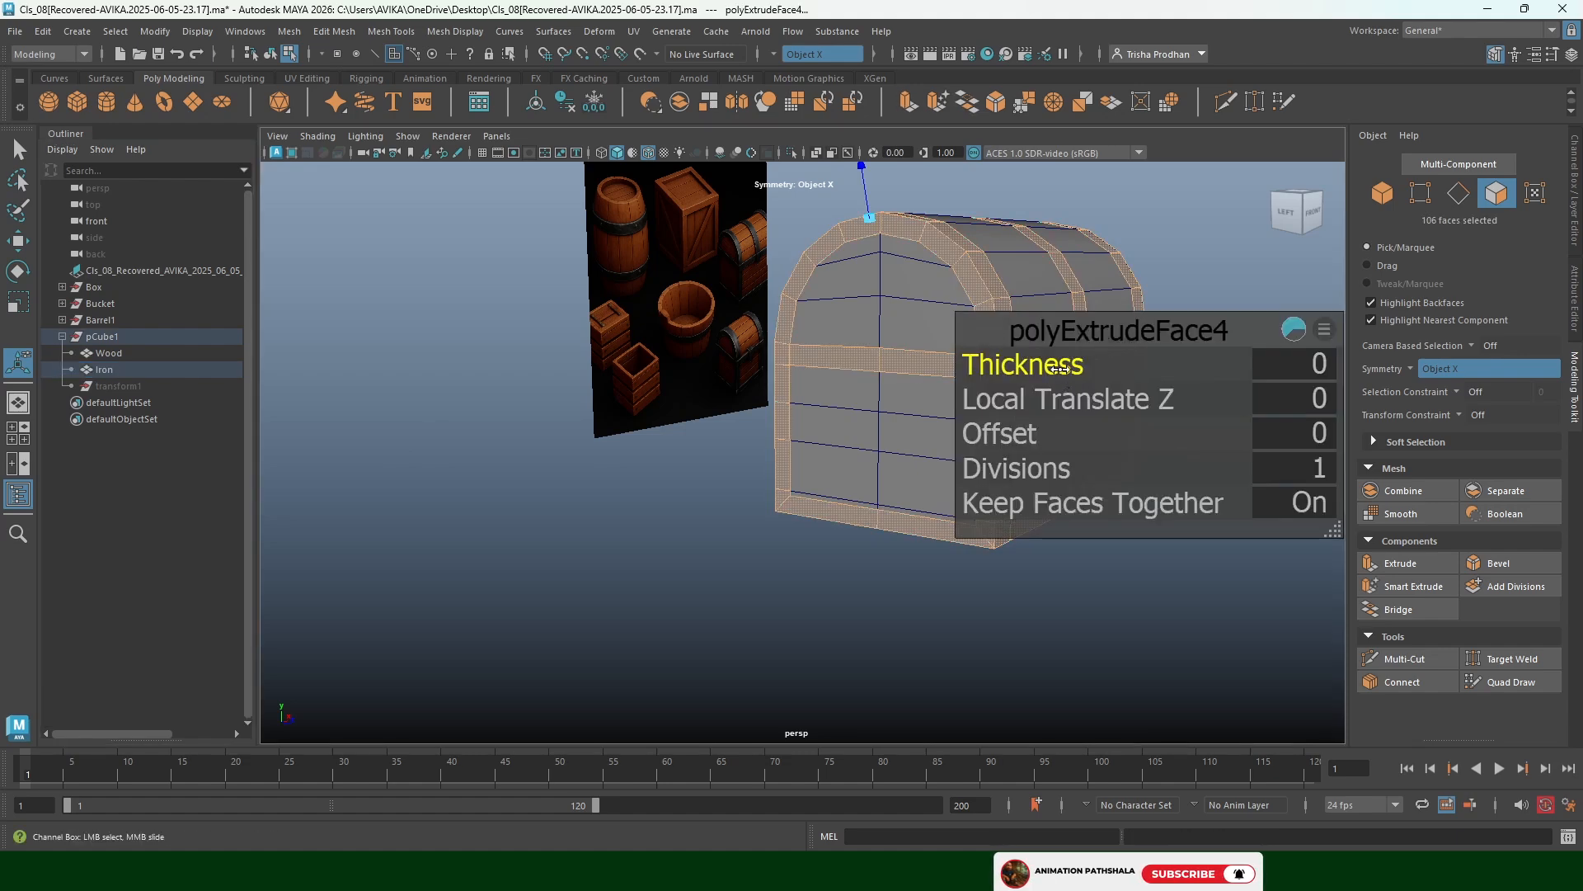
pyautogui.moveTo(1049, 372); pyautogui.dragTo(1064, 371)
pyautogui.keyDown('alt'); pyautogui.moveTo(944, 284); pyautogui.dragTo(670, 325); pyautogui.keyUp('alt')
pyautogui.moveTo(671, 325); pyautogui.dragTo(754, 307, button='right')
pyautogui.press('q')
pyautogui.click(992, 228)
pyautogui.keyDown('alt'); pyautogui.moveTo(829, 344); pyautogui.dragTo(700, 305); pyautogui.keyUp('alt')
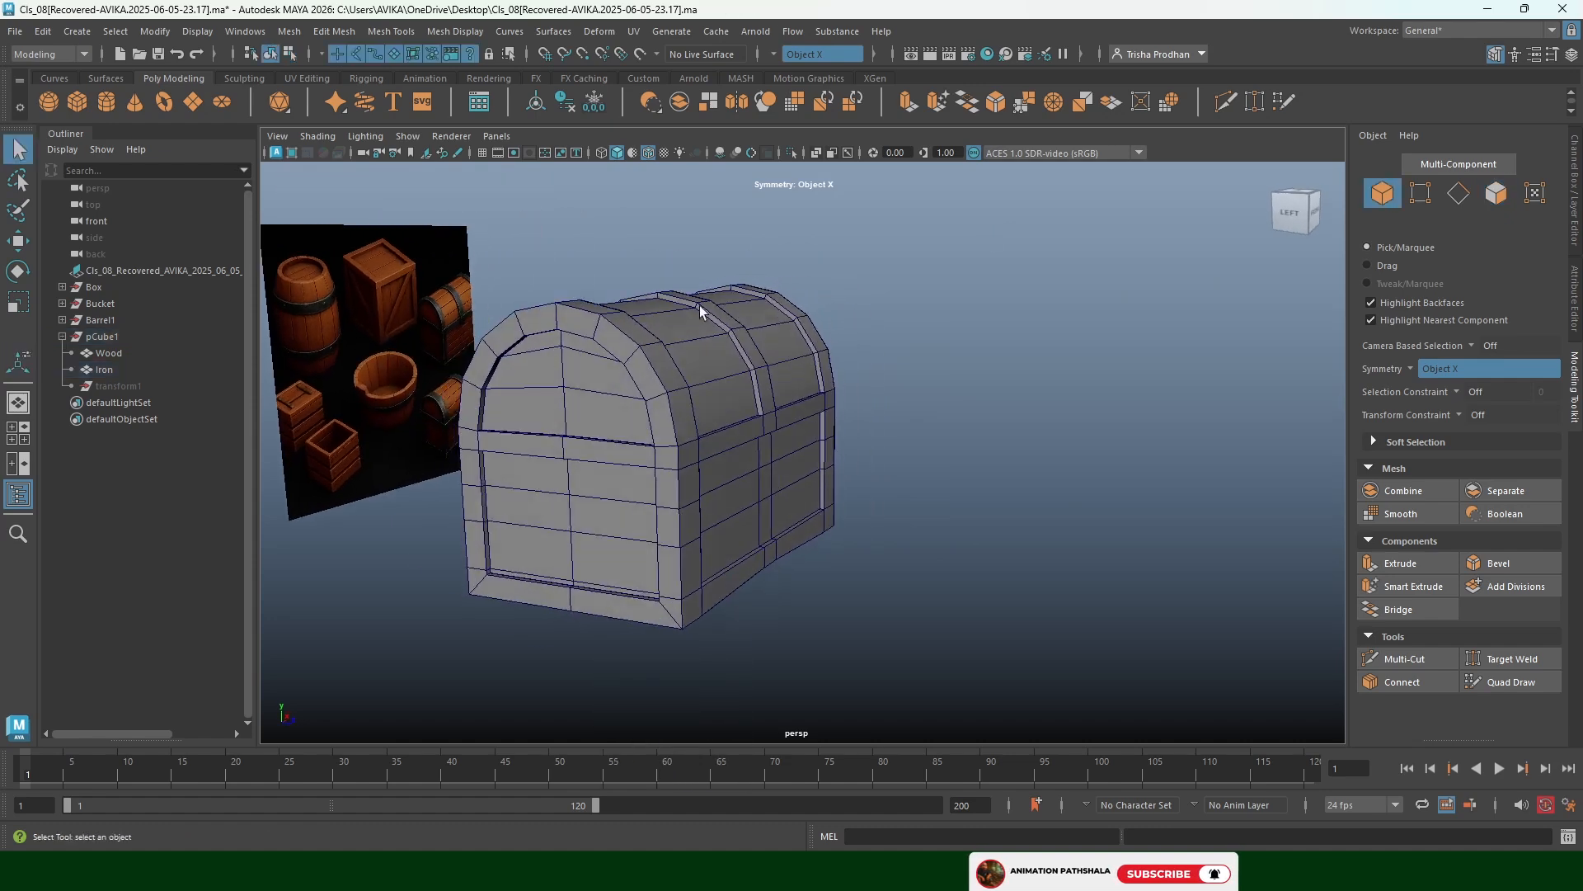
# Examine the raised iron bands and wooden panels with the wireframe overlay off and on, from several angles and close up
pyautogui.click(648, 154)
pyautogui.moveTo(1031, 323)
pyautogui.keyDown('alt'); pyautogui.mouseDown()
pyautogui.moveTo(597, 446)
pyautogui.moveTo(745, 448)
pyautogui.moveTo(739, 461)
pyautogui.mouseUp(); pyautogui.keyUp('alt')
pyautogui.click(724, 409)
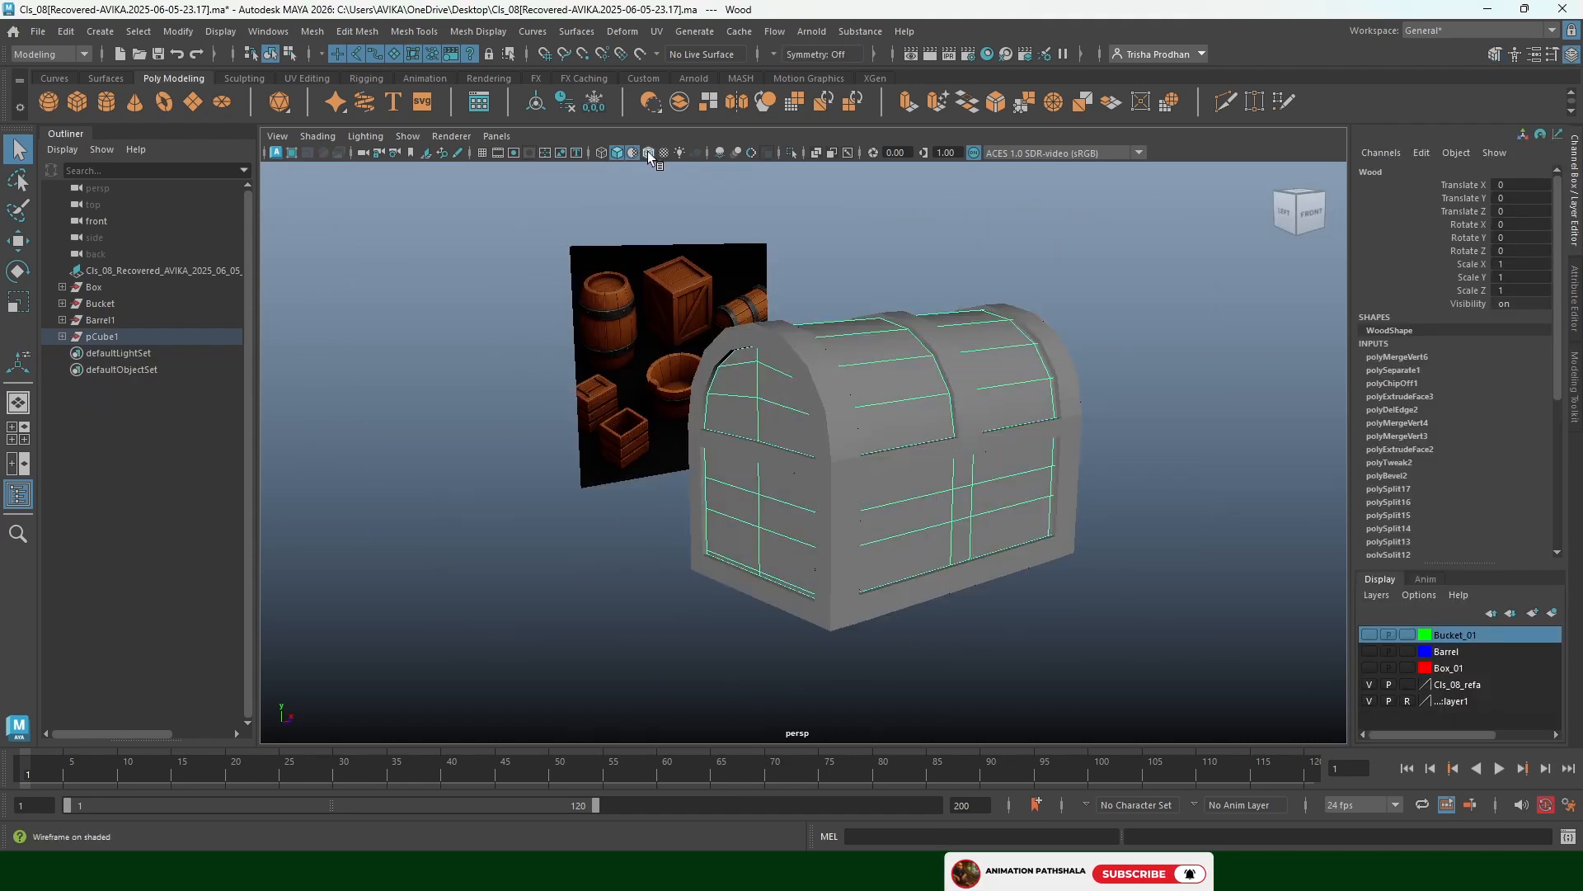
pyautogui.click(648, 153)
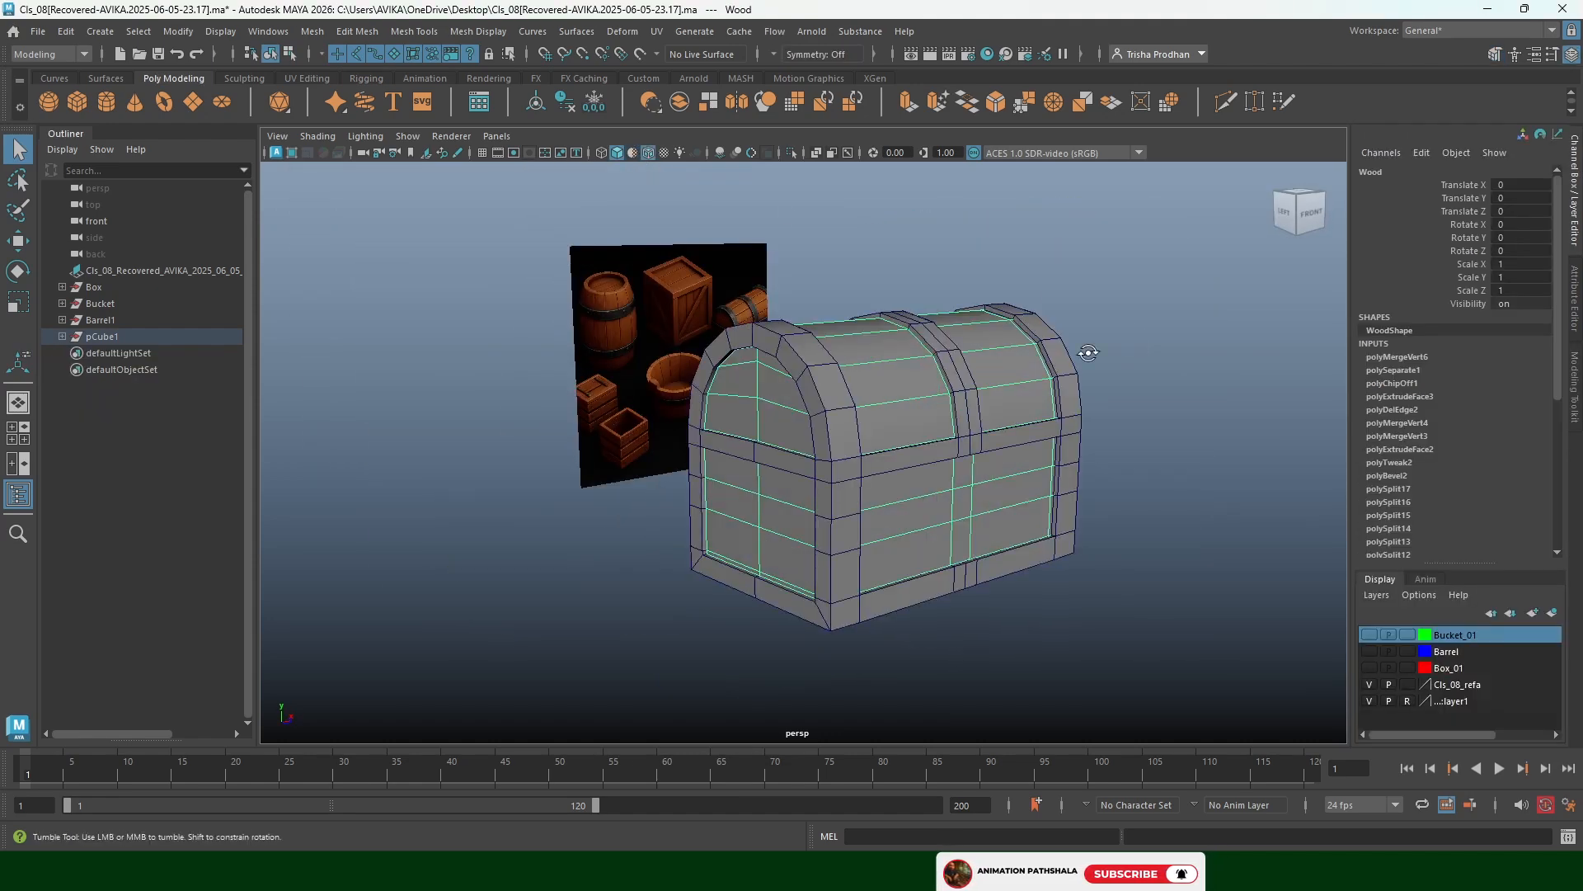
pyautogui.keyDown('alt'); pyautogui.moveTo(1097, 363); pyautogui.dragTo(1116, 342); pyautogui.keyUp('alt')
pyautogui.click(1116, 342)
pyautogui.keyDown('alt'); pyautogui.moveTo(962, 431); pyautogui.dragTo(1034, 421); pyautogui.keyUp('alt')
pyautogui.keyDown('alt'); pyautogui.moveTo(1034, 421); pyautogui.dragTo(730, 293, button='right'); pyautogui.keyUp('alt')
pyautogui.keyDown('alt'); pyautogui.moveTo(730, 292); pyautogui.dragTo(735, 339, button='middle'); pyautogui.keyUp('alt')
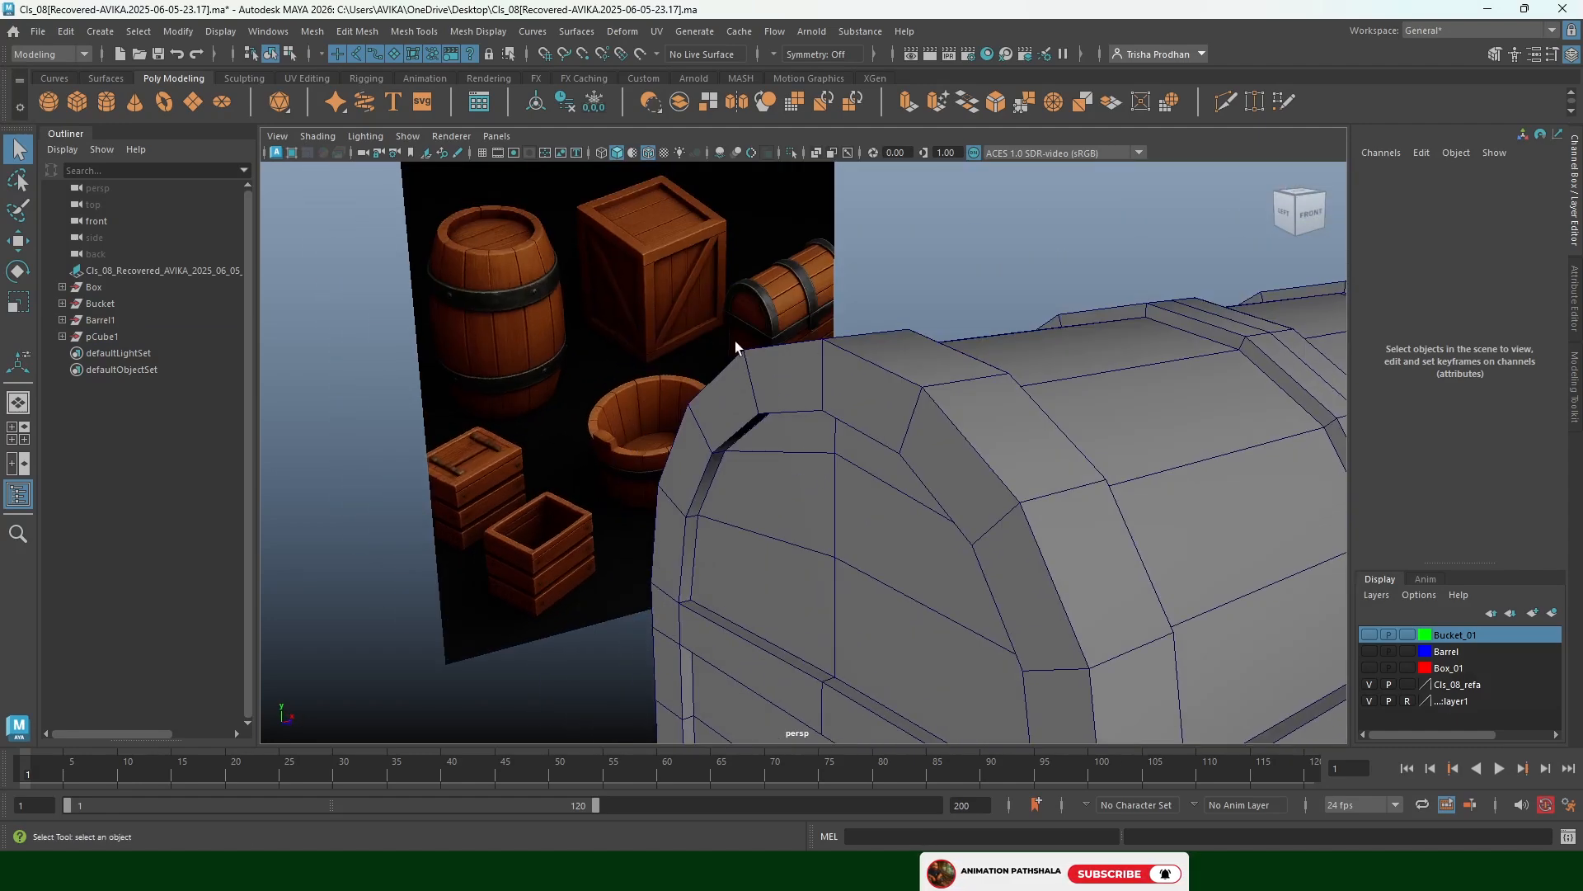
pyautogui.scroll(2, 747, 319)
pyautogui.keyDown('alt'); pyautogui.moveTo(1010, 380); pyautogui.dragTo(779, 291, button='middle'); pyautogui.keyUp('alt')
# Create a display layer from the selected Iron mesh and enter box as its name
pyautogui.click(712, 422)
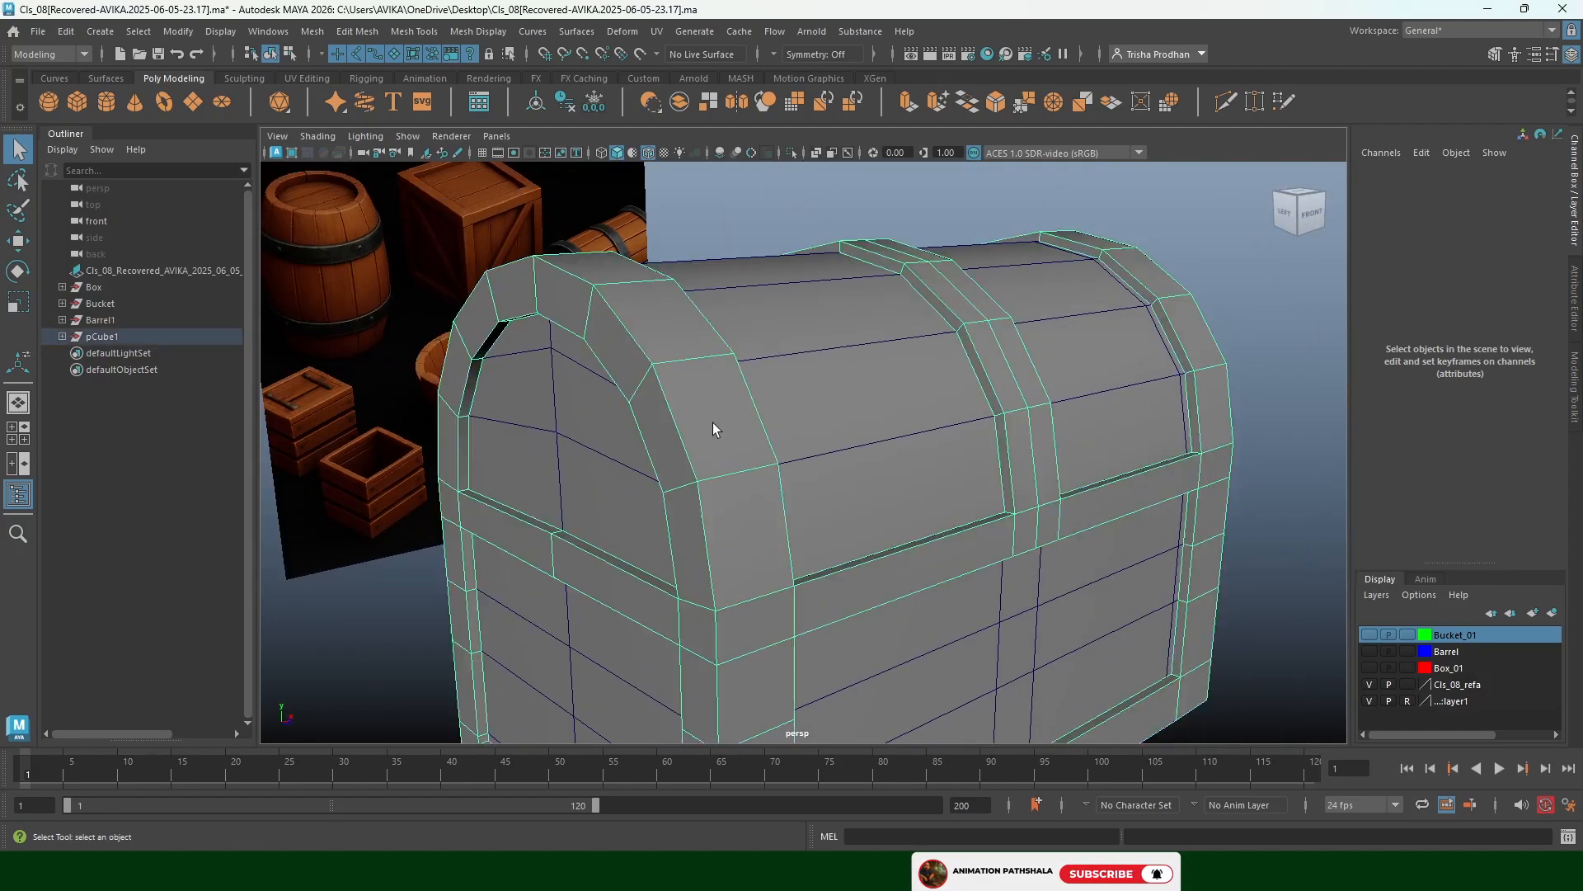
pyautogui.press('f')
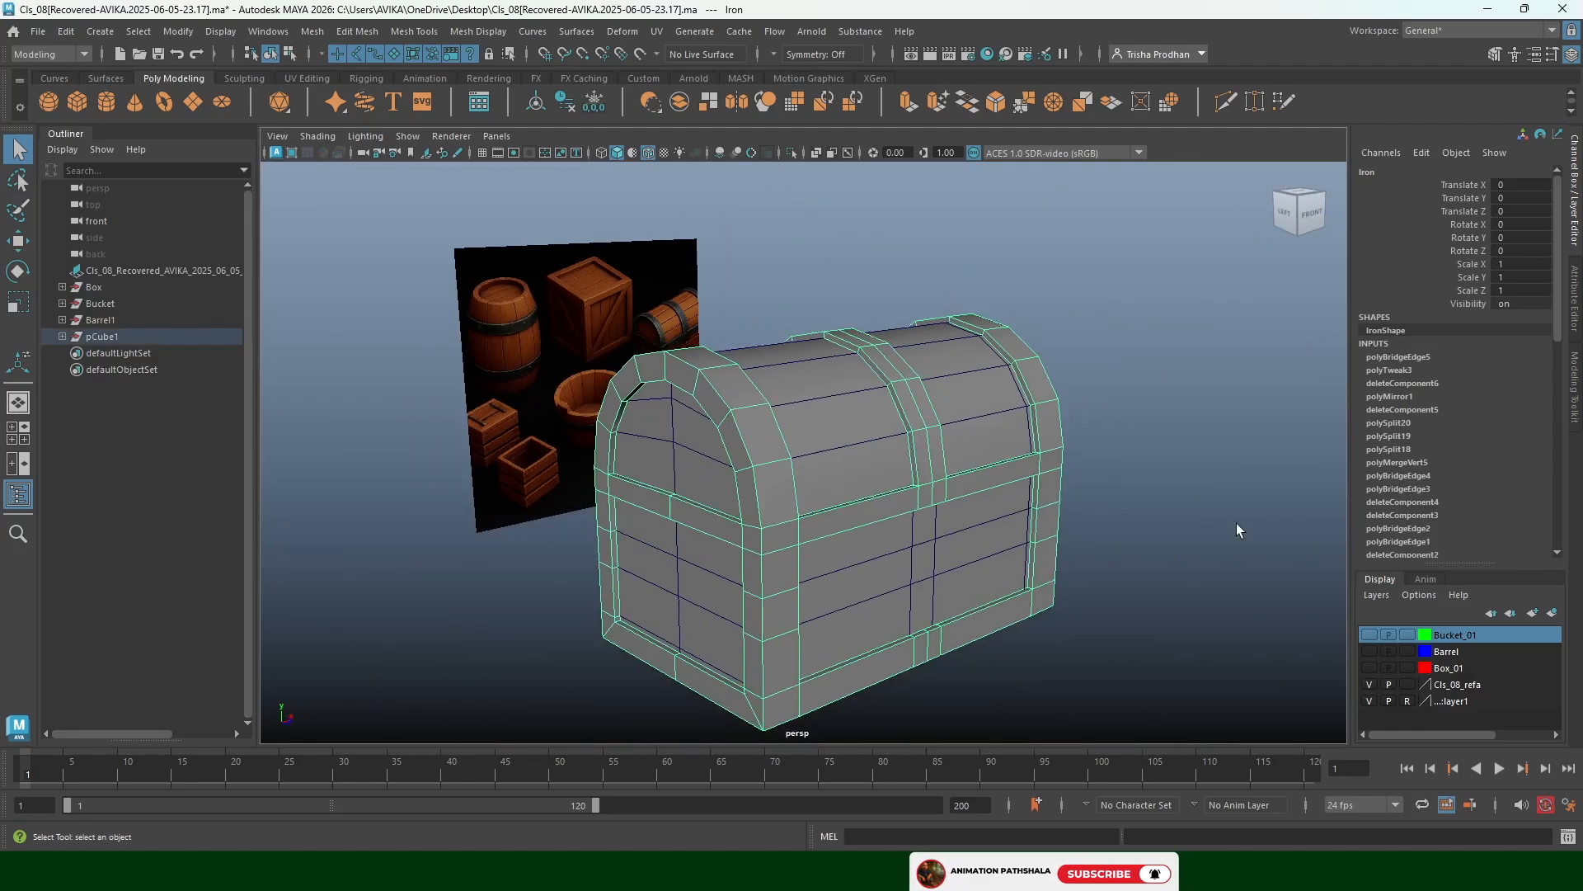
pyautogui.click(1552, 613)
pyautogui.doubleClick(1445, 635)
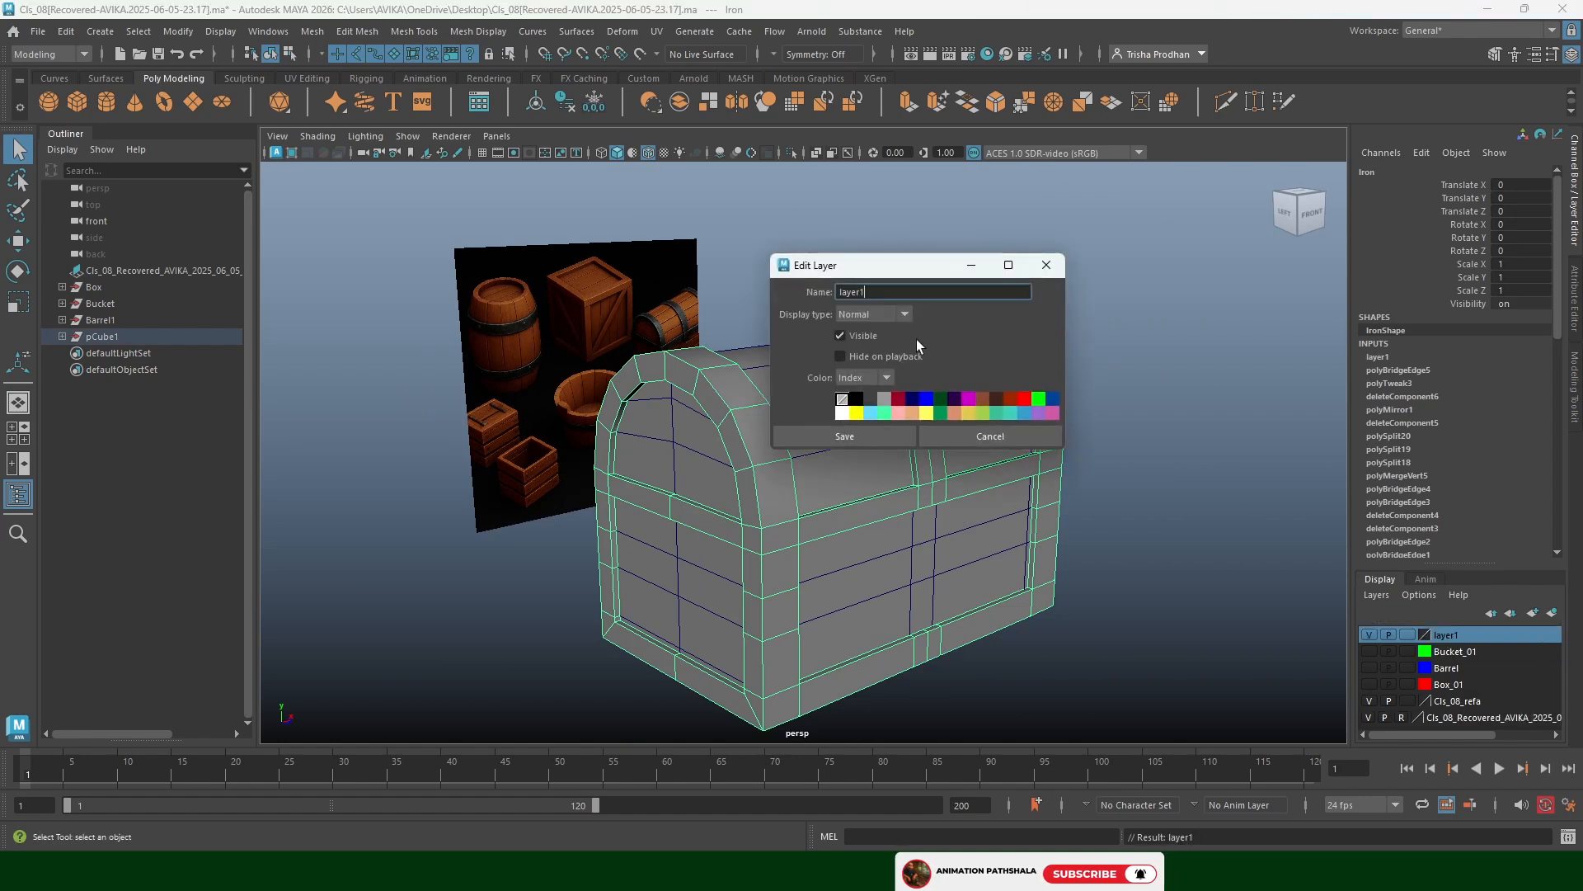
pyautogui.write('box')
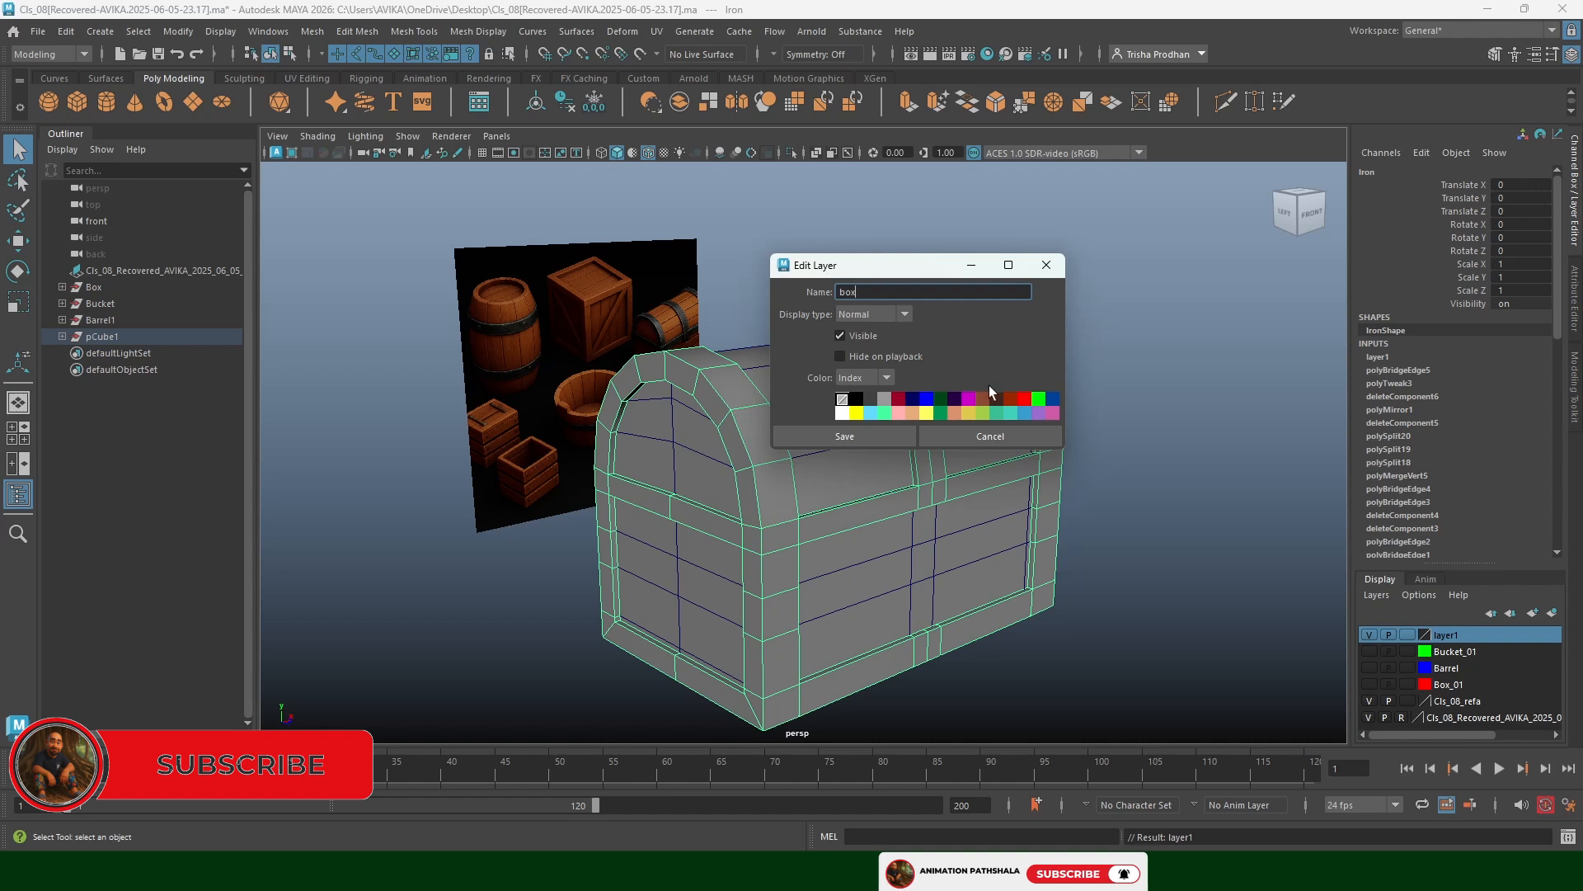
# Save the iron bands' display layer as box with a magenta color and hide the layer
pyautogui.click(970, 403)
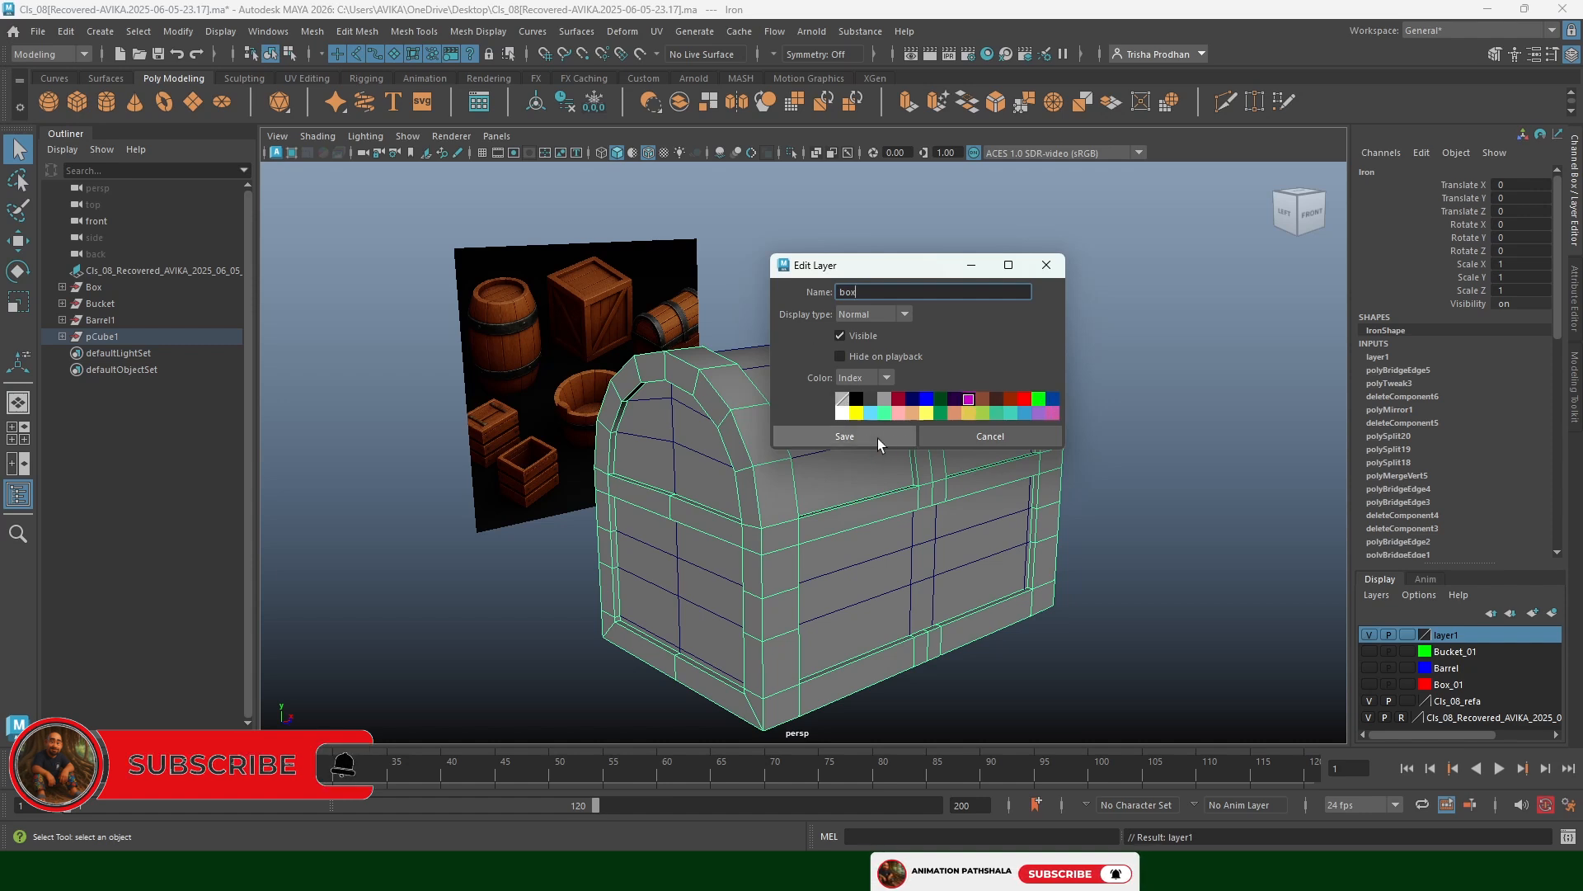
pyautogui.click(859, 438)
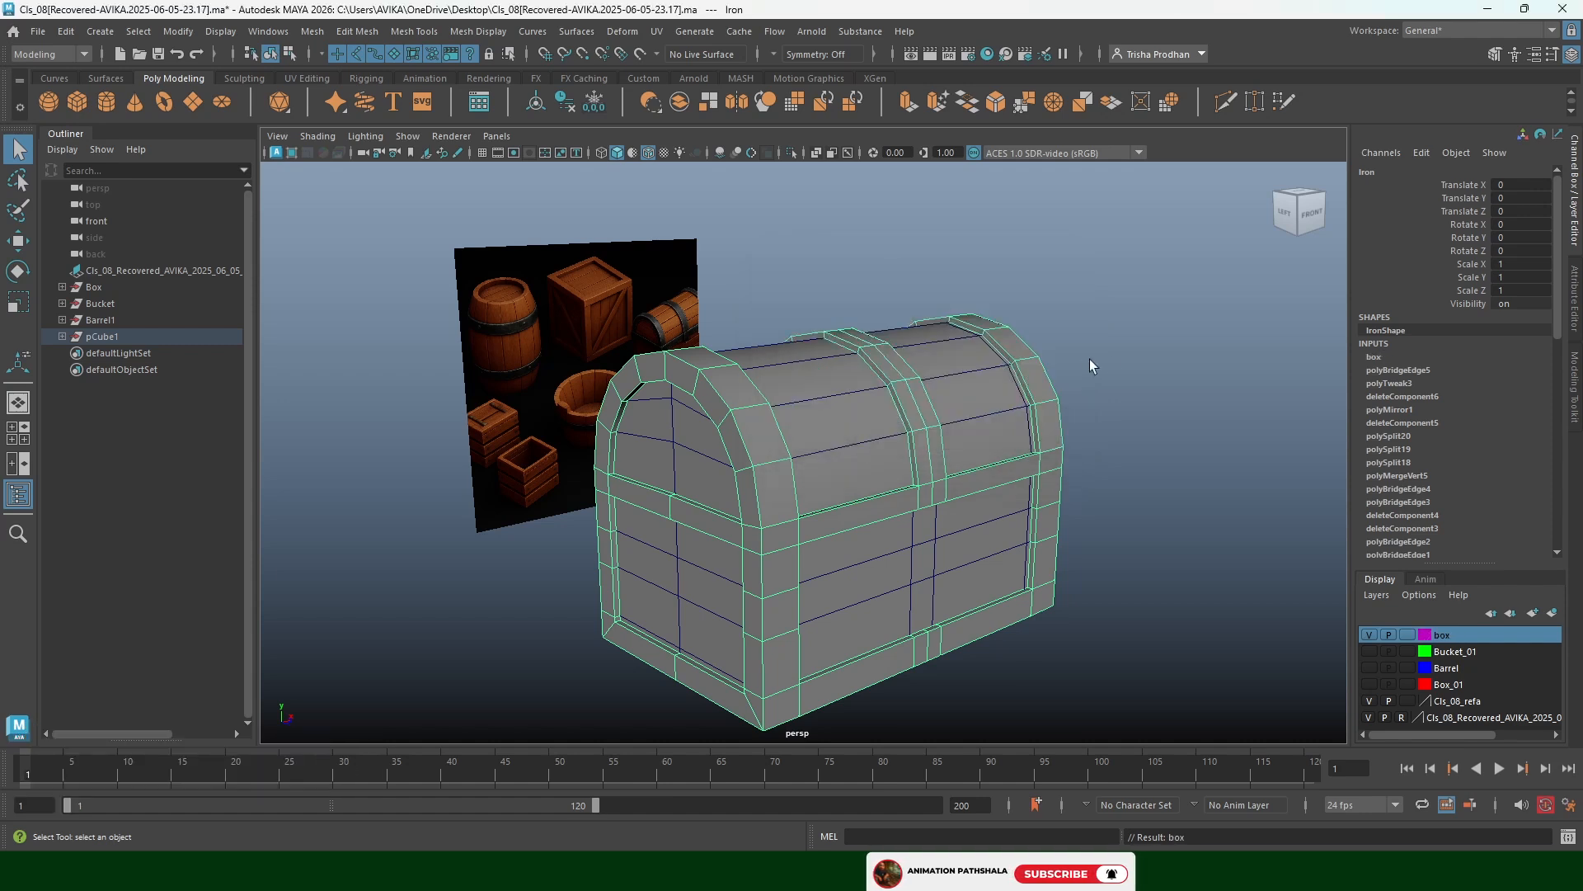
pyautogui.click(1181, 466)
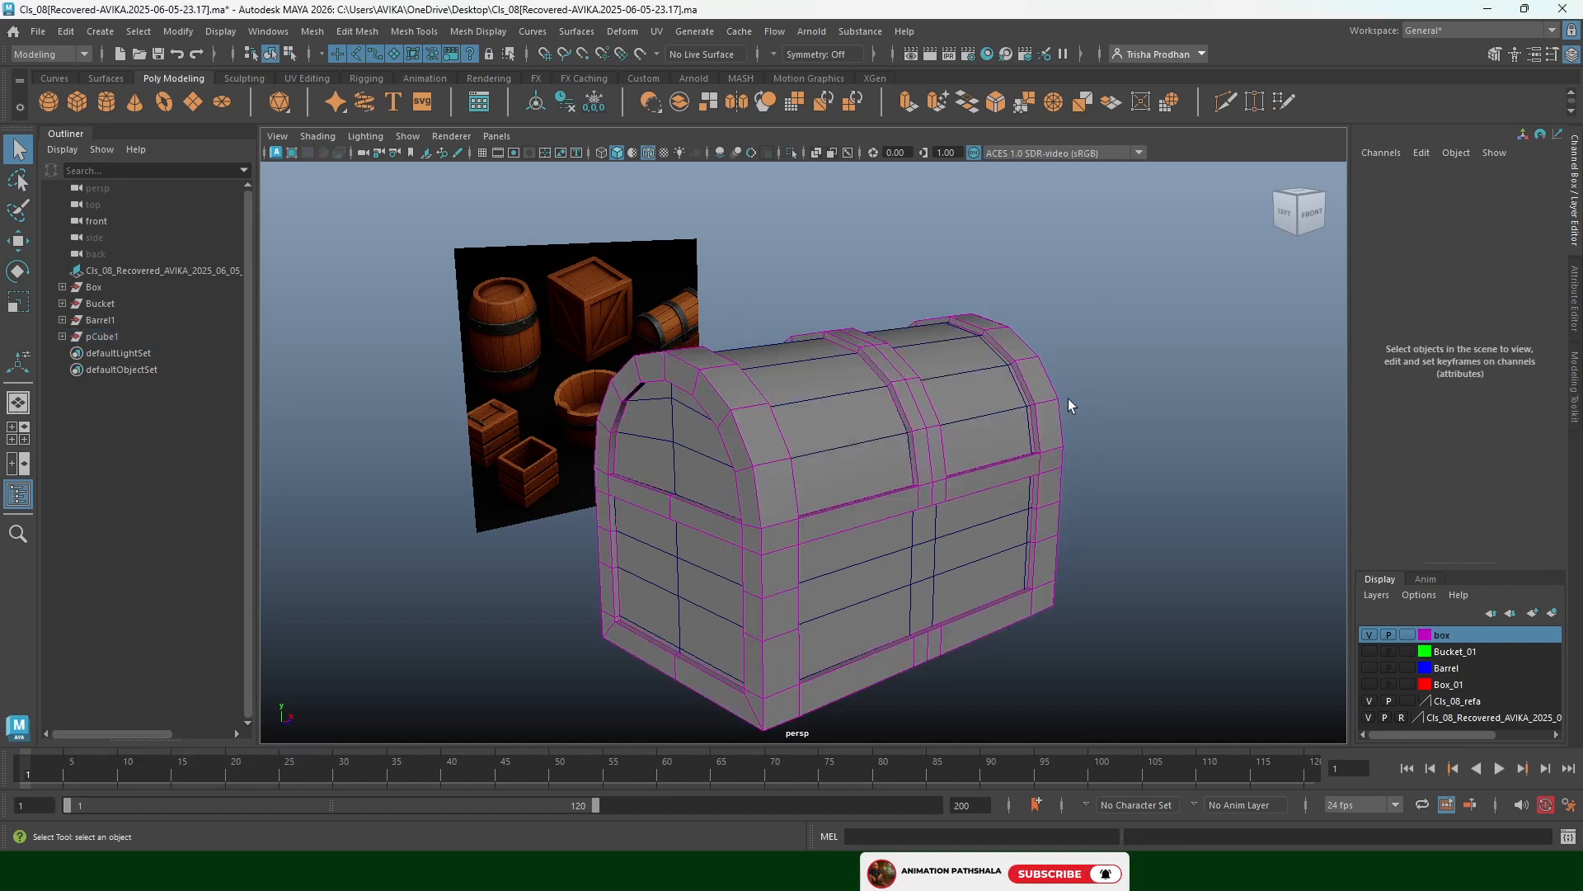
pyautogui.click(1368, 635)
pyautogui.click(833, 428)
pyautogui.keyDown('alt'); pyautogui.moveTo(833, 428); pyautogui.dragTo(833, 392, button='right'); pyautogui.keyUp('alt')
pyautogui.doubleClick(833, 392)
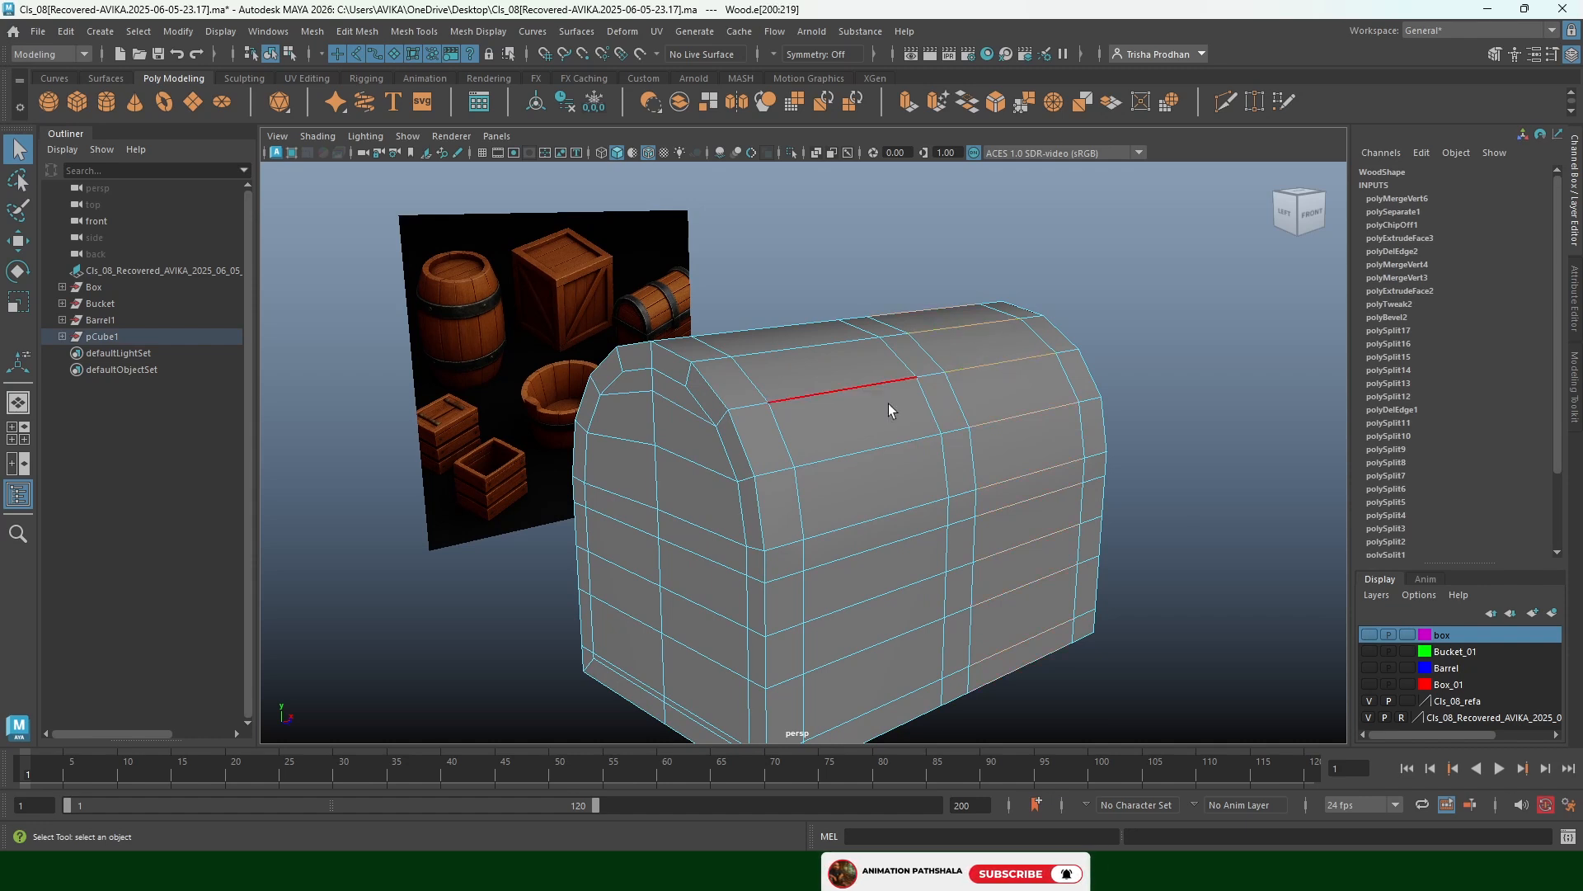
pyautogui.keyDown('alt'); pyautogui.moveTo(897, 428); pyautogui.dragTo(892, 428); pyautogui.keyUp('alt')
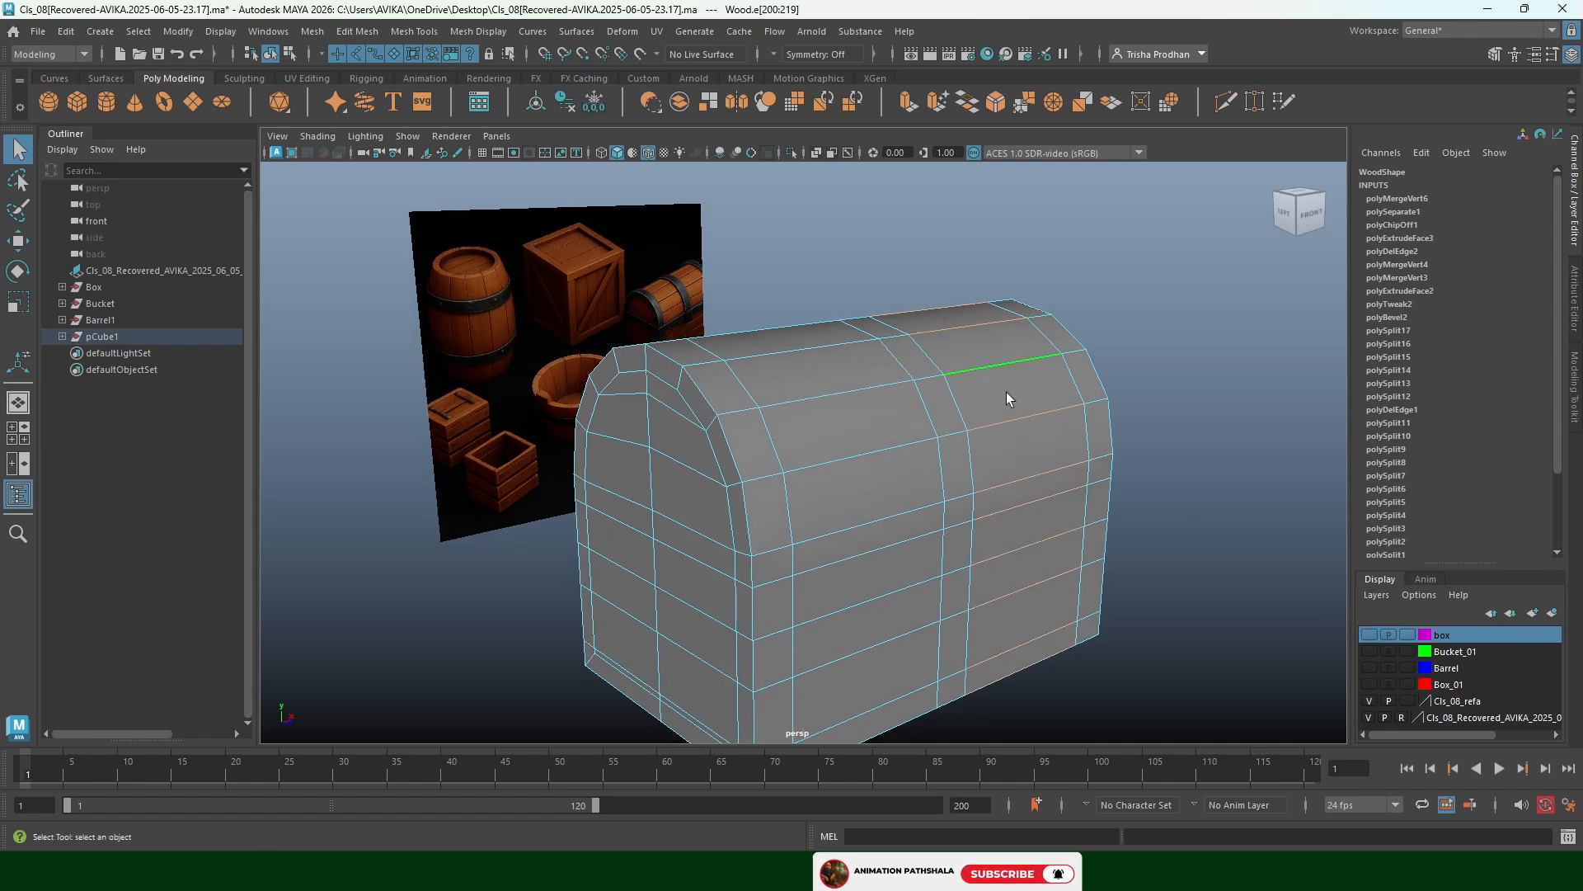
# In the front view, move the wooden chest body along X to about 10.65, clear of the reference image
pyautogui.press('space')
pyautogui.moveTo(1111, 310); pyautogui.dragTo(1115, 350)
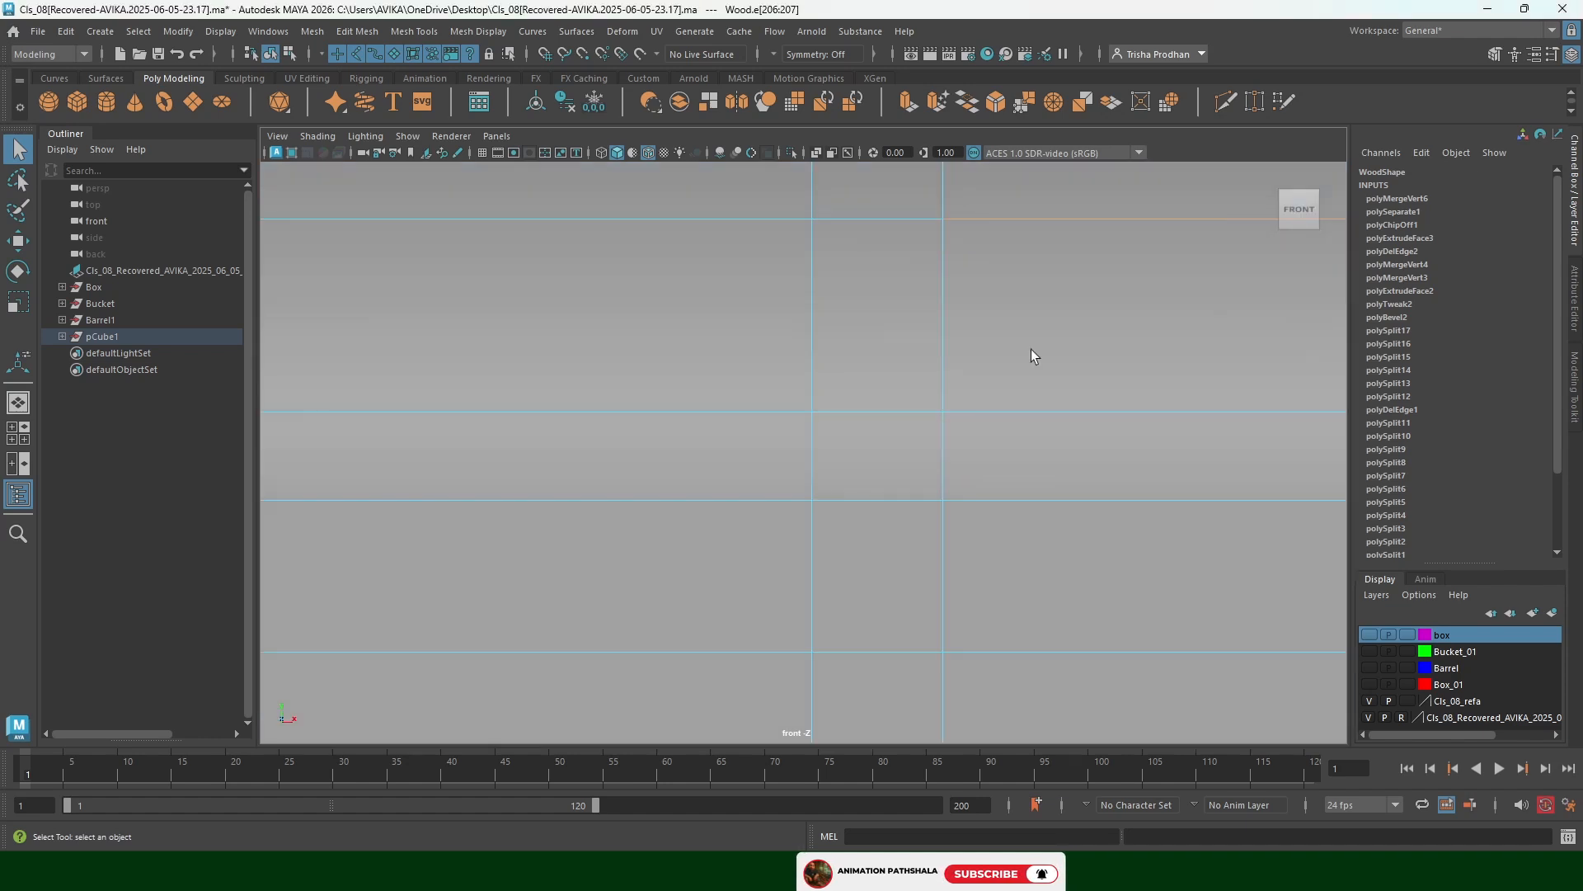
pyautogui.scroll(-4, 1033, 418)
pyautogui.click(741, 256)
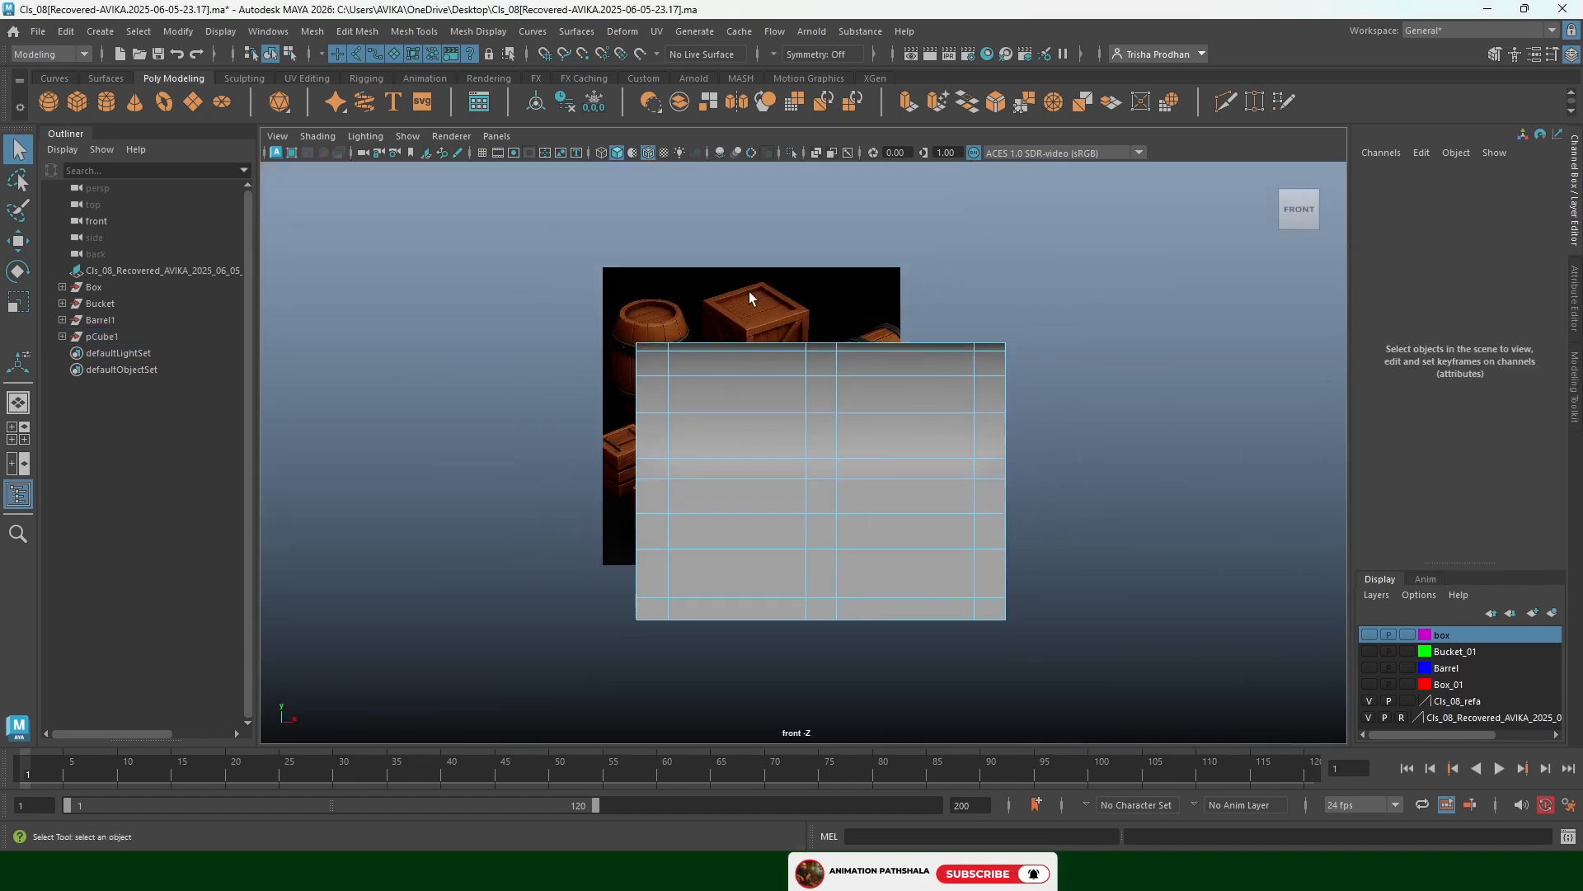
pyautogui.moveTo(909, 379); pyautogui.dragTo(1004, 365, button='right')
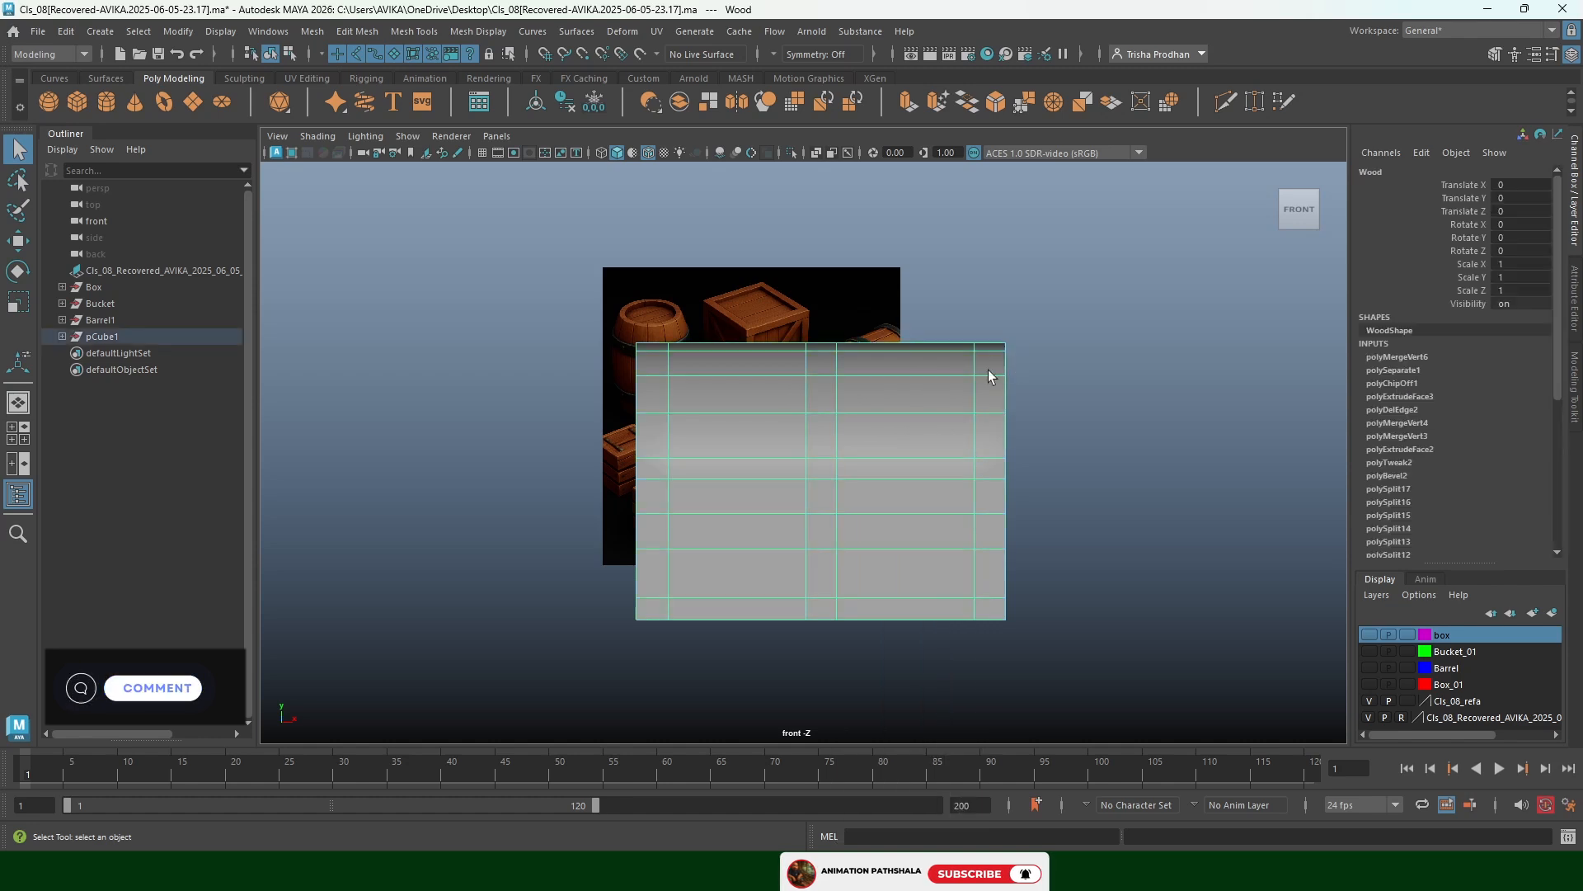
pyautogui.press('w')
pyautogui.scroll(-1, 907, 505)
pyautogui.moveTo(903, 532); pyautogui.dragTo(1204, 523)
pyautogui.scroll(1, 877, 435)
pyautogui.scroll(2, 877, 436)
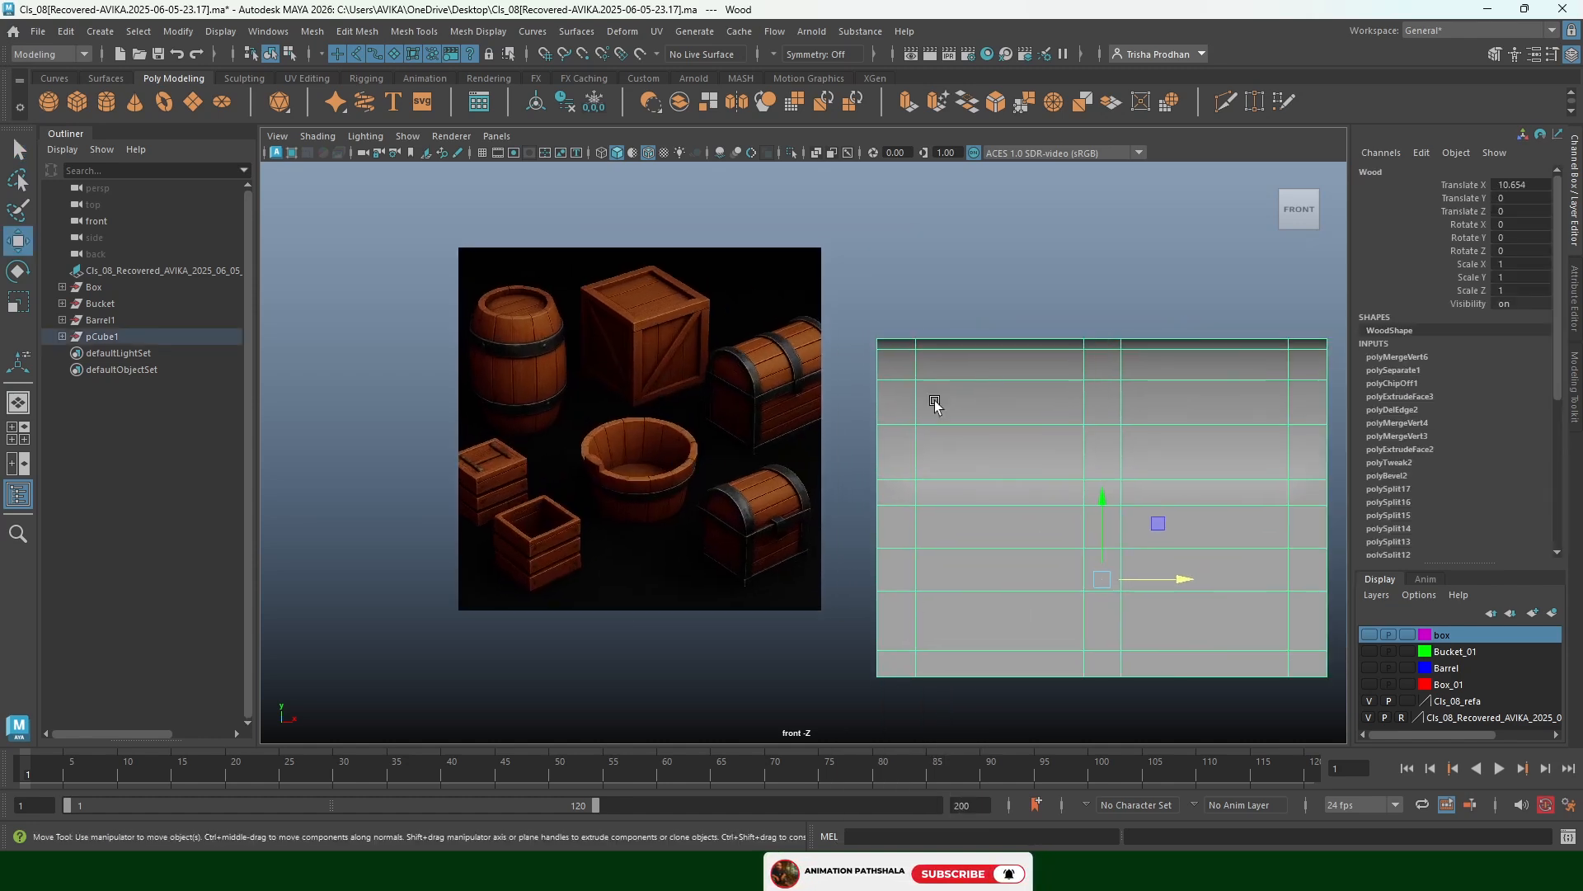
pyautogui.moveTo(998, 381); pyautogui.dragTo(996, 423, button='right')
pyautogui.click(1369, 635)
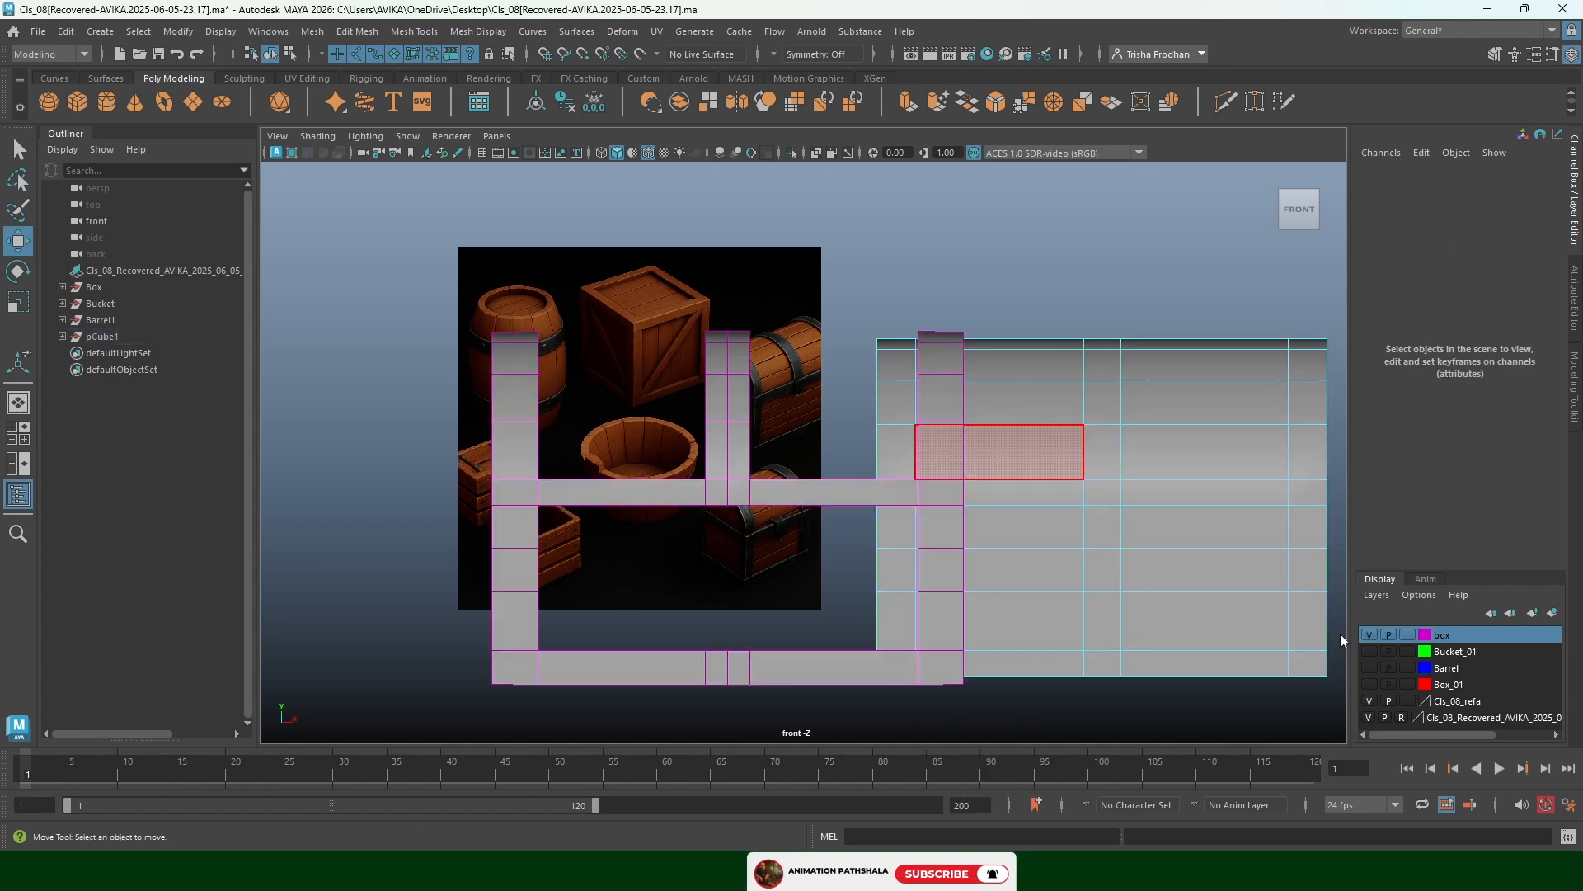
pyautogui.click(1369, 635)
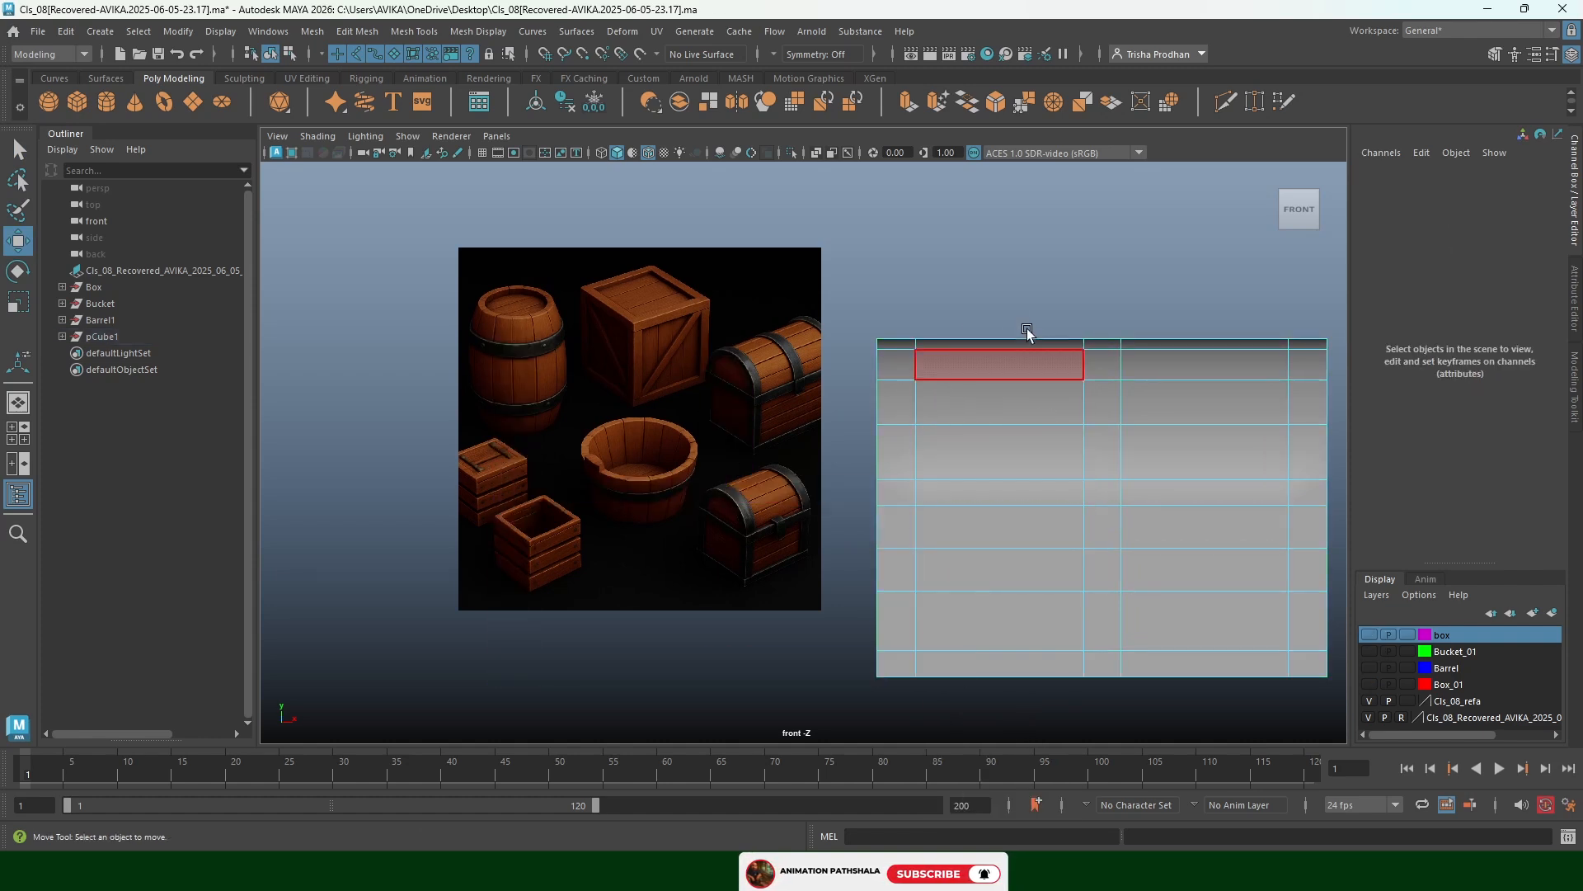
pyautogui.click(1018, 445)
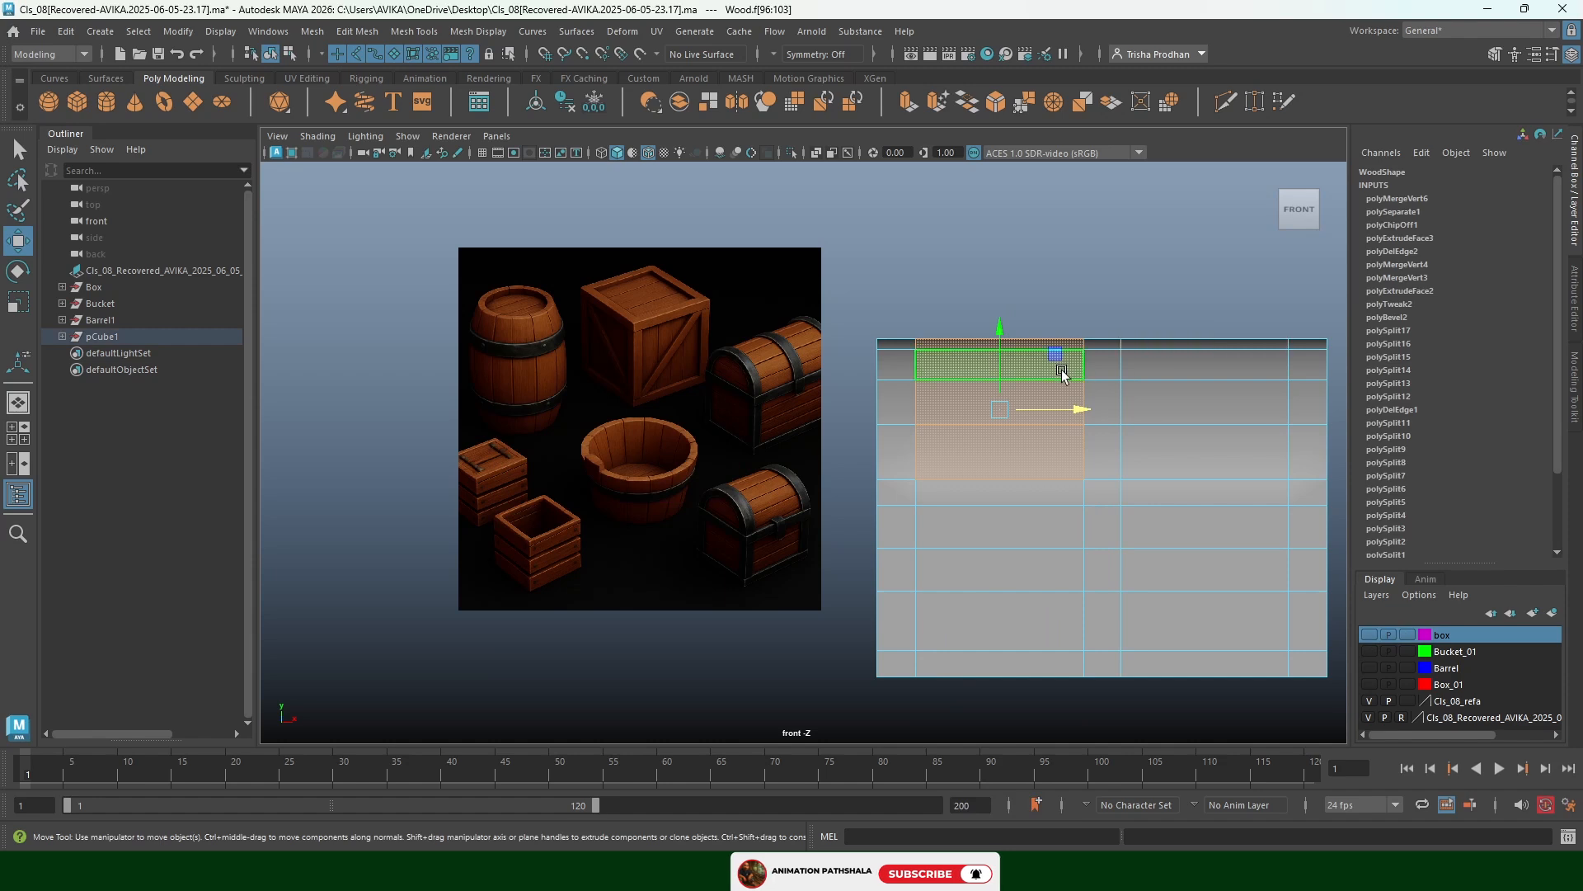
# Select the horizontal plank edges across the chest's front and lid, adding the matching edges on its end face
pyautogui.moveTo(1067, 312); pyautogui.dragTo(1067, 310, button='right')
pyautogui.moveTo(1000, 298)
pyautogui.mouseDown()
pyautogui.moveTo(997, 371)
pyautogui.moveTo(1026, 432)
pyautogui.mouseUp()
pyautogui.click(1015, 541)
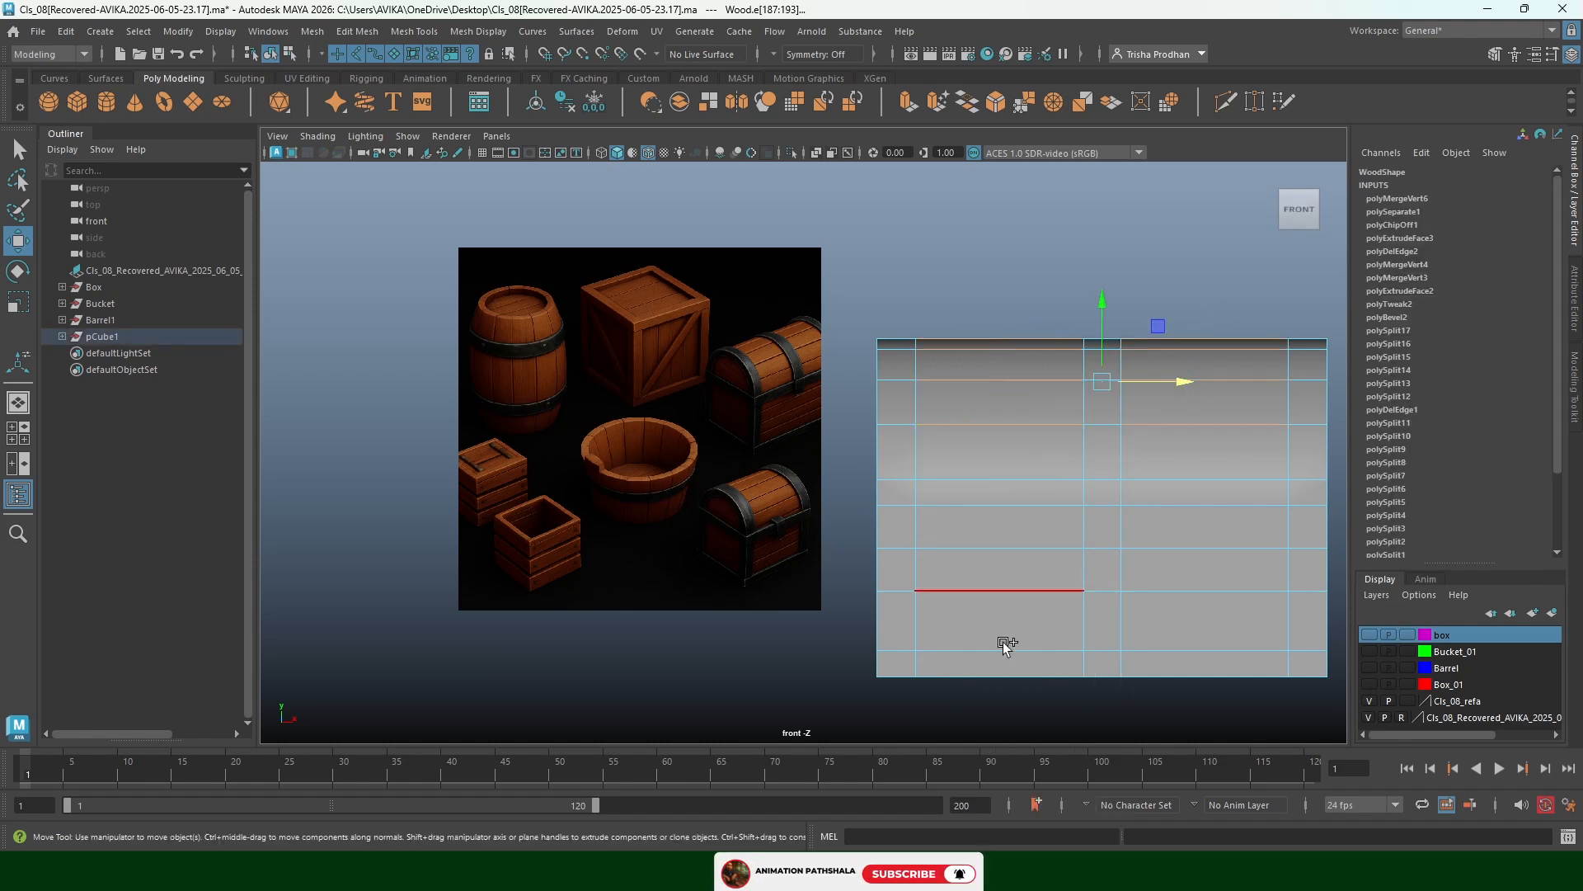
pyautogui.moveTo(998, 506); pyautogui.dragTo(998, 537)
pyautogui.moveTo(1210, 657); pyautogui.dragTo(1181, 639)
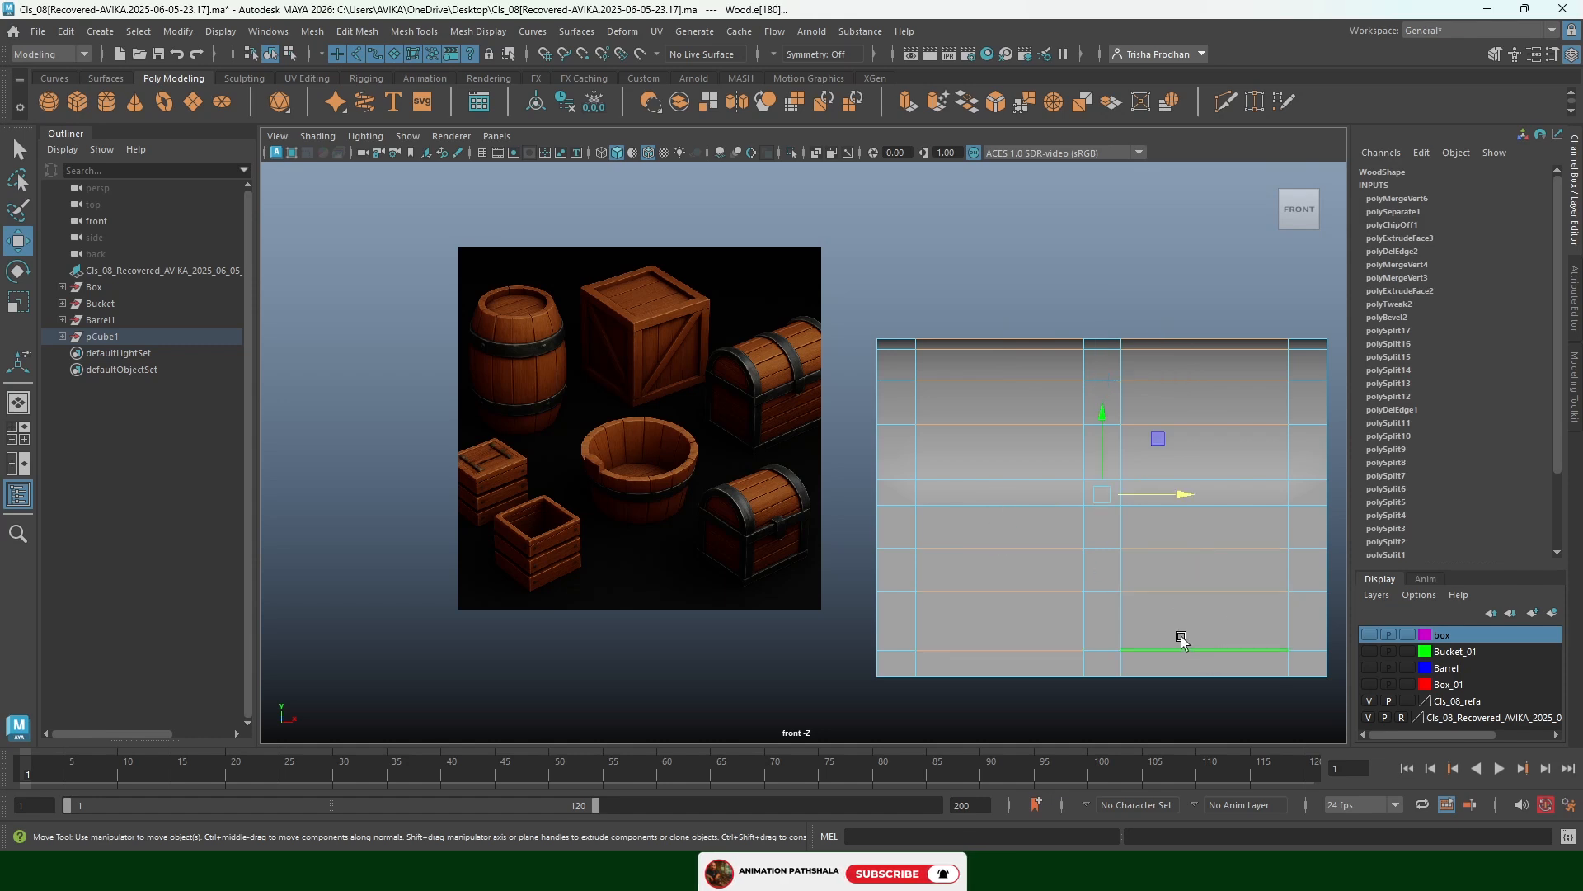
pyautogui.click(1126, 546)
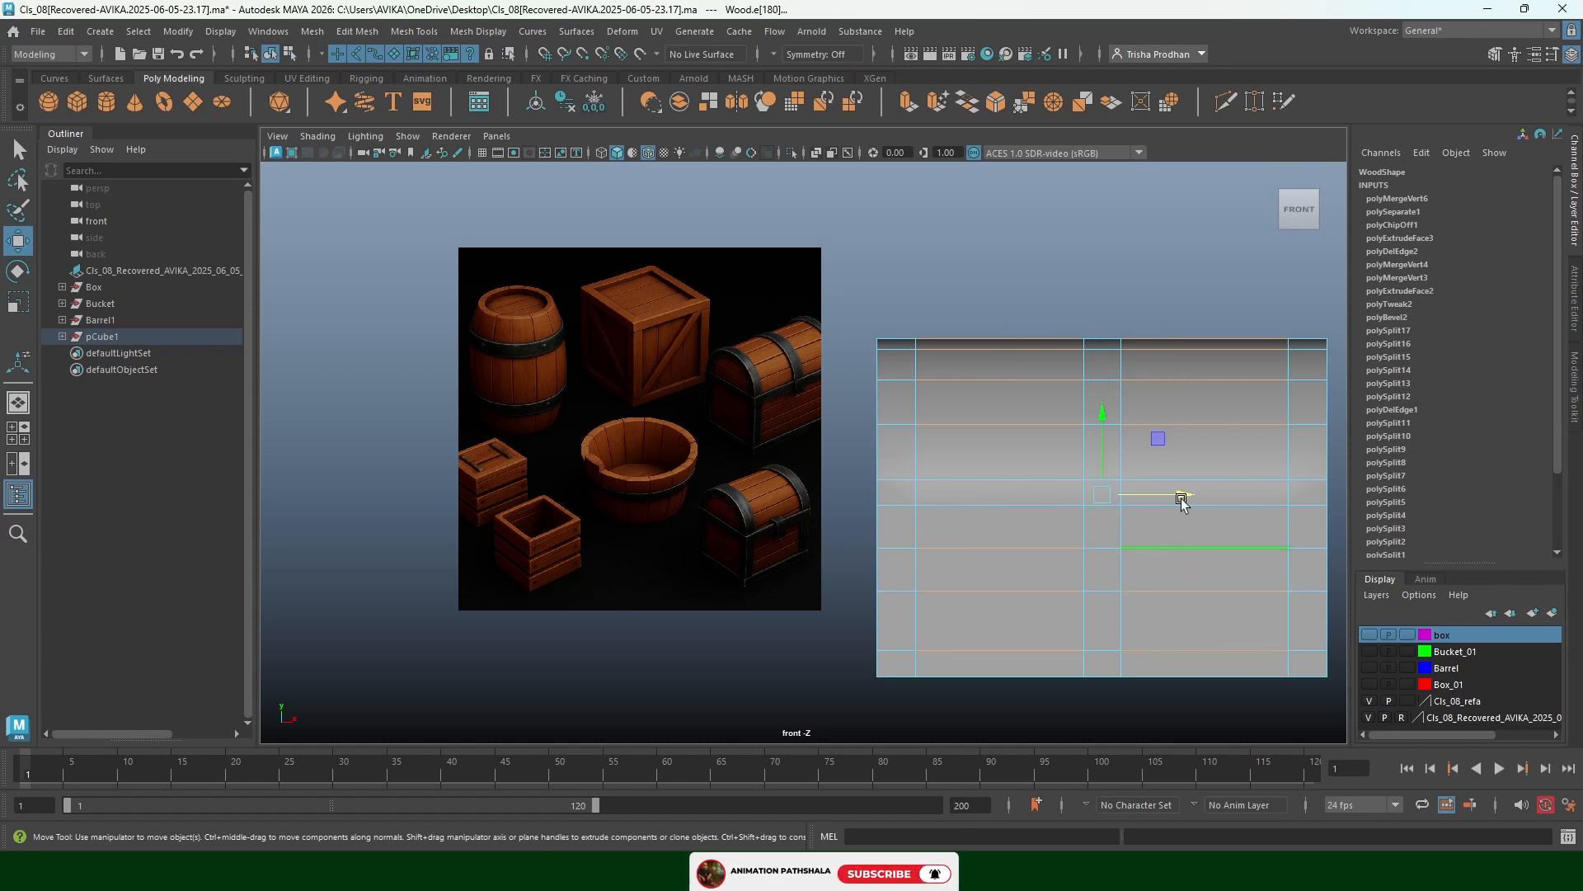
pyautogui.press('space')
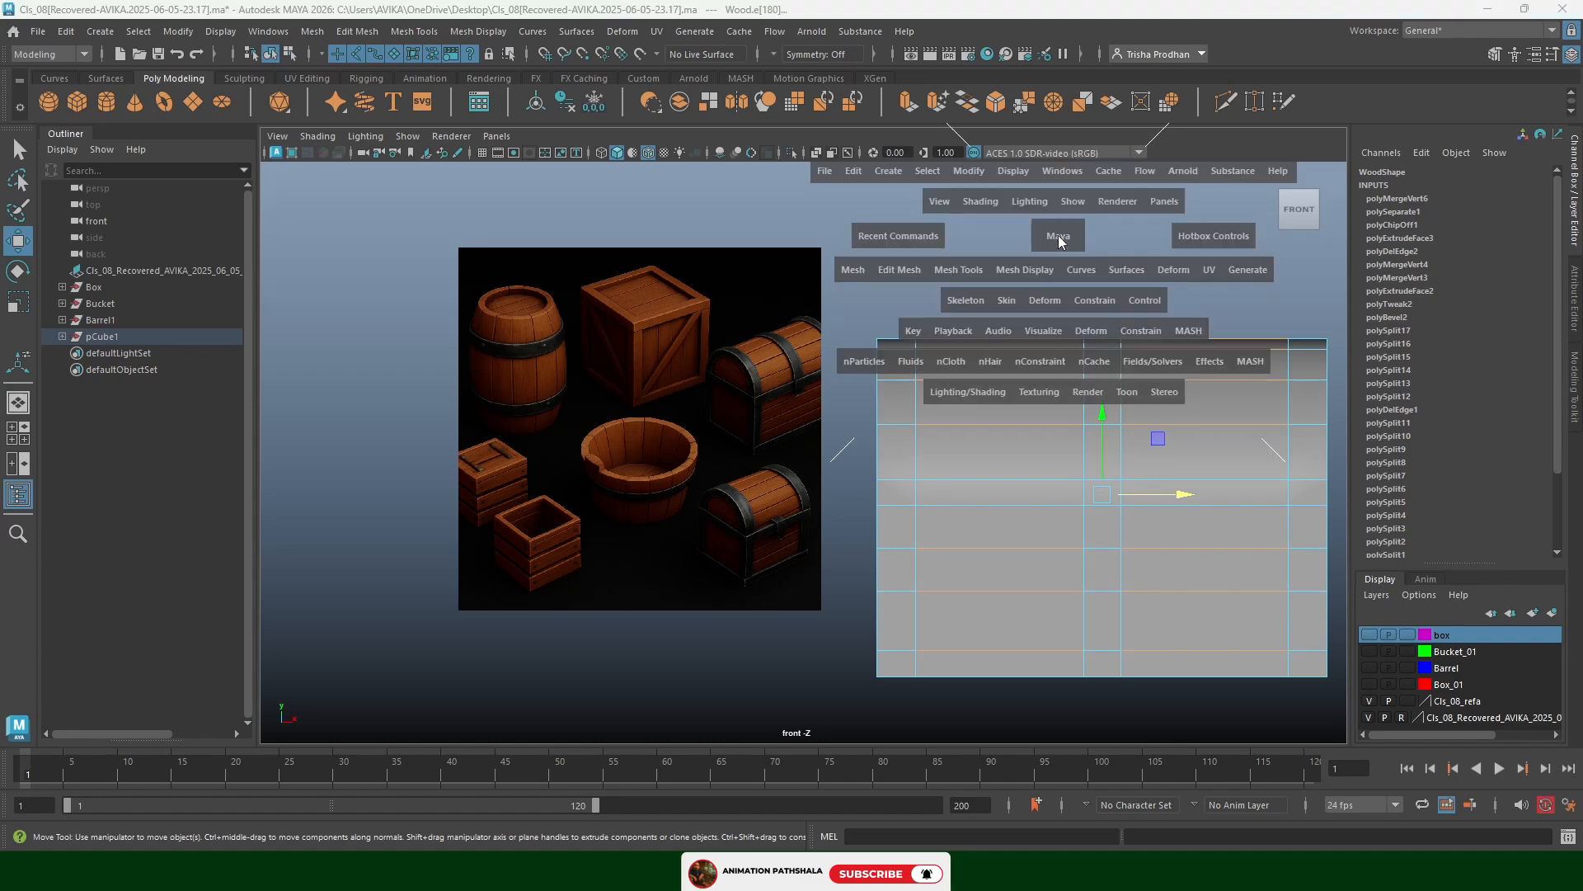
pyautogui.moveTo(1042, 211); pyautogui.dragTo(989, 367)
pyautogui.scroll(3, 929, 376)
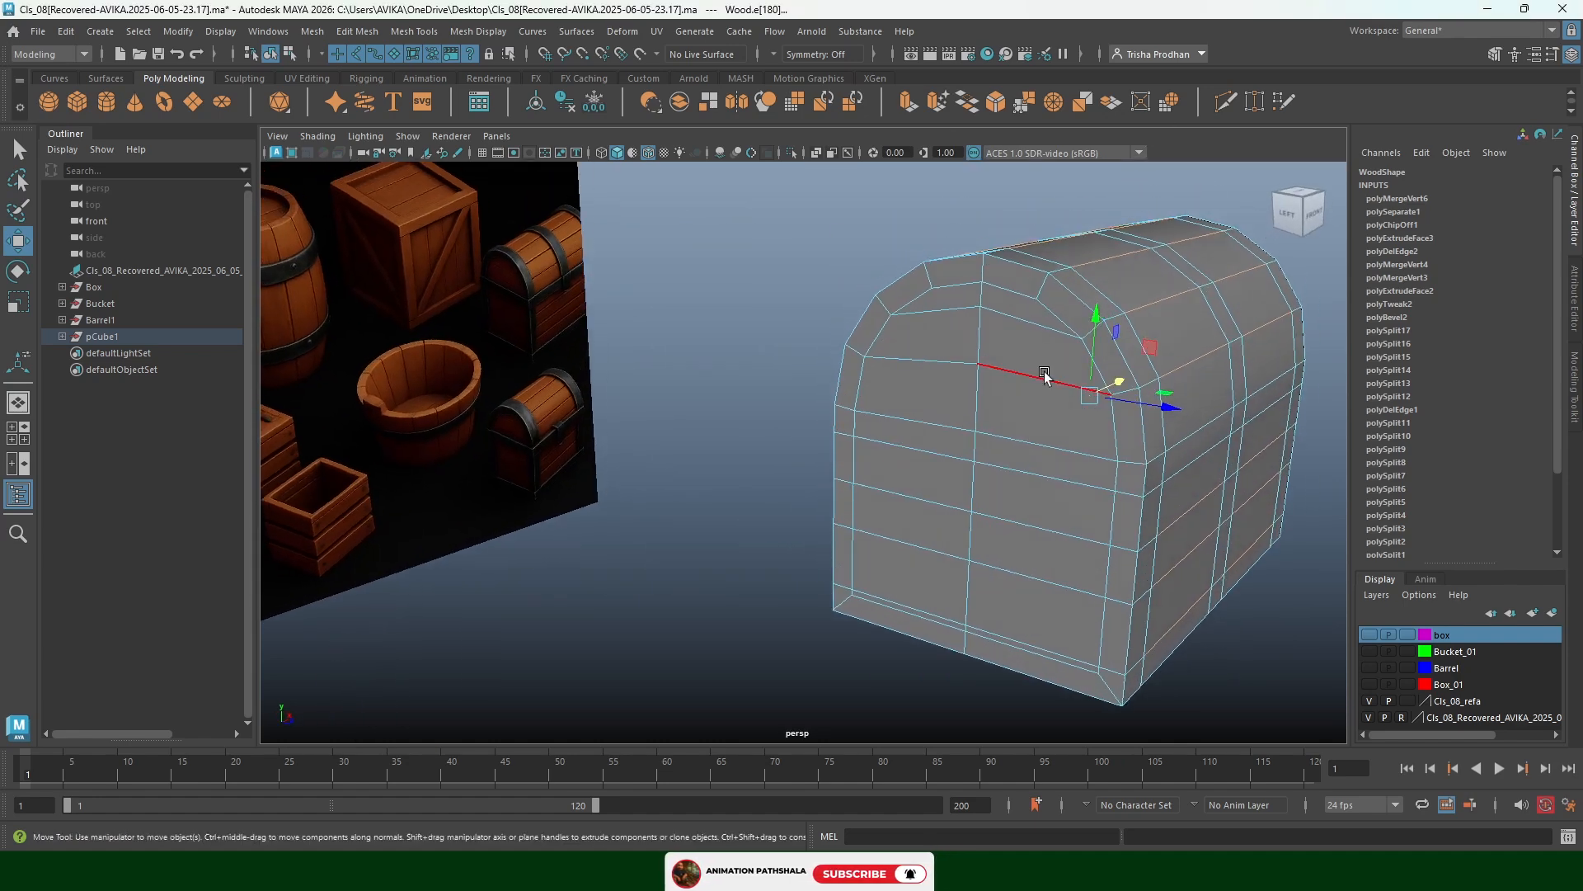
pyautogui.keyDown('shift'); pyautogui.click(1047, 379); pyautogui.keyUp('shift')
pyautogui.keyDown('shift'); pyautogui.click(930, 365); pyautogui.keyUp('shift')
pyautogui.click(977, 385)
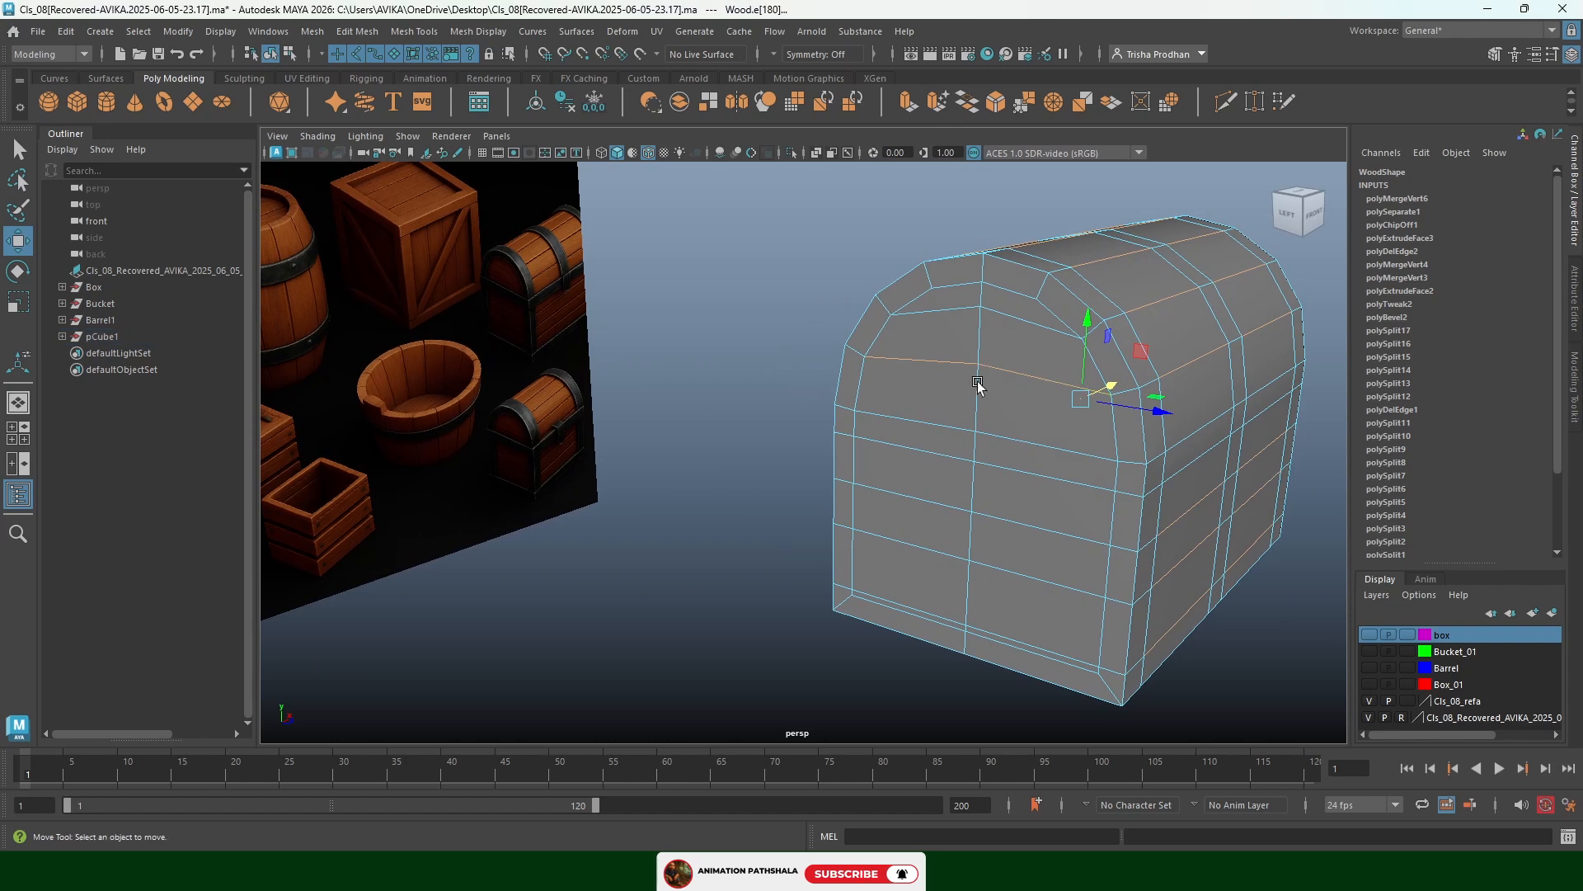
# Flatten the two upper lid edge loops vertically with the Scale tool so they run straight across the end face
pyautogui.doubleClick(1021, 375)
pyautogui.keyDown('shift'); pyautogui.doubleClick(1005, 331); pyautogui.keyUp('shift')
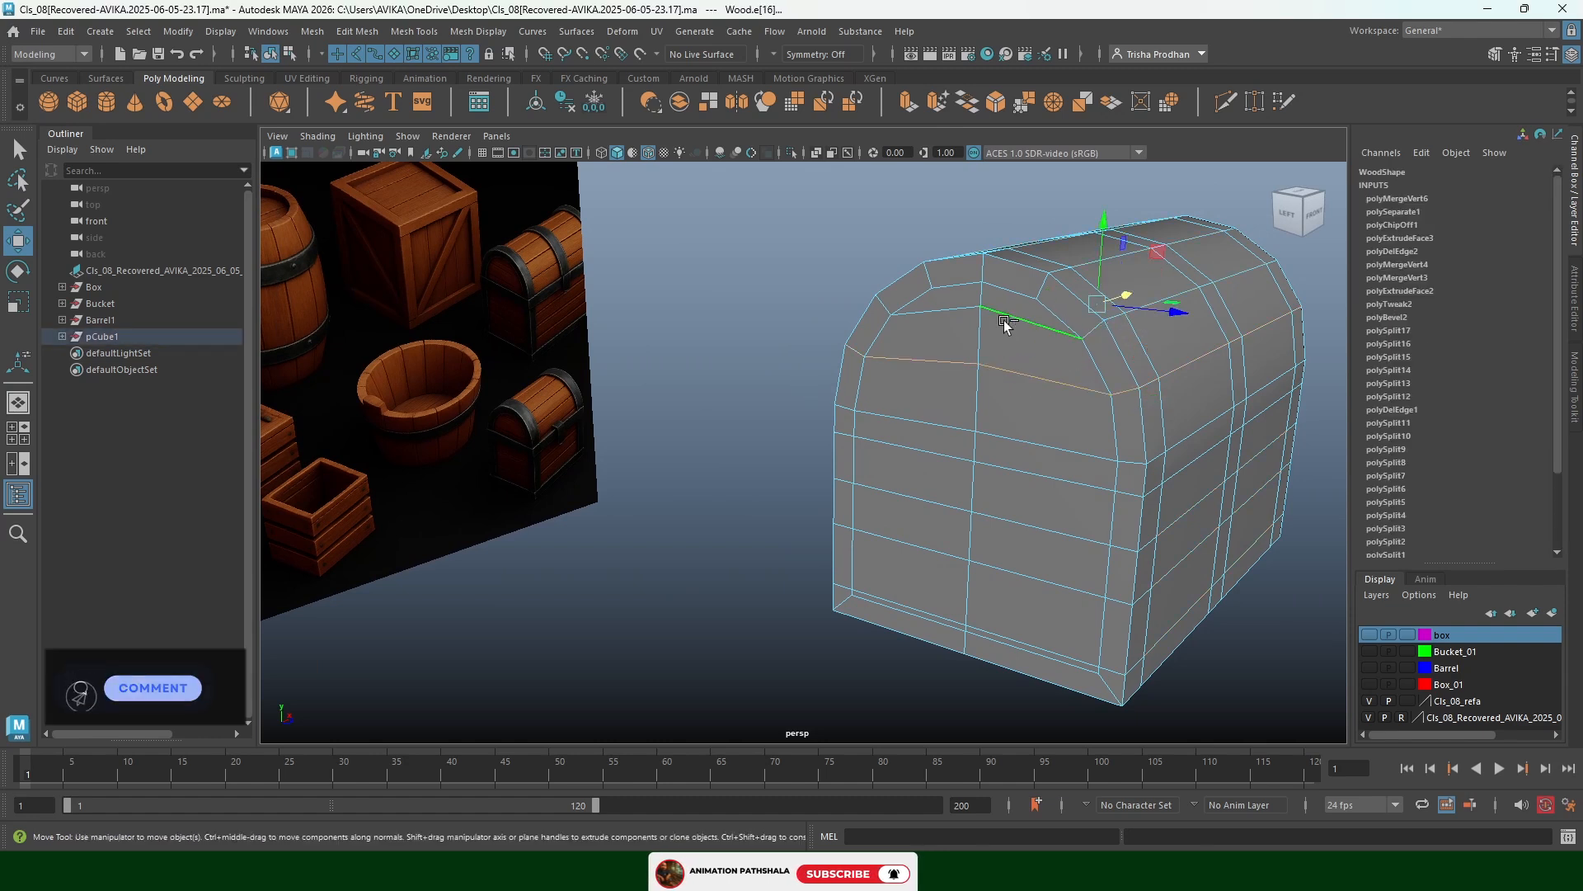
pyautogui.press('r')
pyautogui.doubleClick(1048, 380)
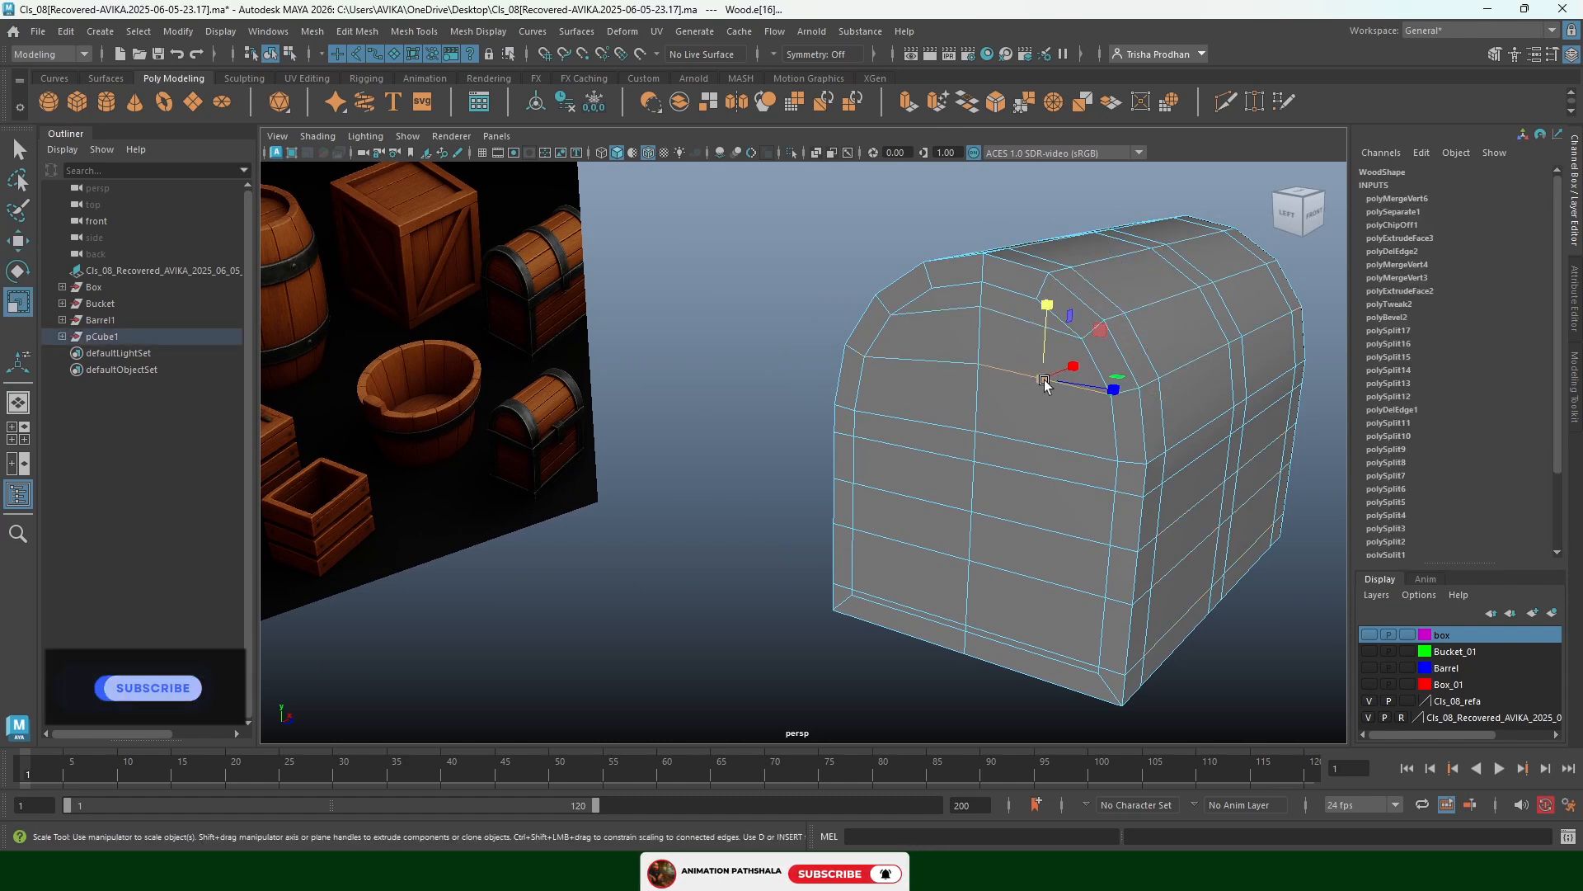
pyautogui.doubleClick(1035, 326)
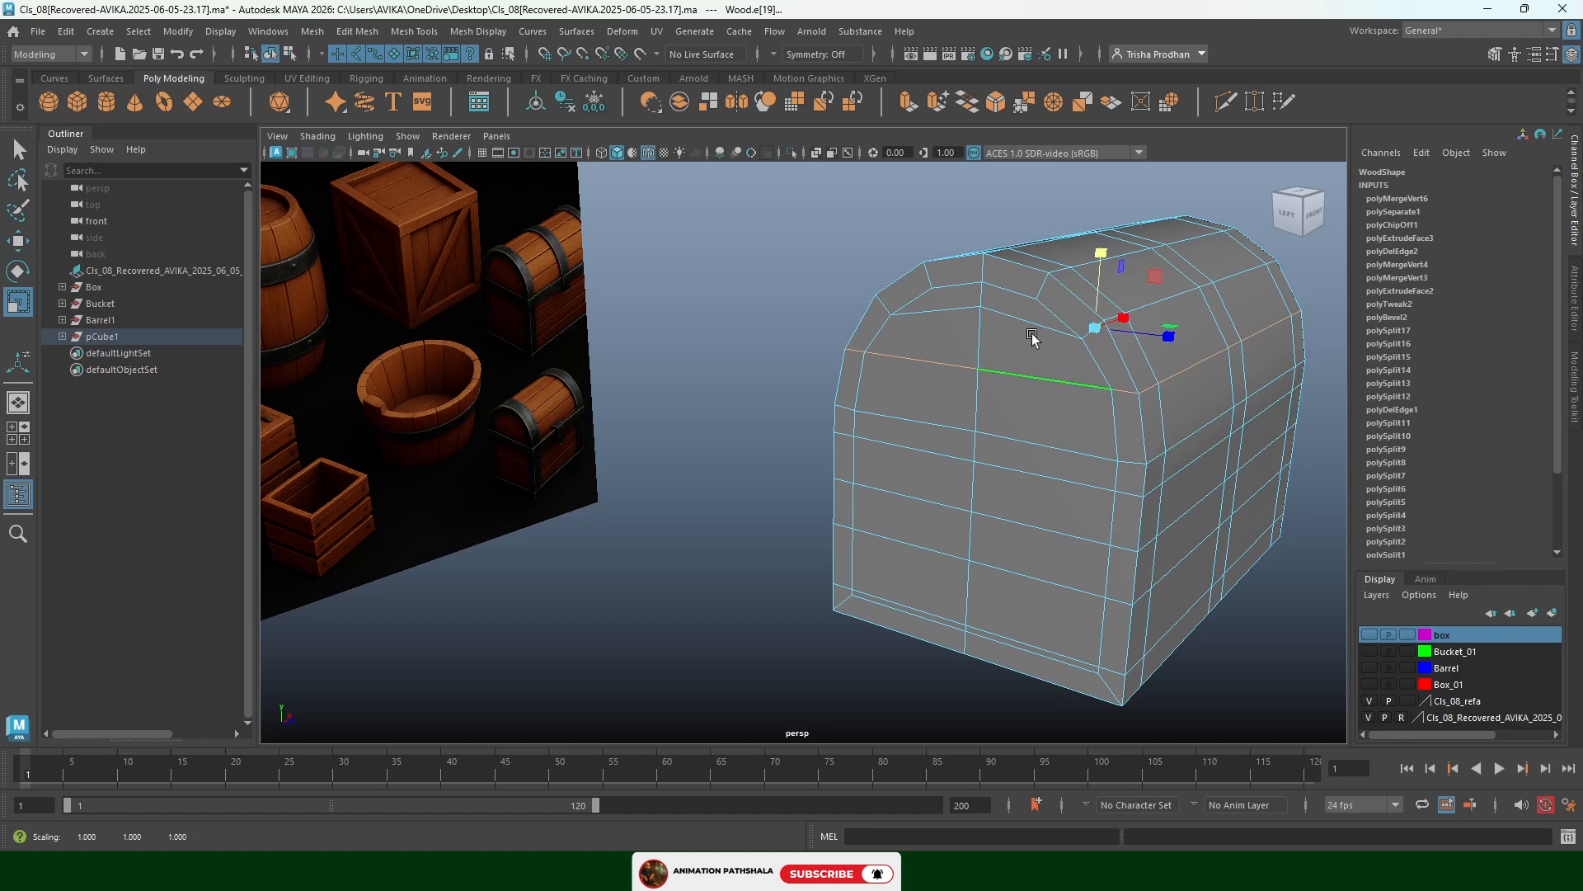
pyautogui.moveTo(1098, 225); pyautogui.dragTo(1109, 211)
pyautogui.press('w')
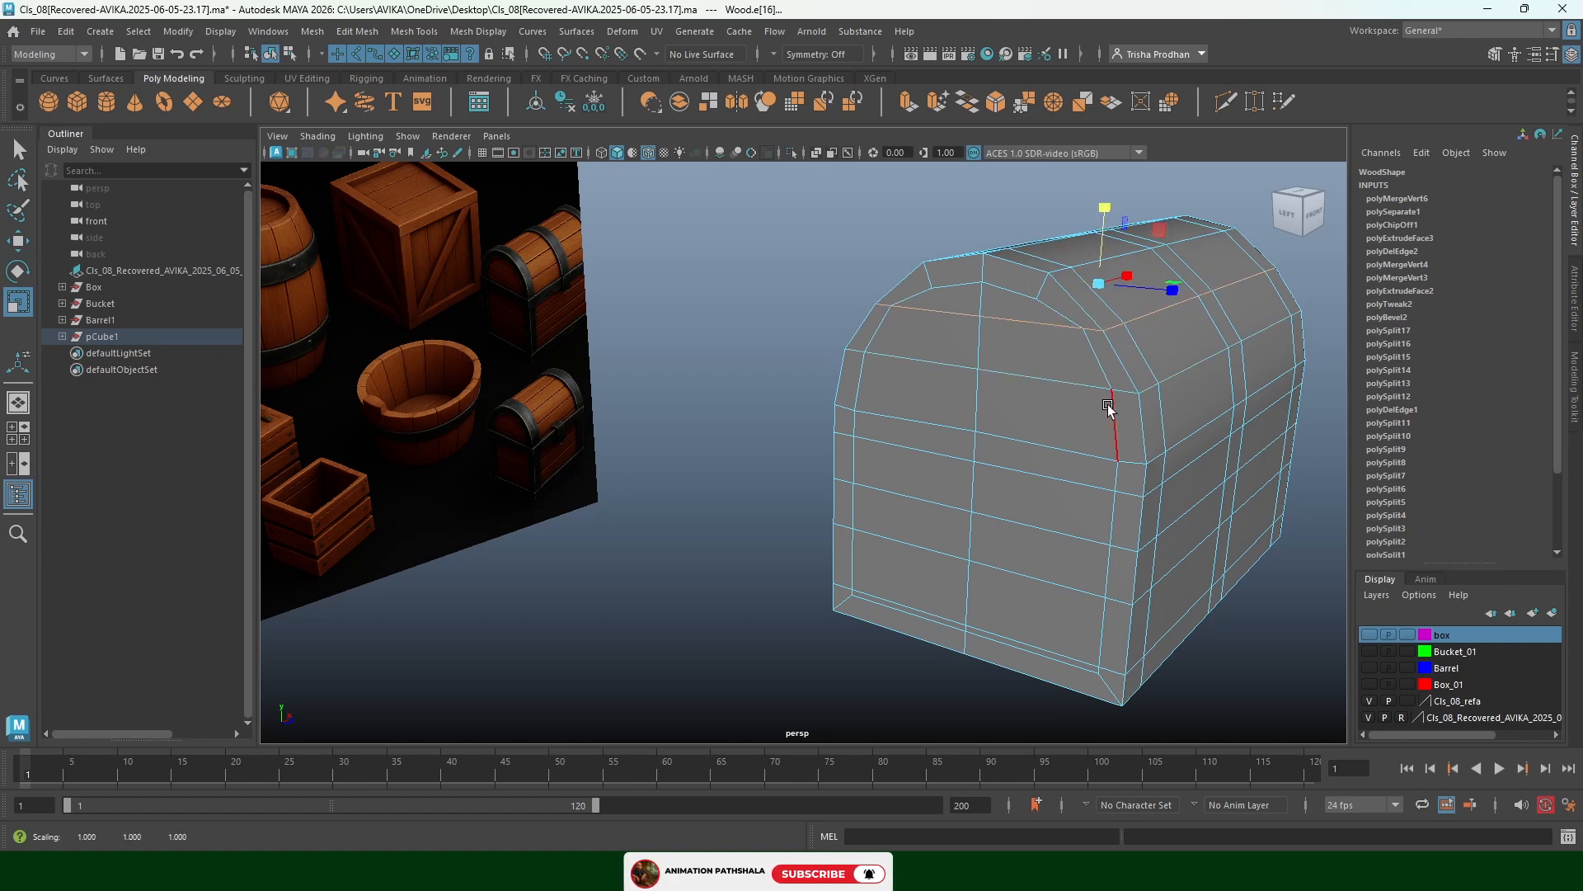
# Lower the upper lid edge loop to about 7.96 in Y and scale it to about 1.022 in Z
pyautogui.keyDown('alt'); pyautogui.moveTo(1121, 334); pyautogui.dragTo(998, 315); pyautogui.keyUp('alt')
pyautogui.press('r')
pyautogui.press('w')
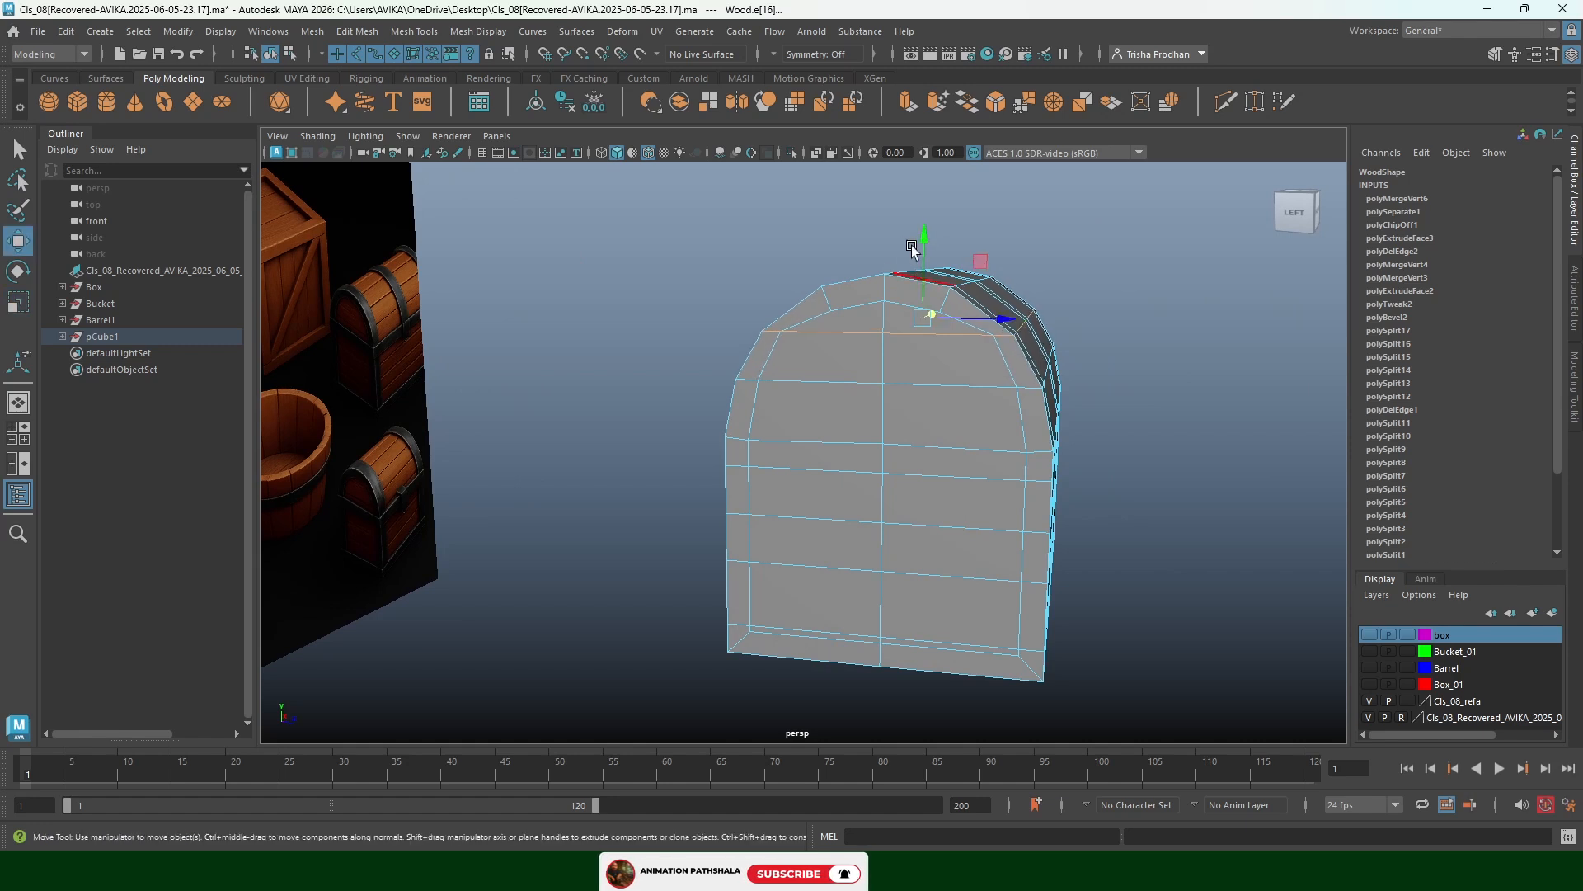
pyautogui.moveTo(923, 239); pyautogui.dragTo(921, 244)
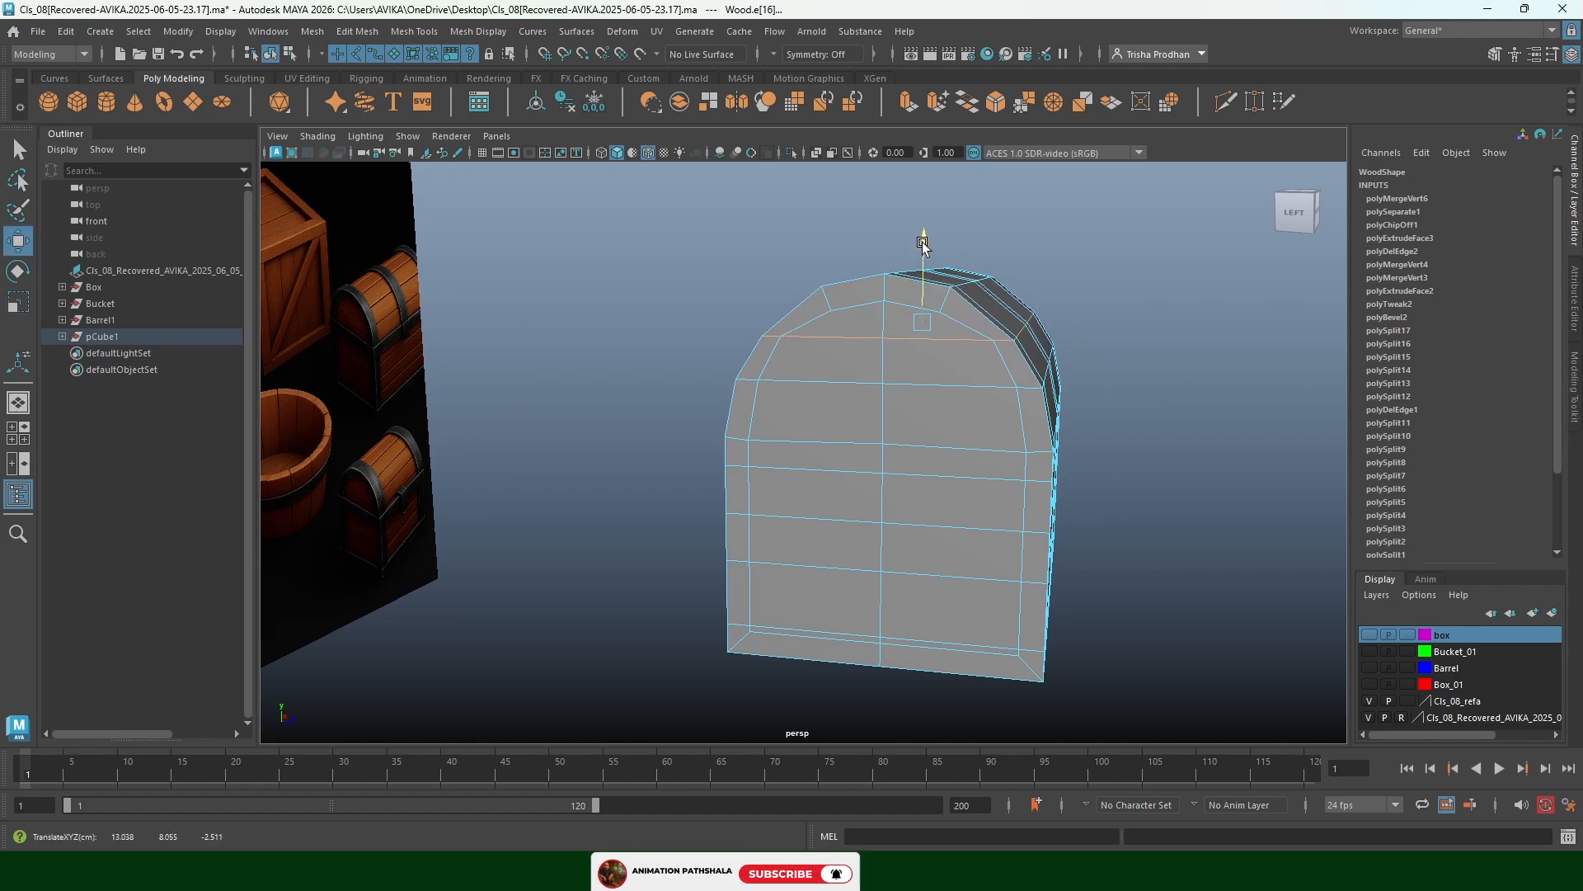
pyautogui.keyDown('alt'); pyautogui.moveTo(950, 305); pyautogui.dragTo(1099, 303); pyautogui.keyUp('alt')
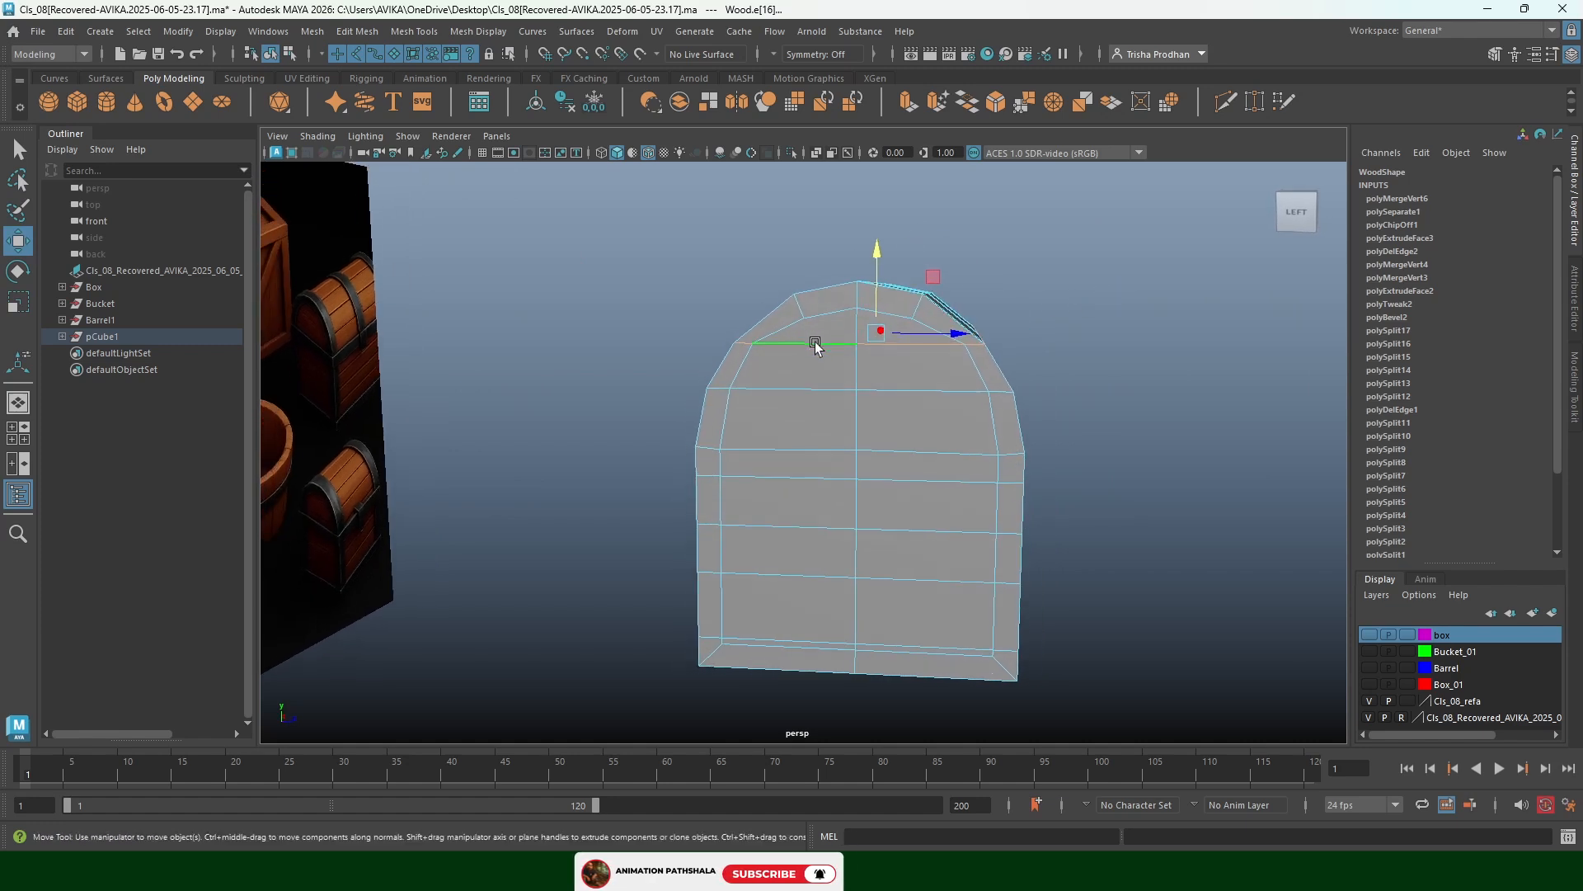
pyautogui.press('r')
pyautogui.moveTo(958, 335); pyautogui.dragTo(953, 334)
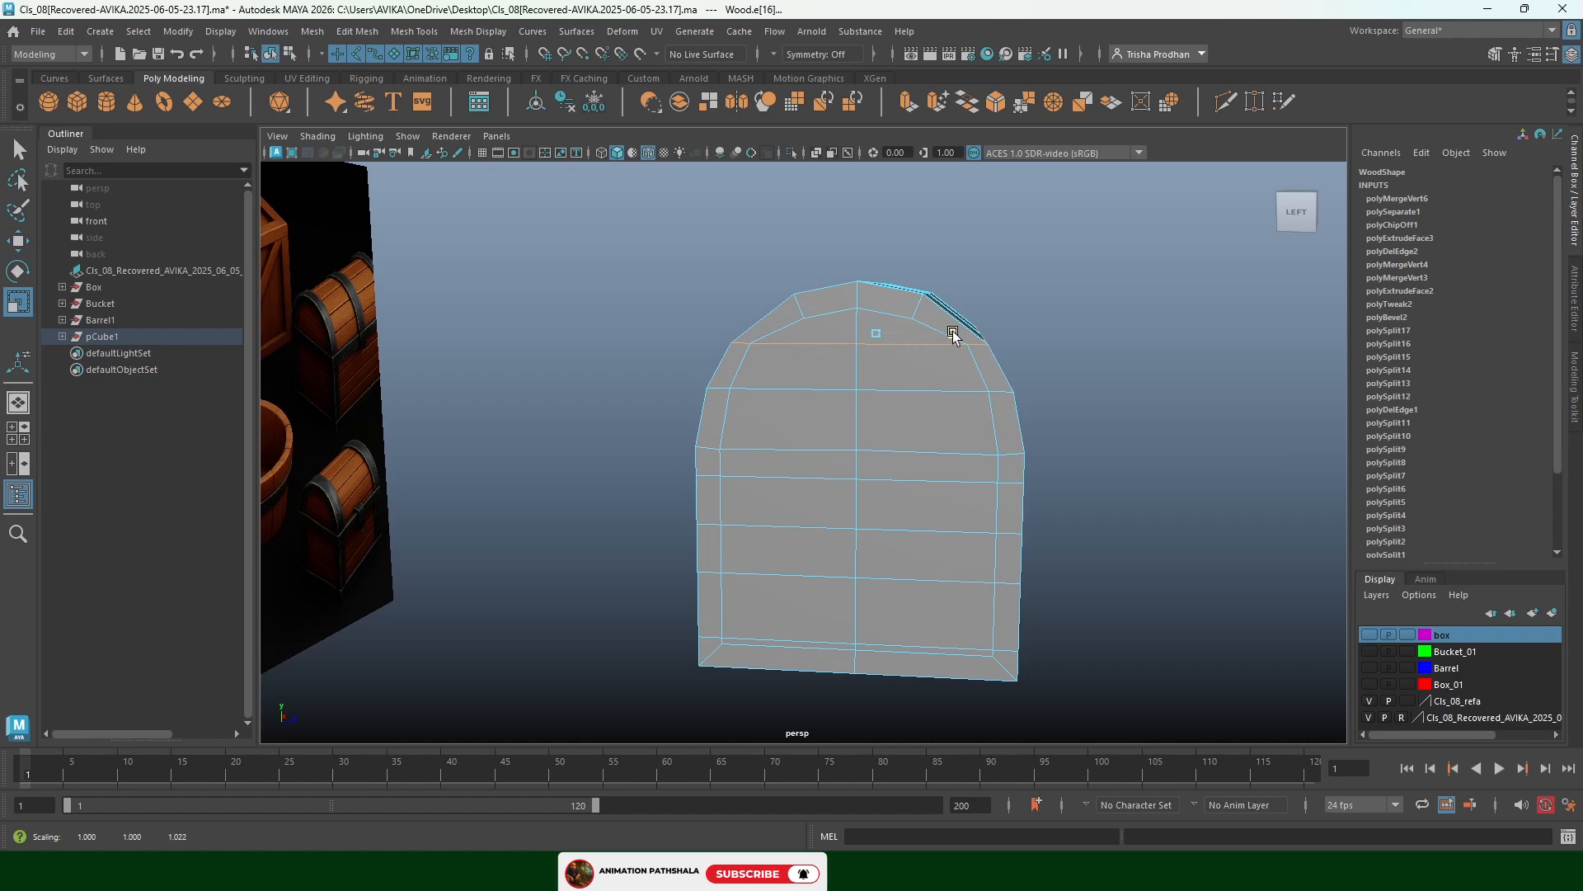
pyautogui.press('w')
pyautogui.moveTo(876, 261); pyautogui.dragTo(874, 266)
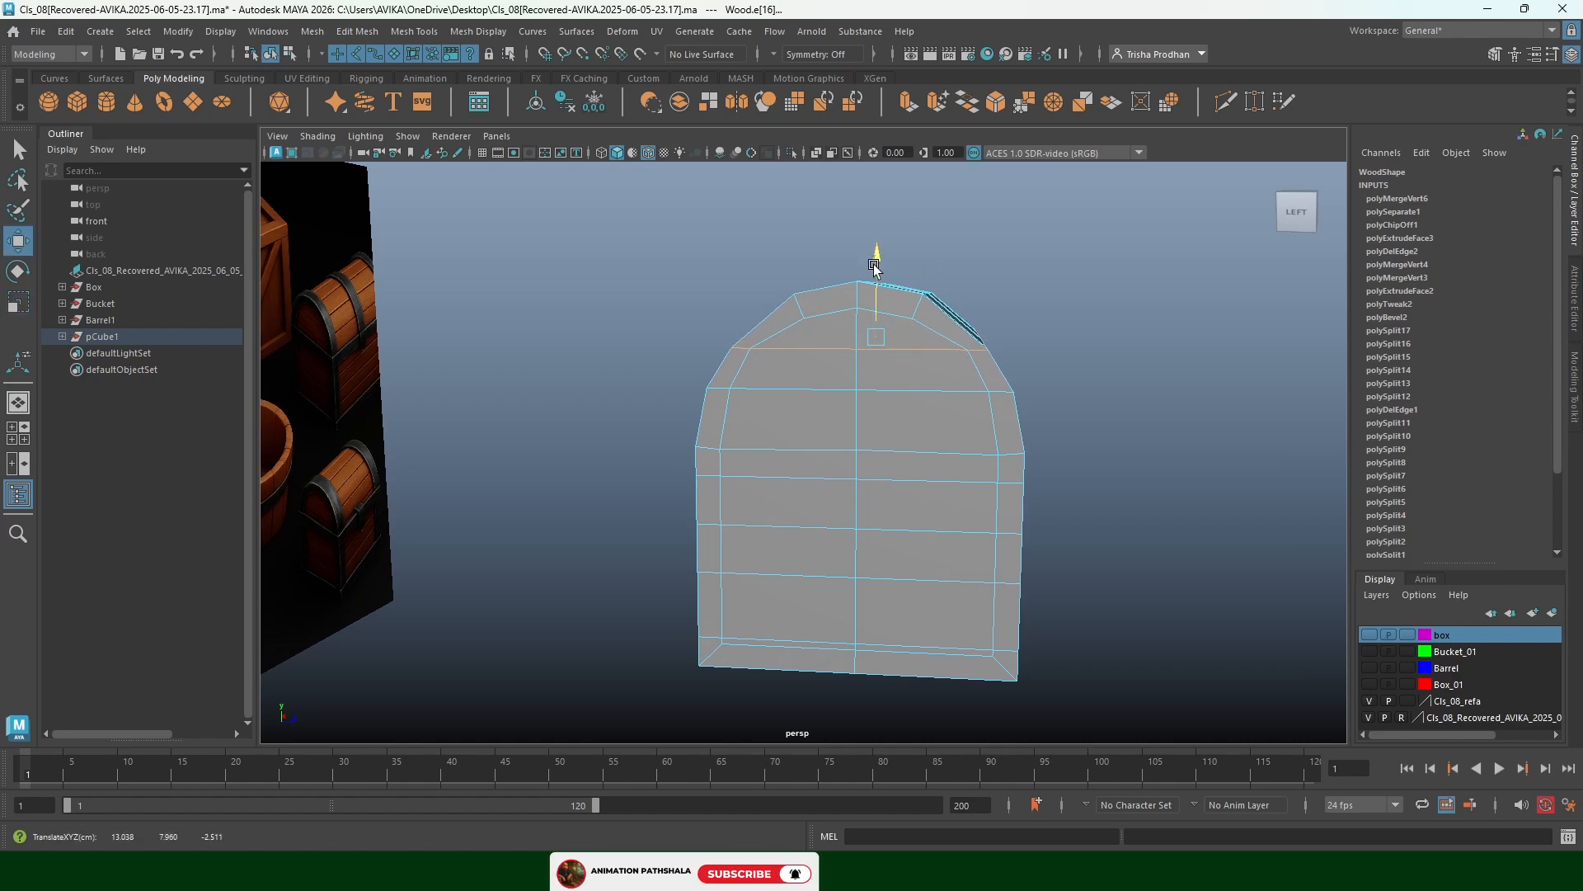
pyautogui.press('e')
# Select the plank seam edge loops around the chest body and lid, including those along the top of the lid
pyautogui.keyDown('alt'); pyautogui.moveTo(1166, 318); pyautogui.dragTo(1008, 343); pyautogui.keyUp('alt')
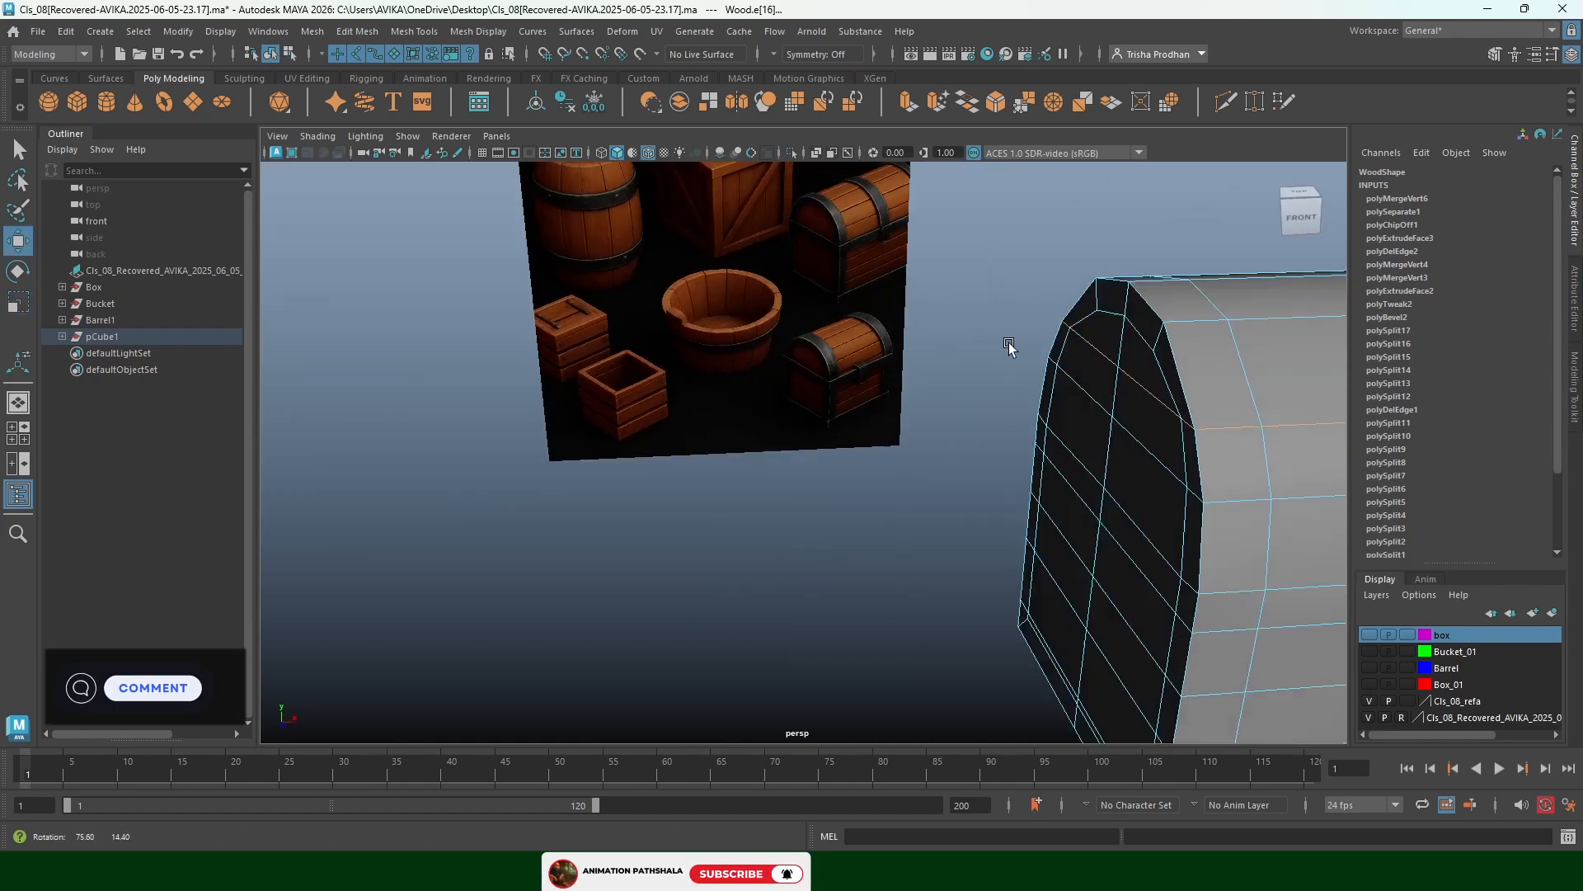
pyautogui.scroll(-3, 1078, 357)
pyautogui.keyDown('alt'); pyautogui.moveTo(1077, 357); pyautogui.dragTo(1007, 382, button='middle'); pyautogui.keyUp('alt')
pyautogui.keyDown('alt'); pyautogui.moveTo(949, 387); pyautogui.dragTo(956, 438); pyautogui.keyUp('alt')
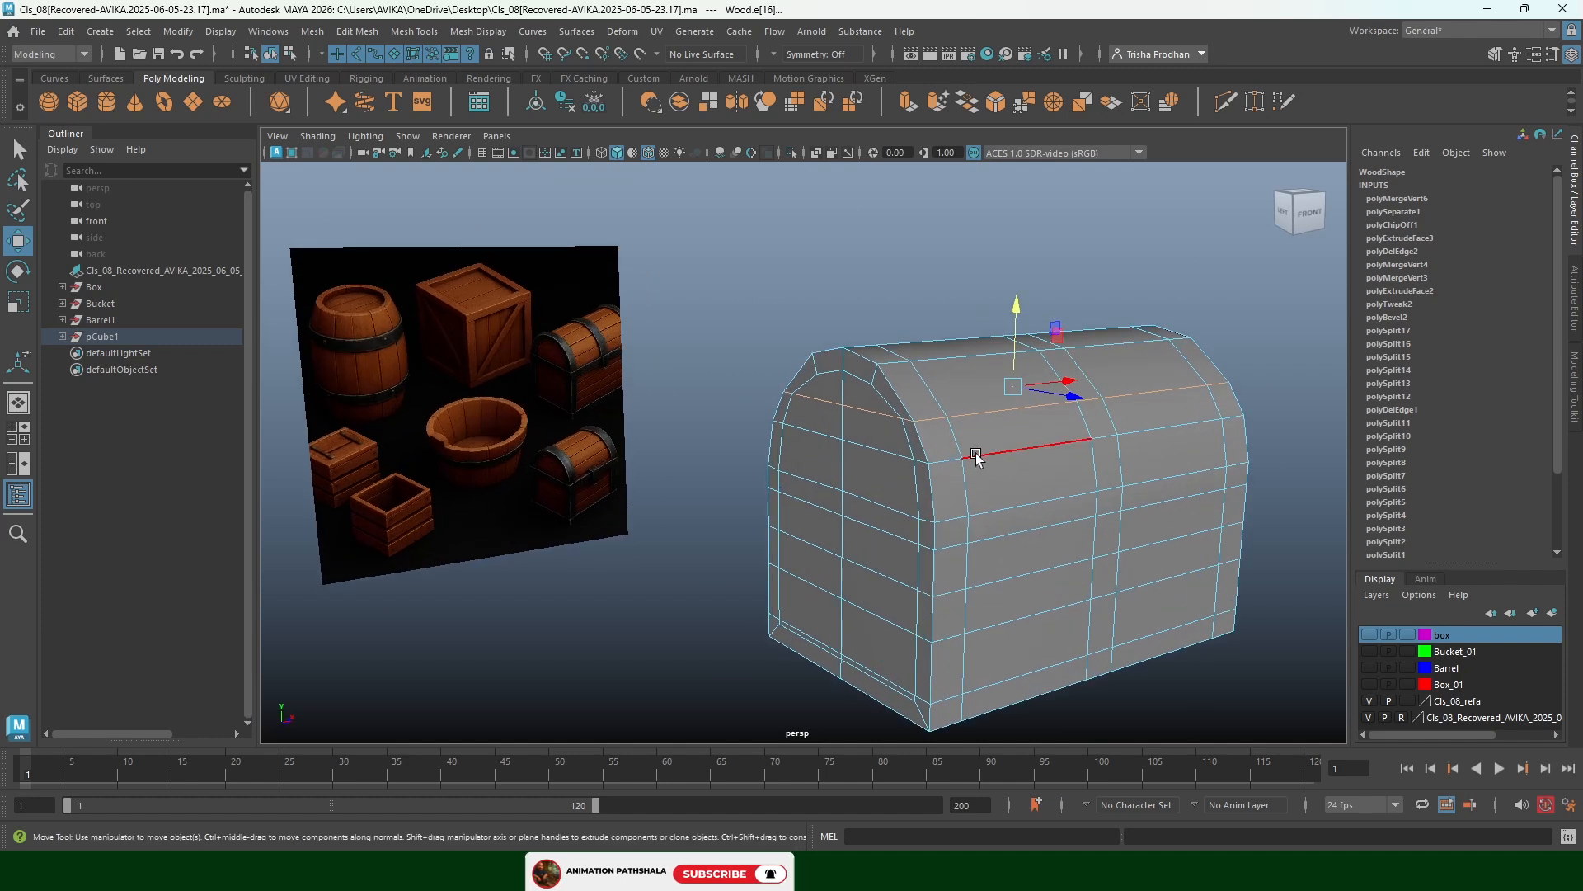
pyautogui.keyDown('shift'); pyautogui.doubleClick(997, 453); pyautogui.keyUp('shift')
pyautogui.keyDown('shift'); pyautogui.doubleClick(1007, 577); pyautogui.keyUp('shift')
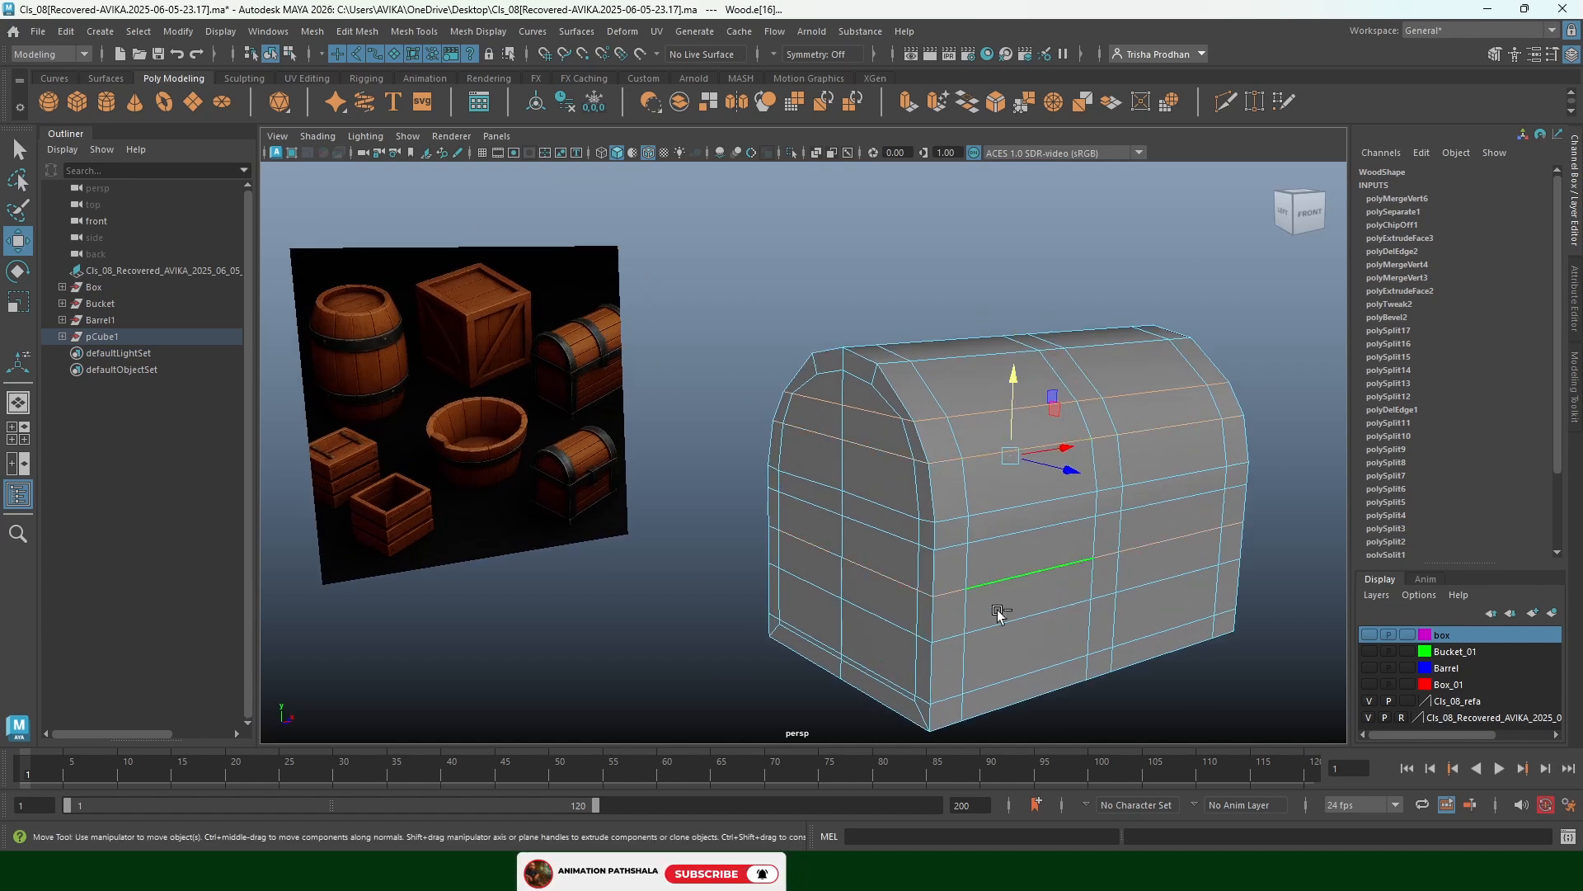
pyautogui.keyDown('shift'); pyautogui.doubleClick(1007, 620); pyautogui.keyUp('shift')
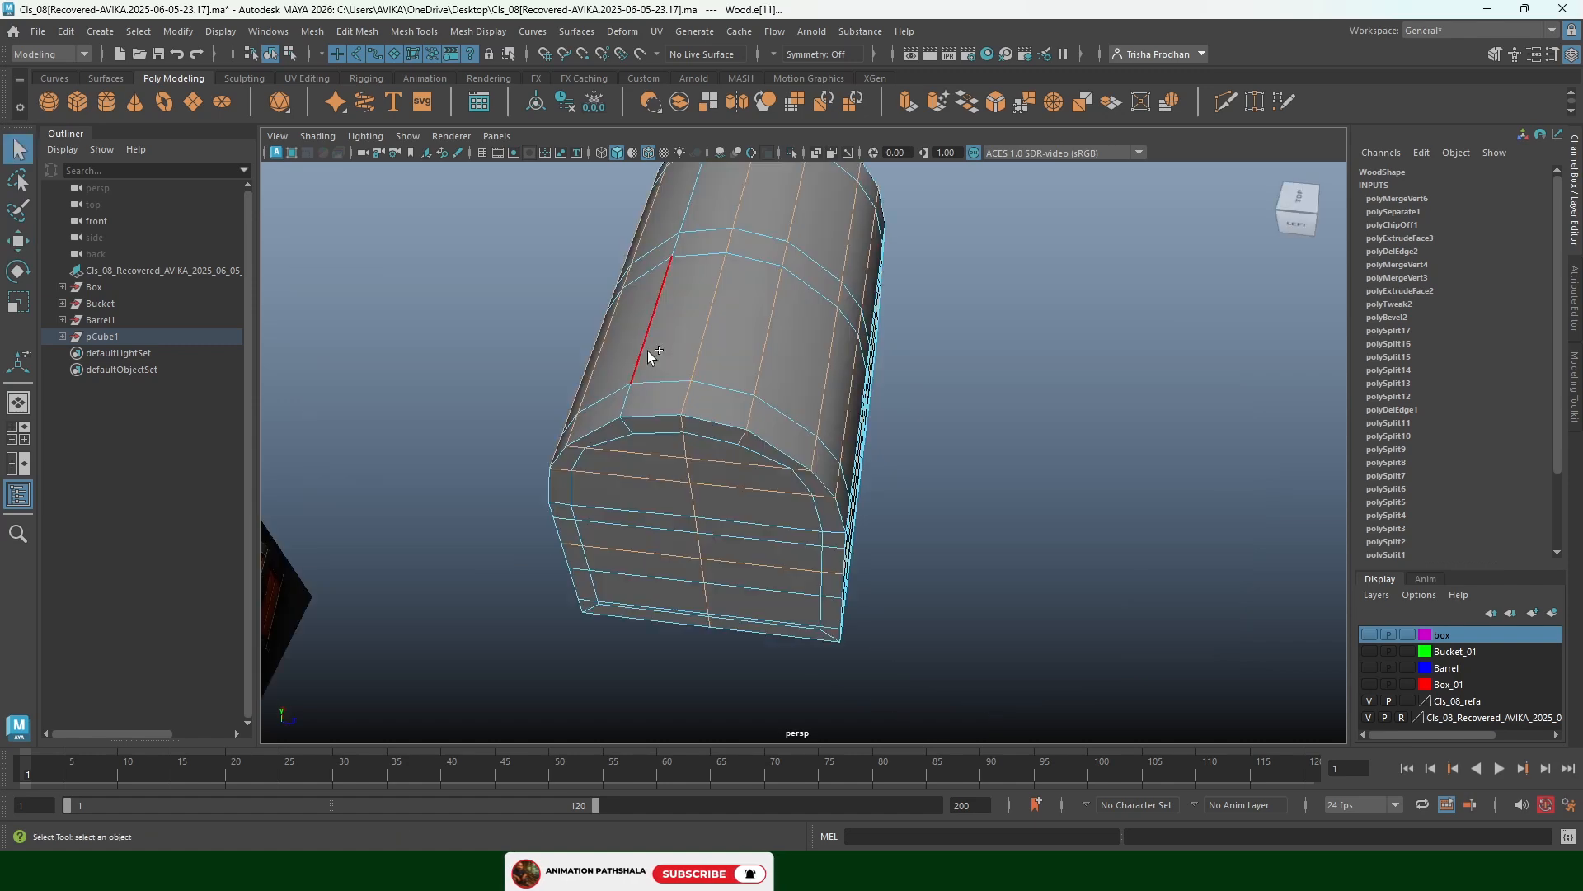
pyautogui.keyDown('shift'); pyautogui.doubleClick(646, 350); pyautogui.keyUp('shift')
# Bevel the selected plank seam edges with a fraction of 0.1
pyautogui.keyDown('alt'); pyautogui.moveTo(872, 358); pyautogui.dragTo(931, 352); pyautogui.keyUp('alt')
pyautogui.click(1047, 103)
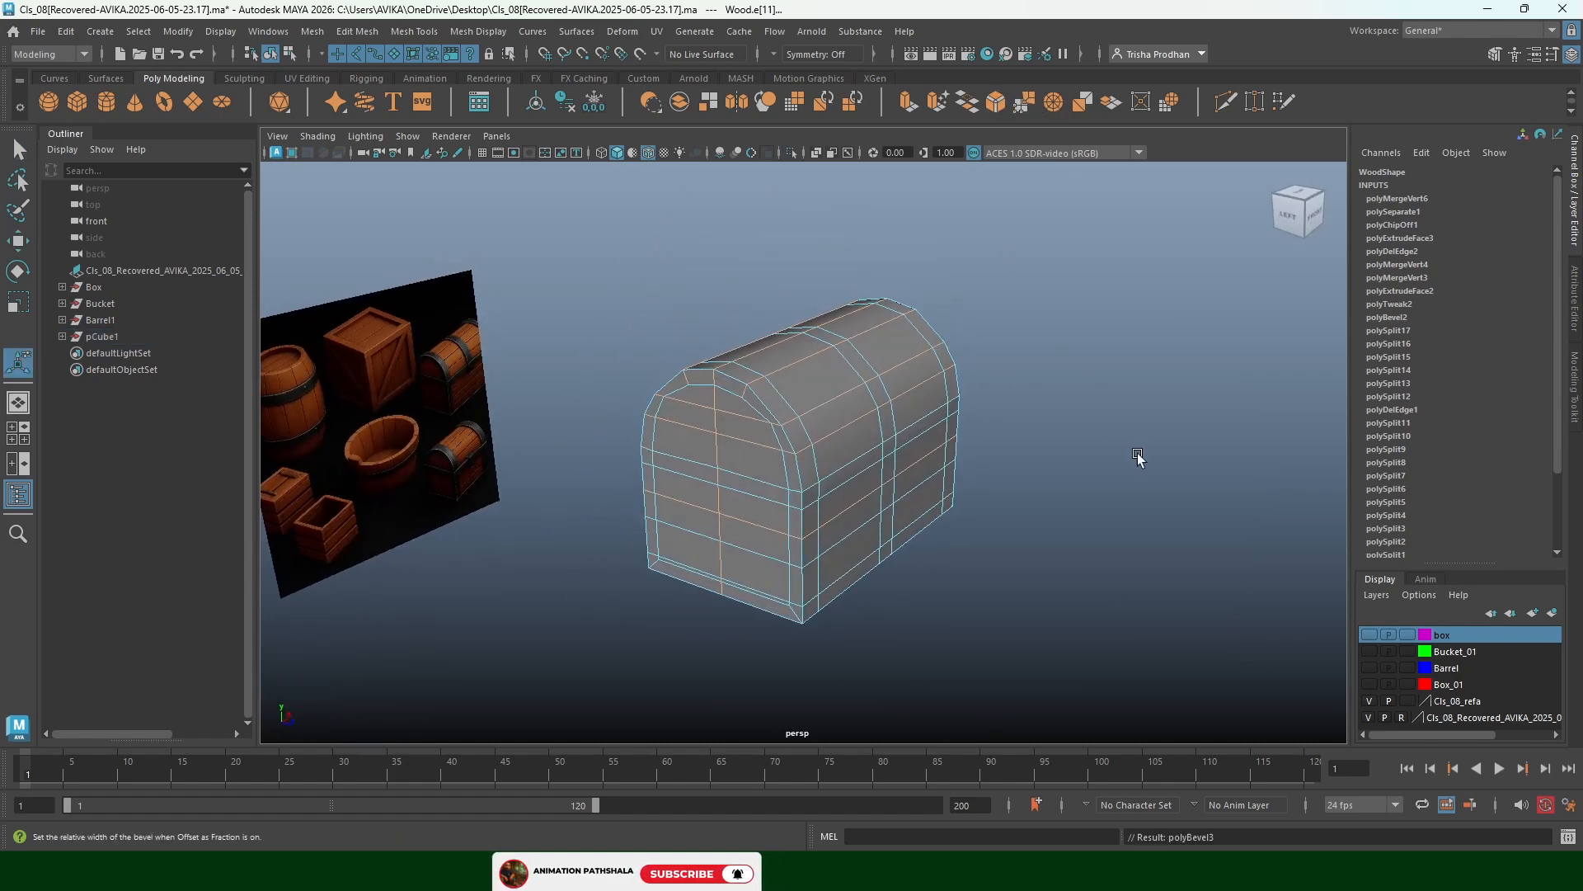
pyautogui.click(1322, 366)
pyautogui.write('.1')
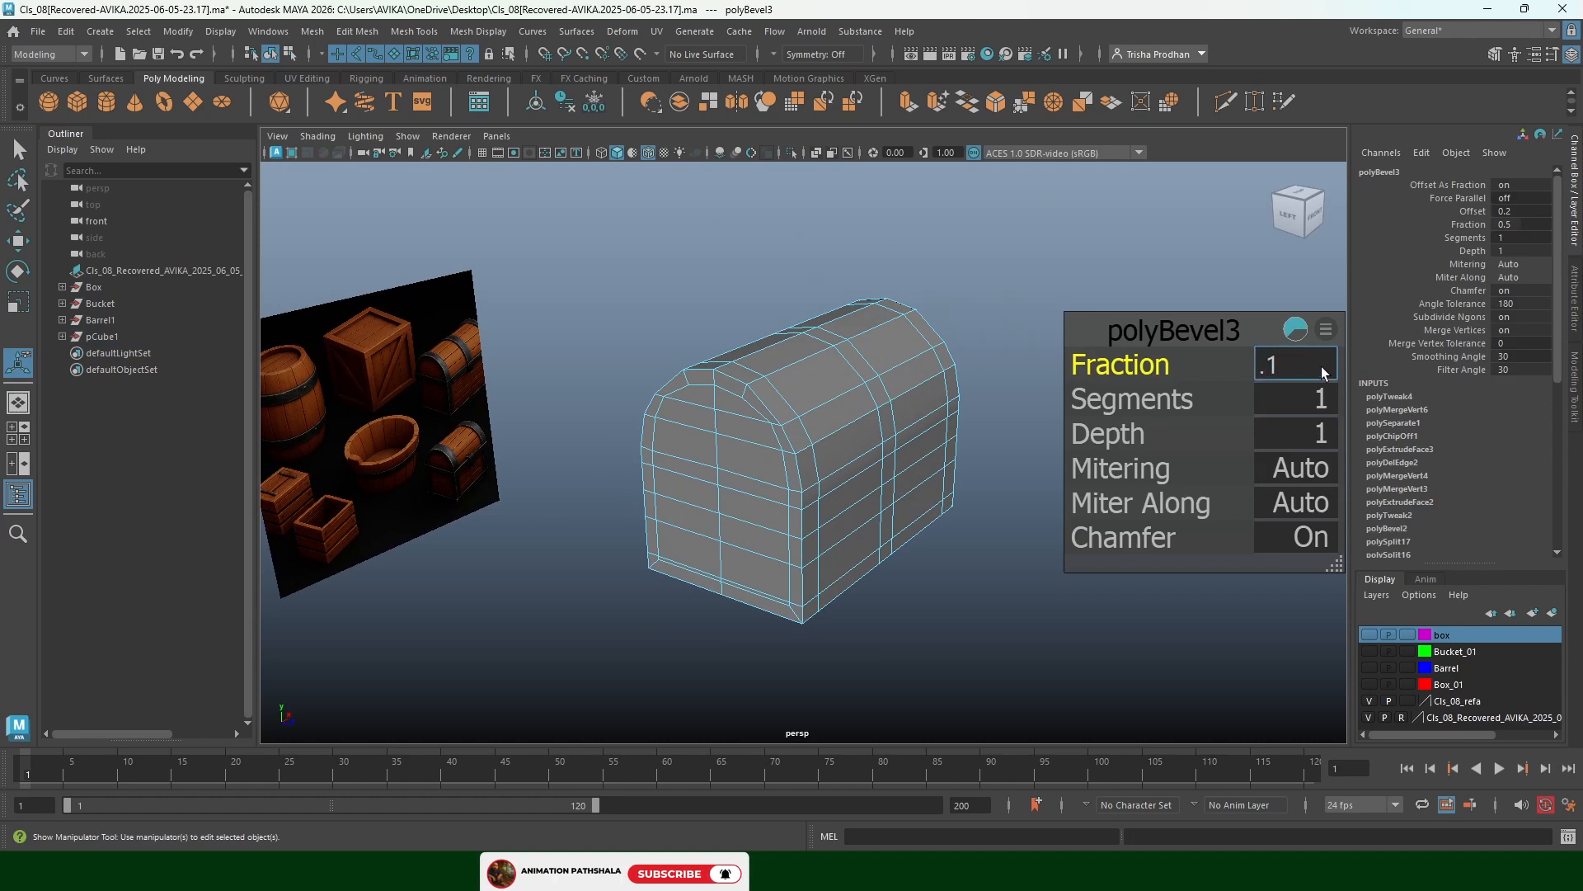
pyautogui.press('Return')
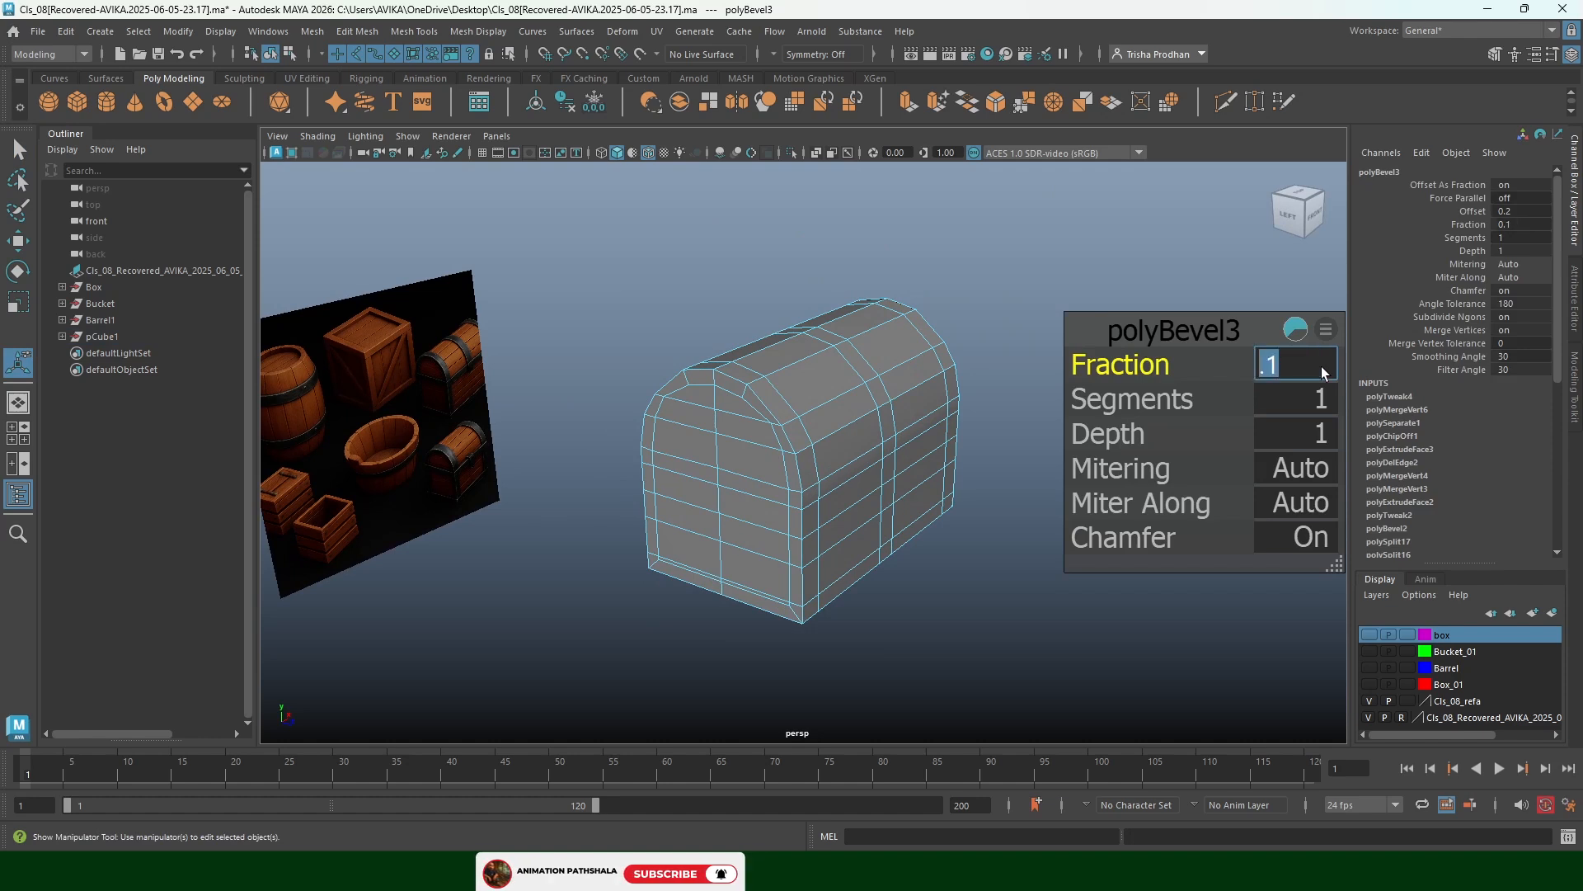
pyautogui.keyDown('alt'); pyautogui.moveTo(834, 413); pyautogui.dragTo(804, 412); pyautogui.keyUp('alt')
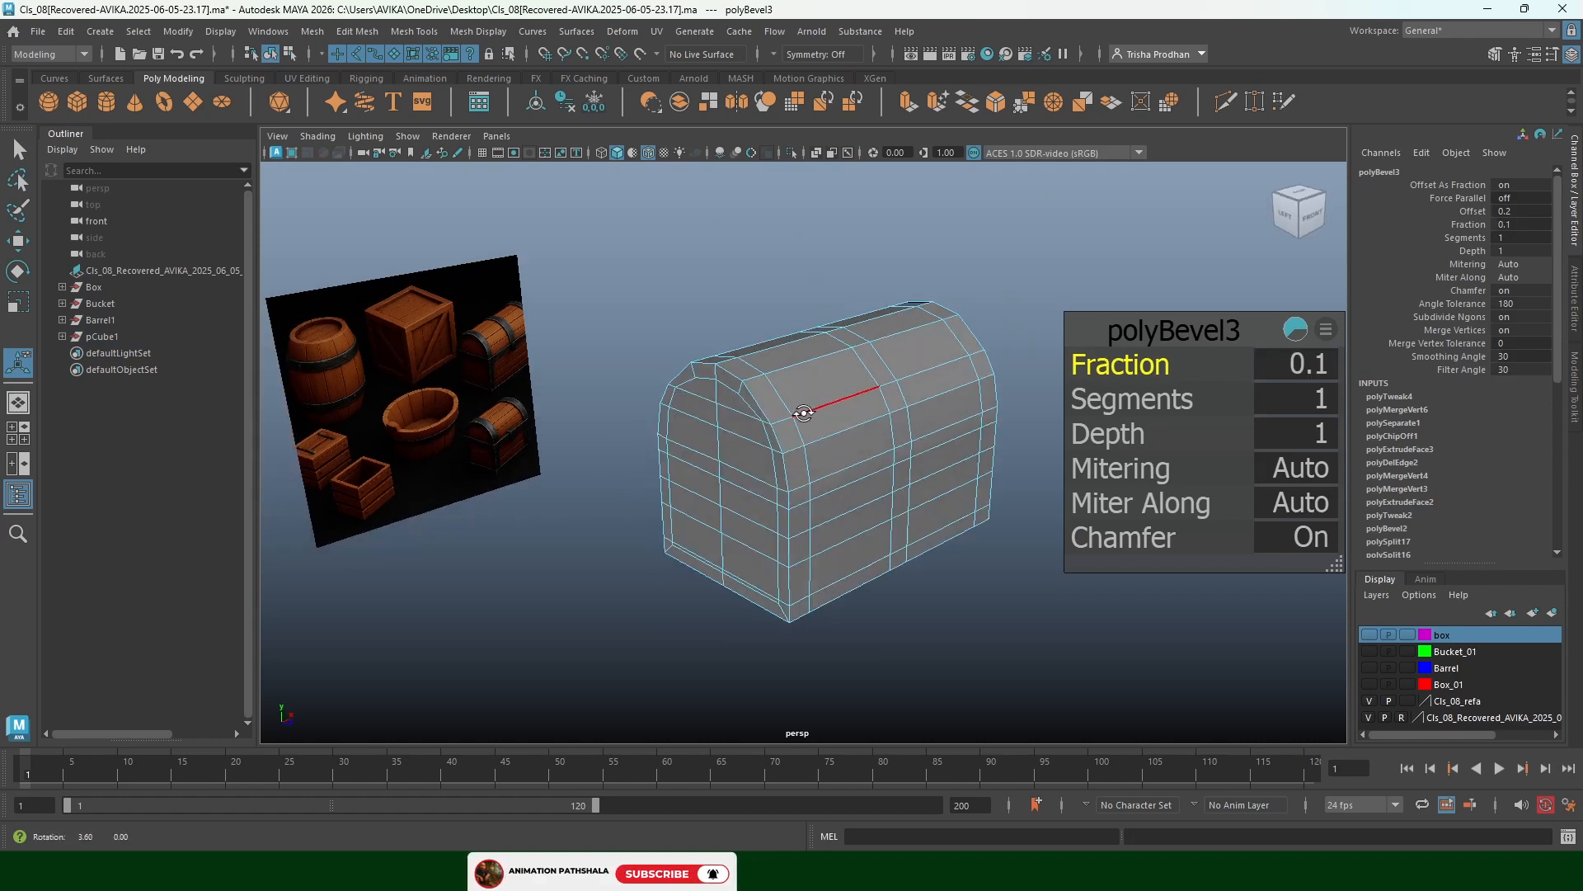
# Undo the plank seam bevel and the latest edge picks, dropping the edges along the top of the lid from the selection
pyautogui.hotkey('ctrl', 'z')
pyautogui.hotkey('ctrl', 'z')
pyautogui.hotkey('ctrl', 'z')
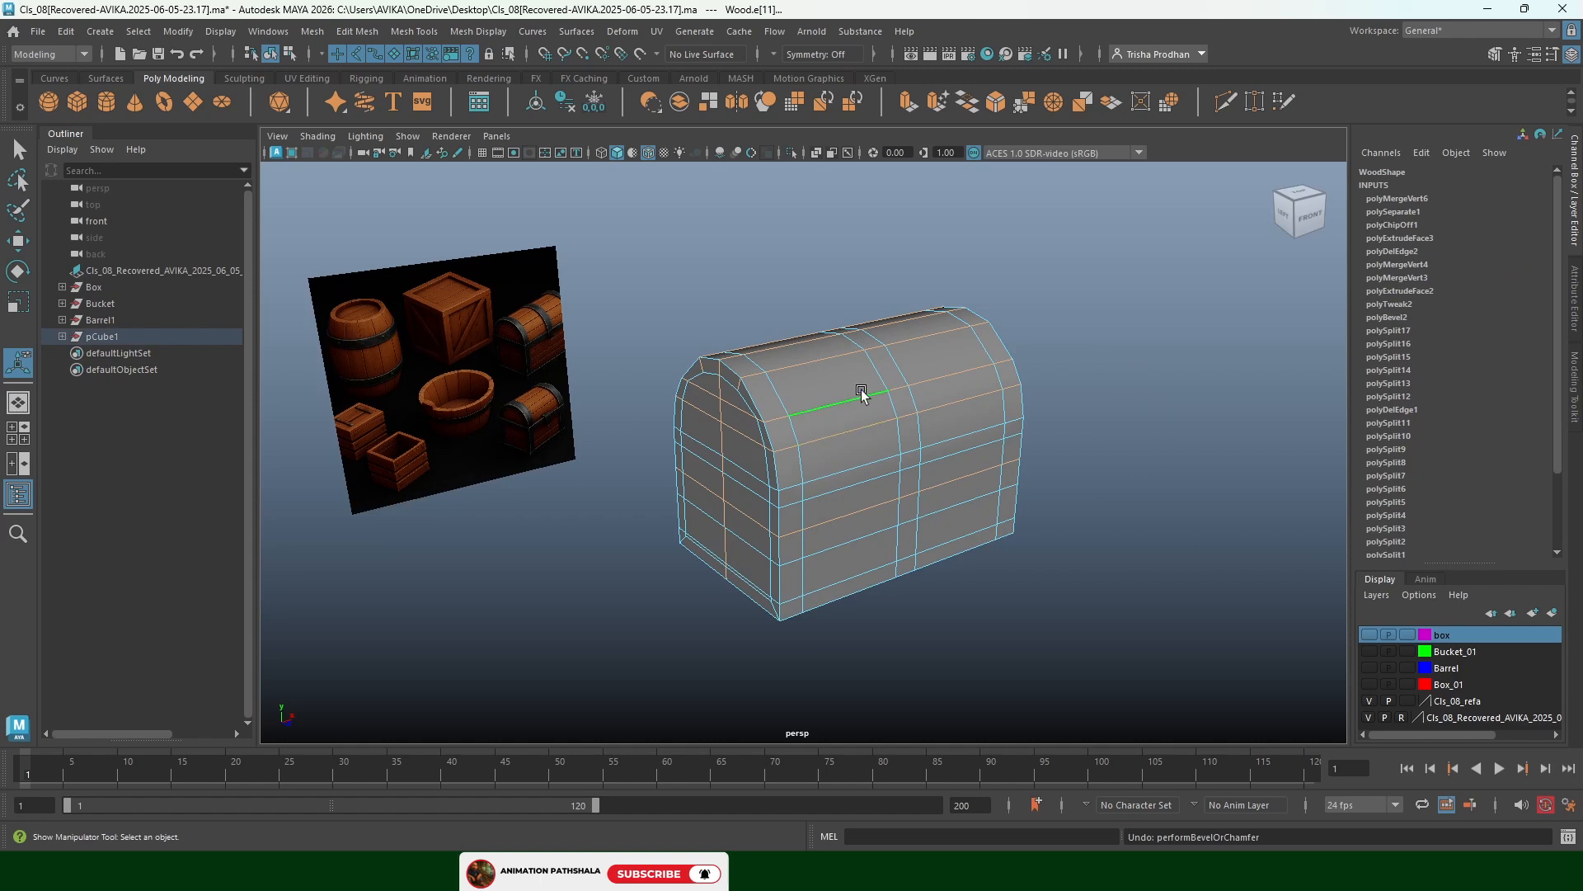
pyautogui.click(996, 104)
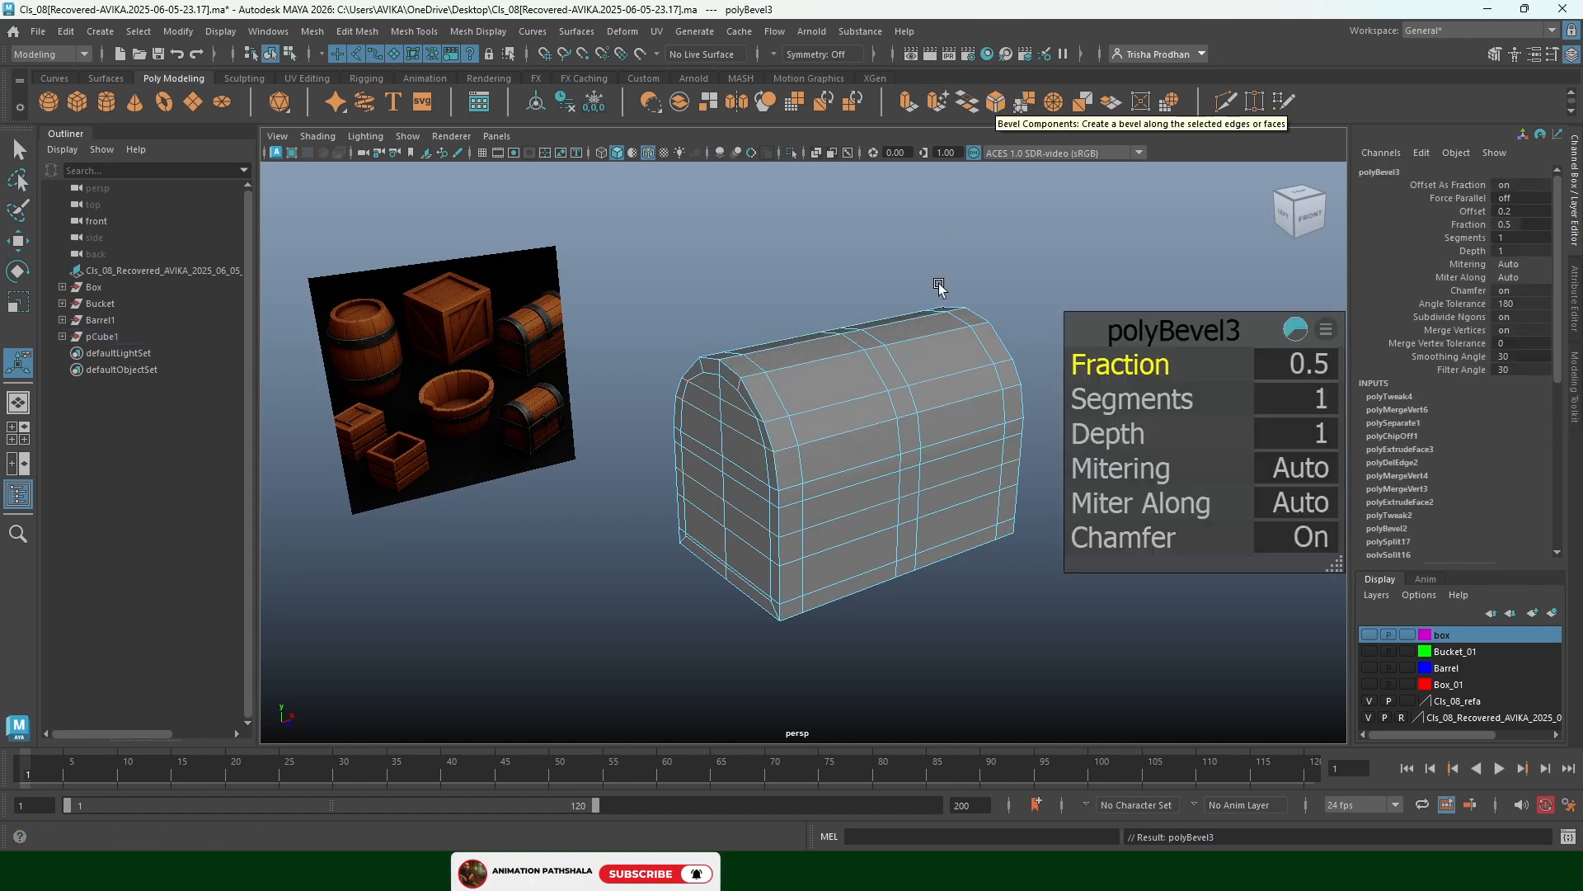
pyautogui.click(1039, 259)
pyautogui.hotkey('ctrl', 'z')
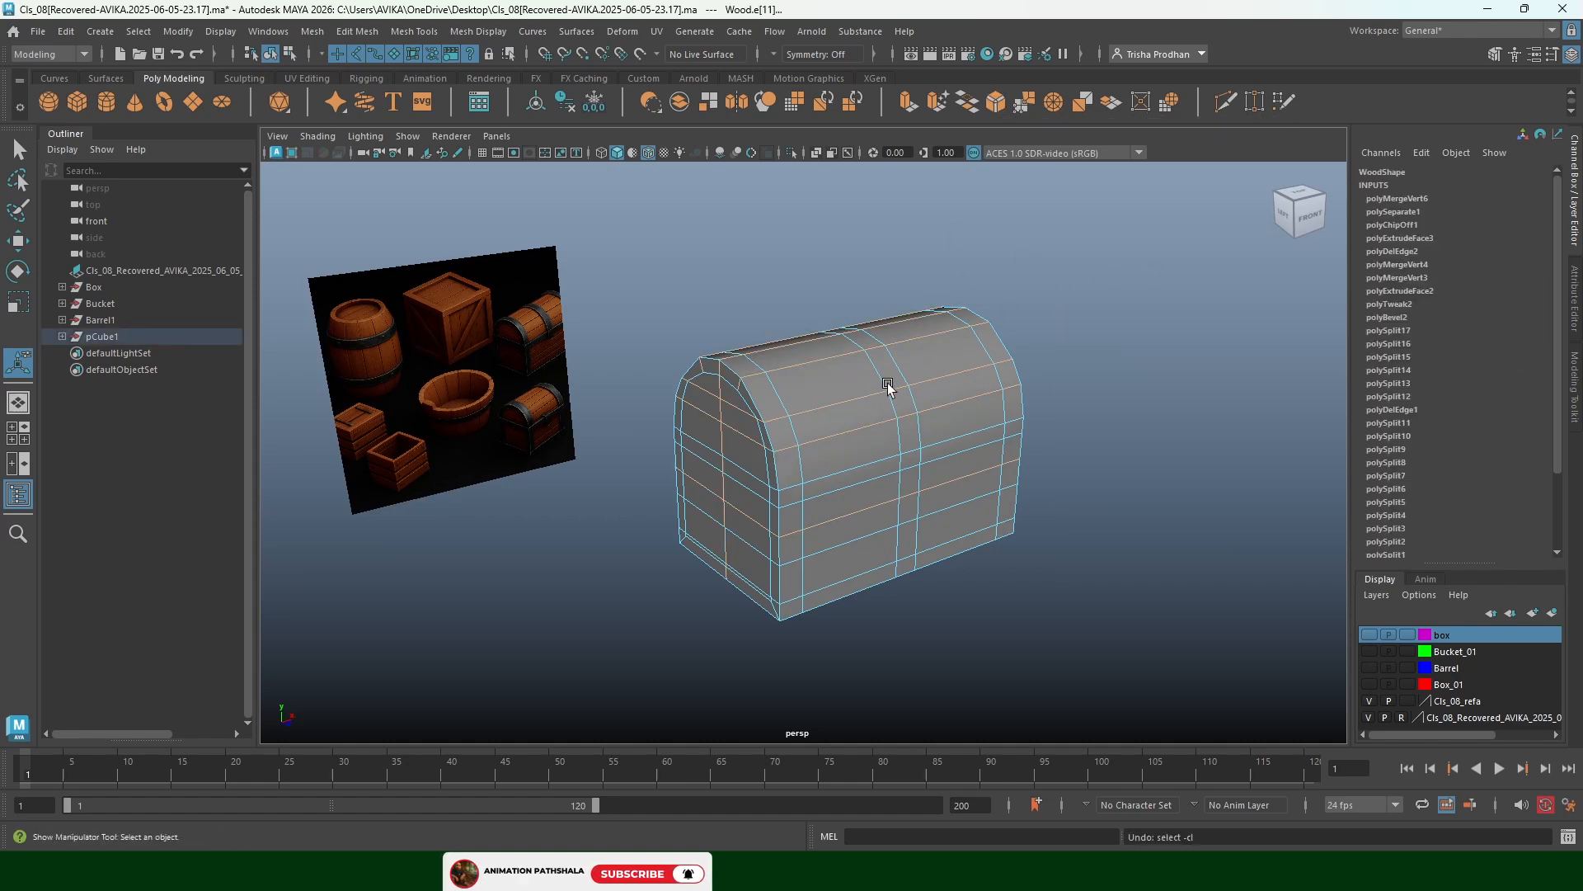
pyautogui.hotkey('ctrl', 'z')
pyautogui.hotkey('ctrl', 'z')
pyautogui.hotkey('ctrl', 'z')
pyautogui.hotkey('ctrl', 'z')
pyautogui.hotkey('ctrl', 'z')
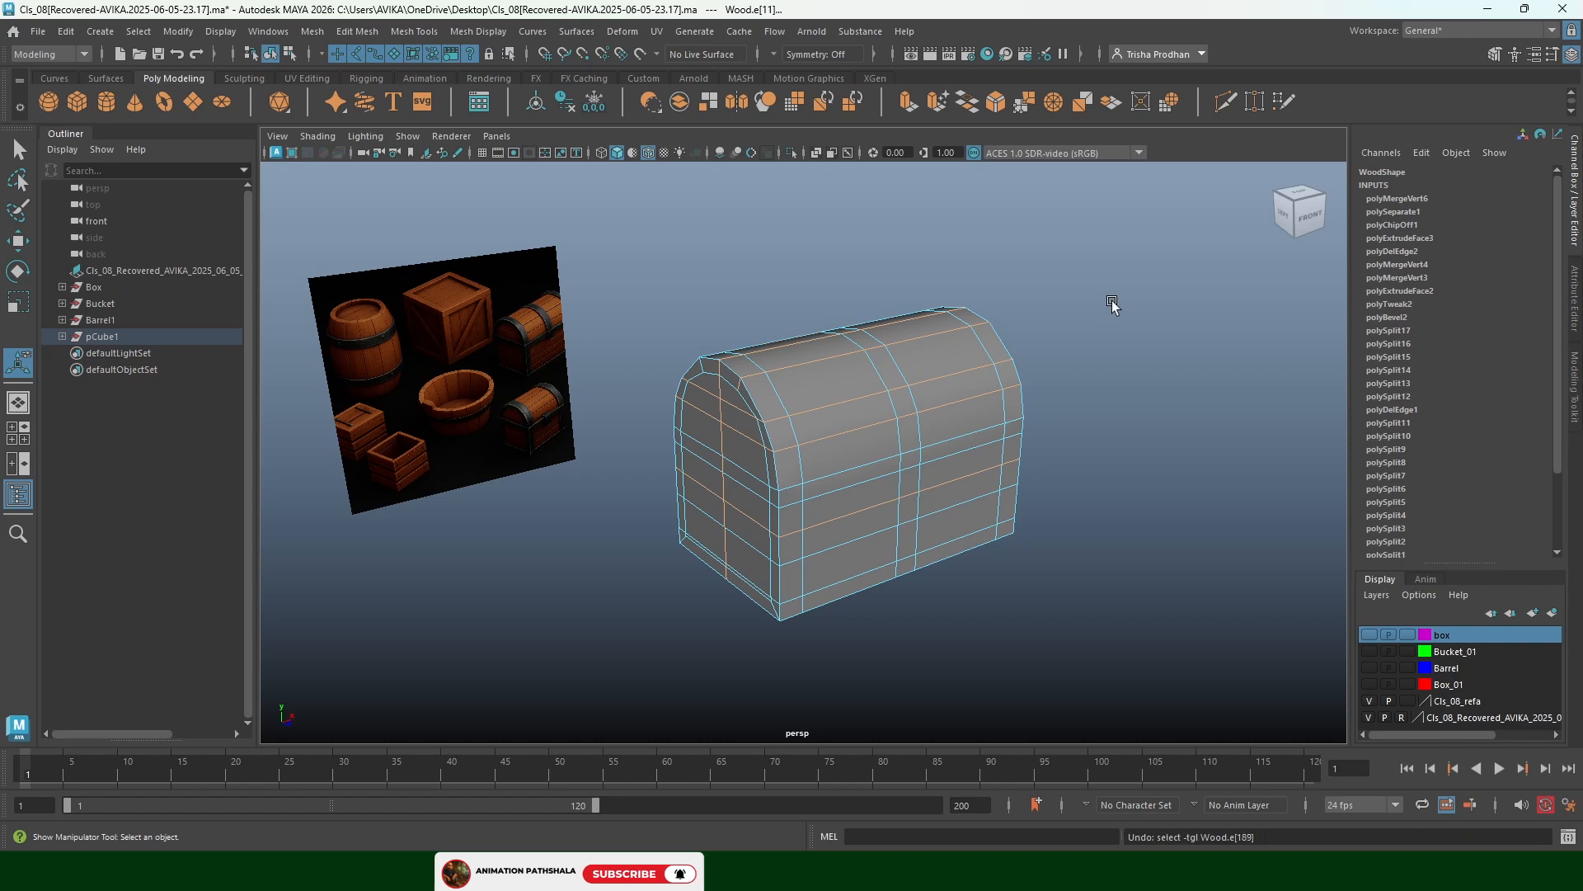
pyautogui.hotkey('ctrl', 'z')
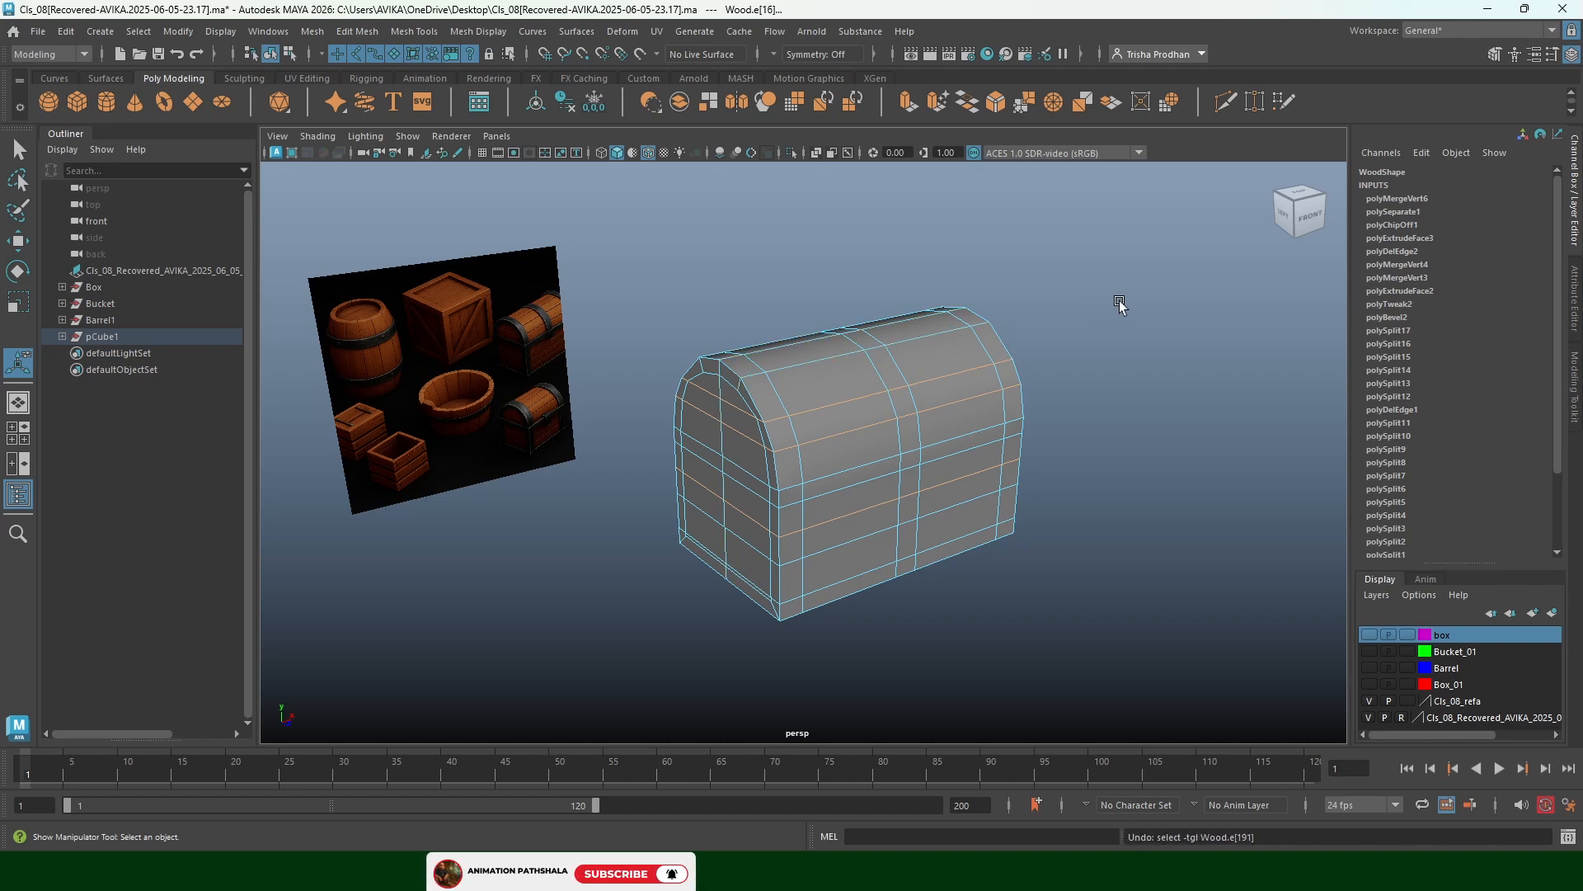
# Bevel the selected plank seam edge loops around the chest body and lid with a fraction of 0.05
pyautogui.click(996, 102)
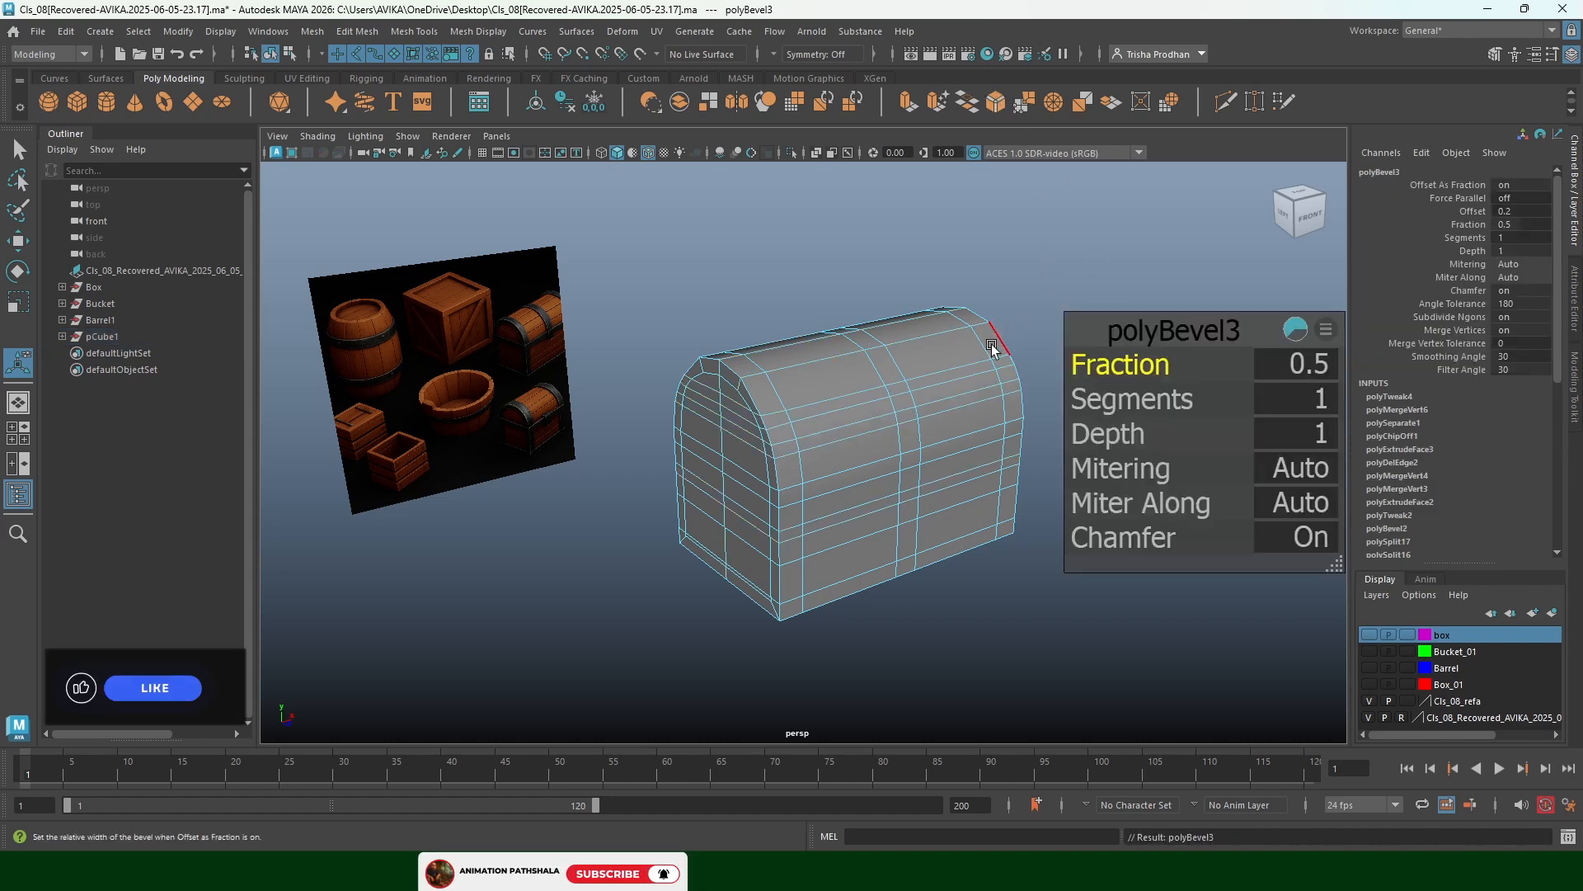
pyautogui.click(1313, 367)
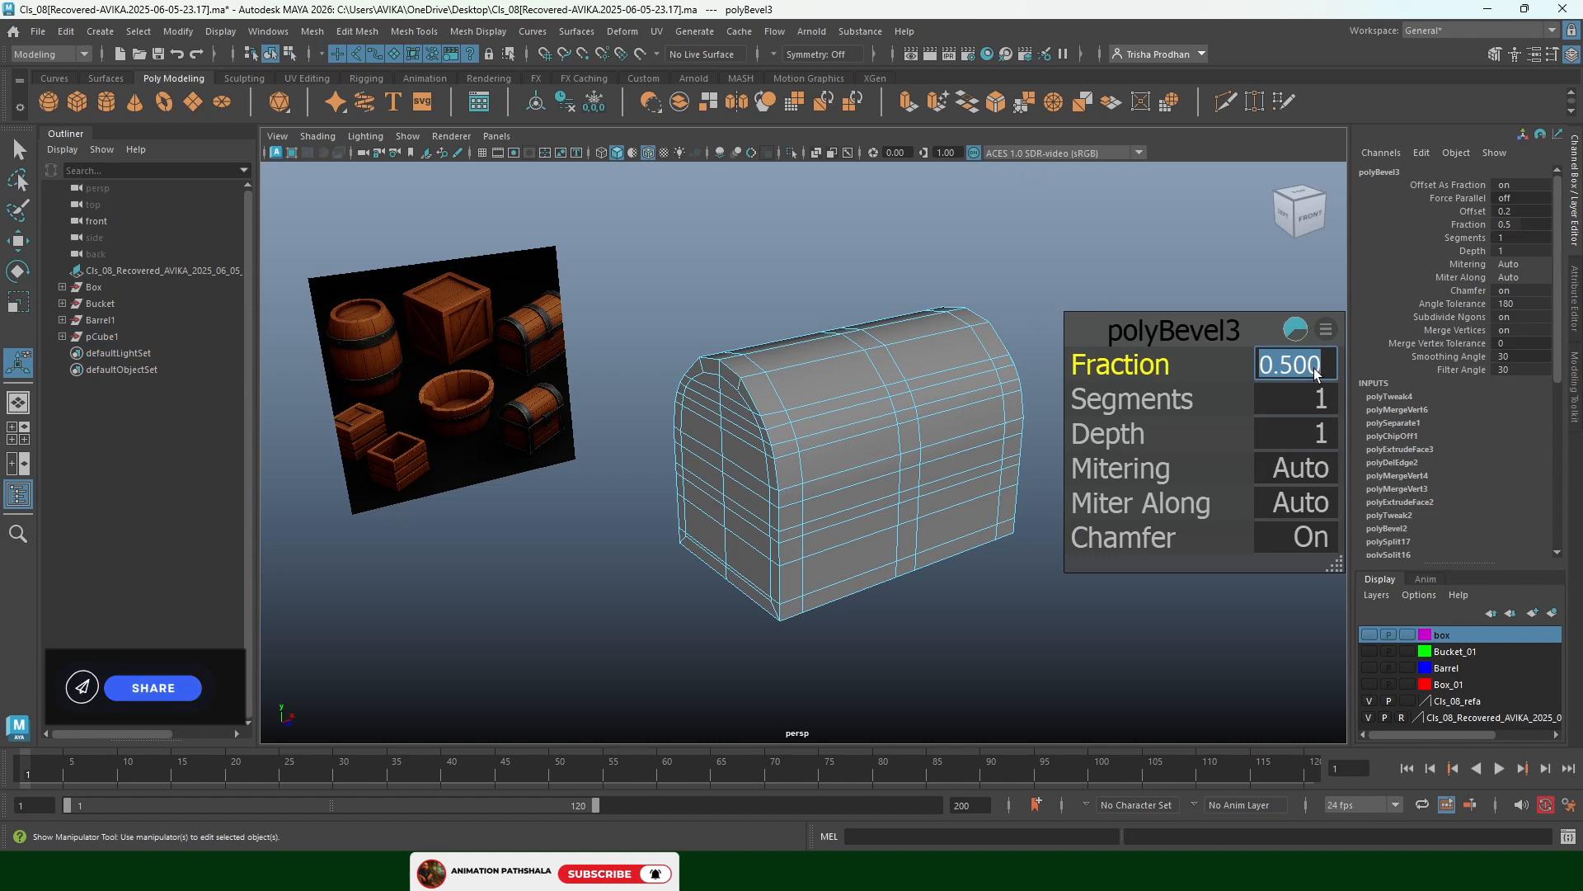
pyautogui.write('.1')
pyautogui.press('Return')
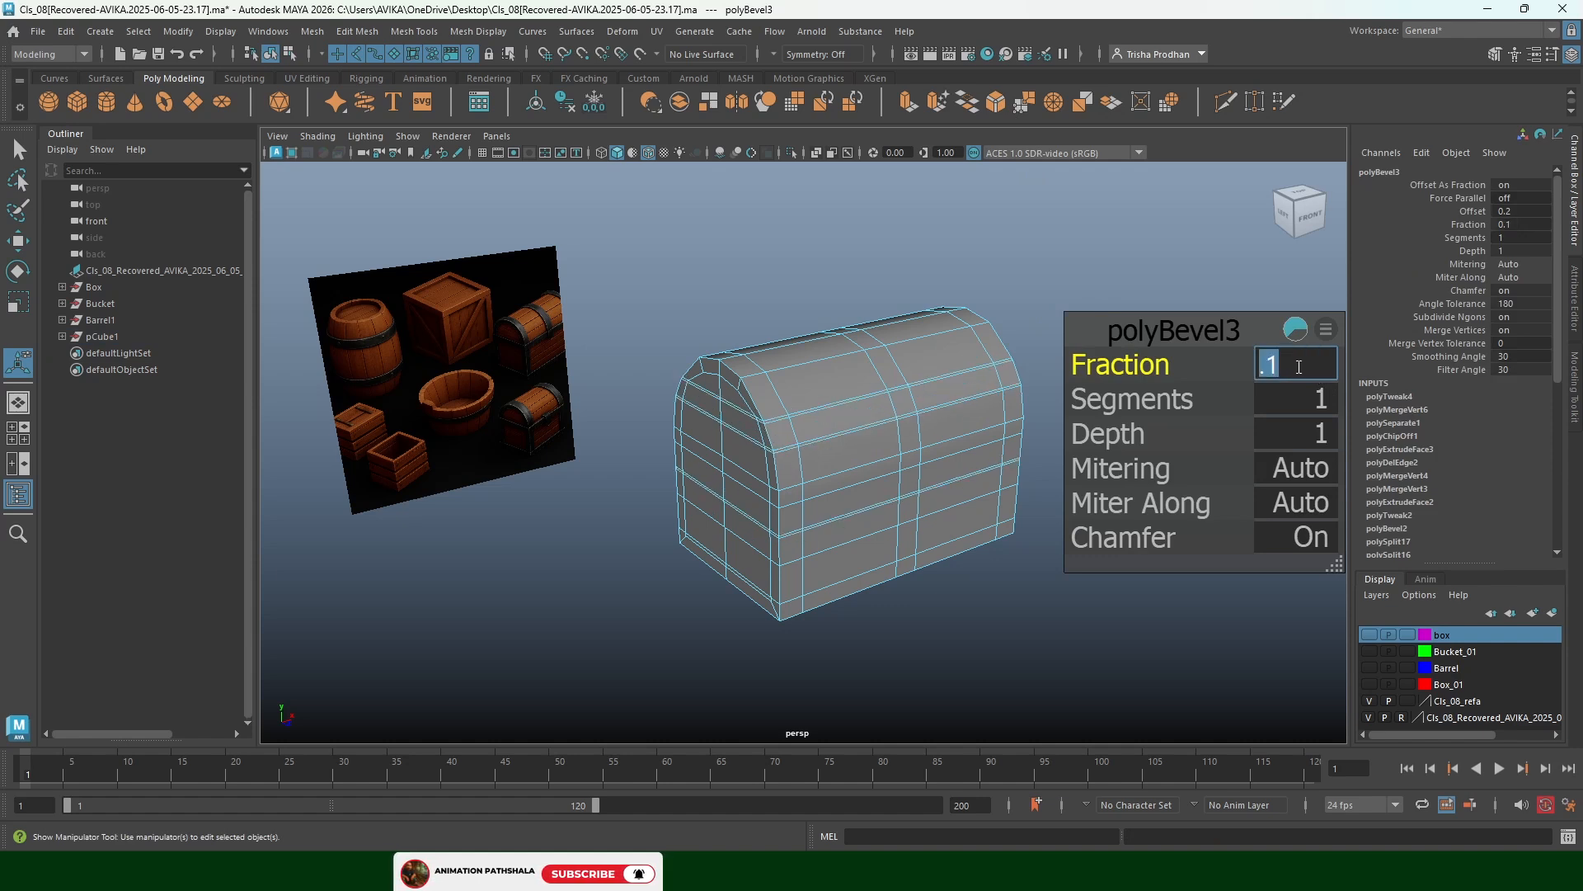
pyautogui.write('.05')
pyautogui.press('Return')
pyautogui.scroll(4, 907, 423)
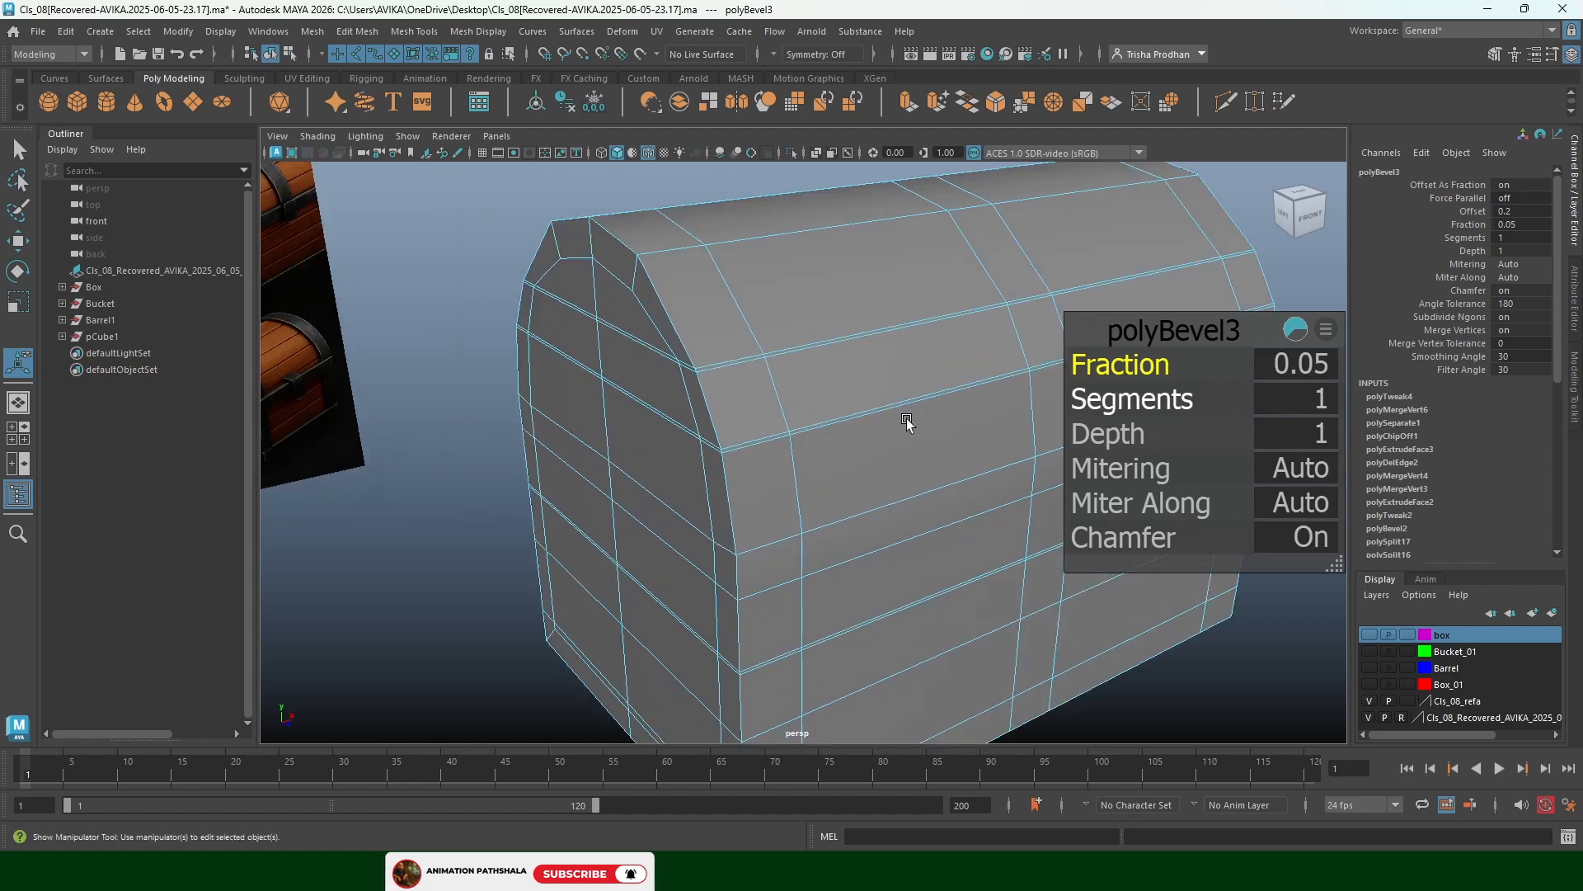
pyautogui.scroll(3, 719, 398)
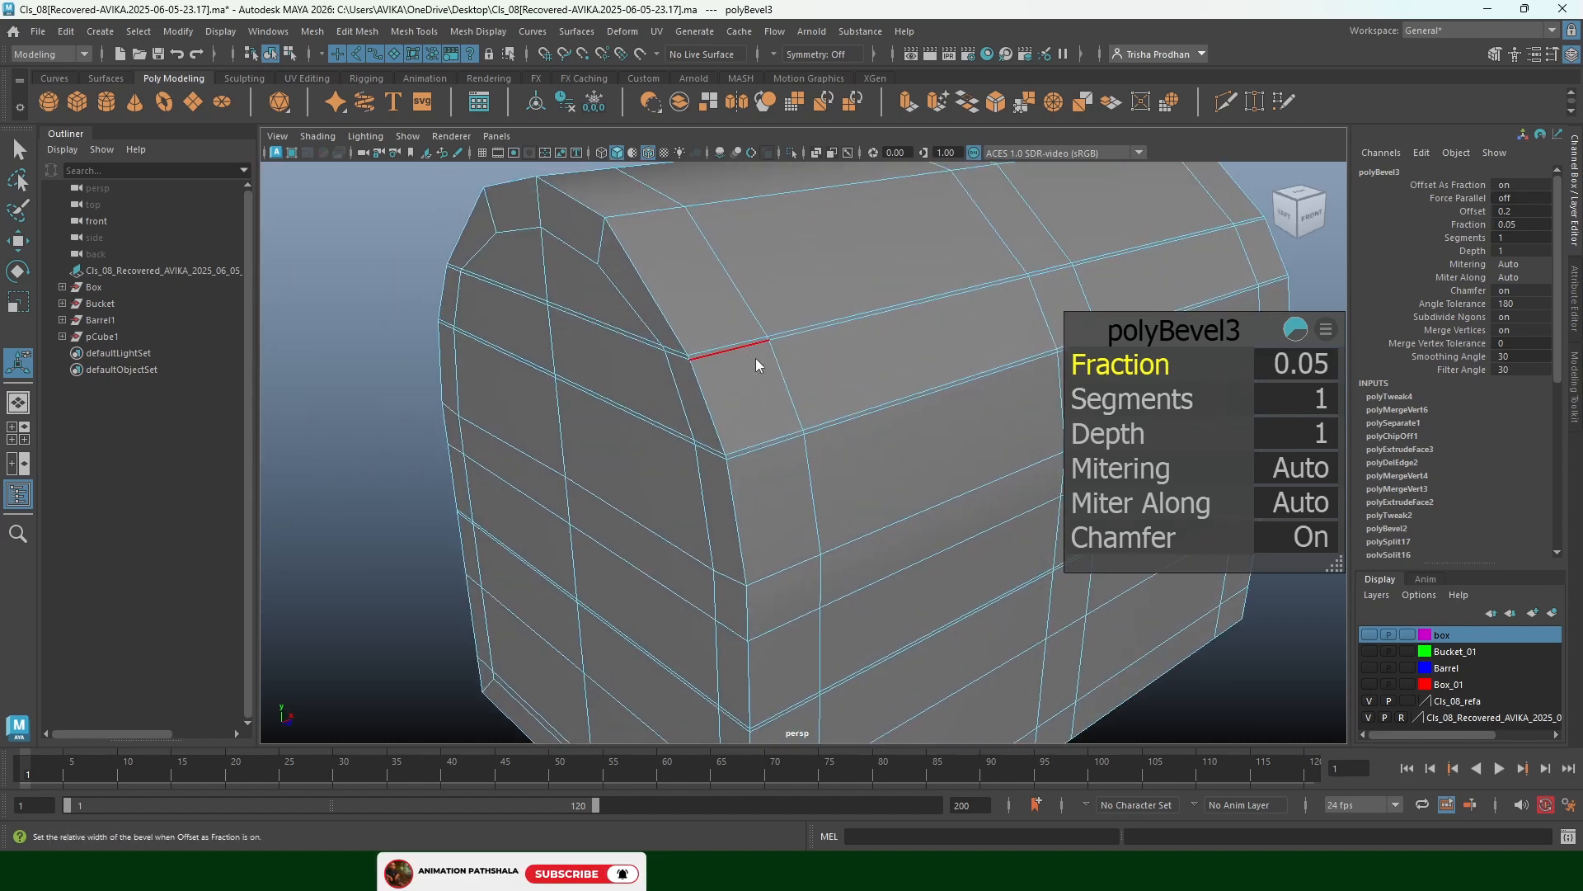
pyautogui.rightClick(755, 358)
pyautogui.click(754, 403)
pyautogui.click(744, 344)
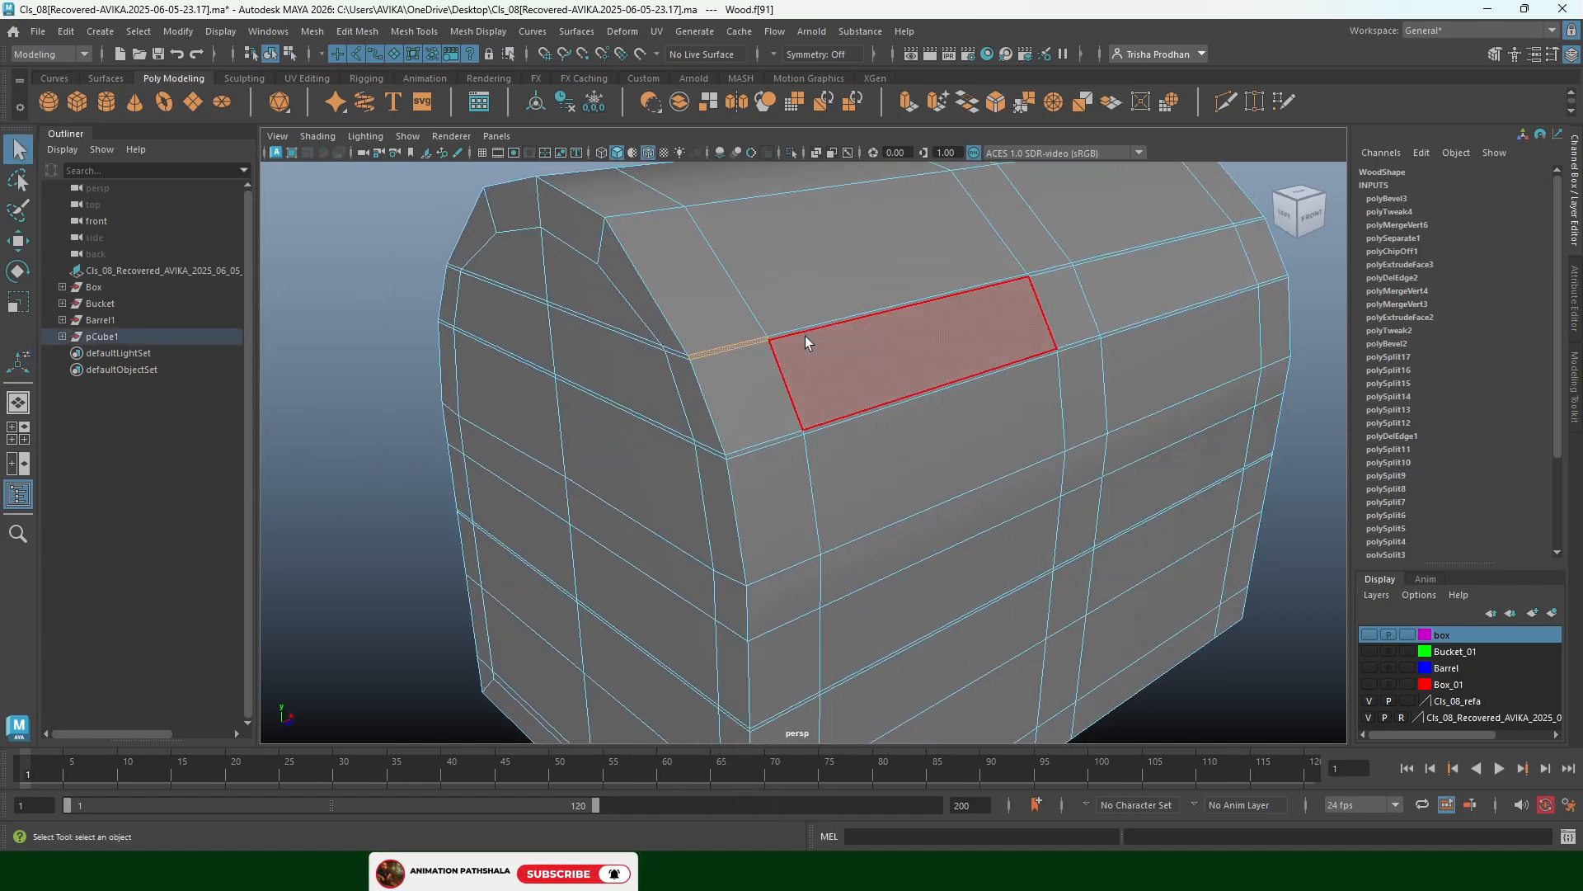
pyautogui.keyDown('alt'); pyautogui.moveTo(714, 295); pyautogui.dragTo(743, 274); pyautogui.keyUp('alt')
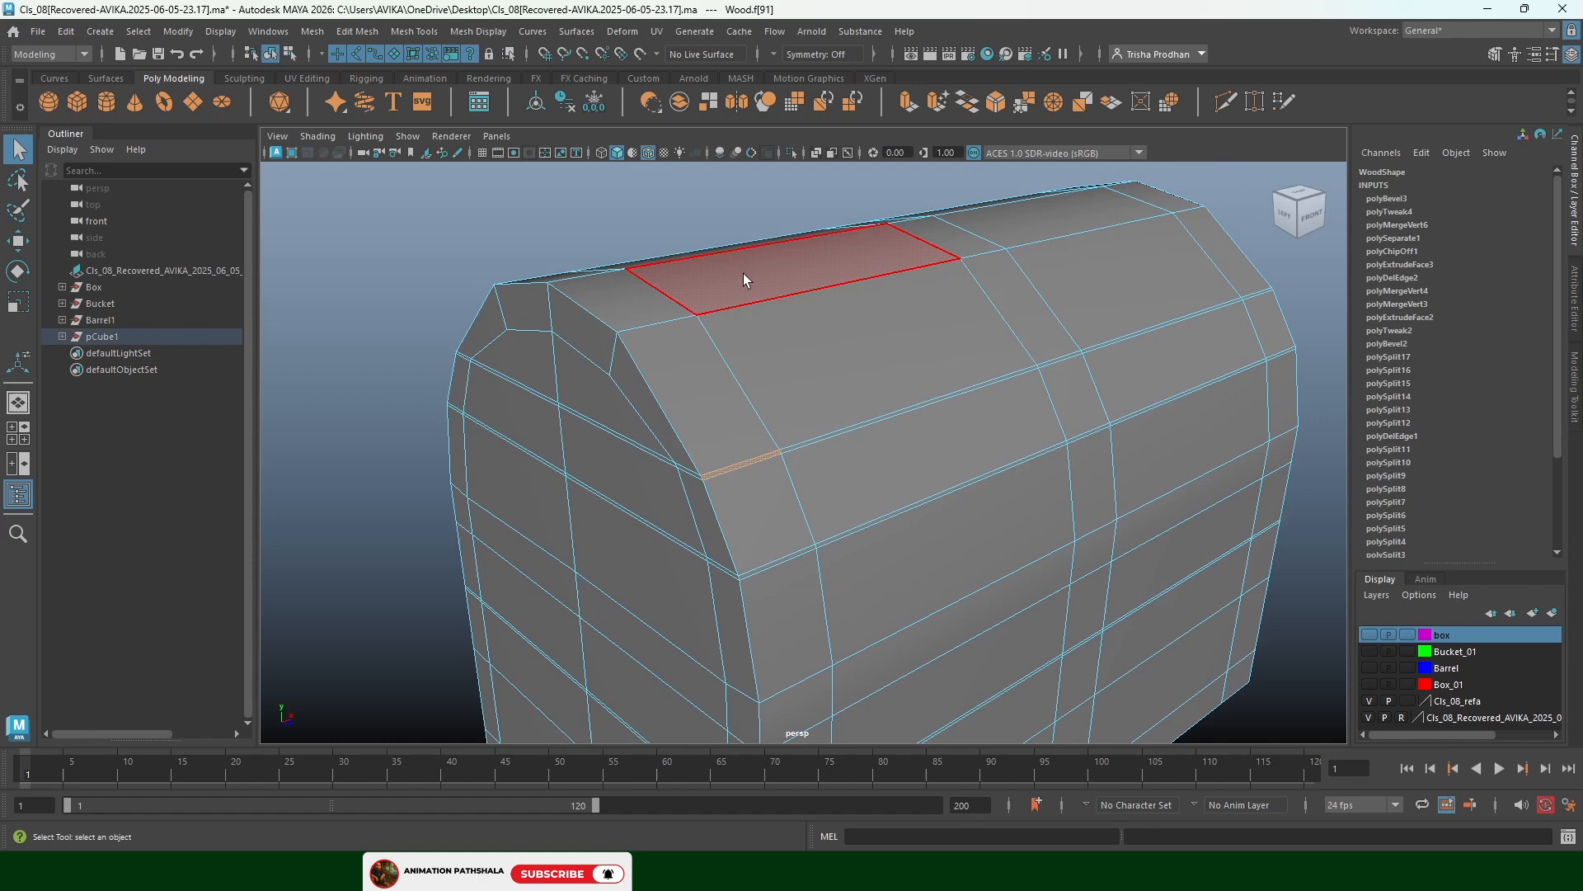
pyautogui.click(659, 200)
pyautogui.keyDown('alt'); pyautogui.moveTo(651, 355); pyautogui.dragTo(640, 356); pyautogui.keyUp('alt')
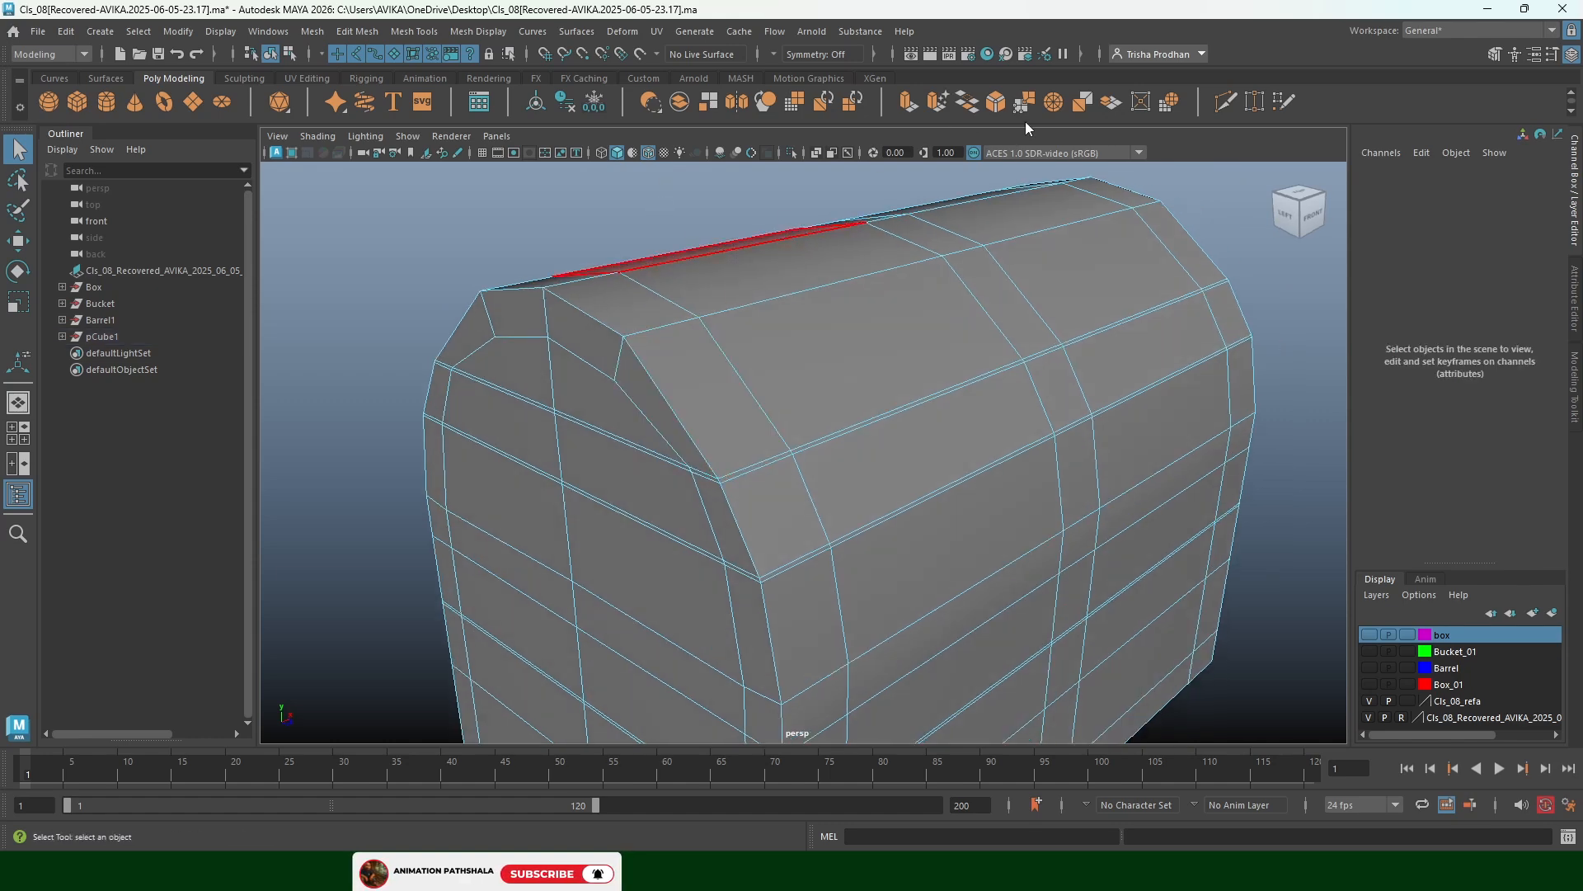
# Bevel the upper lid edge loops on both sides of the ridge with a fraction of 0.05
pyautogui.press('F10')
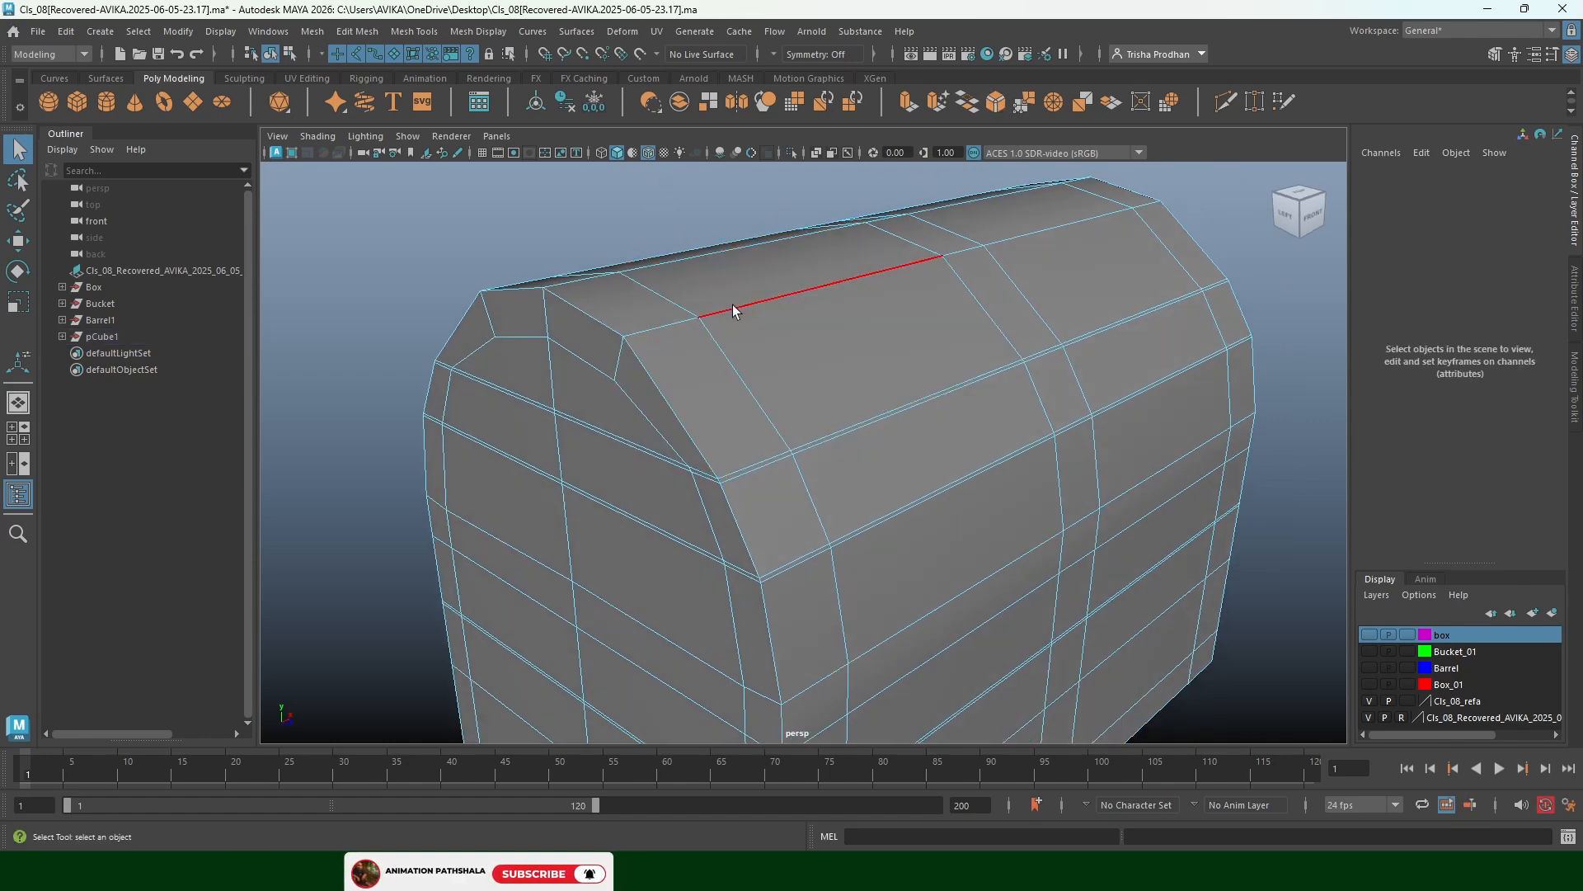
pyautogui.click(733, 304)
pyautogui.click(995, 103)
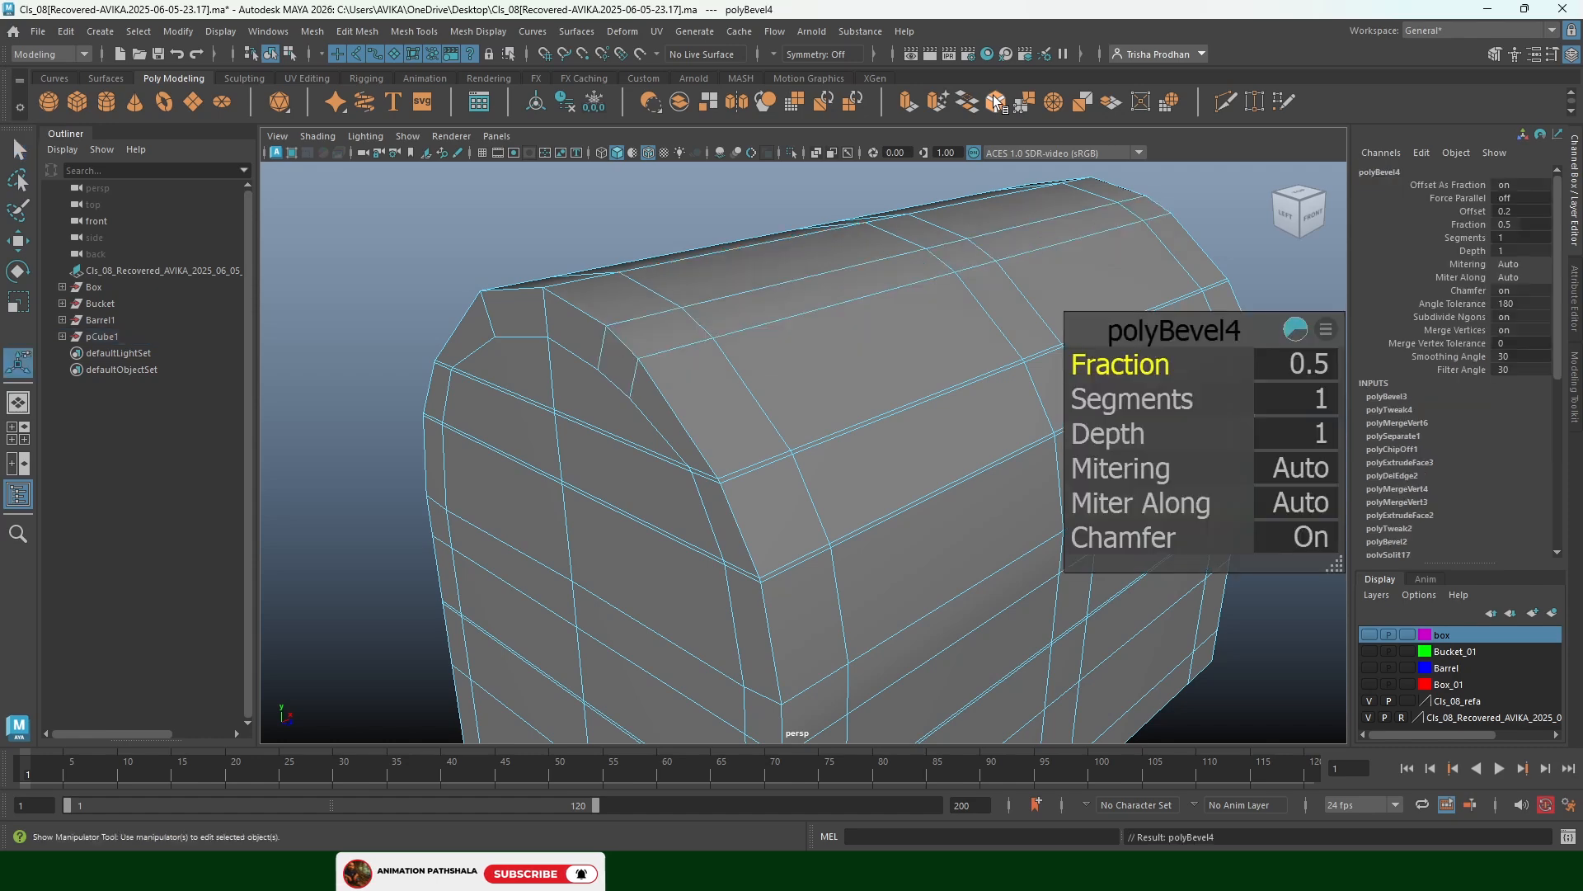
pyautogui.hotkey('ctrl', 'z')
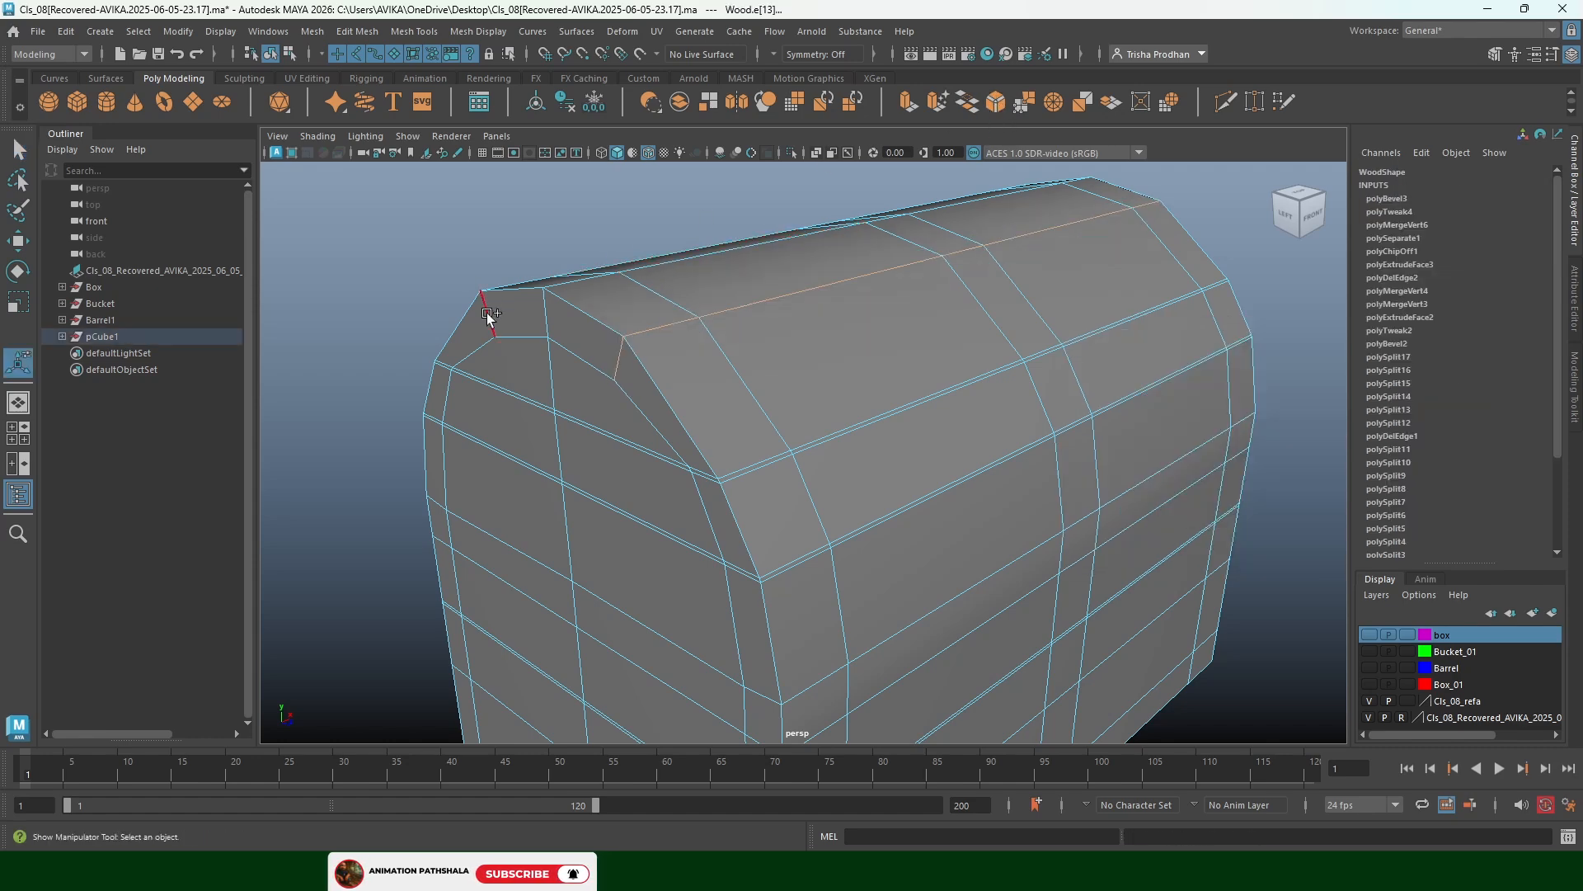
pyautogui.click(996, 100)
pyautogui.click(1316, 366)
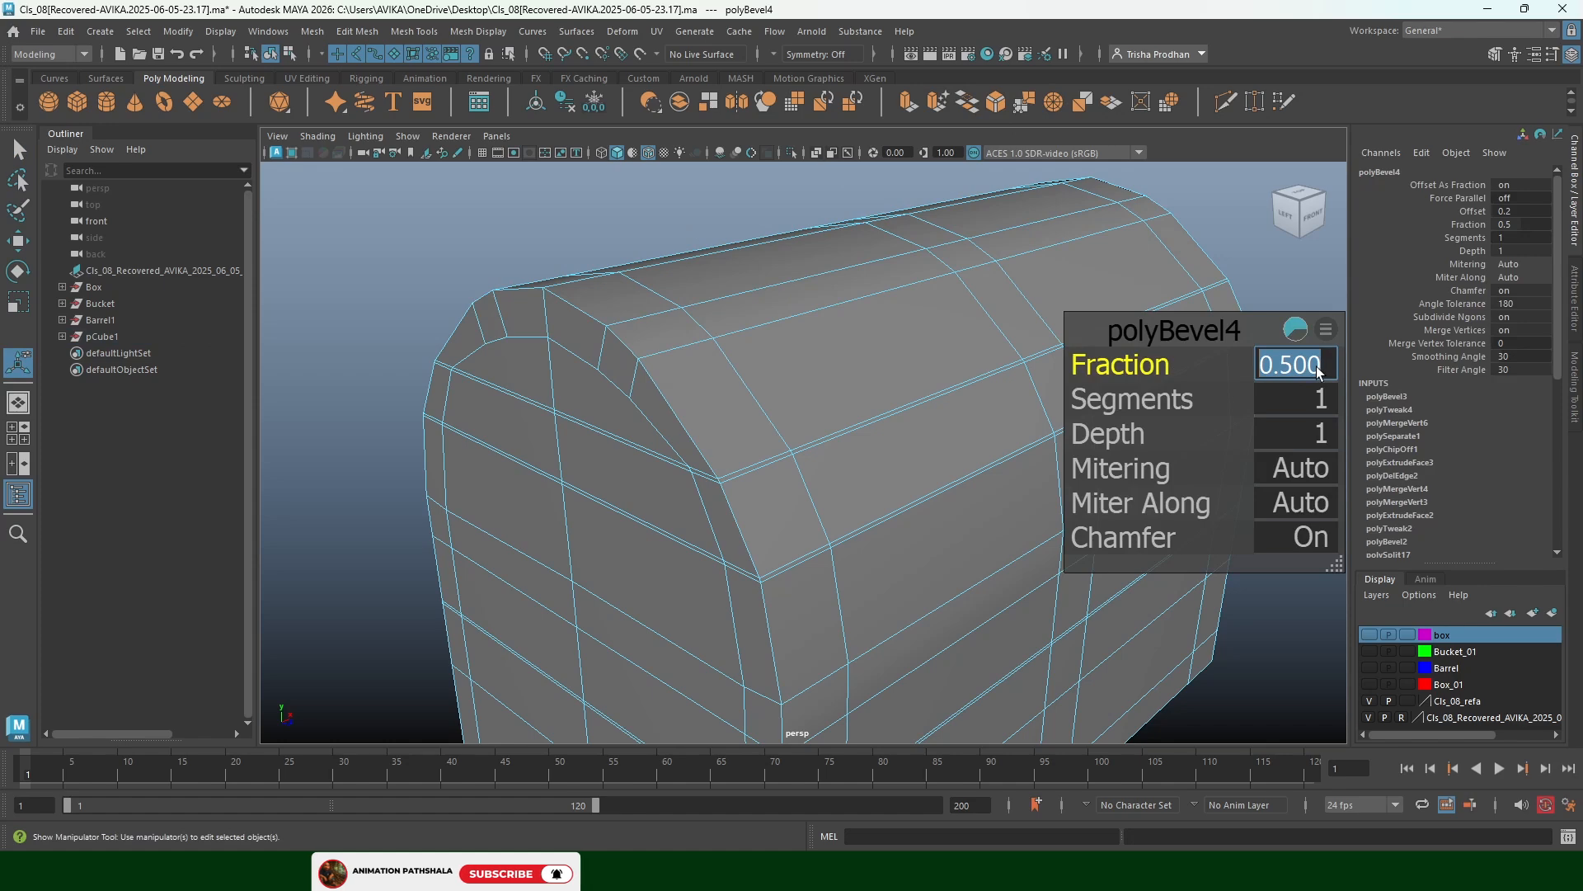
pyautogui.write('.05')
pyautogui.press('Return')
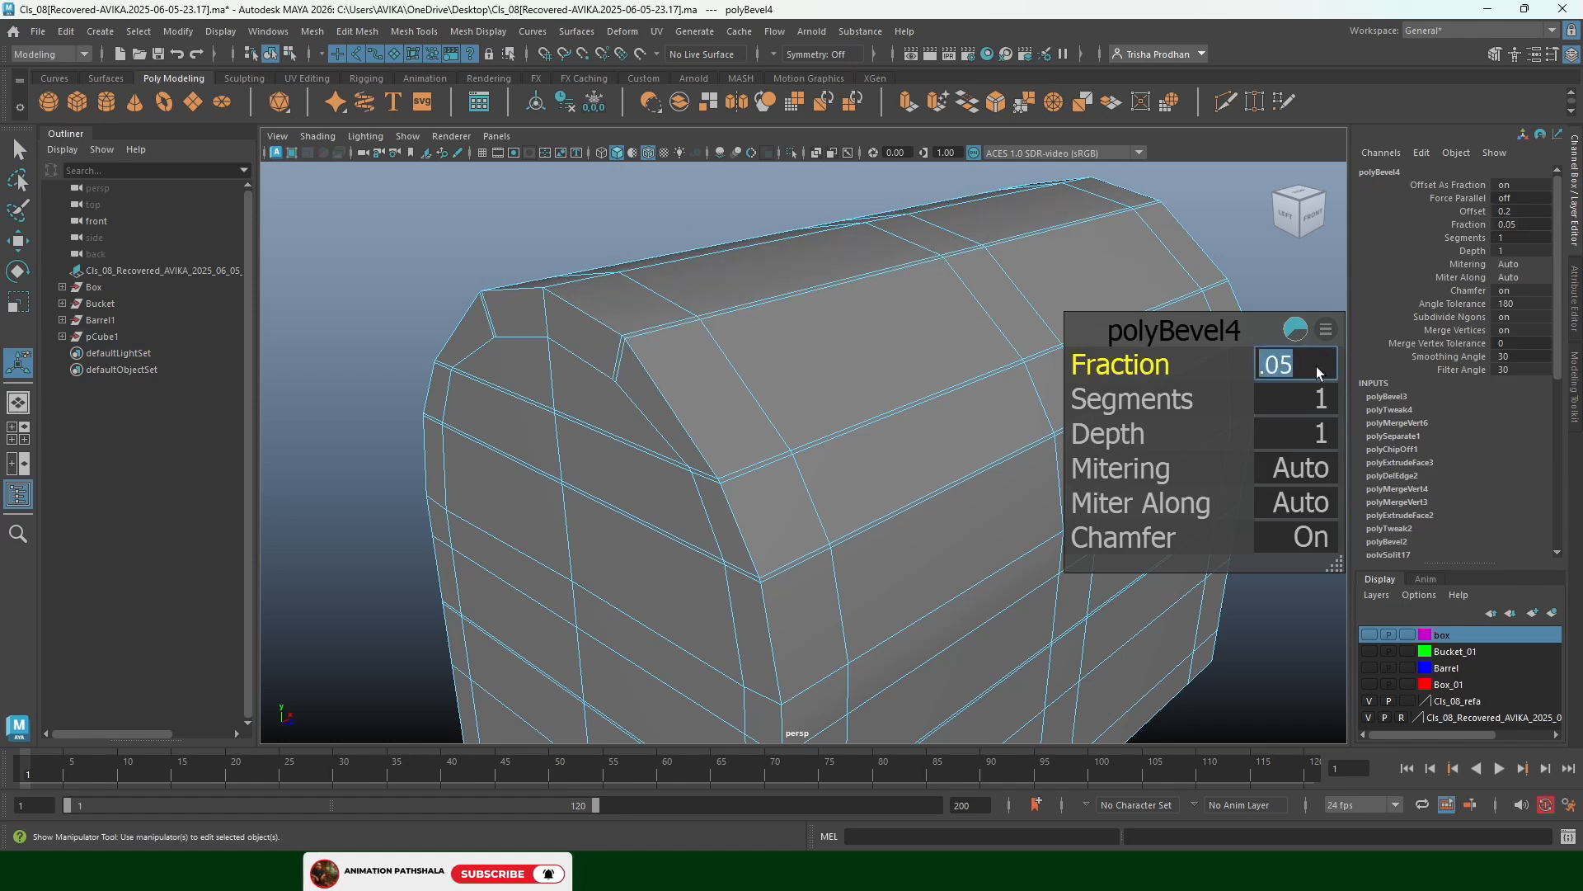
# Select the narrow face strips along both upper lid seams, including their short ends on the end face
pyautogui.keyDown('alt'); pyautogui.moveTo(577, 363); pyautogui.dragTo(703, 349, button='right'); pyautogui.keyUp('alt')
pyautogui.keyDown('alt'); pyautogui.moveTo(703, 350); pyautogui.dragTo(871, 414, button='middle'); pyautogui.keyUp('alt')
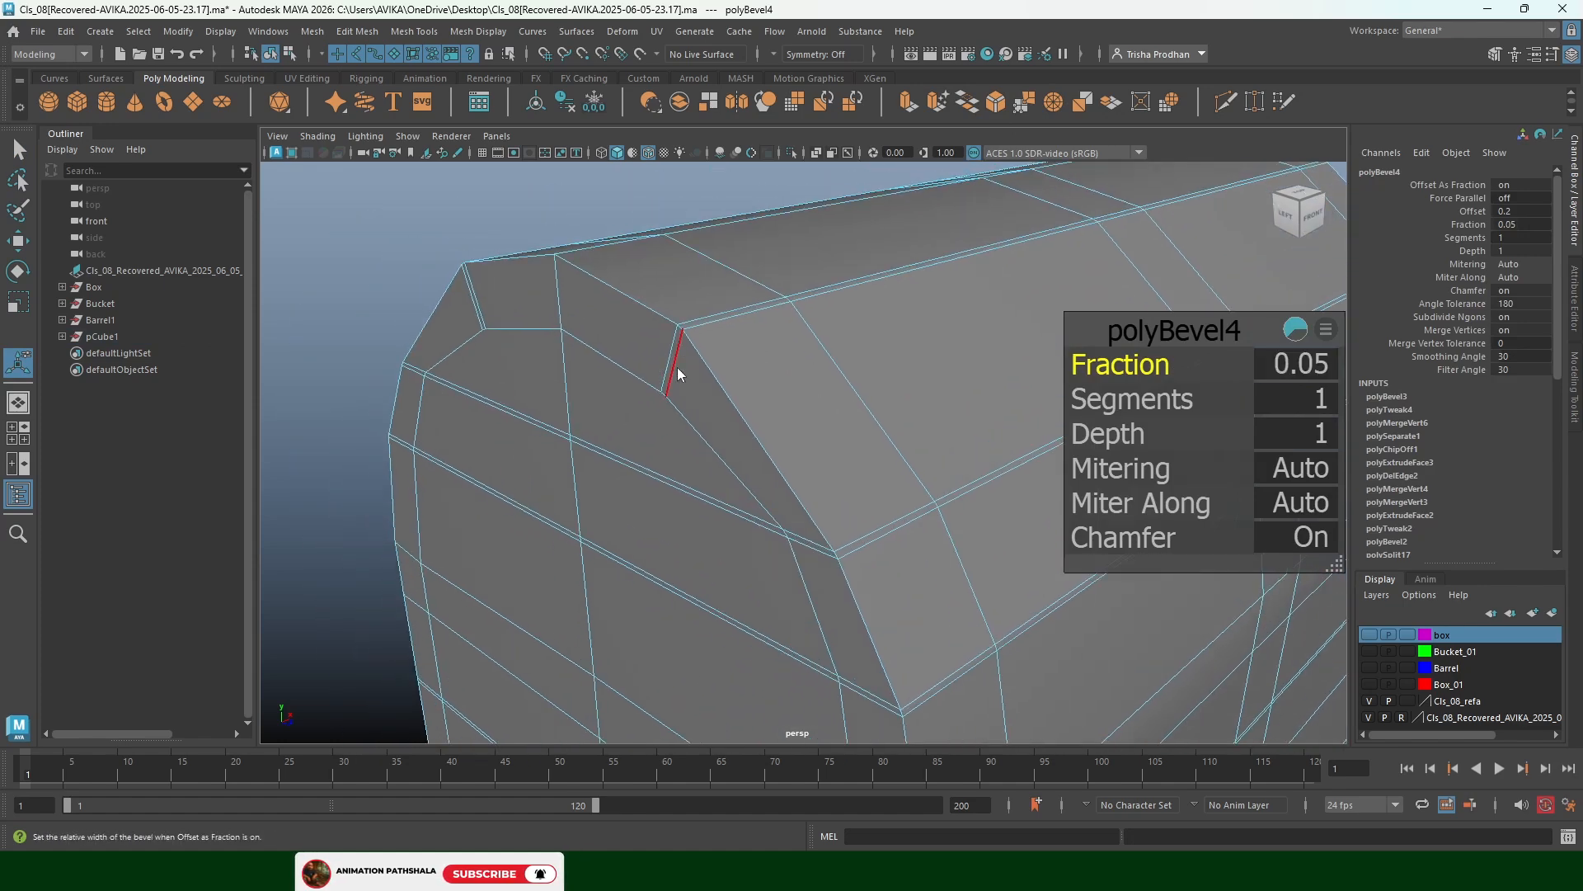
pyautogui.moveTo(678, 373); pyautogui.dragTo(672, 415, button='right')
pyautogui.click(672, 363)
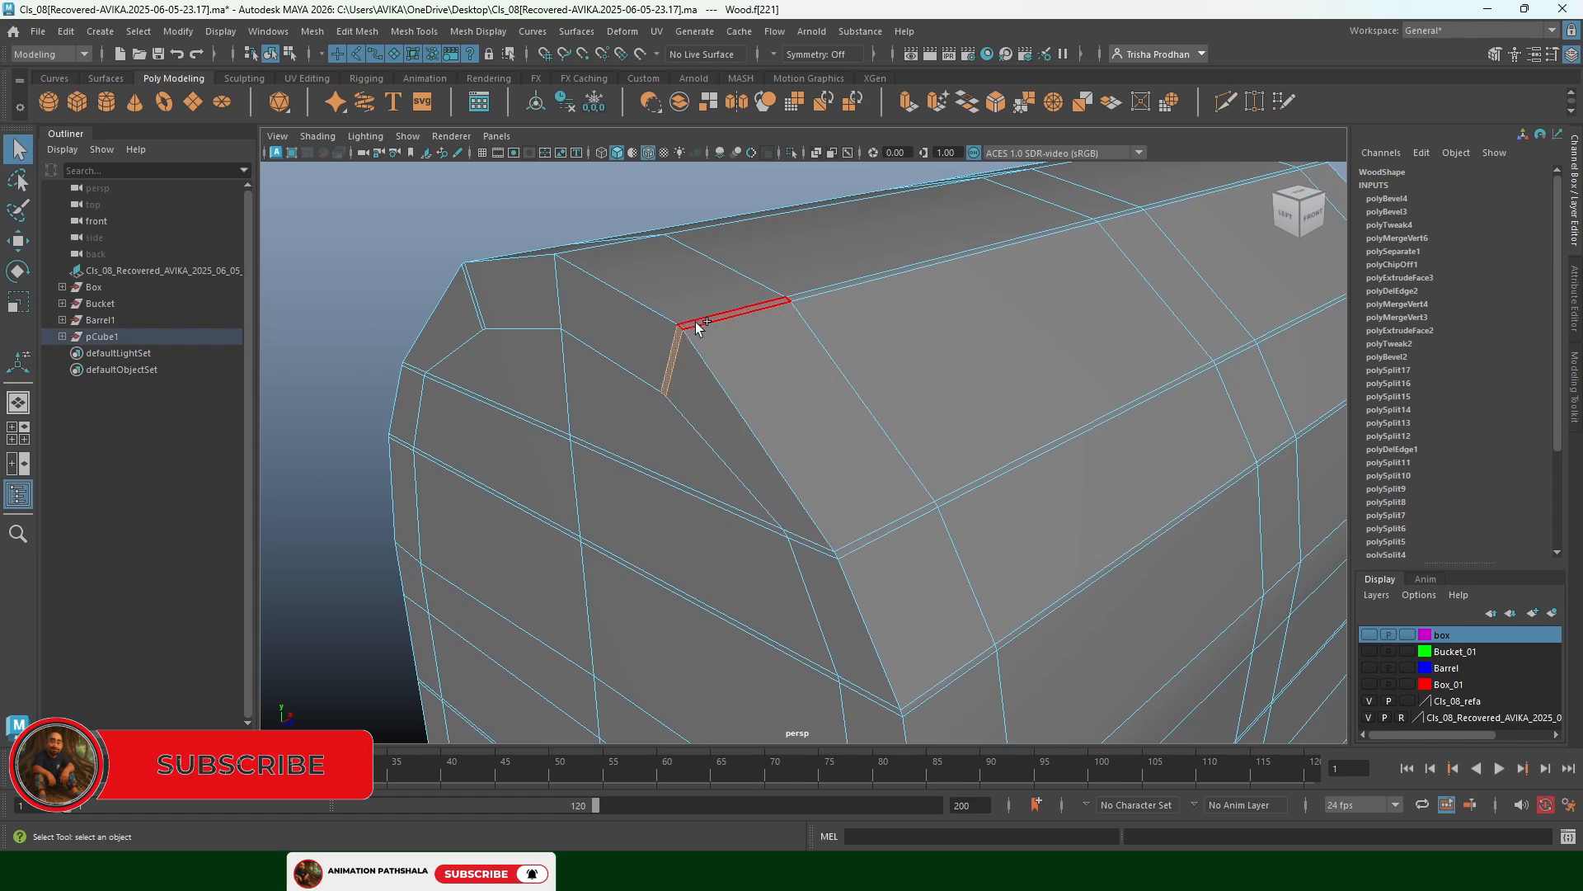
pyautogui.click(466, 326)
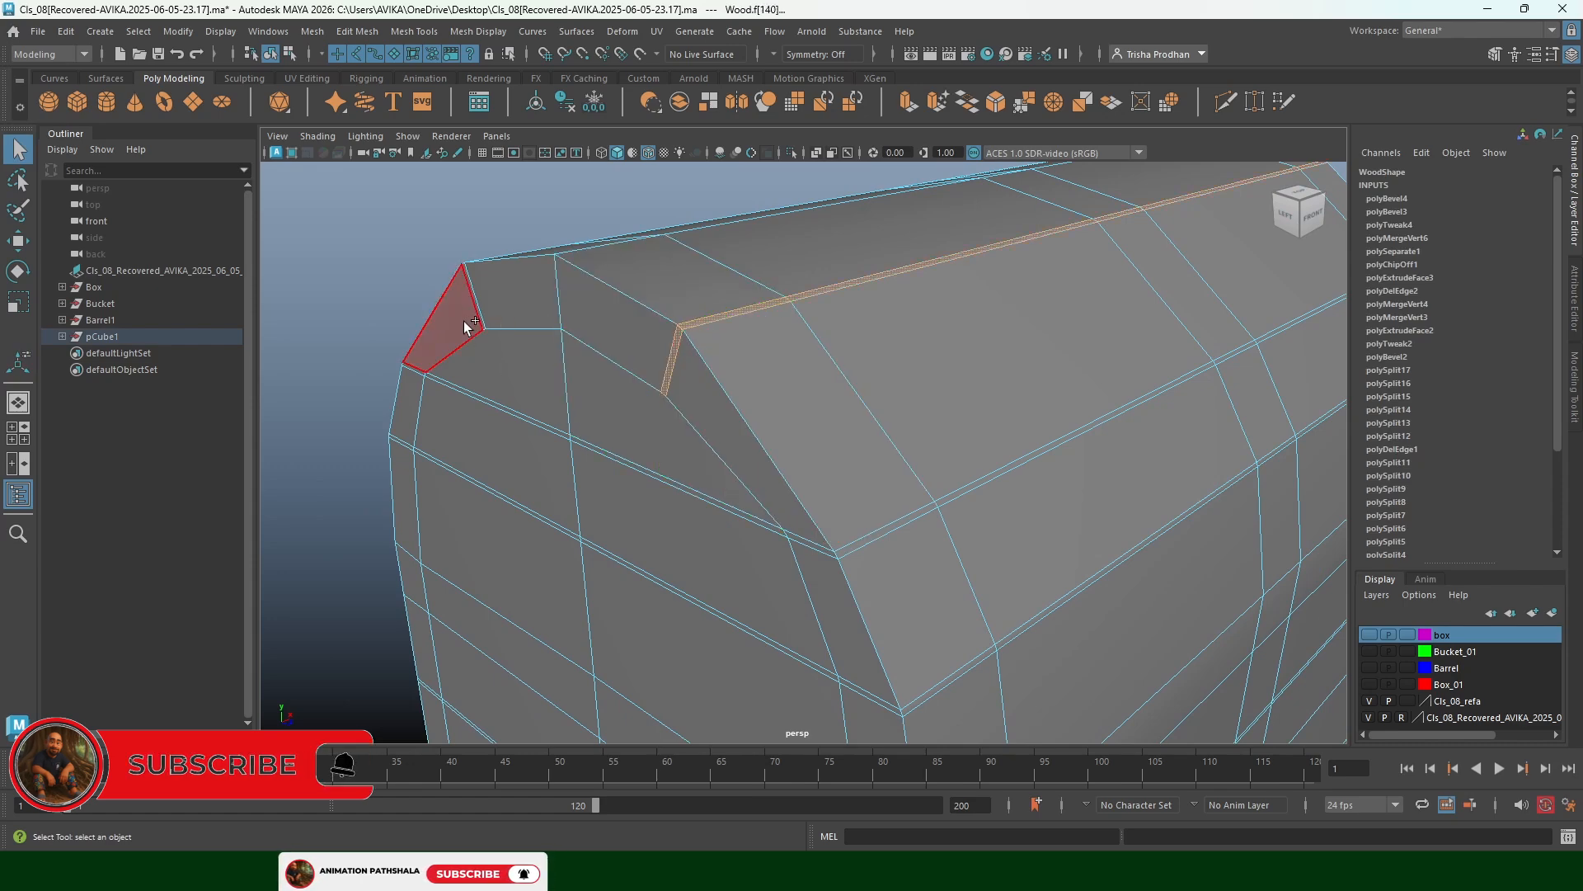
pyautogui.keyDown('alt'); pyautogui.moveTo(495, 309); pyautogui.dragTo(795, 65); pyautogui.keyUp('alt')
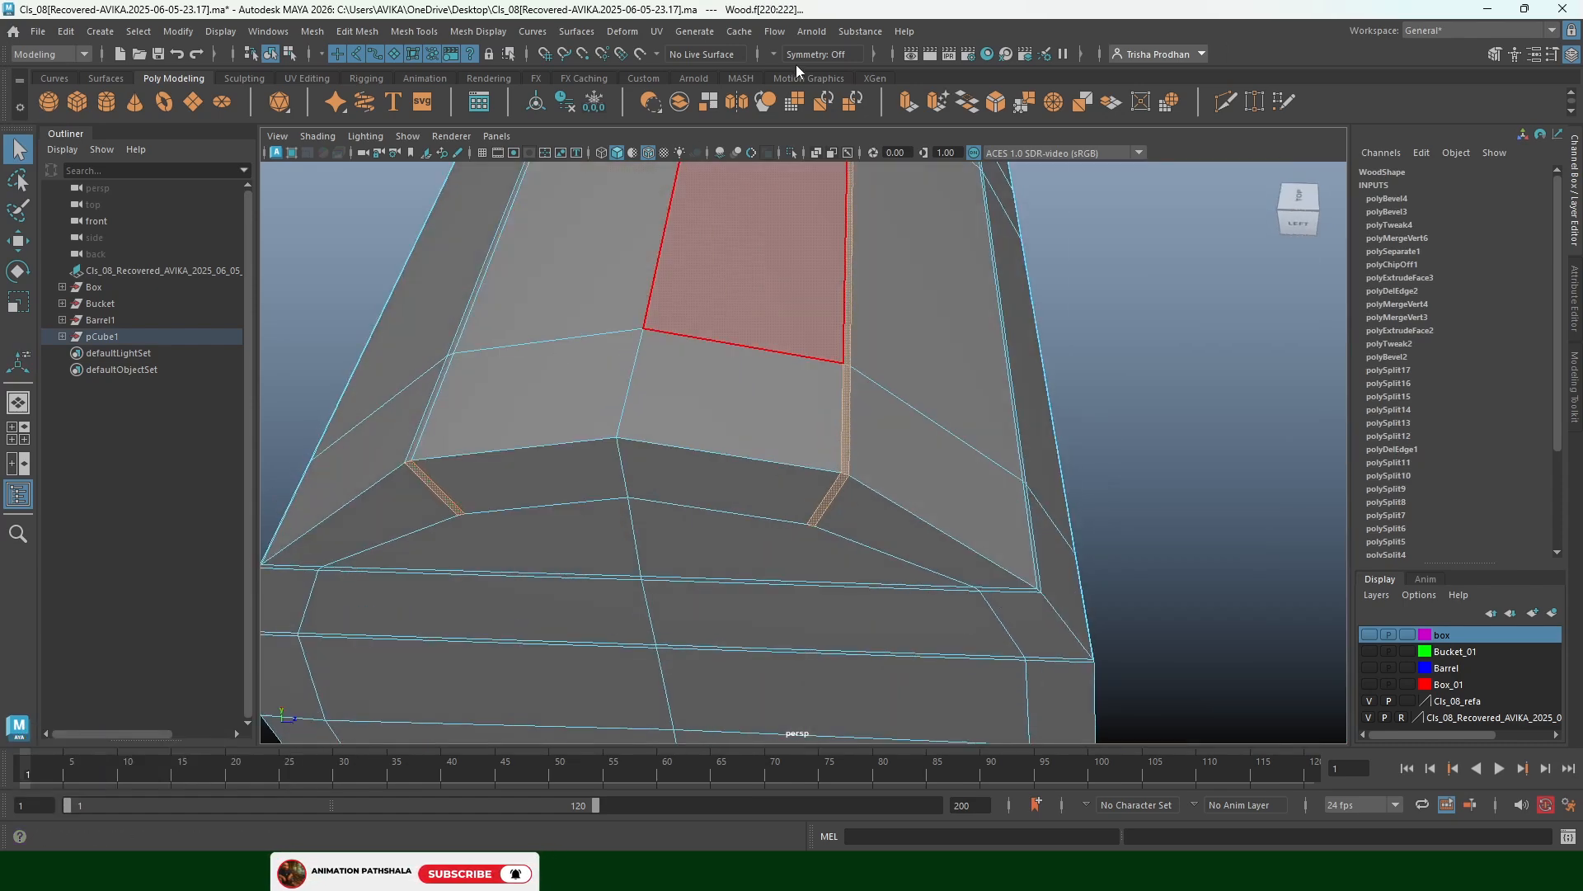
# Set the selection symmetry to Object Z
pyautogui.click(780, 51)
pyautogui.click(828, 71)
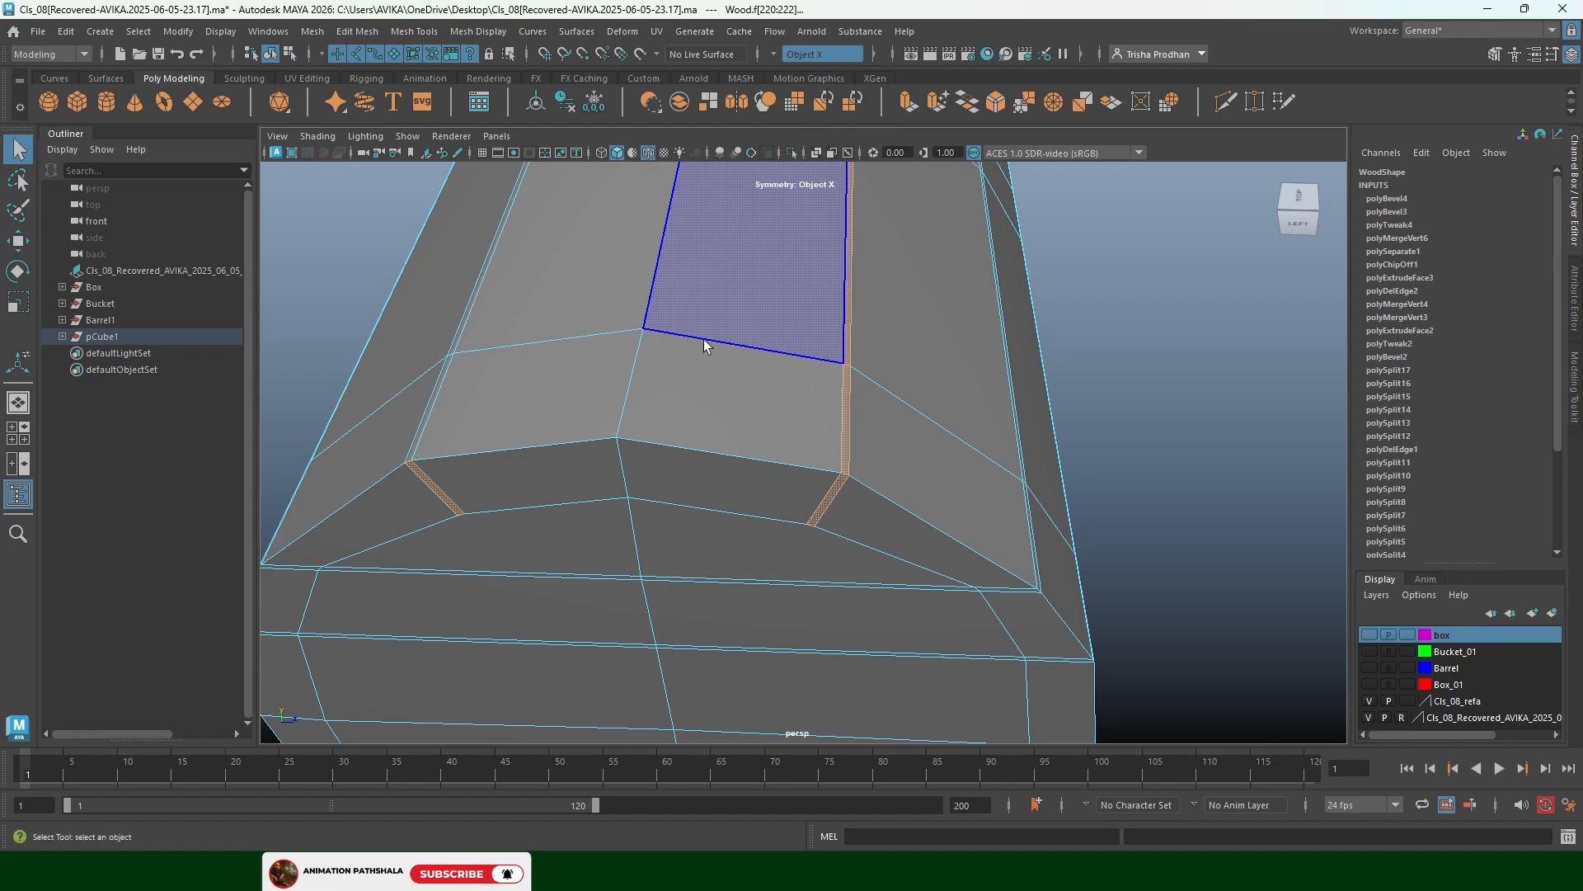
pyautogui.scroll(-5, 703, 345)
pyautogui.moveTo(676, 330)
pyautogui.keyDown('alt'); pyautogui.mouseDown()
pyautogui.moveTo(913, 346)
pyautogui.moveTo(660, 343)
pyautogui.mouseUp(); pyautogui.keyUp('alt')
pyautogui.click(780, 53)
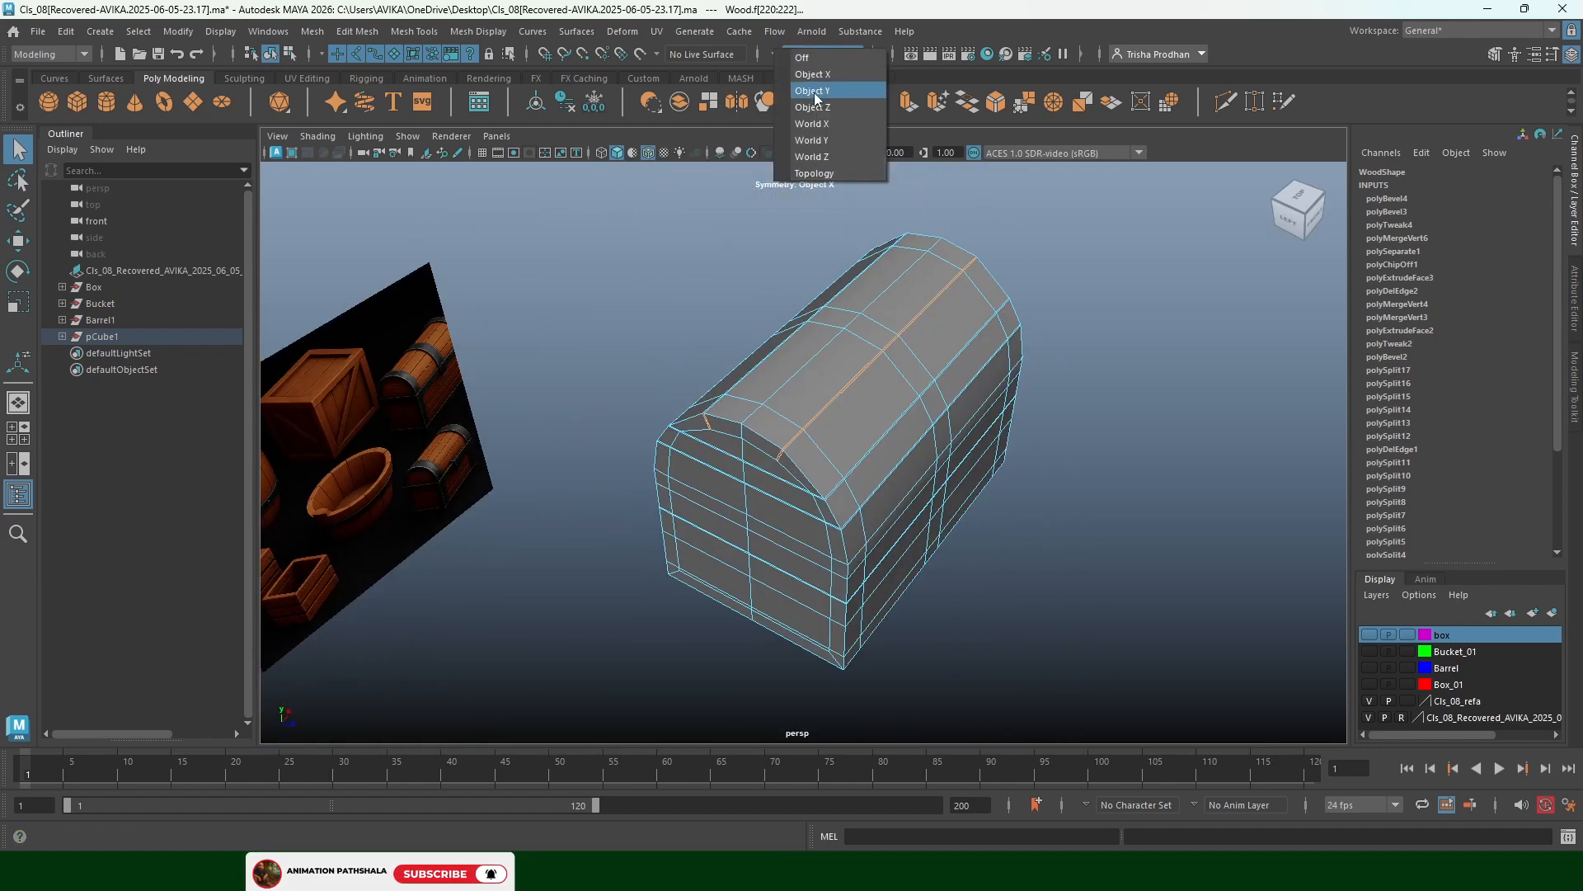
pyautogui.click(812, 107)
pyautogui.keyDown('alt'); pyautogui.moveTo(812, 355); pyautogui.dragTo(726, 467); pyautogui.keyUp('alt')
pyautogui.scroll(3, 863, 477)
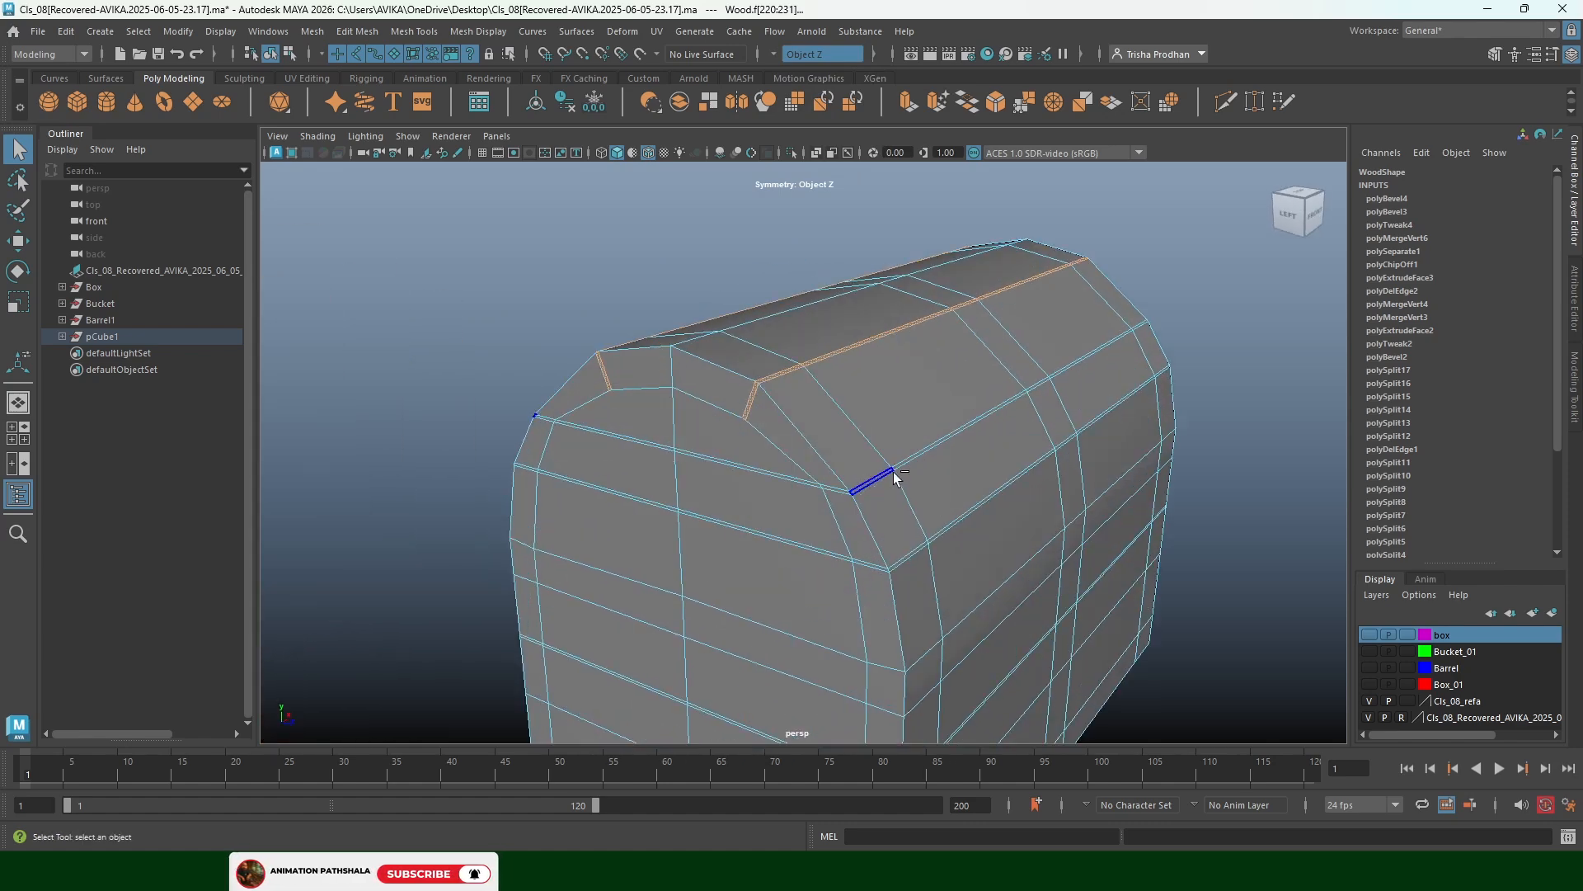
# Add the narrow face loop of the next lid seam below to the face selection
pyautogui.keyDown('shift'); pyautogui.click(893, 472); pyautogui.keyUp('shift')
pyautogui.keyDown('shift'); pyautogui.doubleClick(903, 459); pyautogui.keyUp('shift')
pyautogui.keyDown('alt'); pyautogui.moveTo(897, 525); pyautogui.dragTo(884, 439, button='middle'); pyautogui.keyUp('alt')
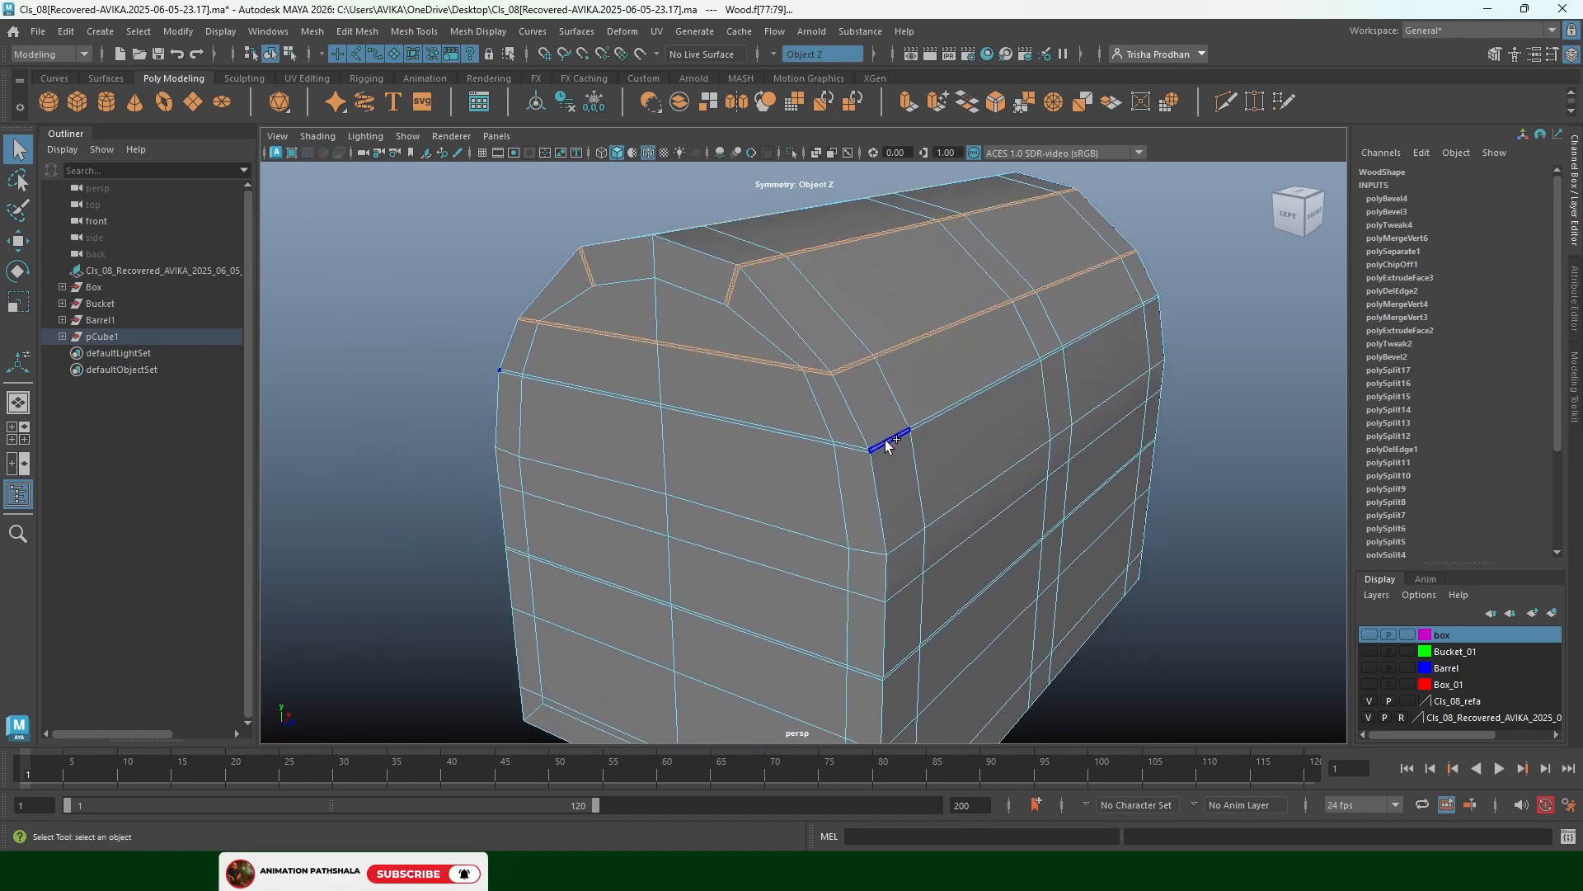
# Try to add the lower lid seam's face loop with Object Z symmetry and change the symmetry setting, then undo these changes
pyautogui.keyDown('shift'); pyautogui.doubleClick(923, 420); pyautogui.keyUp('shift')
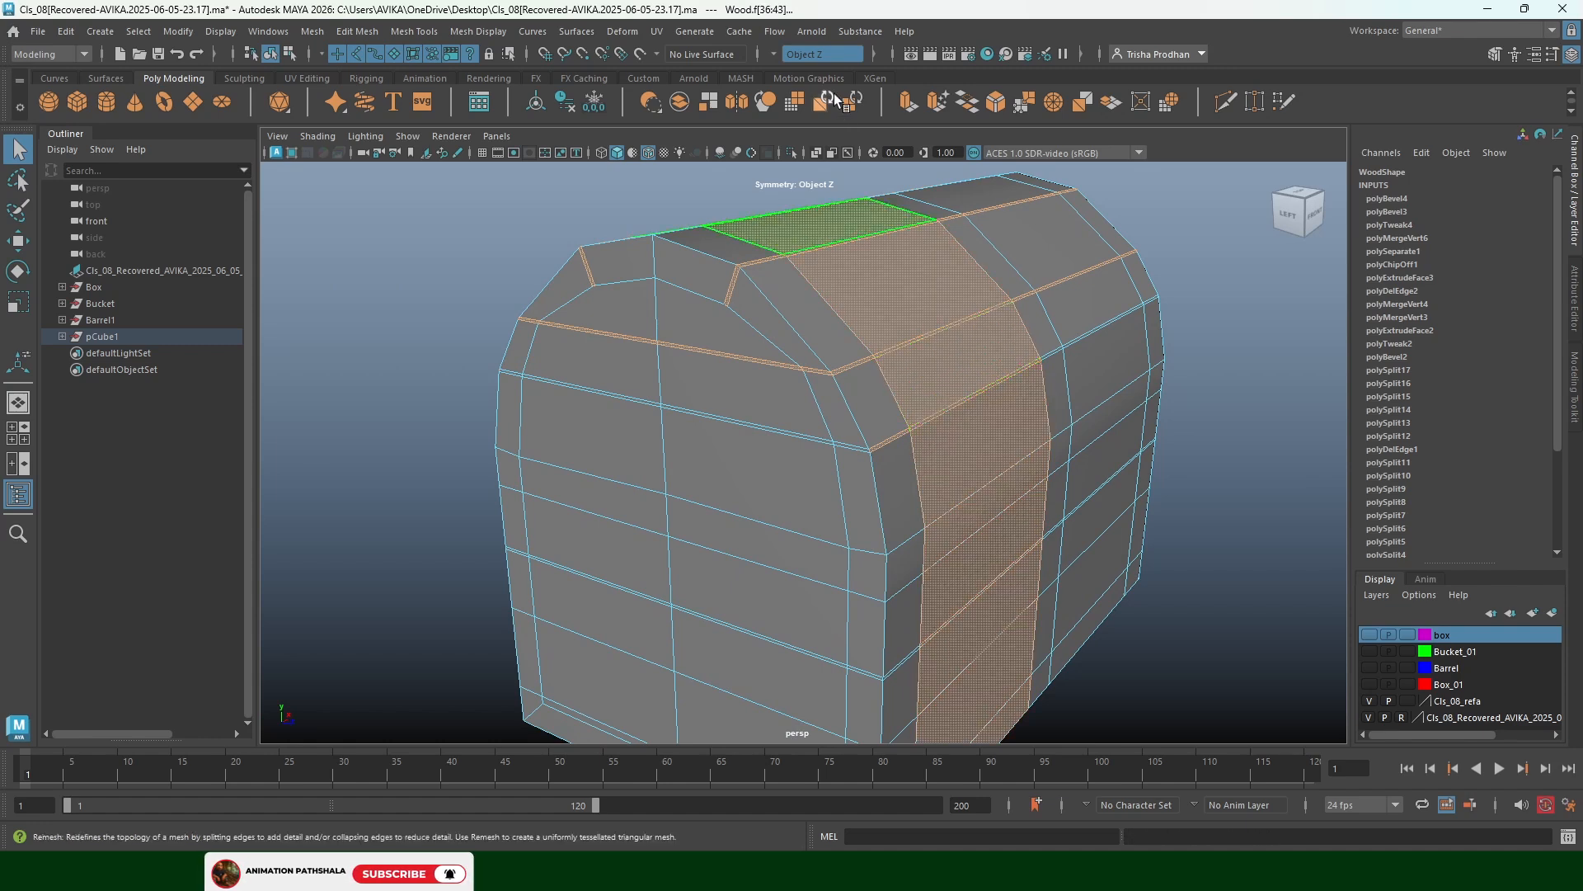
pyautogui.keyDown('ctrl'); pyautogui.doubleClick(948, 280); pyautogui.keyUp('ctrl')
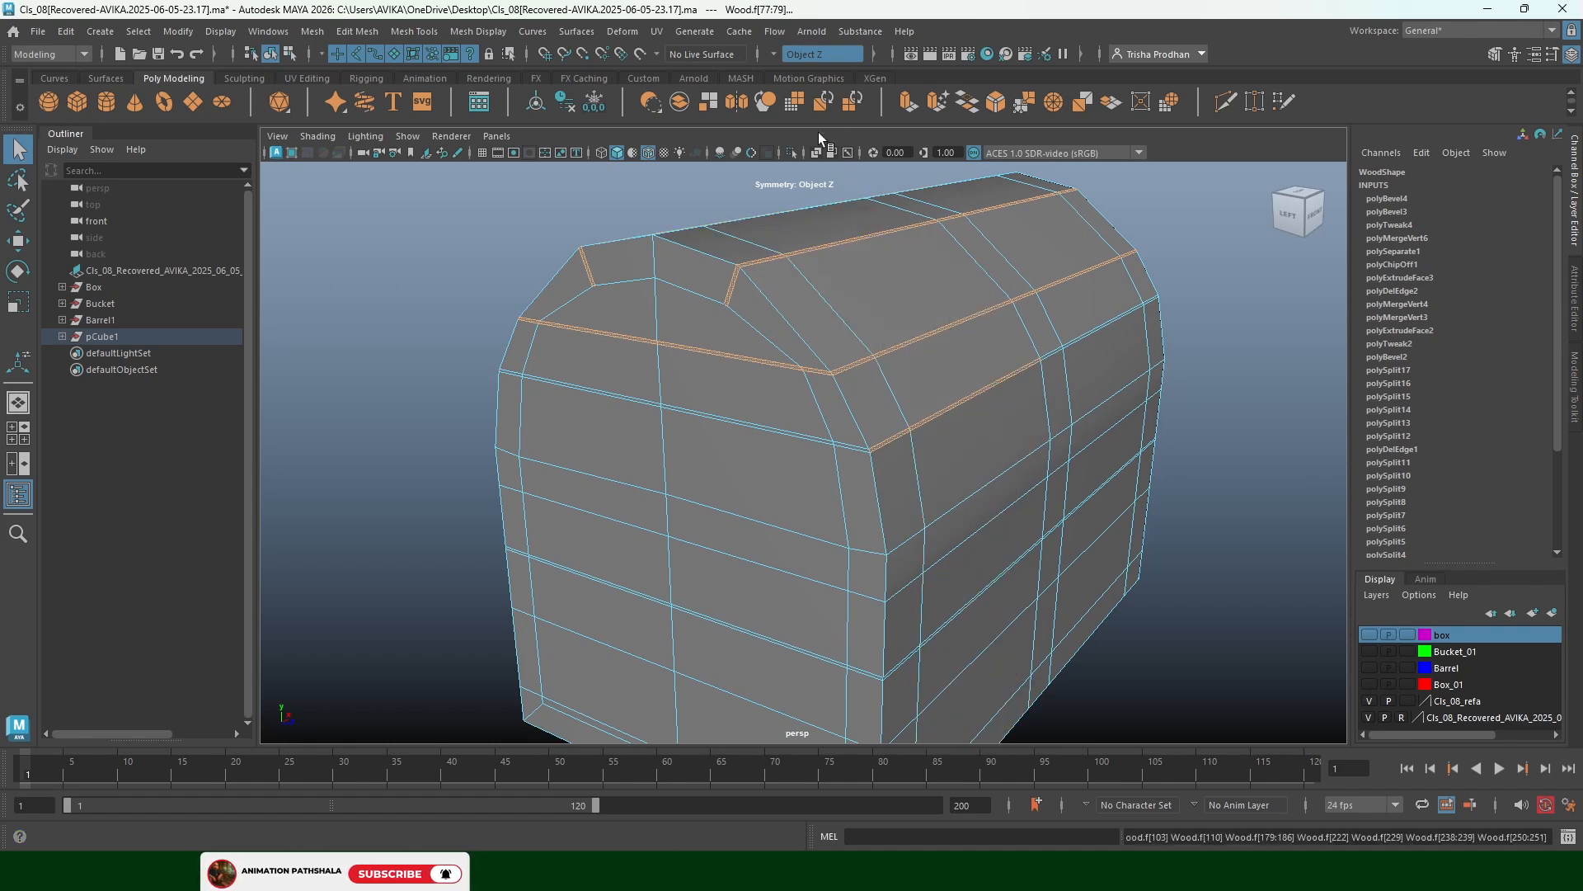
pyautogui.click(777, 52)
pyautogui.click(824, 77)
pyautogui.click(779, 52)
pyautogui.click(807, 64)
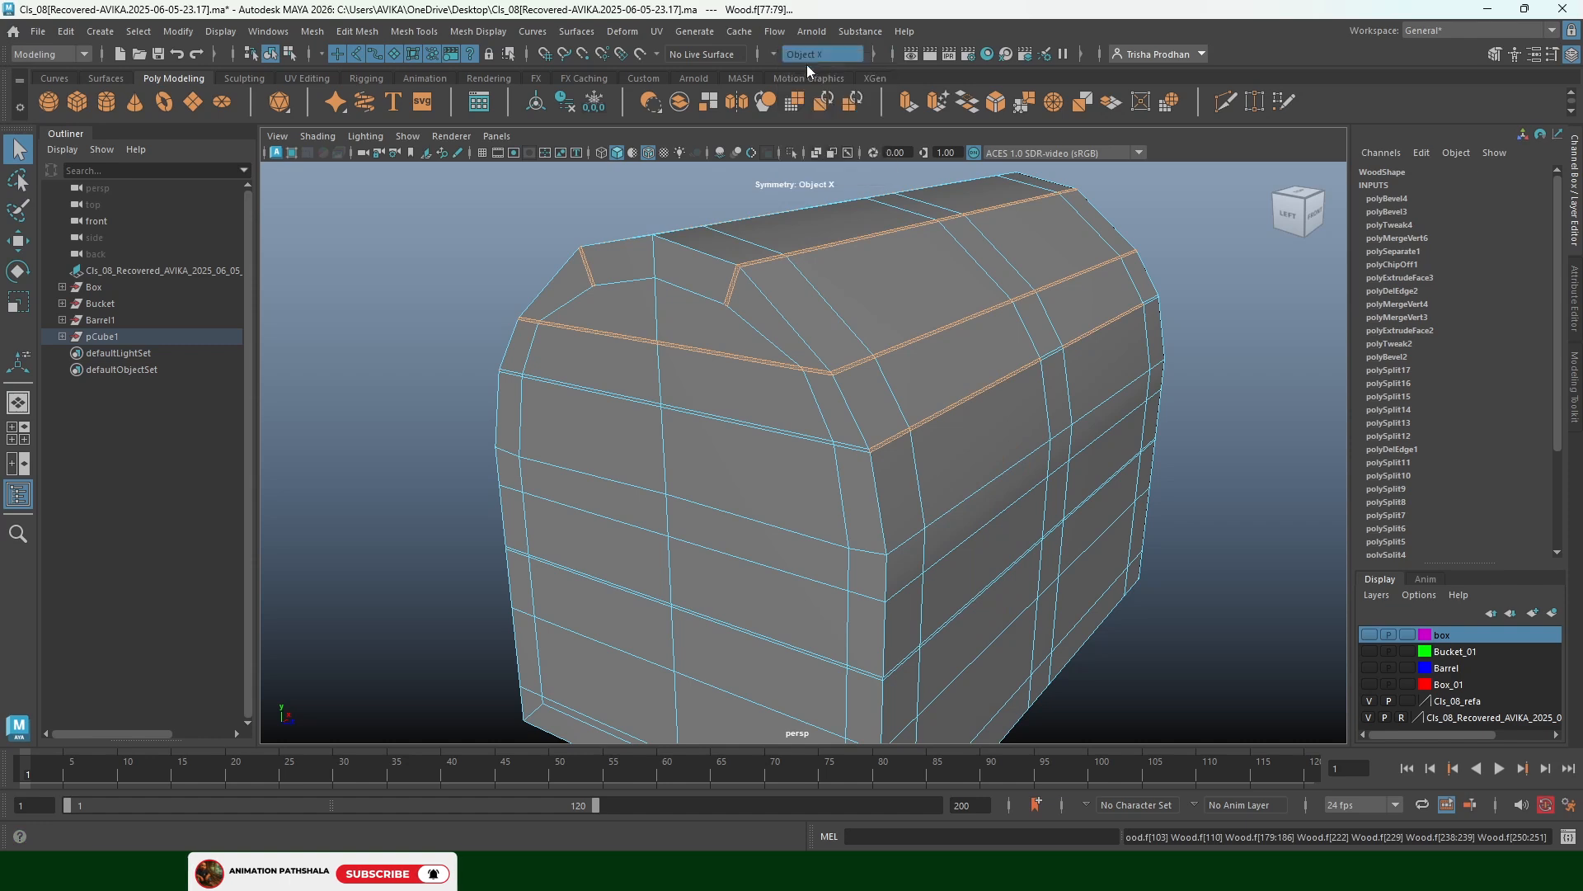
pyautogui.click(1210, 276)
pyautogui.hotkey('ctrl', 'z')
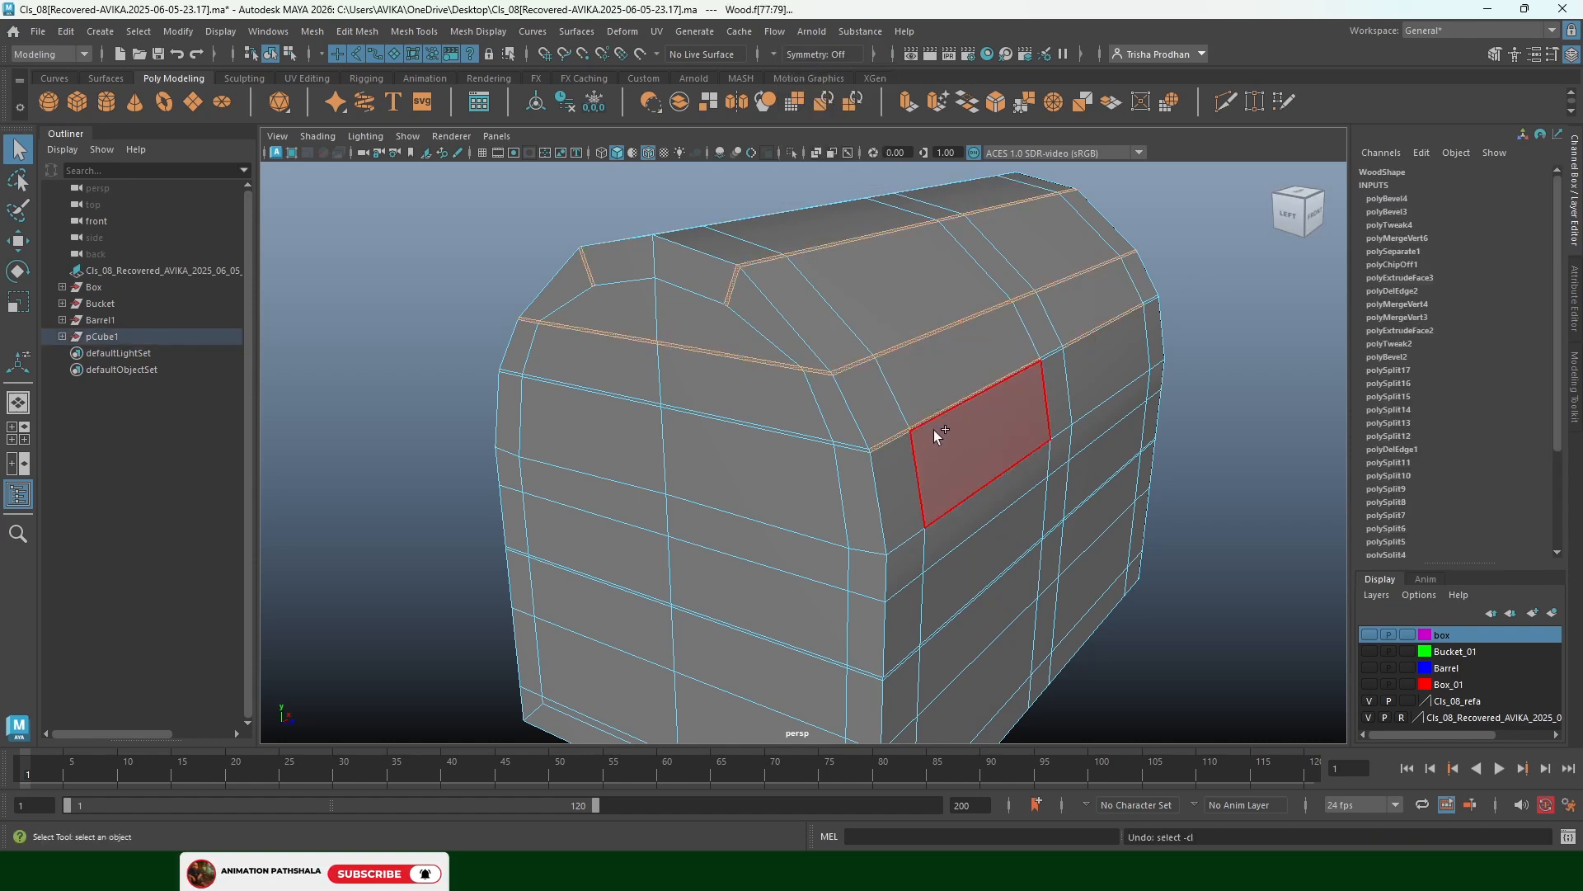
pyautogui.hotkey('ctrl', 'z')
pyautogui.hotkey('ctrl', 'z')
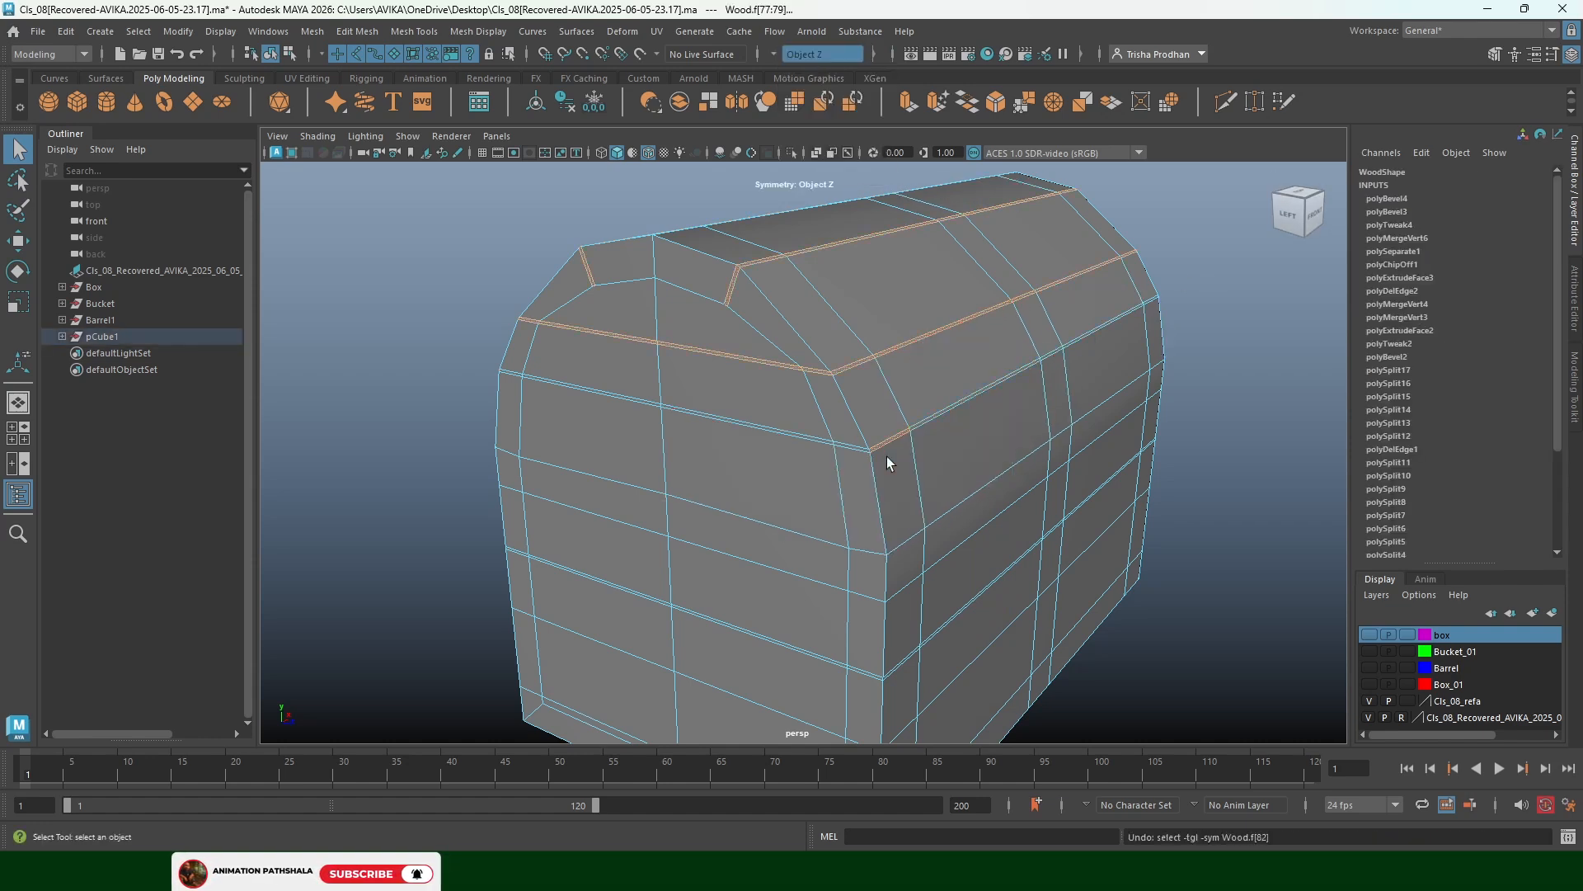
# Turn symmetry off and add the full narrow face loop of the lower lid seam to the selection
pyautogui.keyDown('shift'); pyautogui.click(893, 440); pyautogui.keyUp('shift')
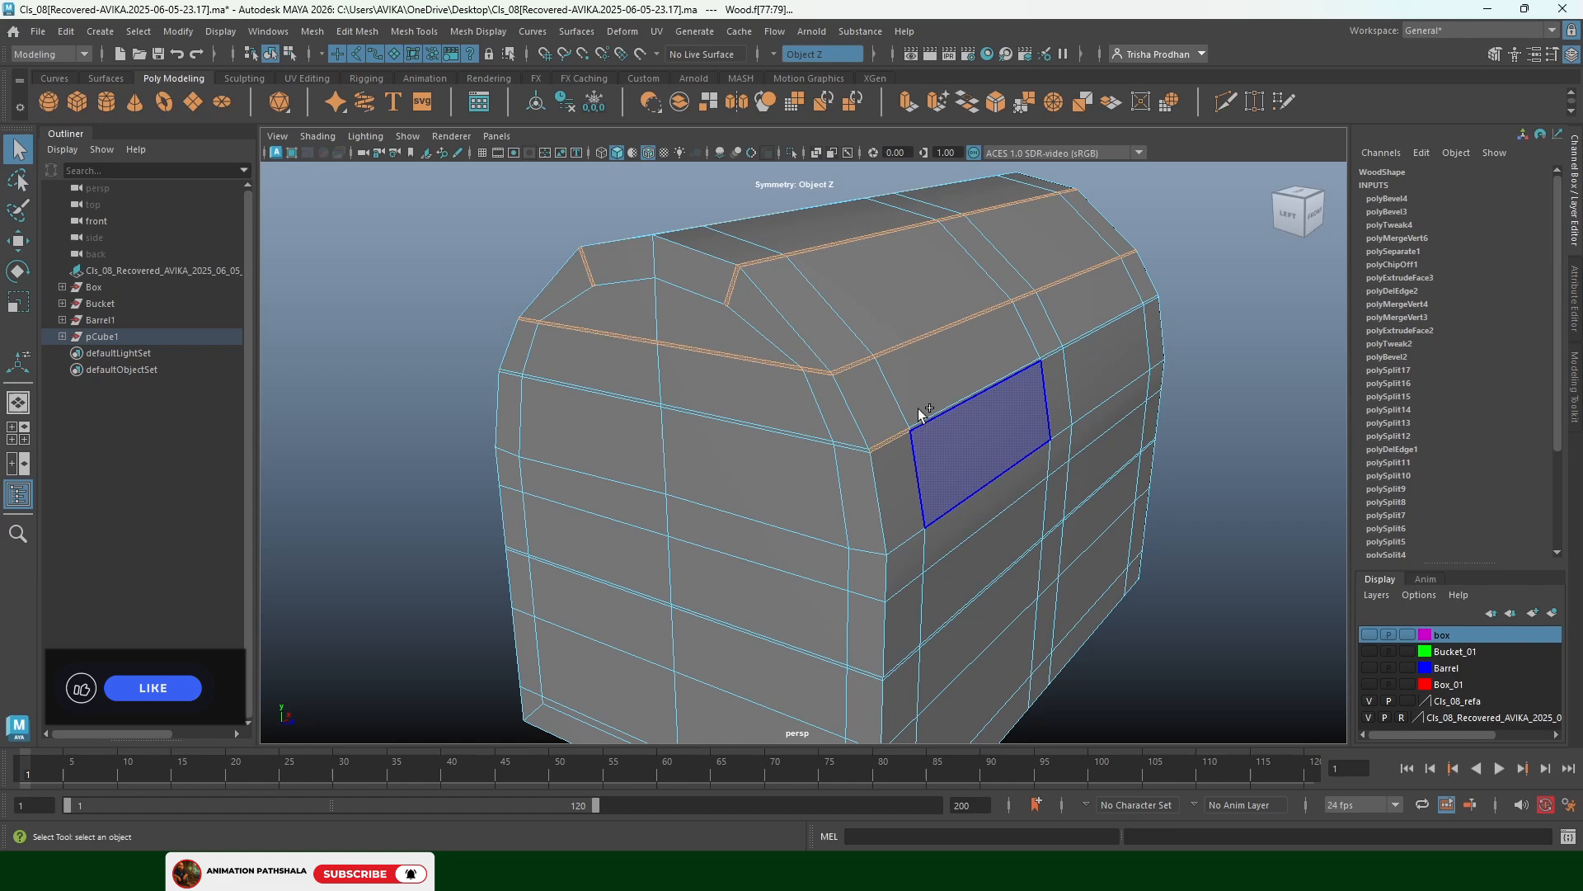
pyautogui.click(772, 52)
pyautogui.click(798, 64)
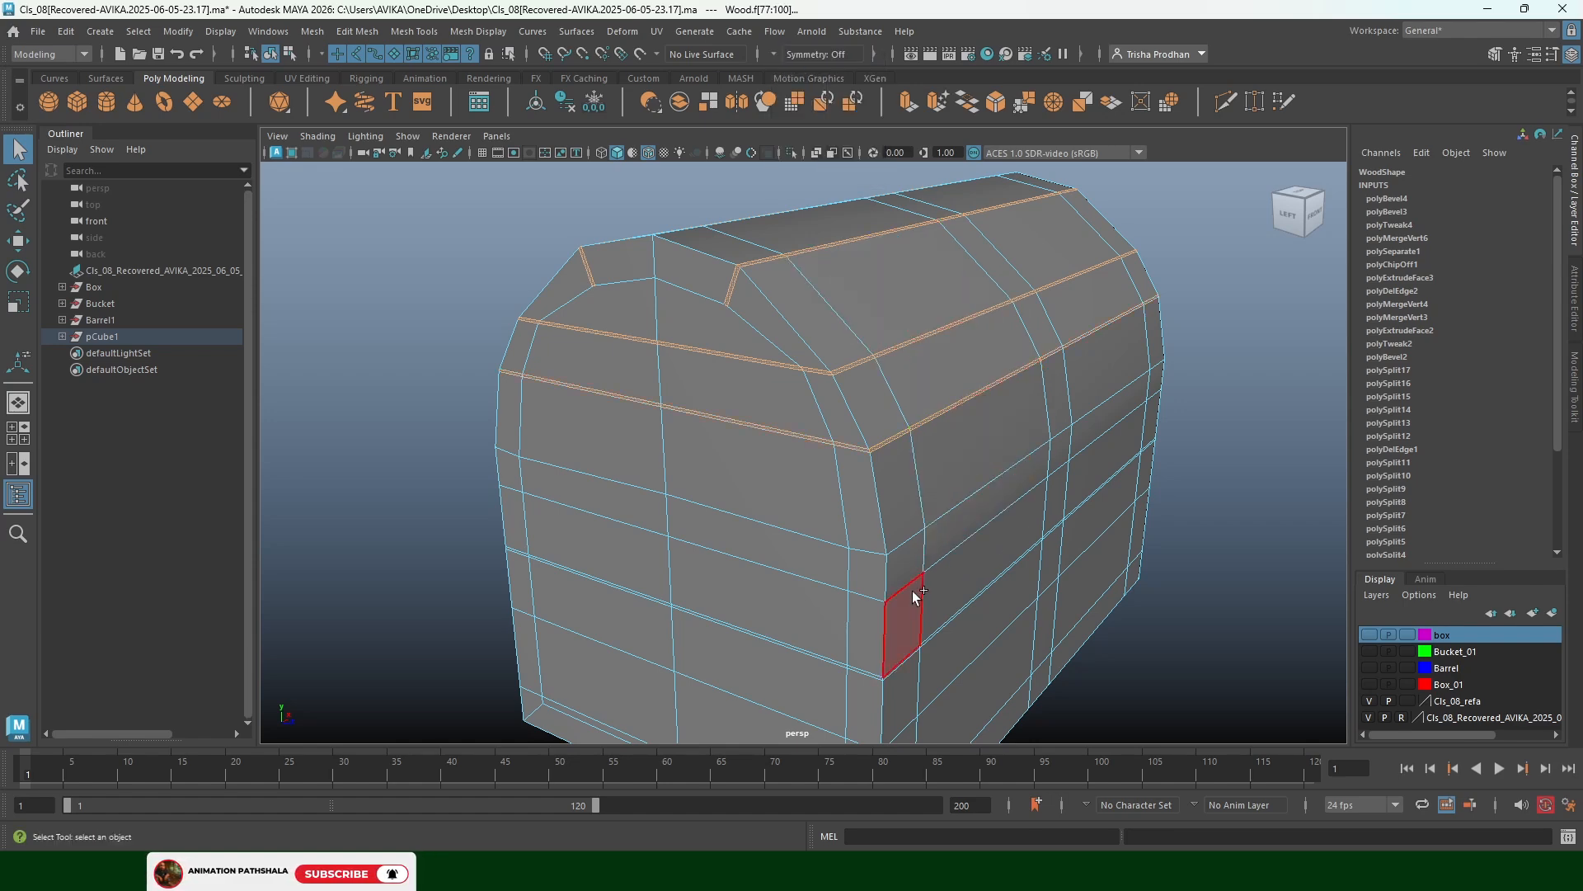
# Add the narrow seam faces around the lower chest body to the selection
pyautogui.scroll(6, 901, 434)
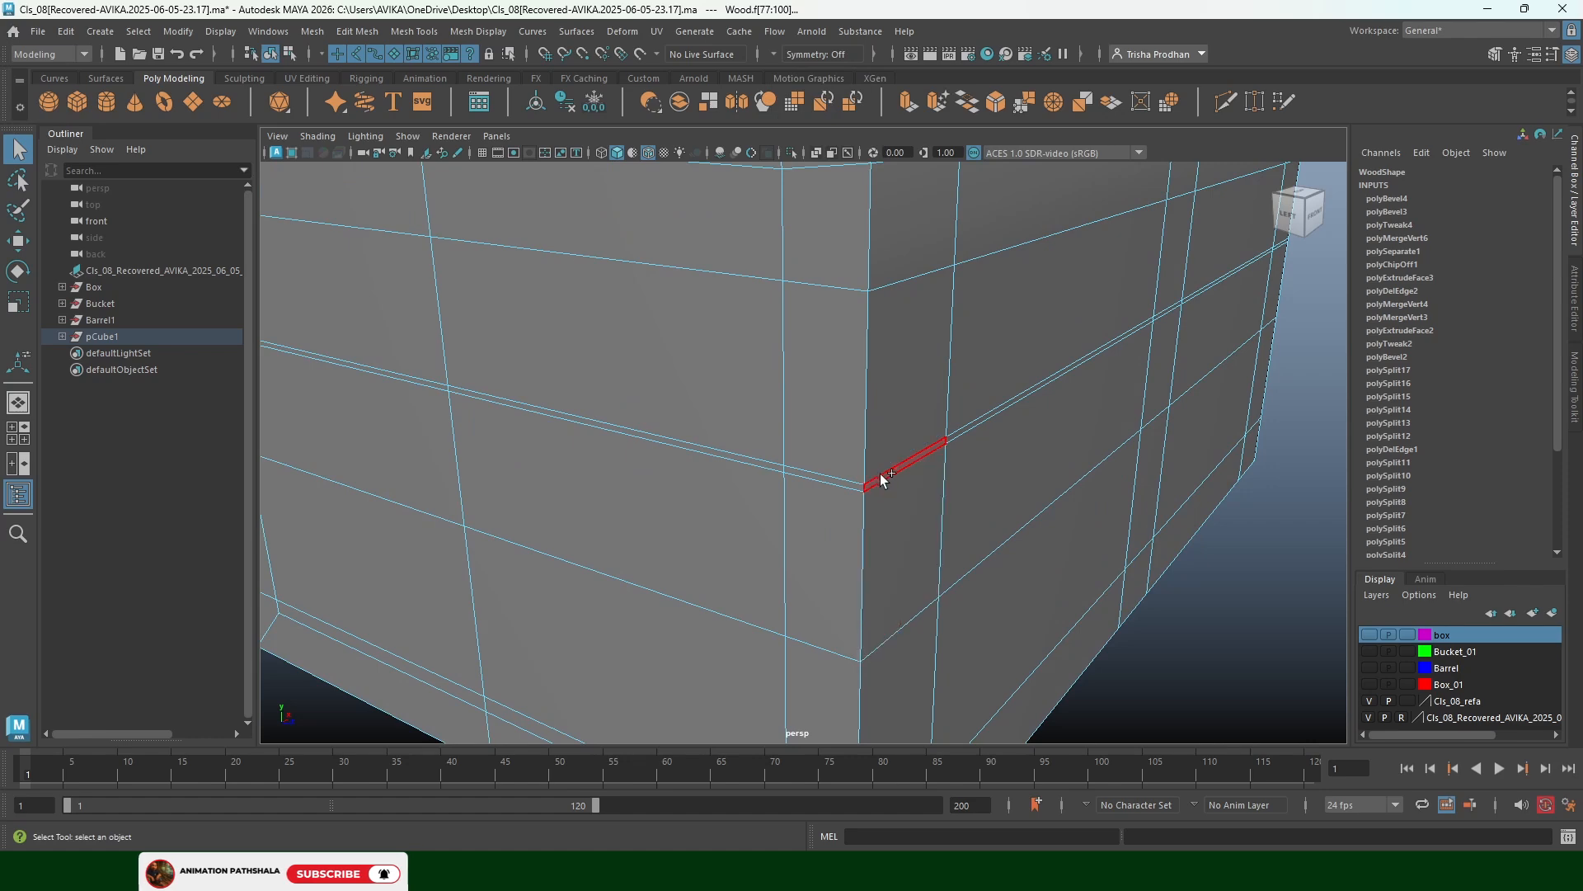
pyautogui.keyDown('shift'); pyautogui.click(907, 457); pyautogui.keyUp('shift')
pyautogui.hotkey('ctrl', 'z')
pyautogui.keyDown('shift'); pyautogui.click(883, 475); pyautogui.keyUp('shift')
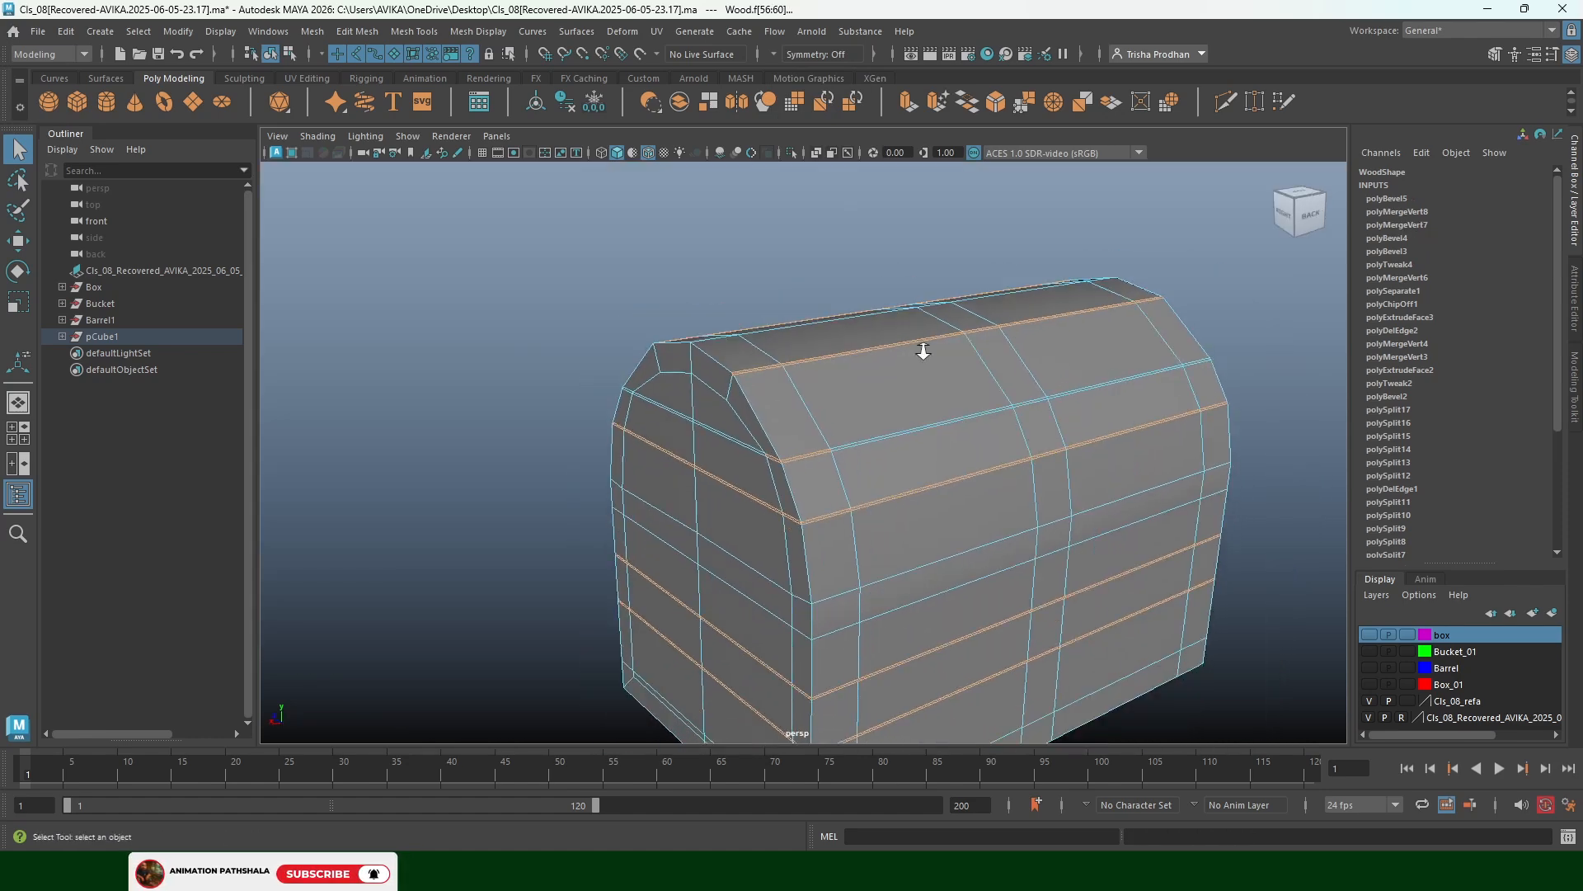
# Add the missing narrow face loop of the middle lid seam to the seam face selection
pyautogui.scroll(-5, 923, 350)
pyautogui.scroll(5, 839, 448)
pyautogui.scroll(3, 840, 454)
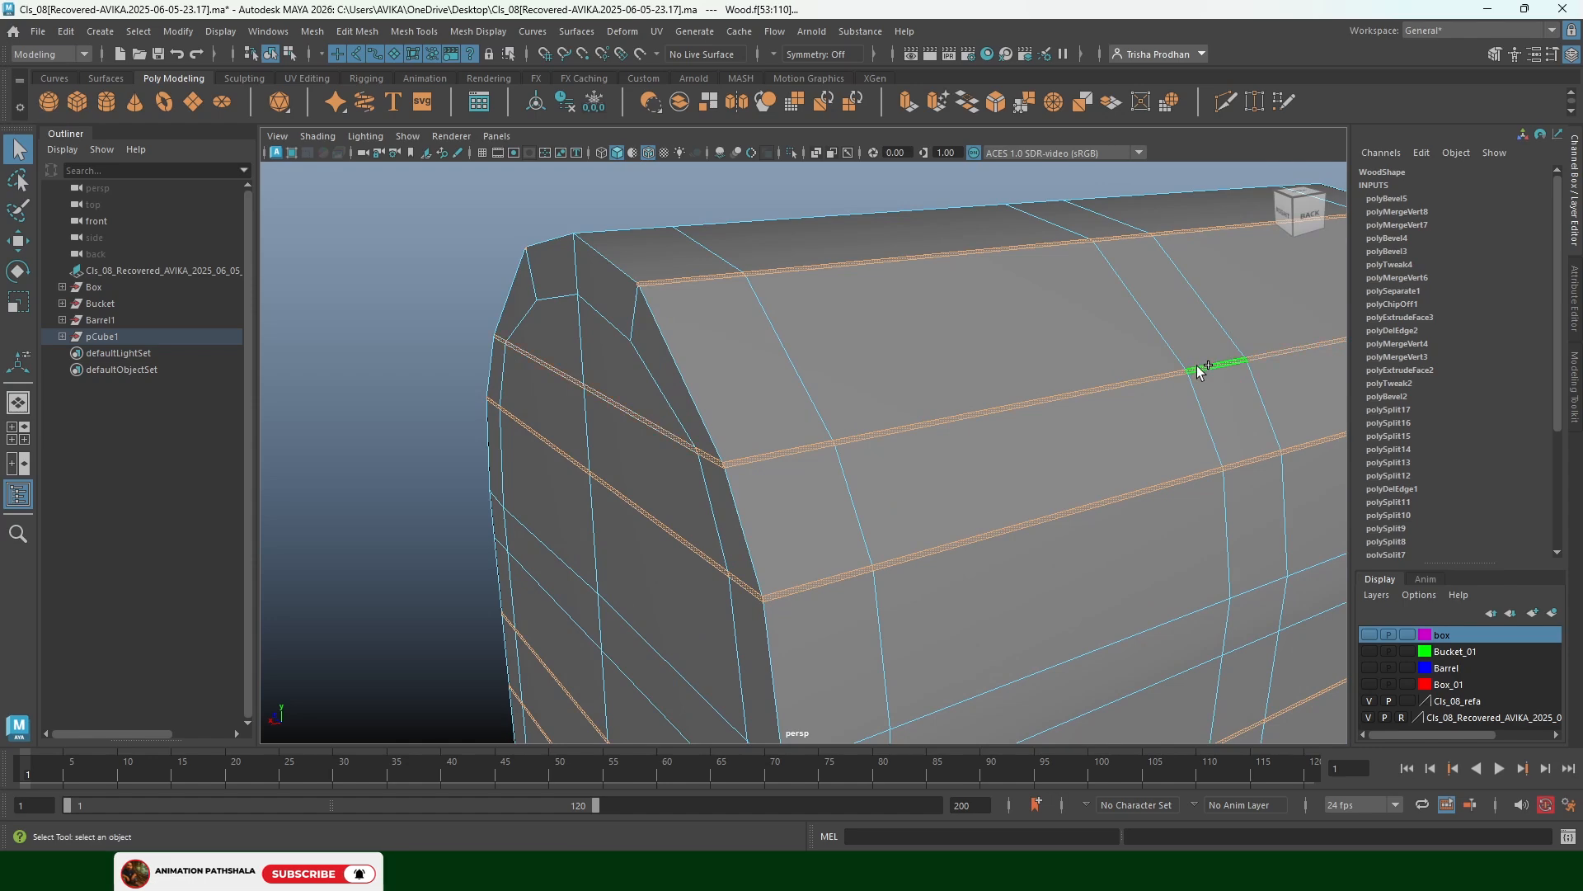
pyautogui.scroll(-5, 968, 423)
pyautogui.keyDown('alt'); pyautogui.moveTo(967, 423); pyautogui.dragTo(954, 383, button='middle'); pyautogui.keyUp('alt')
pyautogui.keyDown('alt'); pyautogui.moveTo(887, 466); pyautogui.dragTo(914, 449); pyautogui.keyUp('alt')
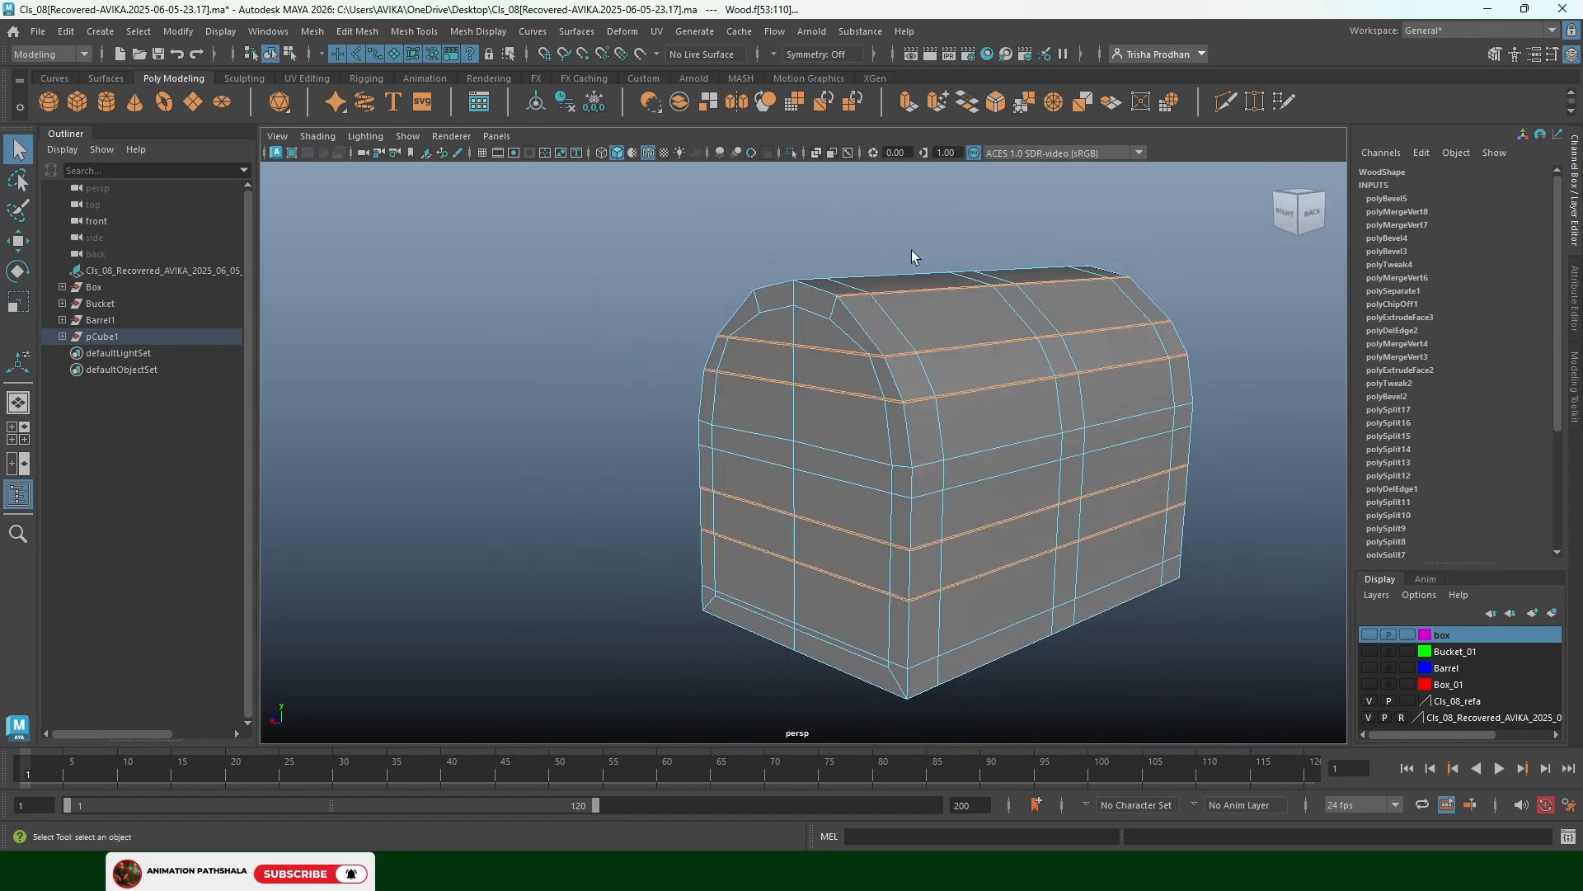
# Extrude the selected seam faces inward with a thickness of -0.01
pyautogui.click(938, 355)
pyautogui.hotkey('ctrl', 'e')
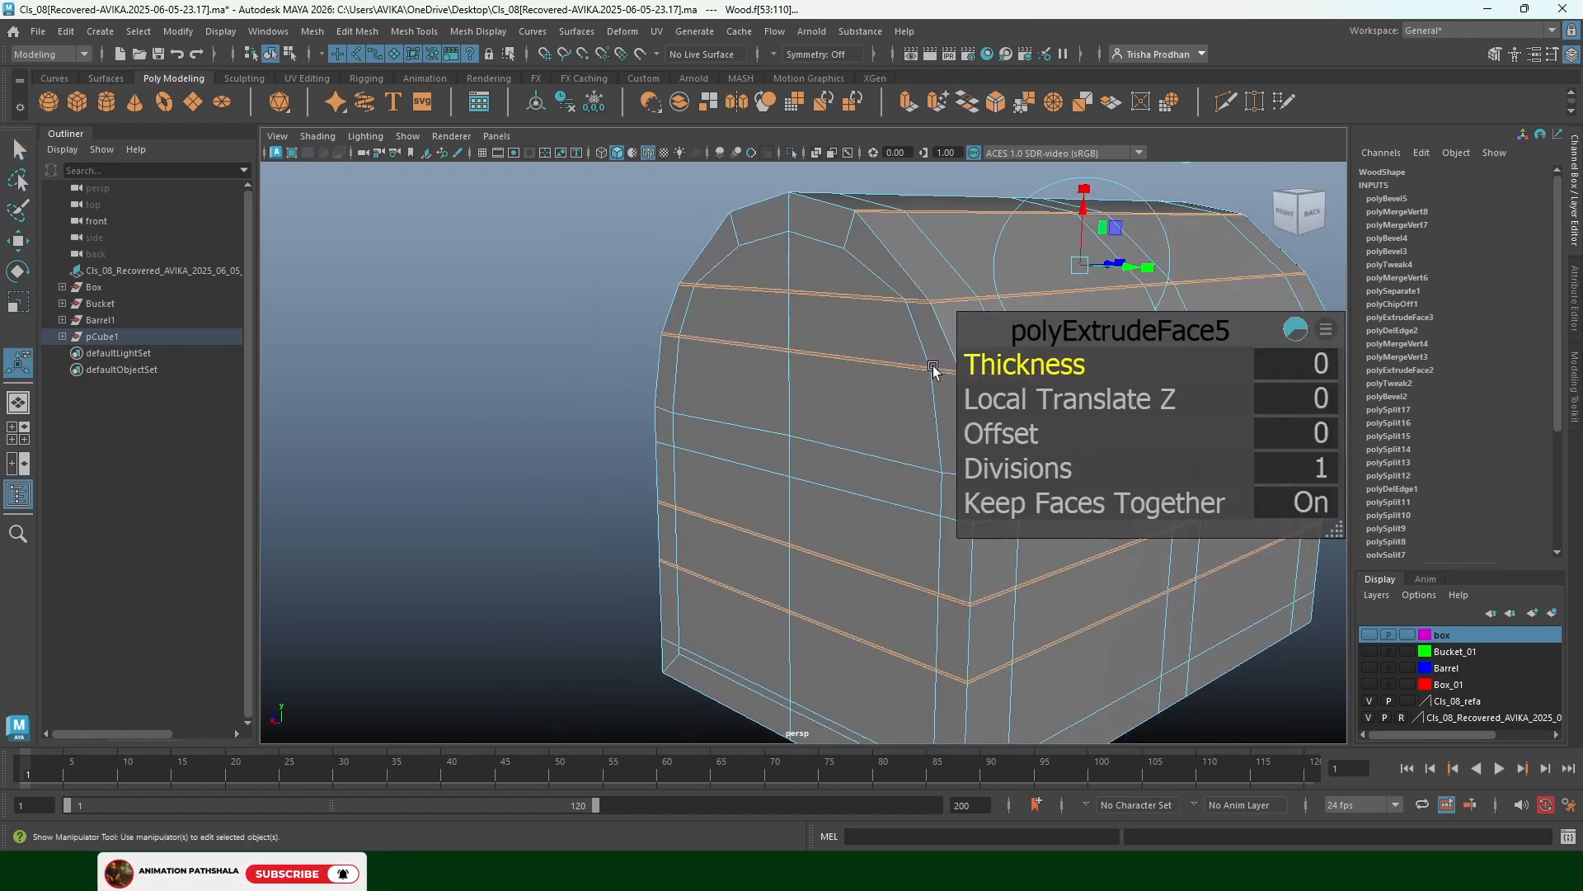
pyautogui.scroll(10, 907, 346)
pyautogui.keyDown('alt'); pyautogui.moveTo(662, 370); pyautogui.dragTo(746, 382); pyautogui.keyUp('alt')
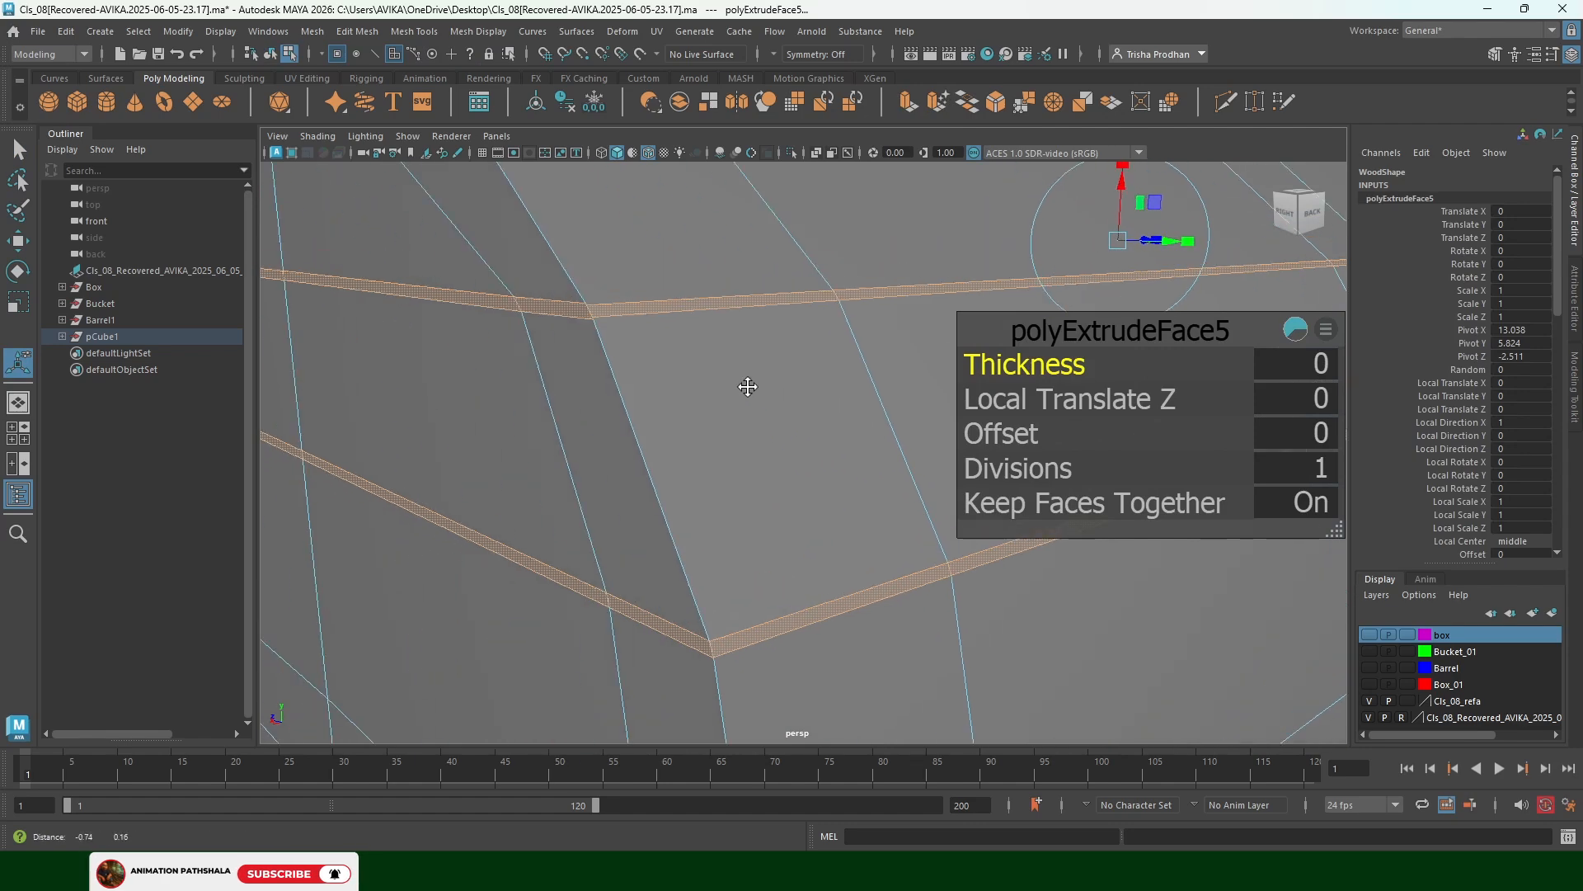
pyautogui.click(1324, 366)
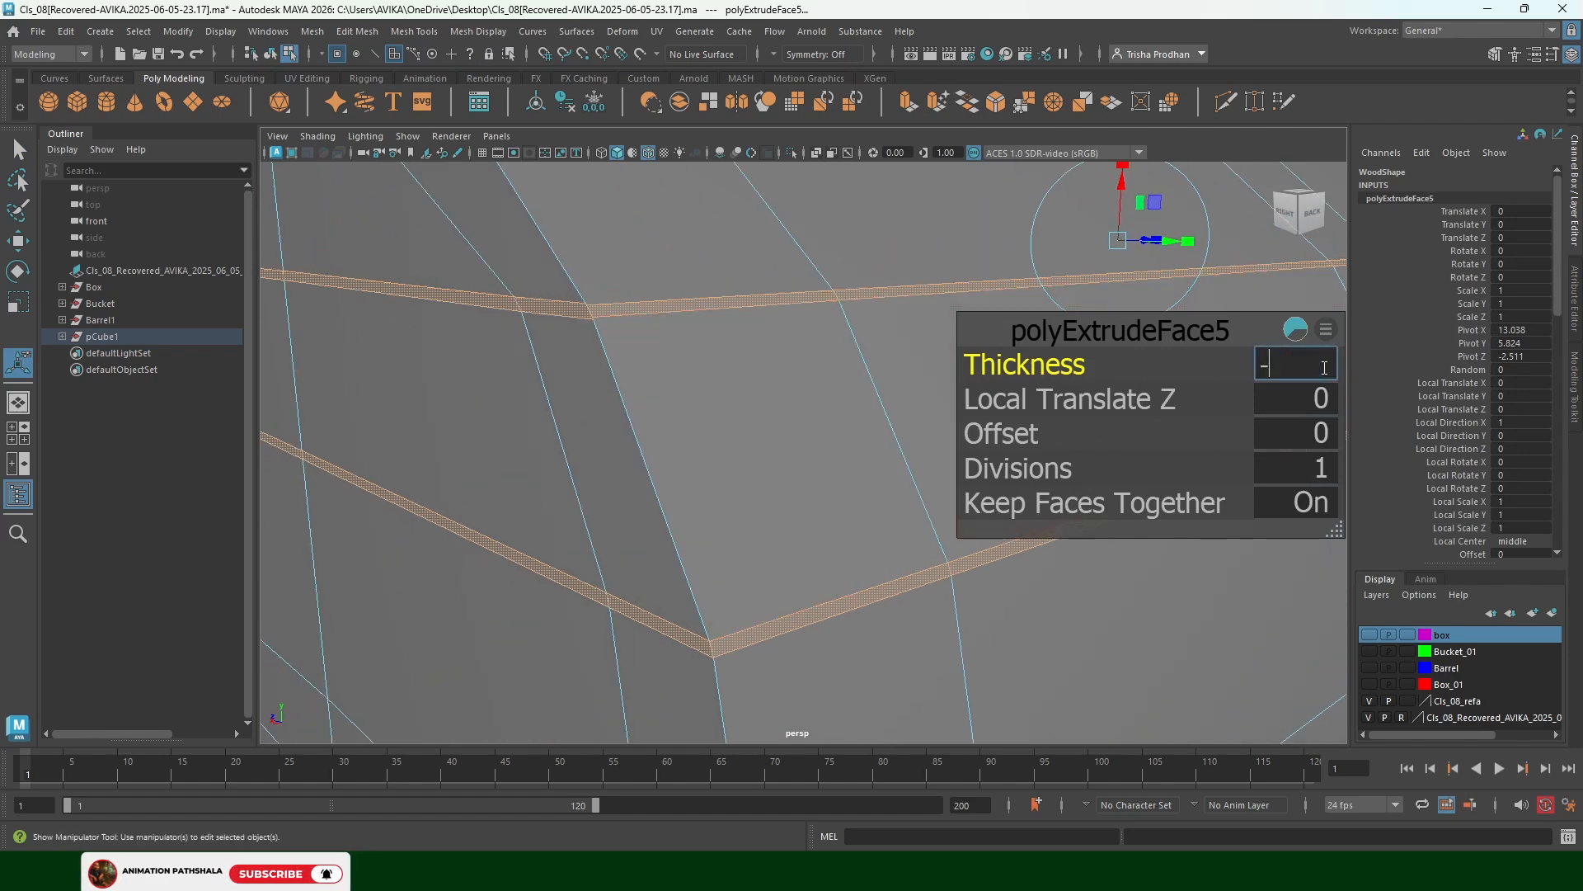
pyautogui.scroll(-3, 1319, 369)
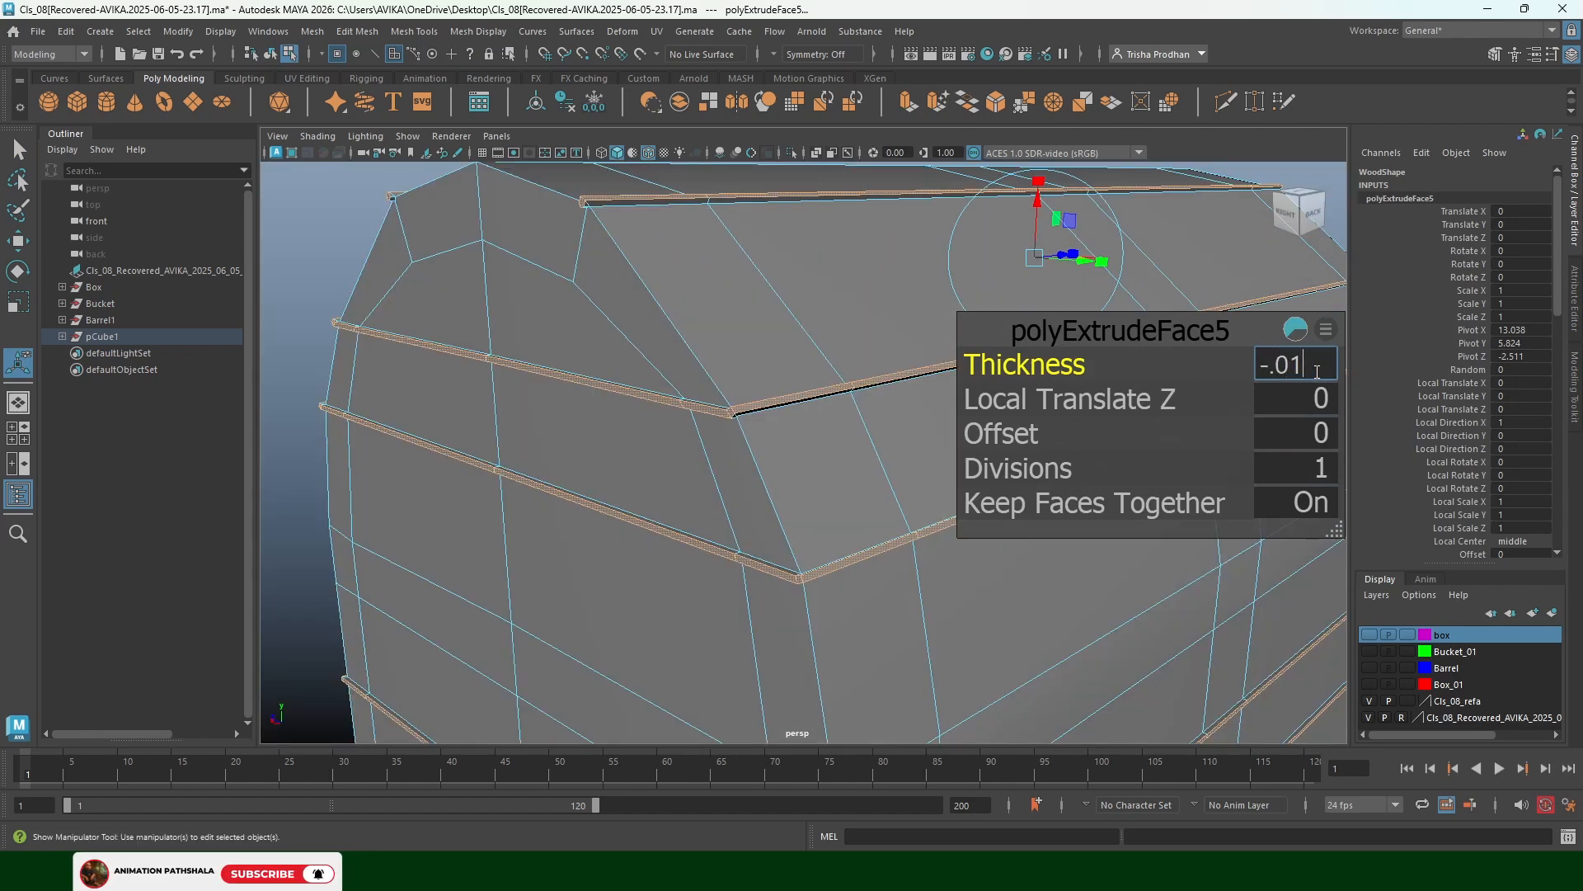
pyautogui.write('-.01')
pyautogui.press('Return')
pyautogui.scroll(5, 825, 578)
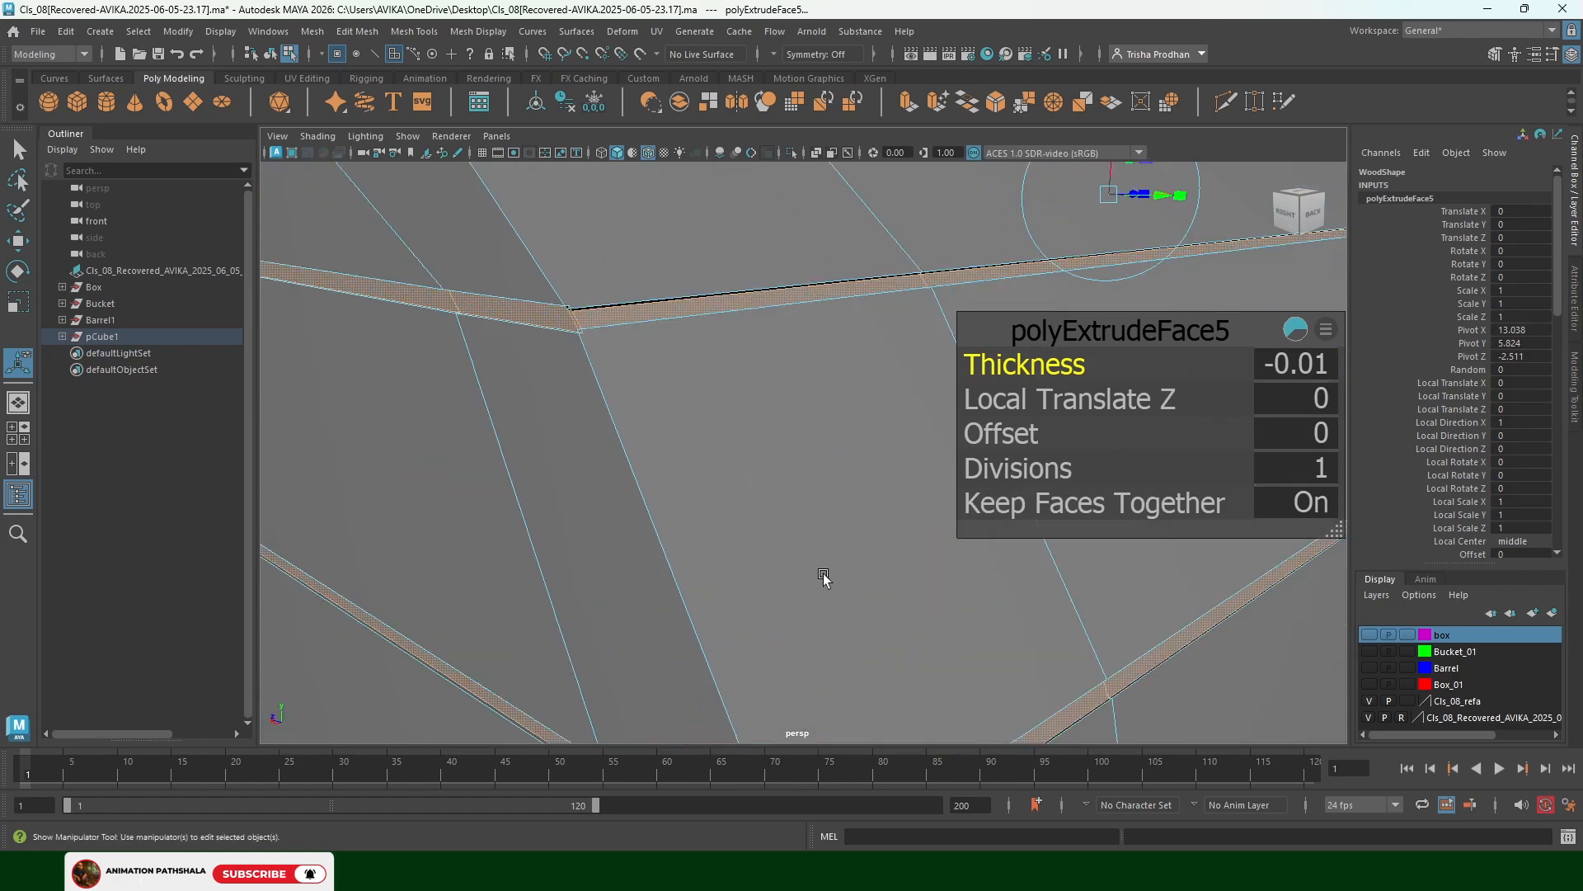
pyautogui.keyDown('alt'); pyautogui.moveTo(542, 453); pyautogui.dragTo(633, 448); pyautogui.keyUp('alt')
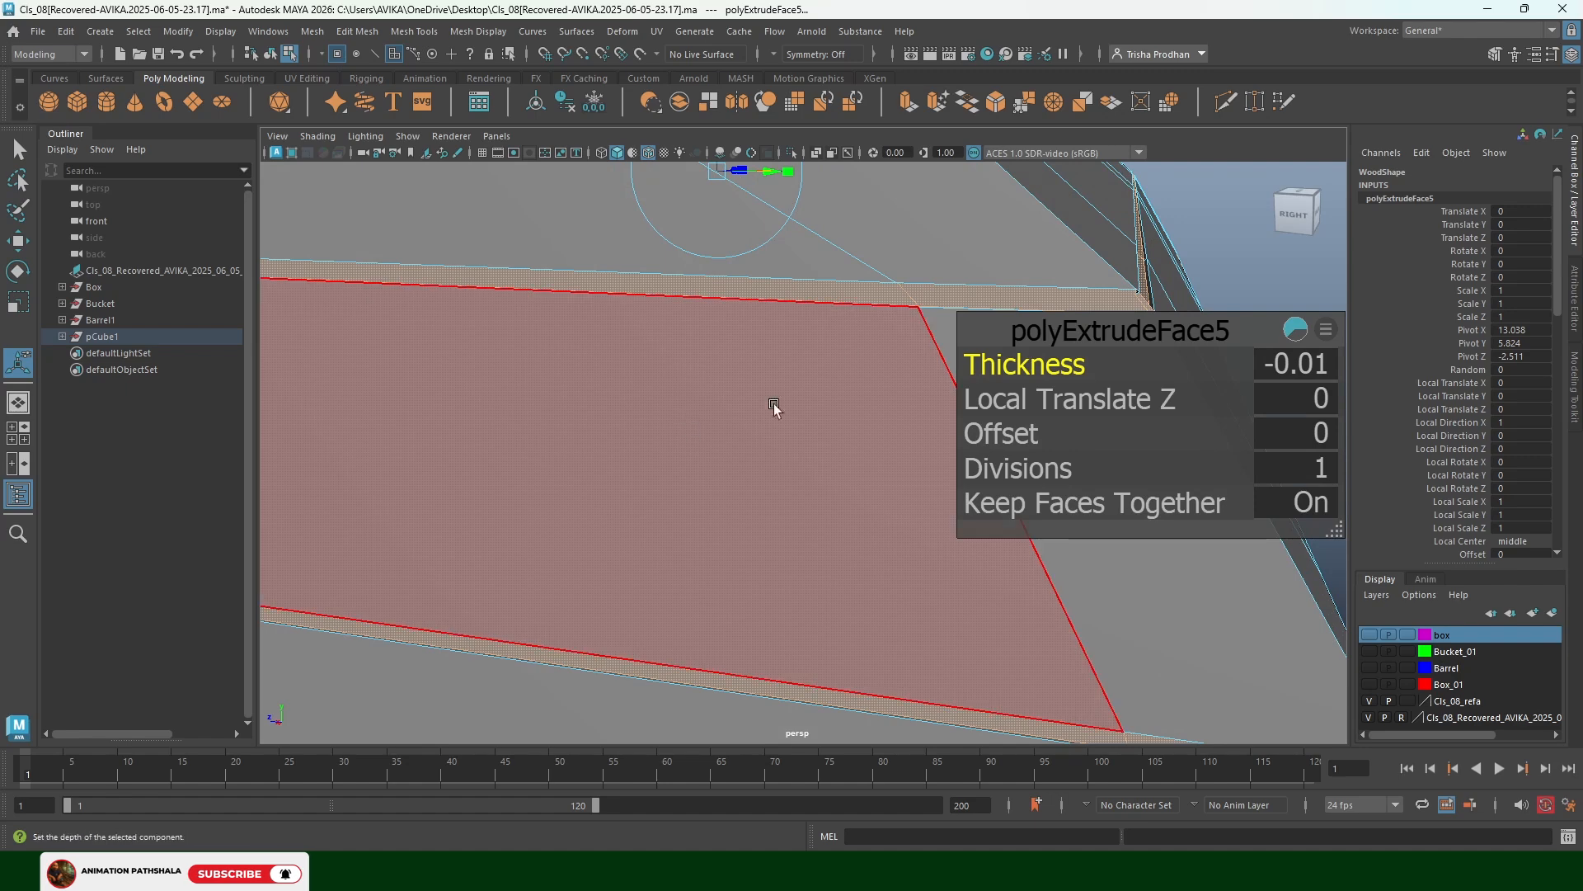
# Deepen the seam grooves by setting the extrusion thickness to -0.02, and clear the selection
pyautogui.scroll(-3, 1059, 237)
pyautogui.click(1324, 369)
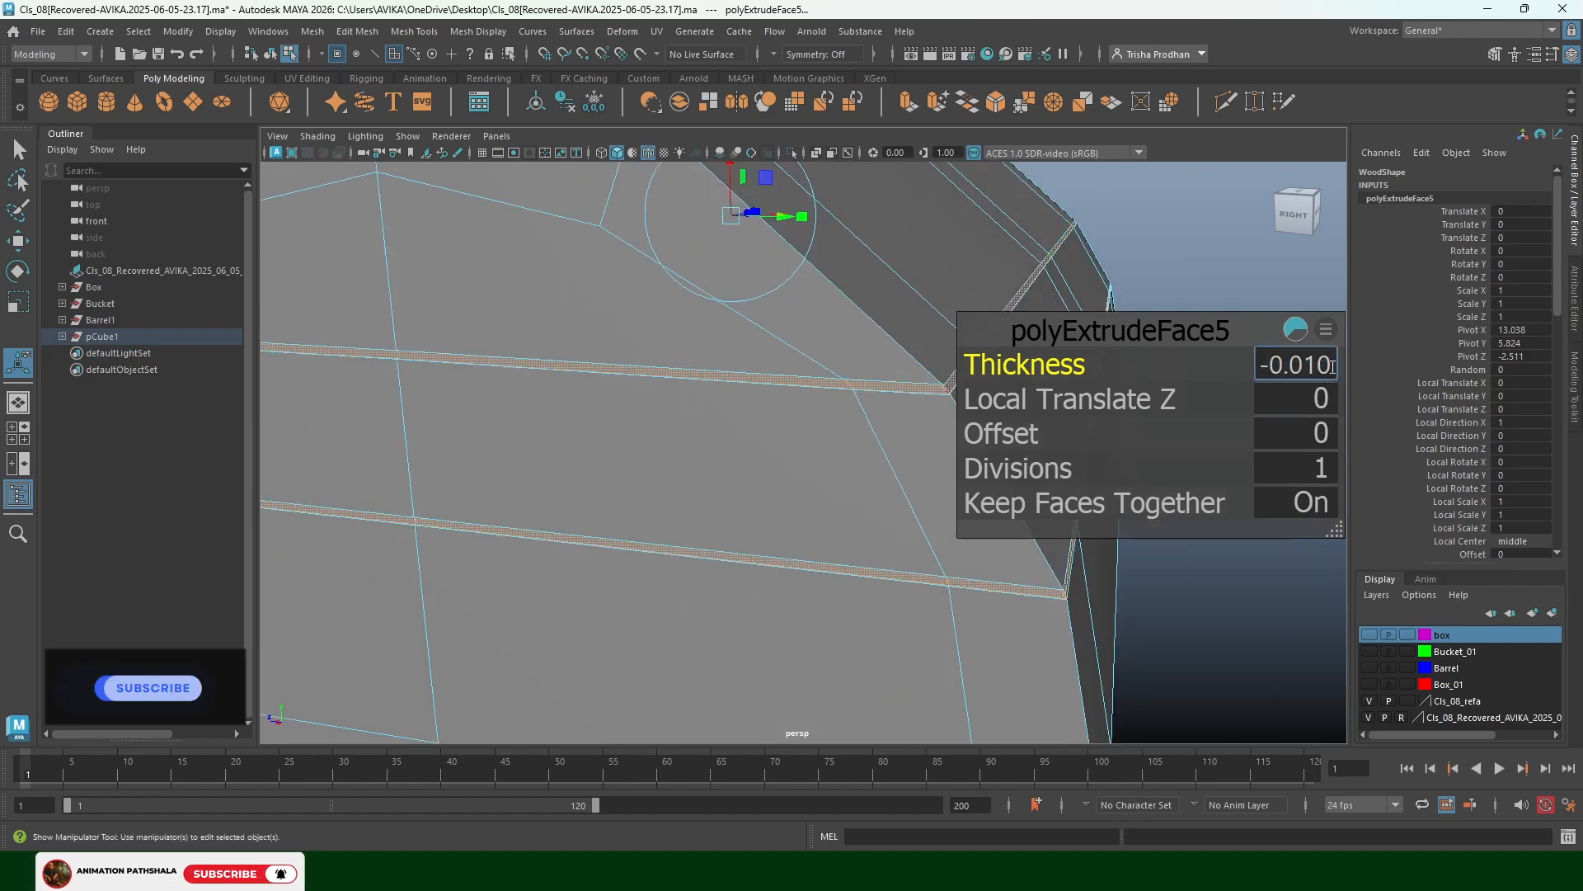
pyautogui.press('BackSpace')
pyautogui.write('2')
pyautogui.press('Return')
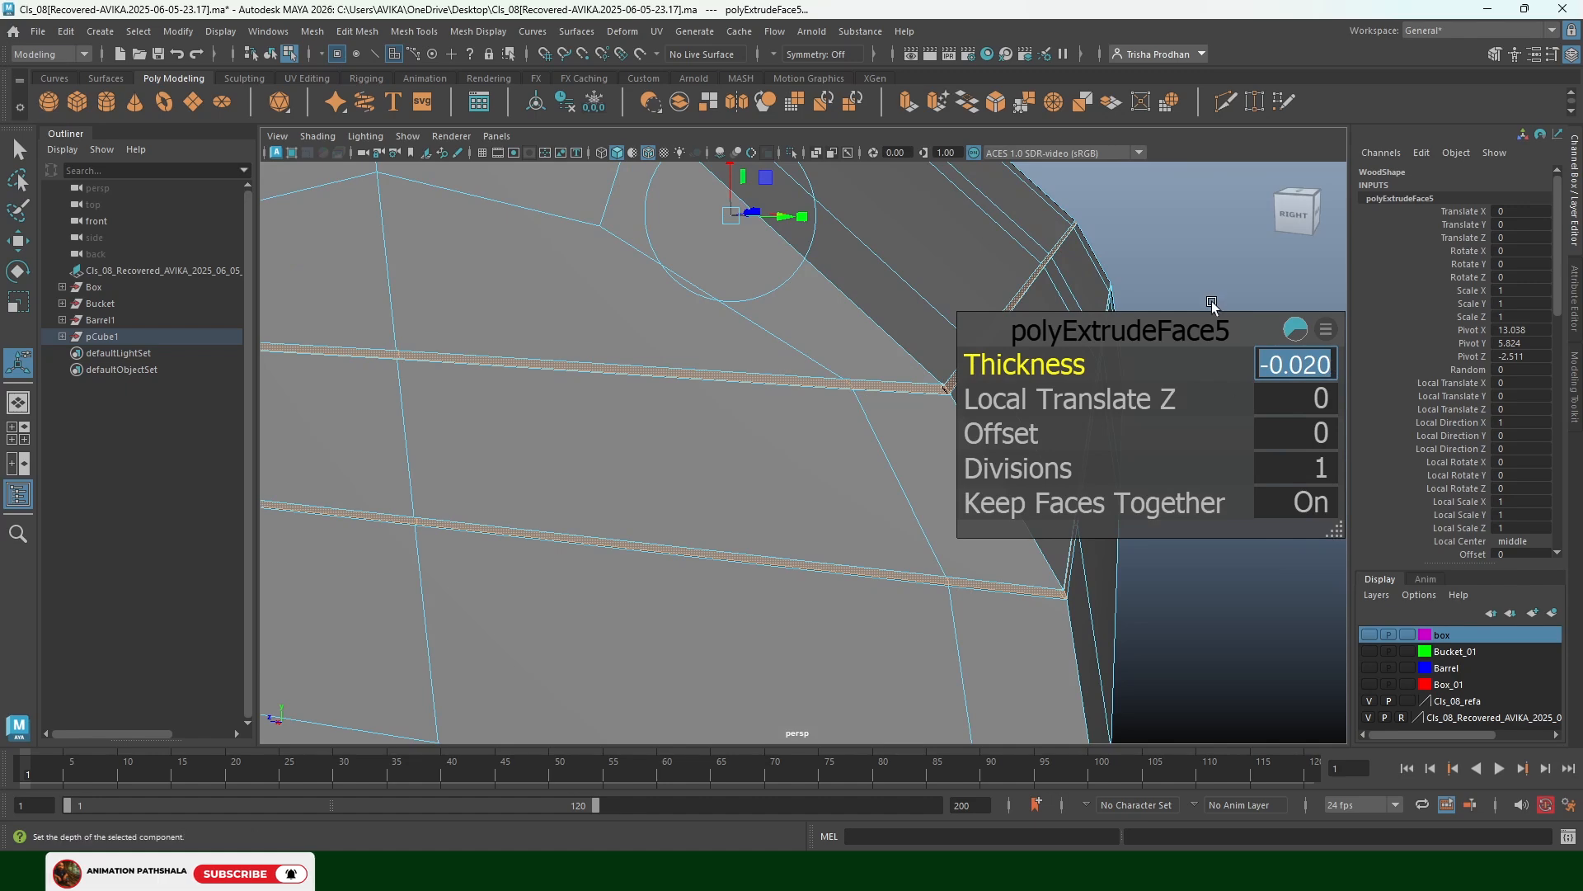
pyautogui.press('q')
pyautogui.click(1168, 310)
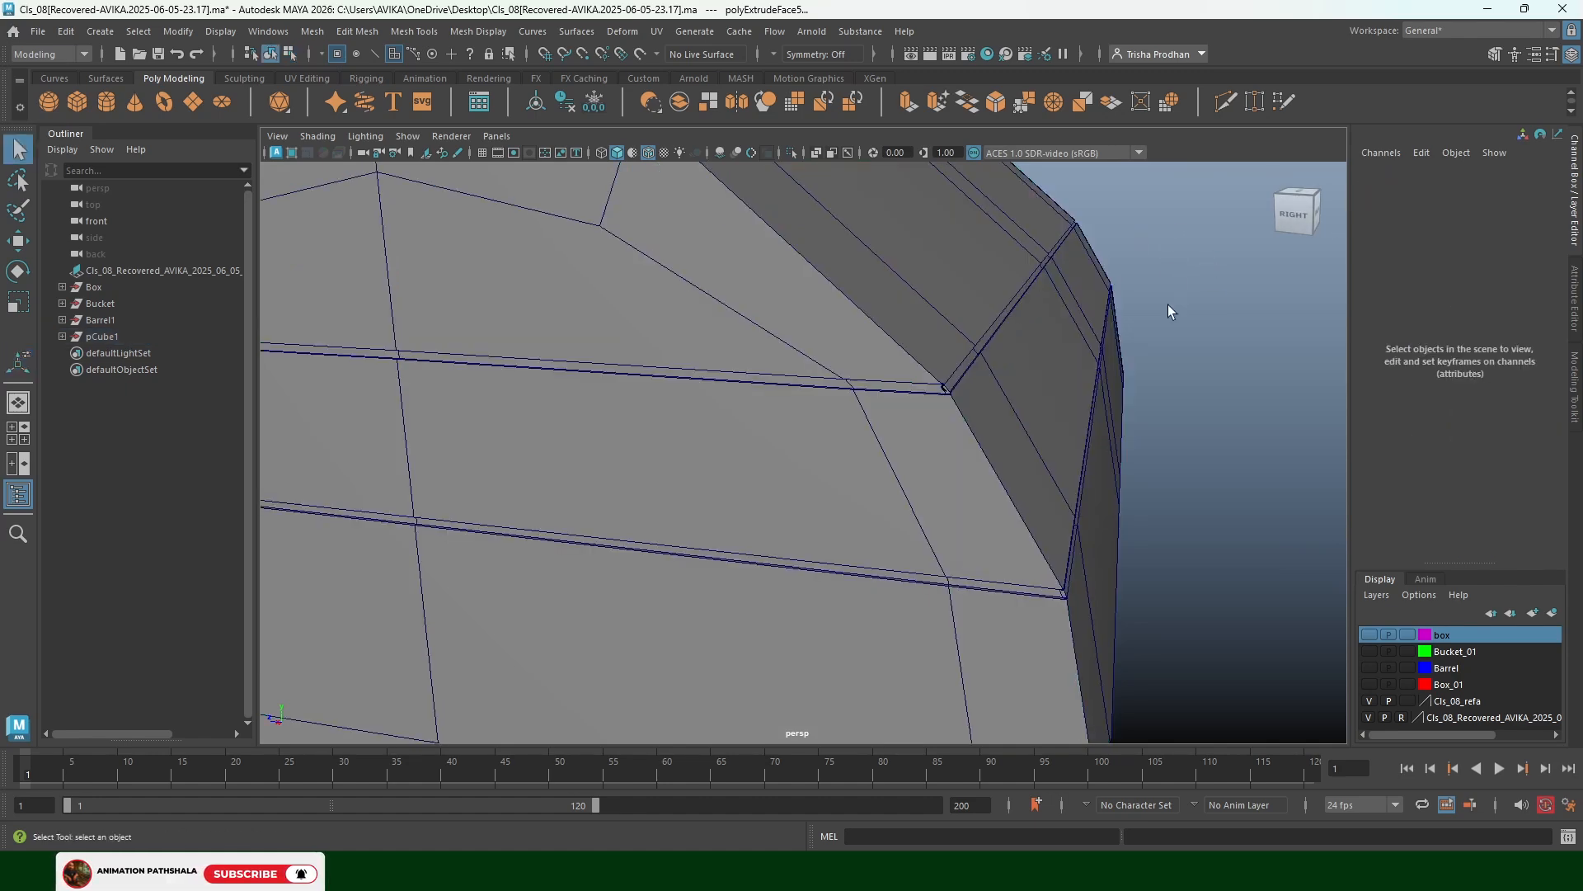
pyautogui.scroll(-5, 1168, 304)
pyautogui.keyDown('alt'); pyautogui.moveTo(1167, 307); pyautogui.dragTo(1100, 339); pyautogui.keyUp('alt')
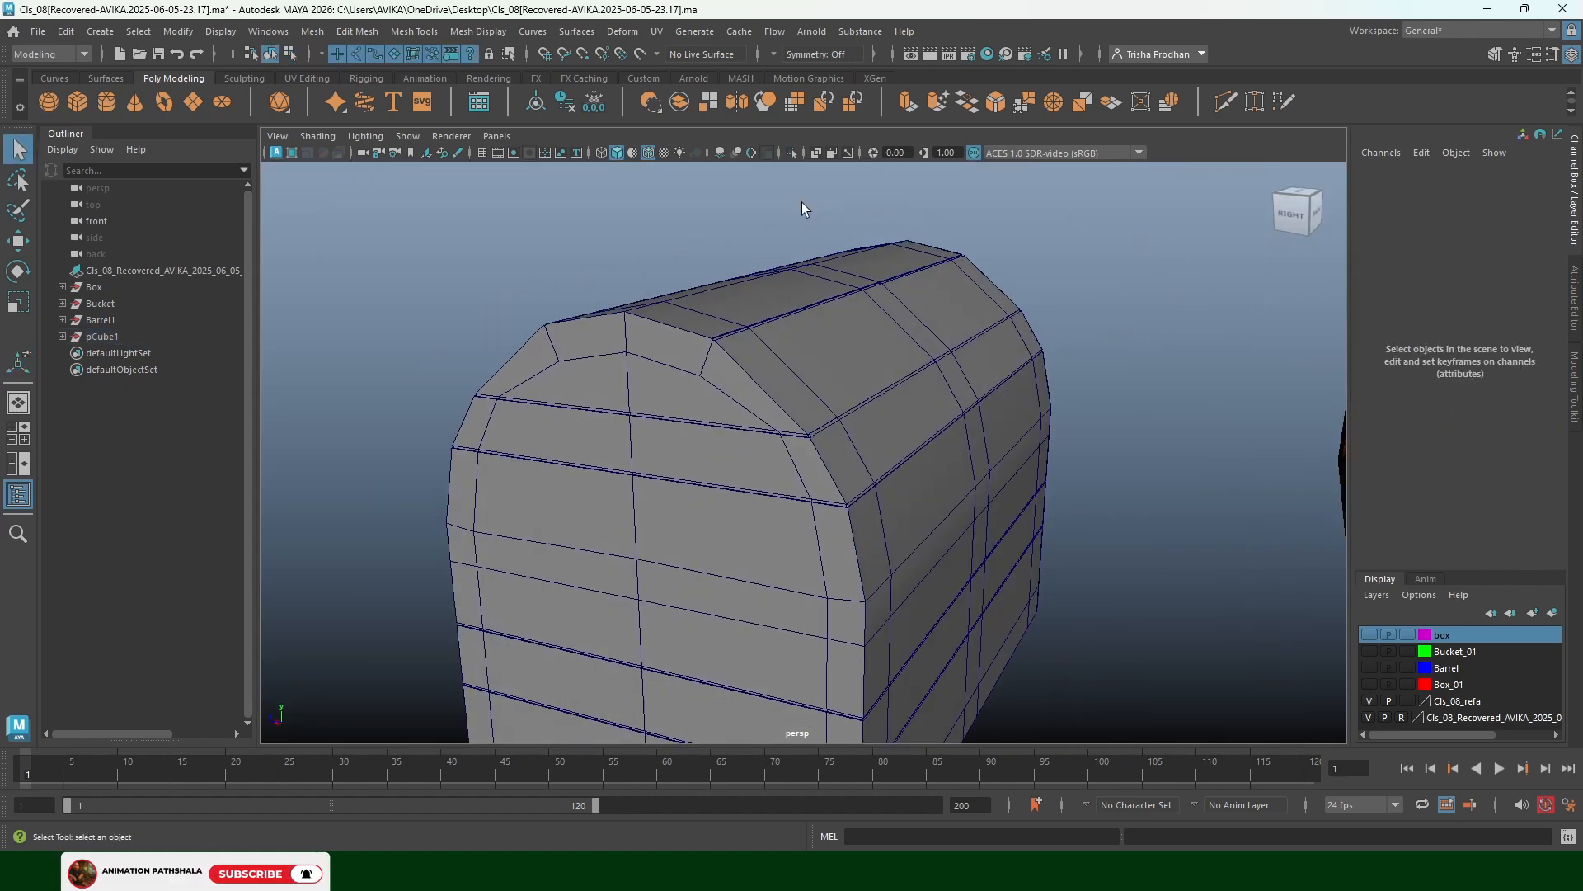
# Turn off wireframe on shaded and show the box layer with the iron frame
pyautogui.click(788, 151)
pyautogui.click(789, 150)
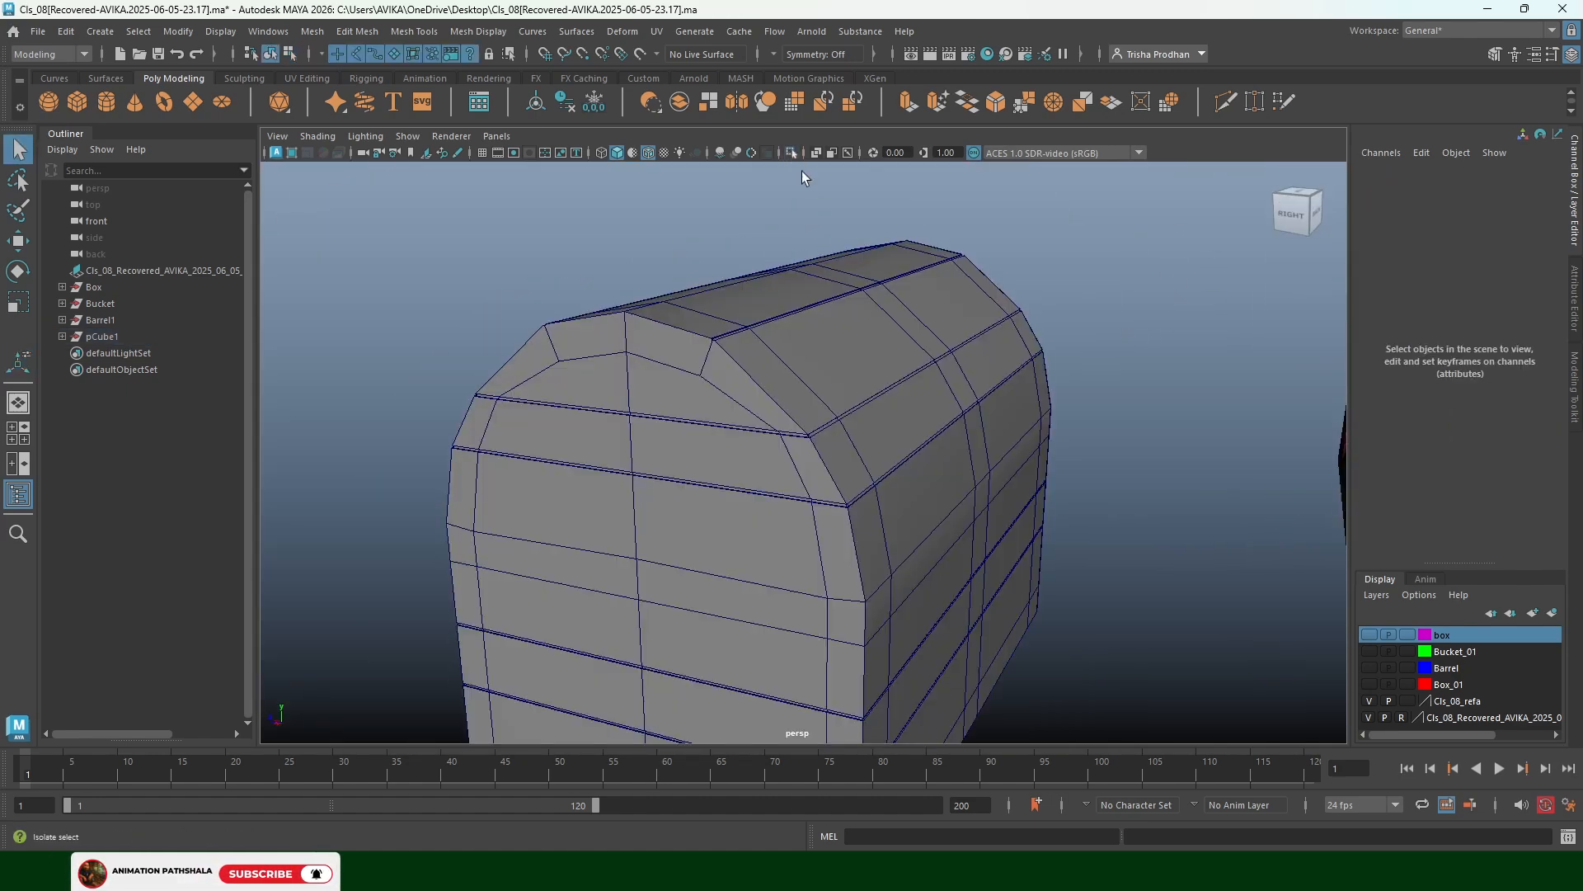
pyautogui.click(648, 152)
pyautogui.scroll(-3, 1085, 310)
pyautogui.moveTo(874, 406)
pyautogui.keyDown('alt'); pyautogui.mouseDown()
pyautogui.moveTo(827, 428)
pyautogui.moveTo(854, 420)
pyautogui.mouseUp(); pyautogui.keyUp('alt')
pyautogui.click(1369, 634)
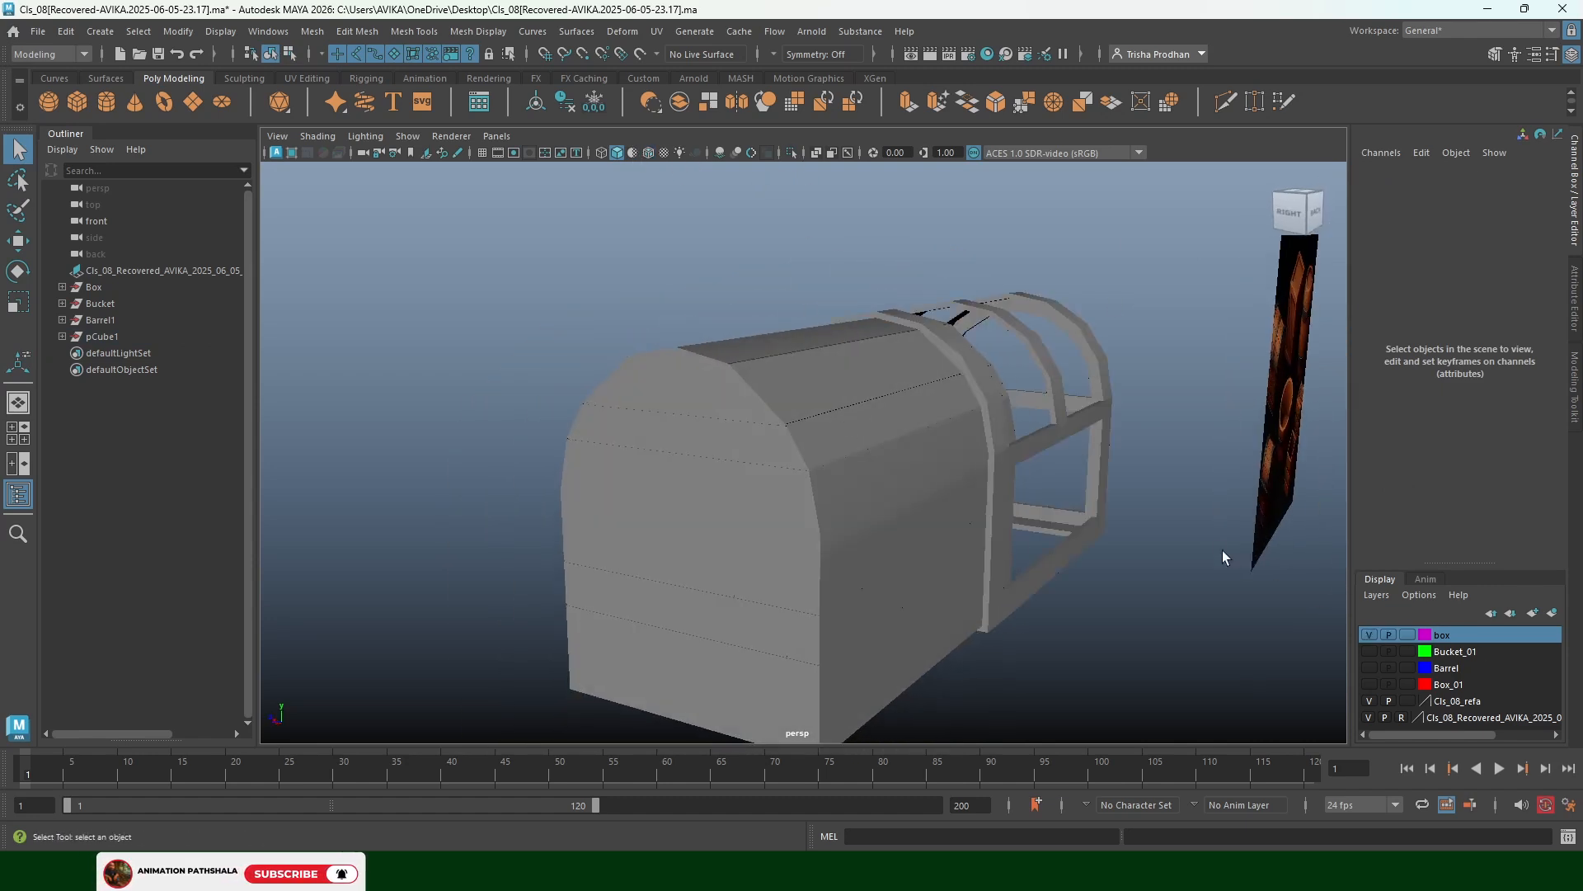
# Move the wooden body along X back inside the iron frame
pyautogui.click(1097, 503)
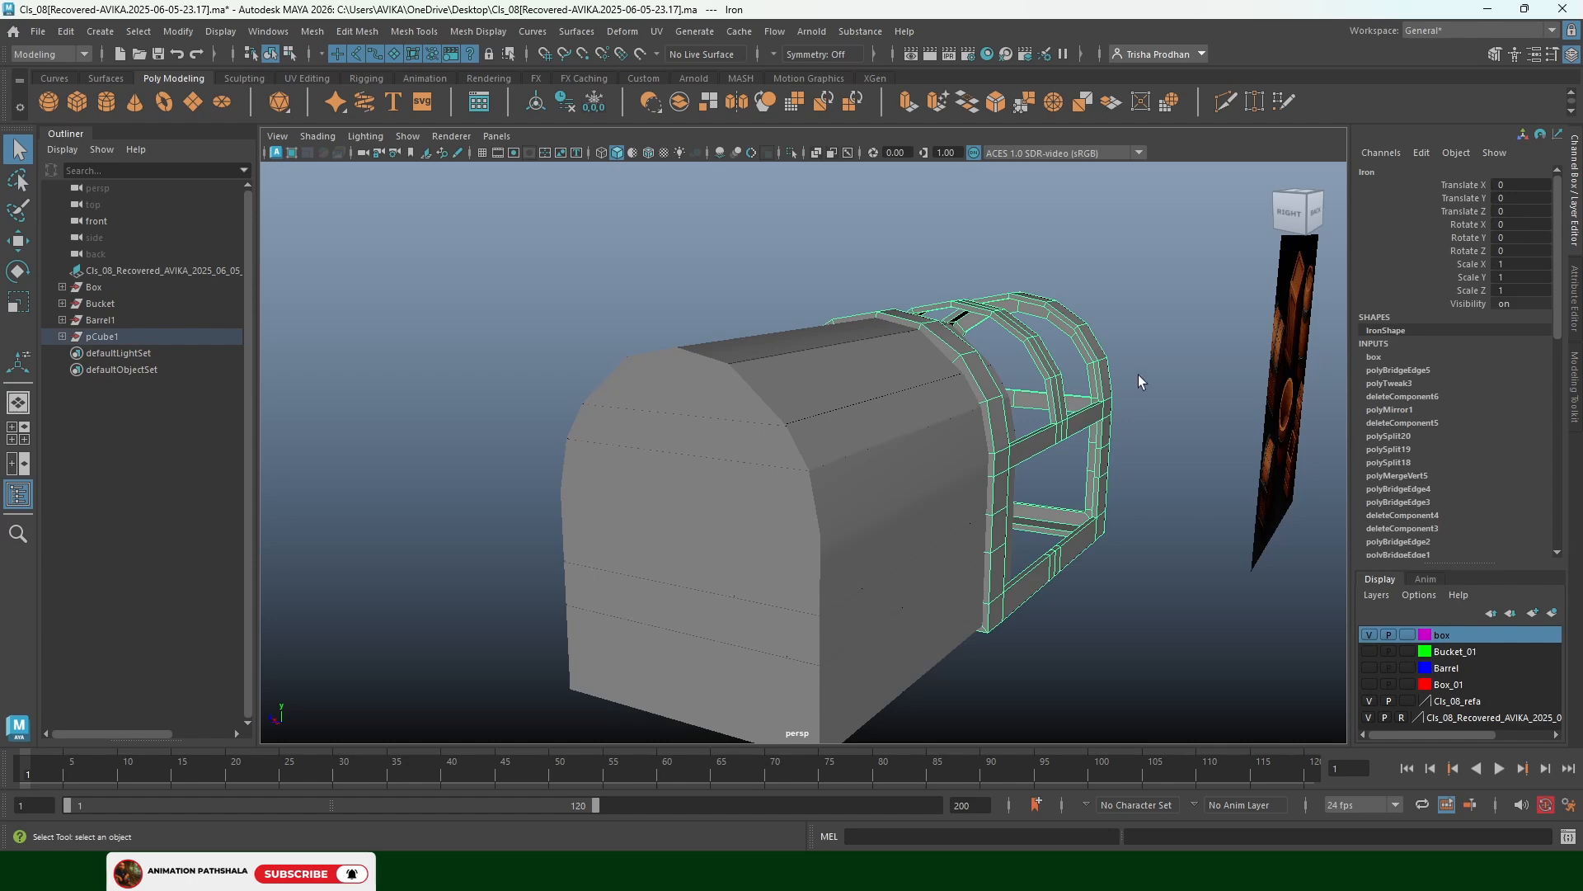
pyautogui.keyDown('alt'); pyautogui.moveTo(1139, 381); pyautogui.dragTo(927, 424); pyautogui.keyUp('alt')
pyautogui.click(927, 423)
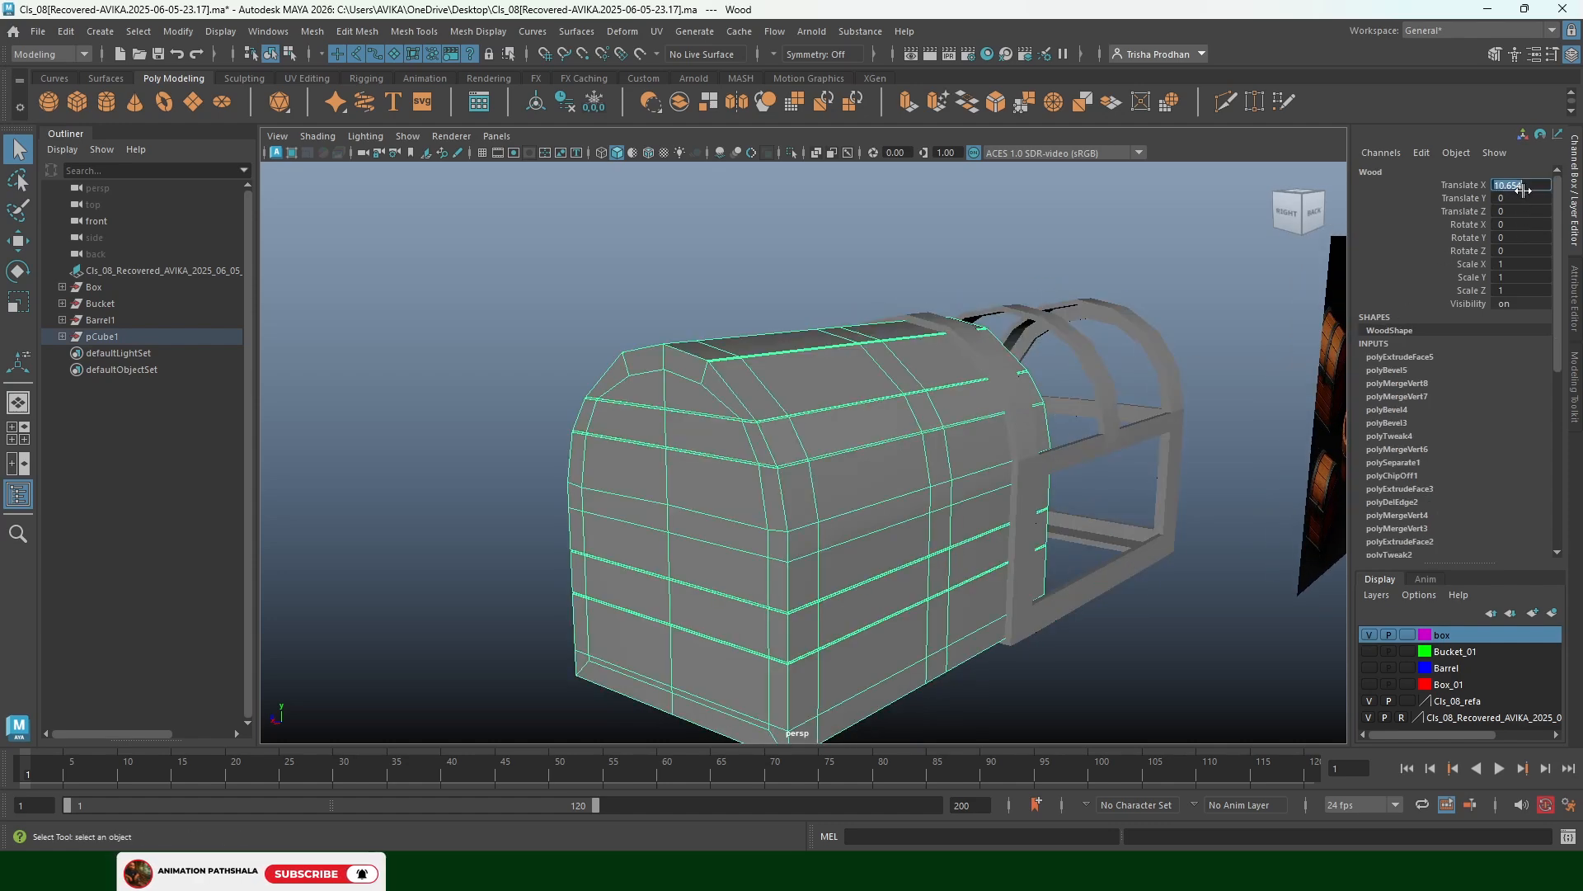
pyautogui.hotkey('ctrl', 'z')
pyautogui.click(630, 322)
pyautogui.keyDown('alt'); pyautogui.moveTo(630, 321); pyautogui.dragTo(714, 413); pyautogui.keyUp('alt')
pyautogui.scroll(5, 714, 413)
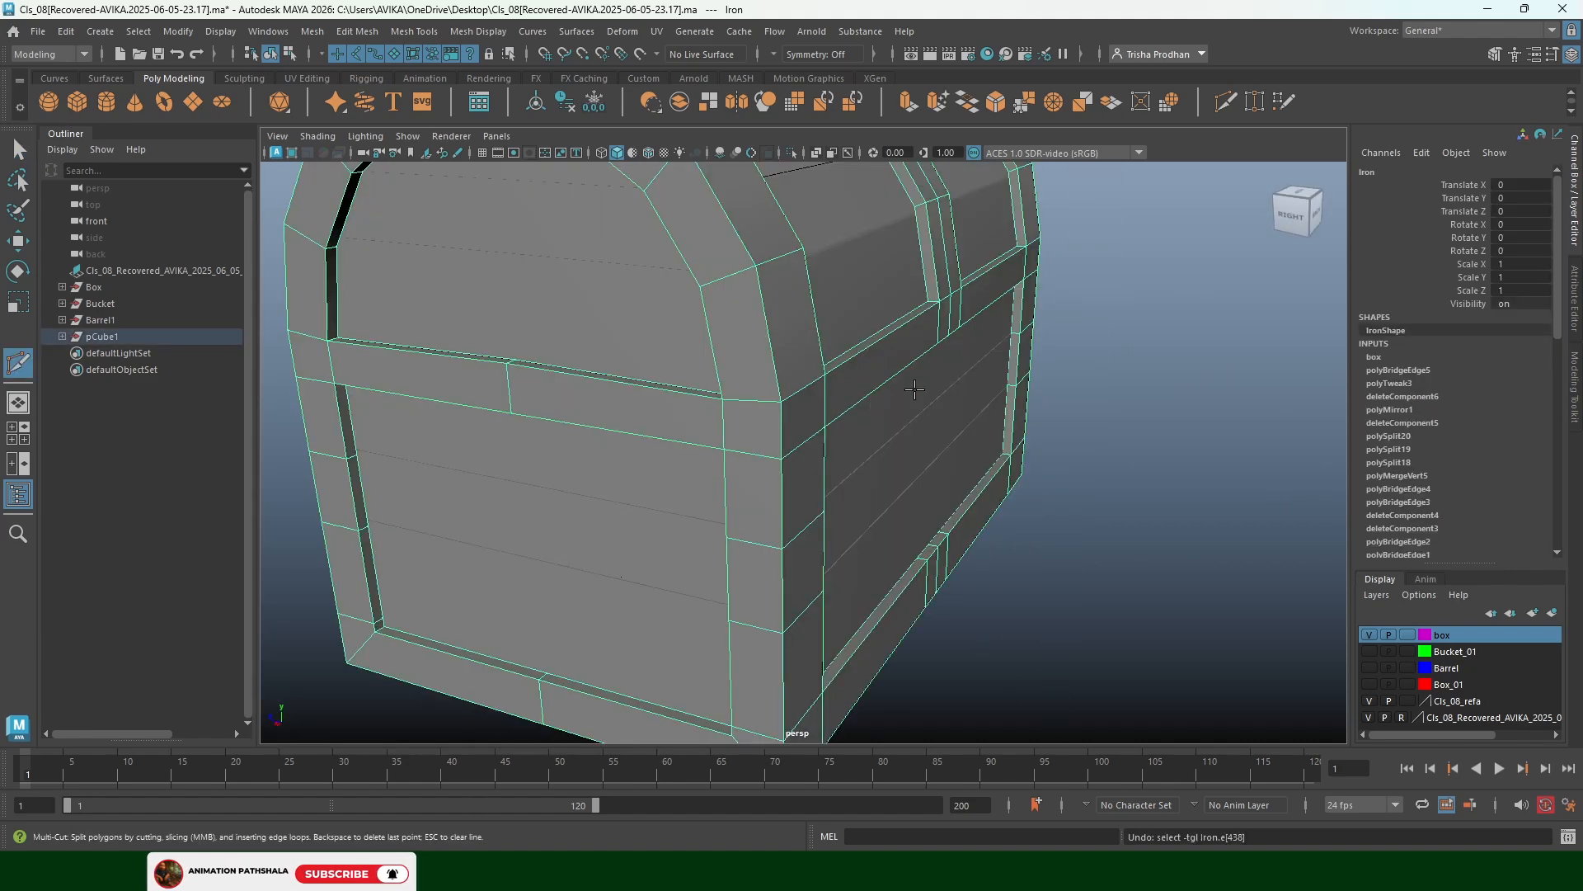
# Leave the Multi-Cut tool, clear the selection and turn wireframe on shaded back on
pyautogui.press('w')
pyautogui.click(1175, 377)
pyautogui.scroll(-5, 789, 443)
pyautogui.click(789, 444)
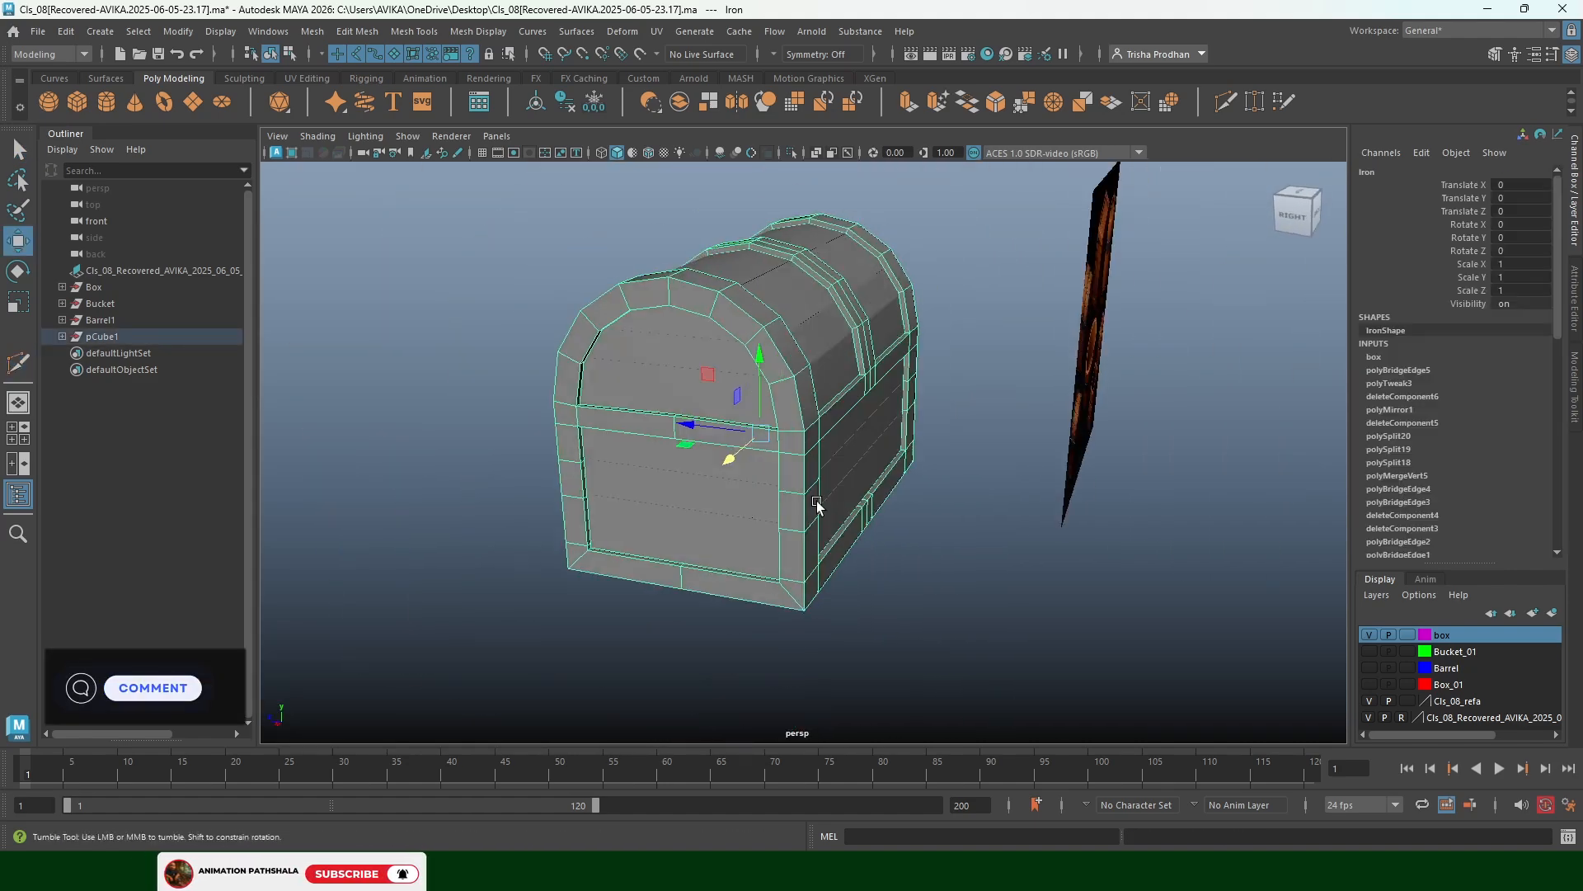
pyautogui.keyDown('alt'); pyautogui.moveTo(813, 506); pyautogui.dragTo(949, 486); pyautogui.keyUp('alt')
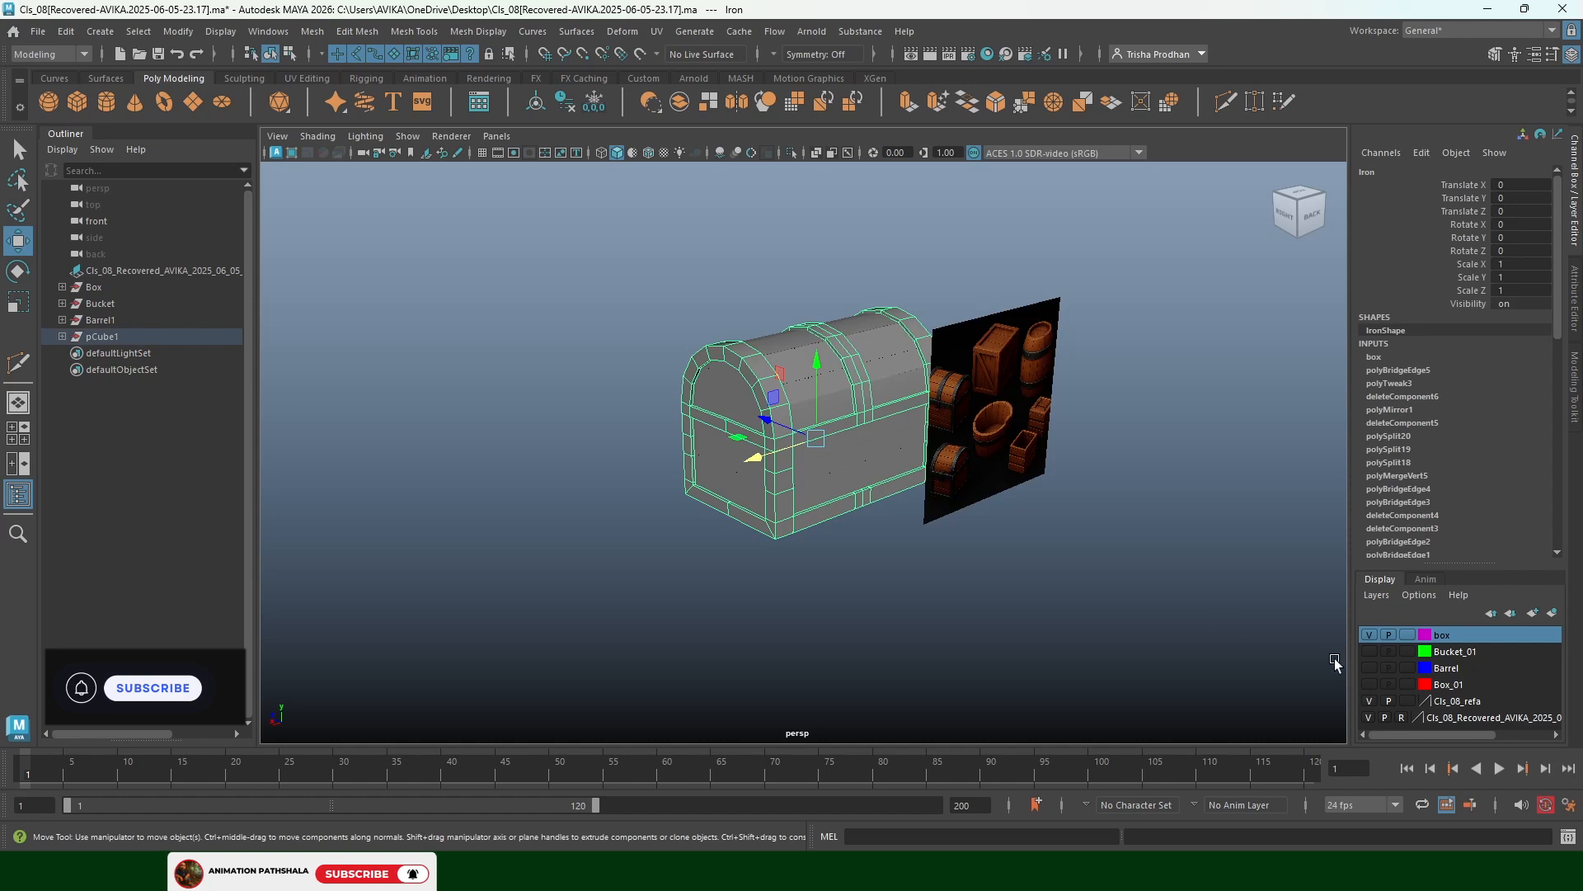
pyautogui.click(884, 458)
pyautogui.click(1017, 577)
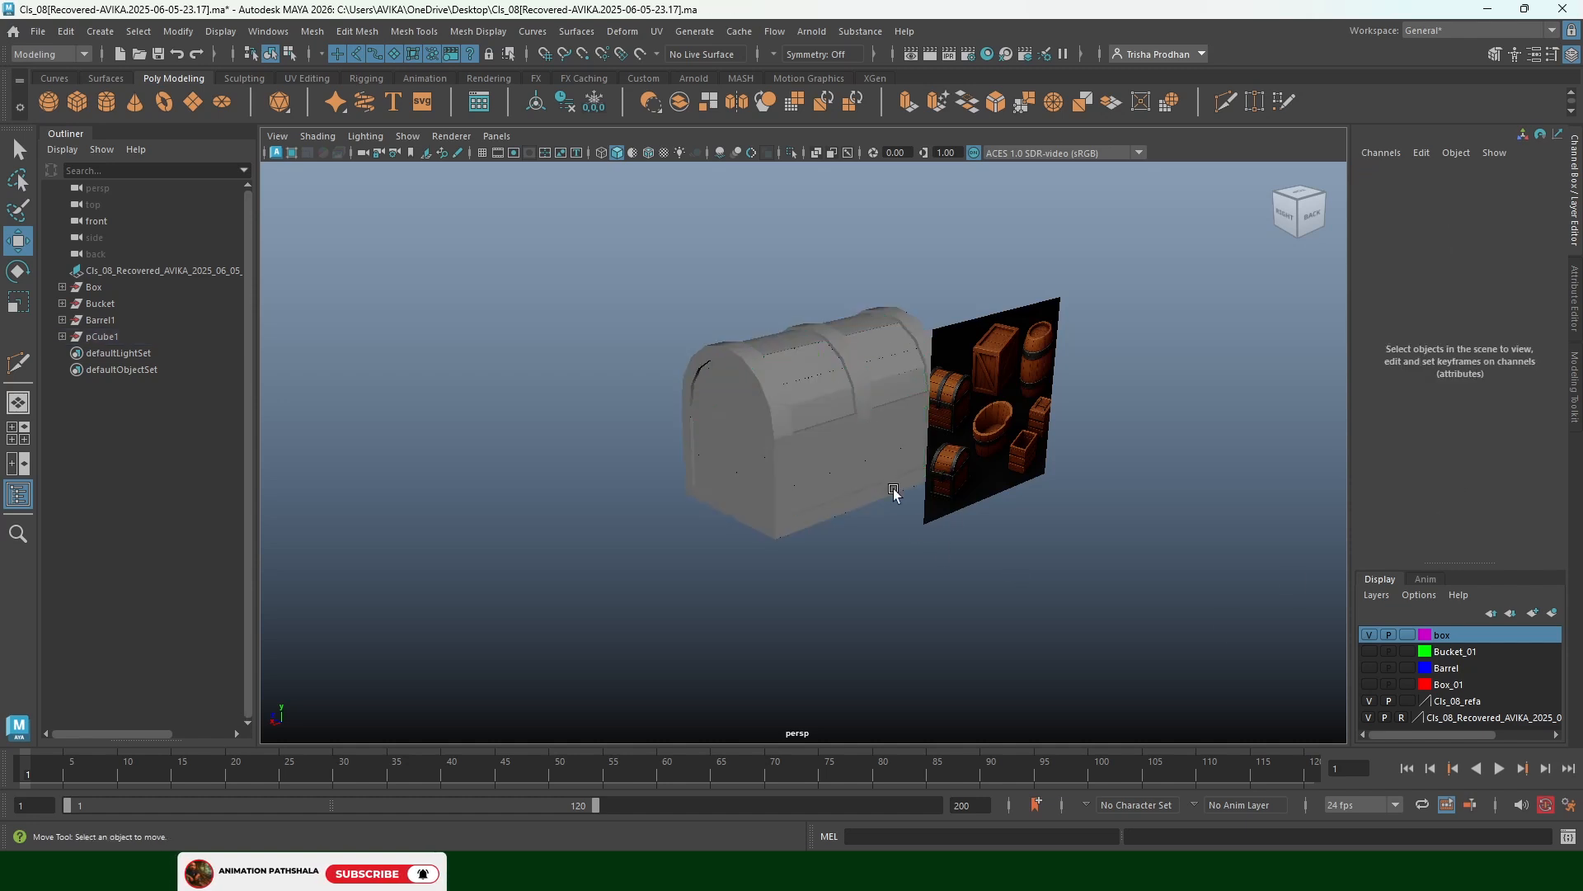
pyautogui.click(651, 152)
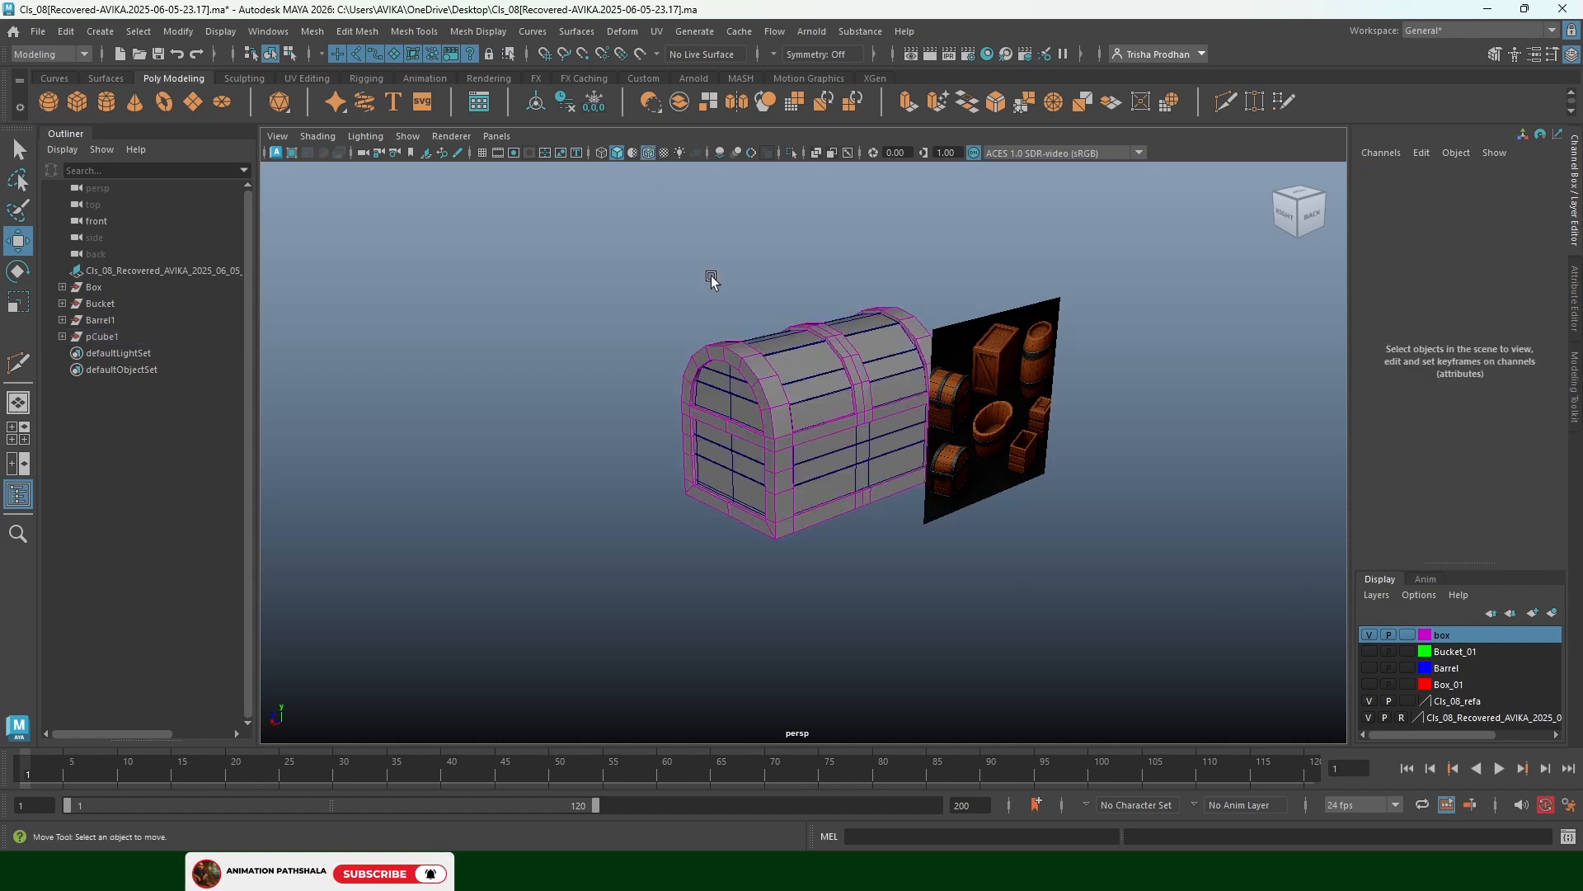
# Add the chest's wooden body to the box layer and show the Bucket_01, Barrel and Box_01 layers
pyautogui.click(813, 390)
pyautogui.rightClick(1461, 636)
pyautogui.click(1457, 672)
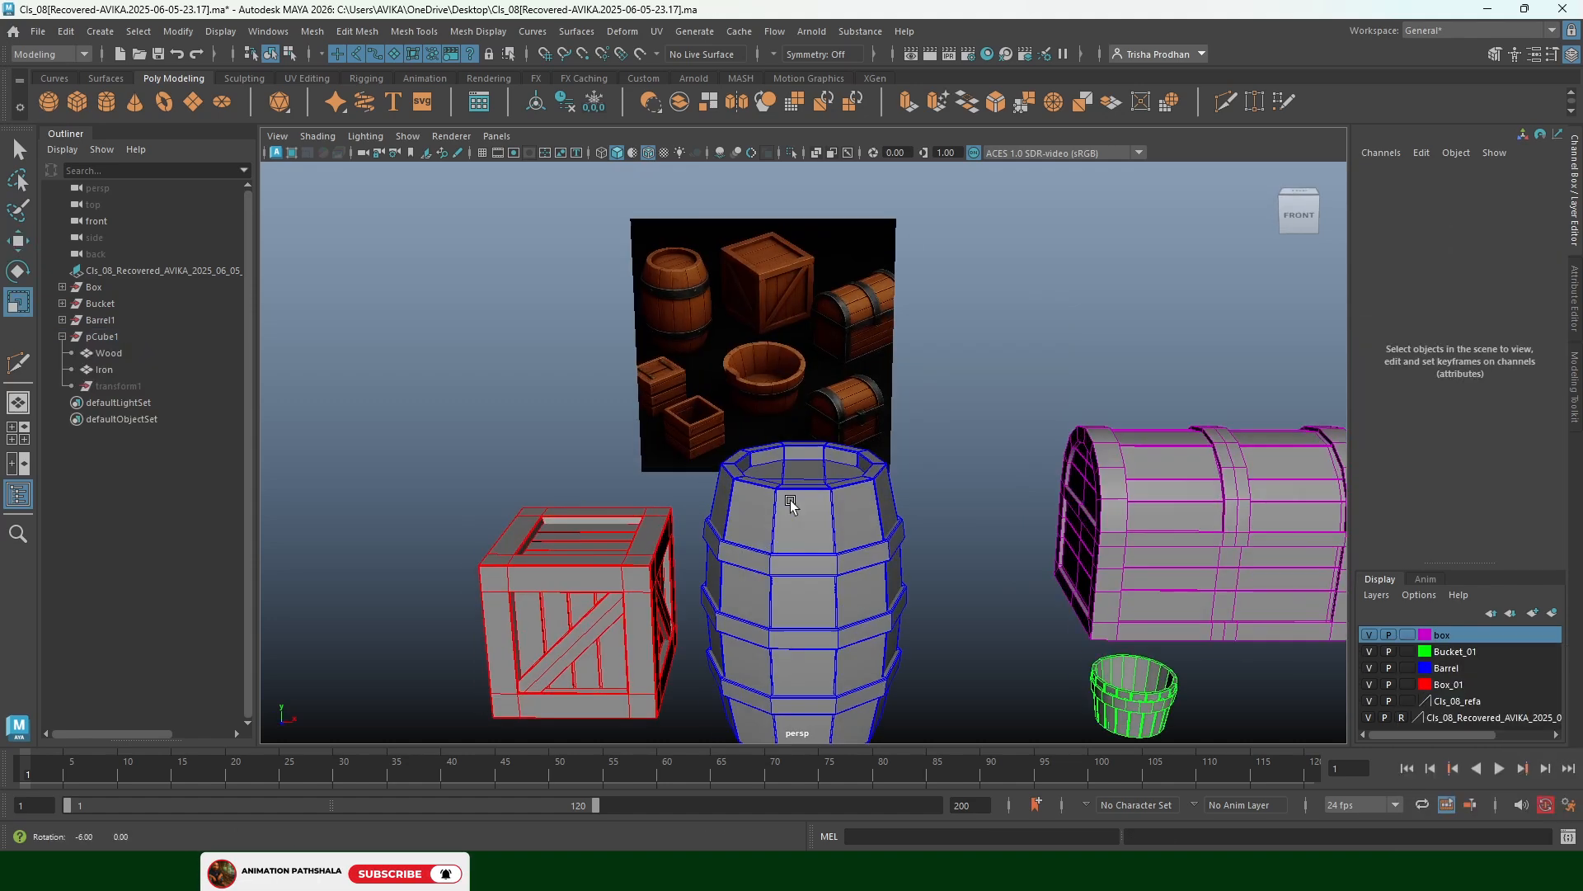
# Create a flat polygon cube about 6.35 wide, 1.03 high and 7.91 deep beside the red crate
pyautogui.keyDown('alt'); pyautogui.moveTo(790, 500); pyautogui.dragTo(797, 499); pyautogui.keyUp('alt')
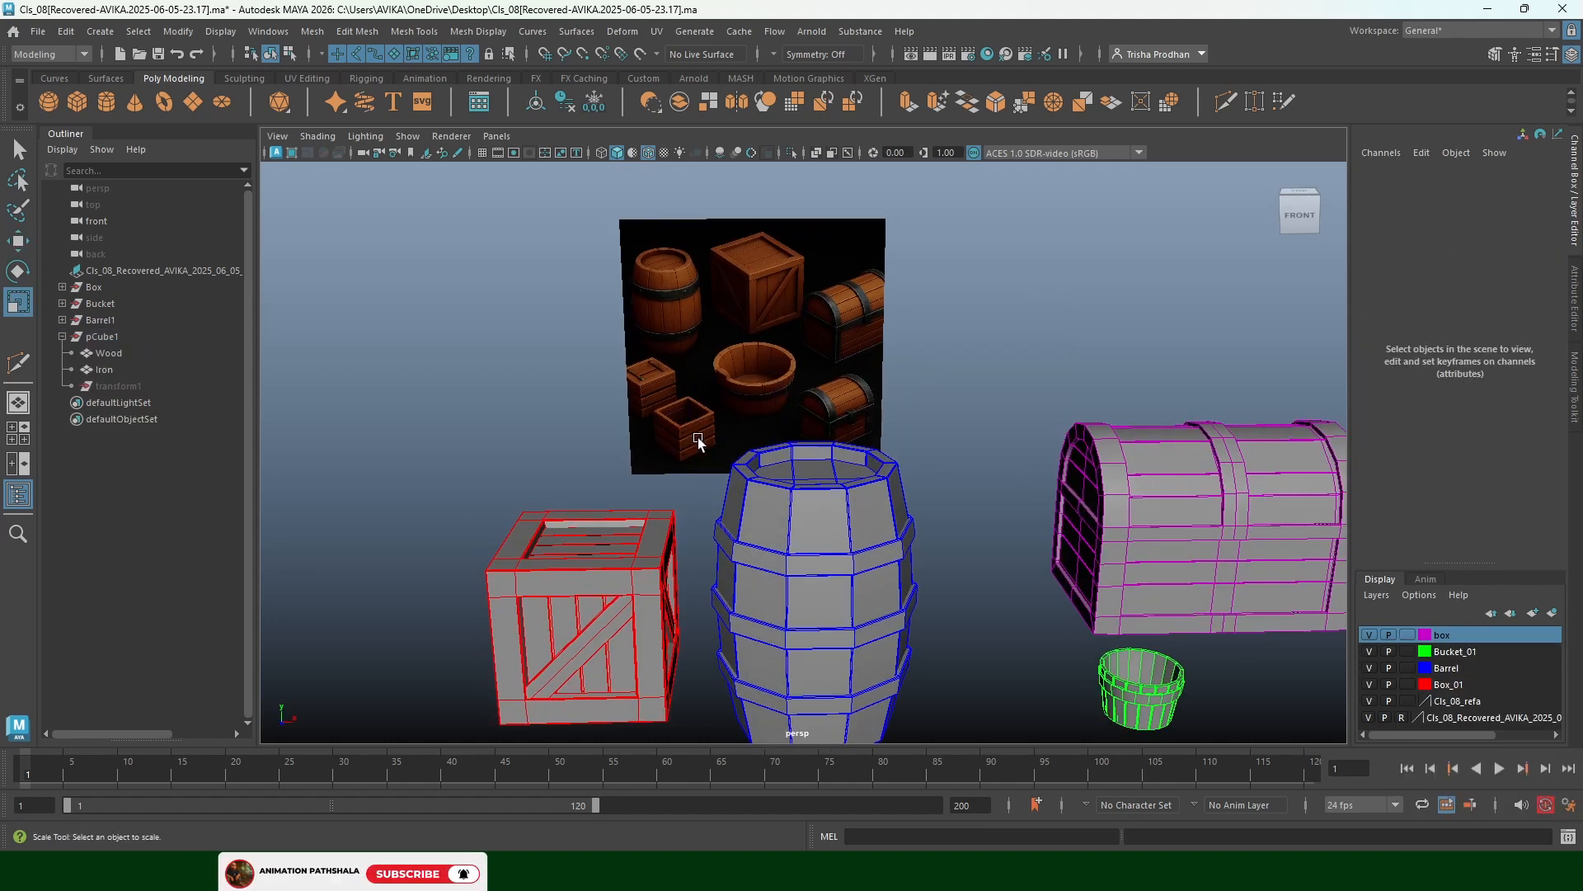
pyautogui.scroll(3, 686, 429)
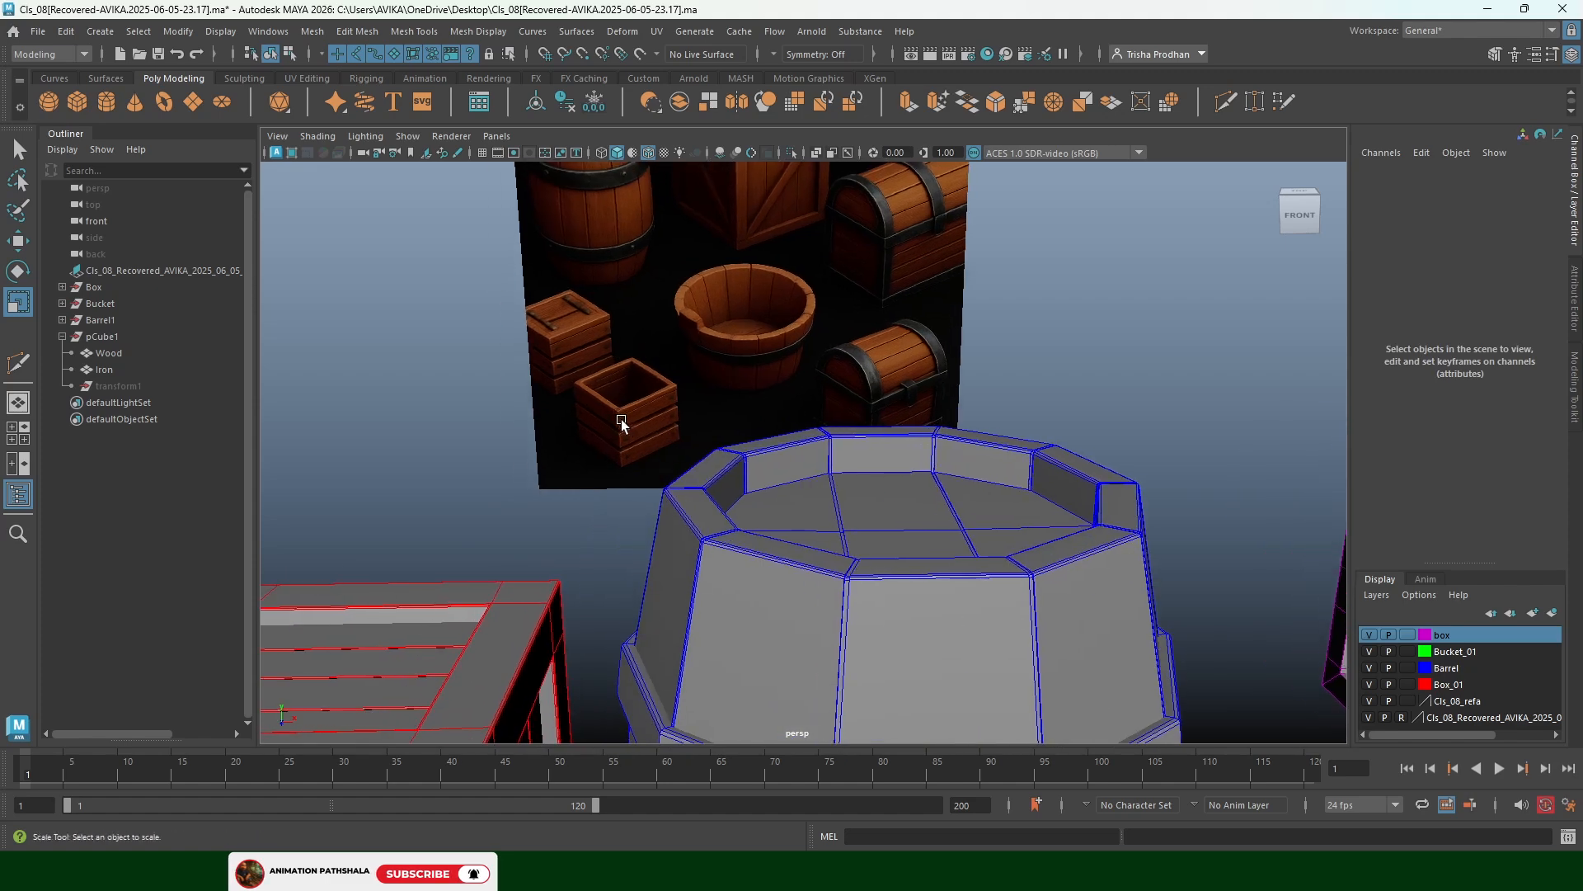
pyautogui.scroll(5, 617, 376)
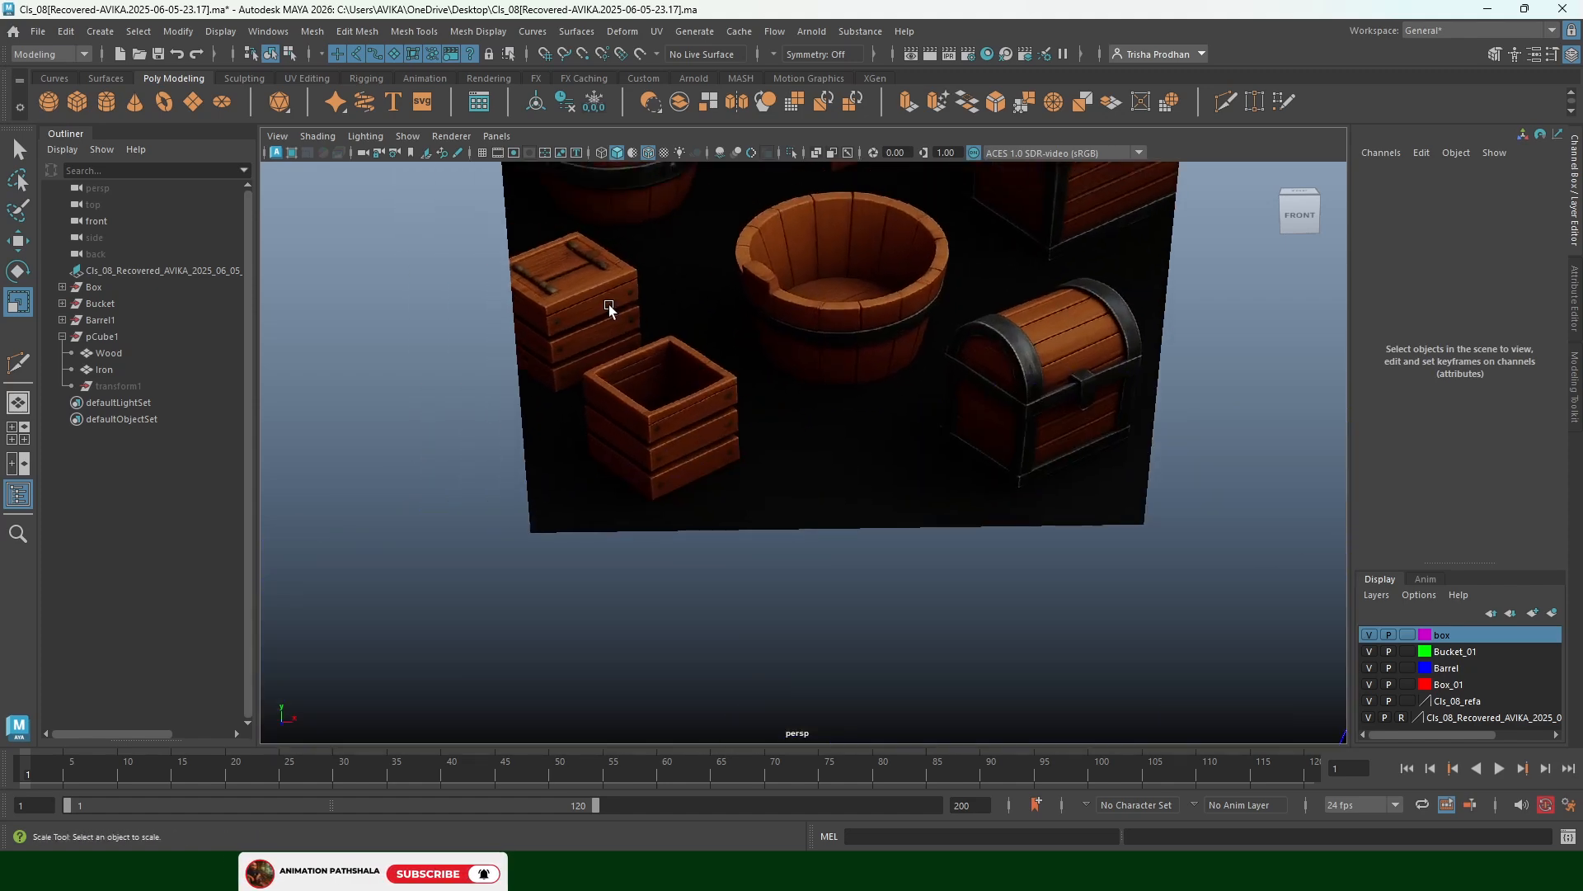
pyautogui.scroll(-6, 665, 360)
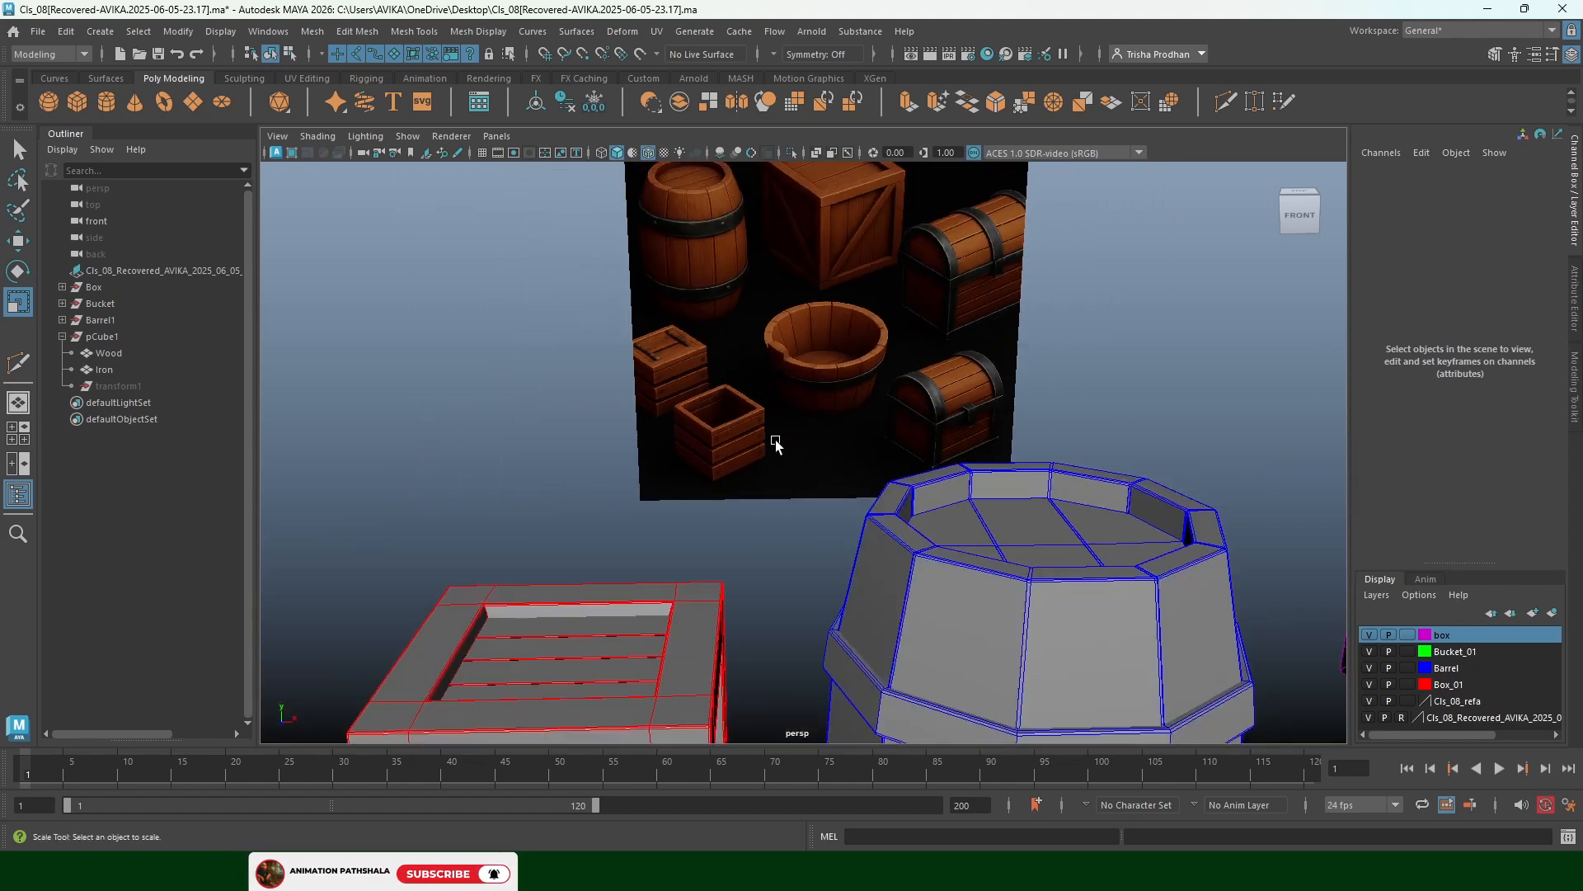
pyautogui.scroll(-1, 722, 338)
pyautogui.keyDown('shift'); pyautogui.moveTo(556, 479); pyautogui.dragTo(559, 513, button='right'); pyautogui.keyUp('shift')
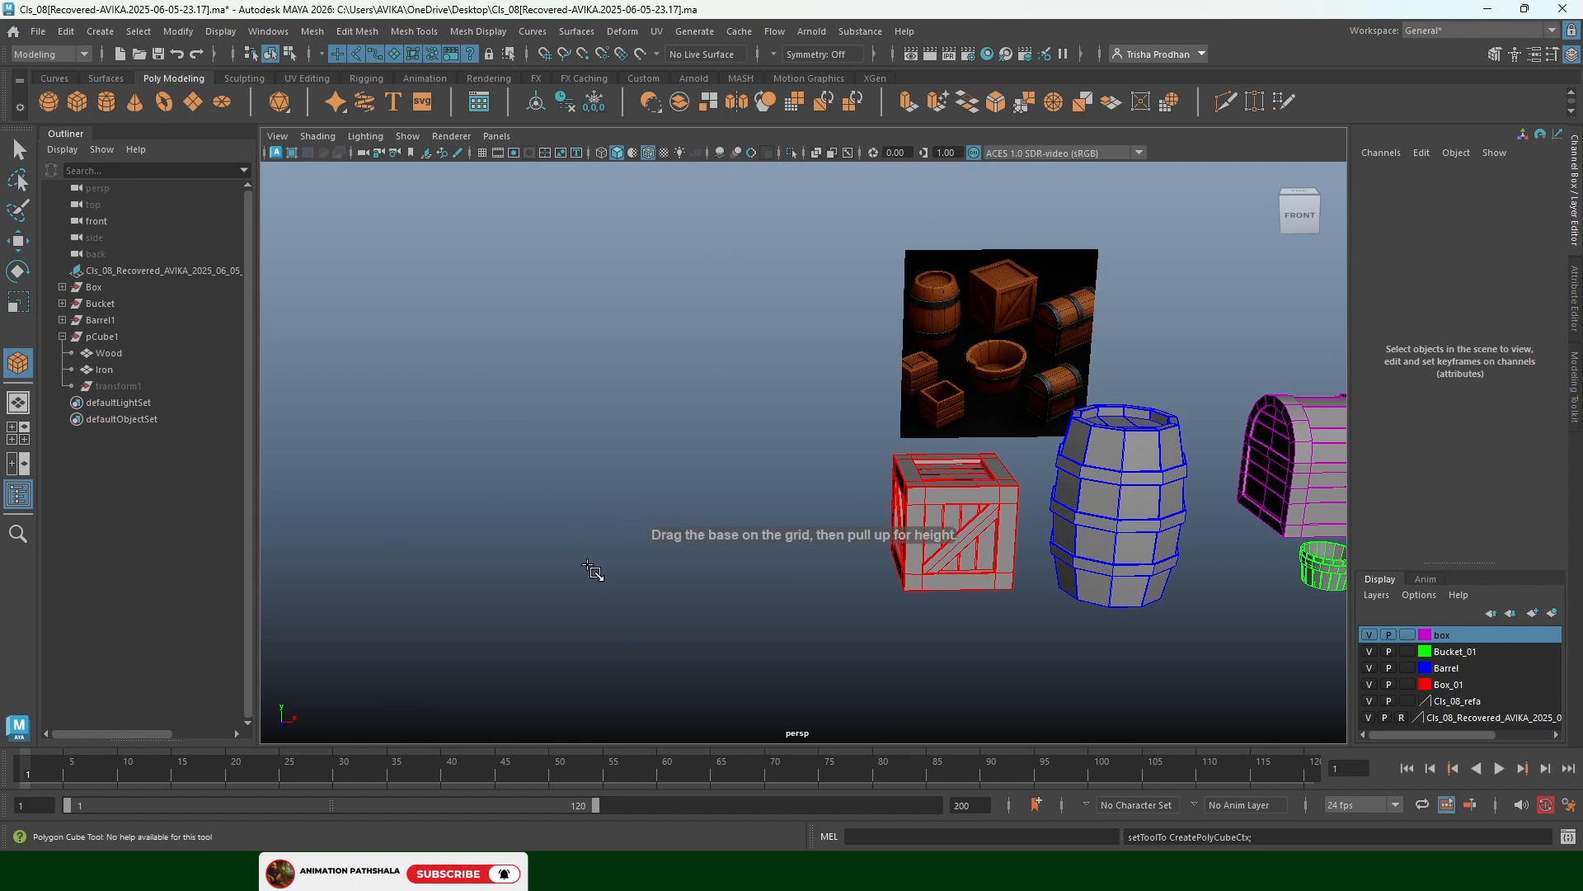
pyautogui.moveTo(547, 559)
pyautogui.mouseDown()
pyautogui.moveTo(603, 578)
pyautogui.moveTo(689, 646)
pyautogui.moveTo(679, 499)
pyautogui.moveTo(681, 614)
pyautogui.moveTo(681, 590)
pyautogui.mouseUp()
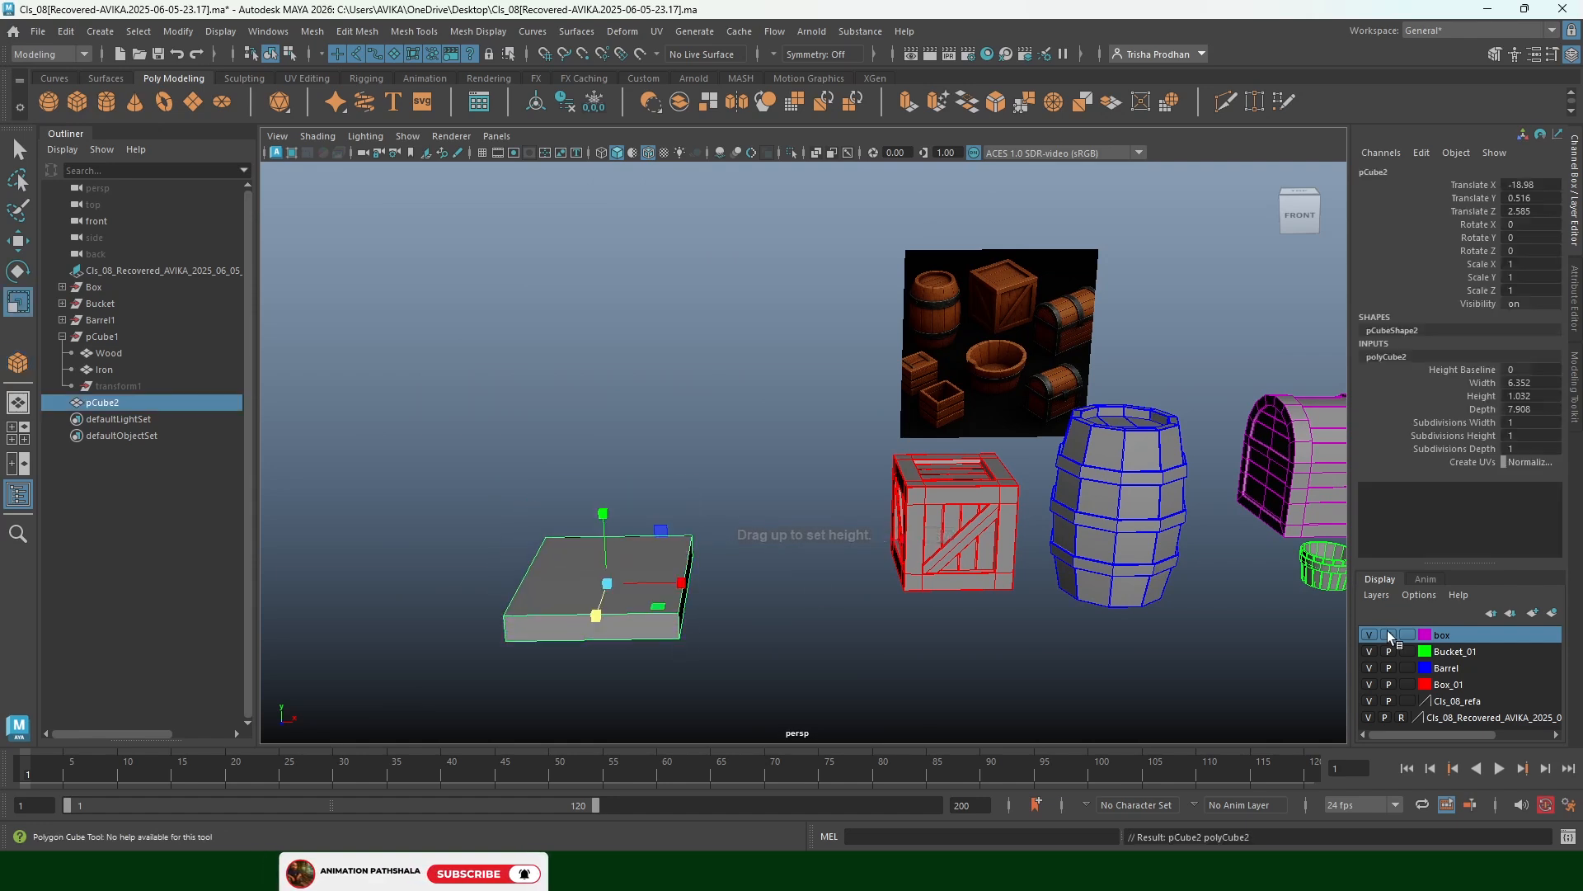
# Hide the box, Bucket_01, Barrel, Box_01 and Cls_08_refa layers
pyautogui.click(1373, 635)
pyautogui.click(1372, 650)
pyautogui.scroll(3, 932, 525)
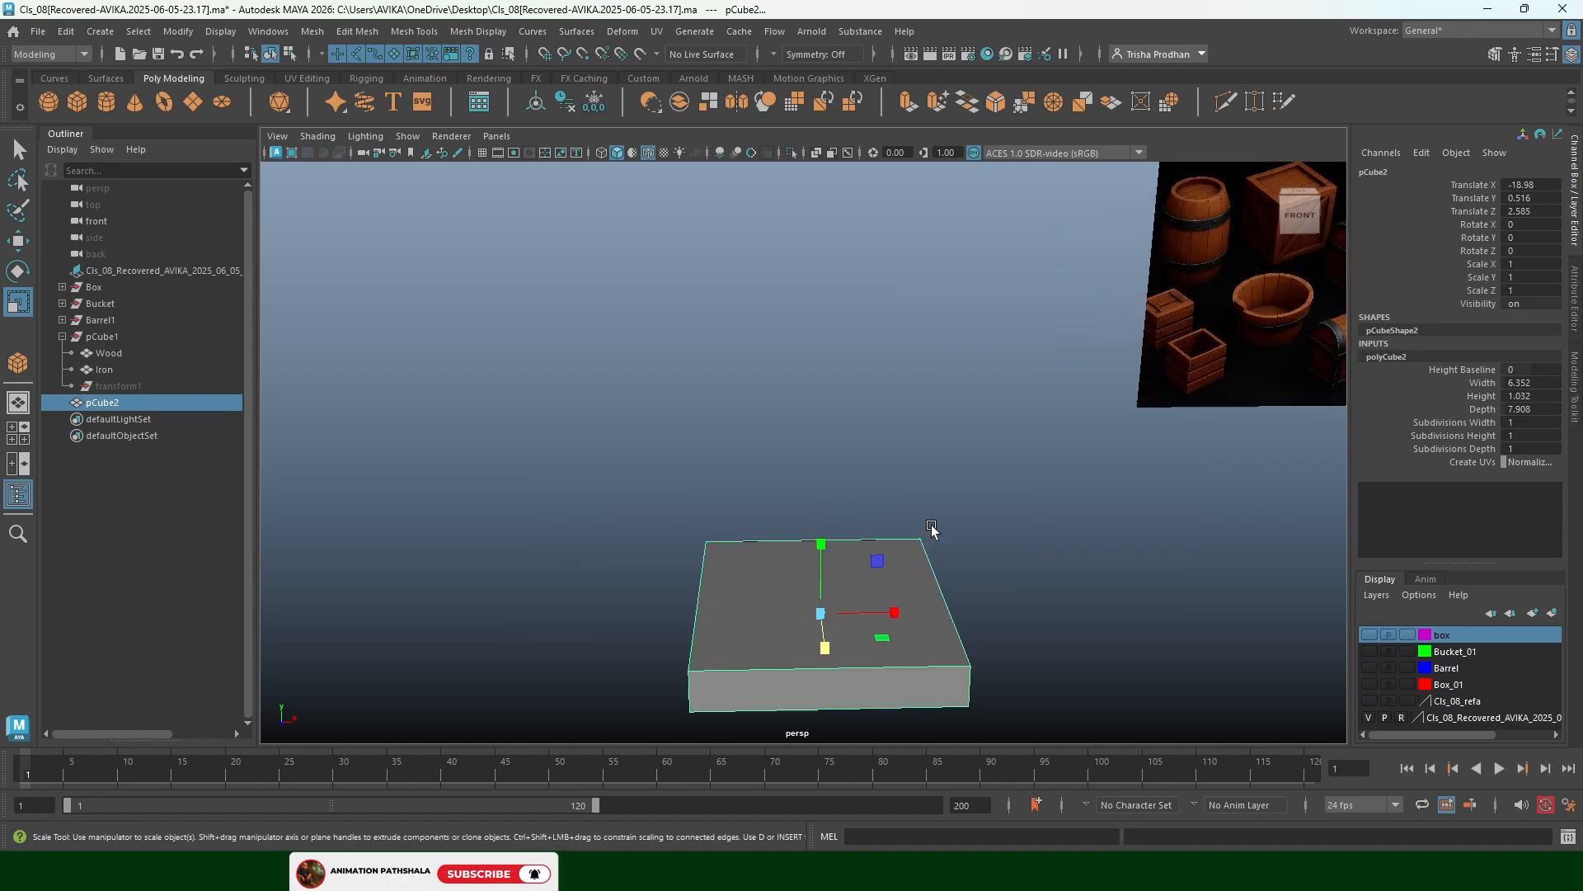
# Move the new cube below the reference image, to about -5.2 in X and 2.13 in Y
pyautogui.keyDown('alt'); pyautogui.moveTo(932, 525); pyautogui.dragTo(589, 526, button='middle'); pyautogui.keyUp('alt')
pyautogui.press('w')
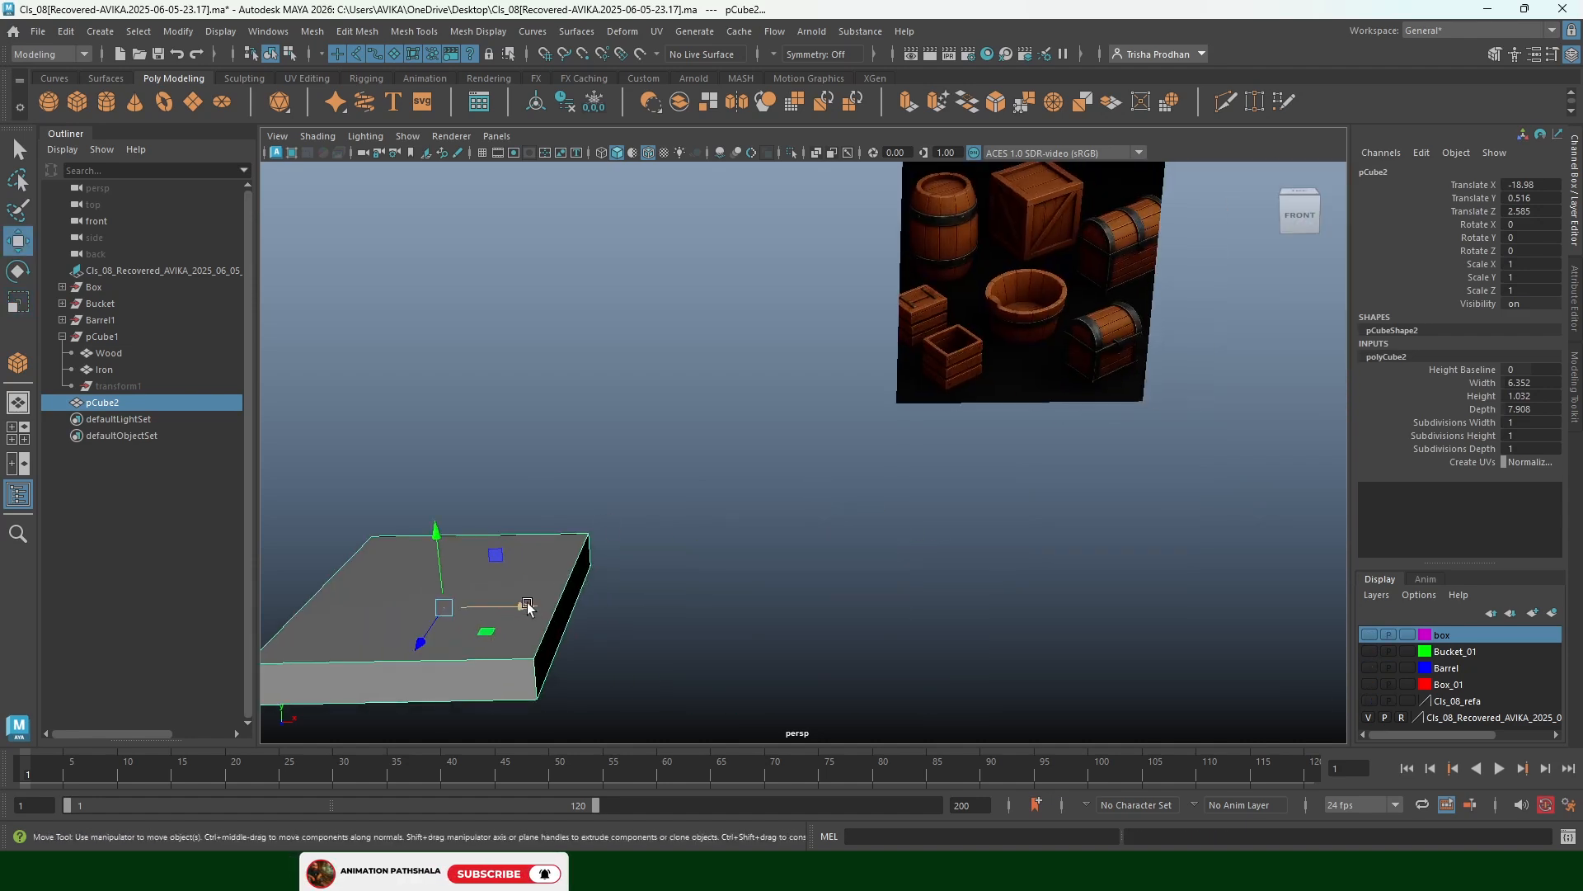
pyautogui.moveTo(528, 608); pyautogui.dragTo(1036, 509)
pyautogui.scroll(3, 993, 541)
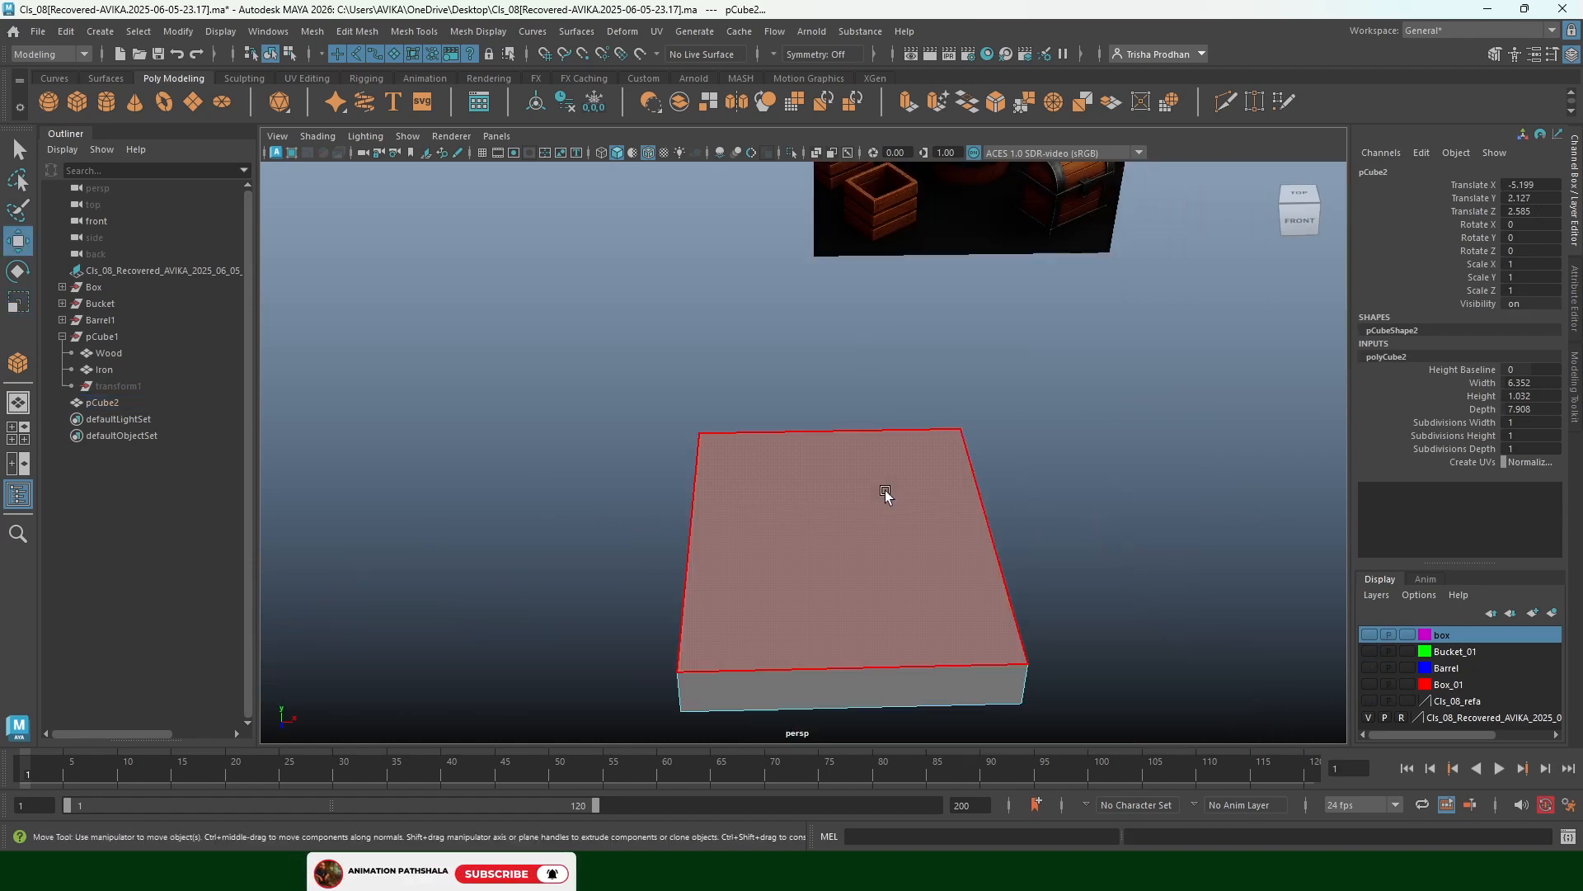
pyautogui.click(885, 492)
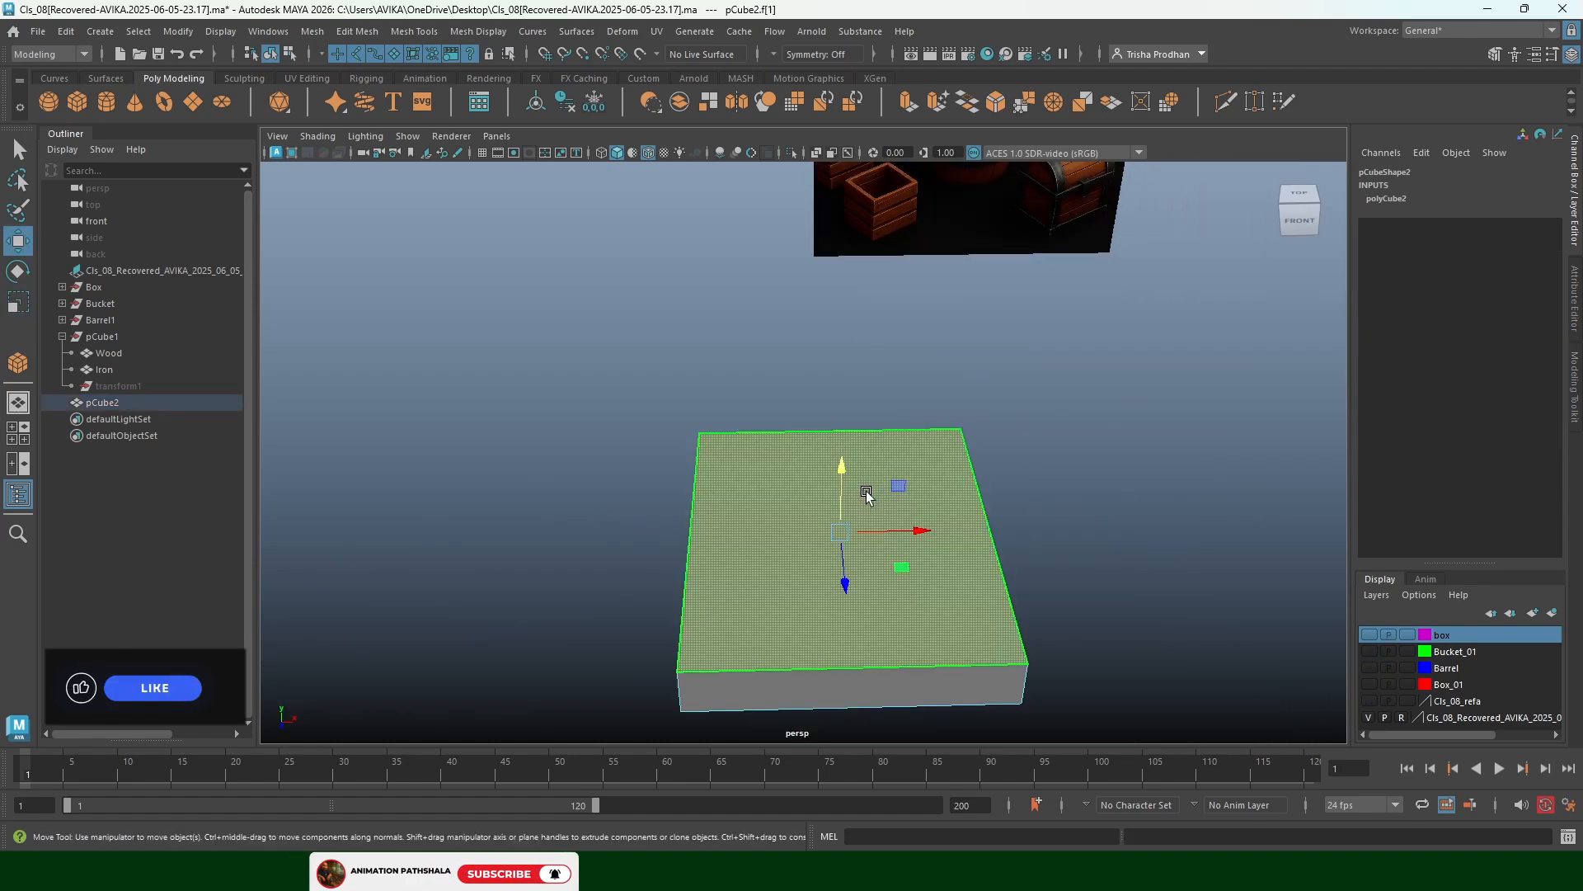
pyautogui.press('r')
pyautogui.hotkey('ctrl', 'e')
pyautogui.hotkey('ctrl', 'z')
pyautogui.hotkey('ctrl', 'z')
pyautogui.hotkey('ctrl', 'z')
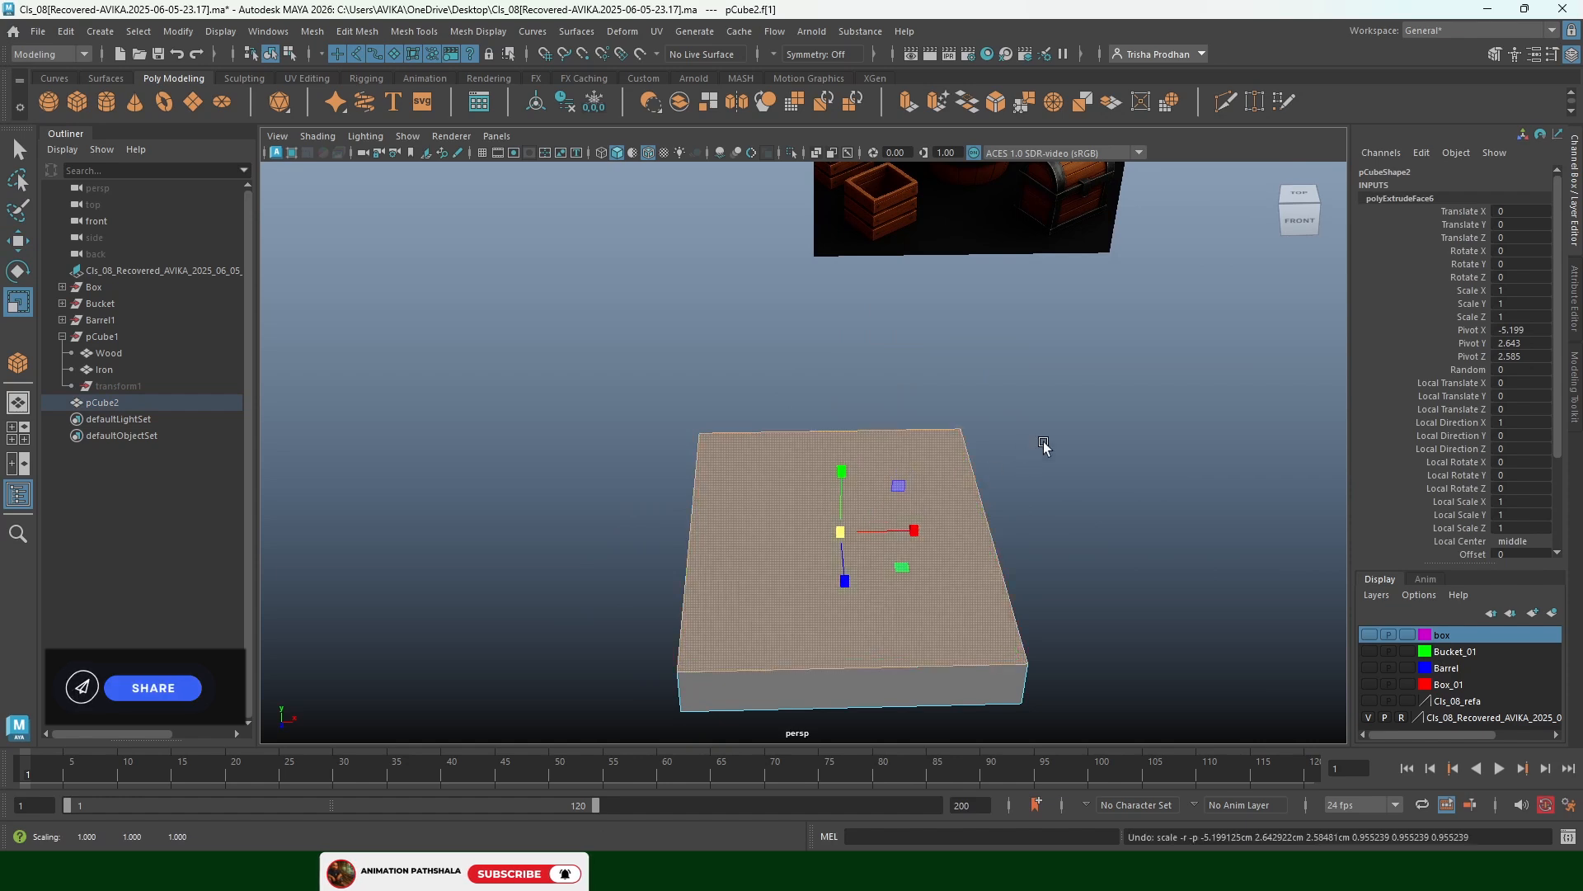
# Return to object mode and set the cube's width, height and depth to 6
pyautogui.click(965, 472)
pyautogui.moveTo(882, 470); pyautogui.dragTo(1044, 317, button='right')
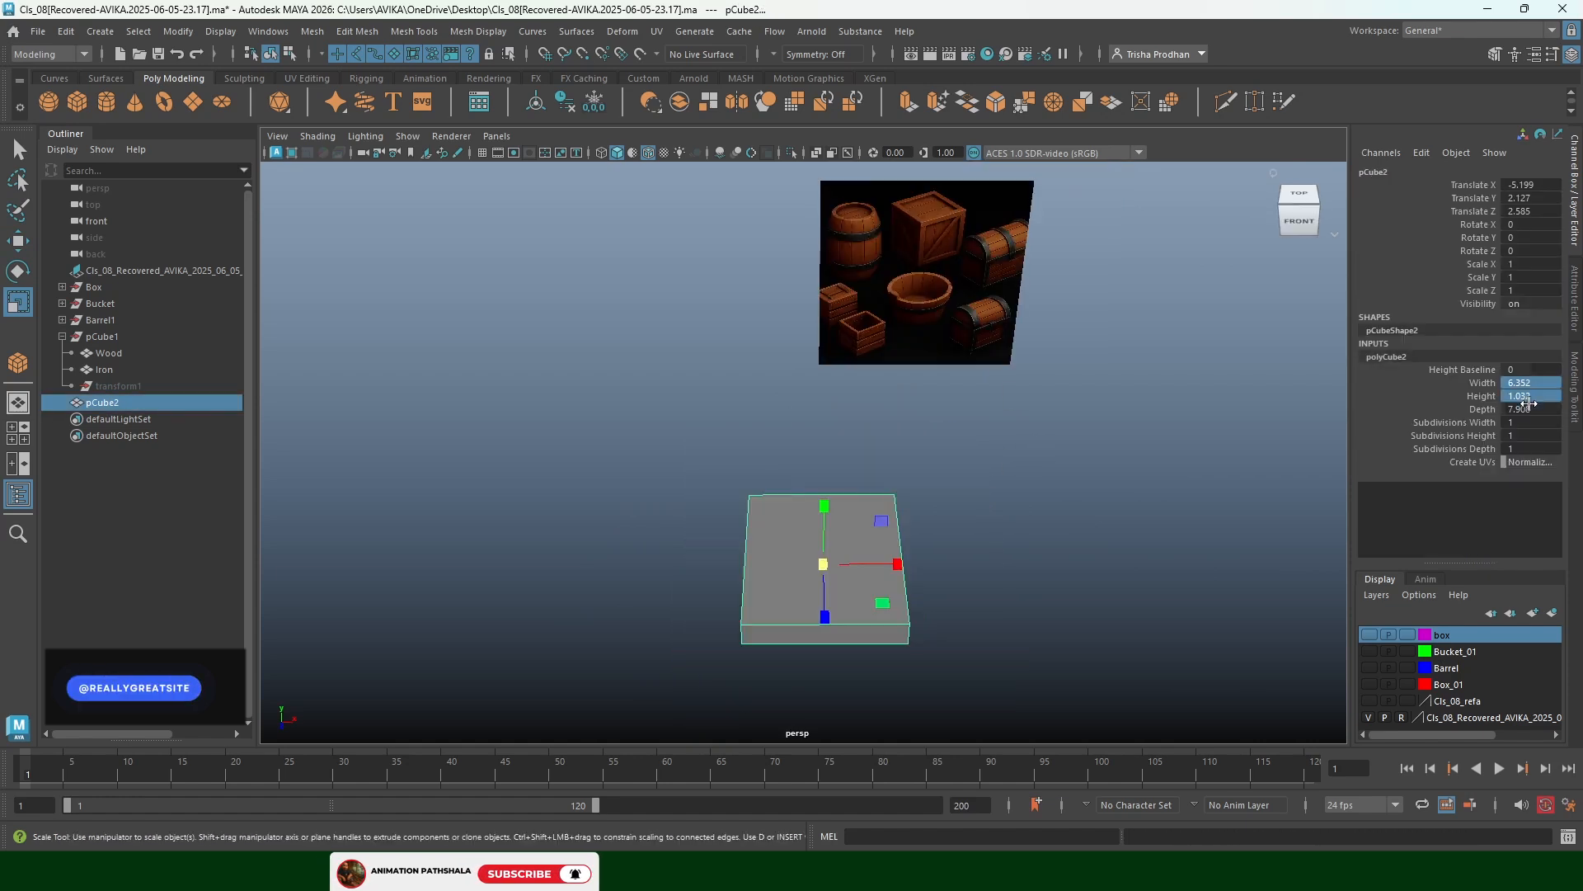
pyautogui.write('6')
pyautogui.press('Return')
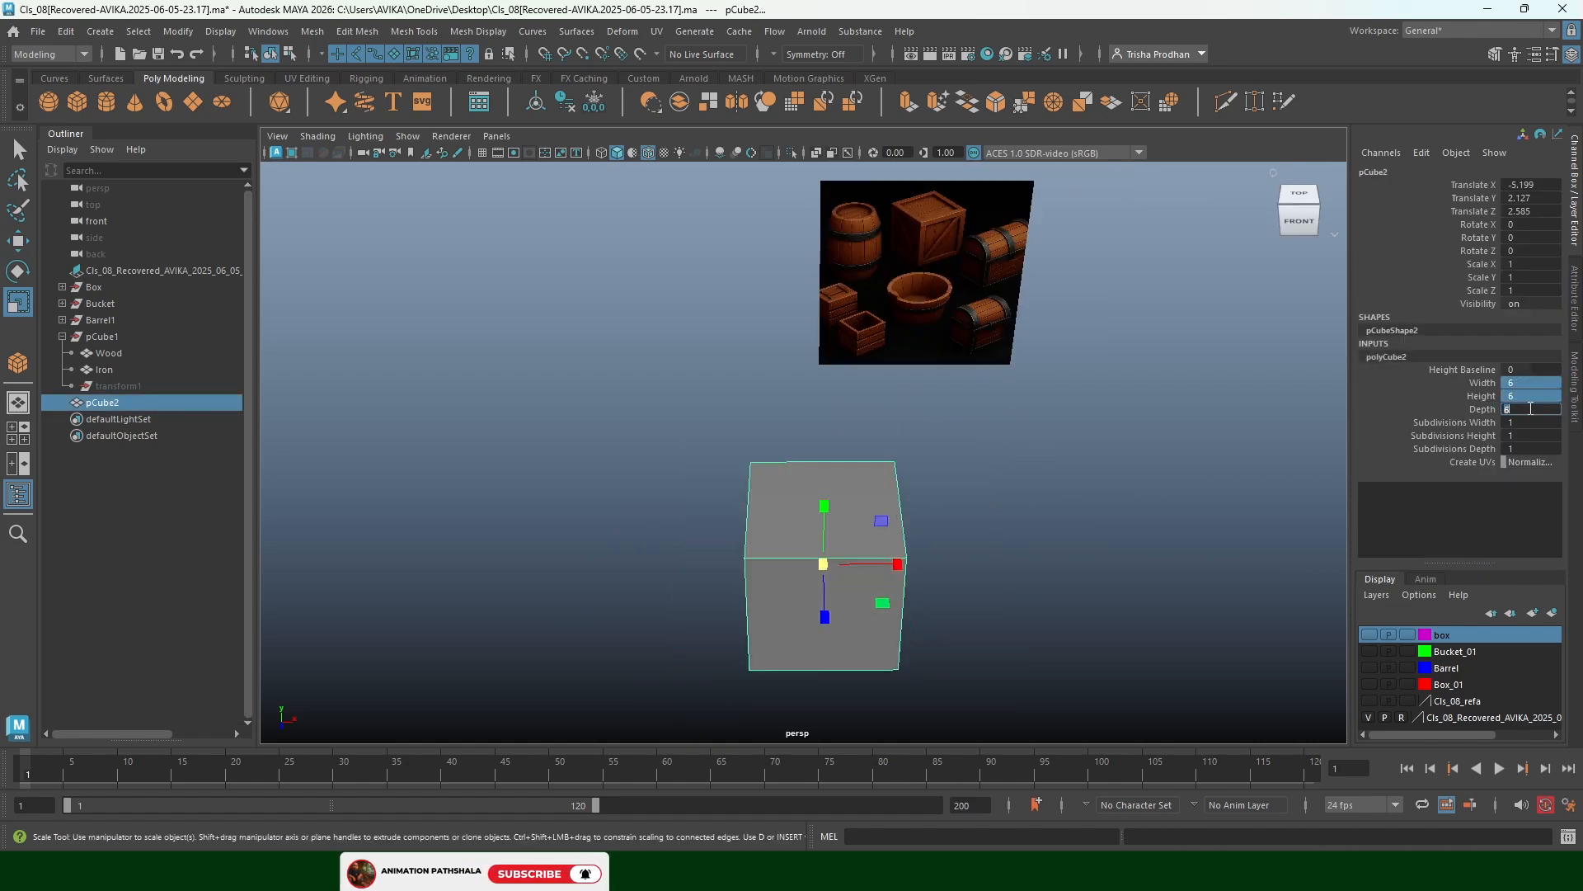
# Set the cube's height to 1.5 and extrude its top face inward to create an even border around it
pyautogui.click(1482, 396)
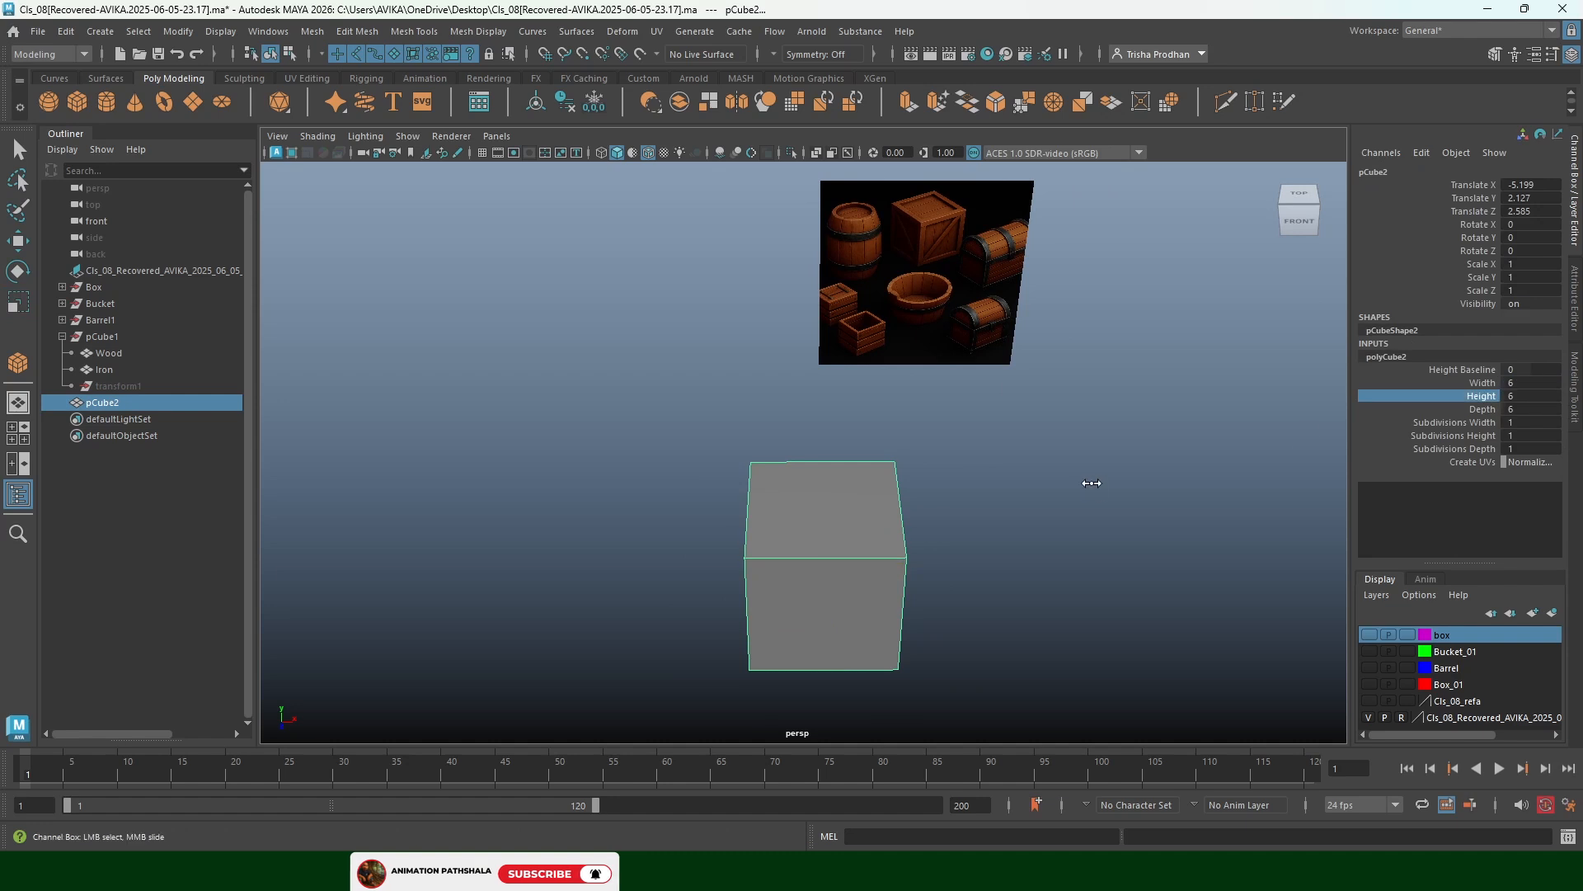
pyautogui.moveTo(1081, 484); pyautogui.dragTo(1056, 493, button='middle')
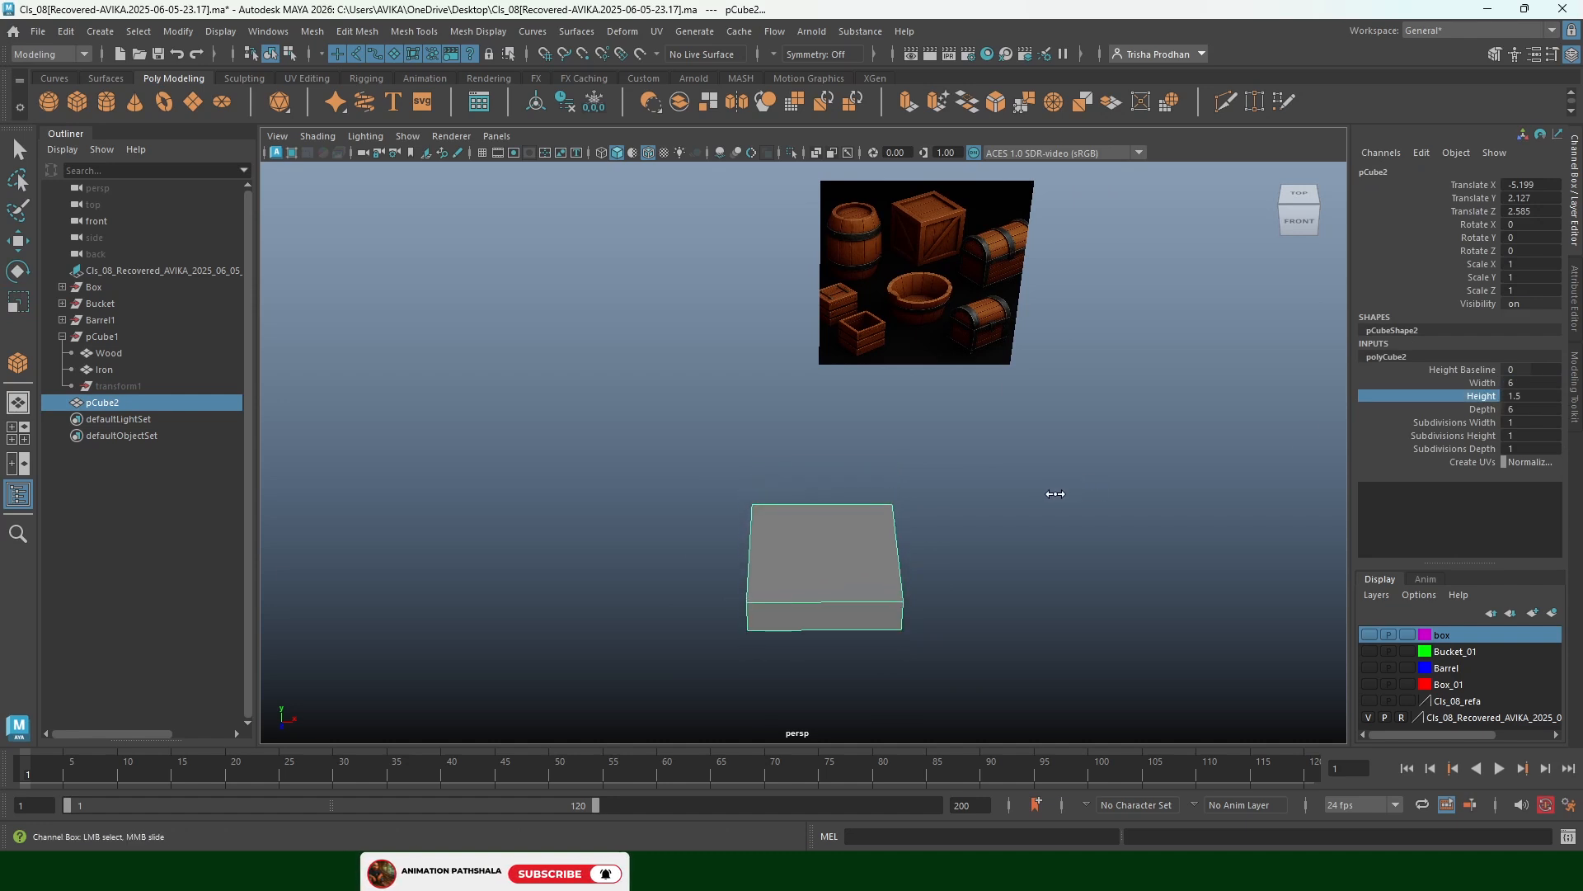
pyautogui.moveTo(834, 551); pyautogui.dragTo(831, 427, button='right')
pyautogui.click(809, 523)
pyautogui.press('r')
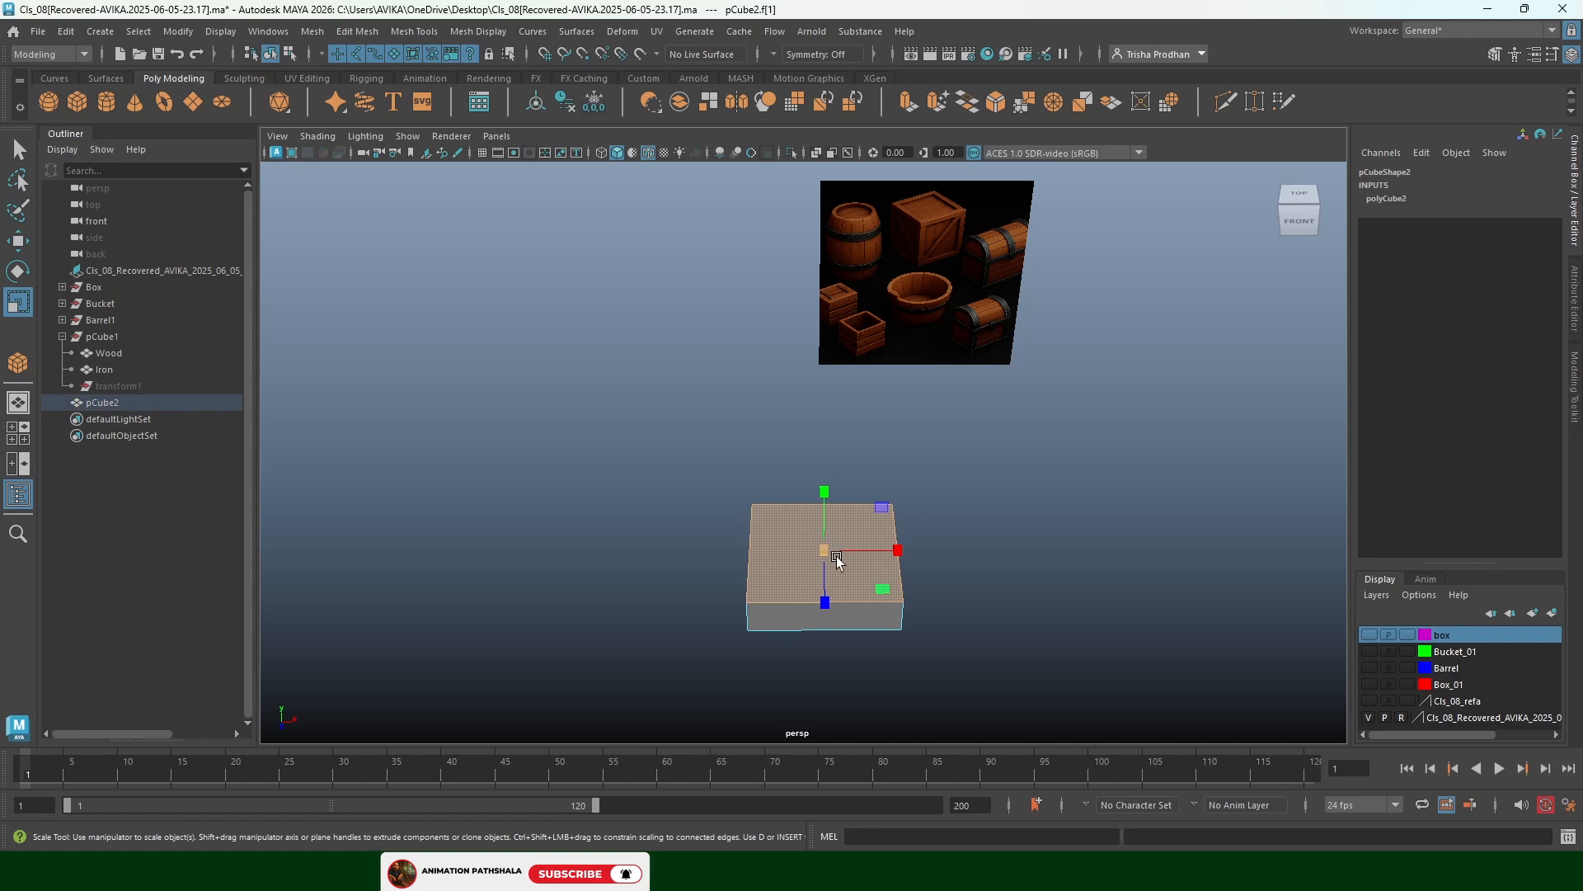
pyautogui.keyDown('shift'); pyautogui.moveTo(826, 557); pyautogui.dragTo(812, 562); pyautogui.keyUp('shift')
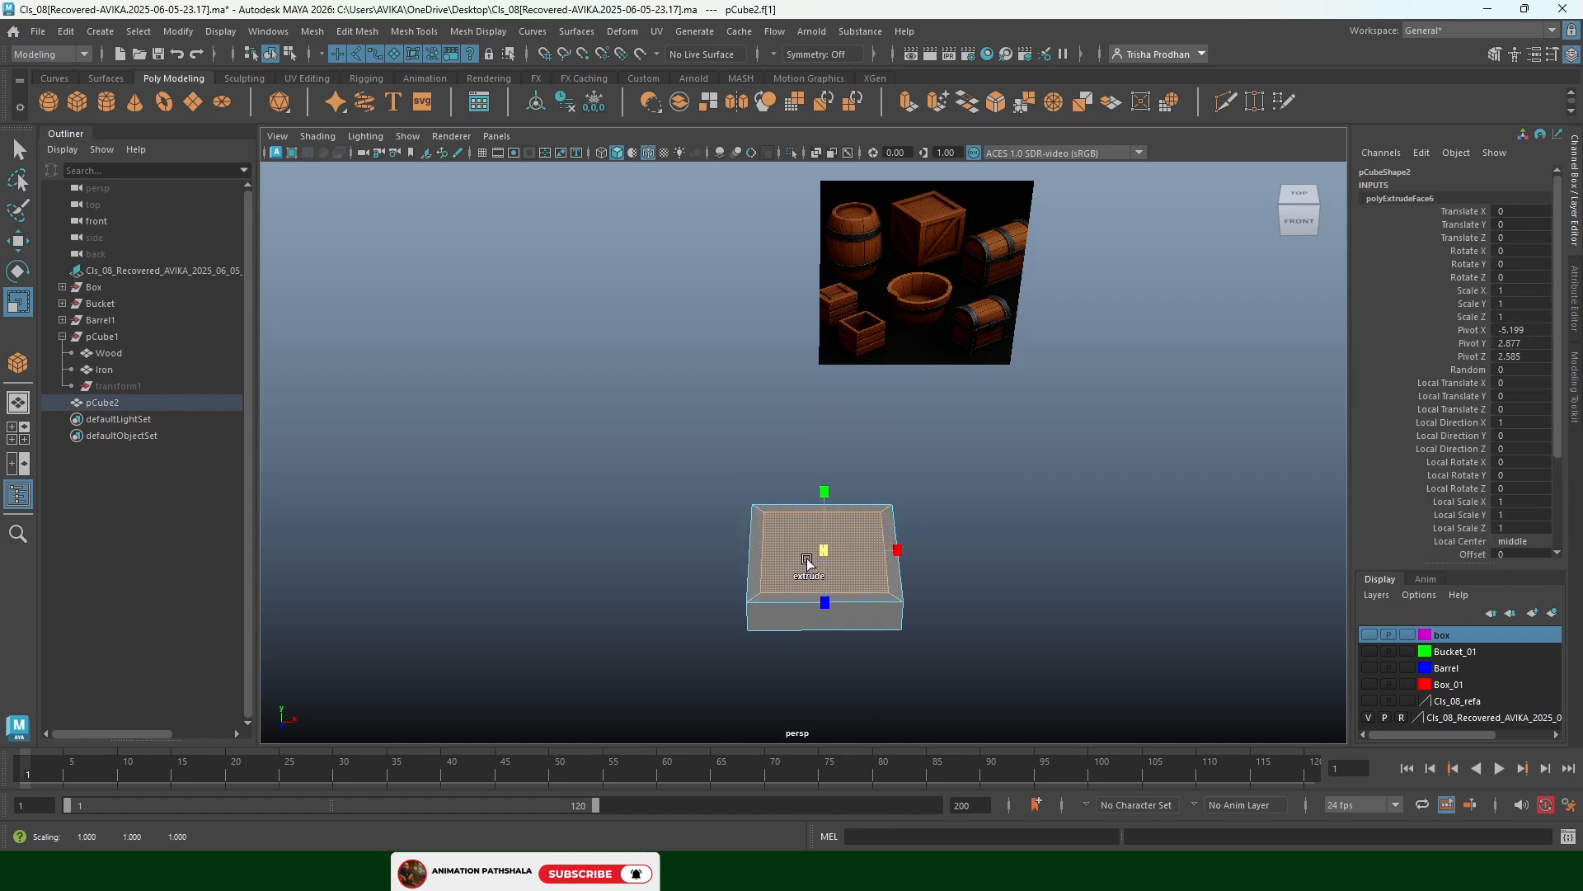
pyautogui.keyDown('alt'); pyautogui.moveTo(875, 336); pyautogui.dragTo(1089, 427); pyautogui.keyUp('alt')
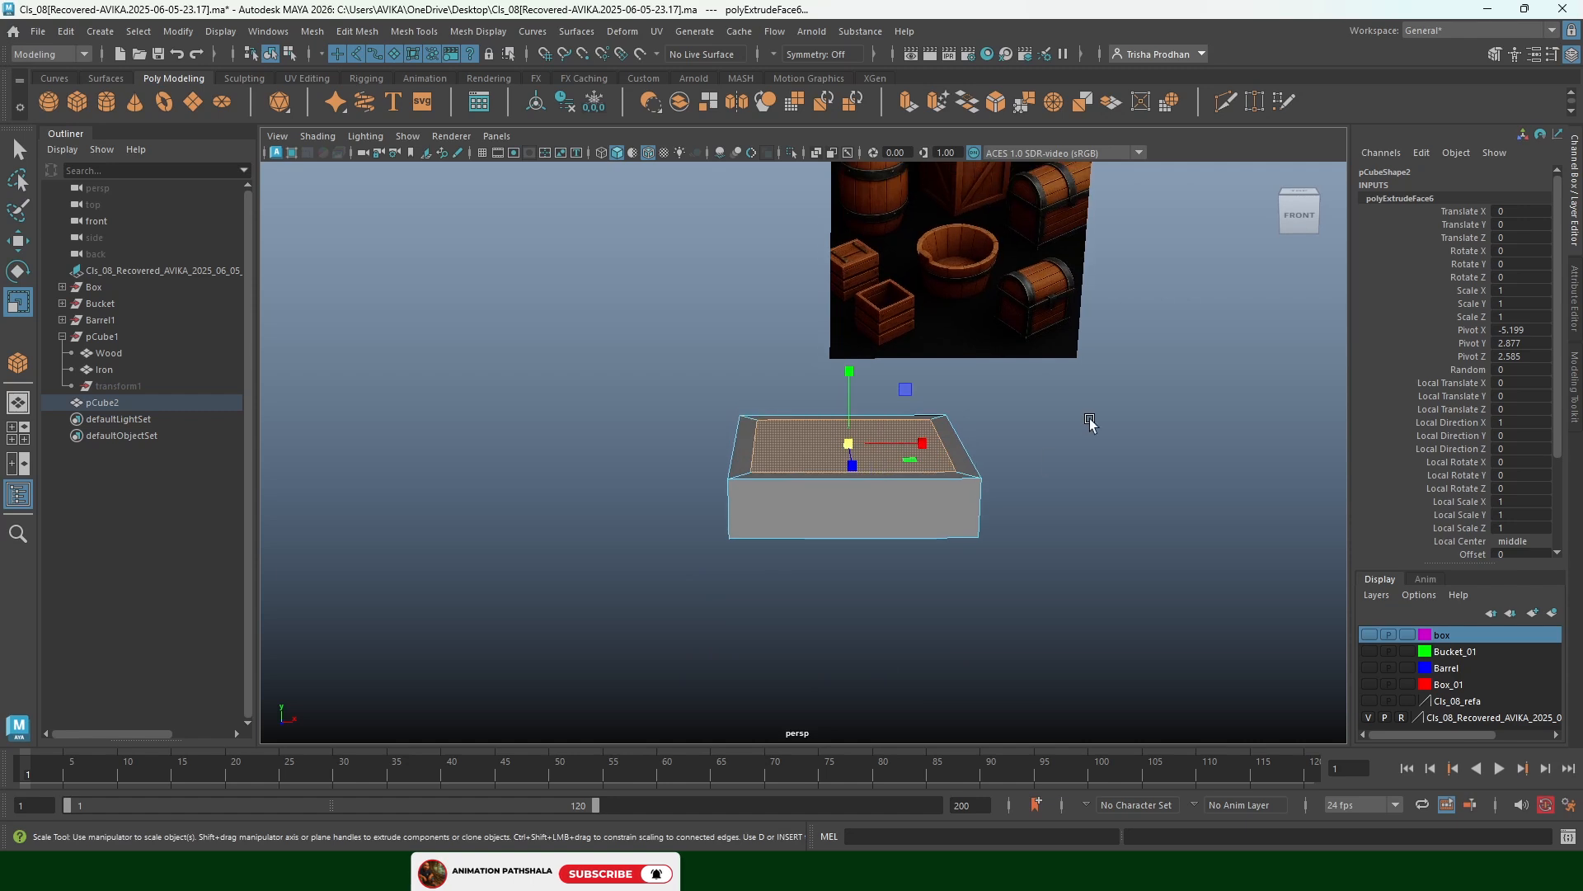
# Delete the box's side faces and bottom face, keeping only the top face with its border
pyautogui.click(1088, 427)
pyautogui.click(897, 515)
pyautogui.keyDown('alt'); pyautogui.moveTo(809, 534); pyautogui.dragTo(806, 424); pyautogui.keyUp('alt')
pyautogui.press('Delete')
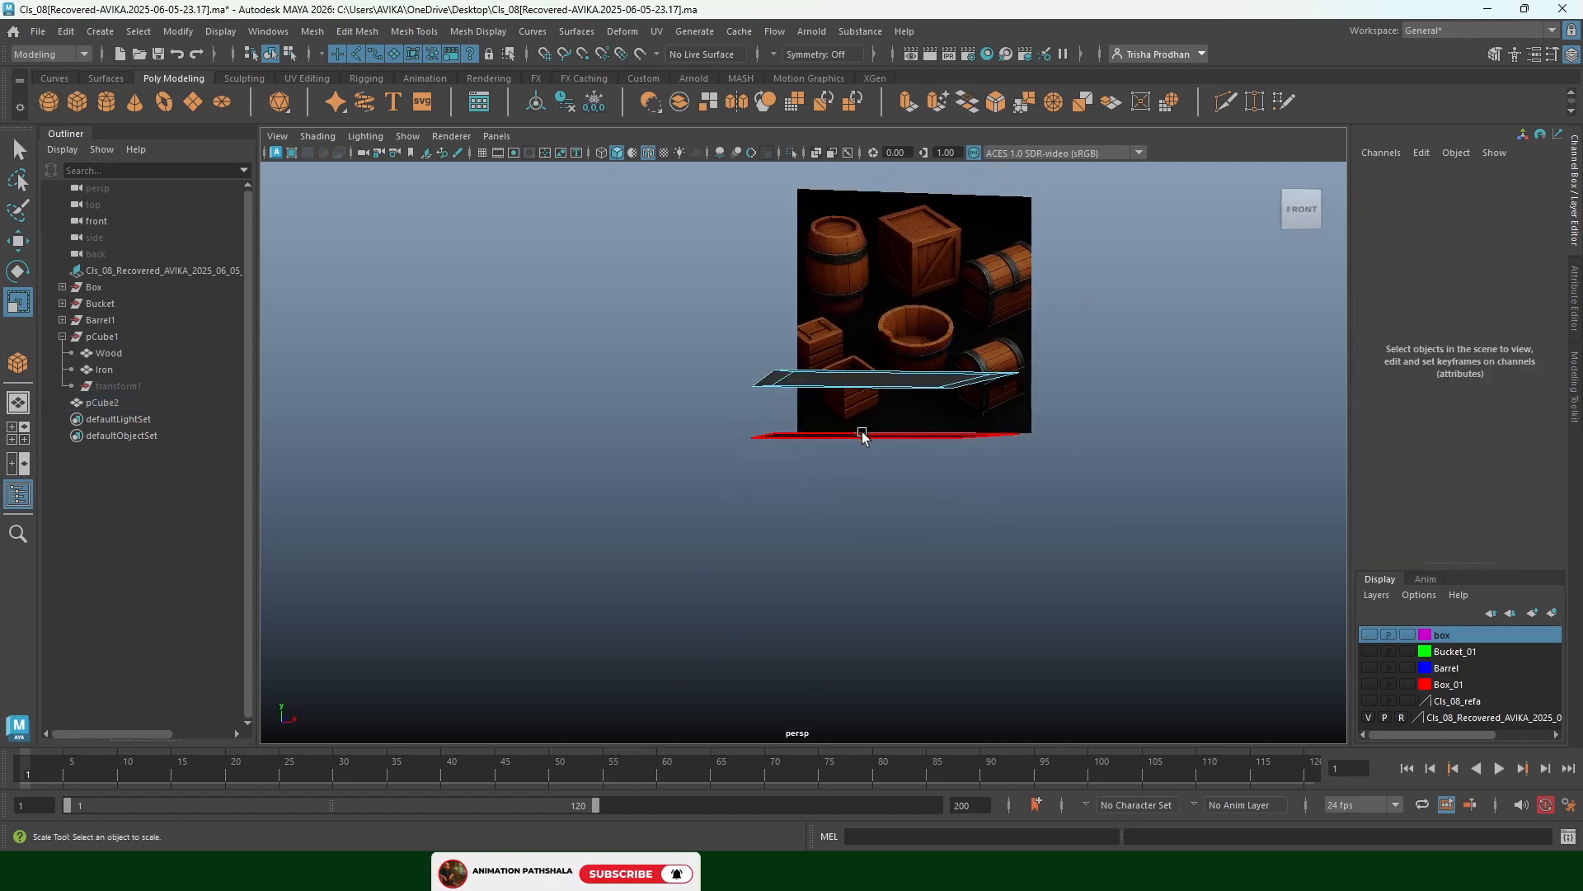
pyautogui.click(863, 435)
pyautogui.press('Delete')
# Clear the flat panel's history, freeze its transformations and extrude it to a thickness of 1.8
pyautogui.keyDown('alt'); pyautogui.moveTo(889, 472); pyautogui.dragTo(824, 470); pyautogui.keyUp('alt')
pyautogui.click(883, 459)
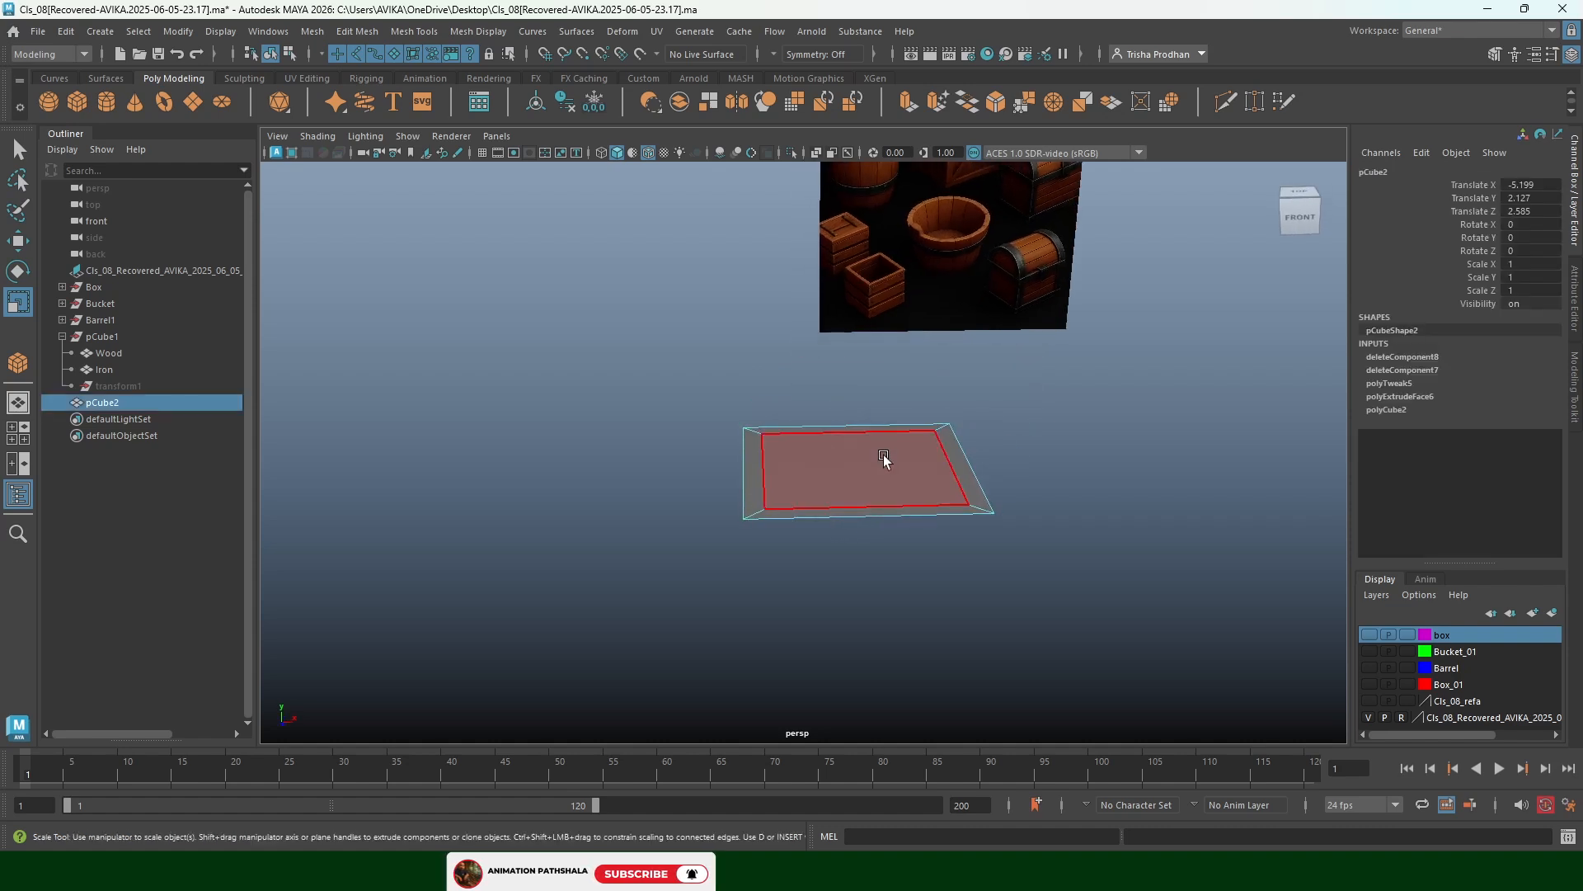
pyautogui.click(587, 105)
pyautogui.press('r')
pyautogui.press('w')
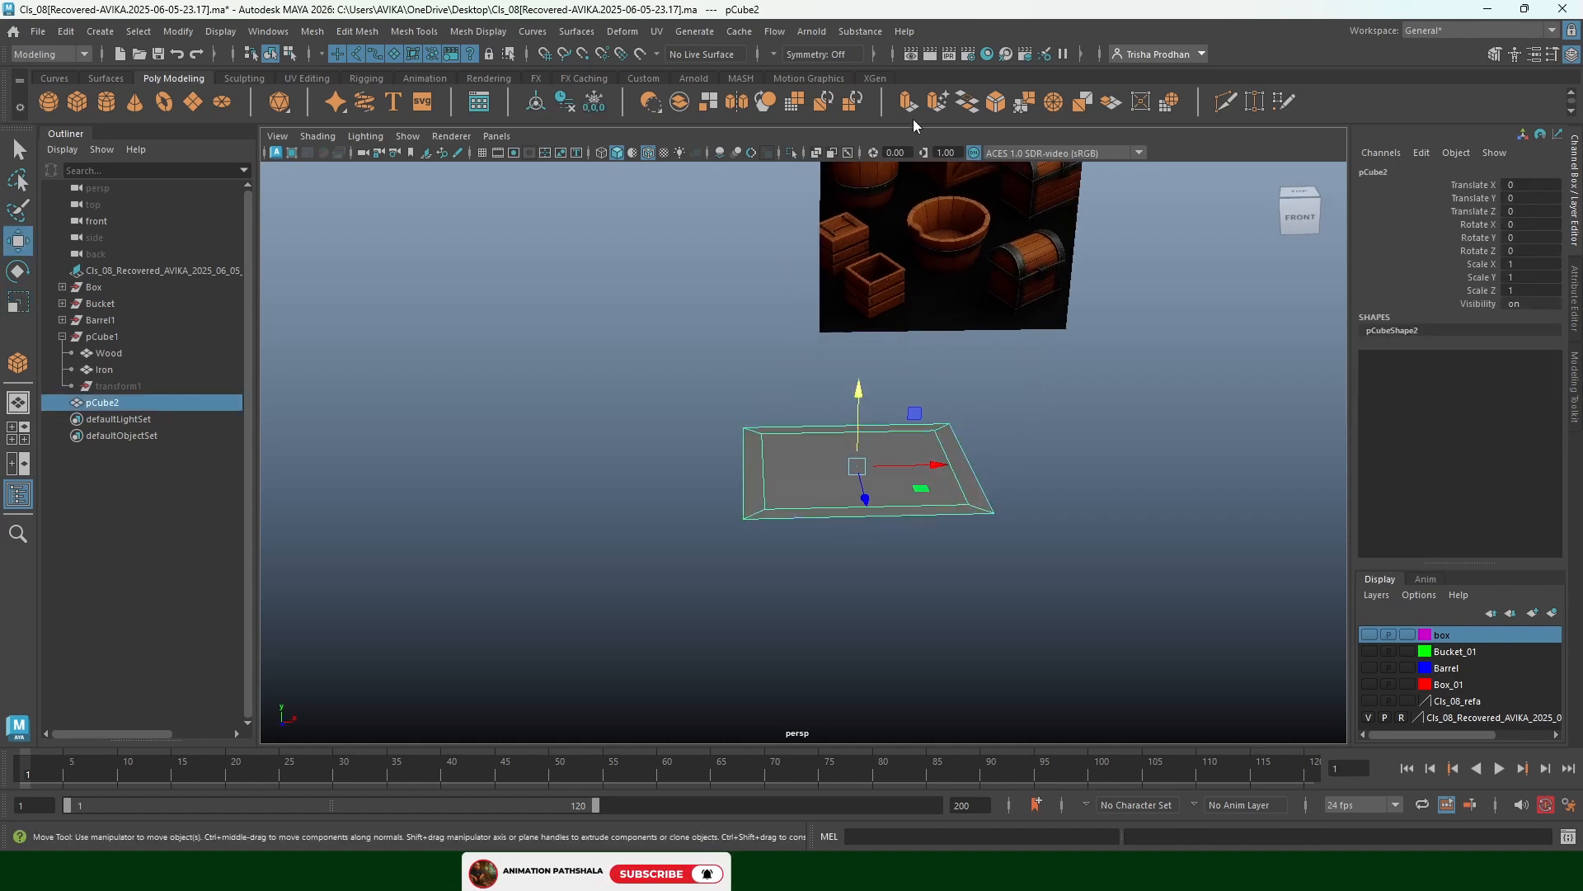
pyautogui.click(906, 103)
pyautogui.moveTo(1027, 363); pyautogui.dragTo(1056, 361)
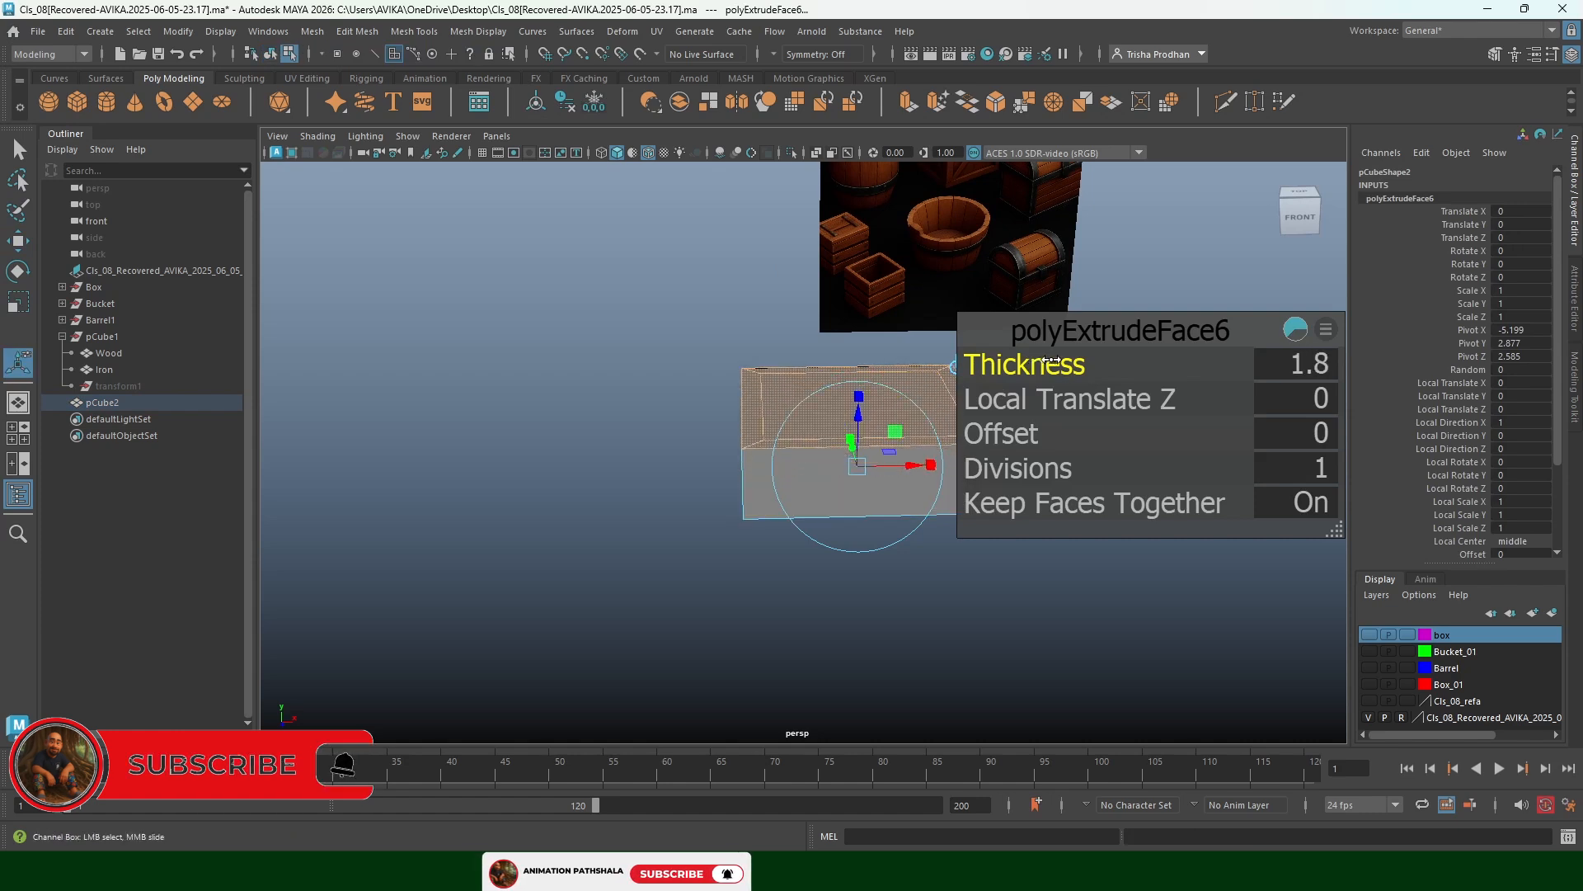
# Delete the centre faces on the top and bottom of the extruded panel to leave an open frame
pyautogui.keyDown('alt'); pyautogui.moveTo(714, 430); pyautogui.dragTo(742, 602); pyautogui.keyUp('alt')
pyautogui.click(746, 406)
pyautogui.keyDown('alt'); pyautogui.moveTo(824, 552); pyautogui.dragTo(822, 426, button='middle'); pyautogui.keyUp('alt')
pyautogui.moveTo(785, 495); pyautogui.dragTo(767, 453)
pyautogui.press('Delete')
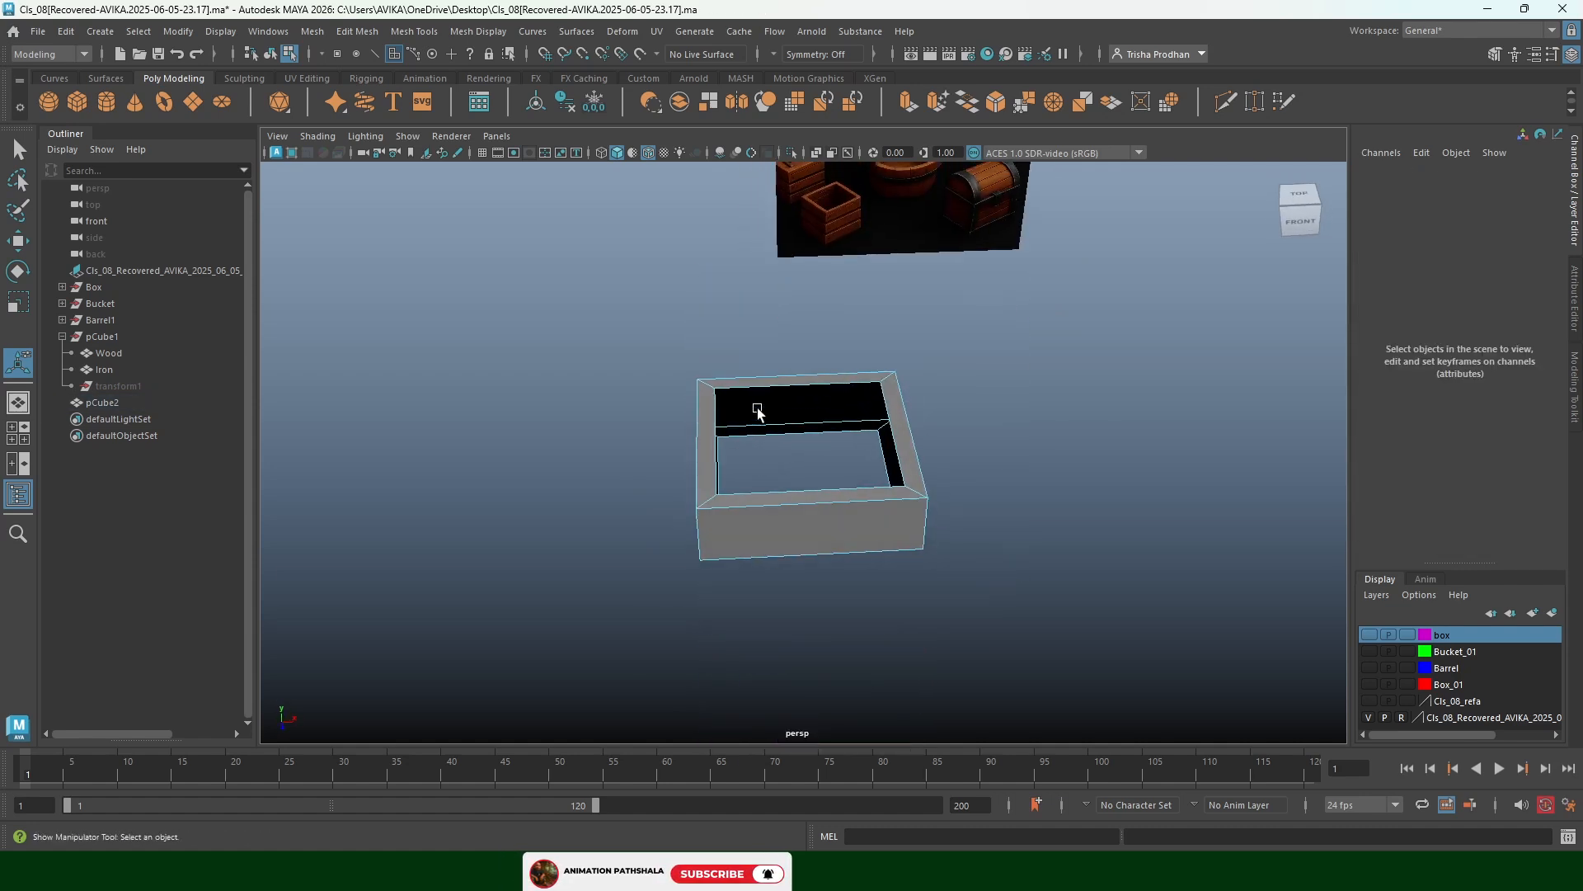
# Bridge the inner border edges of the top and bottom openings to close the frame's inner walls
pyautogui.scroll(4, 755, 408)
pyautogui.keyDown('alt'); pyautogui.moveTo(761, 433); pyautogui.dragTo(777, 480, button='middle'); pyautogui.keyUp('alt')
pyautogui.press('q')
pyautogui.press('F10')
pyautogui.doubleClick(760, 398)
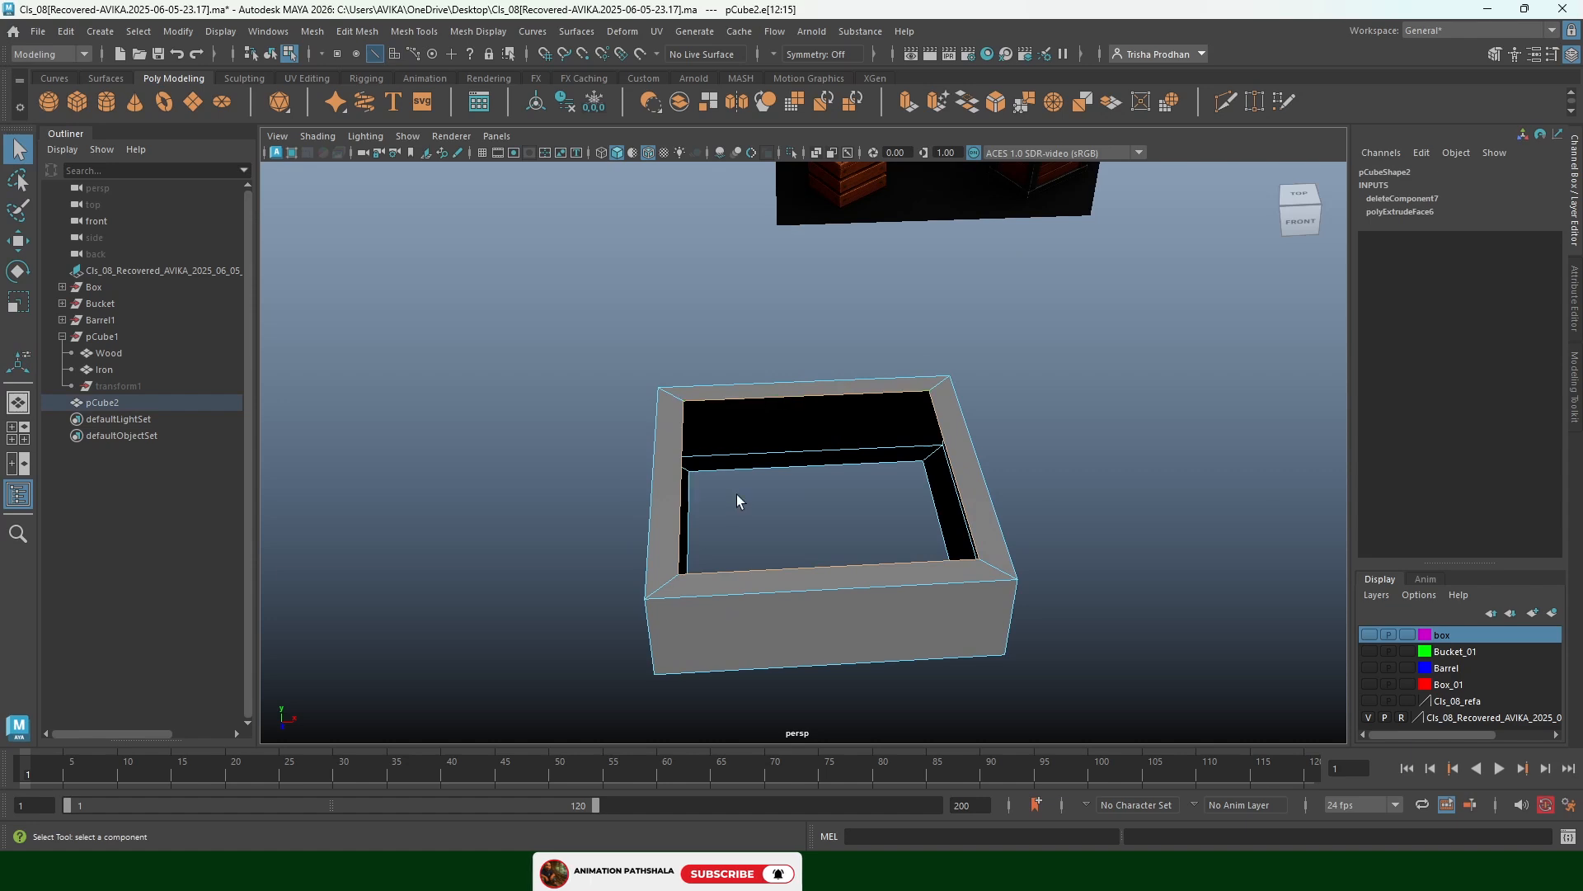
pyautogui.click(972, 109)
pyautogui.keyDown('alt'); pyautogui.moveTo(1036, 468); pyautogui.dragTo(873, 423); pyautogui.keyUp('alt')
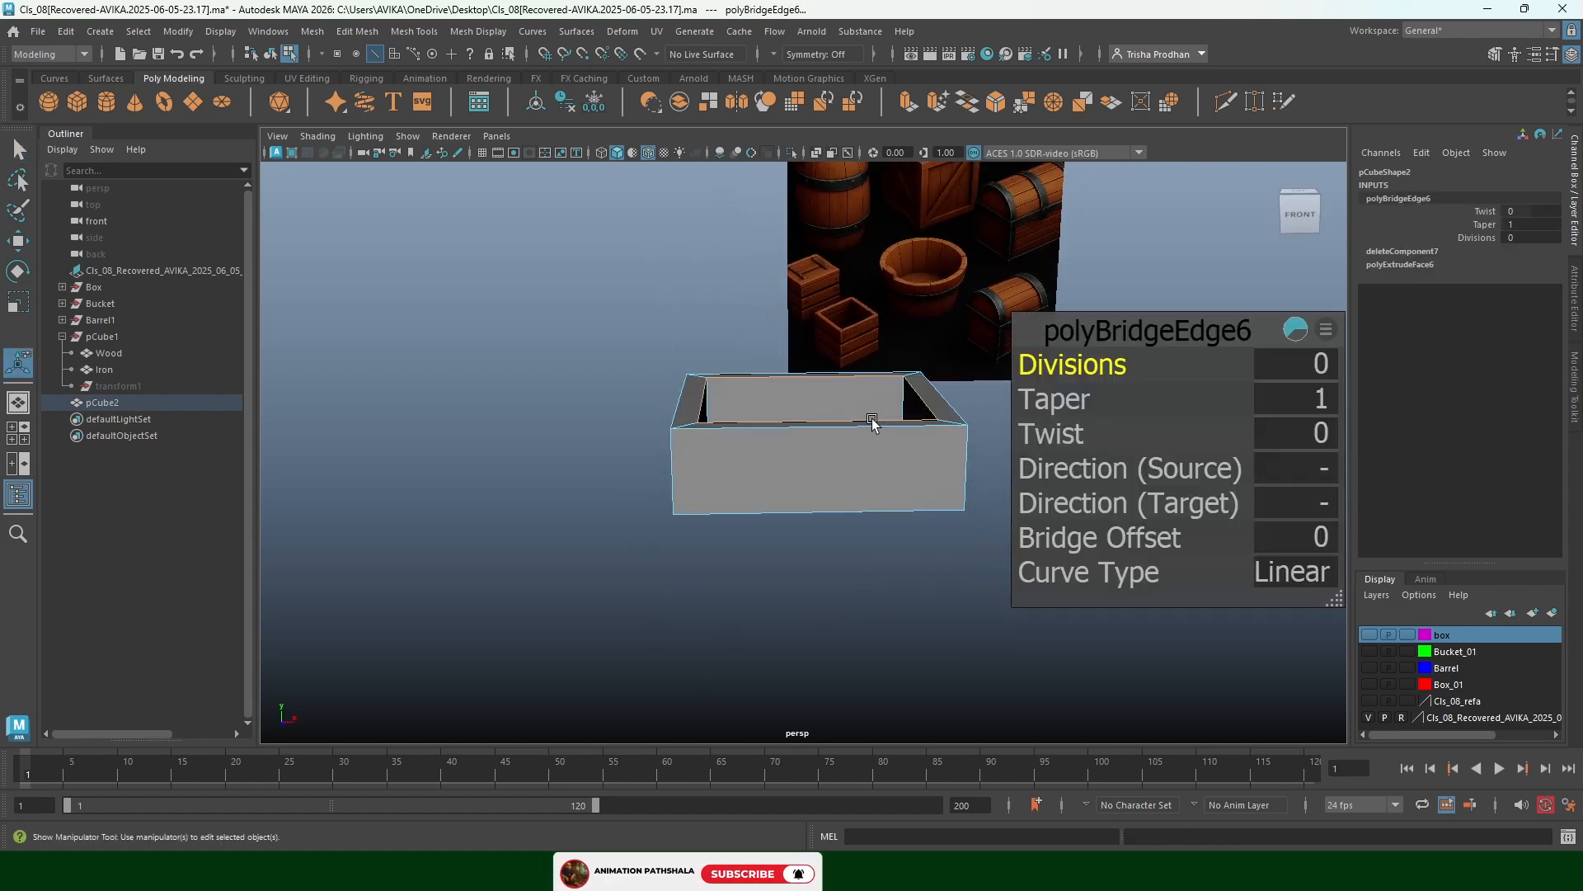
# Compare the bridged frame, including its underside, with the small open crate in the reference image
pyautogui.keyDown('alt'); pyautogui.moveTo(825, 477); pyautogui.dragTo(828, 521, button='middle'); pyautogui.keyUp('alt')
pyautogui.scroll(3, 871, 376)
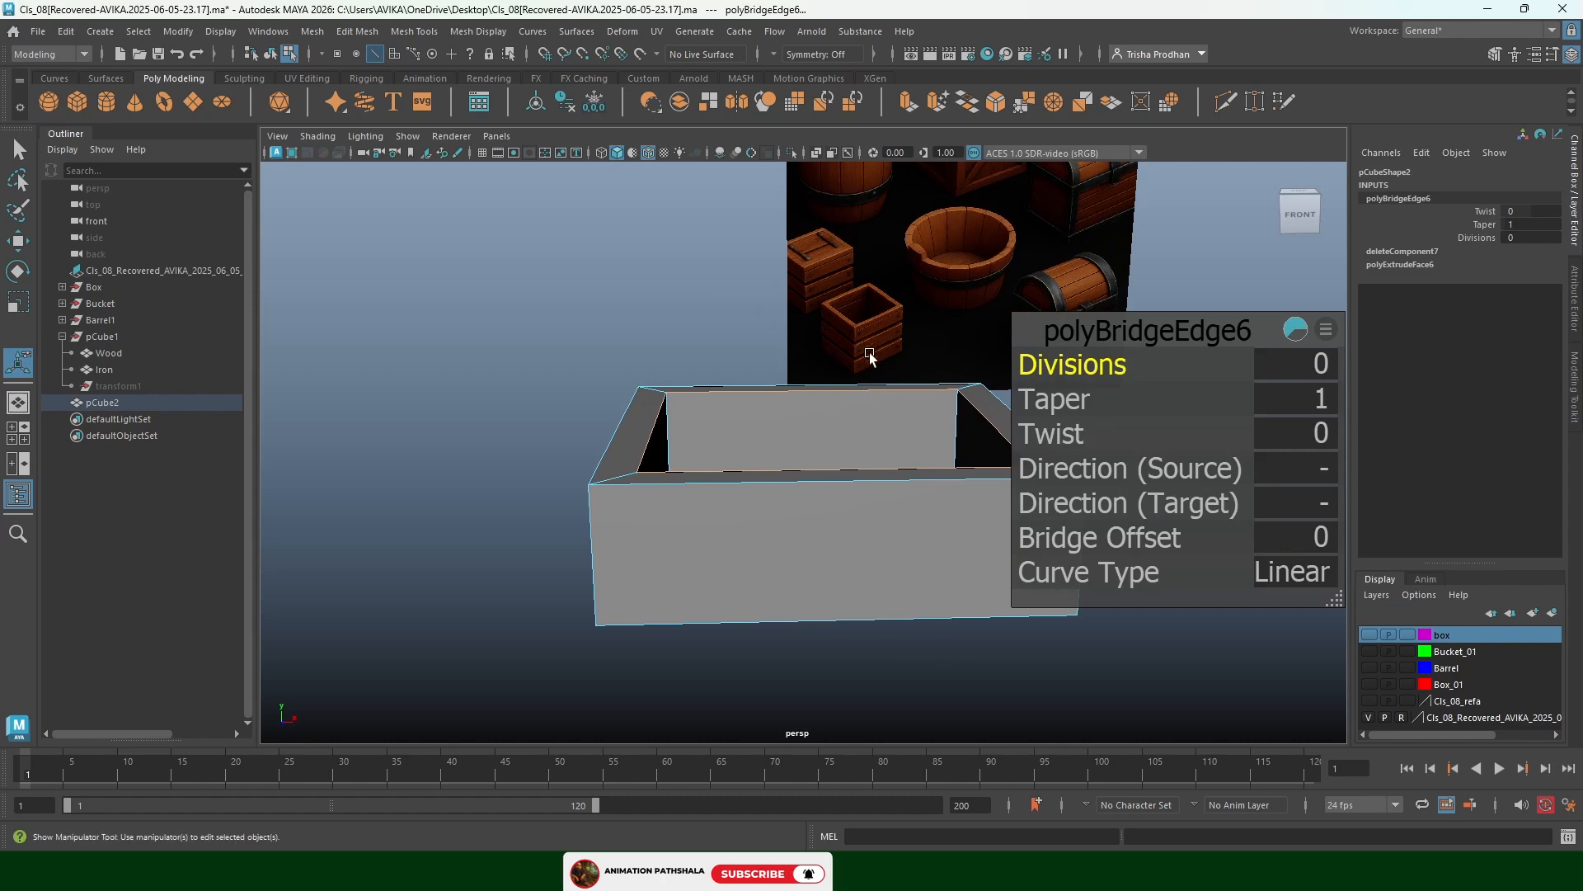
pyautogui.scroll(3, 873, 341)
pyautogui.keyDown('alt'); pyautogui.moveTo(874, 343); pyautogui.dragTo(844, 386, button='middle'); pyautogui.keyUp('alt')
pyautogui.scroll(-3, 804, 440)
pyautogui.keyDown('alt'); pyautogui.moveTo(804, 444); pyautogui.dragTo(777, 398); pyautogui.keyUp('alt')
pyautogui.keyDown('alt'); pyautogui.moveTo(700, 410); pyautogui.dragTo(697, 462, button='middle'); pyautogui.keyUp('alt')
pyautogui.scroll(3, 636, 385)
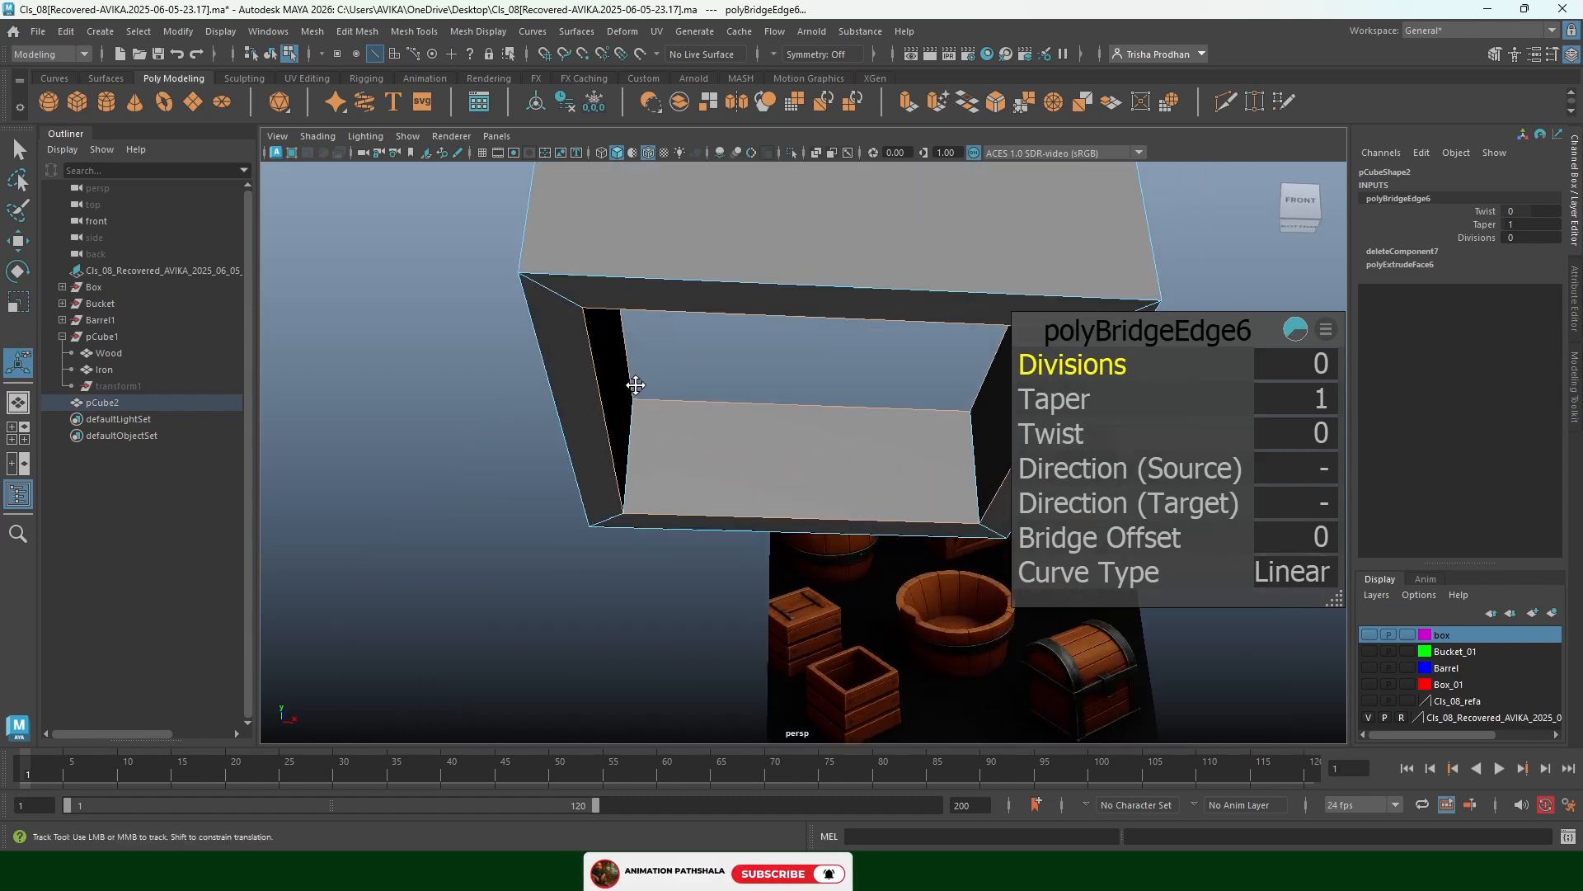
pyautogui.scroll(-3, 639, 382)
pyautogui.keyDown('alt'); pyautogui.moveTo(651, 374); pyautogui.dragTo(644, 355); pyautogui.keyUp('alt')
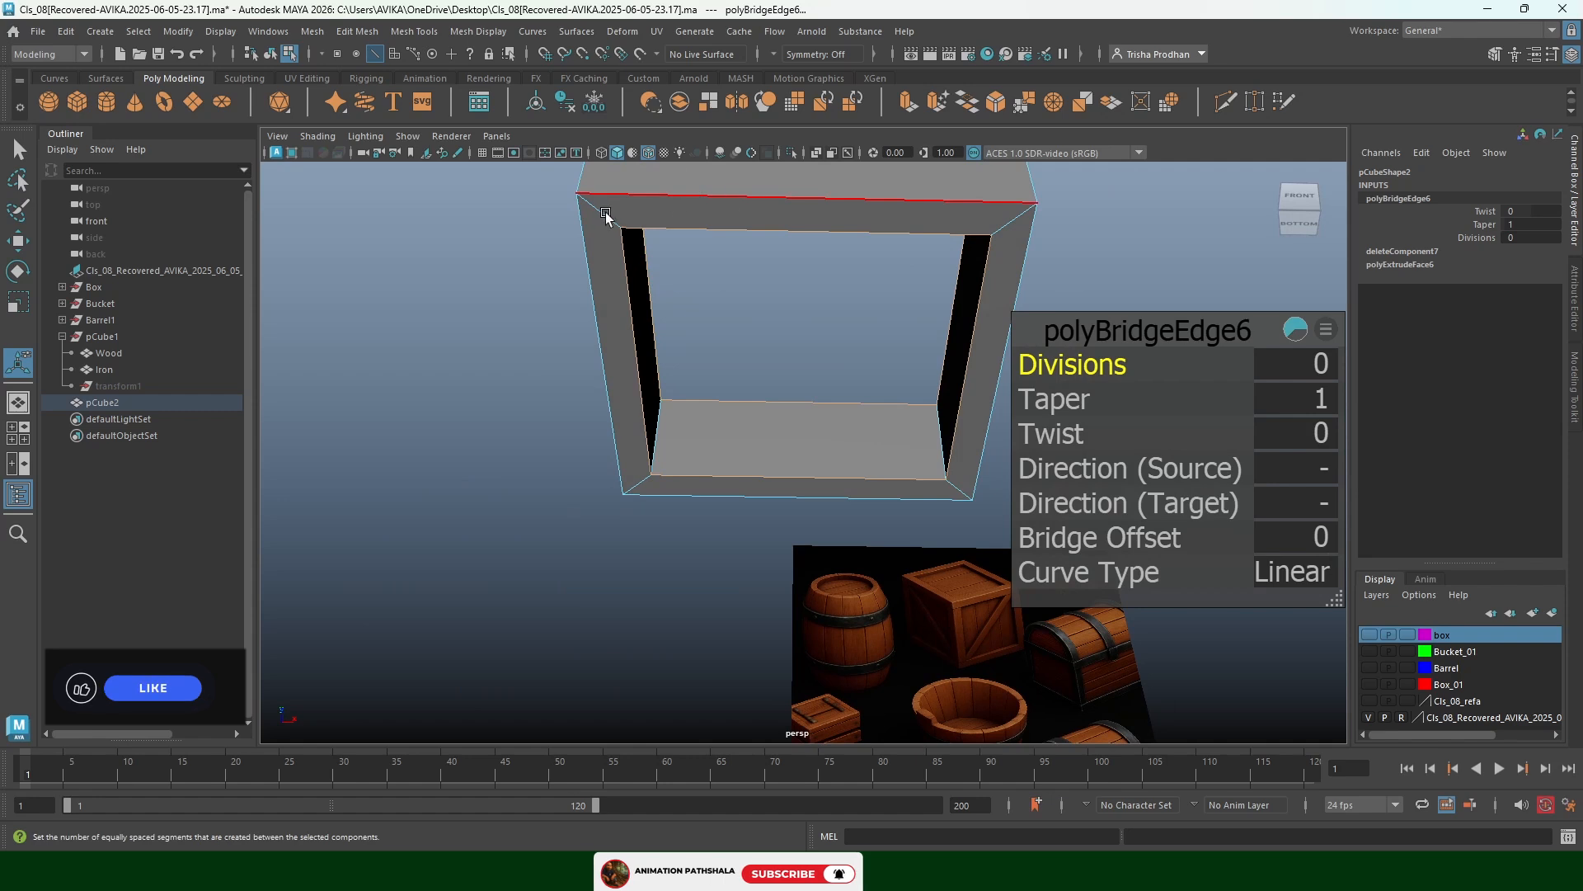
# Connect the eight diagonal corner edges on the frame's top and bottom rims with edge loops at slide 0.5
pyautogui.press('q')
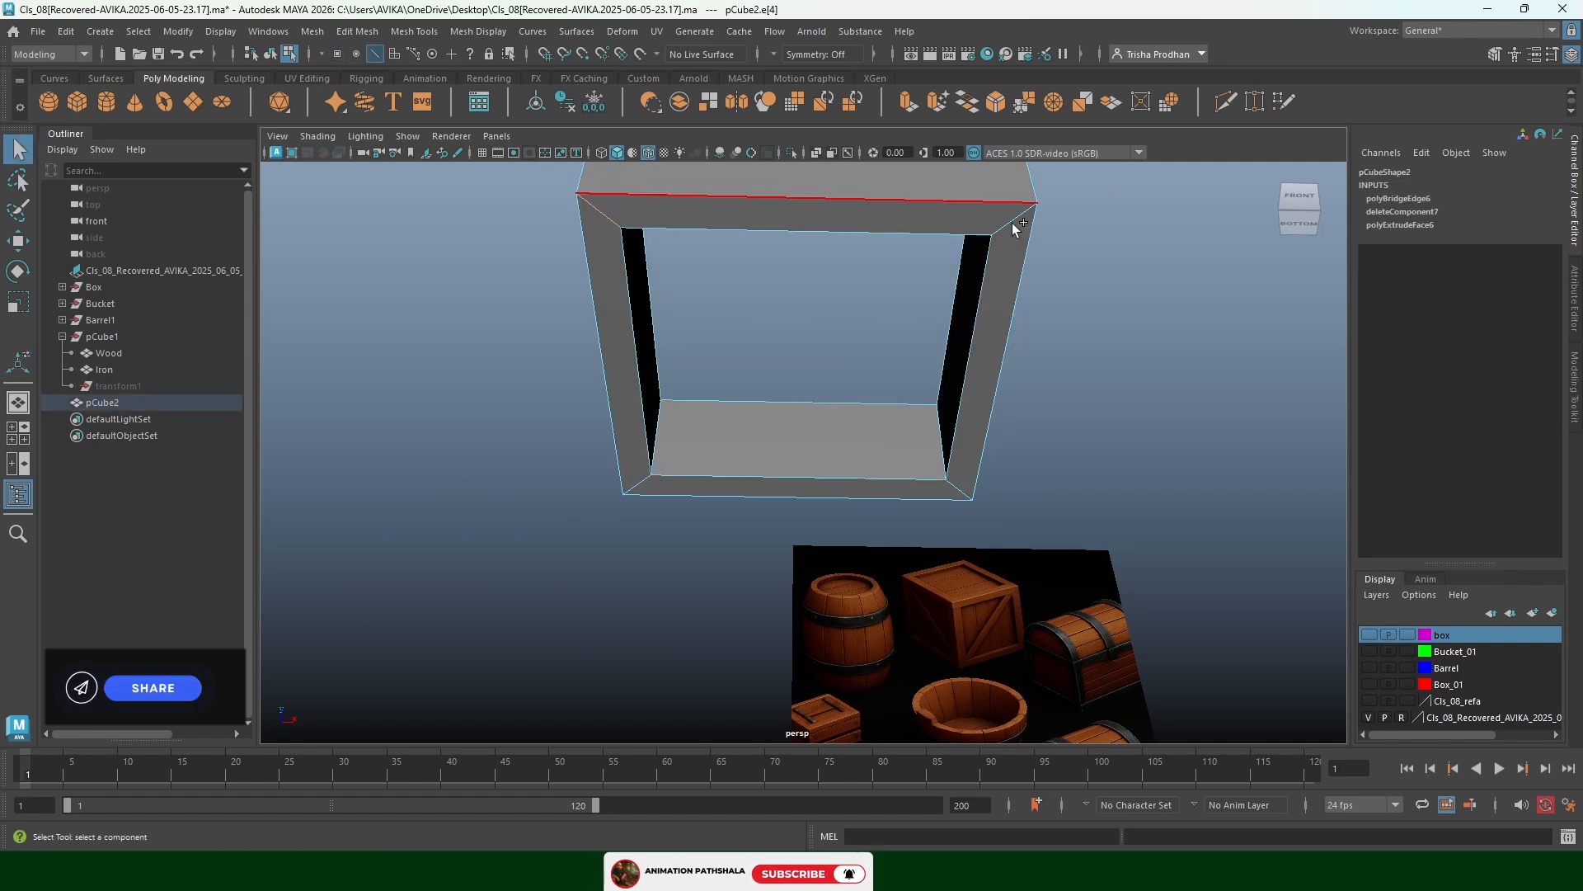
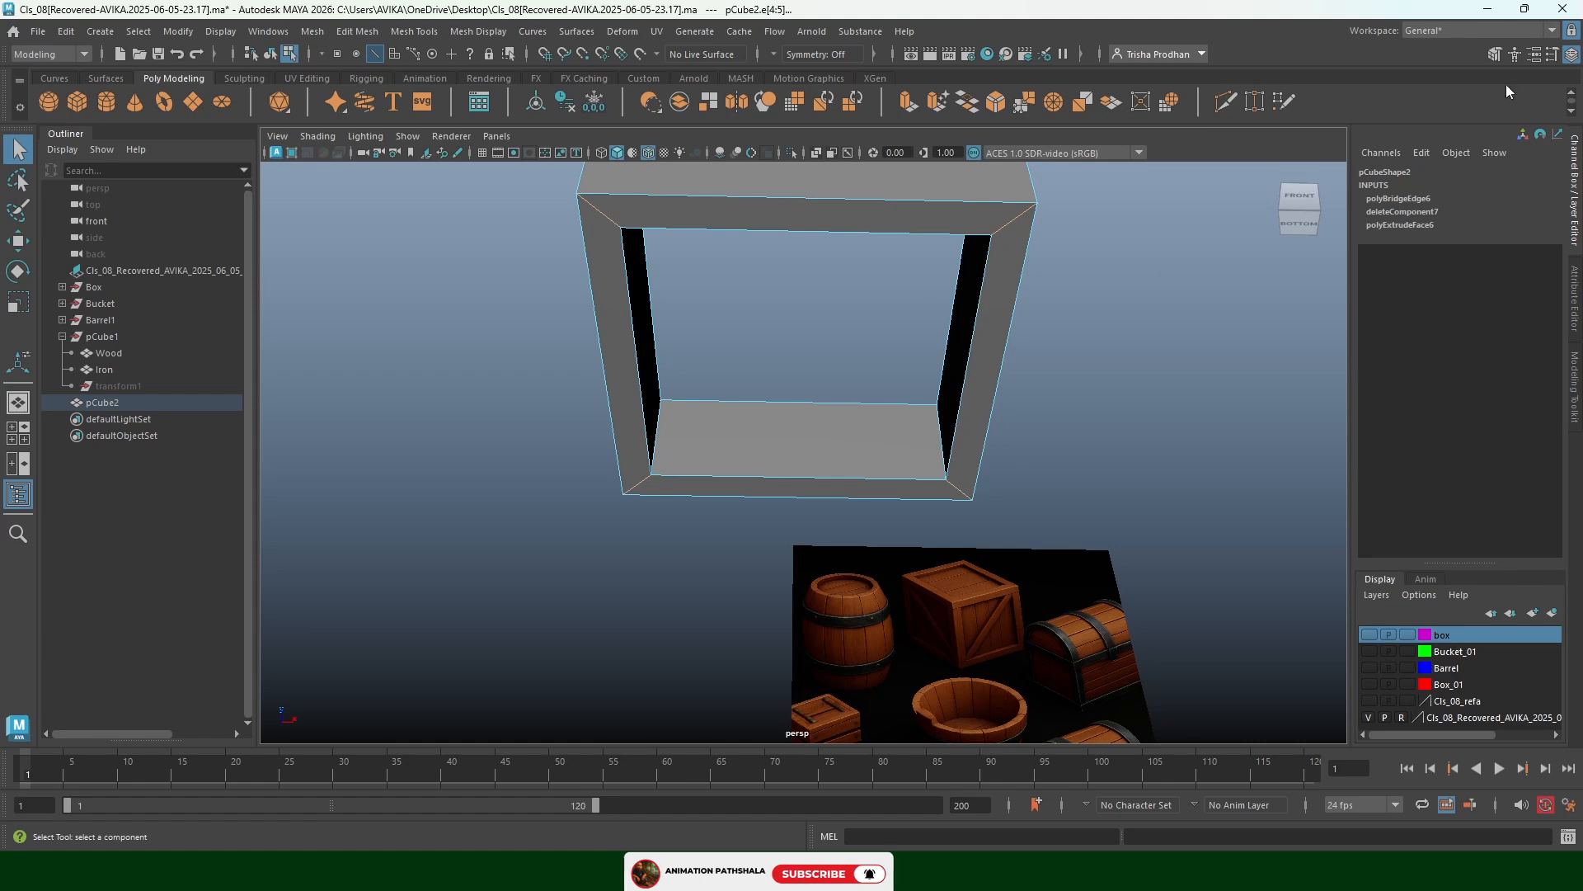
pyautogui.click(1492, 60)
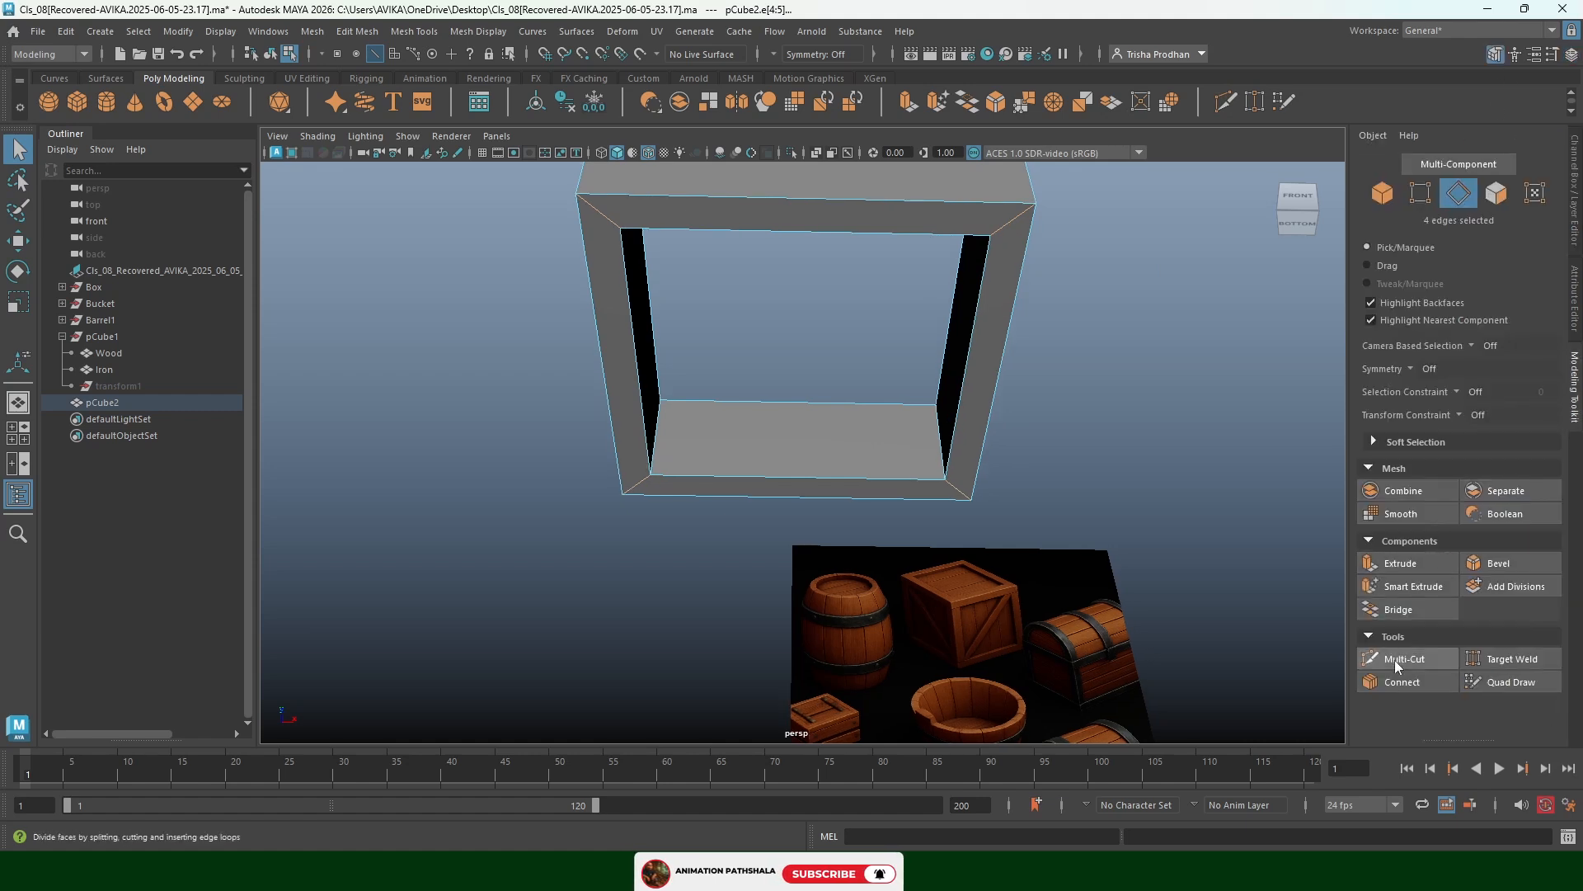
pyautogui.keyDown('alt'); pyautogui.moveTo(984, 524); pyautogui.dragTo(951, 483); pyautogui.keyUp('alt')
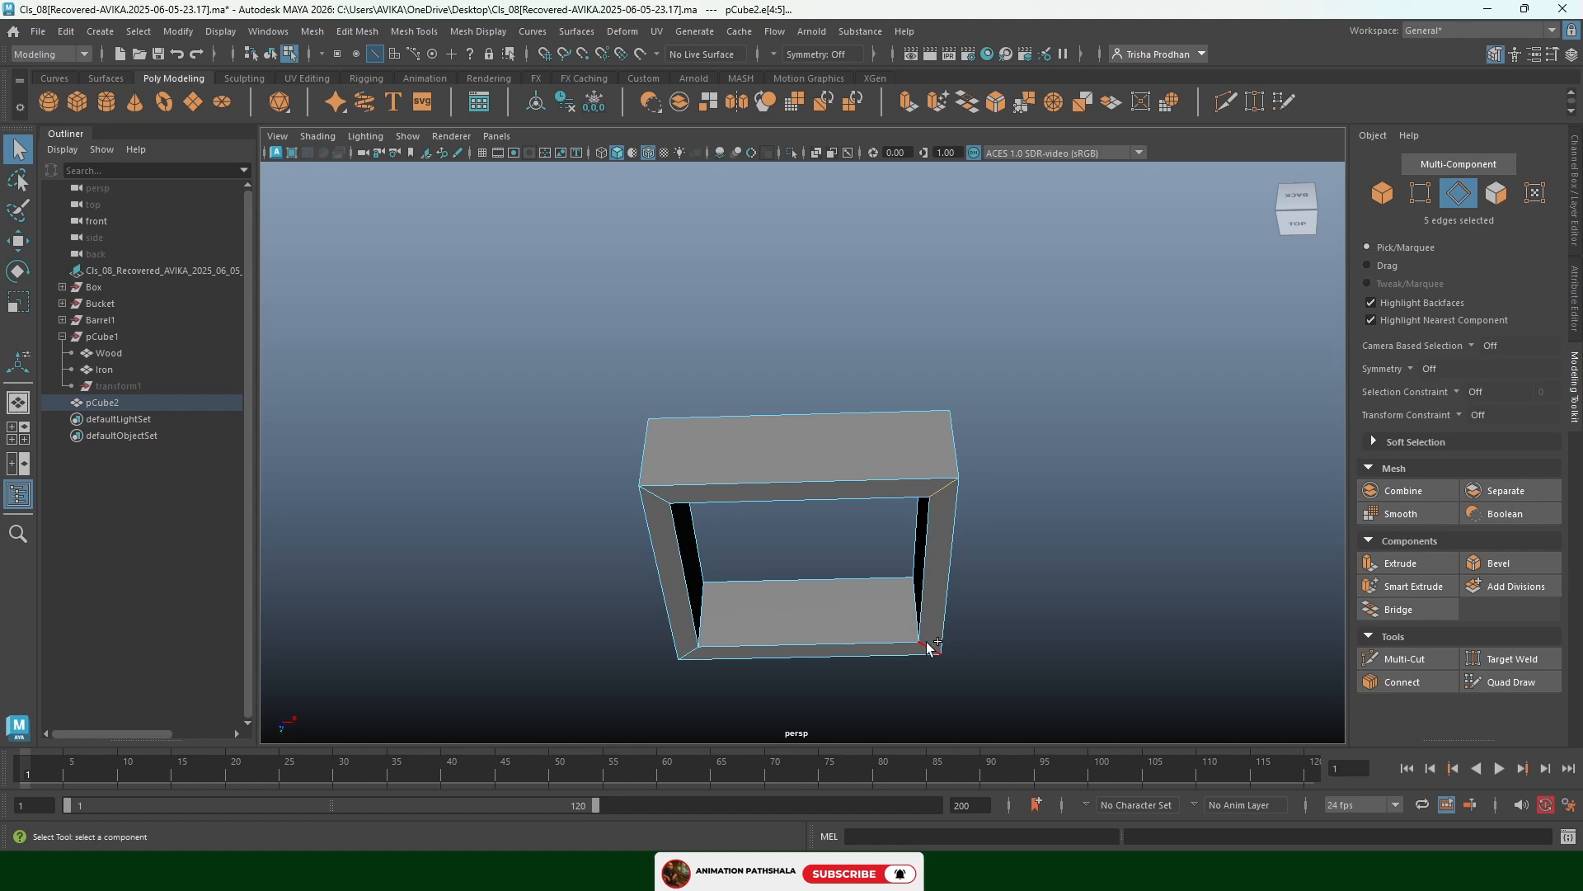
pyautogui.keyDown('alt'); pyautogui.moveTo(929, 647); pyautogui.dragTo(1160, 409); pyautogui.keyUp('alt')
pyautogui.keyDown('alt'); pyautogui.moveTo(1161, 408); pyautogui.dragTo(1160, 403, button='middle'); pyautogui.keyUp('alt')
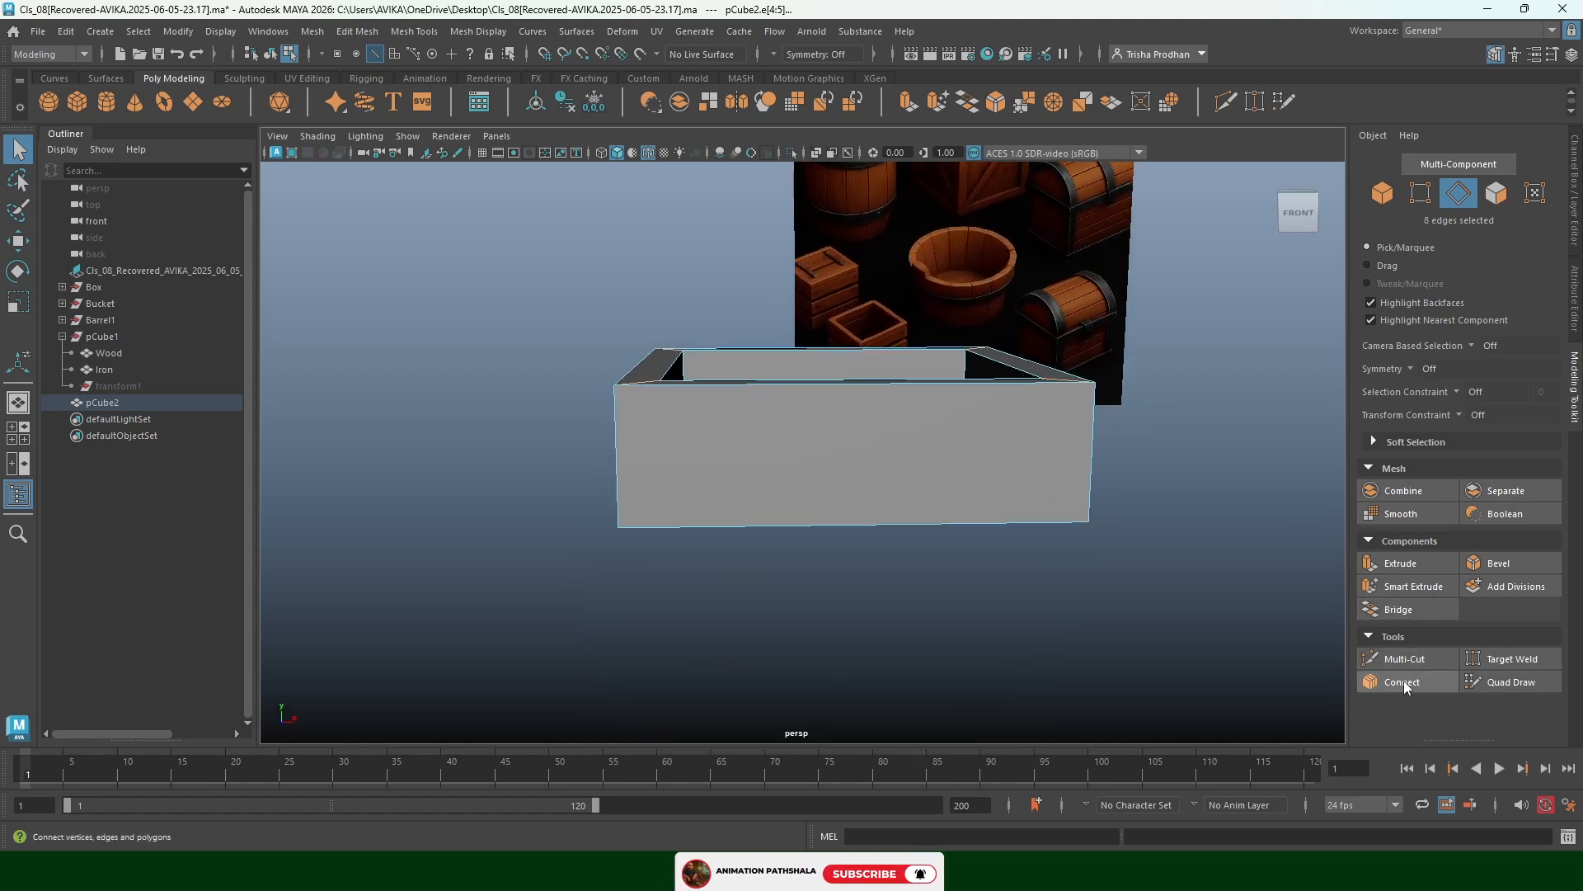
pyautogui.click(1404, 678)
pyautogui.keyDown('alt'); pyautogui.moveTo(1166, 487); pyautogui.dragTo(1146, 523); pyautogui.keyUp('alt')
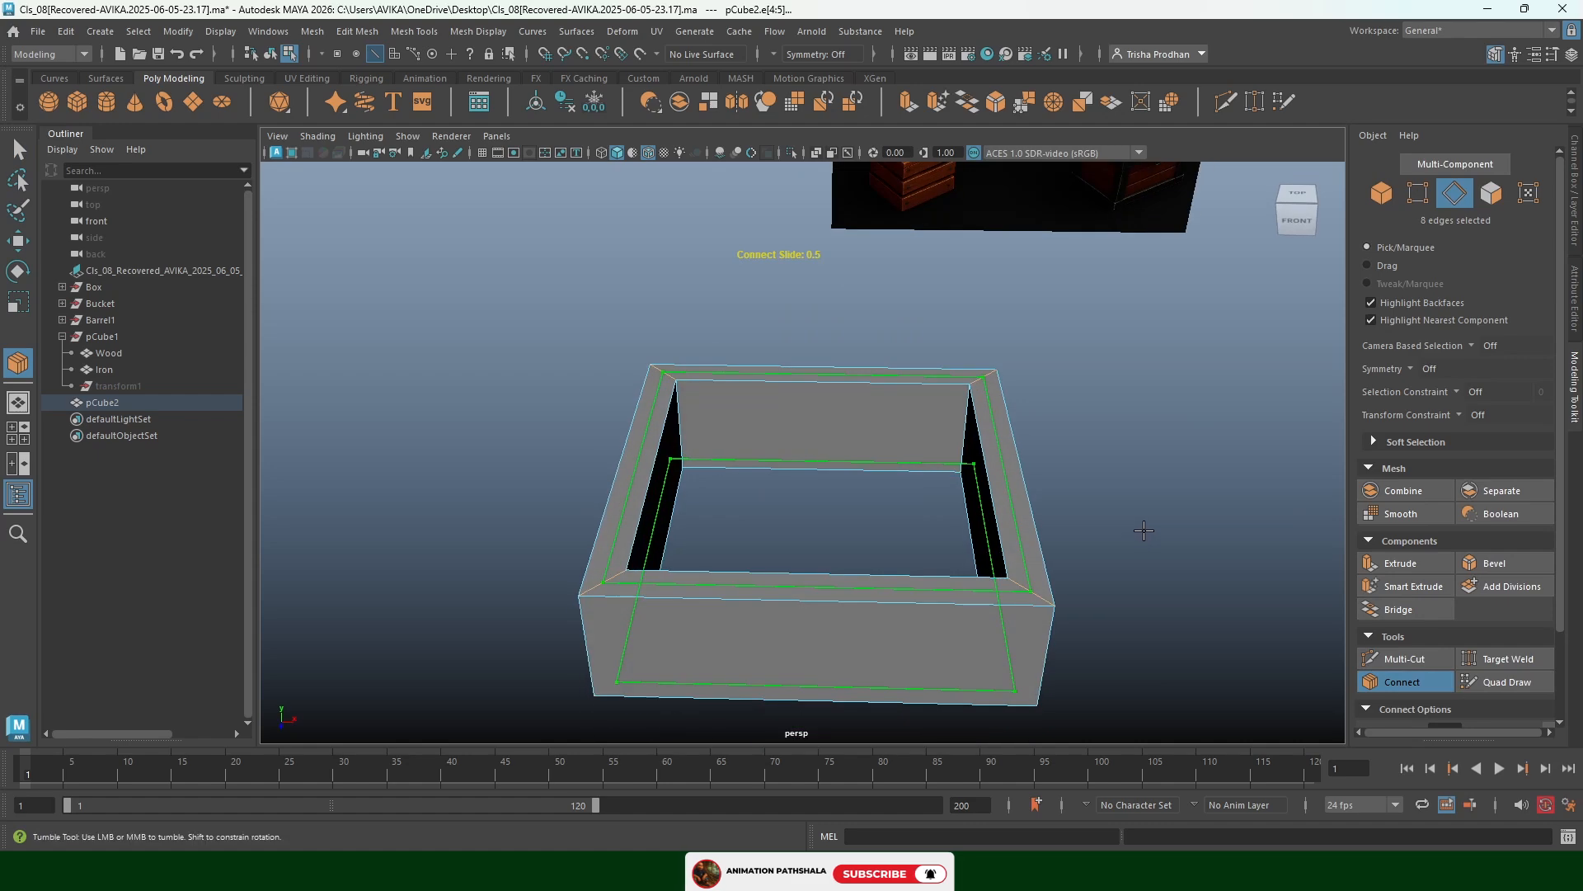
pyautogui.press('q')
pyautogui.press('F11')
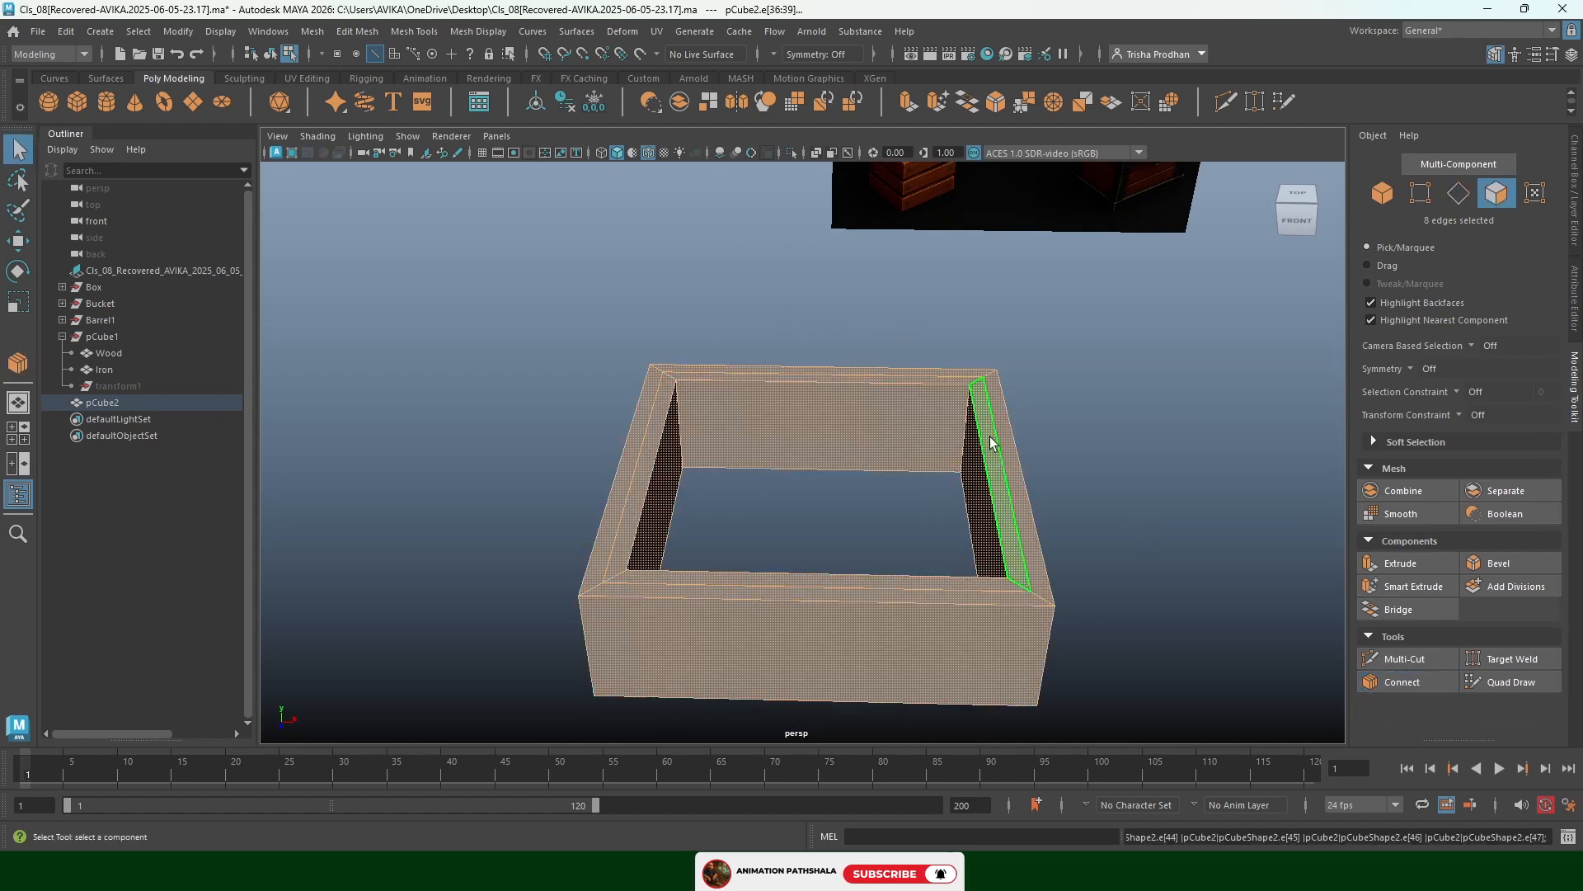
pyautogui.click(986, 434)
pyautogui.doubleClick(932, 380)
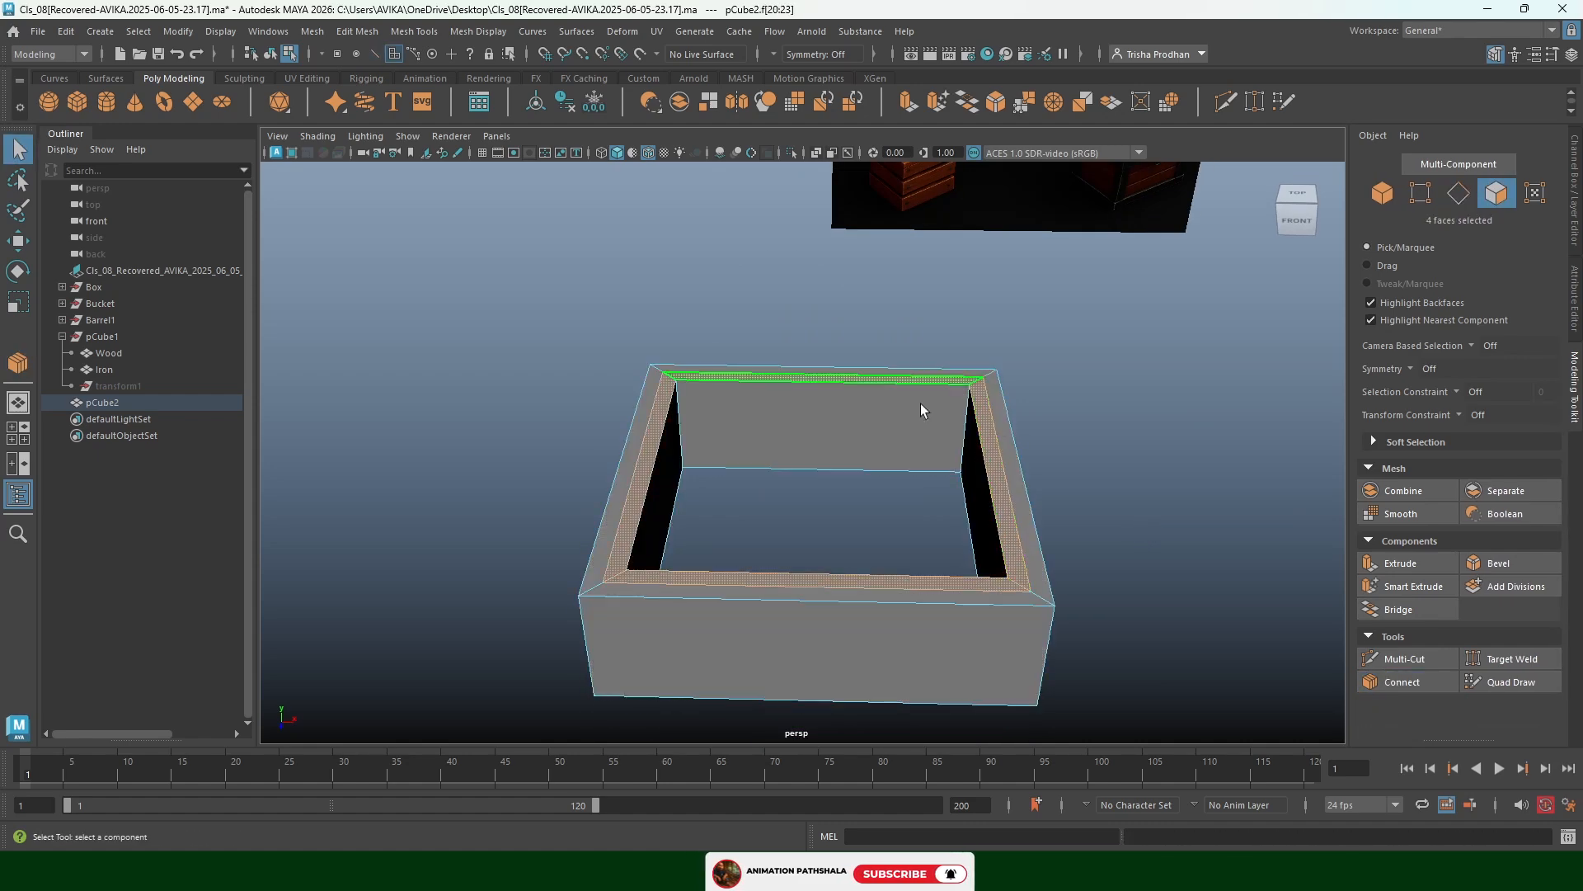
pyautogui.keyDown('alt'); pyautogui.moveTo(921, 403); pyautogui.dragTo(905, 433); pyautogui.keyUp('alt')
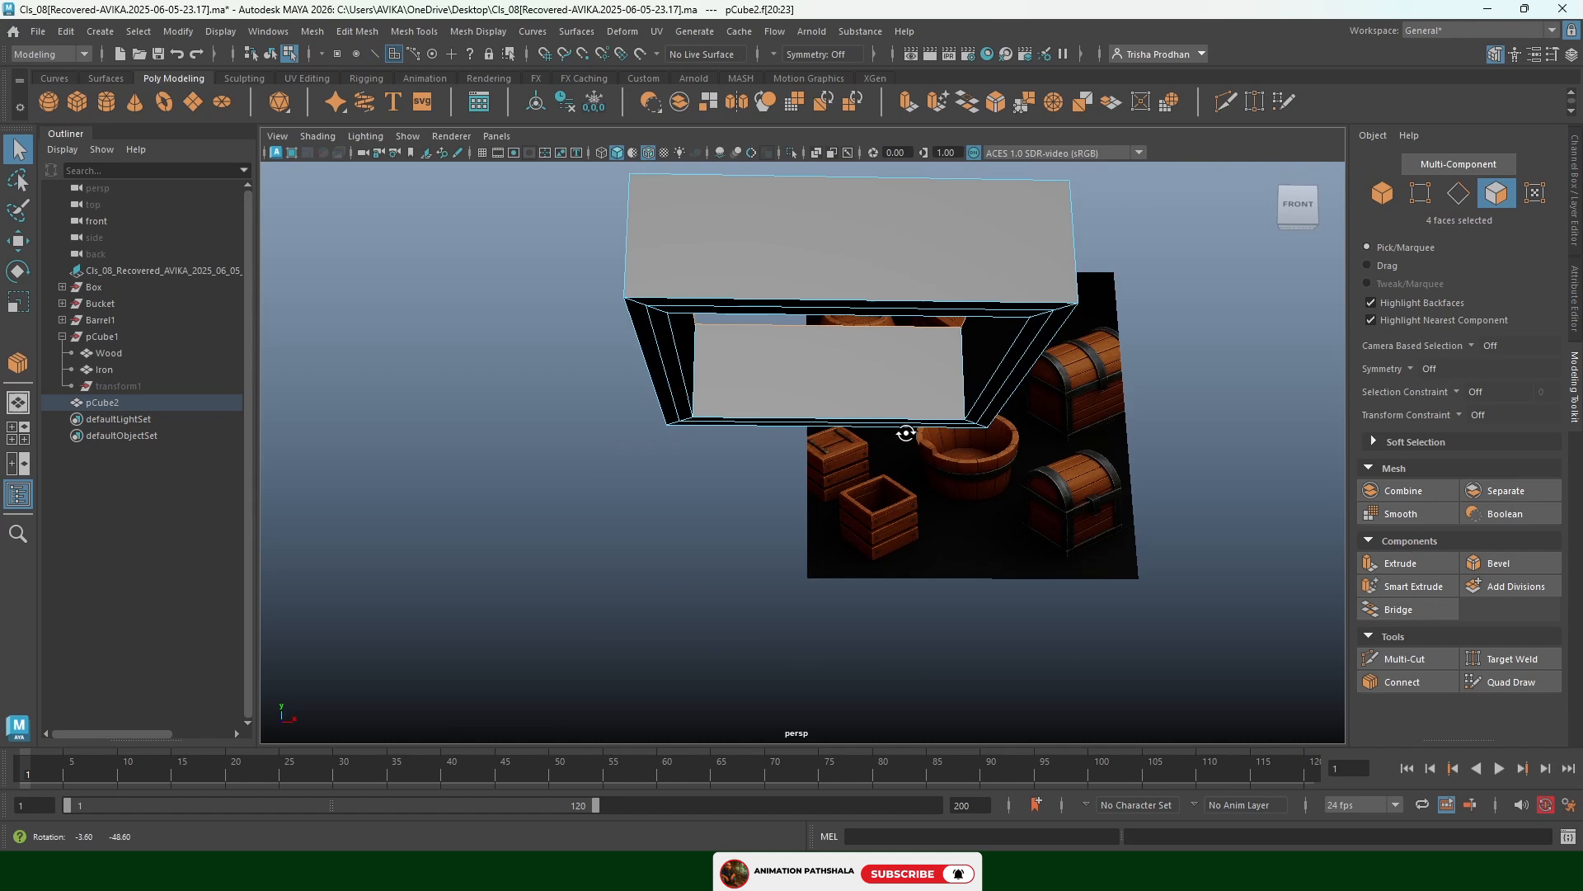
pyautogui.keyDown('shift'); pyautogui.doubleClick(1019, 341); pyautogui.keyUp('shift')
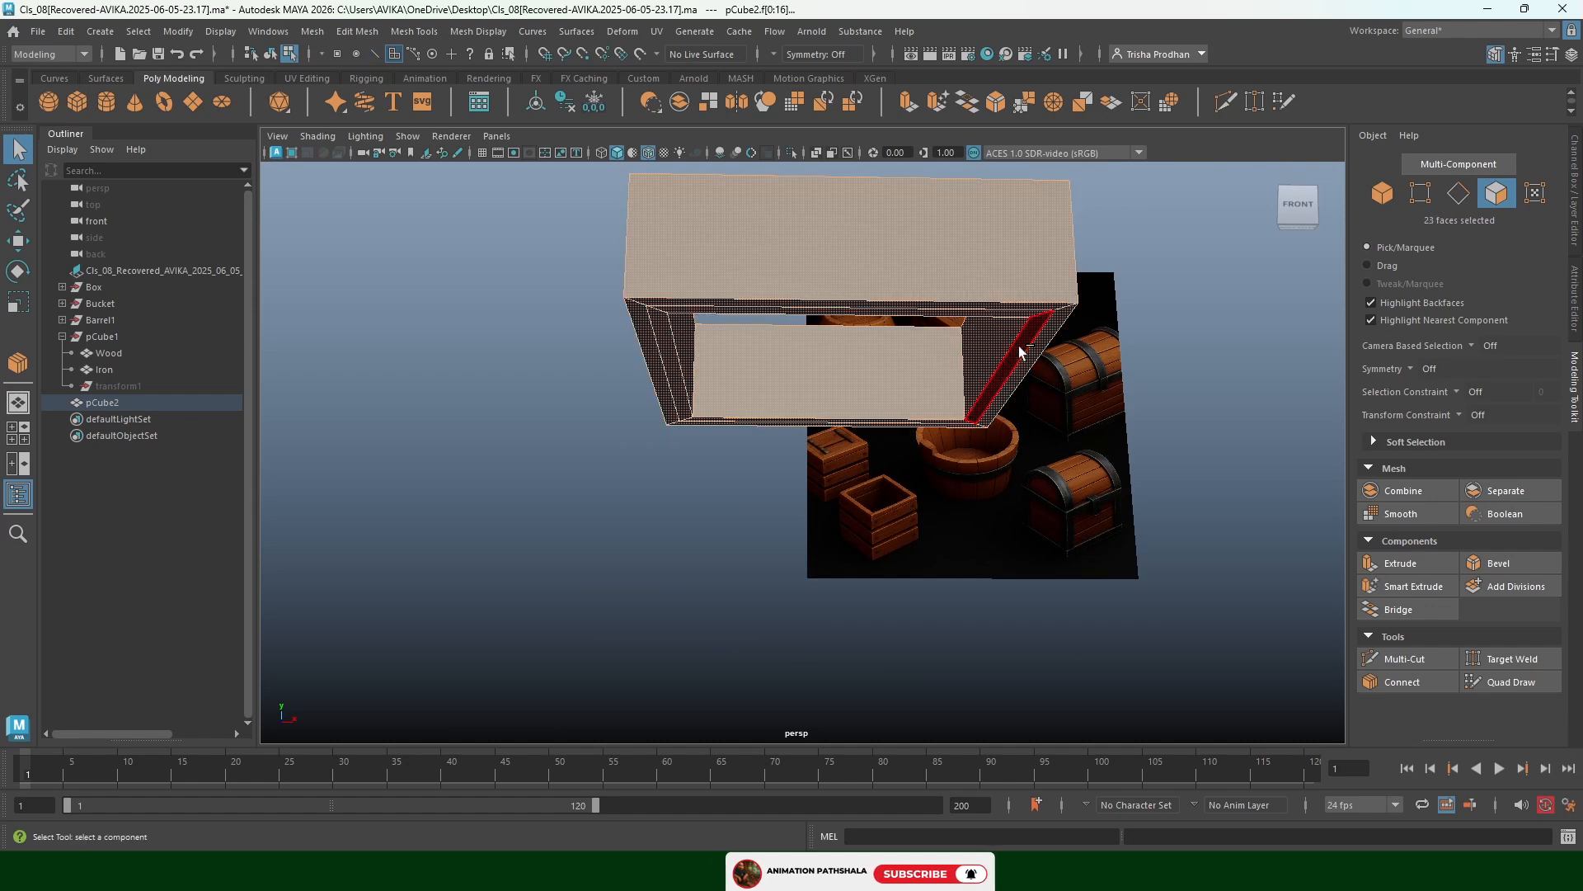
pyautogui.click(1153, 332)
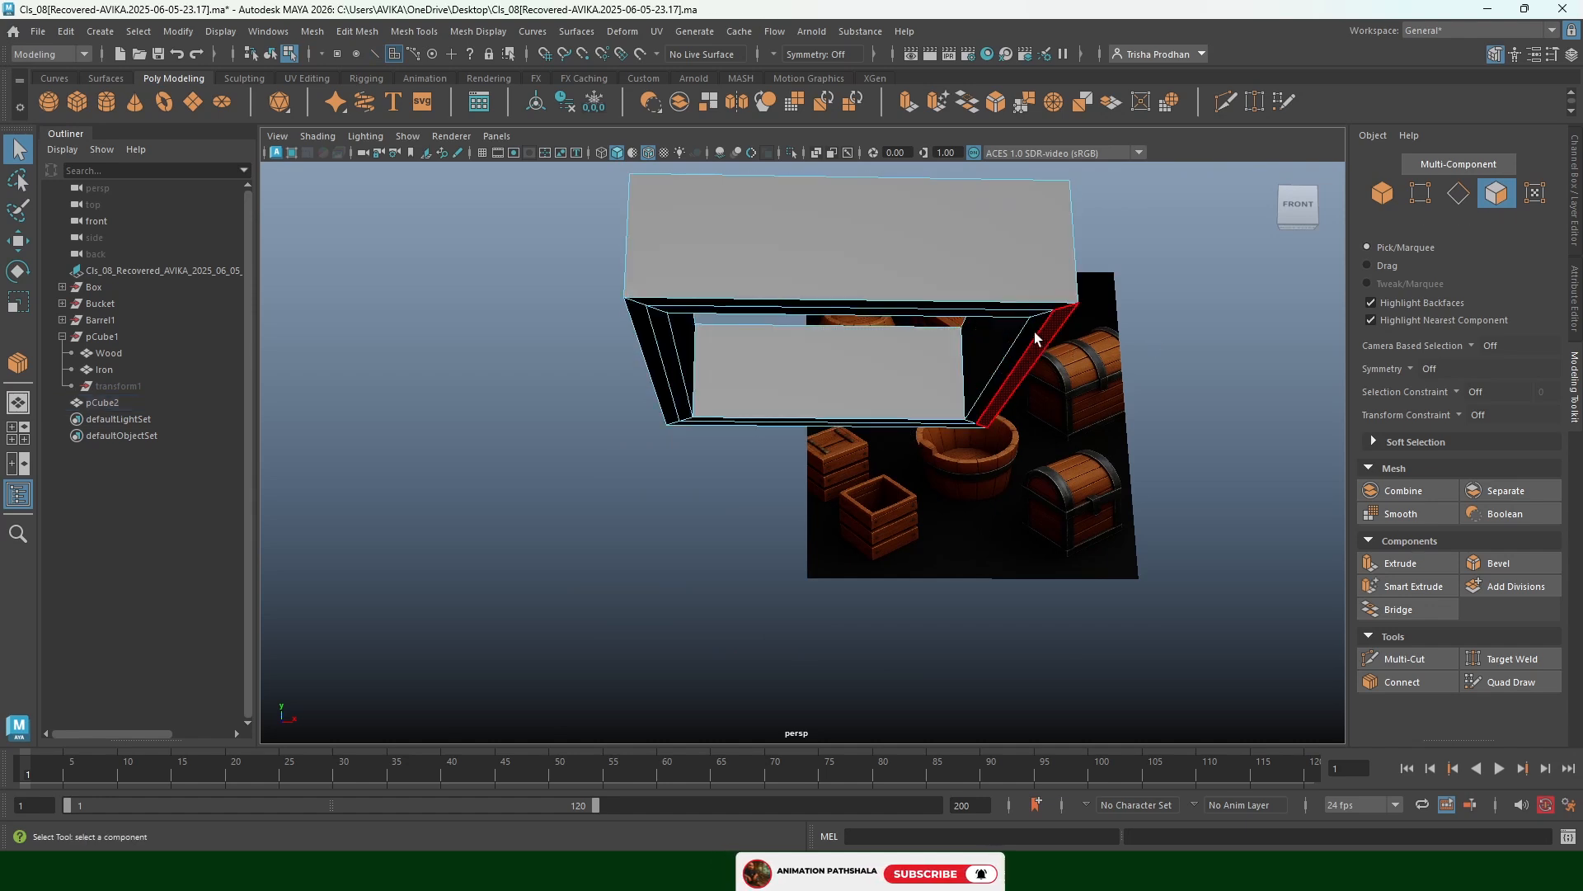
# Extrude the inner face loops of the top and bottom rims outward into raised lips, and return to object mode
pyautogui.doubleClick(953, 419)
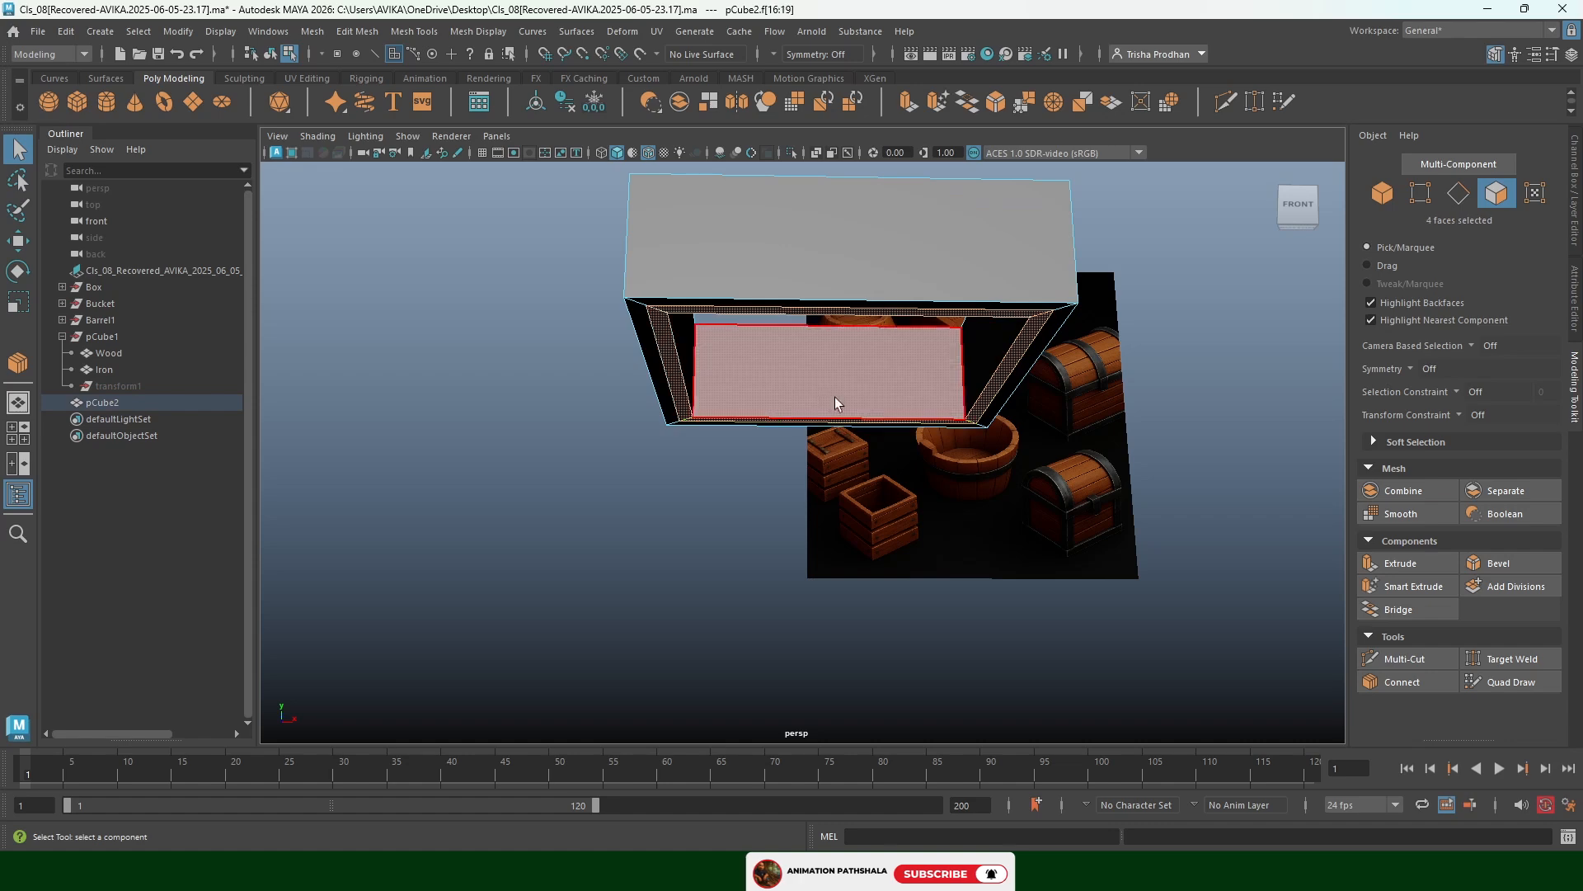
pyautogui.keyDown('alt'); pyautogui.moveTo(835, 398); pyautogui.dragTo(792, 435); pyautogui.keyUp('alt')
pyautogui.press('w')
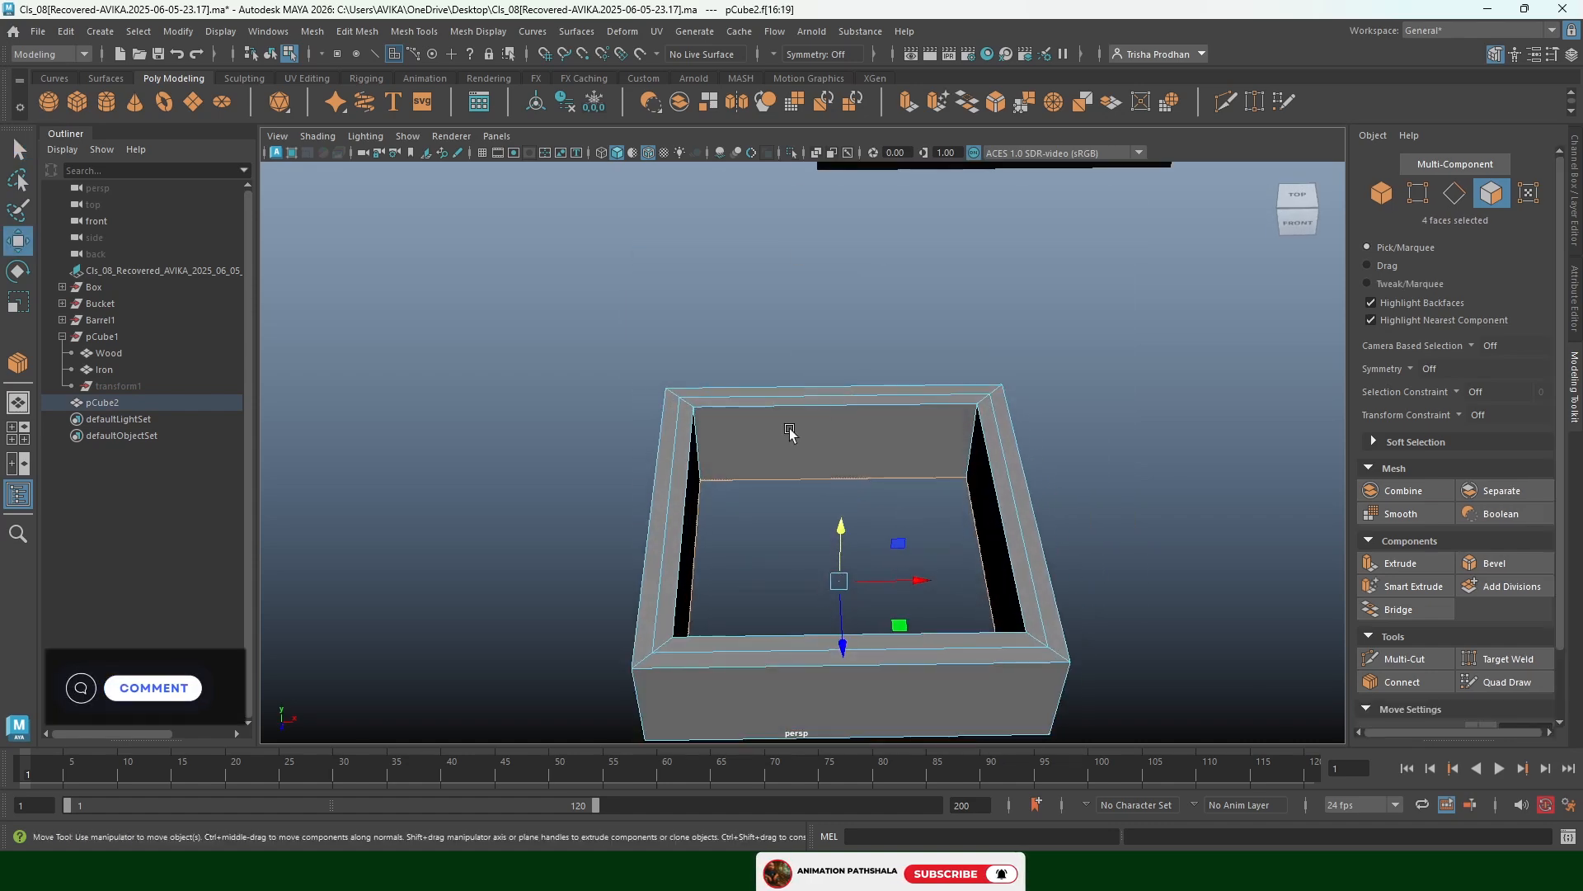
pyautogui.keyDown('shift'); pyautogui.click(677, 459); pyautogui.keyUp('shift')
pyautogui.keyDown('shift'); pyautogui.doubleClick(706, 404); pyautogui.keyUp('shift')
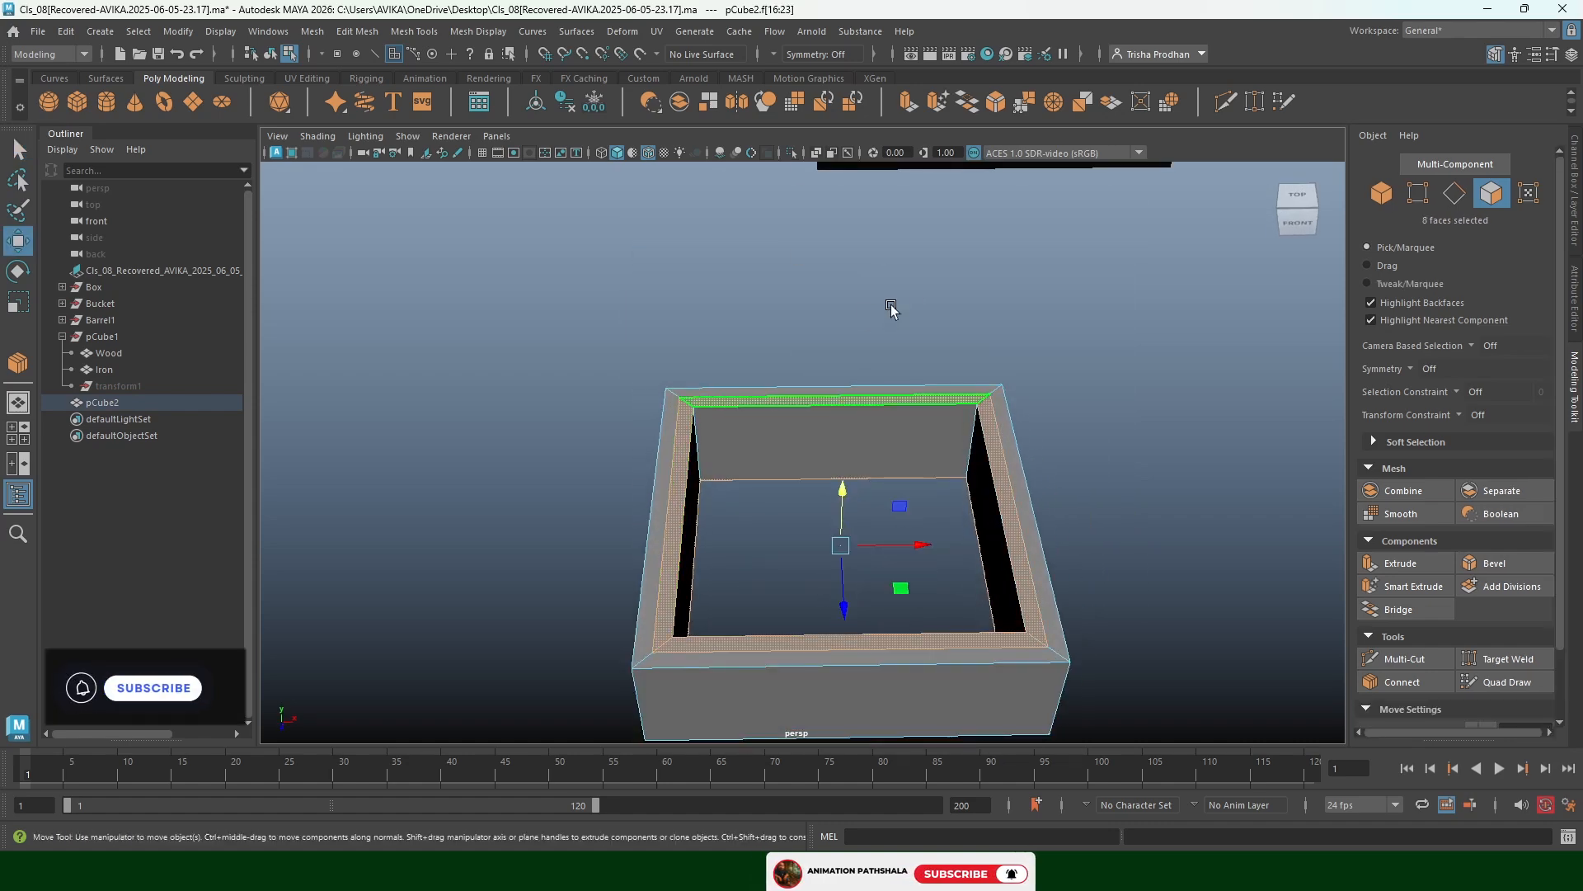
pyautogui.keyDown('alt'); pyautogui.moveTo(882, 338); pyautogui.dragTo(948, 285); pyautogui.keyUp('alt')
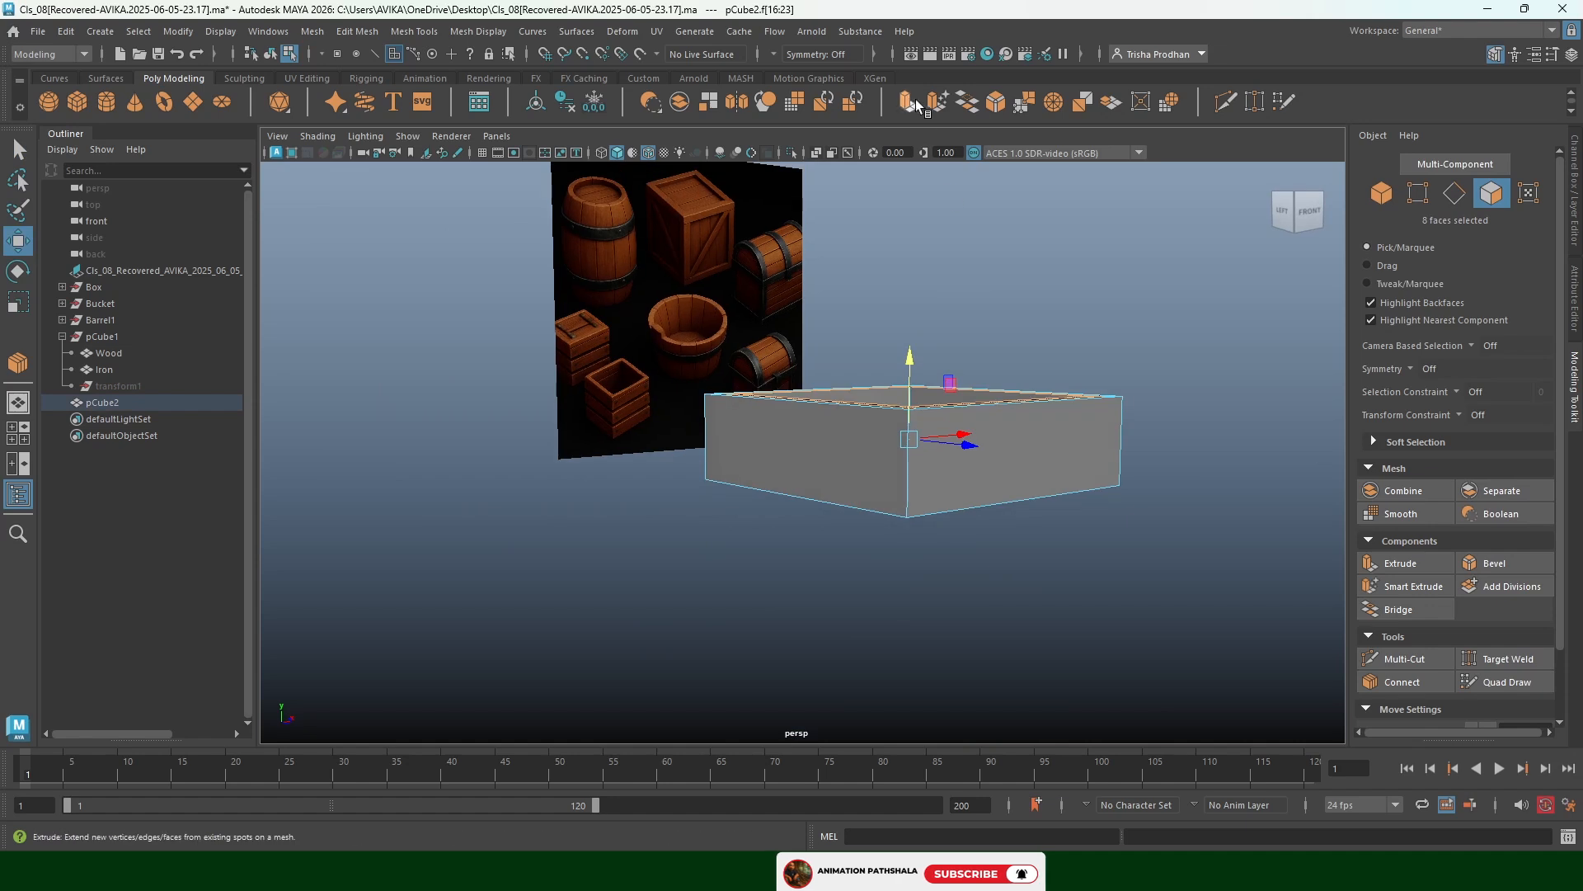
pyautogui.hotkey('ctrl', 'e')
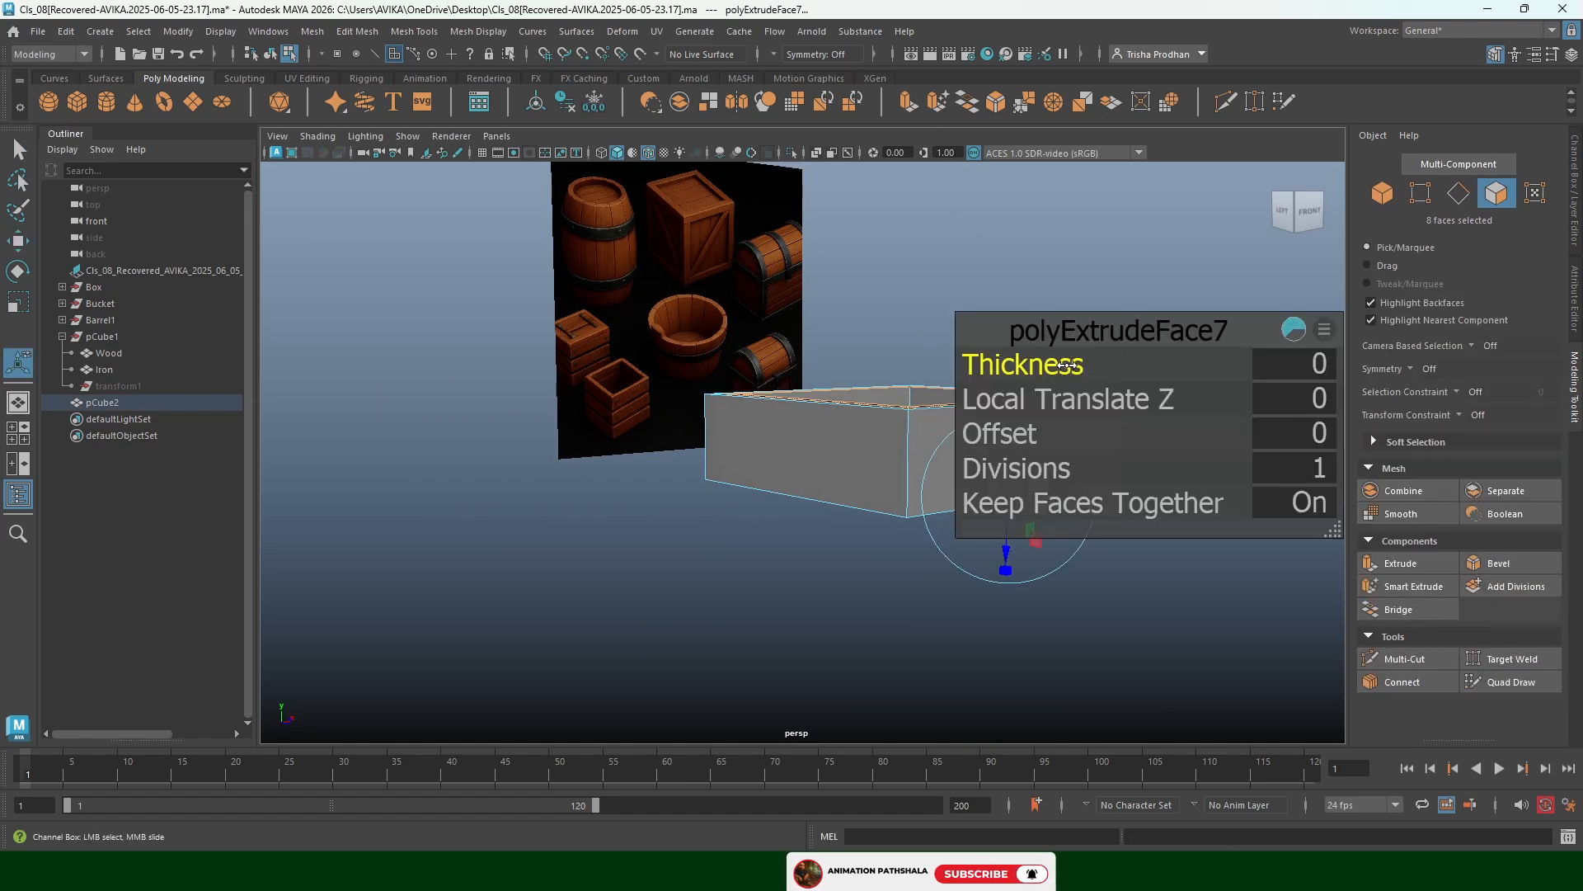
pyautogui.moveTo(1068, 365); pyautogui.dragTo(740, 364)
pyautogui.press('q')
pyautogui.press('F8')
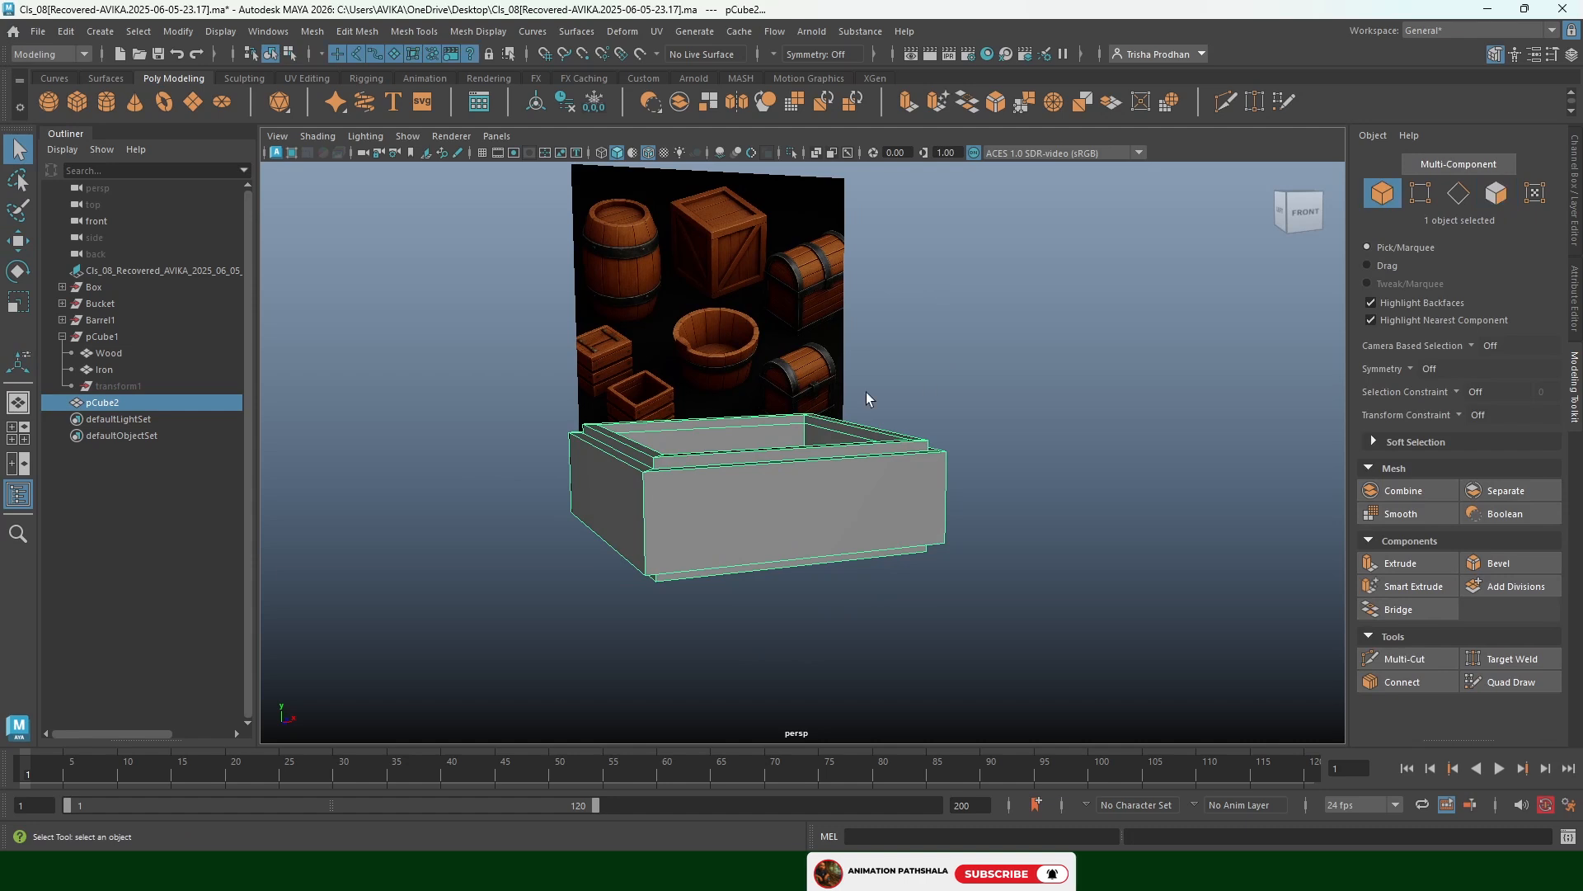
# Bevel the frame's four corner edge loops and its top and bottom outer perimeter loops with fraction 0.2 and 2 segments
pyautogui.keyDown('alt'); pyautogui.moveTo(866, 393); pyautogui.dragTo(840, 520, button='middle'); pyautogui.keyUp('alt')
pyautogui.press('F10')
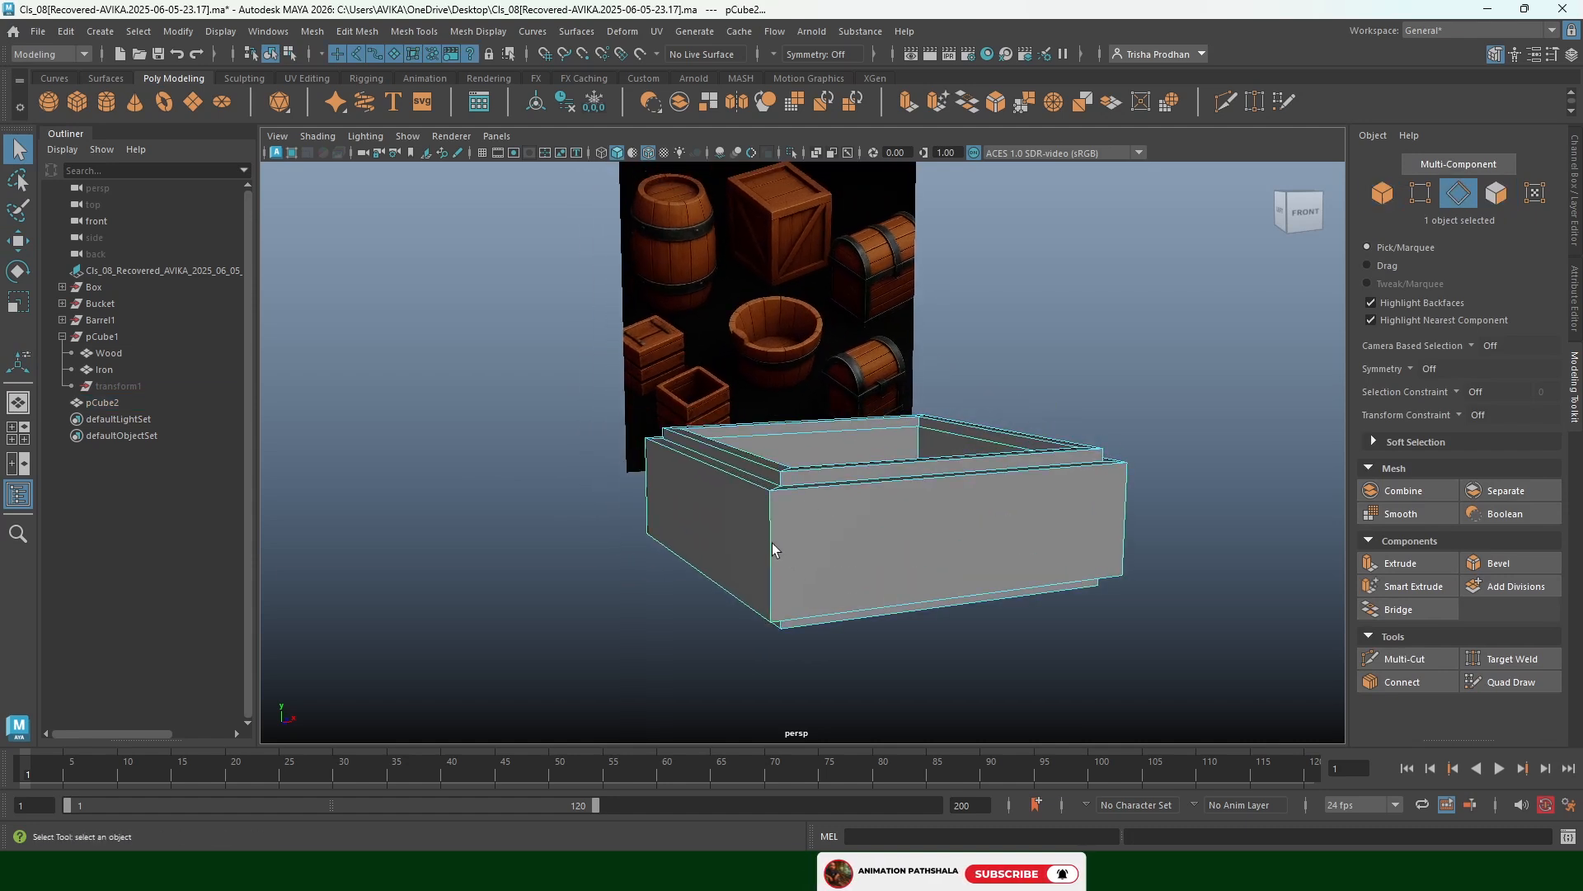
pyautogui.doubleClick(769, 548)
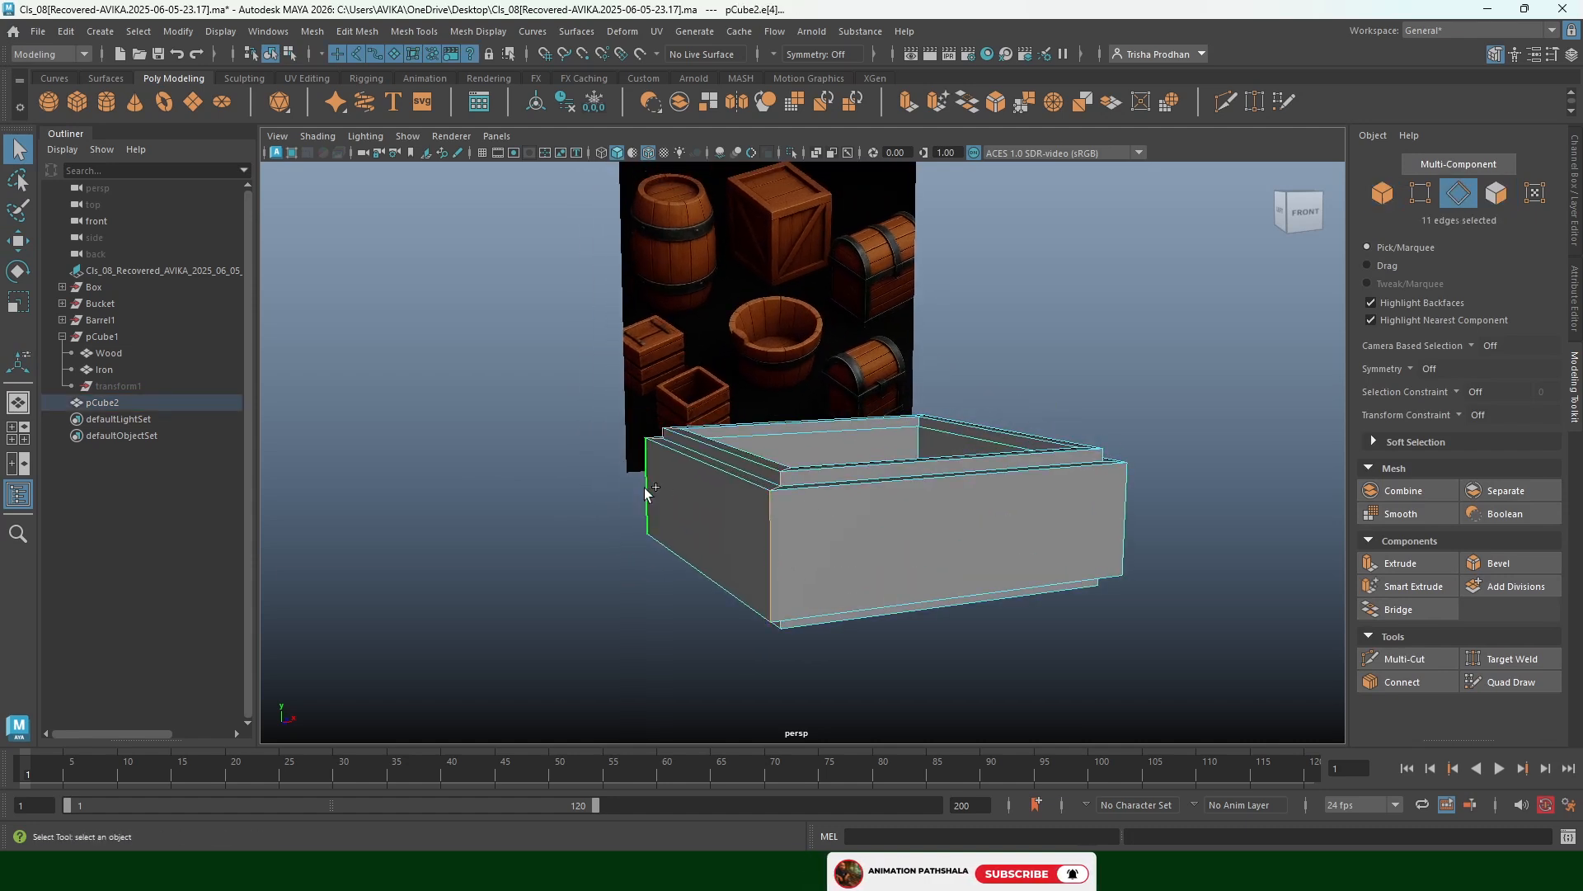
pyautogui.keyDown('alt'); pyautogui.moveTo(645, 487); pyautogui.dragTo(824, 556); pyautogui.keyUp('alt')
pyautogui.keyDown('shift'); pyautogui.doubleClick(748, 576); pyautogui.keyUp('shift')
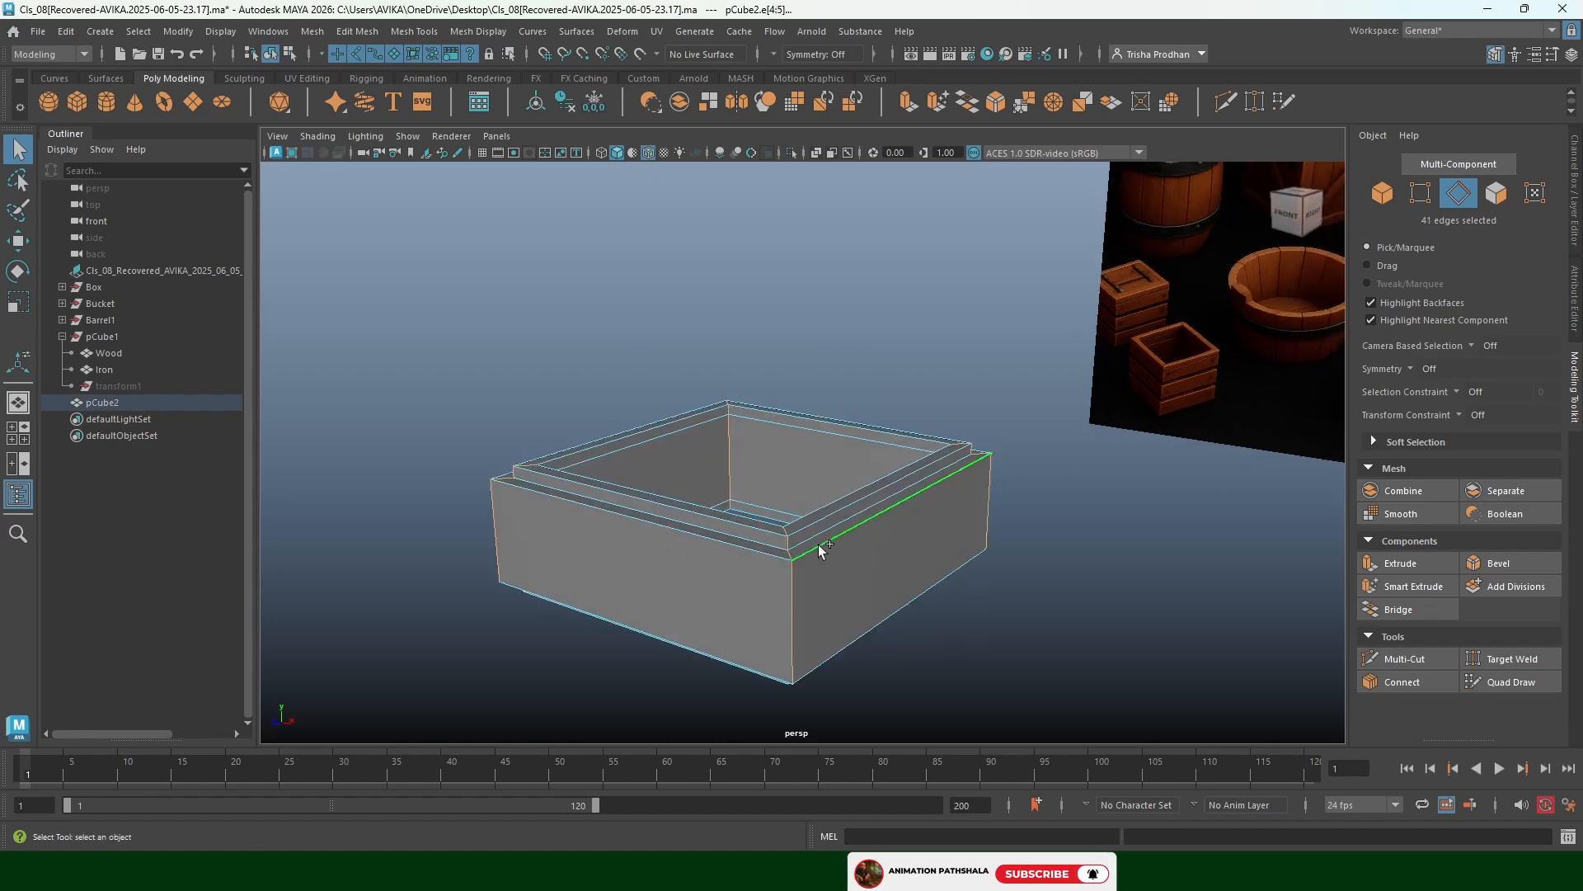
pyautogui.keyDown('shift'); pyautogui.doubleClick(873, 624); pyautogui.keyUp('shift')
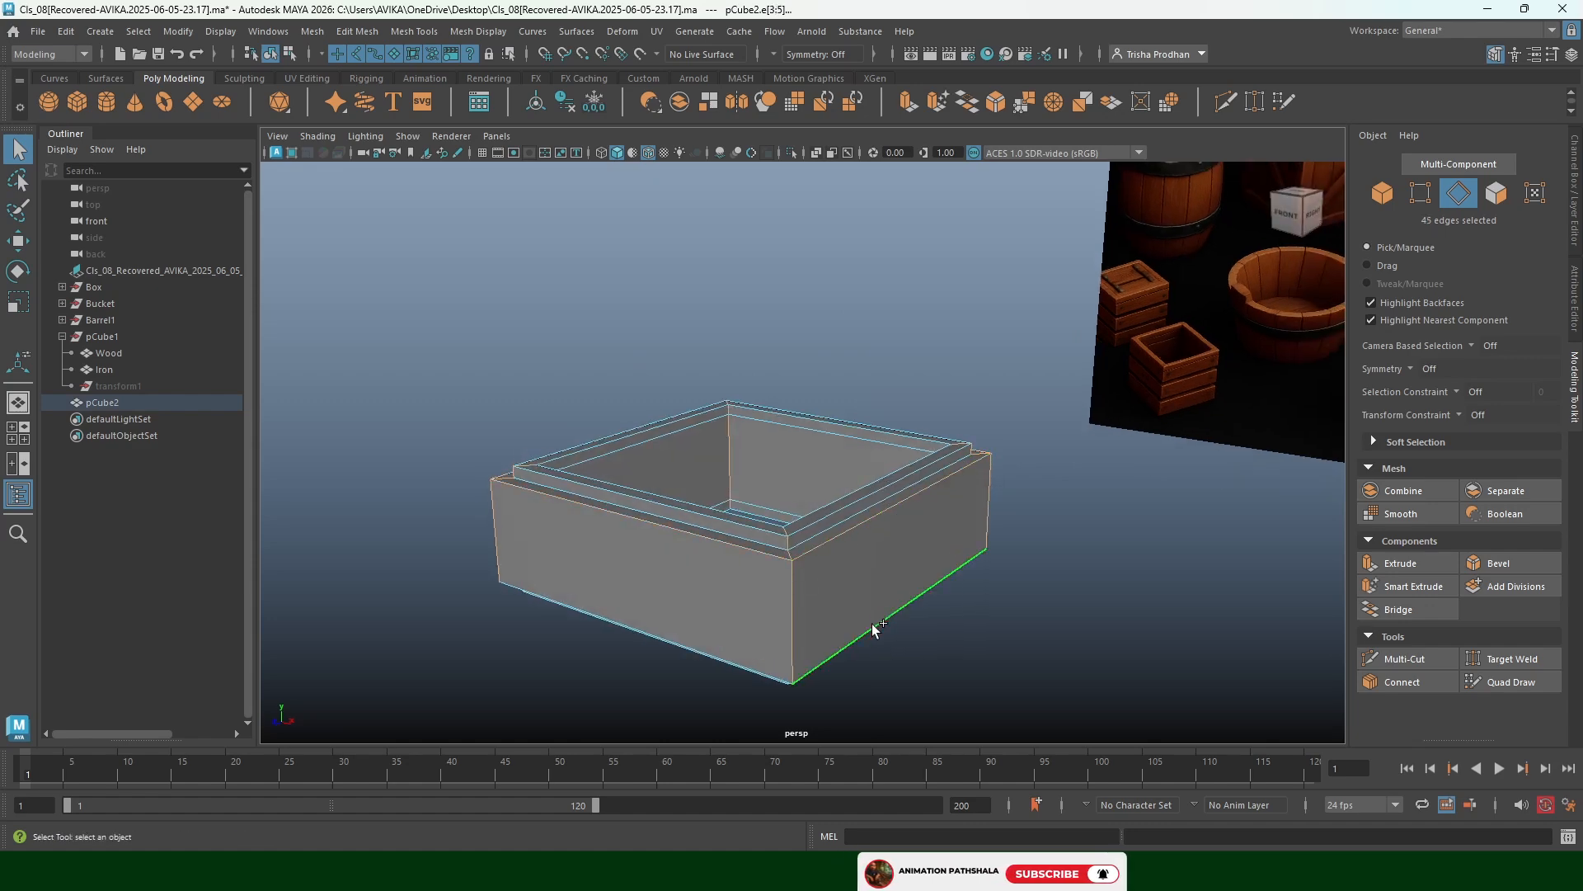
pyautogui.keyDown('alt'); pyautogui.moveTo(782, 607); pyautogui.dragTo(1022, 506); pyautogui.keyUp('alt')
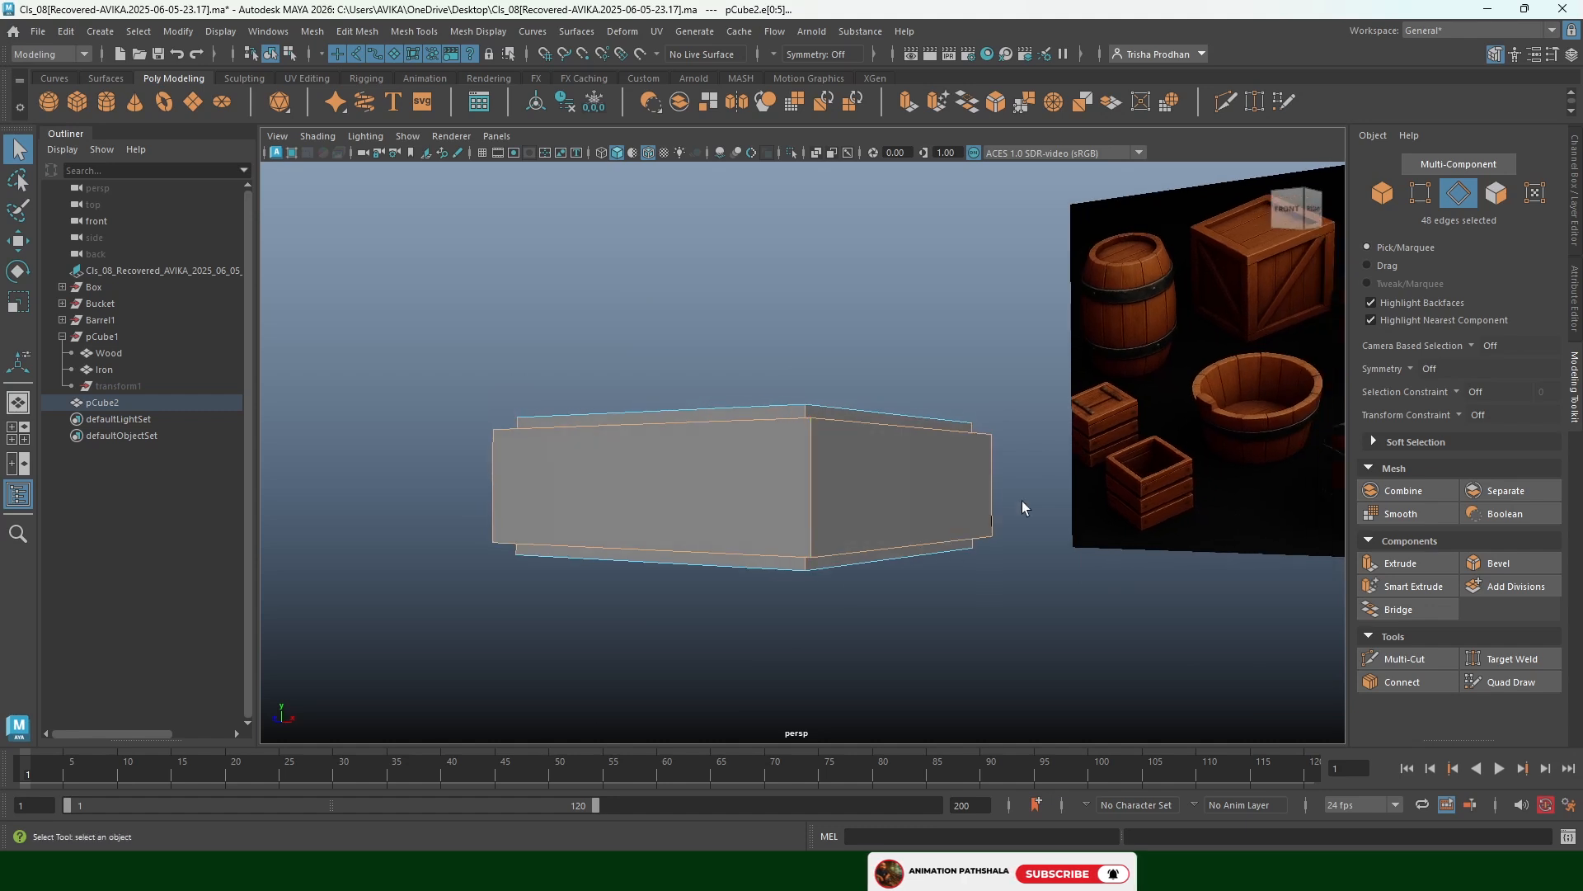
pyautogui.keyDown('alt'); pyautogui.moveTo(827, 470); pyautogui.dragTo(835, 484); pyautogui.keyUp('alt')
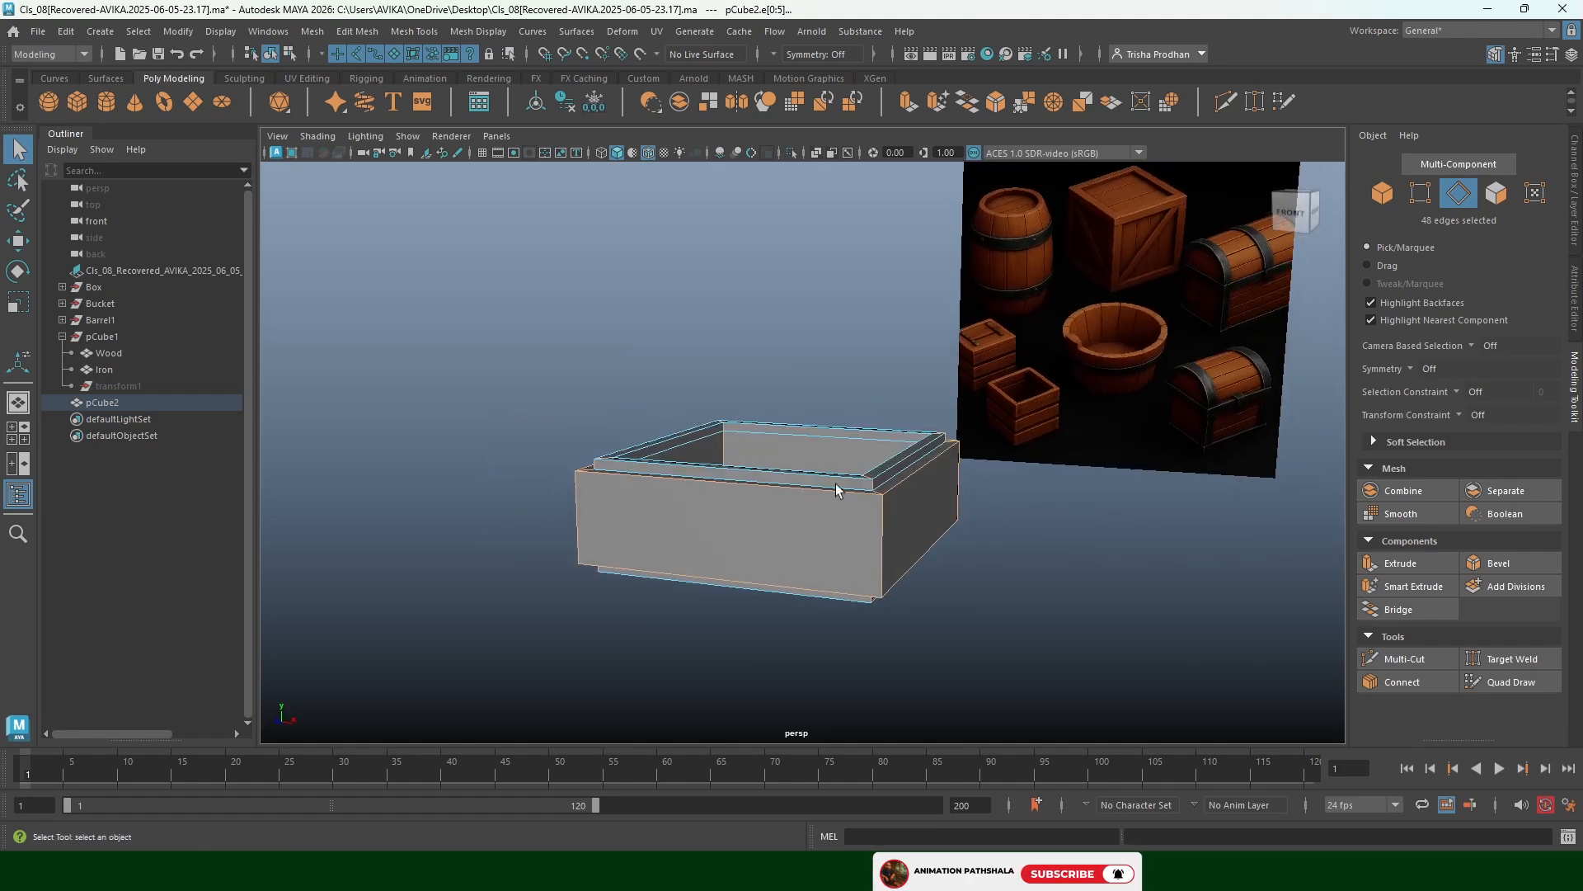
pyautogui.click(970, 104)
pyautogui.scroll(2, 1031, 247)
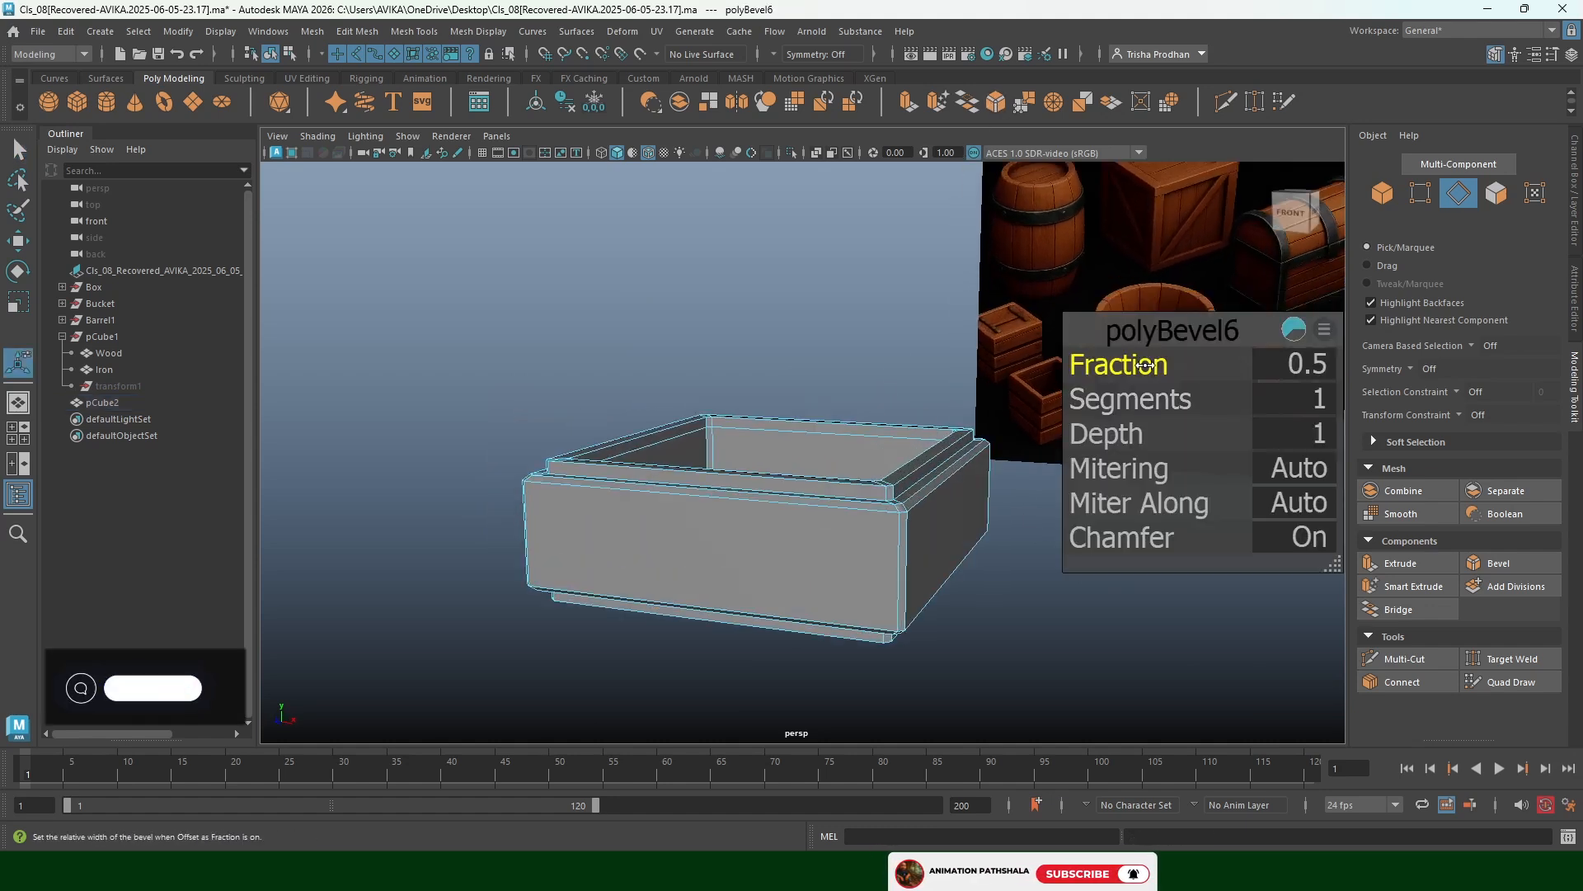
pyautogui.moveTo(1144, 365); pyautogui.dragTo(1156, 400)
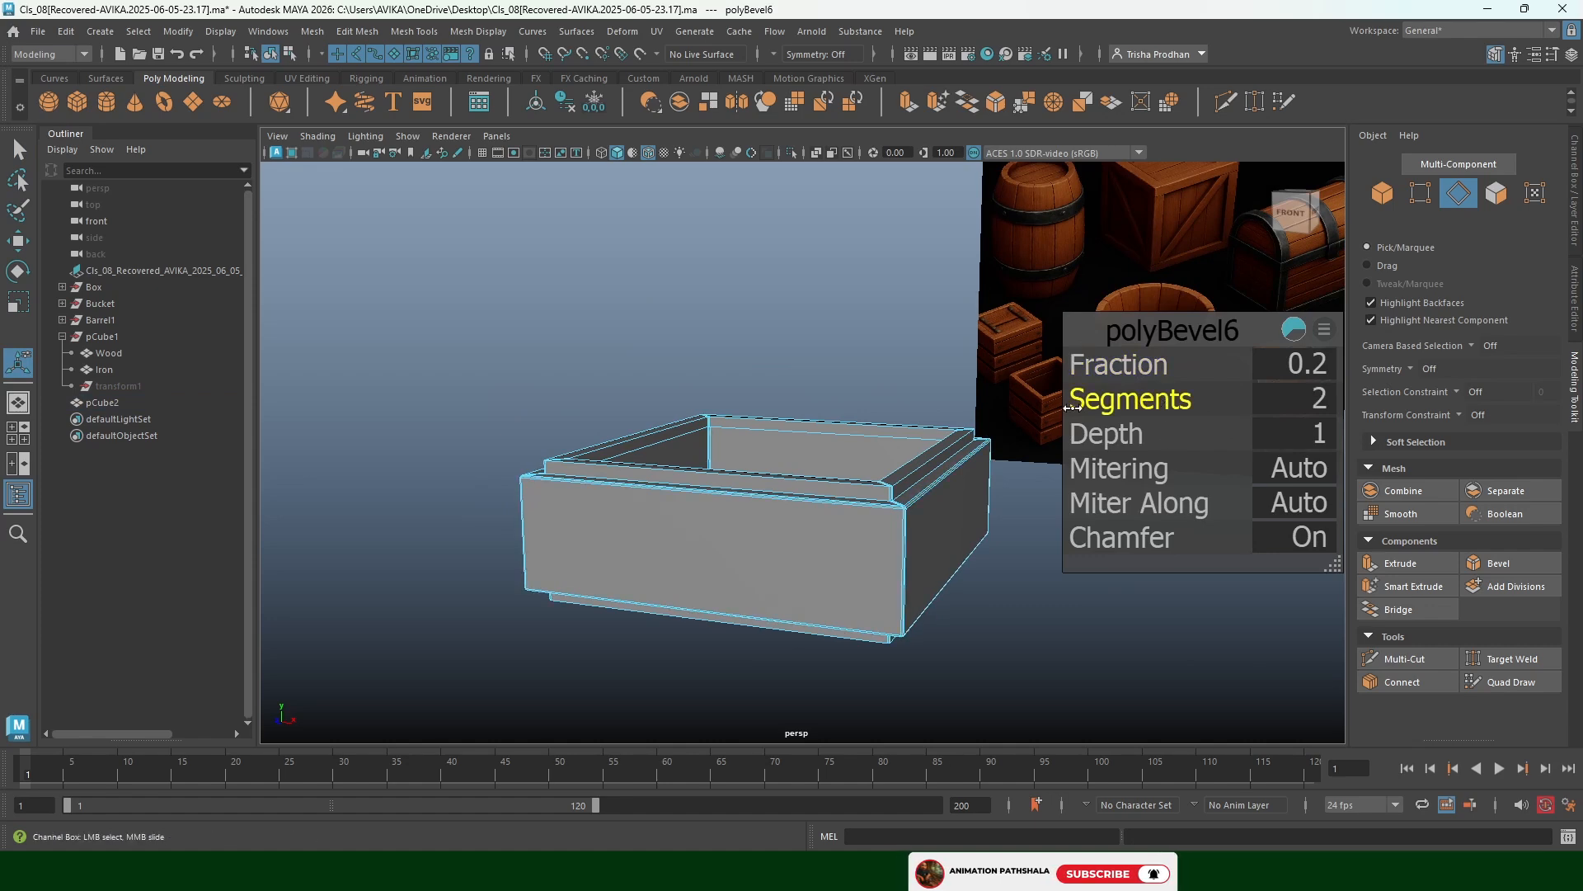
pyautogui.press('q')
pyautogui.press('F8')
pyautogui.keyDown('alt'); pyautogui.moveTo(914, 360); pyautogui.dragTo(891, 458); pyautogui.keyUp('alt')
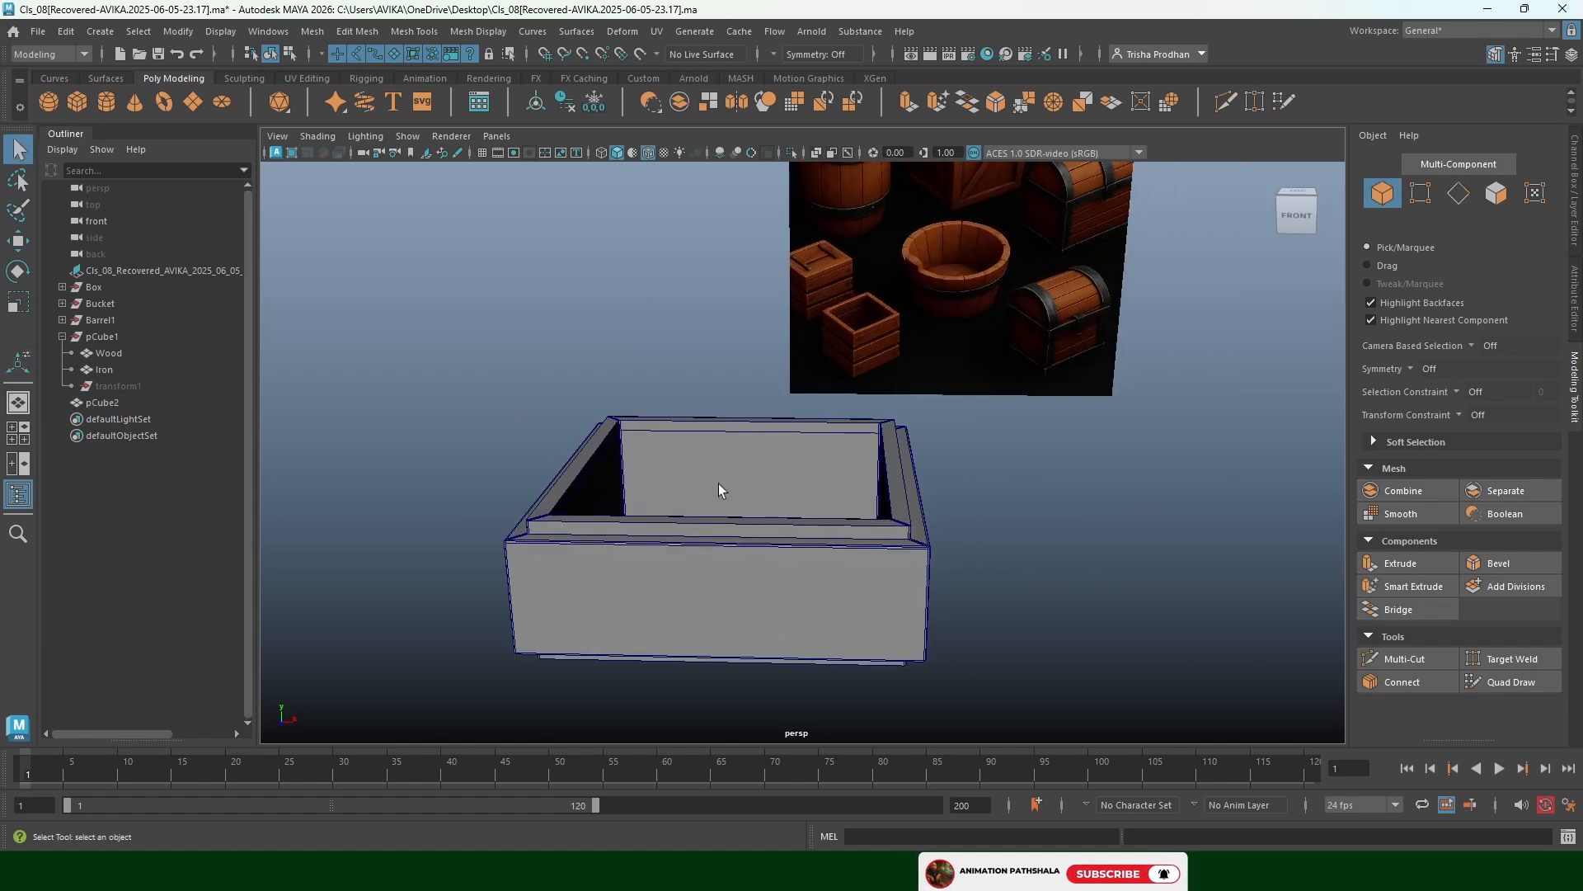
# Undo the stray edge picks so that only the centre edge loop of the first beveled corner is selected
pyautogui.hotkey('ctrl', 'z')
pyautogui.hotkey('ctrl', 'z')
pyautogui.hotkey('ctrl', 'z')
pyautogui.hotkey('ctrl', 'z')
pyautogui.hotkey('ctrl', 'z')
pyautogui.hotkey('ctrl', 'z')
pyautogui.hotkey('ctrl', 'z')
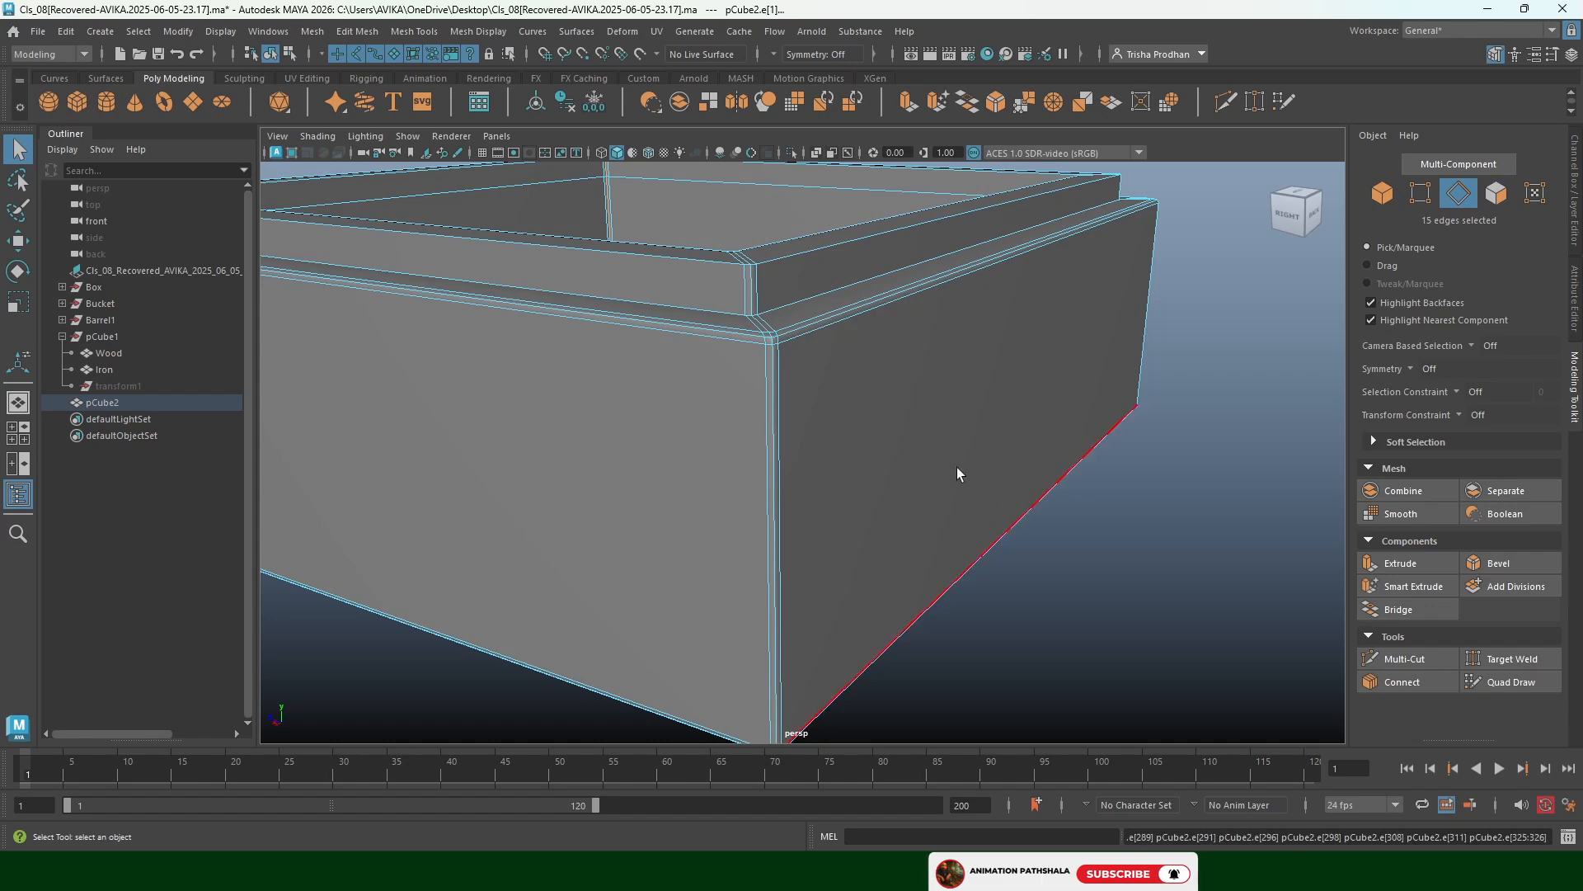
pyautogui.scroll(-4, 899, 481)
pyautogui.keyDown('alt'); pyautogui.moveTo(839, 496); pyautogui.dragTo(785, 495); pyautogui.keyUp('alt')
pyautogui.scroll(4, 975, 517)
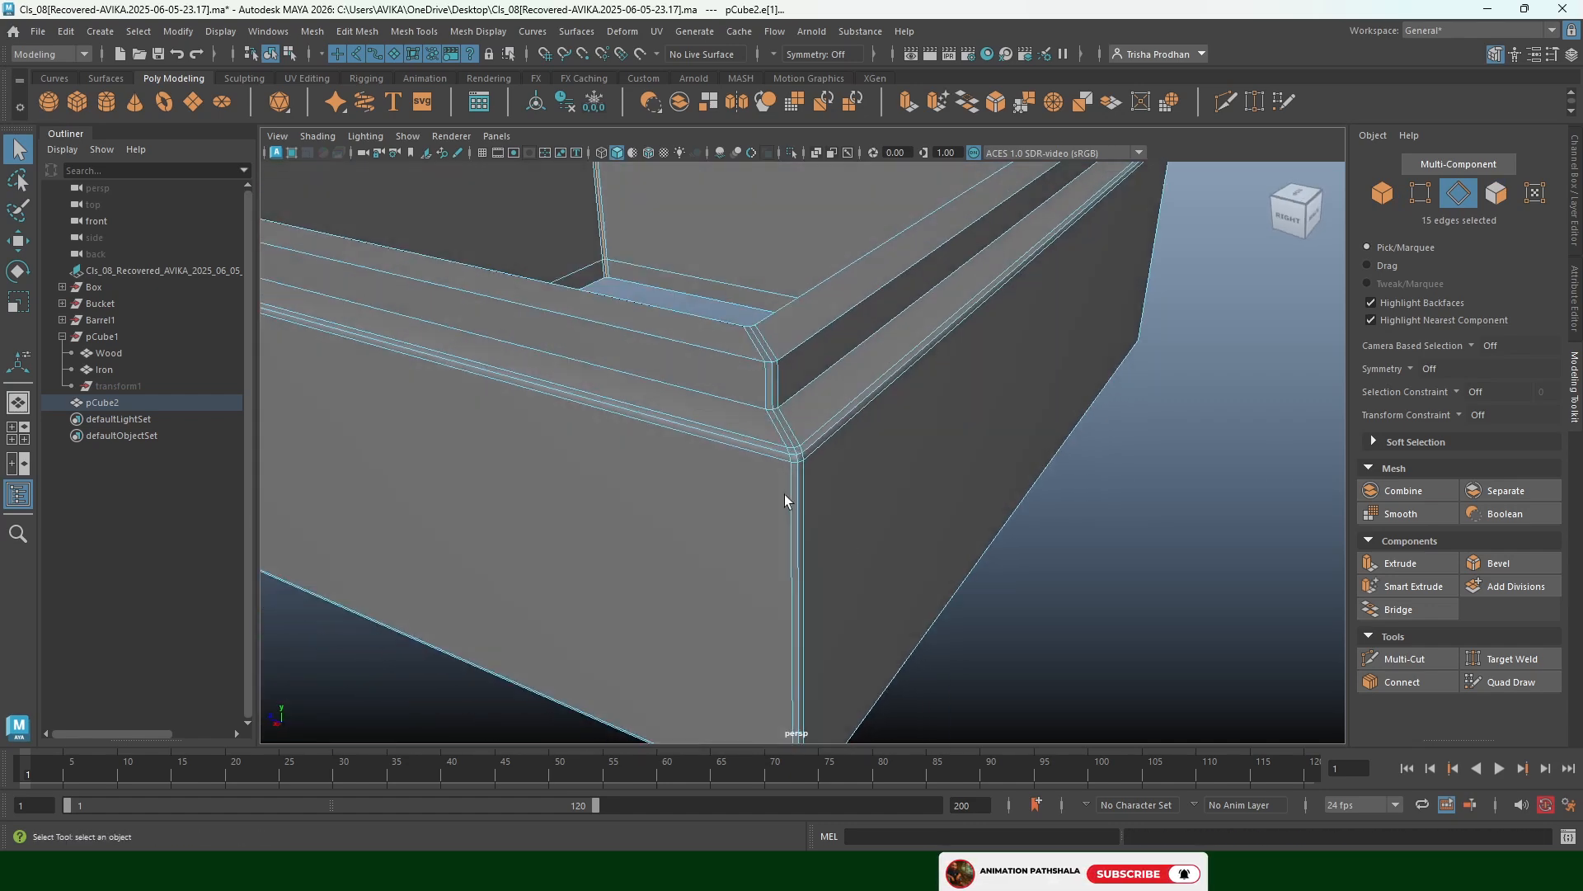
pyautogui.scroll(4, 788, 416)
pyautogui.scroll(-4, 968, 401)
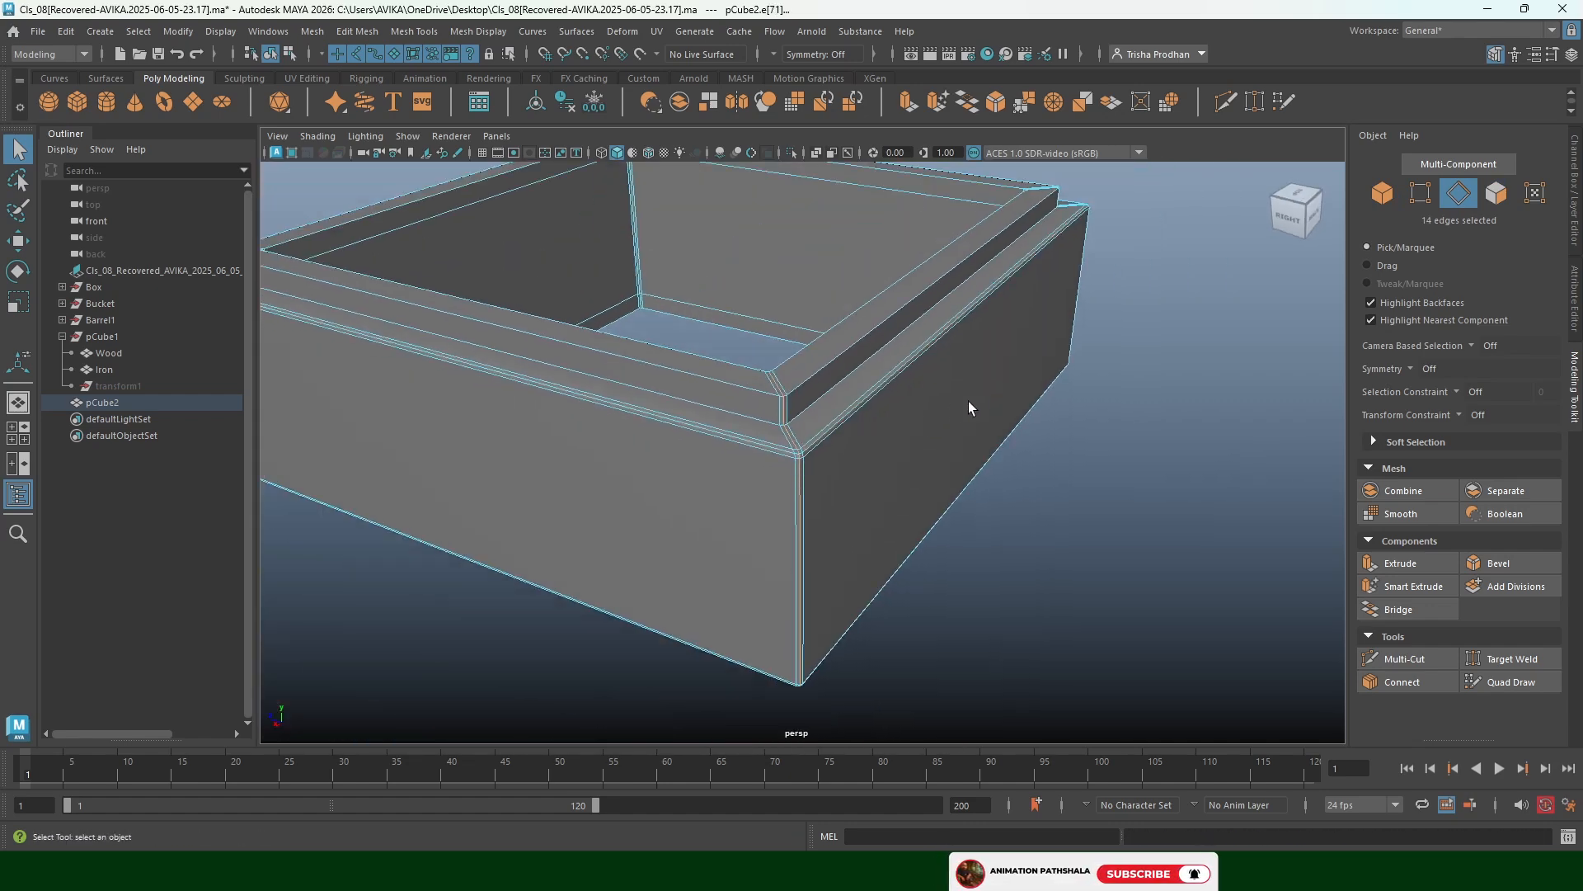
pyautogui.keyDown('alt'); pyautogui.moveTo(968, 401); pyautogui.dragTo(750, 400); pyautogui.keyUp('alt')
pyautogui.scroll(3, 646, 218)
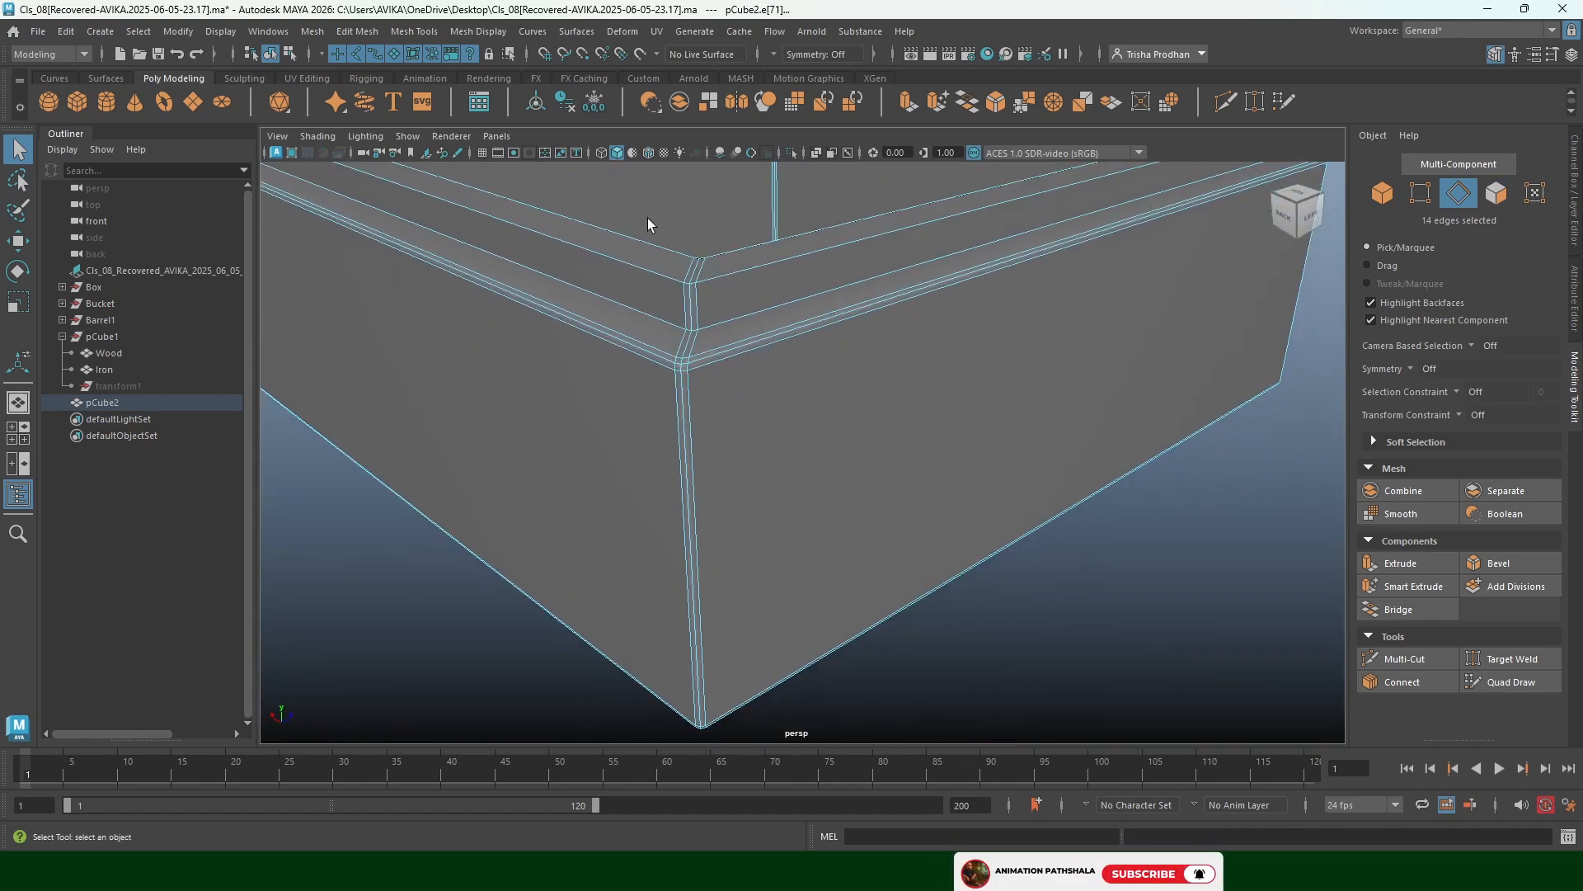
# Add the centre edge loops of the other three corners to the selection and bevel all four at fraction 0.1
pyautogui.keyDown('shift'); pyautogui.doubleClick(687, 348); pyautogui.keyUp('shift')
pyautogui.scroll(-4, 879, 368)
pyautogui.keyDown('alt'); pyautogui.moveTo(879, 367); pyautogui.dragTo(760, 350); pyautogui.keyUp('alt')
pyautogui.scroll(4, 741, 403)
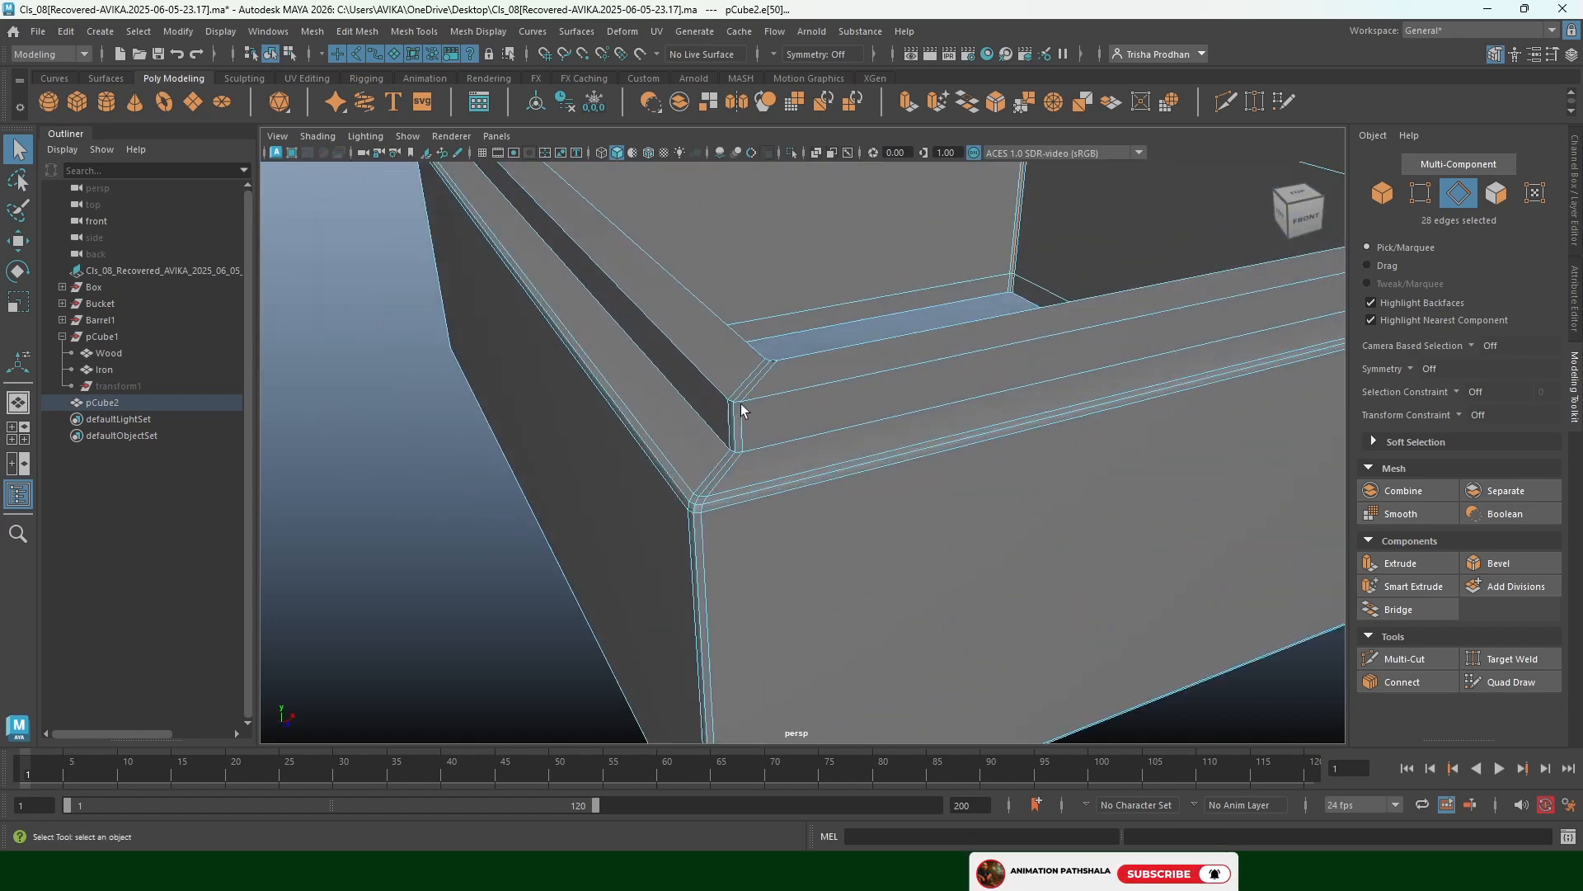
pyautogui.keyDown('shift'); pyautogui.doubleClick(737, 434); pyautogui.keyUp('shift')
pyautogui.scroll(-4, 1034, 379)
pyautogui.keyDown('alt'); pyautogui.moveTo(1034, 380); pyautogui.dragTo(912, 400); pyautogui.keyUp('alt')
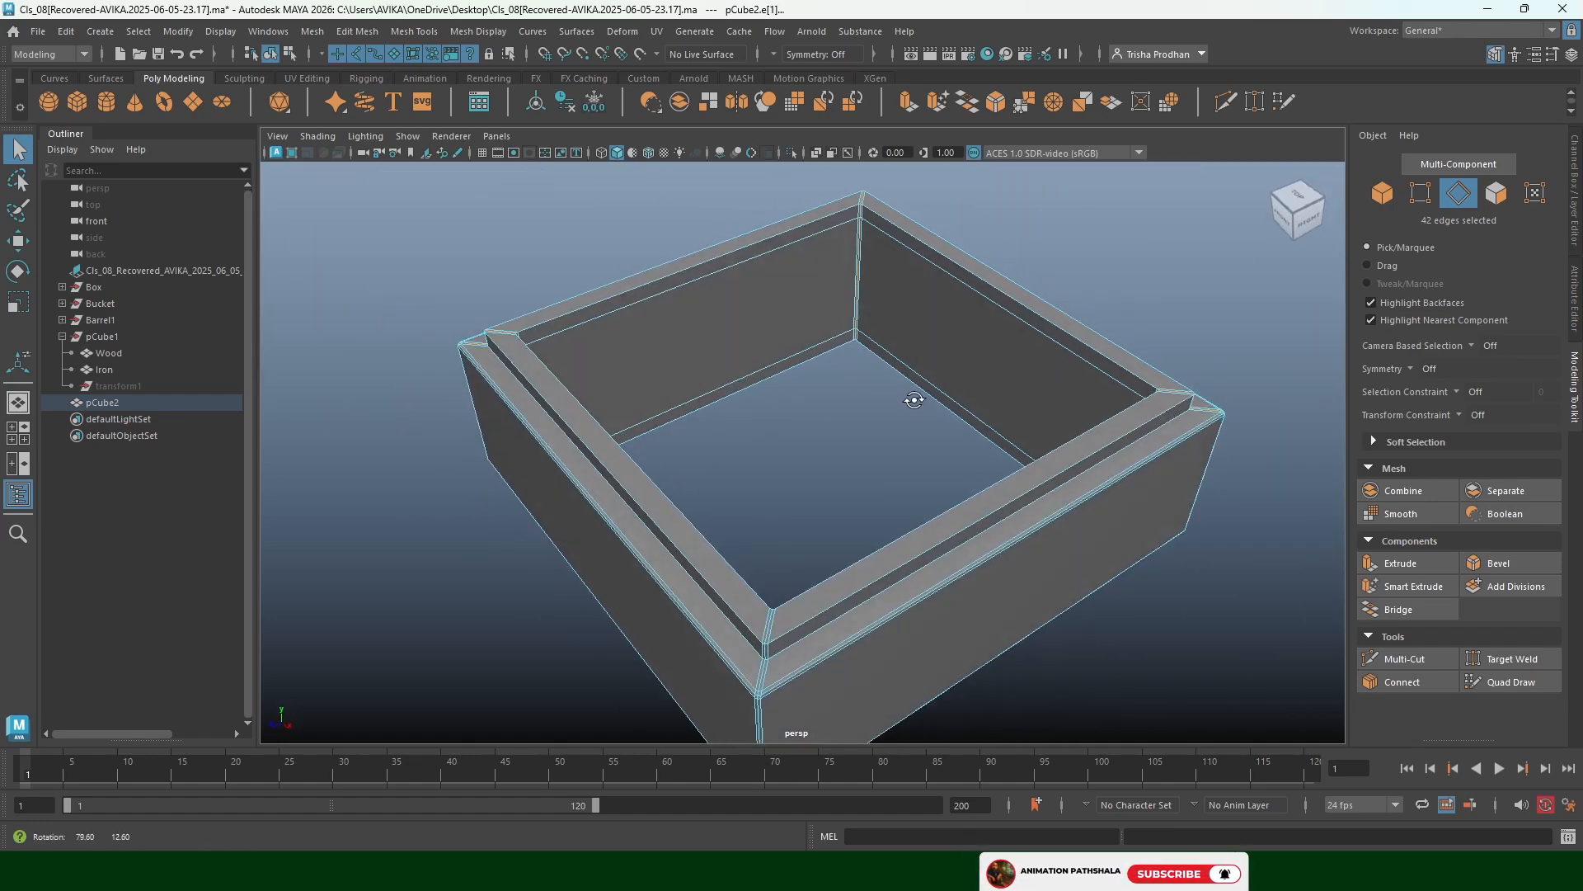
pyautogui.scroll(5, 777, 532)
pyautogui.keyDown('shift'); pyautogui.doubleClick(823, 542); pyautogui.keyUp('shift')
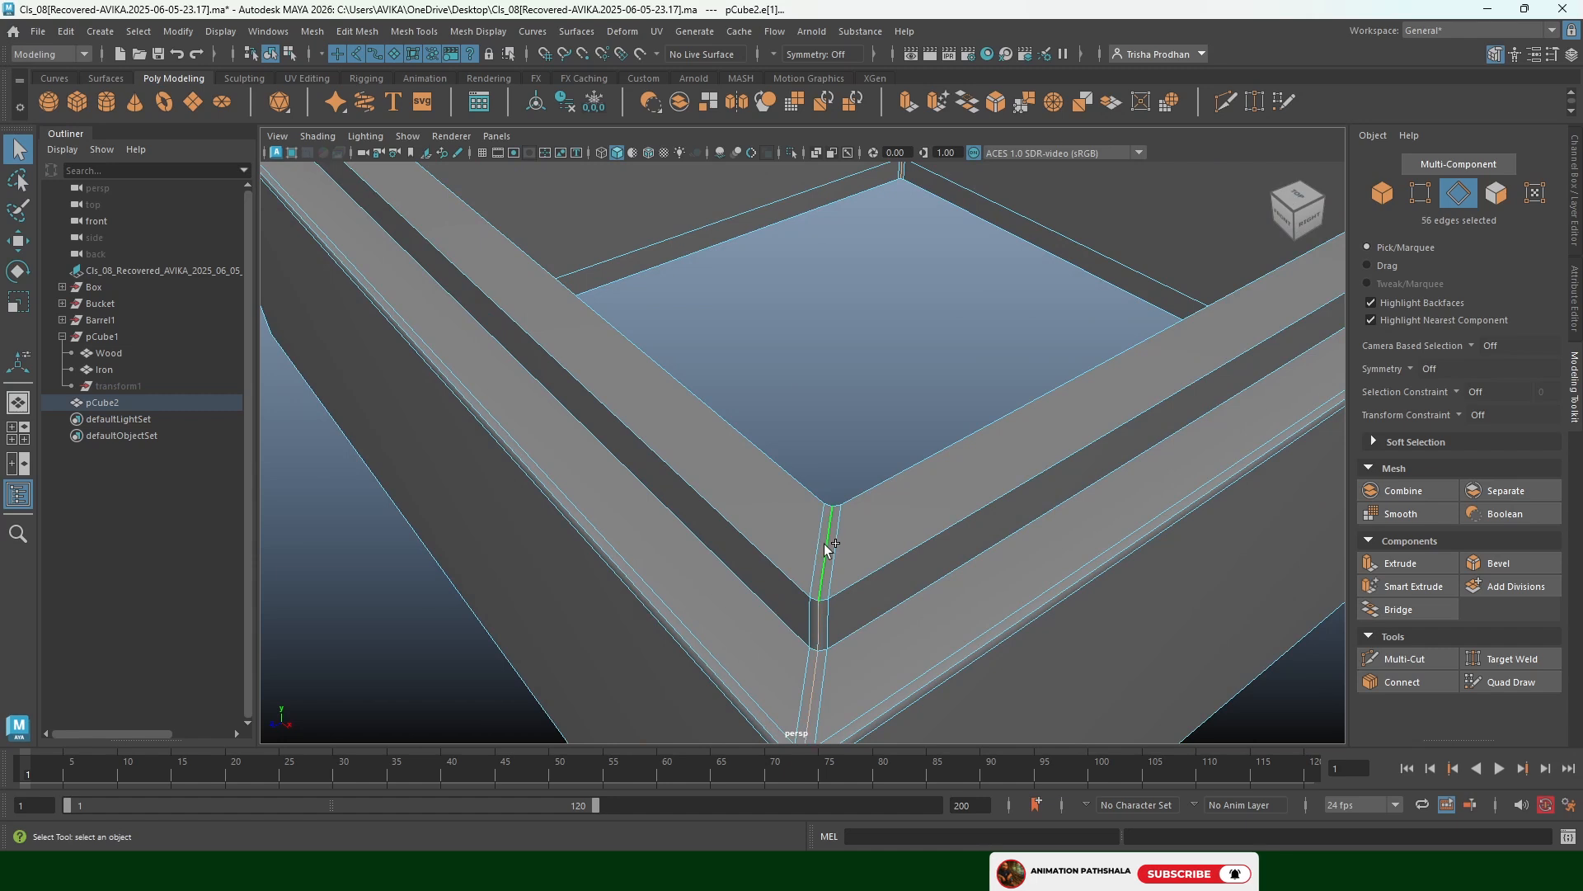
pyautogui.click(997, 103)
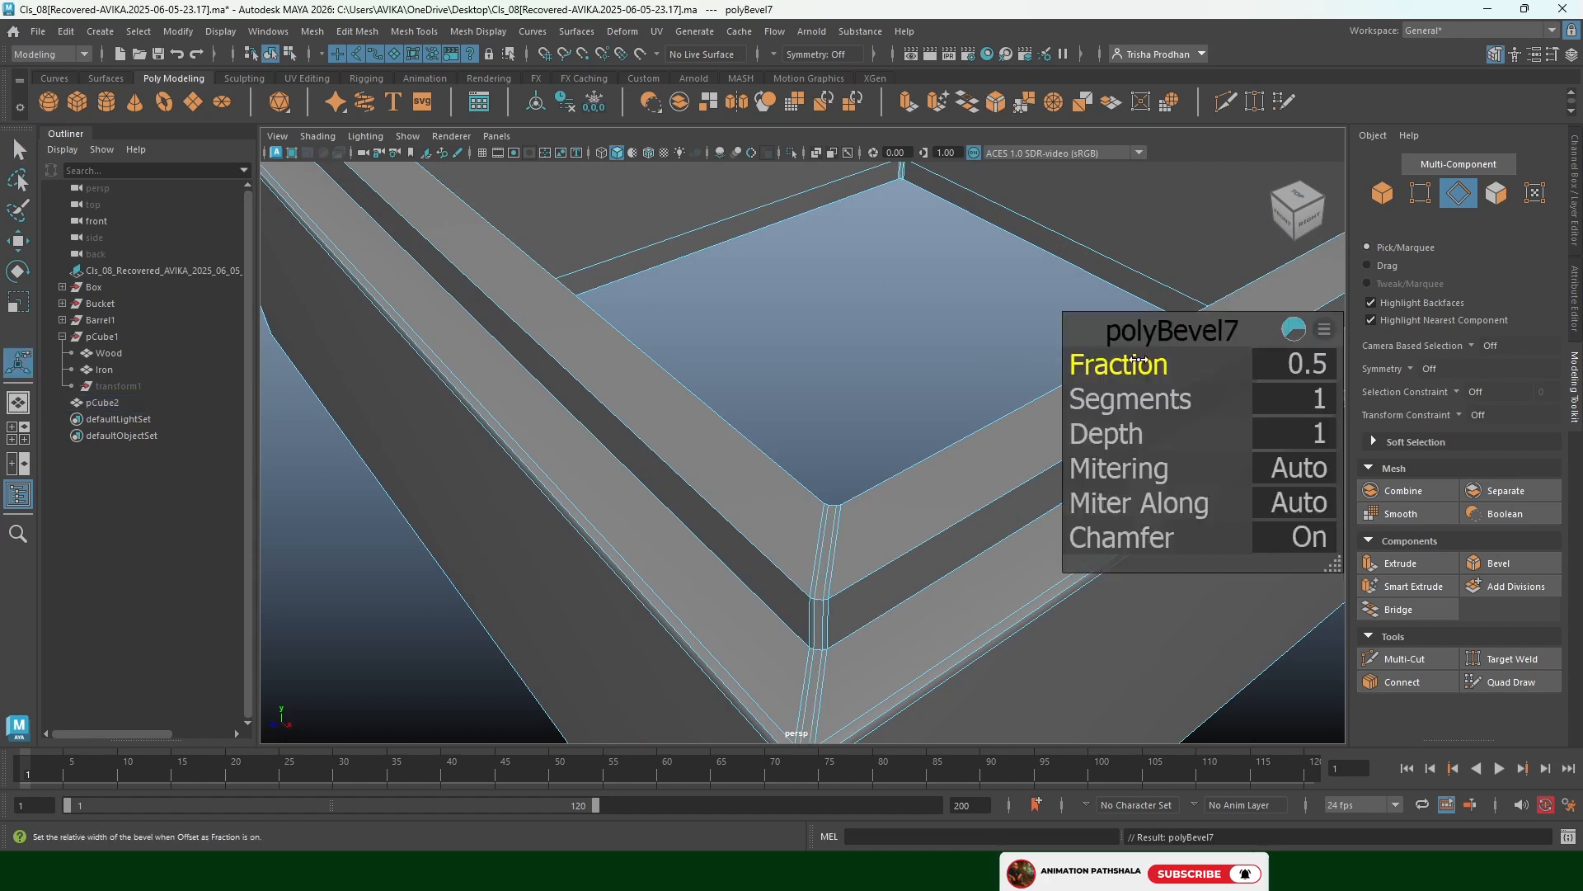
pyautogui.moveTo(1157, 370); pyautogui.dragTo(1154, 372)
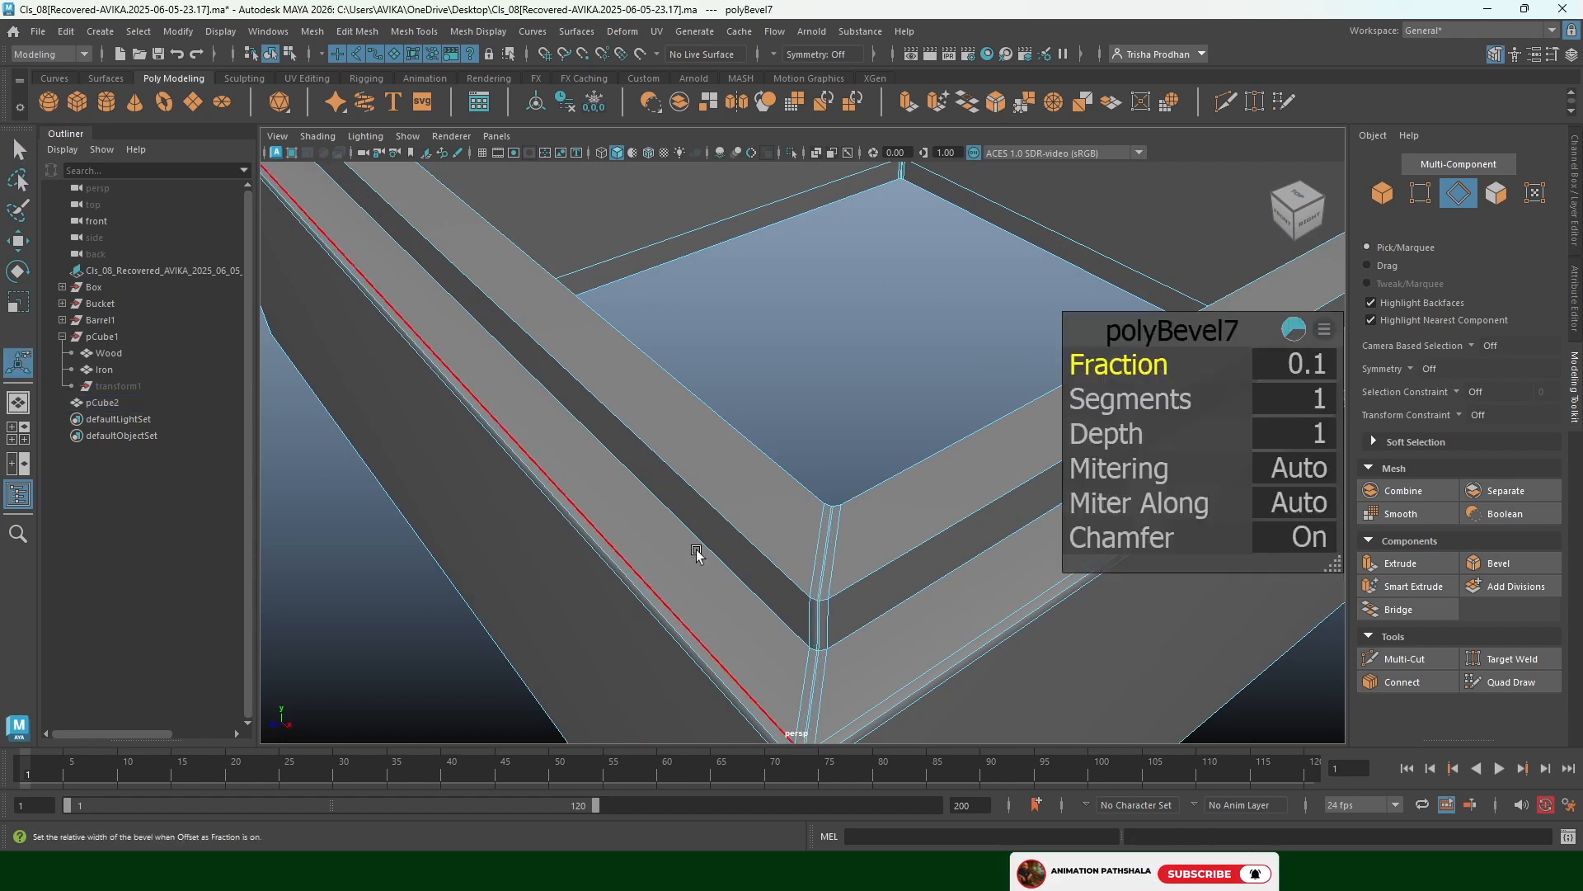
# Select the thin central face strip running all the way around the first beveled corner of the frame
pyautogui.scroll(5, 767, 528)
pyautogui.scroll(-4, 784, 518)
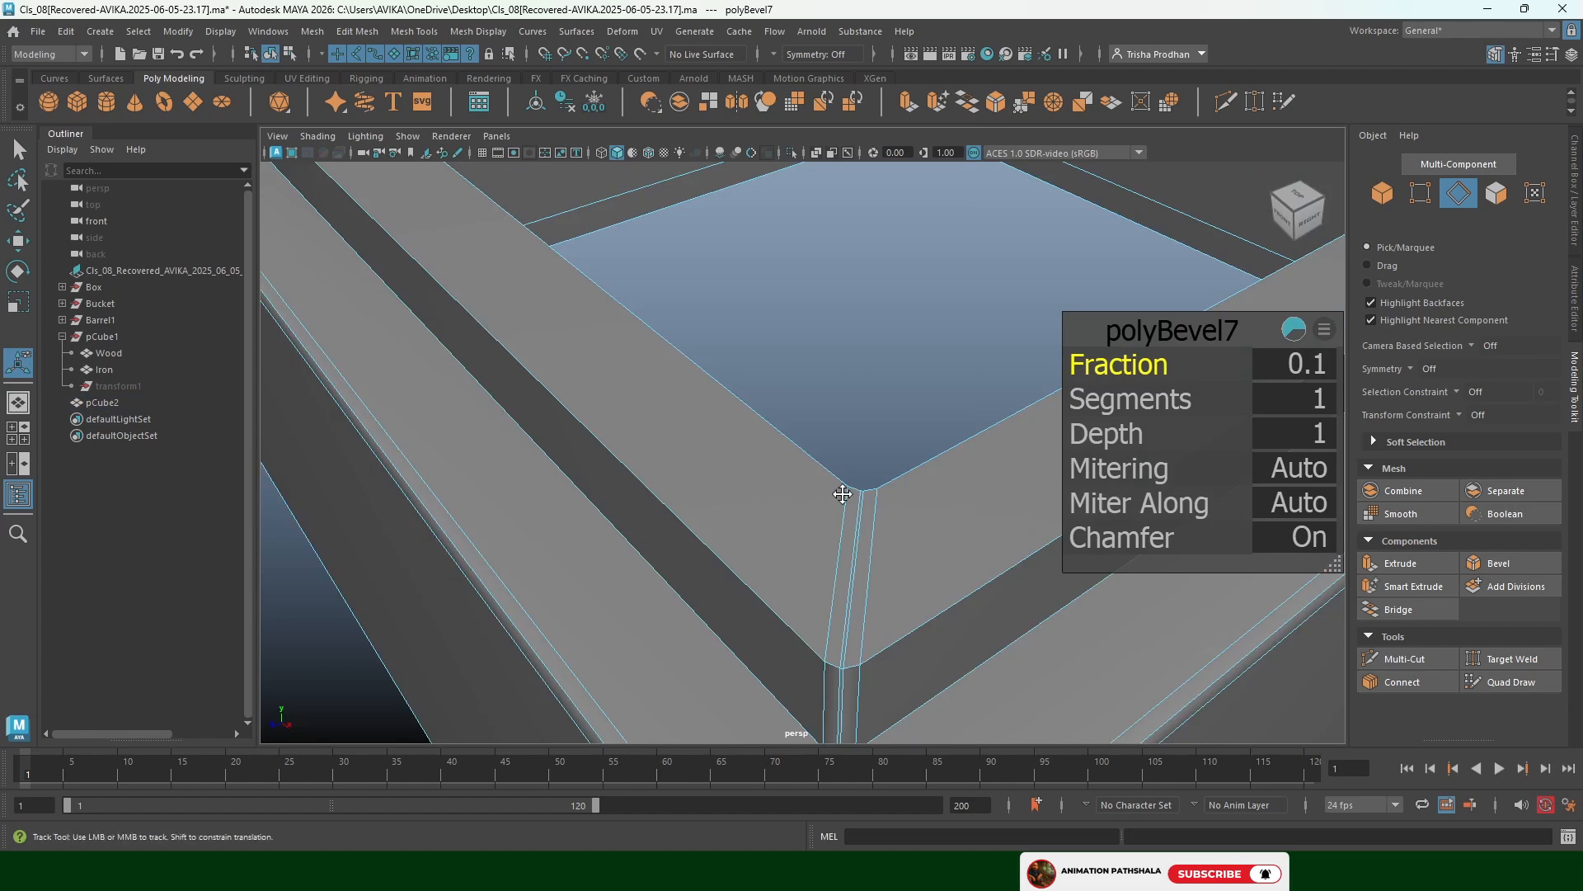
pyautogui.keyDown('alt'); pyautogui.moveTo(842, 494); pyautogui.dragTo(877, 466, button='middle'); pyautogui.keyUp('alt')
pyautogui.scroll(1, 864, 449)
pyautogui.scroll(-1, 863, 450)
pyautogui.scroll(1, 863, 448)
pyautogui.moveTo(754, 452); pyautogui.dragTo(759, 485, button='right')
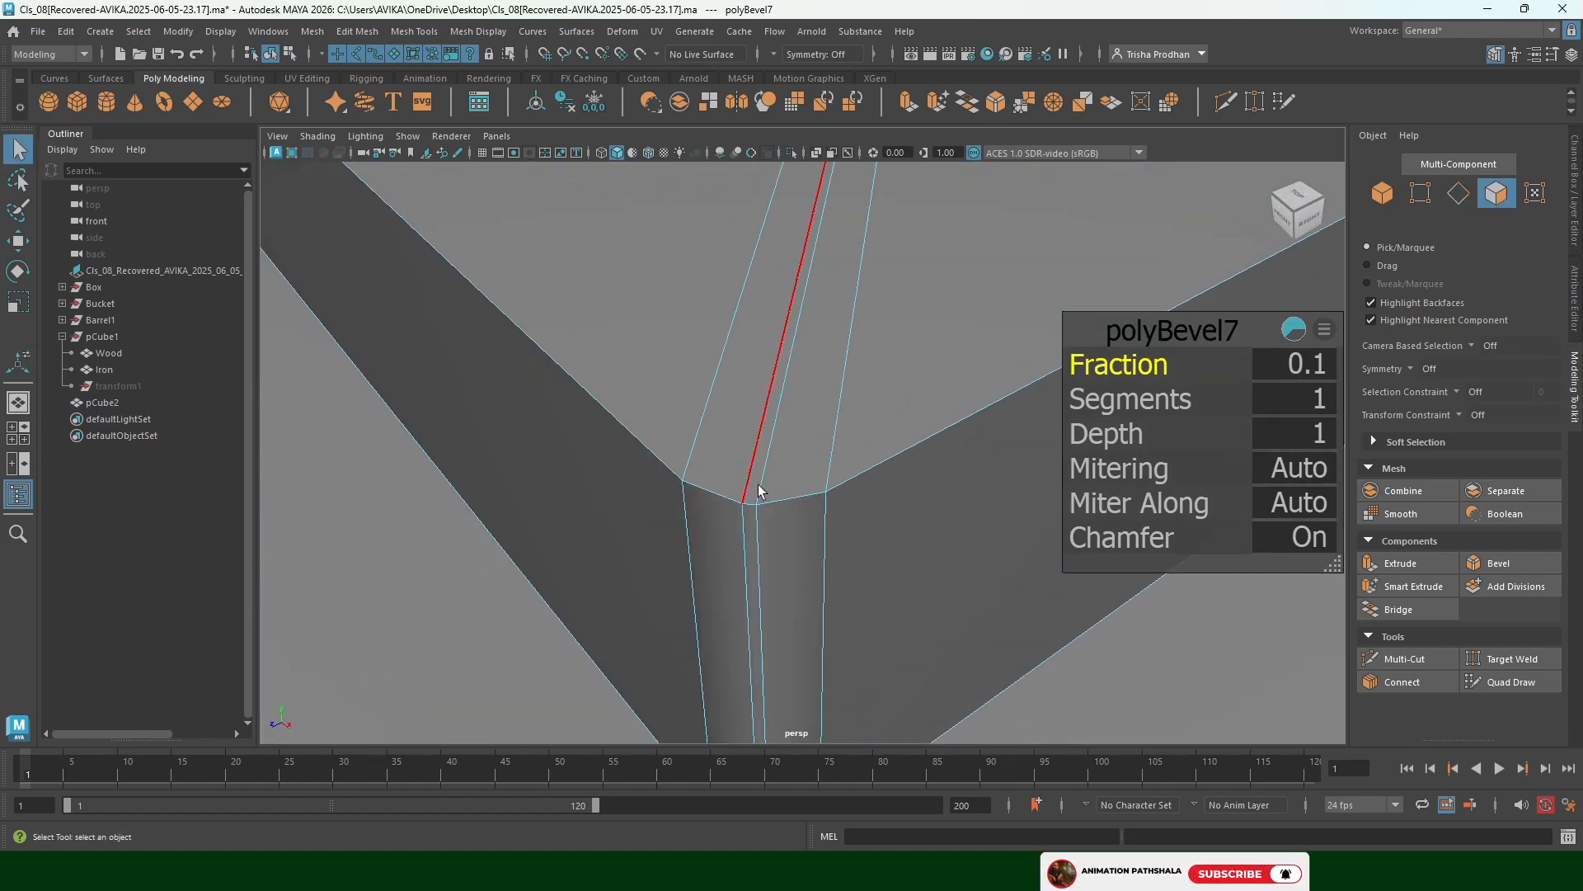
pyautogui.doubleClick(757, 486)
pyautogui.click(755, 490)
pyautogui.keyDown('shift'); pyautogui.doubleClick(751, 523); pyautogui.keyUp('shift')
pyautogui.scroll(-4, 837, 487)
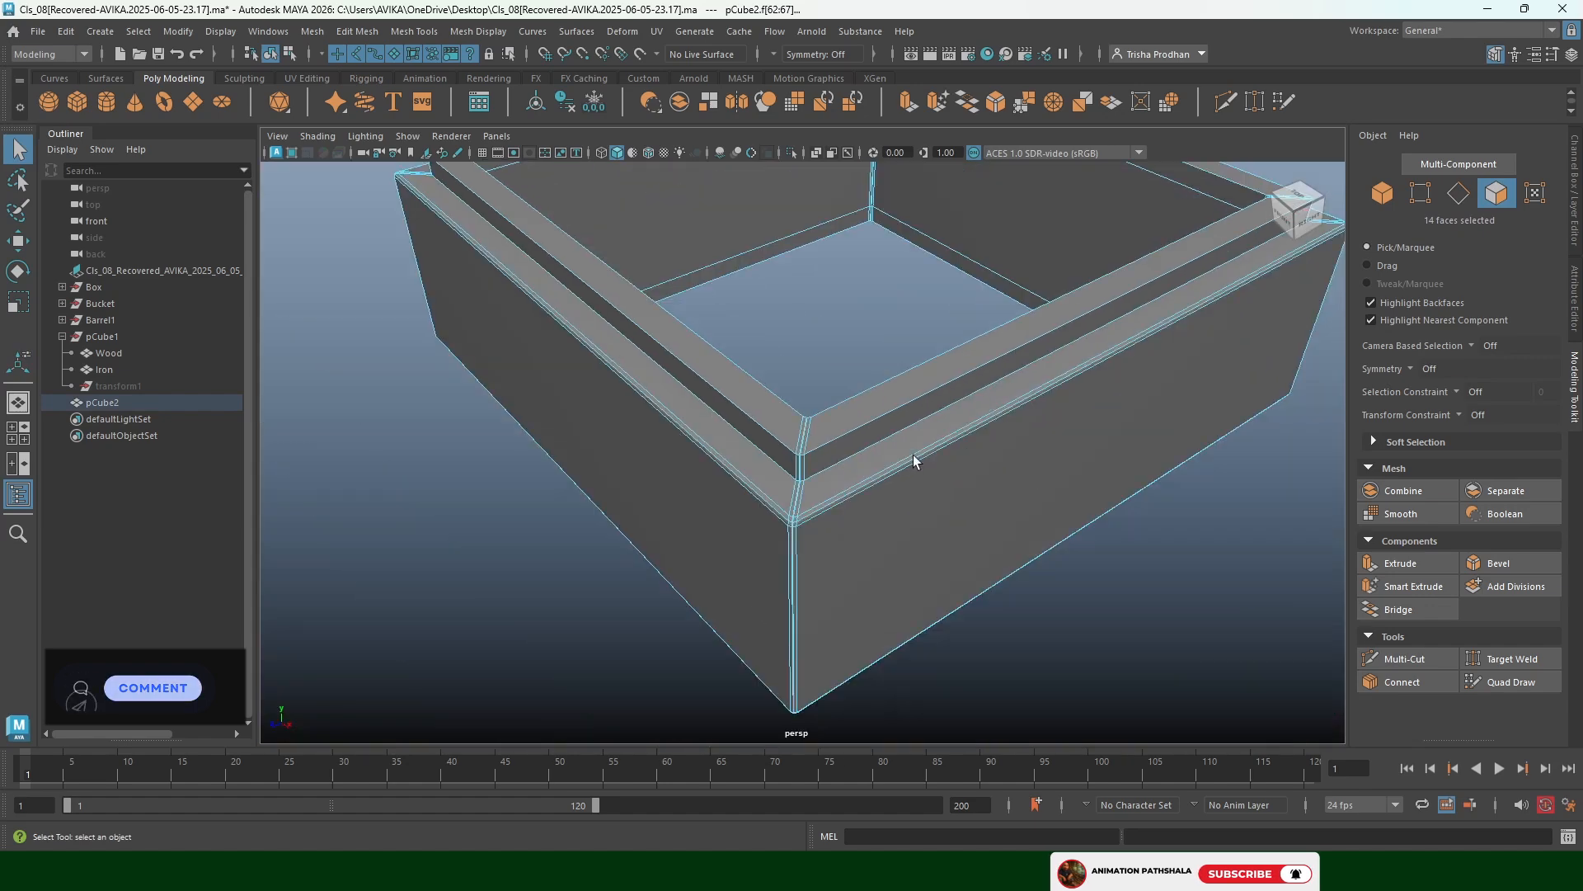
# Add the matching thin face strips around the second and third corners to the selection
pyautogui.keyDown('alt'); pyautogui.moveTo(1287, 257); pyautogui.dragTo(883, 501, button='middle'); pyautogui.keyUp('alt')
pyautogui.scroll(4, 905, 459)
pyautogui.keyDown('alt'); pyautogui.moveTo(884, 501); pyautogui.dragTo(824, 495); pyautogui.keyUp('alt')
pyautogui.keyDown('alt'); pyautogui.moveTo(454, 550); pyautogui.dragTo(595, 517, button='middle'); pyautogui.keyUp('alt')
pyautogui.scroll(5, 595, 516)
pyautogui.keyDown('alt'); pyautogui.moveTo(493, 531); pyautogui.dragTo(612, 498, button='middle'); pyautogui.keyUp('alt')
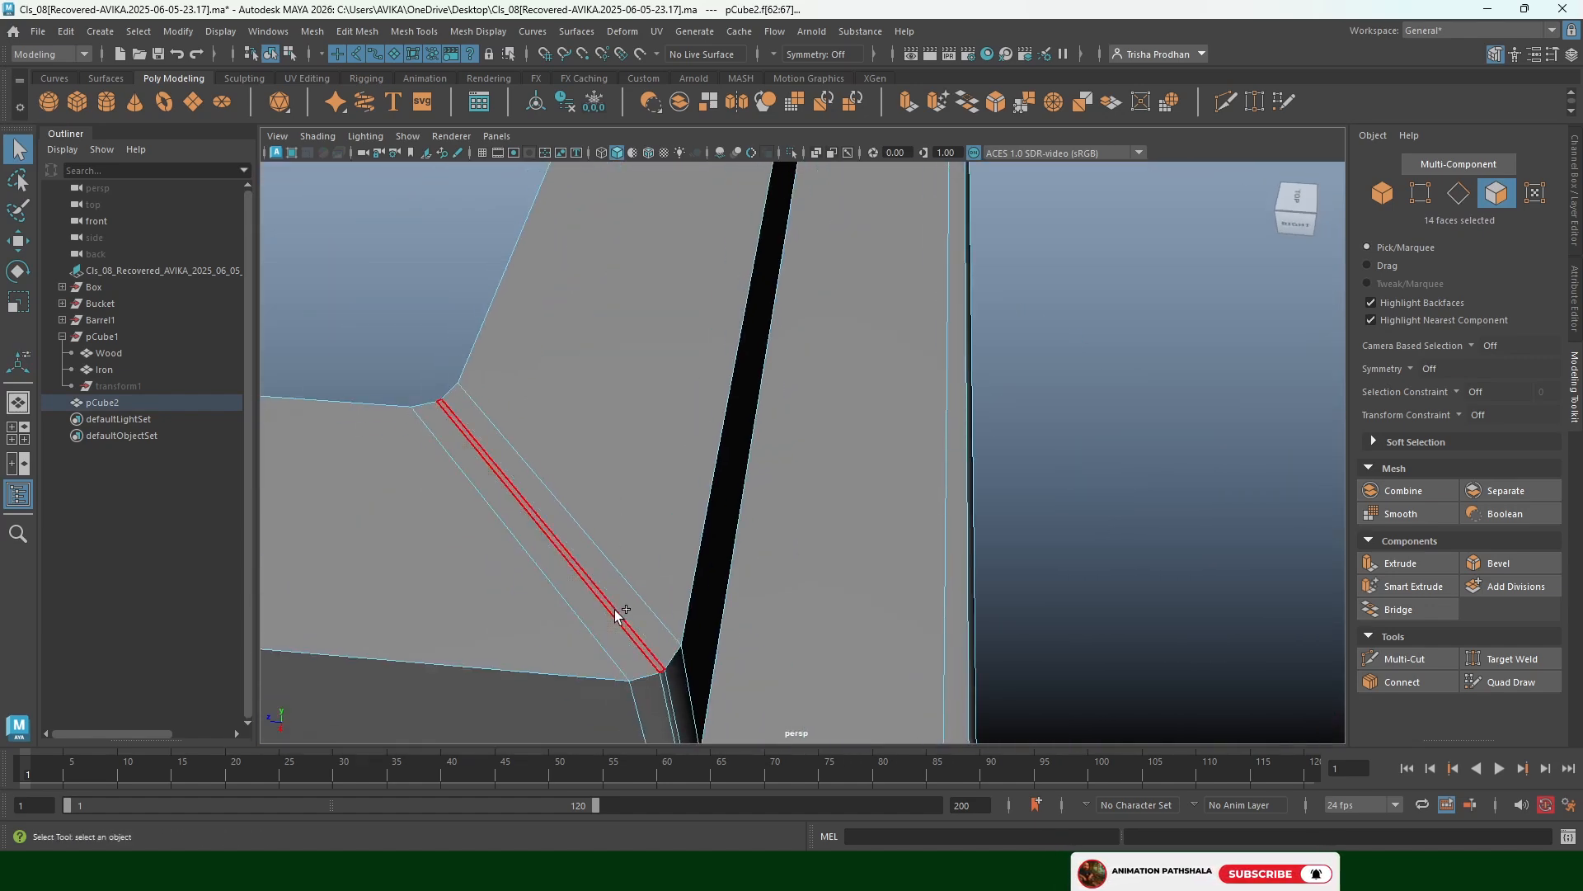
pyautogui.keyDown('shift'); pyautogui.click(660, 670); pyautogui.keyUp('shift')
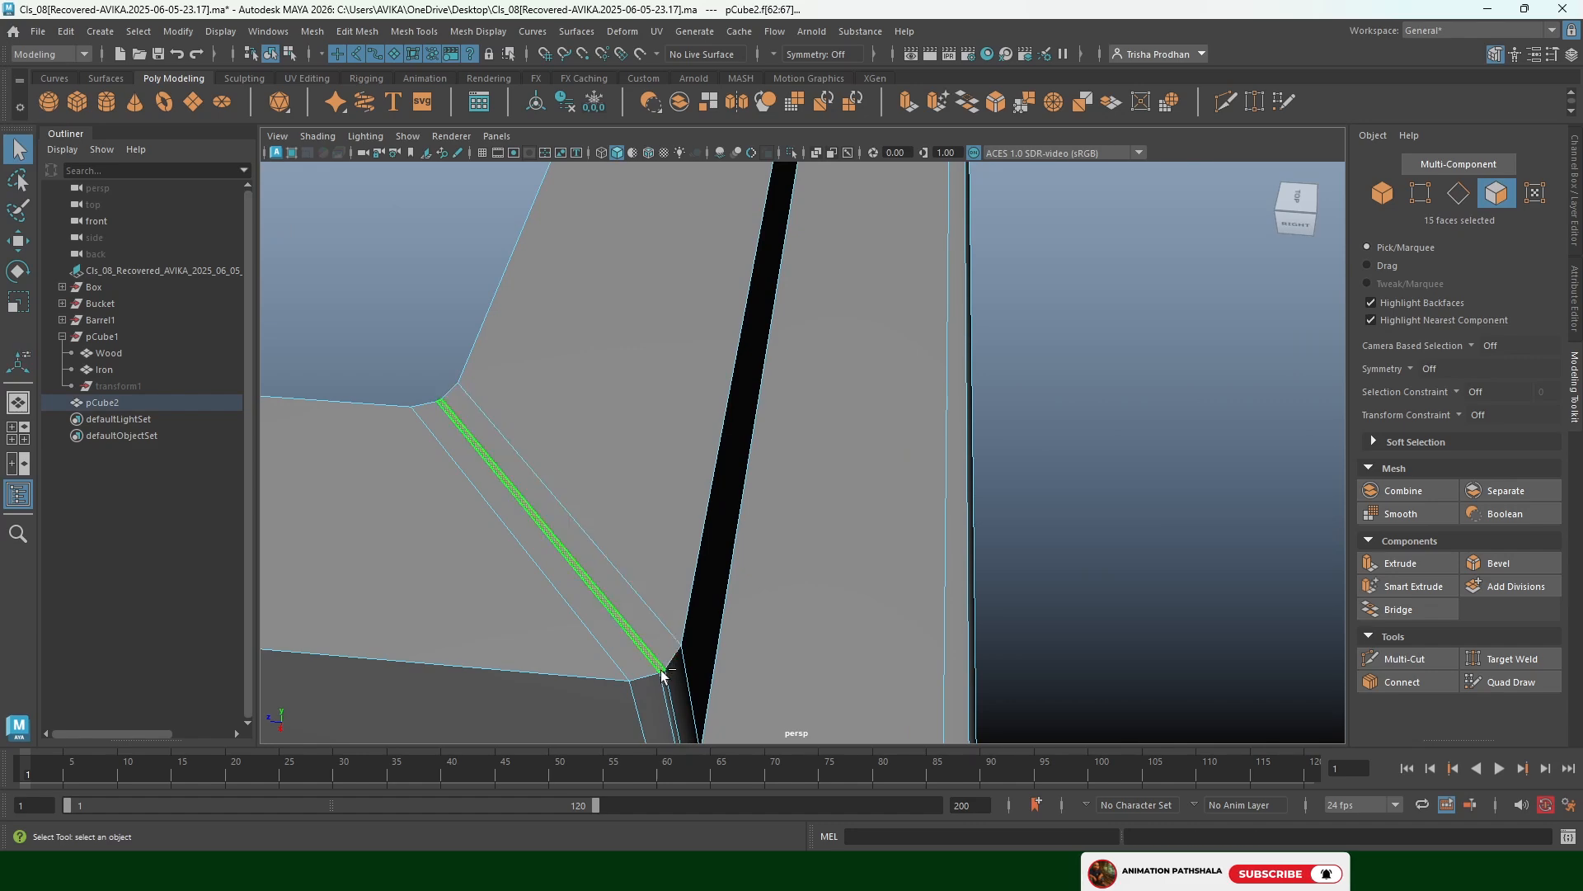
pyautogui.keyDown('shift'); pyautogui.click(665, 683); pyautogui.keyUp('shift')
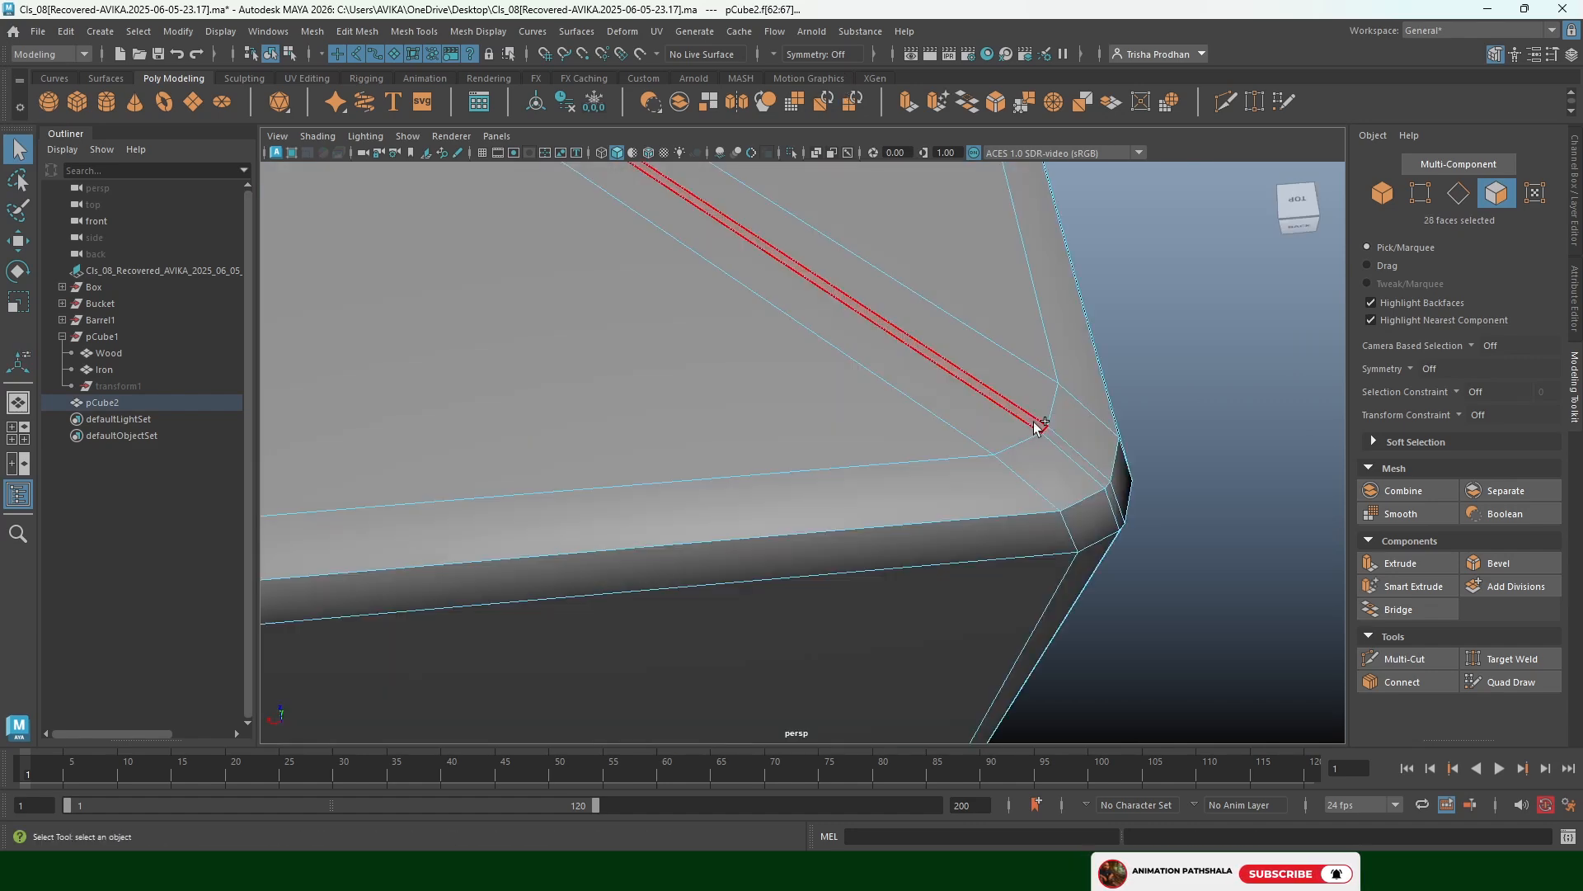
pyautogui.keyDown('shift'); pyautogui.click(1036, 423); pyautogui.keyUp('shift')
# Add the thin face strip around the fourth corner to the face selection
pyautogui.keyDown('alt'); pyautogui.moveTo(1064, 448); pyautogui.dragTo(889, 802, button='middle'); pyautogui.keyUp('alt')
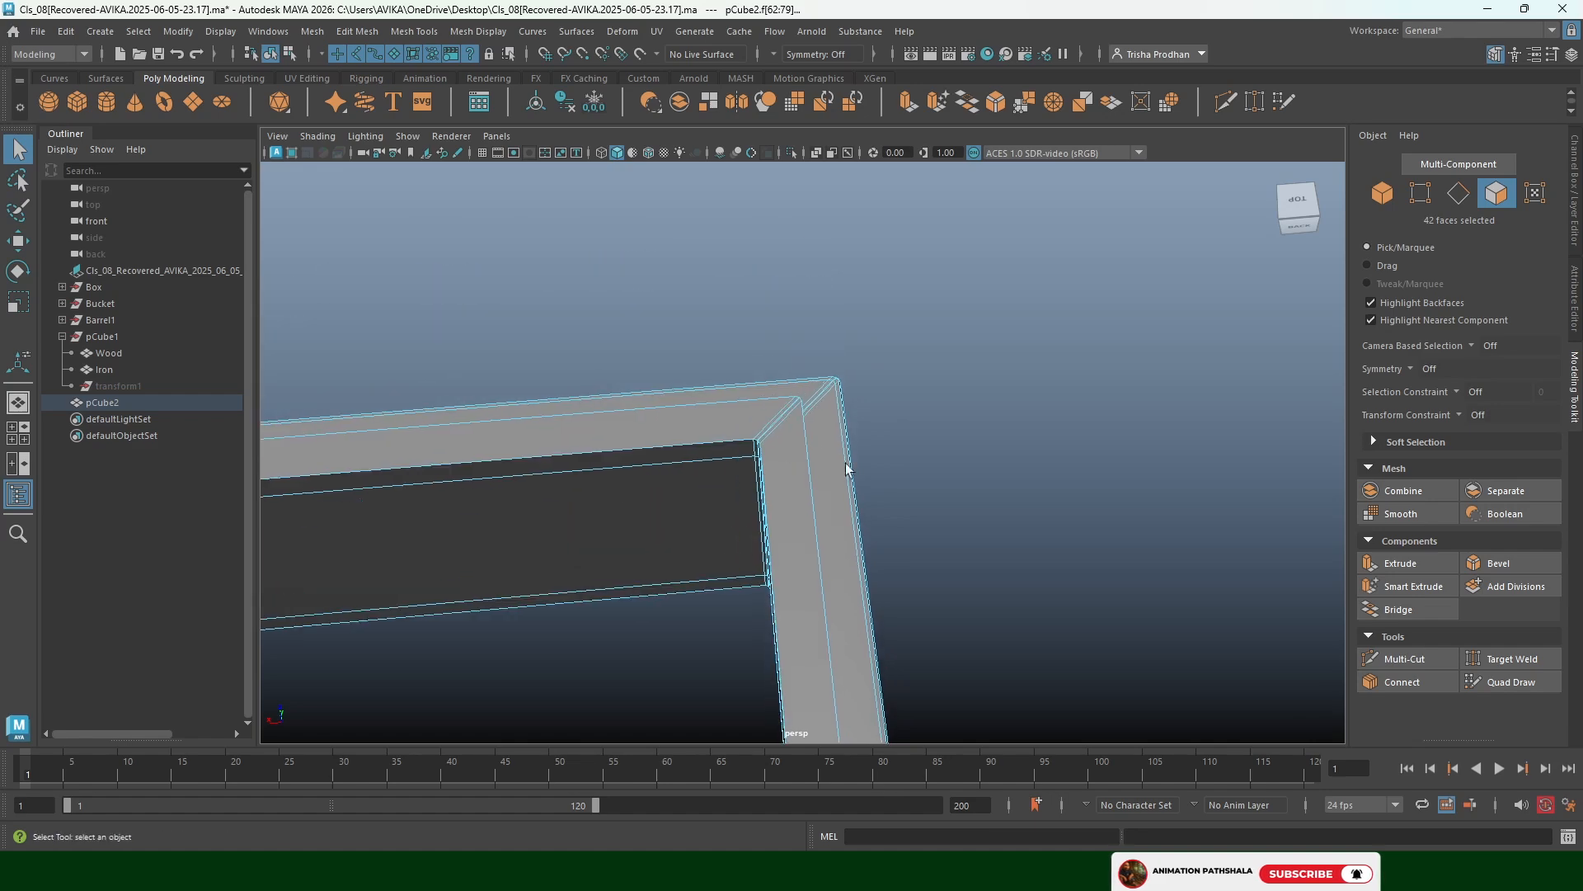
pyautogui.scroll(9, 761, 447)
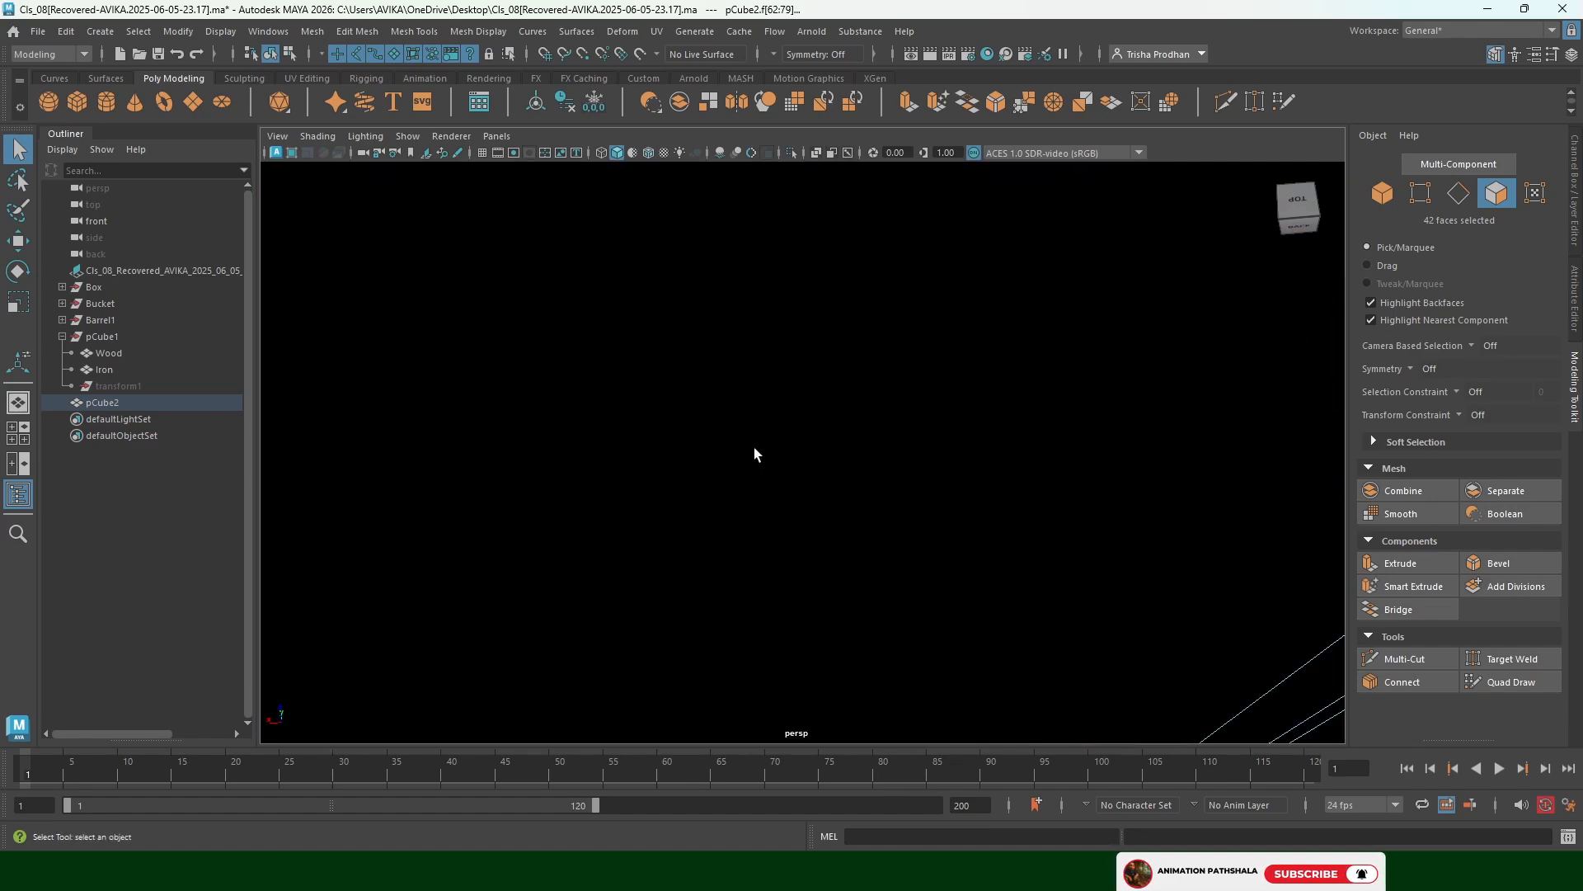
pyautogui.scroll(-7, 722, 458)
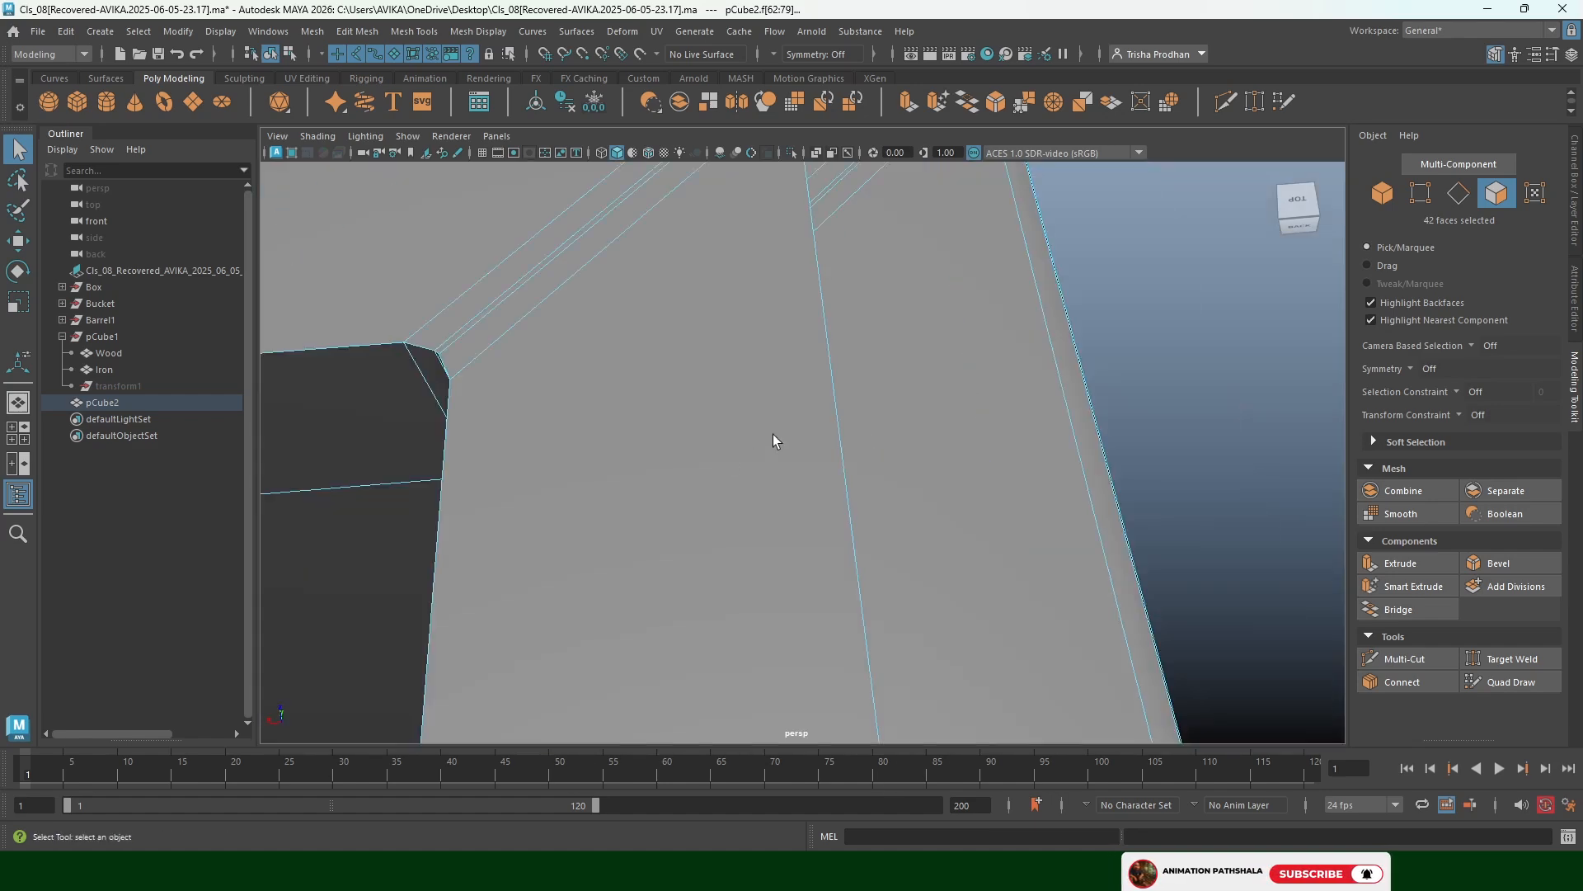
pyautogui.keyDown('alt'); pyautogui.moveTo(773, 434); pyautogui.dragTo(831, 590, button='middle'); pyautogui.keyUp('alt')
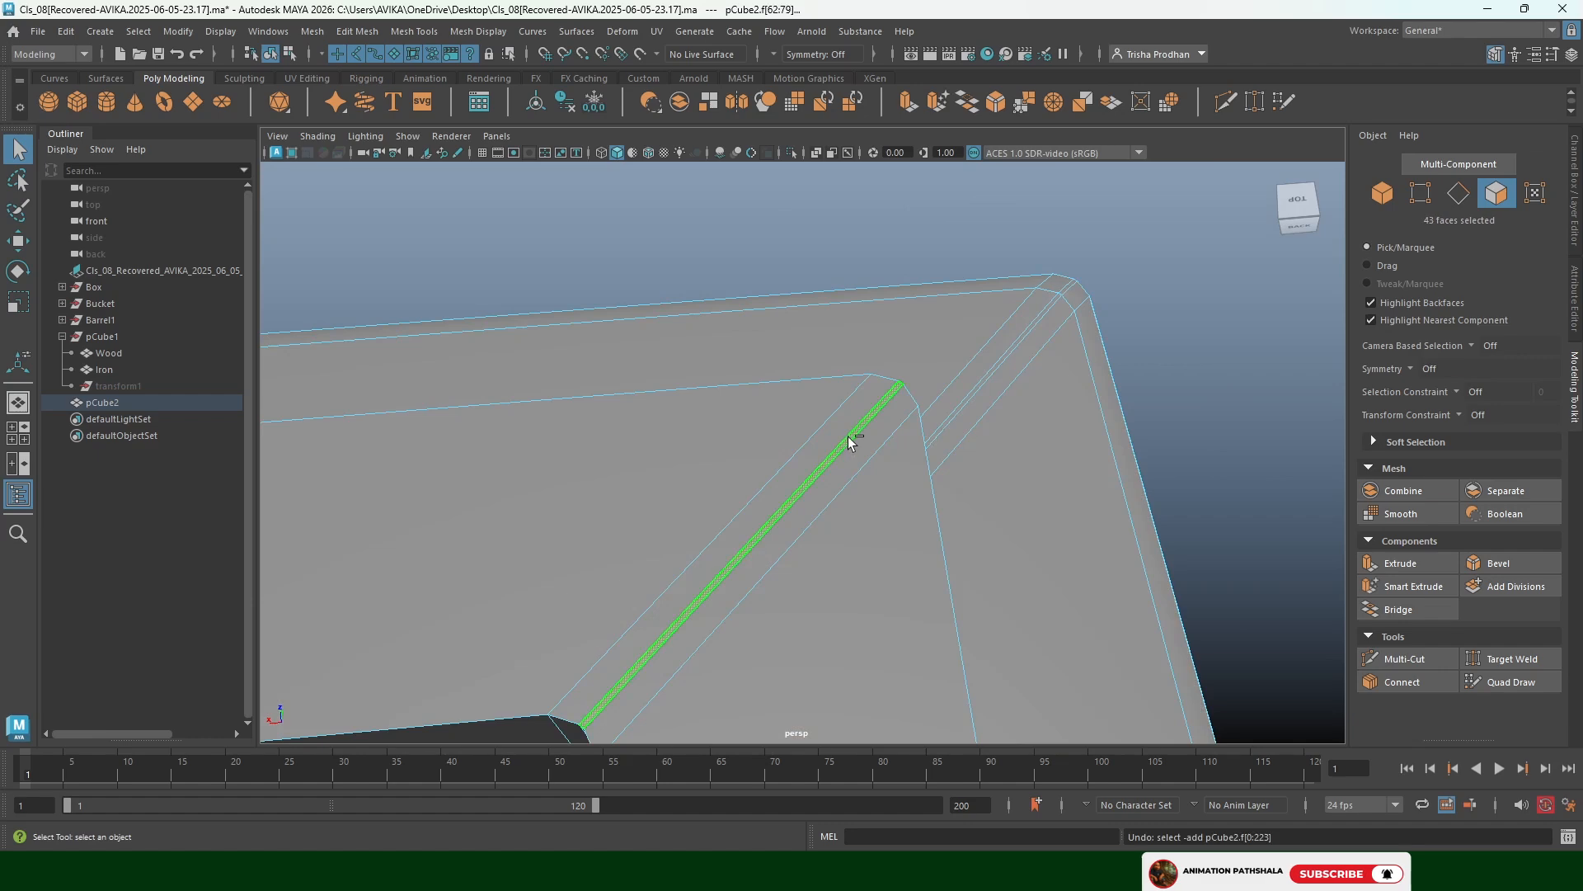
pyautogui.keyDown('alt'); pyautogui.moveTo(888, 452); pyautogui.dragTo(727, 545); pyautogui.keyUp('alt')
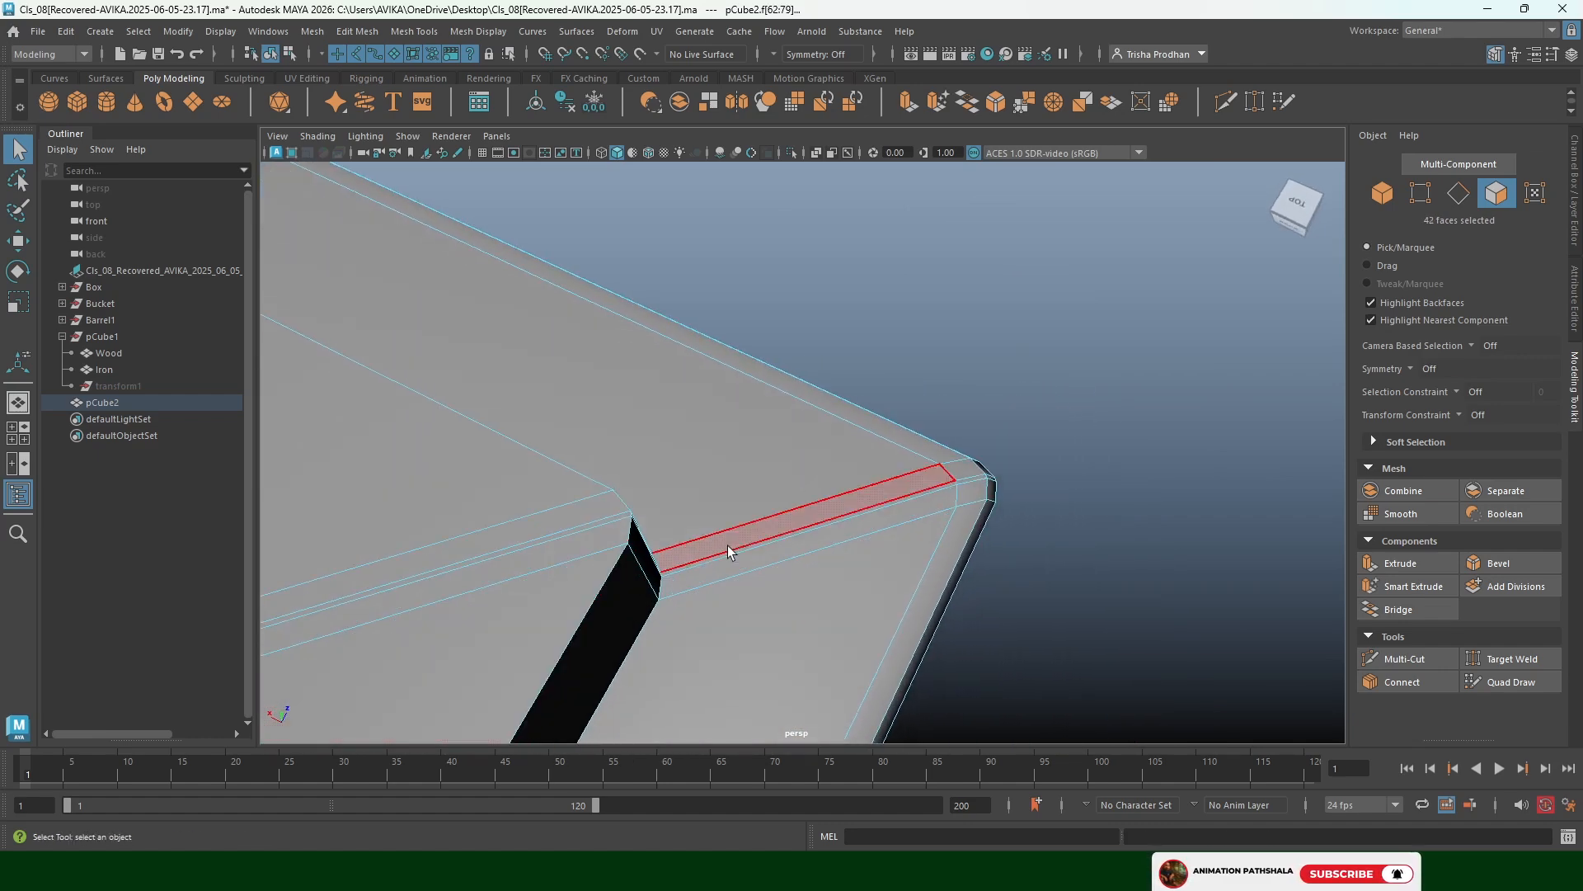
pyautogui.keyDown('shift'); pyautogui.doubleClick(945, 485); pyautogui.keyUp('shift')
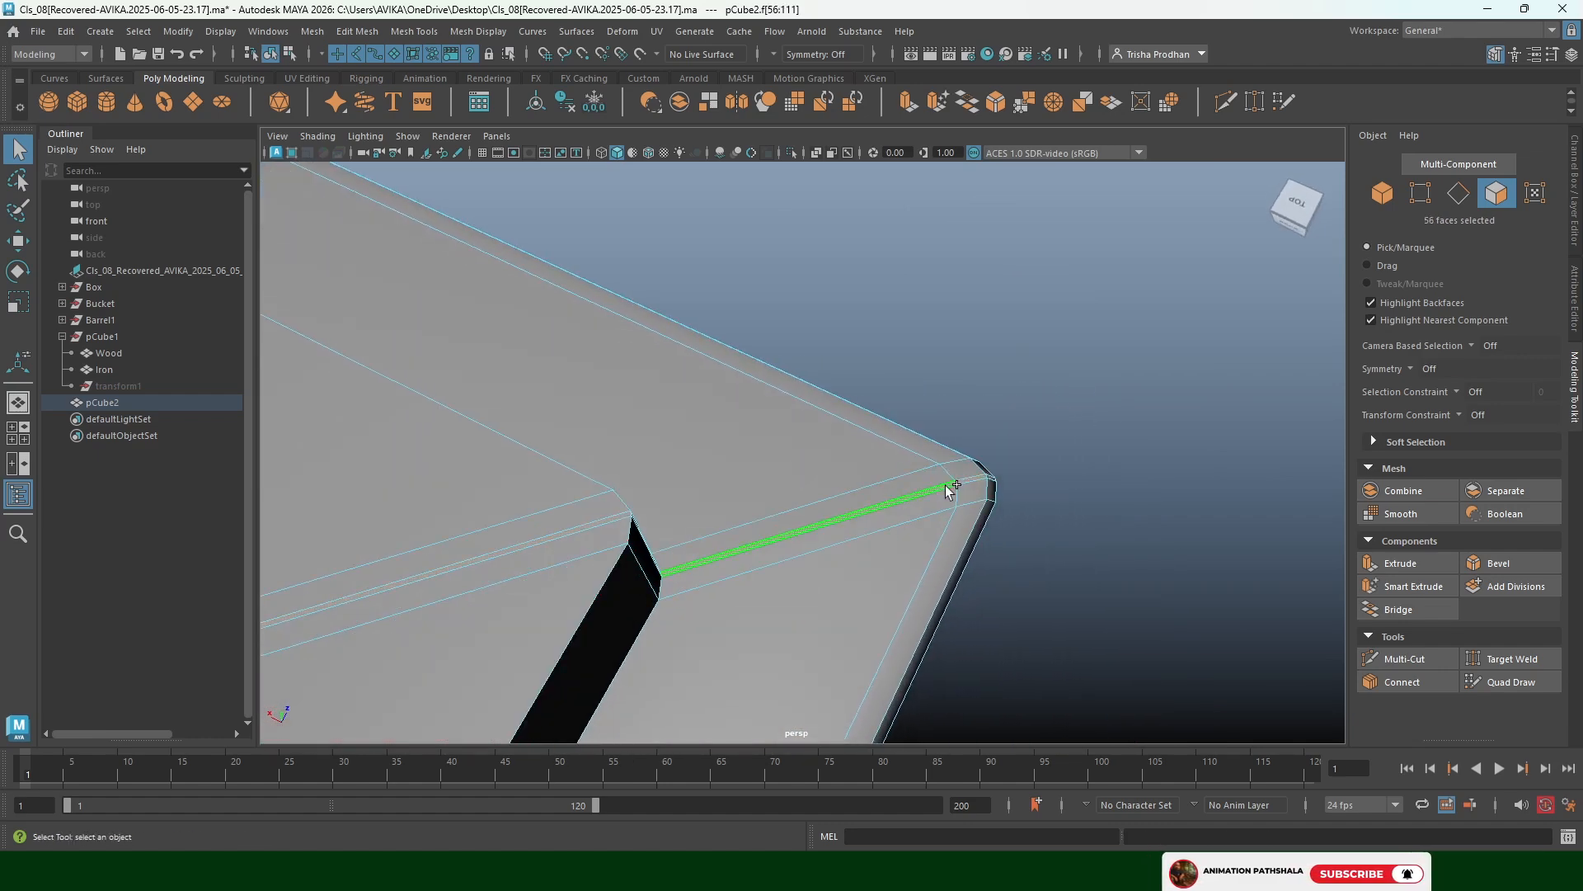
# Check the selected corner face strips on the whole frame using smooth preview and wireframe display
pyautogui.moveTo(945, 485)
pyautogui.keyDown('alt'); pyautogui.mouseDown()
pyautogui.moveTo(1002, 468)
pyautogui.moveTo(928, 488)
pyautogui.mouseUp(); pyautogui.keyUp('alt')
pyautogui.scroll(-6, 928, 488)
pyautogui.keyDown('alt'); pyautogui.moveTo(981, 481); pyautogui.dragTo(1287, 437, button='middle'); pyautogui.keyUp('alt')
pyautogui.scroll(3, 1005, 511)
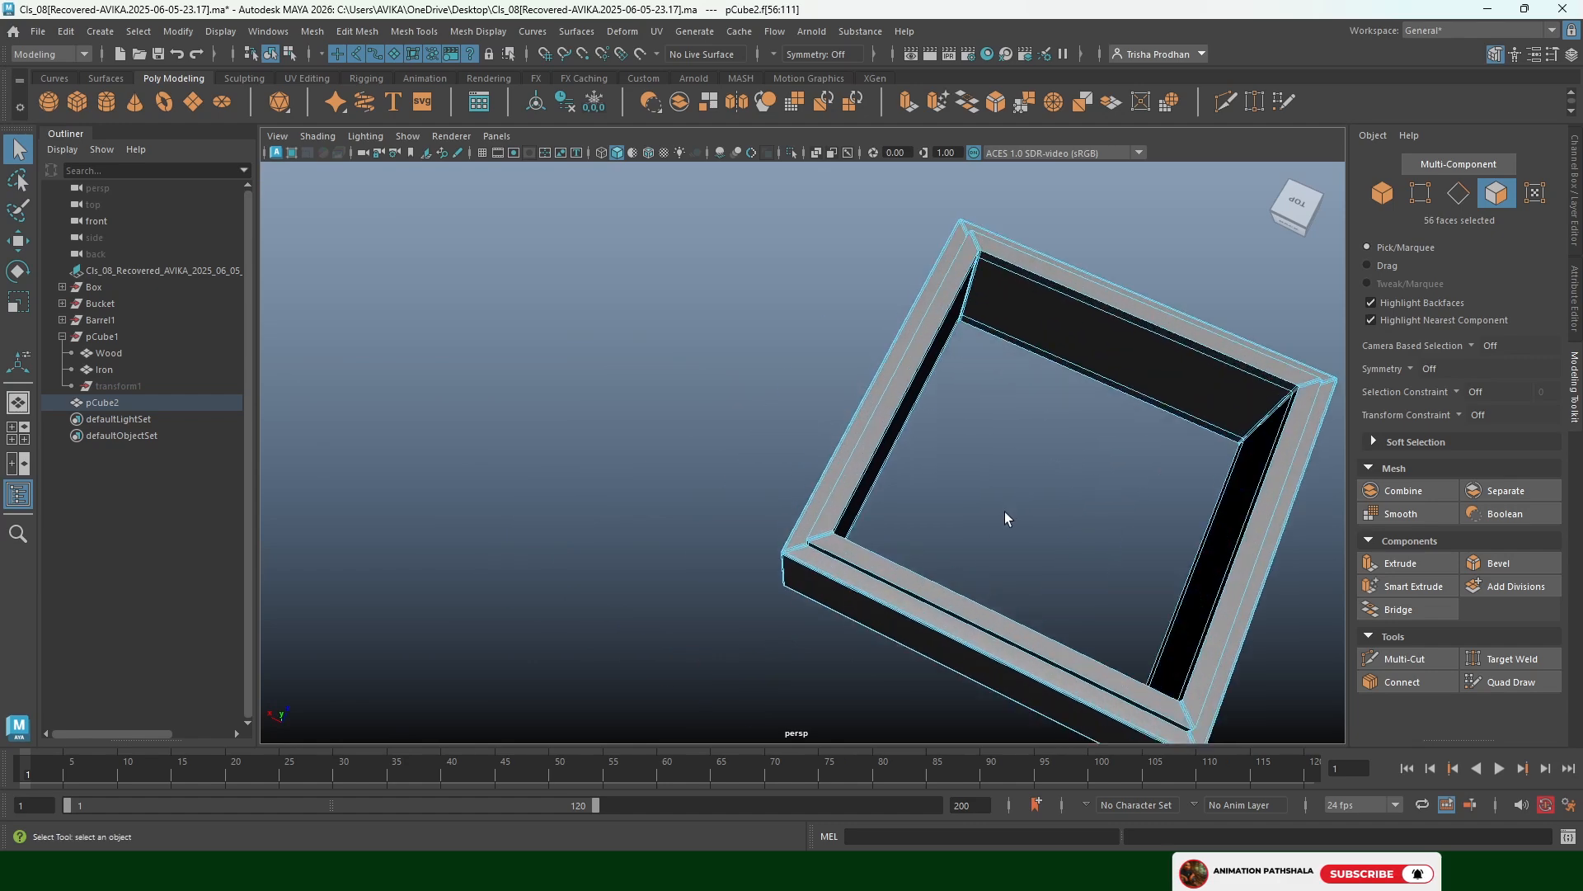
pyautogui.press('3')
pyautogui.press('1')
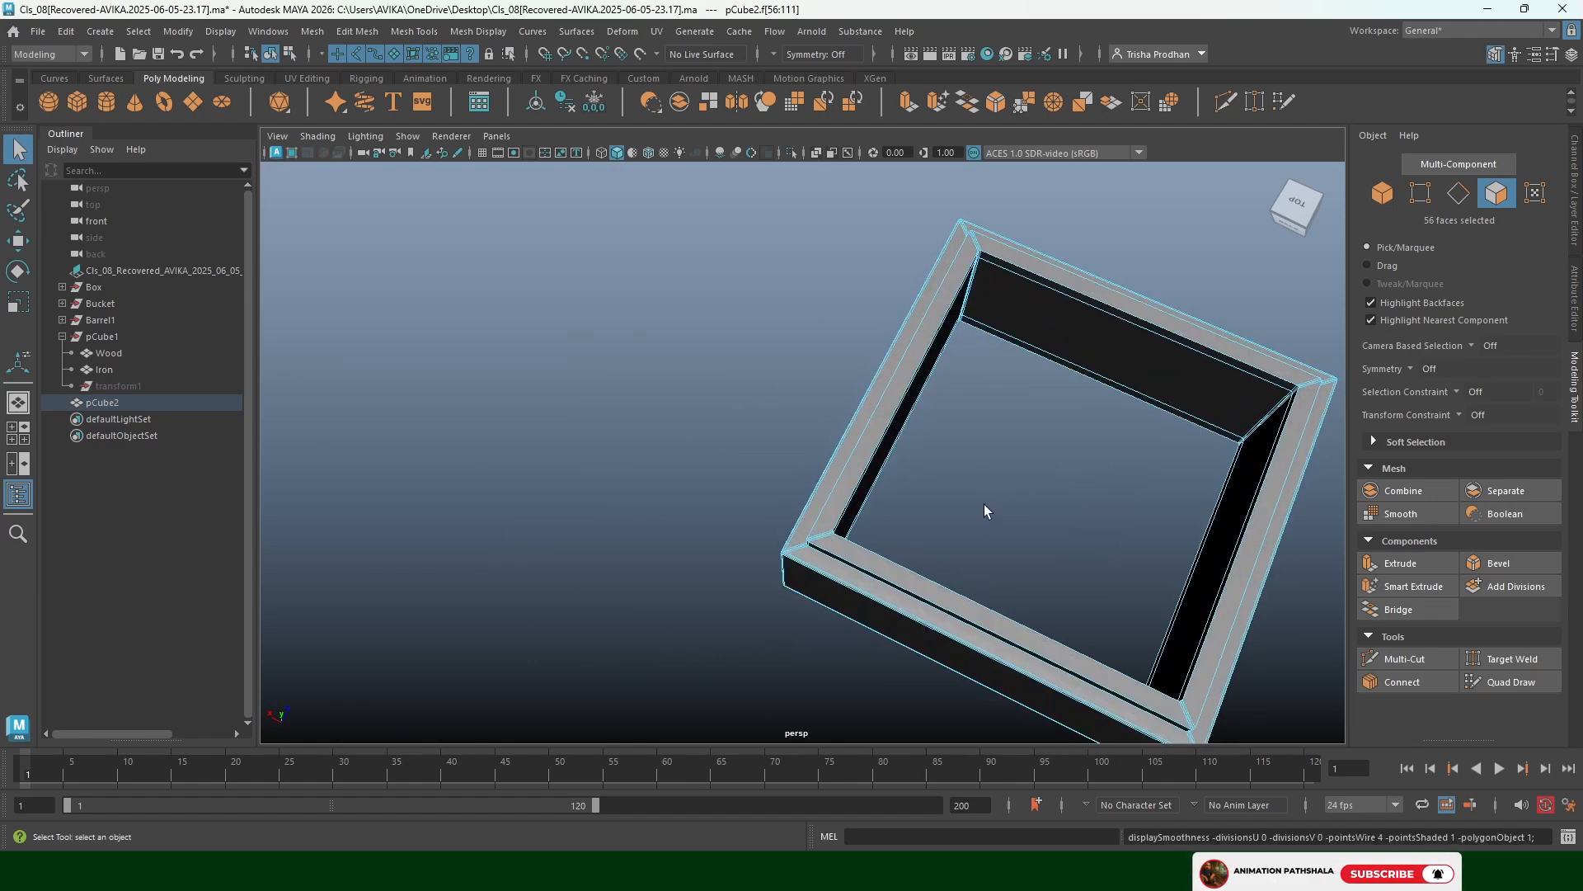
pyautogui.keyDown('alt'); pyautogui.moveTo(983, 503); pyautogui.dragTo(923, 523, button='middle'); pyautogui.keyUp('alt')
pyautogui.press('4')
pyautogui.scroll(3, 1318, 355)
pyautogui.keyDown('alt'); pyautogui.moveTo(862, 435); pyautogui.dragTo(668, 449, button='middle'); pyautogui.keyUp('alt')
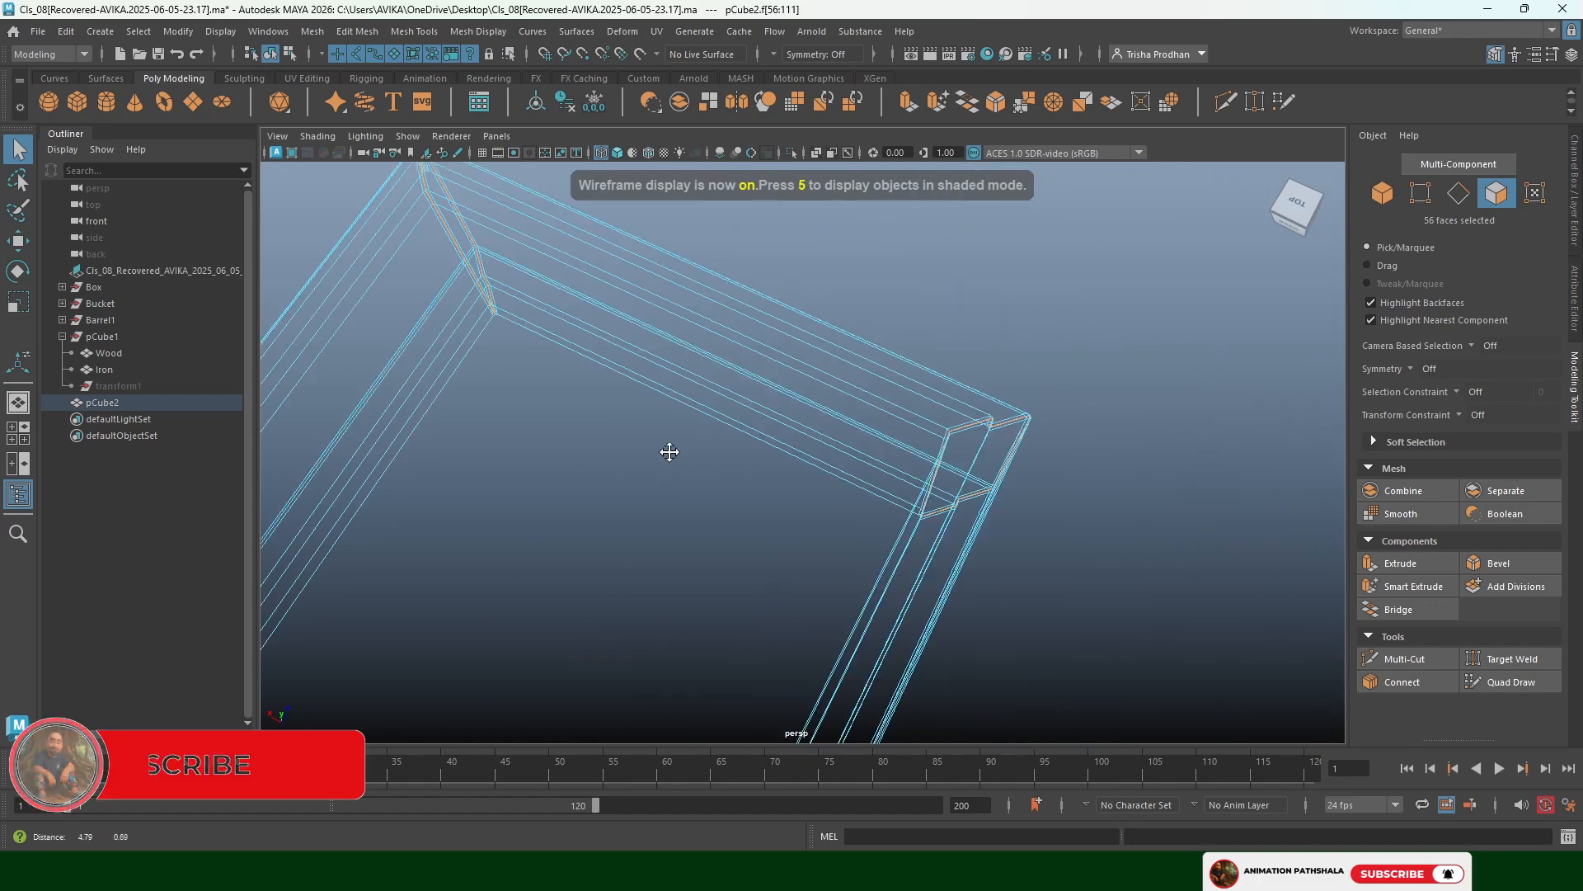
pyautogui.scroll(4, 701, 452)
pyautogui.keyDown('alt'); pyautogui.moveTo(1154, 416); pyautogui.dragTo(937, 445, button='middle'); pyautogui.keyUp('alt')
pyautogui.scroll(4, 933, 441)
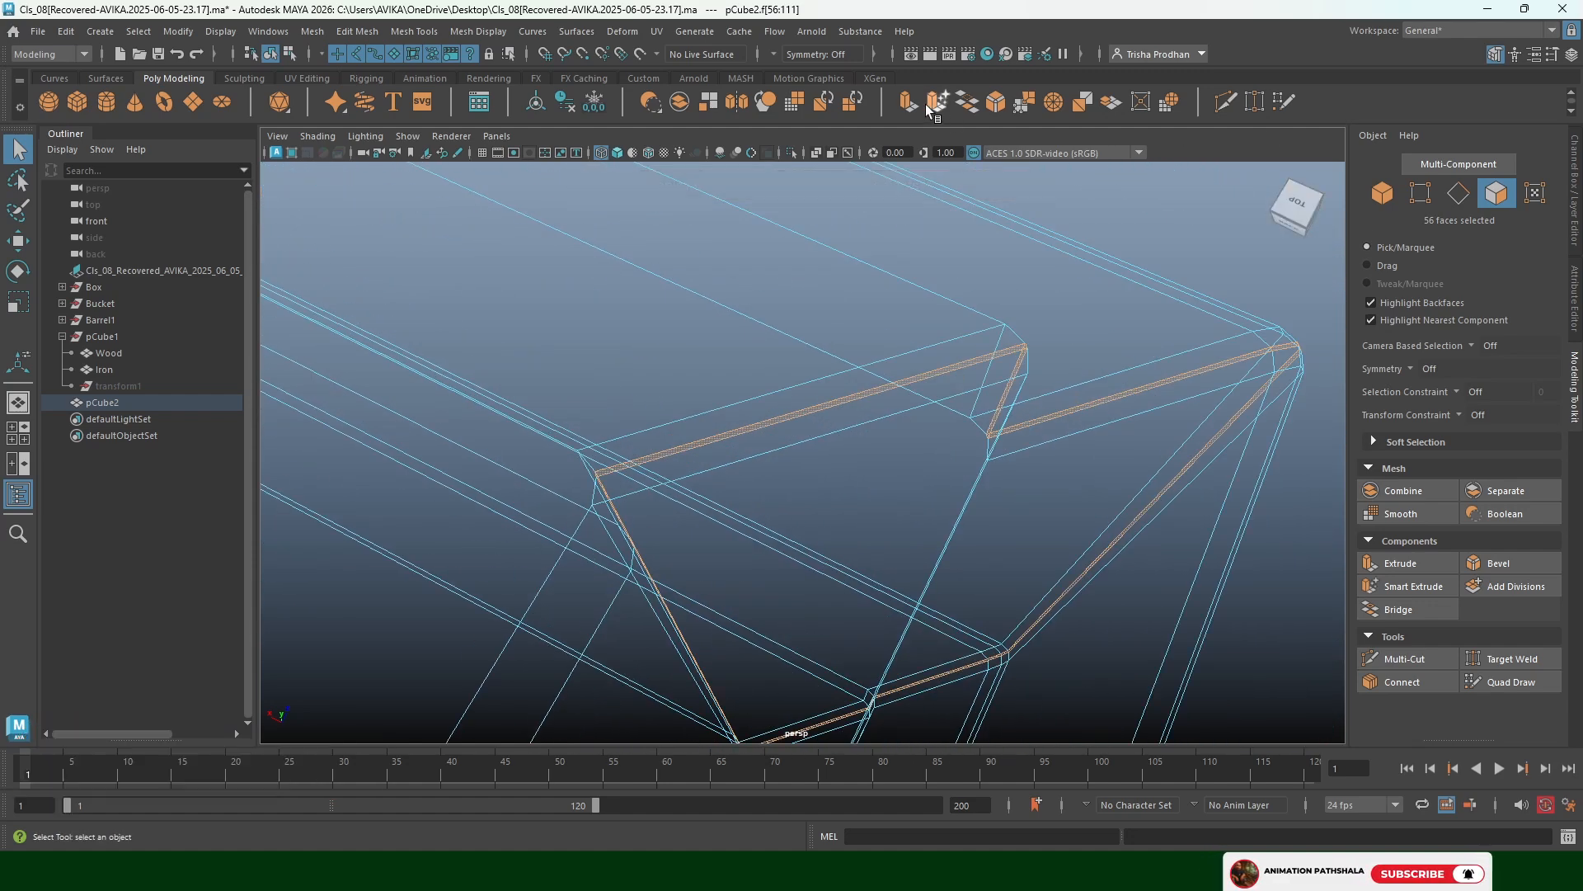
# Extrude the selected corner face strips inward with a thickness of -0.006 and return the frame to object selection
pyautogui.press('5')
pyautogui.click(903, 97)
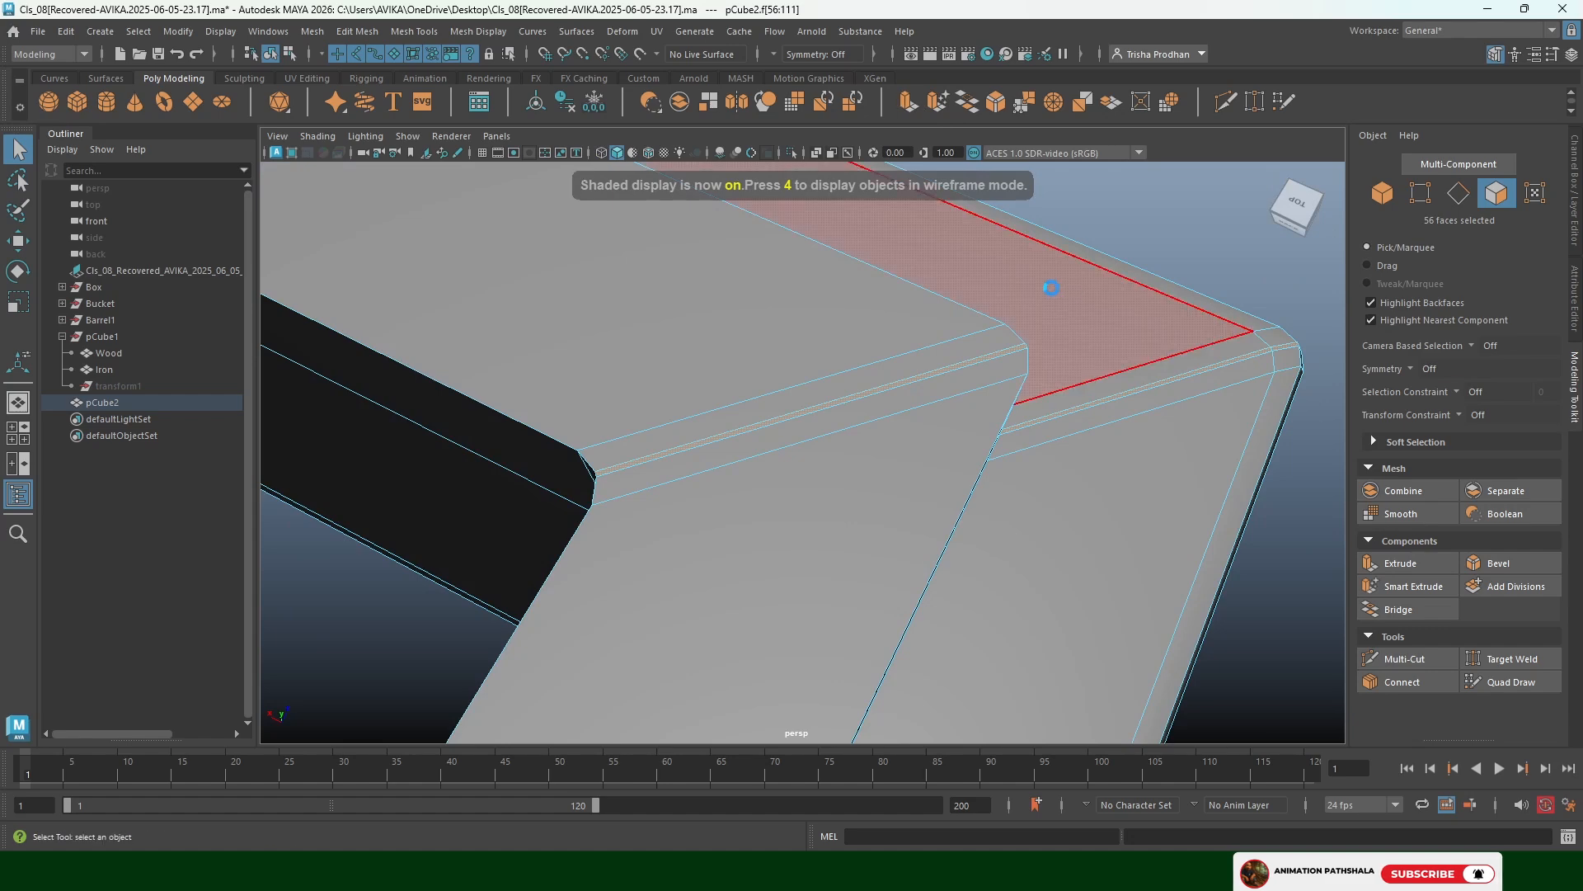
pyautogui.keyDown('alt'); pyautogui.moveTo(1045, 272); pyautogui.dragTo(794, 447); pyautogui.keyUp('alt')
pyautogui.scroll(5, 794, 446)
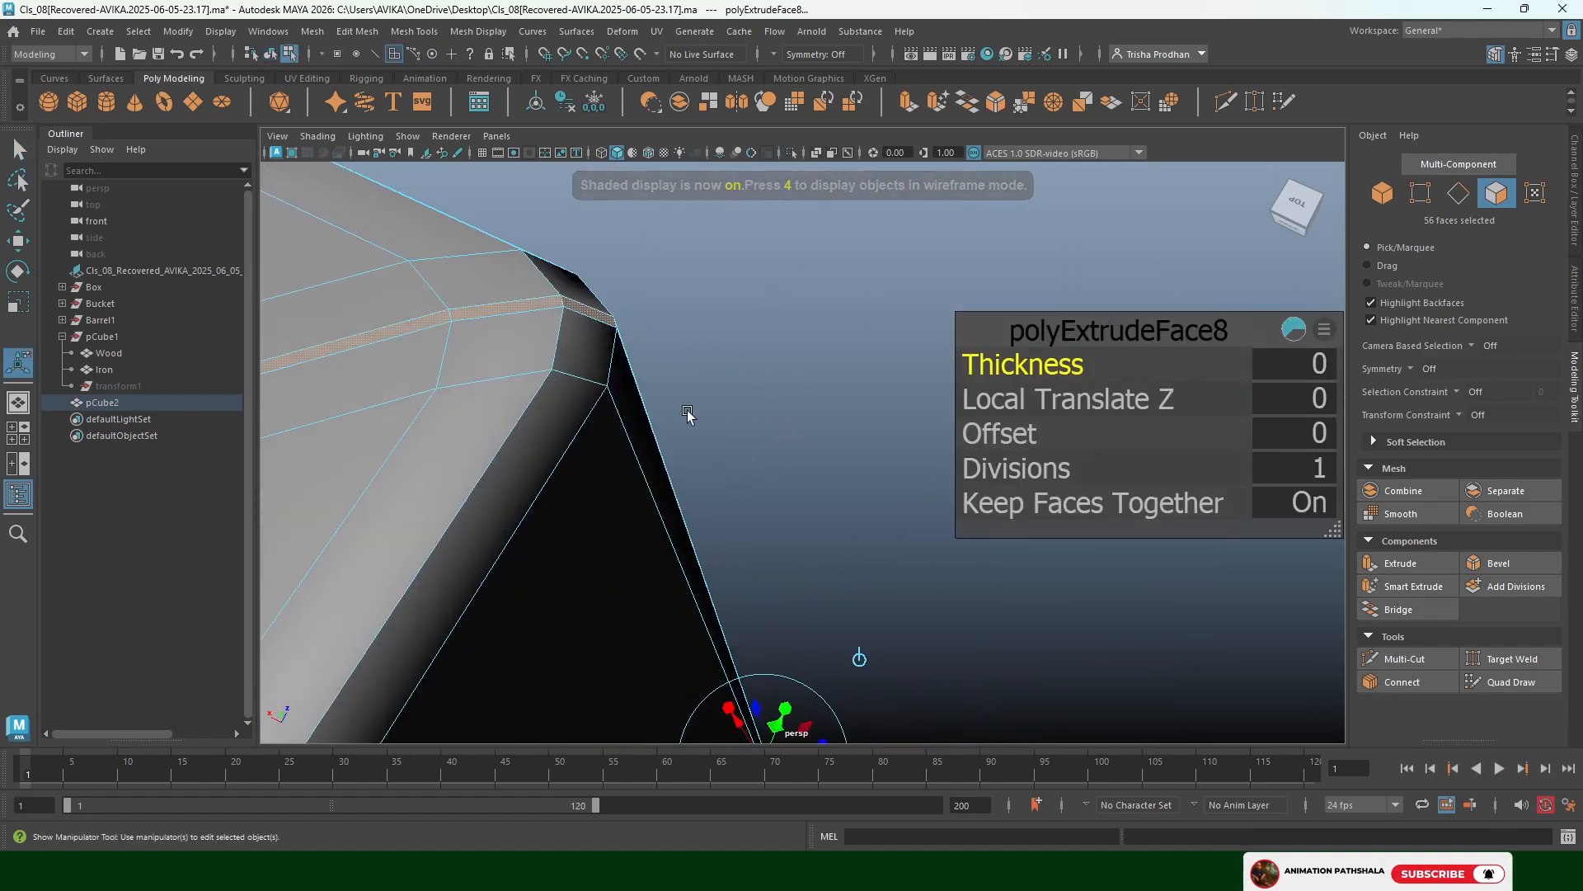
pyautogui.keyDown('alt'); pyautogui.moveTo(690, 414); pyautogui.dragTo(810, 450, button='middle'); pyautogui.keyUp('alt')
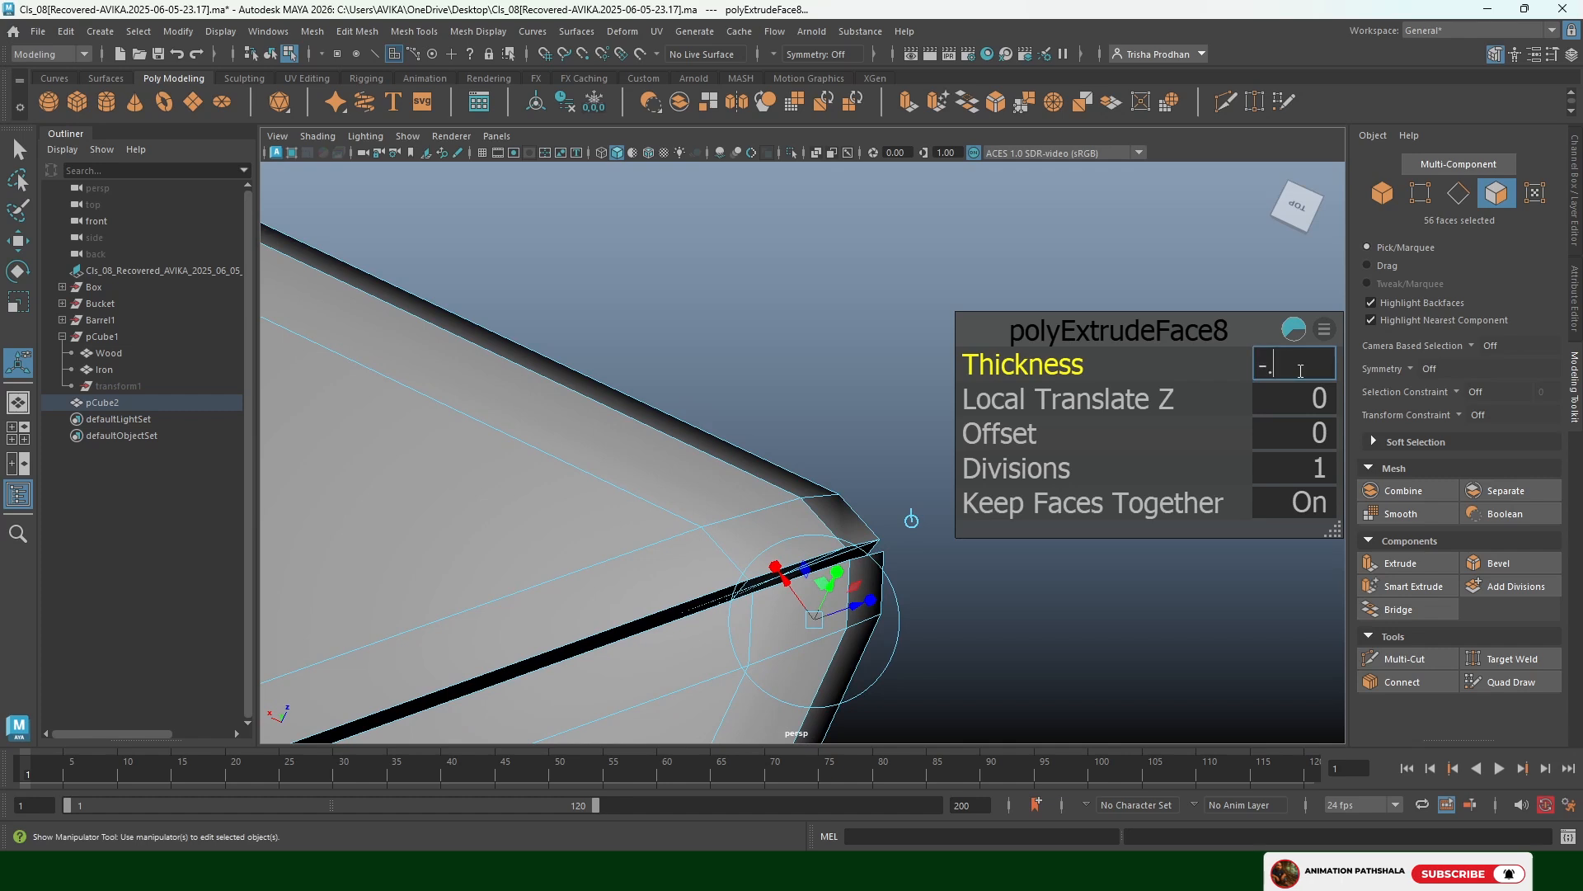
pyautogui.press('Return')
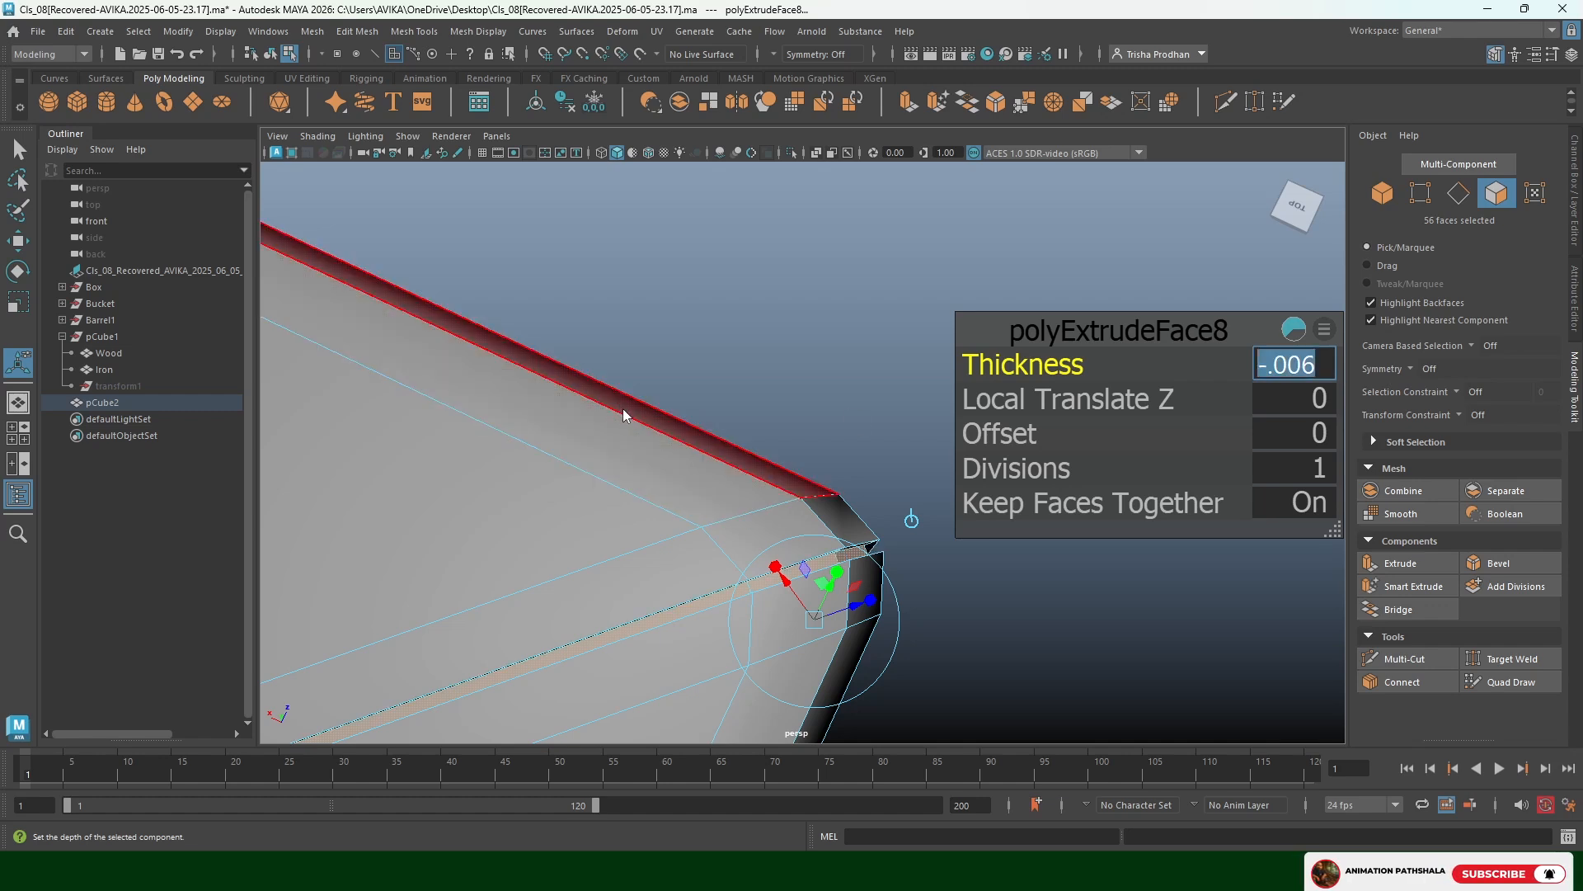
pyautogui.moveTo(622, 408); pyautogui.dragTo(716, 355, button='right')
pyautogui.keyDown('alt'); pyautogui.moveTo(857, 310); pyautogui.dragTo(767, 446); pyautogui.keyUp('alt')
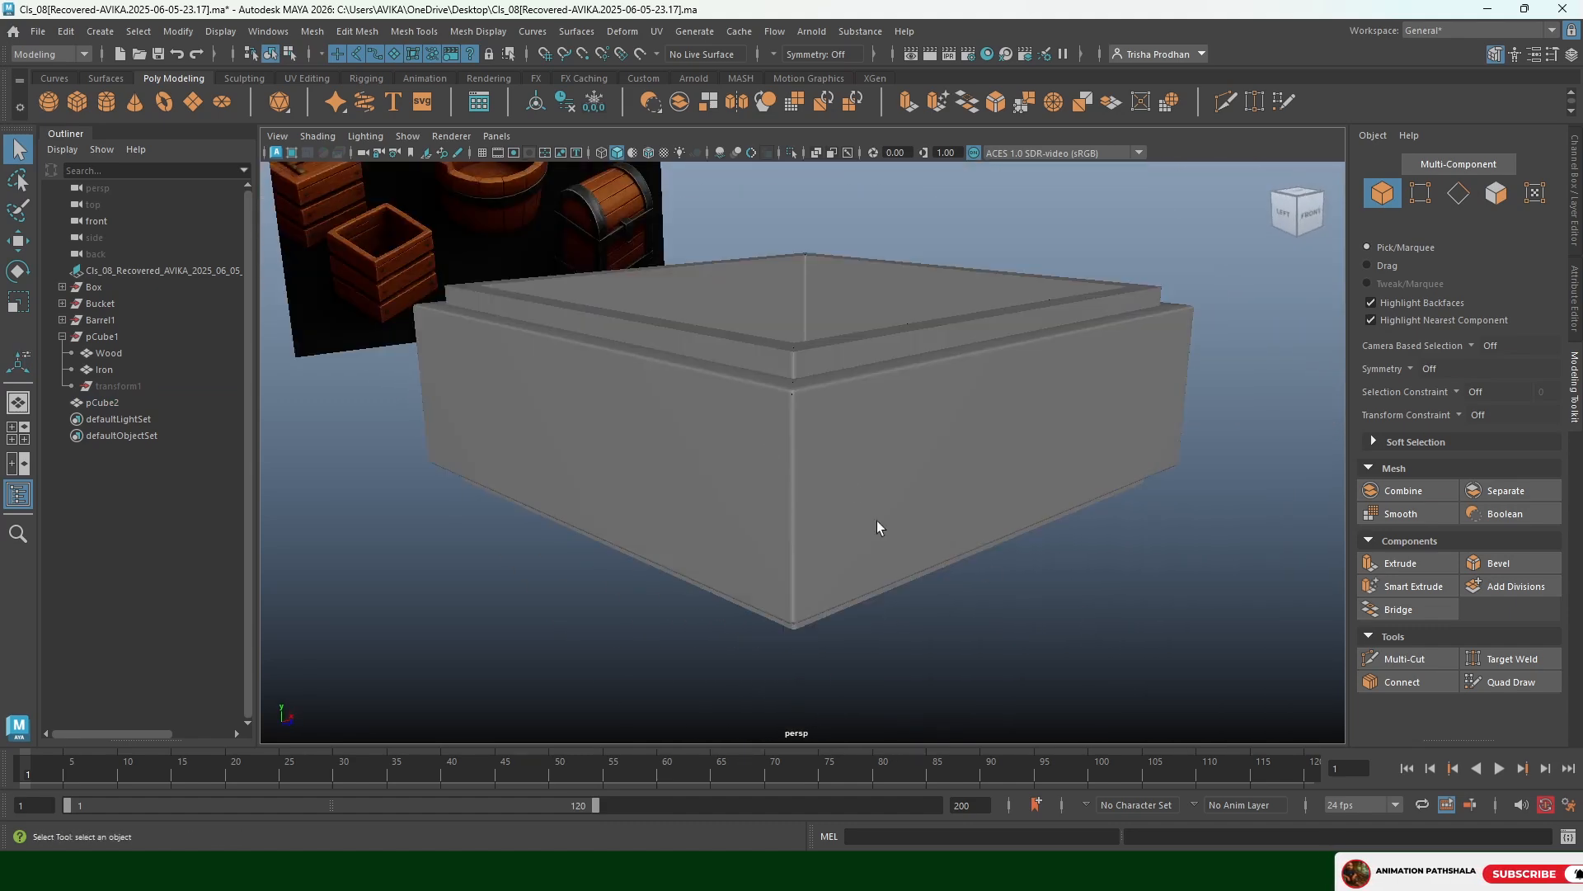
pyautogui.scroll(4, 847, 487)
pyautogui.click(883, 473)
pyautogui.scroll(2, 844, 498)
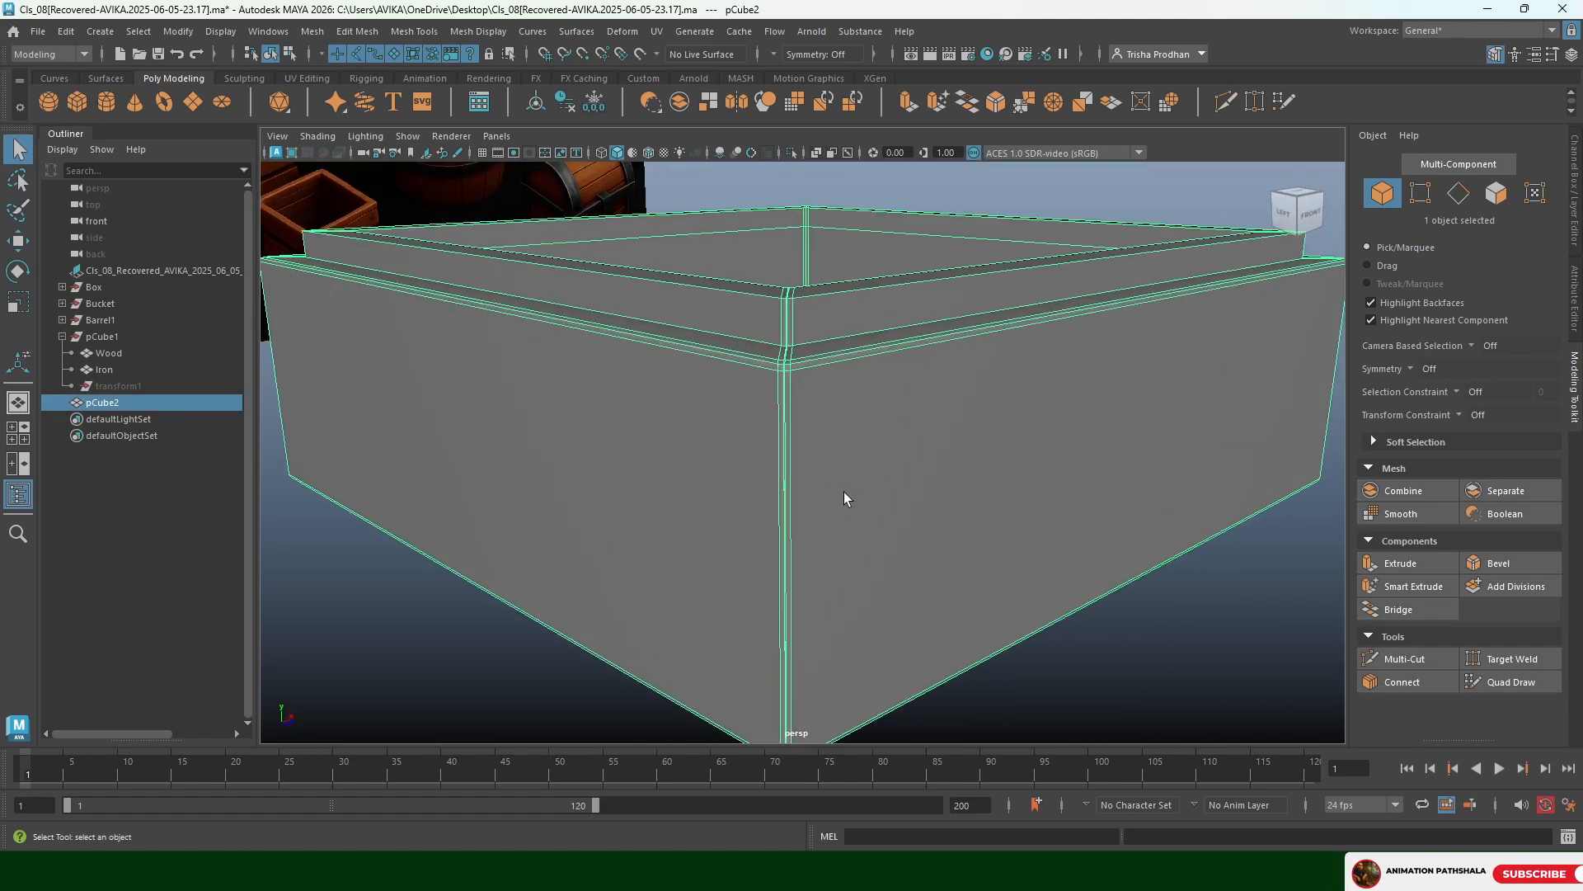
# Create a small polygon sphere of radius about 0.4 beside the frame, with 12 axis and 12 height subdivisions
pyautogui.scroll(-6, 844, 493)
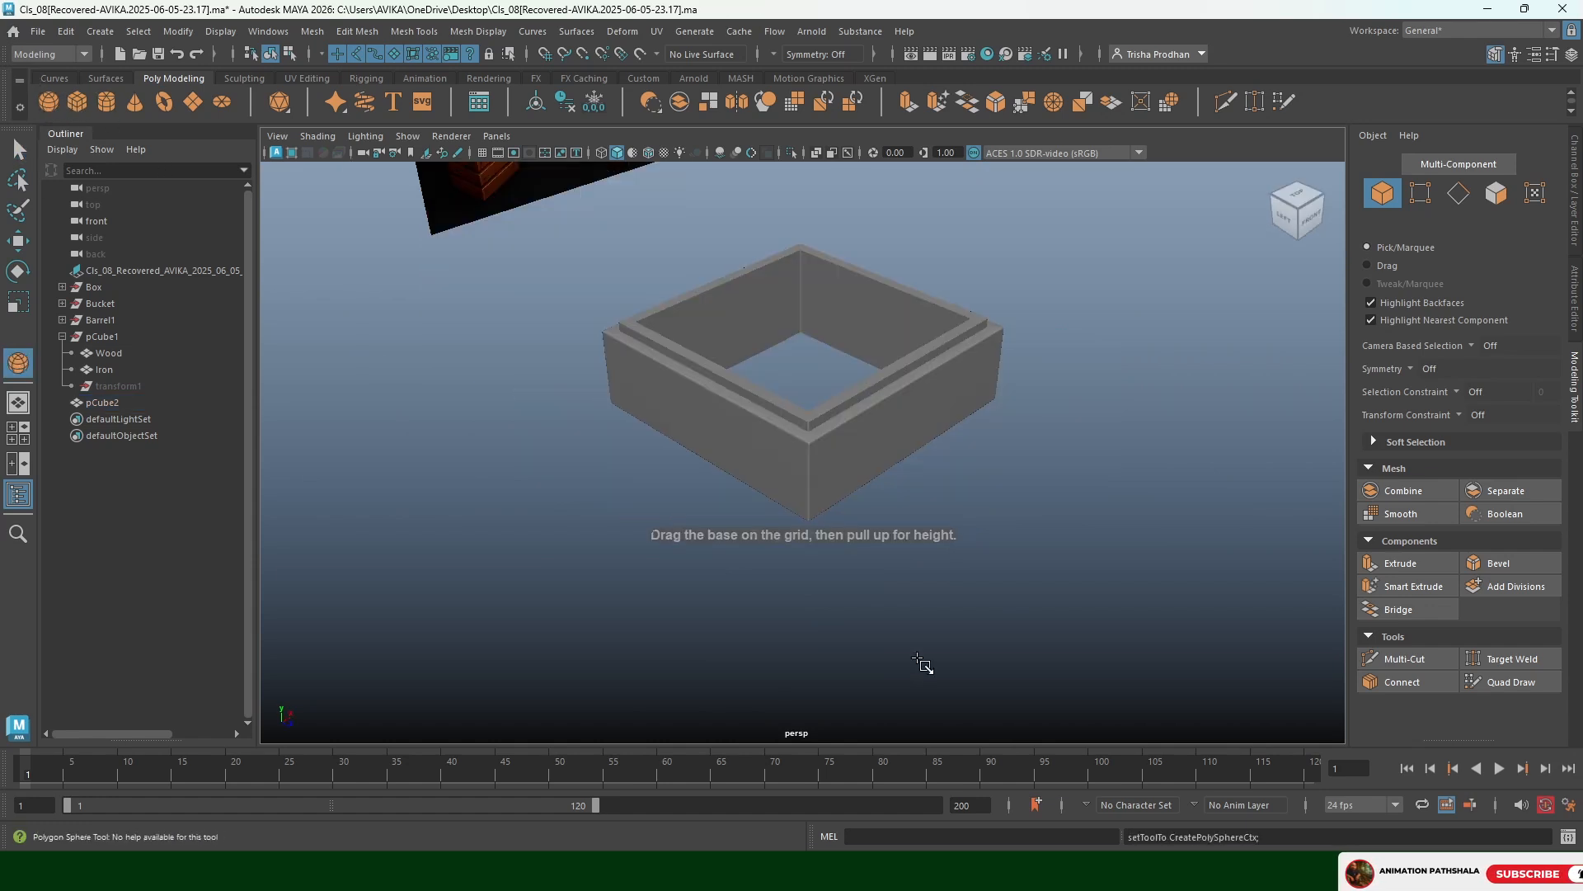
pyautogui.moveTo(898, 635); pyautogui.dragTo(919, 661)
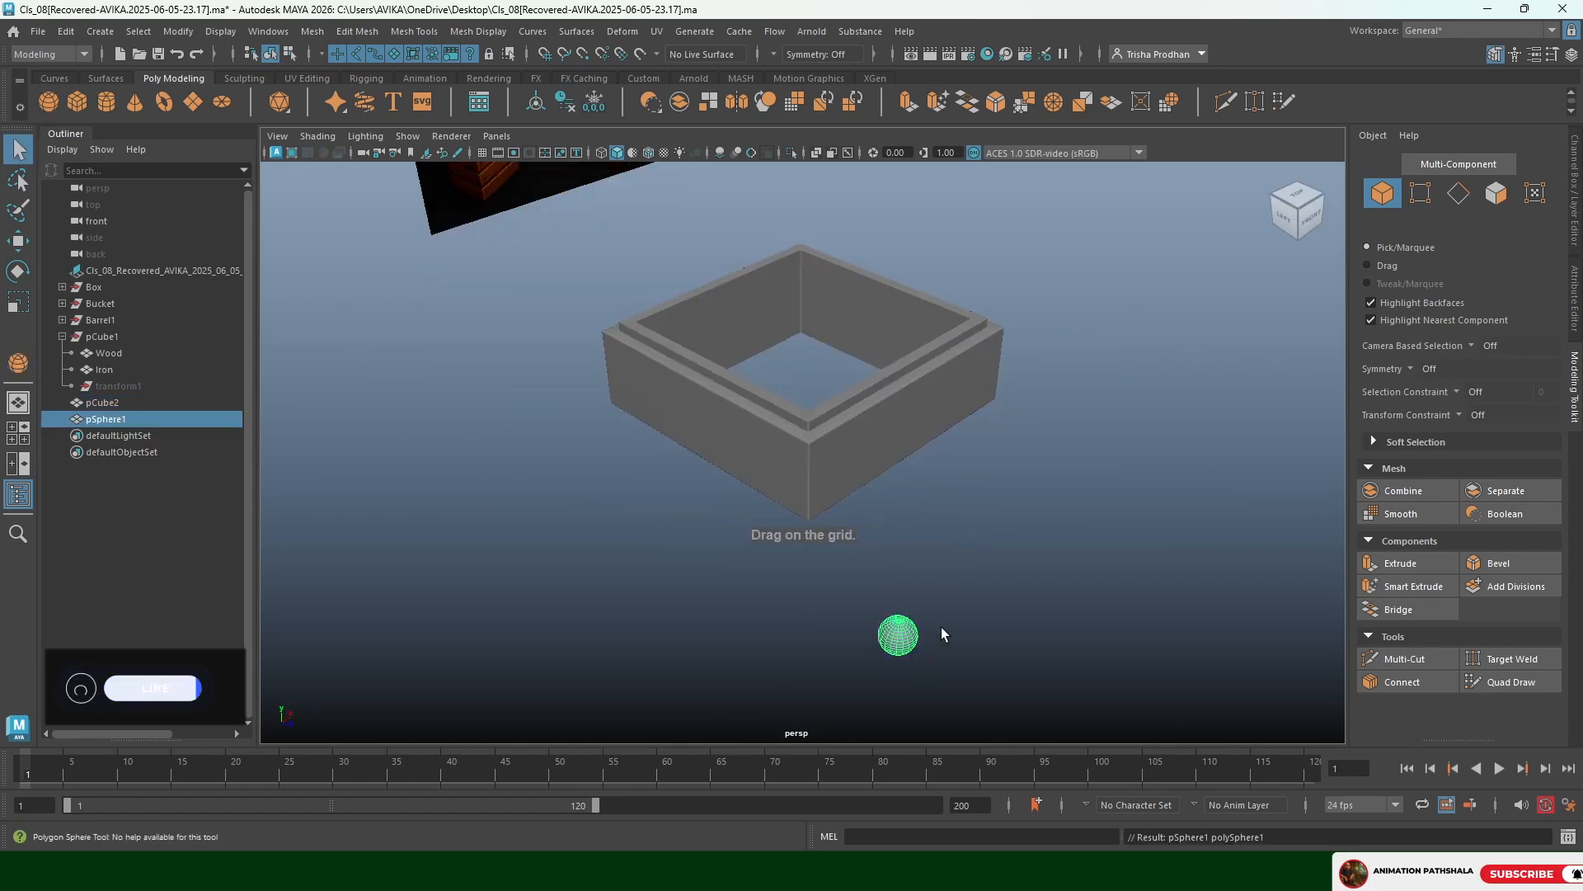
pyautogui.scroll(4, 912, 555)
pyautogui.click(1575, 210)
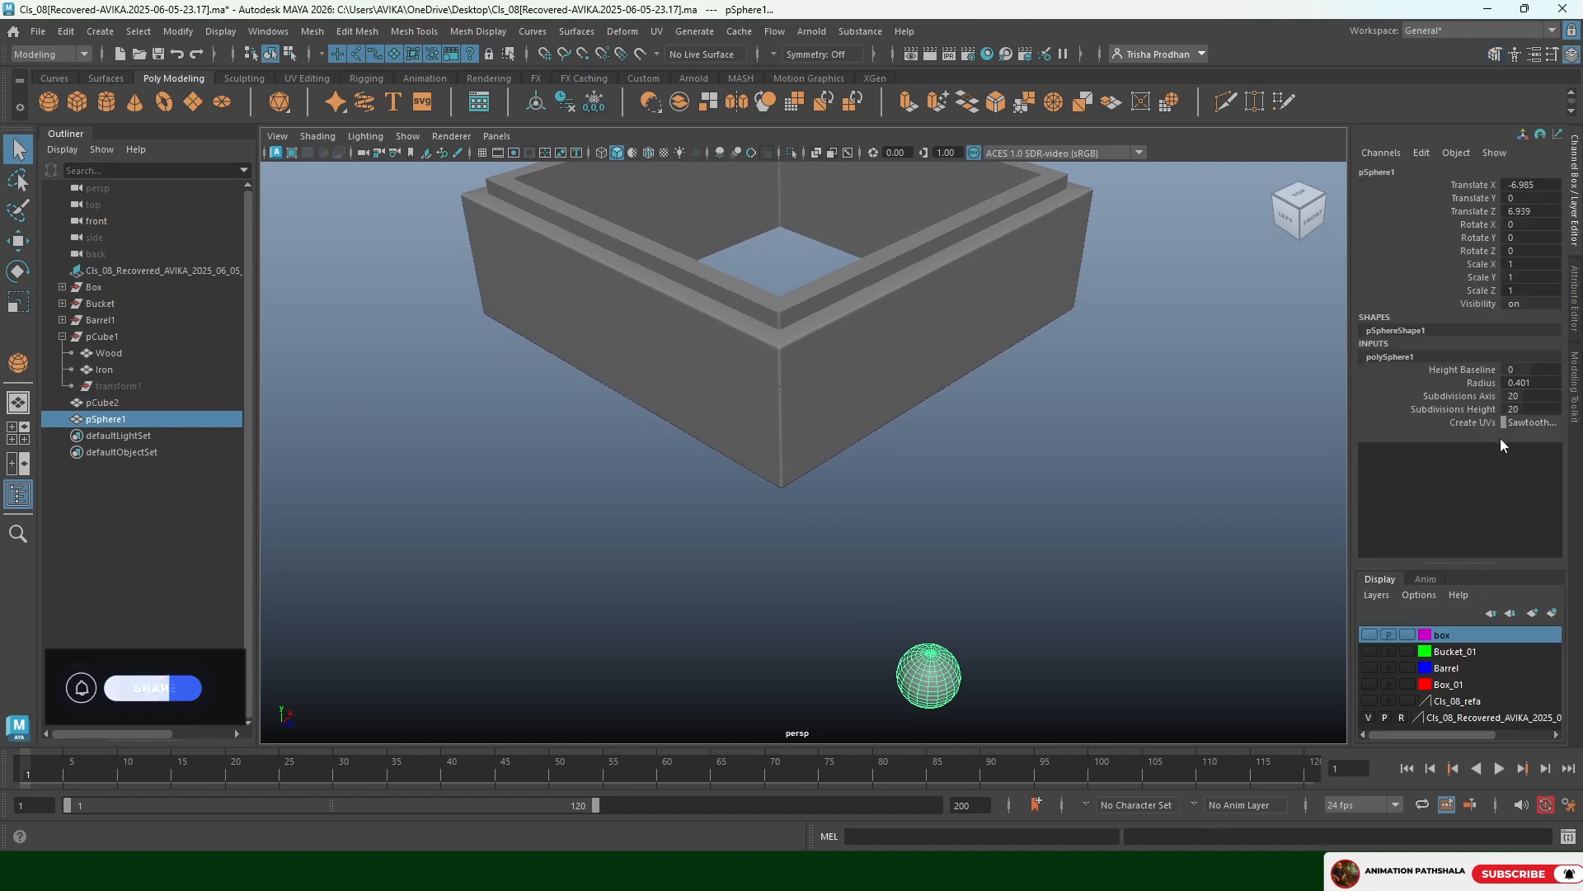
pyautogui.moveTo(1478, 396); pyautogui.dragTo(1477, 408)
pyautogui.moveTo(1040, 474); pyautogui.dragTo(989, 489, button='middle')
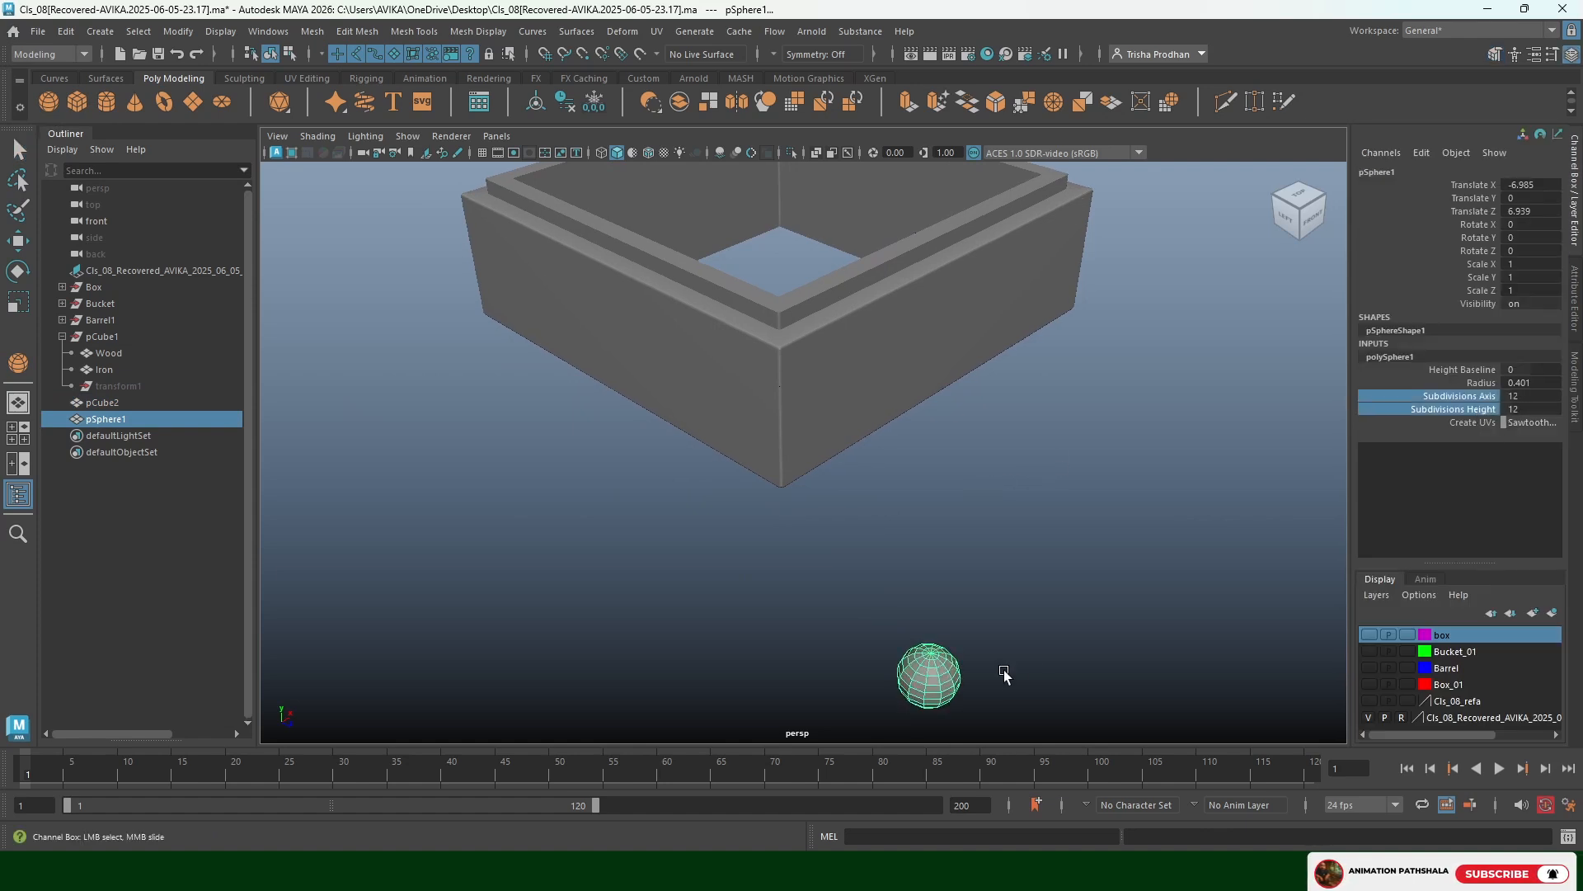
# Delete the sphere's face ring just above the equator and its whole lower half, keeping only the upper dome
pyautogui.scroll(1, 1004, 675)
pyautogui.keyDown('alt'); pyautogui.moveTo(915, 672); pyautogui.dragTo(877, 611, button='middle'); pyautogui.keyUp('alt')
pyautogui.keyDown('alt'); pyautogui.moveTo(876, 611); pyautogui.dragTo(855, 508); pyautogui.keyUp('alt')
pyautogui.keyDown('alt'); pyautogui.moveTo(1096, 654); pyautogui.dragTo(901, 343, button='middle'); pyautogui.keyUp('alt')
pyautogui.scroll(2, 744, 481)
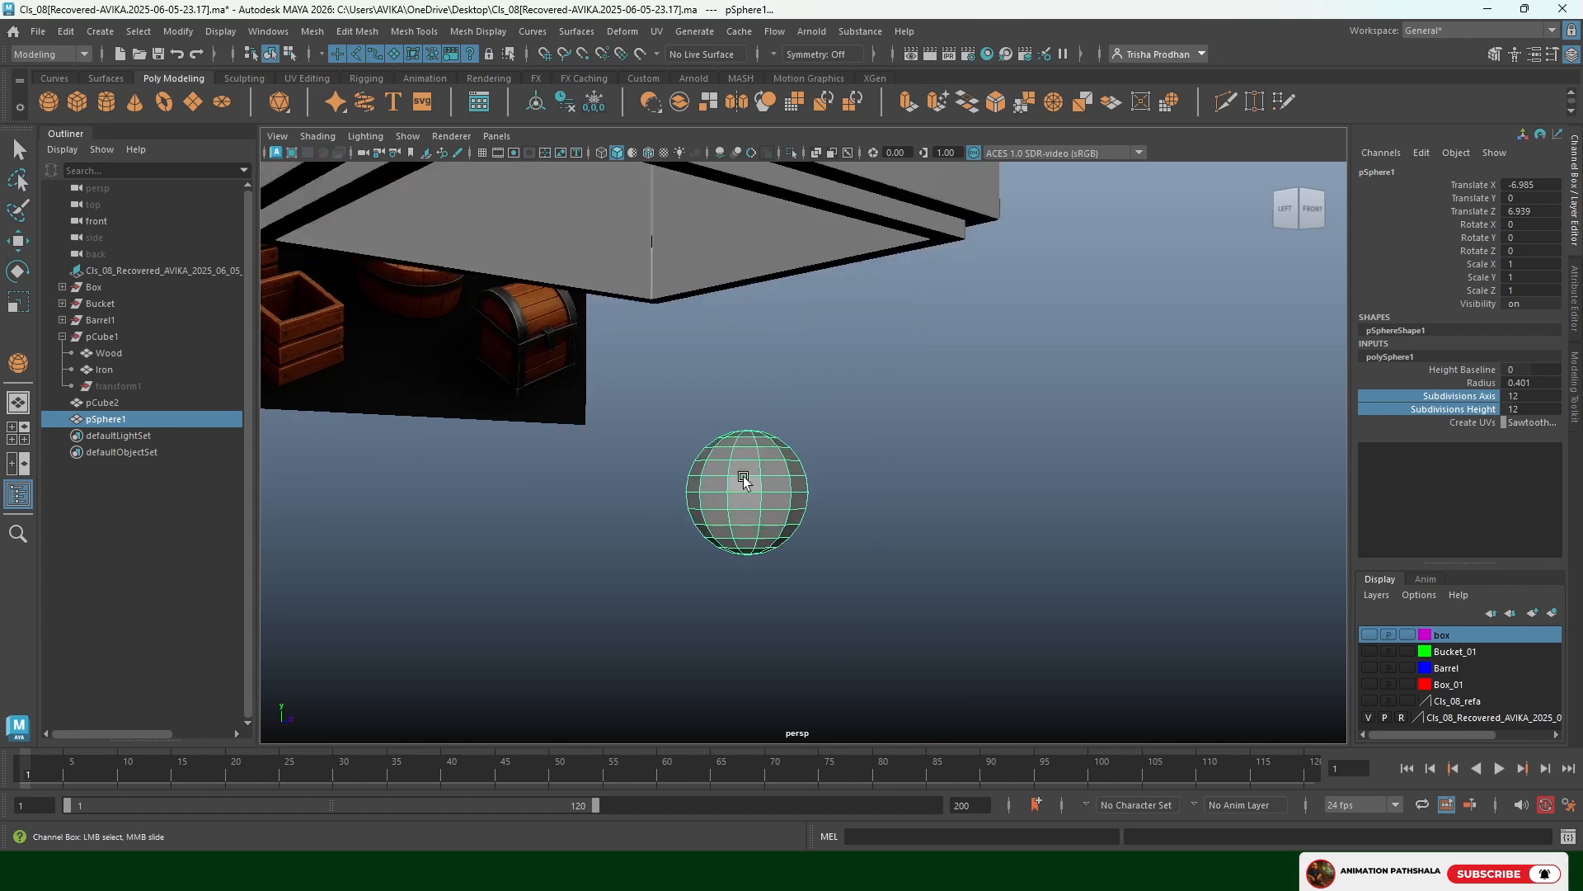
pyautogui.scroll(1, 743, 480)
pyautogui.moveTo(753, 497); pyautogui.dragTo(756, 470, button='right')
pyautogui.click(739, 489)
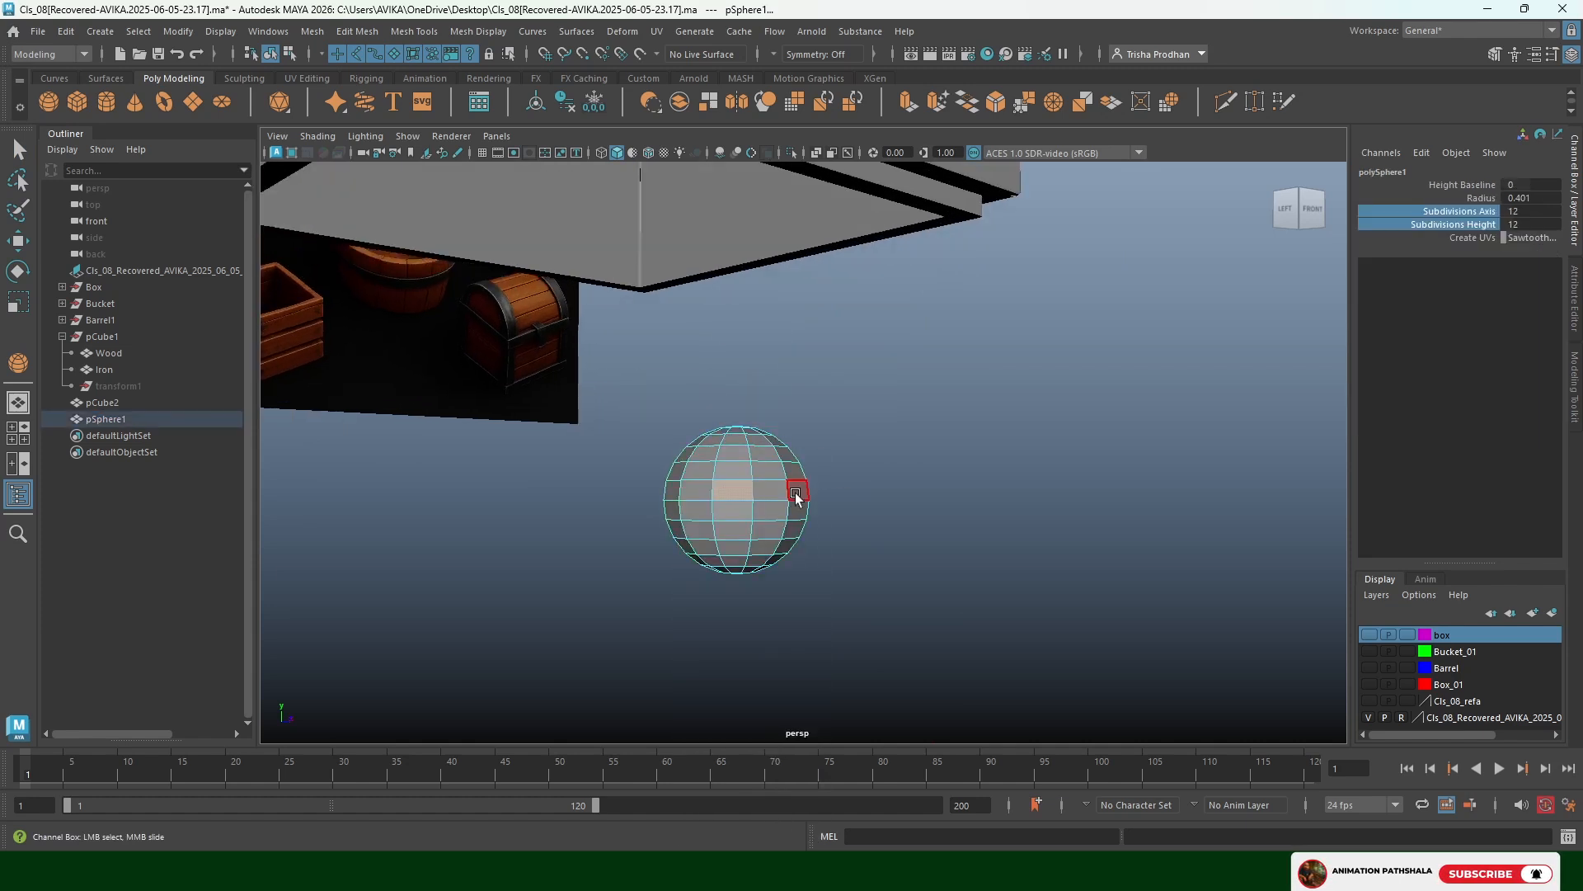
pyautogui.press('q')
pyautogui.press('Delete')
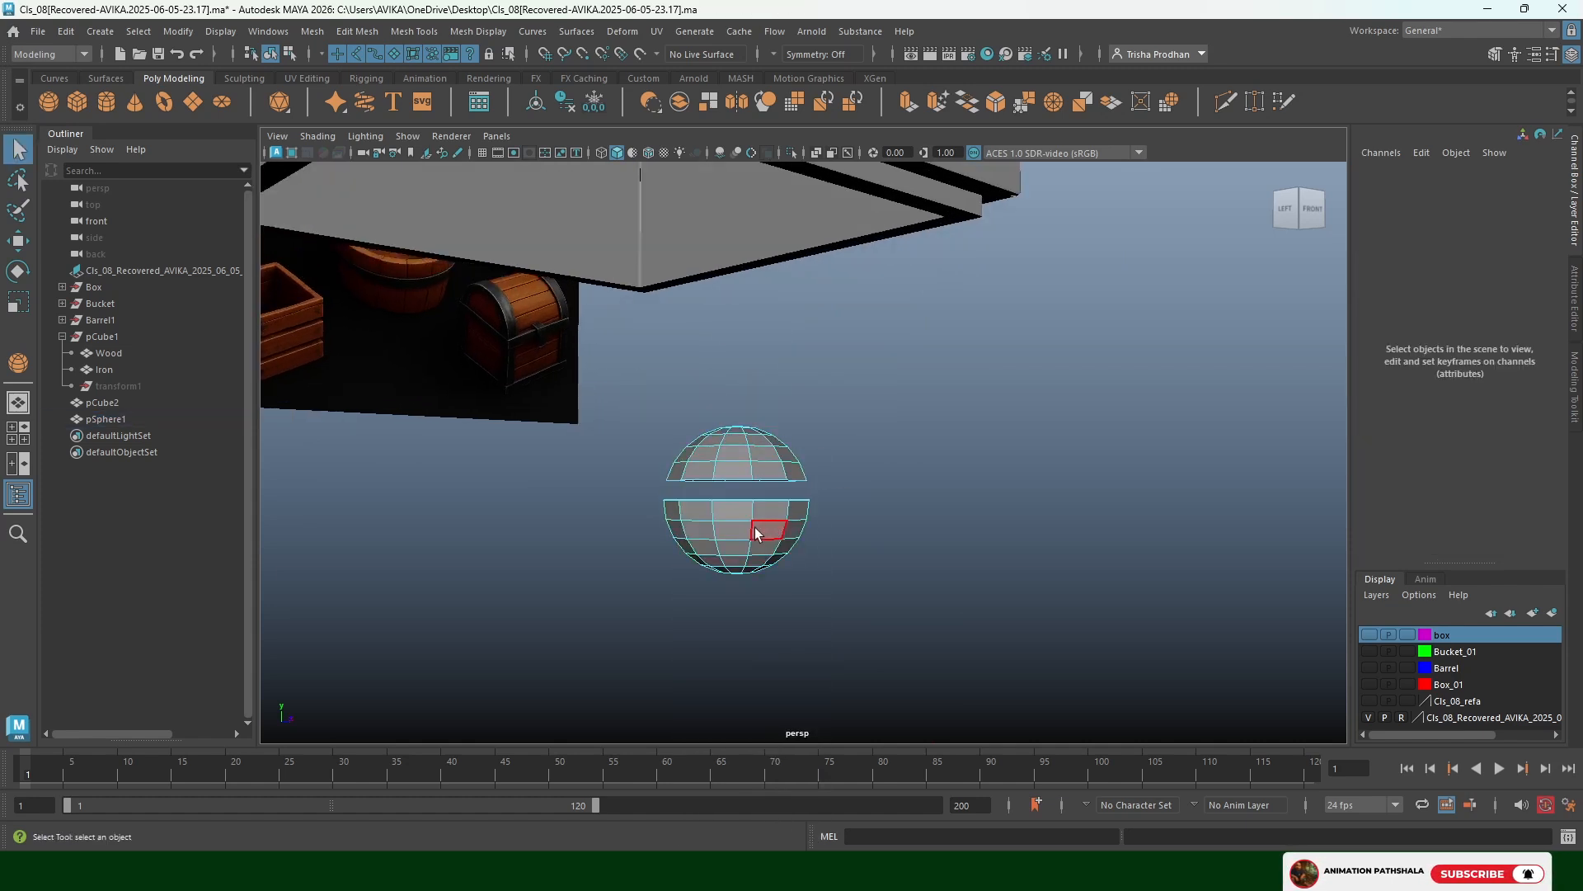
pyautogui.doubleClick(755, 526)
pyautogui.press('Delete')
pyautogui.moveTo(739, 454); pyautogui.dragTo(753, 433, button='right')
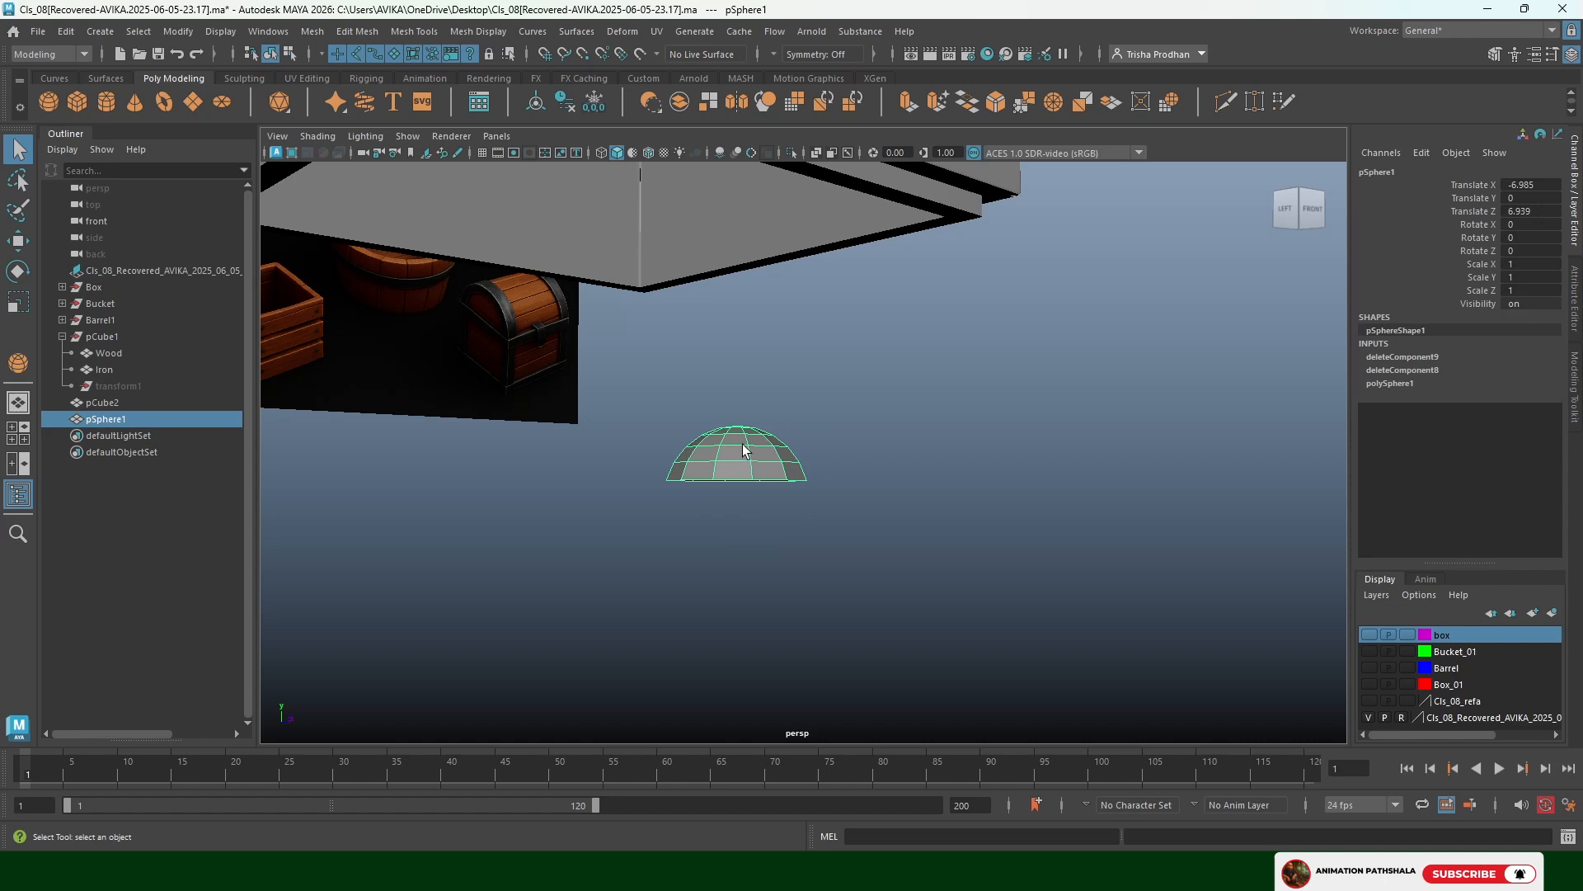
# Flatten the dome vertically and shrink it uniformly to about 0.593 in X and Z and 0.21 in Y
pyautogui.press('r')
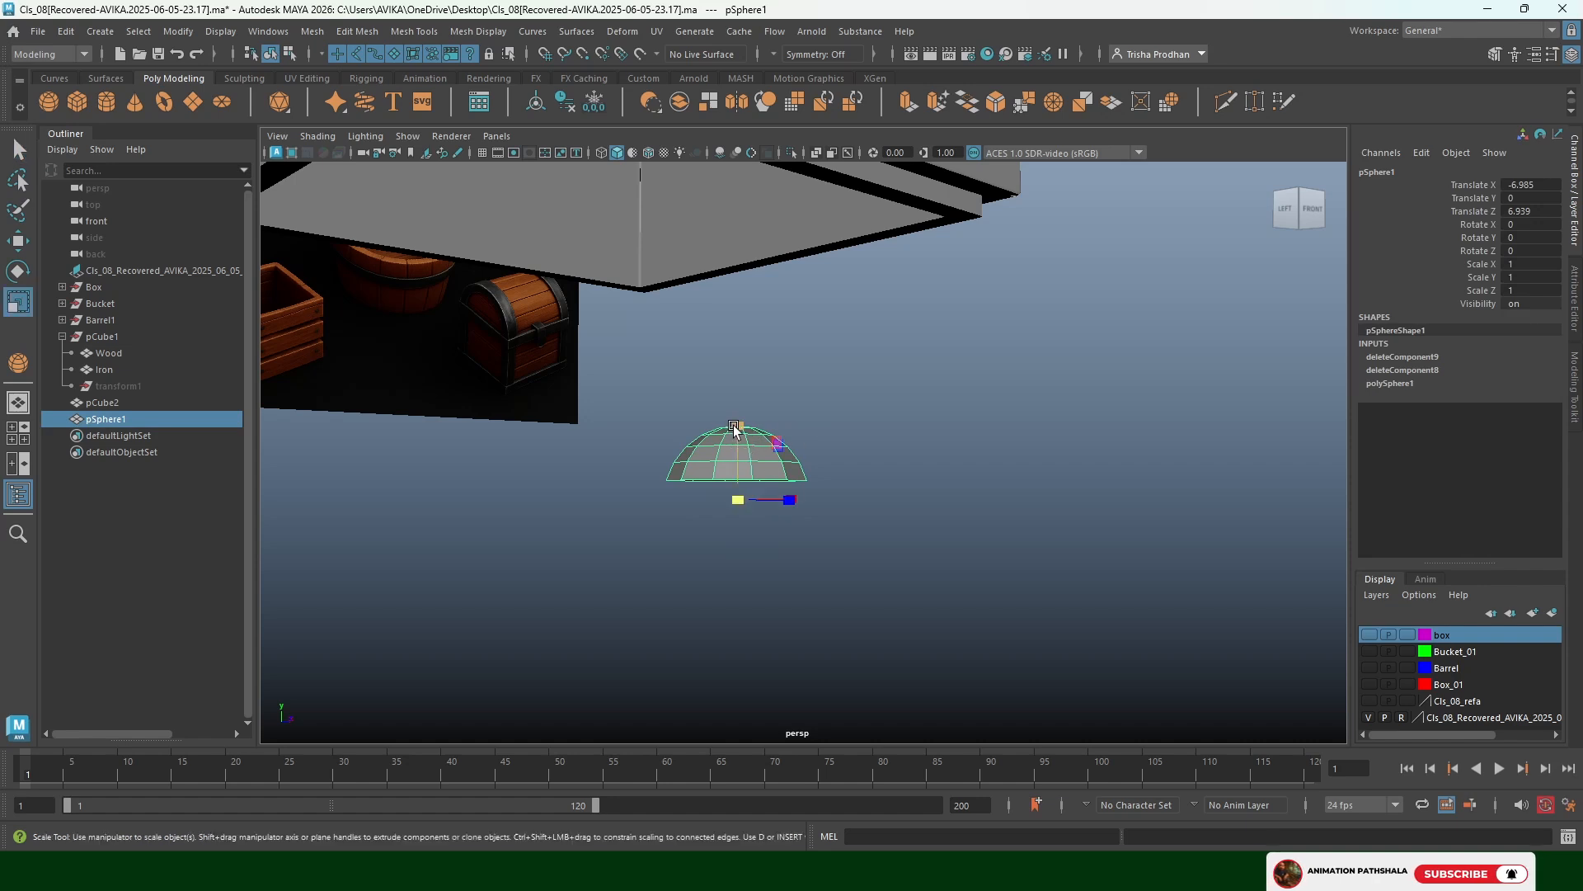
pyautogui.moveTo(734, 428); pyautogui.dragTo(730, 475)
pyautogui.scroll(4, 775, 482)
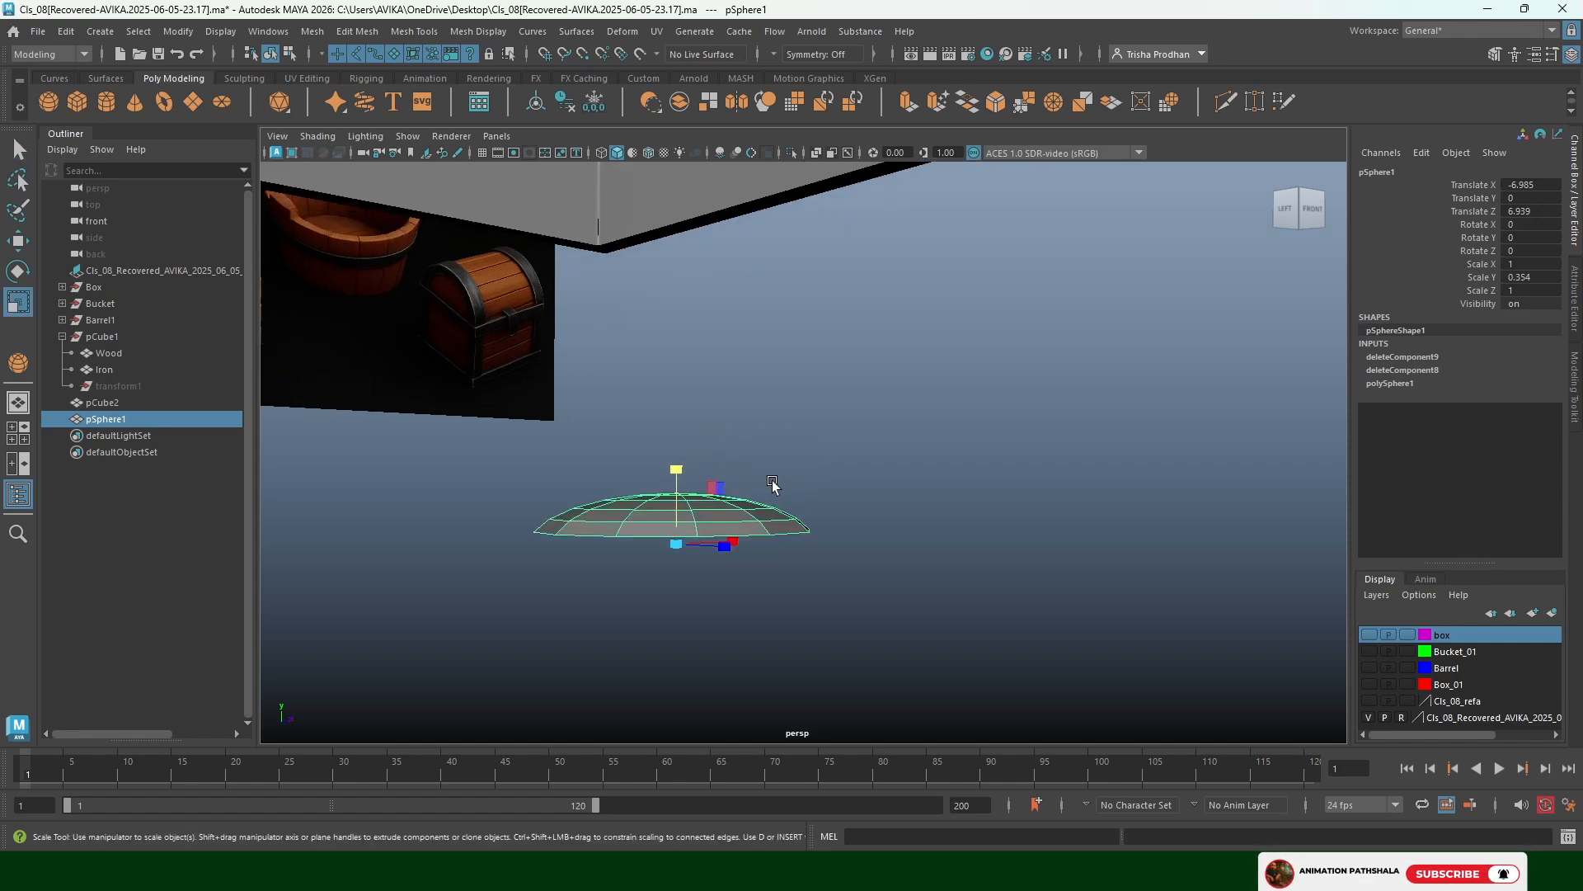
pyautogui.keyDown('alt'); pyautogui.moveTo(866, 487); pyautogui.dragTo(874, 517, button='middle'); pyautogui.keyUp('alt')
pyautogui.scroll(-2, 789, 534)
pyautogui.press('e')
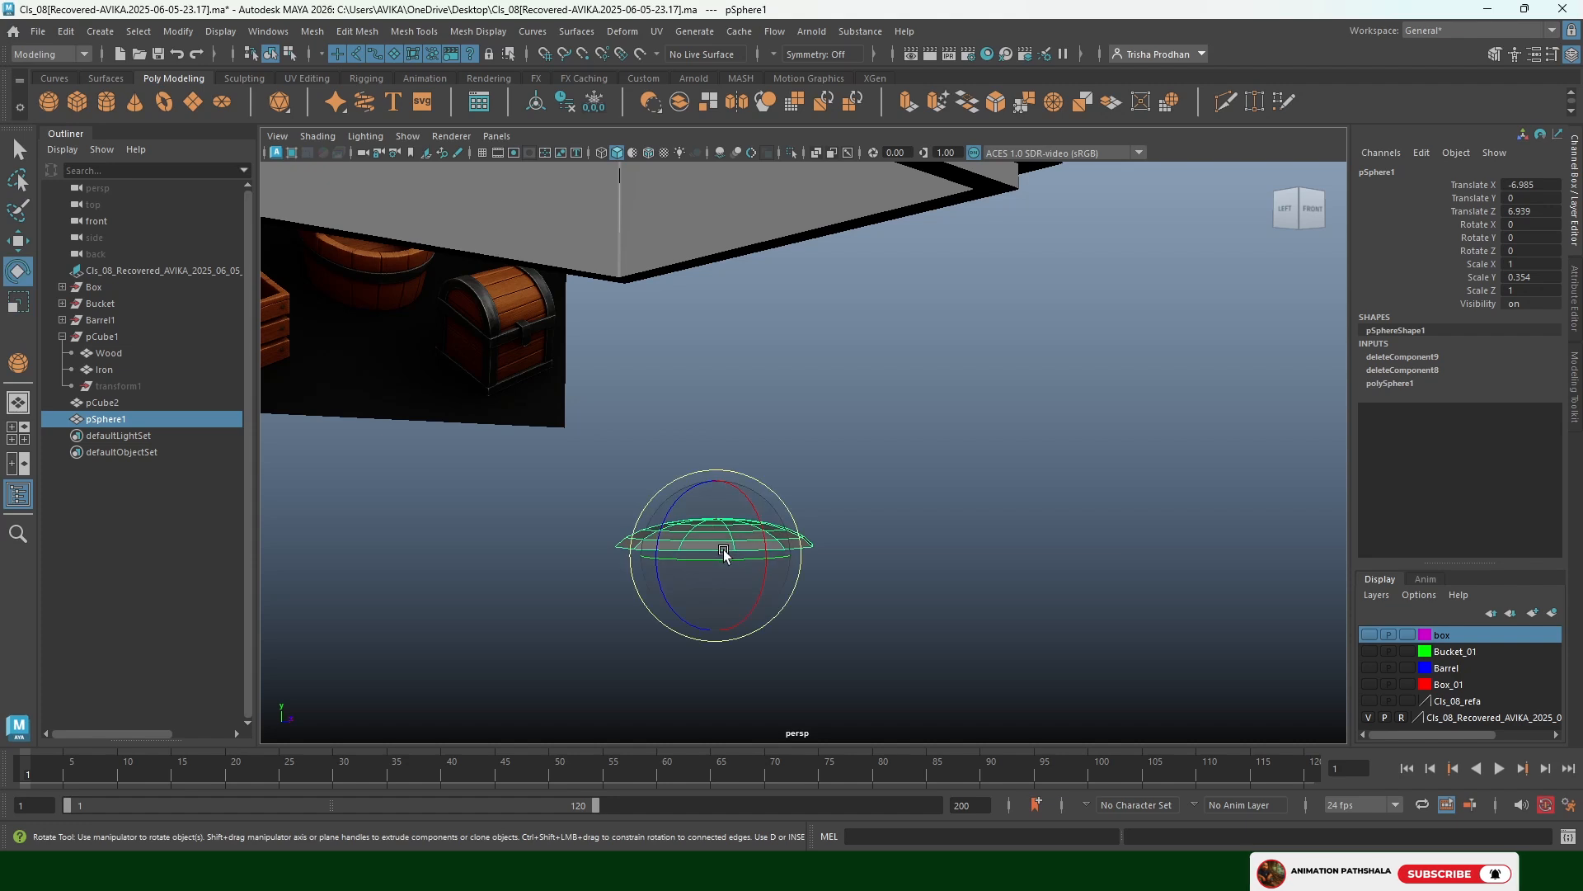
pyautogui.press('r')
pyautogui.moveTo(720, 554); pyautogui.dragTo(661, 583)
# Raise the flattened dome to the height of the frame's side wall, at about Y 3.703
pyautogui.press('w')
pyautogui.scroll(1, 808, 493)
pyautogui.keyDown('alt'); pyautogui.moveTo(808, 493); pyautogui.dragTo(763, 66); pyautogui.keyUp('alt')
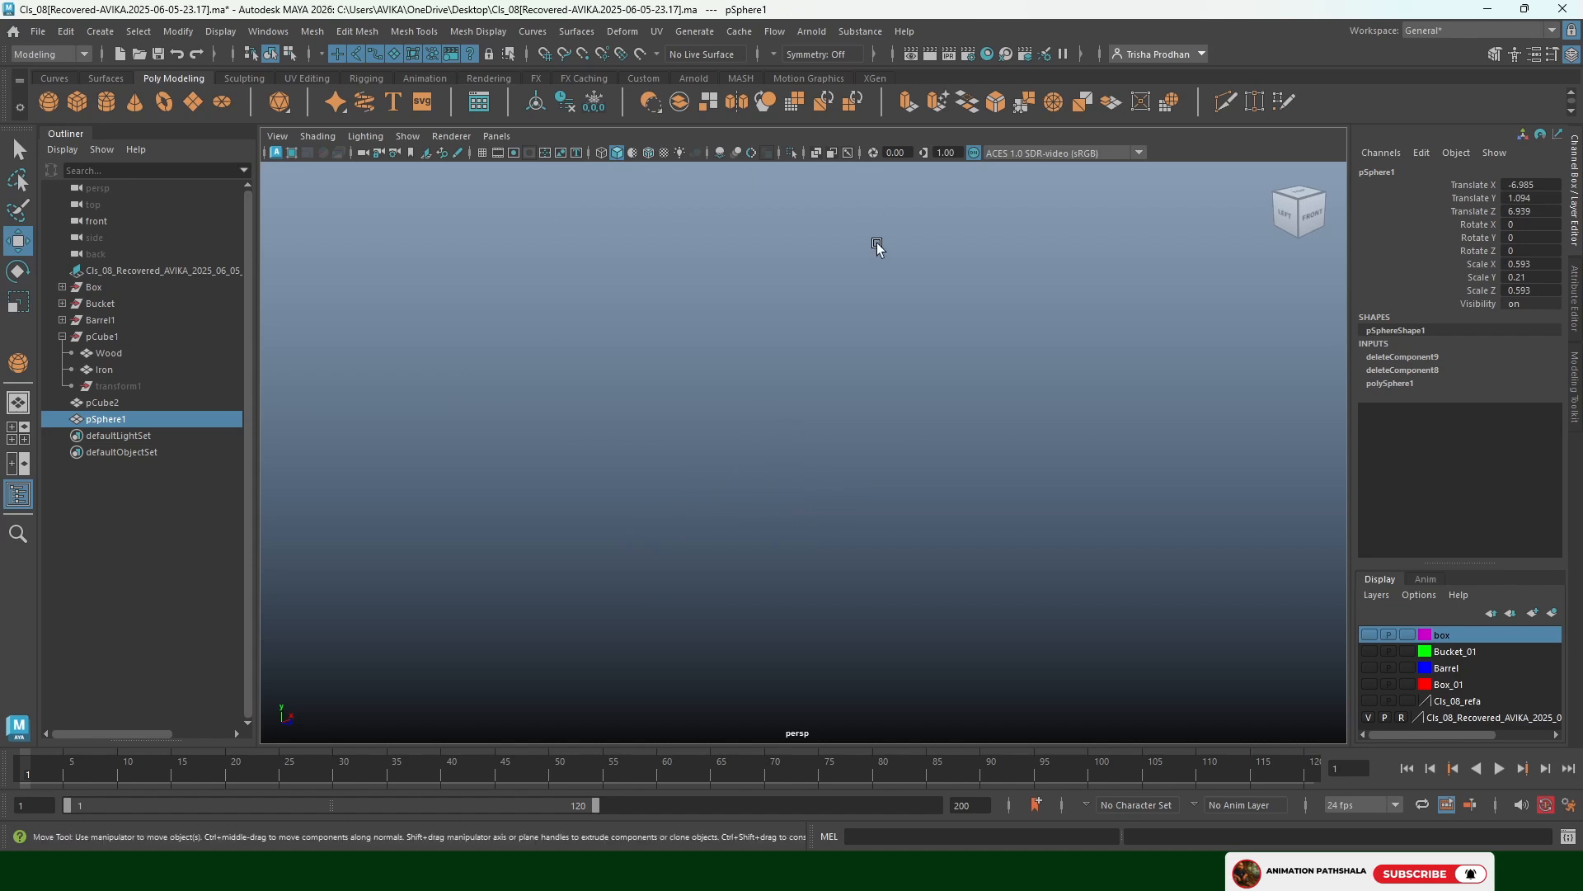
pyautogui.scroll(-5, 874, 247)
pyautogui.keyDown('alt'); pyautogui.moveTo(854, 340); pyautogui.dragTo(845, 482, button='middle'); pyautogui.keyUp('alt')
pyautogui.moveTo(793, 414); pyautogui.dragTo(792, 169)
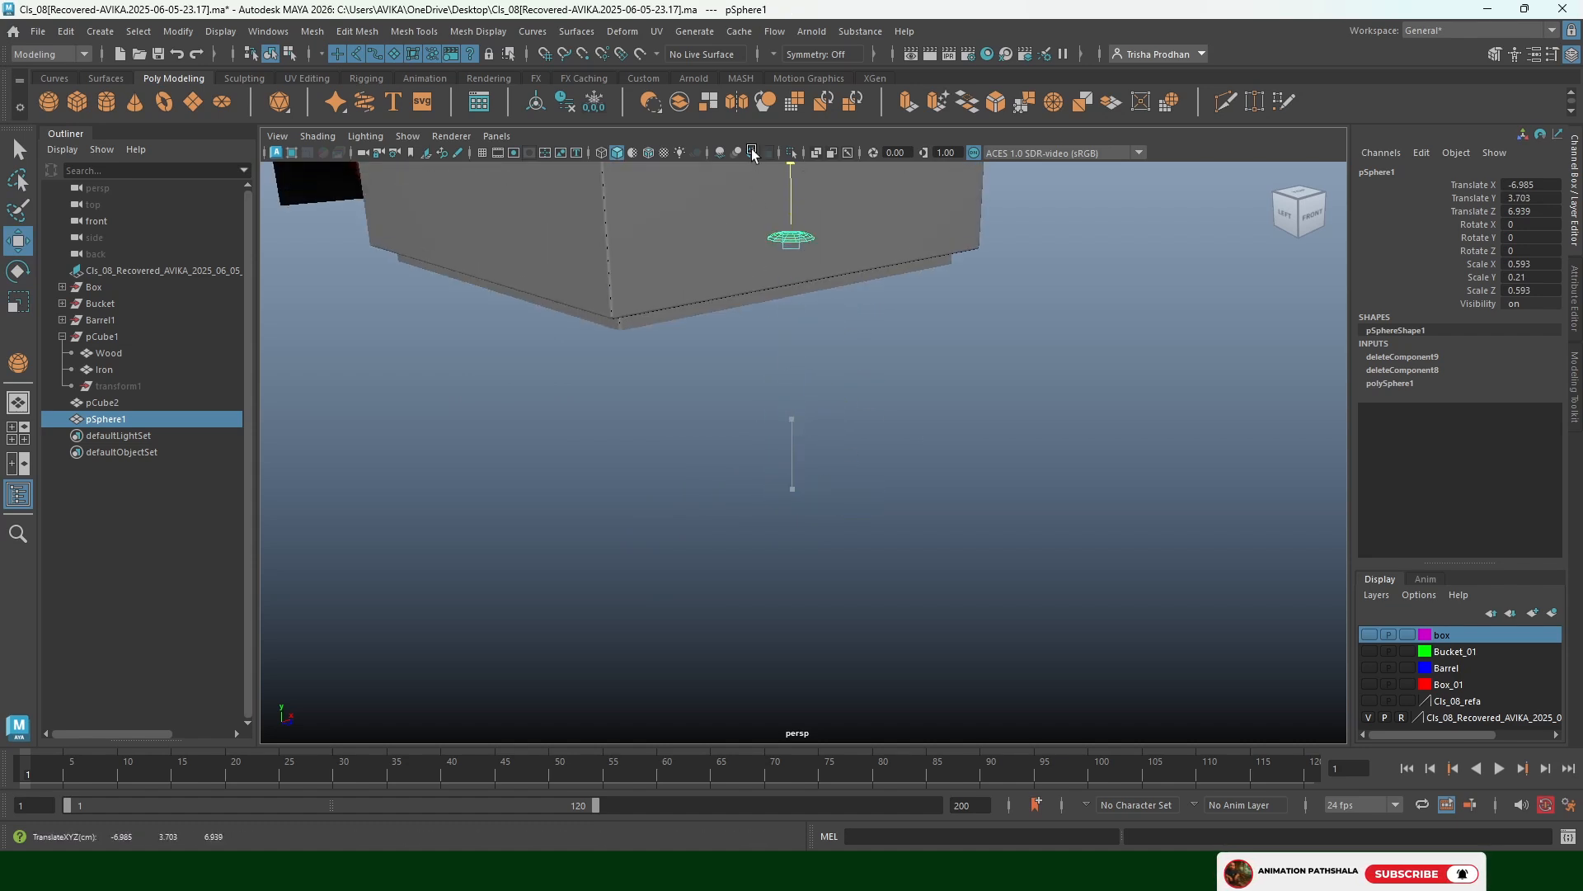
# Rotate the dome 90 degrees in X so its flat side faces the frame's wall
pyautogui.press('e')
pyautogui.moveTo(823, 259); pyautogui.dragTo(867, 345)
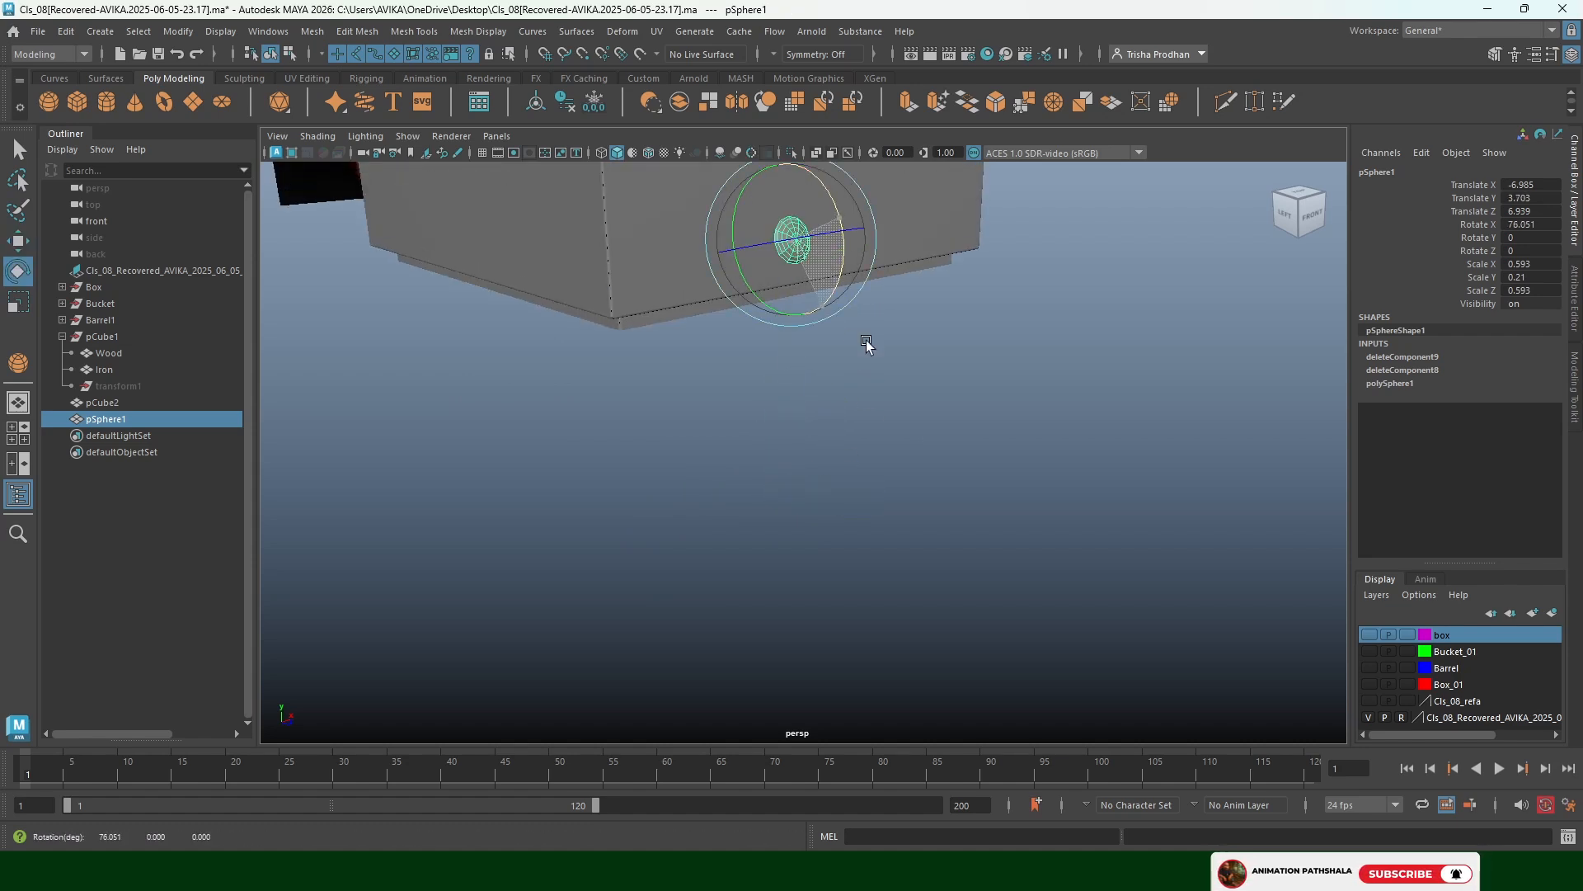
pyautogui.doubleClick(1532, 224)
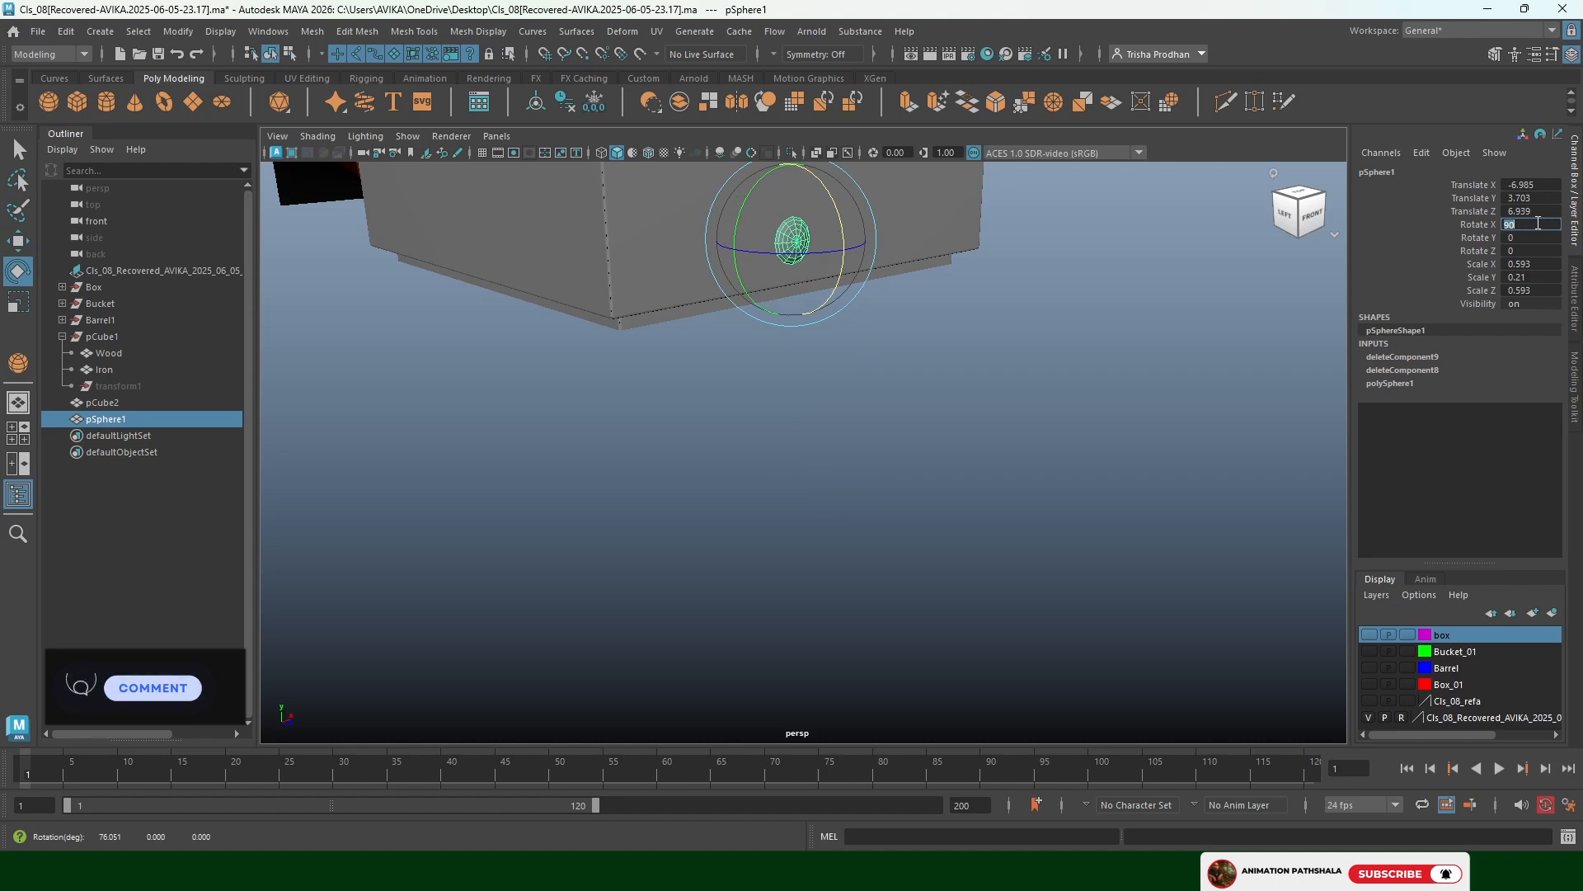
pyautogui.click(907, 431)
# Extrude the dome's open rim edge loop repeatedly to give the rivet a thin backing, and return to object mode
pyautogui.keyDown('alt'); pyautogui.moveTo(907, 430); pyautogui.dragTo(824, 423); pyautogui.keyUp('alt')
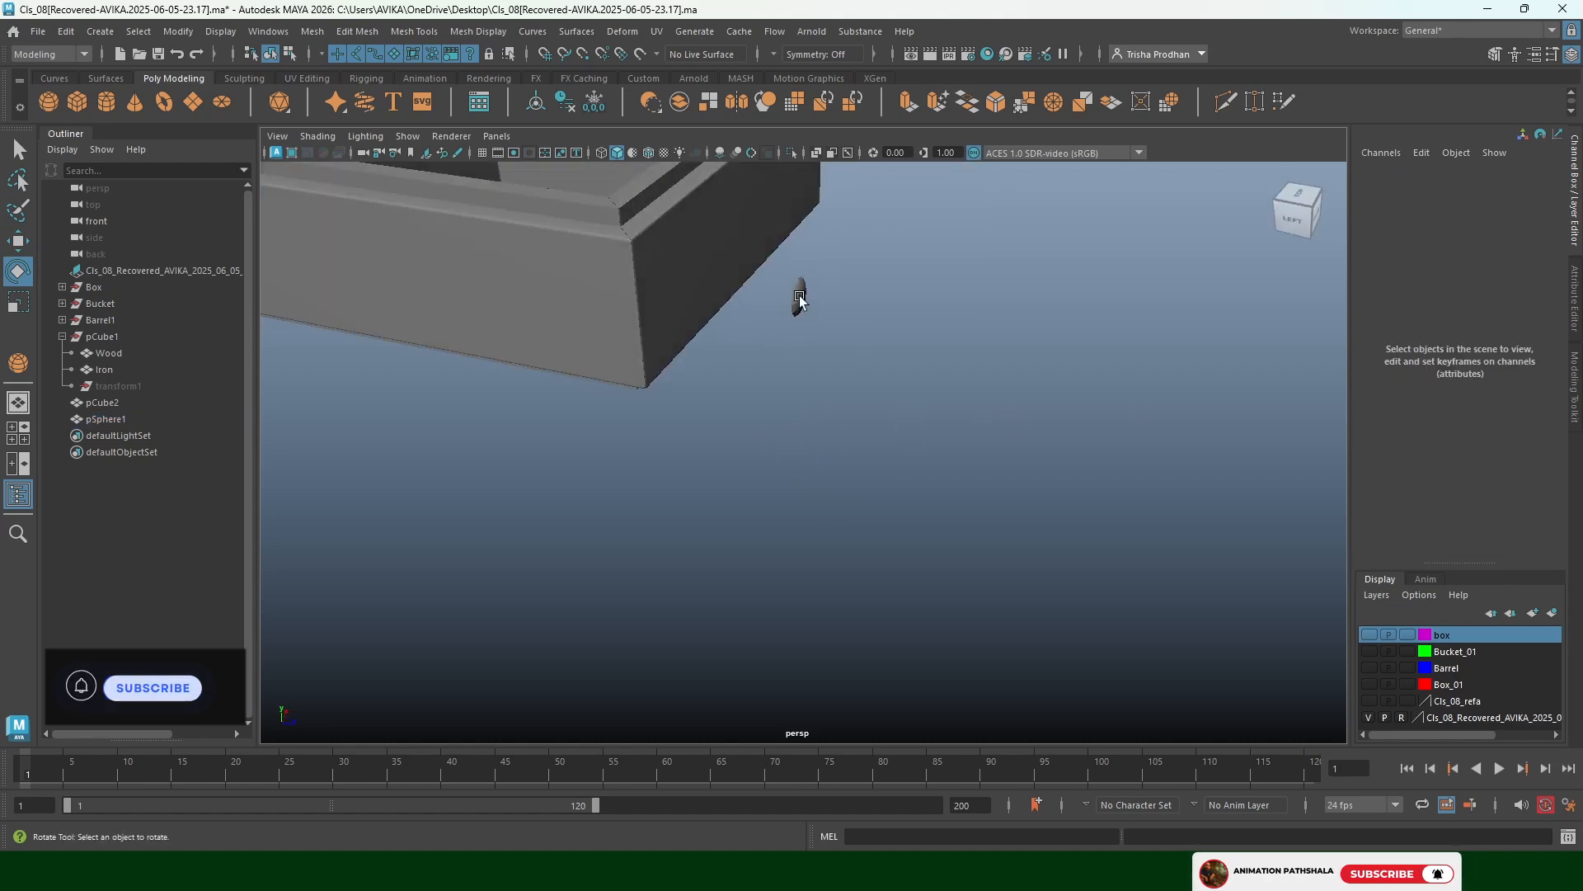
pyautogui.click(799, 300)
pyautogui.keyDown('alt'); pyautogui.moveTo(816, 354); pyautogui.dragTo(786, 414); pyautogui.keyUp('alt')
pyautogui.scroll(5, 785, 413)
pyautogui.keyDown('alt'); pyautogui.moveTo(806, 406); pyautogui.dragTo(809, 488, button='middle'); pyautogui.keyUp('alt')
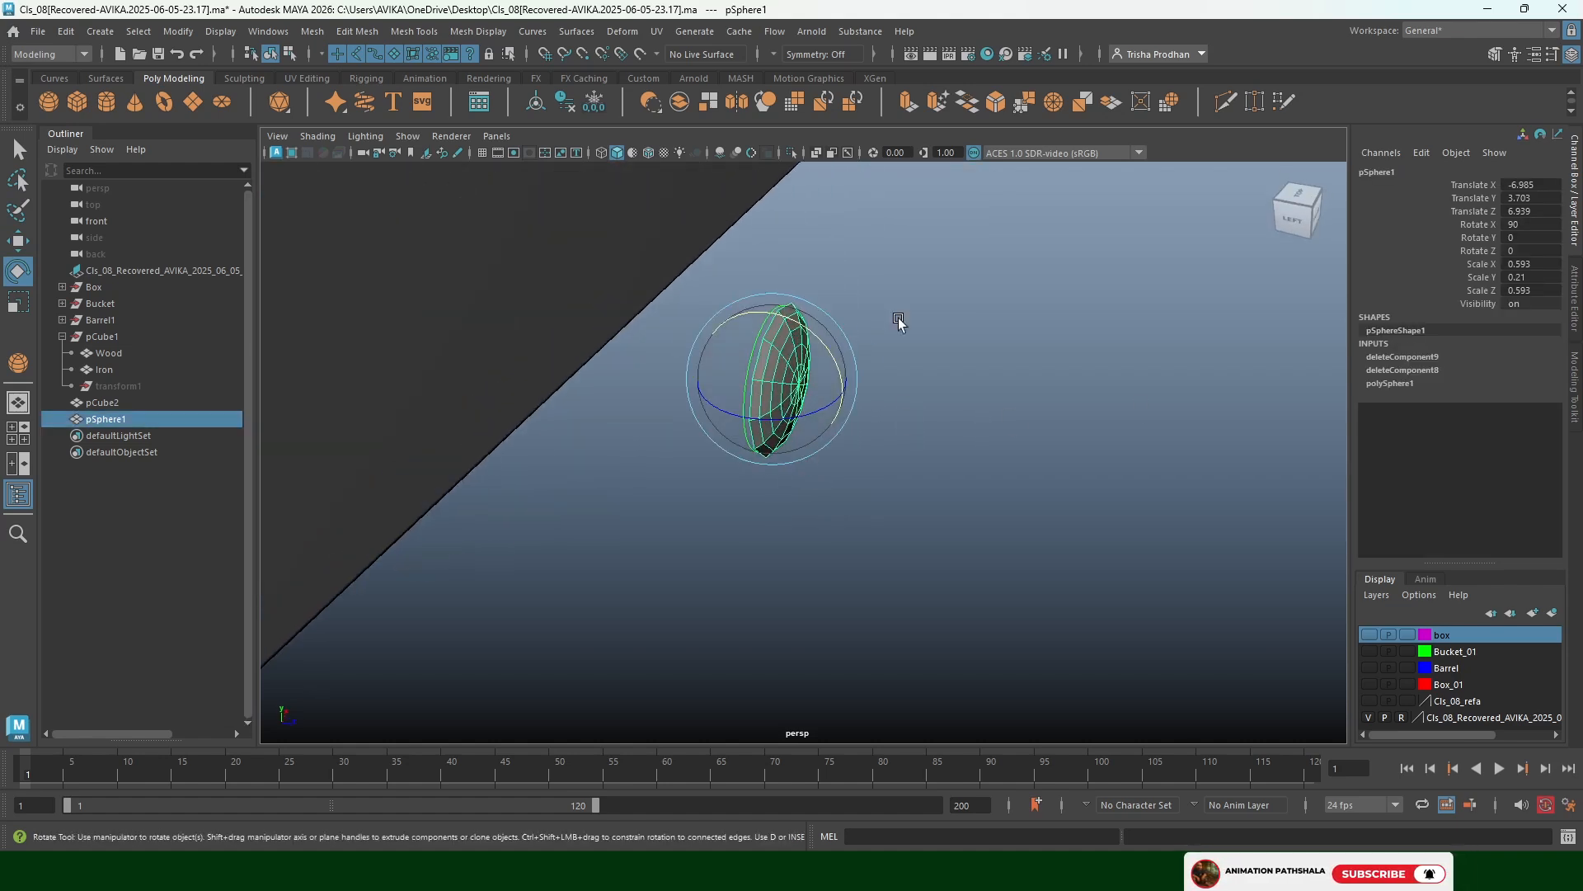
pyautogui.moveTo(782, 368); pyautogui.dragTo(764, 368, button='right')
pyautogui.doubleClick(755, 353)
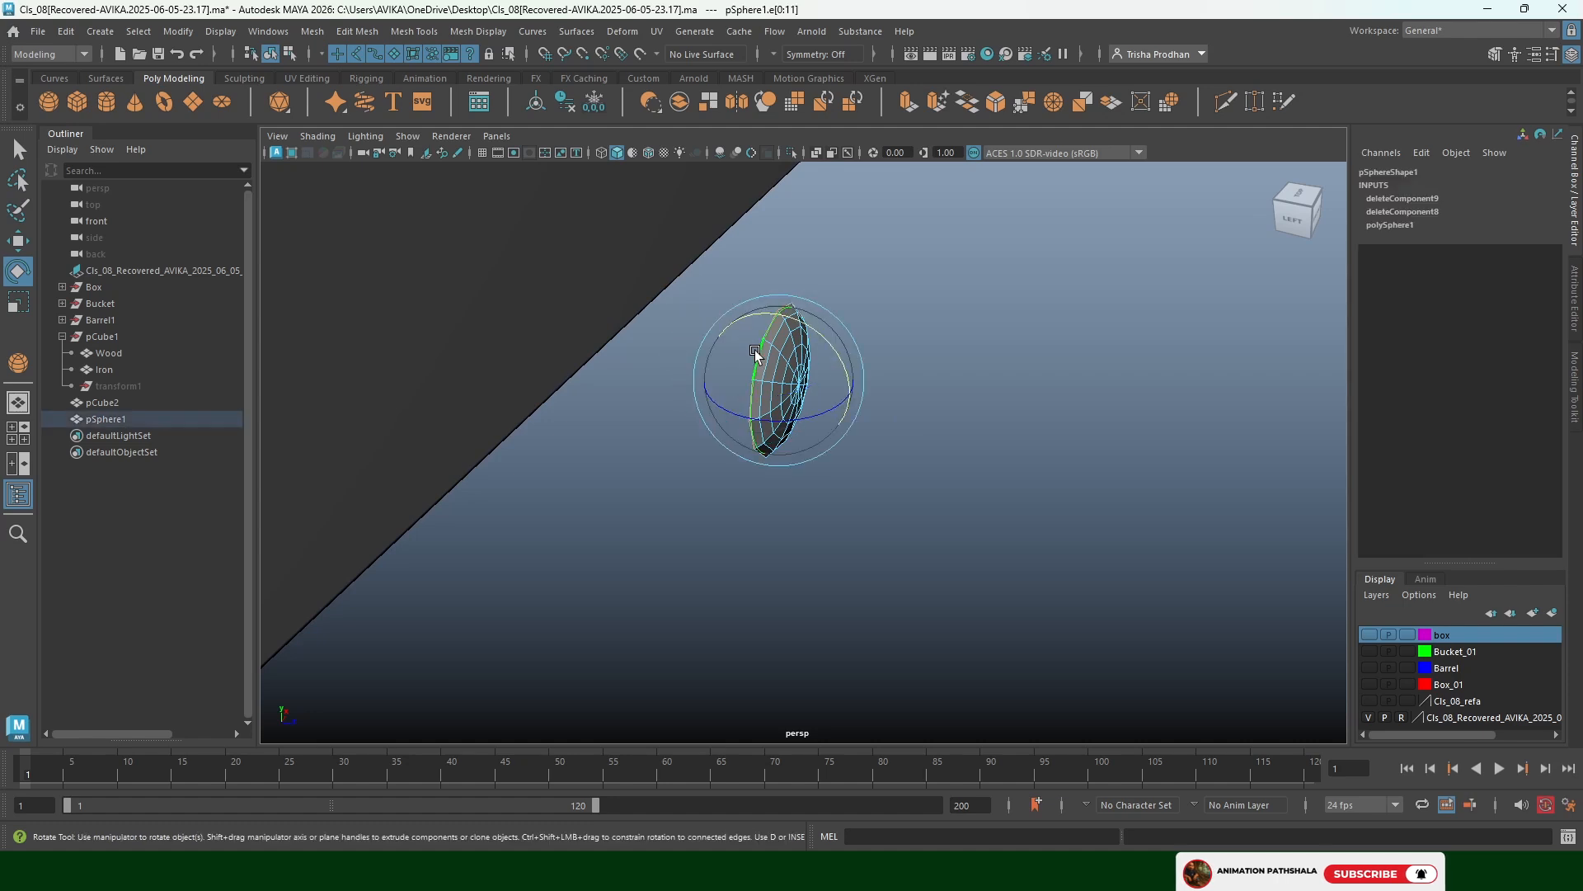
pyautogui.hotkey('ctrl', 'e')
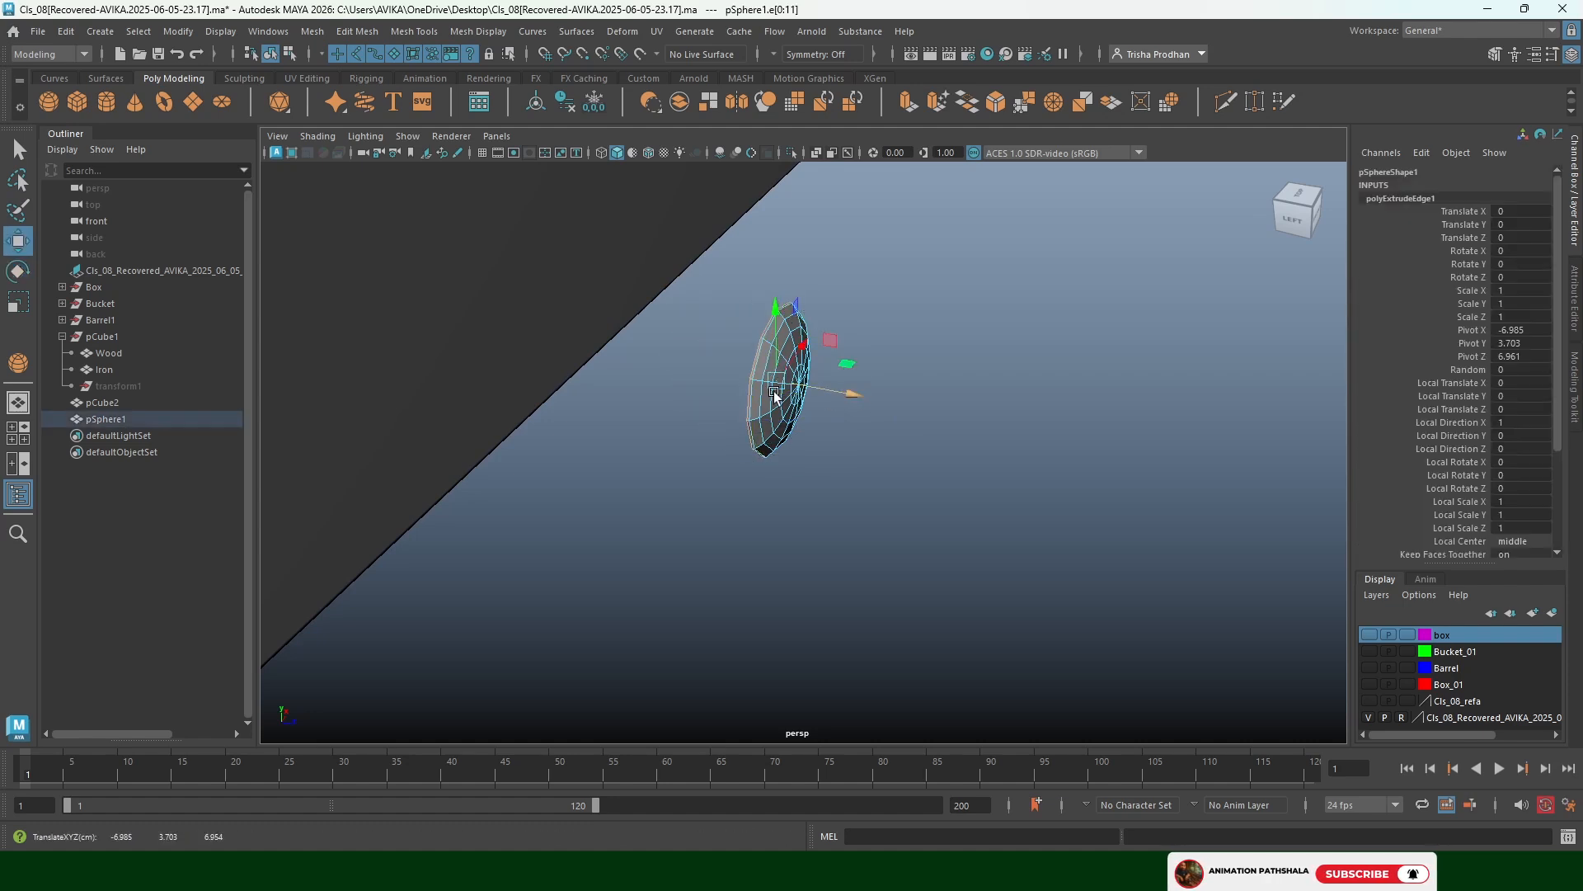
pyautogui.press('r')
pyautogui.keyDown('shift'); pyautogui.moveTo(775, 381); pyautogui.dragTo(756, 397); pyautogui.keyUp('shift')
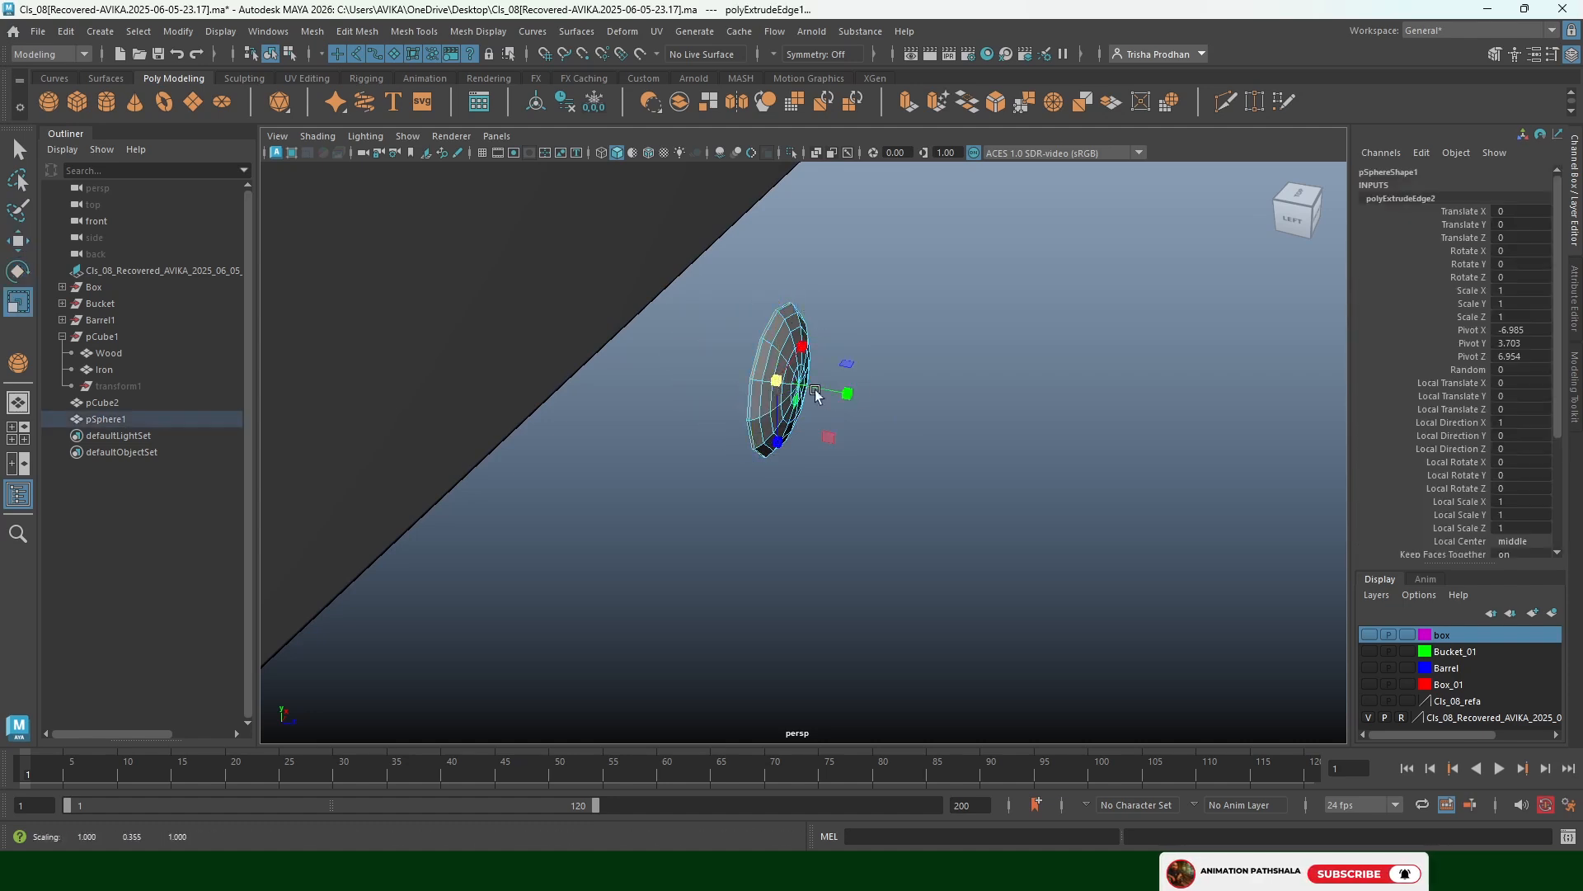
pyautogui.press('w')
pyautogui.keyDown('shift'); pyautogui.moveTo(852, 394); pyautogui.dragTo(665, 431); pyautogui.keyUp('shift')
pyautogui.press('F8')
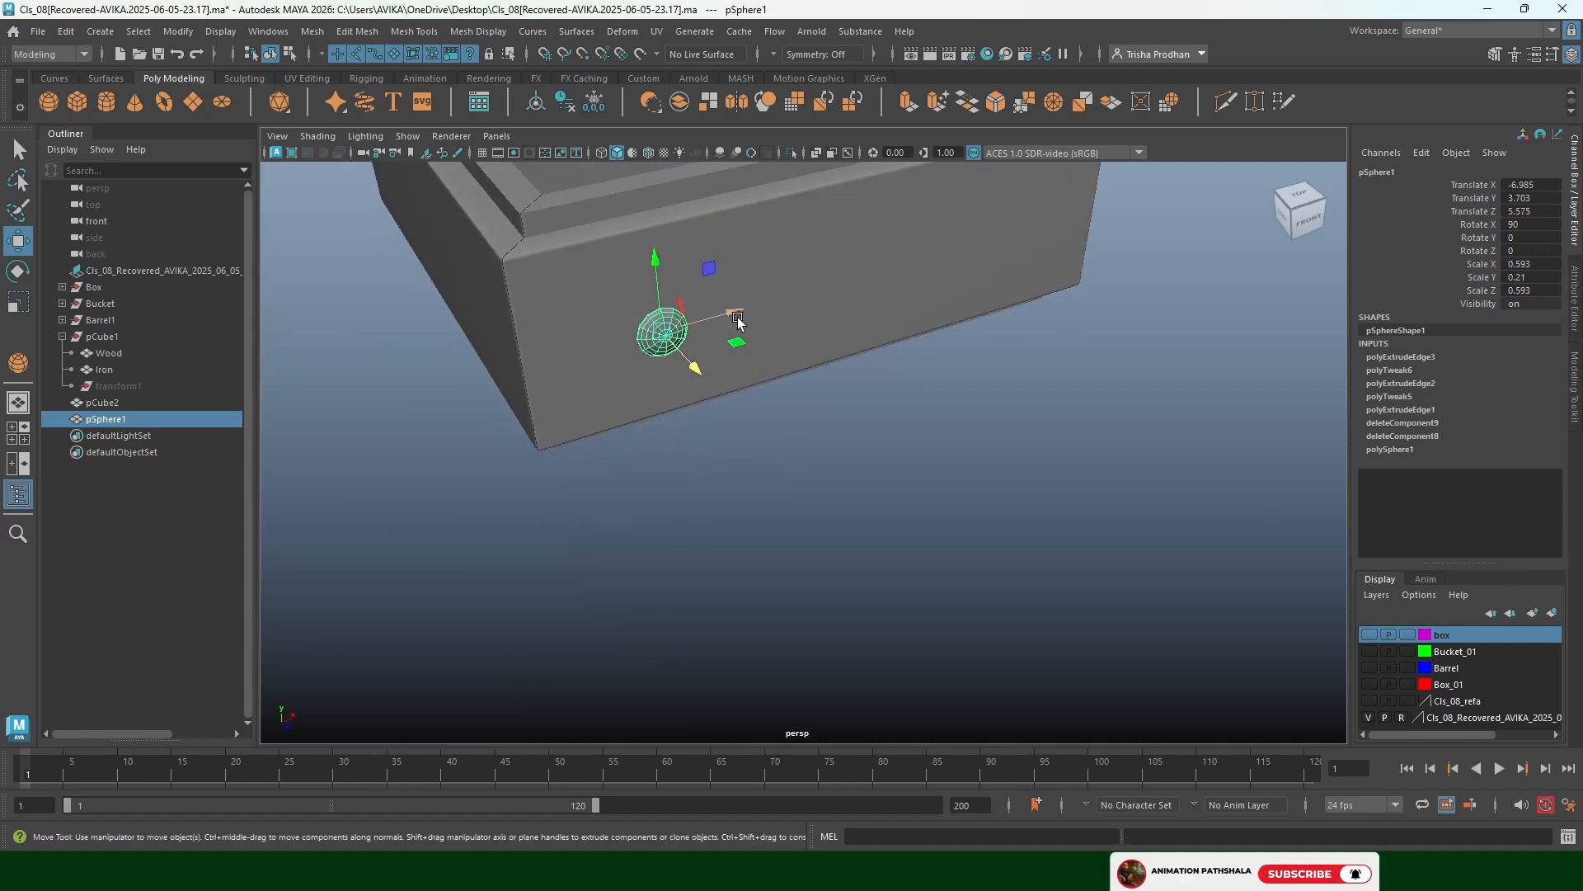
# Move the rivet near the front wall's corner at about X -7.68 and scale it down to about 0.331
pyautogui.moveTo(728, 315); pyautogui.dragTo(615, 418)
pyautogui.press('r')
pyautogui.press('q')
pyautogui.press('w')
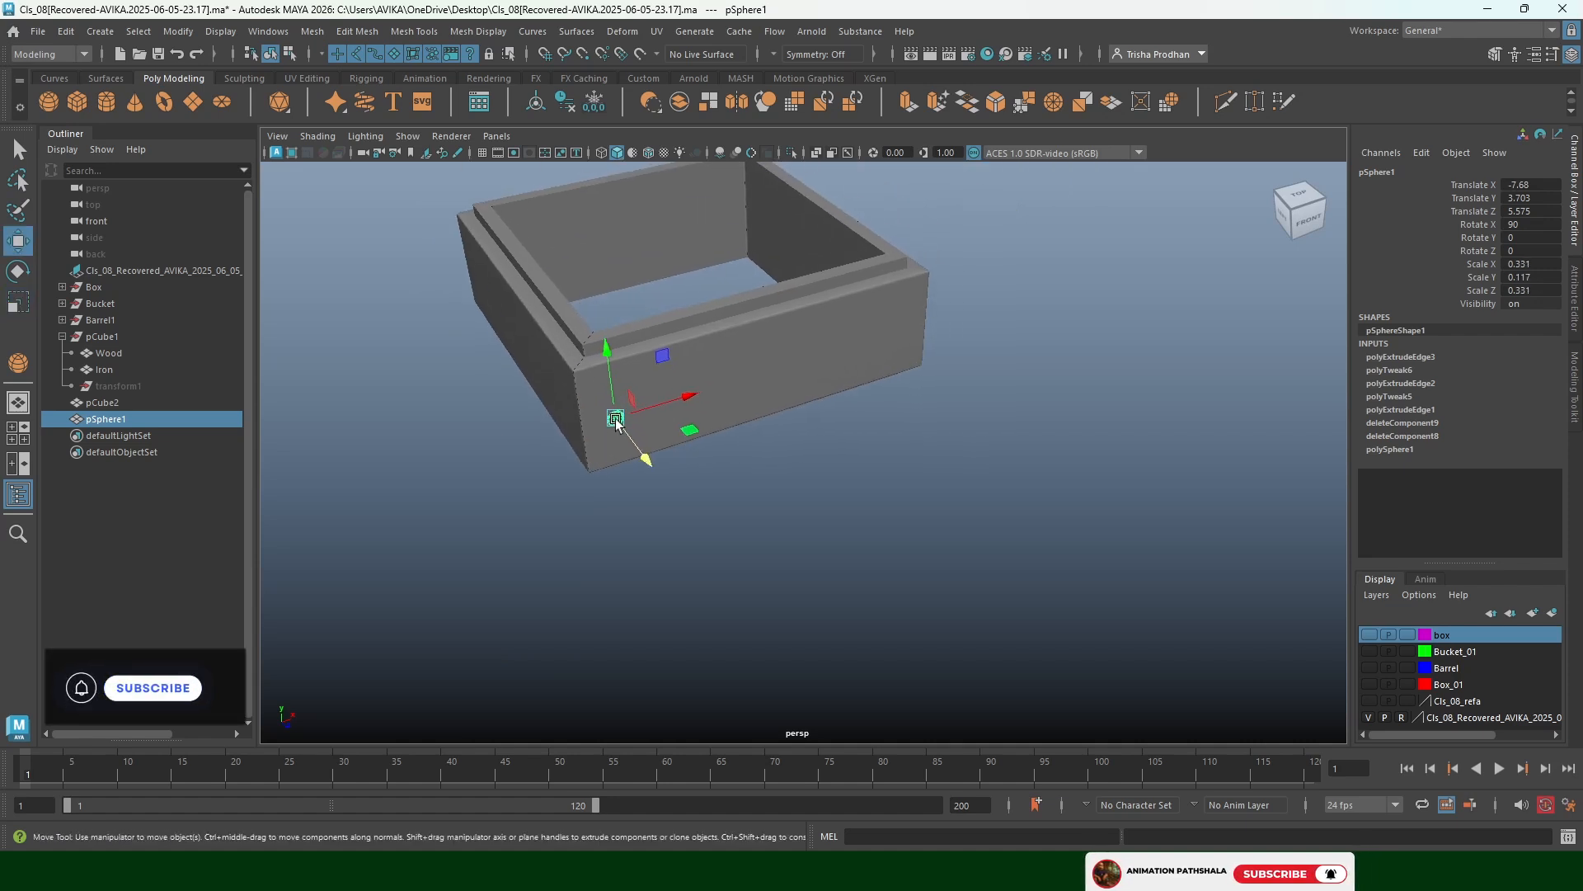
# Duplicate the rivet to the opposite end of the front wall at about X -2.502 and combine both rivets
pyautogui.moveTo(683, 402); pyautogui.dragTo(967, 329)
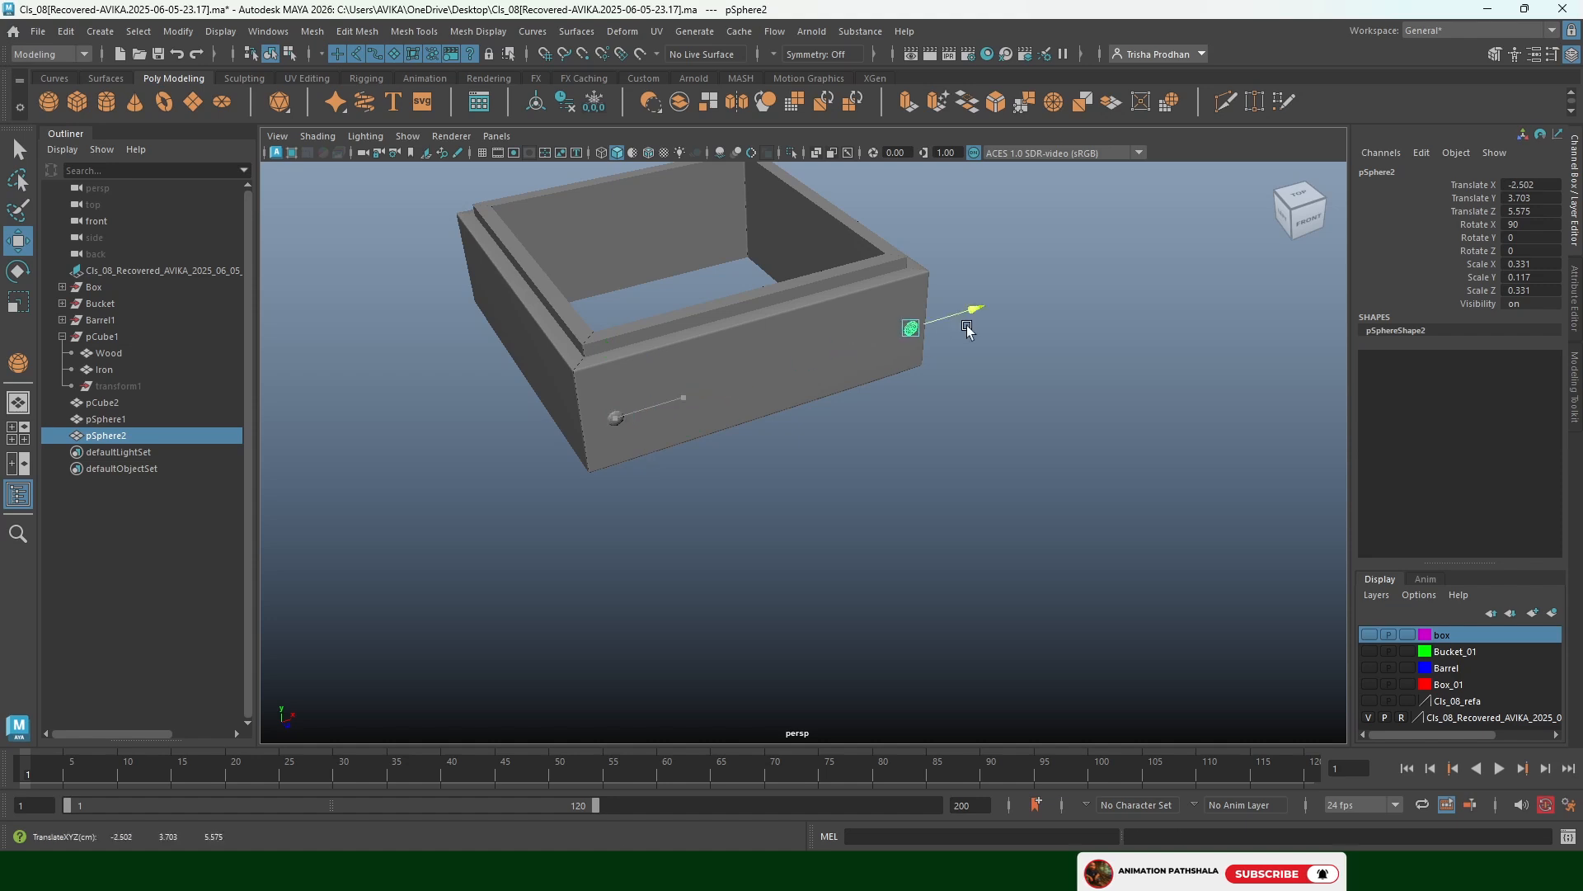
pyautogui.keyDown('shift'); pyautogui.click(622, 419); pyautogui.keyUp('shift')
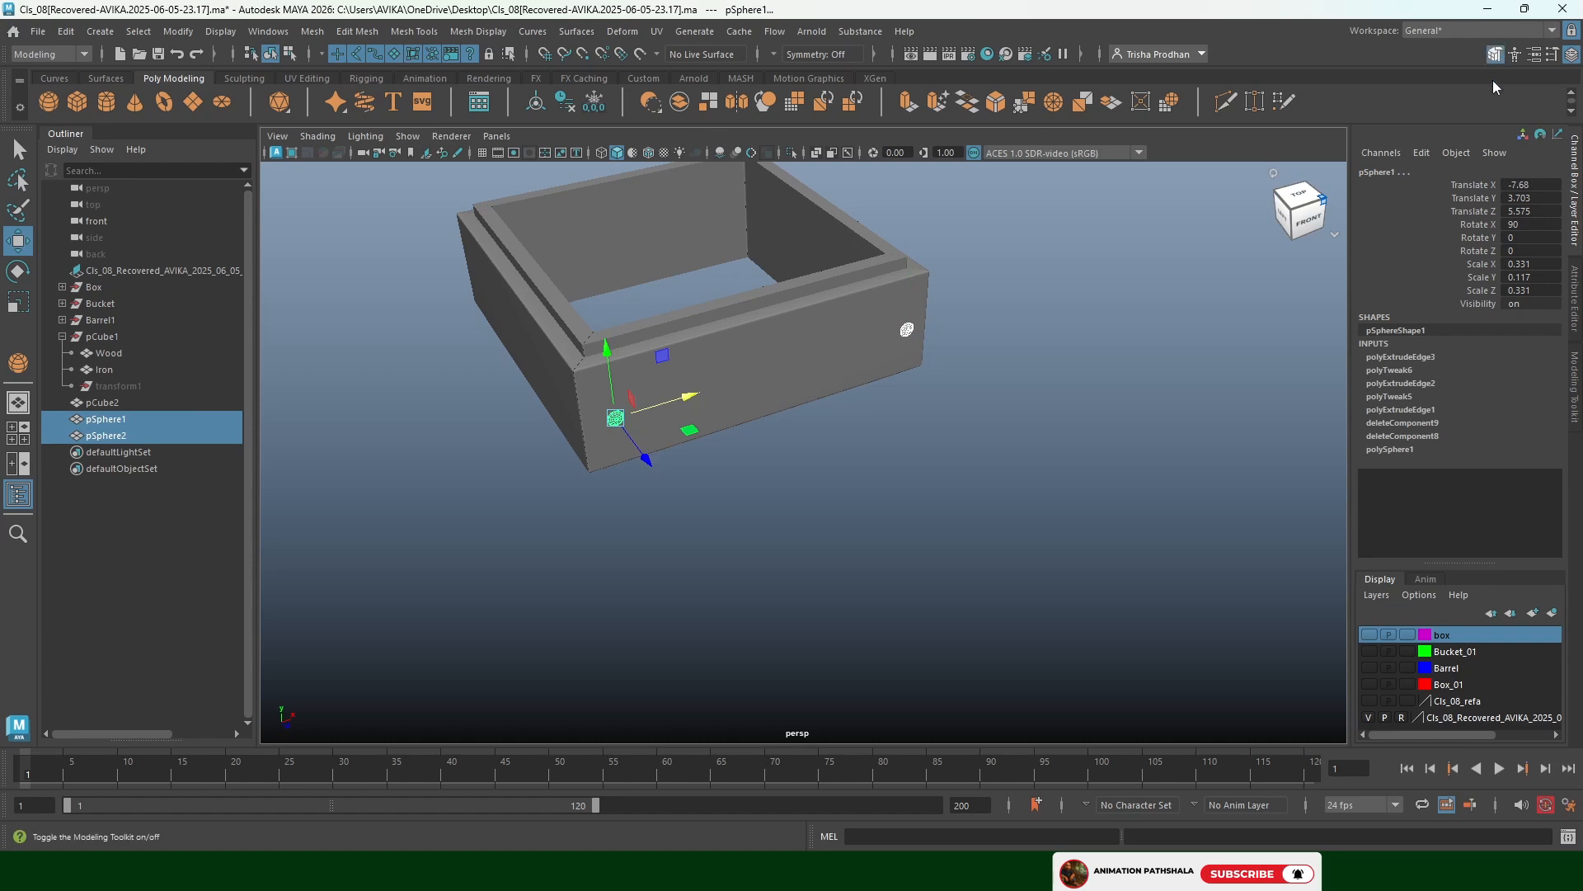
pyautogui.click(1494, 55)
pyautogui.click(1403, 491)
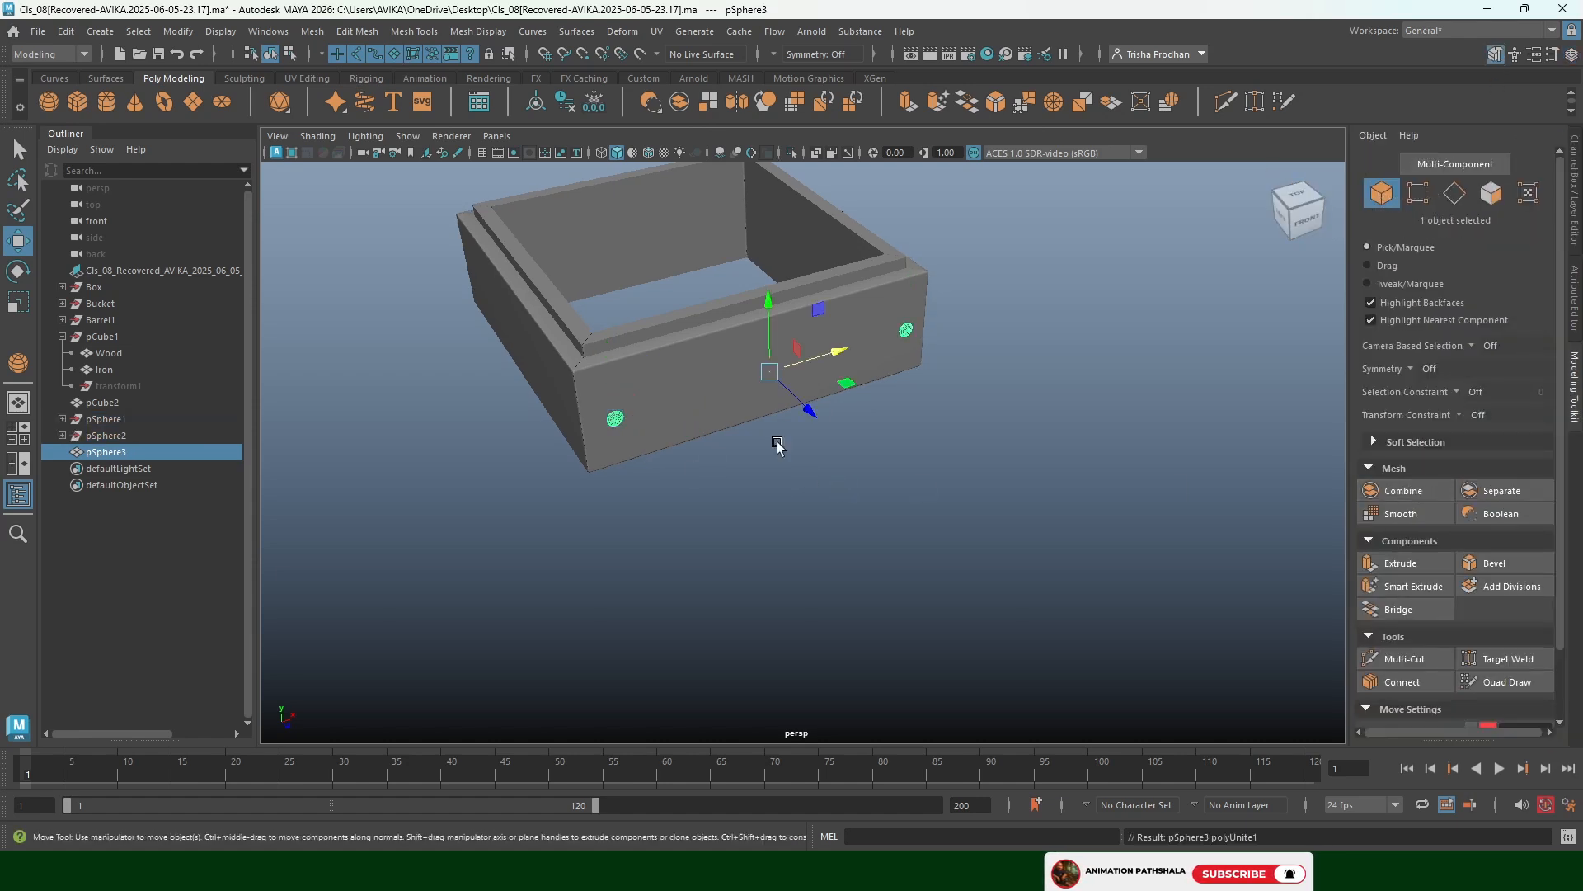
# Duplicate the rivet pair to the back wall, mirror it with Scale Z -1, and position it at about Z -6.034
pyautogui.keyDown('shift'); pyautogui.moveTo(811, 413); pyautogui.dragTo(786, 398); pyautogui.keyUp('shift')
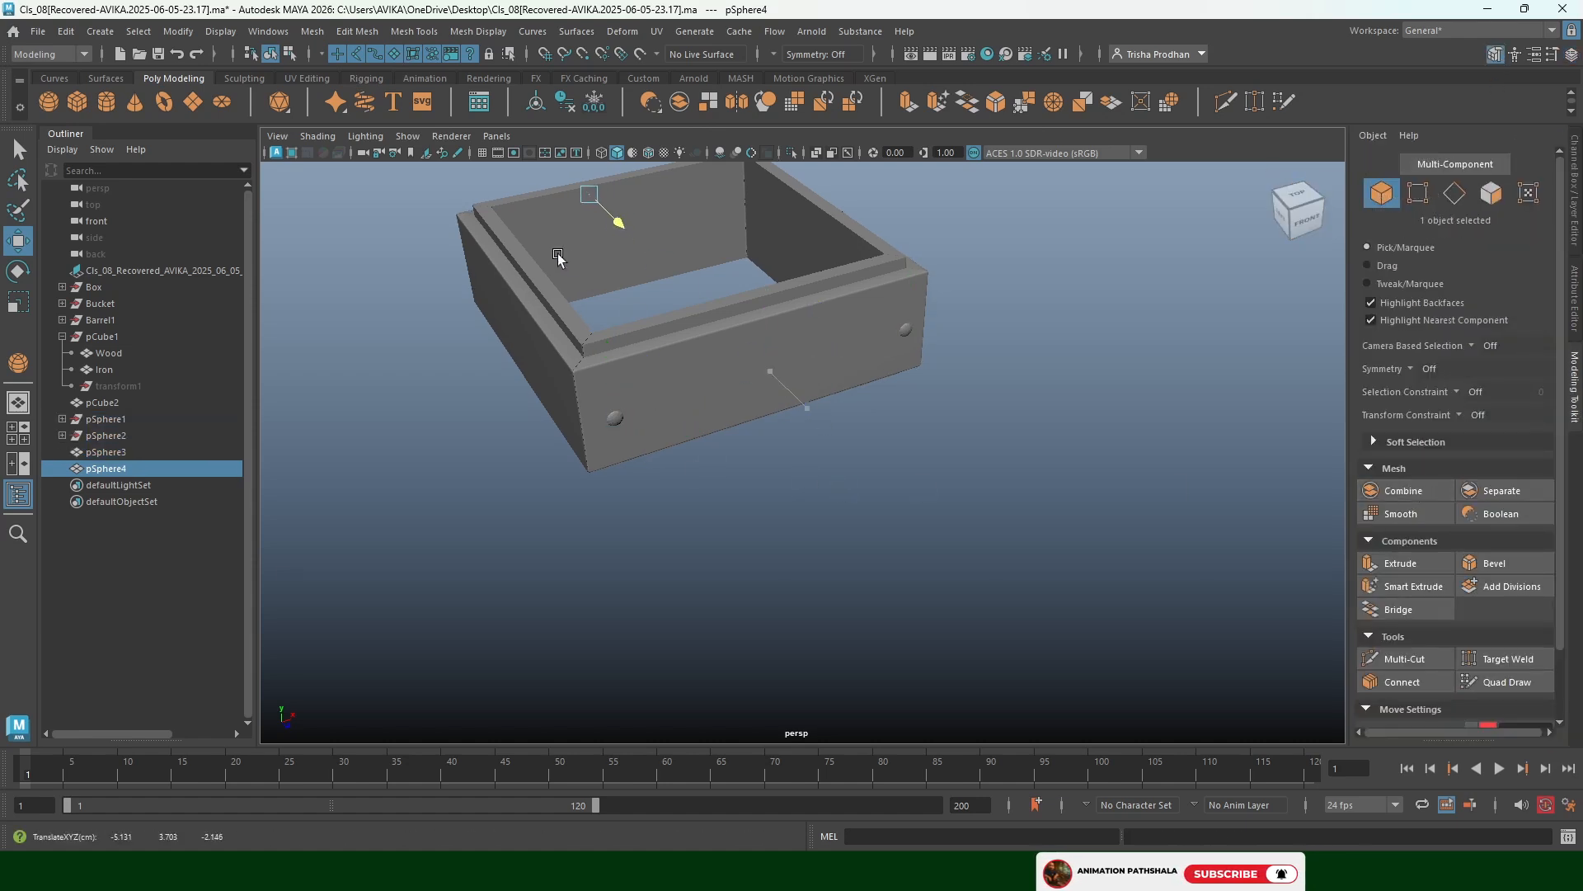
pyautogui.keyDown('alt'); pyautogui.moveTo(410, 353); pyautogui.dragTo(714, 396); pyautogui.keyUp('alt')
pyautogui.click(1577, 198)
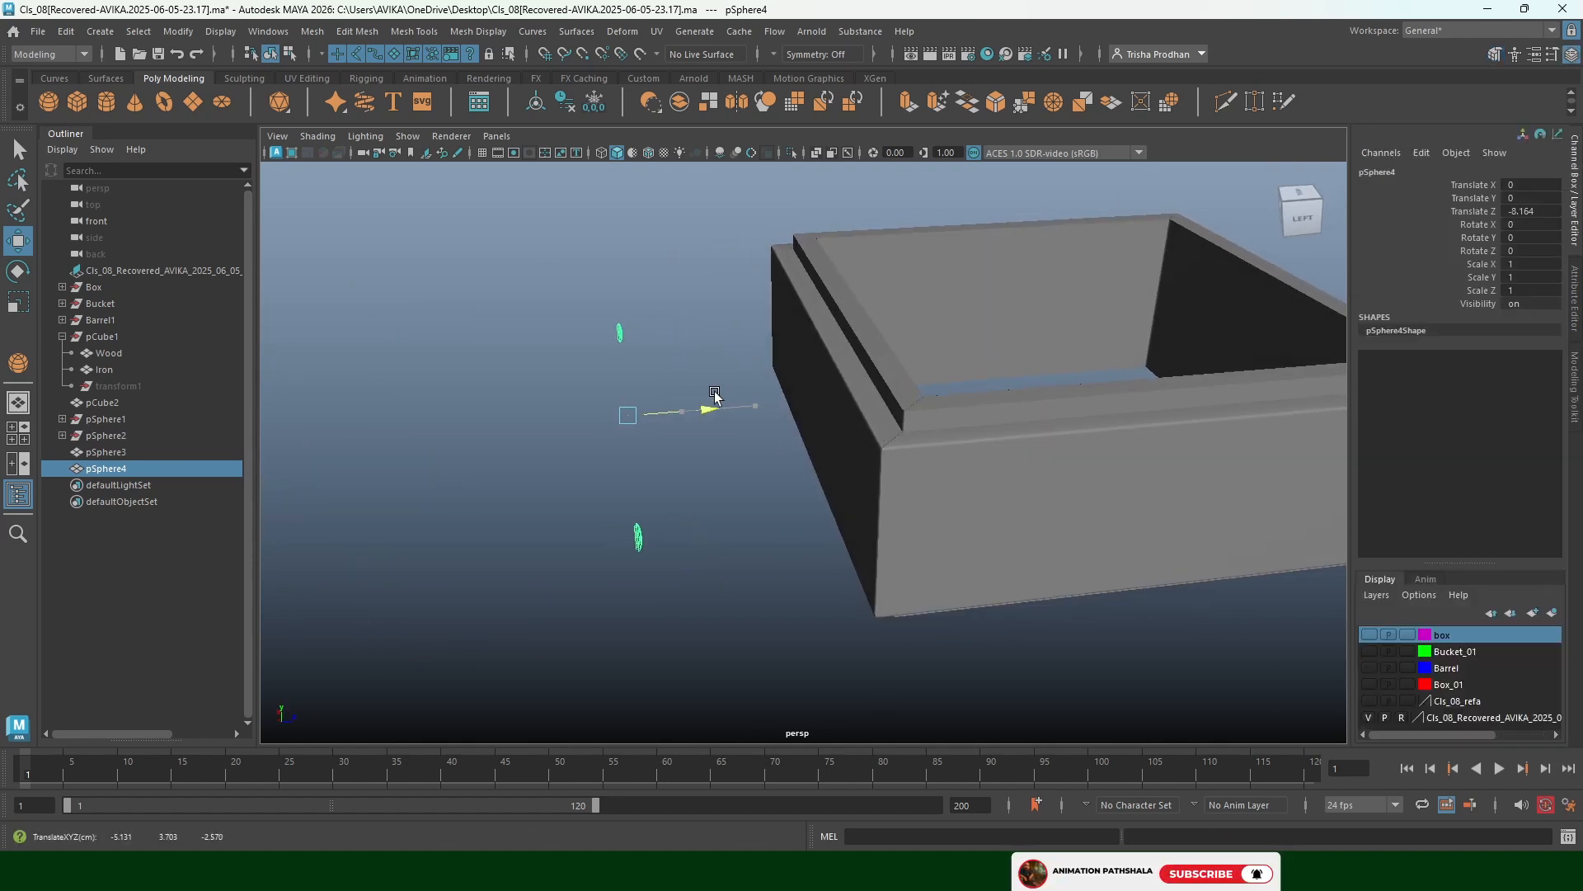
pyautogui.scroll(5, 732, 530)
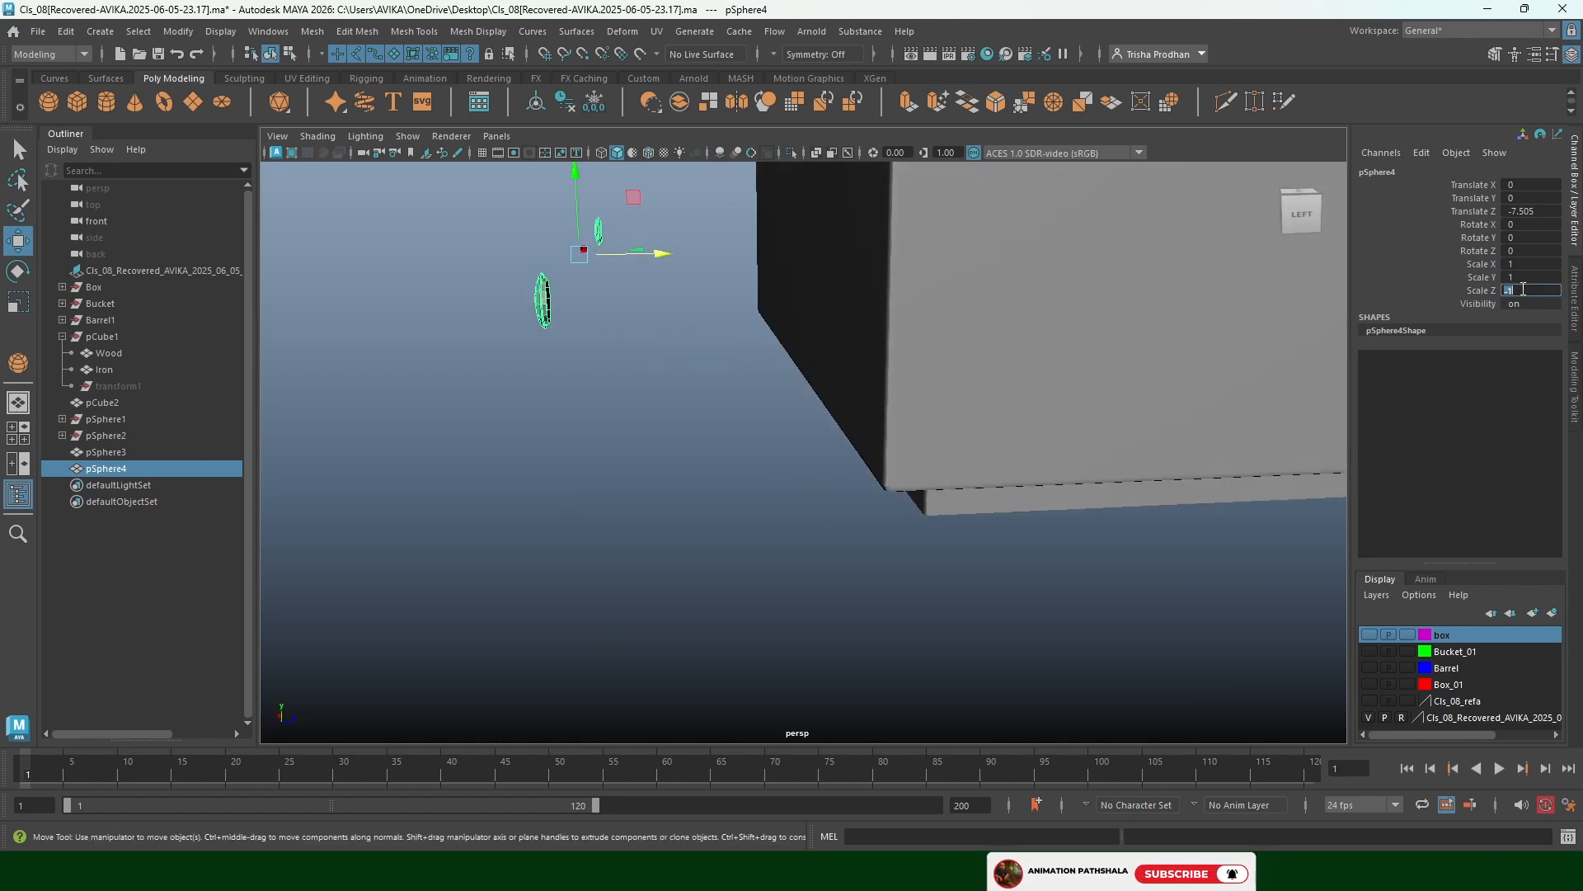
pyautogui.moveTo(660, 252); pyautogui.dragTo(868, 264)
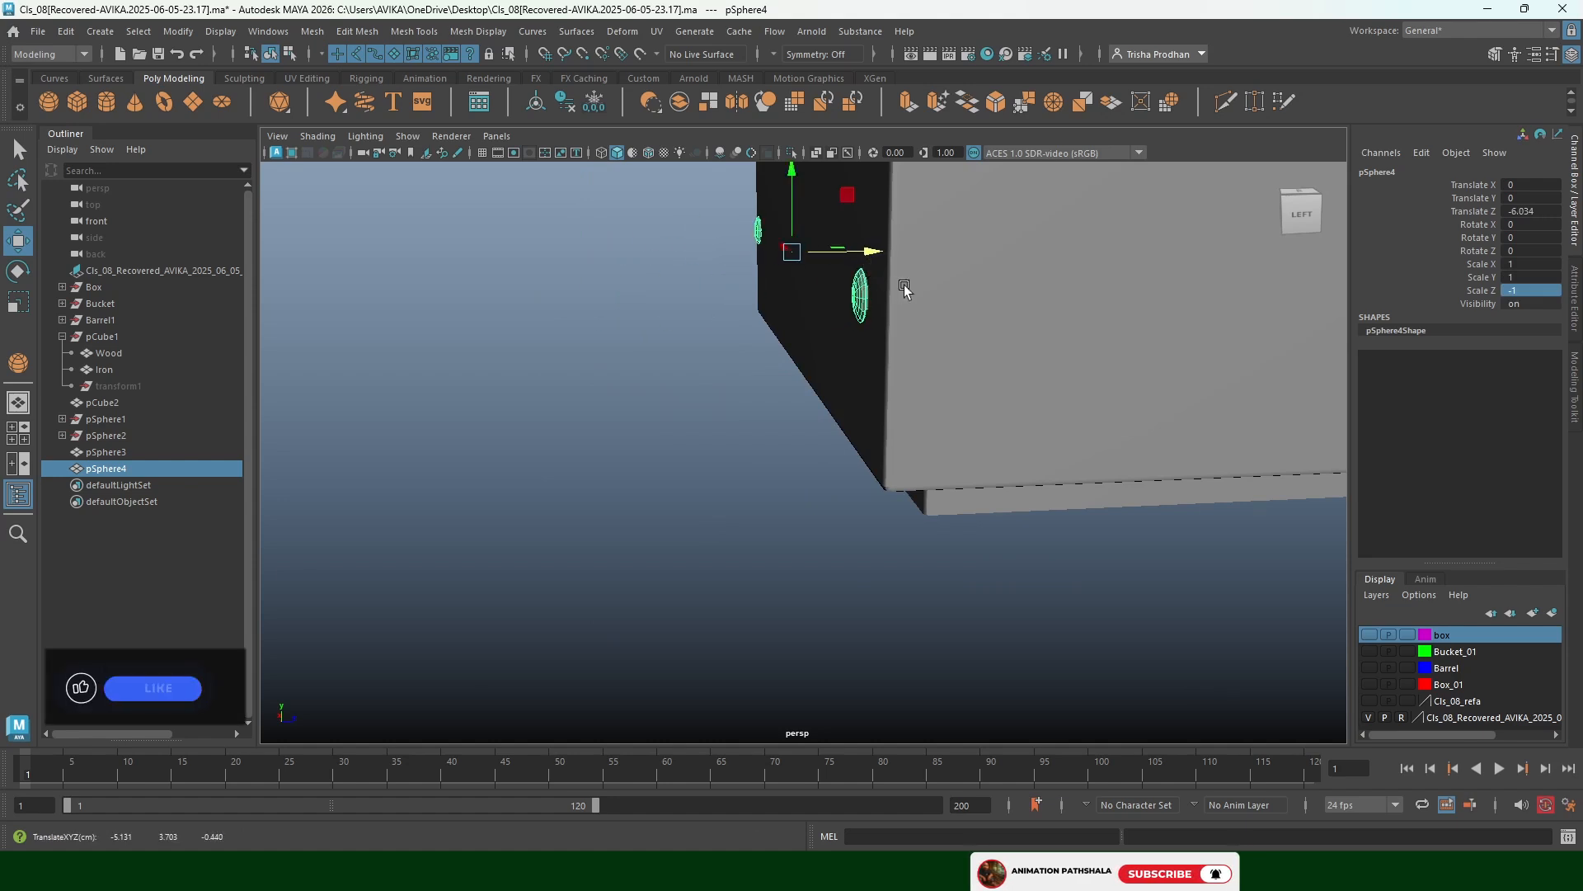
# Align the back wall's rivet pair flush with the wall in the left view, at about Translate Z -6.028
pyautogui.press('space')
pyautogui.moveTo(906, 287); pyautogui.dragTo(833, 263)
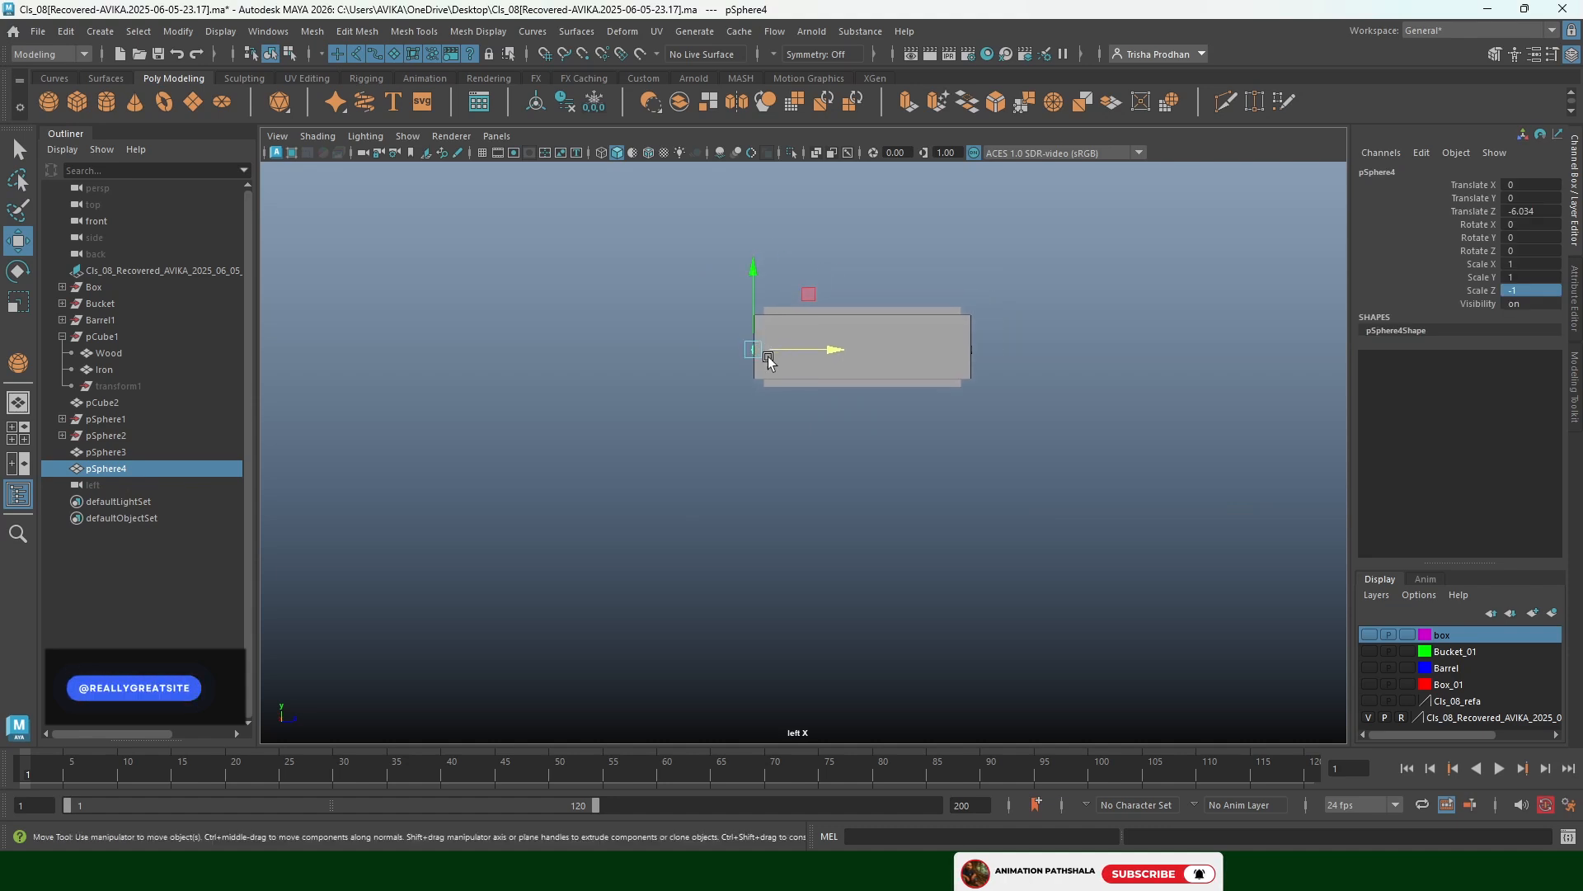
pyautogui.scroll(3, 690, 356)
pyautogui.scroll(1, 691, 355)
pyautogui.keyDown('alt'); pyautogui.moveTo(705, 221); pyautogui.dragTo(723, 425, button='middle'); pyautogui.keyUp('alt')
pyautogui.scroll(8, 597, 433)
pyautogui.keyDown('alt'); pyautogui.moveTo(562, 432); pyautogui.dragTo(737, 528, button='middle'); pyautogui.keyUp('alt')
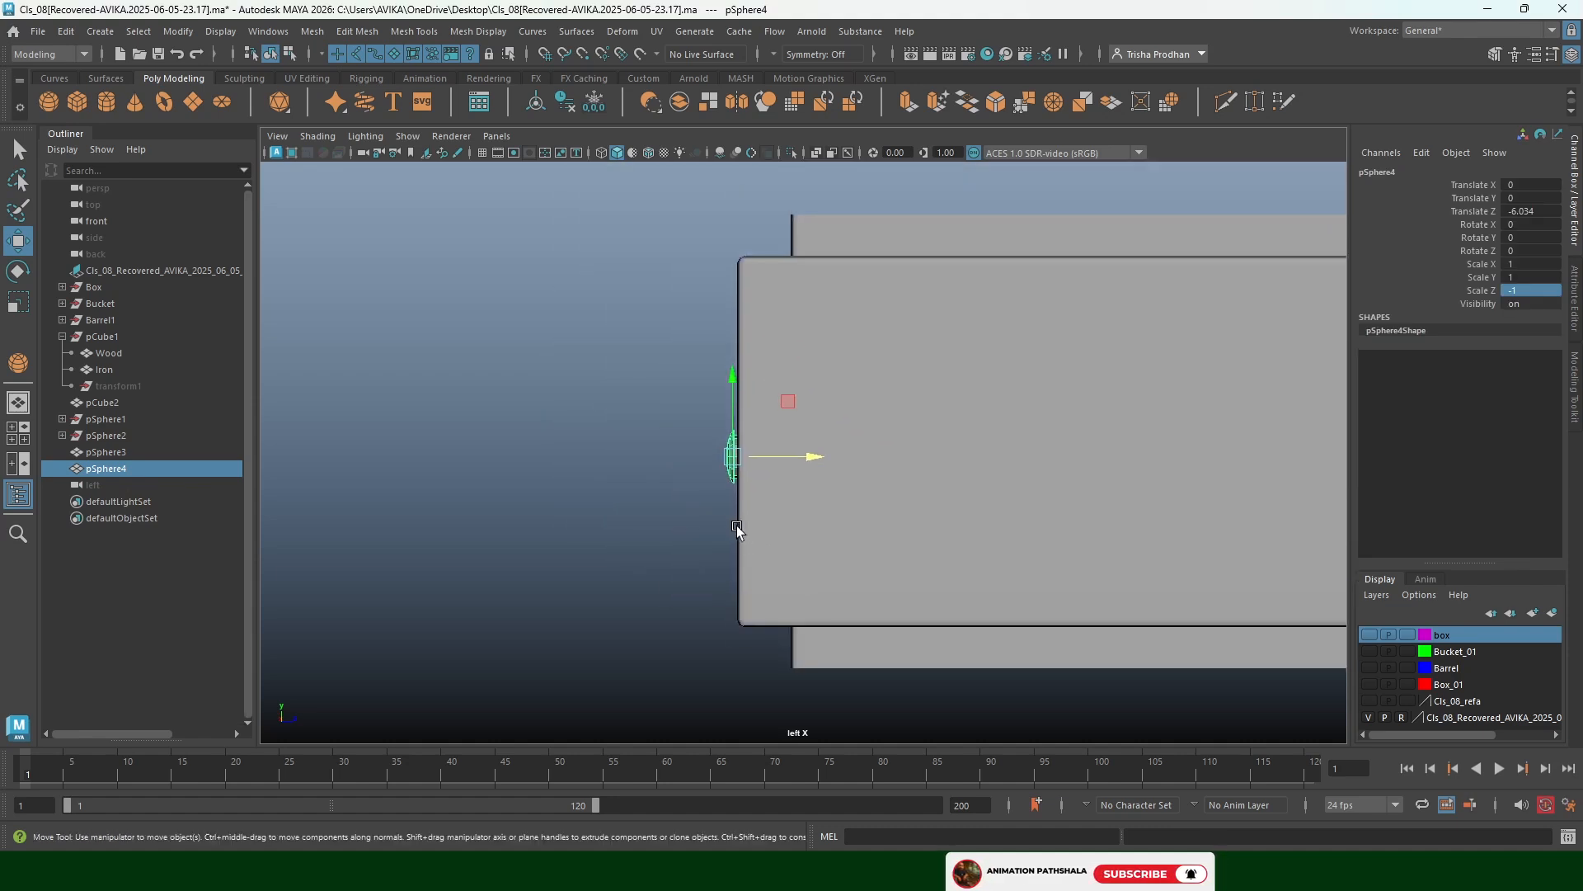
pyautogui.press('4')
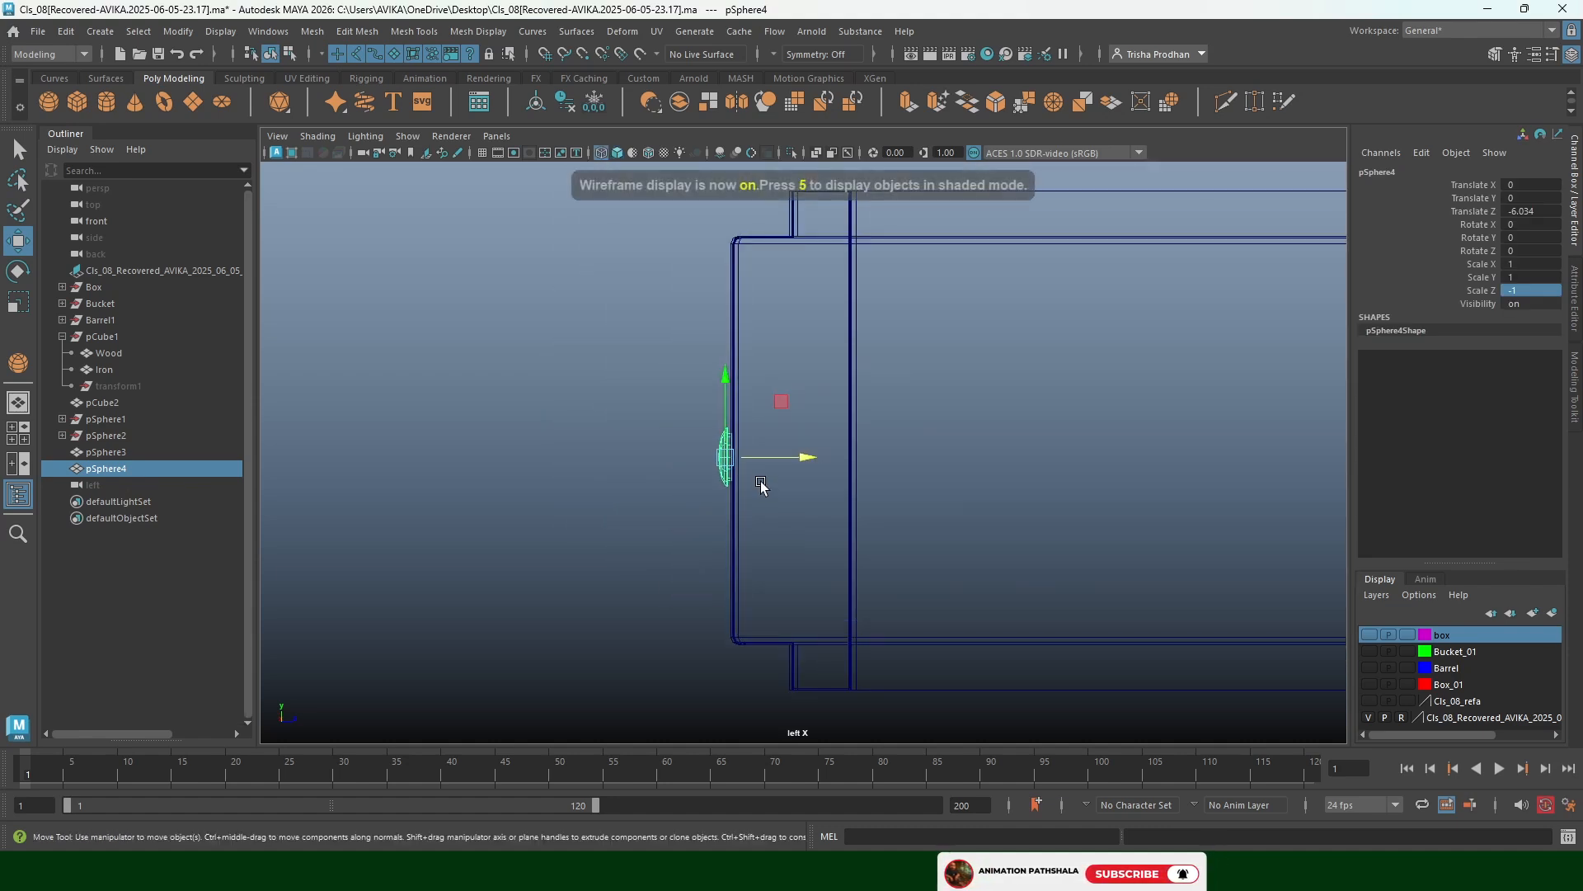
pyautogui.scroll(2, 754, 461)
pyautogui.moveTo(804, 459); pyautogui.dragTo(766, 456)
pyautogui.keyDown('alt'); pyautogui.moveTo(766, 455); pyautogui.dragTo(475, 437, button='middle'); pyautogui.keyUp('alt')
# Select the front and back rivet pairs together, freeze their transformations and delete their history
pyautogui.moveTo(927, 485); pyautogui.dragTo(922, 492)
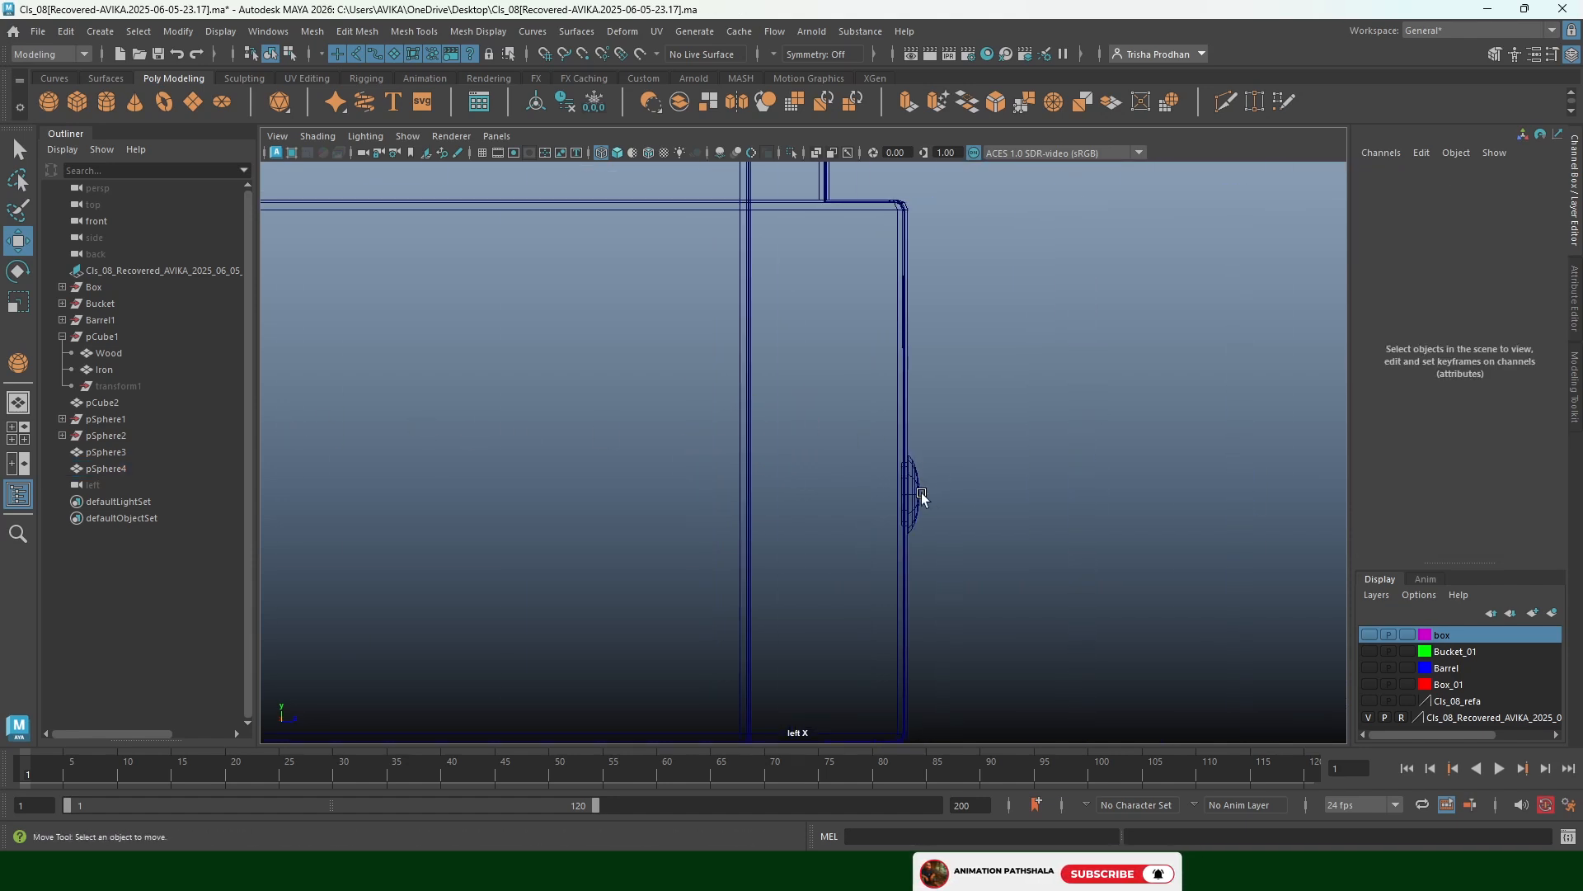
pyautogui.click(922, 492)
pyautogui.scroll(-5, 1009, 363)
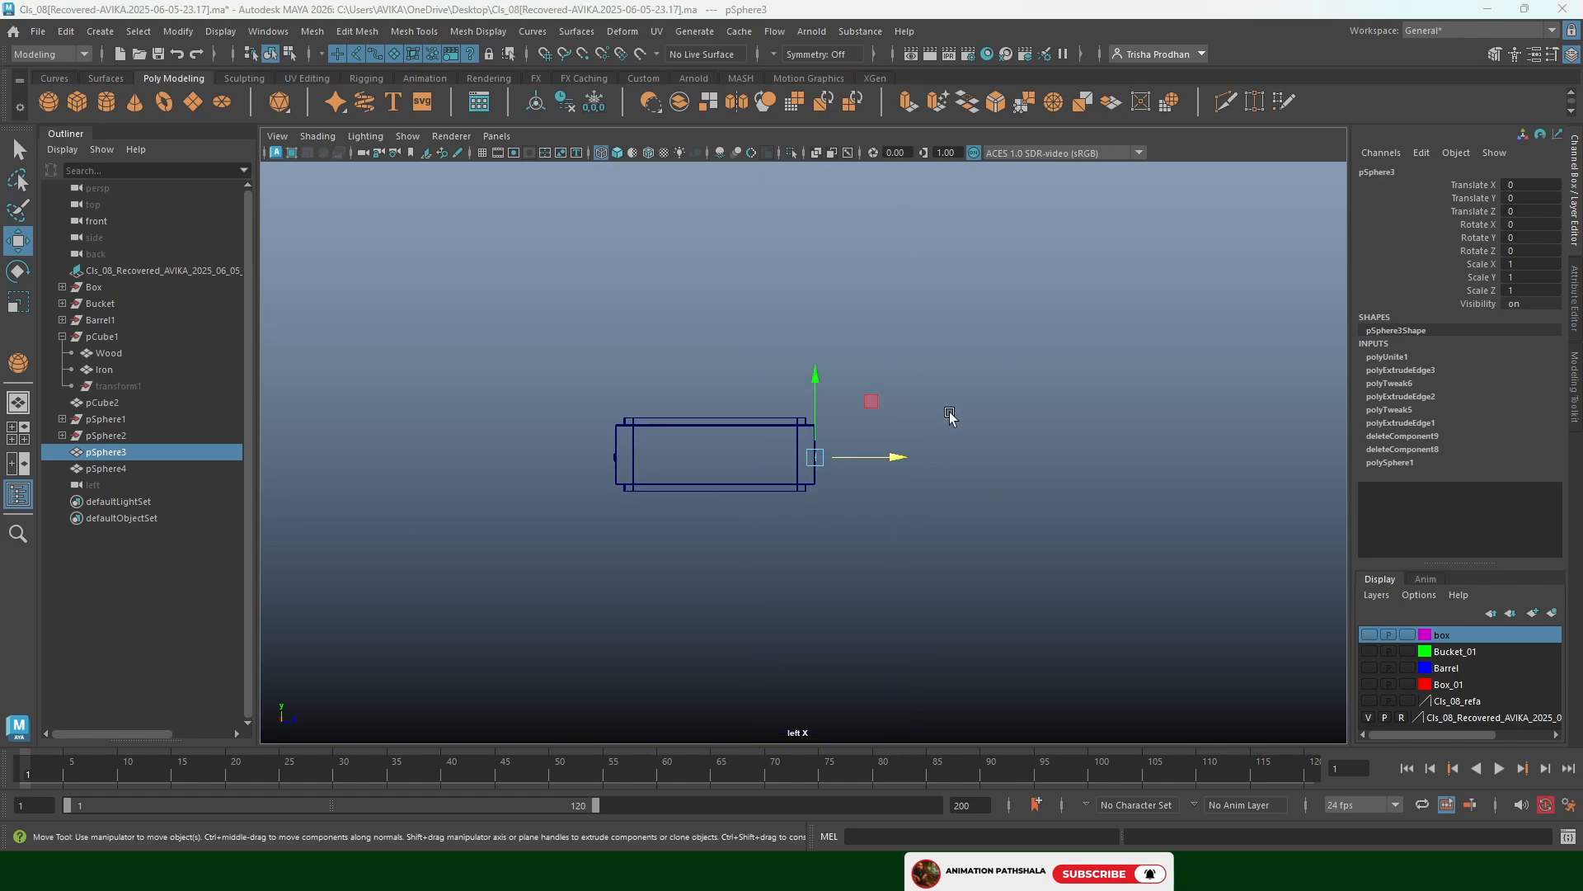
pyautogui.press('space')
pyautogui.moveTo(952, 366); pyautogui.dragTo(753, 419)
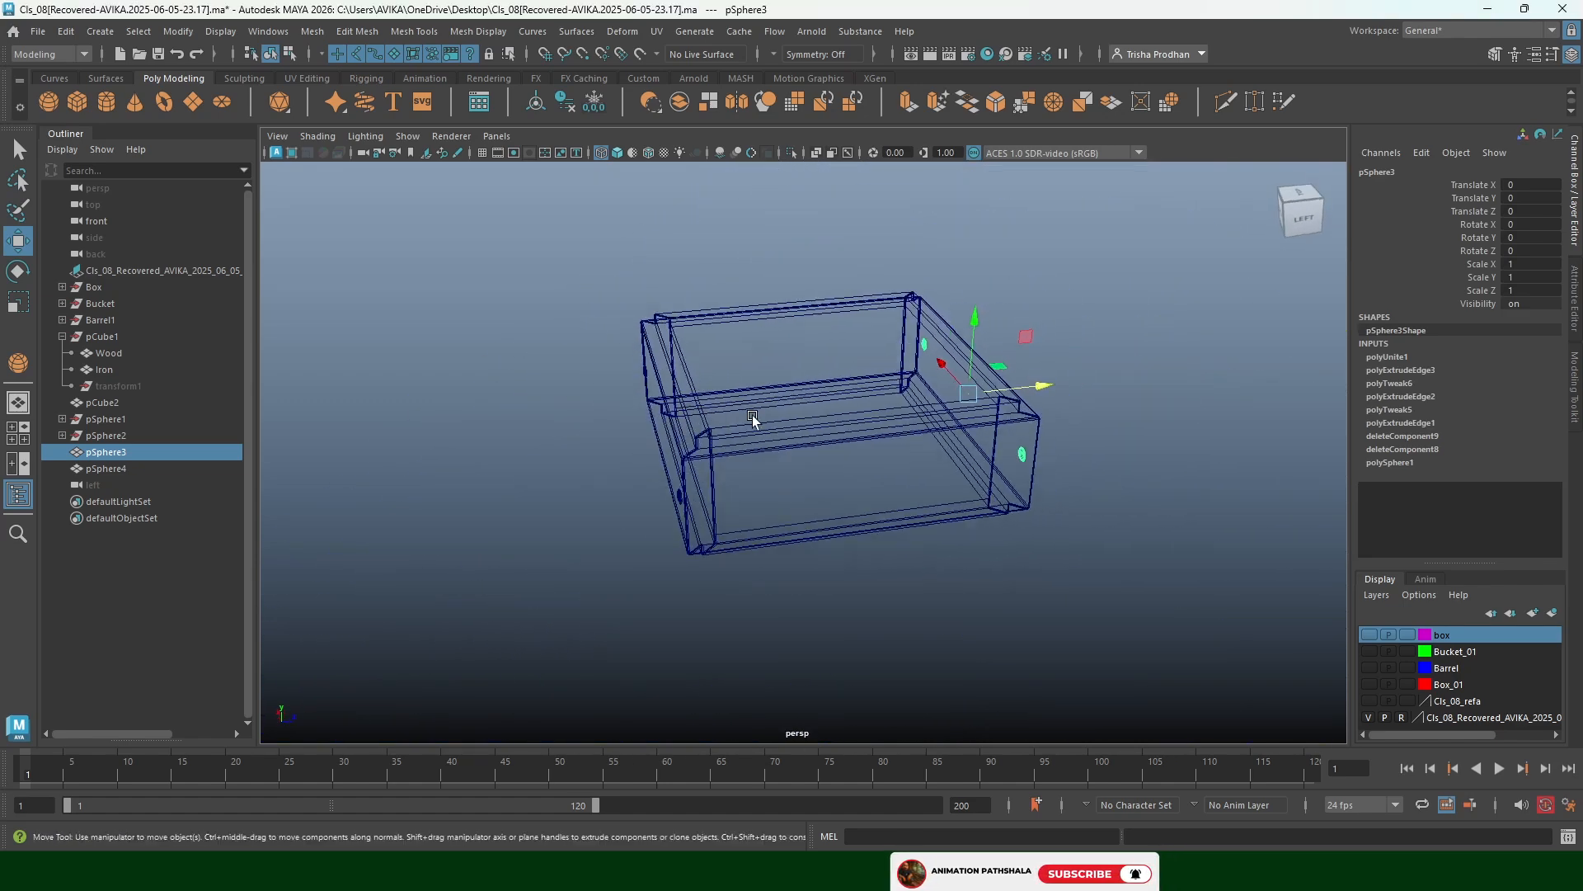
pyautogui.keyDown('shift'); pyautogui.click(675, 498); pyautogui.keyUp('shift')
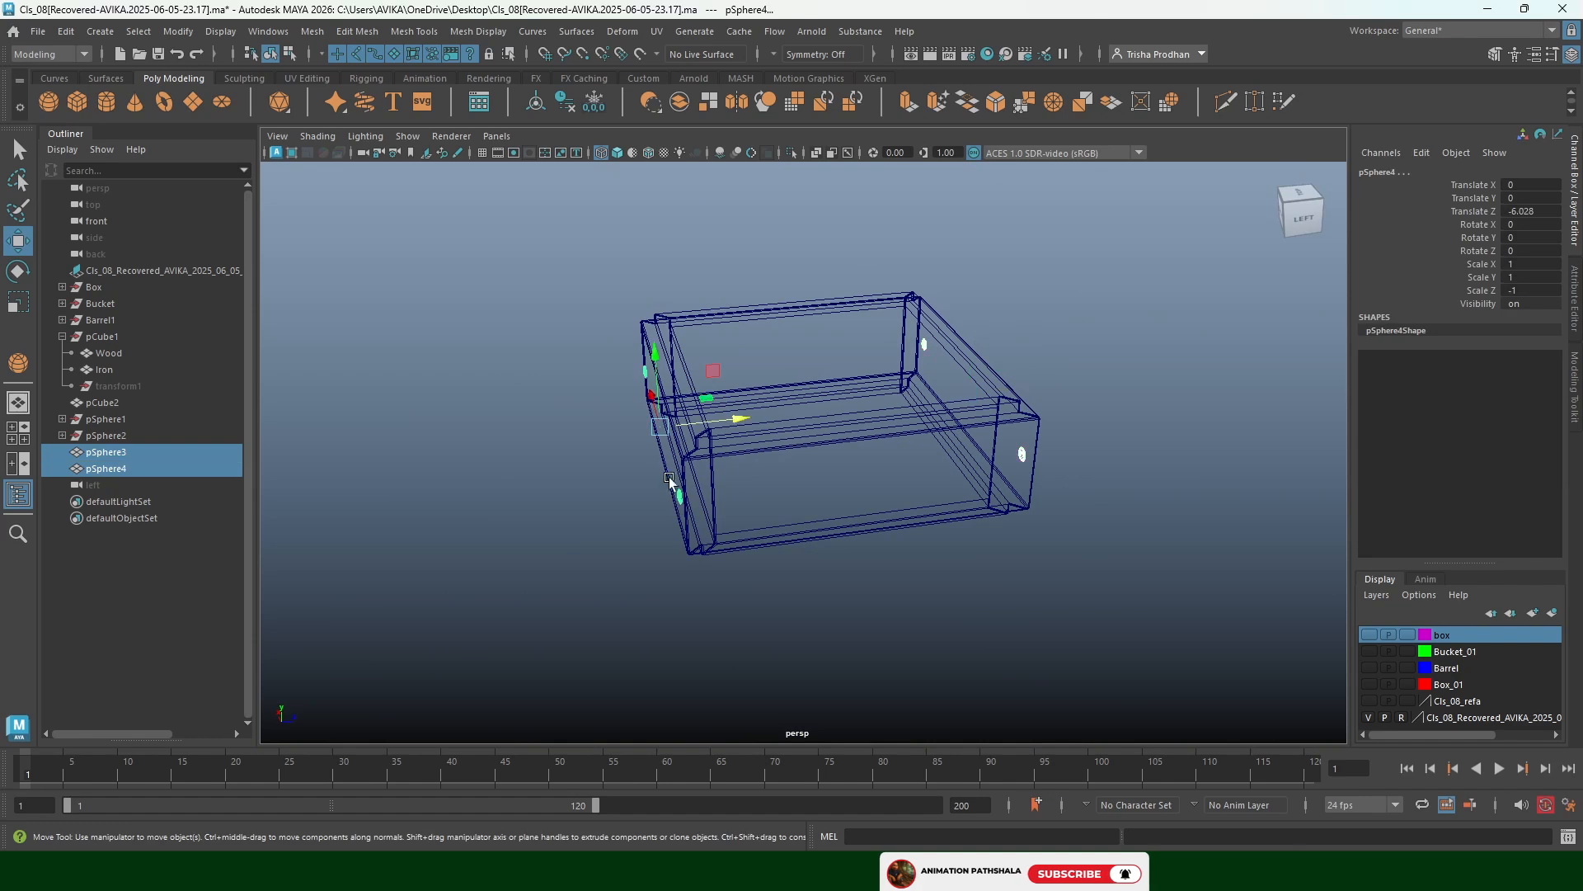
pyautogui.click(558, 104)
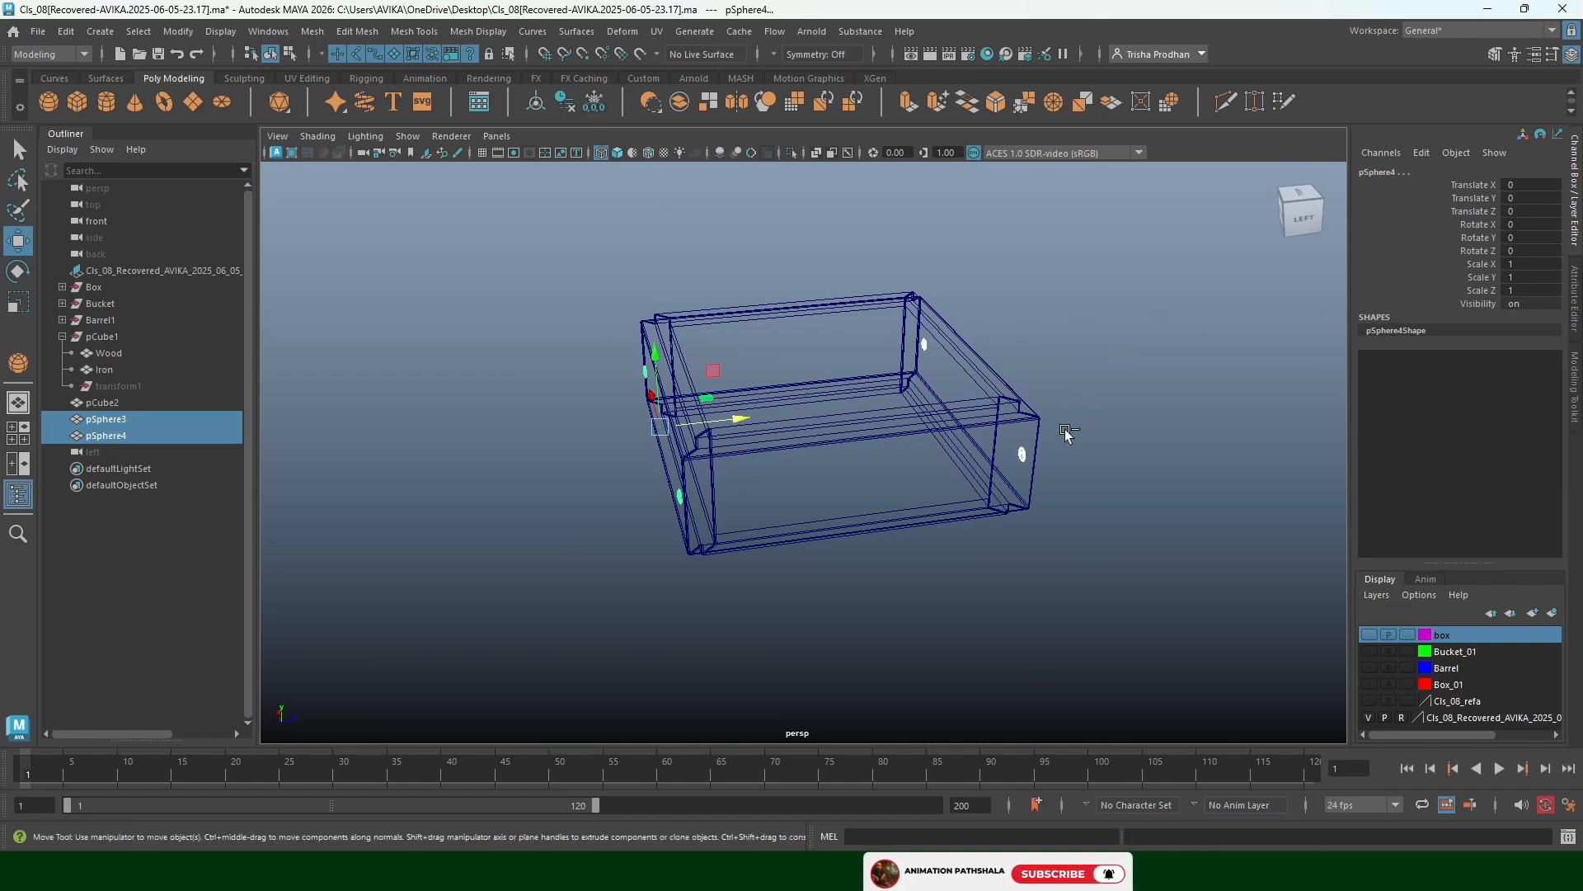
# Duplicate both rivet pairs and set Rotate Y to -90 on the copy of the front wall's pair
pyautogui.press('e')
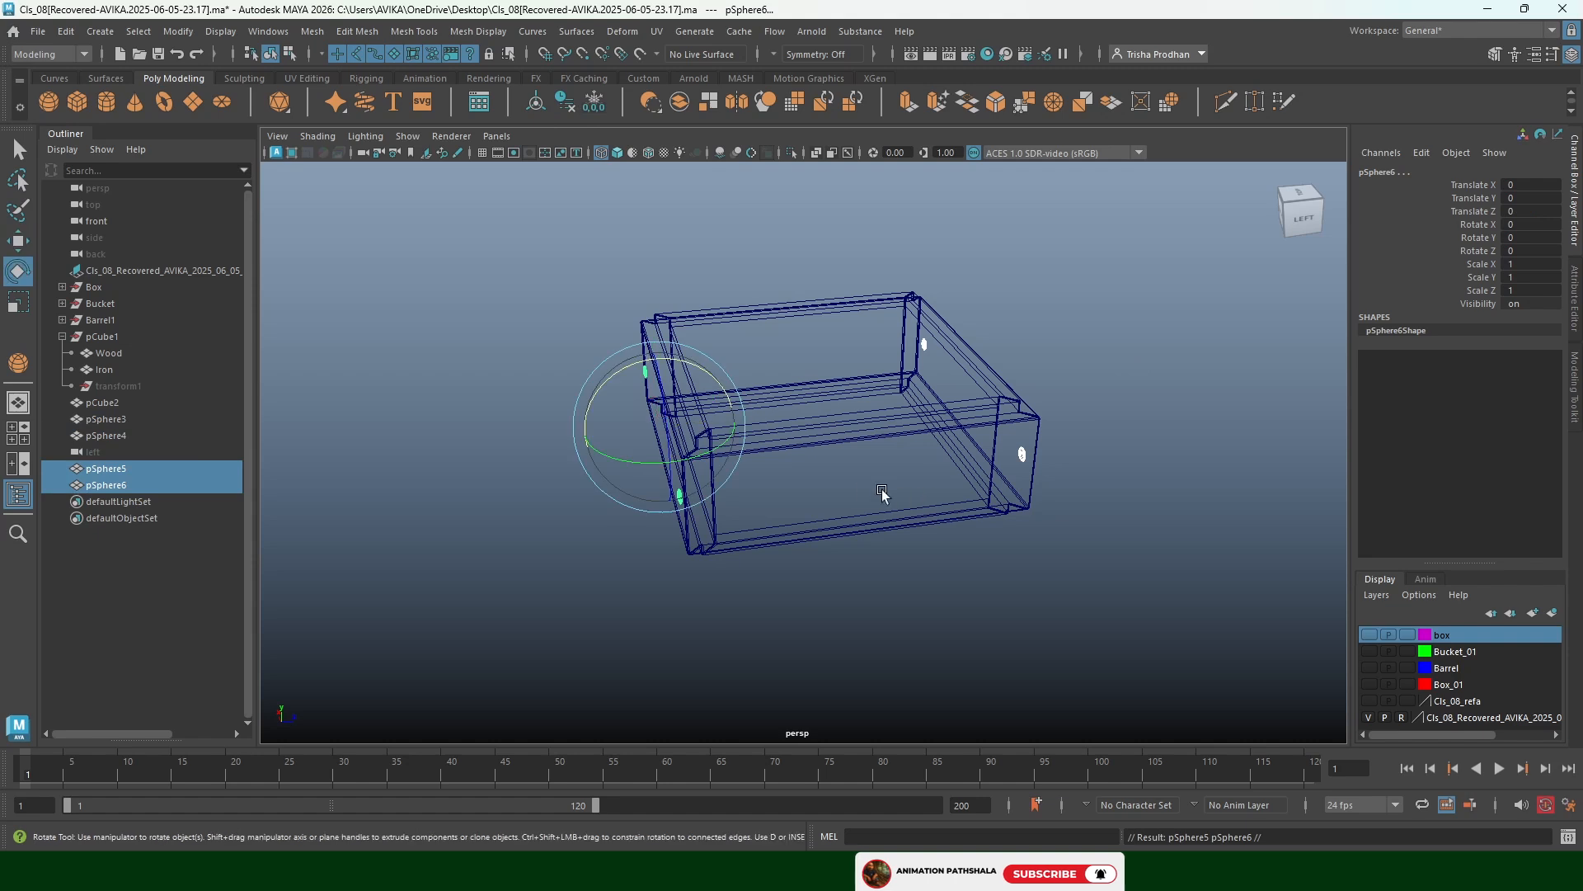
pyautogui.moveTo(719, 449); pyautogui.dragTo(639, 454)
pyautogui.hotkey('ctrl', 'z')
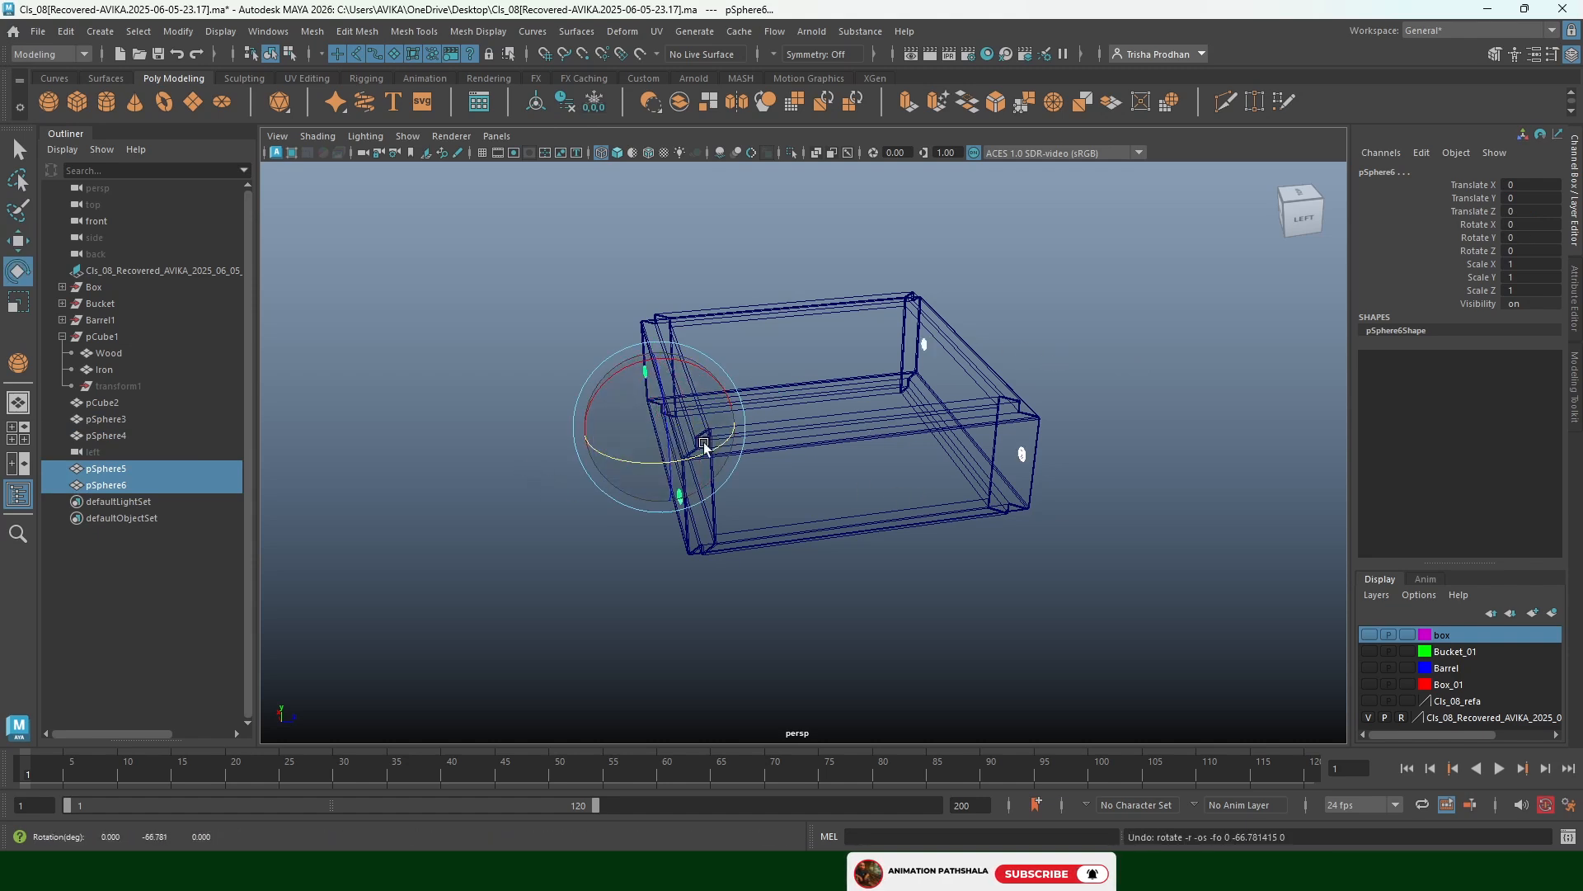
pyautogui.click(1013, 327)
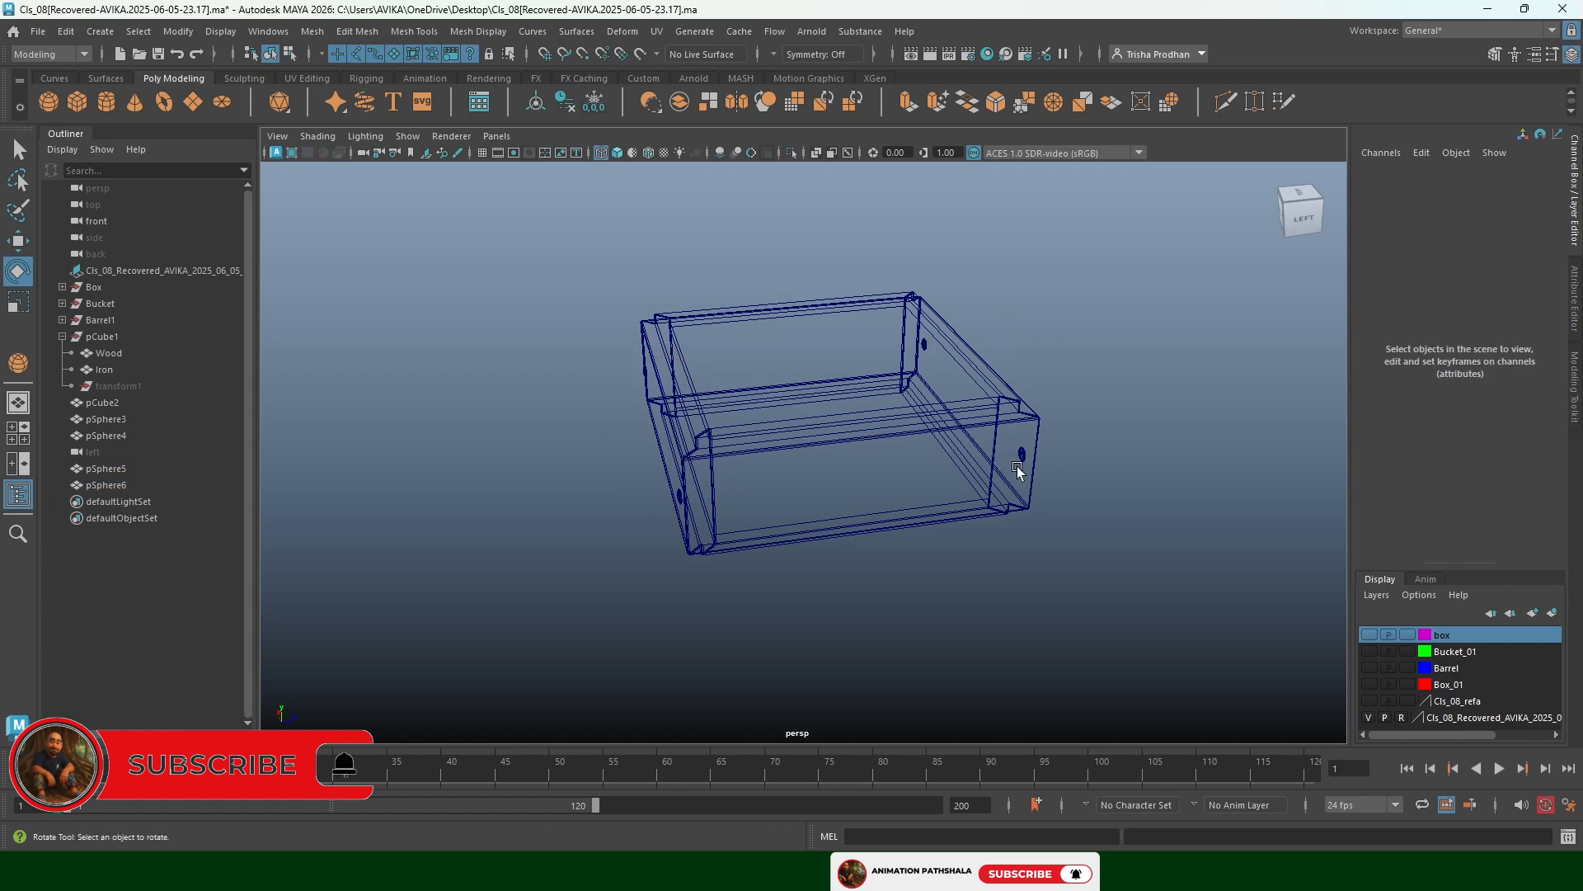
pyautogui.click(1019, 469)
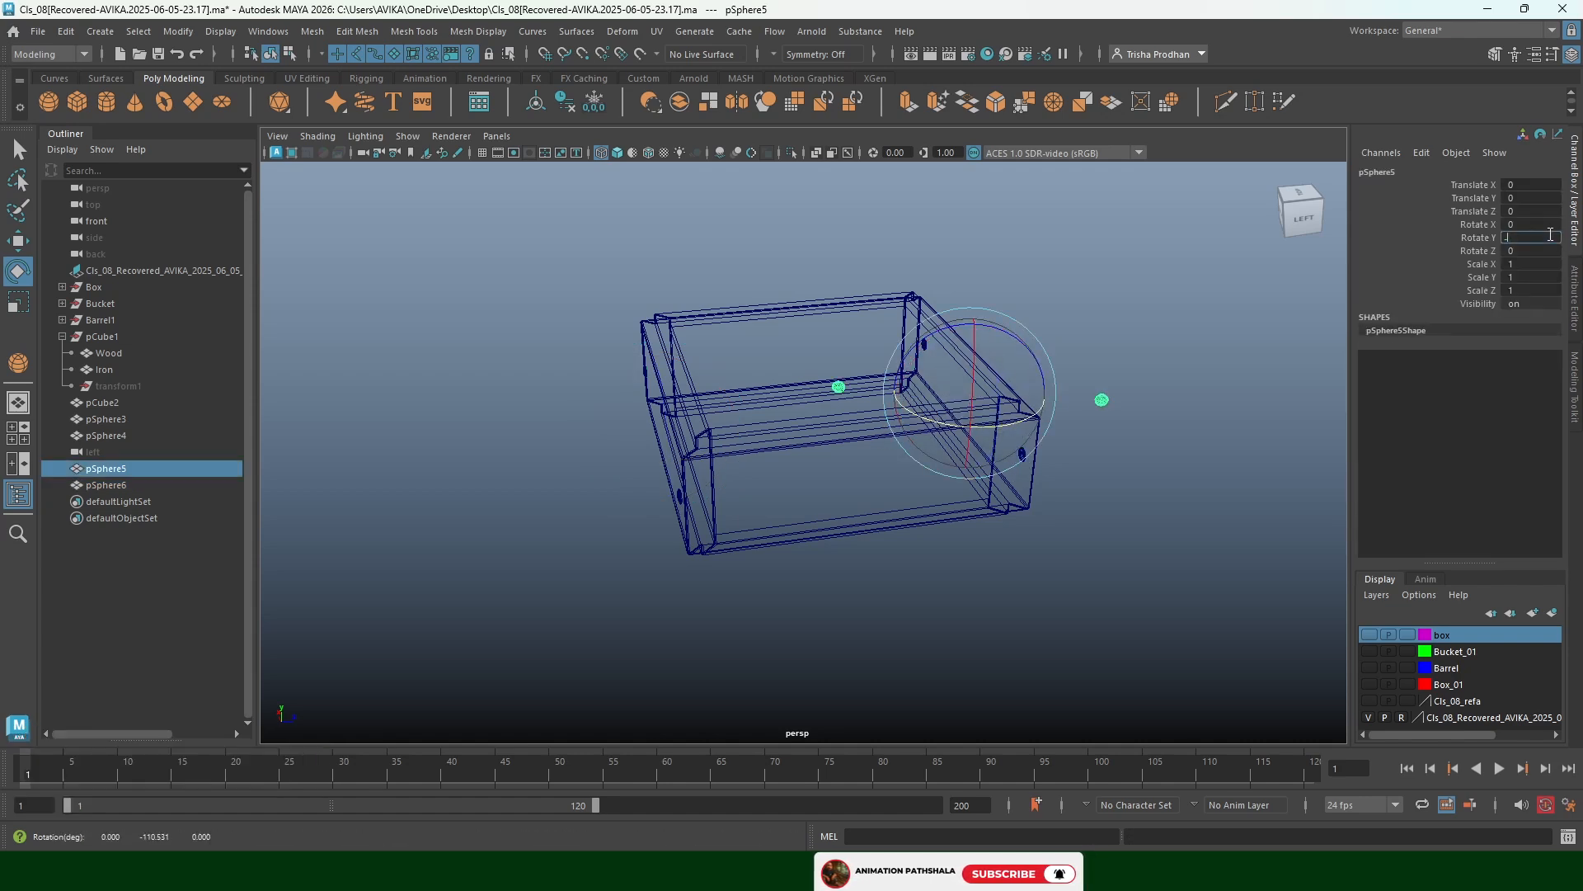
pyautogui.click(1096, 450)
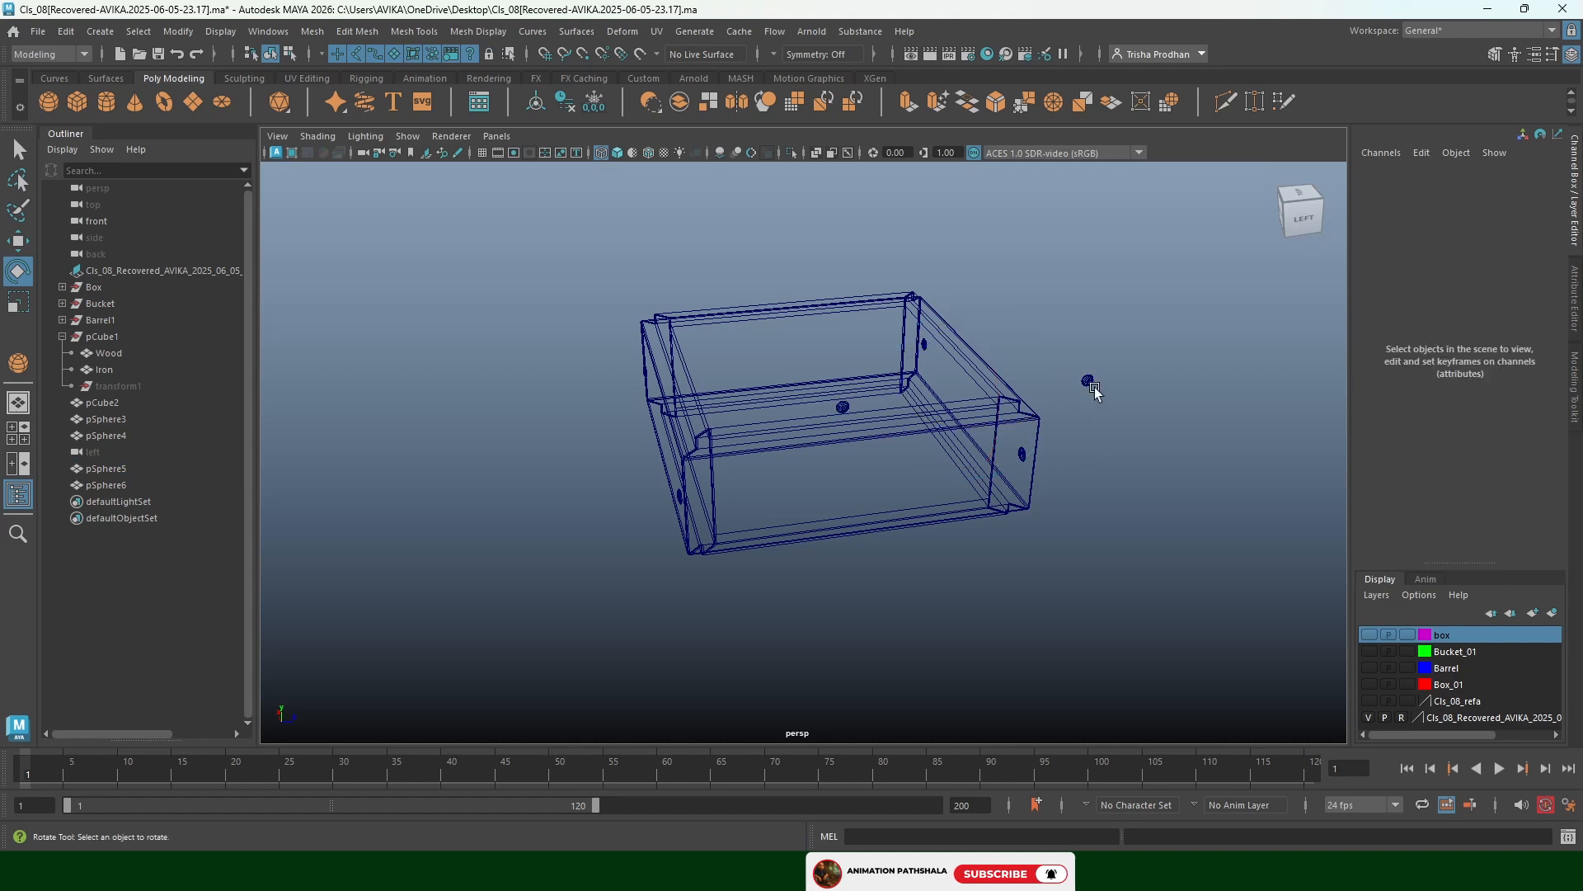
# Move the rotated rivet pair in the top view onto a side wall, at about Translate X 2.977 and Z -2.924
pyautogui.press('space')
pyautogui.click(1032, 370)
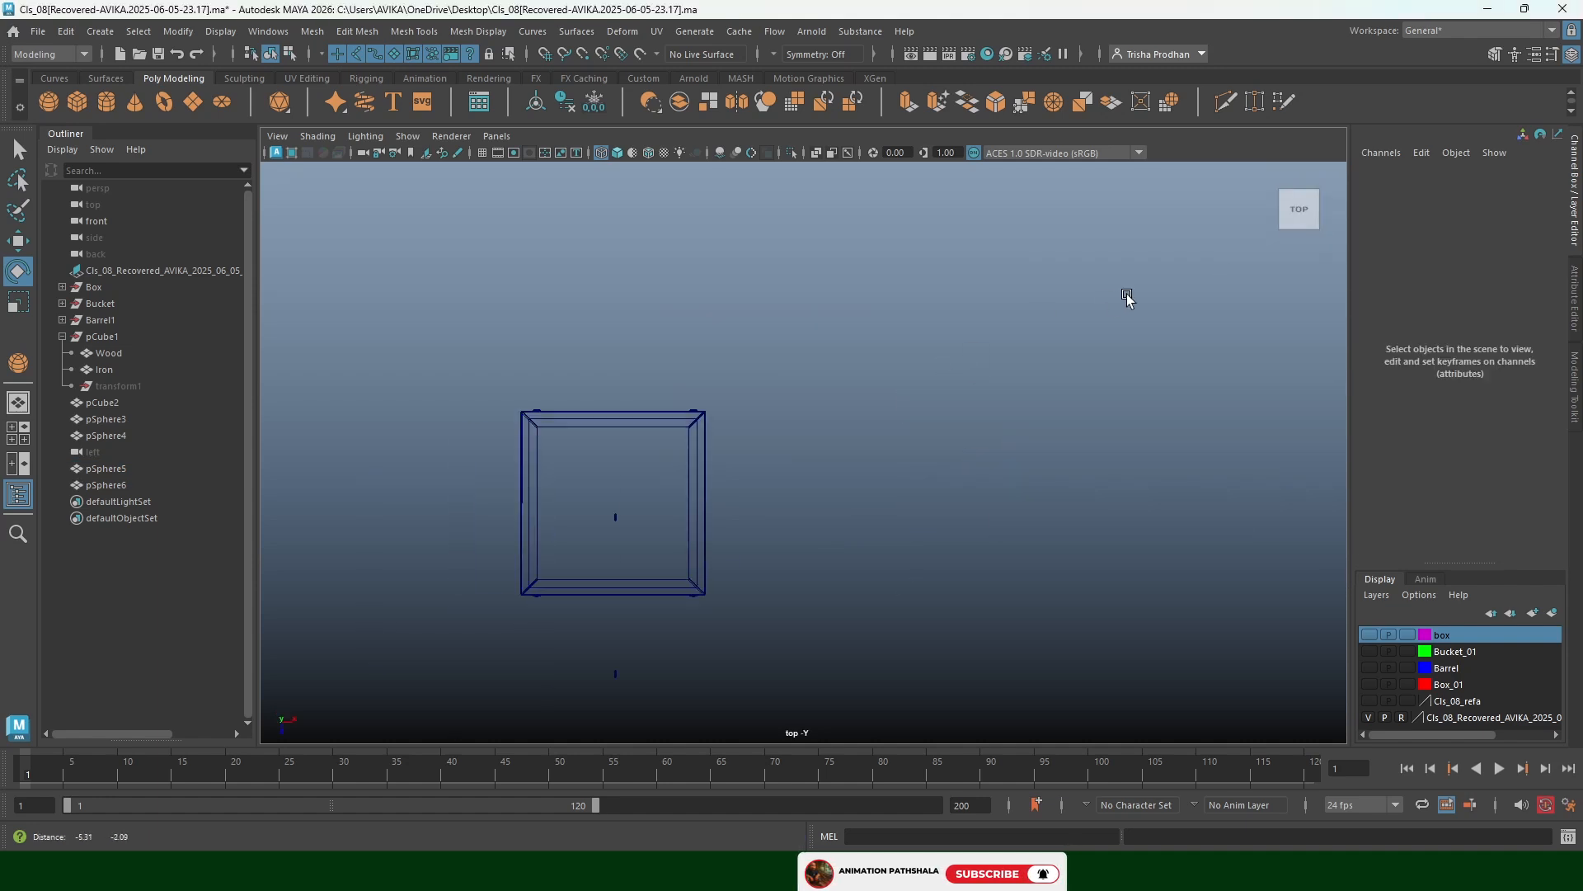
pyautogui.click(614, 510)
pyautogui.press('w')
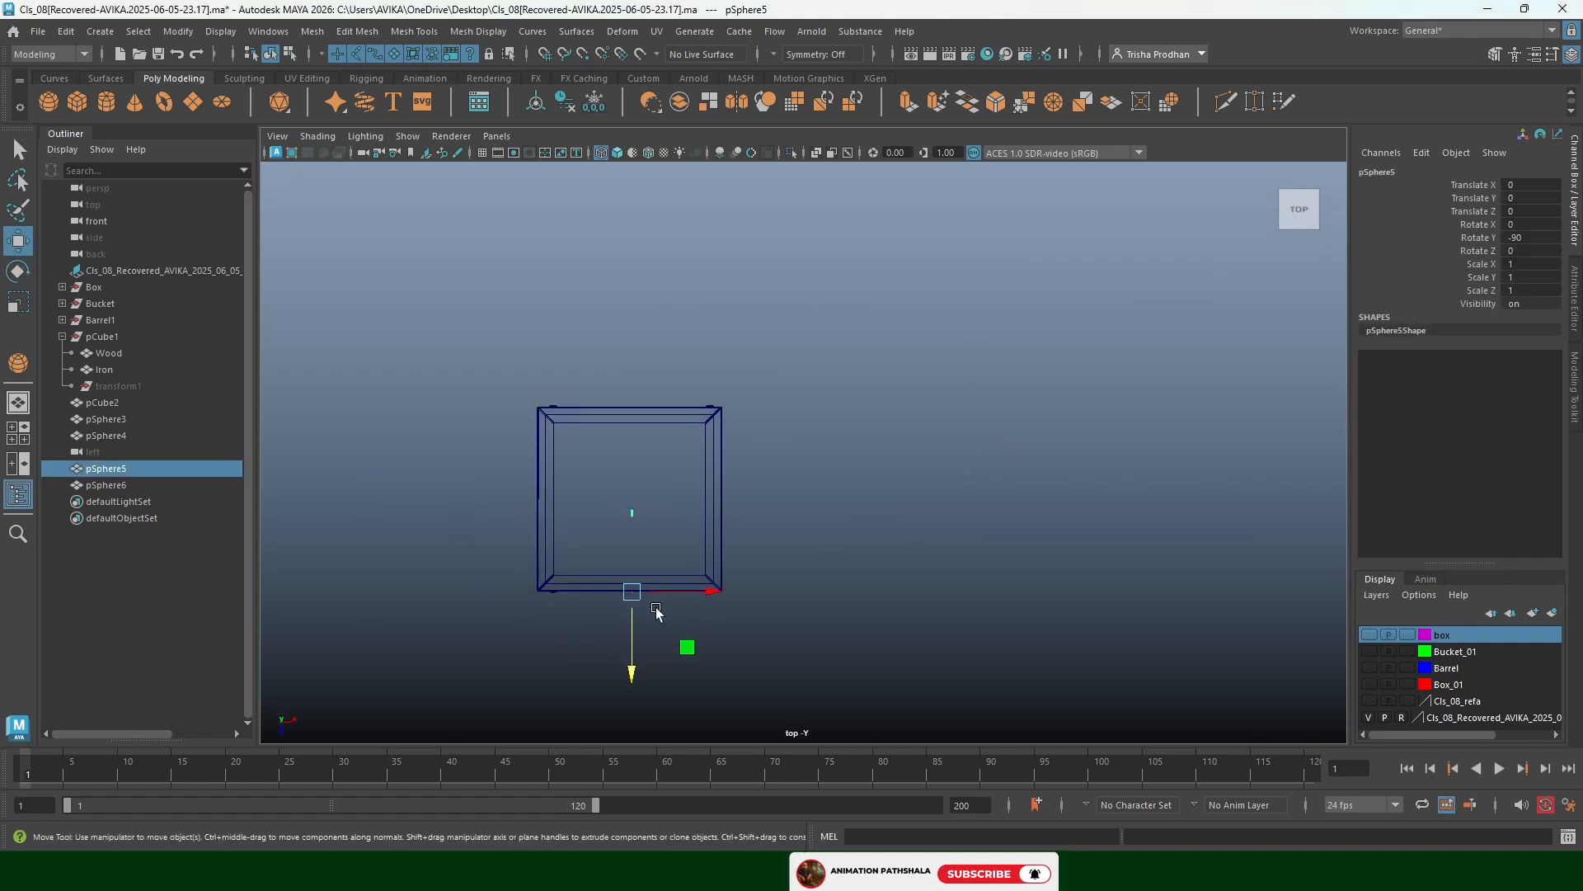
pyautogui.moveTo(634, 589); pyautogui.dragTo(711, 546)
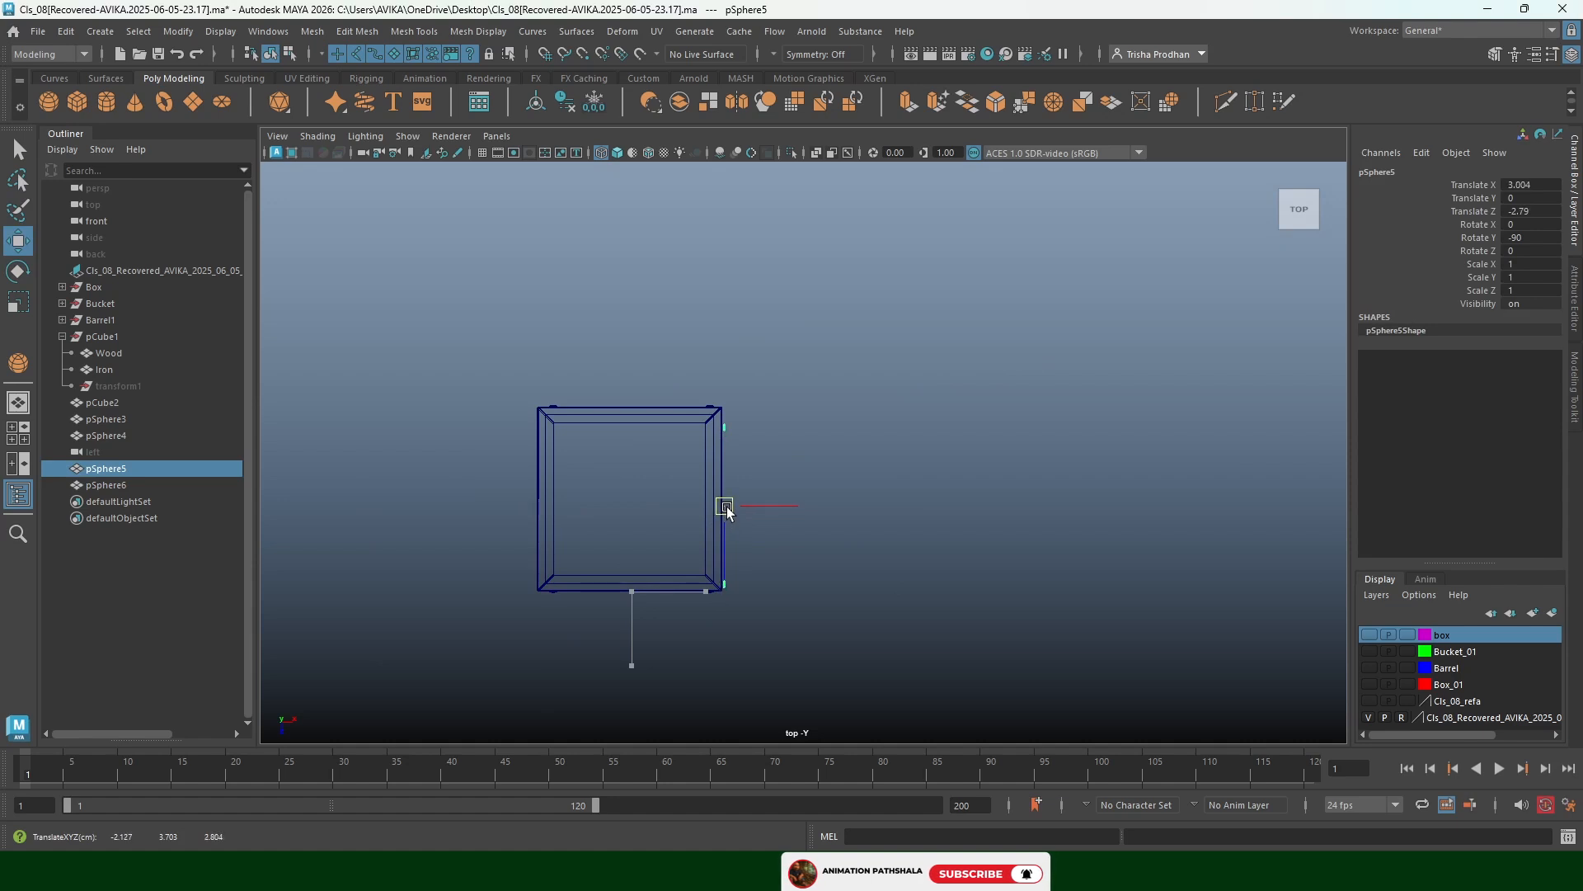
pyautogui.scroll(10, 730, 507)
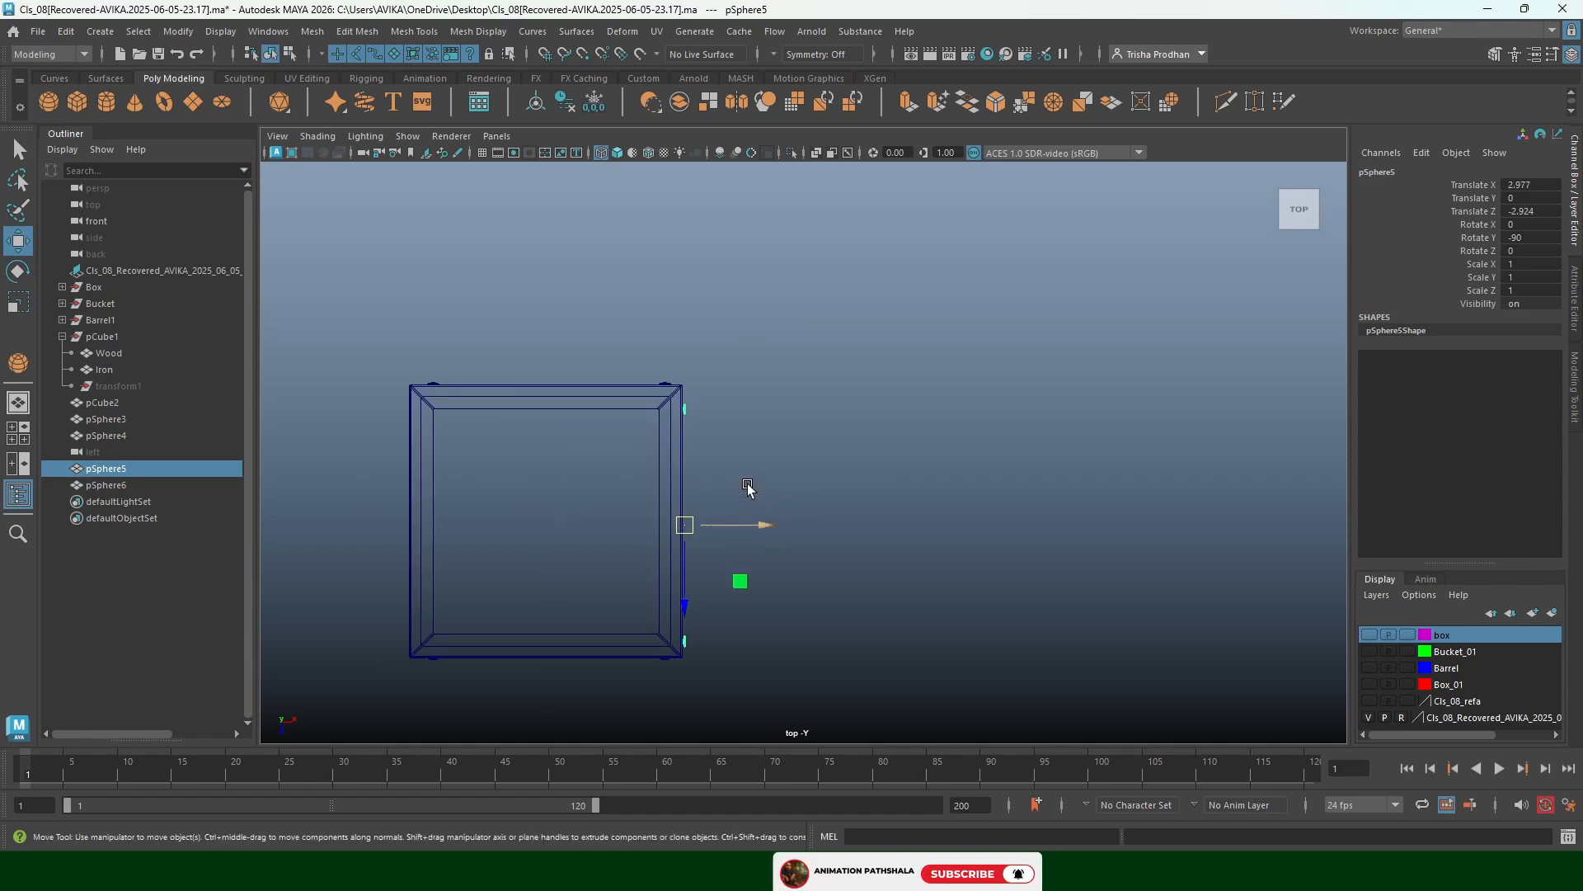
pyautogui.scroll(1, 668, 418)
pyautogui.keyDown('alt'); pyautogui.moveTo(689, 421); pyautogui.dragTo(1053, 419, button='middle'); pyautogui.keyUp('alt')
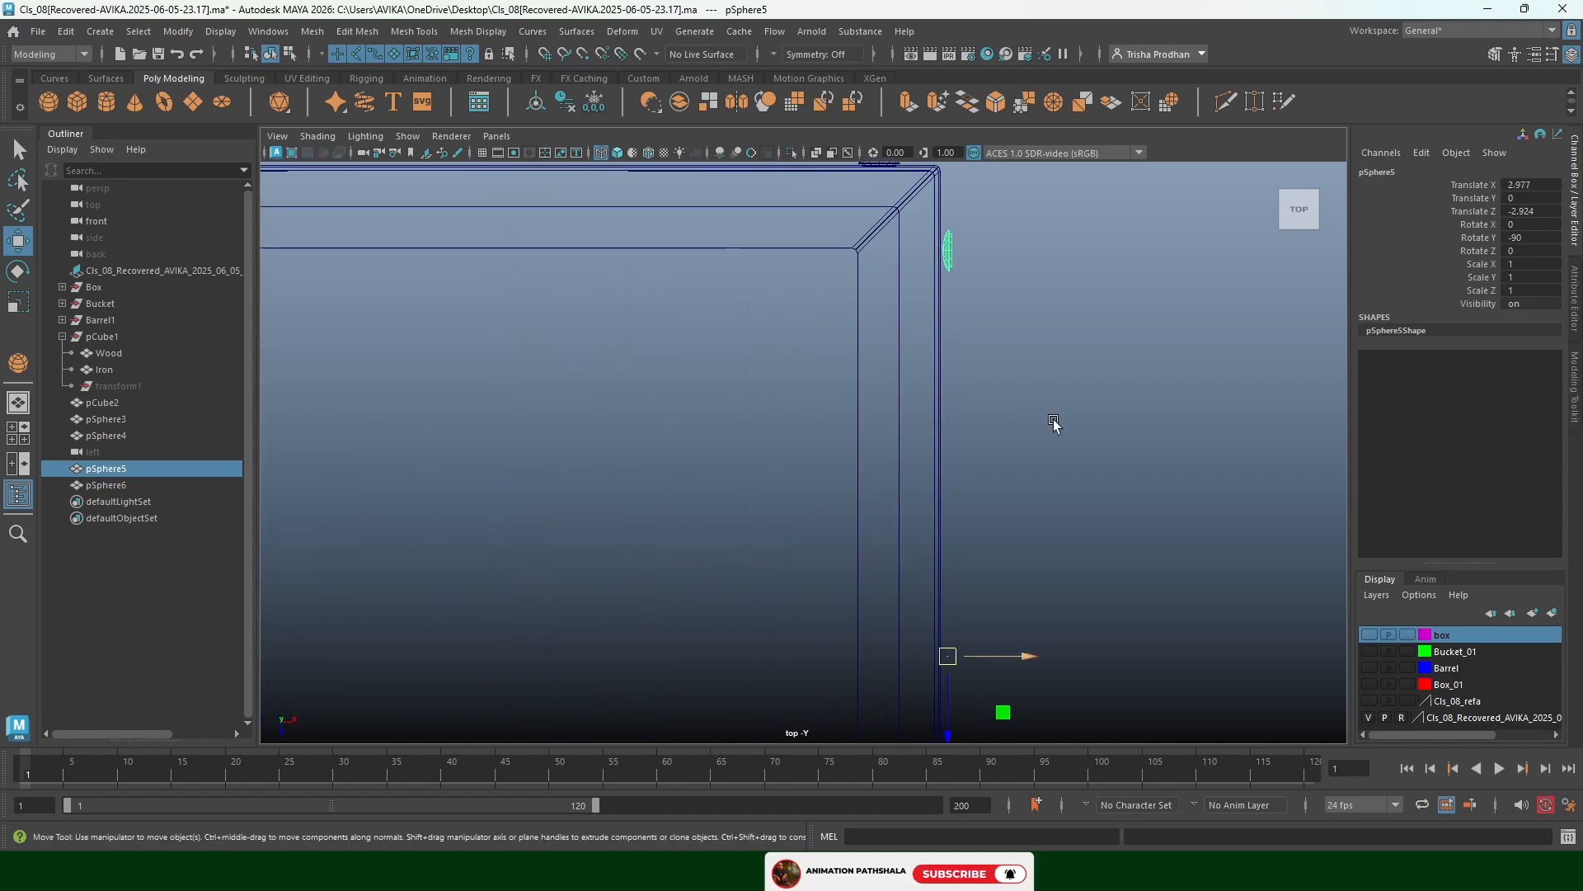
# Shift the rotated rivet pair across to the opposite side wall, at about Translate X -3.094
pyautogui.scroll(-10, 961, 563)
pyautogui.moveTo(912, 504); pyautogui.dragTo(669, 506)
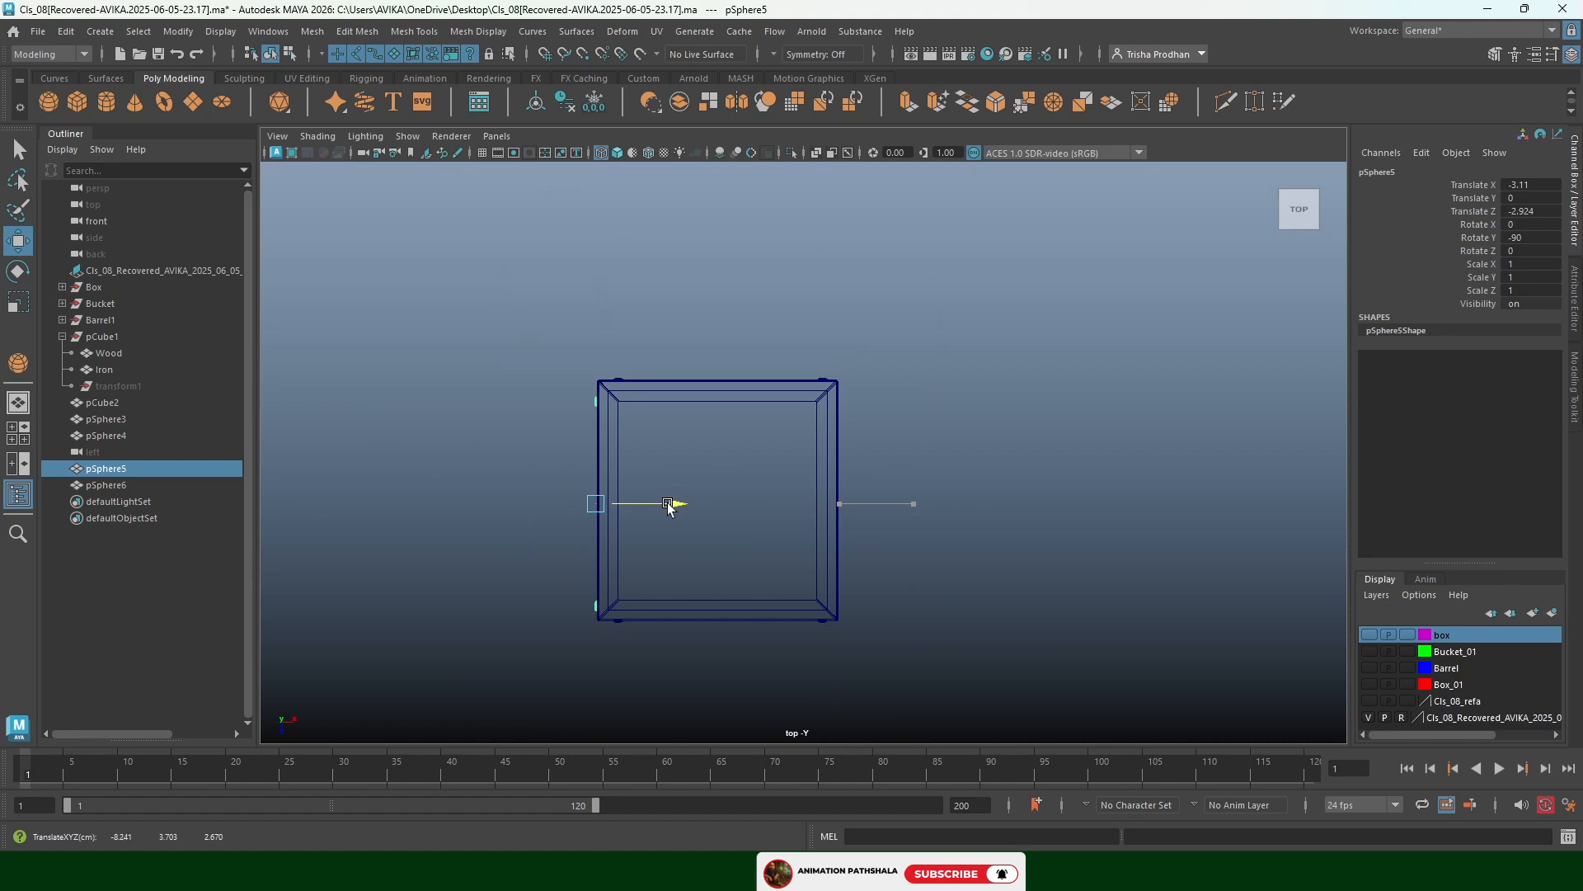
pyautogui.scroll(5, 666, 503)
pyautogui.scroll(3, 806, 325)
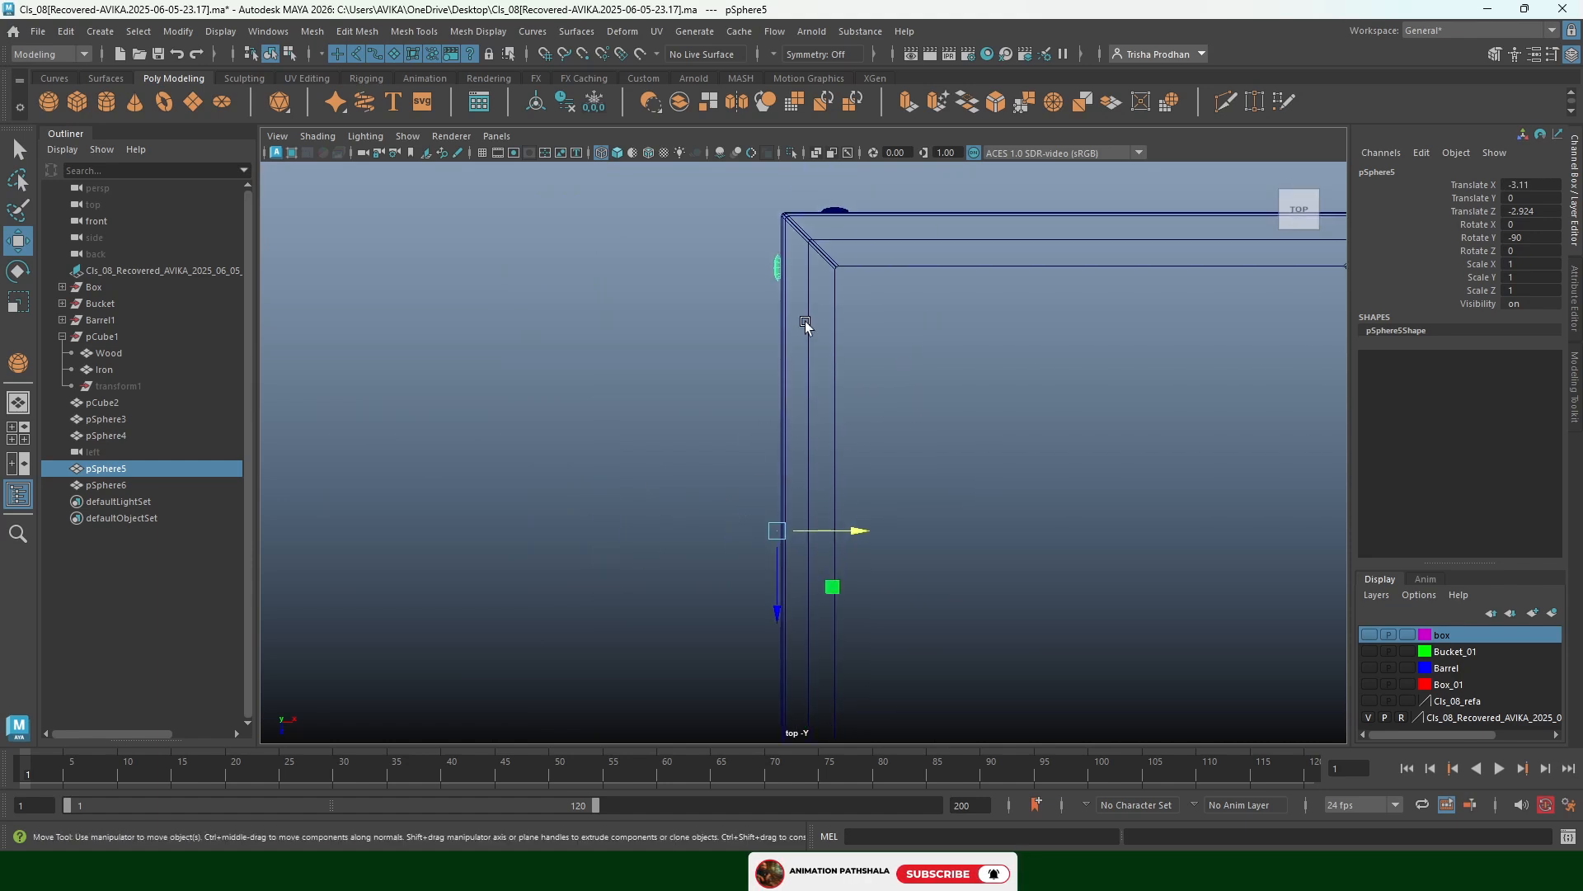
pyautogui.keyDown('alt'); pyautogui.moveTo(788, 334); pyautogui.dragTo(791, 423, button='middle'); pyautogui.keyUp('alt')
pyautogui.moveTo(847, 656); pyautogui.dragTo(850, 657)
pyautogui.keyDown('alt'); pyautogui.moveTo(979, 547); pyautogui.dragTo(820, 322, button='middle'); pyautogui.keyUp('alt')
pyautogui.keyDown('alt'); pyautogui.moveTo(806, 559); pyautogui.dragTo(770, 293, button='middle'); pyautogui.keyUp('alt')
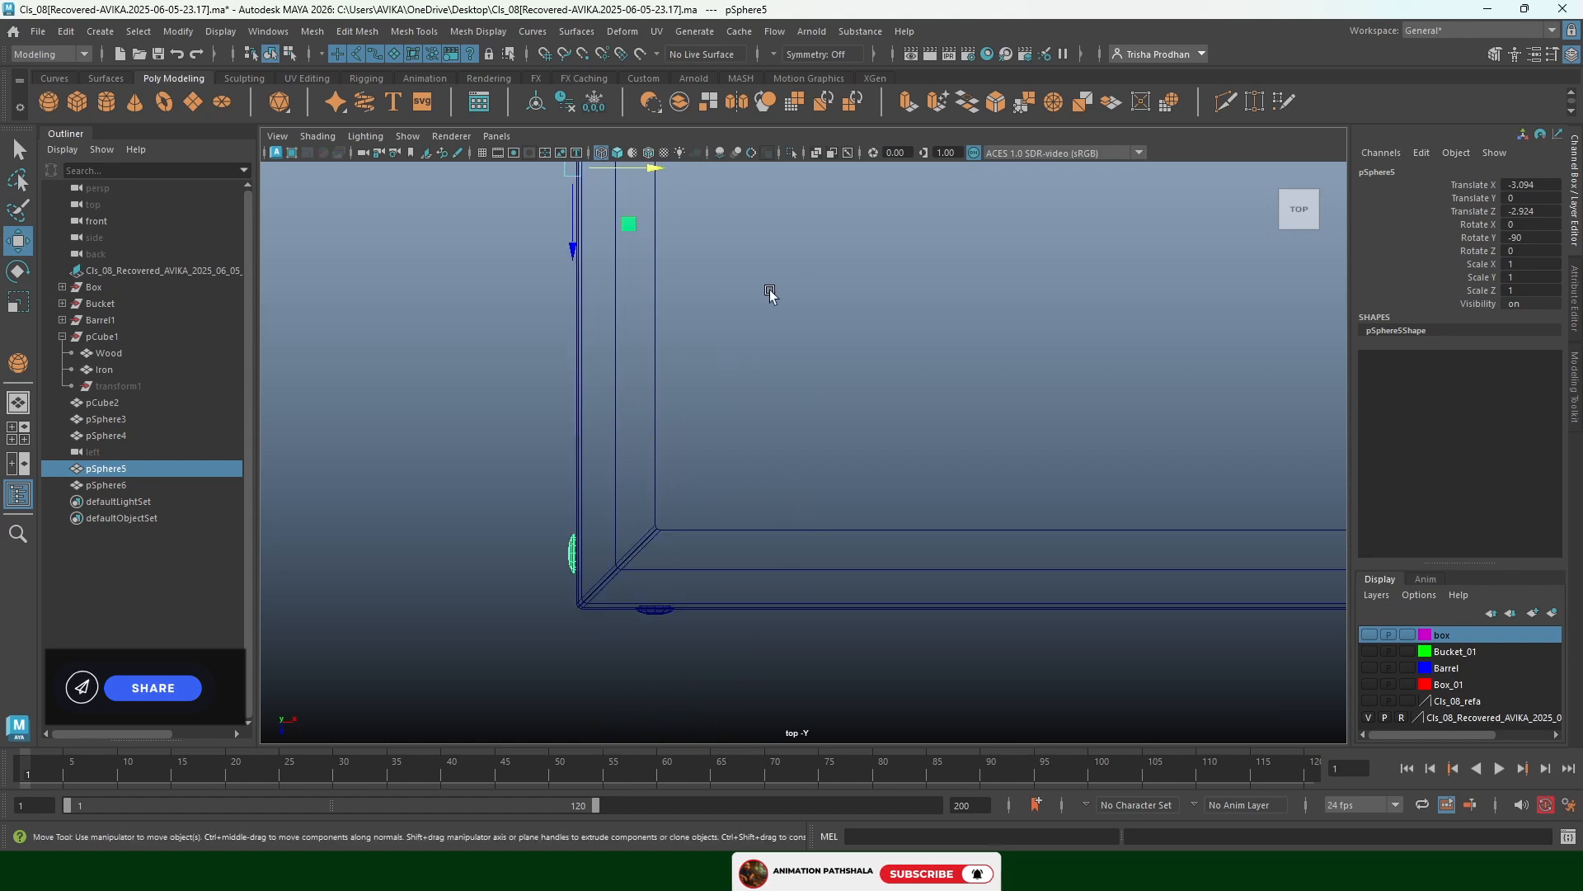
pyautogui.keyDown('alt'); pyautogui.moveTo(671, 655); pyautogui.dragTo(682, 607, button='middle'); pyautogui.keyUp('alt')
pyautogui.click(668, 567)
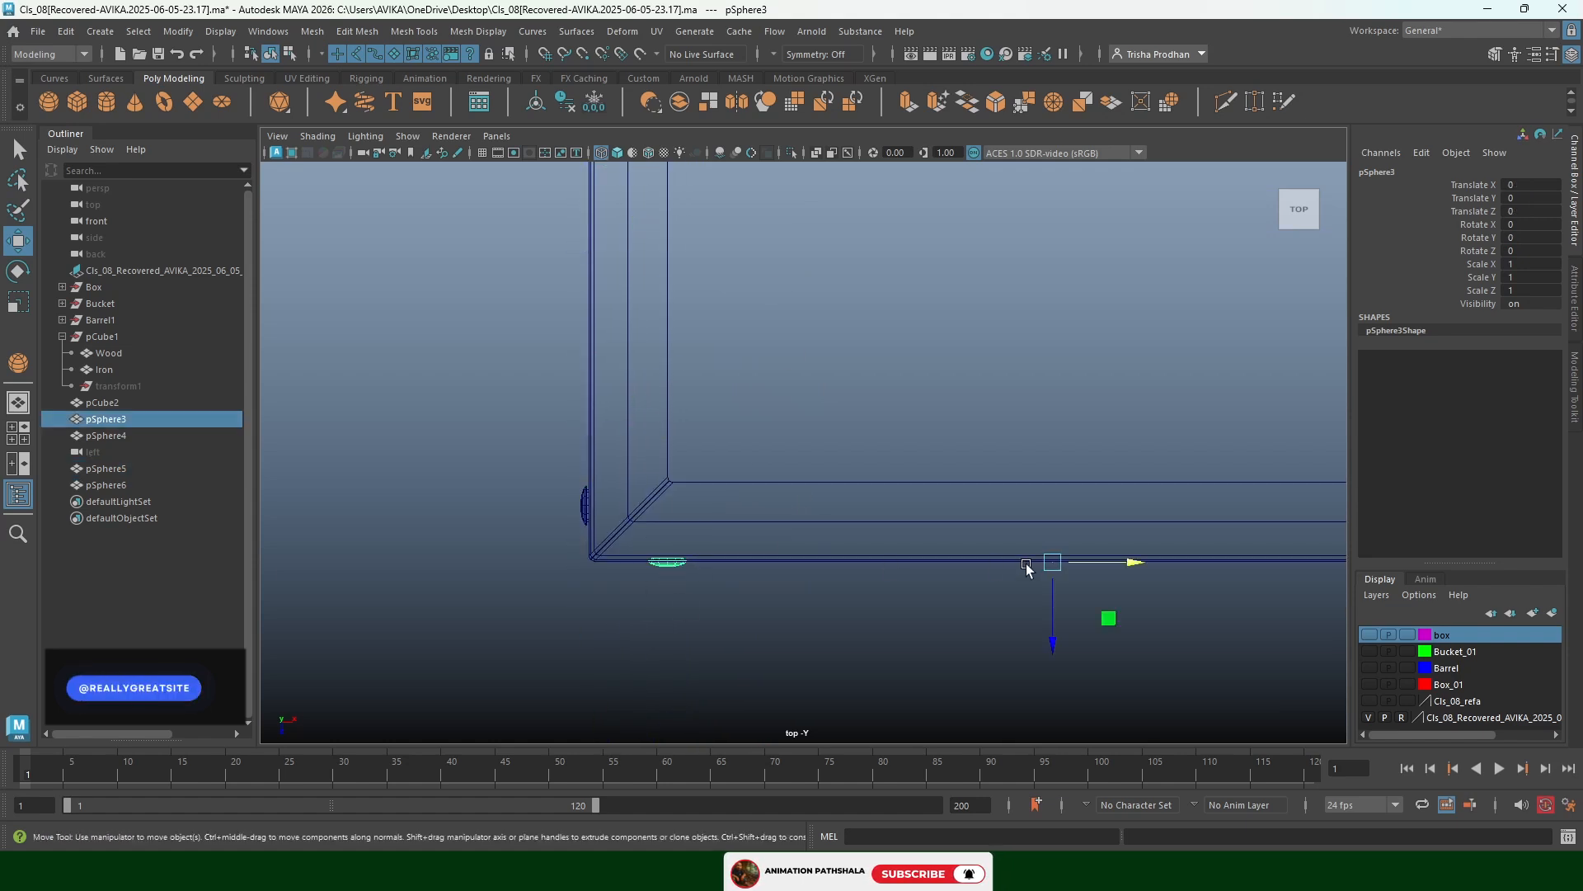
pyautogui.scroll(-5, 1027, 566)
pyautogui.press('e')
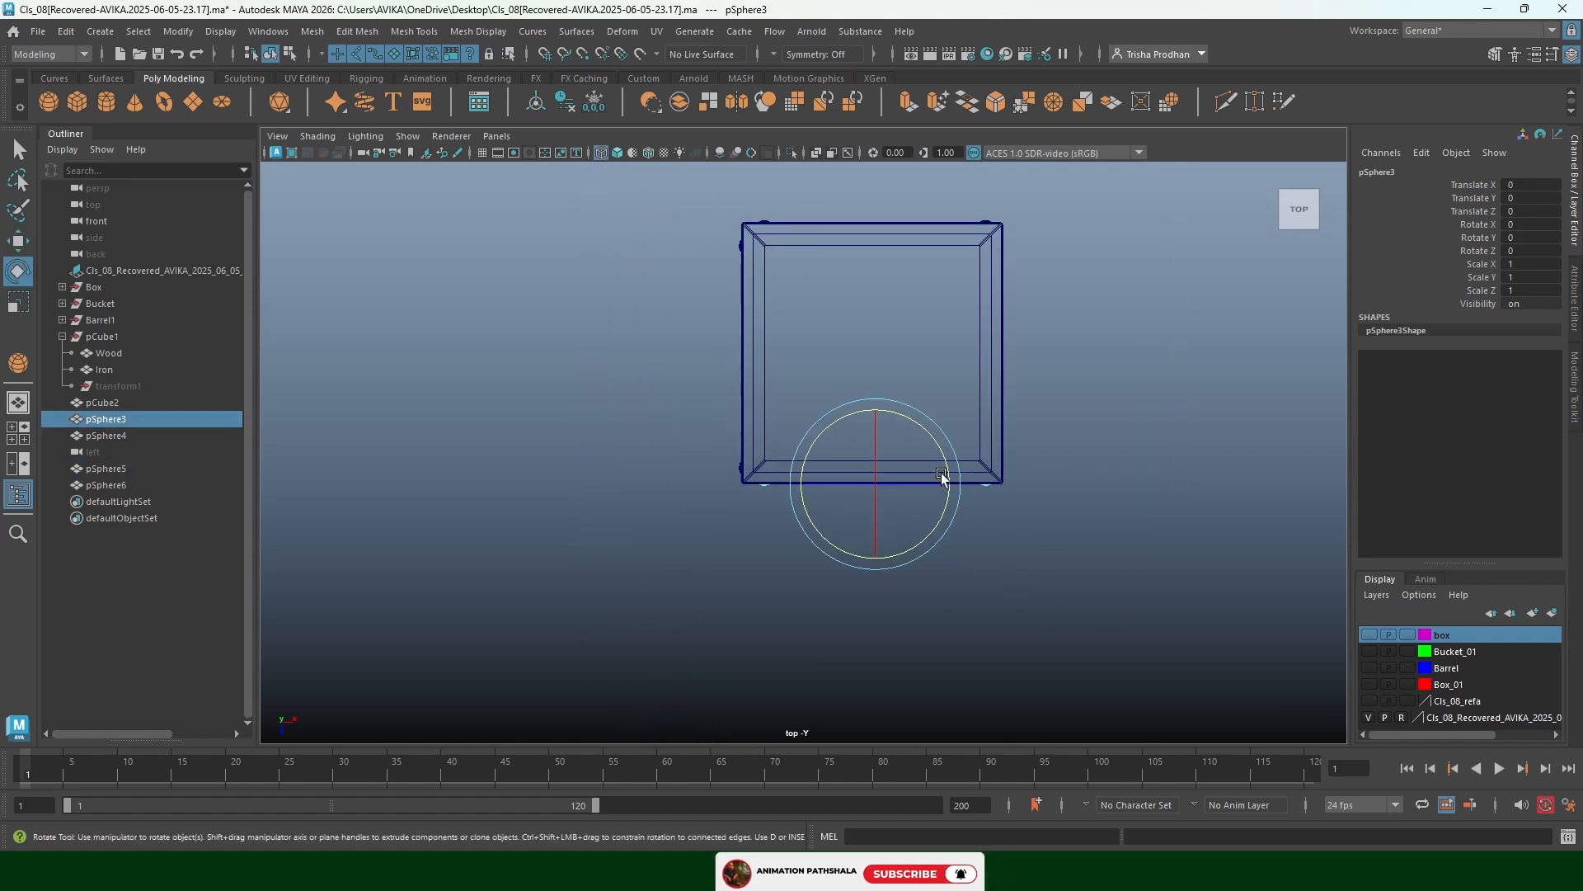
pyautogui.moveTo(935, 440); pyautogui.dragTo(813, 418)
pyautogui.hotkey('ctrl', 'z')
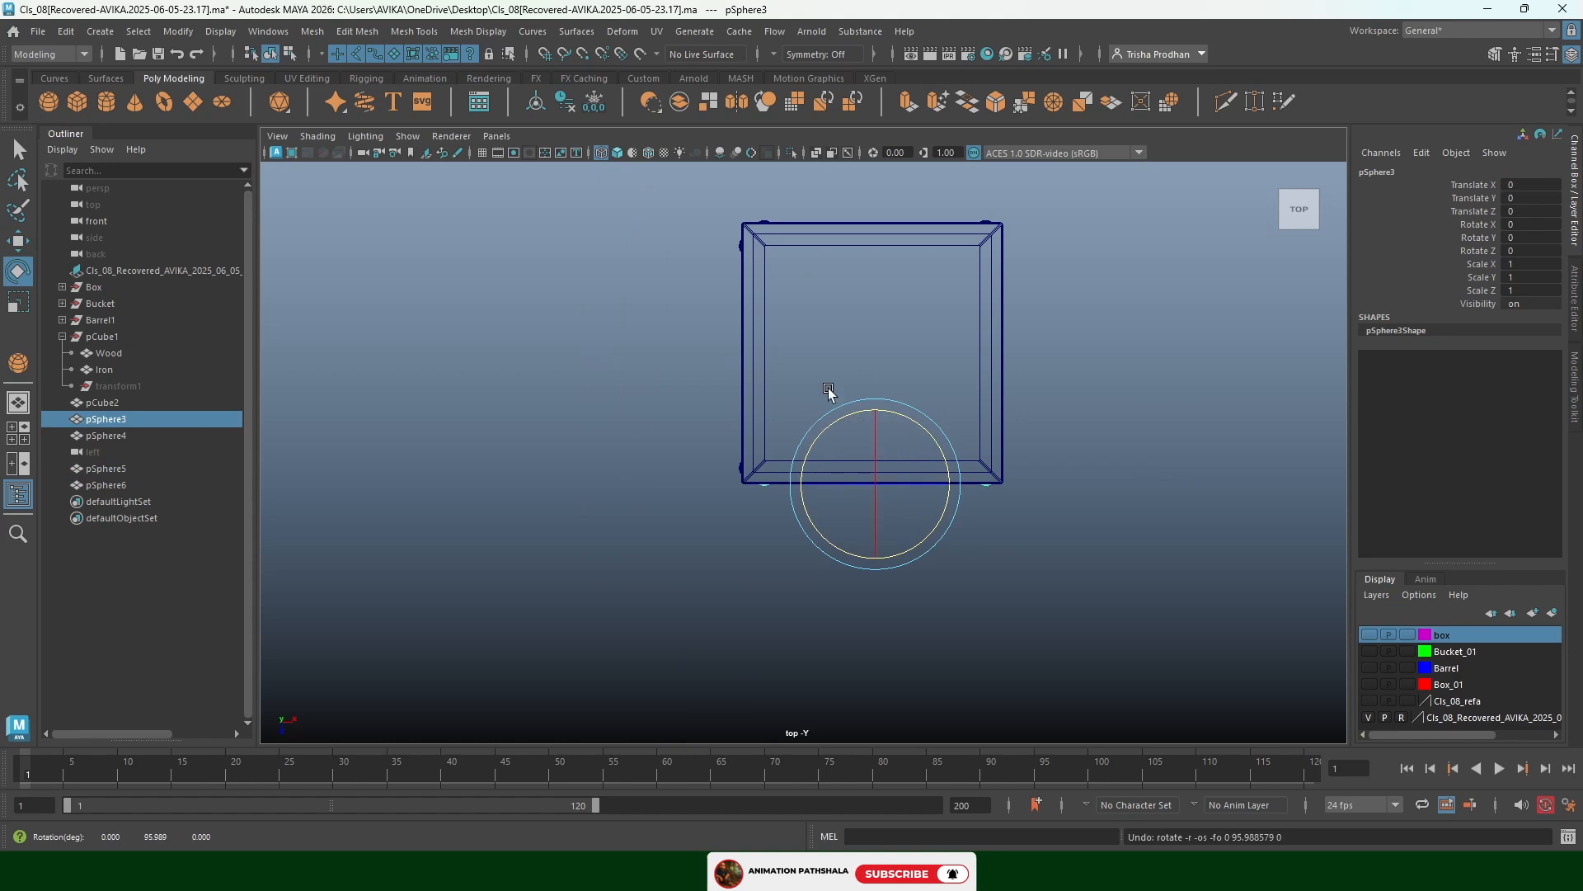
# Set Rotate Y to -90 on the duplicated rivet pair at the back wall
pyautogui.click(986, 221)
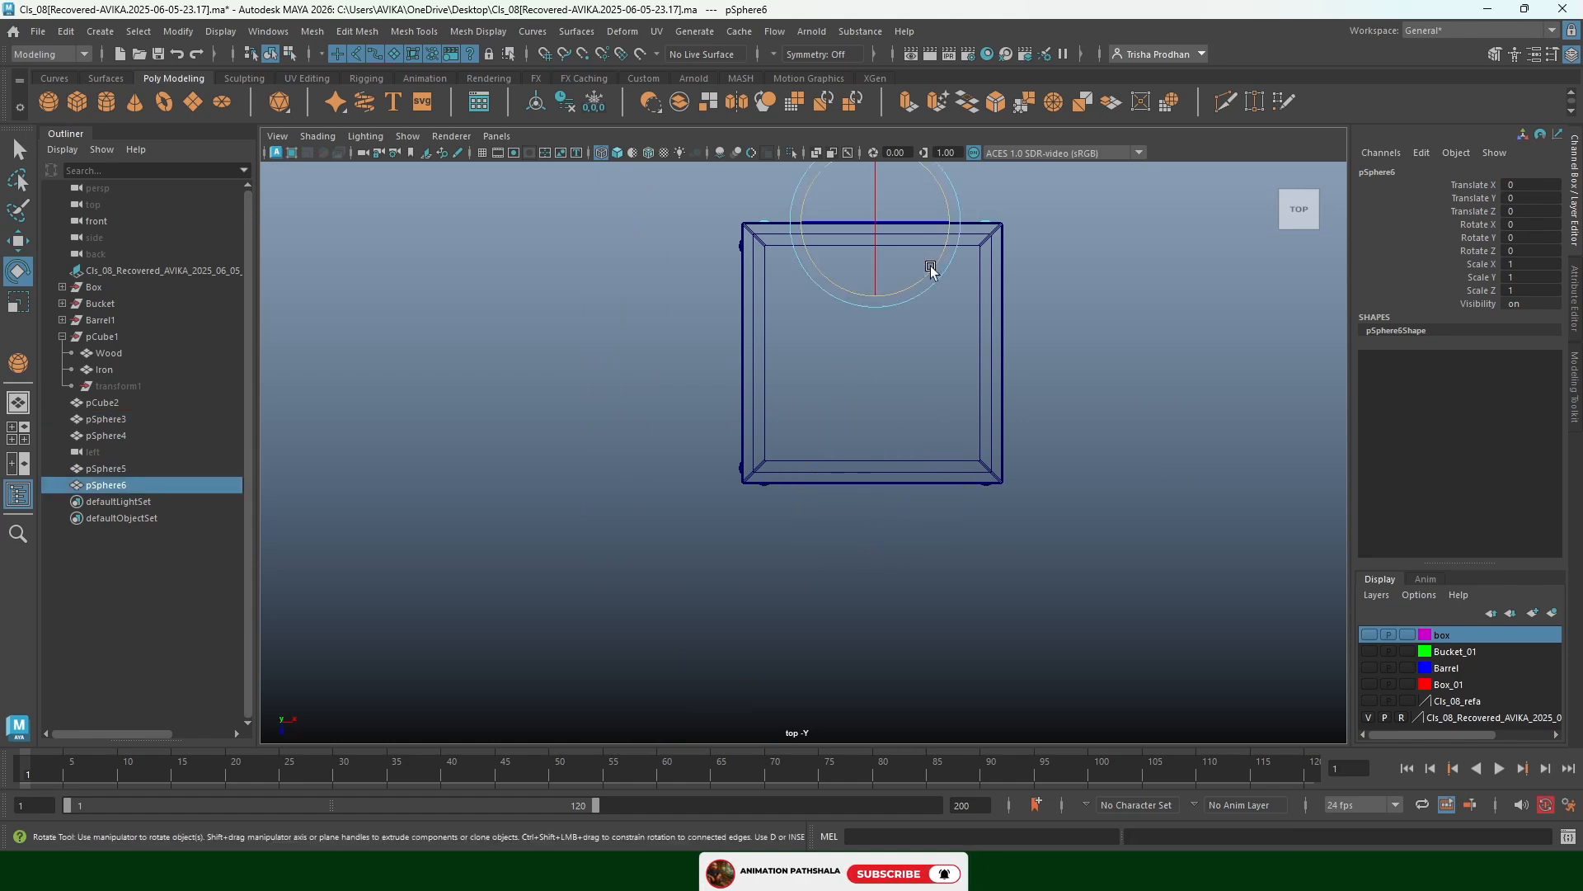
pyautogui.moveTo(931, 268); pyautogui.dragTo(829, 325)
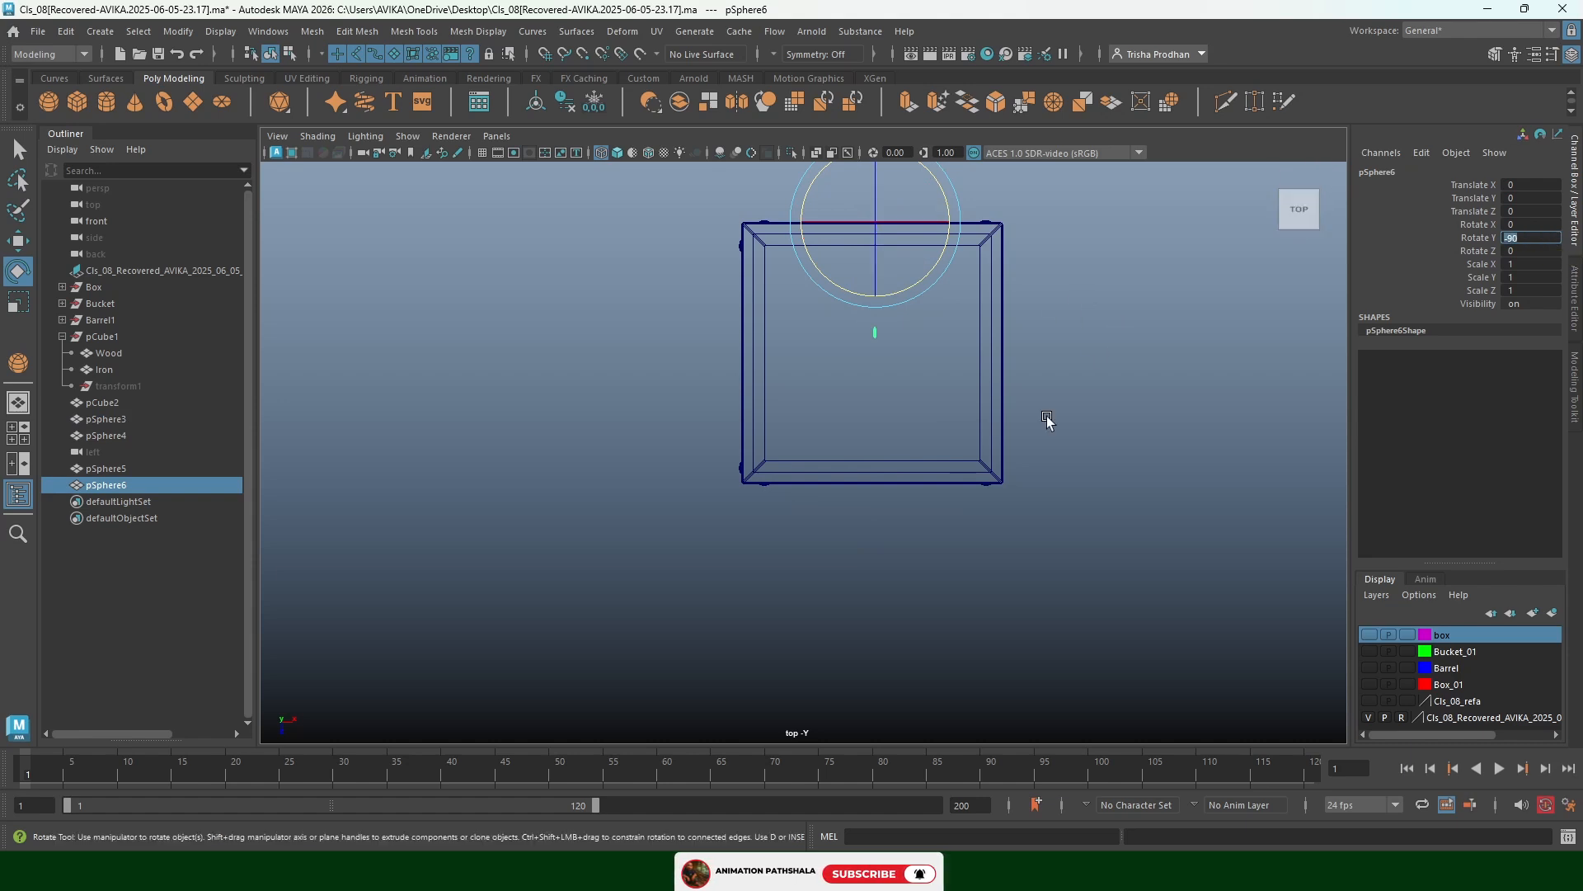
pyautogui.keyDown('alt'); pyautogui.moveTo(1120, 239); pyautogui.dragTo(1050, 353, button='middle'); pyautogui.keyUp('alt')
pyautogui.click(784, 247)
pyautogui.click(812, 353)
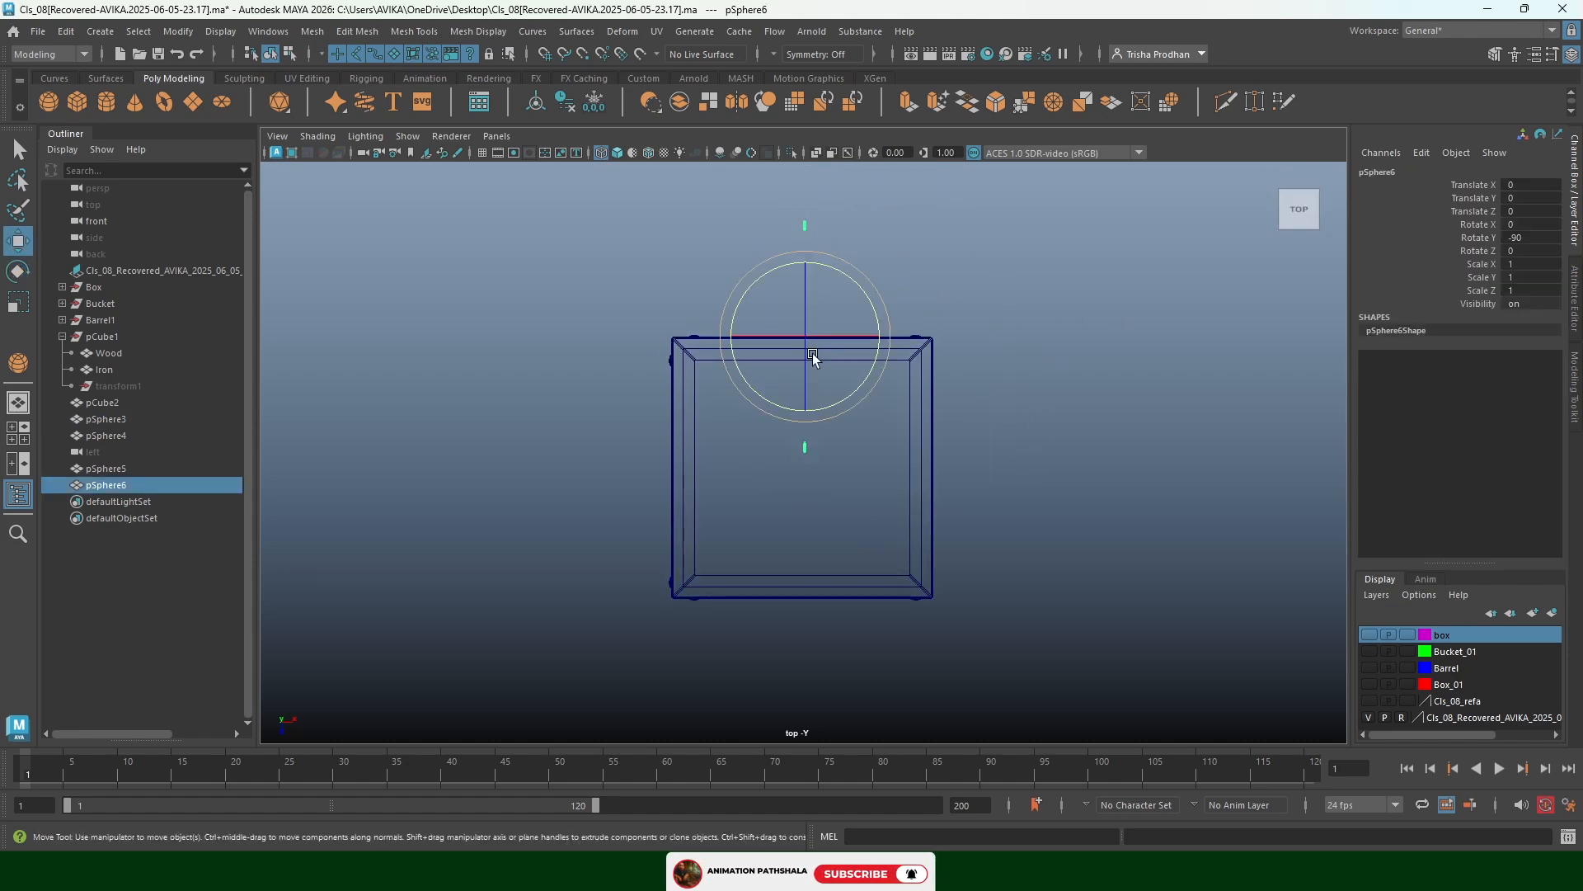
# Move the second rotated rivet pair onto the remaining side wall, at about Translate X 2.967 and Z 3.072
pyautogui.press('w')
pyautogui.moveTo(858, 389); pyautogui.dragTo(941, 469)
pyautogui.press('f')
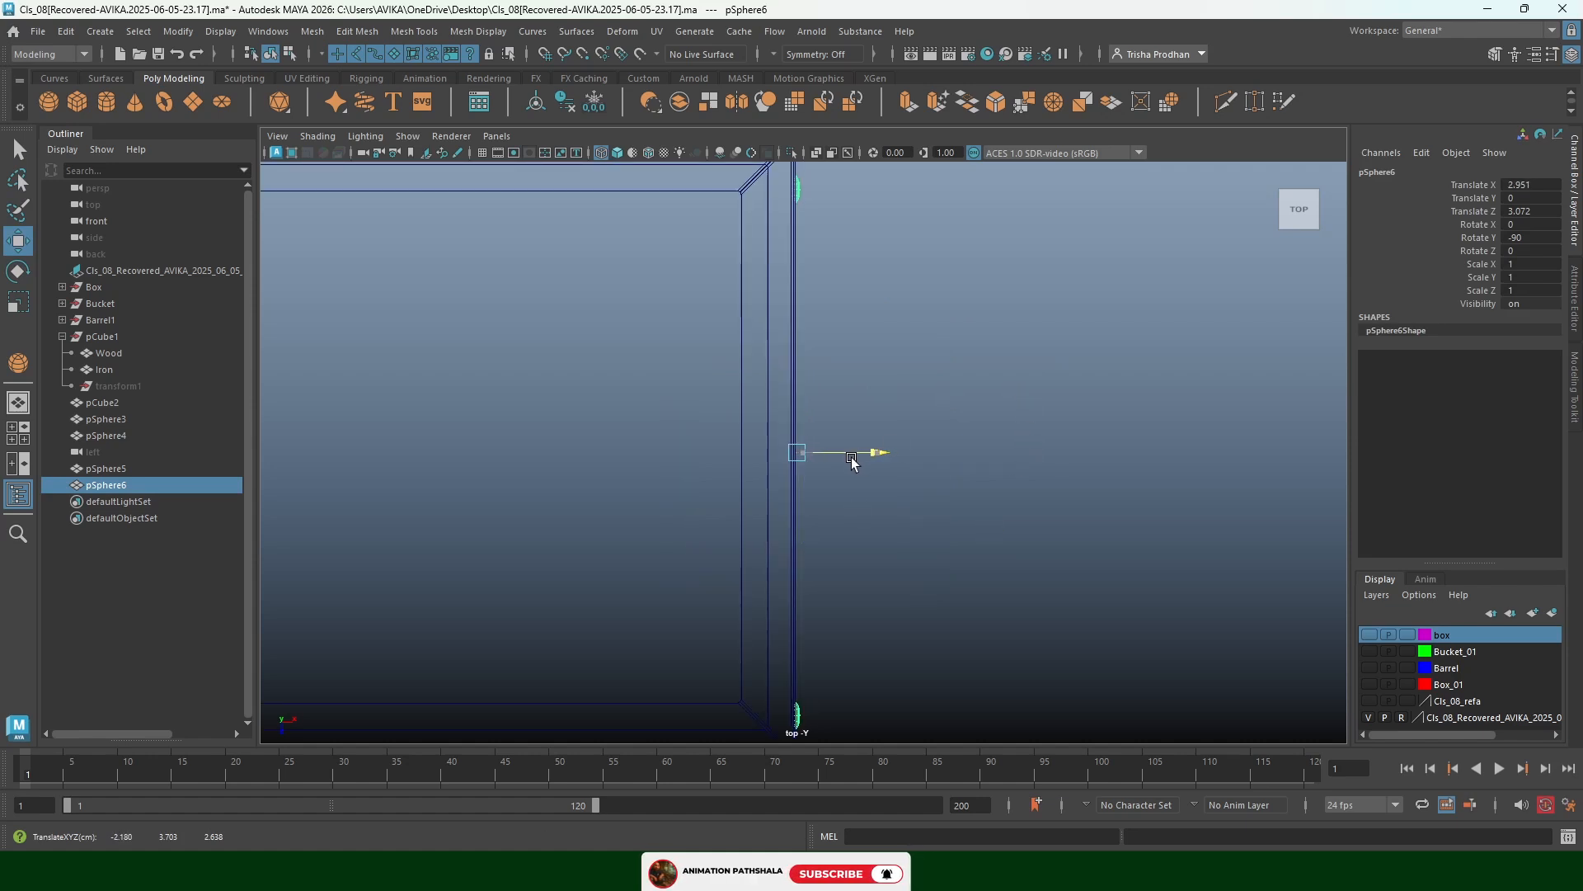
pyautogui.scroll(-5, 950, 402)
pyautogui.scroll(2, 950, 402)
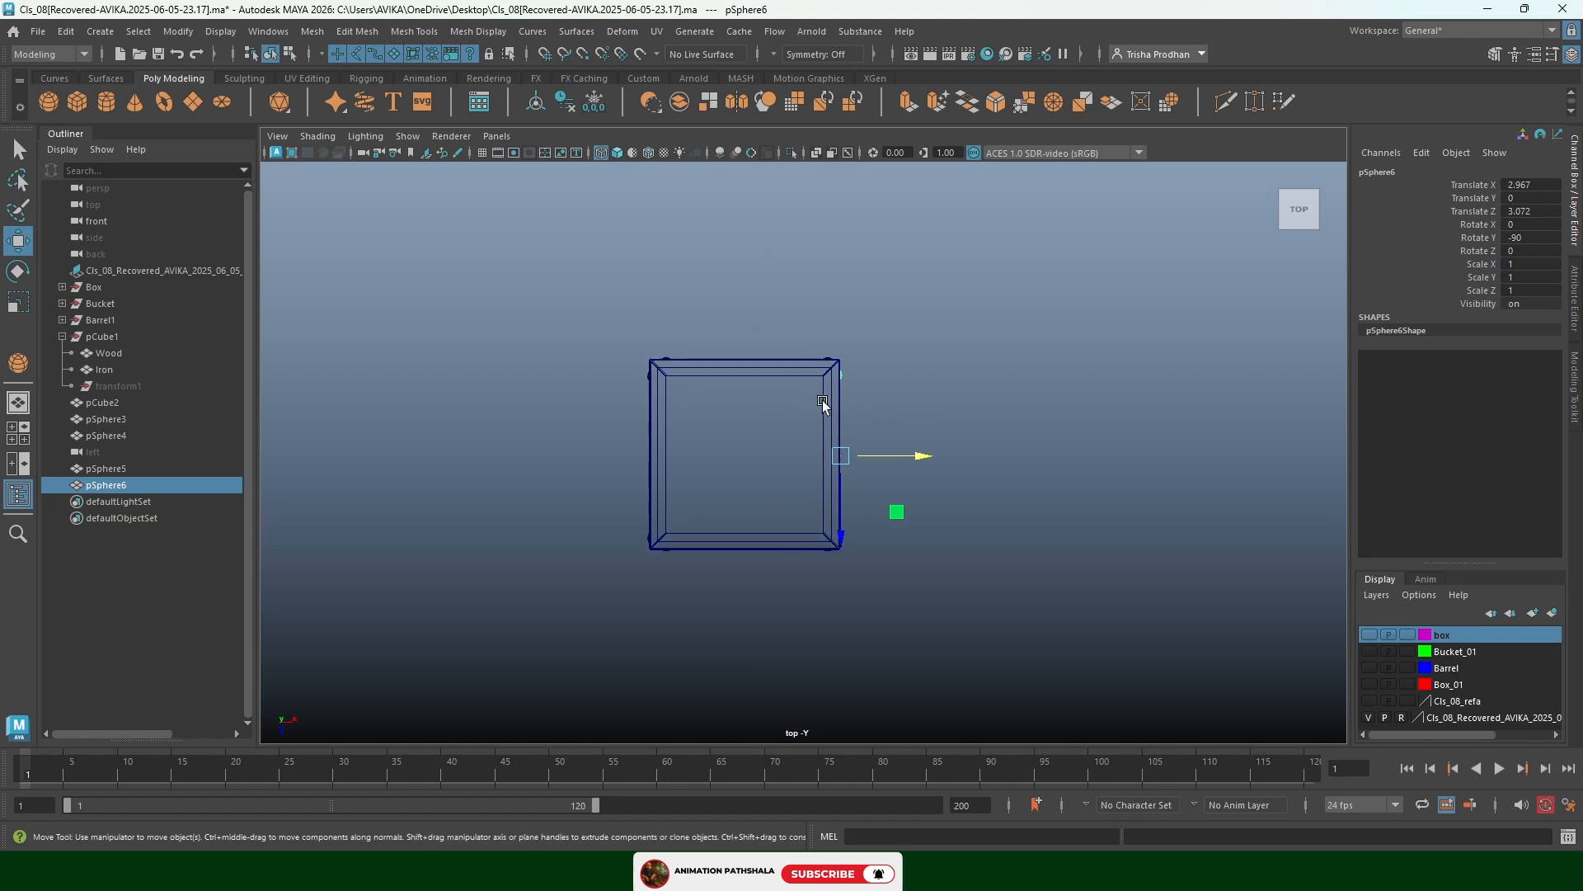
# Select the shaded crate frame with all four rivet pairs, then delete their history, freeze transformations and center their pivots
pyautogui.press('space')
pyautogui.moveTo(981, 401); pyautogui.dragTo(978, 363)
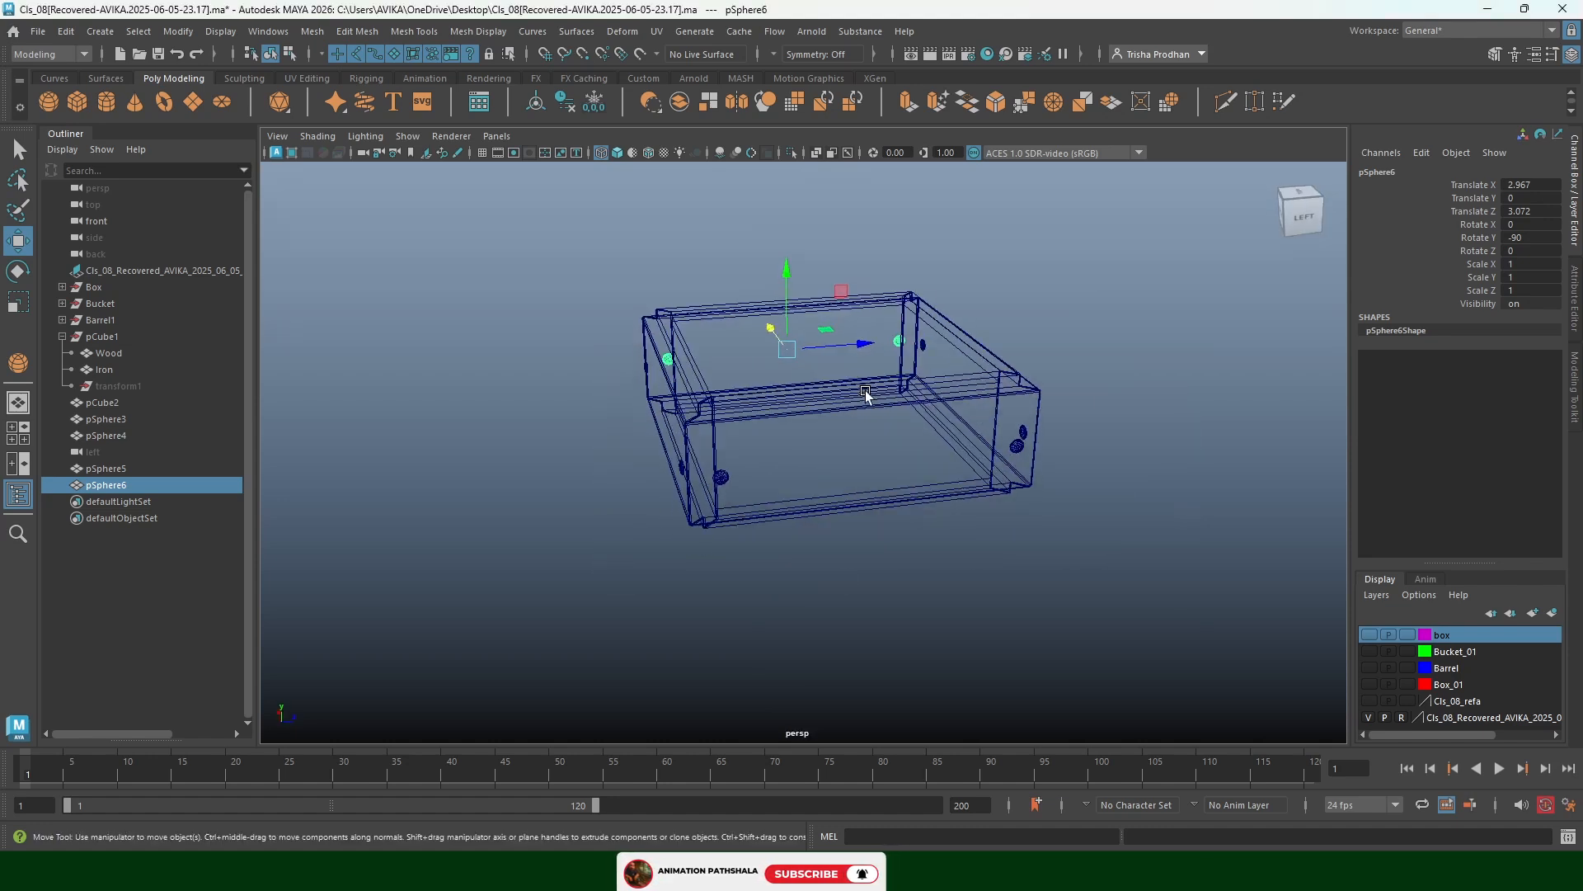
pyautogui.press('5')
pyautogui.moveTo(774, 453)
pyautogui.keyDown('alt'); pyautogui.mouseDown()
pyautogui.moveTo(993, 459)
pyautogui.moveTo(669, 487)
pyautogui.mouseUp(); pyautogui.keyUp('alt')
pyautogui.scroll(5, 905, 459)
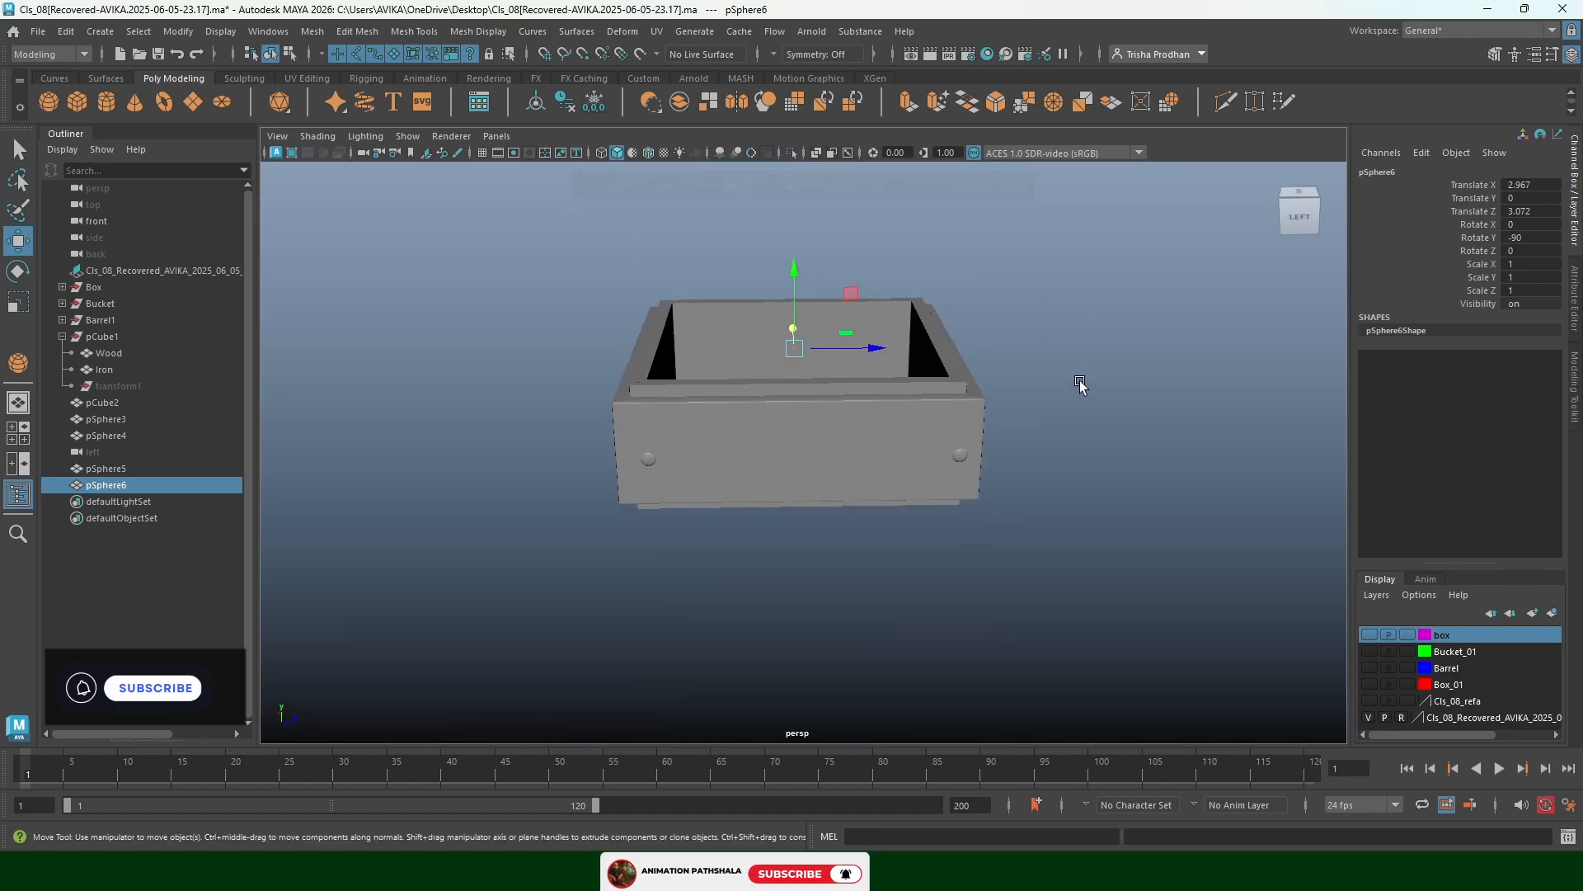
pyautogui.click(1080, 385)
pyautogui.keyDown('alt'); pyautogui.moveTo(1080, 385); pyautogui.dragTo(745, 444); pyautogui.keyUp('alt')
pyautogui.keyDown('alt'); pyautogui.moveTo(962, 449); pyautogui.dragTo(859, 592); pyautogui.keyUp('alt')
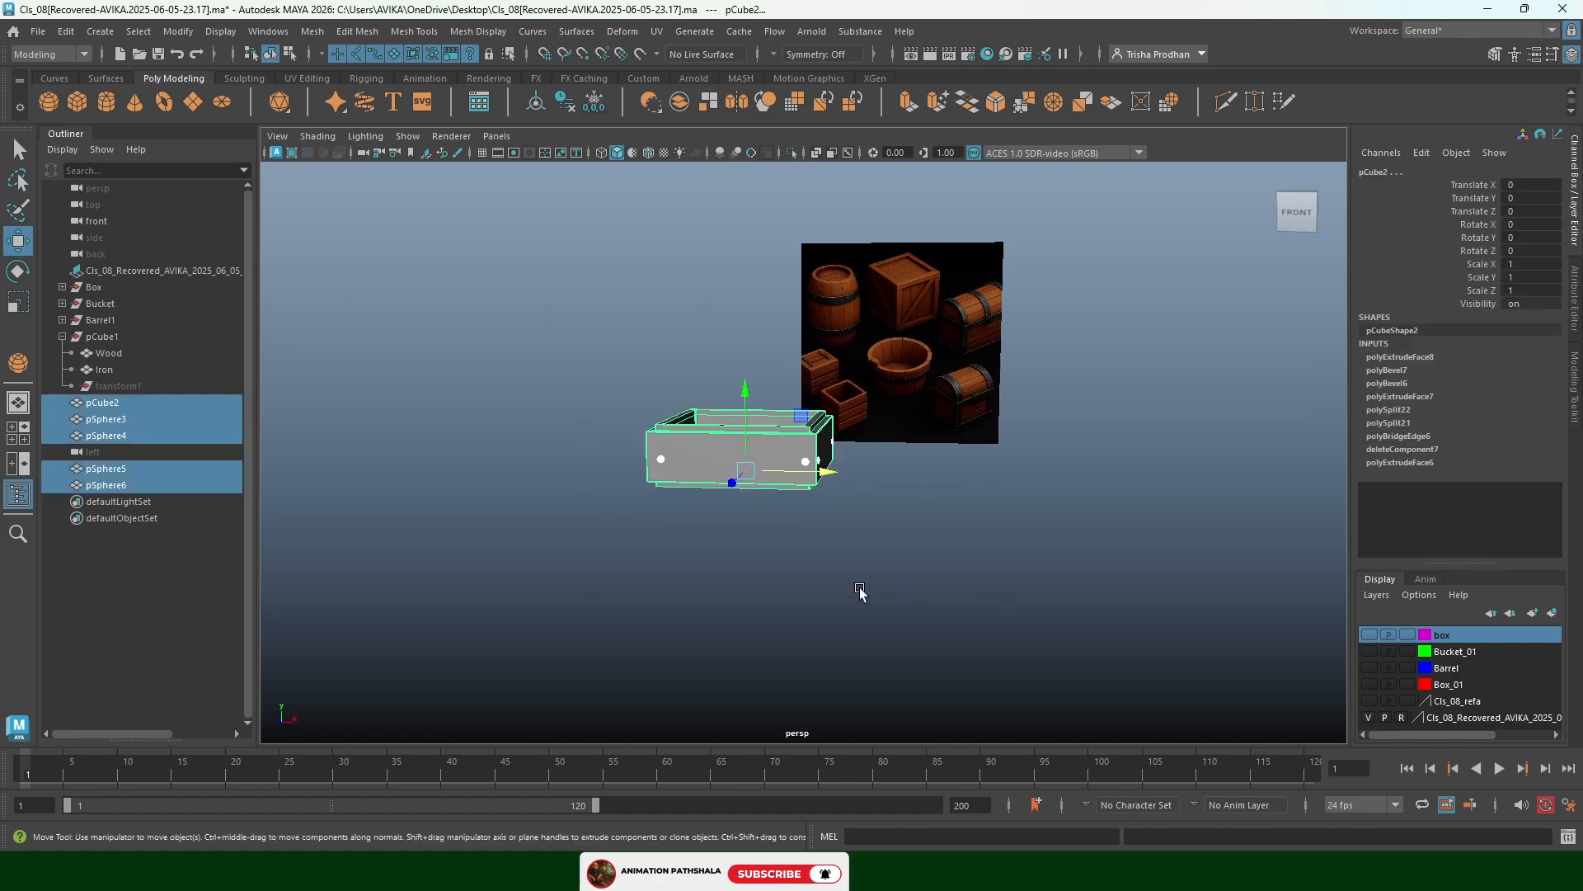
pyautogui.click(593, 102)
pyautogui.click(564, 102)
pyautogui.click(536, 103)
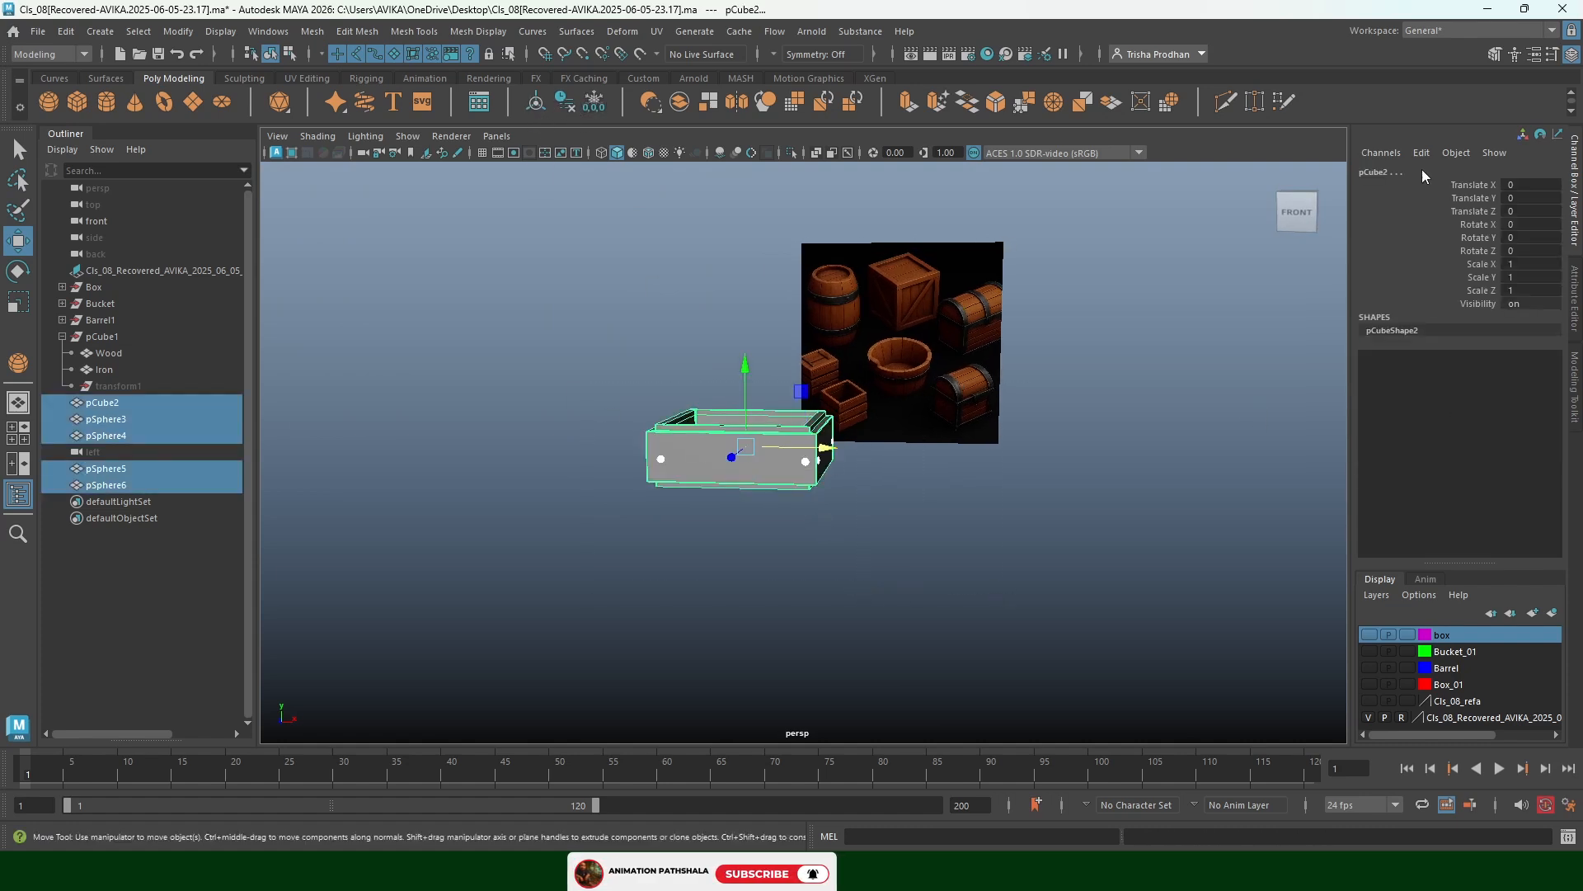
# Combine the crate frame and the four rivet pairs into a single mesh
pyautogui.click(1498, 56)
pyautogui.click(1403, 497)
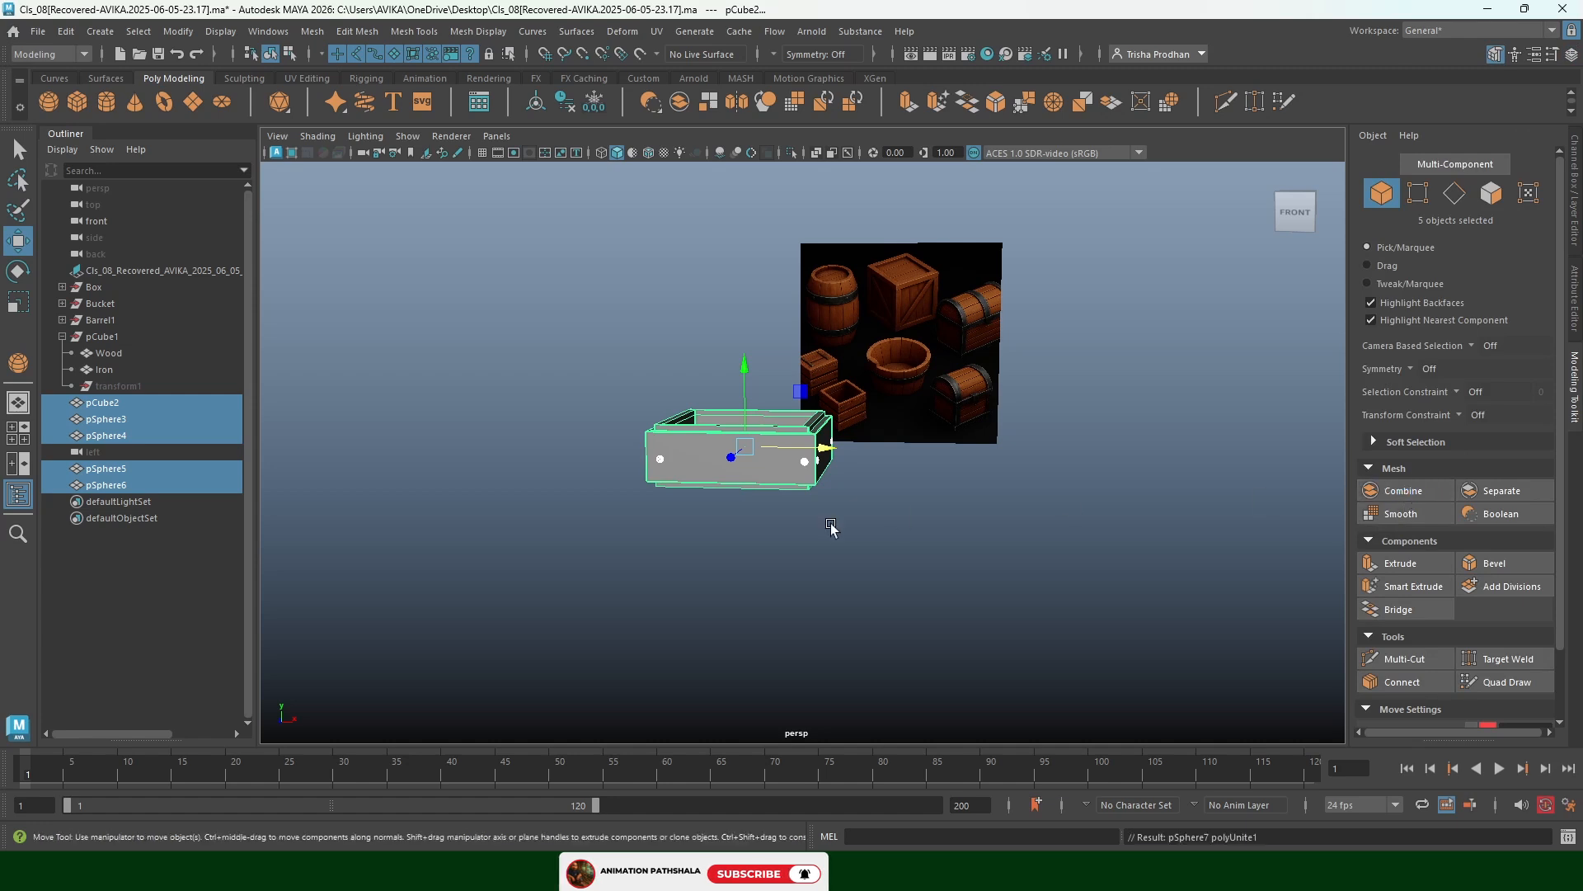
pyautogui.keyDown('alt'); pyautogui.moveTo(723, 537); pyautogui.dragTo(735, 551, button='middle'); pyautogui.keyUp('alt')
pyautogui.keyDown('alt'); pyautogui.moveTo(735, 551); pyautogui.dragTo(742, 550); pyautogui.keyUp('alt')
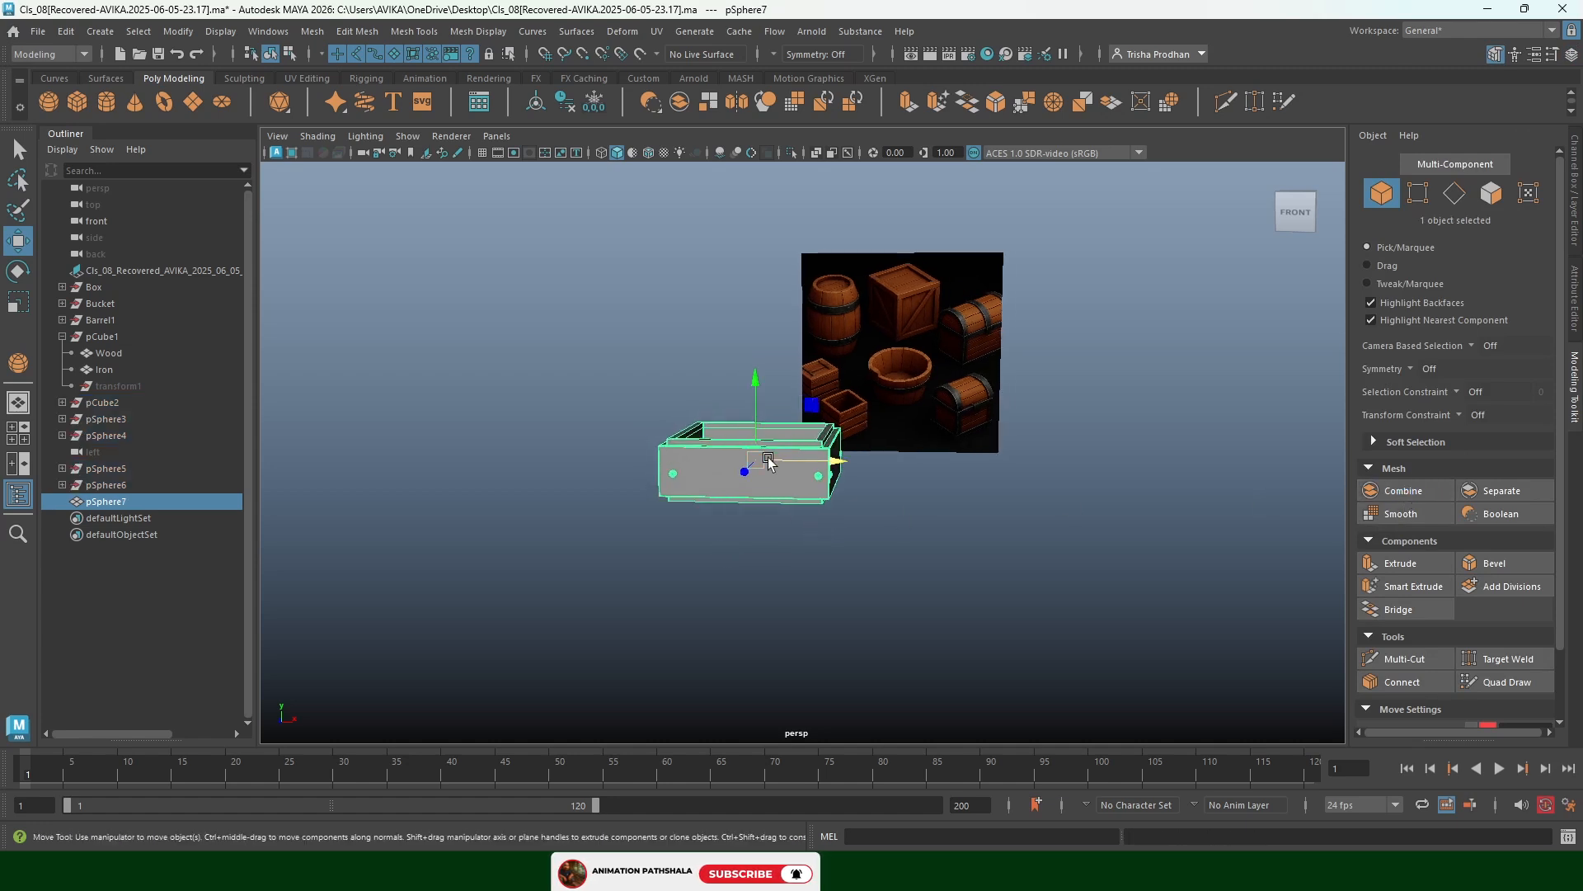
# Duplicate the riveted crate tier, move the copy down directly beneath the original, and select both tiers
pyautogui.hotkey('ctrl', 'd')
pyautogui.moveTo(754, 381); pyautogui.dragTo(754, 424)
pyautogui.scroll(5, 726, 499)
pyautogui.keyDown('alt'); pyautogui.moveTo(681, 515); pyautogui.dragTo(761, 469); pyautogui.keyUp('alt')
pyautogui.scroll(2, 737, 487)
pyautogui.click(1115, 479)
pyautogui.keyDown('alt'); pyautogui.moveTo(1115, 478); pyautogui.dragTo(920, 538); pyautogui.keyUp('alt')
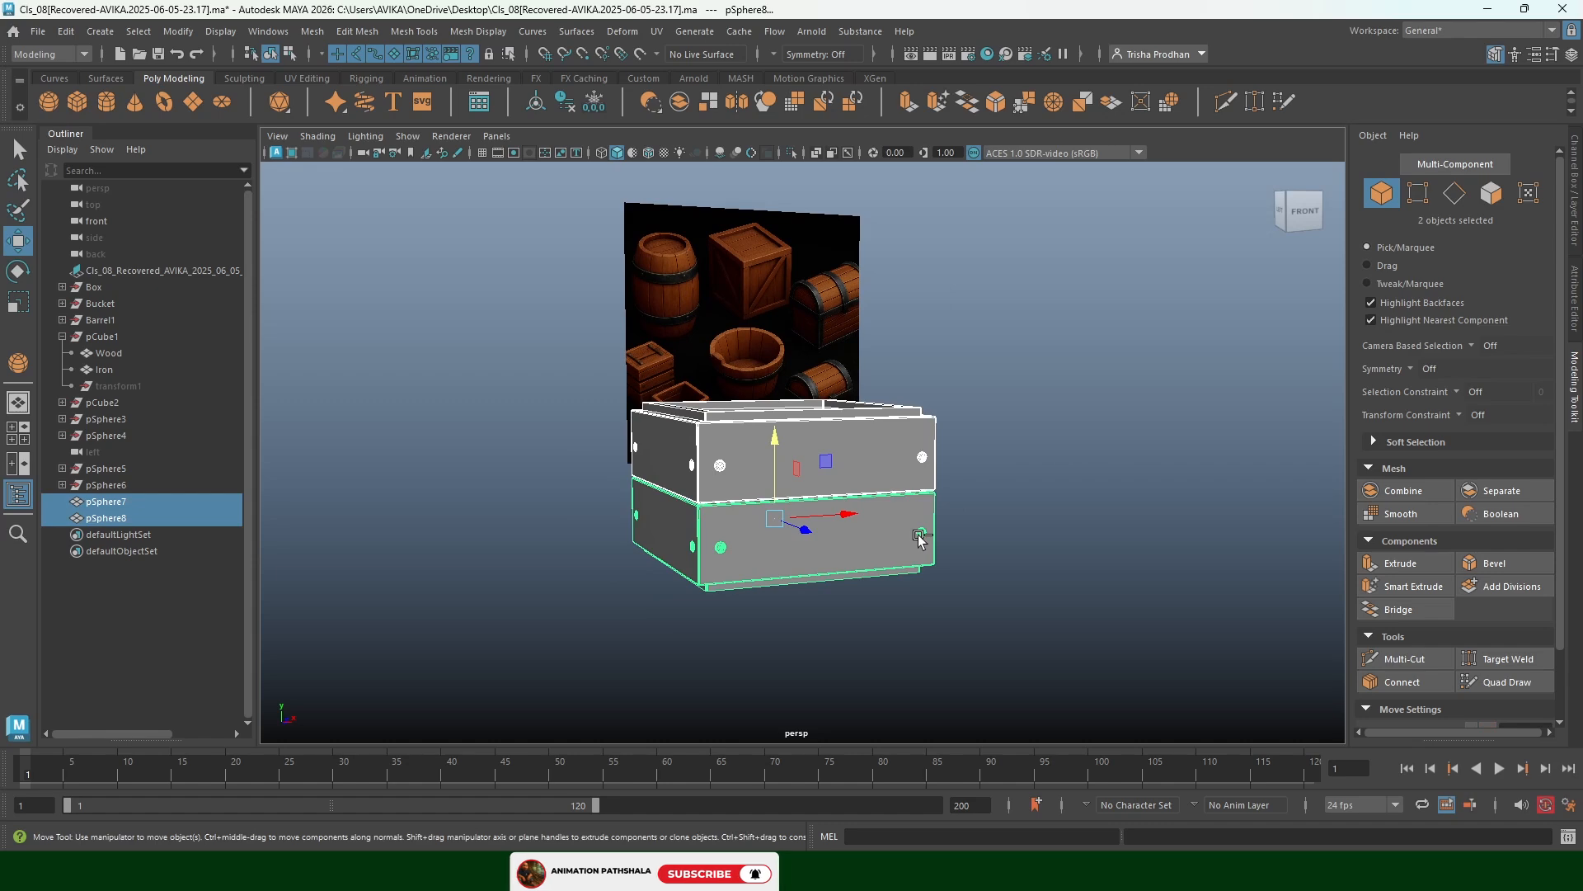
# Duplicate the two tiers together and stack the copies directly below them, at about Y -1.718, checking the alignment from the front
pyautogui.keyDown('shift'); pyautogui.moveTo(775, 437); pyautogui.dragTo(785, 575); pyautogui.keyUp('shift')
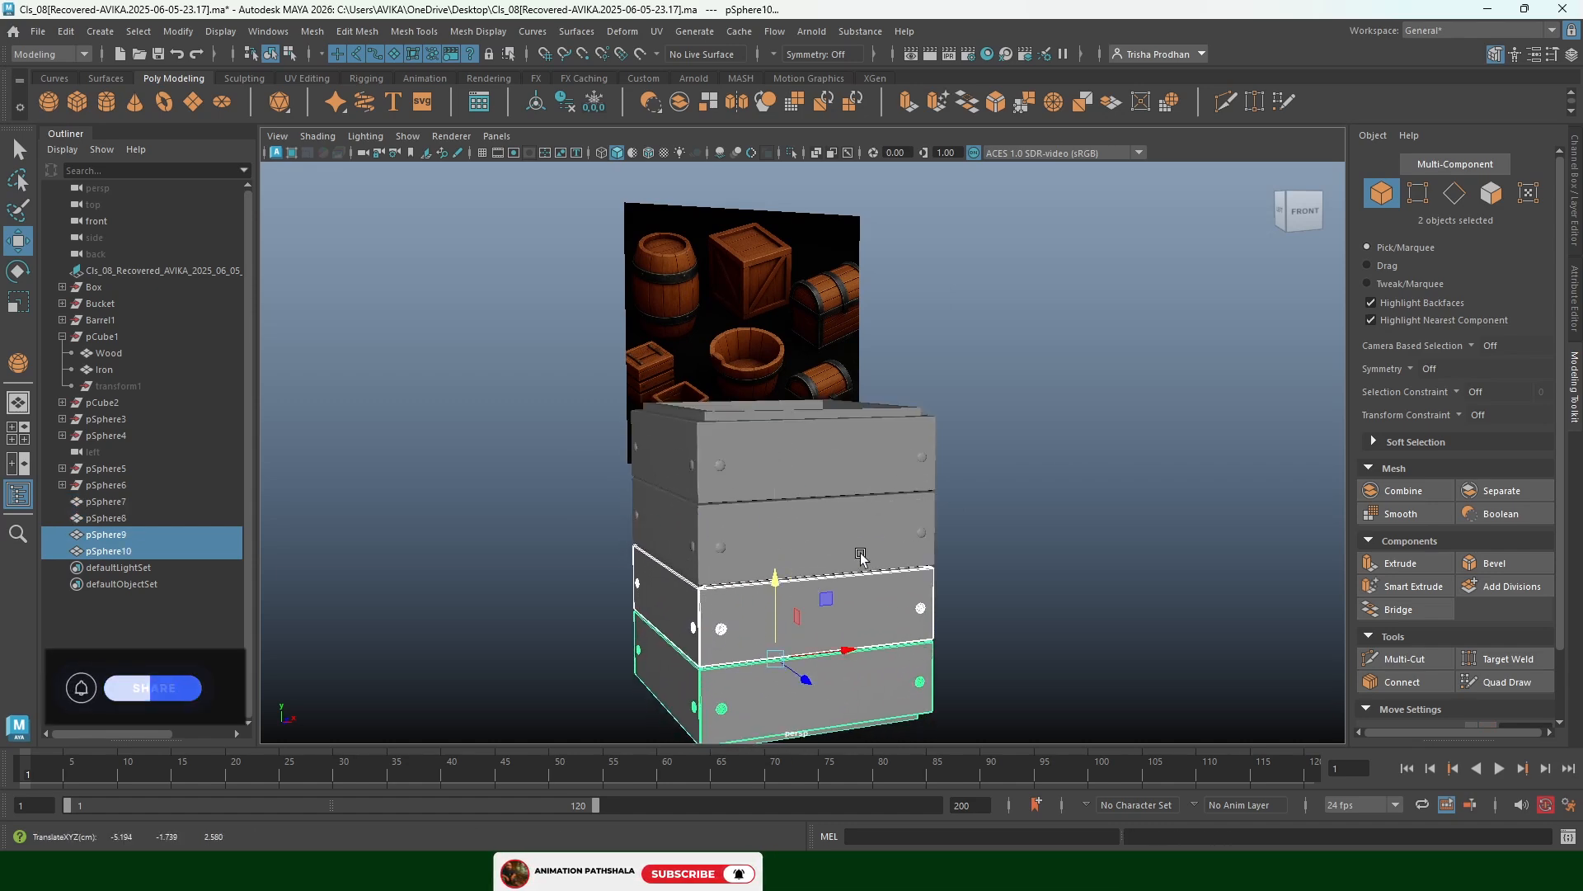
pyautogui.scroll(5, 859, 552)
pyautogui.moveTo(859, 552)
pyautogui.keyDown('alt'); pyautogui.mouseDown(button='middle')
pyautogui.moveTo(856, 474)
pyautogui.moveTo(876, 417)
pyautogui.mouseUp(button='middle'); pyautogui.keyUp('alt')
pyautogui.scroll(3, 855, 474)
pyautogui.moveTo(809, 567); pyautogui.dragTo(813, 570)
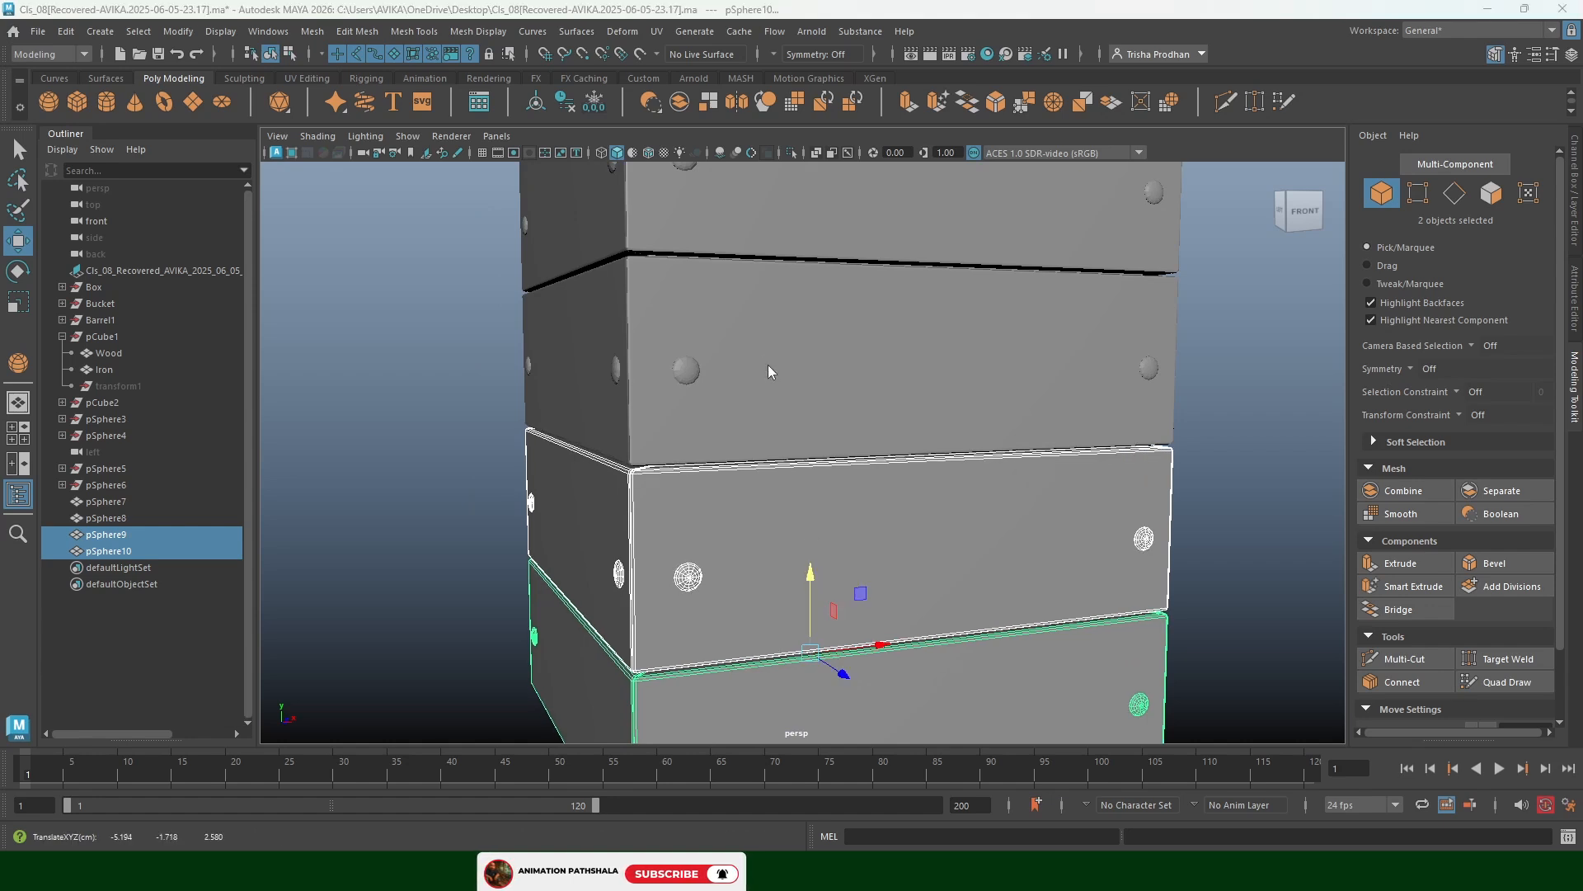
pyautogui.press('space')
pyautogui.click(765, 424)
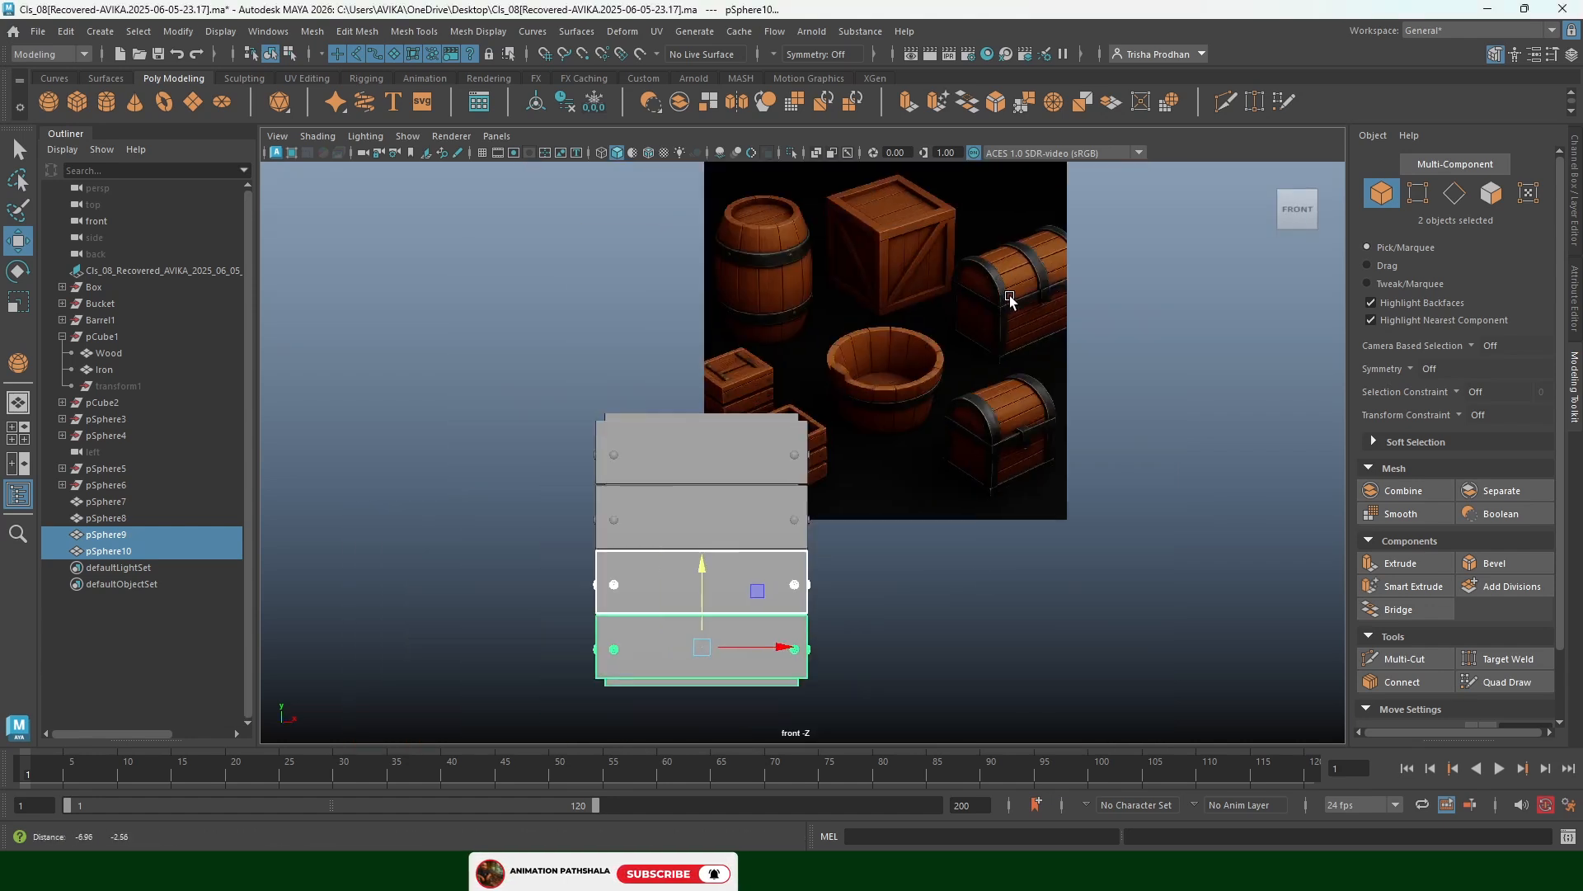
pyautogui.click(932, 540)
pyautogui.scroll(-1, 927, 542)
pyautogui.press('space')
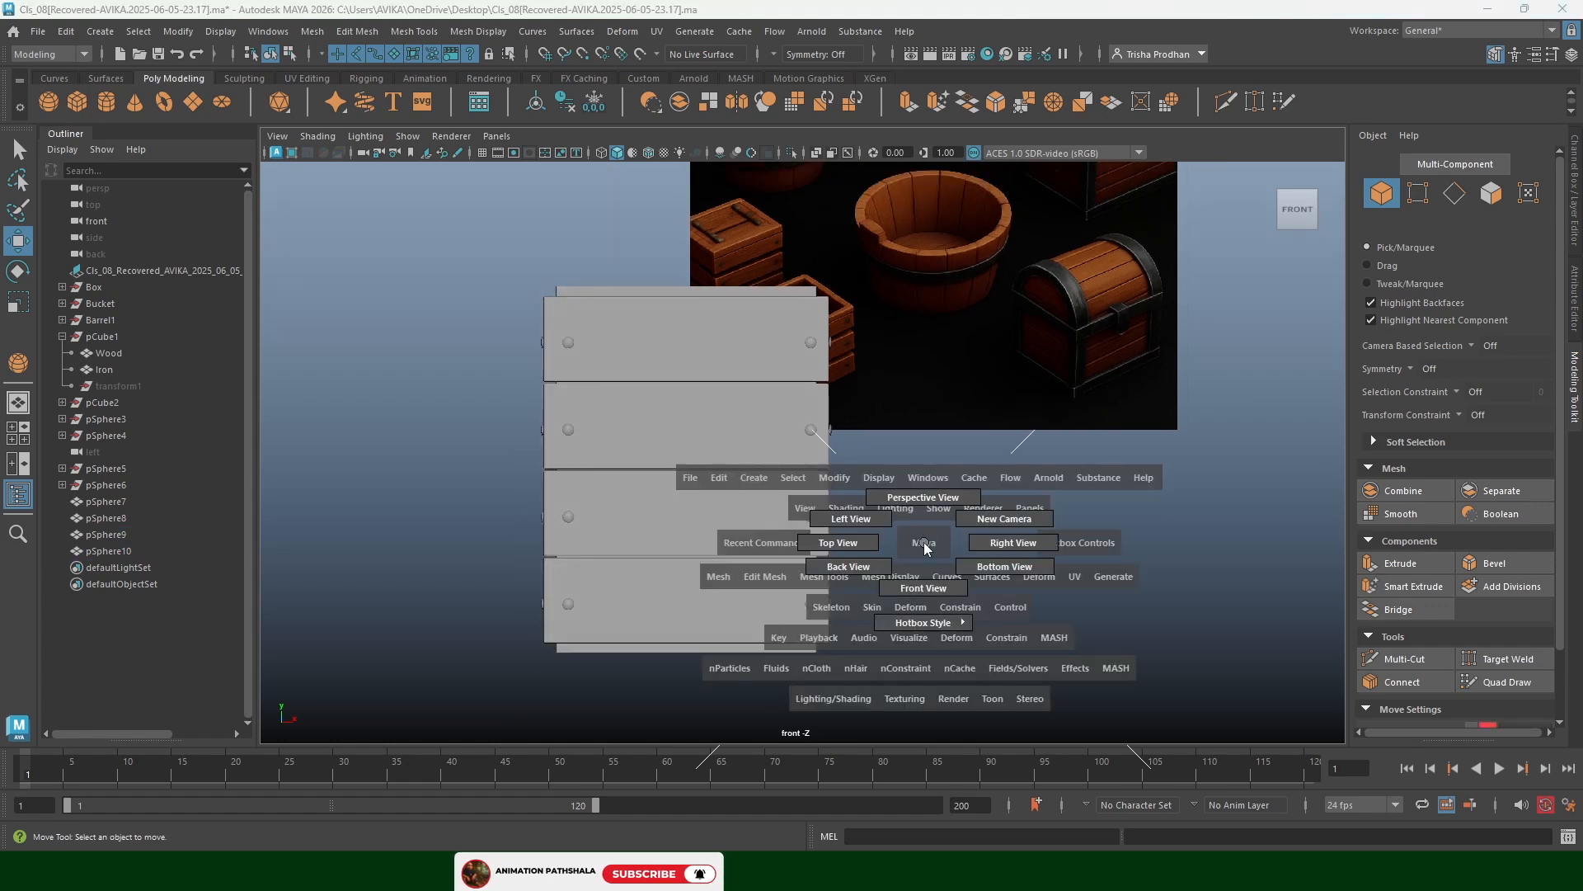
# Move the lower crate tiers down to leave narrow gaps between all four, with the lowest tier at about Y -2.231
pyautogui.click(924, 497)
pyautogui.keyDown('alt'); pyautogui.moveTo(858, 527); pyautogui.dragTo(801, 542); pyautogui.keyUp('alt')
pyautogui.click(799, 464)
pyautogui.keyDown('shift'); pyautogui.click(810, 568); pyautogui.keyUp('shift')
pyautogui.keyDown('shift'); pyautogui.click(809, 599); pyautogui.keyUp('shift')
pyautogui.click(1021, 543)
pyautogui.click(958, 565)
pyautogui.keyDown('shift'); pyautogui.click(932, 621); pyautogui.keyUp('shift')
pyautogui.click(1049, 510)
pyautogui.click(938, 619)
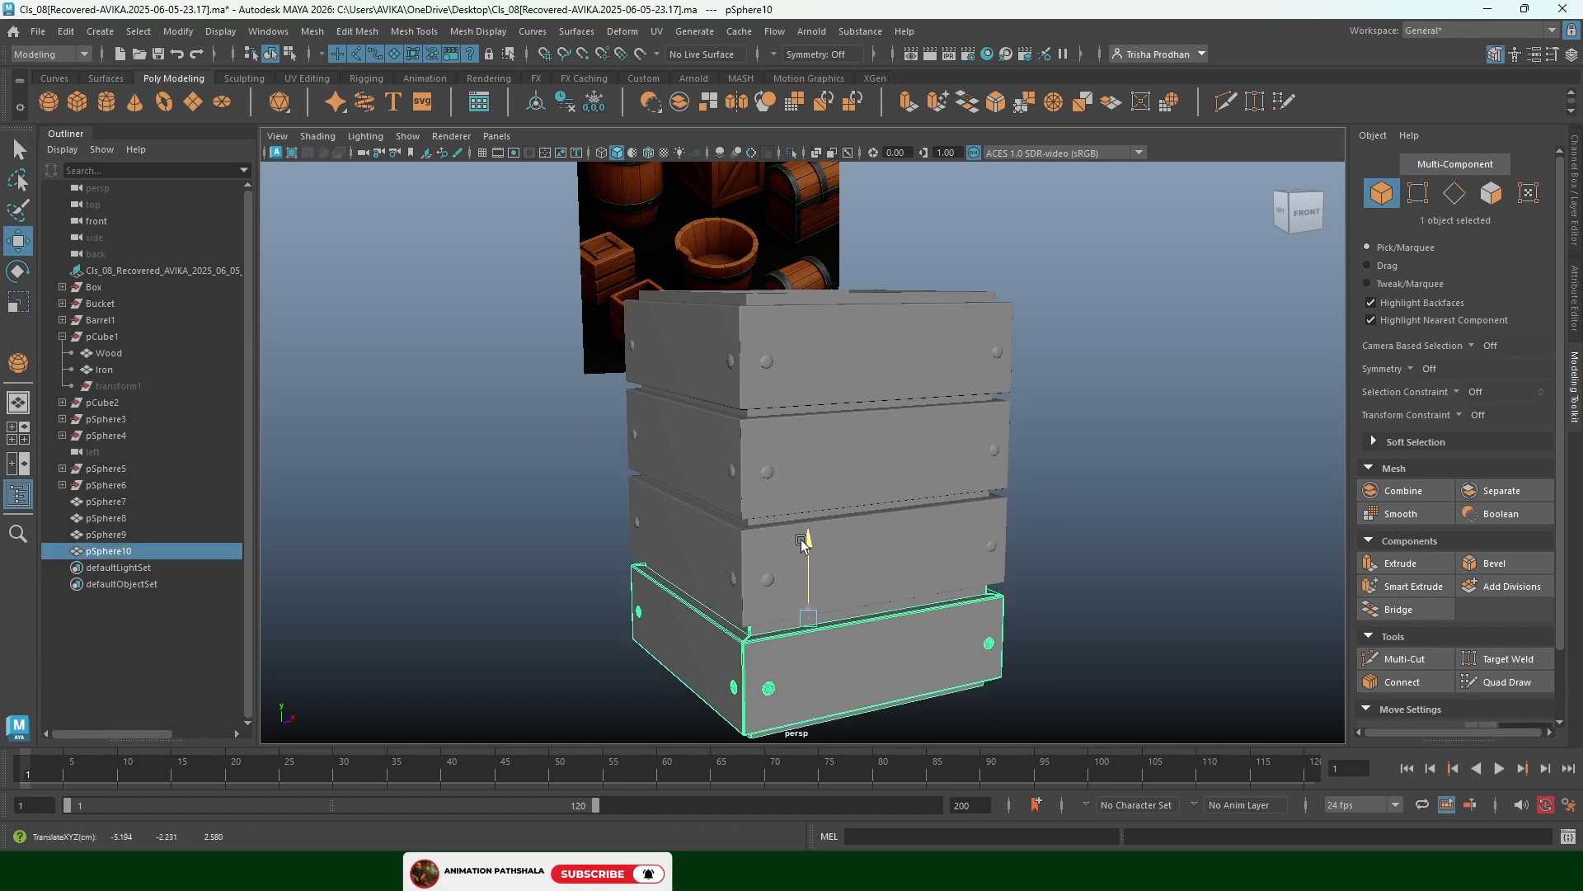
# Create a polygon cube in the top view as a base panel covering the crate's square opening
pyautogui.click(1021, 495)
pyautogui.keyDown('alt'); pyautogui.moveTo(1021, 495); pyautogui.dragTo(1007, 544); pyautogui.keyUp('alt')
pyautogui.click(939, 506)
pyautogui.scroll(4, 944, 520)
pyautogui.press('space')
pyautogui.moveTo(1040, 490); pyautogui.dragTo(962, 482)
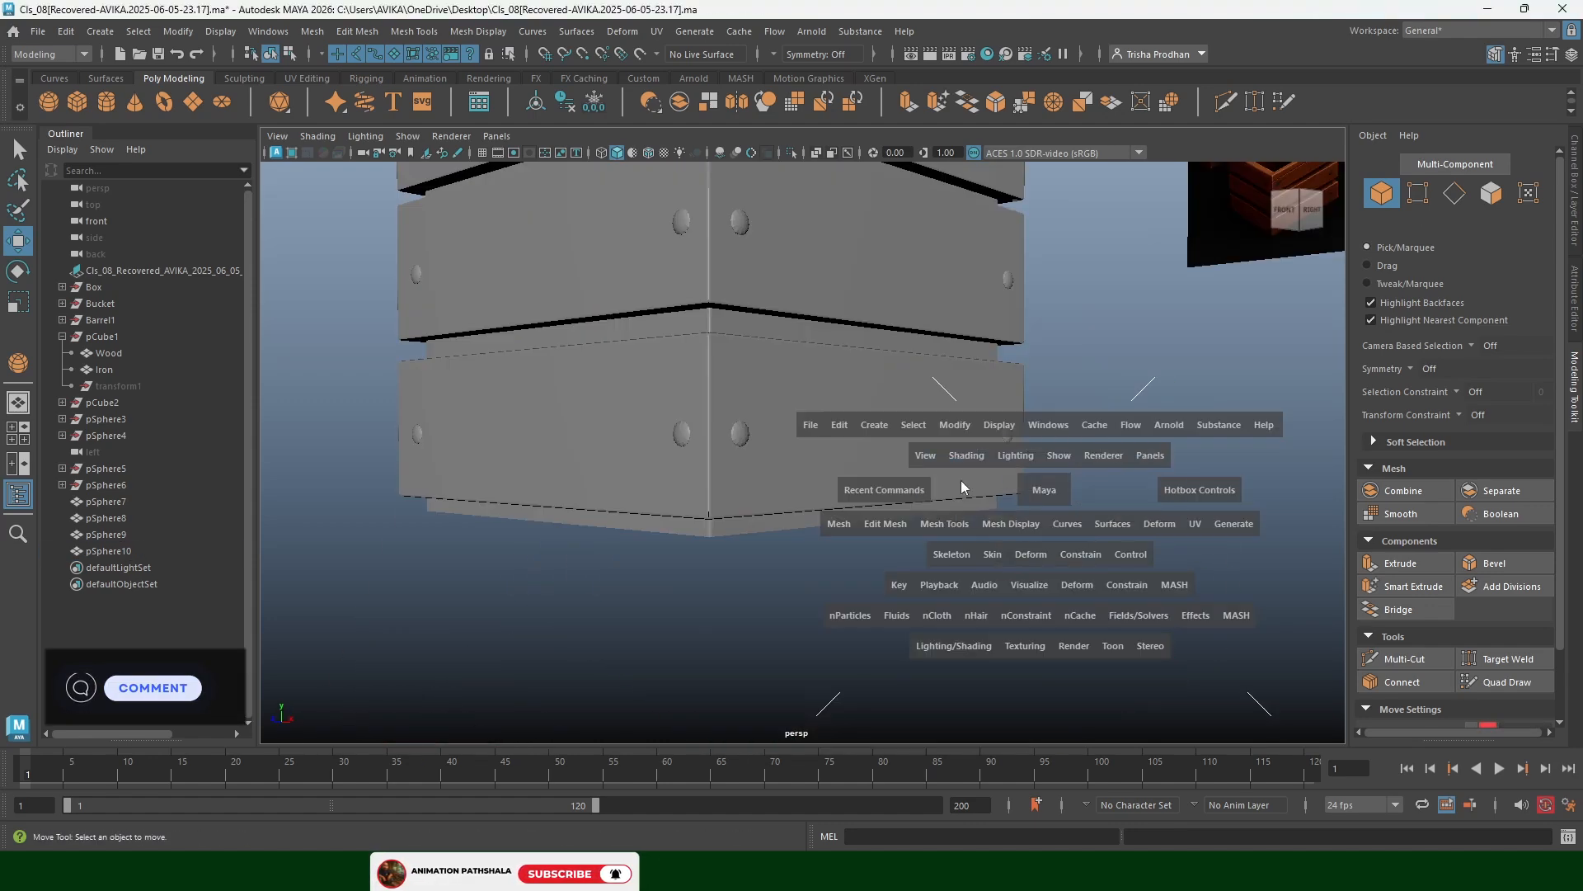
pyautogui.scroll(3, 729, 459)
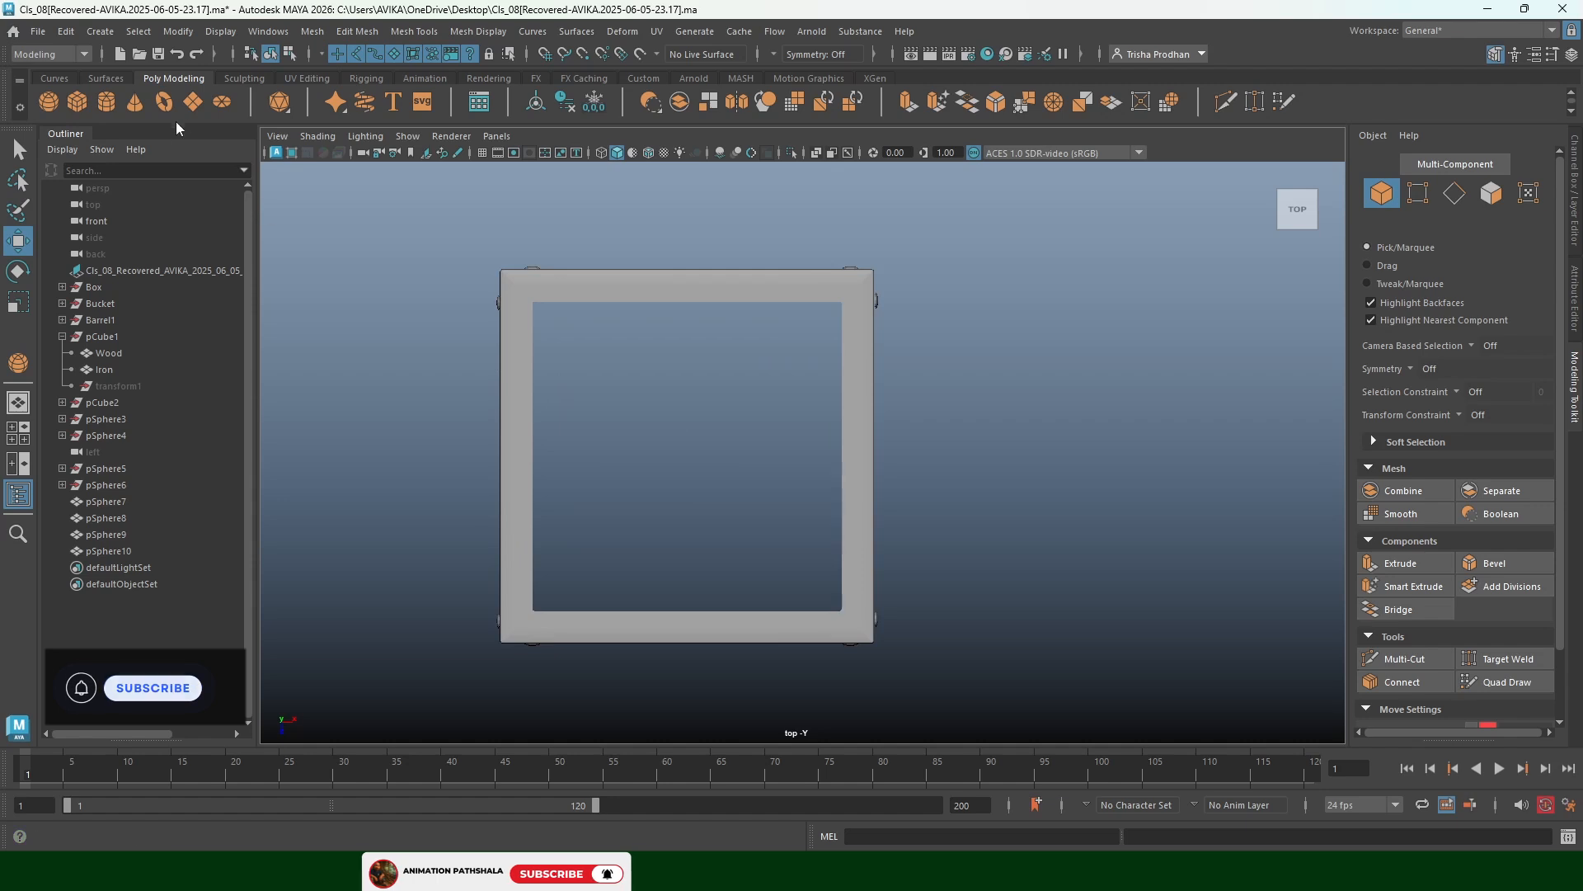
pyautogui.scroll(1, 536, 300)
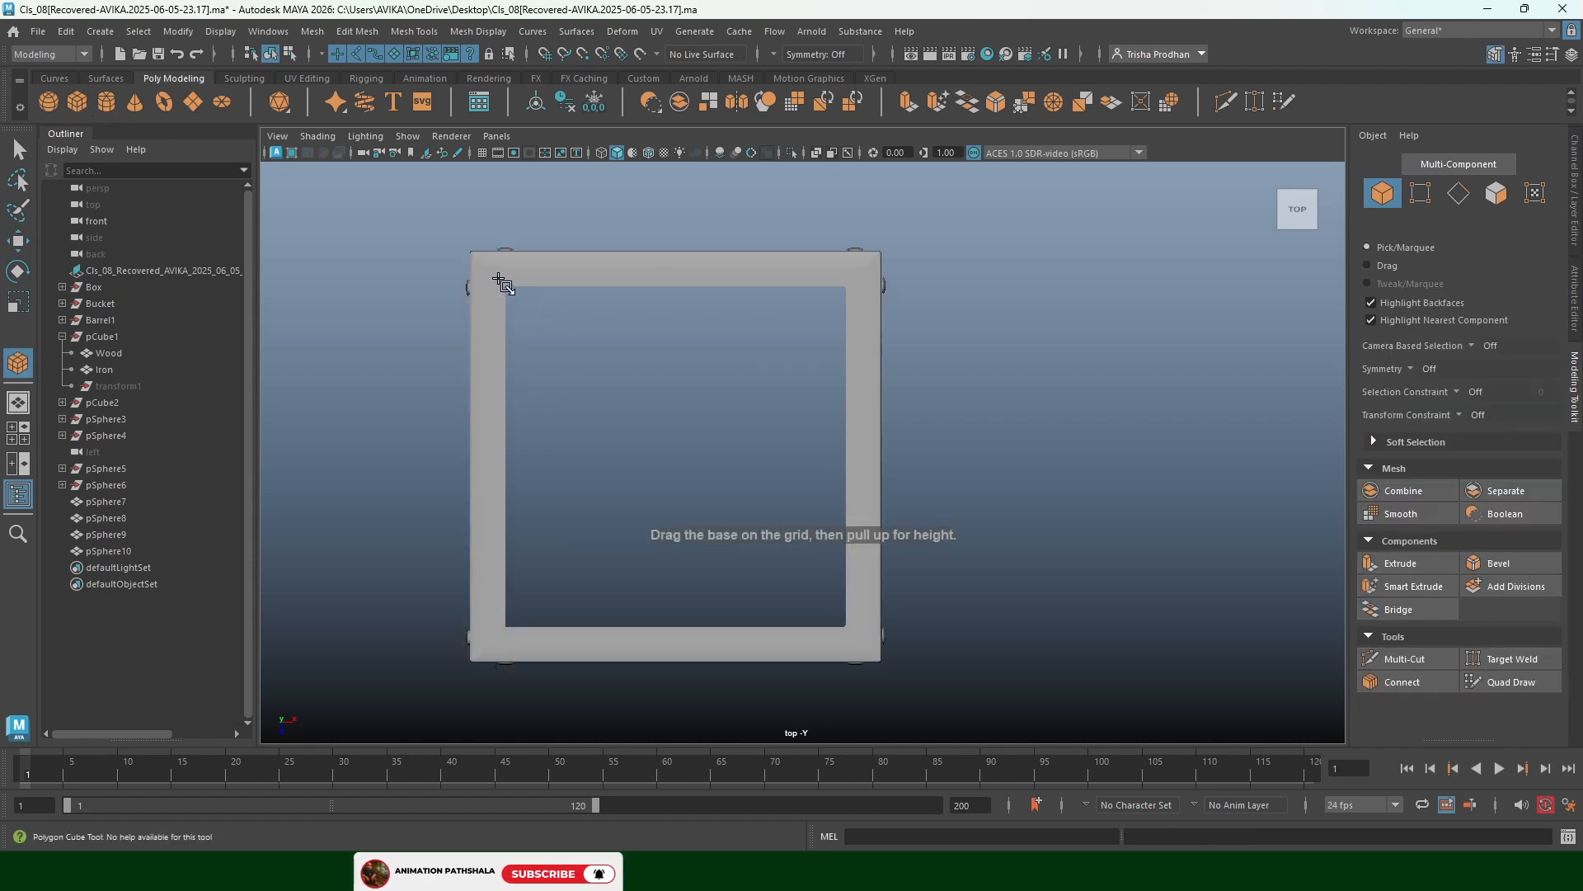
pyautogui.moveTo(495, 275); pyautogui.dragTo(879, 557)
# Move the base panel down to the underside of the lowest crate tier, at about Y -3.218
pyautogui.press('space')
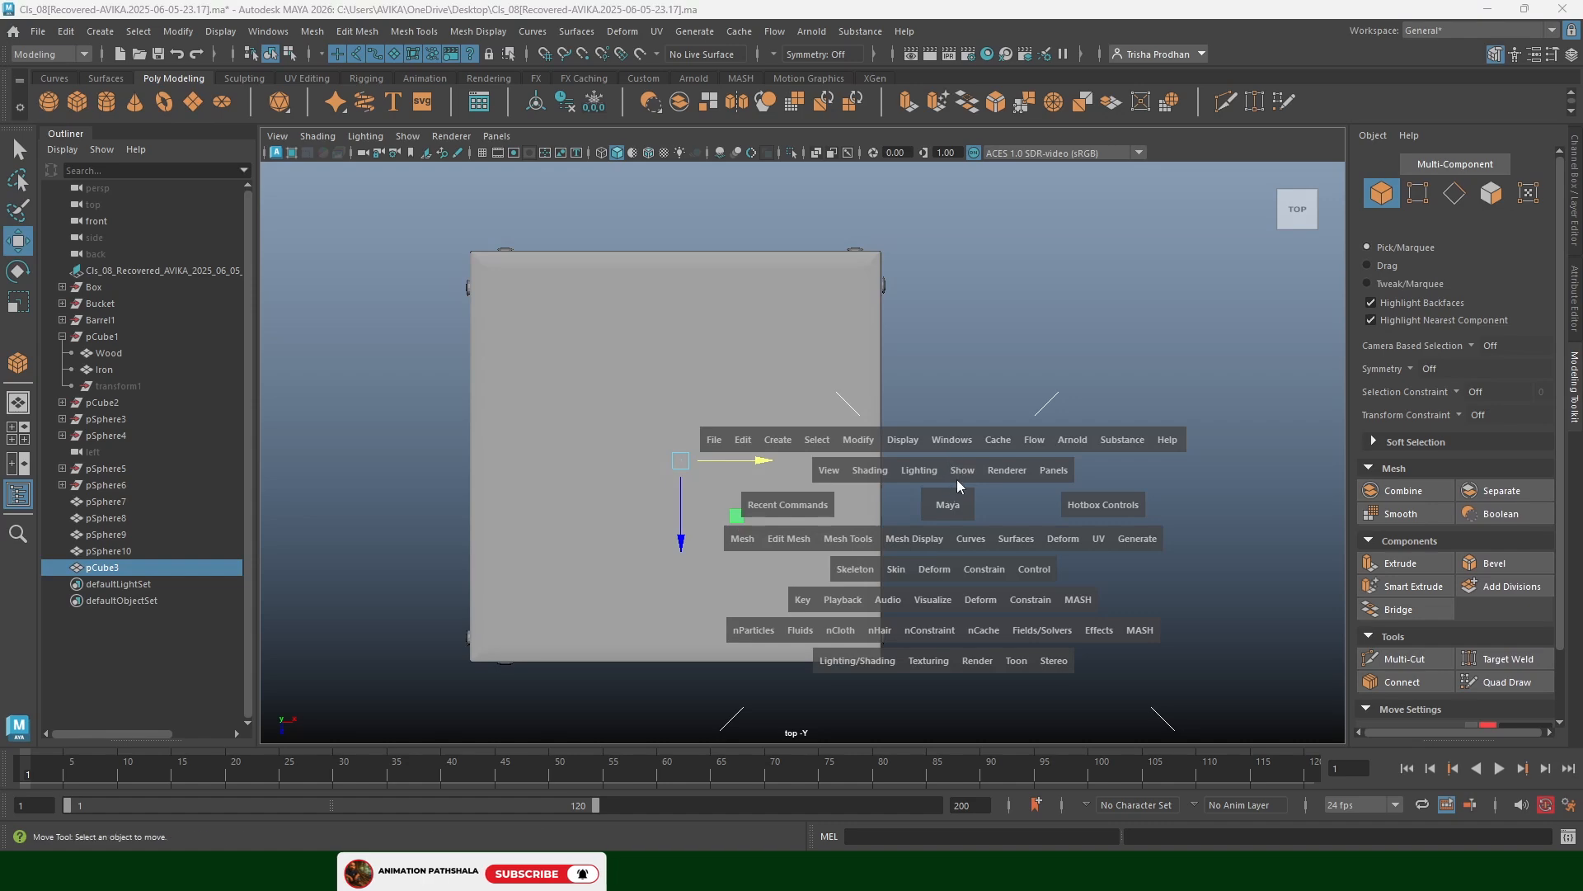
pyautogui.moveTo(958, 487); pyautogui.dragTo(955, 431)
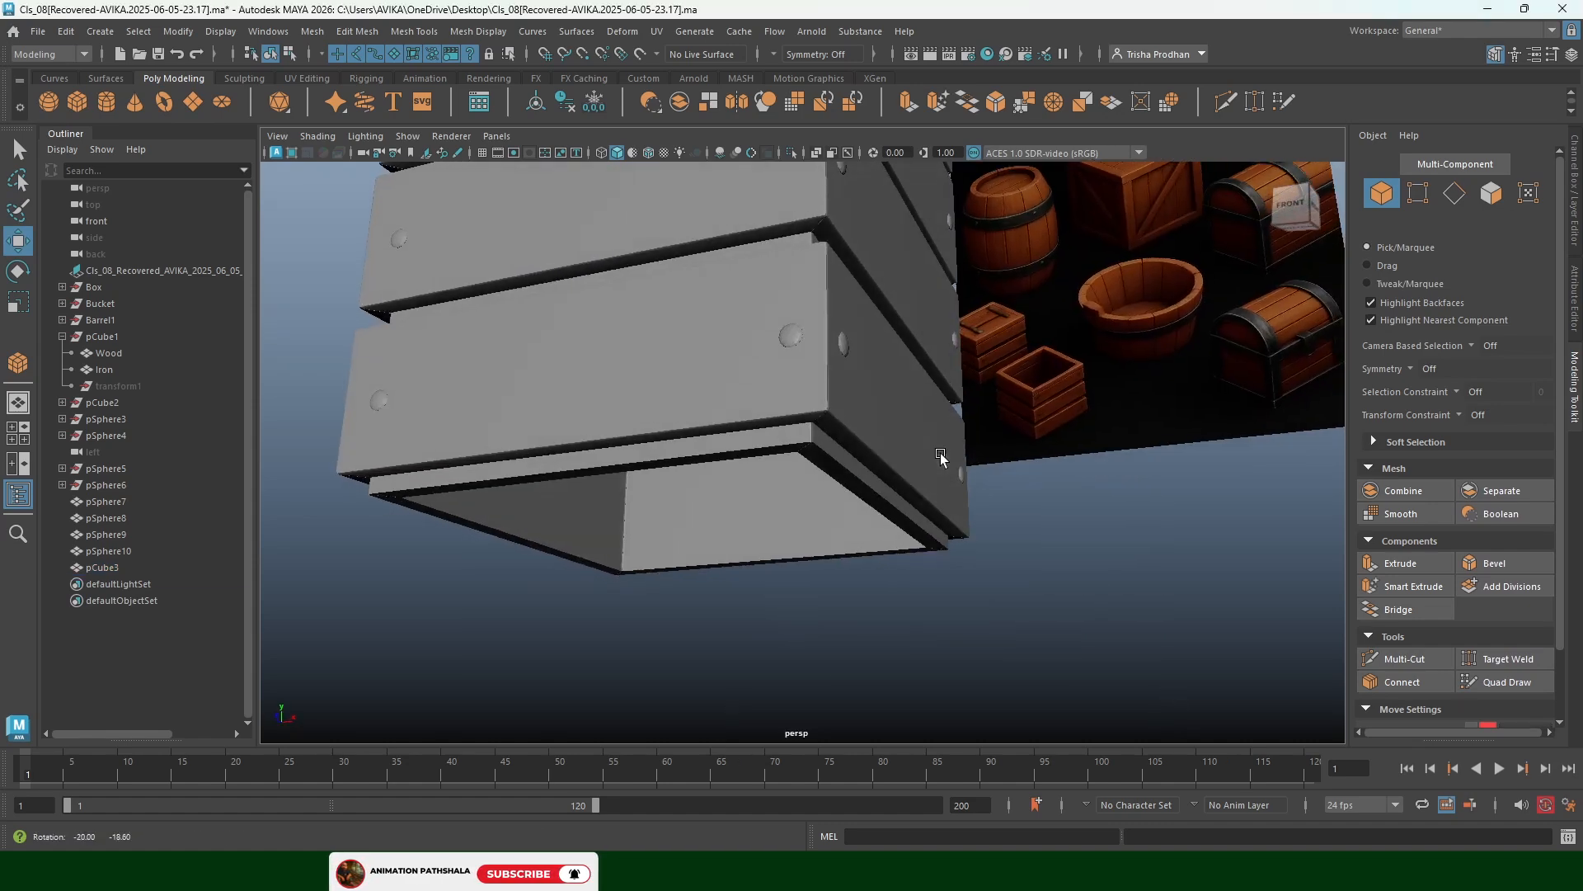
pyautogui.scroll(-6, 857, 473)
pyautogui.keyDown('alt'); pyautogui.moveTo(836, 539); pyautogui.dragTo(891, 651); pyautogui.keyUp('alt')
pyautogui.click(794, 388)
pyautogui.keyDown('alt'); pyautogui.moveTo(778, 462); pyautogui.dragTo(783, 424); pyautogui.keyUp('alt')
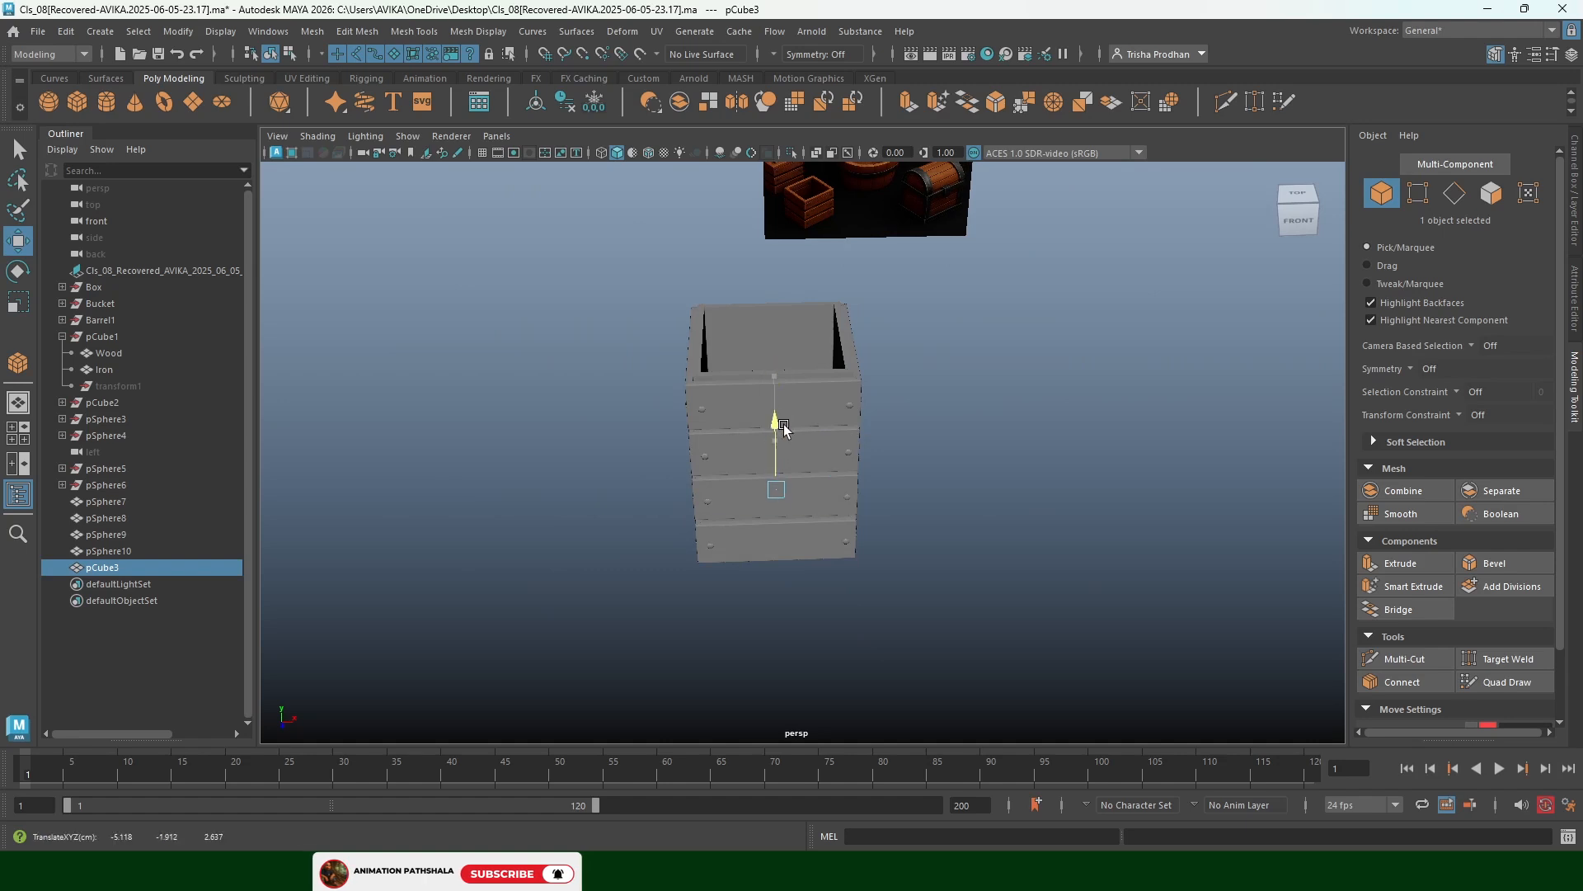
pyautogui.scroll(5, 865, 495)
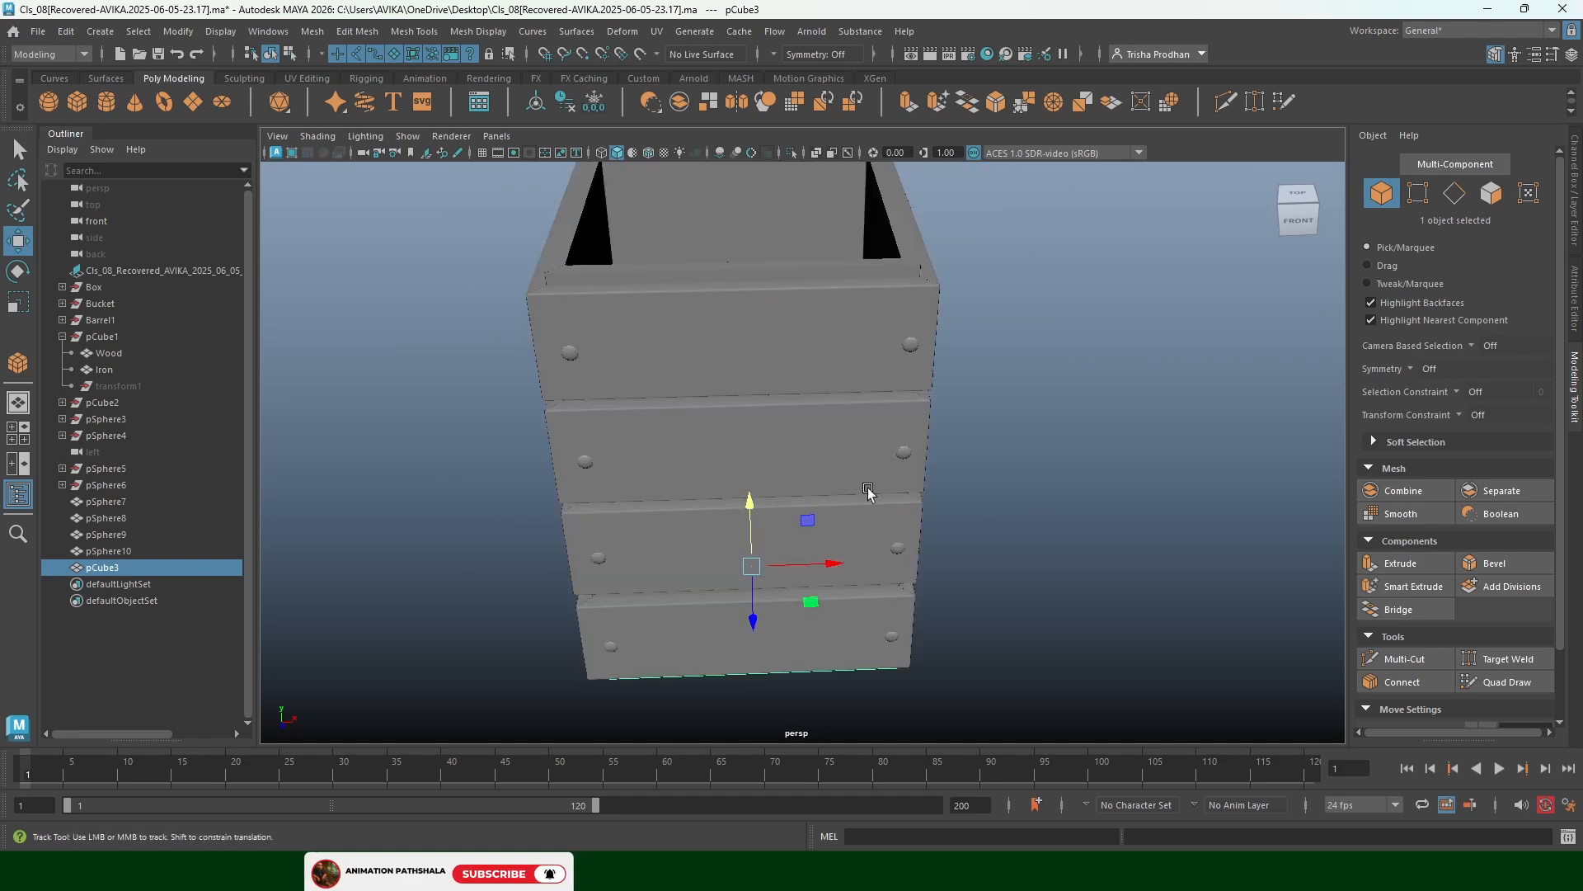
pyautogui.keyDown('alt'); pyautogui.moveTo(867, 496); pyautogui.dragTo(814, 396); pyautogui.keyUp('alt')
pyautogui.moveTo(790, 543); pyautogui.dragTo(780, 559)
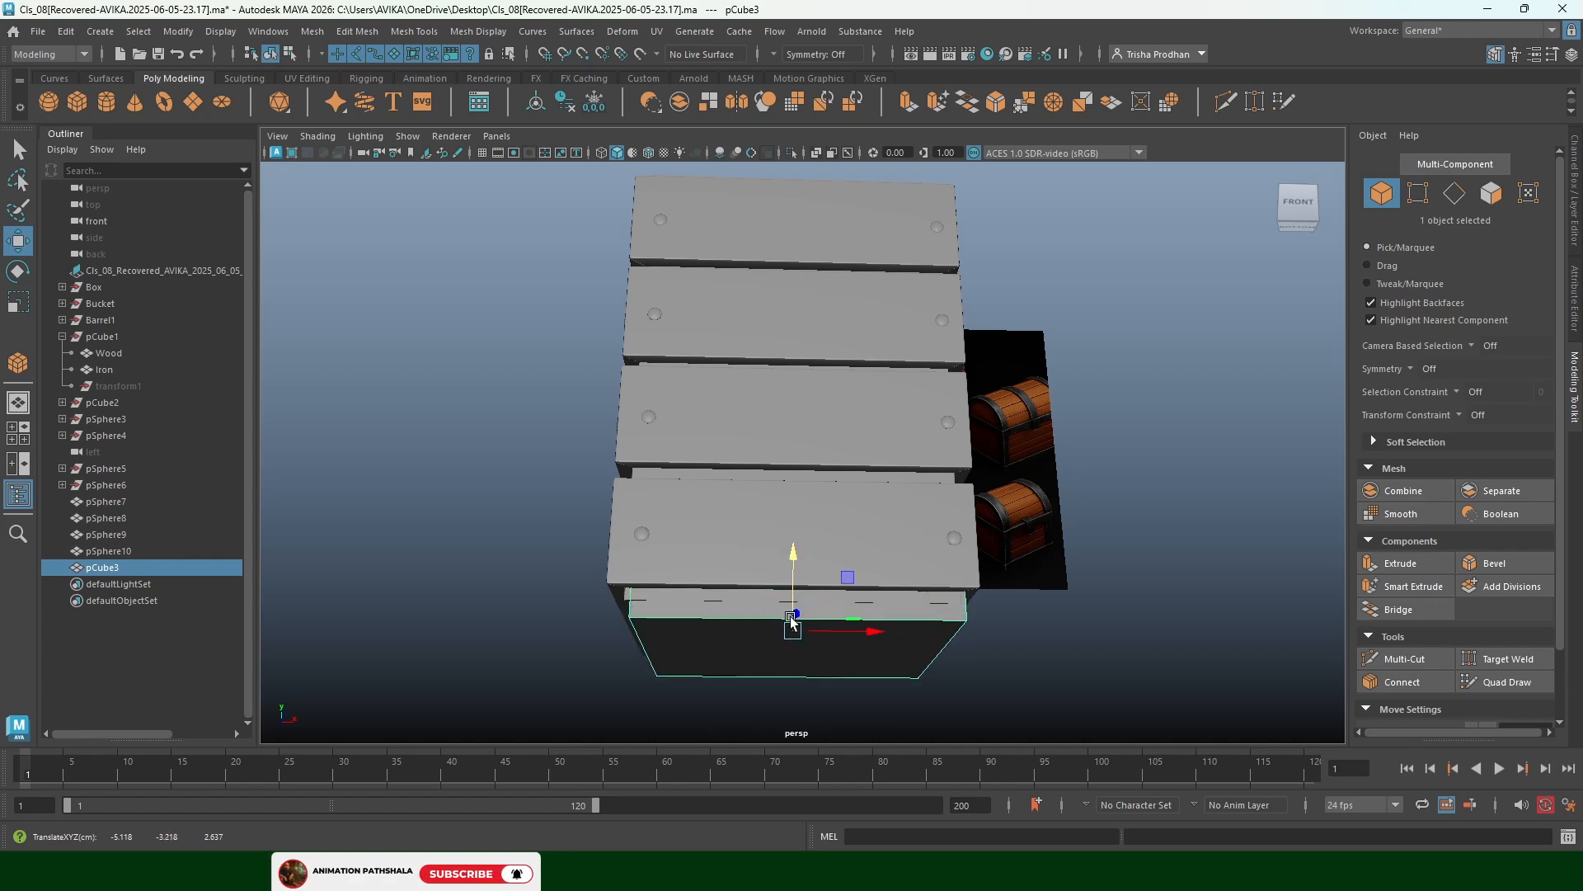
# Scale the base panel uniformly to 1.02 and shift it to about X -5.164 so it fits the crate's bottom
pyautogui.press('r')
pyautogui.moveTo(790, 629); pyautogui.dragTo(796, 635)
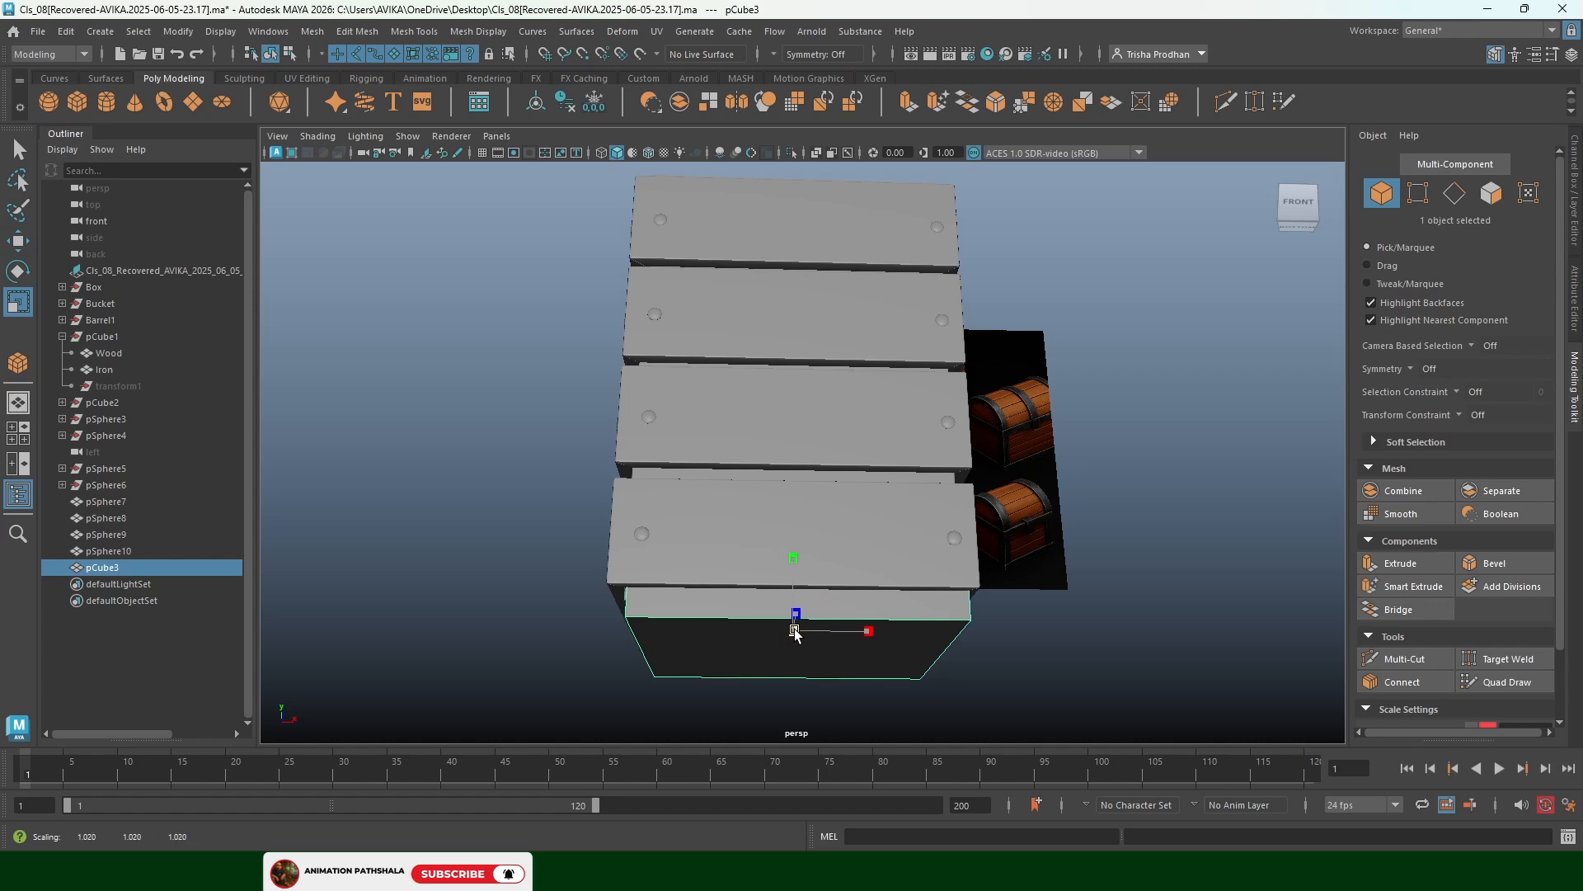
pyautogui.press('w')
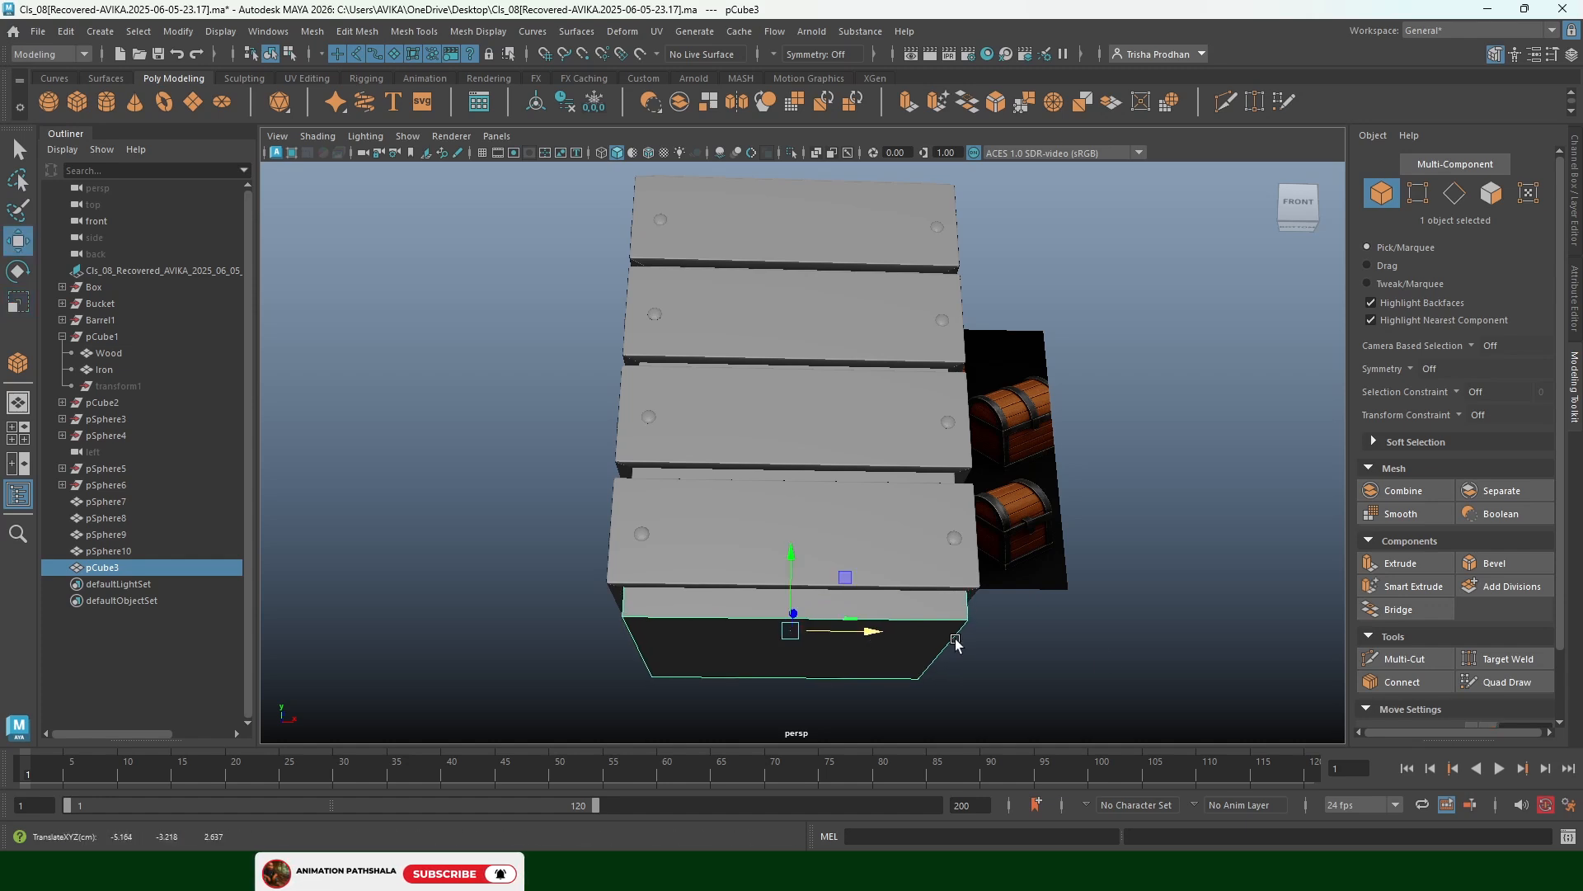
pyautogui.click(890, 601)
pyautogui.keyDown('alt'); pyautogui.moveTo(891, 602); pyautogui.dragTo(889, 528); pyautogui.keyUp('alt')
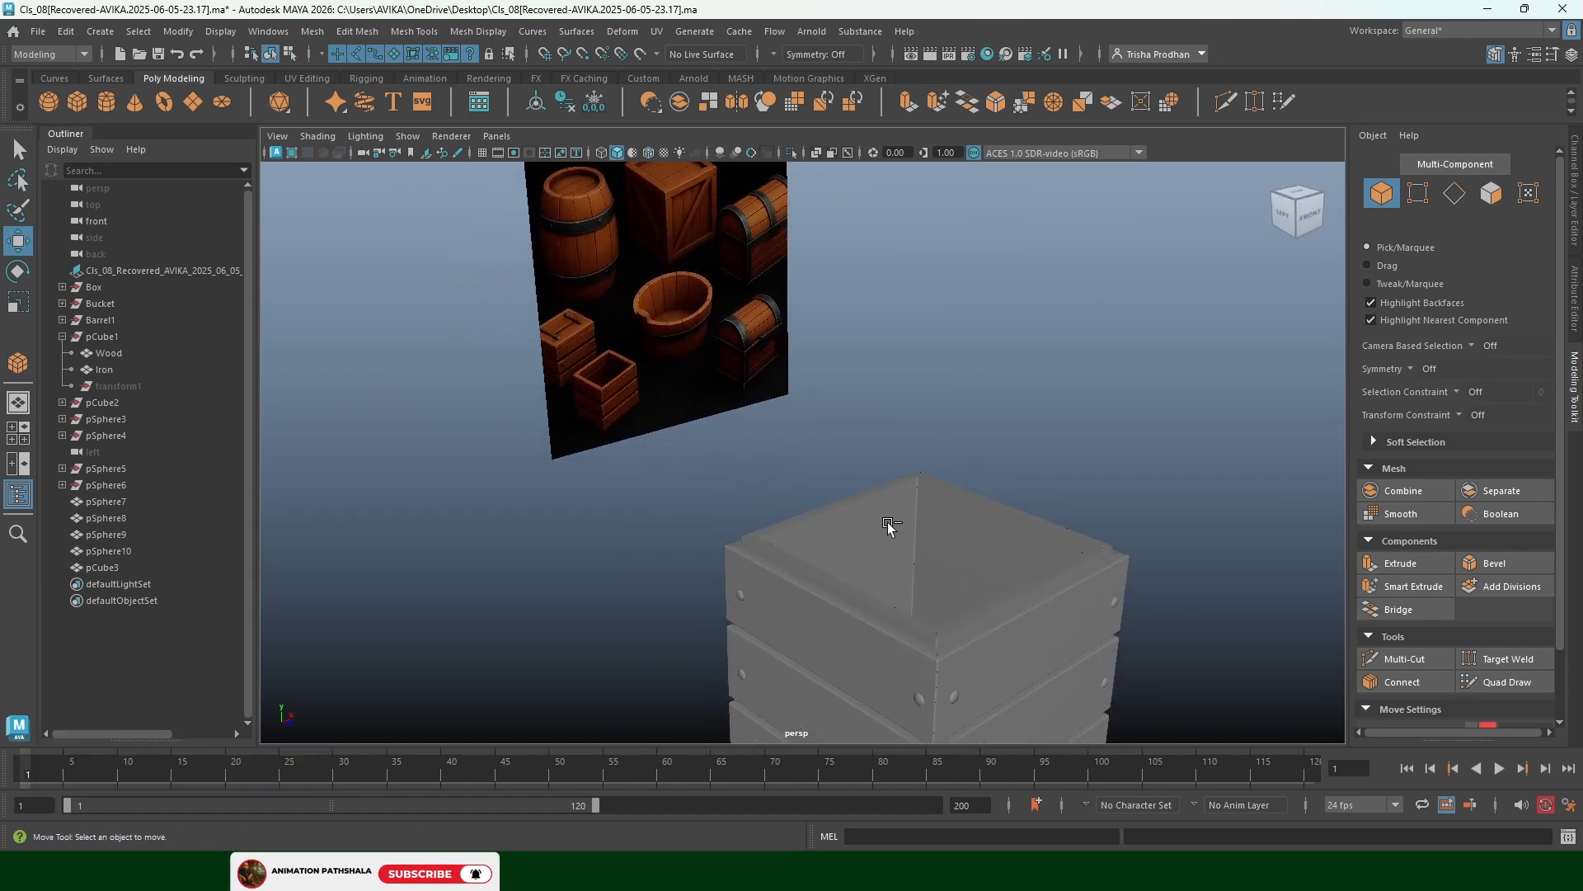
pyautogui.keyDown('alt'); pyautogui.moveTo(888, 523); pyautogui.dragTo(826, 554, button='right'); pyautogui.keyUp('alt')
pyautogui.keyDown('alt'); pyautogui.moveTo(827, 551); pyautogui.dragTo(830, 543); pyautogui.keyUp('alt')
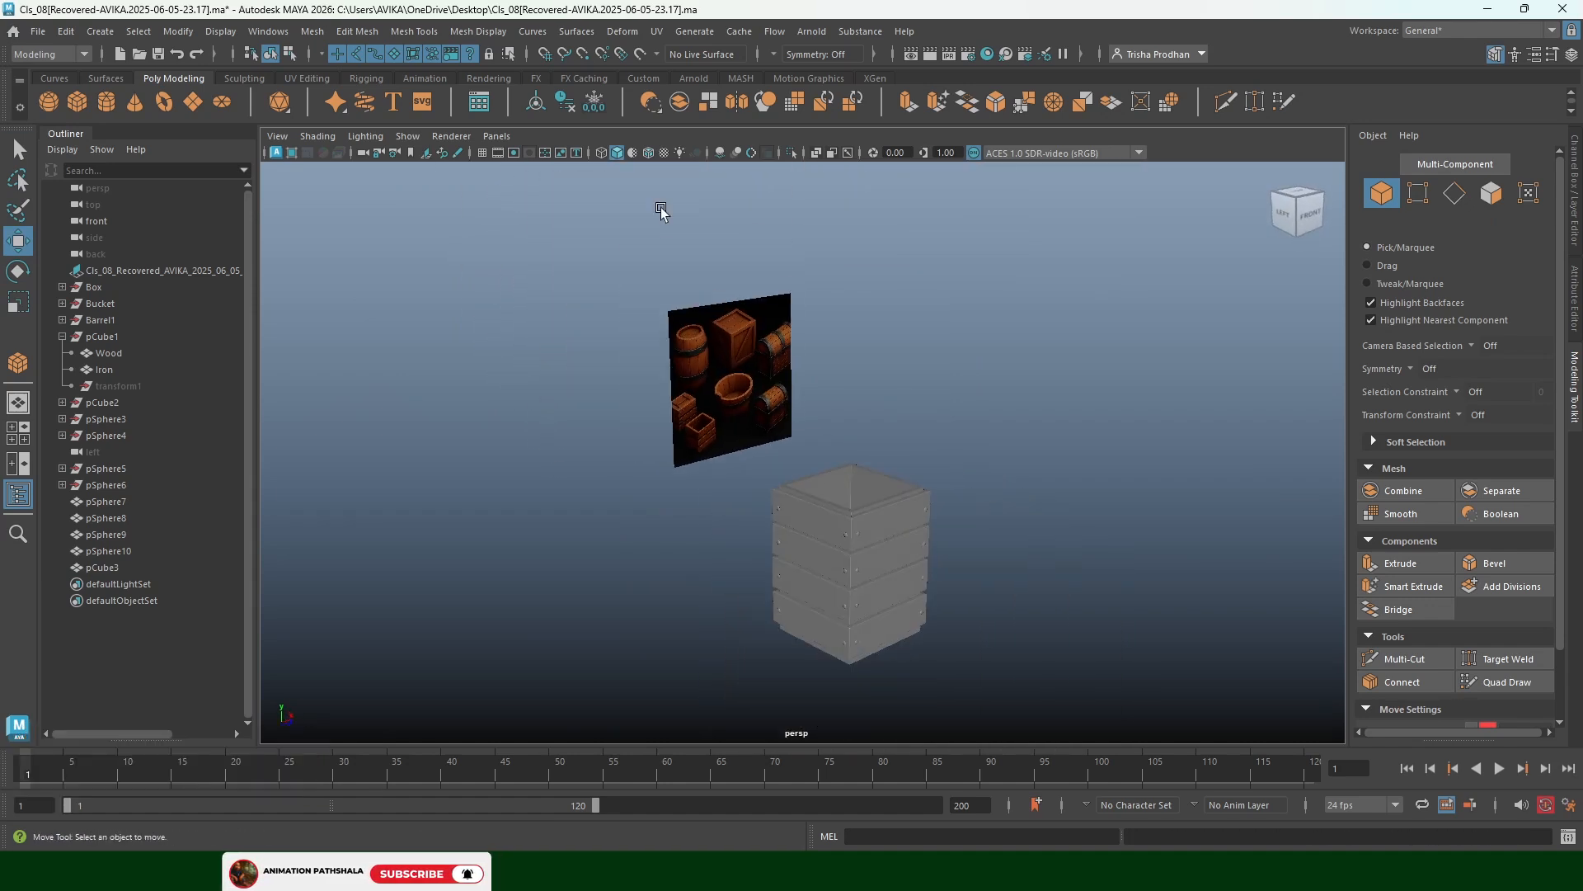
# Turn on wireframe on shaded, then create a display layer from the four crate tiers and the base panel
pyautogui.click(649, 155)
pyautogui.moveTo(953, 446); pyautogui.dragTo(781, 689)
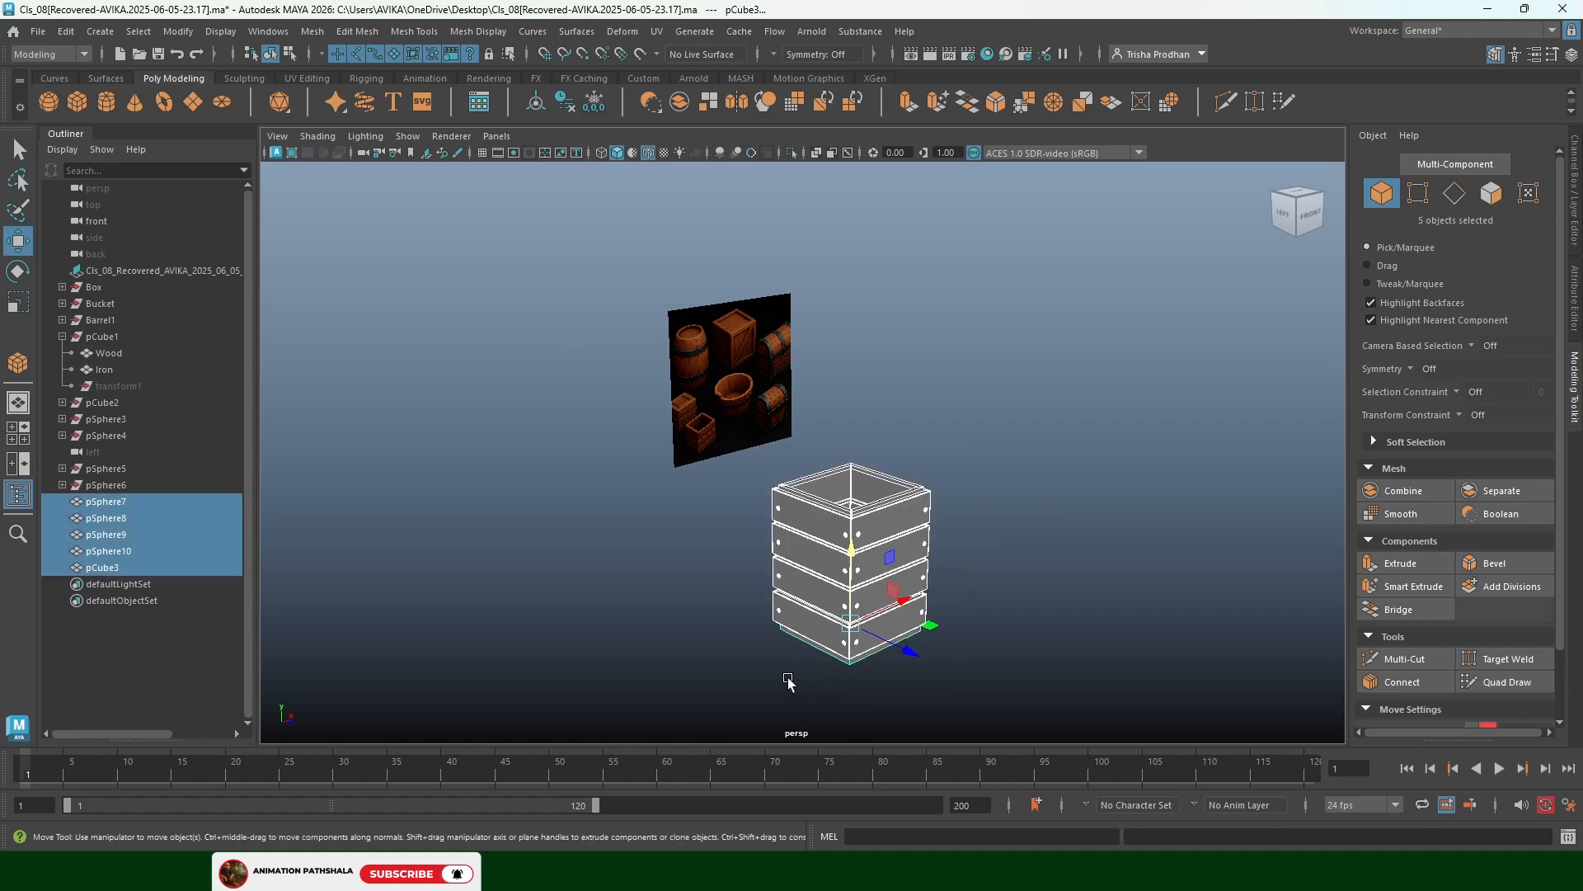
pyautogui.click(1573, 216)
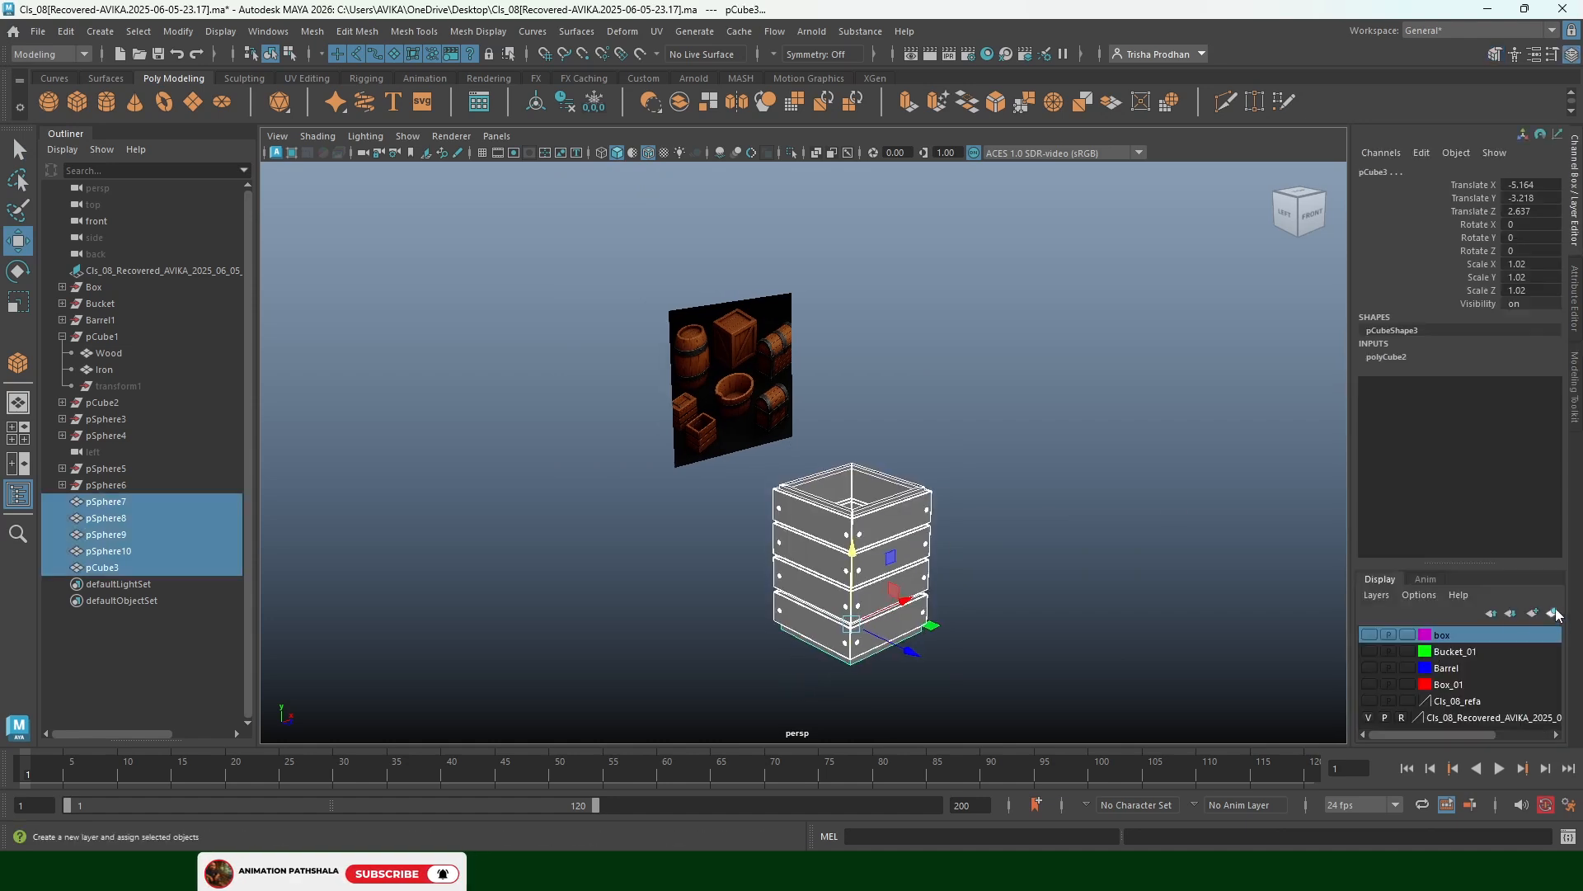
pyautogui.click(1554, 613)
# Name the new display layer box_02 and give it a pale yellow color
pyautogui.doubleClick(1407, 635)
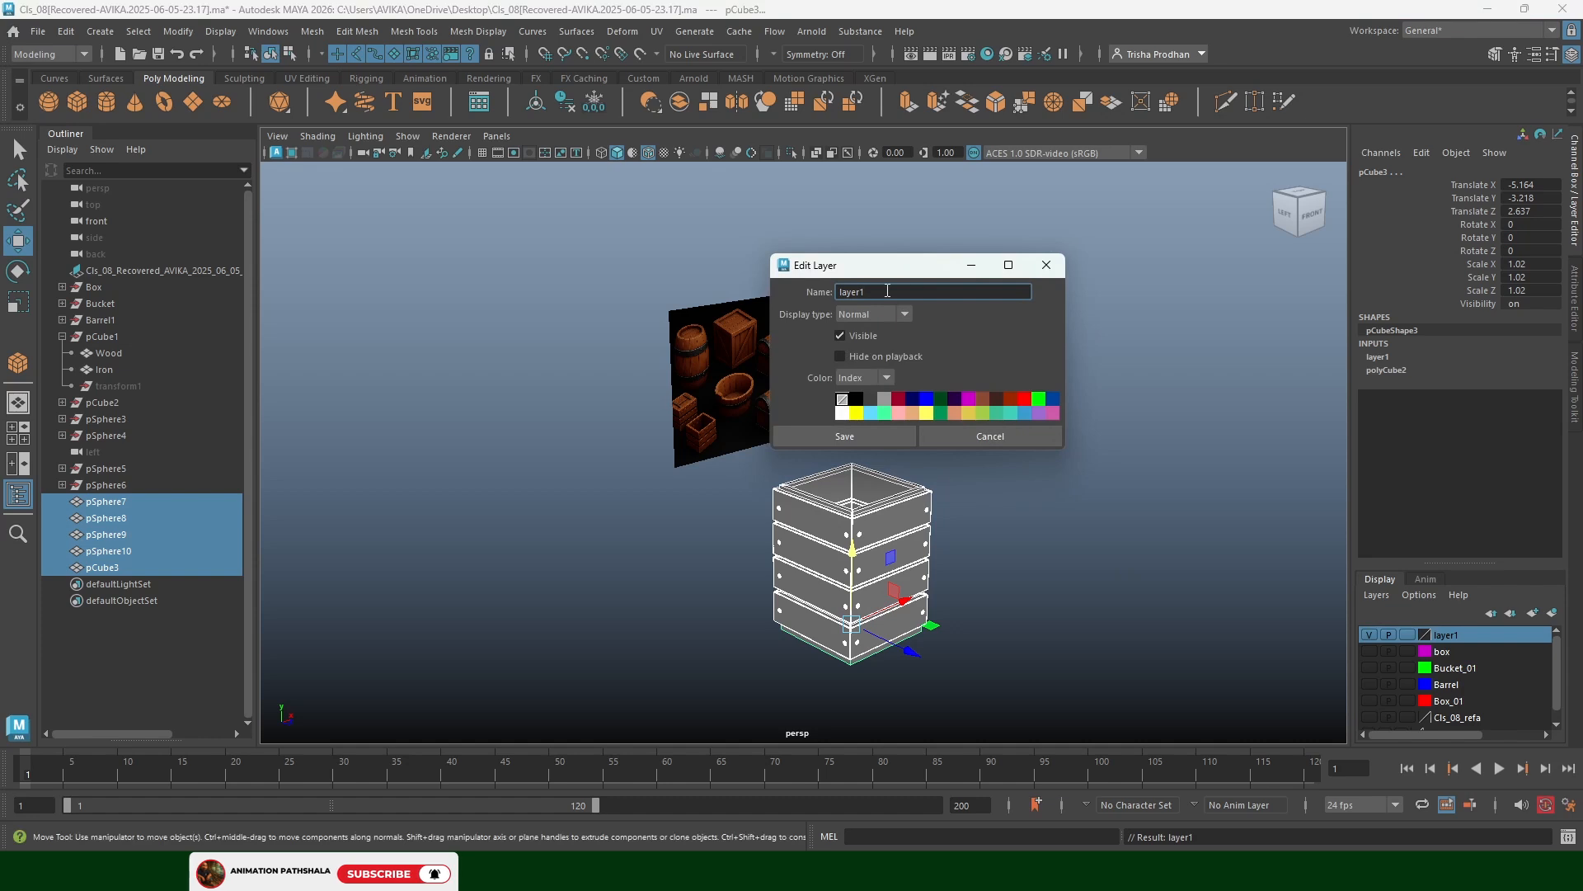
pyautogui.write('bo')
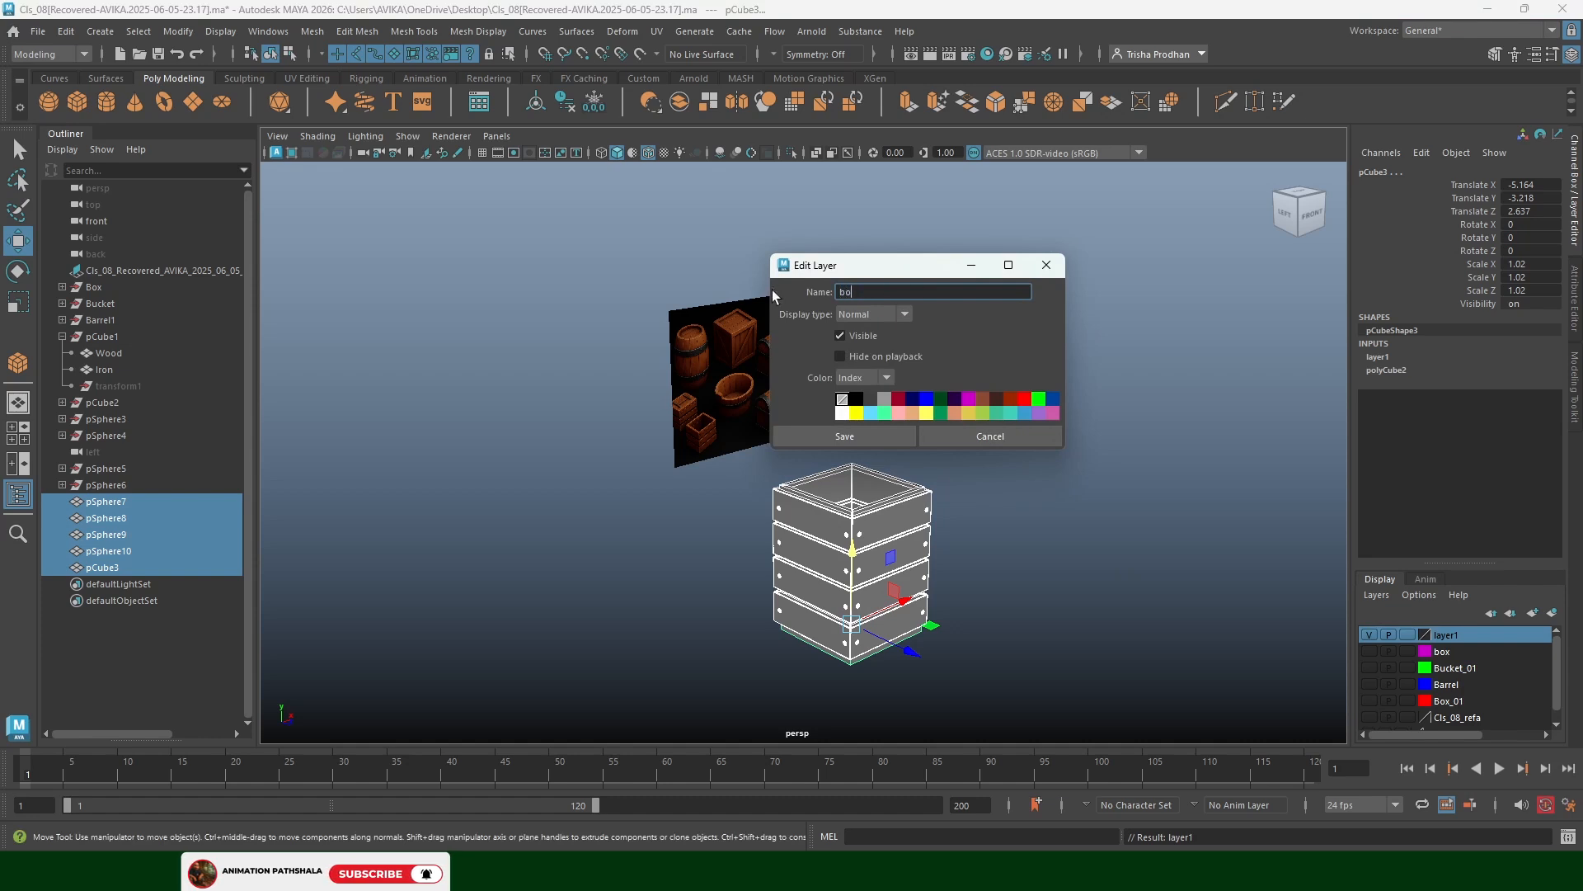
pyautogui.write('x_')
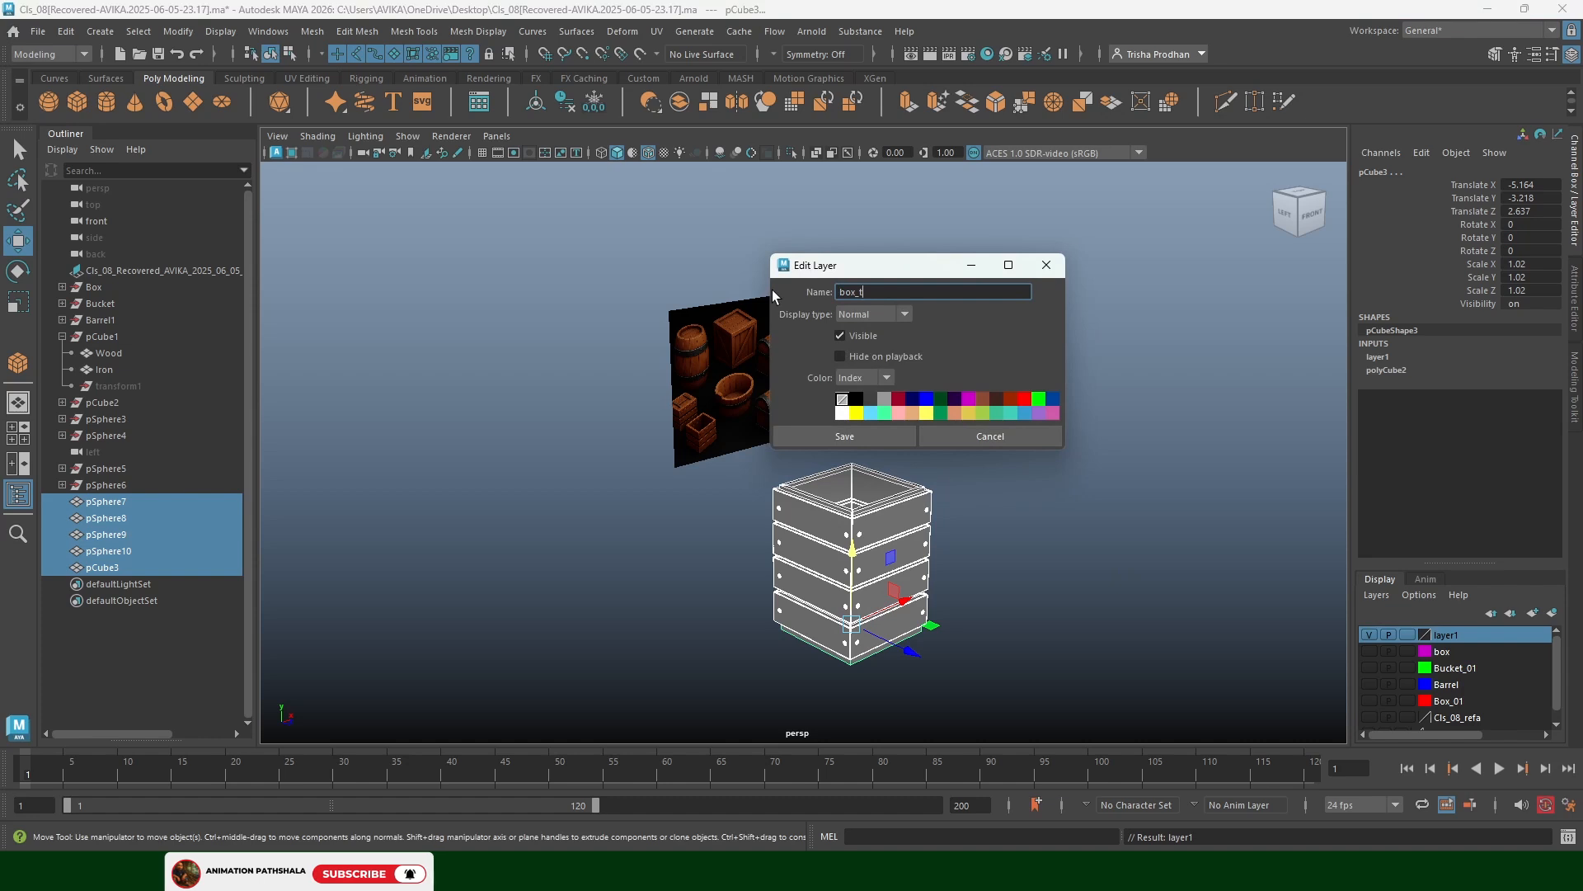
pyautogui.write('02')
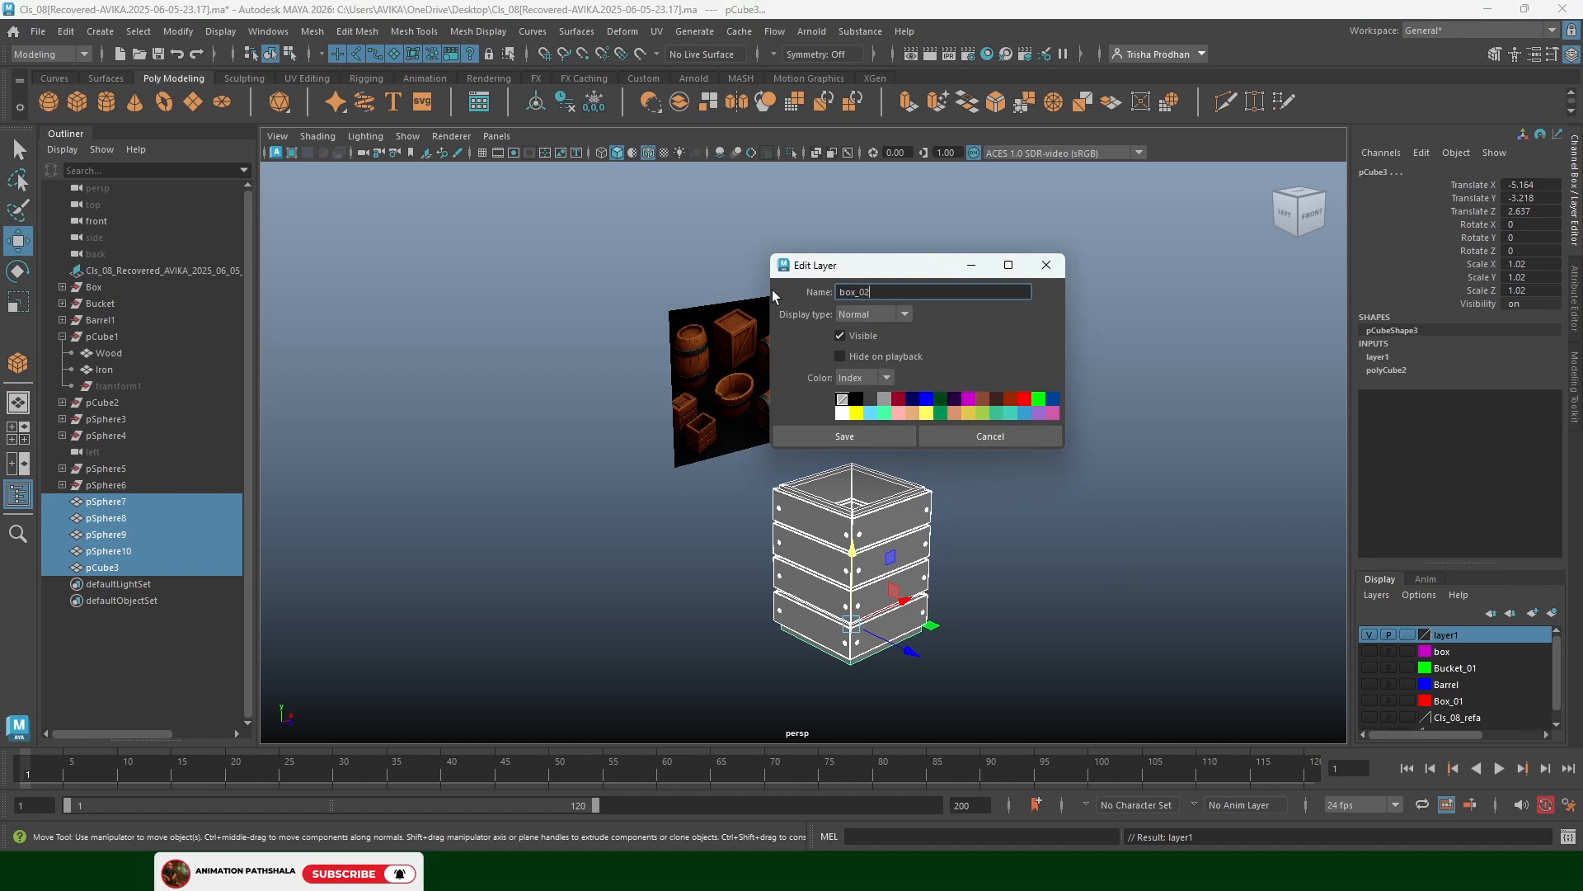
pyautogui.press('Return')
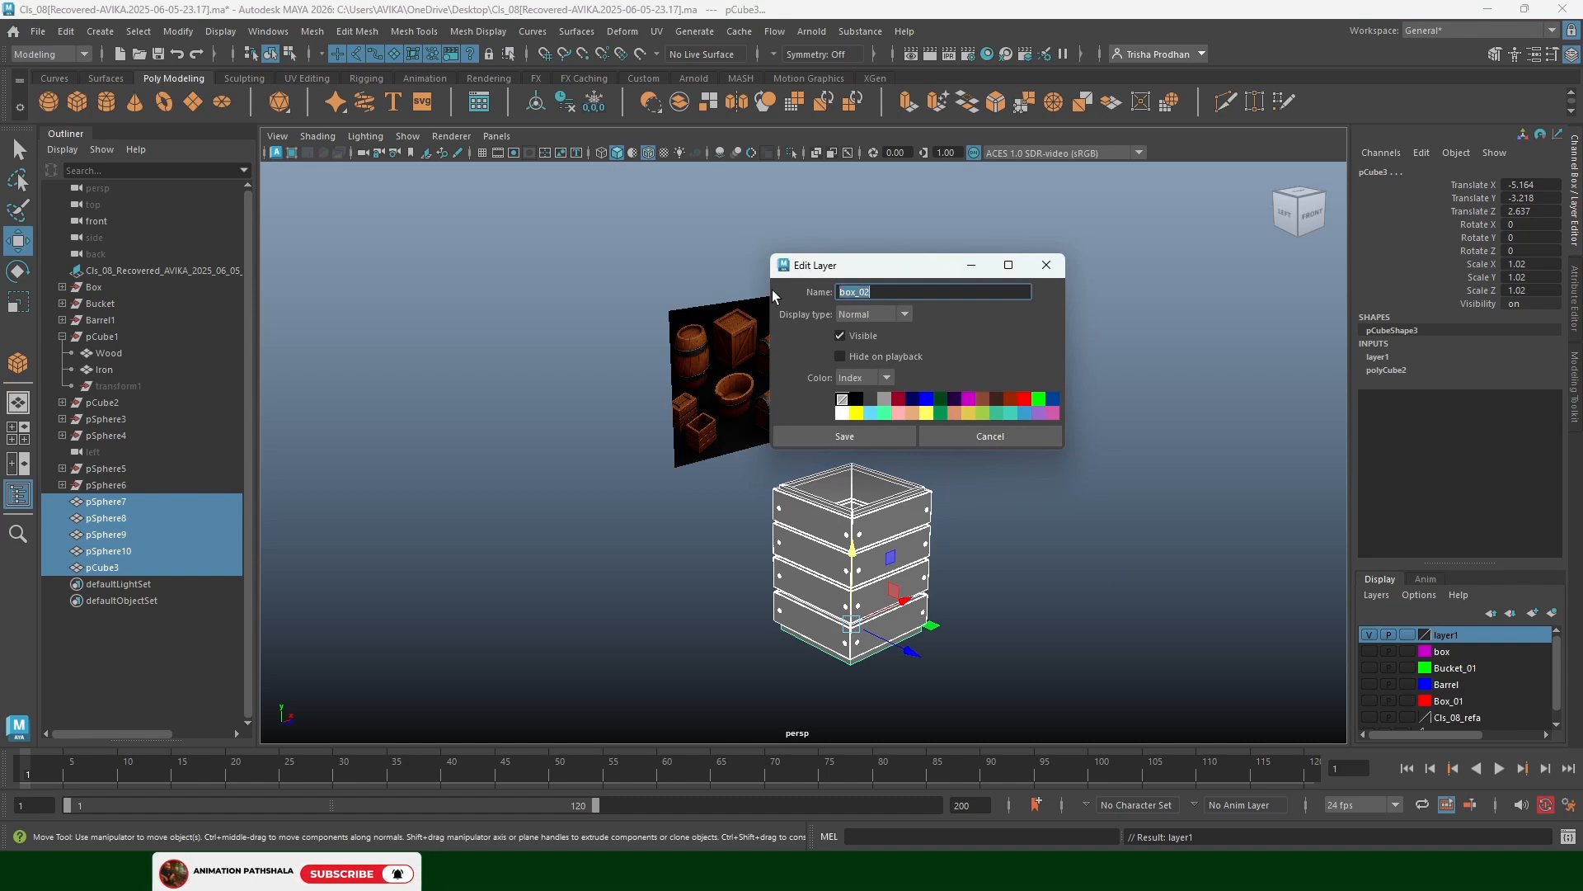
pyautogui.click(926, 412)
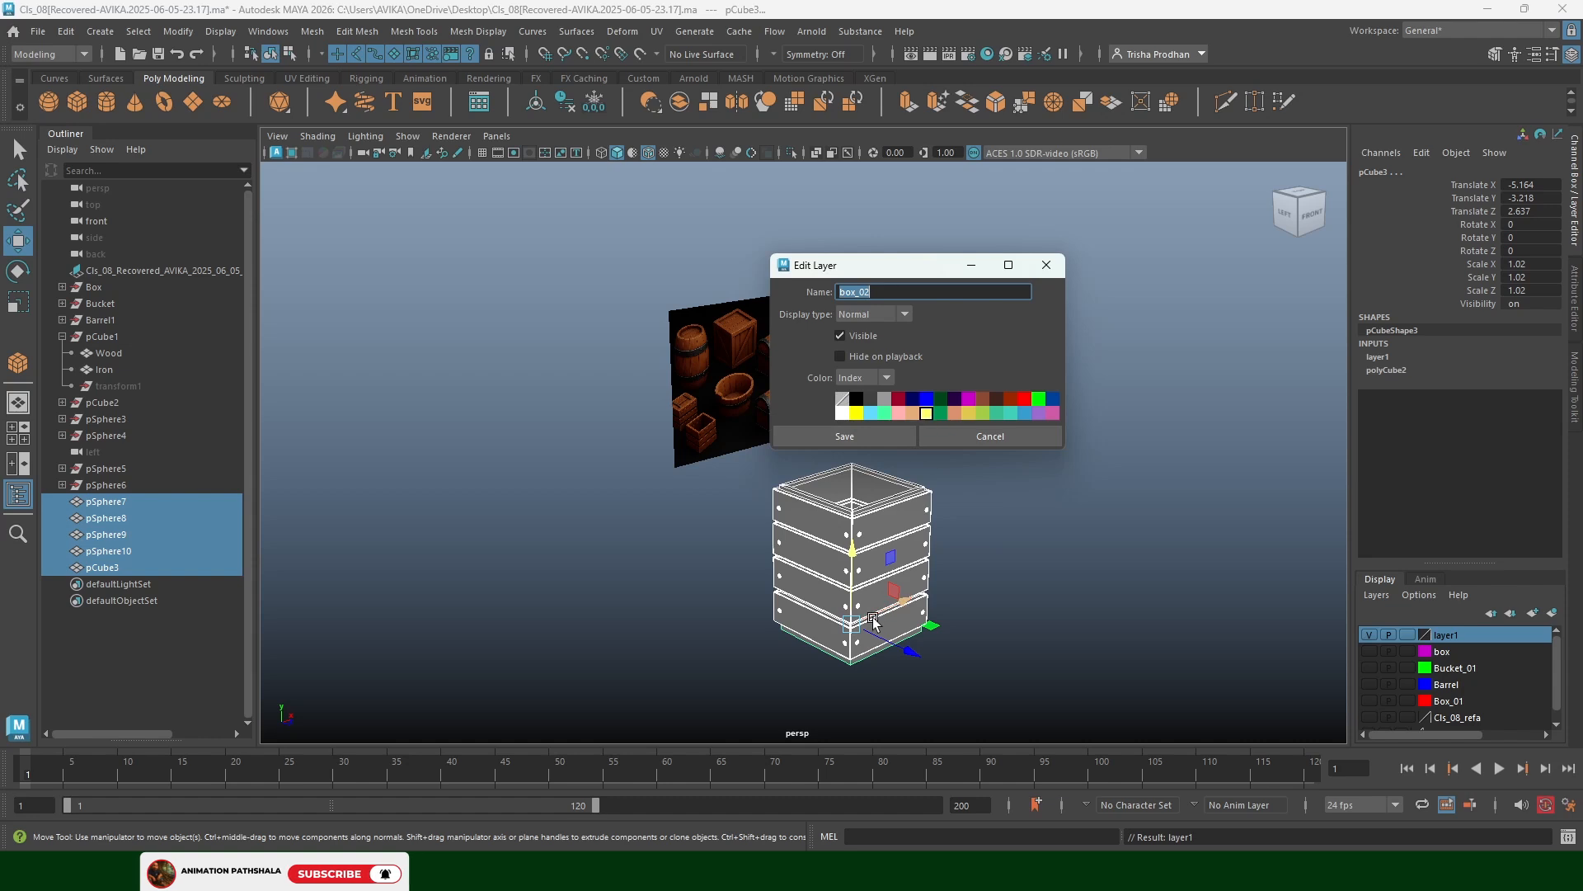
pyautogui.click(877, 437)
pyautogui.click(1055, 470)
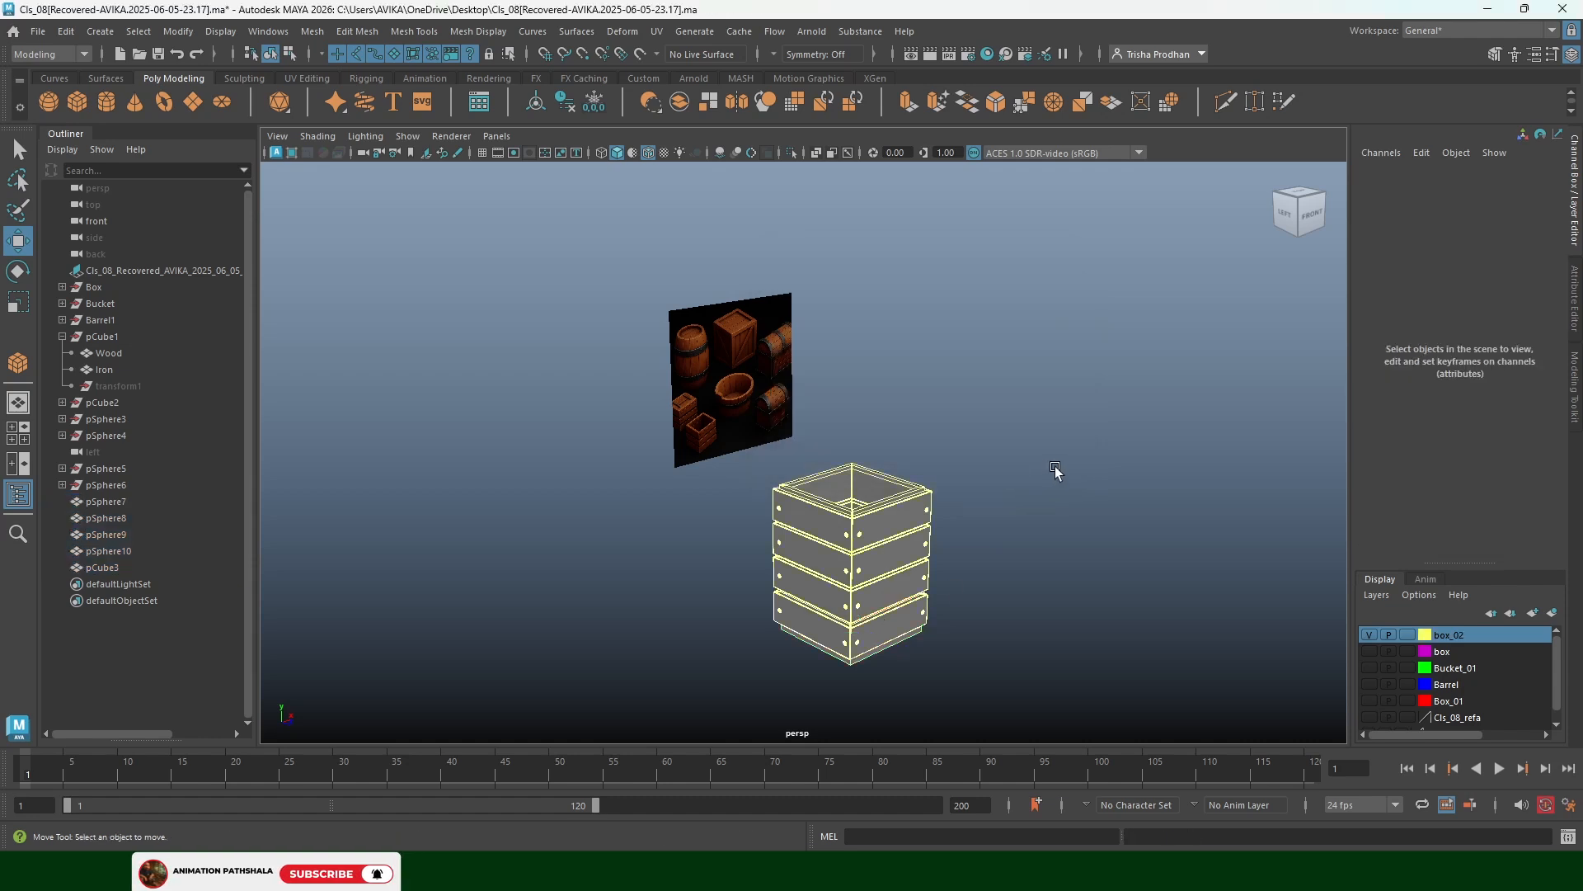
# Select all four tiers and the base panel, then freeze their transformations and delete their history
pyautogui.scroll(-3, 1029, 475)
pyautogui.click(858, 524)
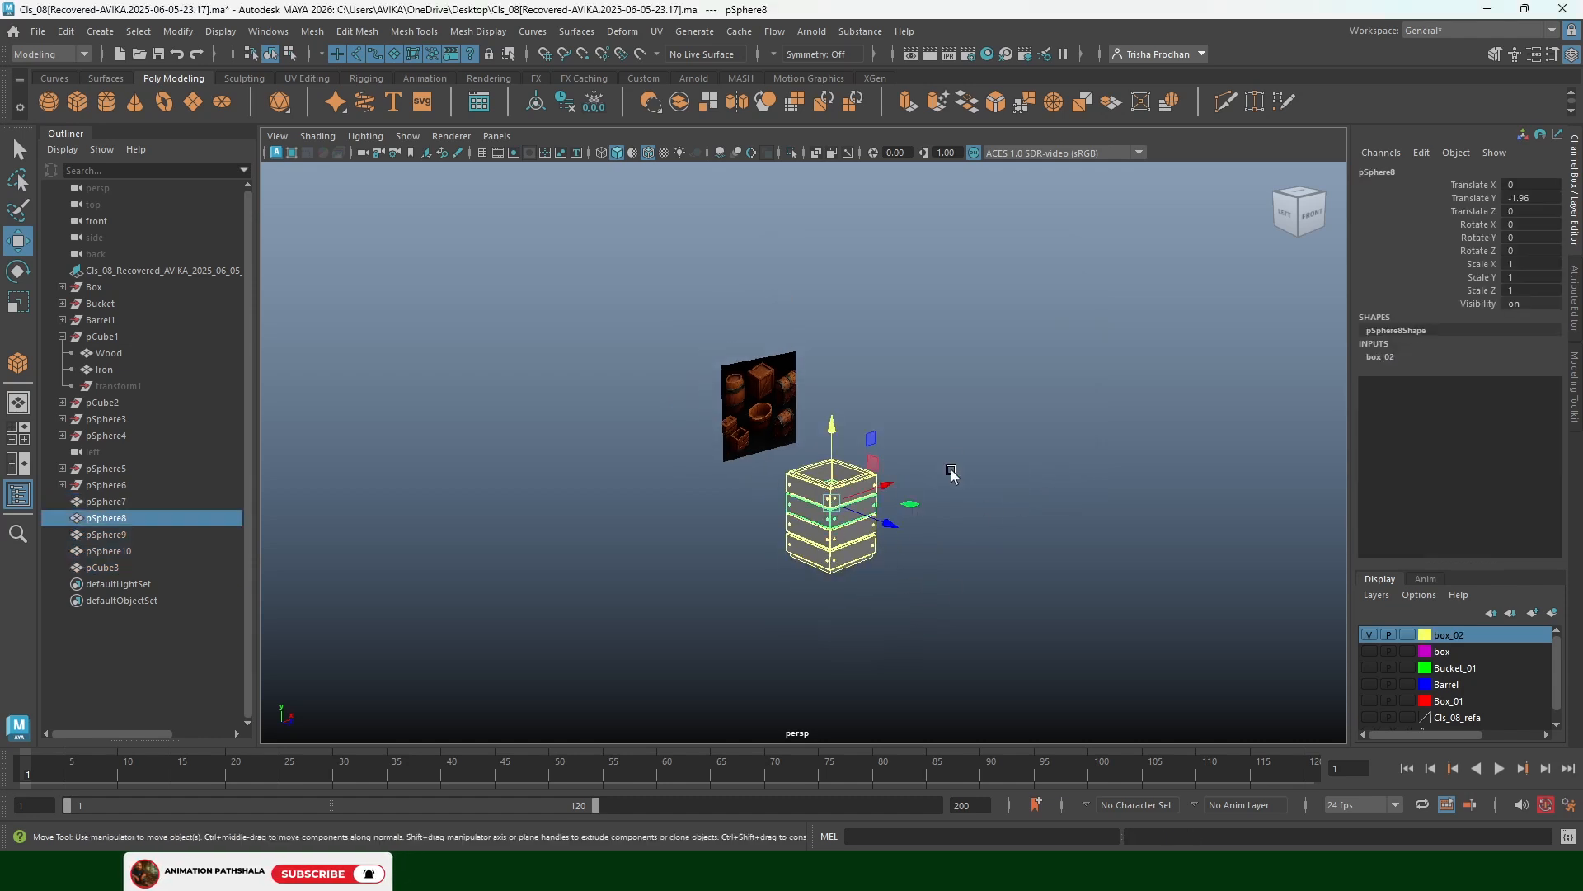
pyautogui.moveTo(921, 454); pyautogui.dragTo(804, 561)
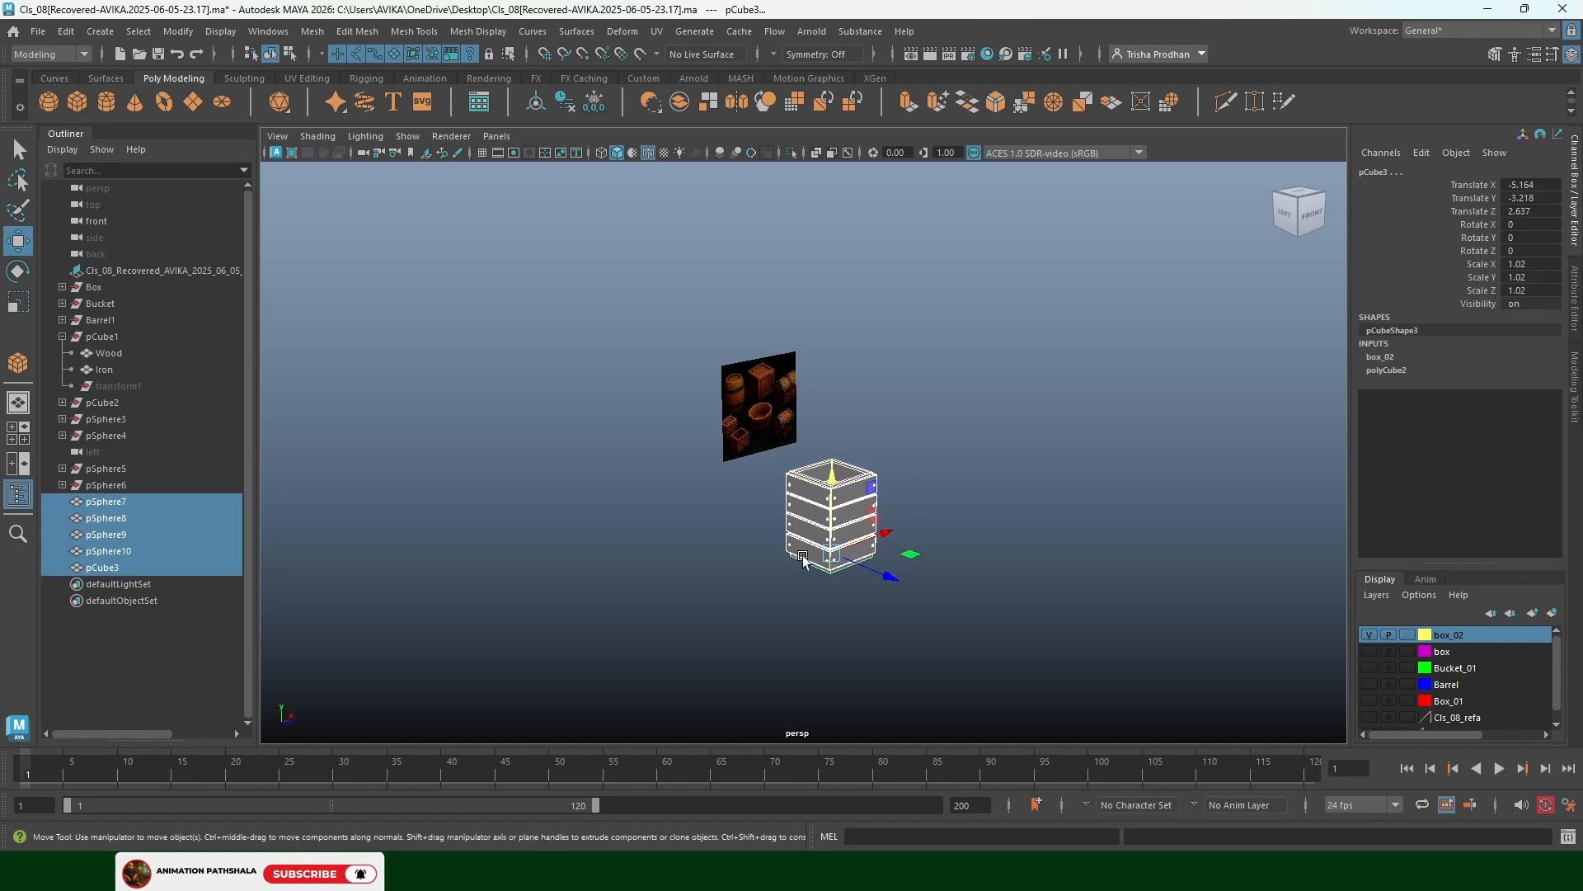
pyautogui.click(592, 102)
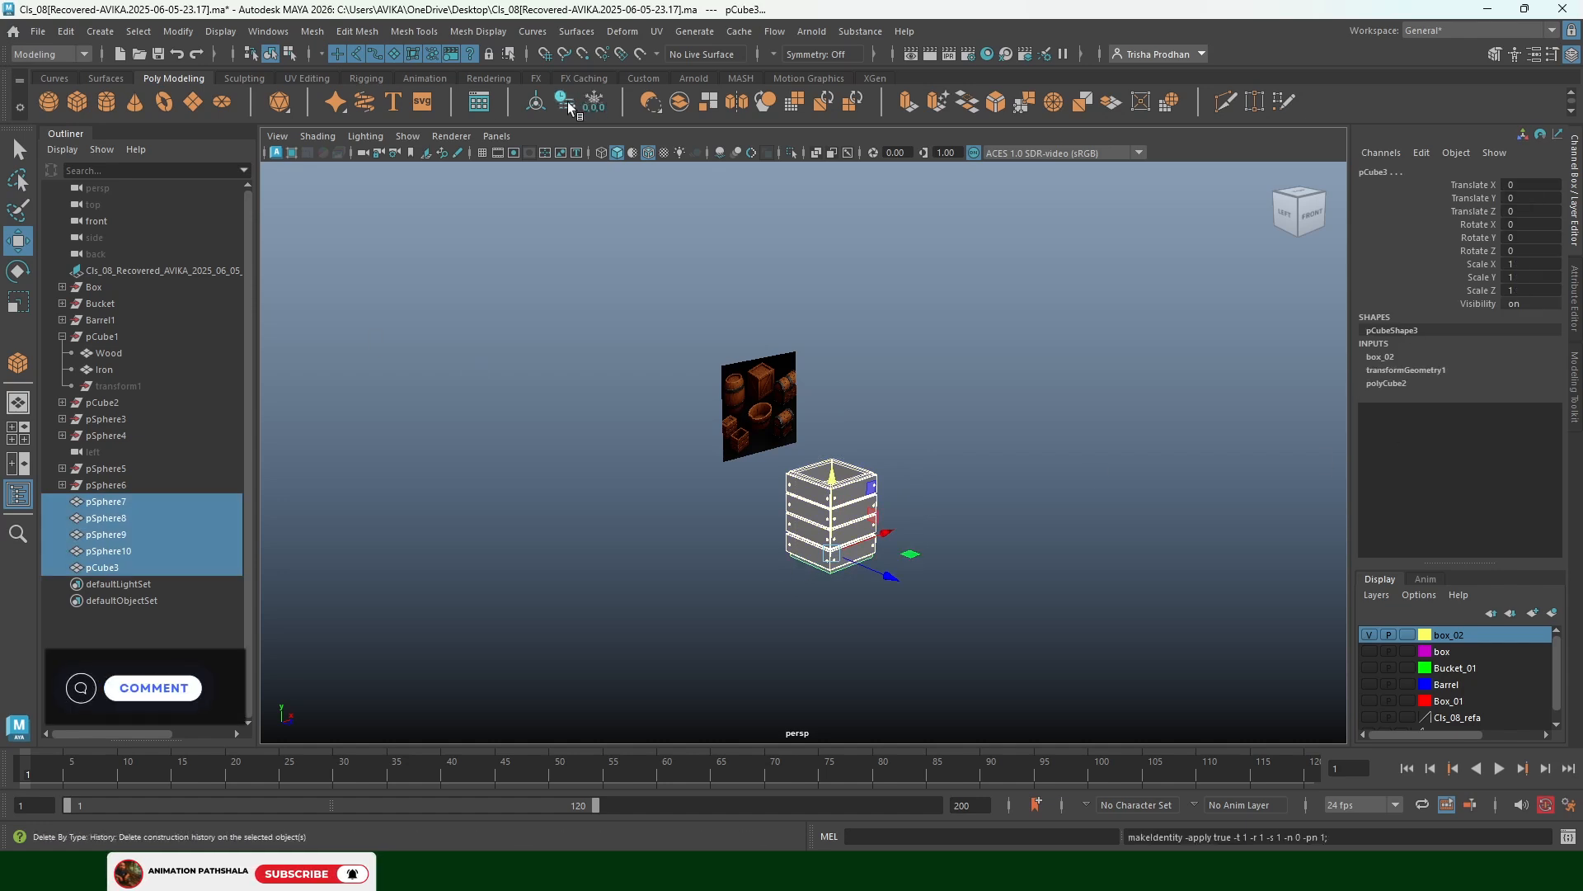
pyautogui.click(565, 103)
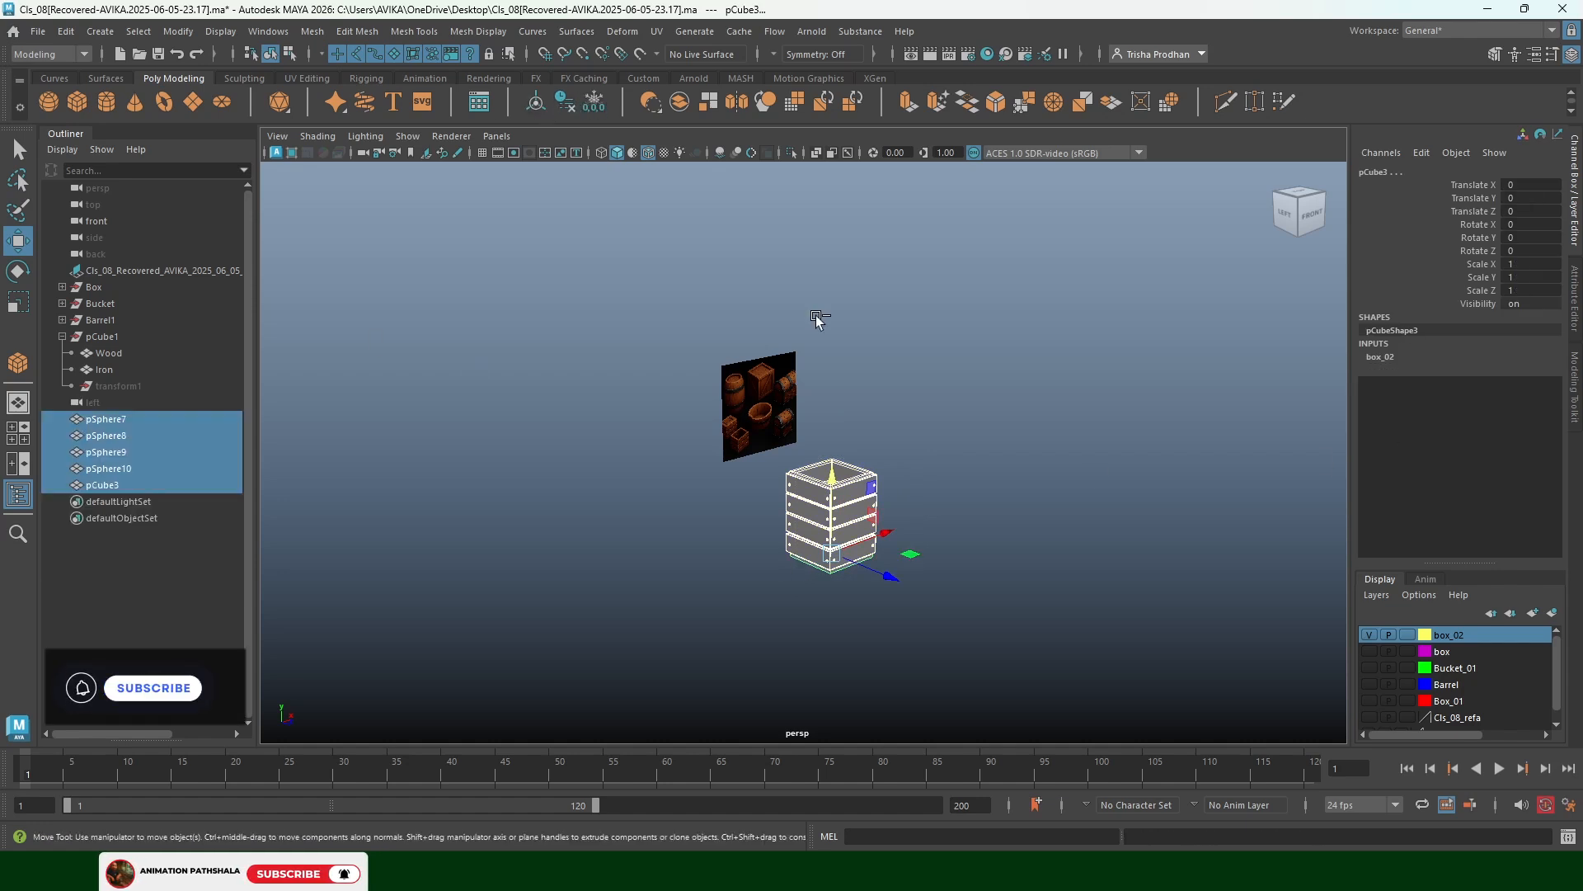
# Group the selected crate parts and rename the group box_03
pyautogui.hotkey('ctrl', 'g')
pyautogui.doubleClick(105, 420)
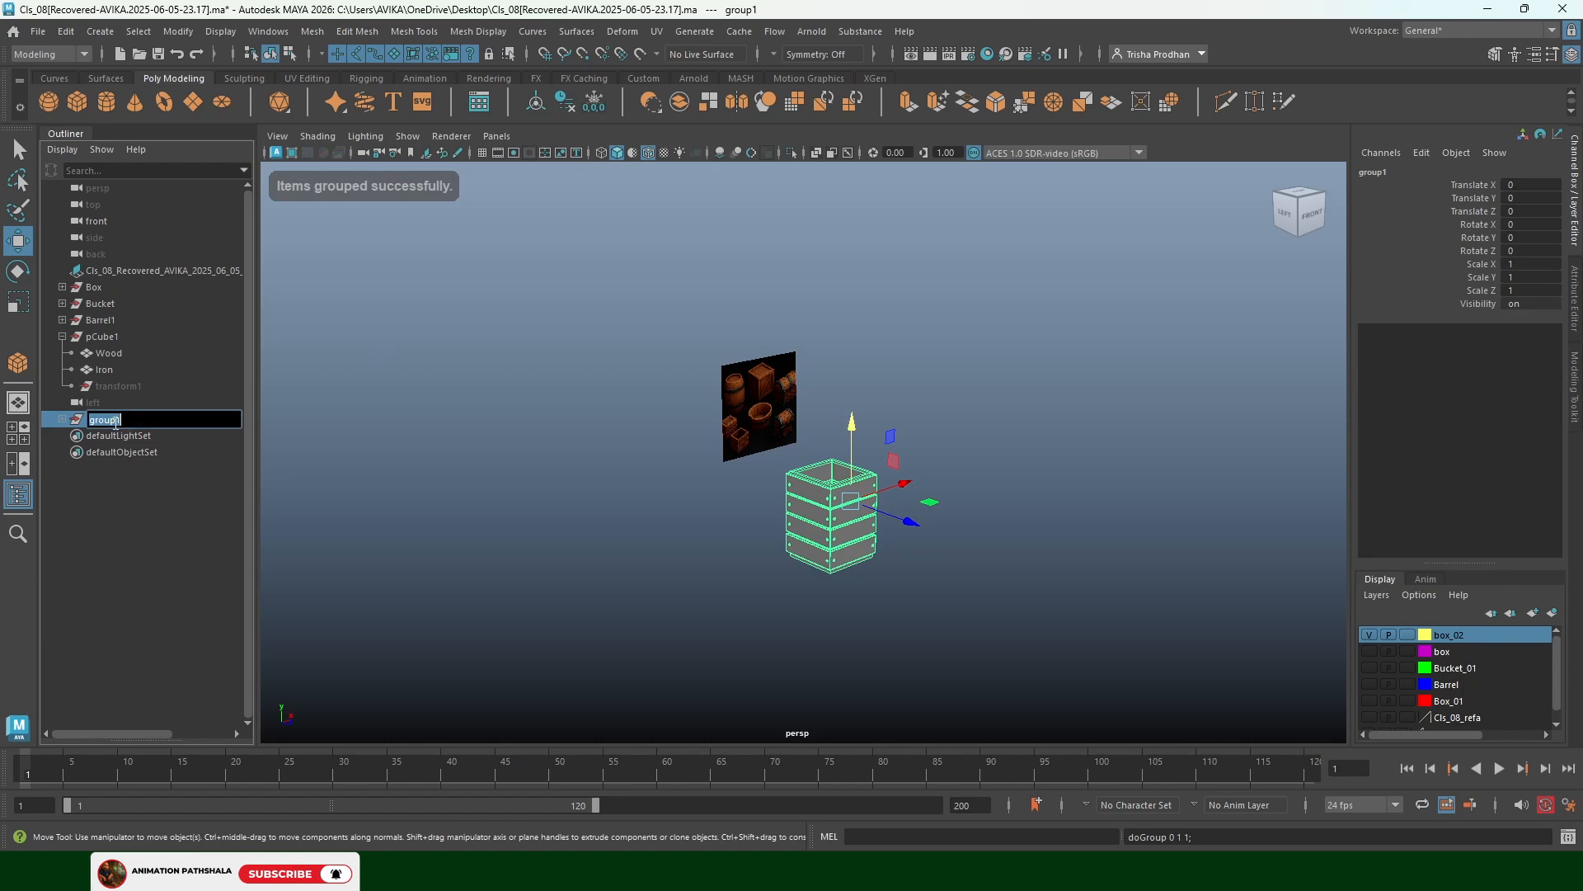
pyautogui.write('bo')
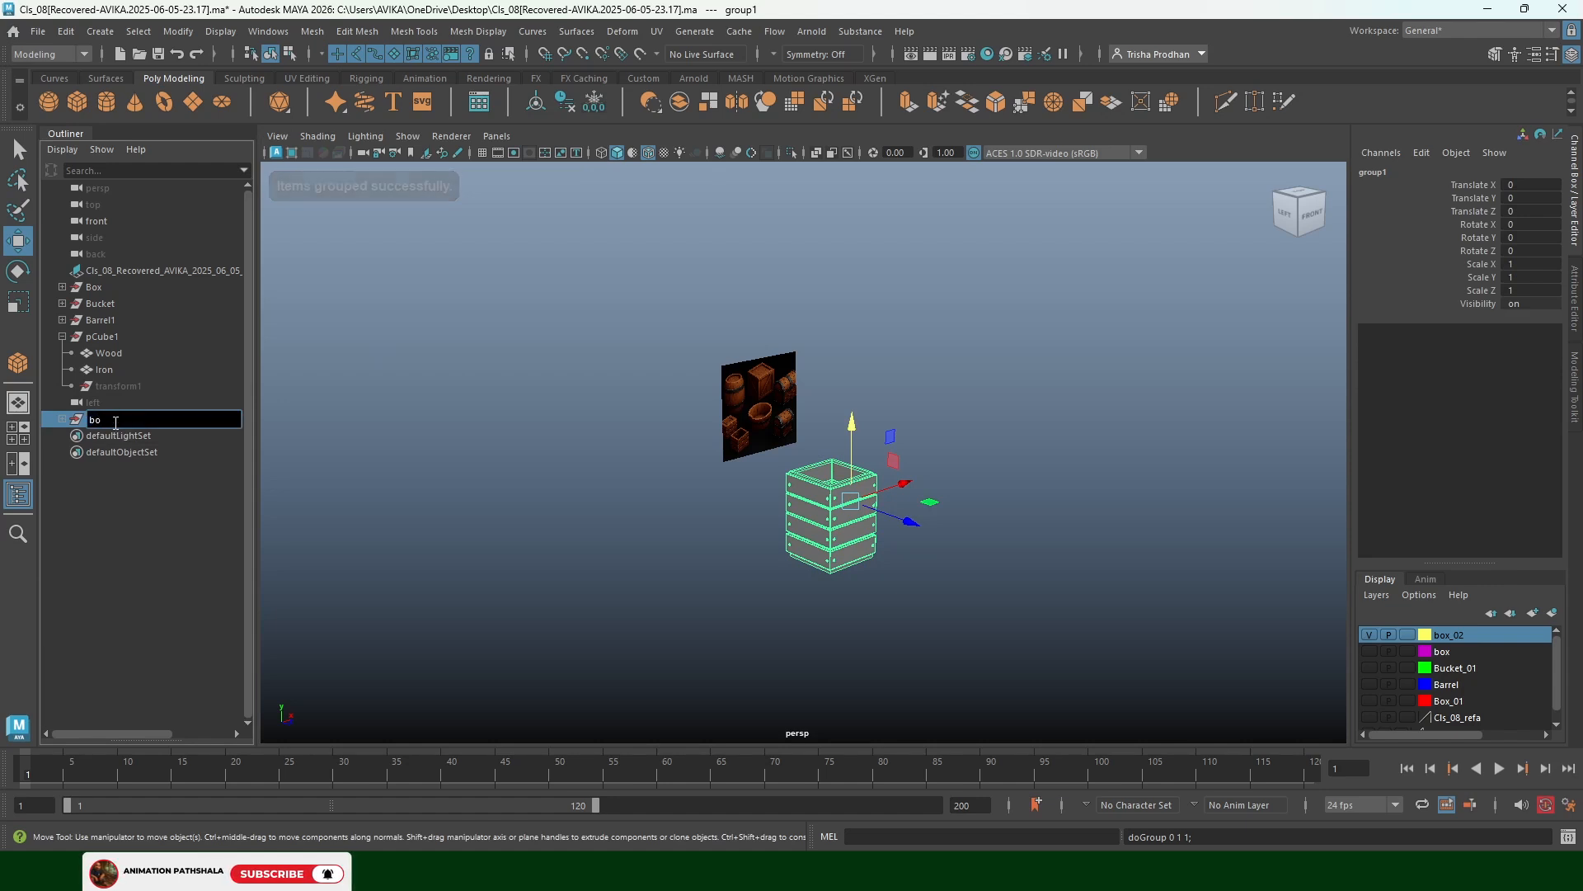
pyautogui.write('x_03')
pyautogui.press('Return')
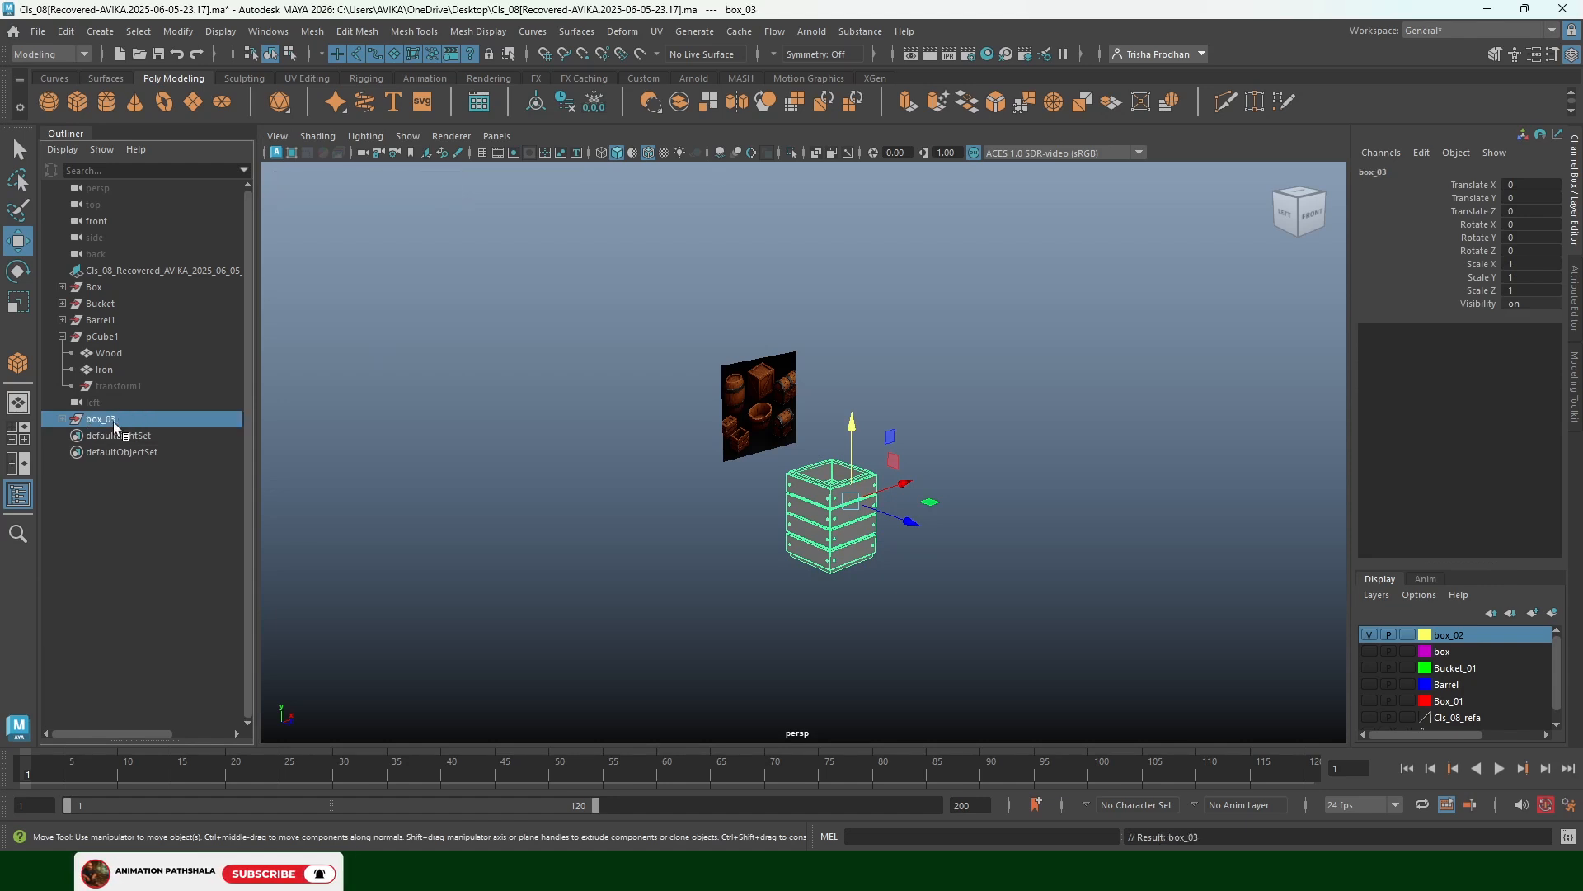
pyautogui.click(480, 463)
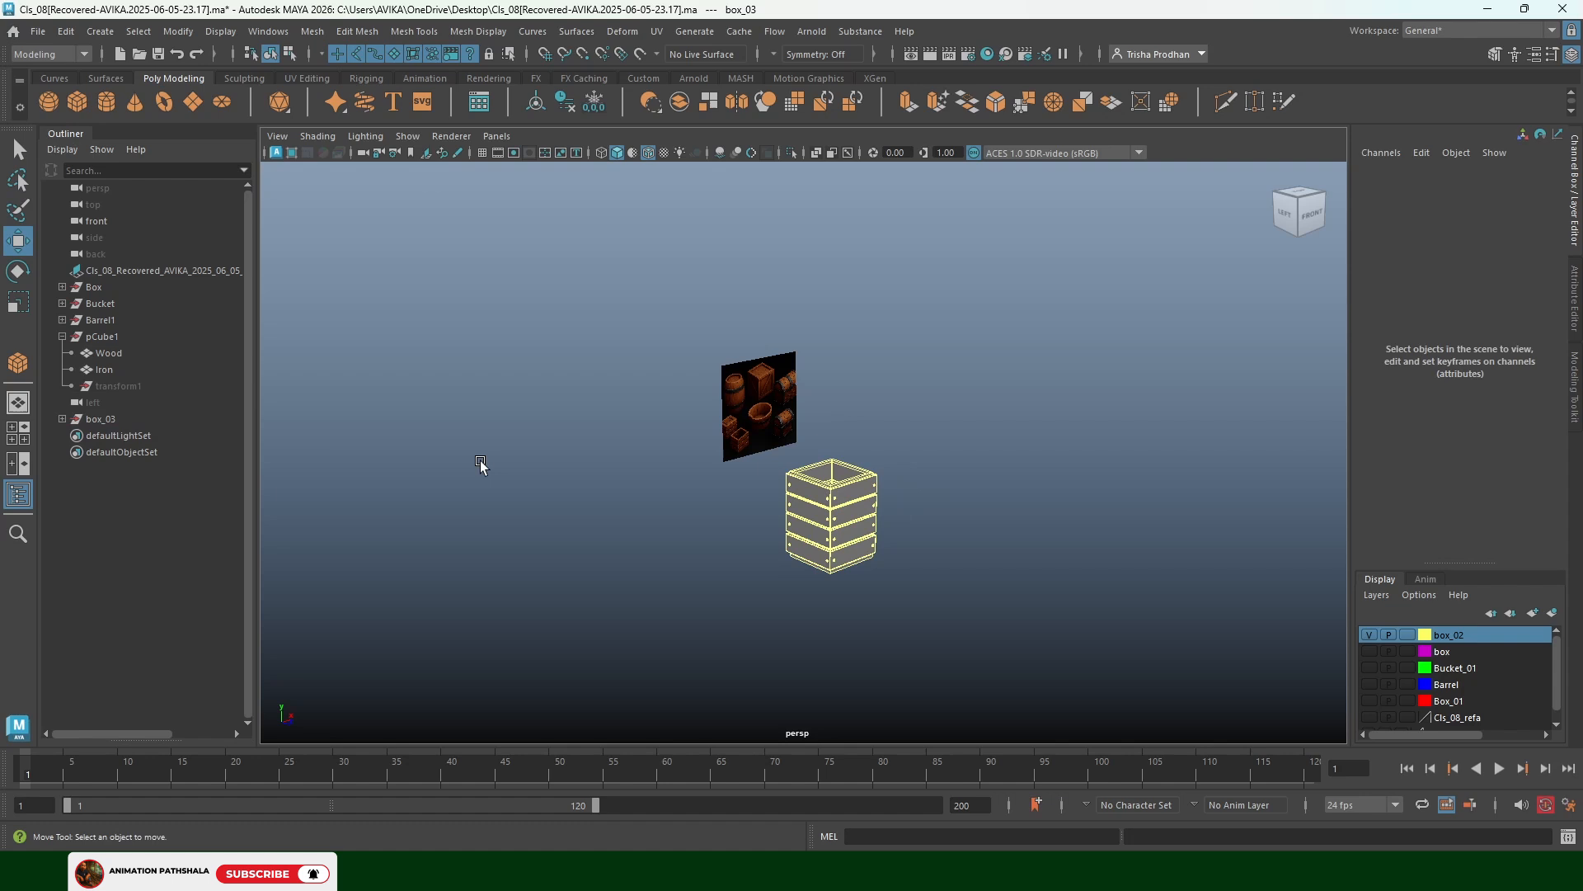
# Rename the crate group from box_03 to box_002
pyautogui.click(115, 422)
pyautogui.doubleClick(116, 423)
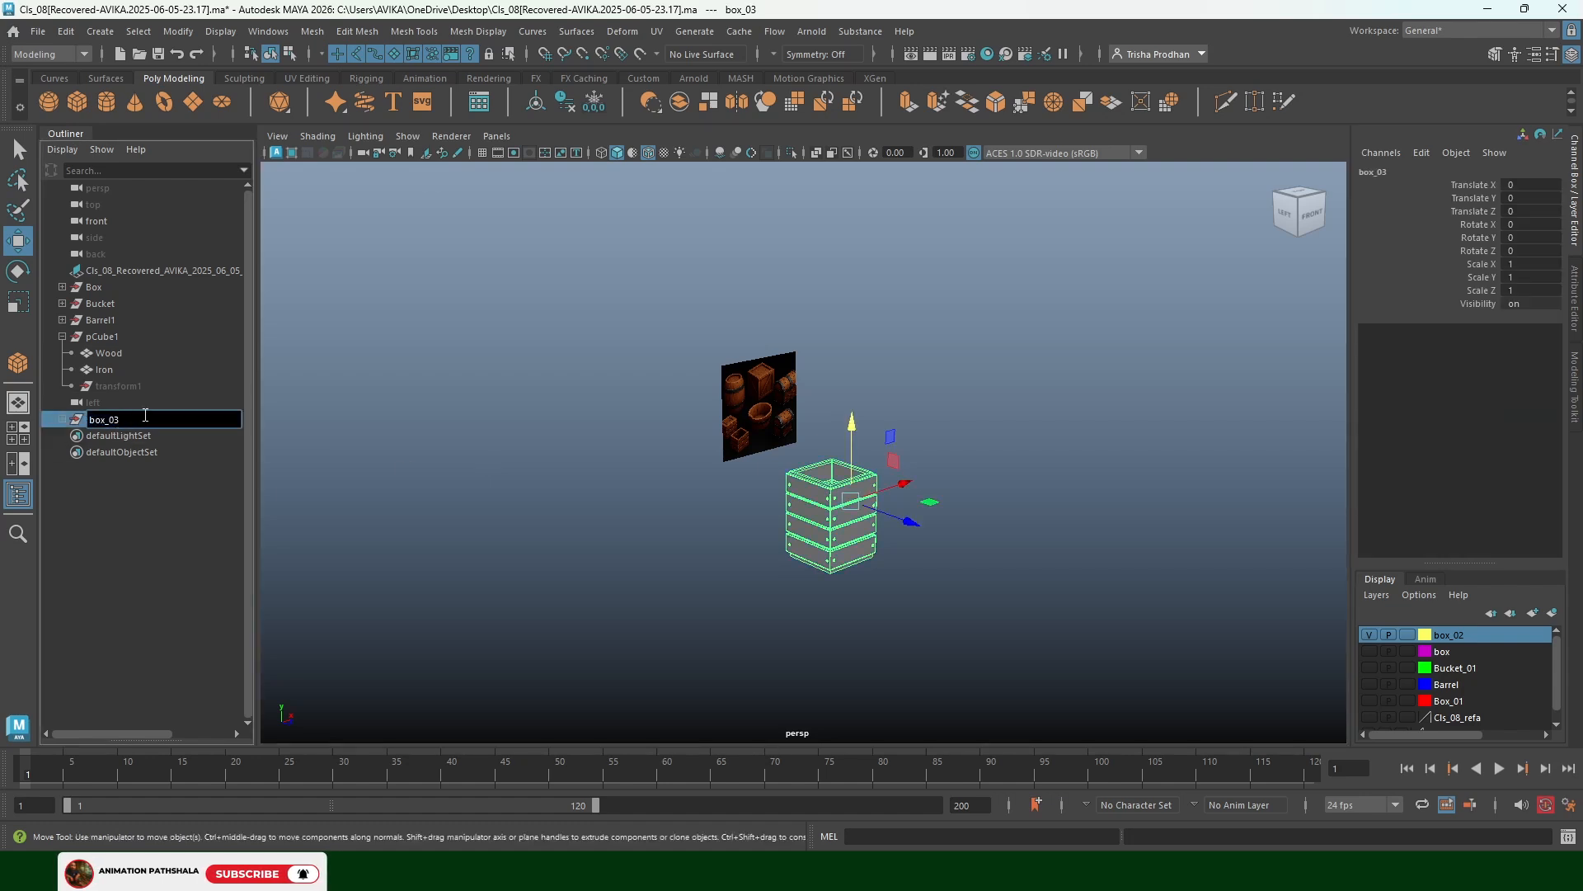
pyautogui.press('Return')
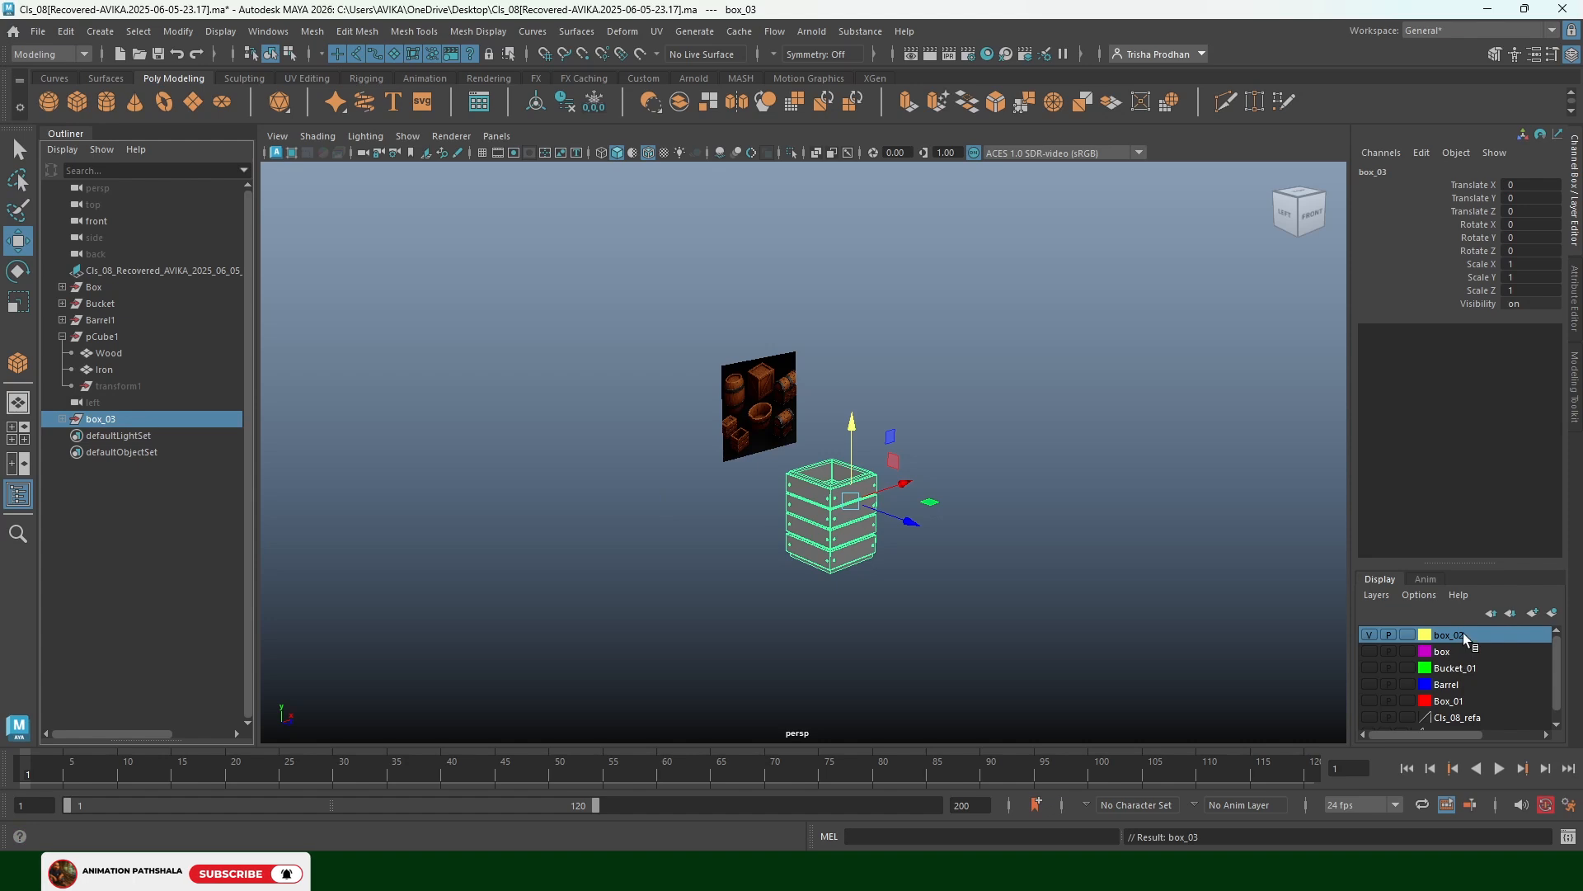
pyautogui.doubleClick(115, 420)
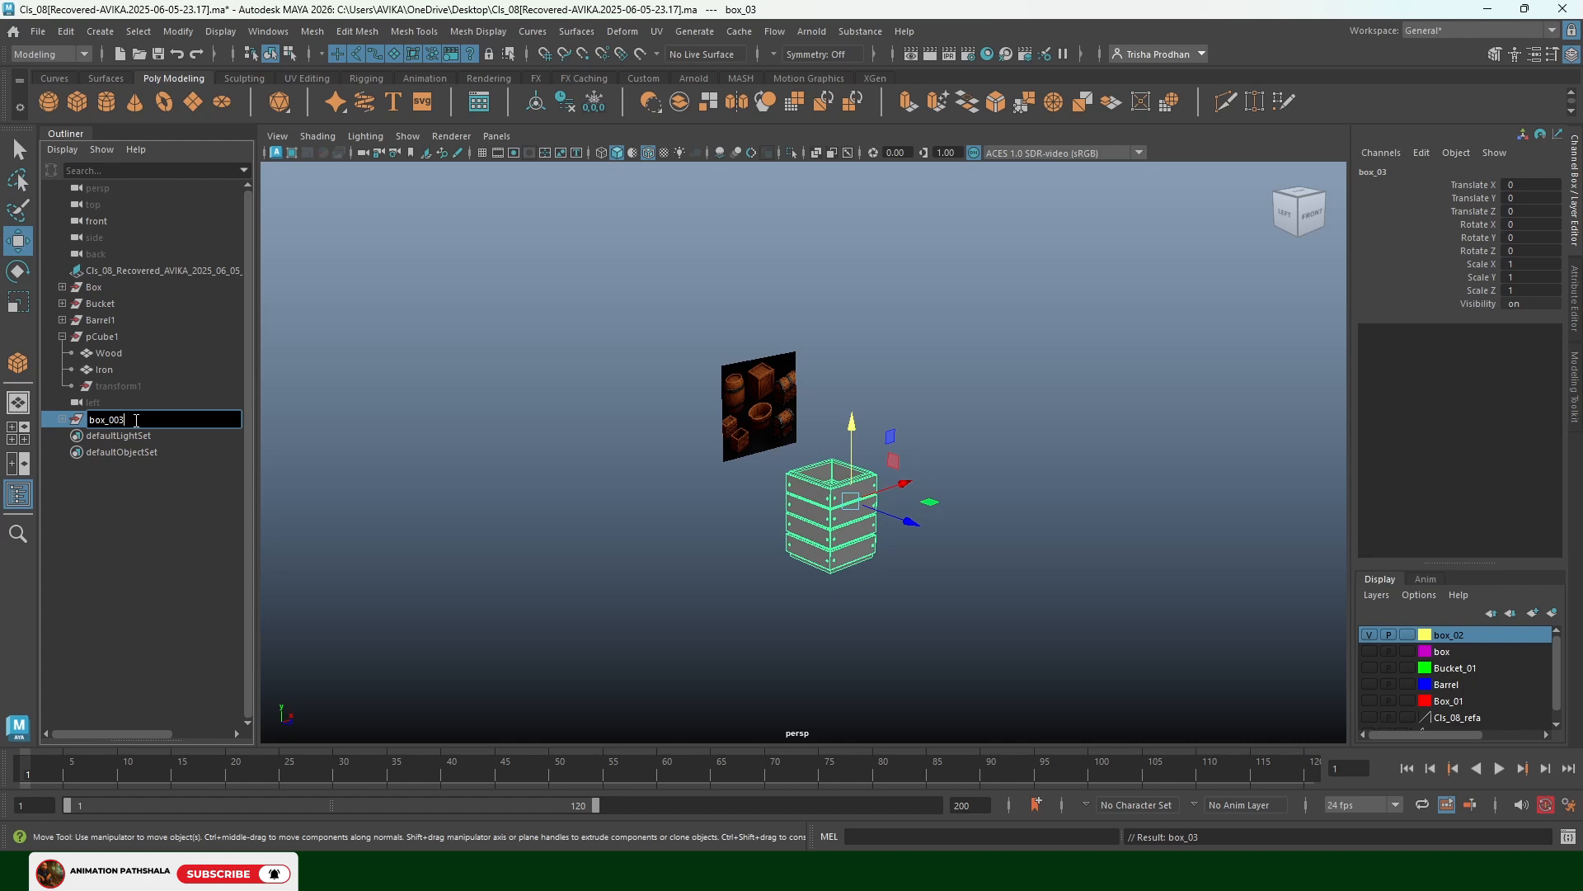
pyautogui.write('box_002')
pyautogui.press('Return')
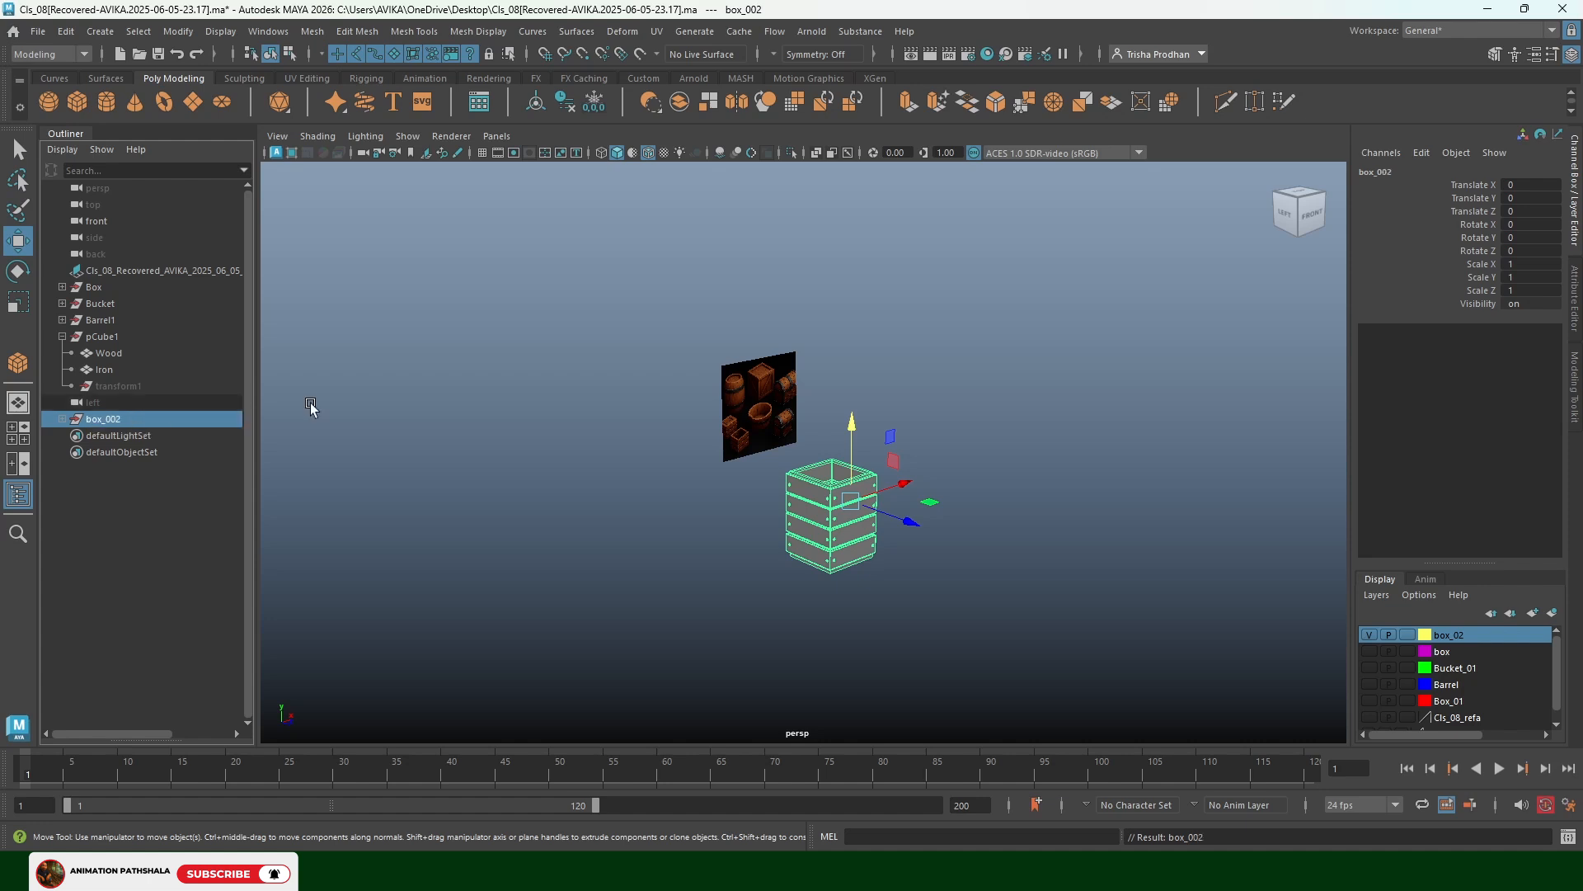
# Center the pivot of the box_002 group and move it along X to about 52.9
pyautogui.click(969, 482)
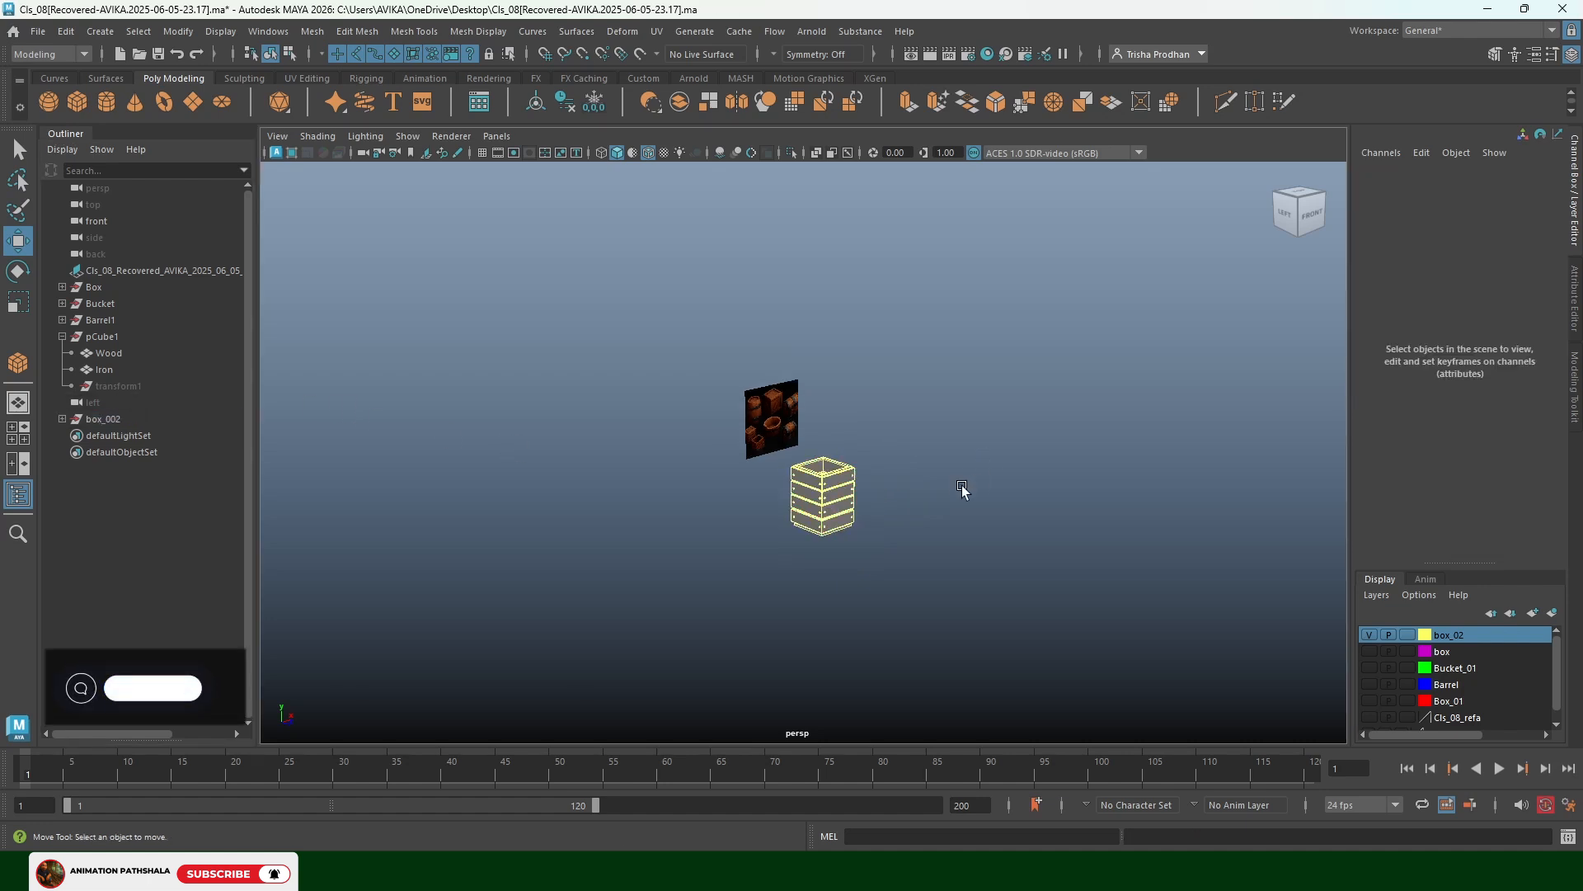
pyautogui.moveTo(961, 488)
pyautogui.keyDown('alt'); pyautogui.mouseDown()
pyautogui.moveTo(908, 502)
pyautogui.moveTo(932, 491)
pyautogui.mouseUp(); pyautogui.keyUp('alt')
pyautogui.keyDown('alt'); pyautogui.moveTo(1092, 527); pyautogui.dragTo(880, 512, button='right'); pyautogui.keyUp('alt')
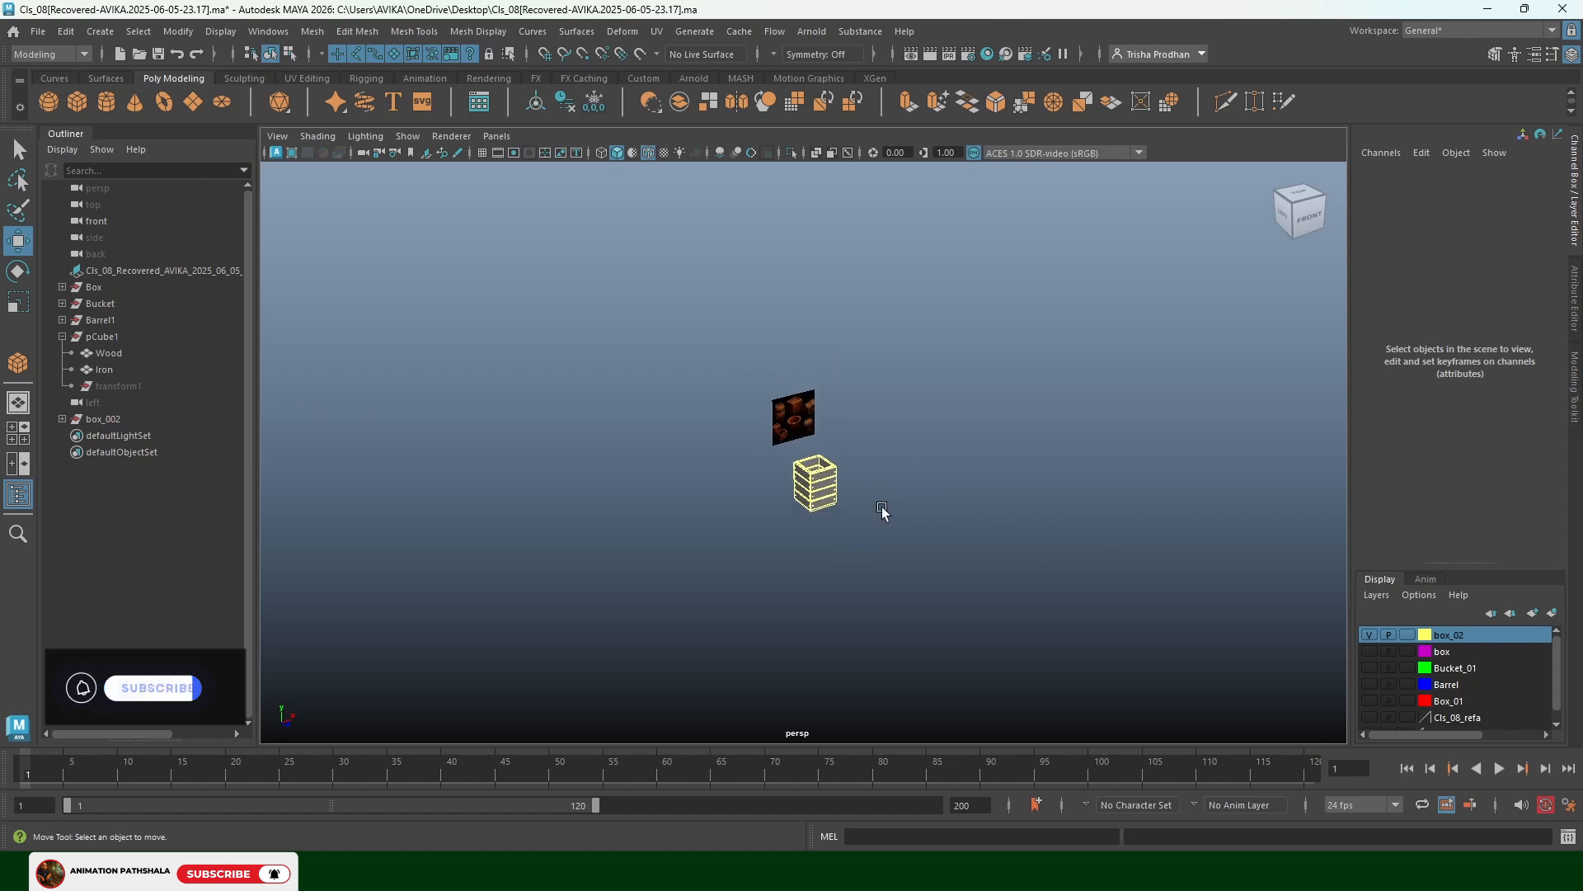
pyautogui.click(103, 418)
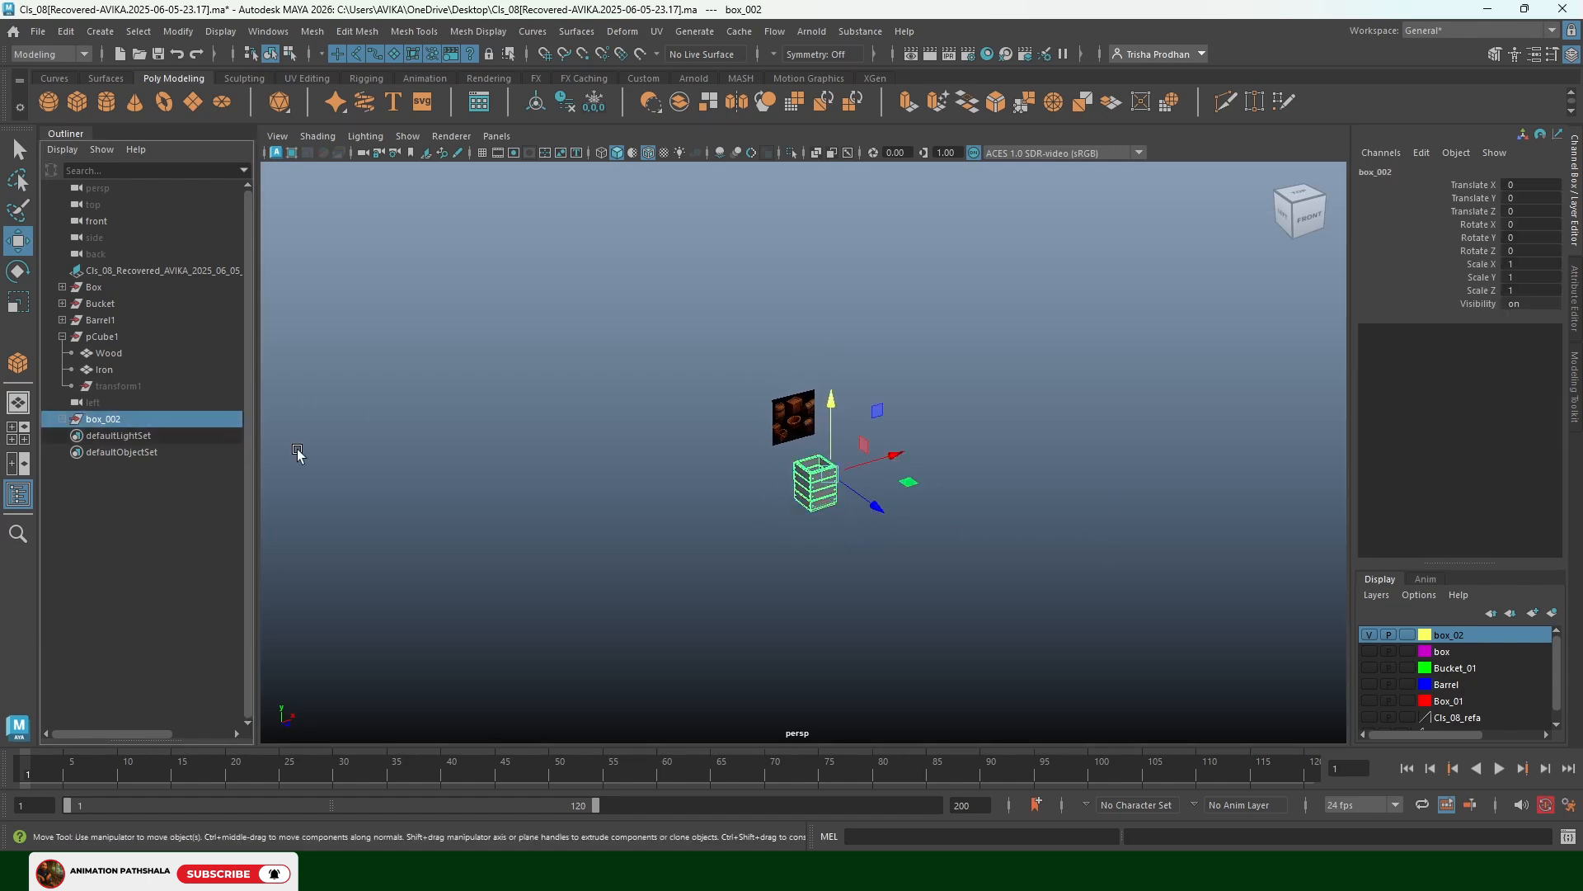
pyautogui.click(536, 102)
pyautogui.moveTo(881, 464); pyautogui.dragTo(1077, 427)
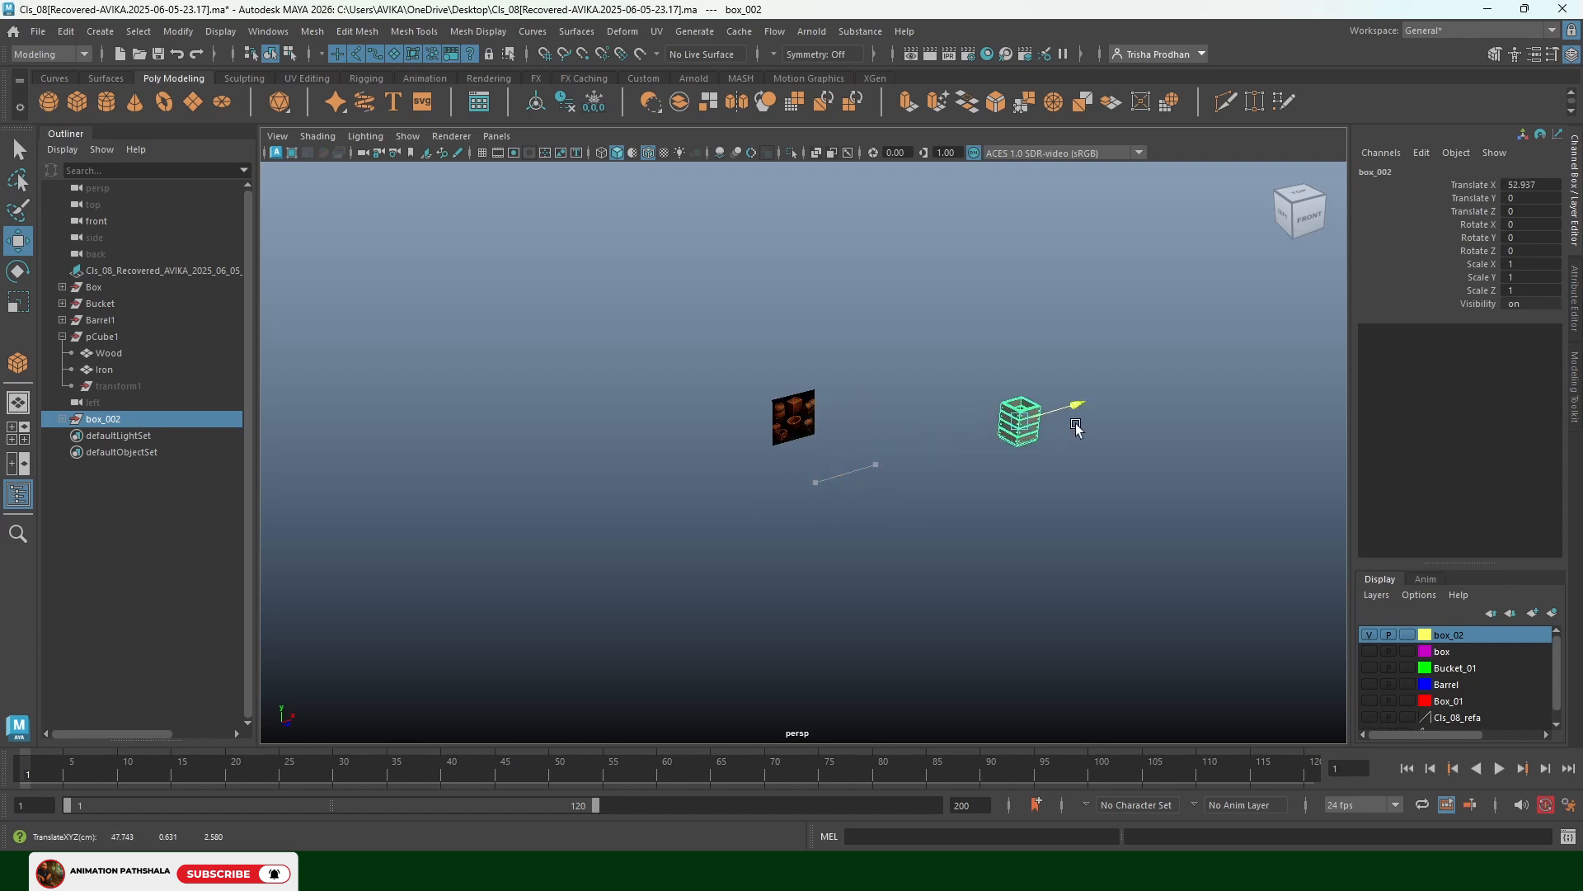
# Show the box, Bucket_01, Barrel, Box_01 and Cls_08_refa display layers
pyautogui.click(1372, 653)
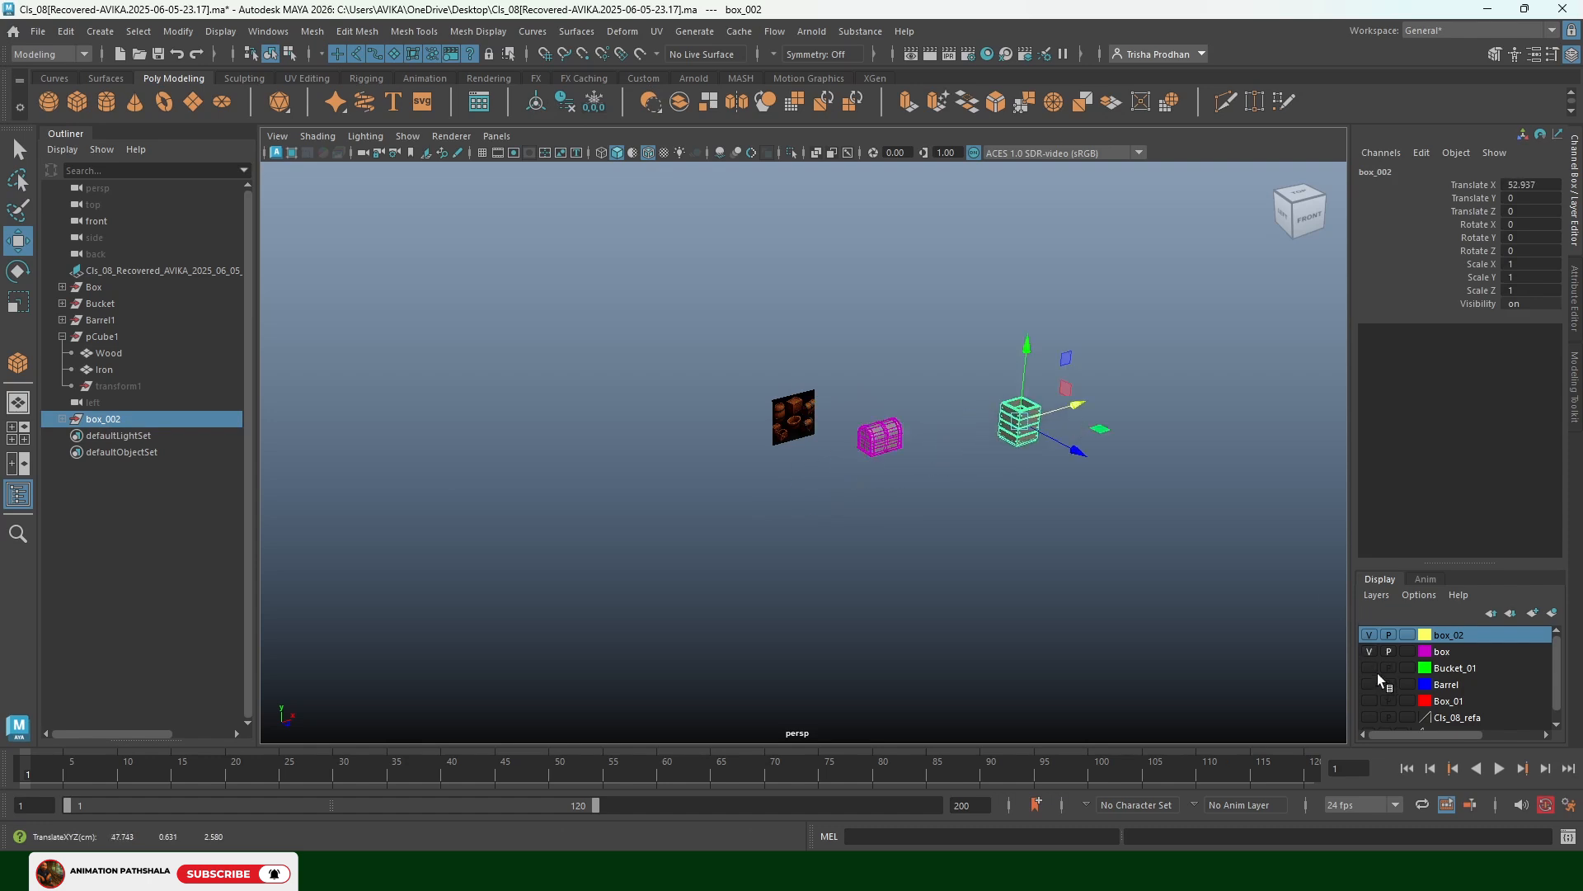
pyautogui.click(1370, 686)
pyautogui.click(1371, 702)
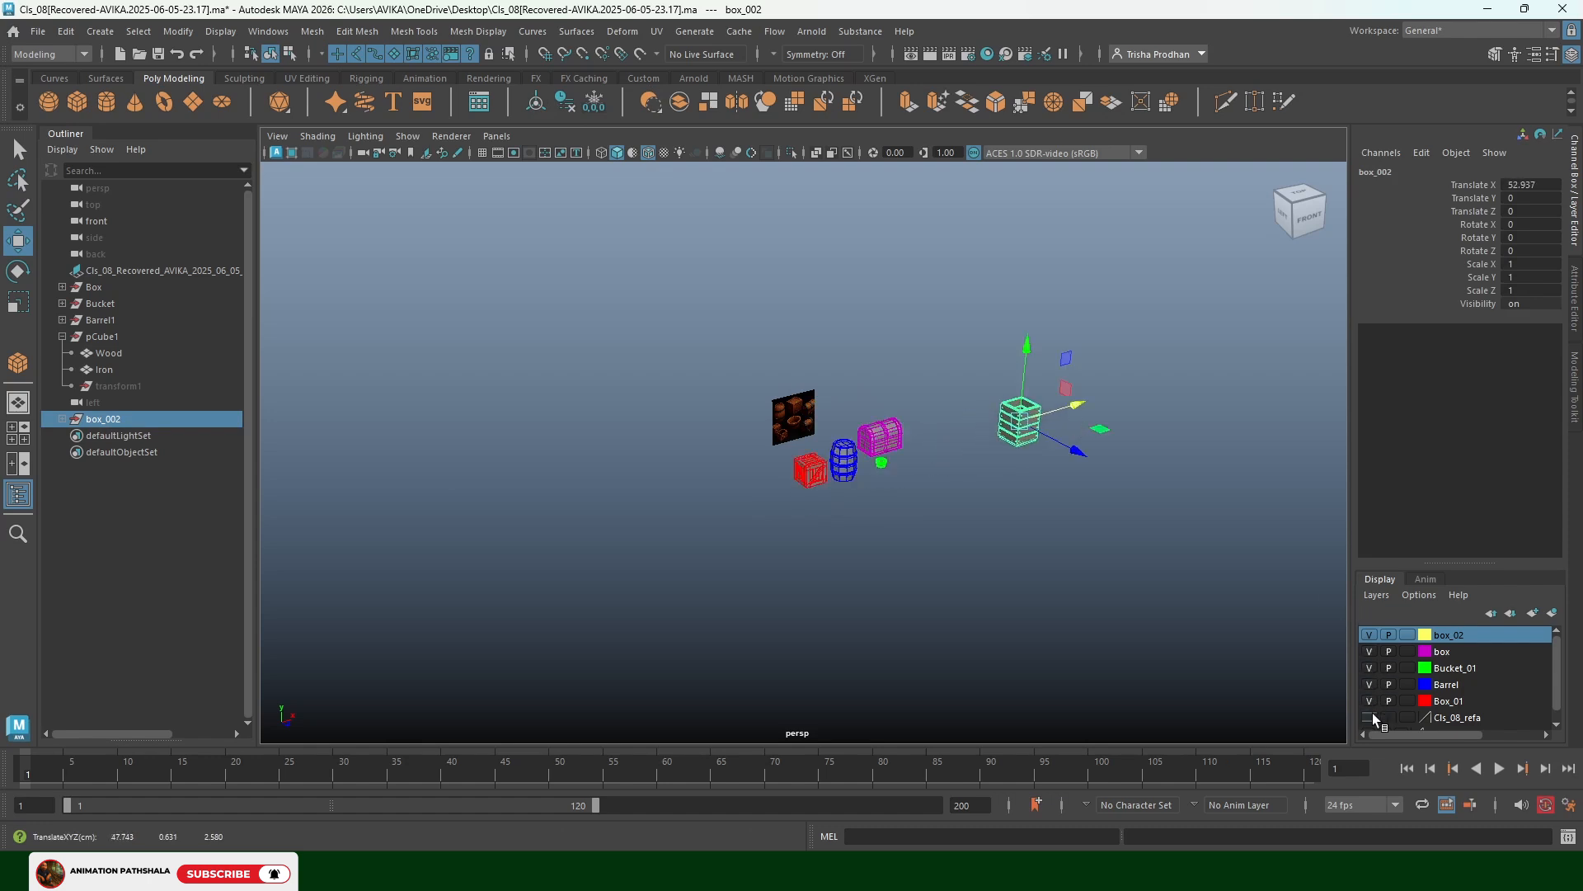
pyautogui.click(1371, 717)
# Move the box_002 crate along X to about 27.9, closer to the chest
pyautogui.scroll(3, 1045, 593)
pyautogui.keyDown('alt'); pyautogui.moveTo(969, 570); pyautogui.dragTo(965, 611, button='middle'); pyautogui.keyUp('alt')
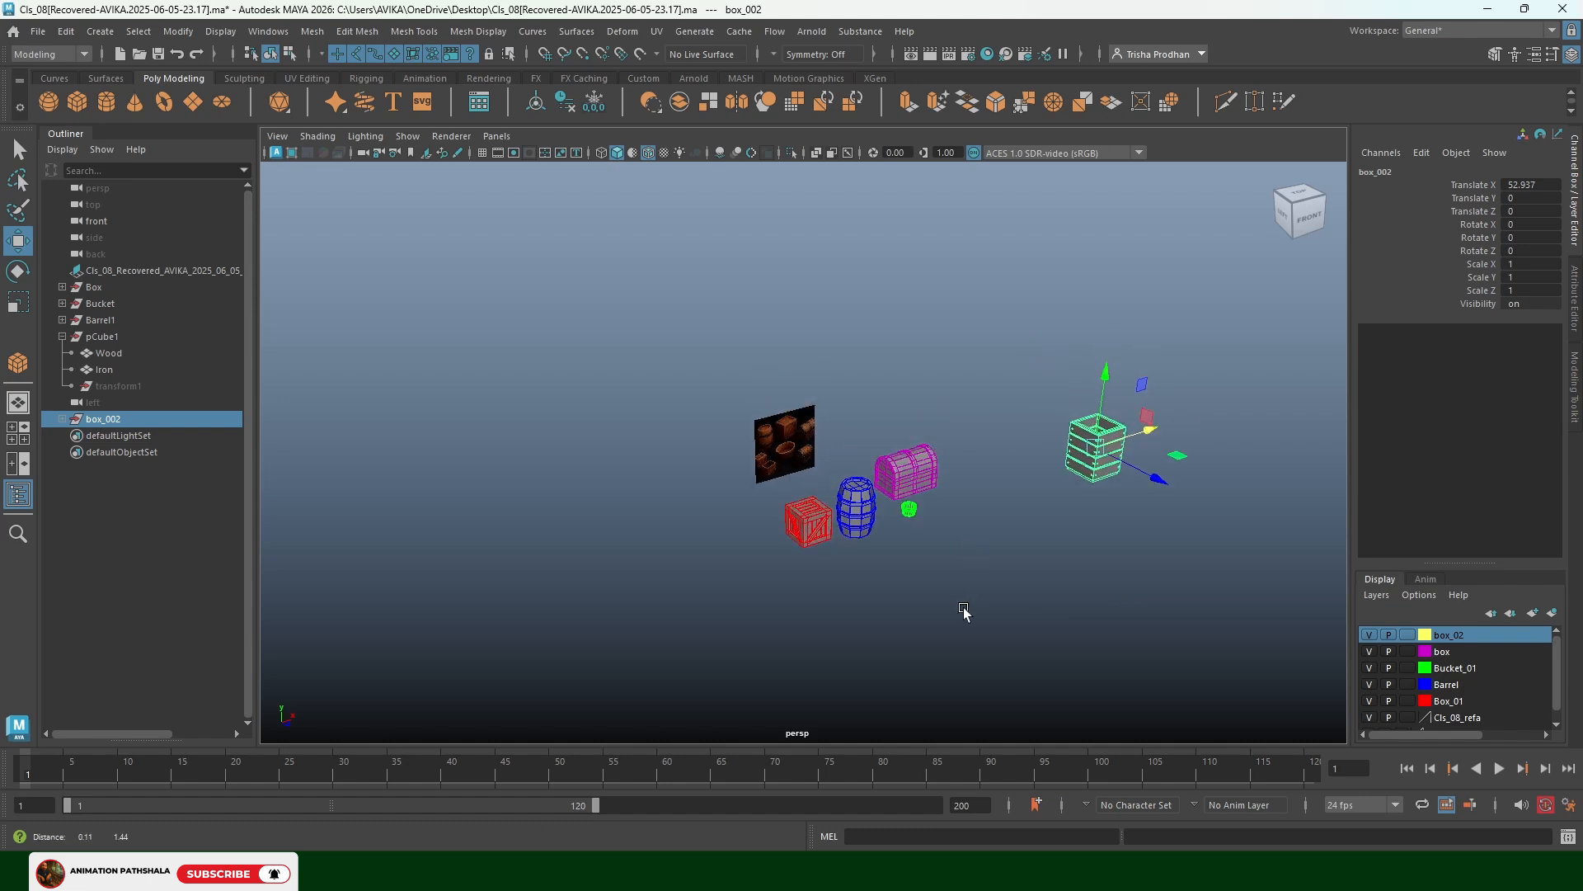
pyautogui.keyDown('alt'); pyautogui.moveTo(964, 610); pyautogui.dragTo(863, 593); pyautogui.keyUp('alt')
pyautogui.moveTo(1203, 518); pyautogui.dragTo(1067, 541)
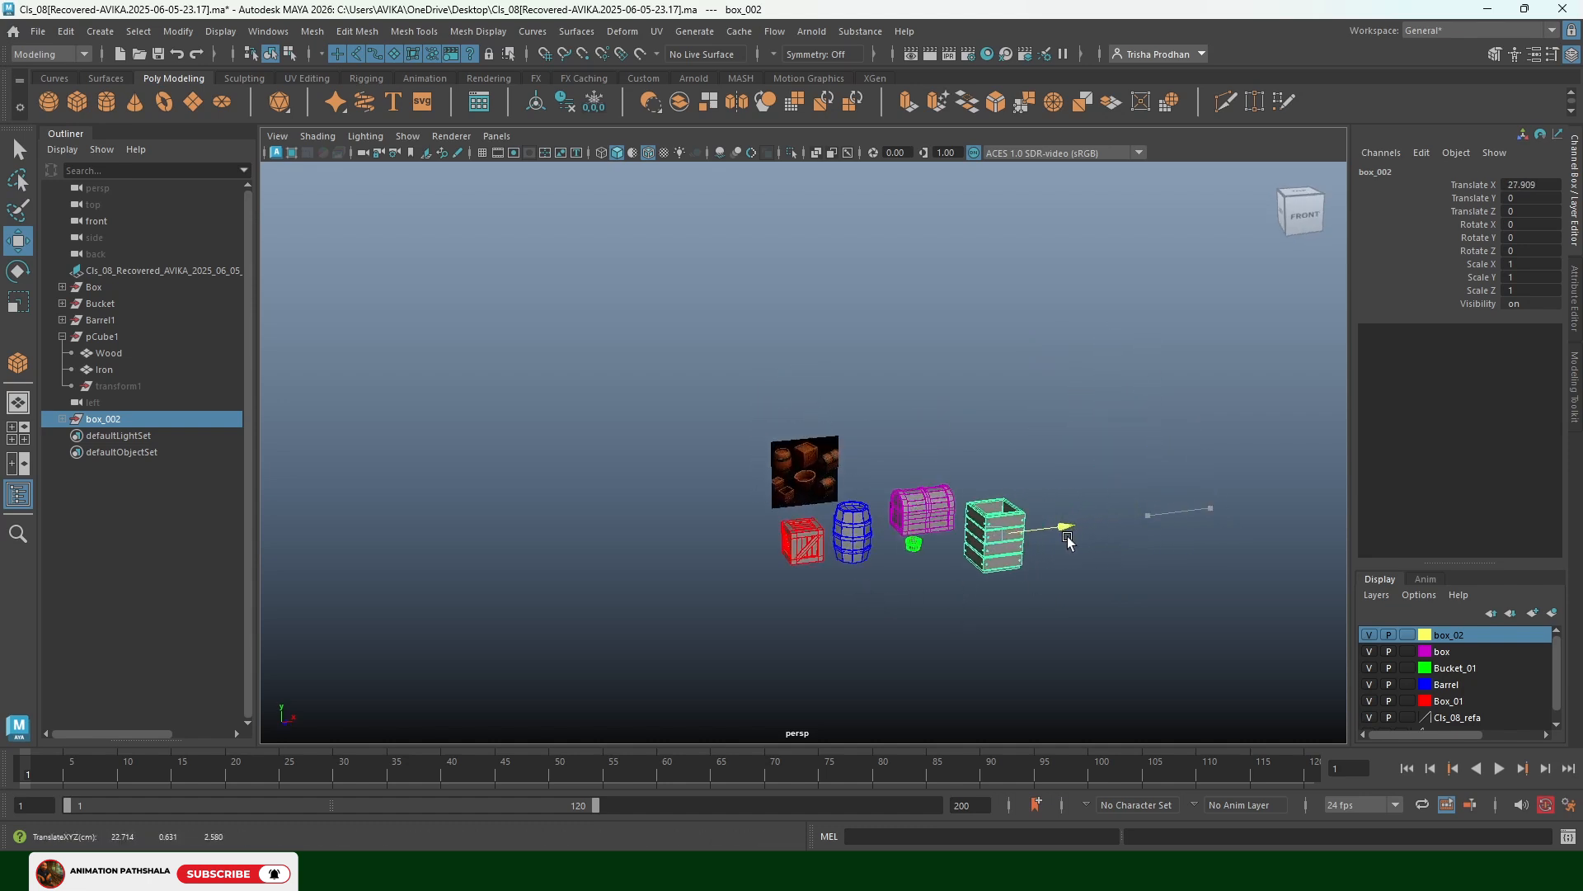
# Deselect the crate and hide the recovered display layer that holds the reference image
pyautogui.scroll(5, 940, 565)
pyautogui.keyDown('alt'); pyautogui.moveTo(938, 566); pyautogui.dragTo(883, 505, button='middle'); pyautogui.keyUp('alt')
pyautogui.scroll(-5, 700, 423)
pyautogui.keyDown('alt'); pyautogui.moveTo(699, 446); pyautogui.dragTo(726, 528); pyautogui.keyUp('alt')
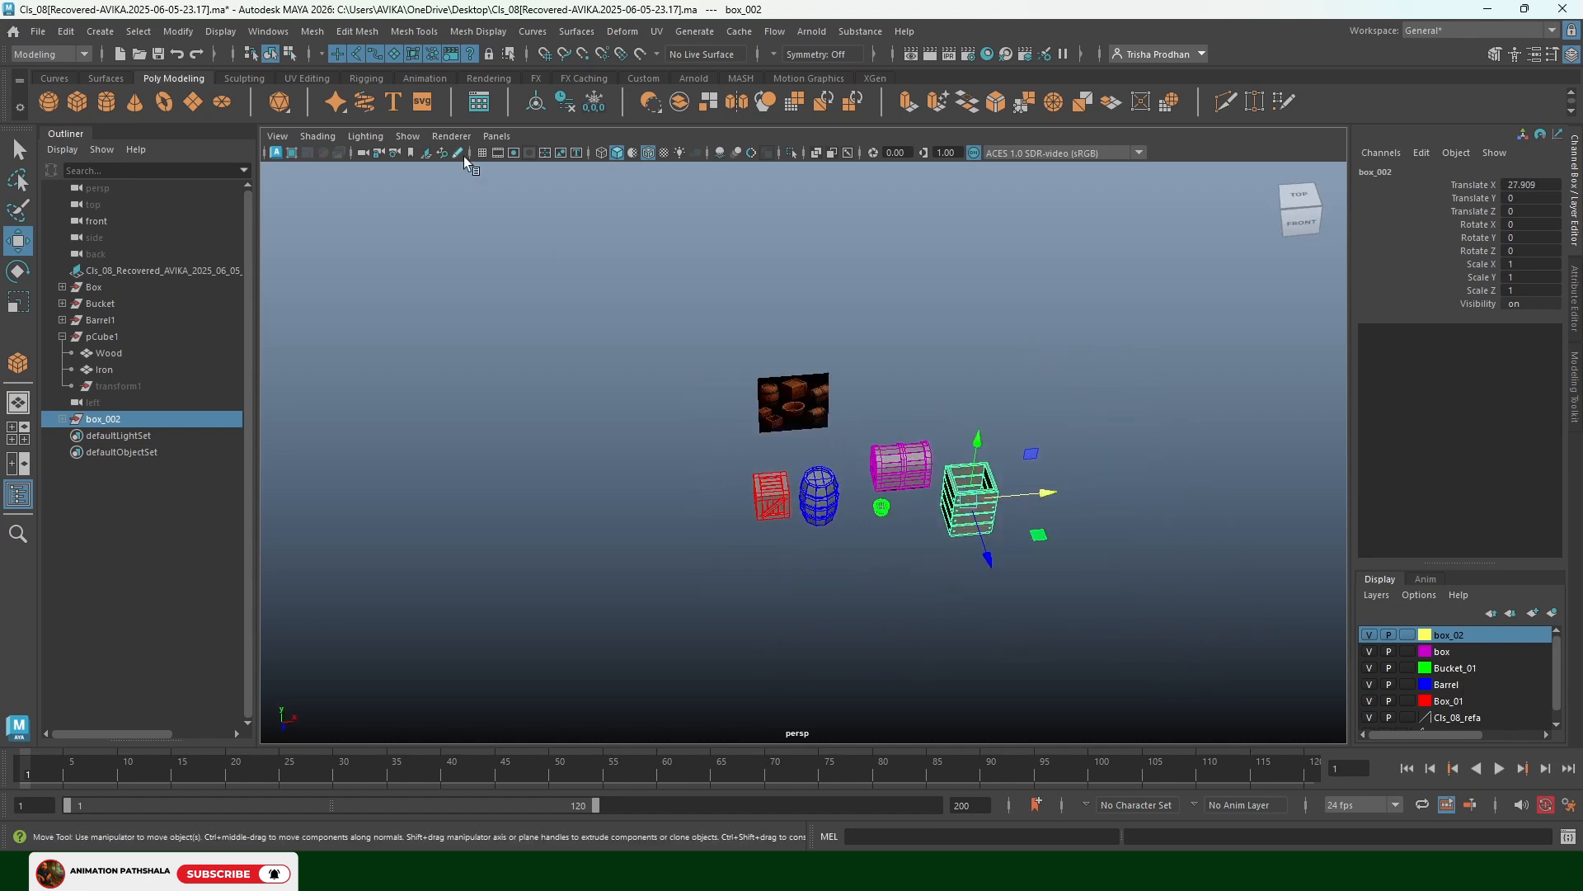
pyautogui.click(882, 387)
pyautogui.scroll(-1, 1452, 664)
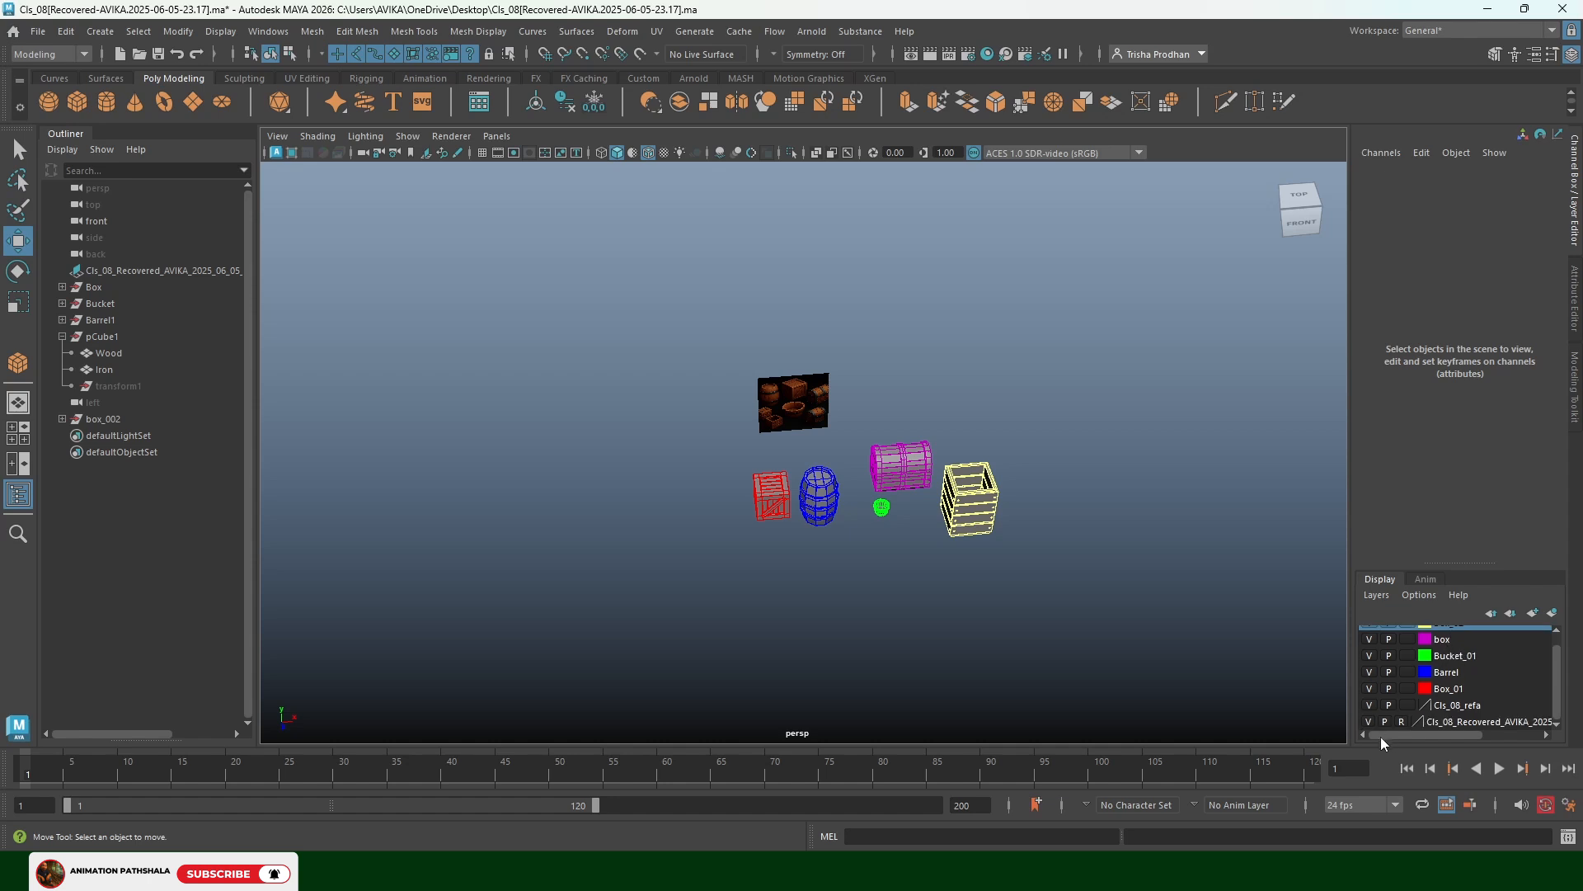
pyautogui.click(1369, 722)
# Select the whole Bucket group and scale it up uniformly to about 3.27
pyautogui.keyDown('alt'); pyautogui.moveTo(679, 336); pyautogui.dragTo(743, 404); pyautogui.keyUp('alt')
pyautogui.click(788, 575)
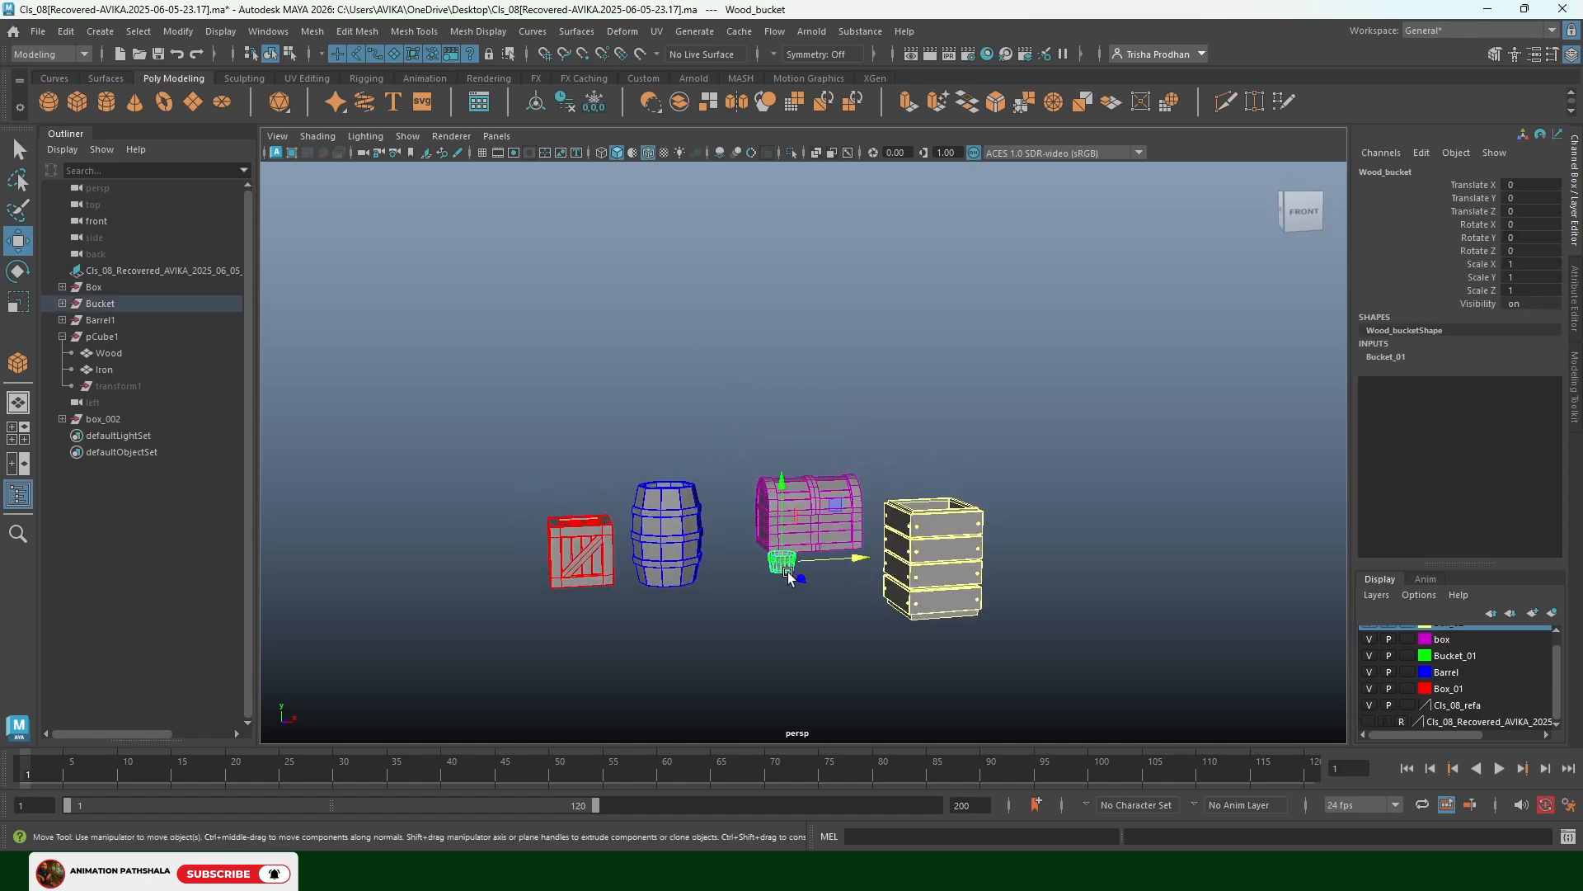
pyautogui.press('Up')
pyautogui.press('r')
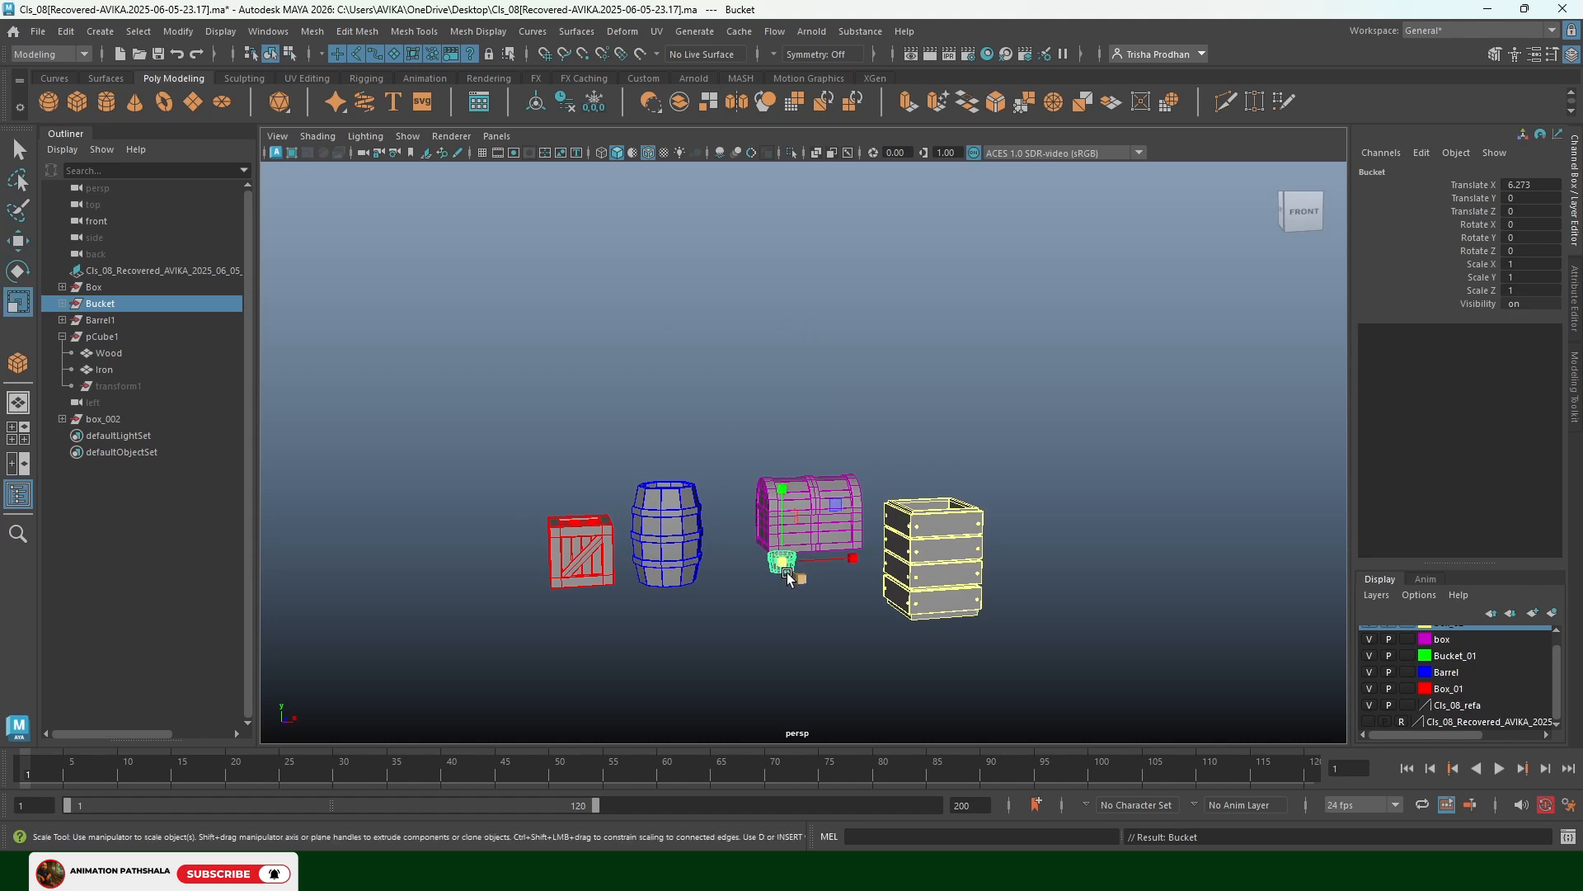
pyautogui.moveTo(784, 569); pyautogui.dragTo(830, 558)
pyautogui.press('w')
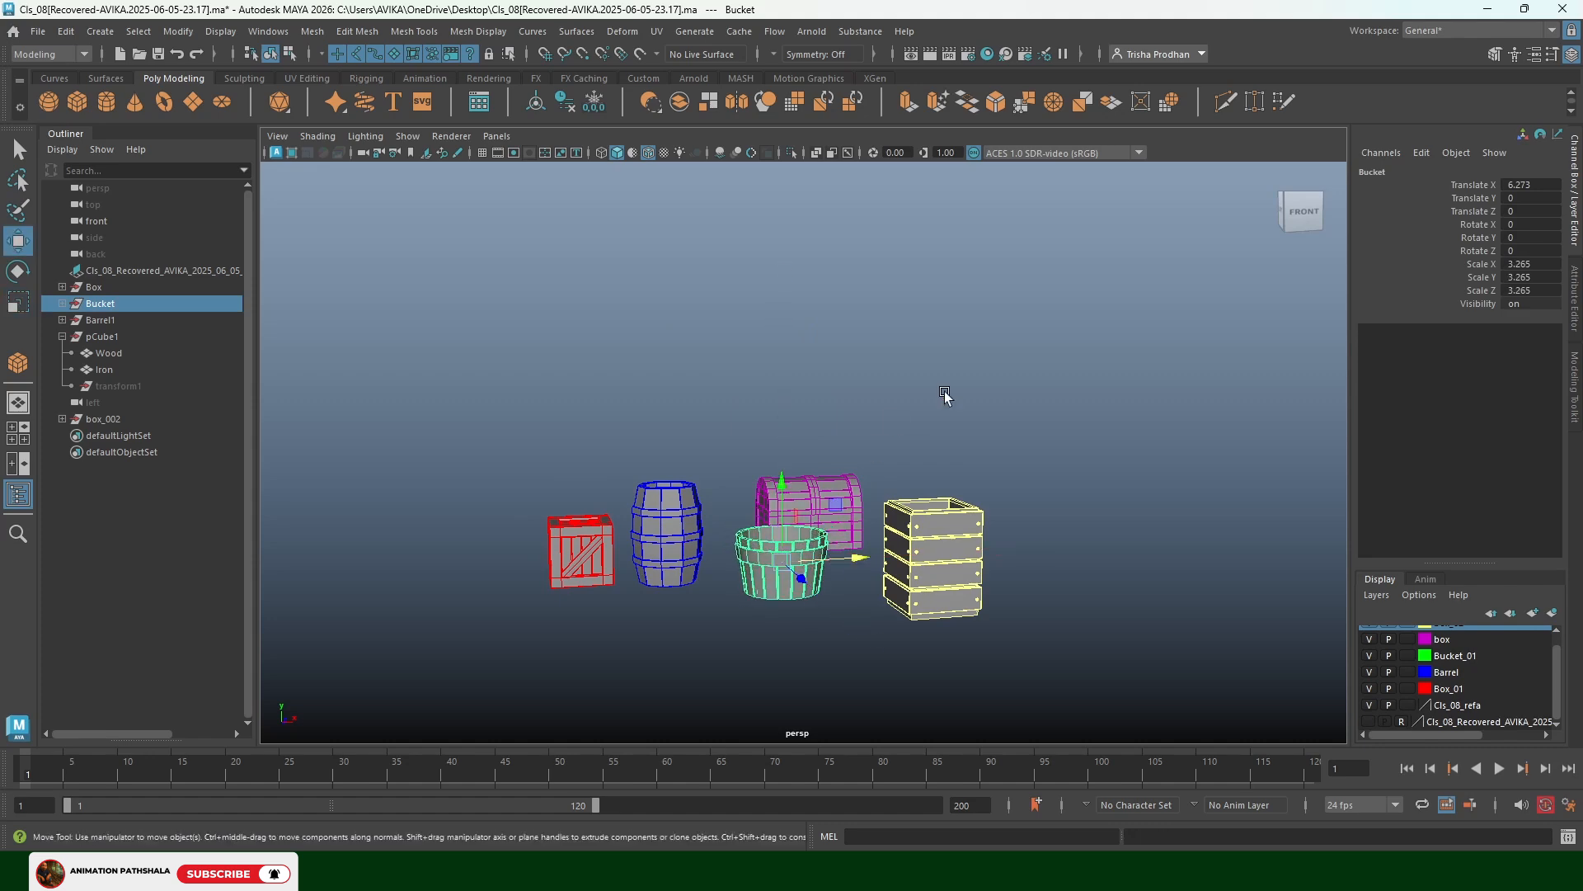
# Switch to the top view and select the barrel
pyautogui.press('space')
pyautogui.moveTo(945, 392); pyautogui.dragTo(805, 438)
pyautogui.scroll(-6, 801, 442)
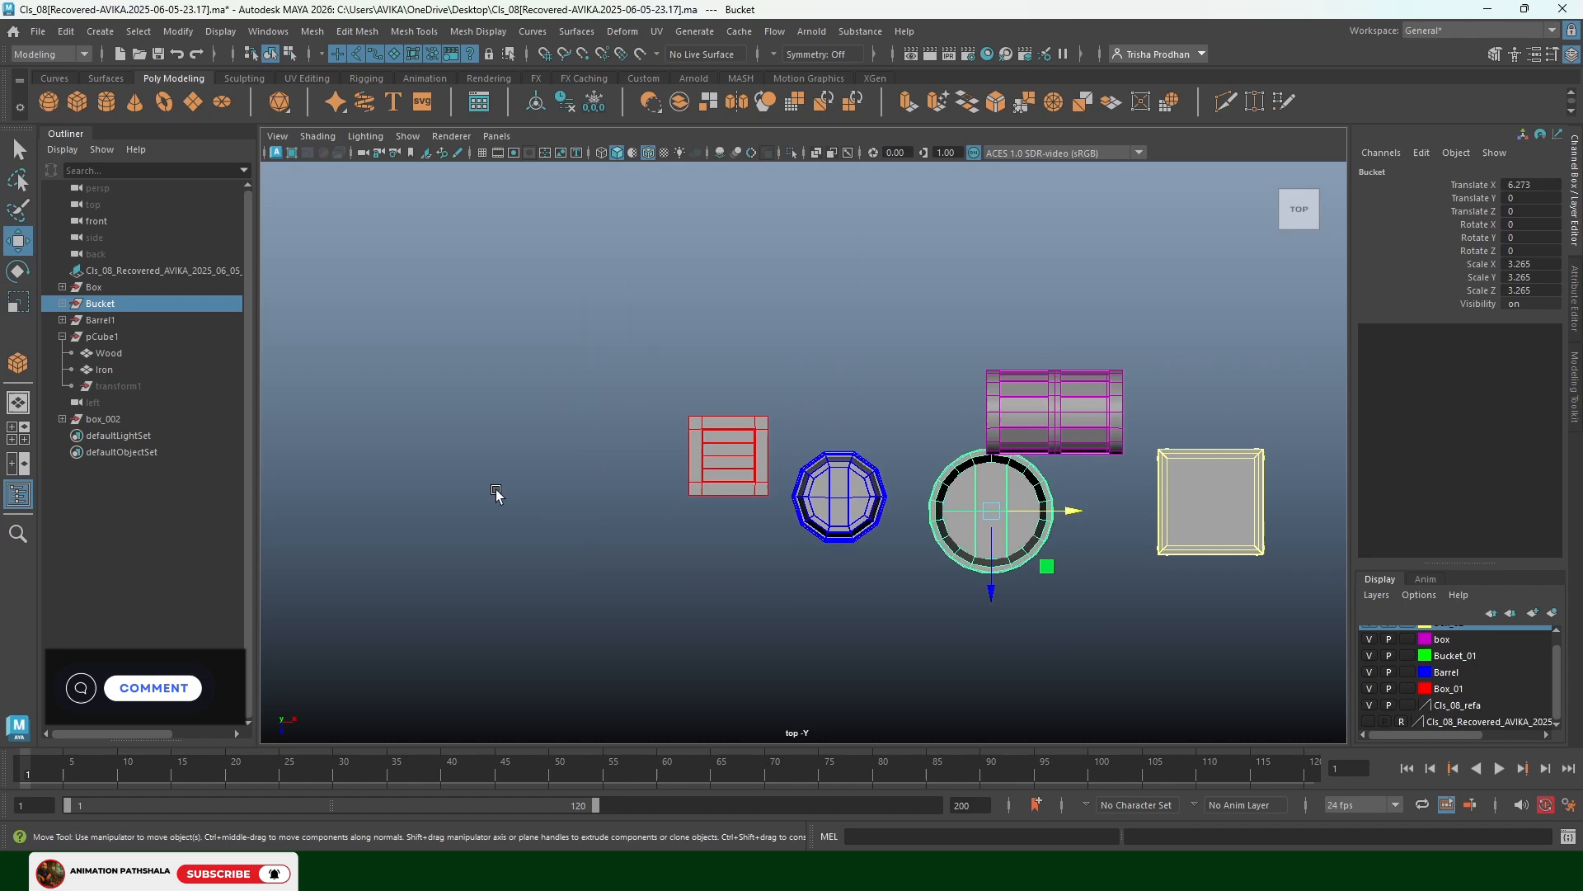
pyautogui.keyDown('alt'); pyautogui.moveTo(495, 494); pyautogui.dragTo(270, 498, button='middle'); pyautogui.keyUp('alt')
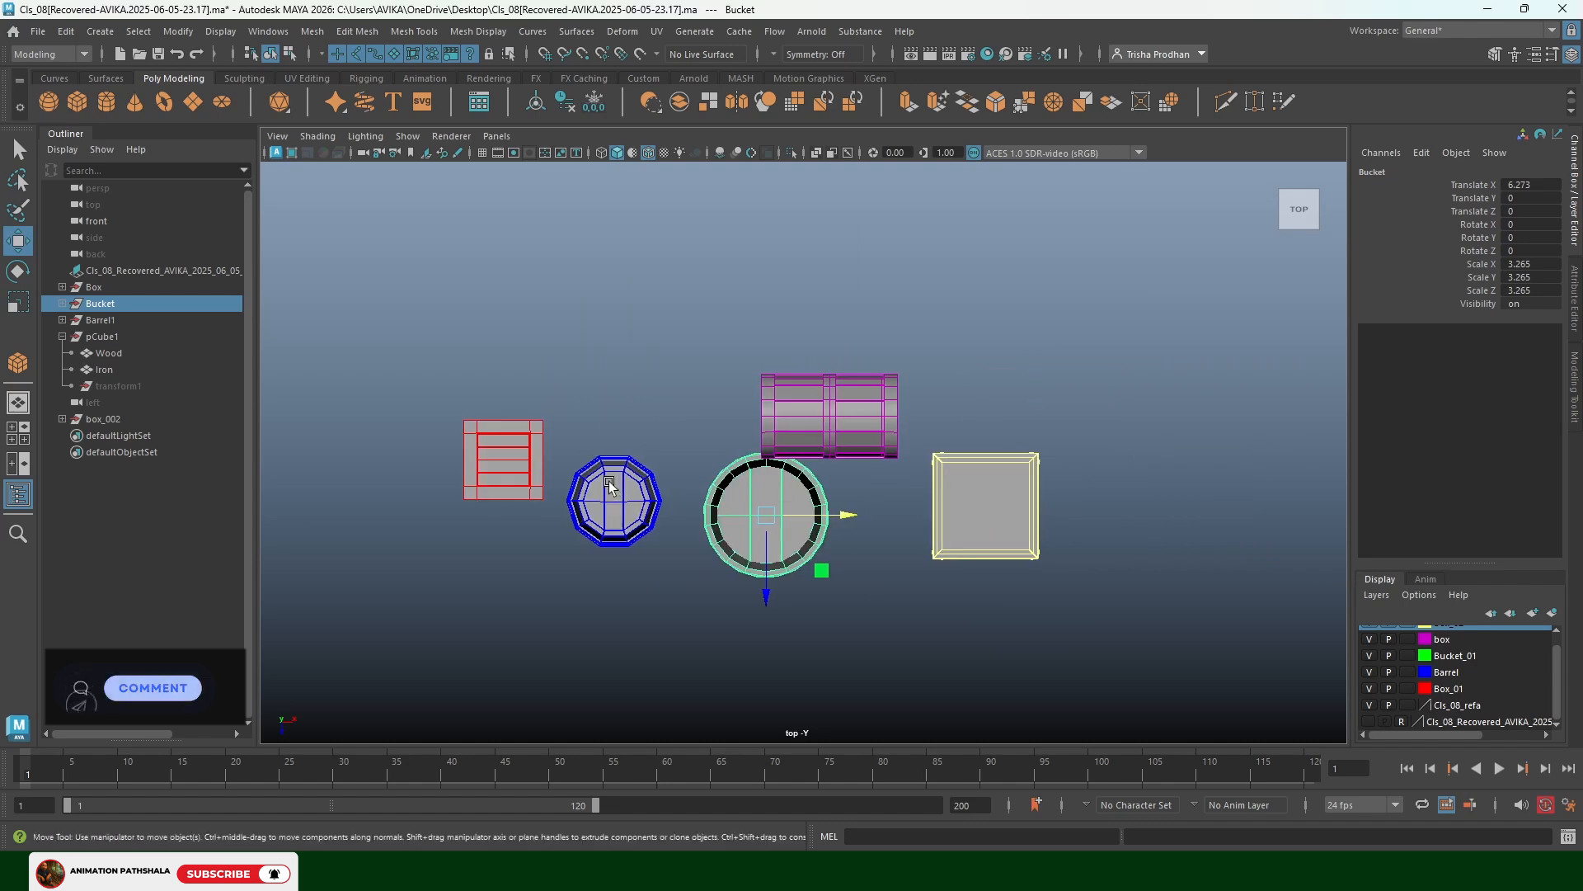
pyautogui.click(623, 489)
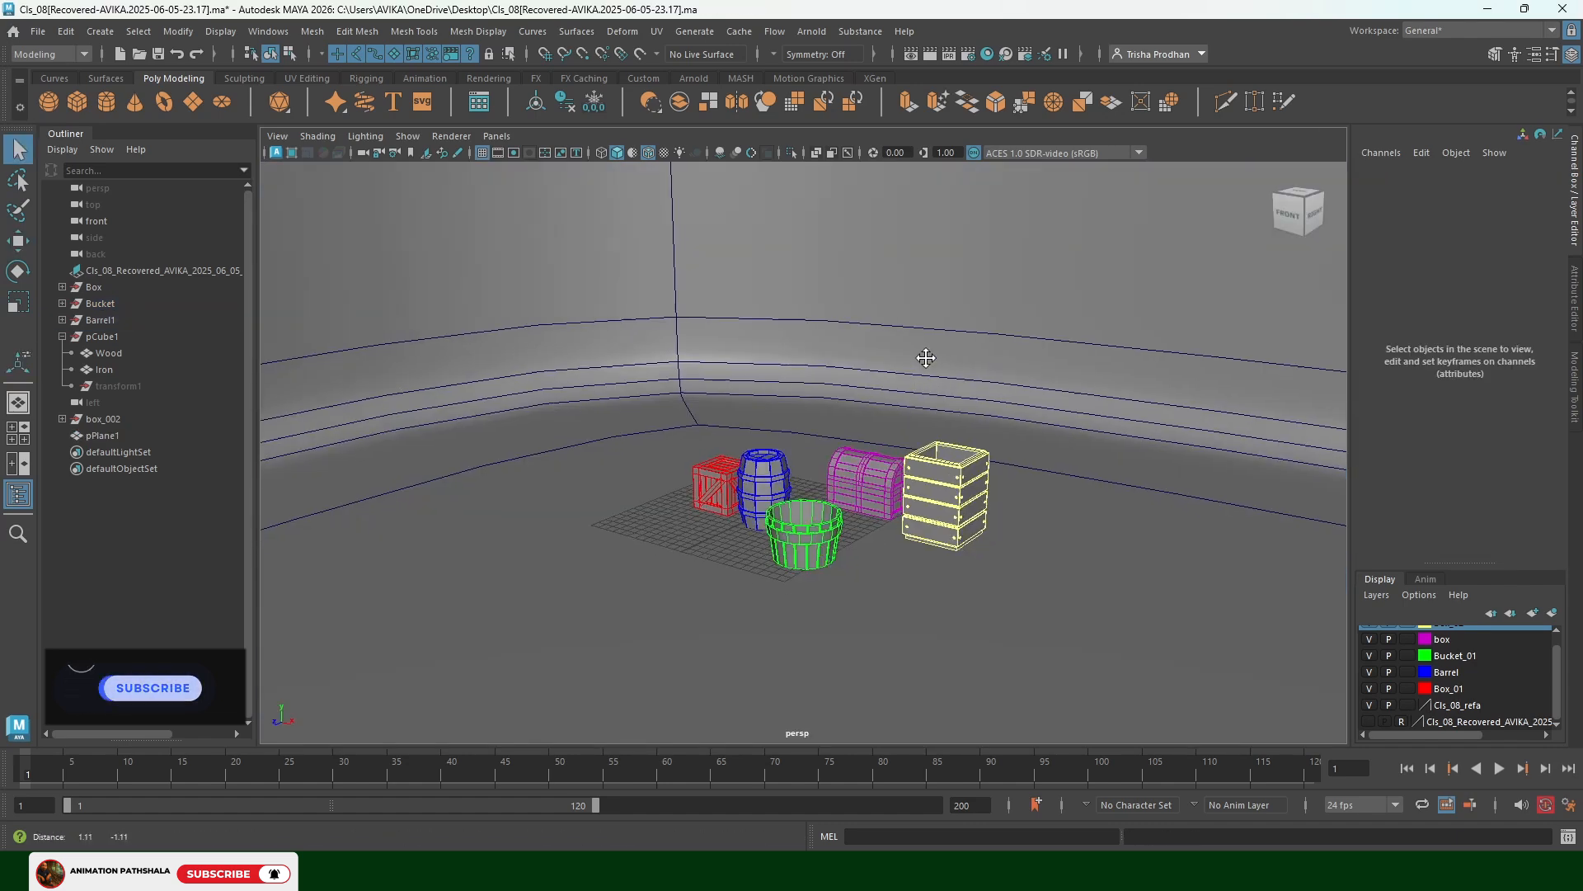
# Move the box_002 crate away from the chest to about X 29.85, Y -1.11, Z -7.4
pyautogui.scroll(3, 876, 454)
pyautogui.scroll(1, 876, 453)
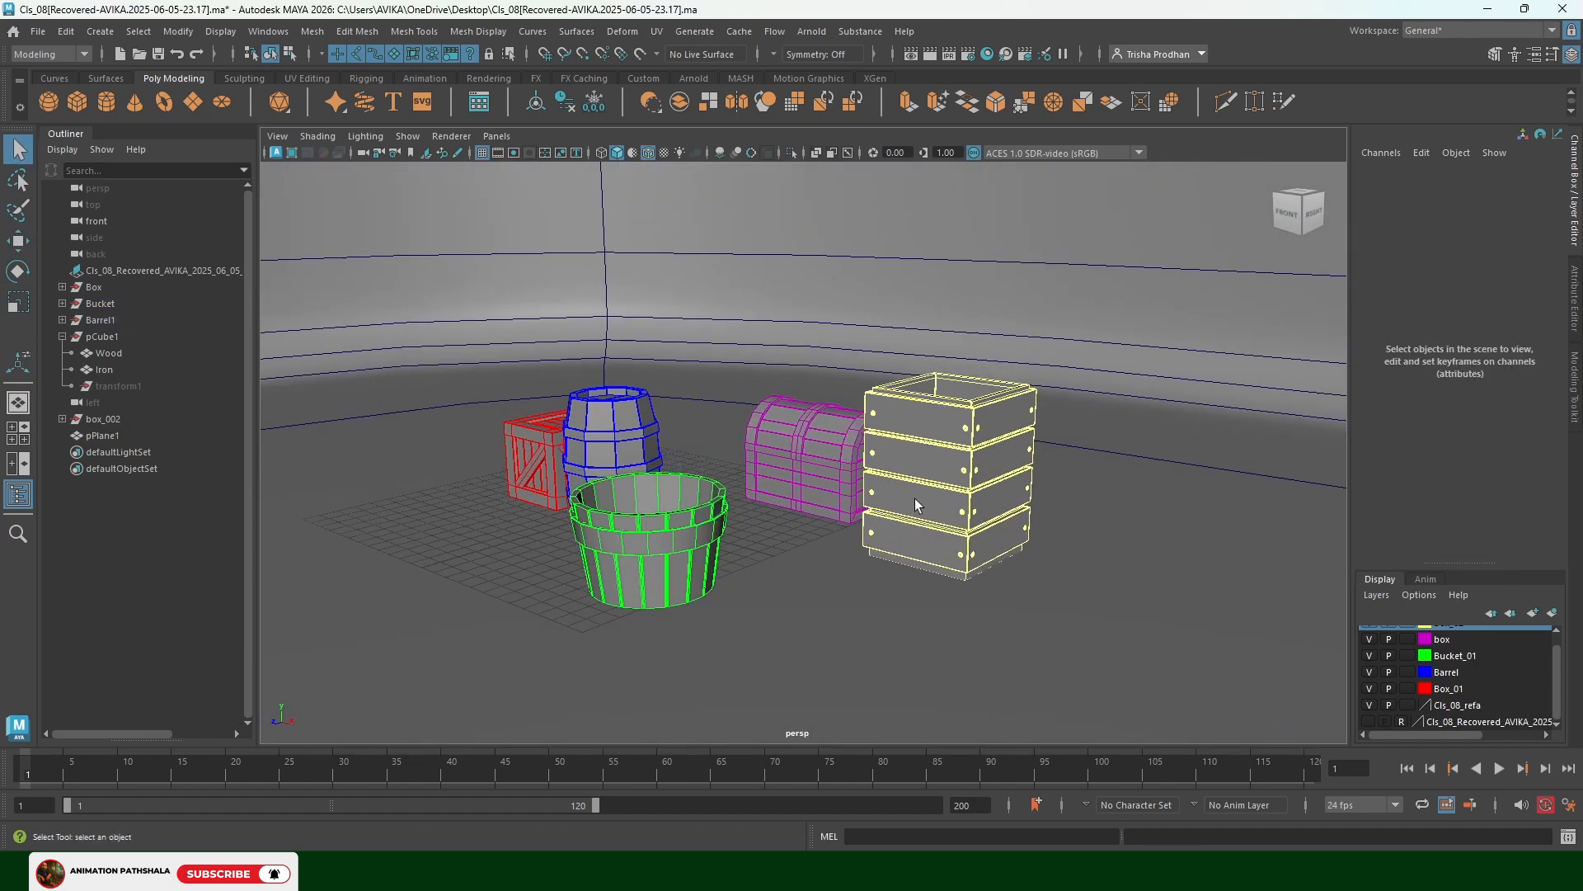
pyautogui.click(918, 498)
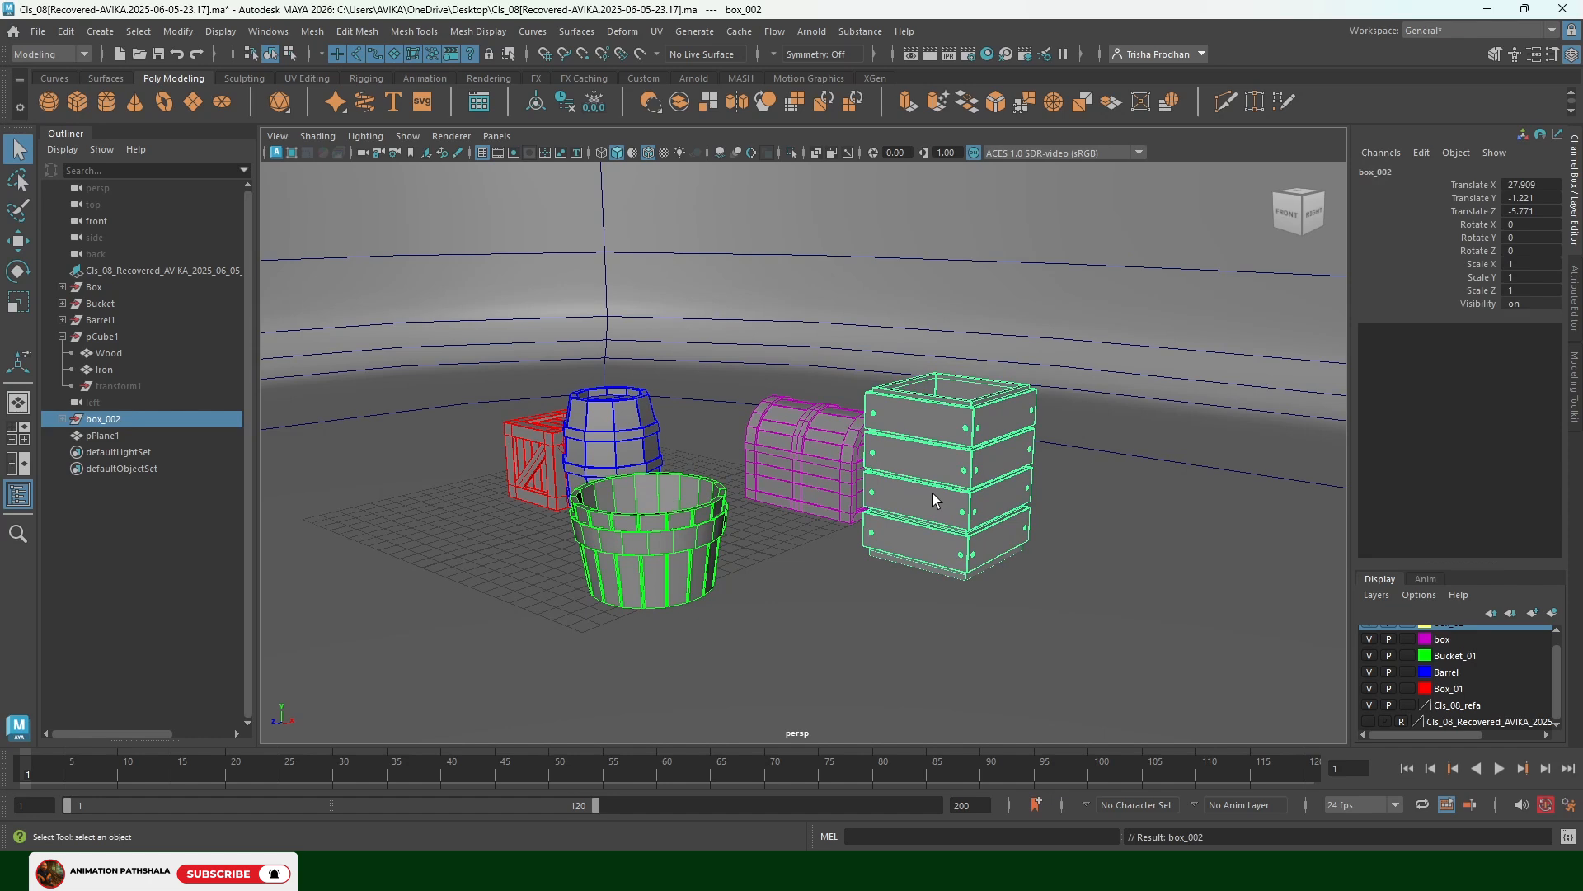
pyautogui.press('w')
pyautogui.moveTo(997, 598); pyautogui.dragTo(1051, 597)
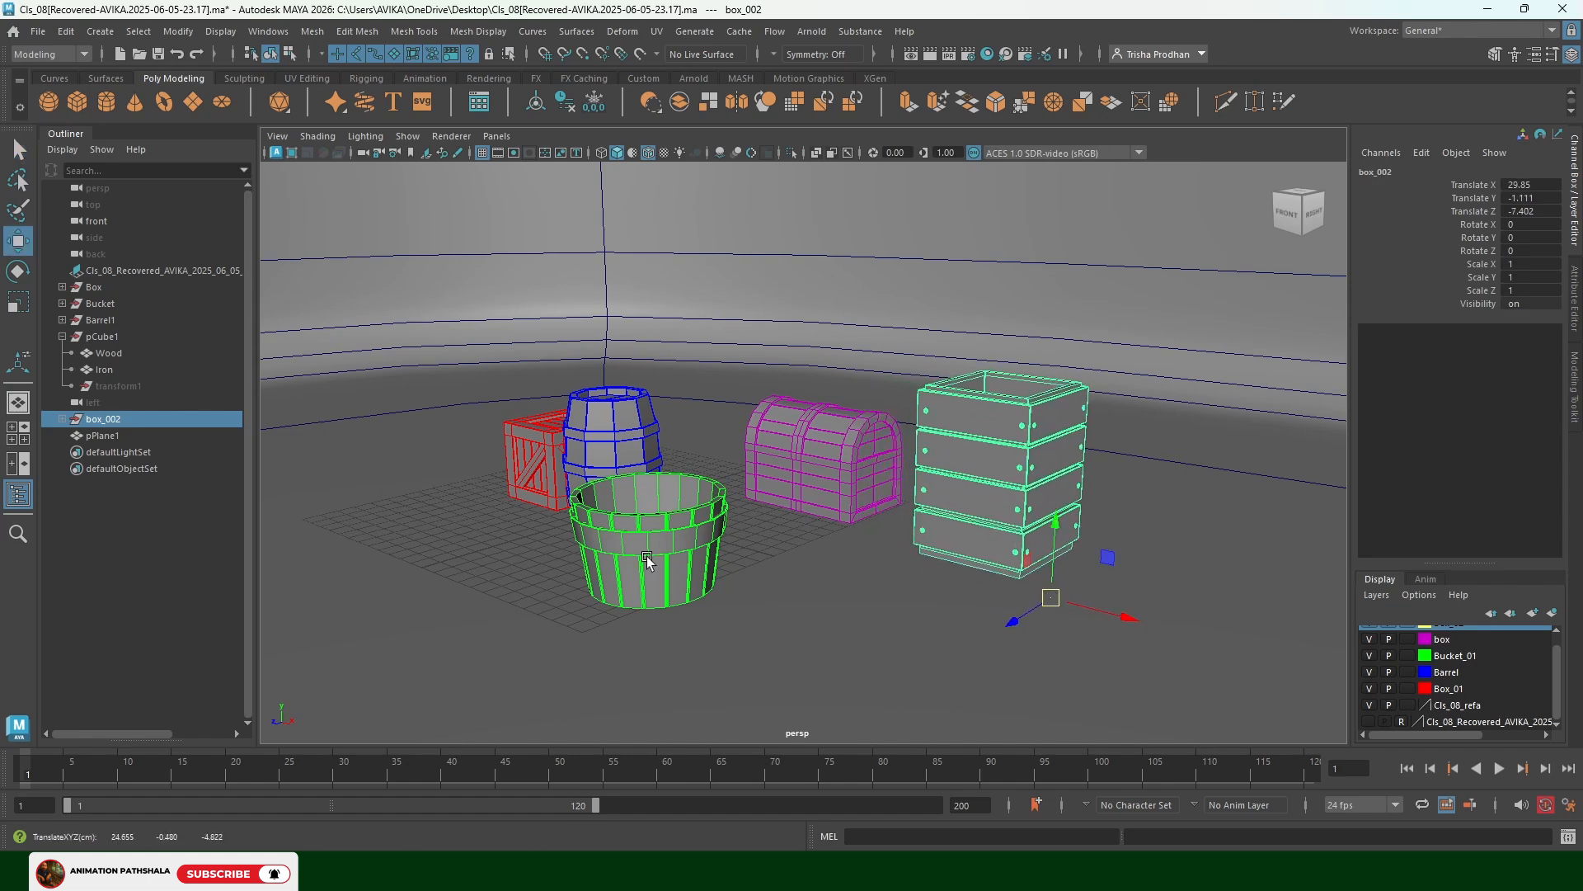
# Move the Box group along Z to about 10.5 and shift the barrel group clear of the bucket
pyautogui.click(509, 443)
pyautogui.press('Up')
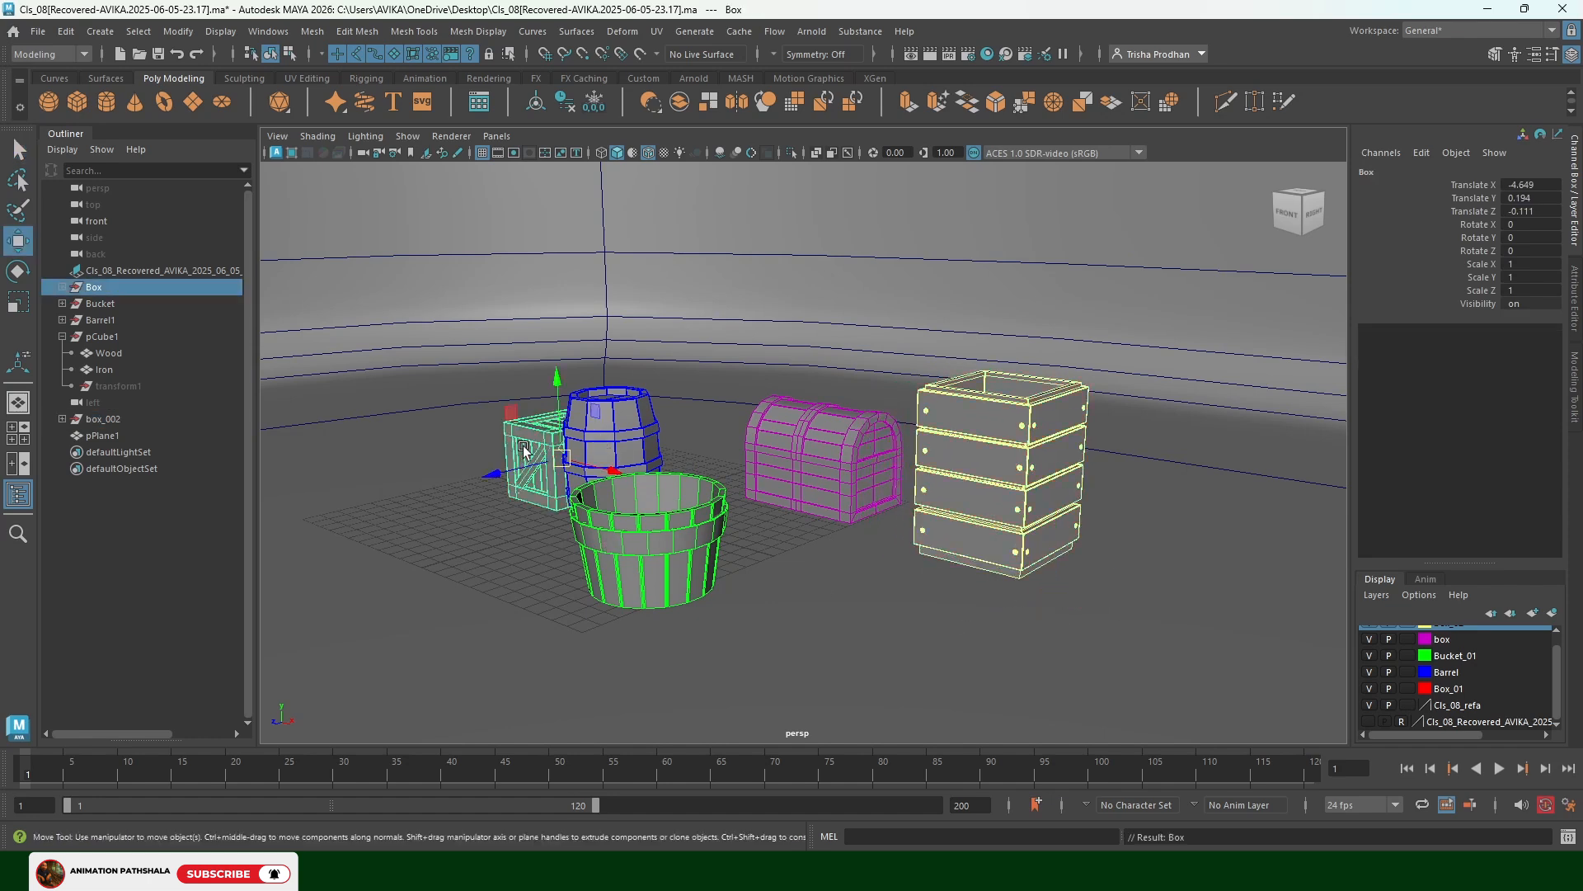
pyautogui.moveTo(518, 466); pyautogui.dragTo(342, 510)
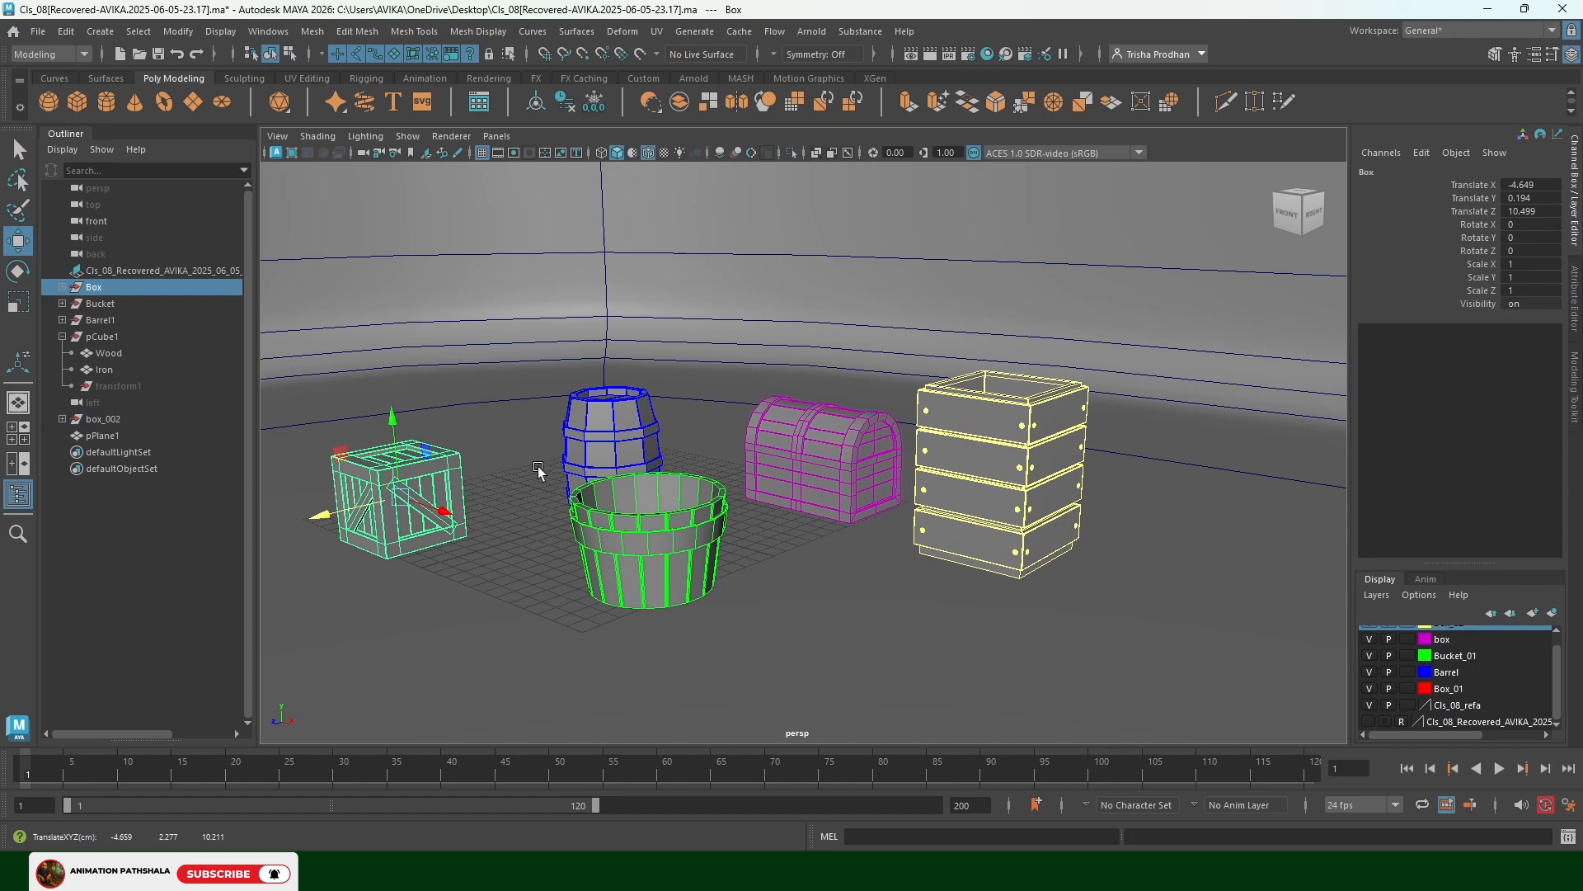
pyautogui.click(587, 450)
pyautogui.press('Up')
pyautogui.moveTo(608, 460); pyautogui.dragTo(538, 458)
# Raise the Bucket group to about 2.51 in Y and scale it down uniformly to about 2.29
pyautogui.click(650, 509)
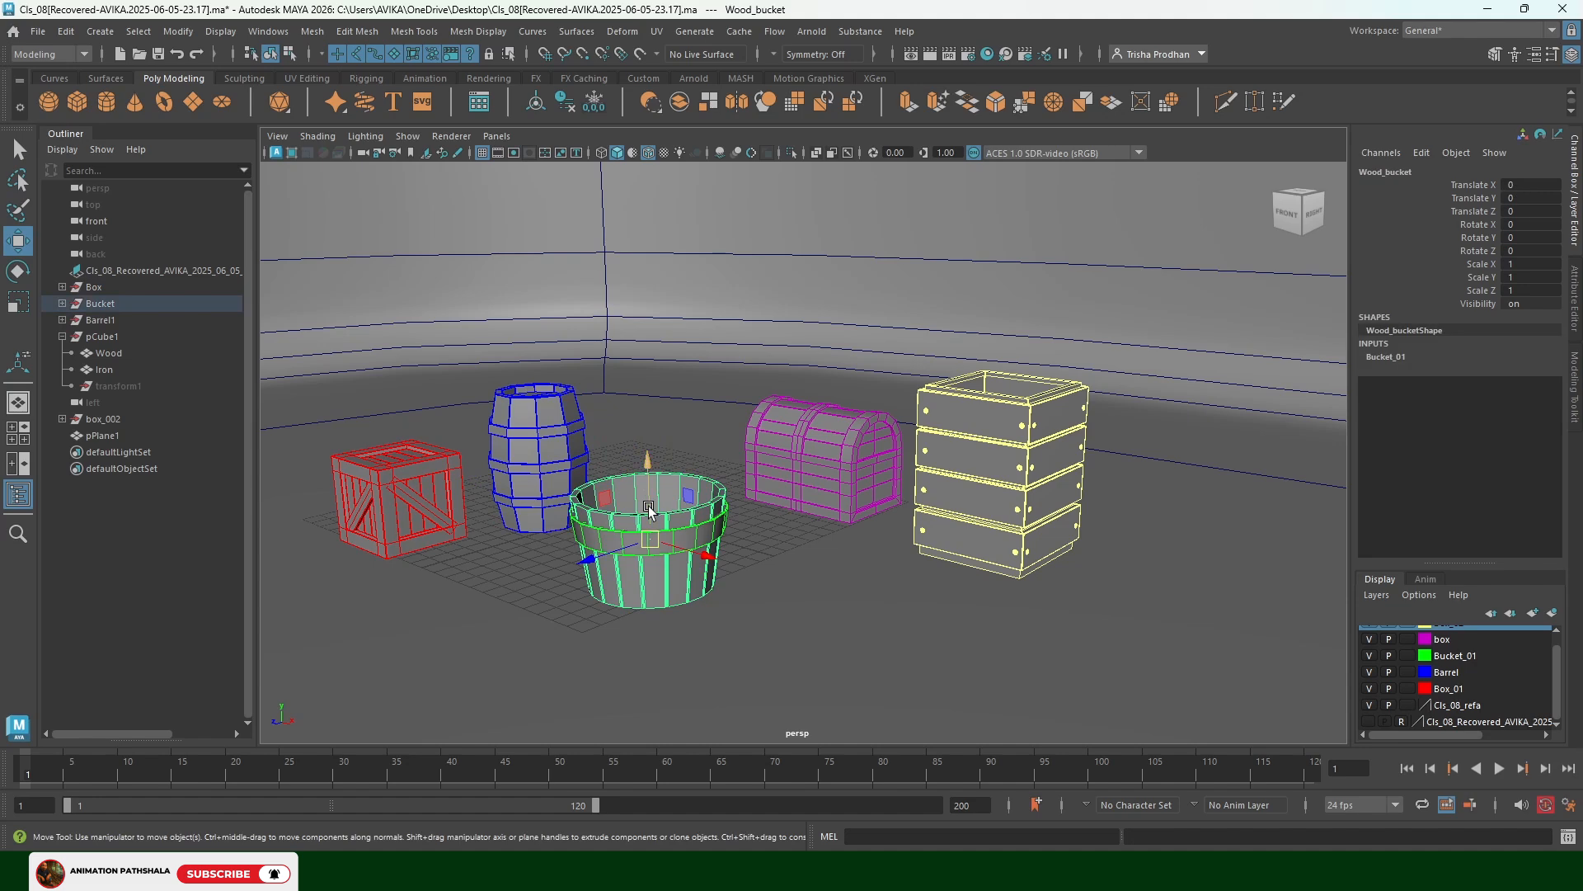
pyautogui.press('Up')
pyautogui.moveTo(649, 482); pyautogui.dragTo(649, 463)
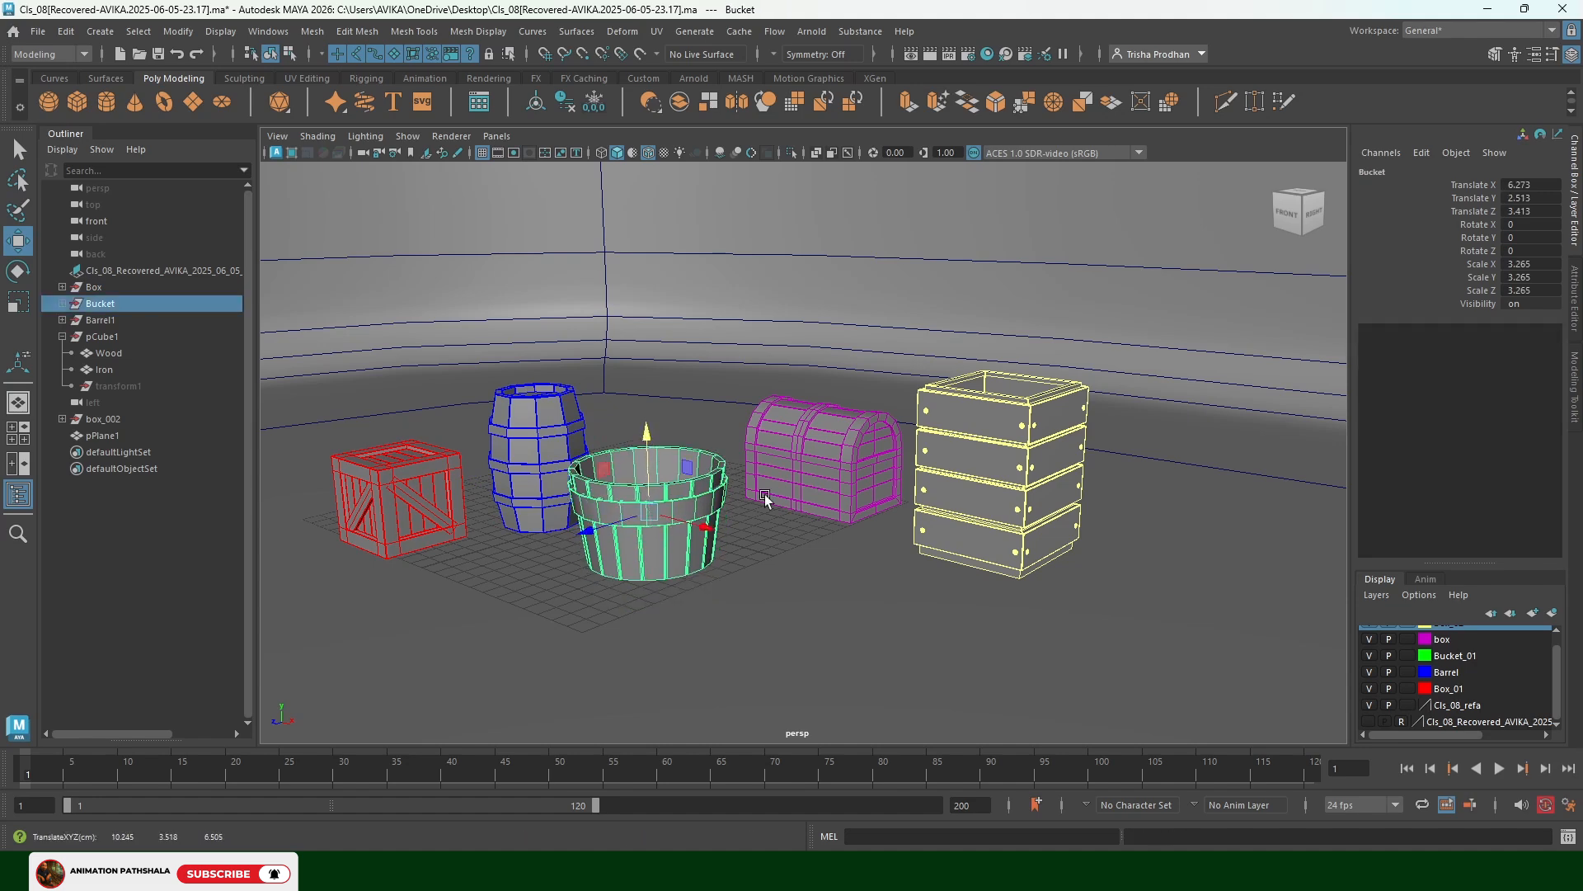
pyautogui.press('space')
pyautogui.moveTo(758, 470); pyautogui.dragTo(699, 670)
pyautogui.keyDown('alt'); pyautogui.moveTo(703, 670); pyautogui.dragTo(705, 549, button='middle'); pyautogui.keyUp('alt')
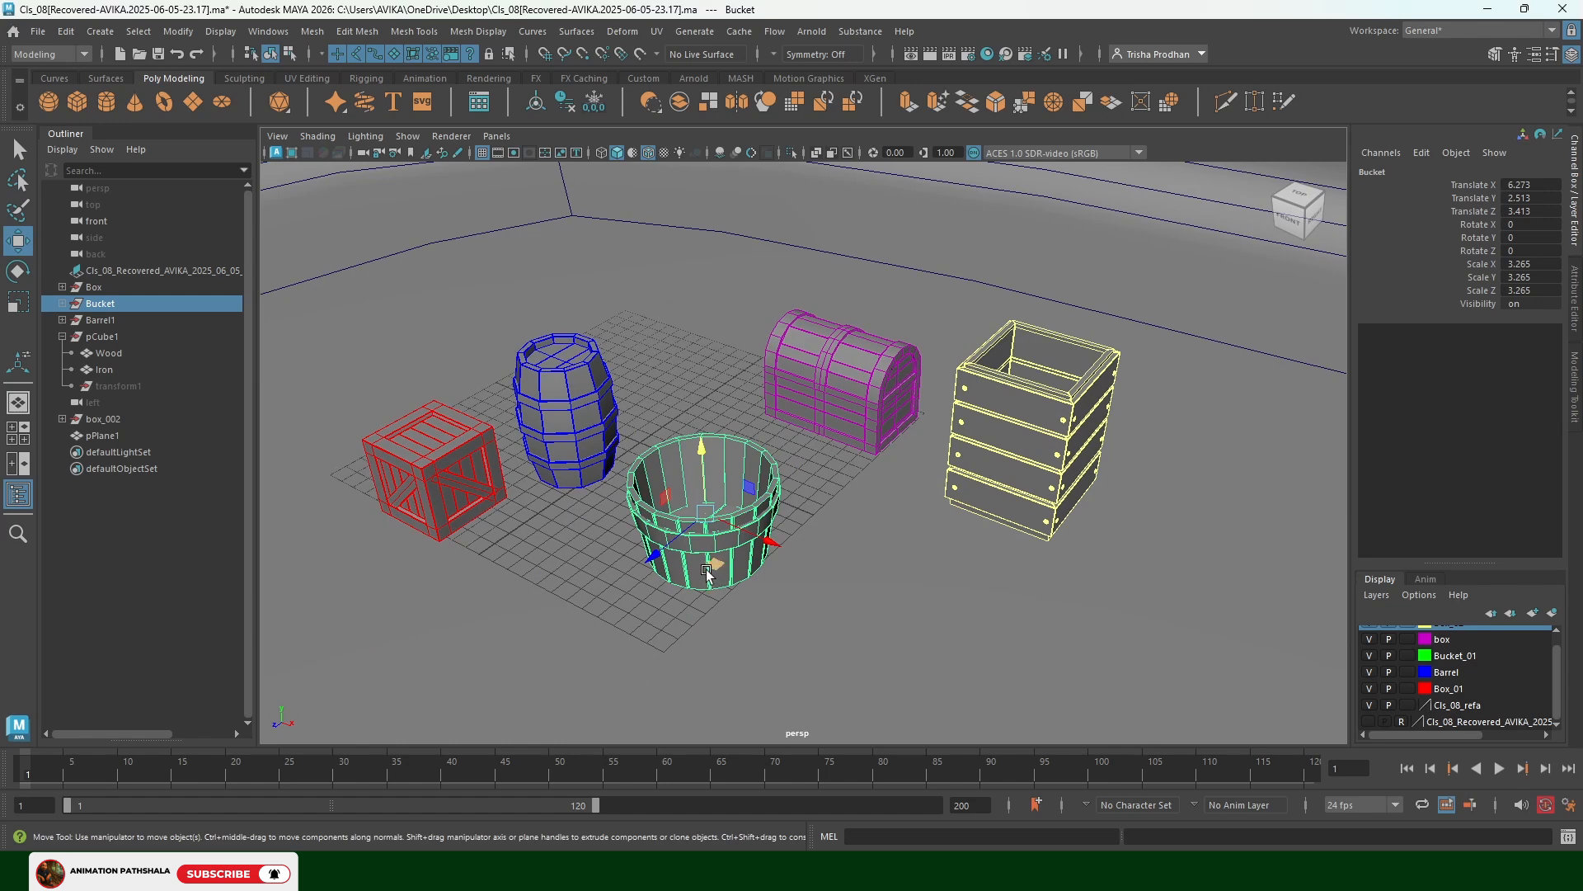
pyautogui.press('r')
pyautogui.moveTo(706, 513); pyautogui.dragTo(720, 535)
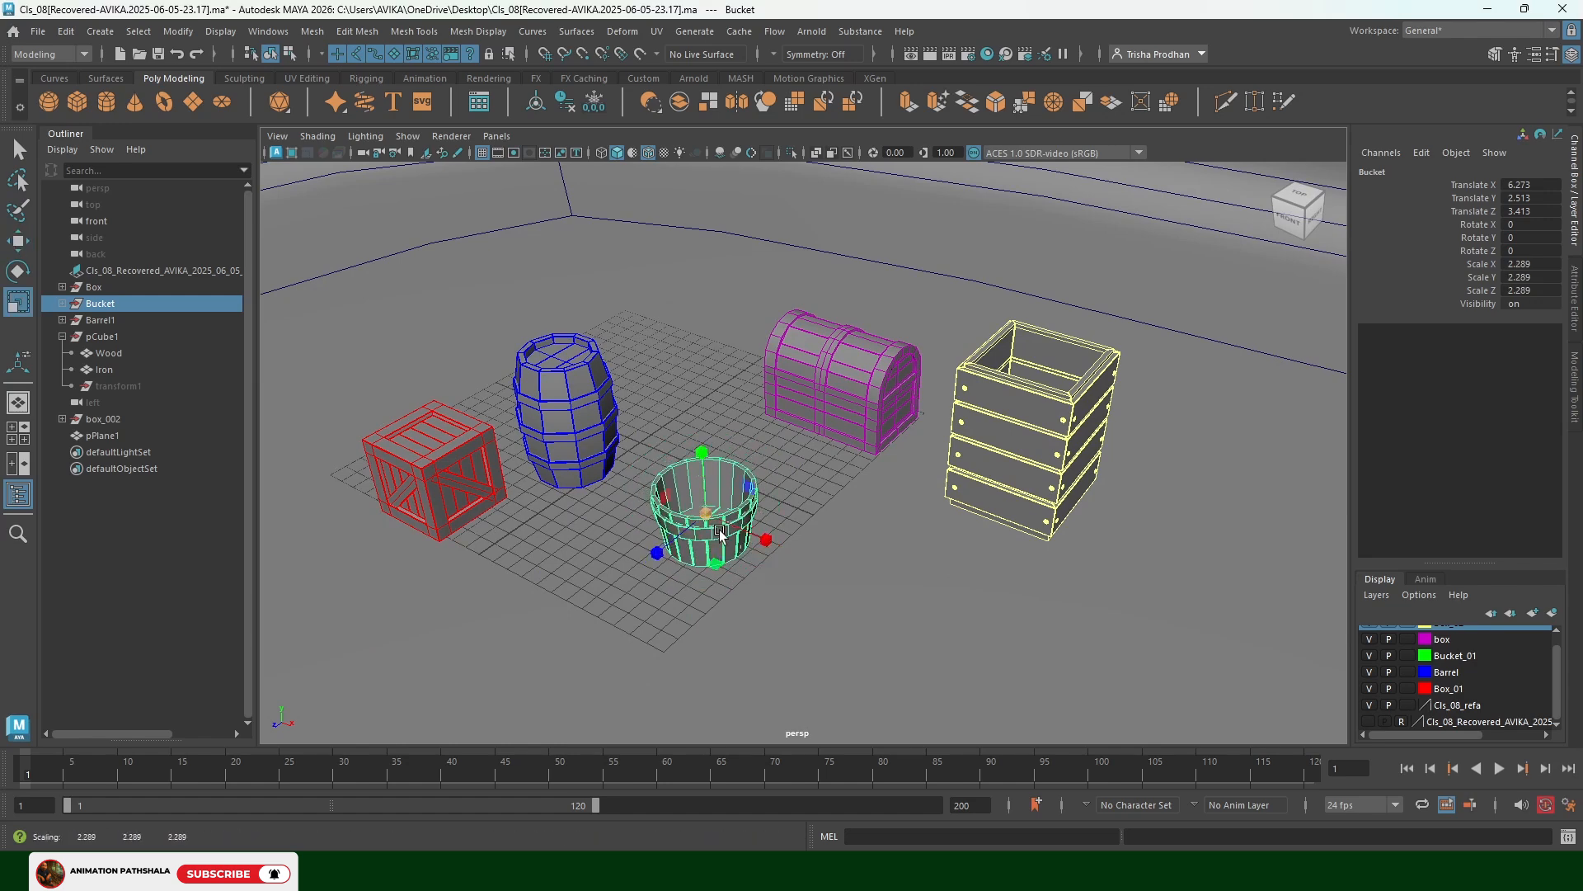
# Move the Bucket group between the barrel and the chest, to about X -3.5 and Z -6.1
pyautogui.press('w')
pyautogui.keyDown('alt'); pyautogui.moveTo(812, 505); pyautogui.dragTo(715, 568); pyautogui.keyUp('alt')
pyautogui.moveTo(611, 582); pyautogui.dragTo(707, 519)
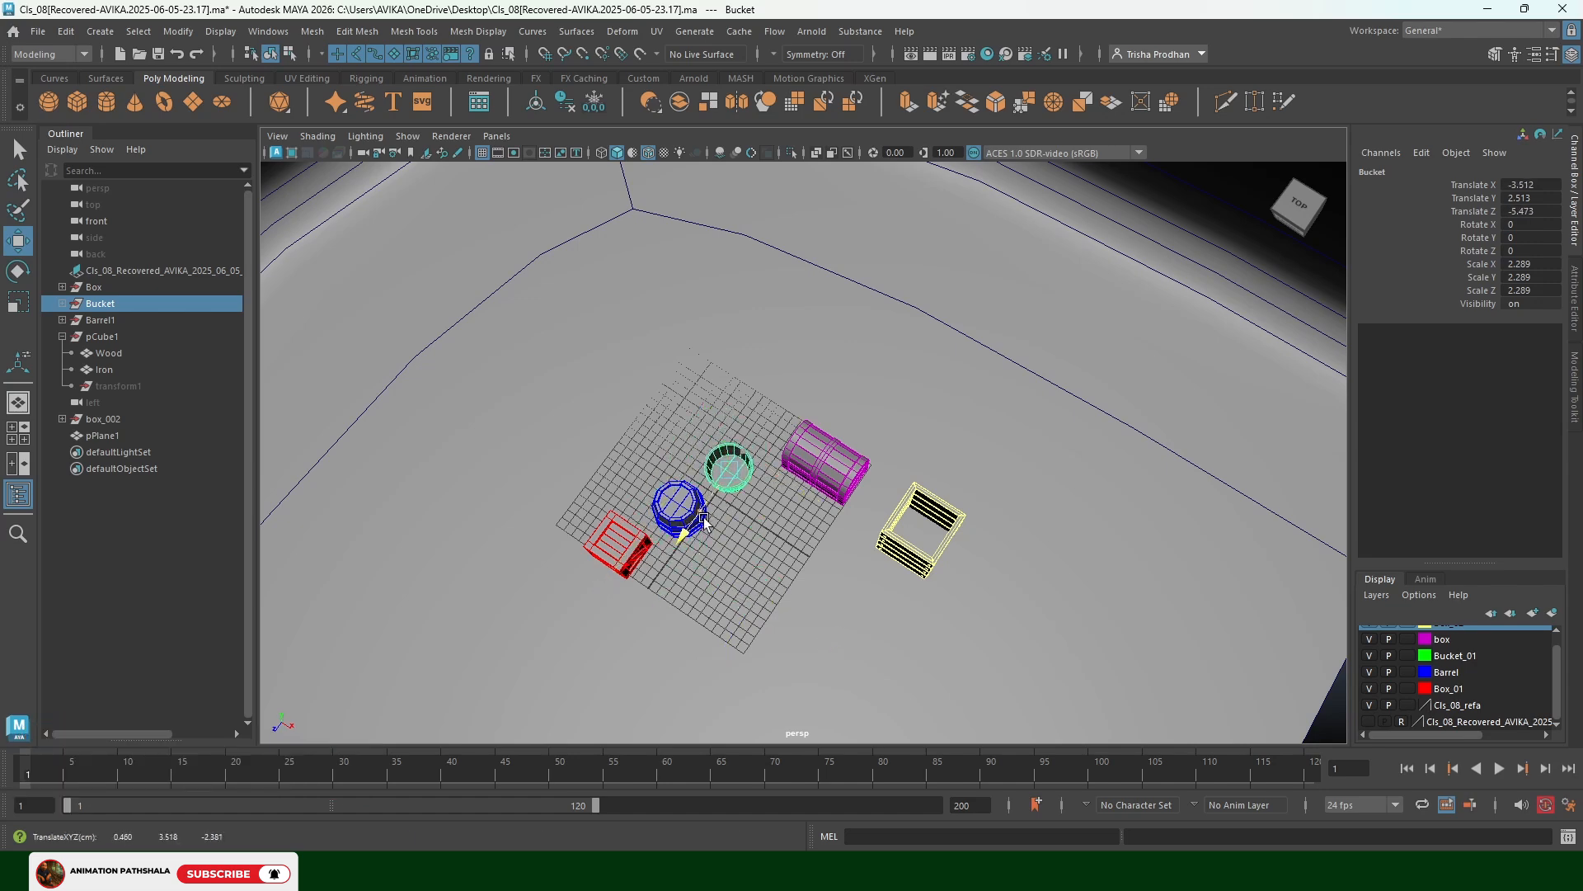
pyautogui.keyDown('alt'); pyautogui.moveTo(870, 503); pyautogui.dragTo(887, 450); pyautogui.keyUp('alt')
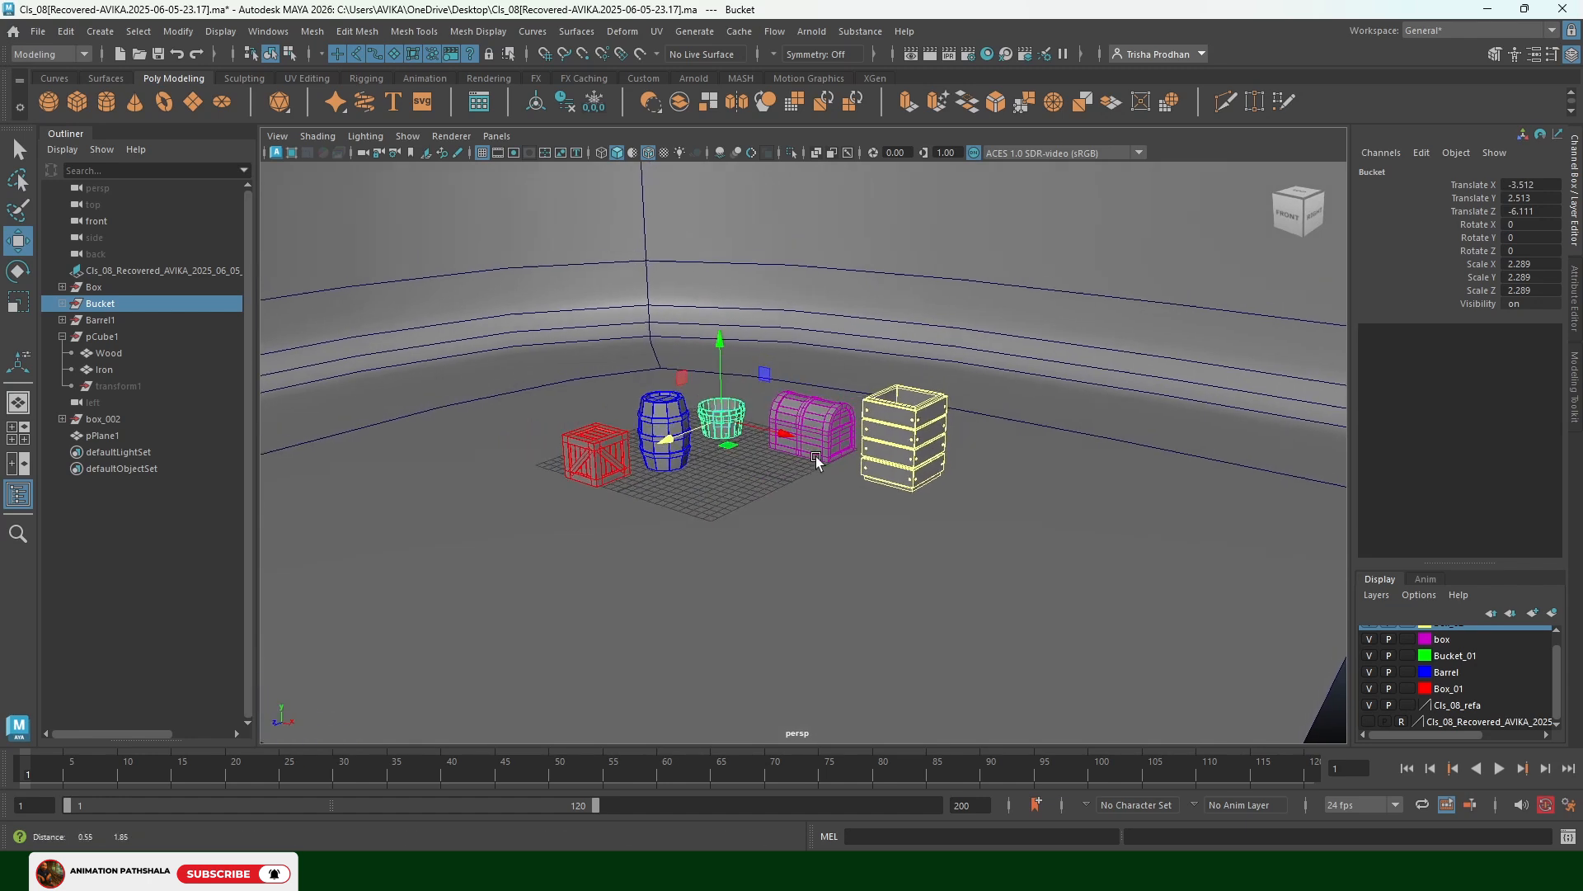
# Center the box_002 crate's pivot, scale it uniformly to about 0.53 and lower it to about -3.3 in Y
pyautogui.click(892, 446)
pyautogui.press('Up')
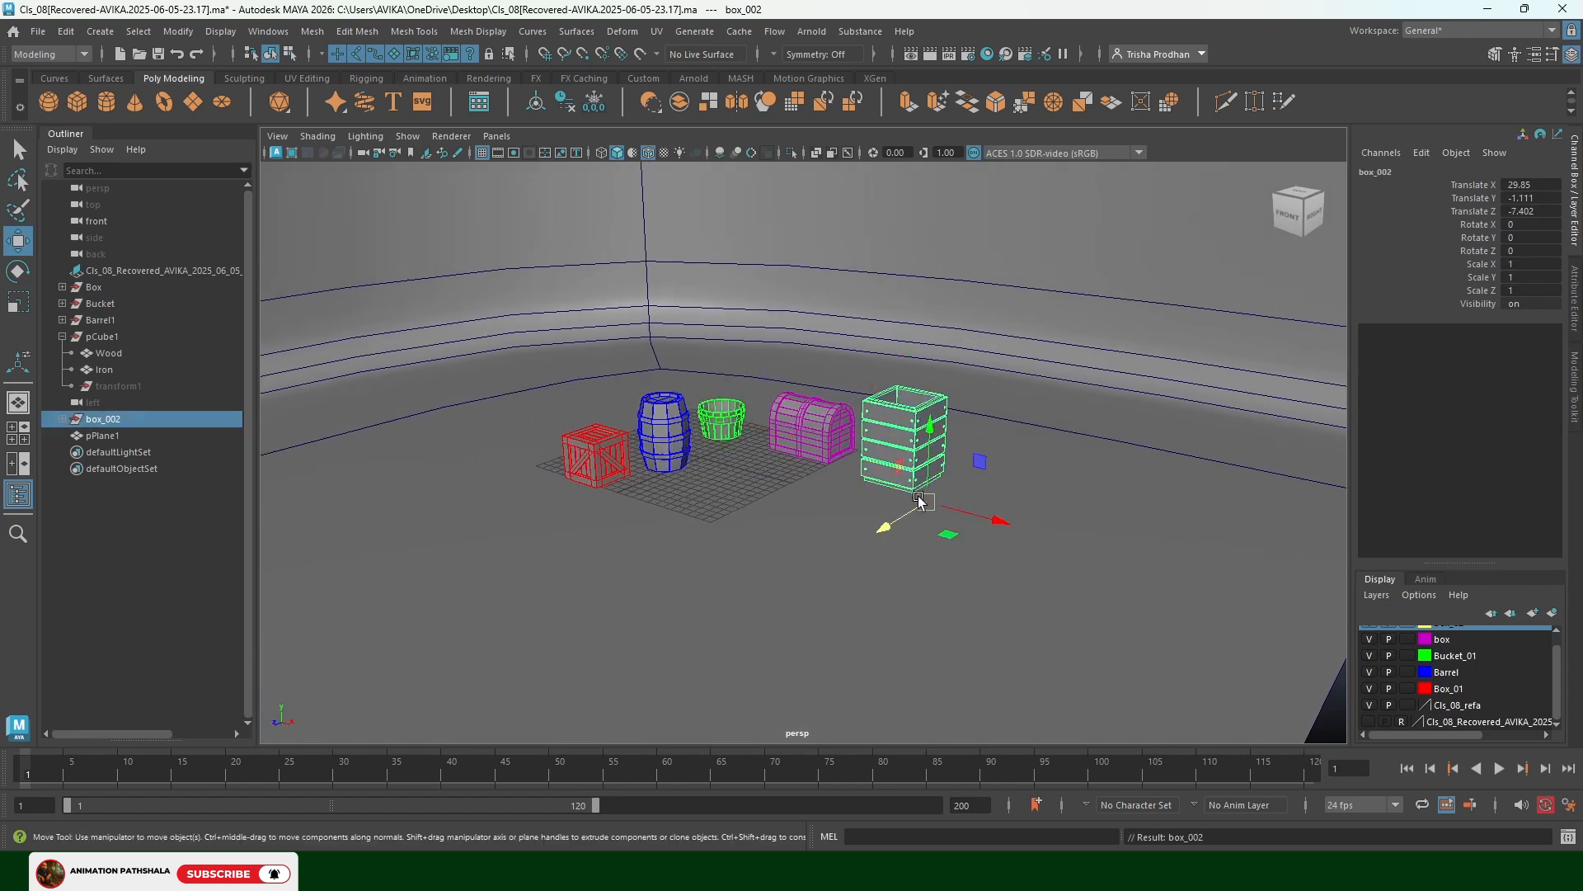
pyautogui.press('r')
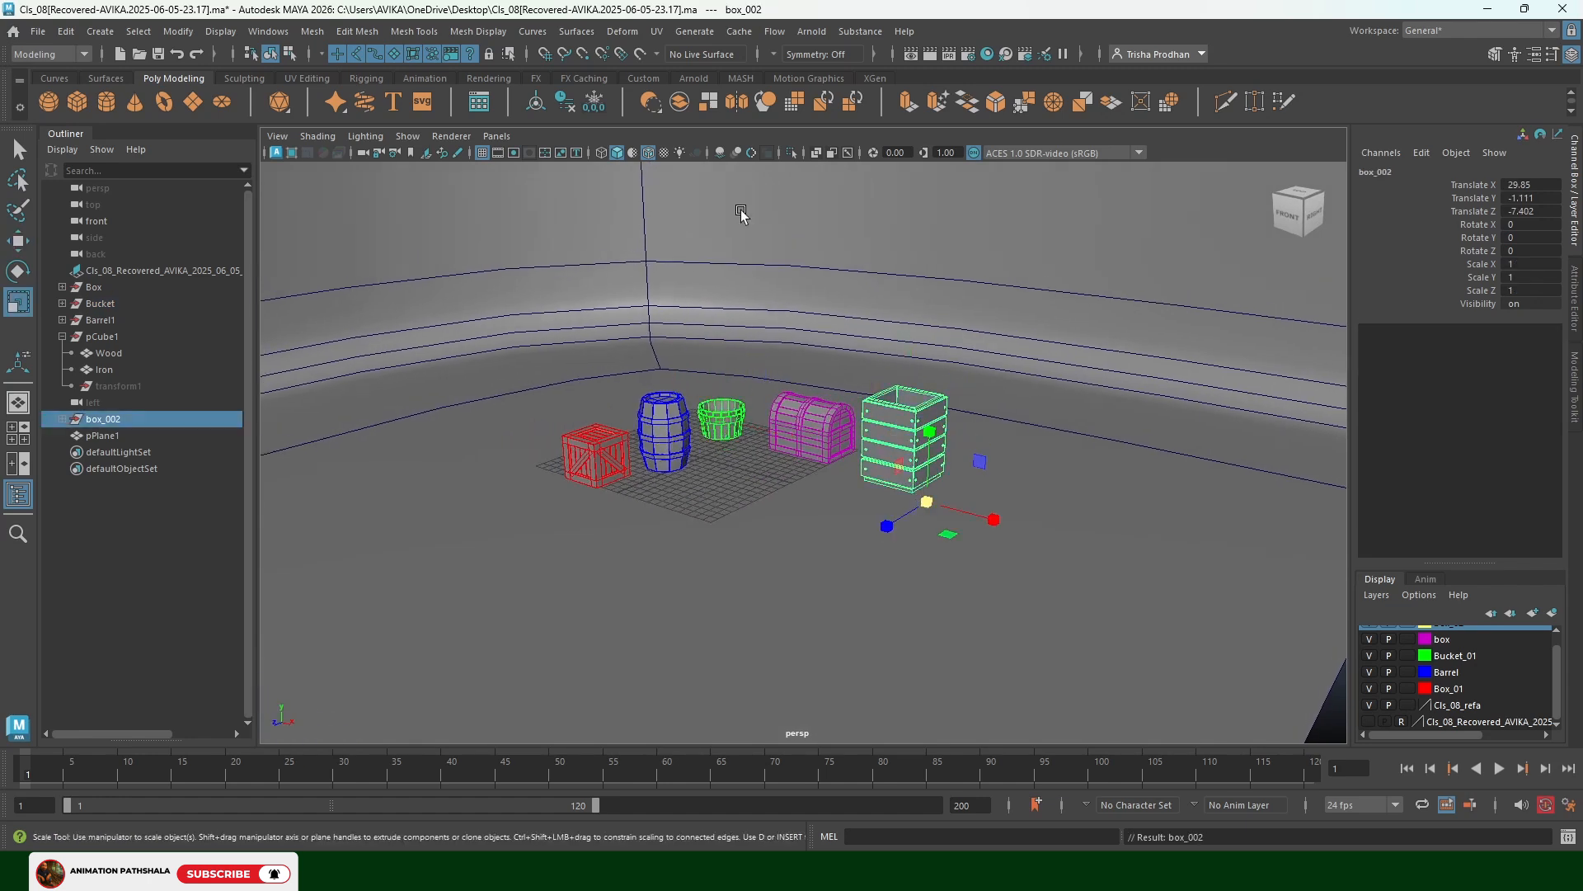
pyautogui.click(534, 105)
pyautogui.moveTo(905, 437)
pyautogui.mouseDown()
pyautogui.moveTo(863, 464)
pyautogui.moveTo(886, 454)
pyautogui.mouseUp()
pyautogui.press('w')
pyautogui.moveTo(906, 365); pyautogui.dragTo(942, 377)
# In the side view, lower the Bucket group to about 0.6 in Y so its base rests on the floor
pyautogui.press('space')
pyautogui.keyDown('alt'); pyautogui.moveTo(875, 397); pyautogui.dragTo(795, 402, button='middle'); pyautogui.keyUp('alt')
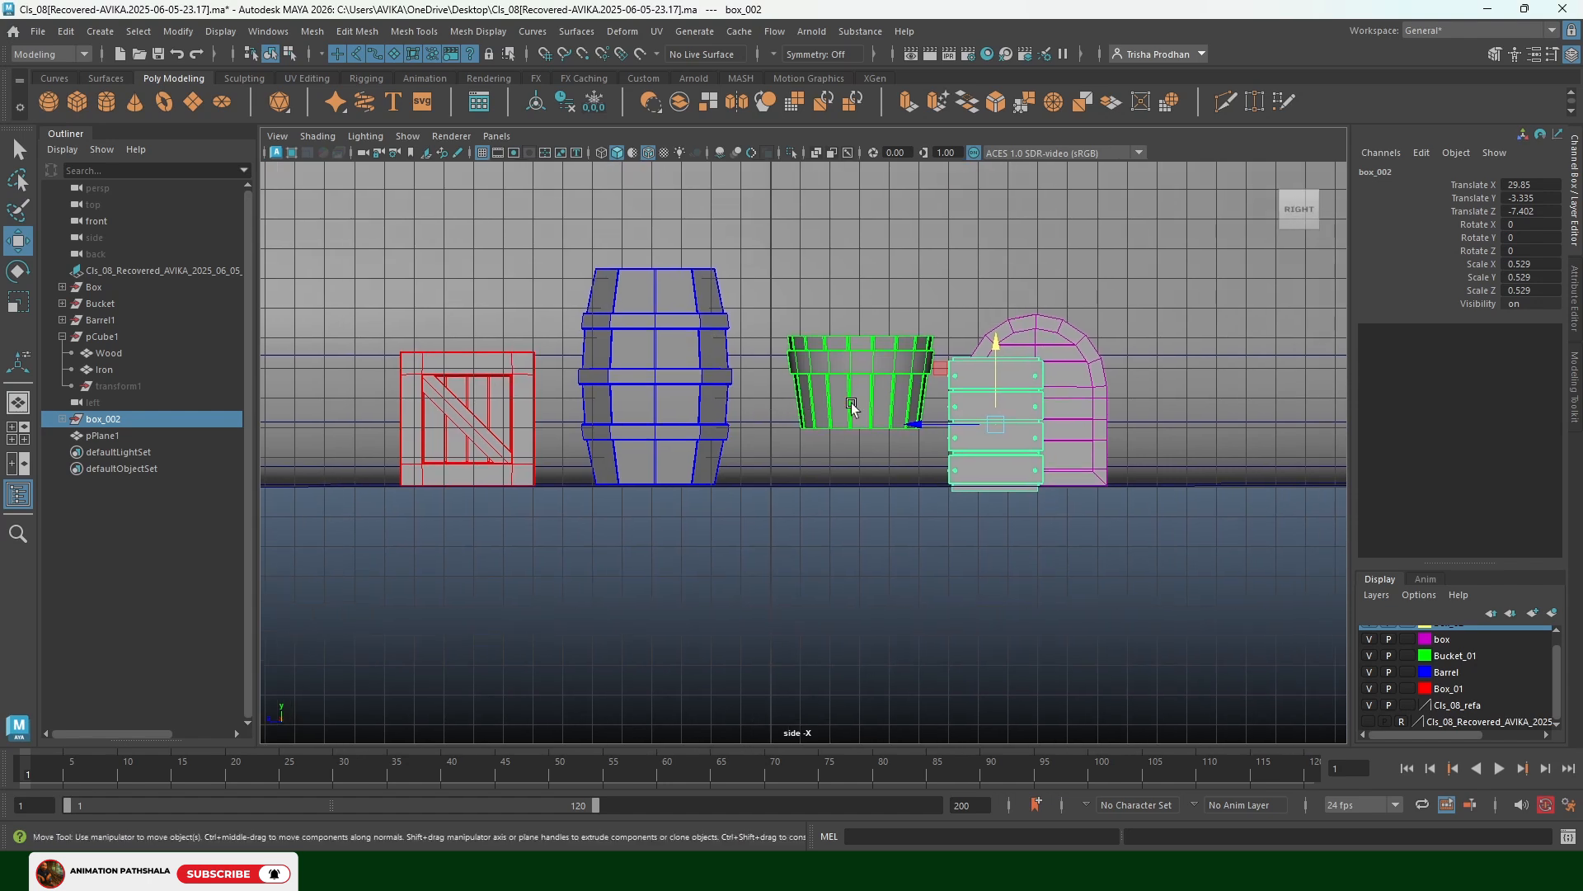
pyautogui.click(857, 339)
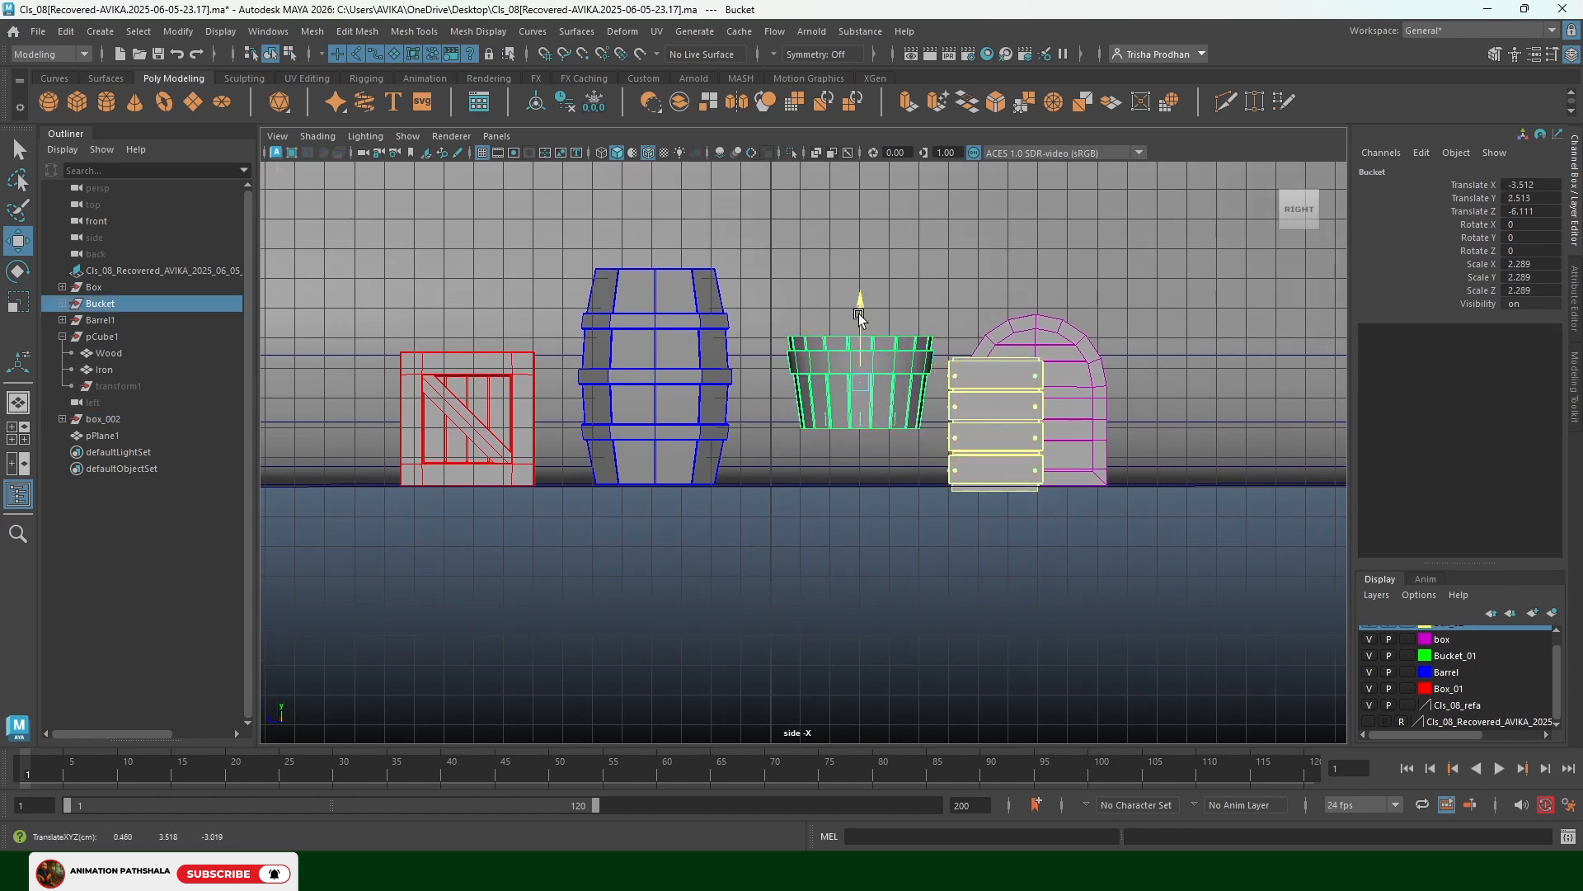
pyautogui.moveTo(859, 309); pyautogui.dragTo(863, 361)
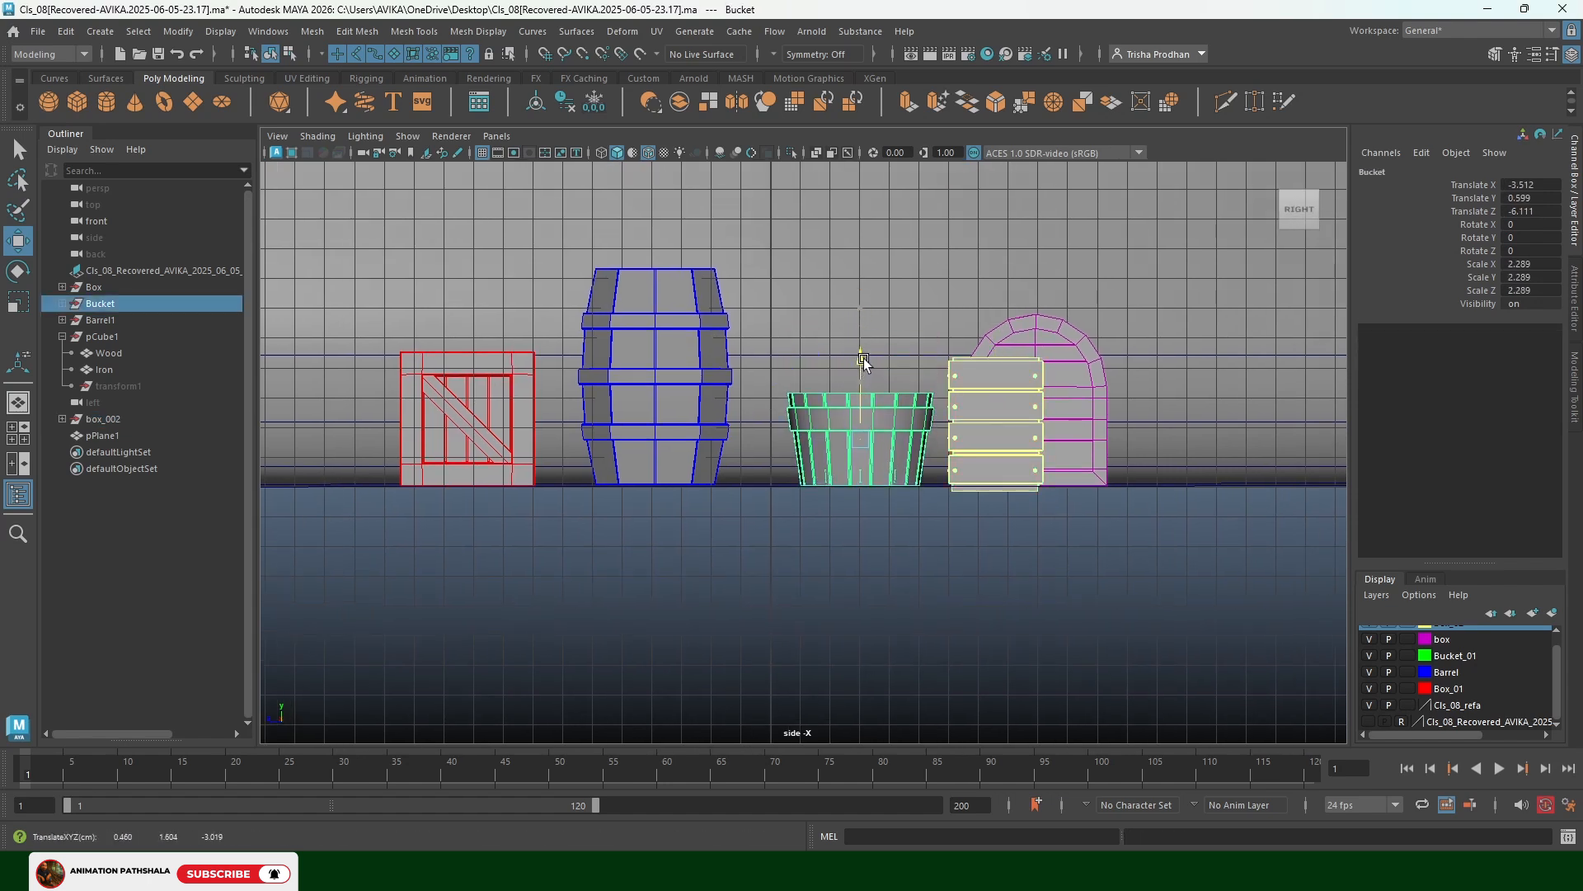
# Raise the box_002 crate group to about -3.14 in Y so its base sits on the floor line
pyautogui.click(1008, 419)
pyautogui.press('Up')
pyautogui.moveTo(996, 353); pyautogui.dragTo(998, 345)
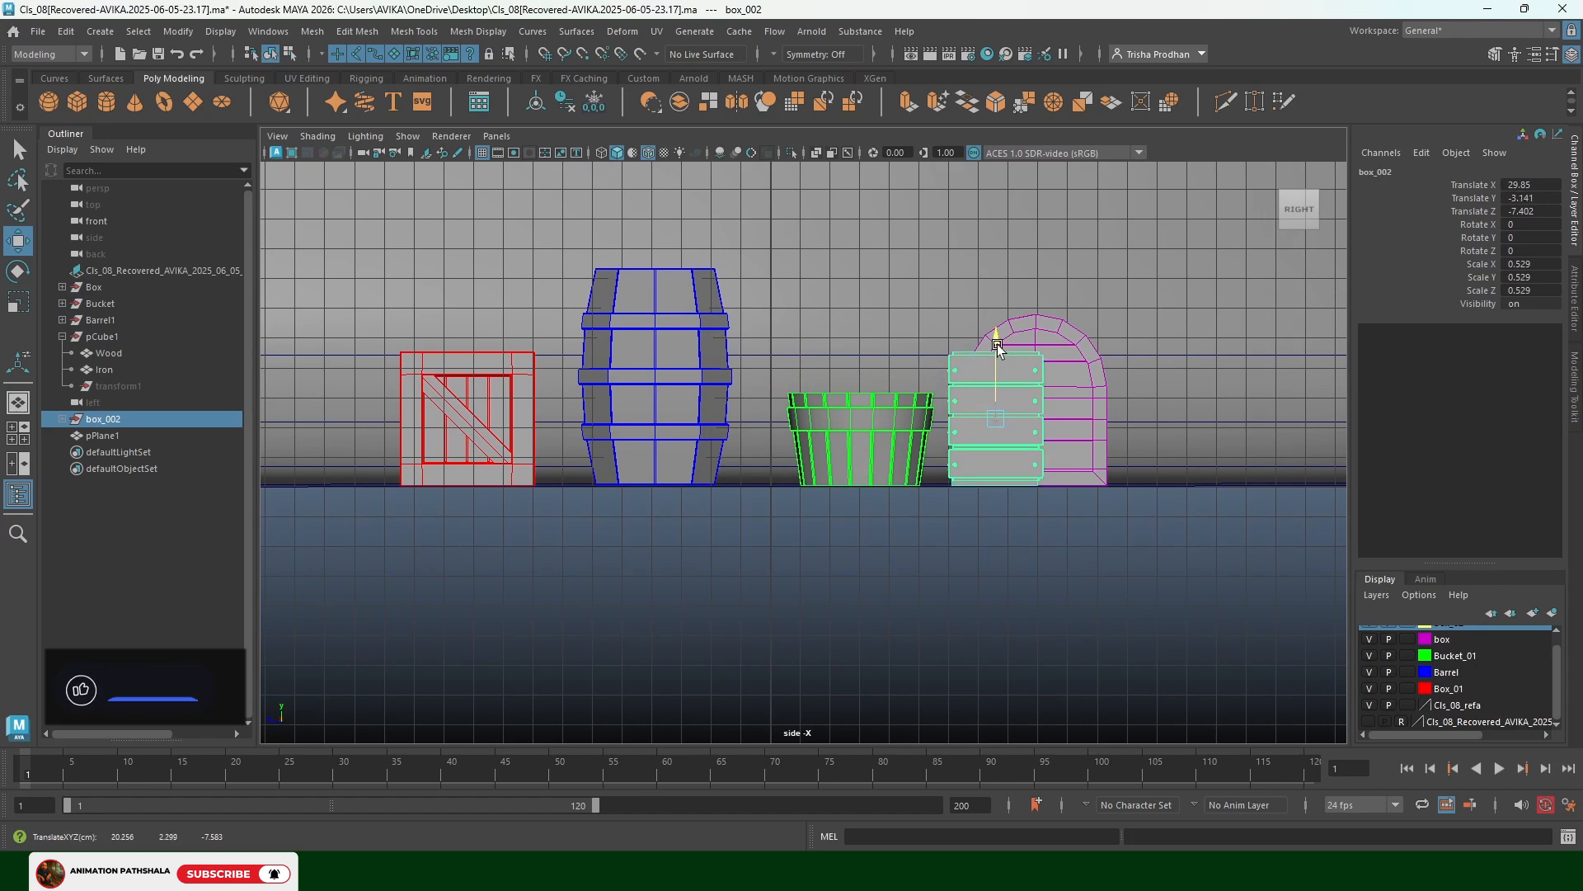
# Align the barrel and chest bases with the floor, at about 0.09 and 1.71 in Y respectively
pyautogui.click(639, 437)
pyautogui.press('Up')
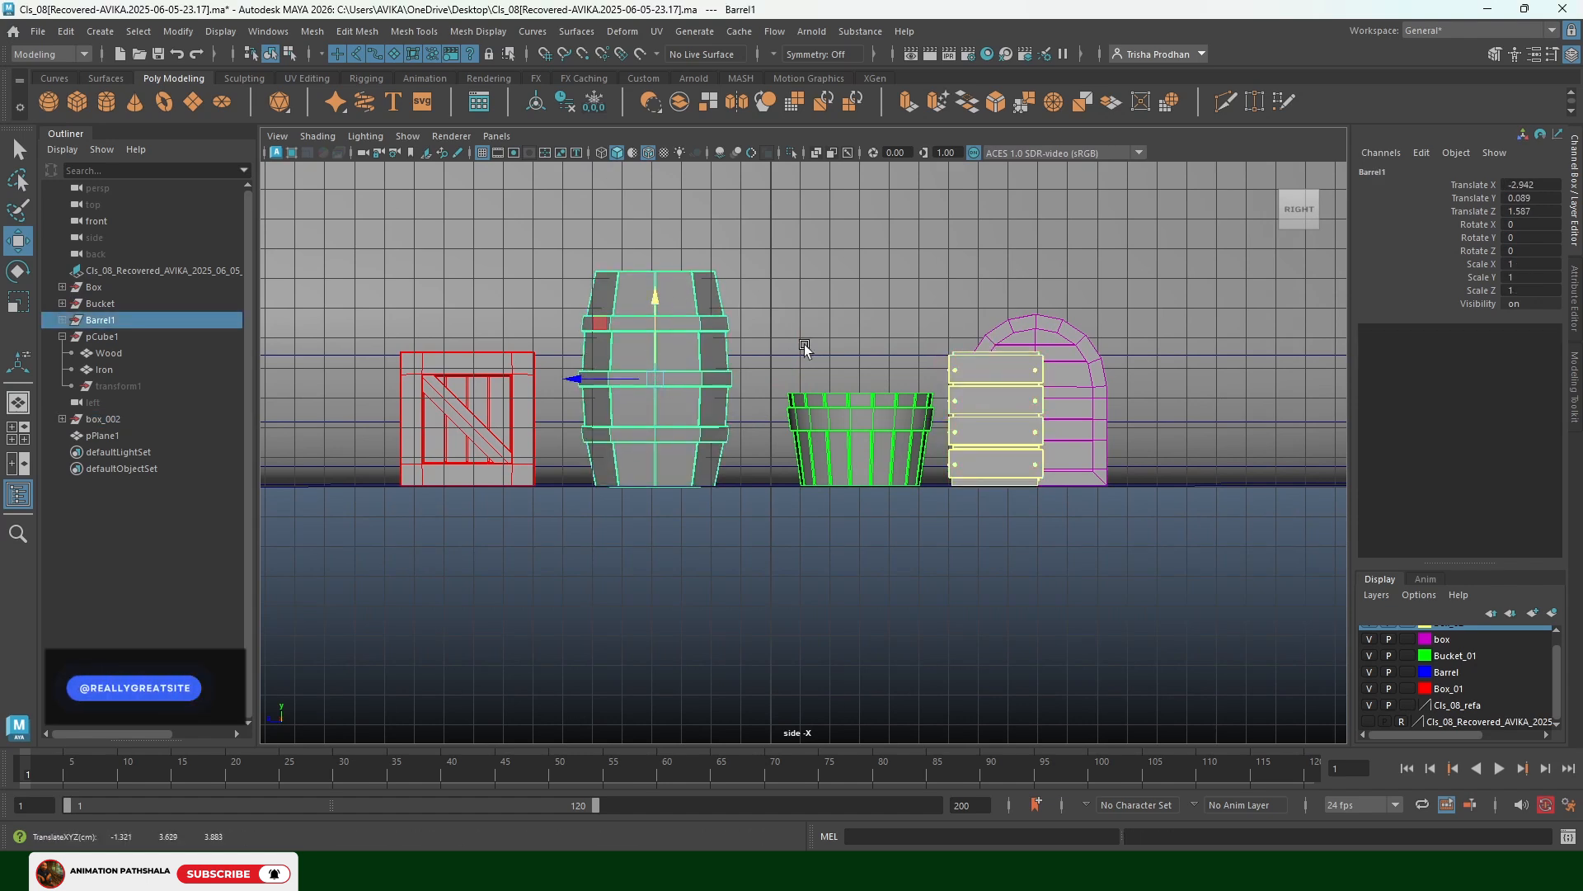
pyautogui.click(1074, 417)
pyautogui.moveTo(1034, 354); pyautogui.dragTo(1034, 356)
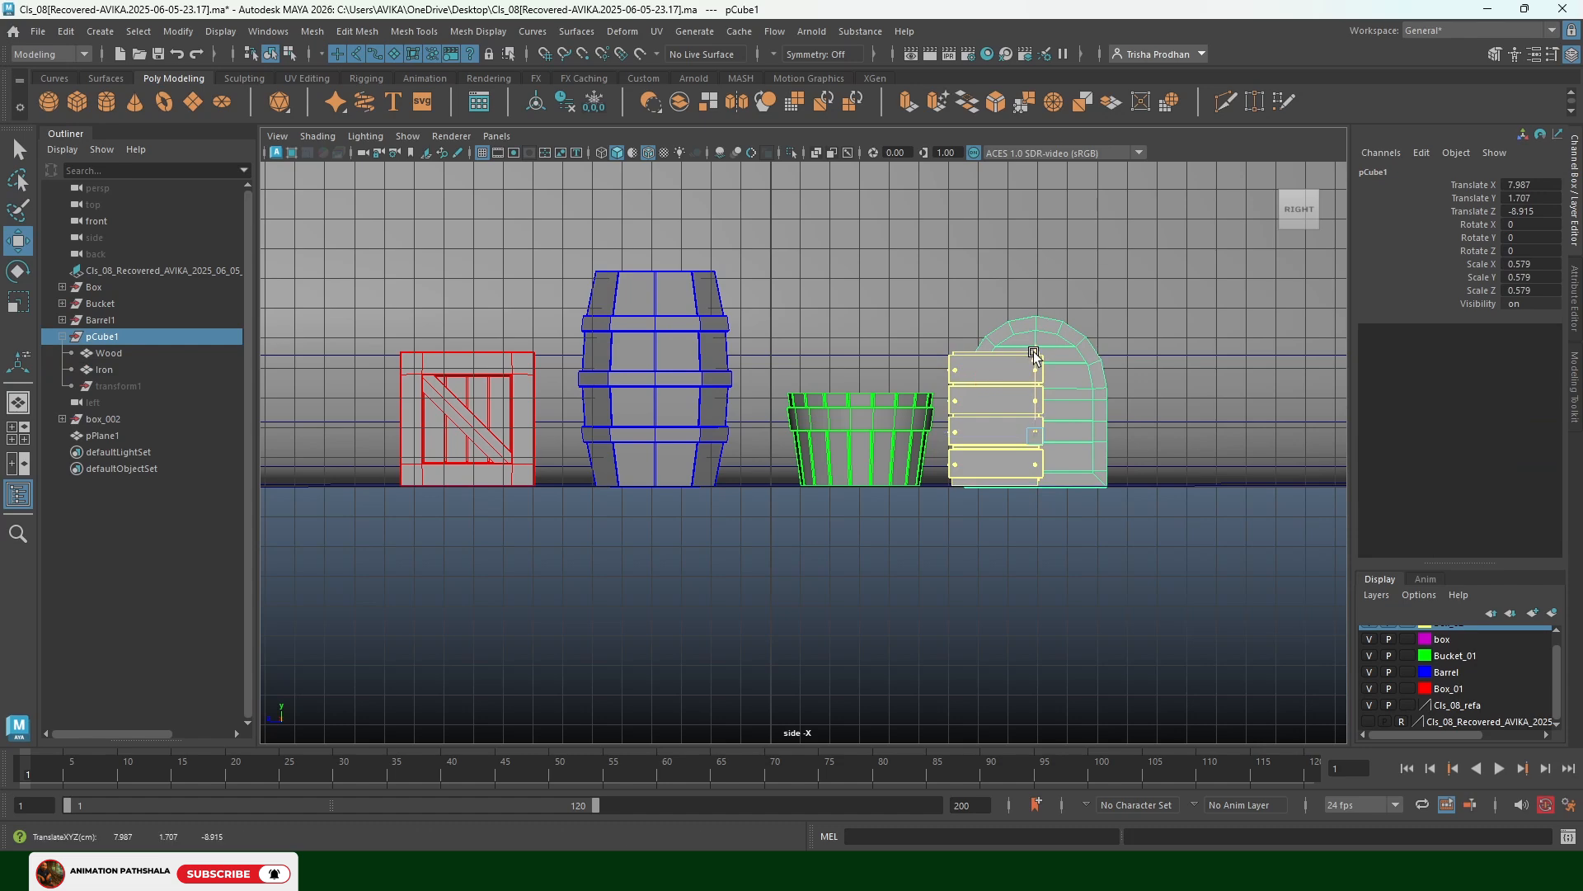
# Examine the spacing and relative sizes of all props against the curved backdrop in the perspective view
pyautogui.press('space')
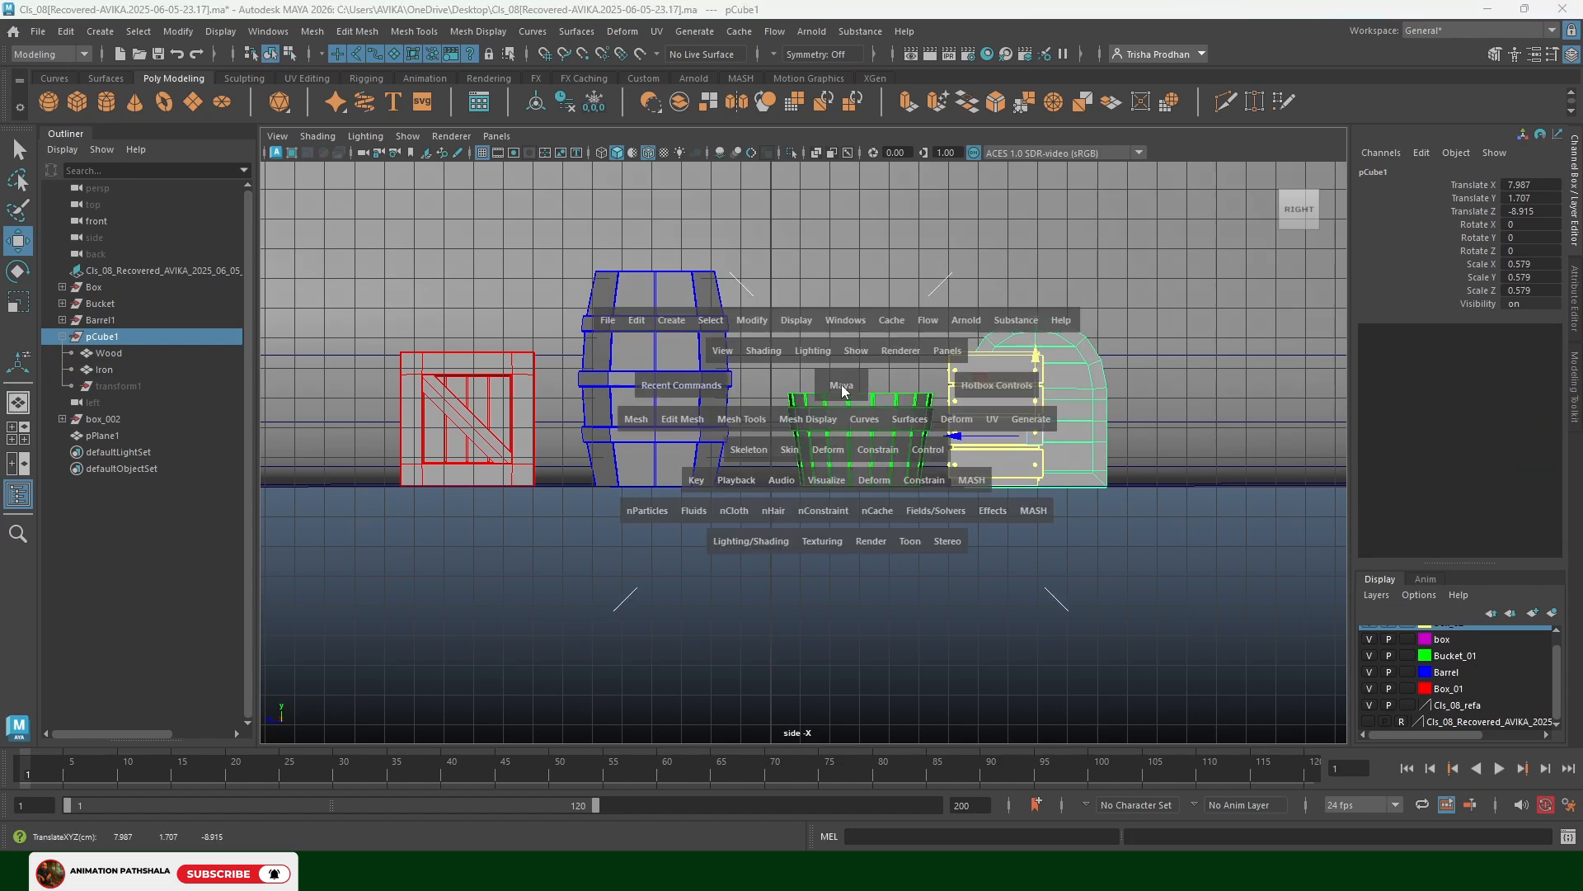
pyautogui.moveTo(843, 388); pyautogui.dragTo(843, 341)
pyautogui.keyDown('alt'); pyautogui.moveTo(805, 421); pyautogui.dragTo(784, 433); pyautogui.keyUp('alt')
pyautogui.keyDown('alt'); pyautogui.moveTo(783, 433); pyautogui.dragTo(940, 520, button='right'); pyautogui.keyUp('alt')
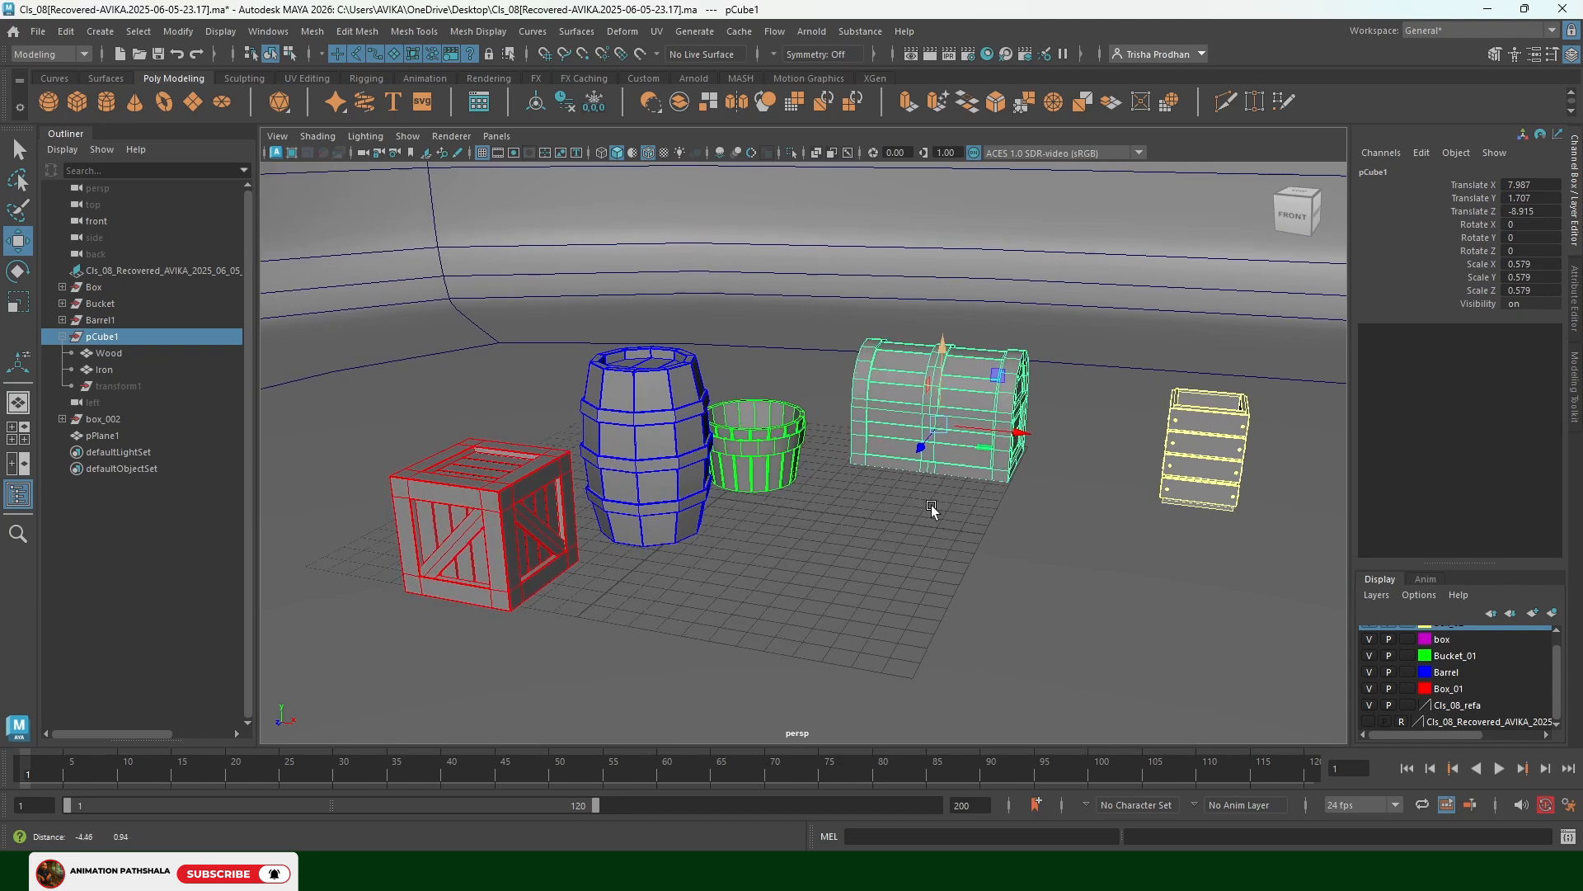
pyautogui.click(622, 258)
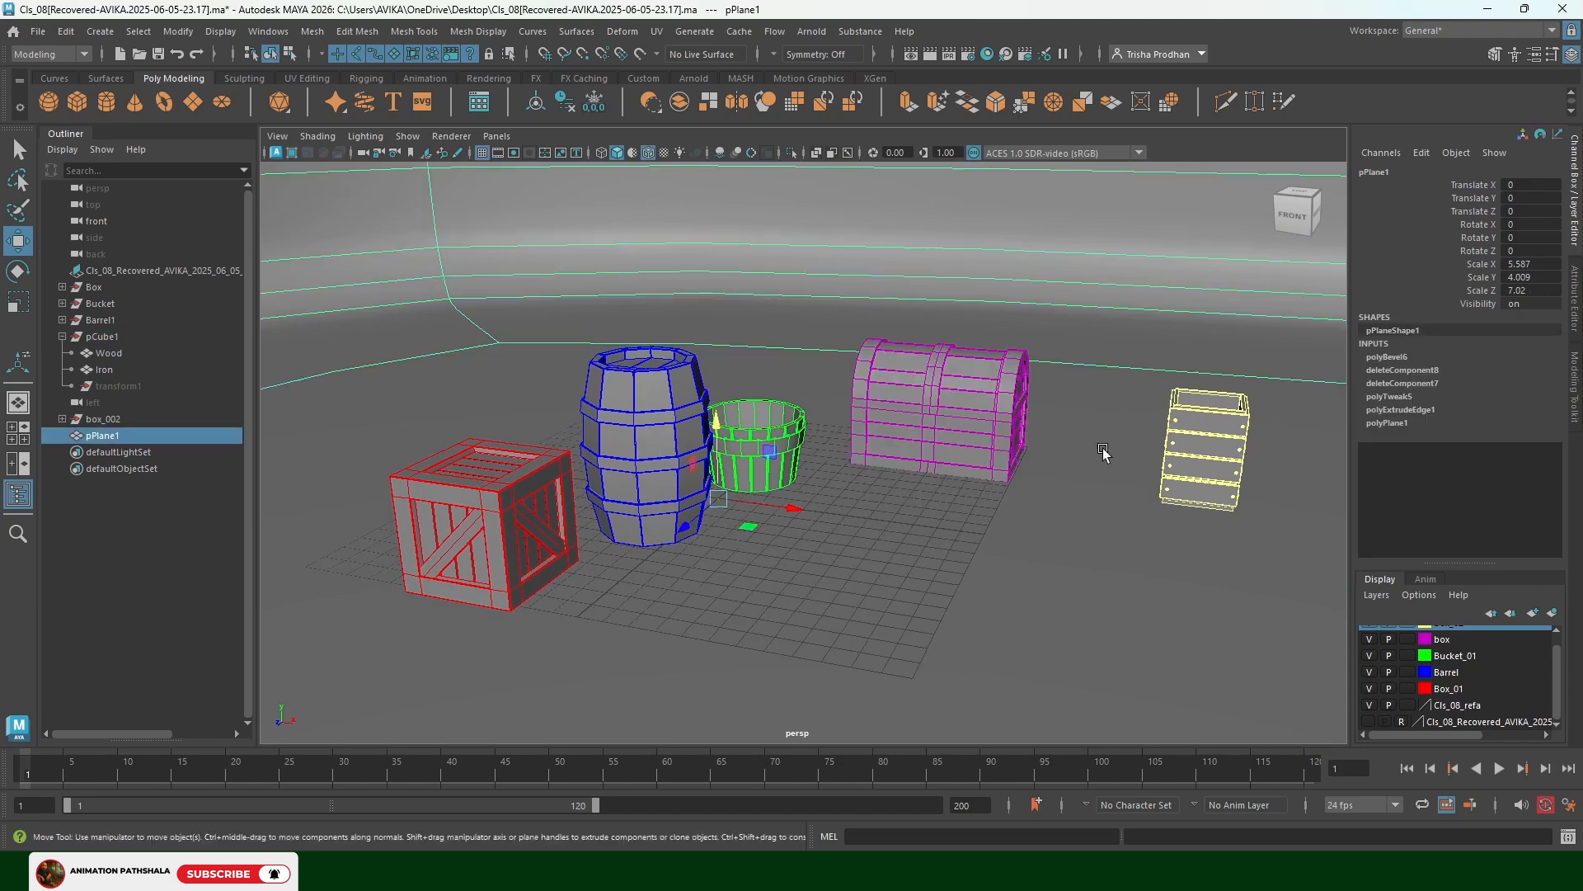
pyautogui.scroll(-9, 1104, 452)
pyautogui.click(630, 689)
pyautogui.scroll(8, 767, 509)
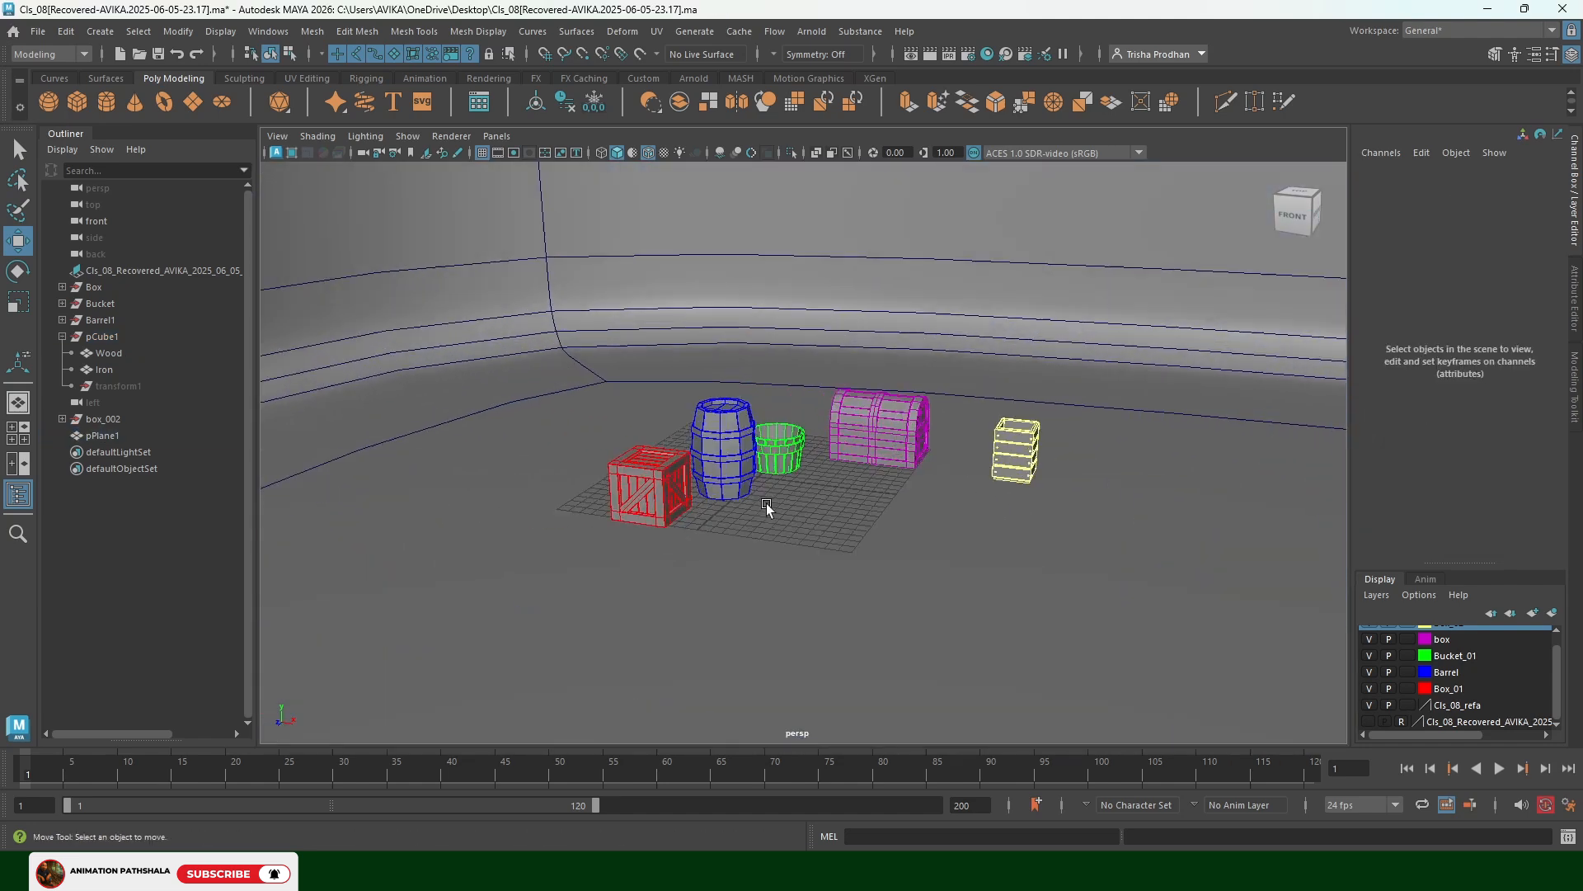
pyautogui.keyDown('alt'); pyautogui.moveTo(881, 525); pyautogui.dragTo(874, 549, button='middle'); pyautogui.keyUp('alt')
pyautogui.scroll(2, 874, 549)
pyautogui.keyDown('alt'); pyautogui.moveTo(873, 549); pyautogui.dragTo(829, 545); pyautogui.keyUp('alt')
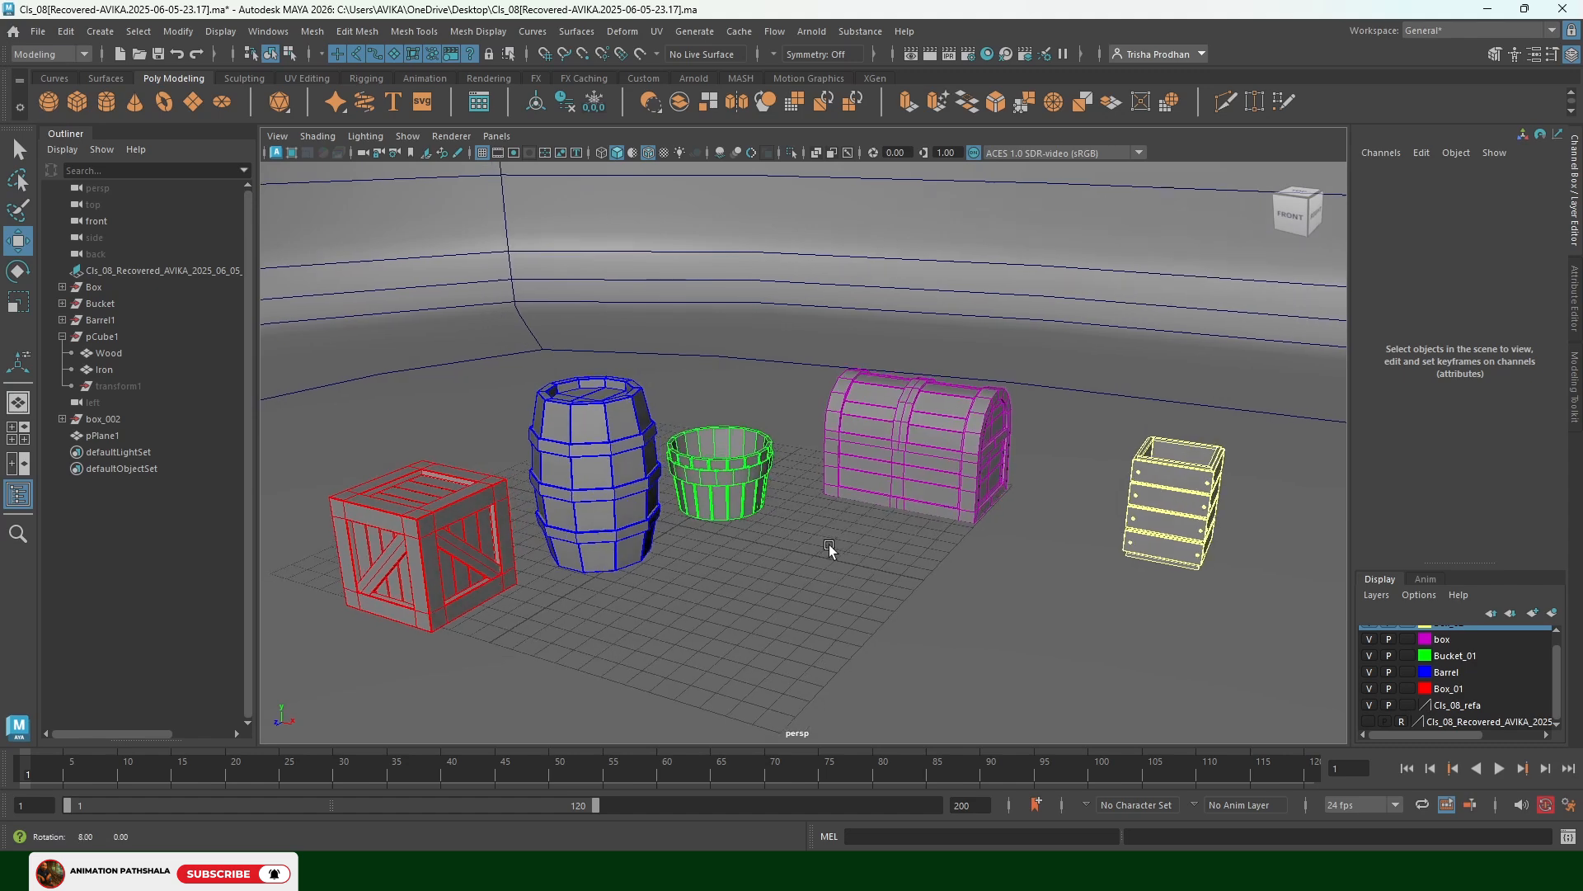
pyautogui.scroll(2, 910, 532)
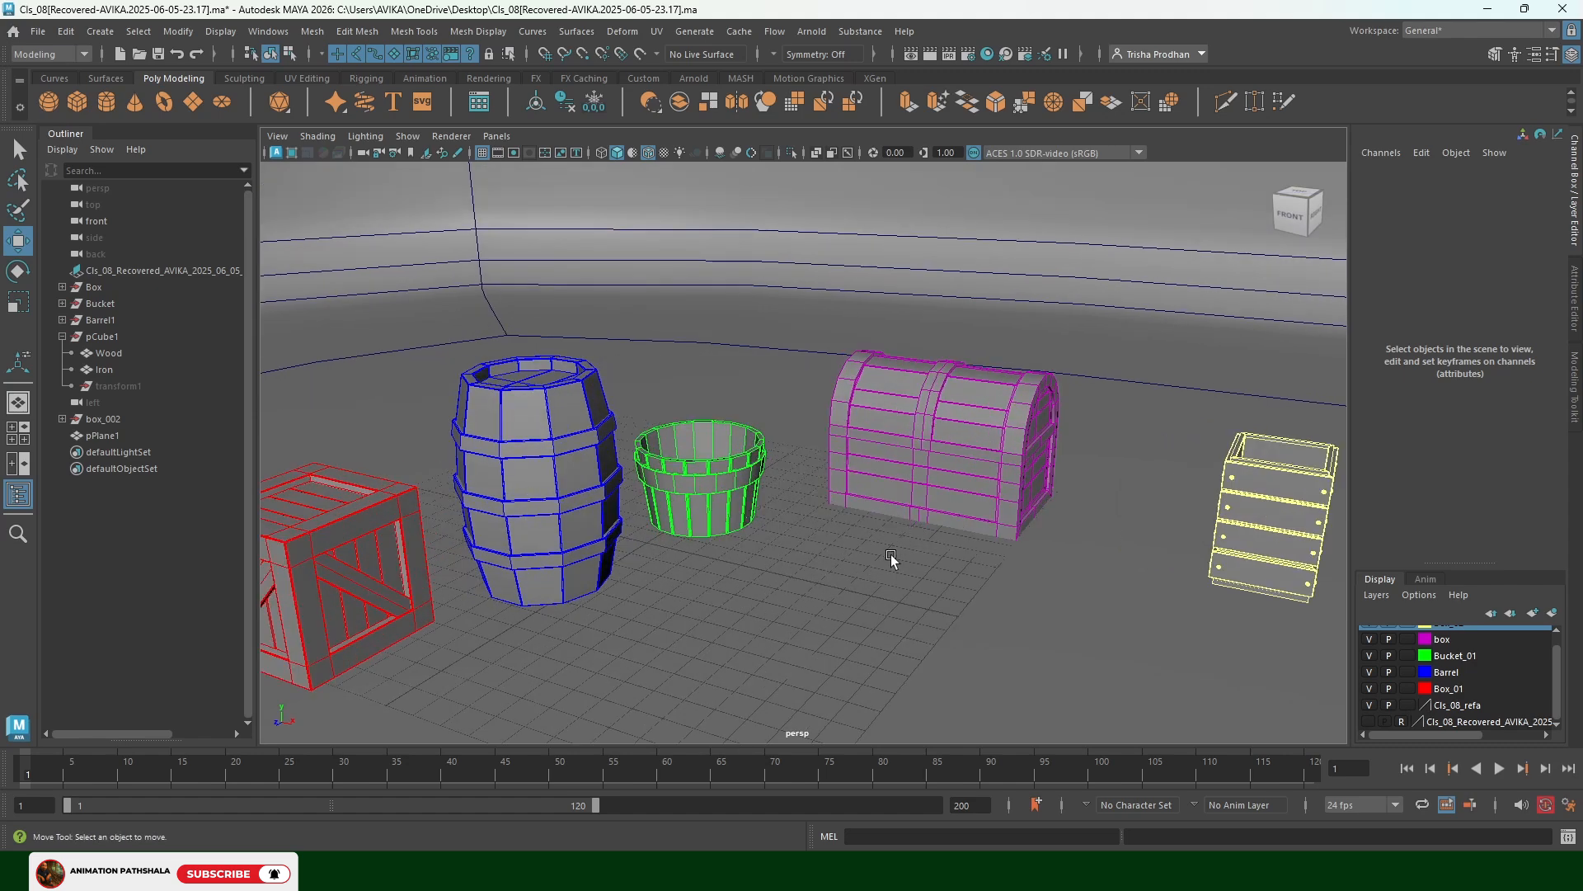
pyautogui.keyDown('alt'); pyautogui.moveTo(891, 555); pyautogui.dragTo(870, 549, button='middle'); pyautogui.keyUp('alt')
pyautogui.scroll(-2, 883, 547)
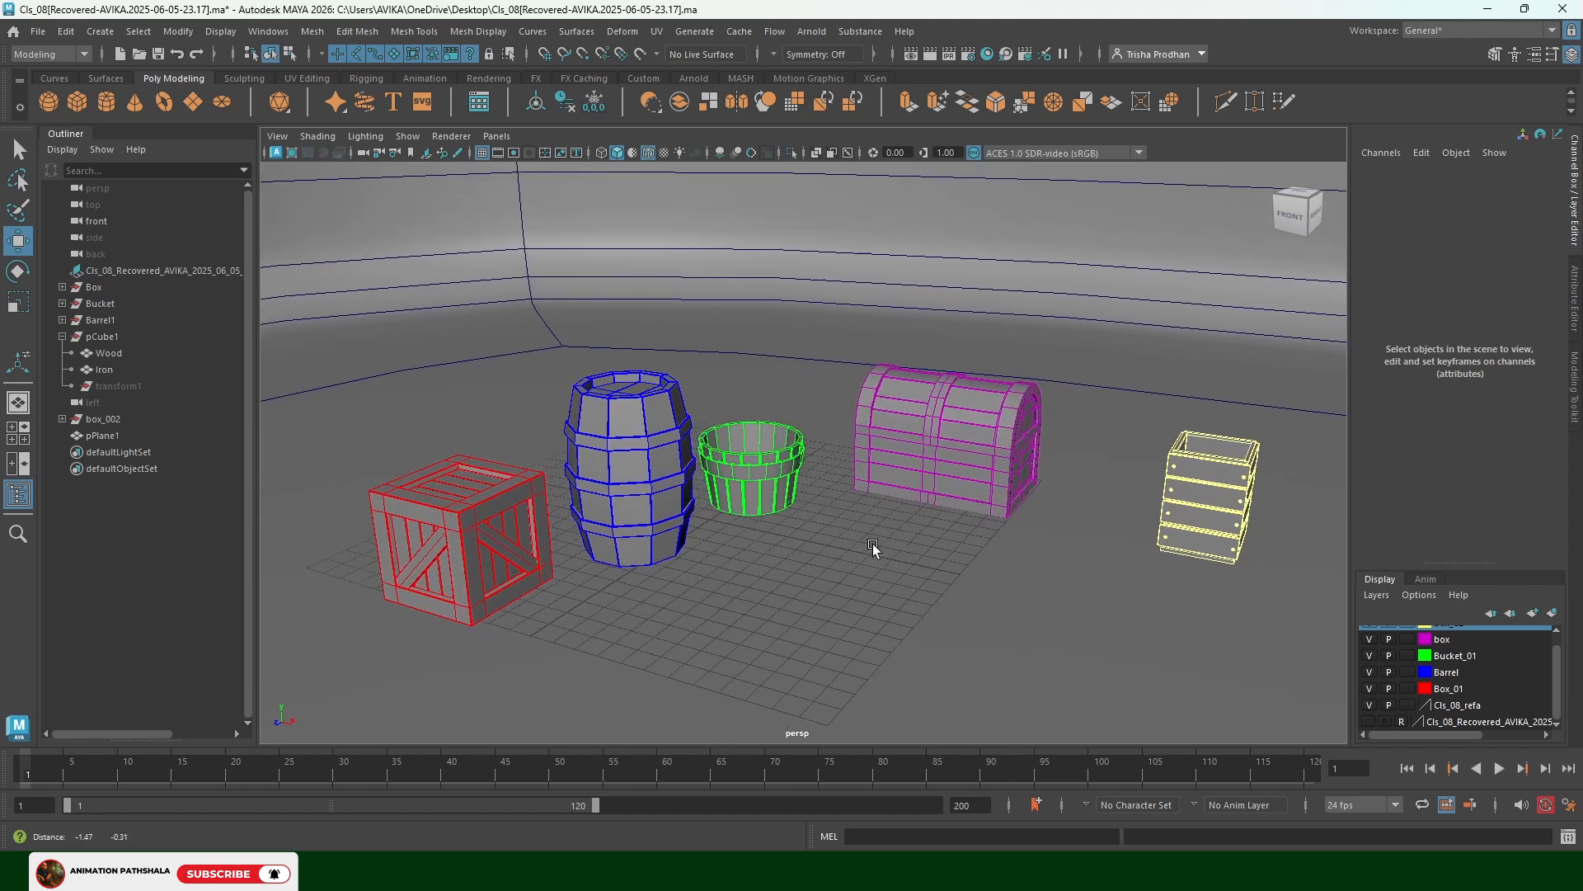
# Collapse the Outliner, deselect the sky dome light and show the props in shaded display
pyautogui.click(76, 135)
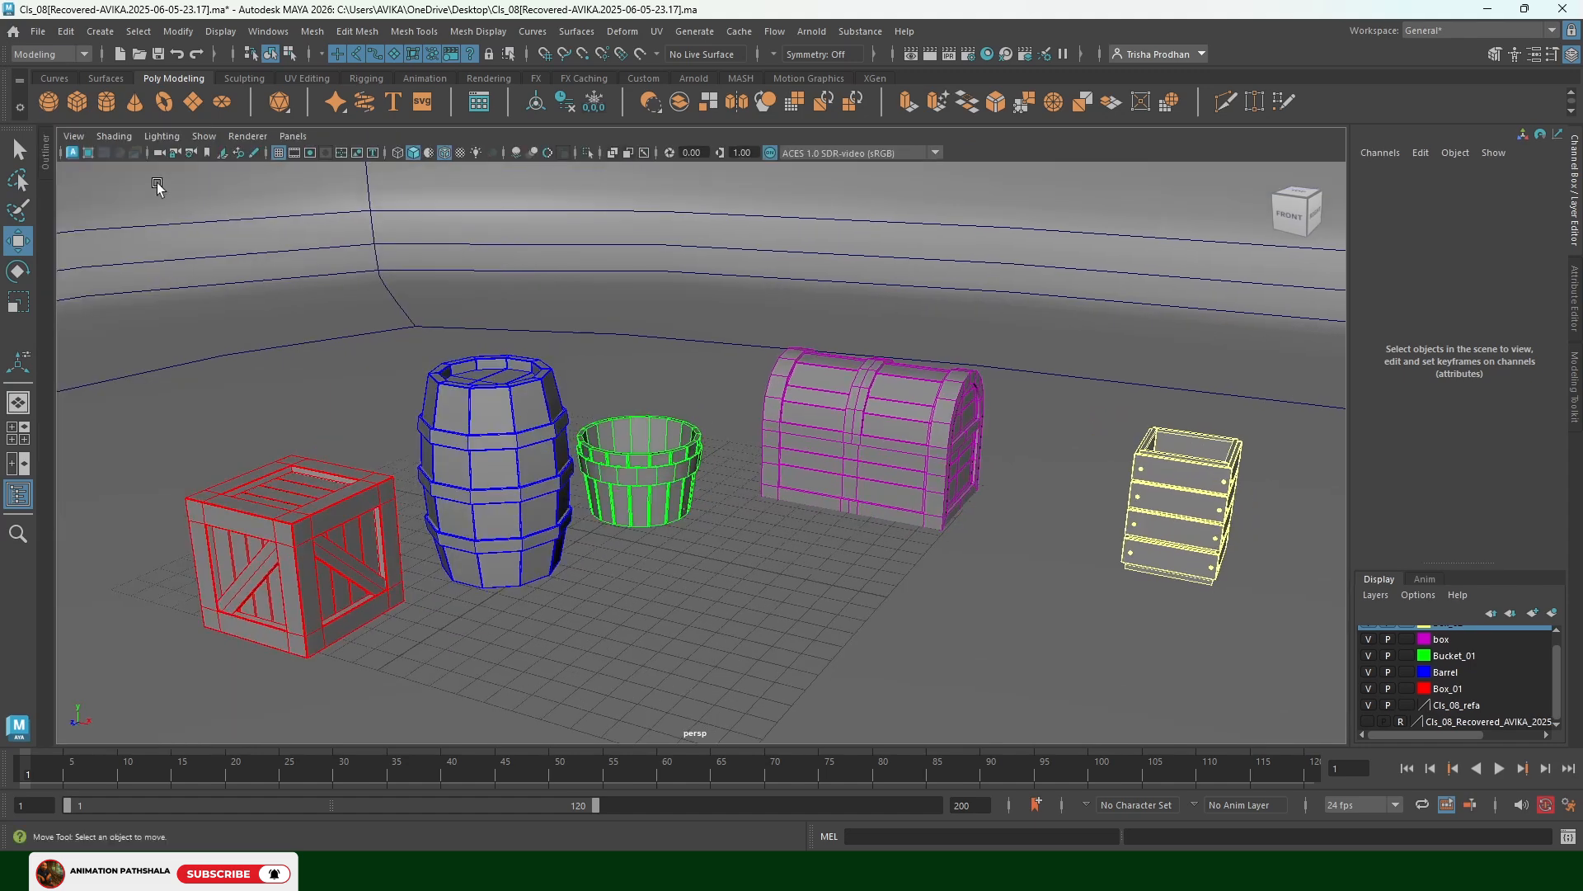
pyautogui.keyDown('alt'); pyautogui.moveTo(620, 395); pyautogui.dragTo(605, 398, button='middle'); pyautogui.keyUp('alt')
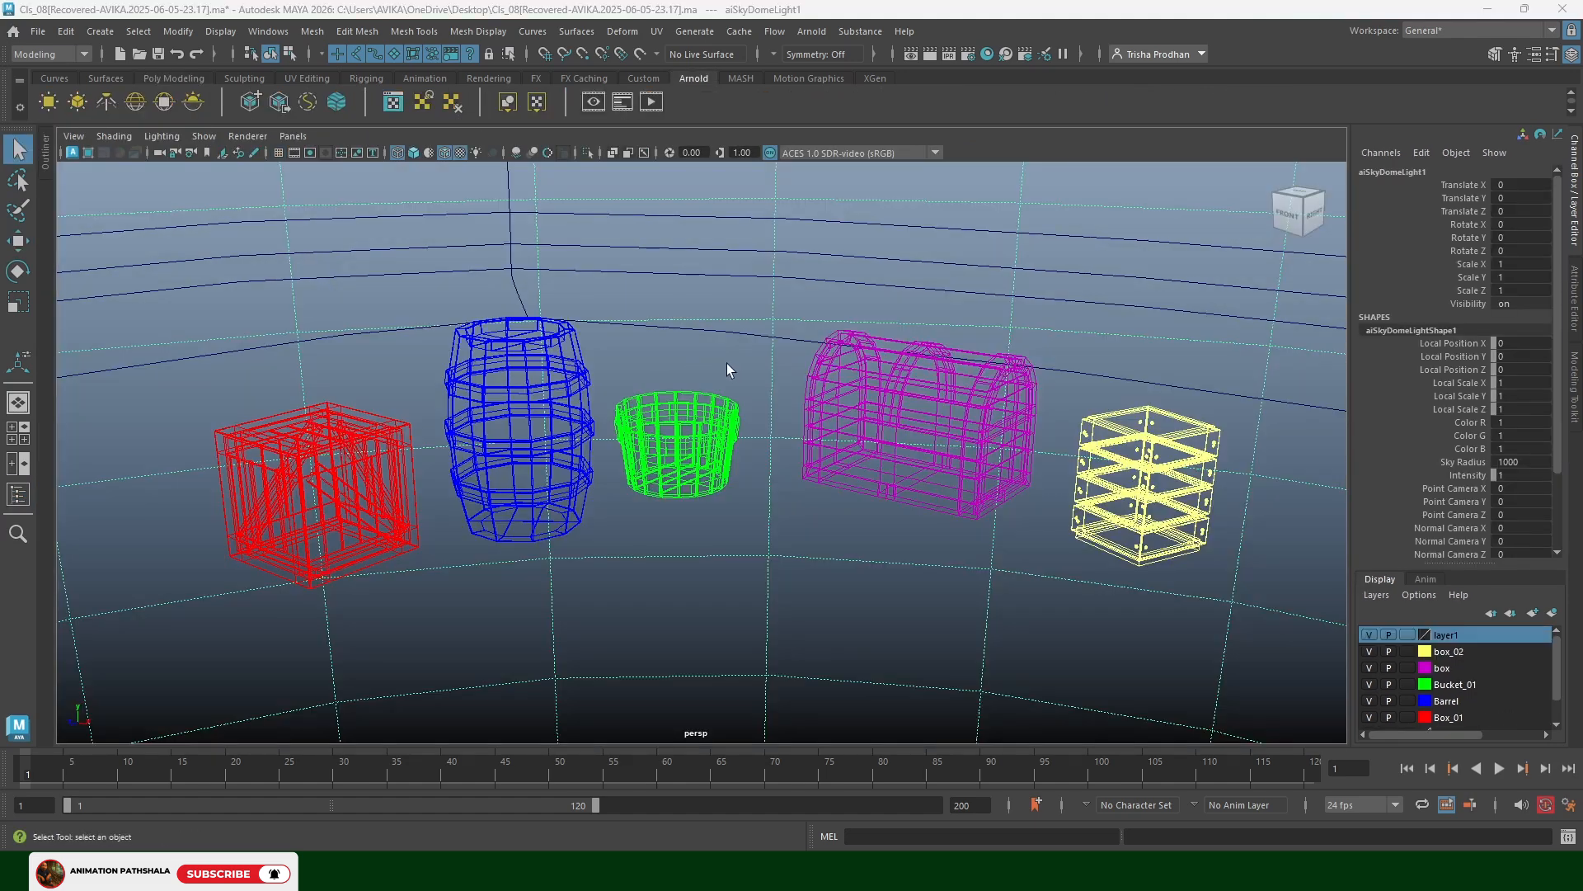
pyautogui.click(690, 353)
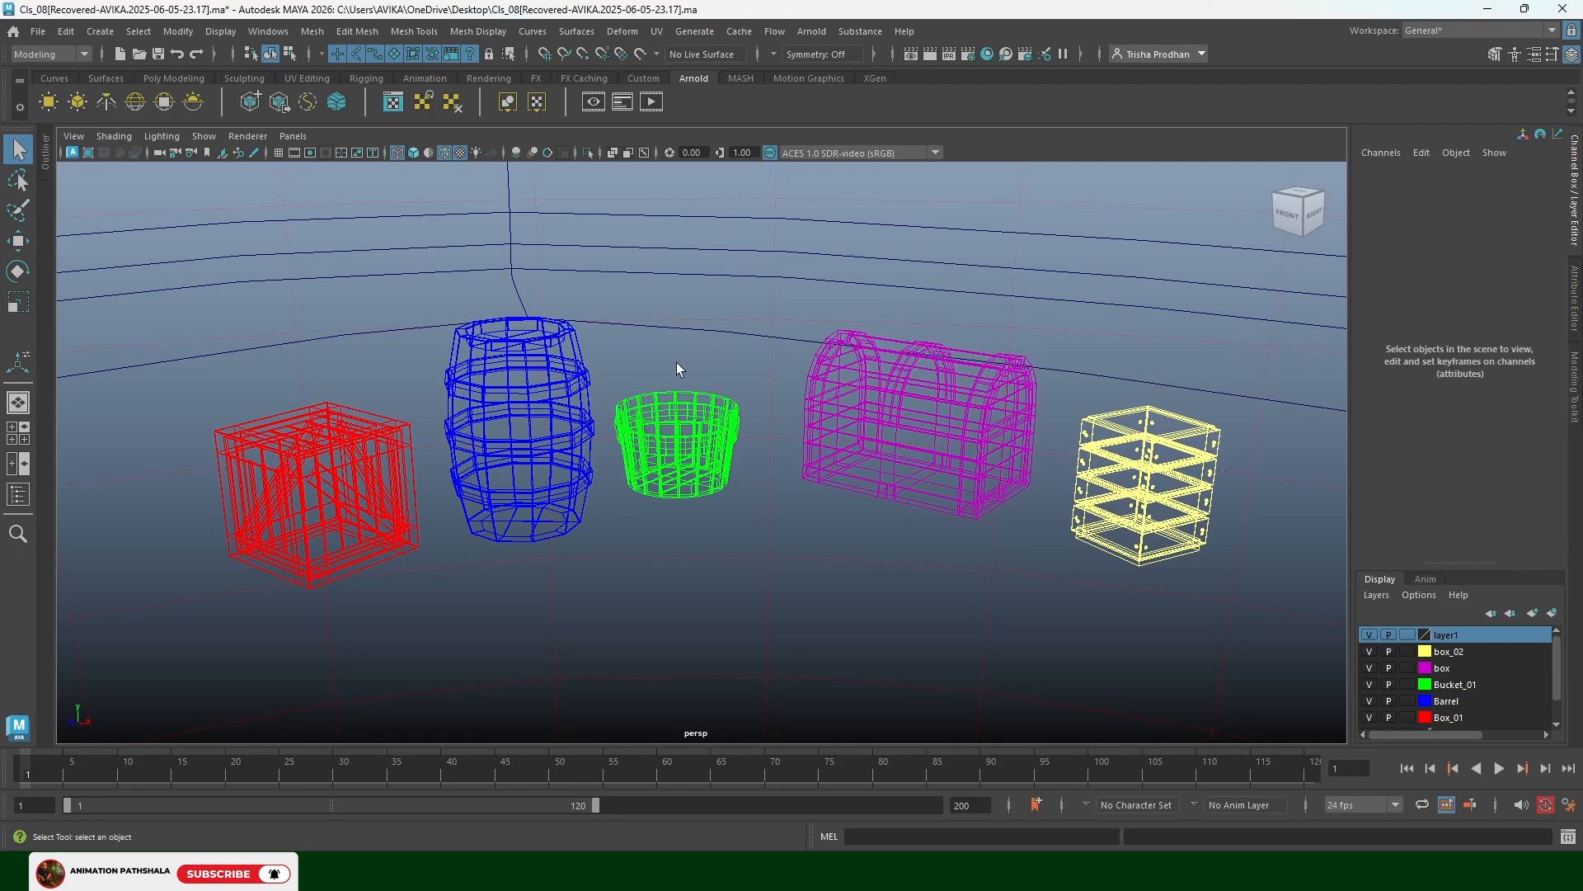
pyautogui.press('5')
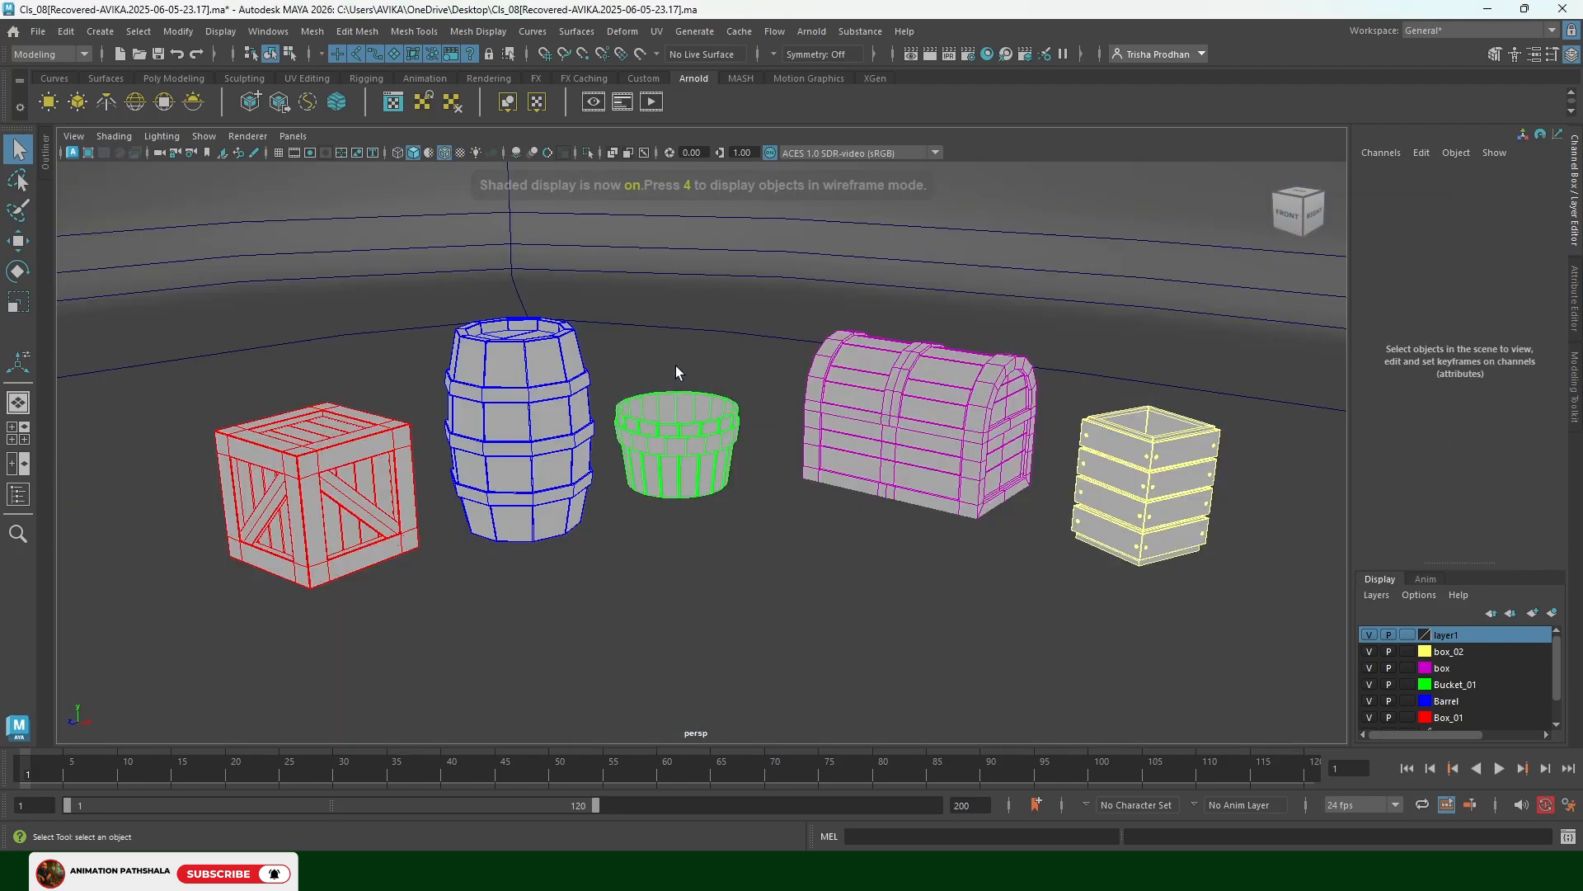